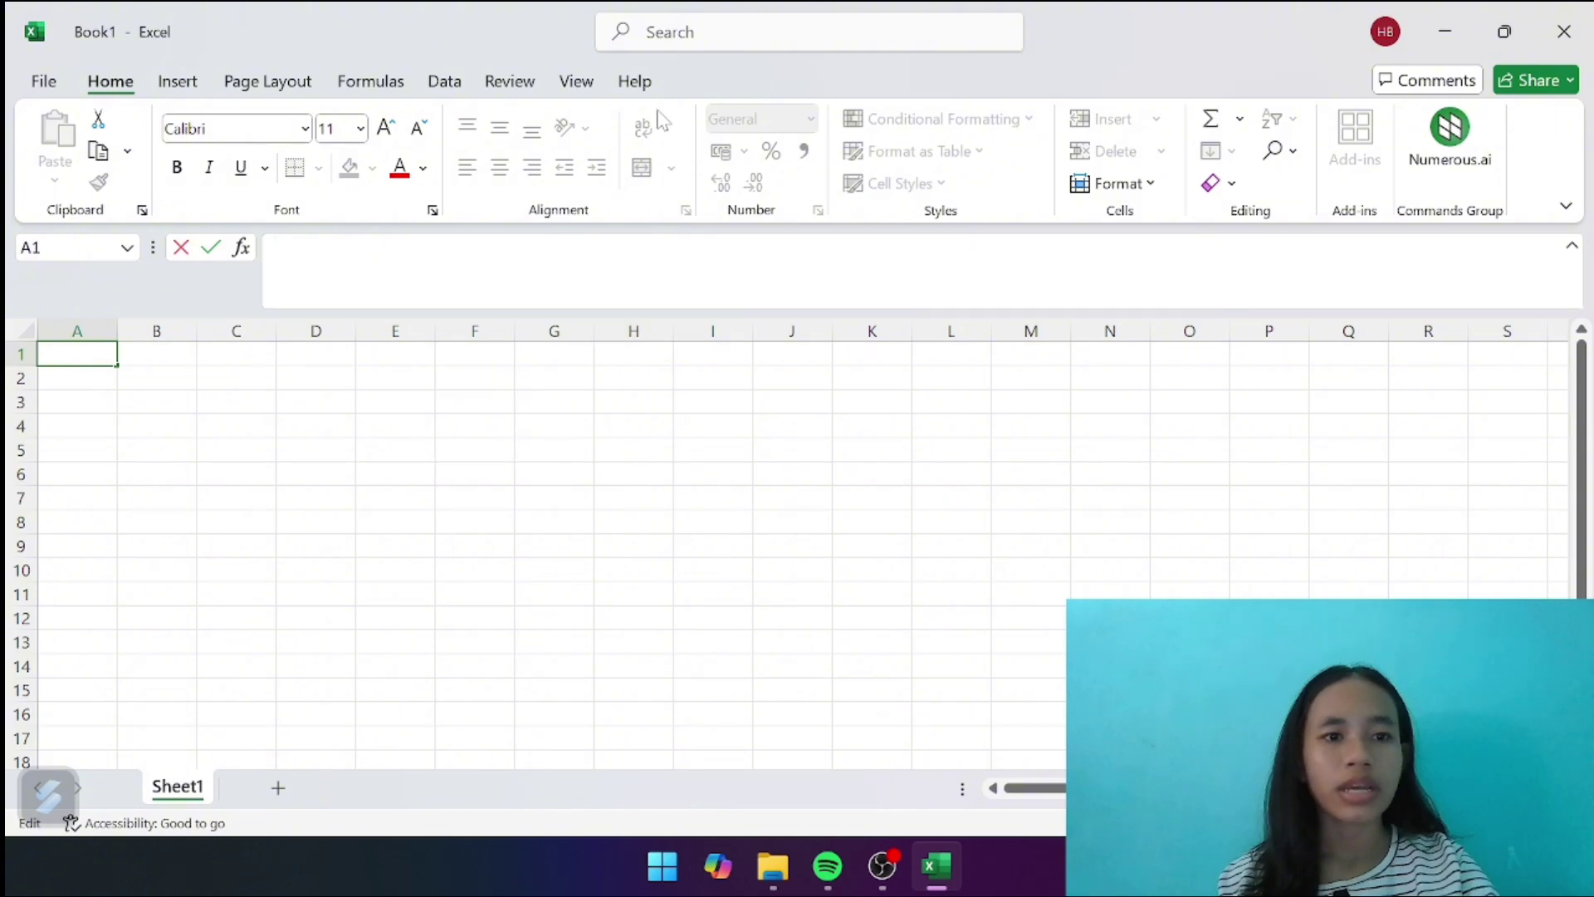
Try to set the font of the whole sheet to Times New Roman
click(636, 673)
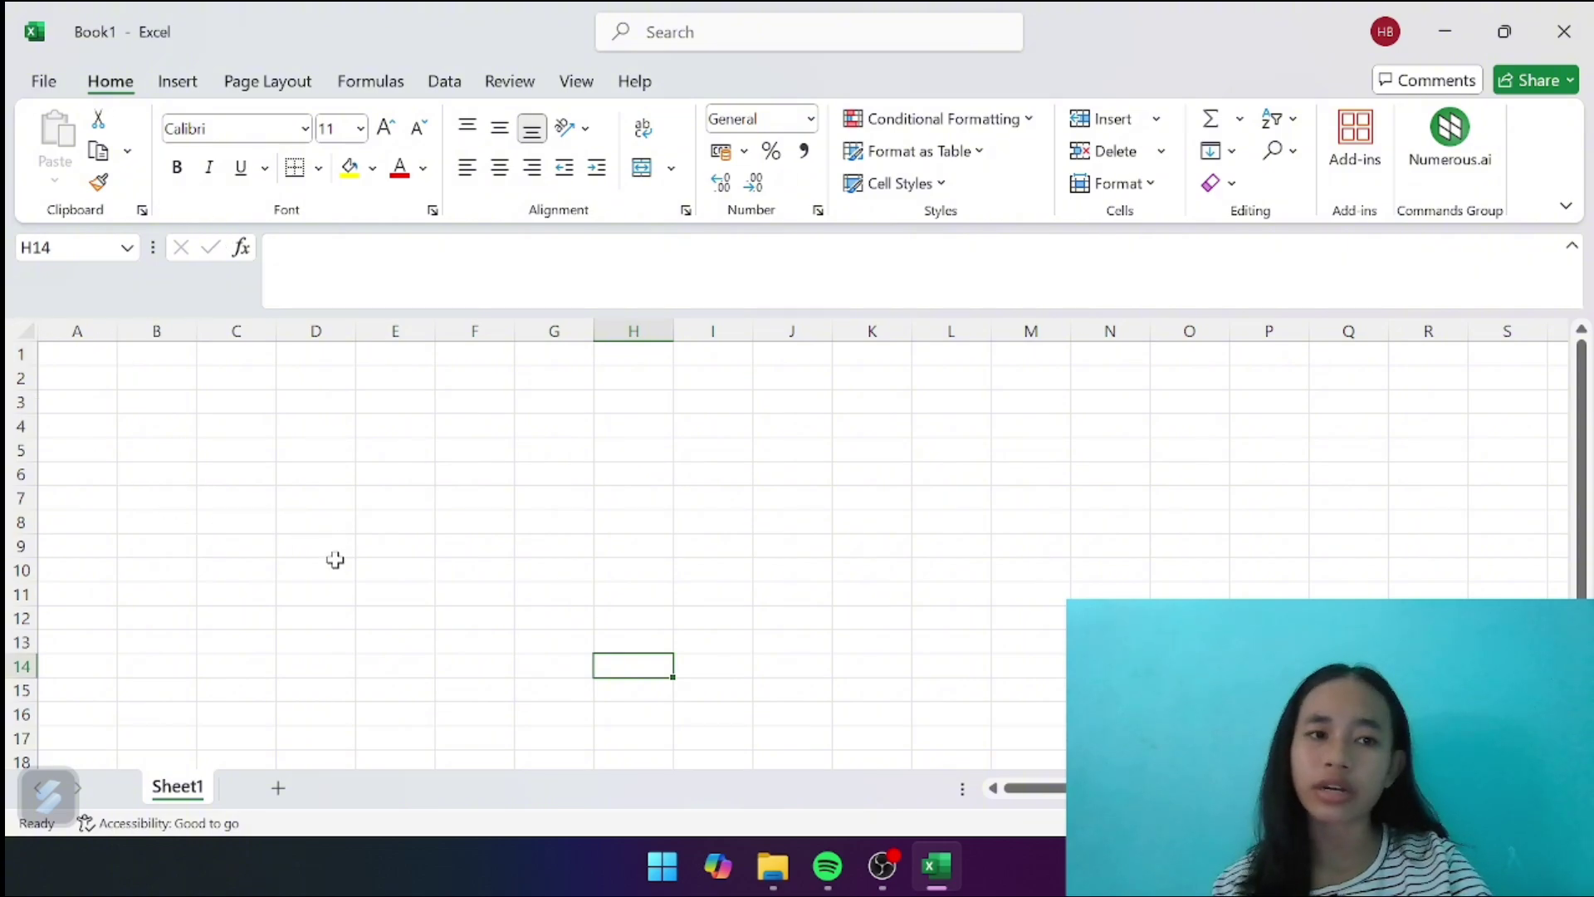
click(22, 331)
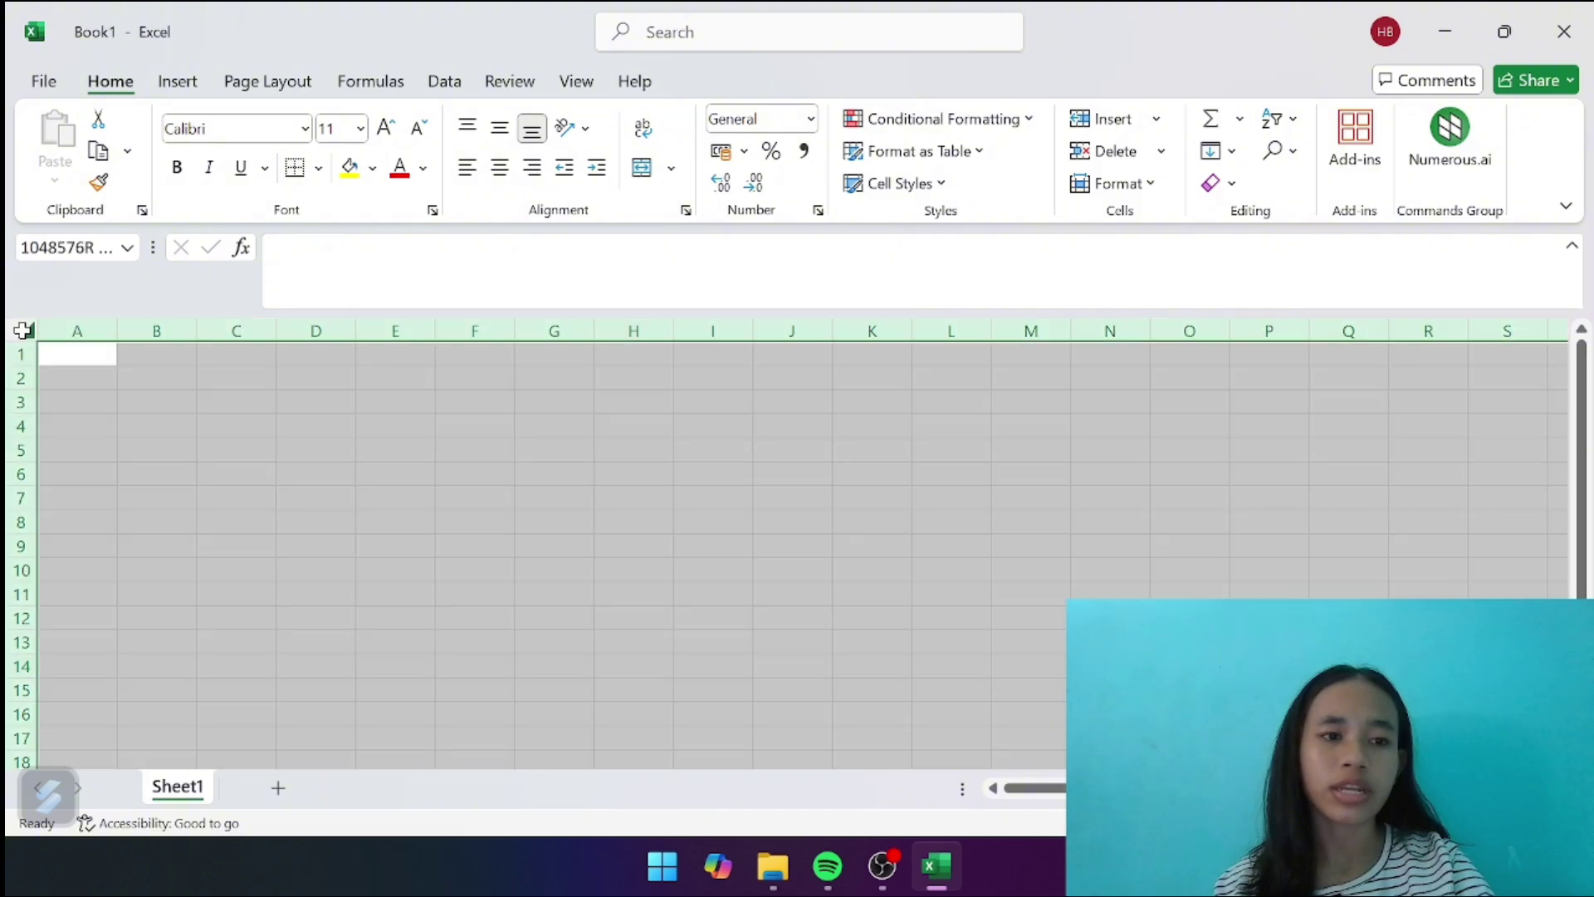
click(268, 138)
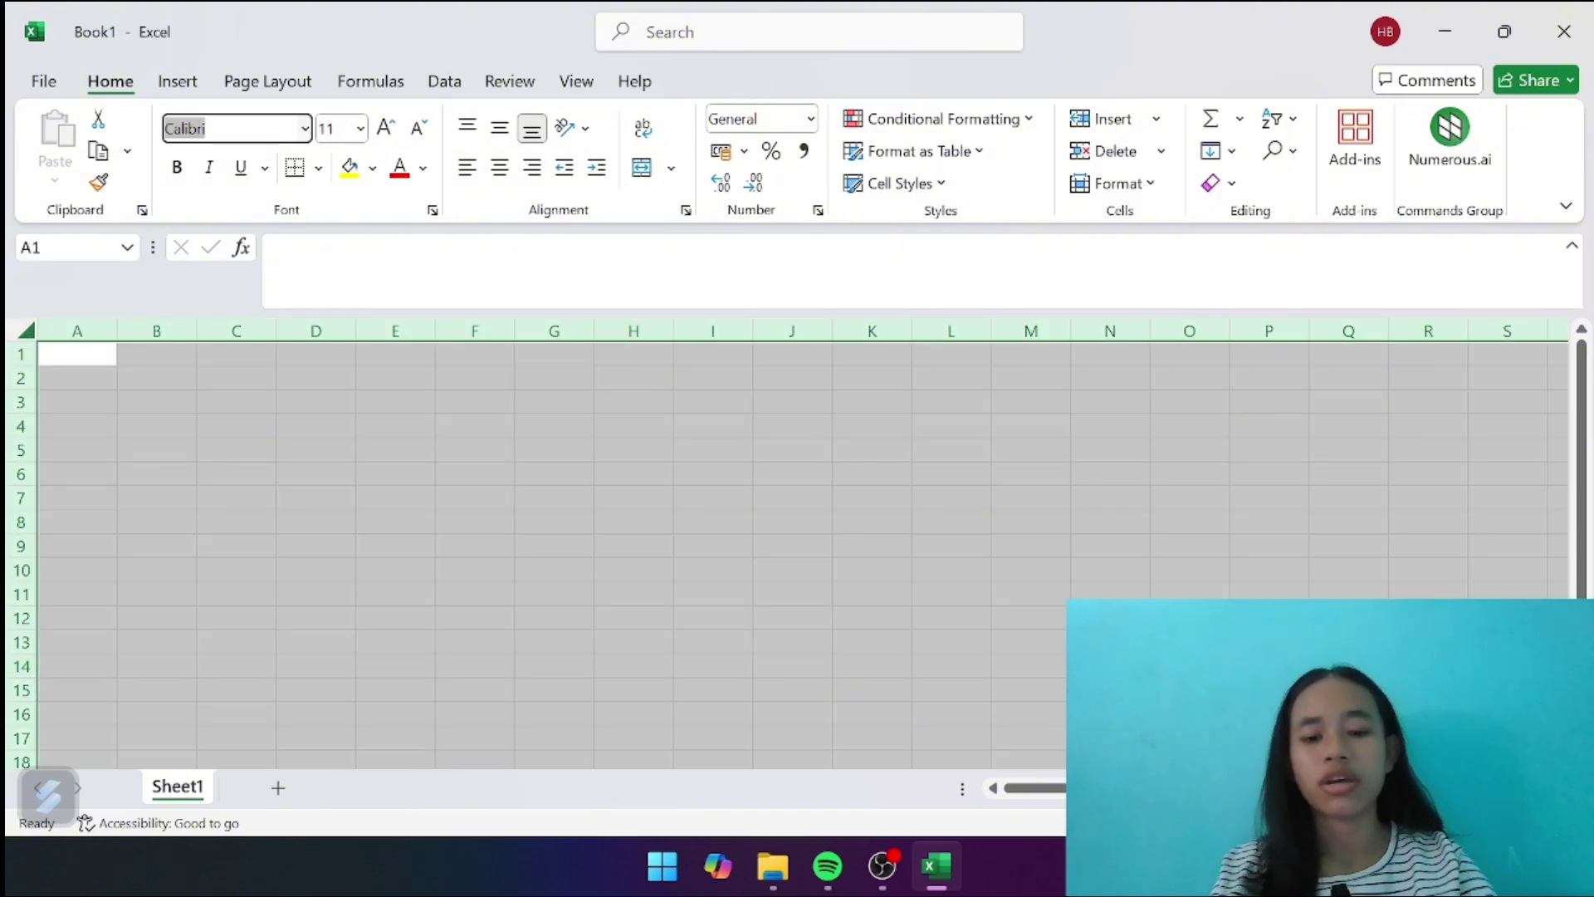
text(Timr)
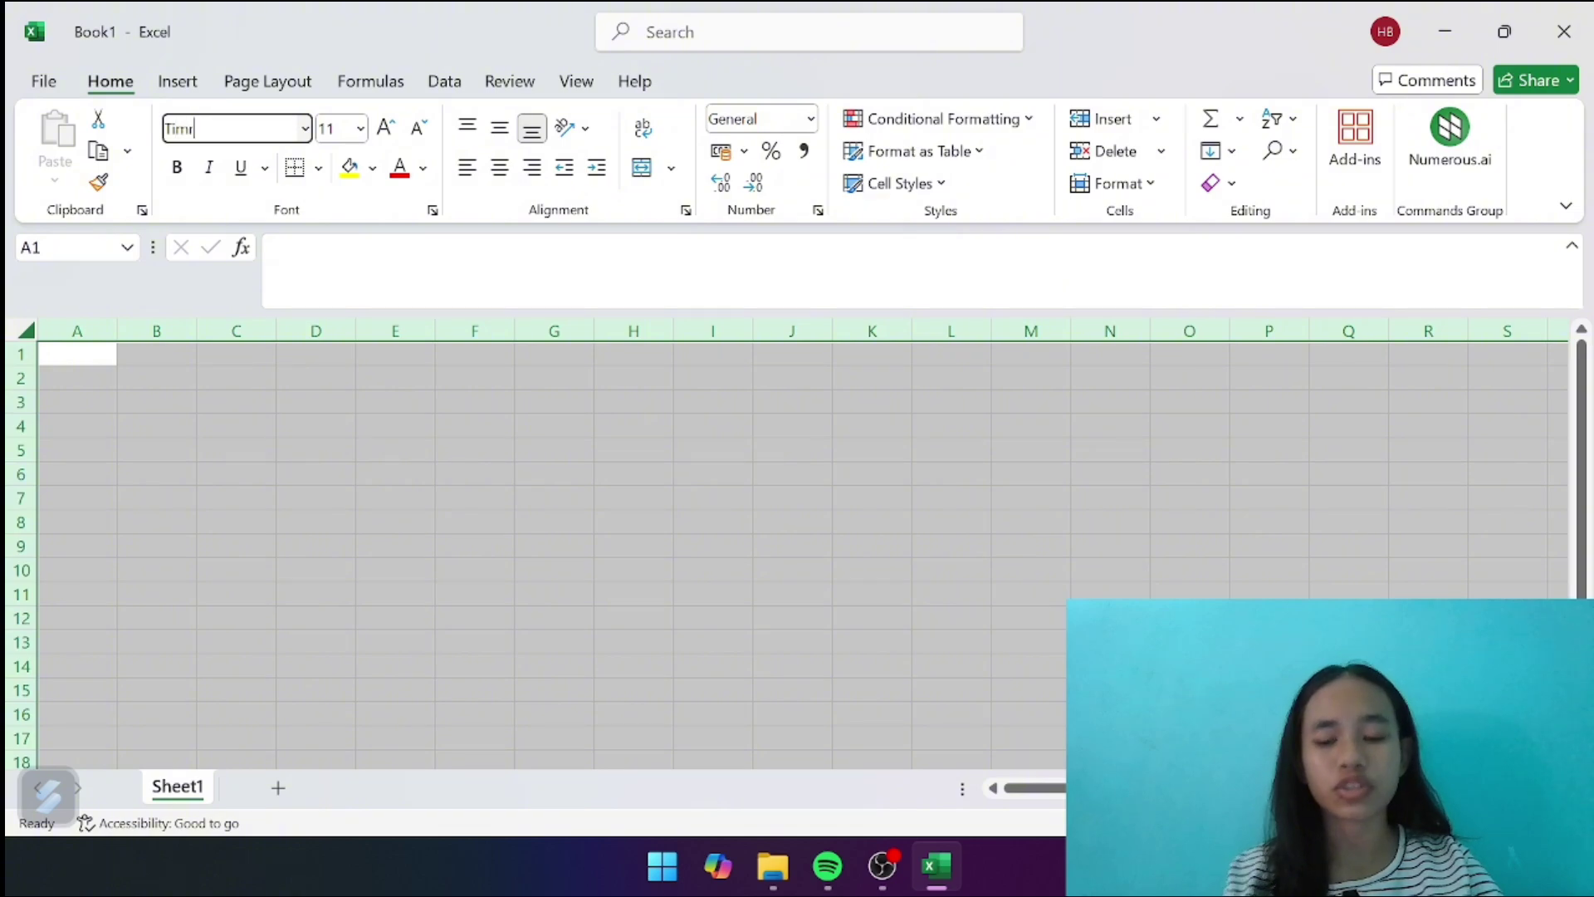
key(BackSpace)
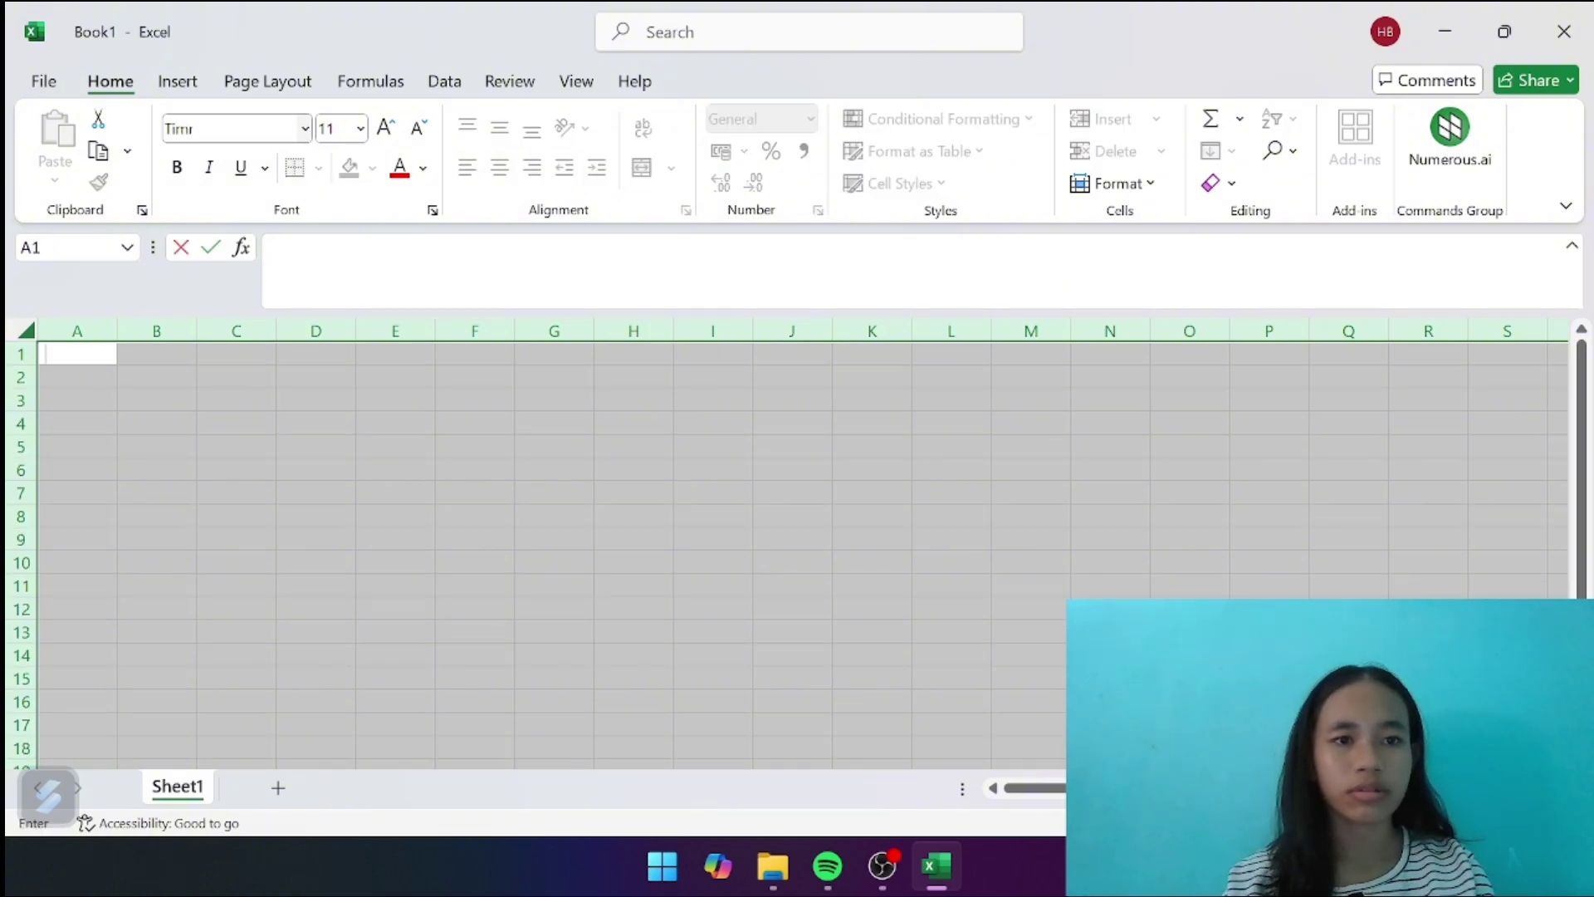
click(250, 138)
key(BackSpace)
text(Tim)
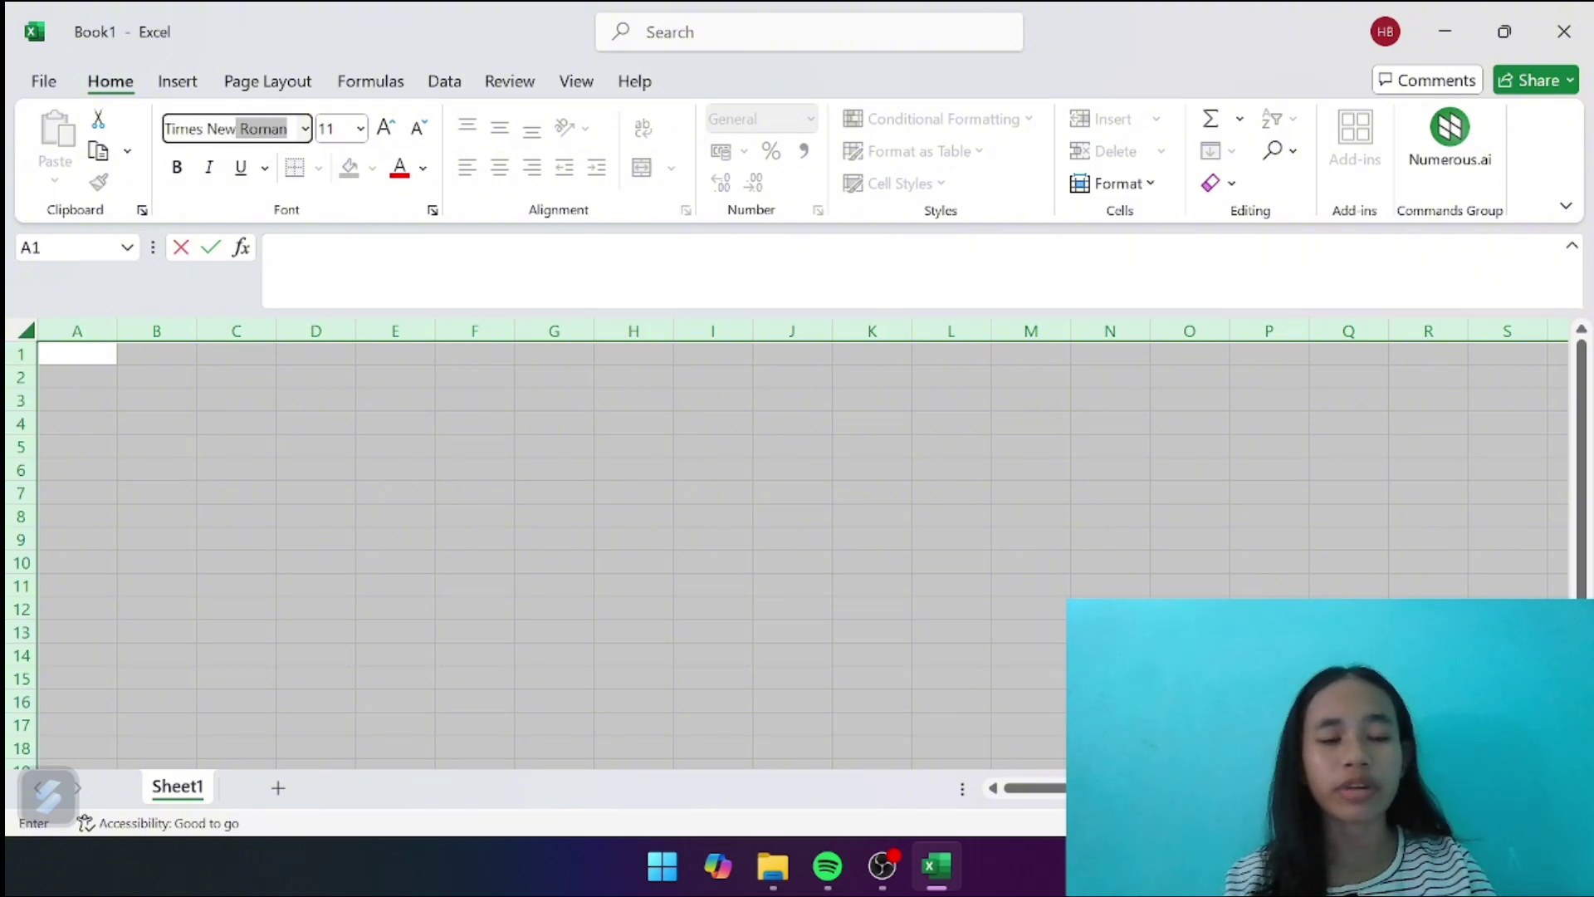
key(Return)
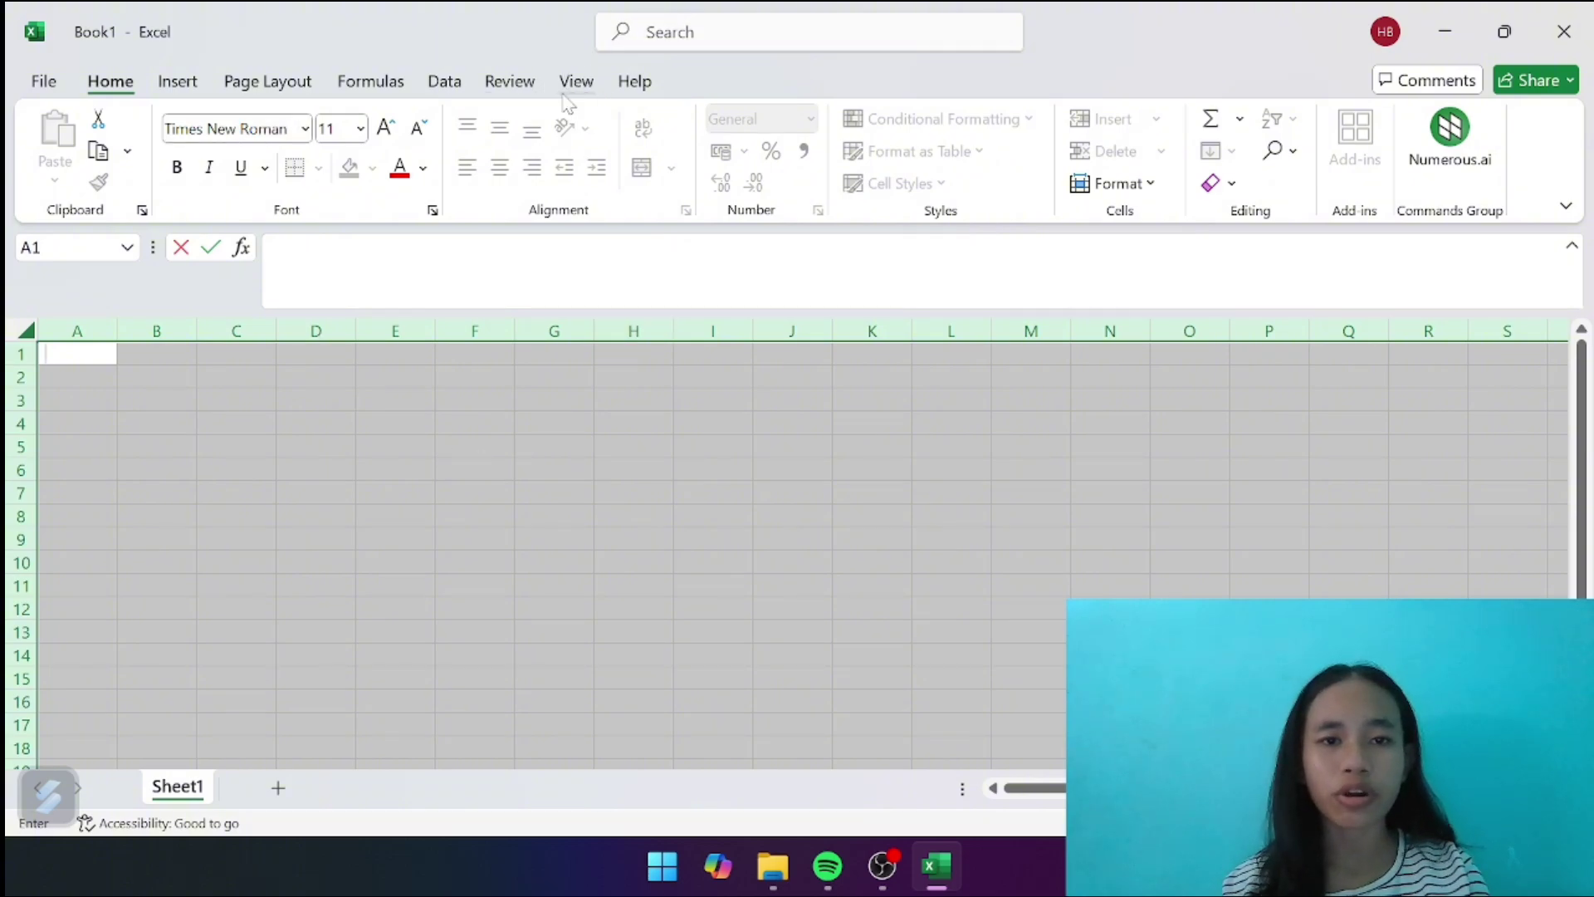
Turn off the sheet's gridlines and narrow column A to about half its width
click(582, 83)
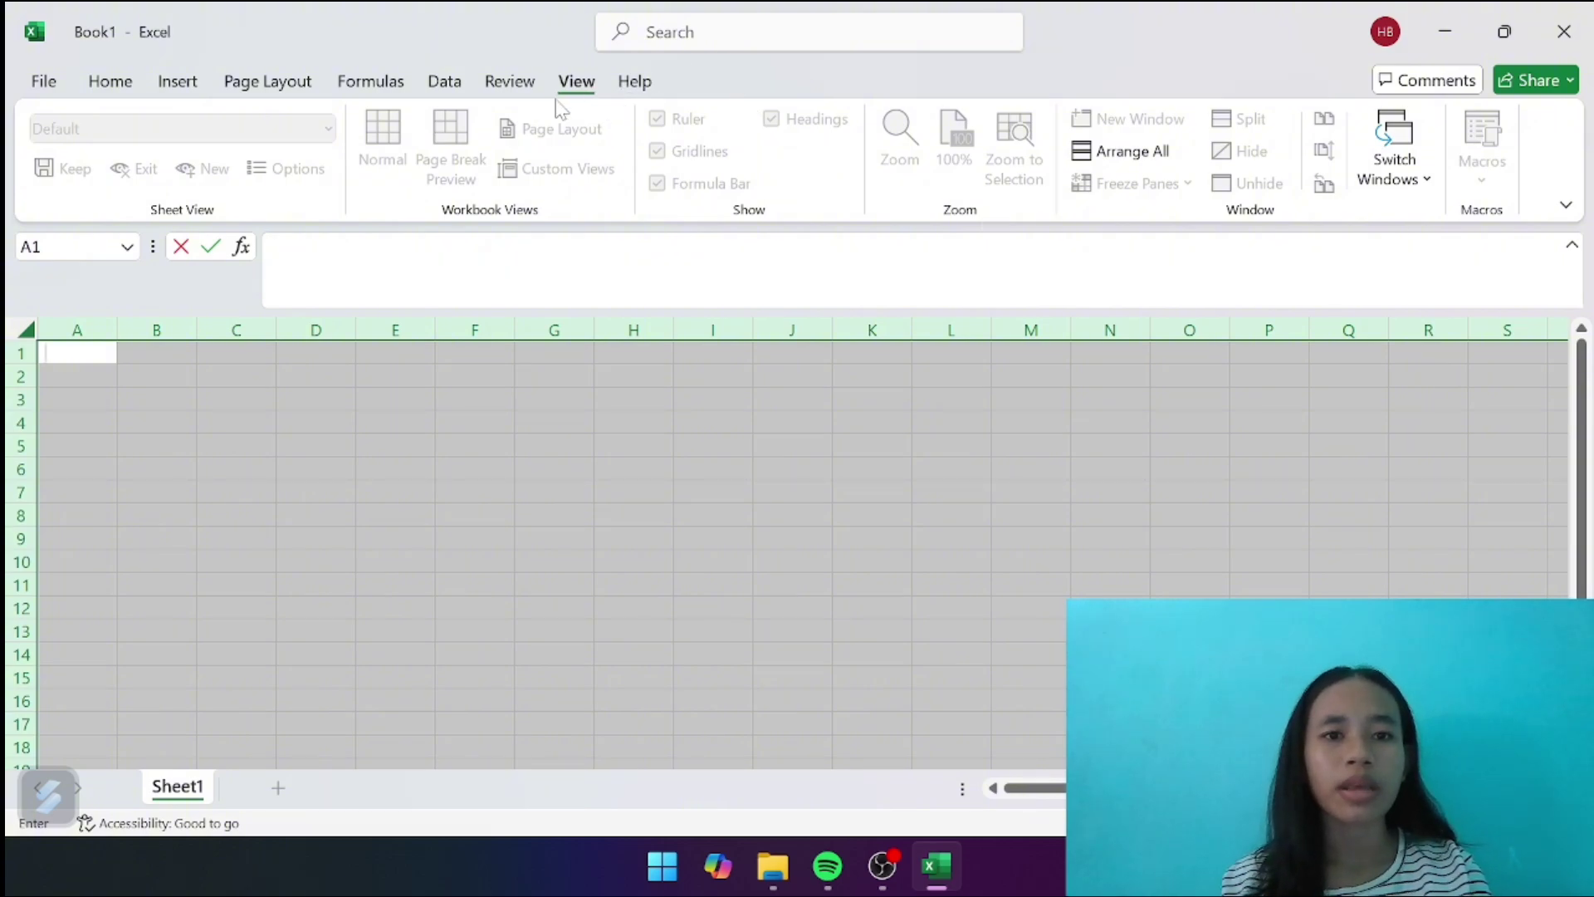
click(441, 467)
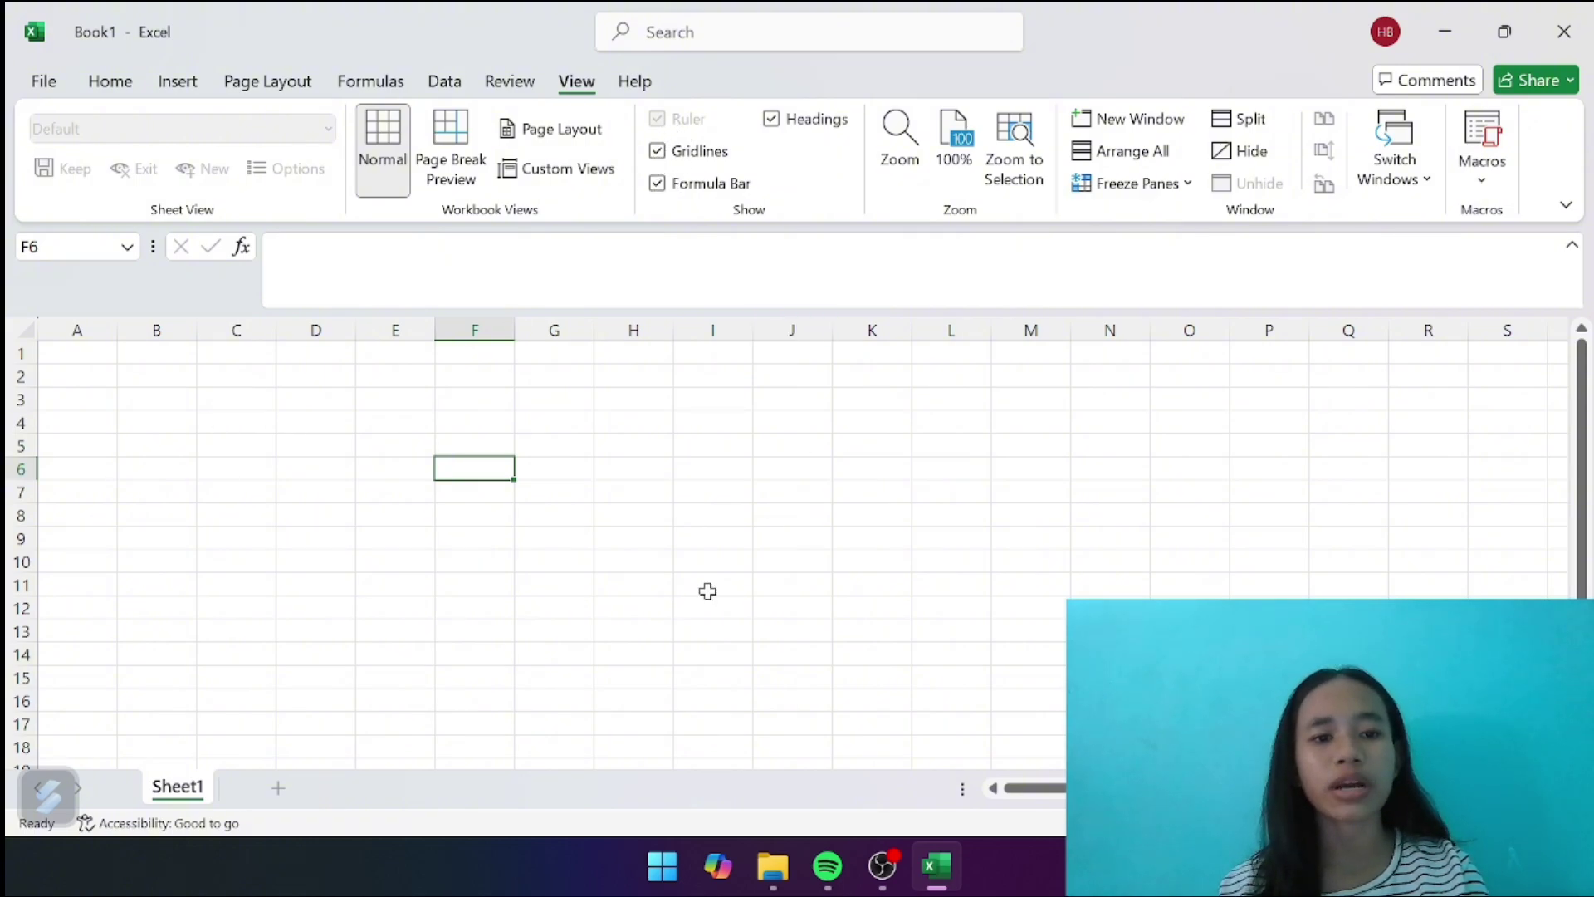
click(658, 152)
click(79, 466)
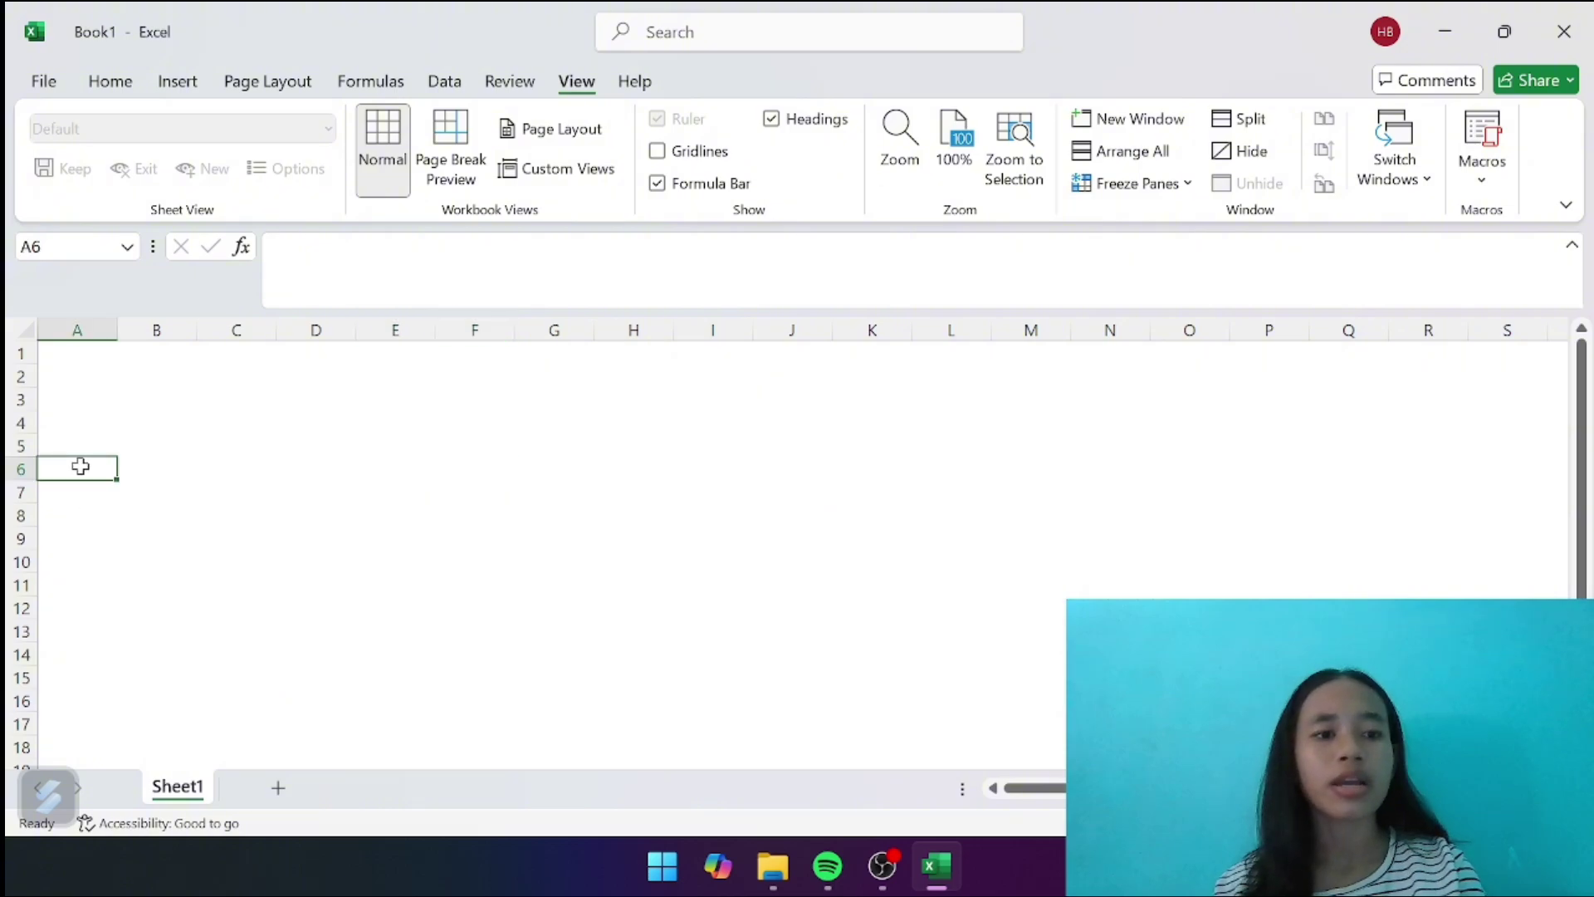
drag(117, 329, 77, 330)
click(154, 377)
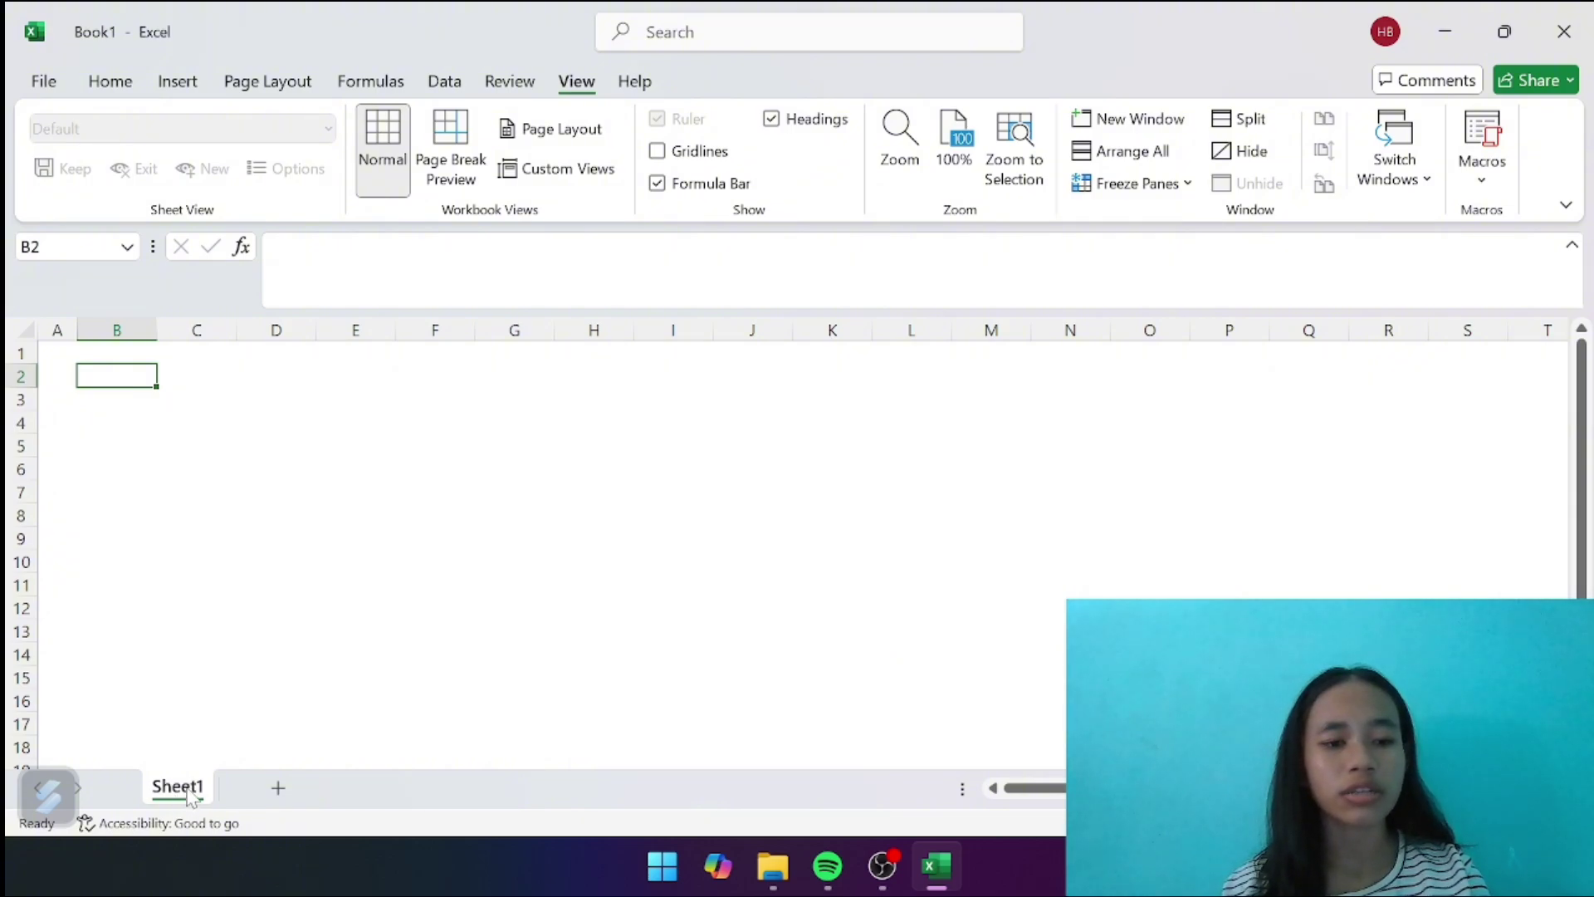
Rename the worksheet Sheet1 as AKUN
double_click(190, 794)
key(BackSpace)
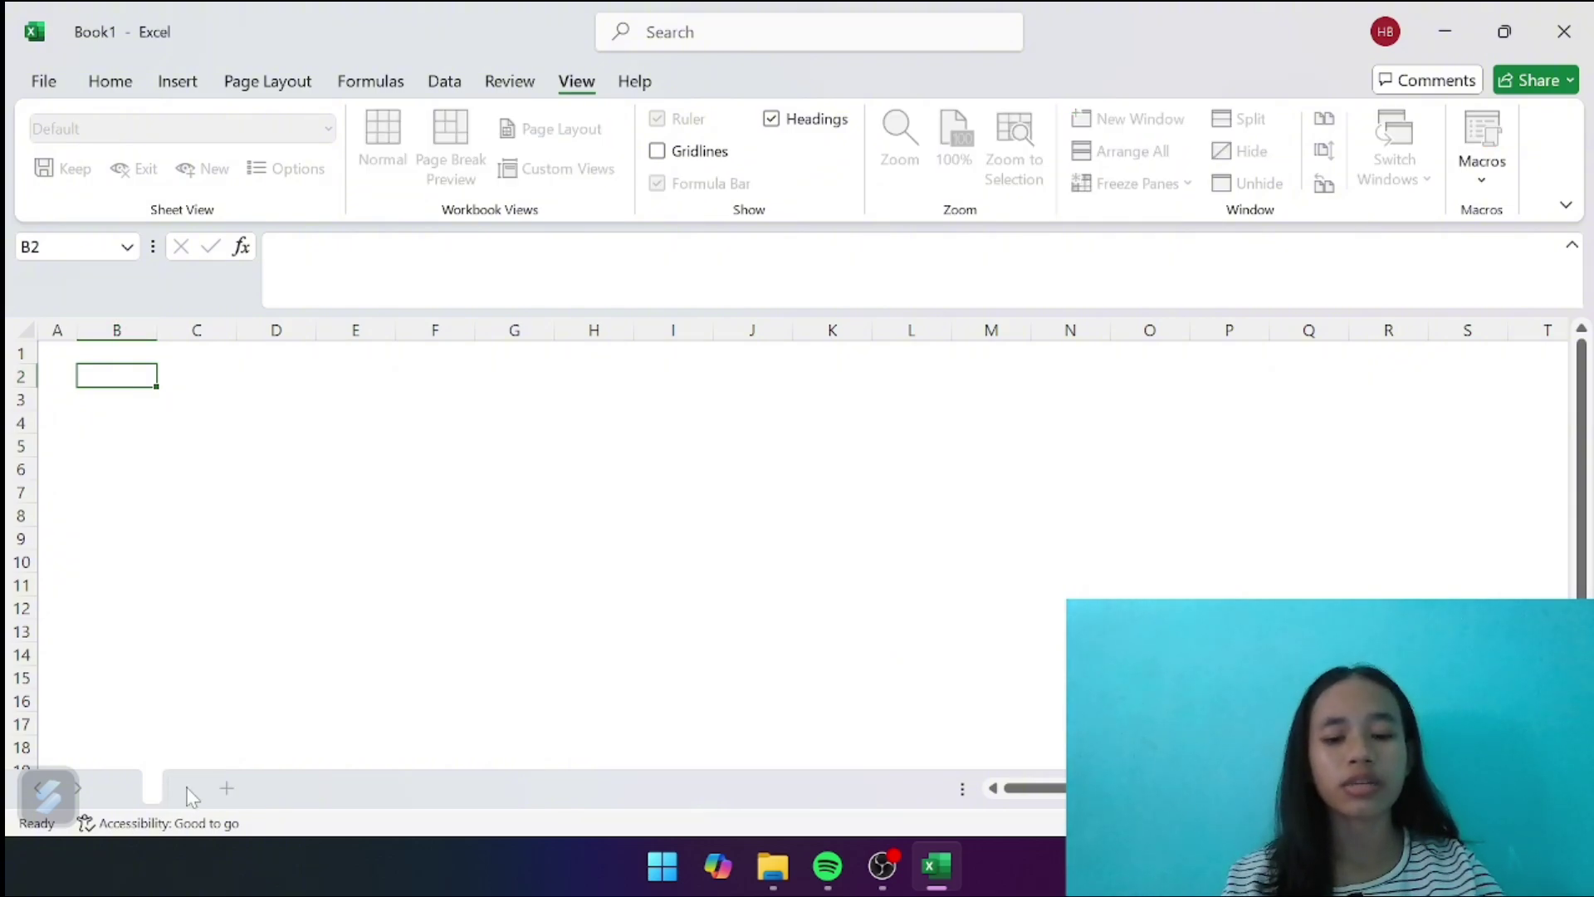
text(AKUN)
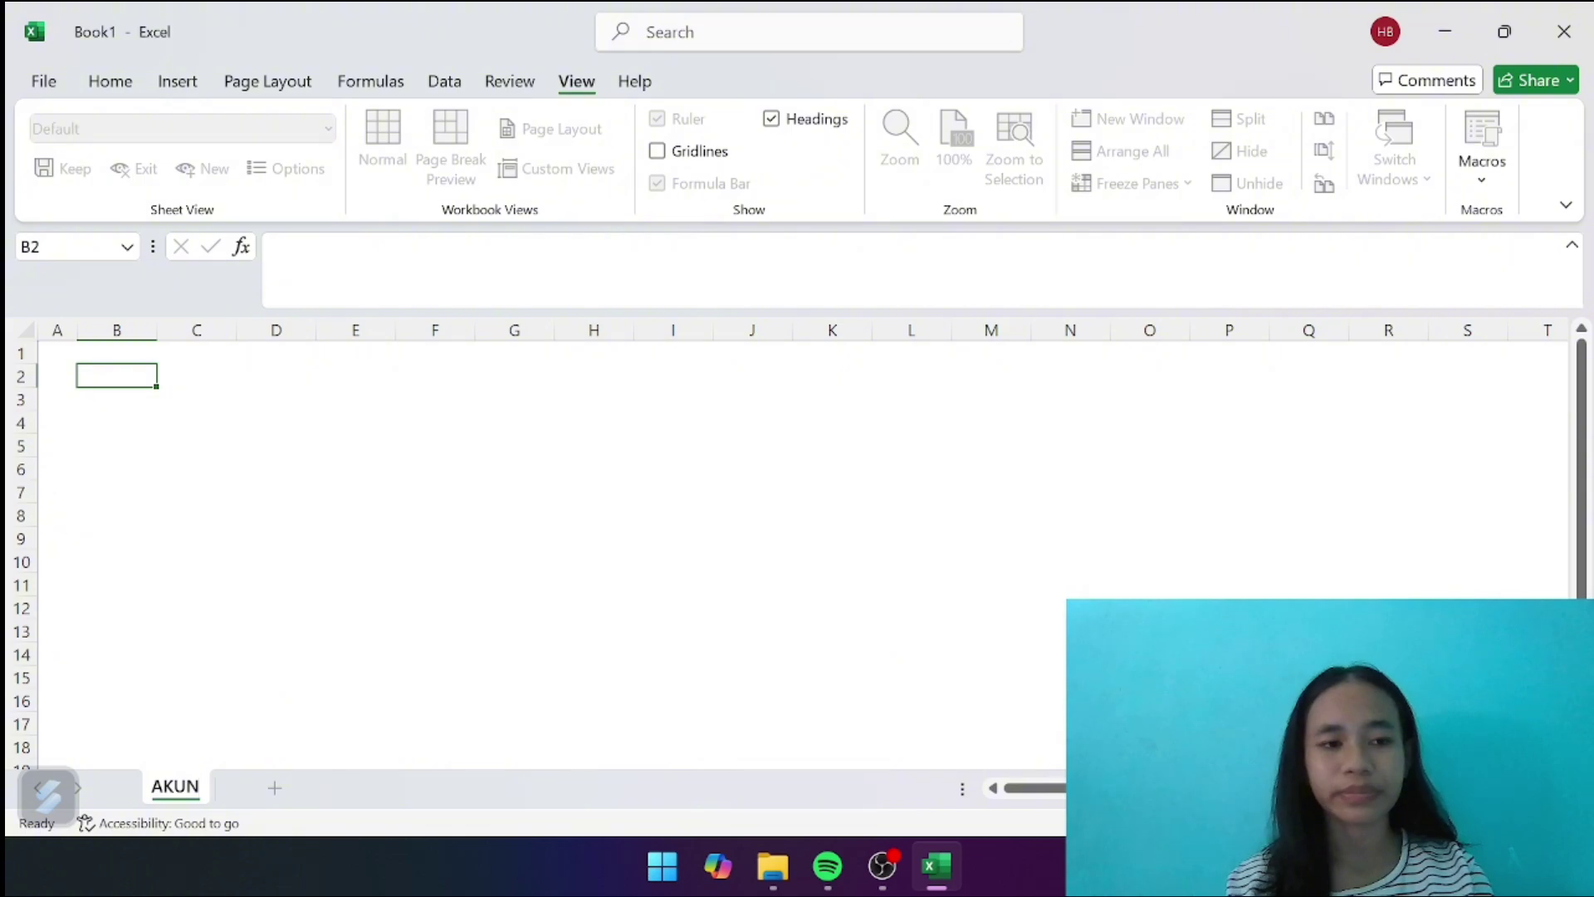
key(Return)
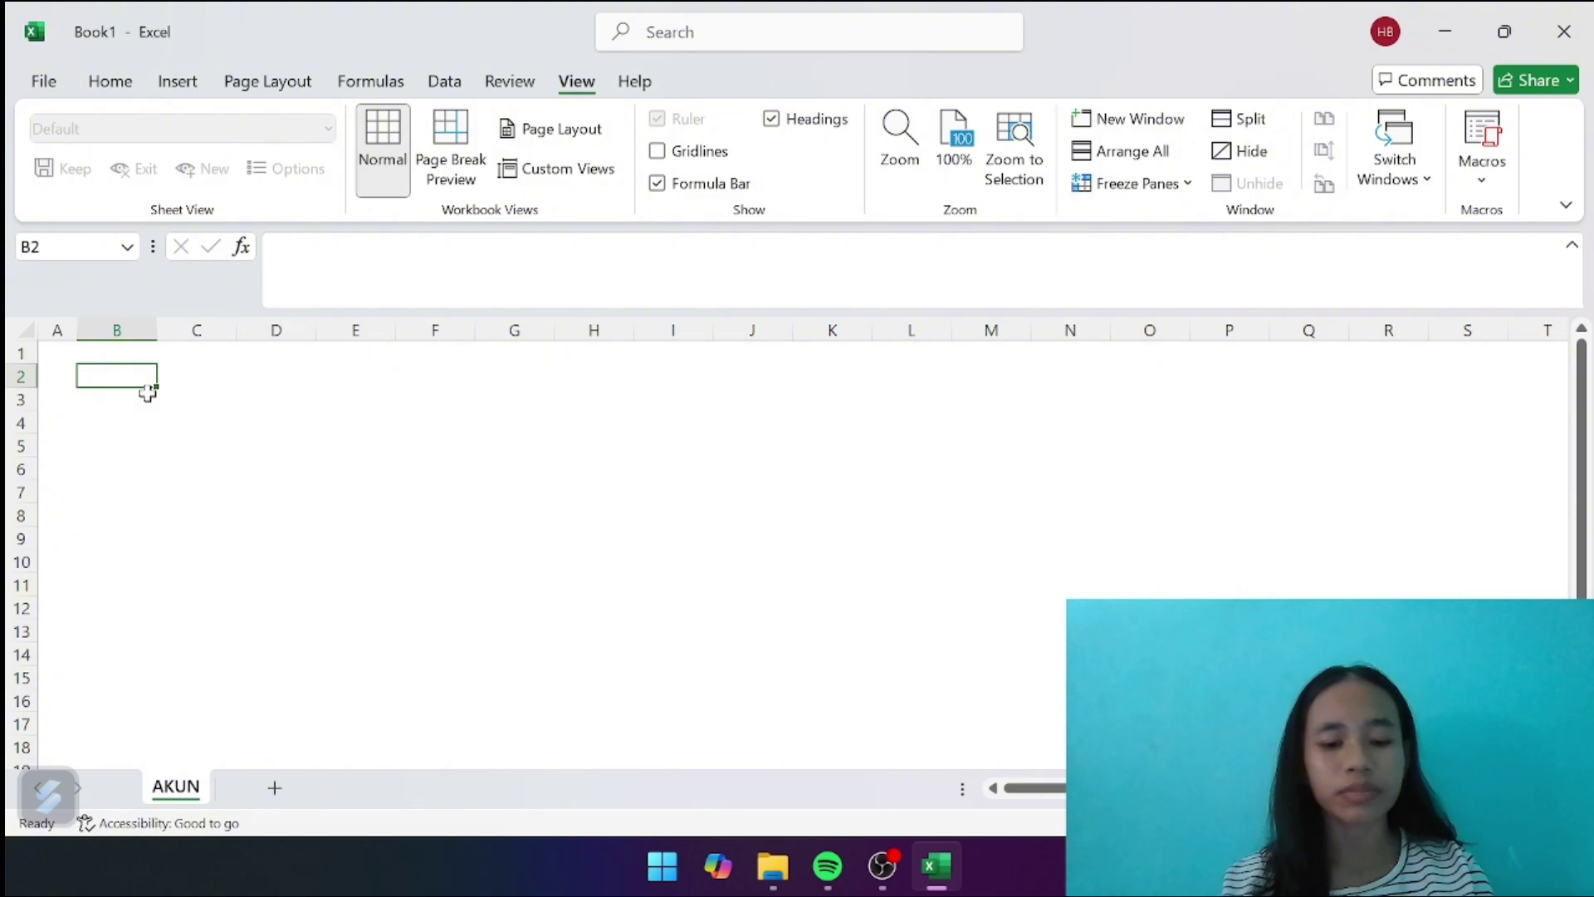
text(DAFTAR)
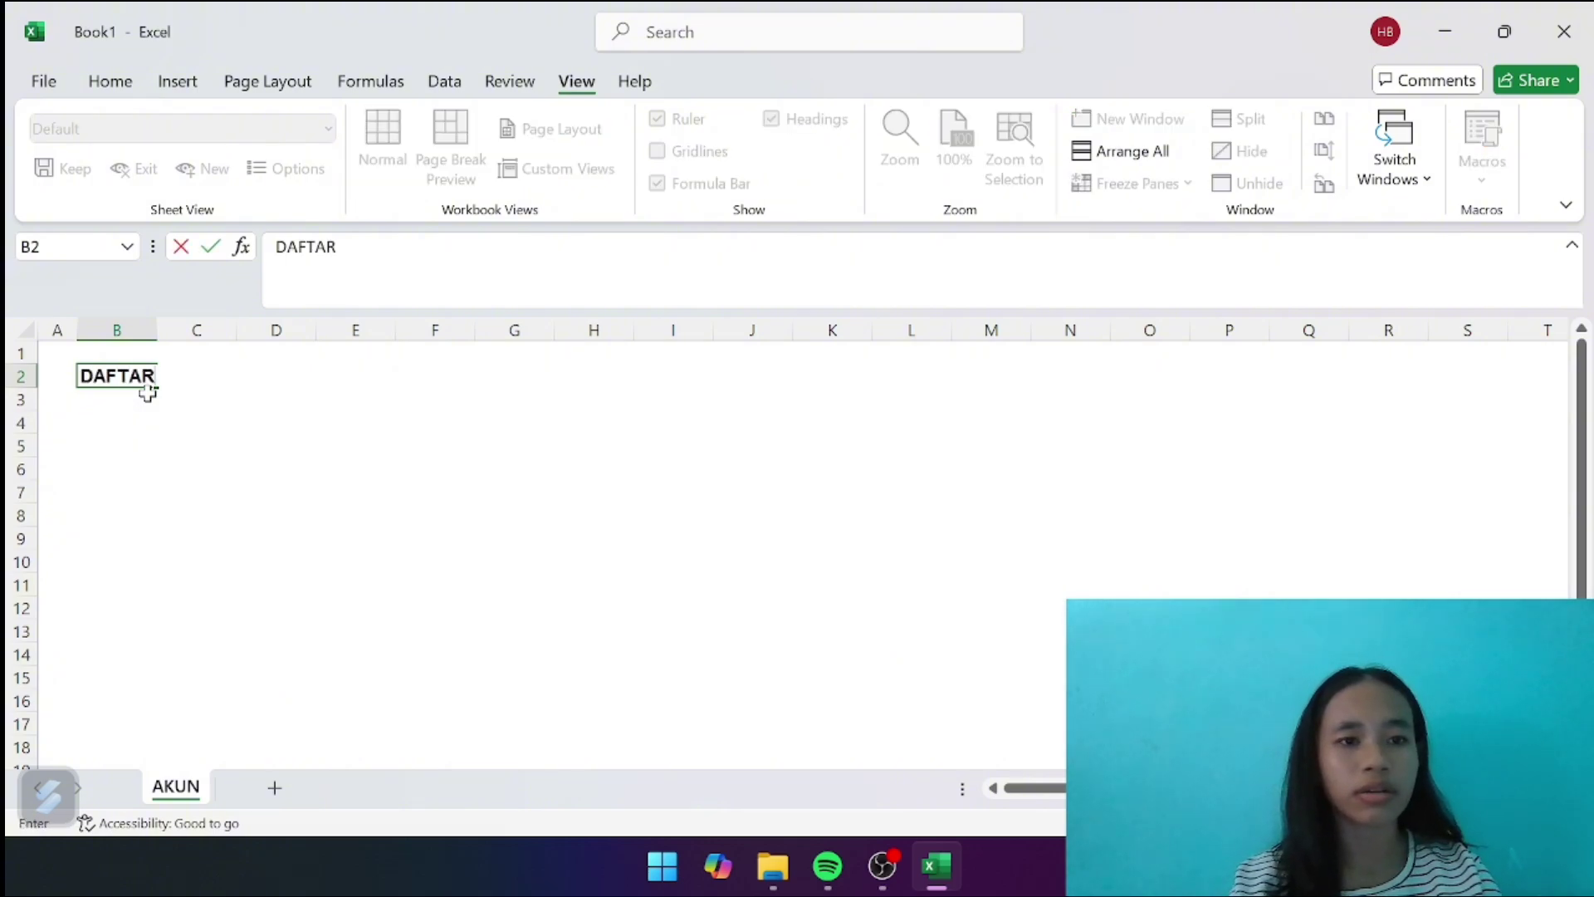
key(BackSpace)
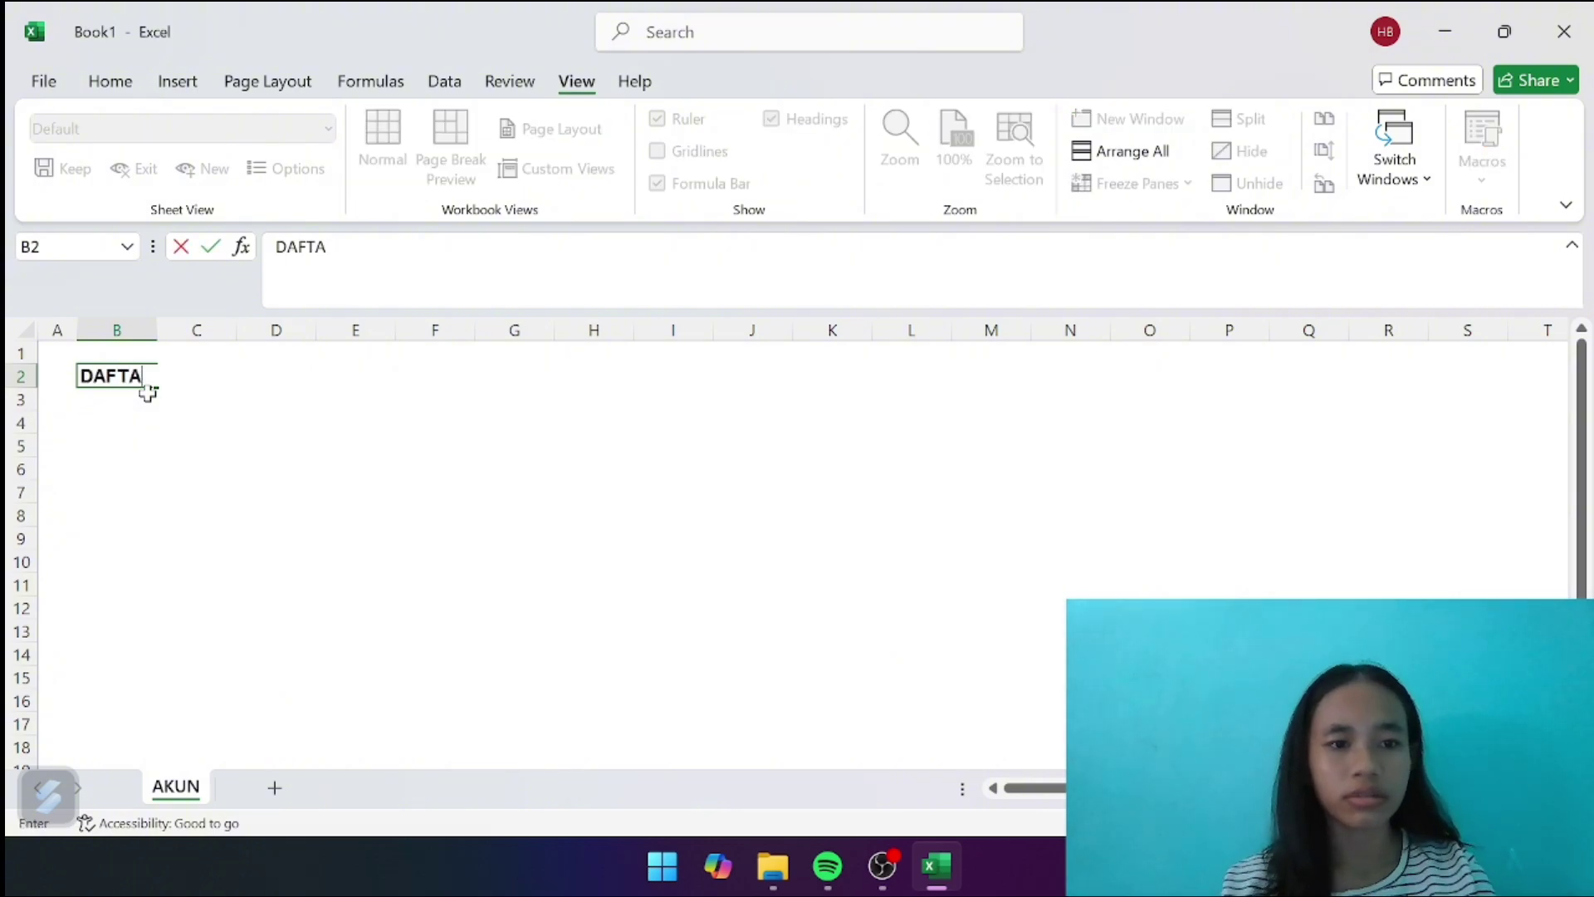
key(BackSpace)
key(BackSpace)
key(BackSpace)
key(BackSpace)
key(BackSpace)
click(262, 450)
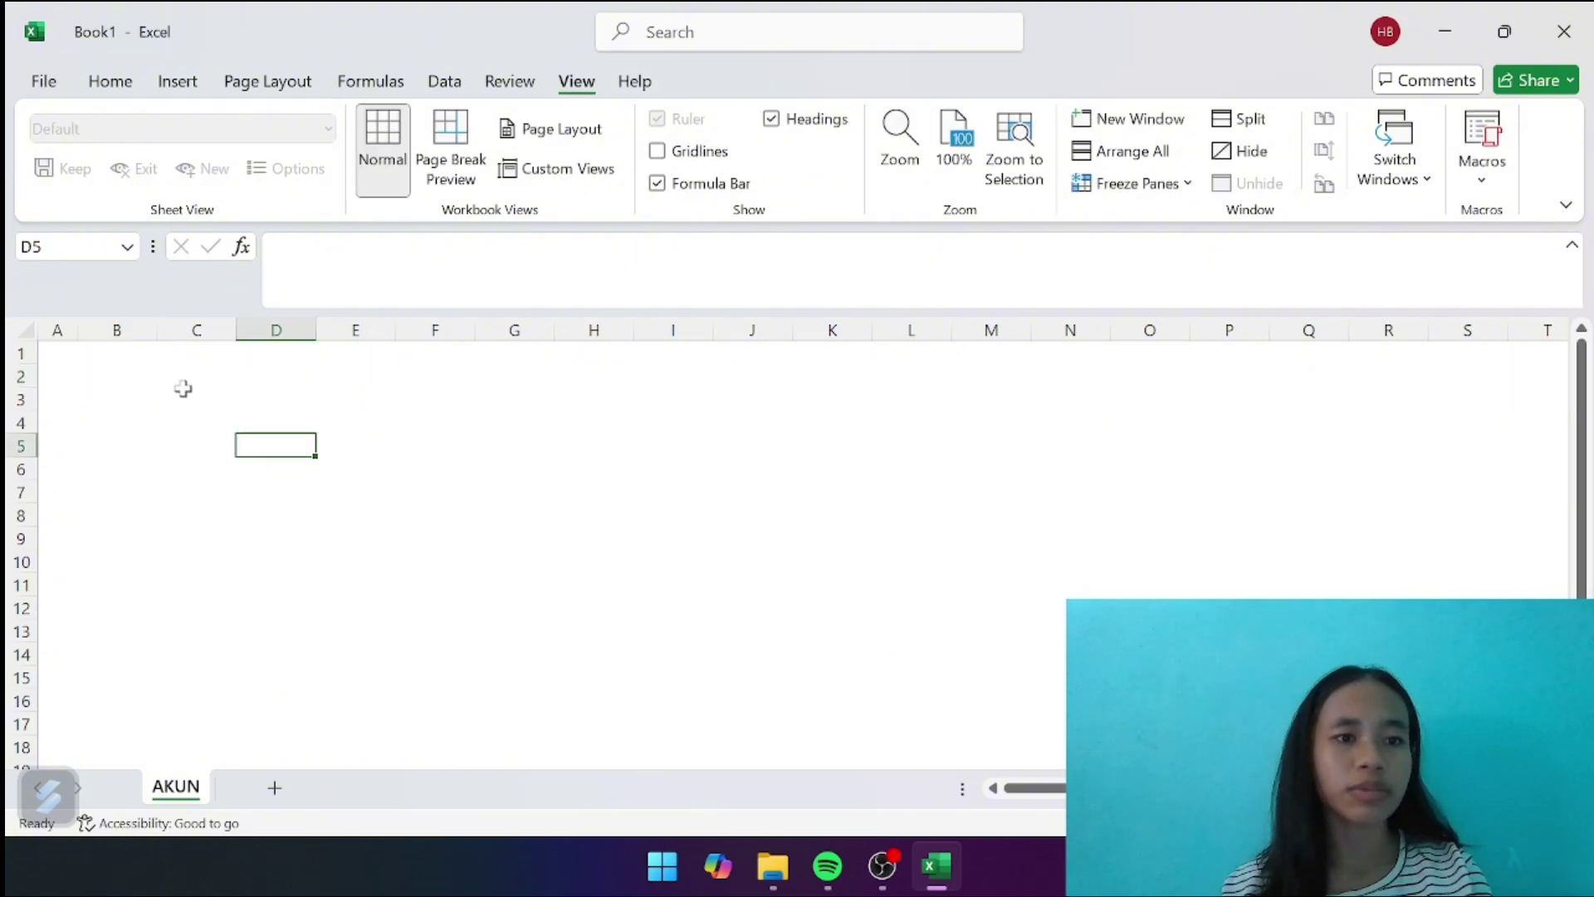
Apply the Times New Roman font to all cells of the AKUN sheet
click(28, 330)
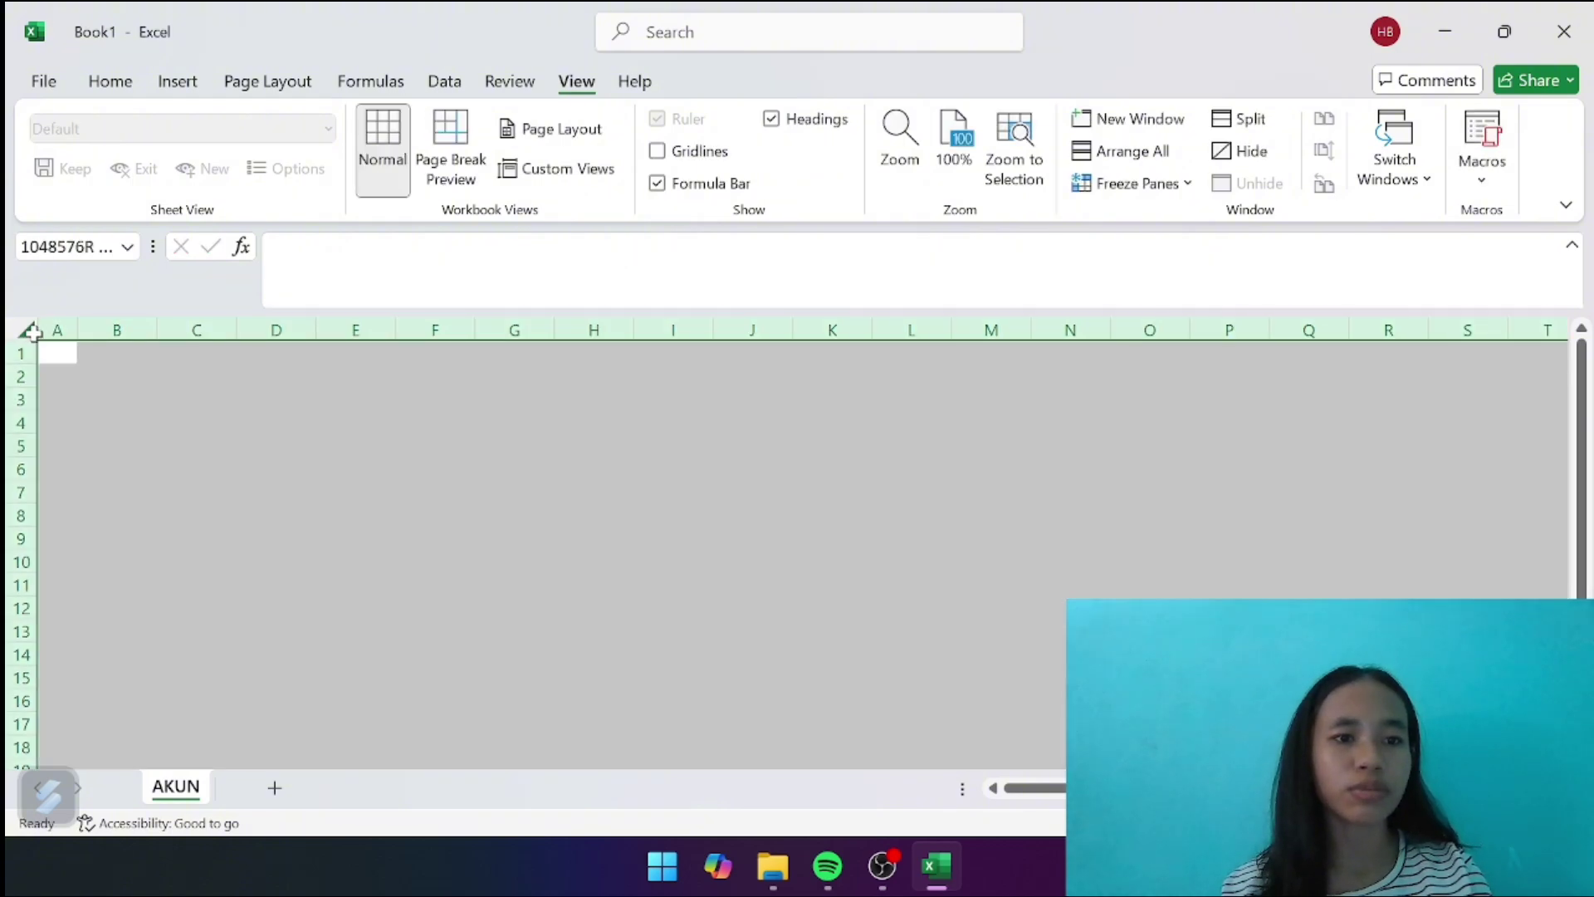
click(119, 75)
click(221, 130)
key(BackSpace)
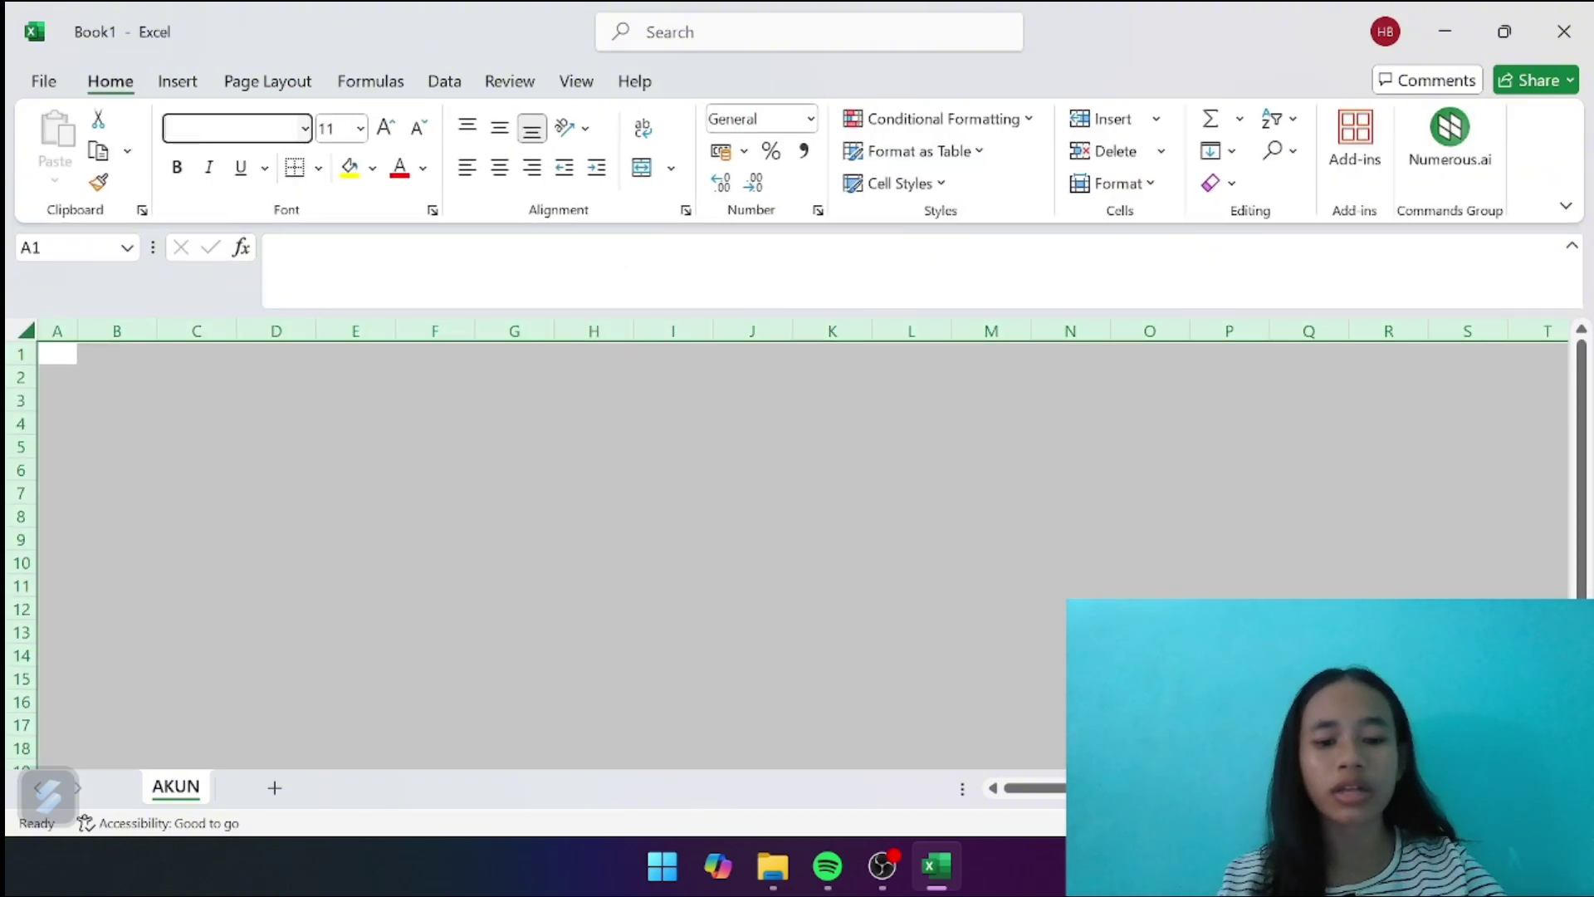
text(Times New Roman)
key(Return)
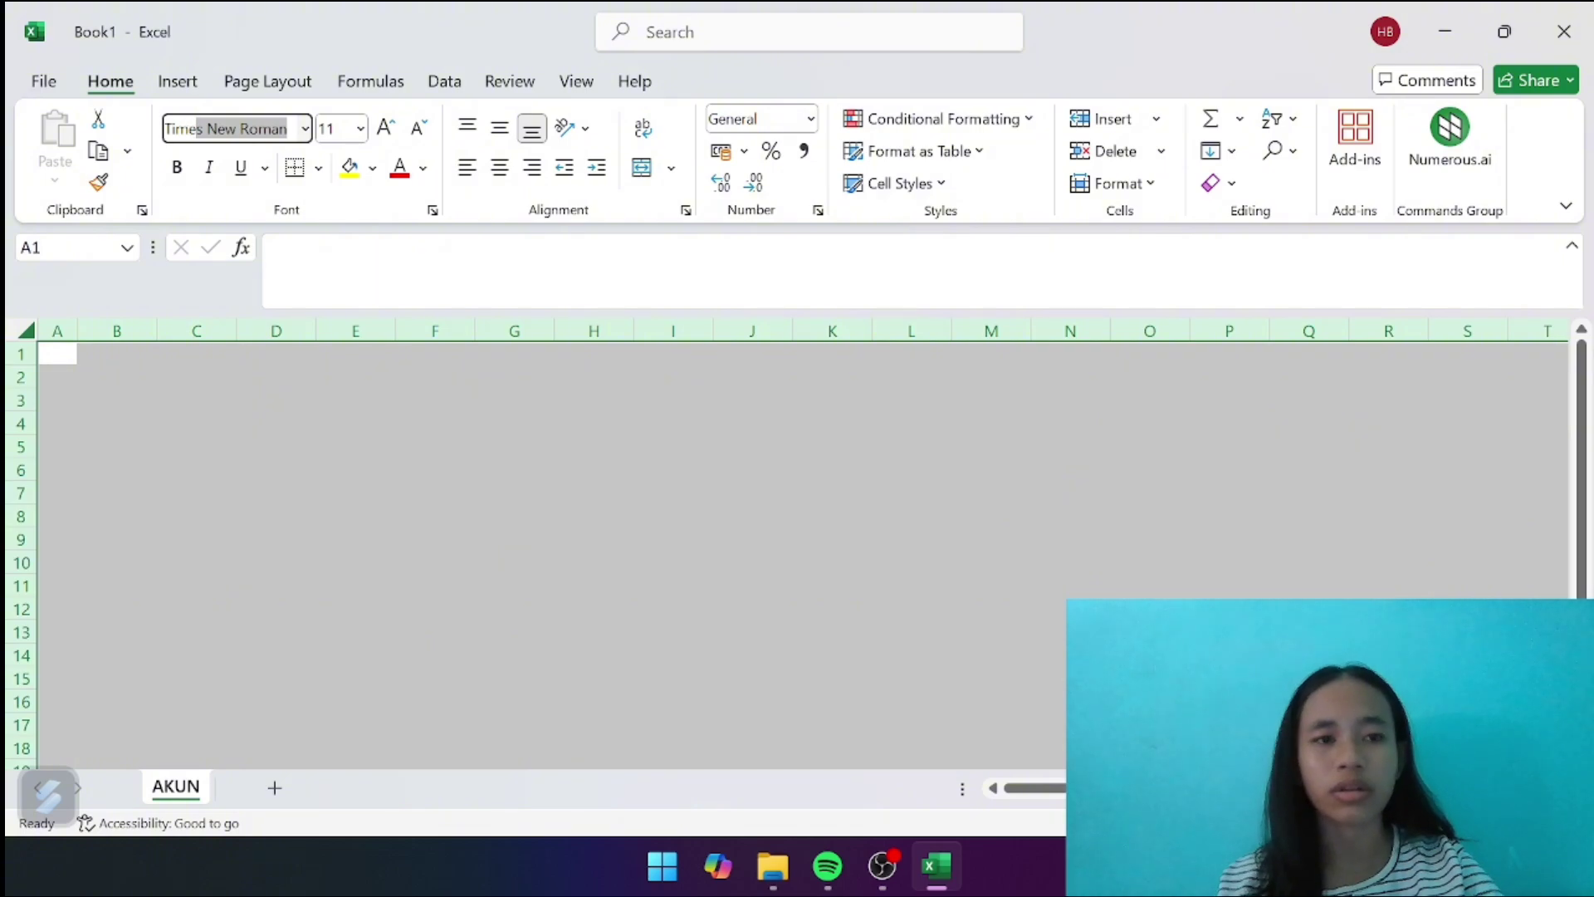
click(200, 466)
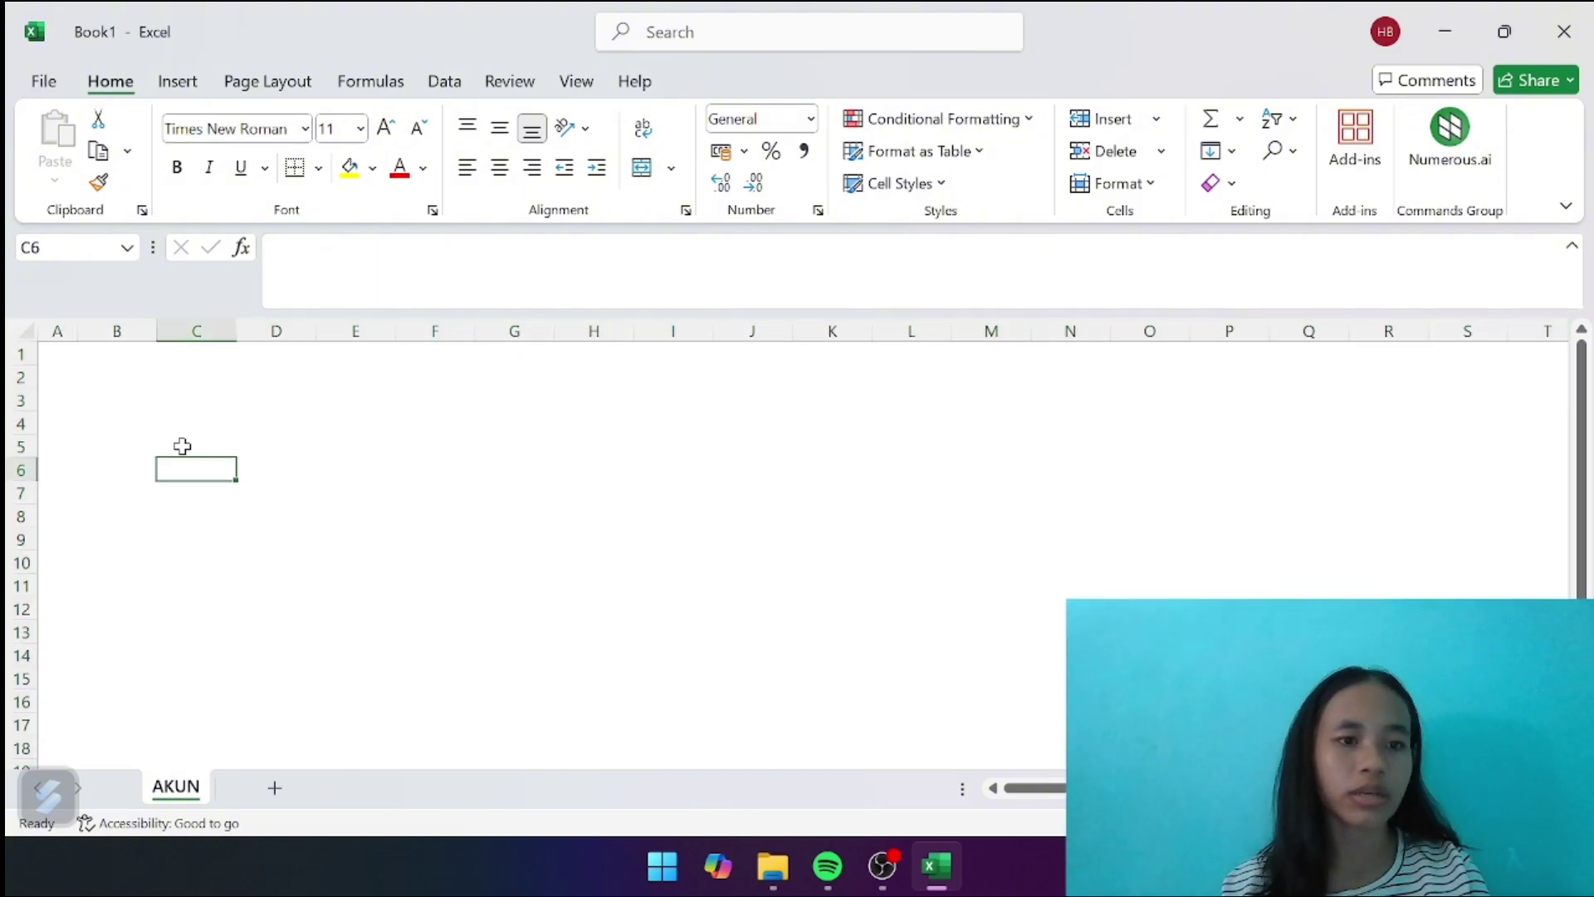
Enter the title DAFTAR AKUN in cell B2 without bold formatting
click(114, 375)
key(ctrl+b)
key(ctrl+b)
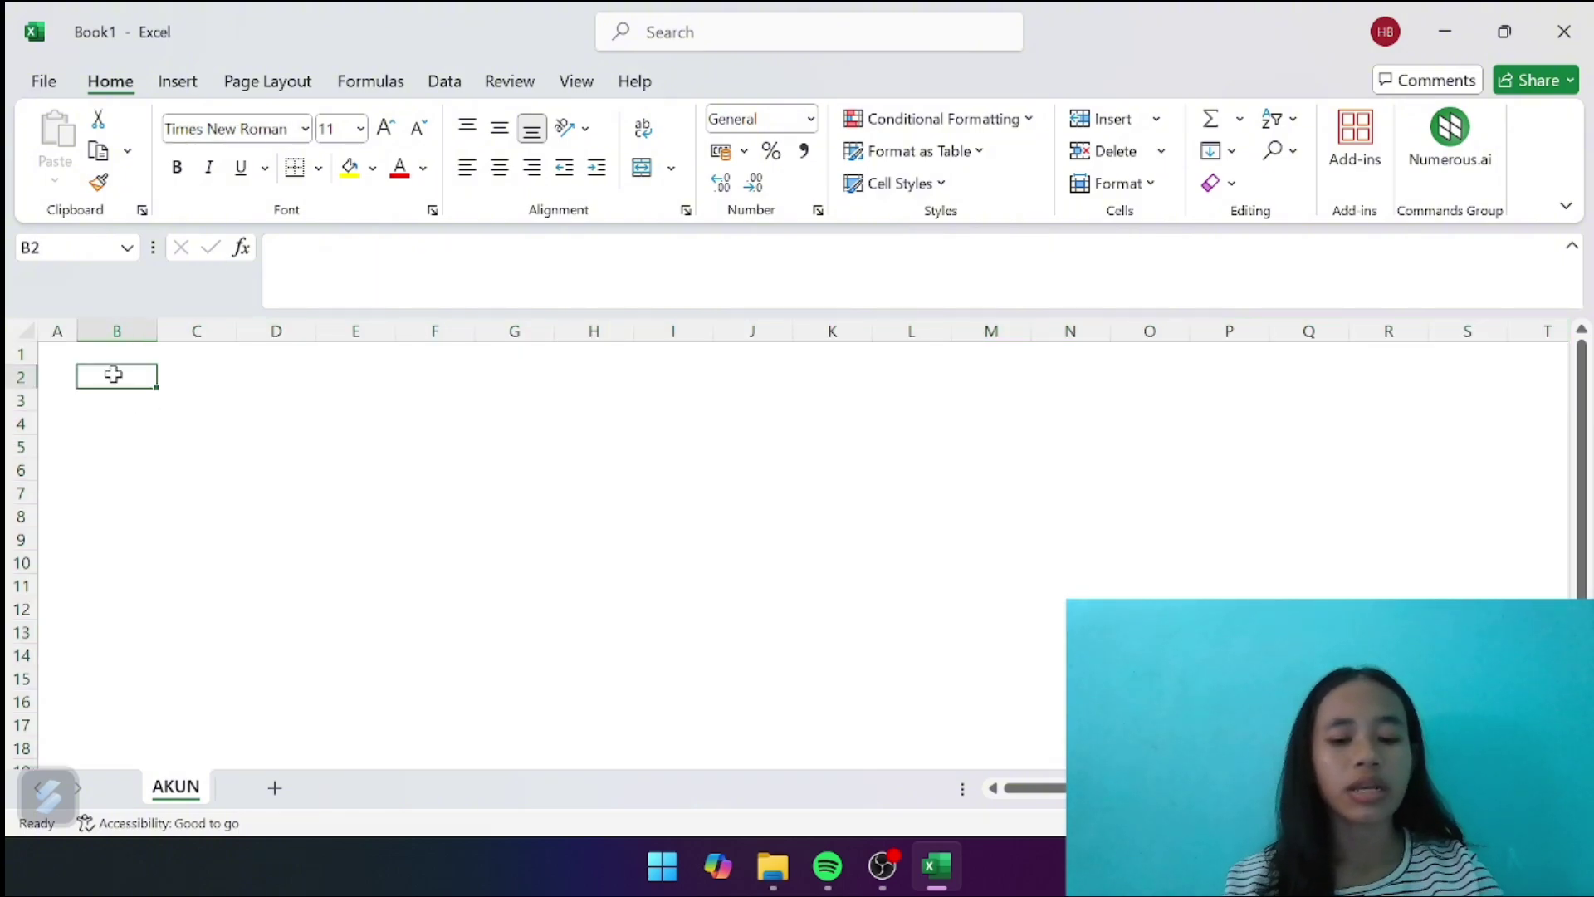
text(DAFTAT)
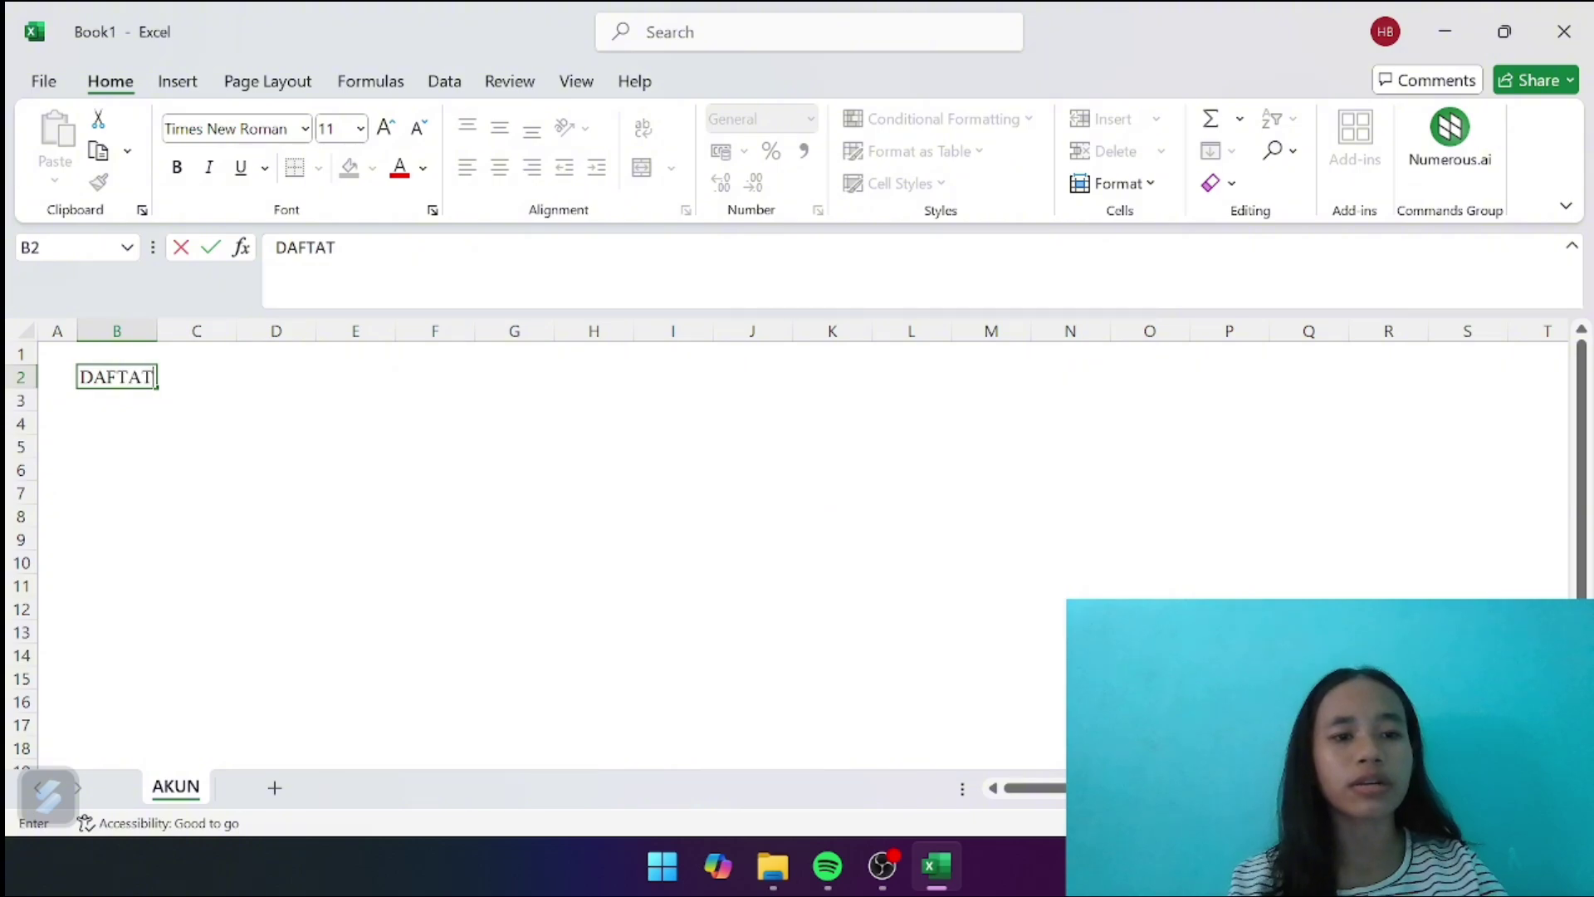
key(BackSpace)
text(R AKUN)
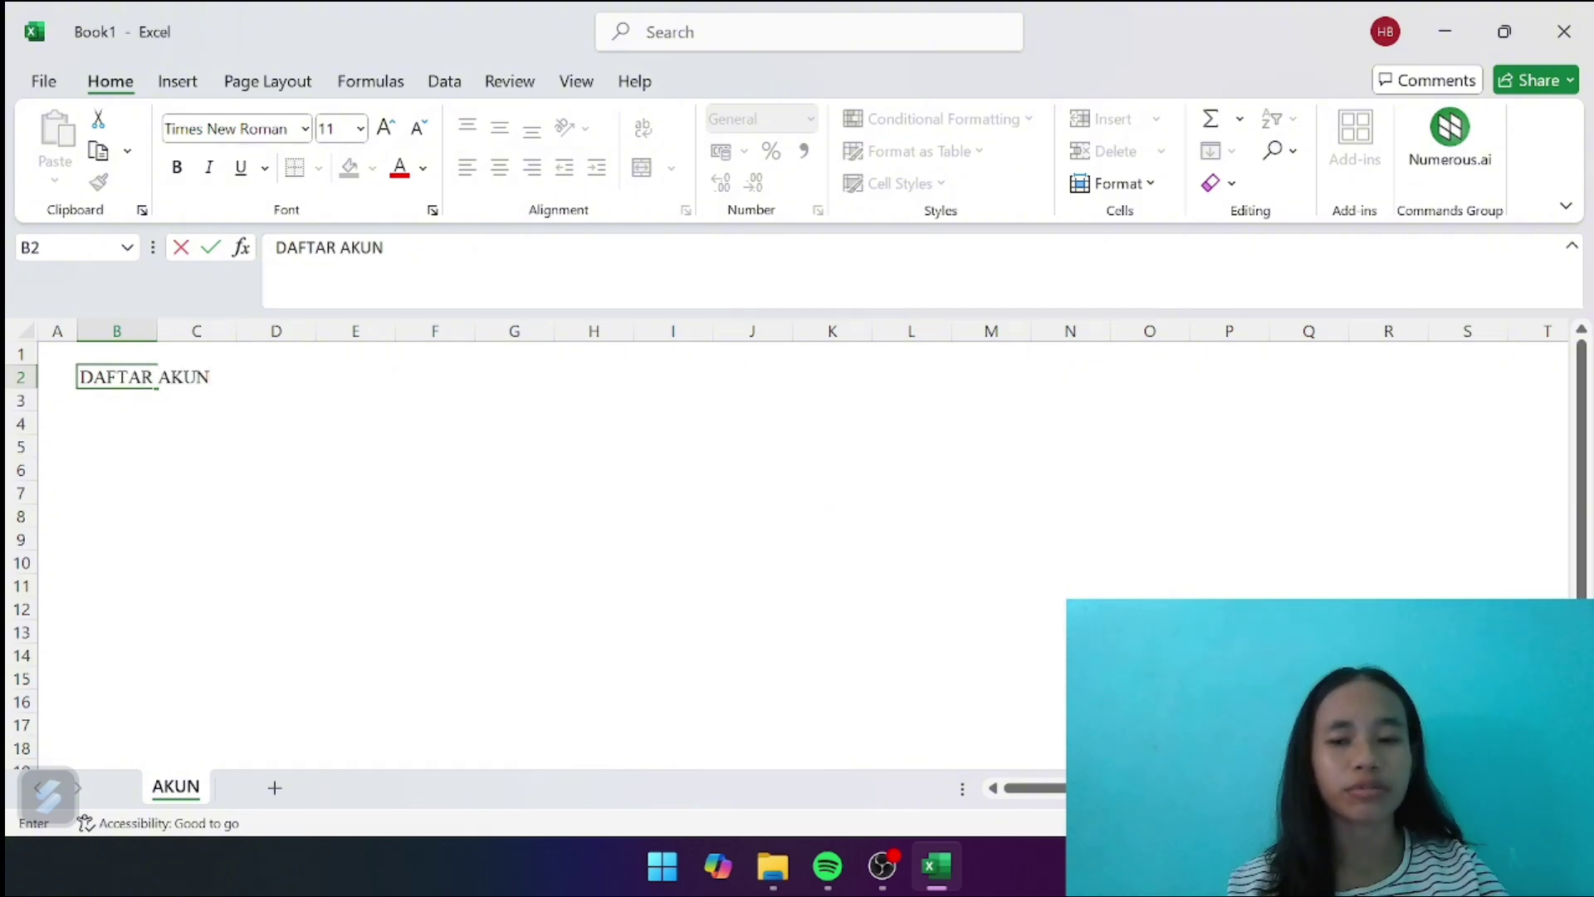
key(Return)
key(Return)
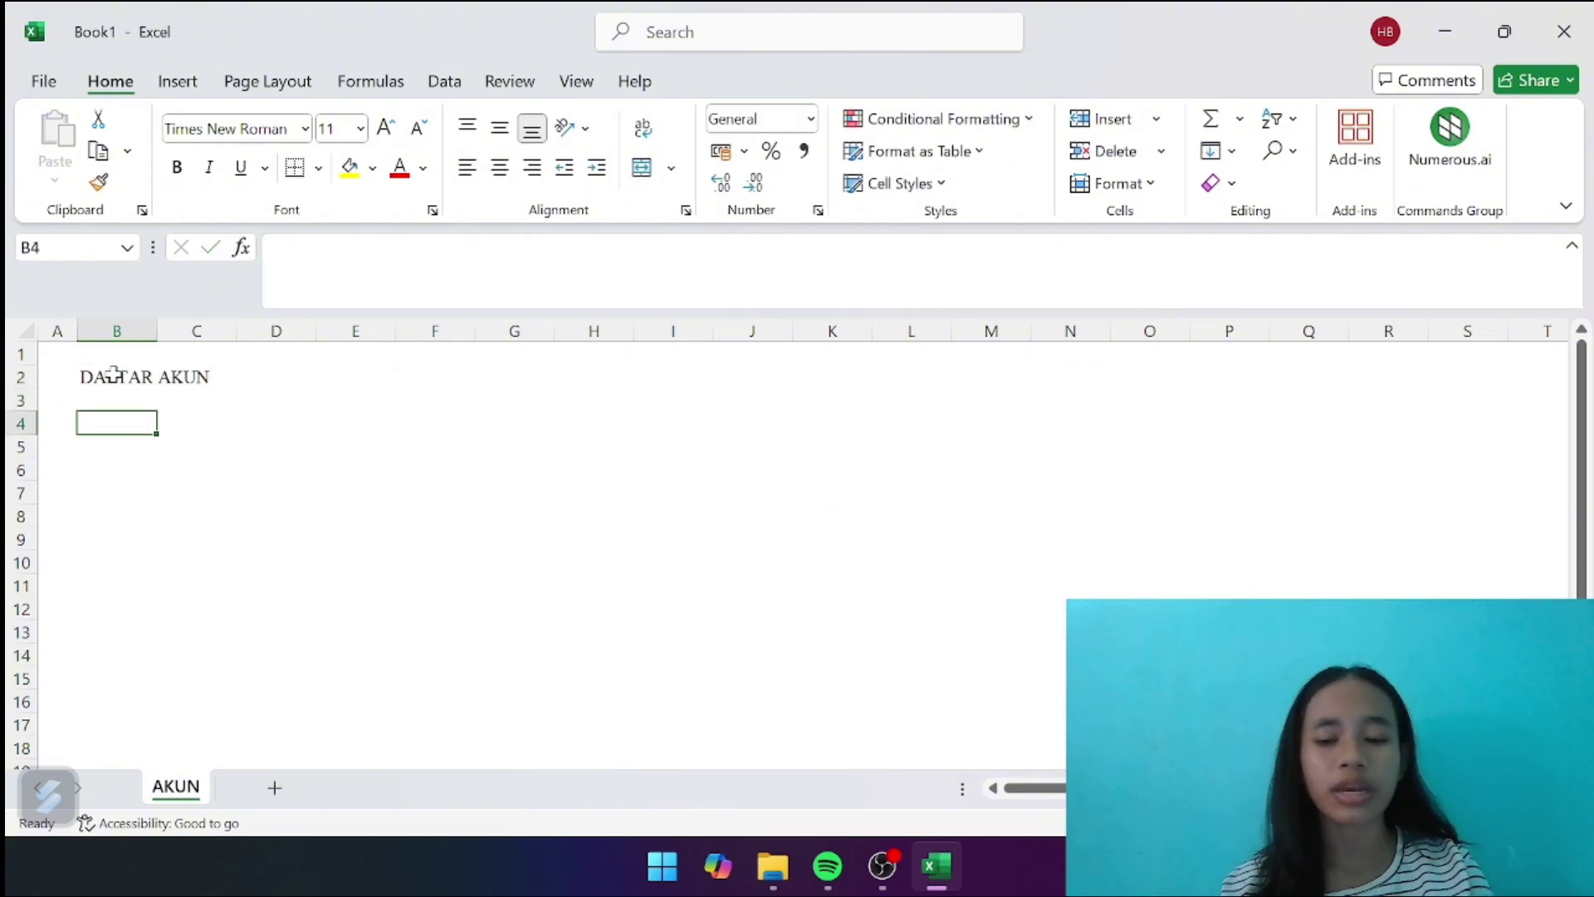
Enter the label Cek Balance in cell D3
click(278, 403)
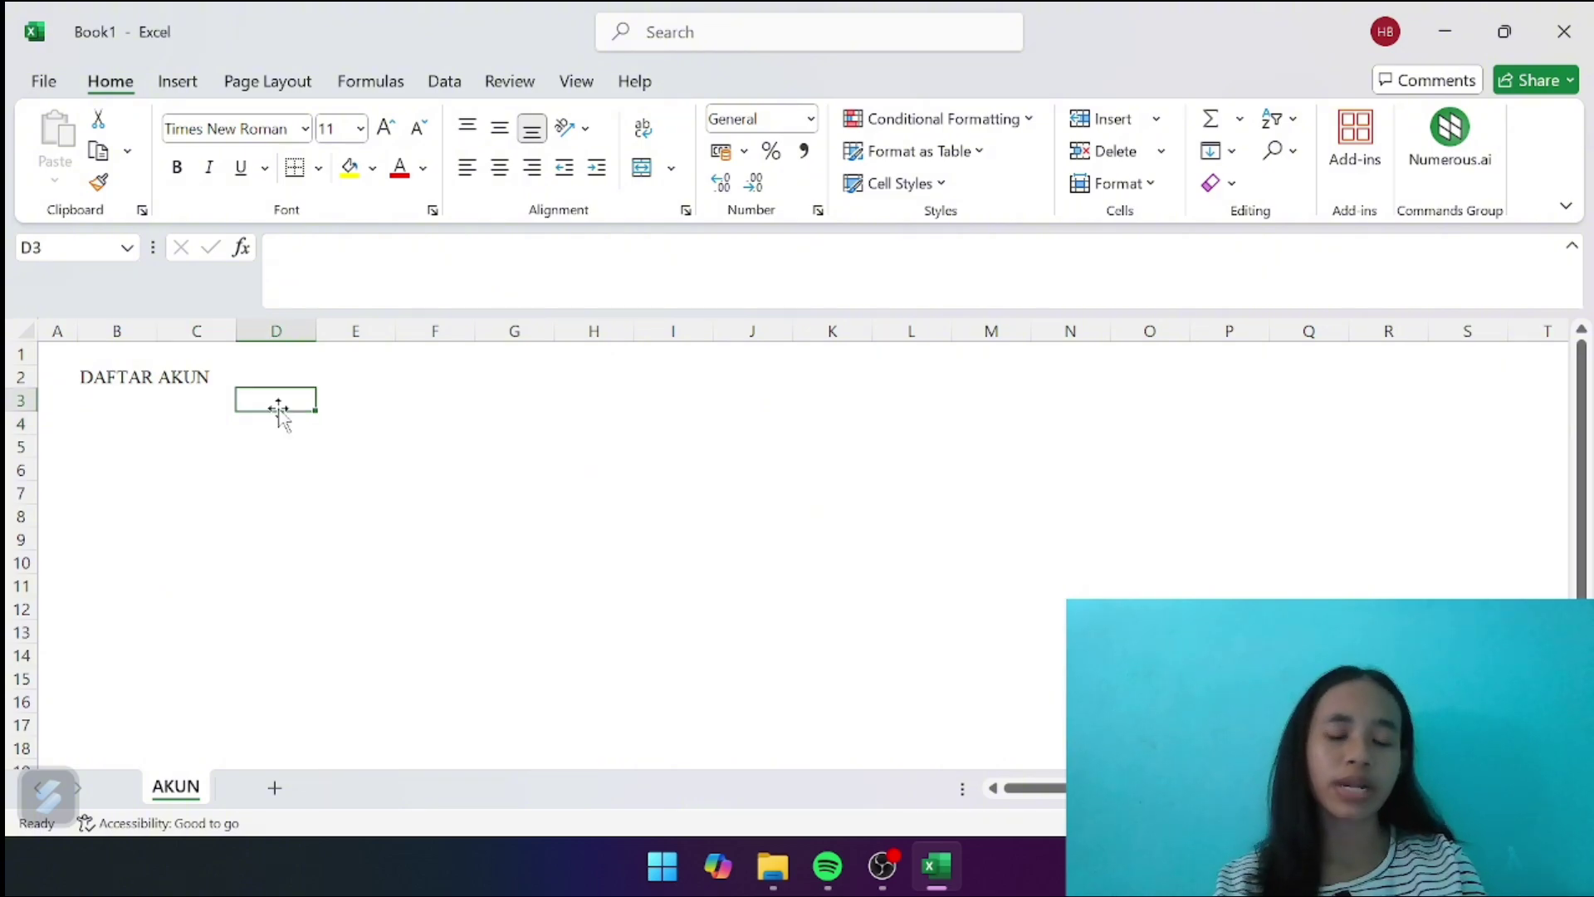
text(Cek)
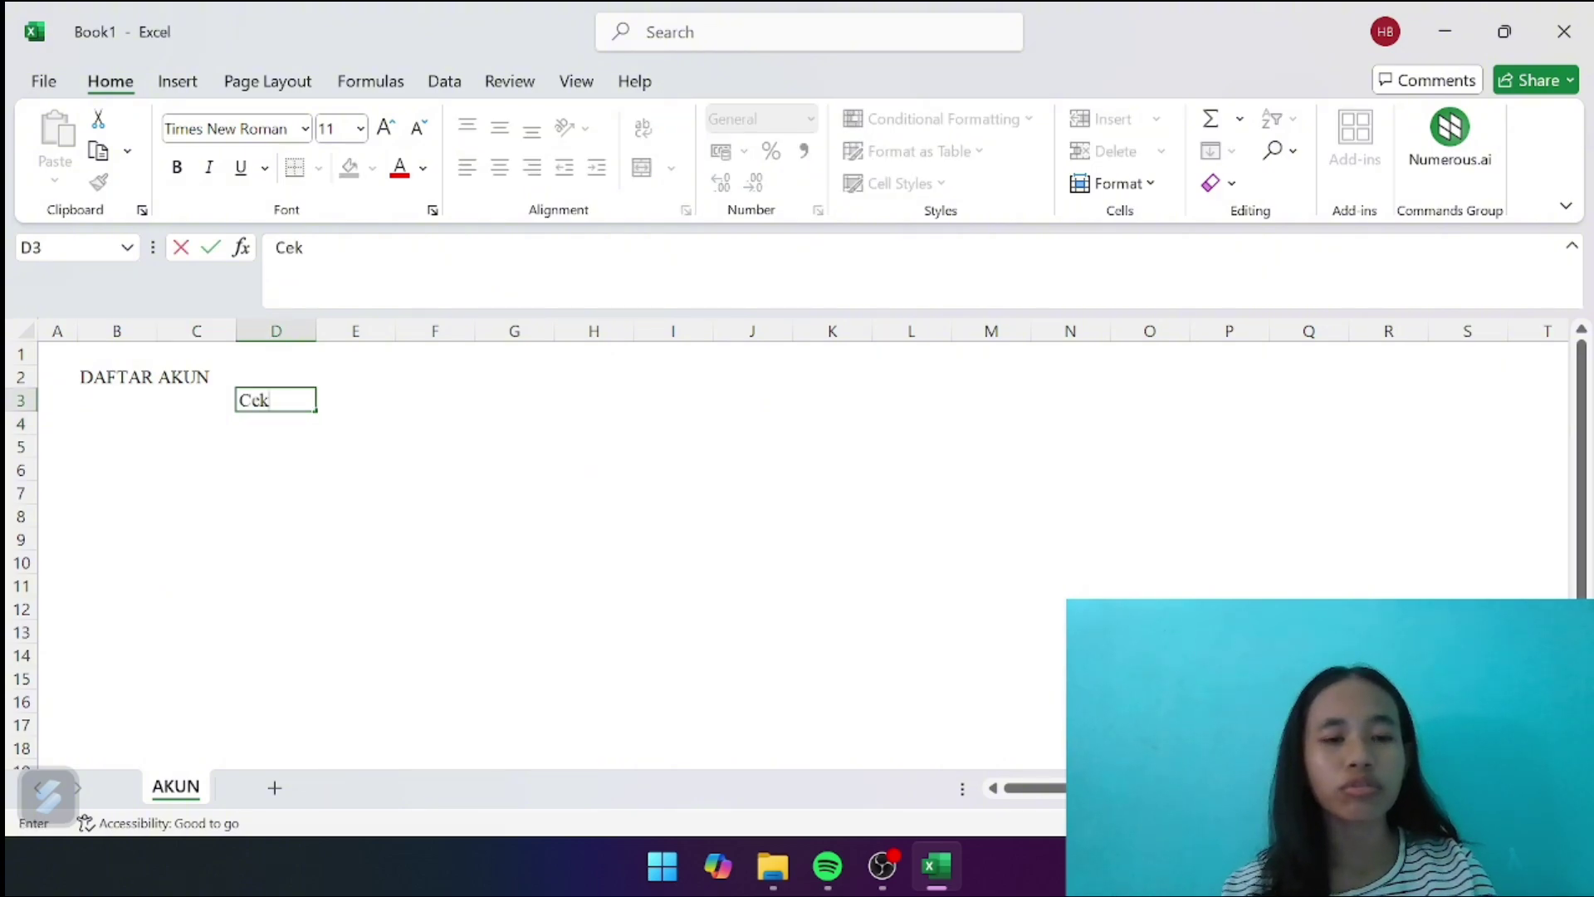
text( Bal)
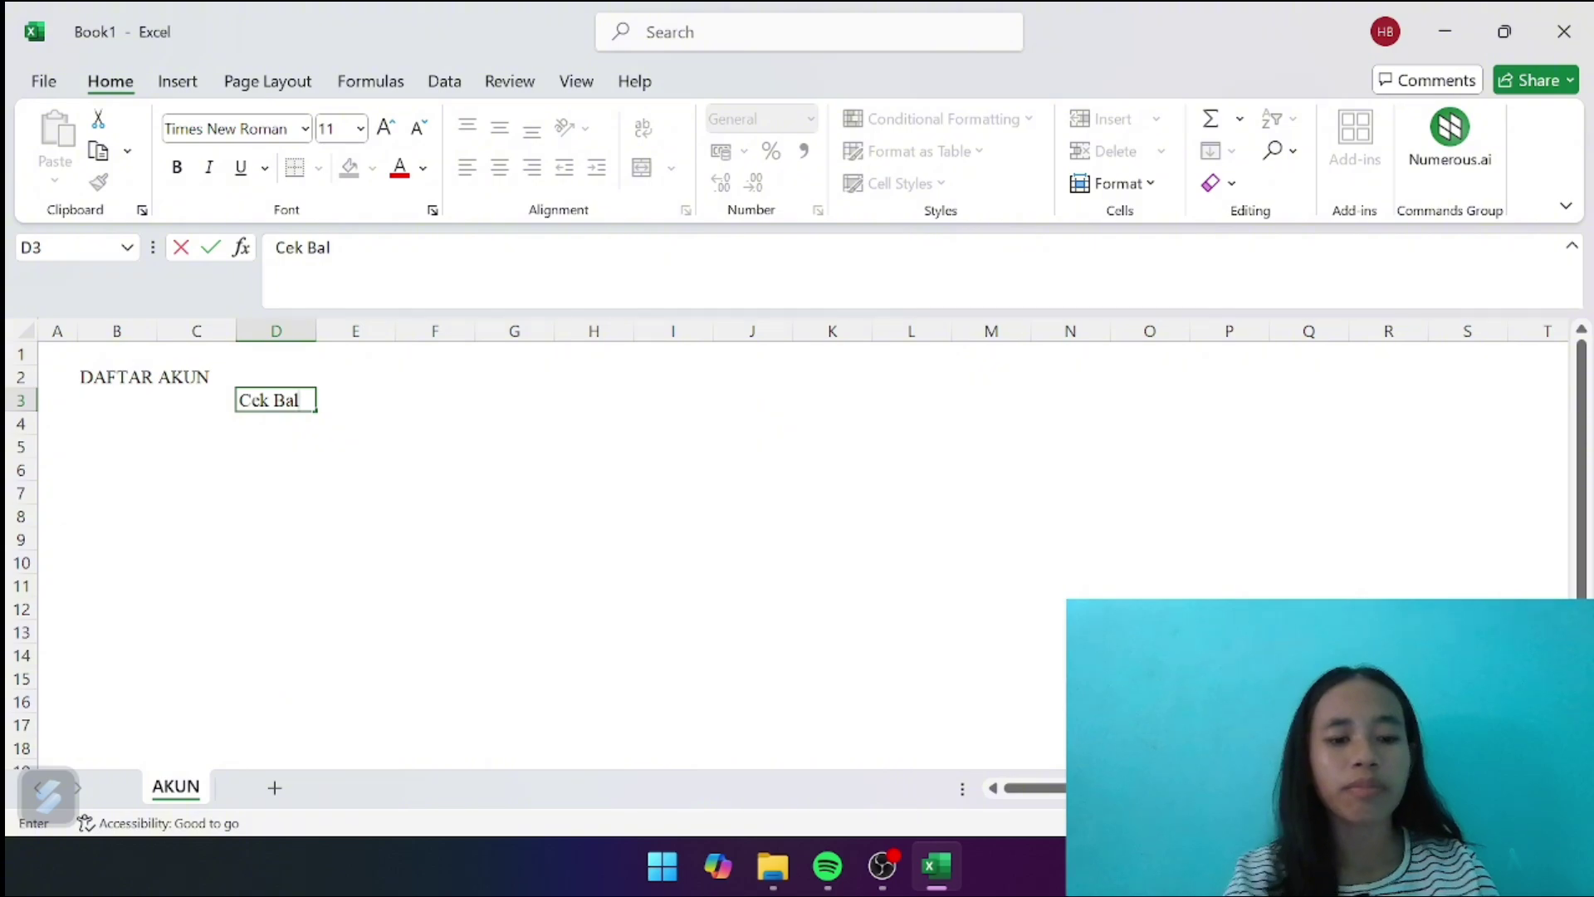
text(anc)
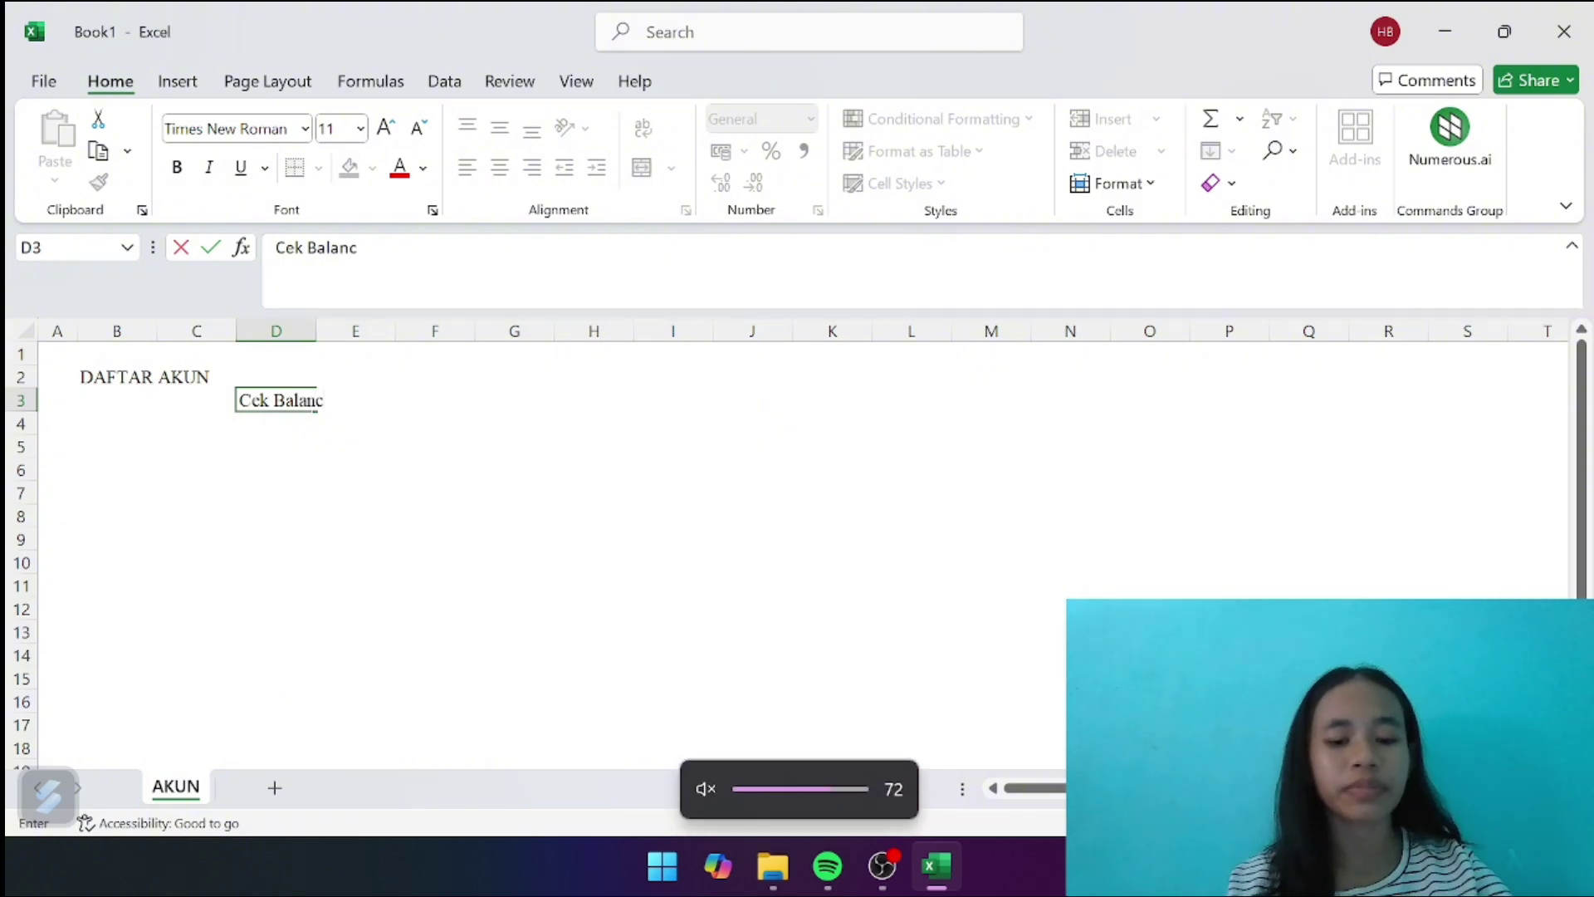
text(e)
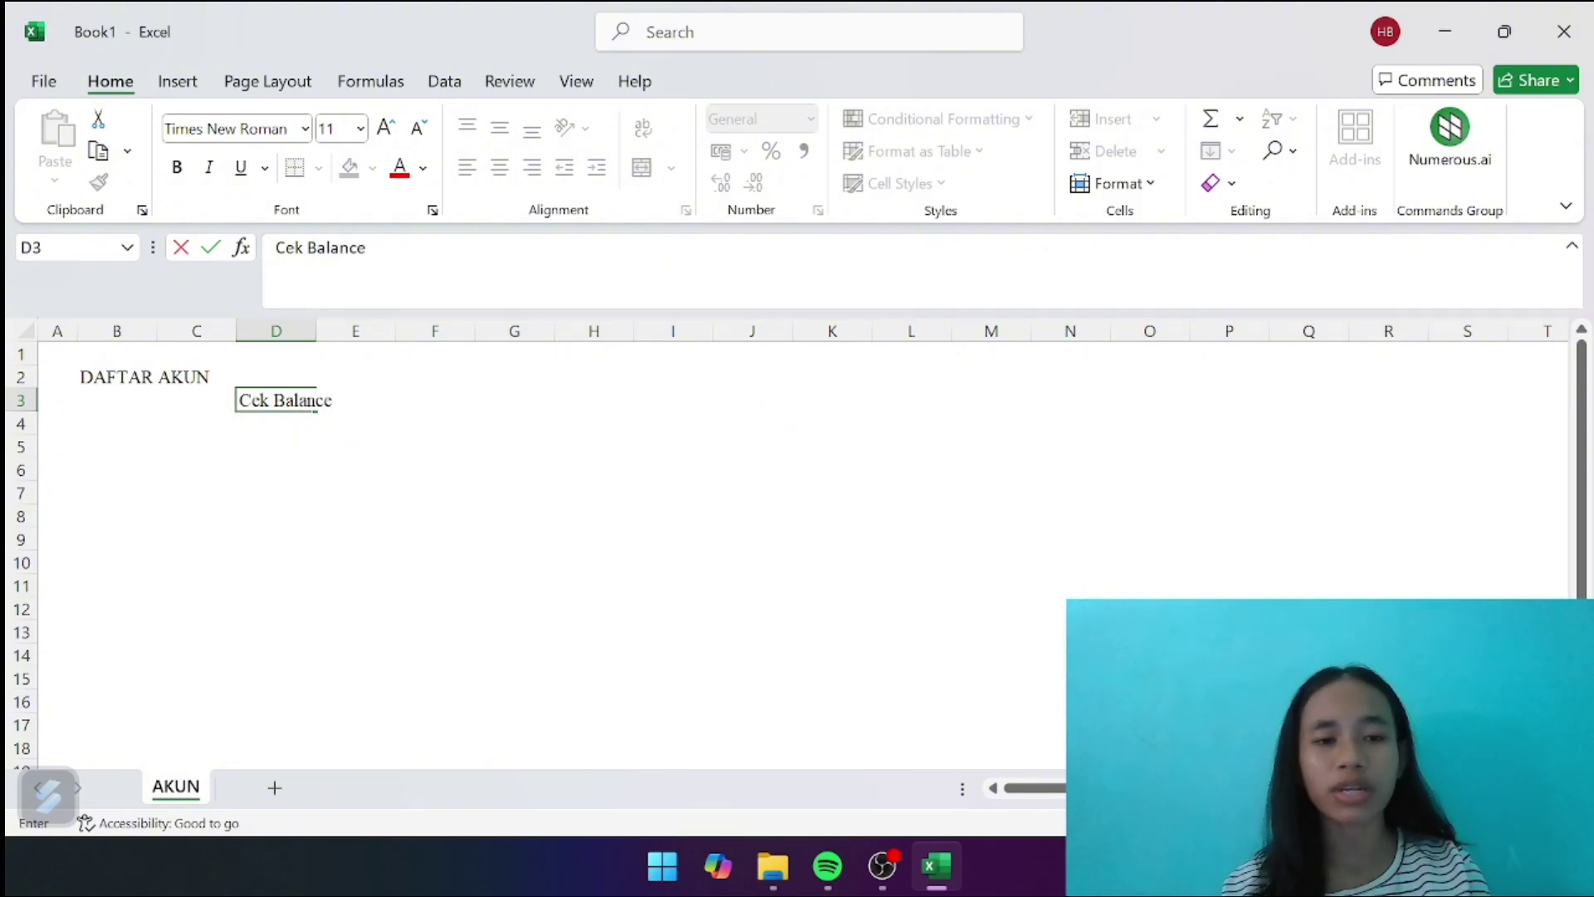
click(322, 490)
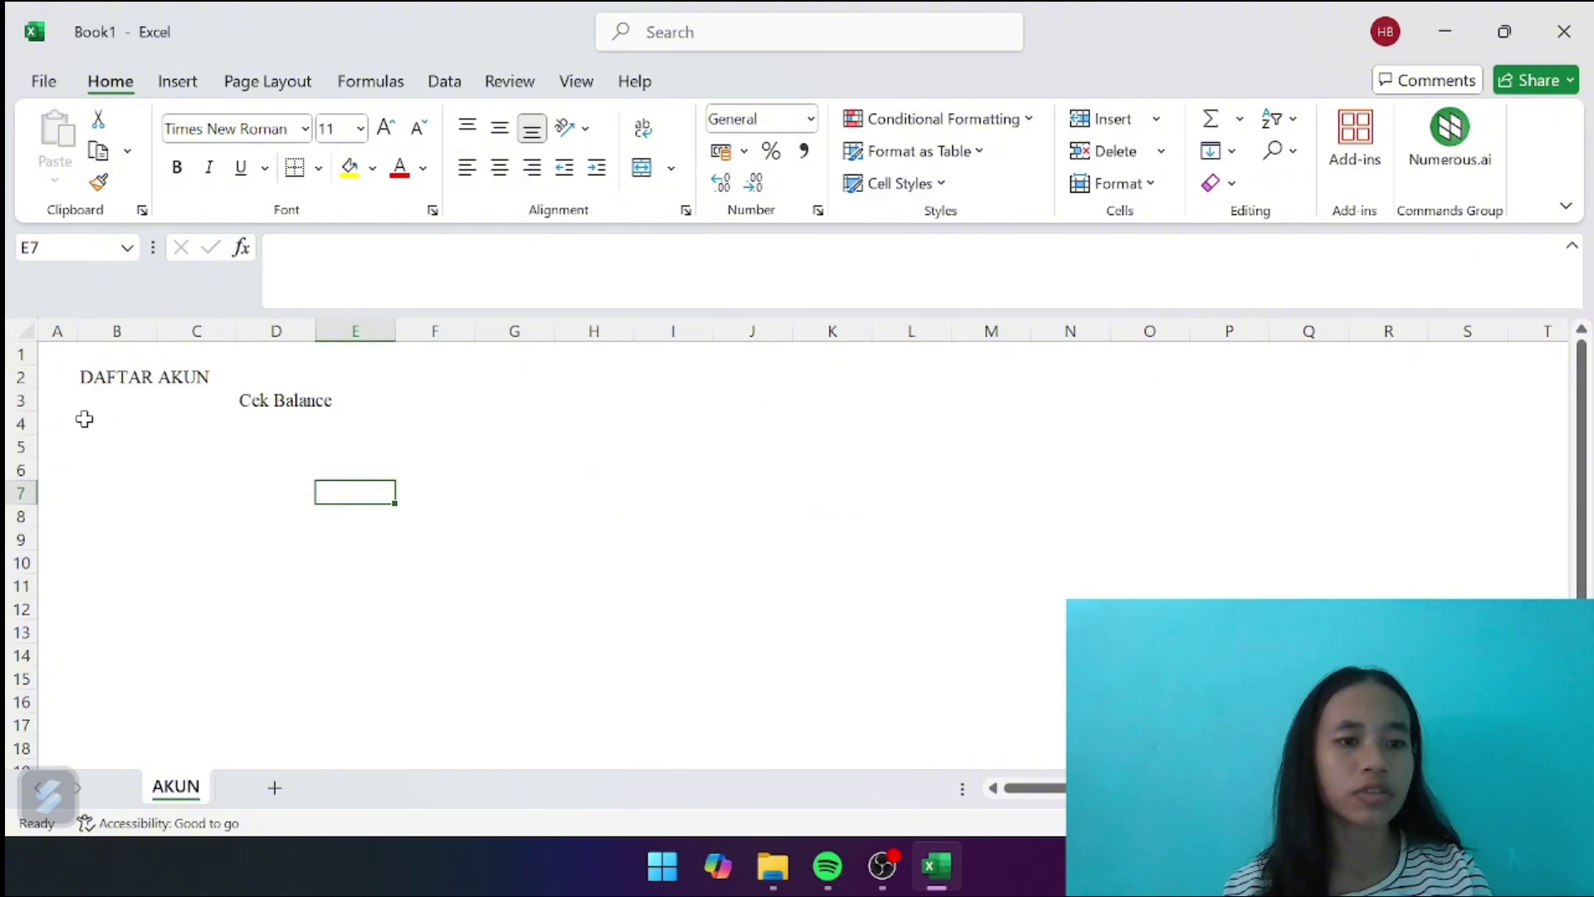
Enter the column headers KODE in cell B6 and NAMA AKUN in cell C6
click(92, 471)
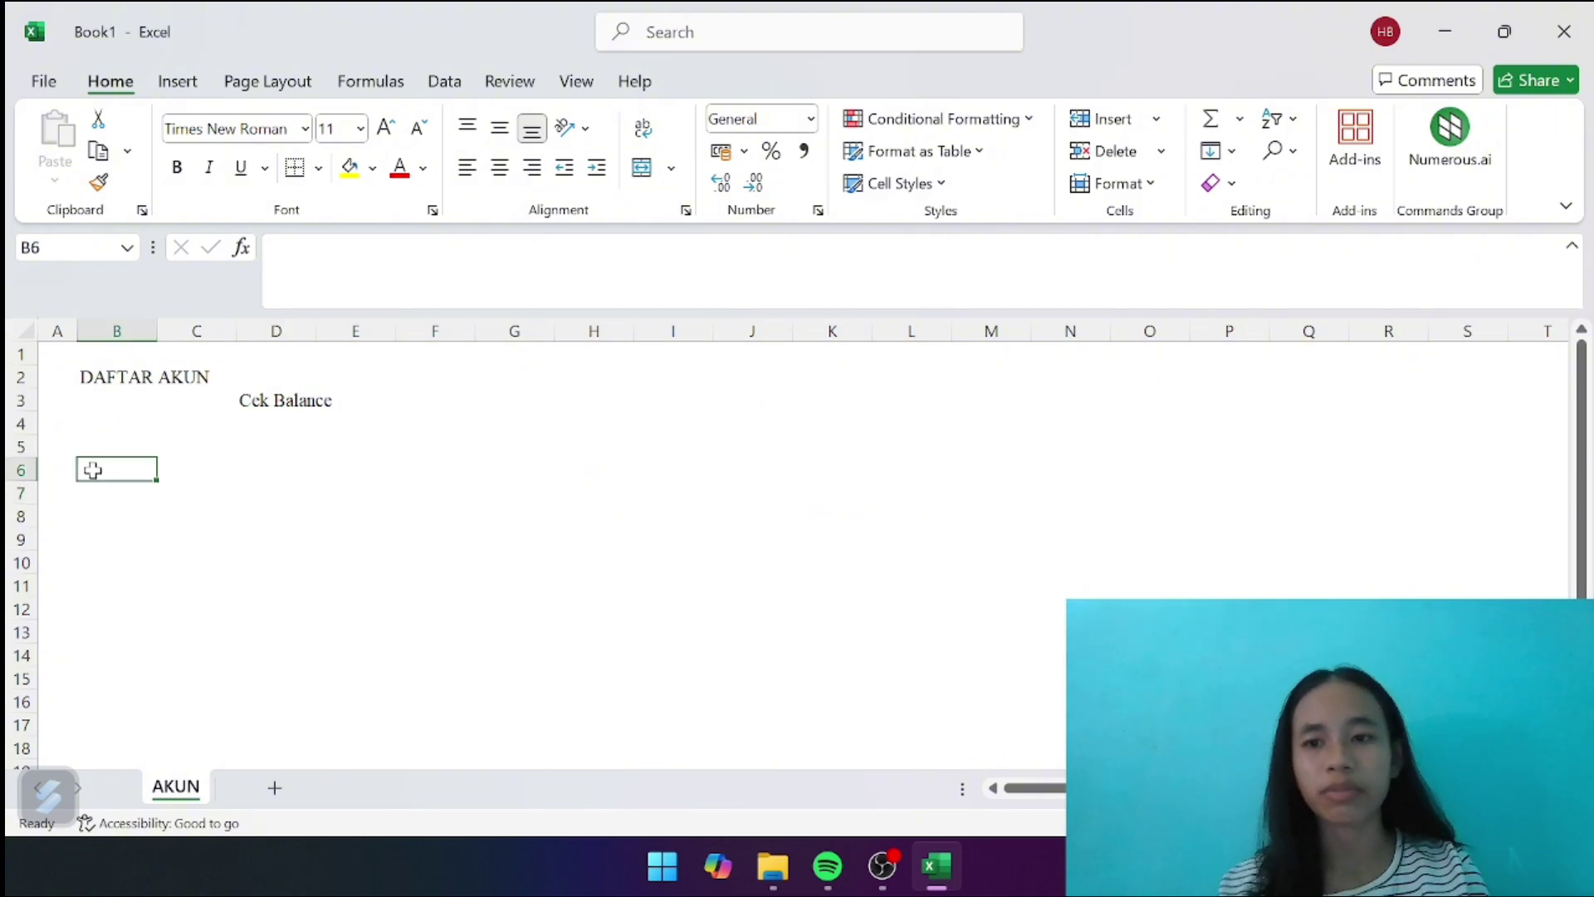
text(KODE)
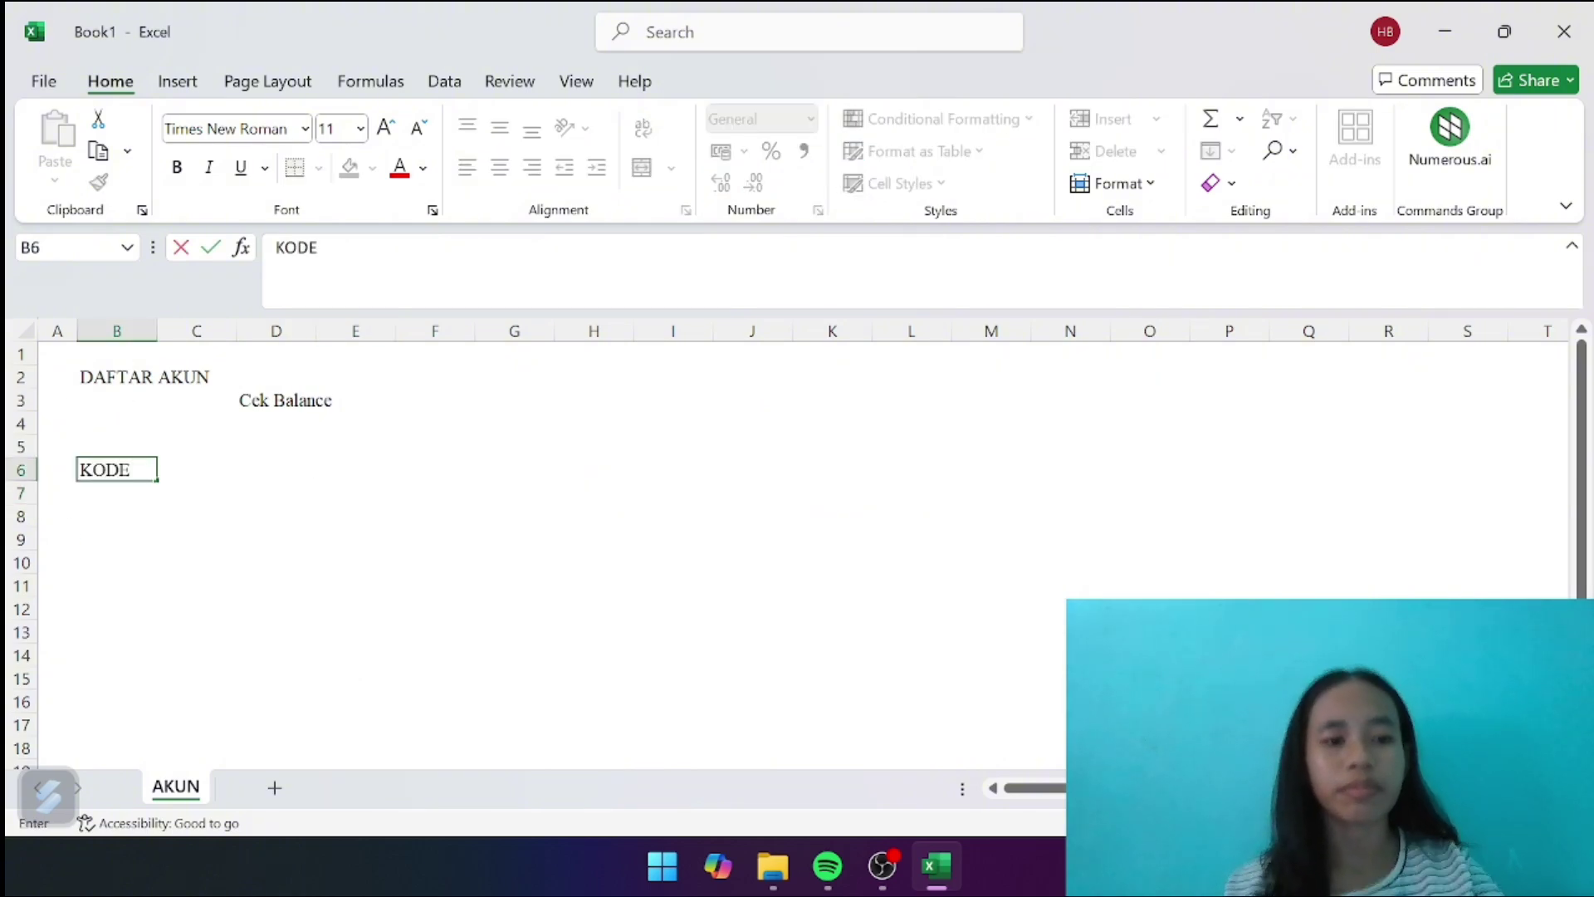
key(Tab)
text(NAMA AKUN)
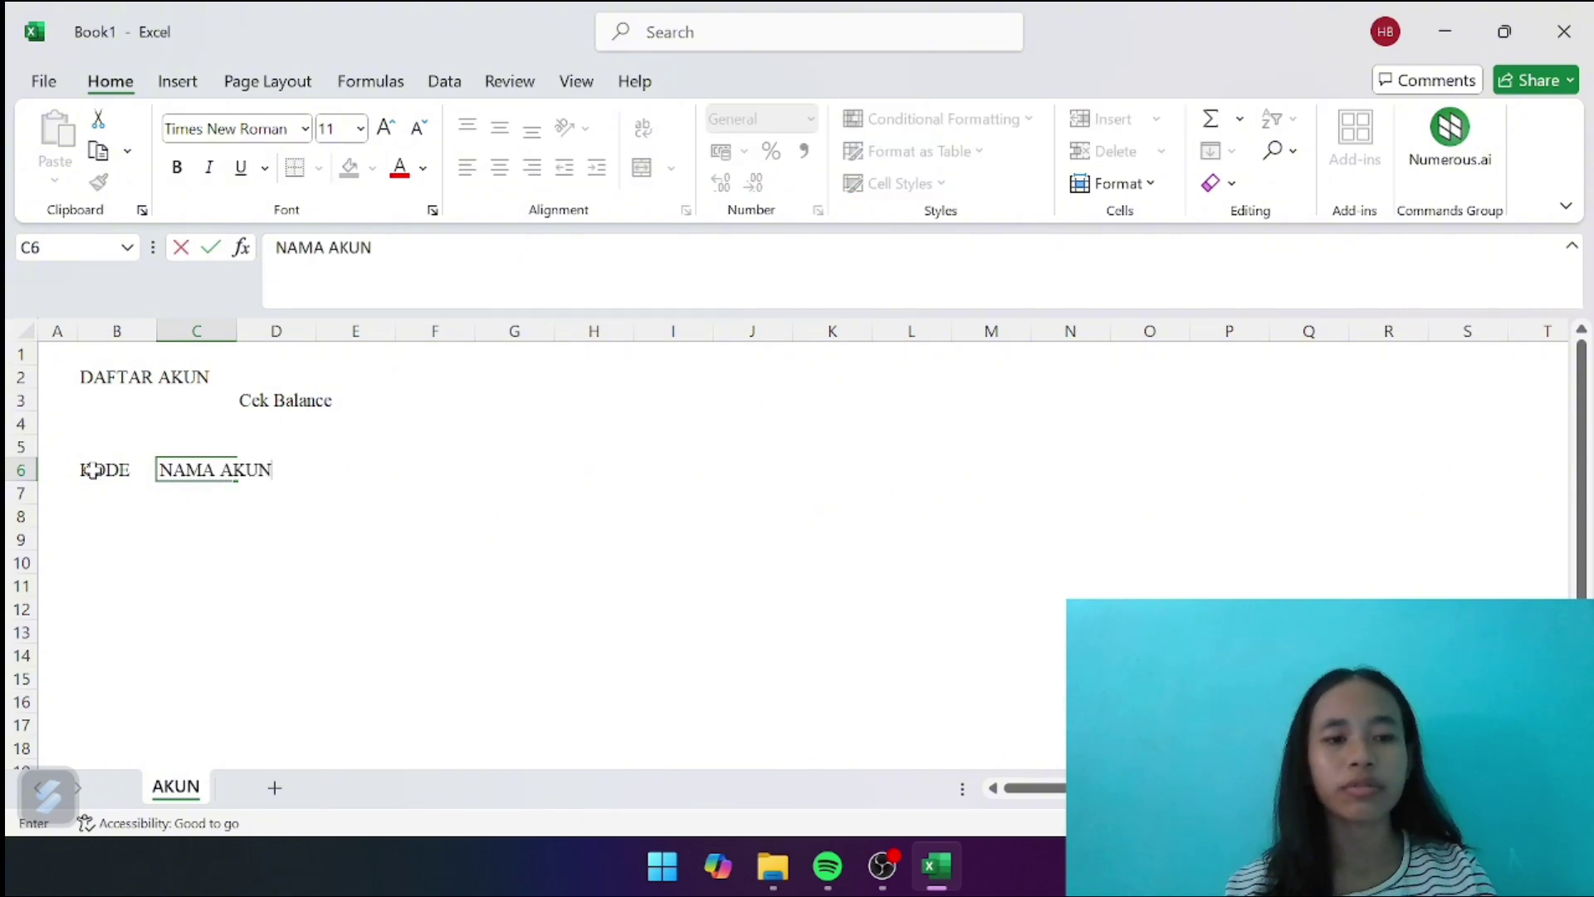
key(Tab)
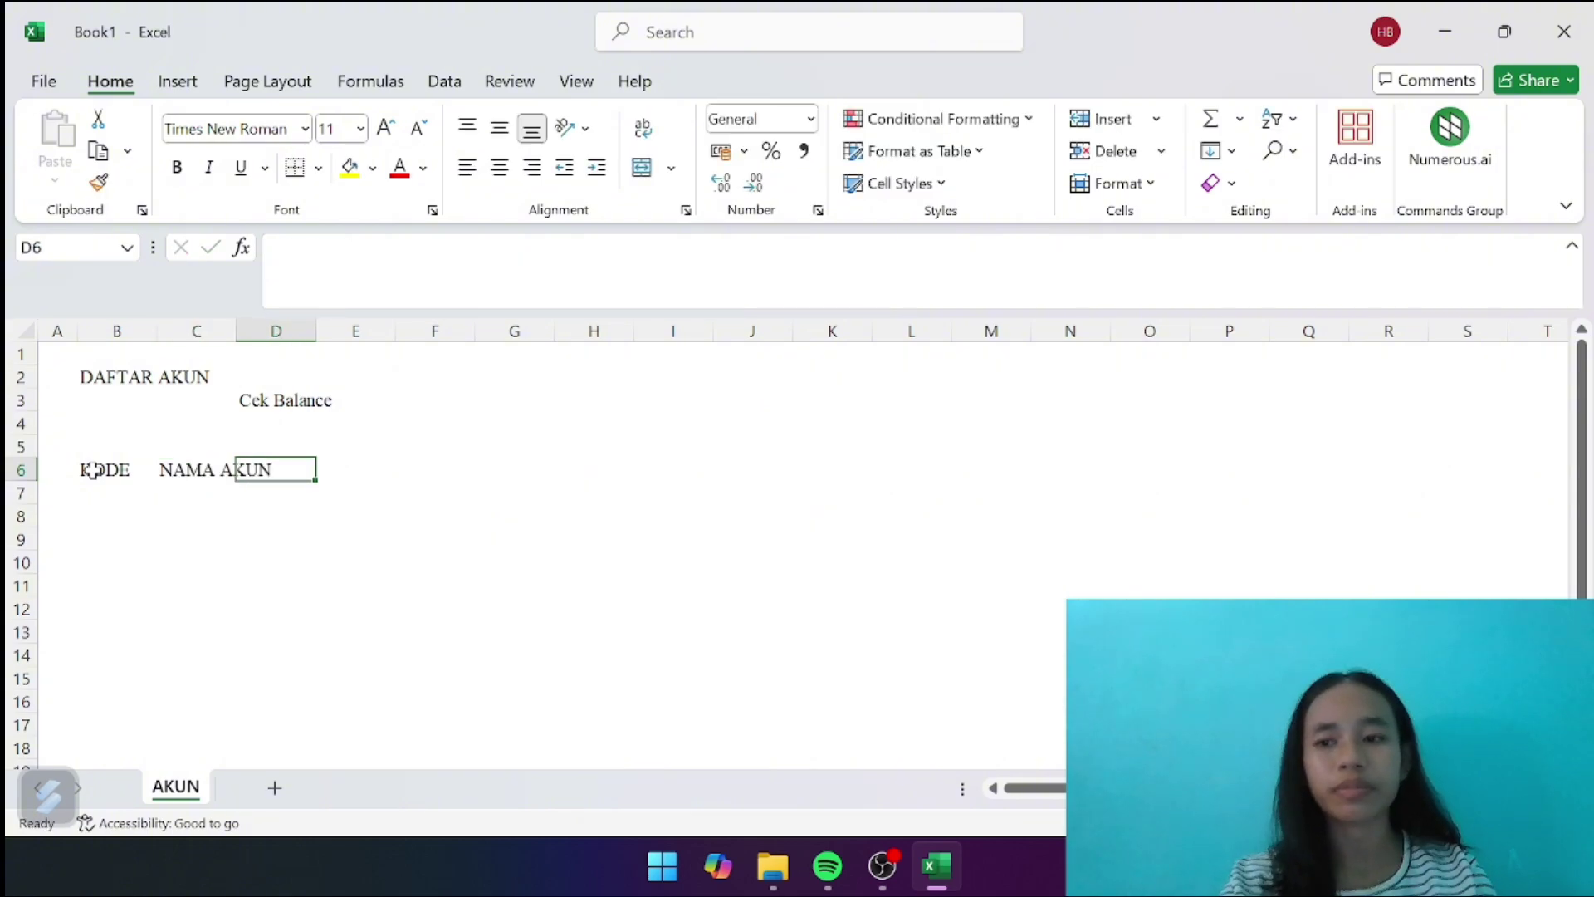
Enter the column headers JENIS in cell D6, SA DEBET in E6 and SA KREDIT in F6
text(JENIS)
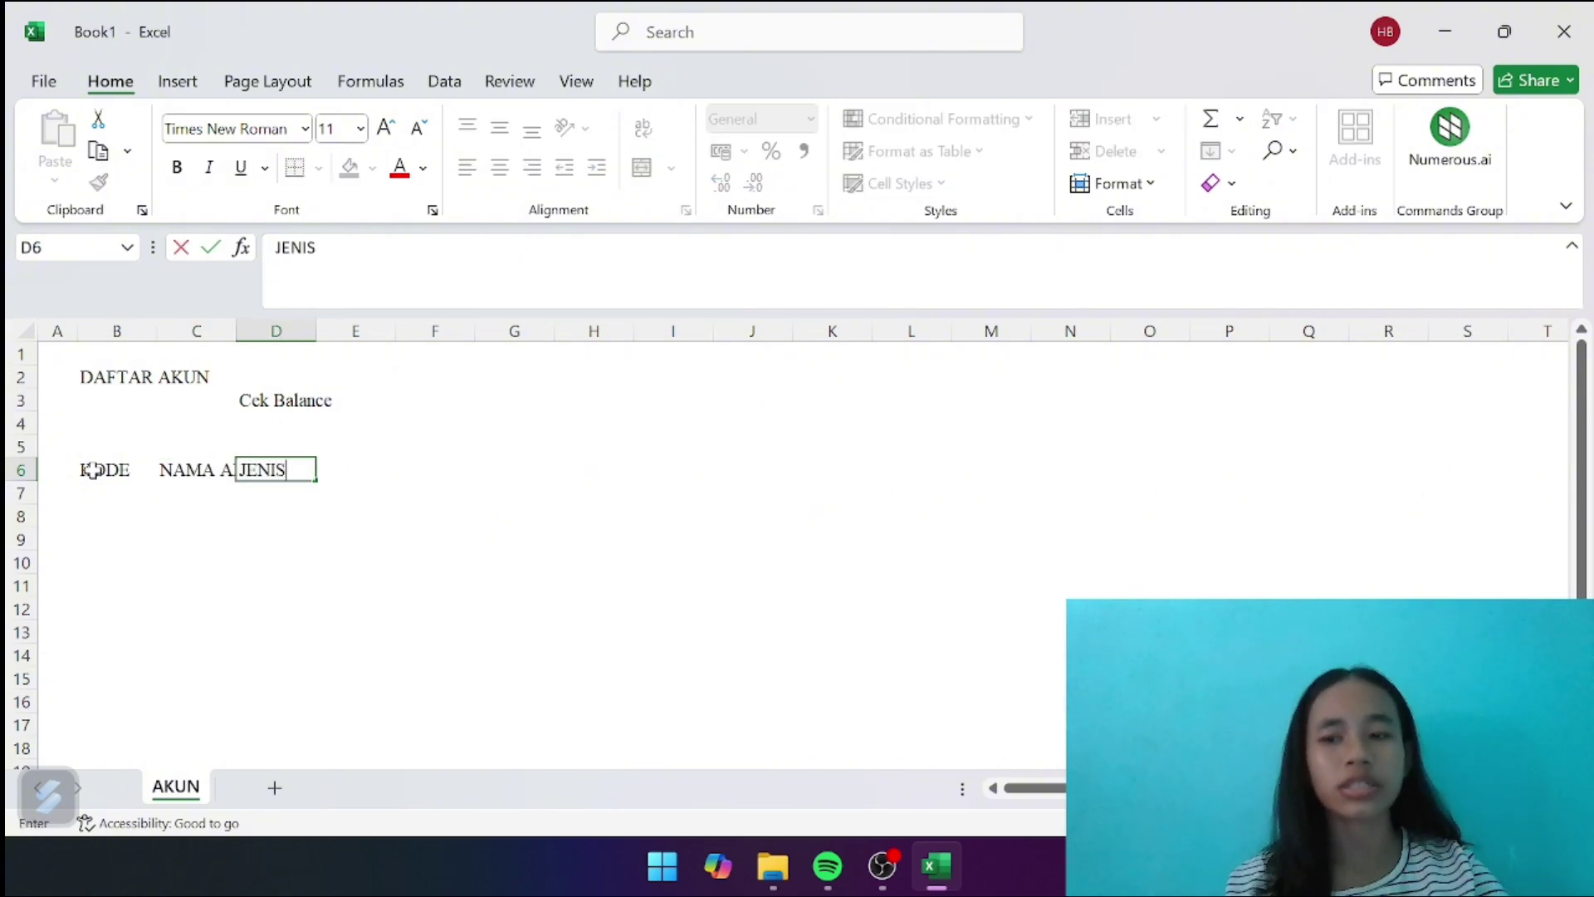
key(Tab)
text(SA)
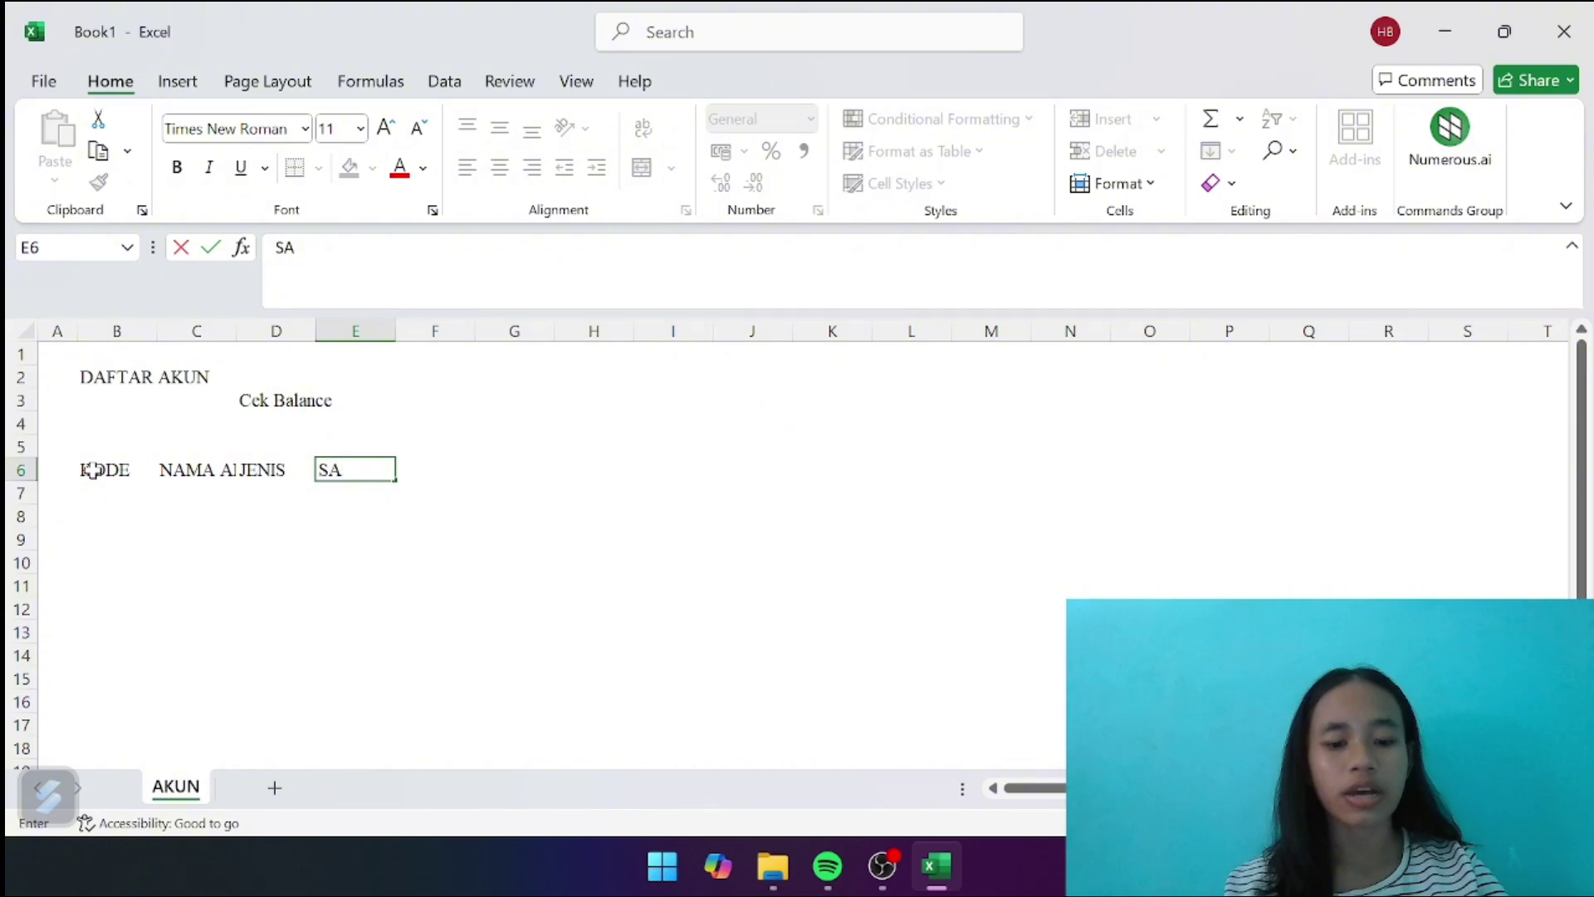
text( DEBE)
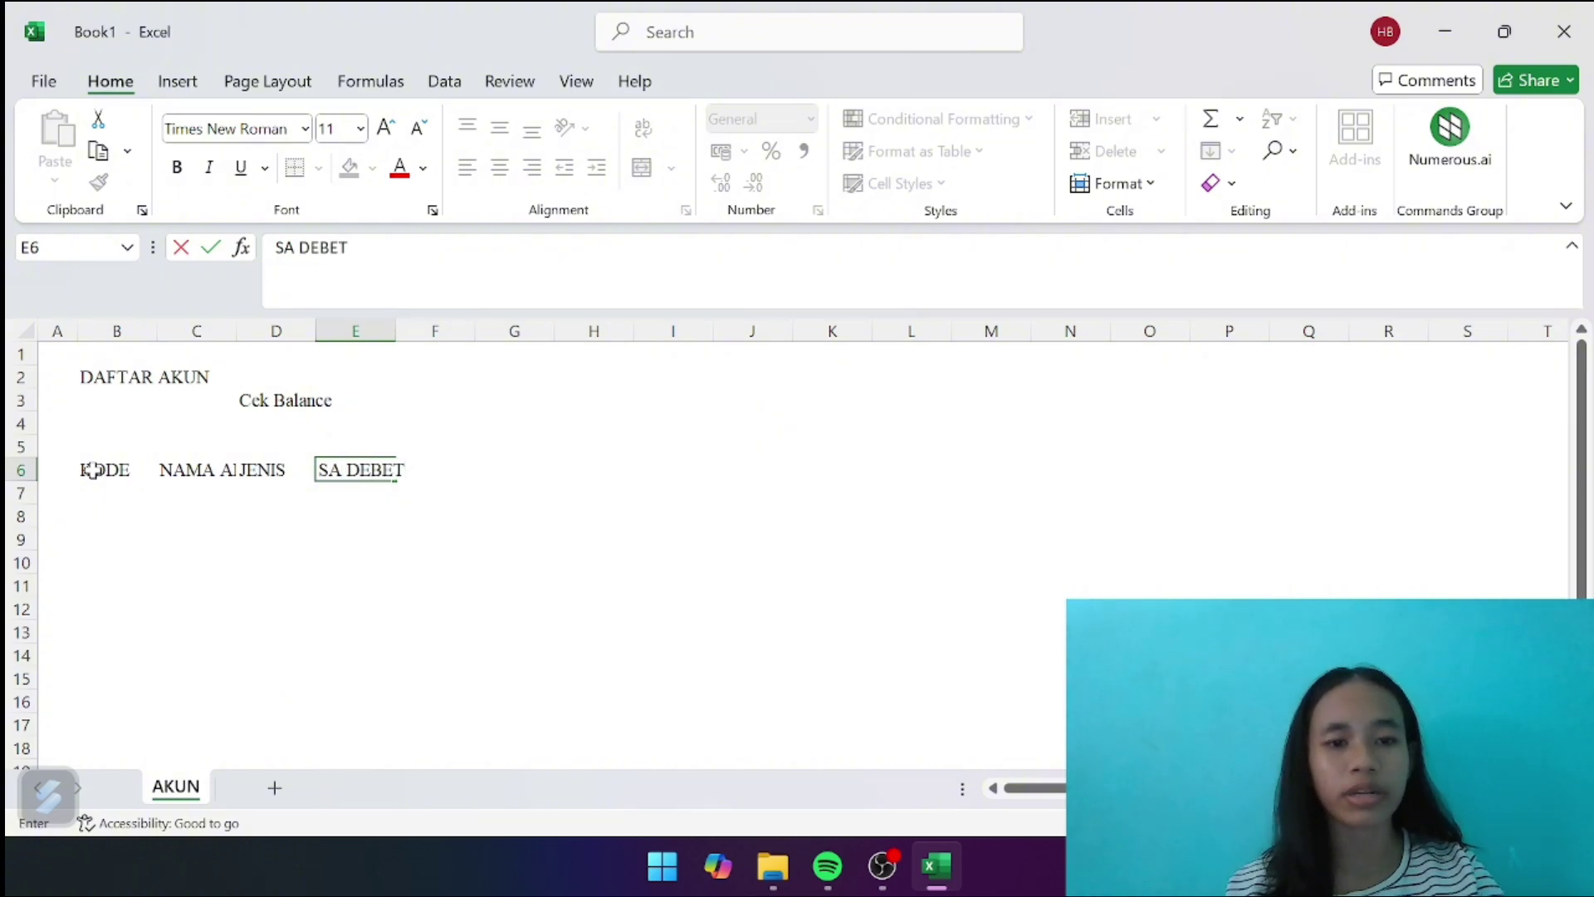
text(T)
key(Tab)
text(SA)
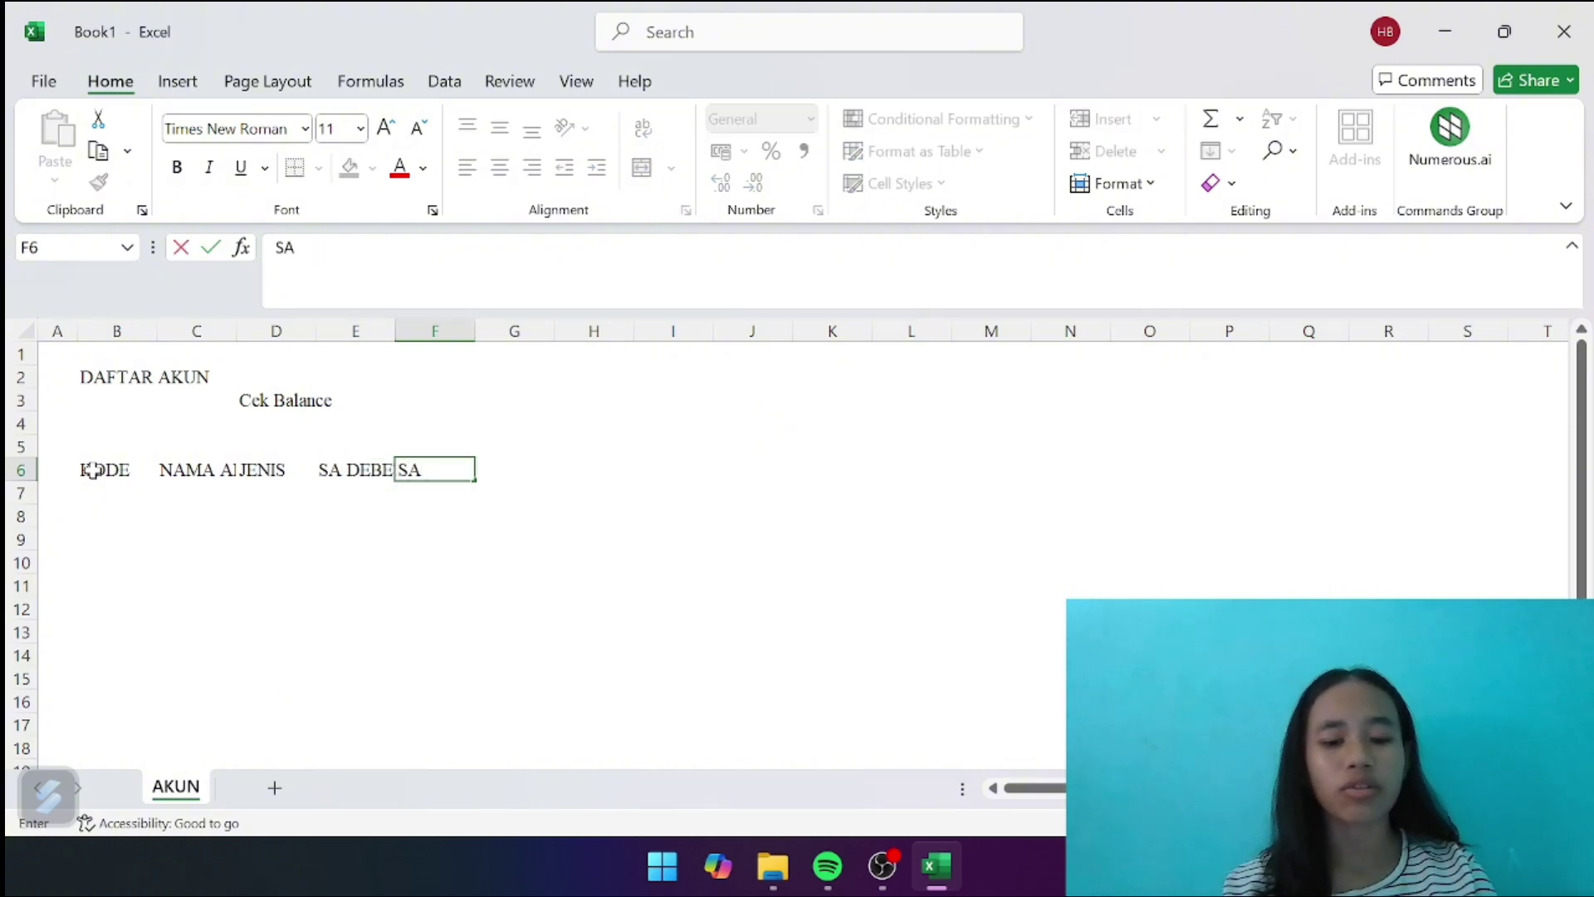
text( KREDI)
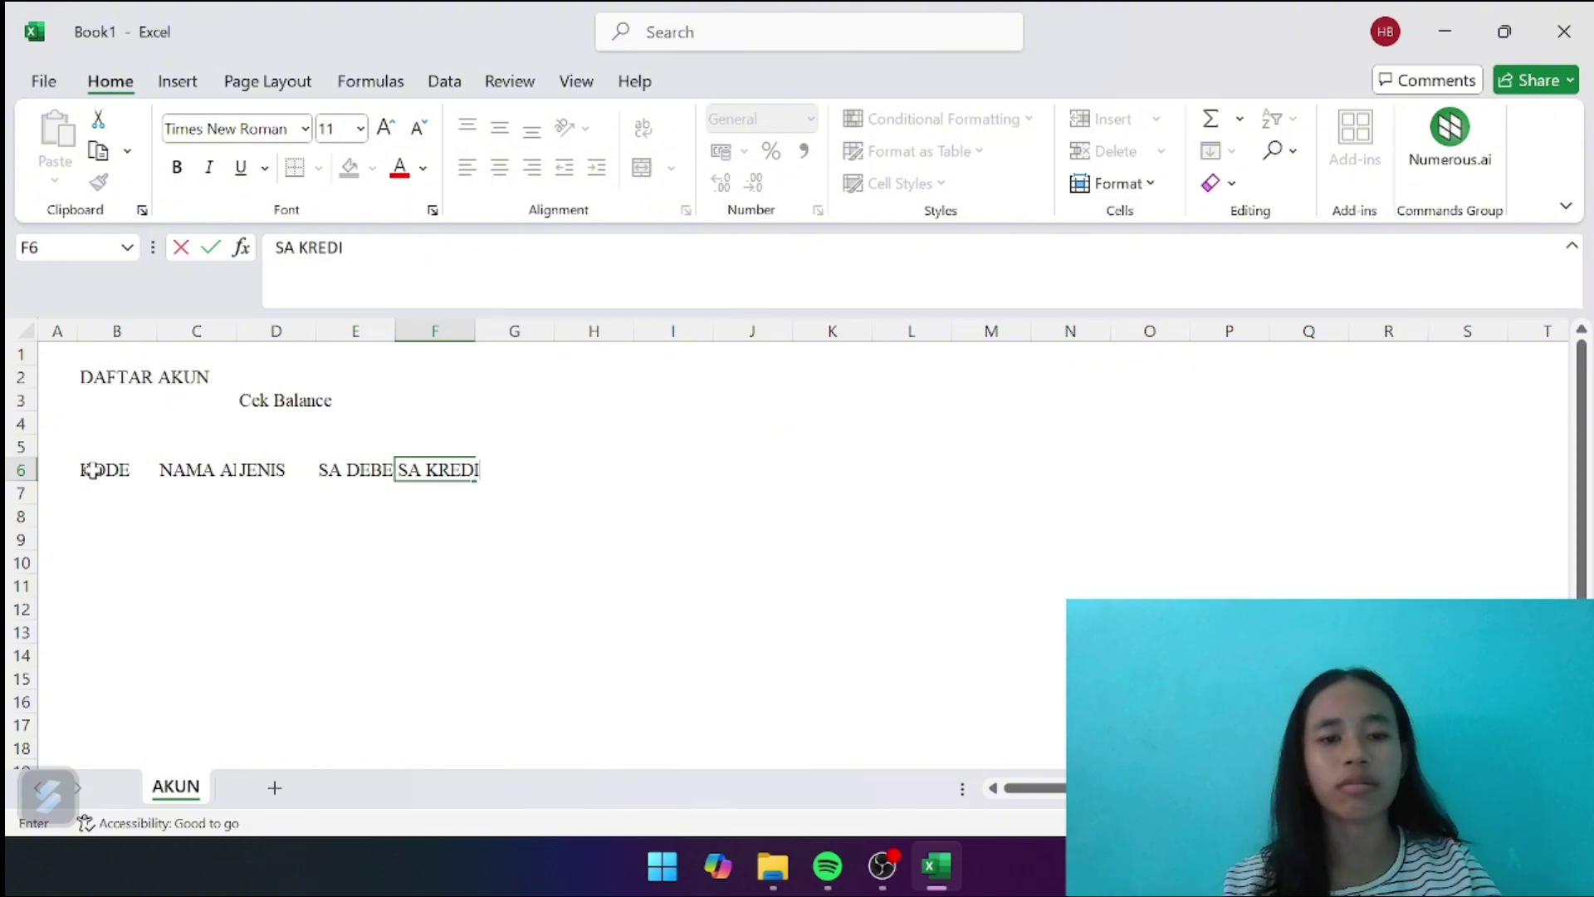
text(T)
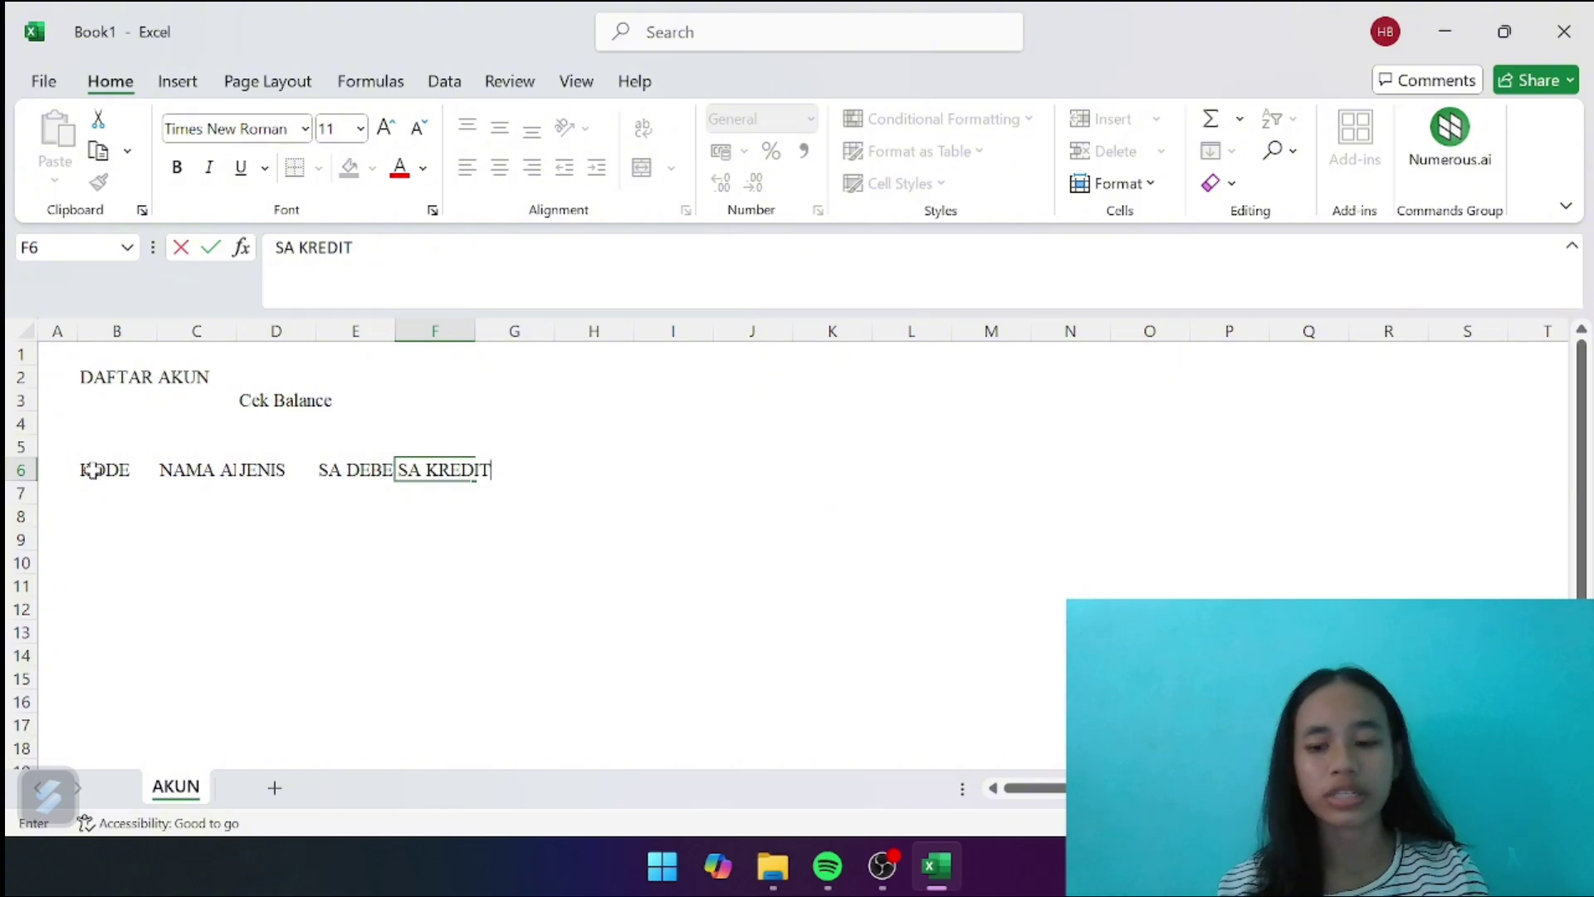
key(Return)
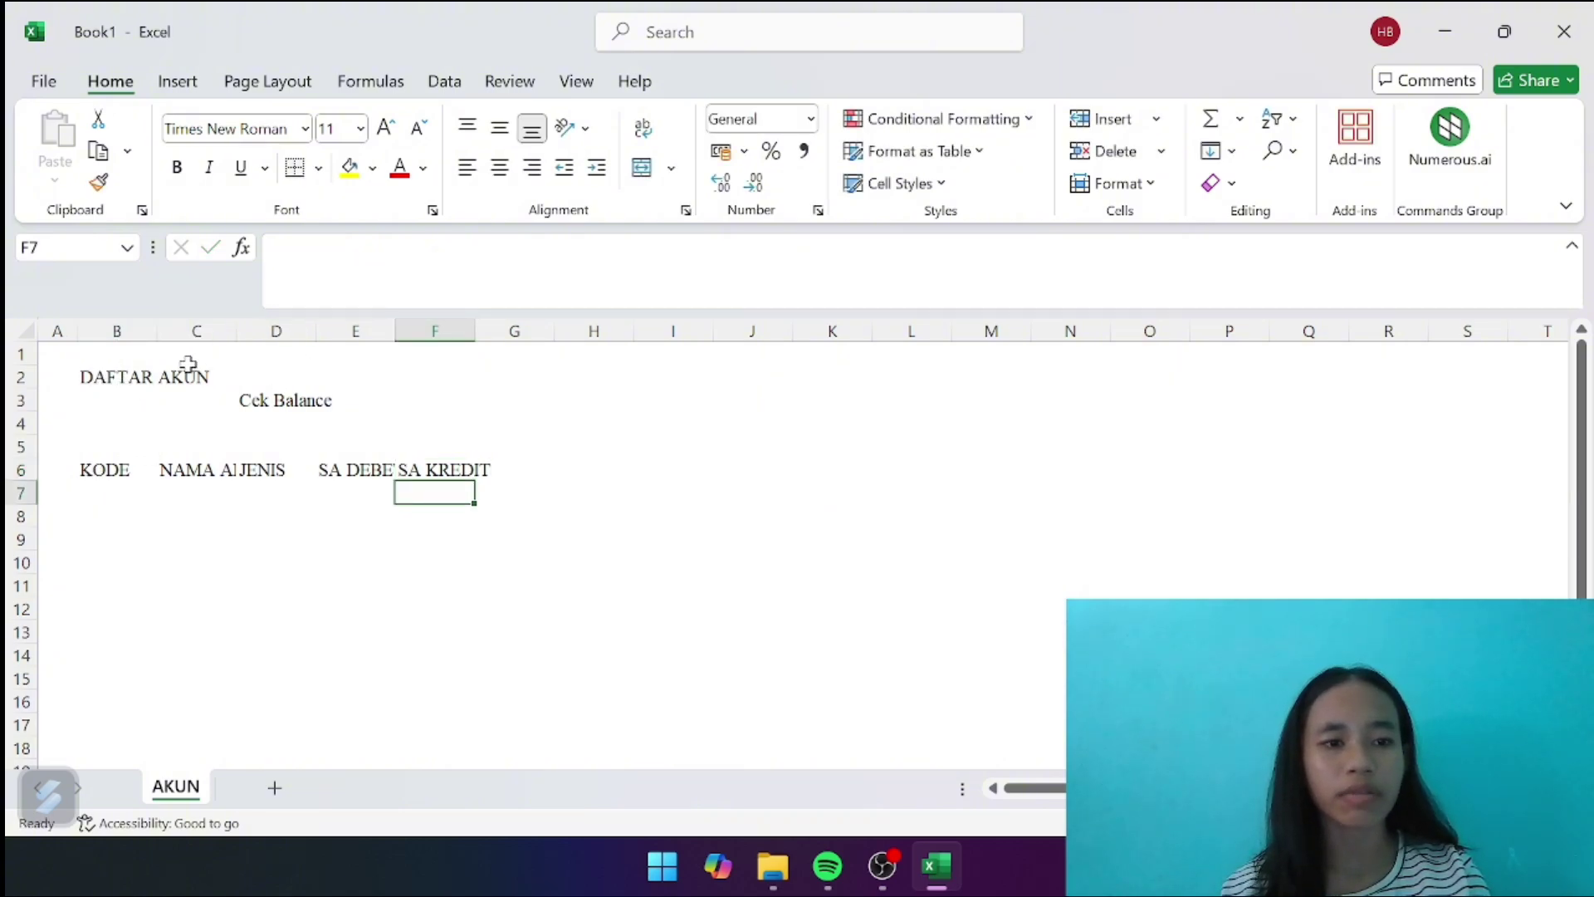
Format the title row B2:G2 with a blue fill and bold white text
drag(145, 376, 497, 374)
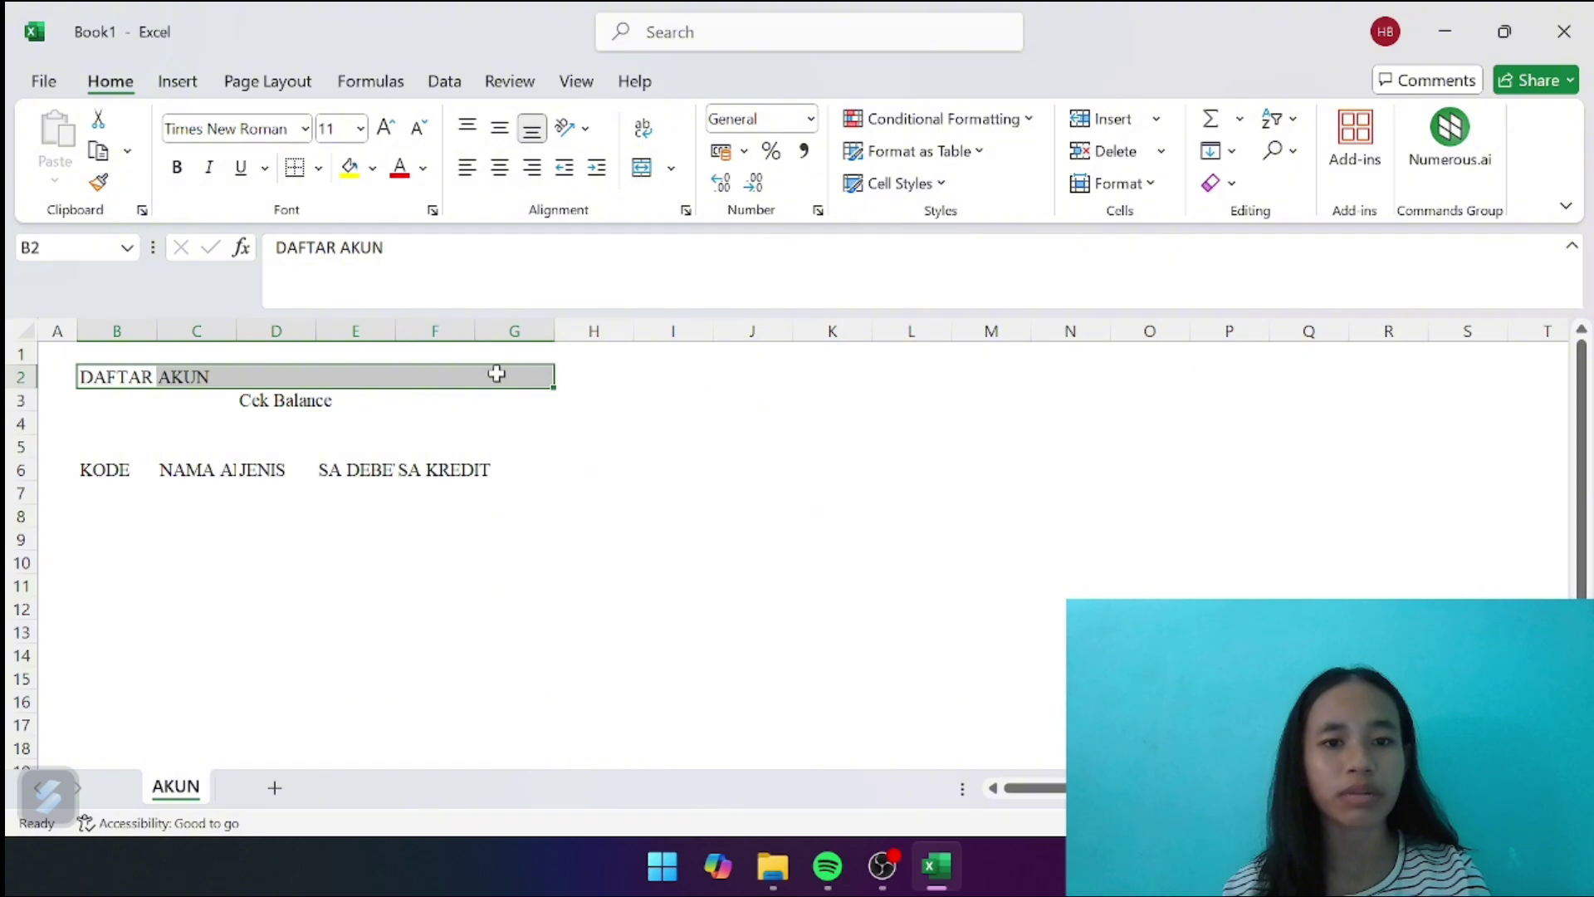
click(373, 169)
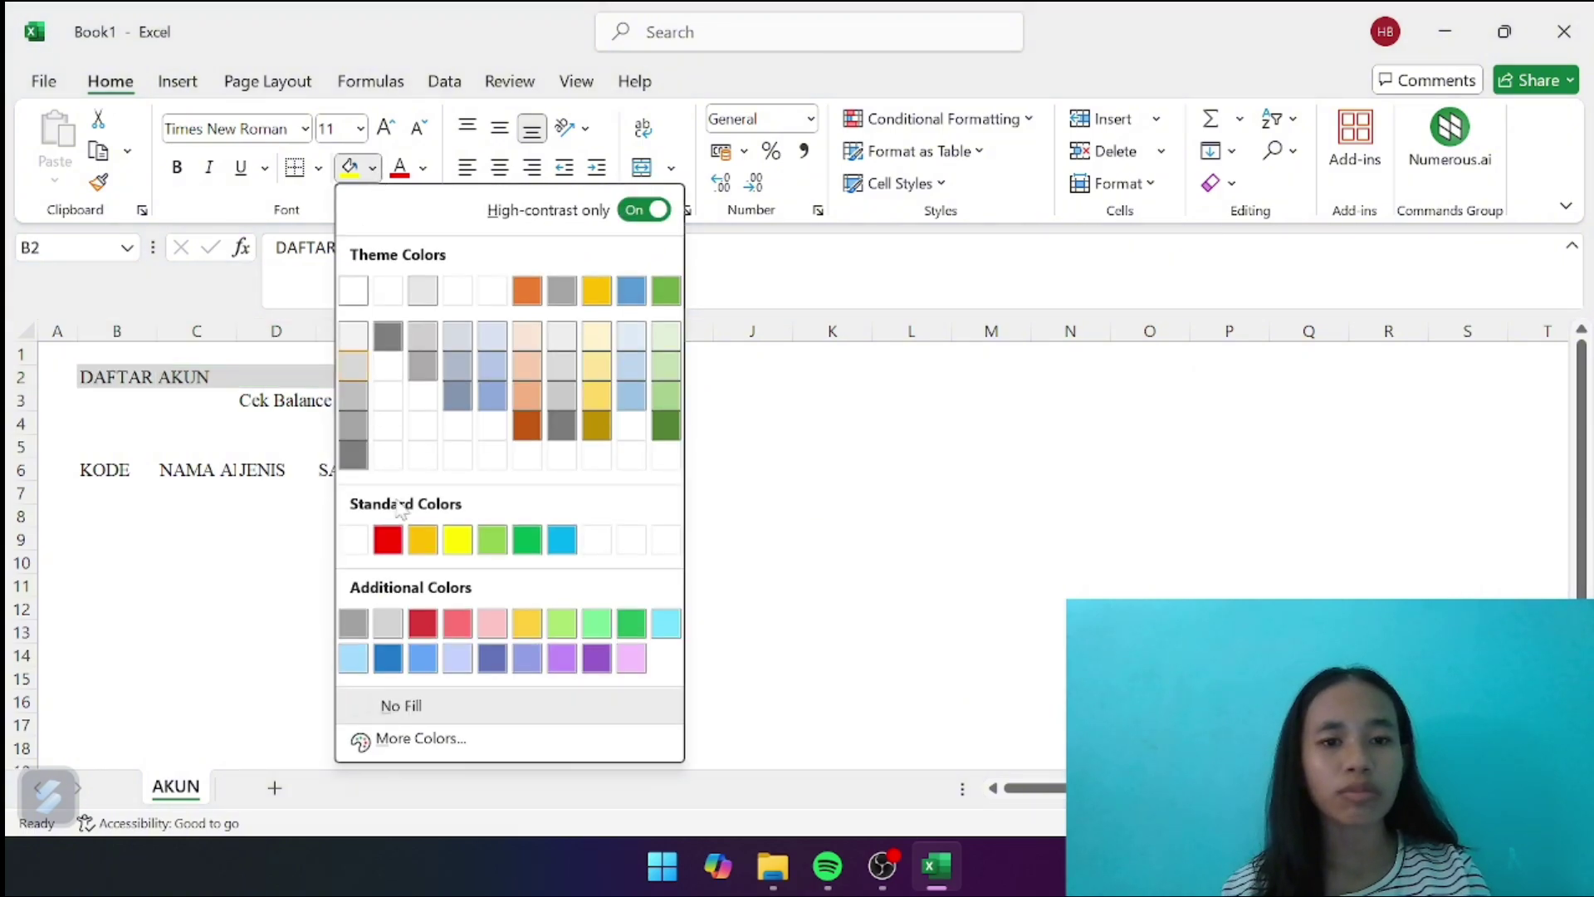
click(388, 658)
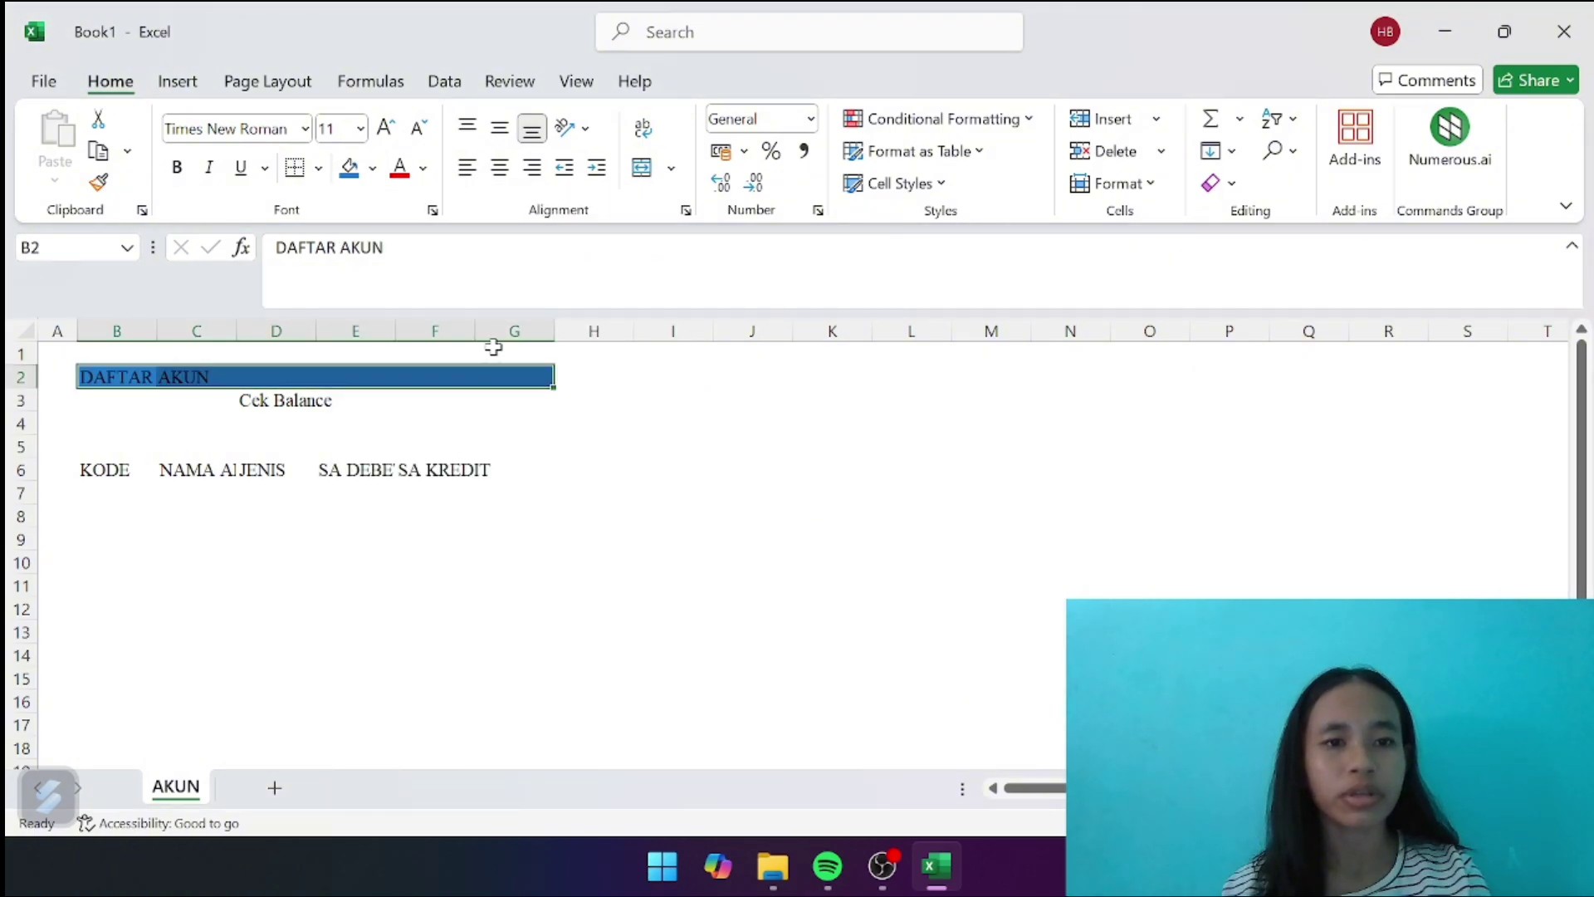
click(422, 169)
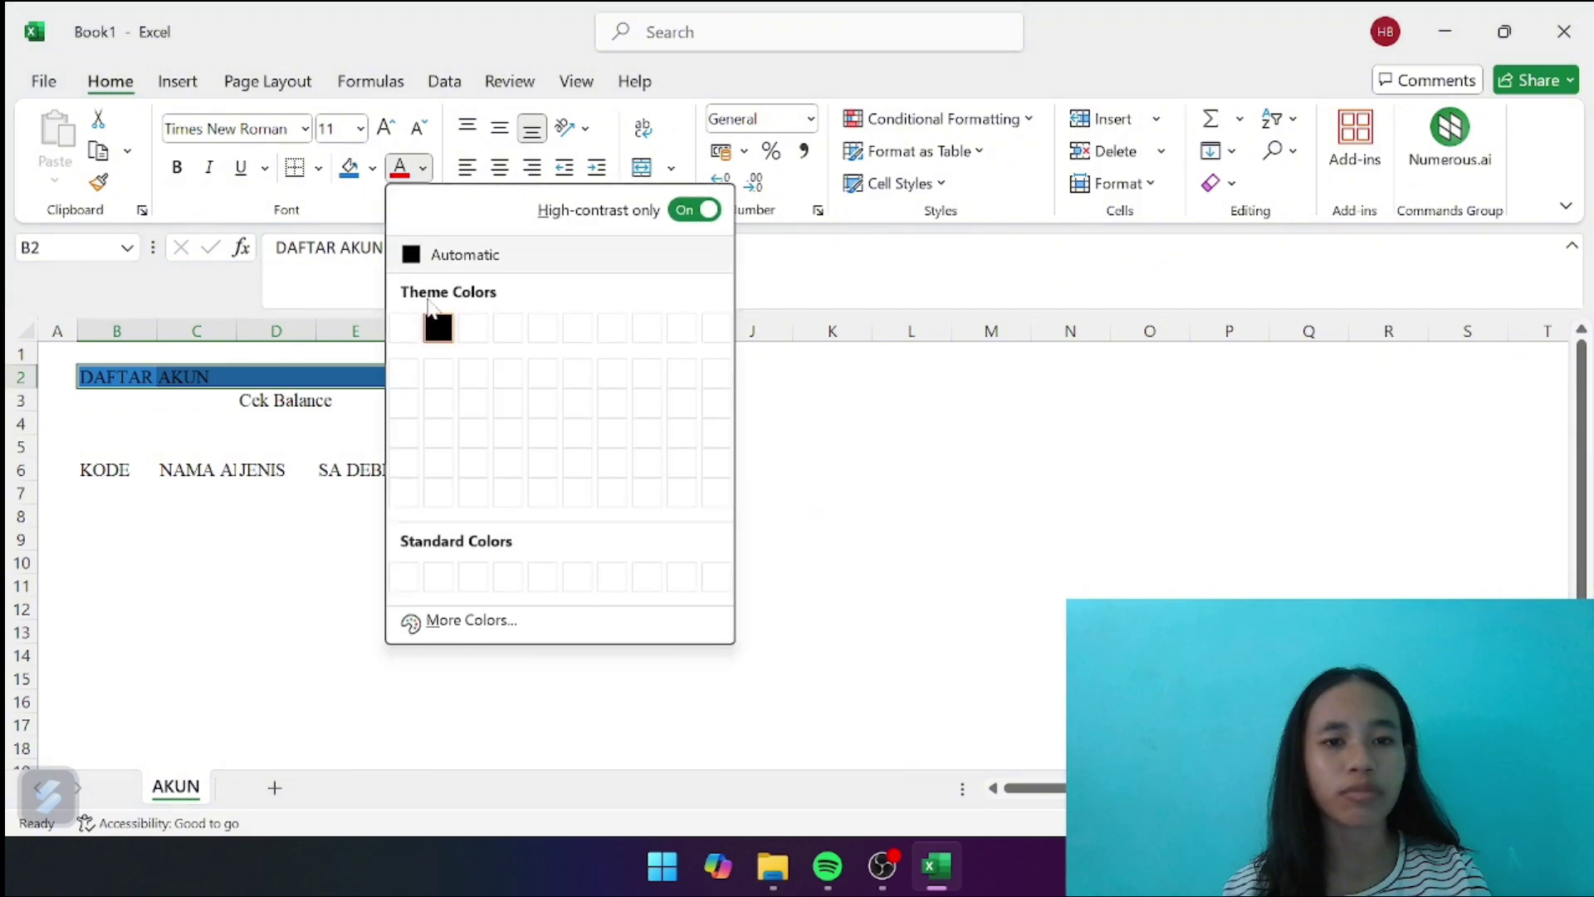
click(469, 623)
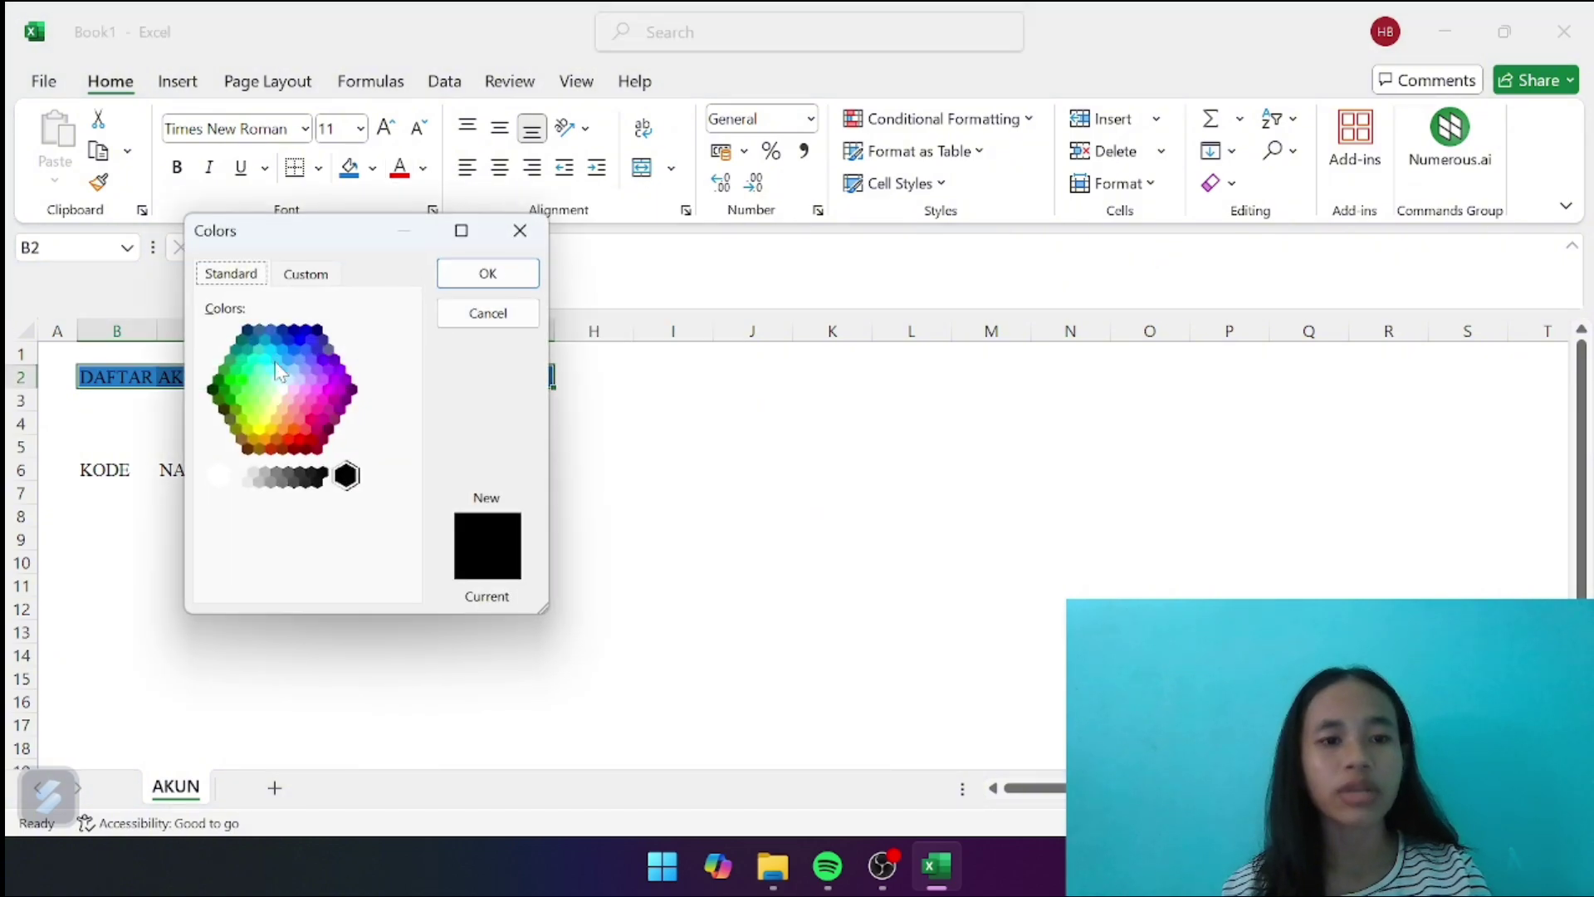
click(283, 388)
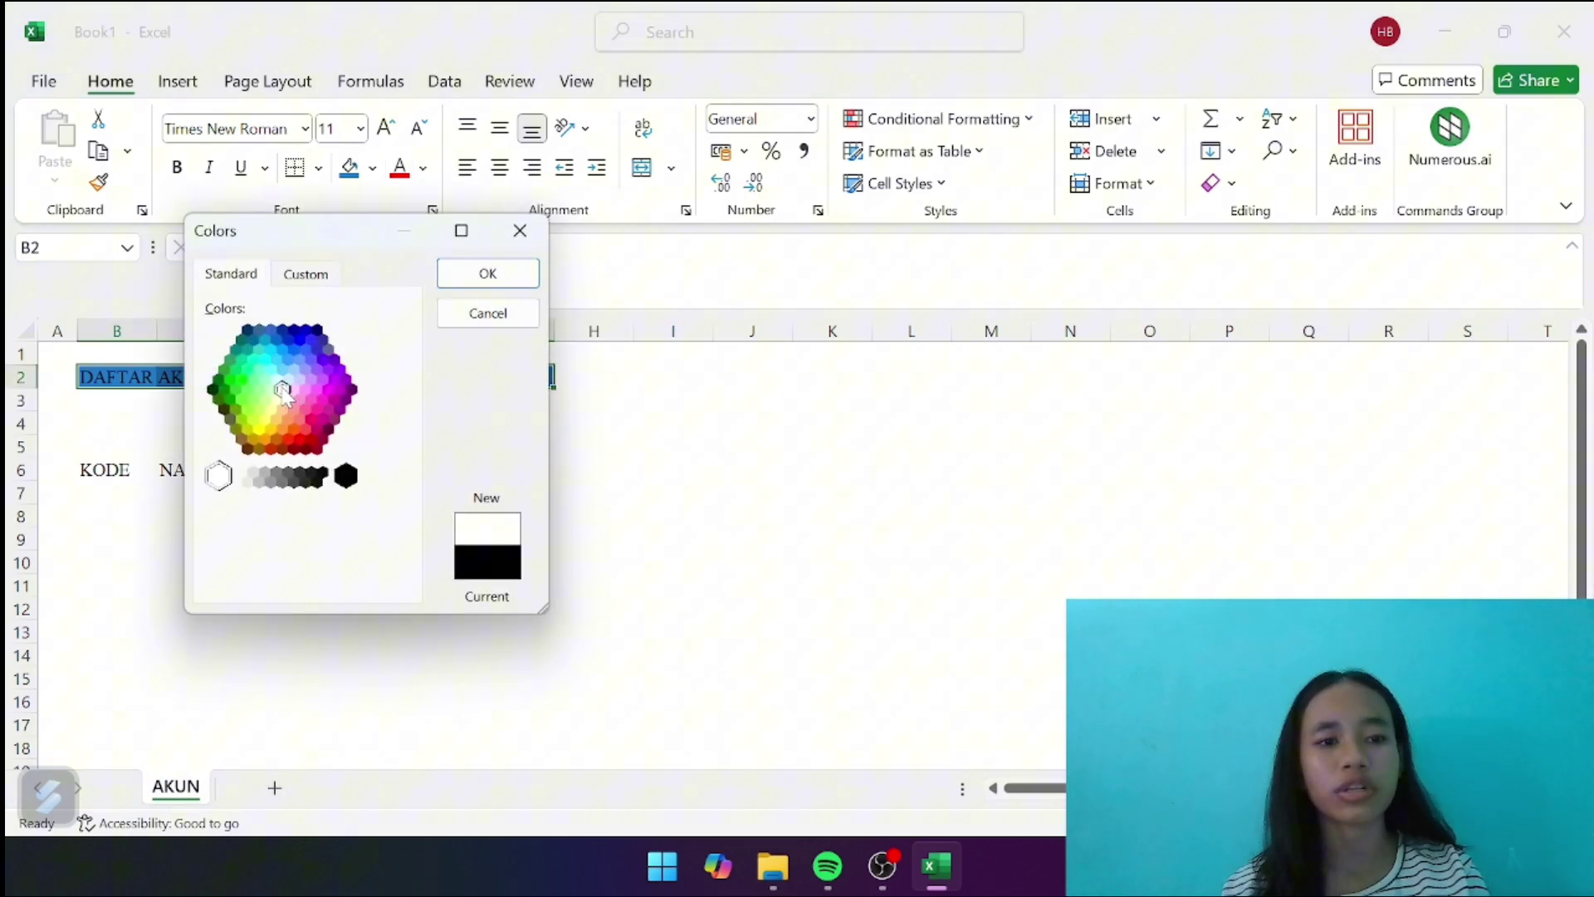
click(488, 276)
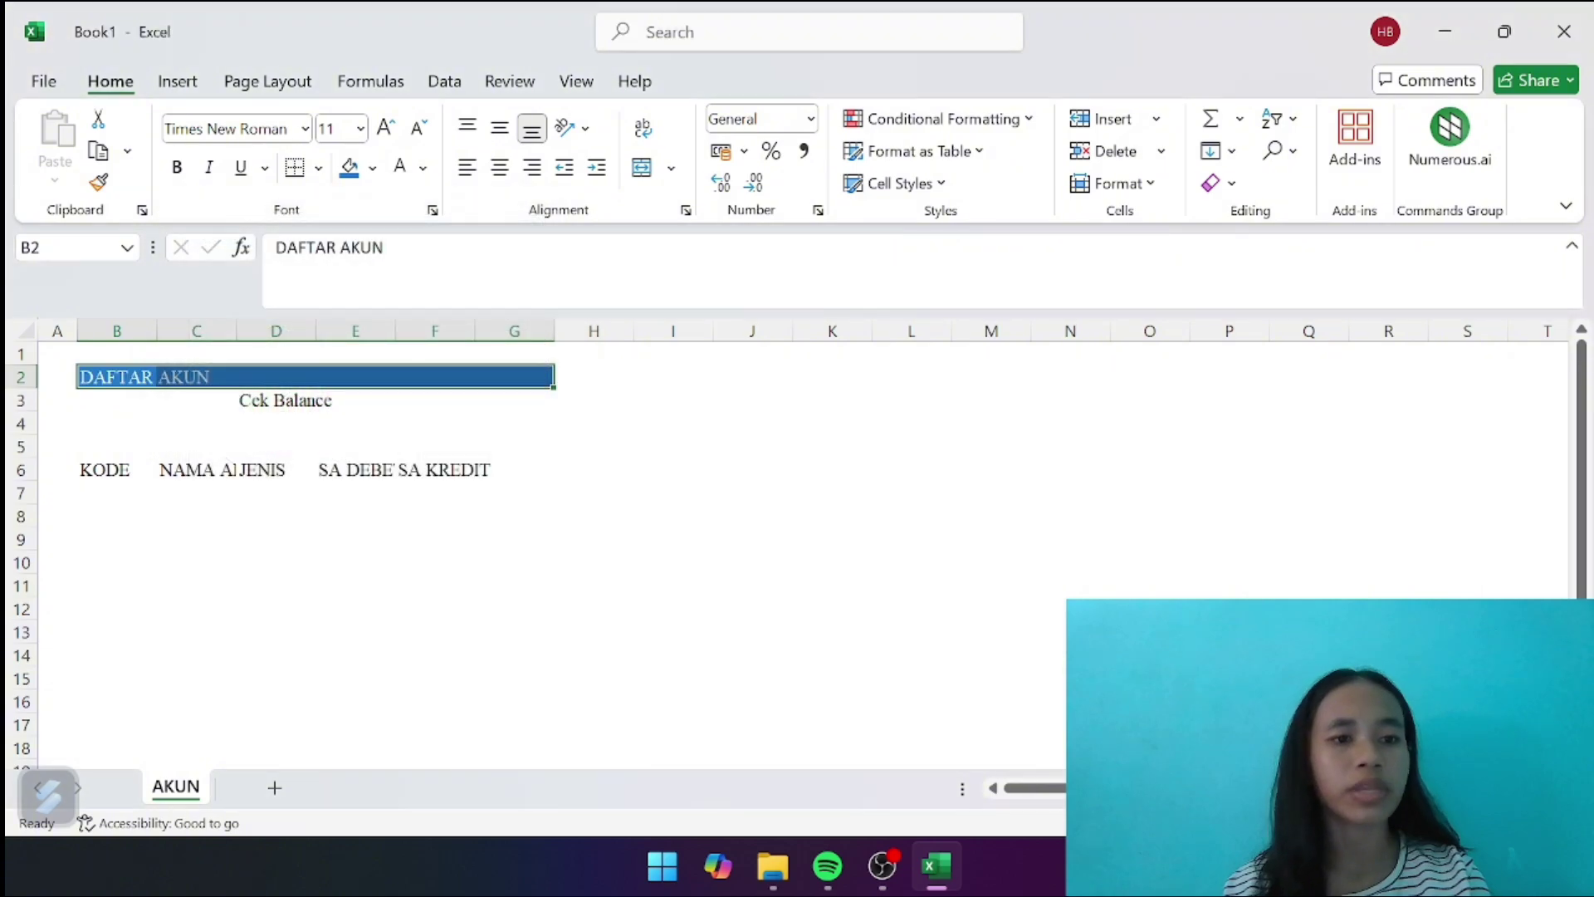
click(178, 169)
click(179, 601)
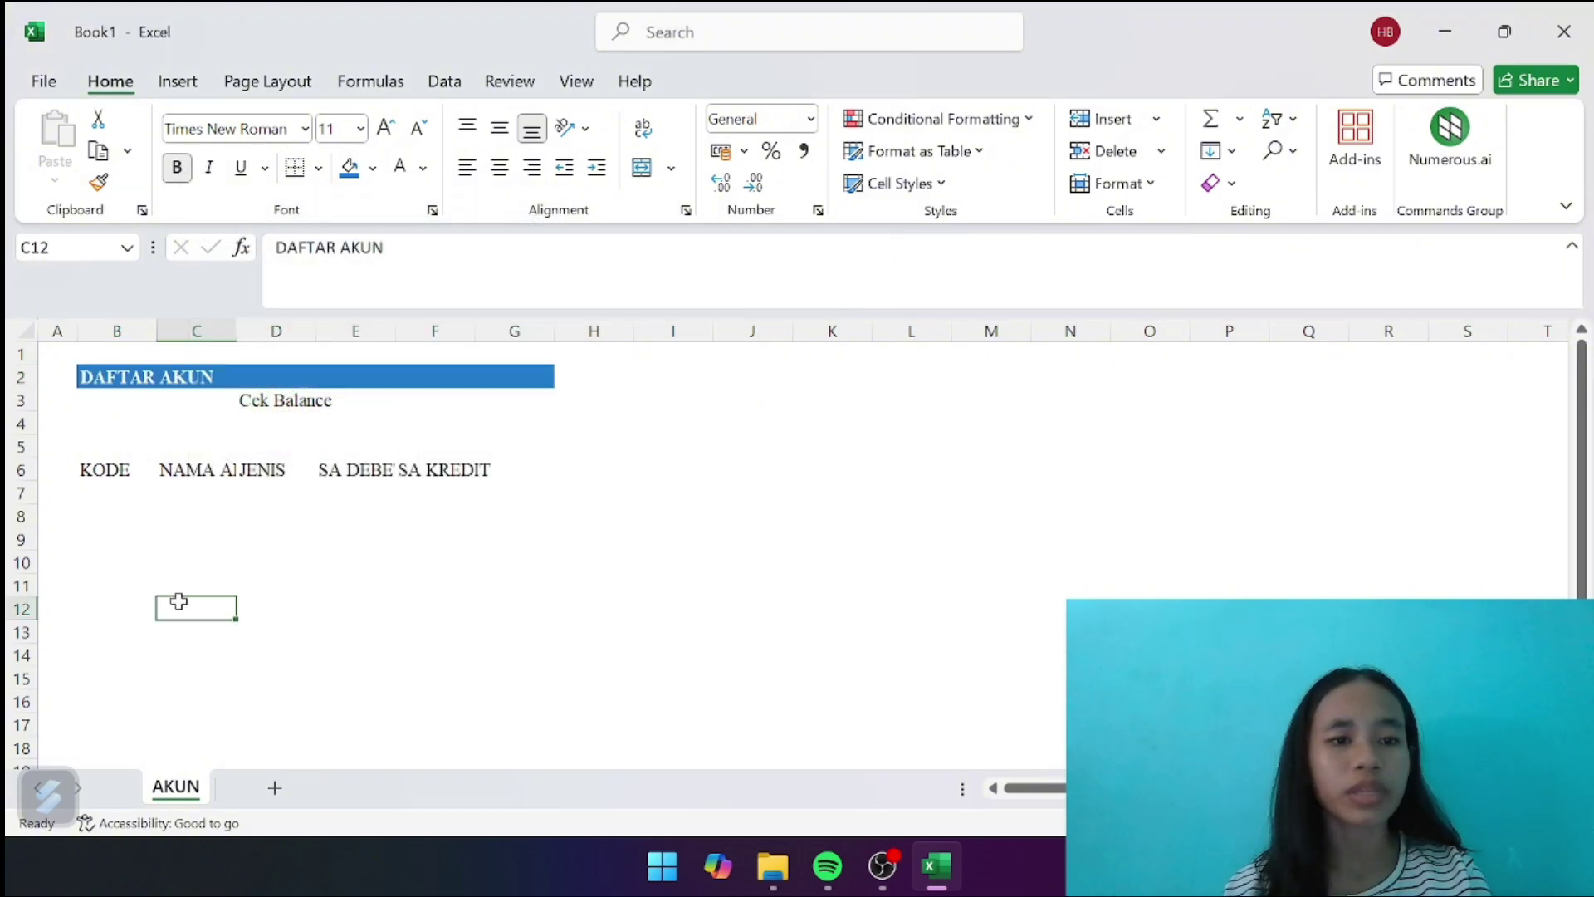
Format the column headers in B6:F6 with the same blue fill and bold white text
drag(99, 464, 465, 468)
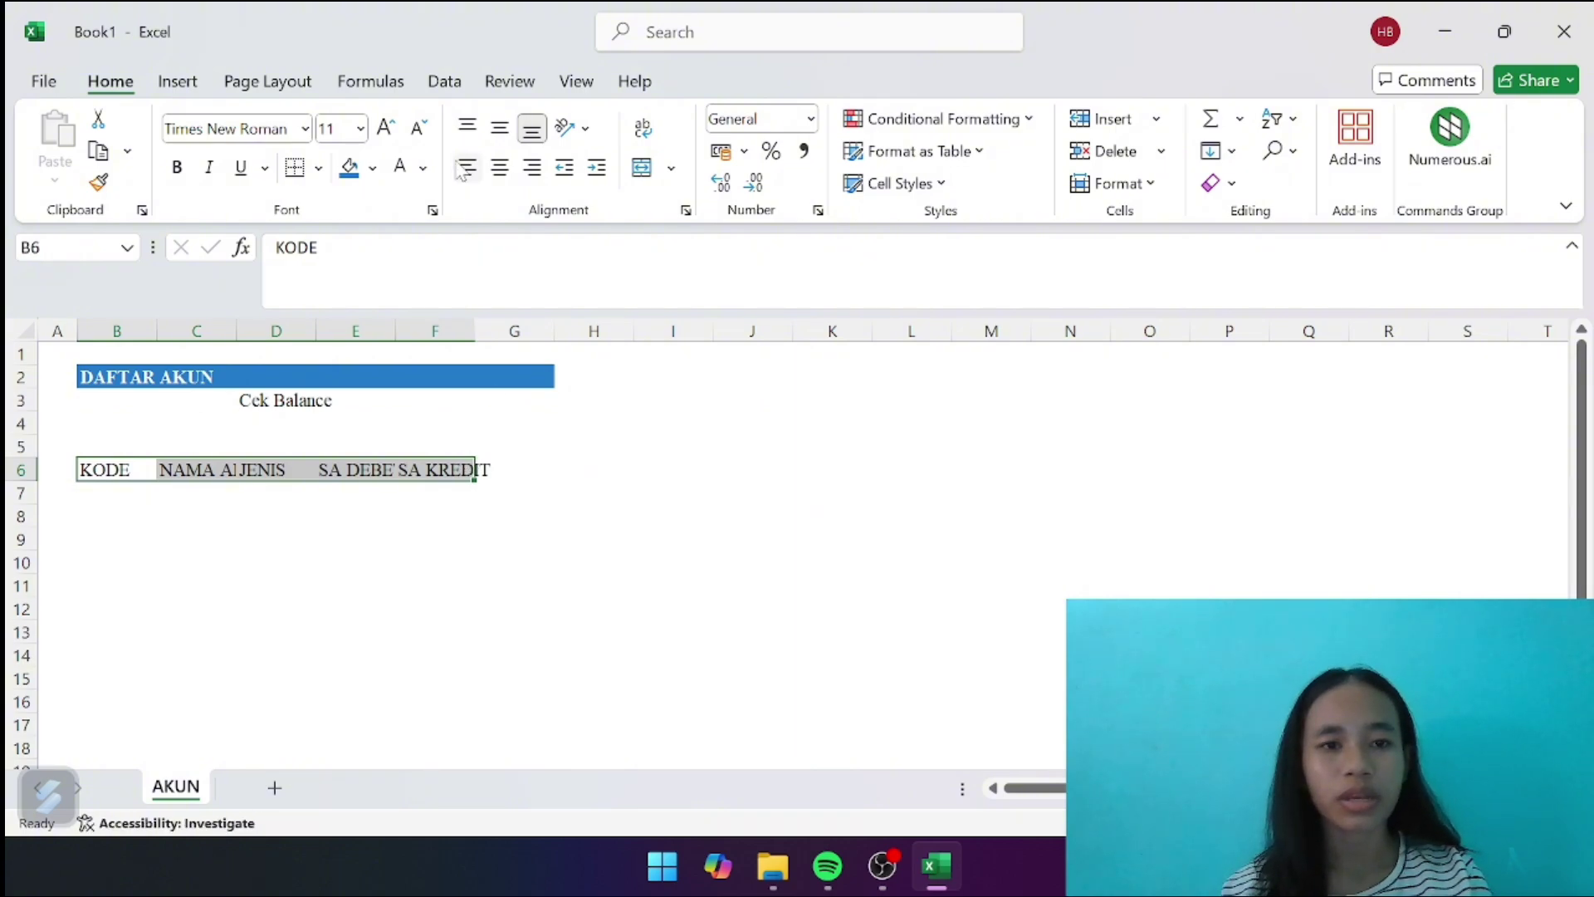
click(349, 169)
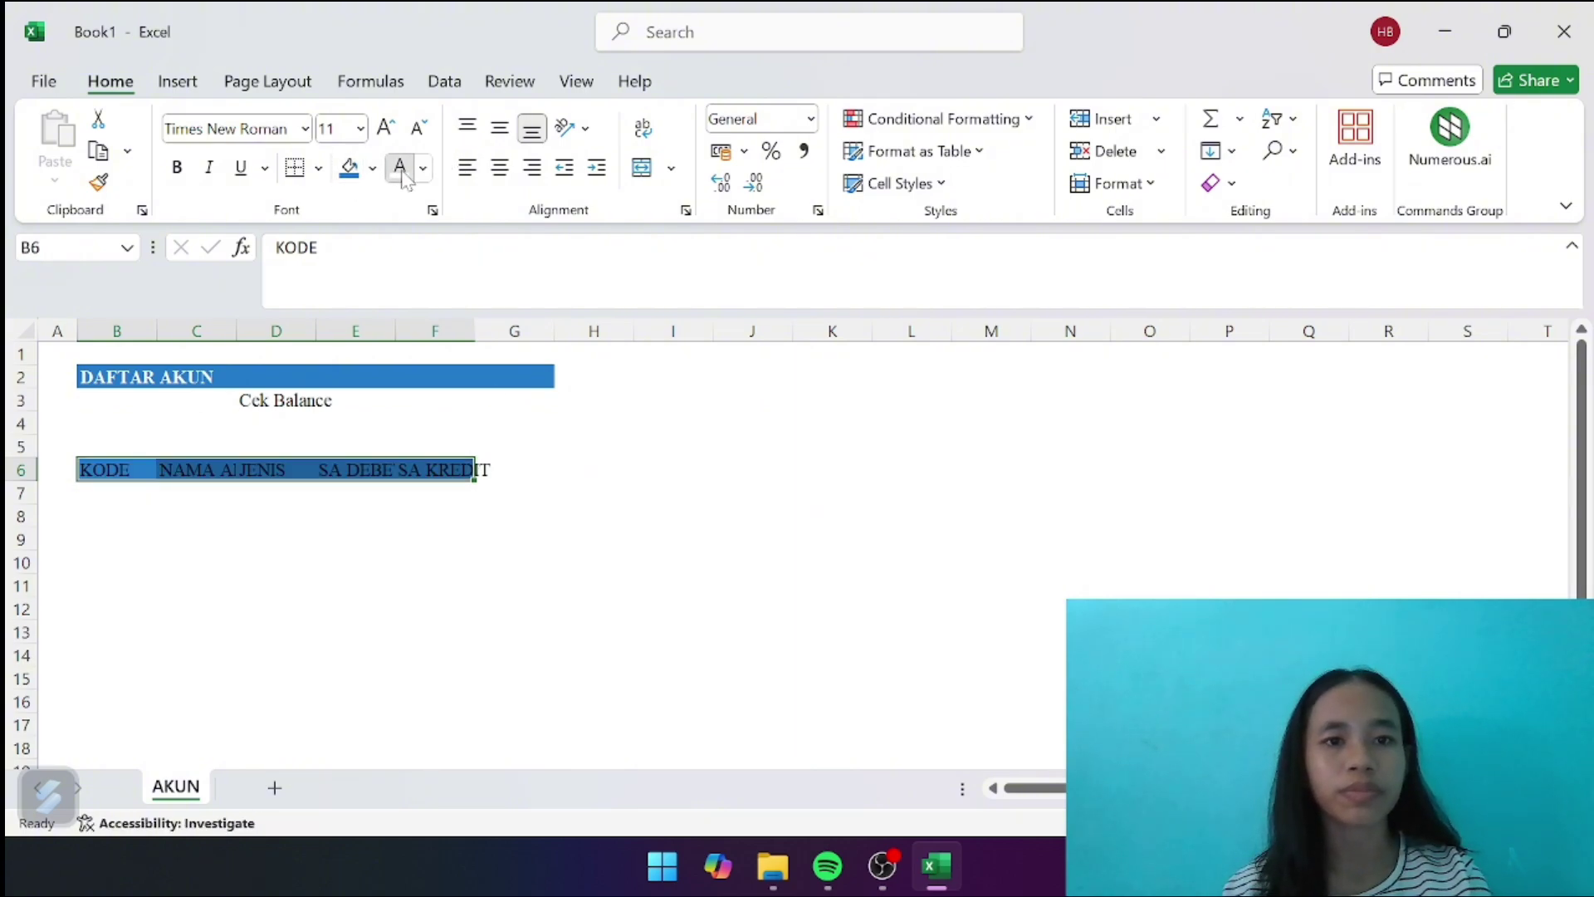
click(400, 169)
click(176, 168)
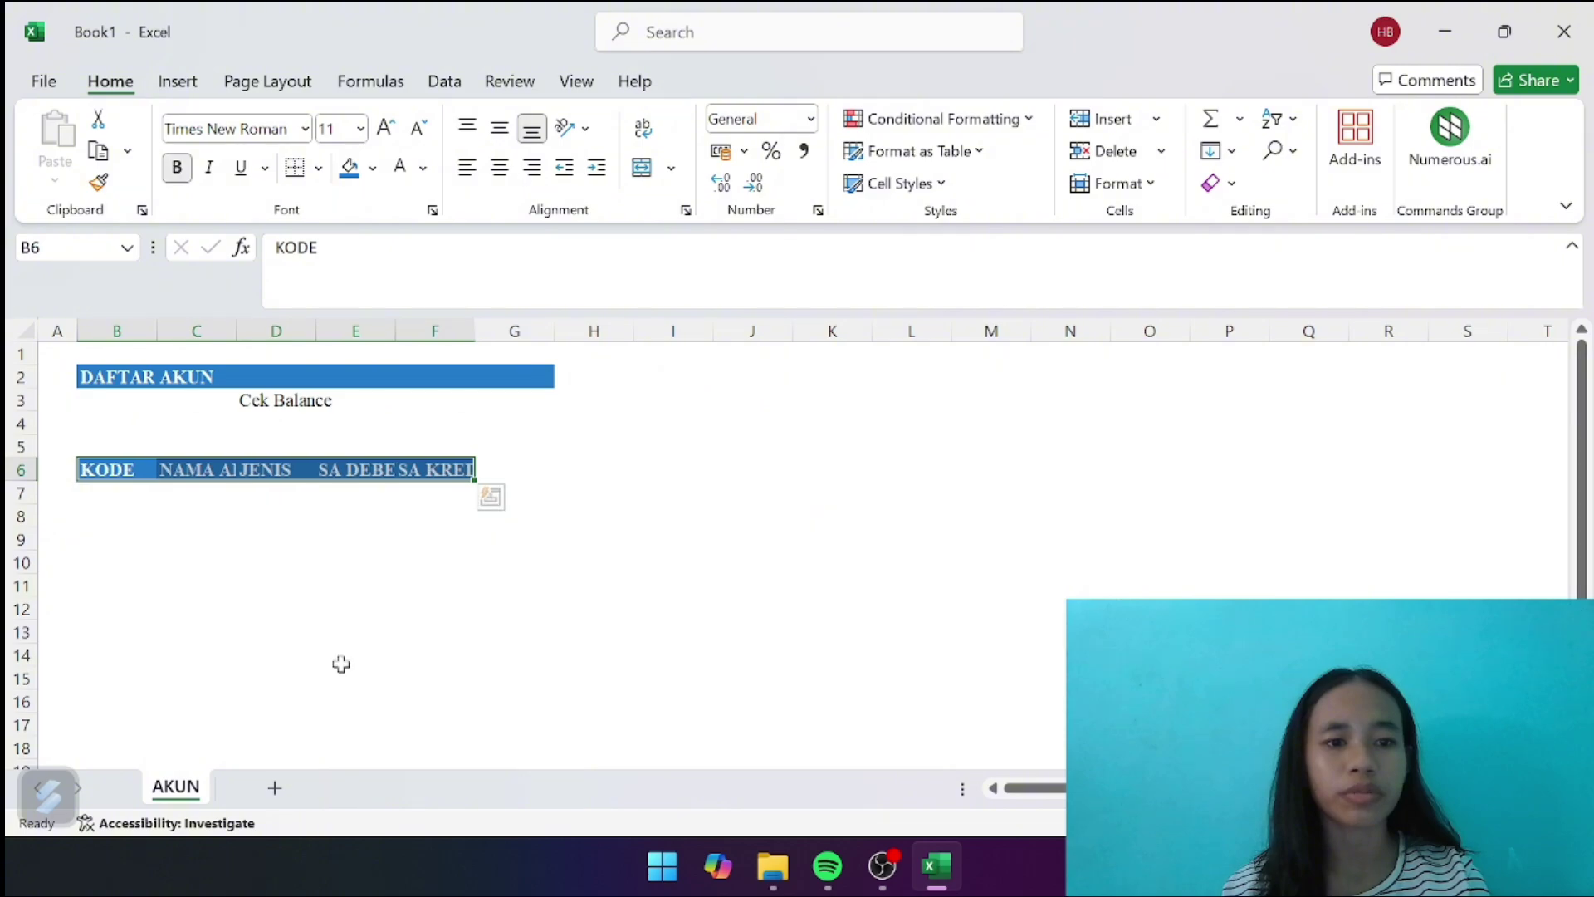
click(340, 656)
Widen columns B to F so that every header text fits in its cell
drag(239, 329, 624, 320)
drag(698, 332, 784, 331)
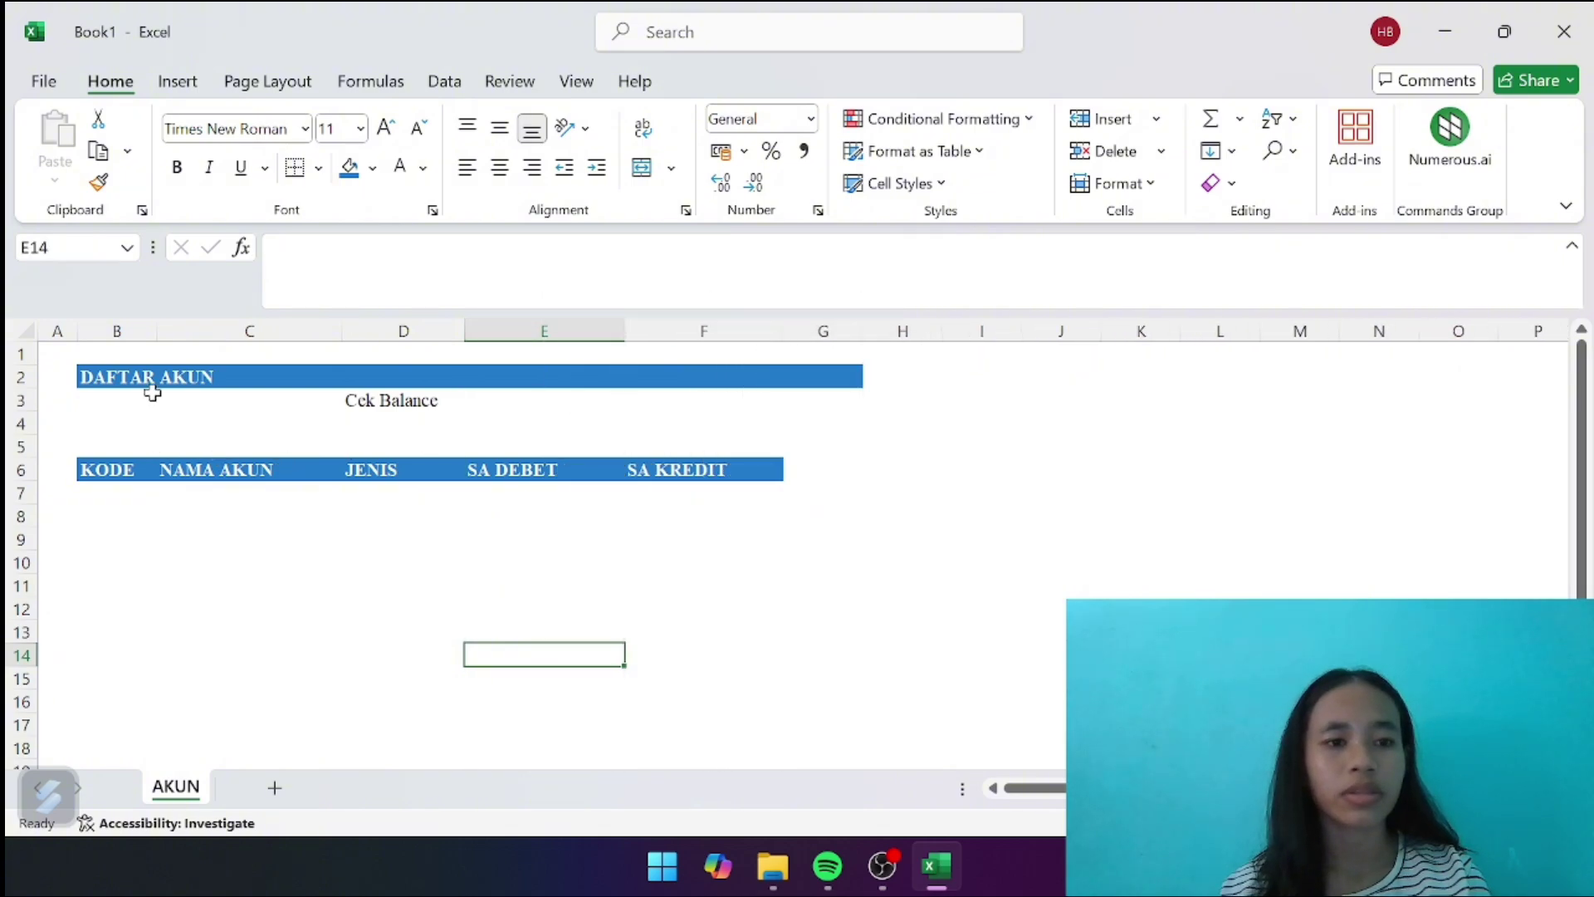
drag(157, 330, 189, 329)
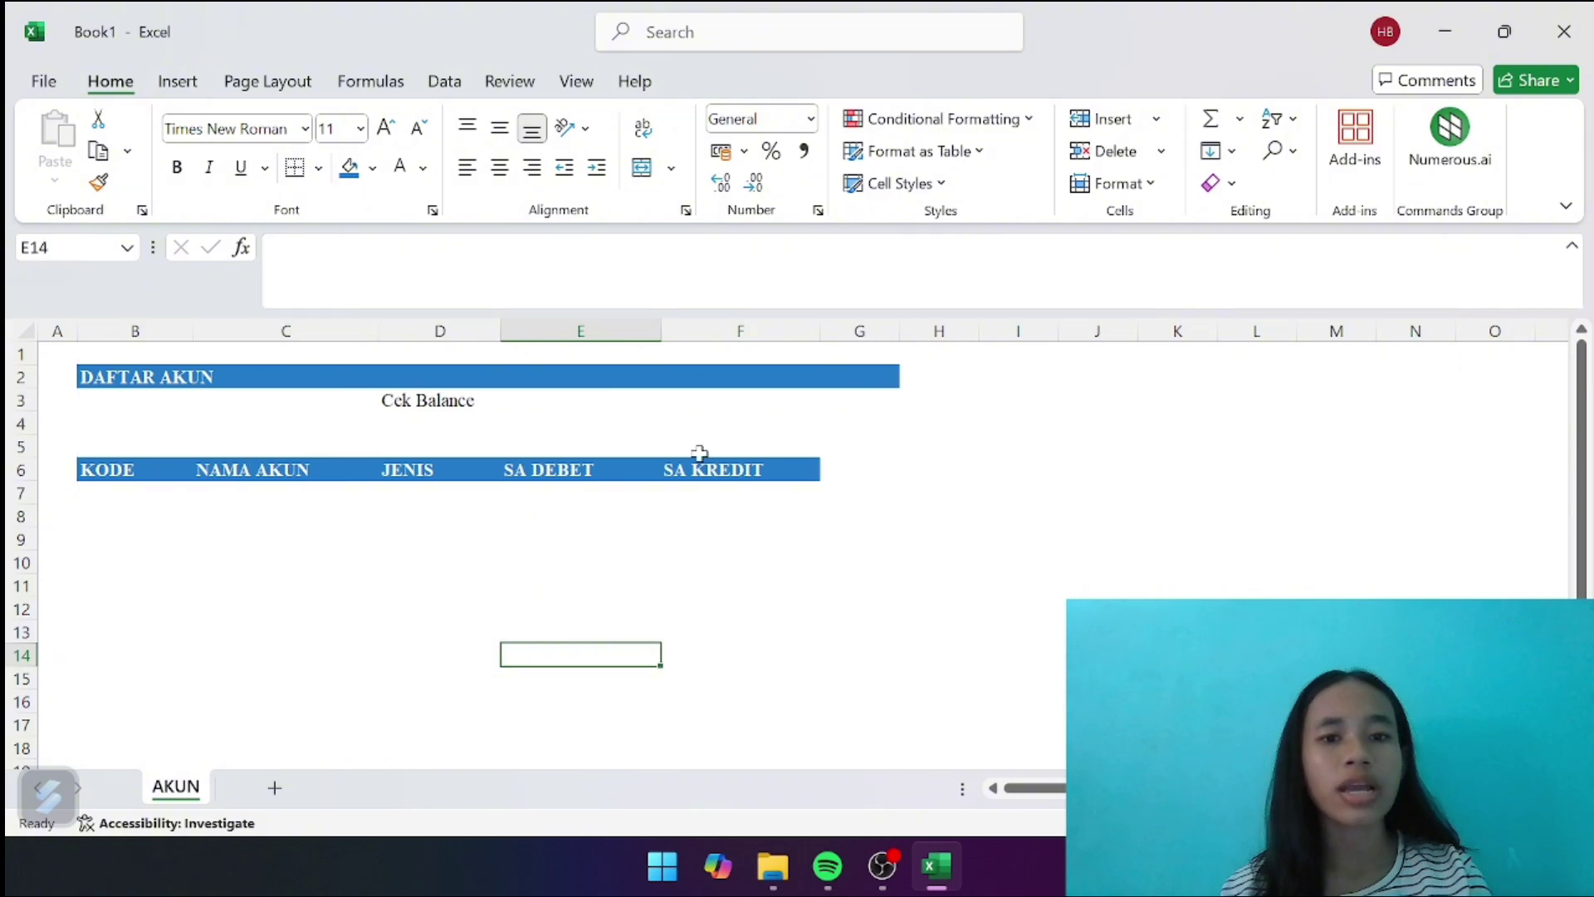
Remove the fill from cell G2 so the title band ends at column F
click(878, 380)
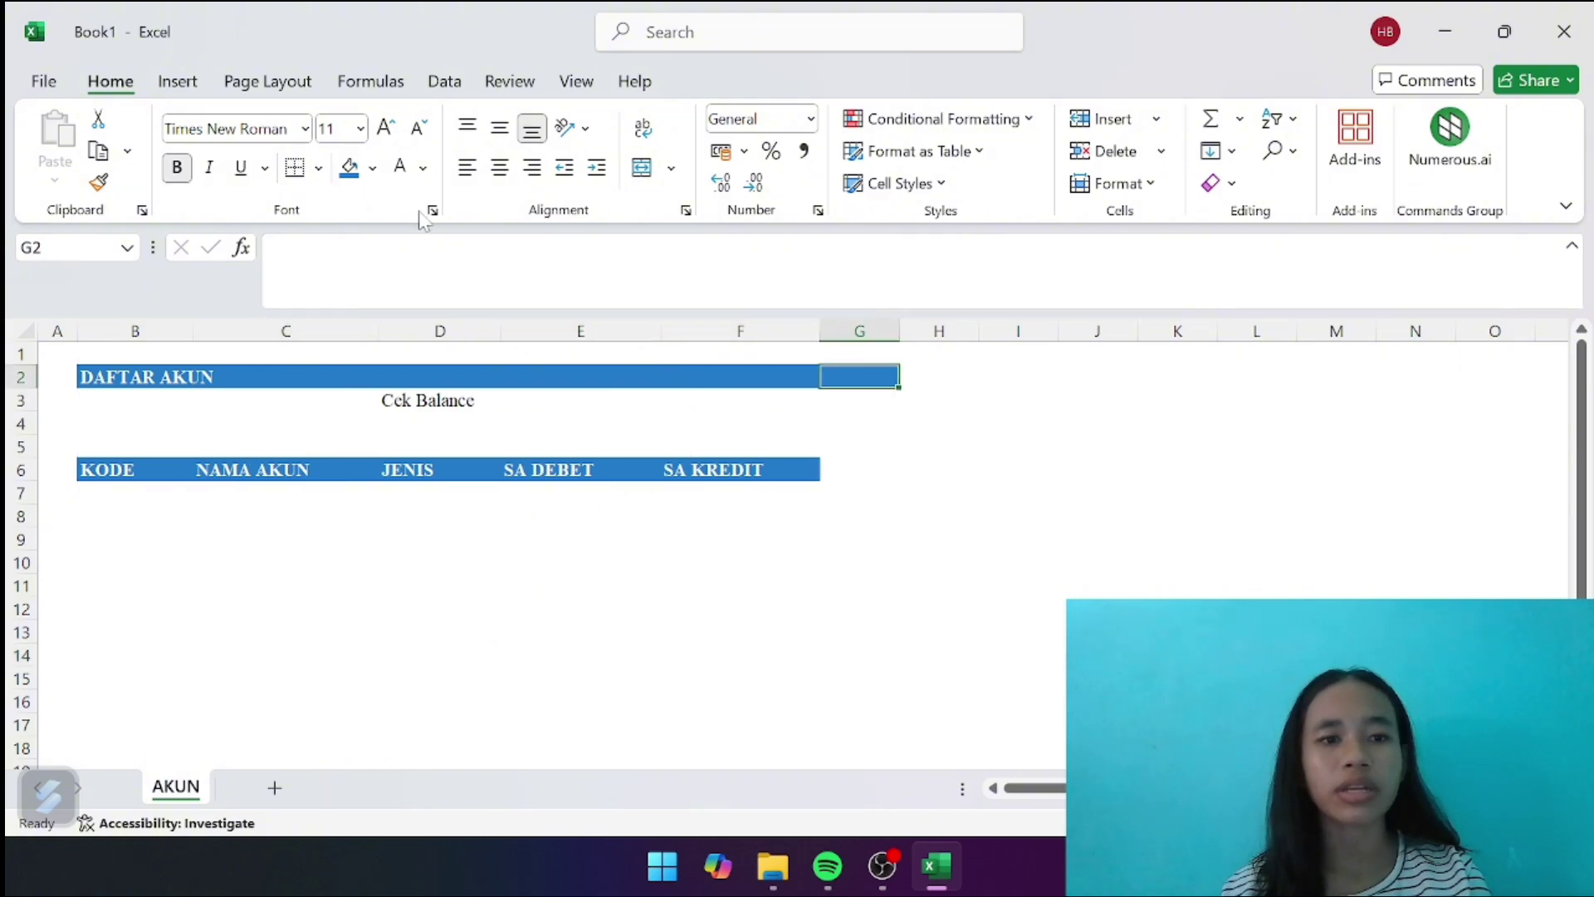
click(372, 167)
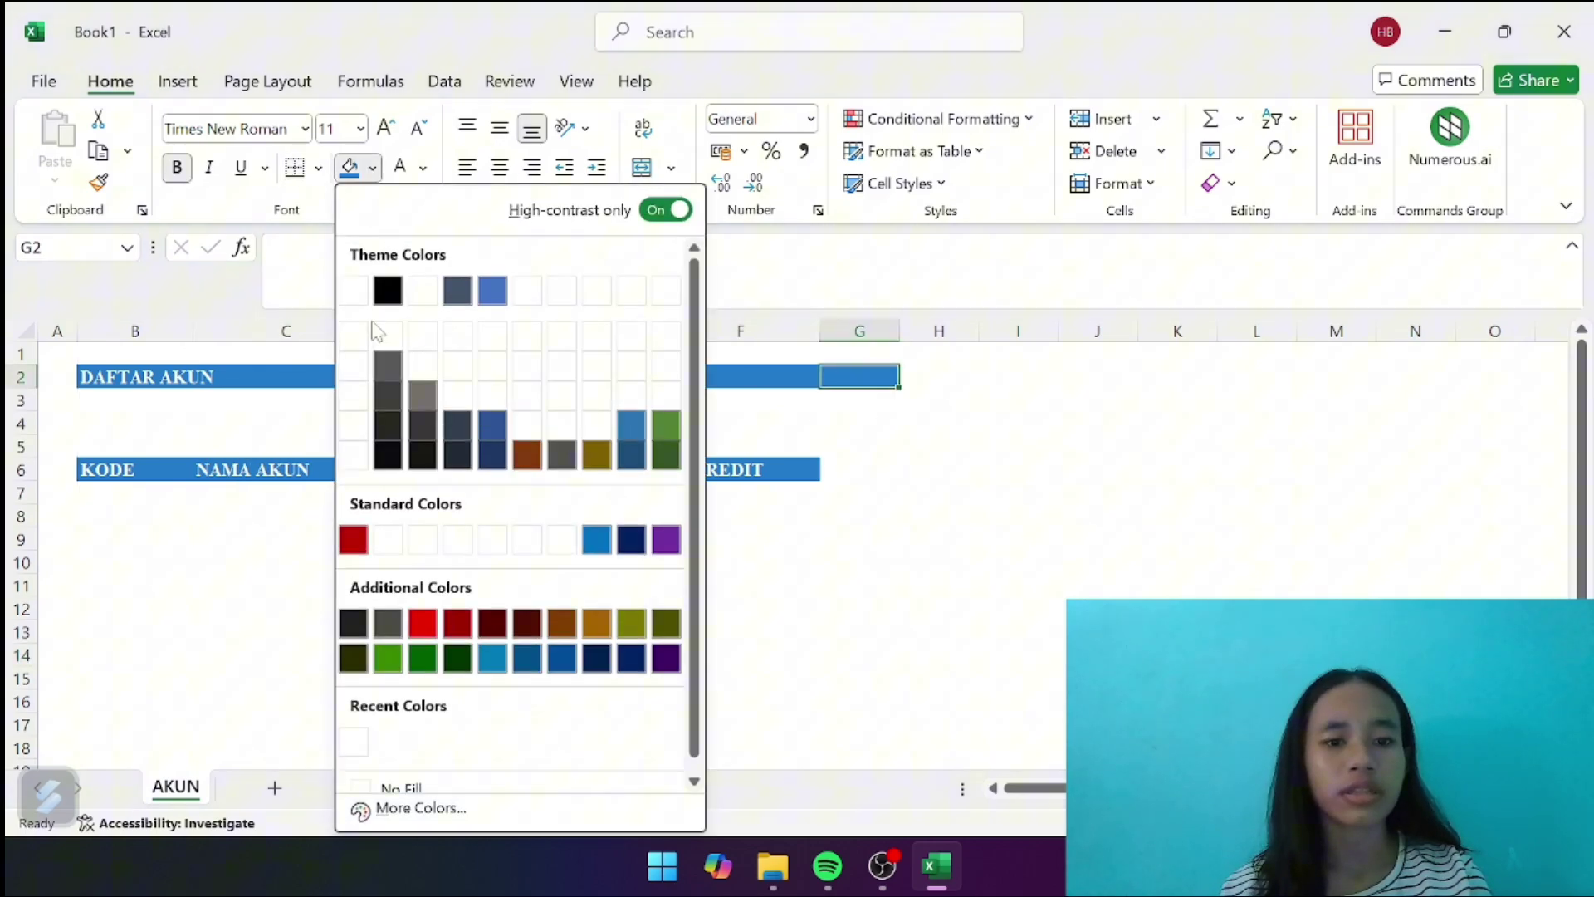
click(482, 789)
click(744, 581)
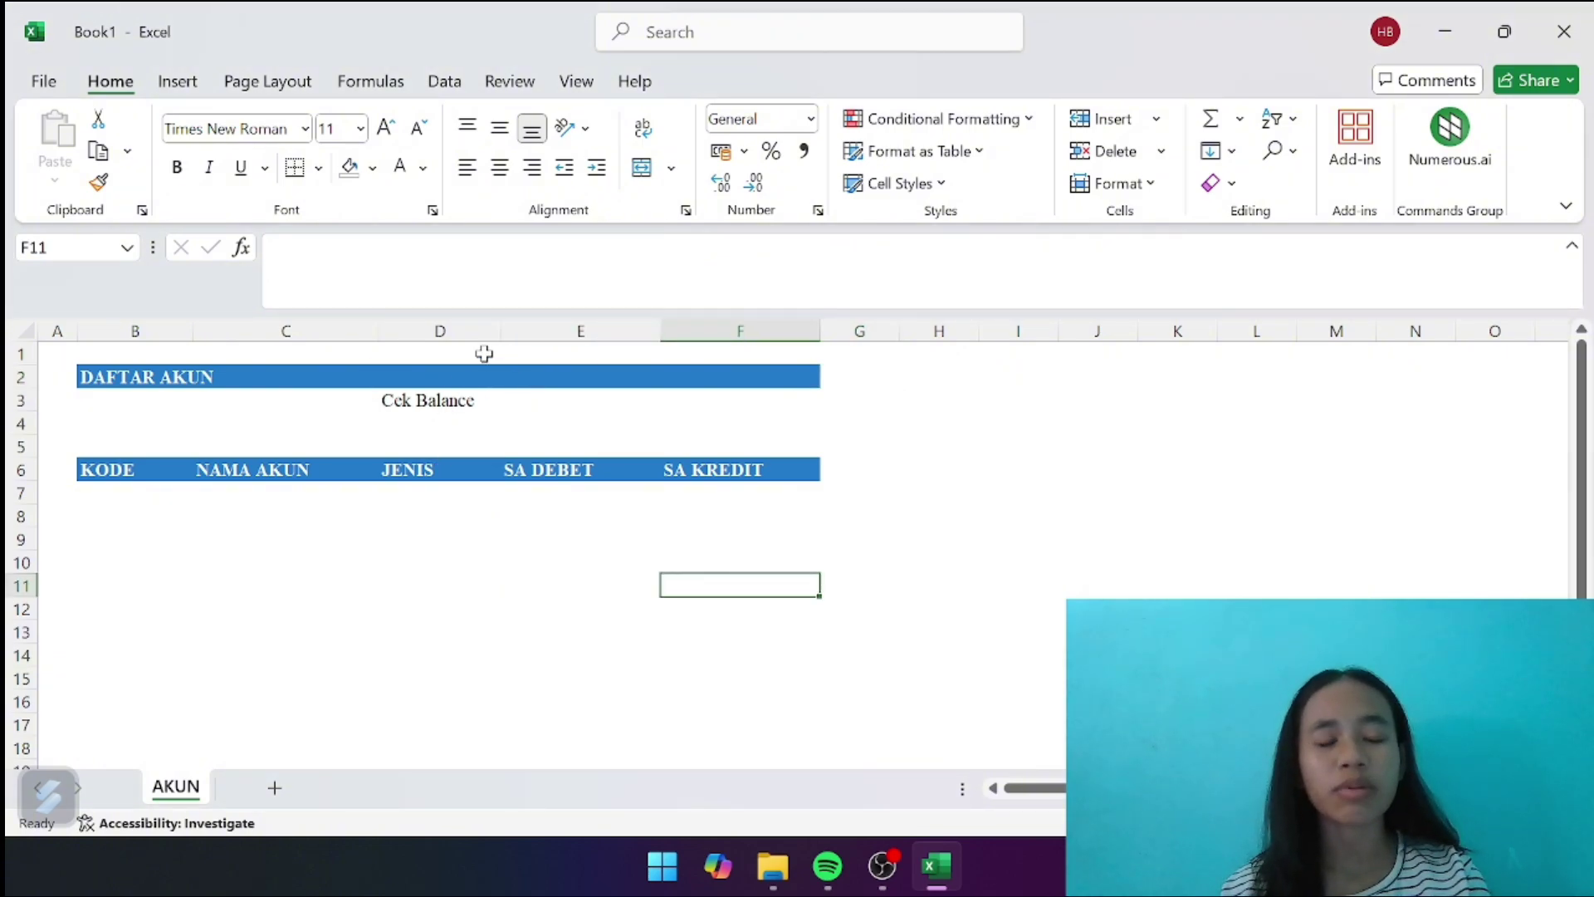
Copy the Cek Balance row D3:F3 to D4:F4 and clear the original cells in row 3
click(439, 400)
drag(439, 401, 712, 404)
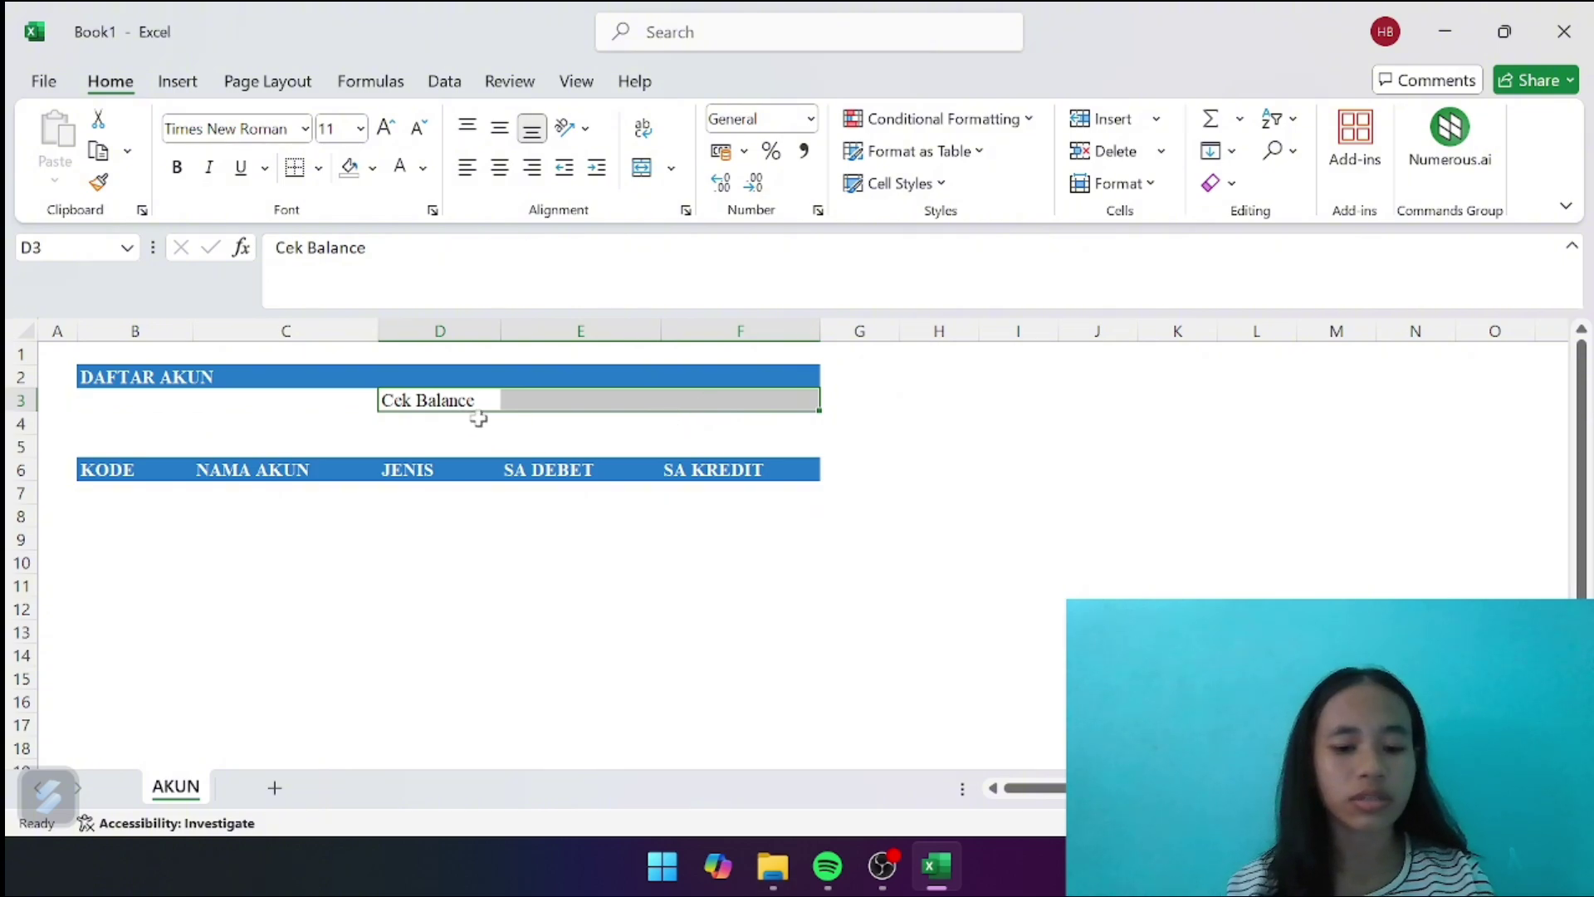
key(ctrl+c)
drag(406, 421, 748, 437)
key(ctrl+v)
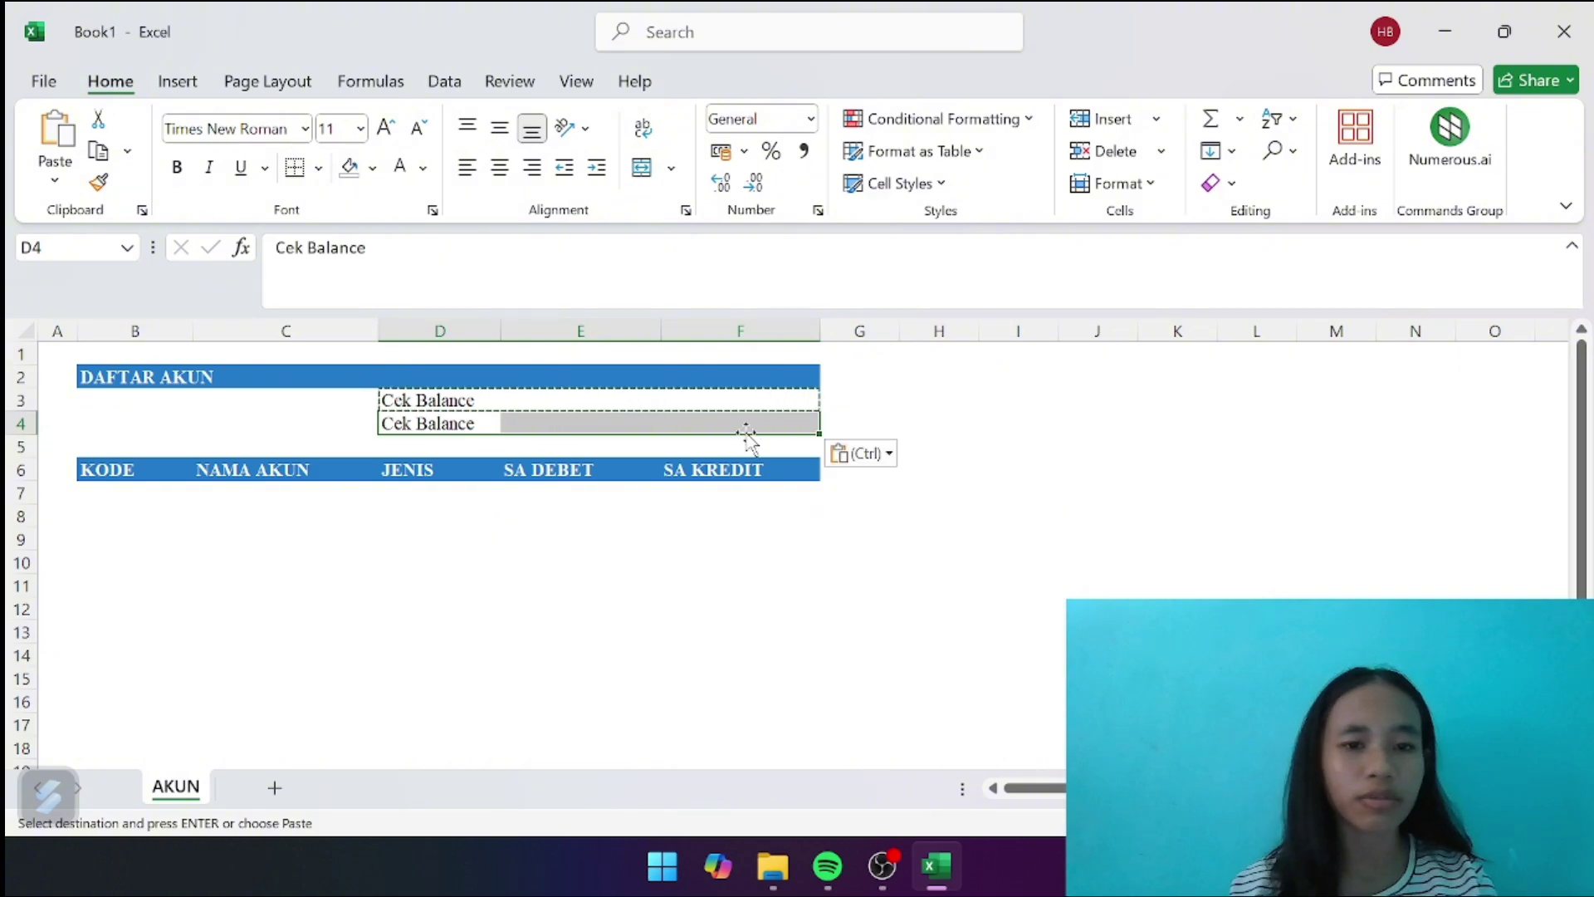
drag(499, 395, 713, 400)
key(Delete)
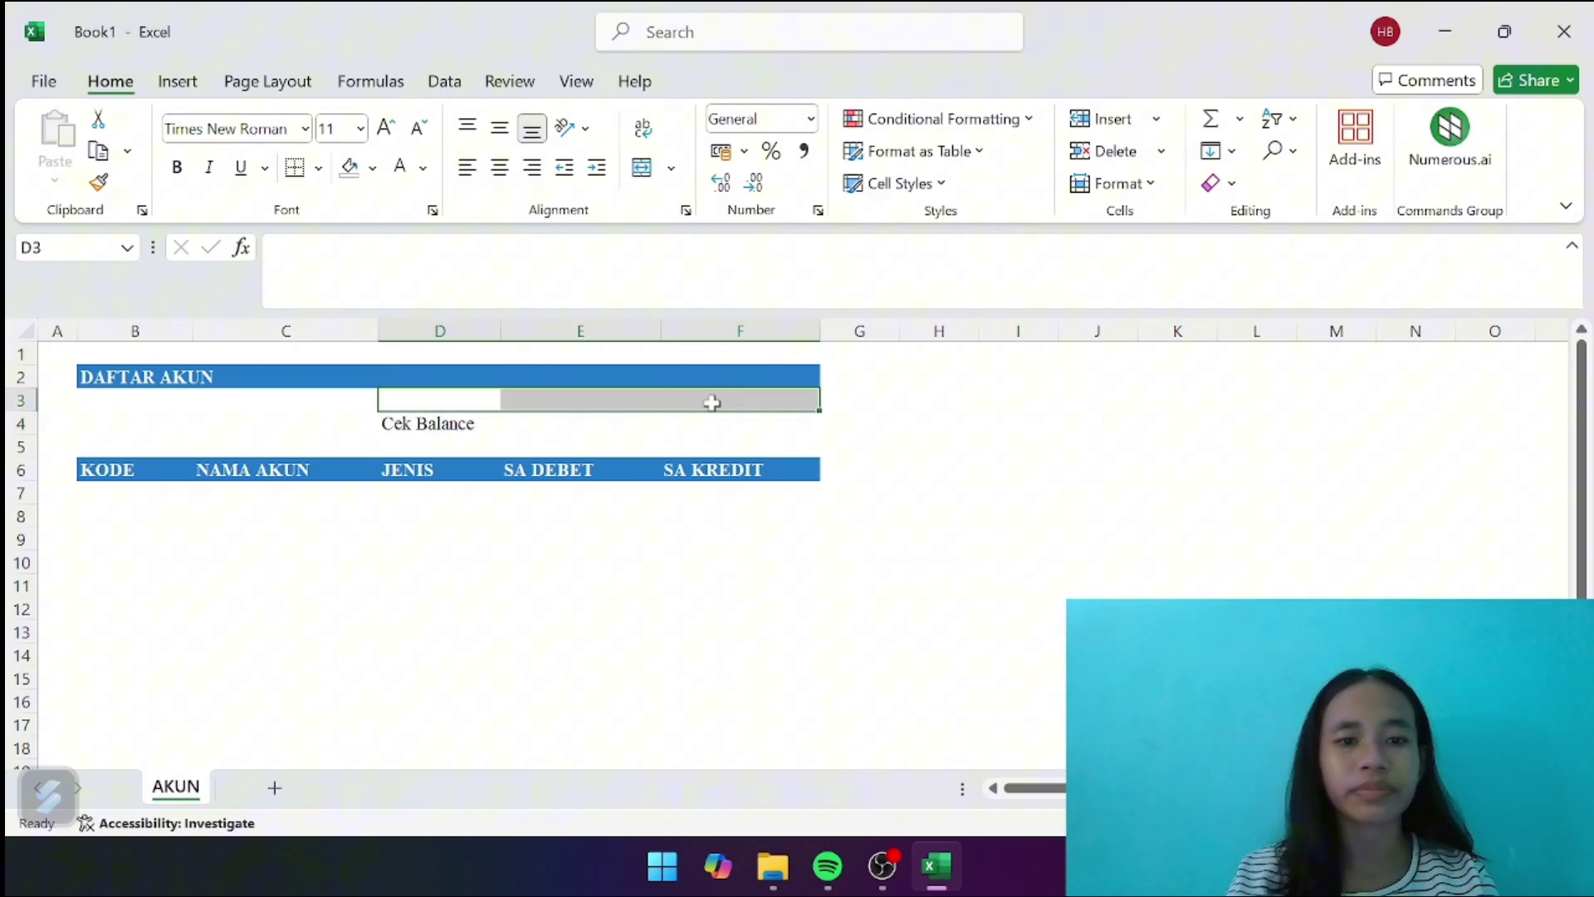
click(651, 455)
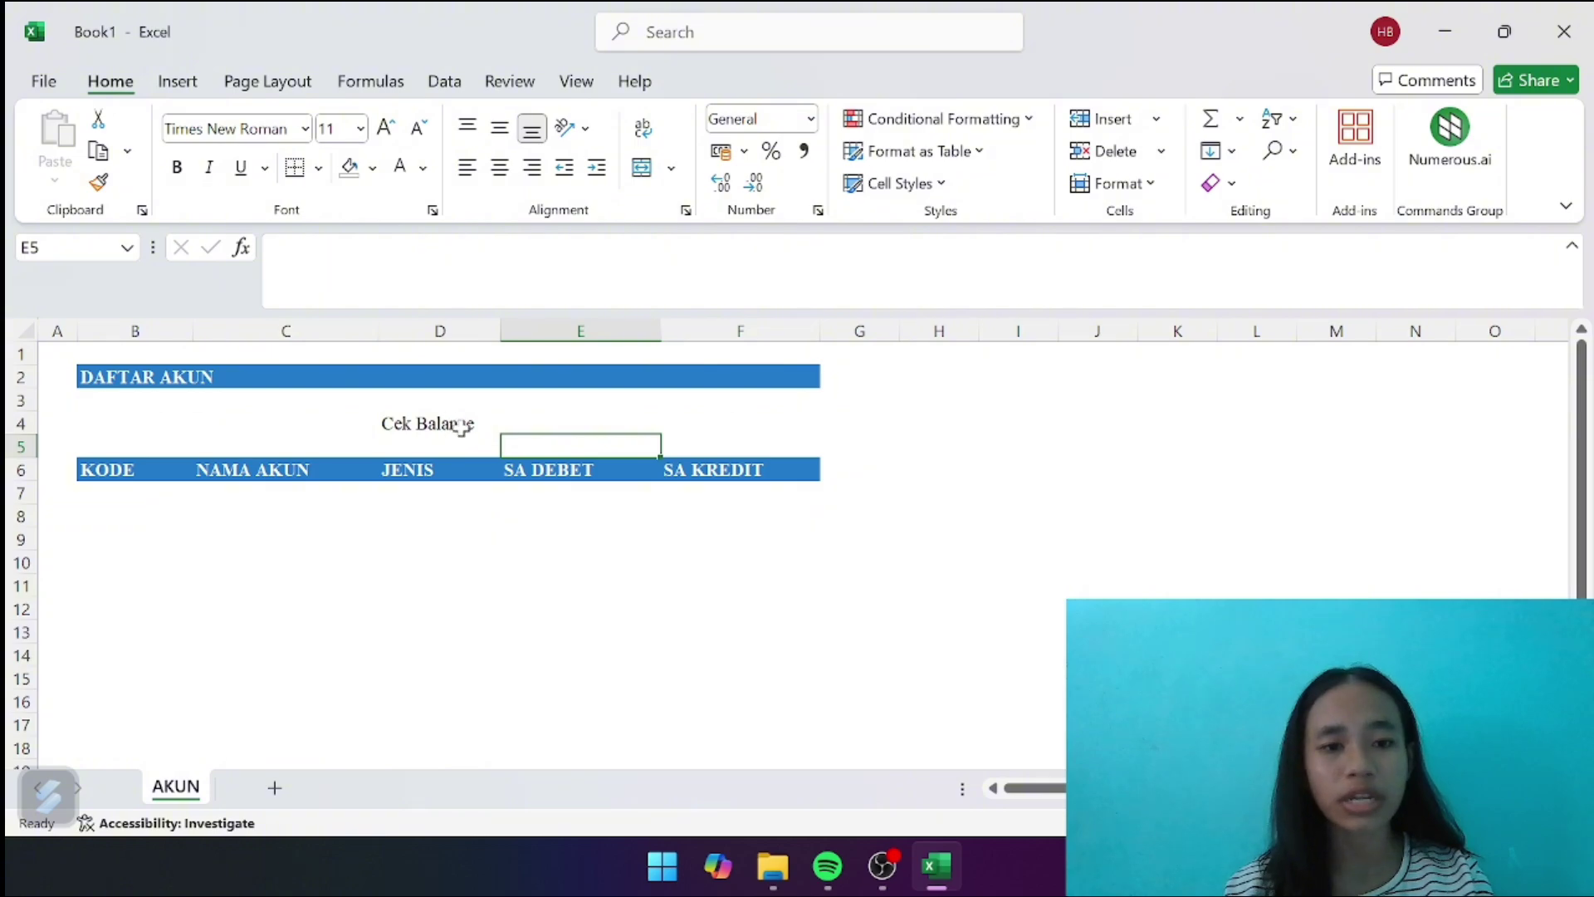
Apply all borders to the Cek Balance cells D4:F4 with a dark blue line color
drag(461, 428, 799, 415)
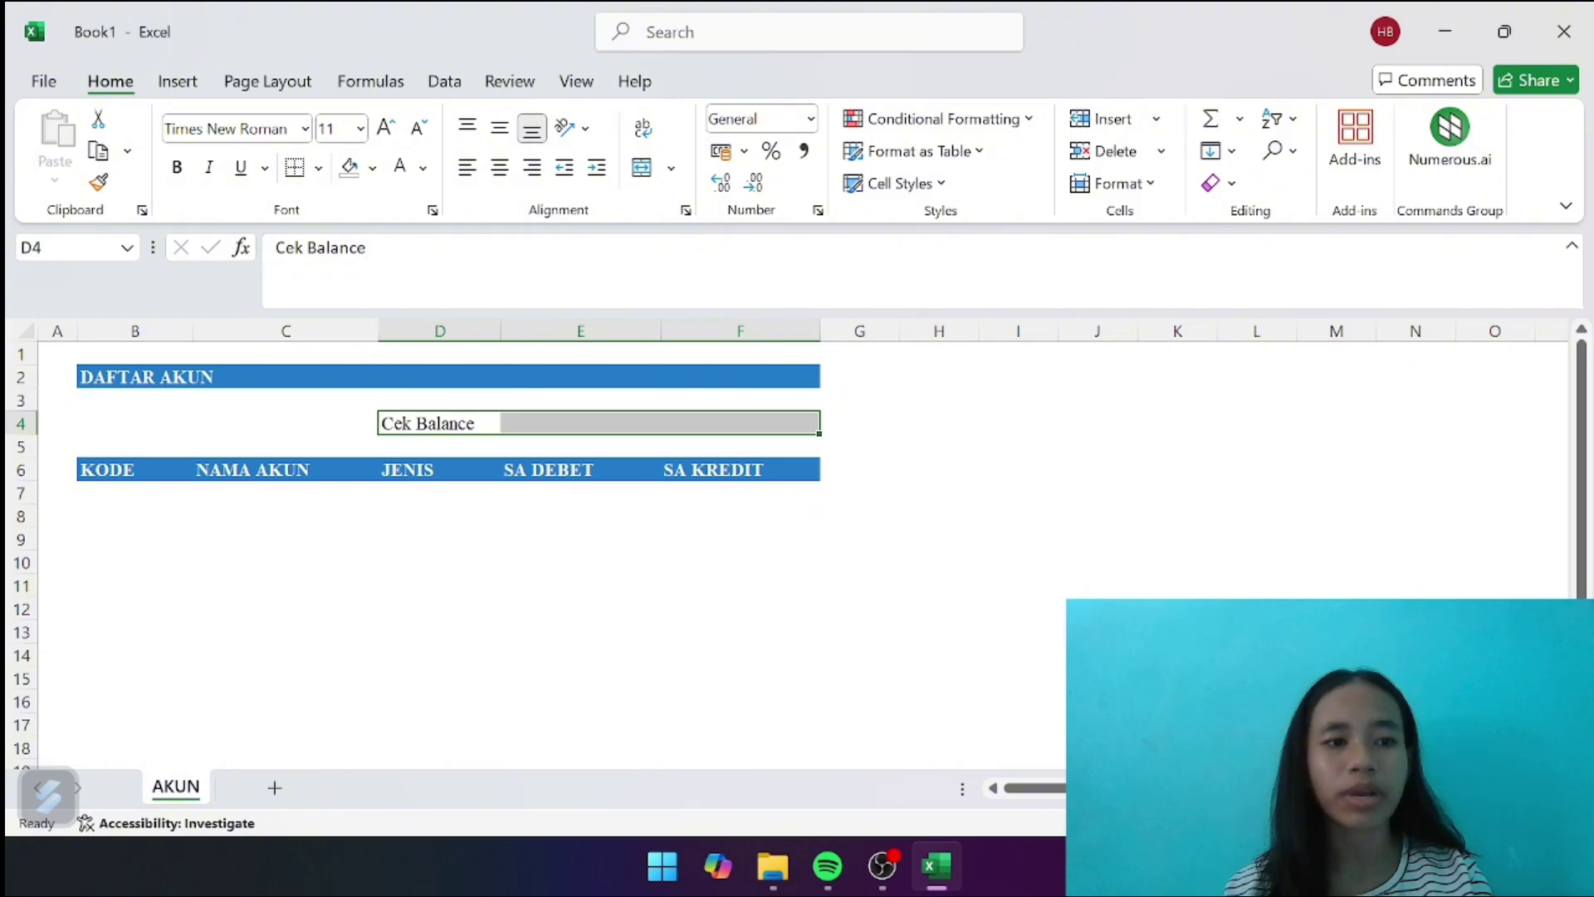
click(318, 167)
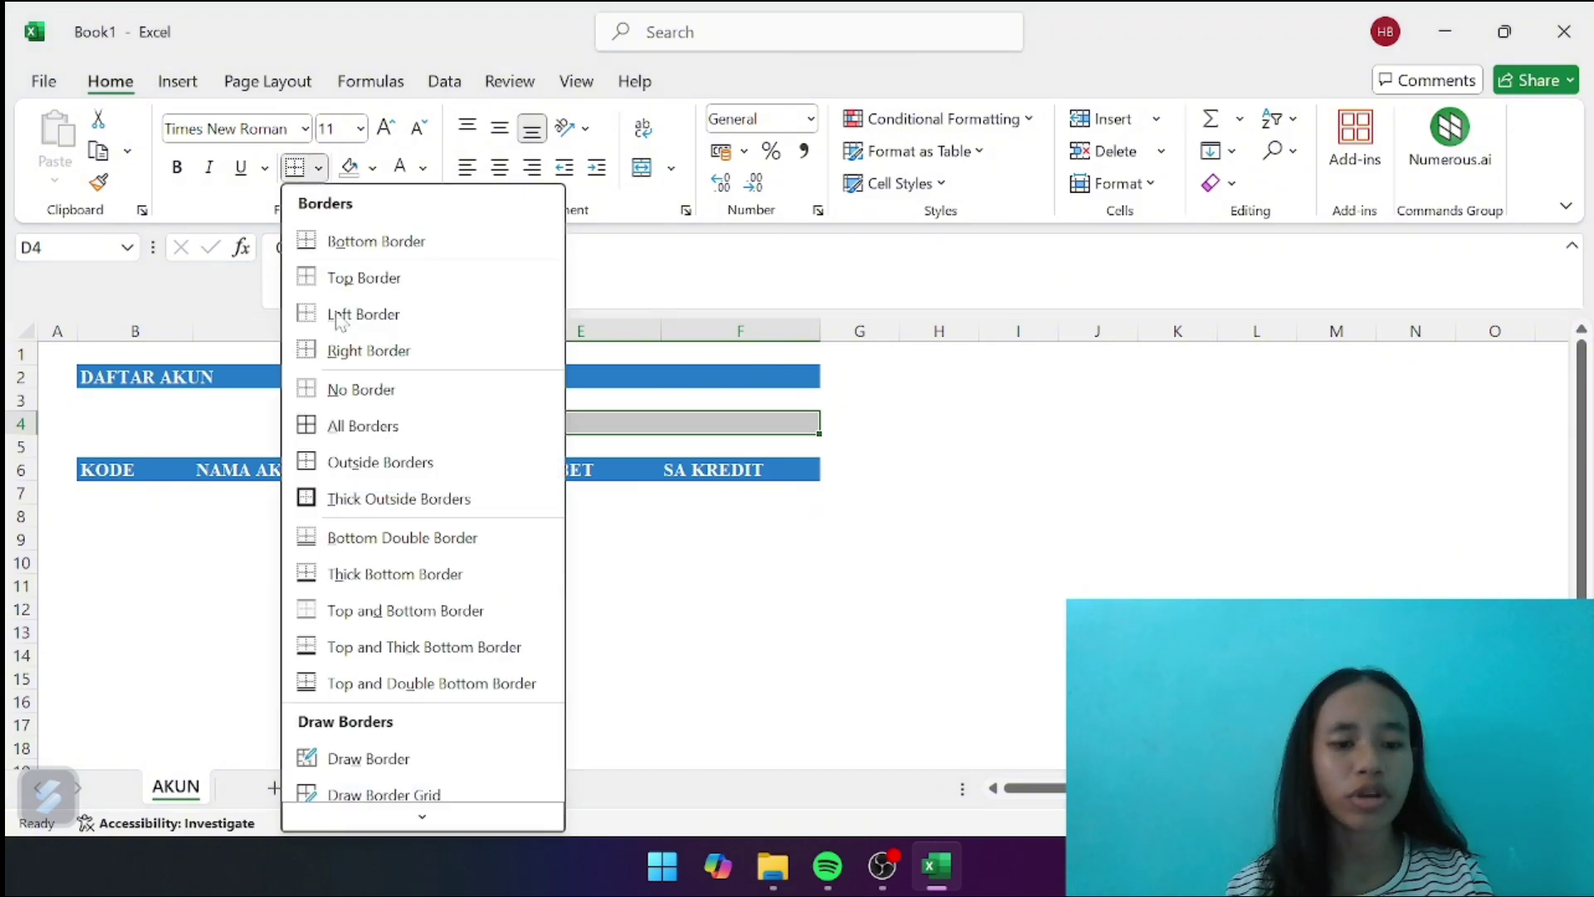
scroll(401, 662, down, 3)
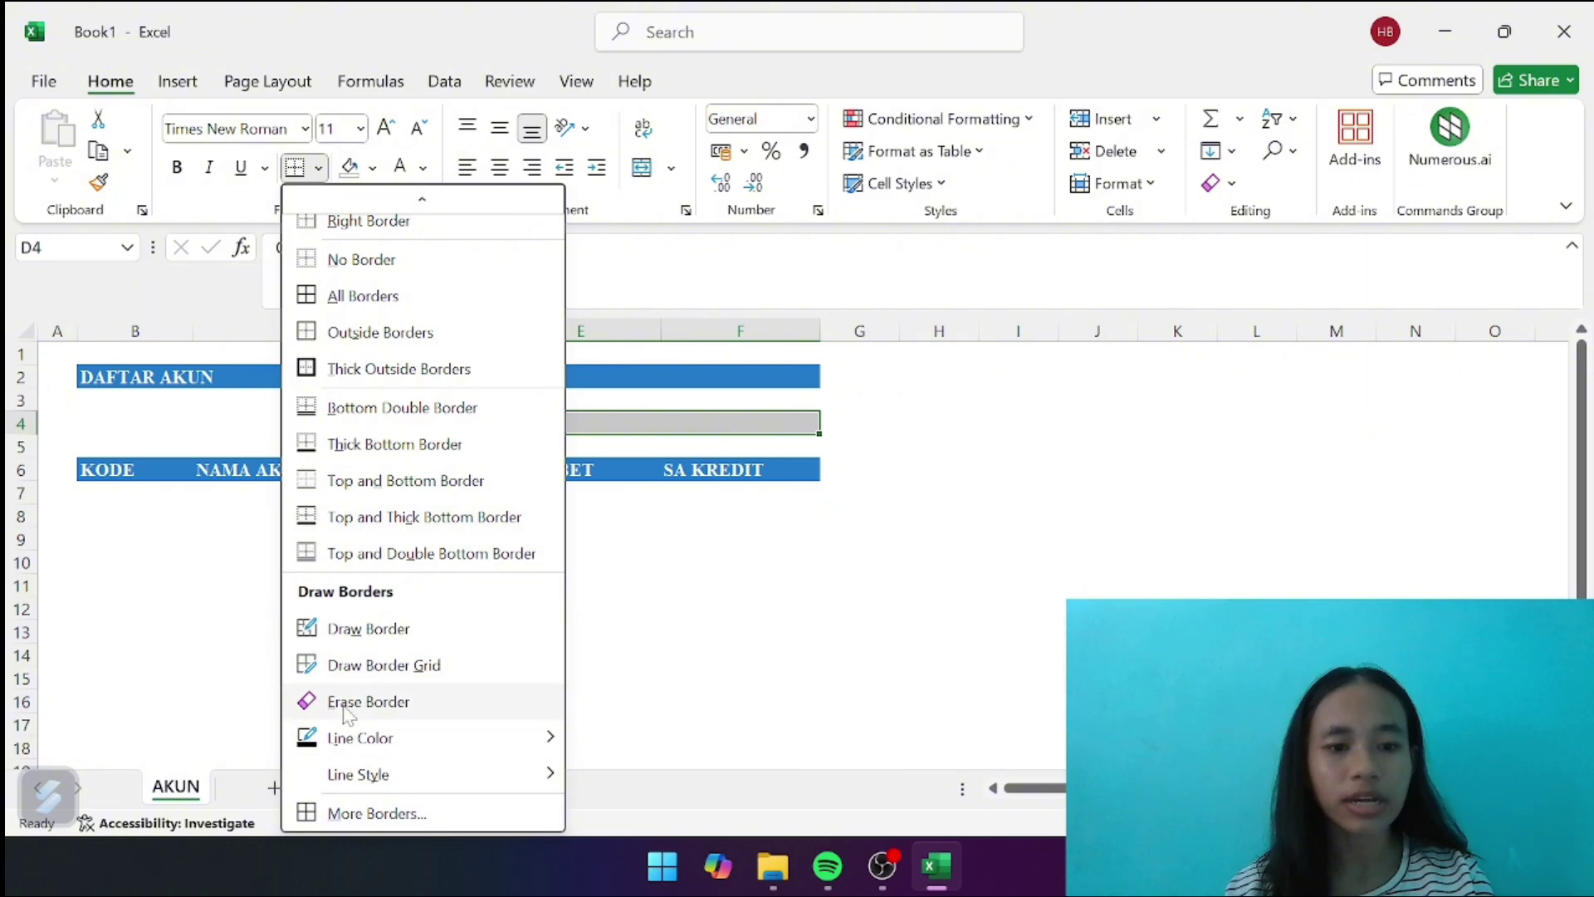
mouse_move(383, 751)
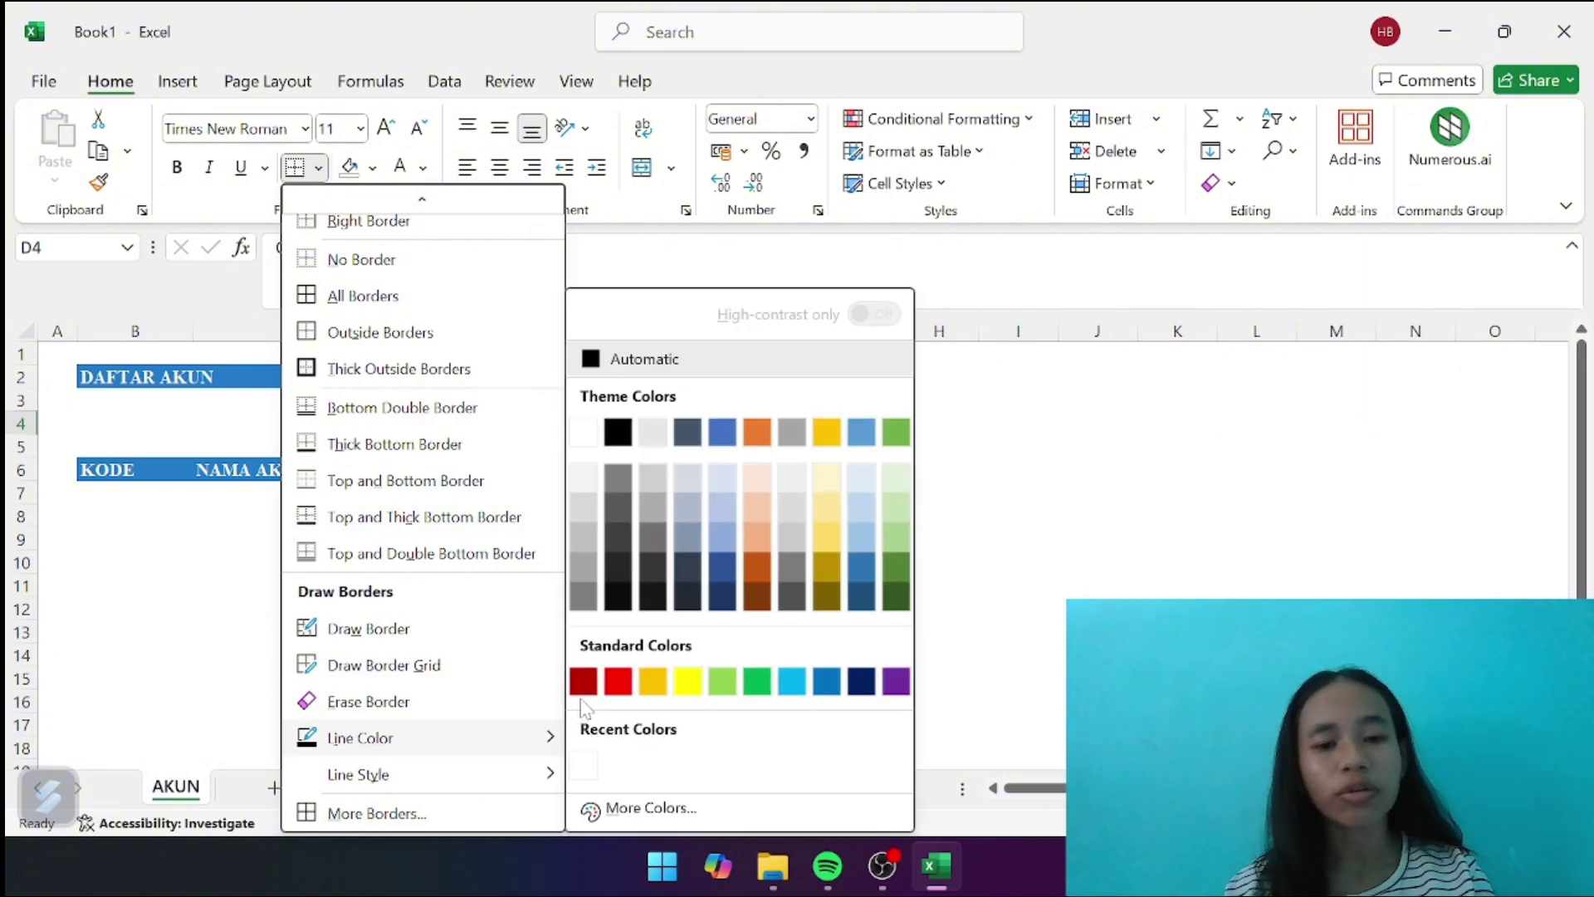
click(722, 569)
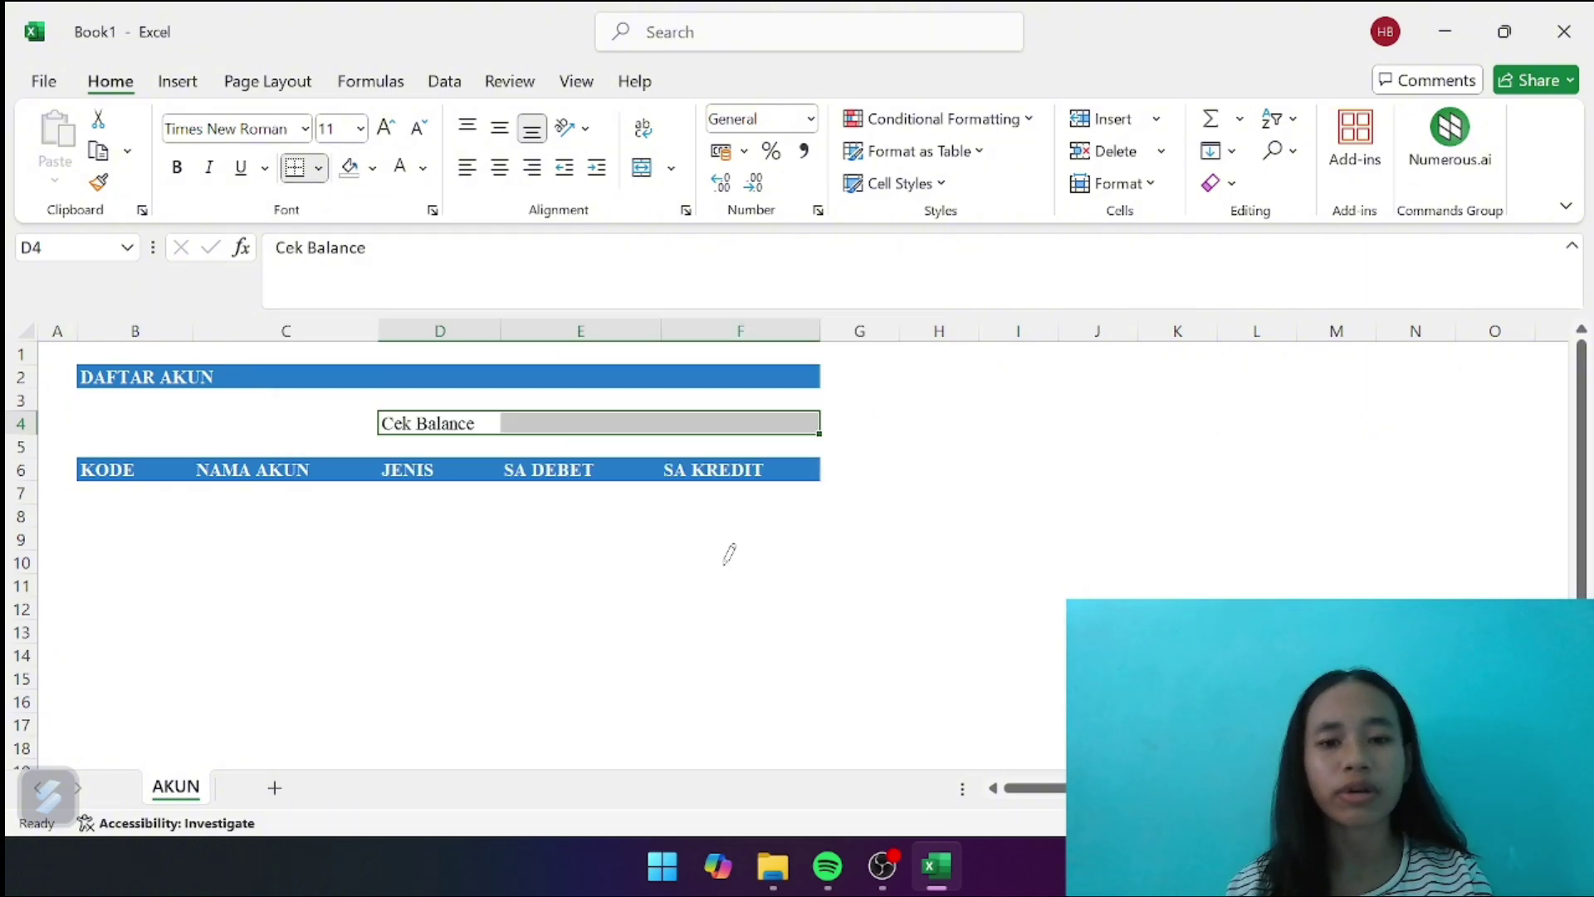
click(319, 169)
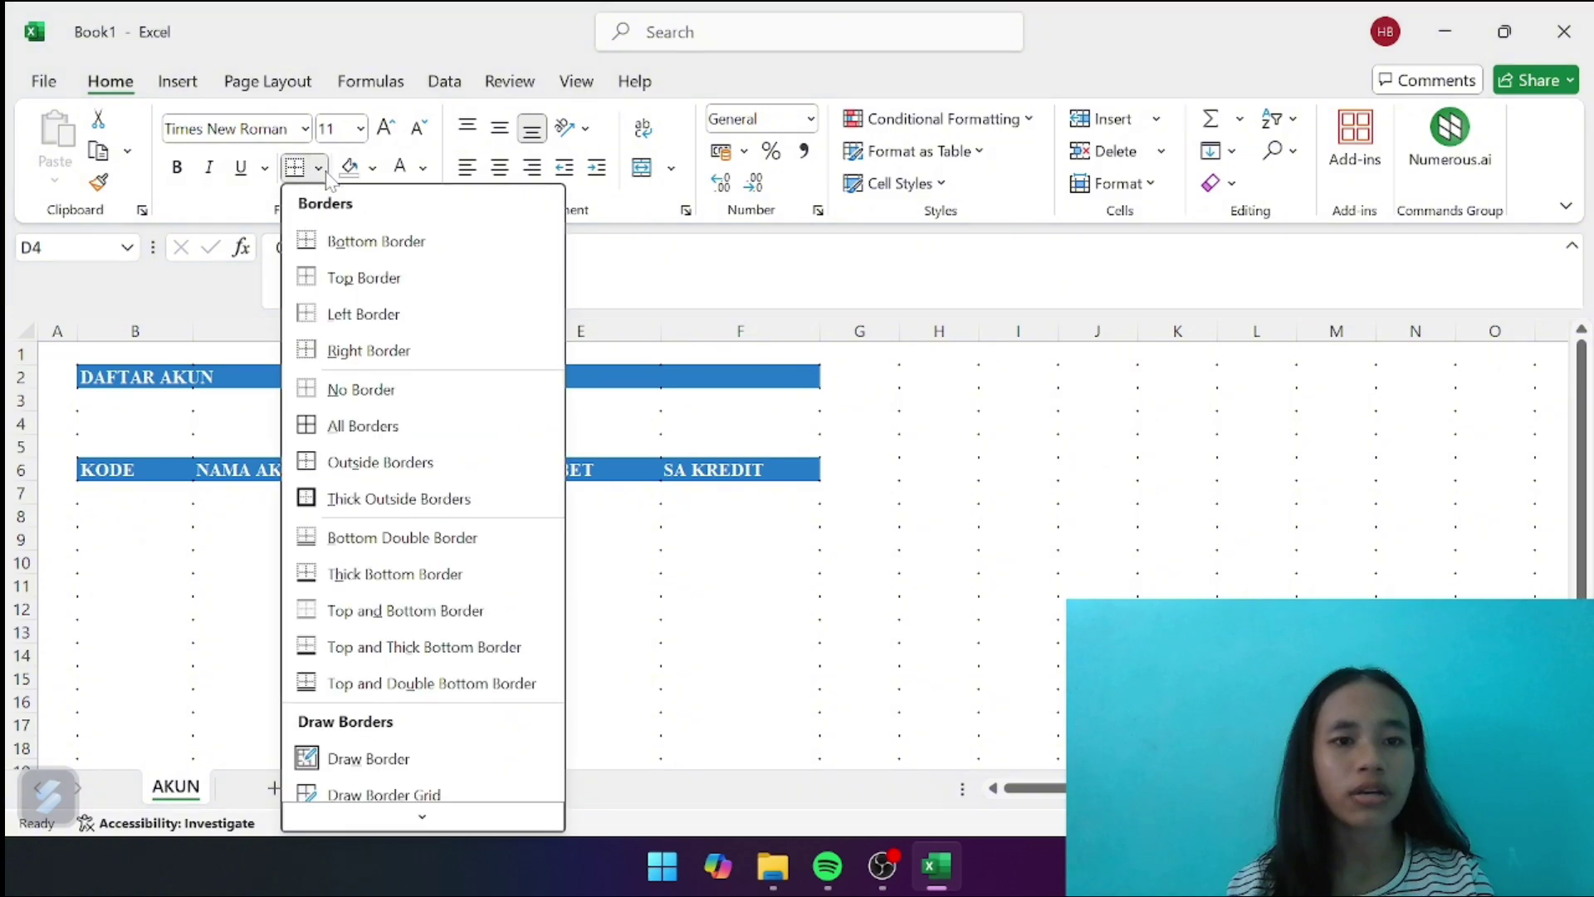
click(363, 430)
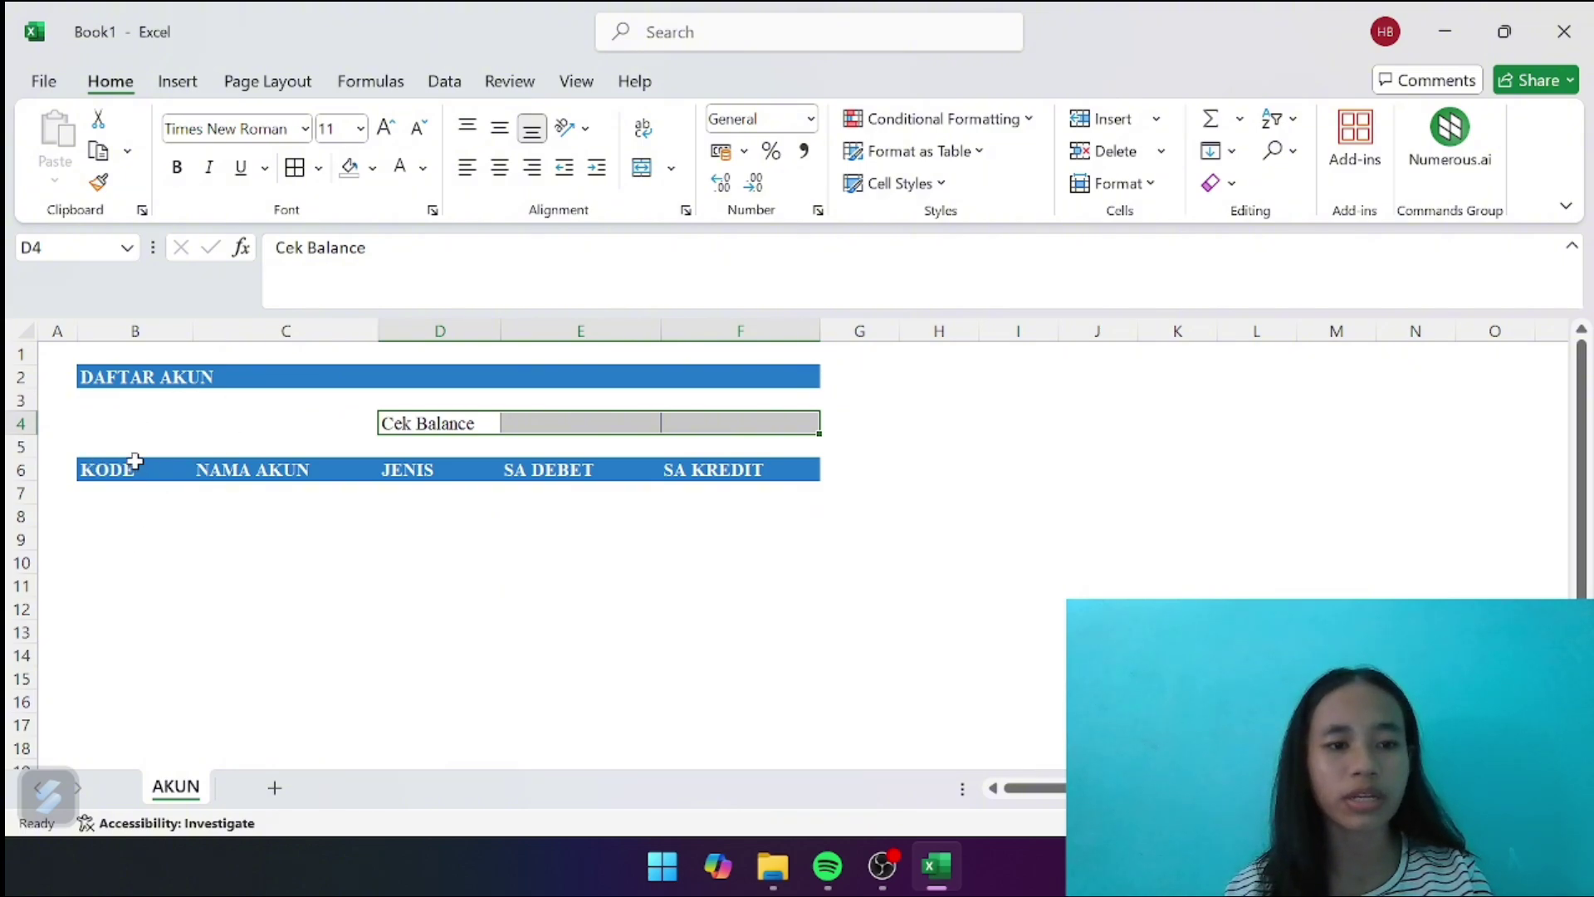
Apply all borders to the account table range B6:F34
drag(117, 465, 710, 661)
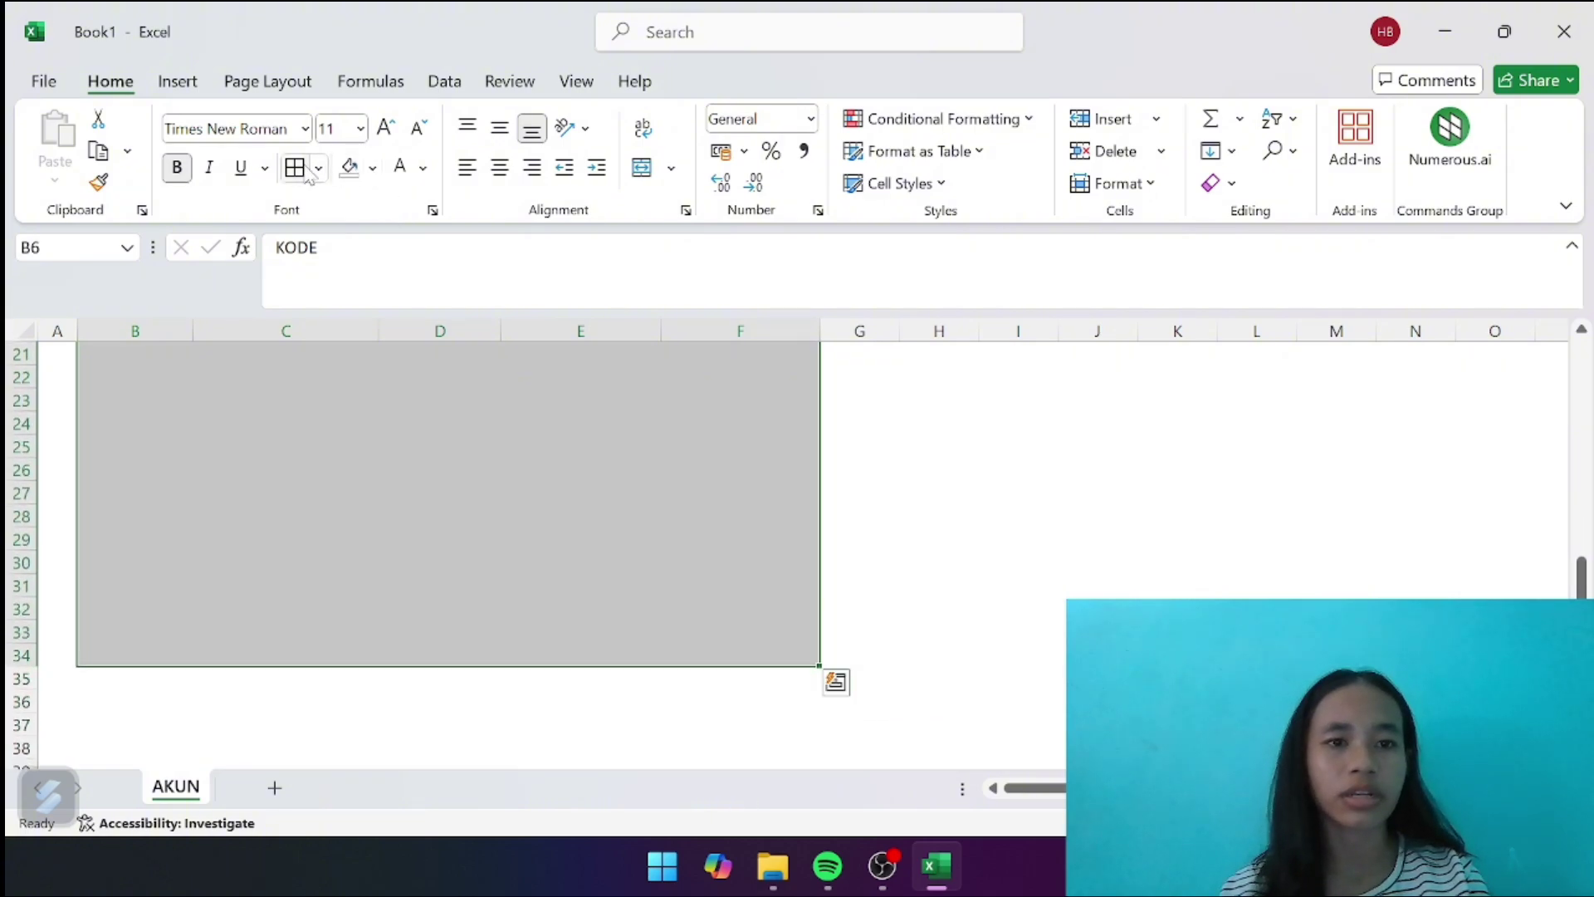
click(299, 167)
scroll(360, 423, up, 7)
click(497, 583)
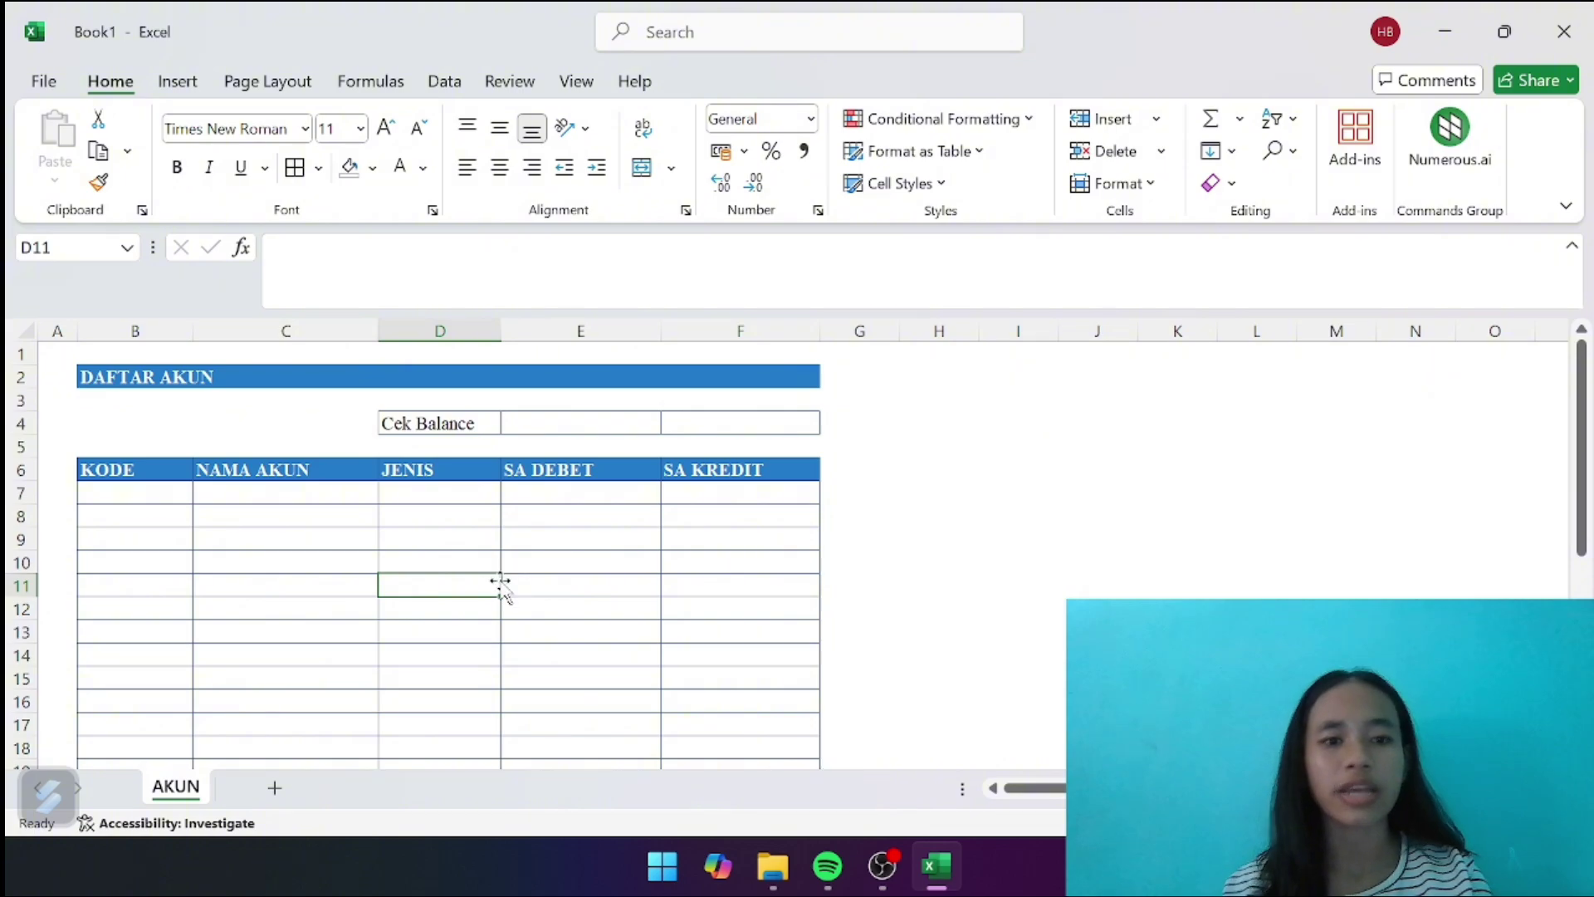
Center the header texts KODE through SA KREDIT in cells B6:F6
drag(129, 474, 772, 463)
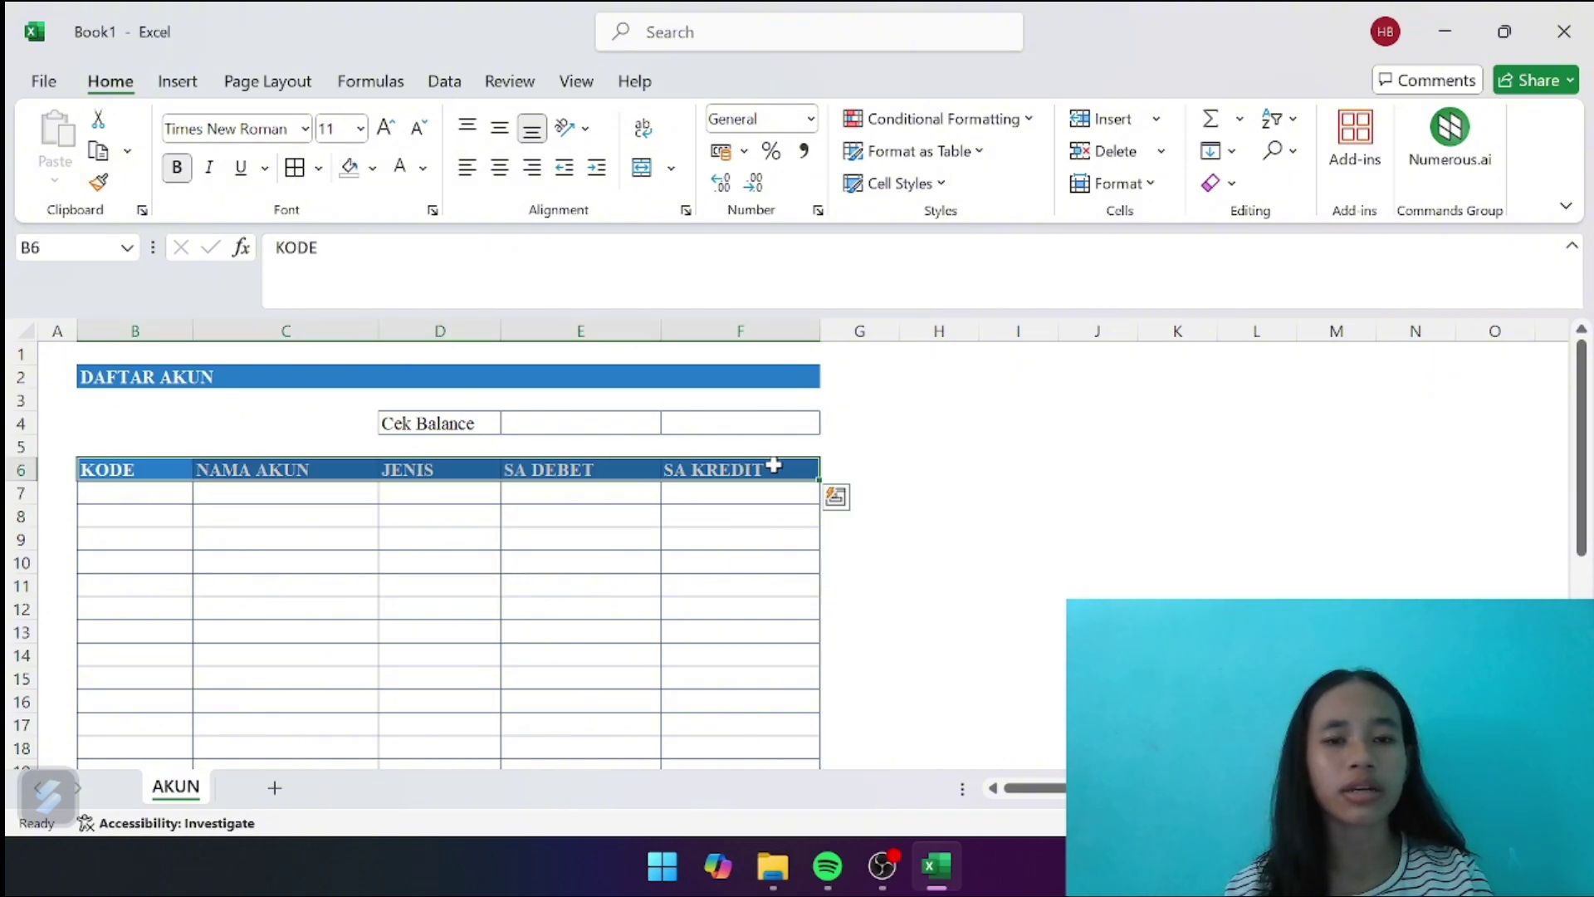
click(499, 168)
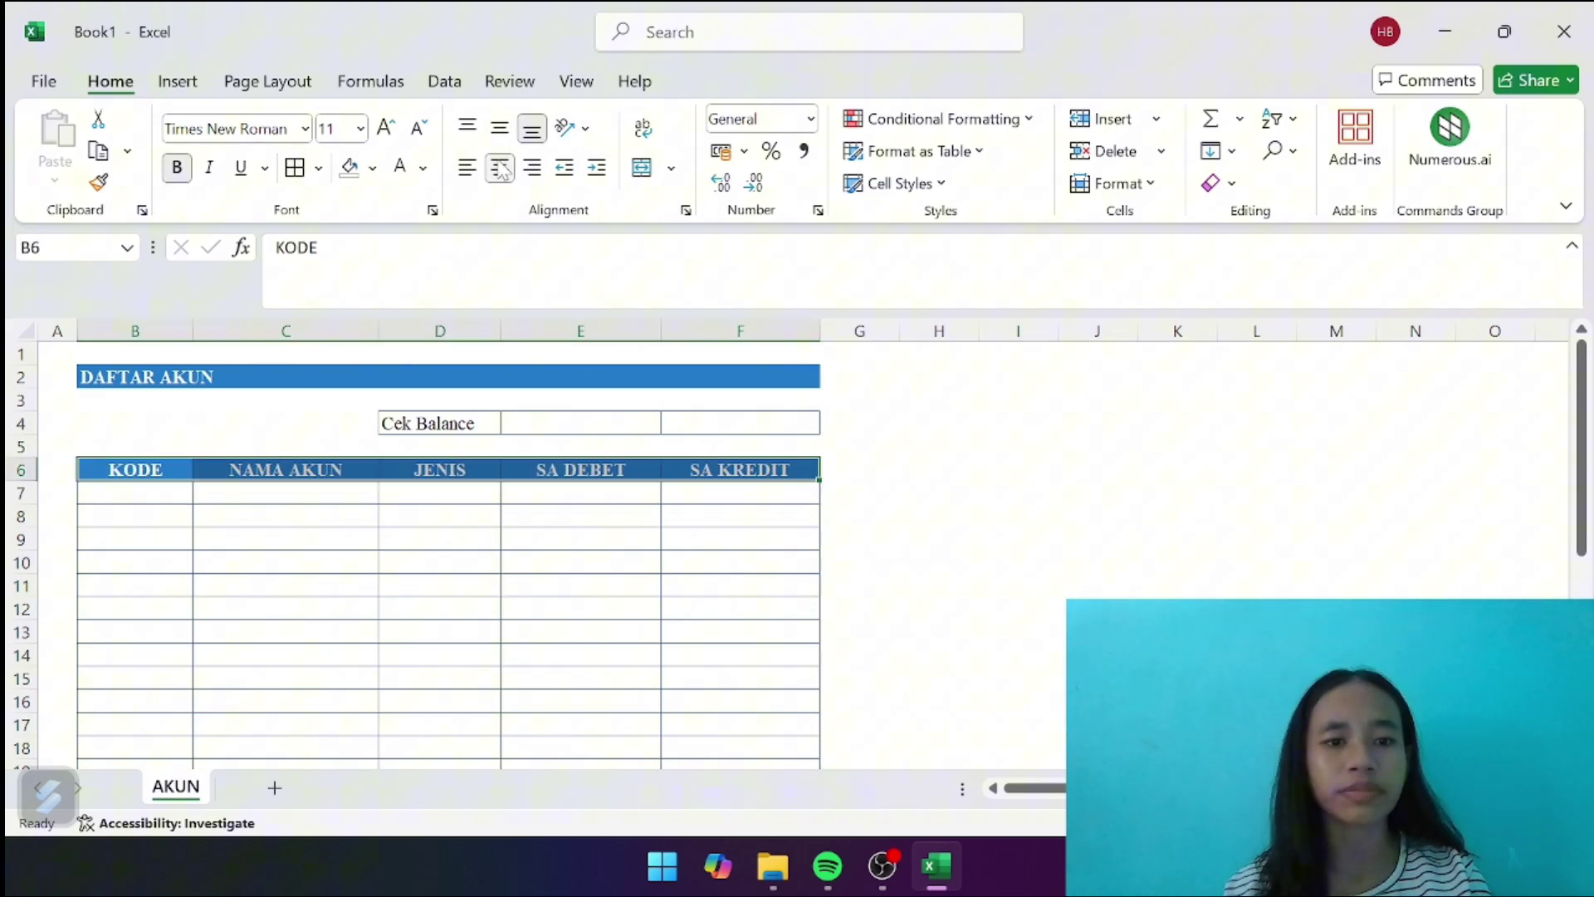
click(324, 645)
Make the Cek Balance label in cell D4 bold
click(432, 423)
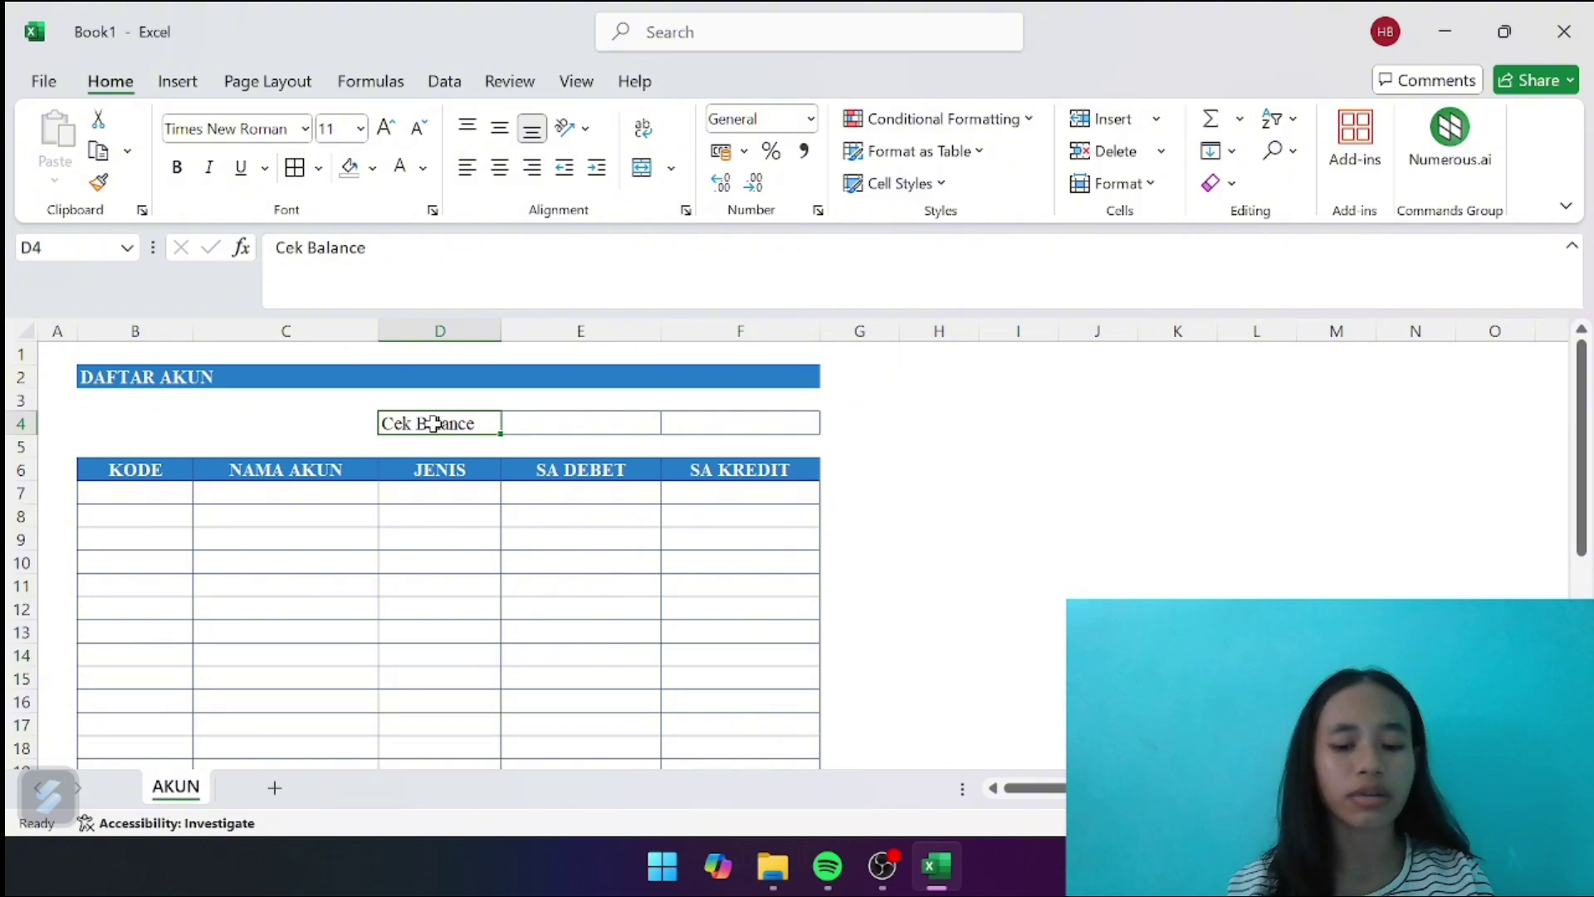
key(ctrl+b)
click(523, 611)
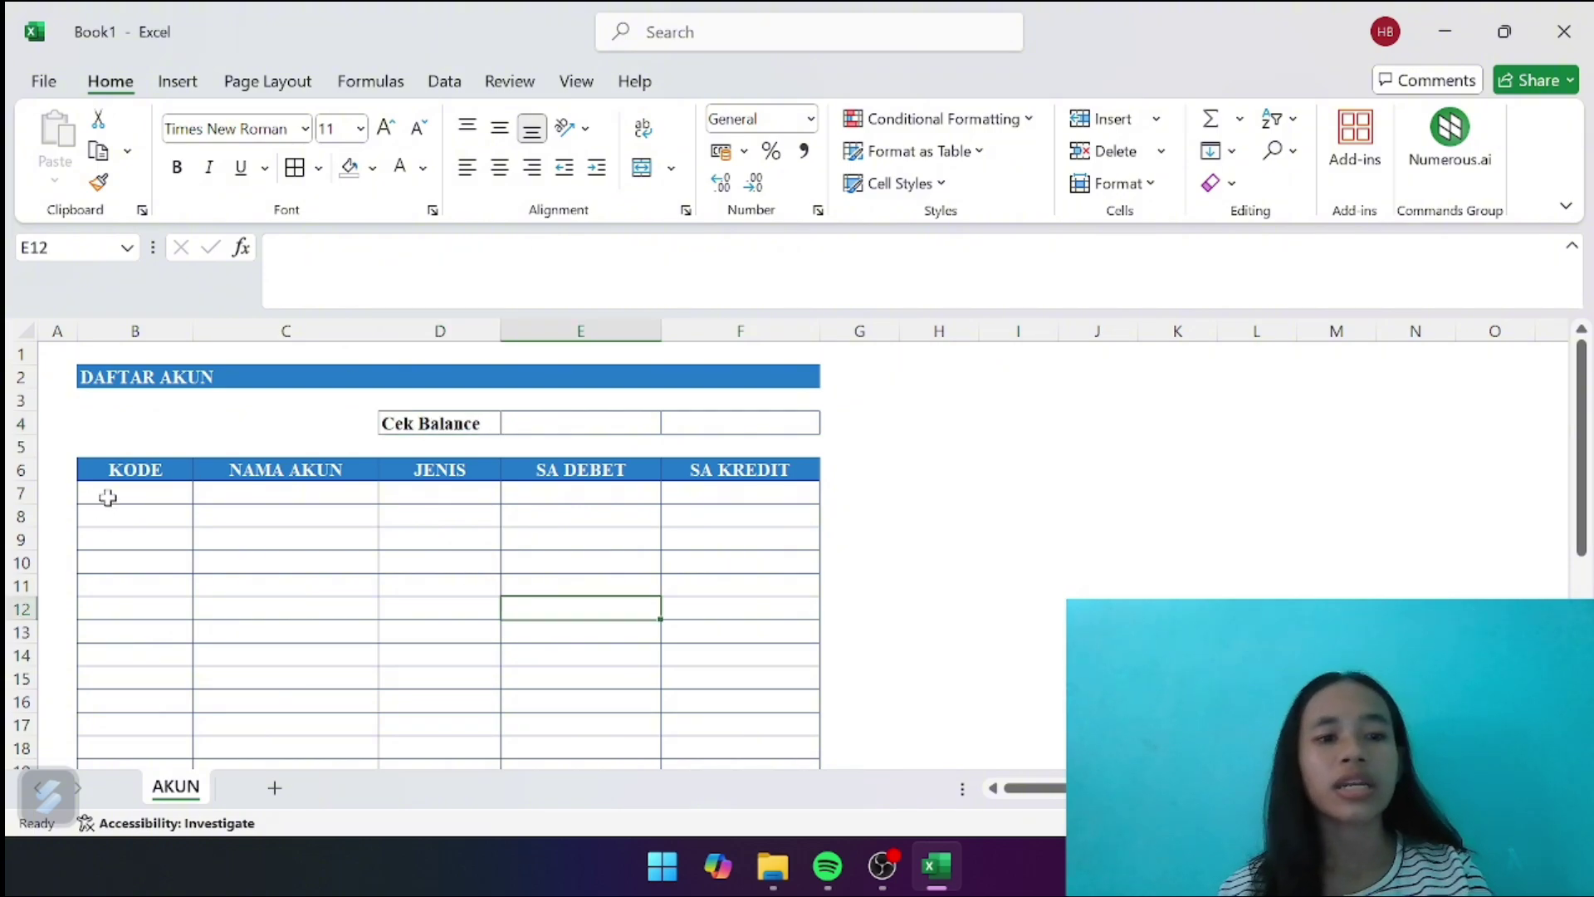
click(178, 478)
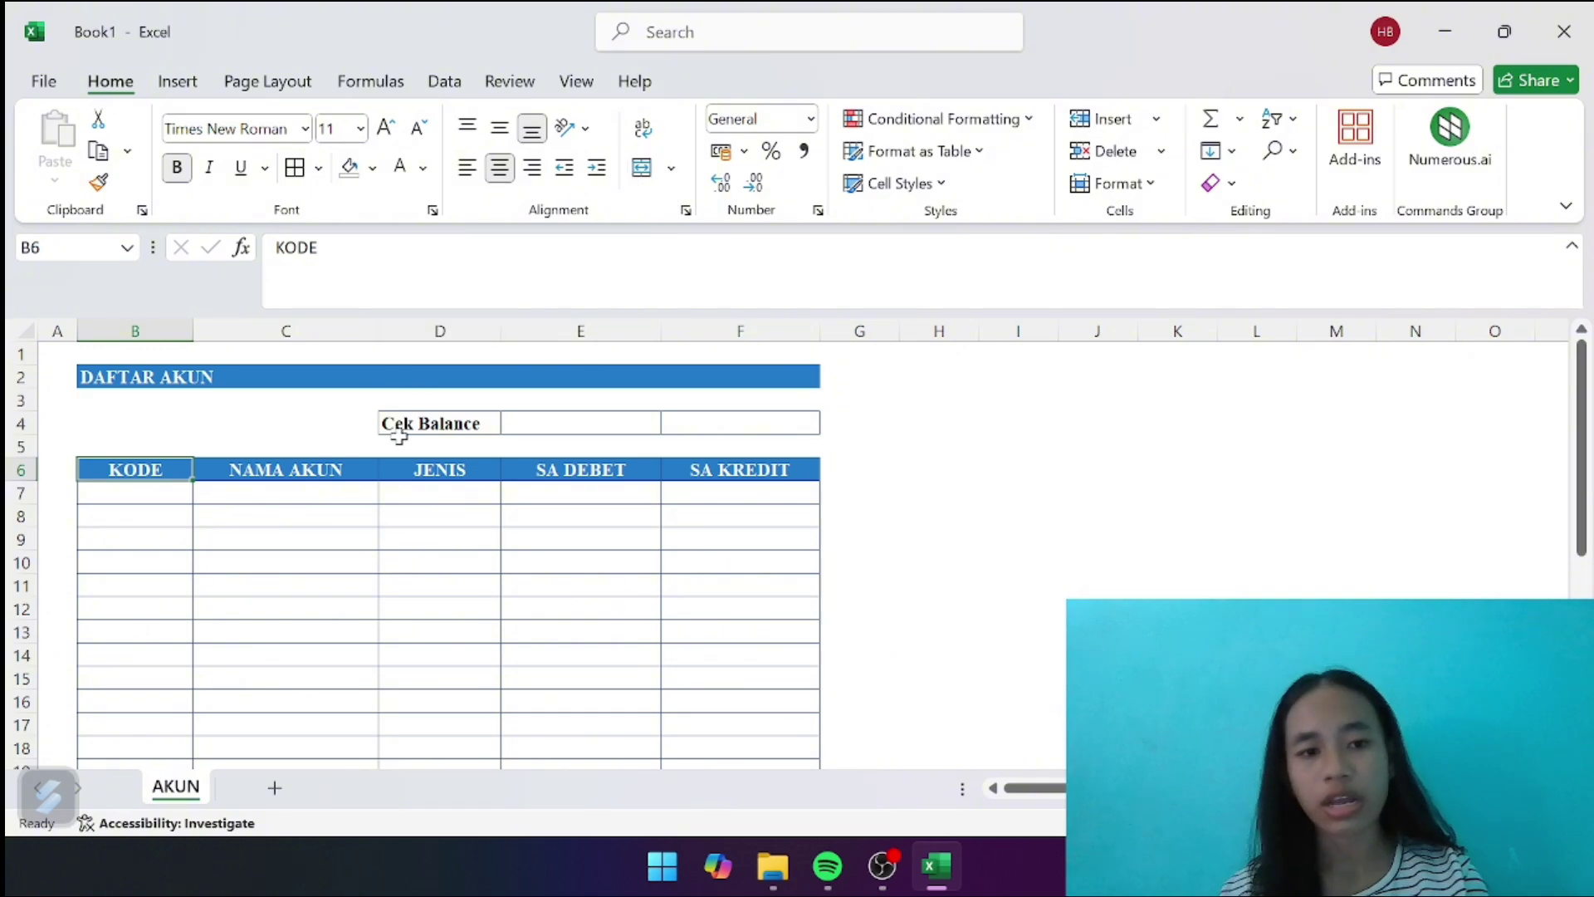
Open the PDF UTS KASUS KOMPUTERISASI AKUNTANSI from the Downloads folder and bring its account list into readable view
click(772, 866)
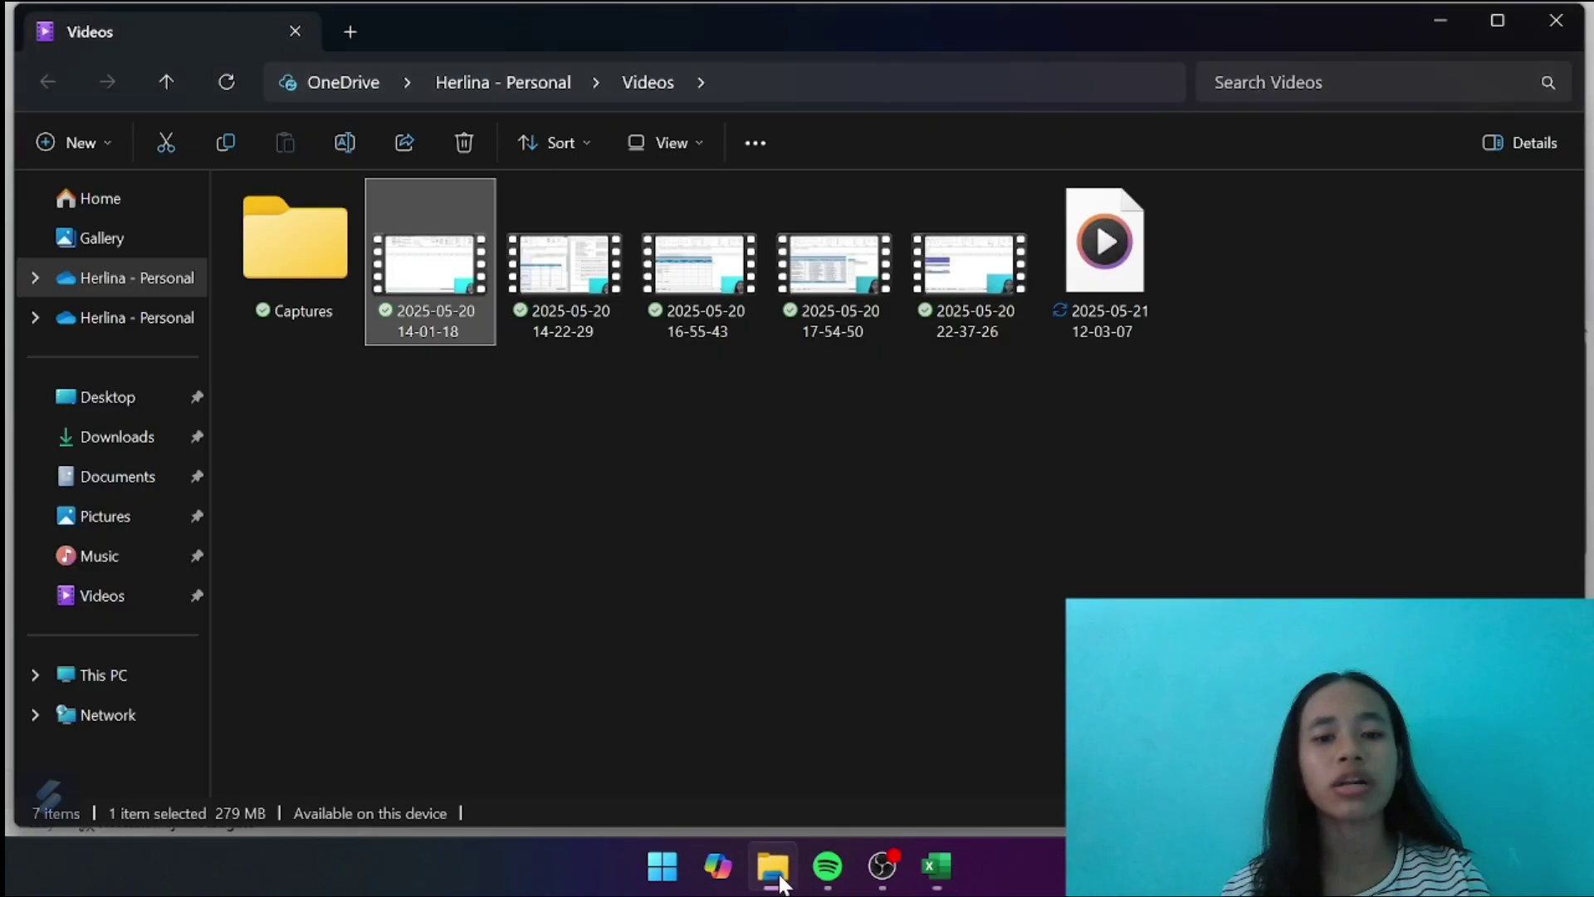
click(131, 455)
click(396, 503)
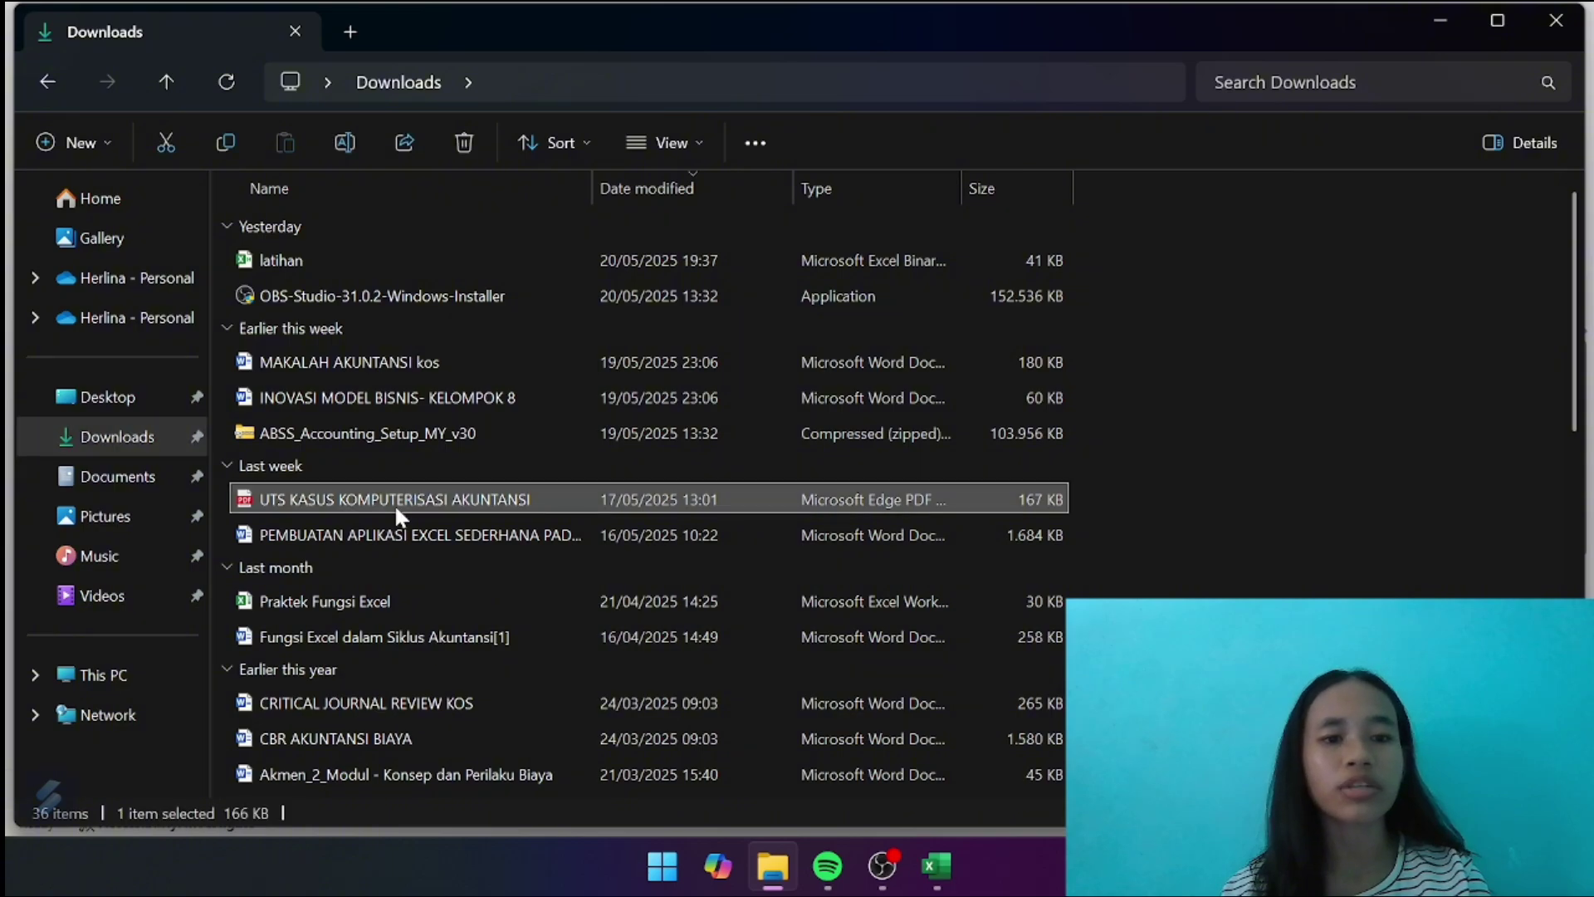
double_click(395, 503)
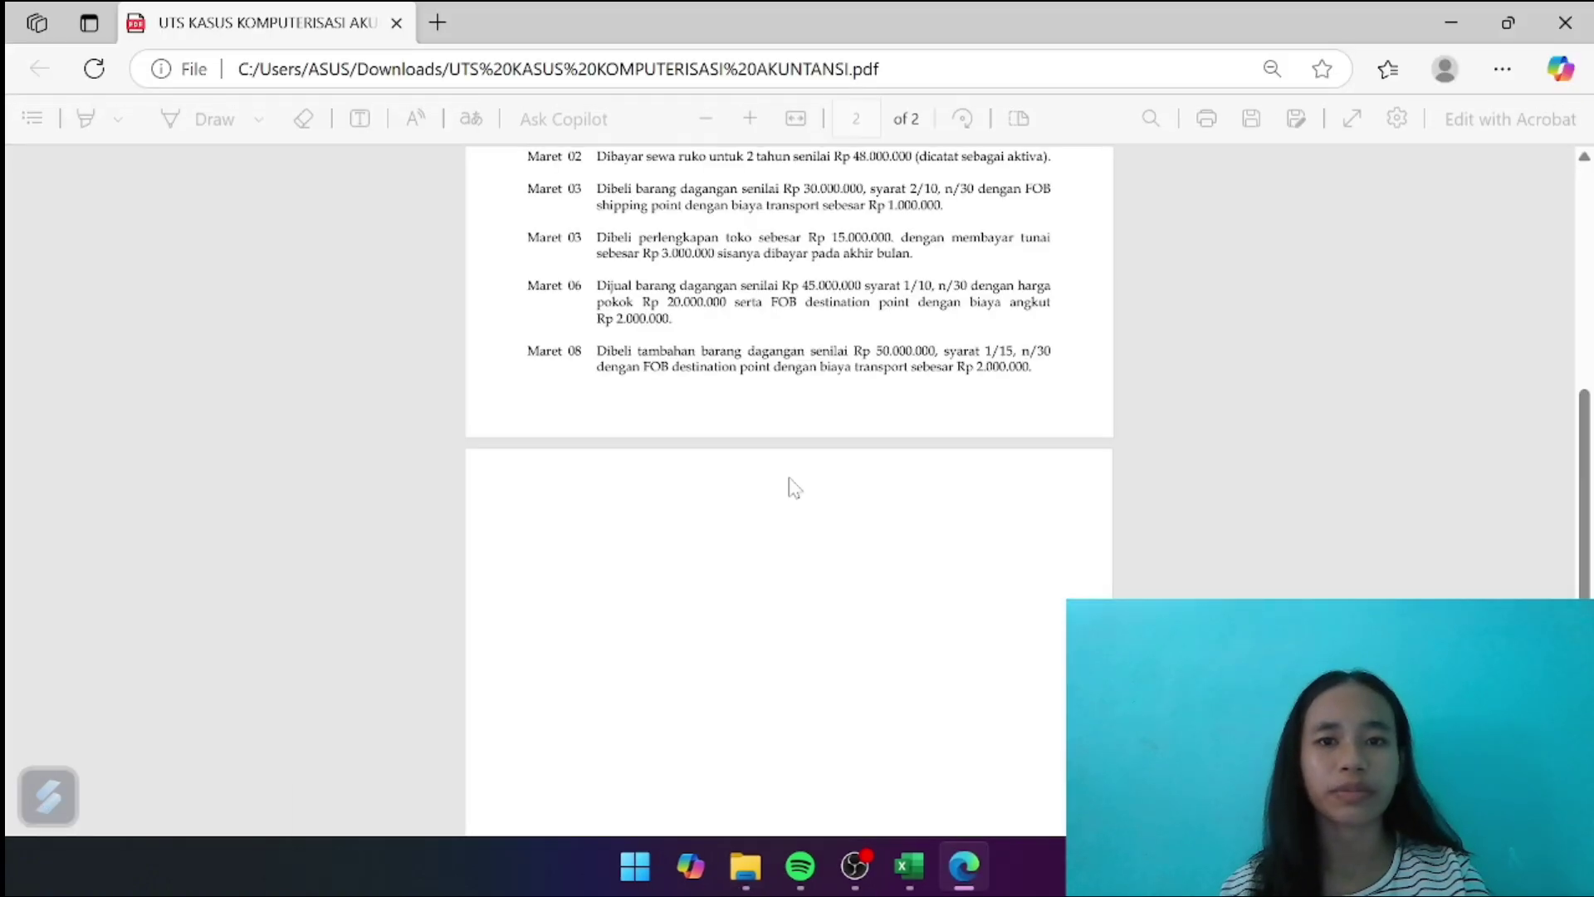
scroll(793, 488, up, 8)
ctrl+scroll(793, 488, up, 5)
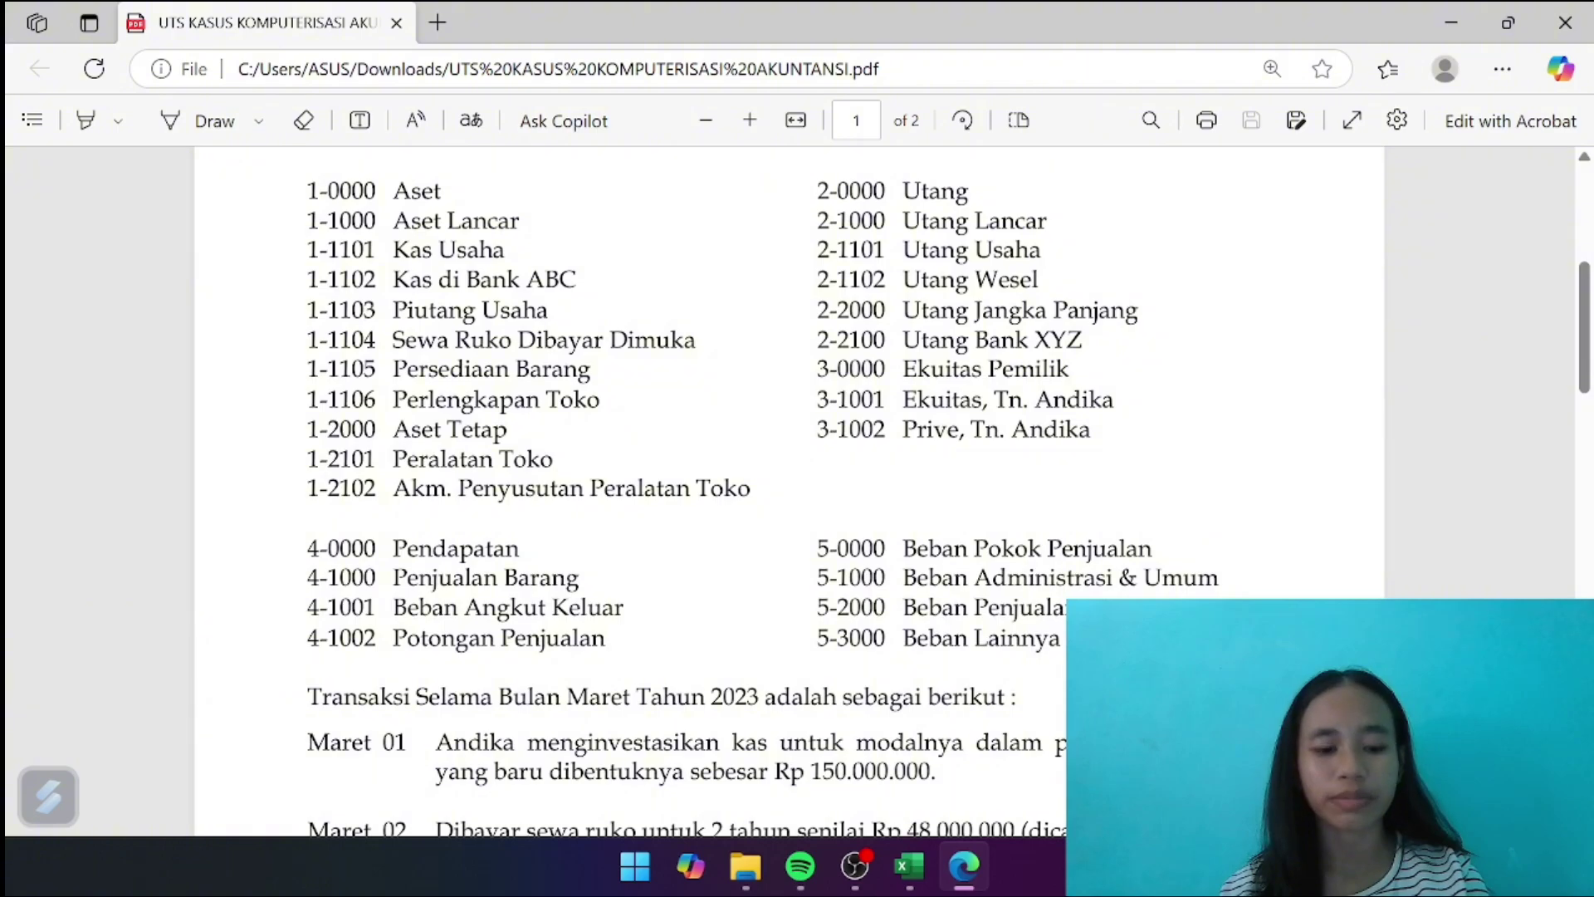
Arrange the Excel workbook and the PDF side by side, with the PDF's whole account list in view
key(super+Right)
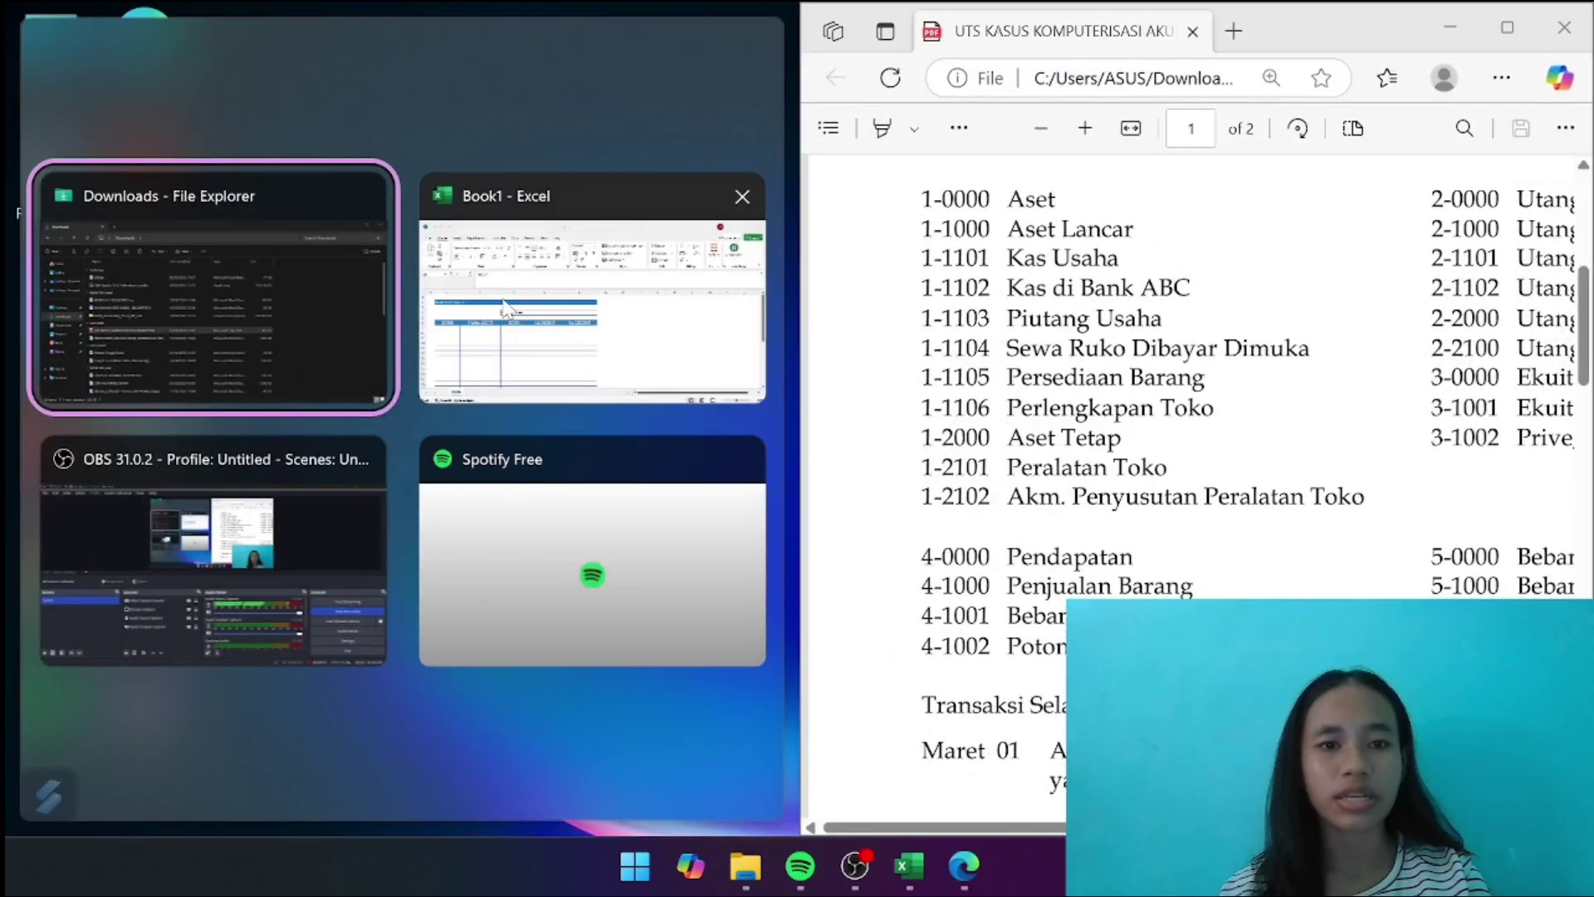
click(504, 307)
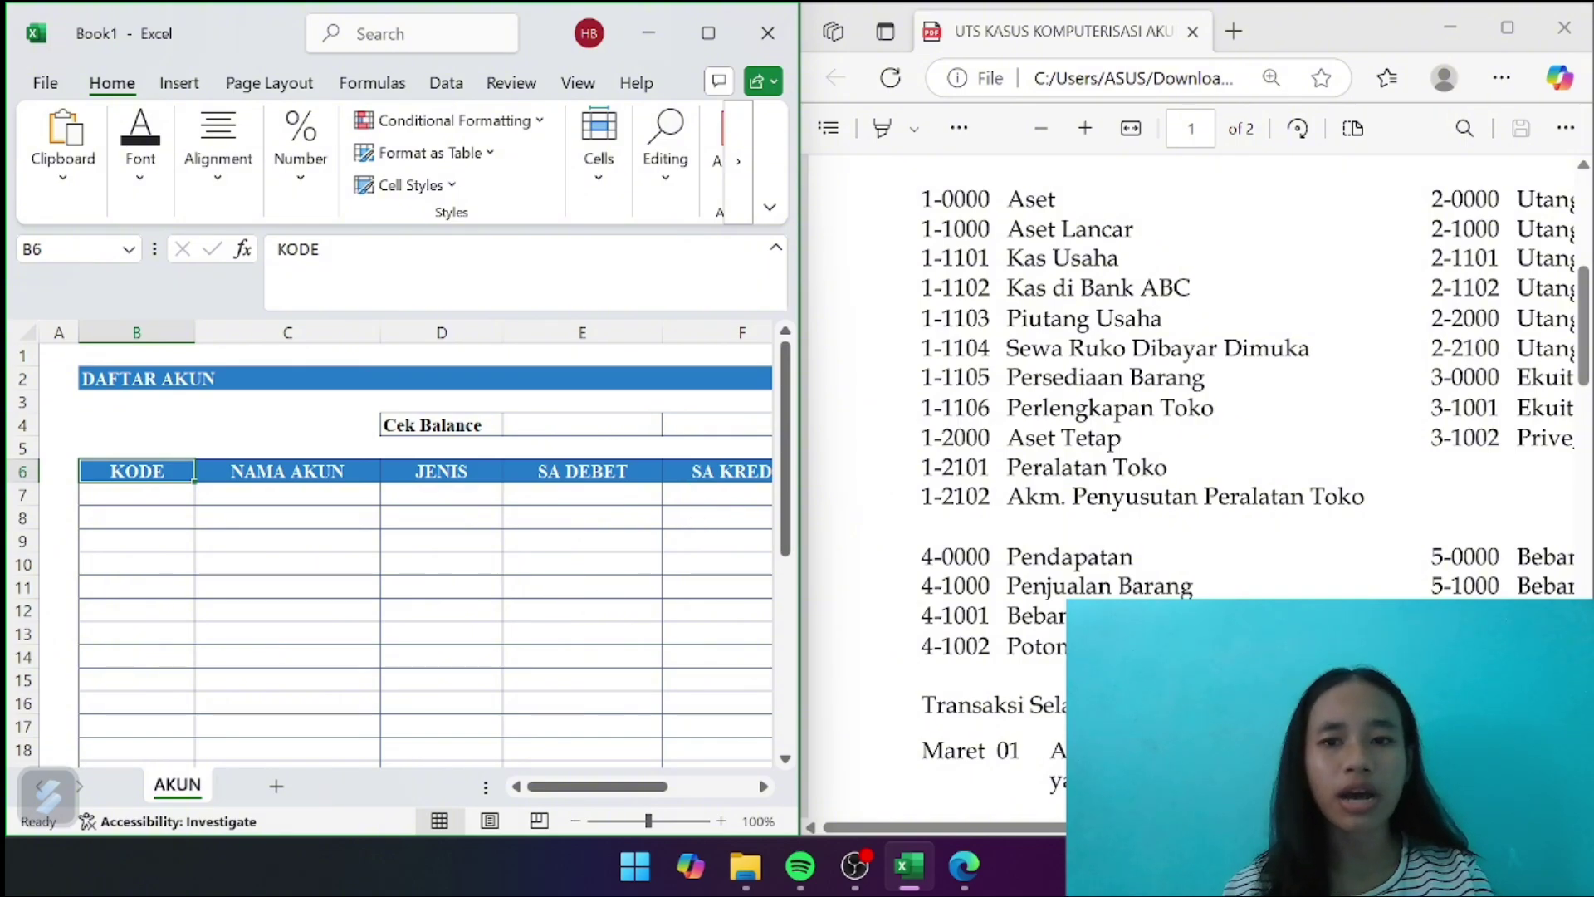
scroll(1162, 444, down, 5)
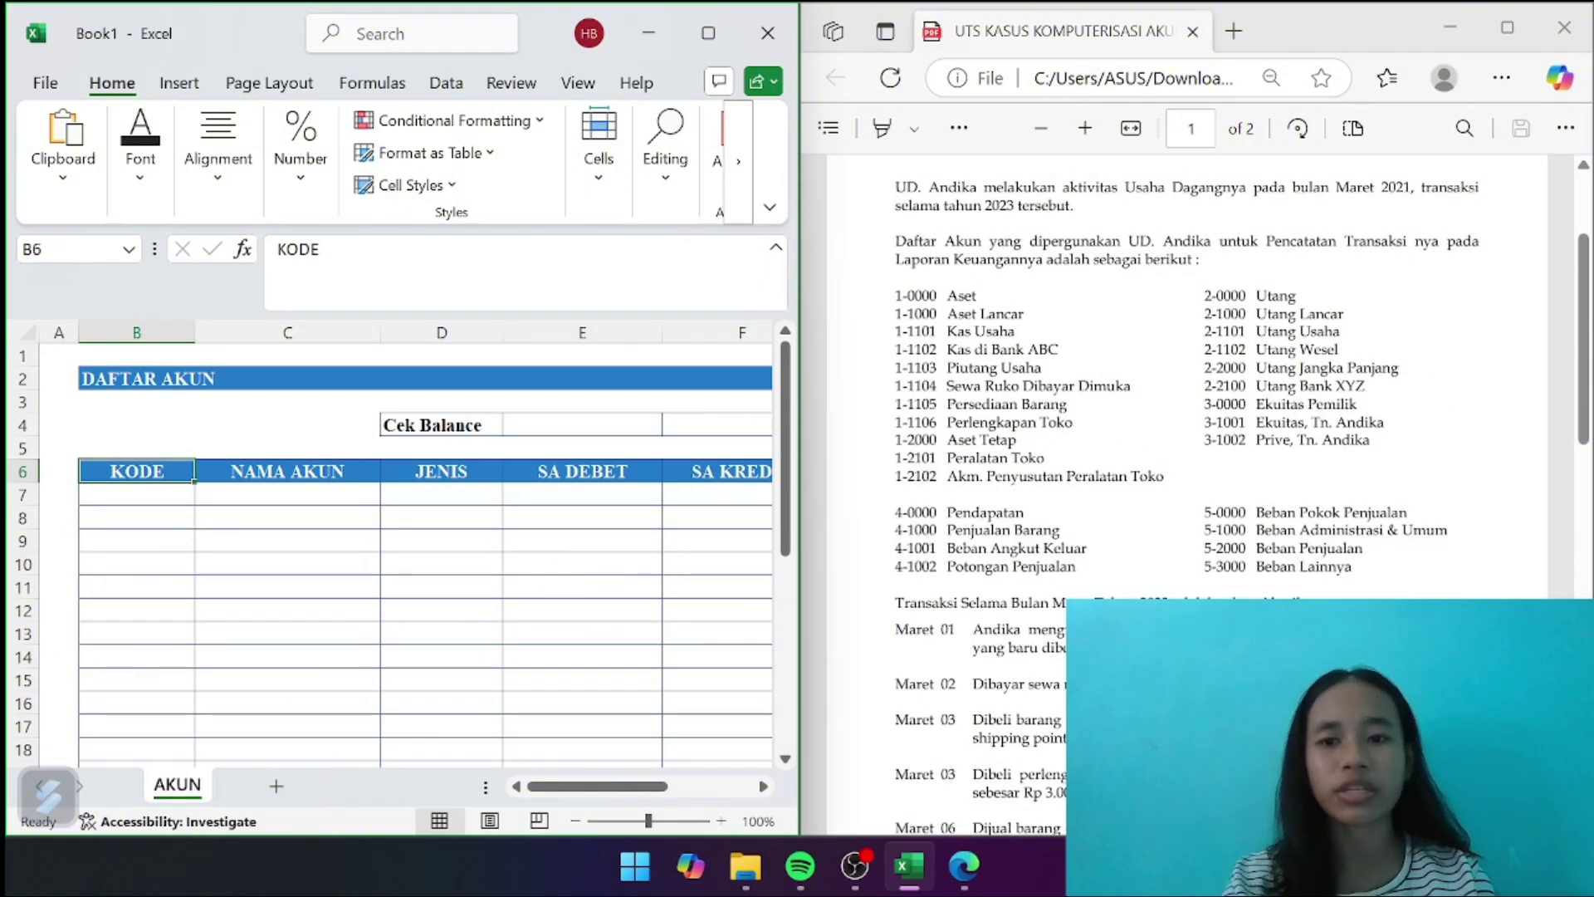
Enter the account codes 1-0000 in B7 and 1-1000 in B8 of the KODE column
key(Down)
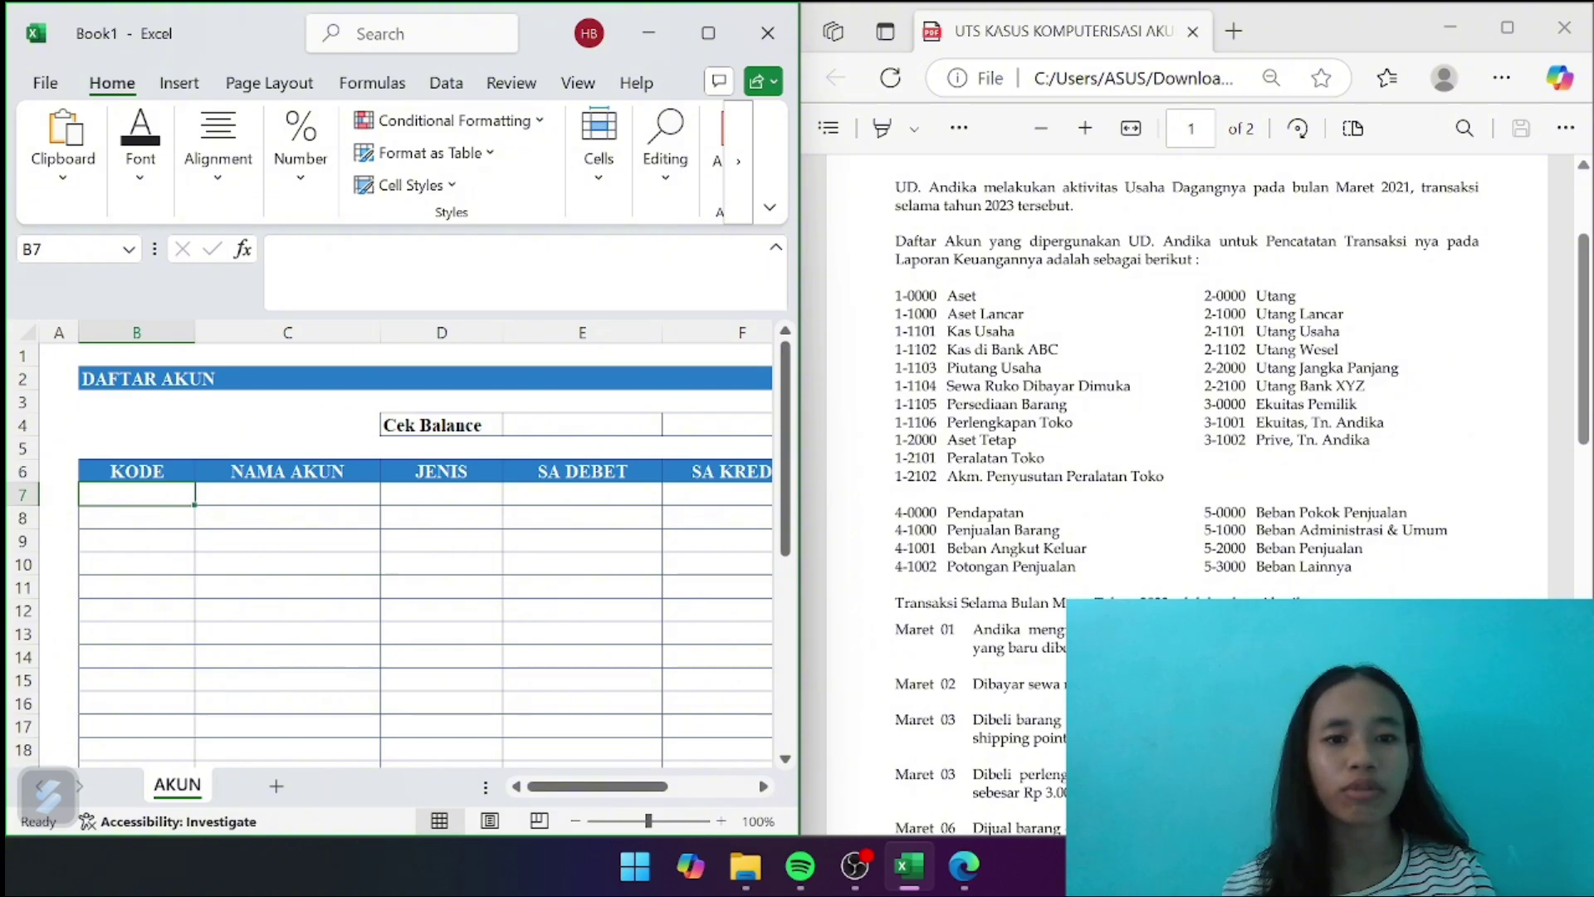
click(212, 511)
click(101, 493)
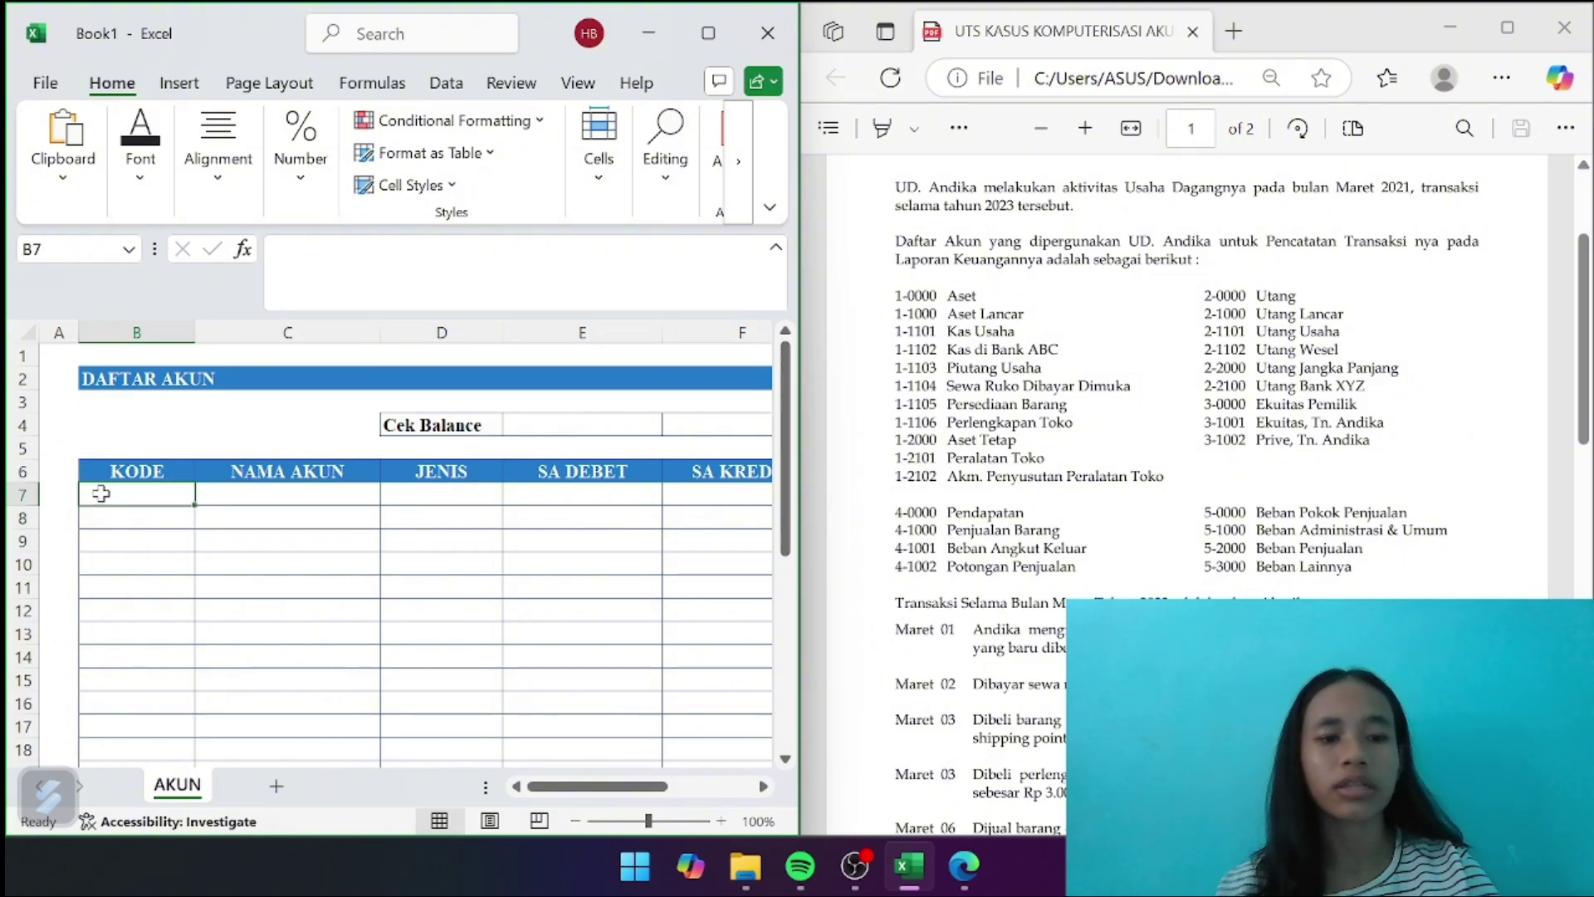
text(1-)
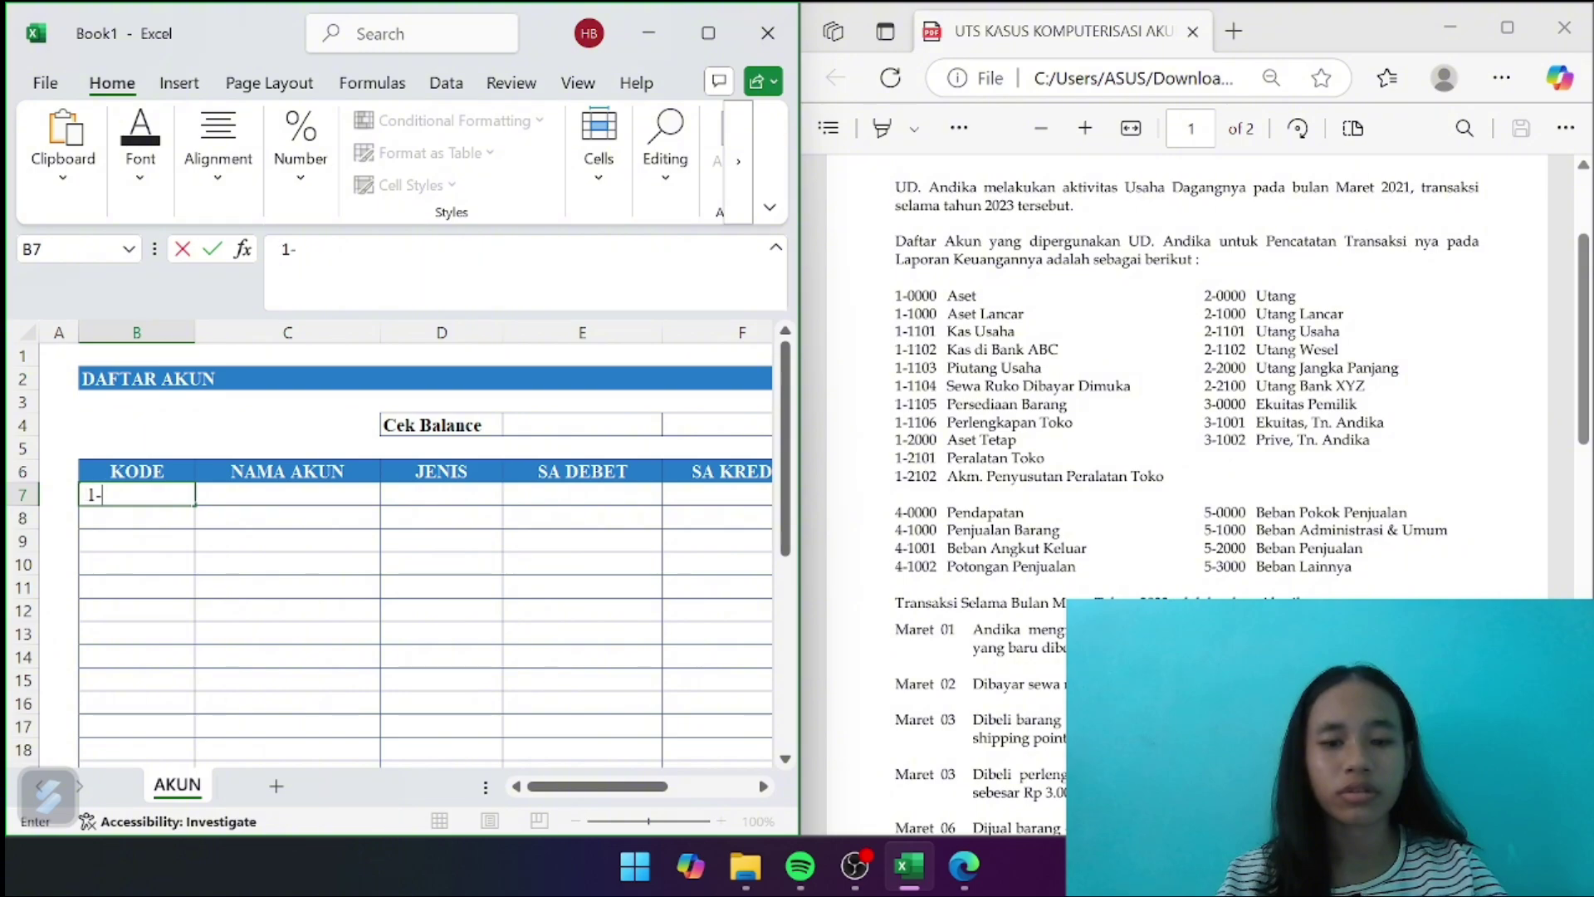
text(0000)
key(Return)
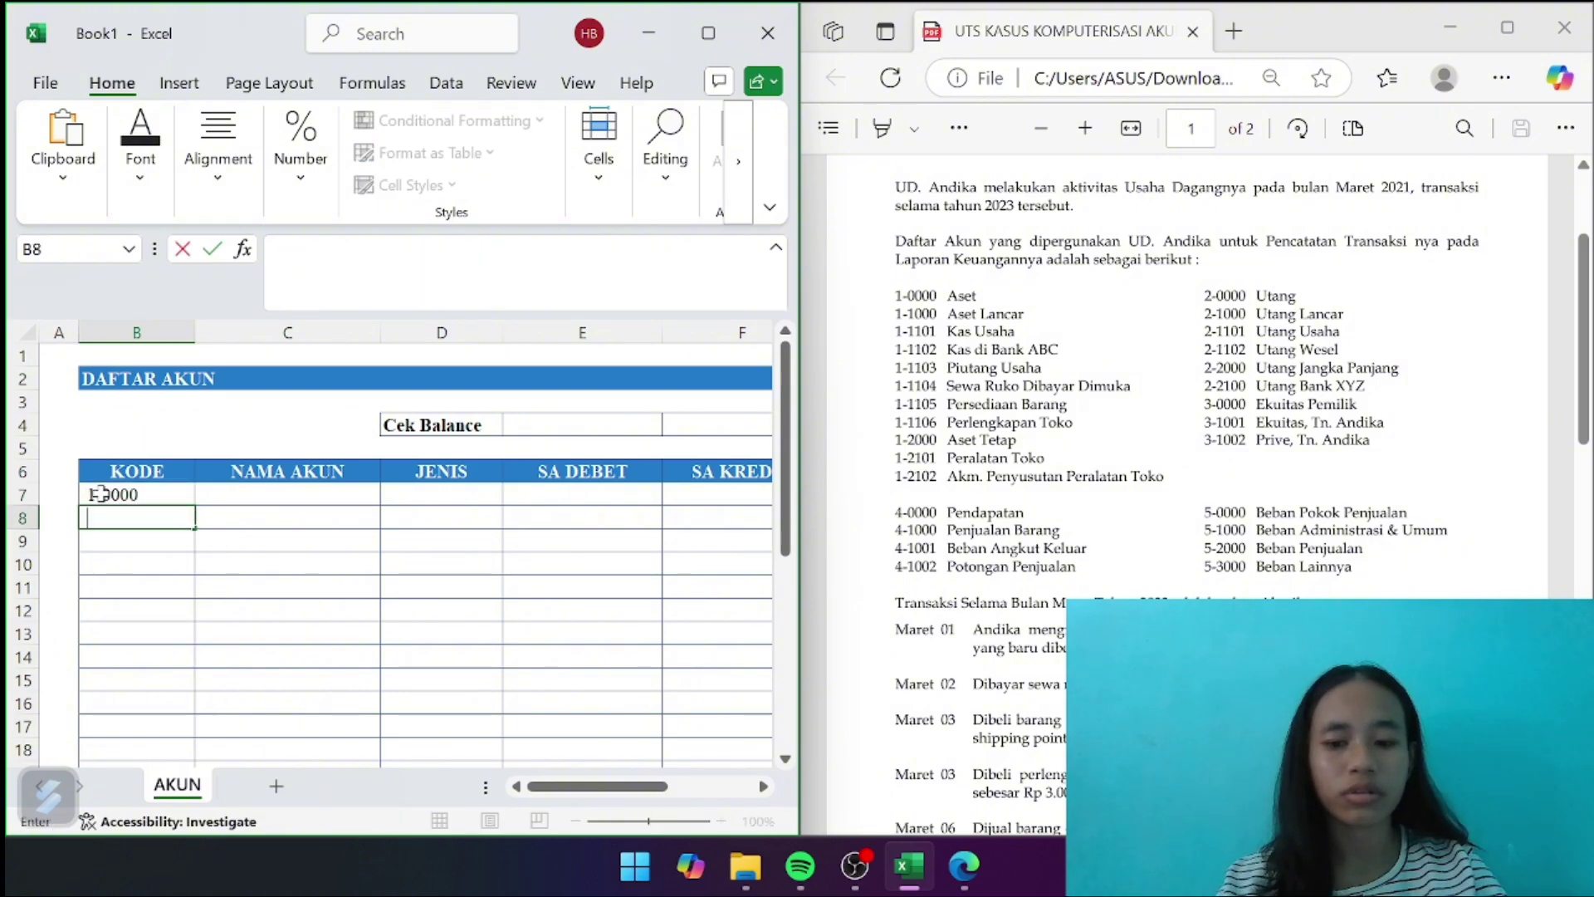
text(1-10000)
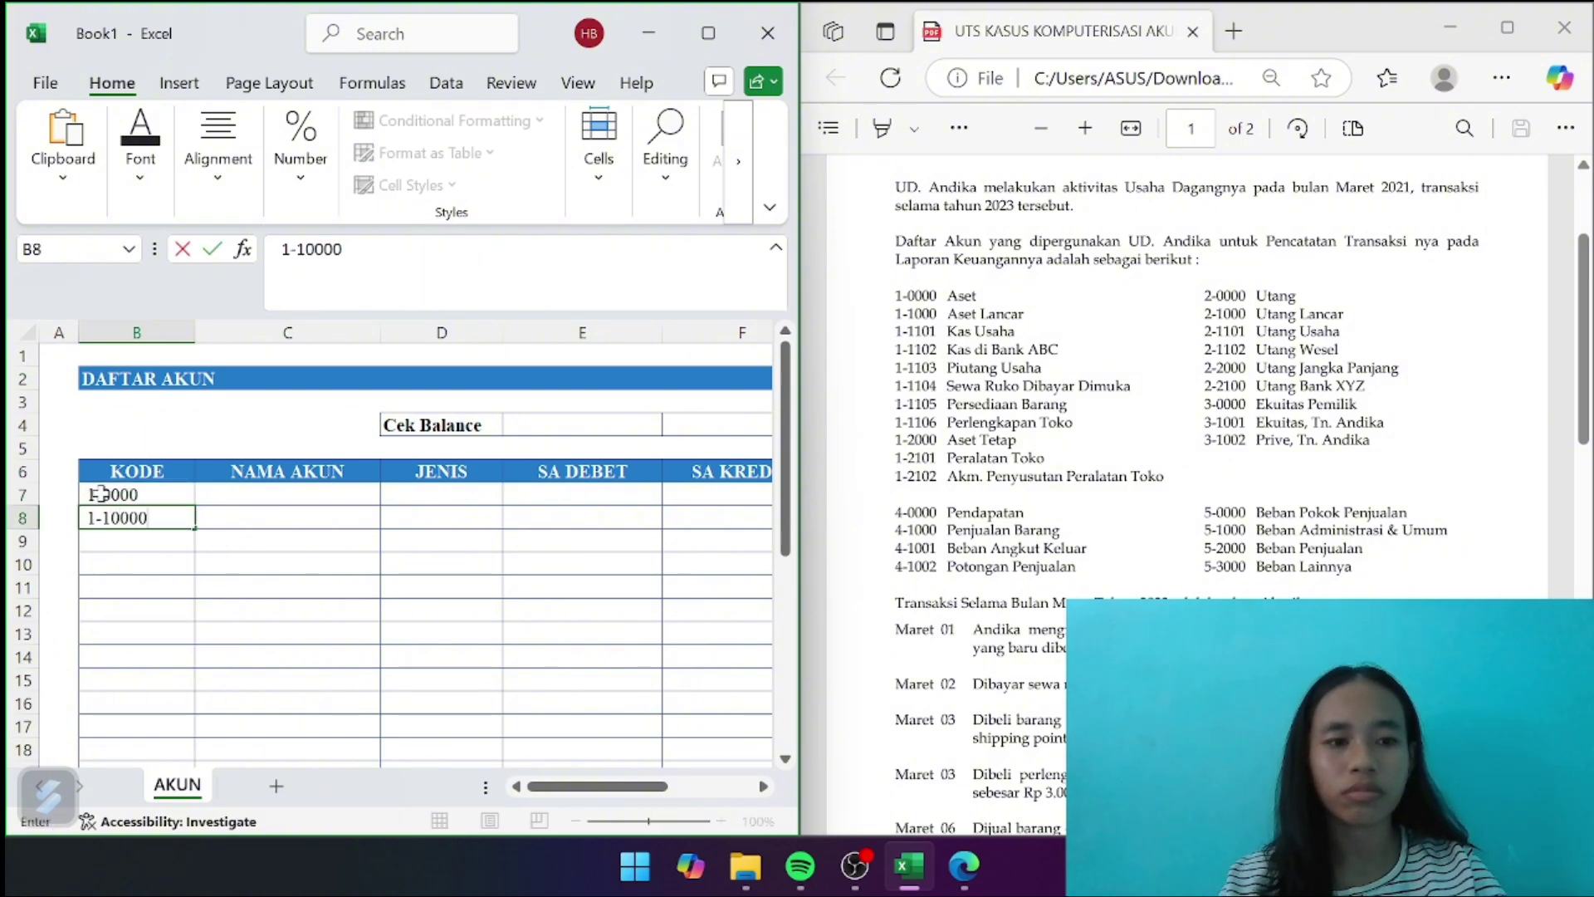
key(BackSpace)
key(Return)
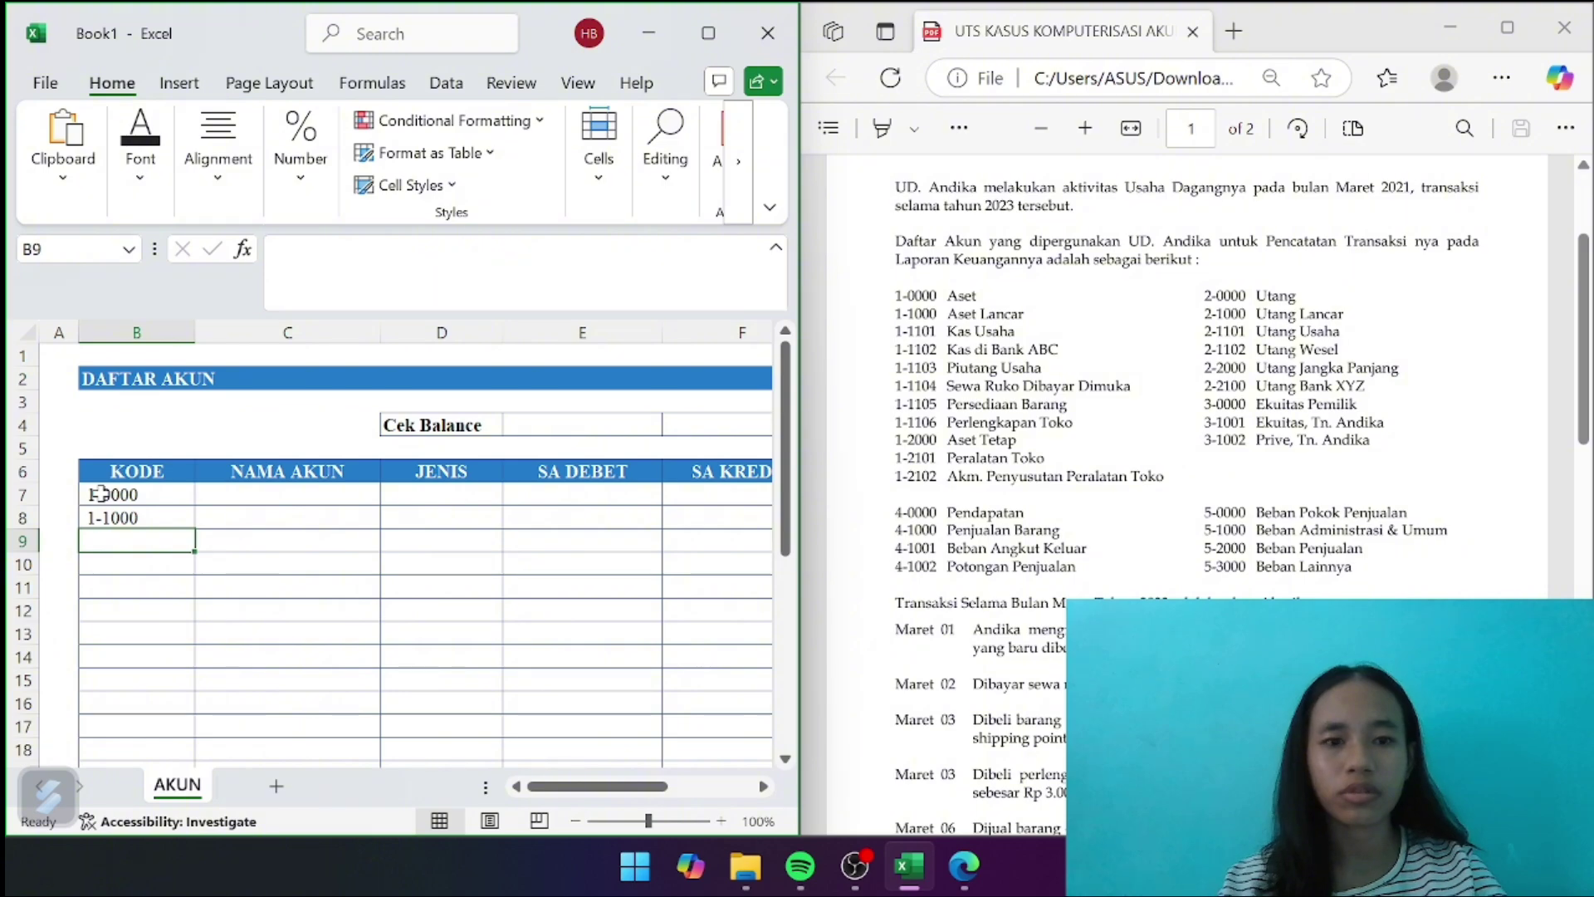
Enter the code 1-1101 in B9 and fill the series down to 1-1106 in B14
key(BackSpace)
text(1-1)
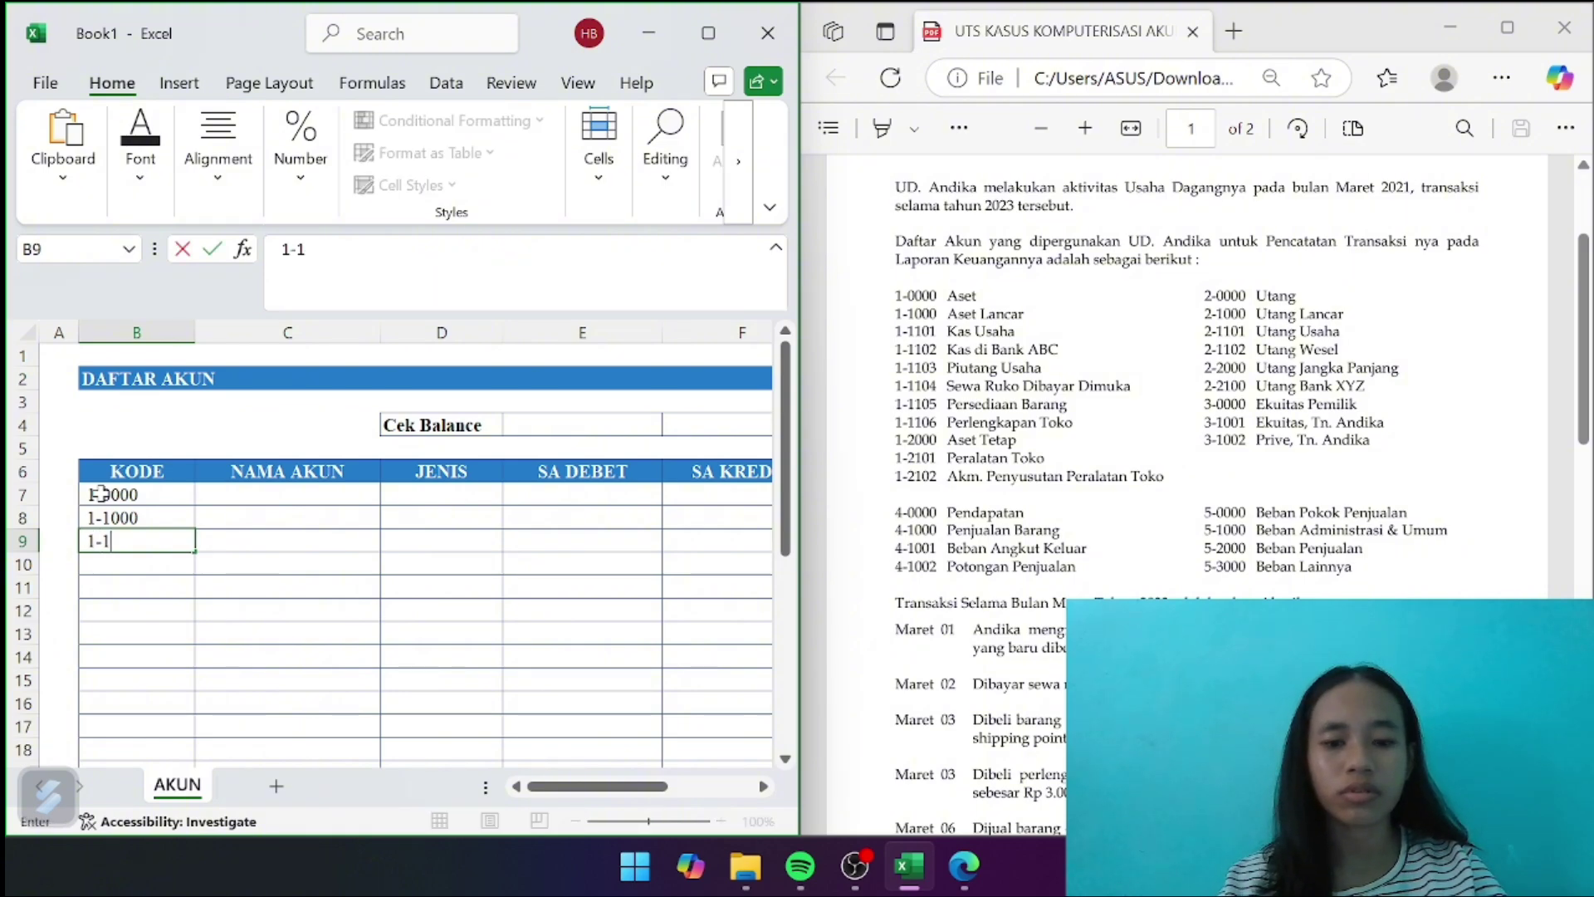
text(101)
key(Return)
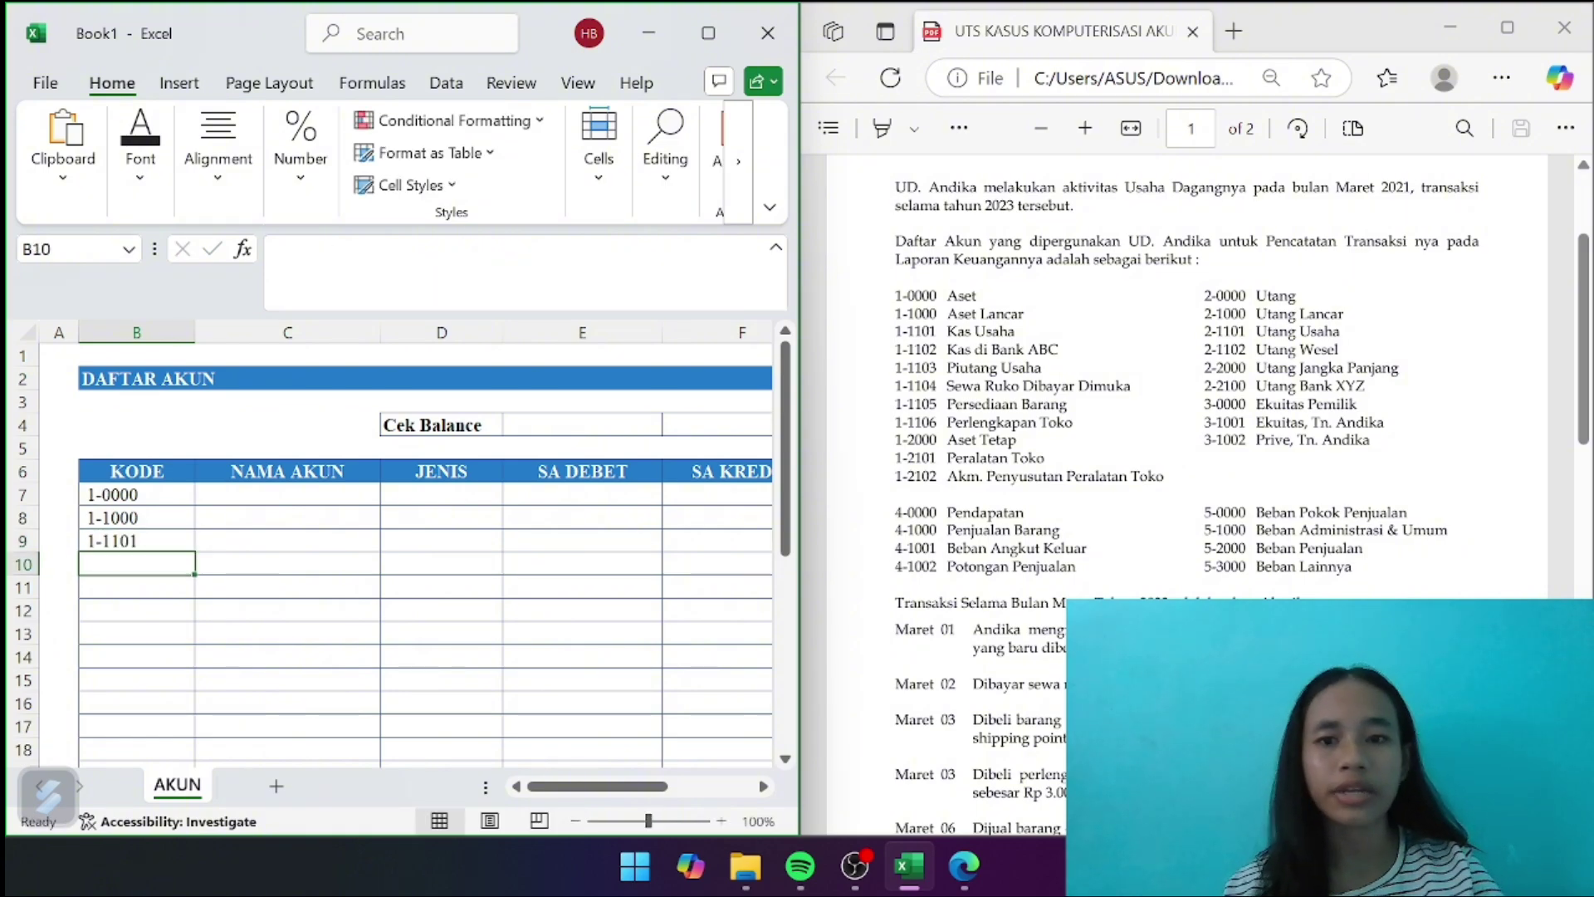
click(158, 538)
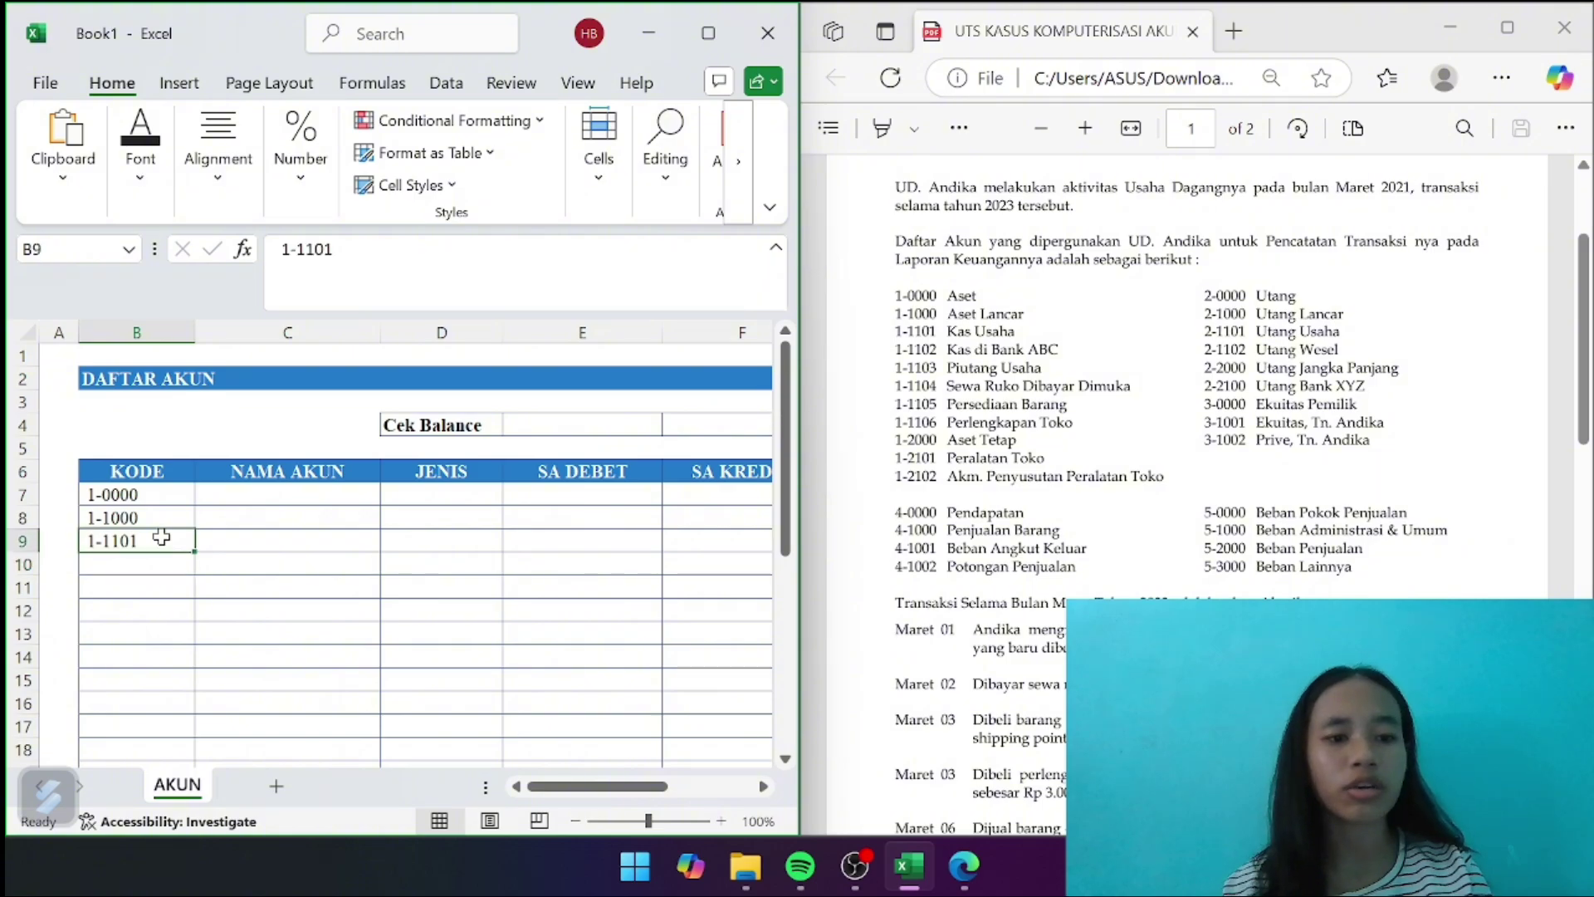
drag(193, 552, 194, 664)
click(151, 705)
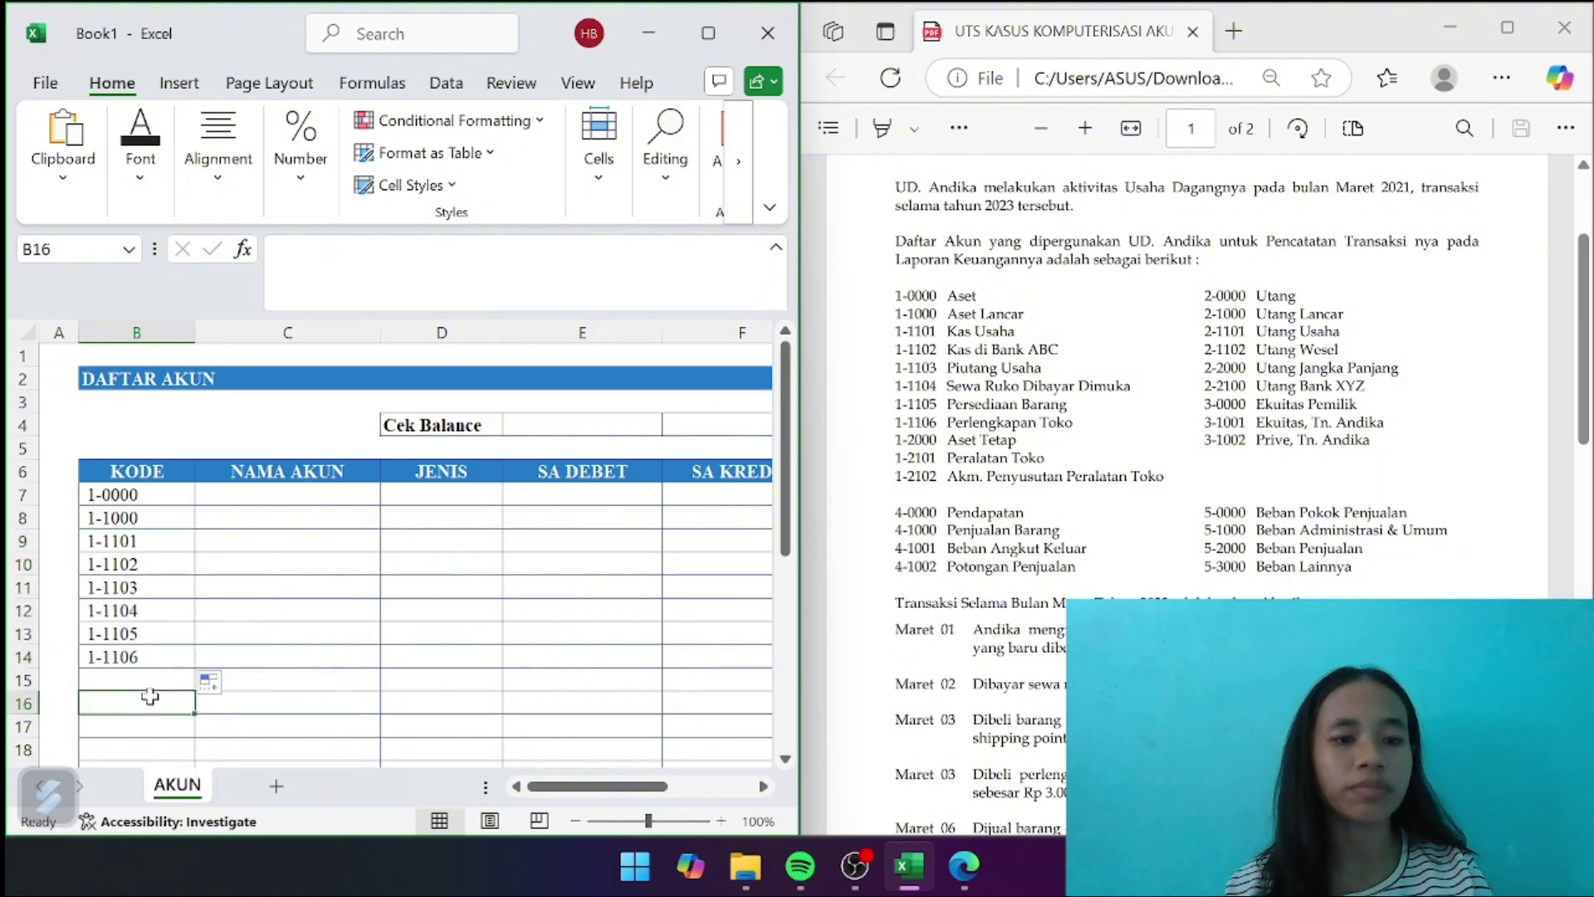
Enter the account code 1-2000 in cell B15
click(137, 679)
double_click(137, 680)
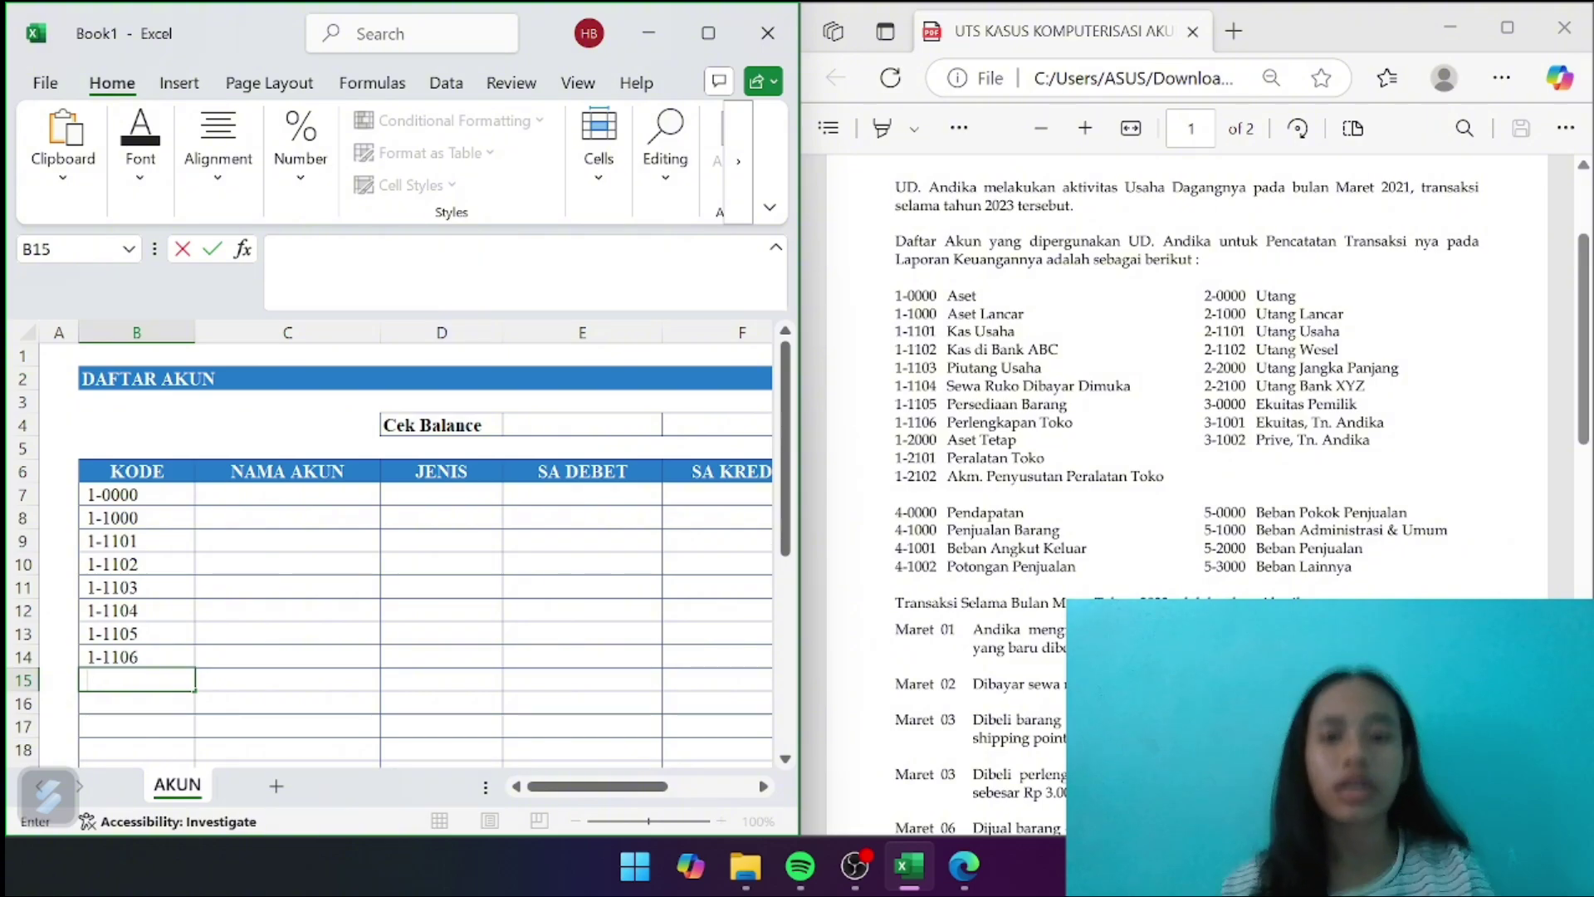
text(1-2000)
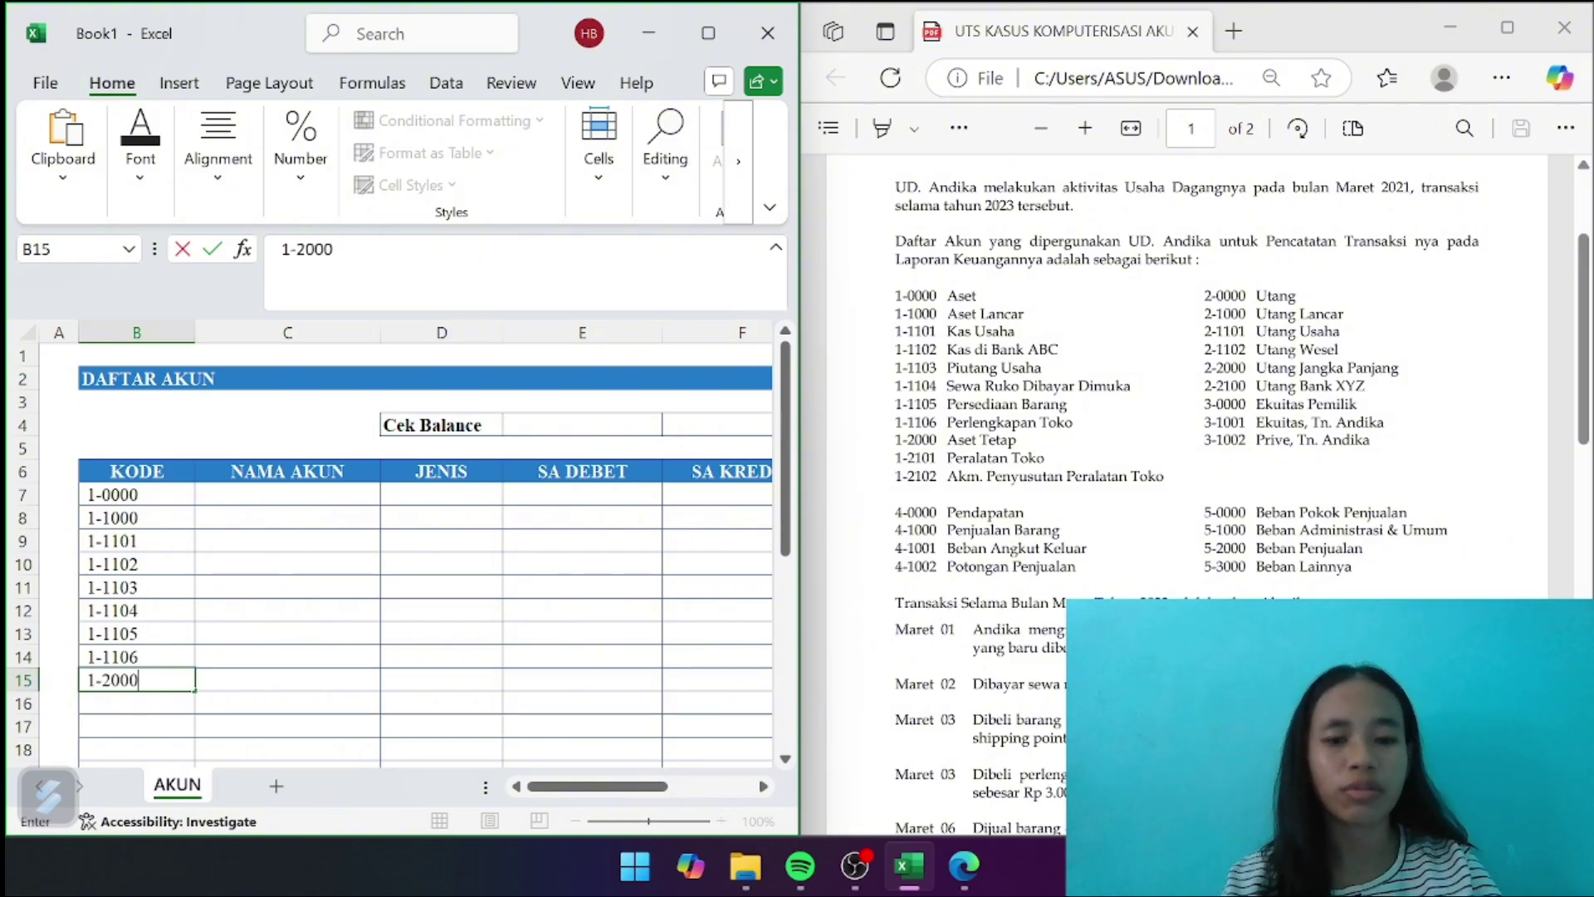
key(Return)
Enter the account codes 1-2101 in B16 and 1-2102 in B17
text(1)
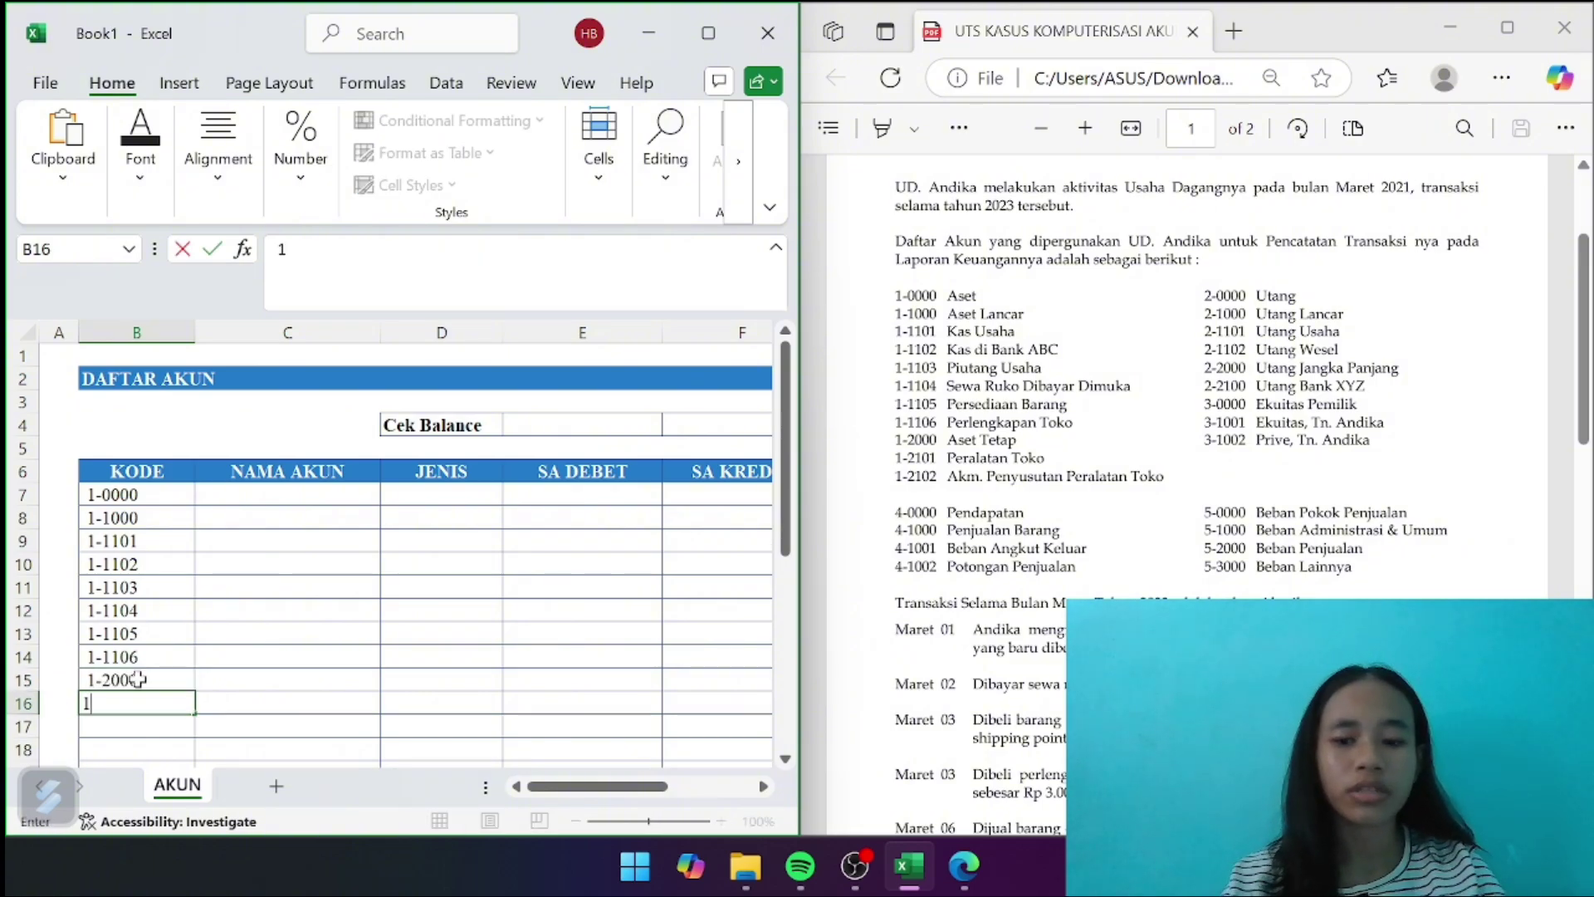
text(-21)
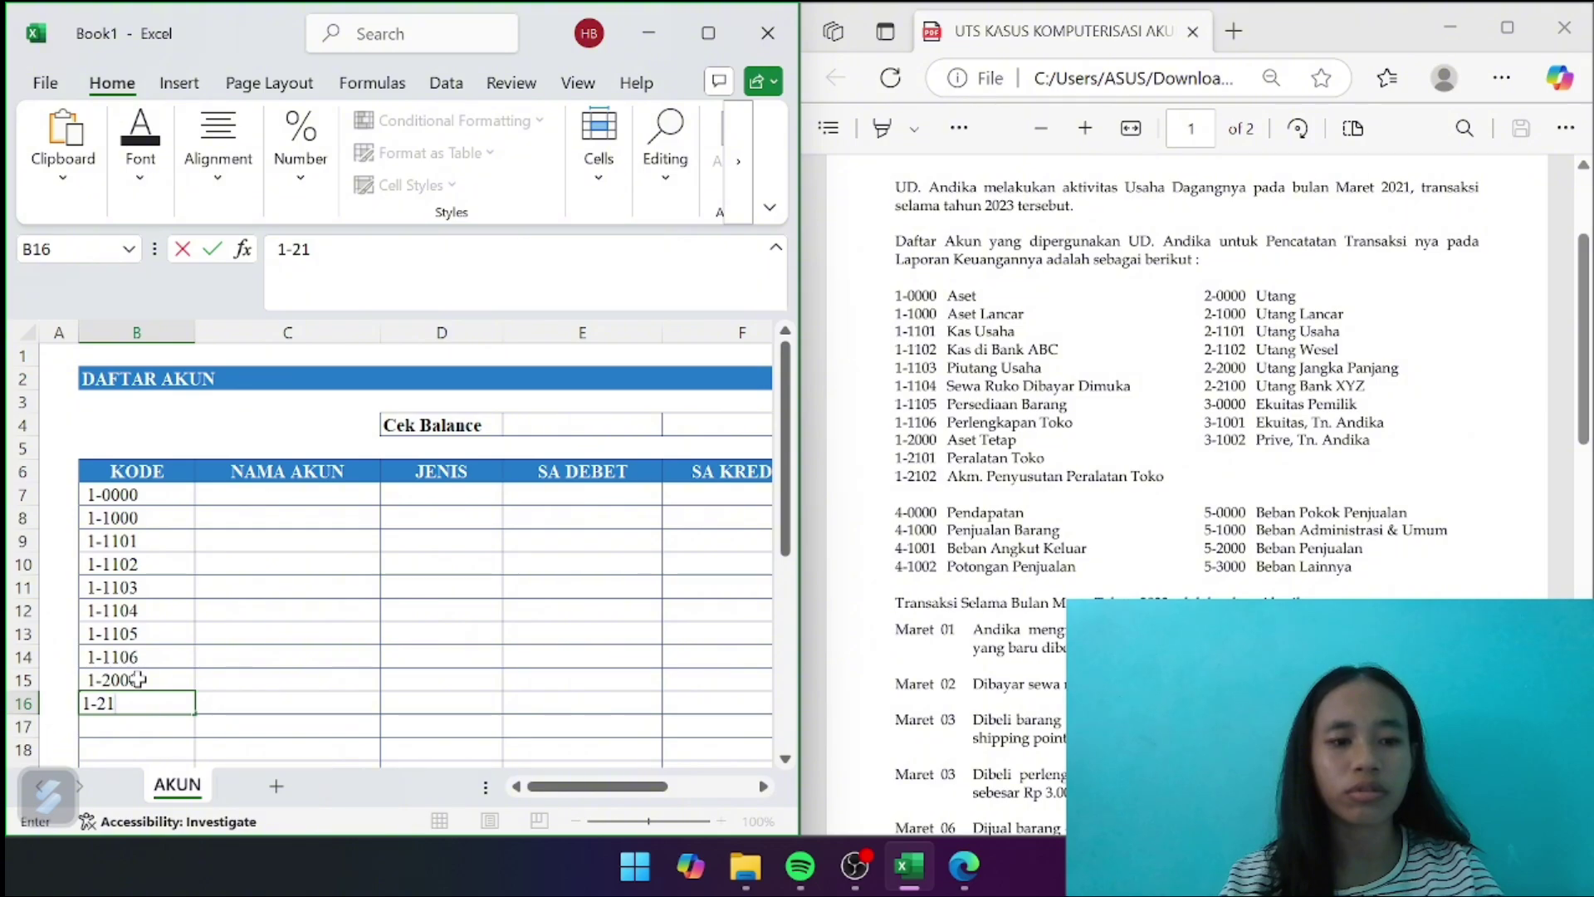
key(BackSpace)
key(BackSpace)
key(BackSpace)
key(BackSpace)
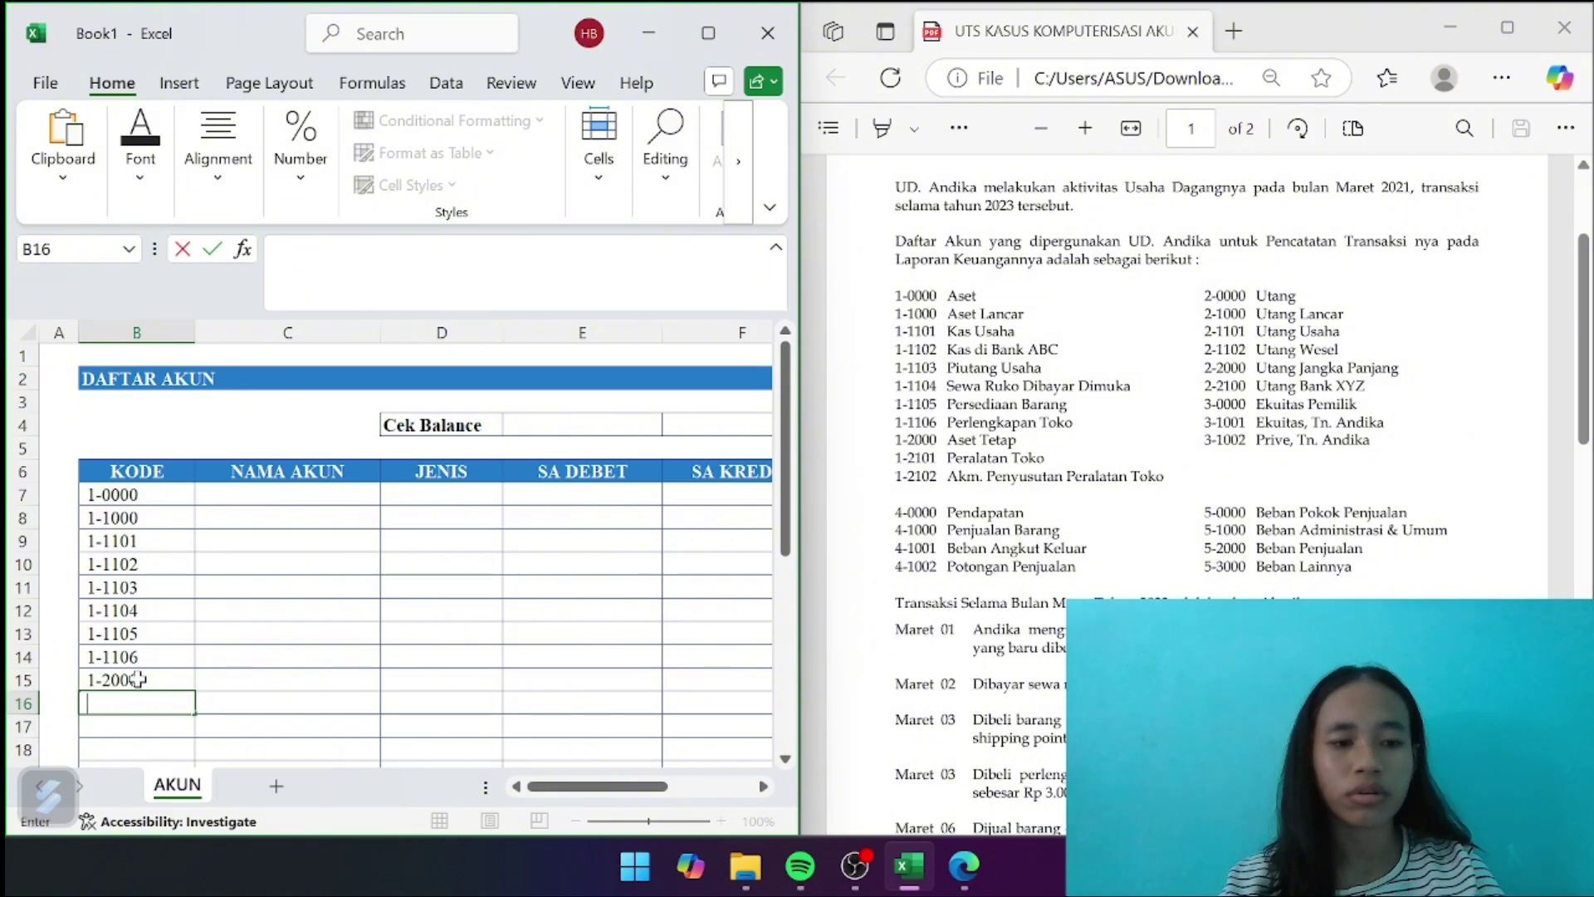
text(1-2101)
key(Return)
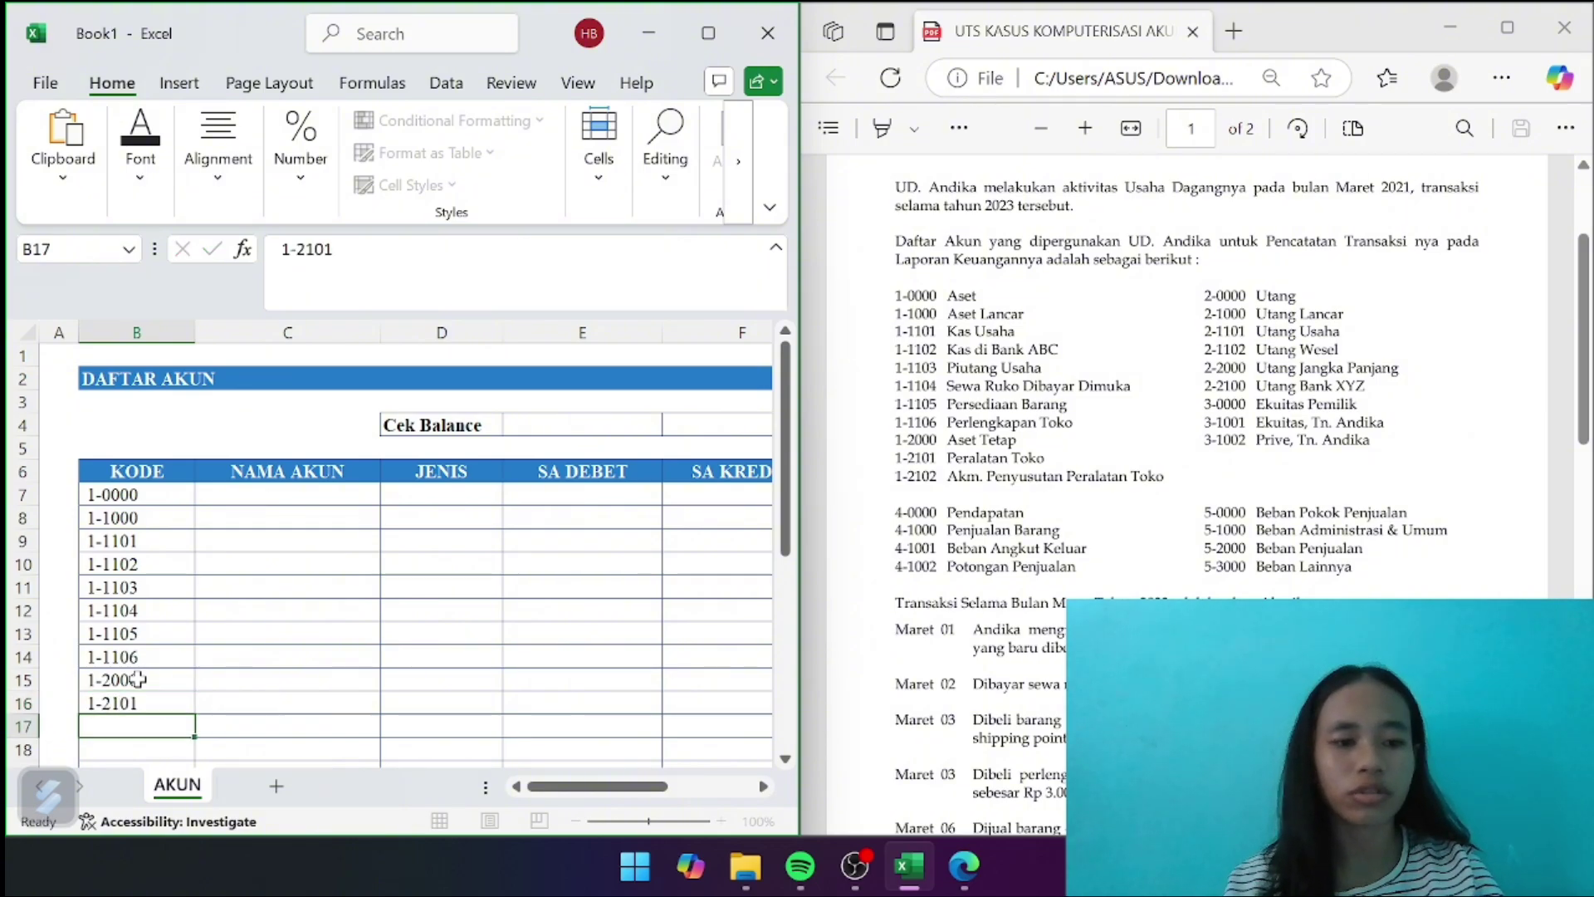
key(BackSpace)
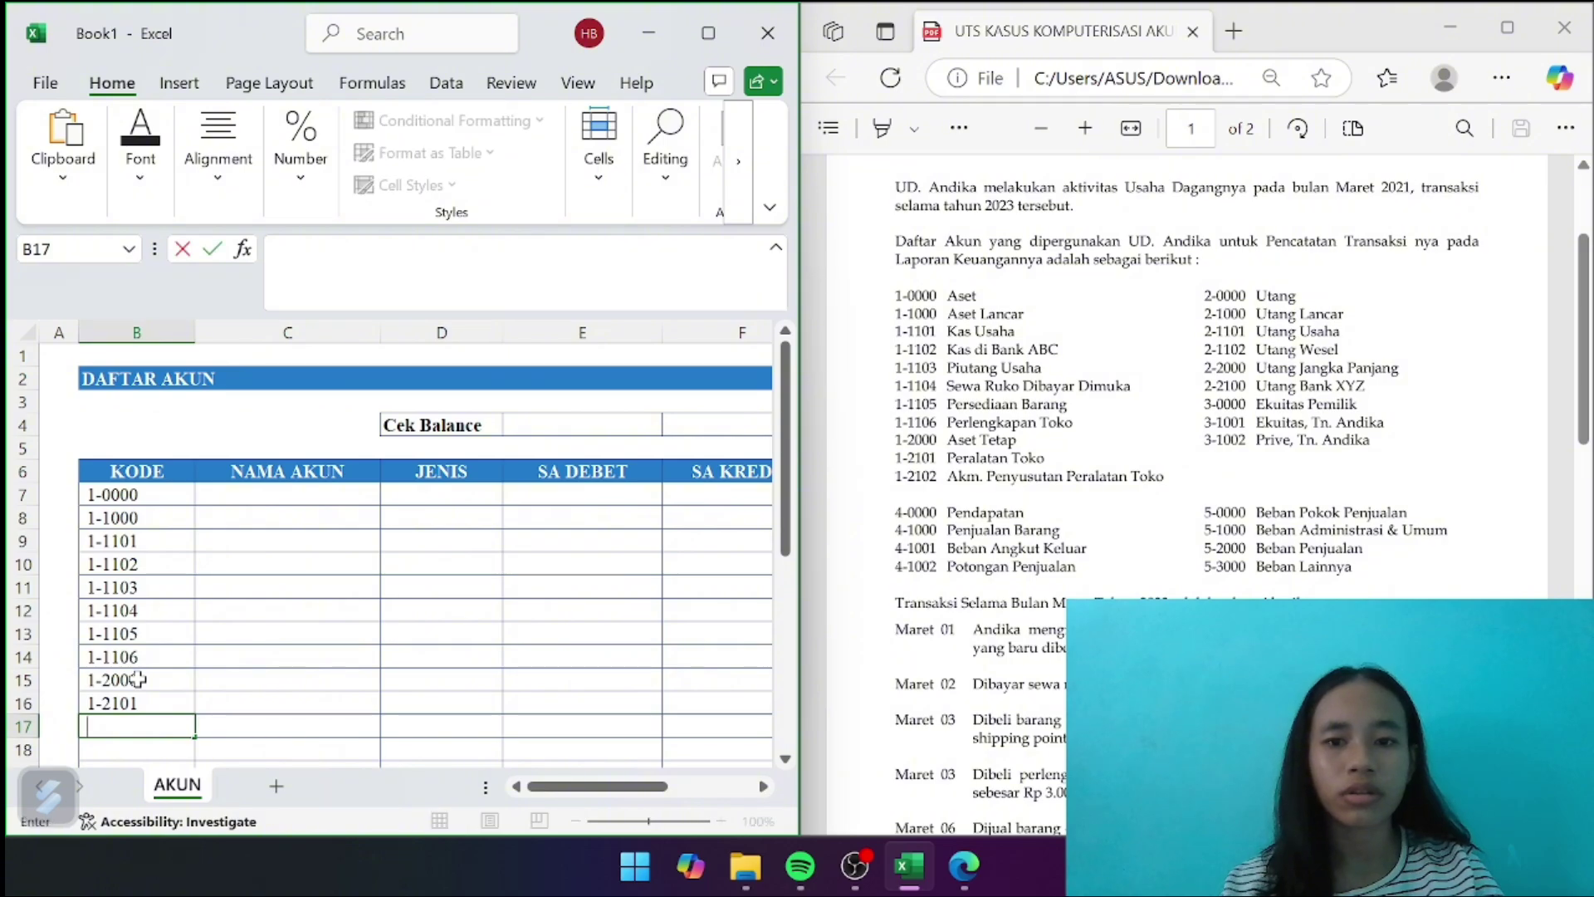
text(1-2102)
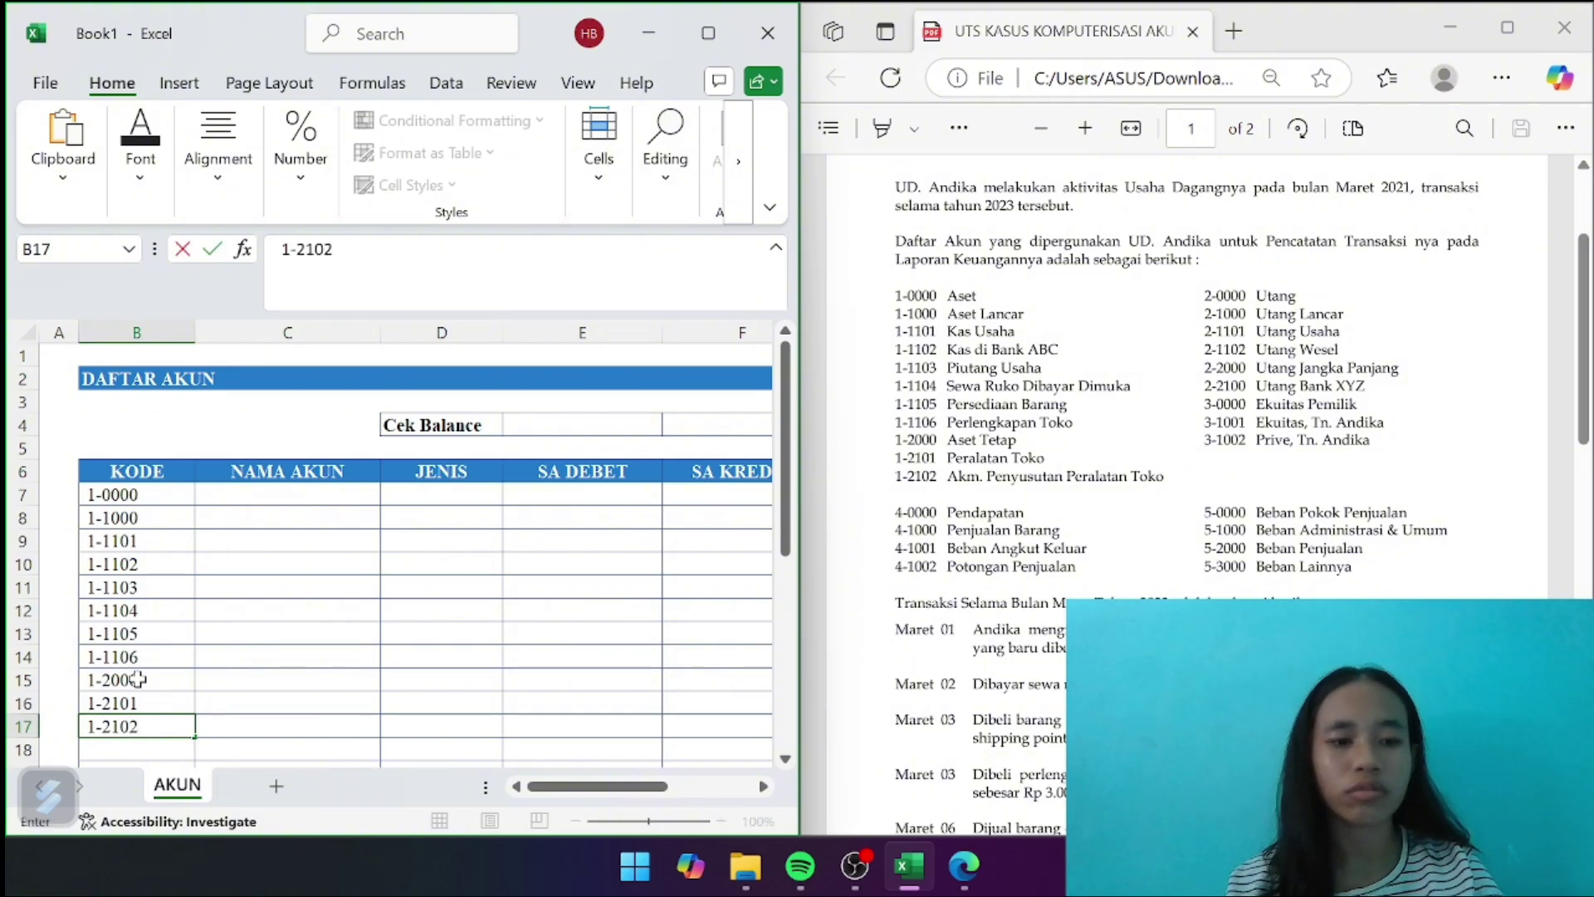
key(Return)
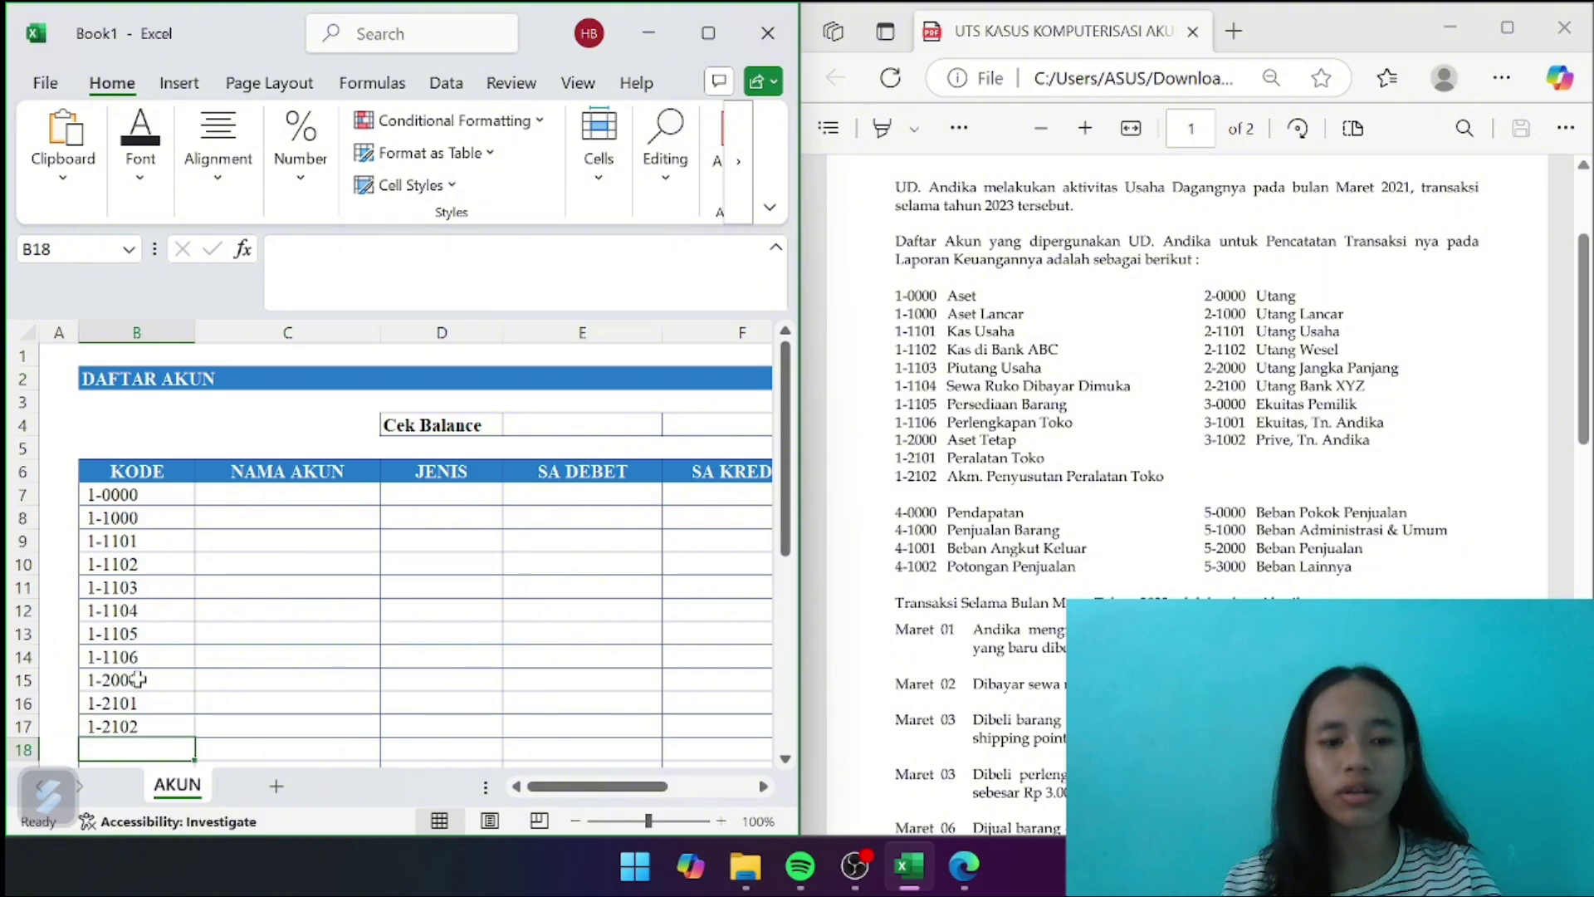
Enter the account code 2-000 in cell B18
key(BackSpace)
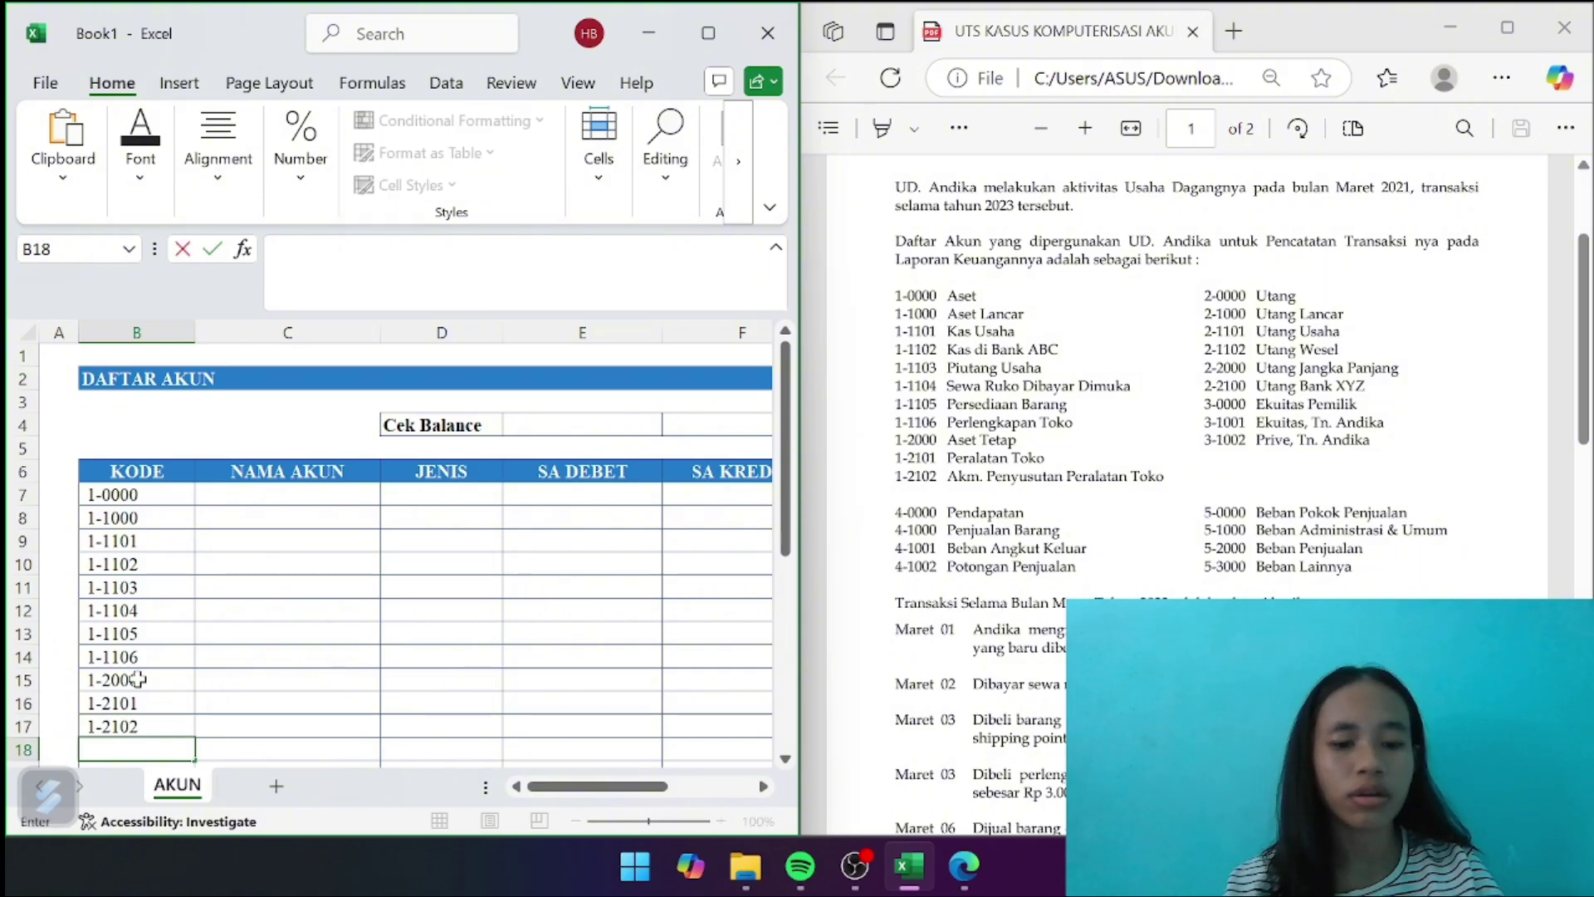
text(2-000)
key(Return)
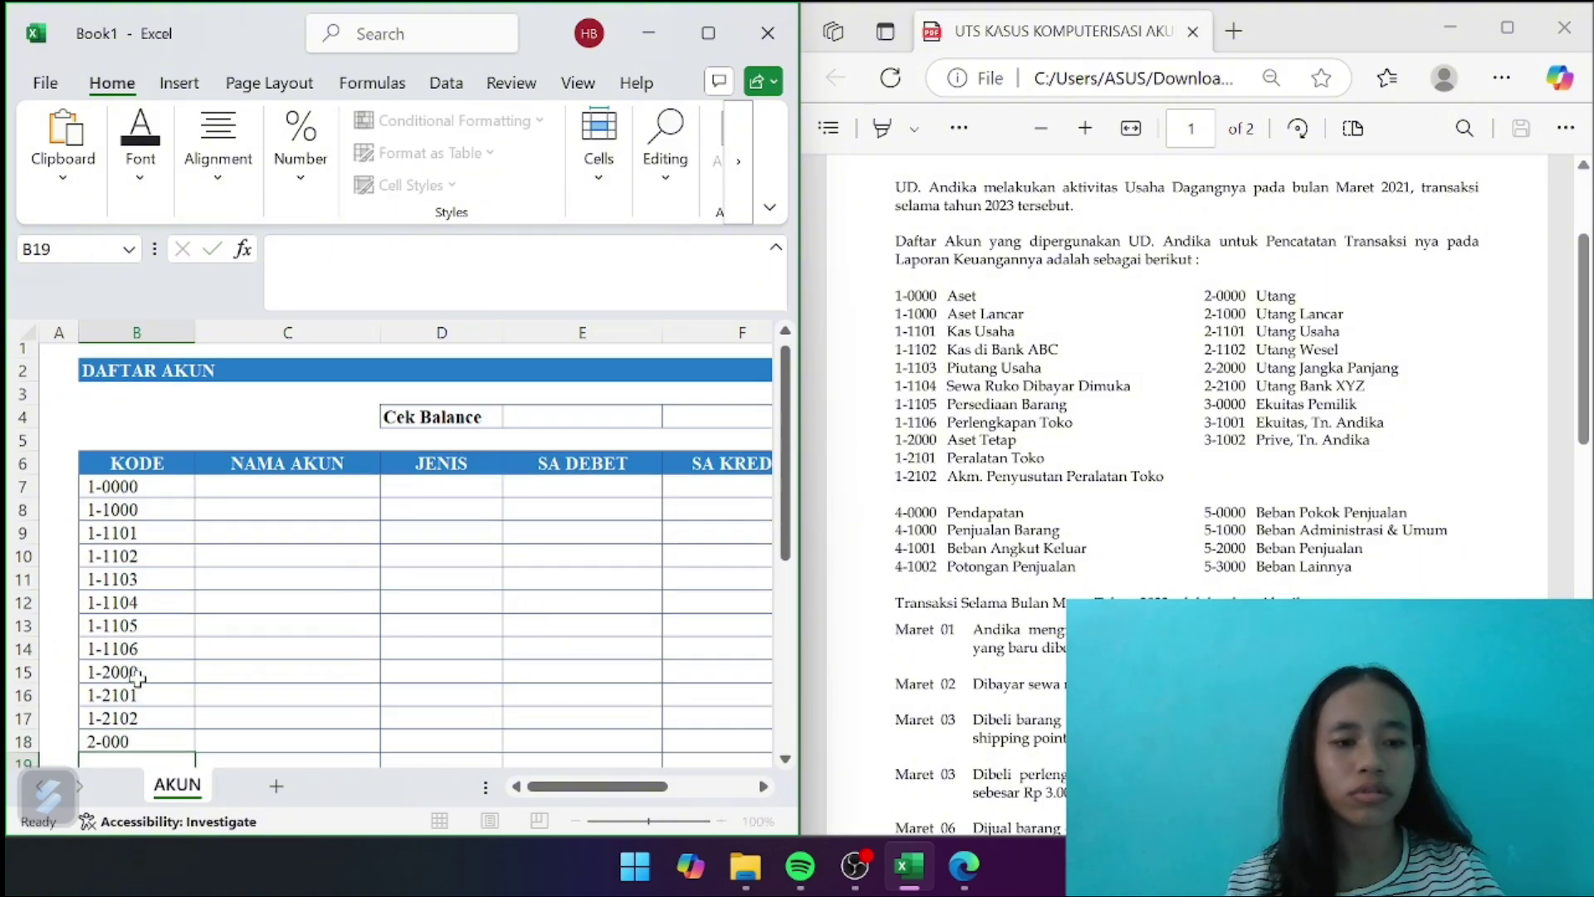
Correct the account code in cell B18 to 2-0000
key(Up)
key(BackSpace)
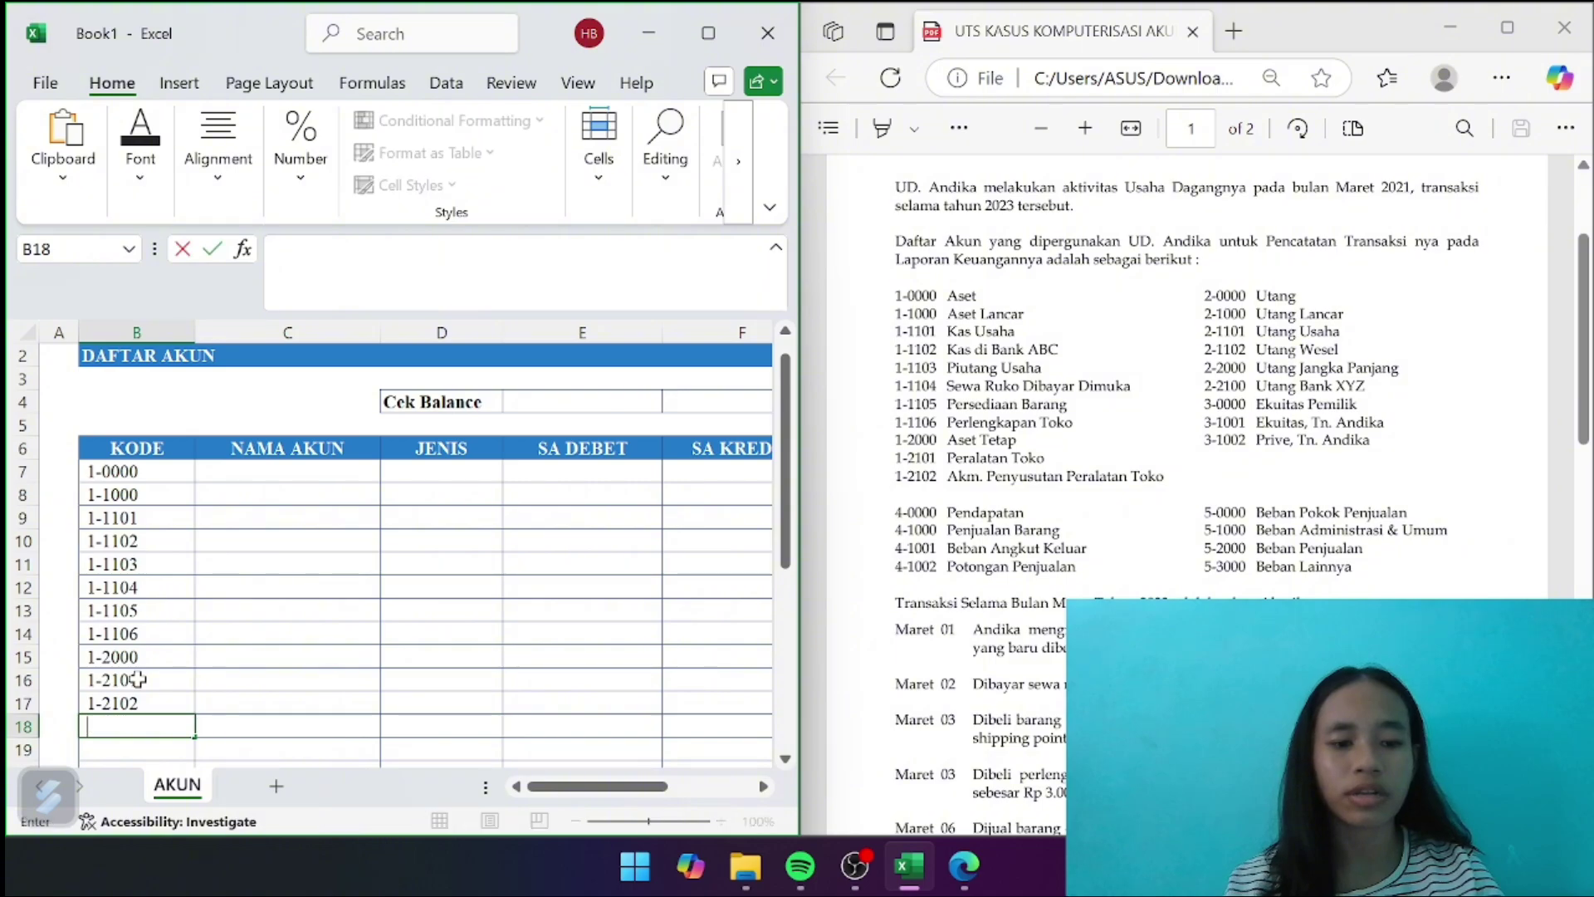
key(BackSpace)
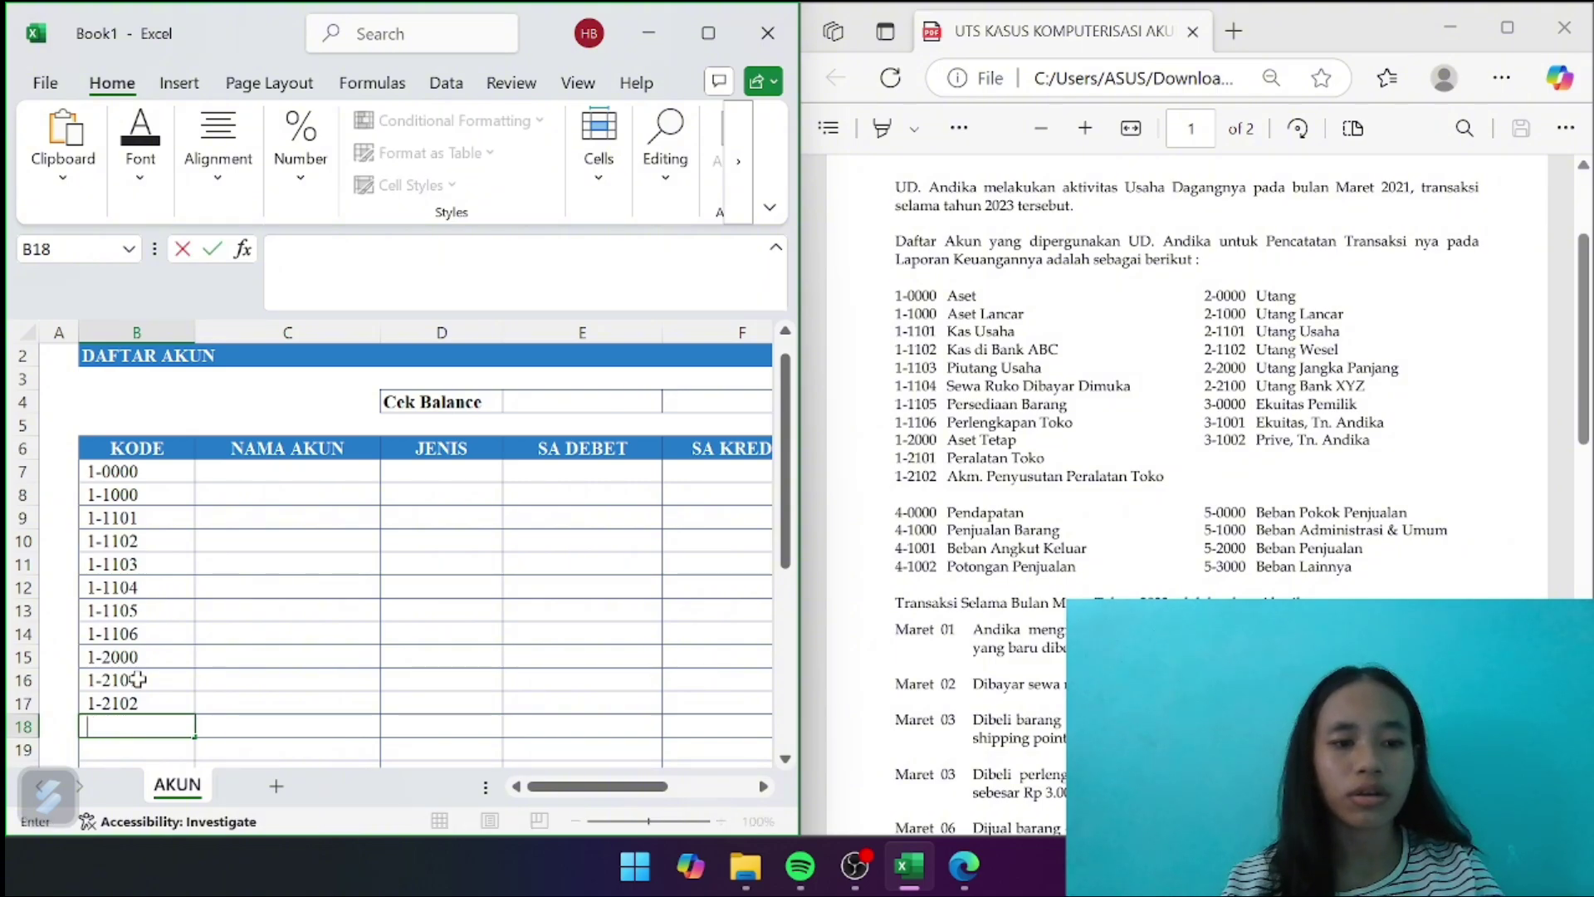
text(2-0000)
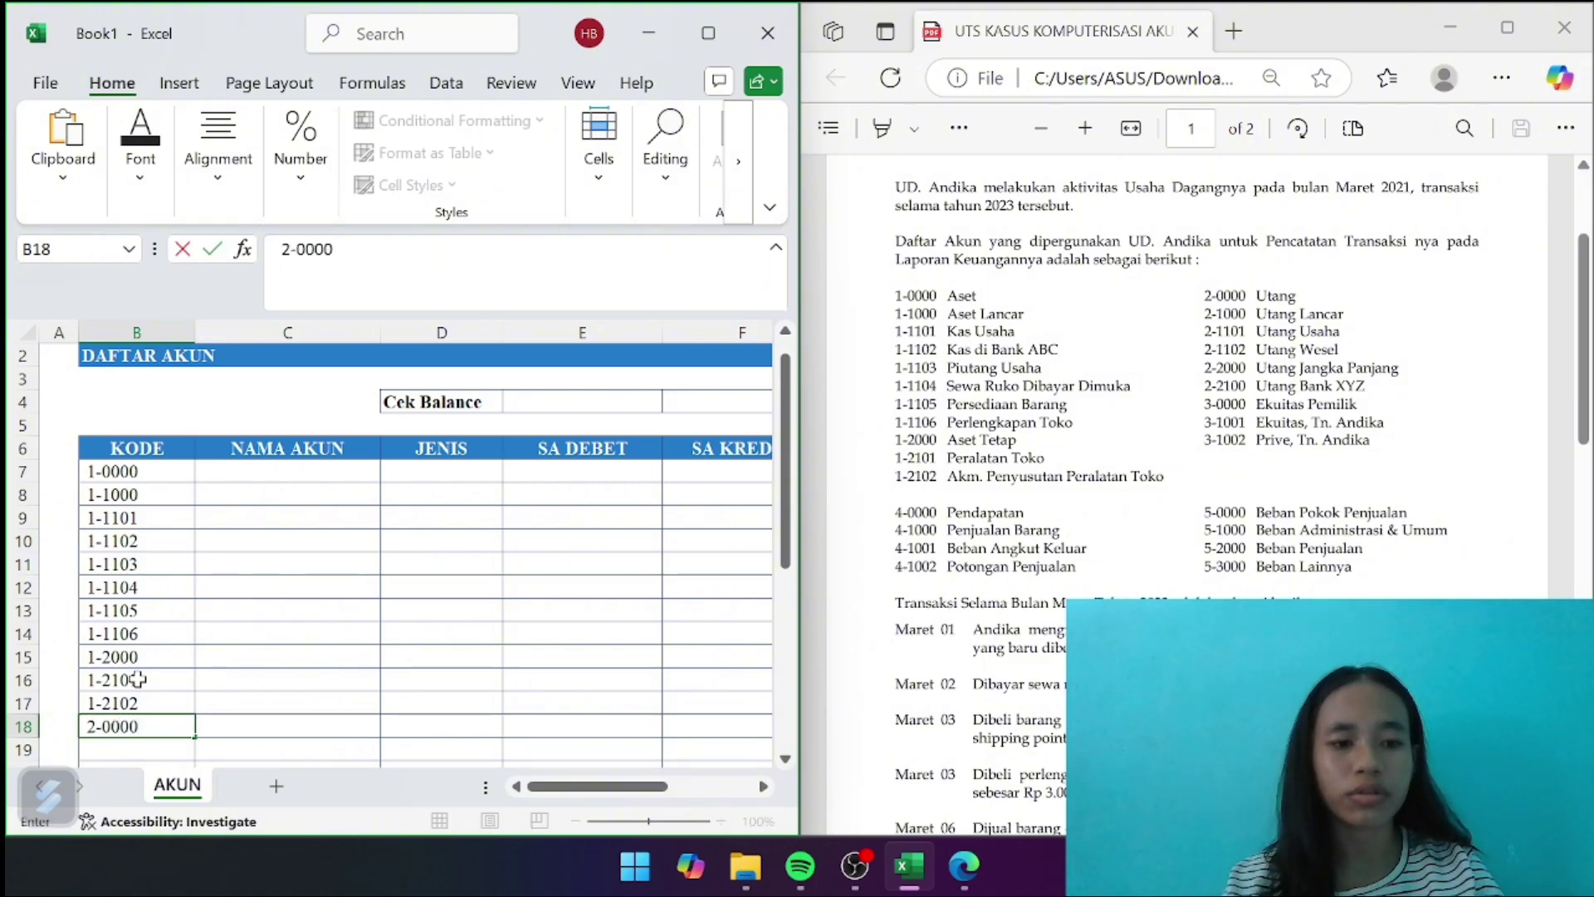
key(Return)
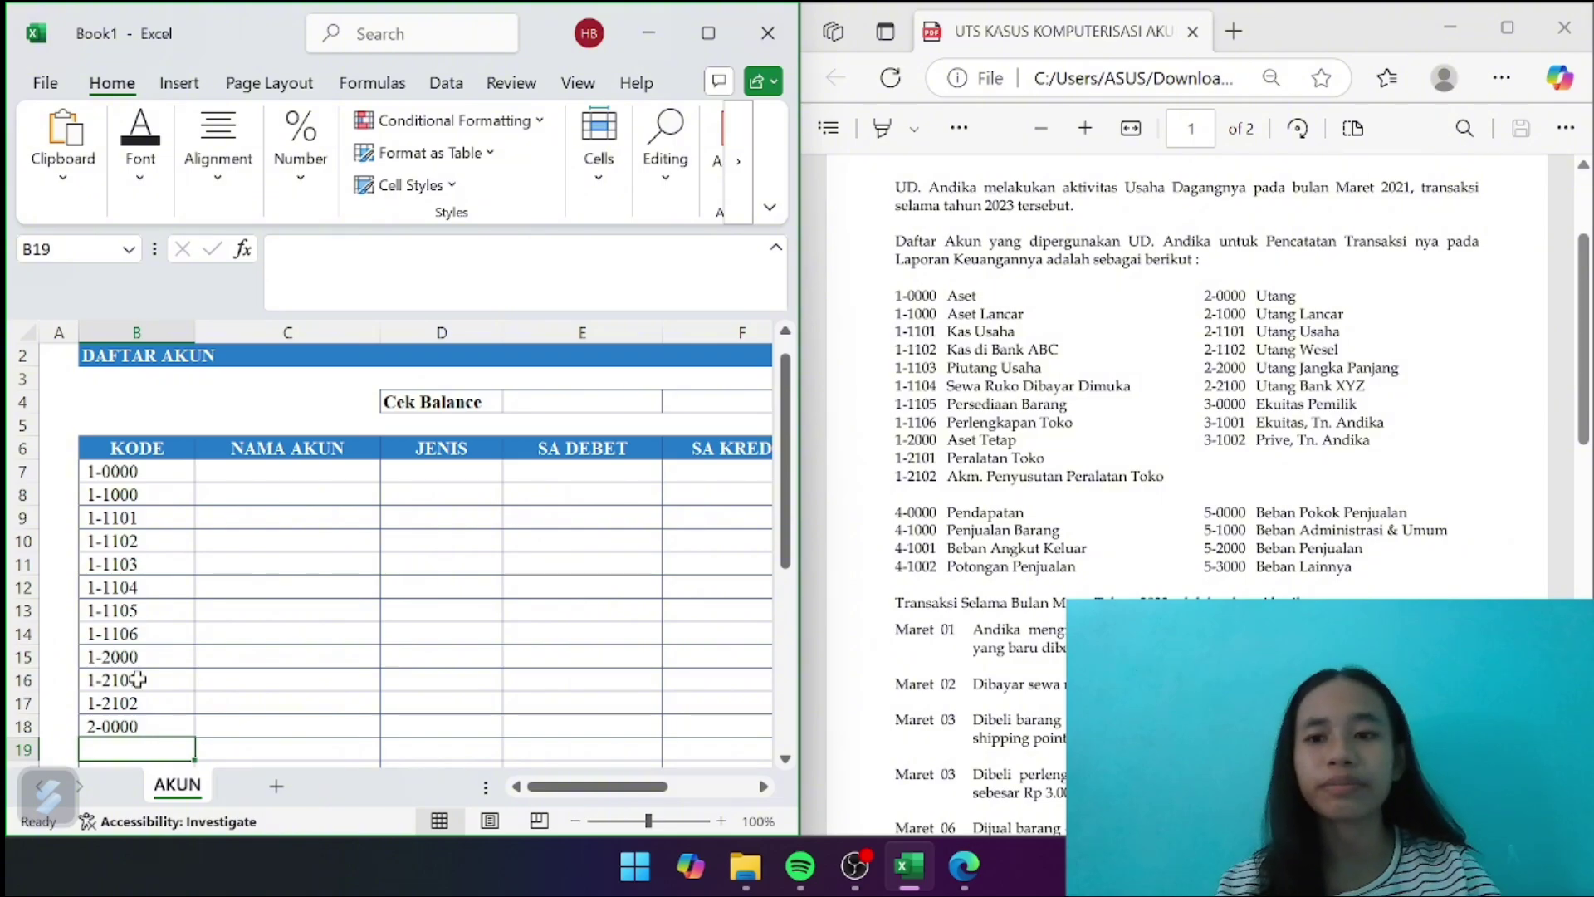
Enter the account codes 2-1000 in B19, 2-1101 in B20 and 2-1102 in B21
key(BackSpace)
text(2-1000)
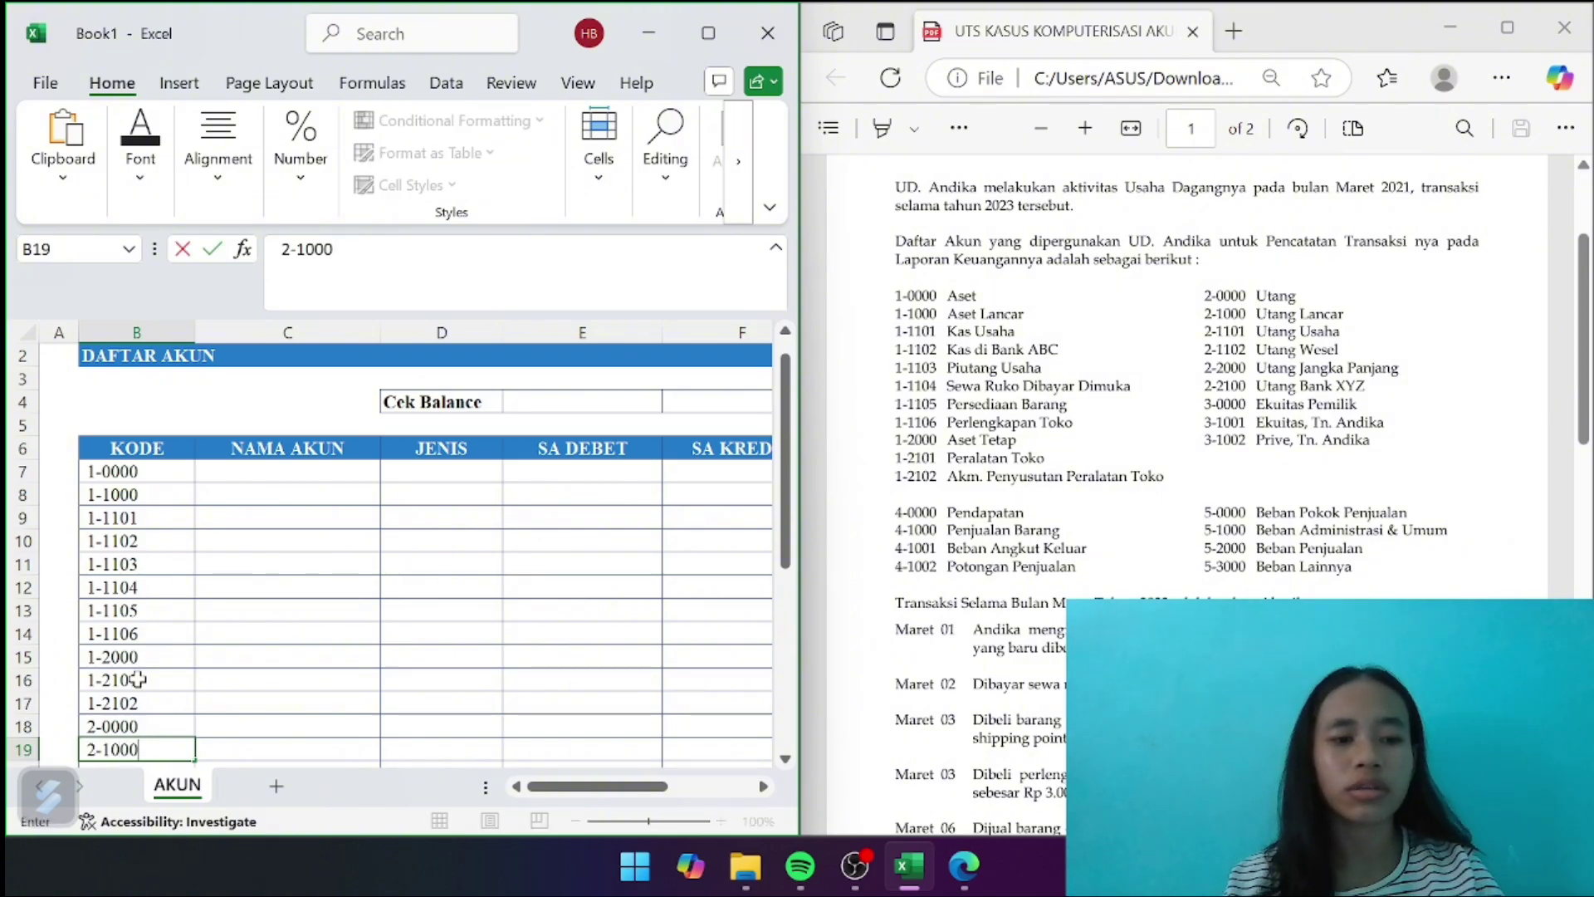
key(Return)
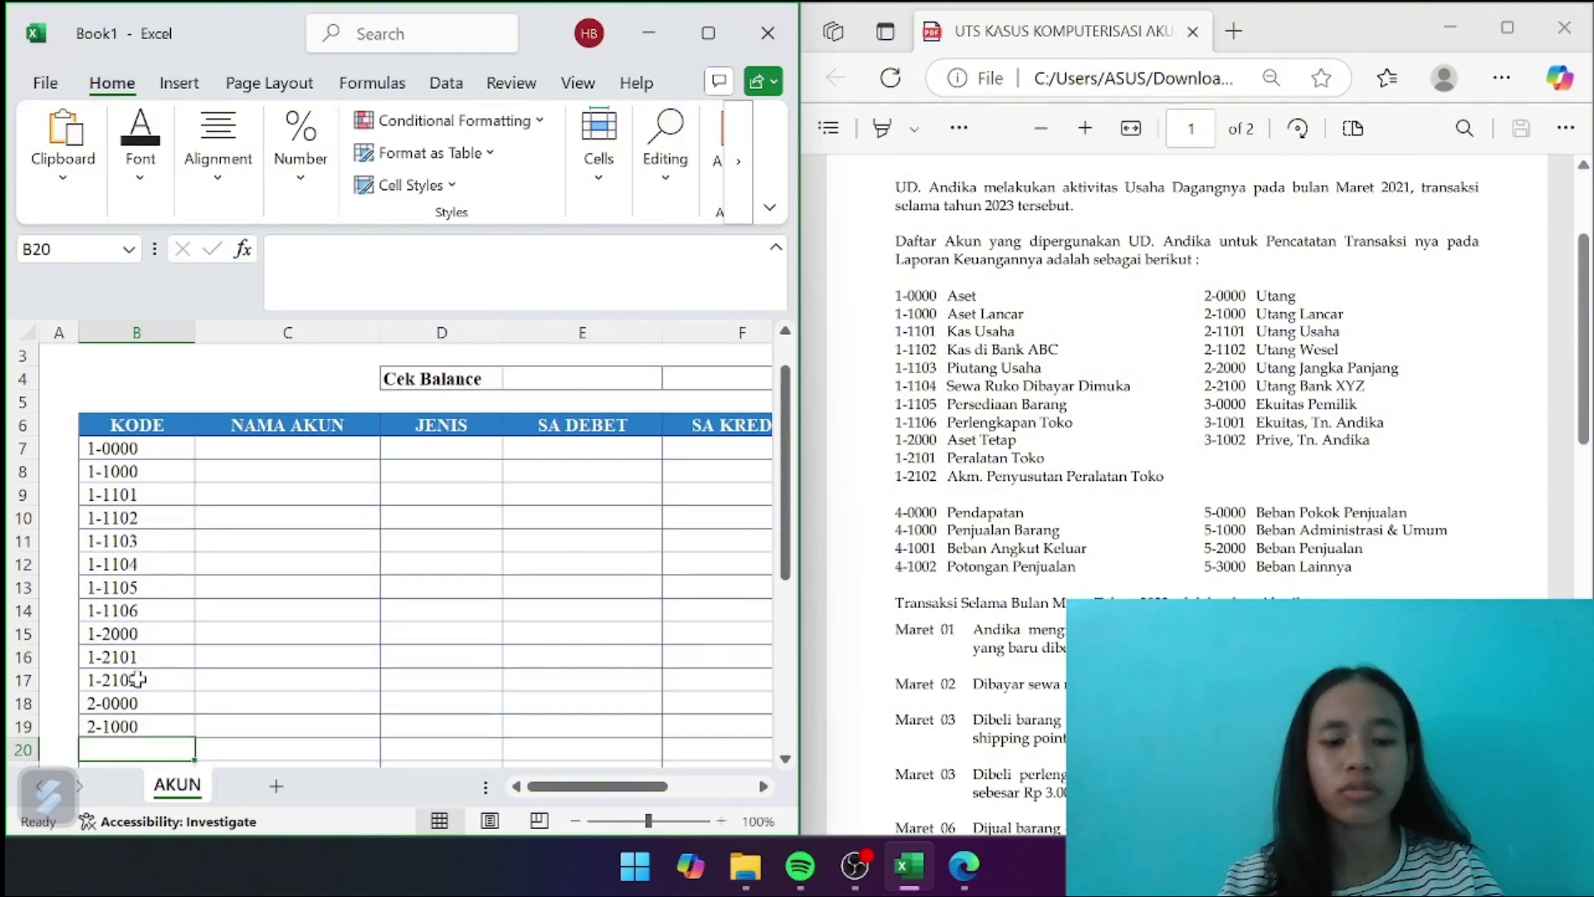
text(2)
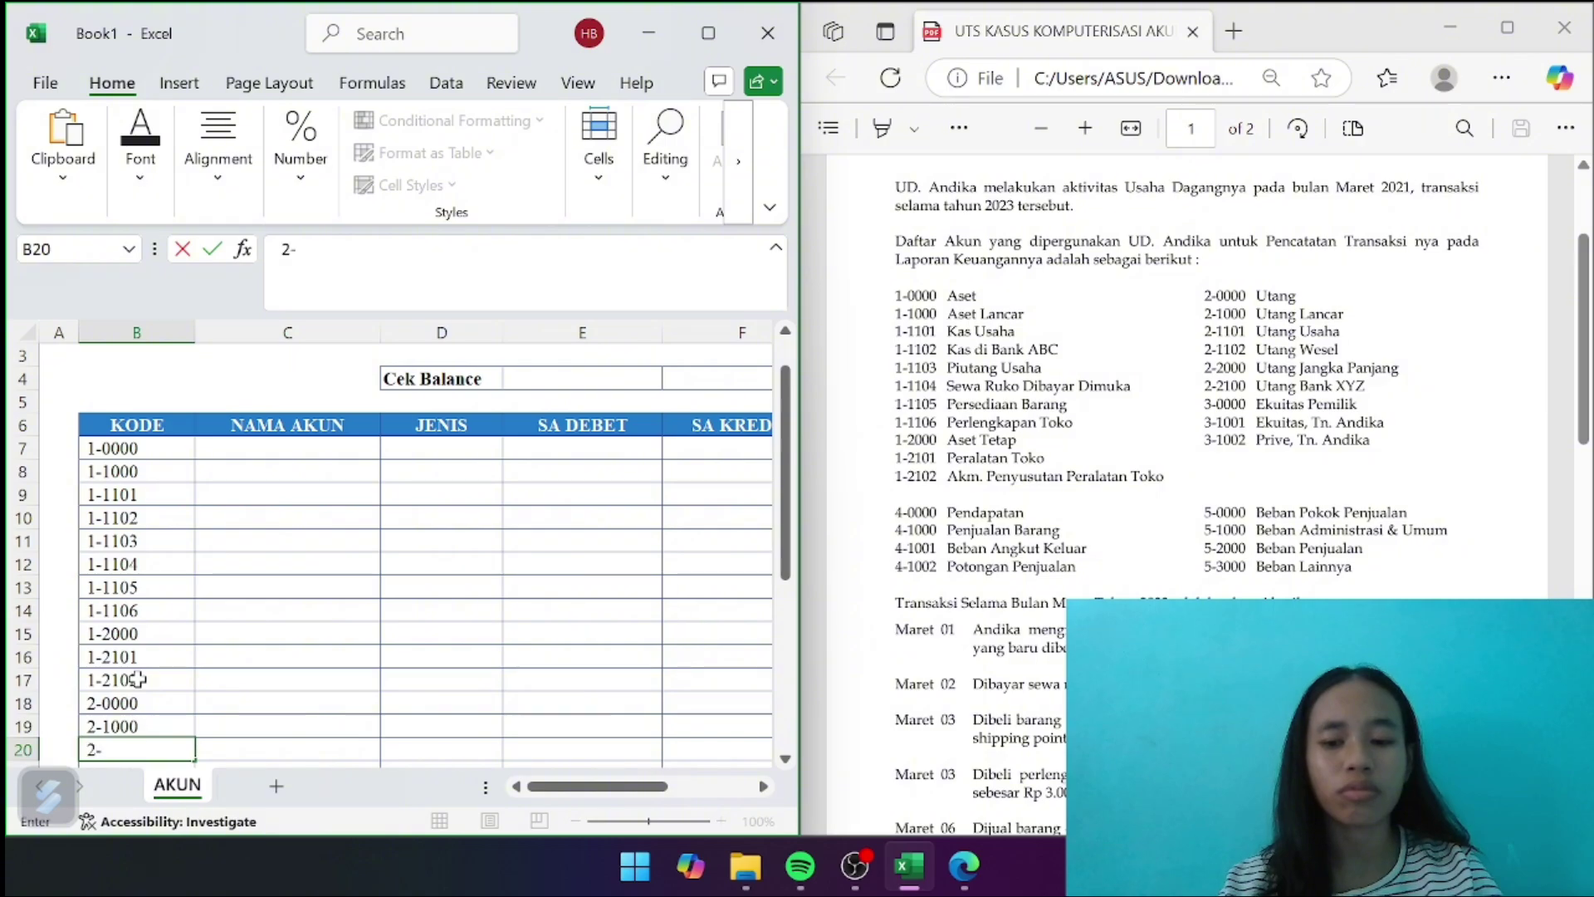
text(-1101)
key(Return)
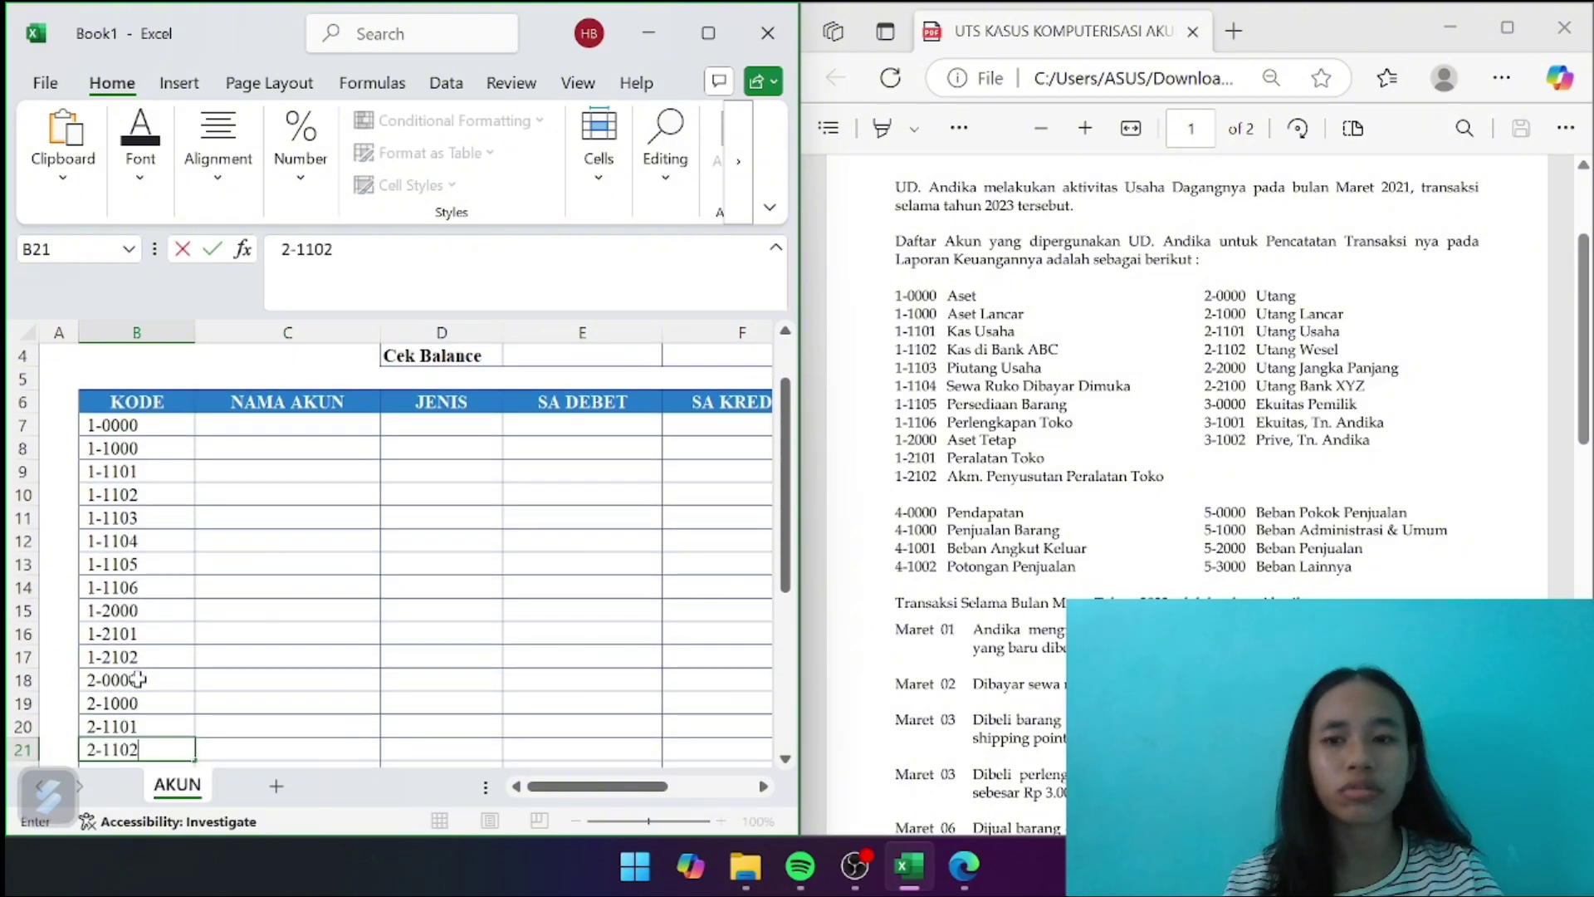
key(Return)
Enter the long-term debt account codes 2-2000 in B22 and 2-2100 in B23
key(BackSpace)
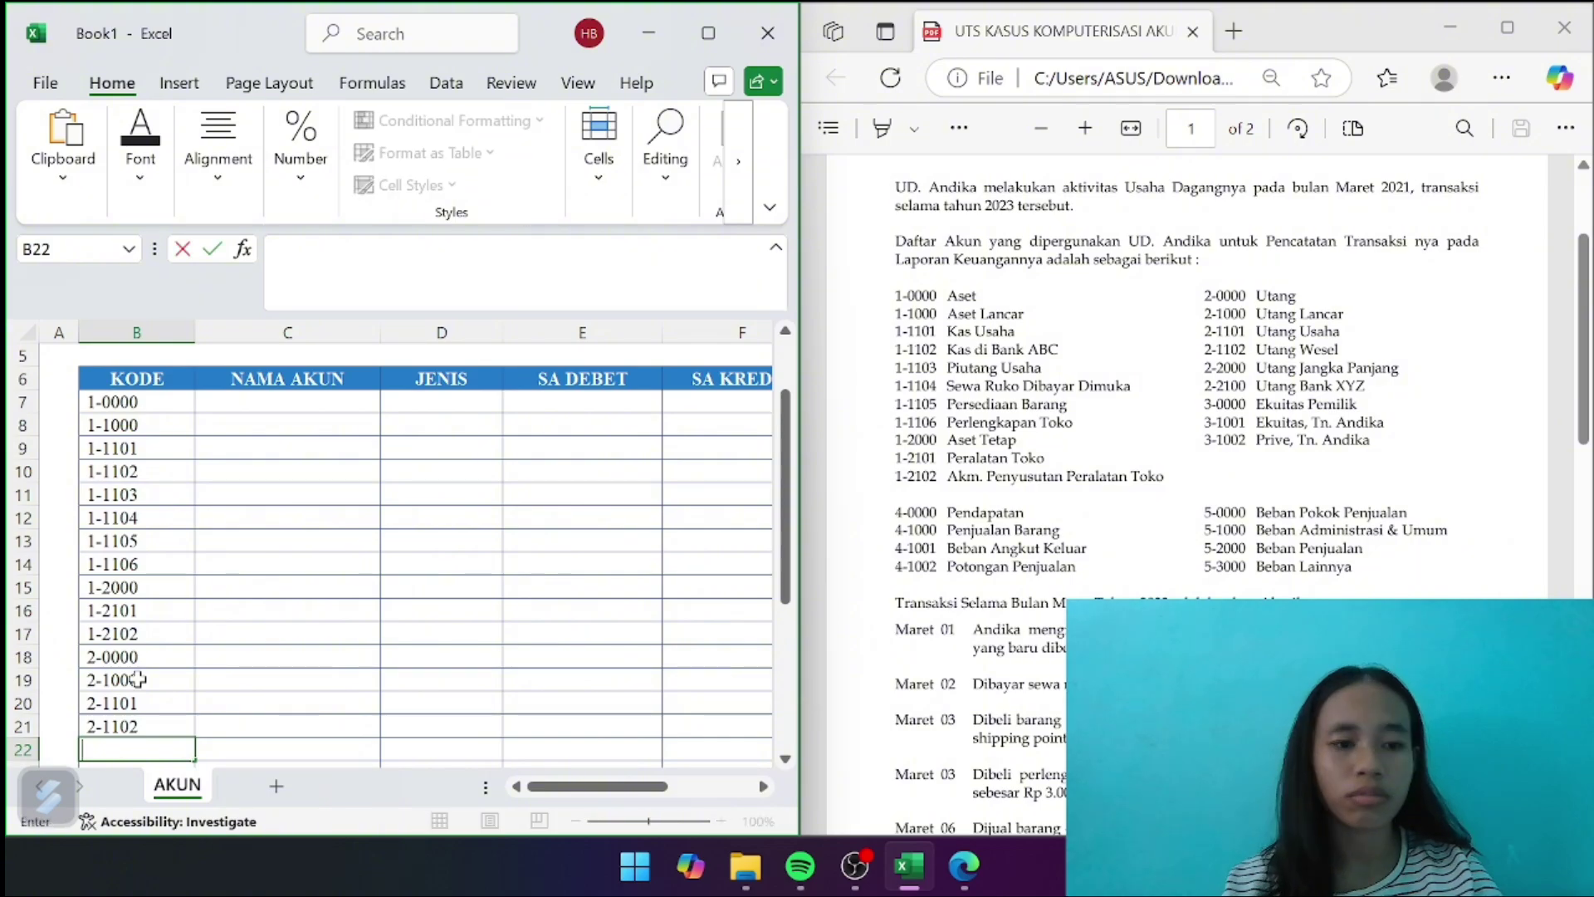
text(2-2000)
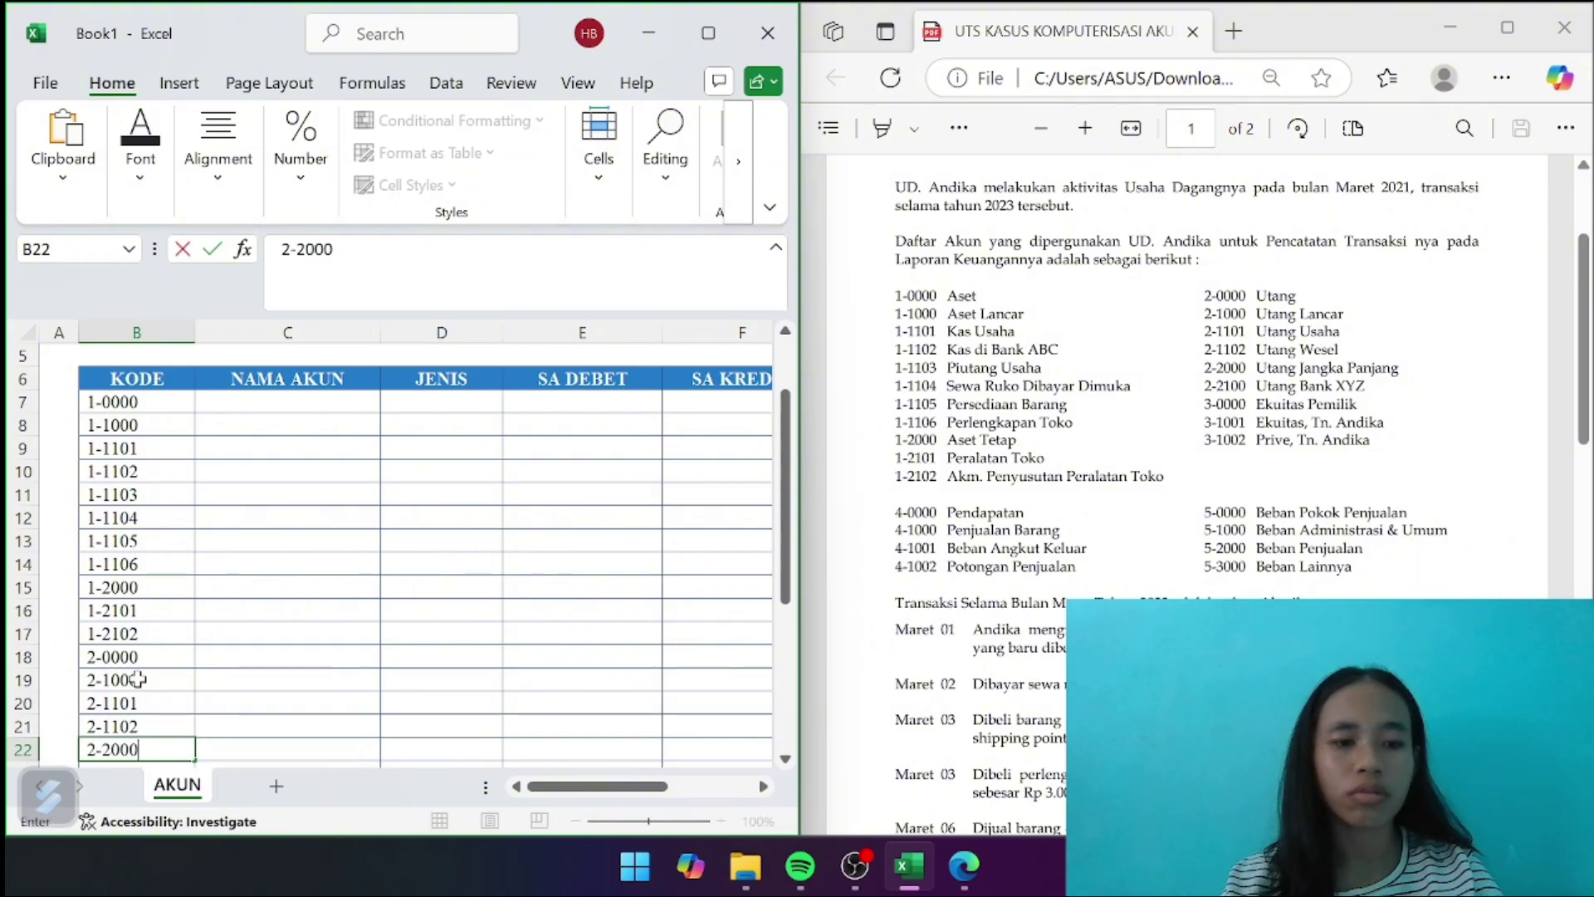
key(Return)
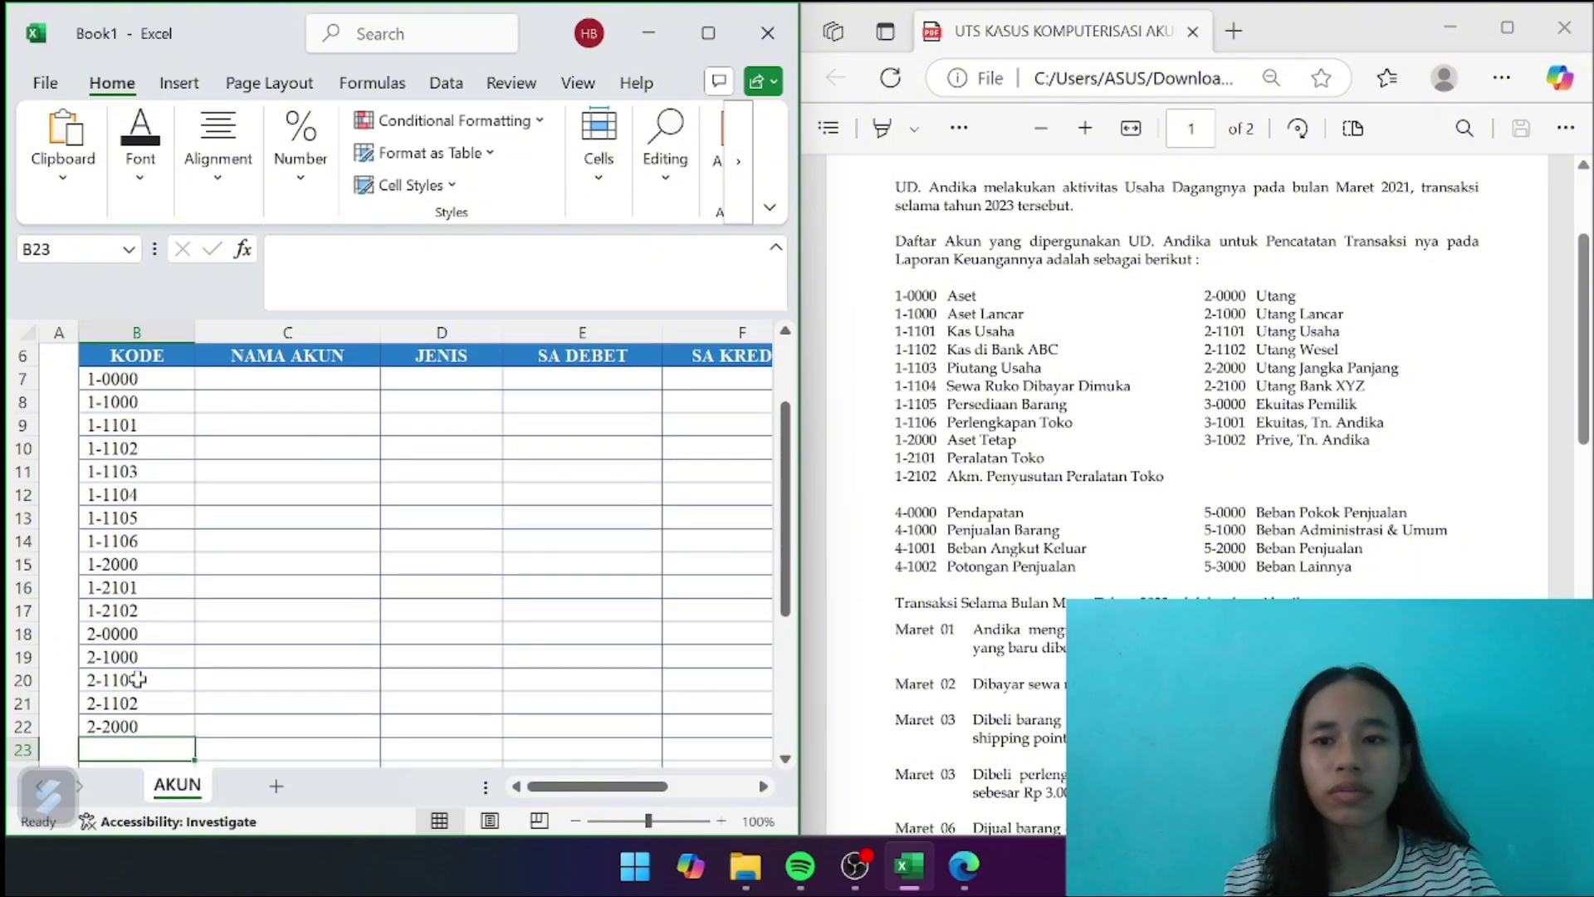
key(BackSpace)
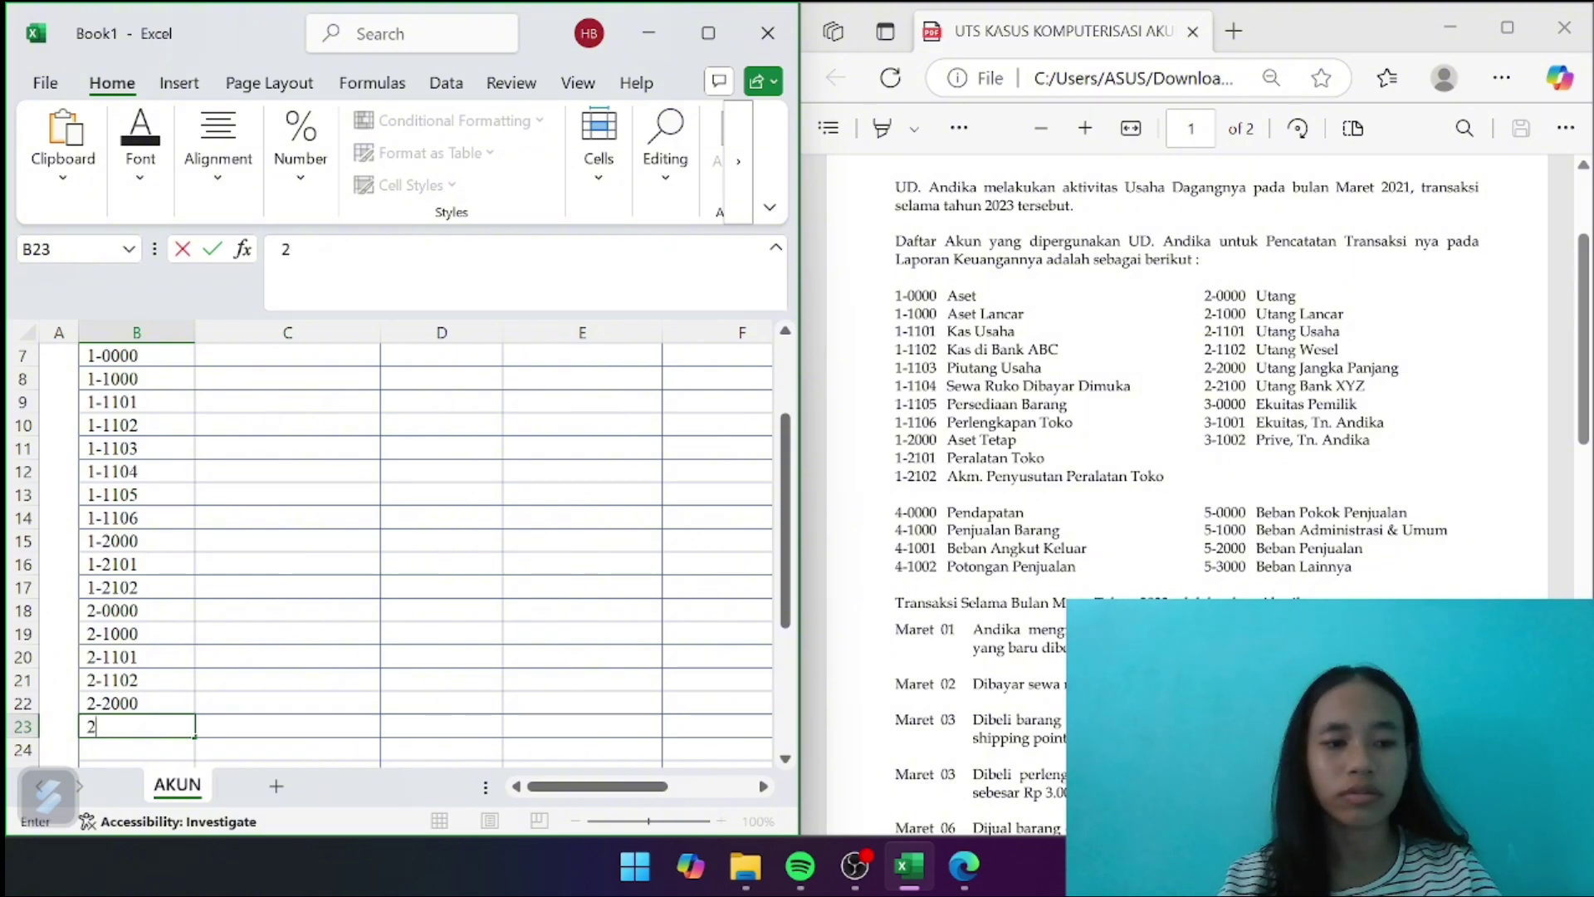
text(2-2)
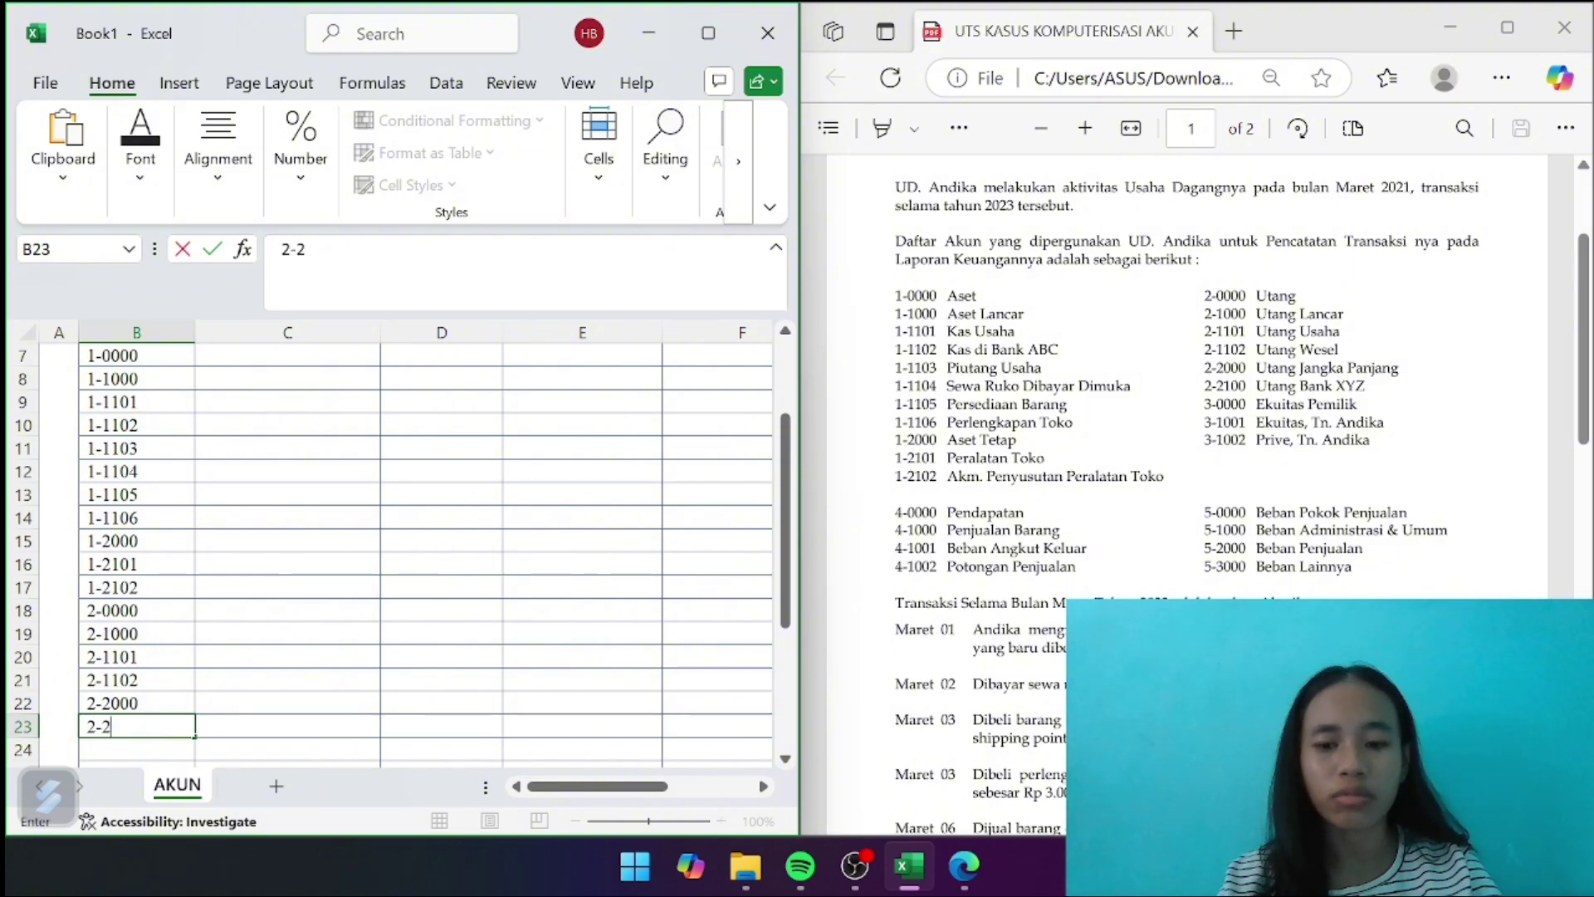
text(100)
key(Return)
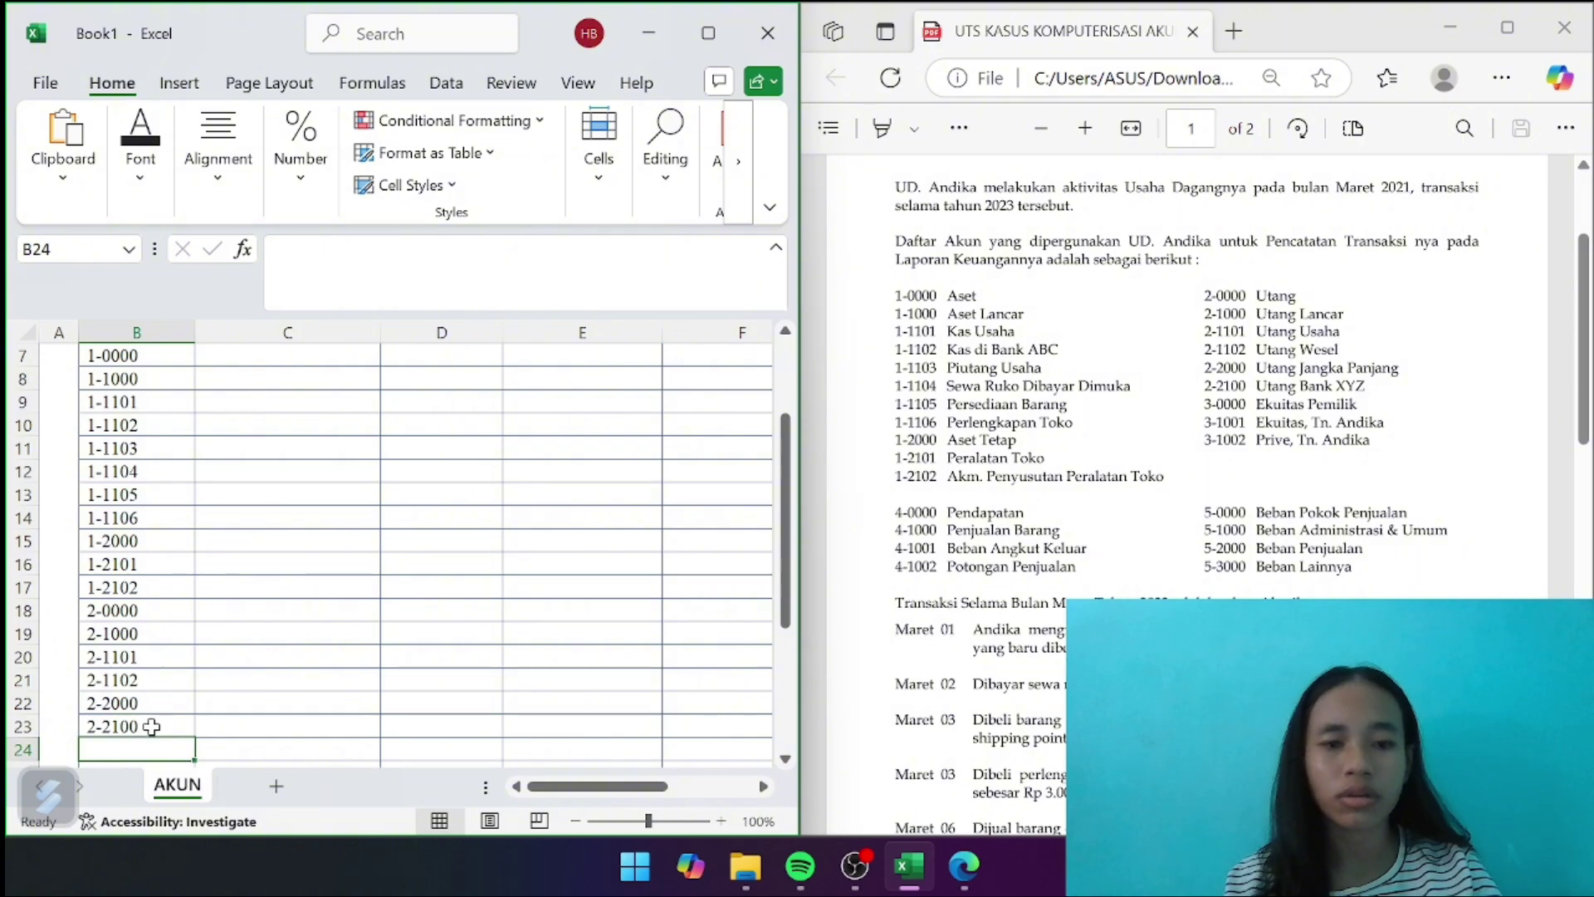
Enter the equity account codes 3-0000 in B24, 3-1001 in B25 and 3-1002 in B26
key(BackSpace)
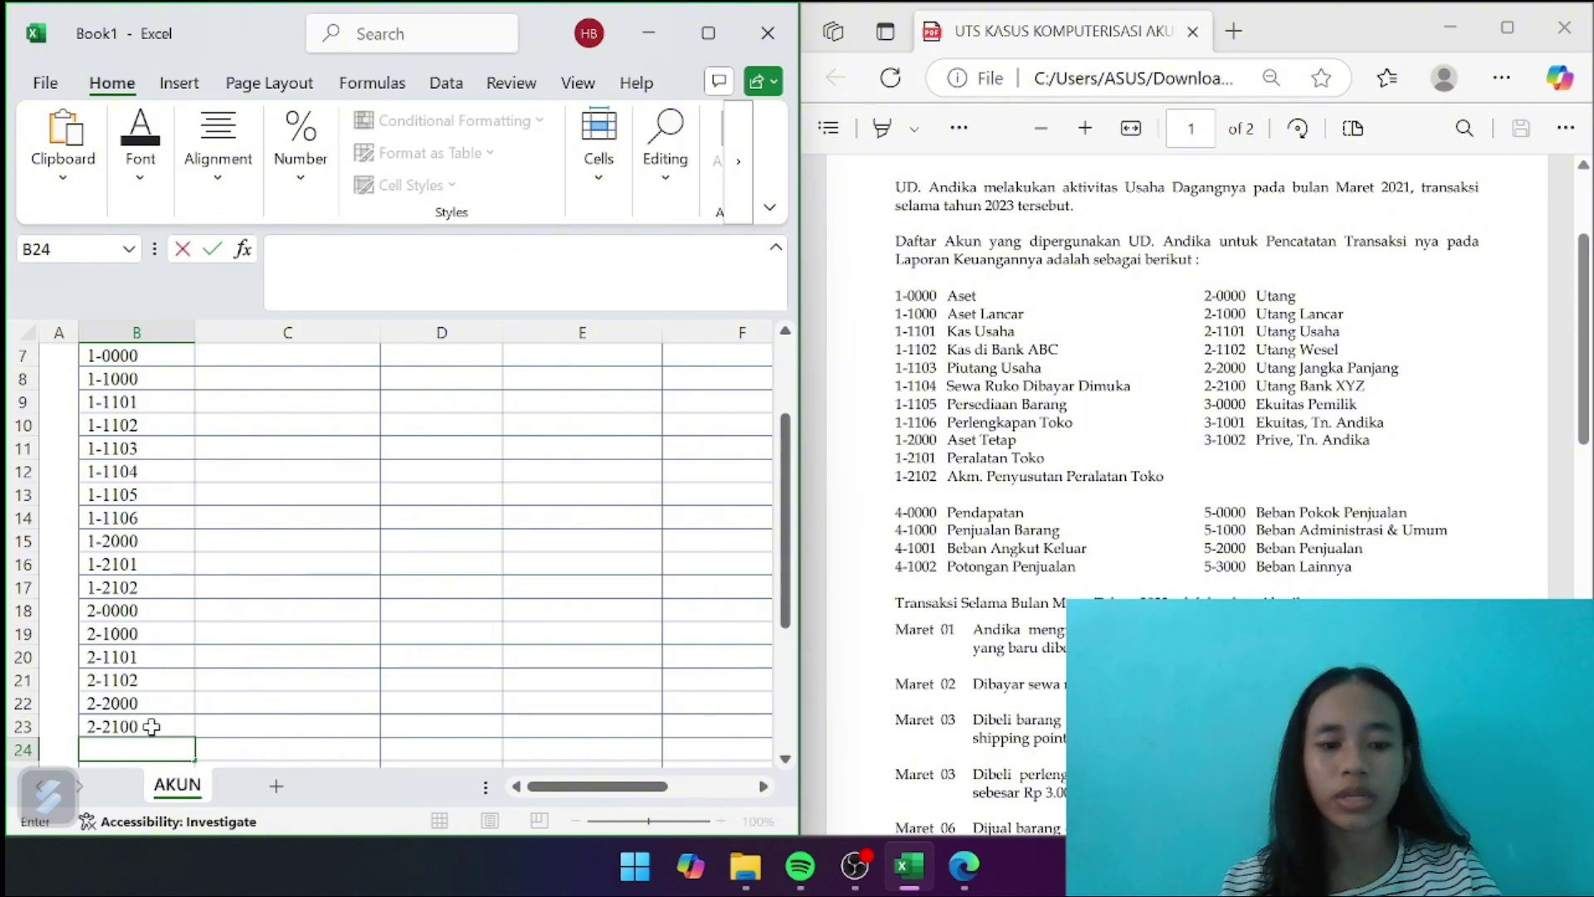
text(3-0000)
key(Return)
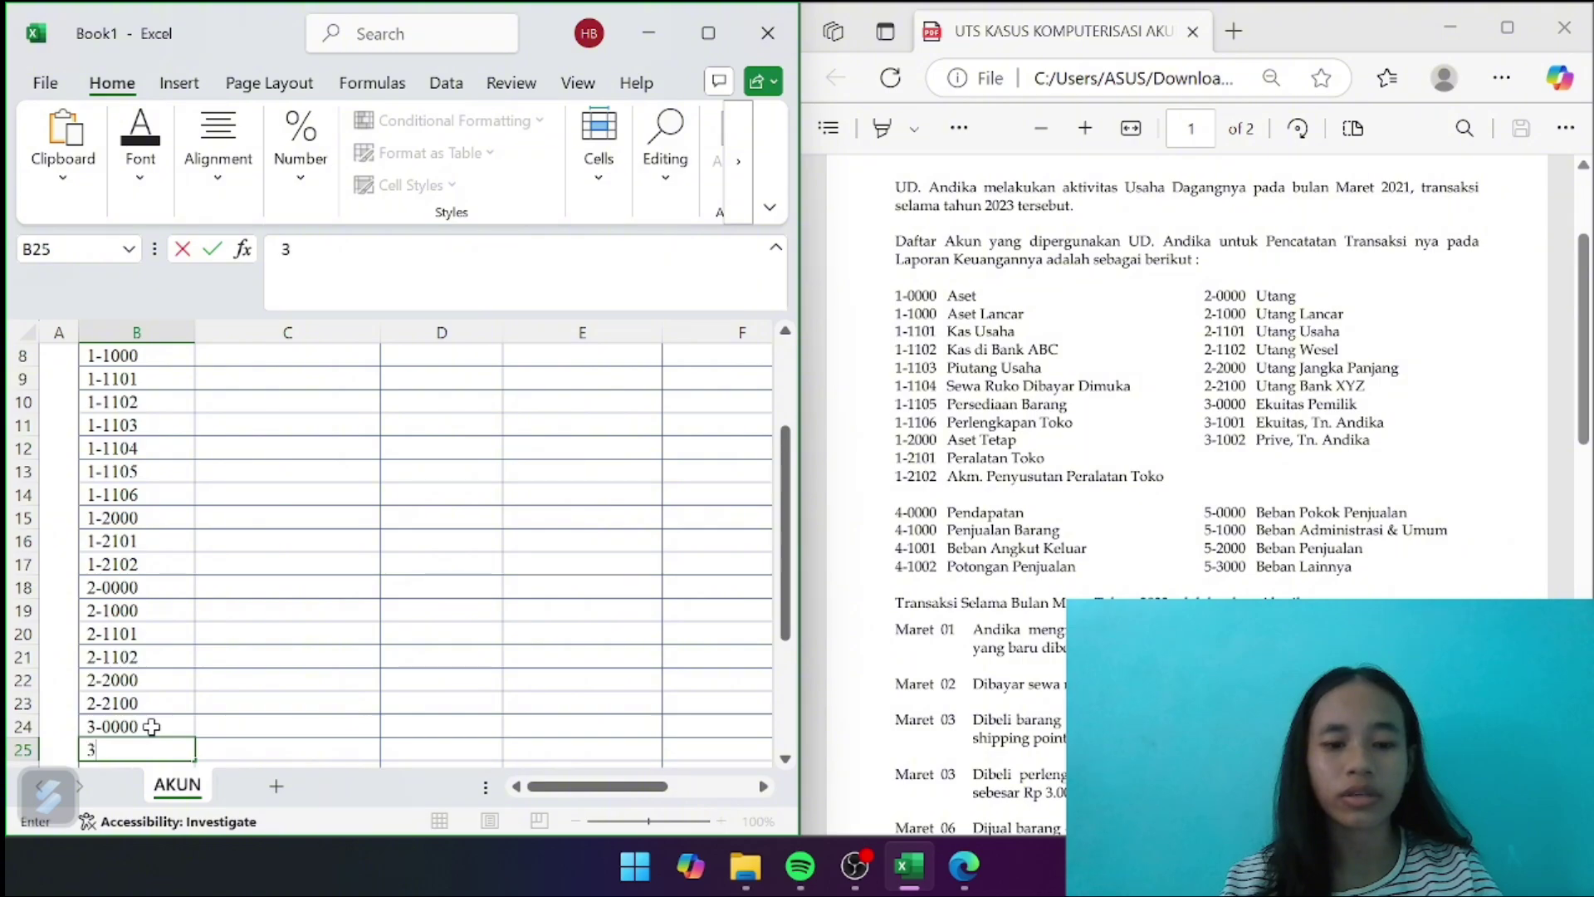
text(3-1001)
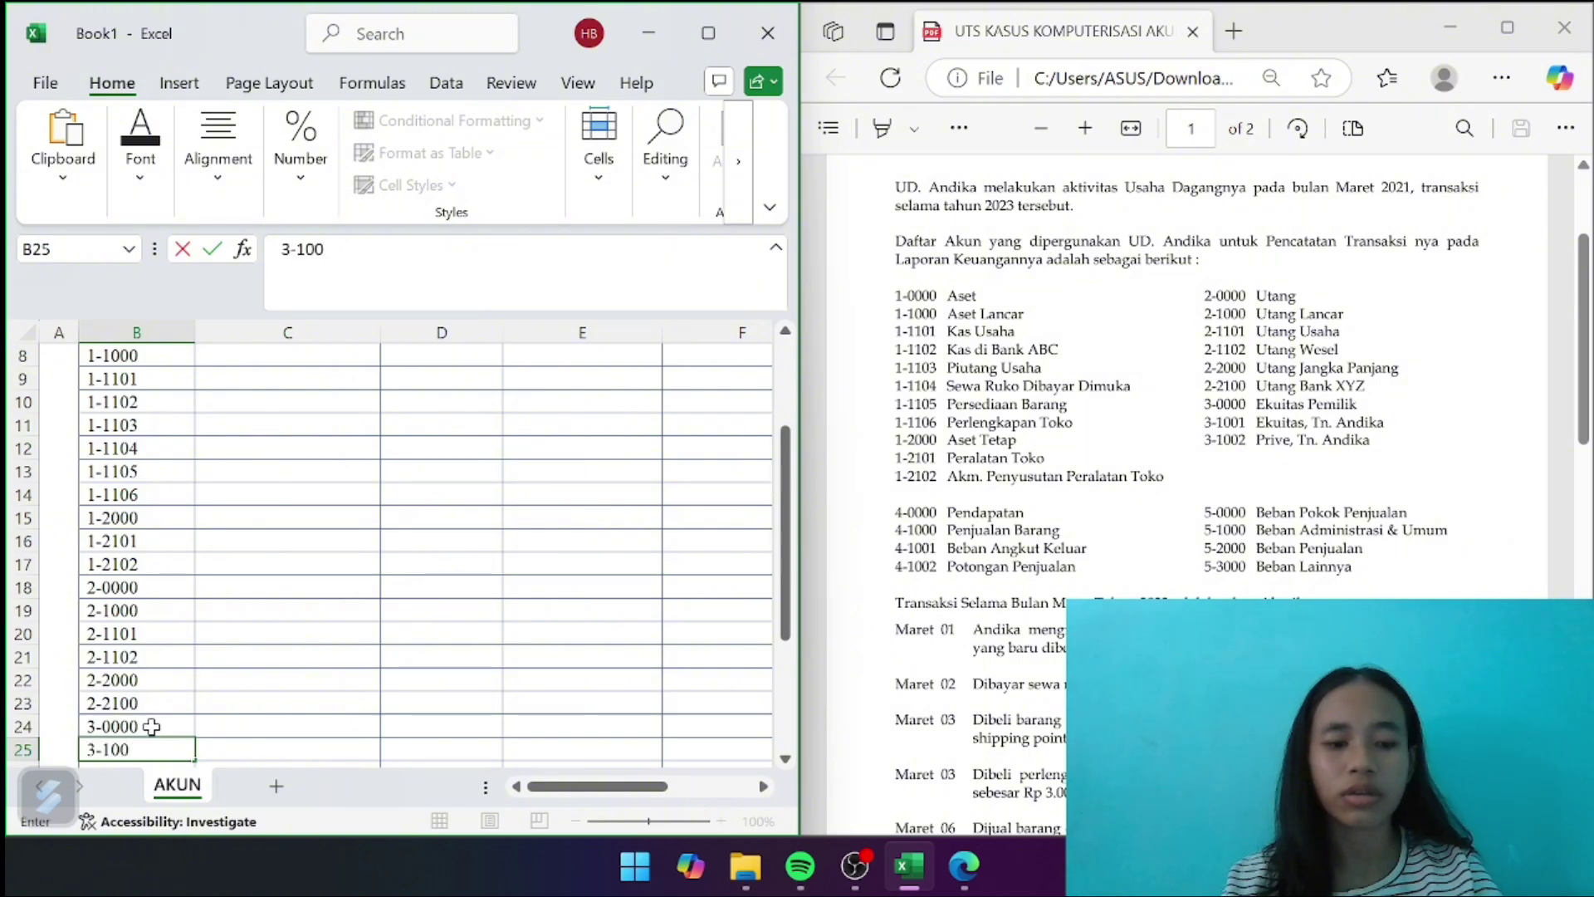
key(Return)
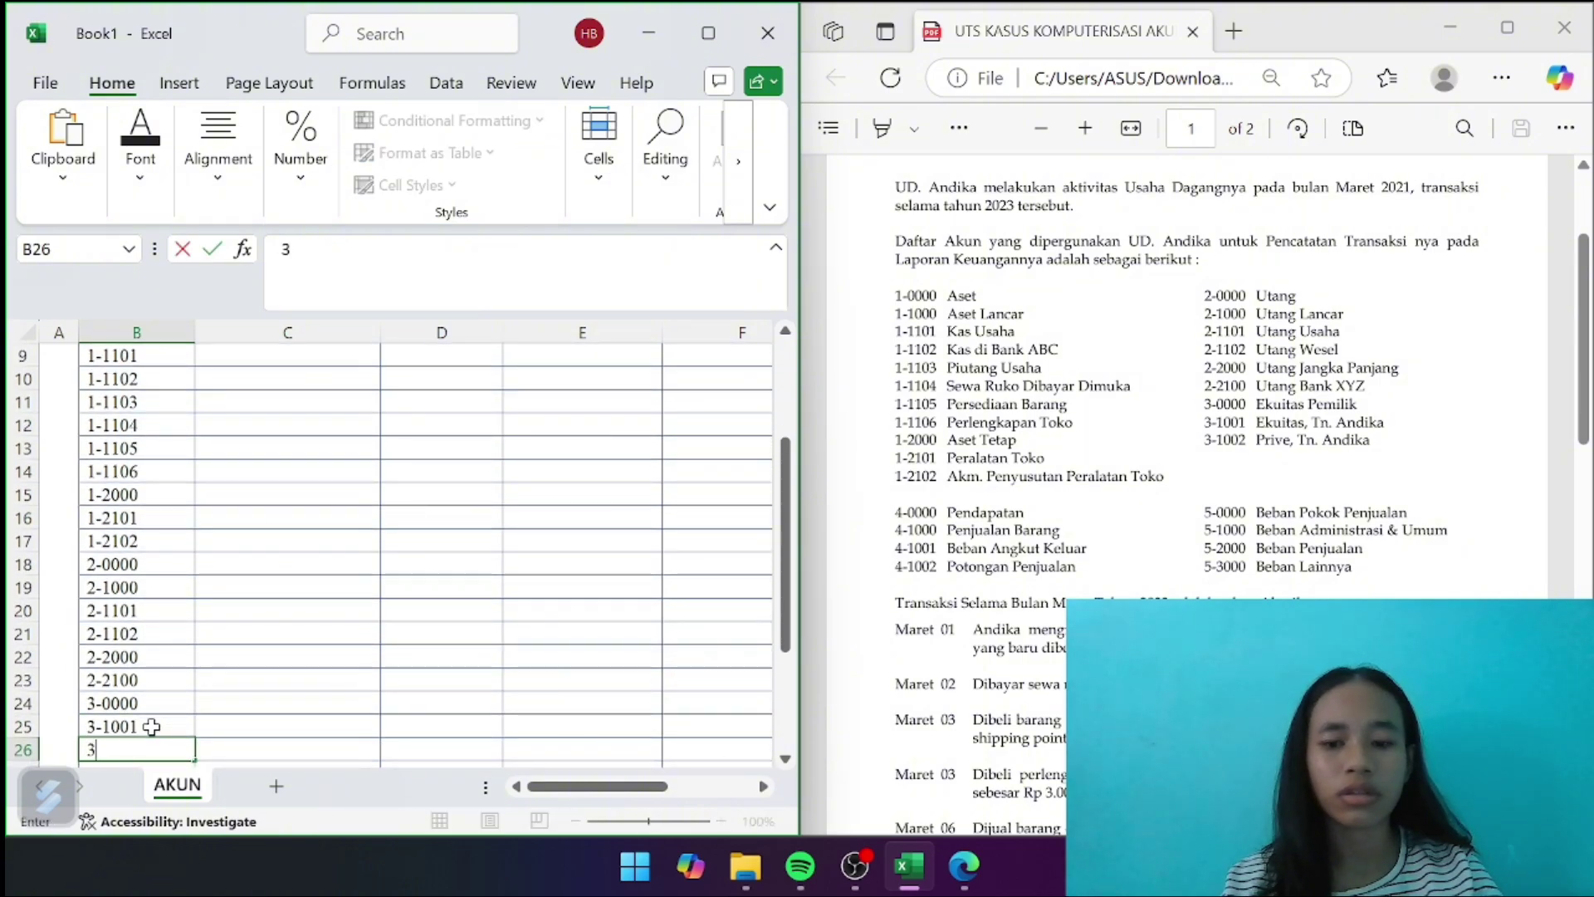
text(3-100)
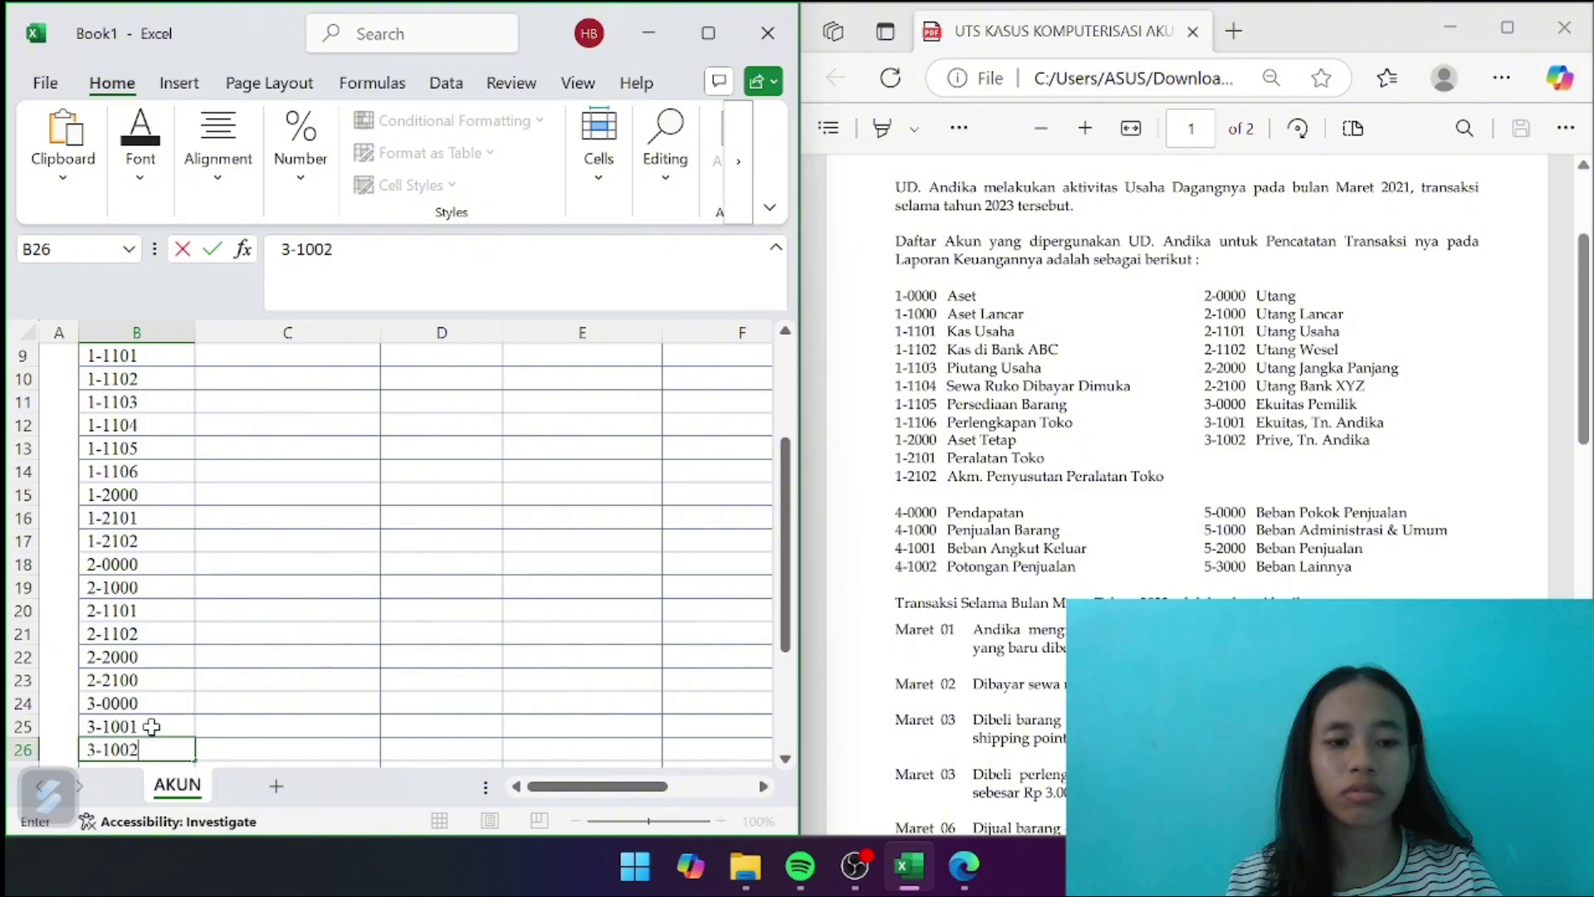
text(2)
key(Return)
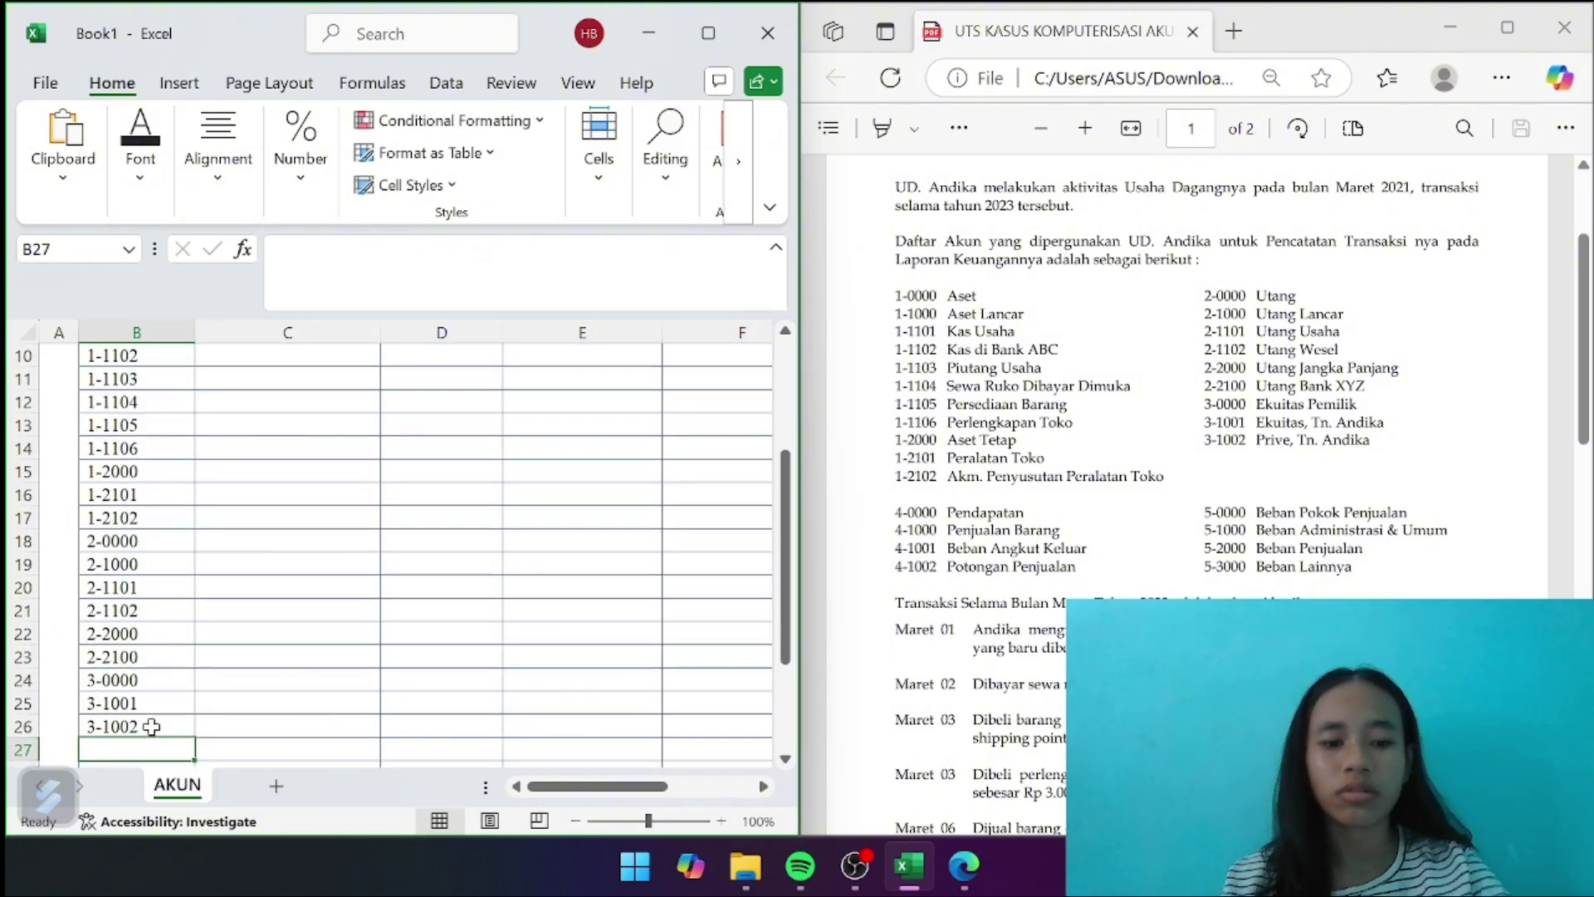
Enter the revenue account codes 4-0000 in B27 and 4-1000 in B28
text(4-)
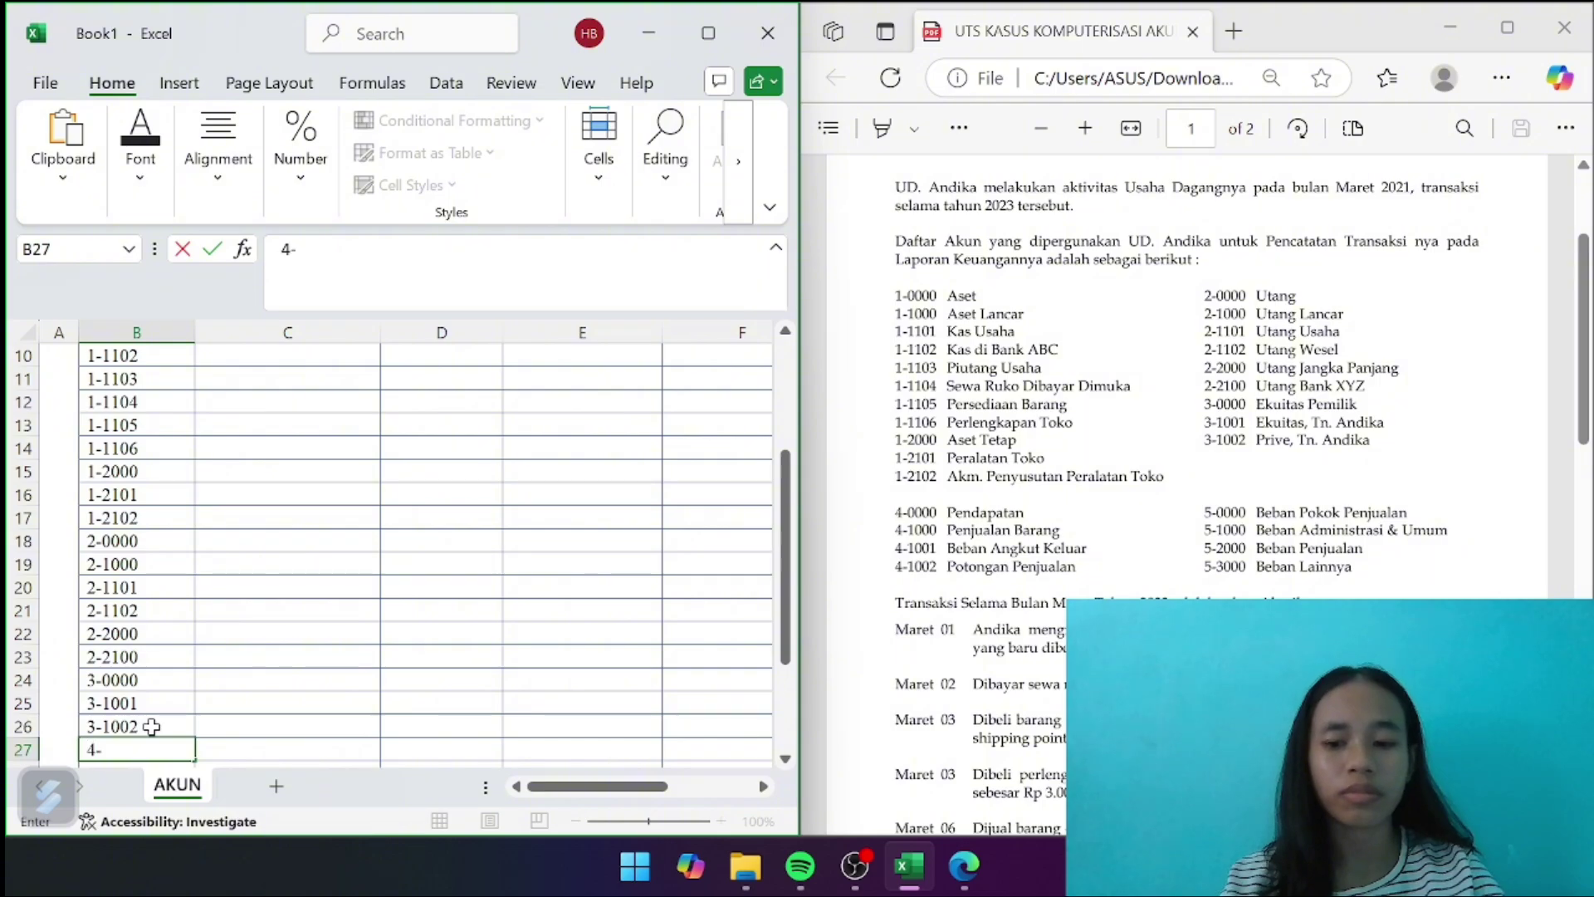
text(0000)
key(Return)
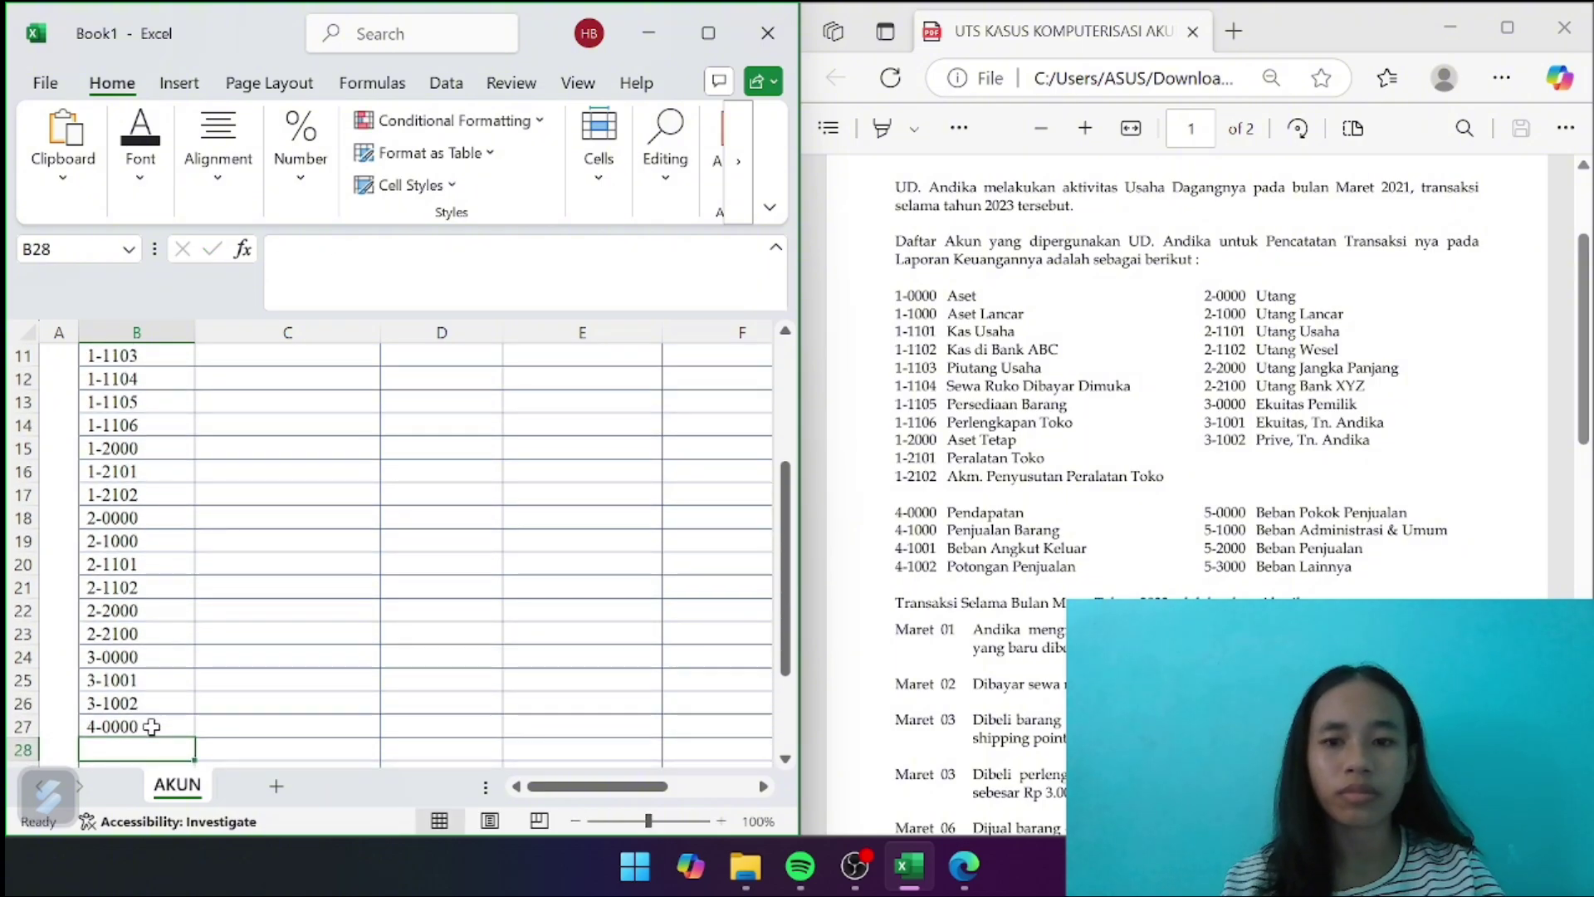
text(4)
text(-1000)
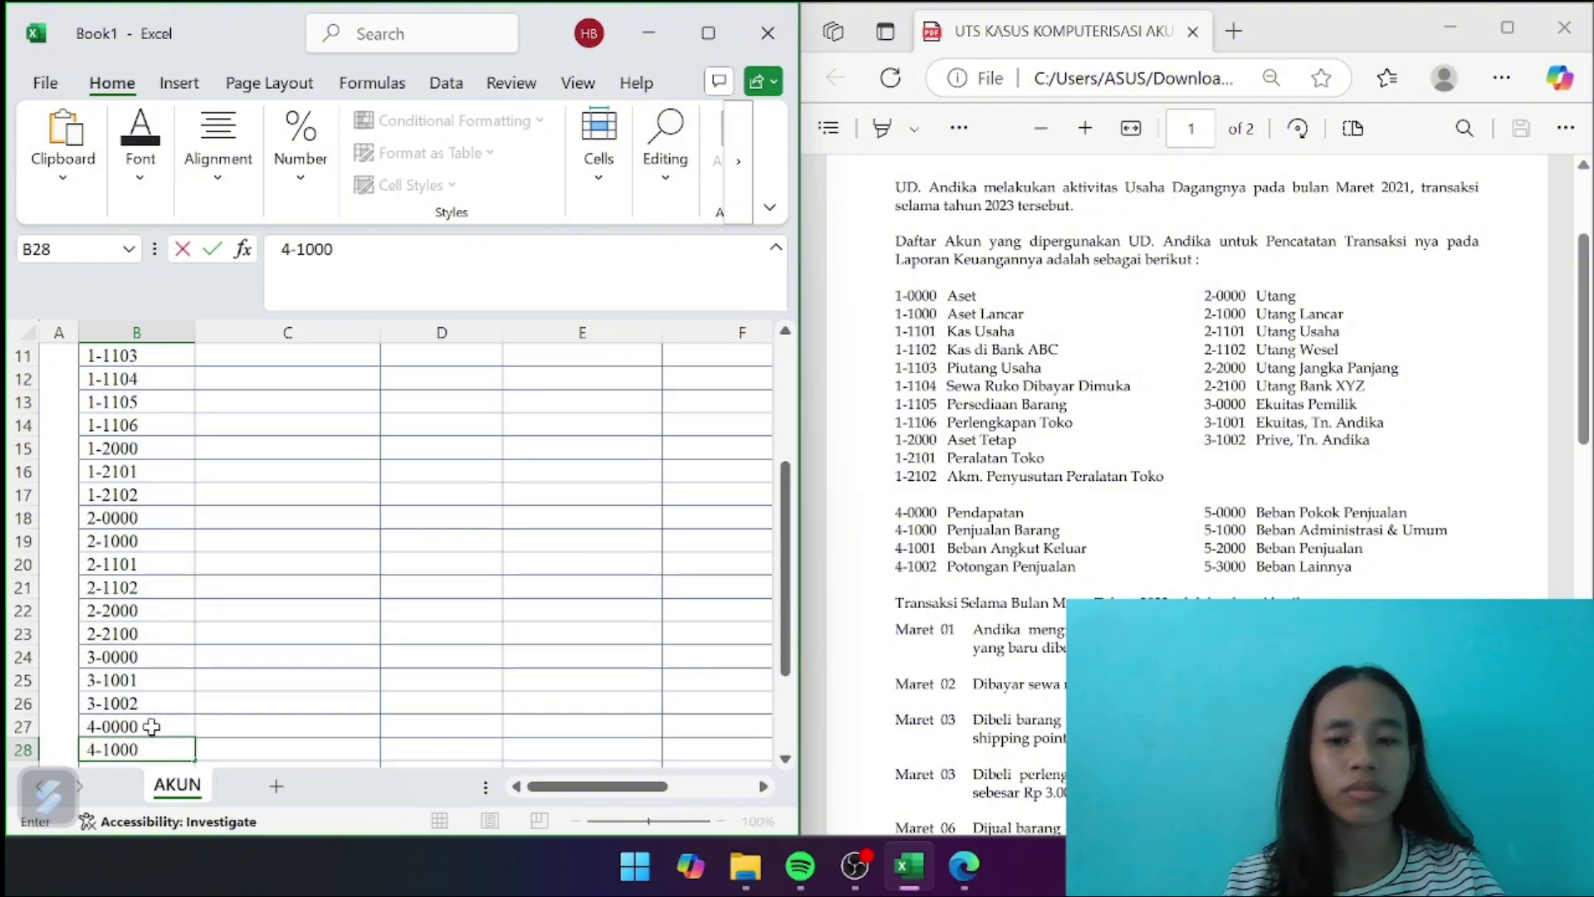
key(Return)
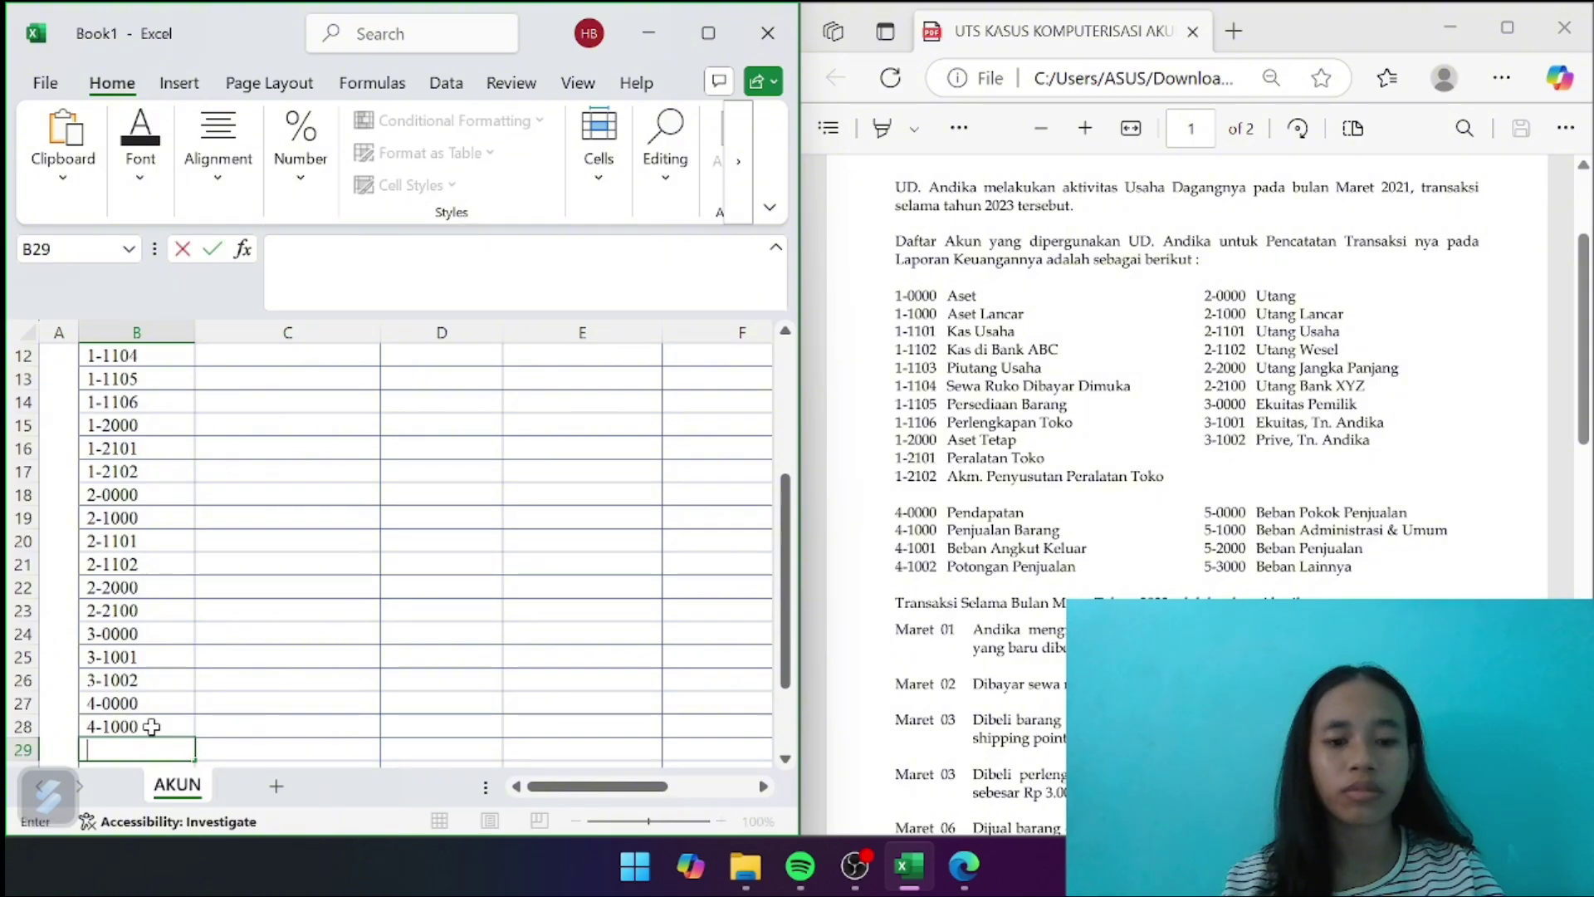
Enter the account codes 4-1001 in B29 and 4-1002 in B30
text(4-1001)
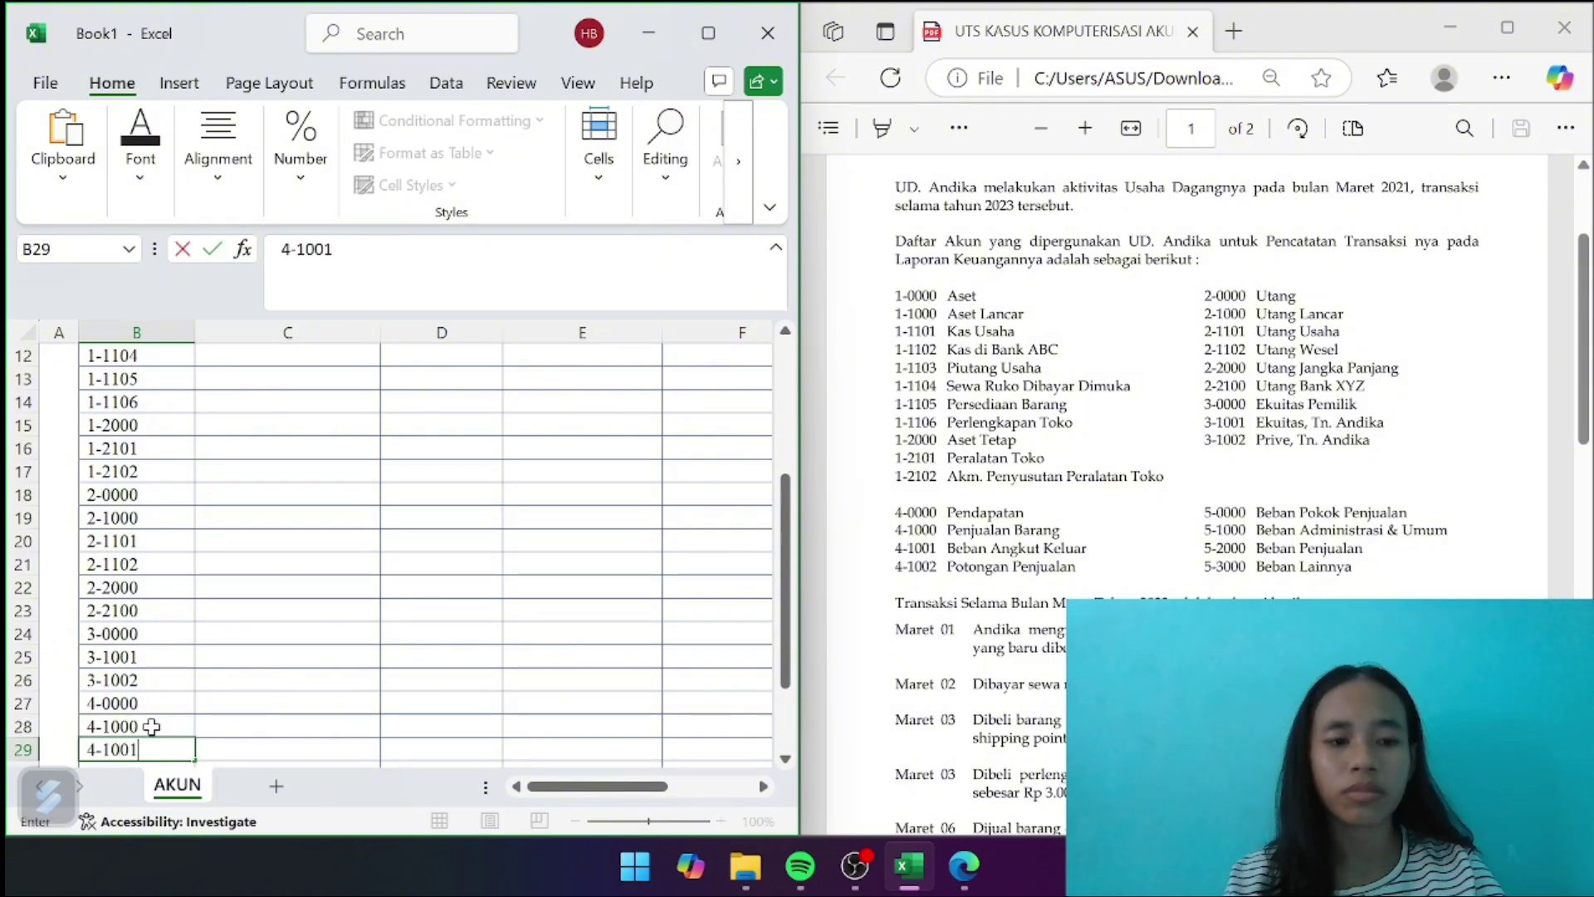
key(Return)
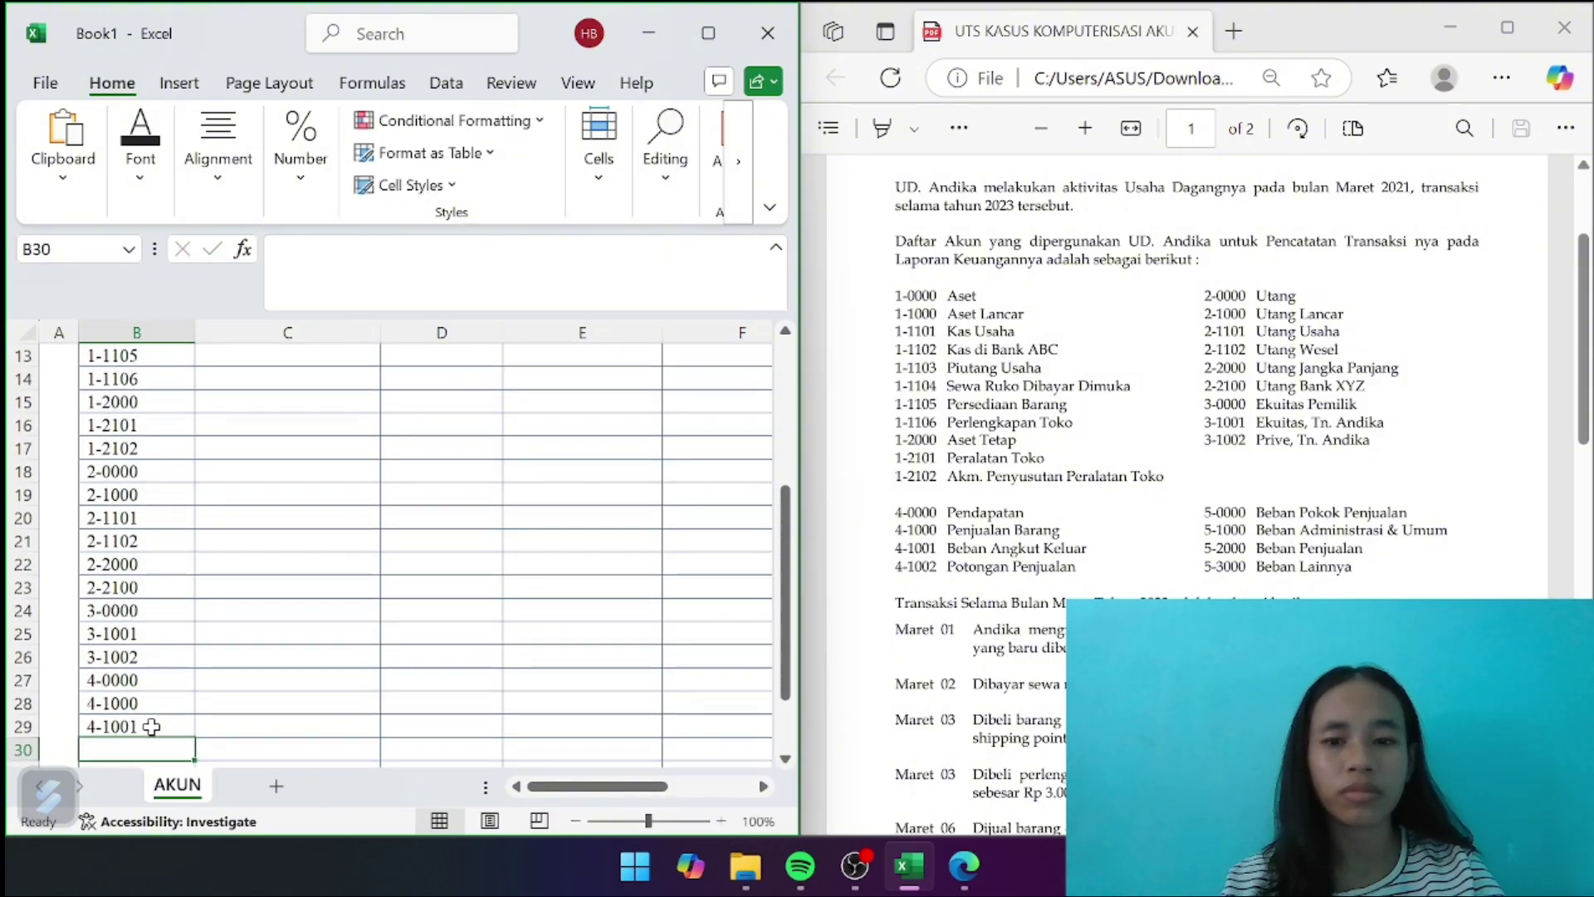
text(4-1000)
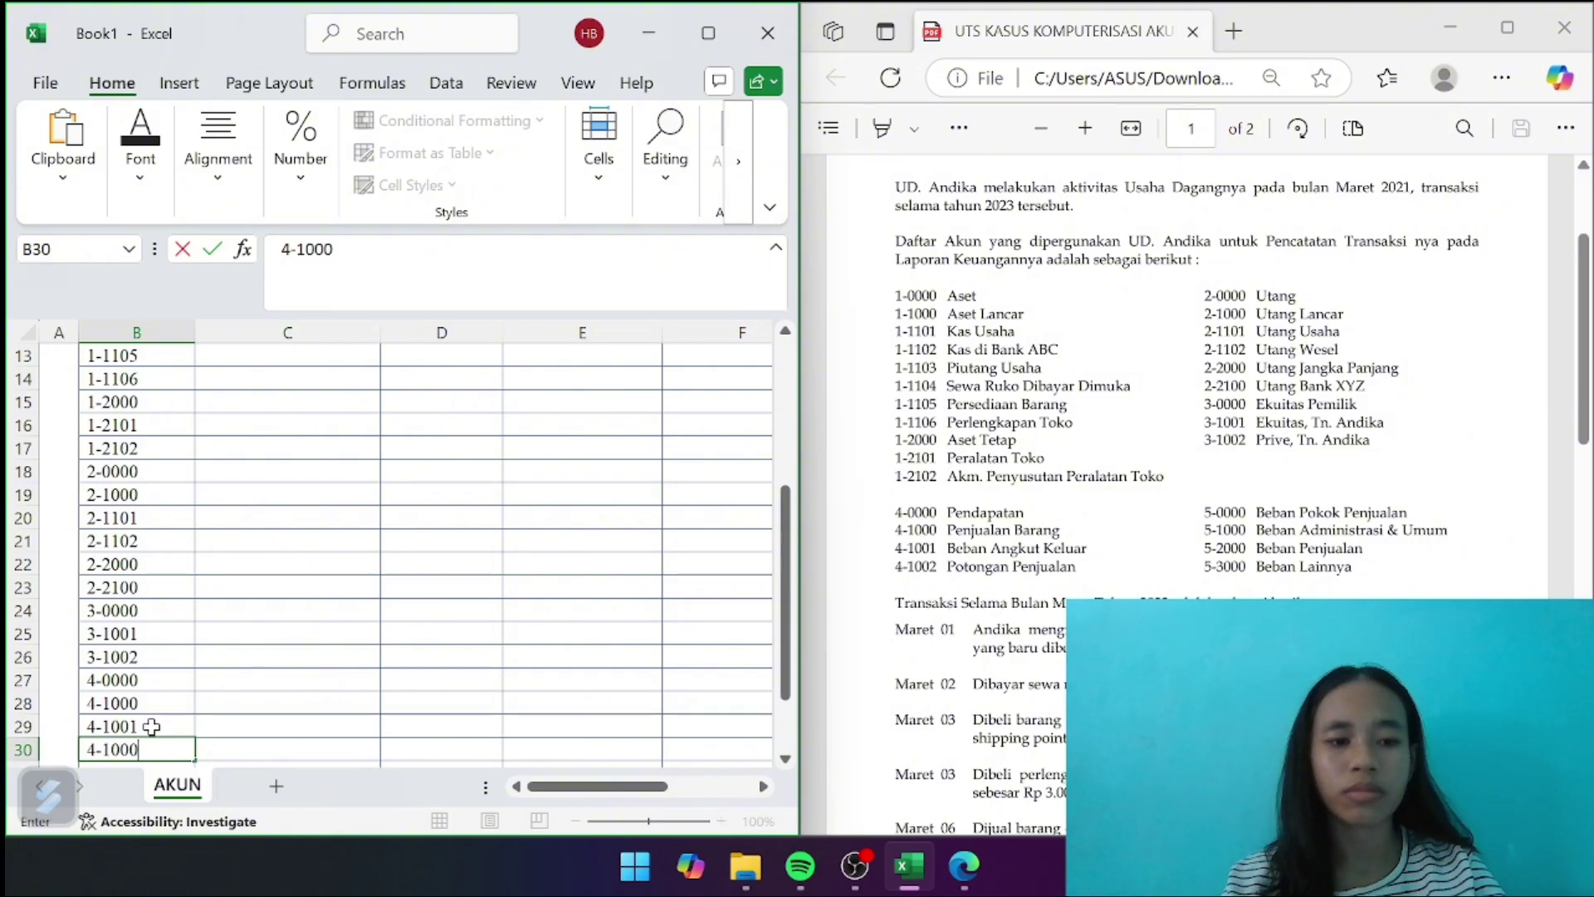
key(BackSpace)
text(2)
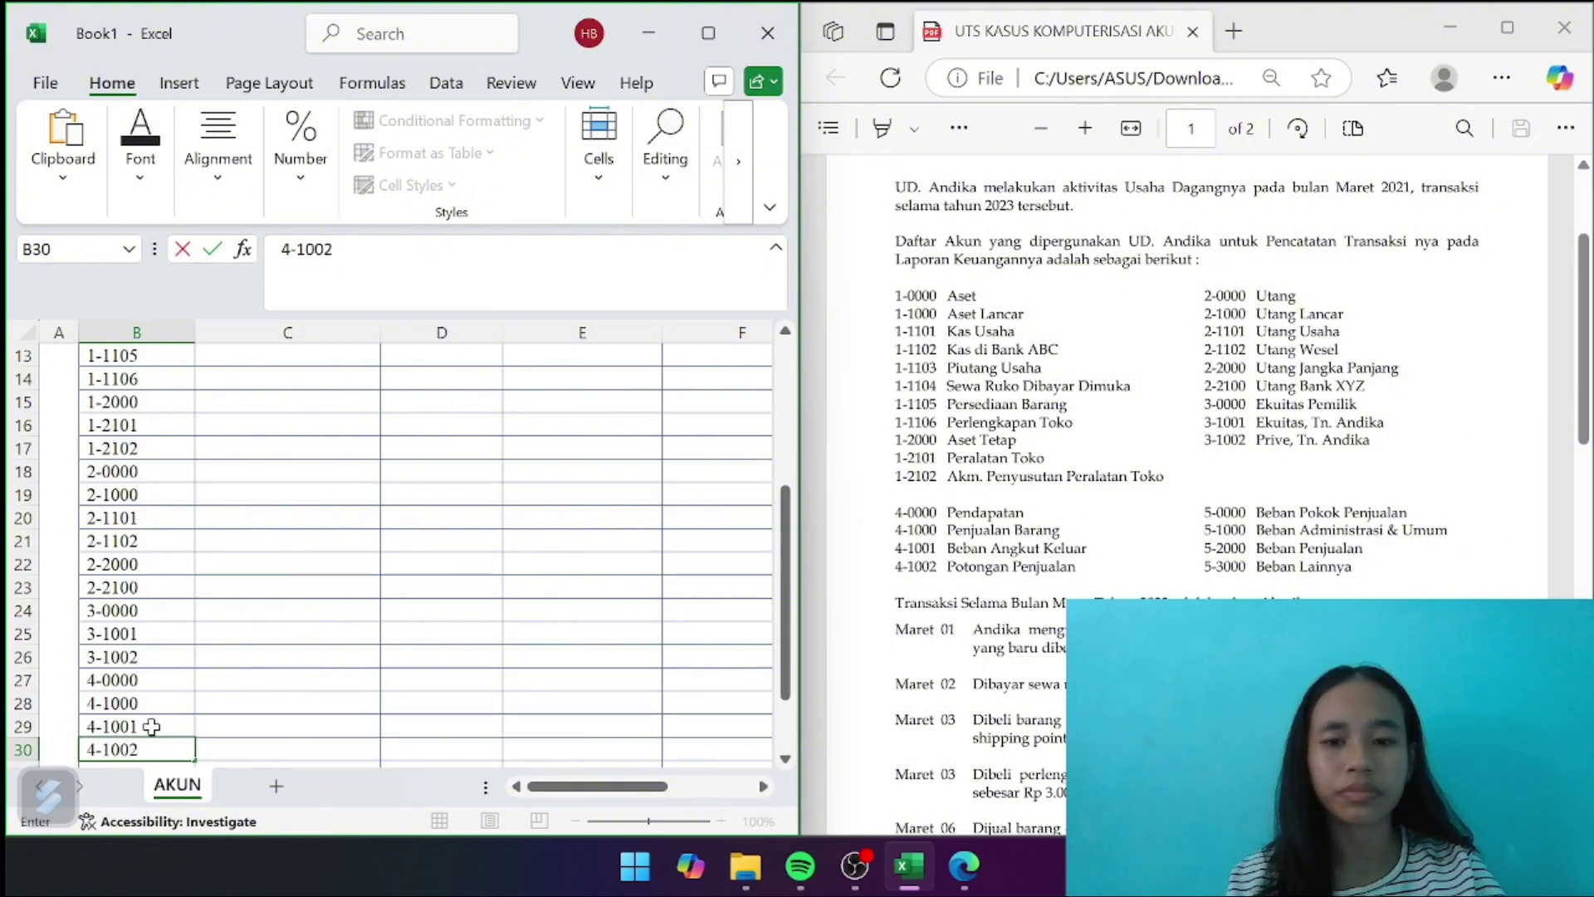
key(Return)
Enter the expense account codes 5-0000 in B31, 5-1000 in B32 and 5-2000 in B33
text(5)
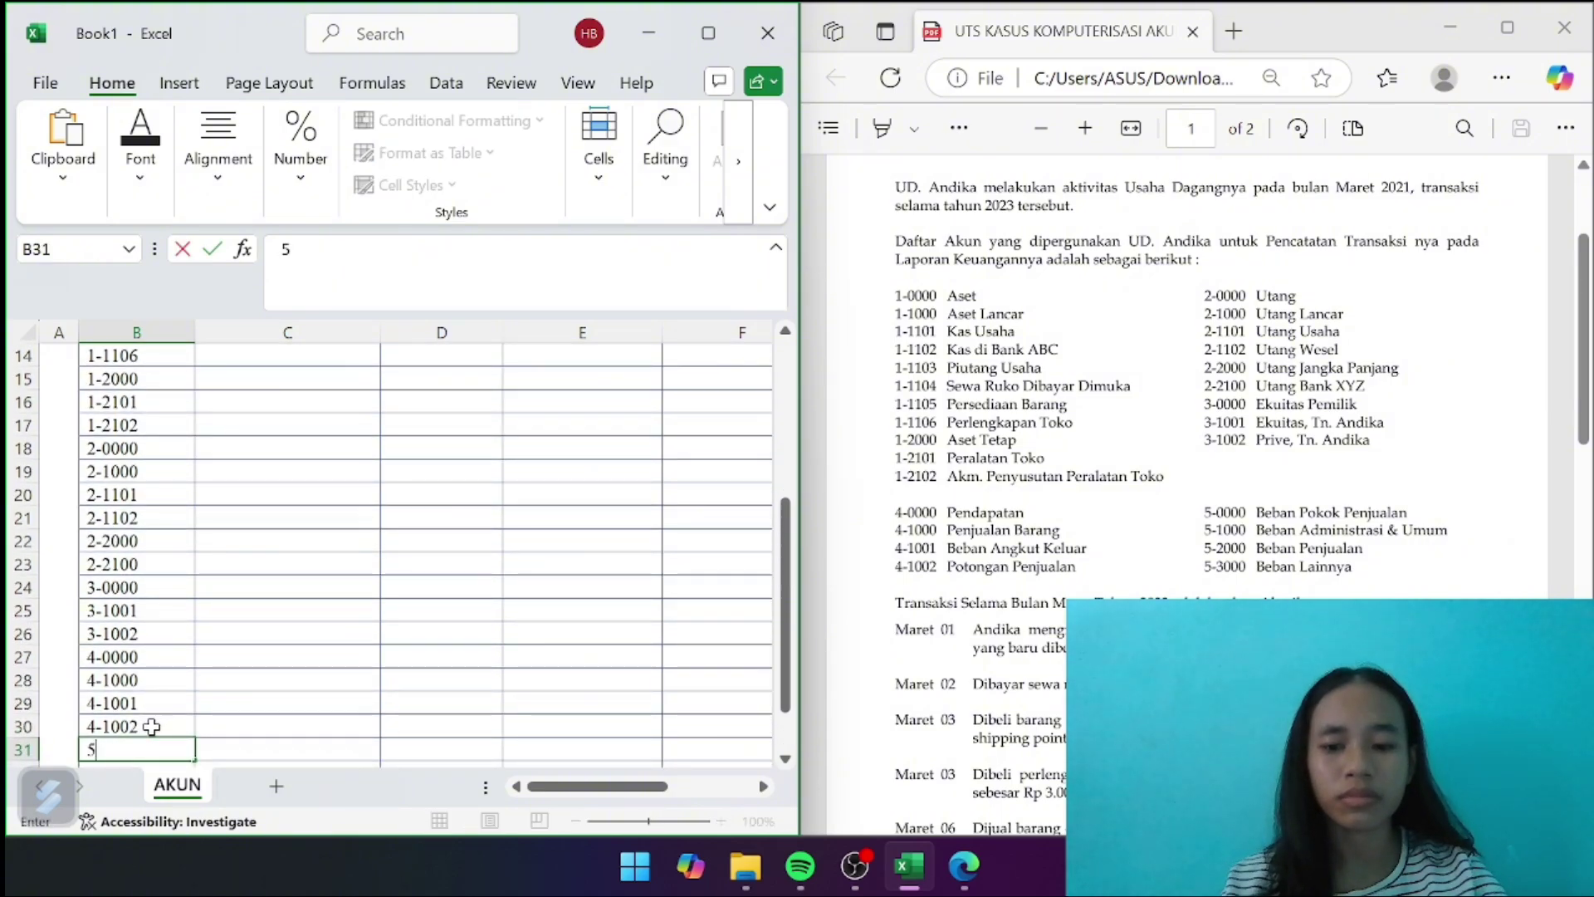
text(-0000)
key(Return)
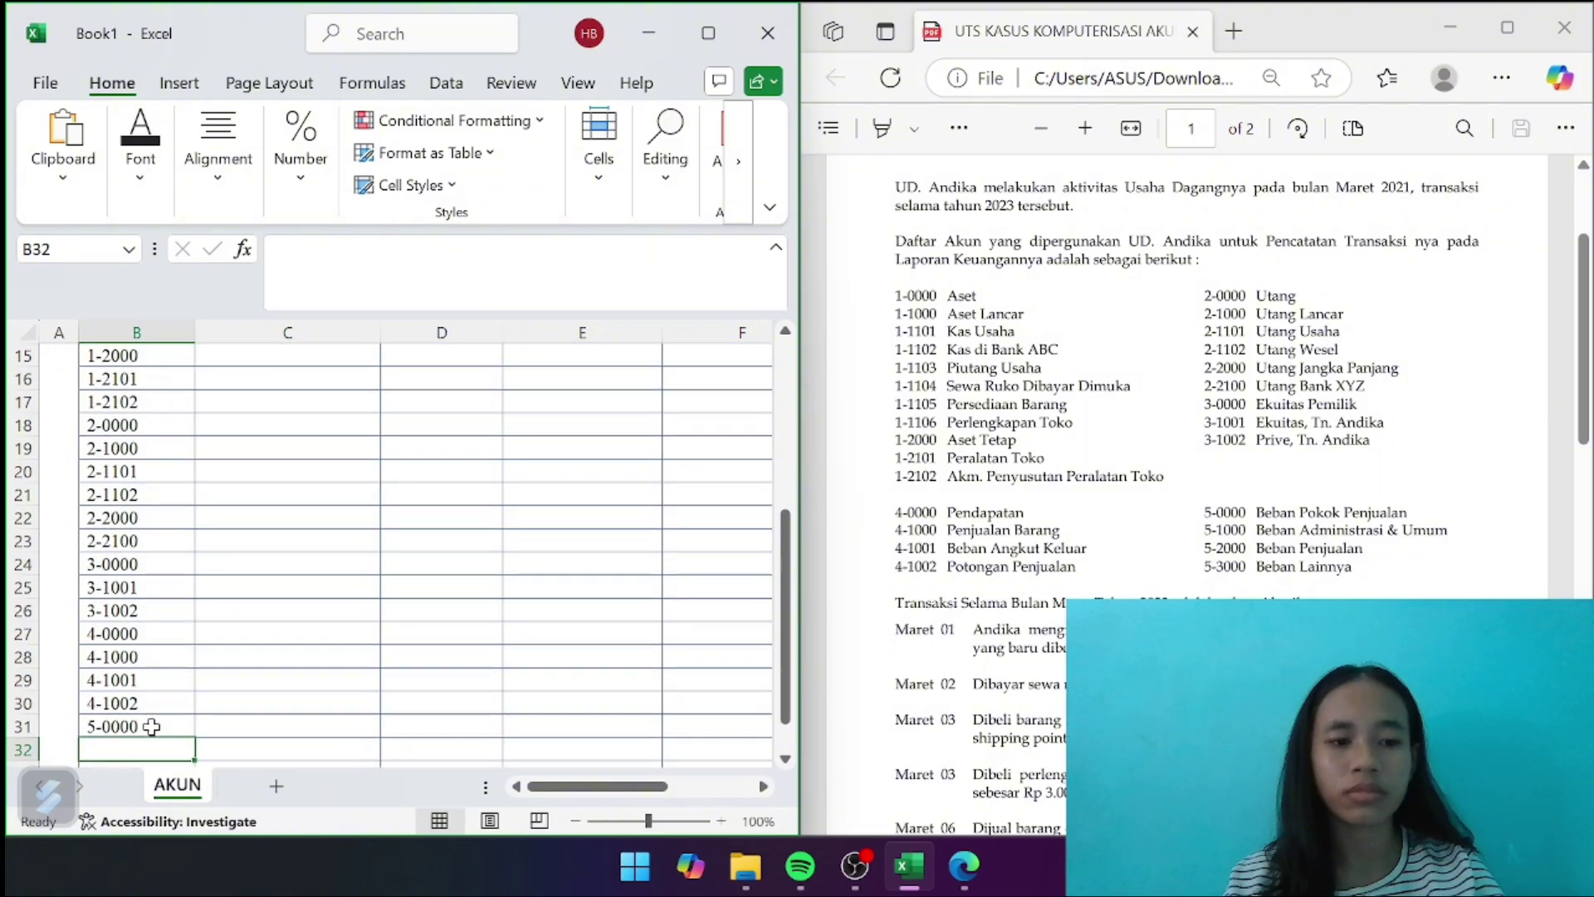
text(5)
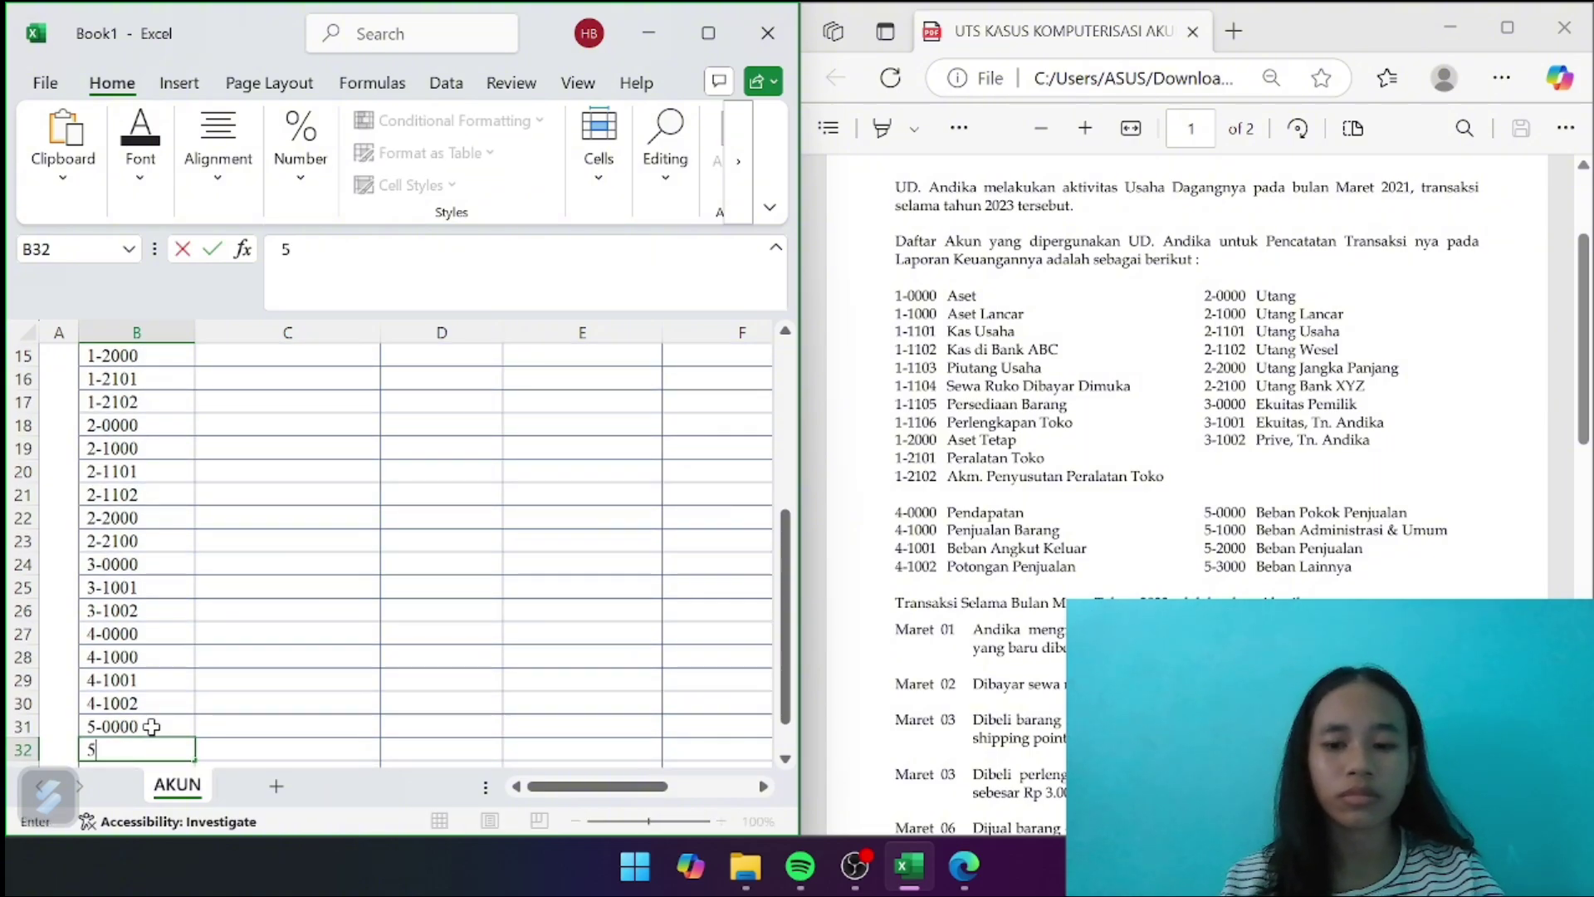
text(-1000)
key(Return)
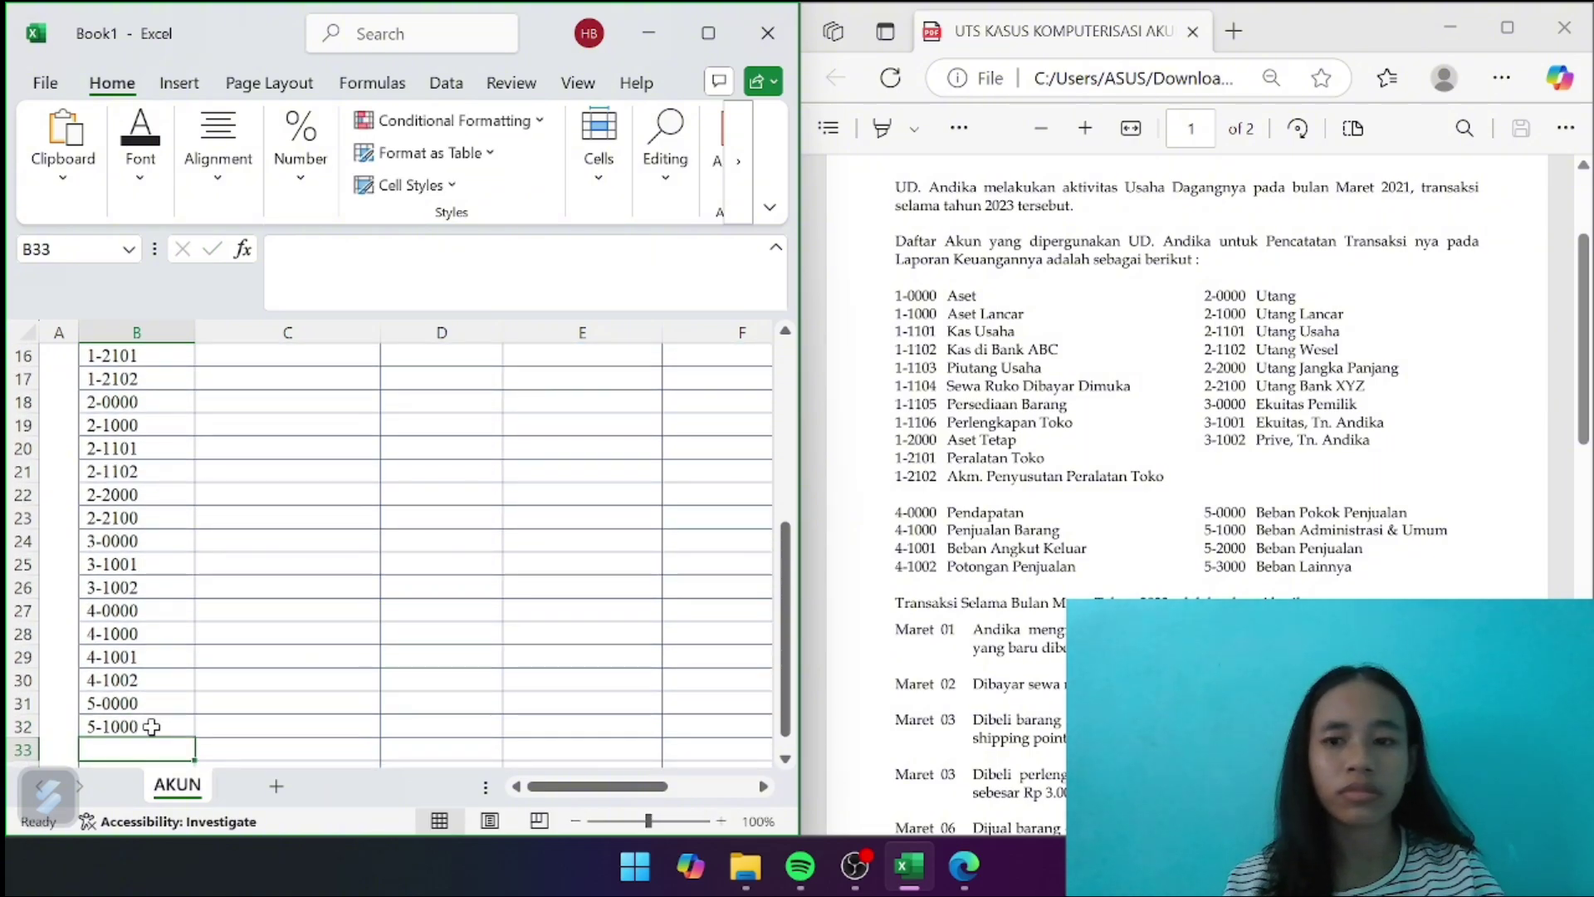
text(5)
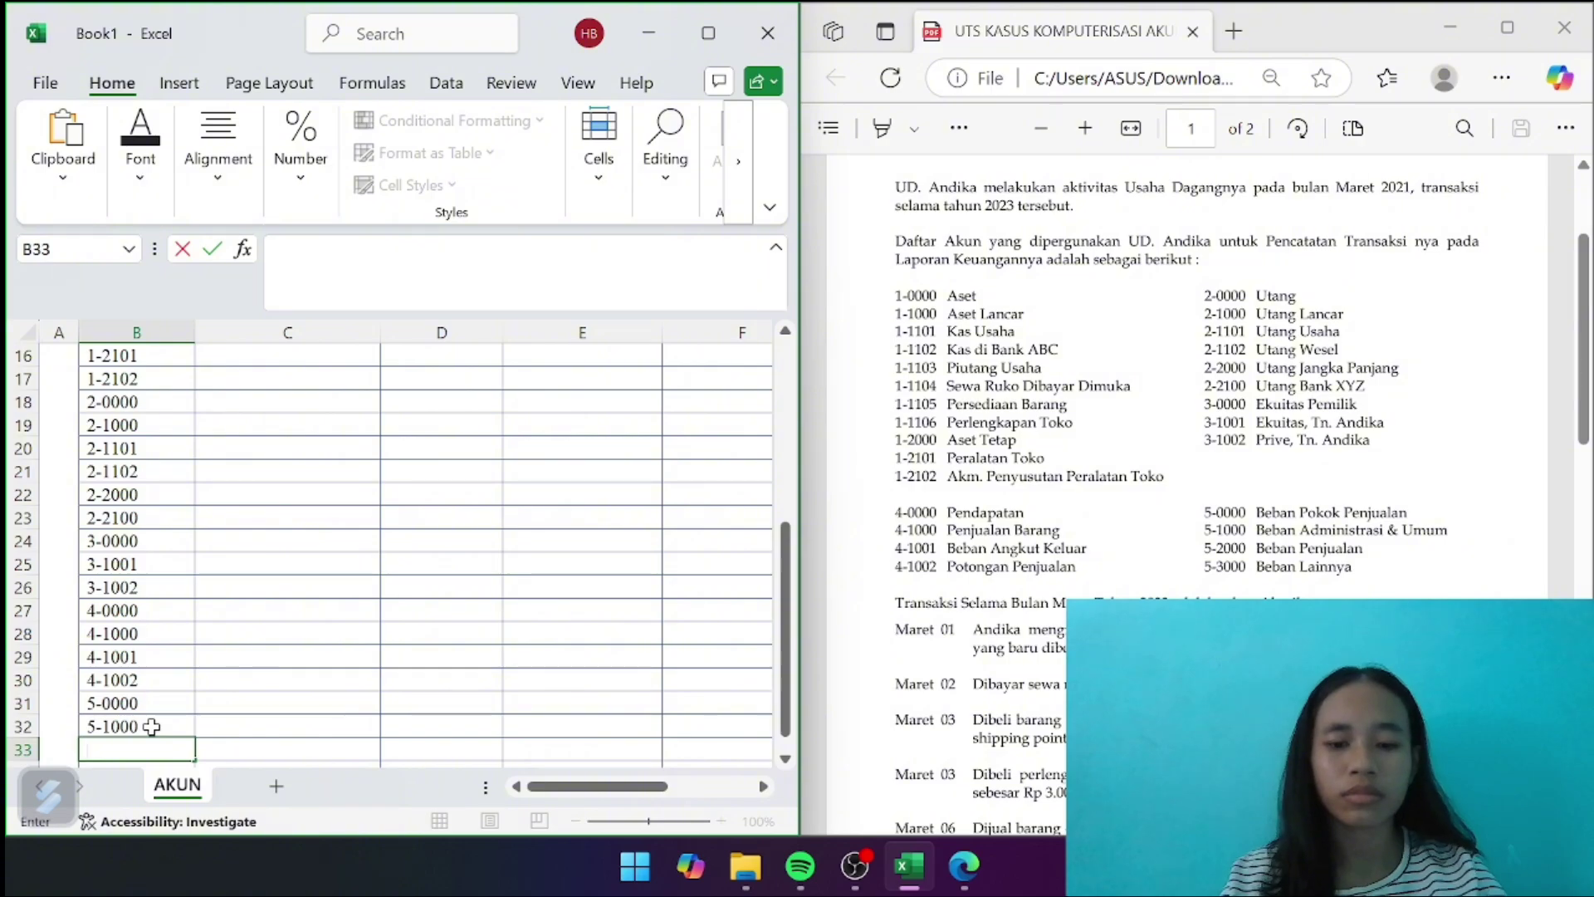
key(BackSpace)
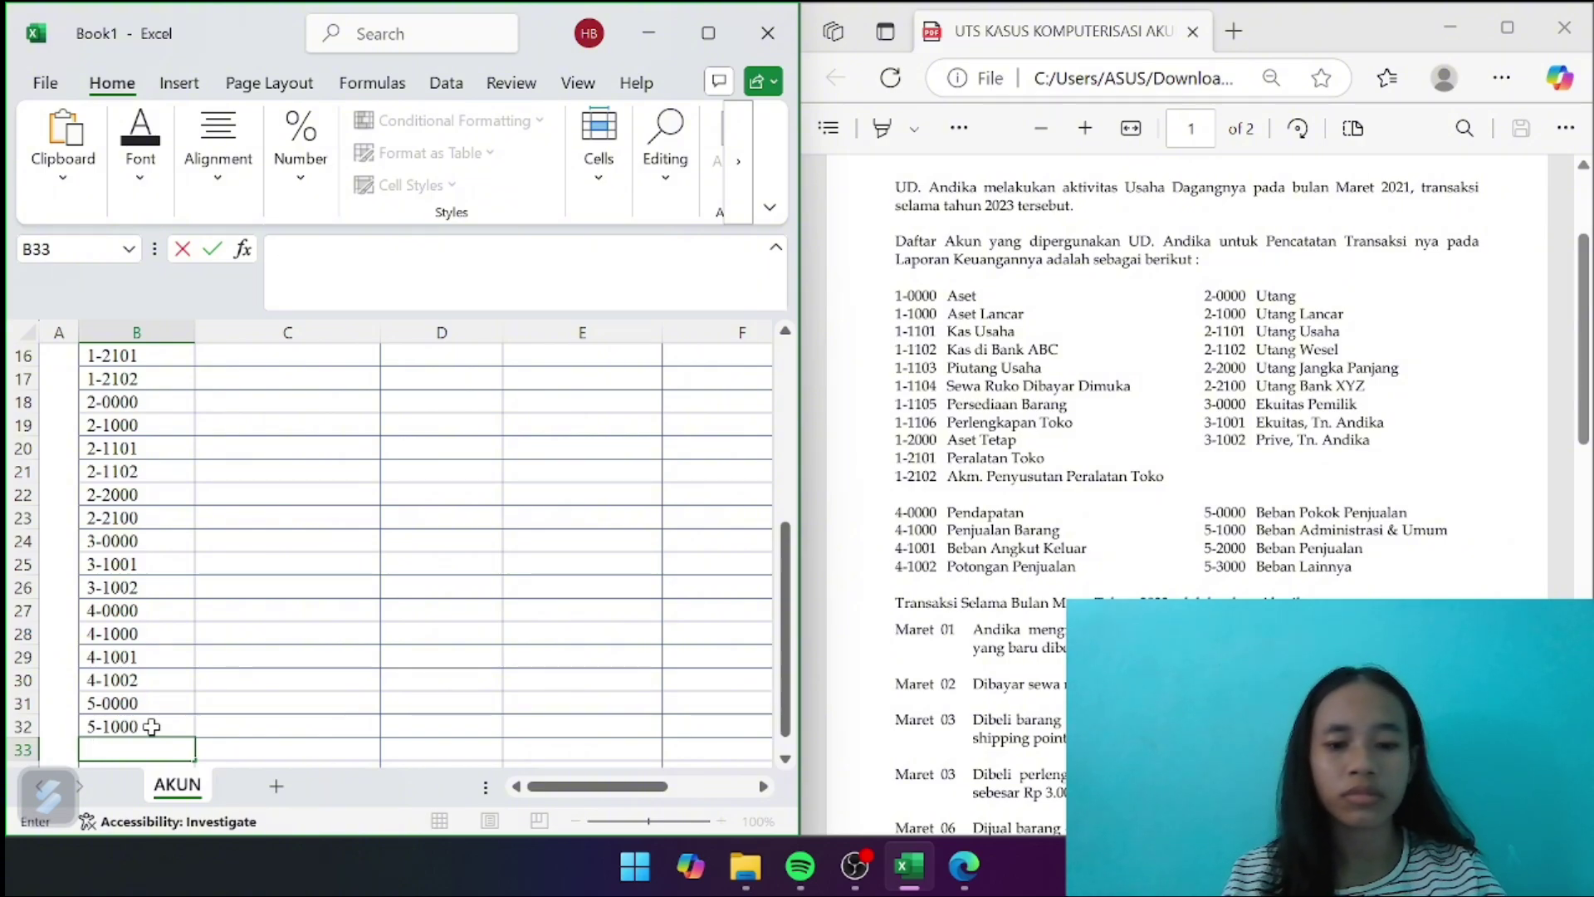
text(5-2000)
key(Return)
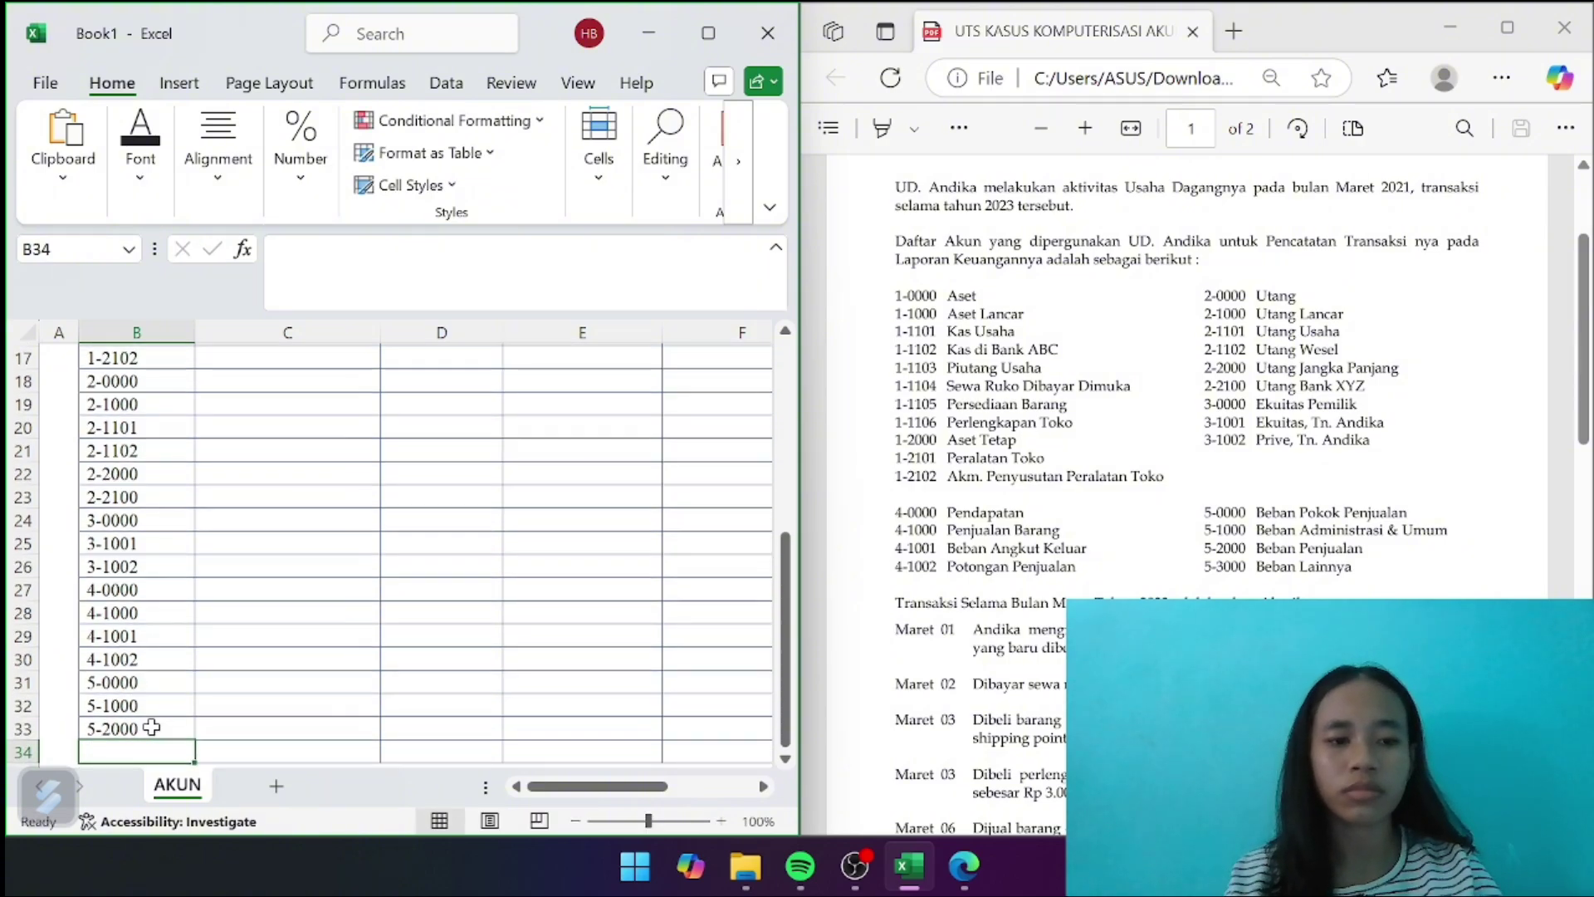
Enter the expense account code 5-3000 in B34
text(5)
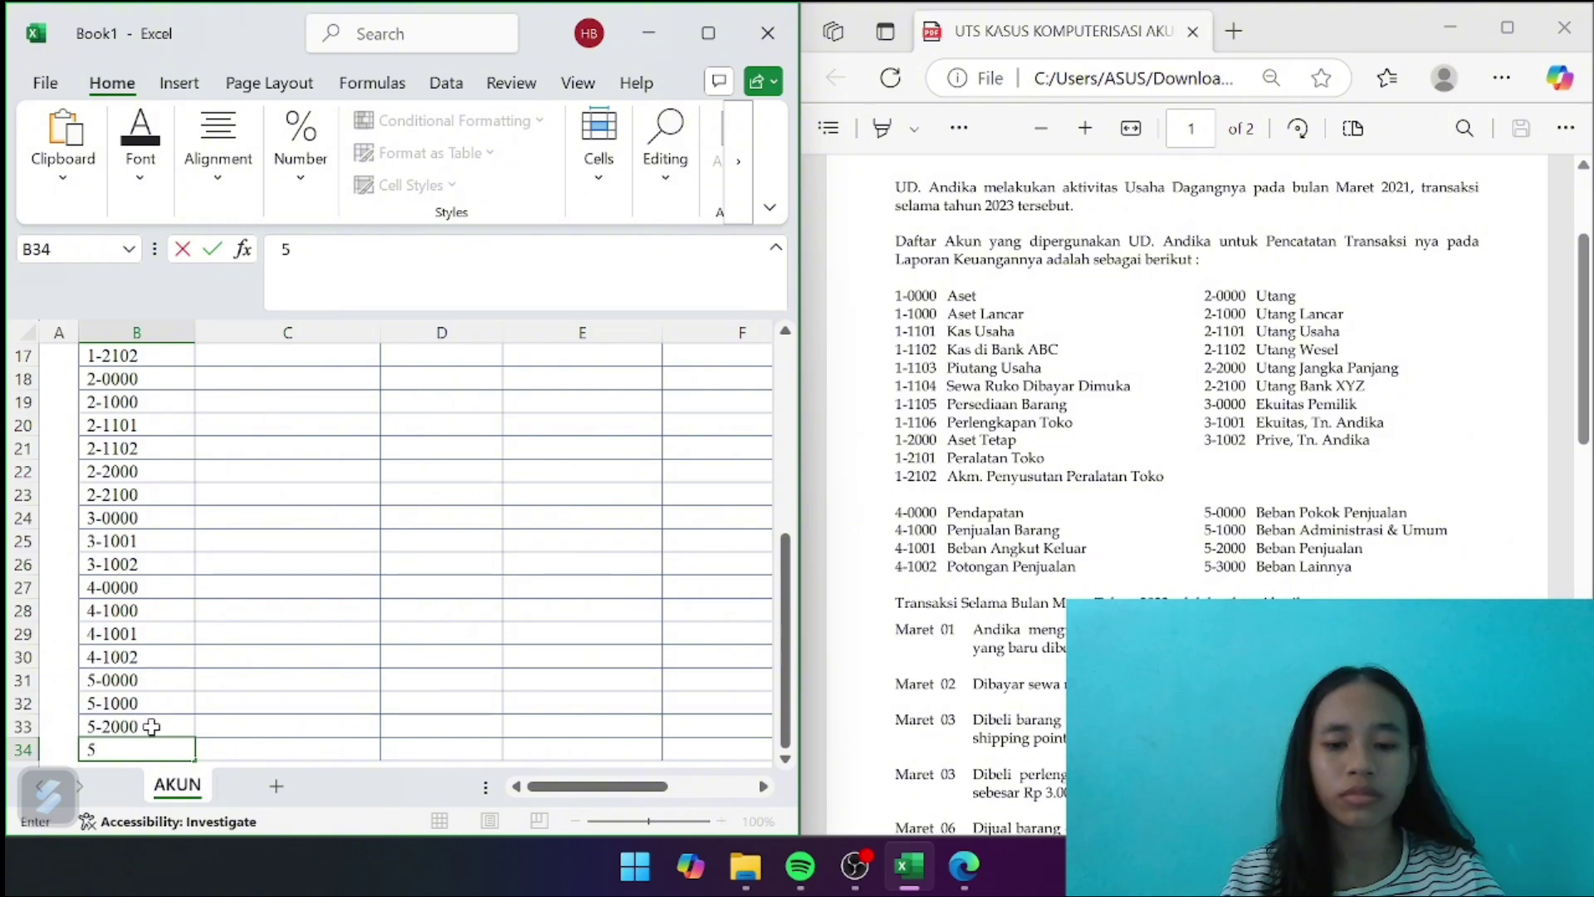
text(-3000)
key(Return)
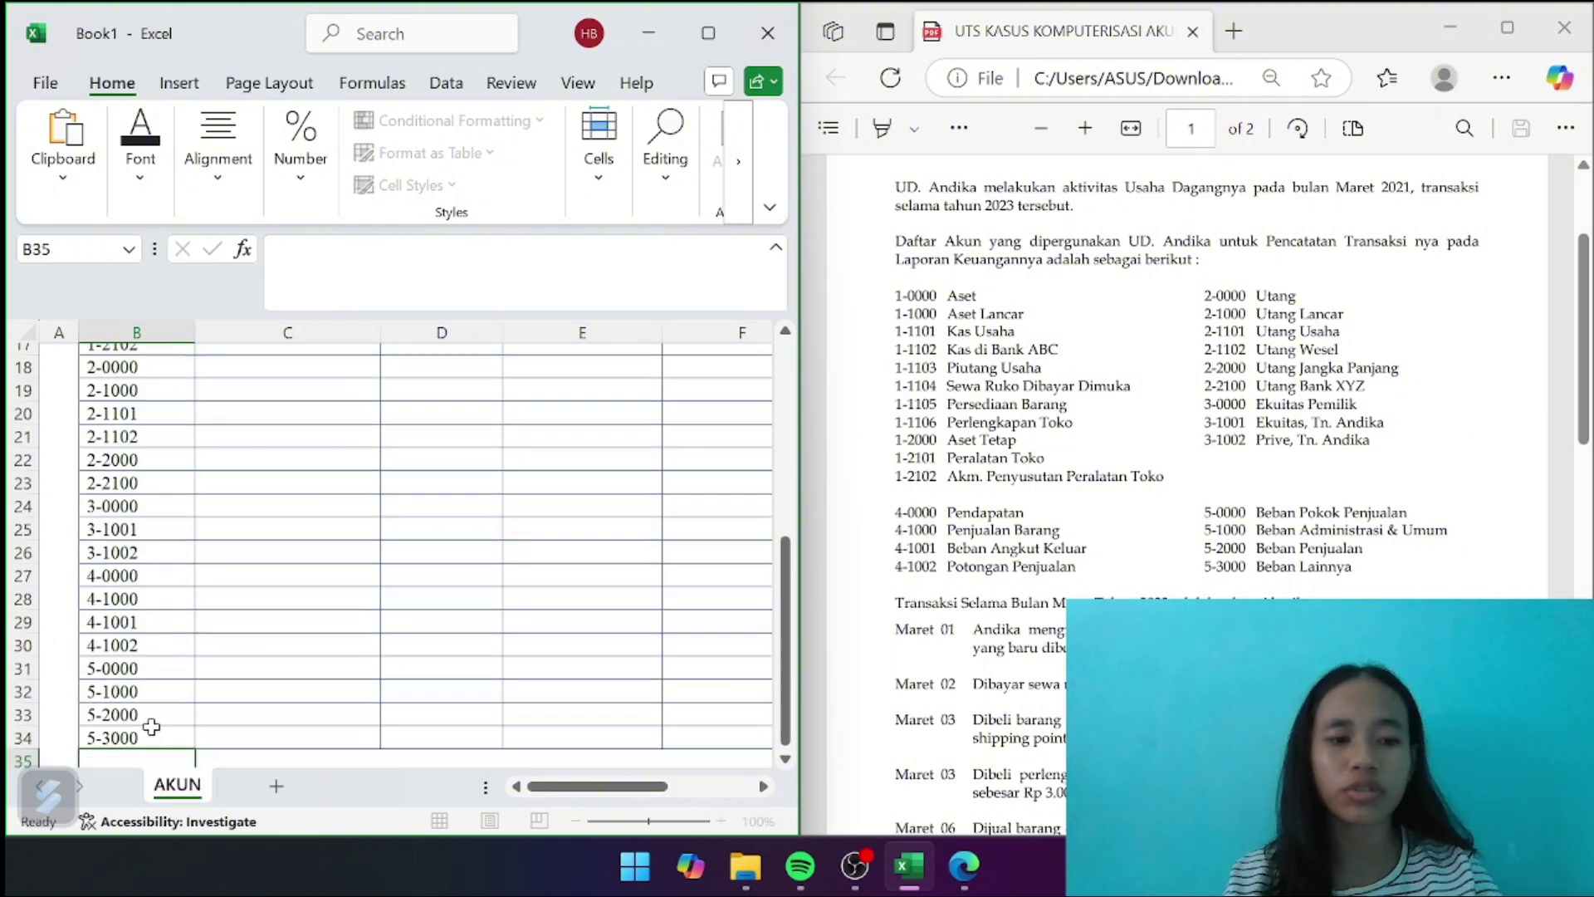
Enter the account name Aset in C7 for code 1-0000
scroll(291, 626, up, 6)
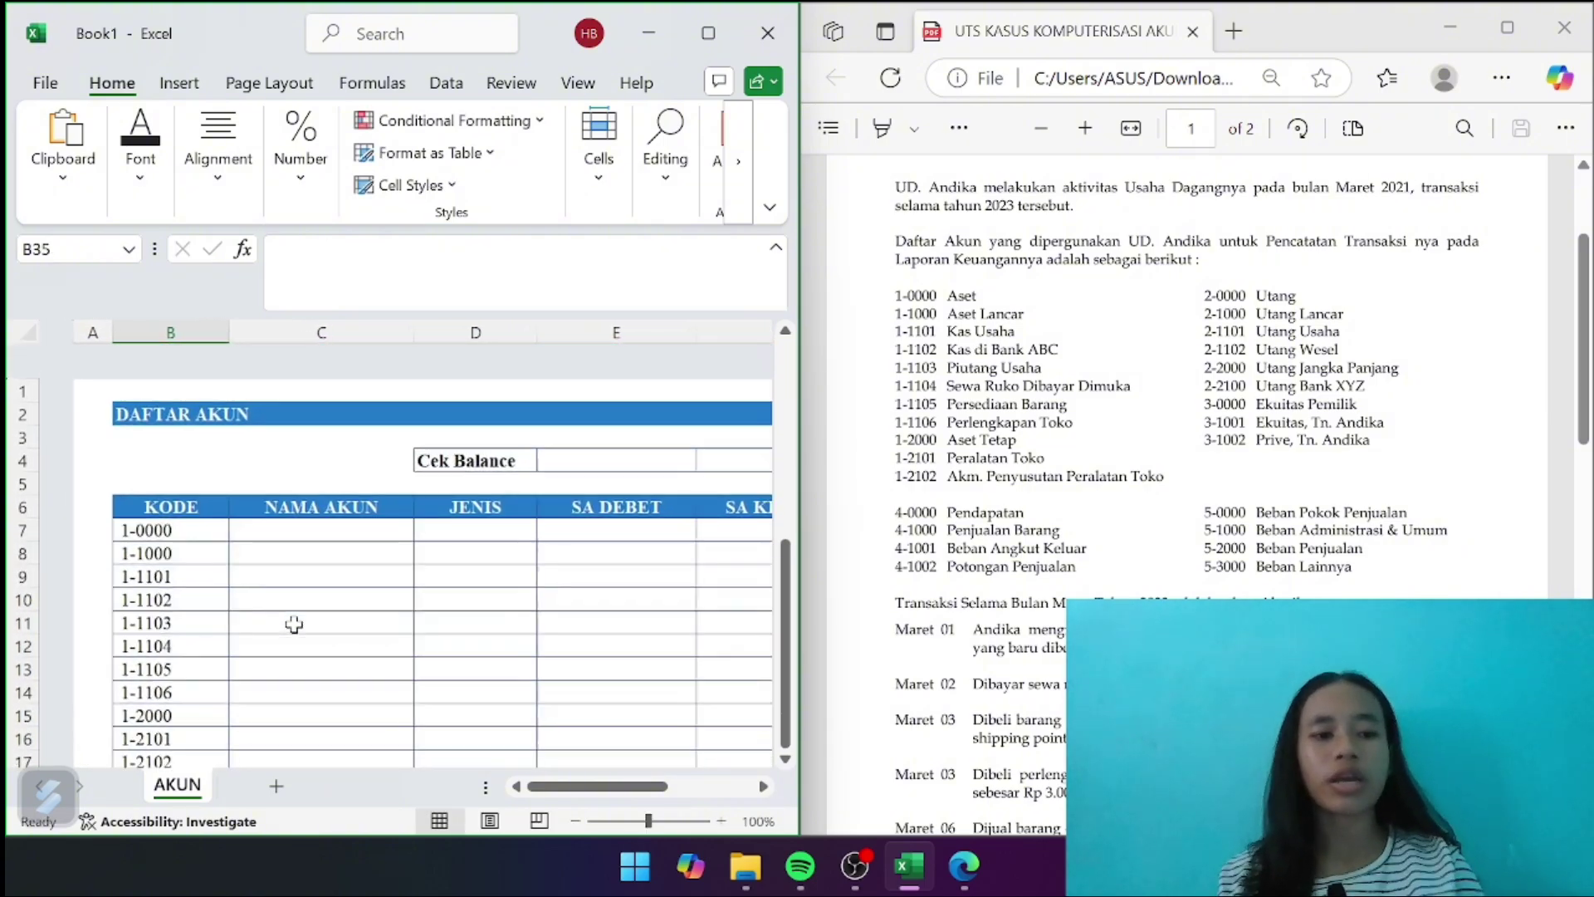
scroll(214, 580, down, 10)
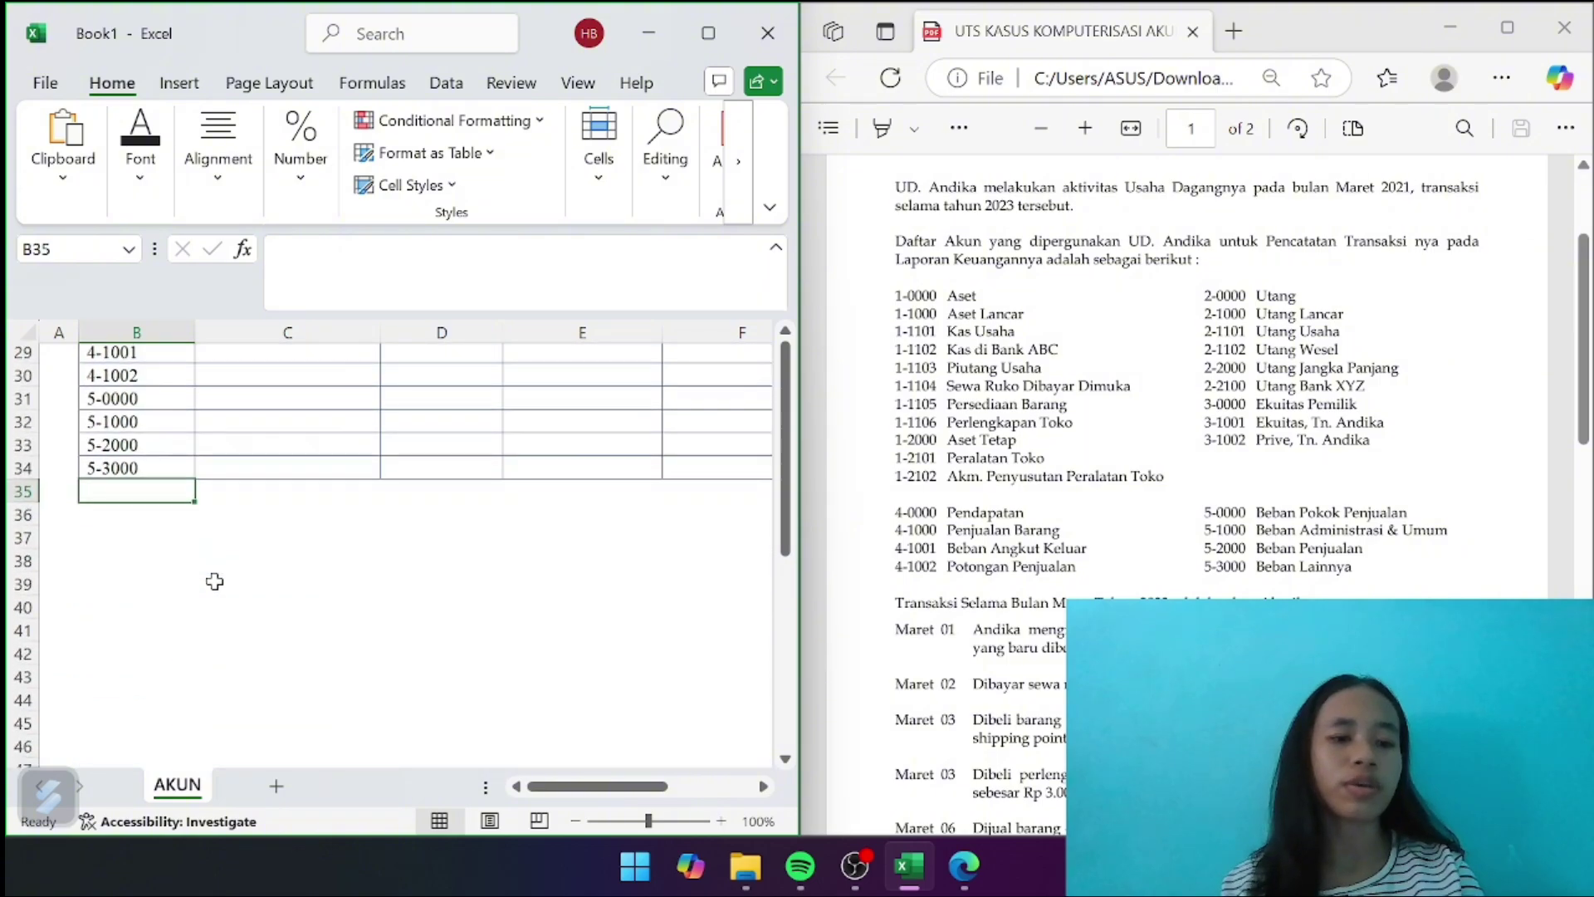
scroll(204, 474, up, 10)
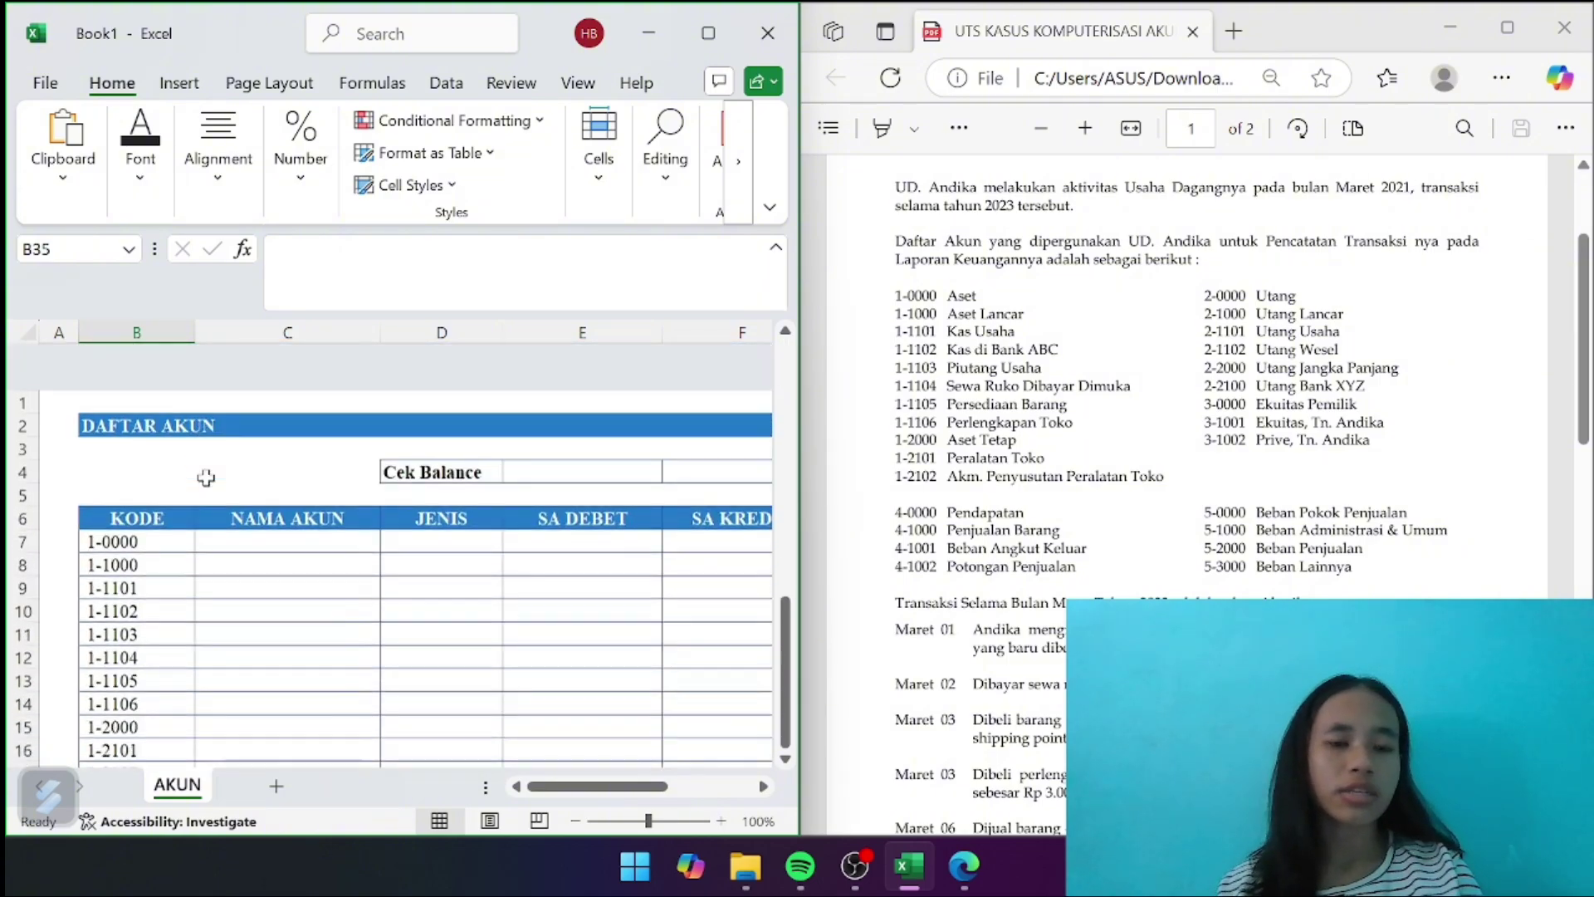
click(259, 494)
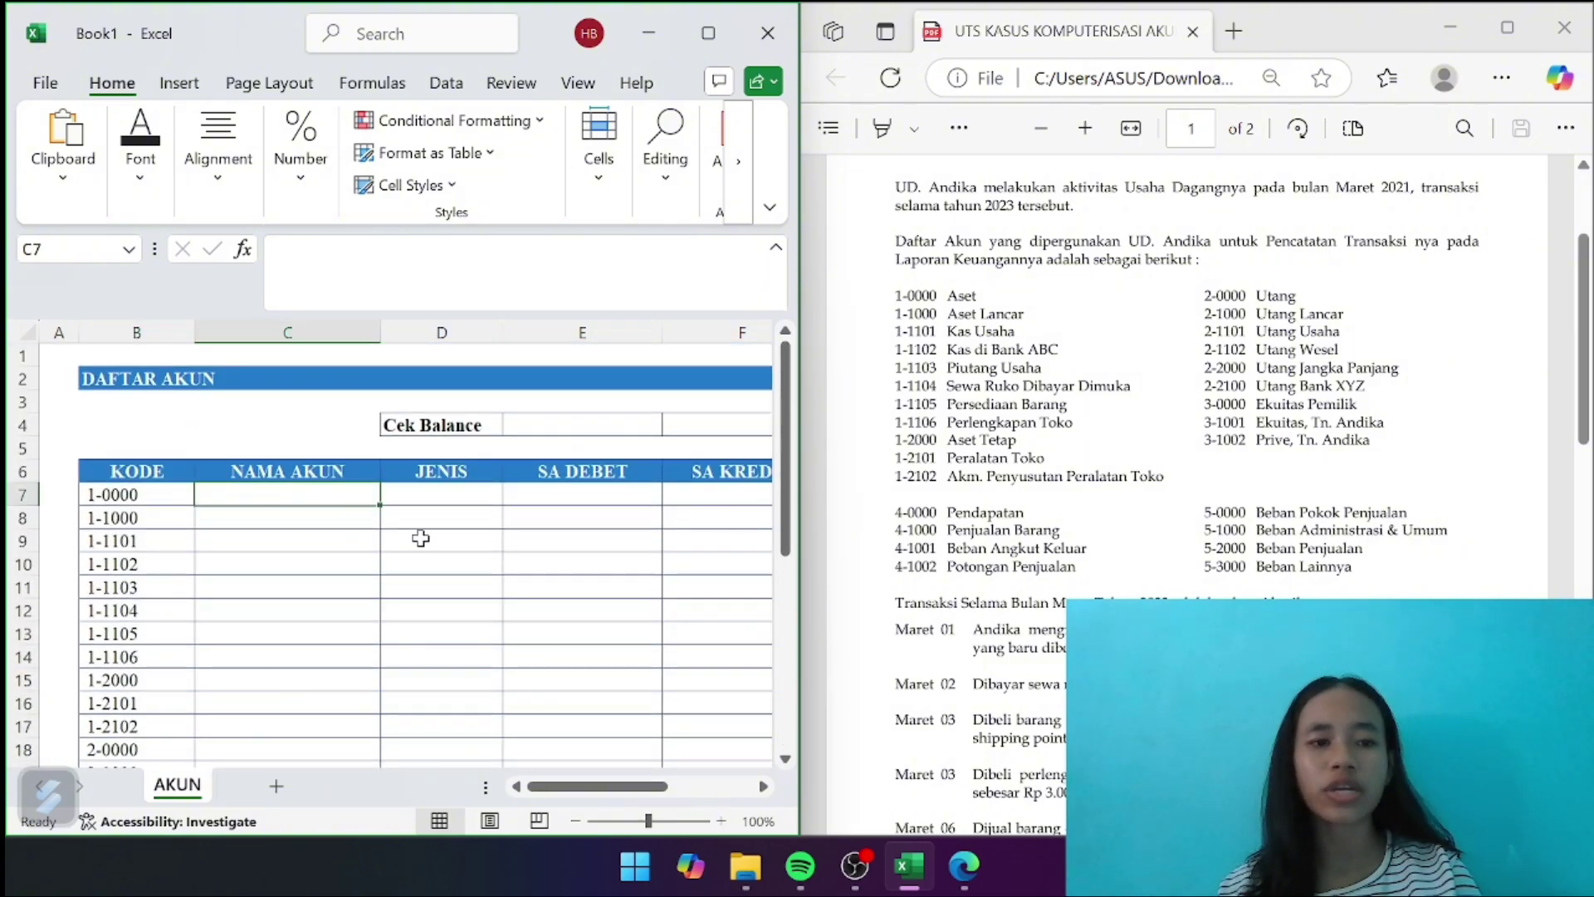
text(Aset)
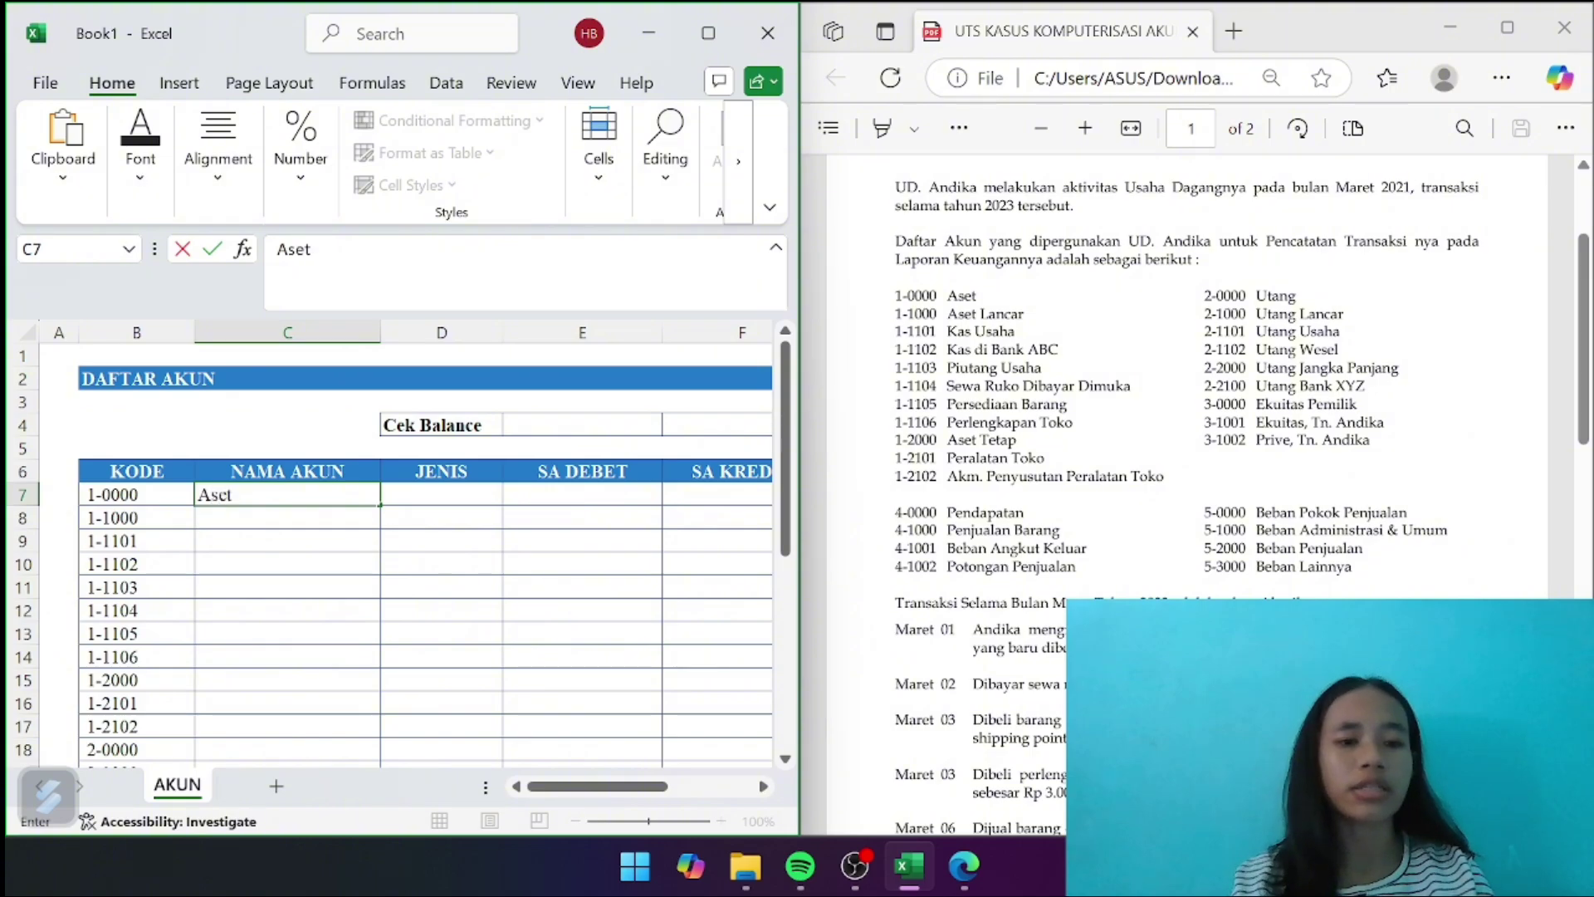
key(Return)
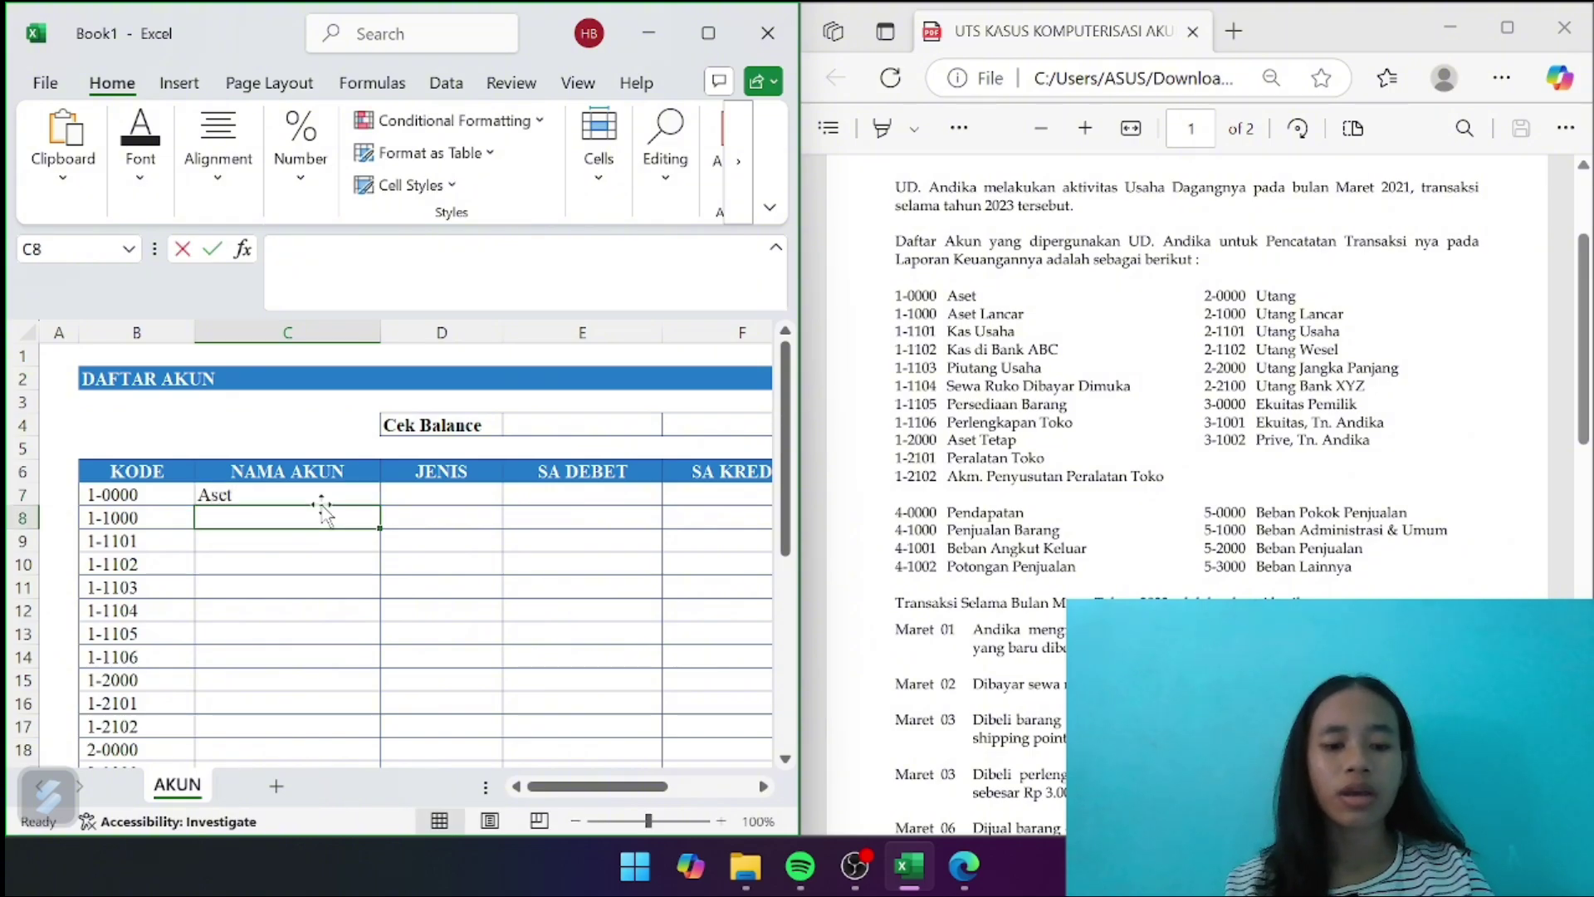
Enter the account name Aset Lancar in C8 for code 1-1000
text(Aset Lancra)
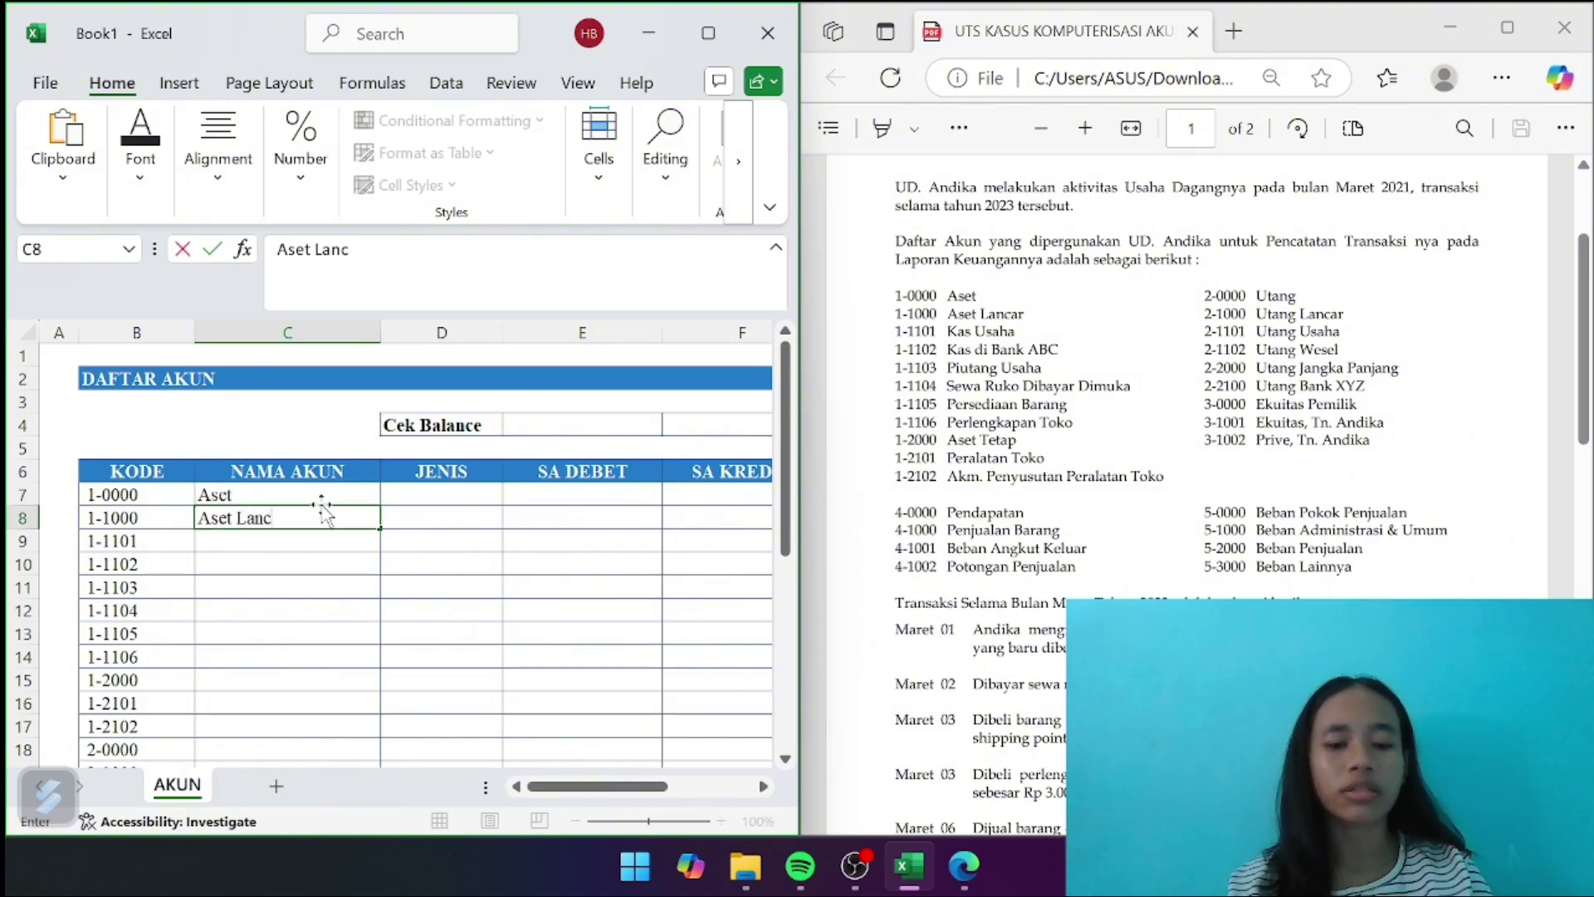
key(Return)
click(323, 513)
key(Delete)
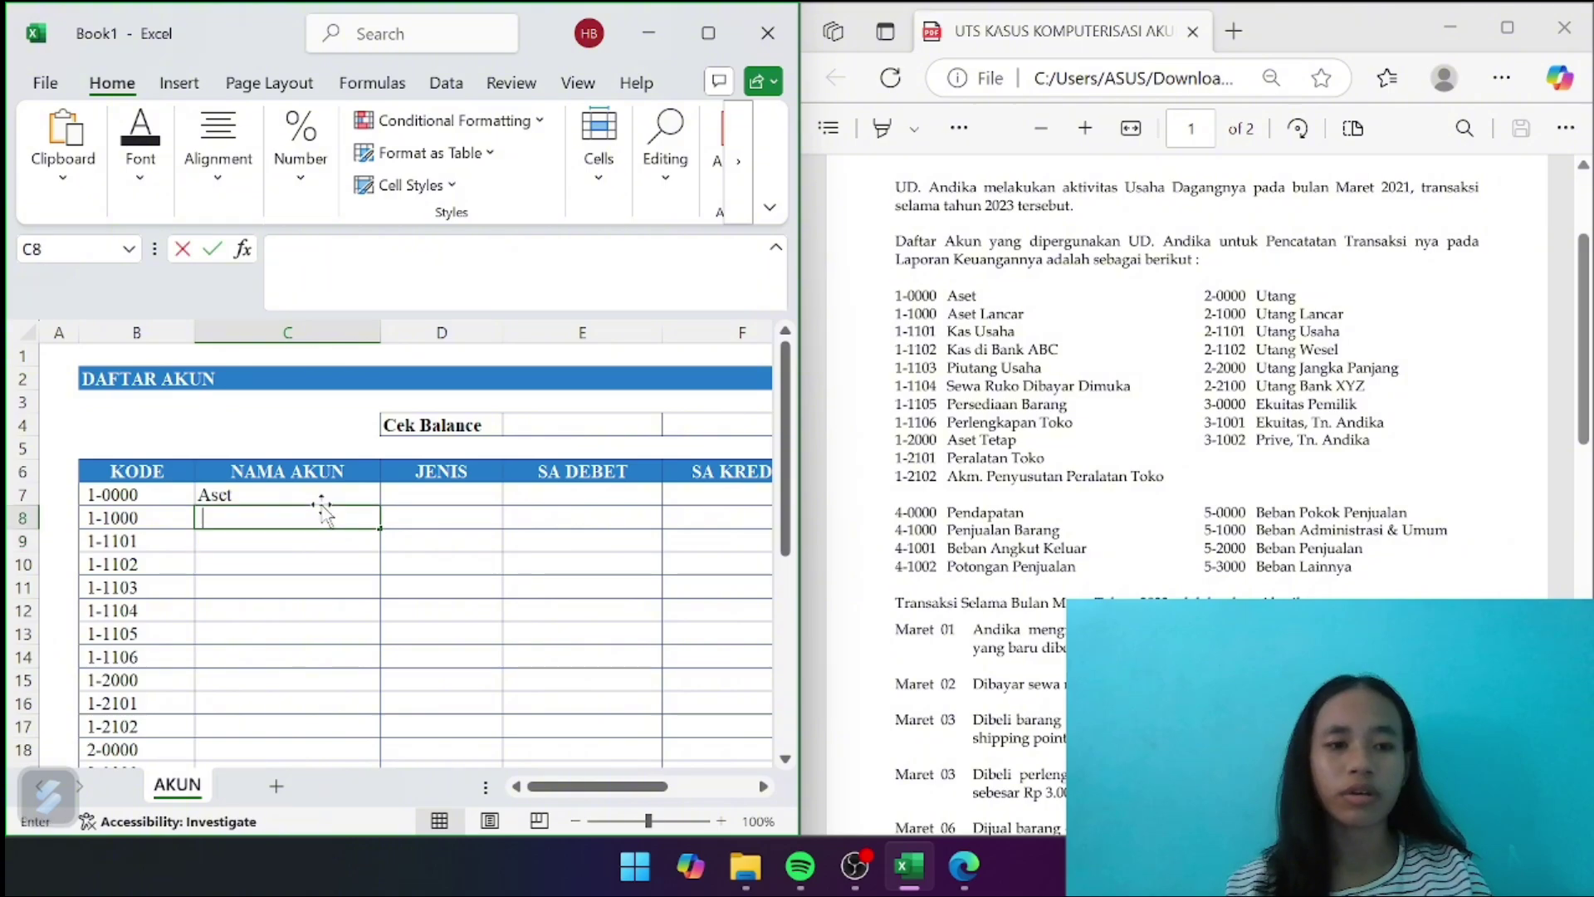
text(Aset L)
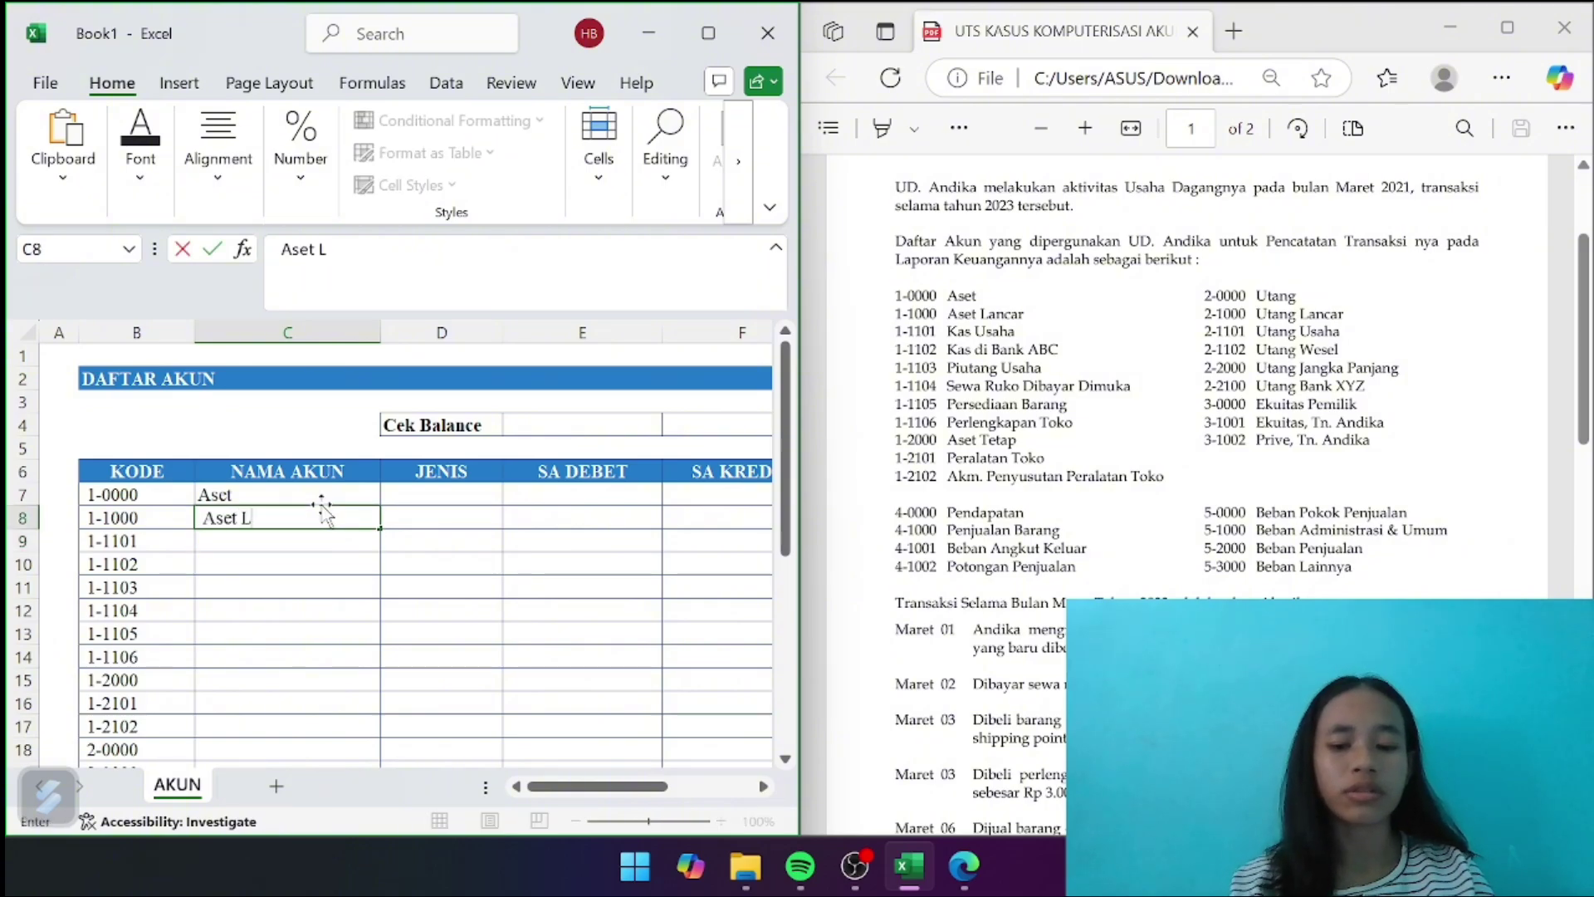
text(ancar)
key(Return)
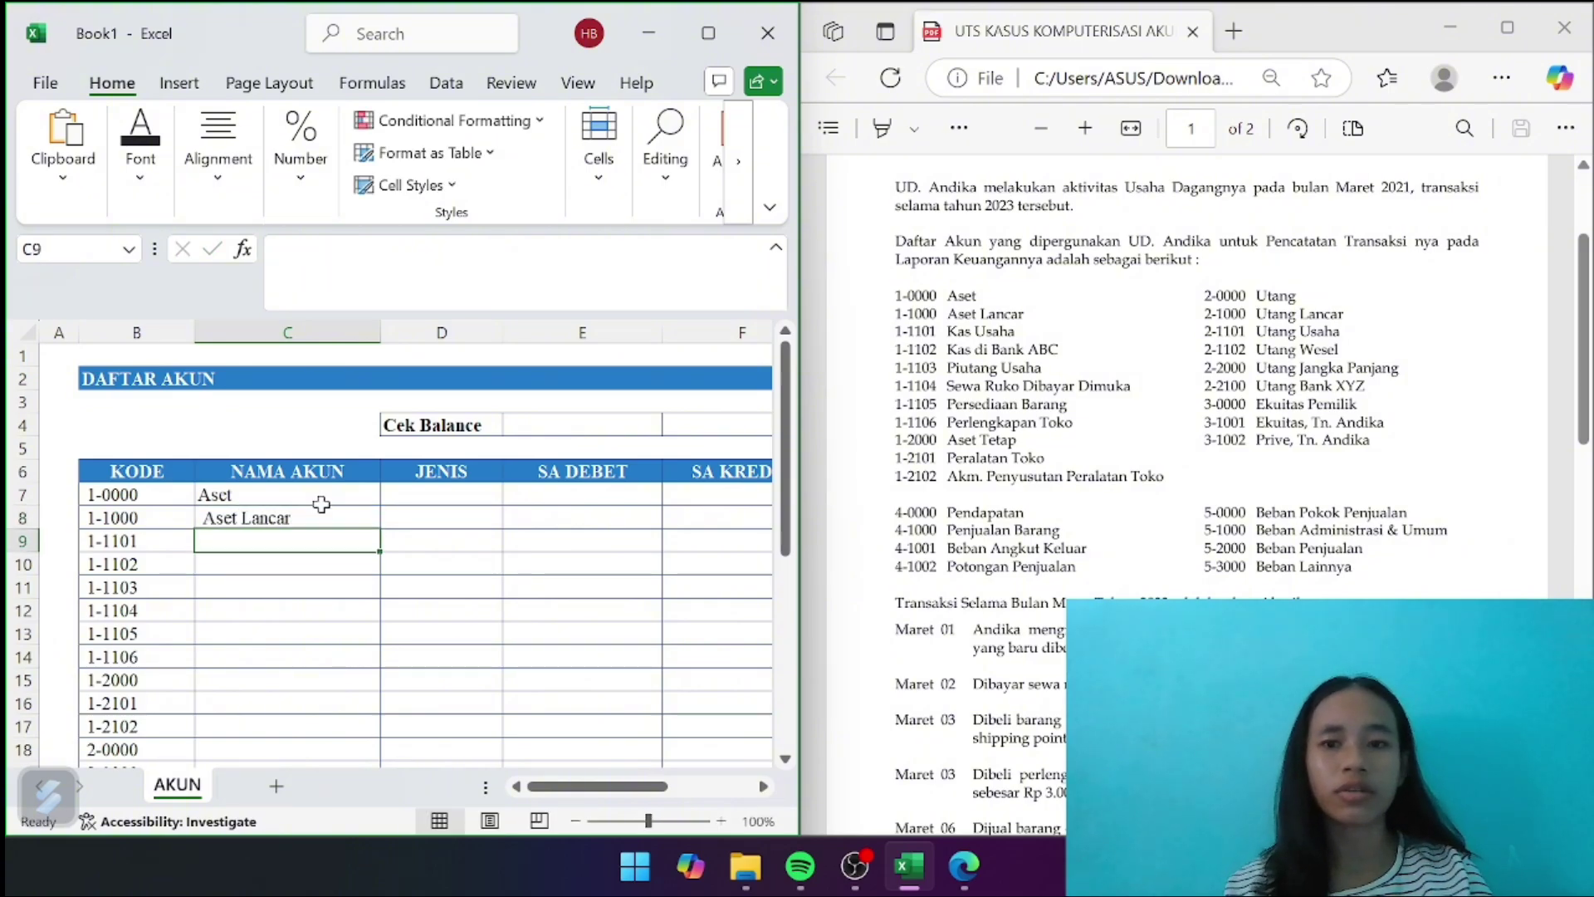
Enter the account names Kas Usaha in C9 and Kas si Bank ABC in C10
text(Kas Us)
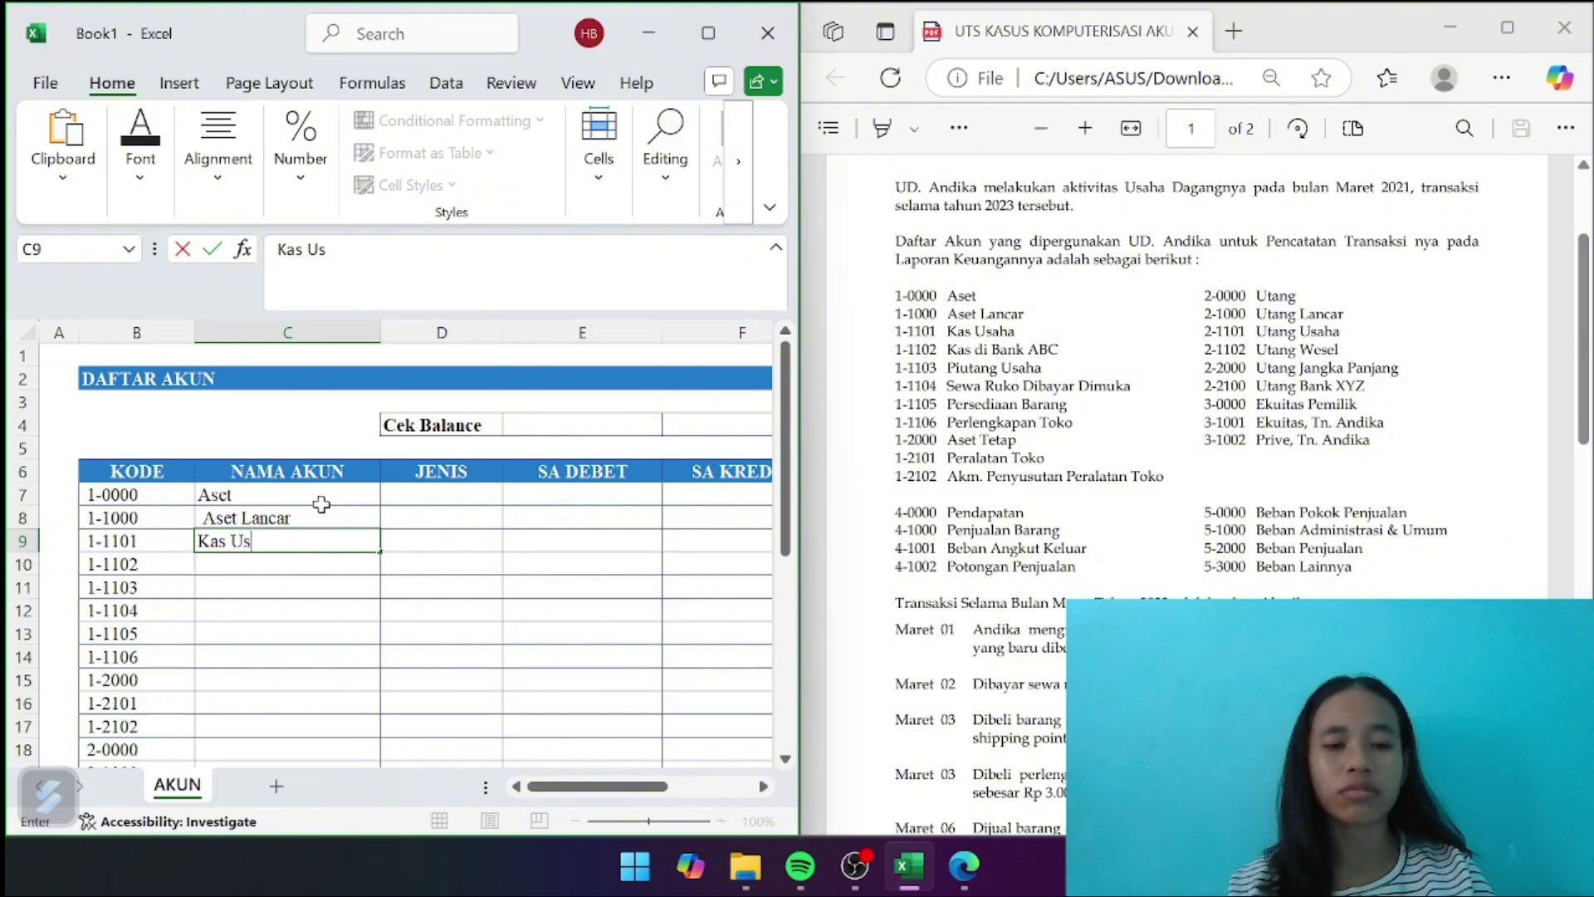
text(aha)
key(Return)
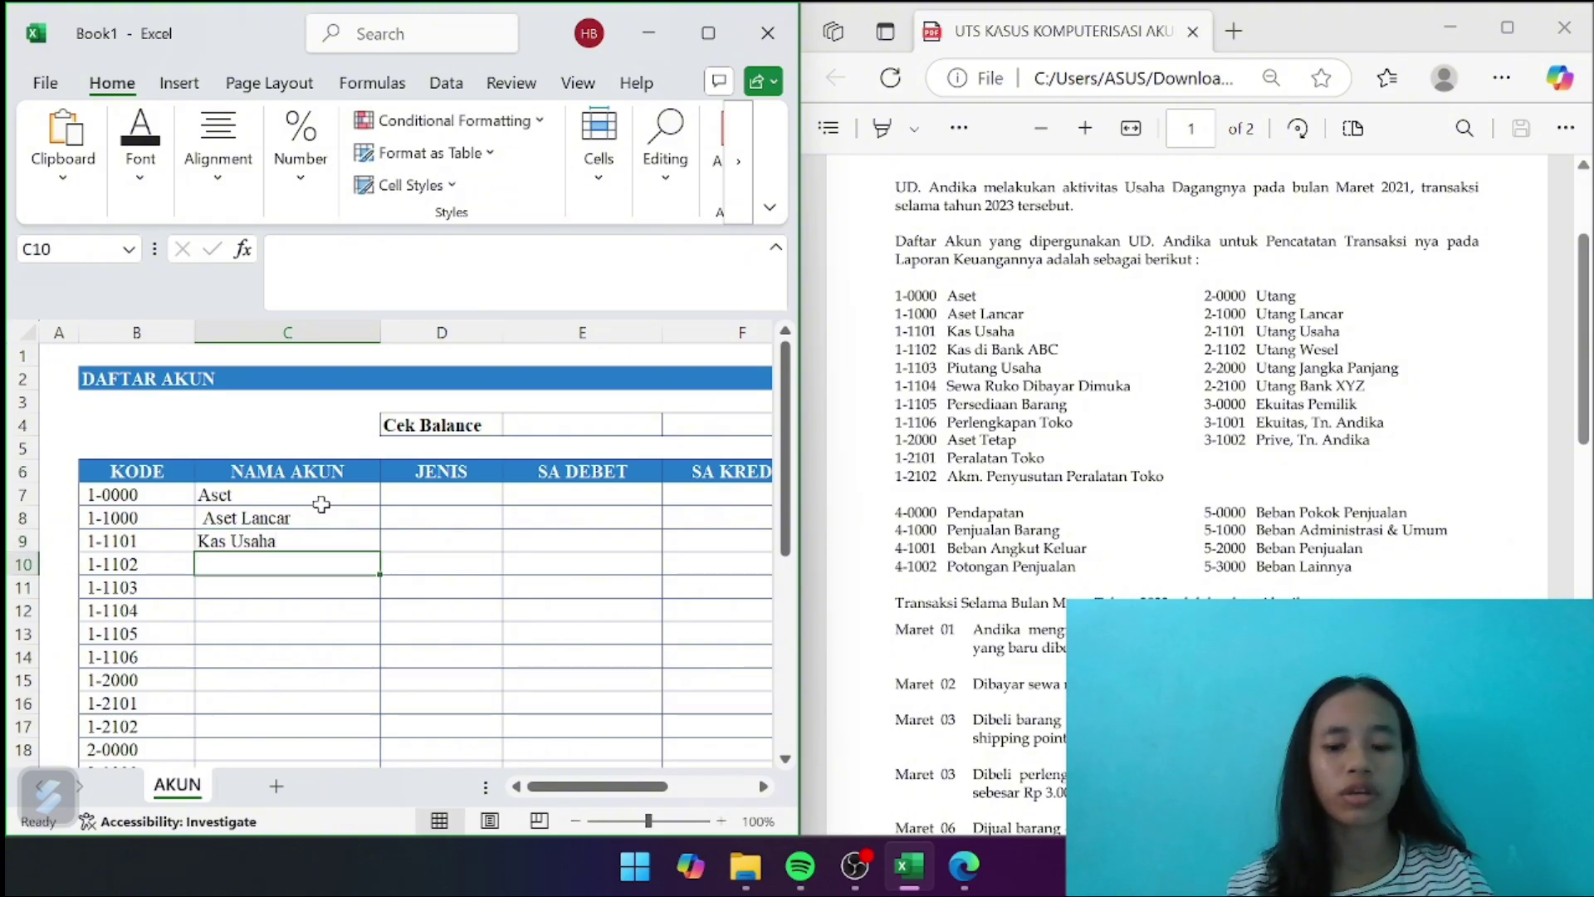
text(Kas si B)
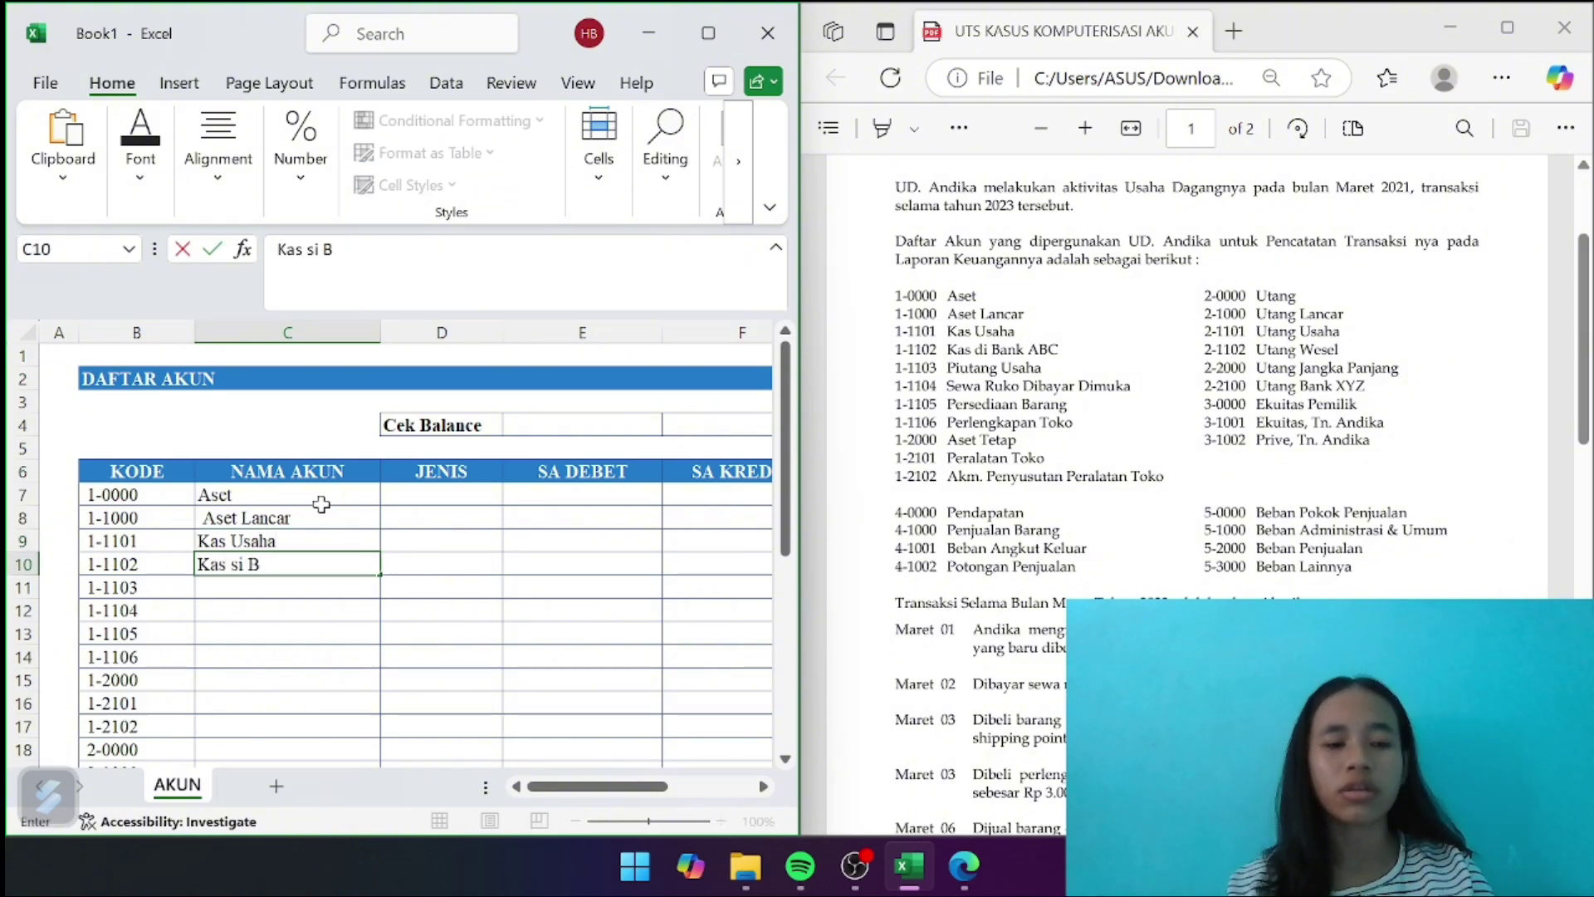
text(ank ABC)
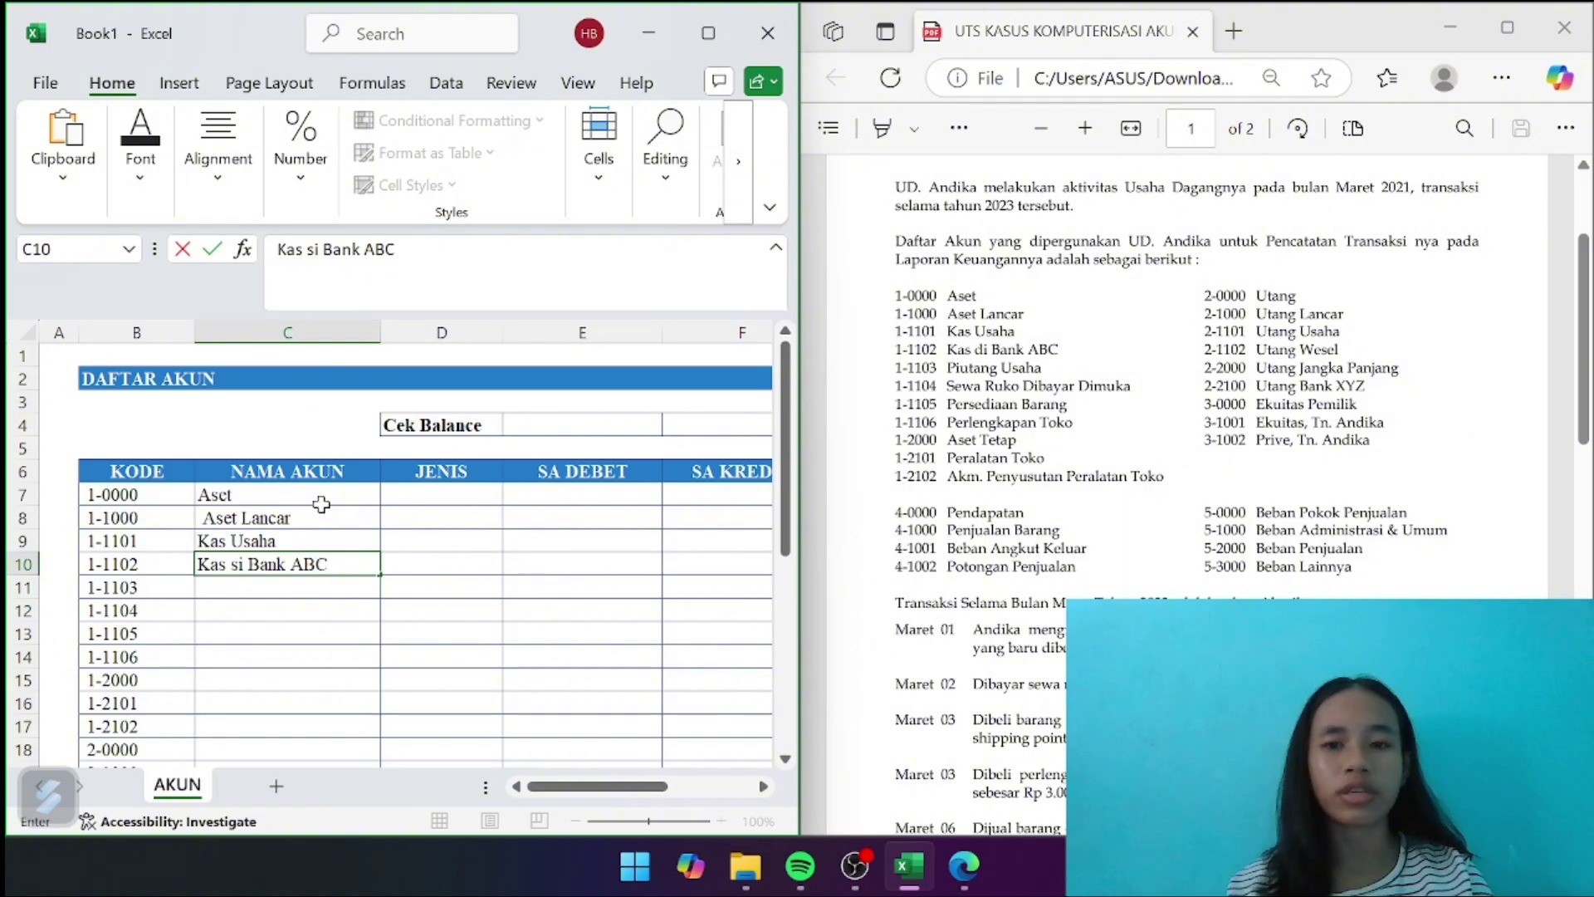
key(Return)
Enter the account name Piutang Usaha in C11 for code 1-1103
text(Pi)
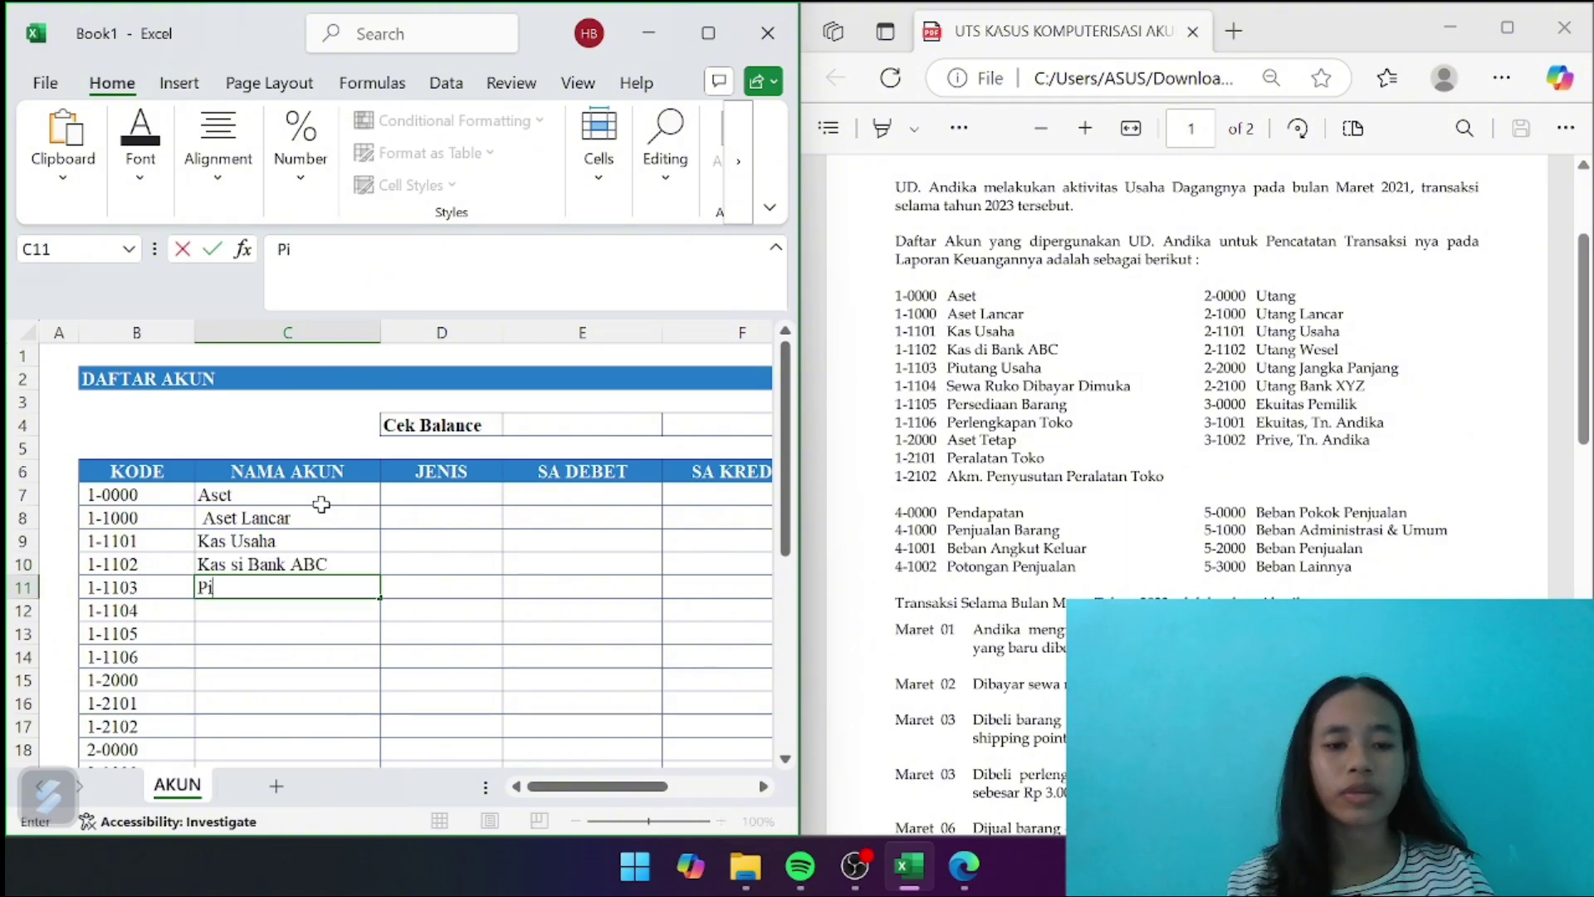
text(utang U)
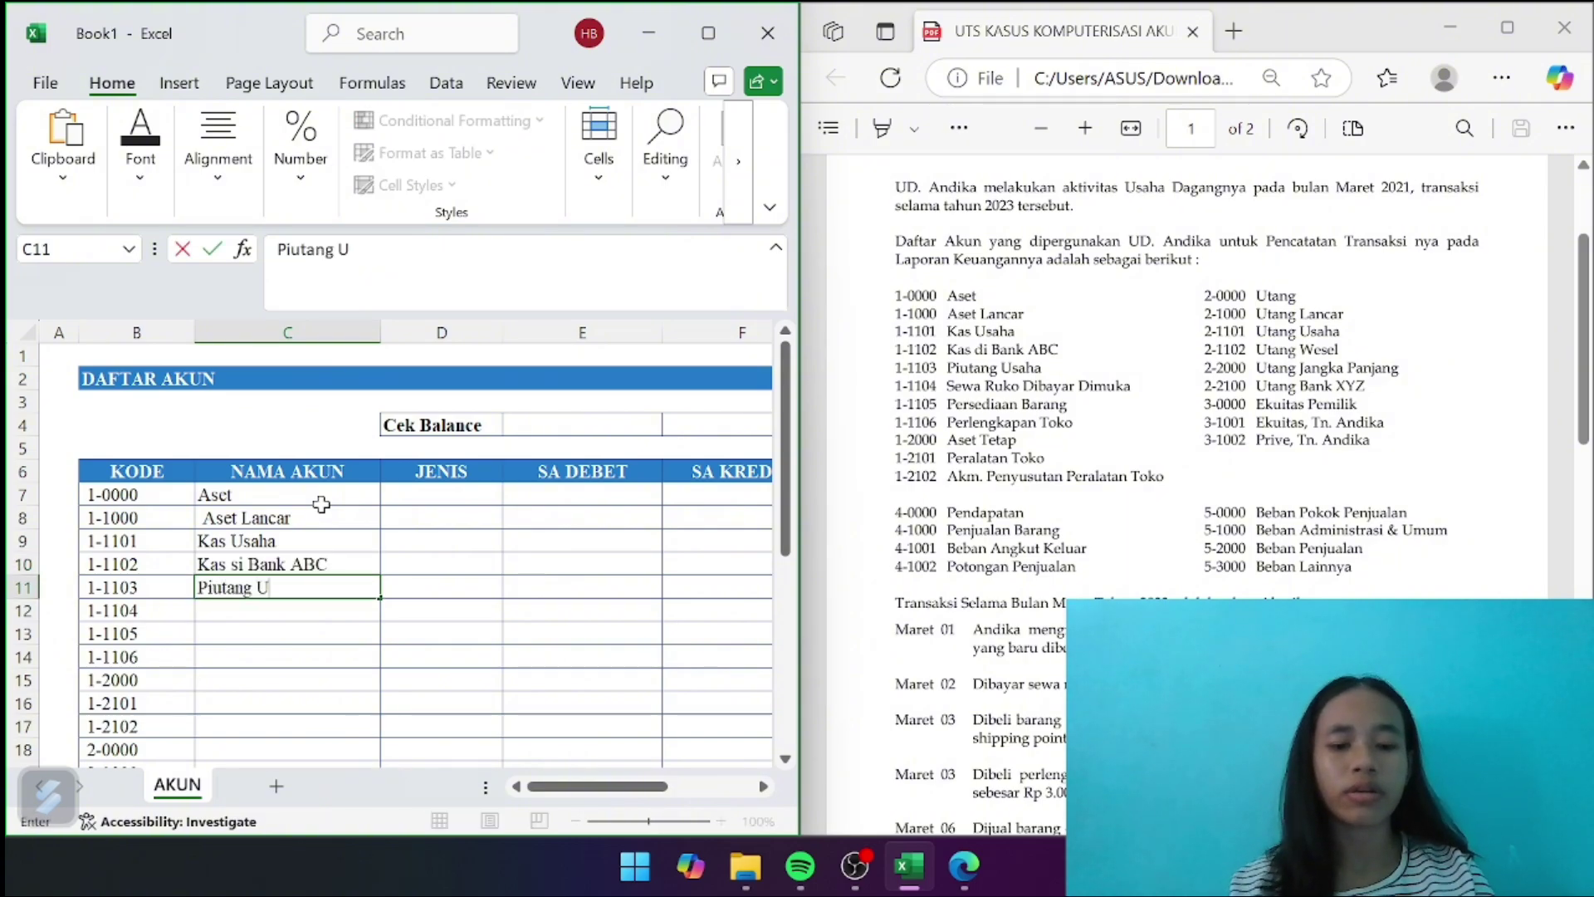
text(saha)
key(Return)
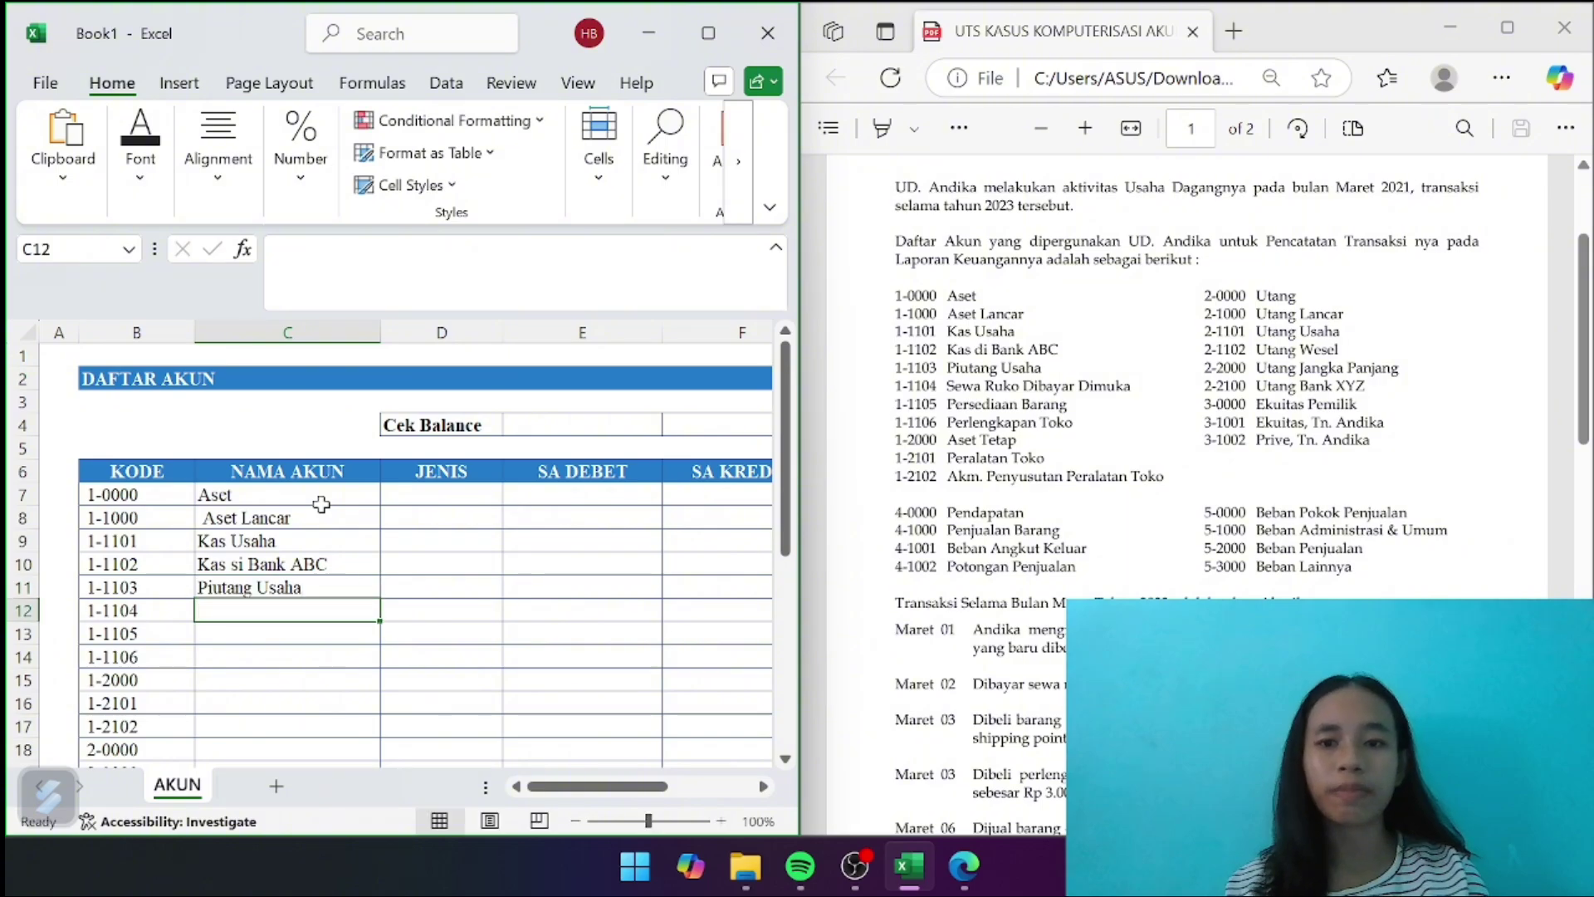
Enter the account name Sewa Ruko Dibayar Dimuka in C12 for code 1-1104
text(Sewa )
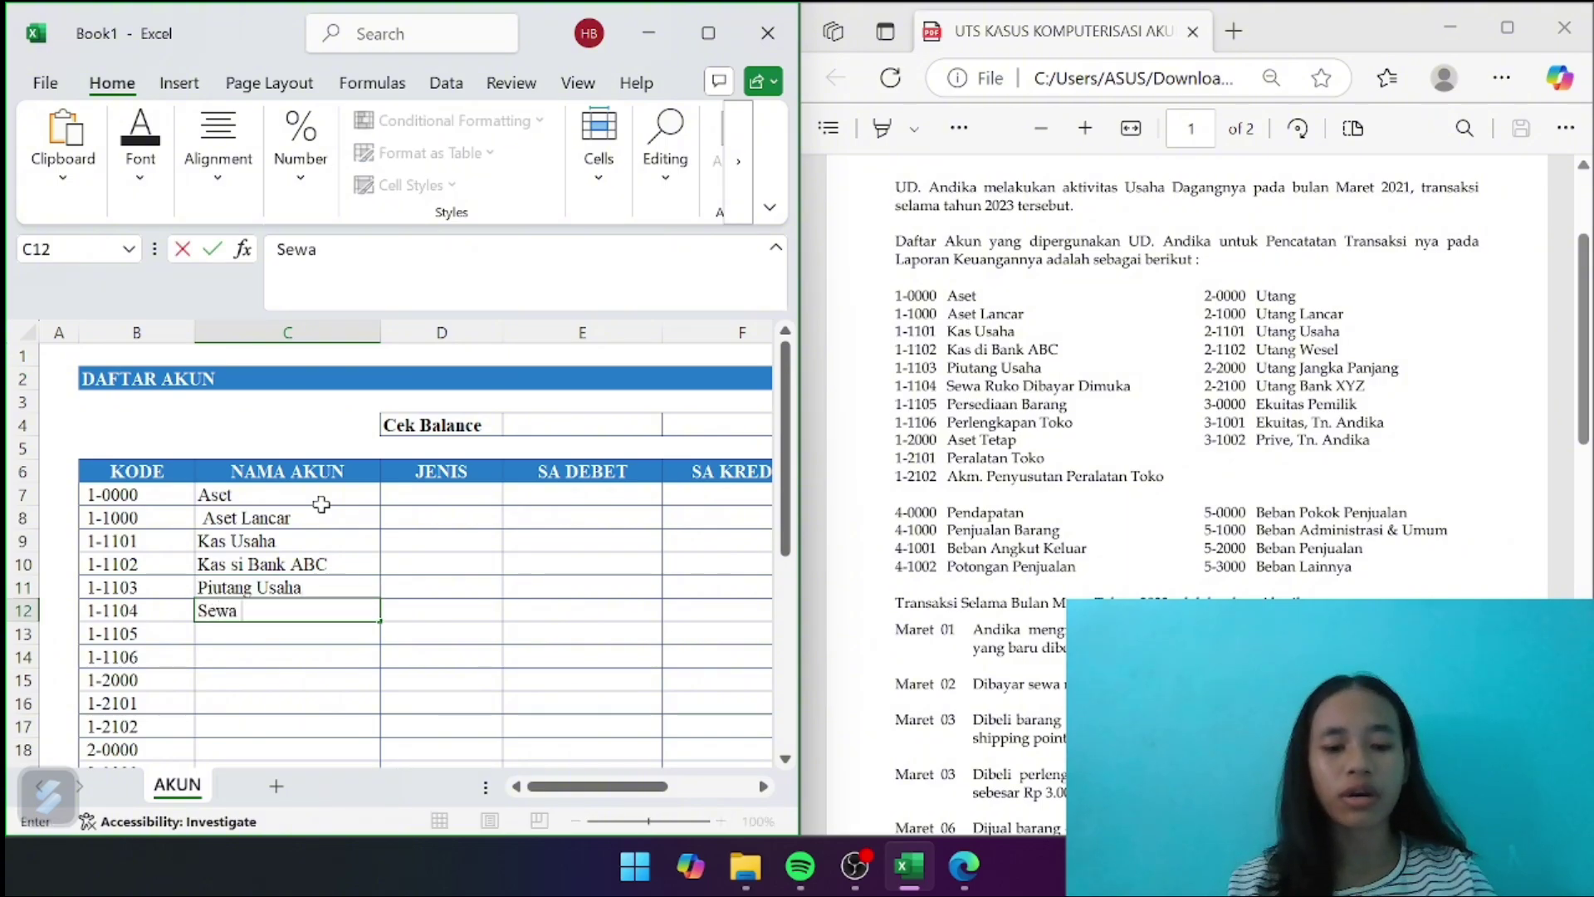
text(Ruko D)
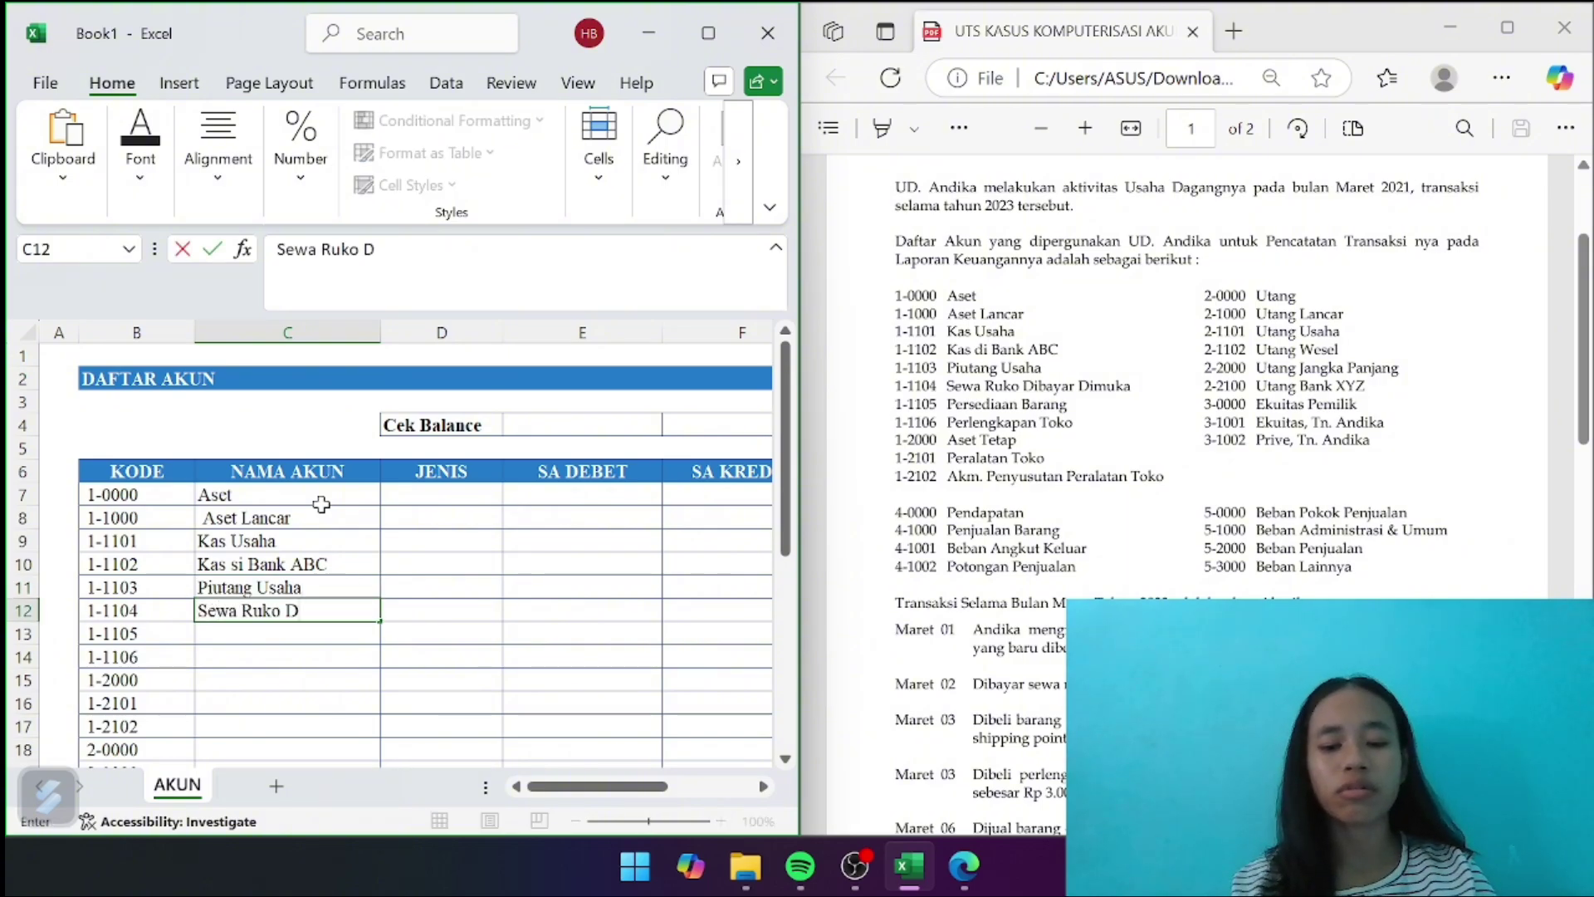
text(ibayar)
key(BackSpace)
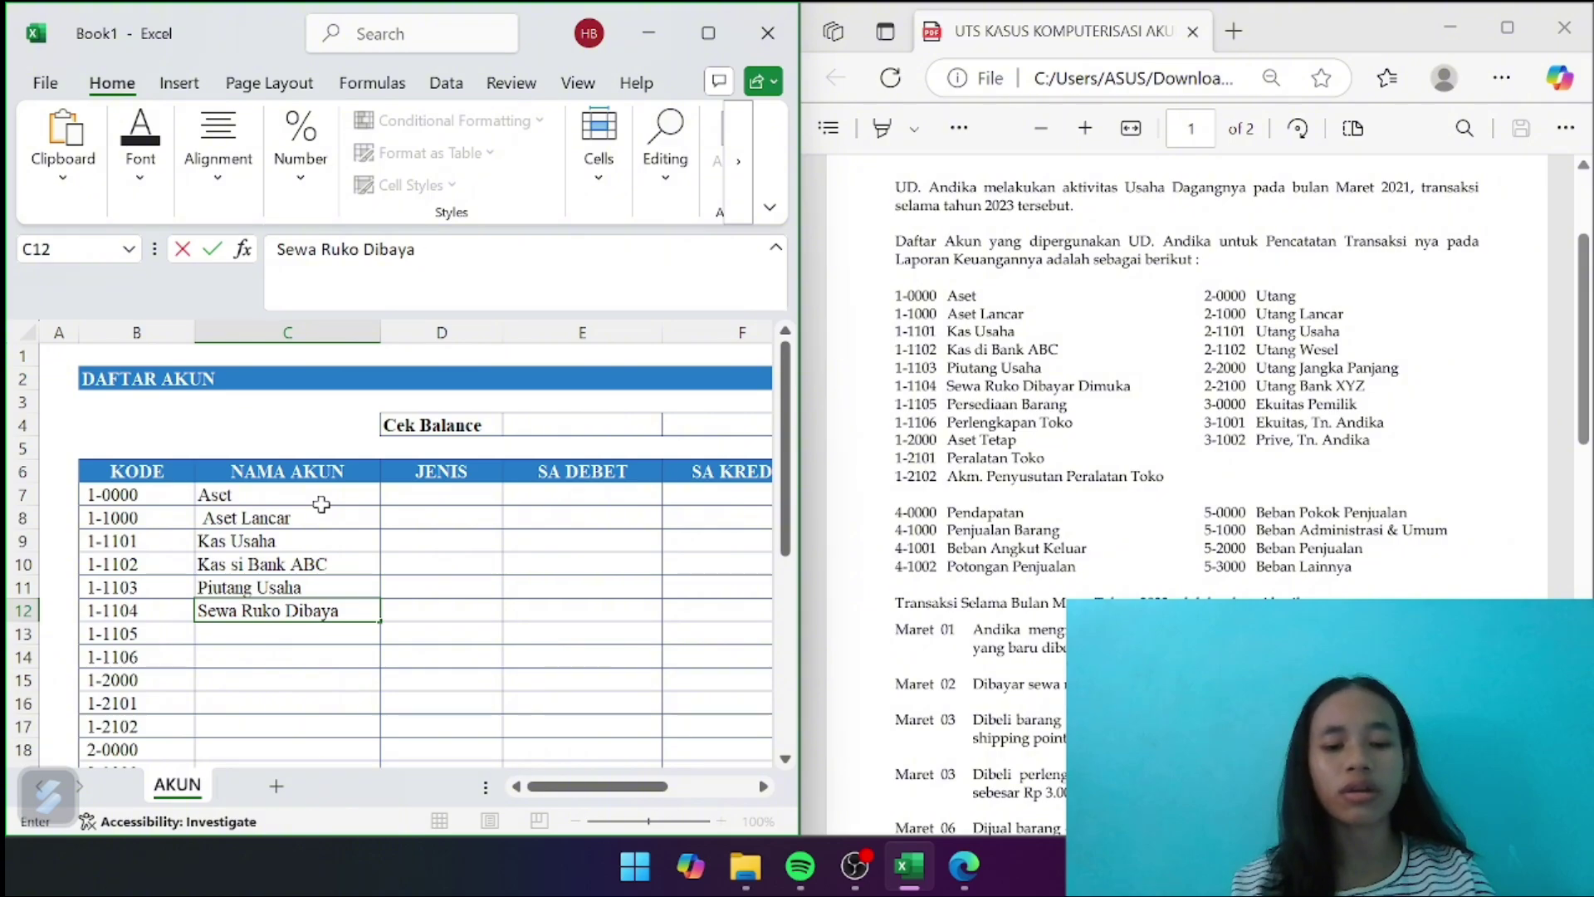
text(r Dimuka)
key(Return)
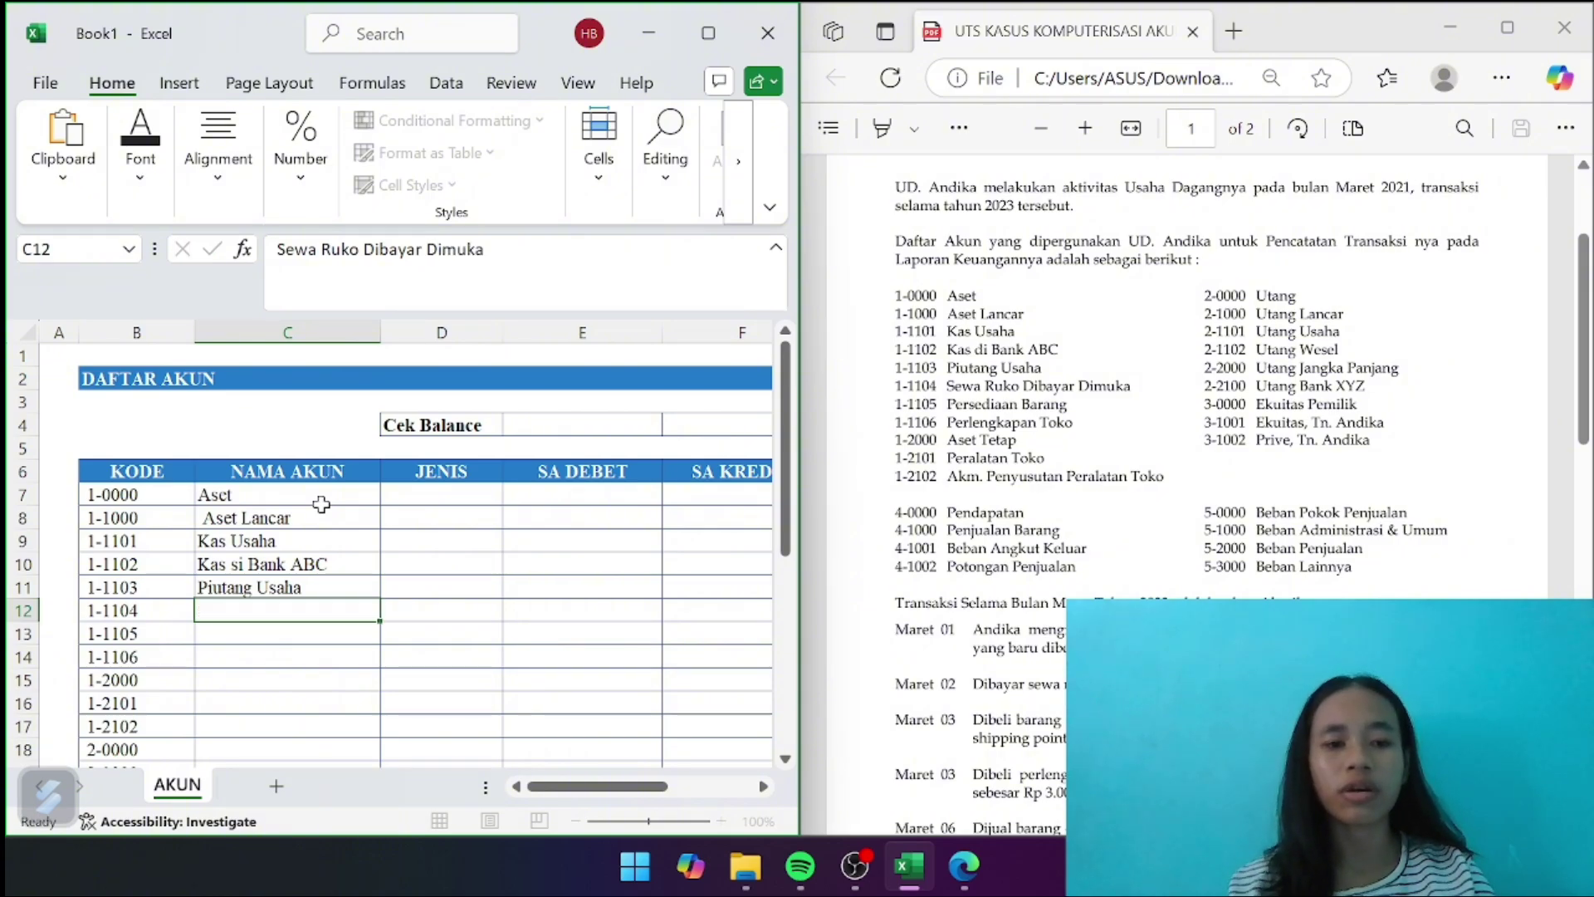
Enter the account name Persediaan Barang in C13 for code 1-1105
text(P)
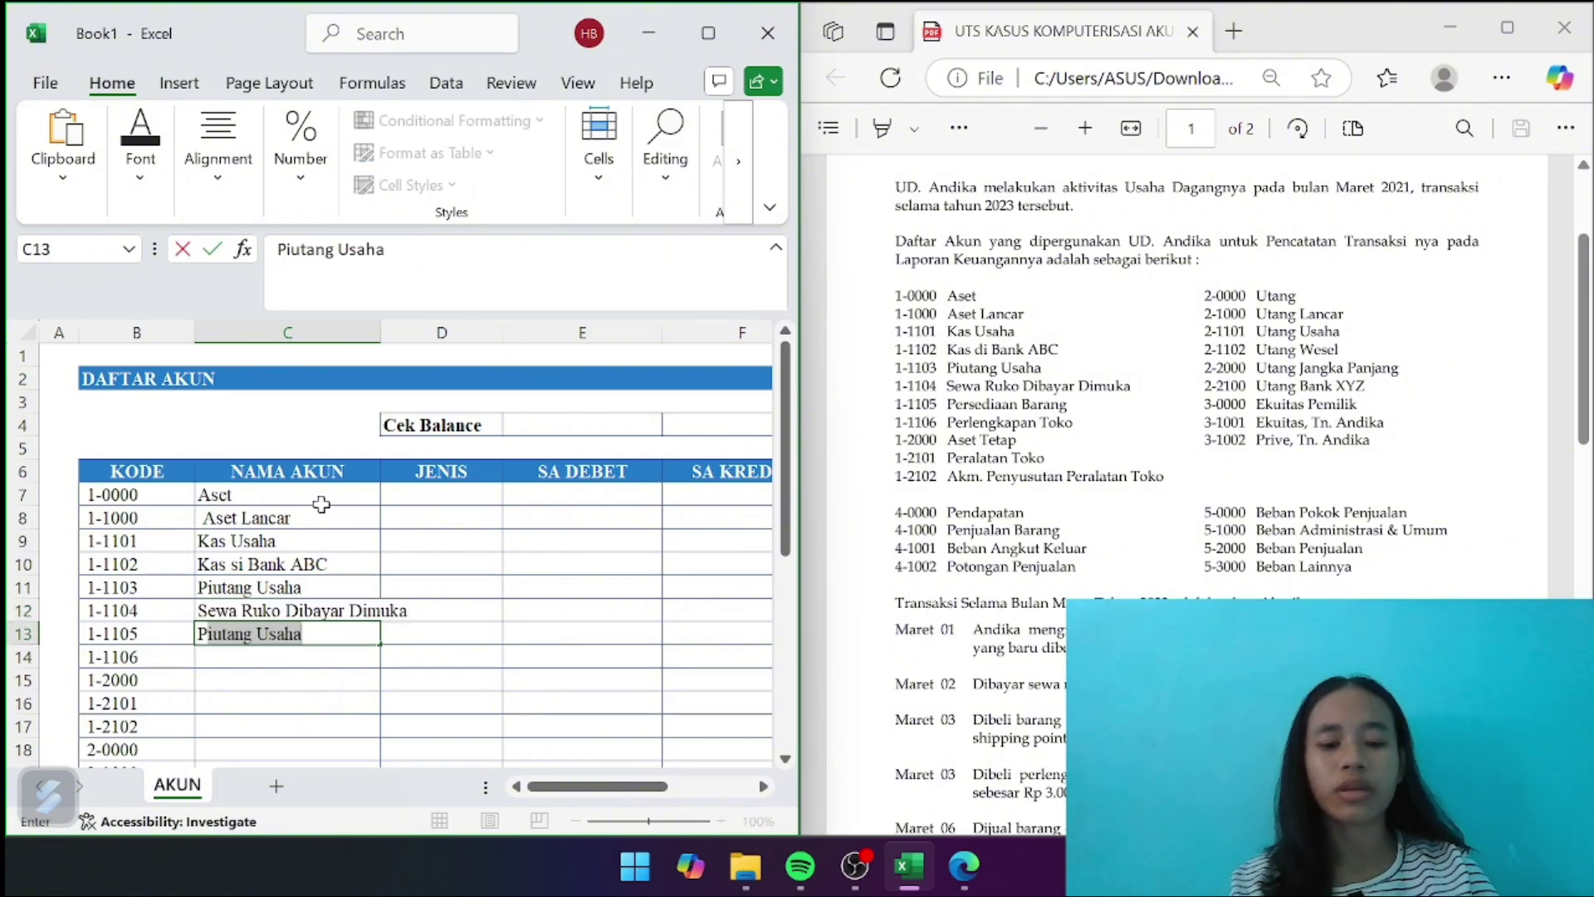
text(ersediaan Bara)
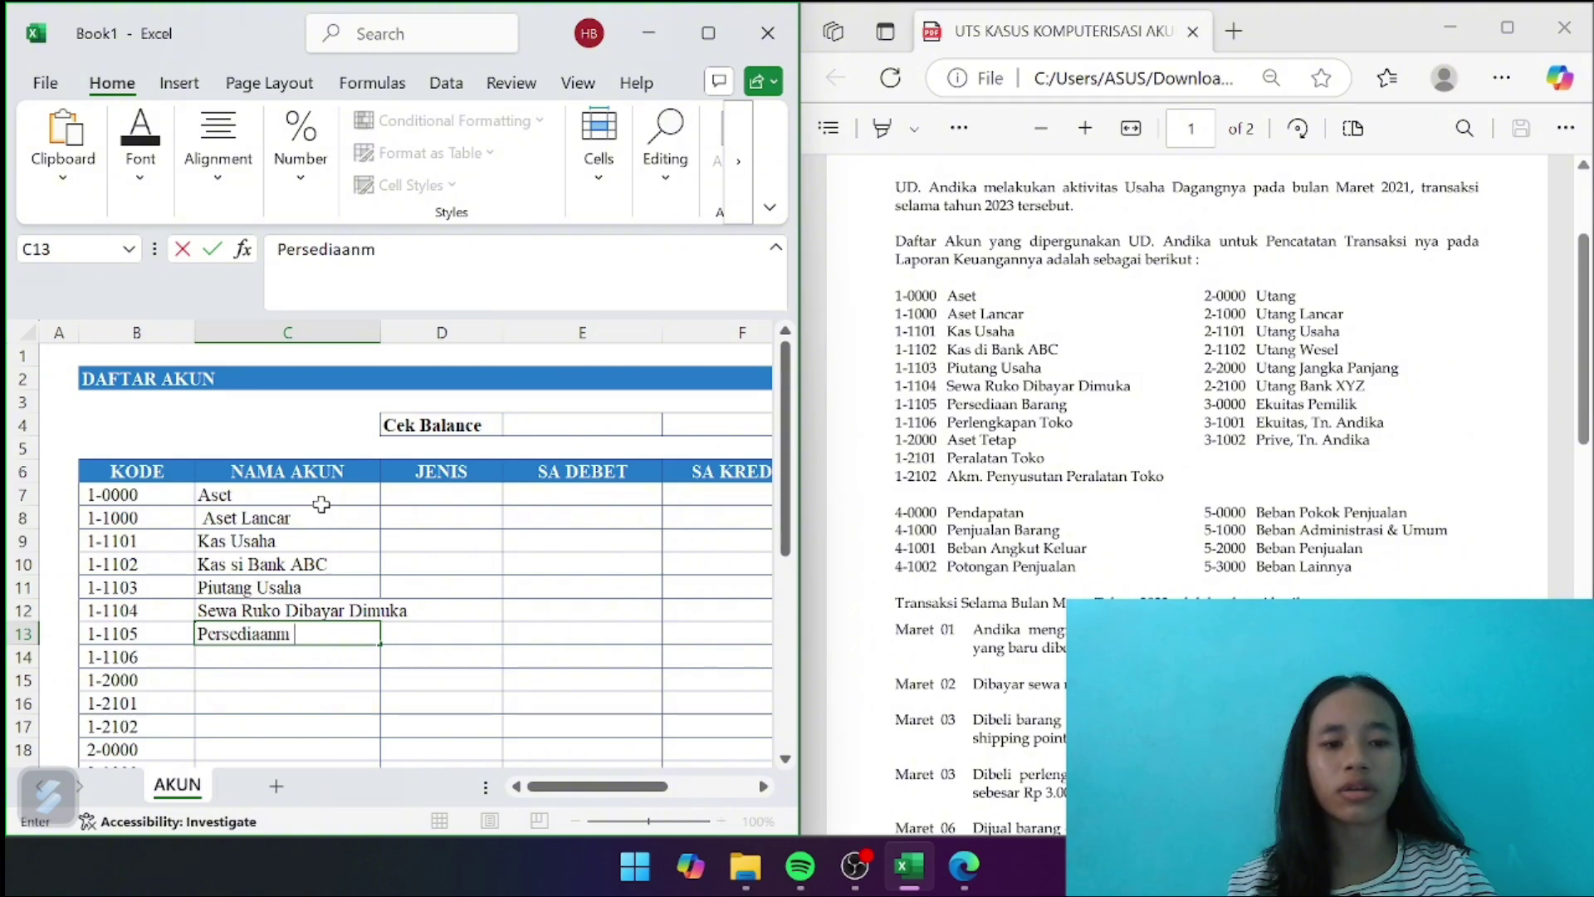
text(b)
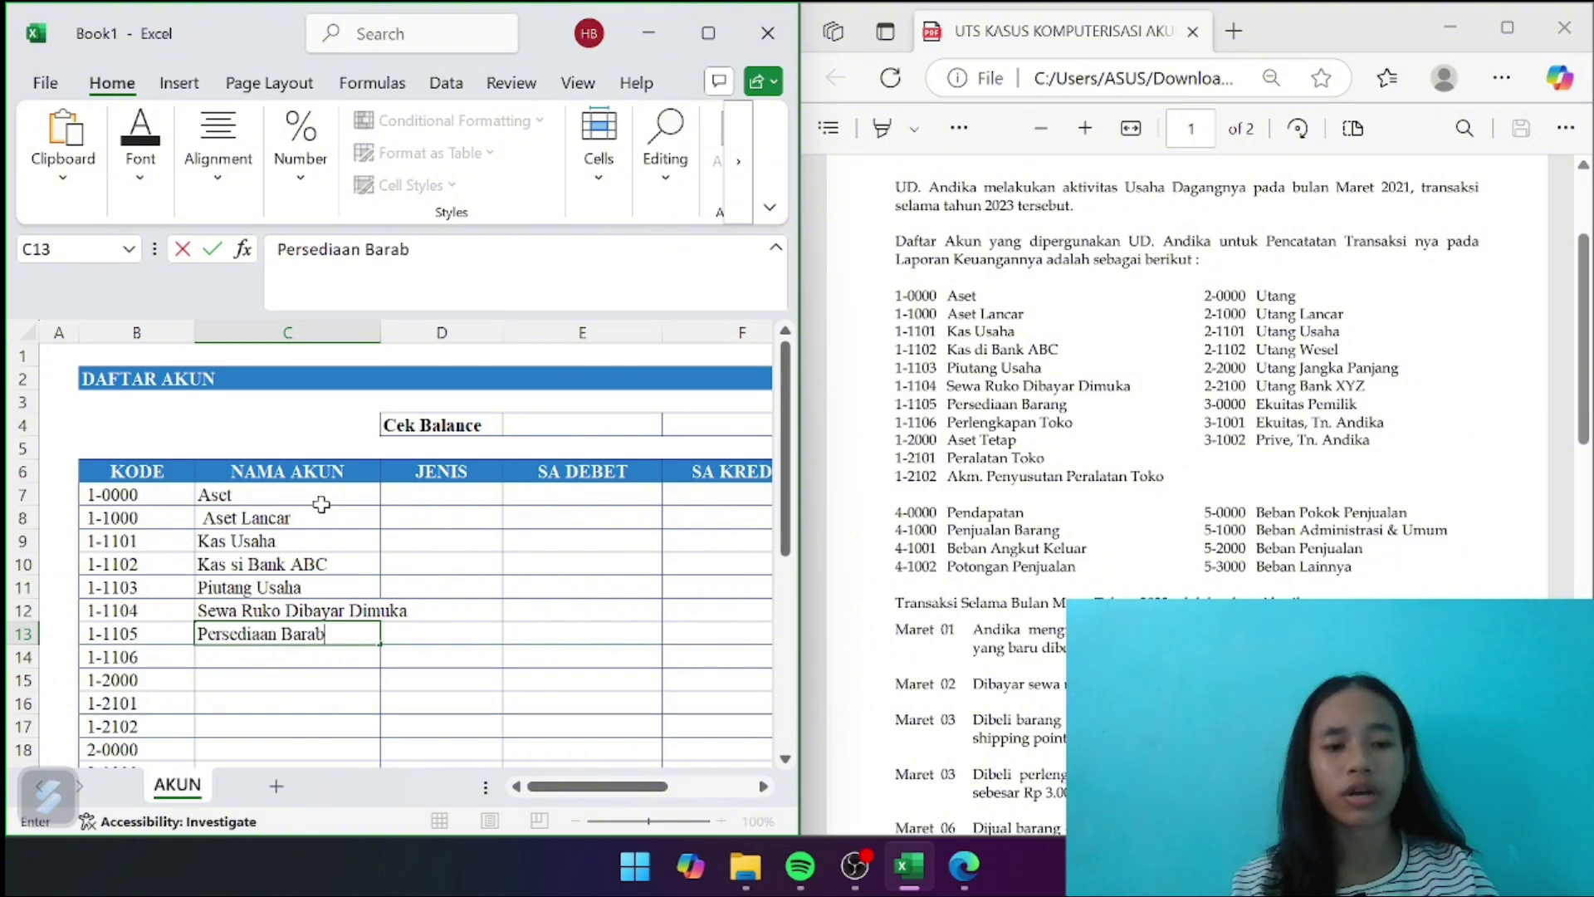
key(BackSpace)
text(ng)
key(Return)
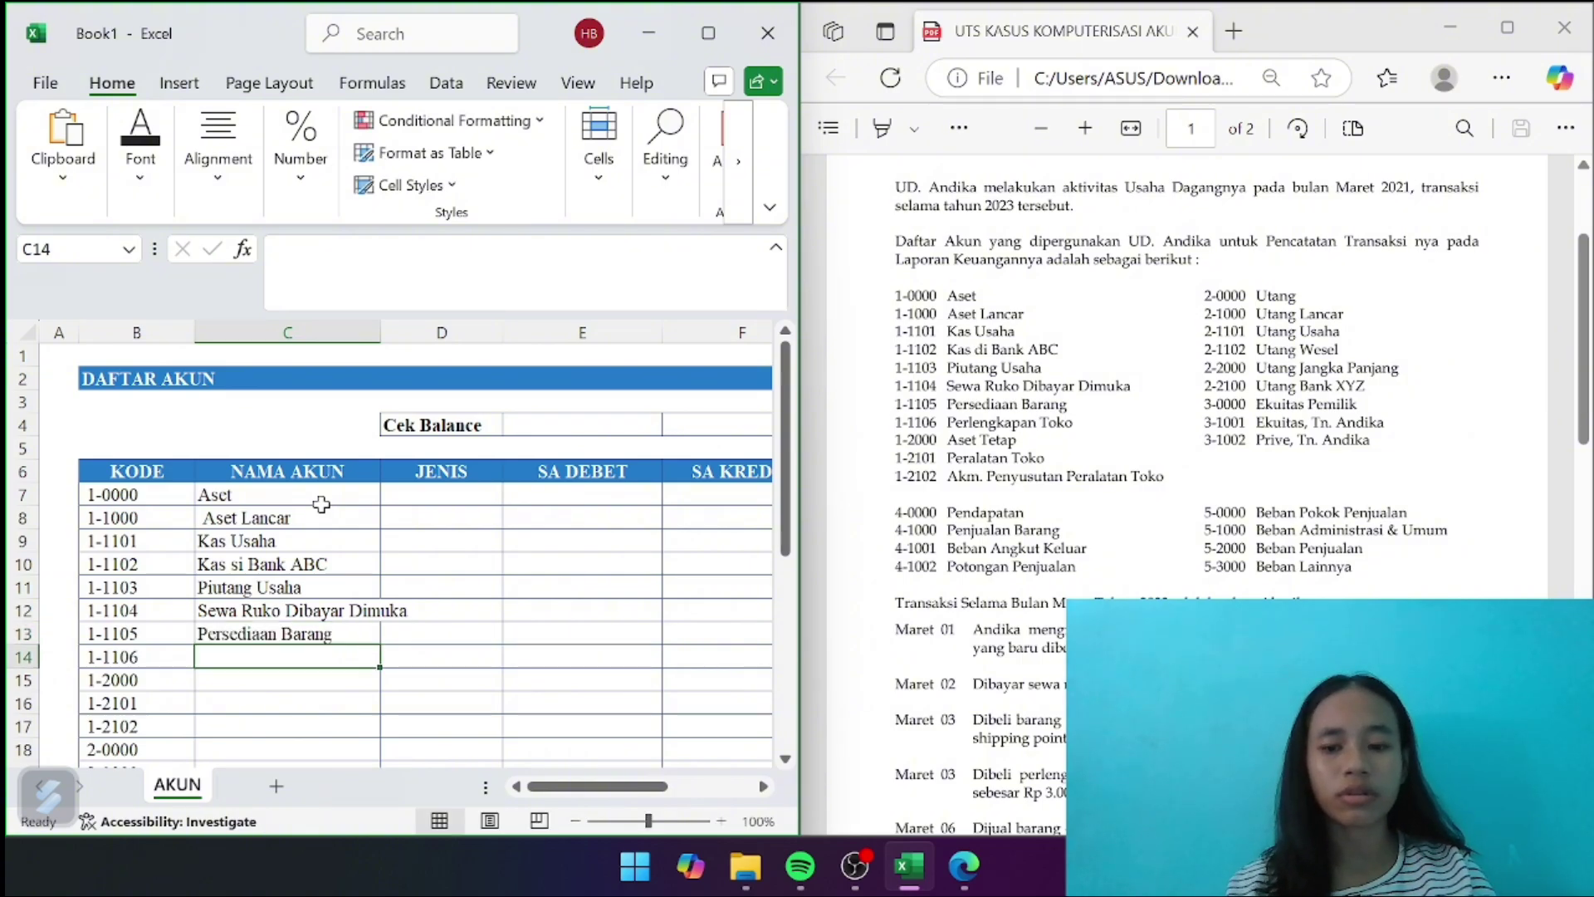
Enter the account name Perlengkapan Toko in C14 for code 1-1106
text(Perlengk)
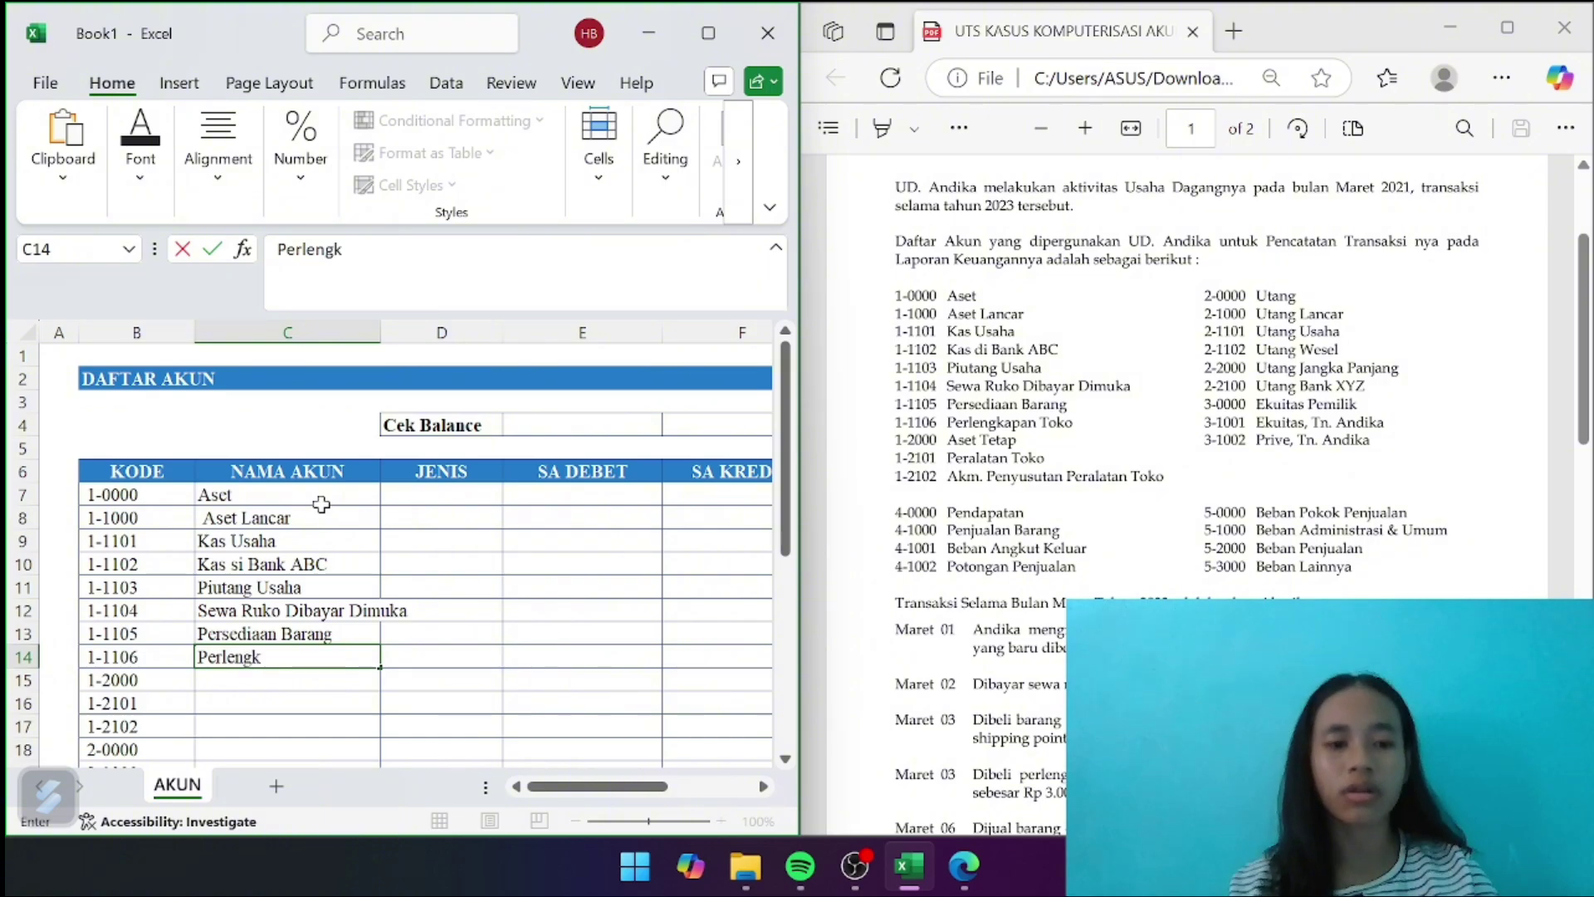
text(apan Toko)
key(Up)
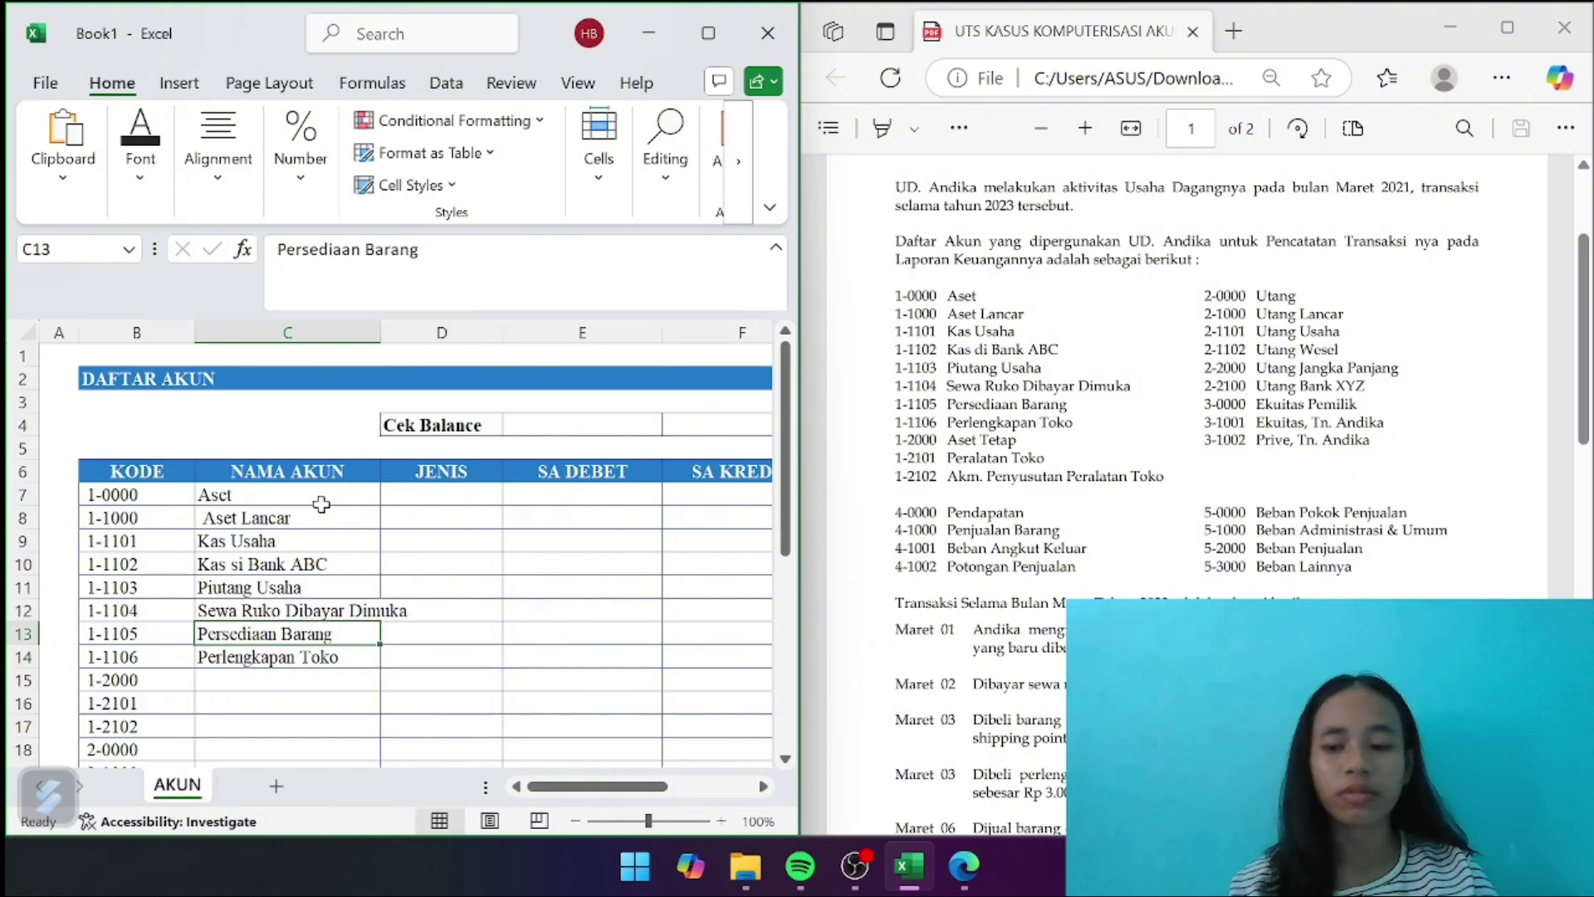
Enter the account name Aset Tetap in C15 for code 1-2000 and clear the stray letter p from C16
key(Down)
key(Down)
text(Aset)
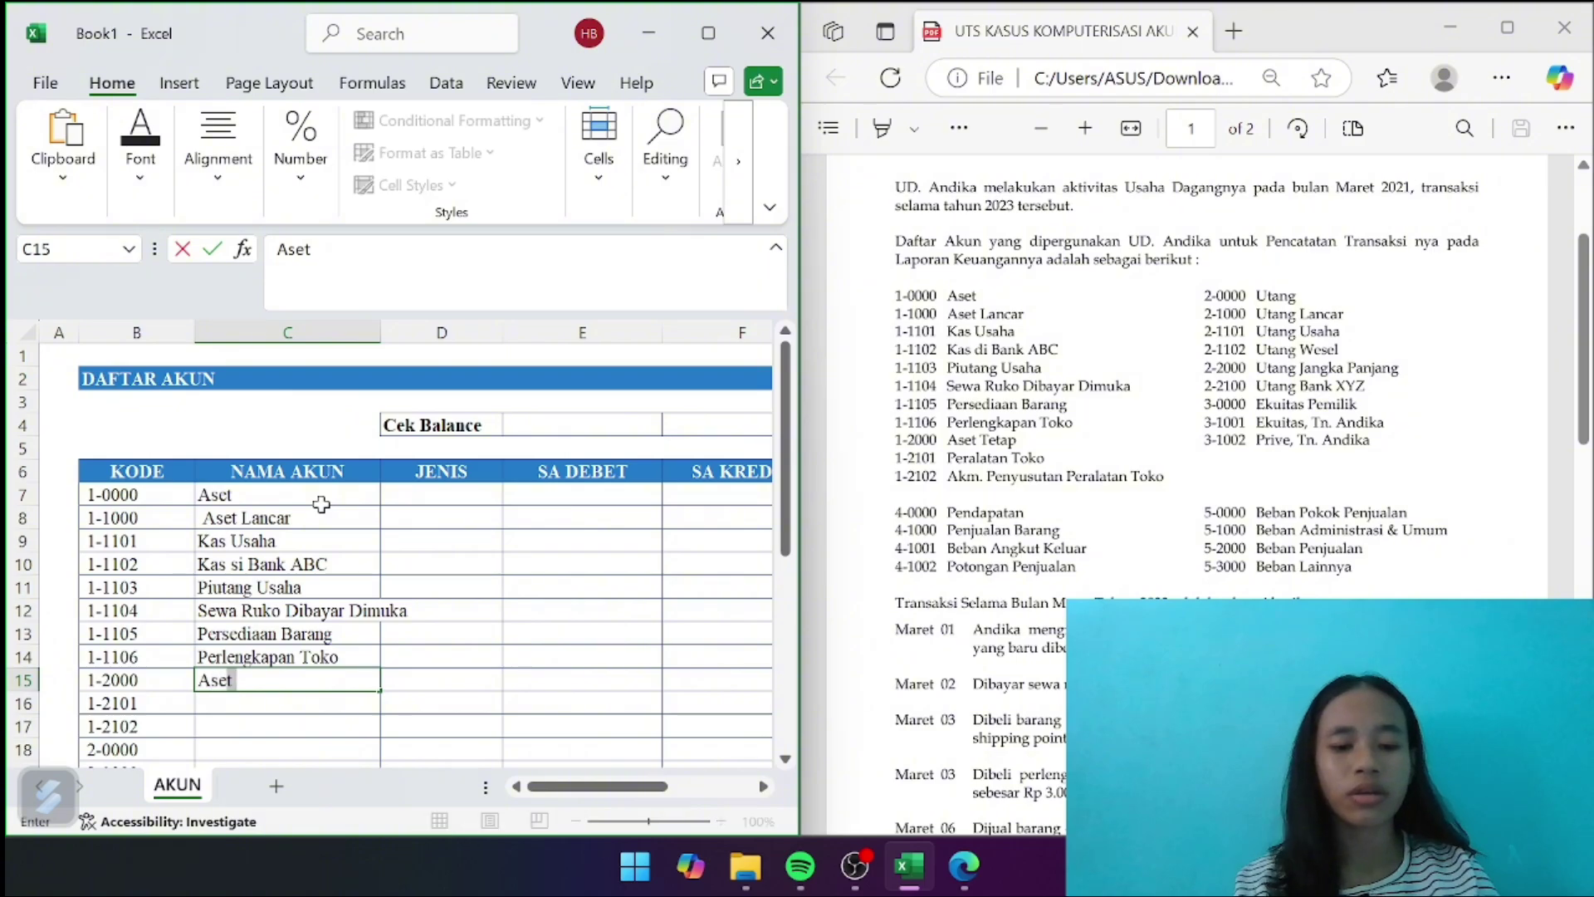
text( Tetao)
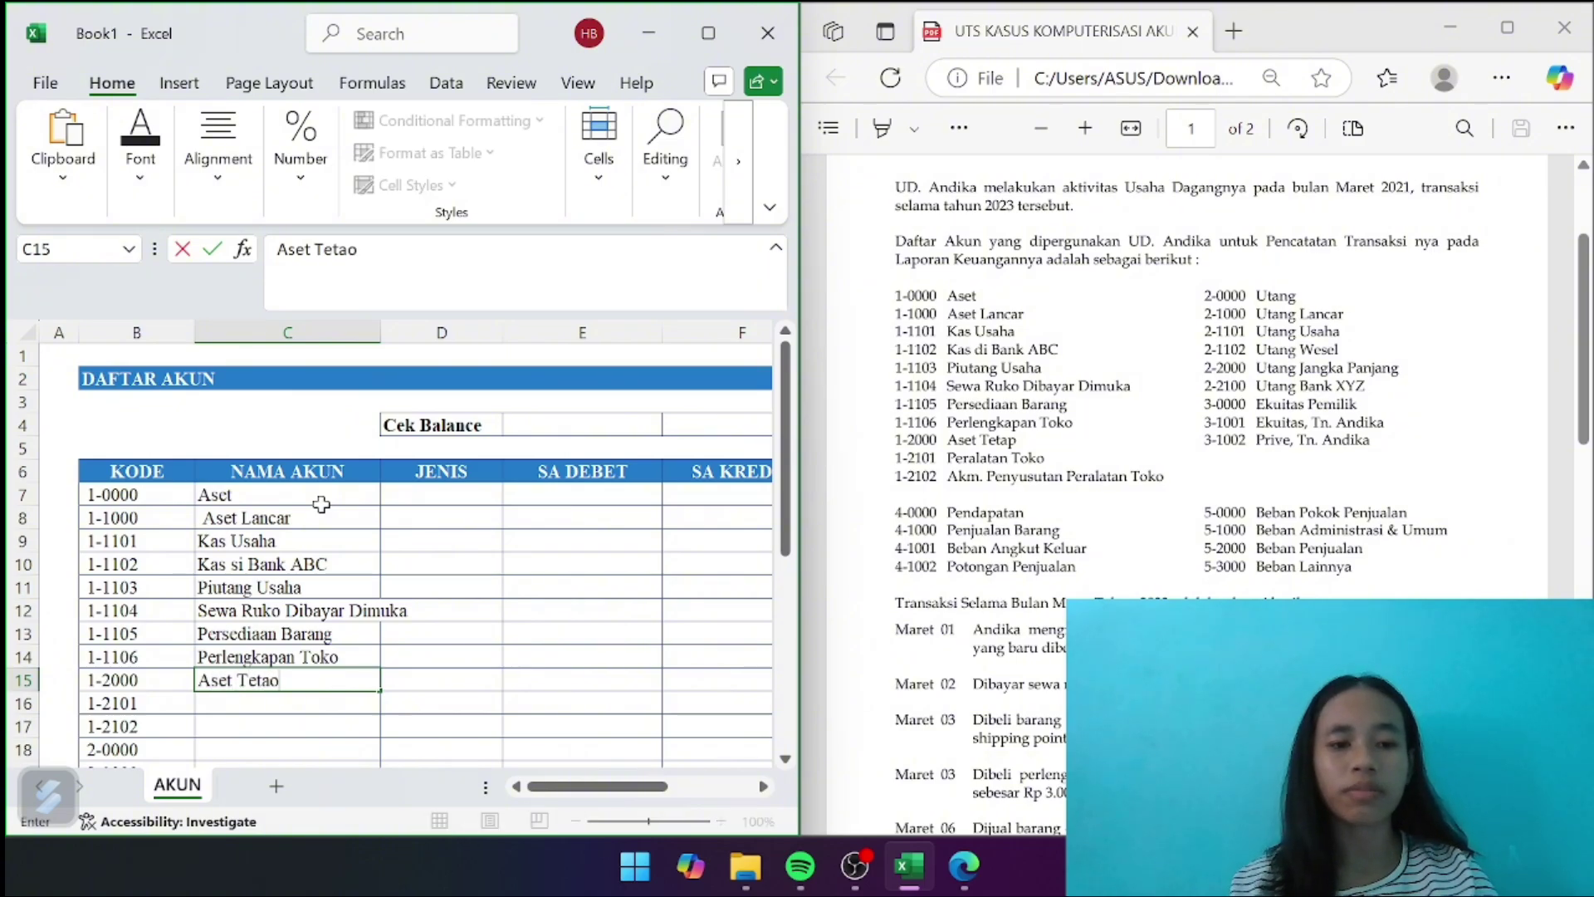
key(Return)
text(p)
key(Up)
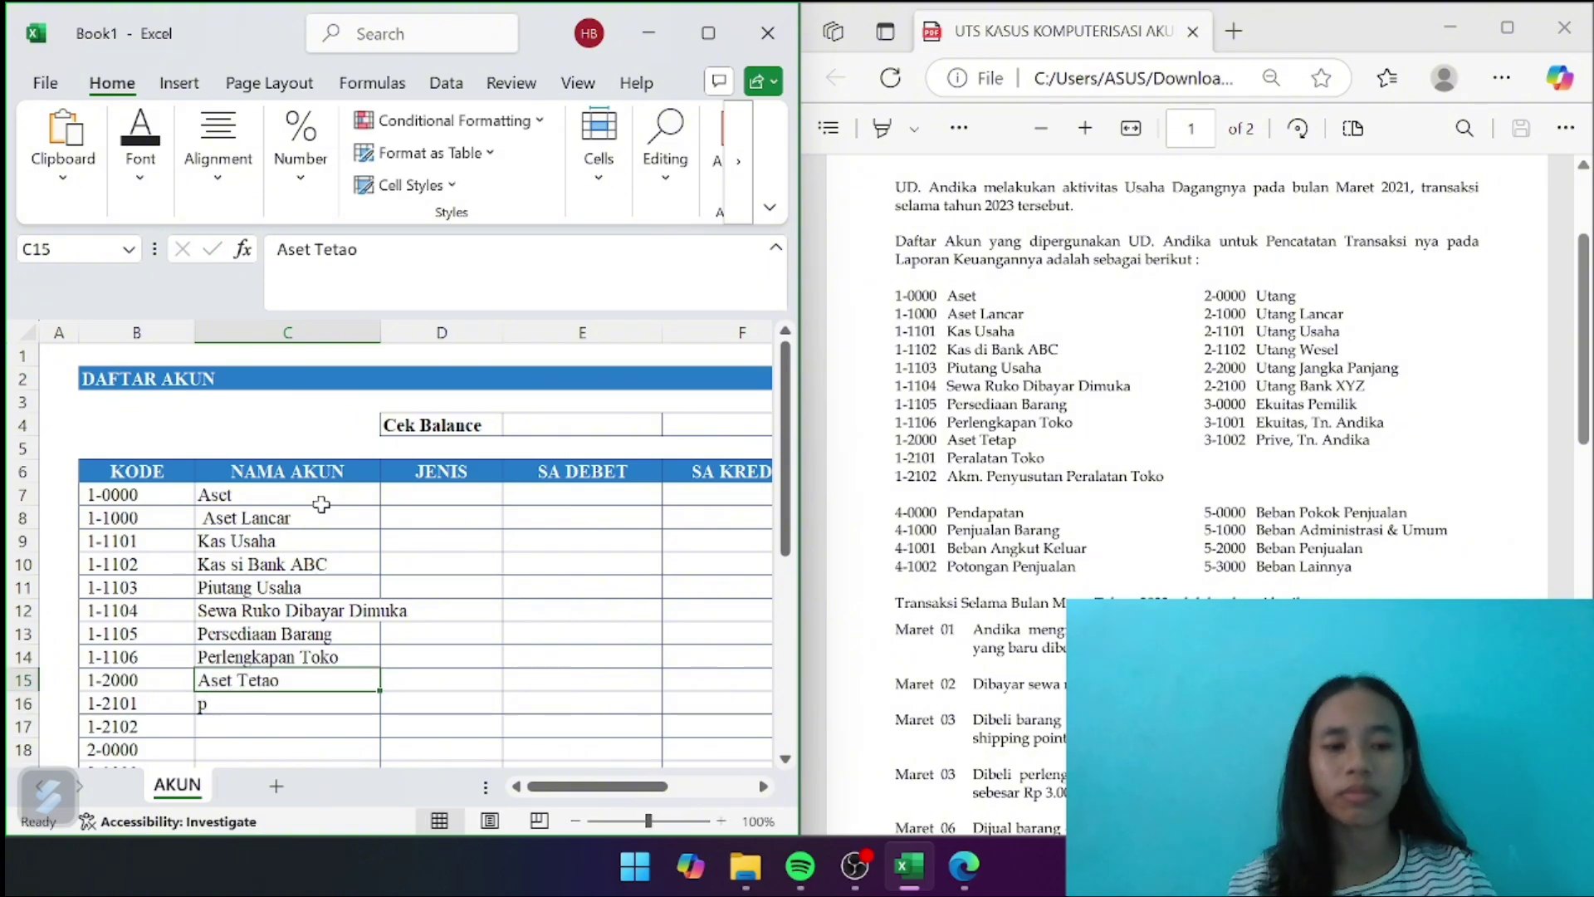
click(373, 283)
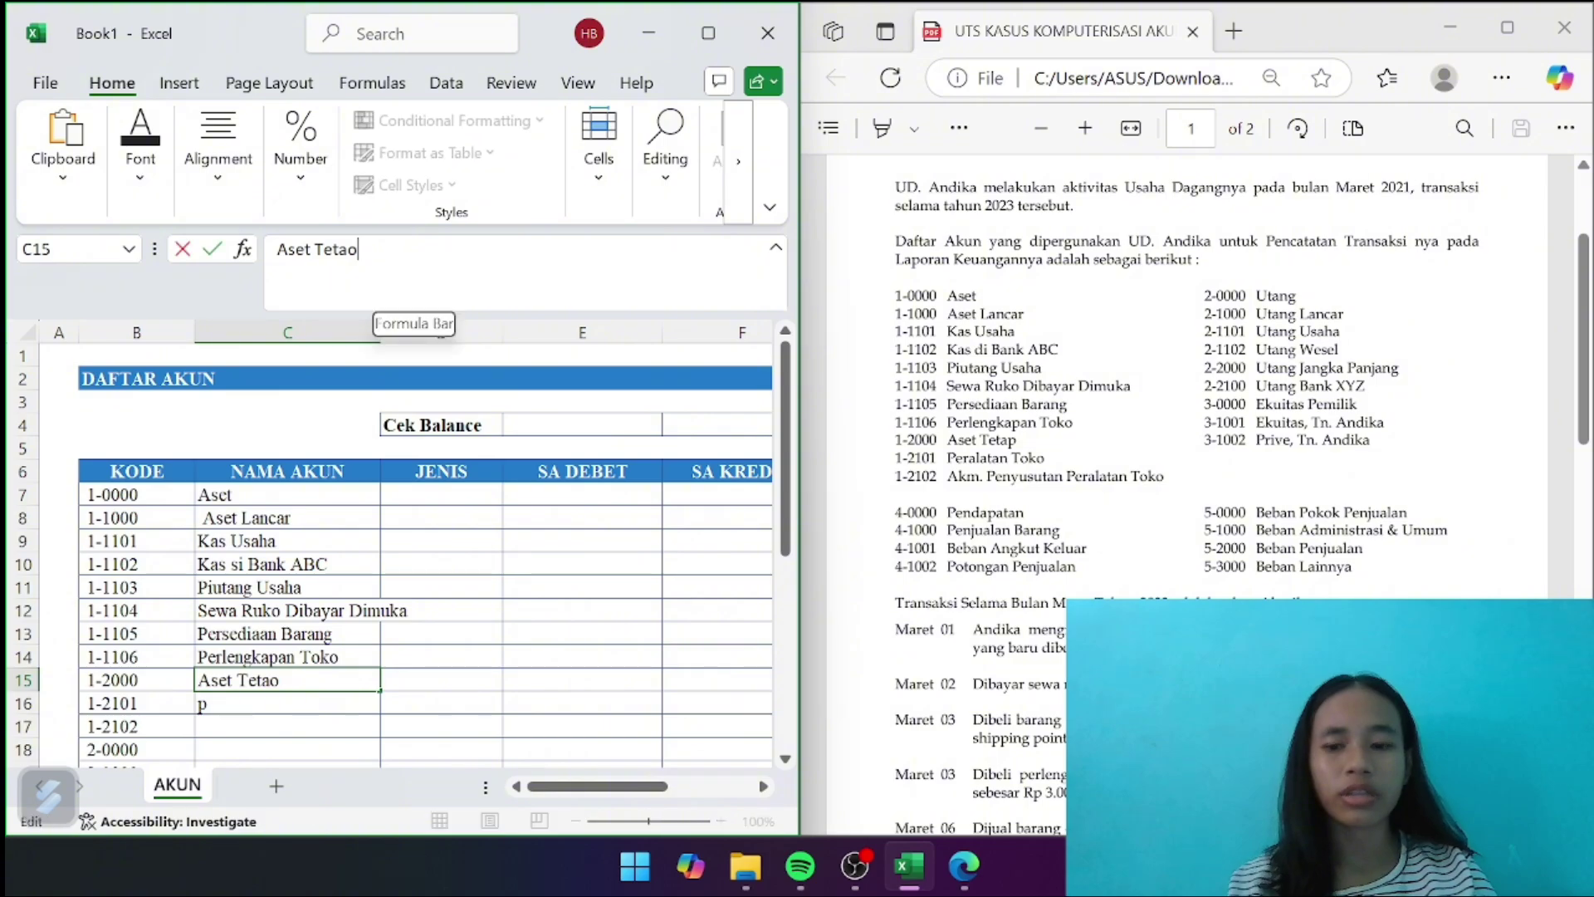
key(BackSpace)
text(p)
key(Return)
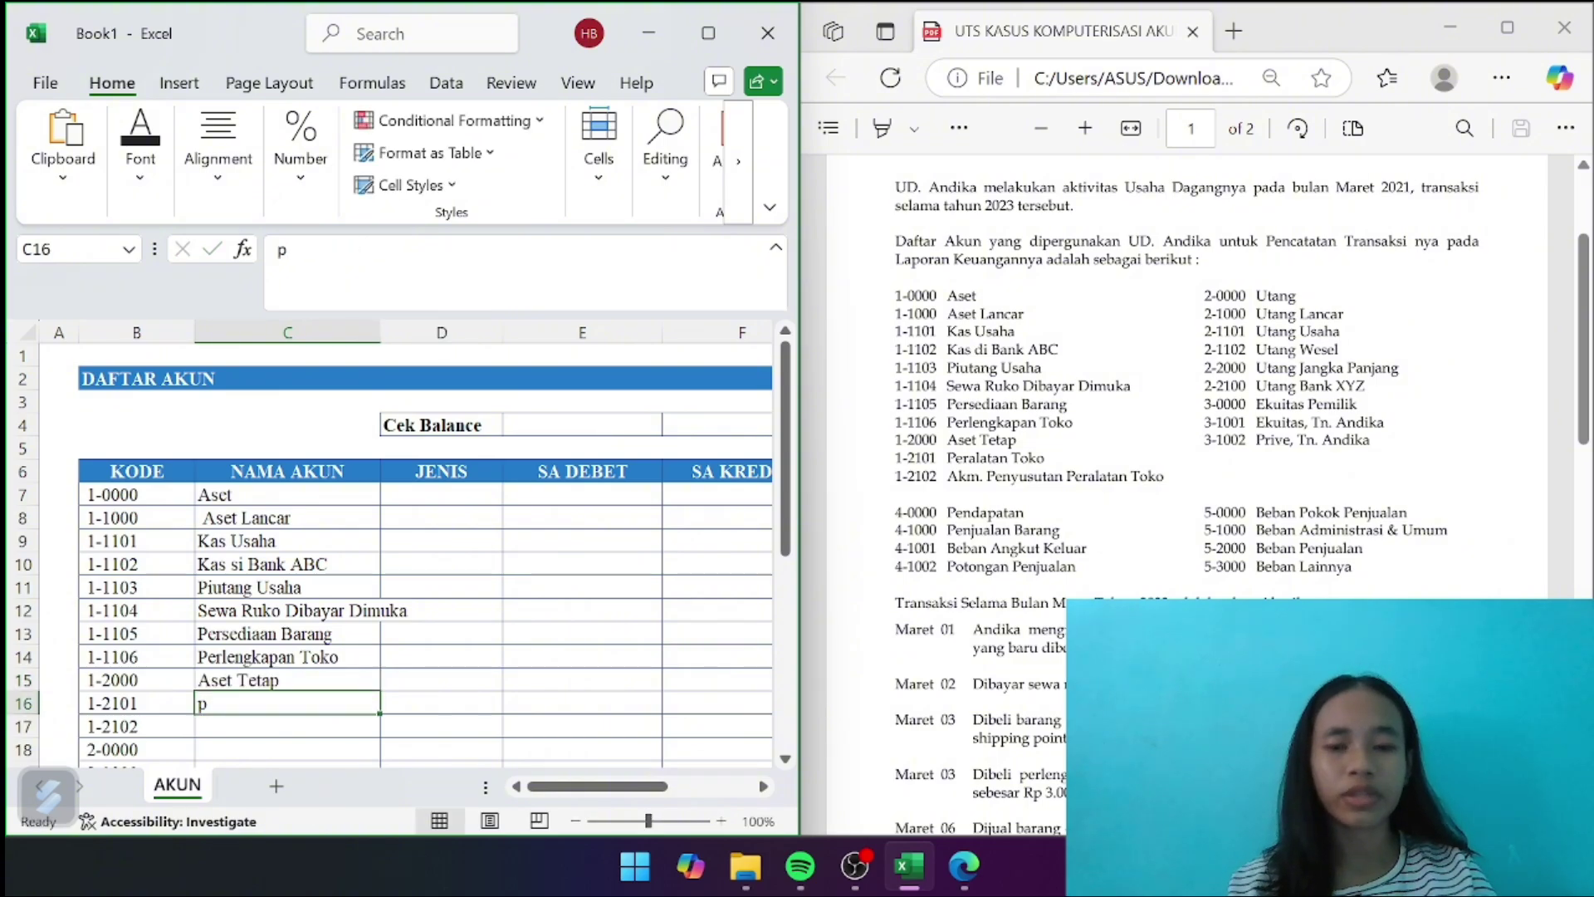
key(BackSpace)
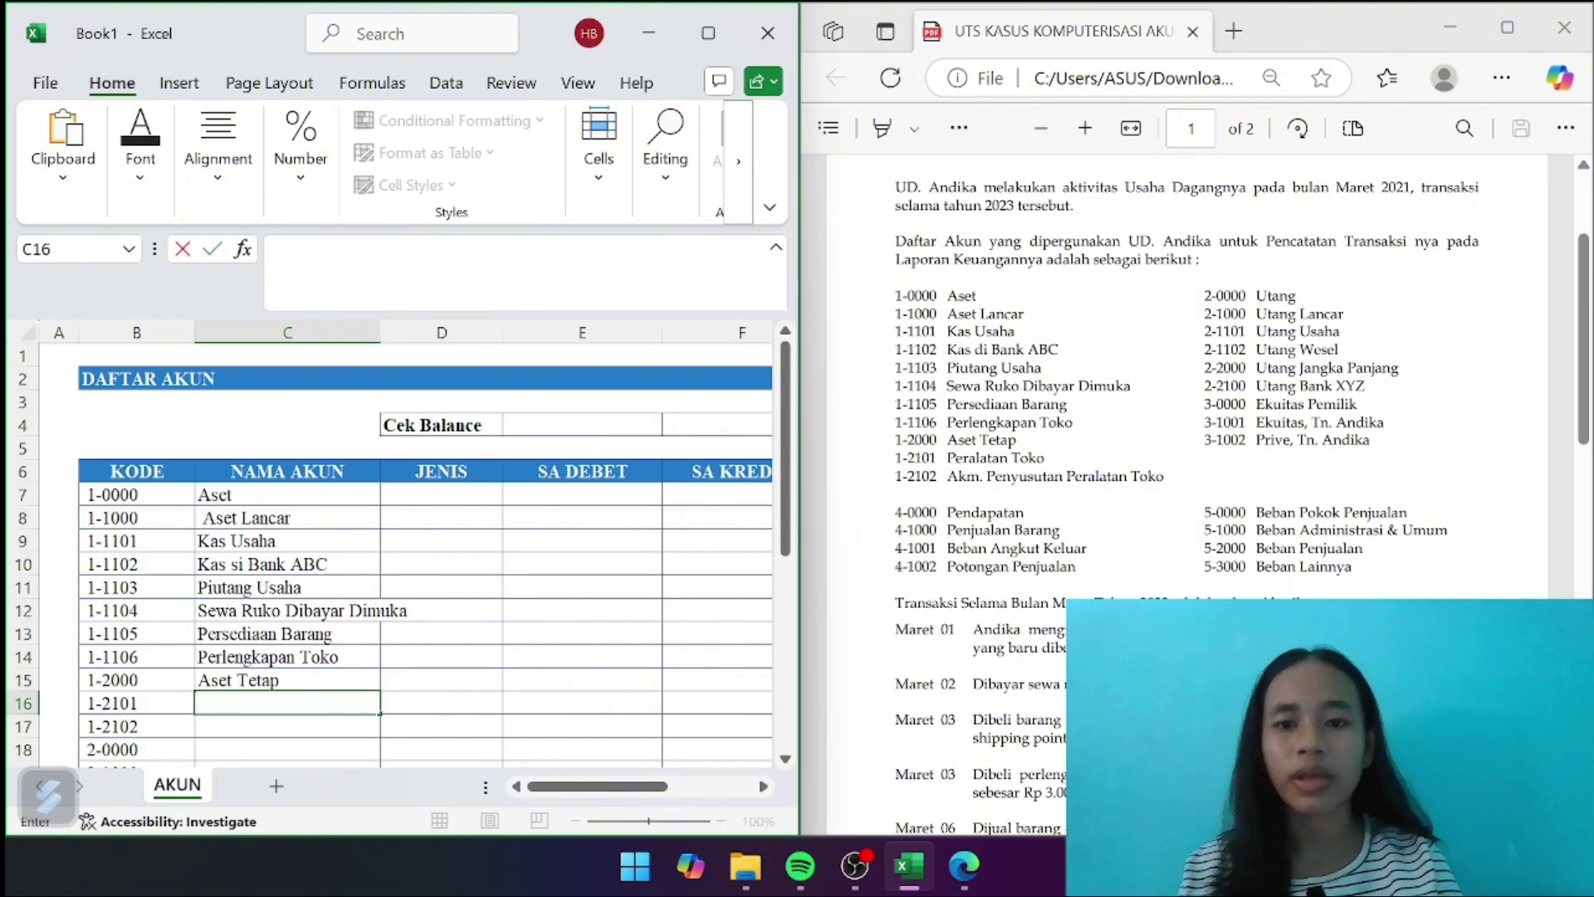
Enter the account name Peralatan Toko in C16 for code 1-2101
text(Peralatab)
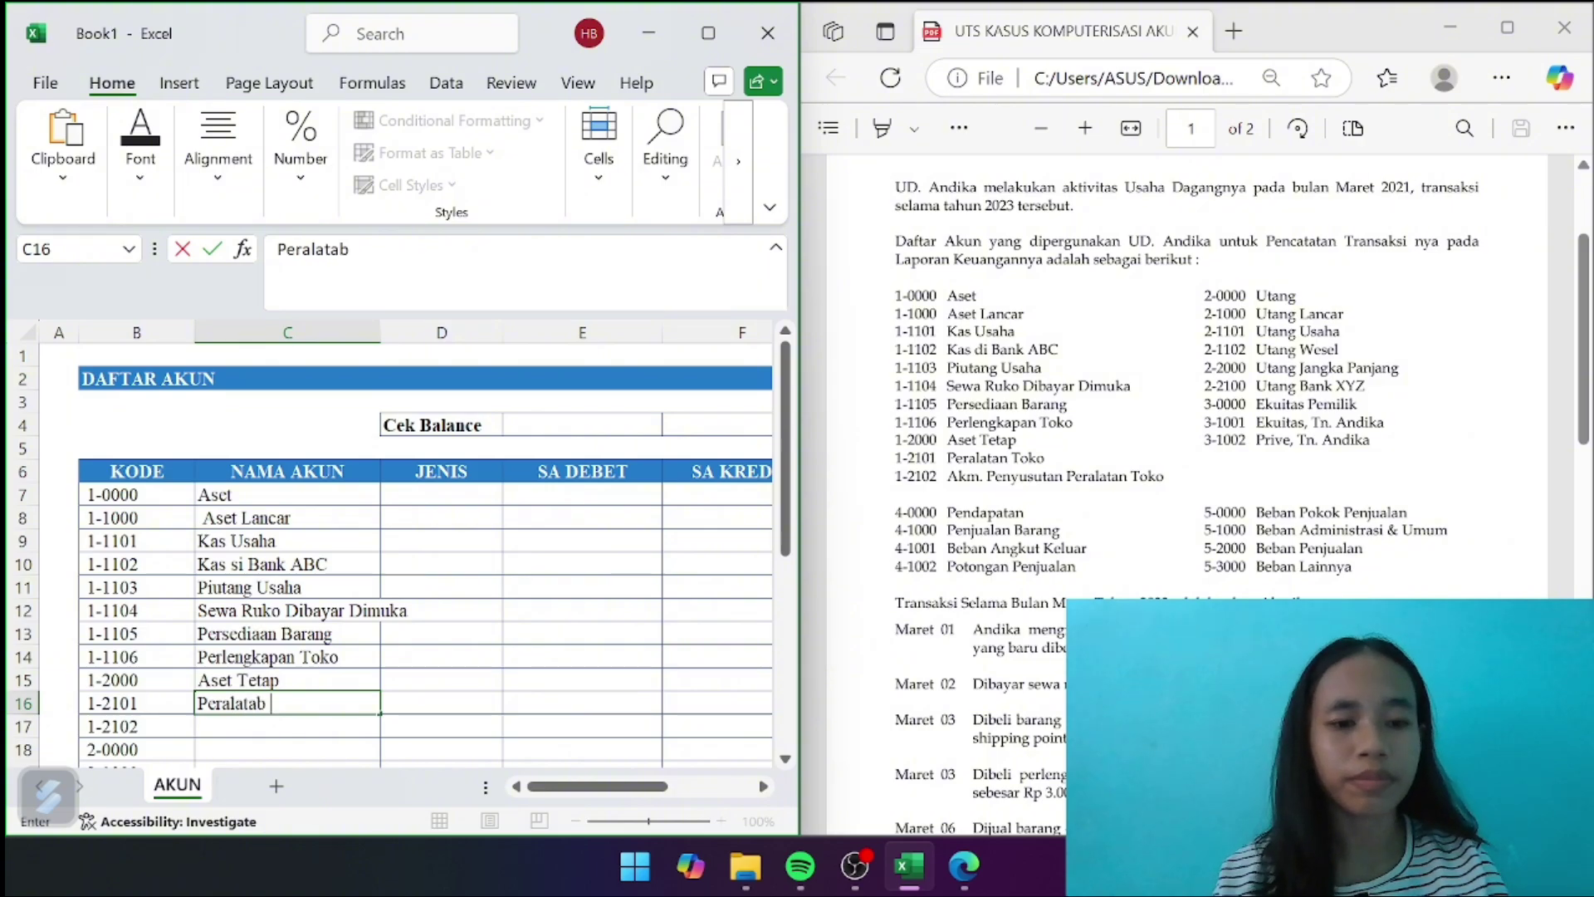
key(BackSpace)
text(n Toko)
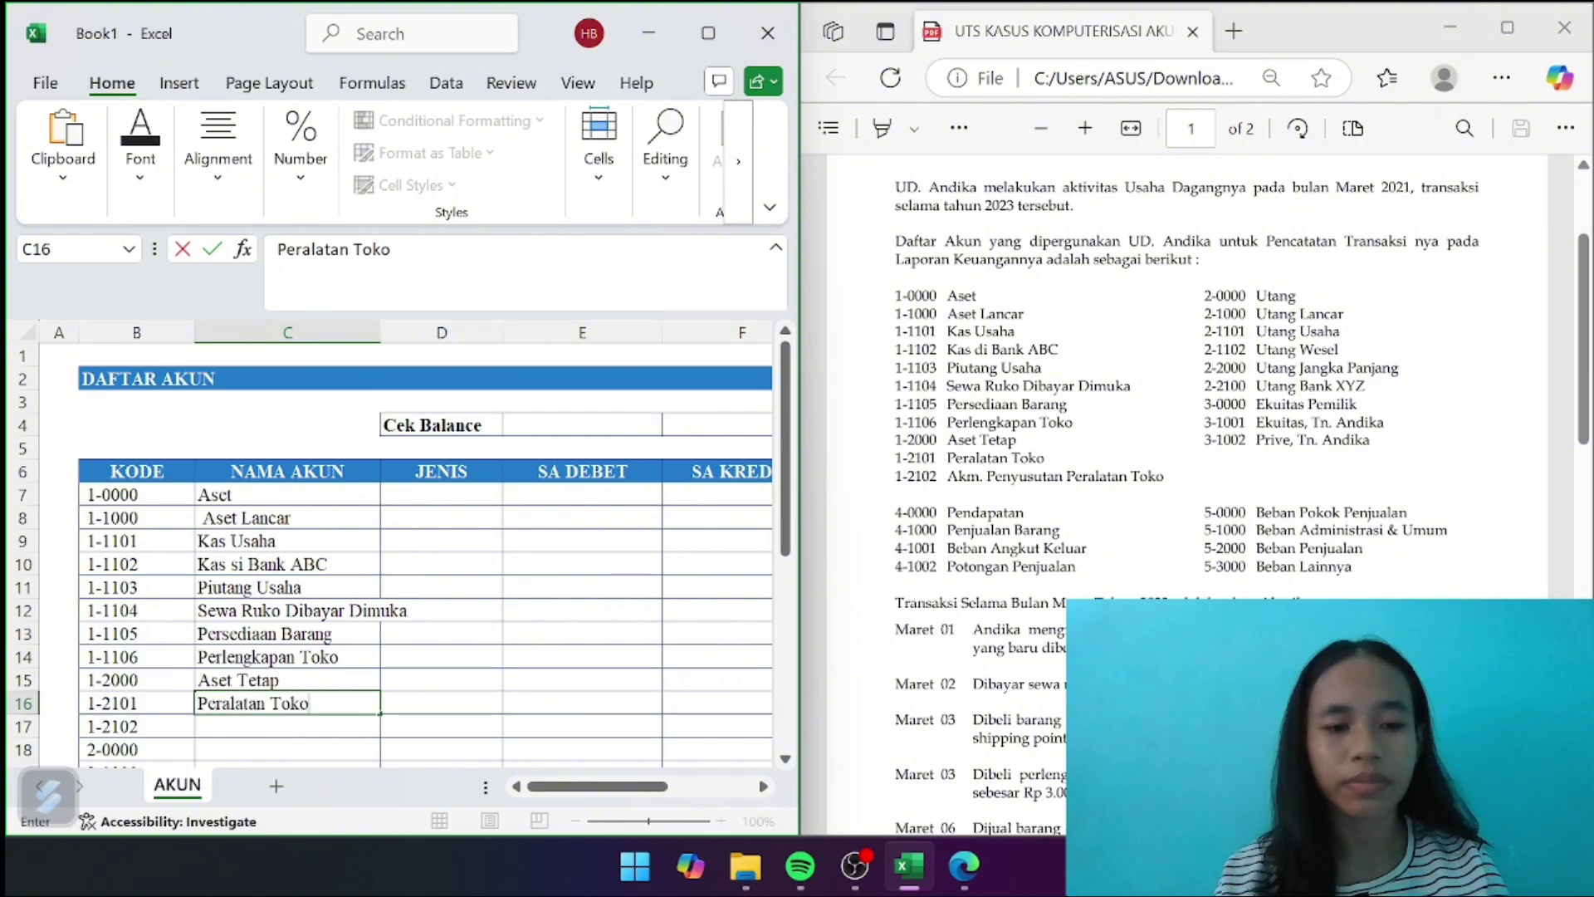
key(Return)
Enter the account name Akm Penyusutan Peralatan Toko in C17 for code 1-2102
text(A)
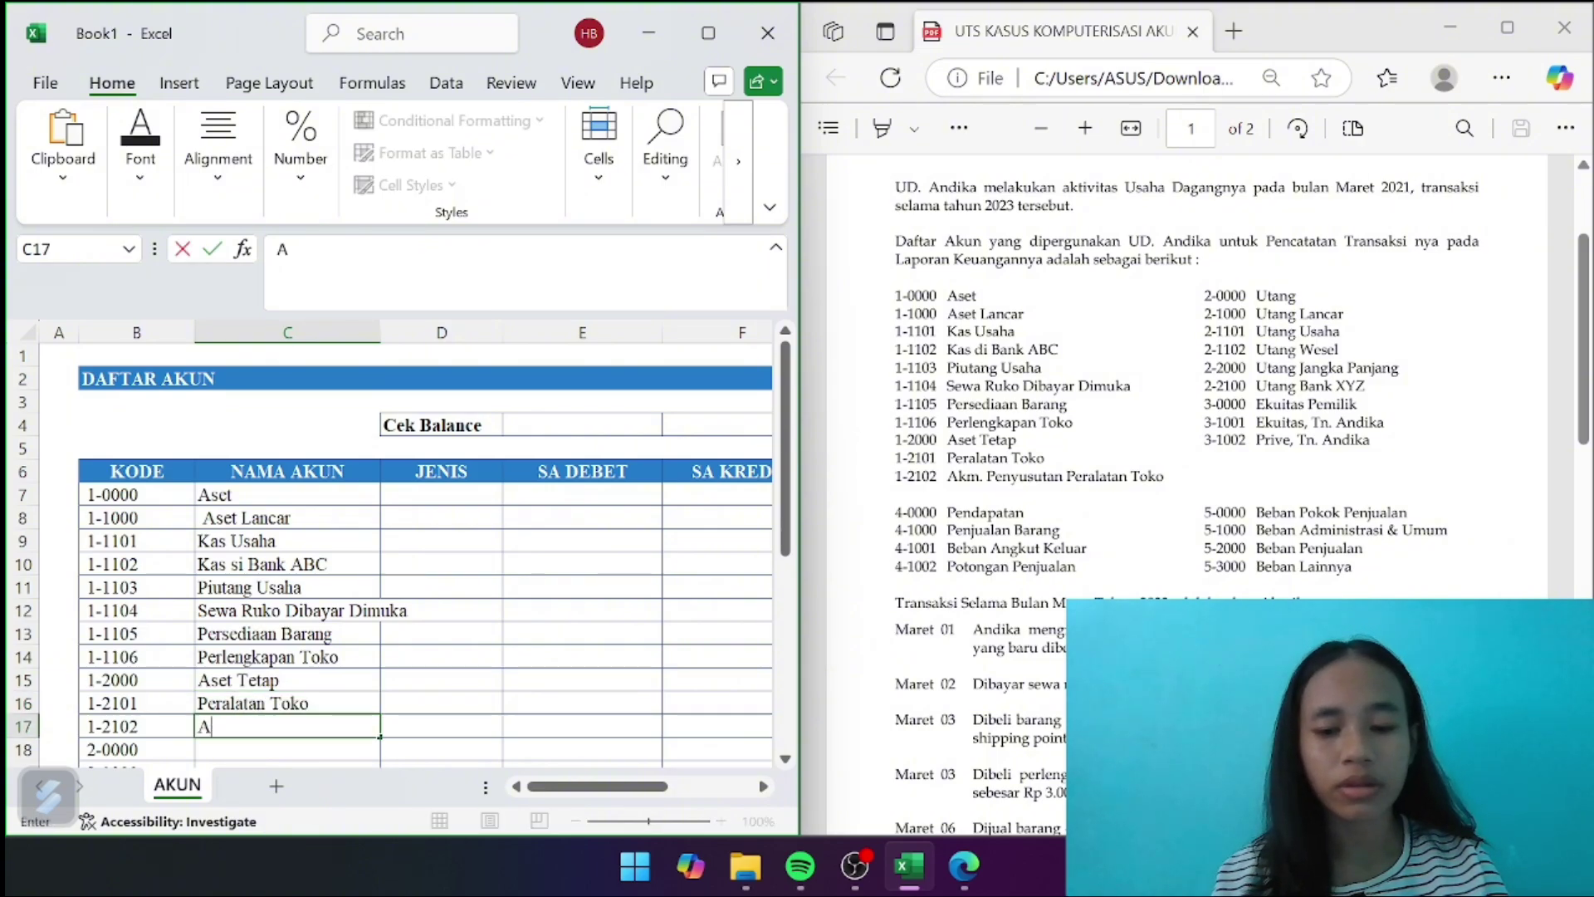
text(km Peny)
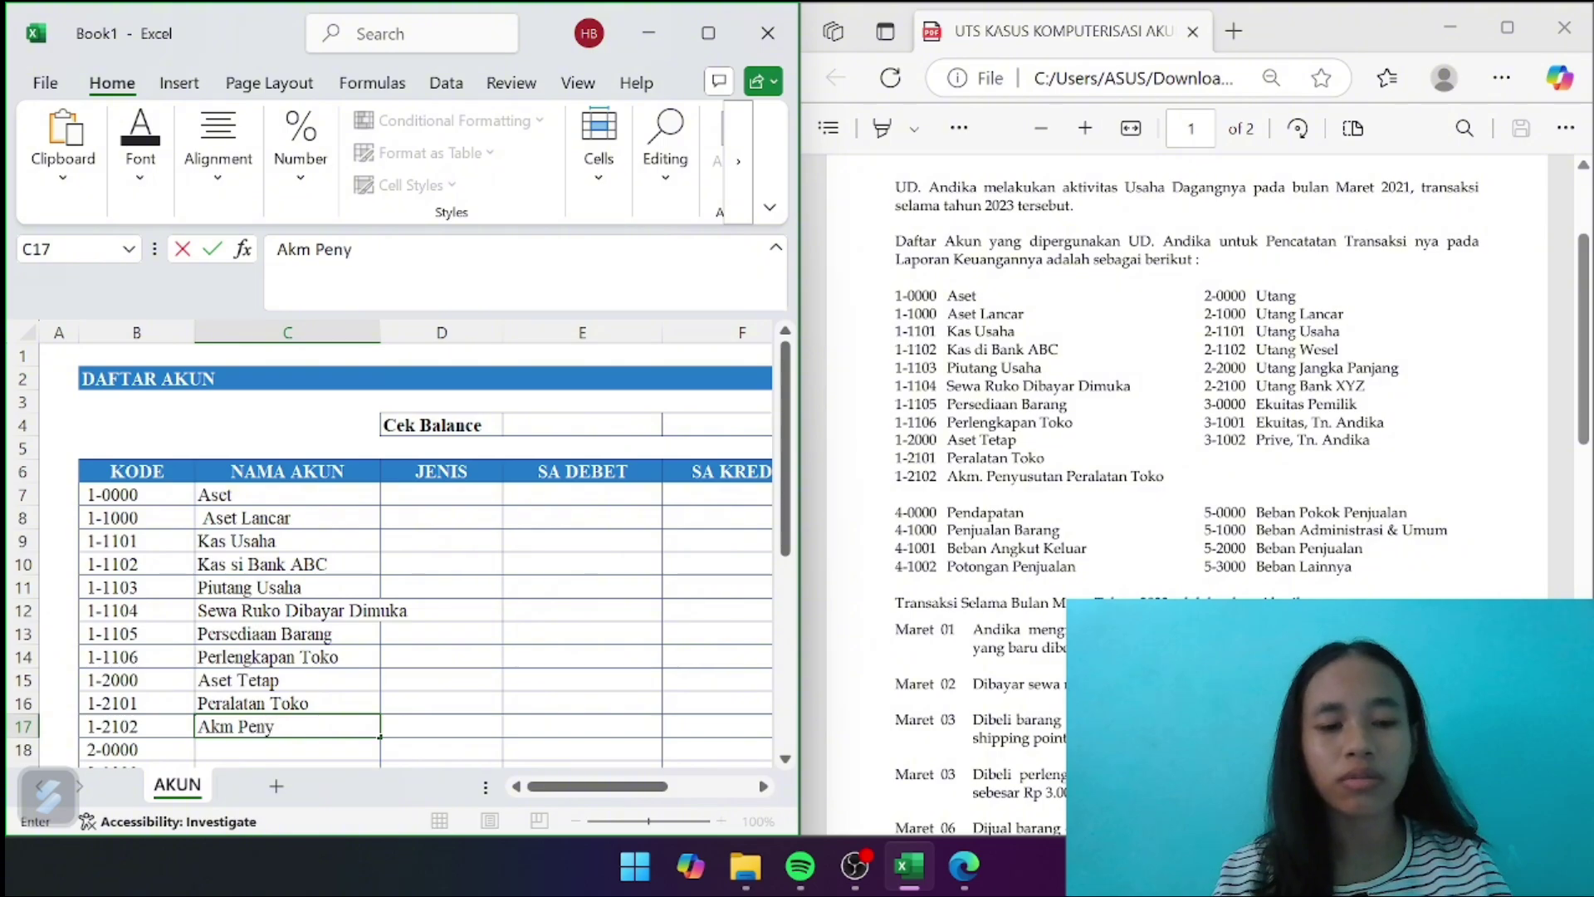
text(usutan P)
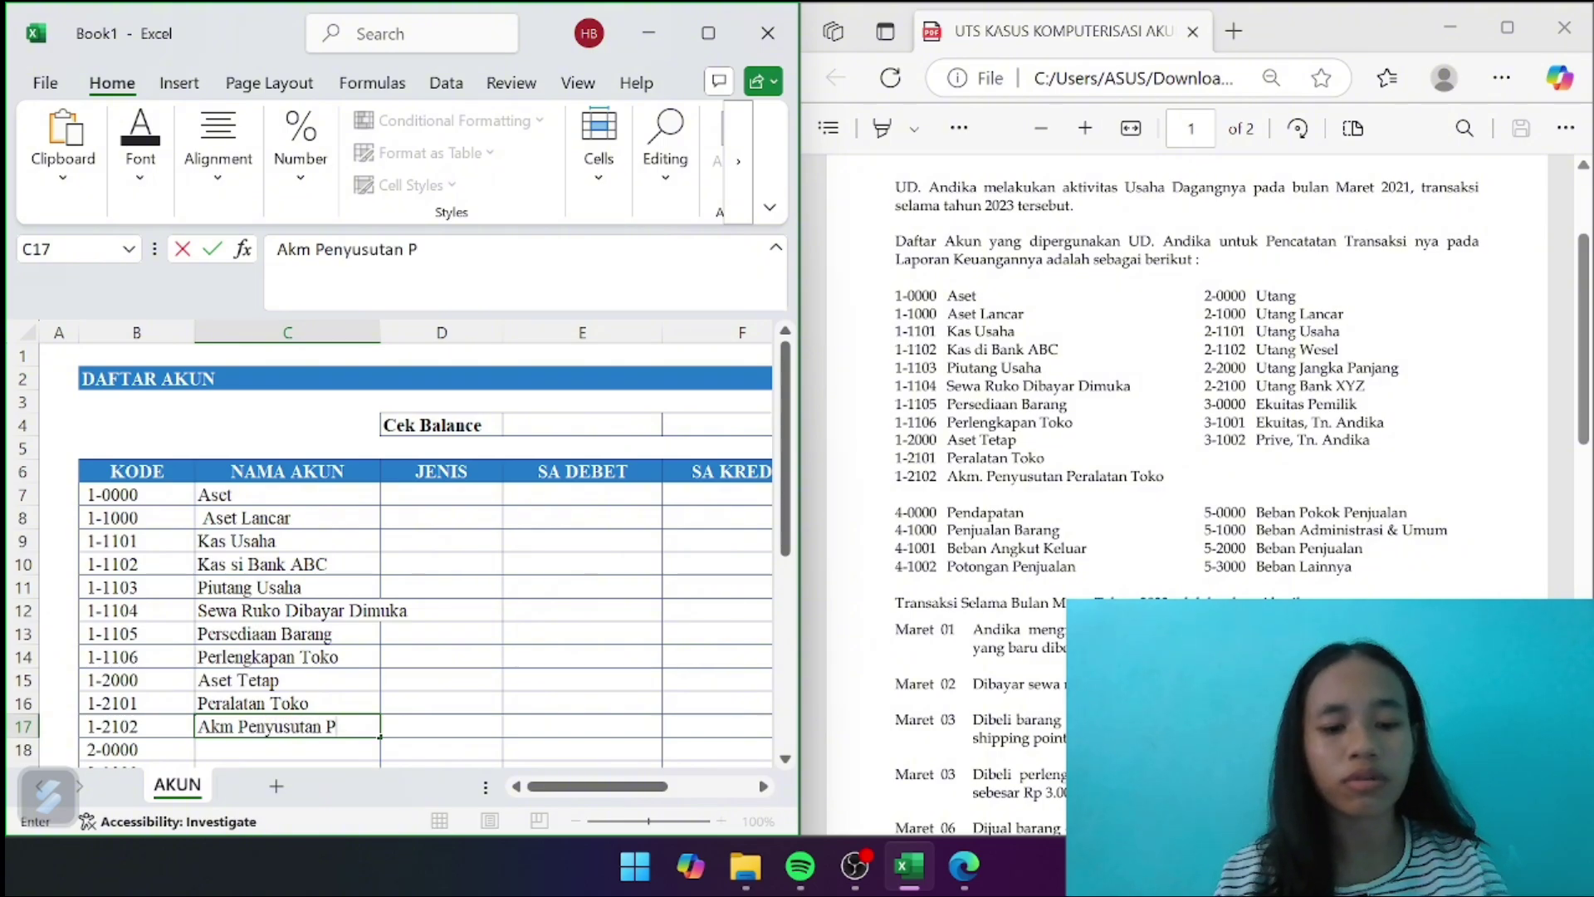
text(erala)
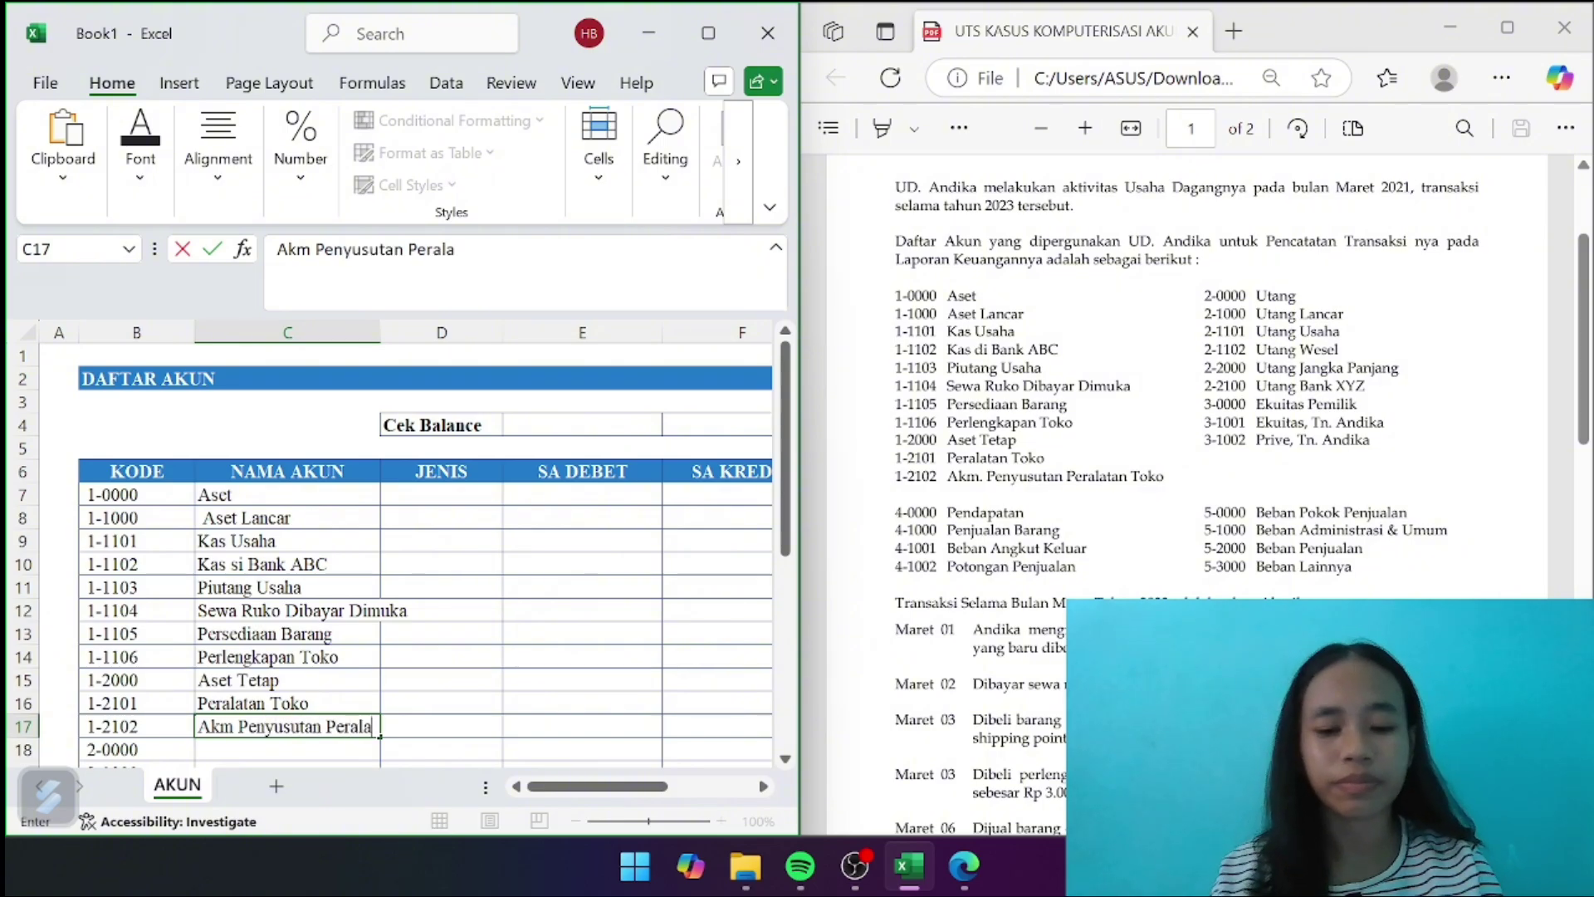
text(tan Toko)
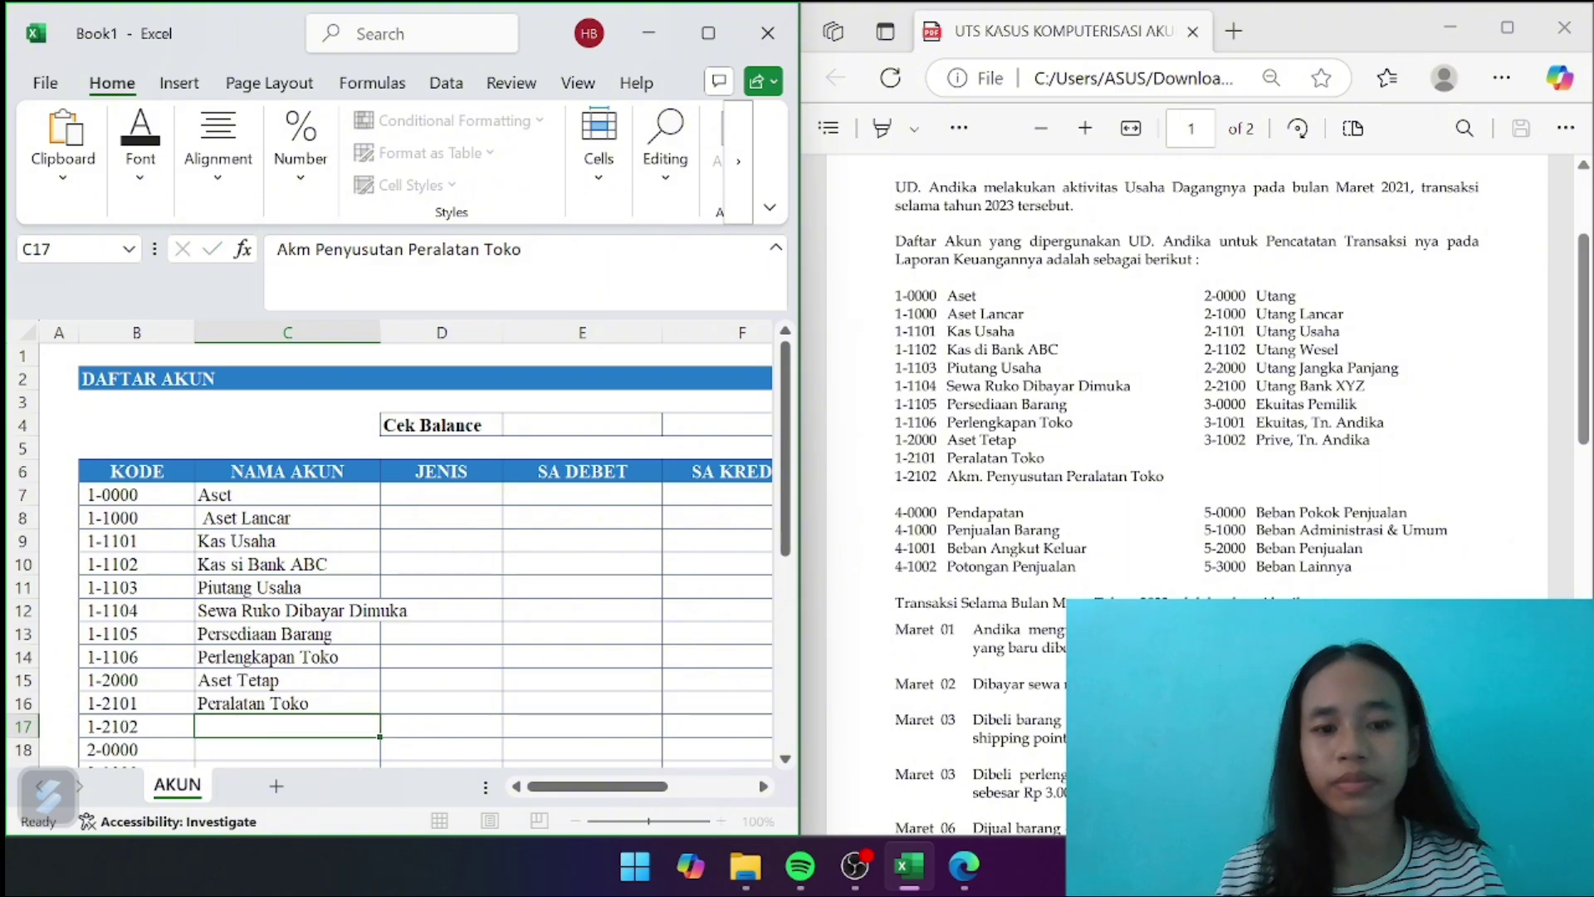
key(Return)
Enter the account names Utang in C18 for code 2-0000 and Utang Lancar in C19 for code 2-1000
text(Utang)
key(Return)
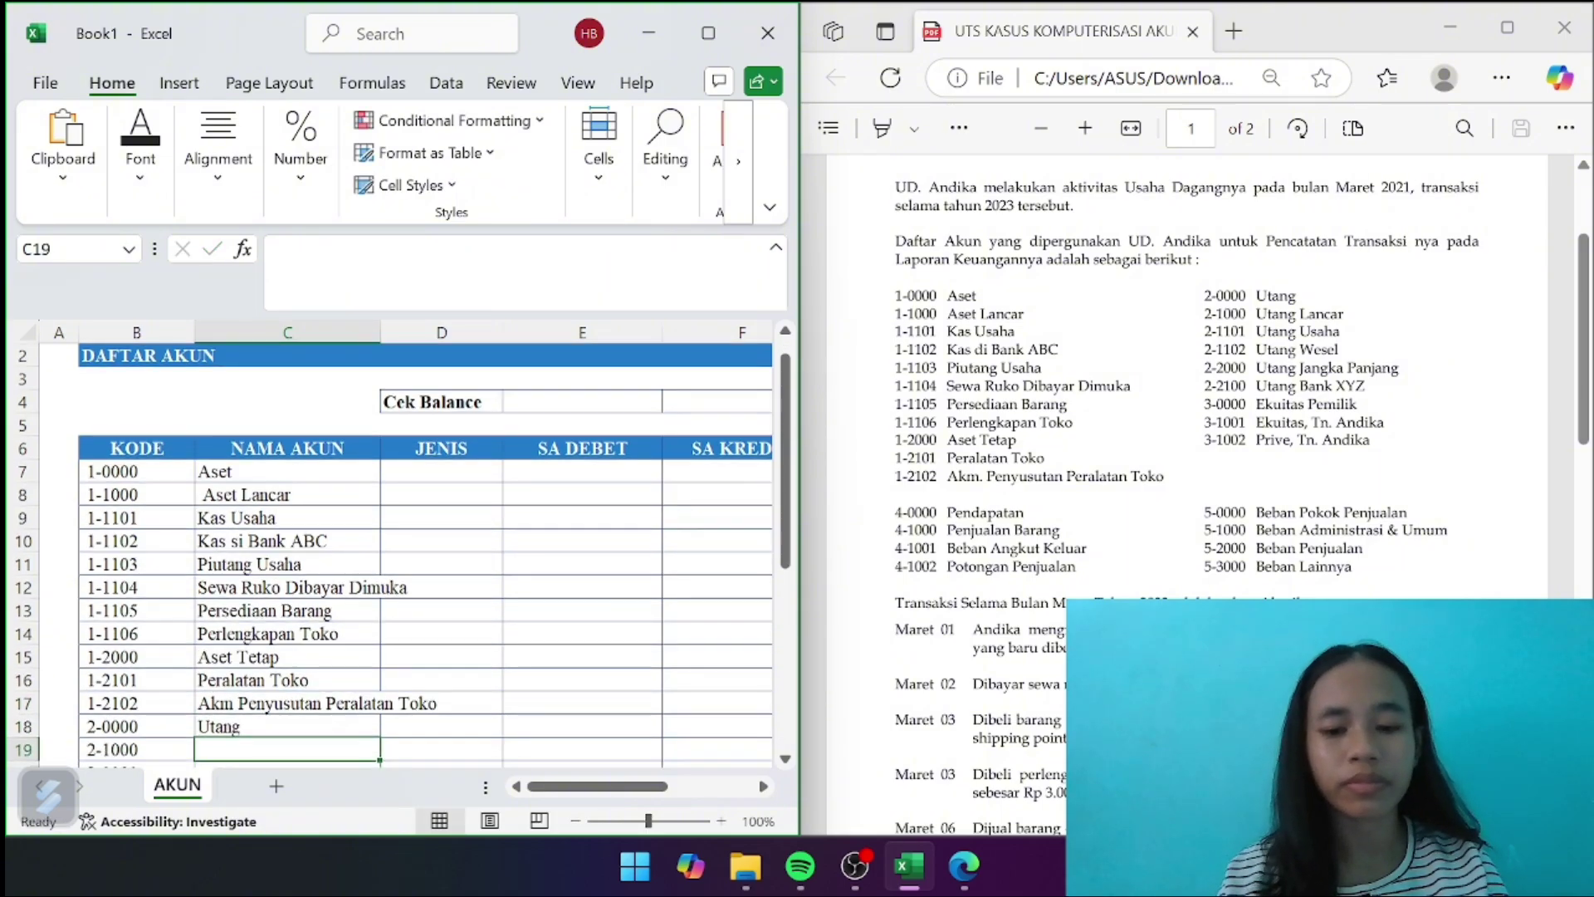
text(Utang LAN)
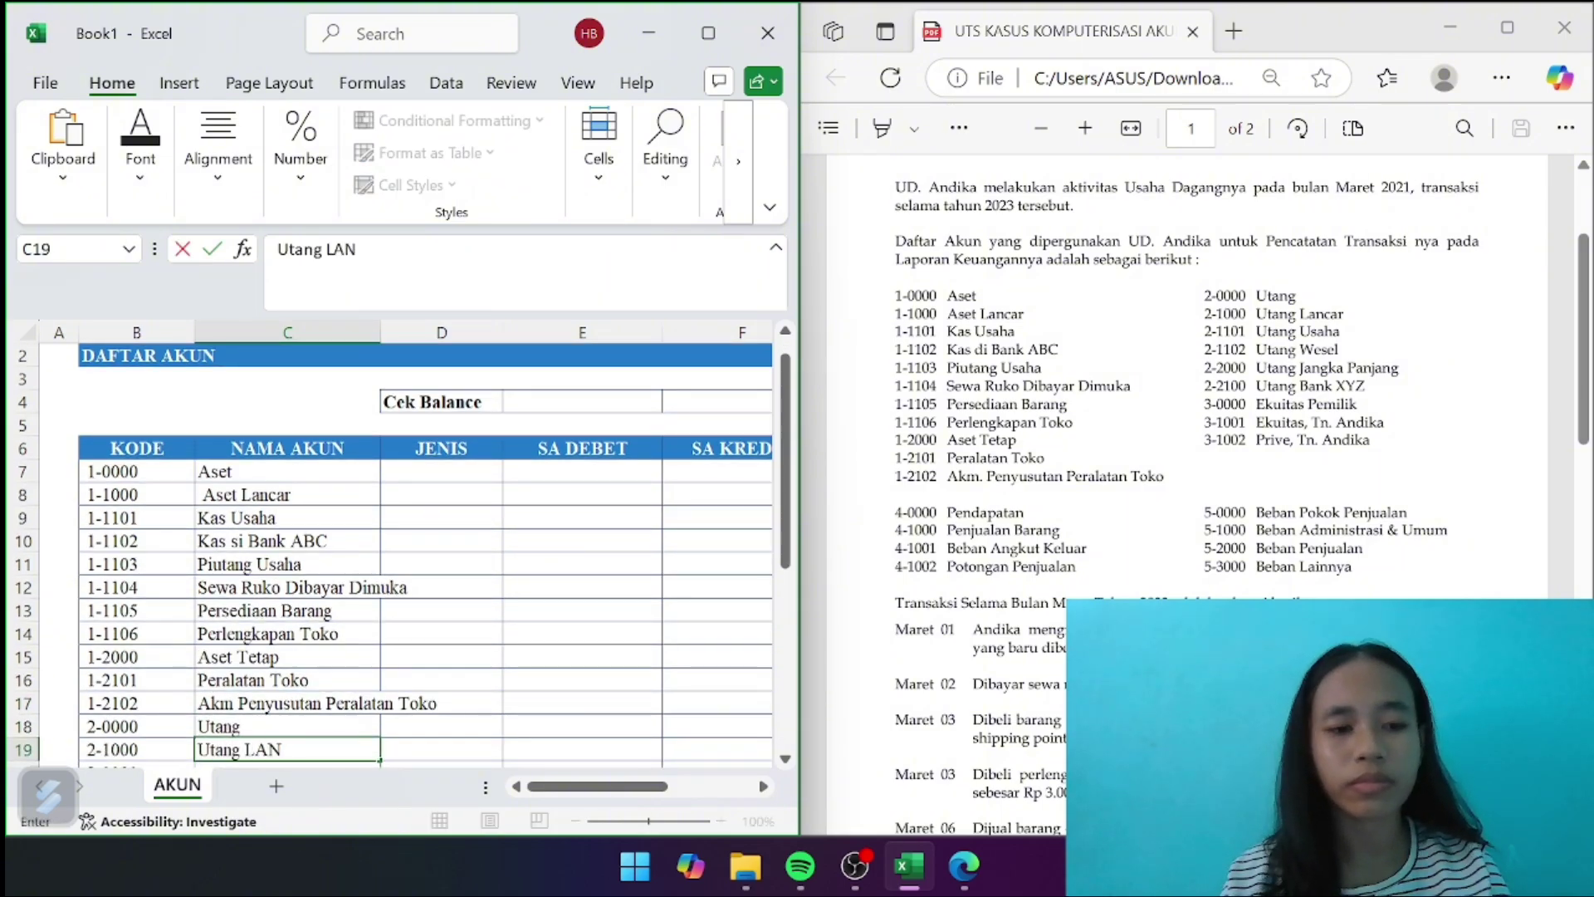
key(BackSpace)
key(BackSpace)
text(ancar)
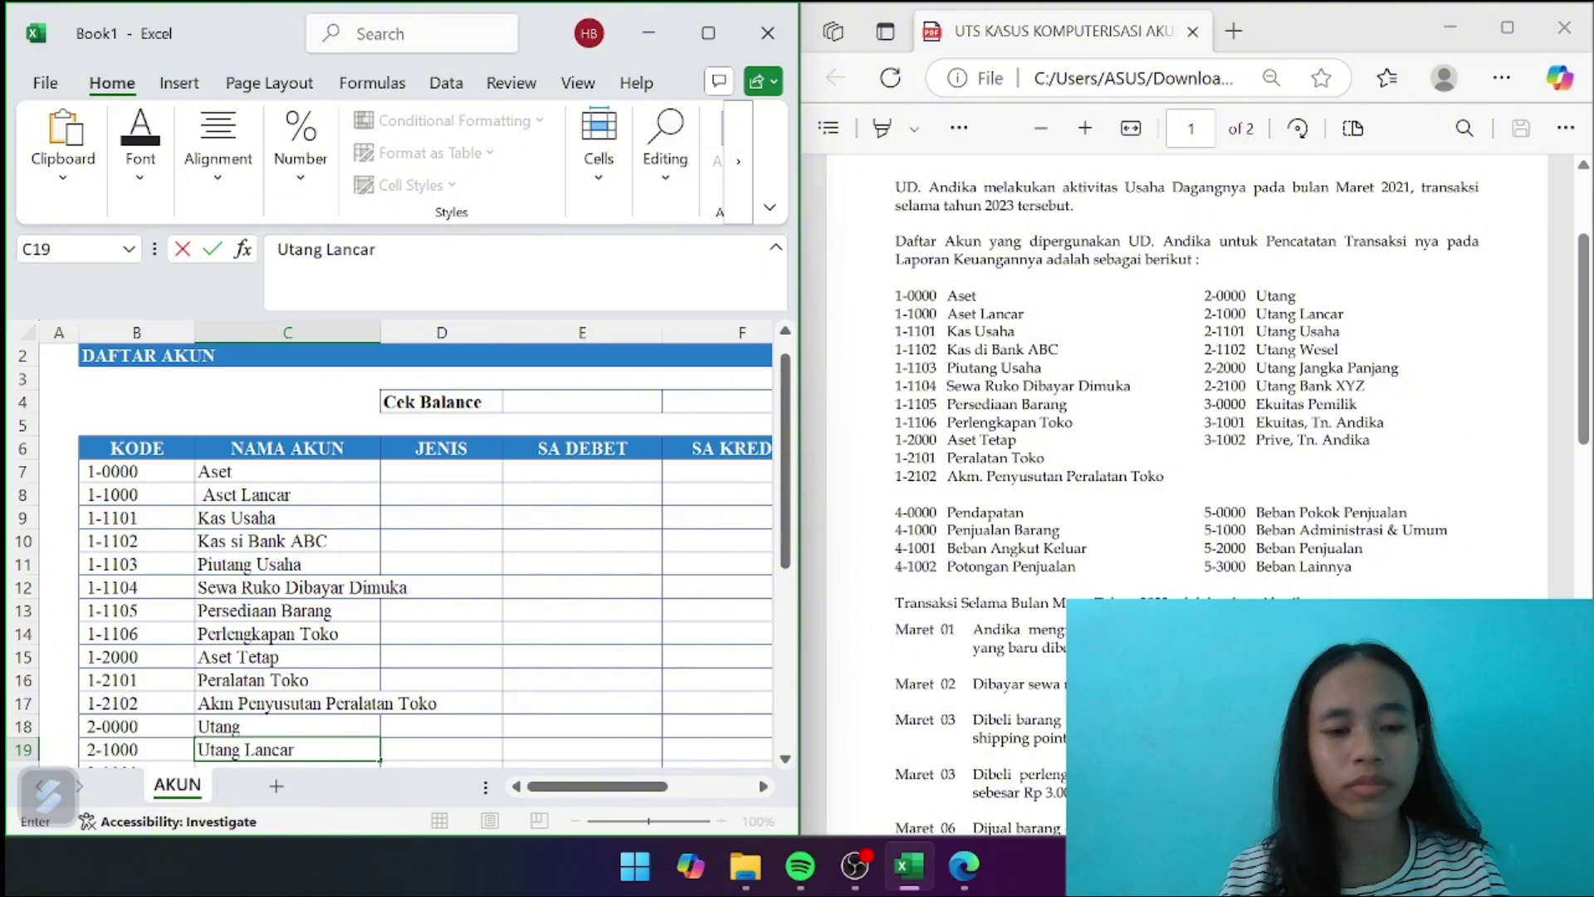
key(Return)
Enter the account names Utang Usaha in C20 for code 2-1101 and Utang Wesel in C21 for code 2-1102
text(Utang )
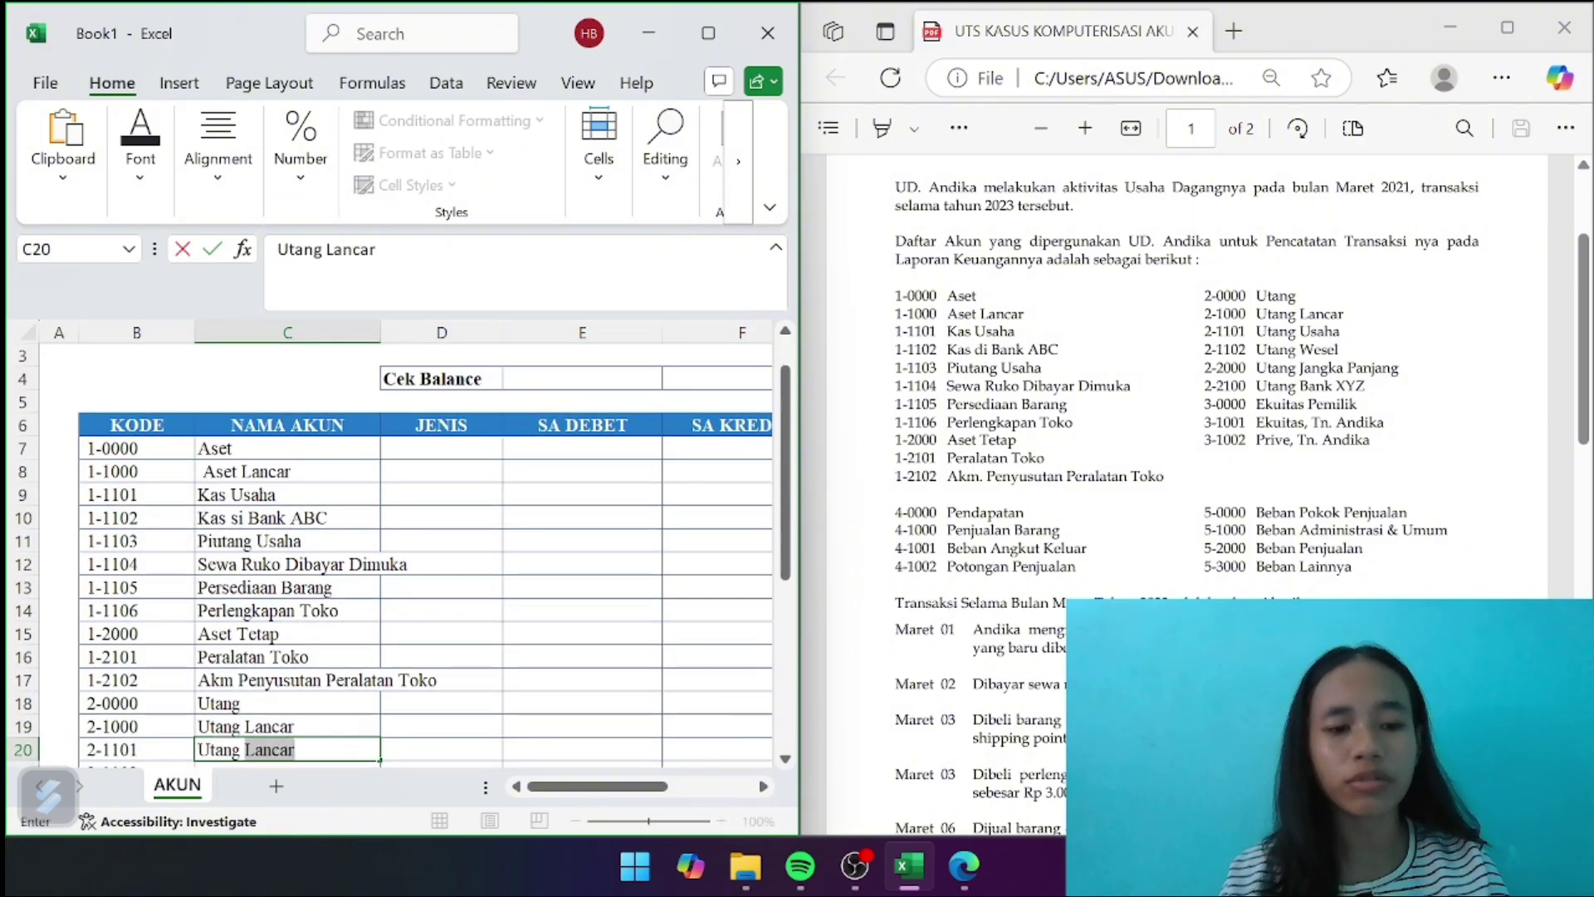
text(Usaha)
key(Return)
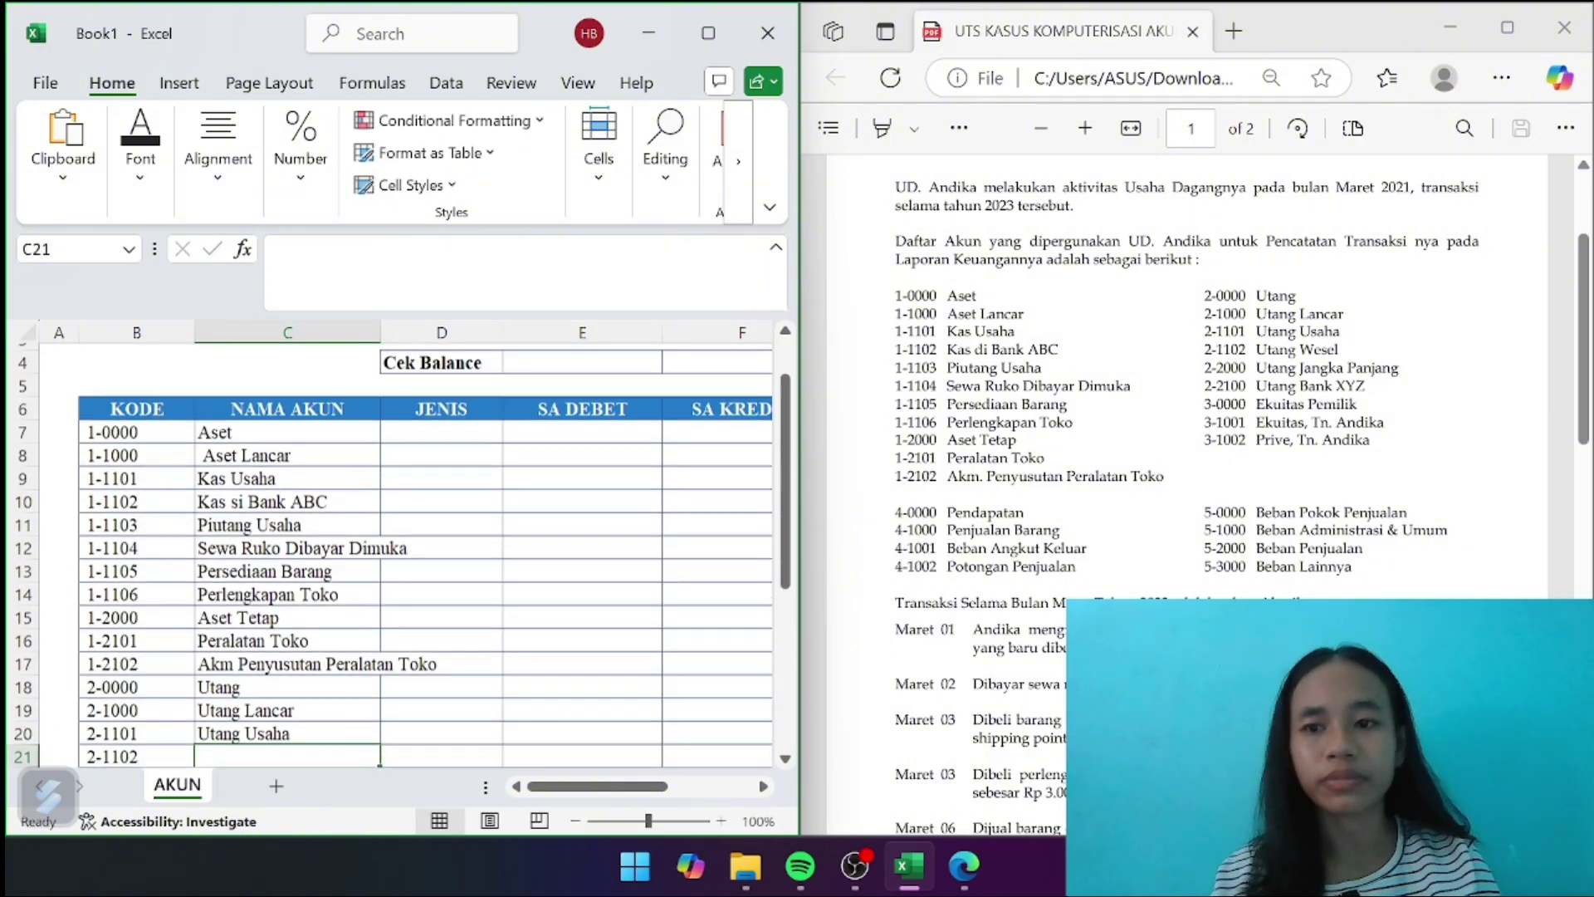
text(Utang)
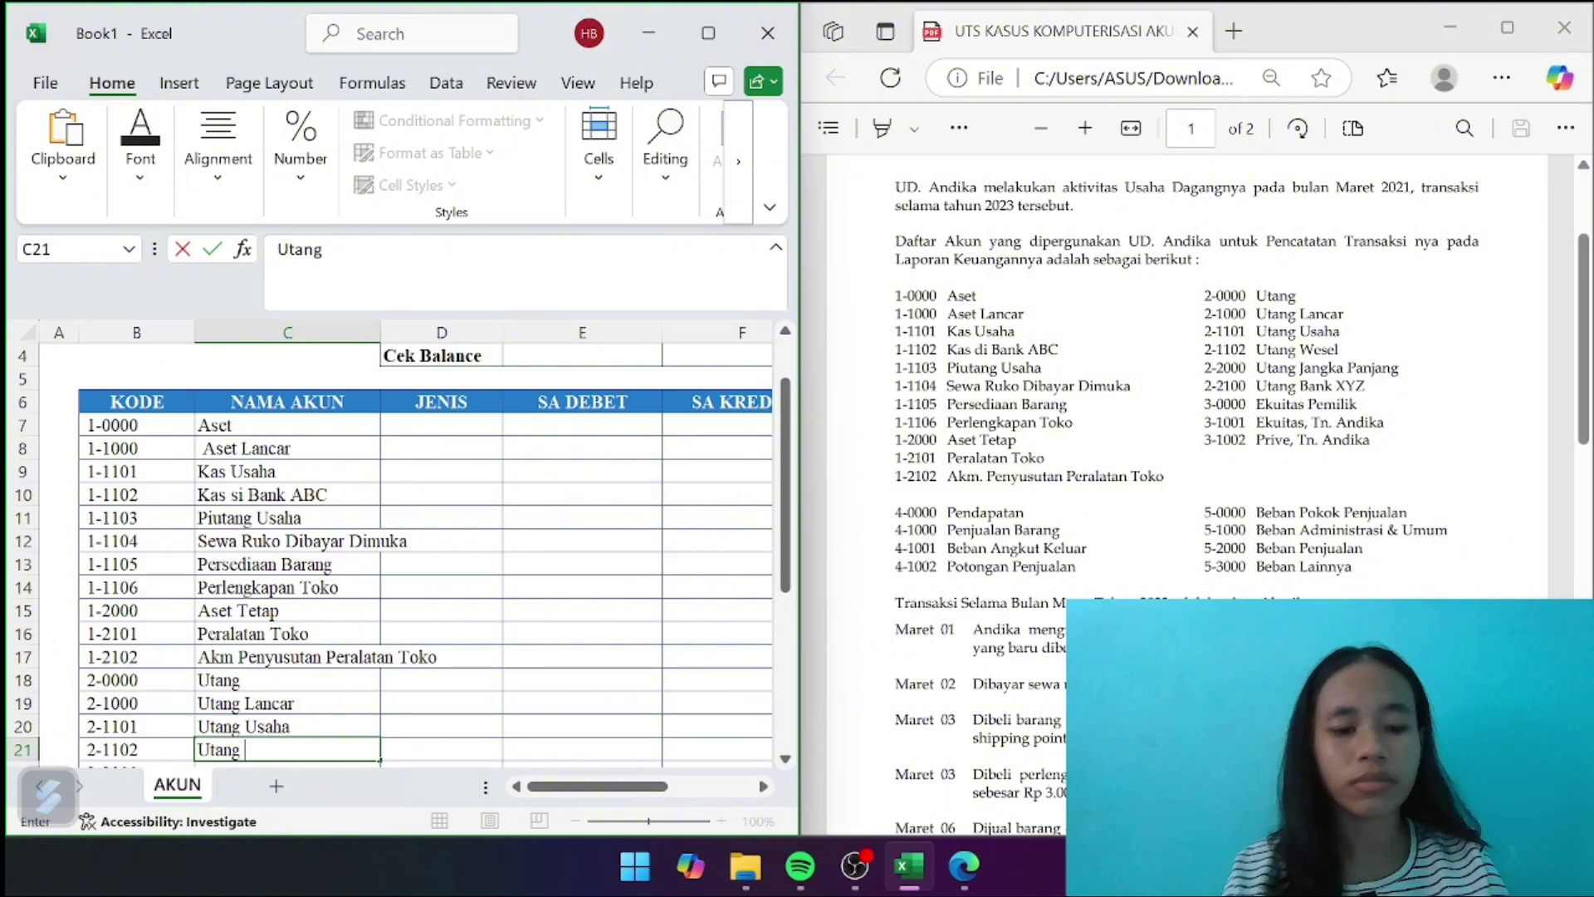
text( Wesel)
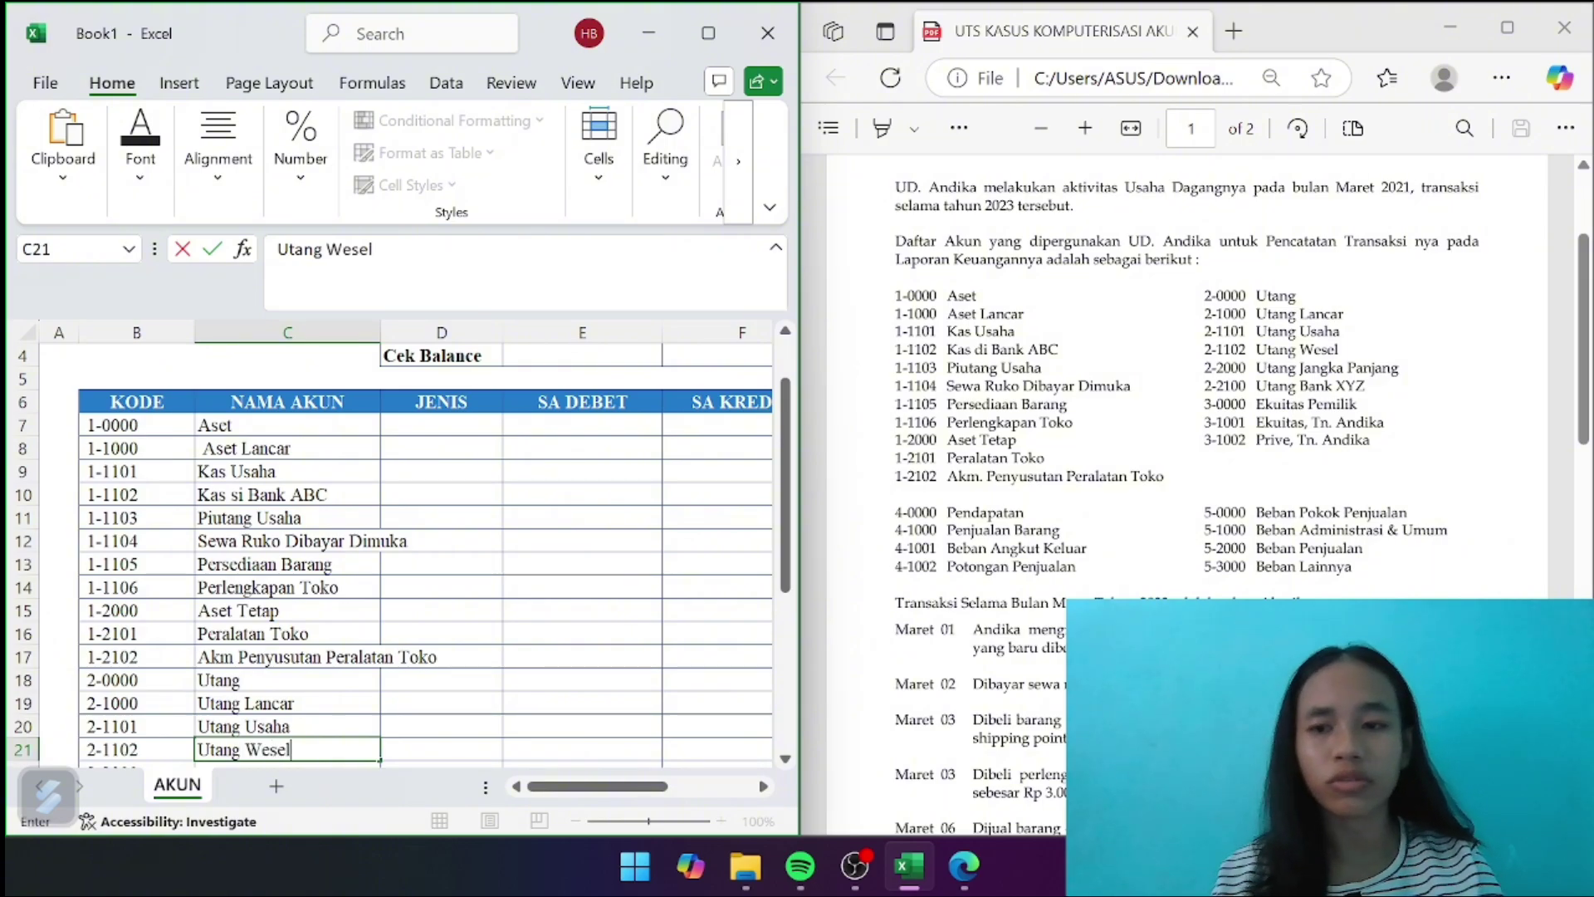
key(Return)
Enter the account names Utang Jangka Panjang in C22 for code 2-2000 and Utang Bank XYZ in C23 for code 2-2100
text(Utan)
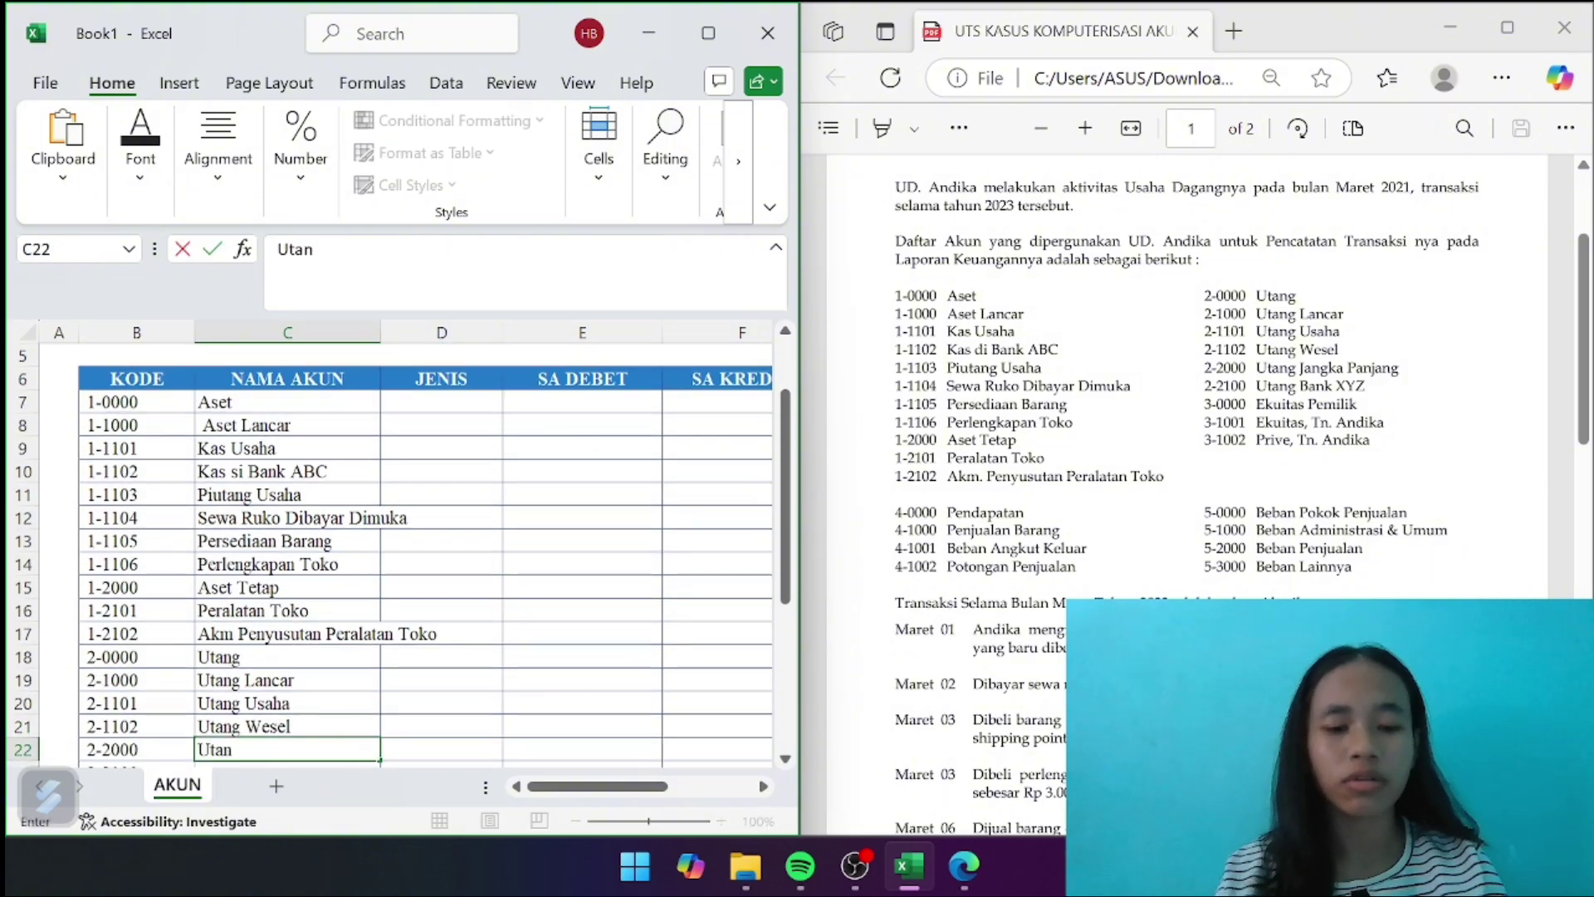
text(g Jangka)
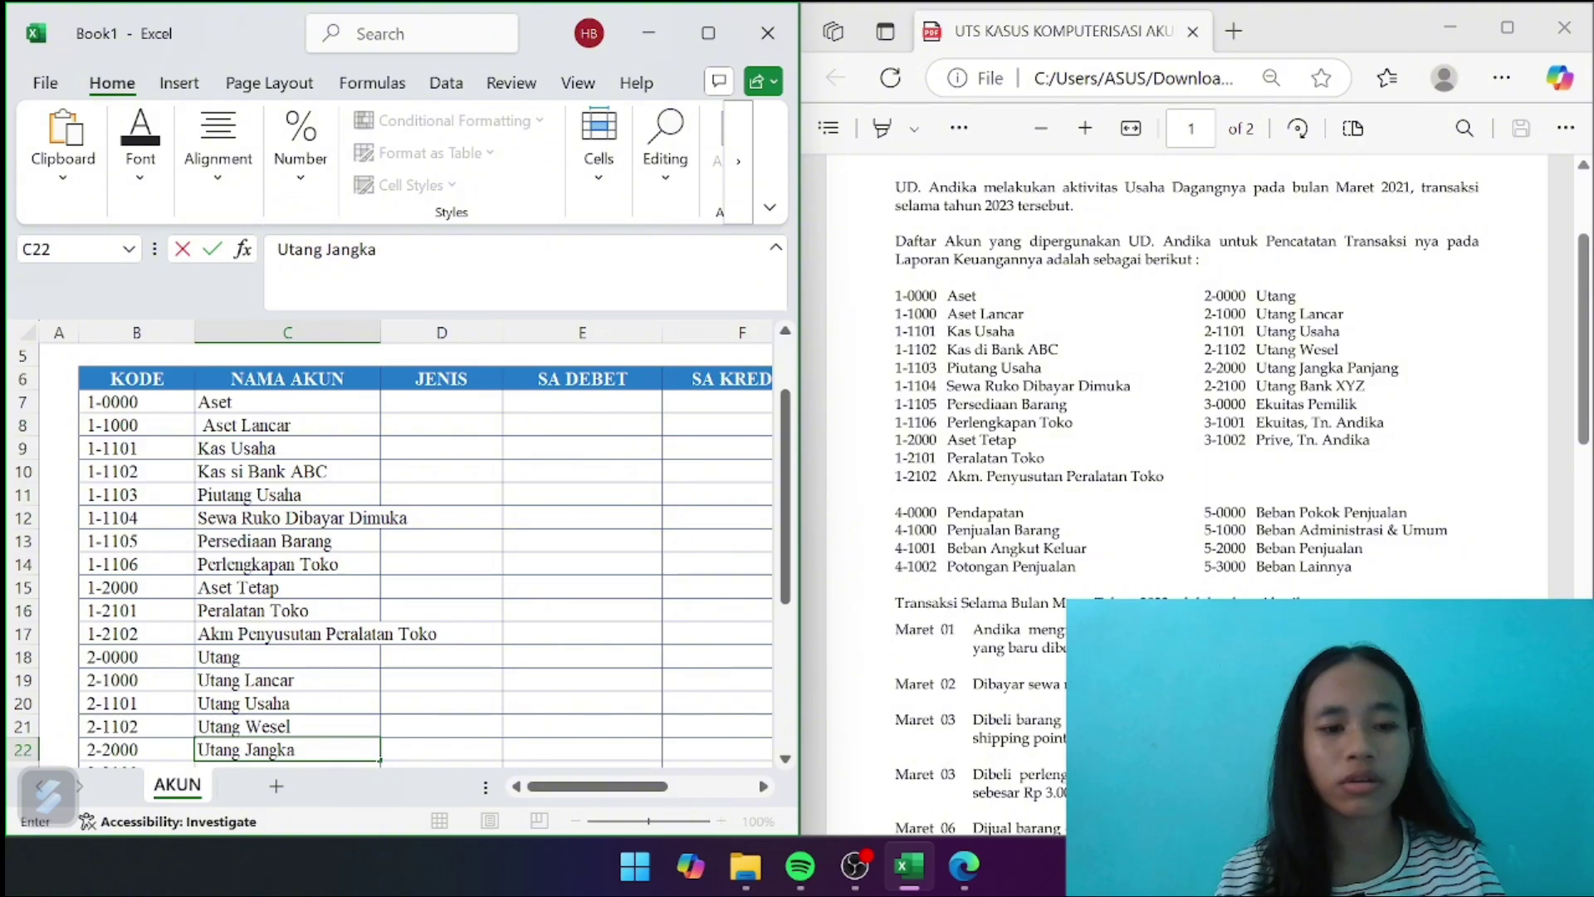
text( Panjang)
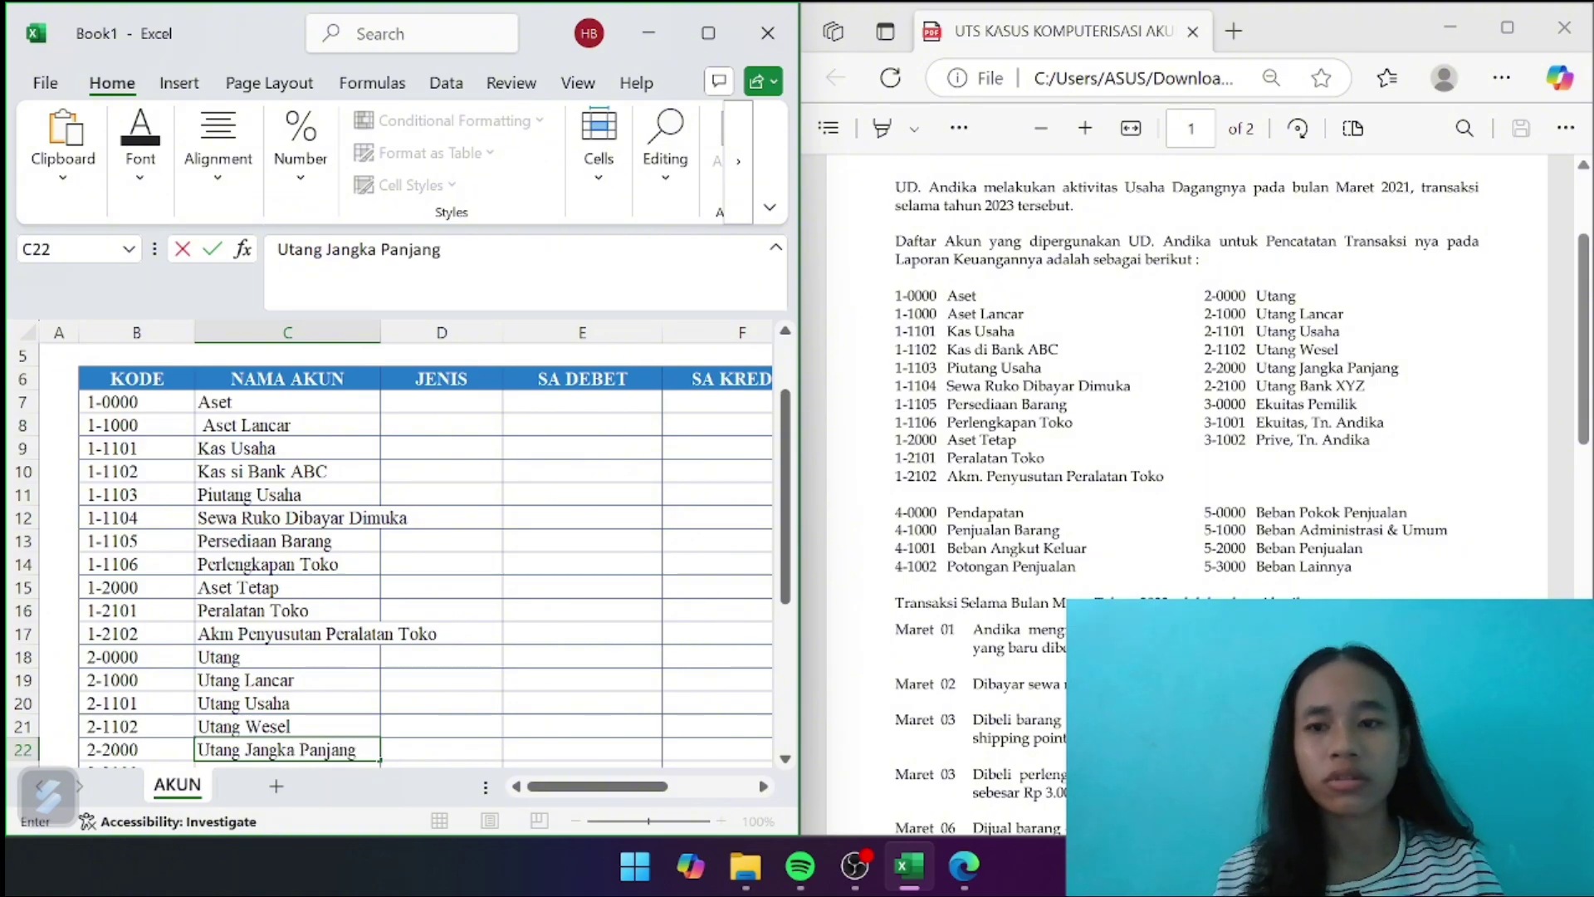
key(Return)
text(Utang)
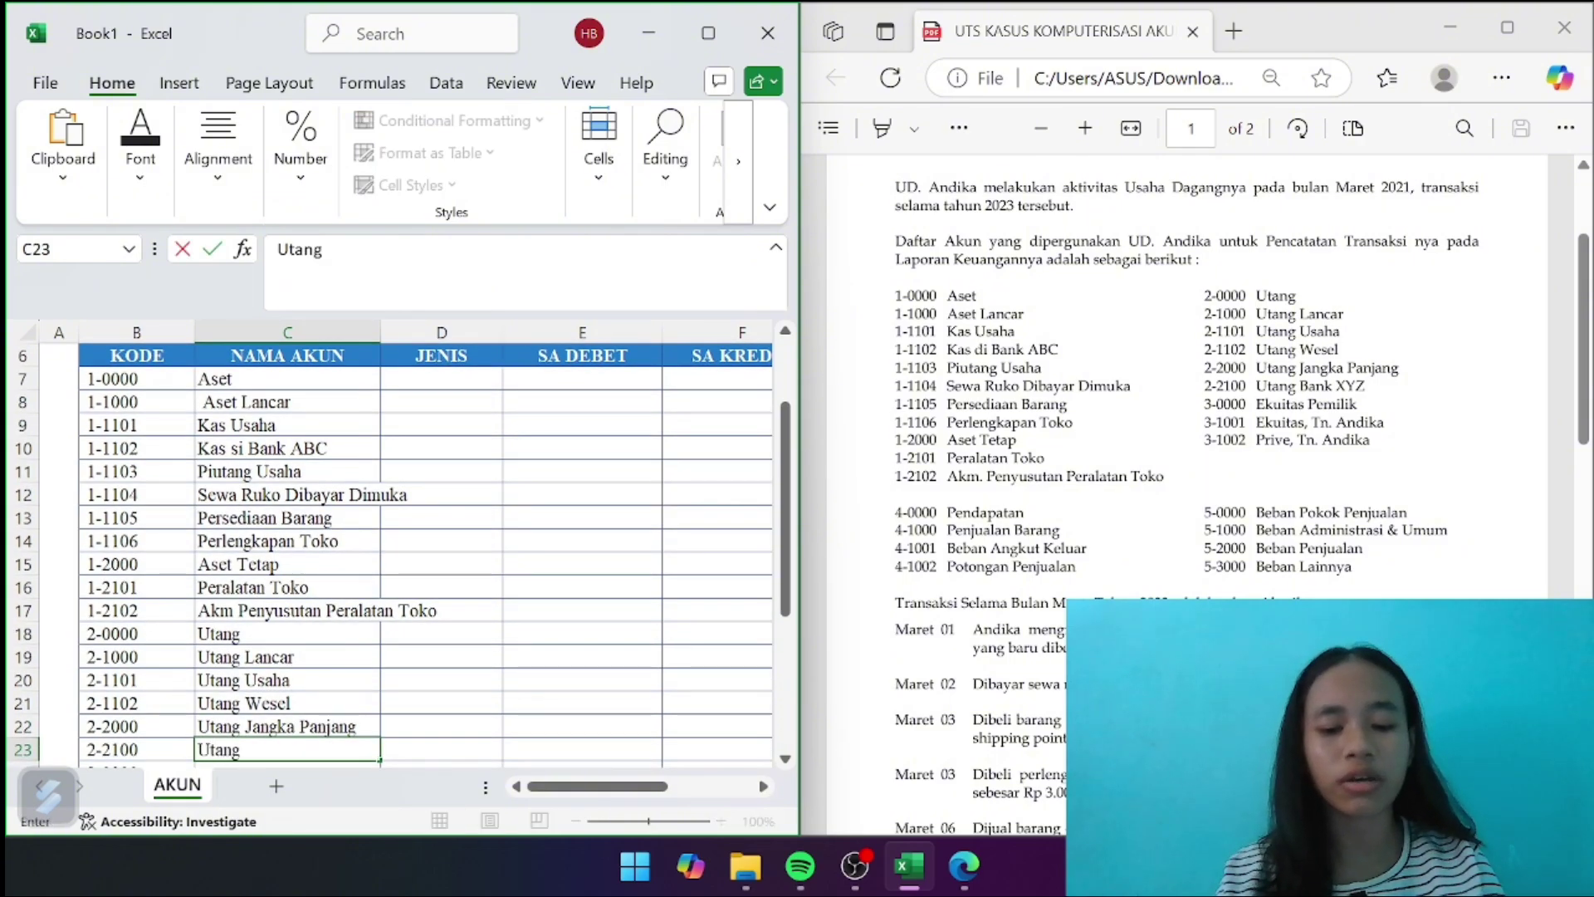
text( Bank)
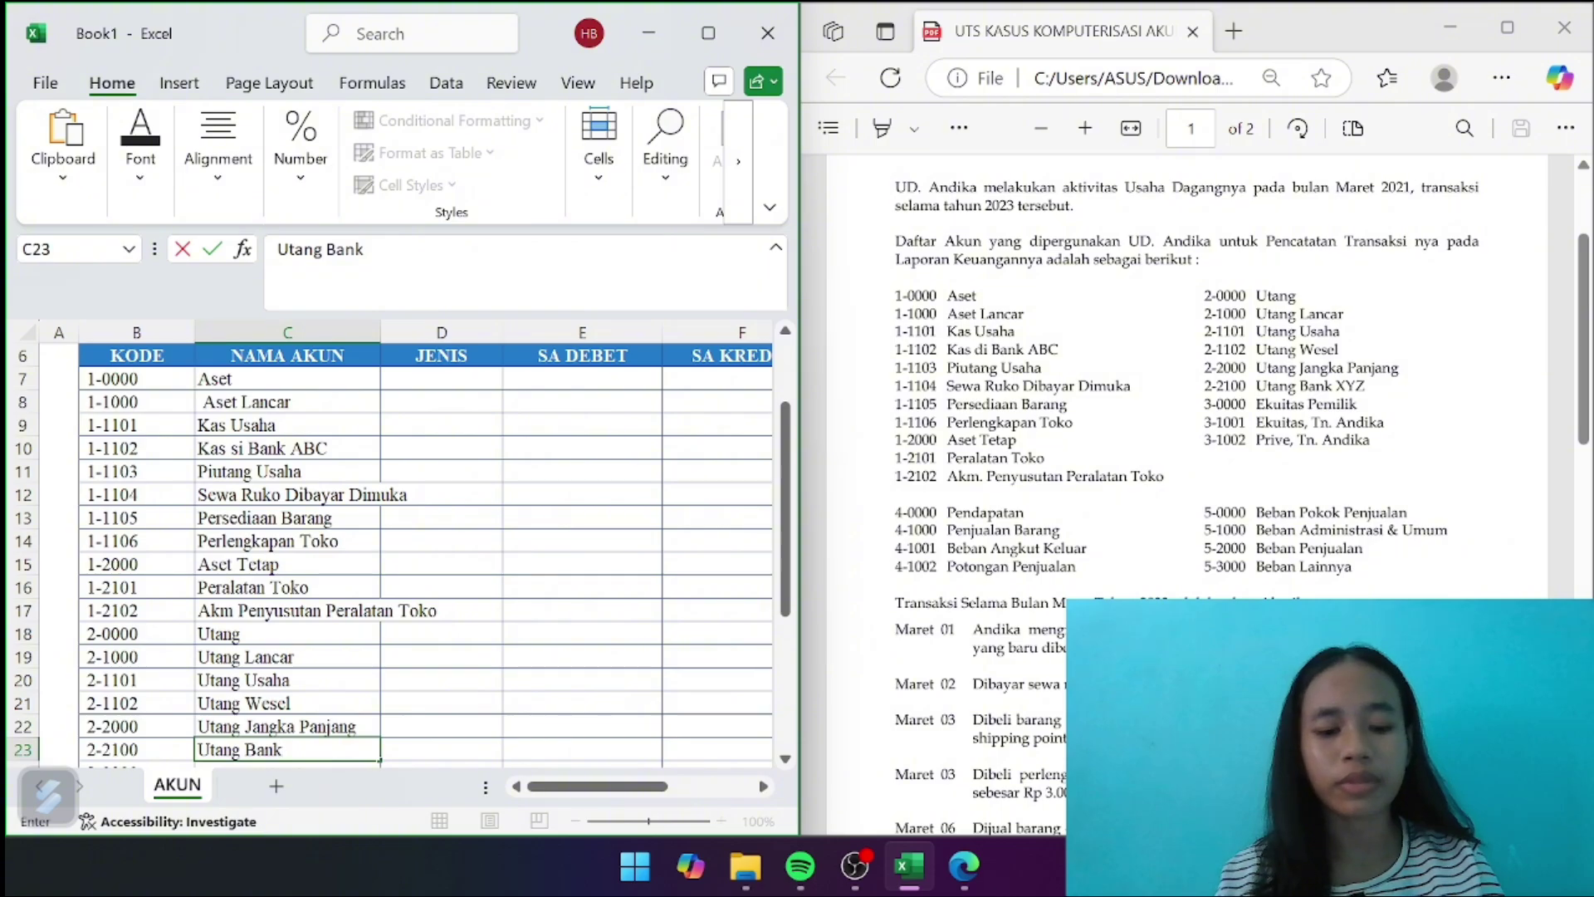
text( XYZ)
key(Return)
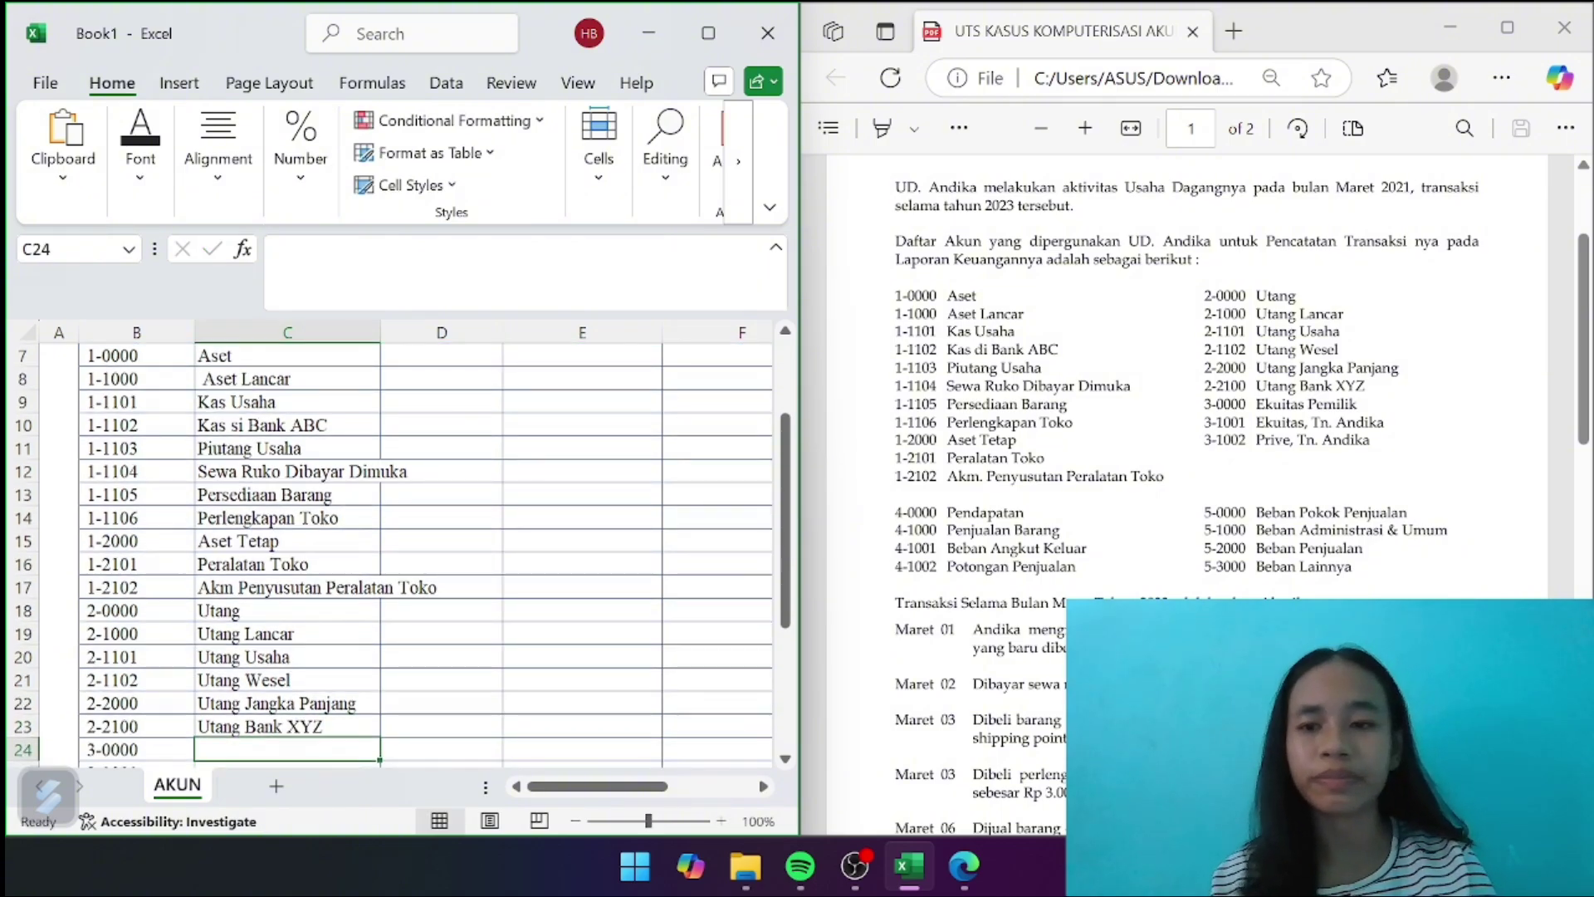
Enter the account name Ekuitas Pemilik in C24 for code 3-0000
text(Ekui)
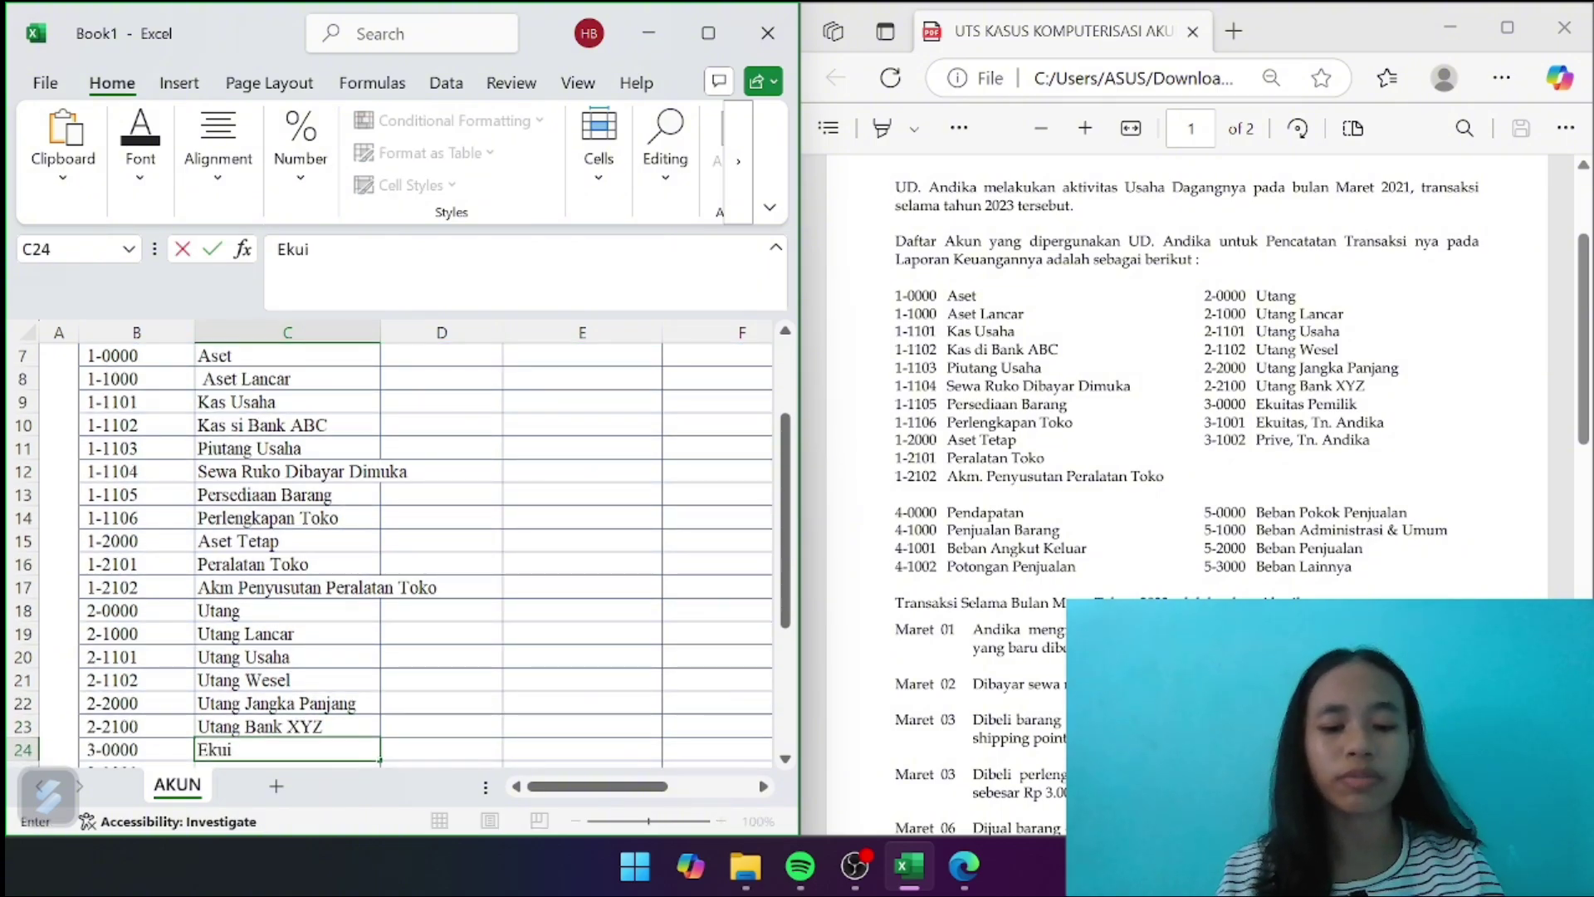
text(tas Pemilik)
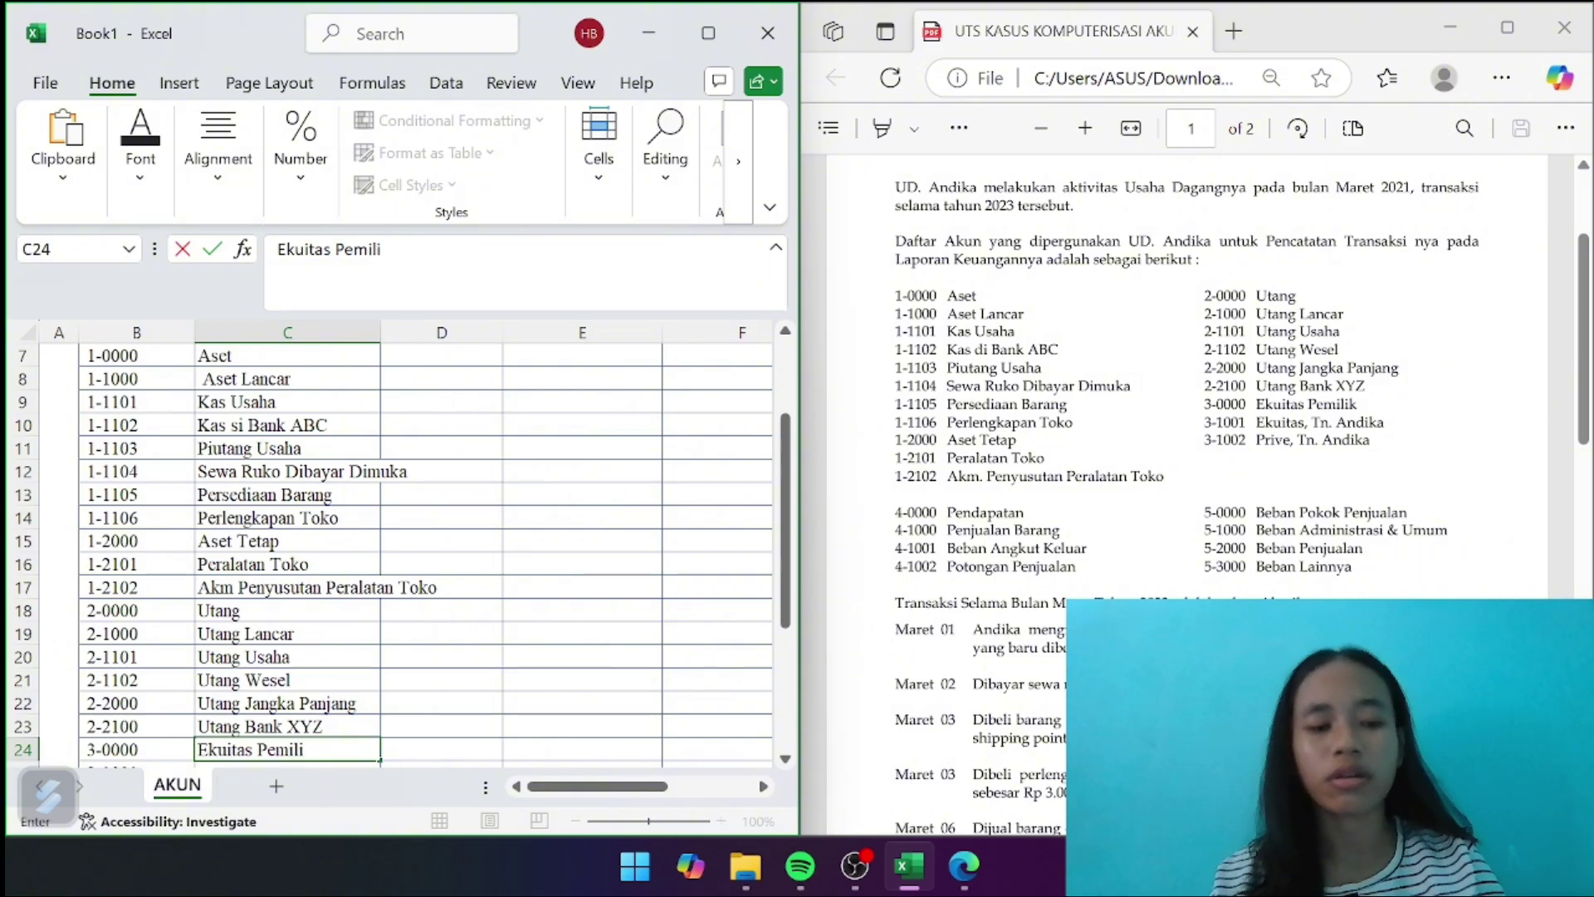
key(Return)
Enter the equity account name in C25 for code 3-1001 as Ekuitas Tn followed by the owner's name
text(Ekui)
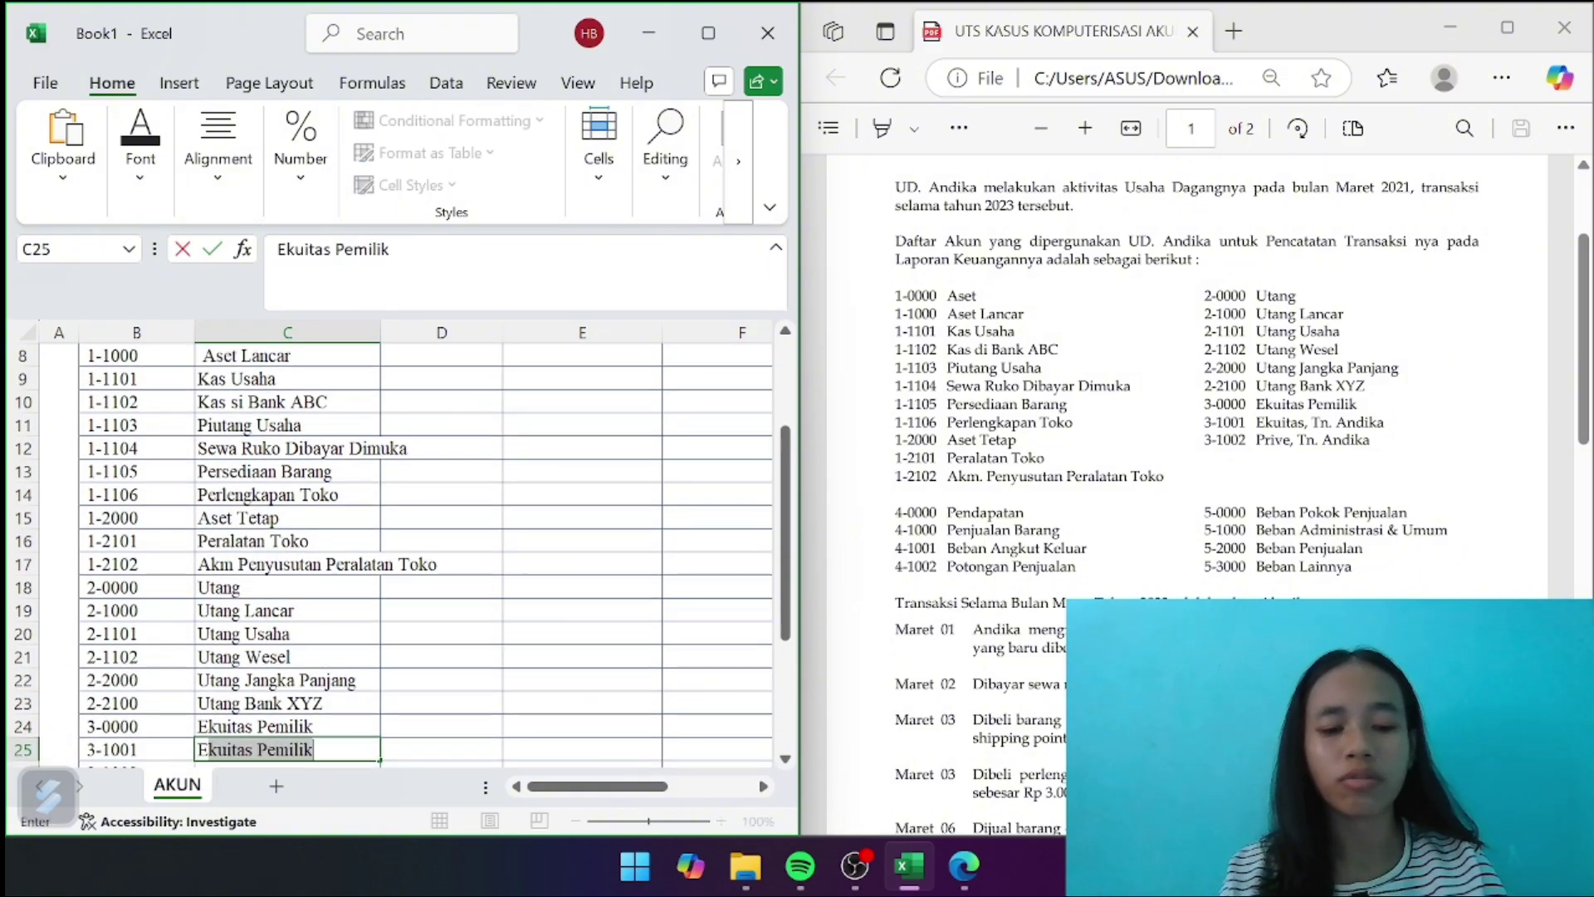
text(tas )
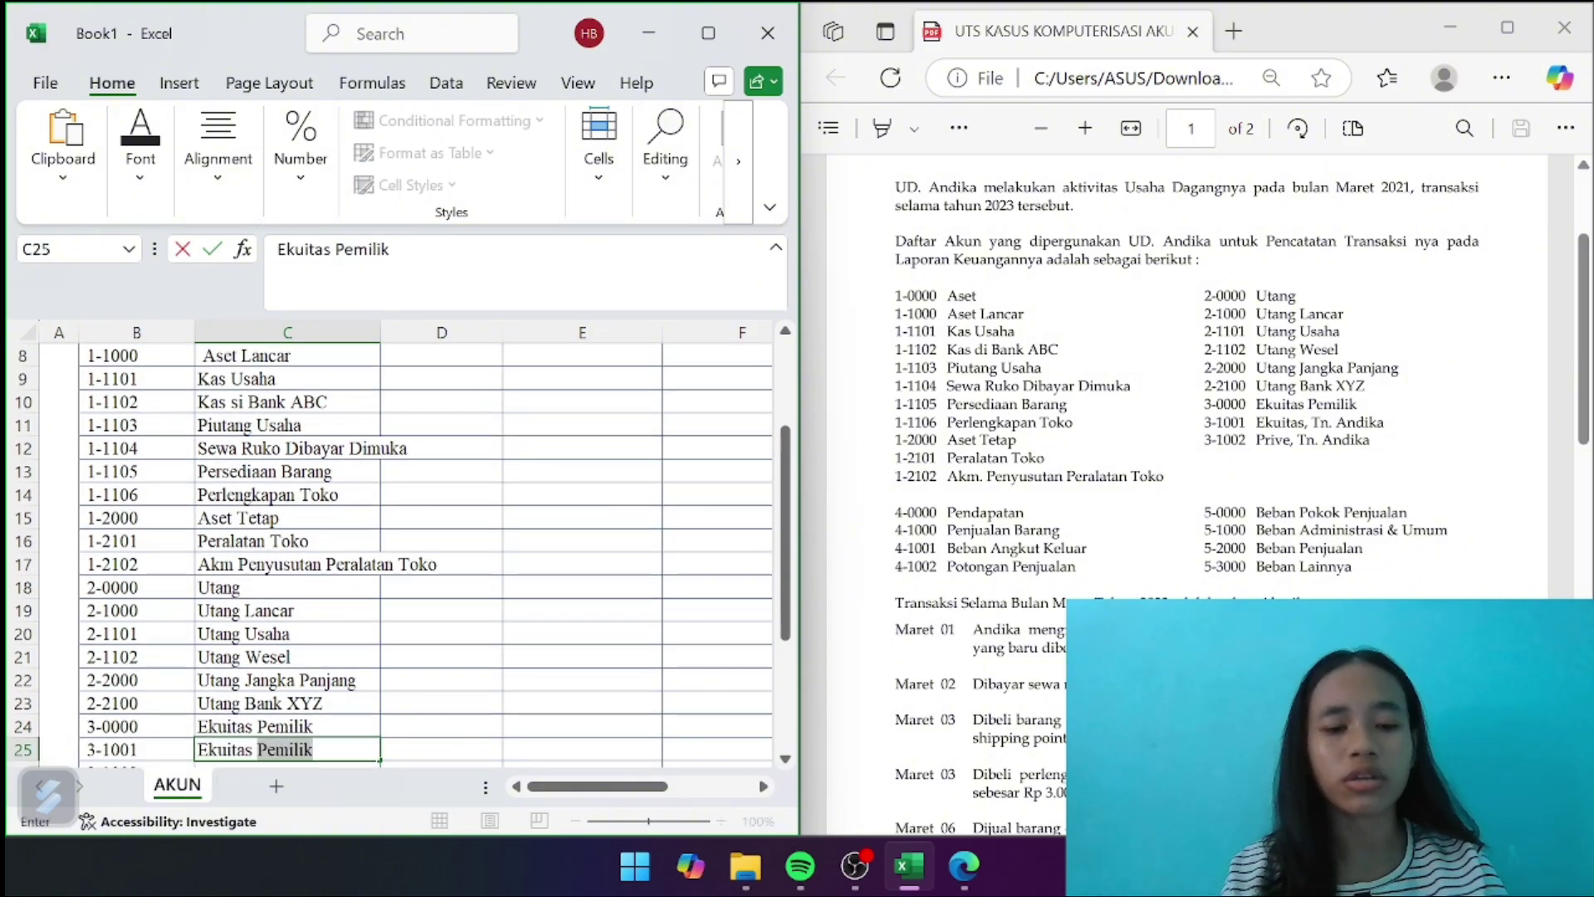
text(T)
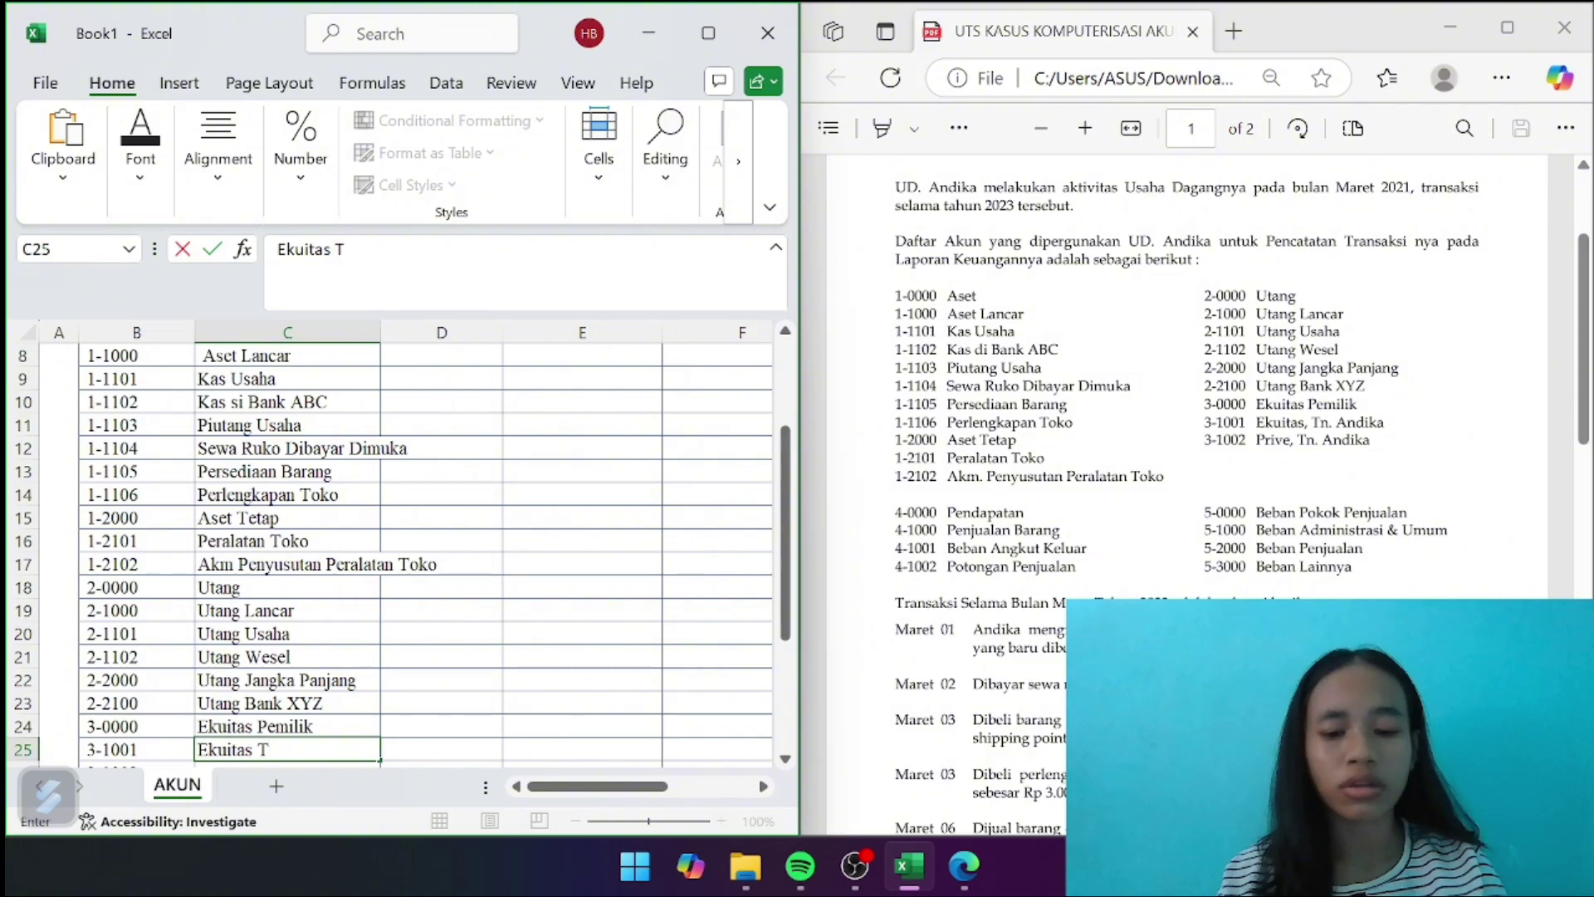
text(n An)
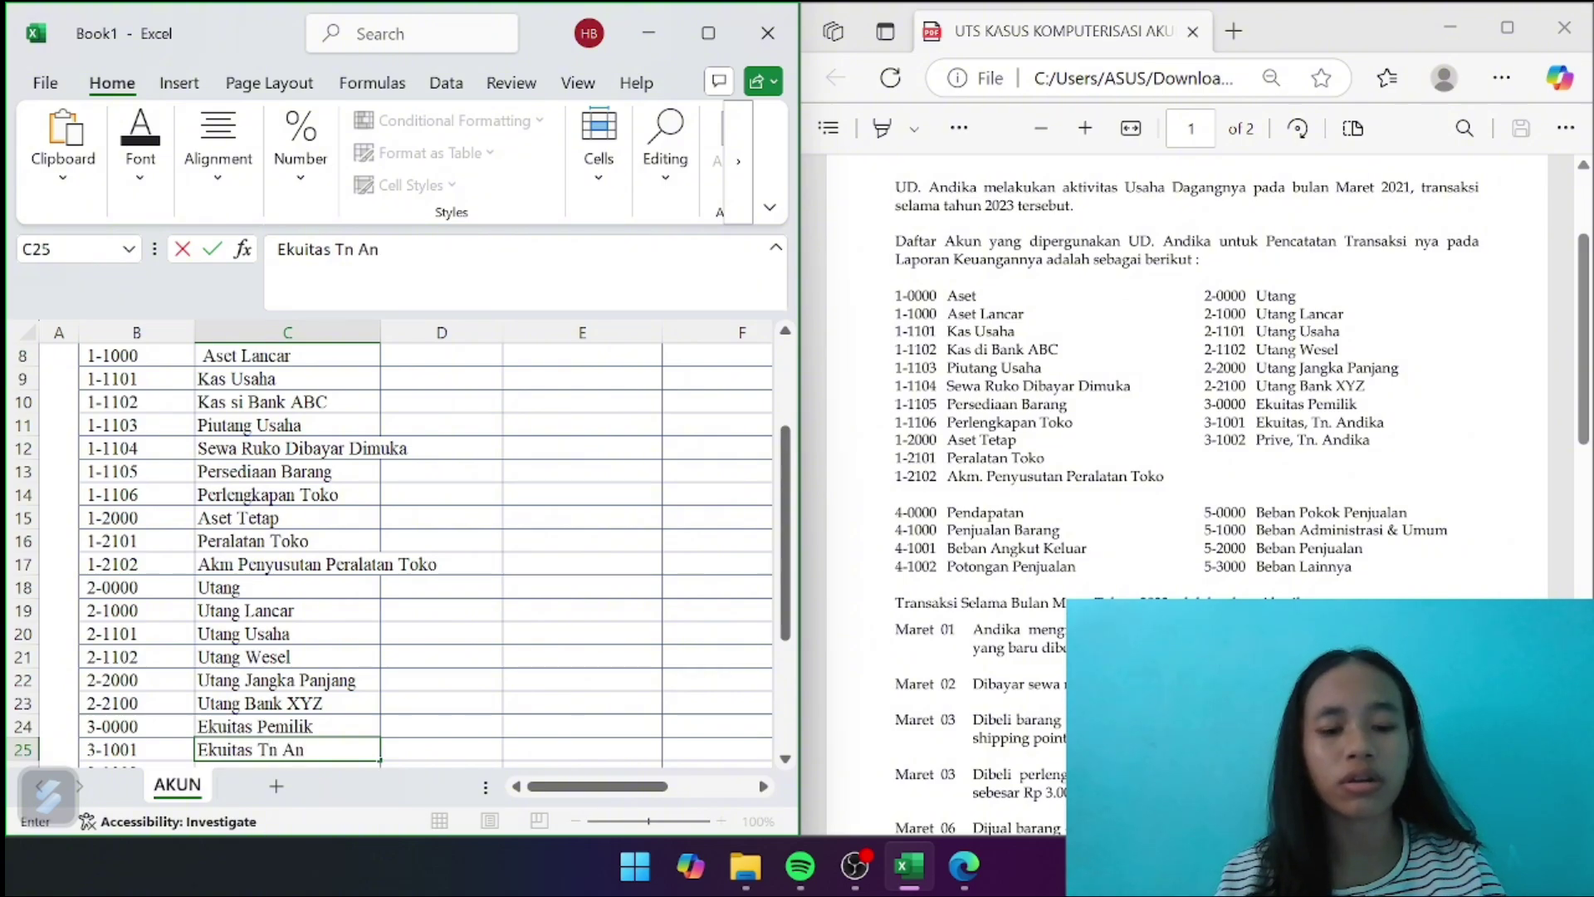
text(dika)
key(Return)
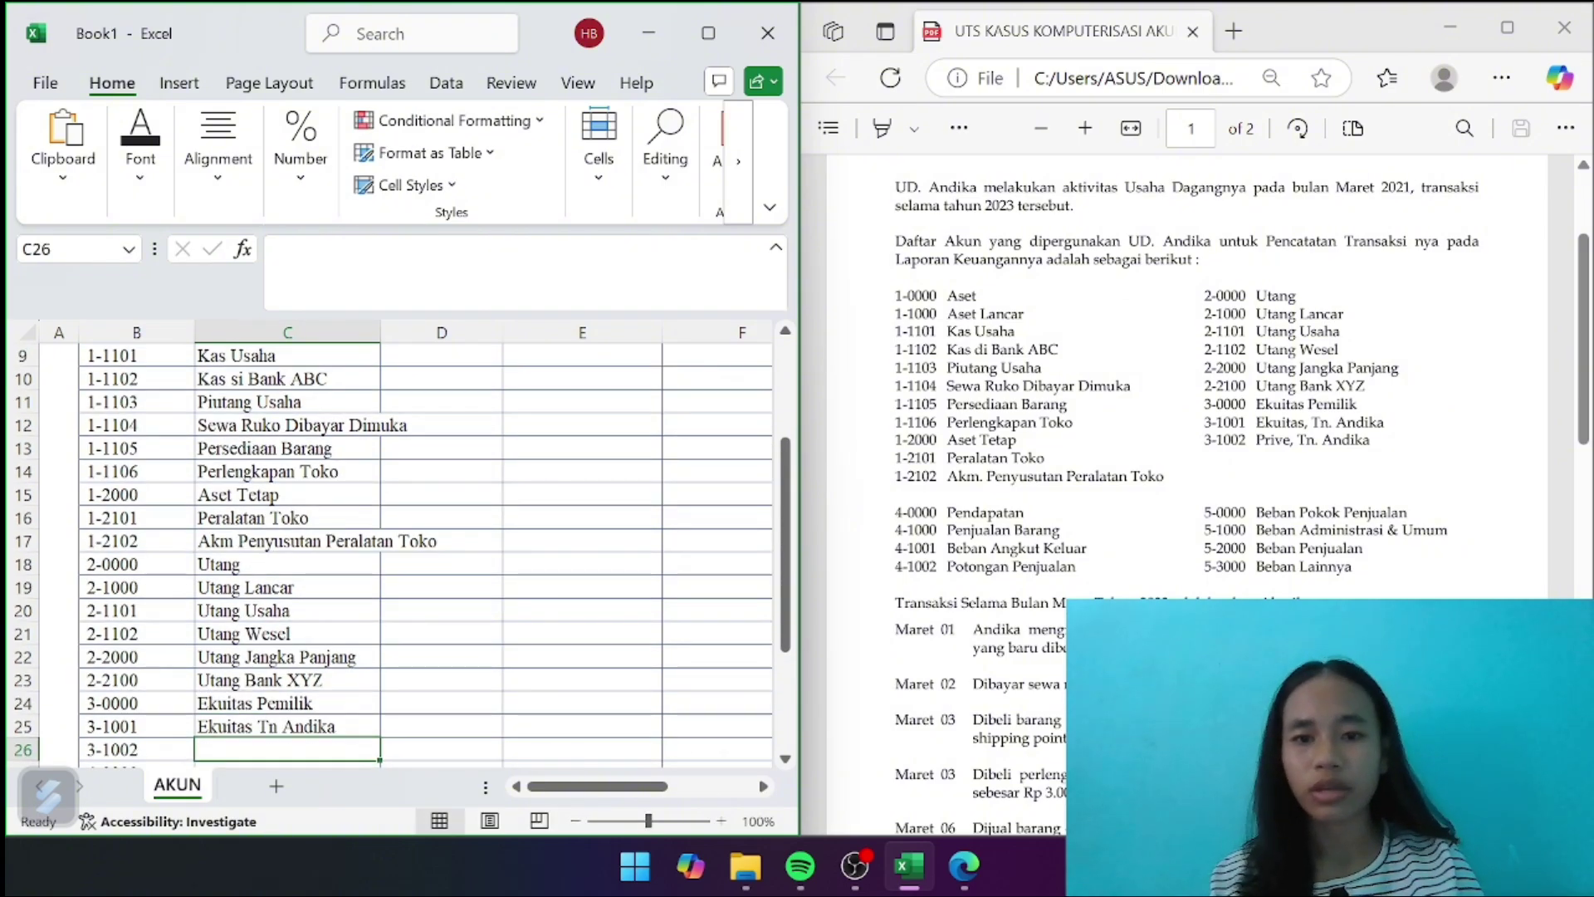
Enter the drawings account name in C26 for code 3-1002 as Prive, Tn followed by the owner's name
text(Prive)
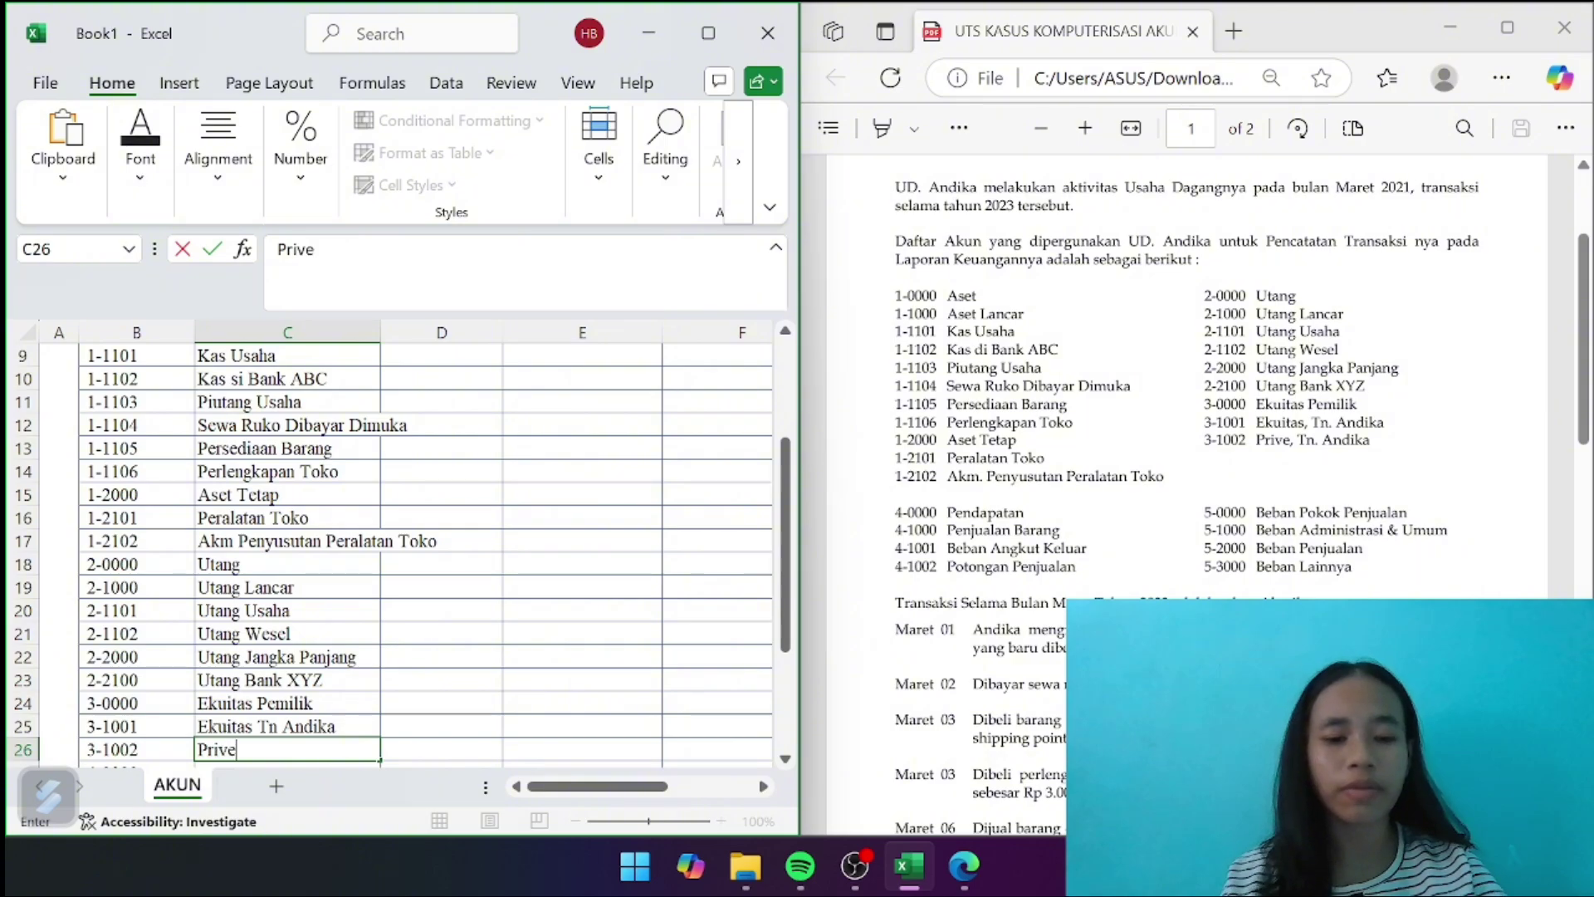
text(, Tn)
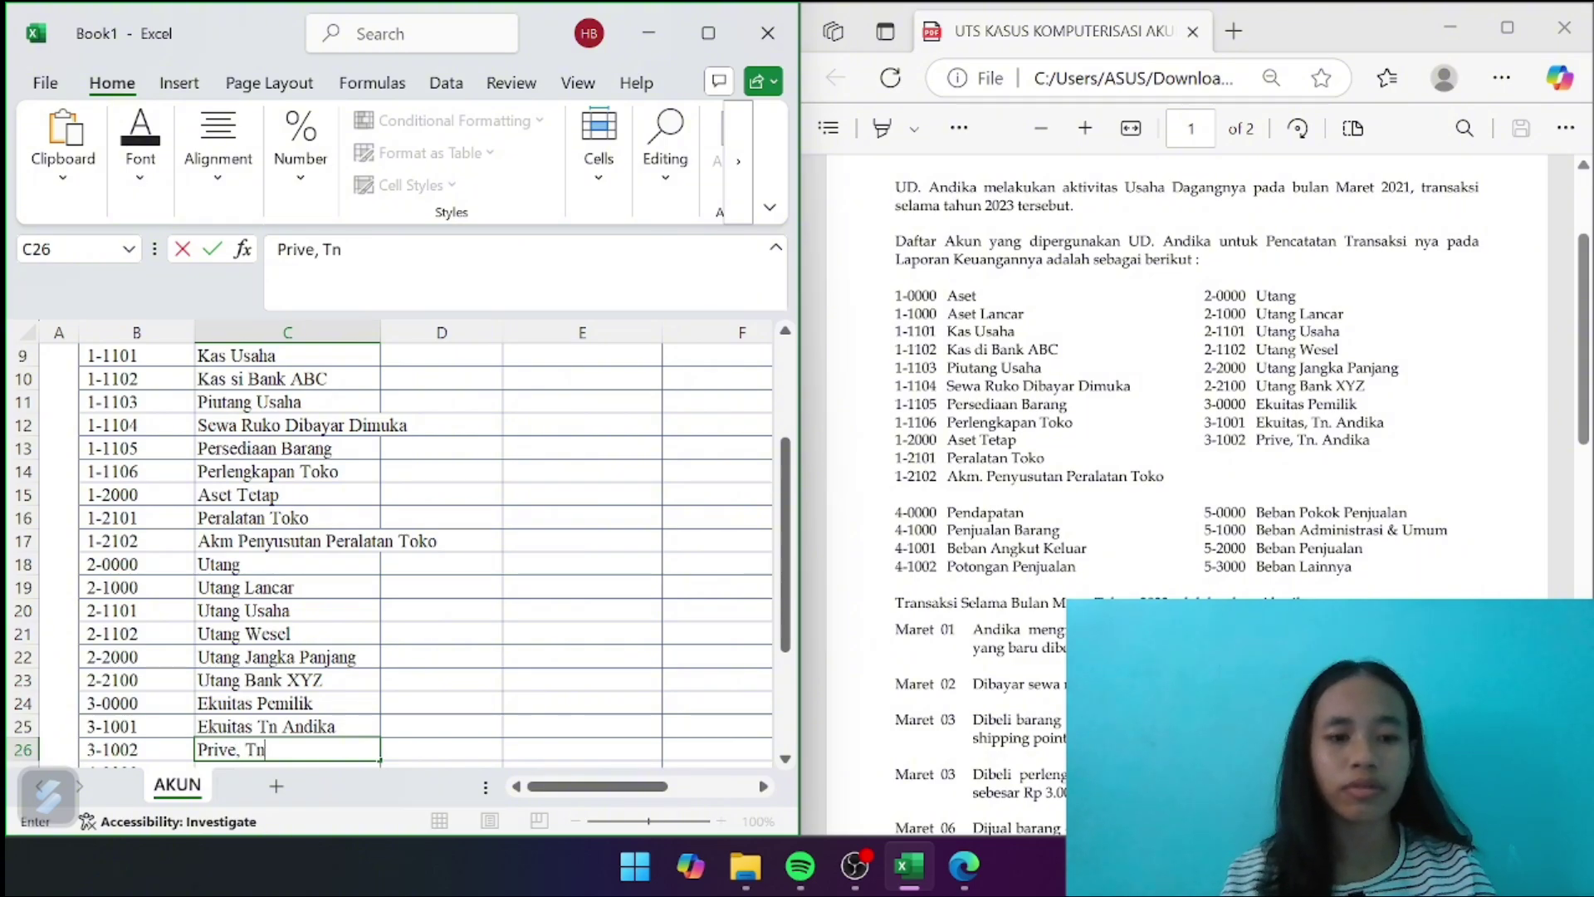
text( AN)
key(BackSpace)
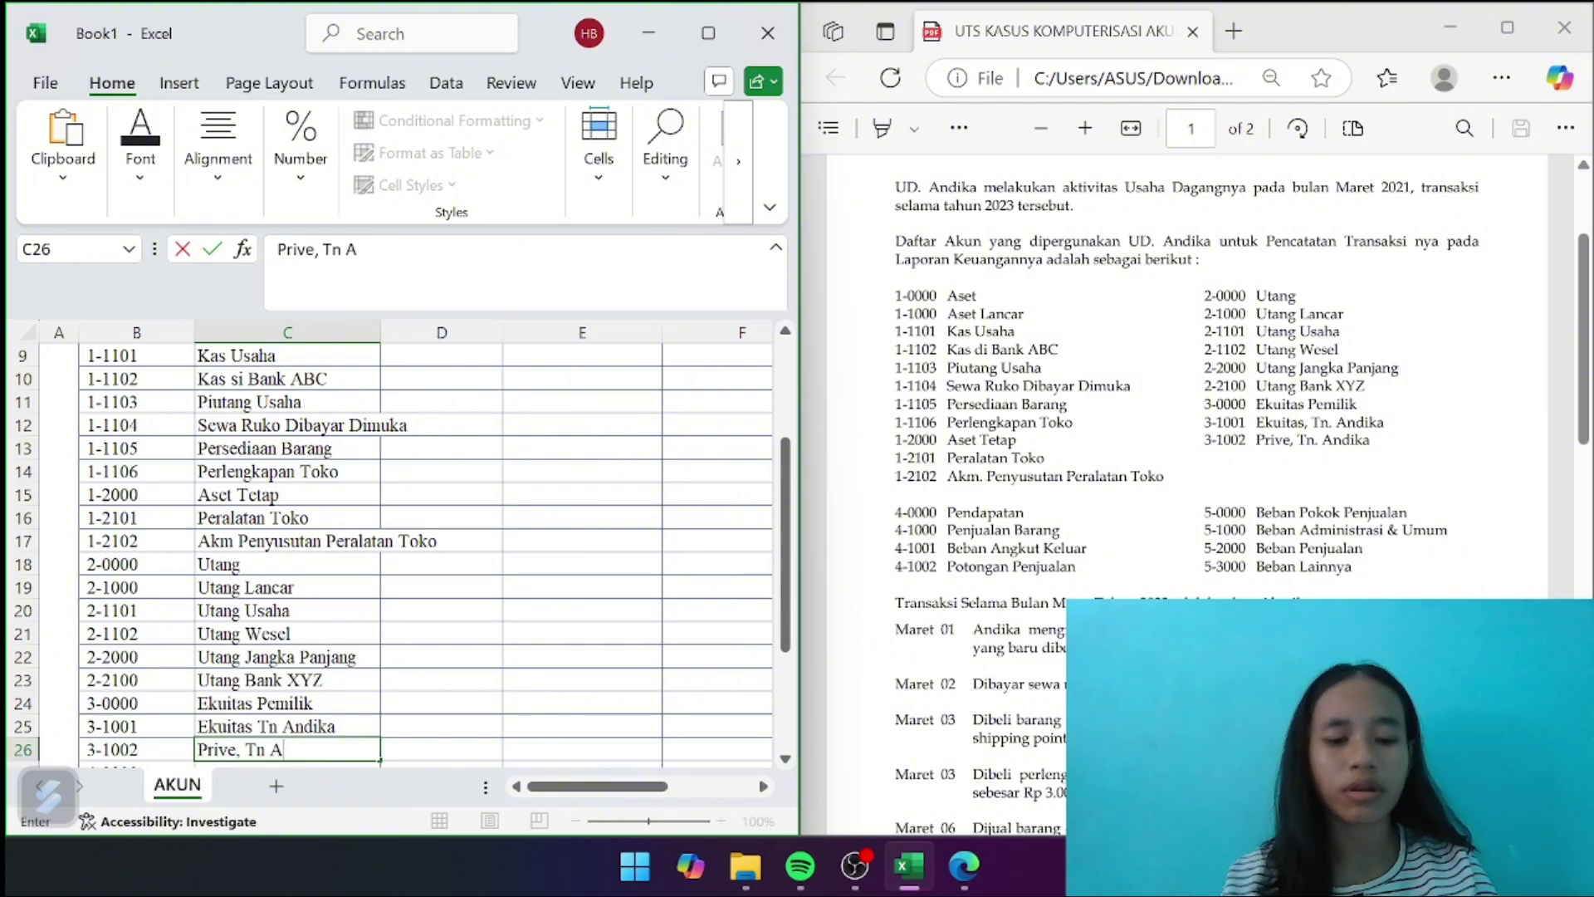
text(ndika)
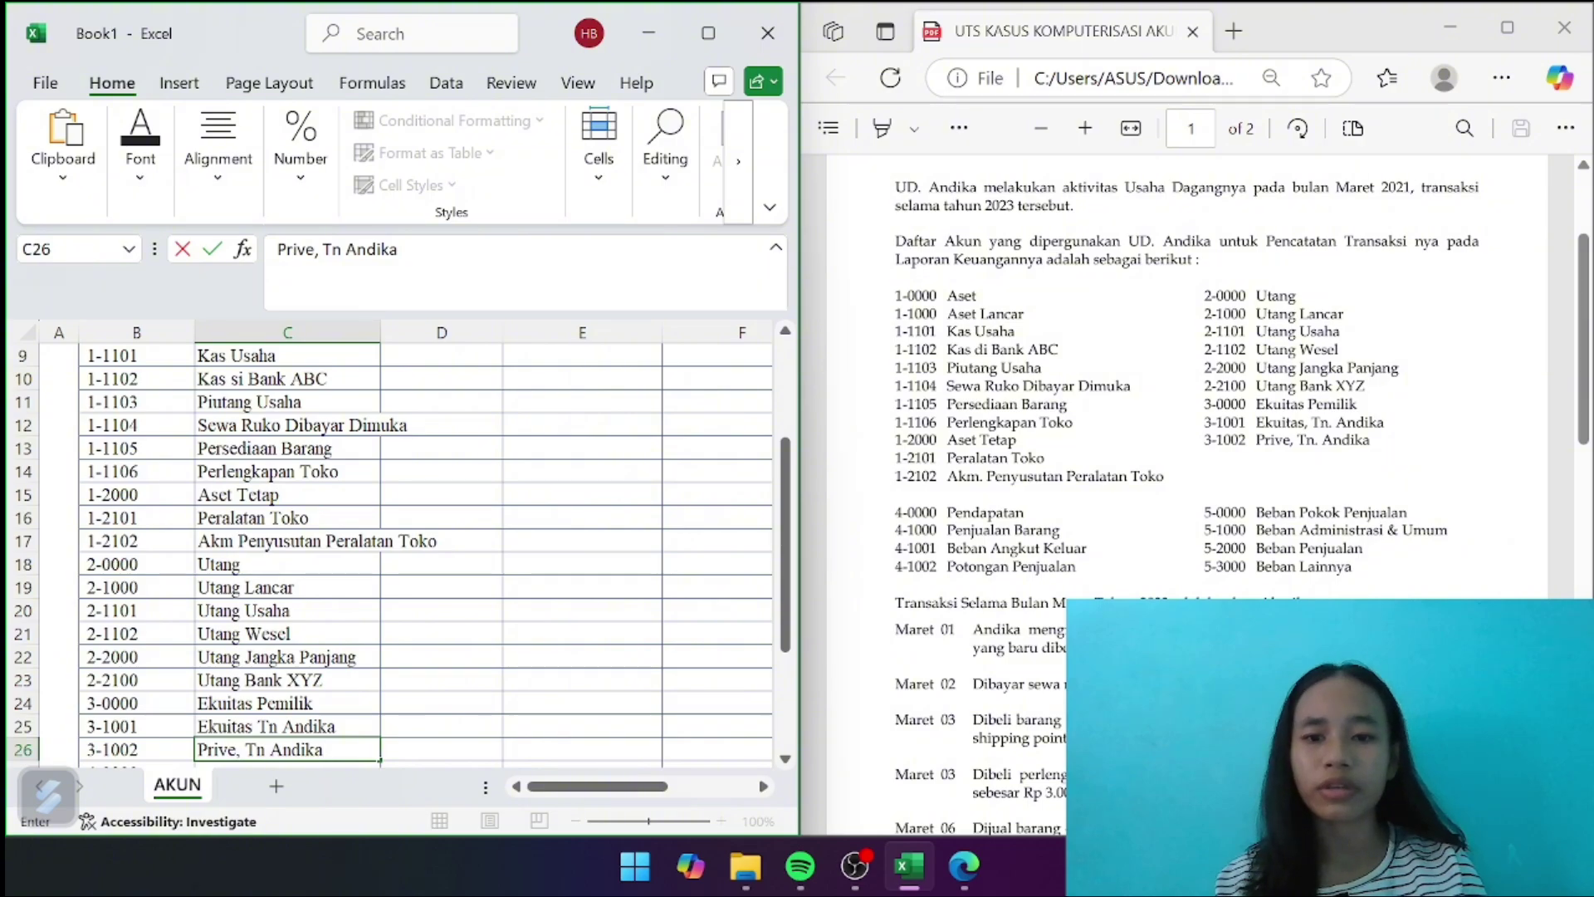
key(Return)
Enter the account names Pendapatan in C27 for code 4-0000 and penjualan Barang in C28 for code 4-1000
text(Pend)
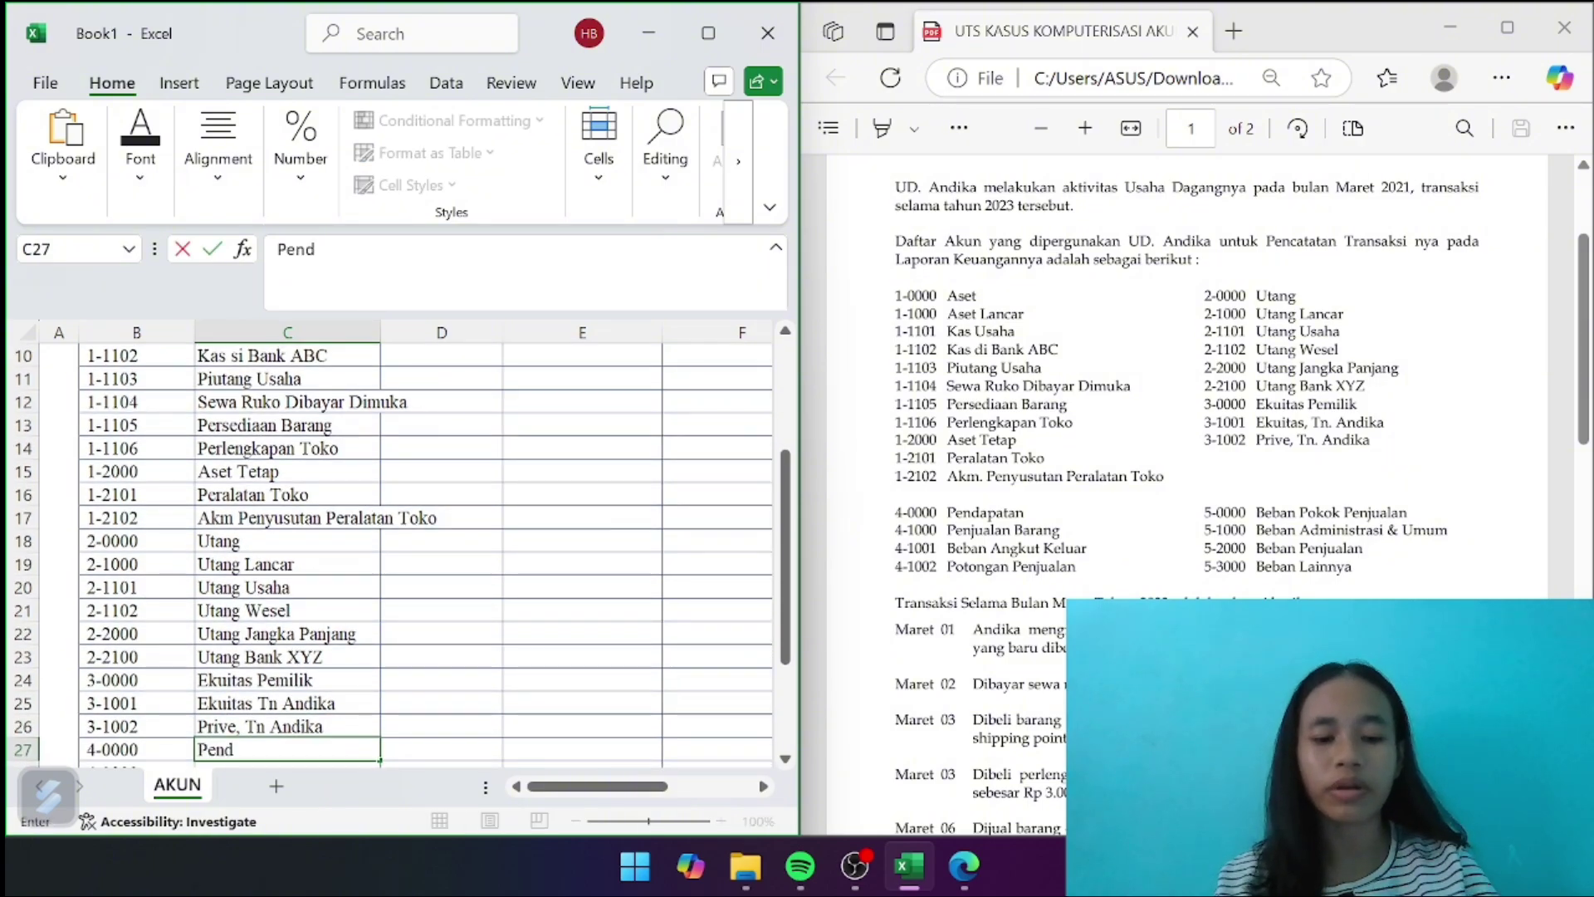
text(apatan)
key(Return)
text(pe)
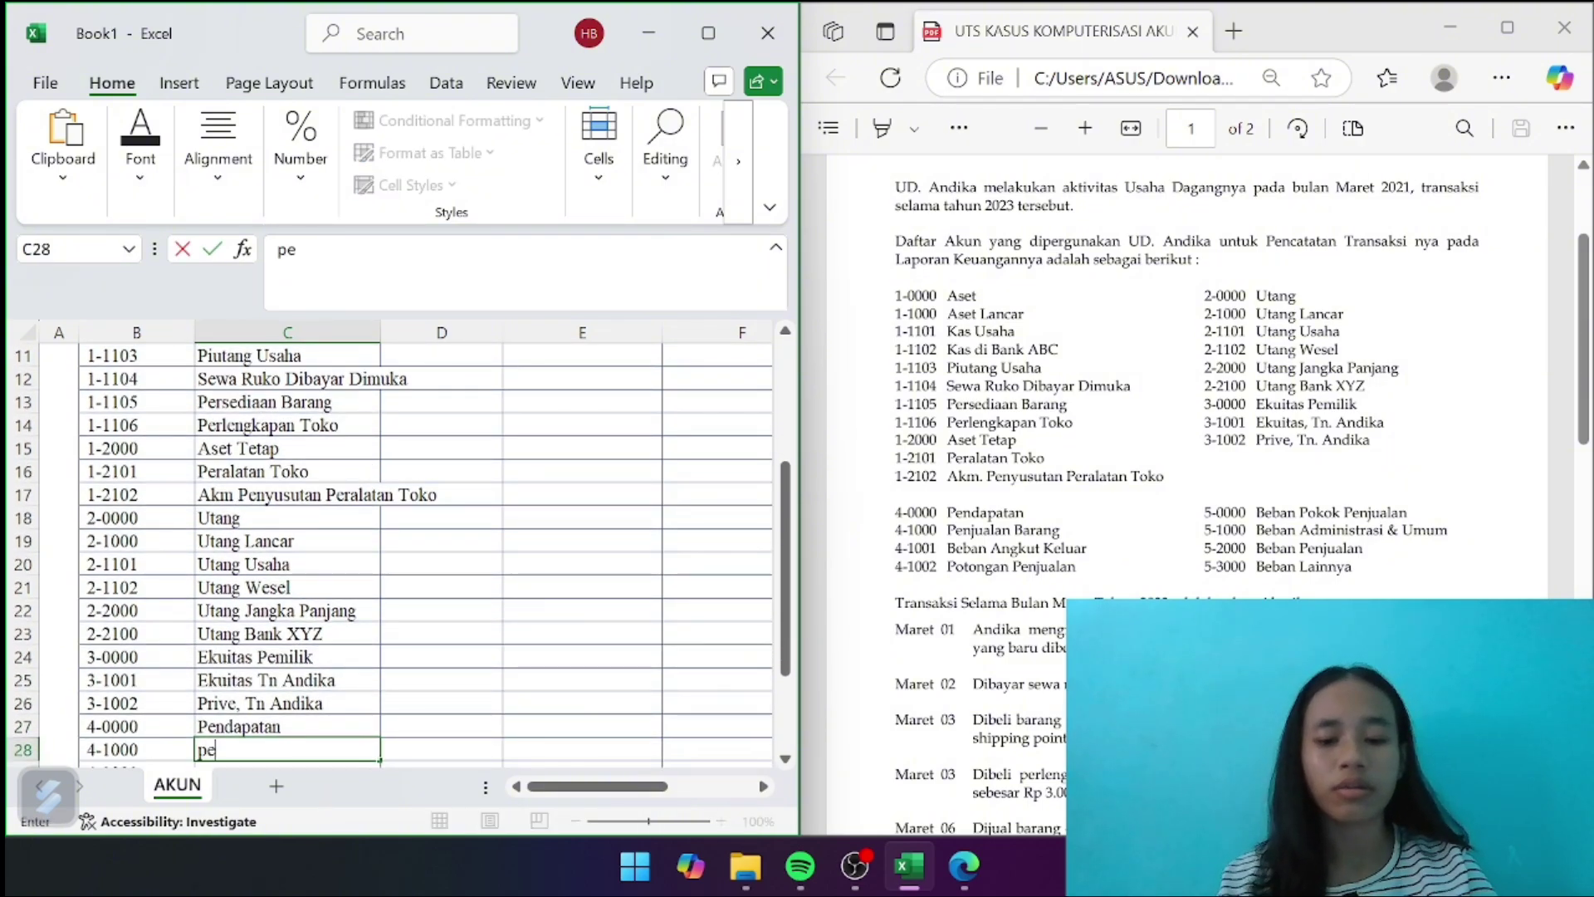
text(njualan)
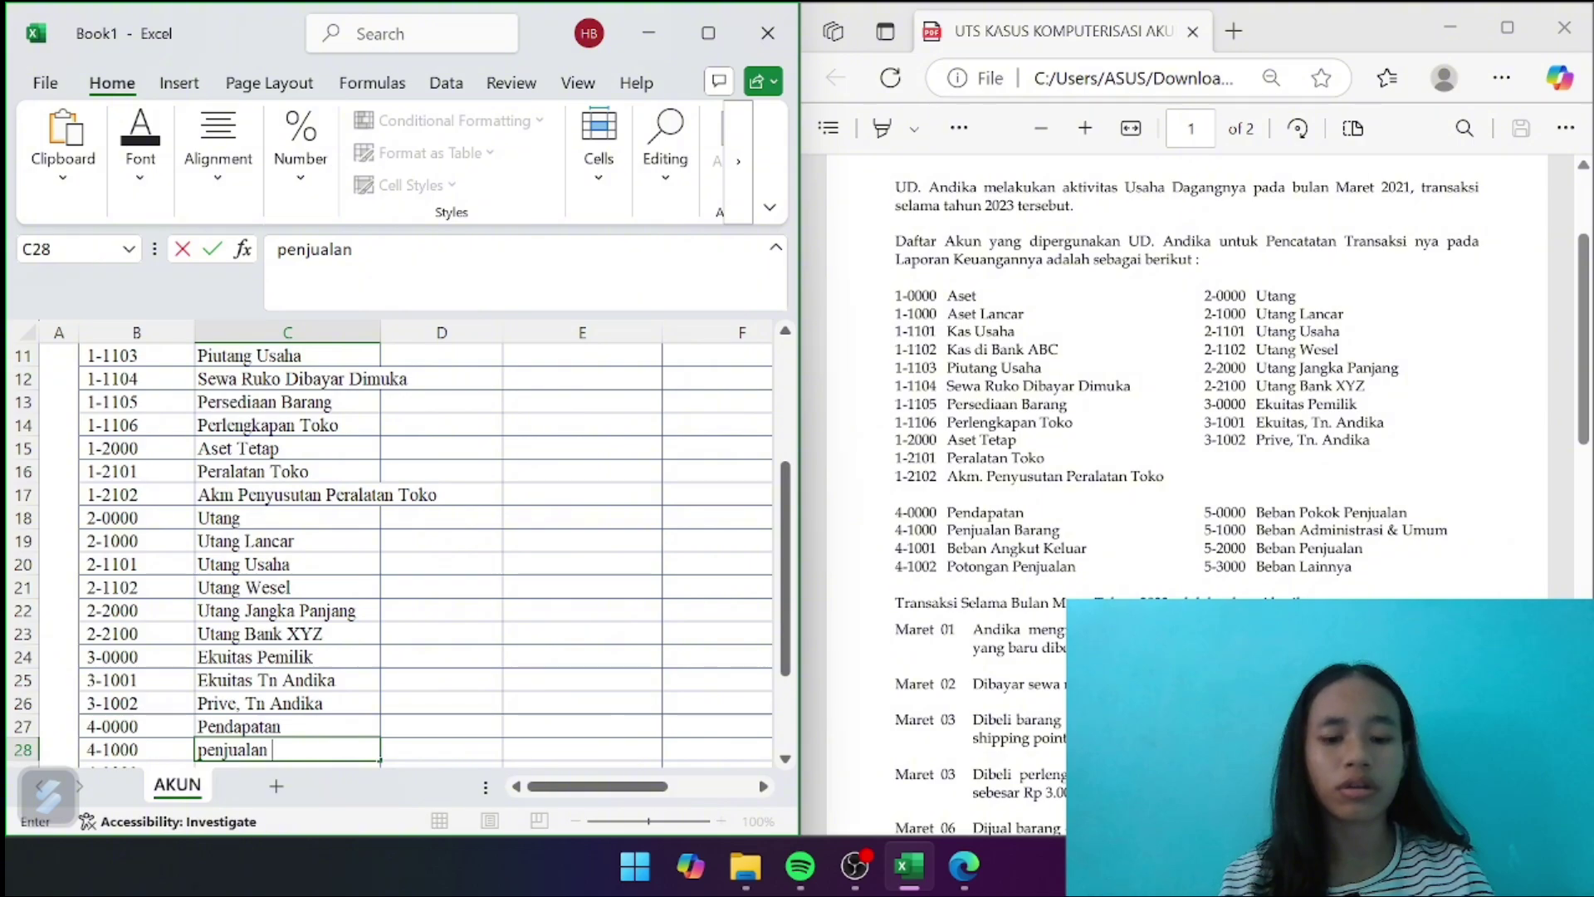
text( Barang)
key(Return)
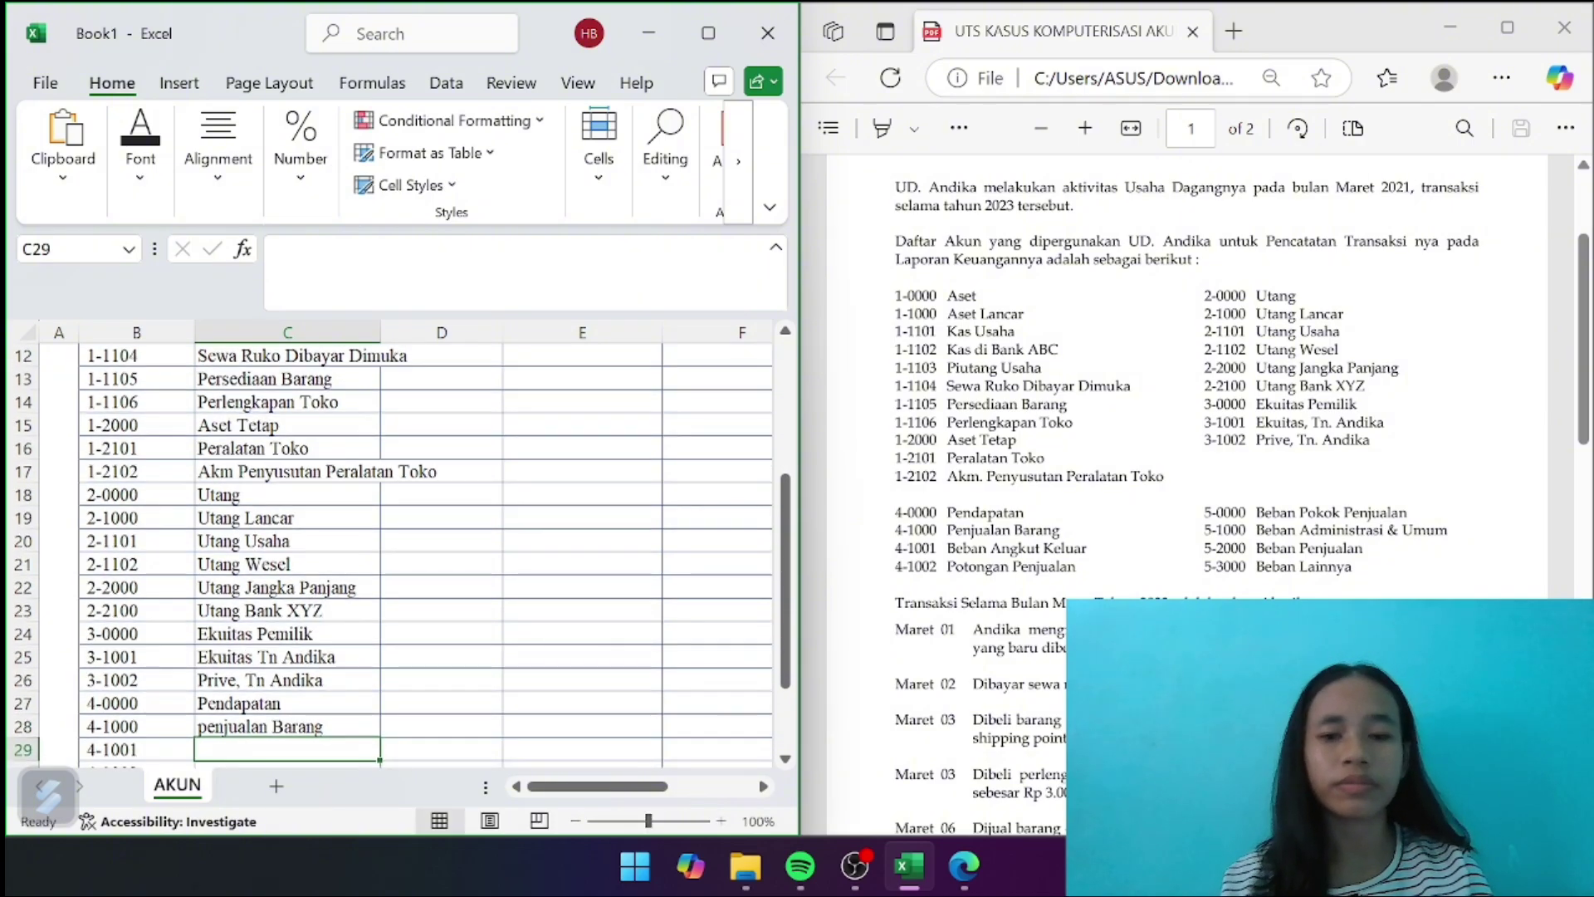
Enter the account name Beban Angkut Keluar in C29 for code 4-1001
text(Beba)
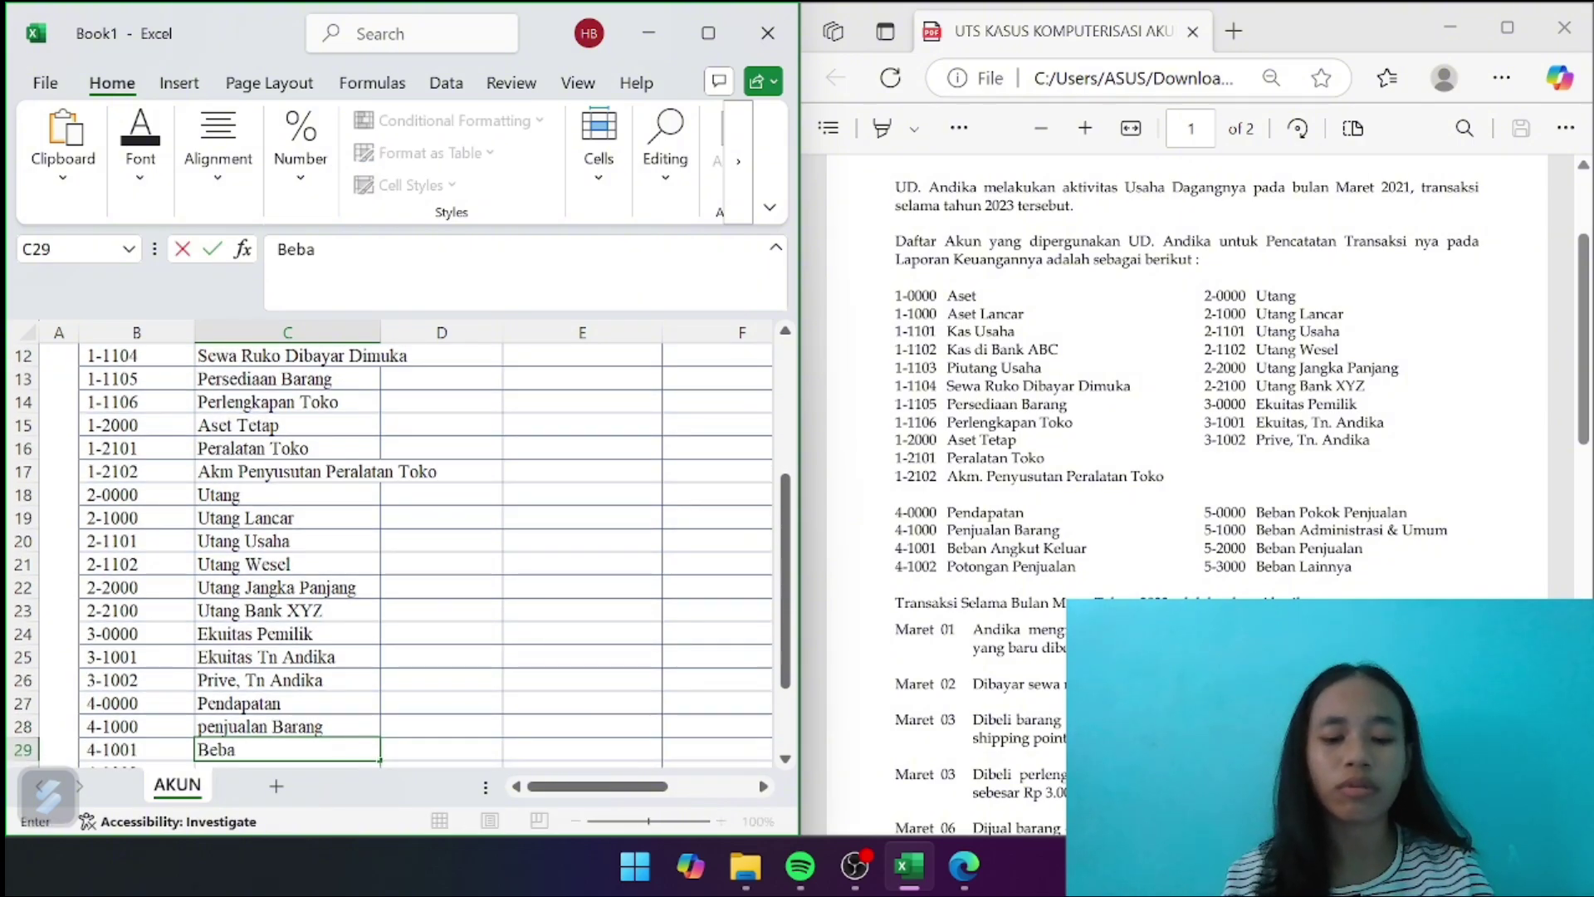
text(n Angkut k)
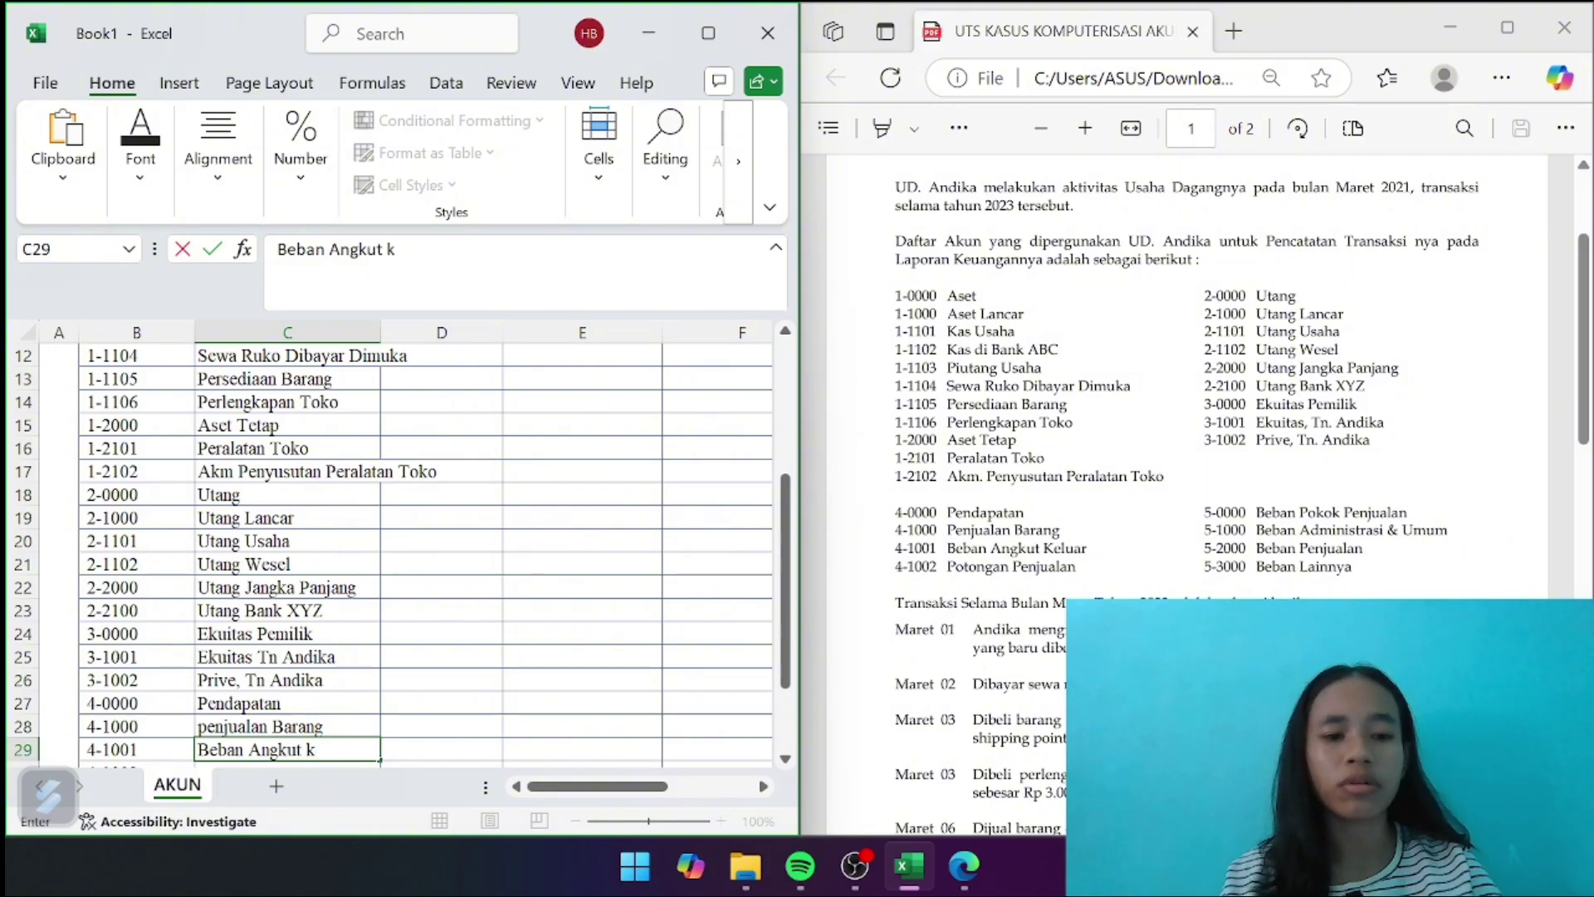
key(BackSpace)
text(K)
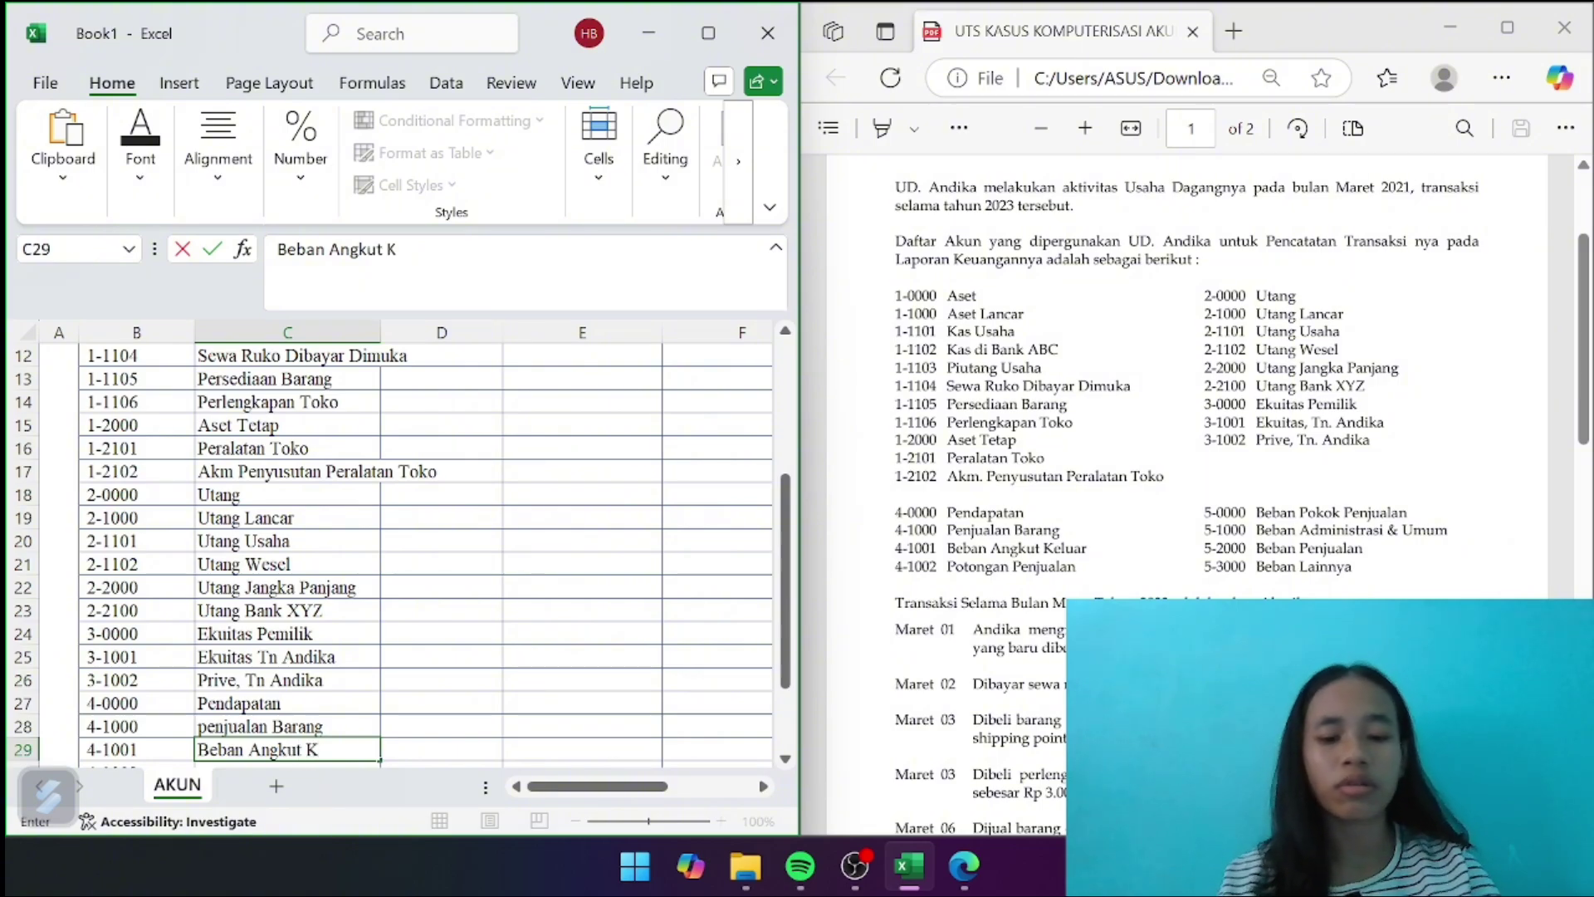
text(eluar)
key(Return)
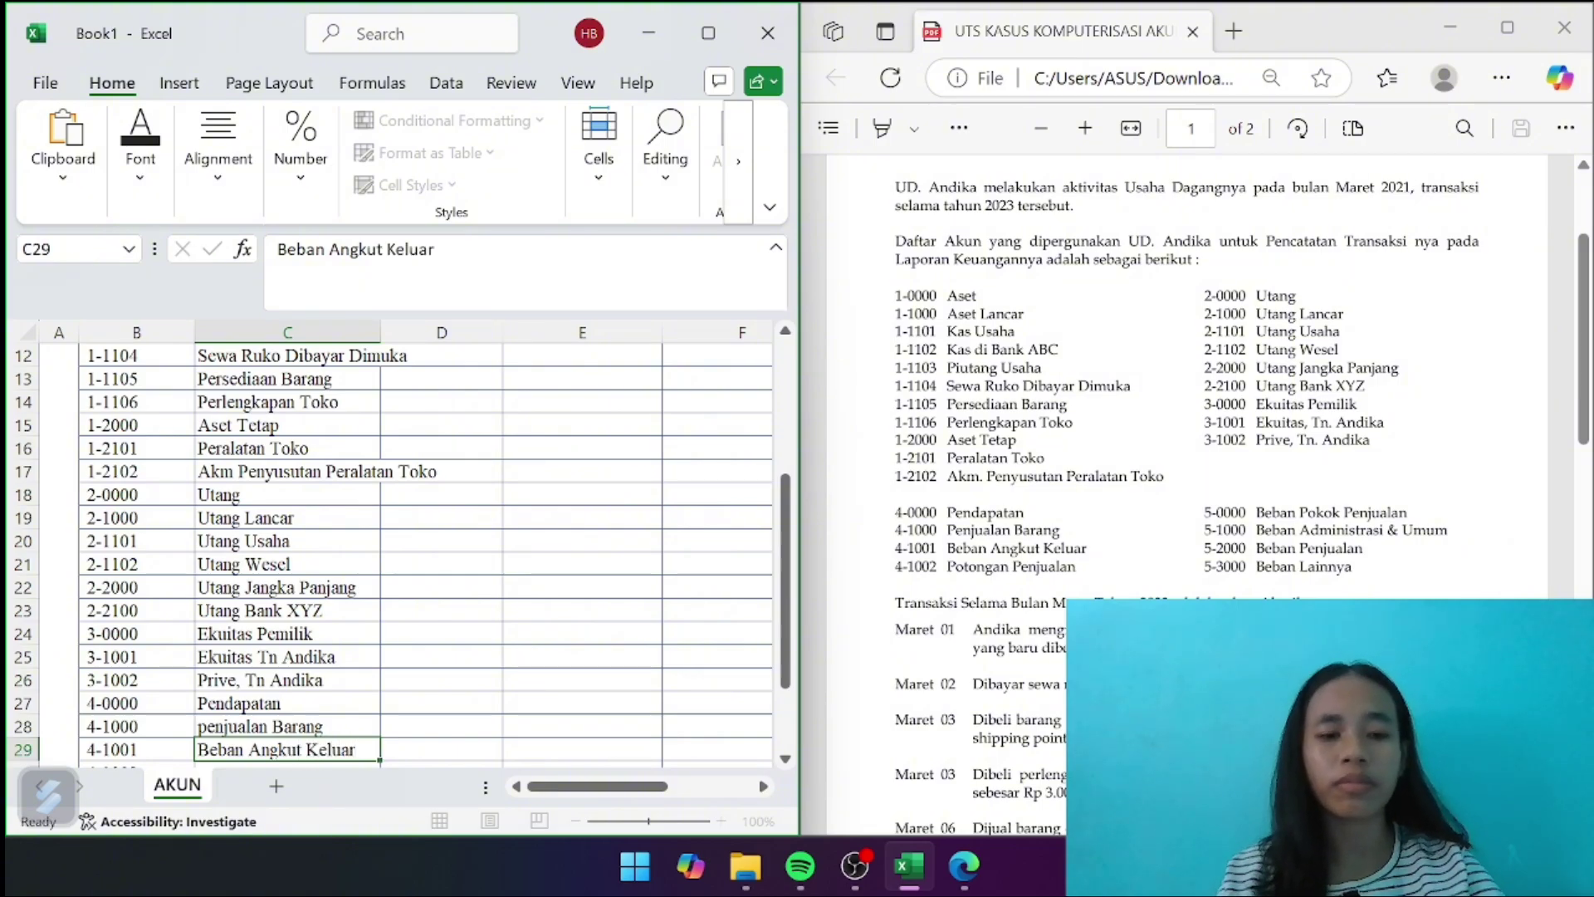
Enter the account name Potongan Penjualan in C30 for code 4-1002
text(Pot)
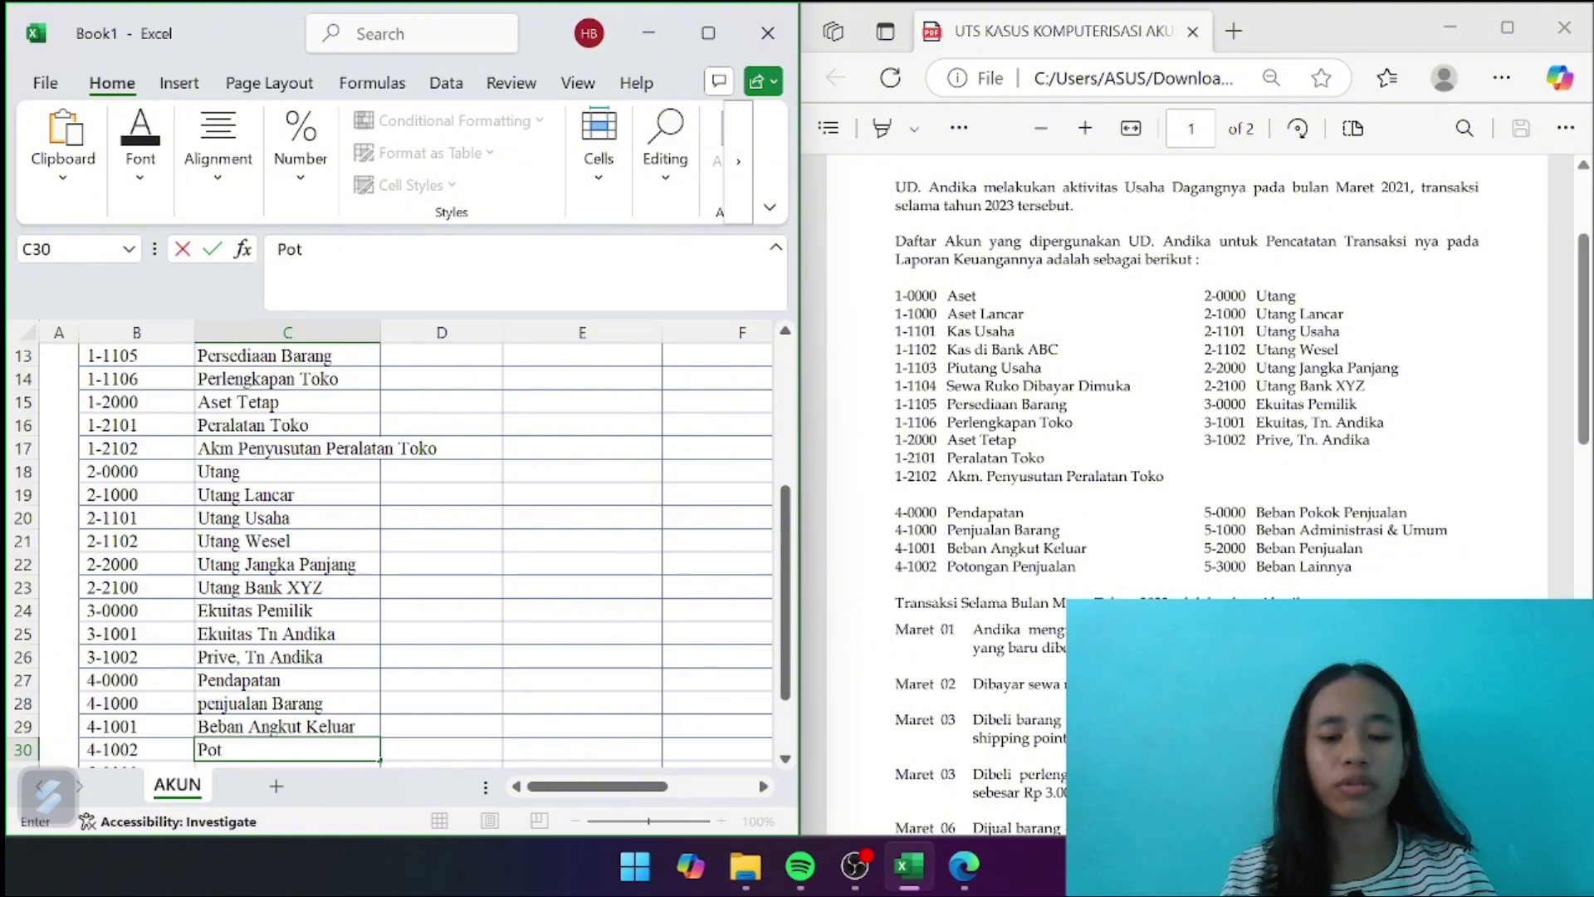
text(ongan Pen)
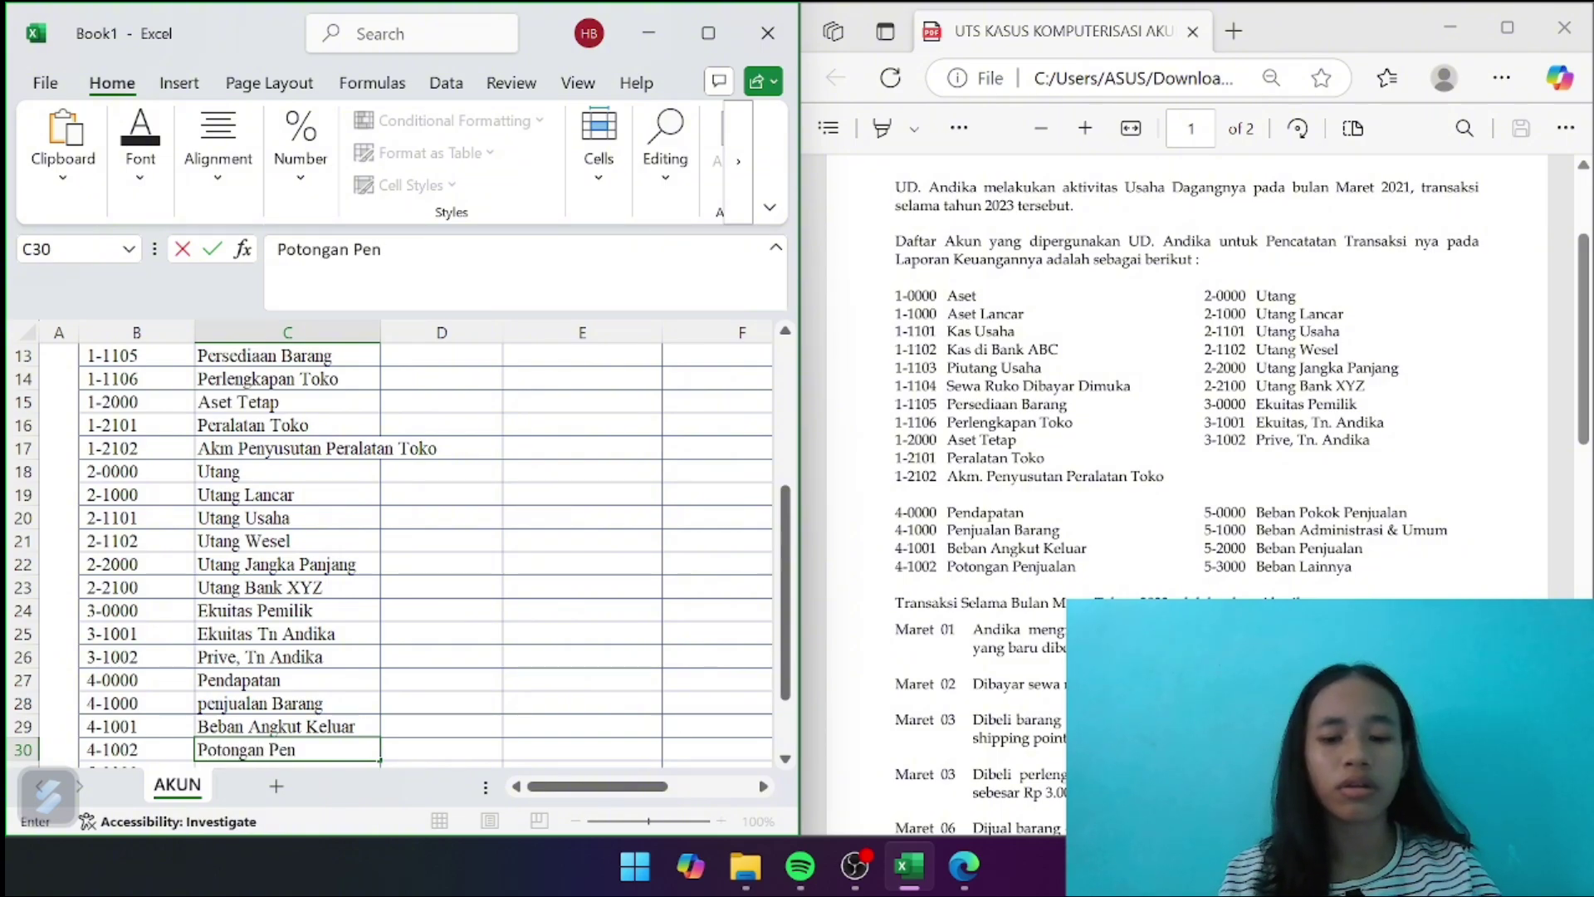
text(jualan)
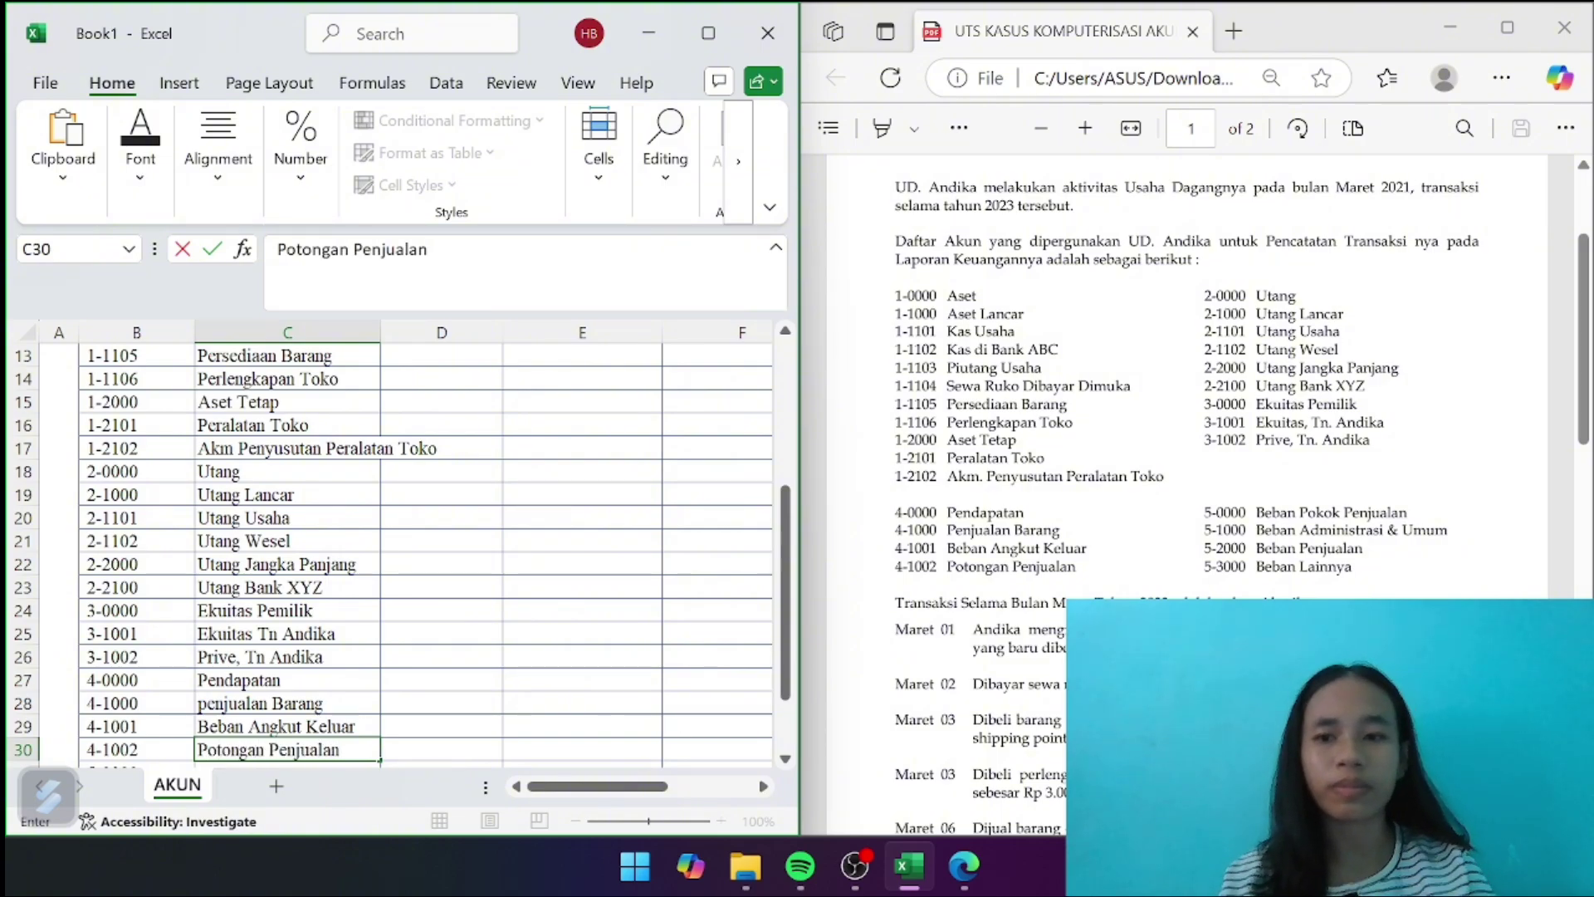
key(Return)
Enter the account name Beban Pokok Penjualan in C31 for code 5-0000
text(Beban )
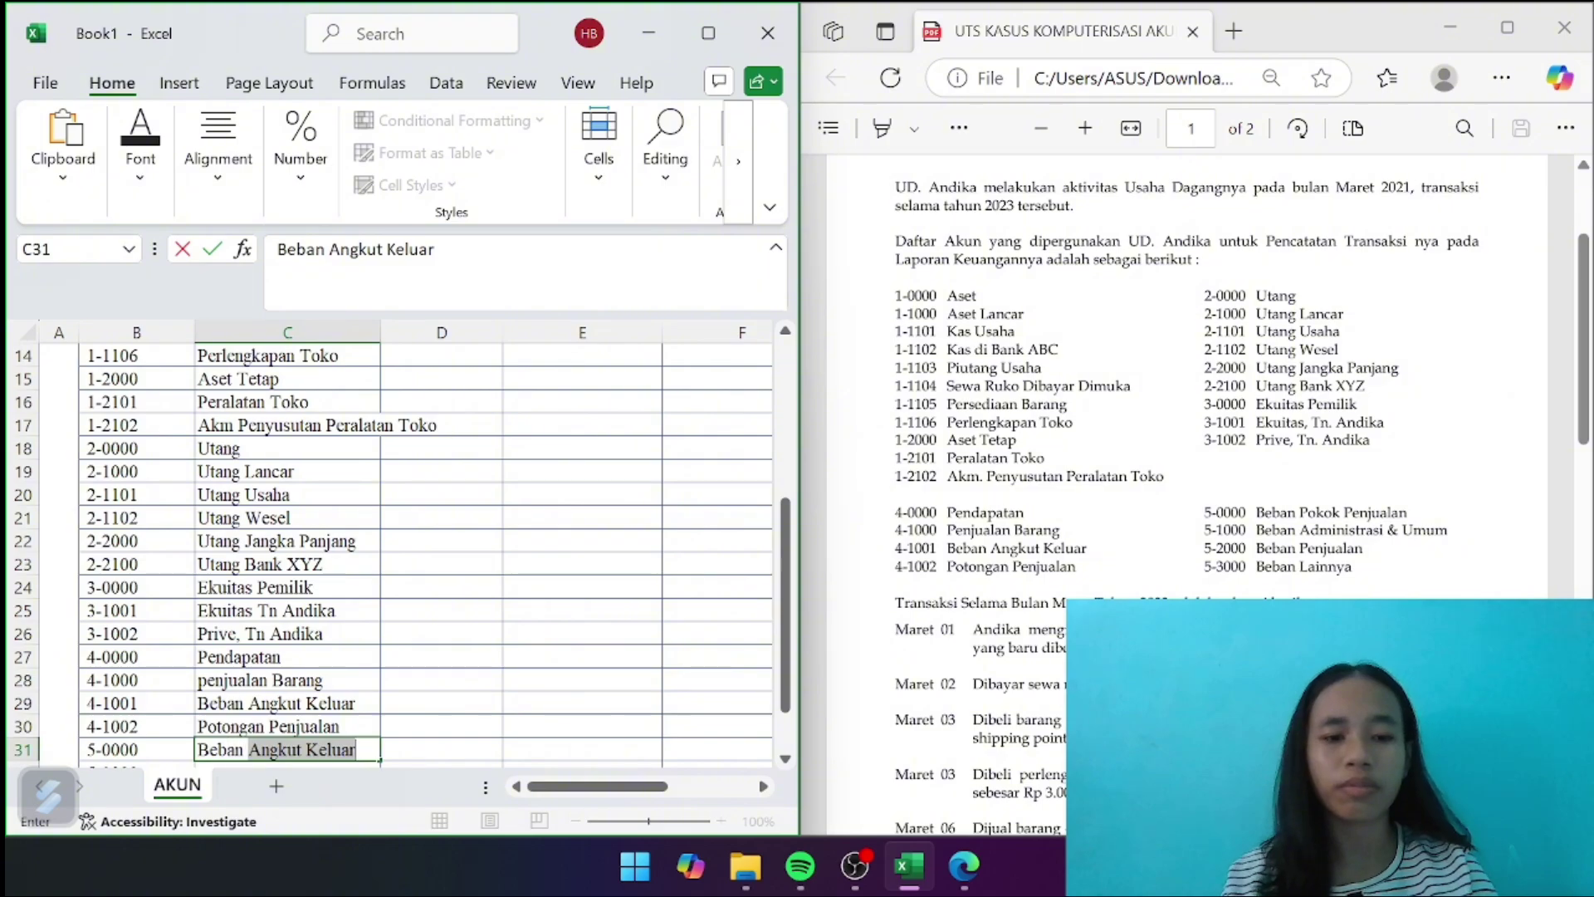
text(Pokok P)
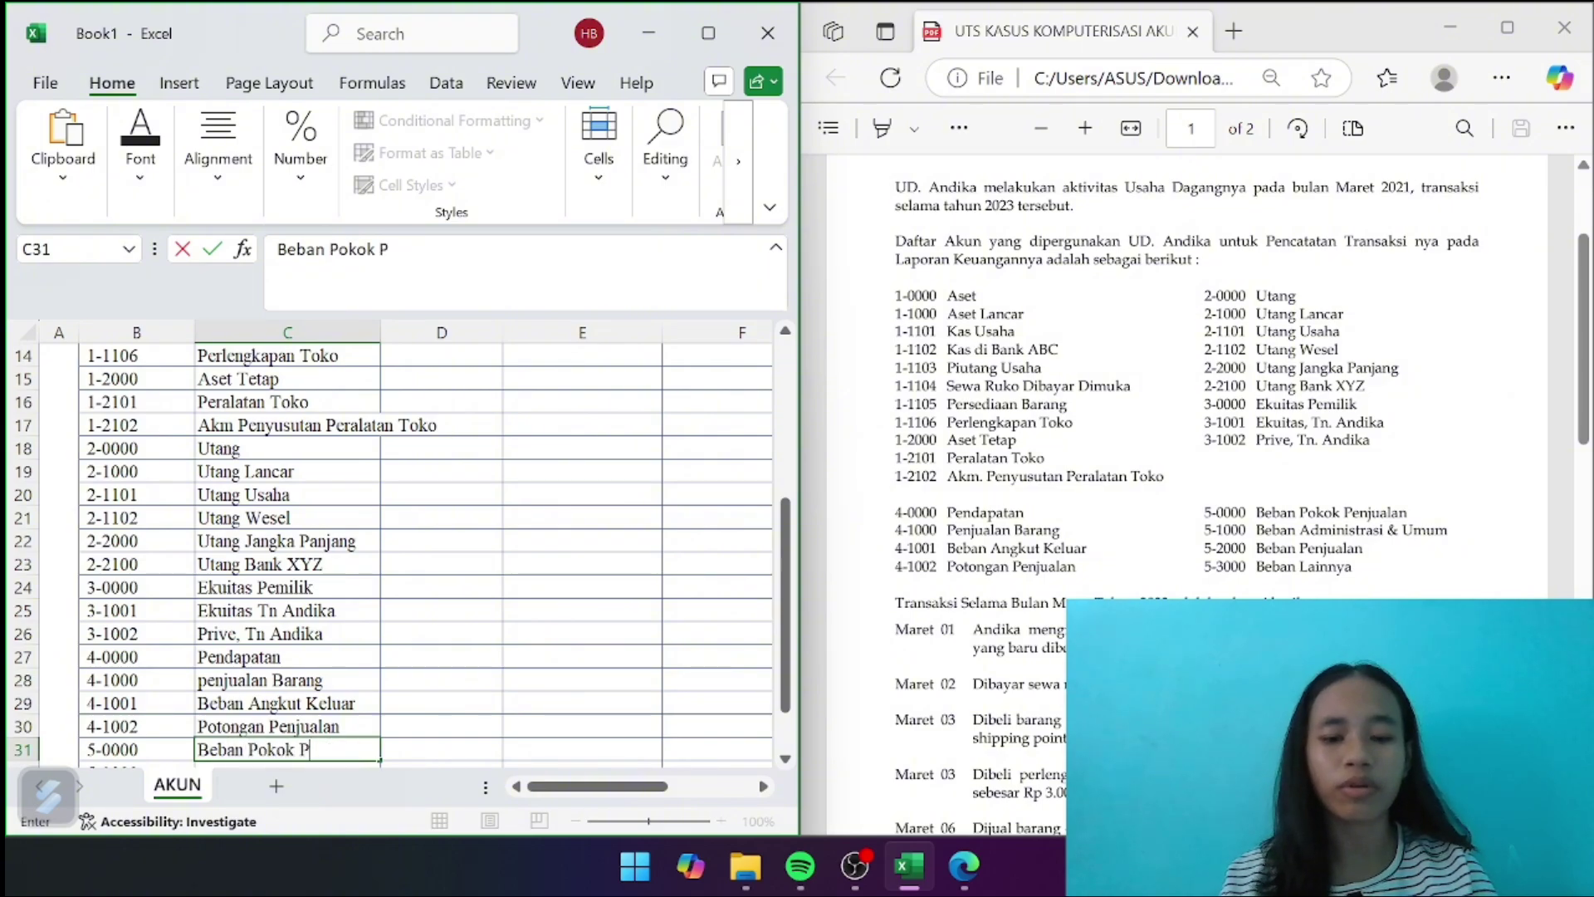
text(enjualan)
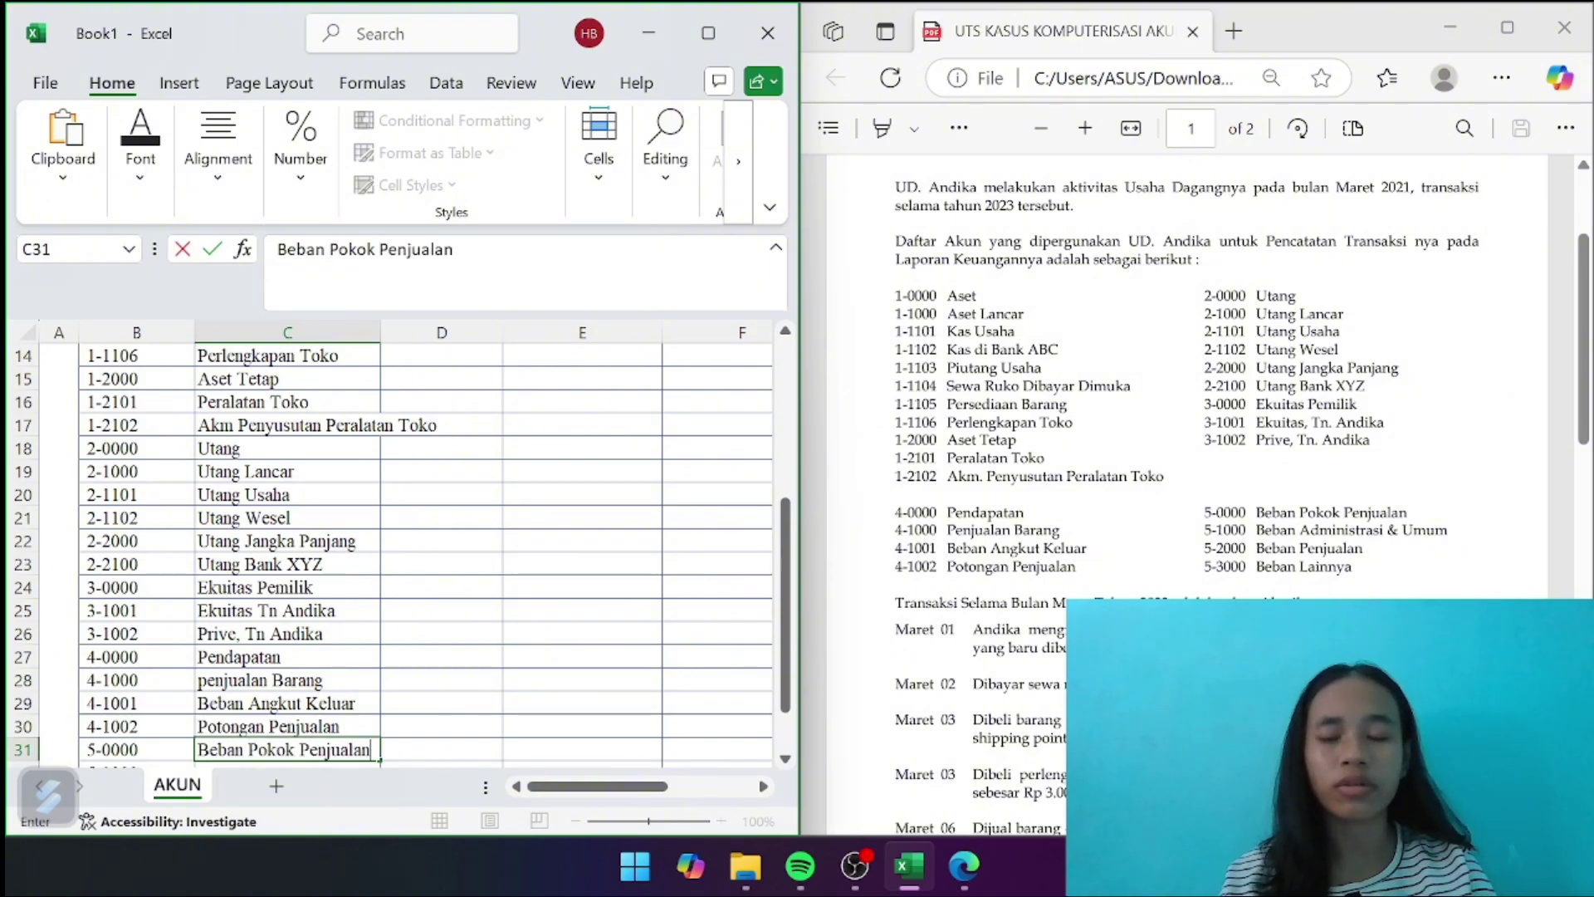
key(Return)
Enter the account name Beban Administrasi Penjualan in C32 for code 5-1000
text(Beban)
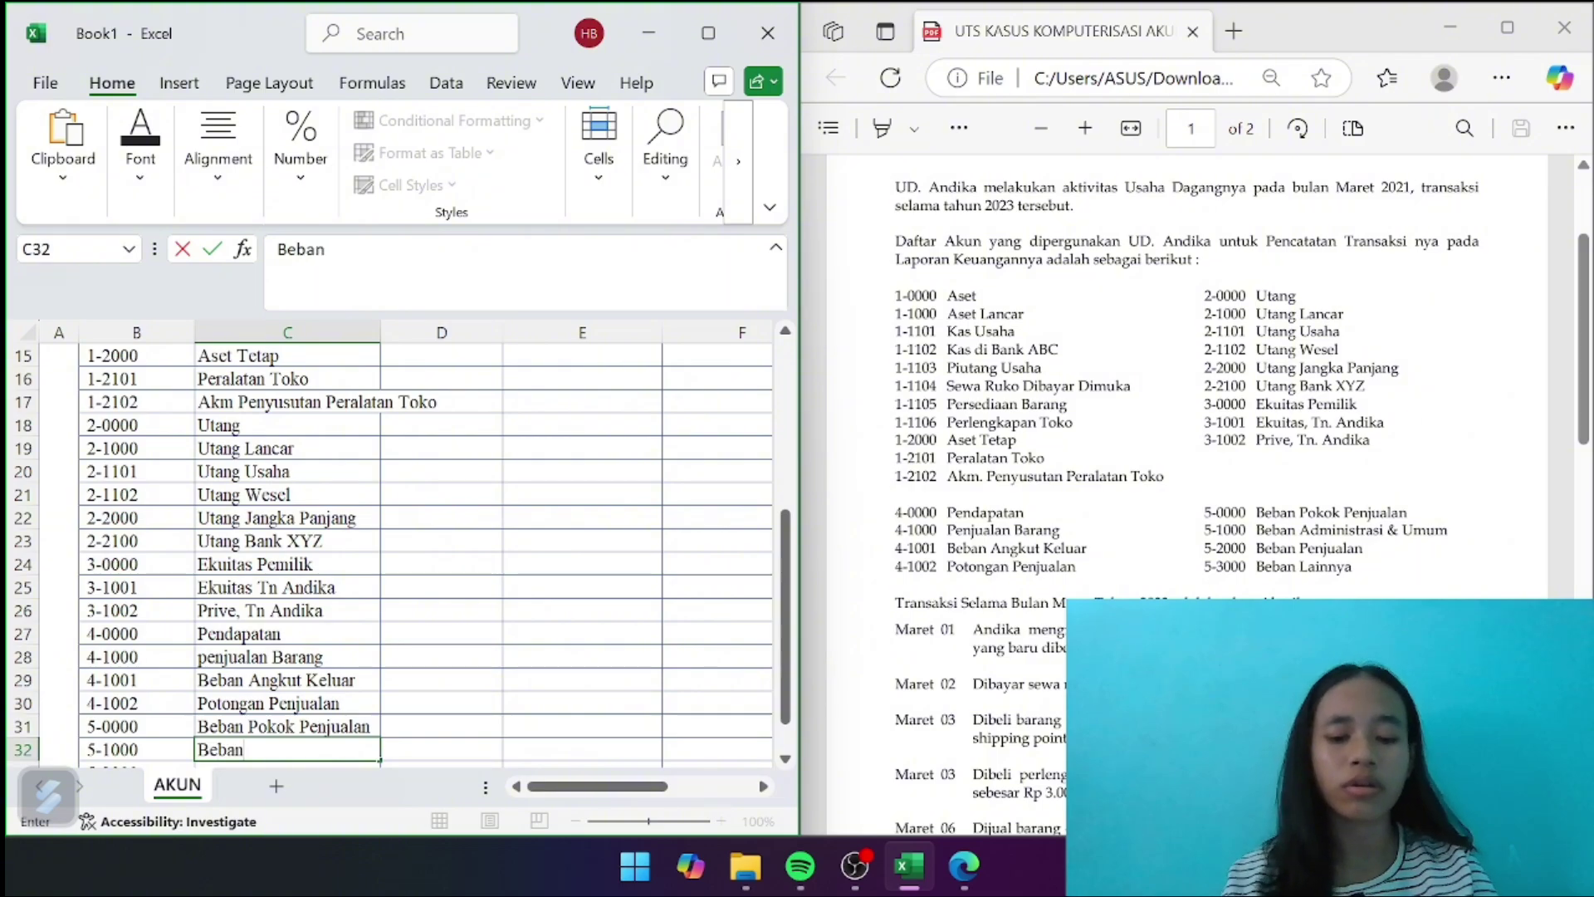
text( Admini)
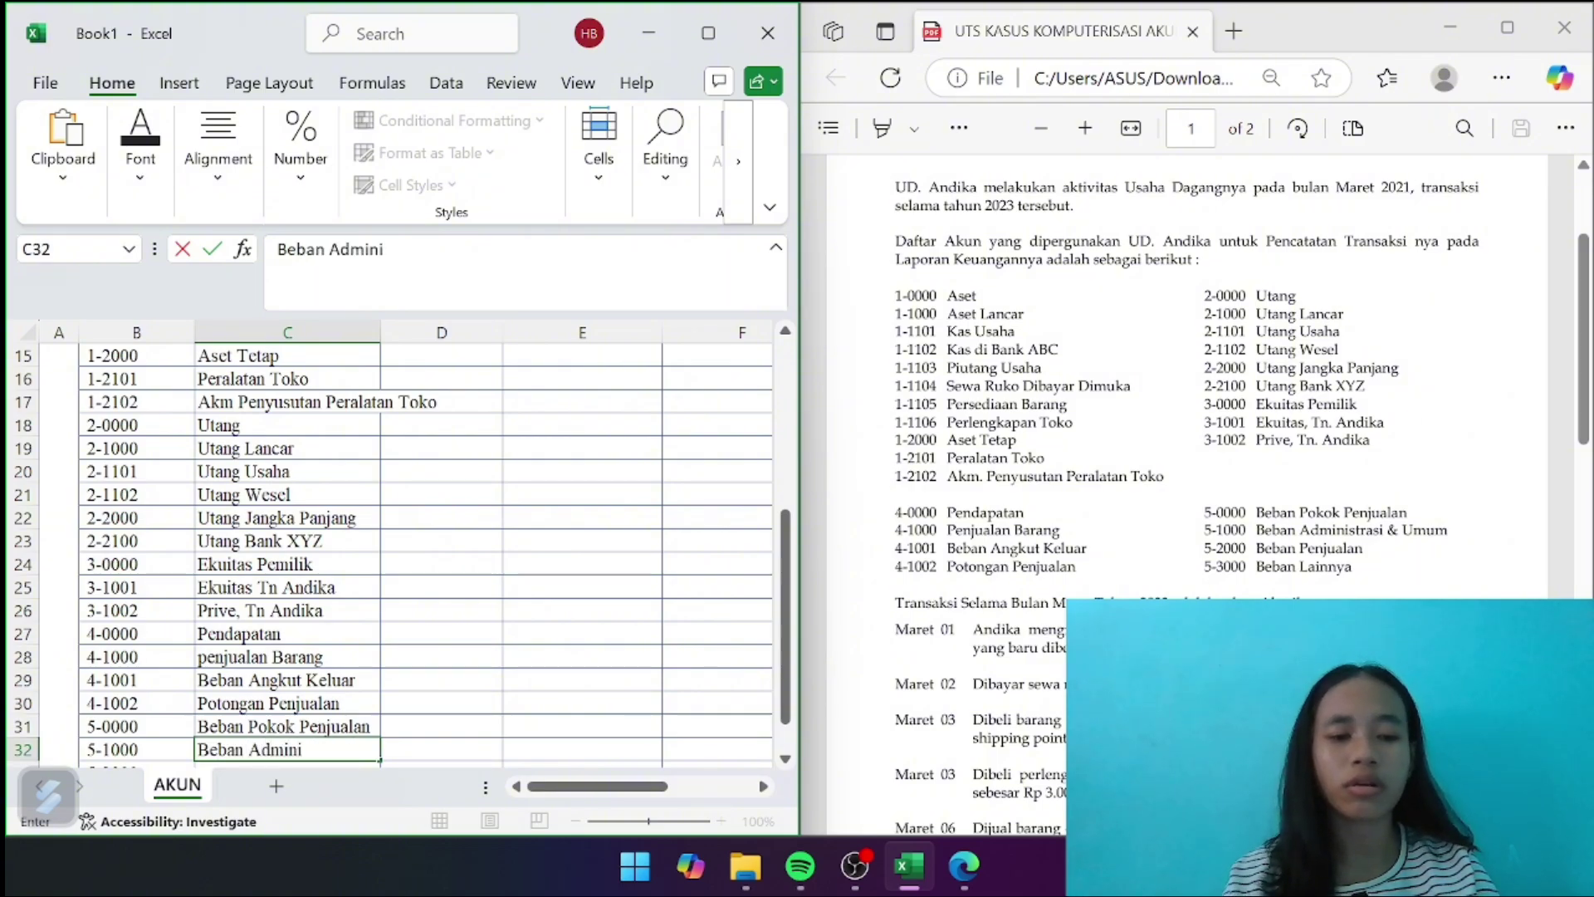
text(strasi)
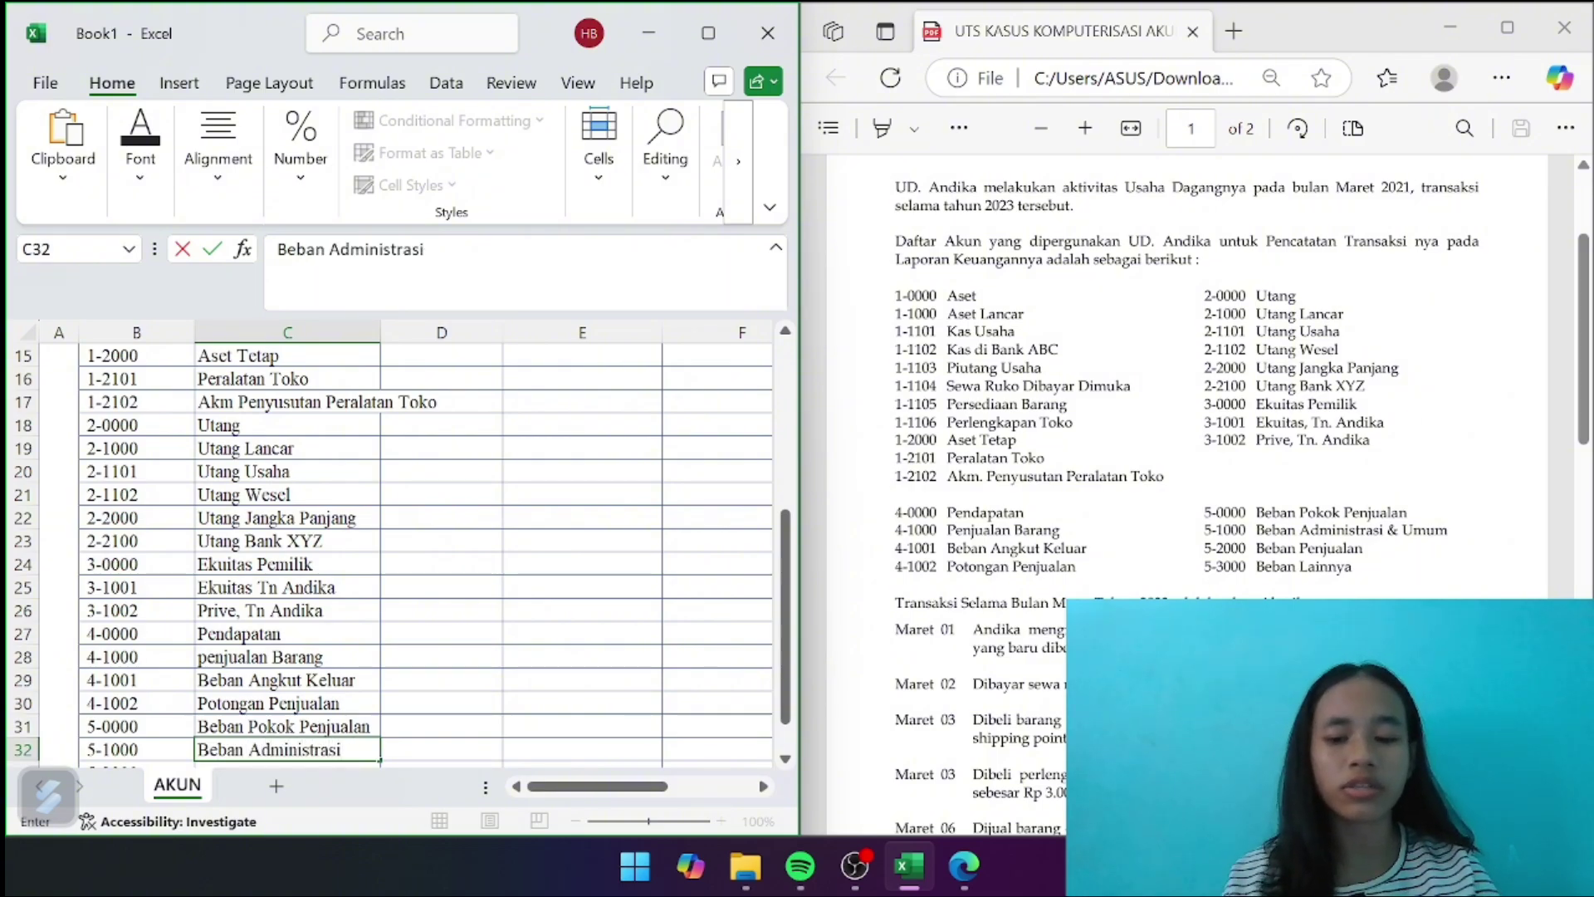
text( Penjualan)
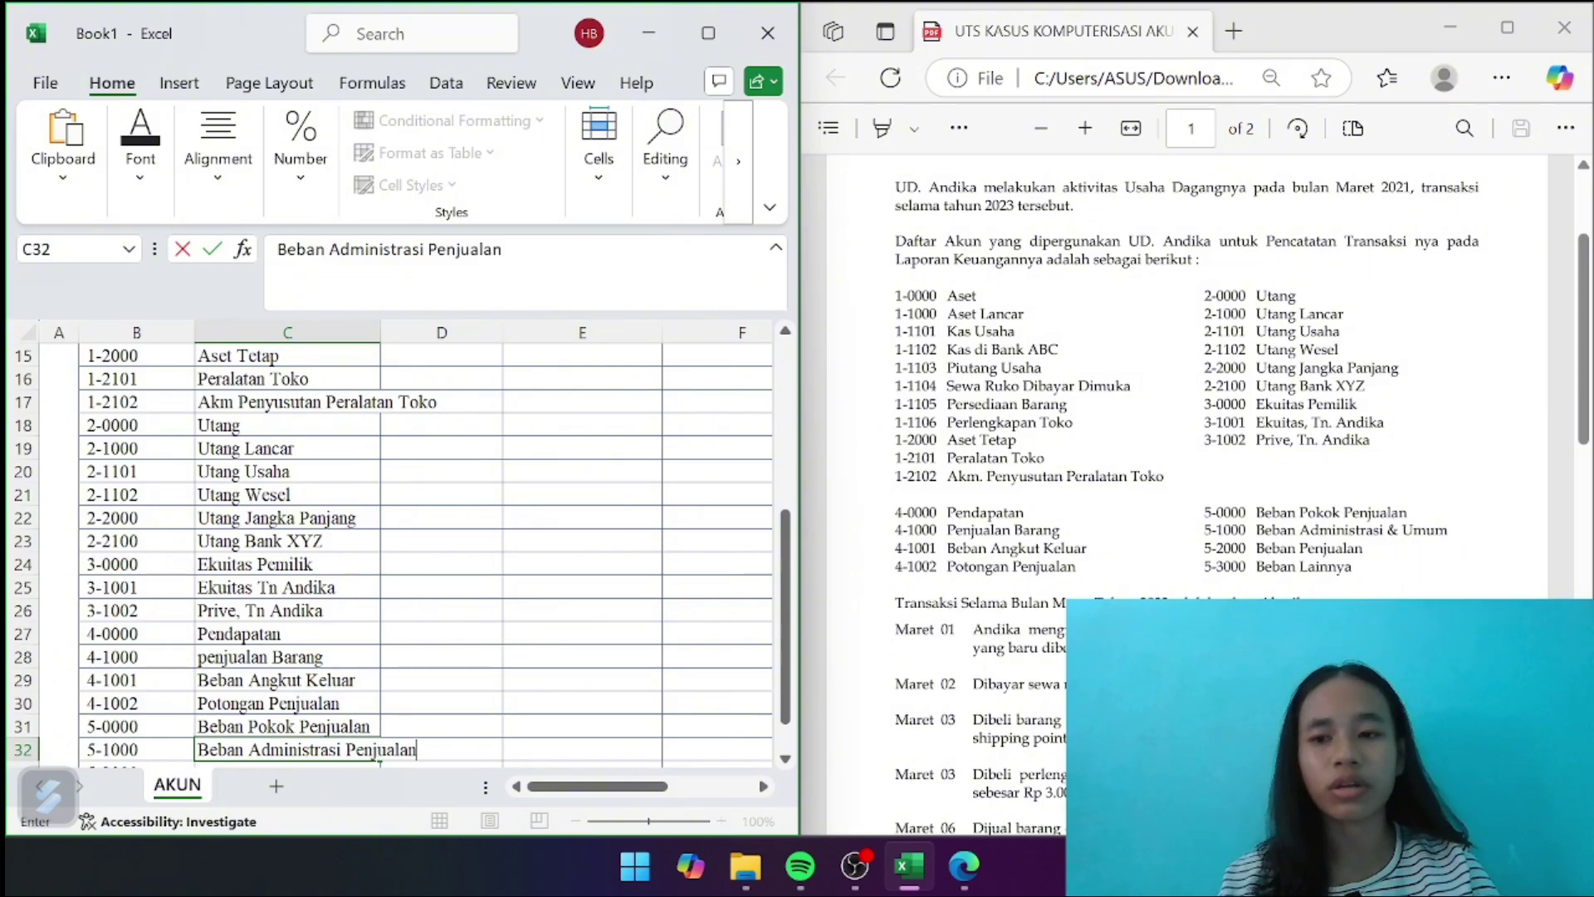
key(Return)
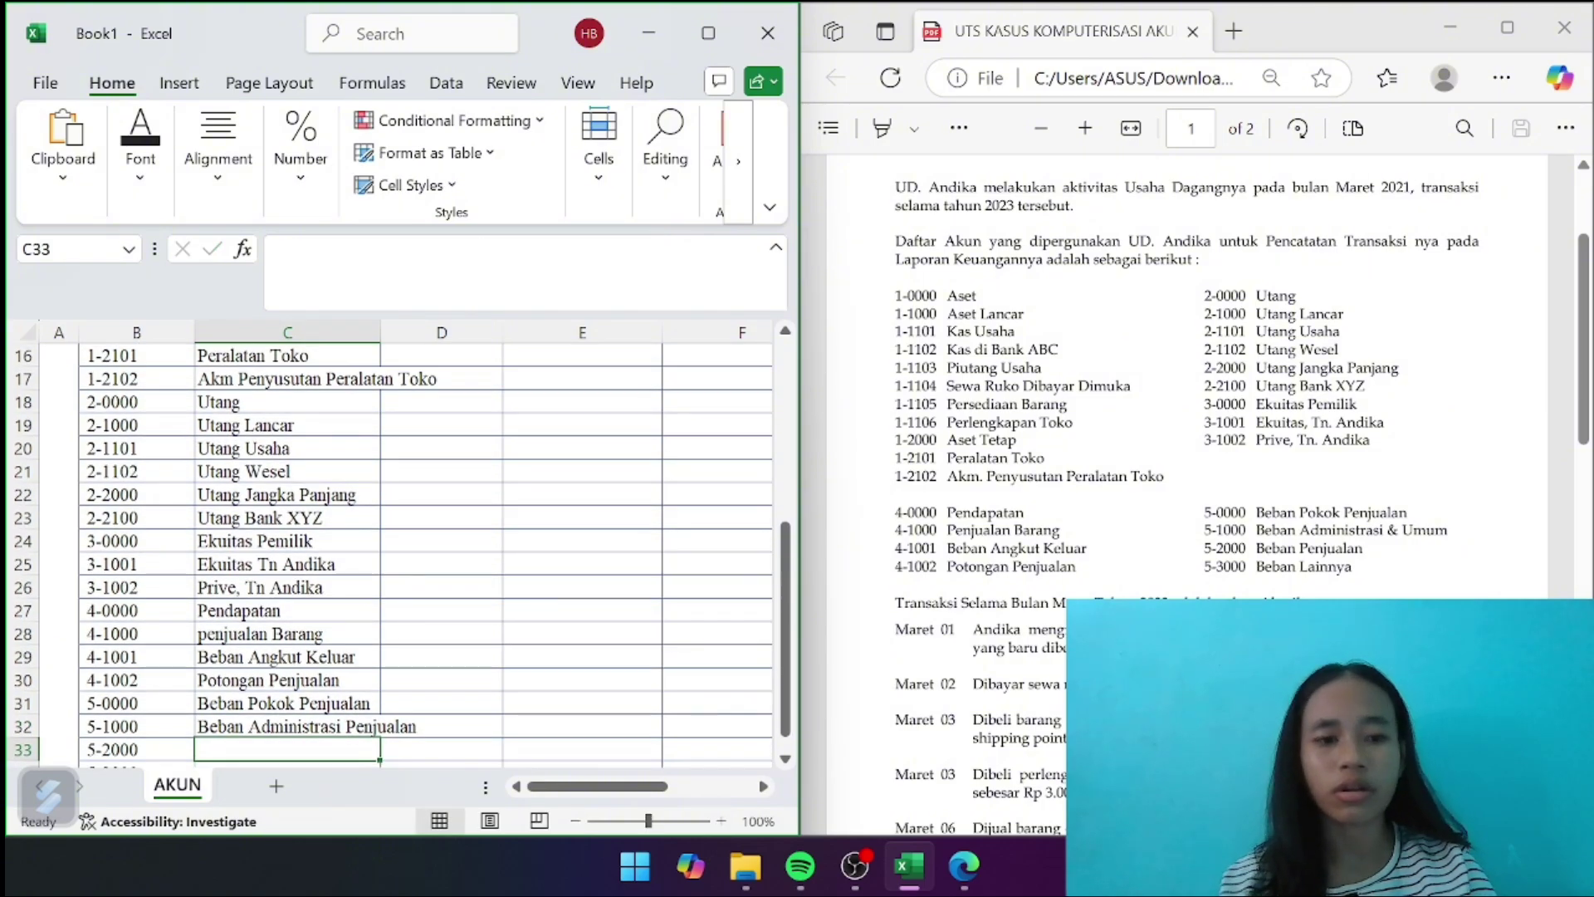
Correct the account name in C32 so that it reads Beban Administrasi & Umum
click(332, 724)
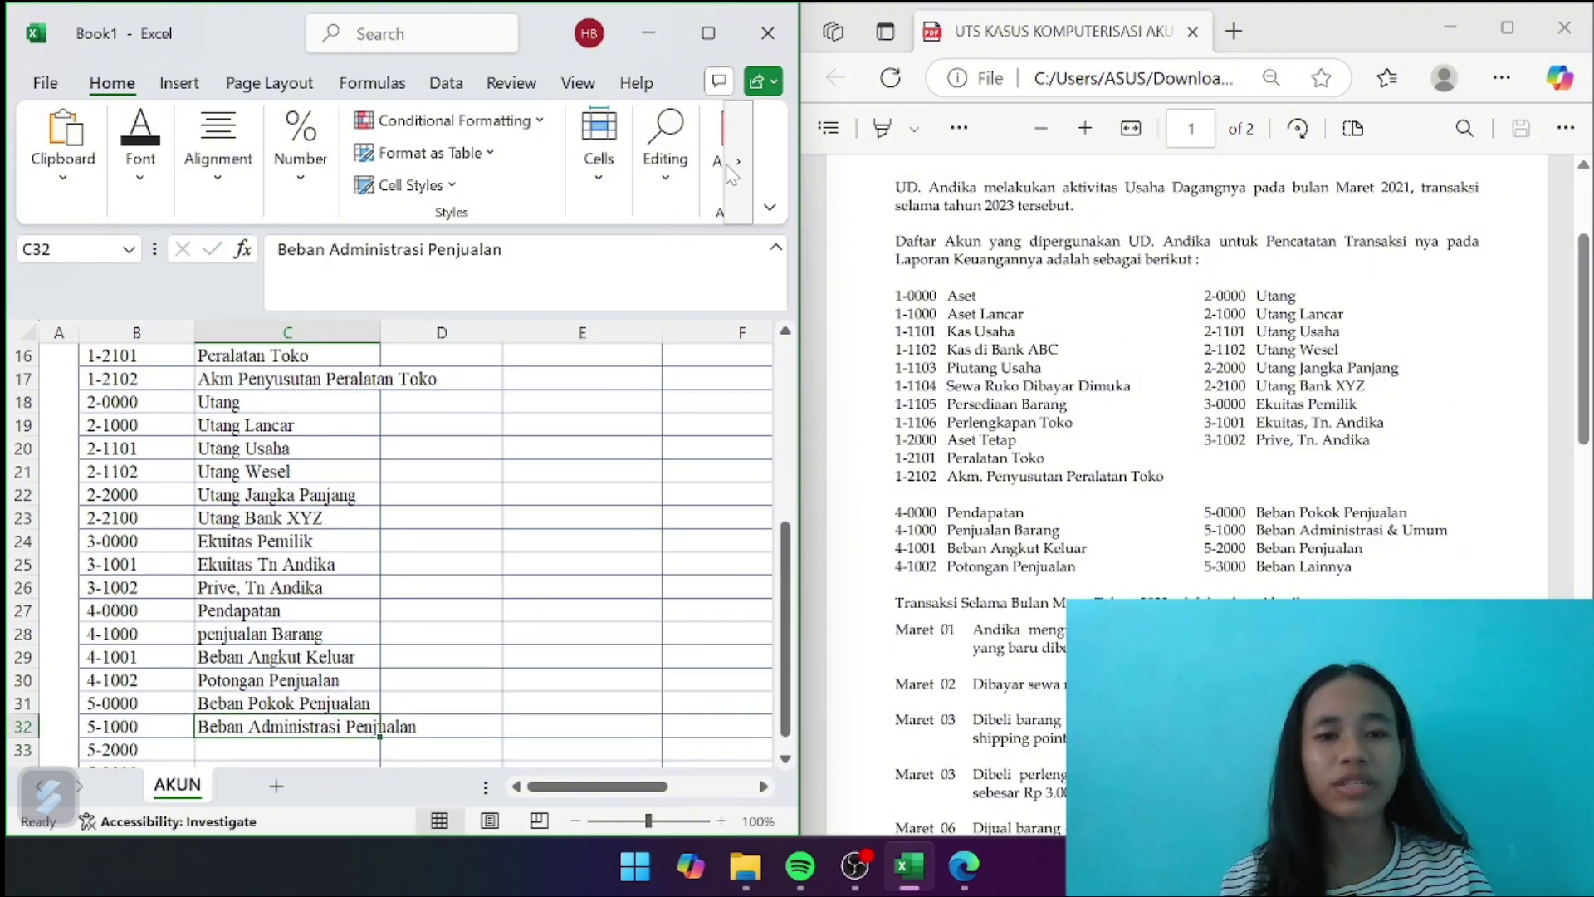
key(F2)
drag(502, 249, 437, 250)
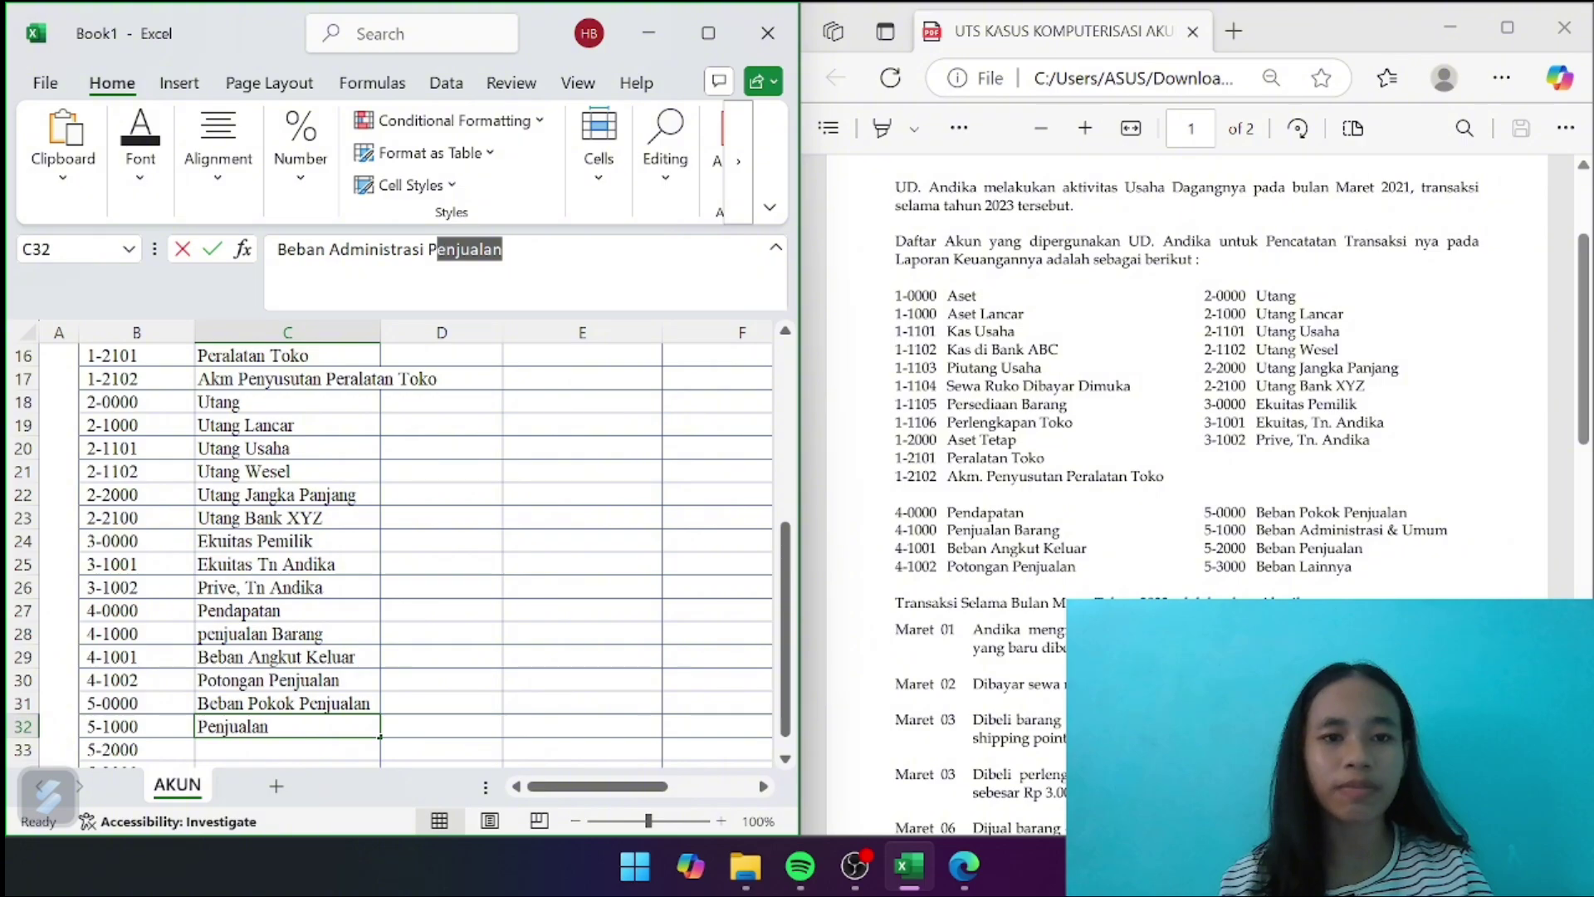
key(BackSpace)
key(BackSpace)
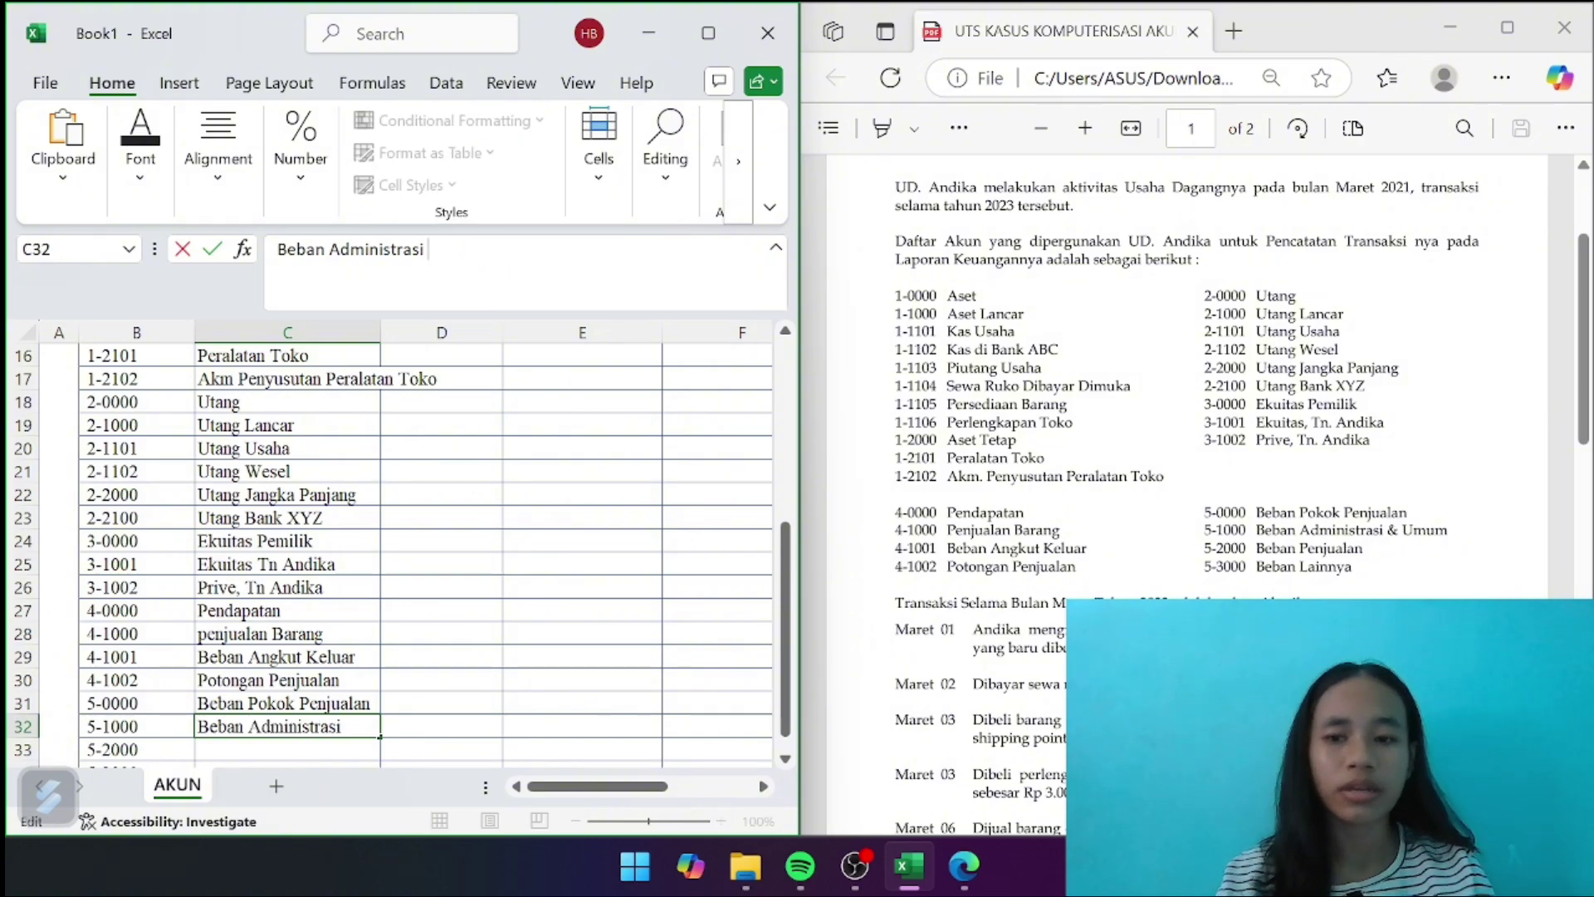
text(& )
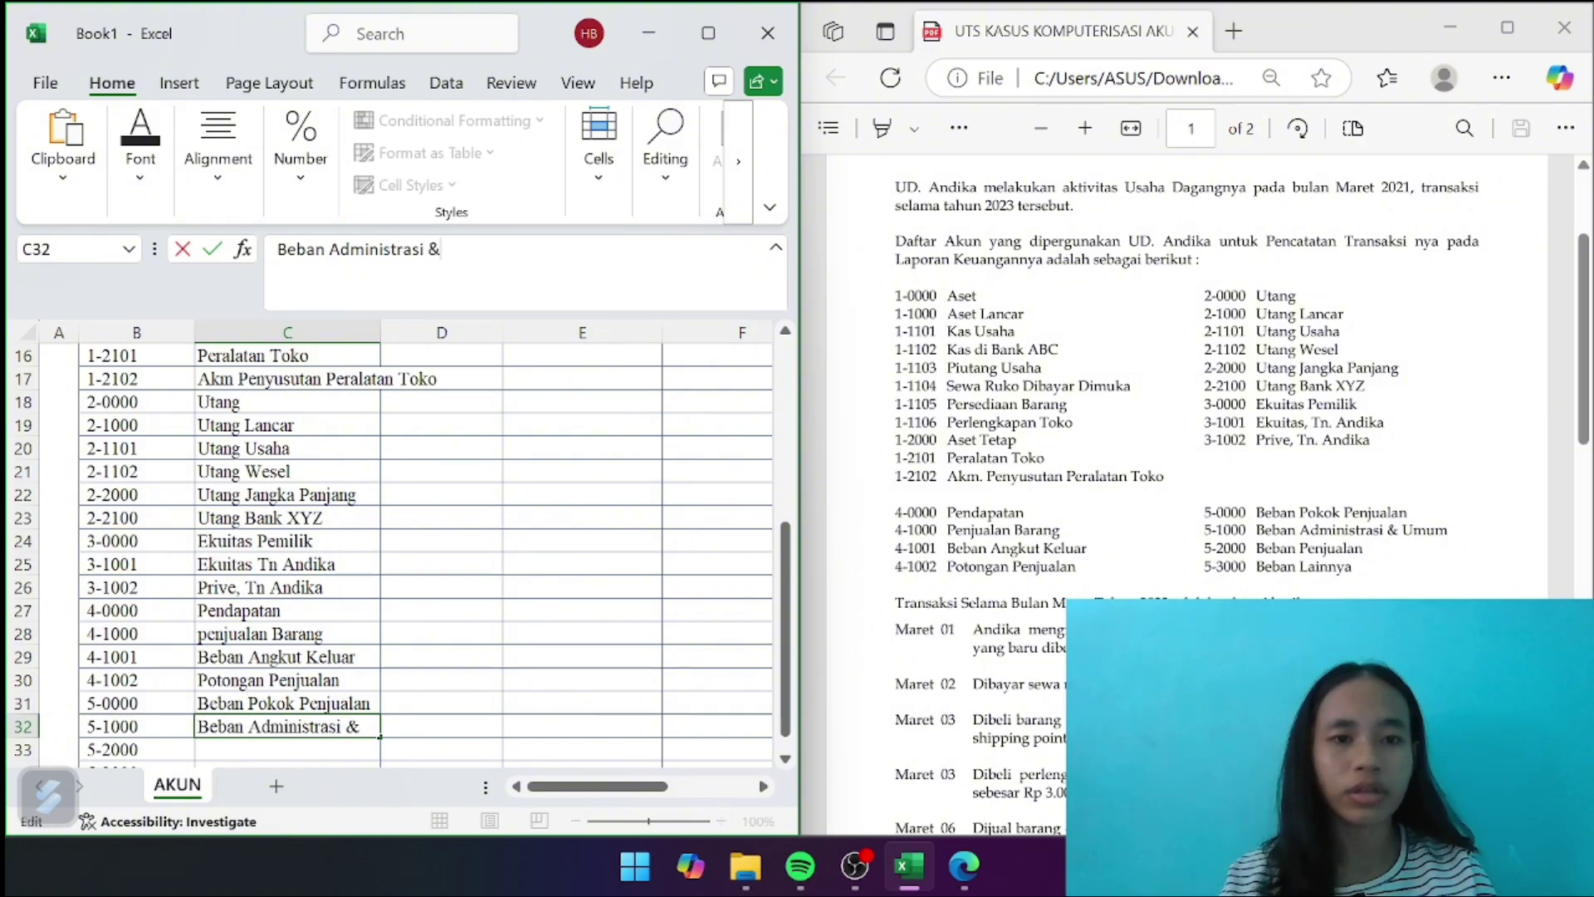
text(Umum)
key(Return)
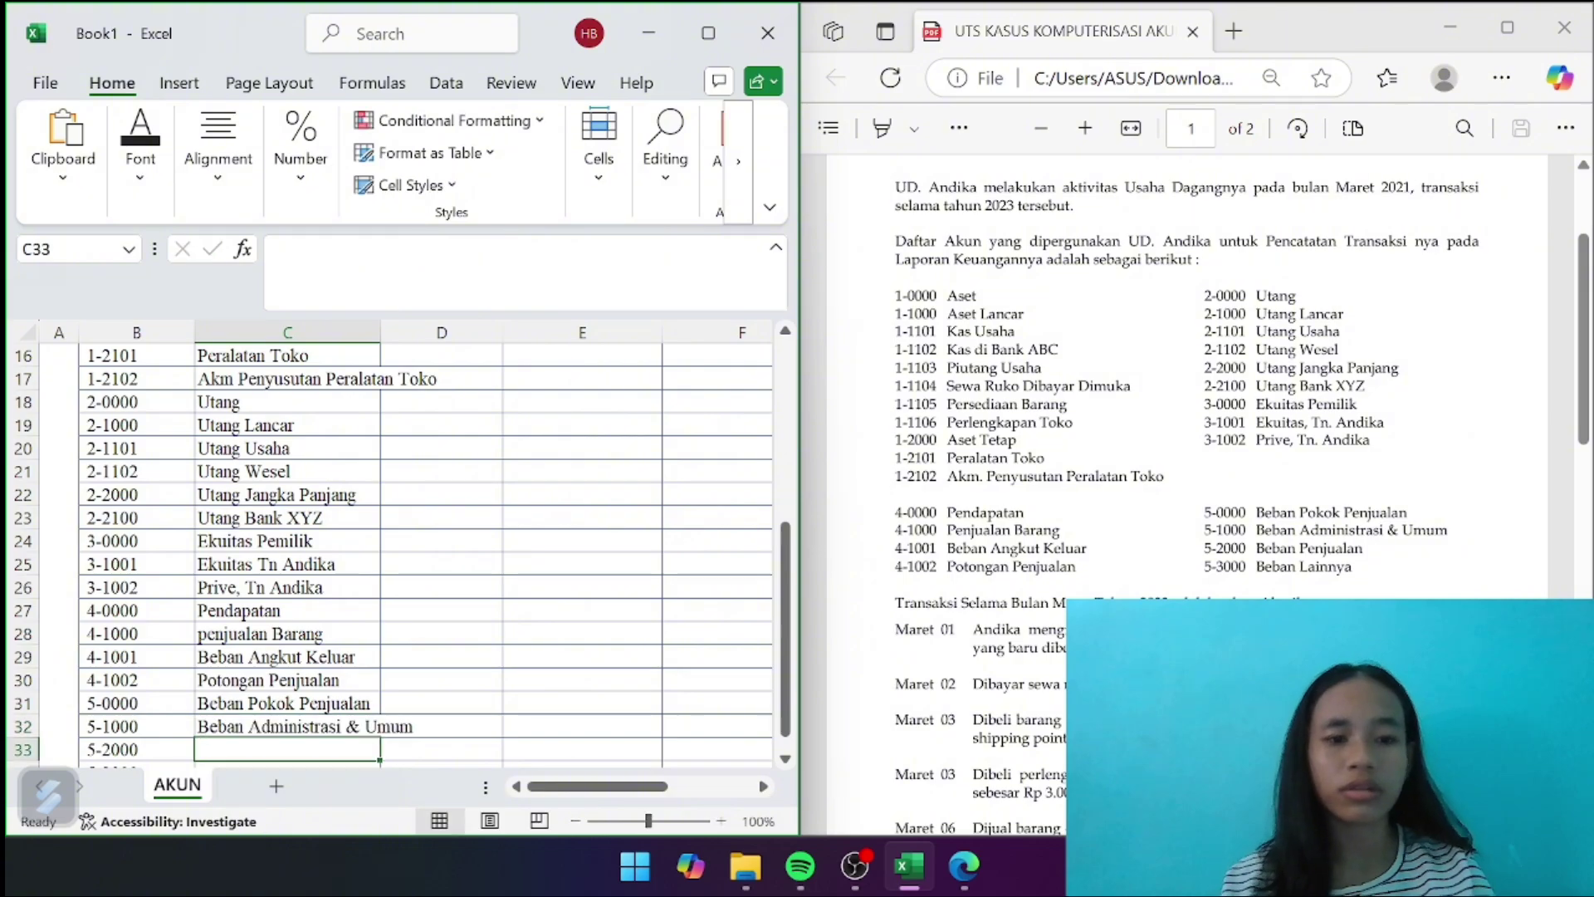
Enter the account name Beban Penjualan in C33 for code 5-2000
text(B)
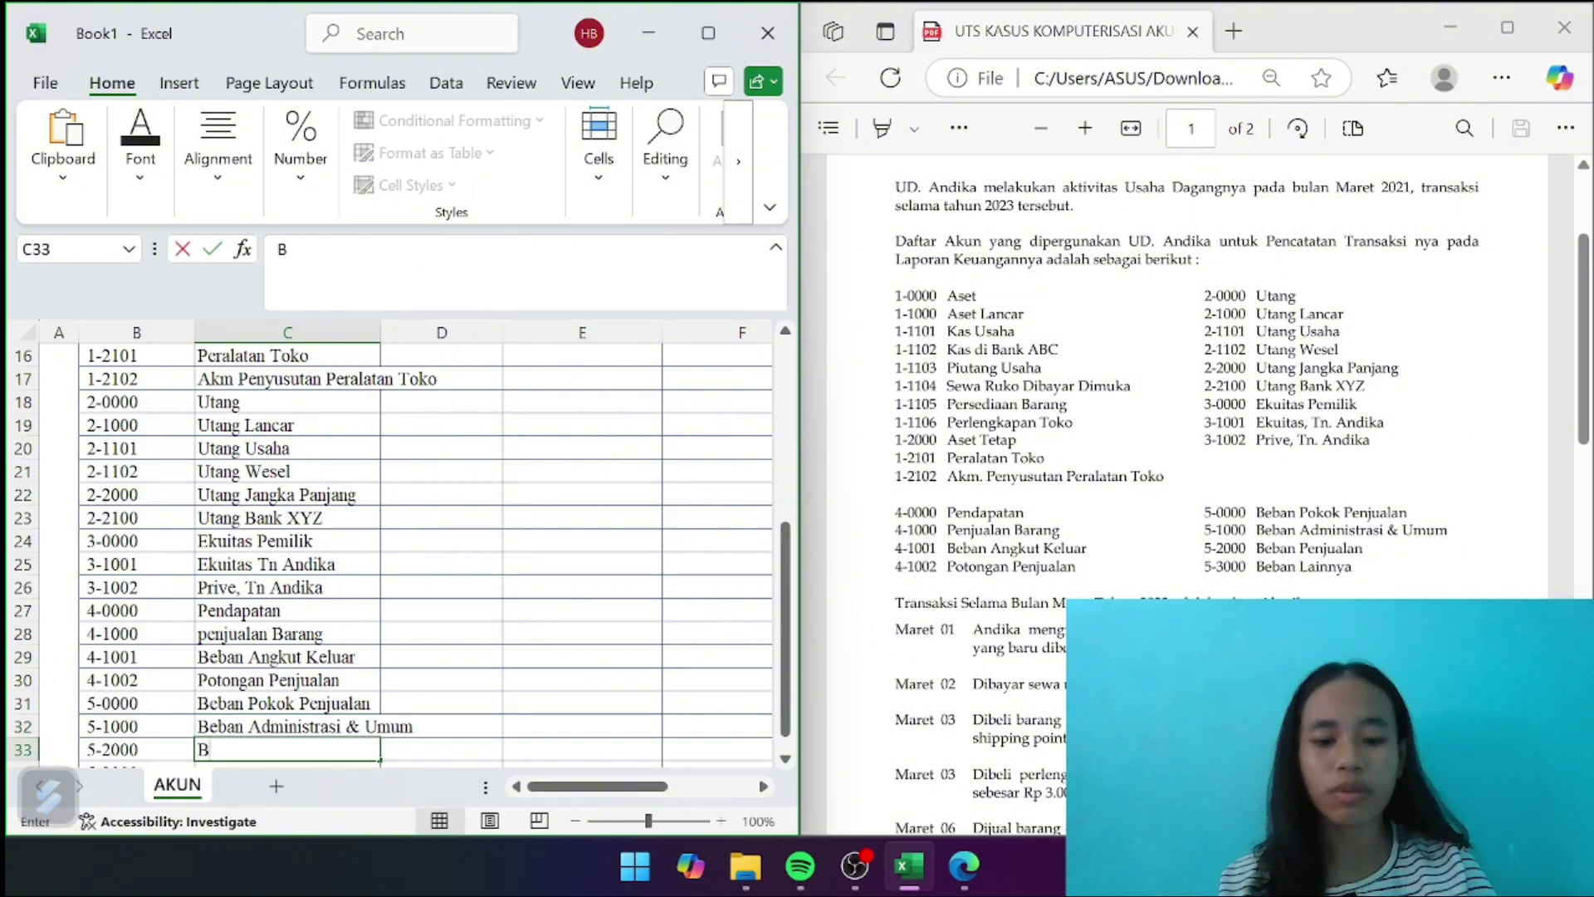
text(eban P)
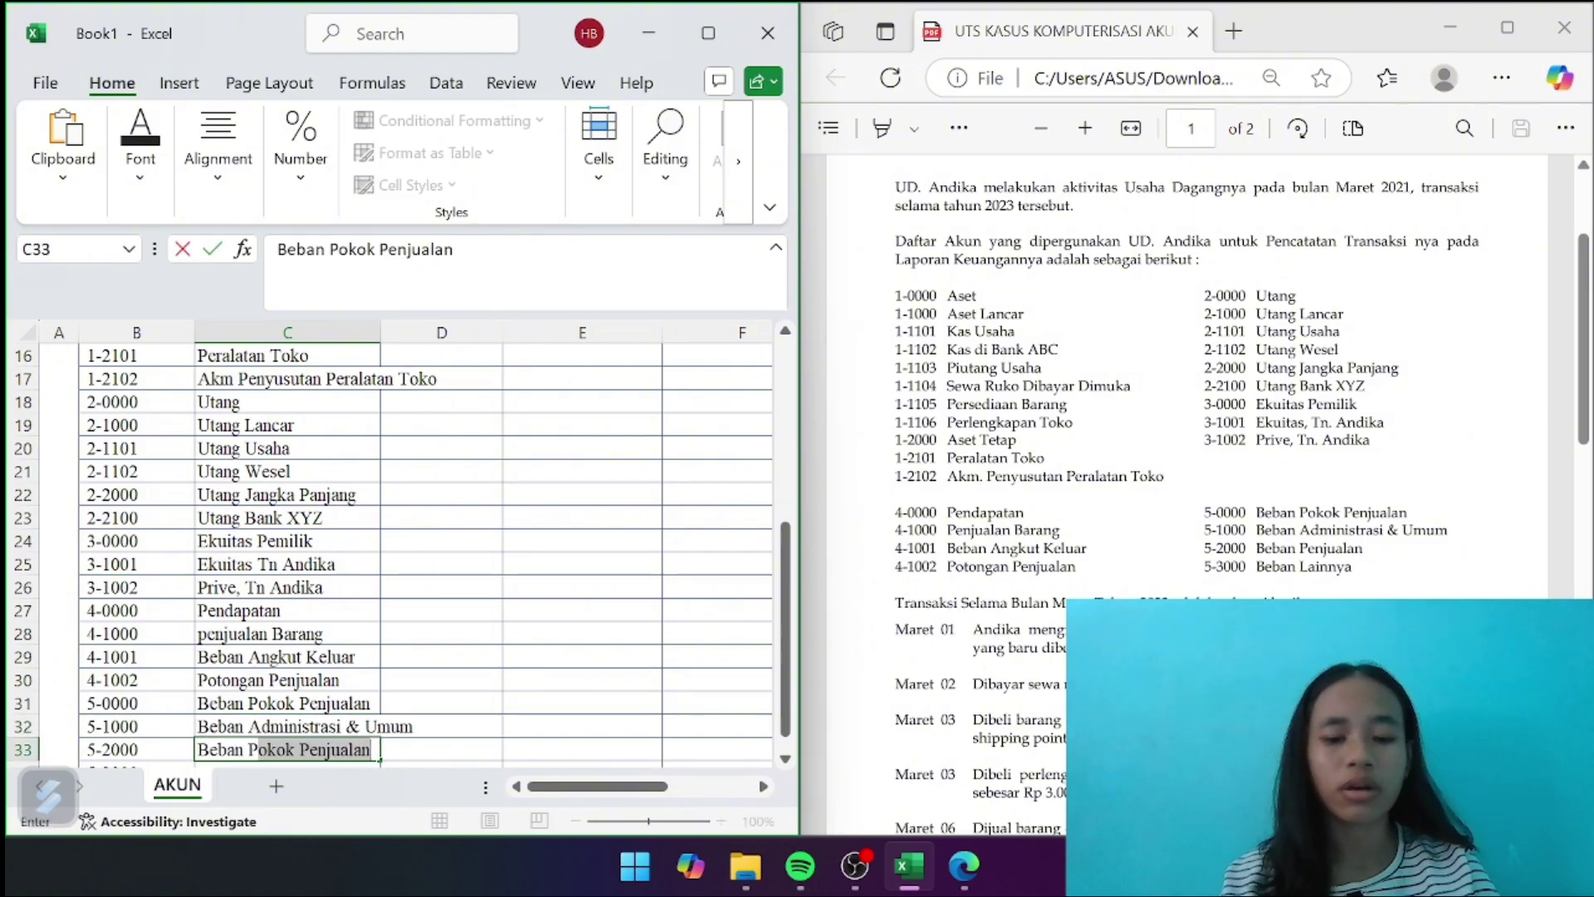
text(enjualan)
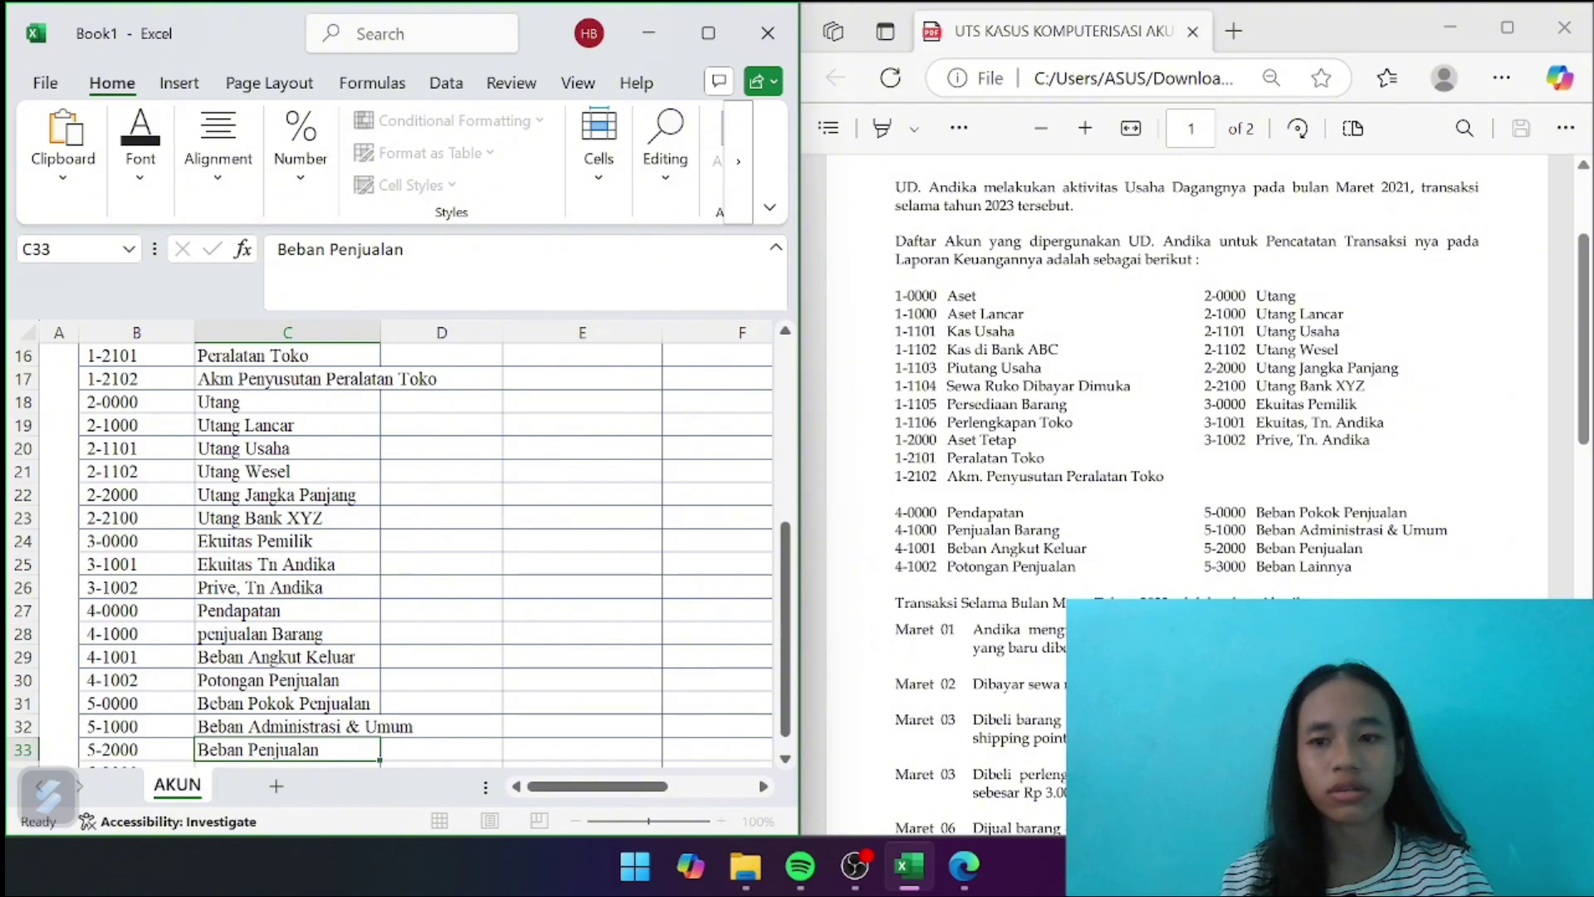
key(Return)
Enter the account name Beban Lainnya in C34 for code 5-3000 and widen column C to fit the longer names
text(Beban )
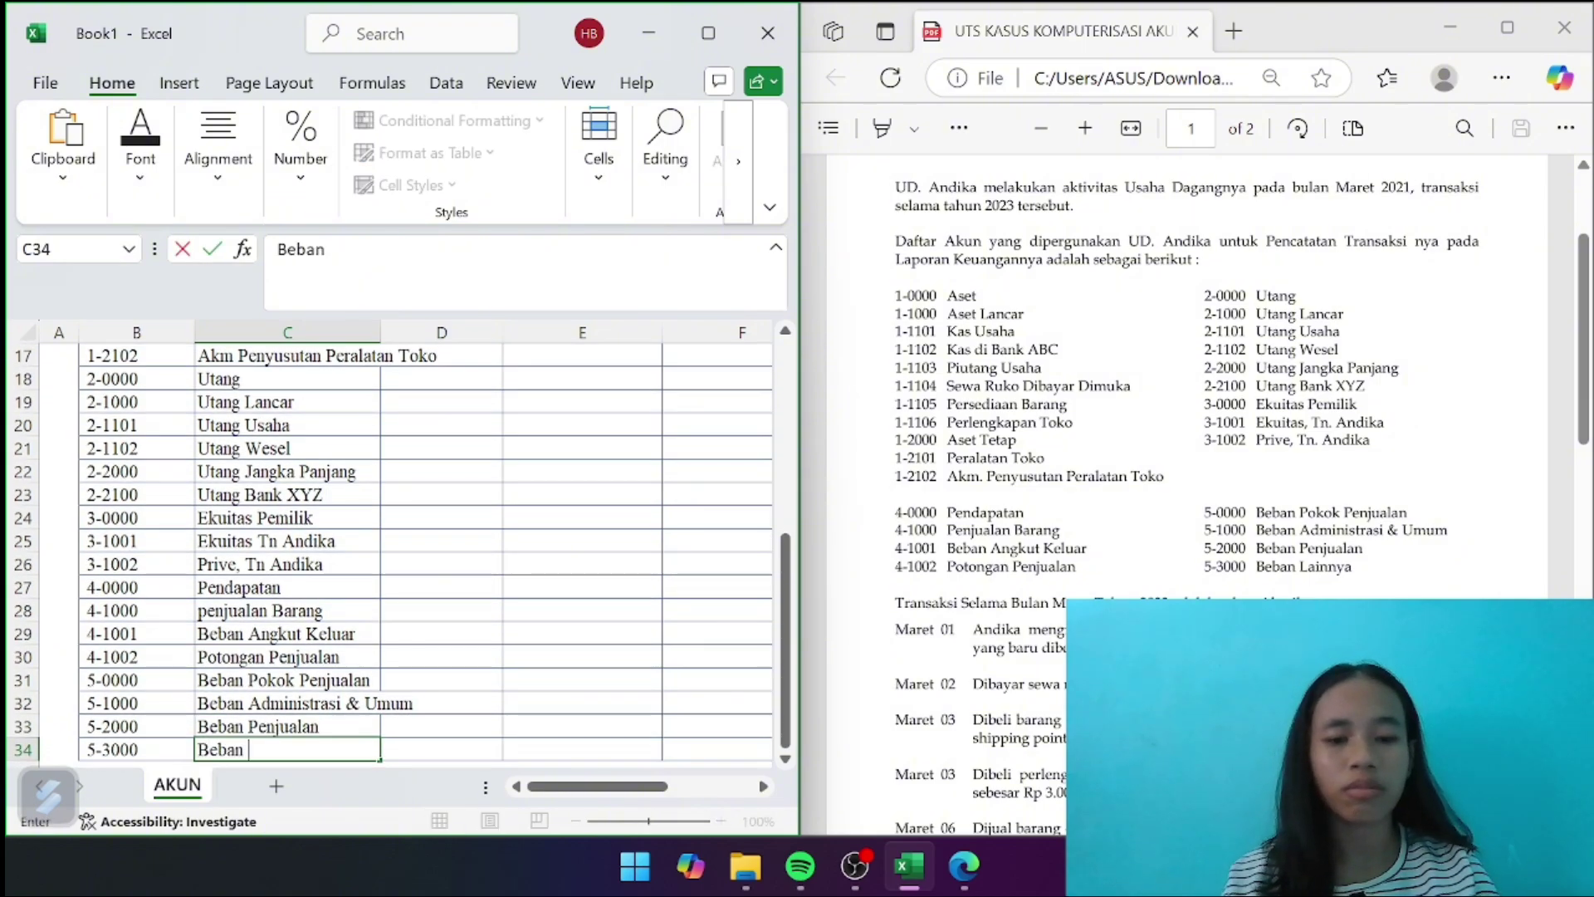
text(Lainnya)
key(Return)
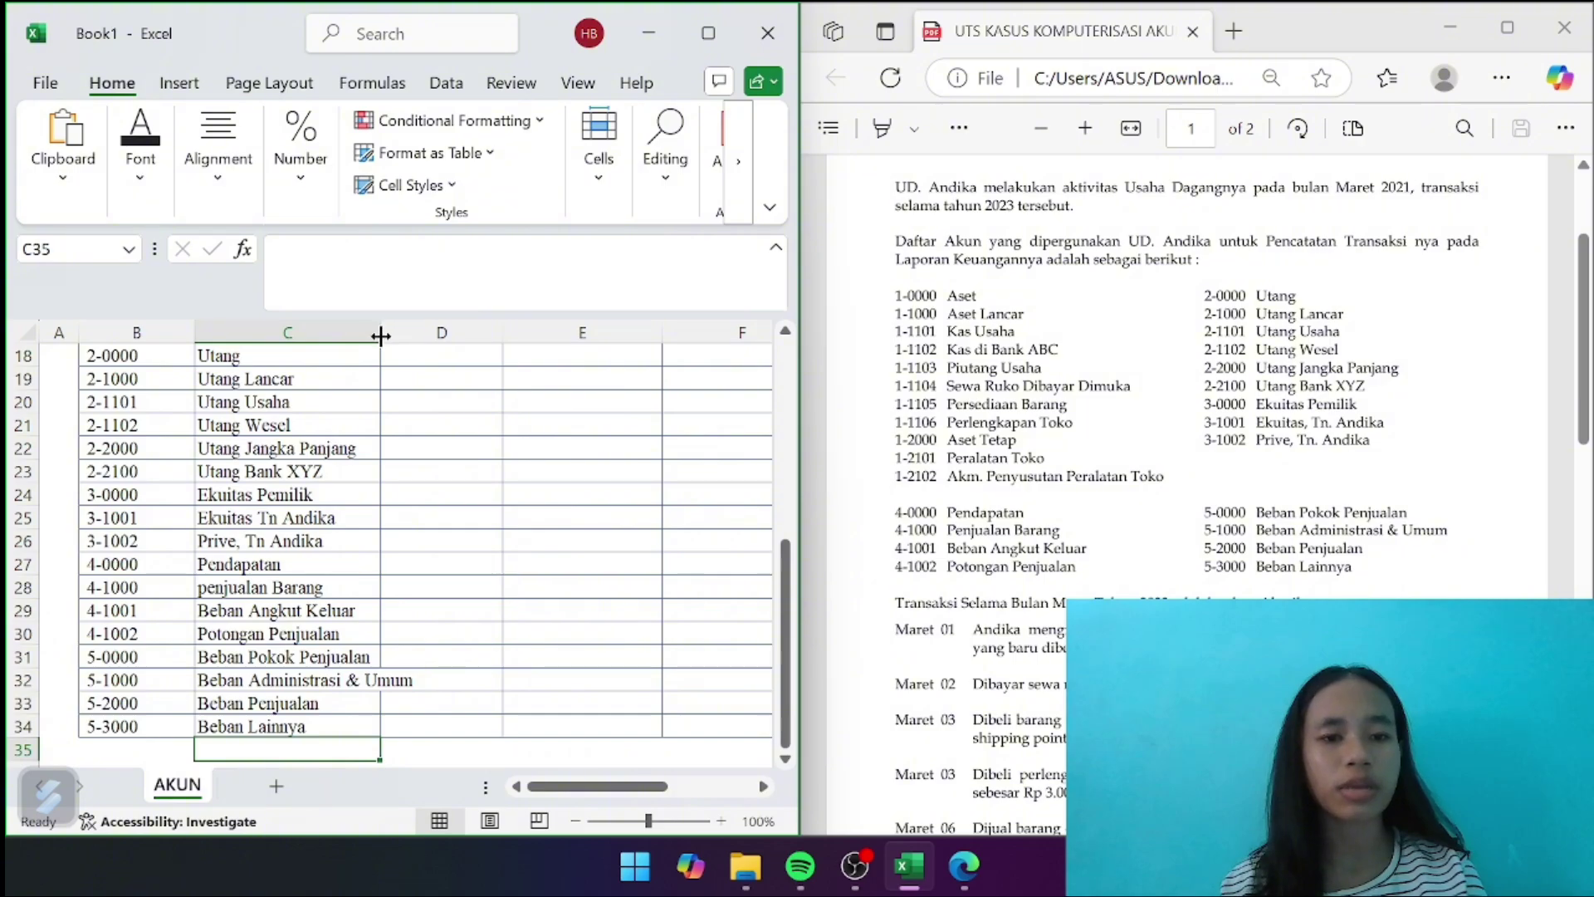
drag(381, 335, 432, 335)
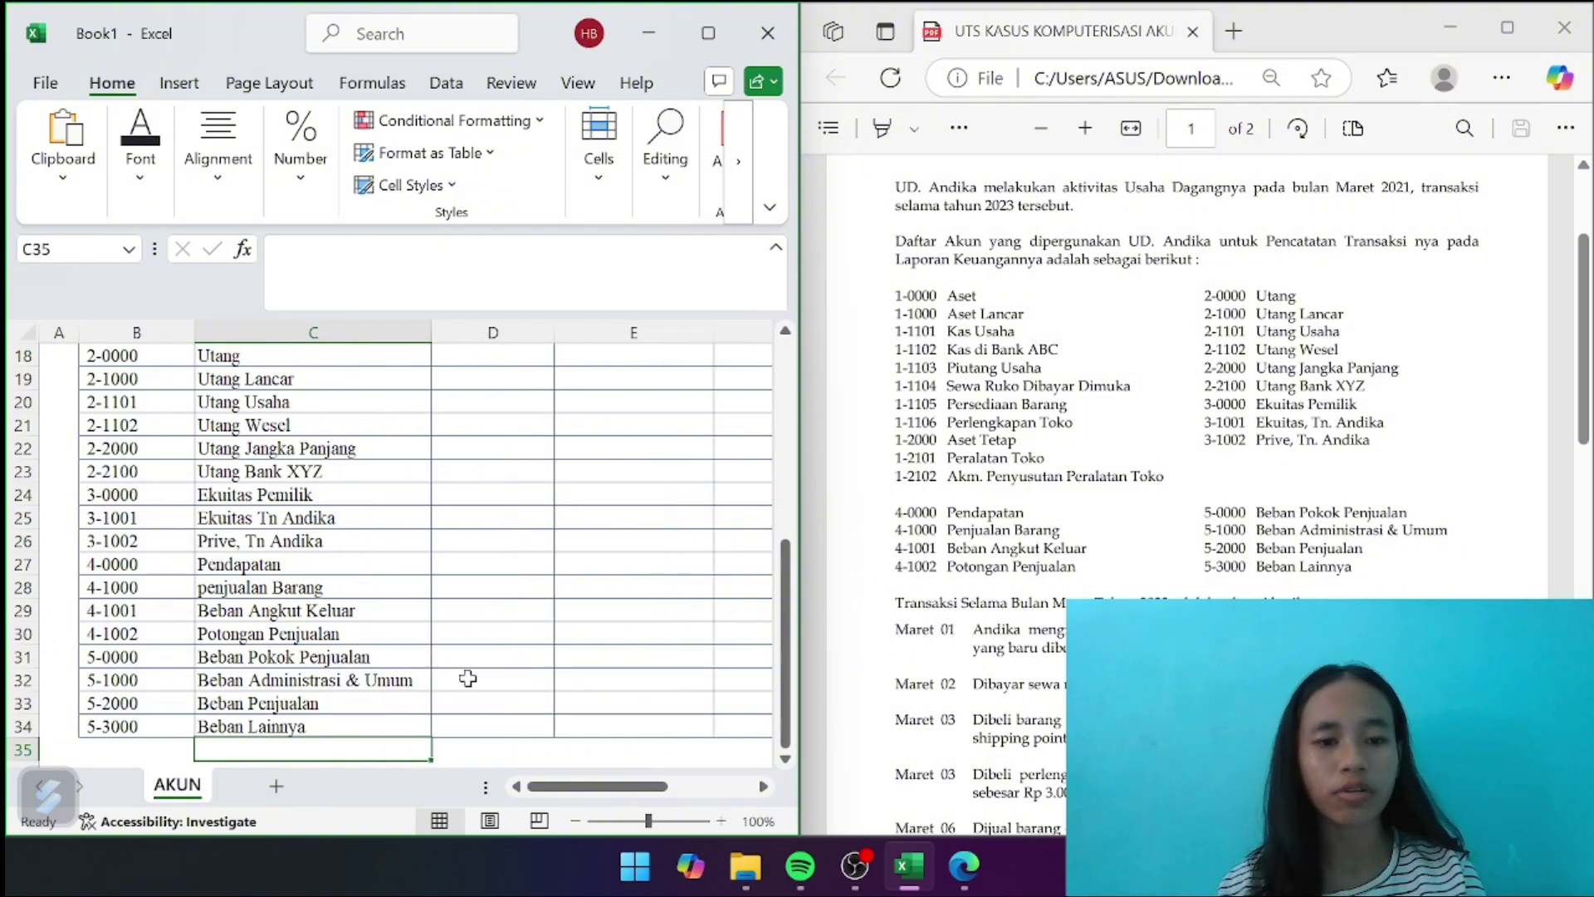
Capitalise the first letter of the account name in C28 so that it reads Penjualan Barang
click(240, 588)
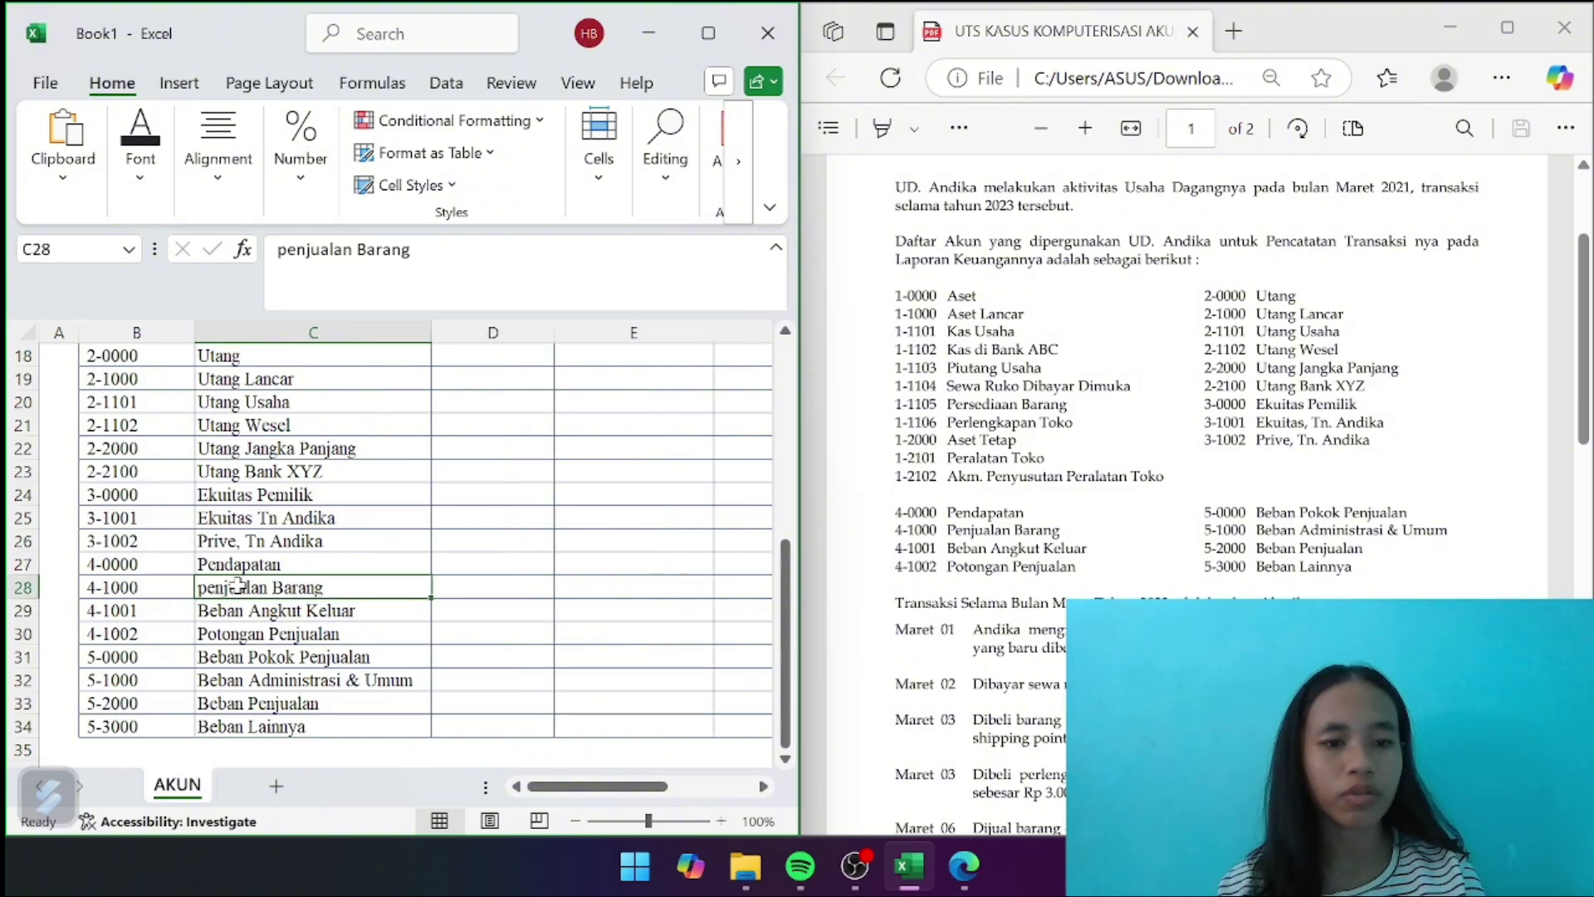
click(286, 293)
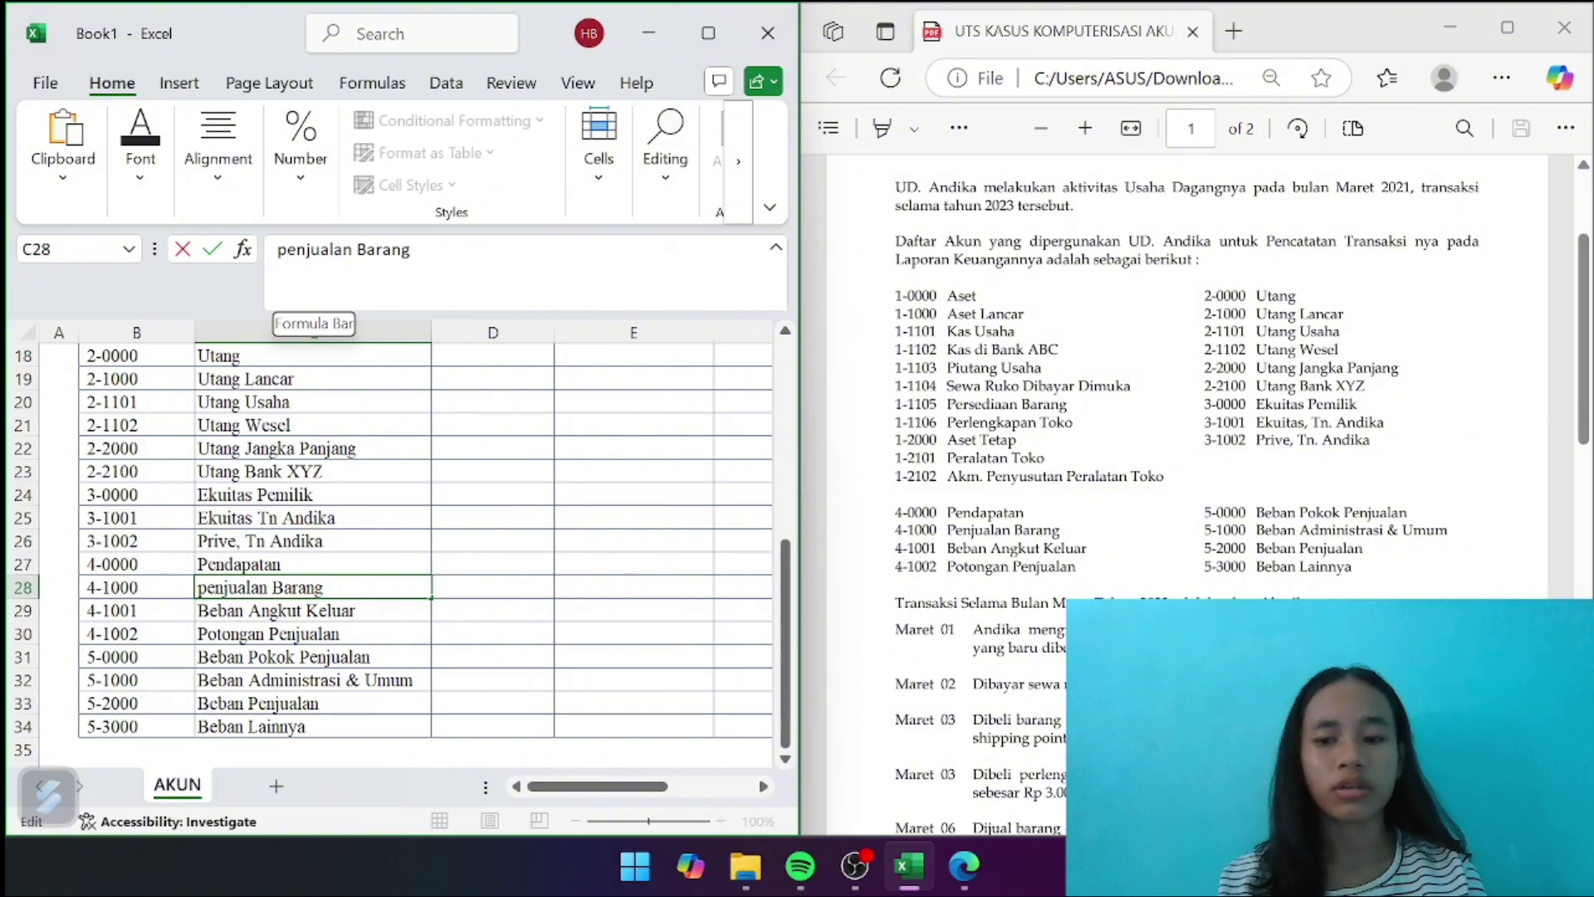
key(BackSpace)
text(P)
key(Return)
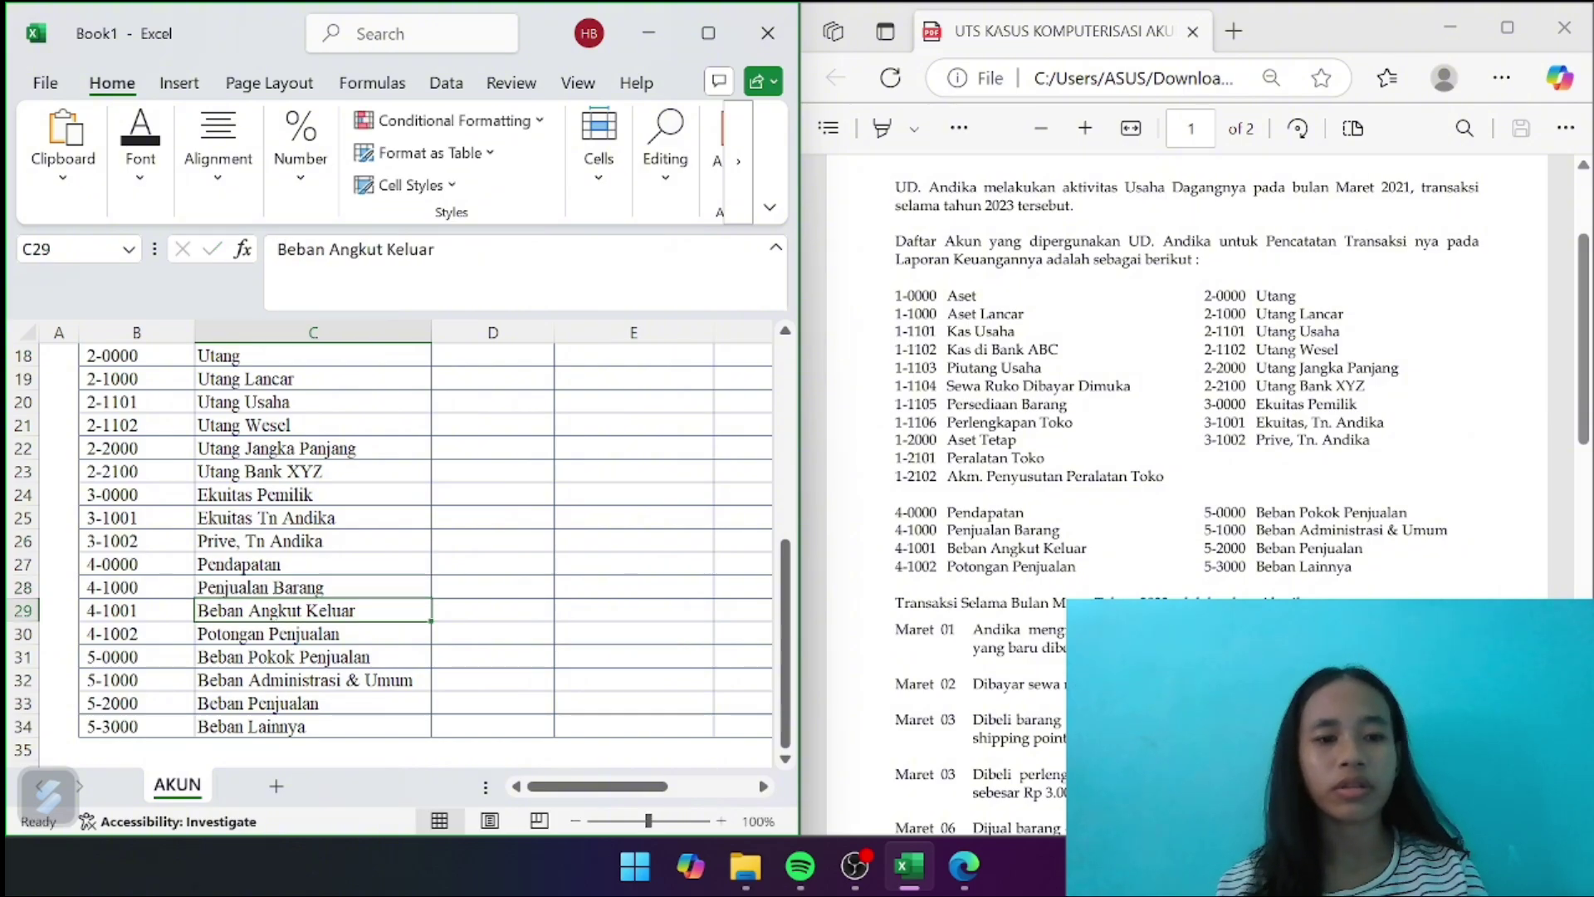
Widen the JENIS column (column D) of the account list
scroll(546, 627, up, 5)
scroll(546, 628, up, 2)
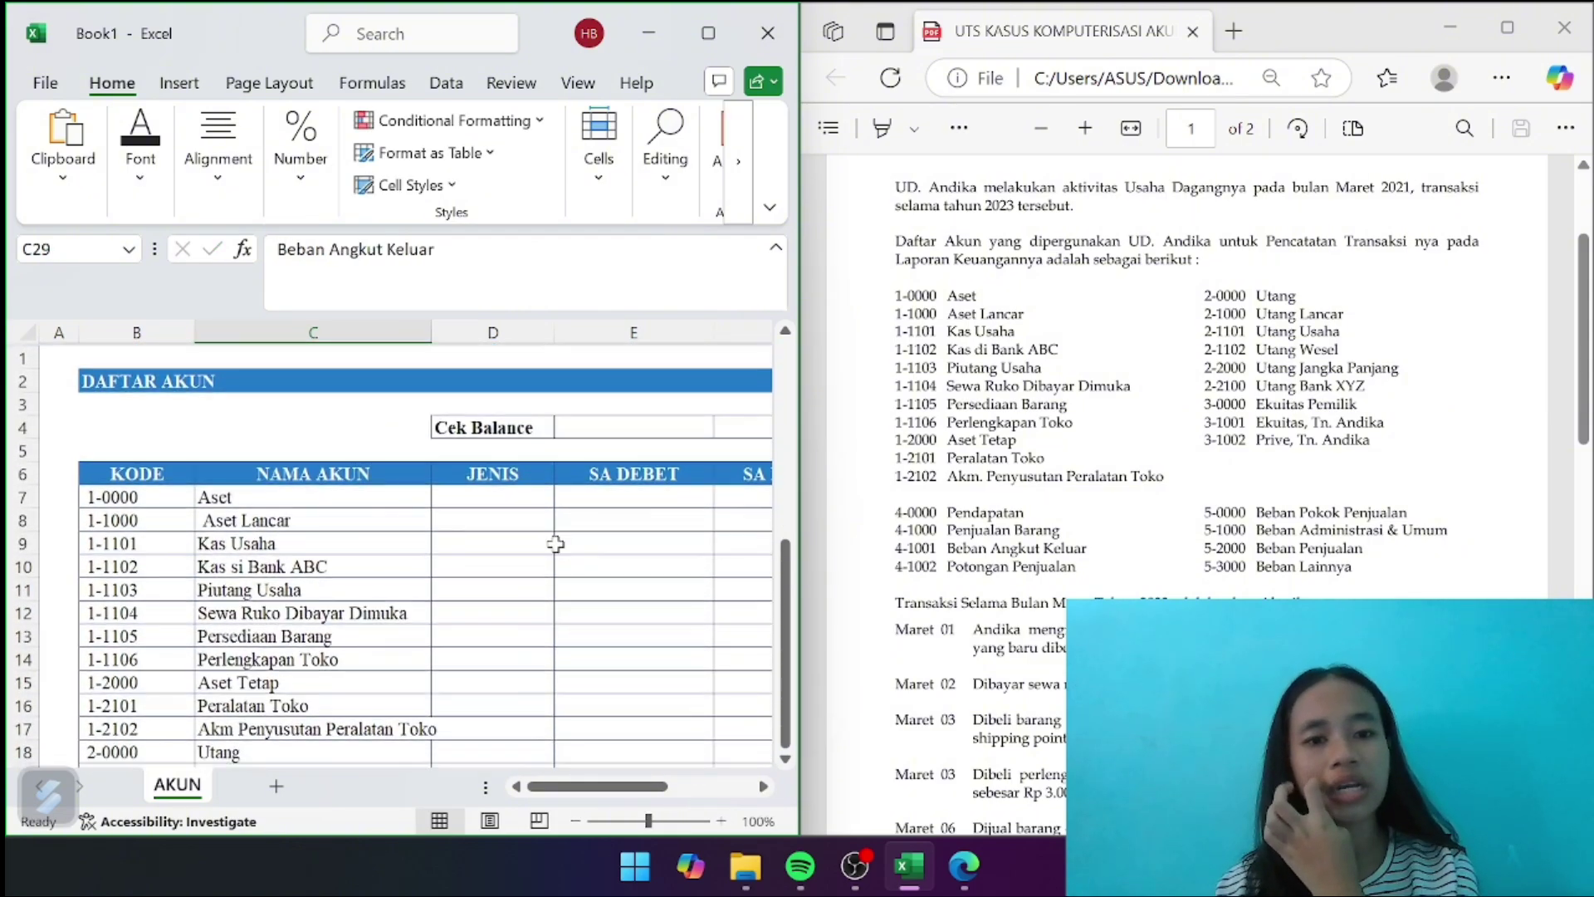
drag(551, 337, 607, 337)
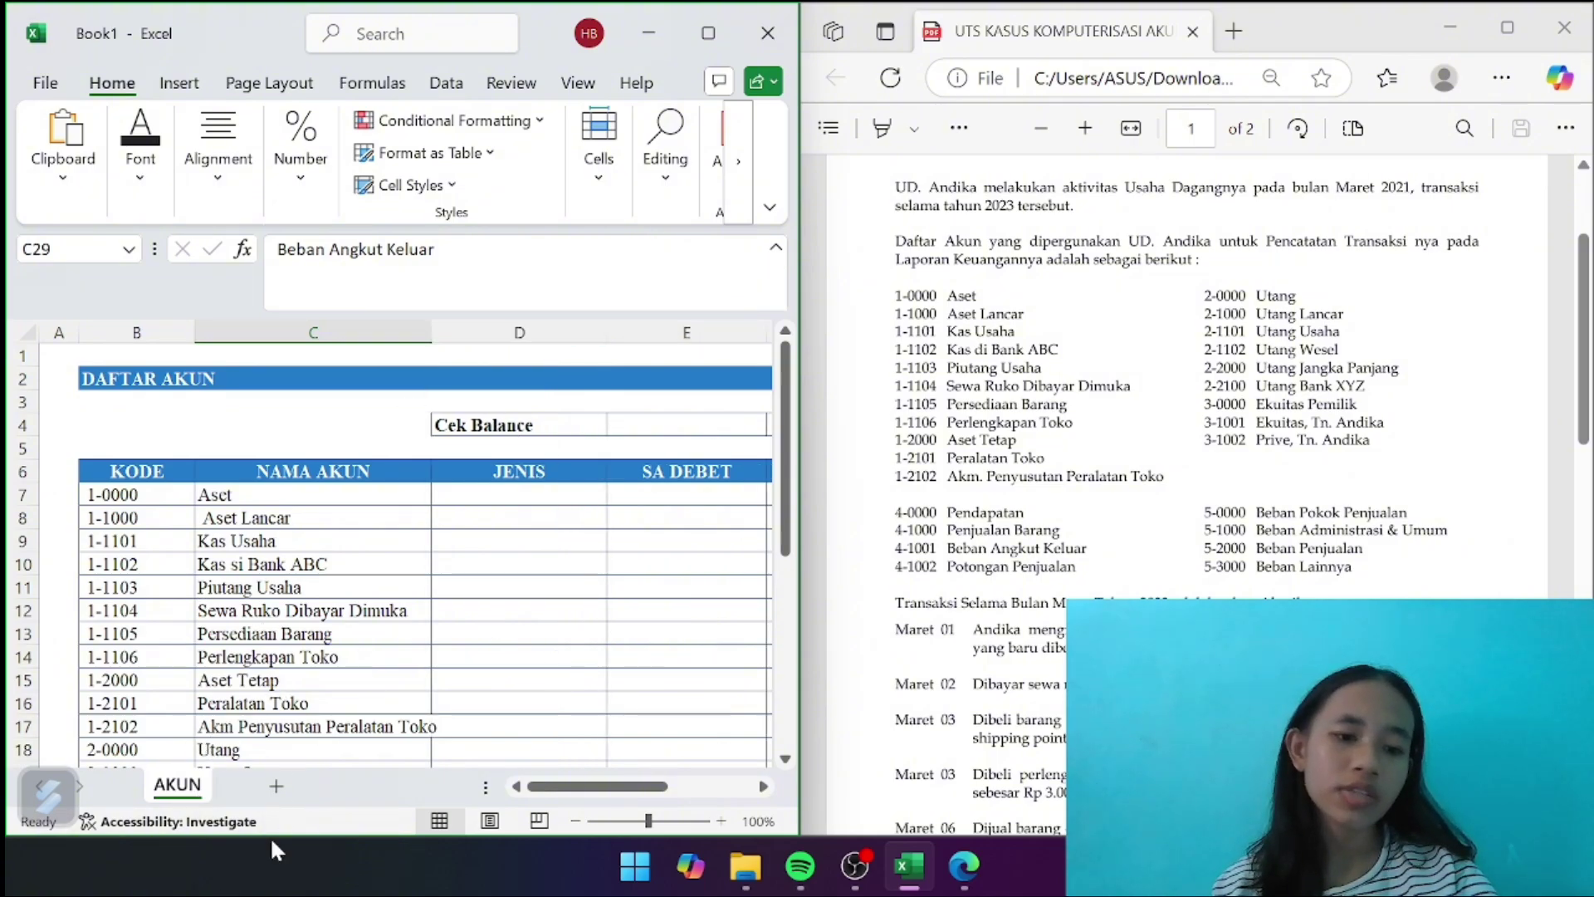
Add a new worksheet after AKUN and name it JENIS
click(279, 789)
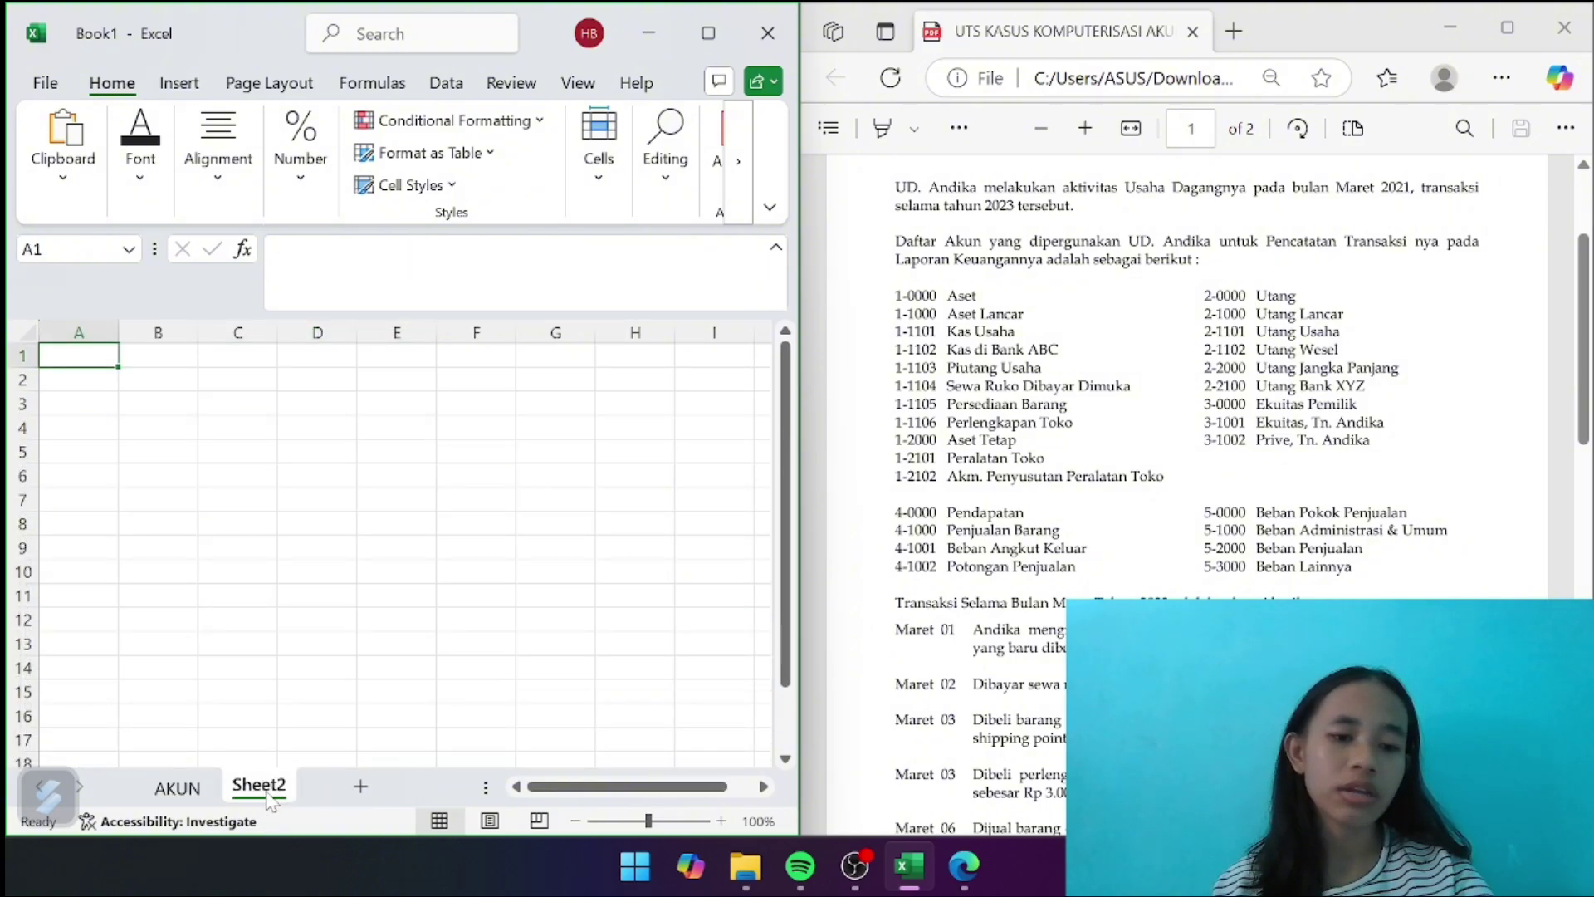
double_click(267, 793)
key(BackSpace)
text(JENIS)
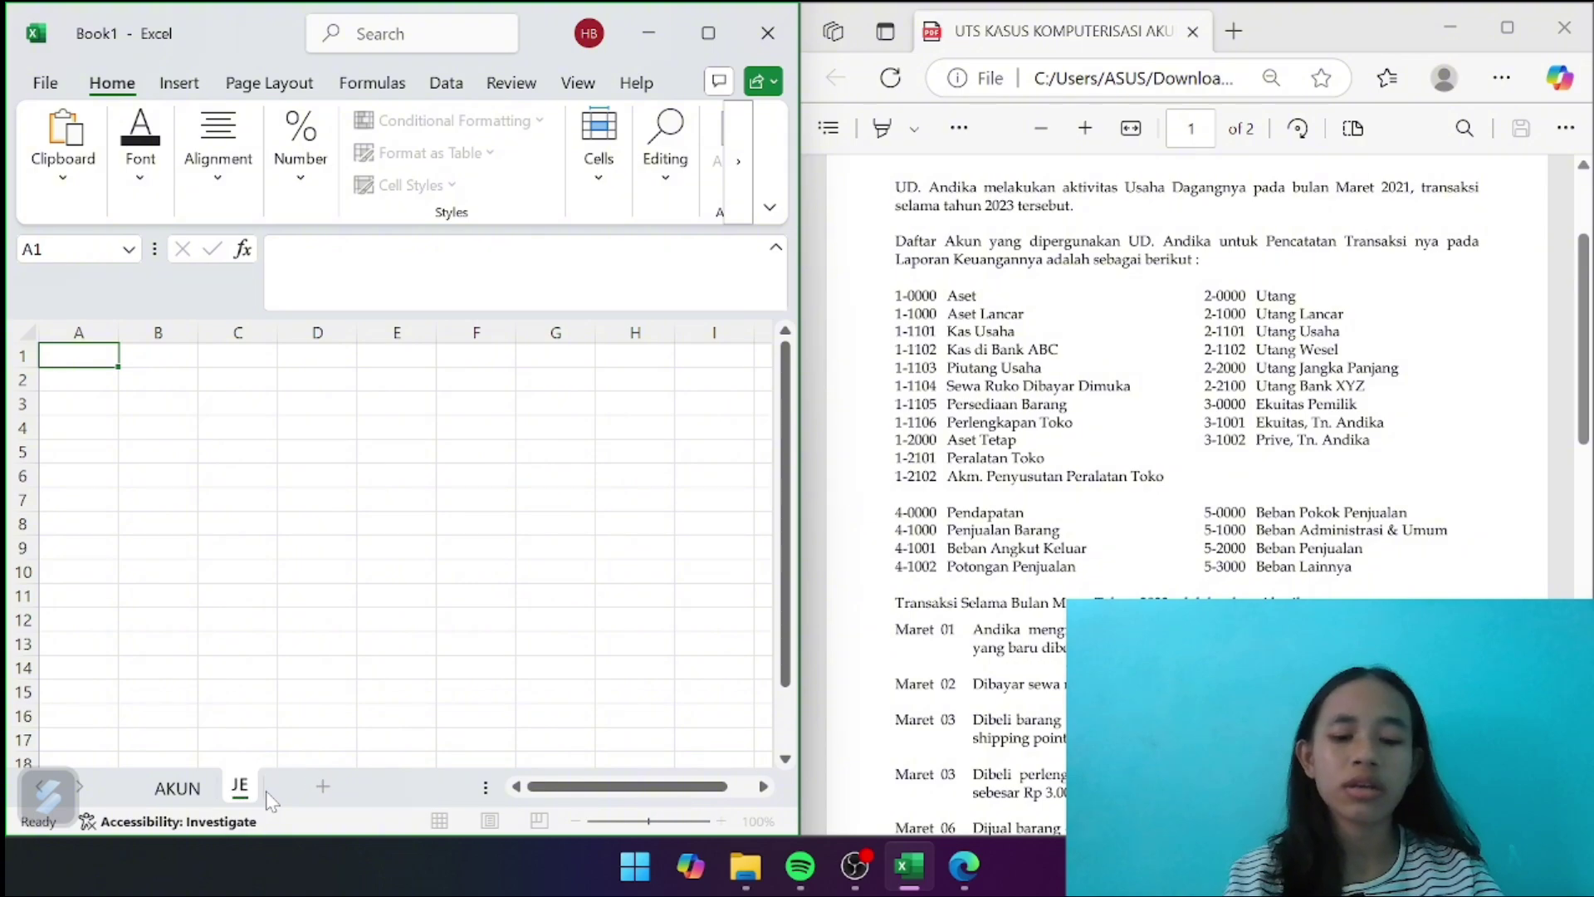
key(Return)
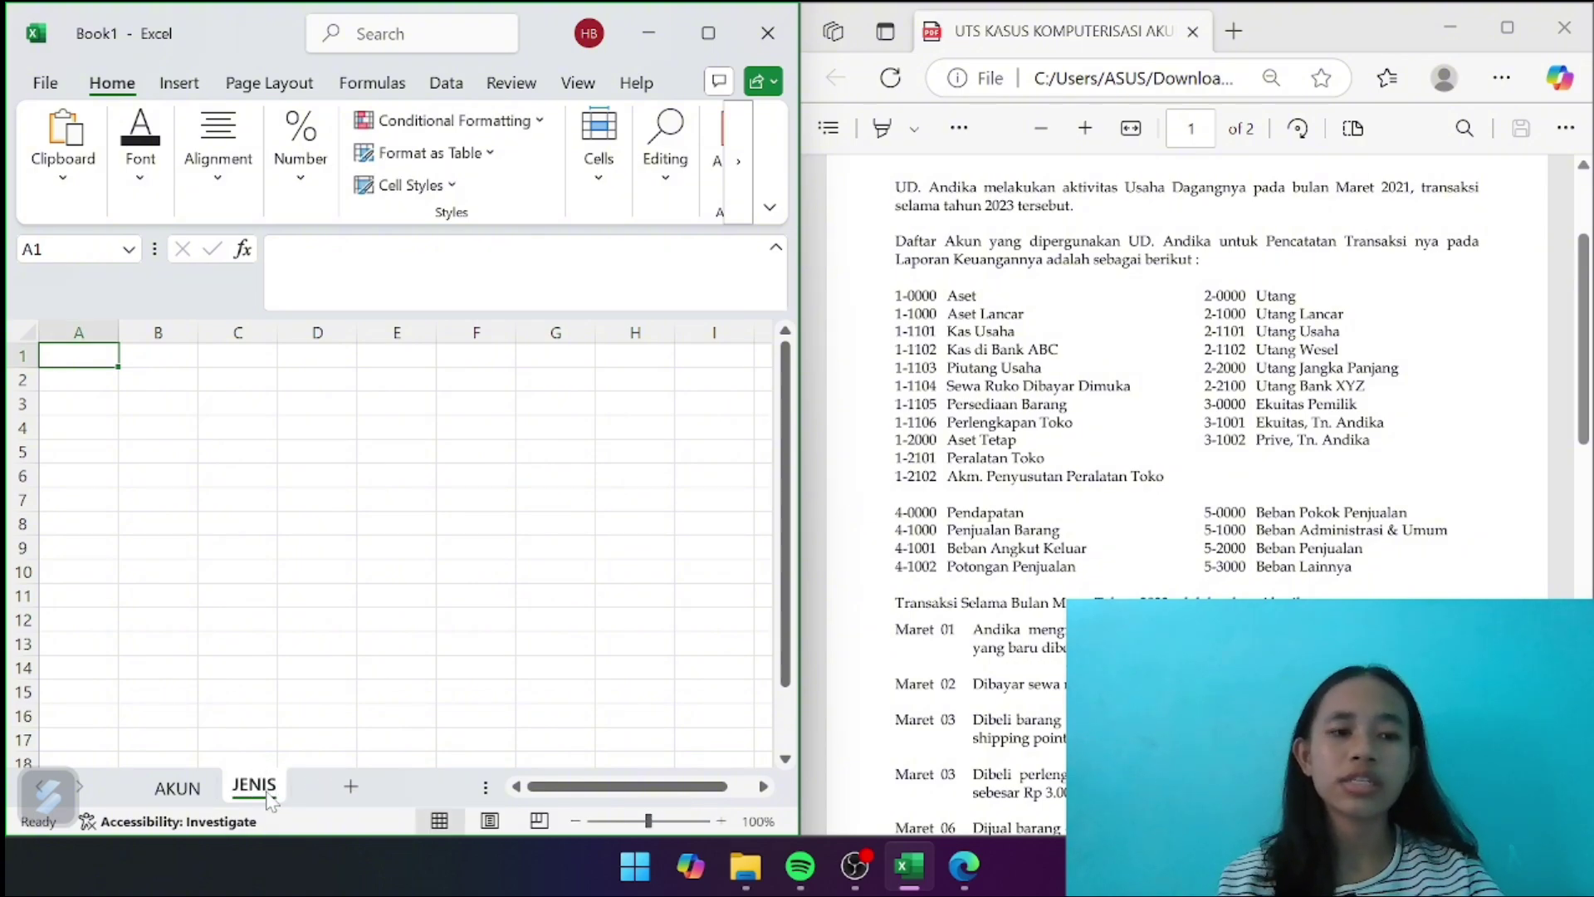
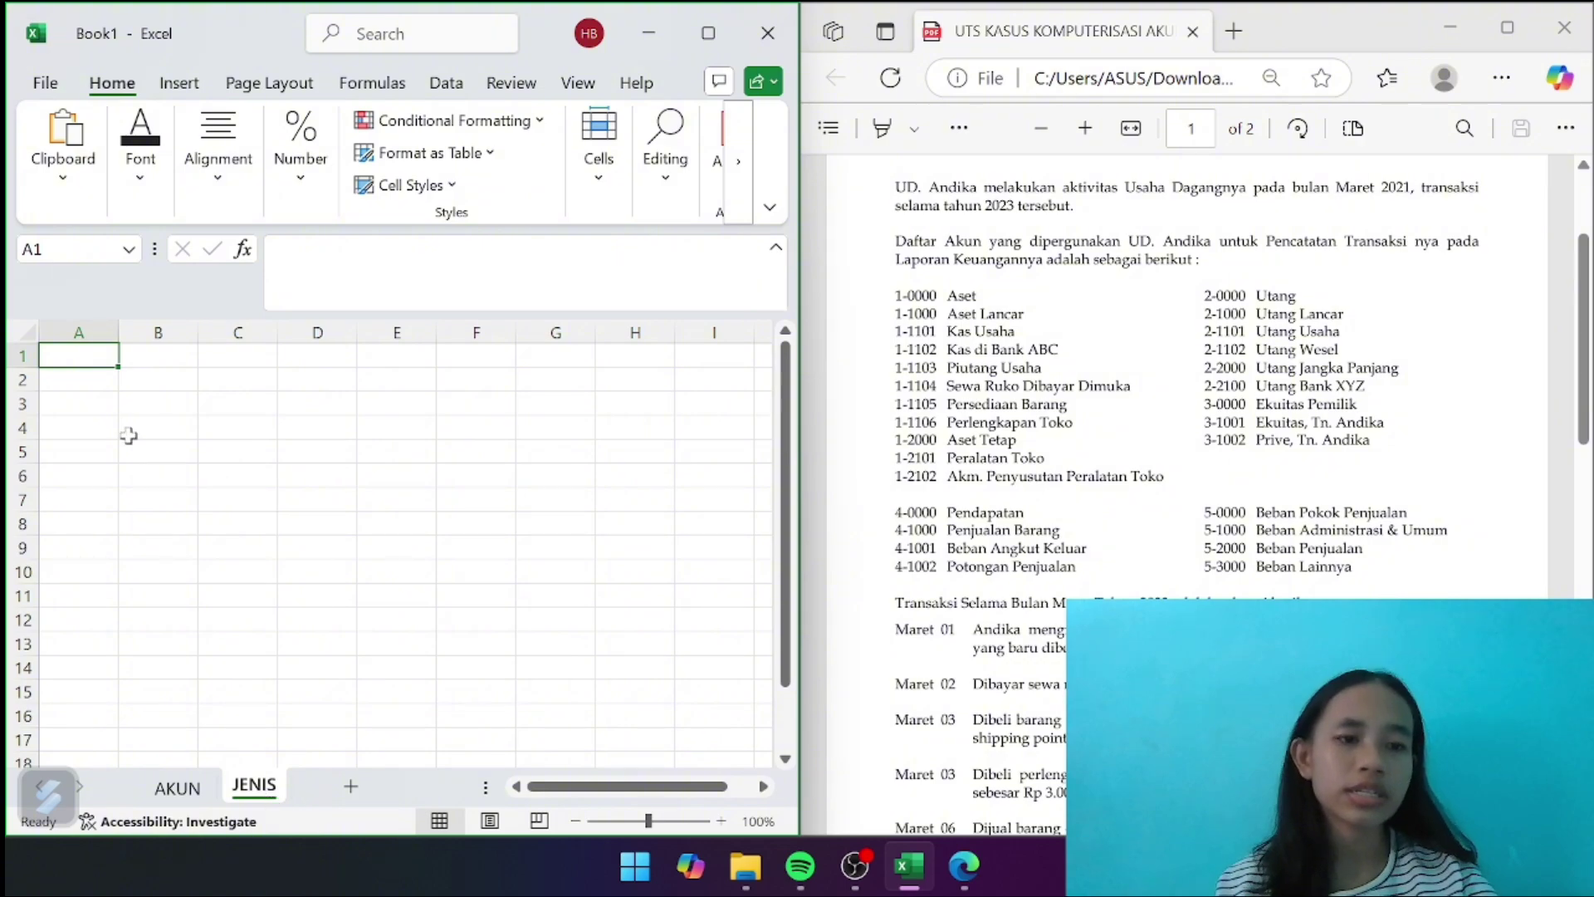
Set the font of the entire JENIS sheet to Times New Roman
click(28, 334)
click(138, 162)
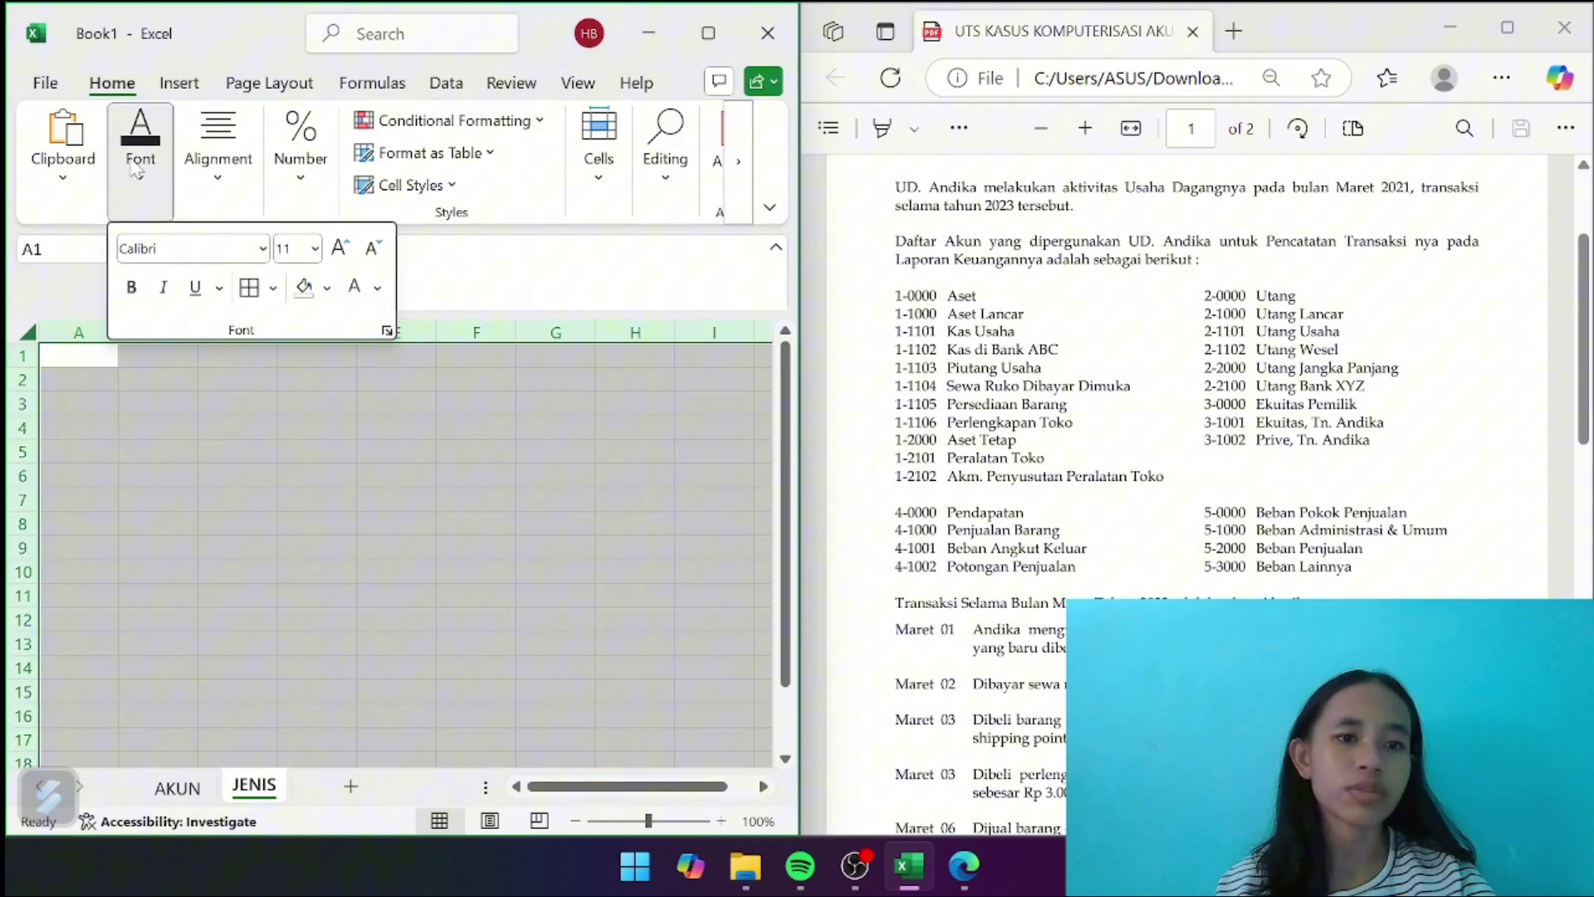
click(187, 248)
text(Times New Roman)
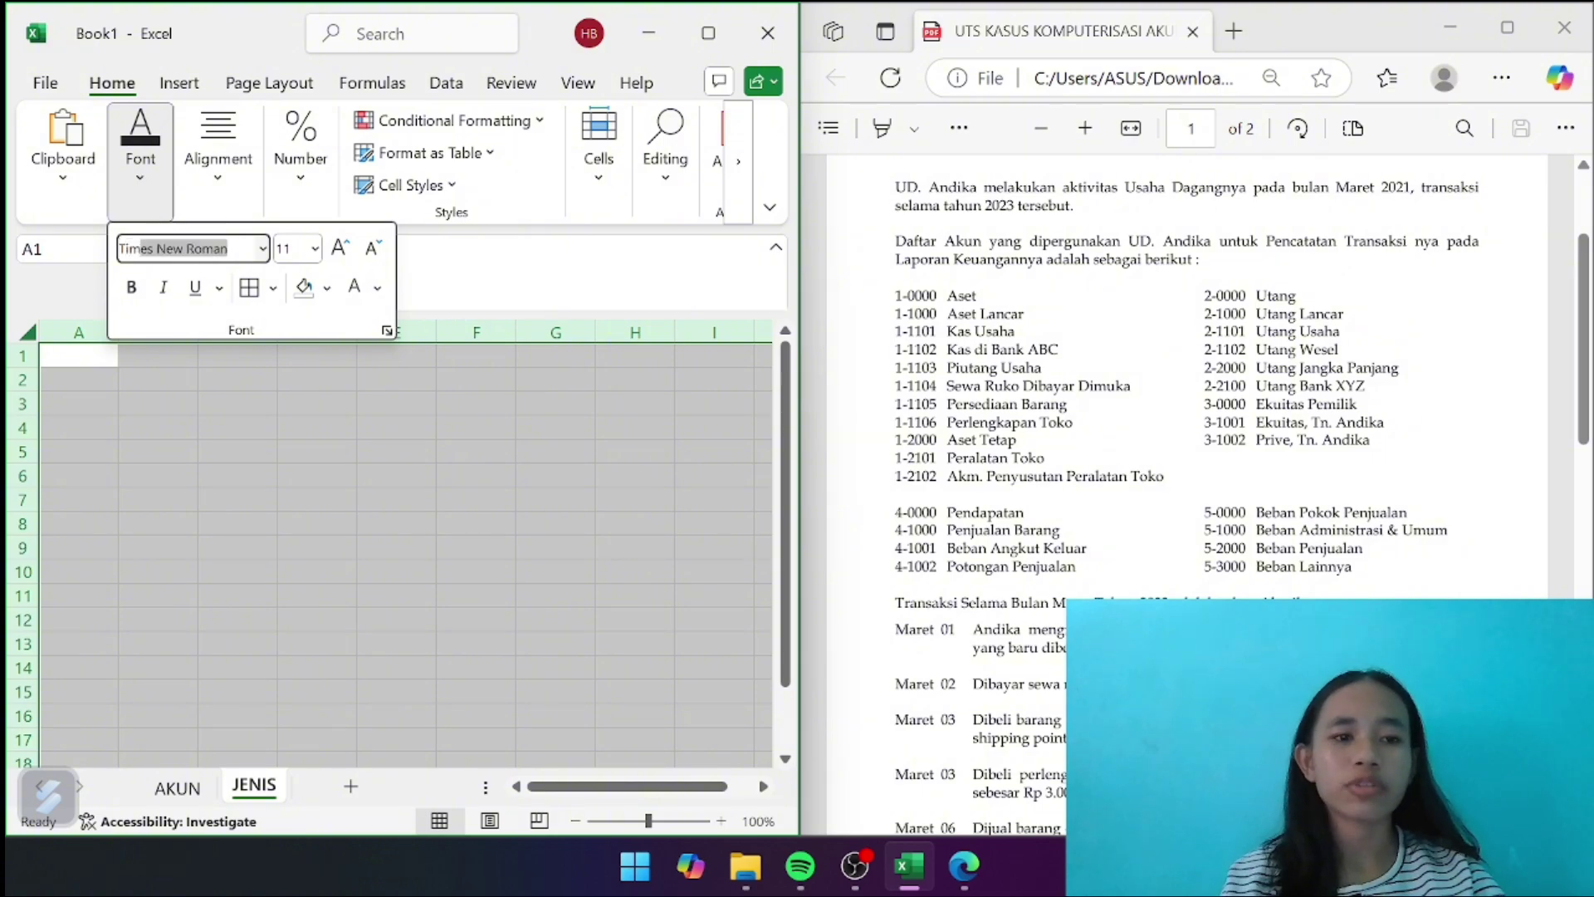
key(Return)
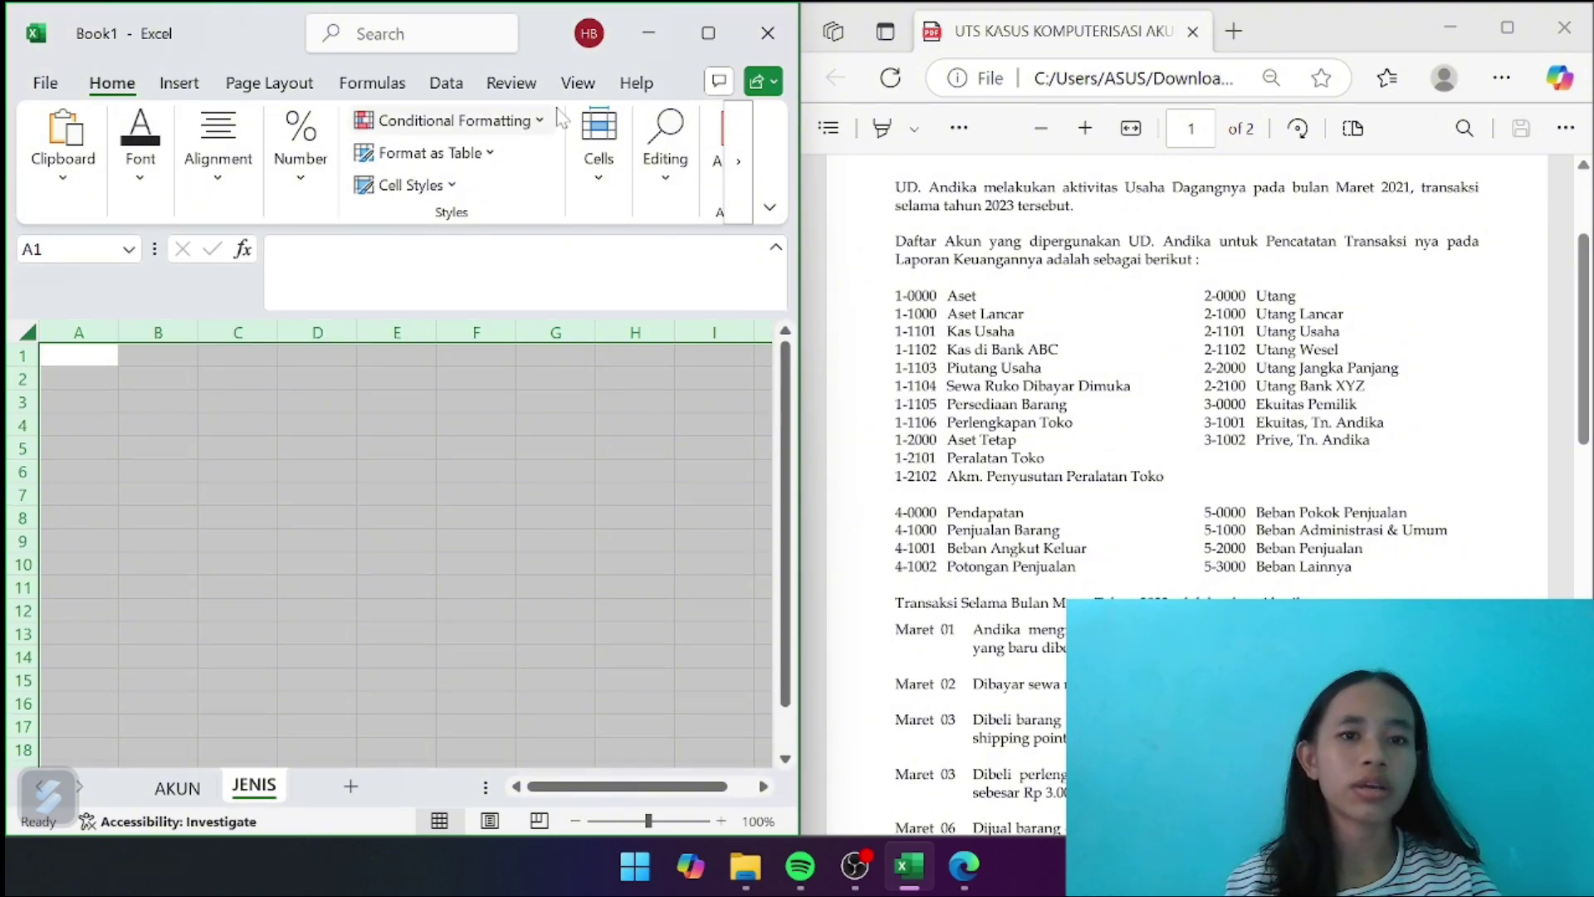
Hide the gridlines on the JENIS sheet and narrow column A
click(577, 83)
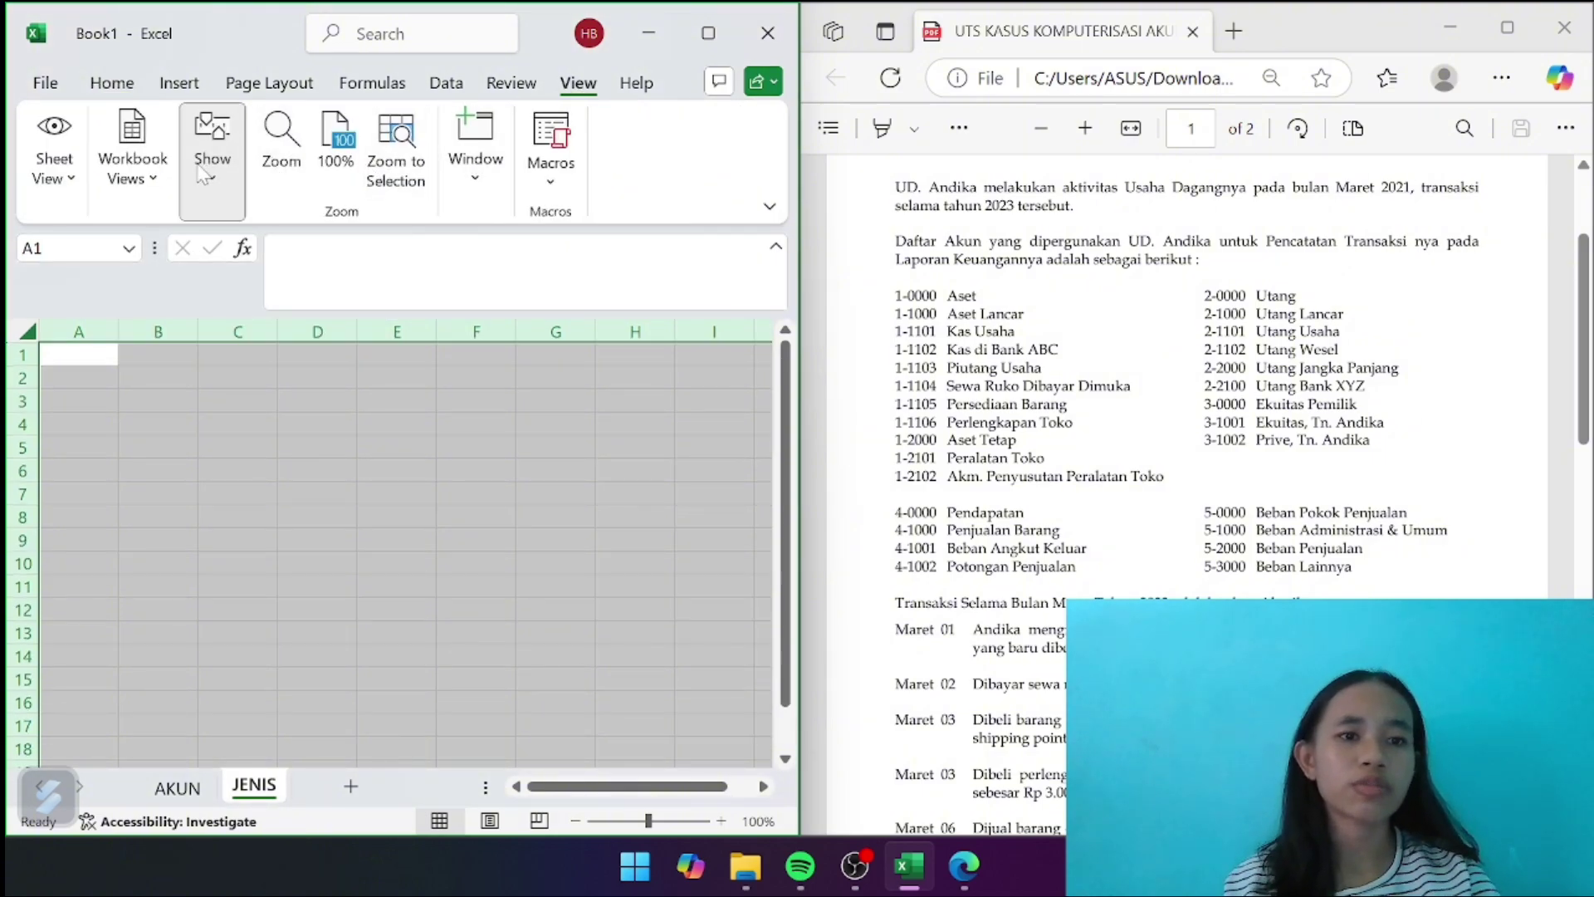
click(213, 167)
click(214, 274)
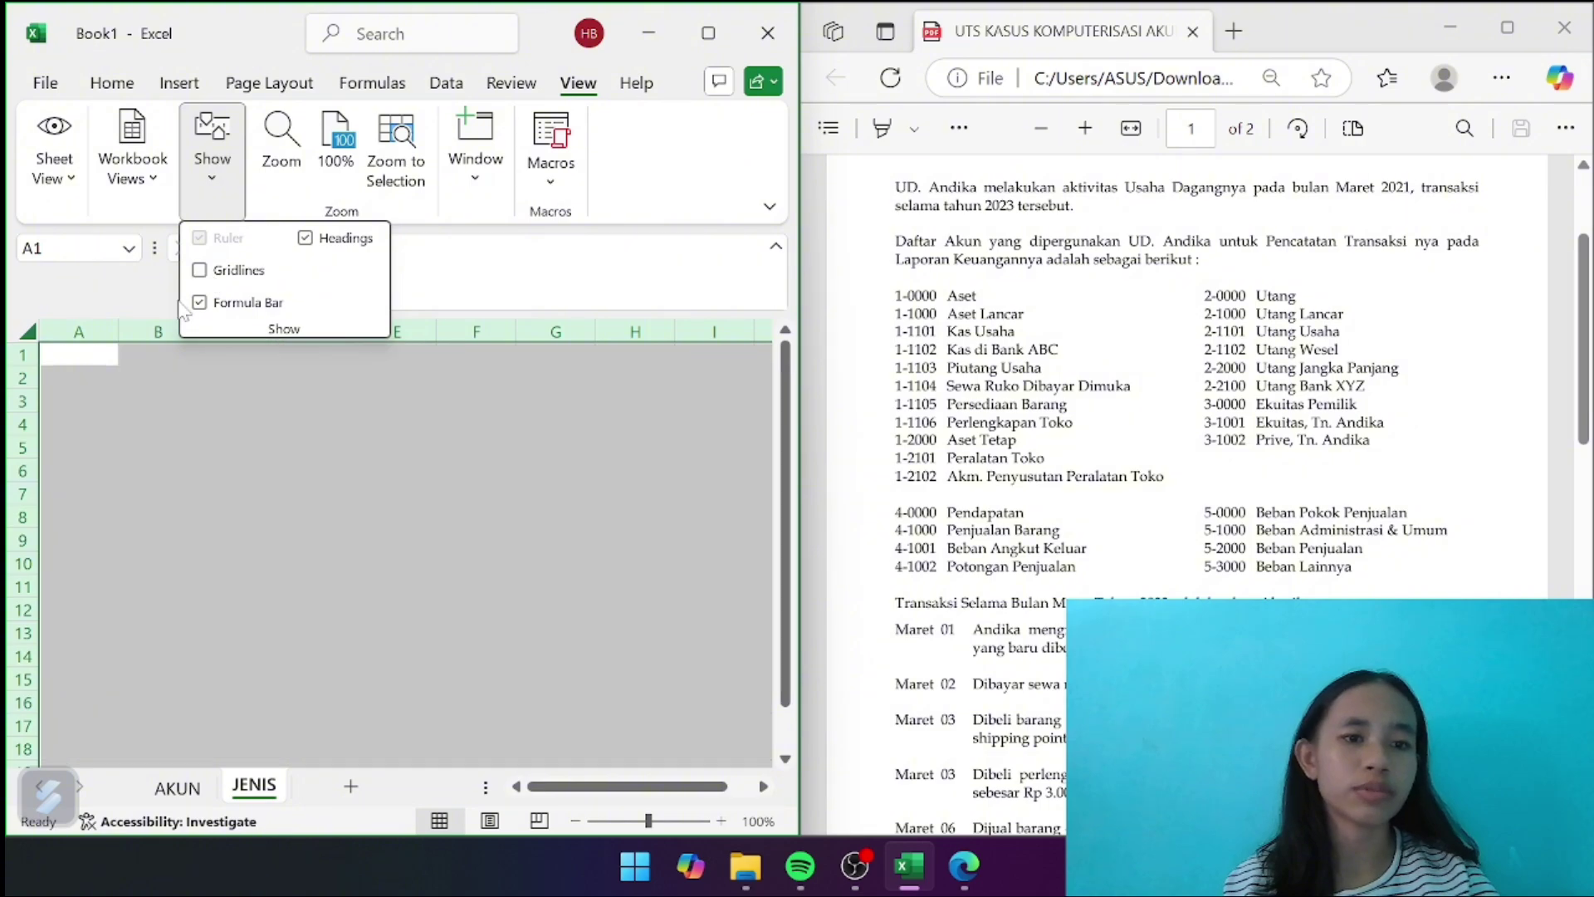
click(135, 415)
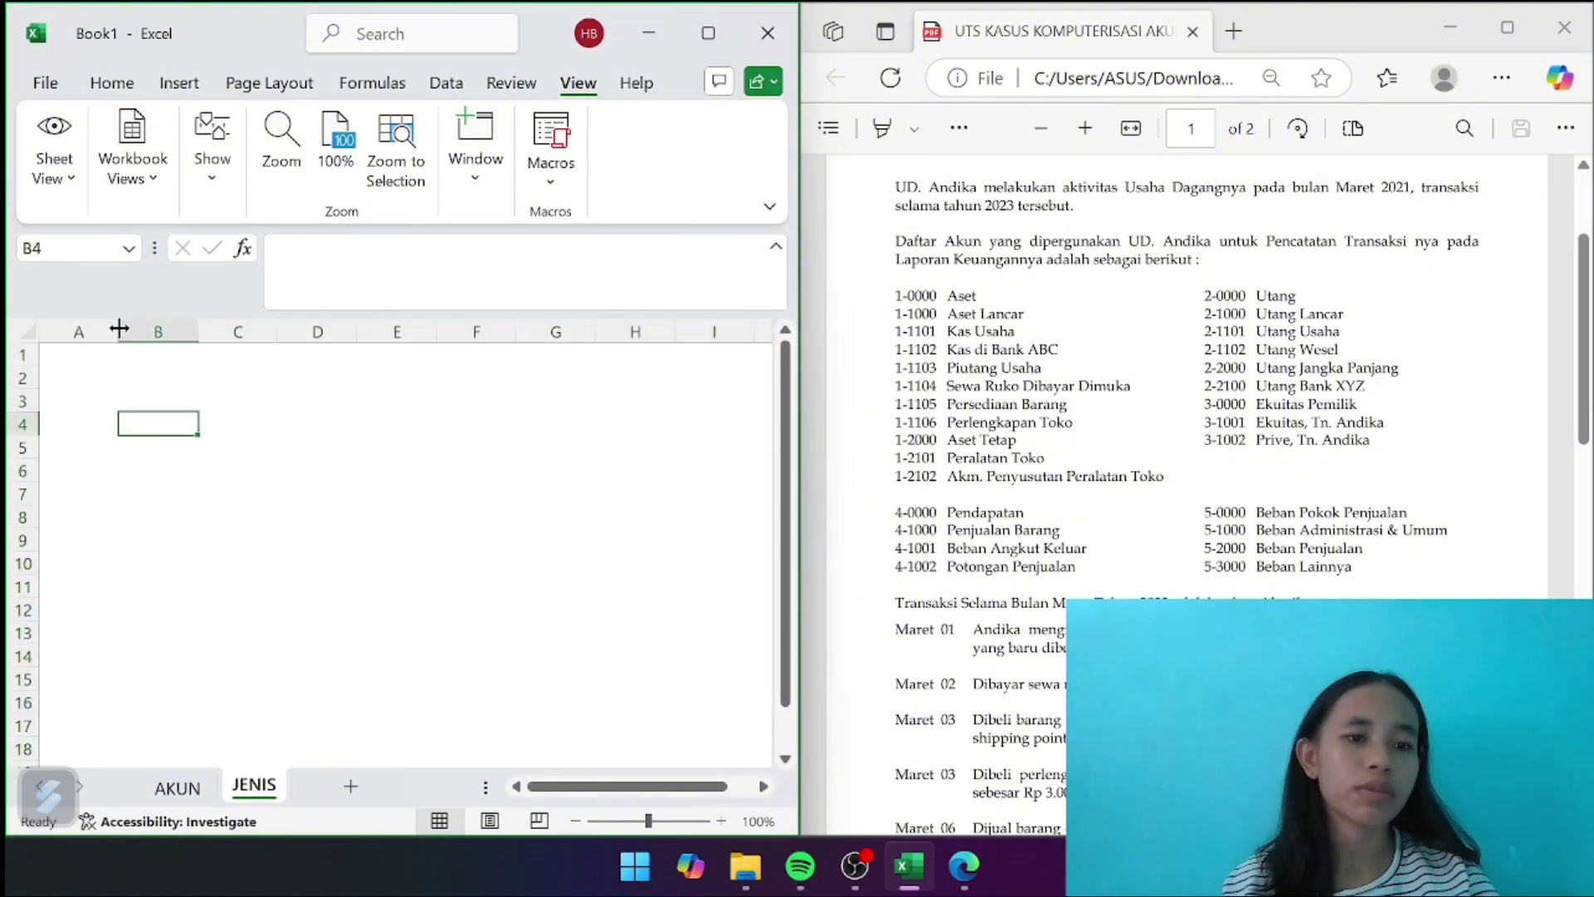
drag(119, 331, 73, 331)
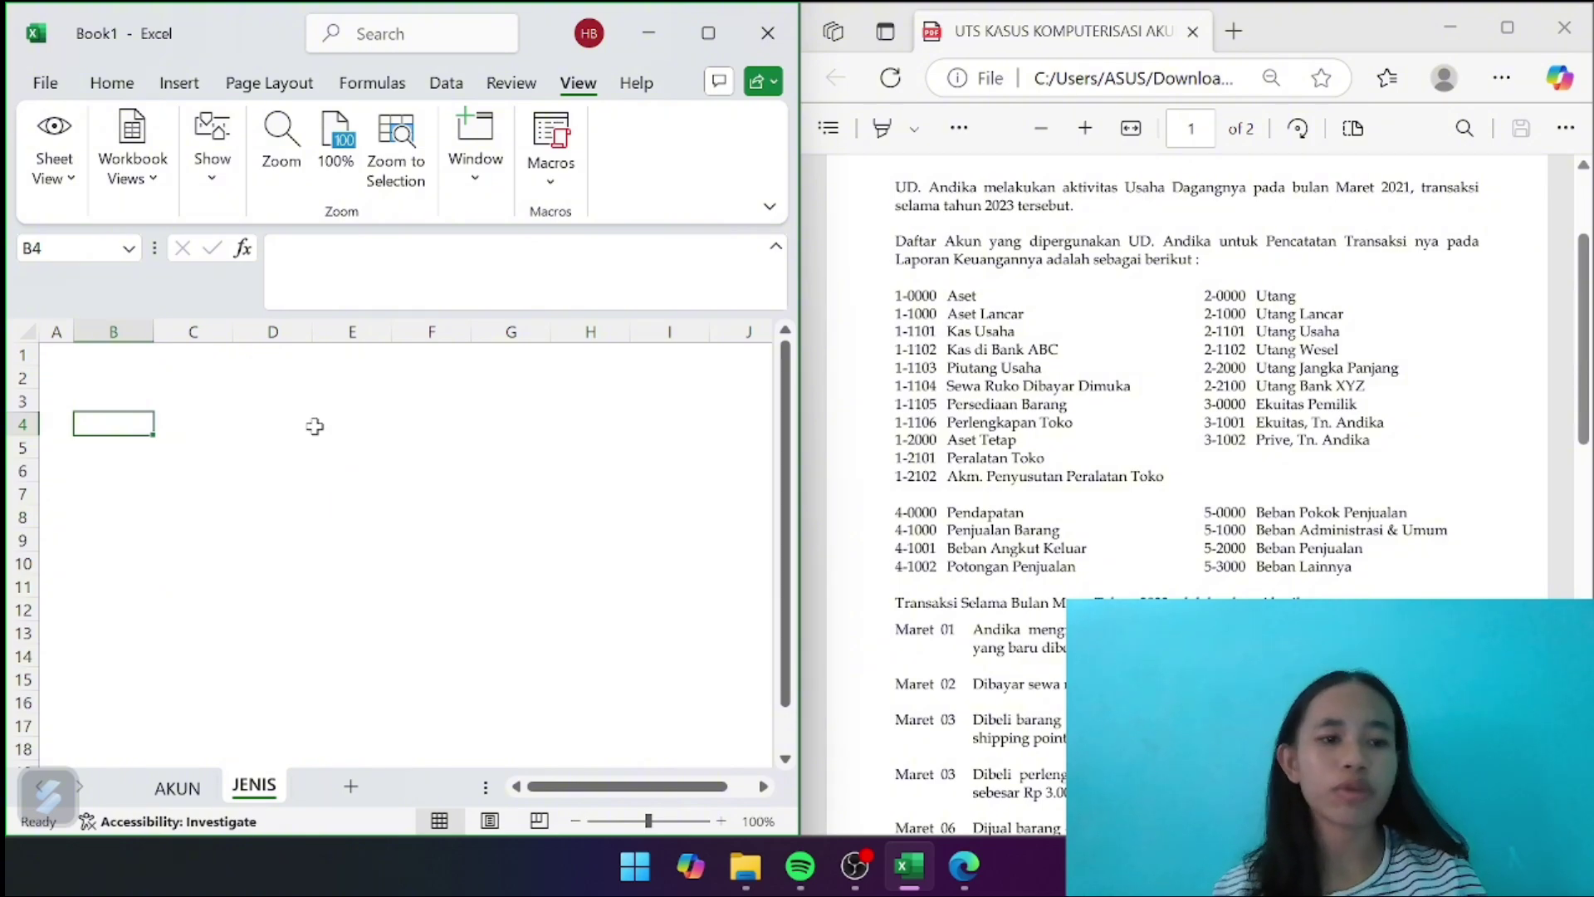
Enter the headers JENIS AKUN, POSISI PADA LAPORAN and SALDO NORMAL in B2:D2 and widen columns B to D to fit them
click(106, 376)
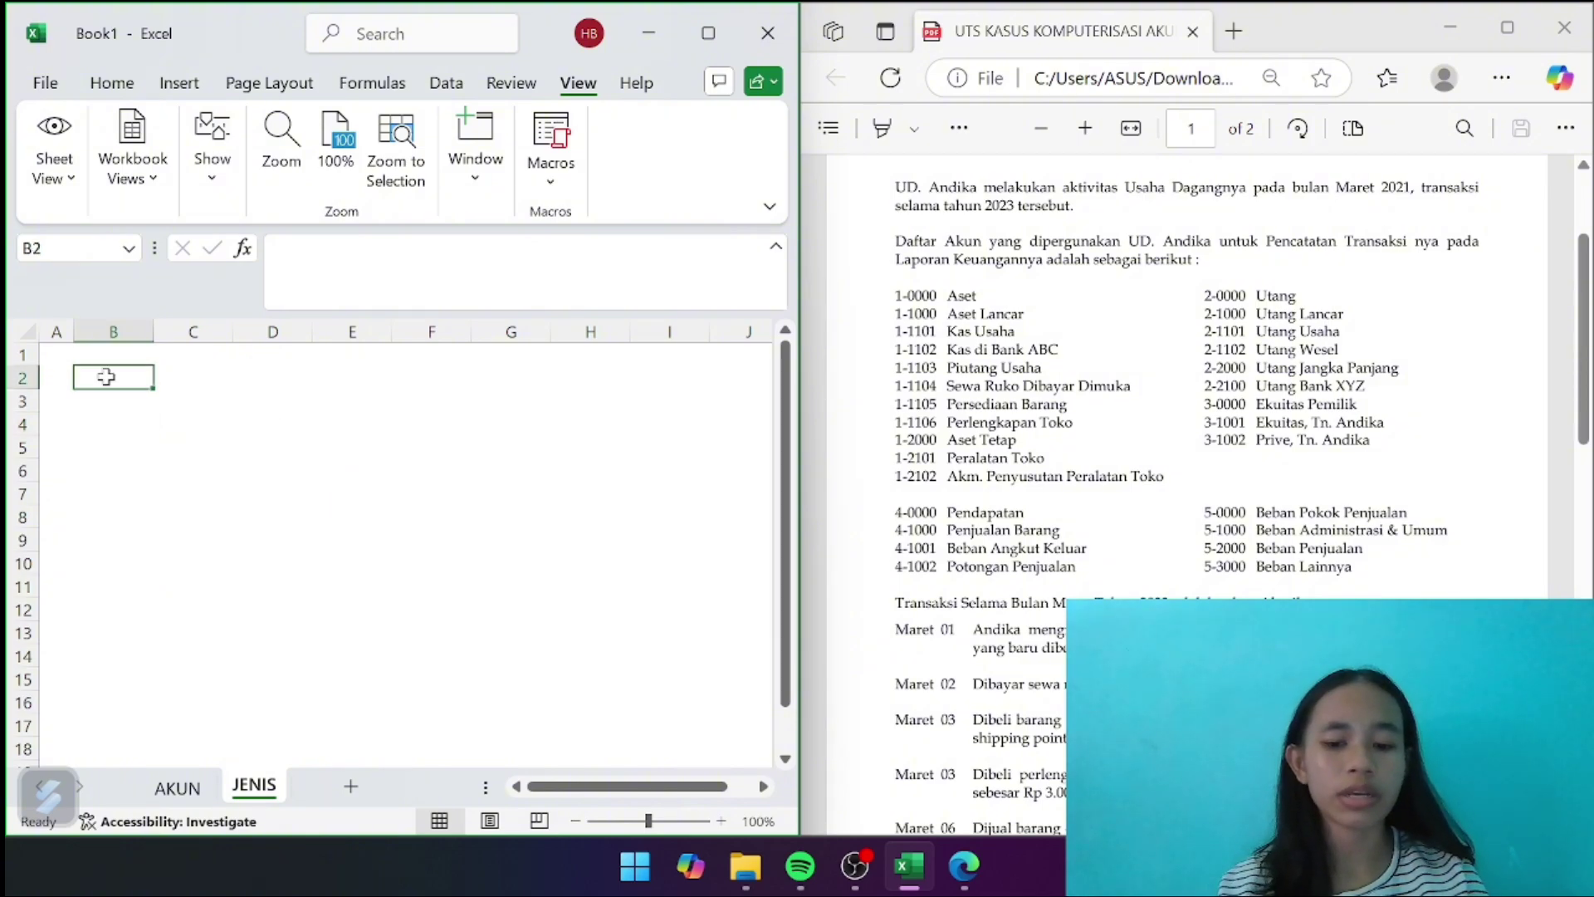
text(JENIS AKUN)
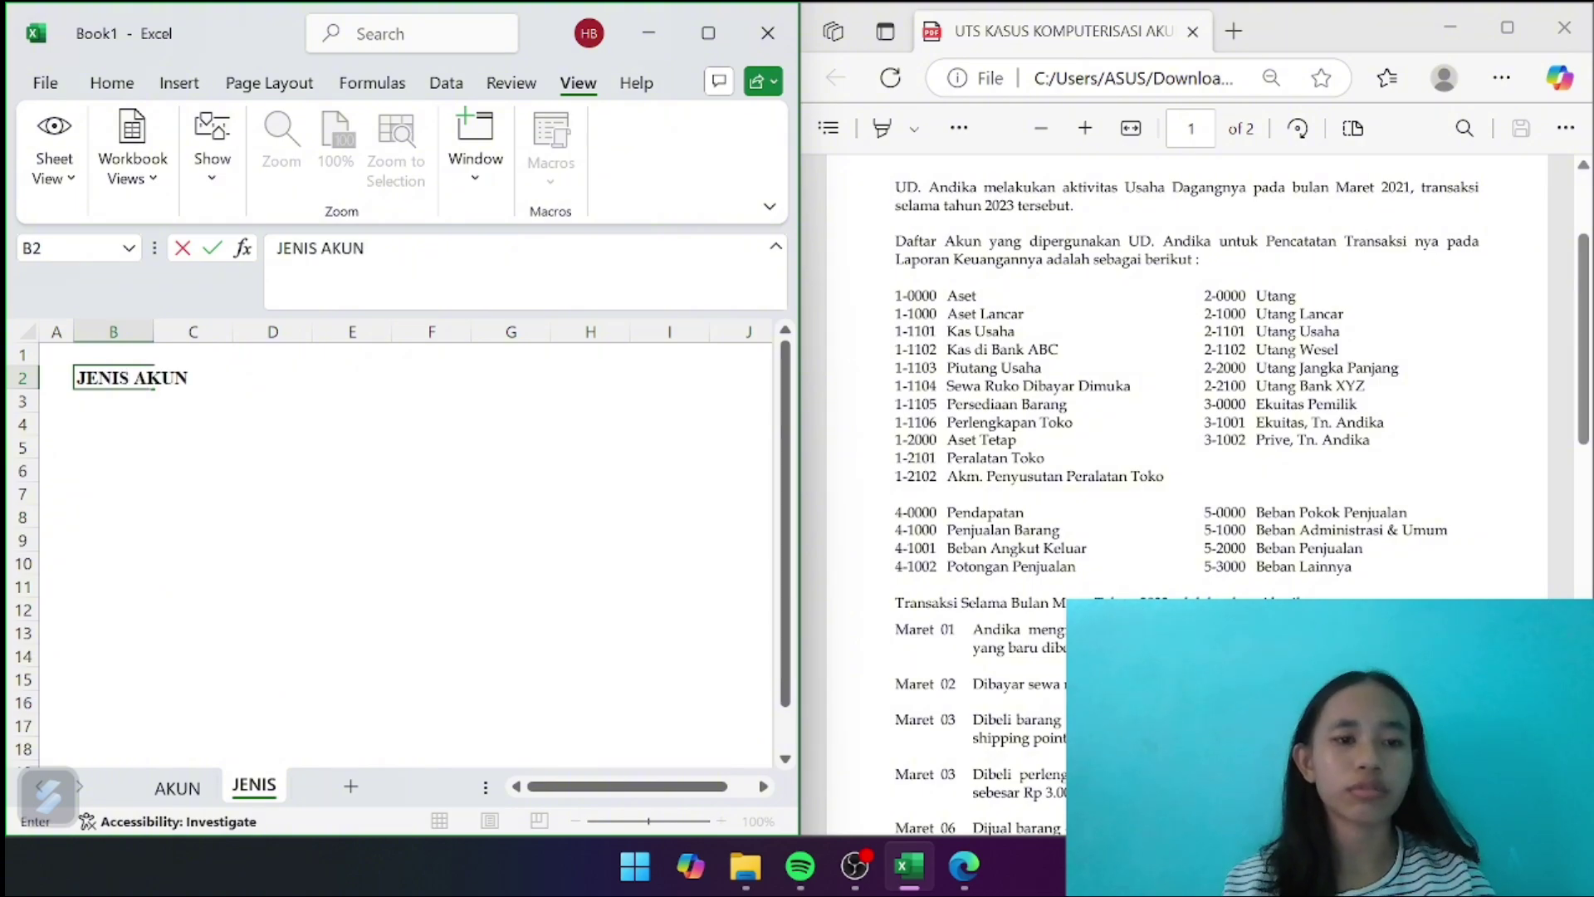
key(Tab)
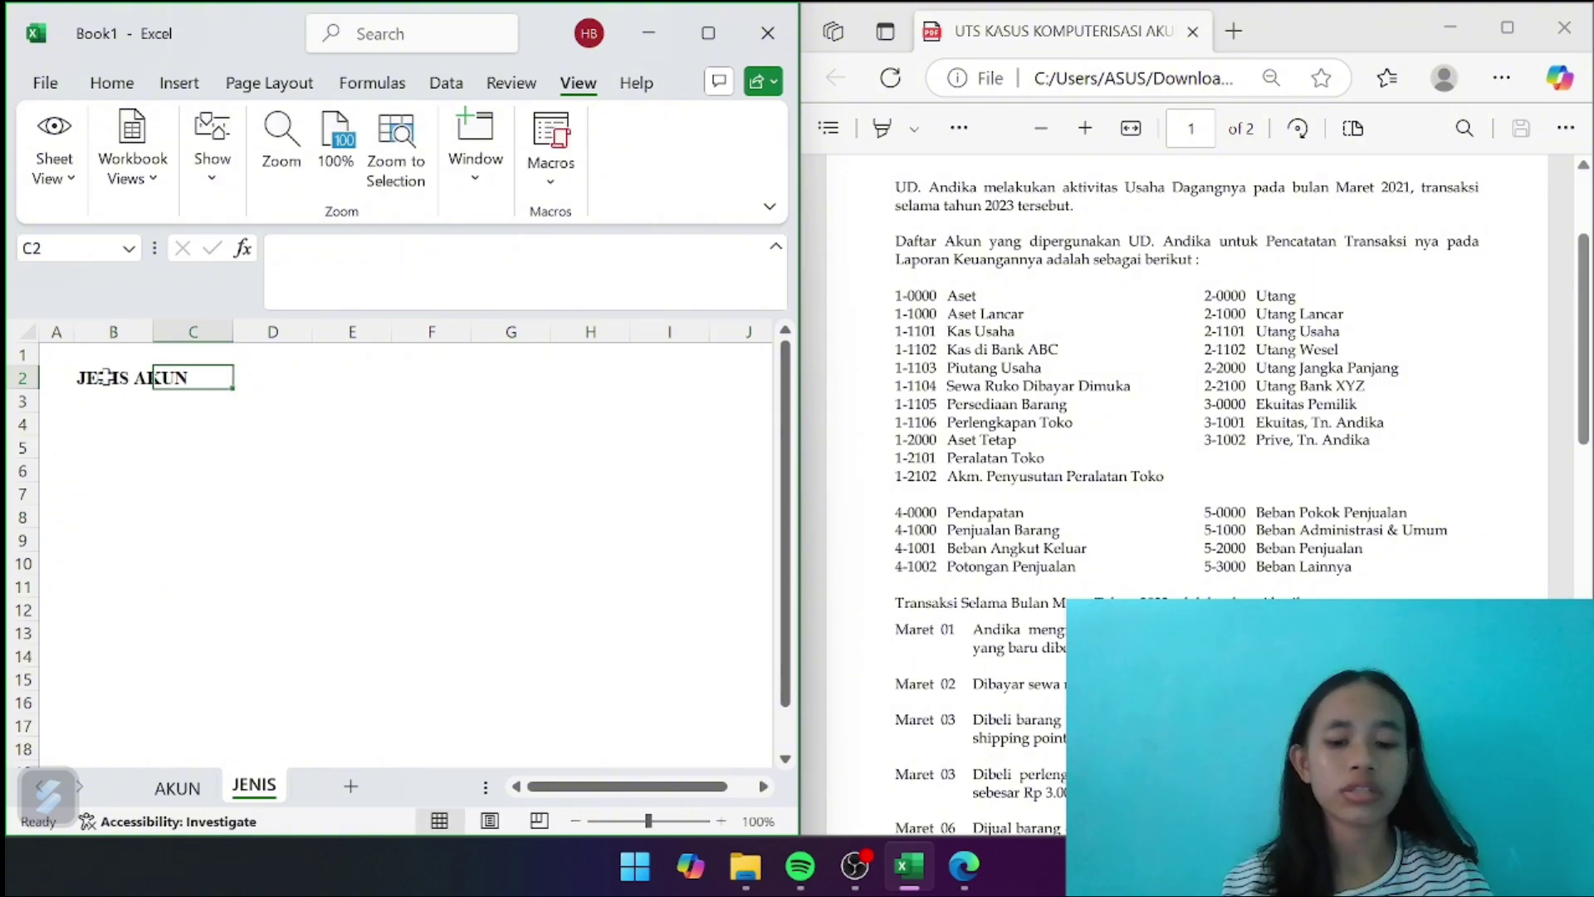
text(POSISI P)
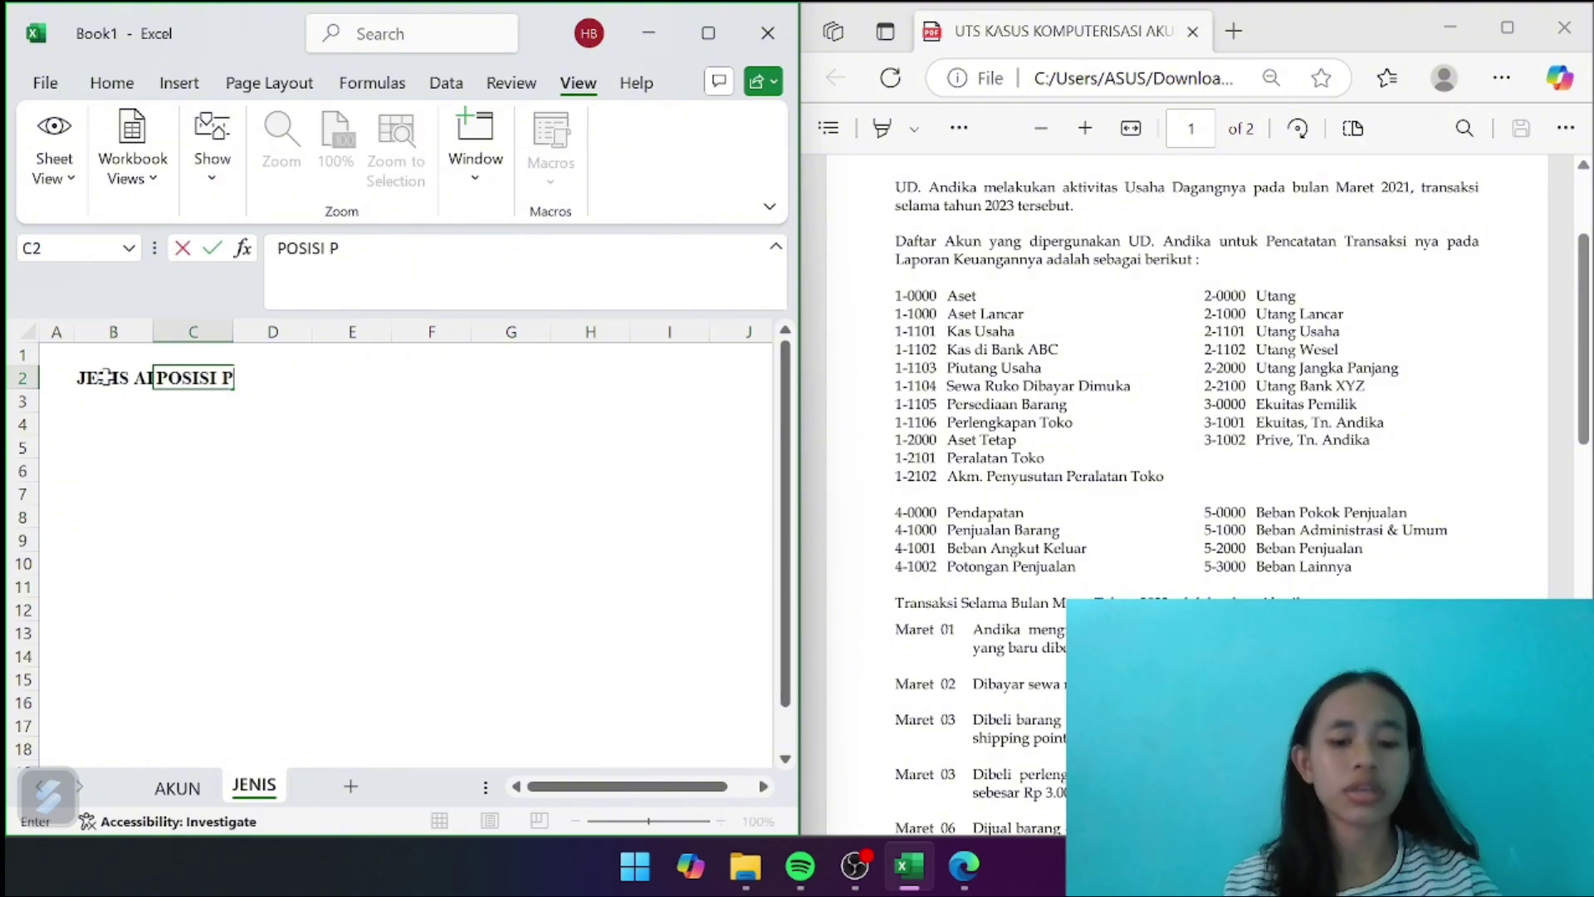
text(ADA LAPORAN)
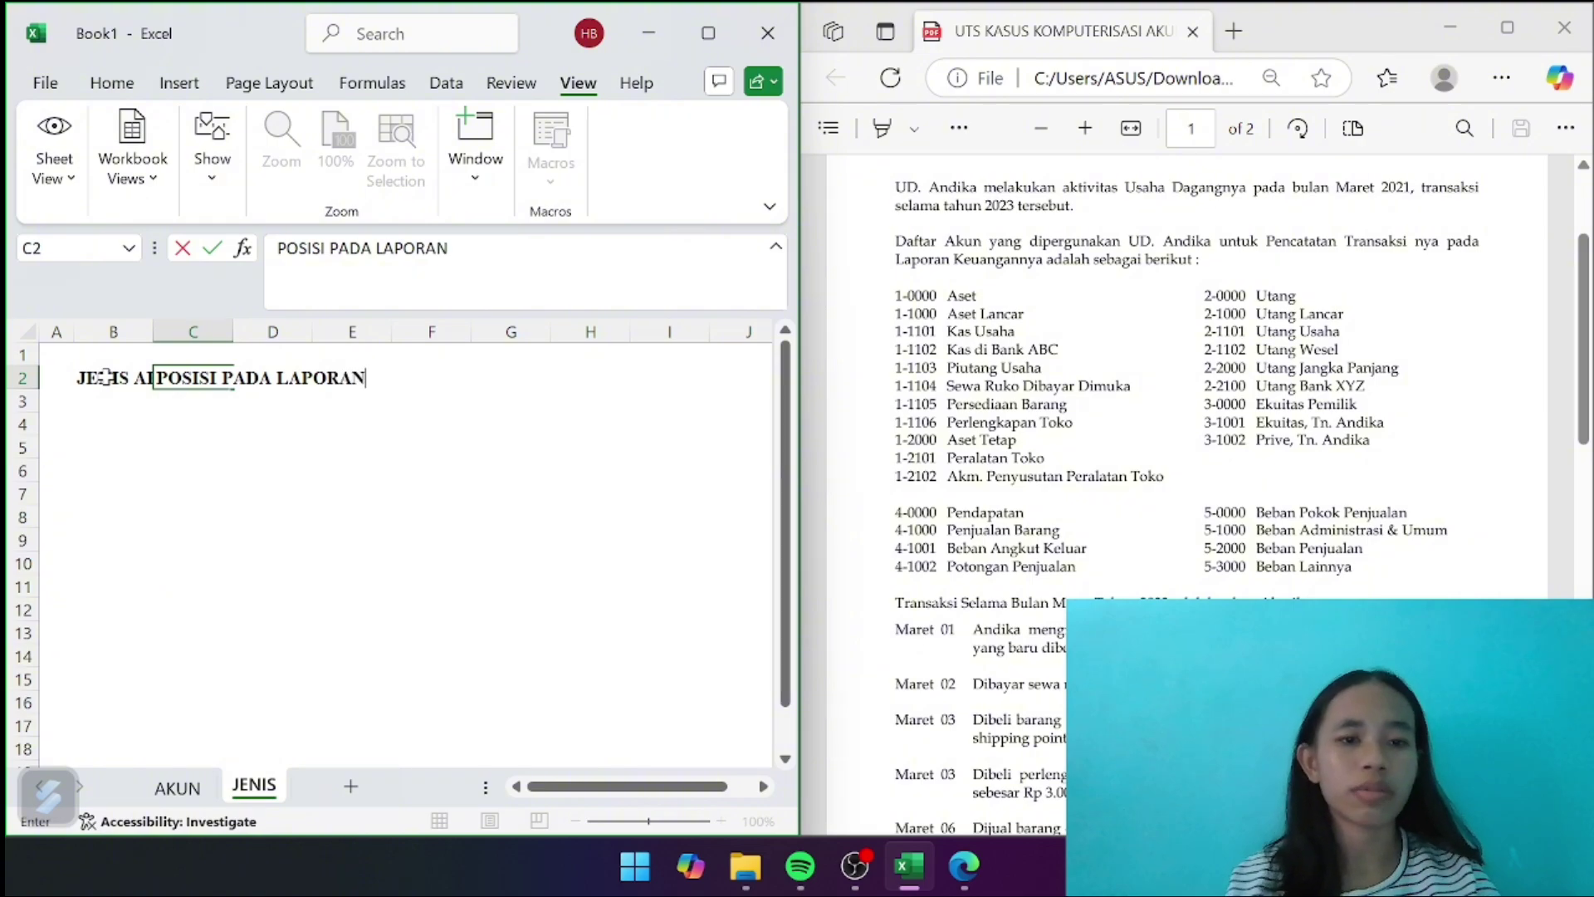
key(Tab)
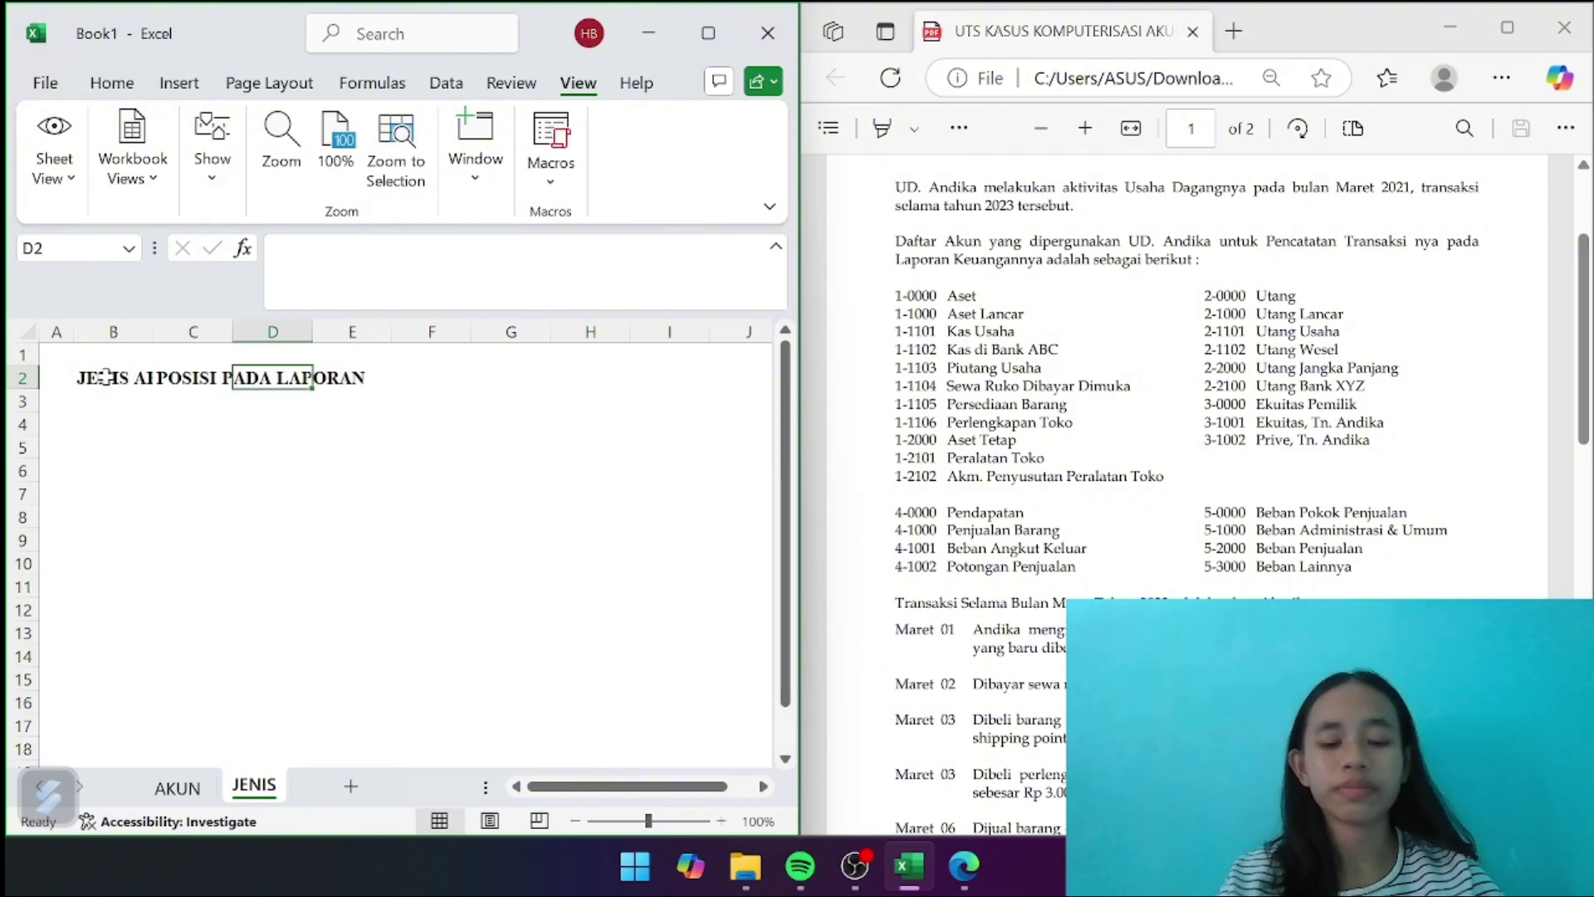
text(SALDO NORMAL)
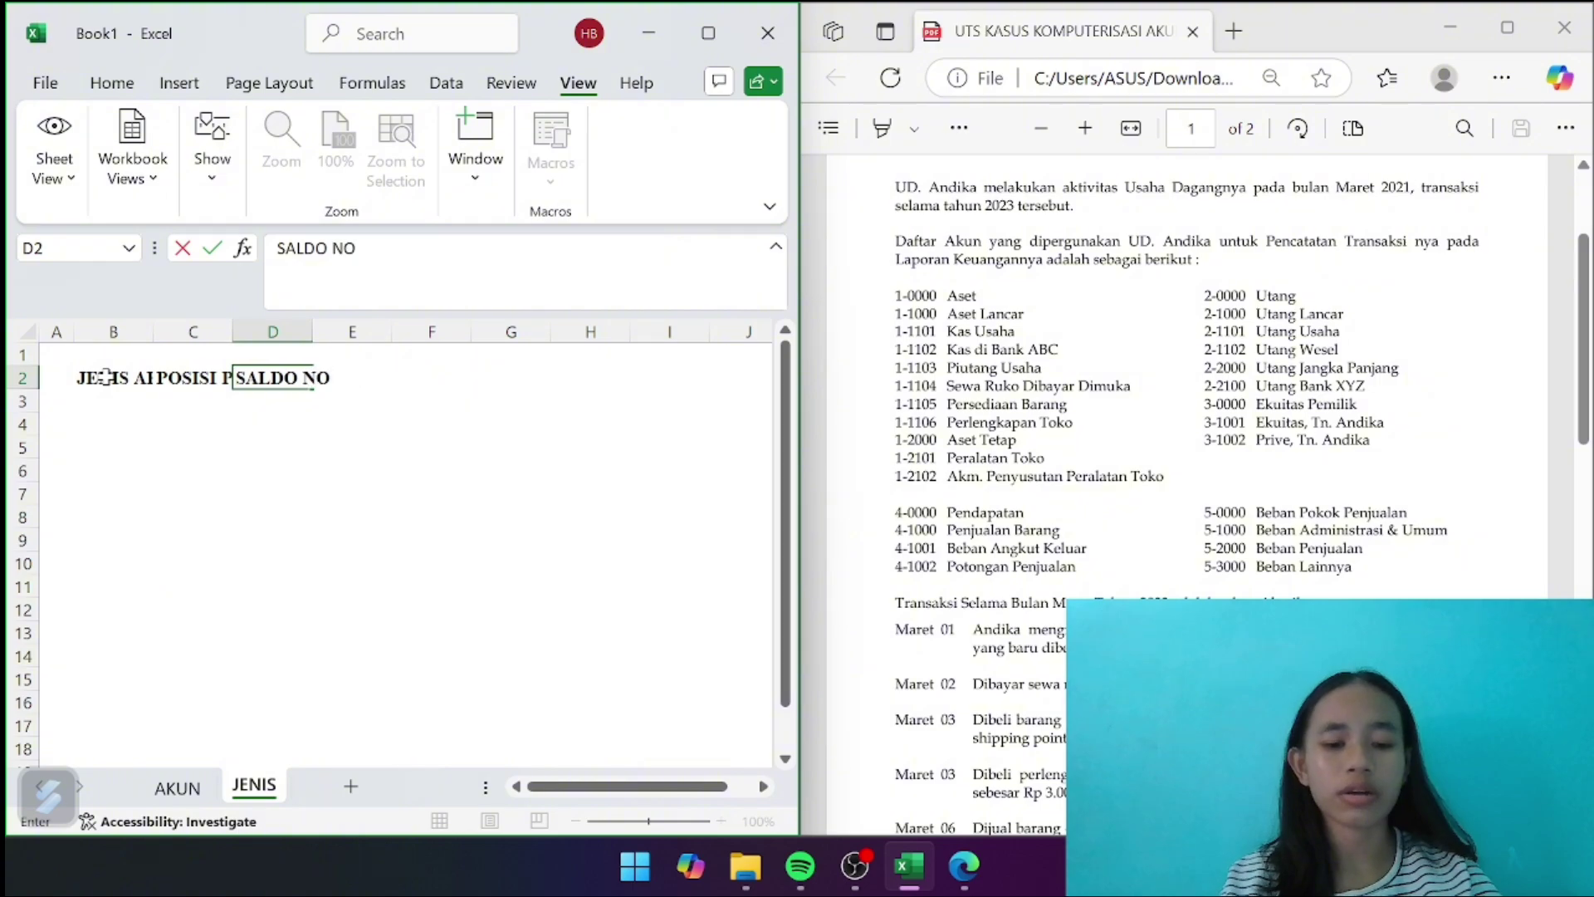
key(Return)
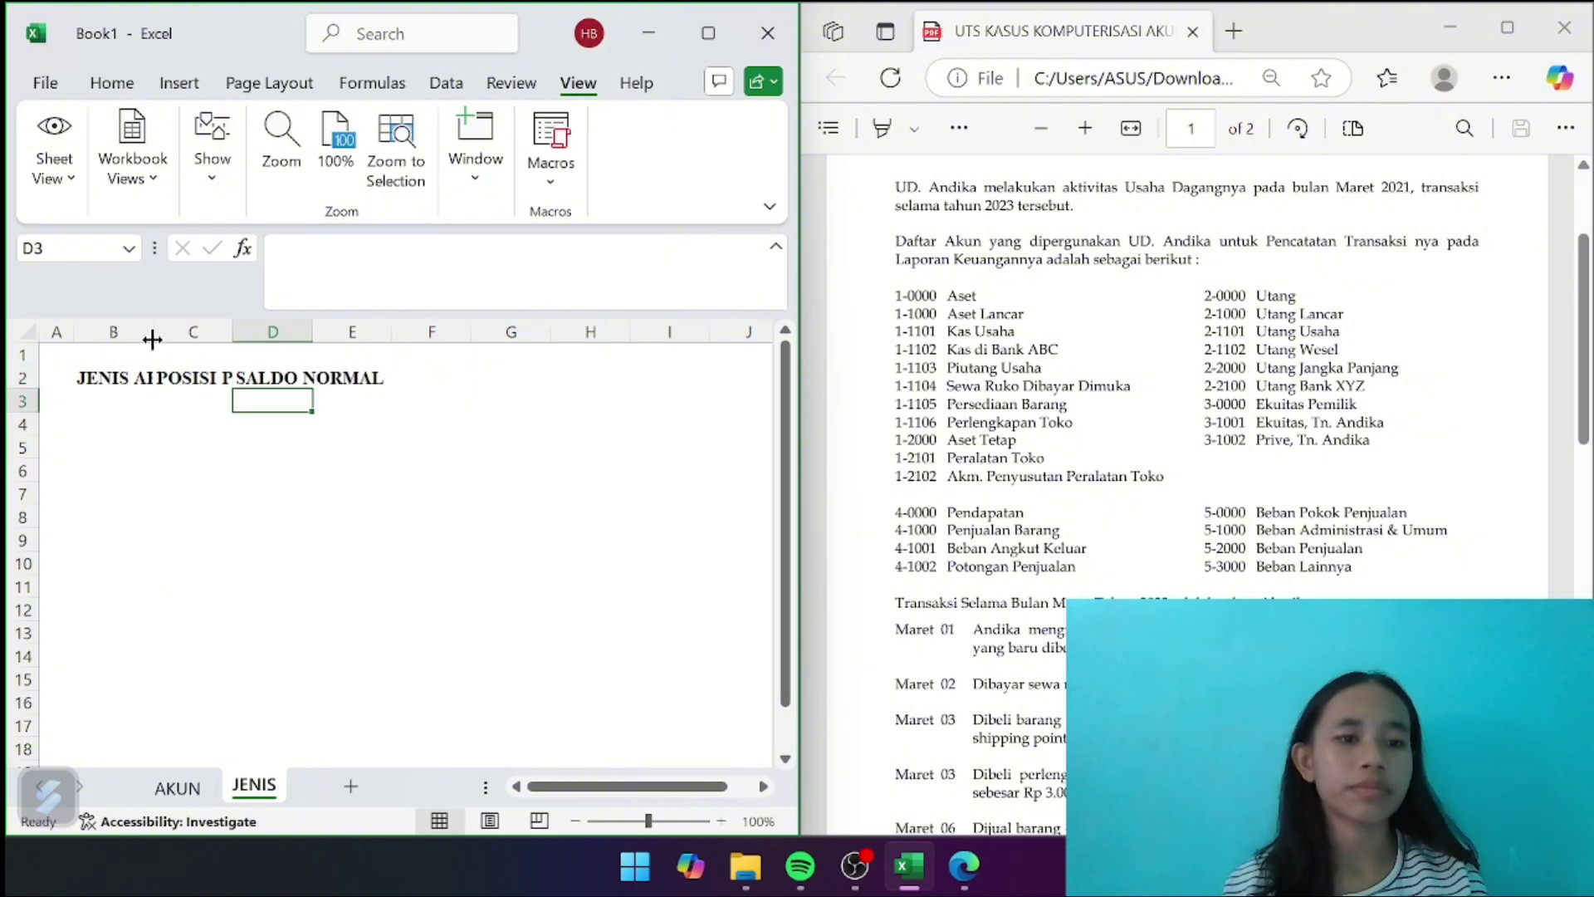
drag(153, 332, 653, 336)
Fill the header cells B2:D2 with the medium blue from the additional colours
drag(109, 376, 533, 373)
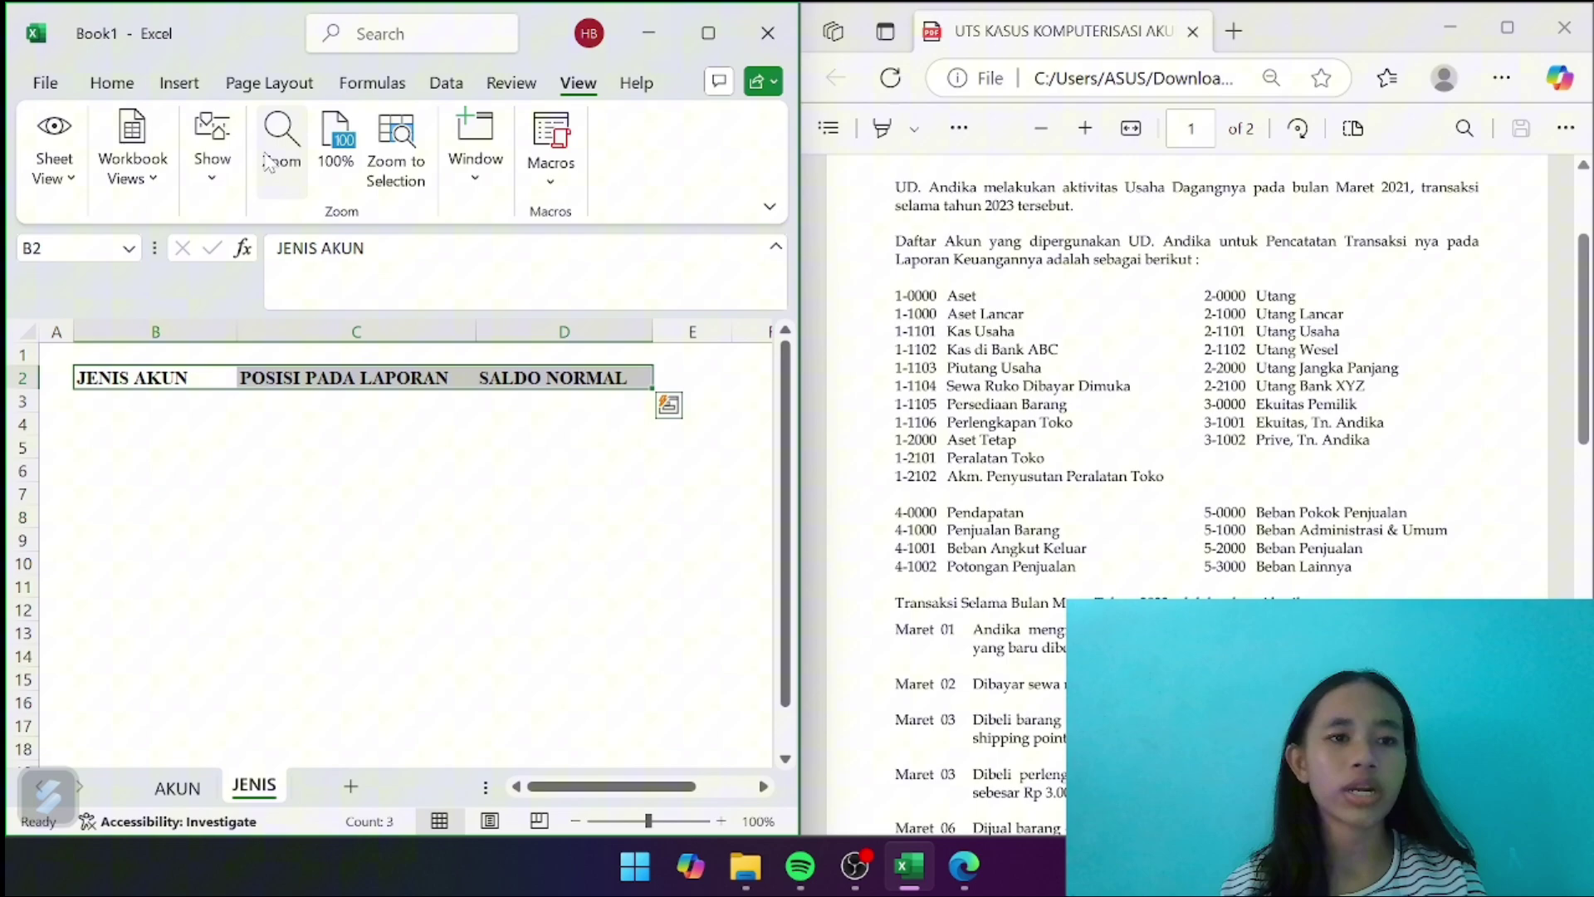
click(110, 84)
click(154, 157)
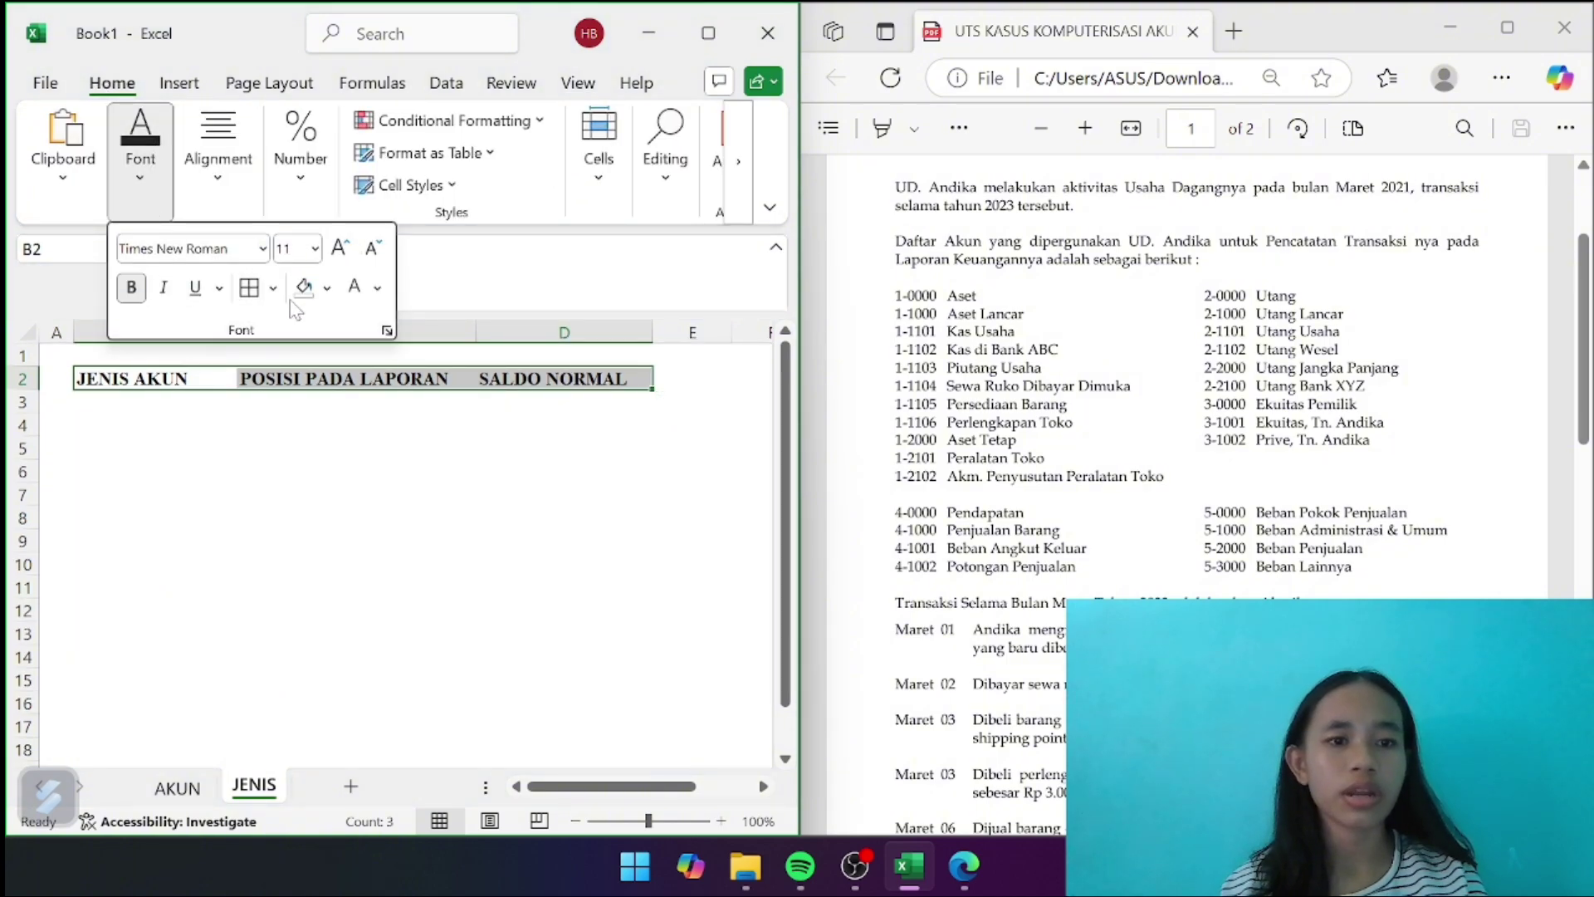
click(327, 288)
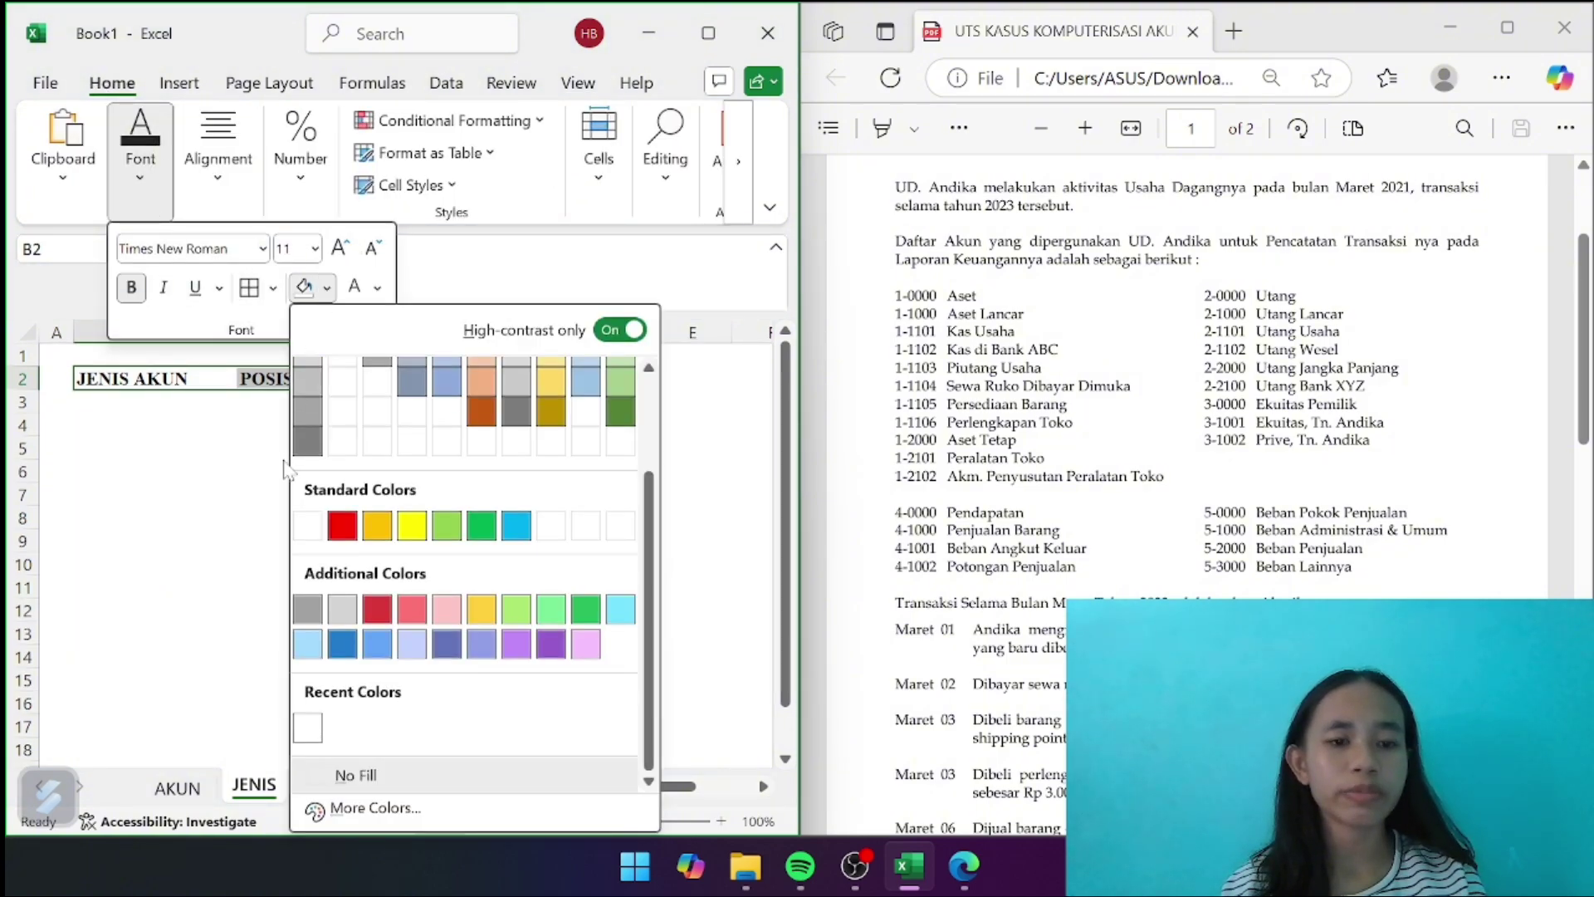
click(341, 643)
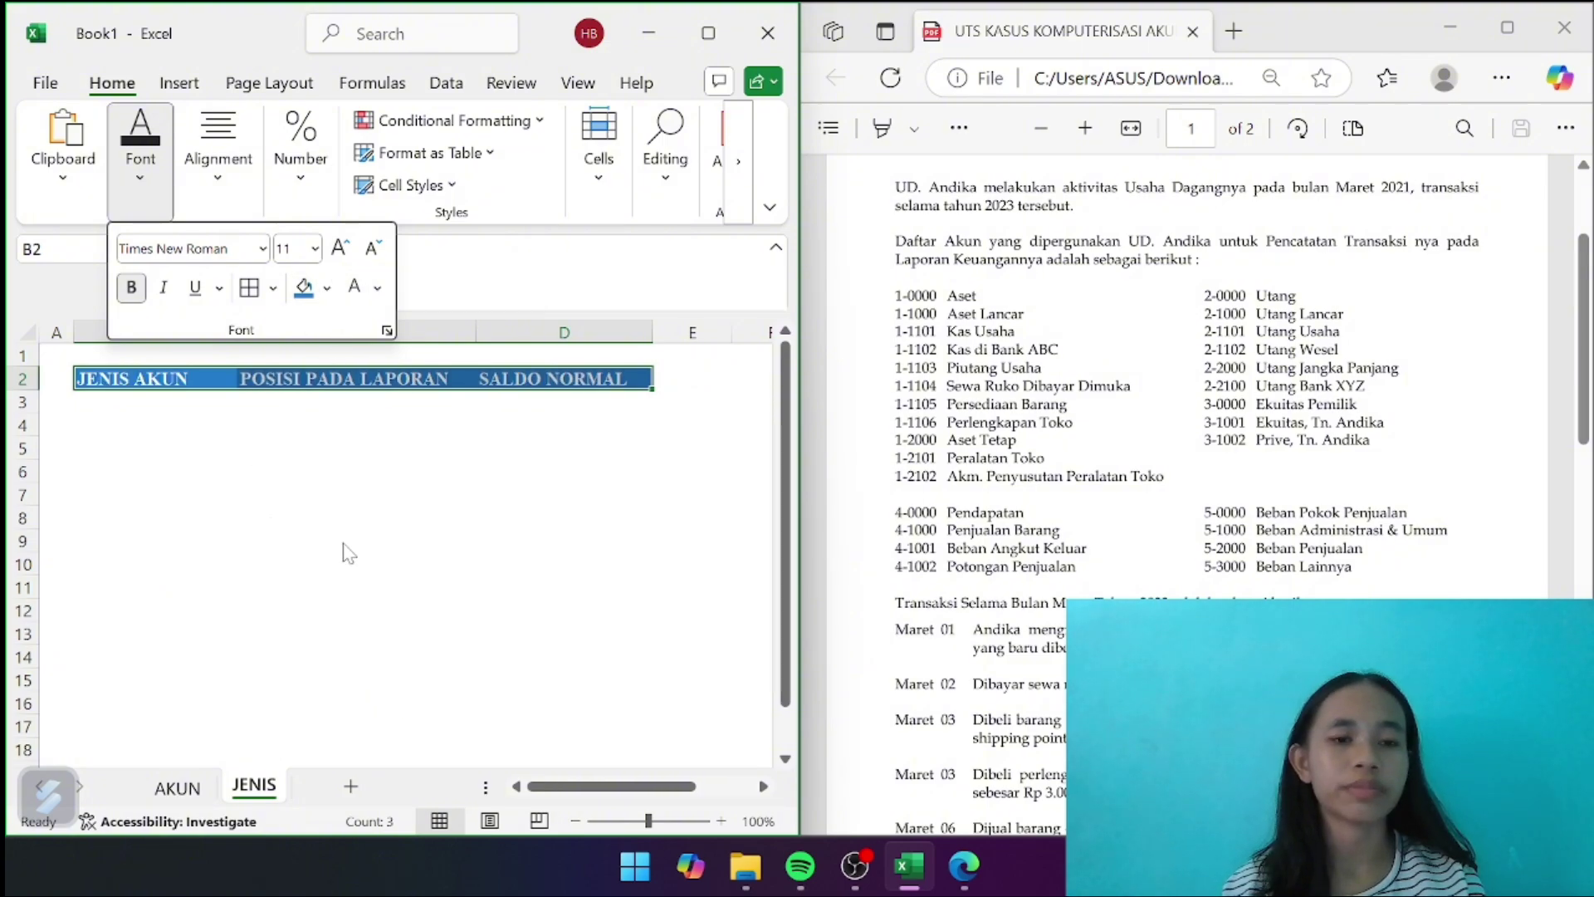
click(534, 458)
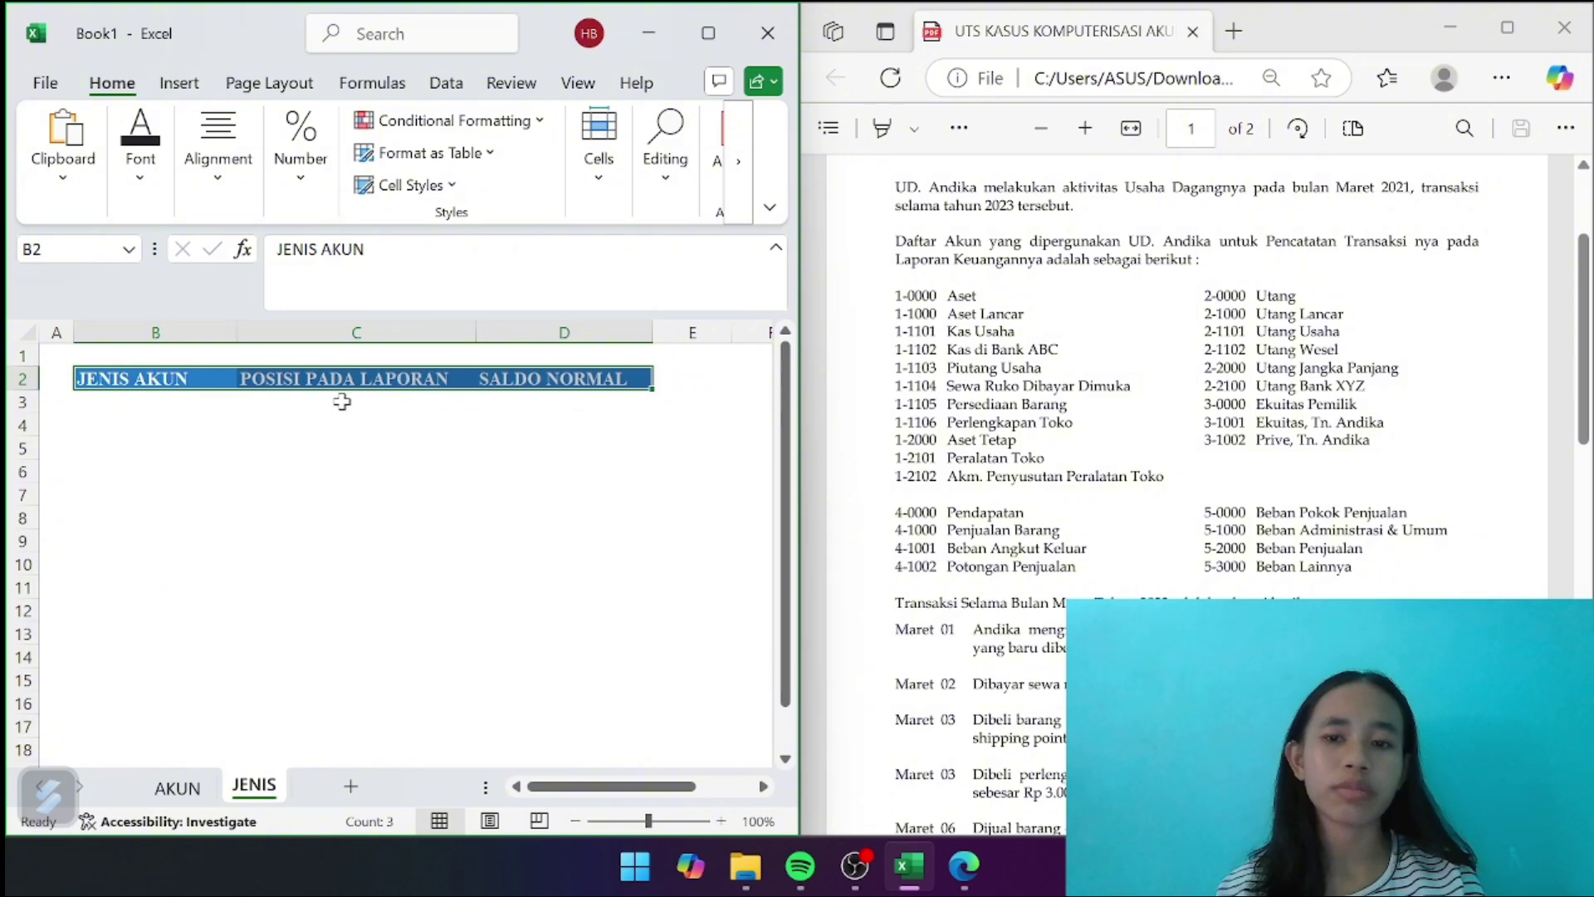
Apply all borders to the table range B2:D21 on the JENIS sheet
drag(249, 389, 585, 748)
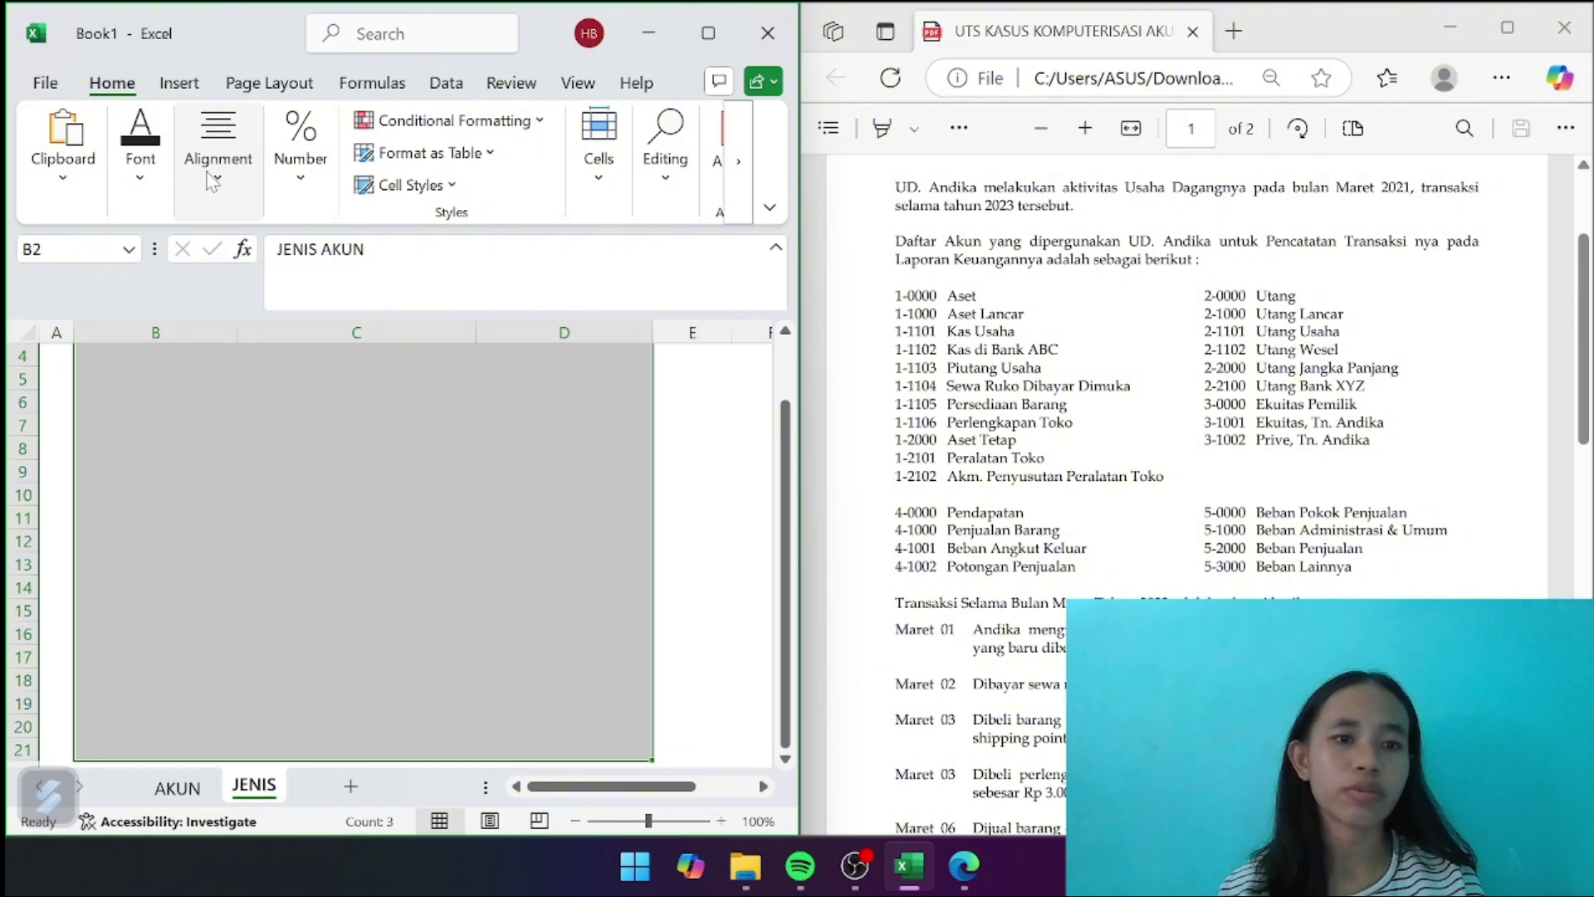
click(151, 178)
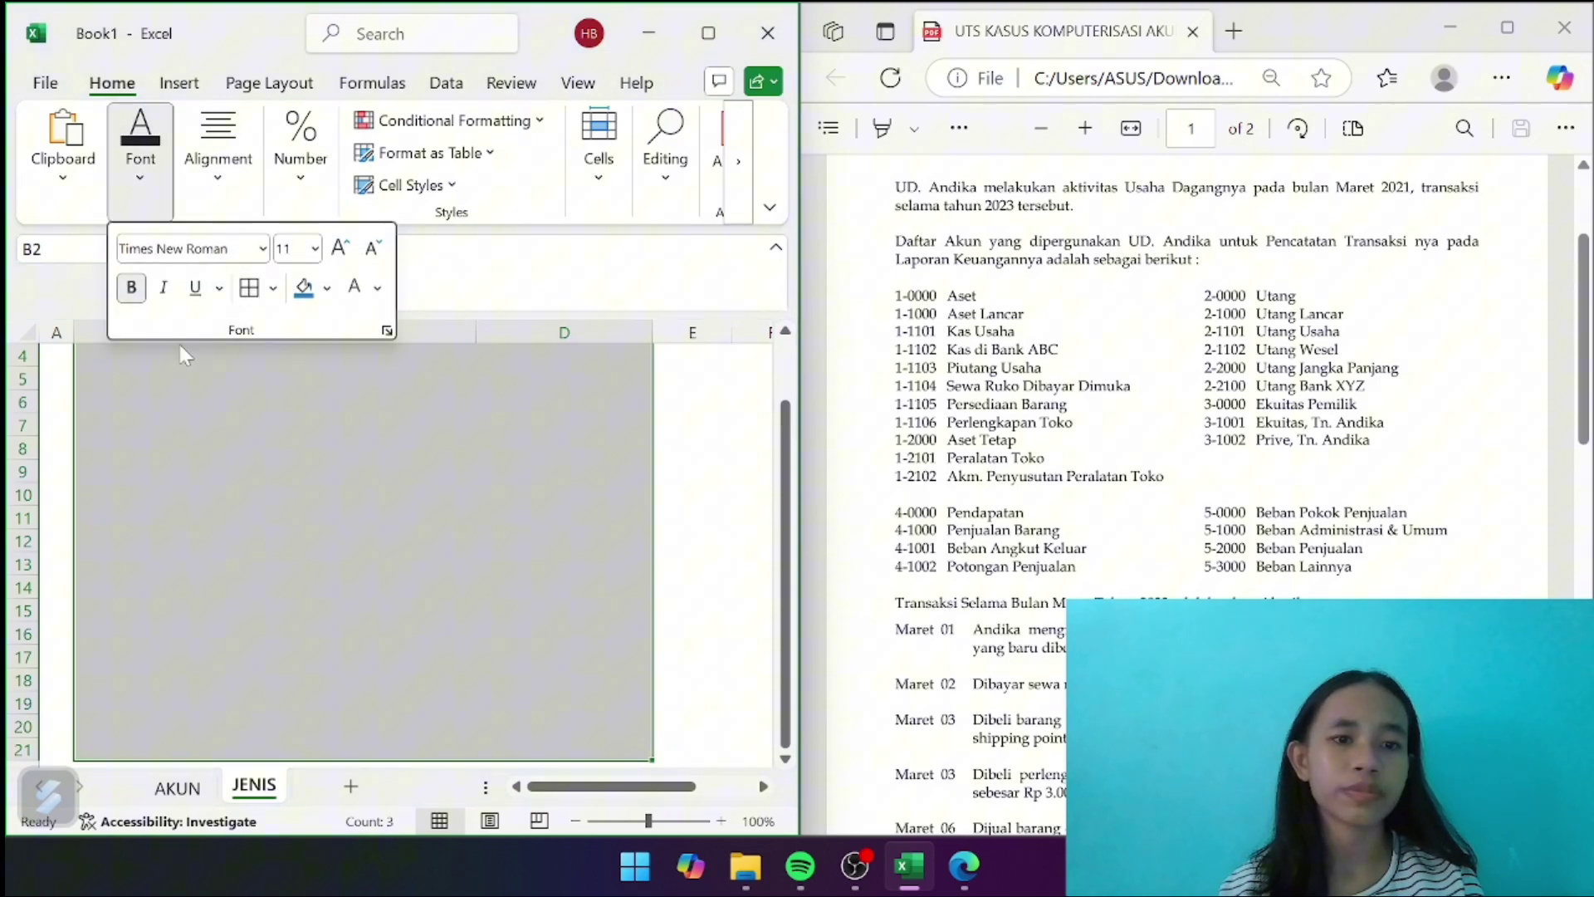
click(250, 287)
scroll(298, 629, up, 1)
click(295, 619)
click(445, 536)
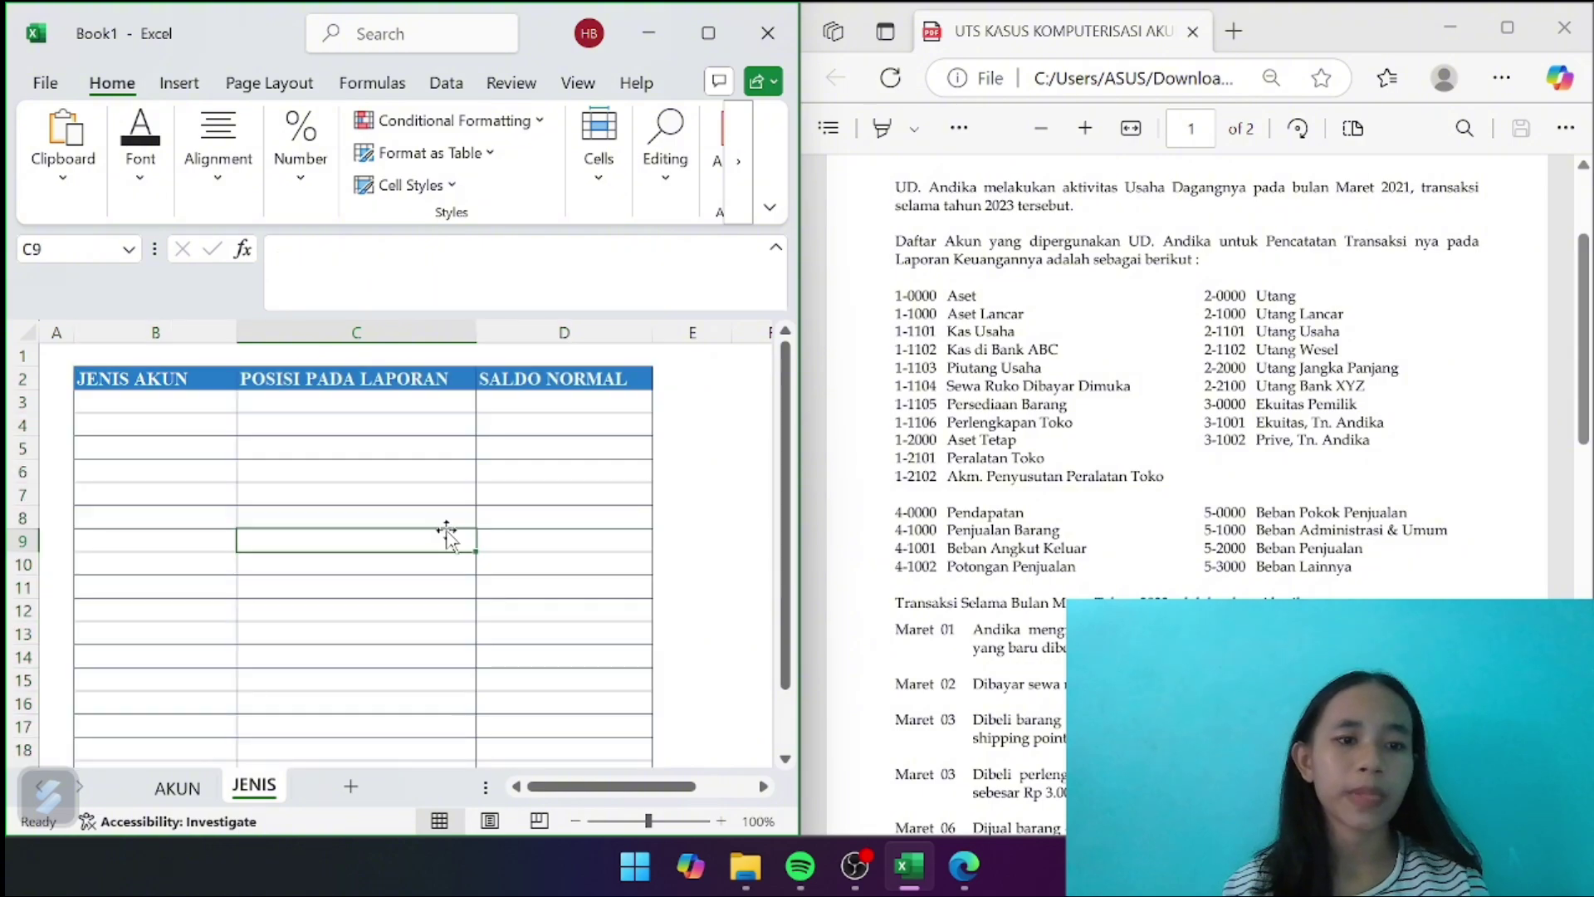
Centre the header text in B2:D2 horizontally
drag(140, 380, 529, 370)
click(218, 151)
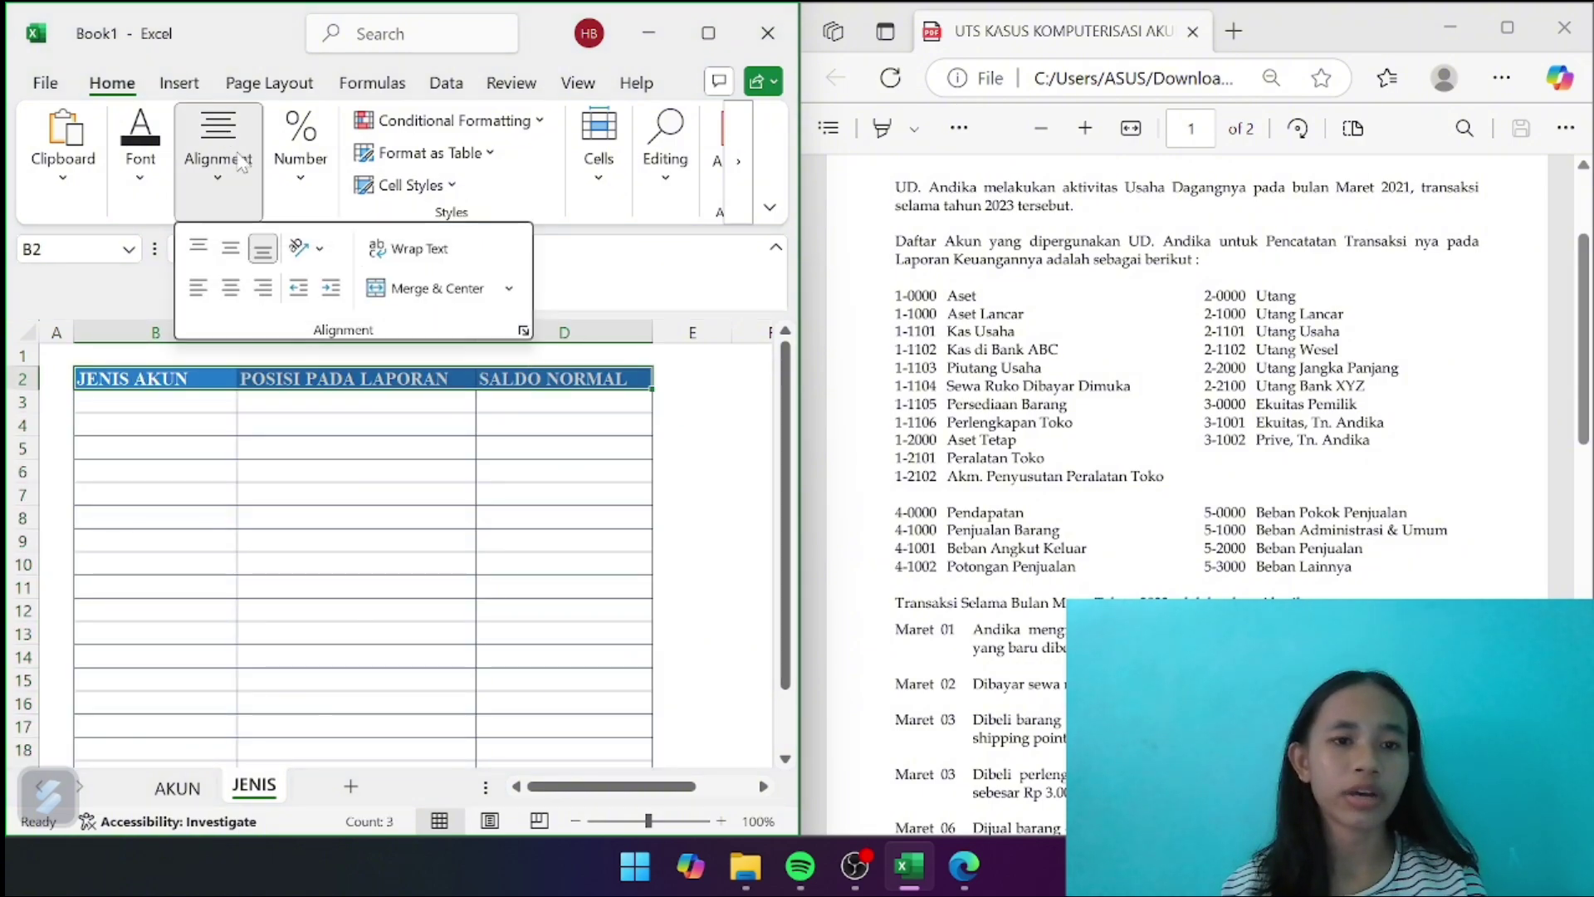
click(234, 291)
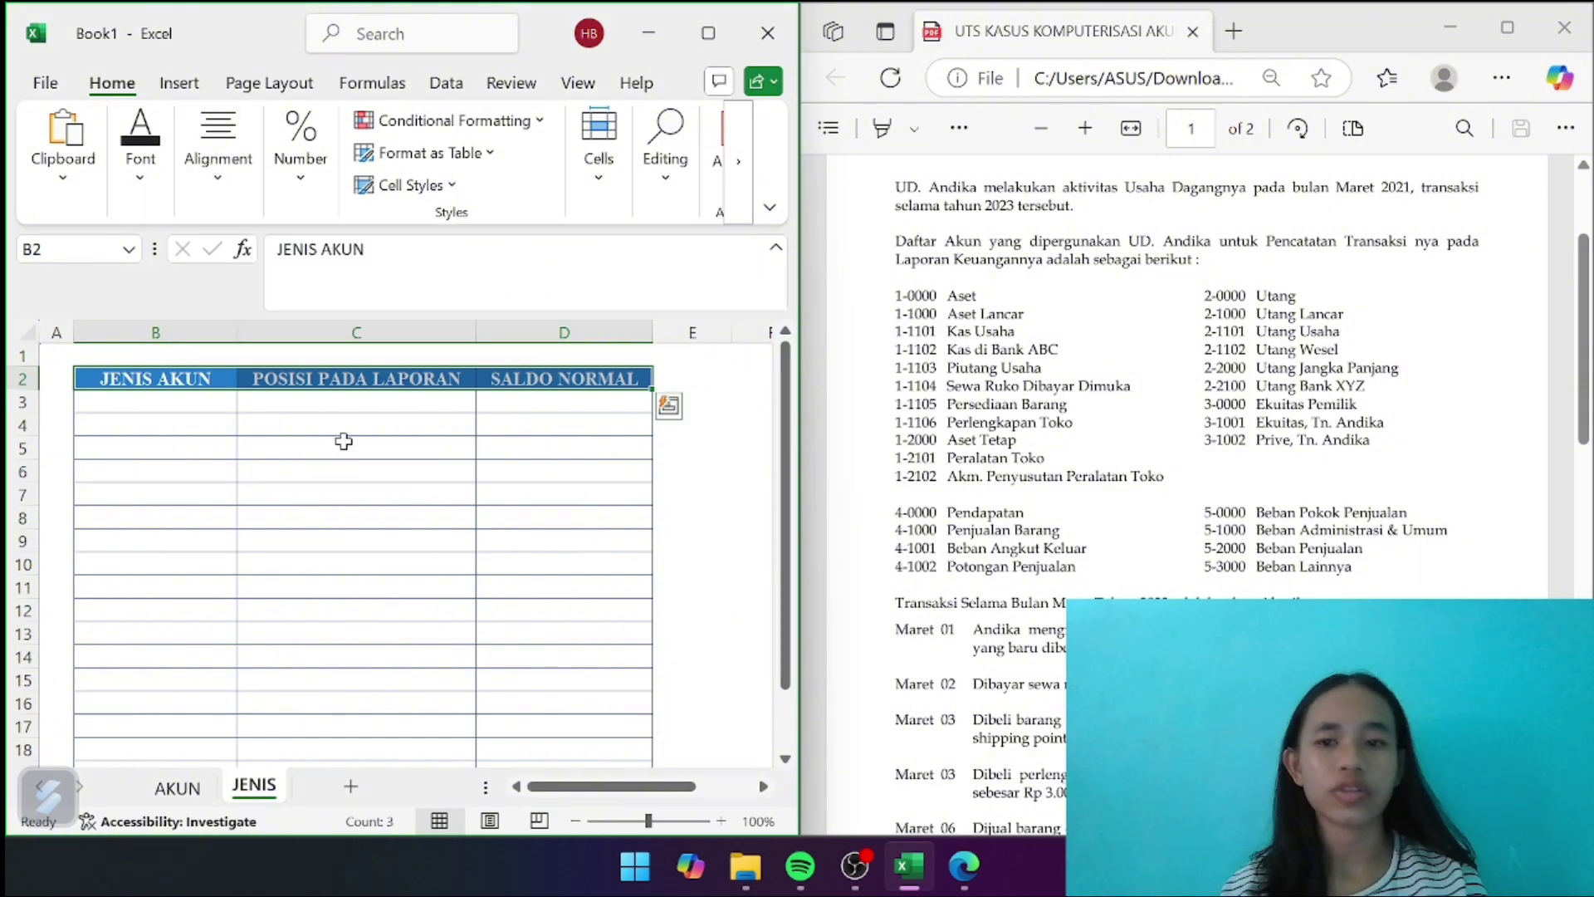
Enter the account types Aset in B3 and Aset Lancar in B4 under JENIS AKUN
click(189, 404)
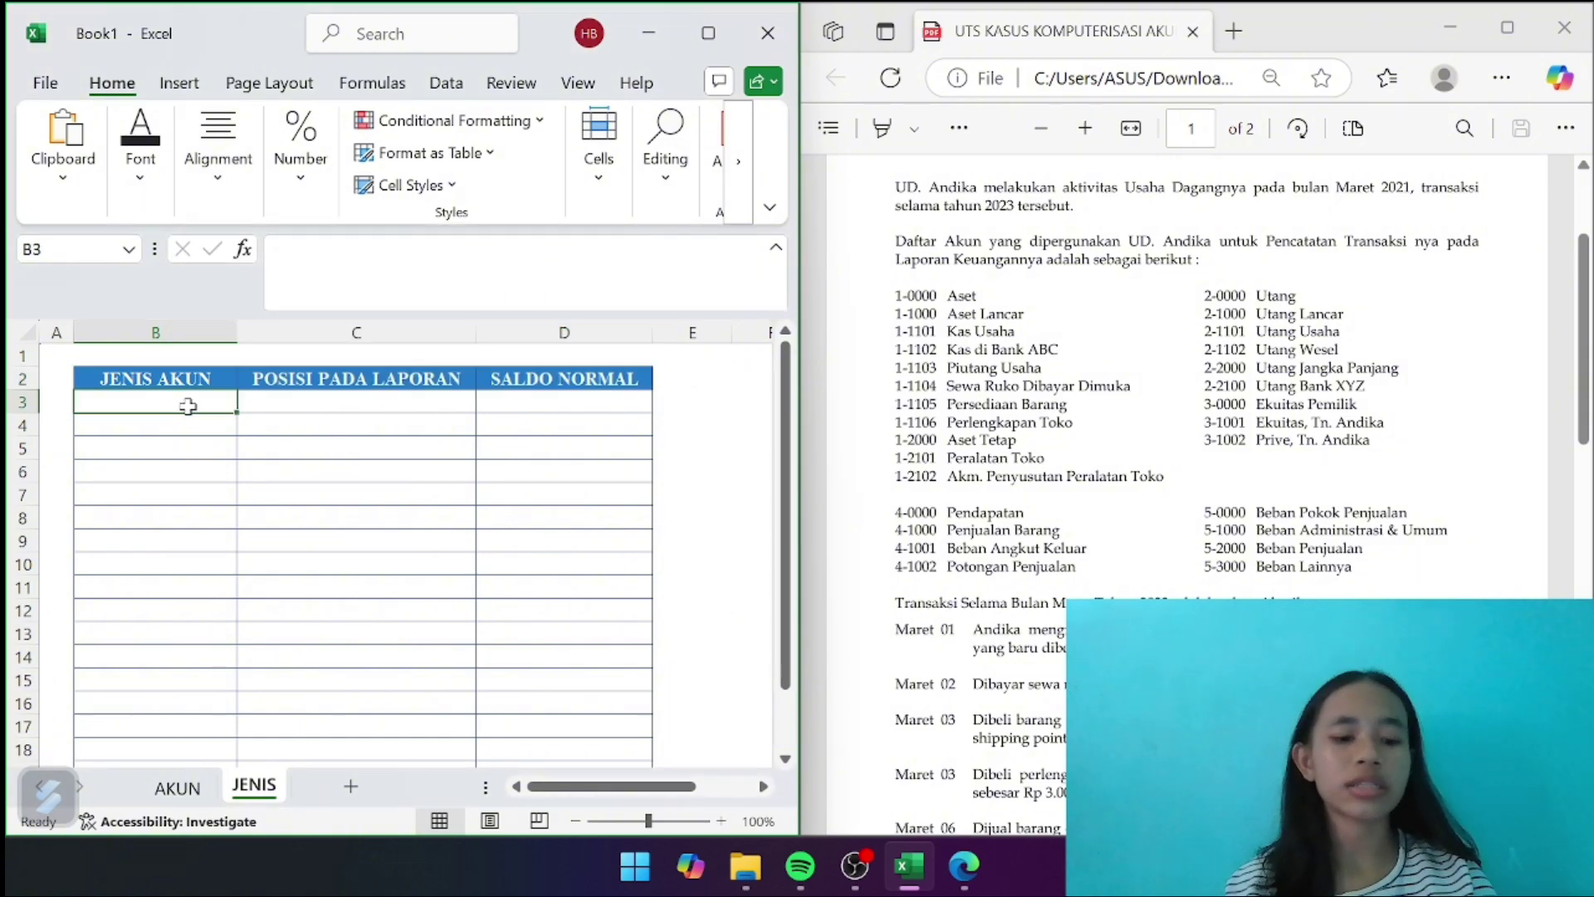
text(Aset)
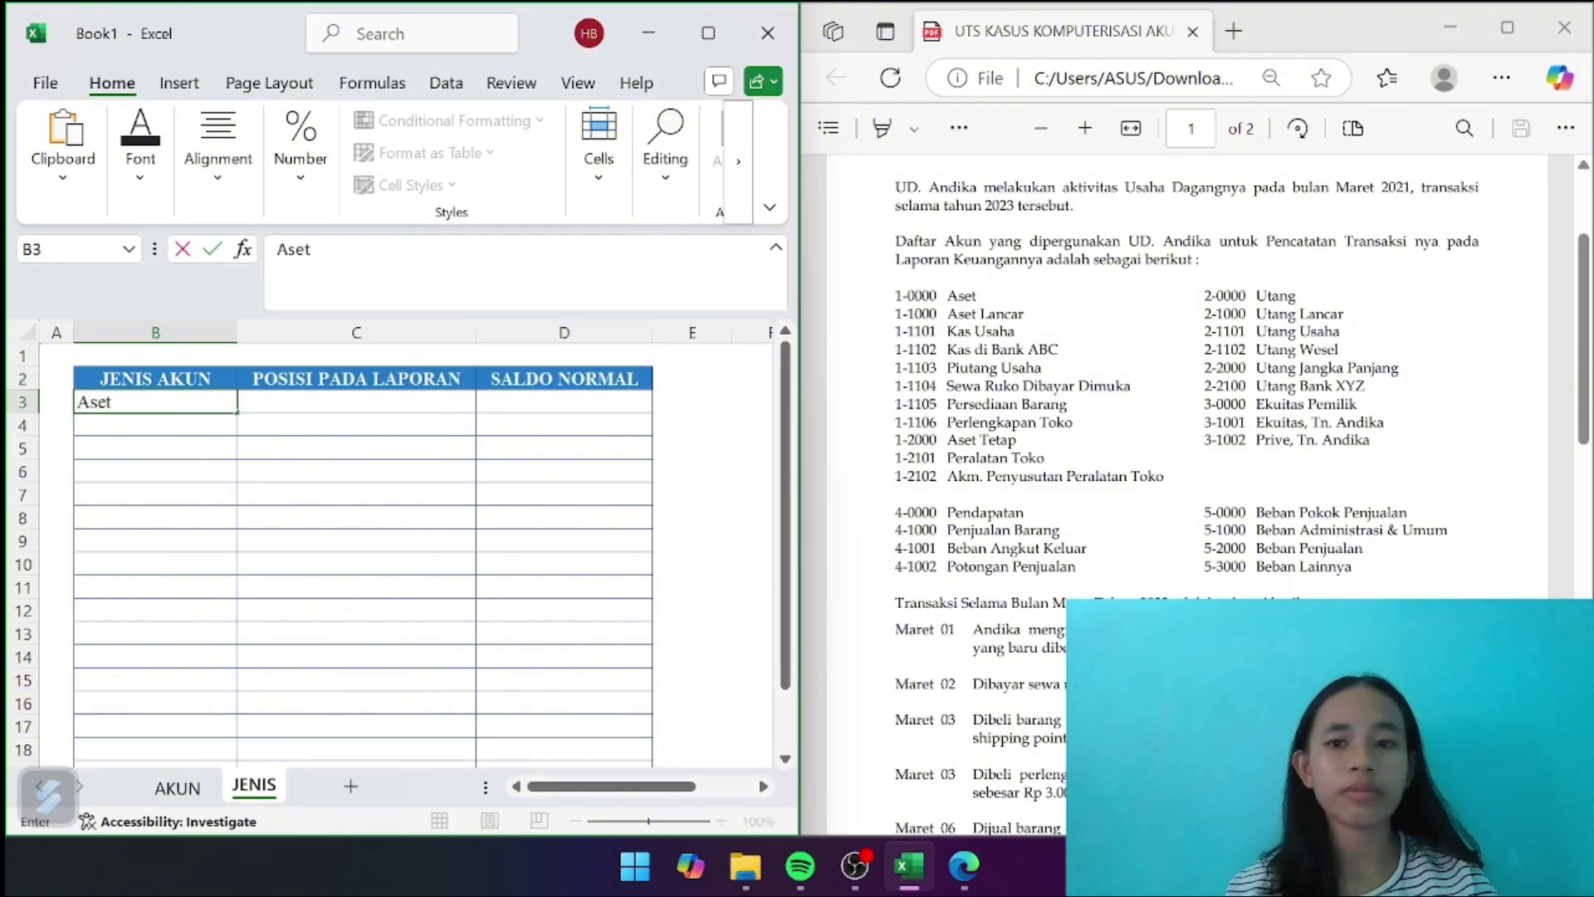
key(Return)
text(Aset)
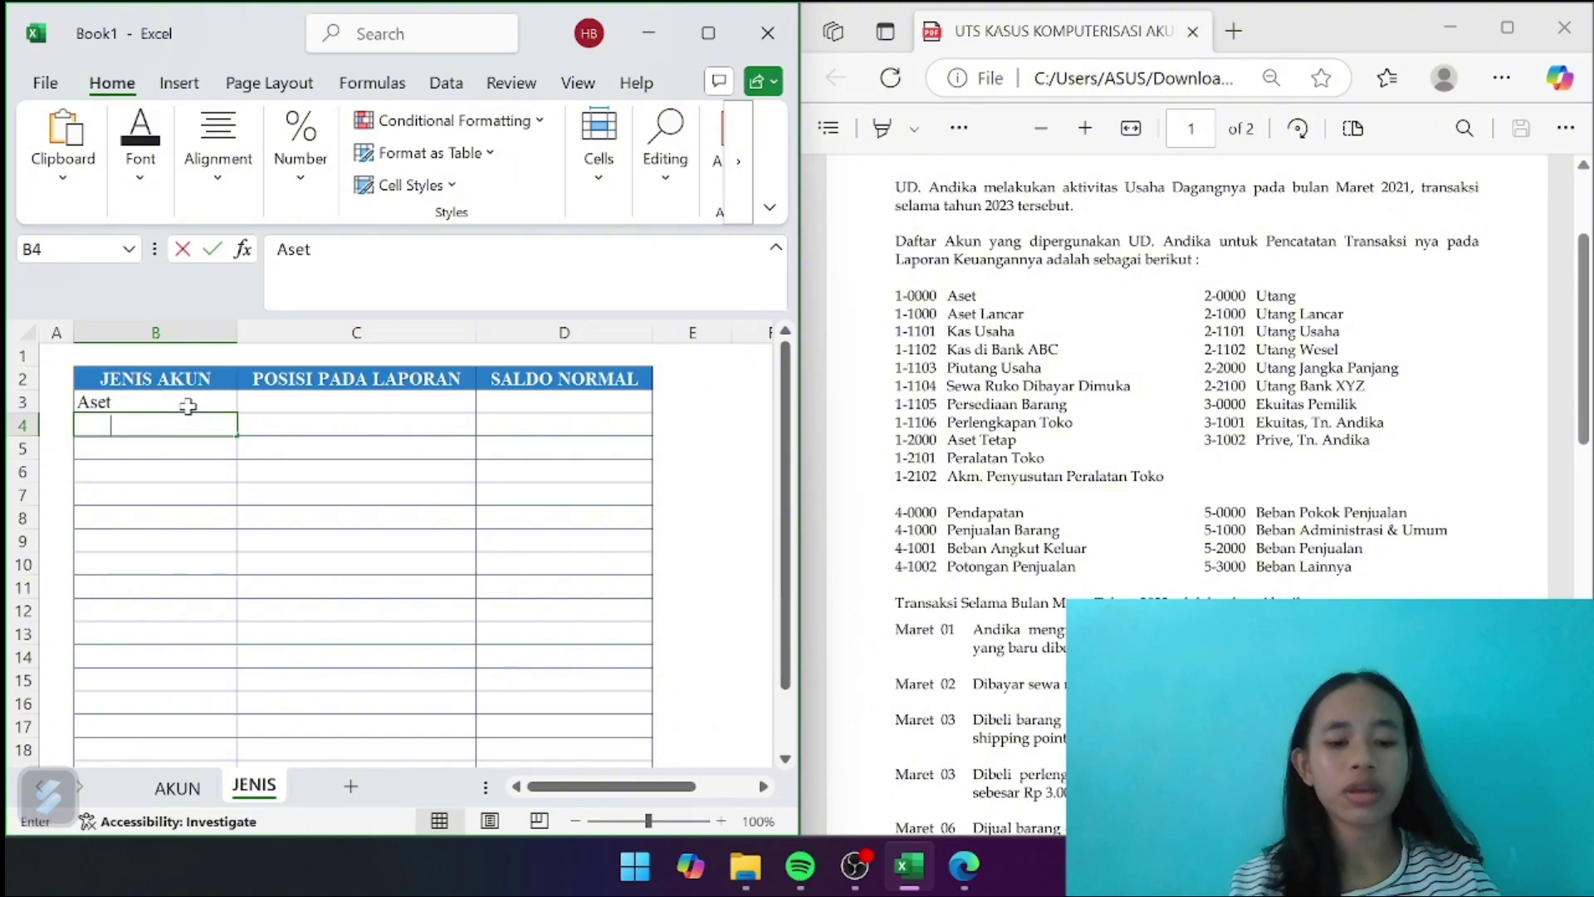
text( Lancar)
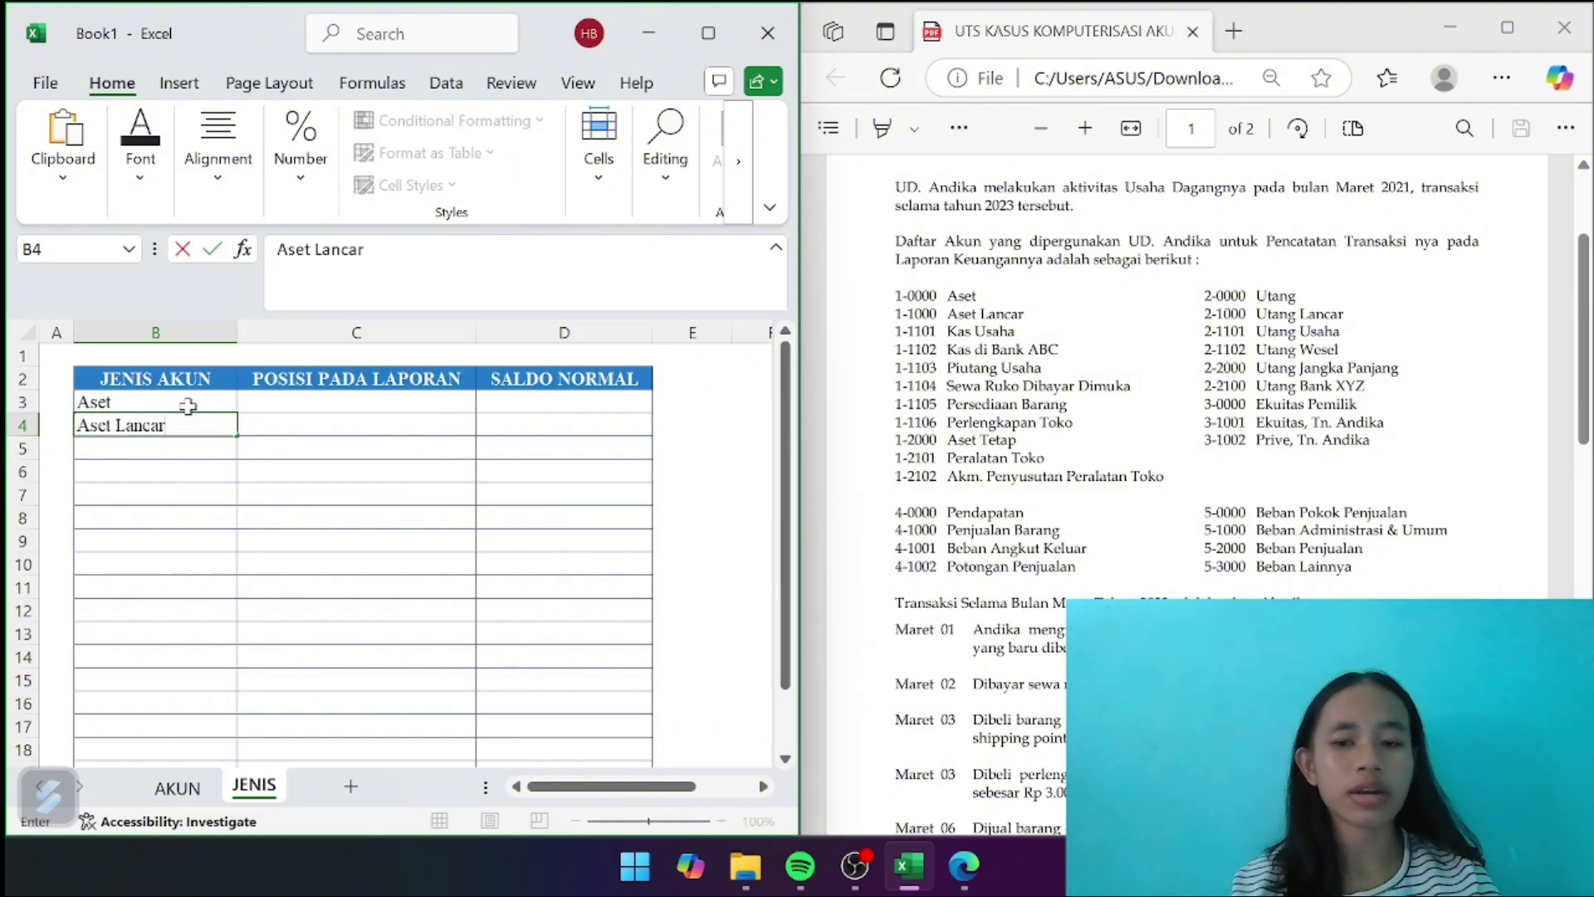
key(Return)
Enter the account types Kas in B5 and Bank in B6
text(Kas B)
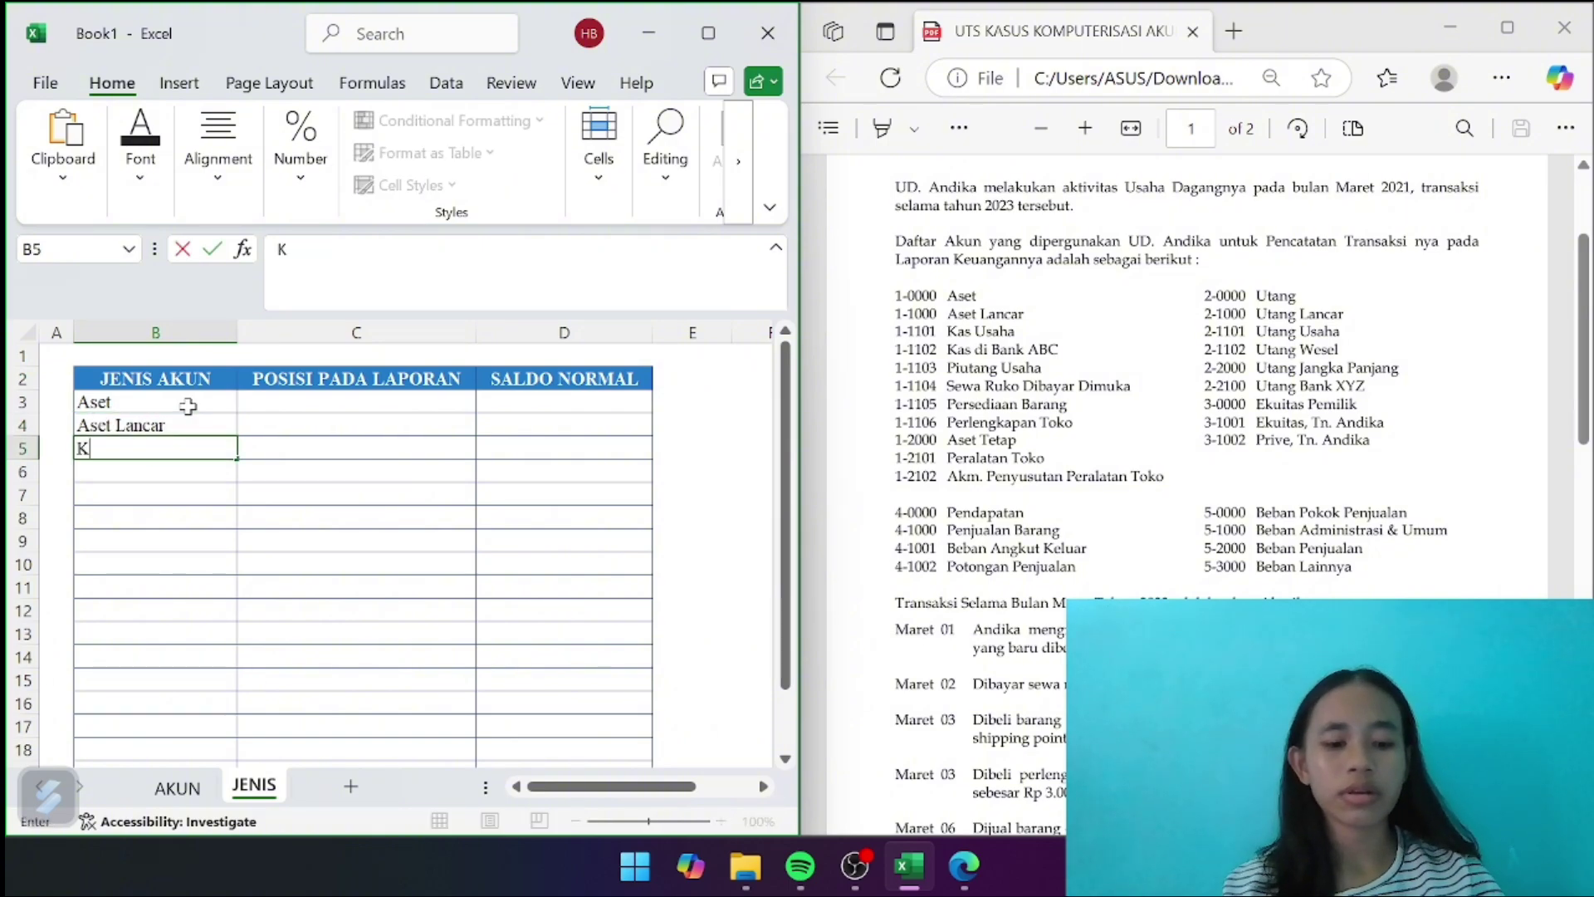
key(BackSpace)
key(BackSpace)
key(Return)
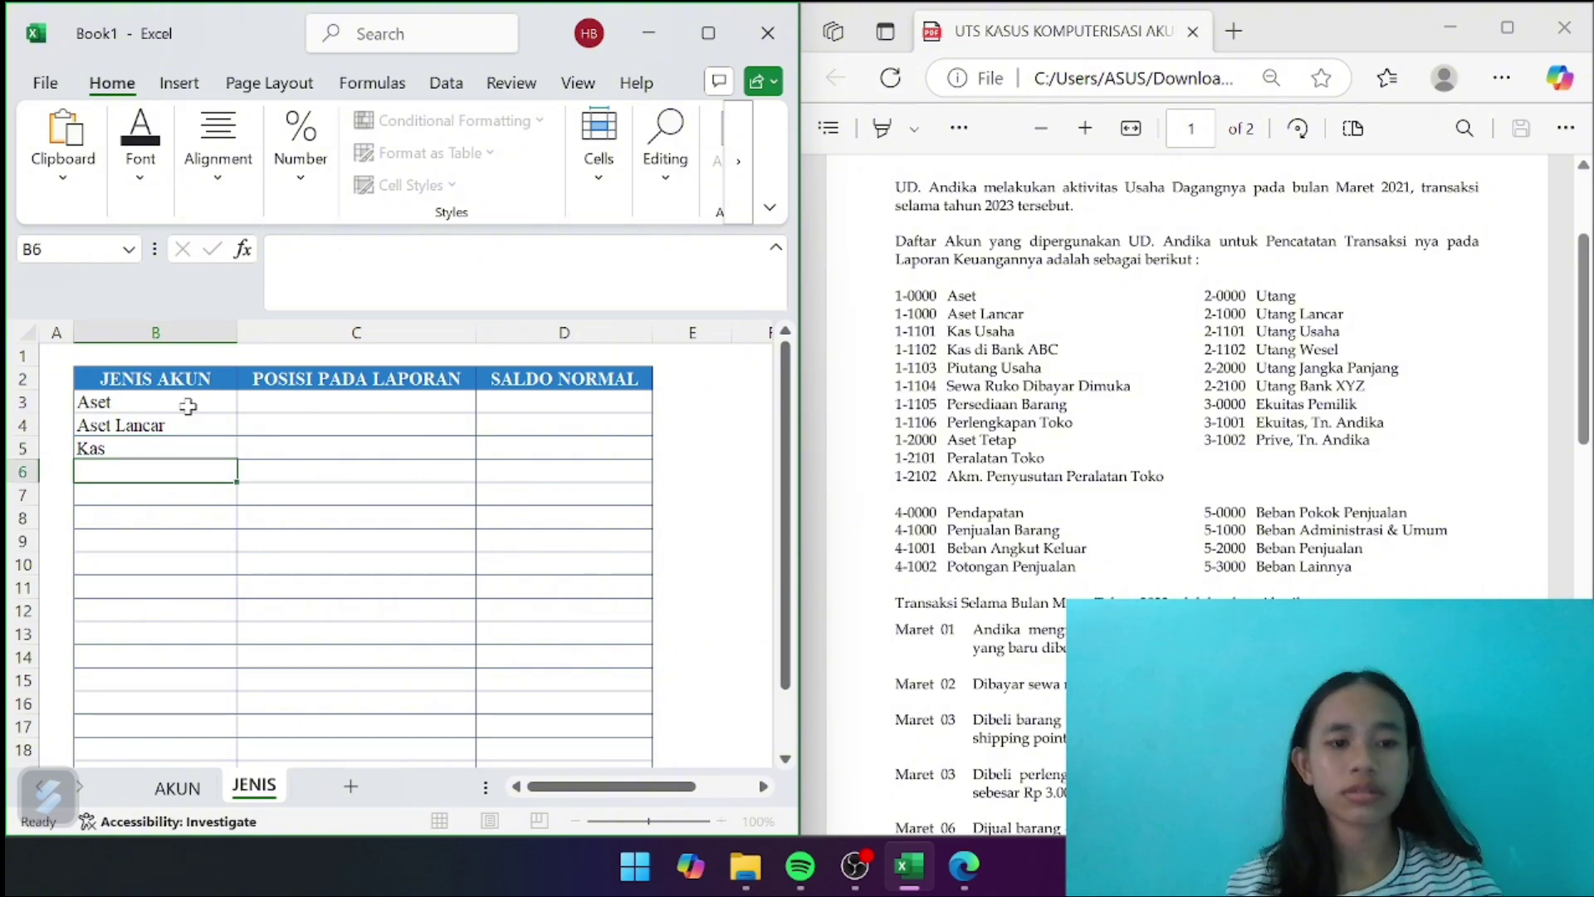
text(Bank)
key(Return)
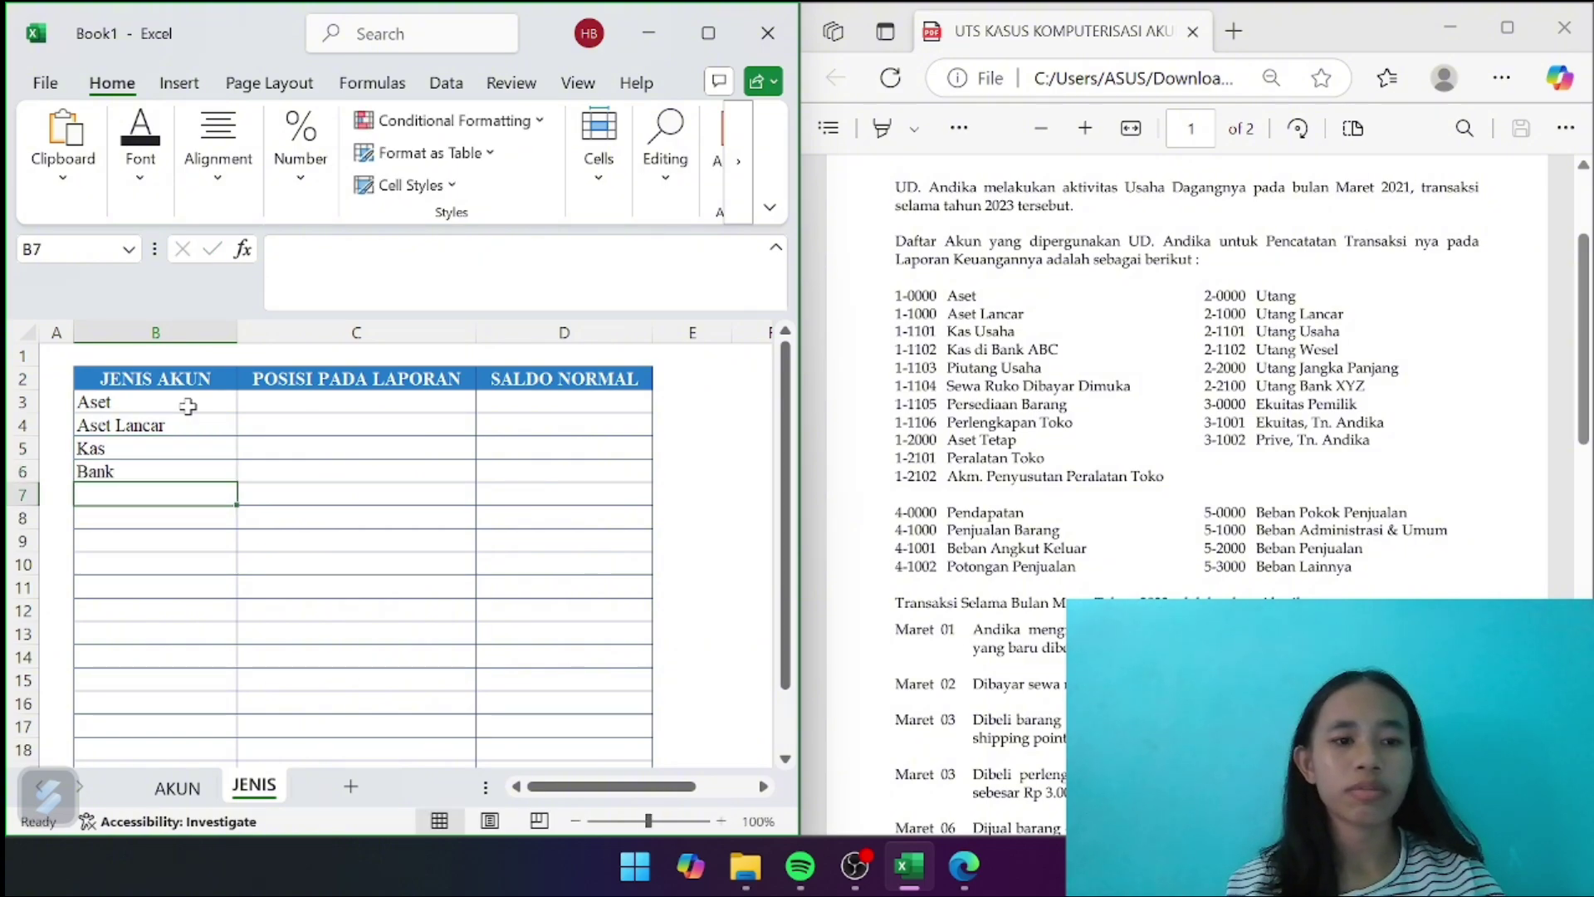
Enter the account types Akun Piutang in B7 and Perssediaan in B8 under JENIS AKUN
text(Akun)
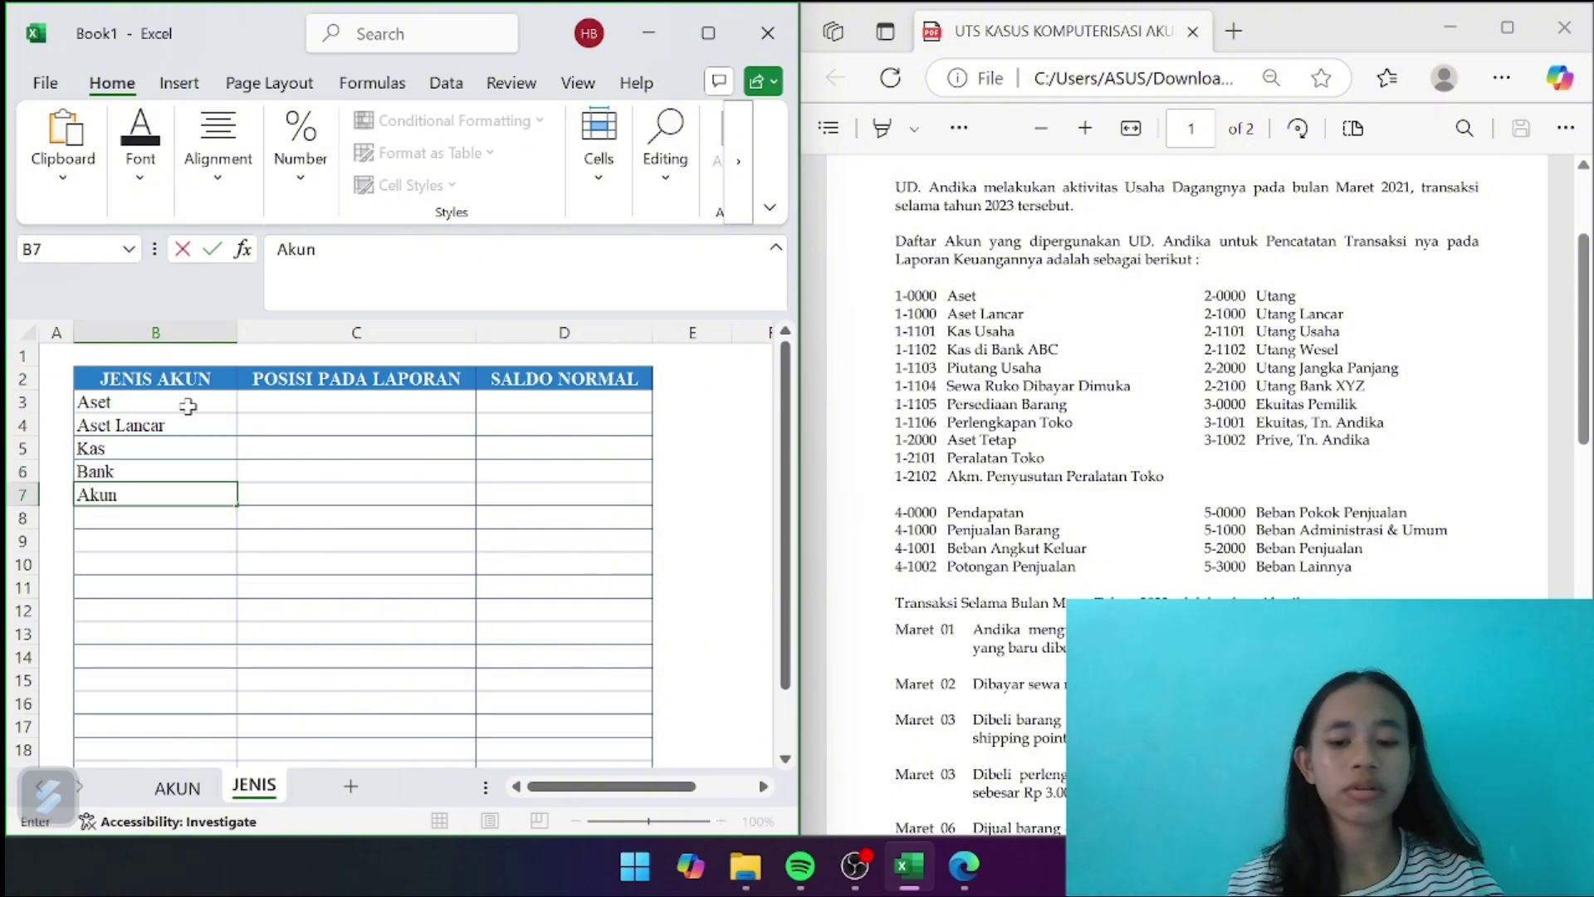
text( Piutang)
key(Return)
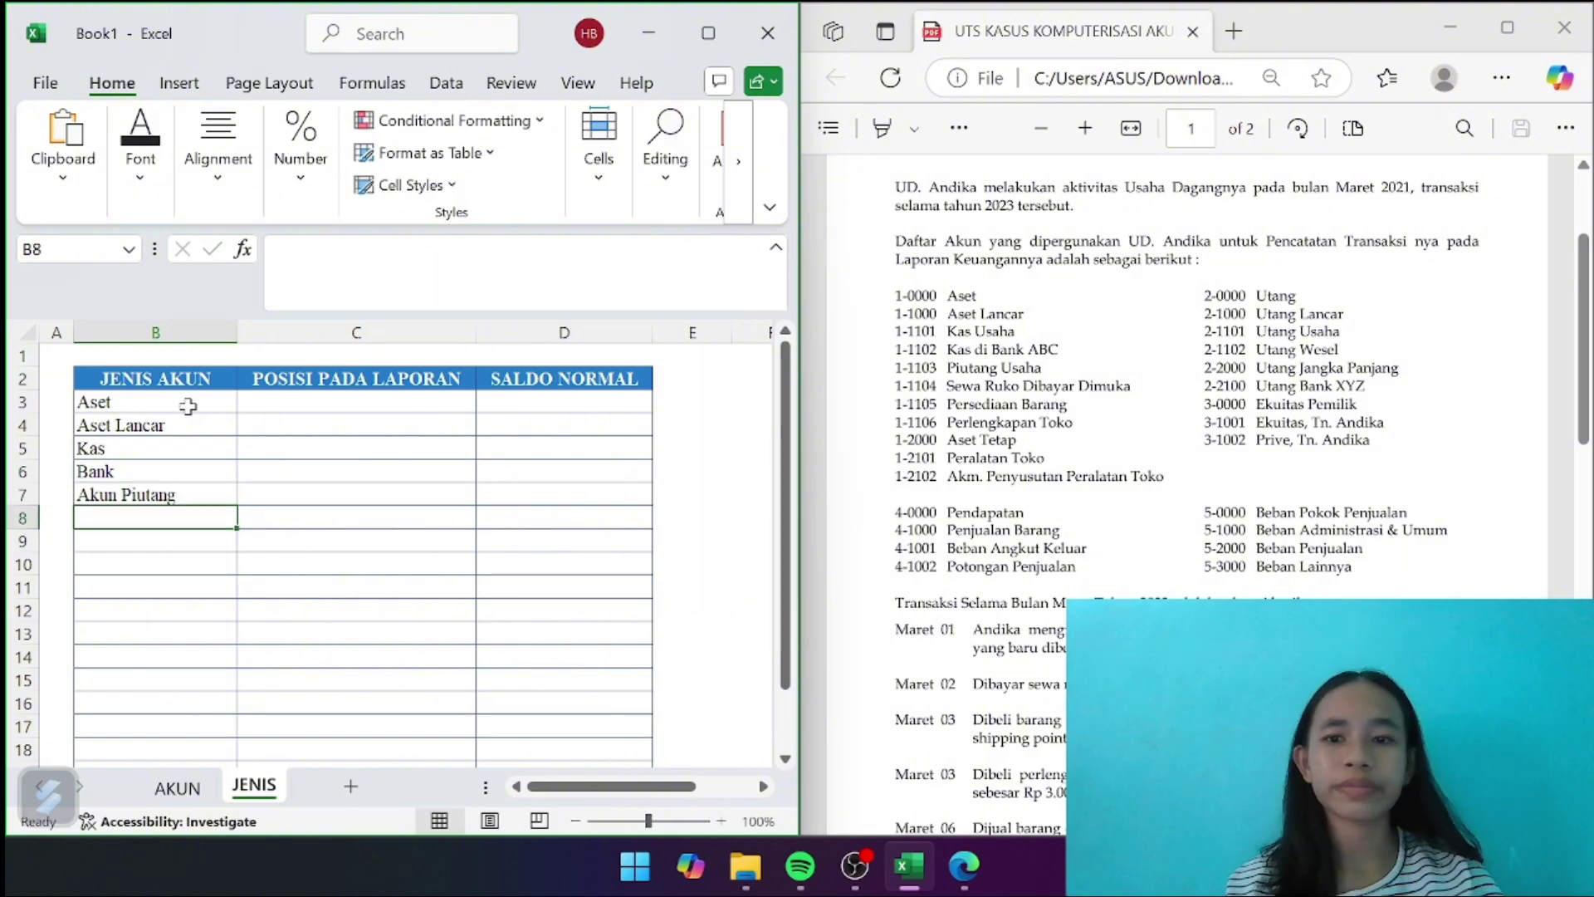
text(Perssediaan)
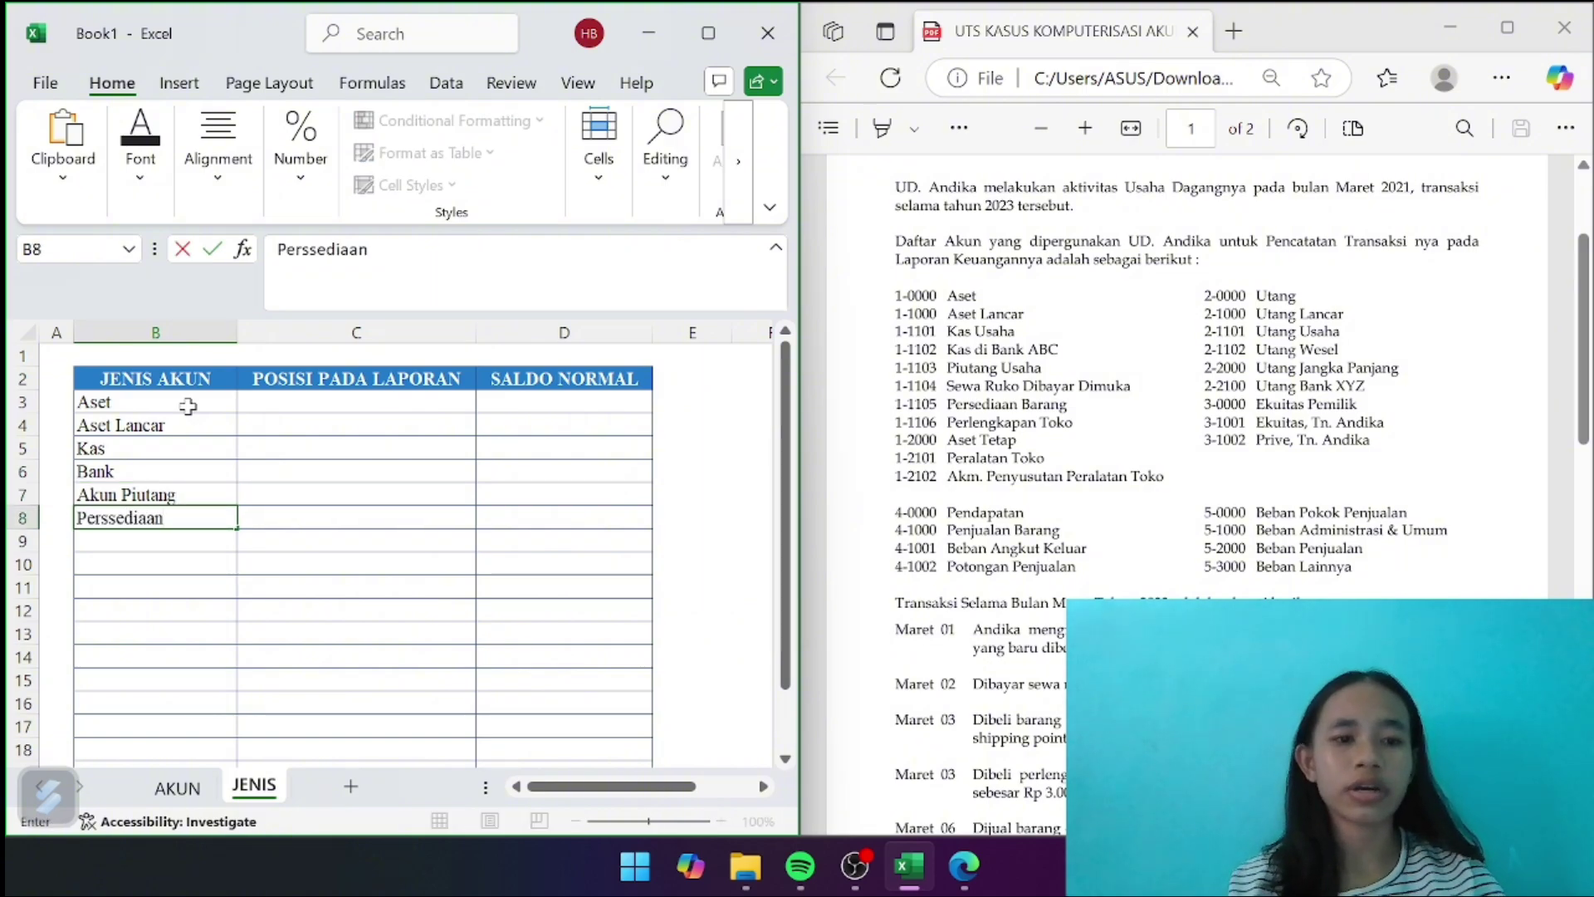
key(Return)
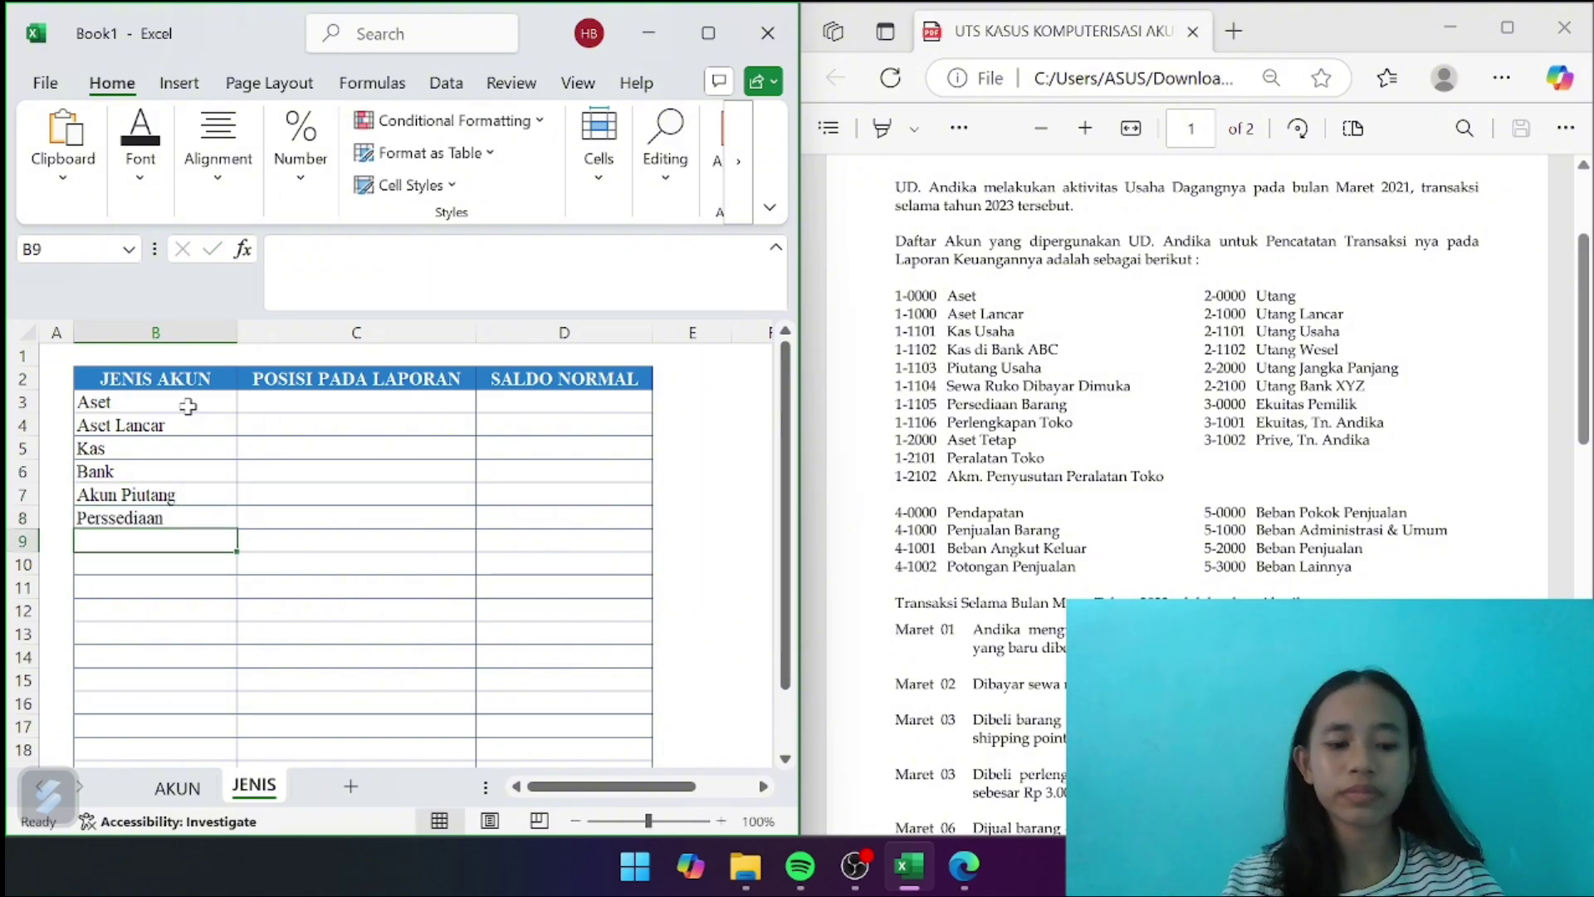
Enter the account types Aktiva Lancar Lainnya in B9 and Aktiva Tetap in B10
text(A)
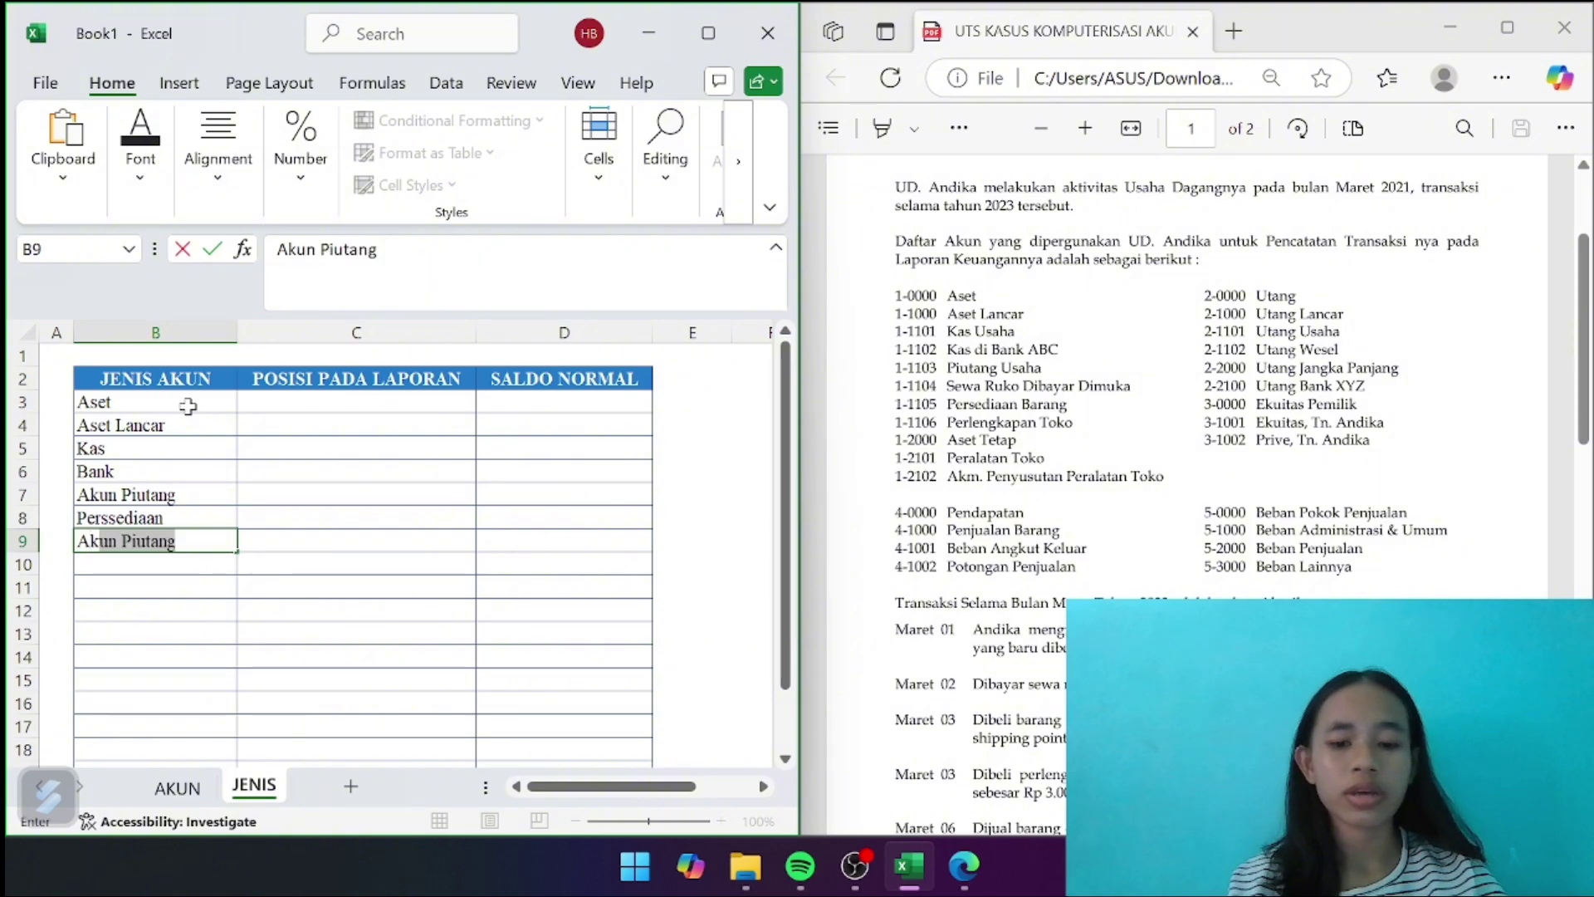
text(ktiva Lanca)
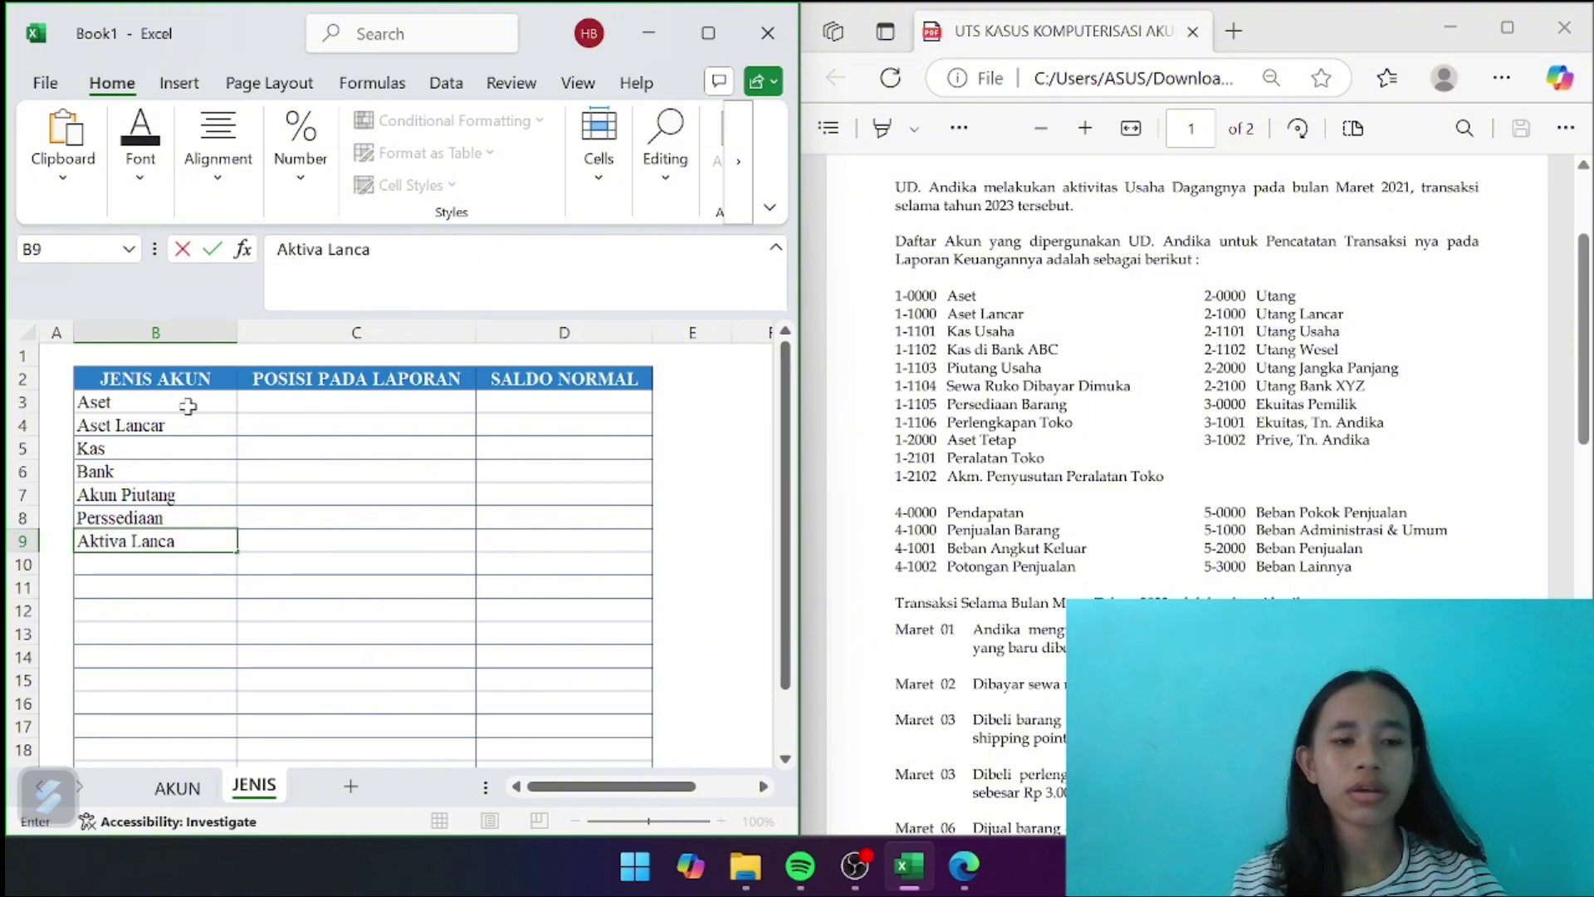
text(r Lainnya)
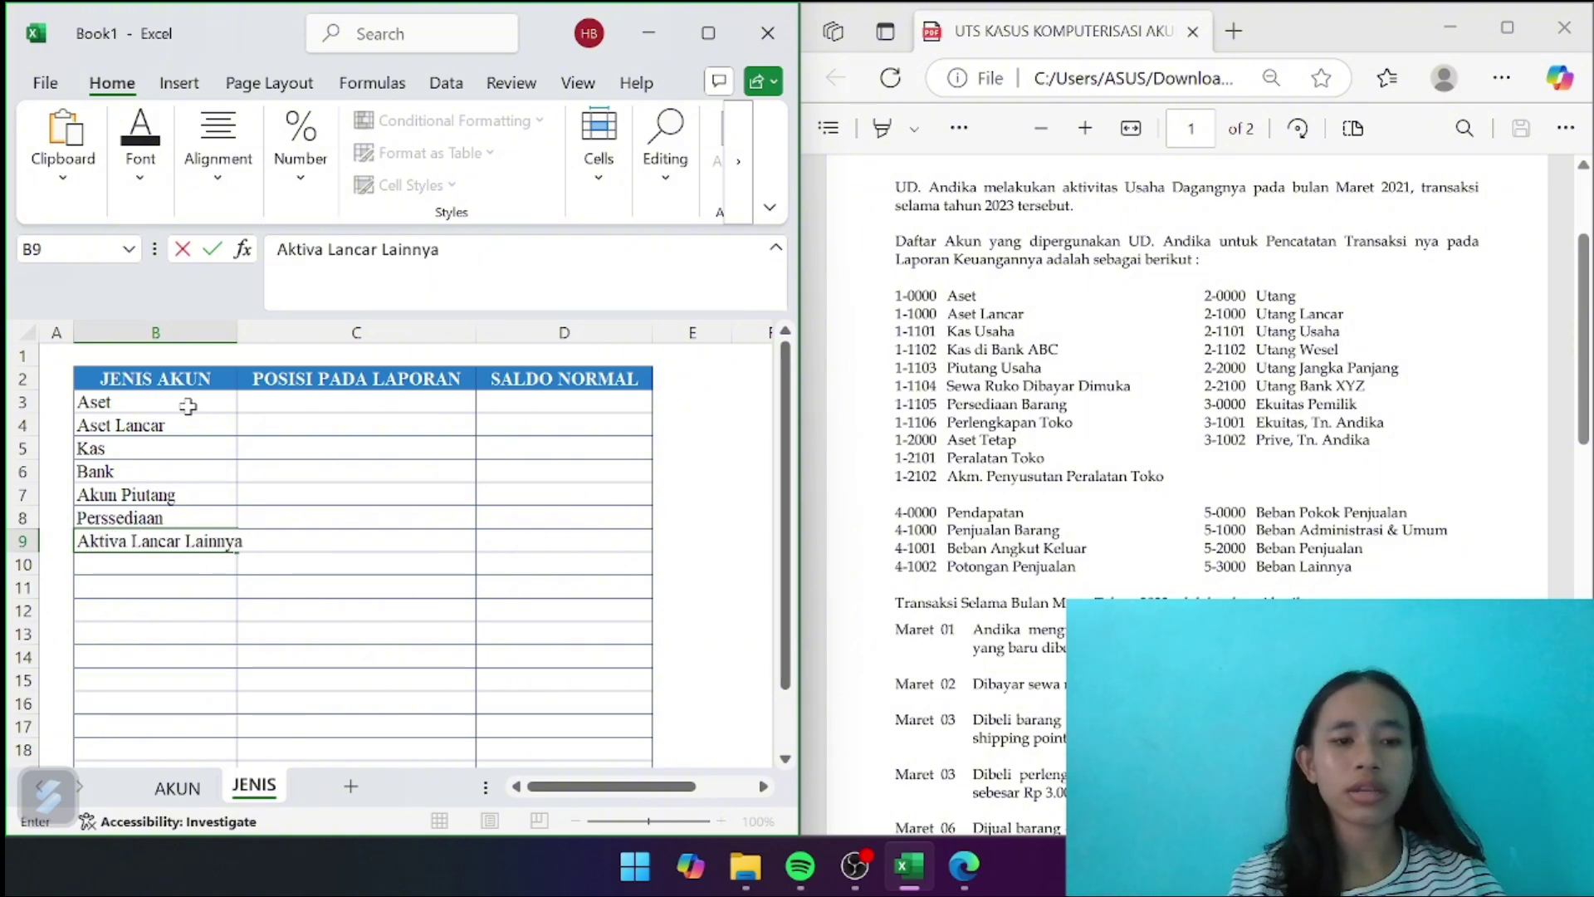
key(Return)
text(Ak)
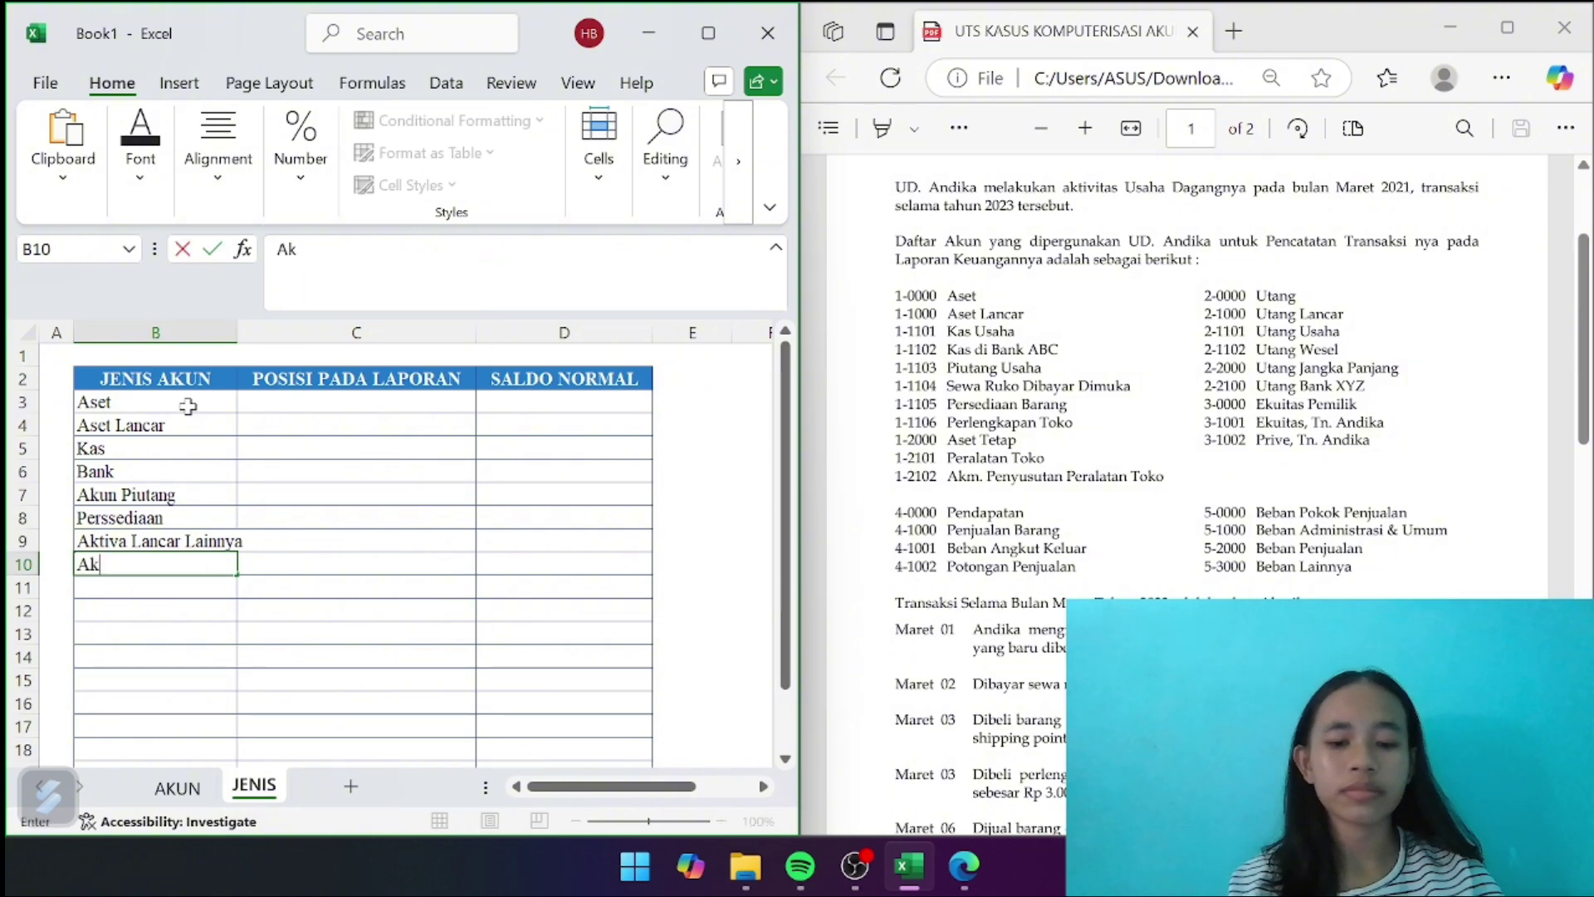
text(tiva Teta)
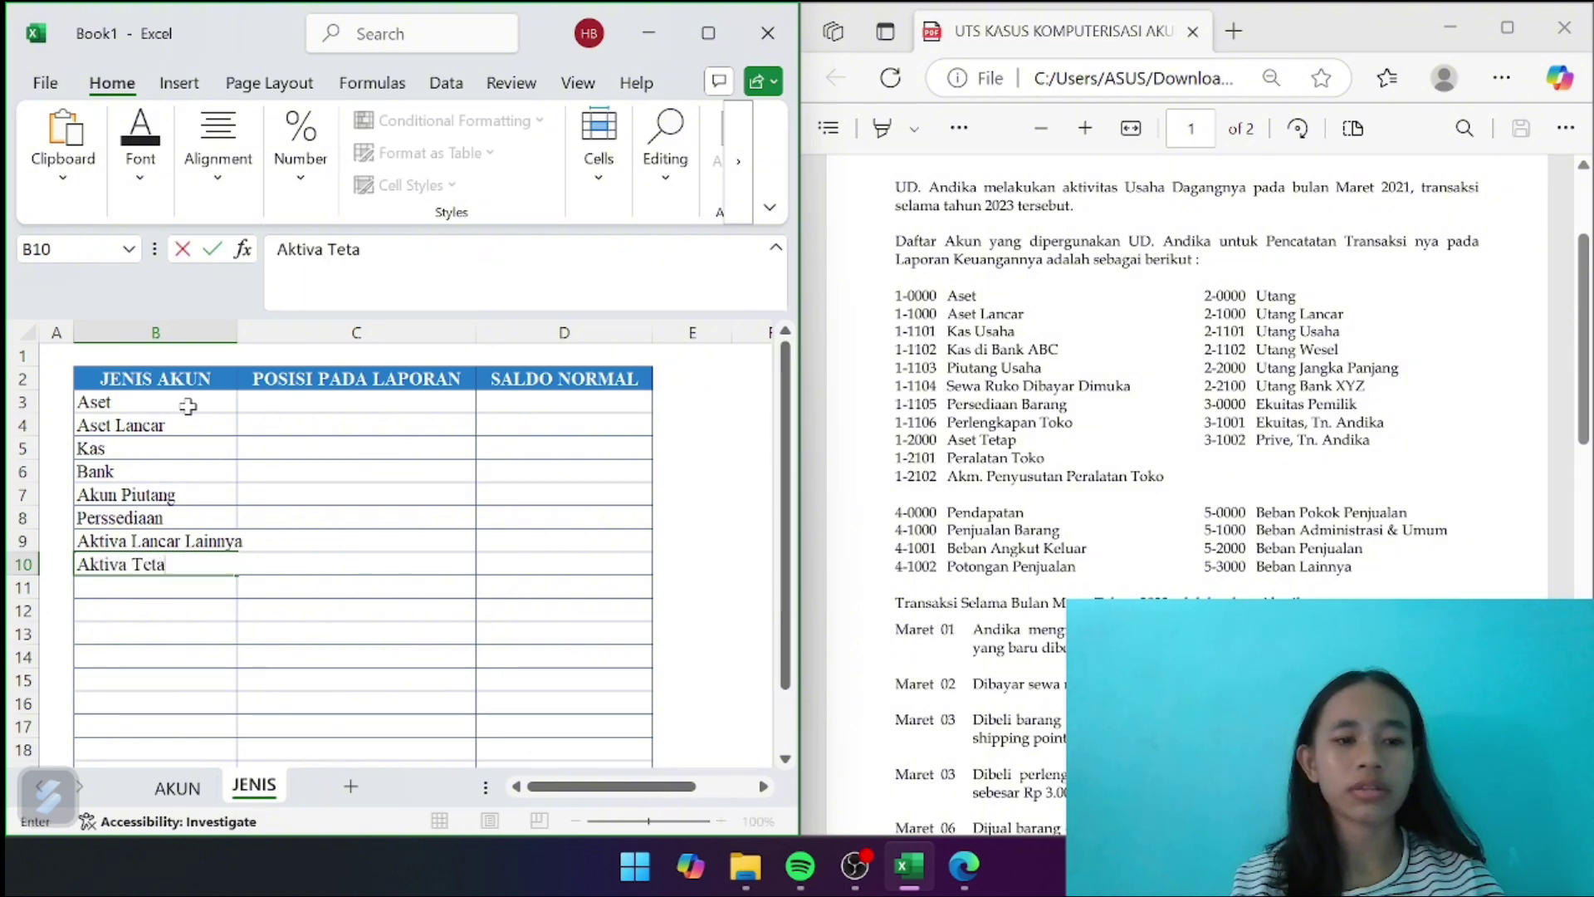
text(o)
key(BackSpace)
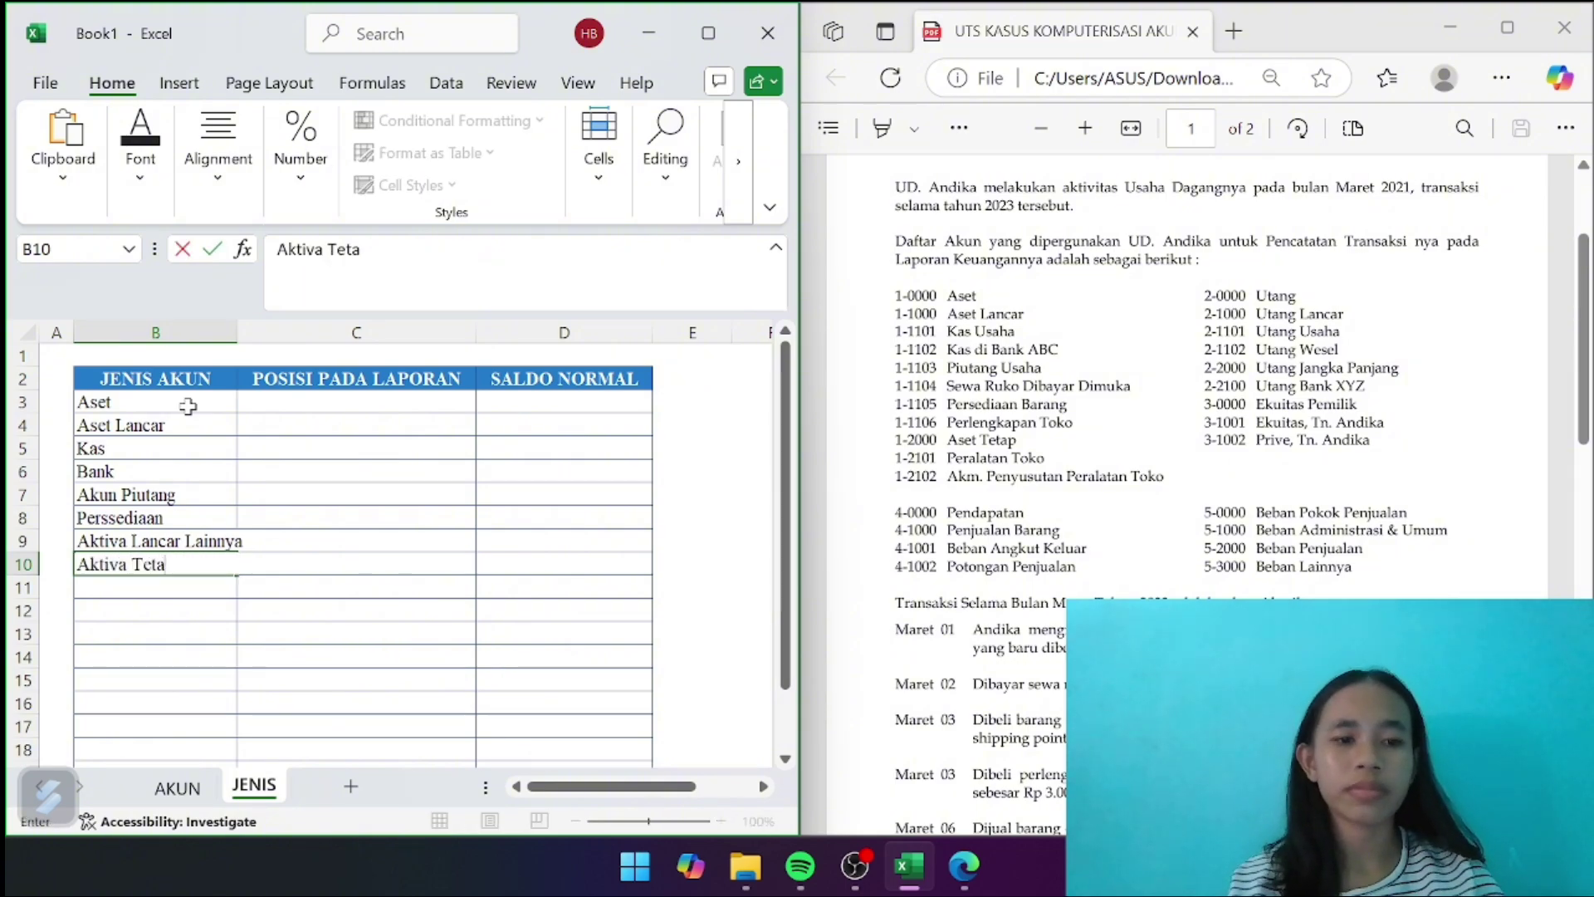
key(Return)
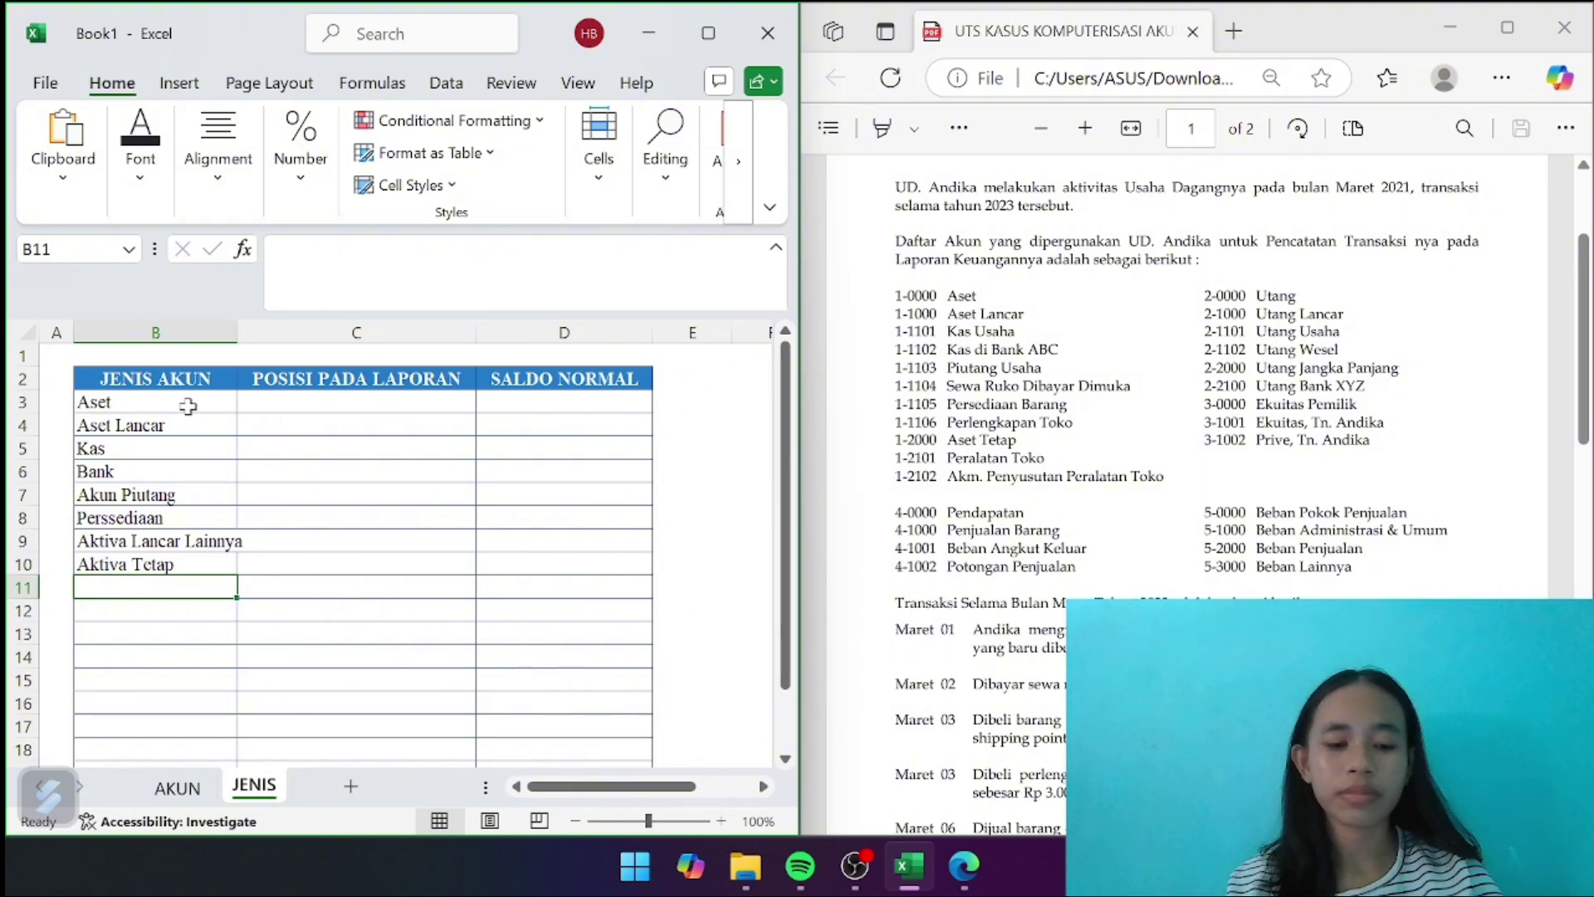
Enter the account types Akumulasi Penyusutan in B11 and Akun Hutang in B12
text(Akumulas)
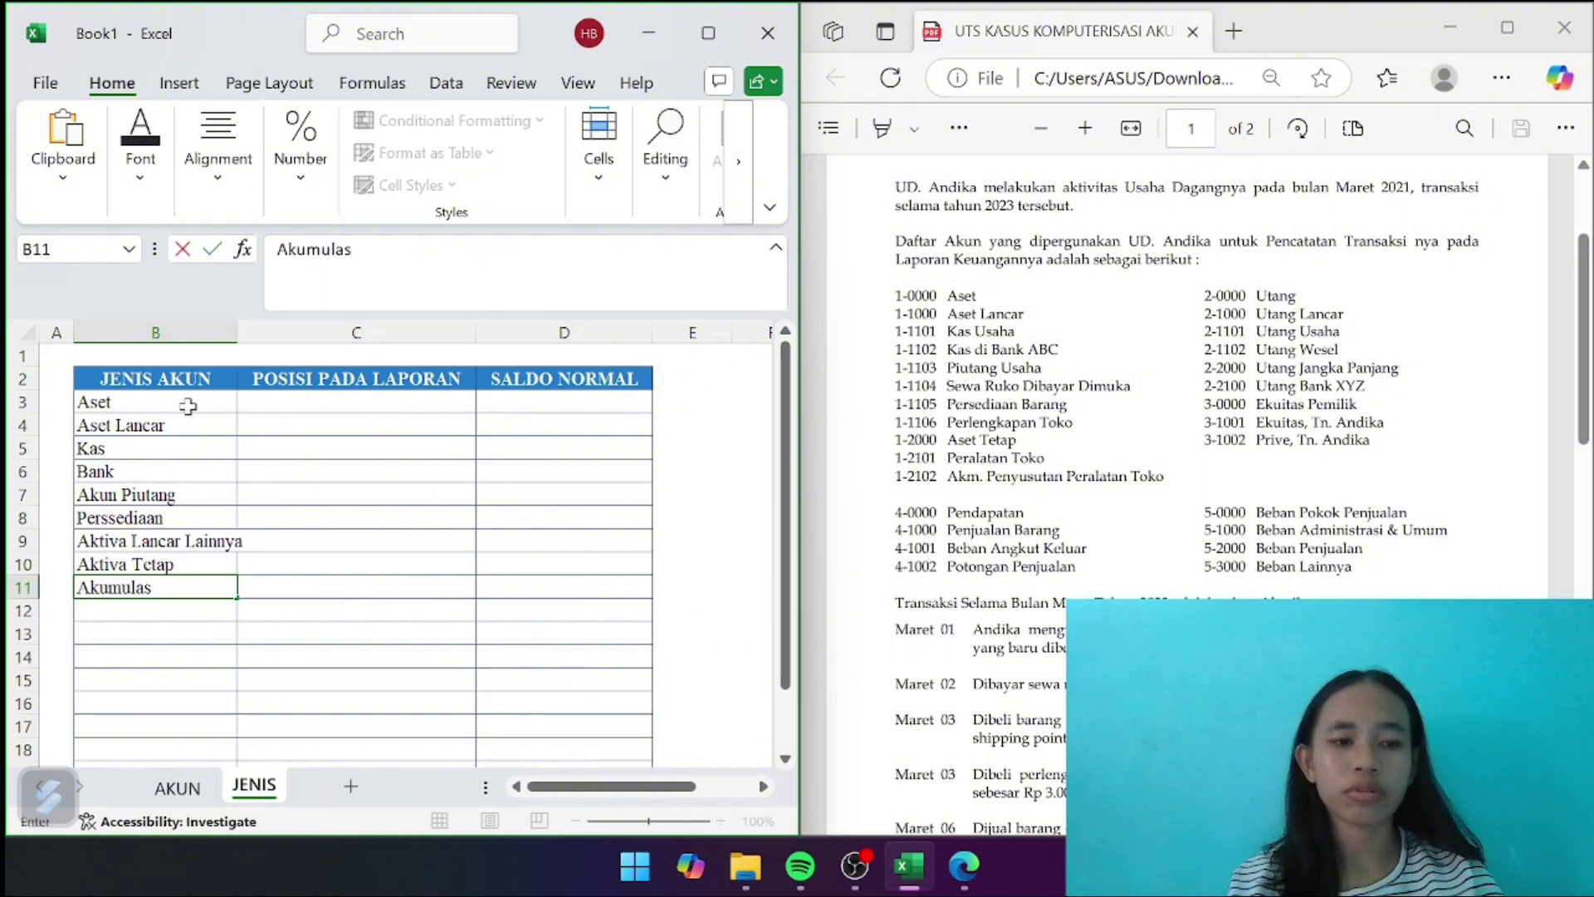
text(i Penyusu)
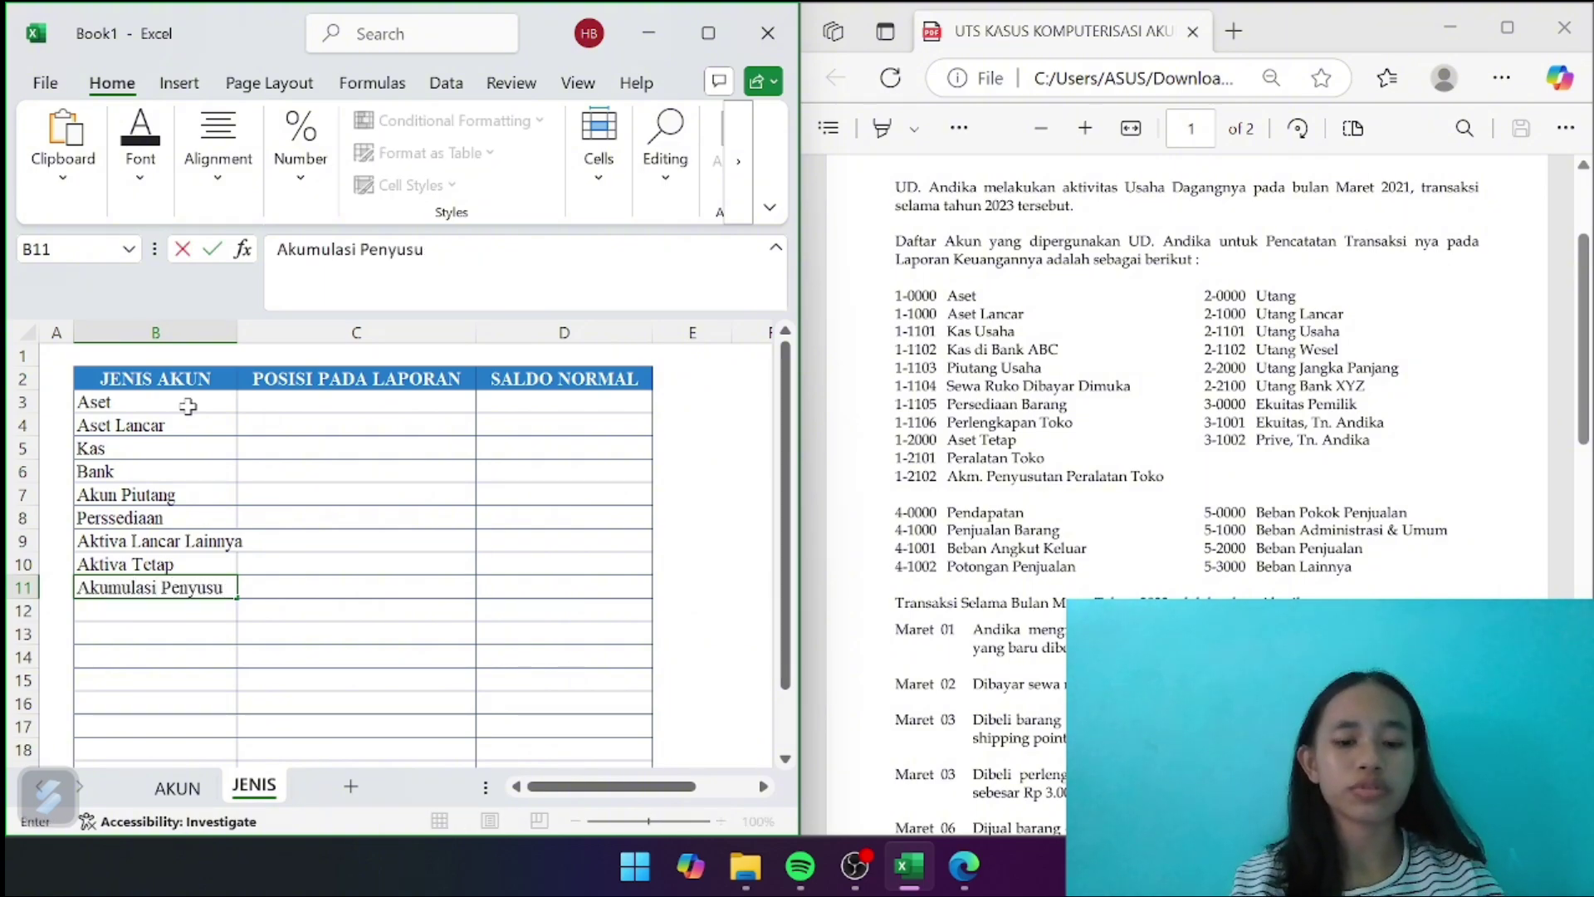
text(tan)
key(Return)
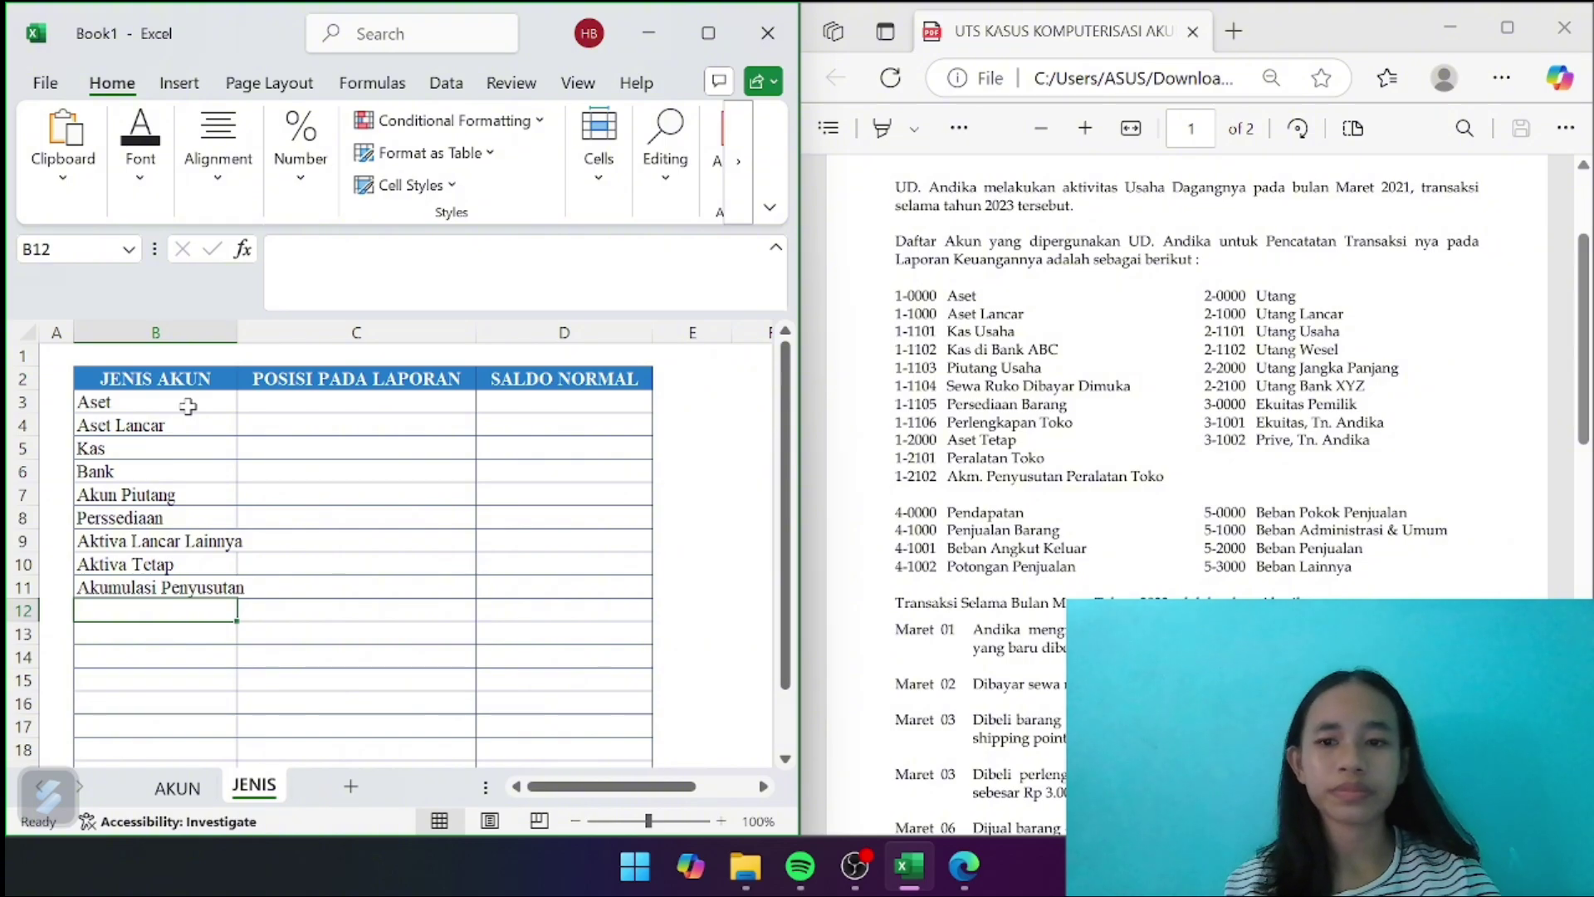
text(Akun )
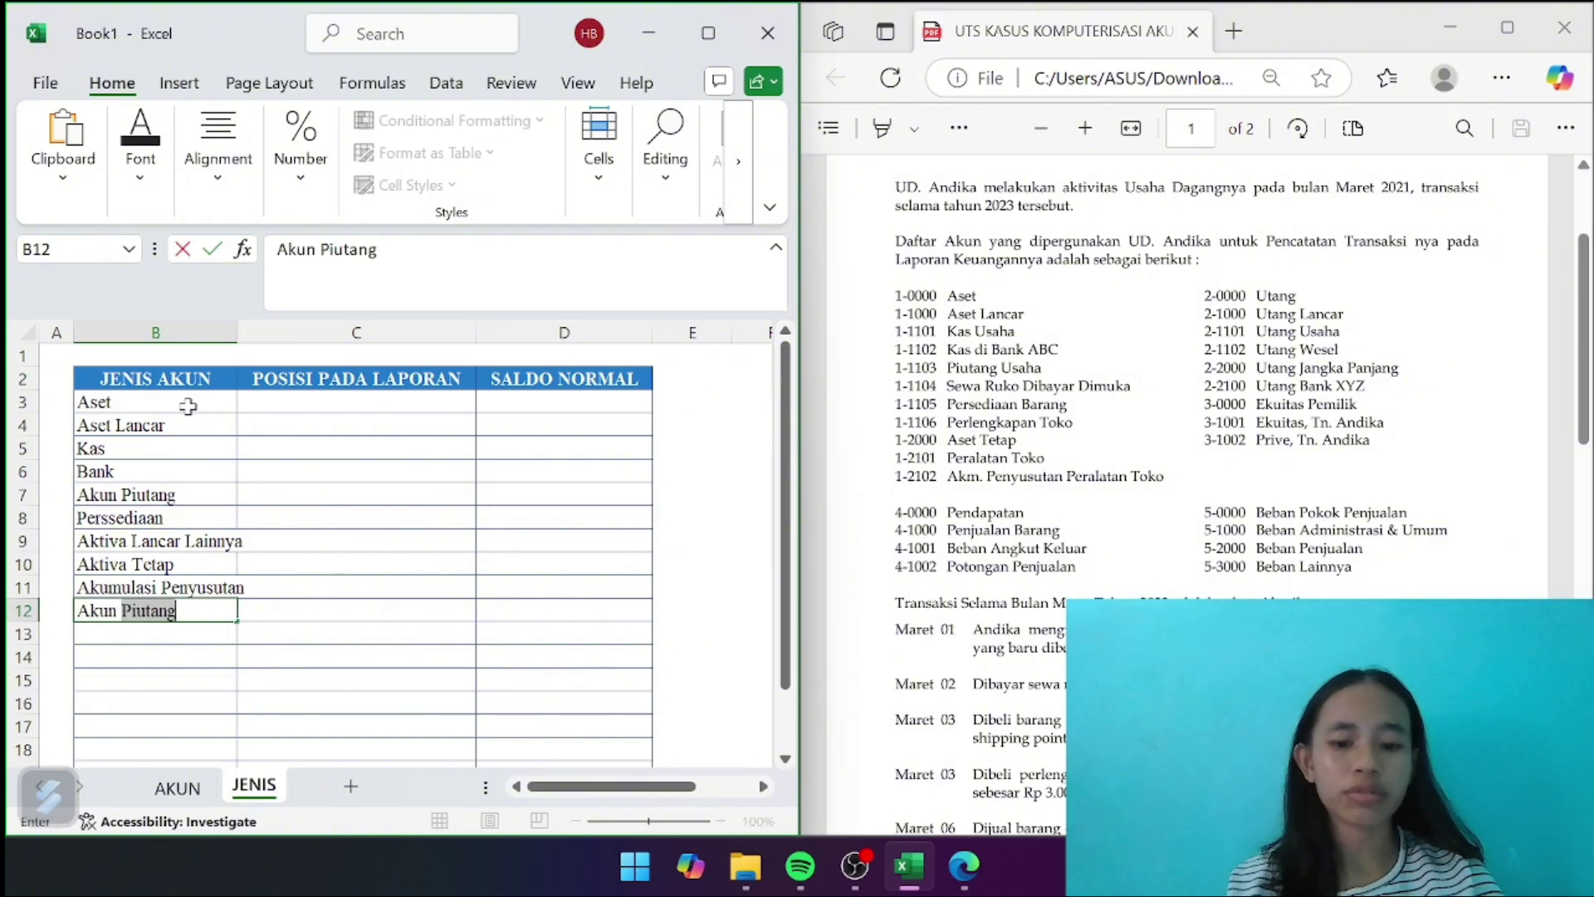
text(Hutang)
key(Return)
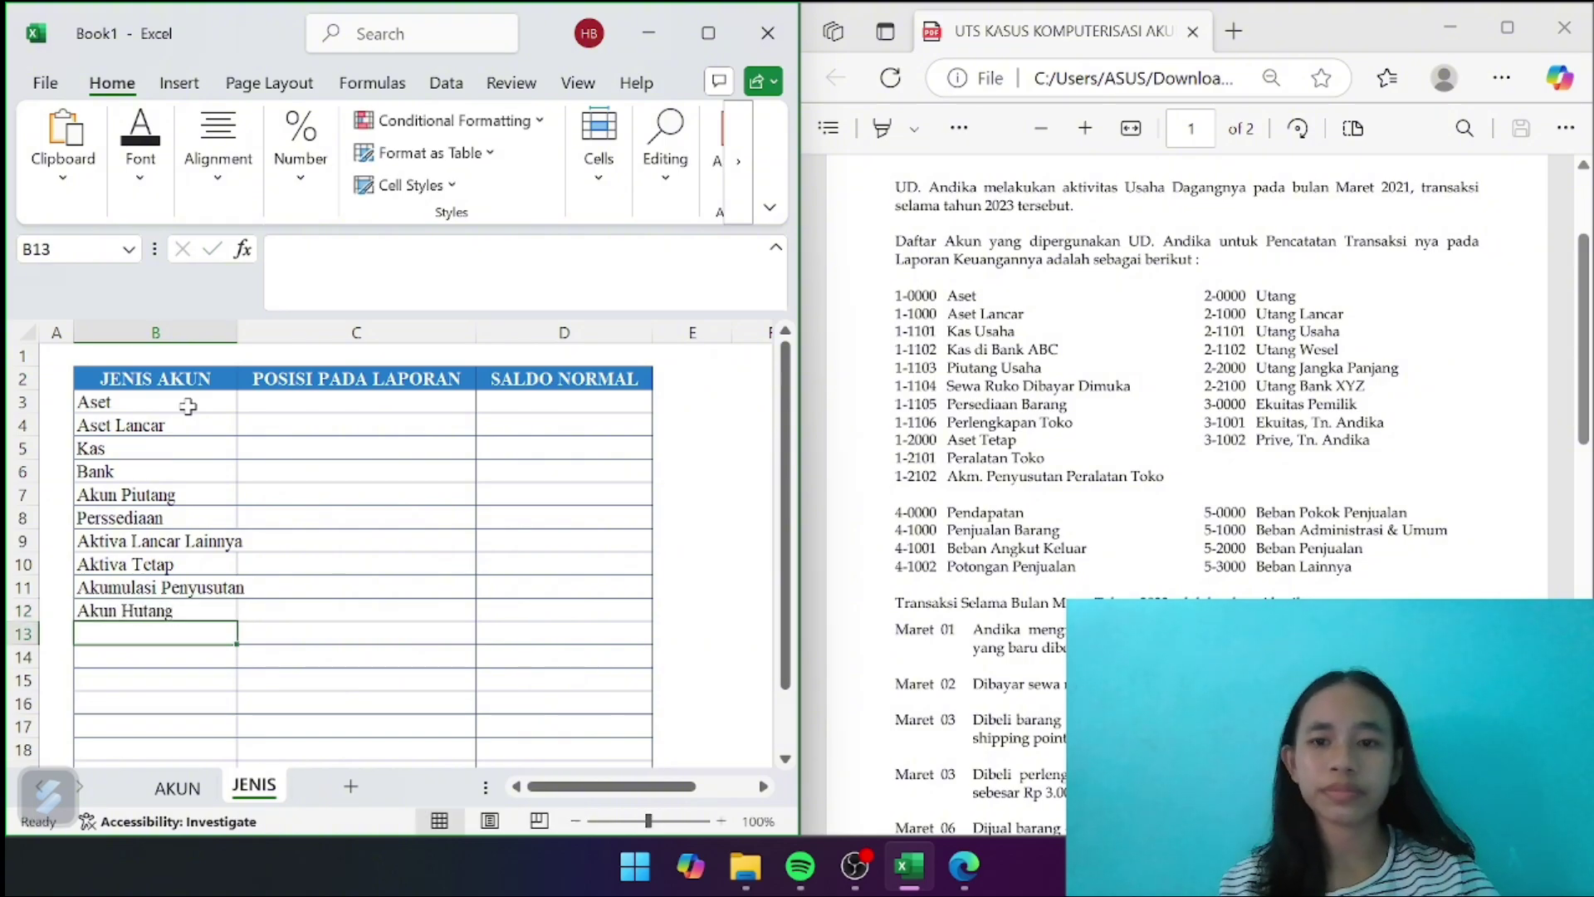
Enter the account types Kewajiban Lancar Lainnya in B13 and Kewajiban Jangka Panjang in B14
text(Kw)
key(BackSpace)
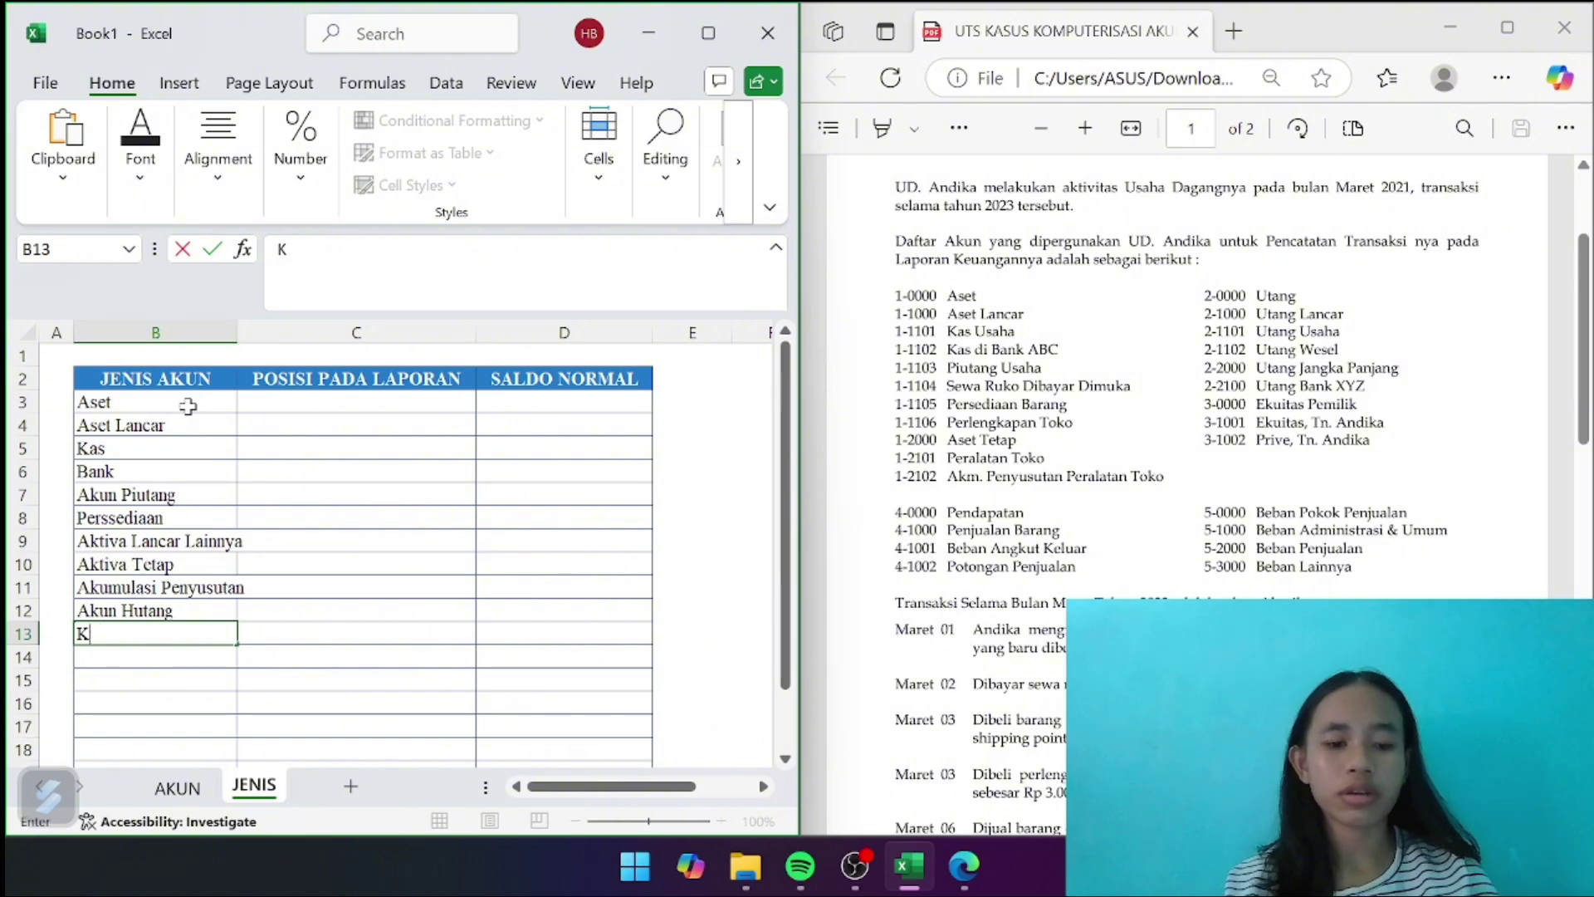
text(ewajiban)
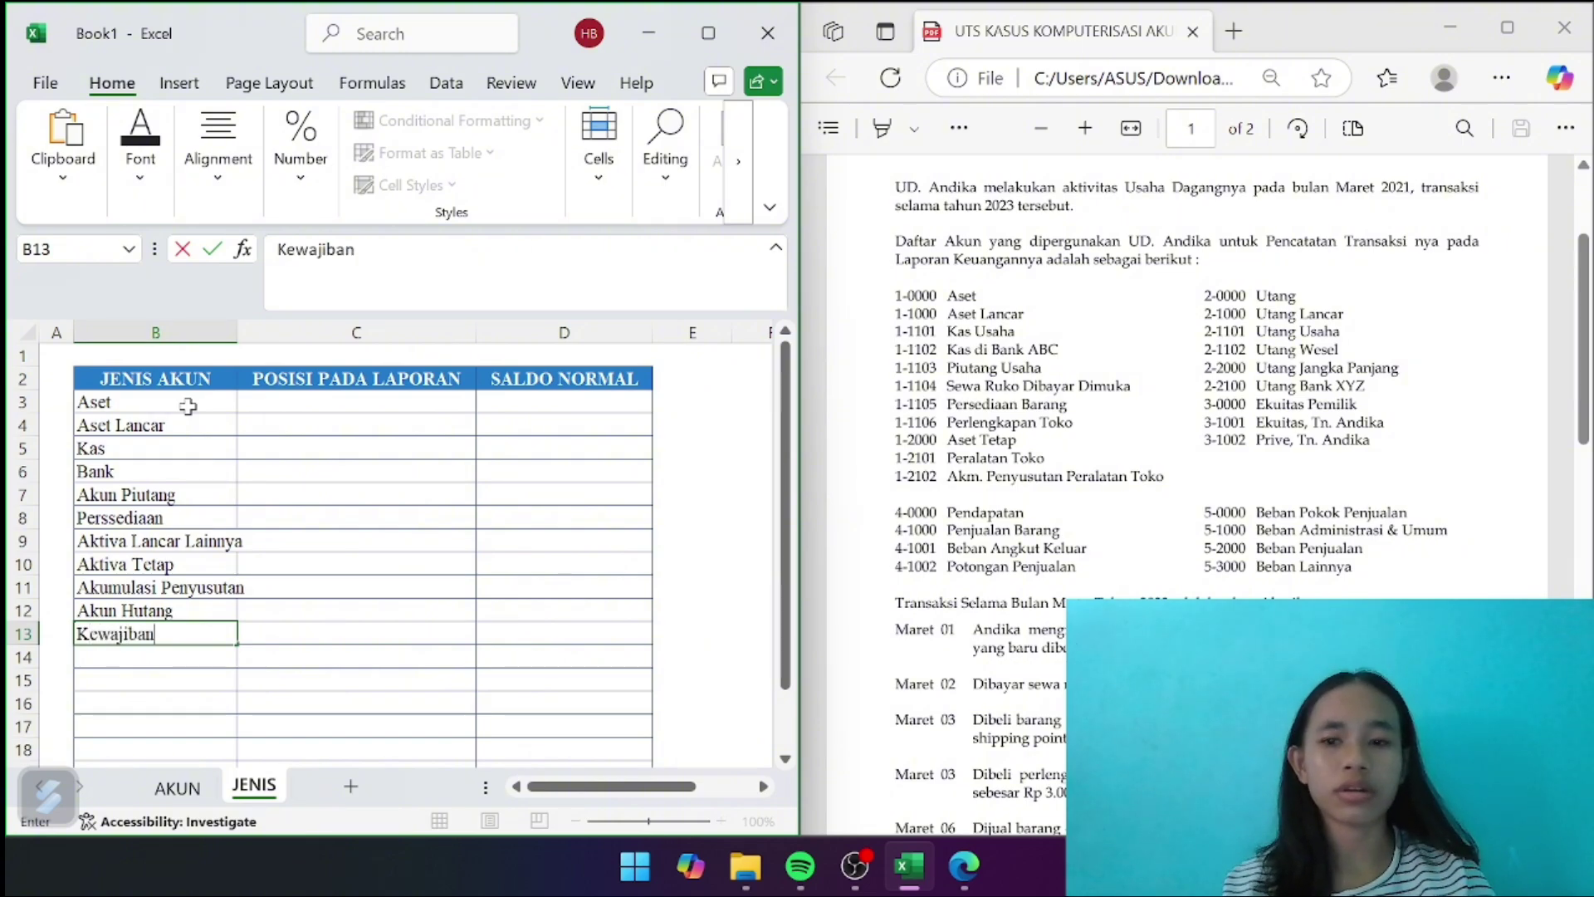
text( Lancar)
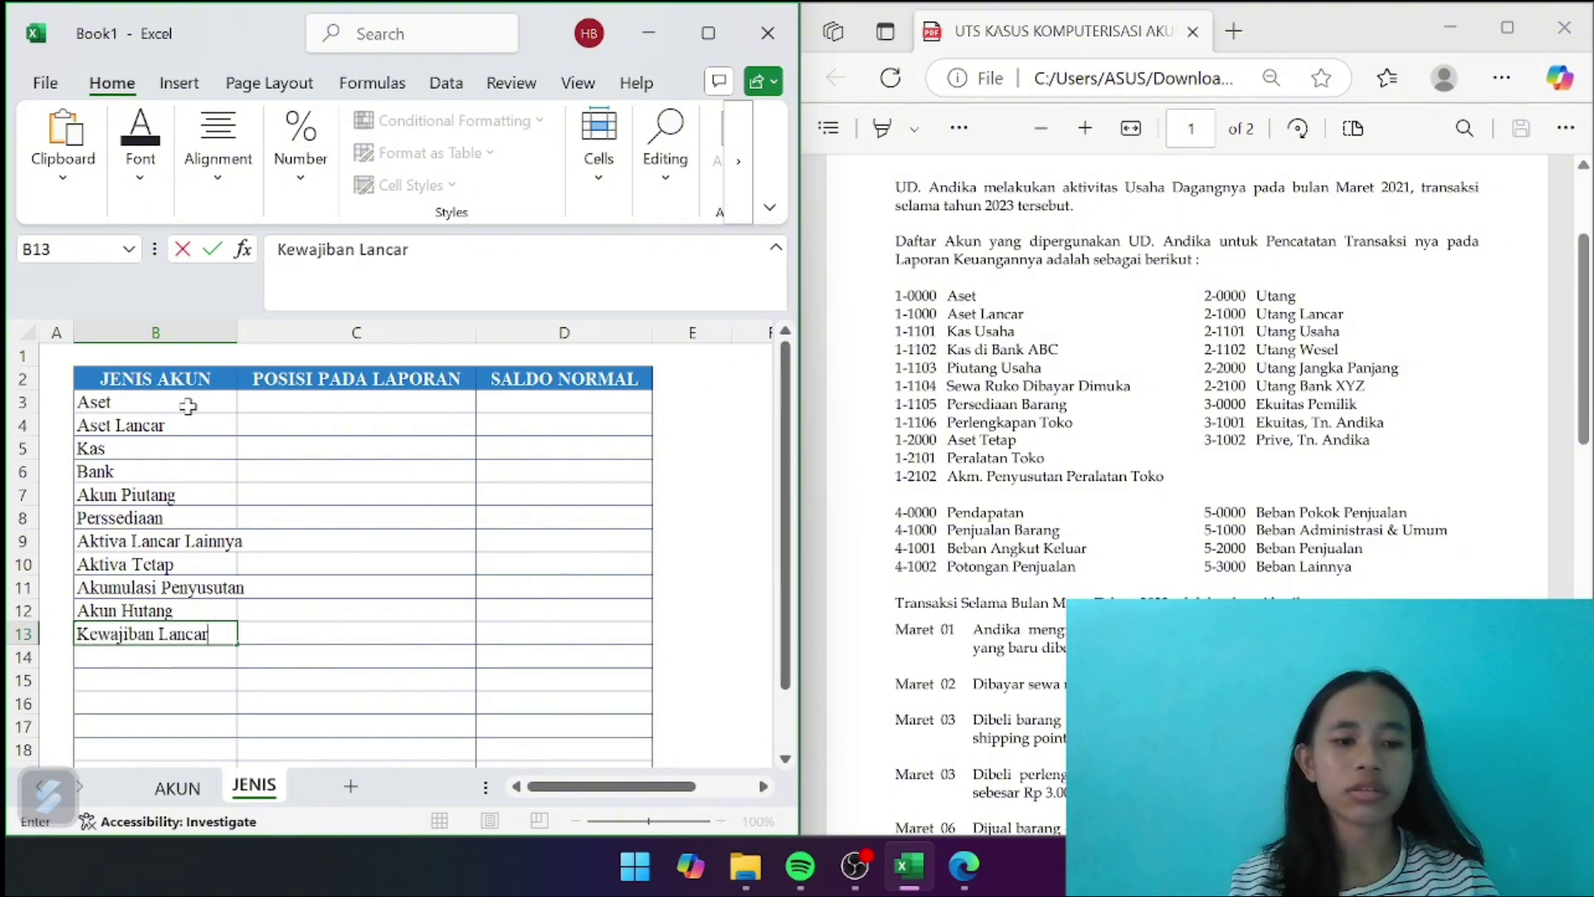
text( Lainnya)
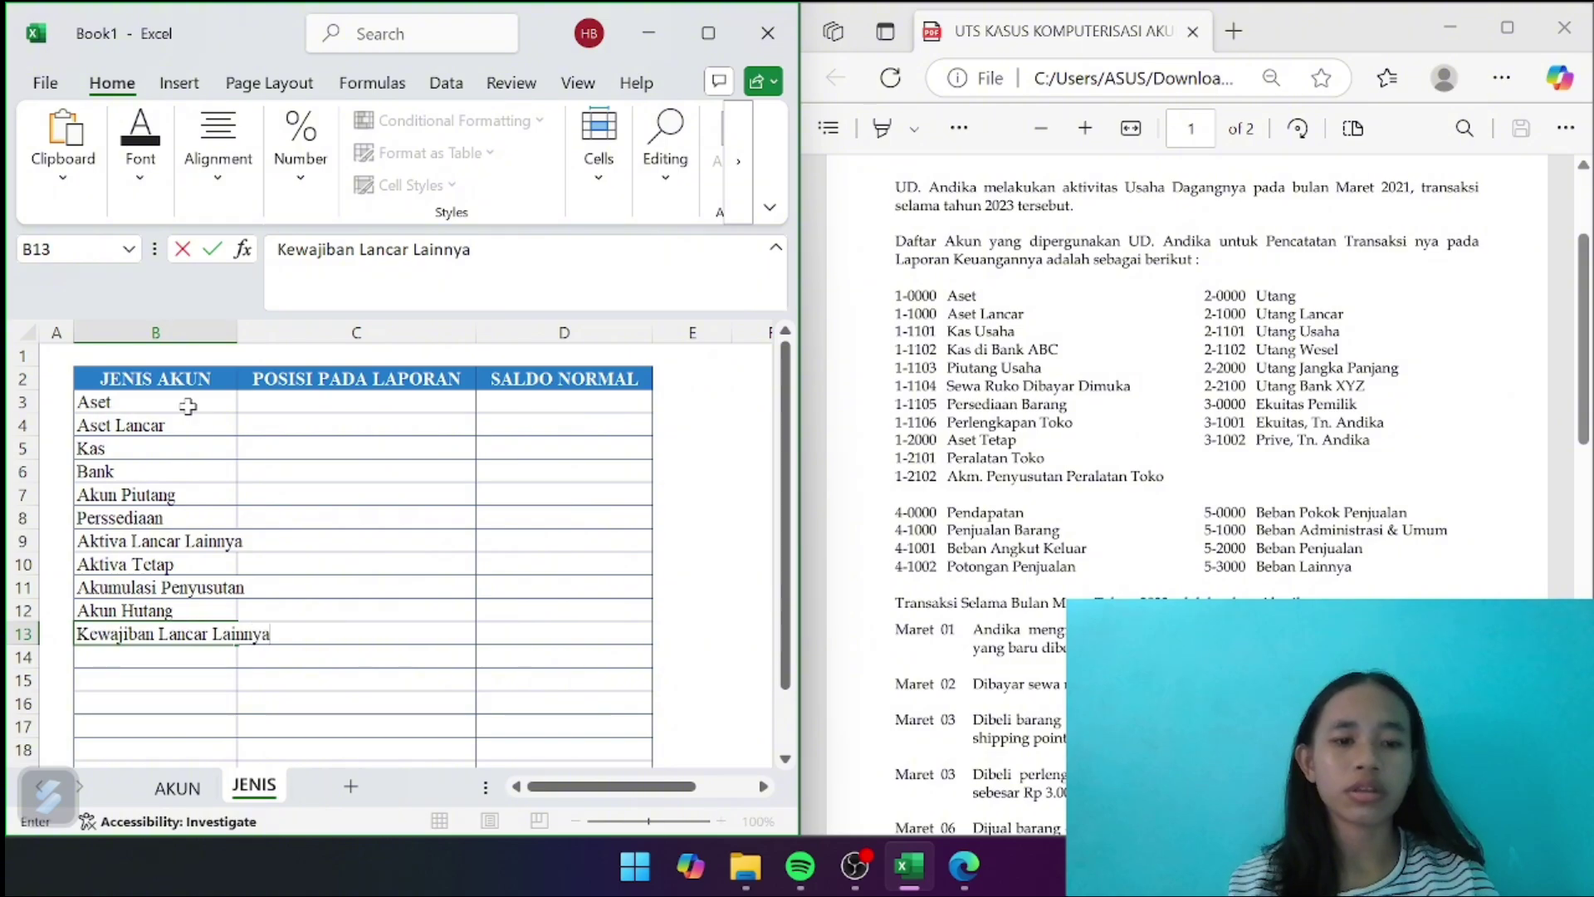
key(Return)
text(k)
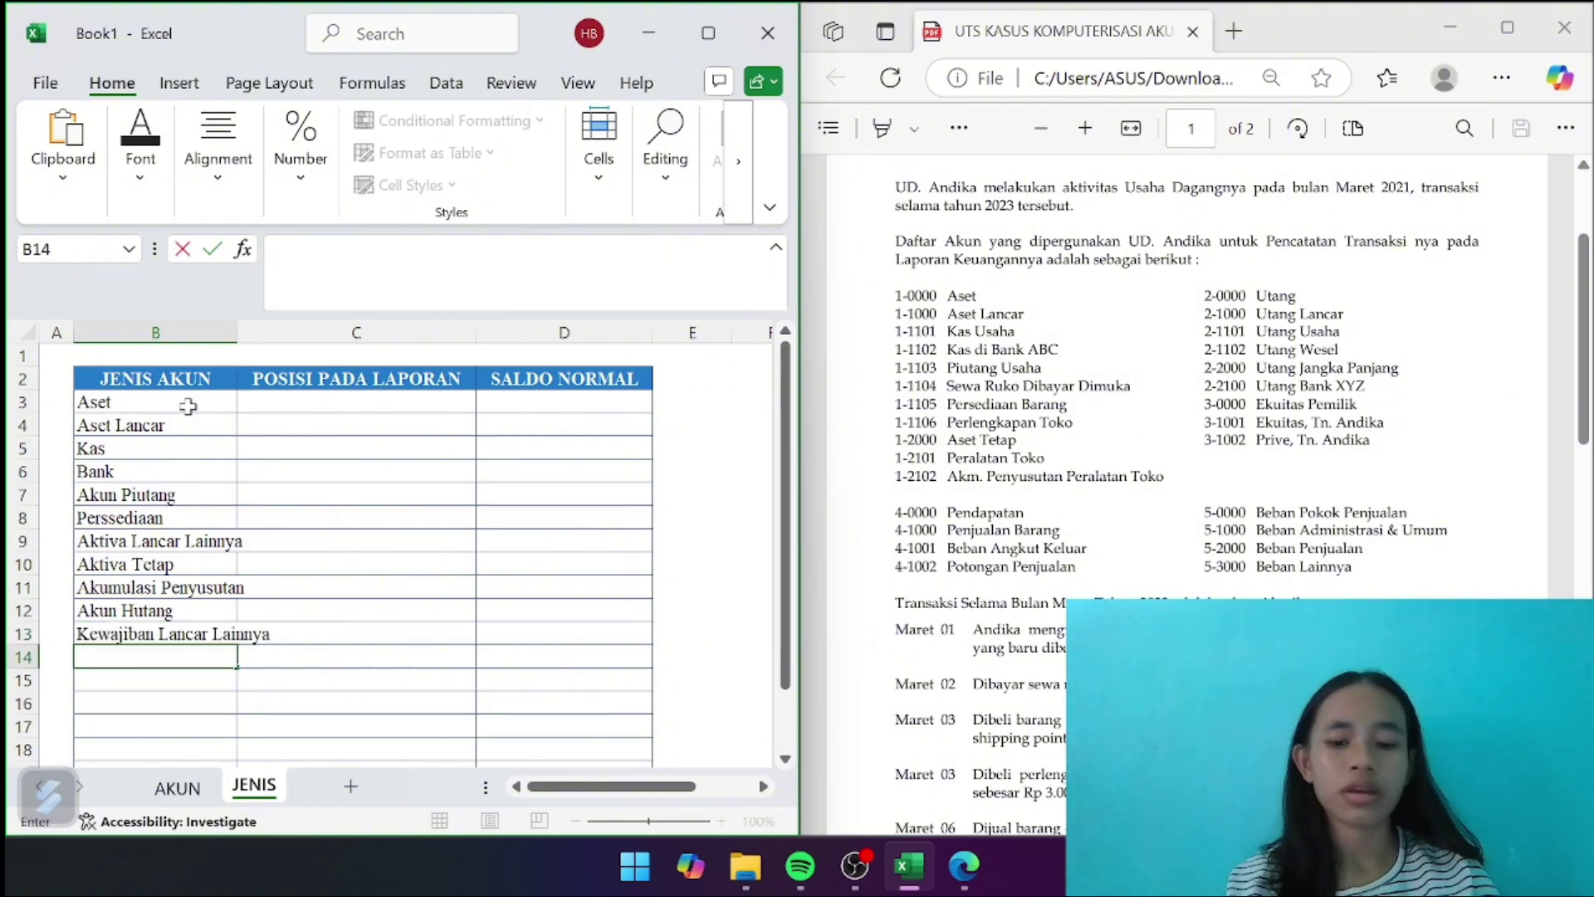
text(Kewajib)
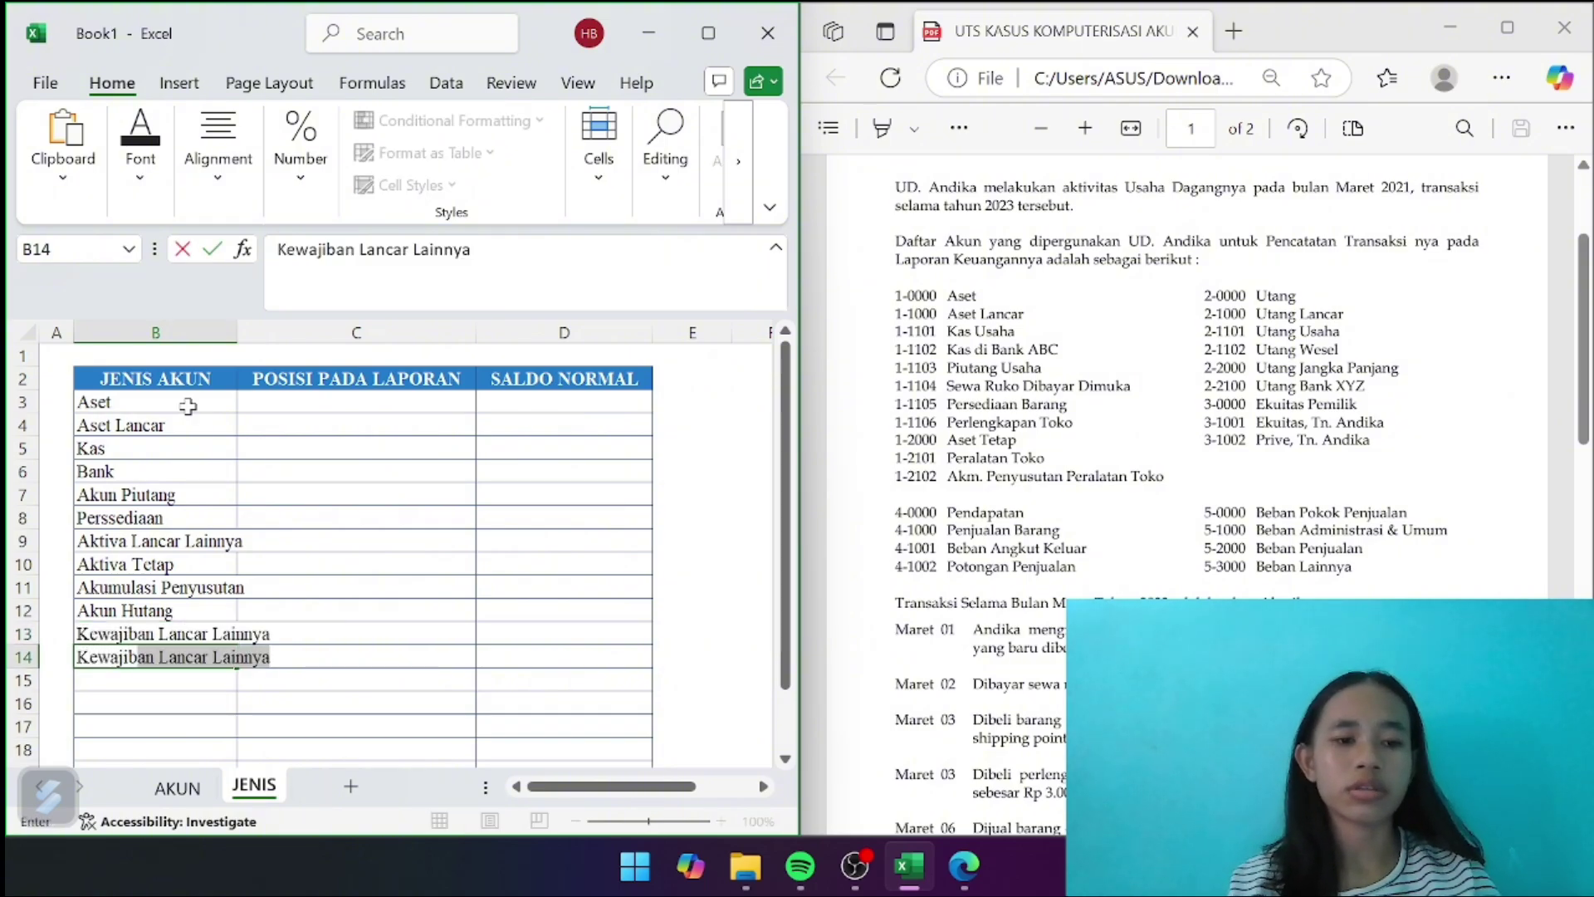
text(an Janga)
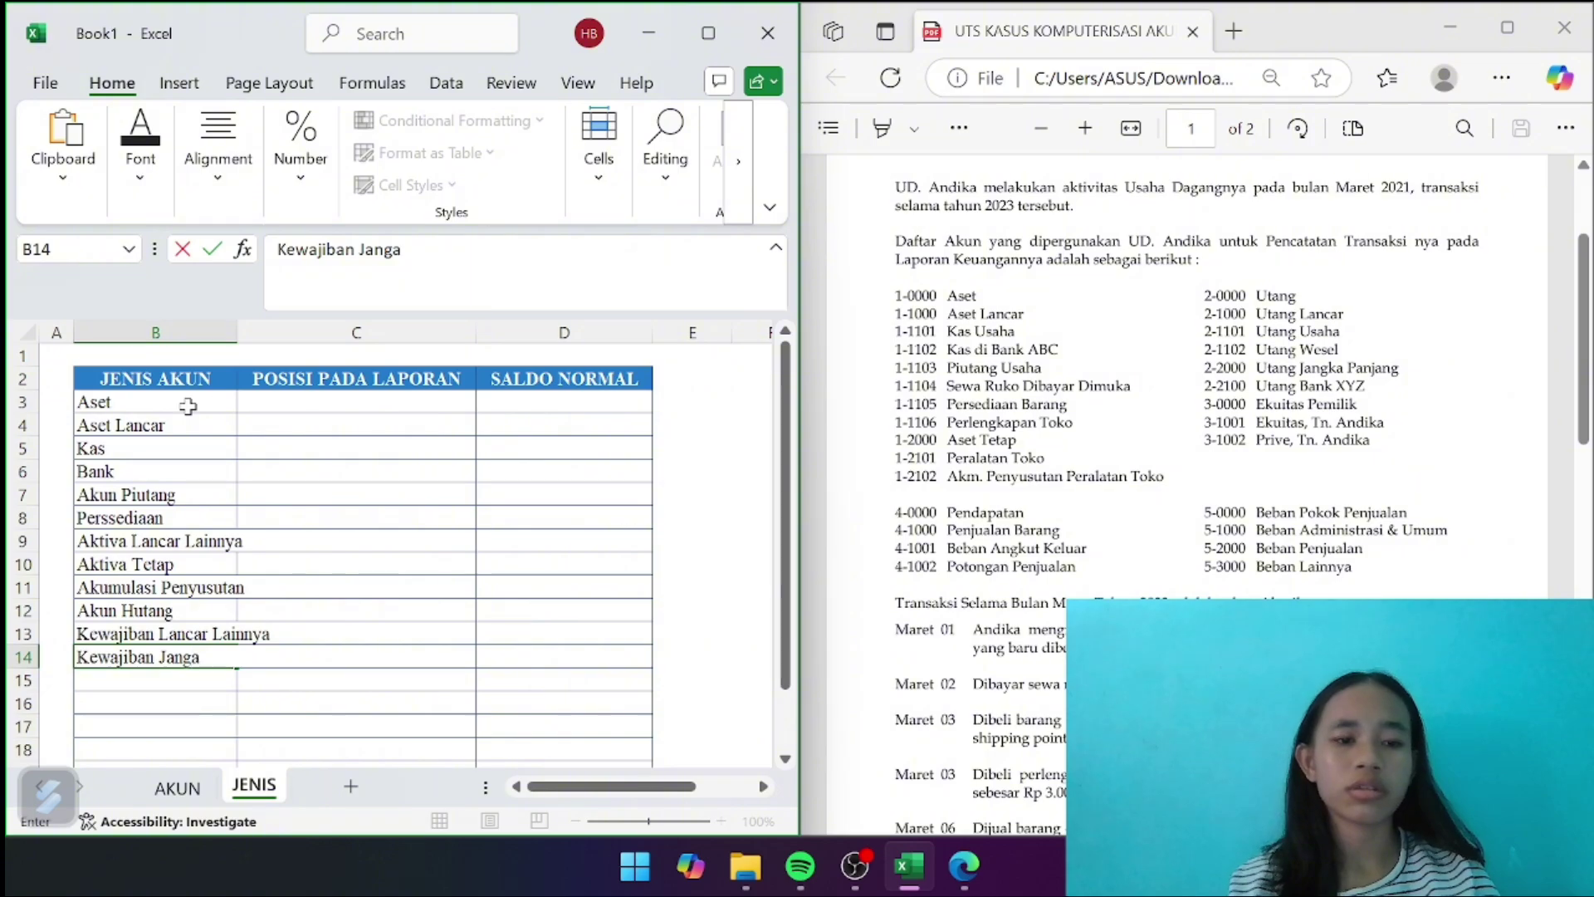
key(BackSpace)
text(ka Panjang)
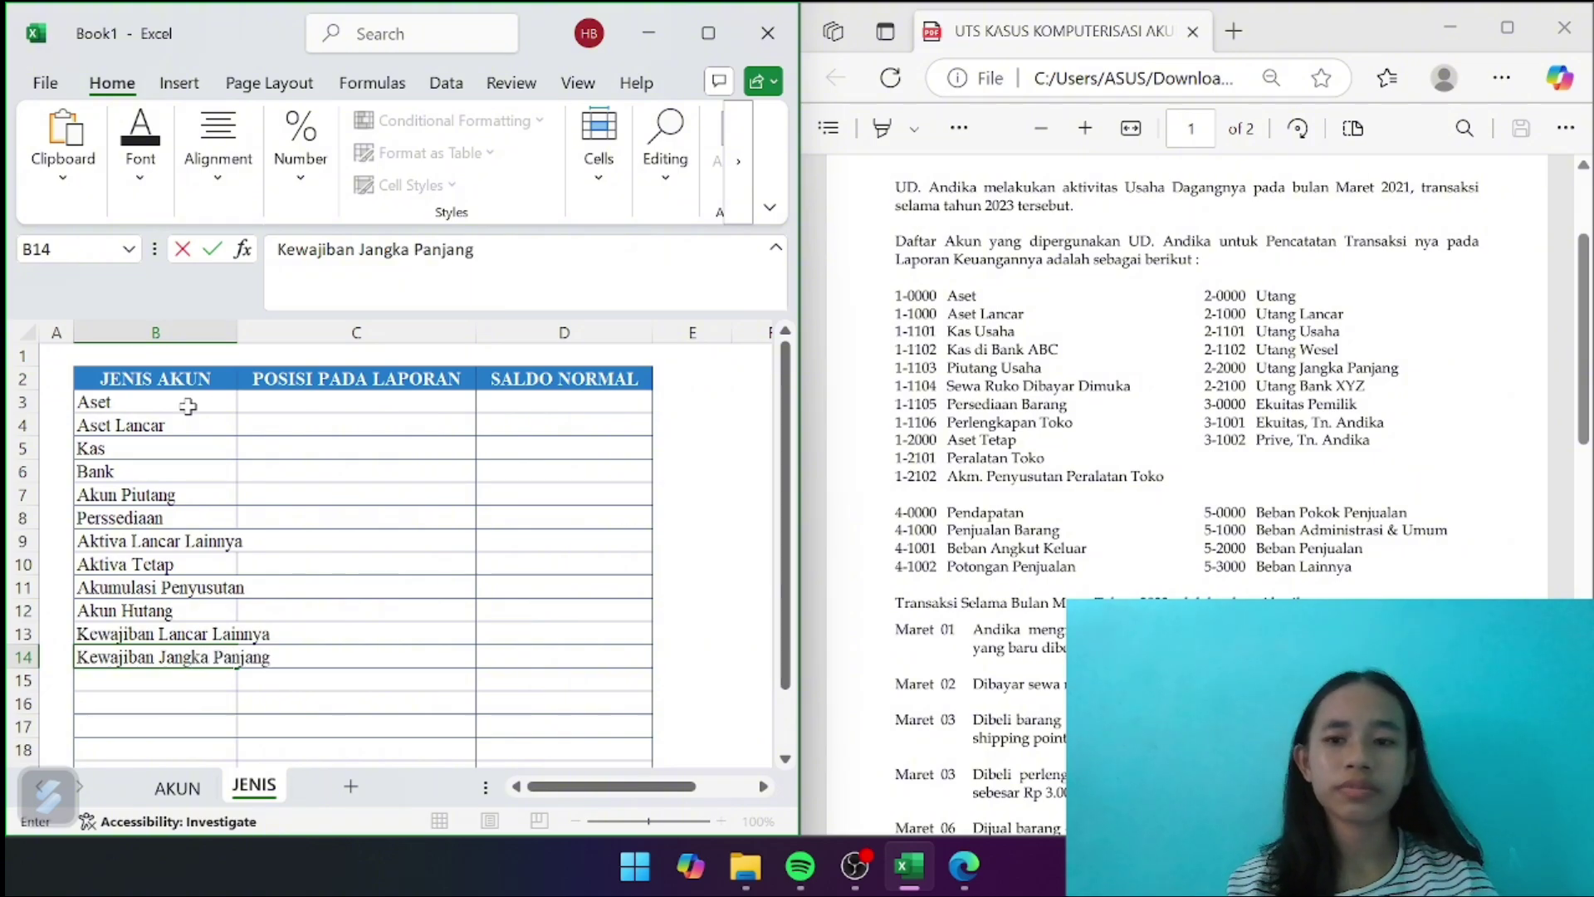
key(Return)
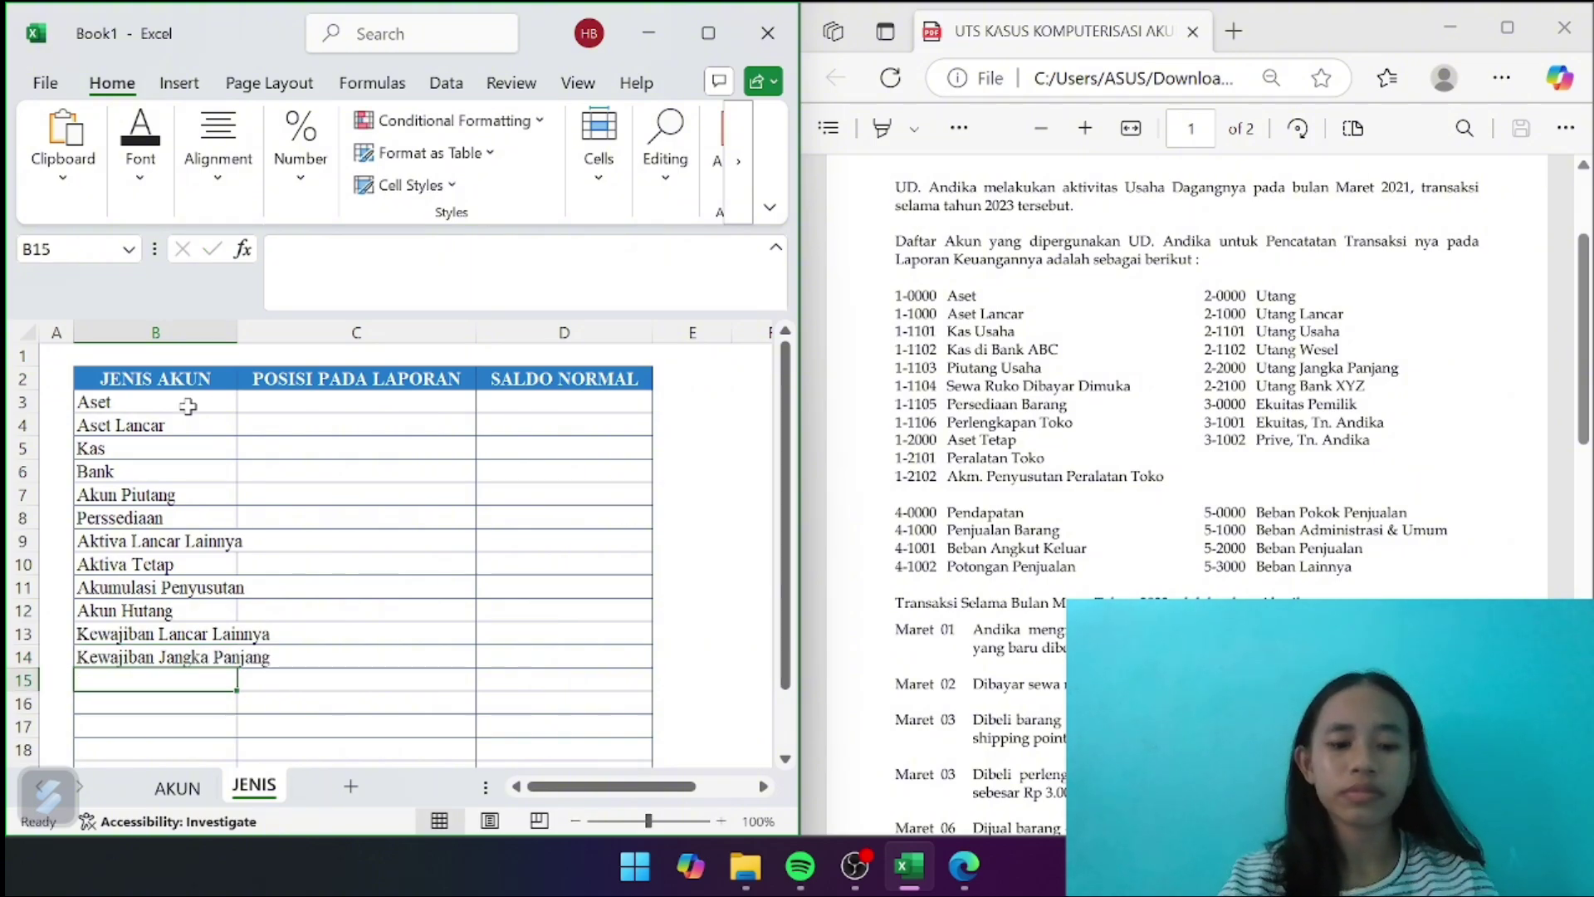
Enter the account types Ekuitas in B15 and Prive in B16 under JENIS AKUN
text(Ekuitas)
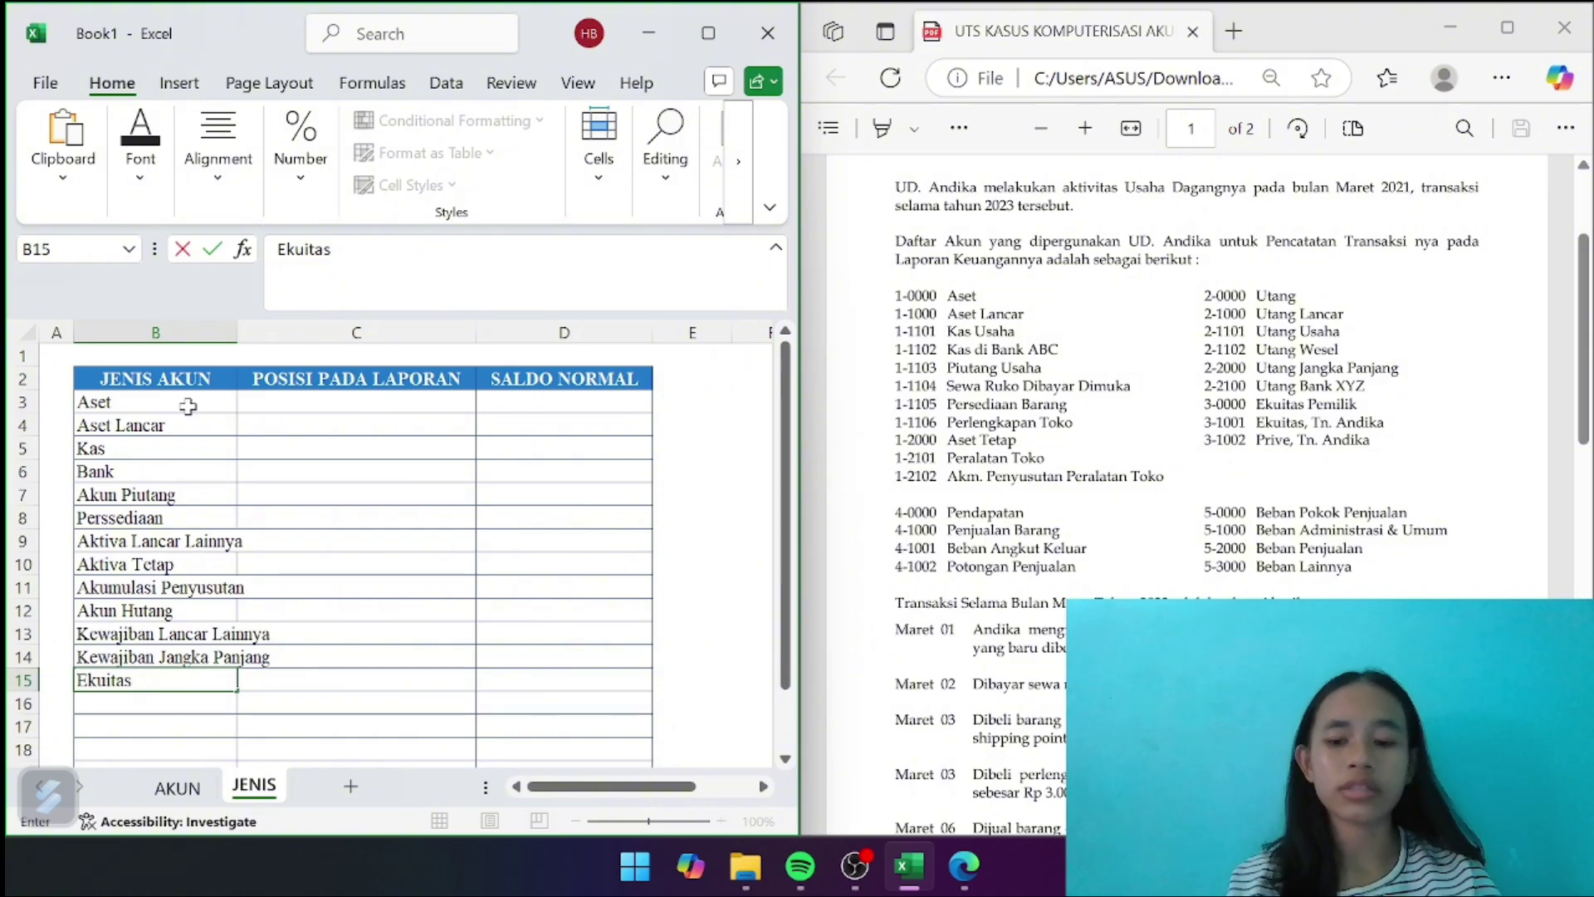
key(Return)
text(pRI)
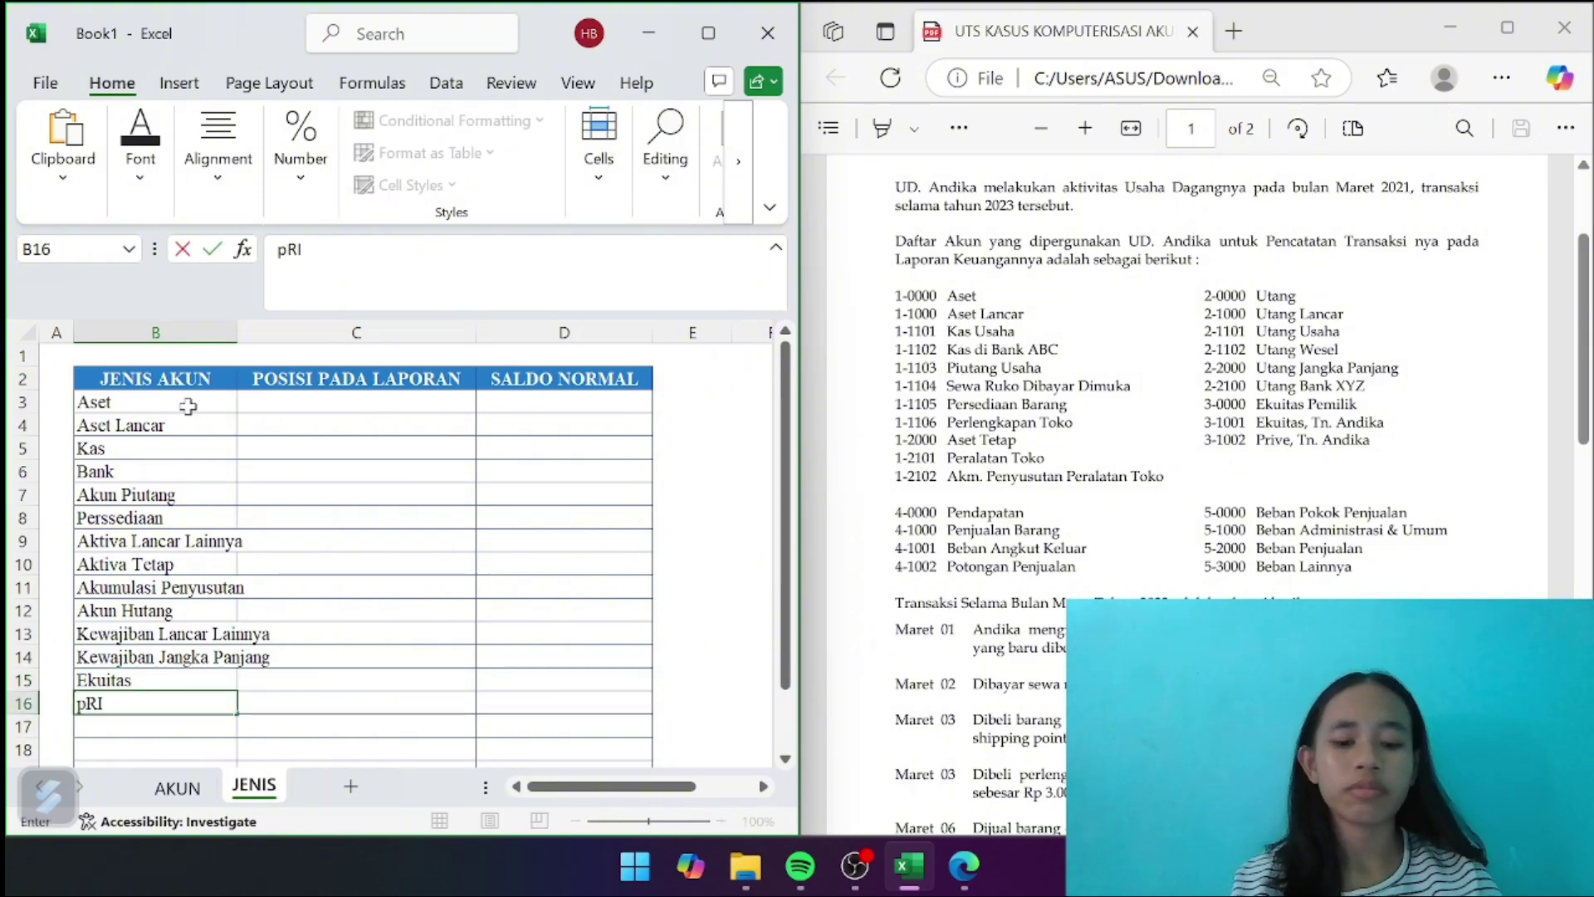
key(BackSpace)
key(BackSpace)
key(BackSpace)
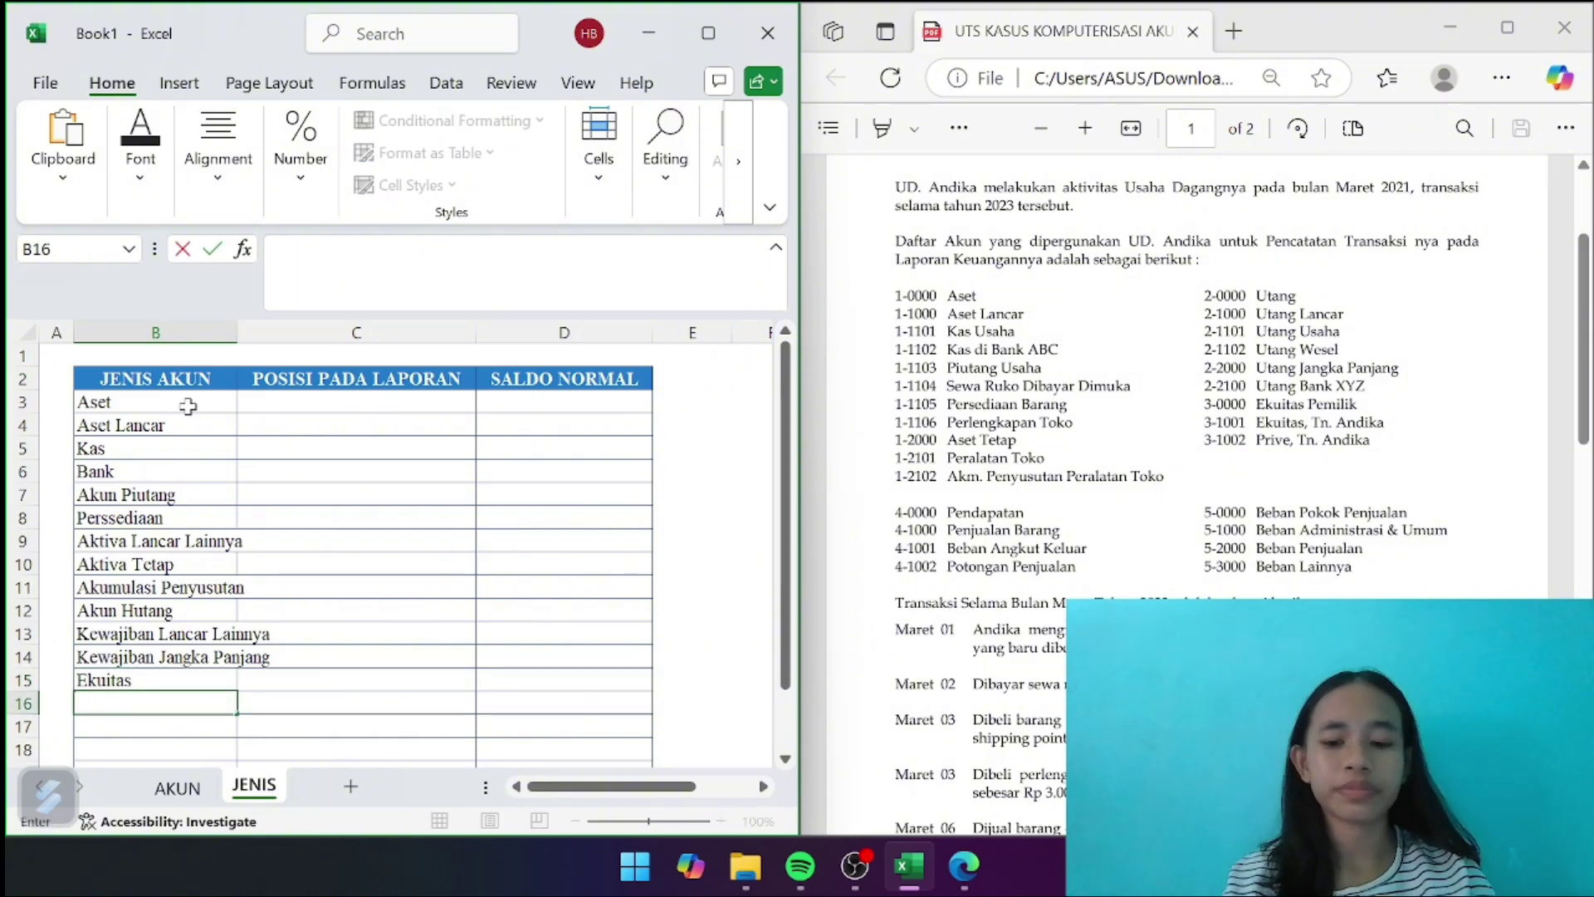
text(Prive)
key(Return)
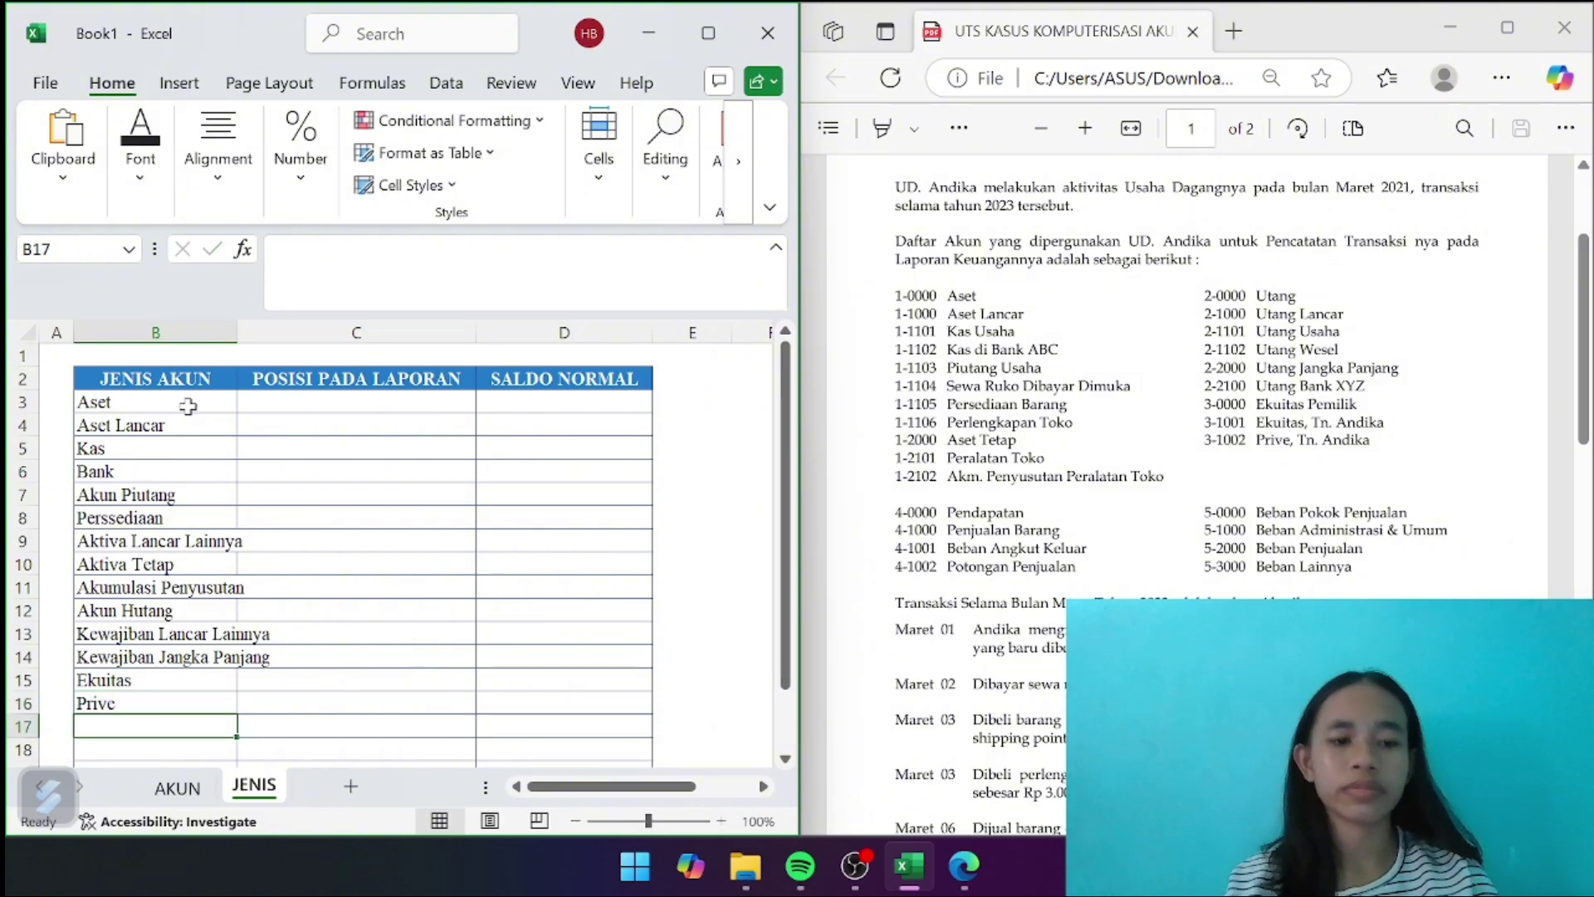
Enter the account type Pendapatan in B17 of the JENIS AKUN column
text(Pendp)
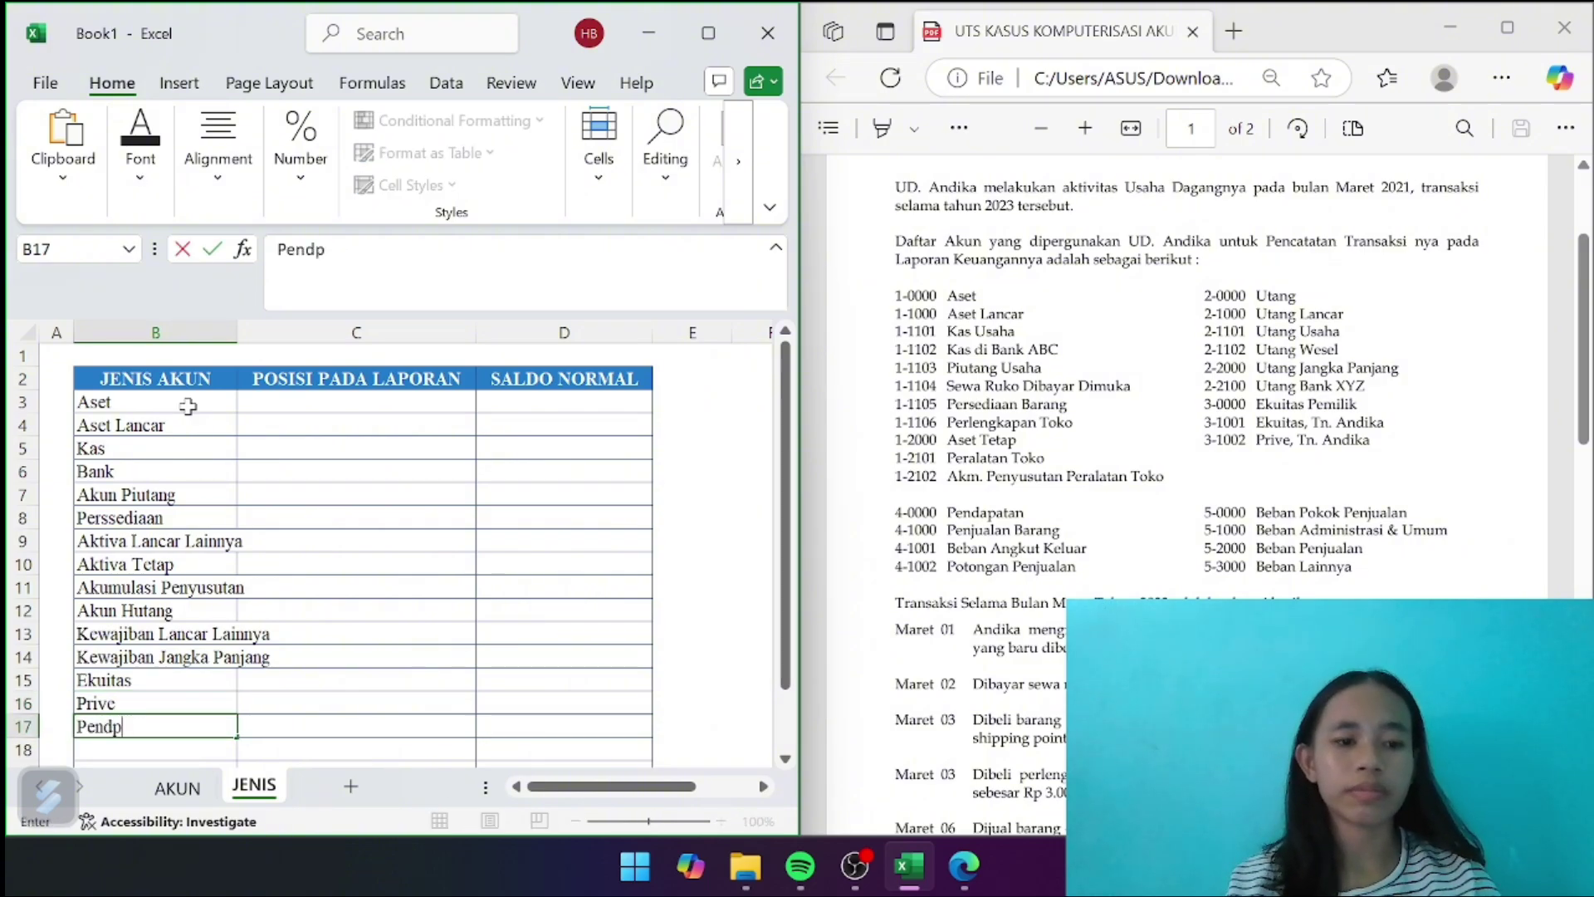
text(apatan)
key(Return)
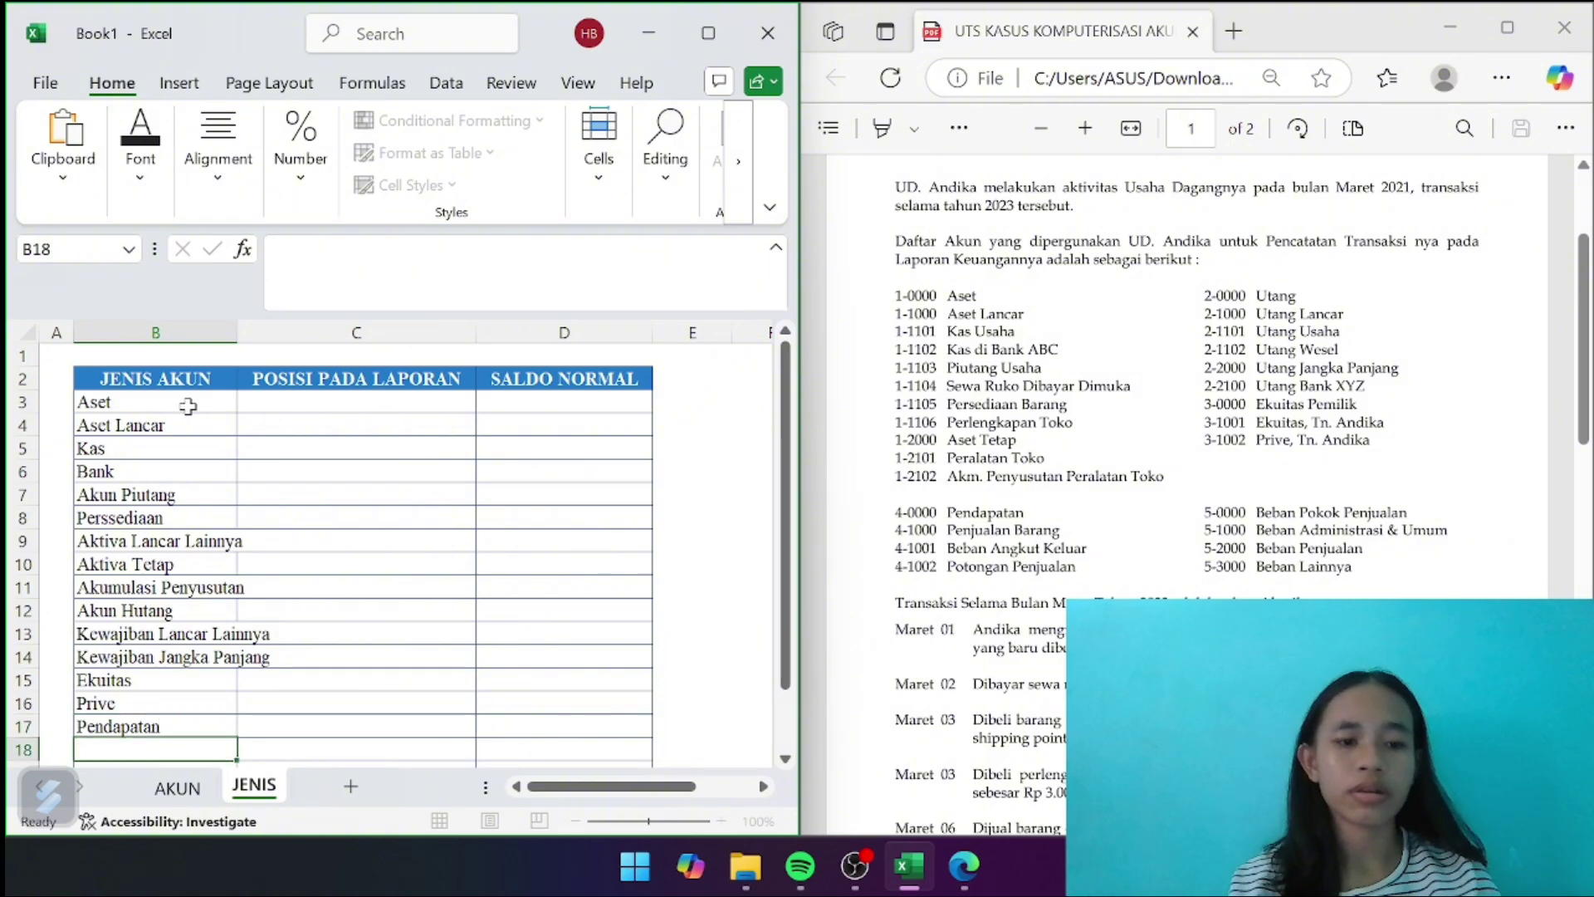
Enter the account types Potongan Penjualan in B18 and Beban/Biaya in B19
text(Potonga)
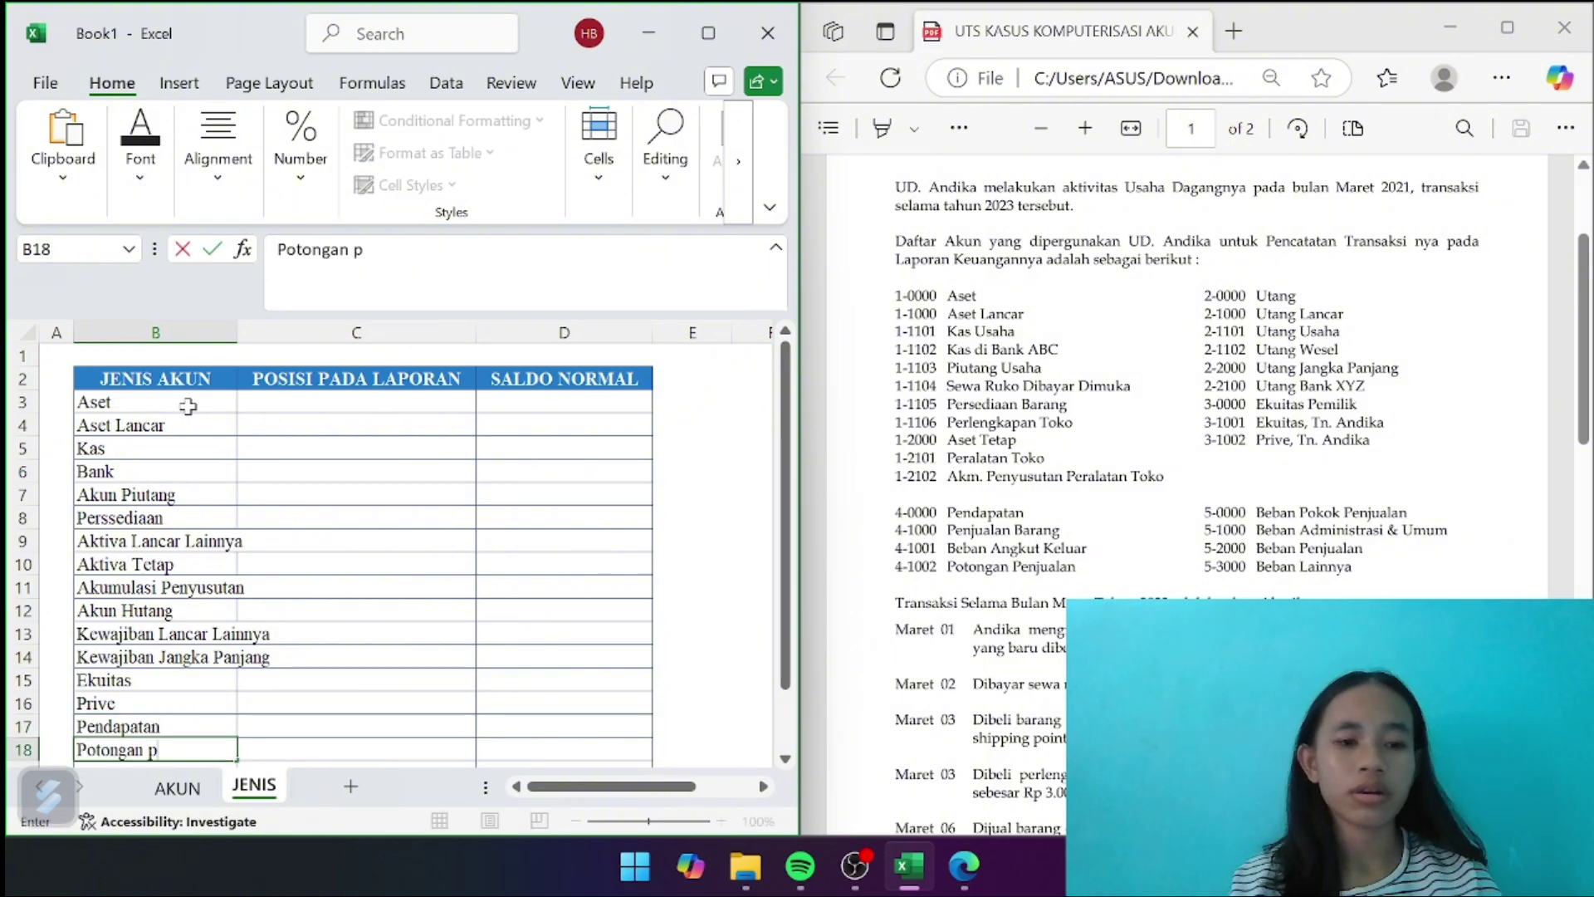
text(n Penju)
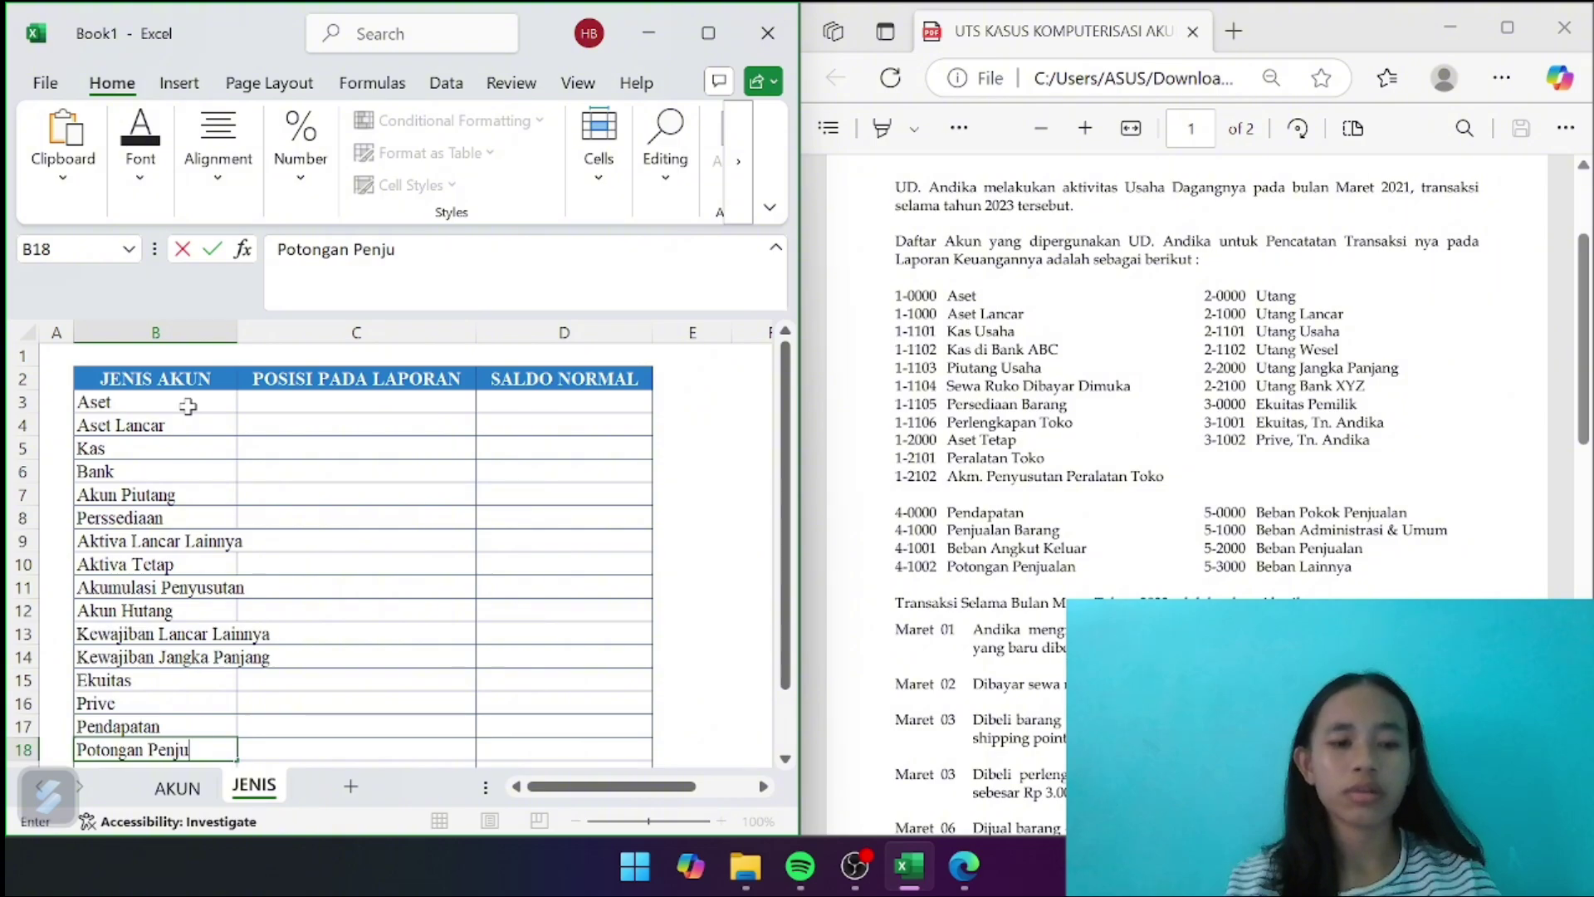
text(alan)
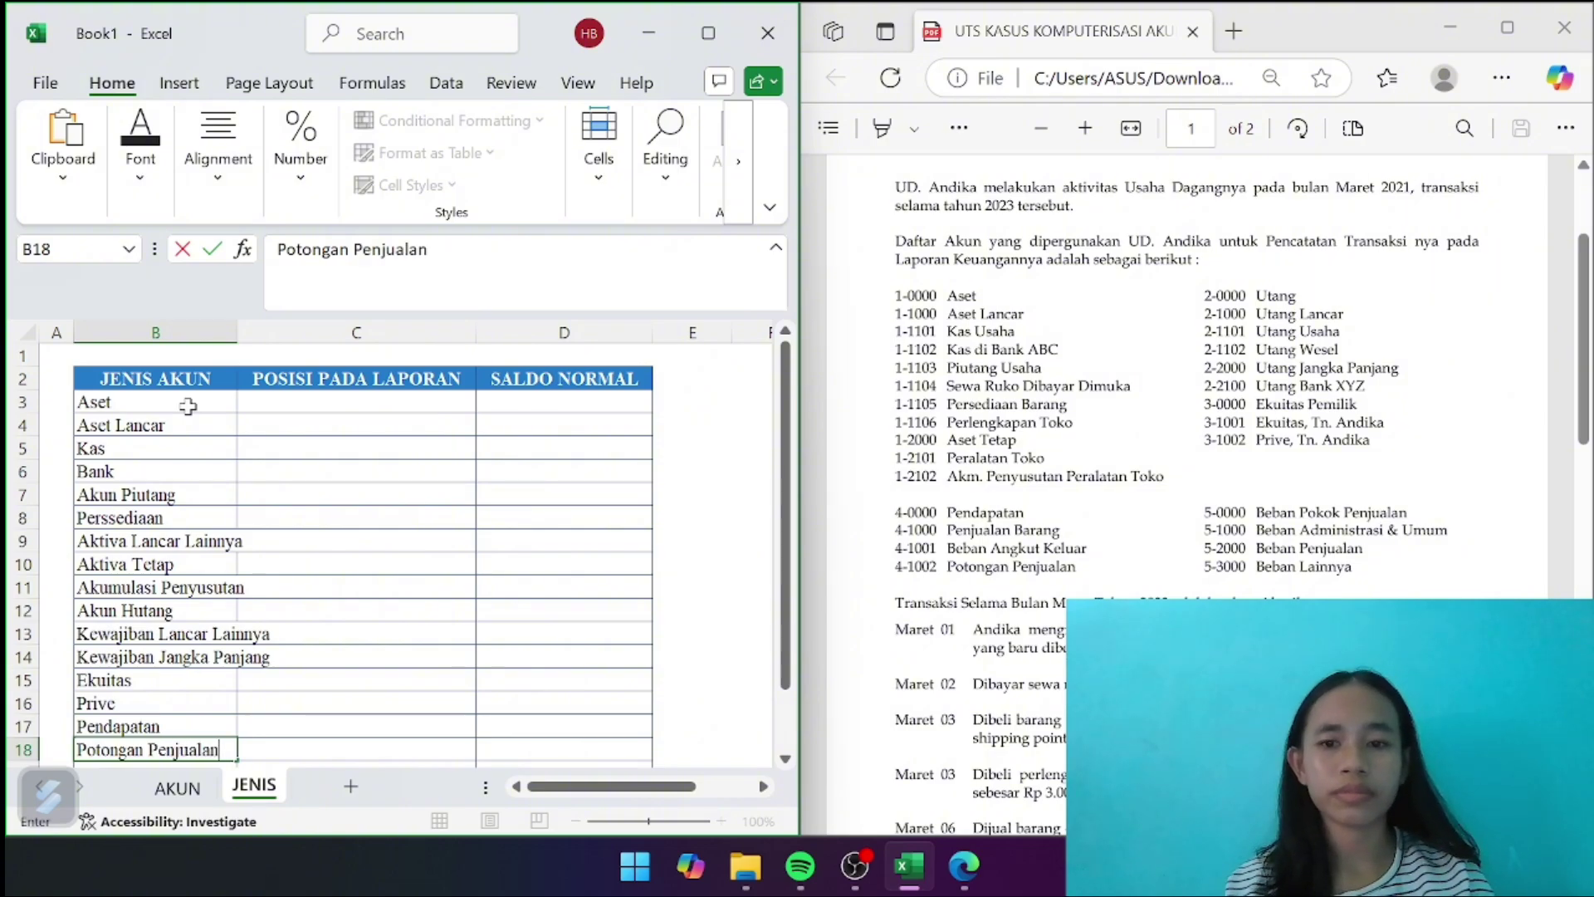
key(Return)
text(Beban/B)
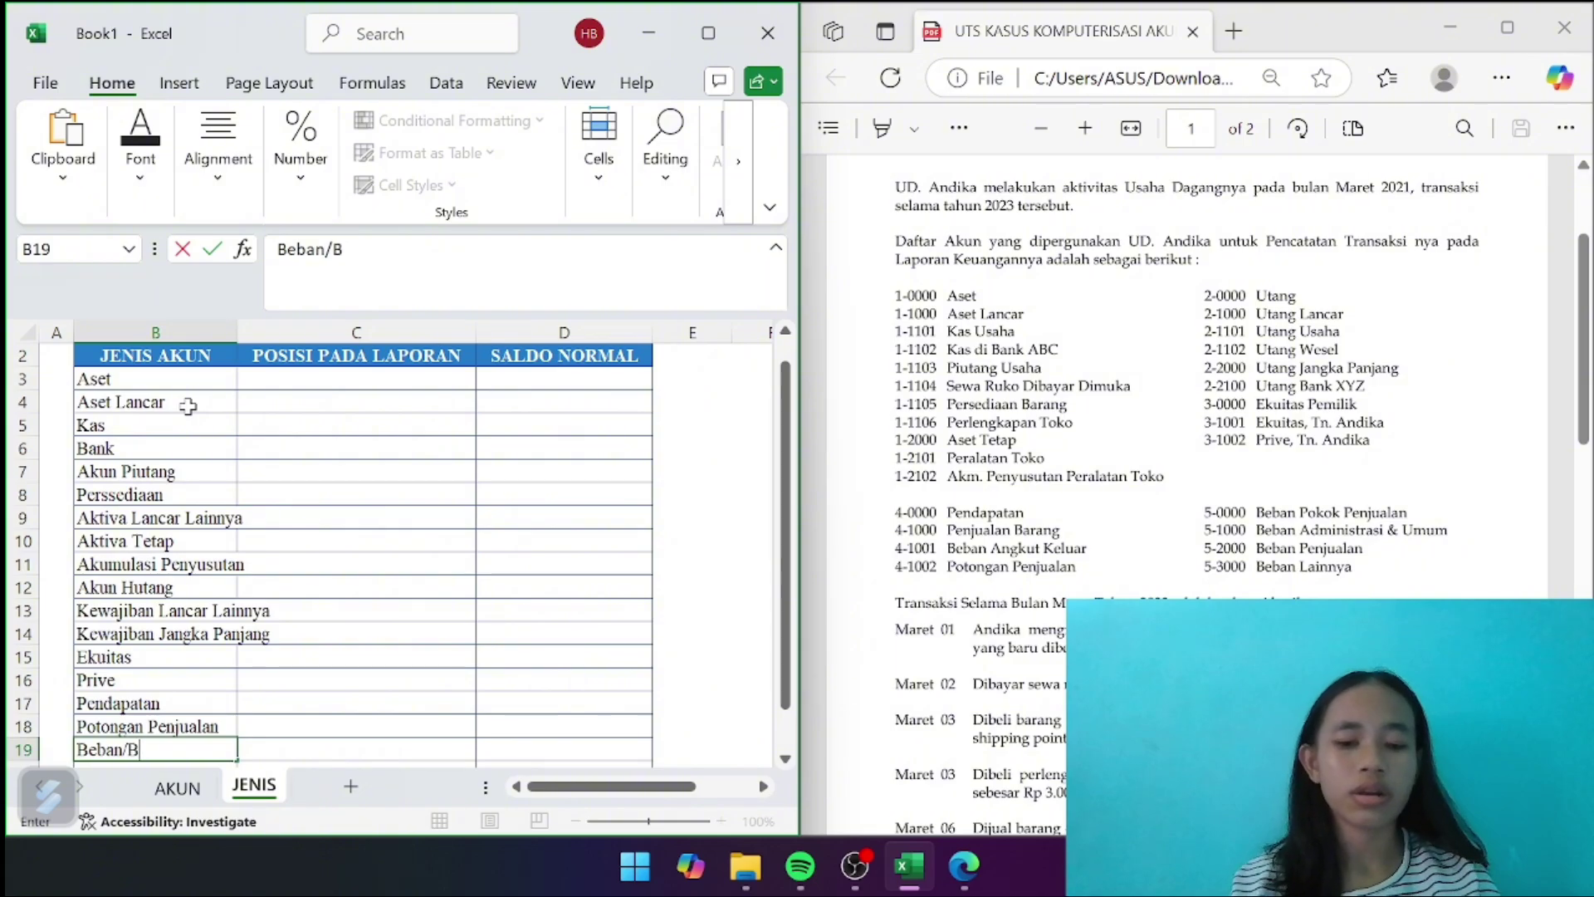
text(iaya)
key(Return)
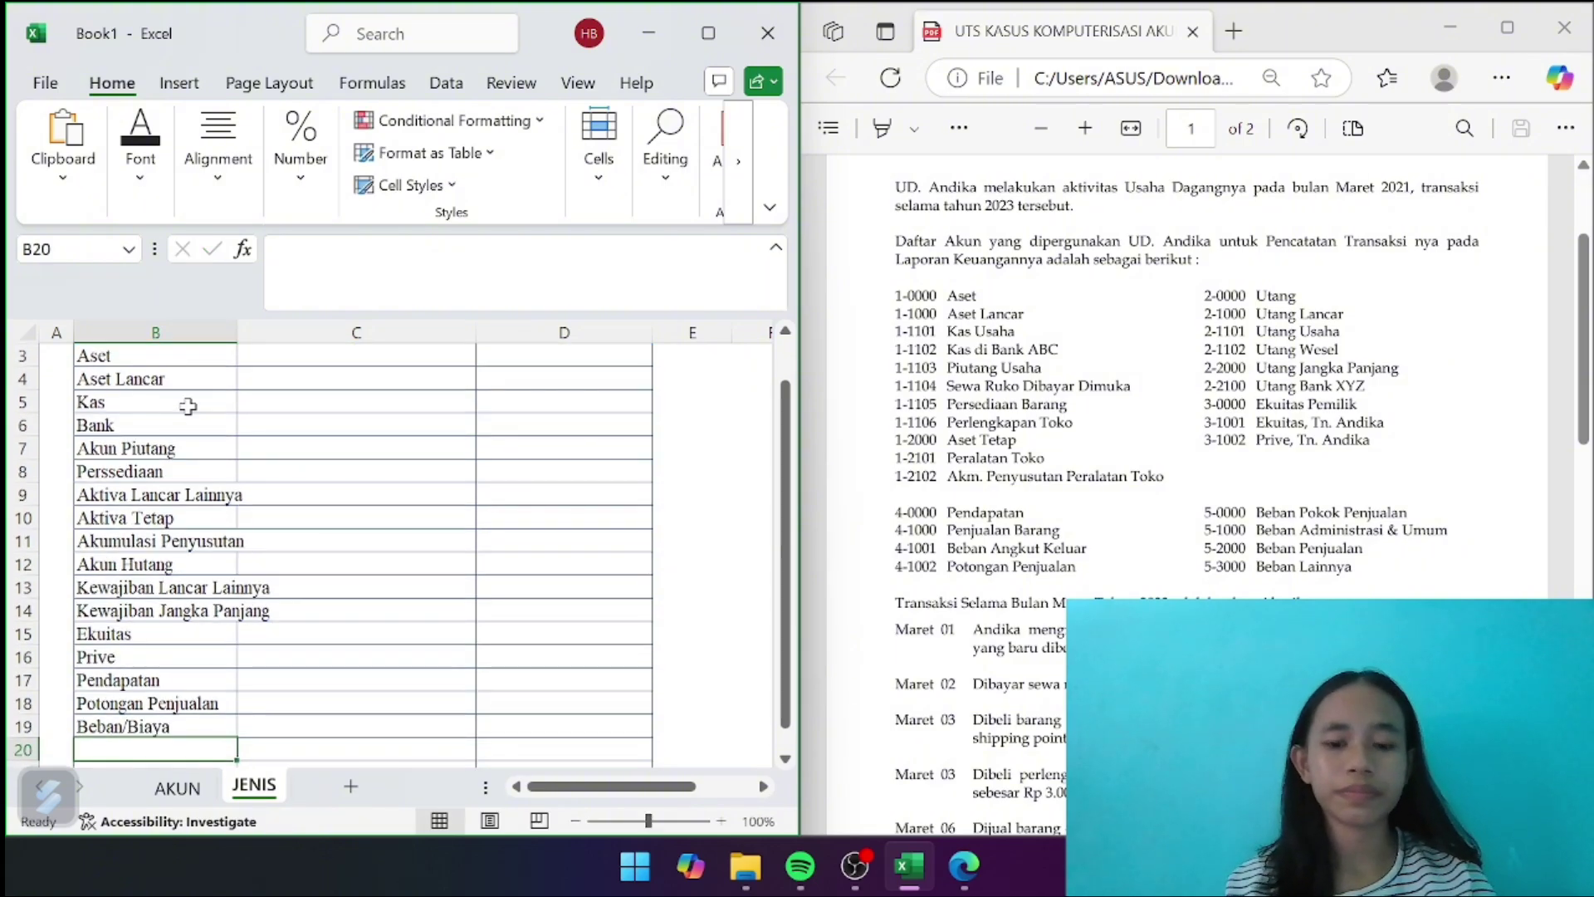
Complete the account type list with HPP in B20 and Beban/Biaya Lainnya in B21
text(HPP)
key(Return)
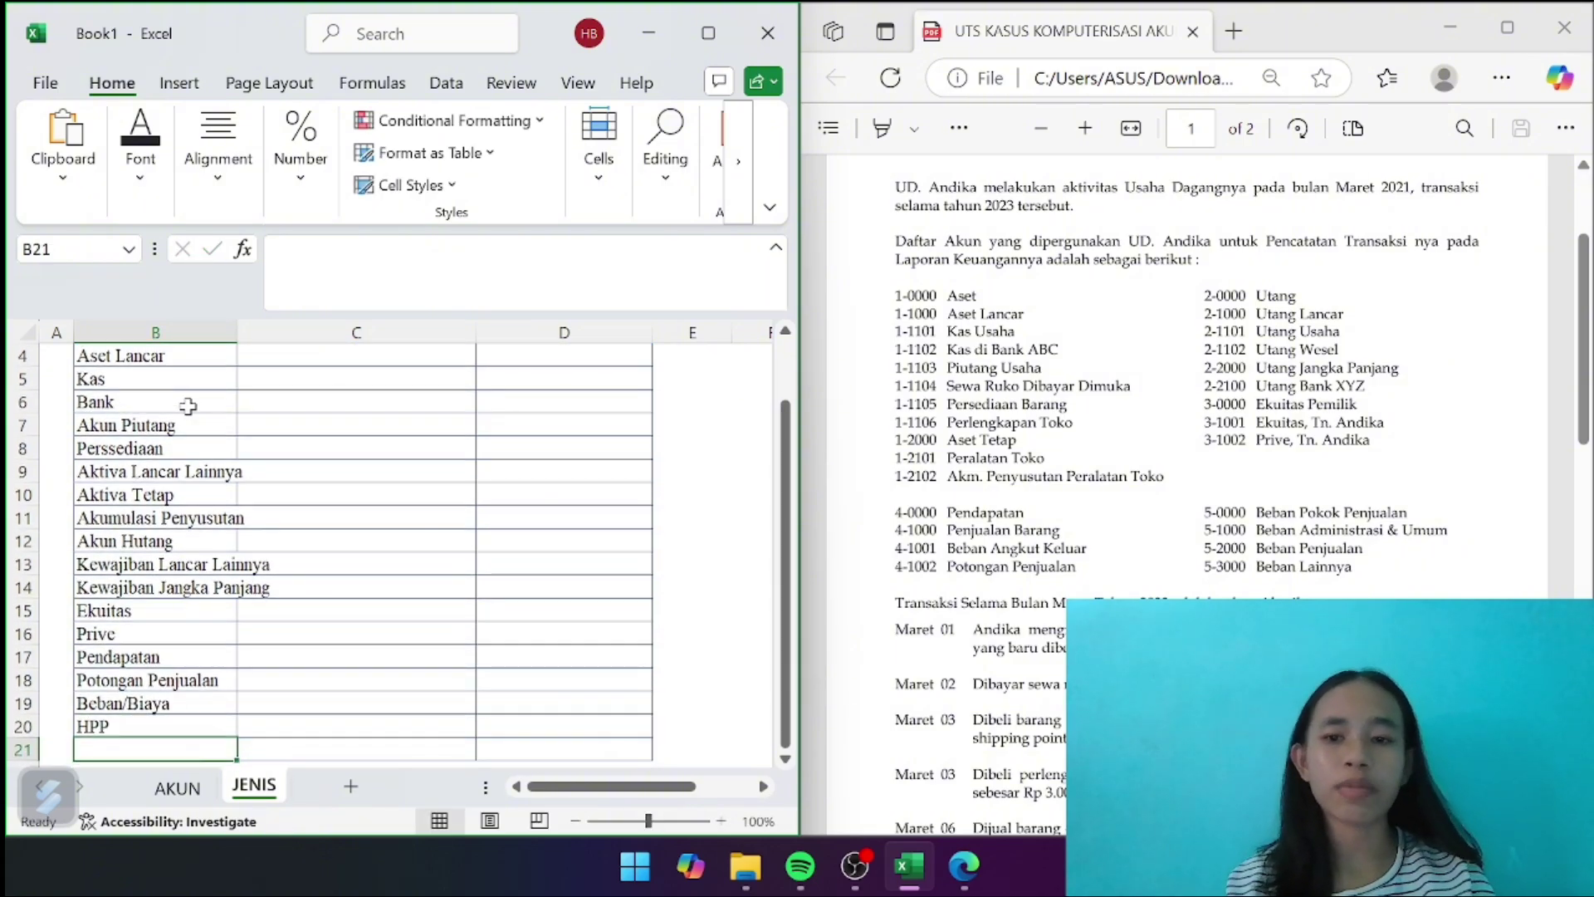
text(Beban/)
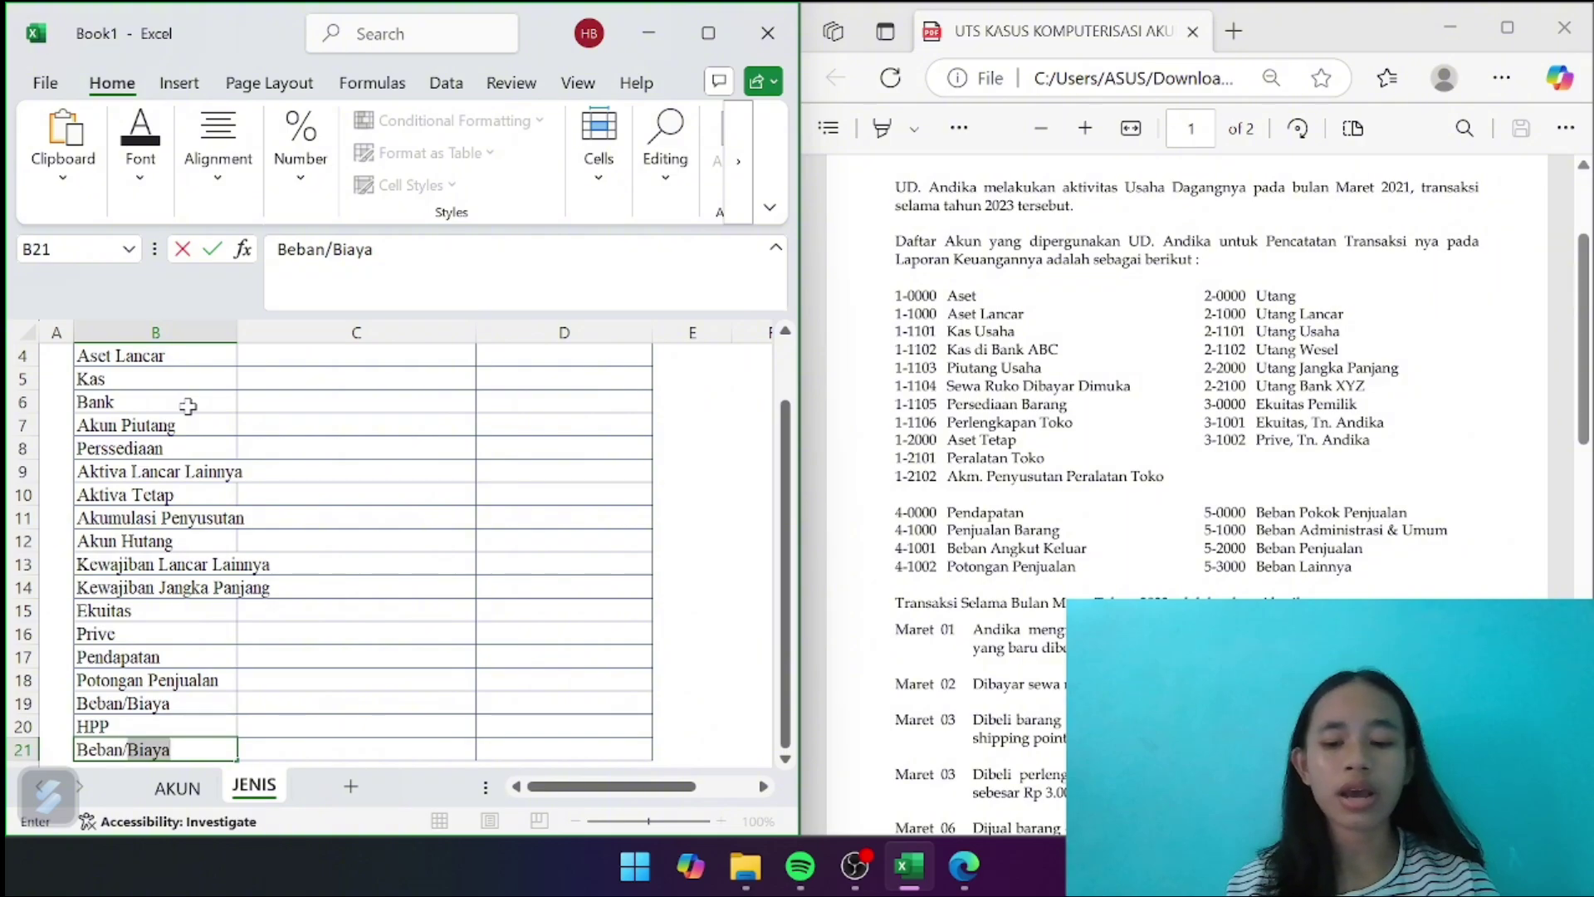
text(B)
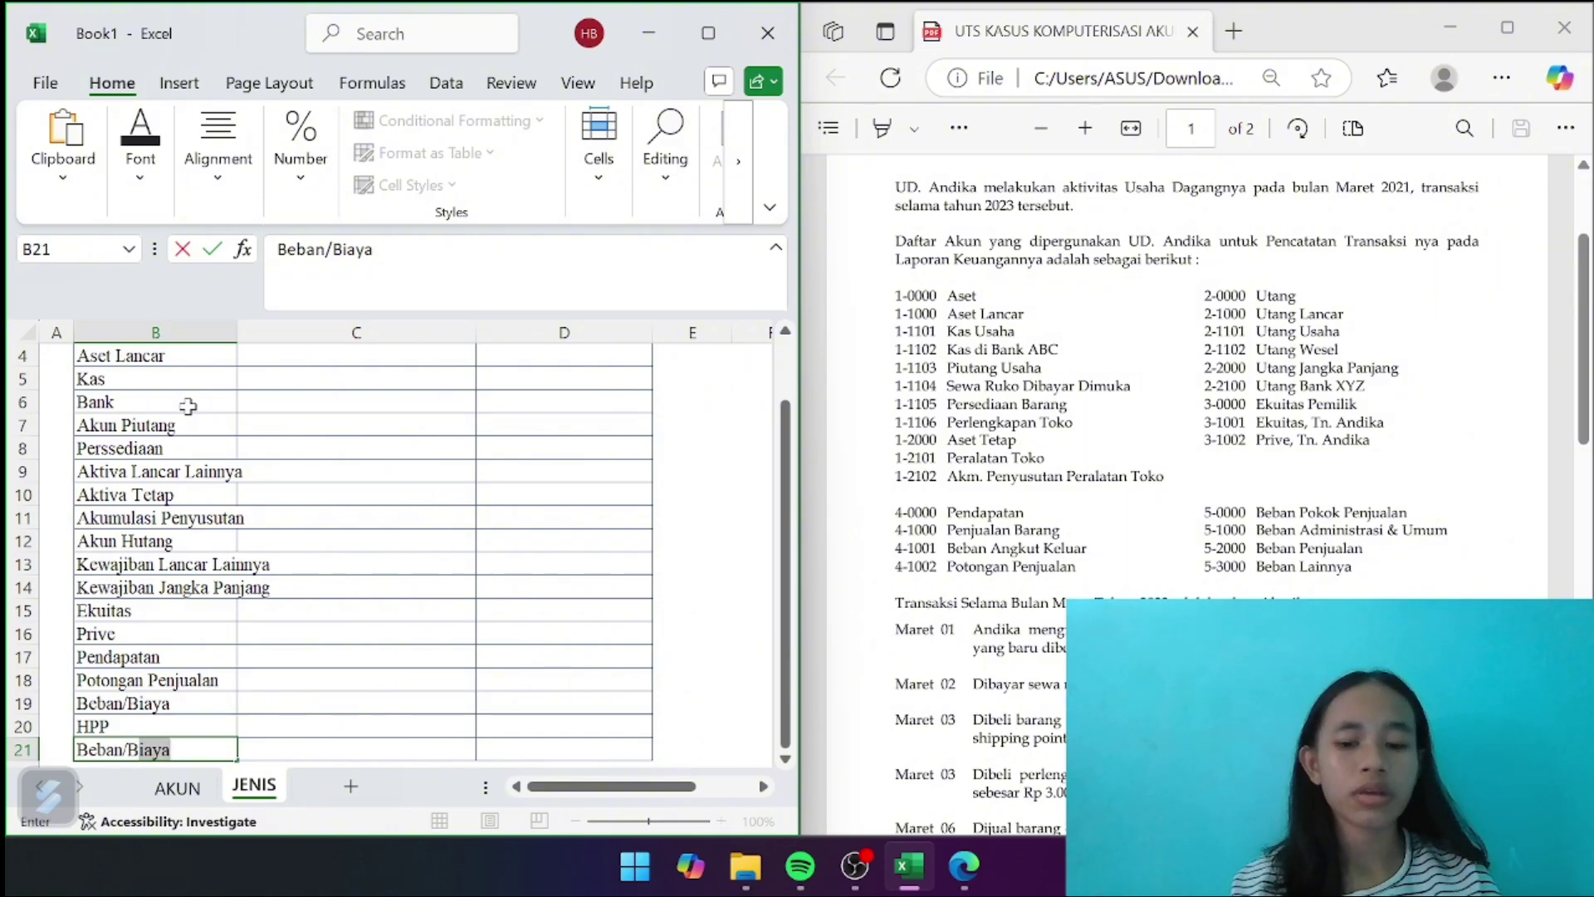
text(o)
text(iaya)
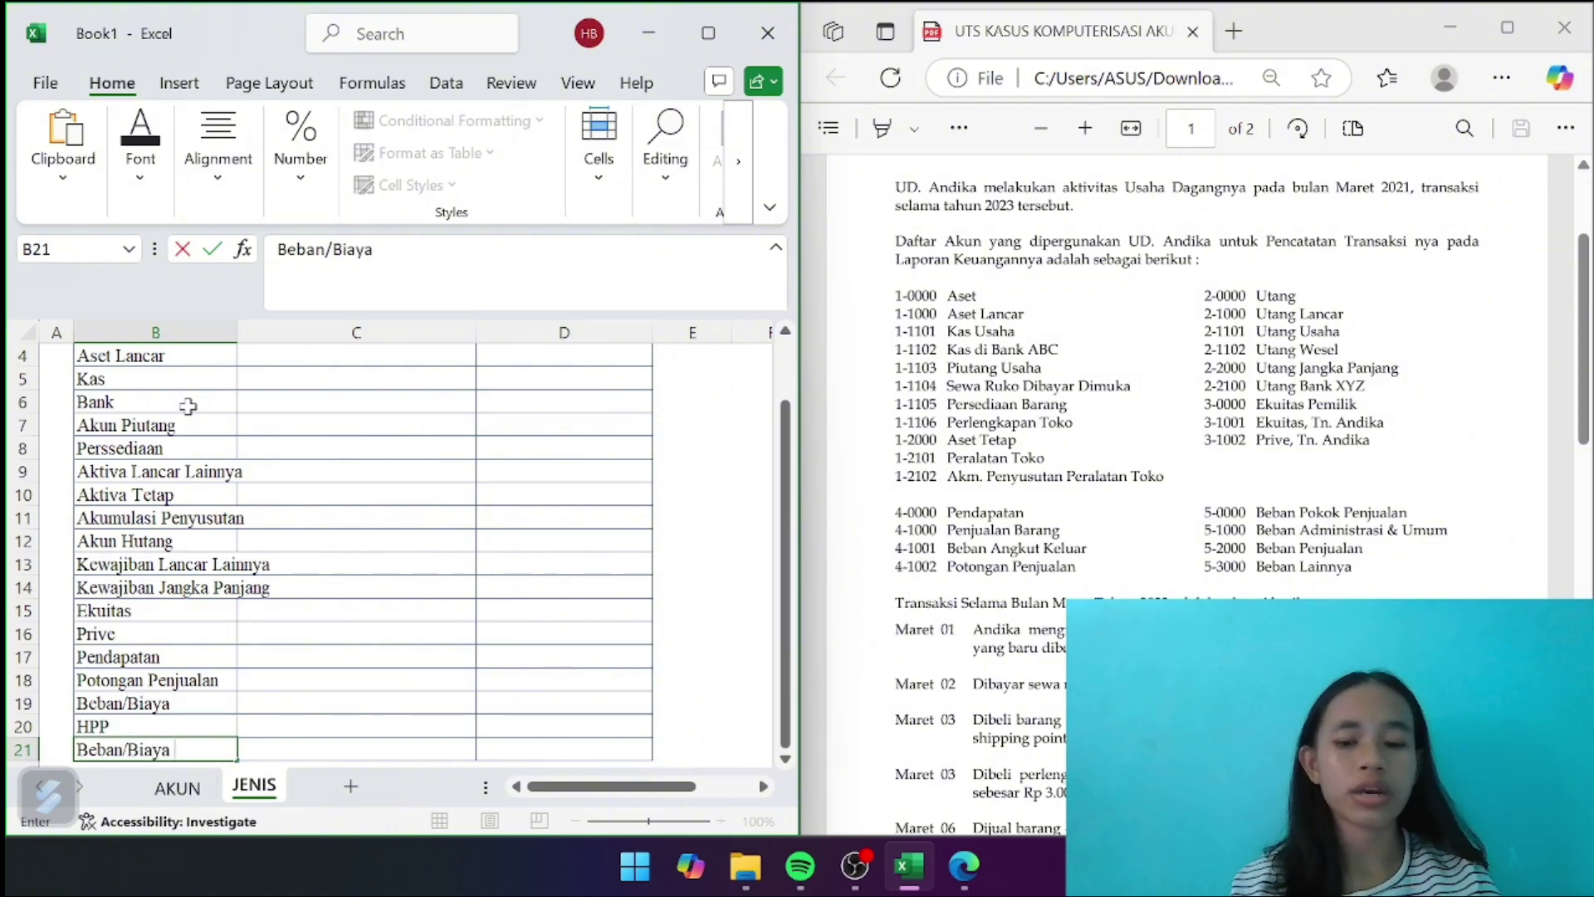
text( Lainnya)
key(Return)
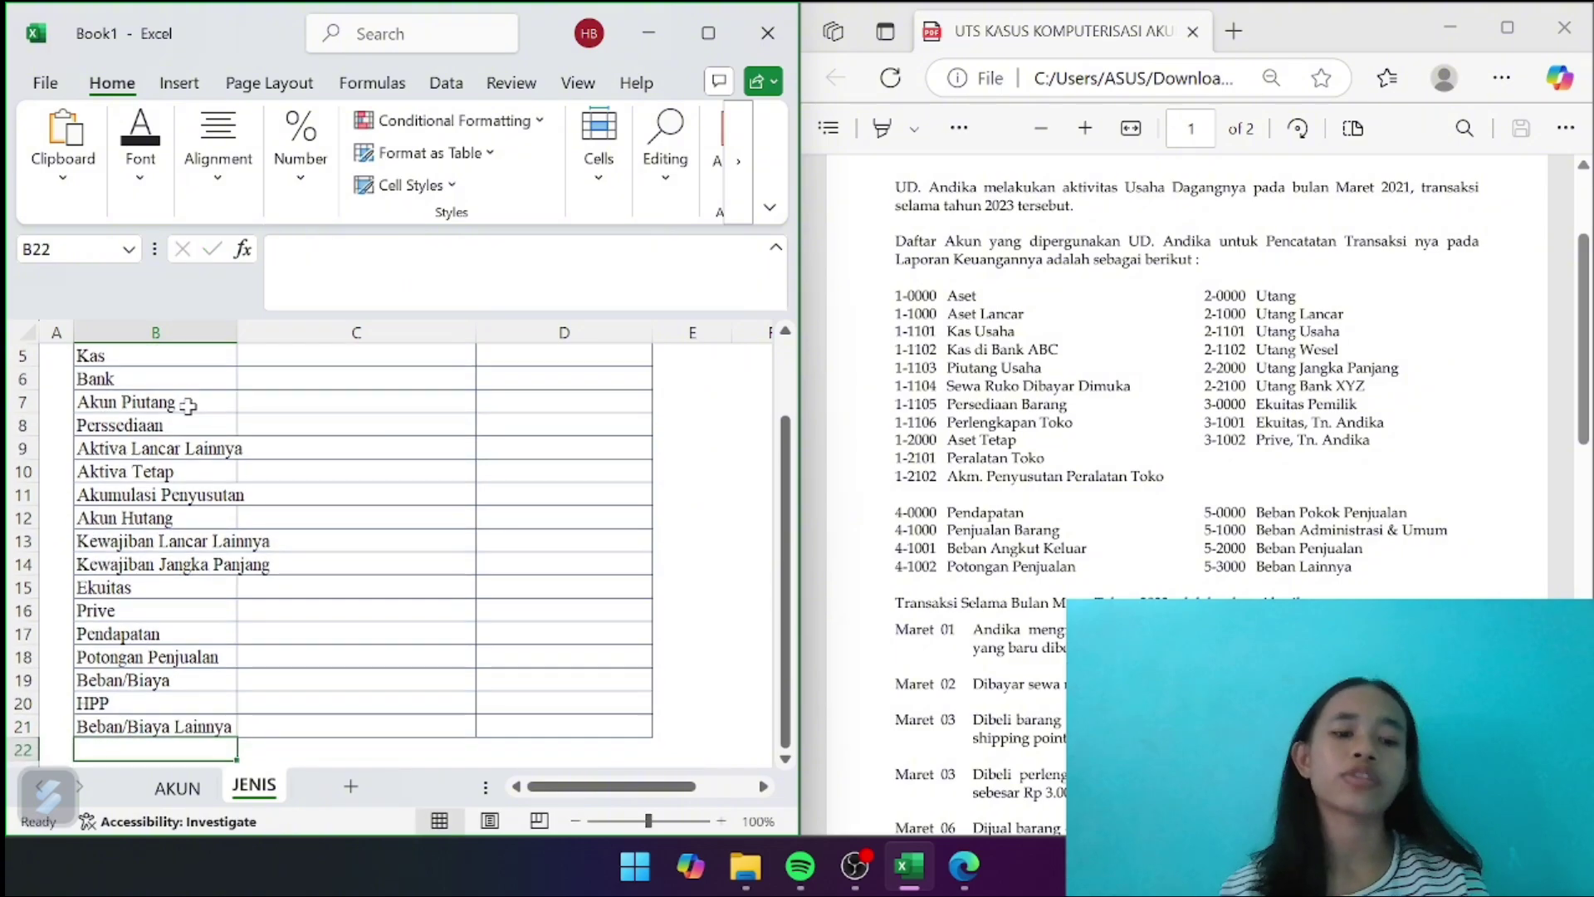
Widen the JENIS AKUN column so that the longest account type names fit inside it
scroll(381, 551, up, 2)
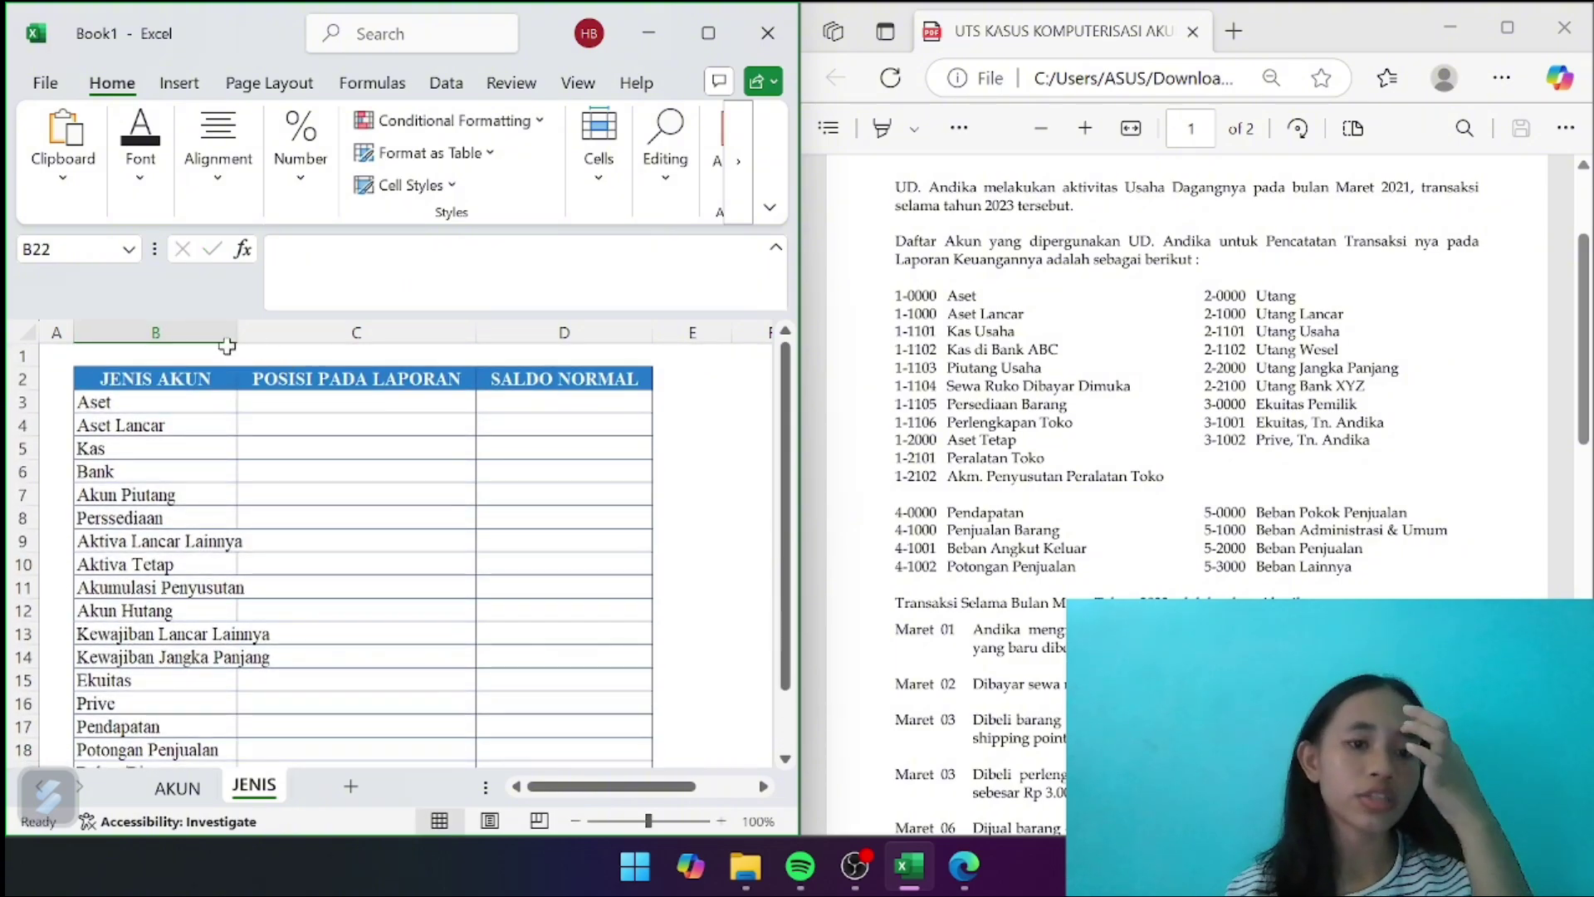
drag(229, 338, 281, 338)
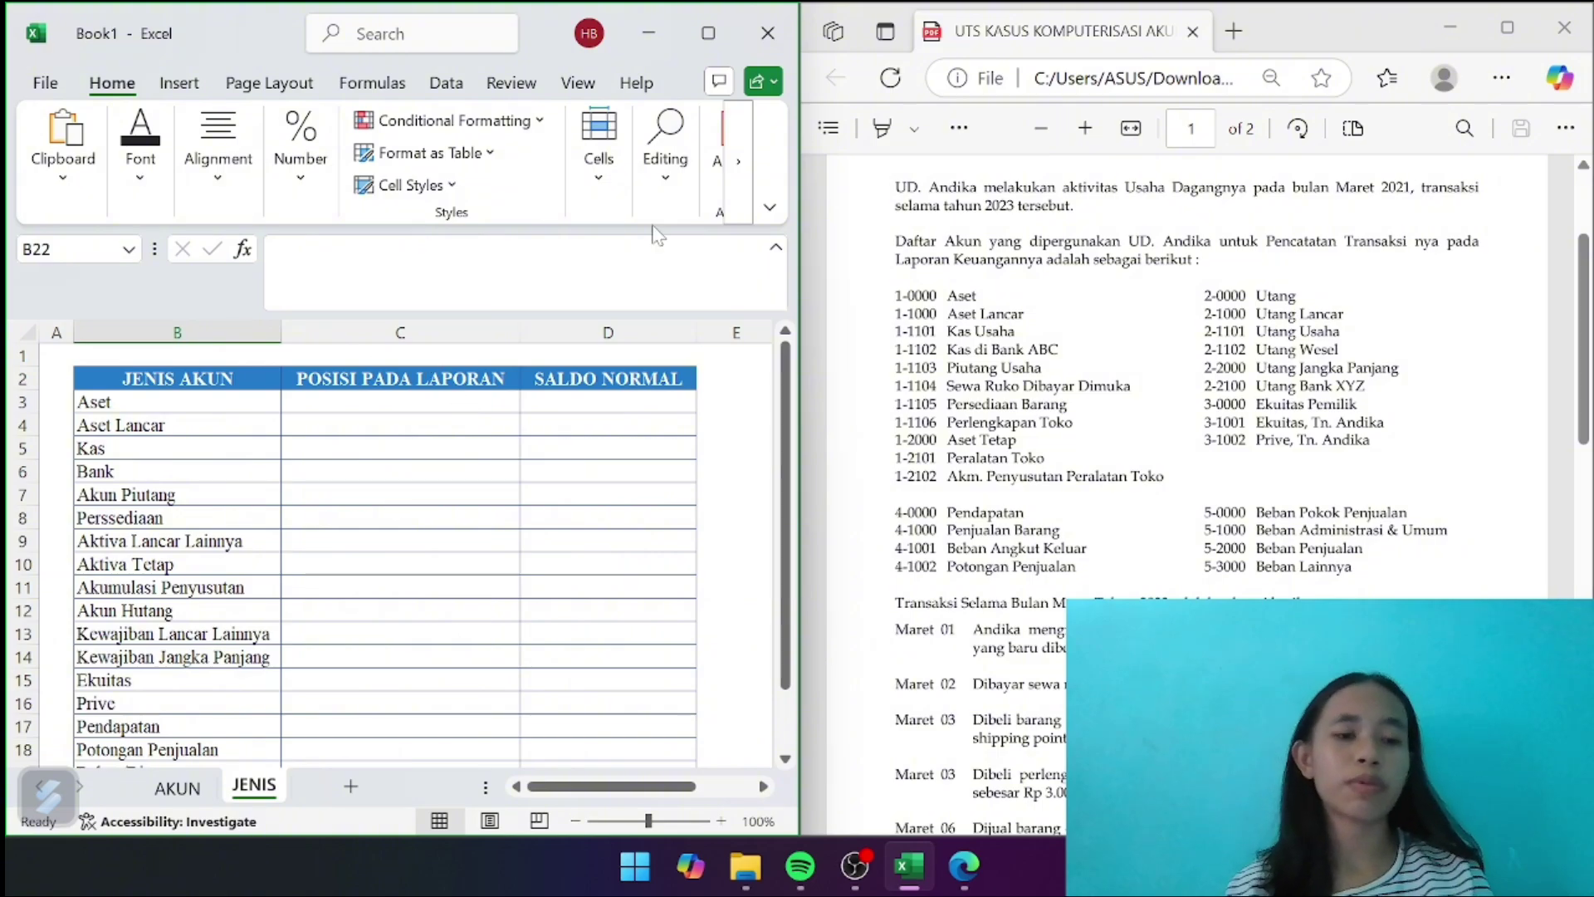
drag(630, 546, 446, 444)
click(446, 444)
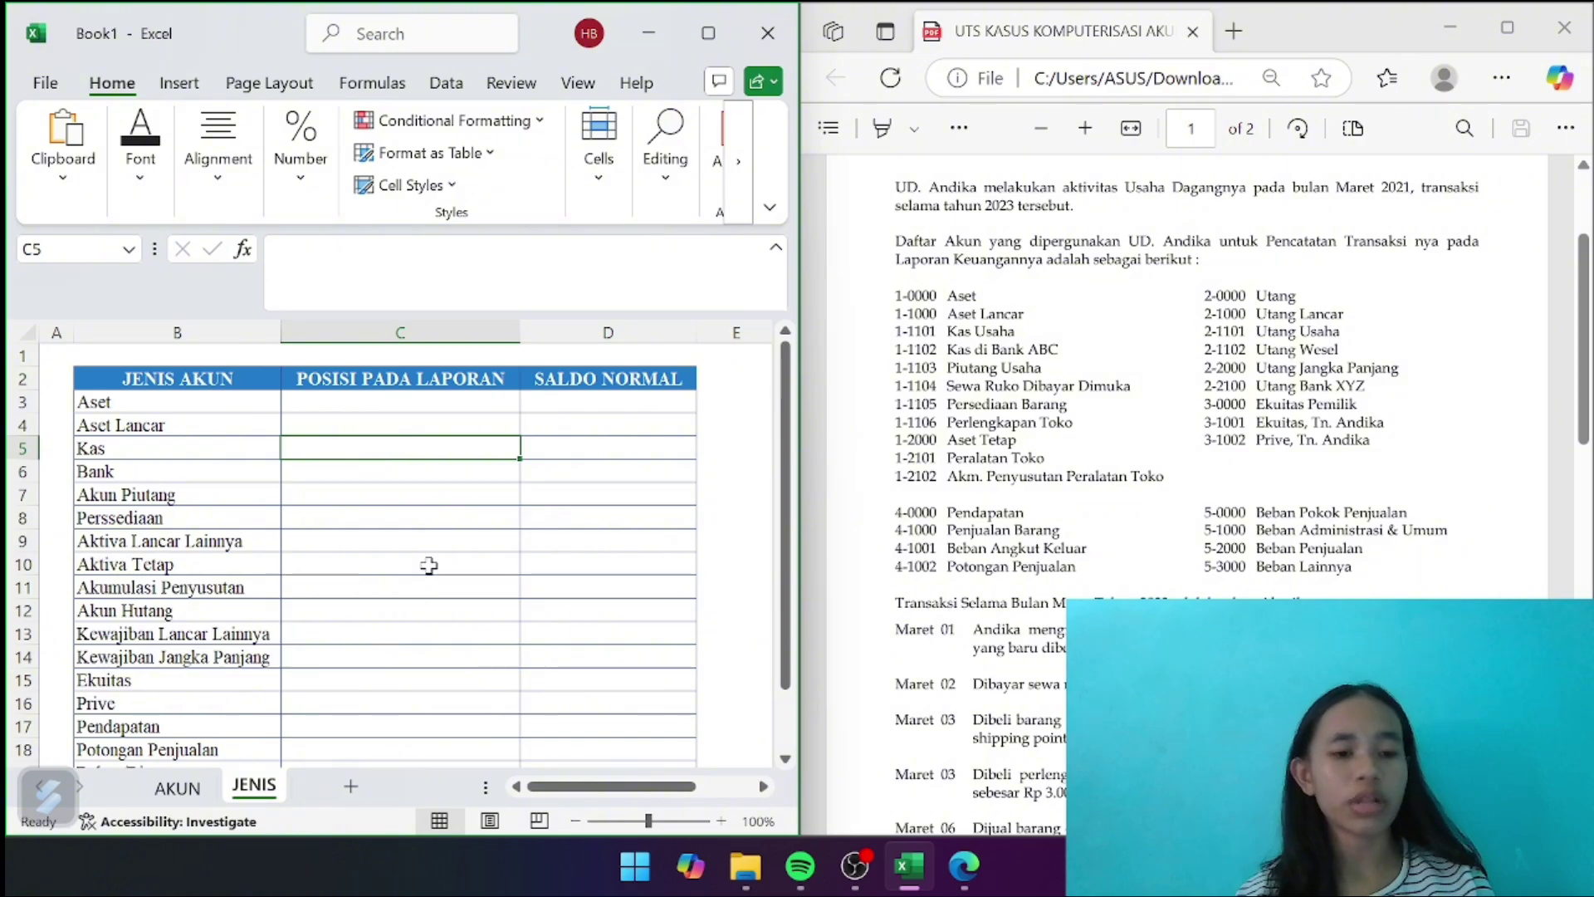
Enter Neraca in C3 as the report position for the Aset account type
scroll(429, 566, down, 2)
scroll(429, 565, down, 1)
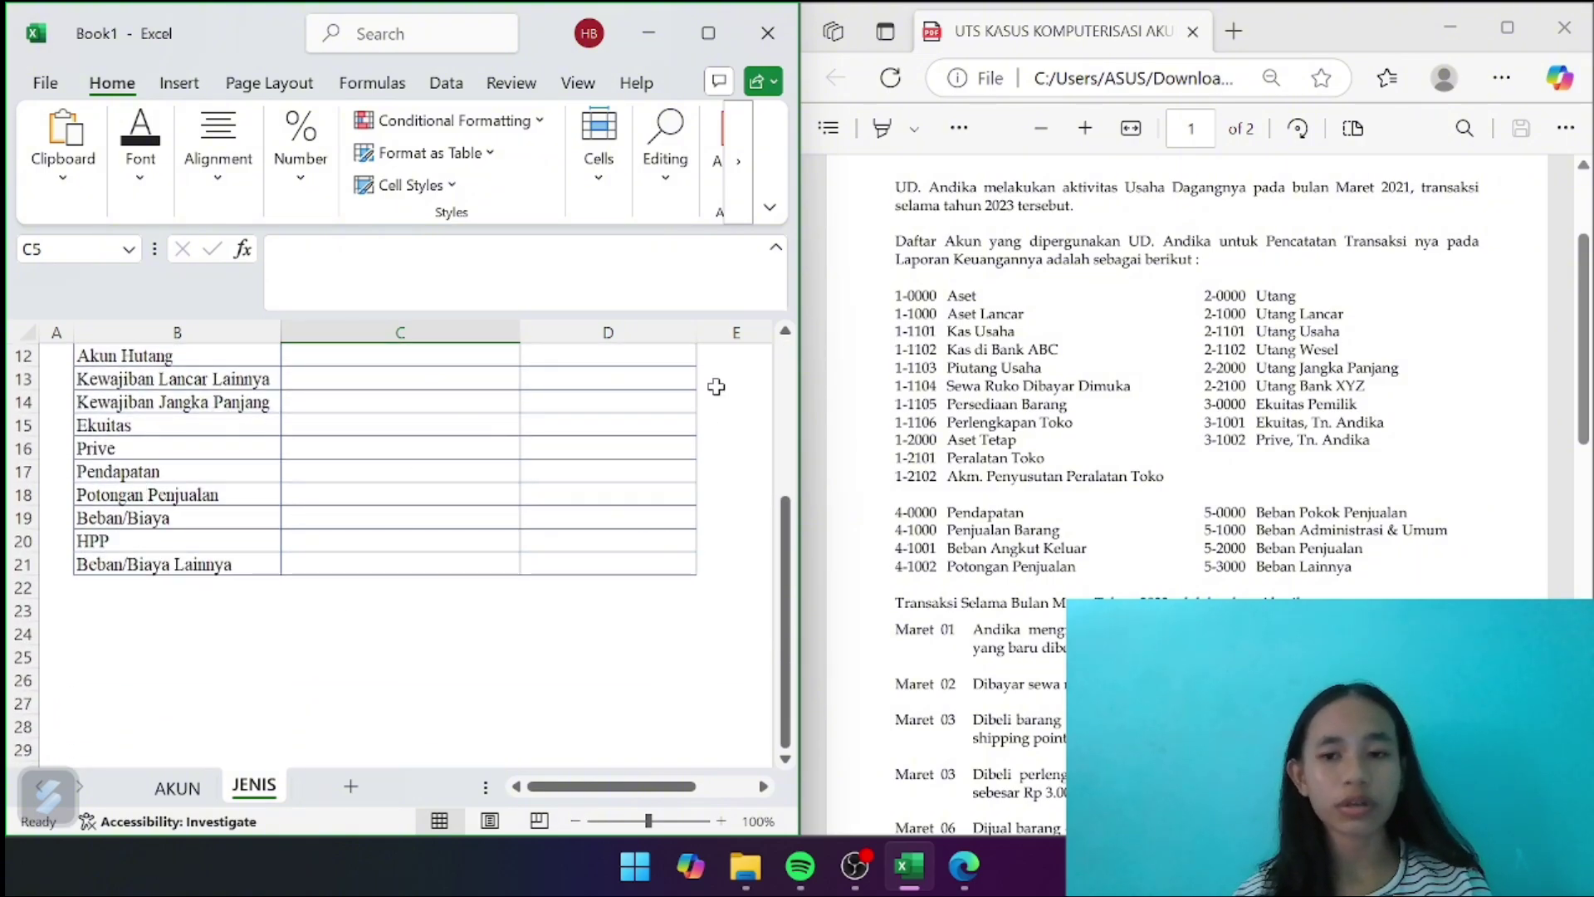
scroll(371, 520, up, 3)
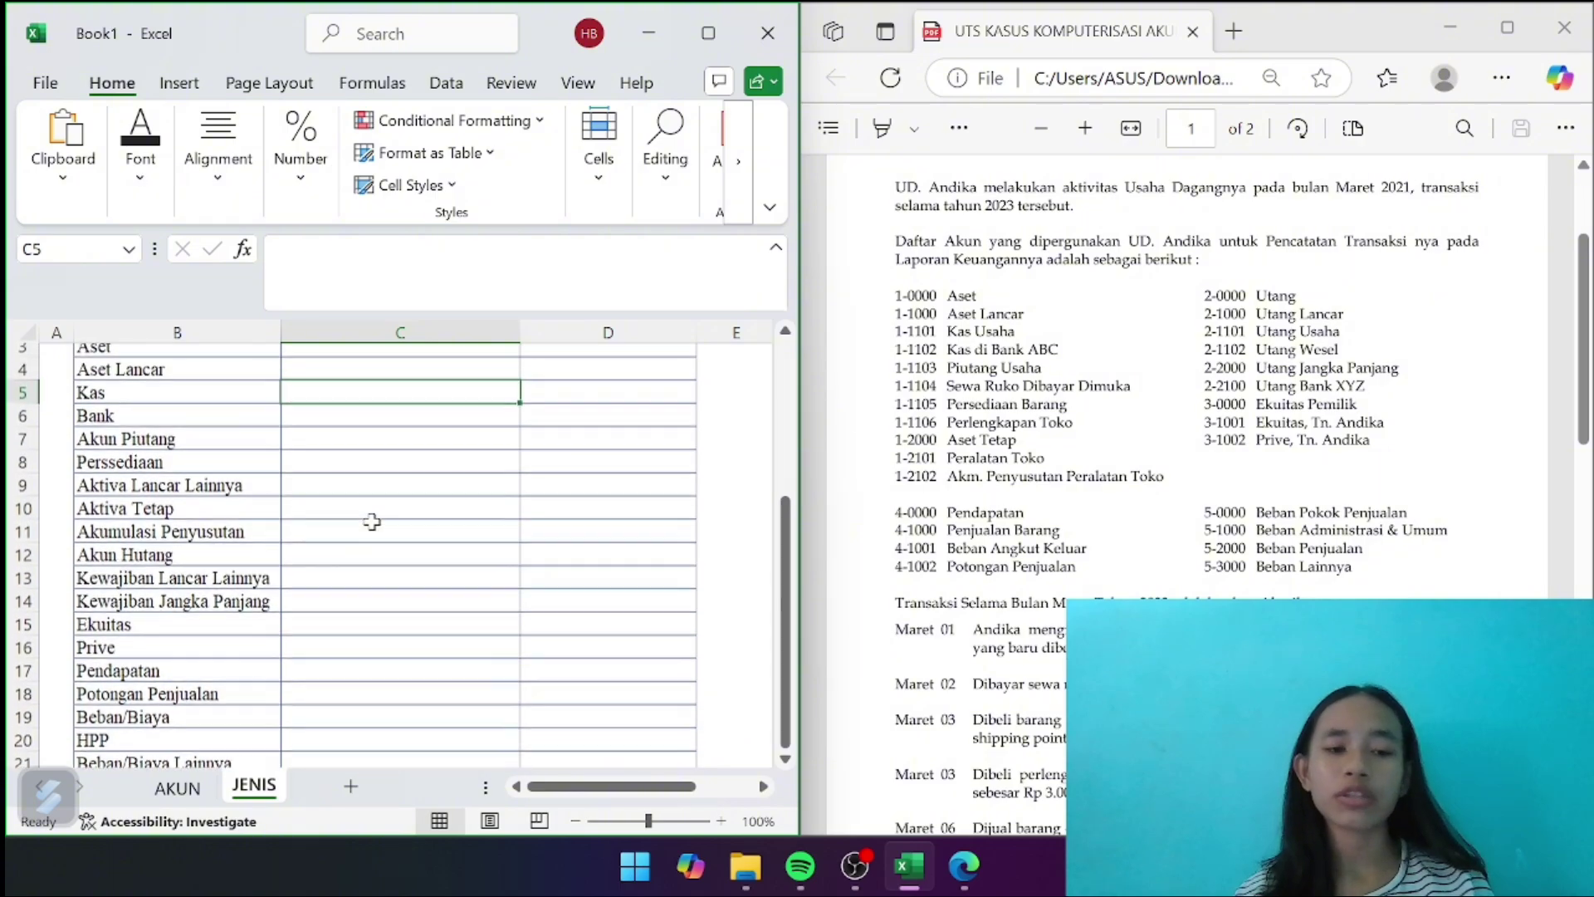
scroll(474, 552, up, 1)
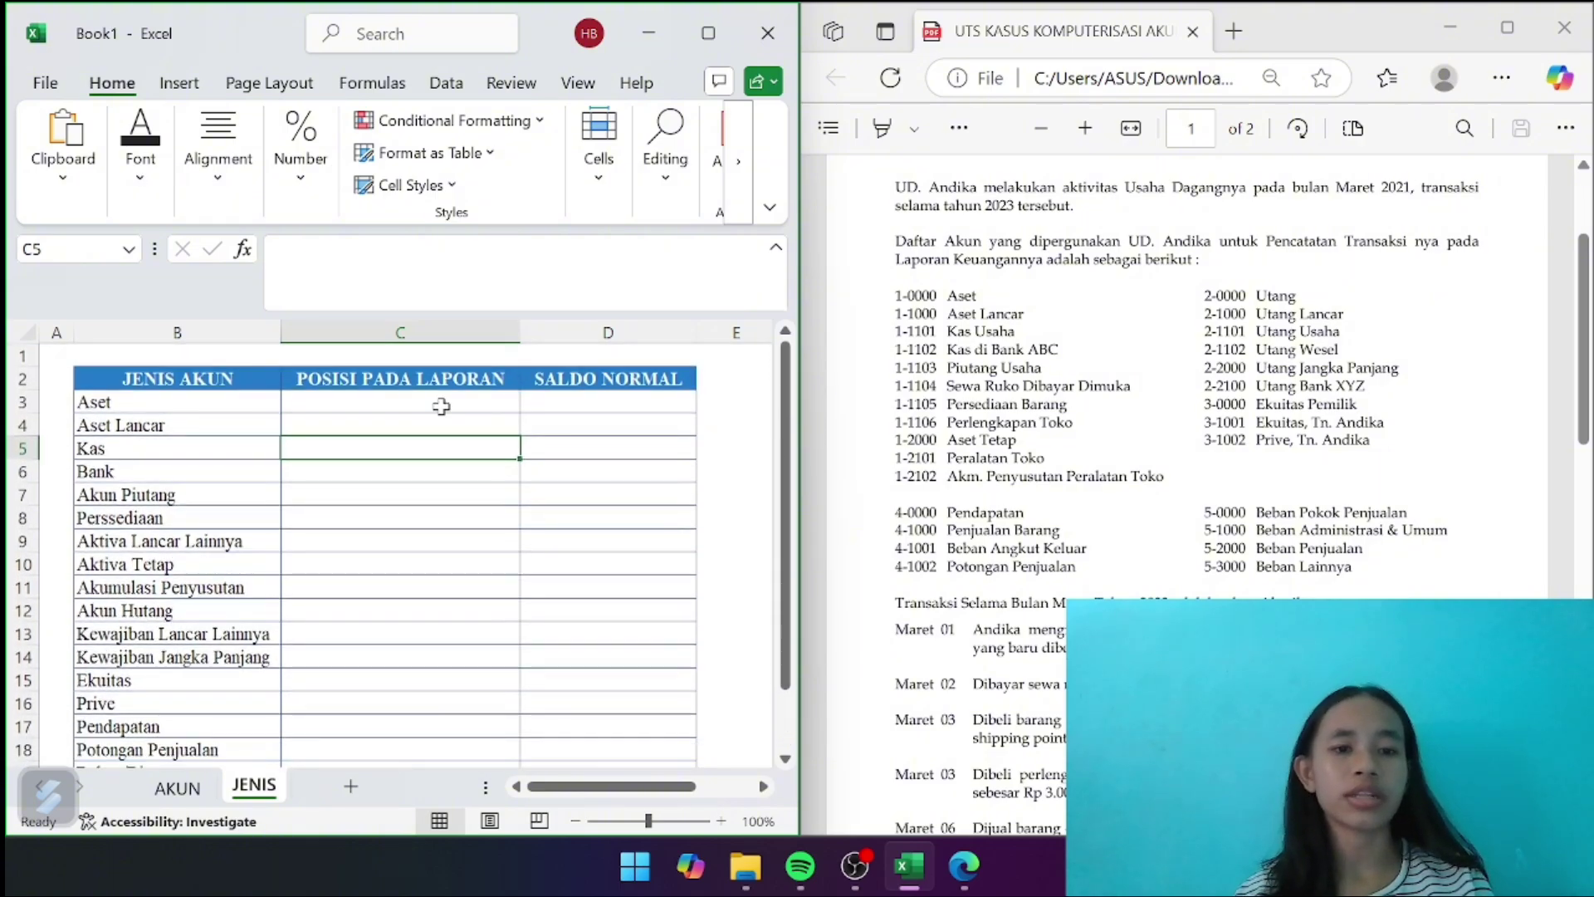
click(441, 406)
text(Neraca)
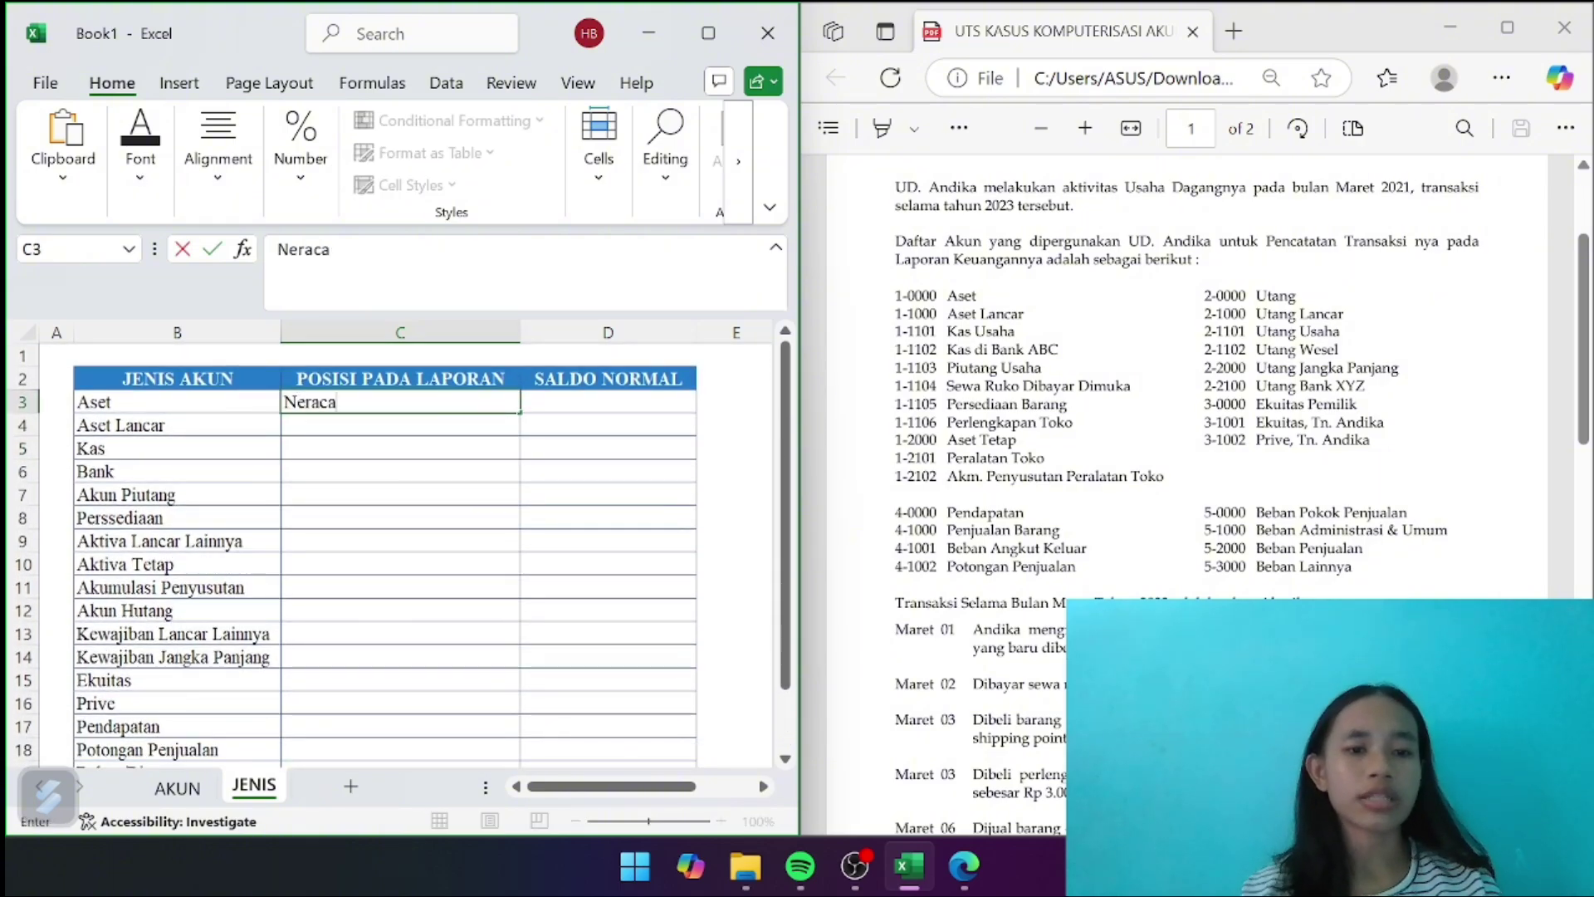
key(Return)
Correct the misspelled inventory account type in B8 to Persediaan
scroll(374, 643, down, 2)
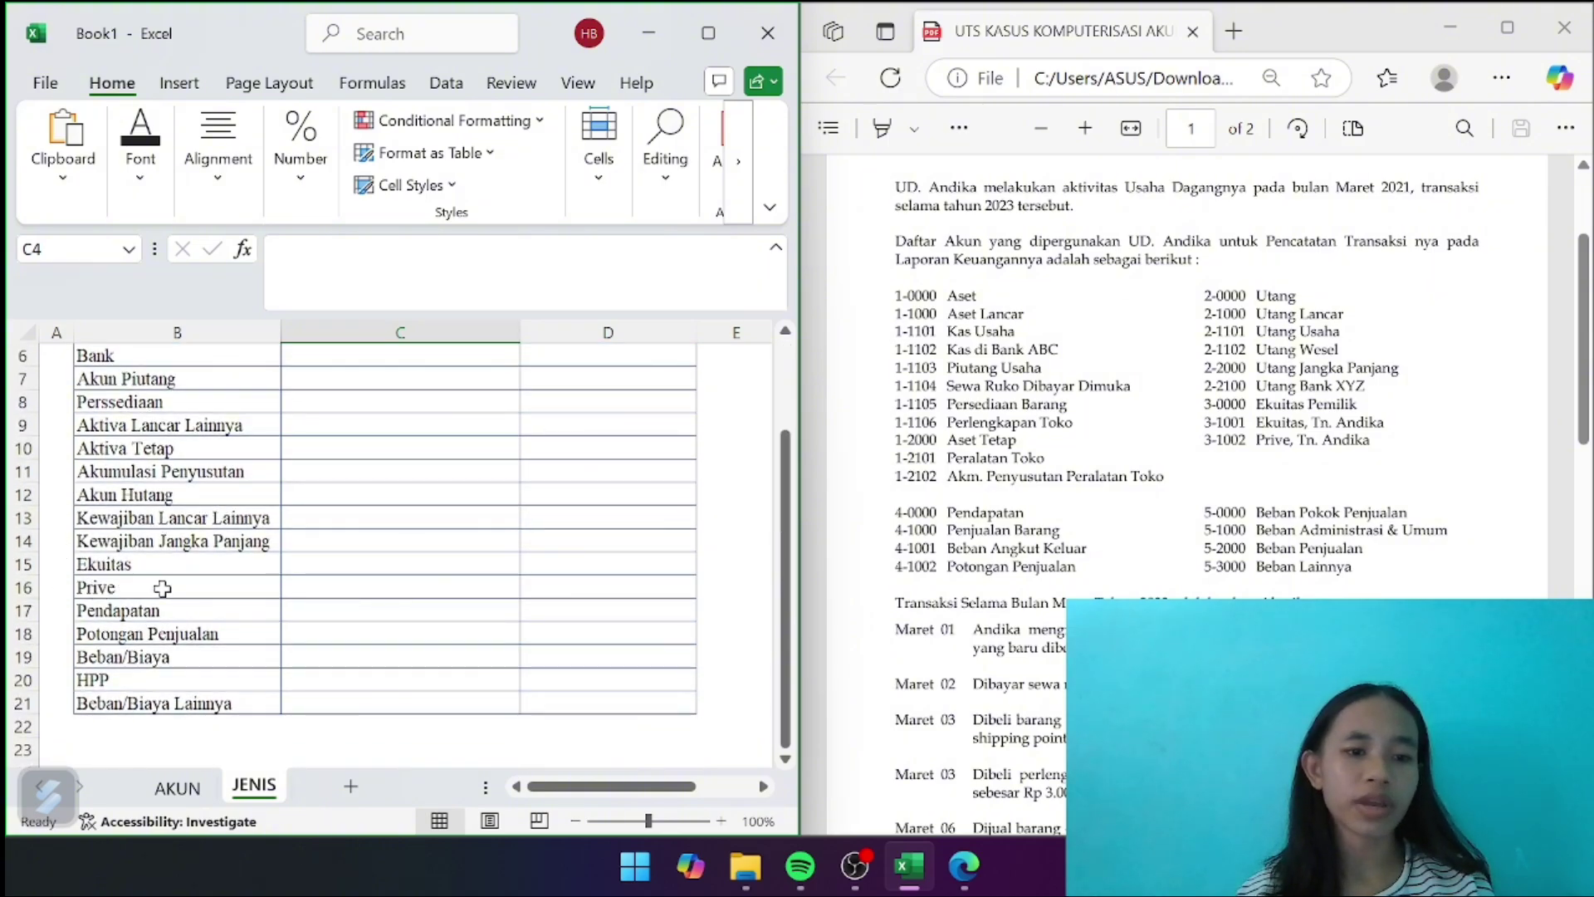
scroll(169, 516, up, 1)
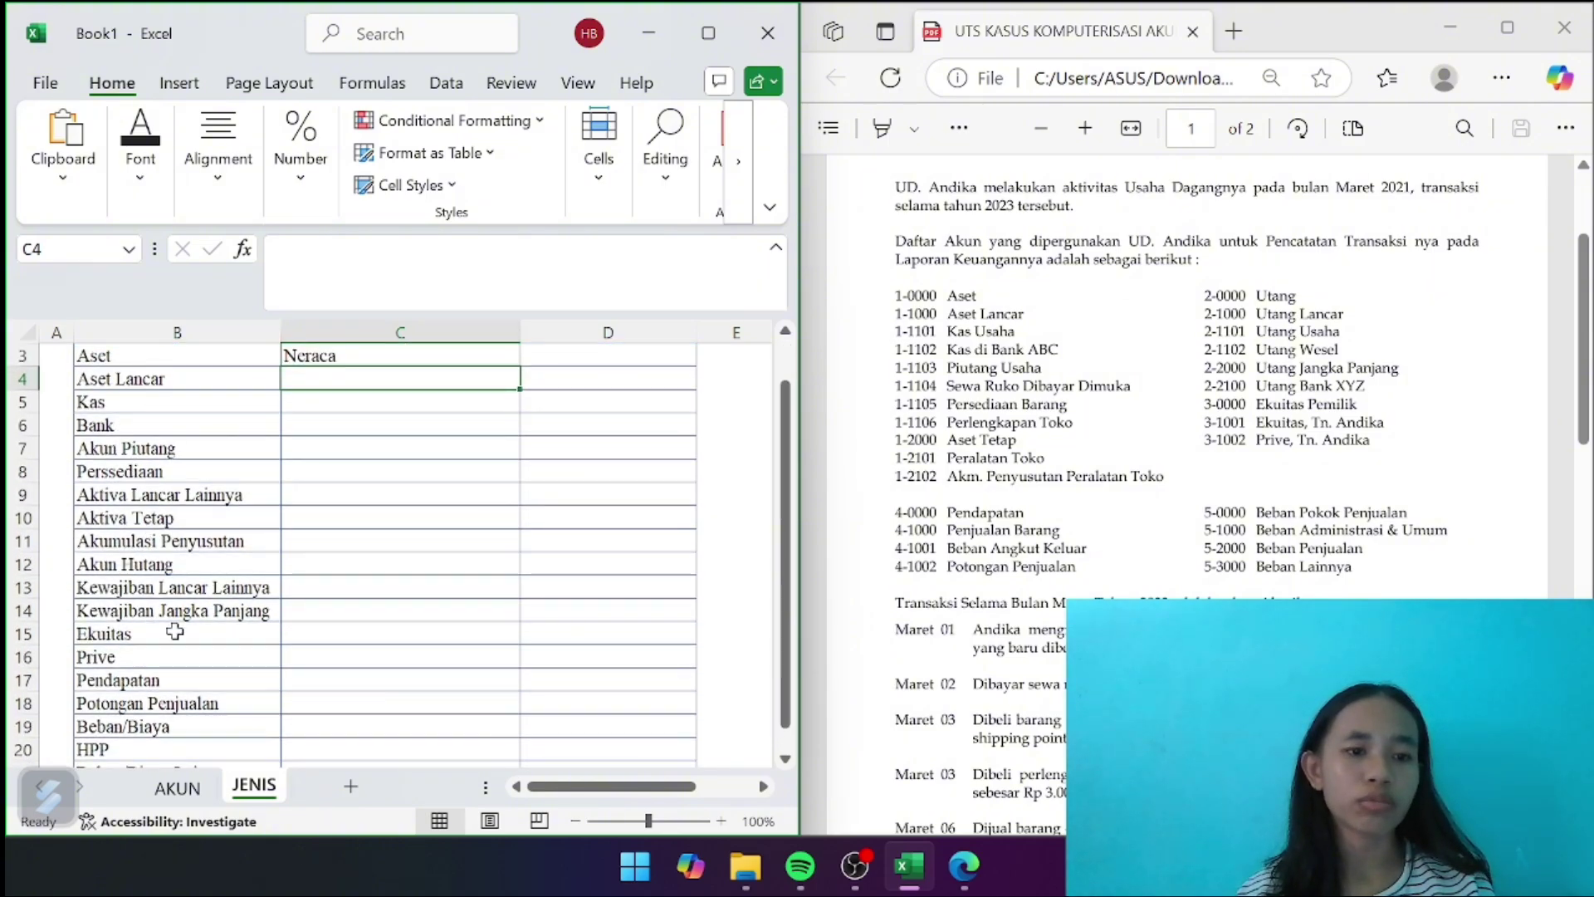
click(112, 477)
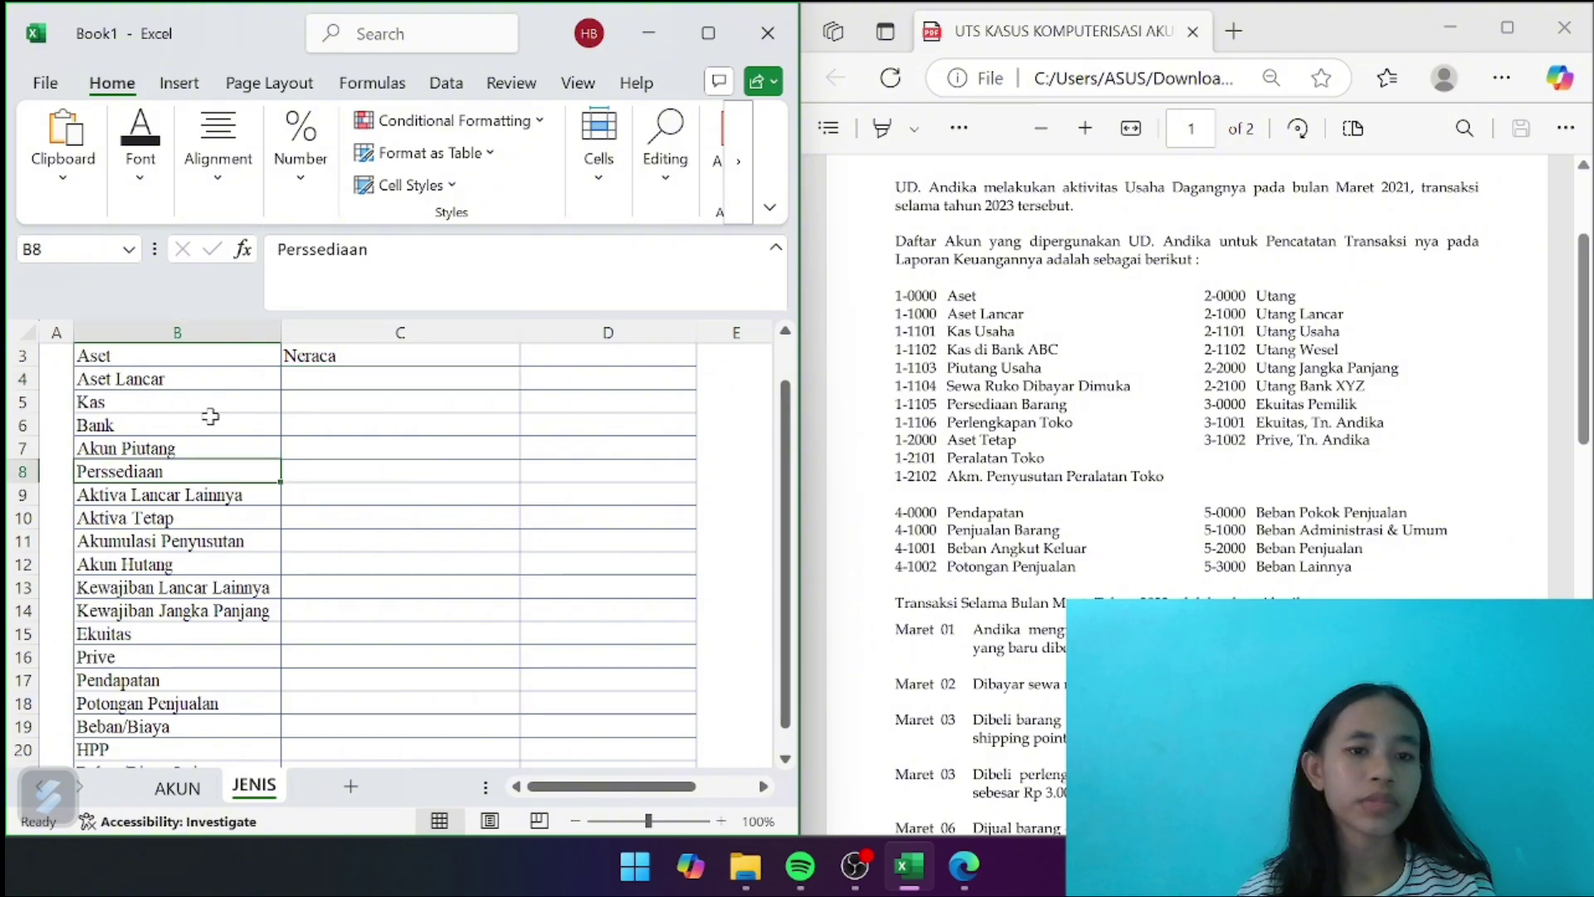
click(306, 292)
key(BackSpace)
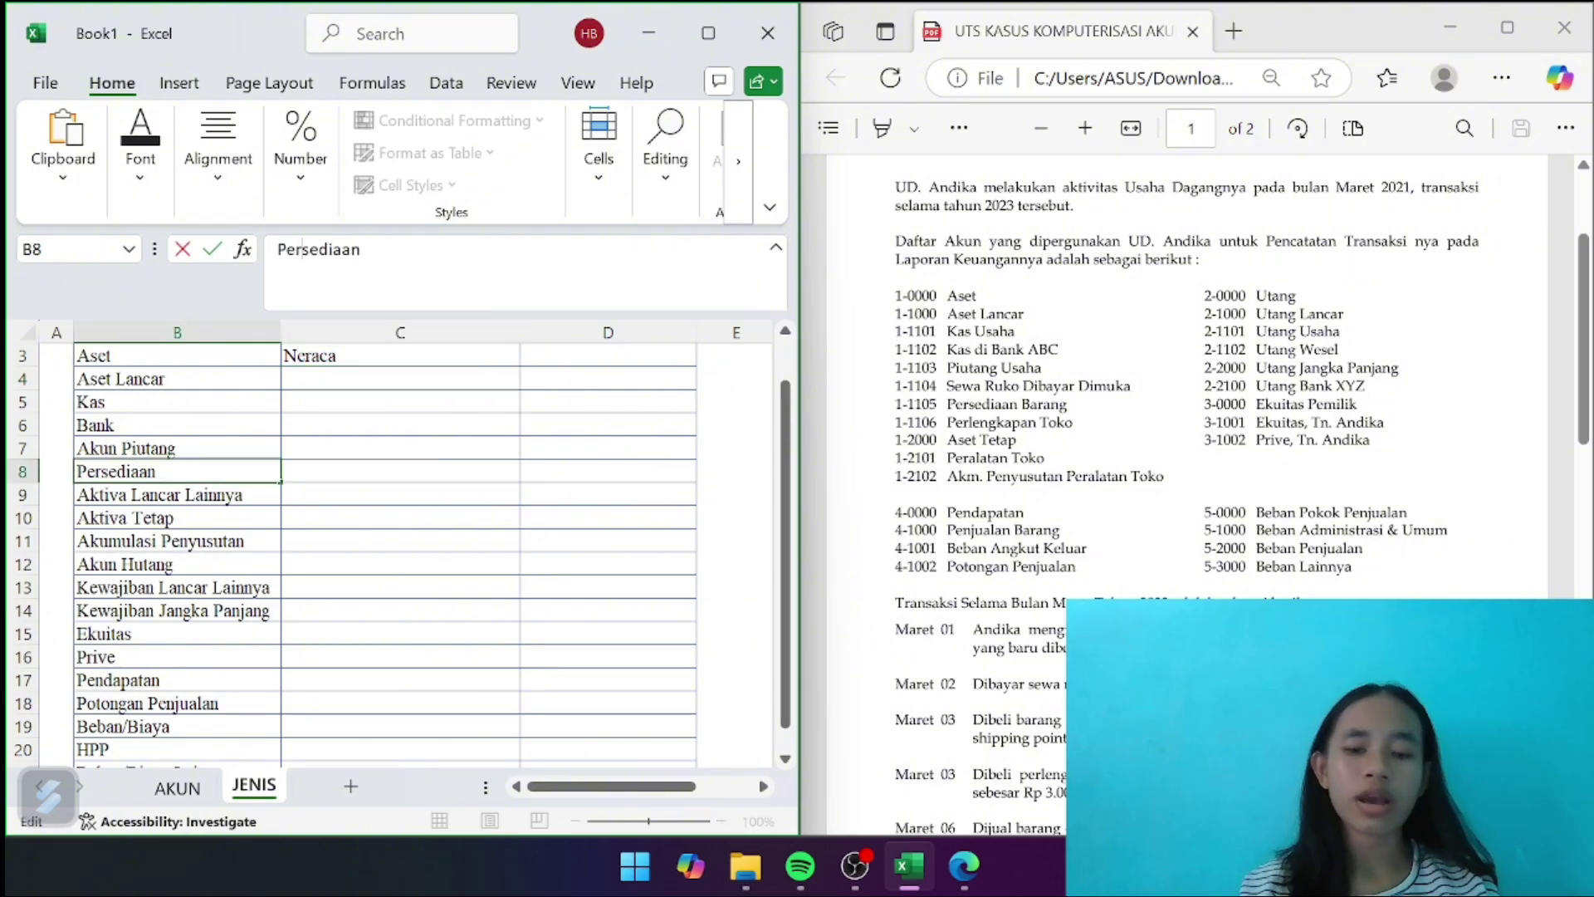
key(Return)
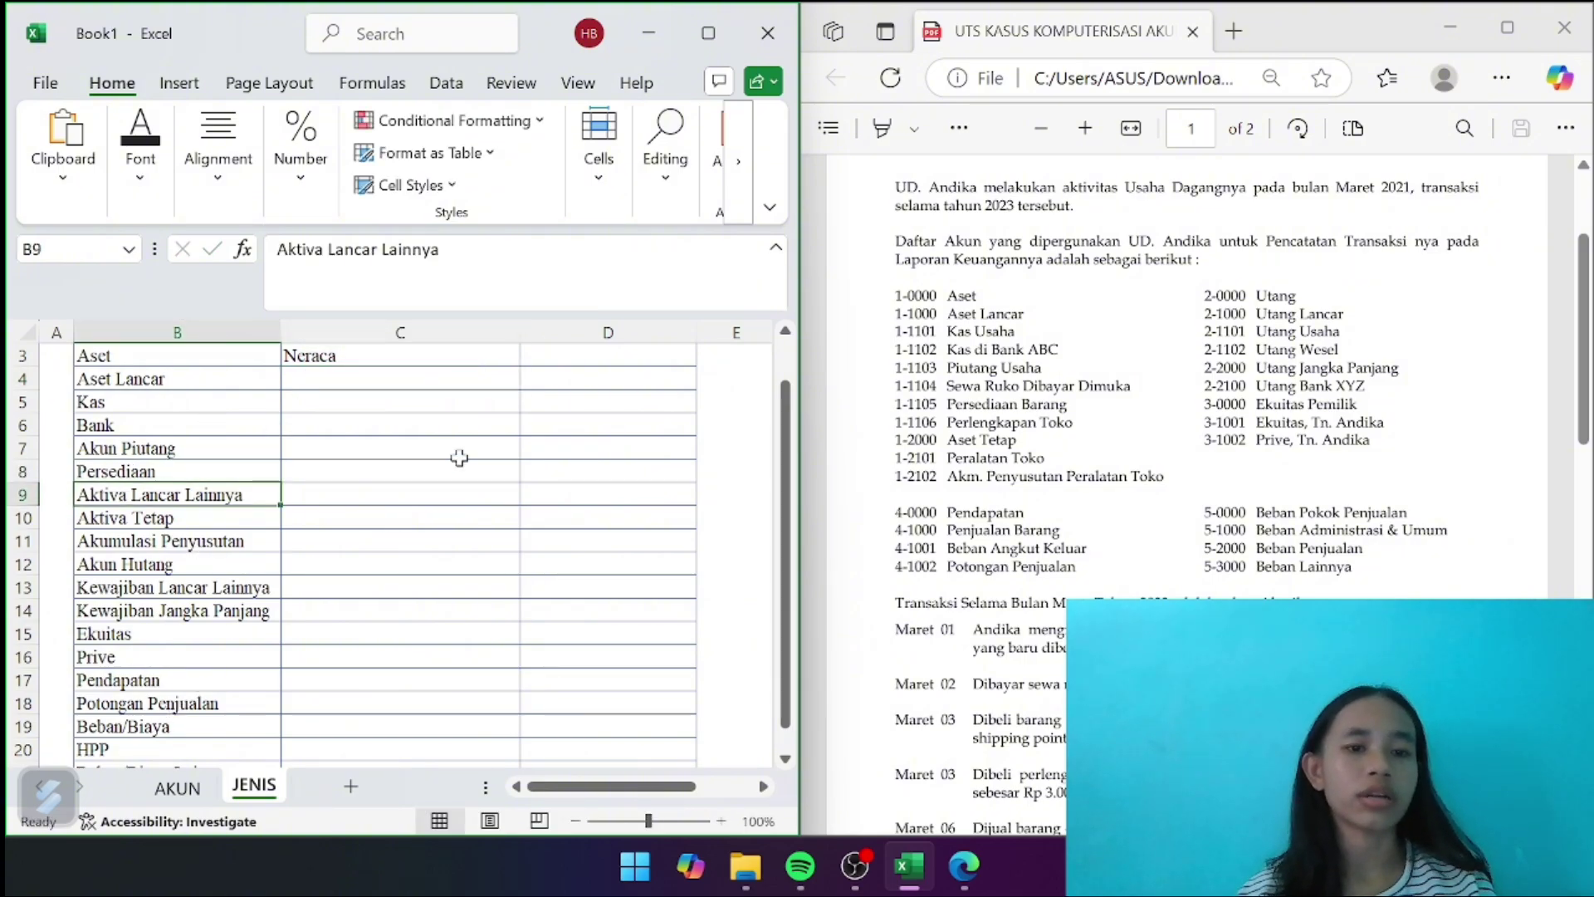
Fill Neraca from C3 down the POSISI PADA LAPORAN column through the Prive row, C16
scroll(460, 457, up, 1)
click(411, 425)
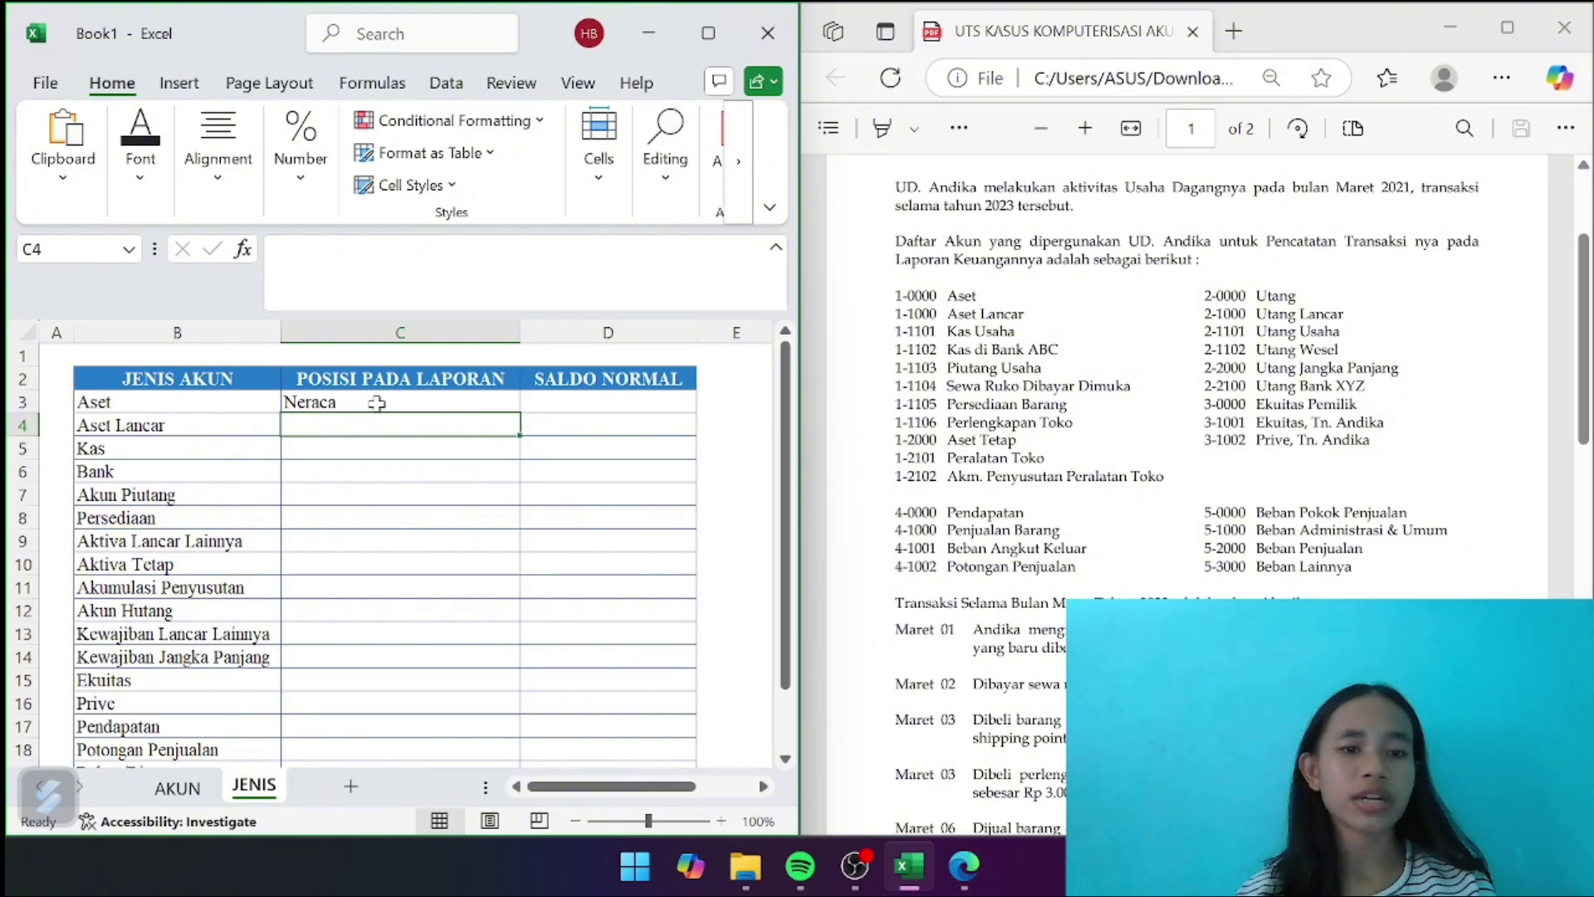
click(377, 403)
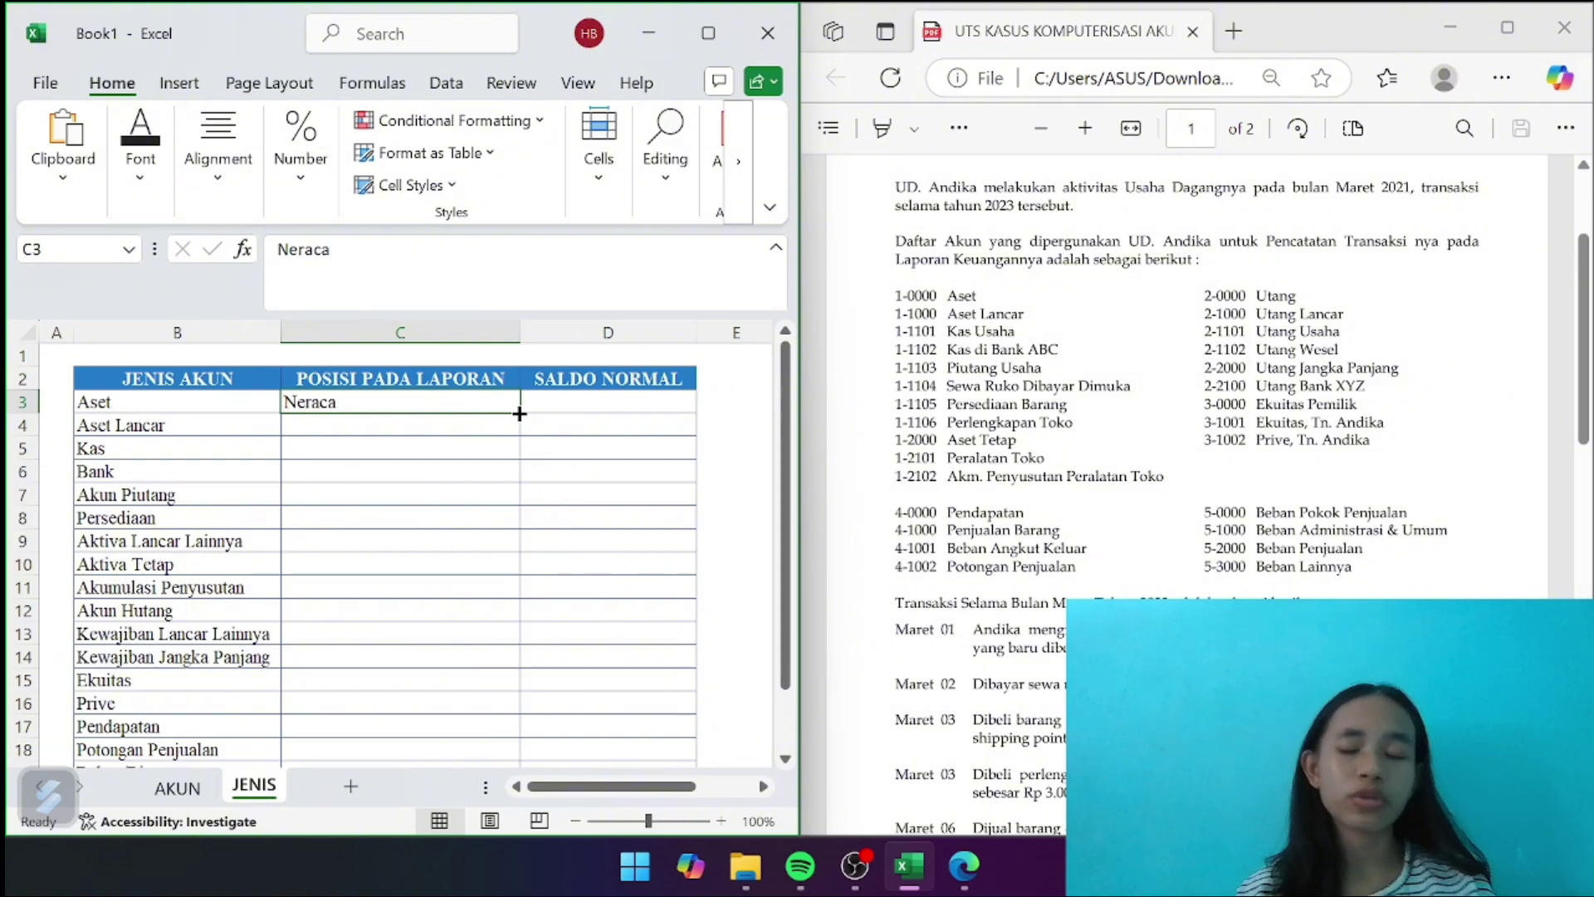
drag(519, 414, 500, 697)
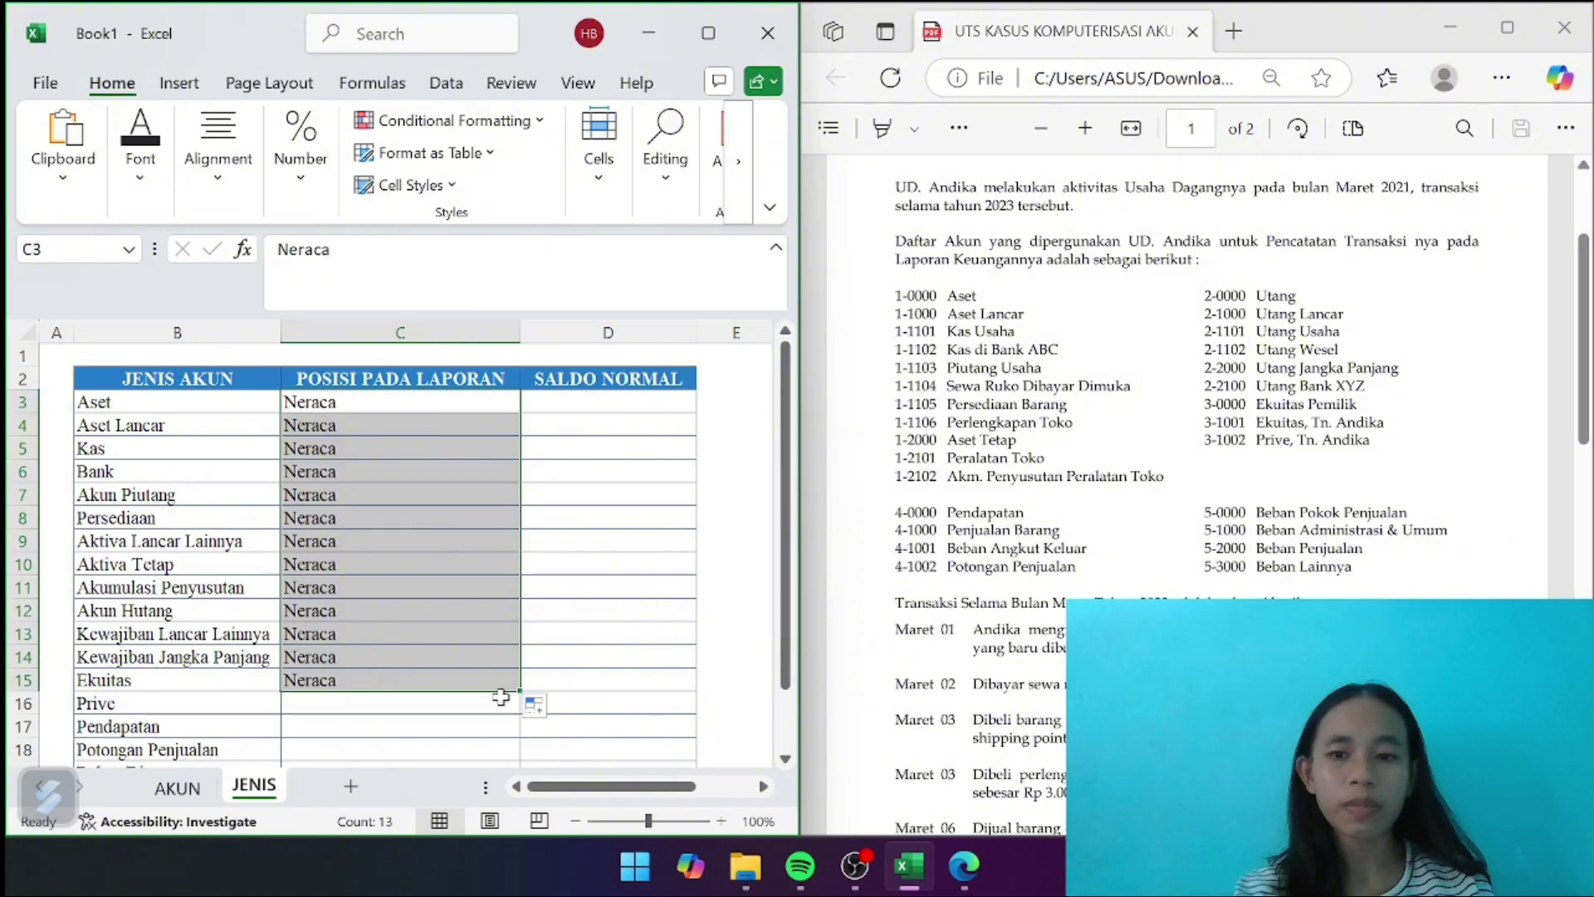
click(501, 698)
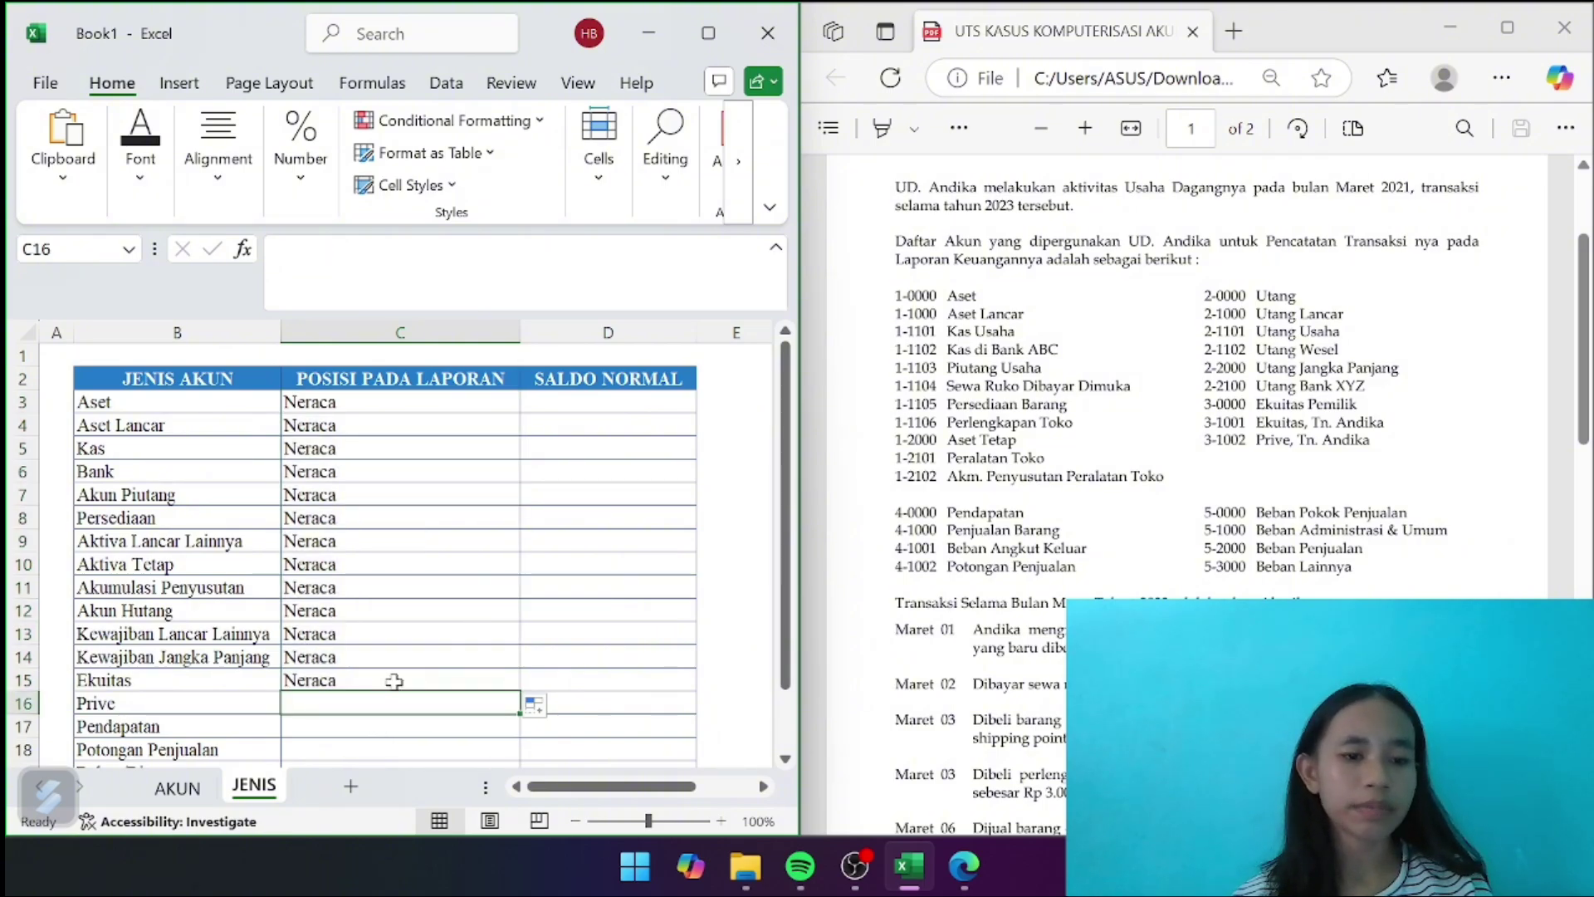
click(395, 681)
drag(394, 680, 522, 707)
click(501, 686)
Enter Laba Rugi as the report position for Pendapatan in C17 and fill it down to C21
scroll(395, 755, down, 1)
scroll(394, 756, down, 1)
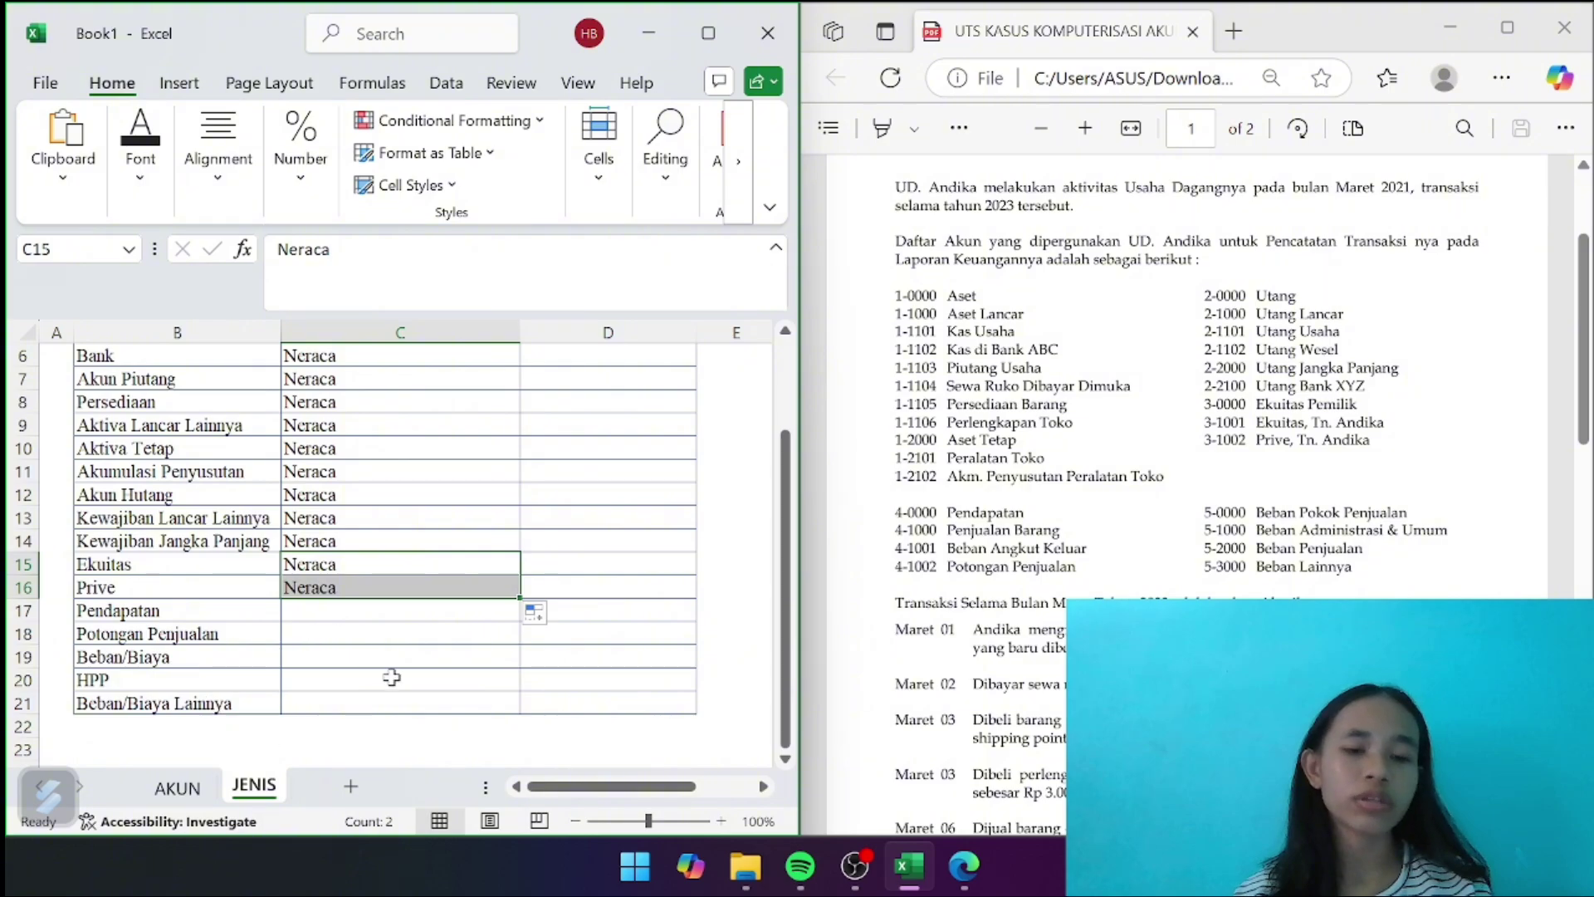
click(398, 612)
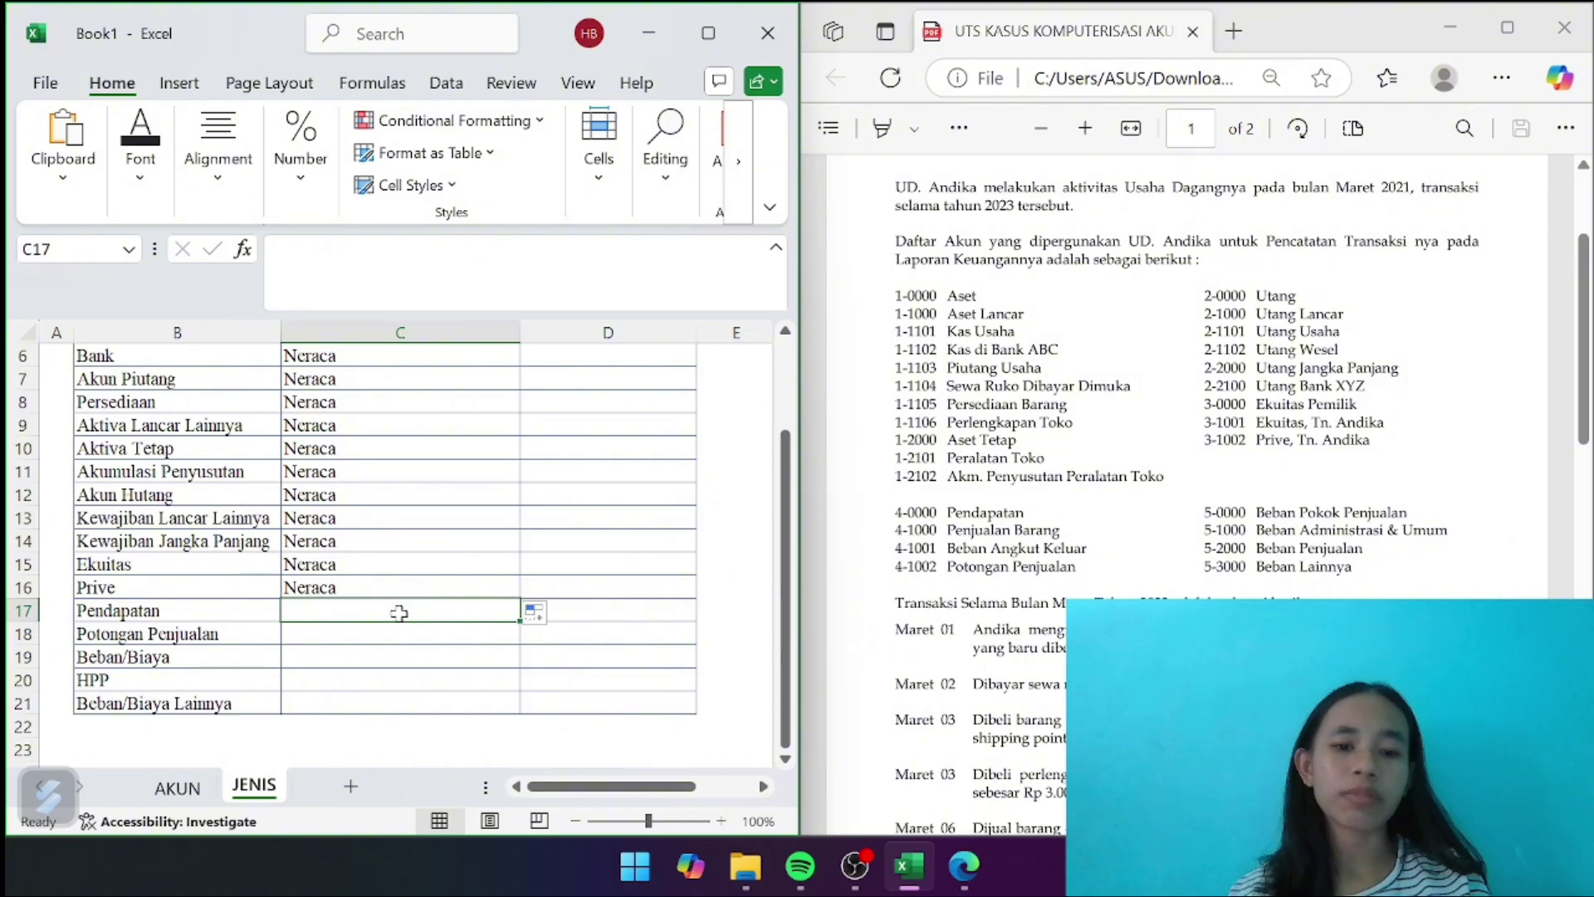
text(La)
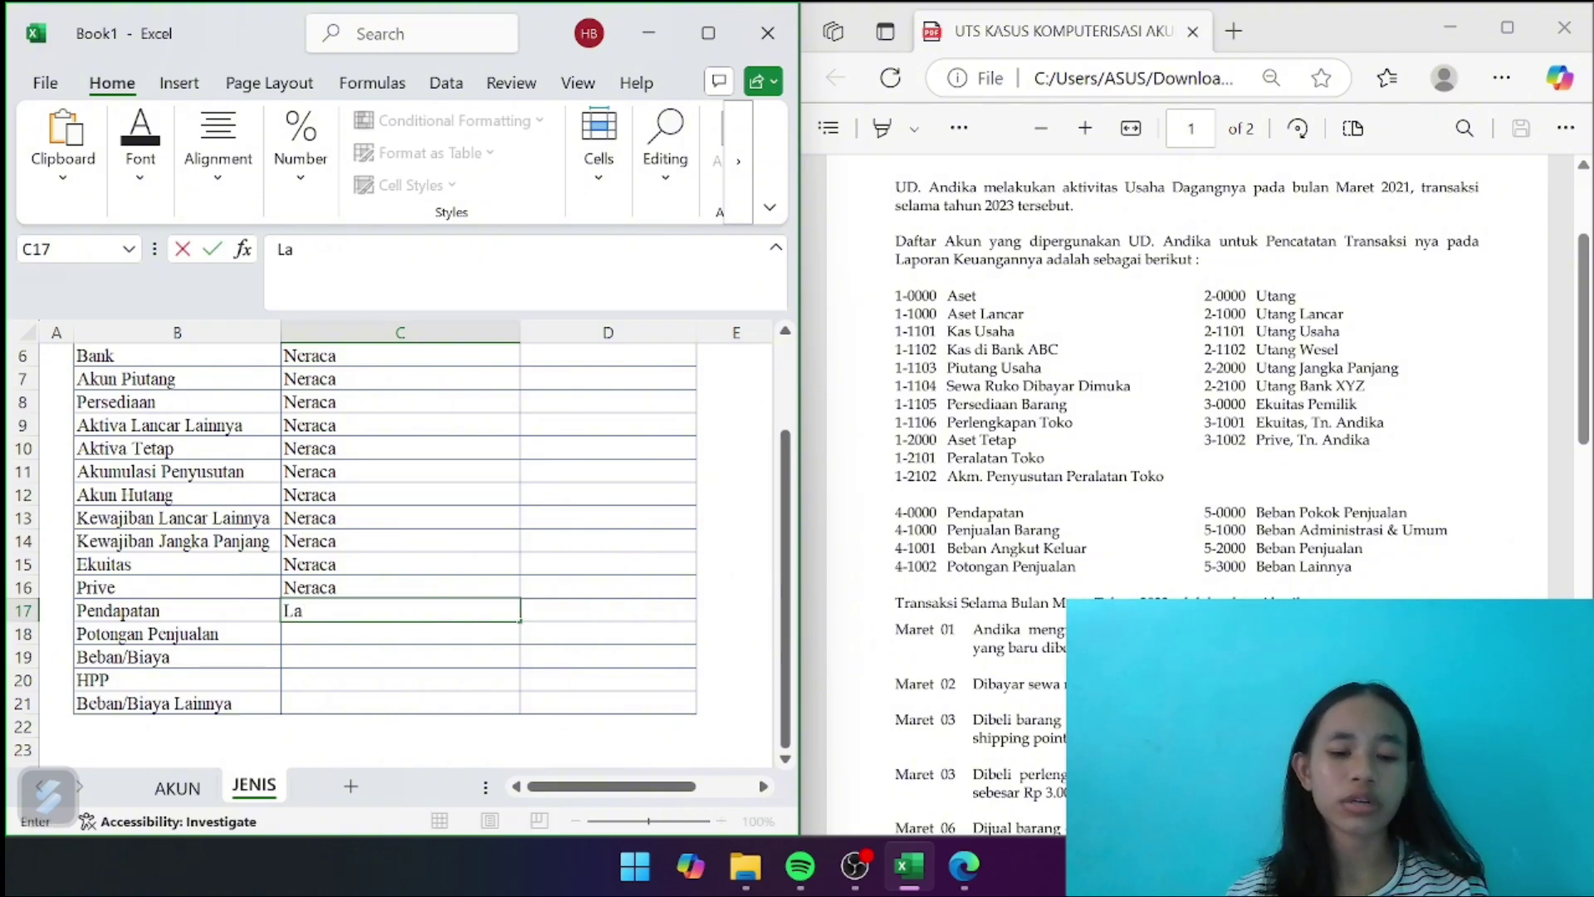
text(ba Rugi)
key(Return)
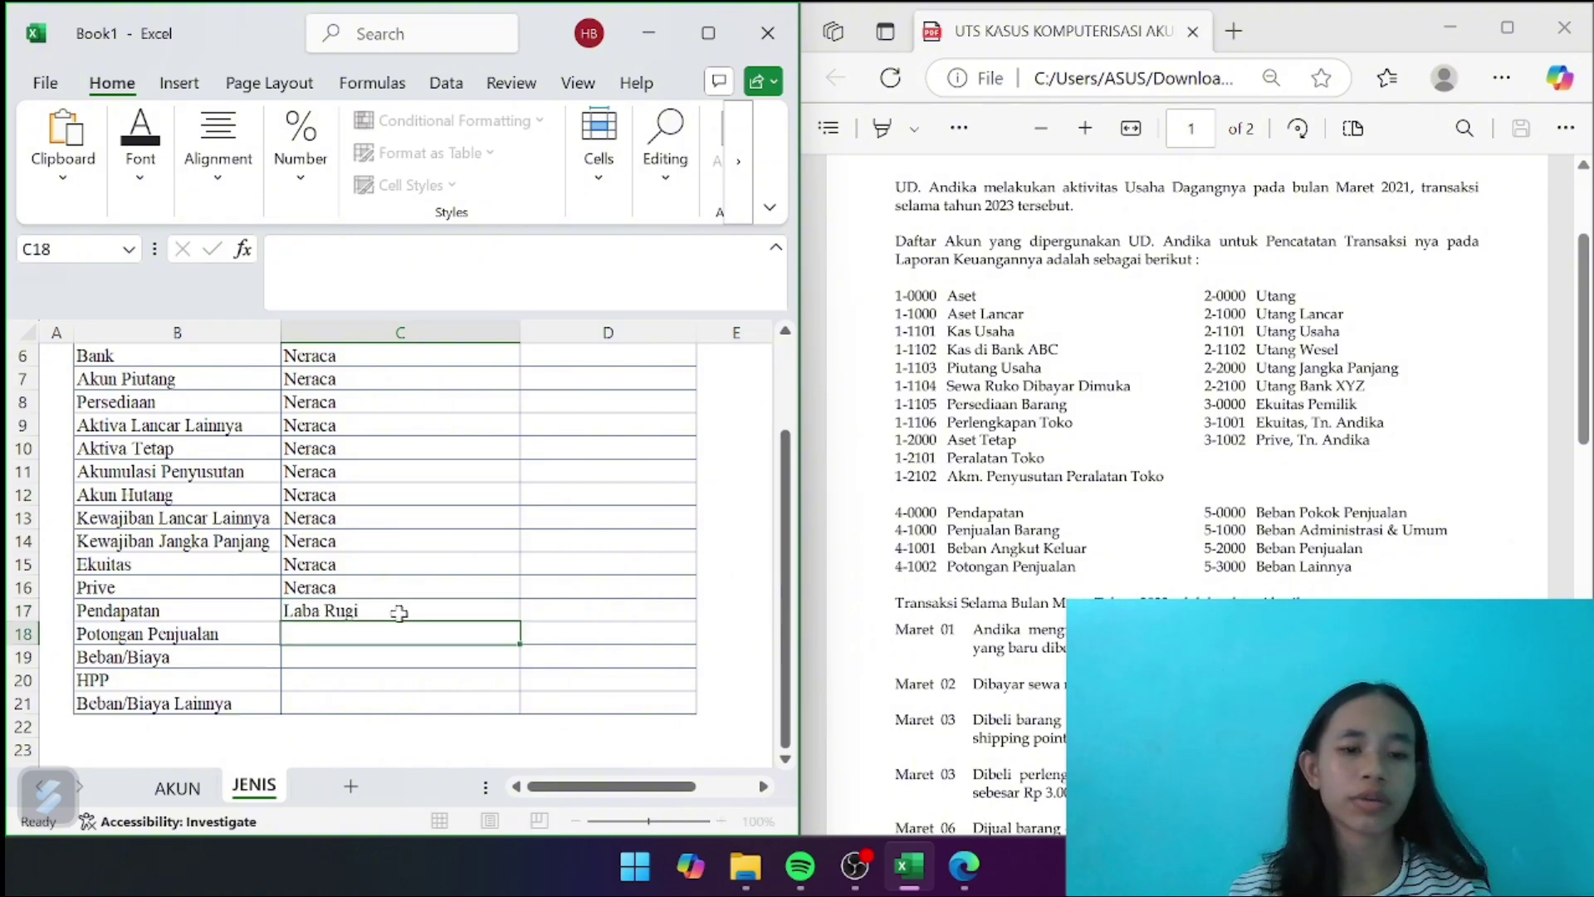
click(403, 607)
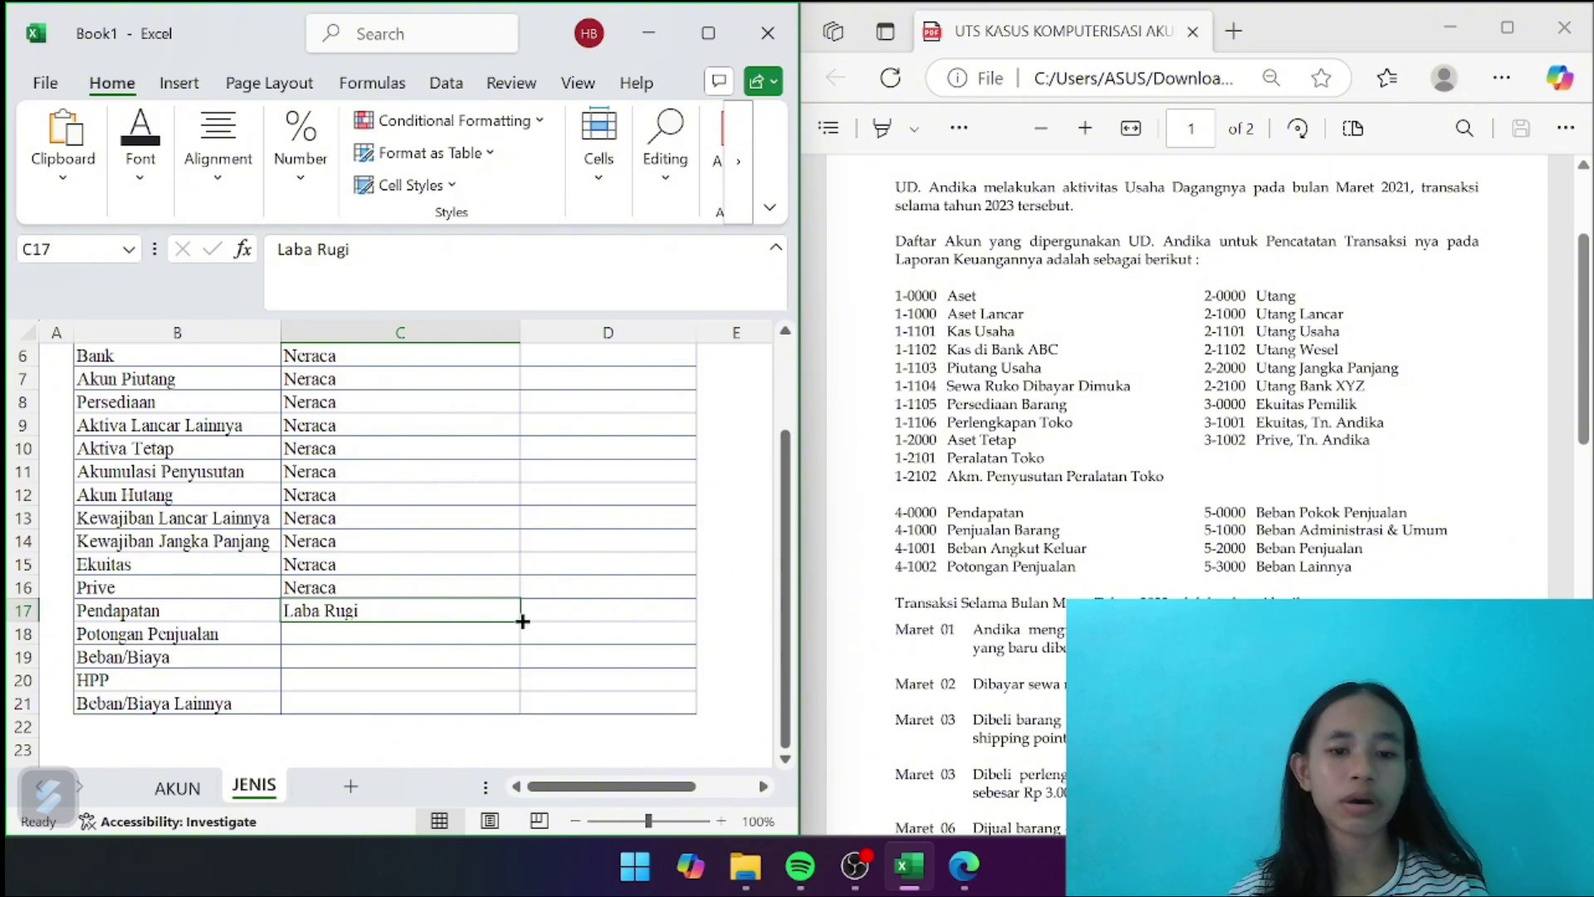
drag(522, 621, 523, 706)
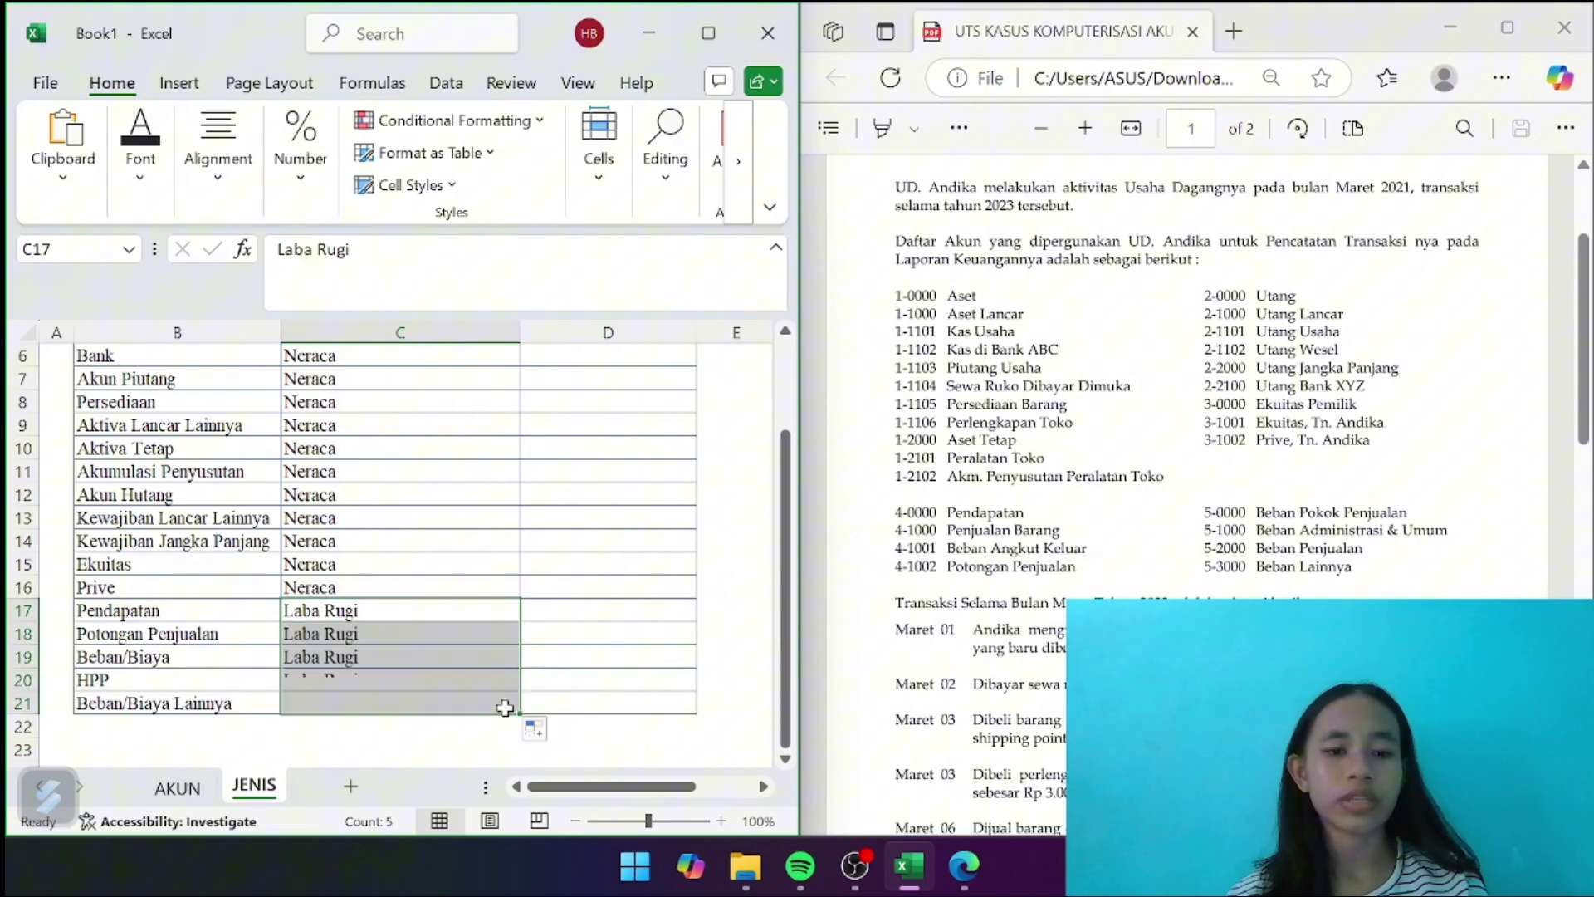
click(611, 579)
Review the account types from Aset to Prive by selecting B3:B16
scroll(611, 576, up, 2)
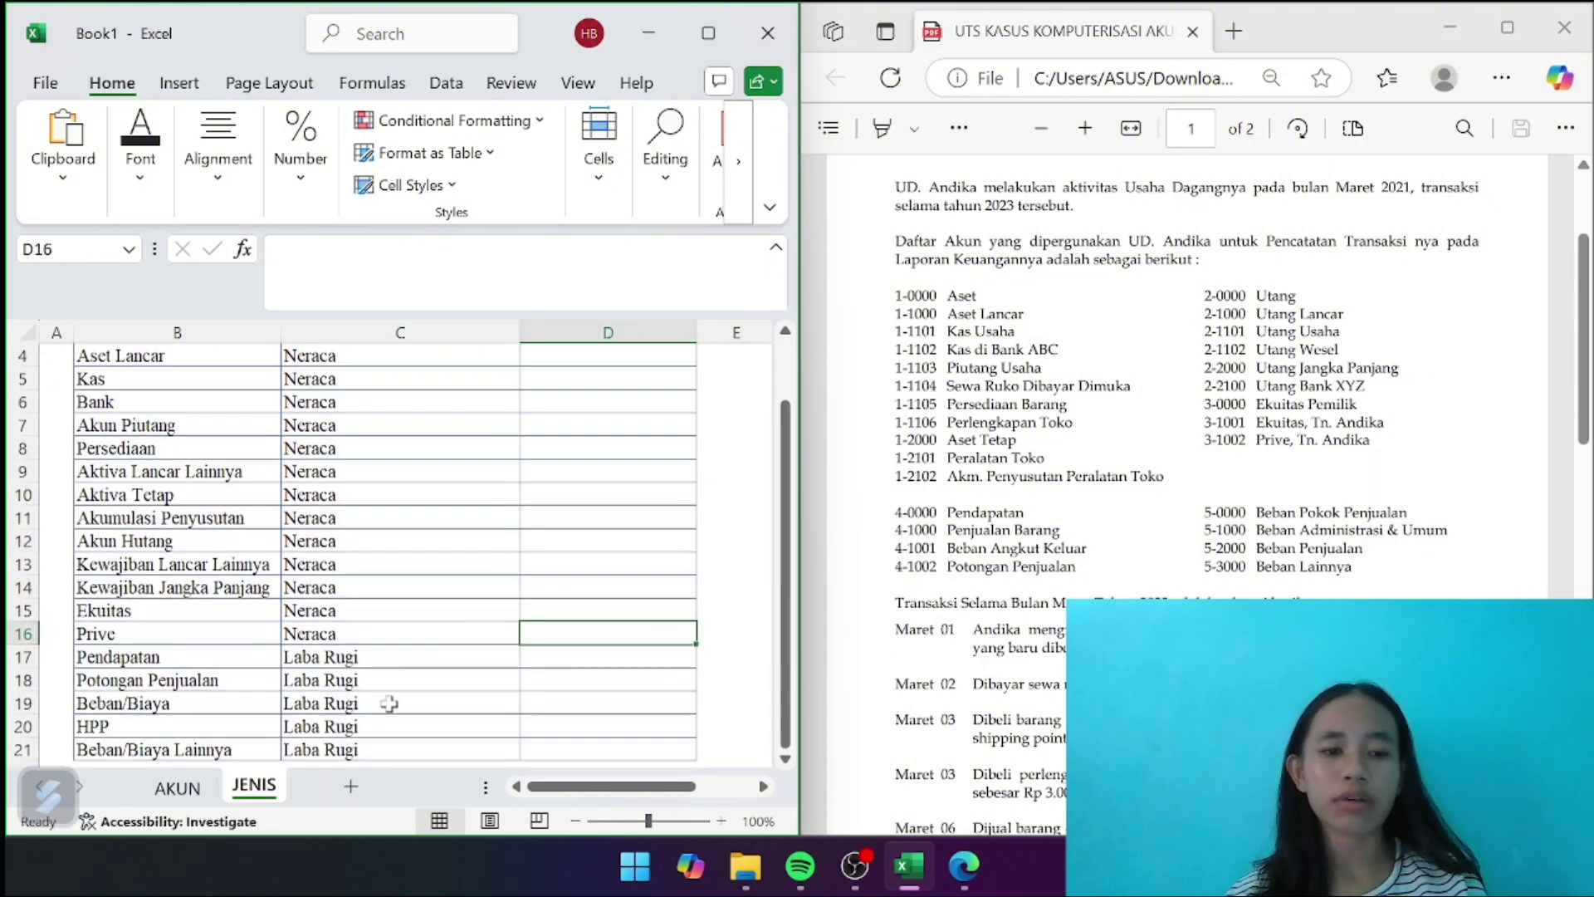
scroll(389, 703, up, 2)
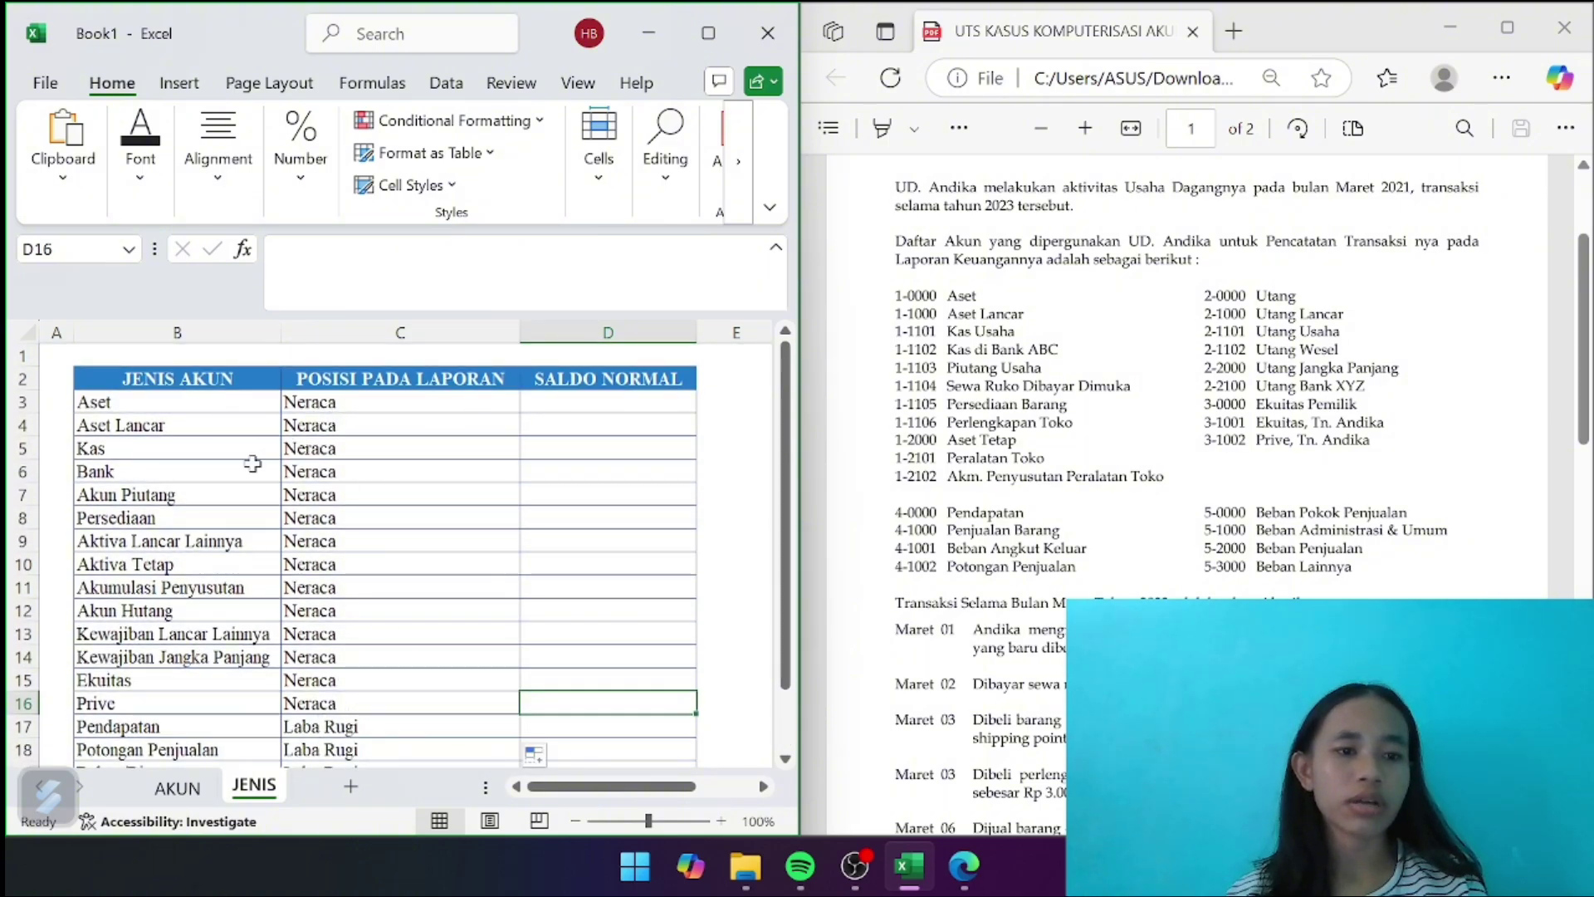
drag(195, 392, 194, 696)
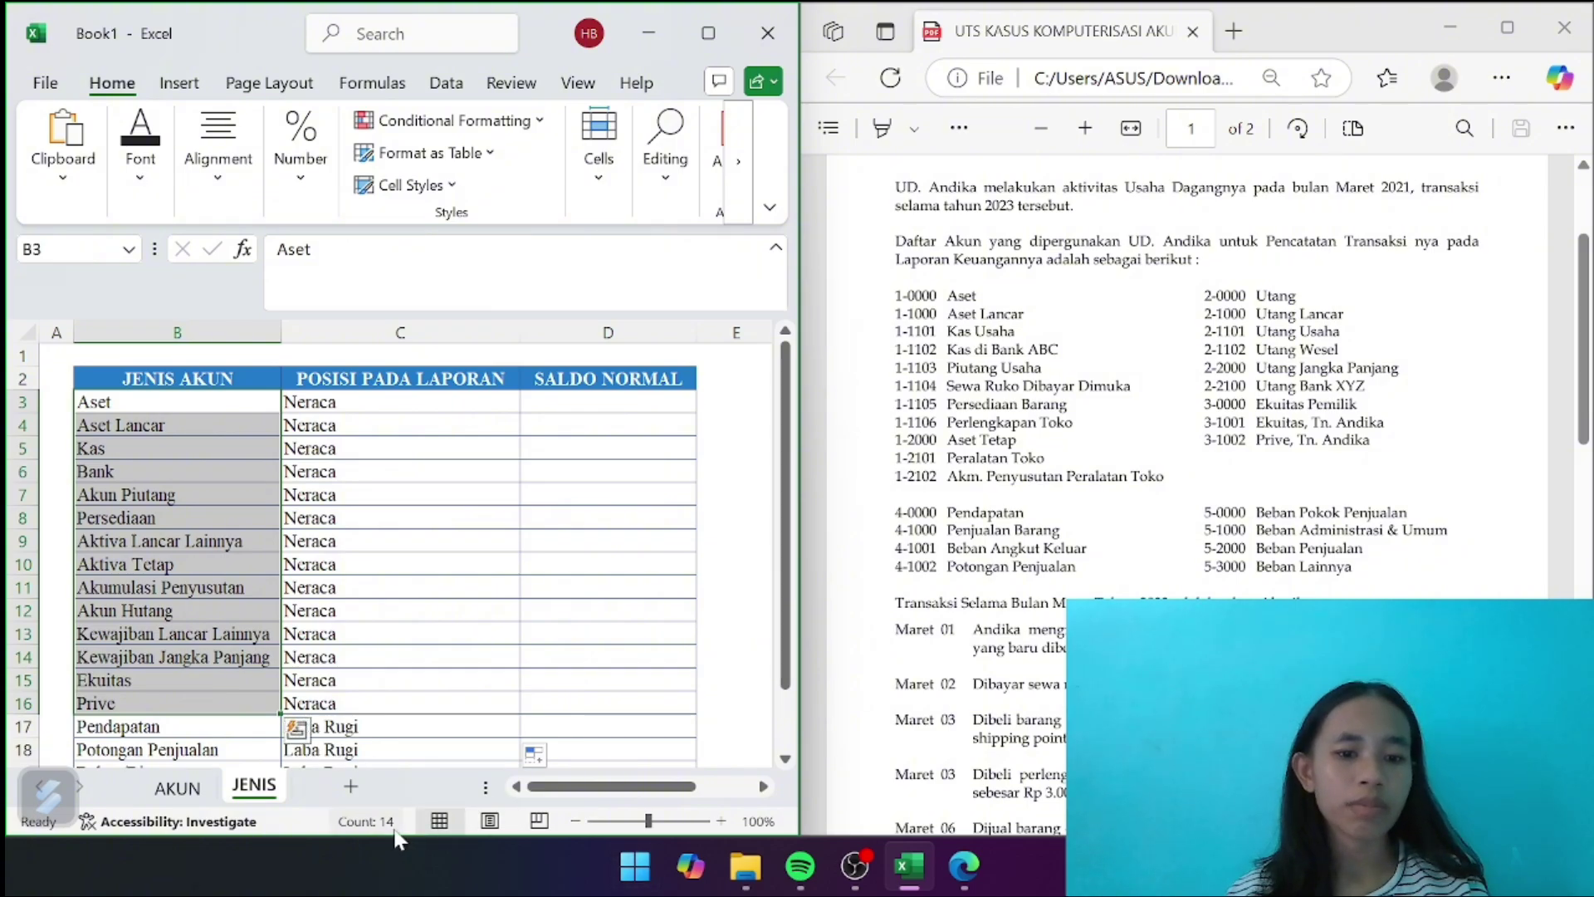
Enter Debet as the normal balance for Aset in D3 and fill it down through Akumulasi Penyusutan, D11
click(644, 647)
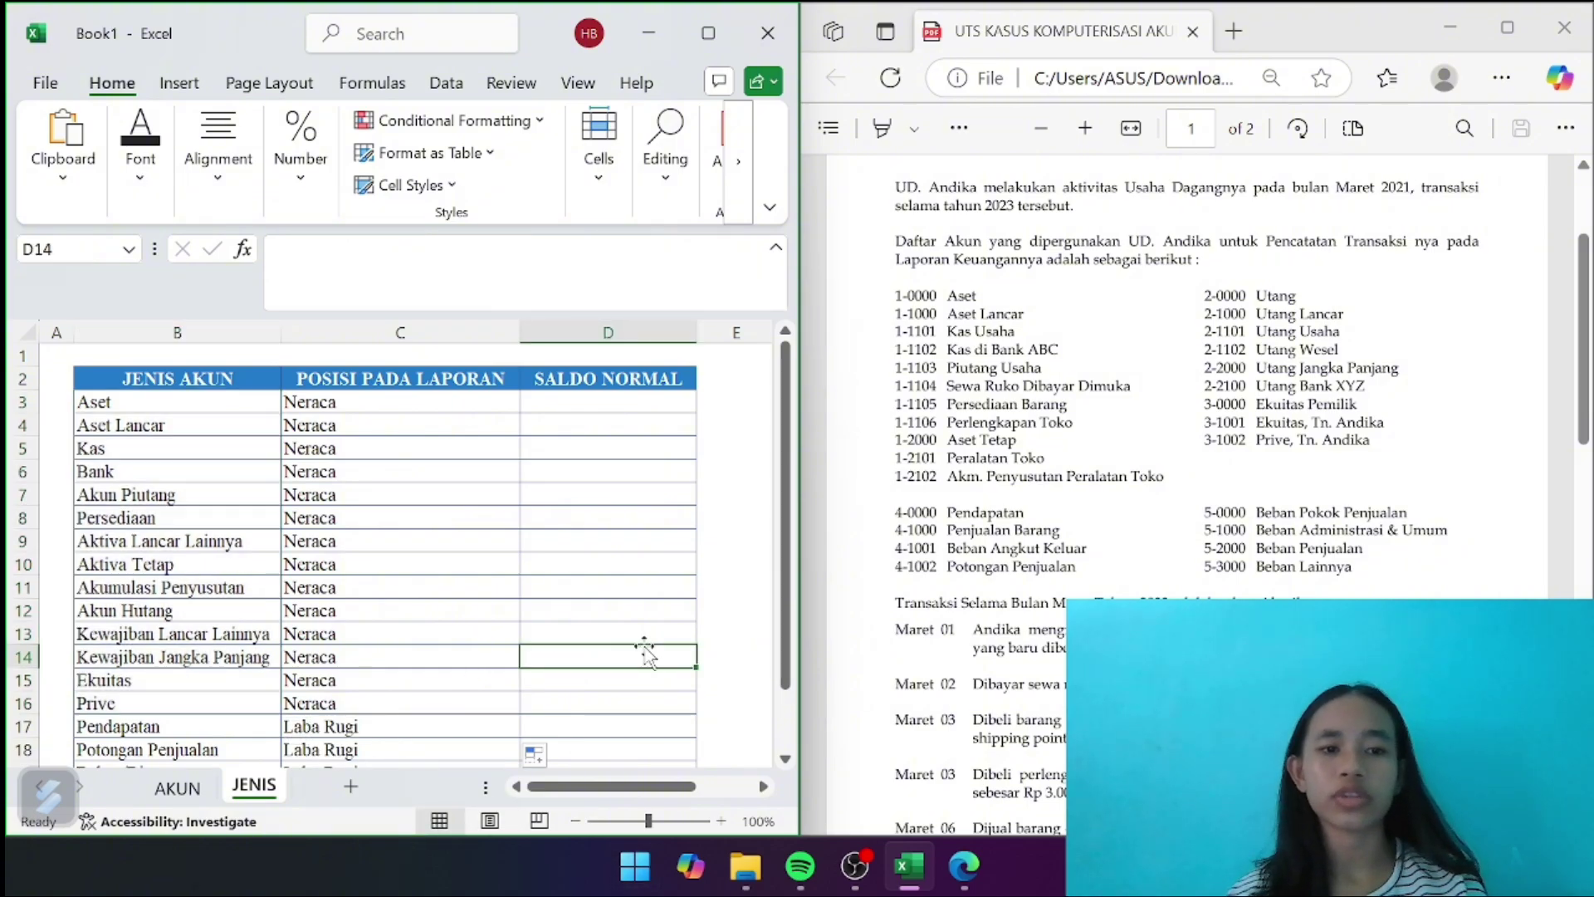
click(605, 401)
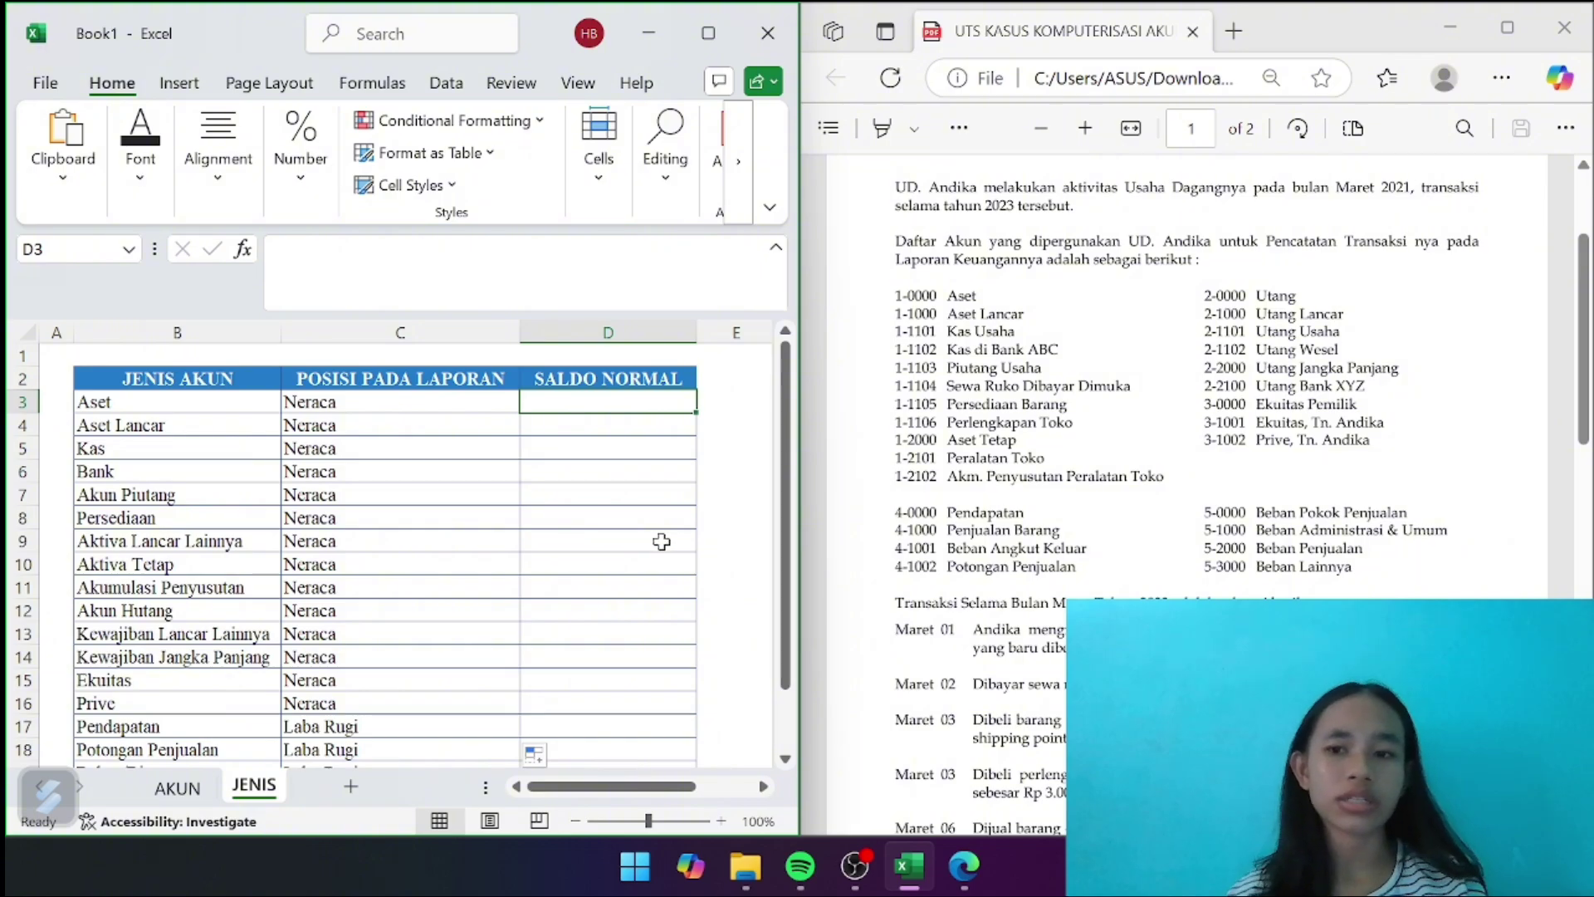
text(De)
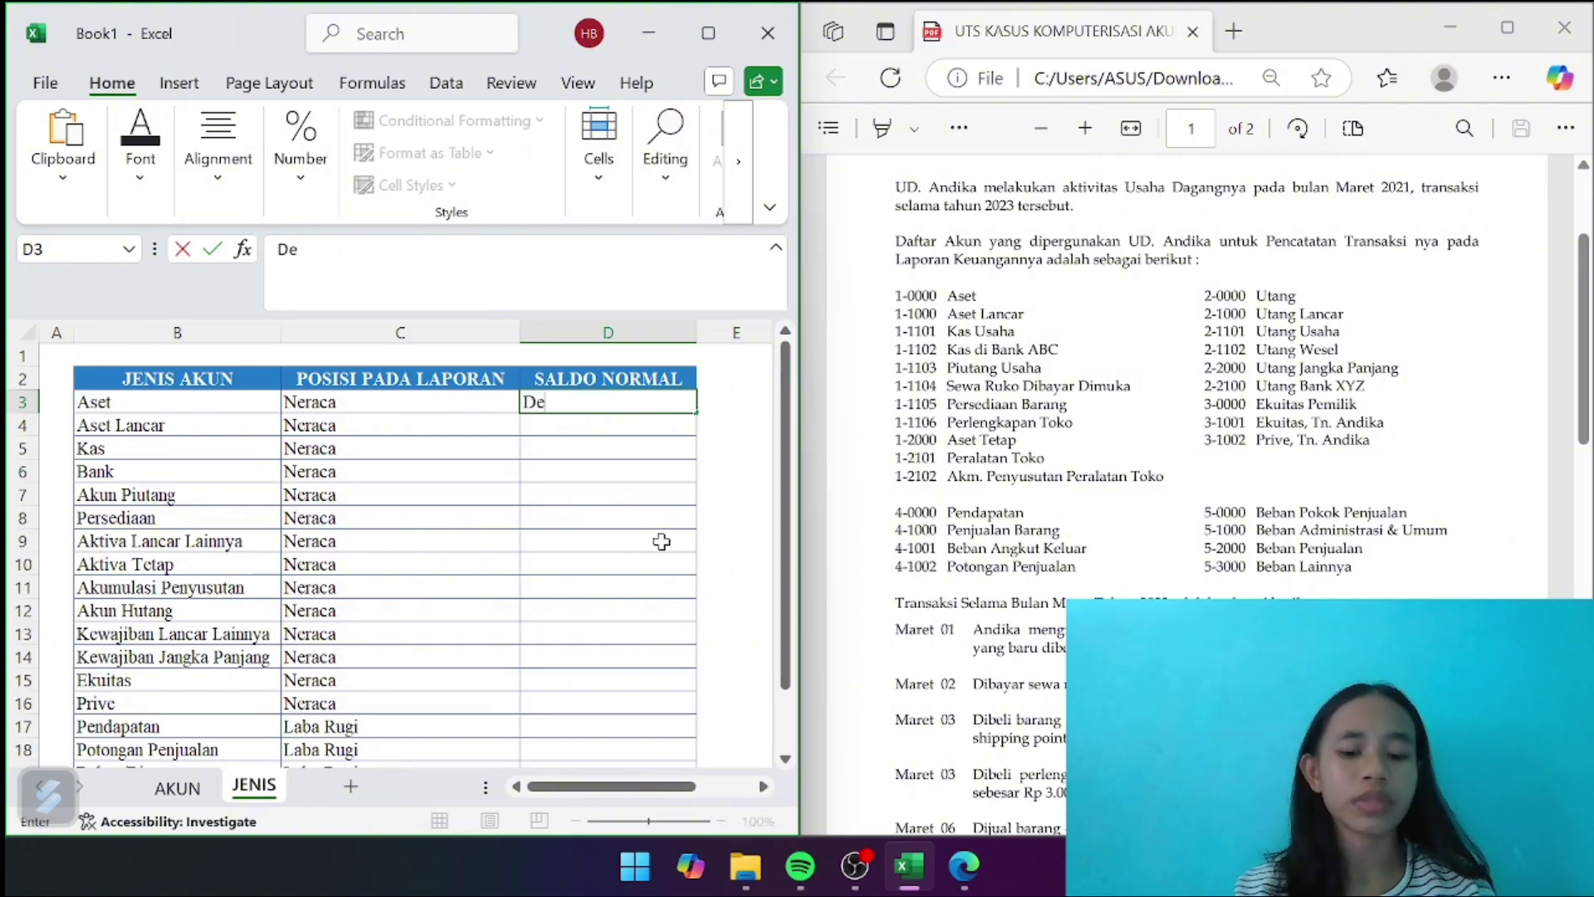
text(bet)
key(Return)
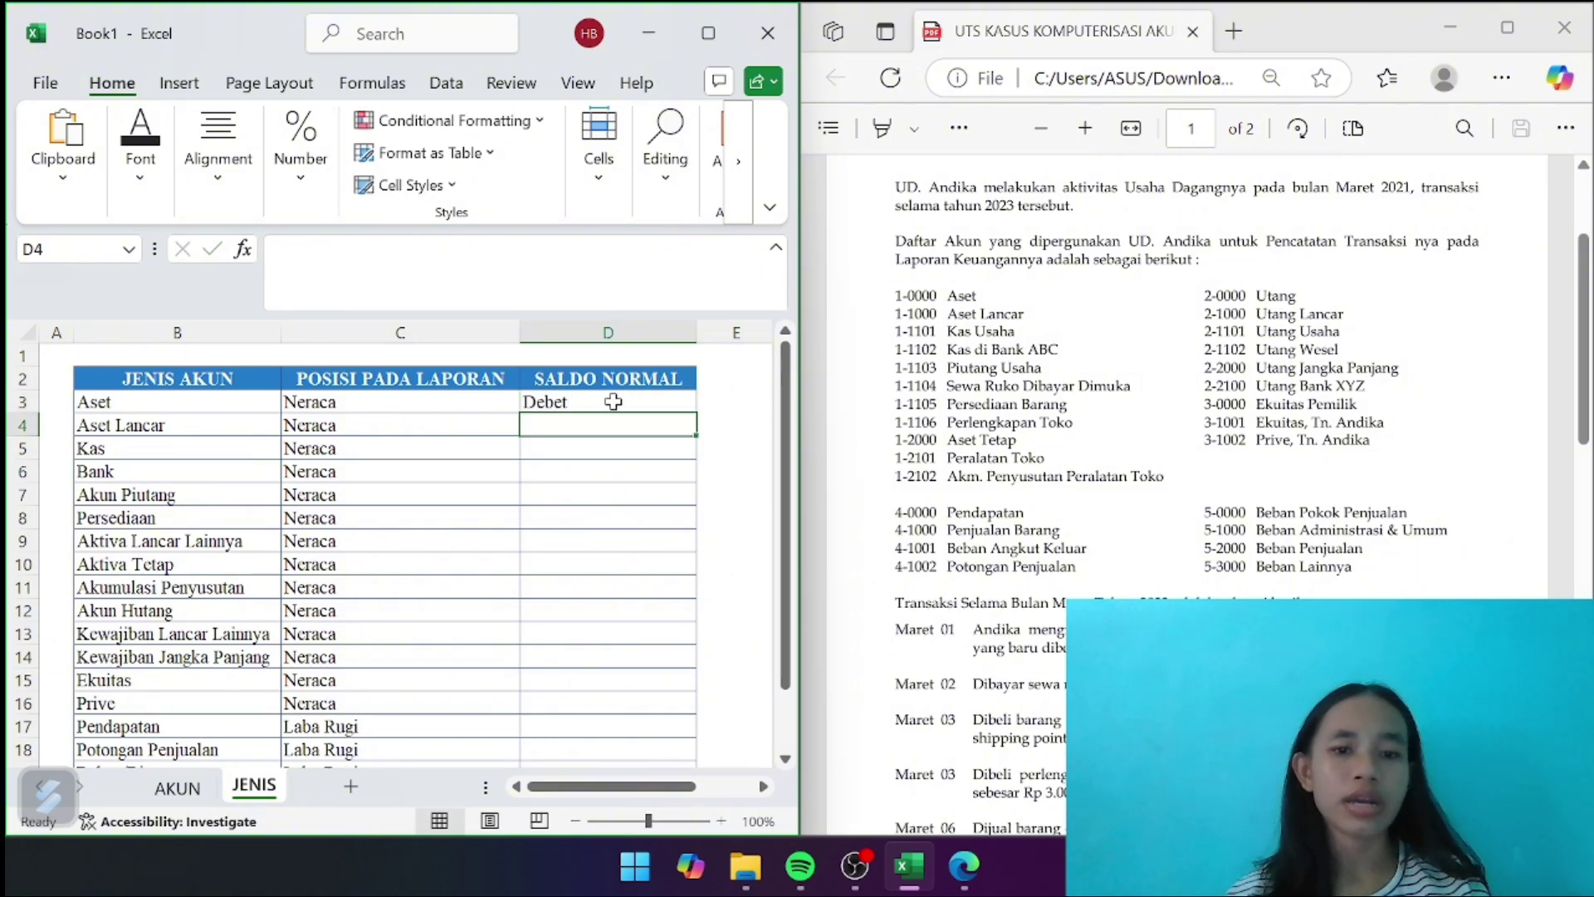
click(613, 401)
drag(694, 399, 682, 453)
click(658, 439)
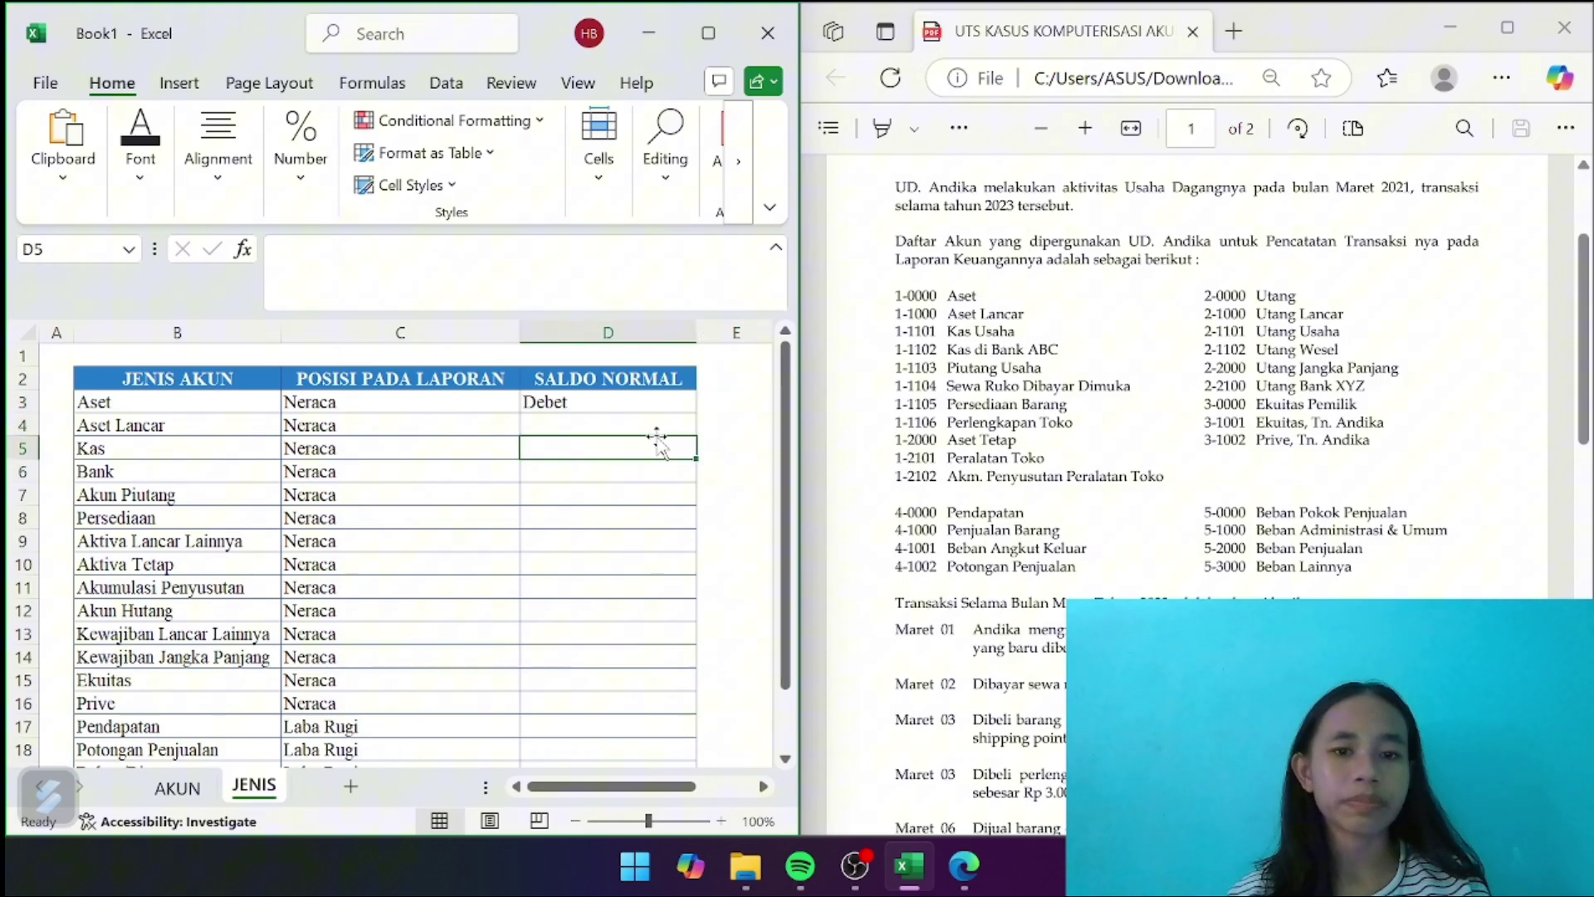
click(632, 401)
drag(695, 412, 671, 592)
Enter Kredit as the normal balance for Akun Hutang in D12, without a leading space
click(226, 610)
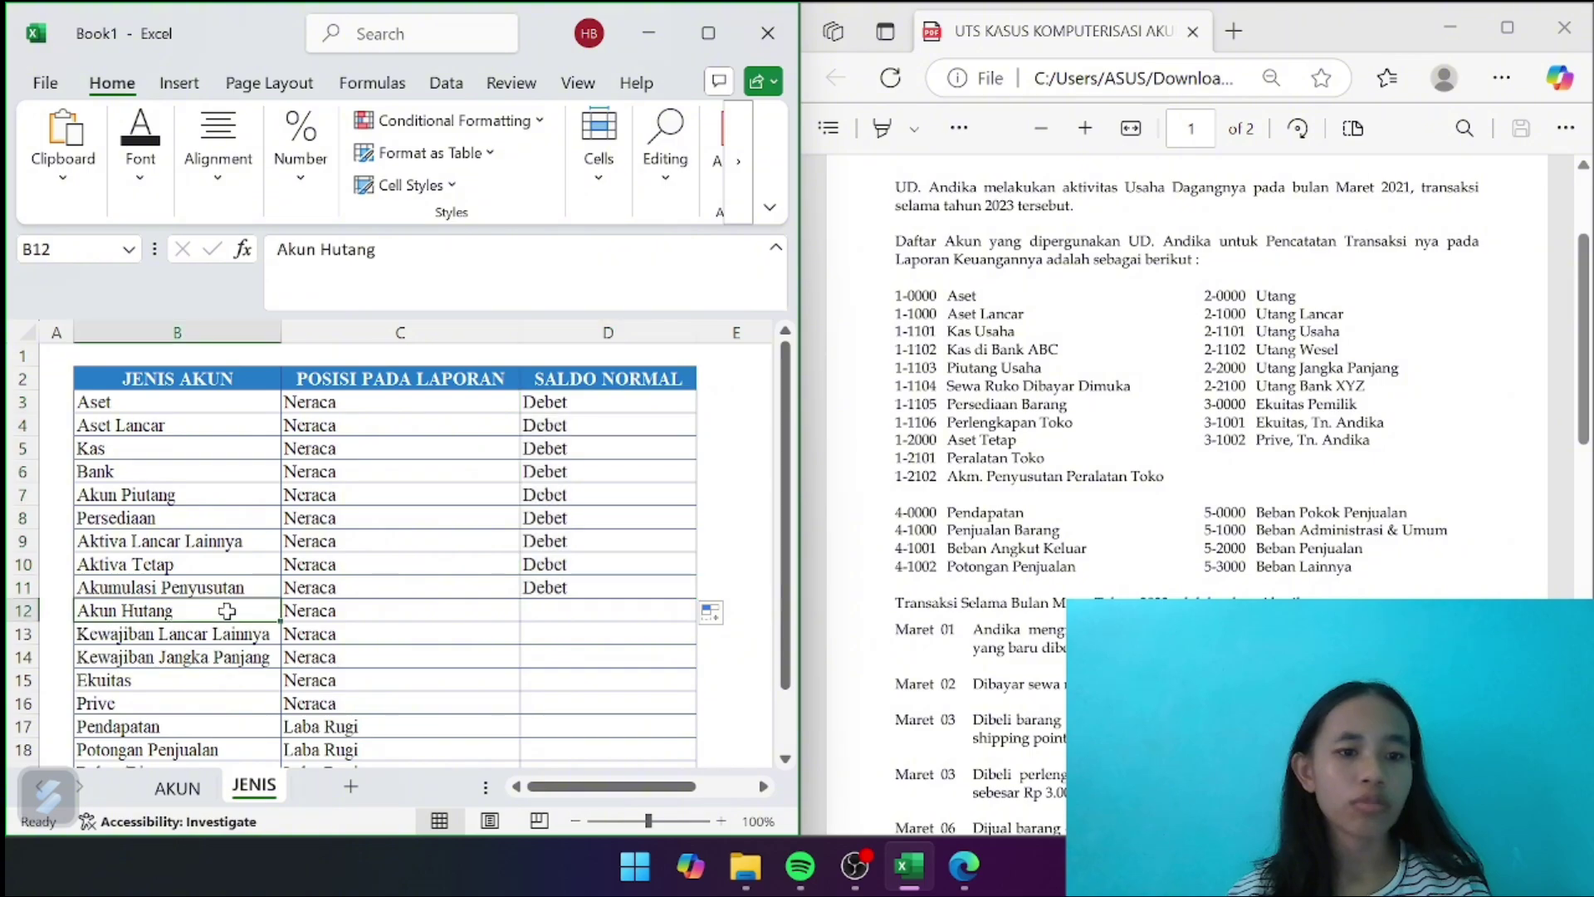
click(585, 608)
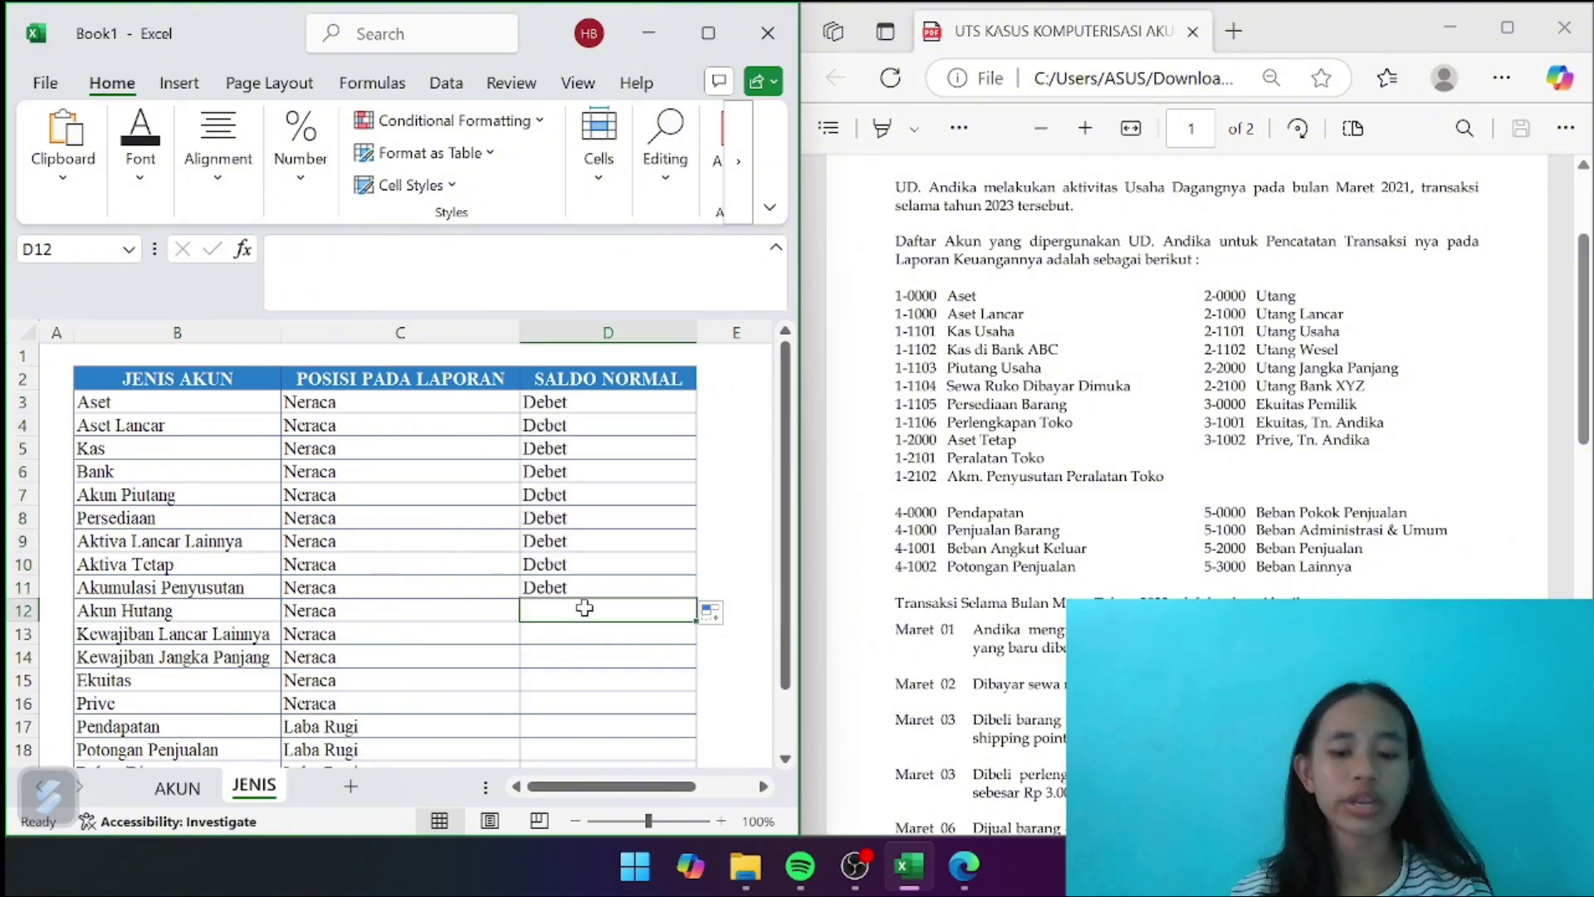
text(Kredu)
key(BackSpace)
text(it)
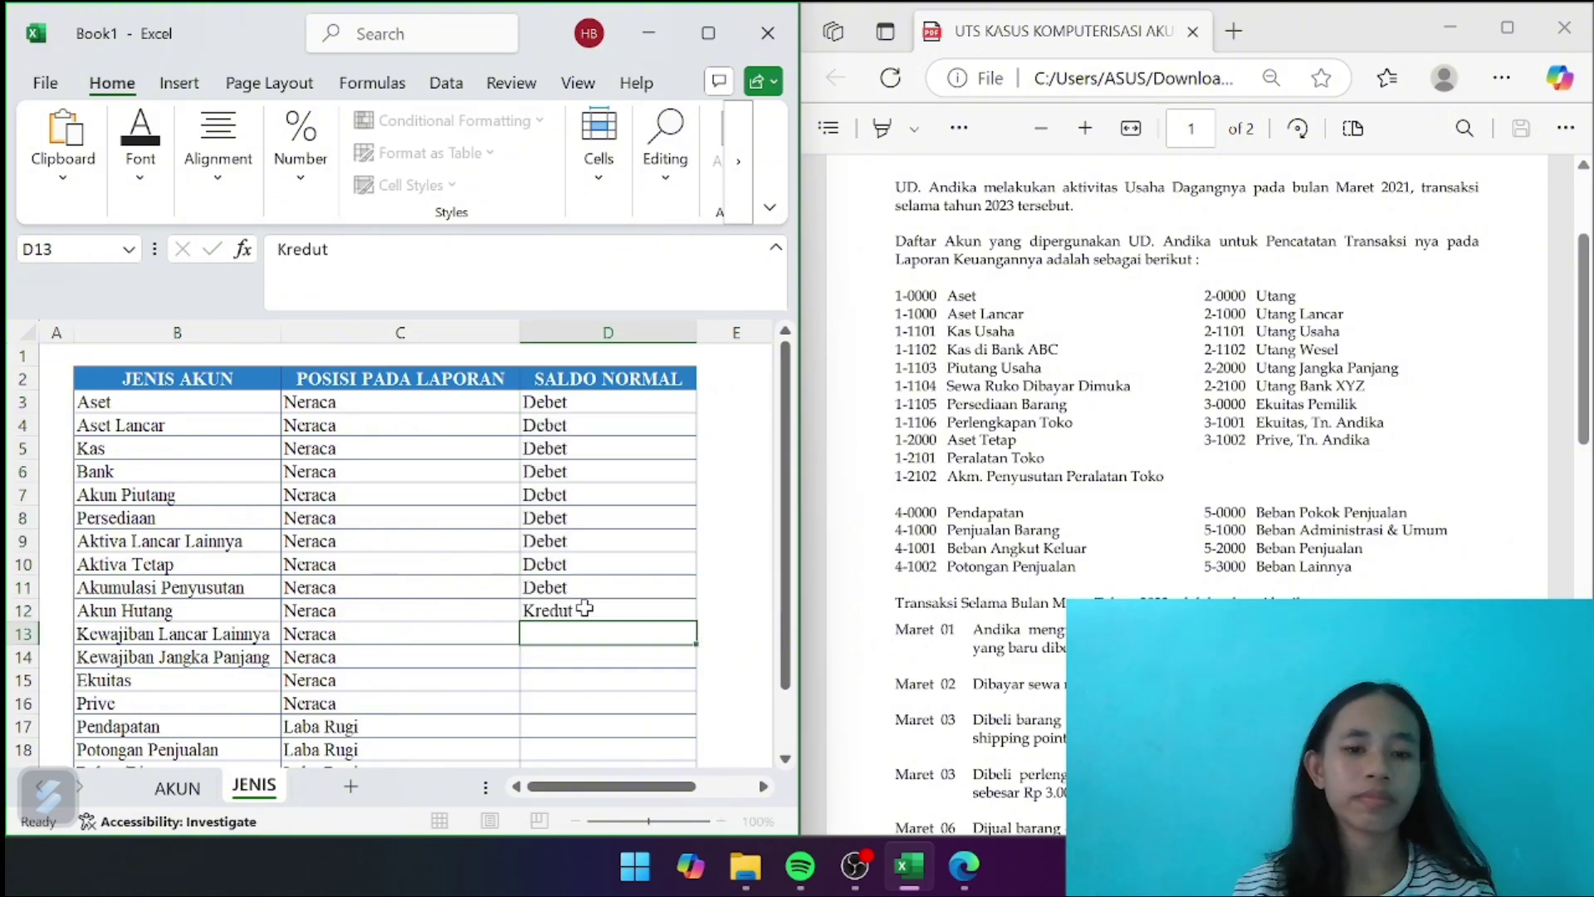
key(ctrl+Return)
key(BackSpace)
text(K)
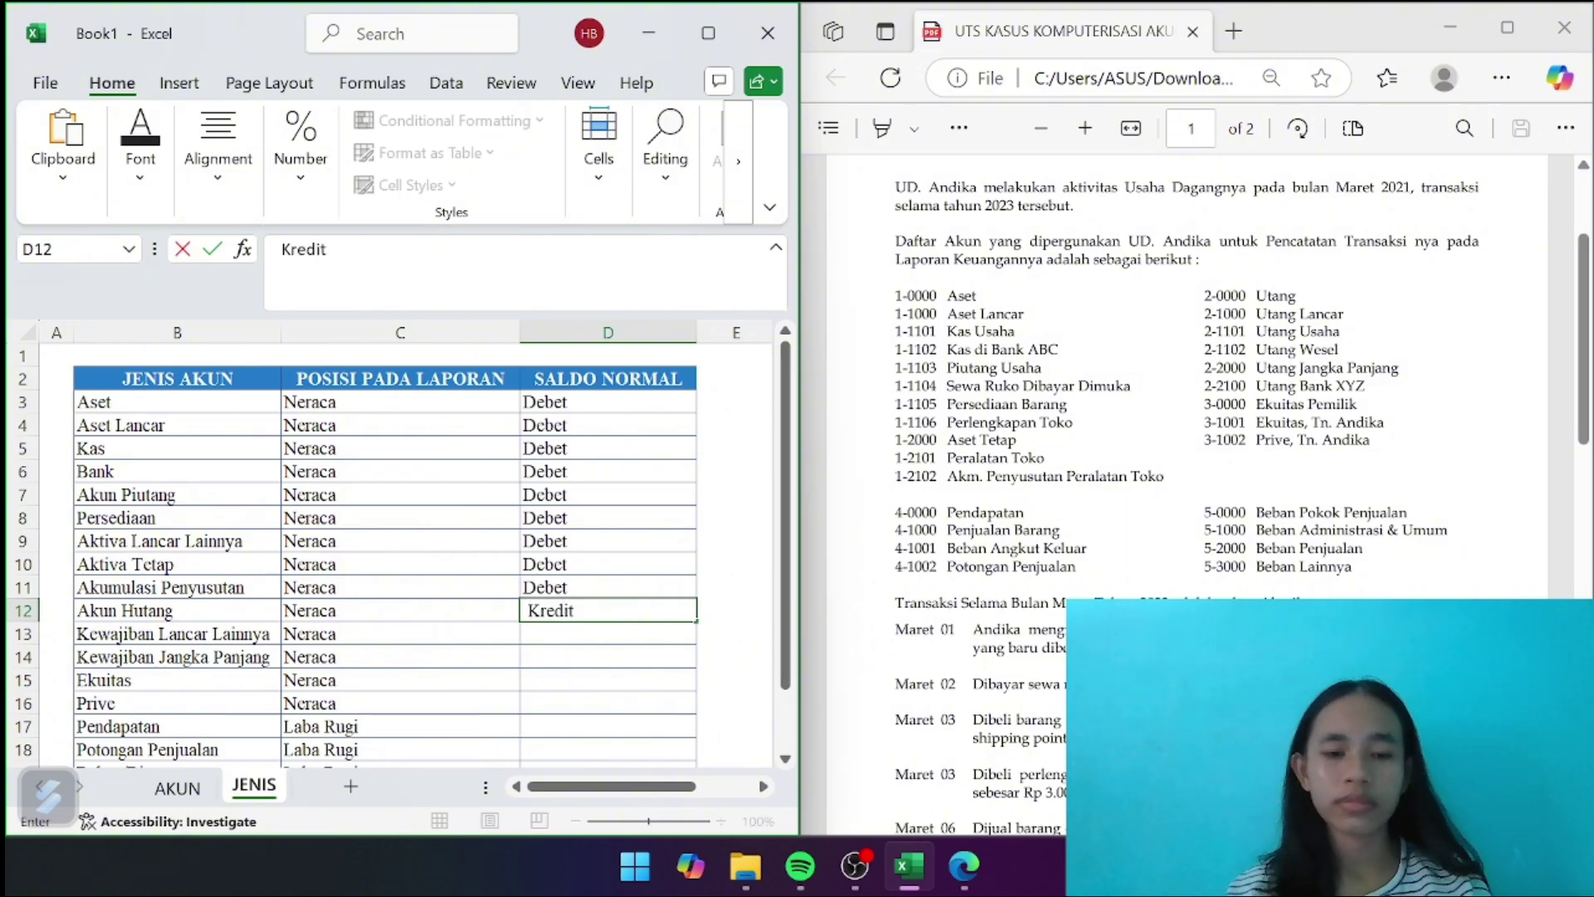
key(Return)
click(585, 609)
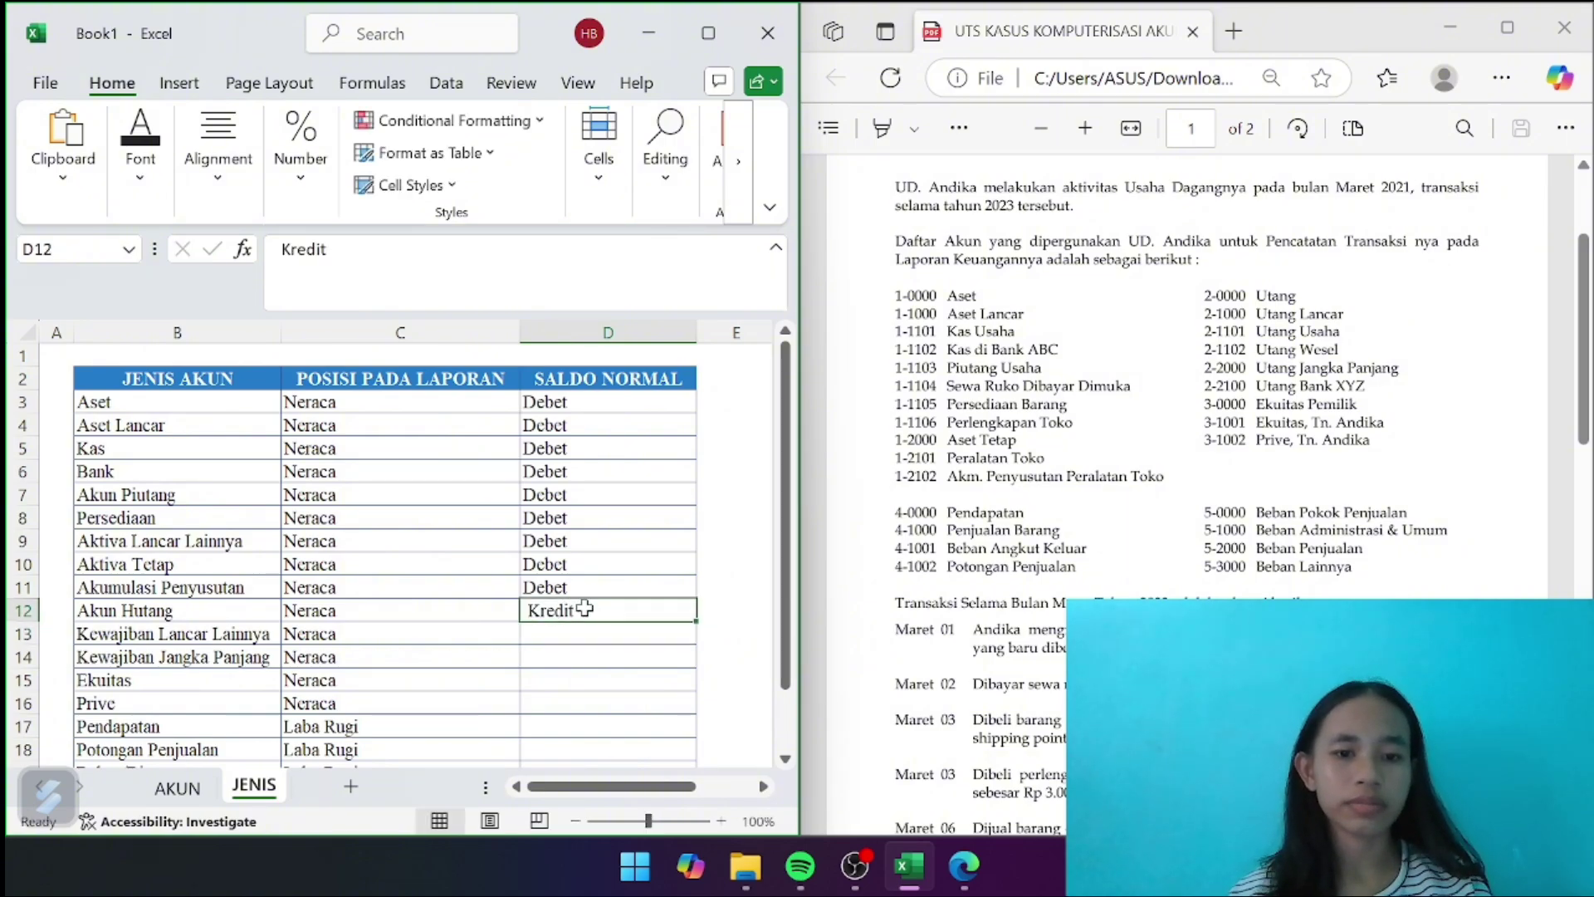
click(292, 249)
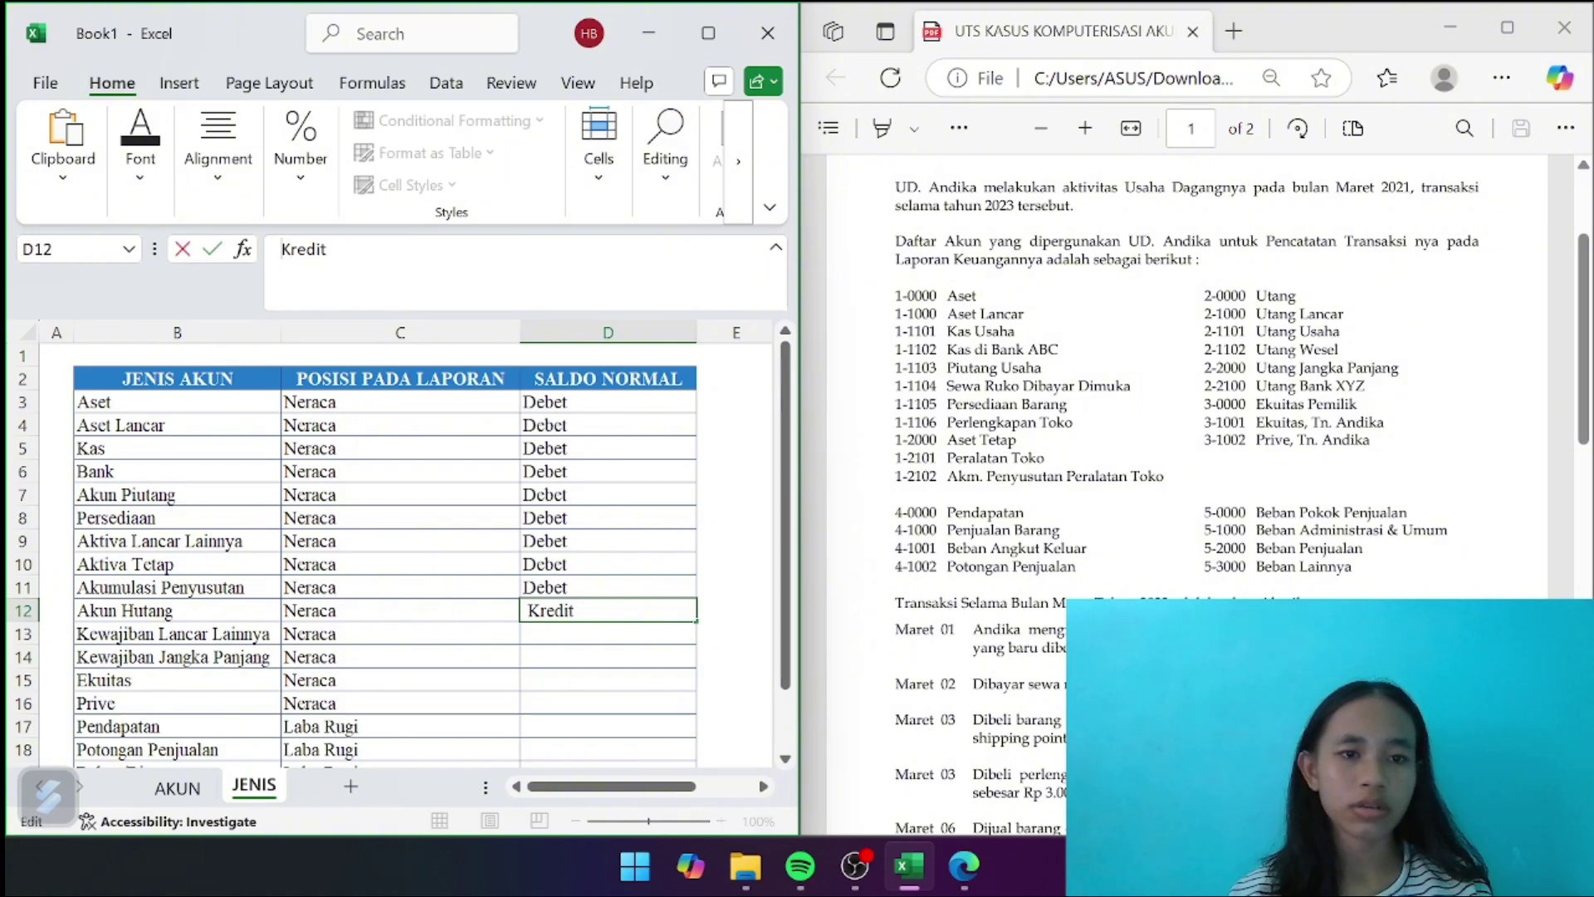
key(BackSpace)
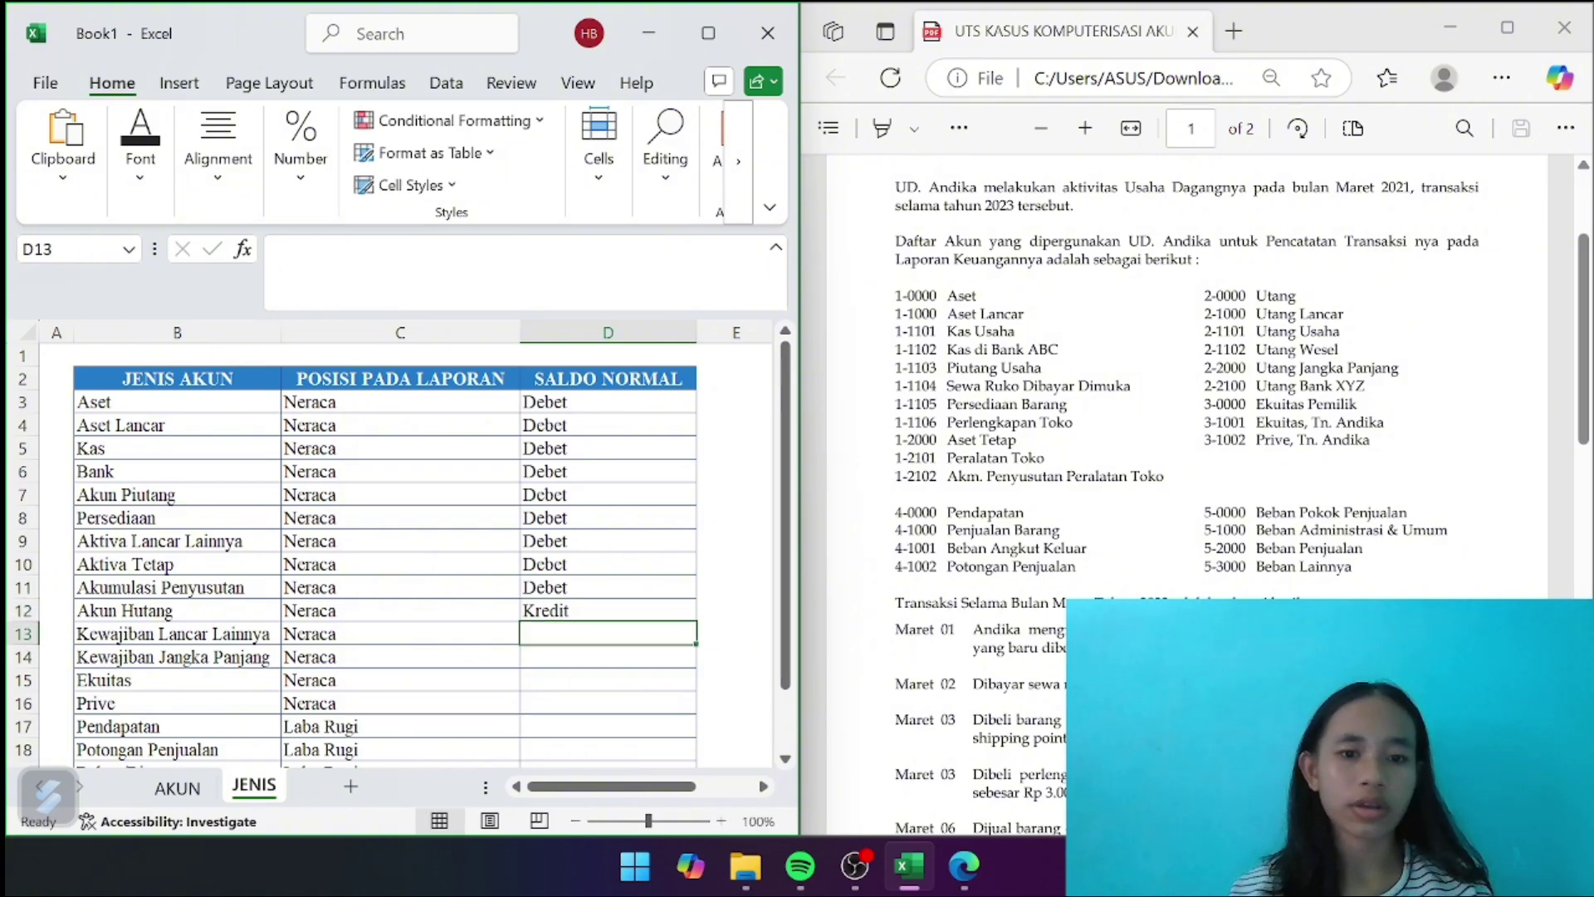
Copy the Kredit balance from D12 to D13:D15, covering Kewajiban Lancar Lainnya through Ekuitas
click(577, 604)
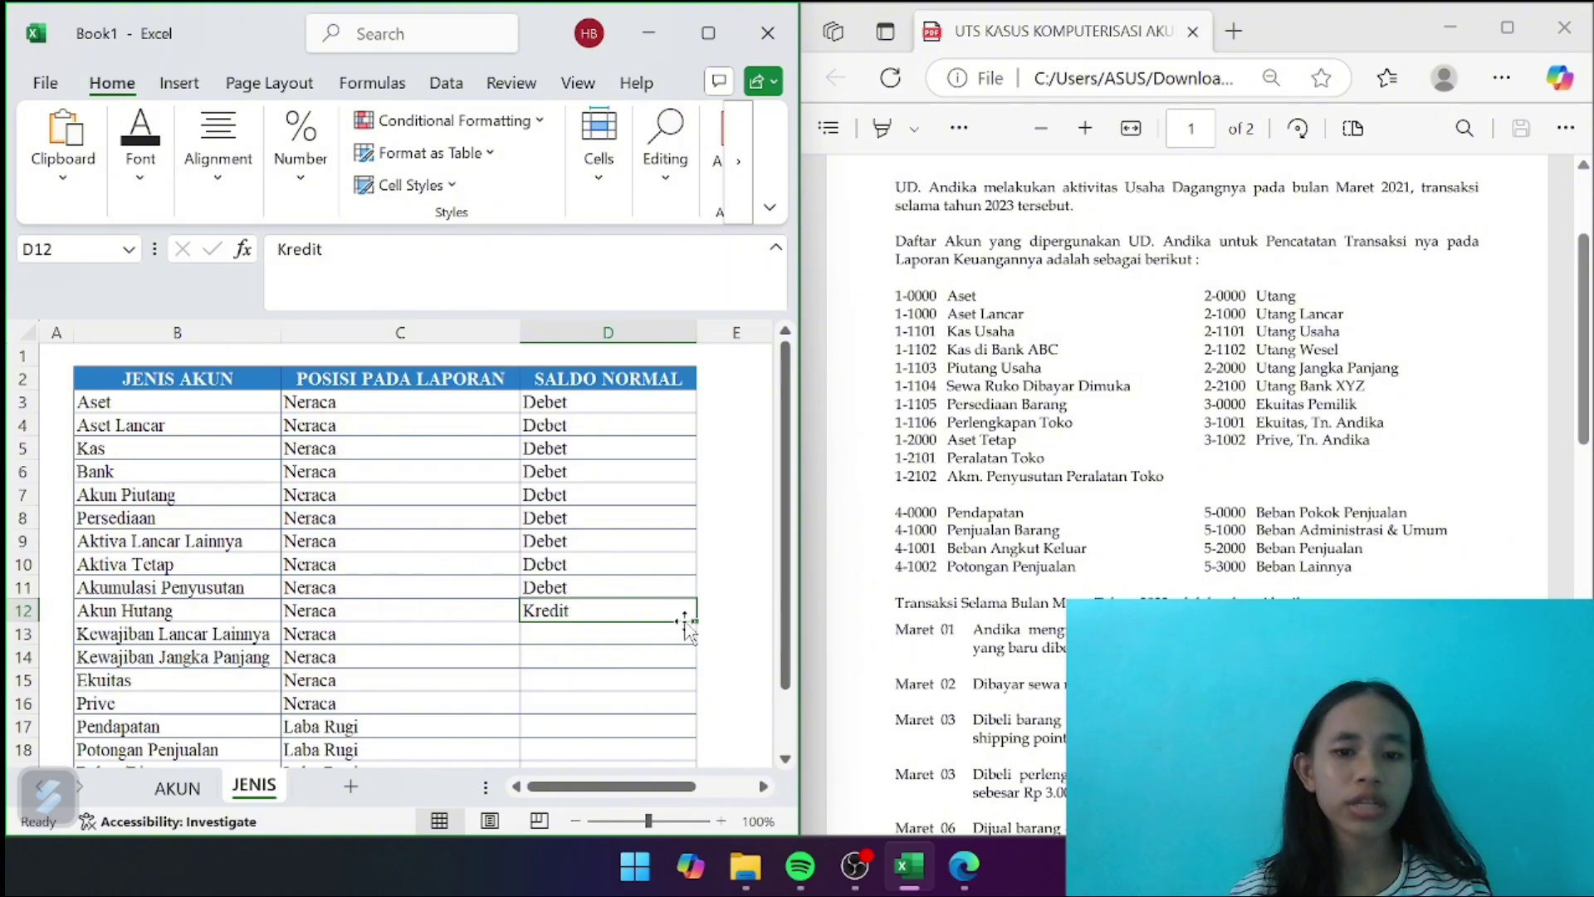
drag(706, 610, 694, 649)
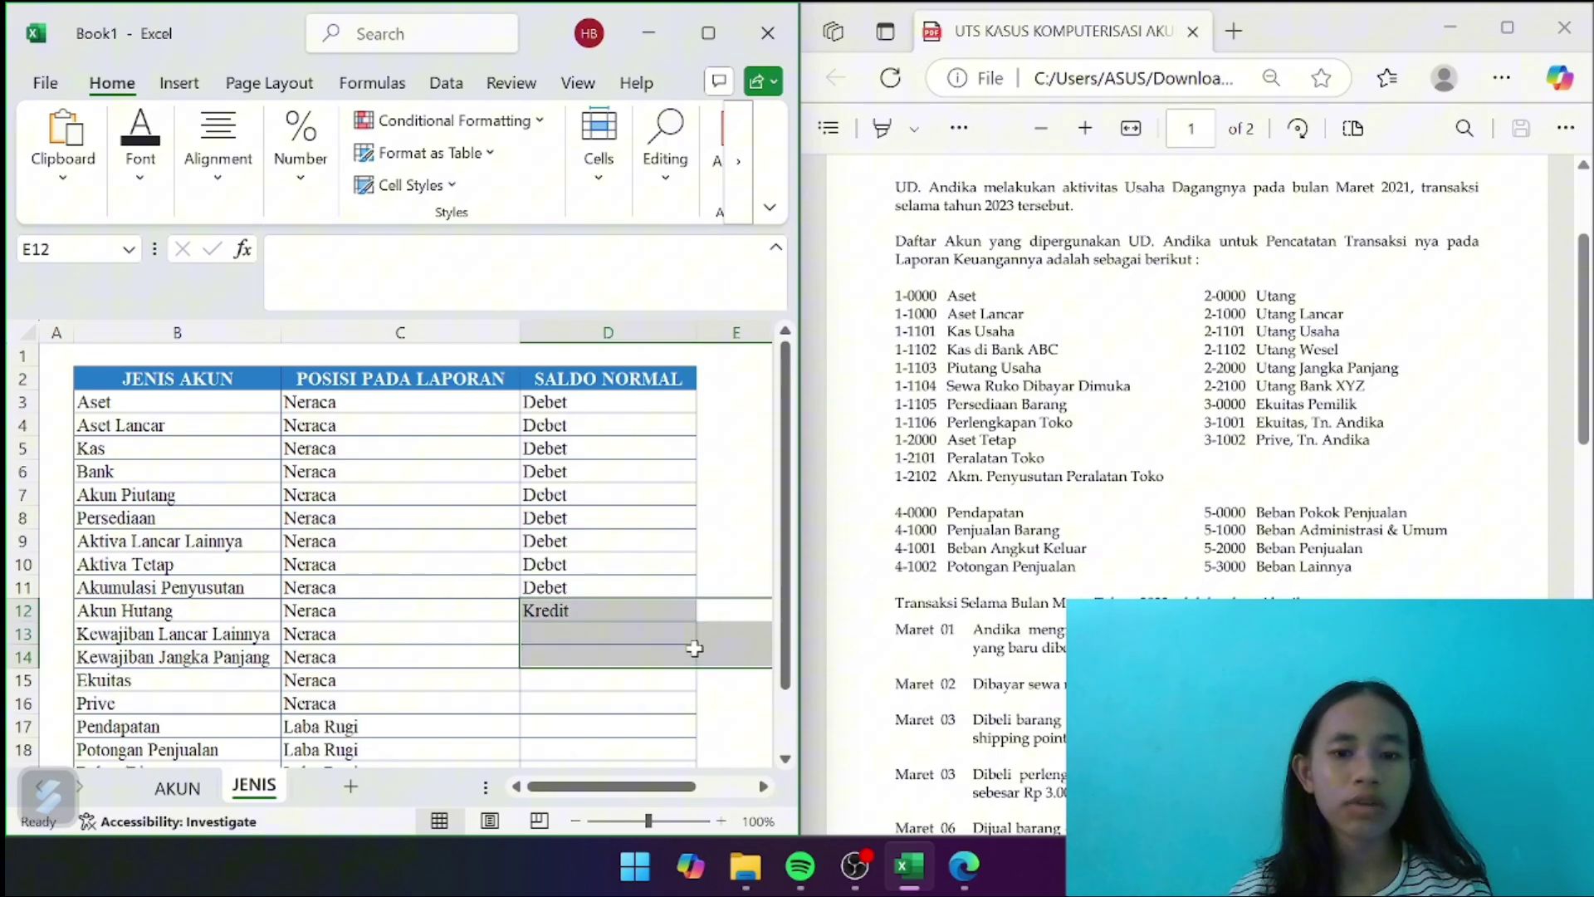
click(605, 633)
drag(605, 610, 690, 614)
key(ctrl+c)
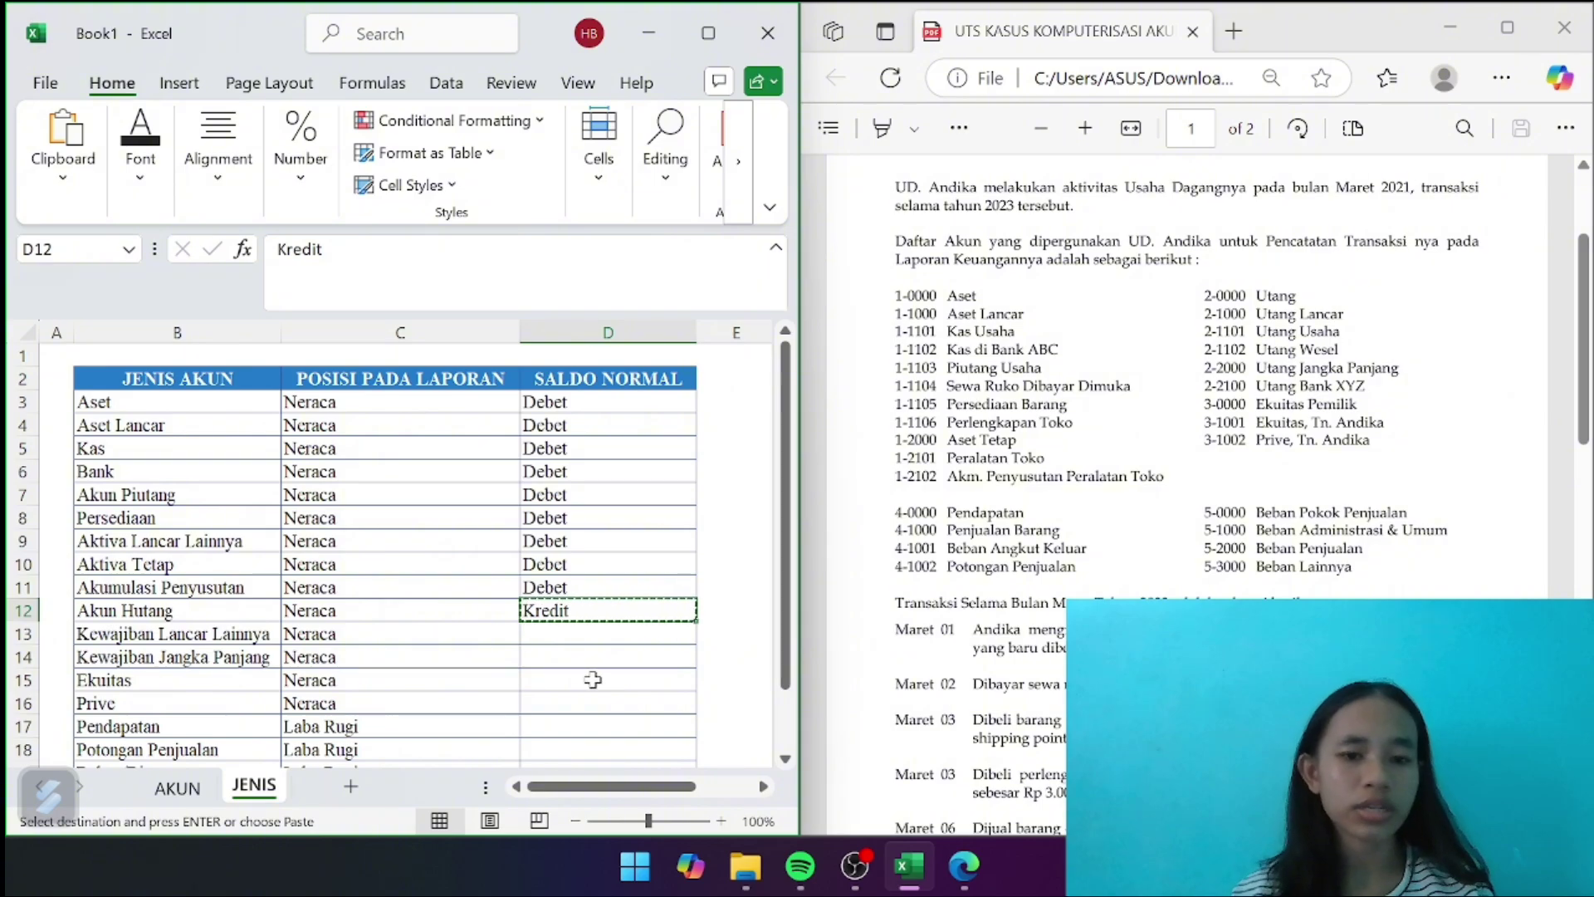
drag(570, 630, 564, 689)
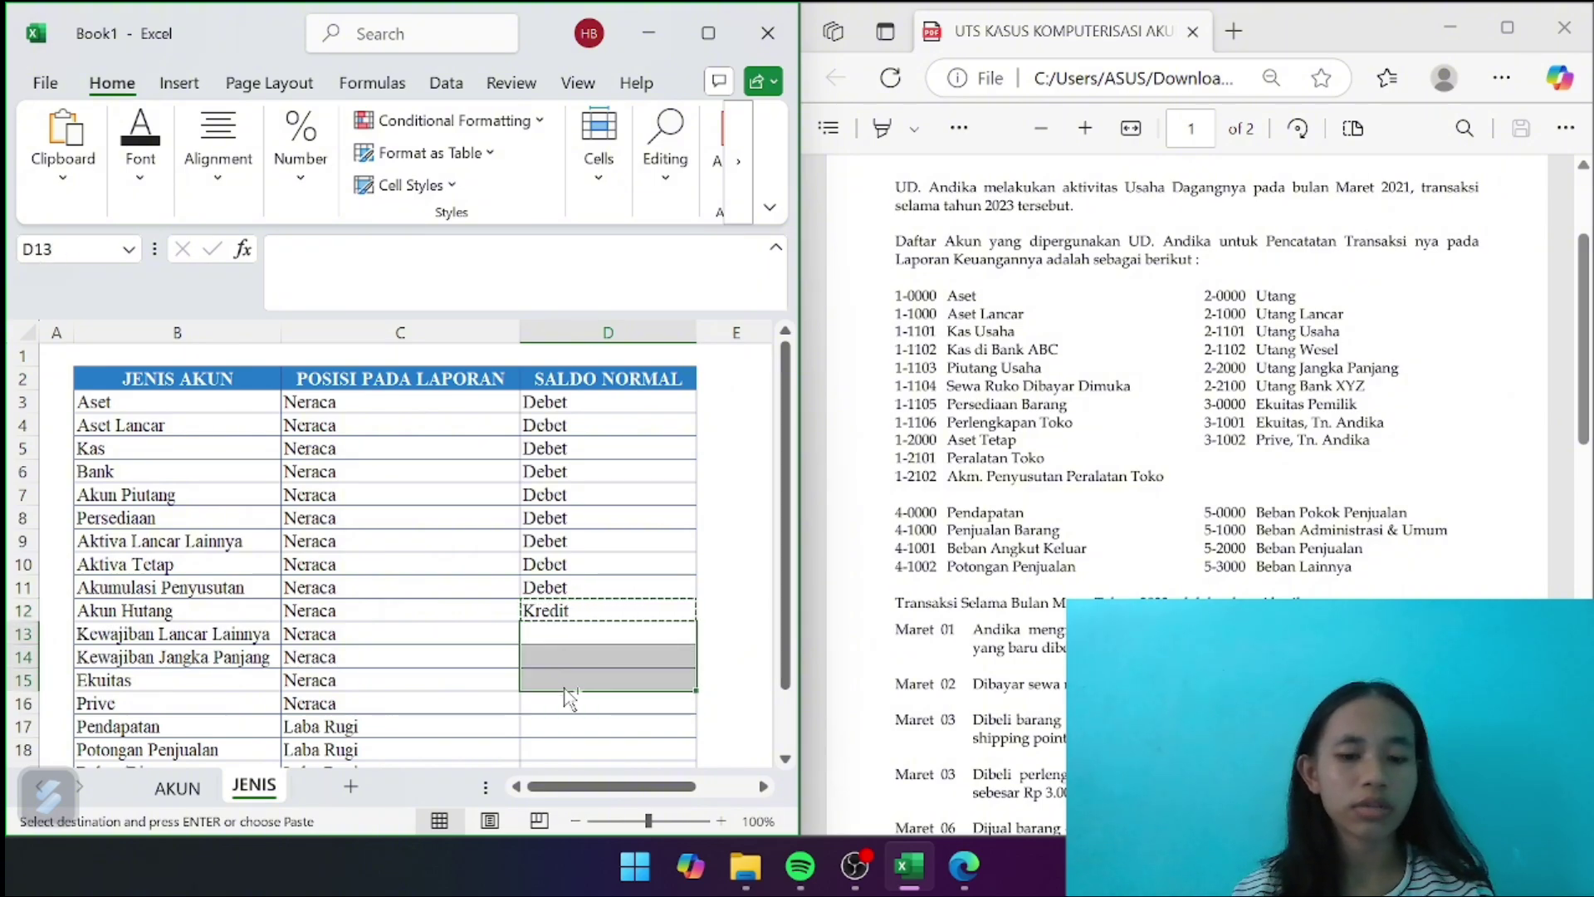
key(ctrl+v)
Enter Debet as the normal balance for Prive in D16 and Kredit for Pendapatan in D17
scroll(564, 693, down, 2)
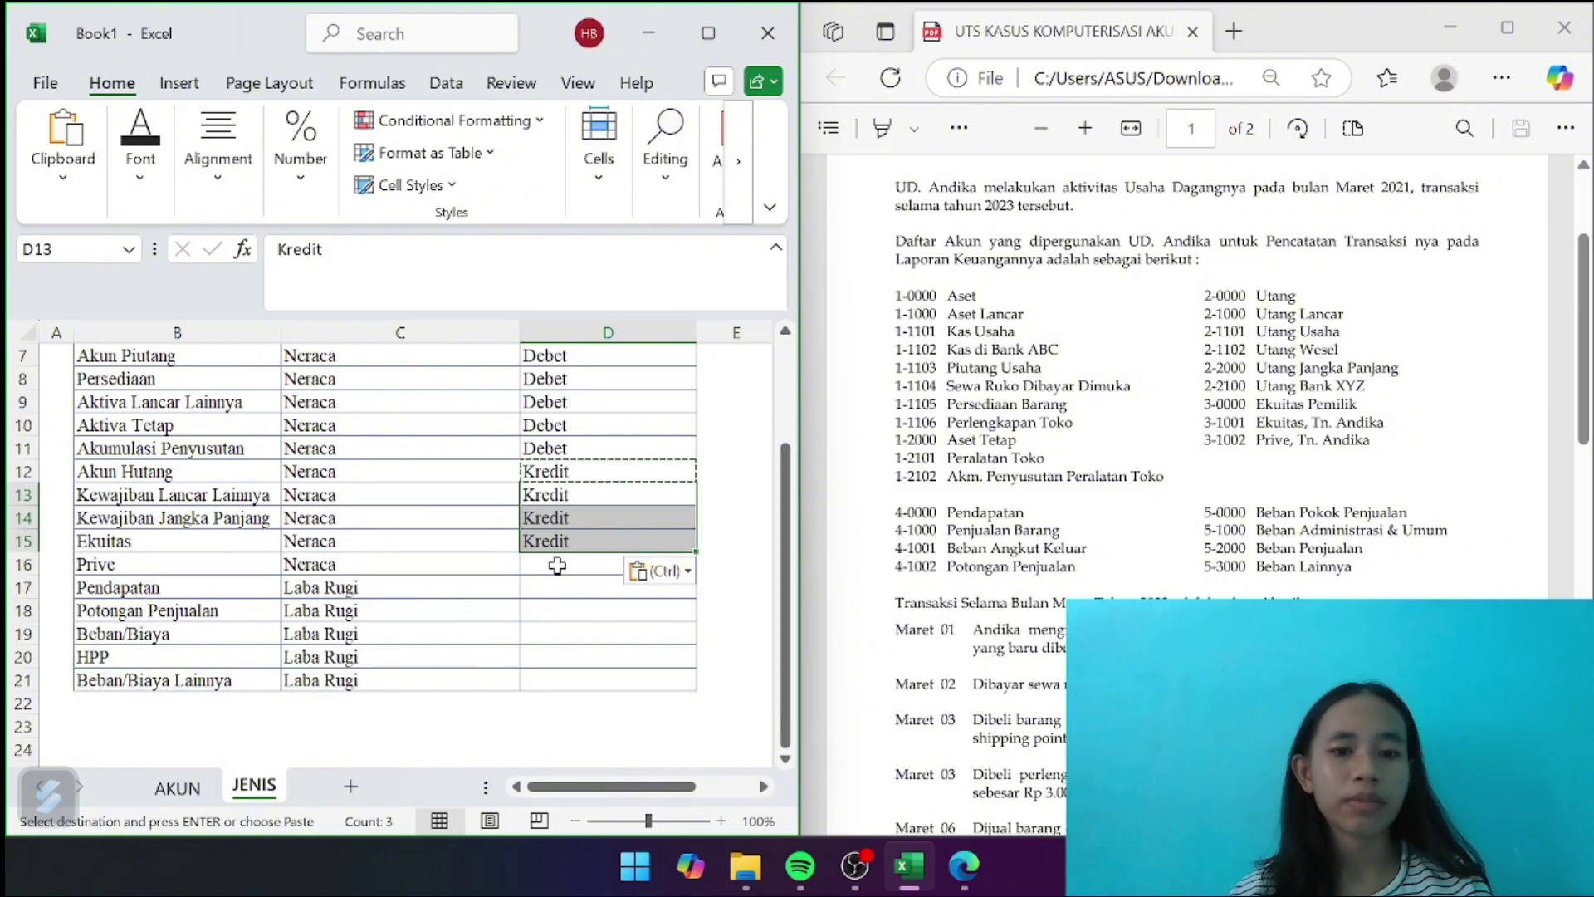
click(557, 566)
text(Debet)
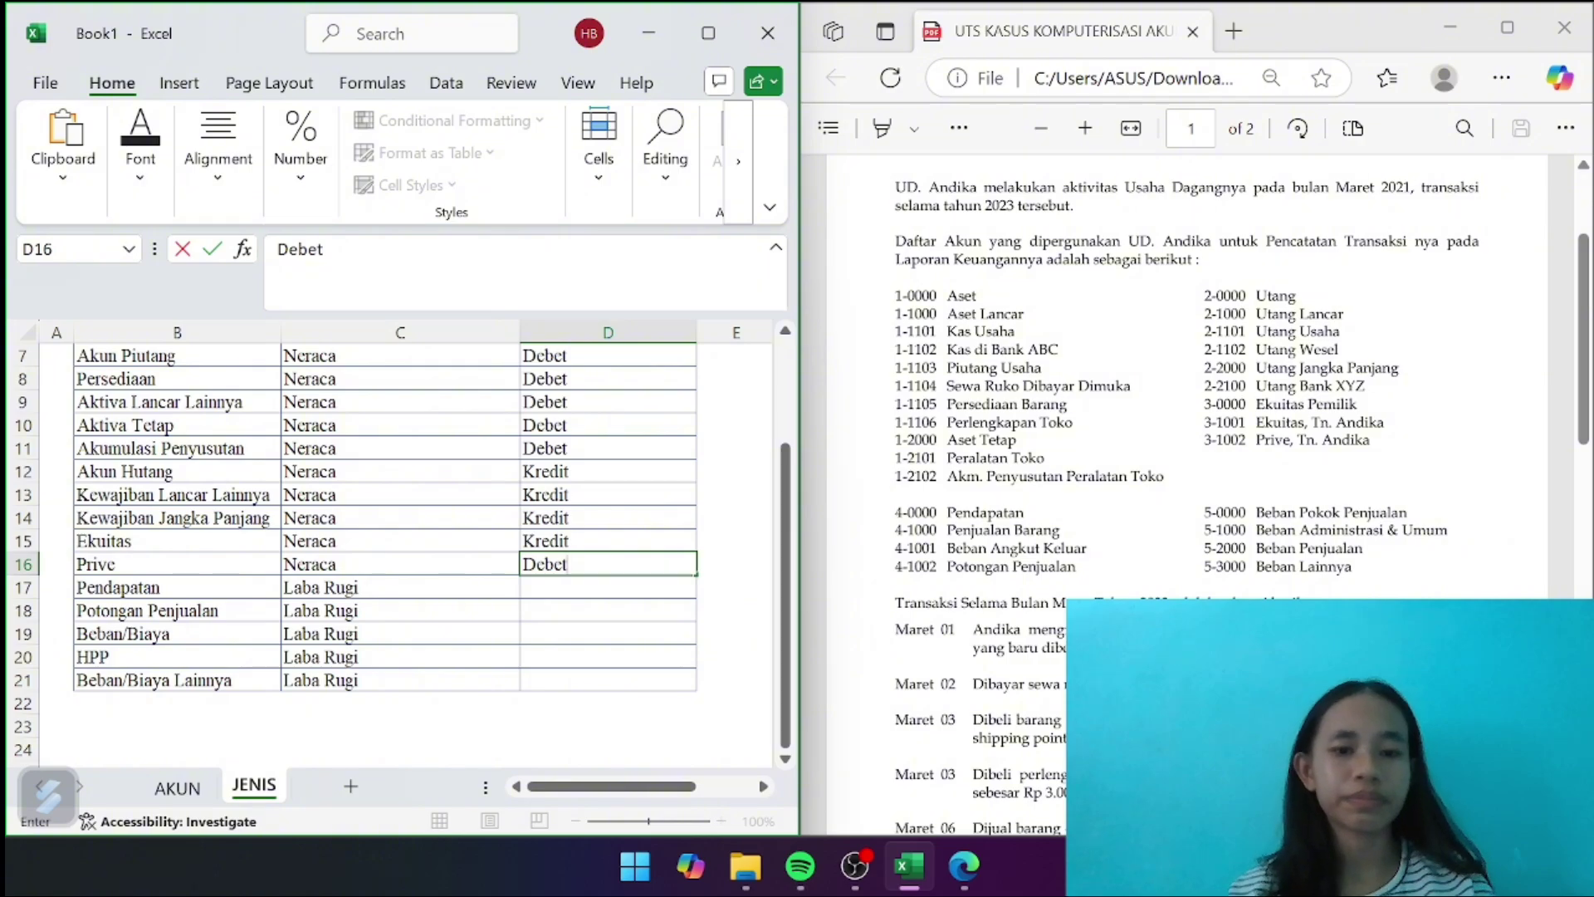
key(Return)
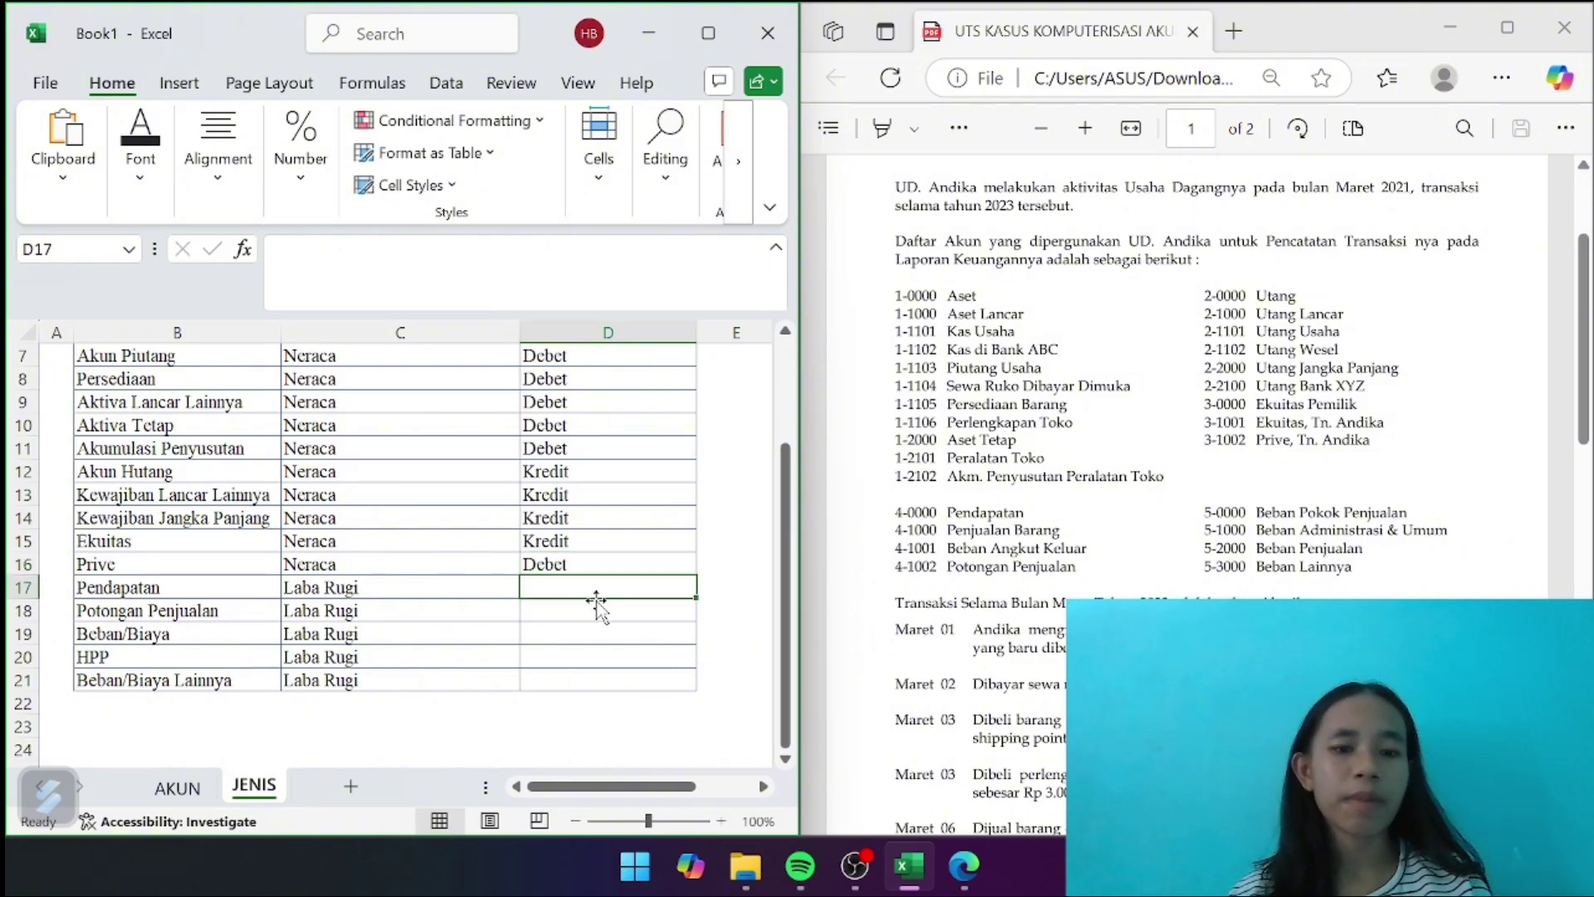
text(Kredit)
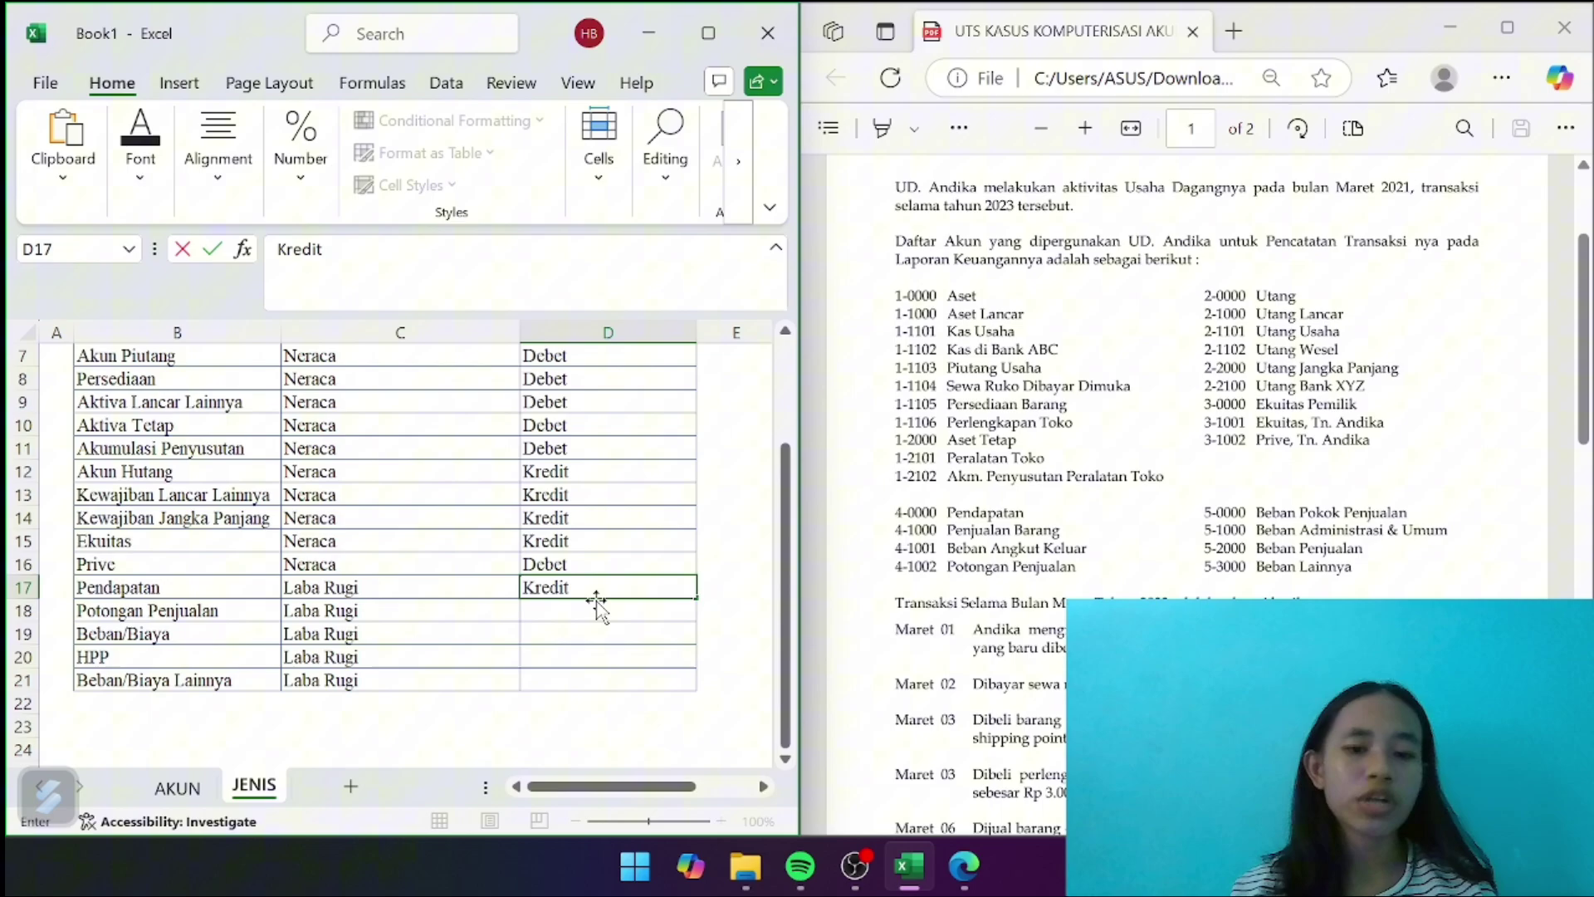
key(Return)
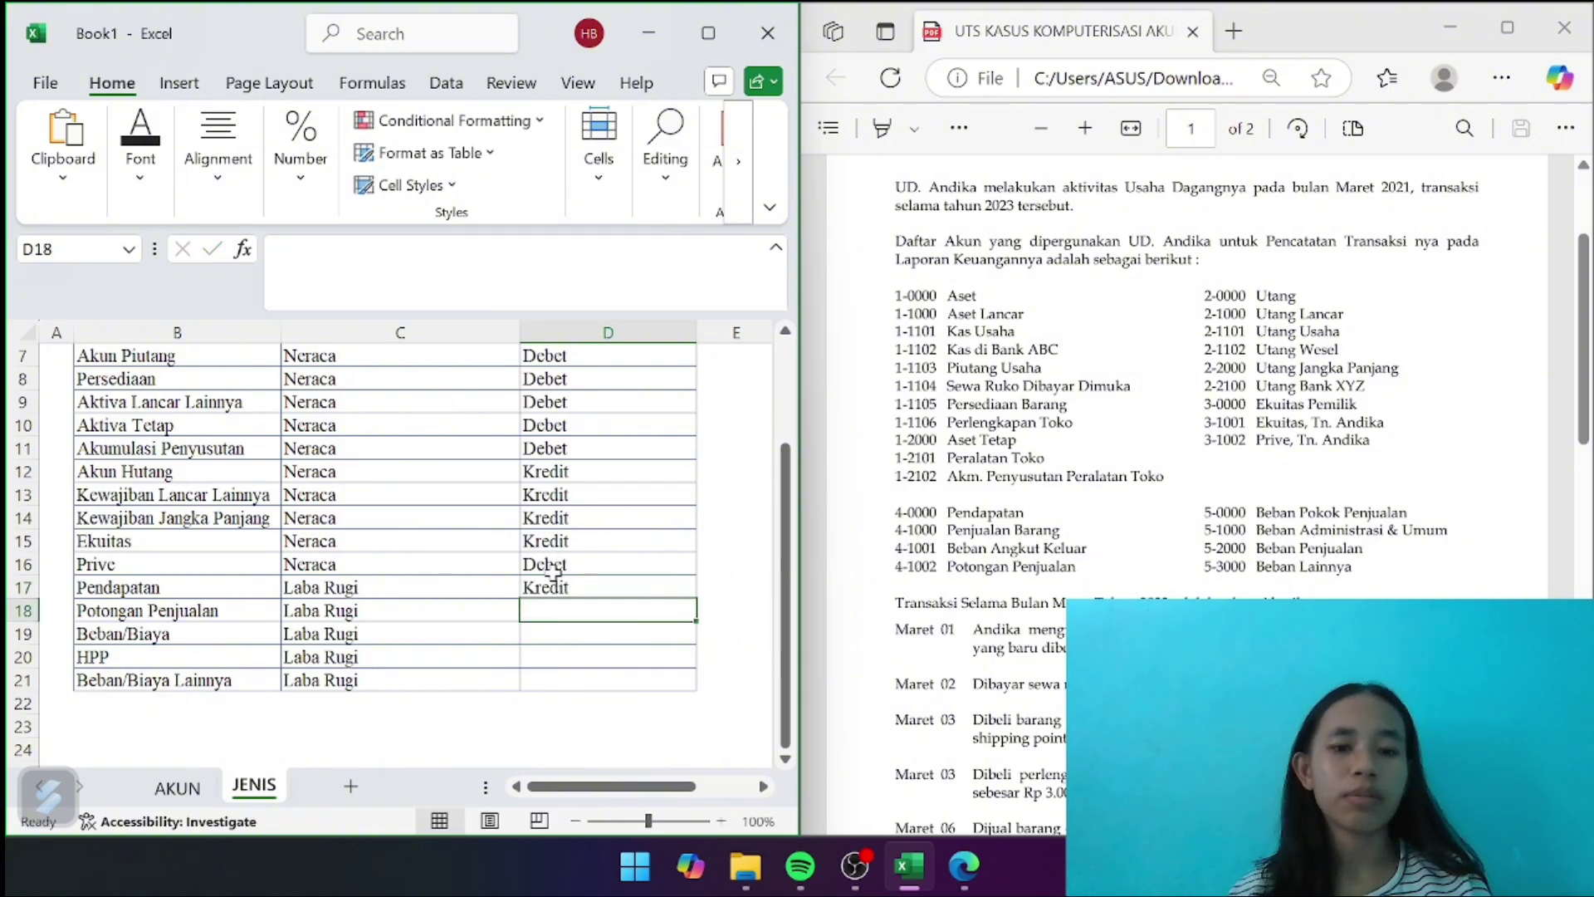
Copy Debet from D16 to Potongan Penjualan in D18 and fill it down through Beban/Biaya Lainnya, D21
click(558, 588)
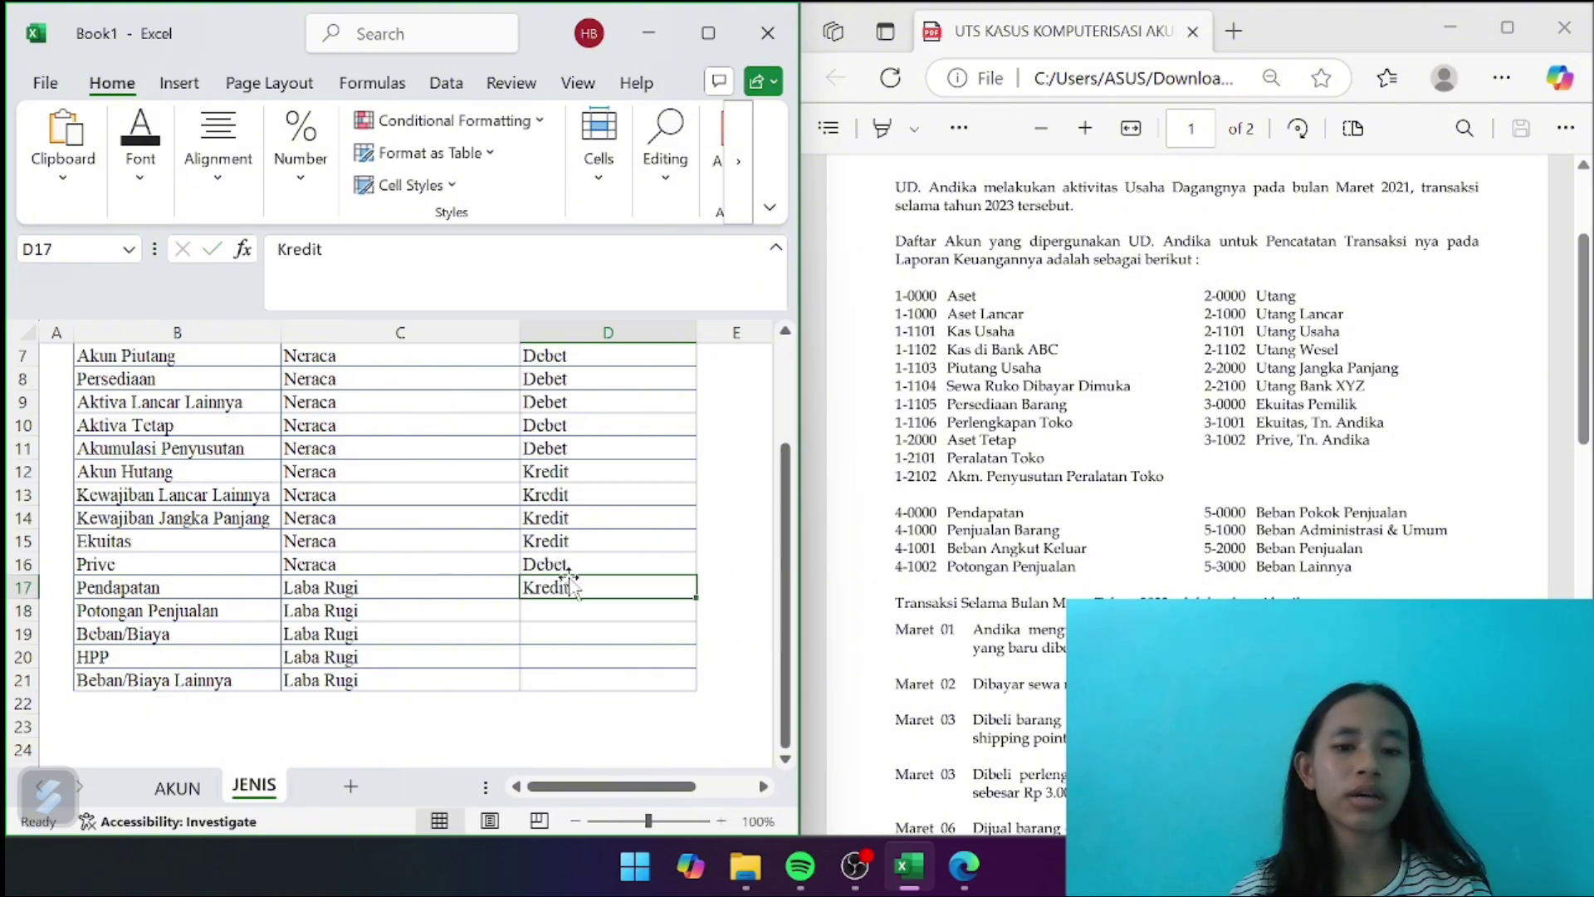
click(558, 562)
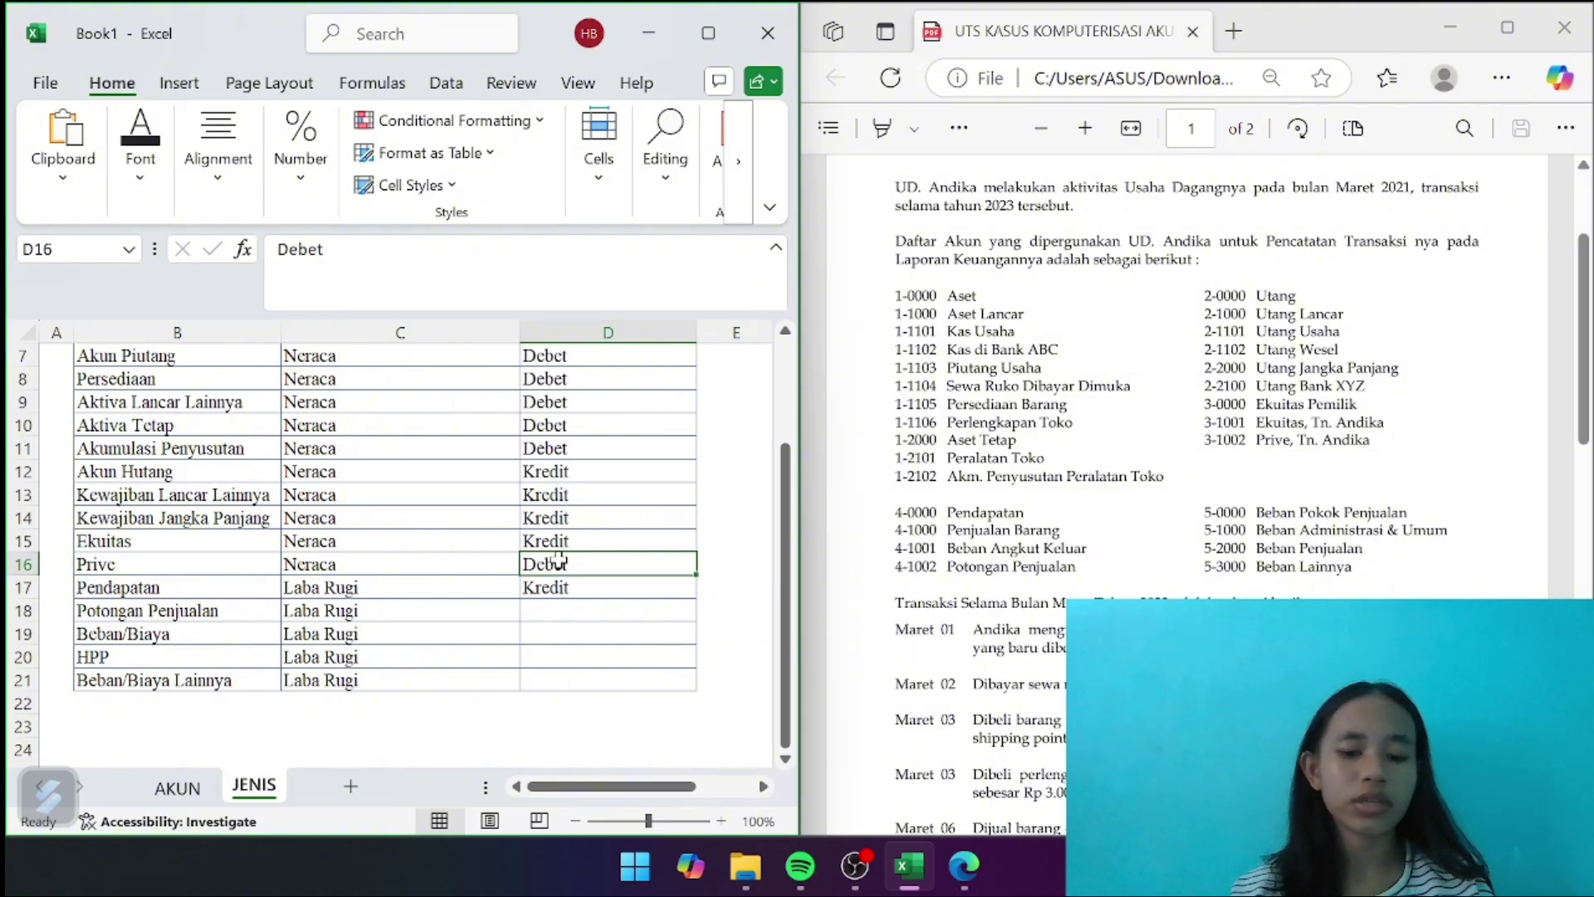
key(ctrl+c)
click(552, 612)
key(ctrl+v)
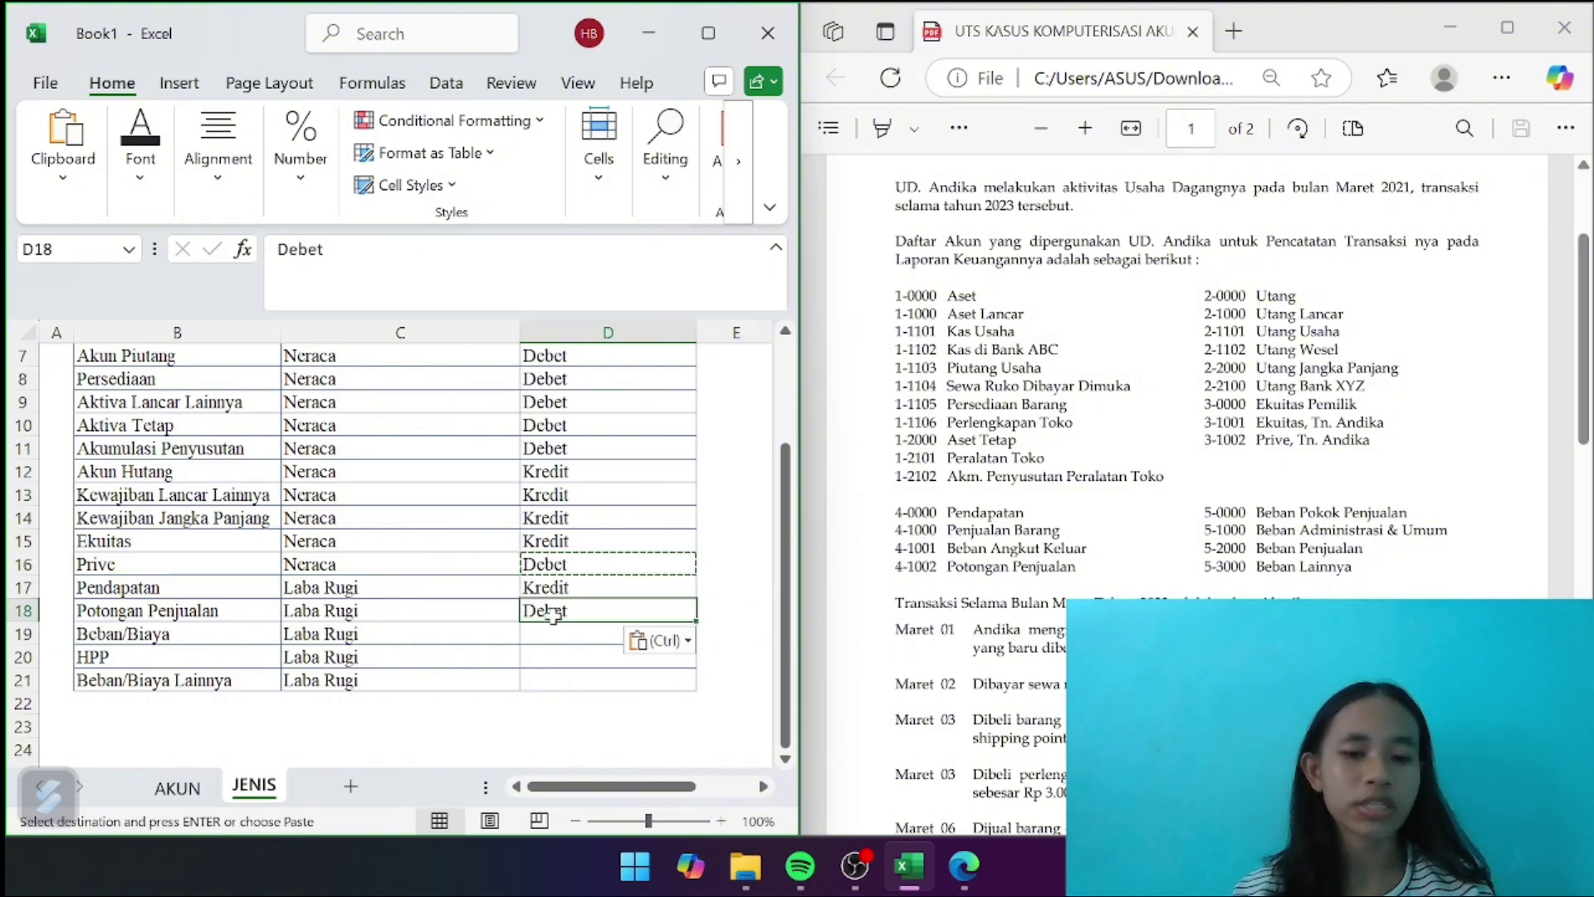
key(Down)
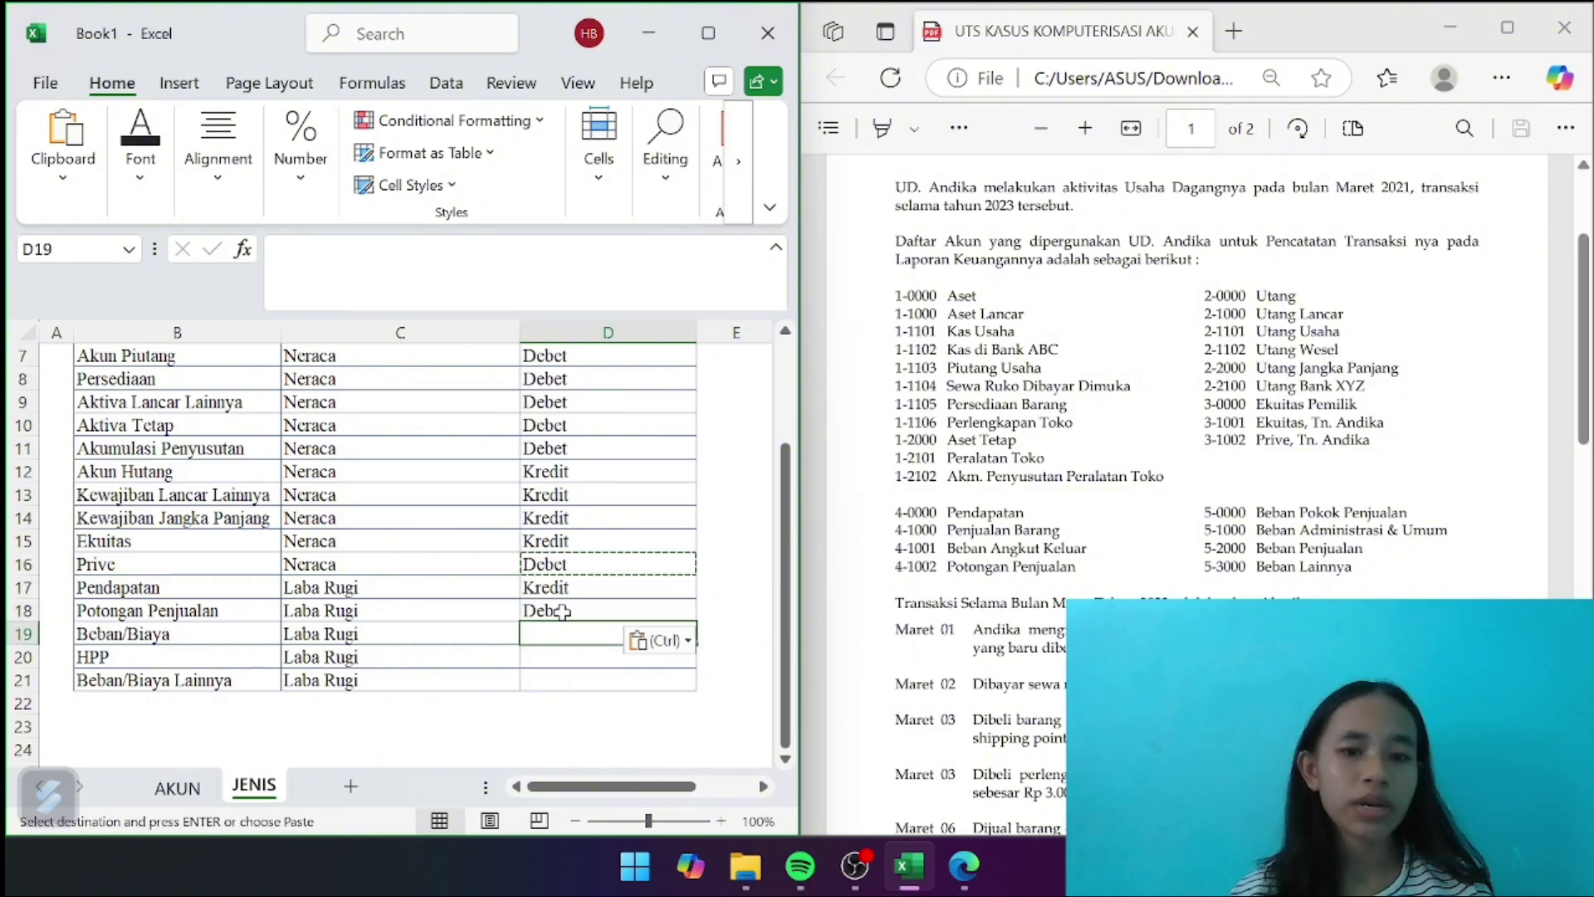
click(563, 612)
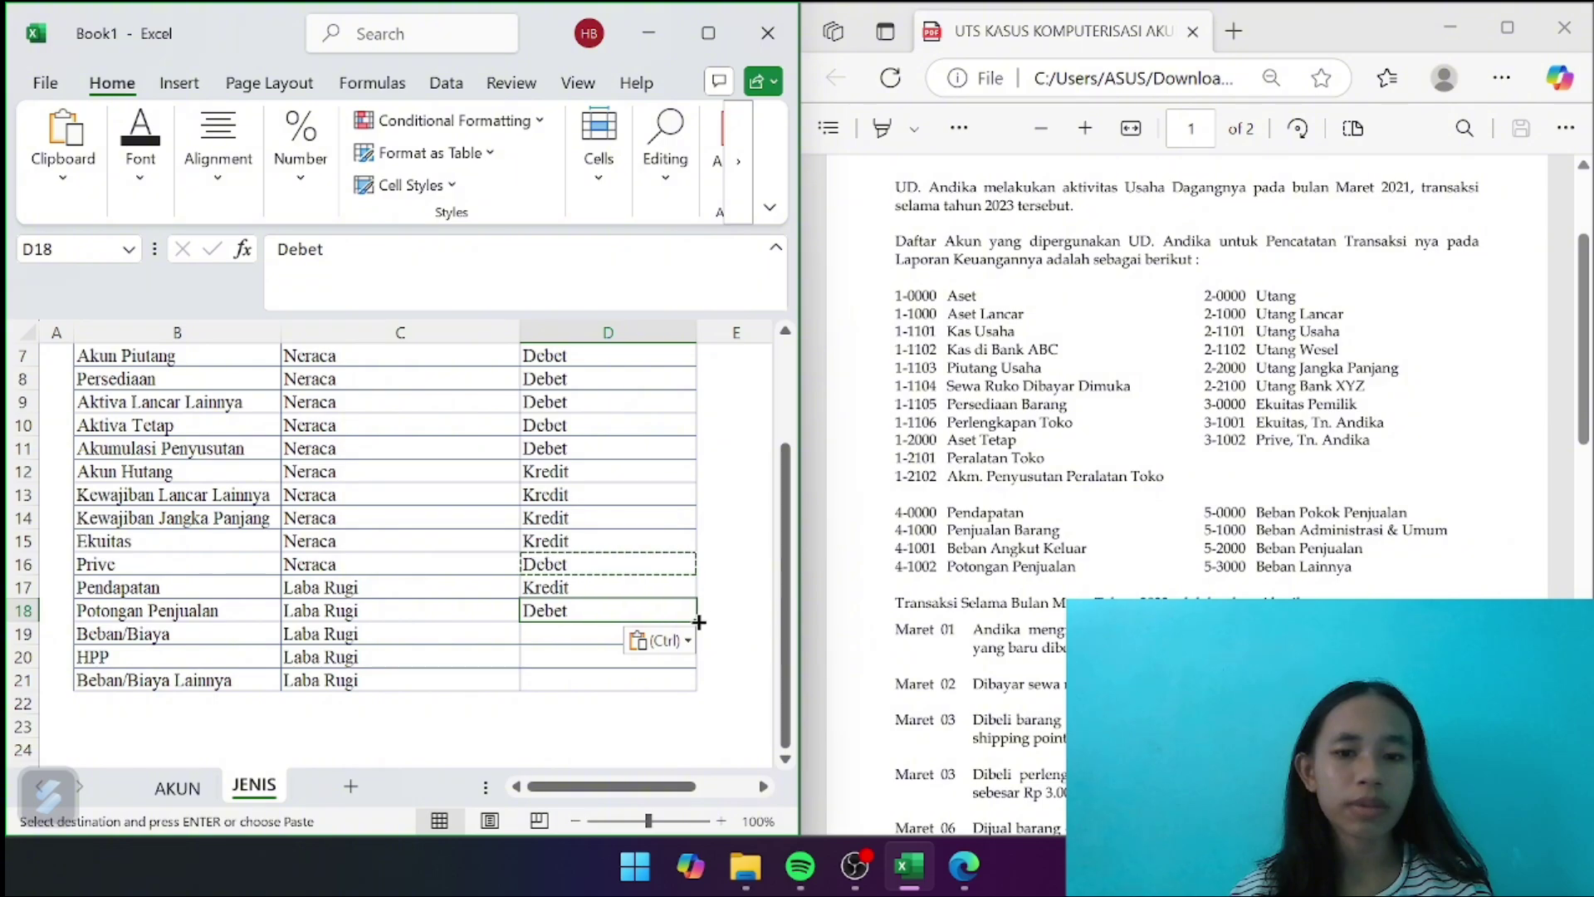
drag(698, 621, 677, 685)
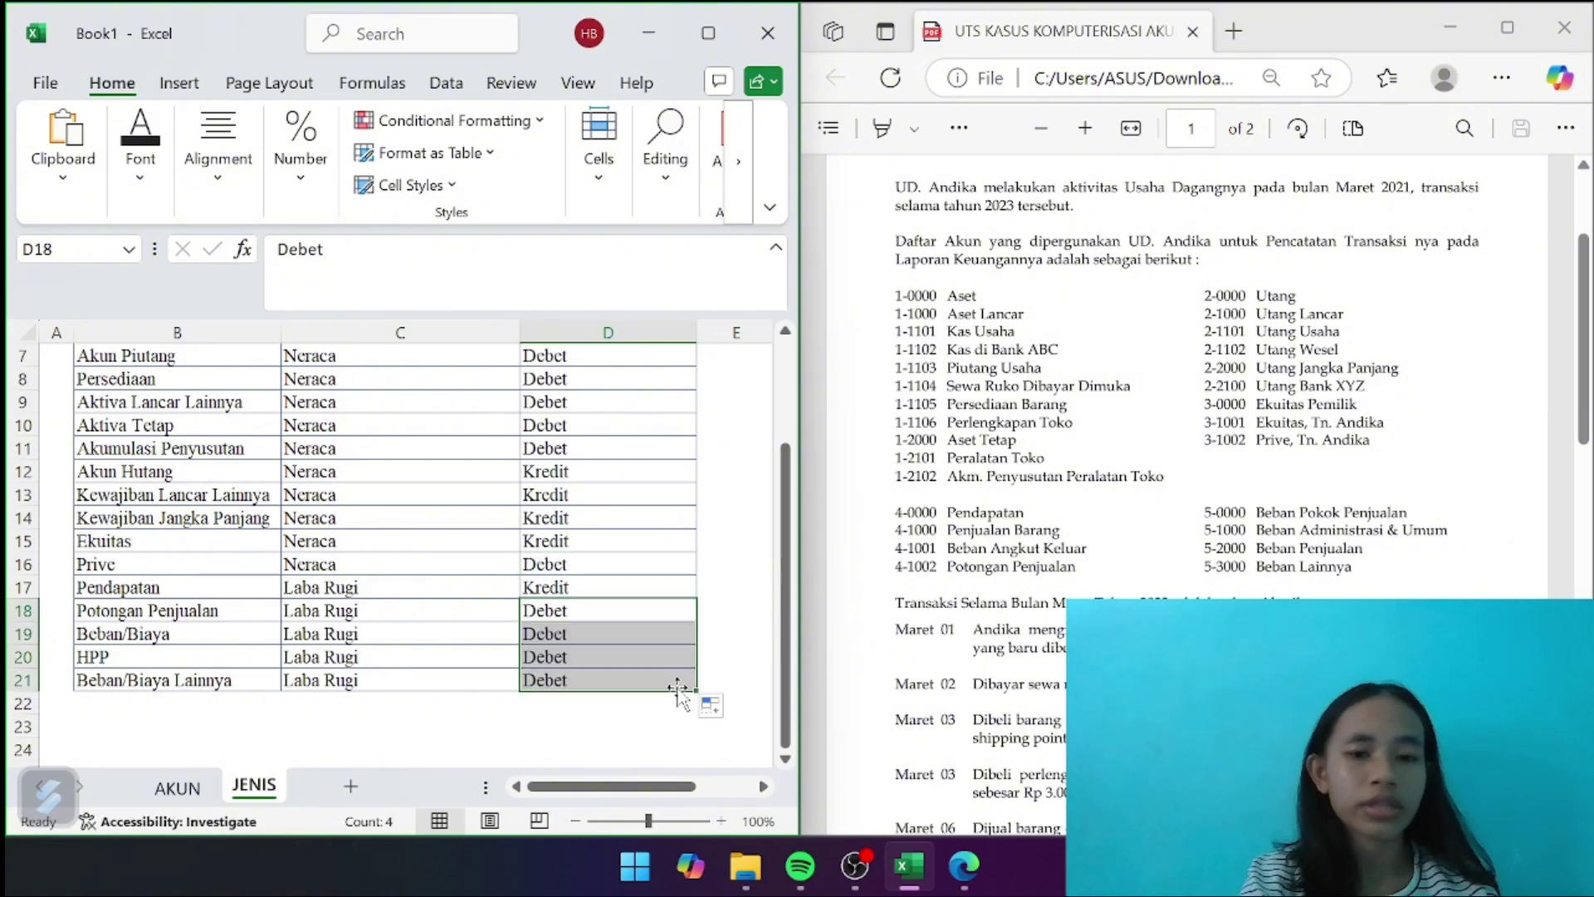
click(609, 608)
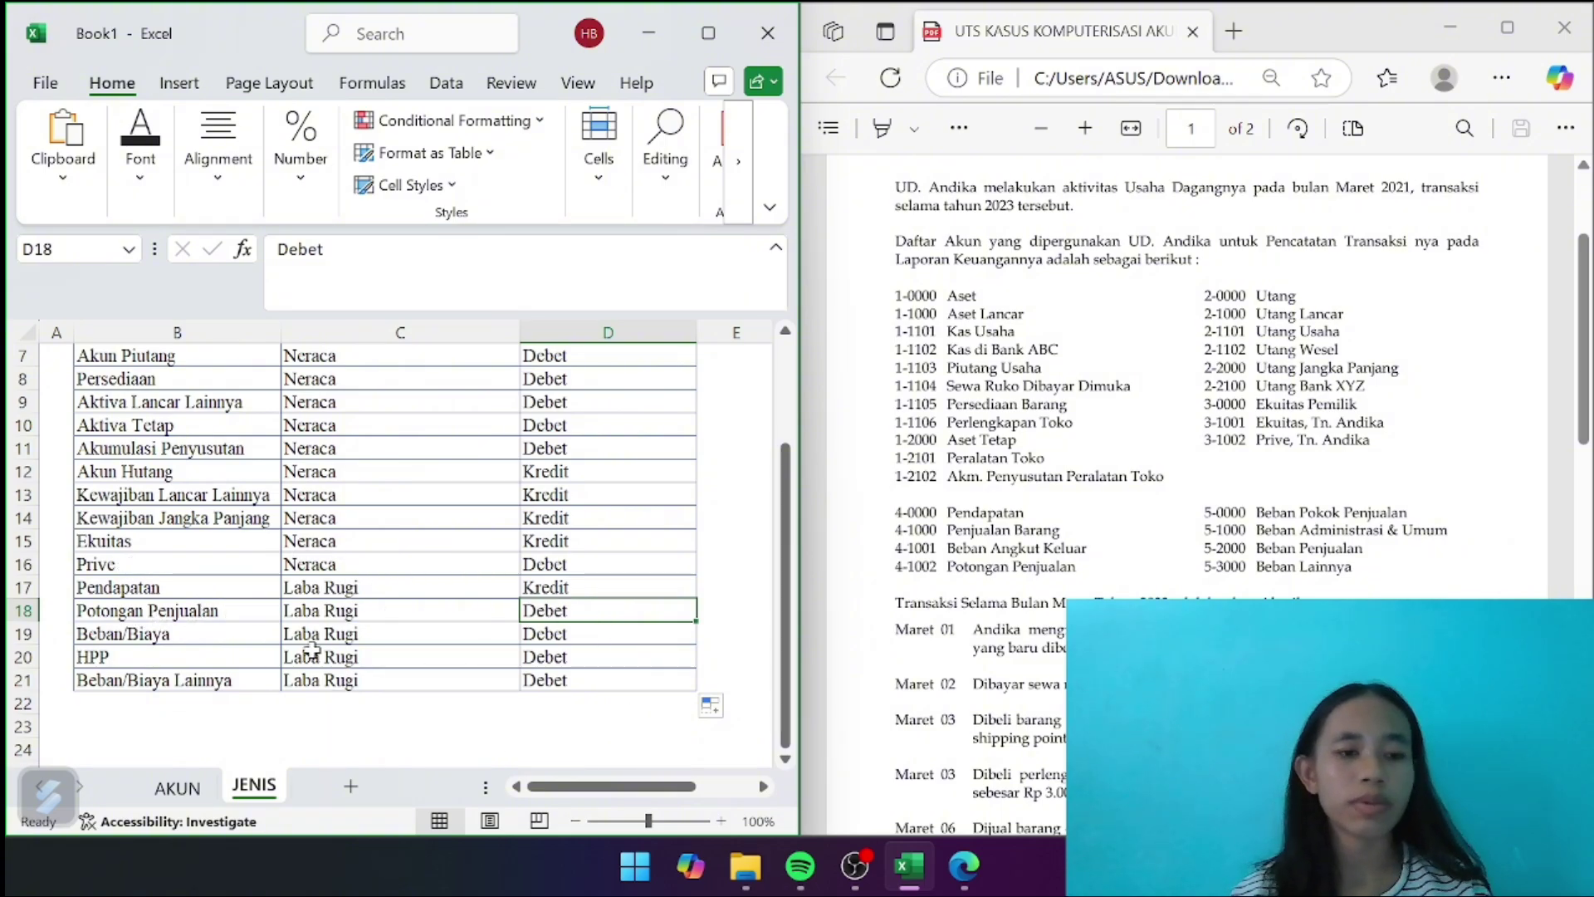
scroll(573, 486, up, 2)
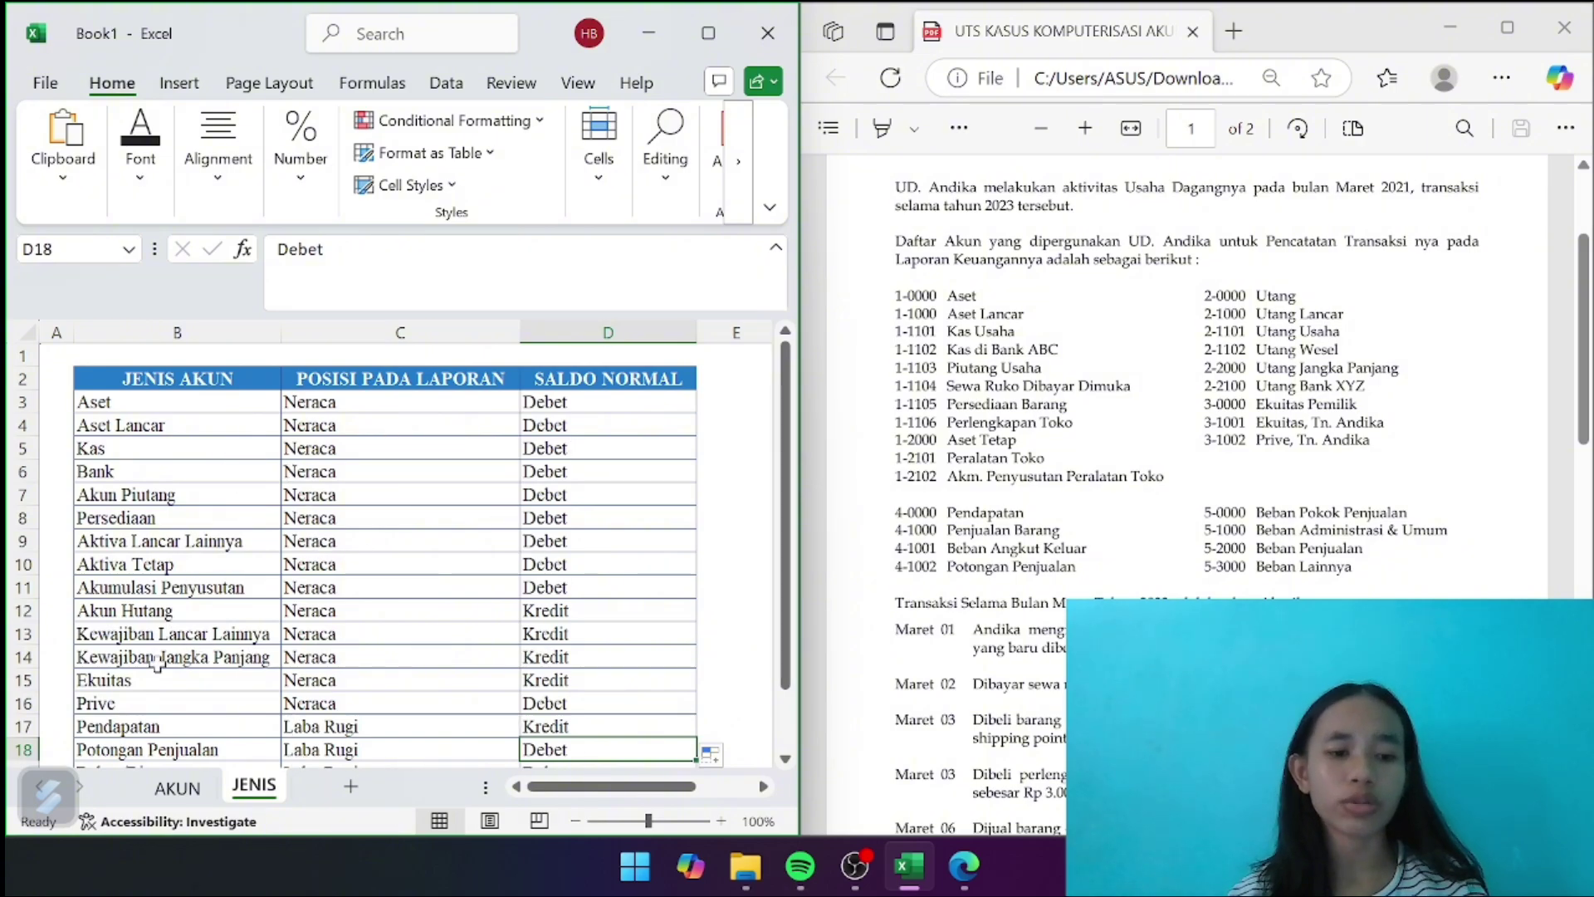
click(196, 789)
click(254, 789)
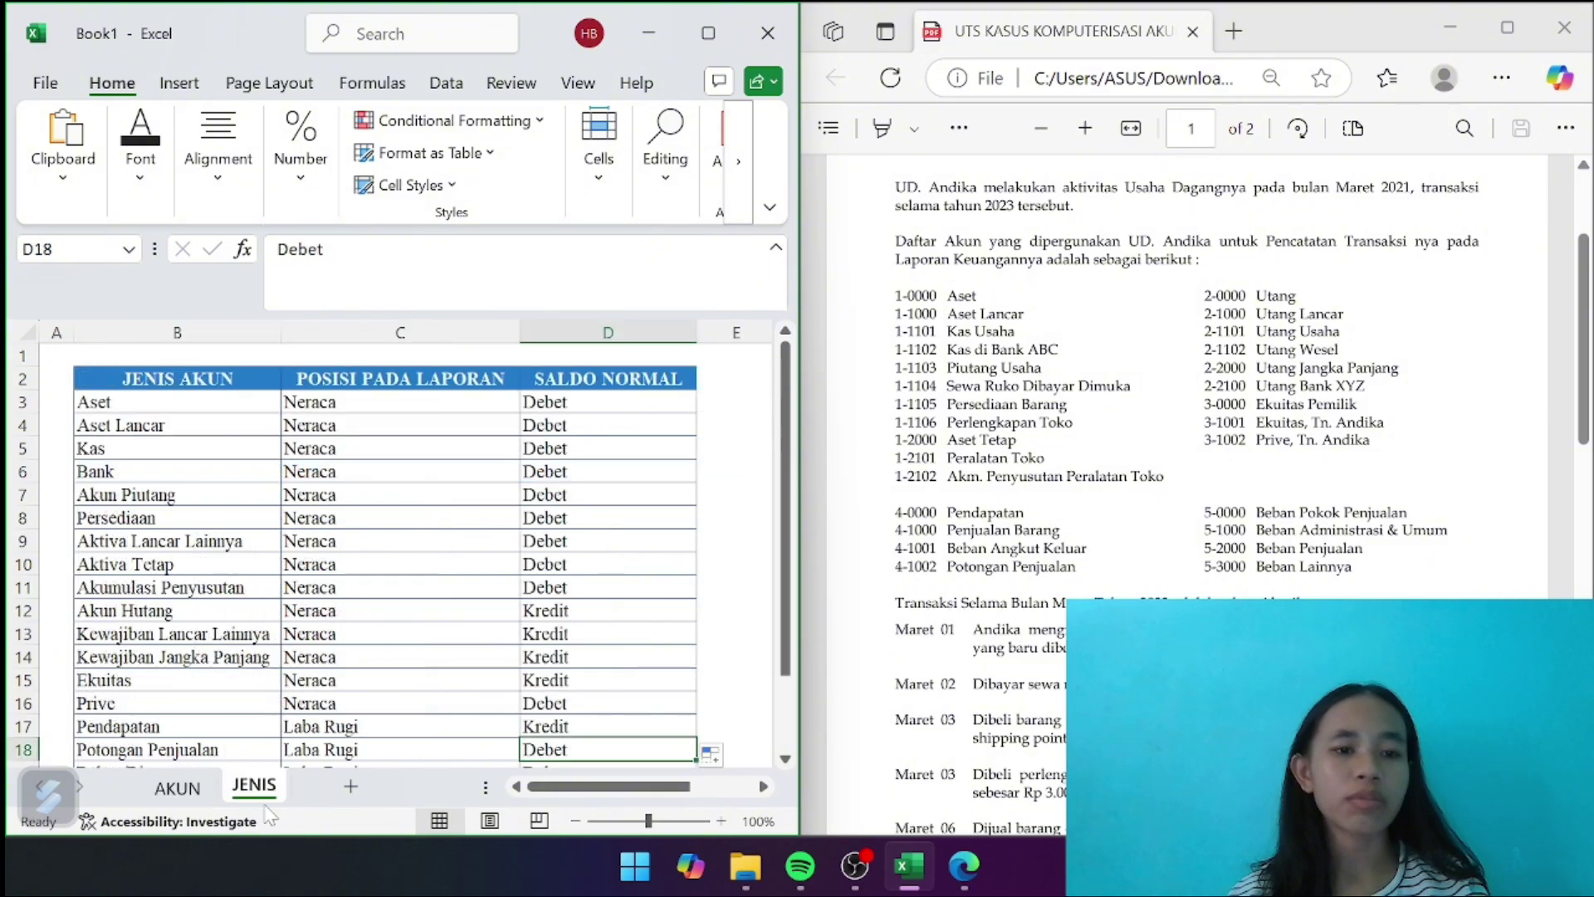
Define the named range j_jenis for the account types in B3:B21 on the JENIS sheet
click(196, 331)
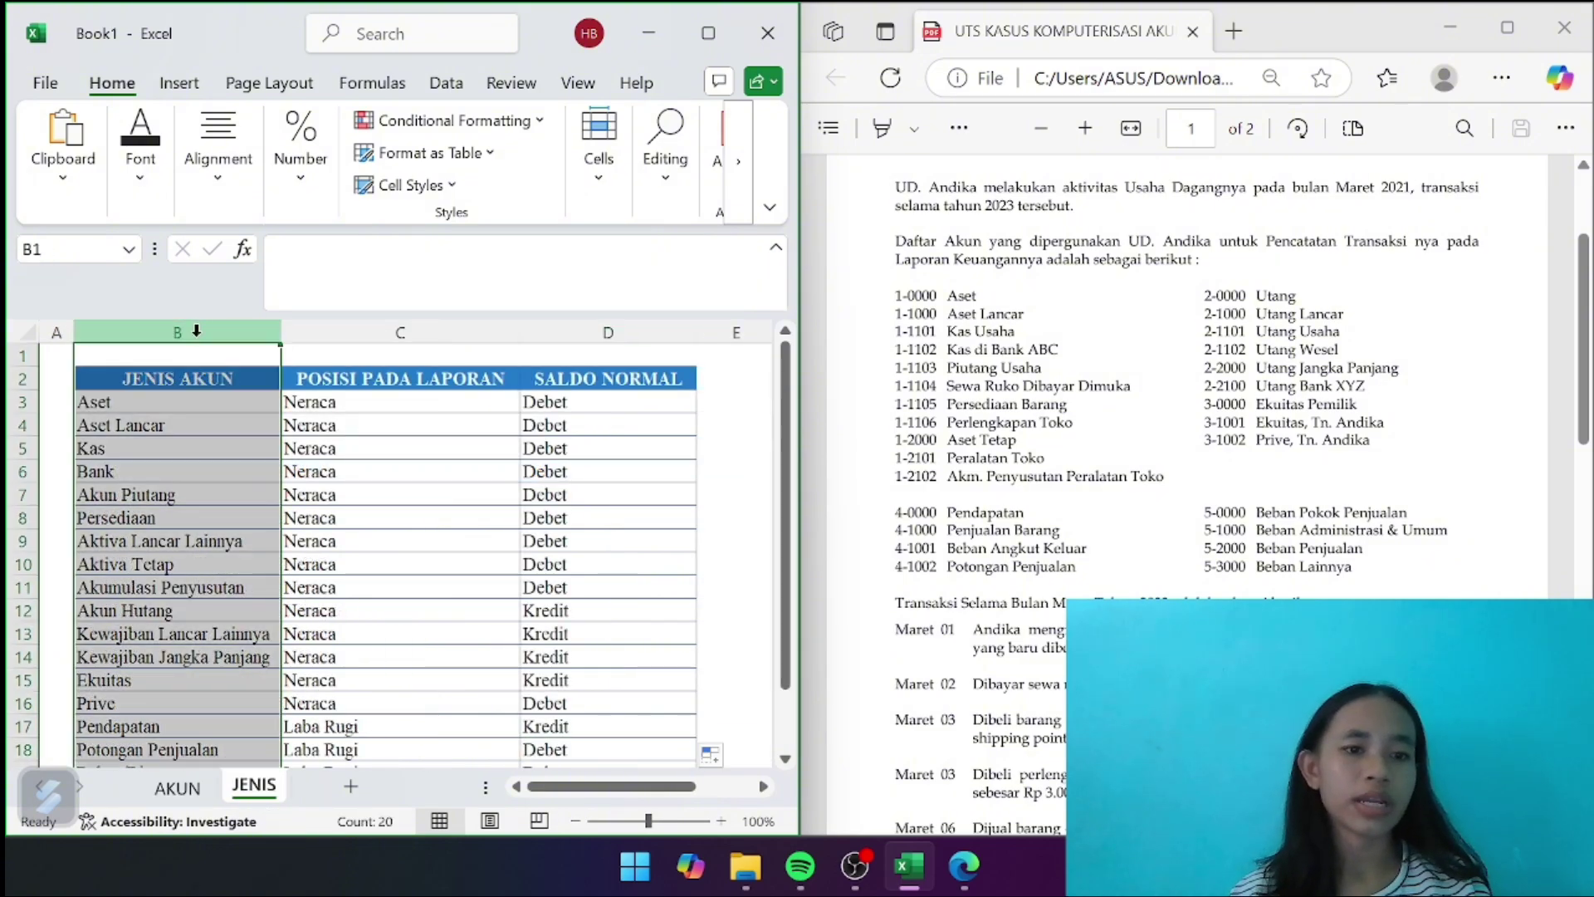
drag(167, 401, 210, 681)
scroll(210, 681, up, 2)
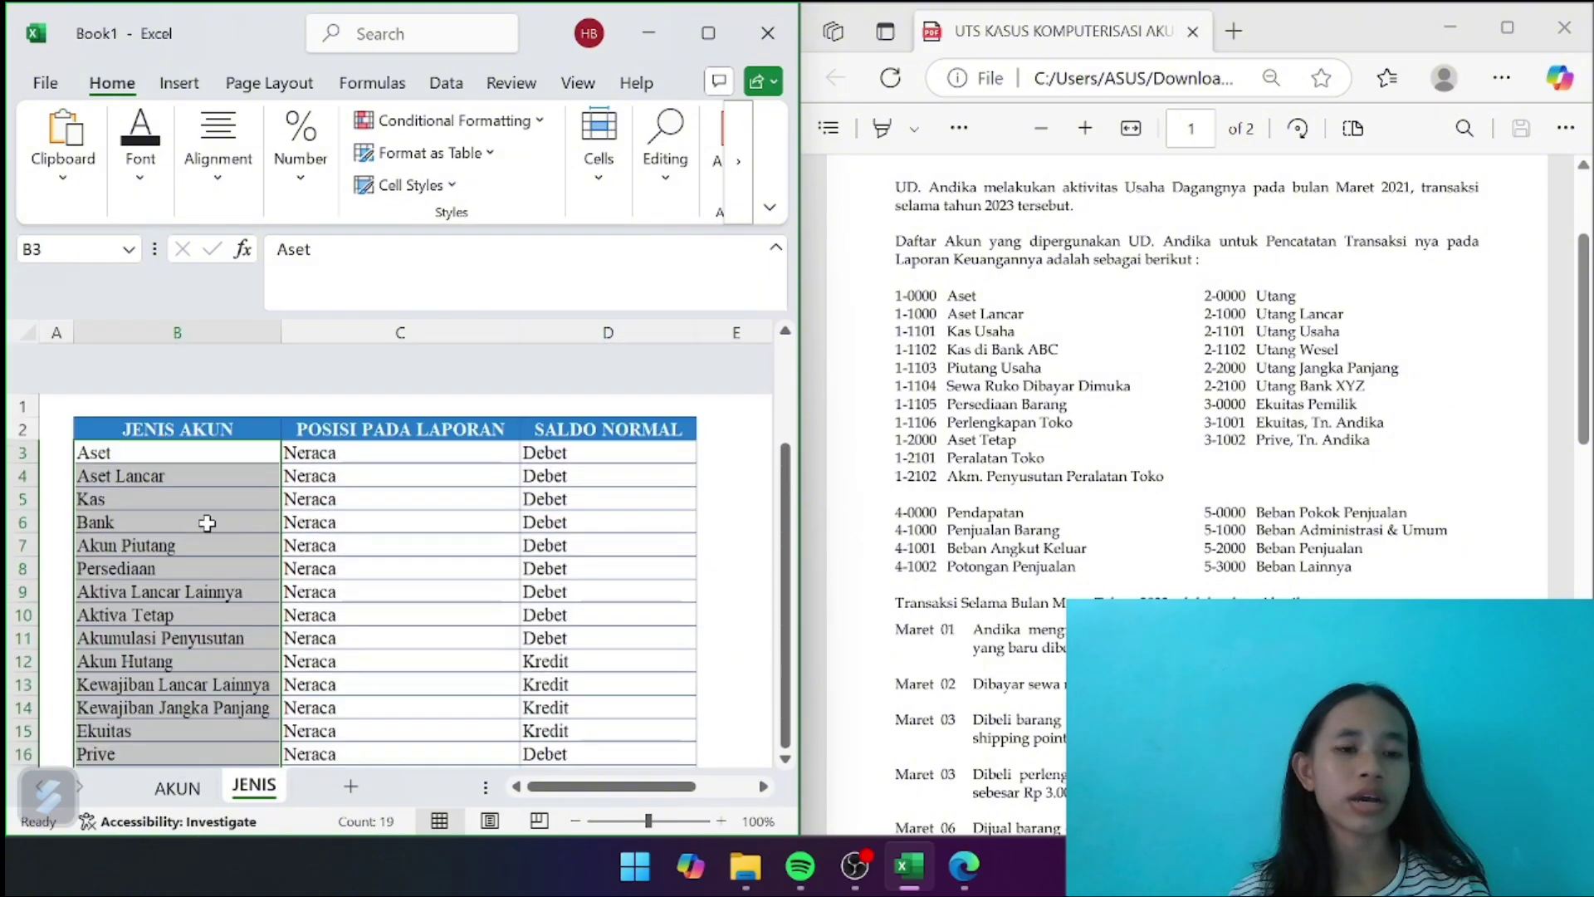
click(50, 248)
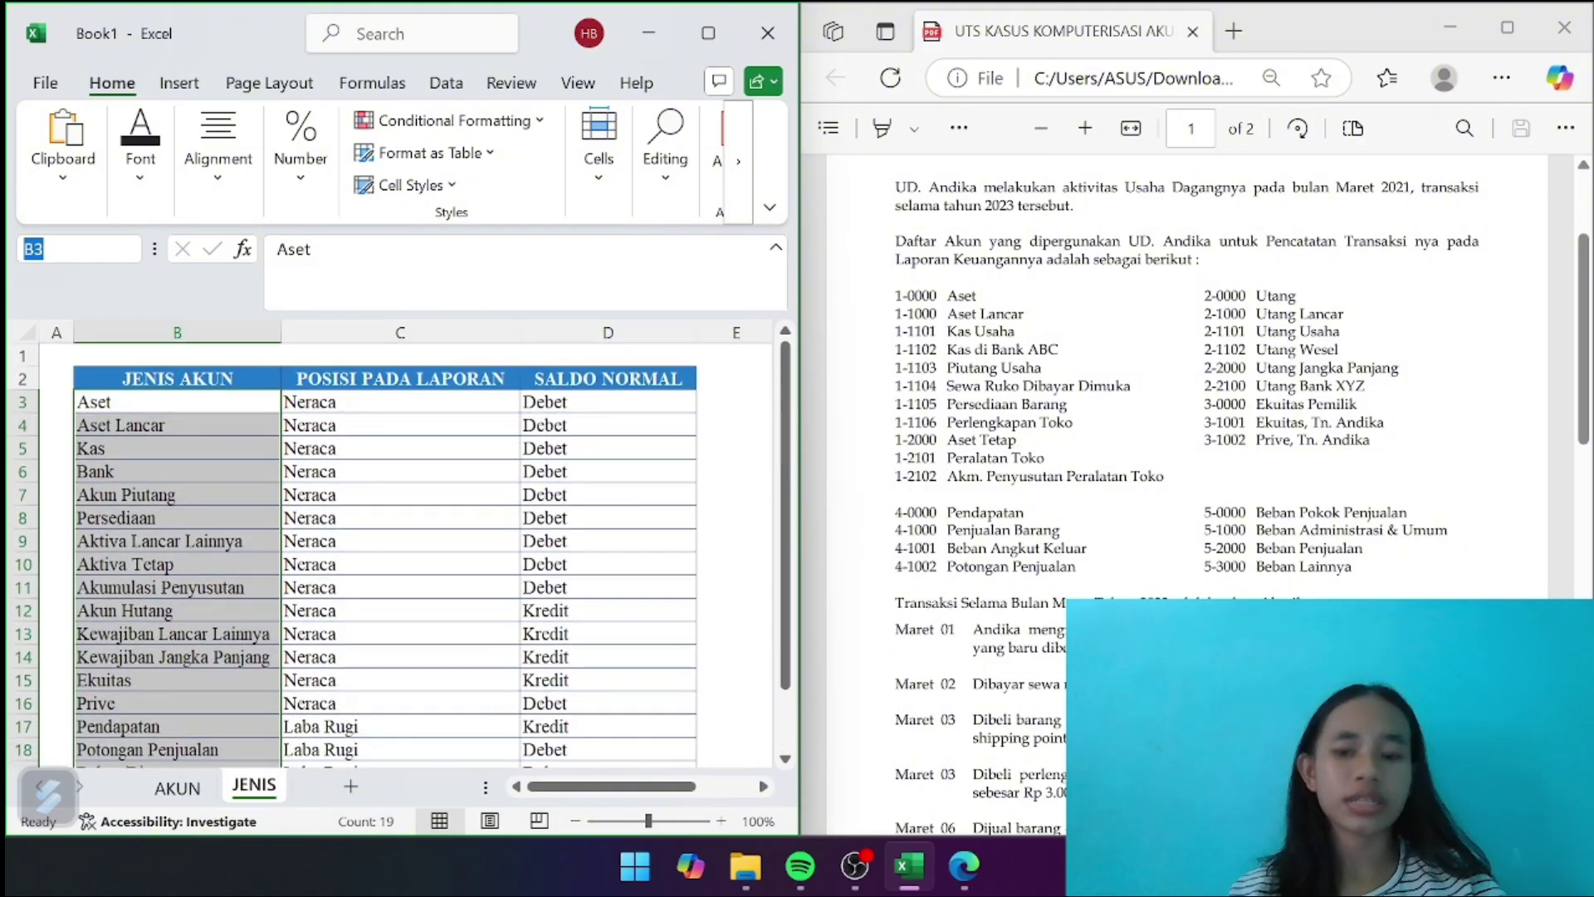
key(BackSpace)
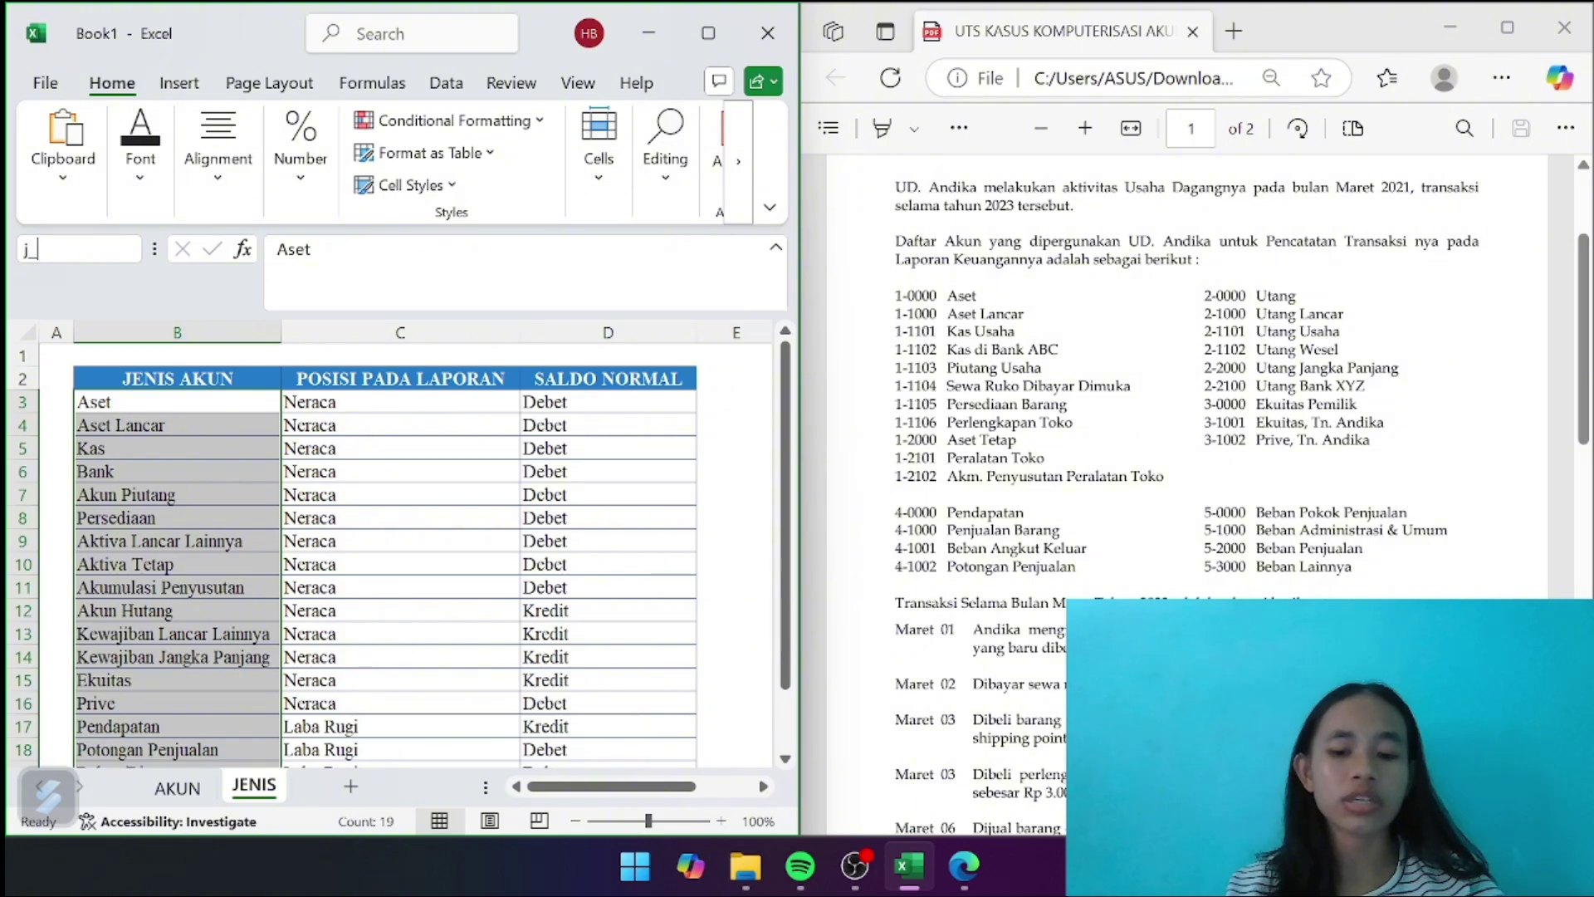
key(Return)
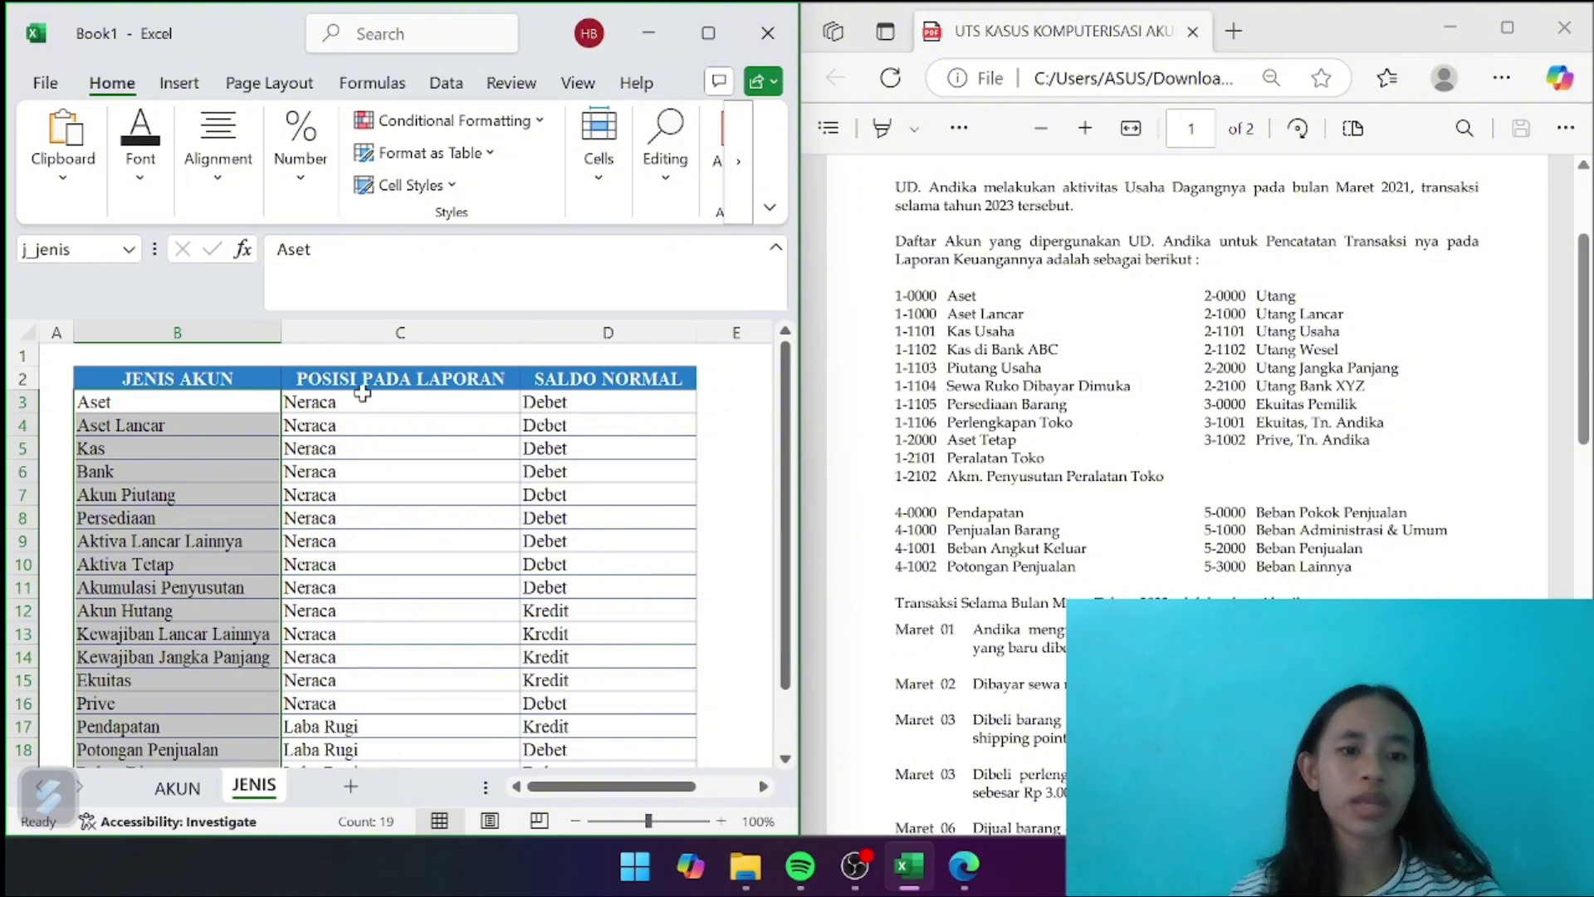
Define the named range j_pos for the report positions in C3:C21 on the JENIS sheet
drag(362, 396, 344, 727)
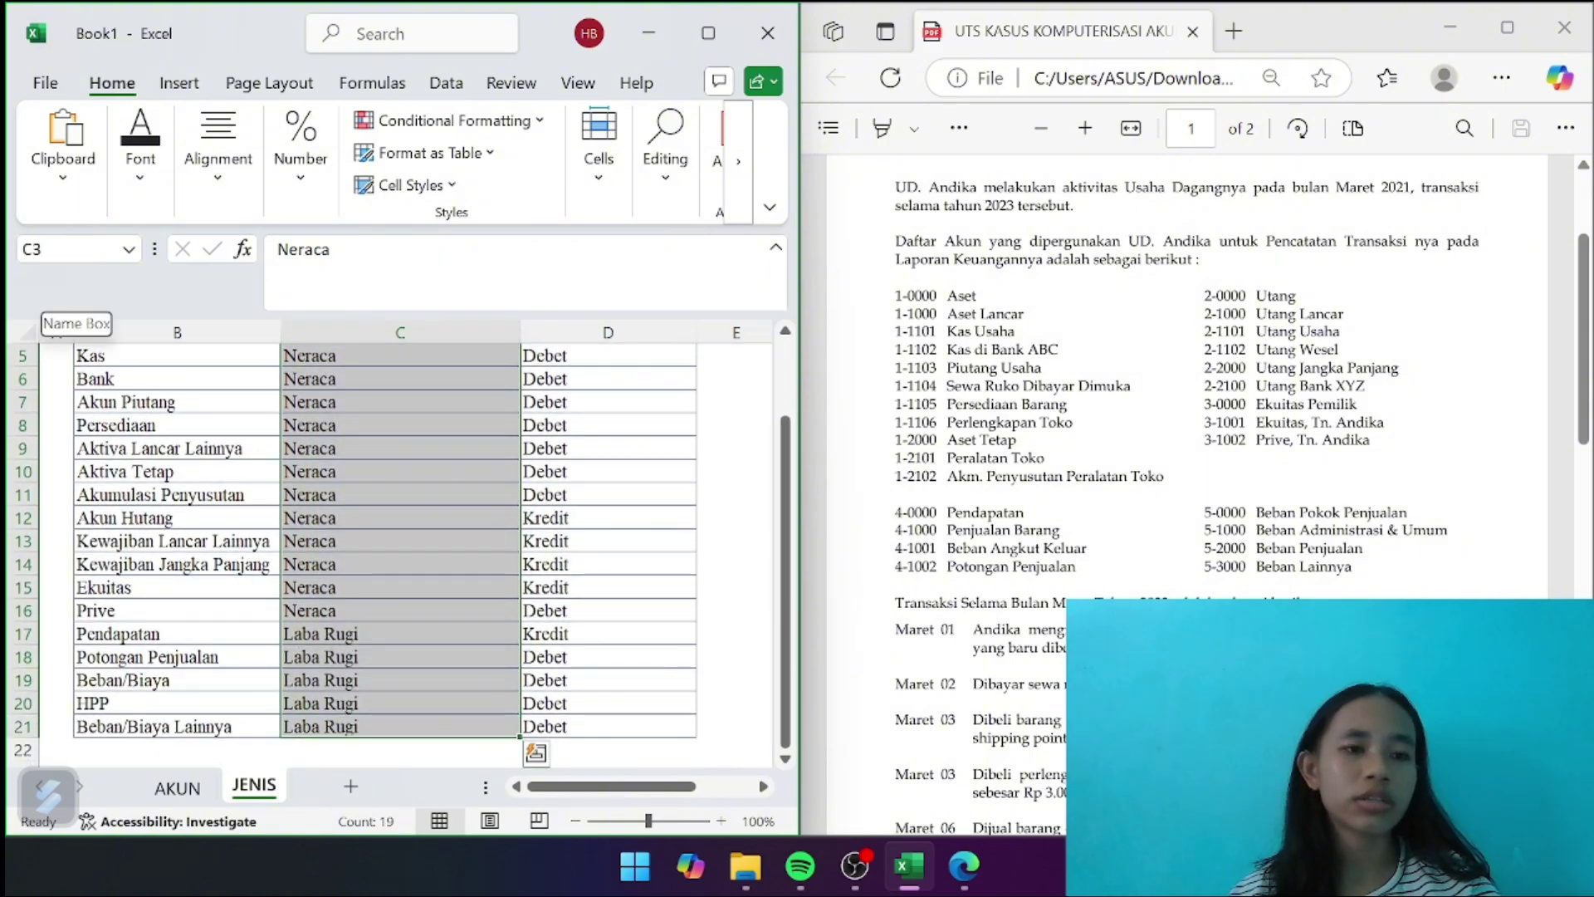
click(75, 249)
key(BackSpace)
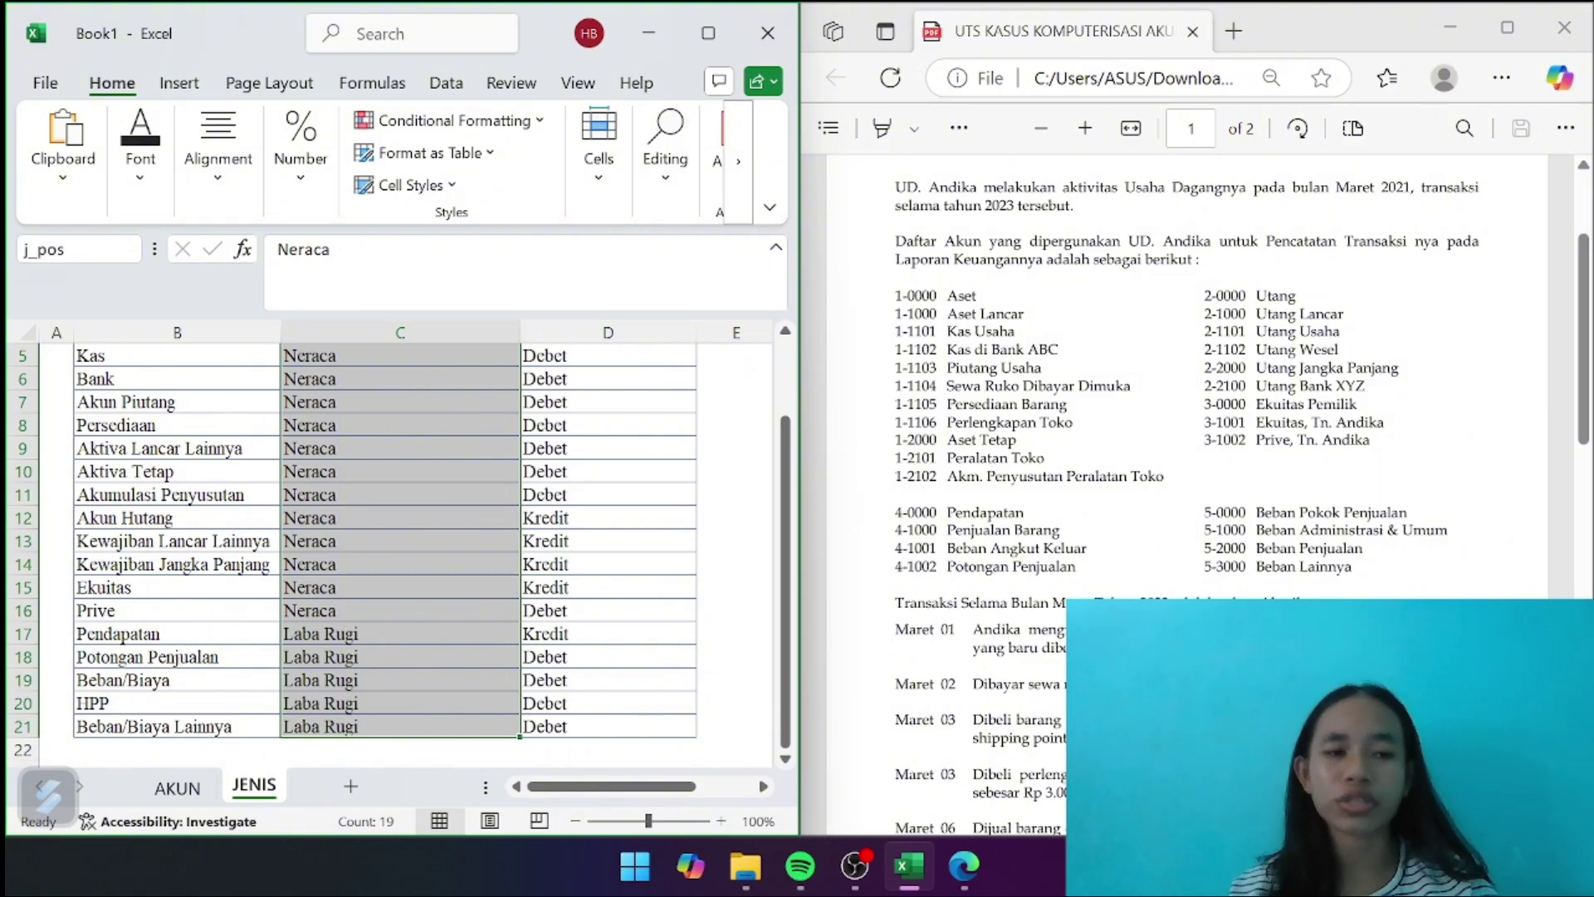
text(j_pos)
key(Return)
click(621, 449)
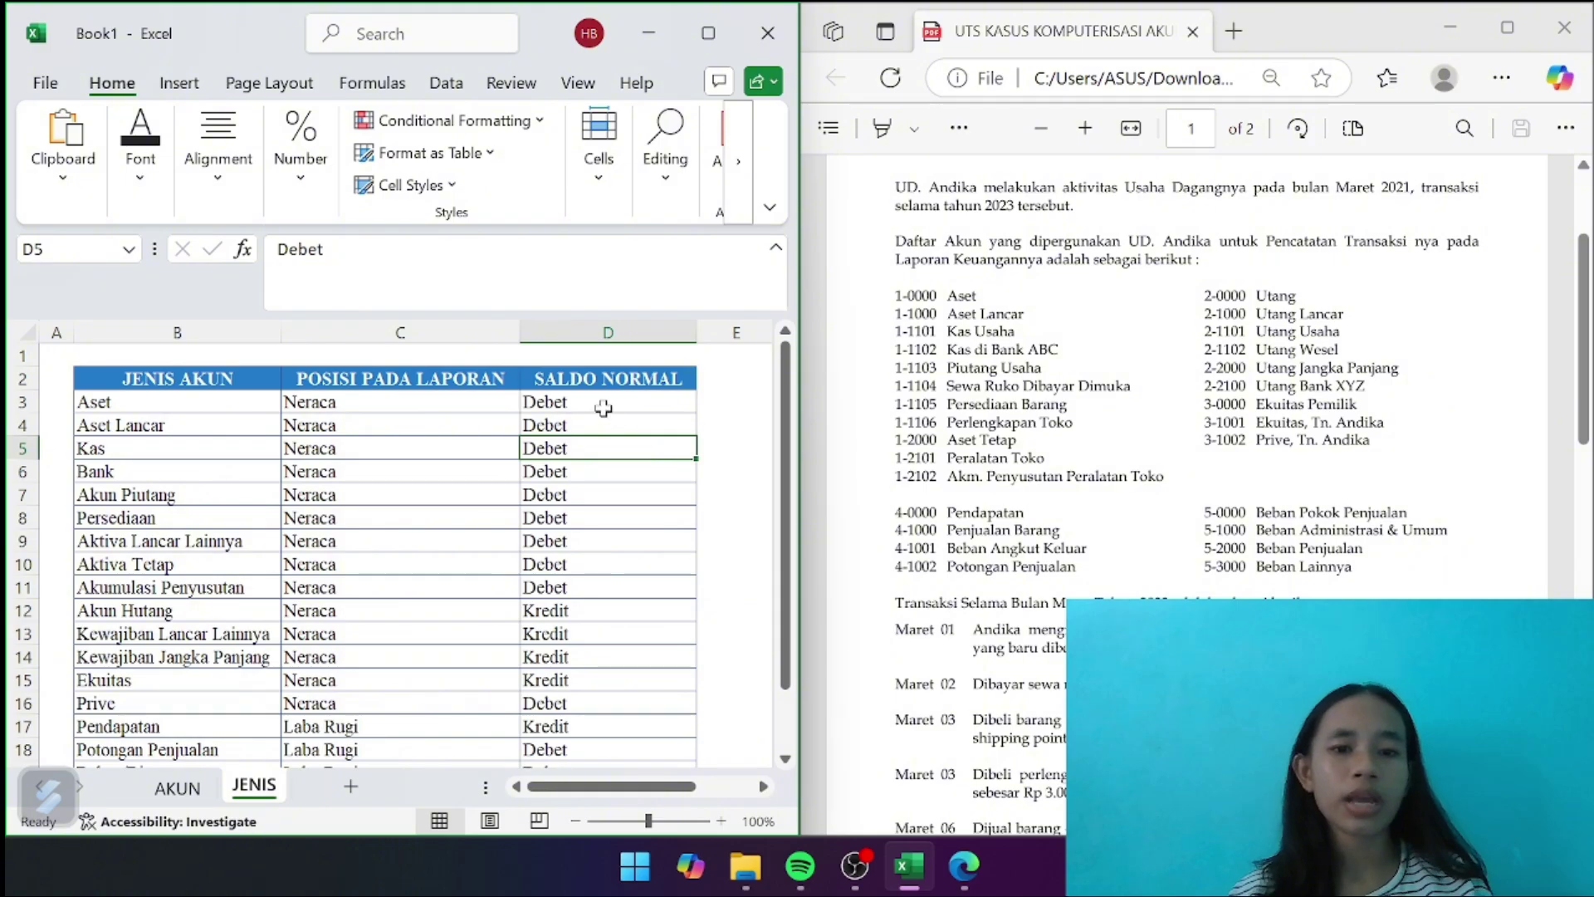
Define the named range j_sn for the normal balances in D3:D21 on the JENIS sheet
drag(592, 402, 593, 728)
scroll(586, 558, up, 2)
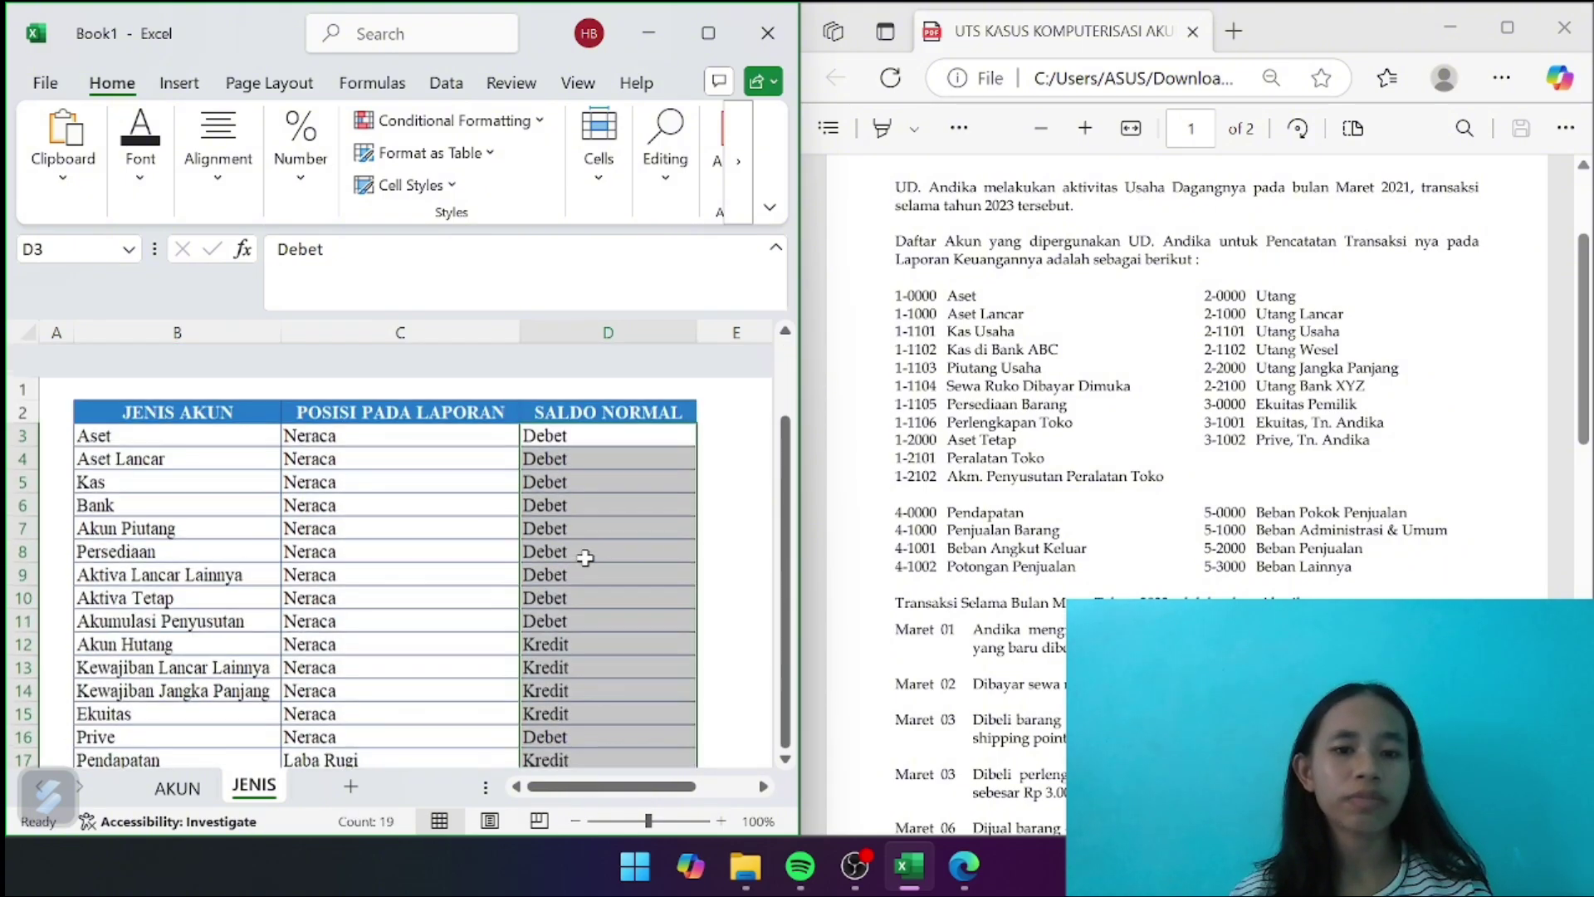
scroll(585, 558, down, 2)
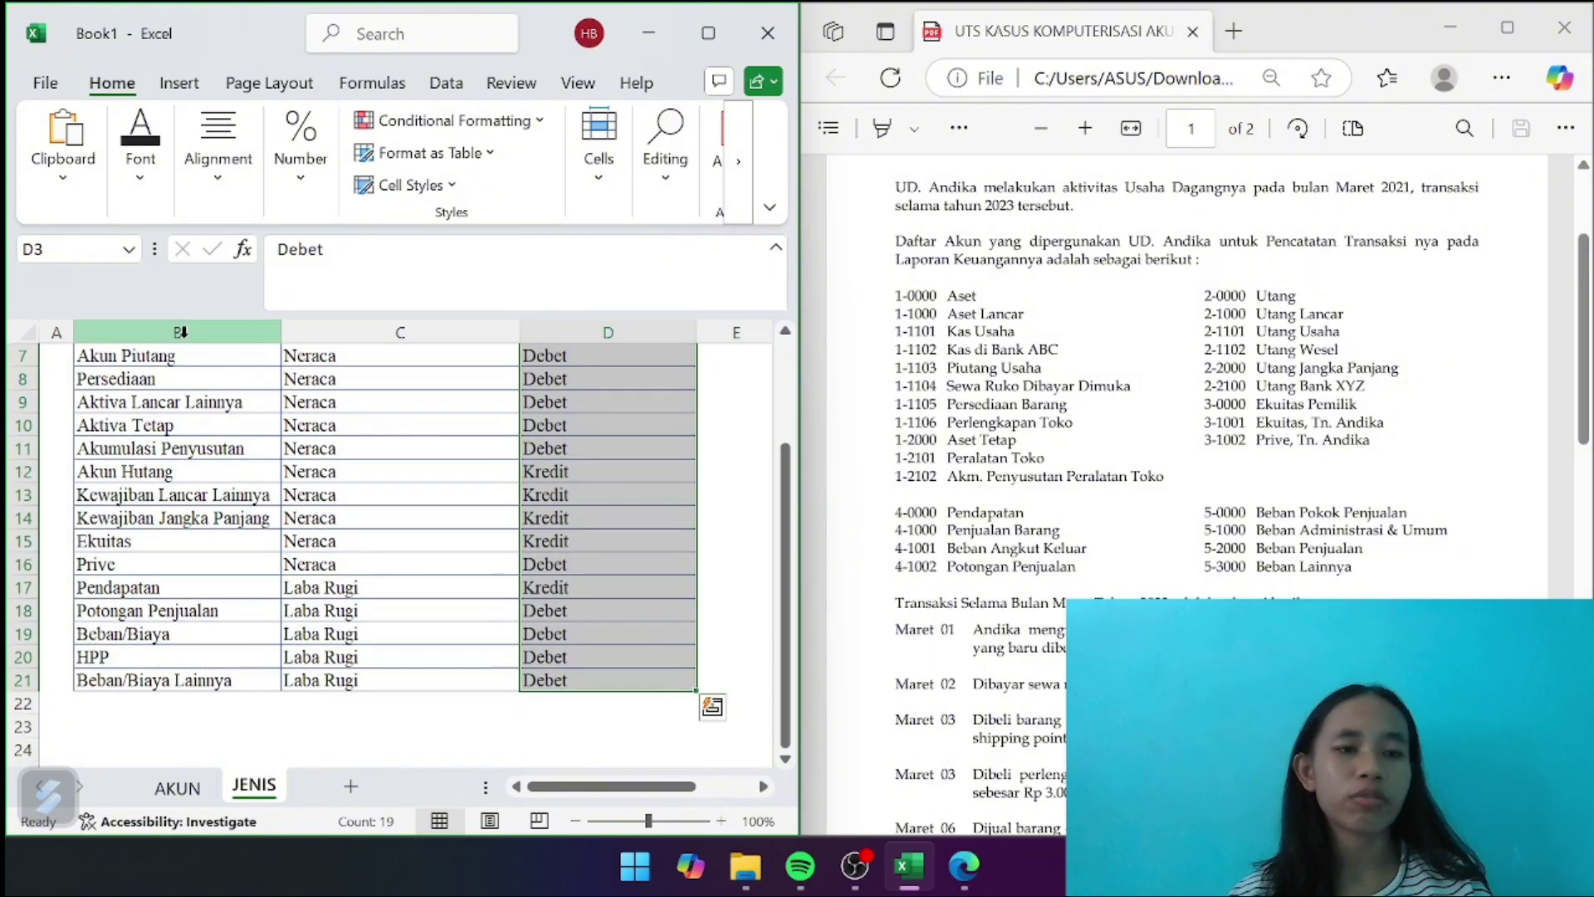
click(50, 249)
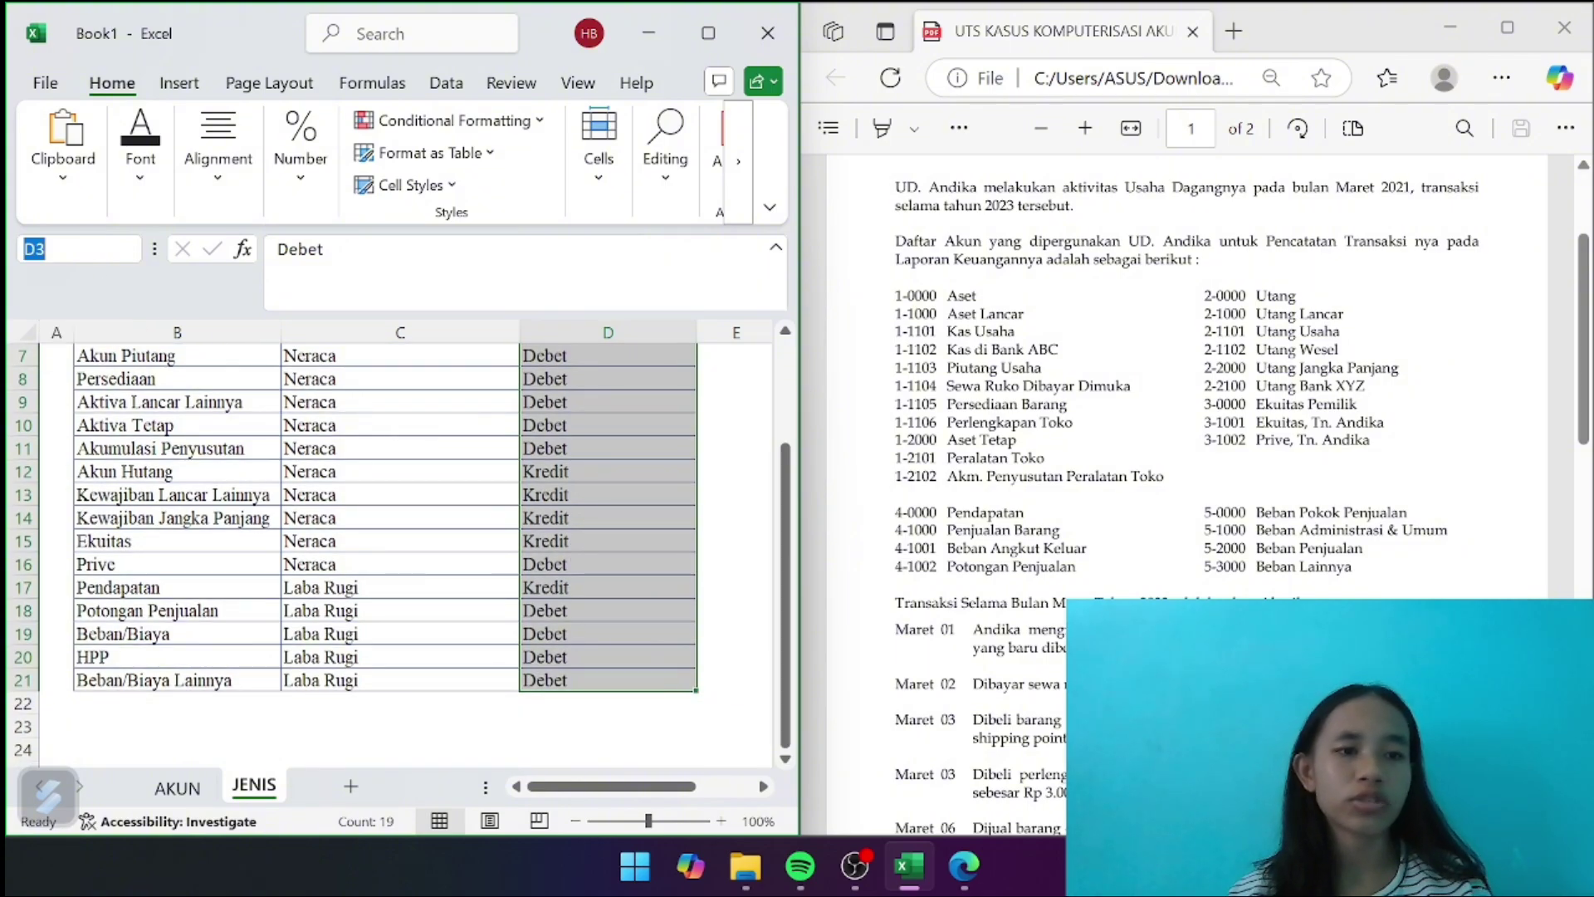
key(BackSpace)
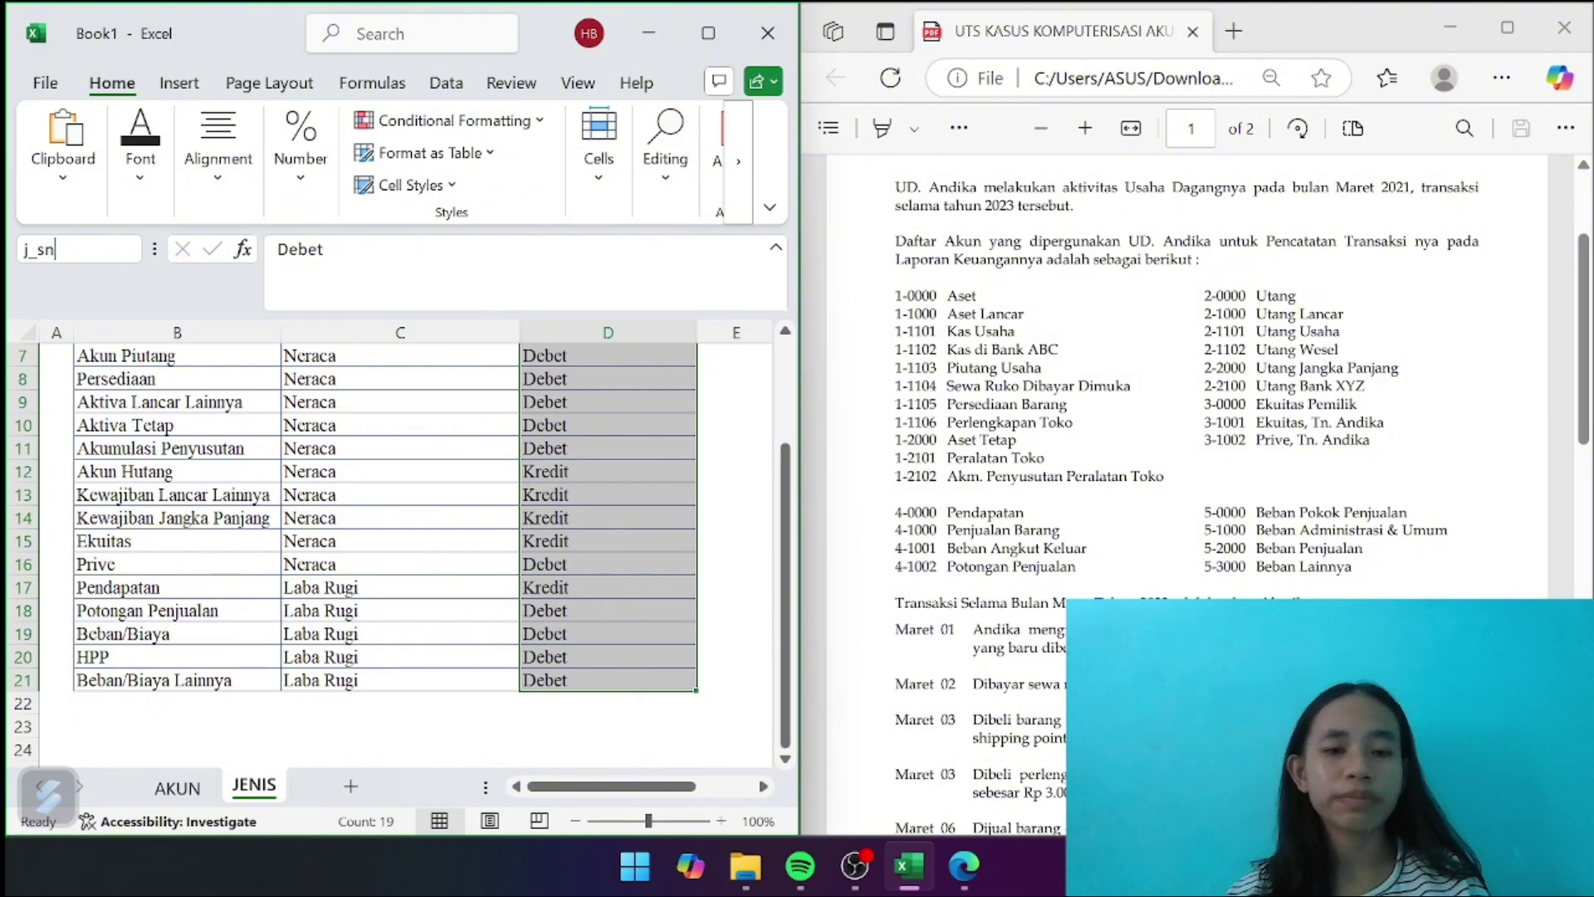
key(Return)
scroll(575, 581, up, 2)
click(576, 611)
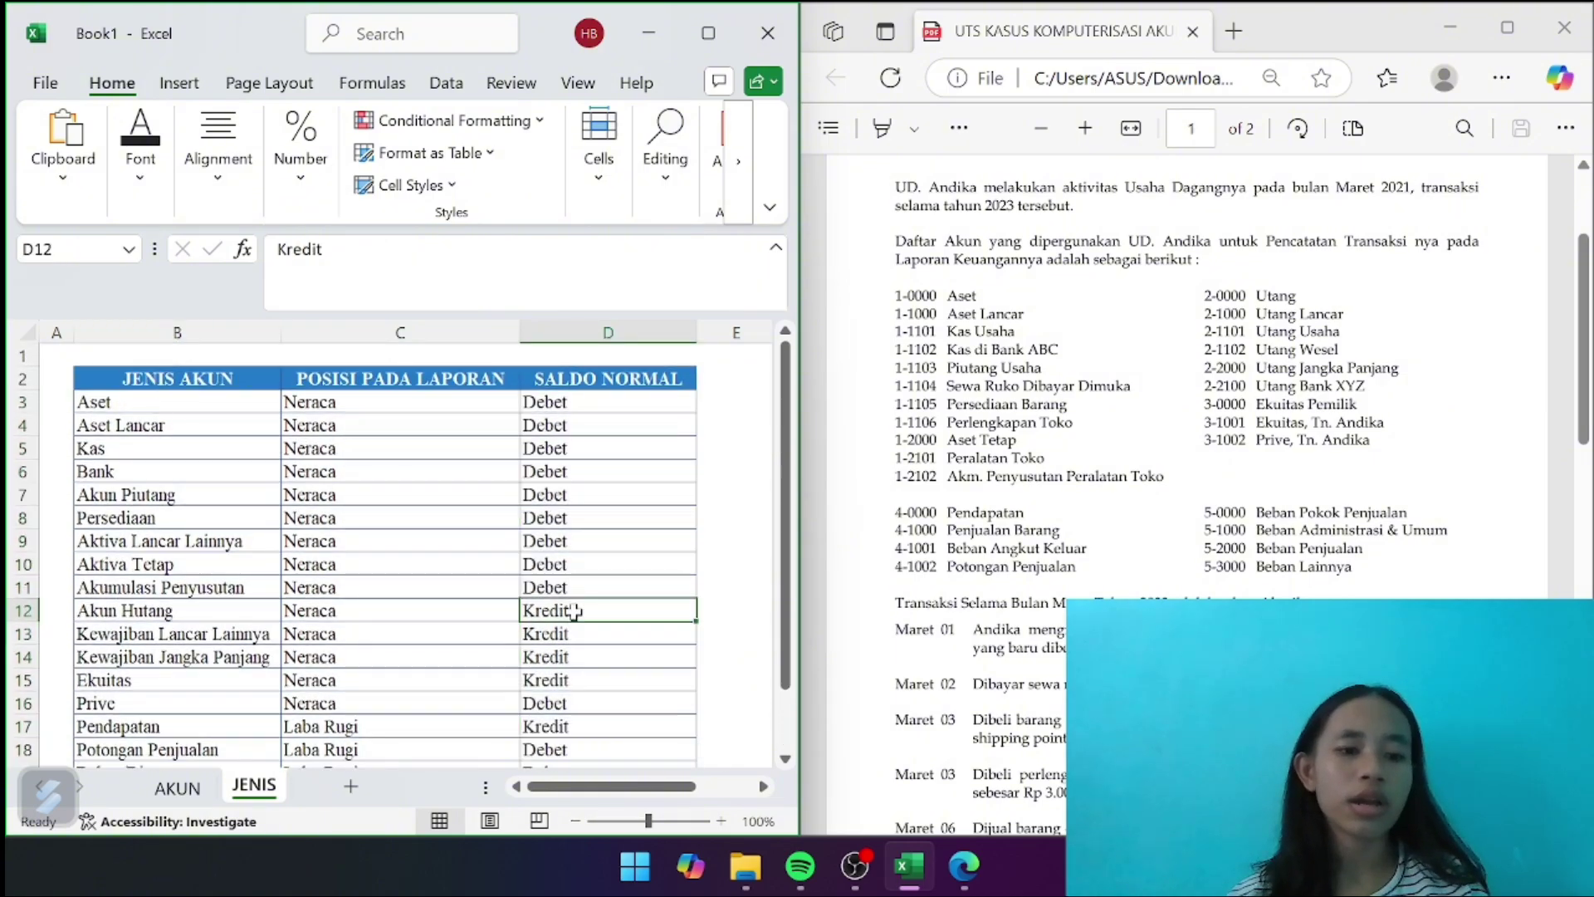
Widen the NAMA AKUN column on the AKUN sheet to fit the longest account name, and maximize the workbook window
click(176, 786)
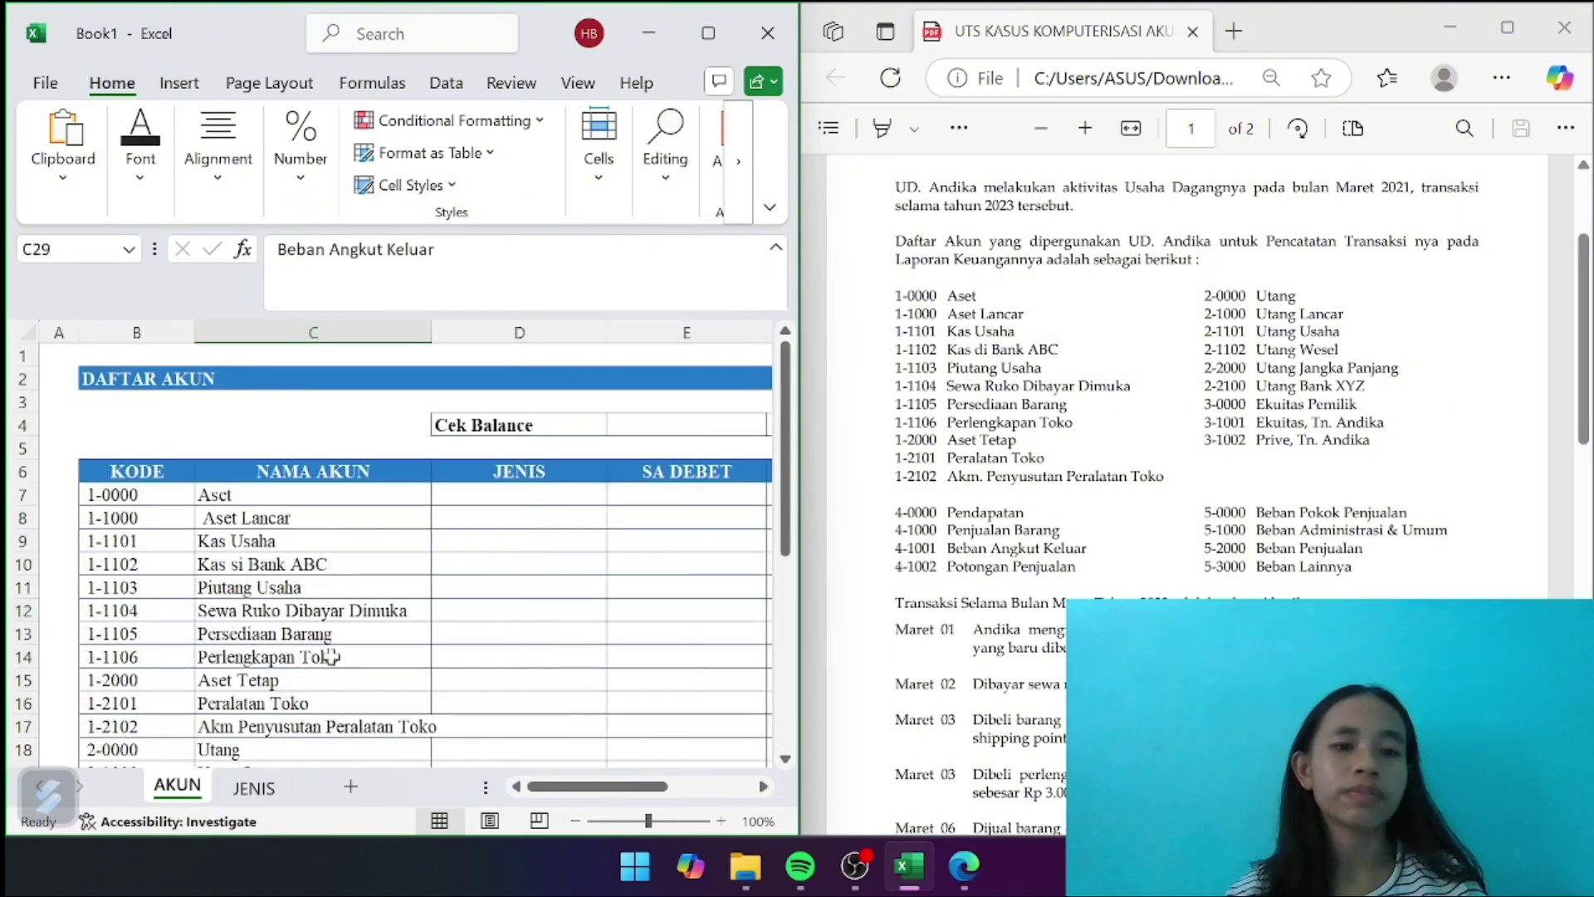
click(516, 495)
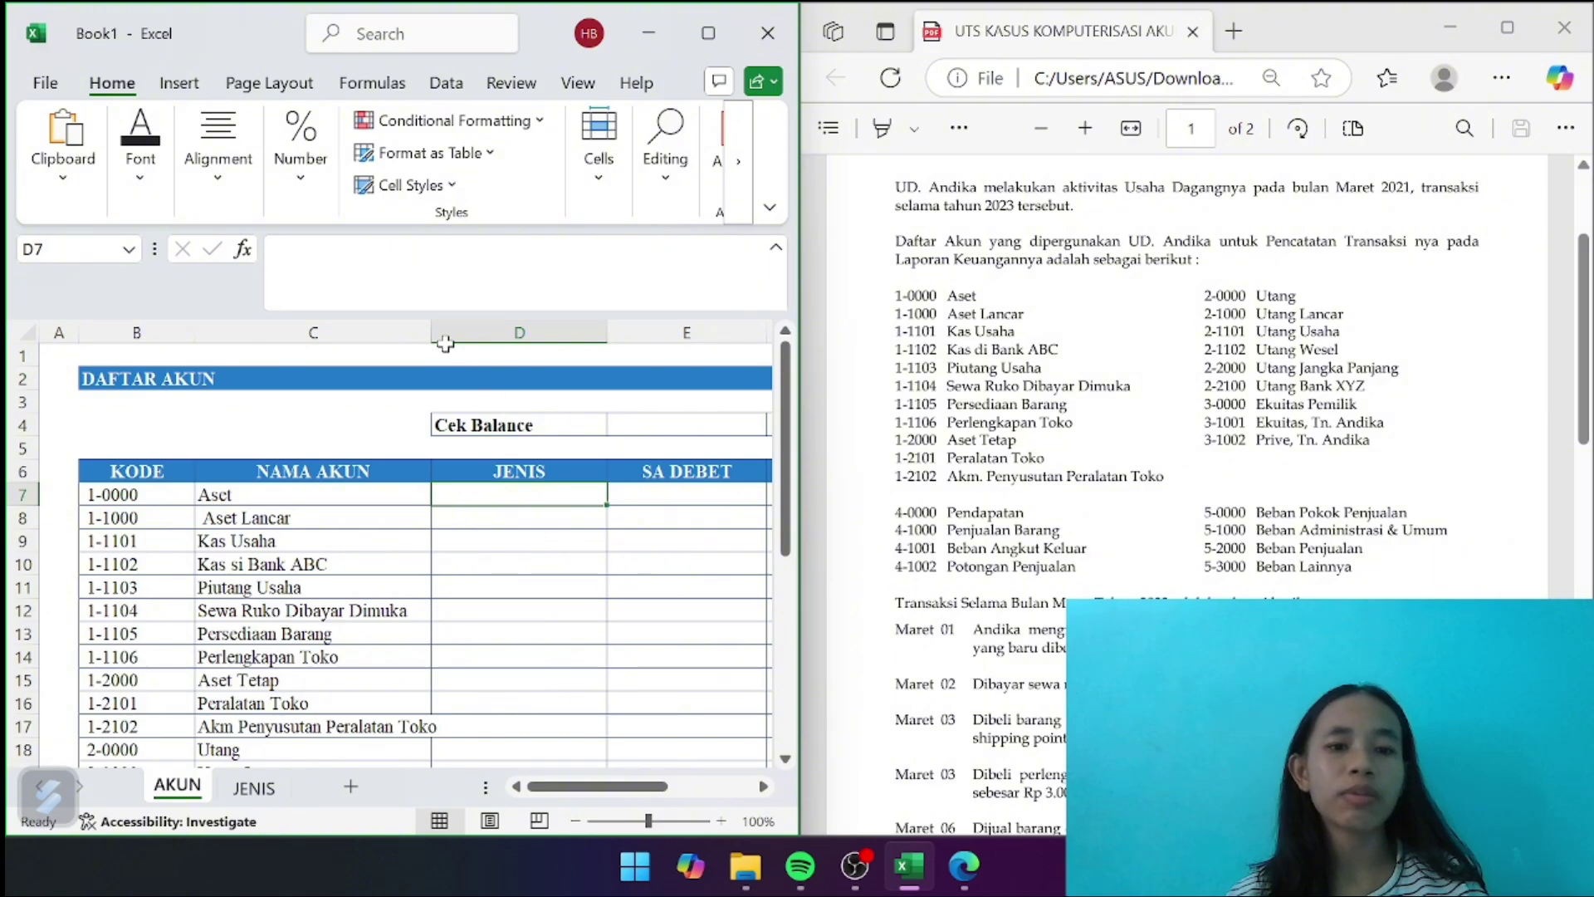
drag(429, 332, 455, 332)
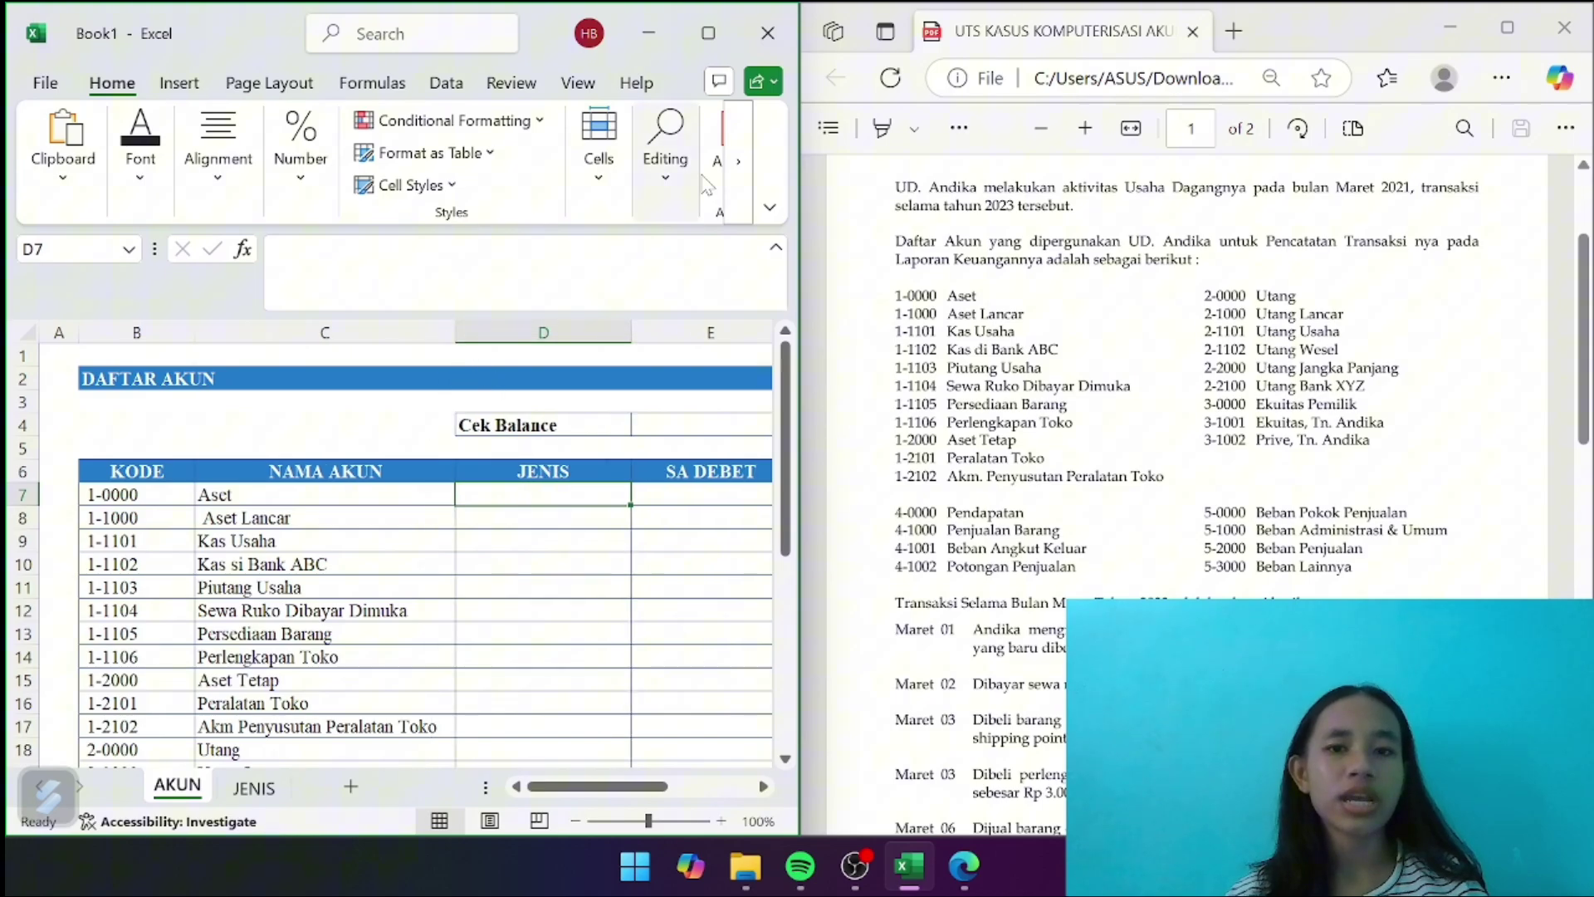
click(709, 34)
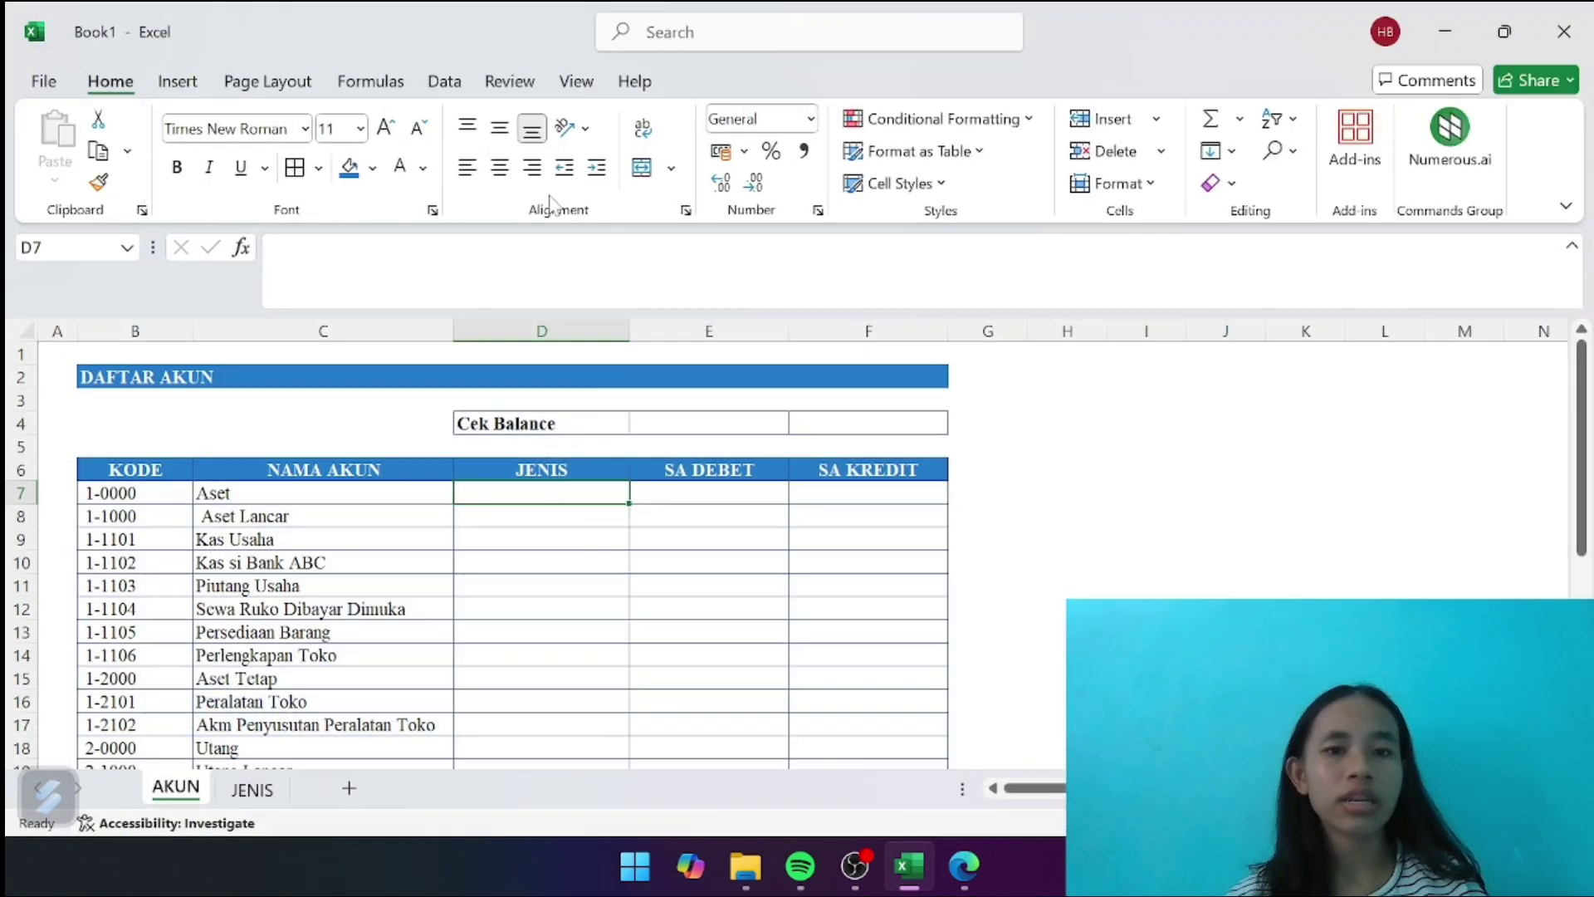
Add a List data validation to JENIS cell D7 with =j_jenis as its source
click(444, 82)
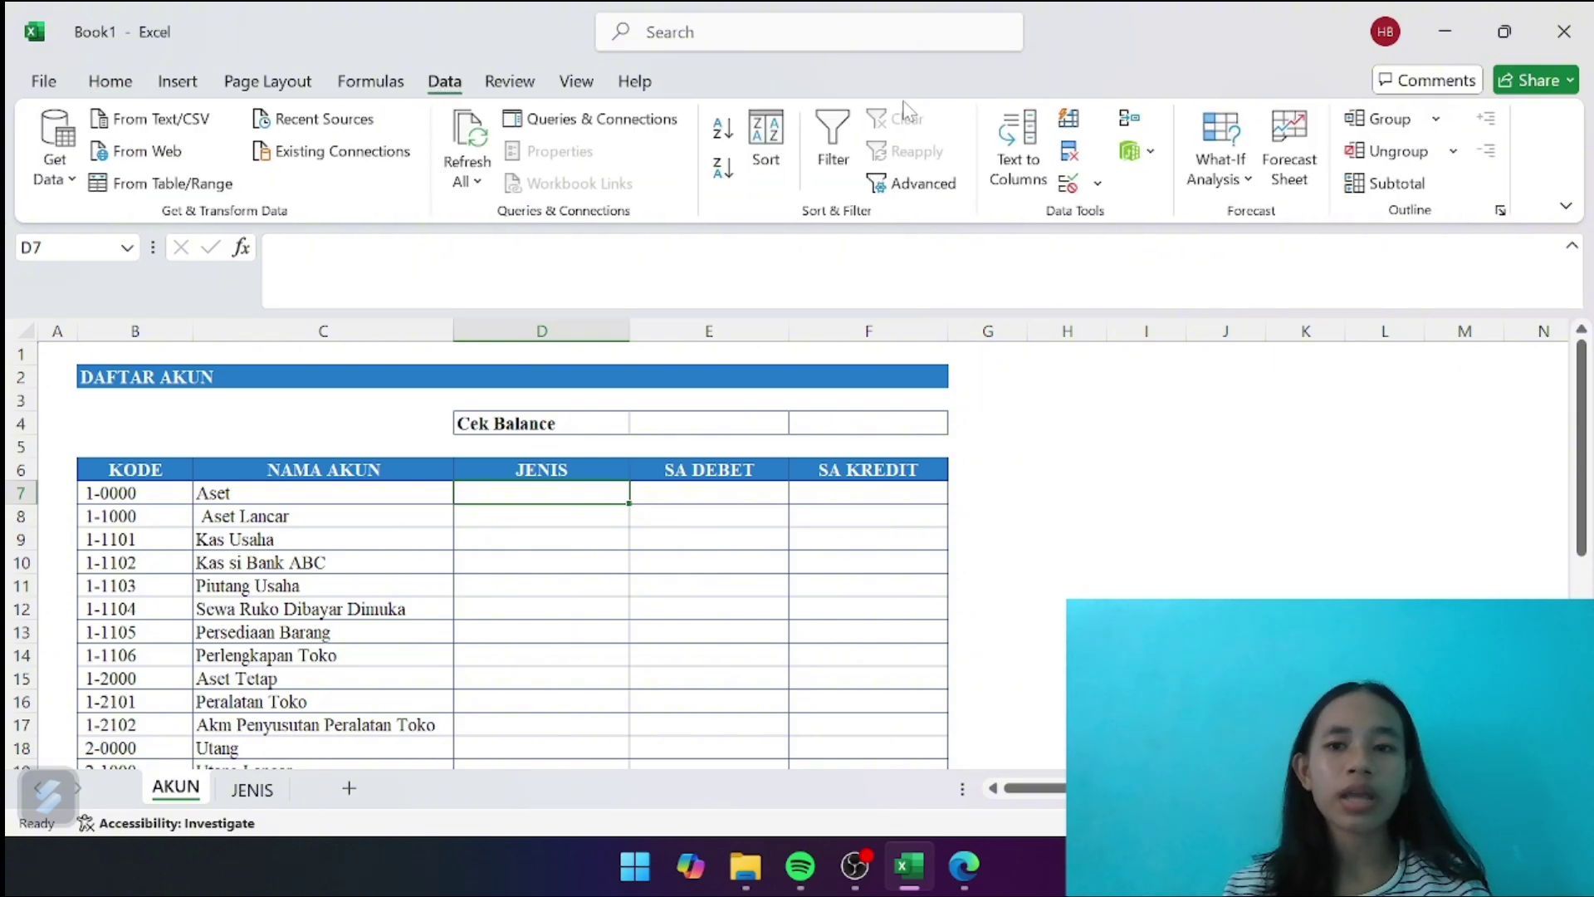
click(1097, 184)
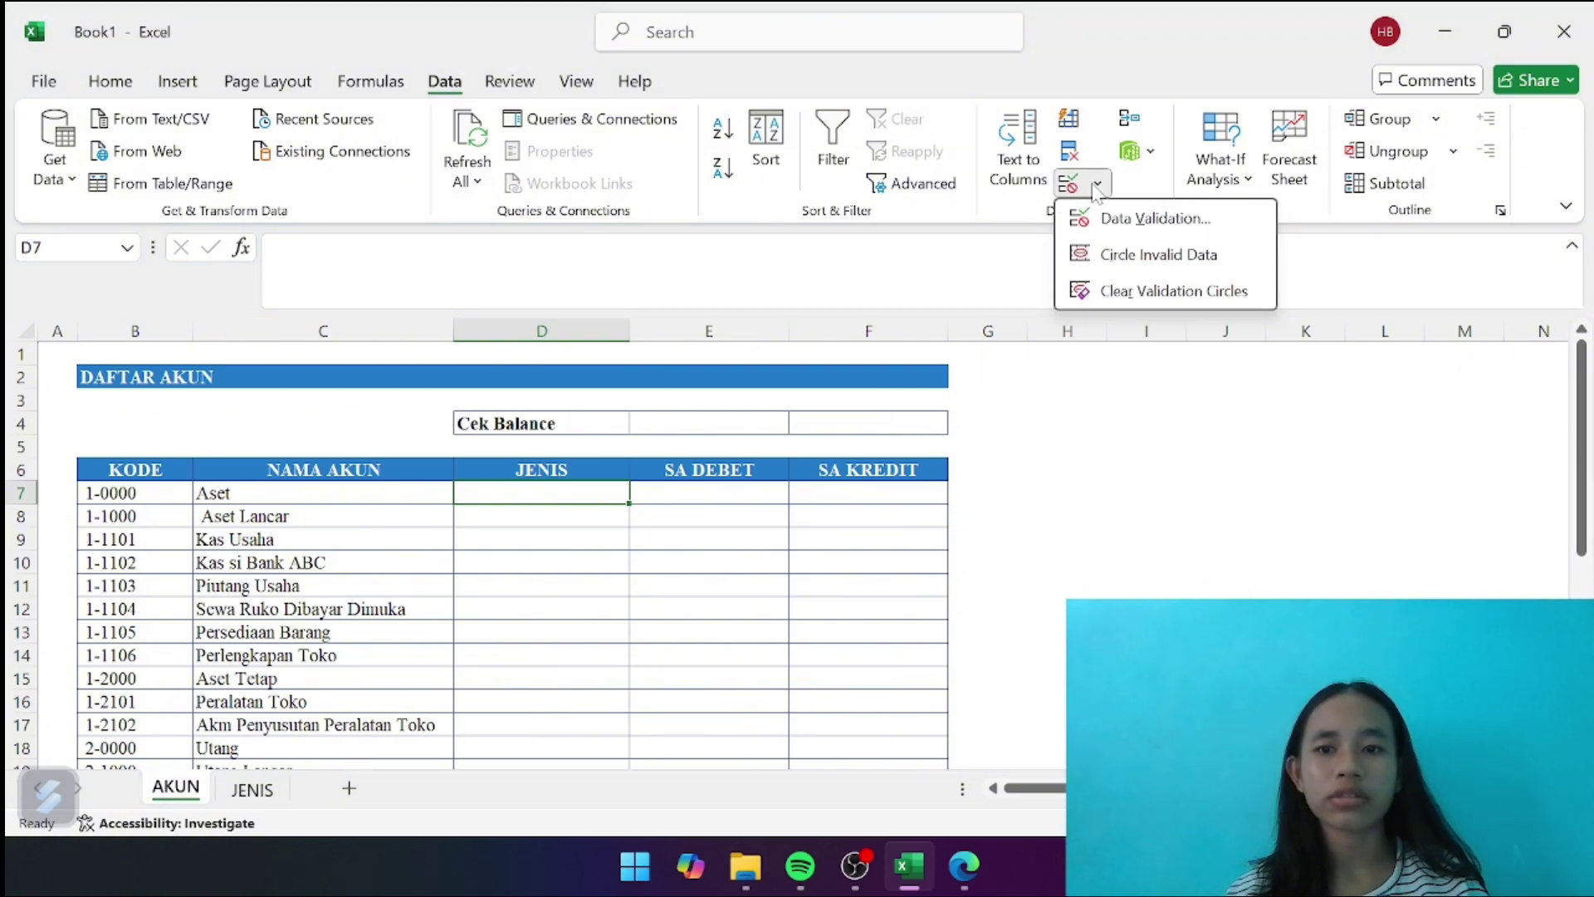
click(1079, 220)
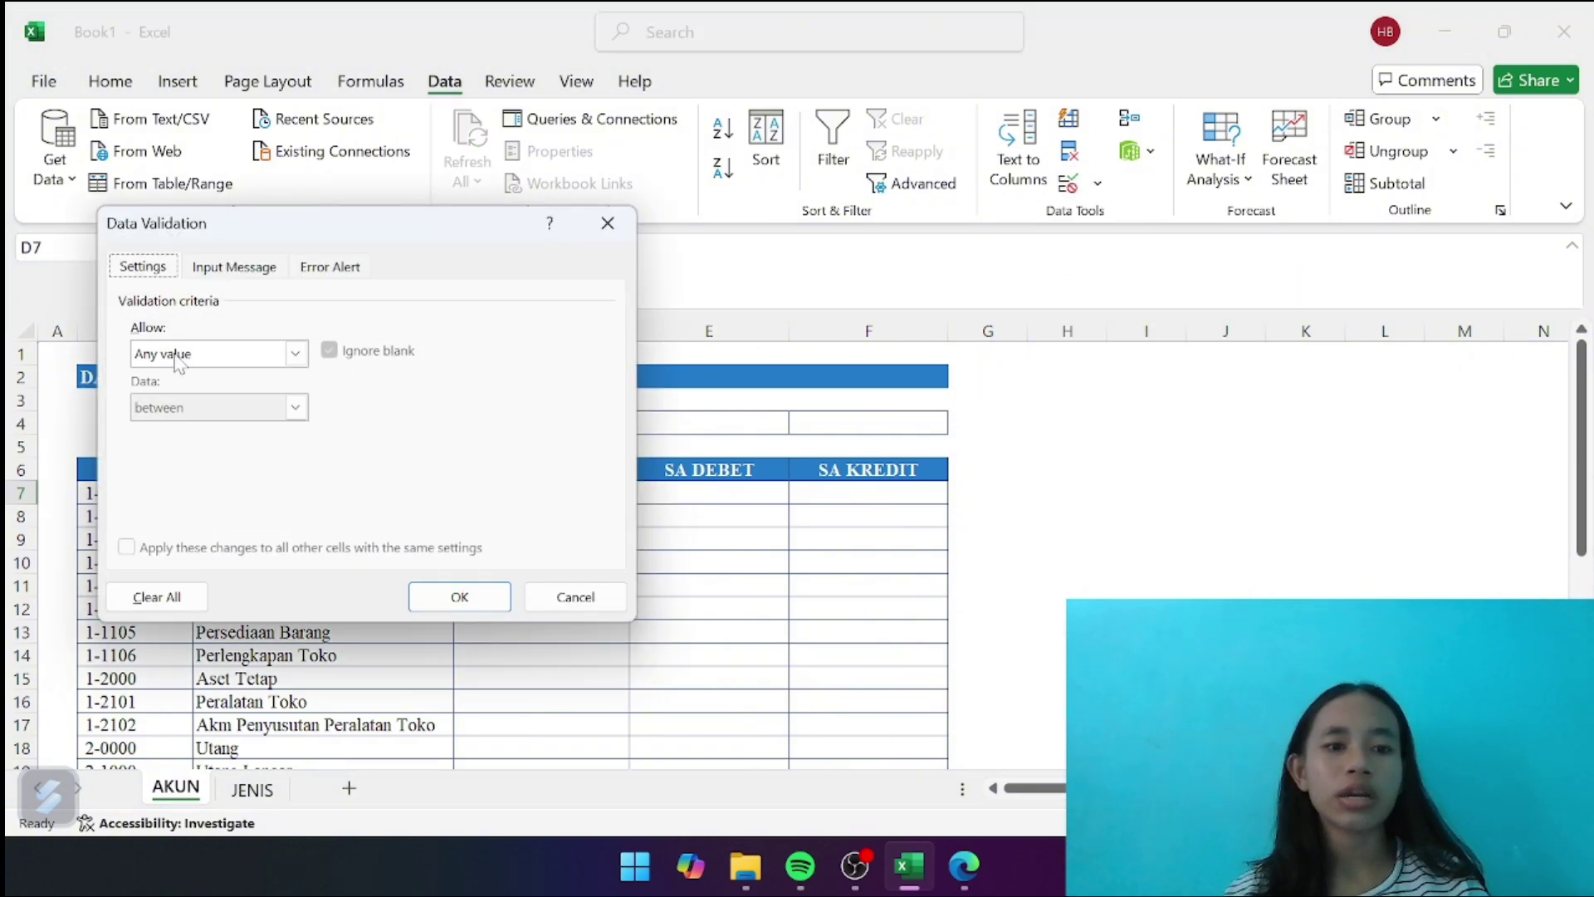
click(294, 354)
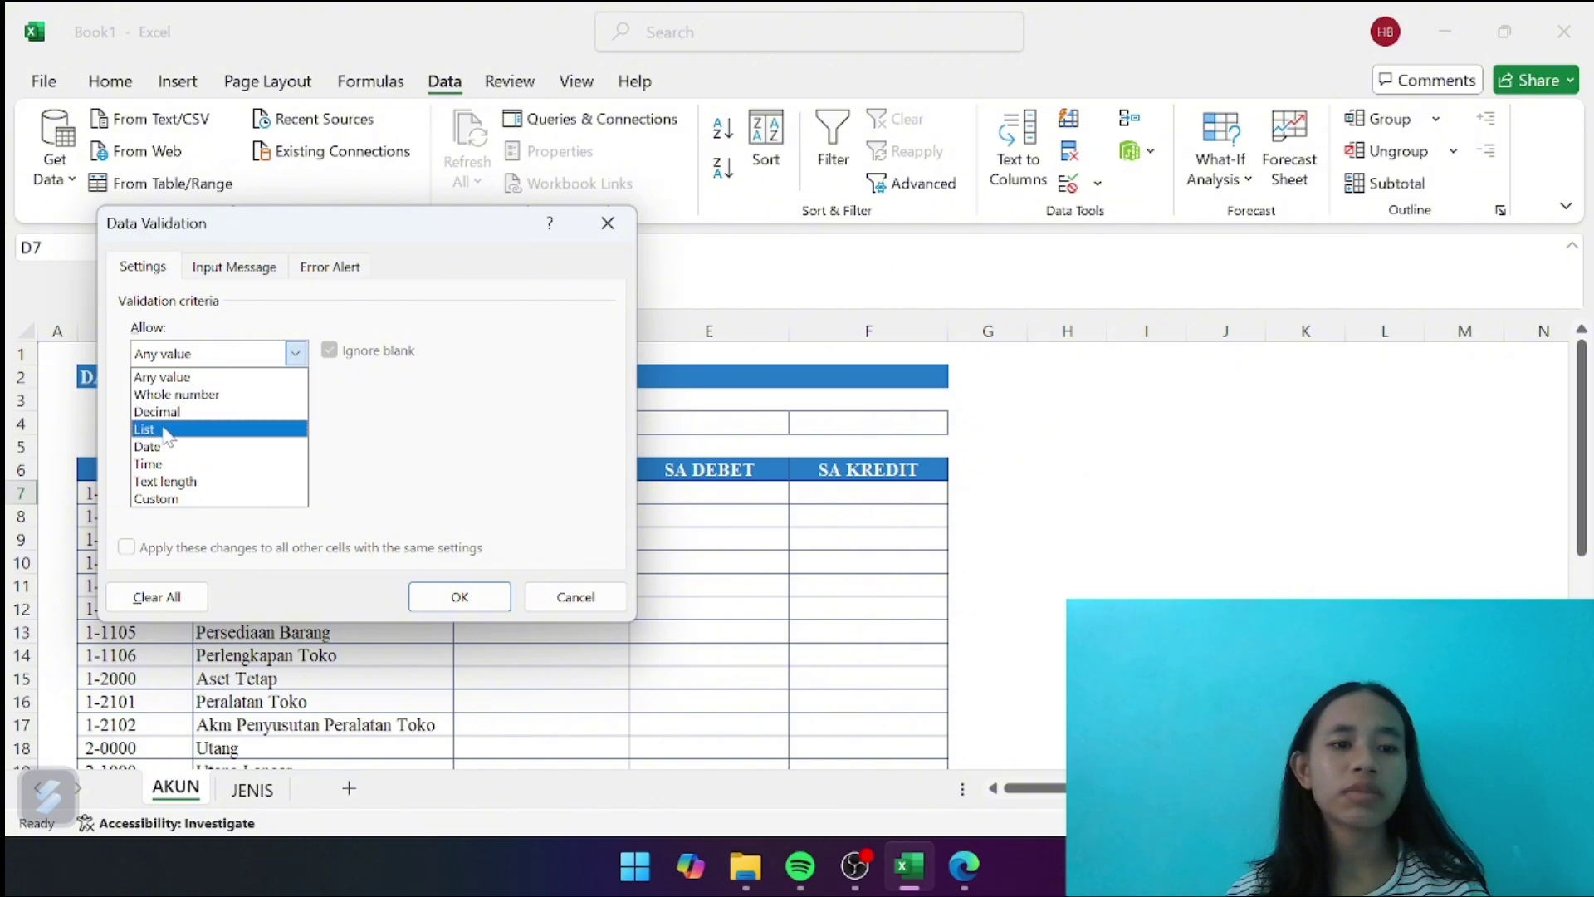
click(165, 429)
click(135, 459)
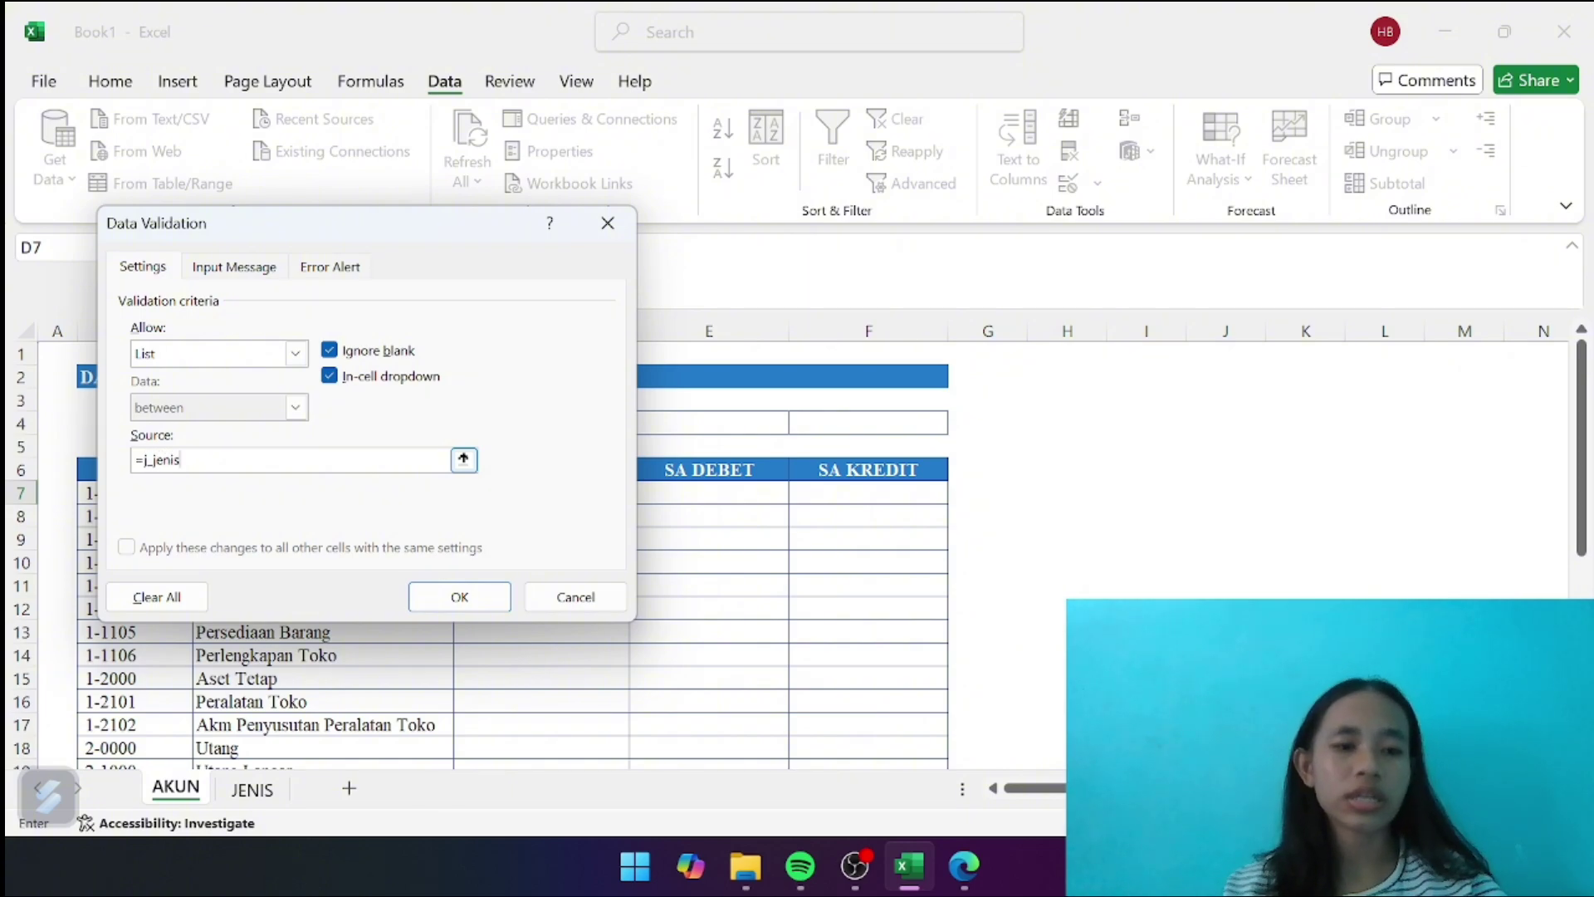
key(Return)
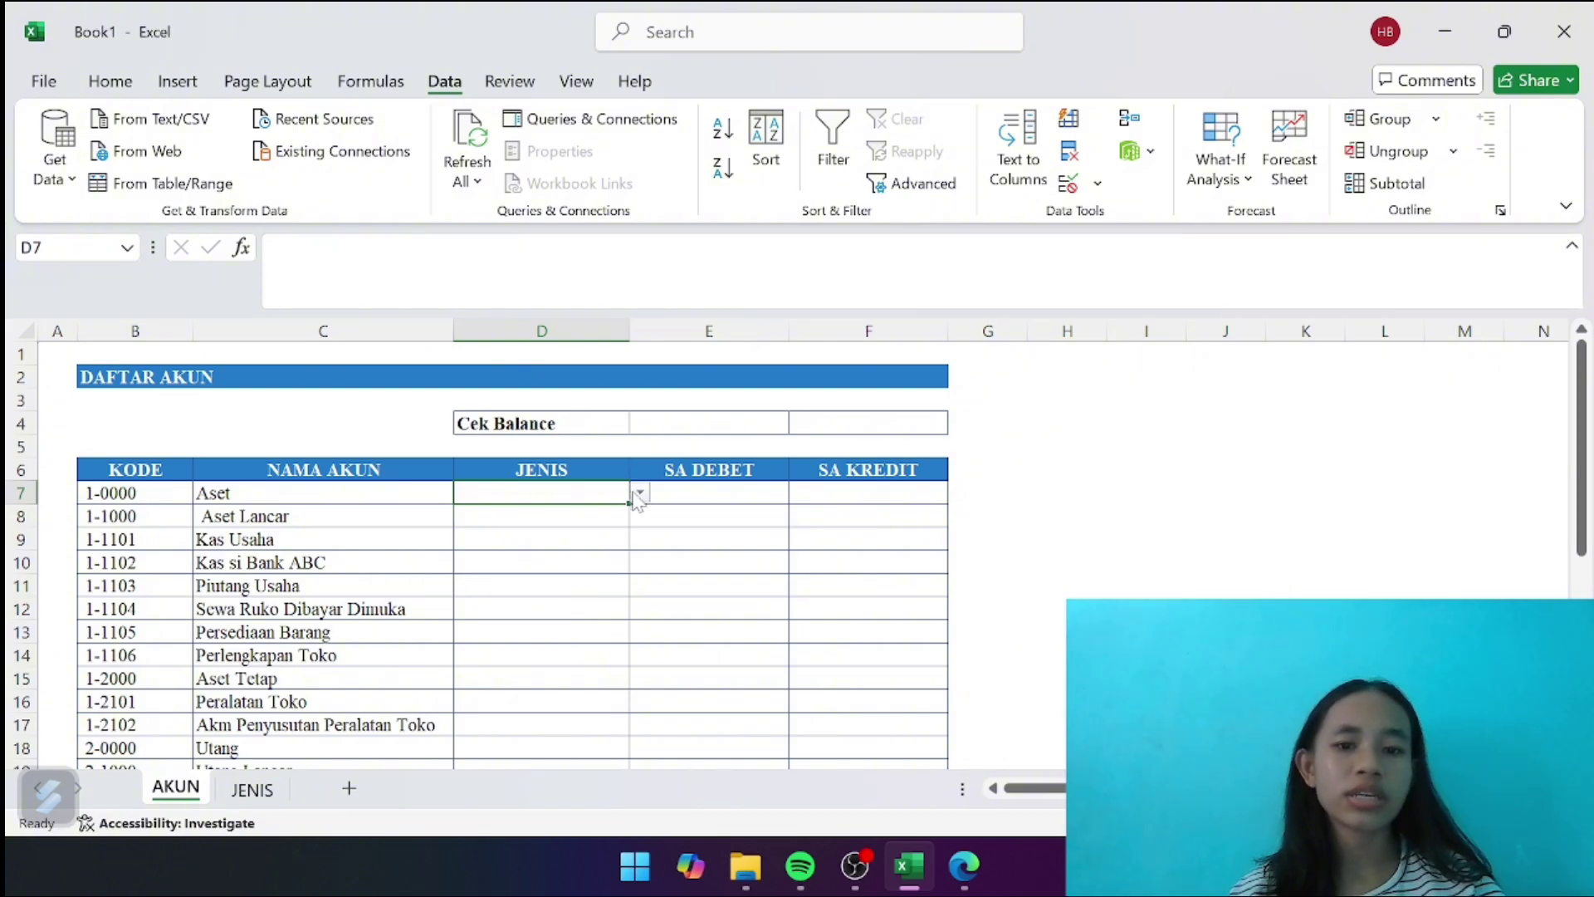
Check the account types offered by the drop-down list in D7 without choosing one
click(640, 496)
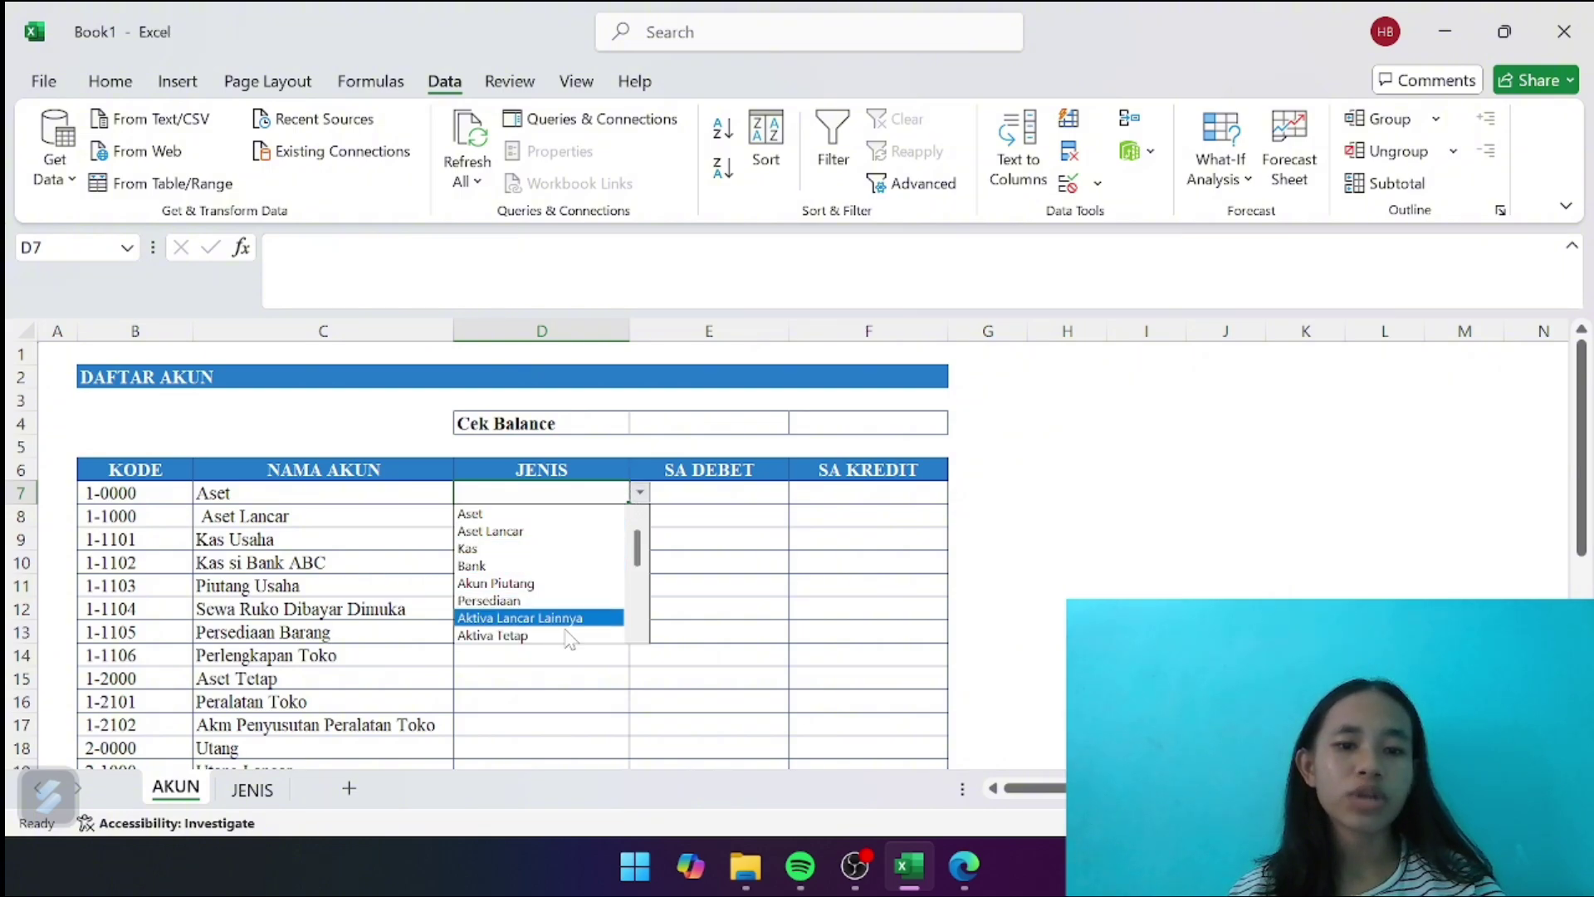
key(Down)
key(Down)
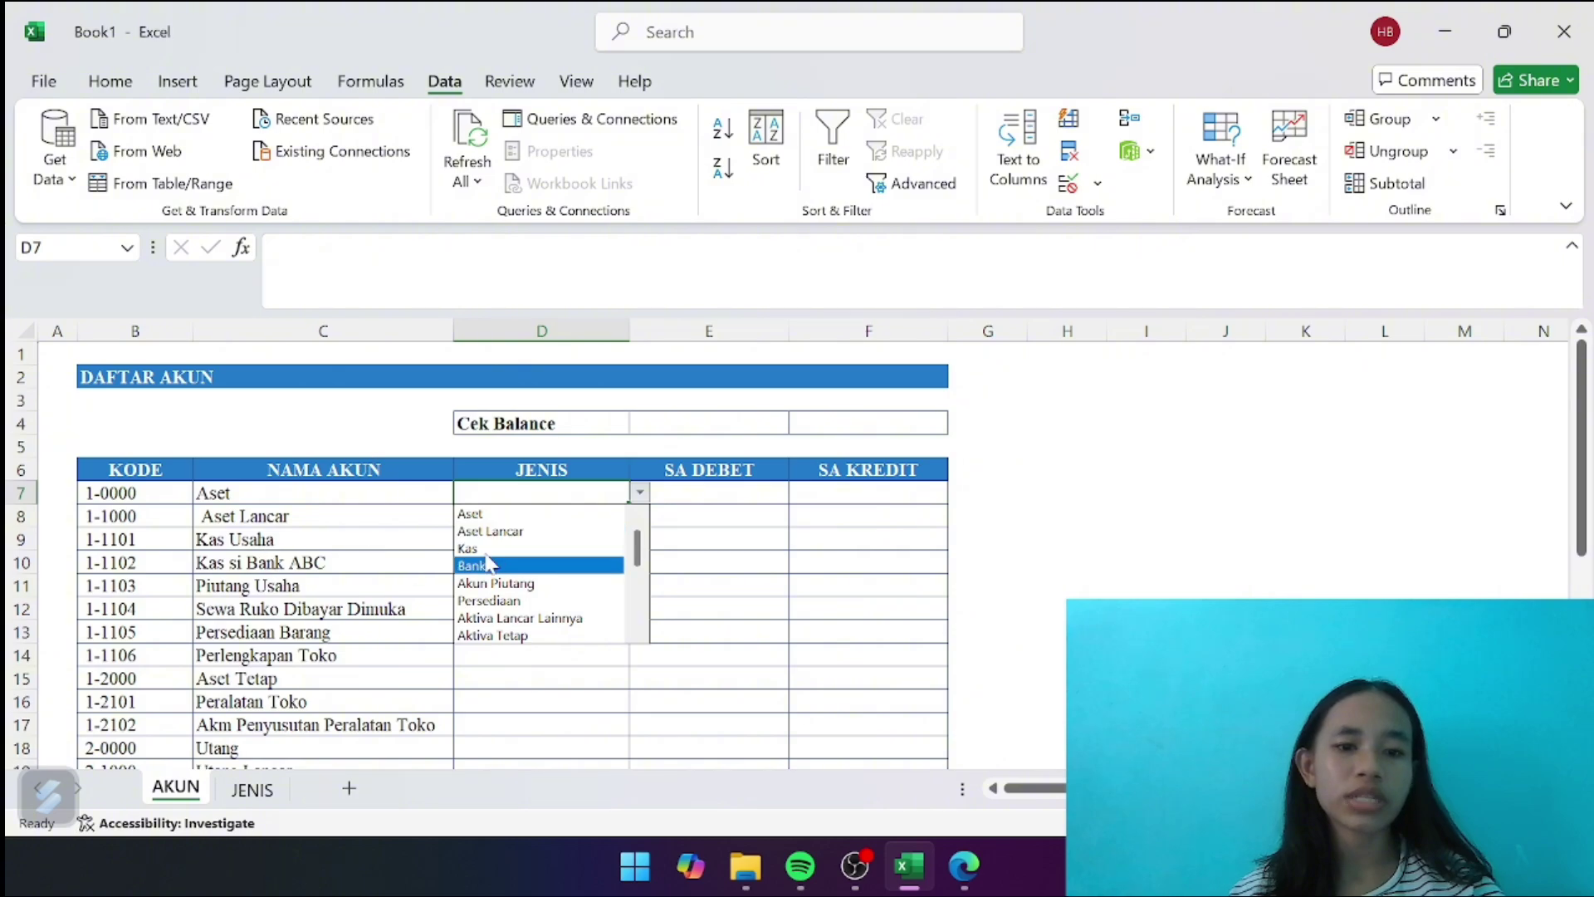
key(Up)
key(Up)
key(Up)
key(Escape)
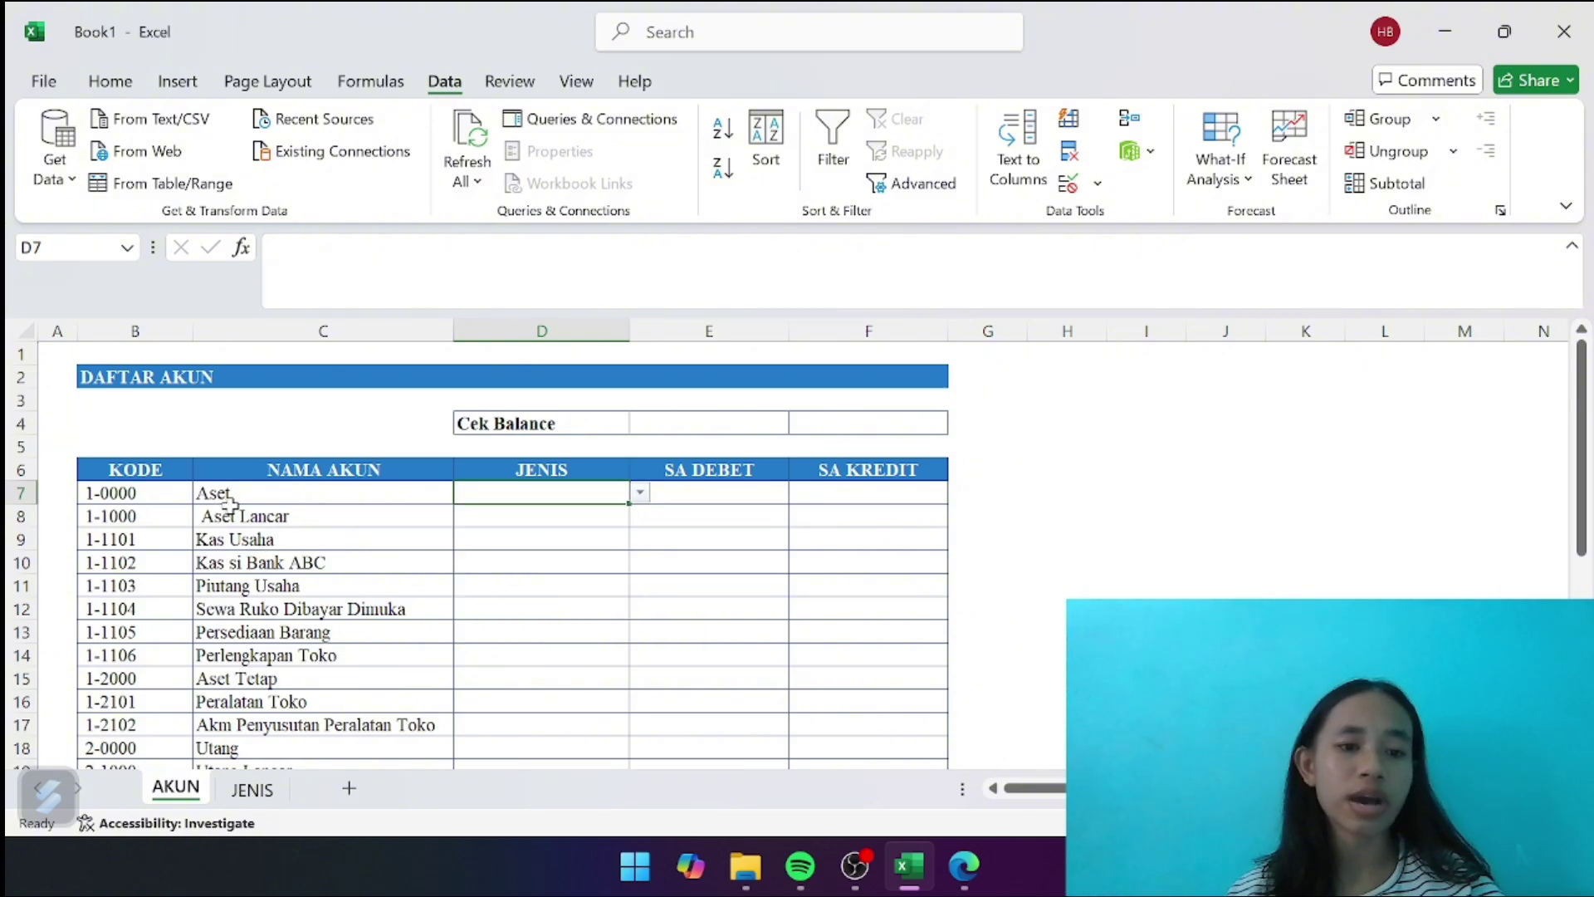
Remove the leading space from Aset Lancar in C8
click(242, 522)
key(Return)
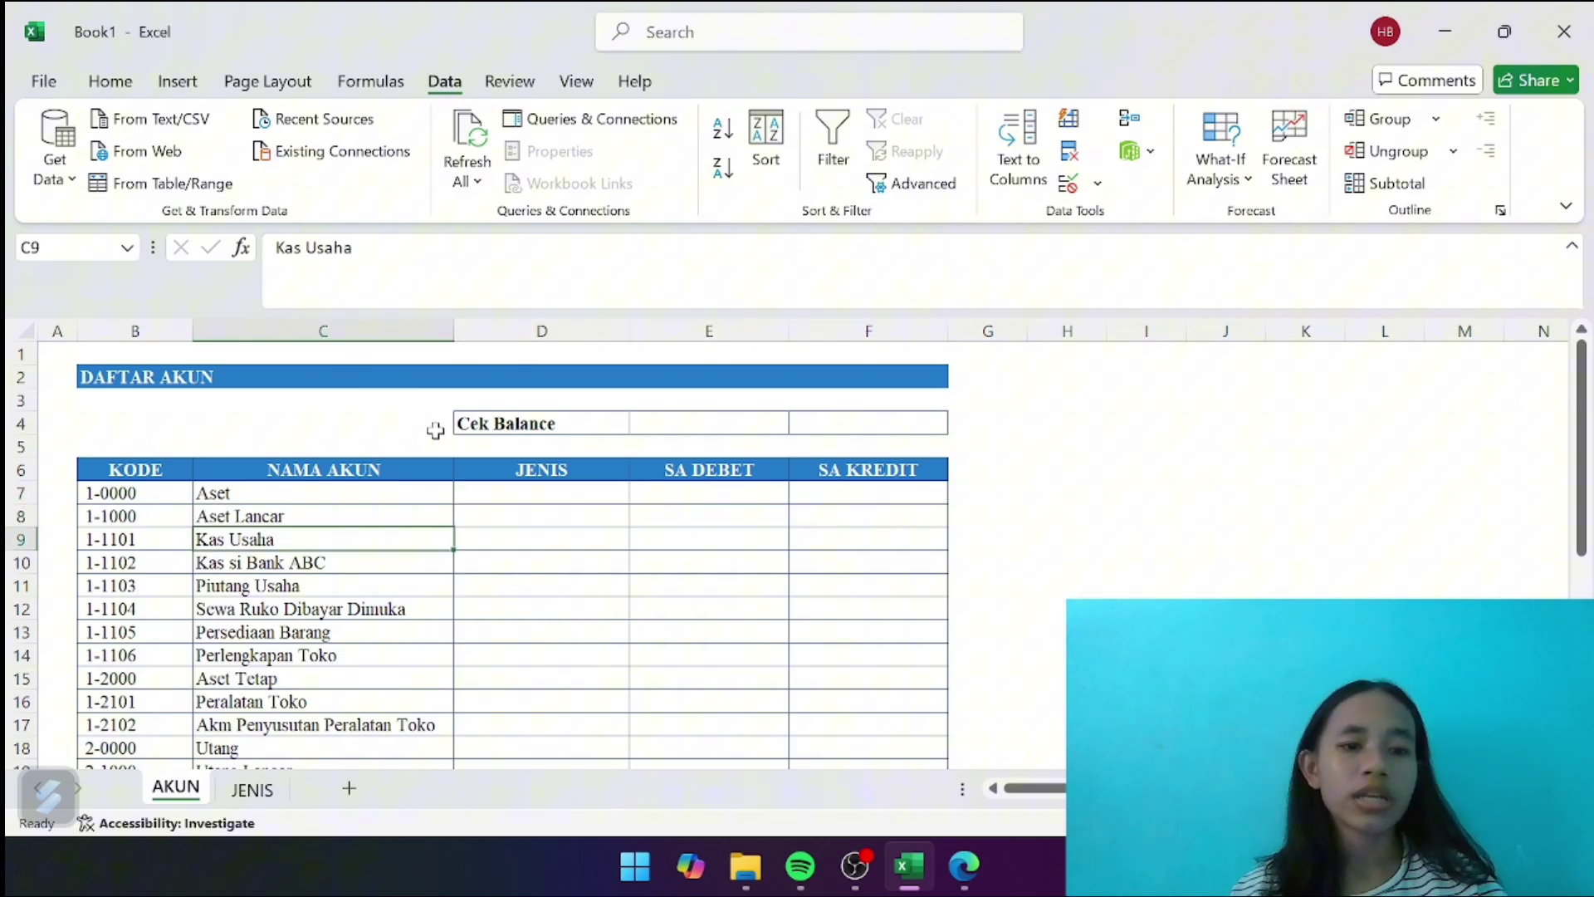
Copy the drop-down validation from D7 down the JENIS column through D34 and spot-check several of its cells
click(512, 488)
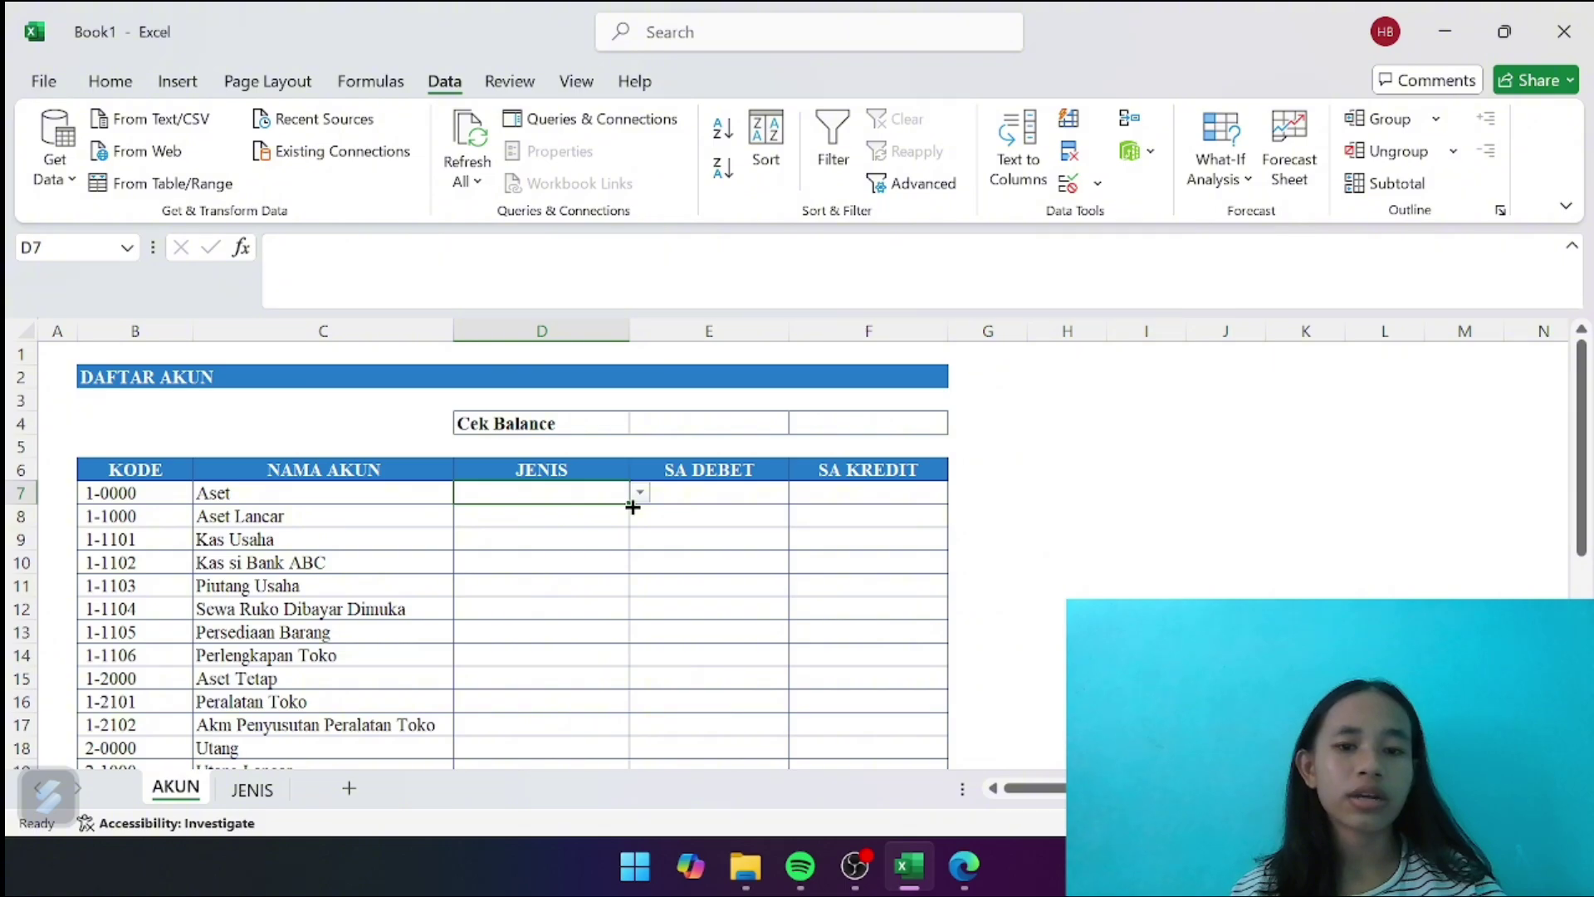
drag(633, 507, 597, 737)
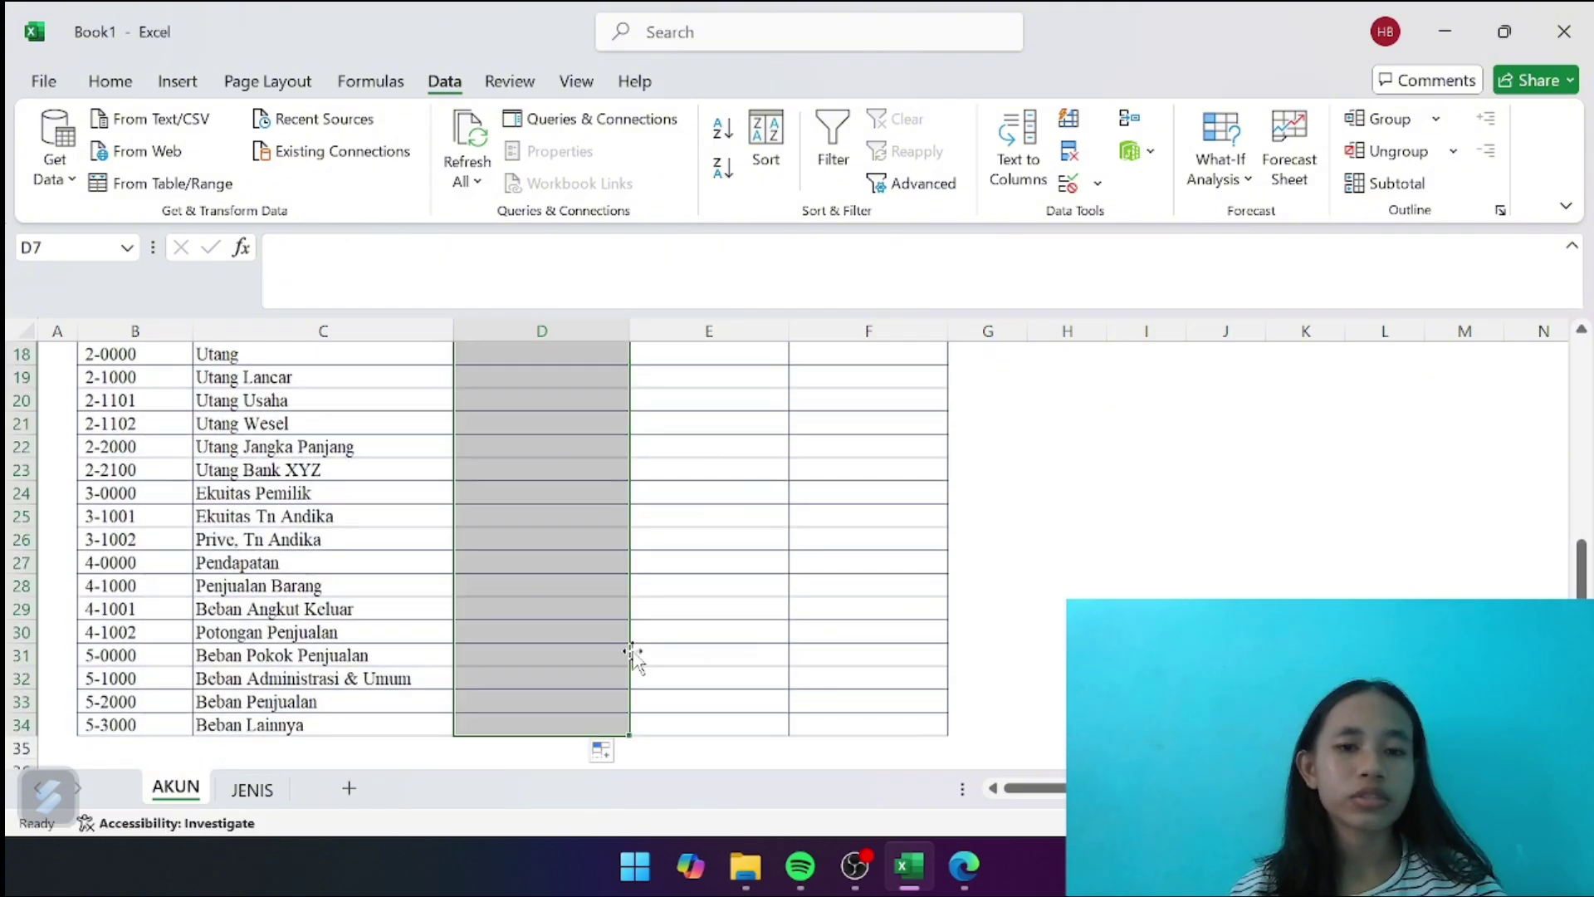
click(675, 529)
scroll(675, 530, up, 6)
click(545, 556)
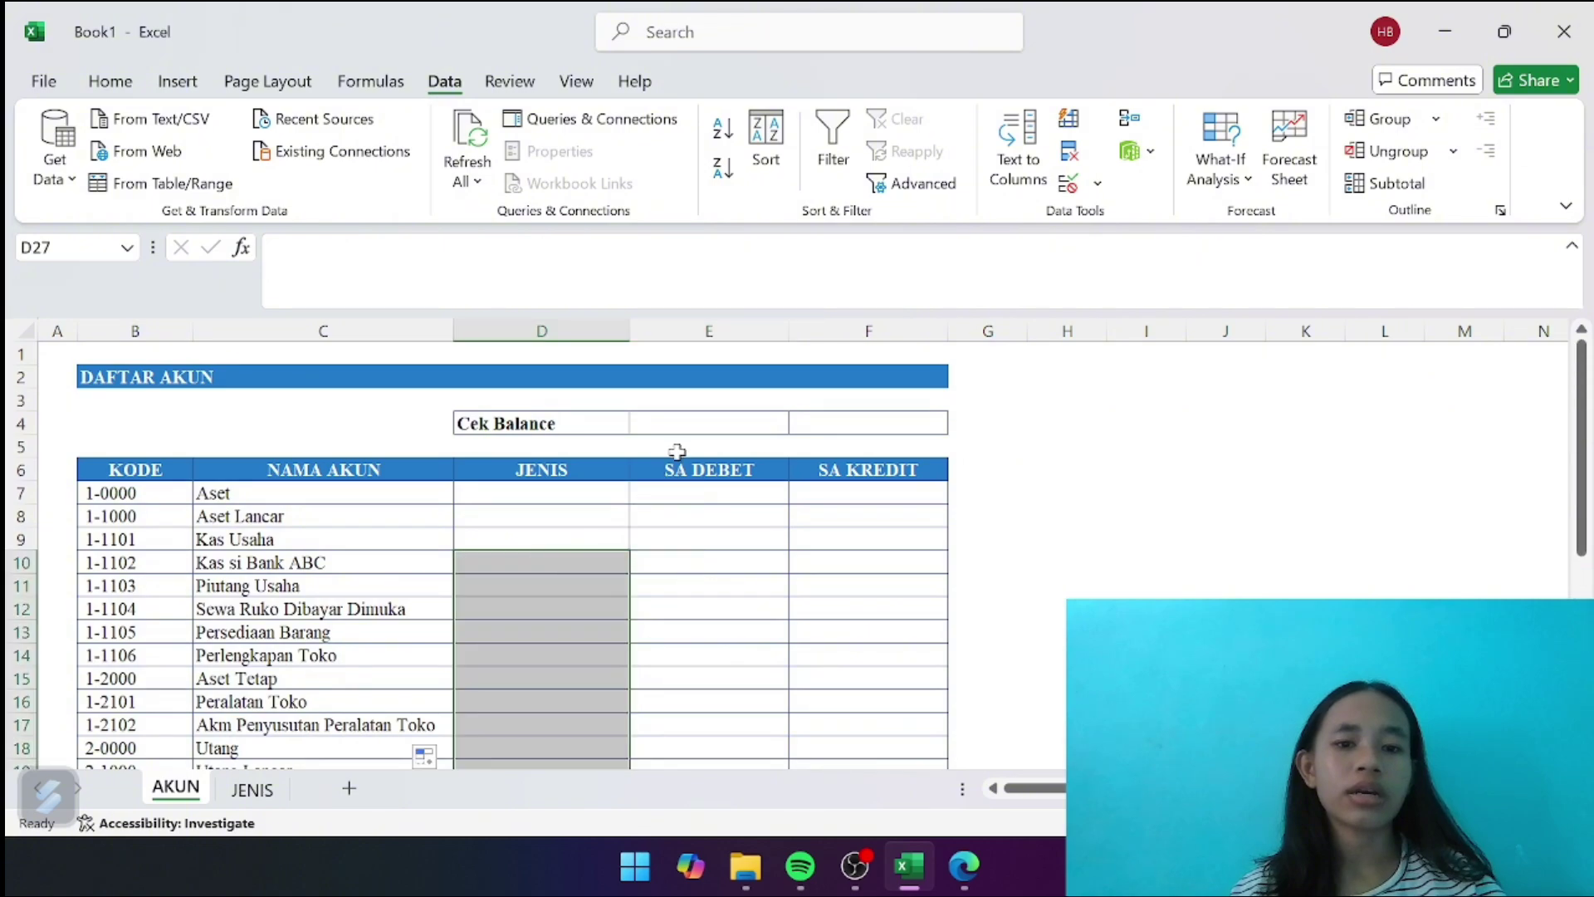
click(566, 519)
click(575, 581)
scroll(575, 579, down, 2)
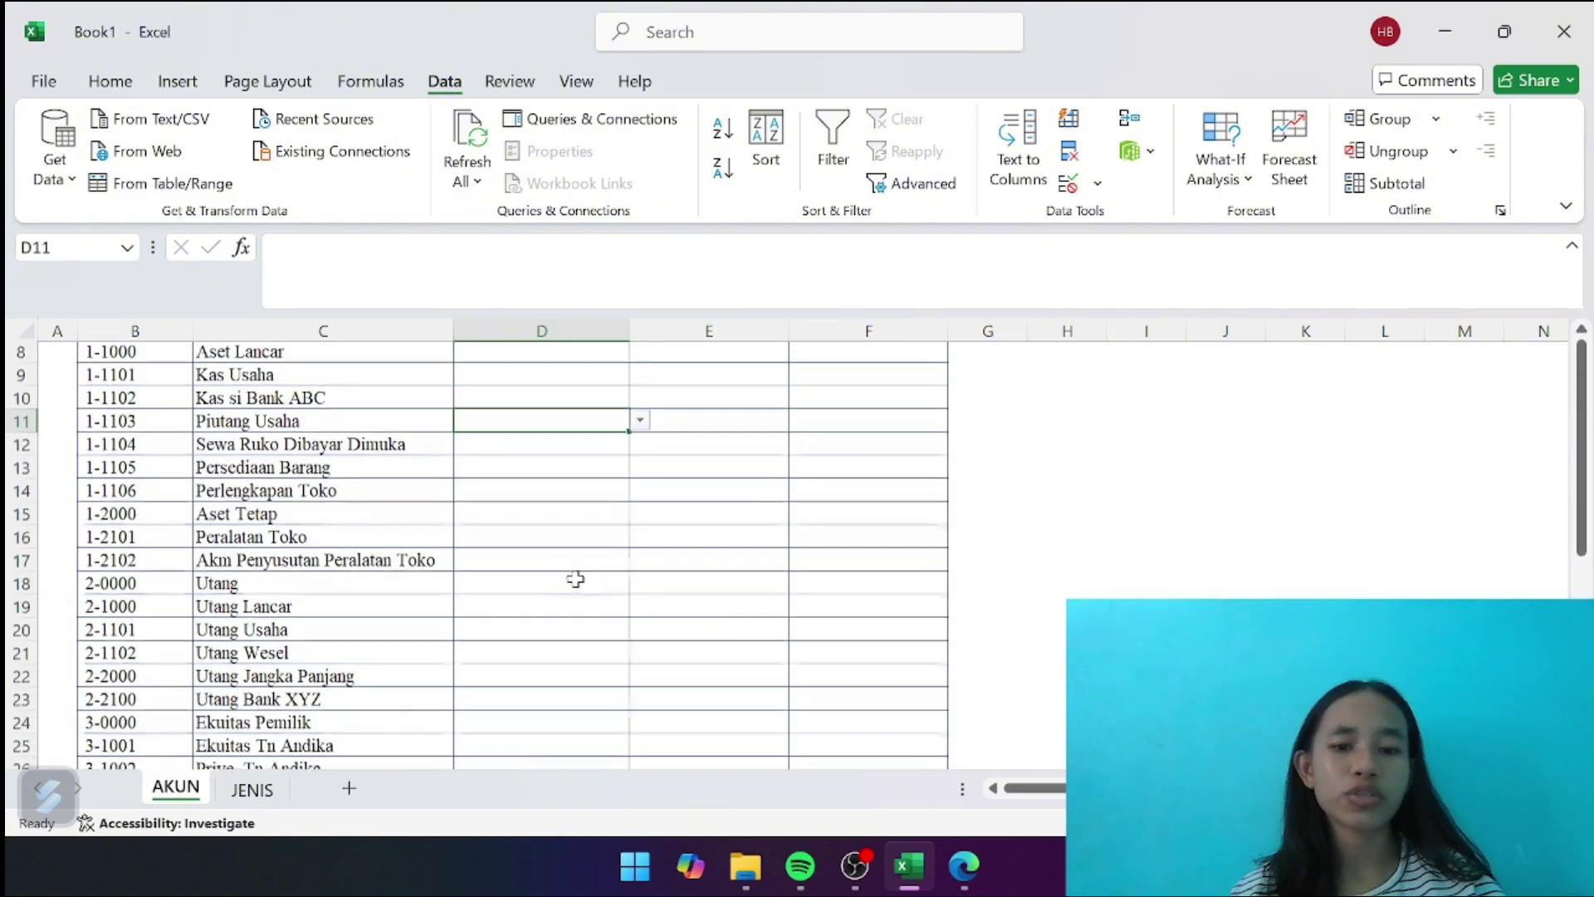
click(575, 579)
scroll(576, 578, up, 2)
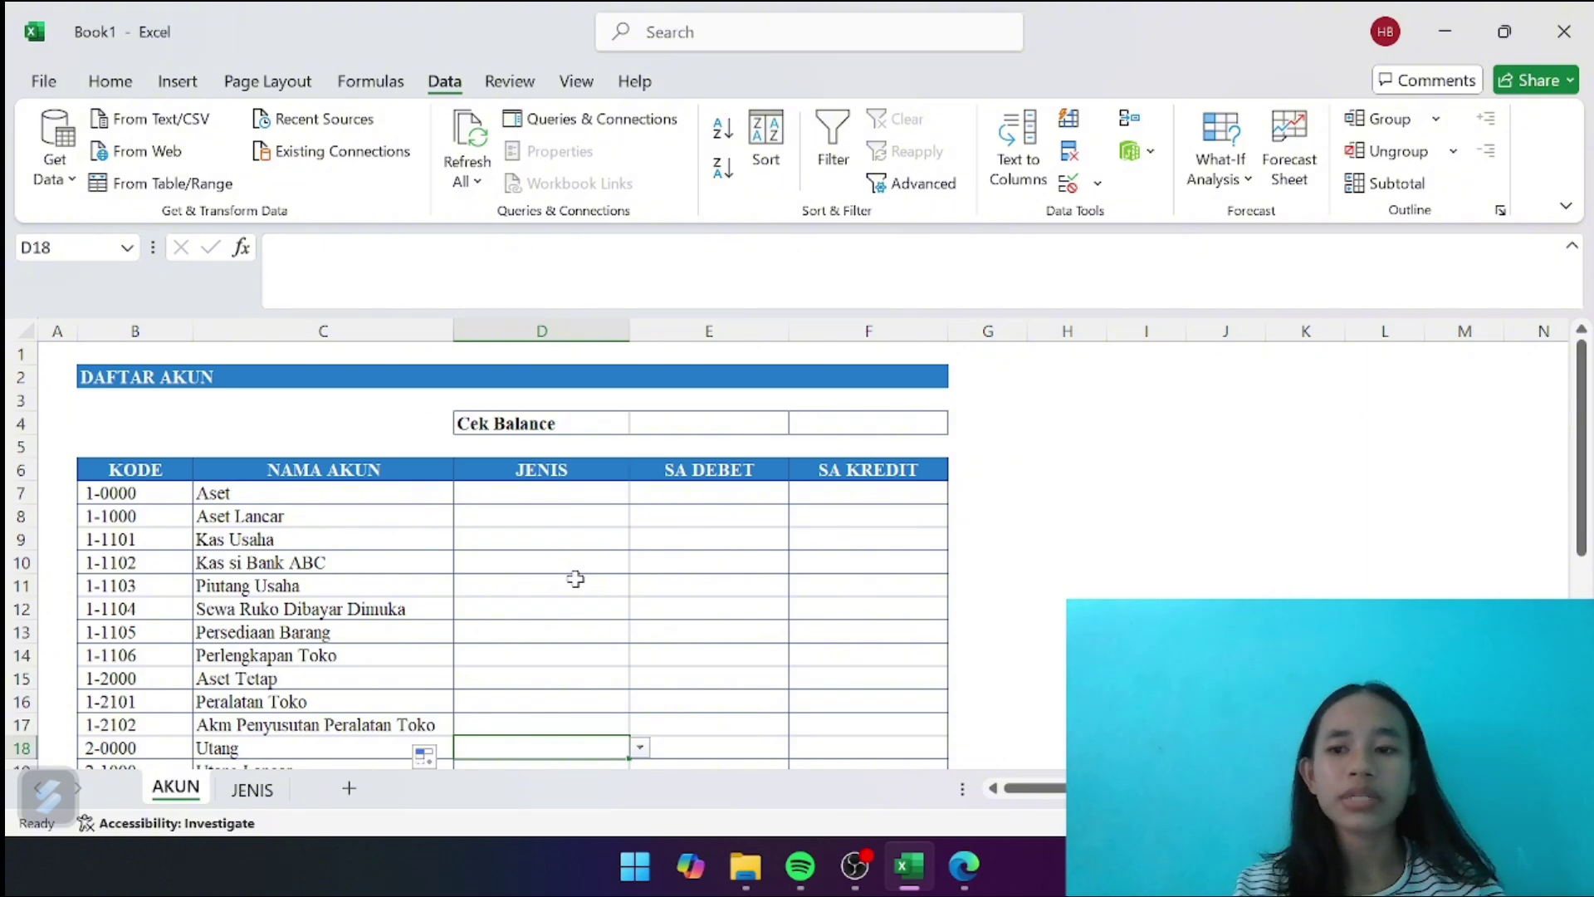
Choose Aset as the account type in D7 and Aset Lancar in D8
click(568, 495)
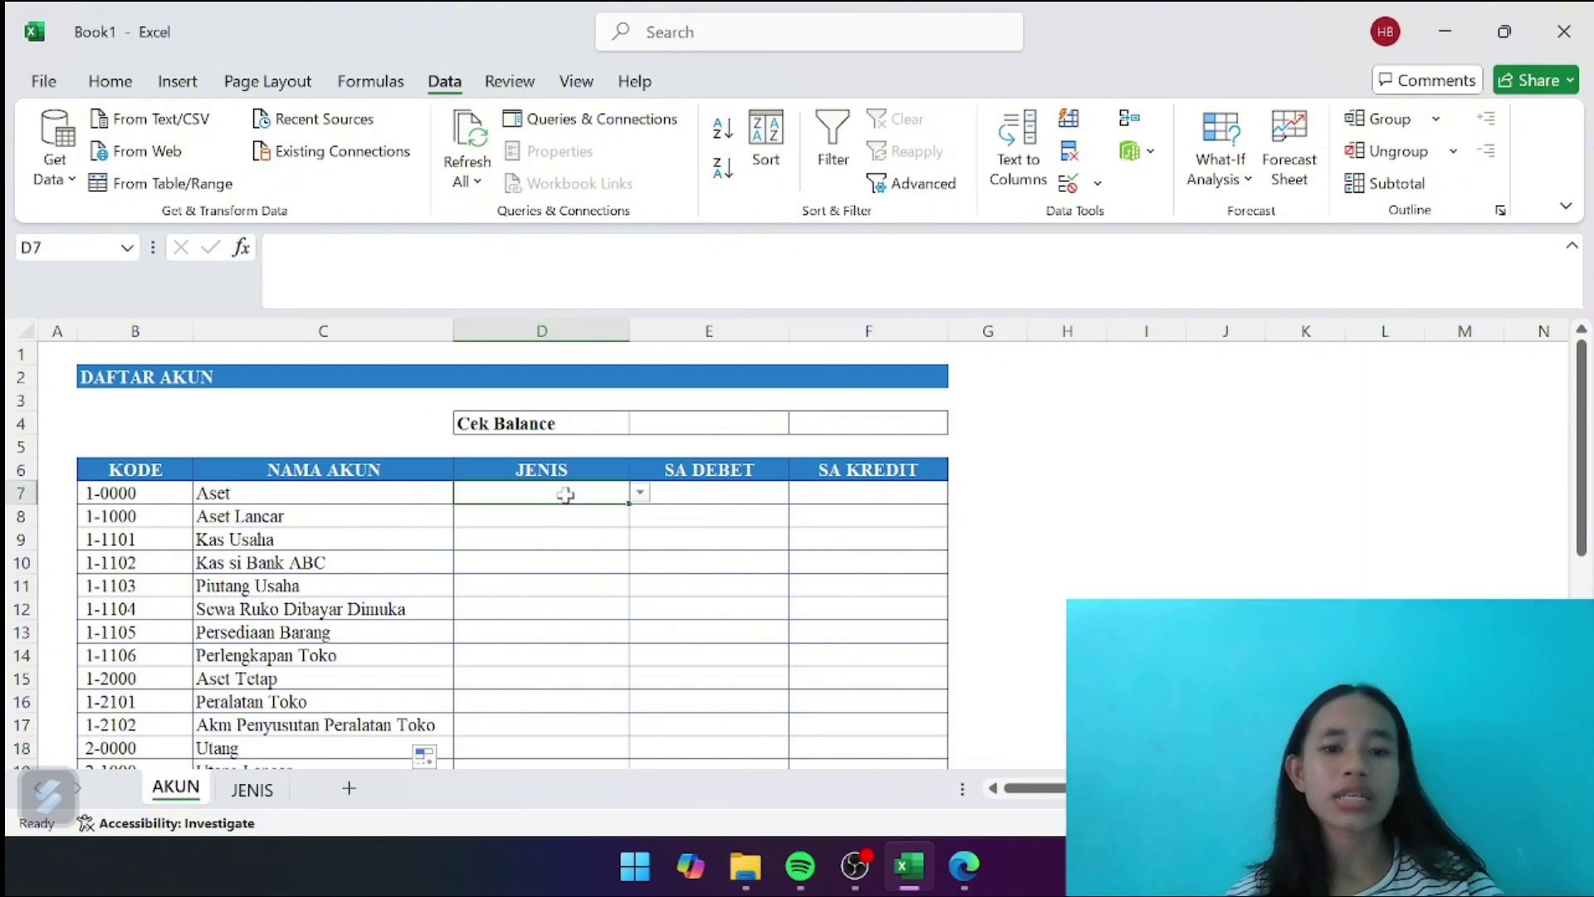
click(641, 495)
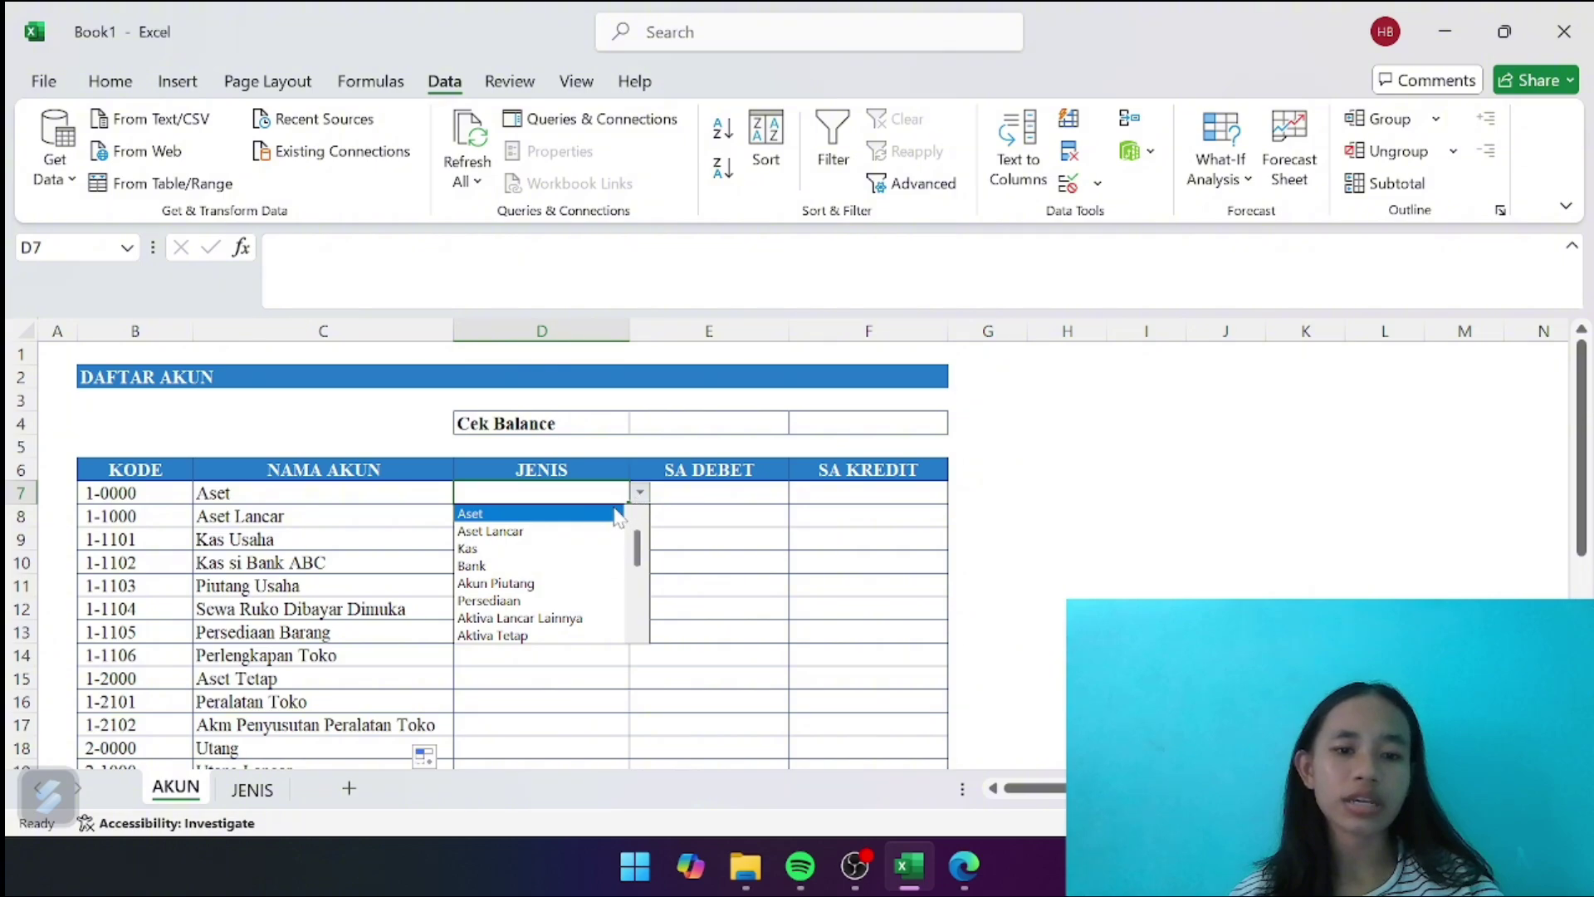
click(619, 515)
click(570, 513)
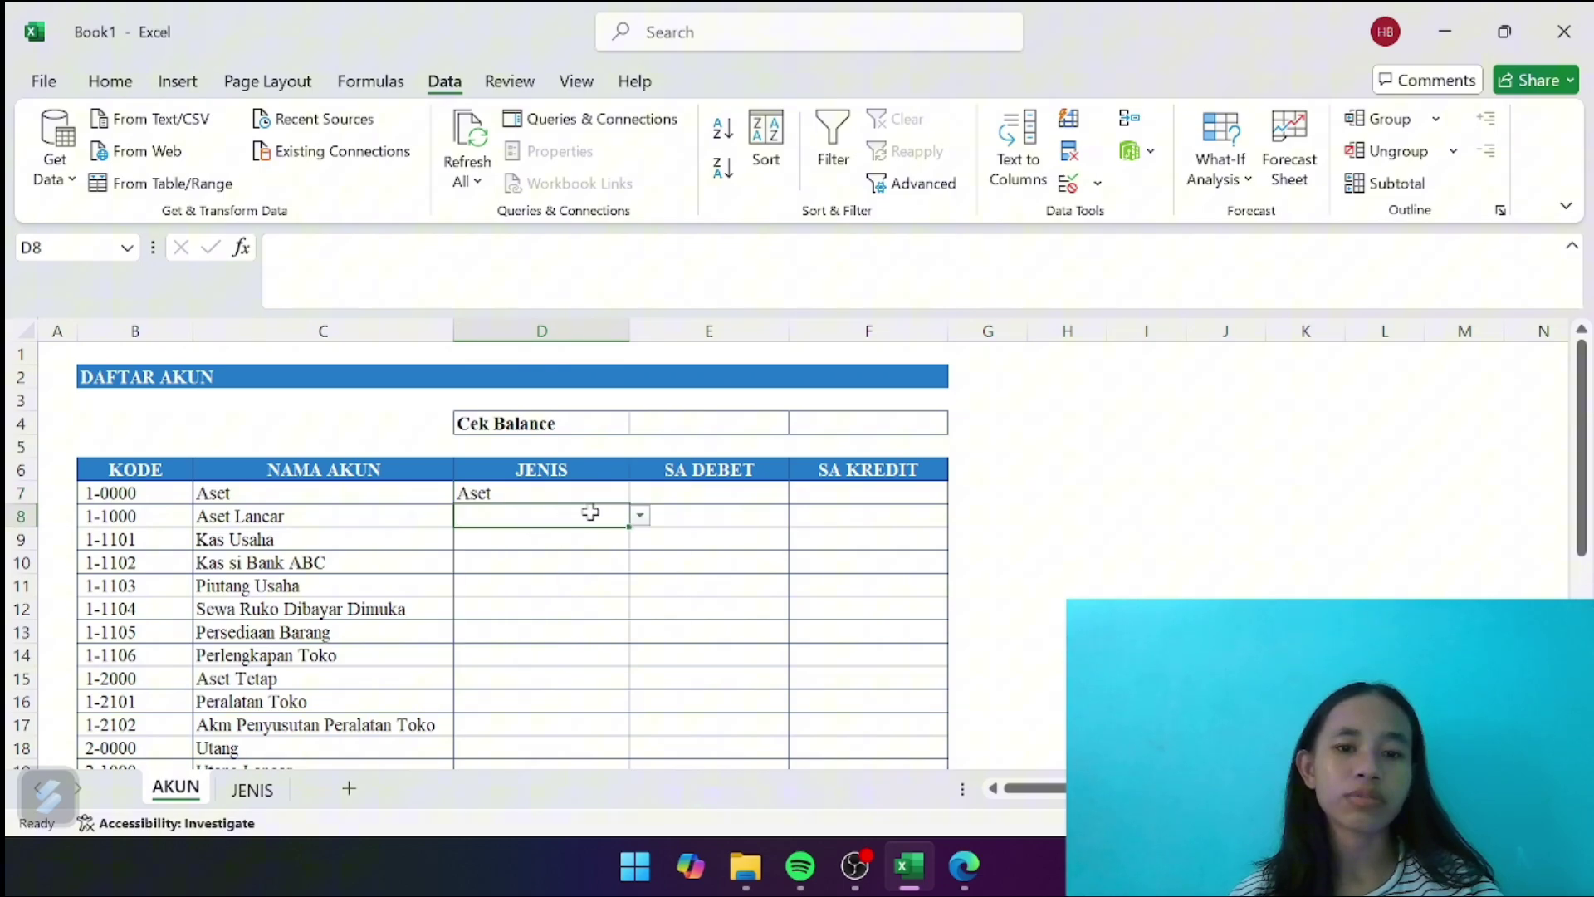
click(640, 516)
click(613, 555)
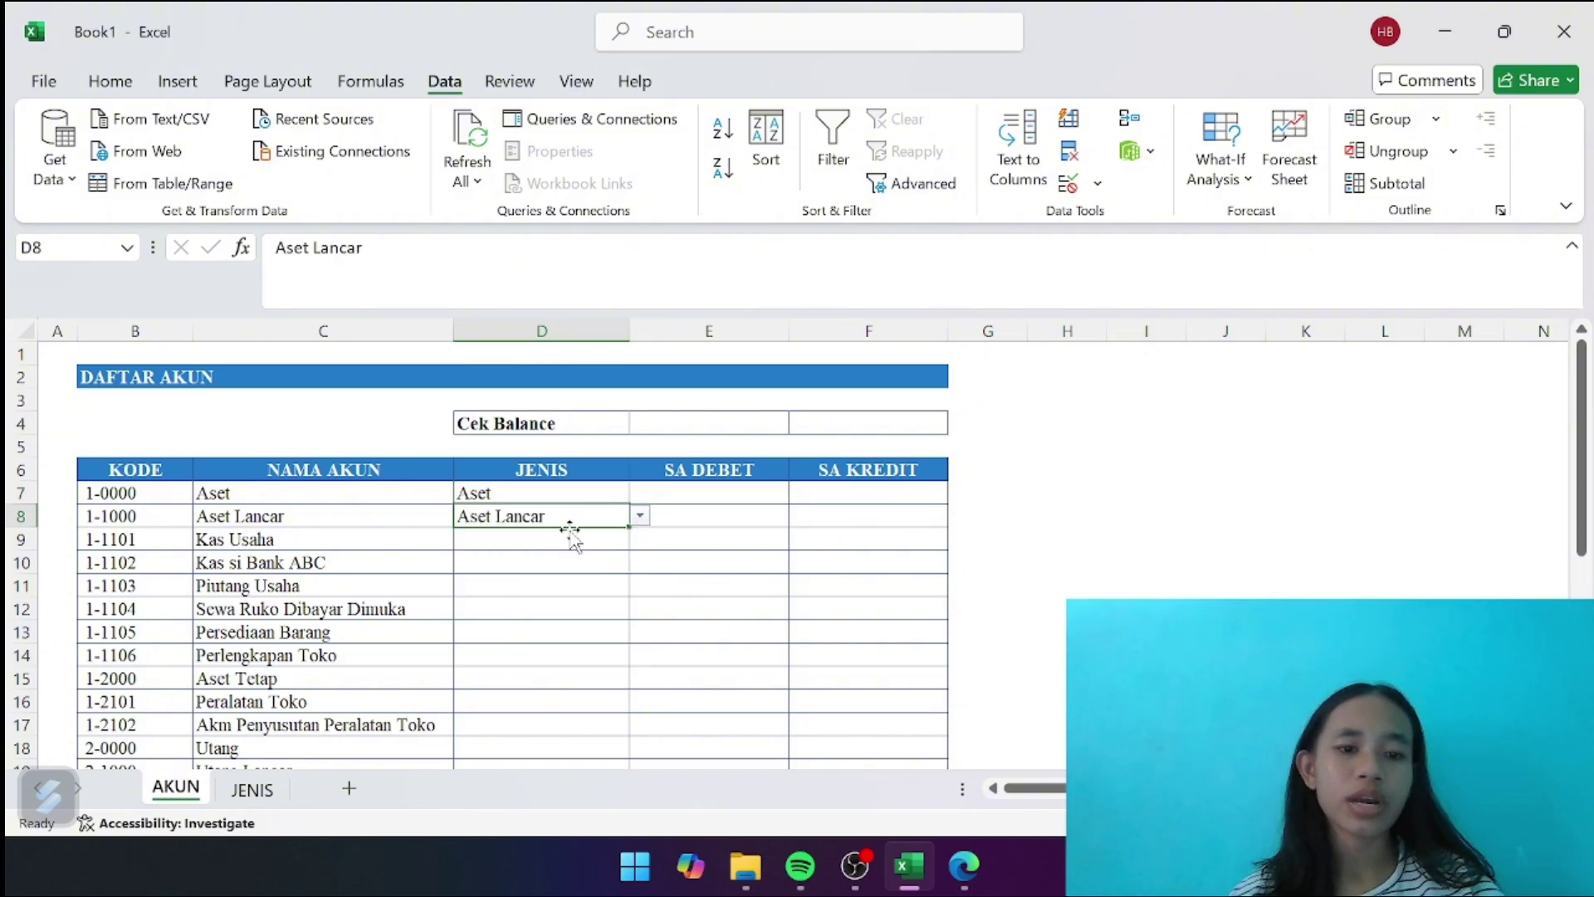
Choose Kas as the account type for Kas Usaha in D9 and Bank for the bank account in D10
click(562, 538)
click(641, 540)
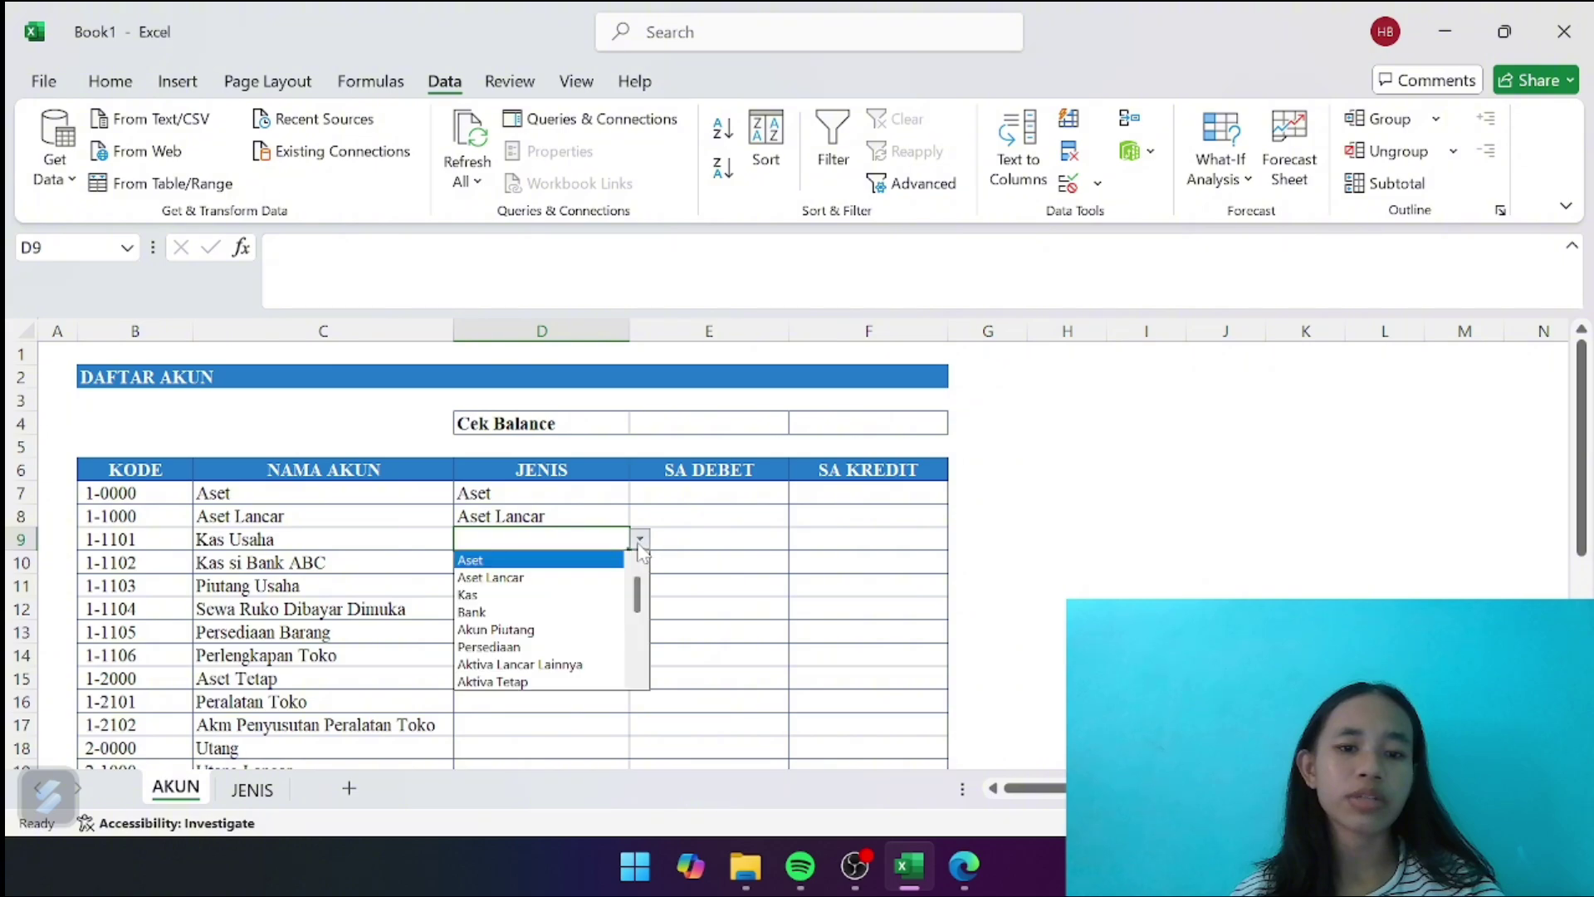
click(579, 596)
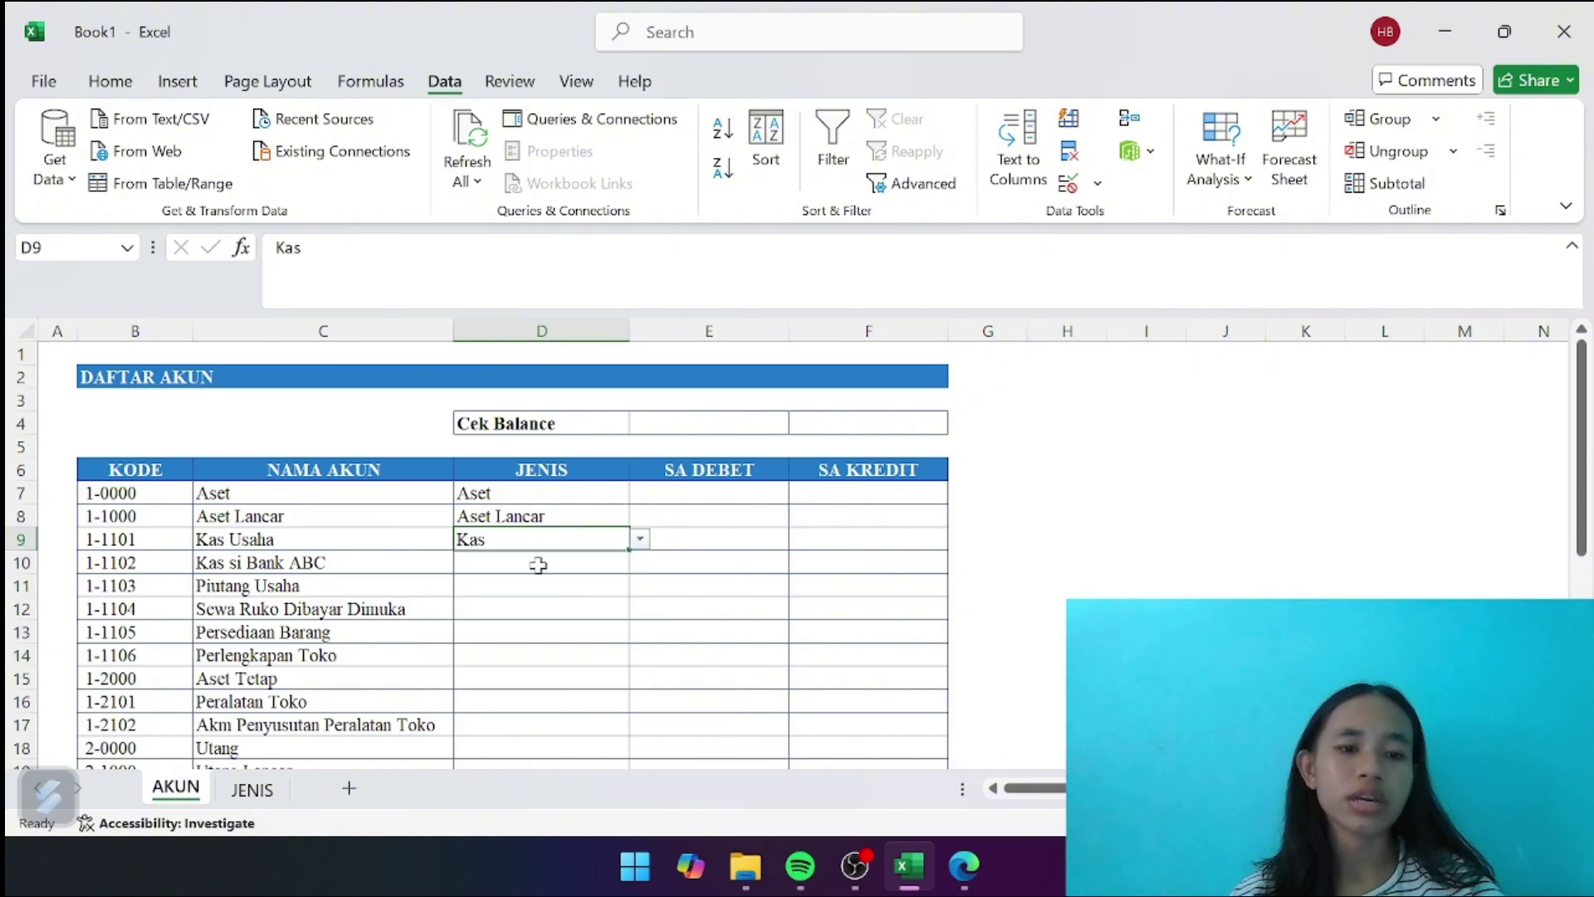
click(531, 564)
click(640, 564)
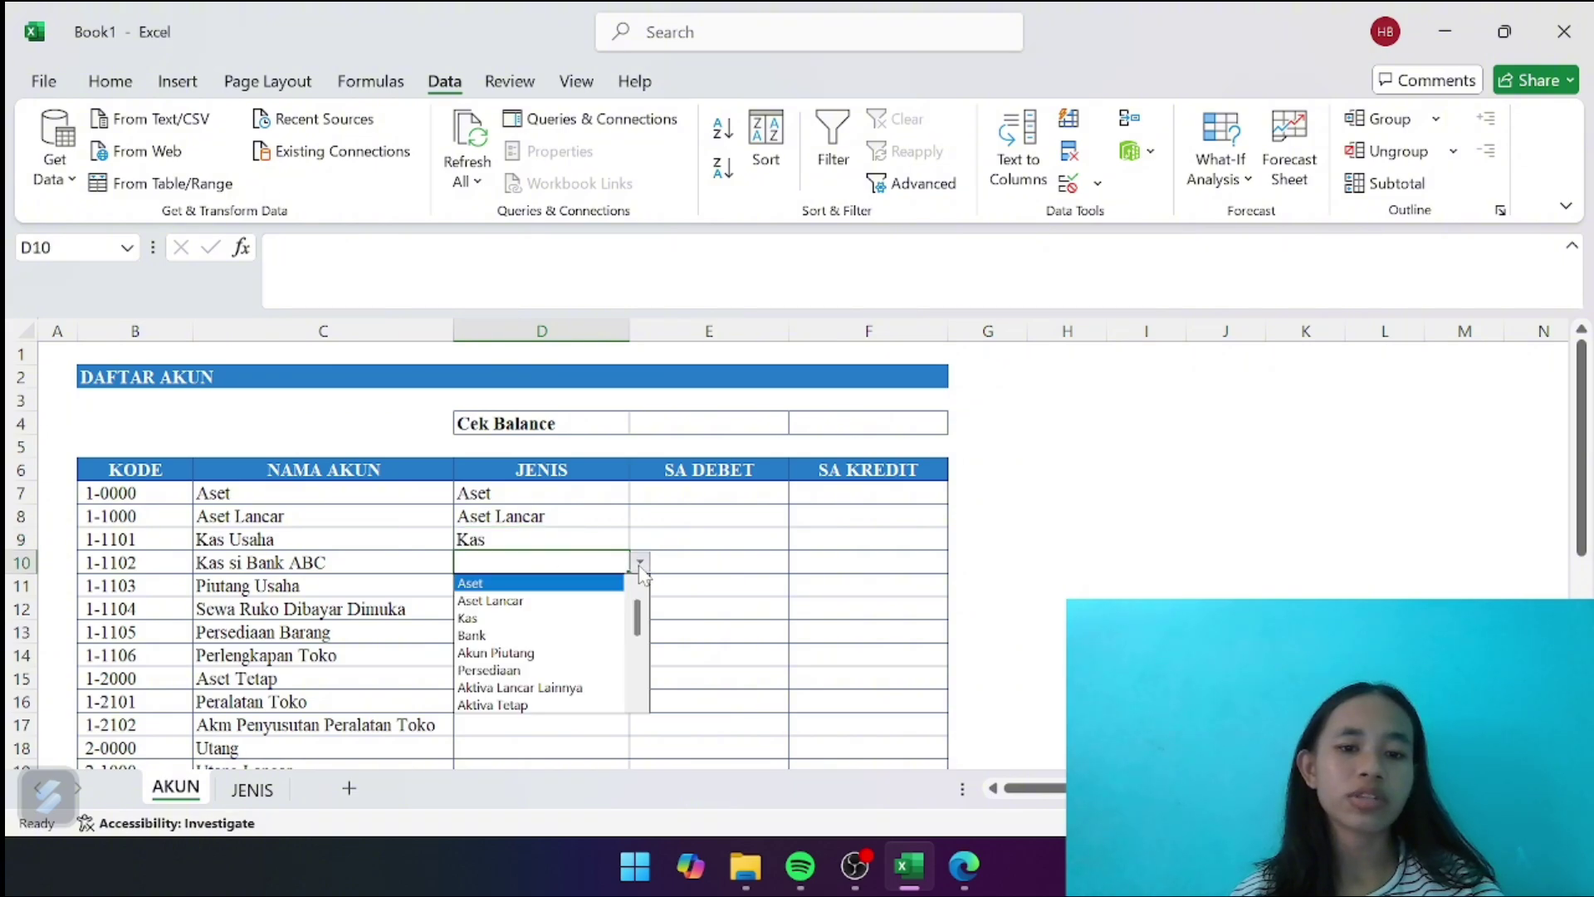
click(590, 636)
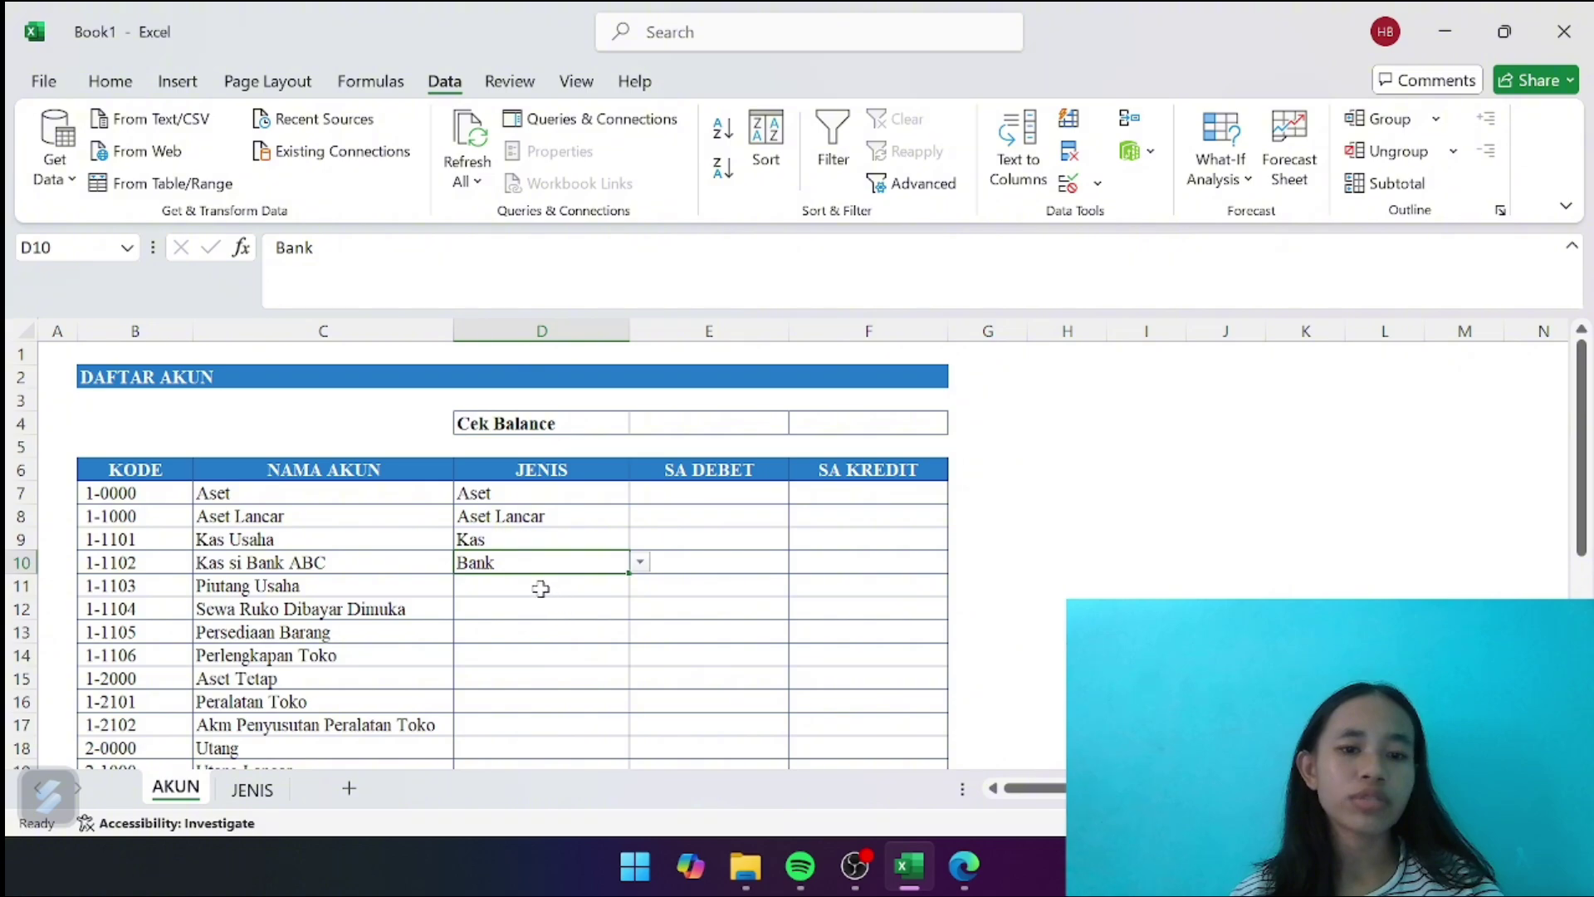
Choose Akun Piutang as the account type for Piutang Usaha in D11 and Aktiva Lancar Lainnya for Sewa Ruko Dibayar Dimuka in D12
click(544, 587)
click(640, 592)
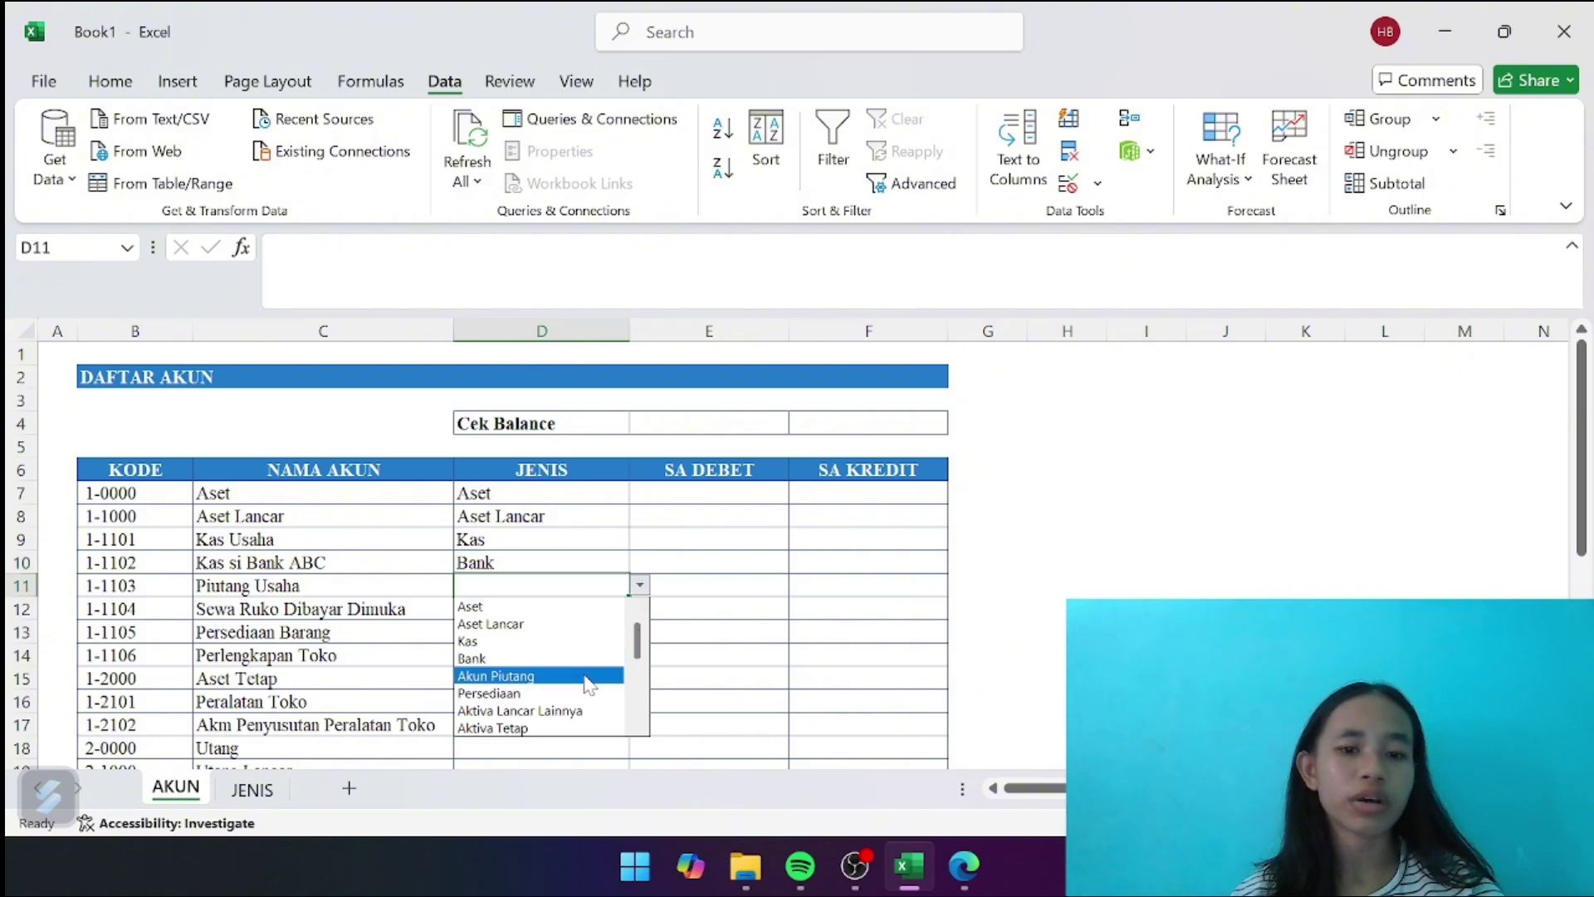
click(588, 673)
click(547, 612)
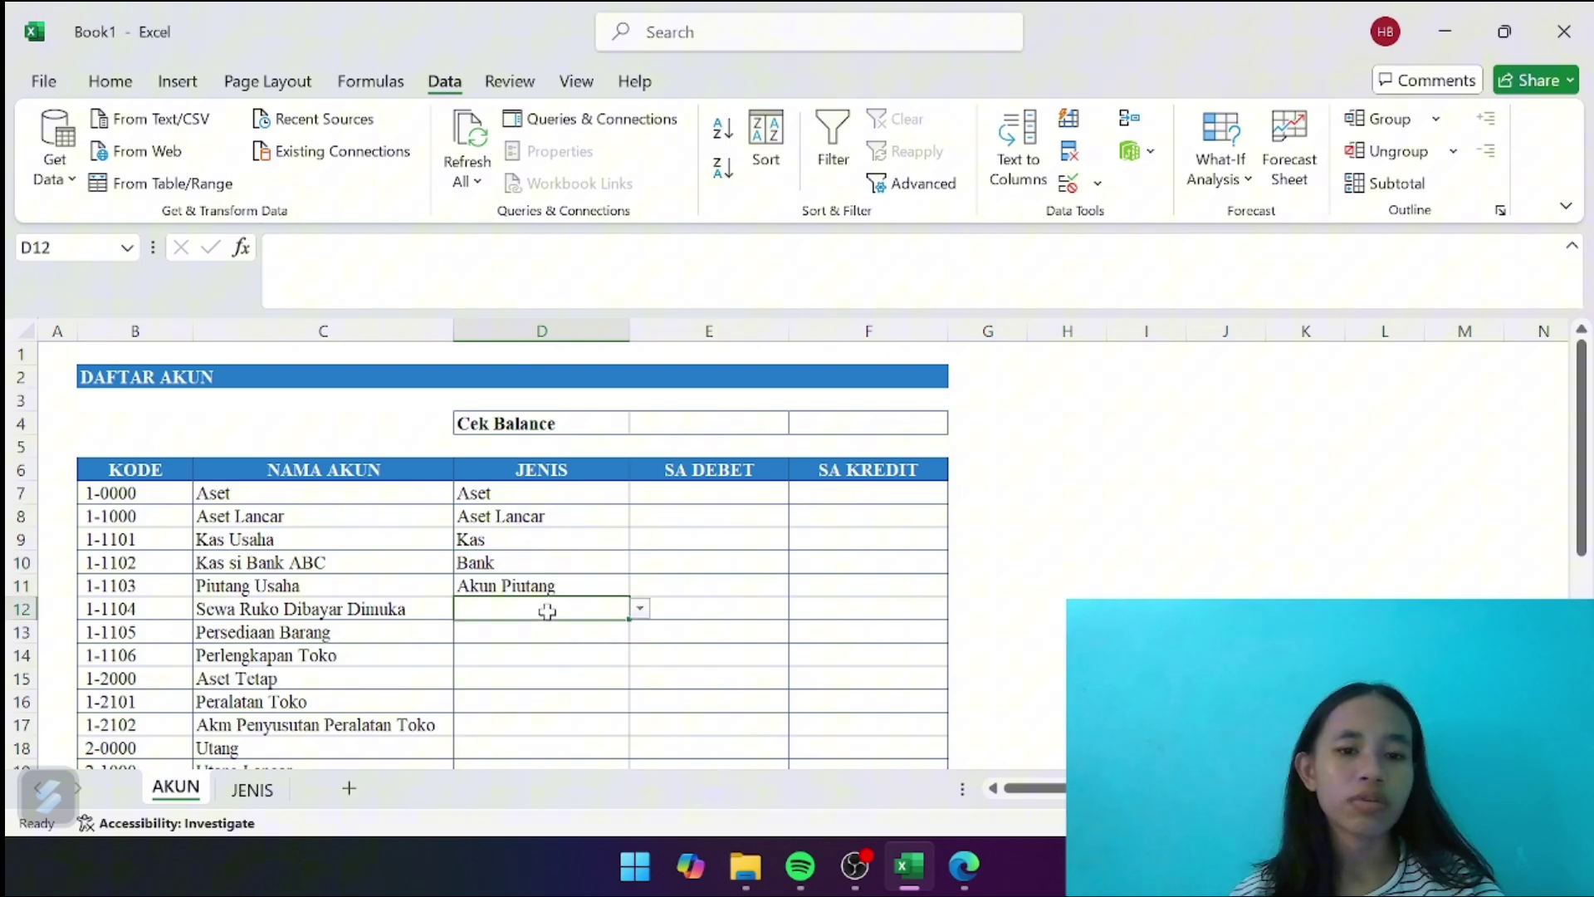
click(640, 608)
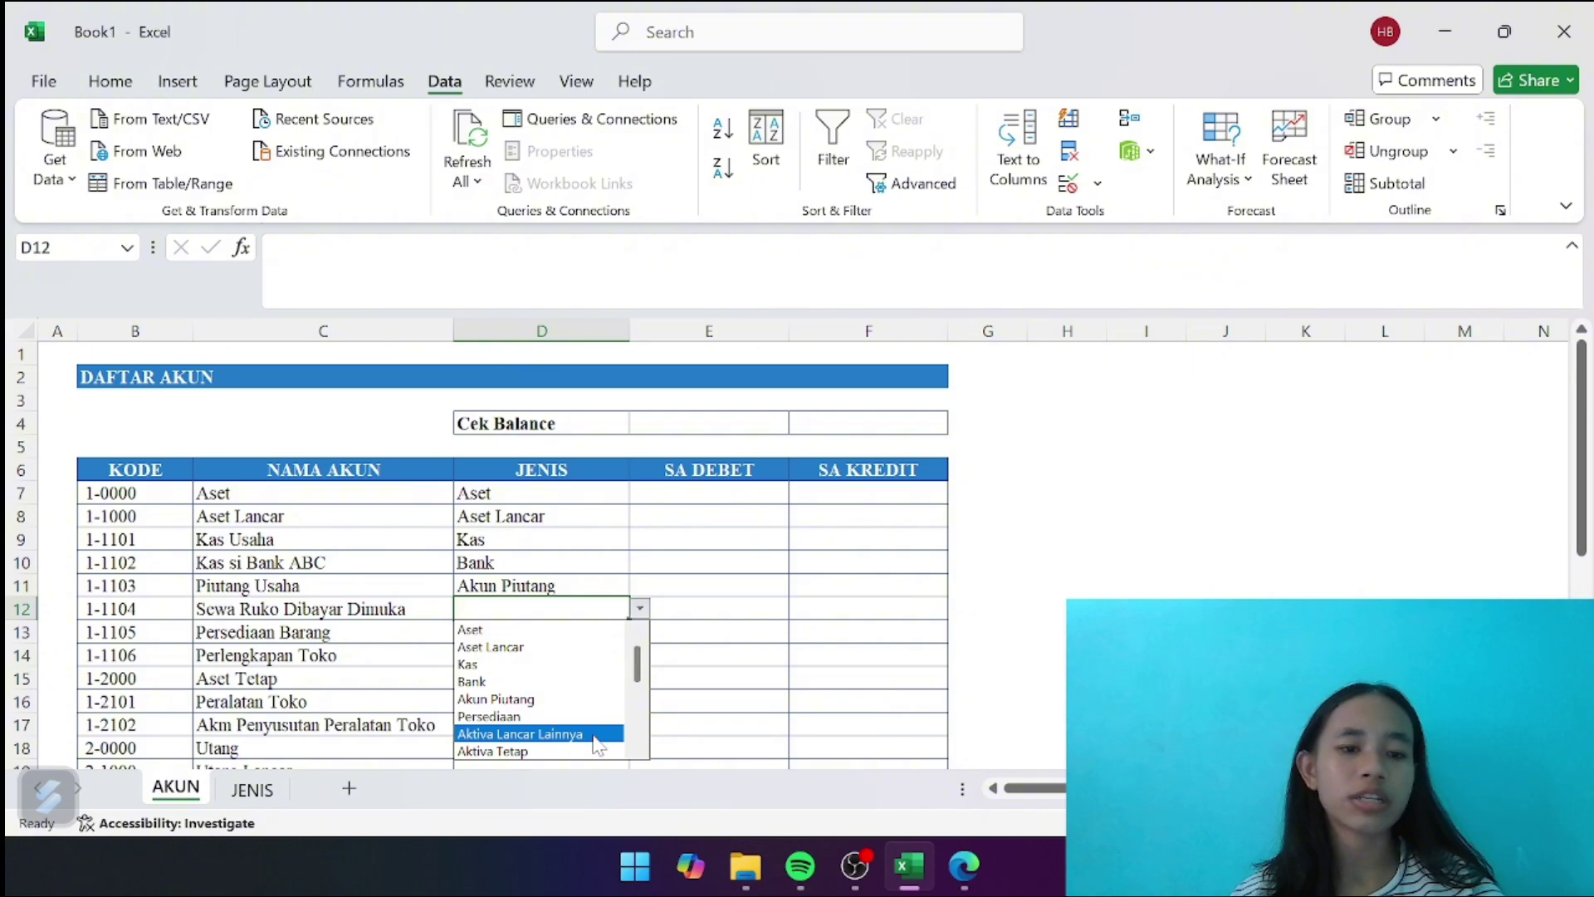
click(596, 734)
Choose Persediaan as the account type for Persediaan Barang in D13 and Aktiva Lancar Lainnya for Perlengkapan Toko in D14
click(571, 633)
click(640, 631)
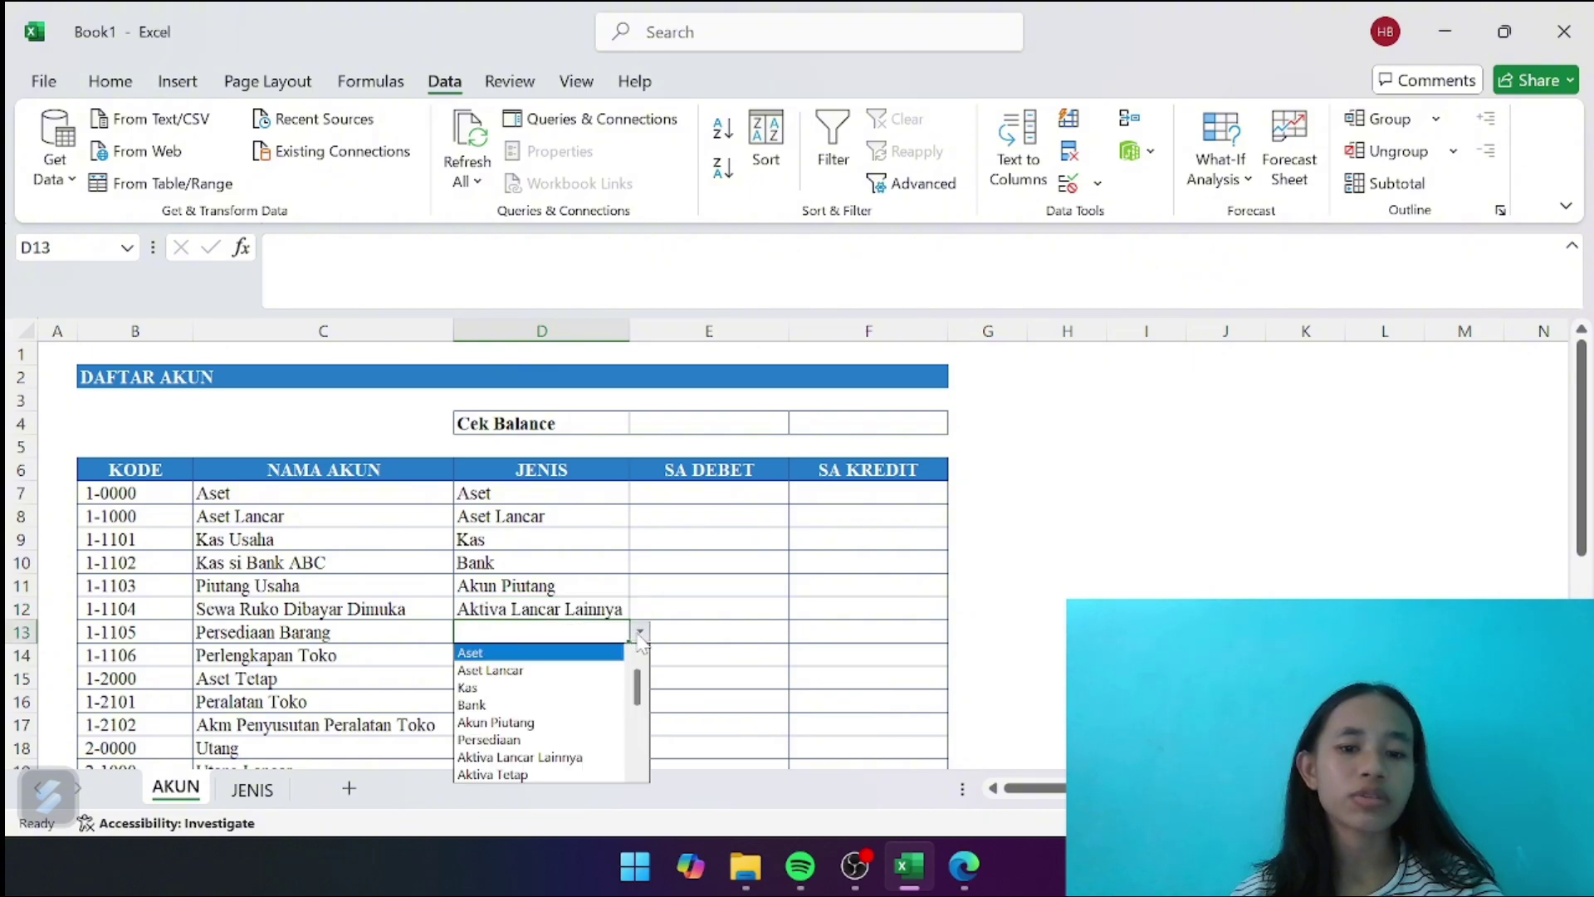
click(573, 739)
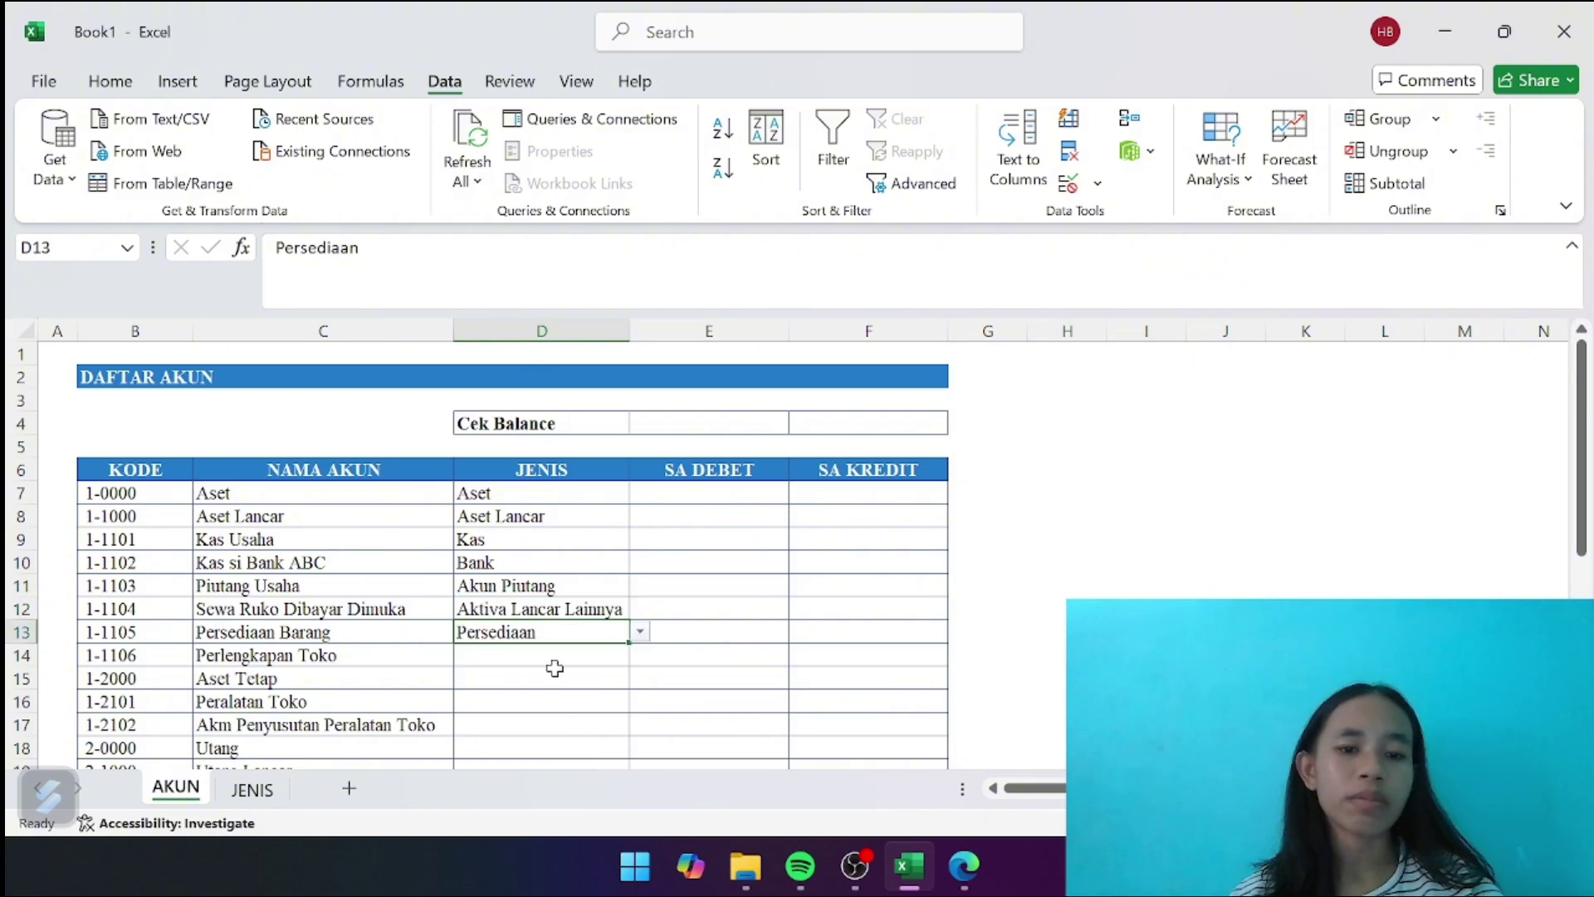
click(555, 668)
drag(579, 654, 642, 654)
click(640, 654)
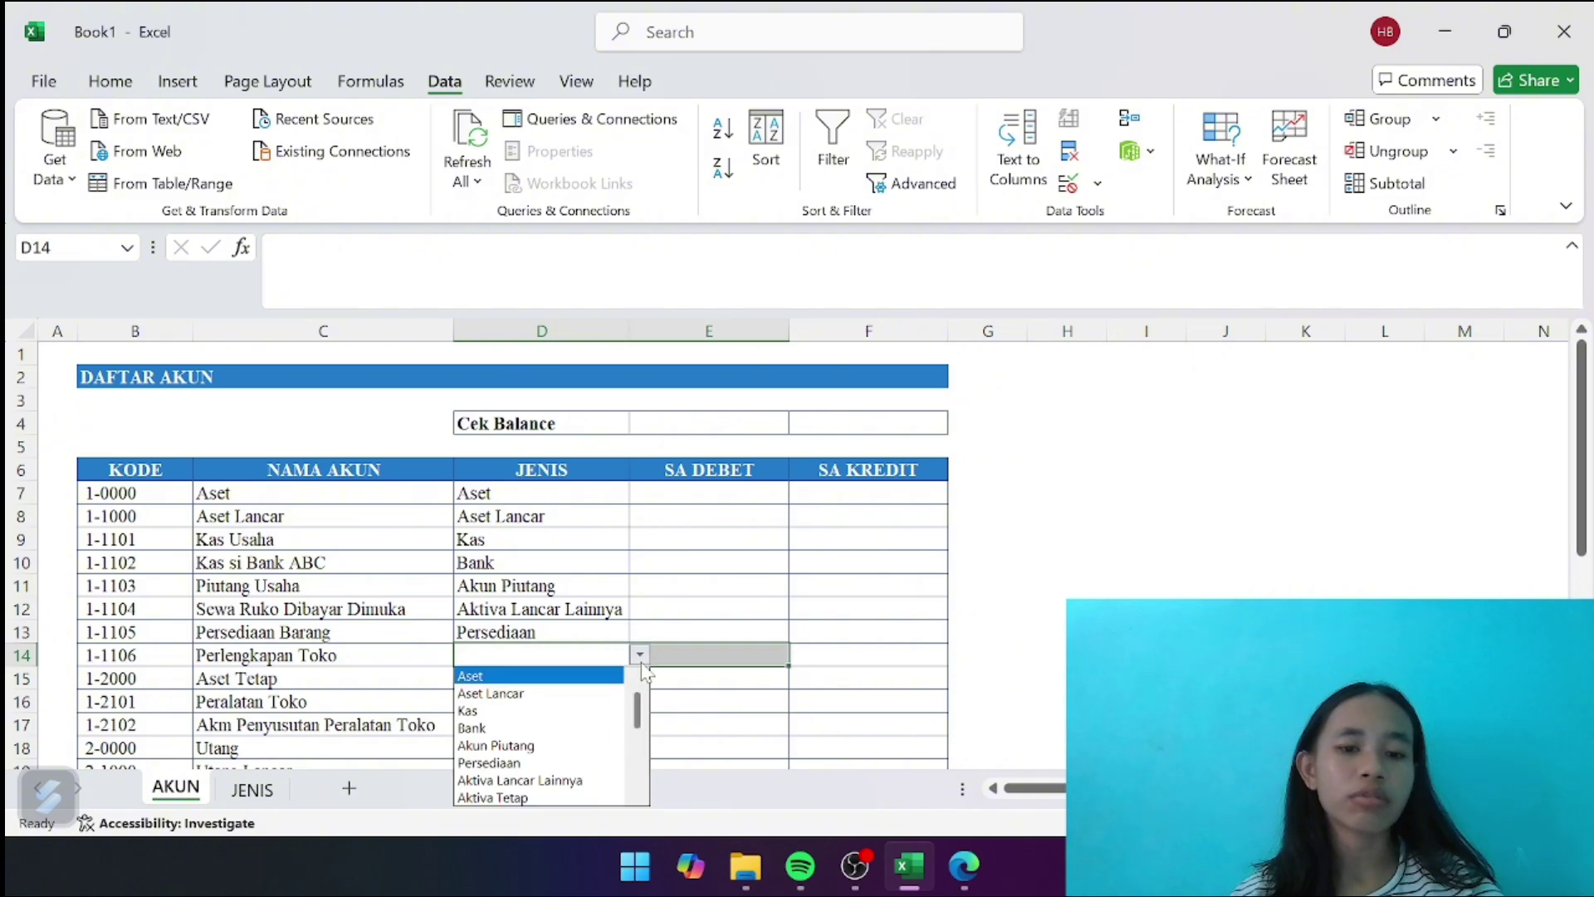
click(579, 781)
Choose Aktiva Tetap as the account type for Aset Tetap in D15 and copy it down to Peralatan Toko in D16
click(545, 676)
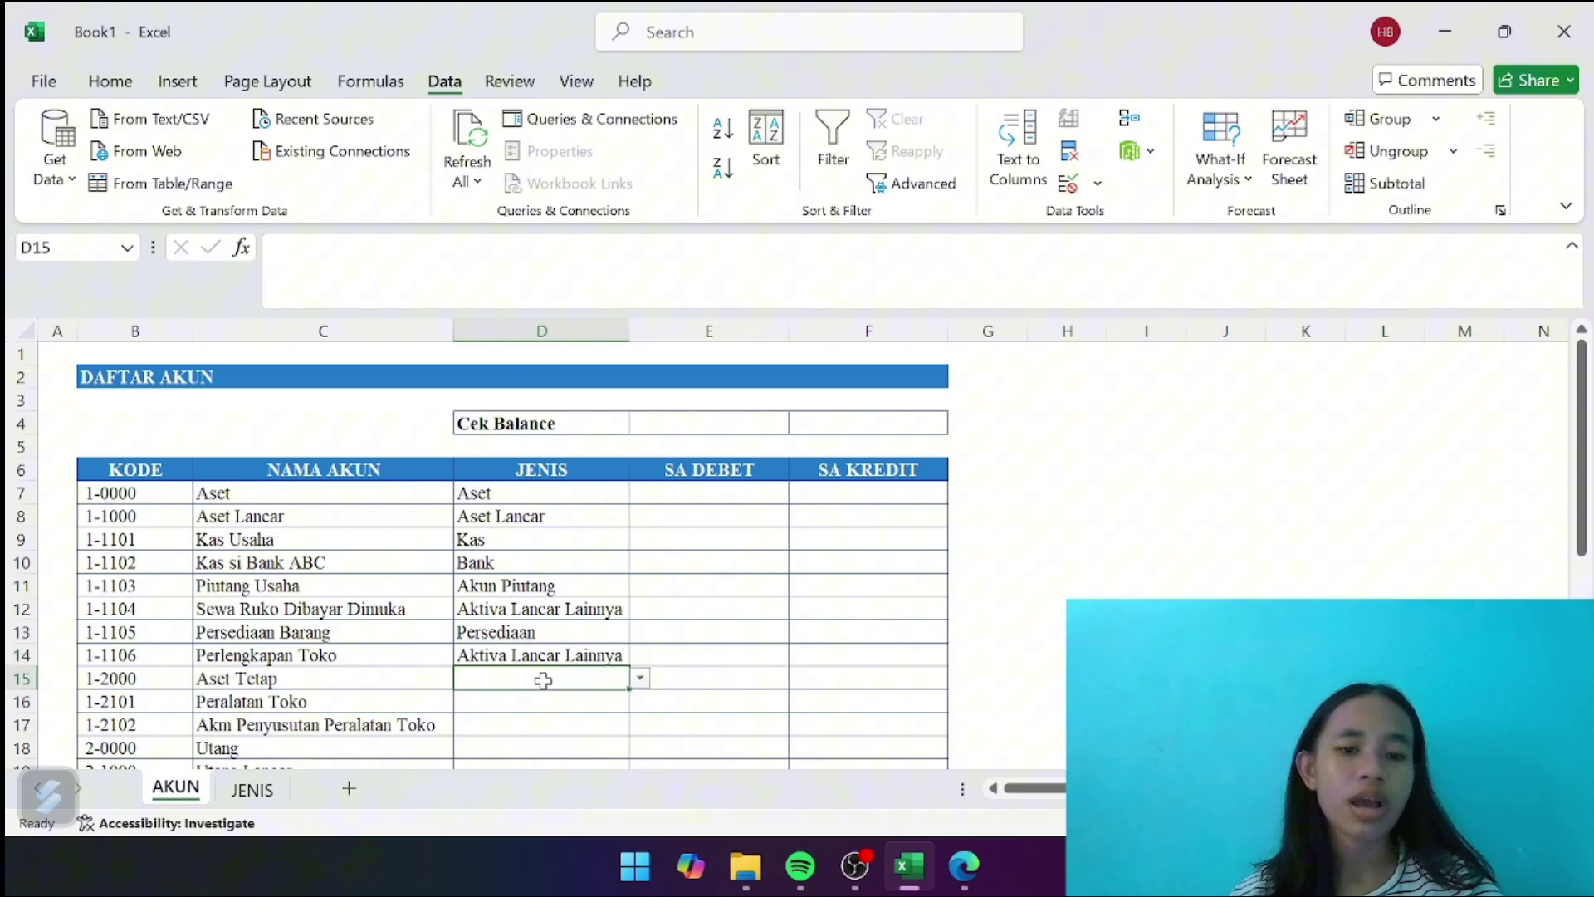
click(639, 680)
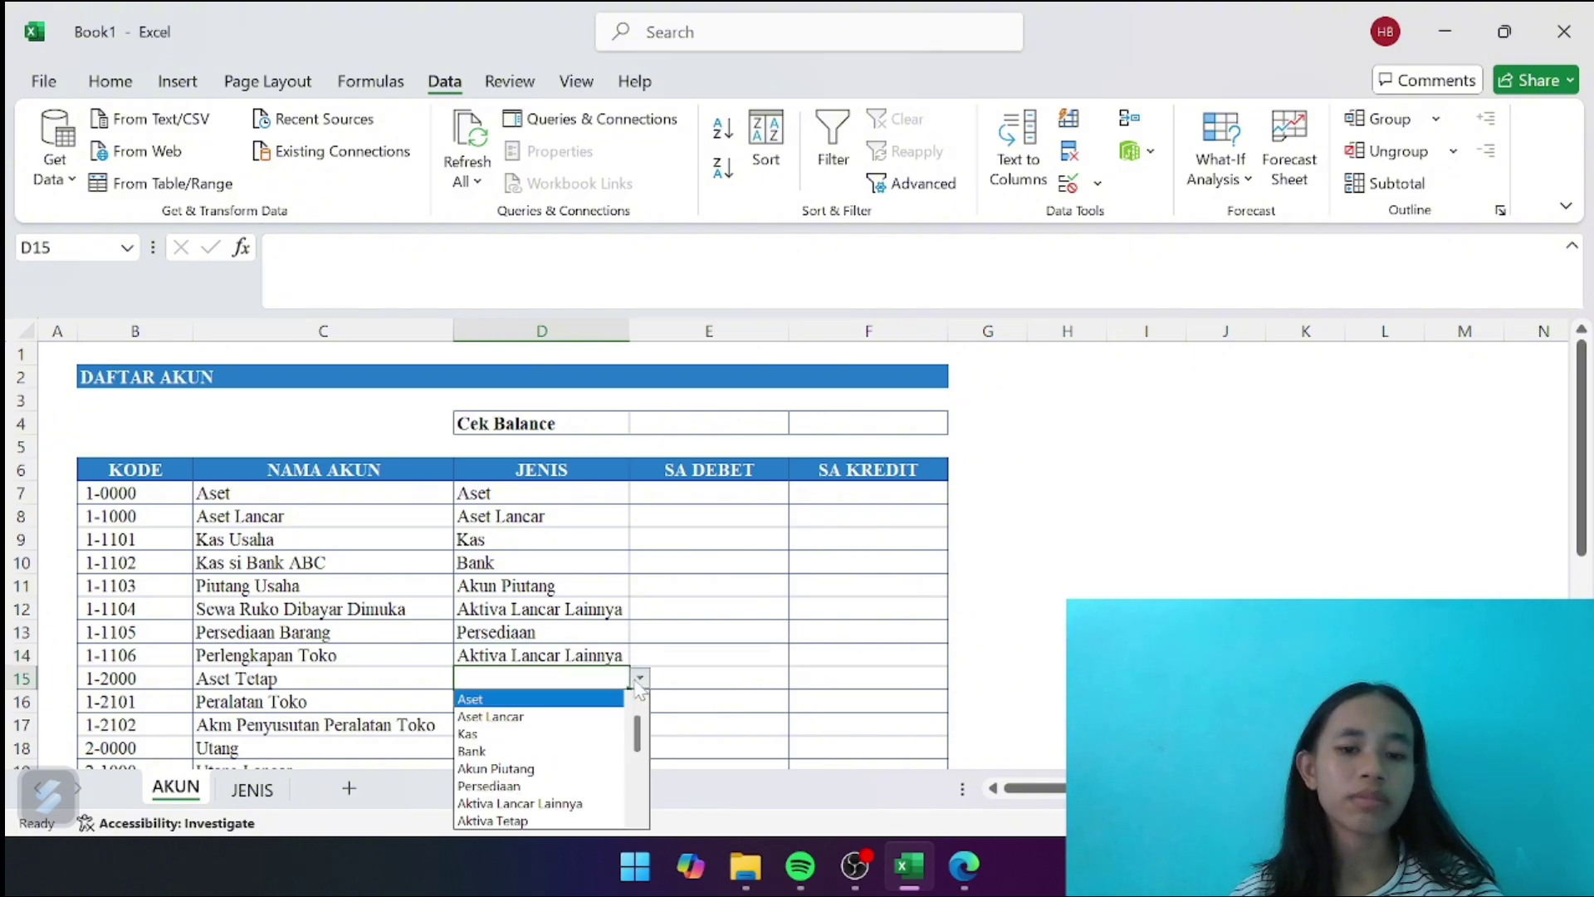
click(578, 822)
scroll(569, 702, down, 2)
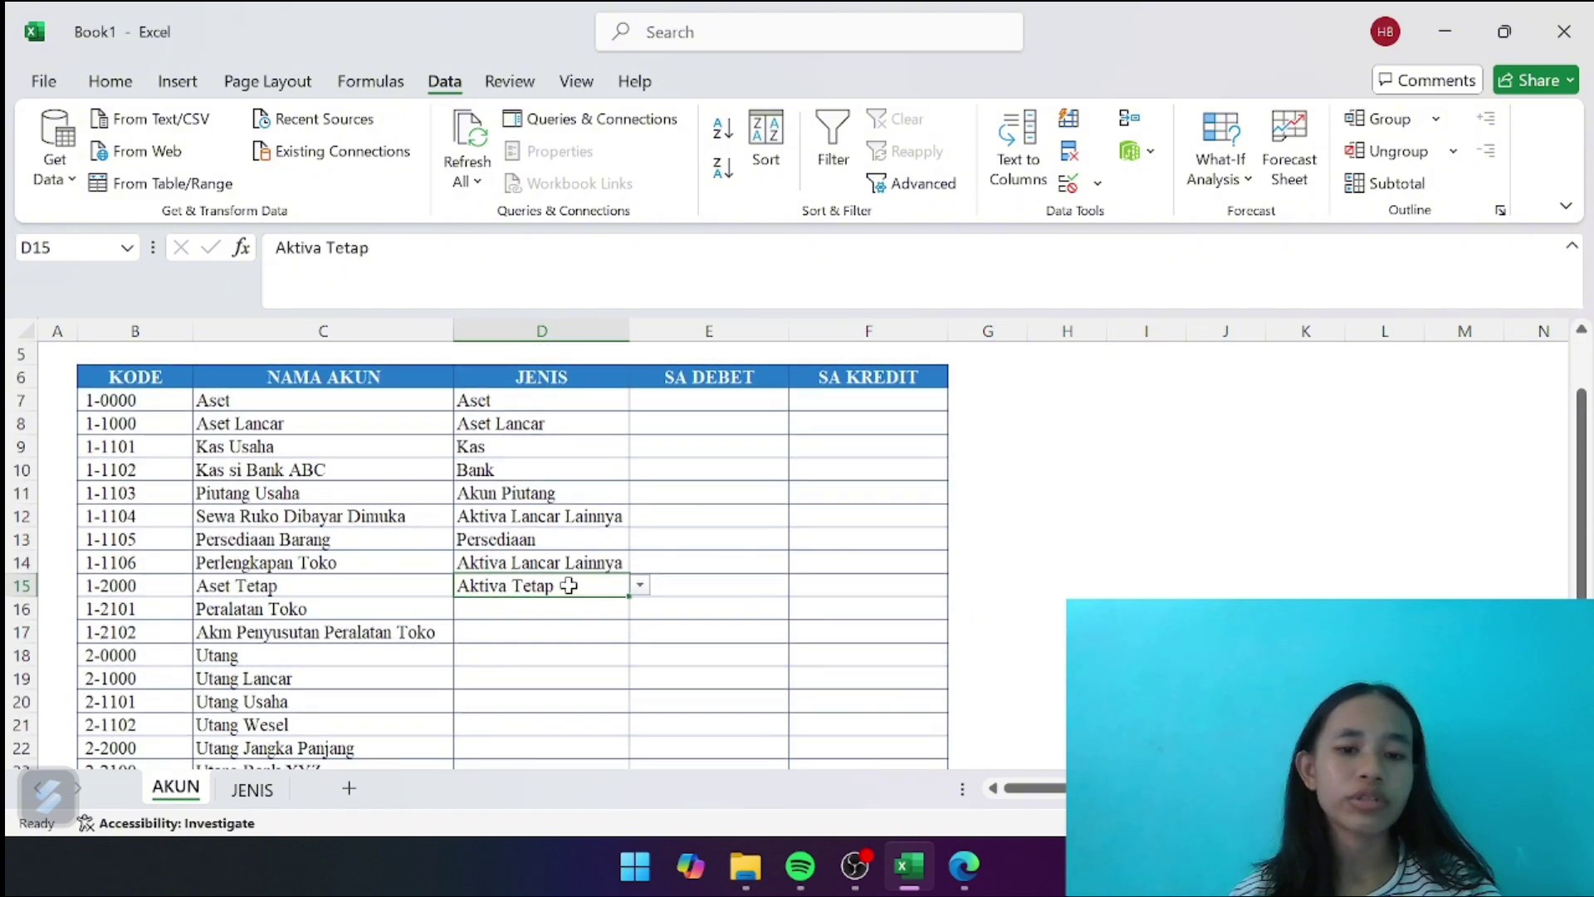
drag(626, 598, 621, 620)
Choose Akumulasi Penyusutan as the account type for Akm Penyusutan Peralatan Toko in D17
click(557, 633)
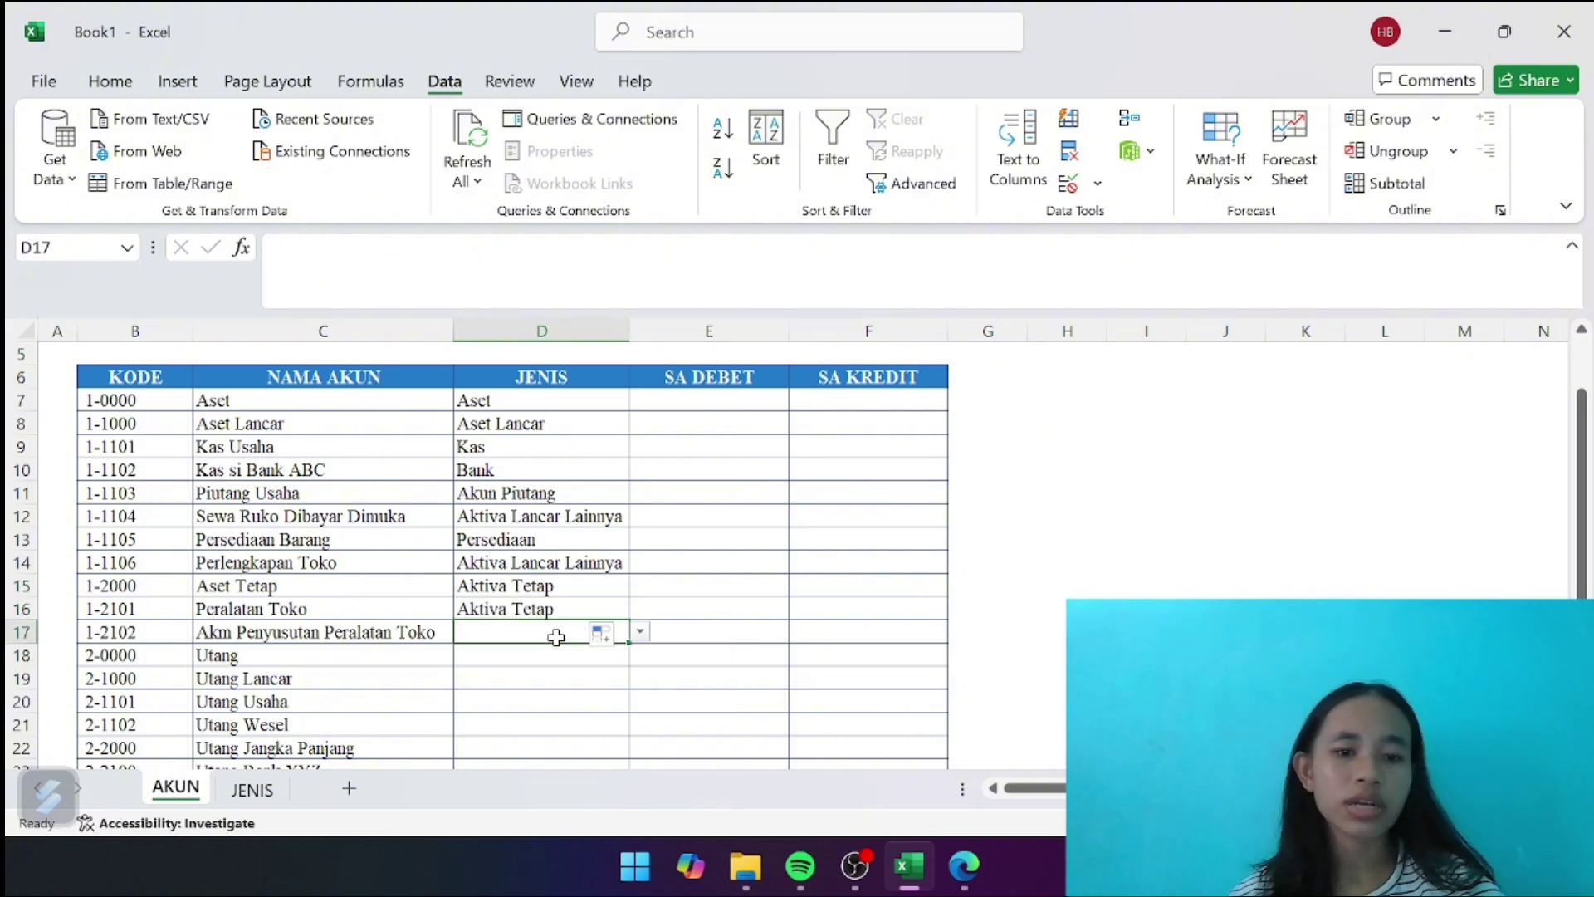
click(640, 634)
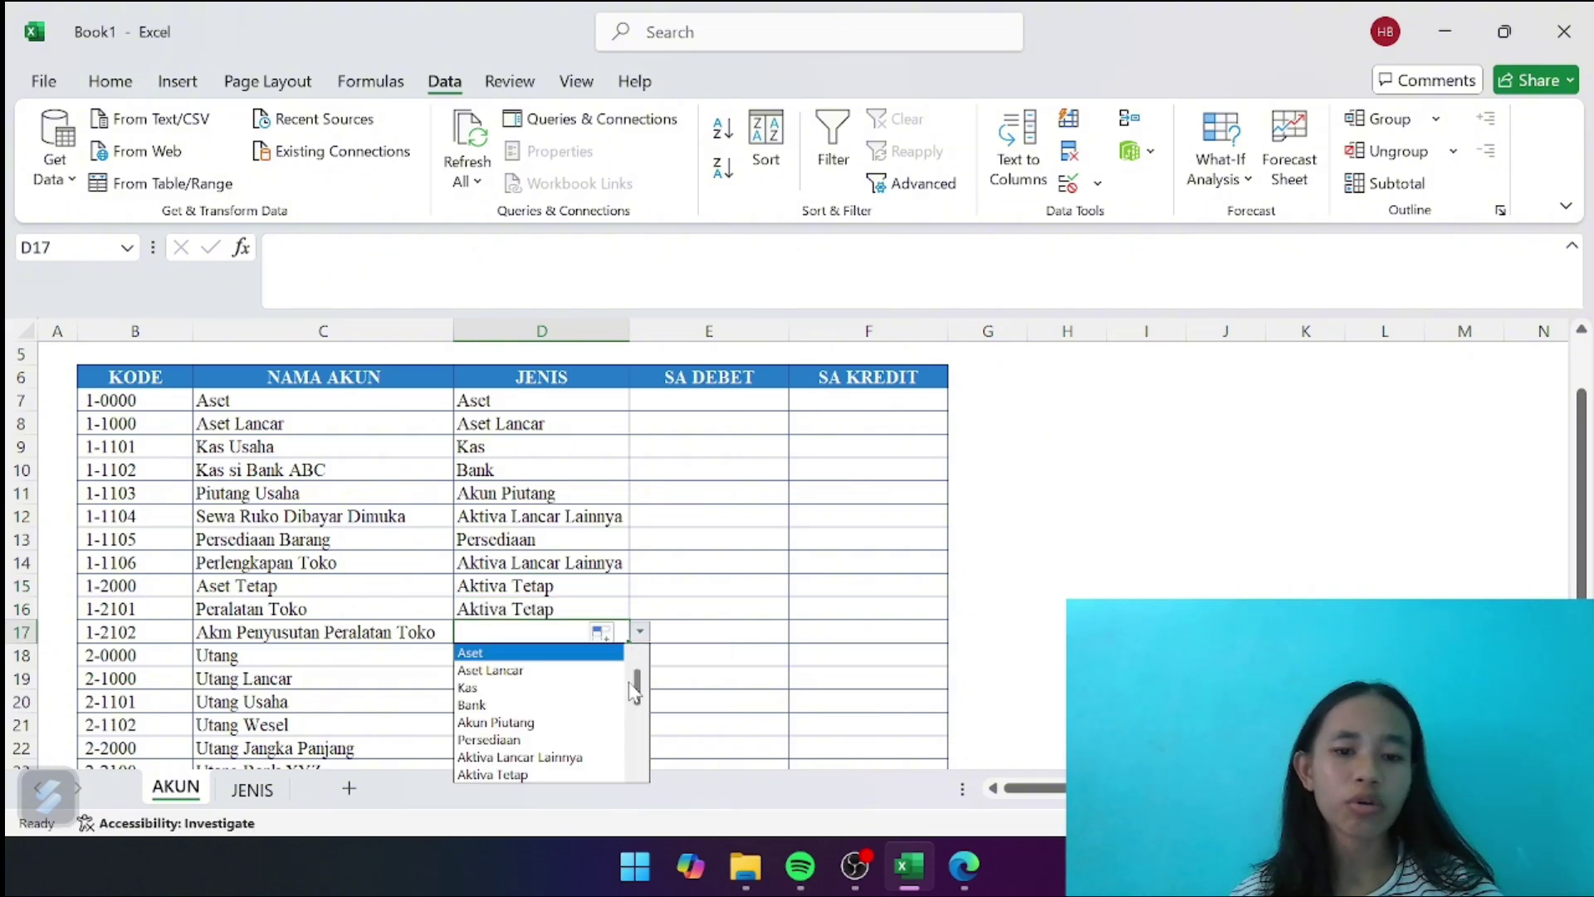
scroll(637, 693, down, 1)
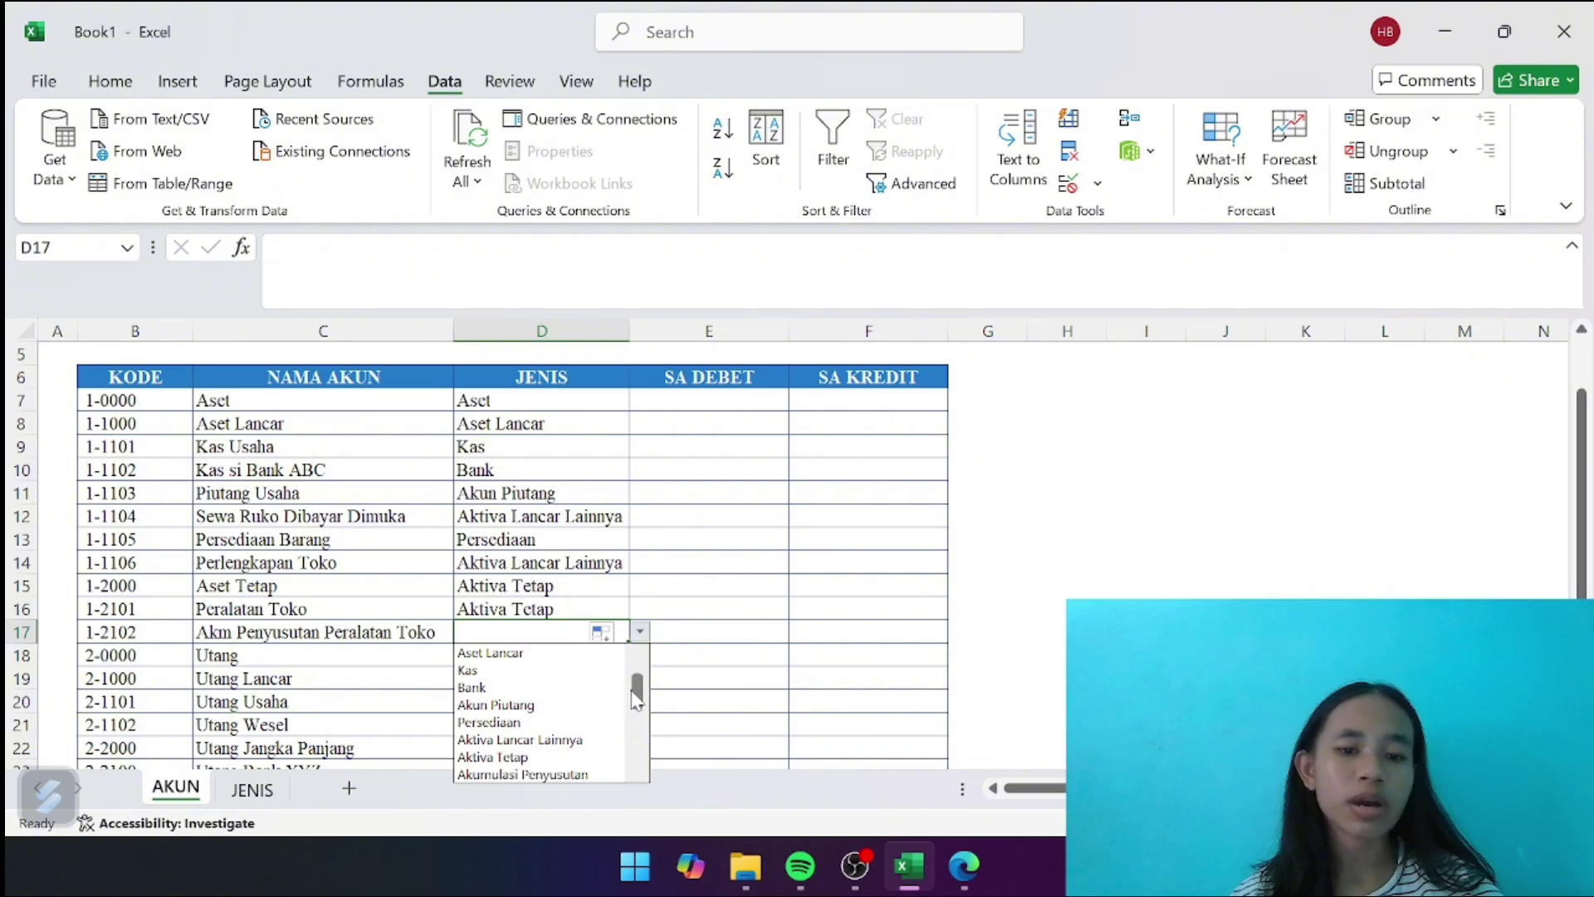
click(592, 773)
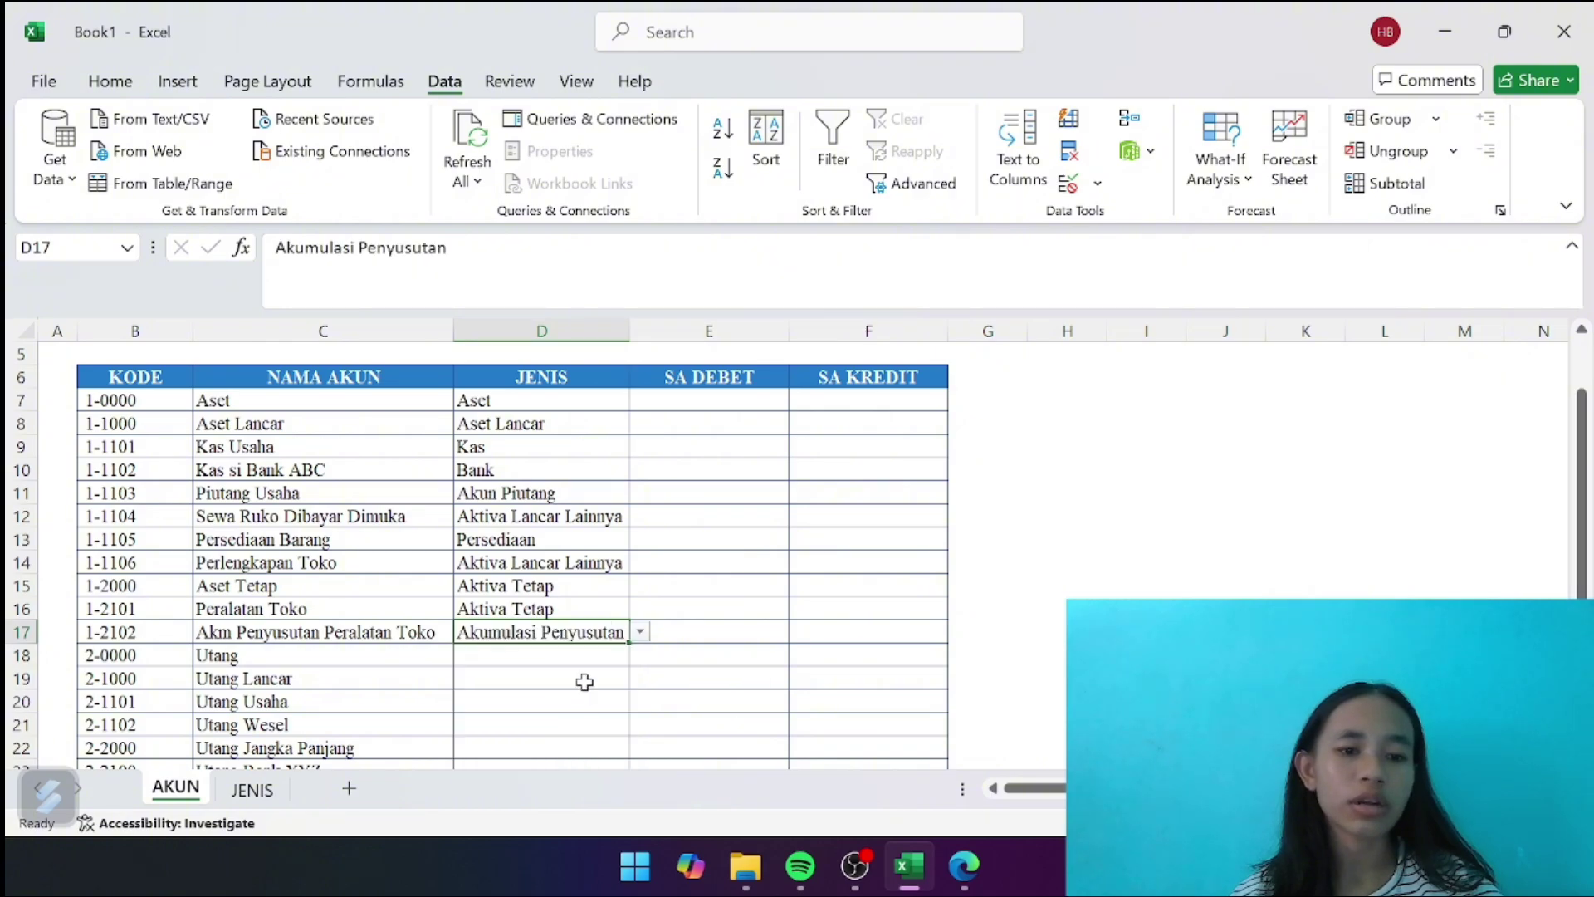
Choose Akun Hutang as the account type for Utang in D18 and Kewajiban Lancar Lainnya for Utang Lancar in D19
click(606, 655)
click(640, 655)
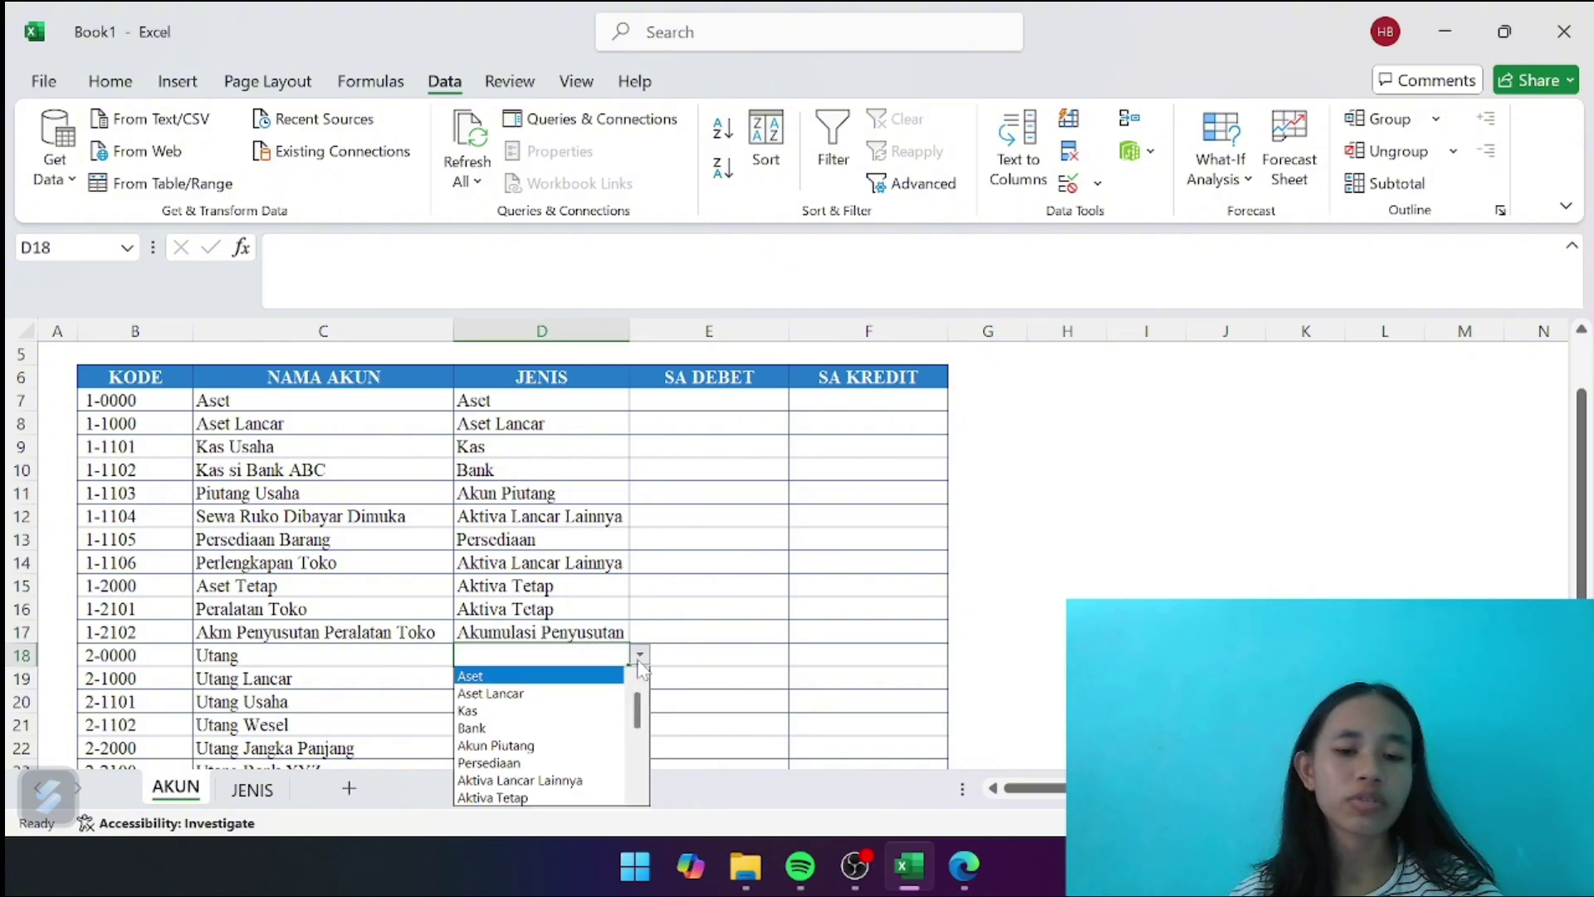
scroll(638, 722, down, 3)
scroll(641, 726, down, 1)
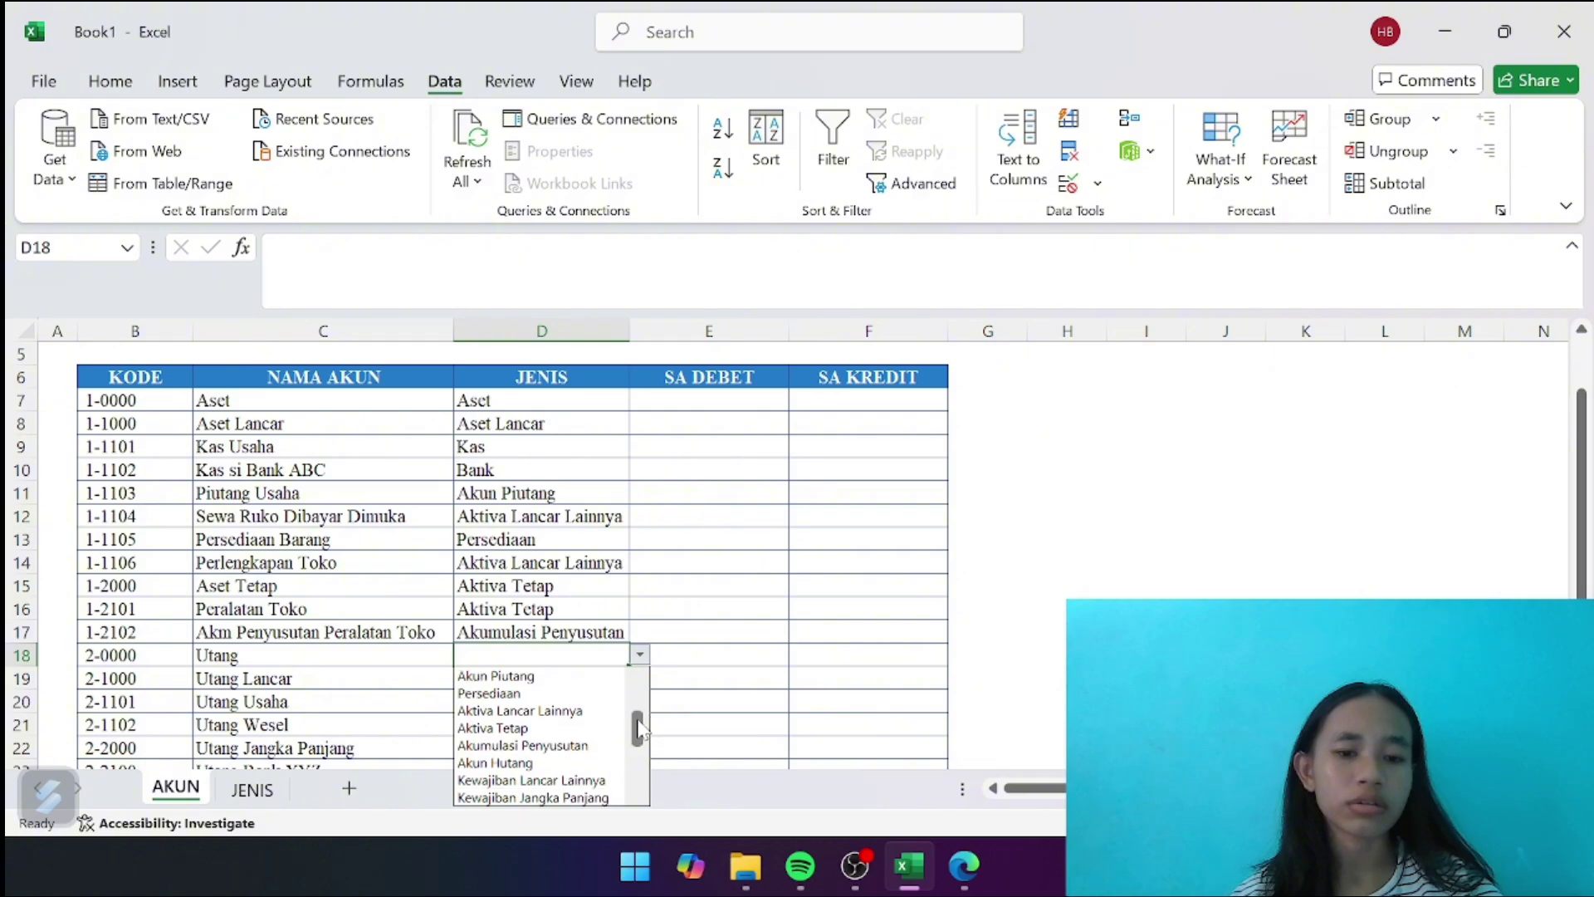
click(591, 762)
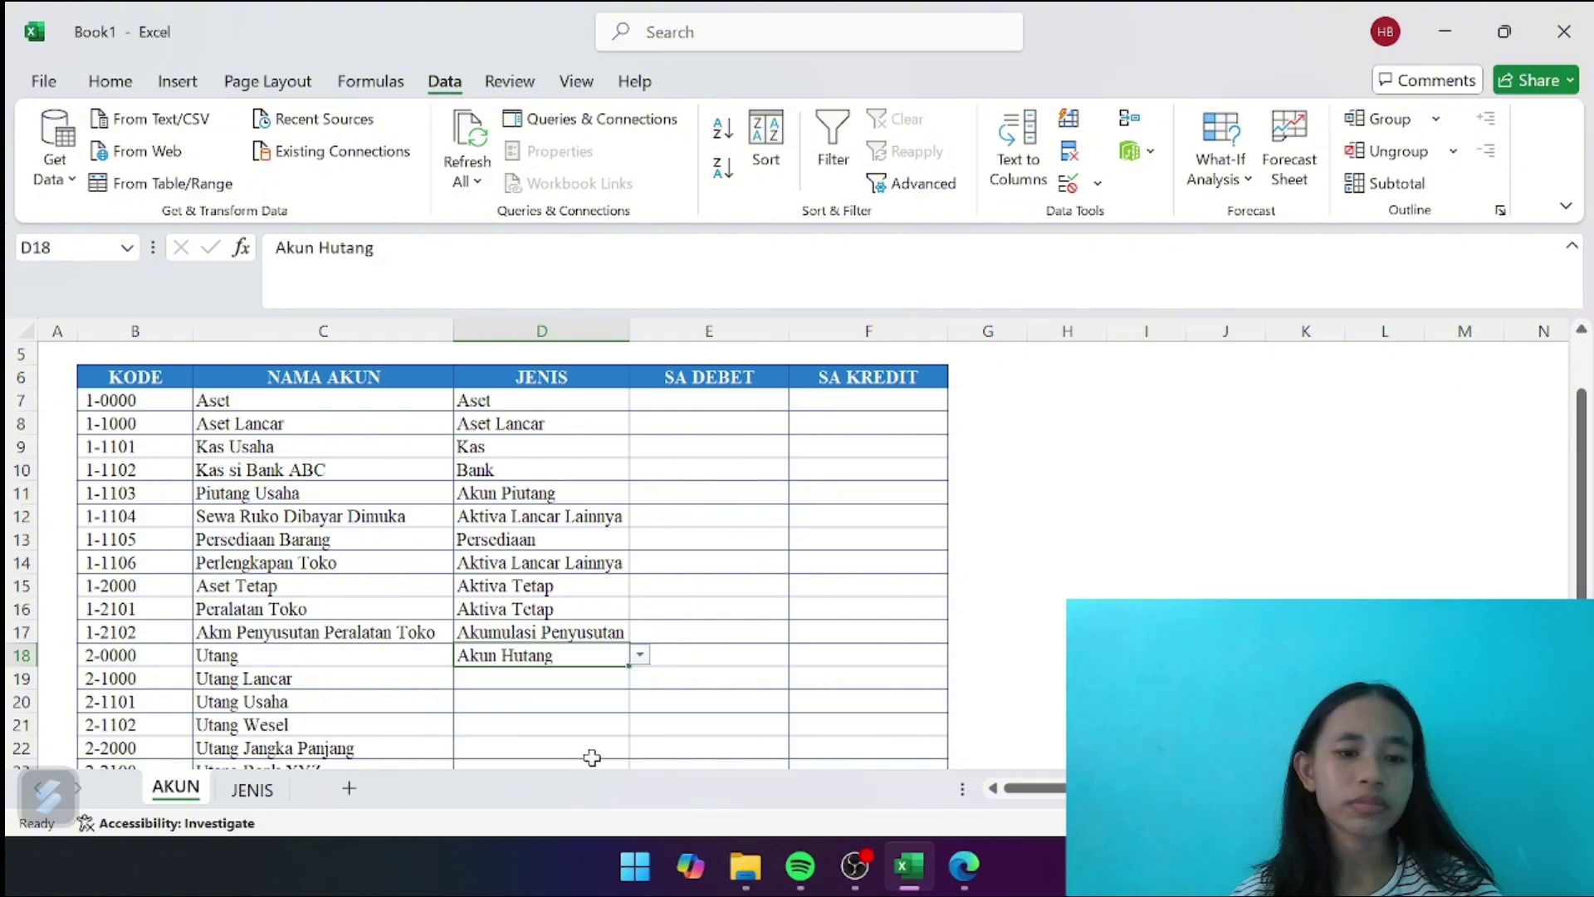
click(590, 683)
click(640, 679)
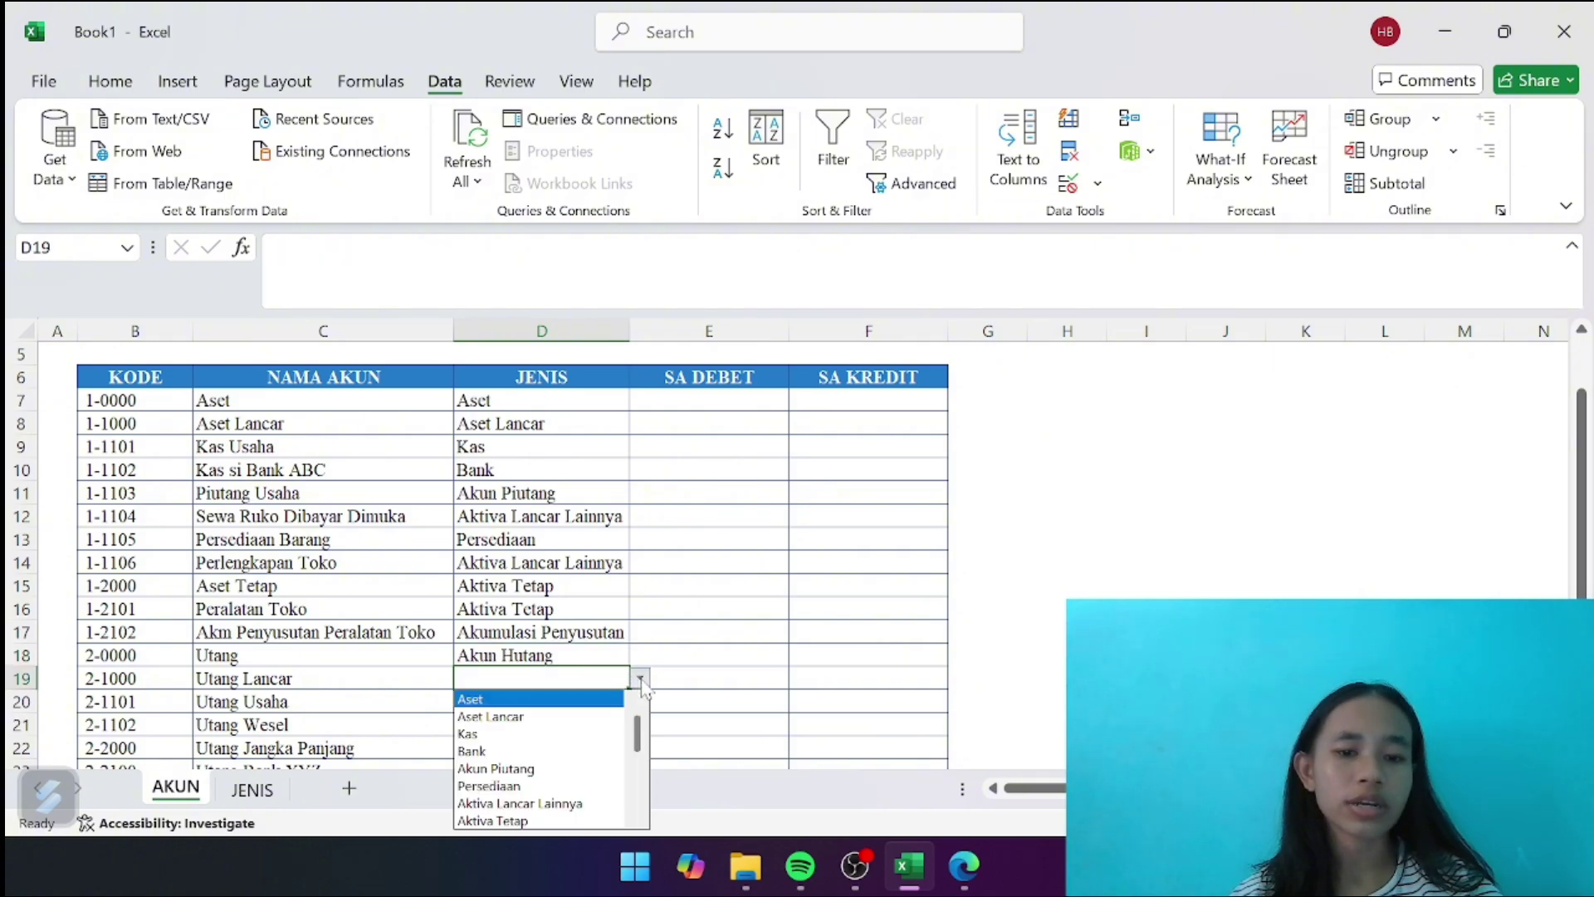
drag(636, 742, 636, 760)
click(591, 802)
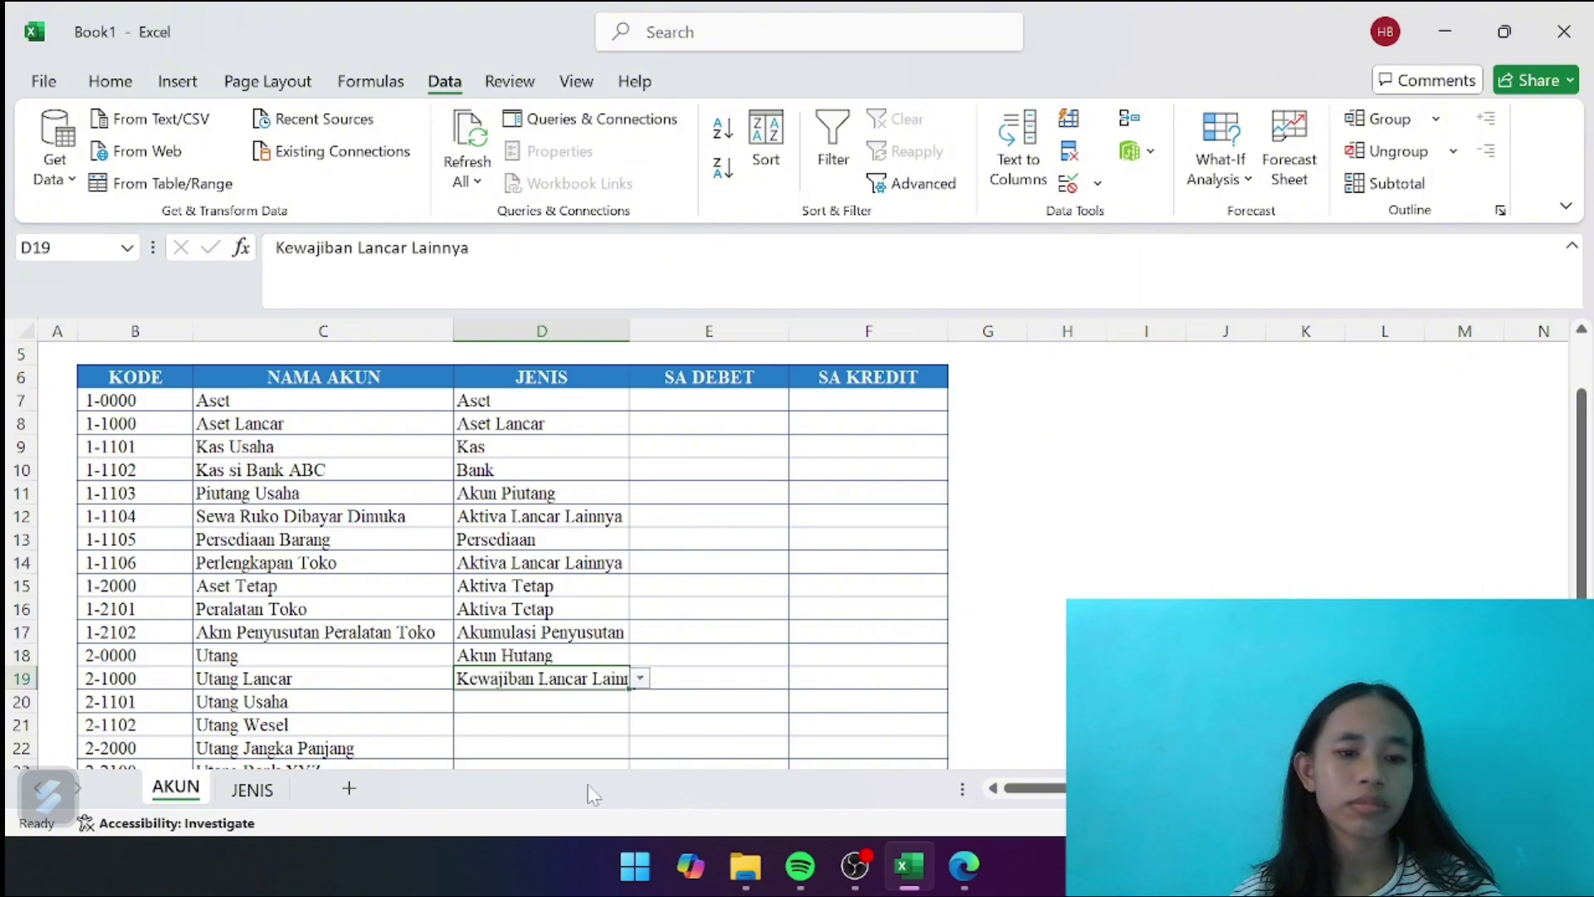
Choose Akun Hutang as the account type for Utang Usaha in D20
click(565, 716)
click(596, 697)
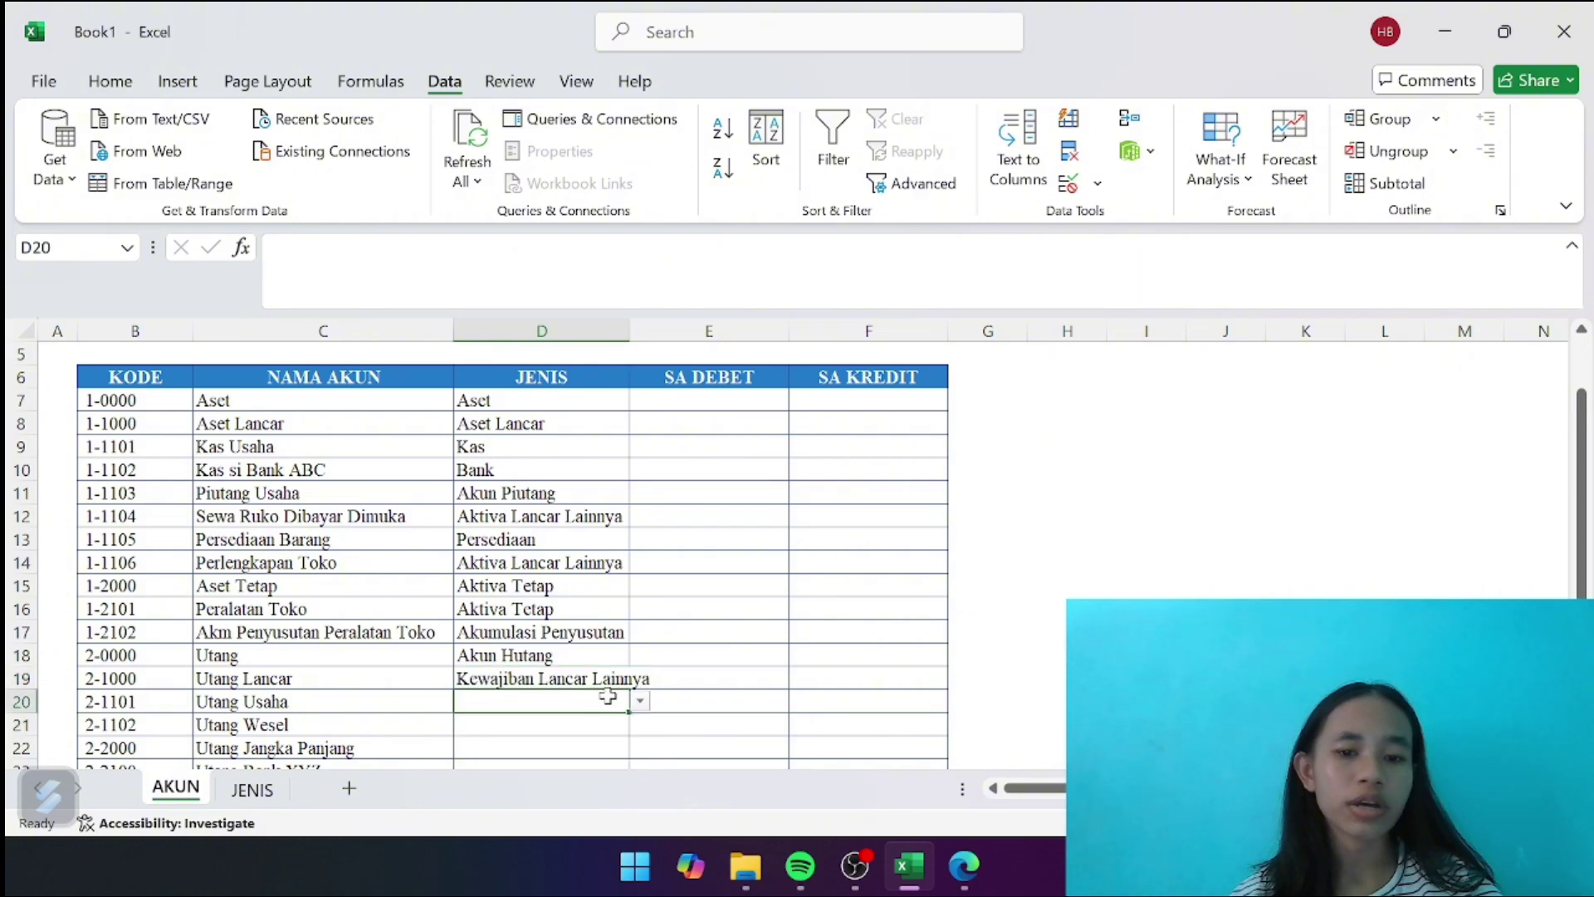
click(641, 702)
click(640, 702)
click(640, 702)
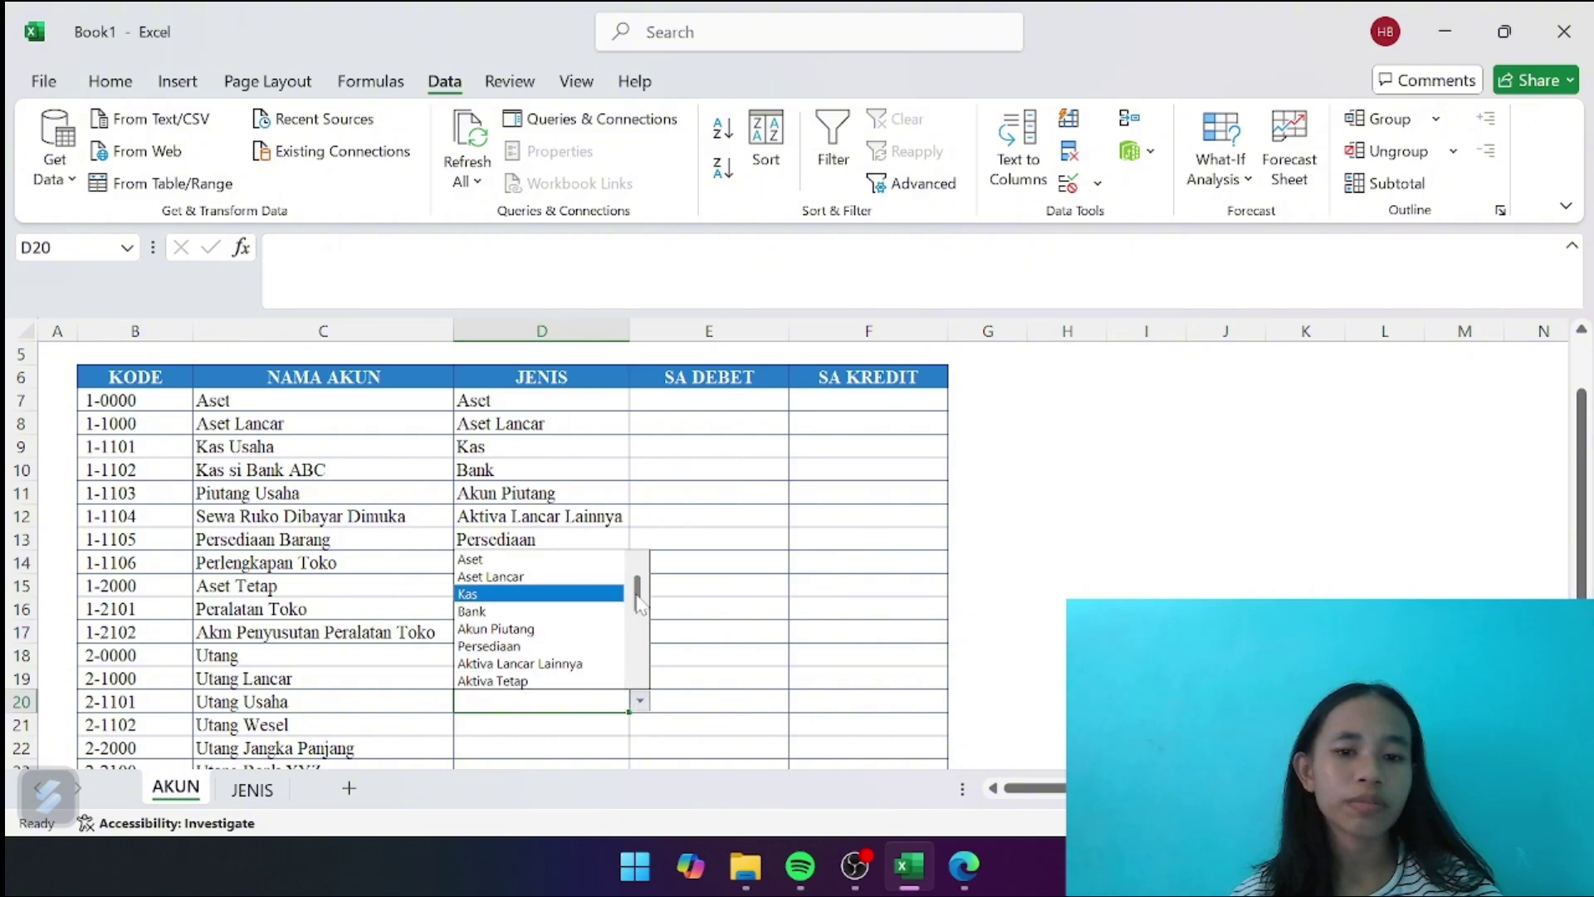
drag(638, 602, 637, 625)
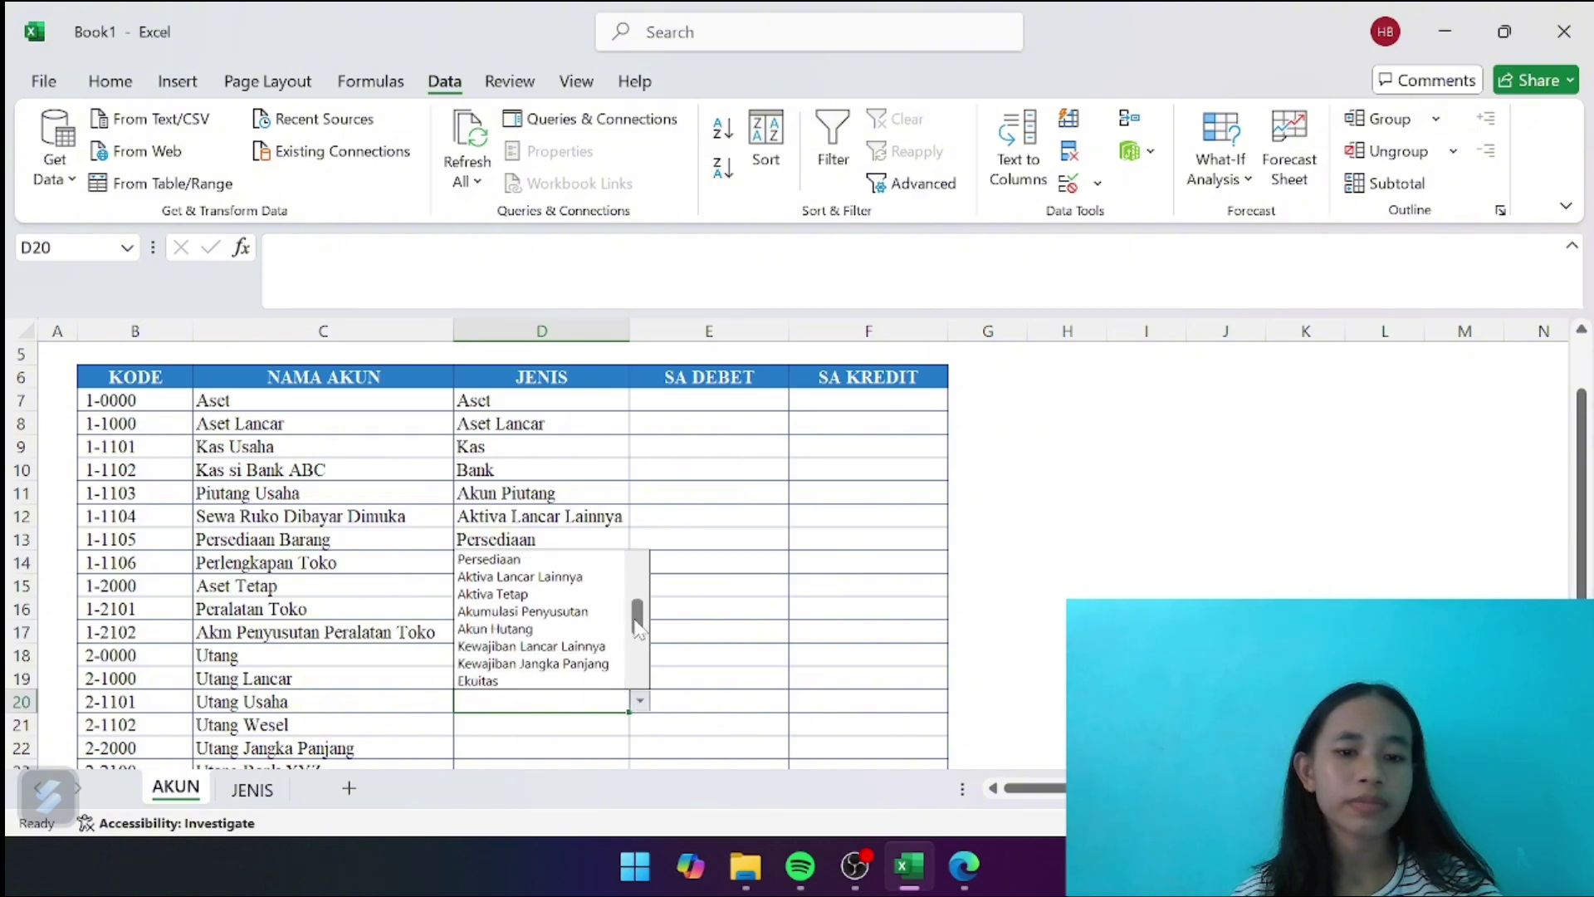
click(571, 631)
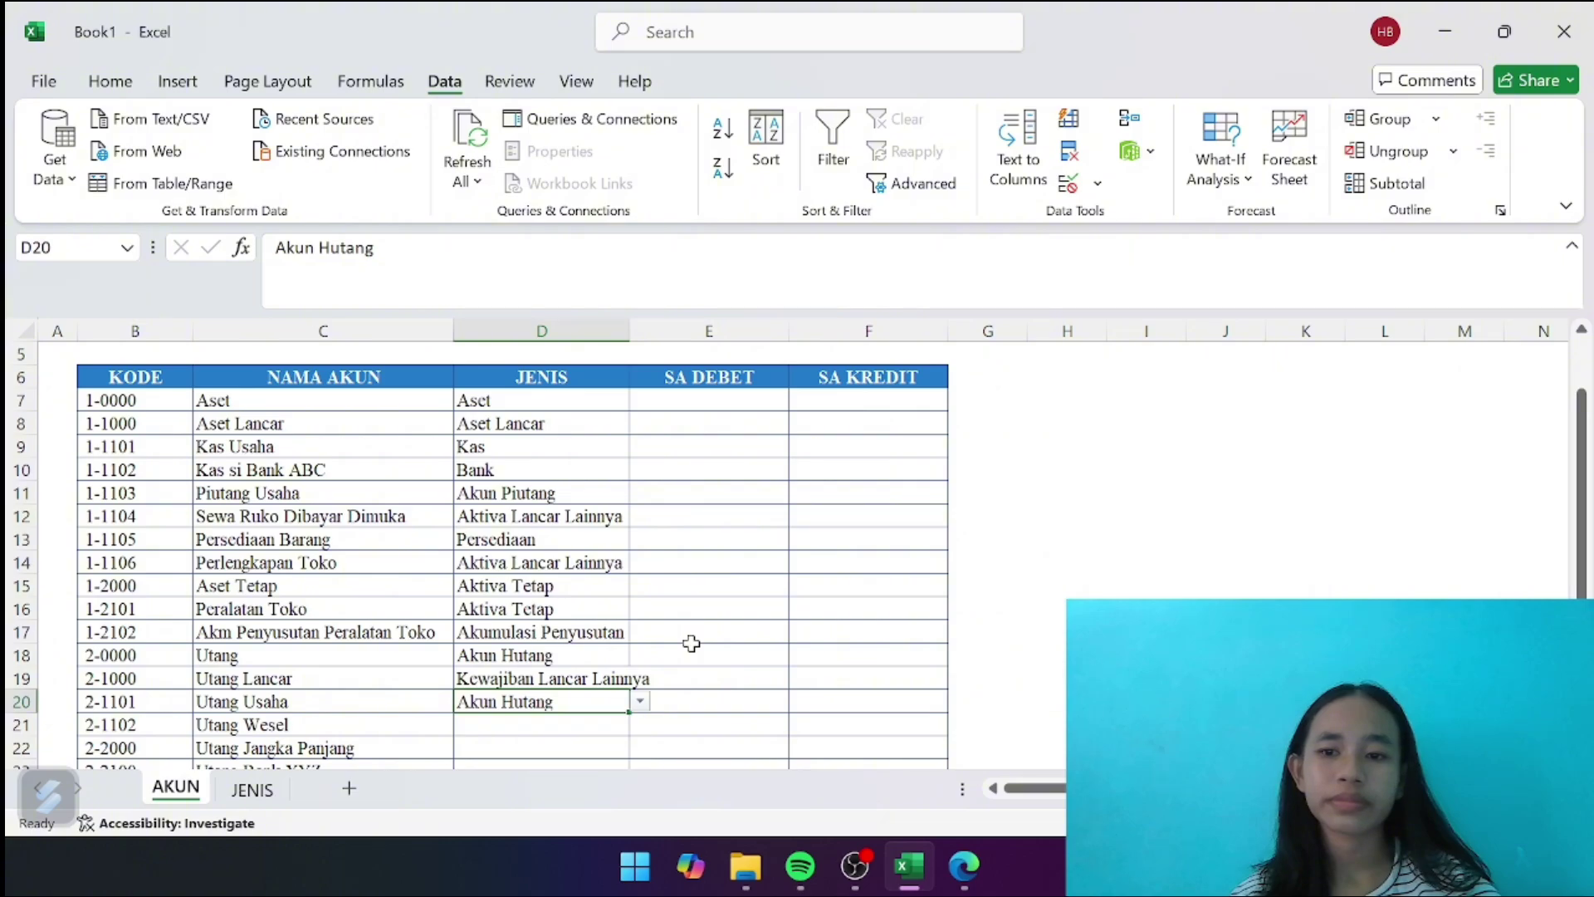
Choose Kewajiban Lancar Lainnya as the account type for Utang Wesel in D21
scroll(691, 644, down, 1)
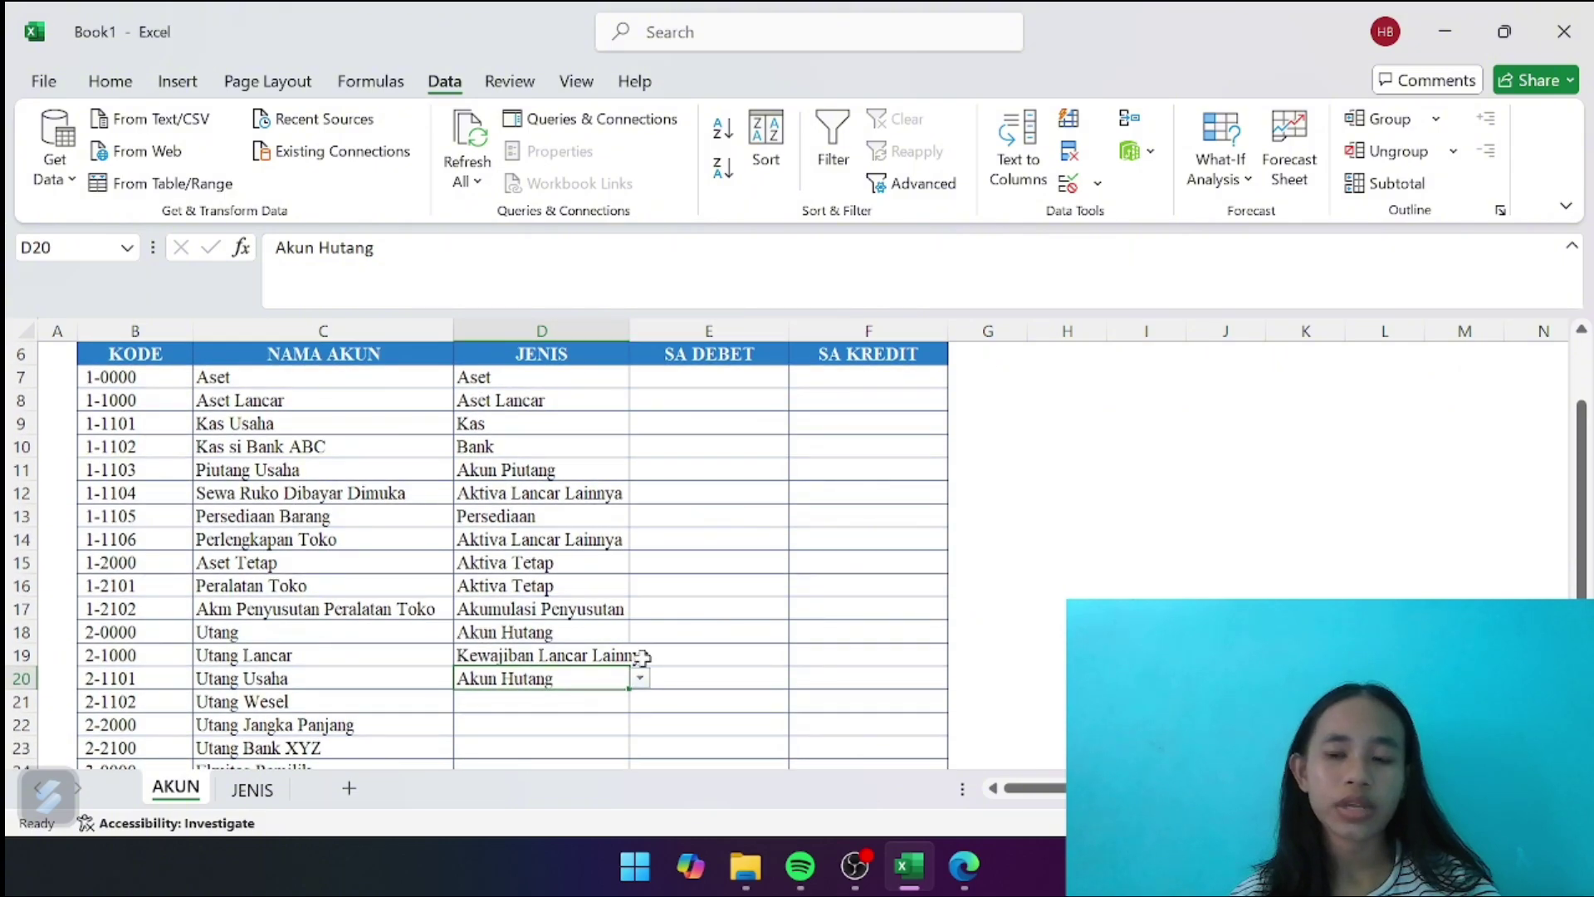
click(552, 701)
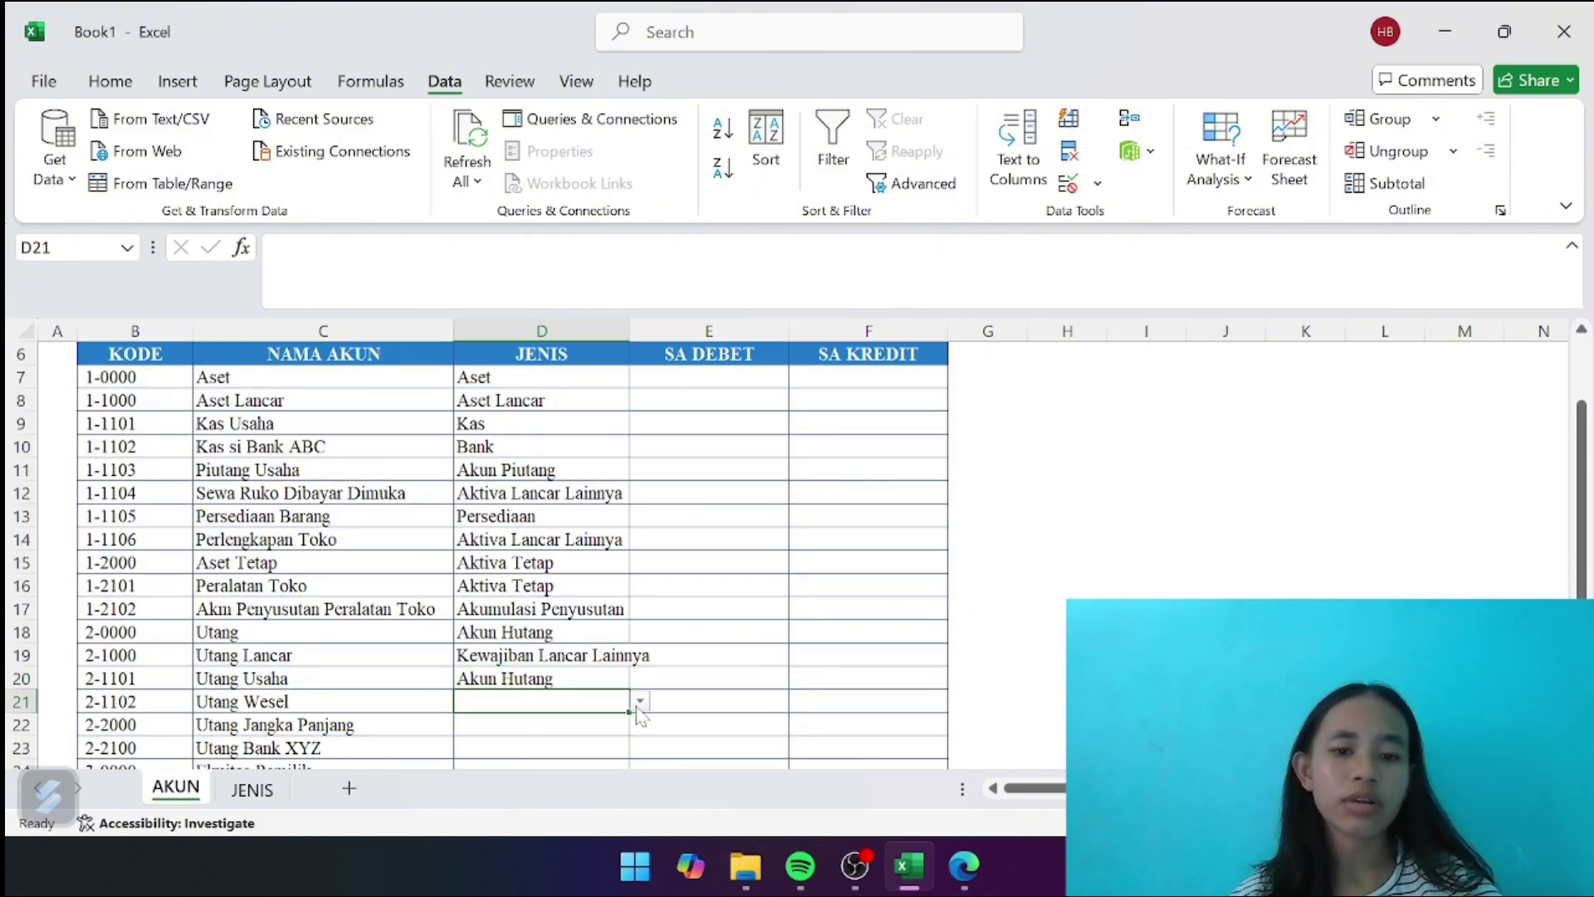
click(640, 703)
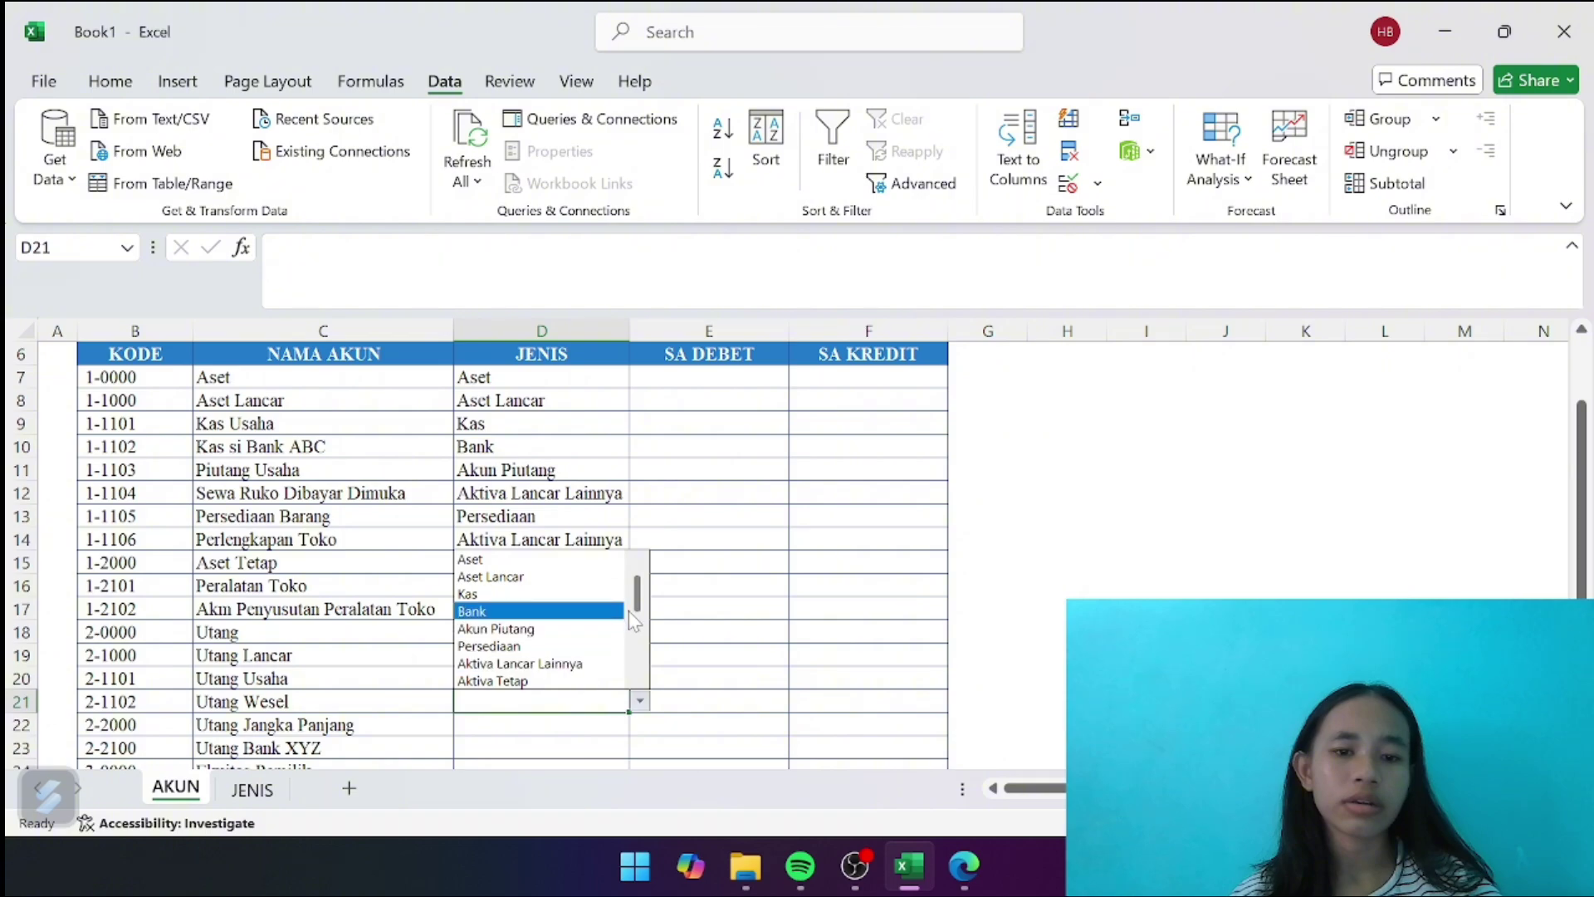
drag(639, 611, 640, 632)
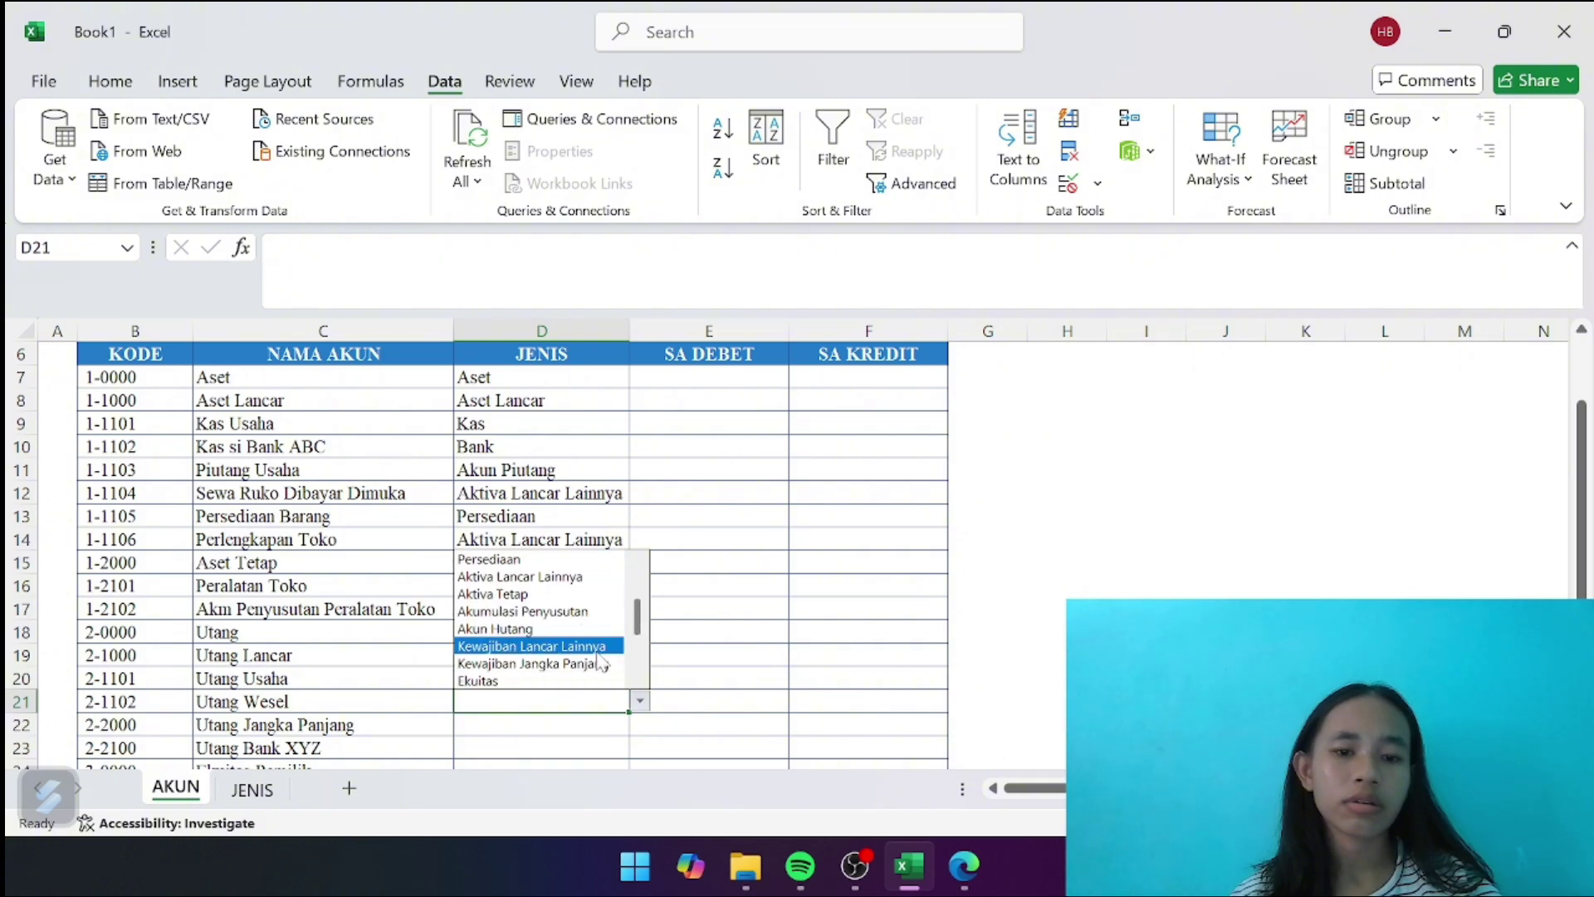
click(596, 653)
Choose Kewajiban Jangka Panjang as the account type for Utang Jangka Panjang in D22 and copy it down to Utang Bank XYZ in D23
click(553, 727)
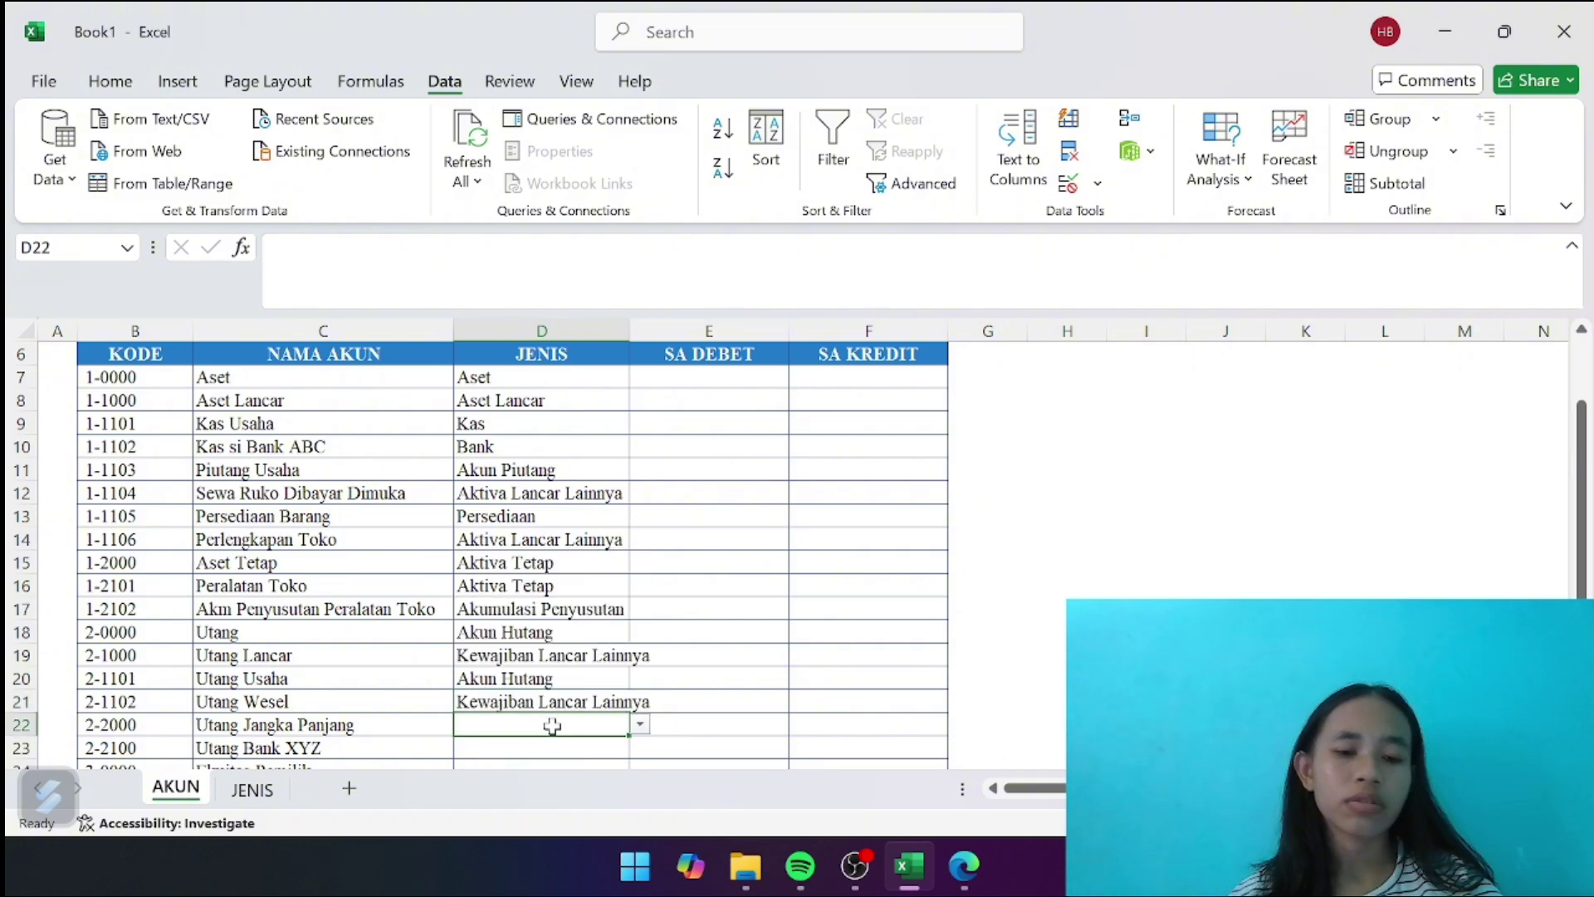
click(639, 724)
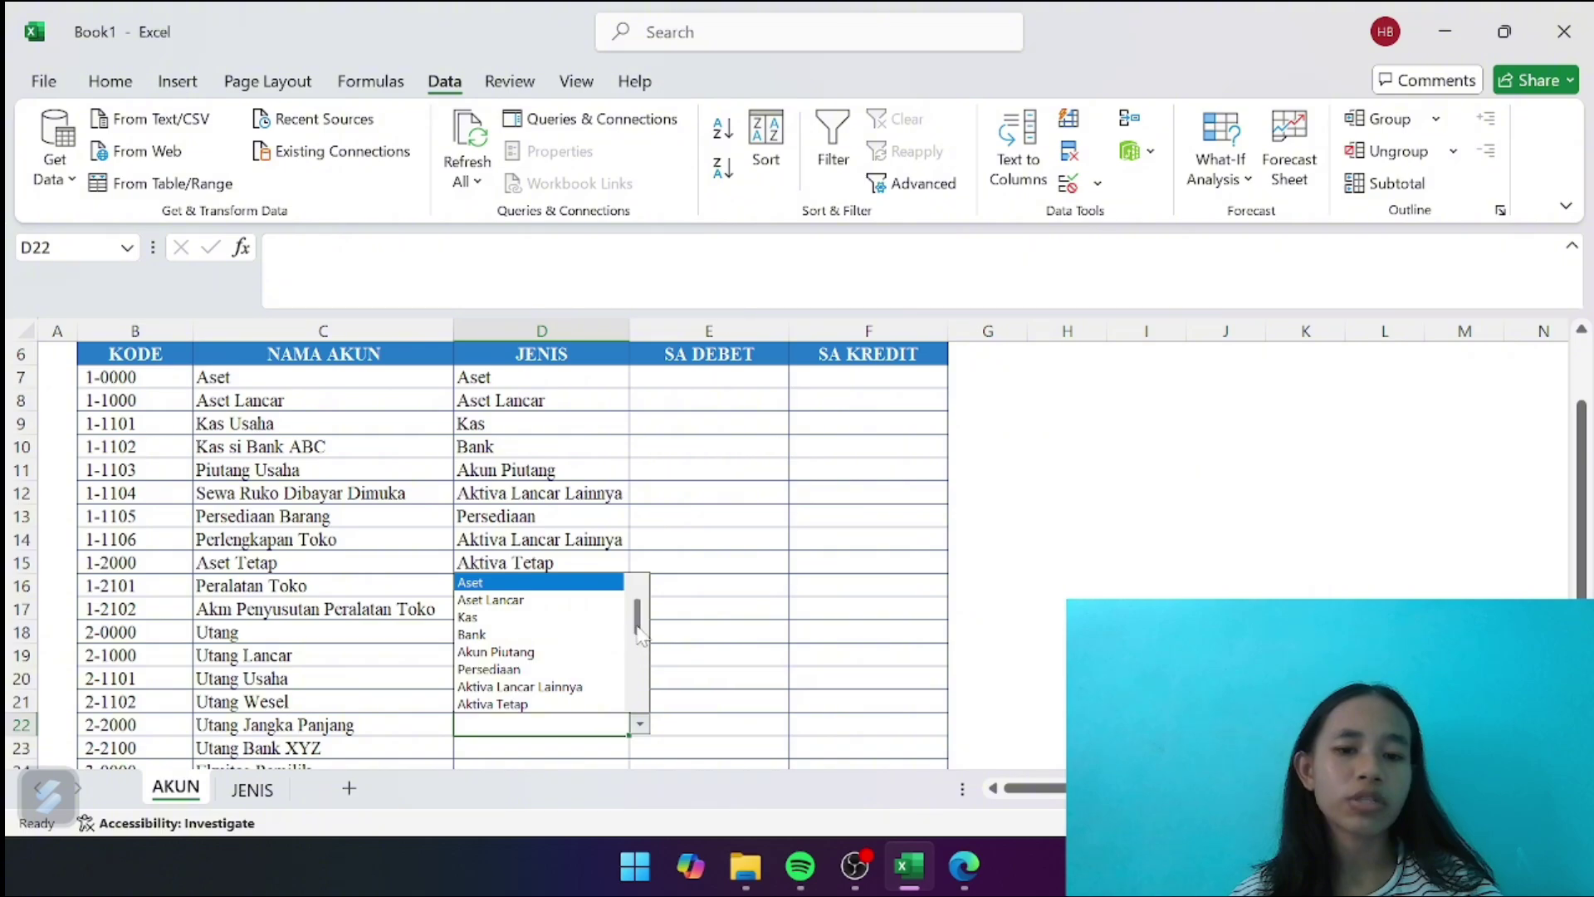
drag(640, 633, 641, 676)
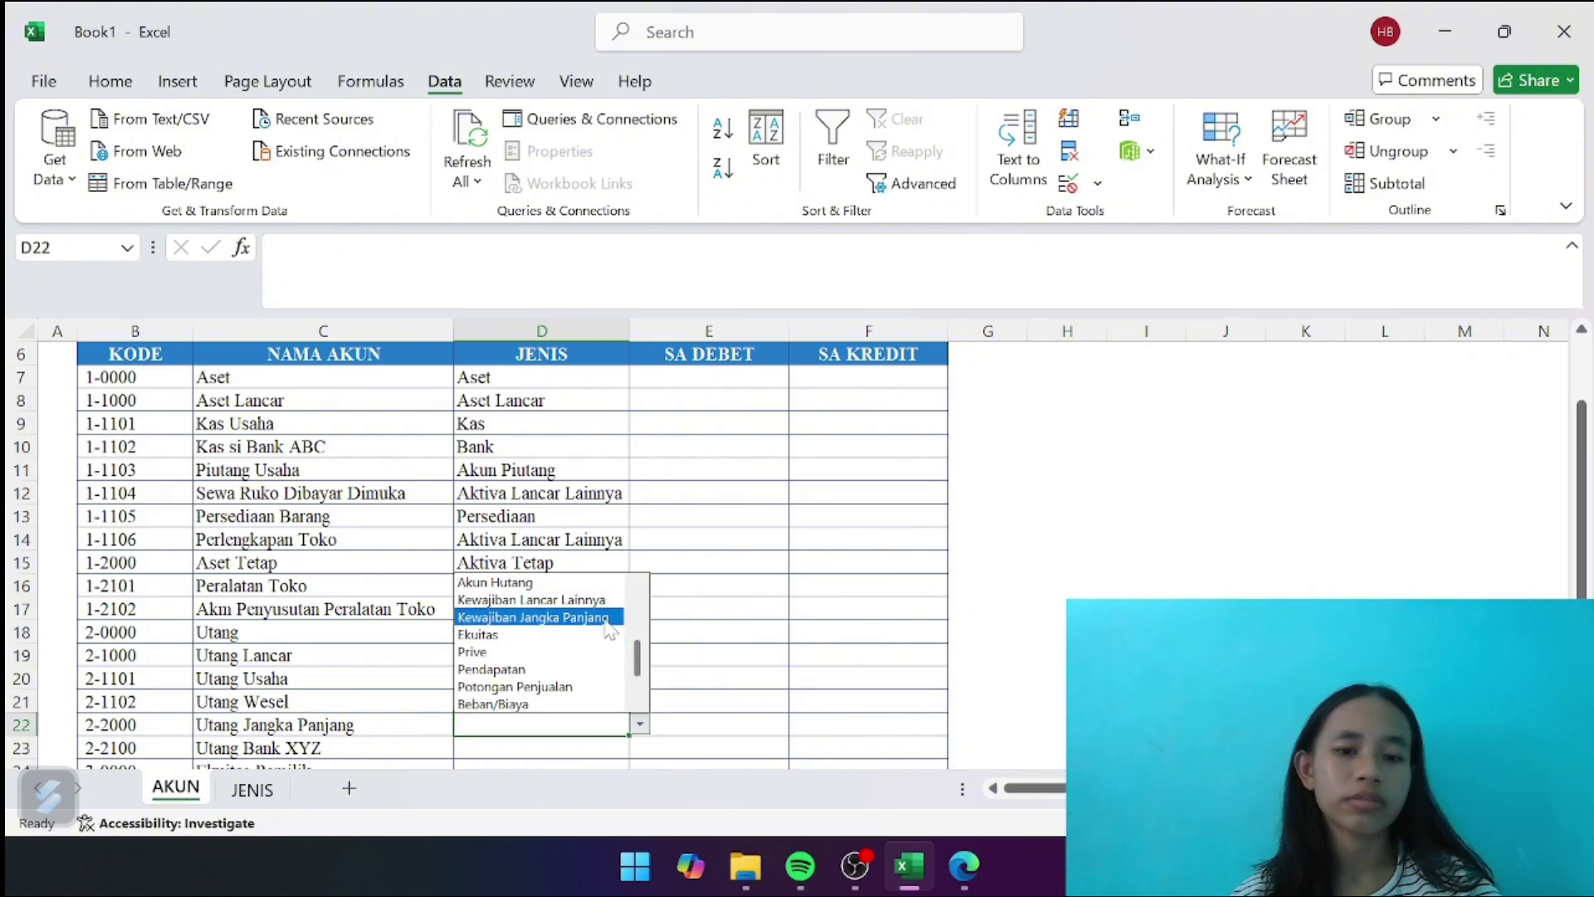
click(564, 617)
scroll(559, 692, down, 2)
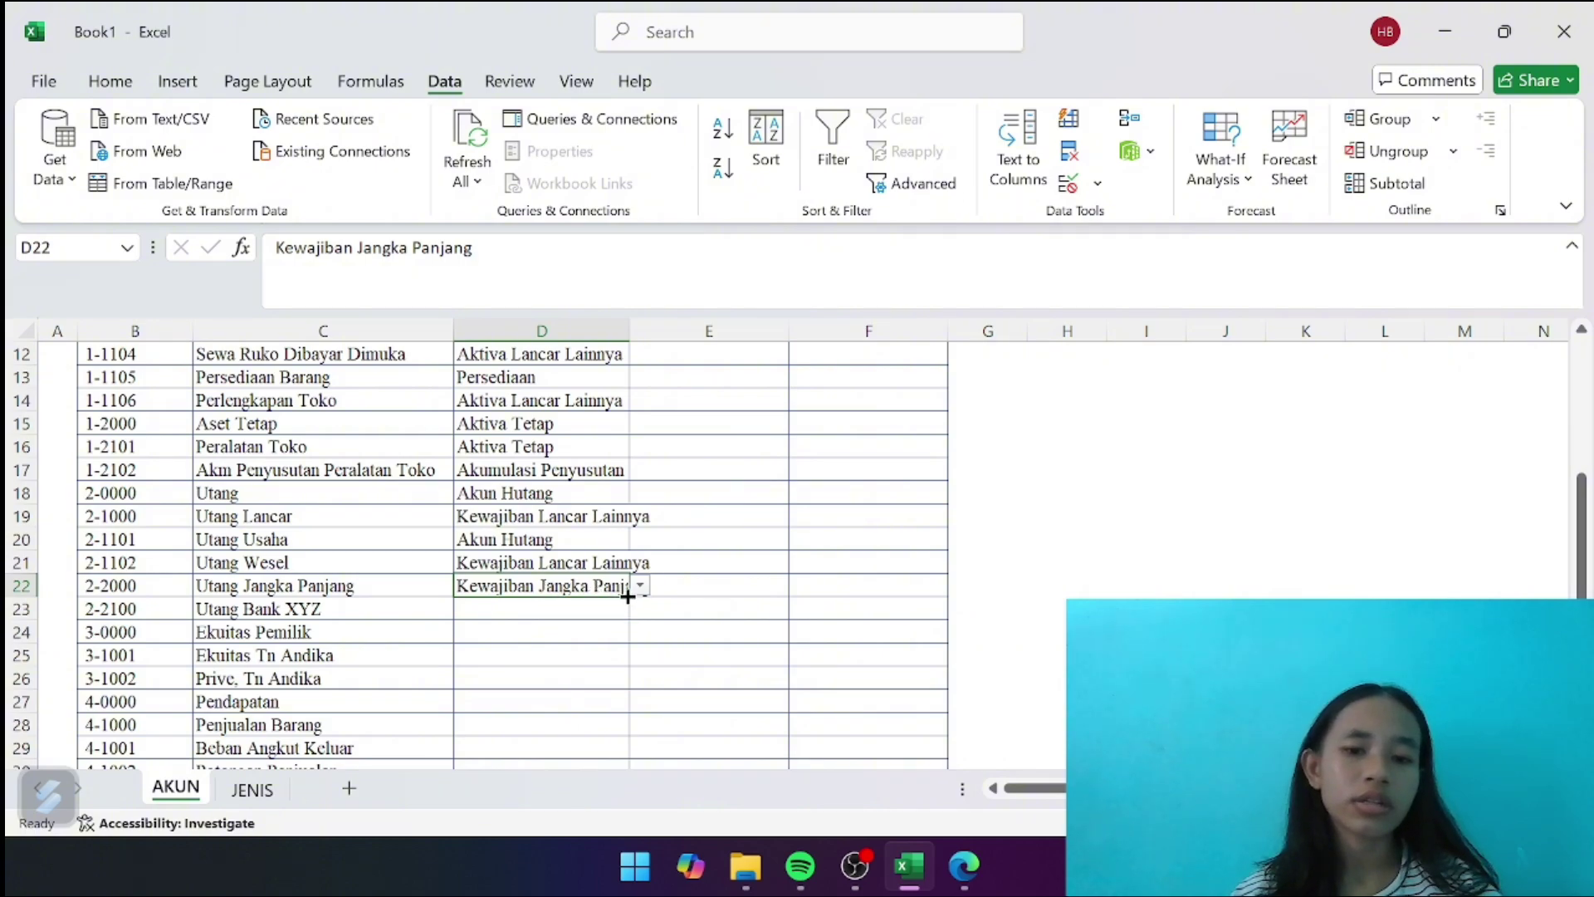
drag(627, 596, 625, 616)
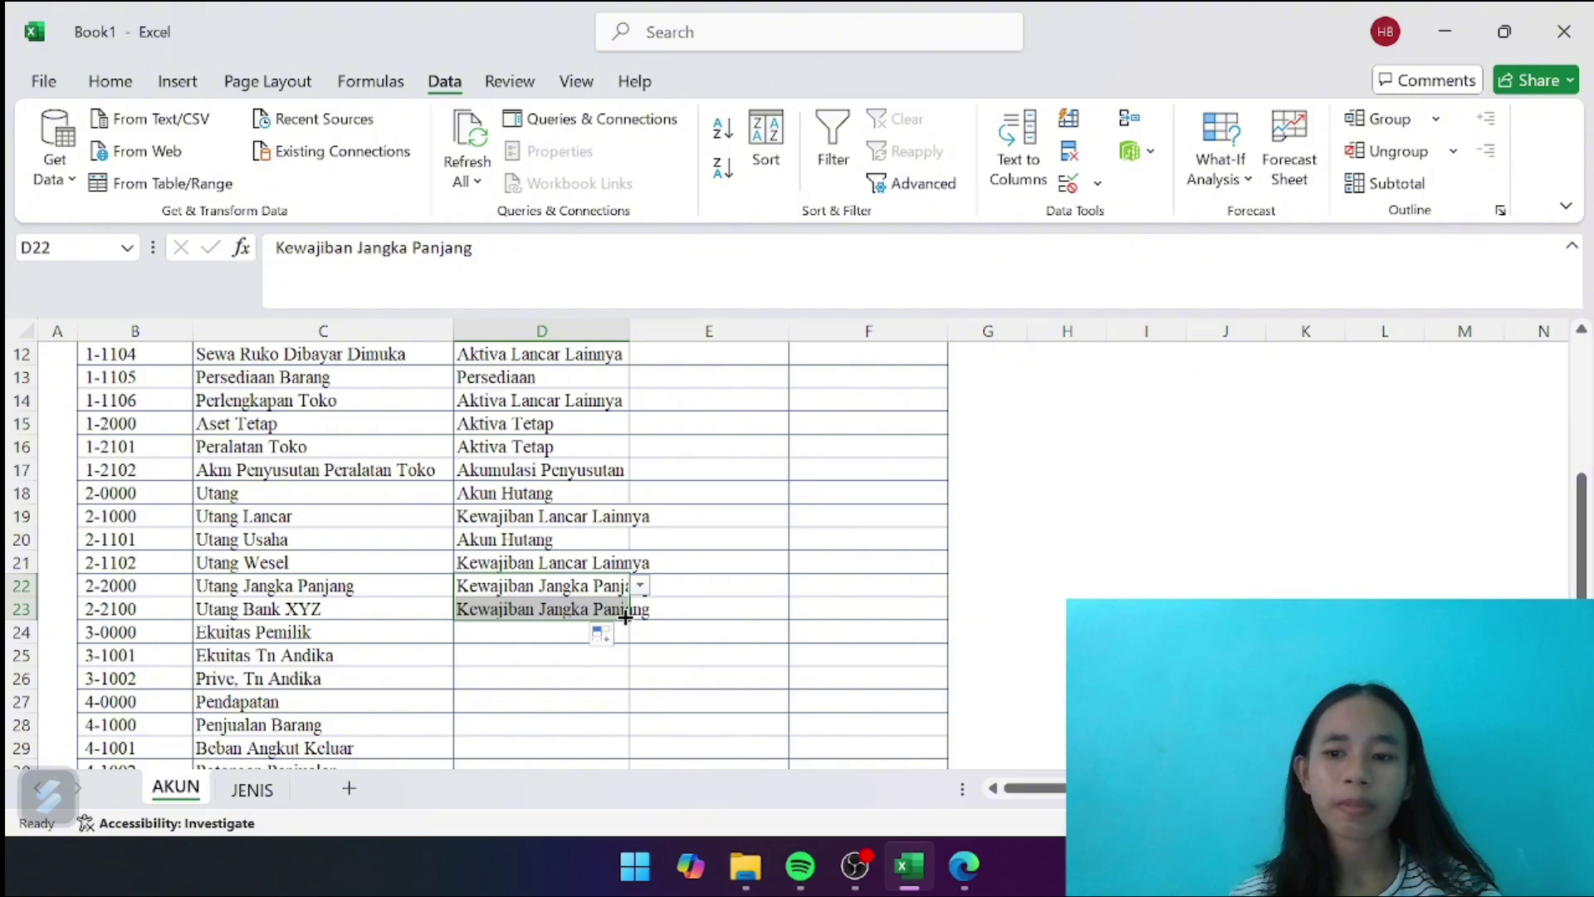
Choose Ekuitas as the account type for Ekuitas Pemilik in D24 and keep that cell selected
click(532, 632)
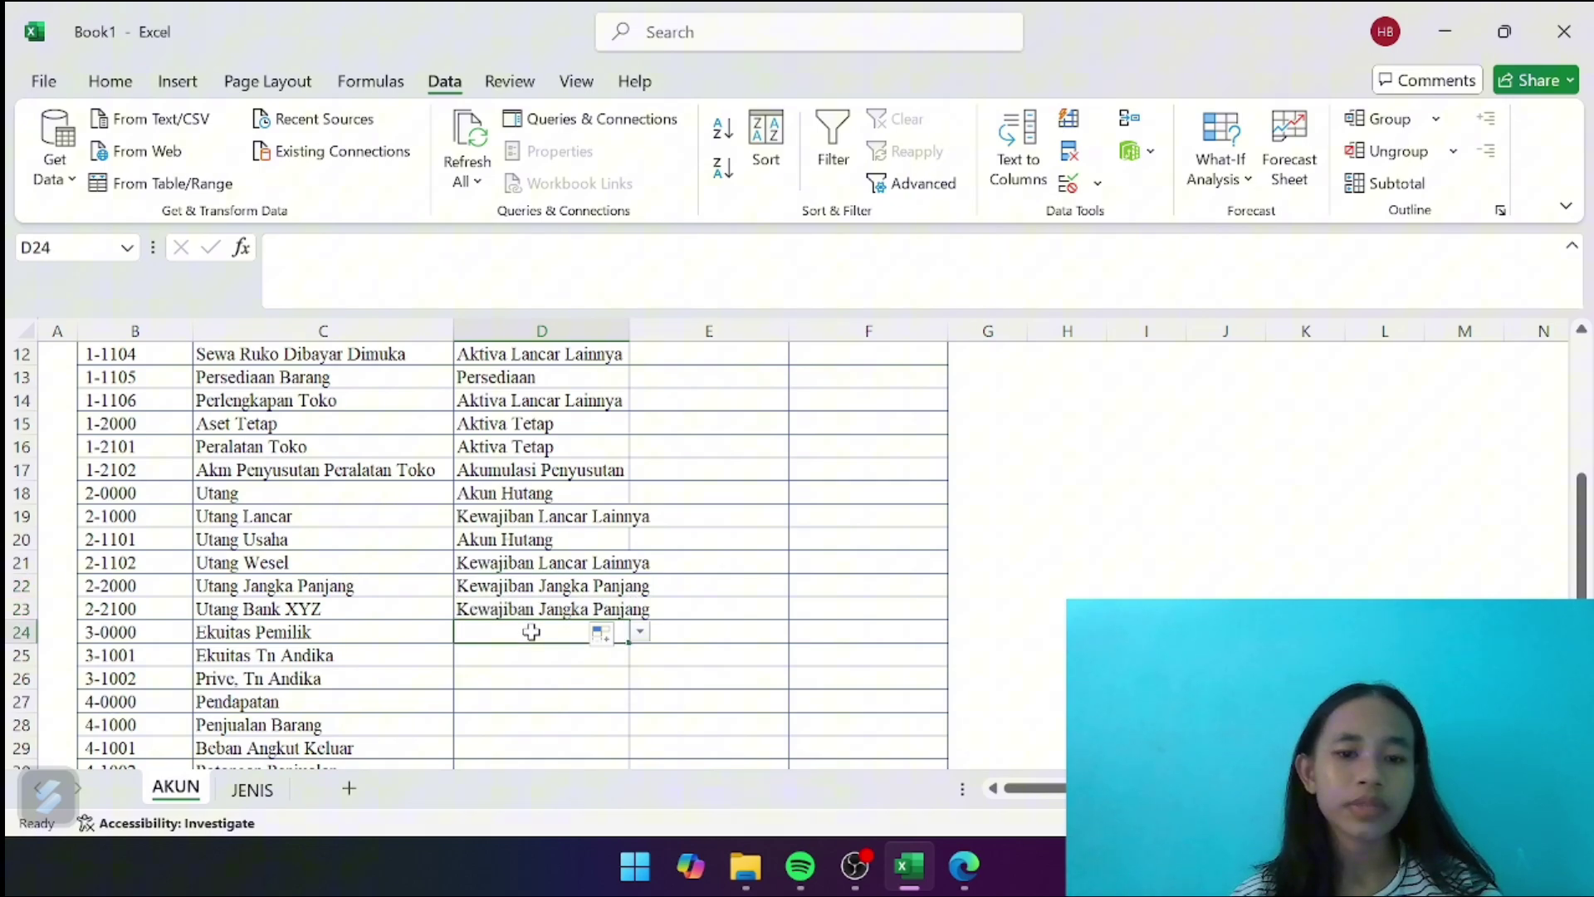
click(640, 633)
drag(636, 696, 636, 725)
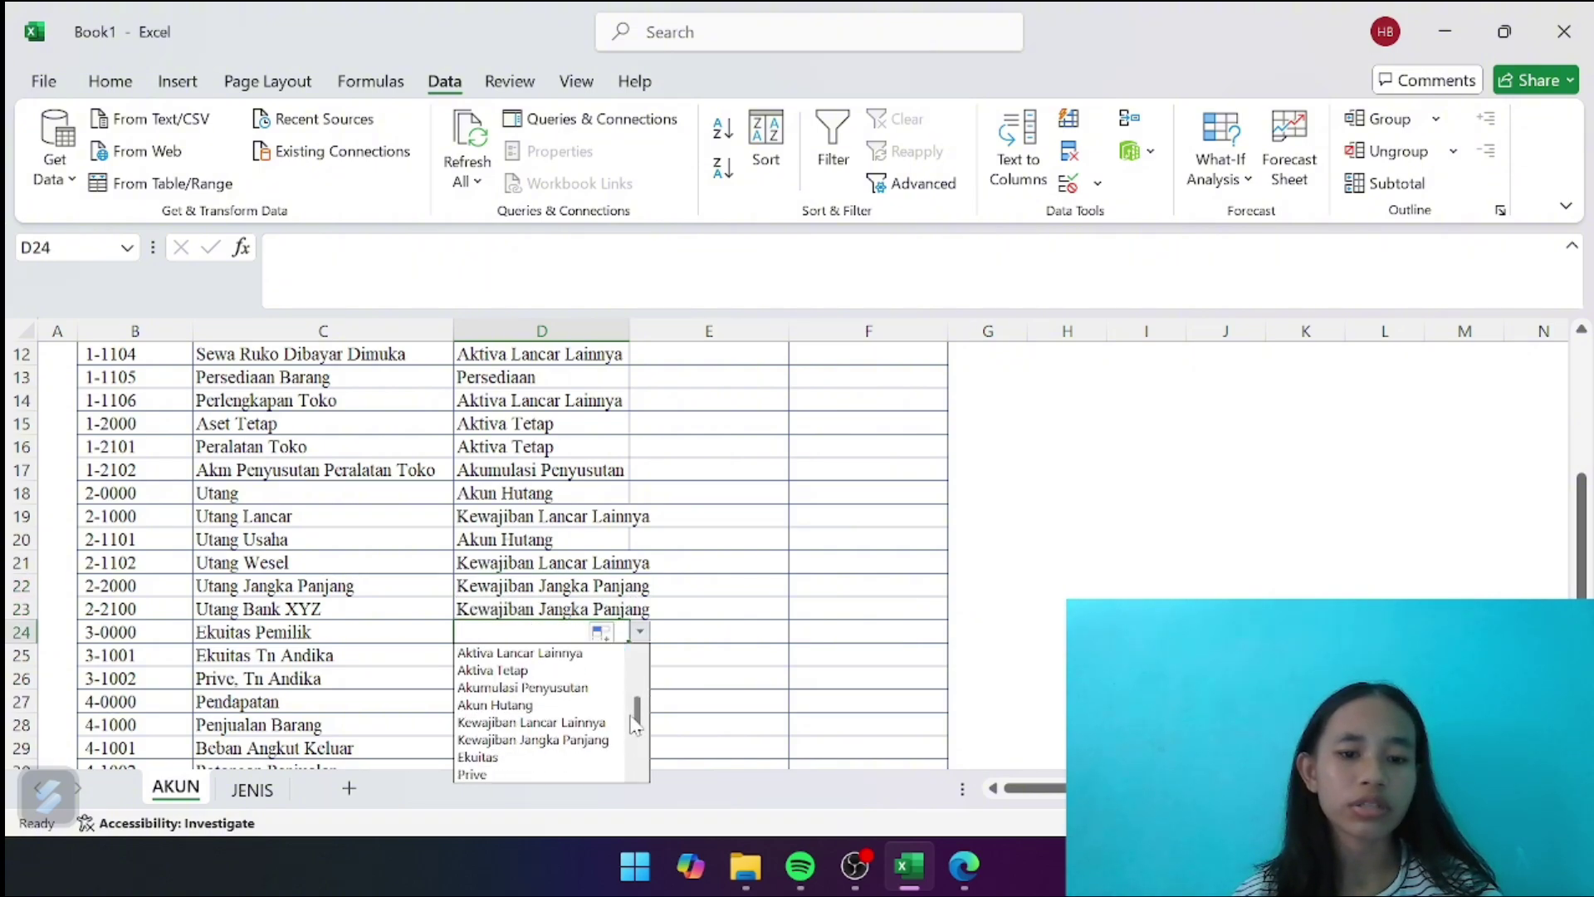
click(581, 757)
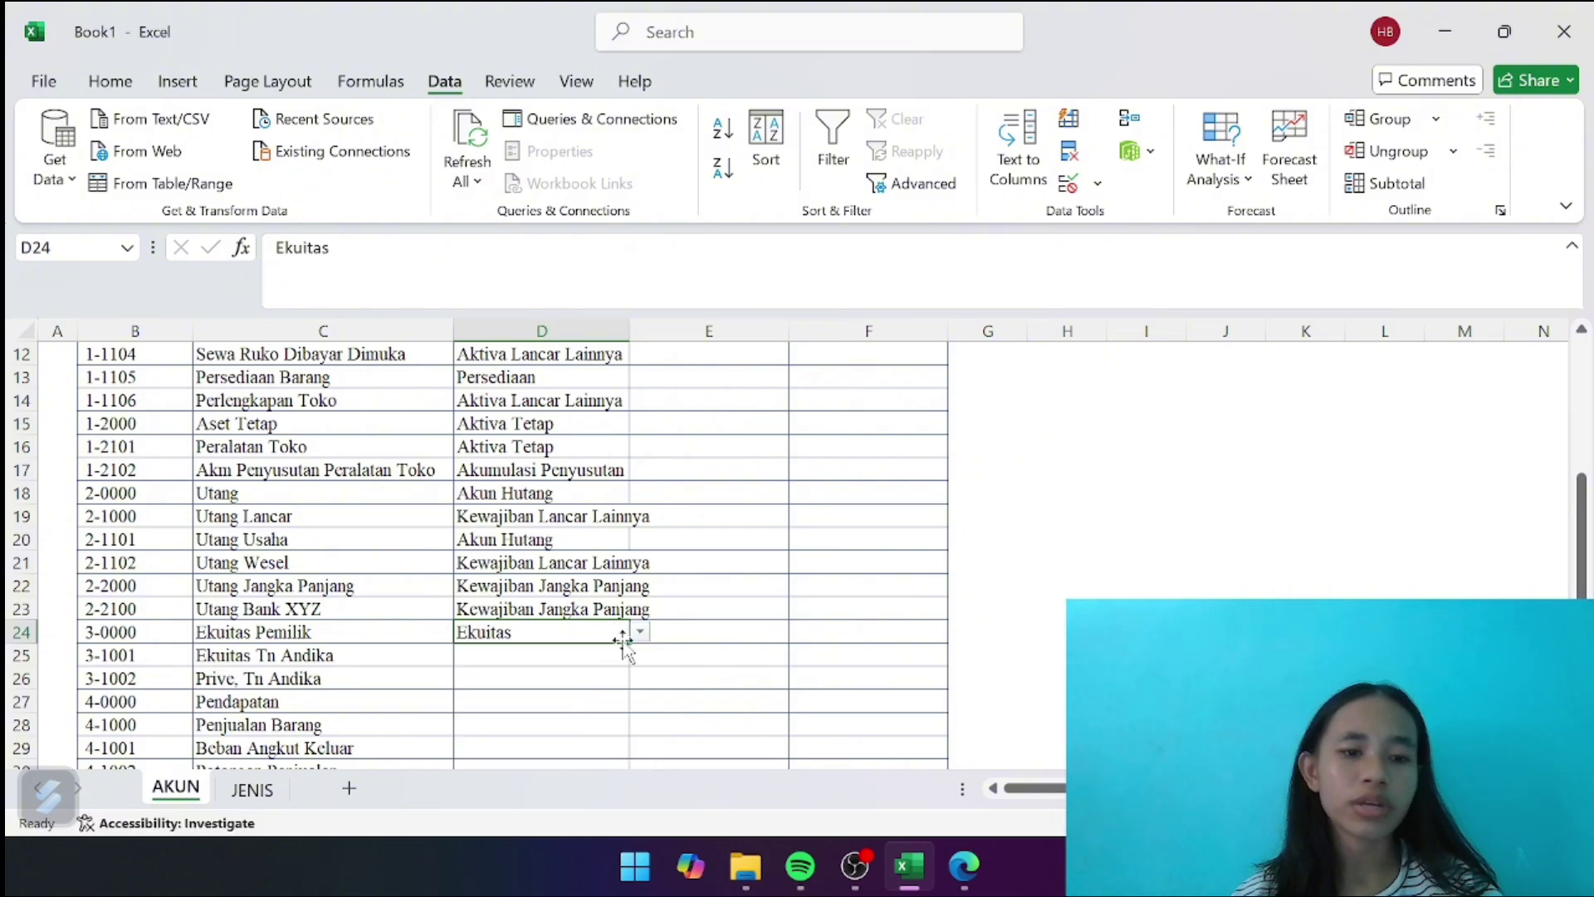
click(722, 640)
click(590, 629)
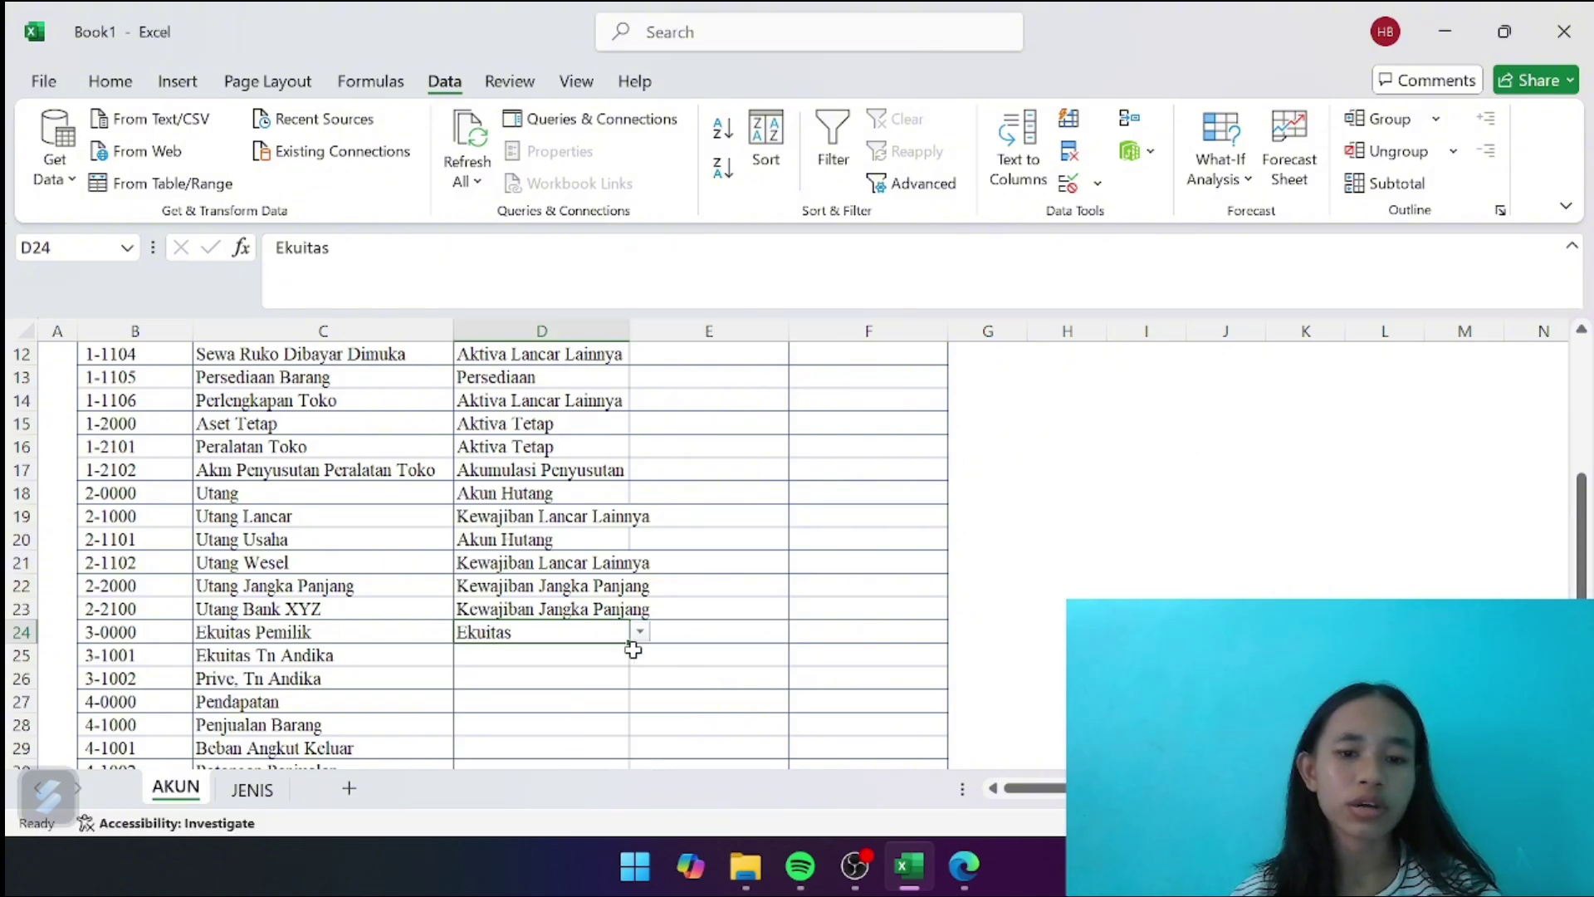
Copy the Ekuitas account type from D24 down to D25, and choose Prive as the type for account 3-1002 in D26
drag(632, 648, 630, 660)
click(540, 681)
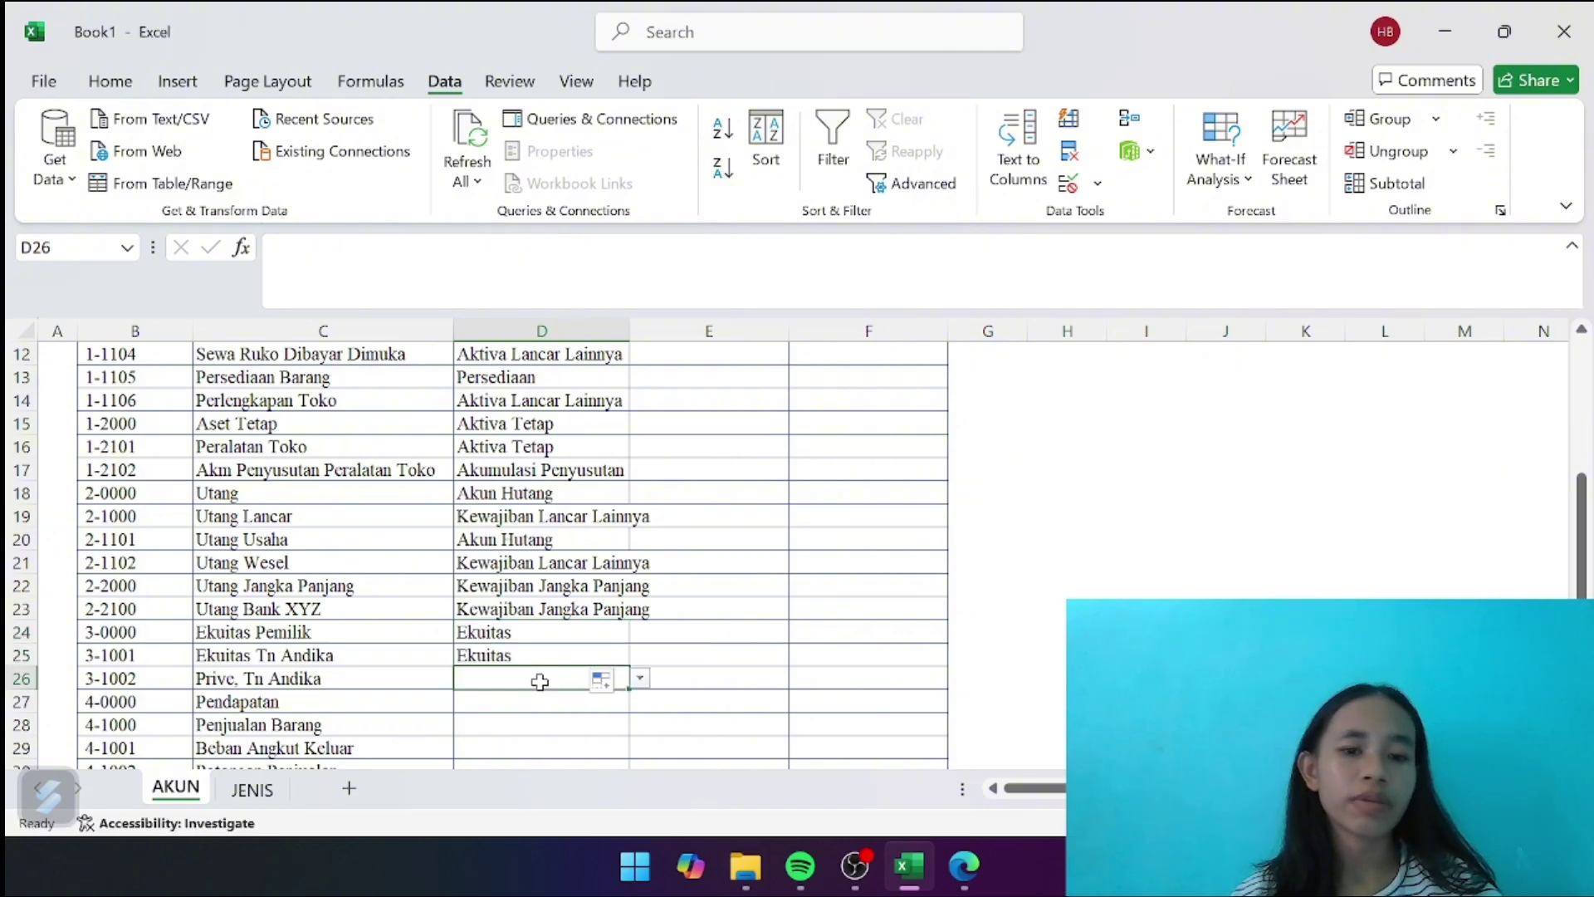
click(640, 679)
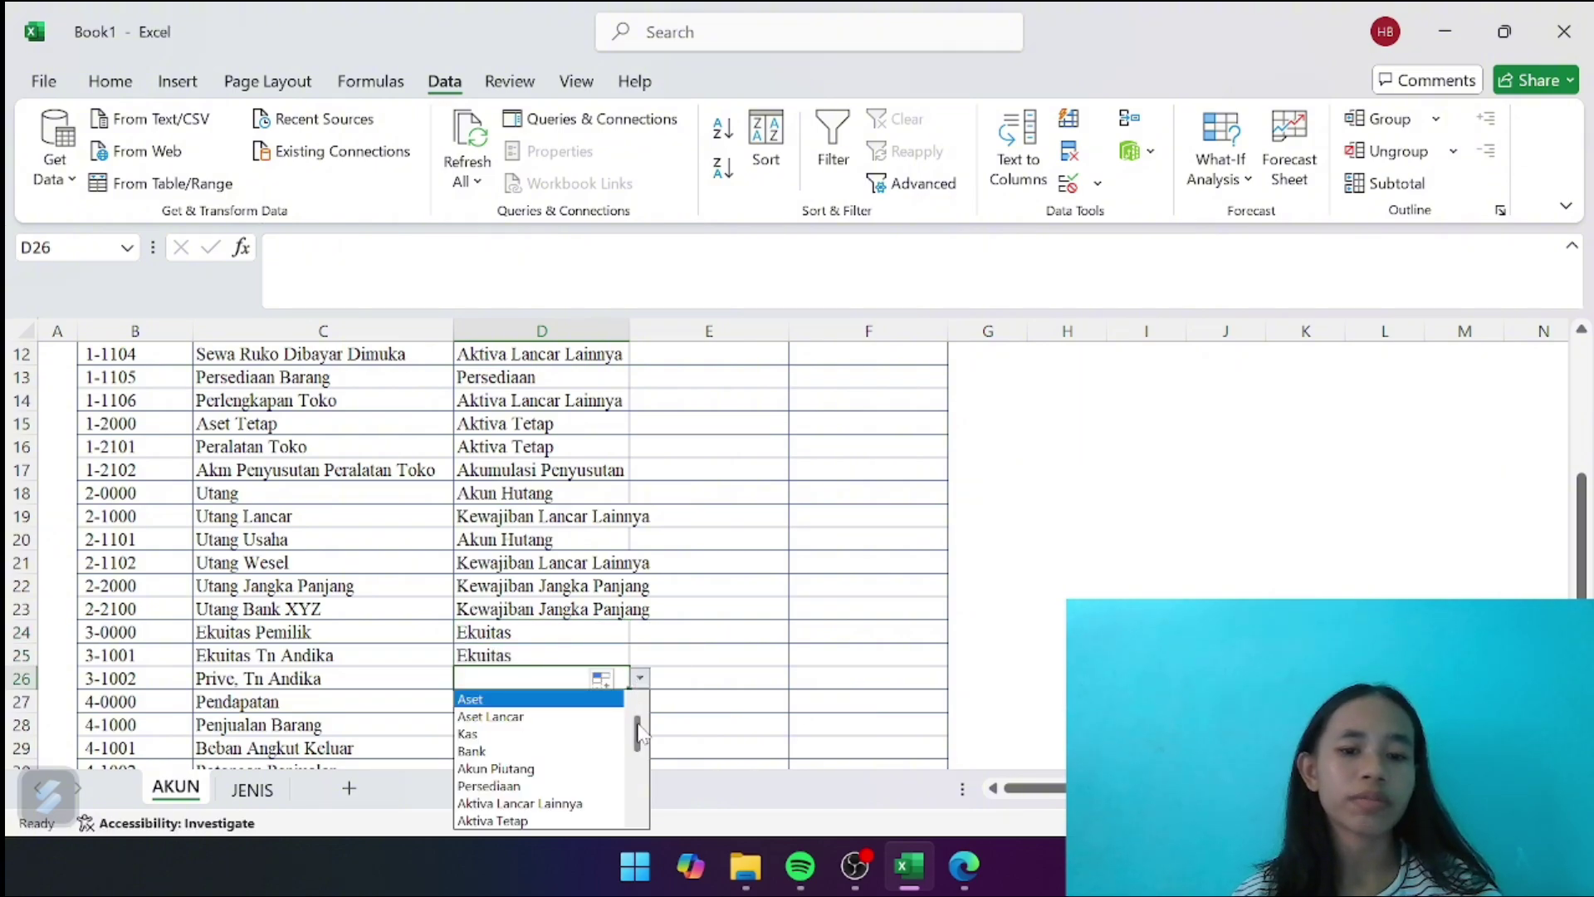
drag(639, 733, 639, 763)
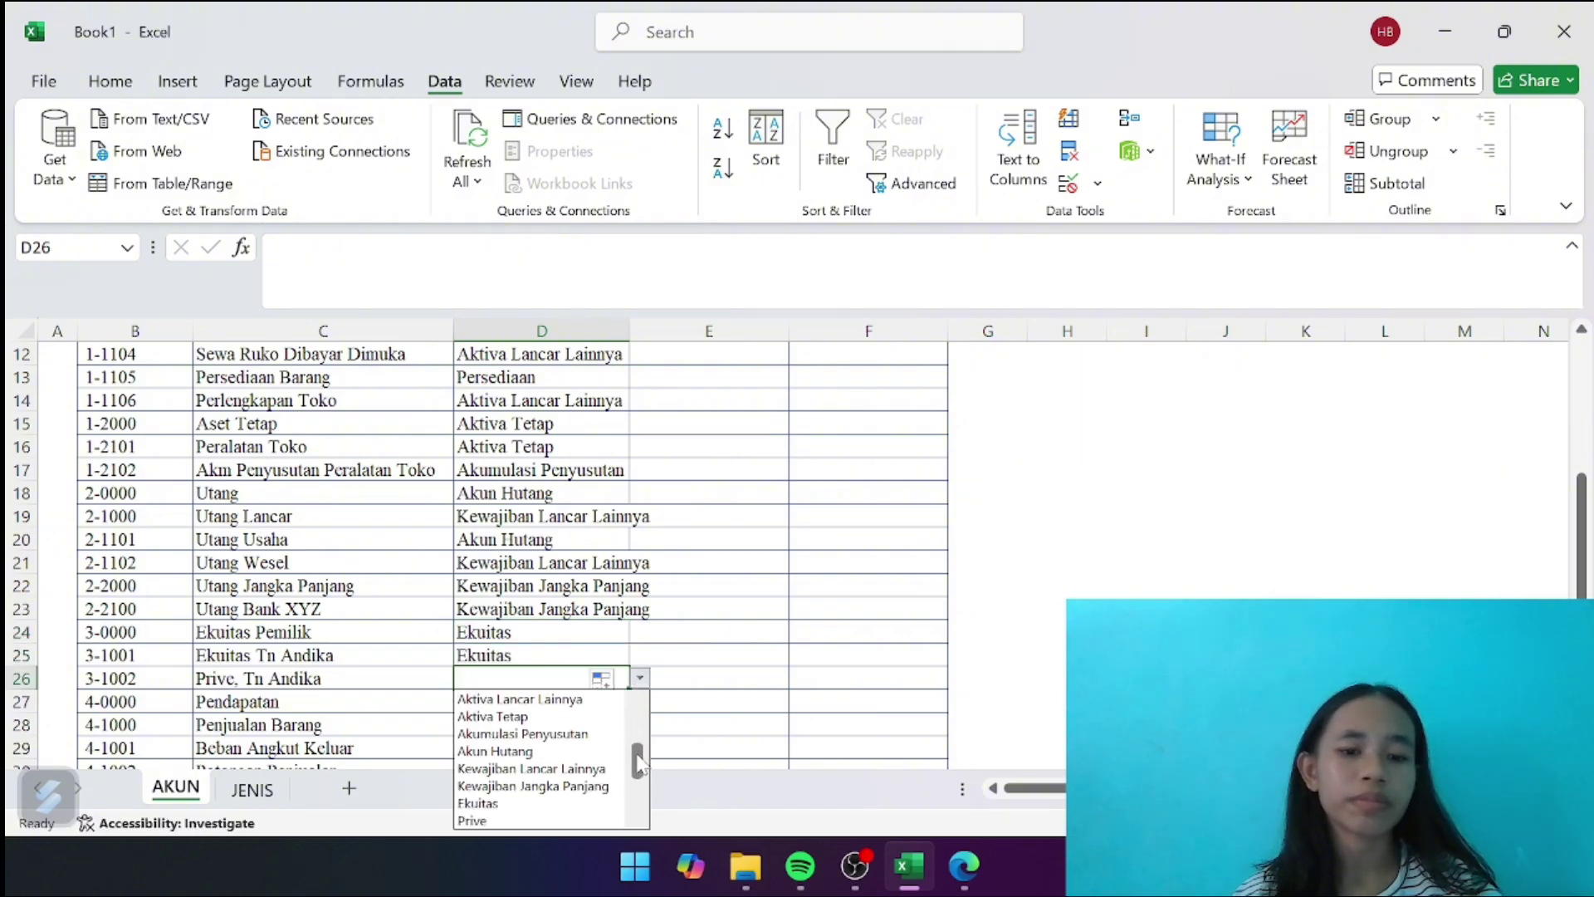
click(586, 821)
Choose Pendapatan as the account type for Pendapatan in D27 and copy it down to Penjualan Barang in D28
click(572, 703)
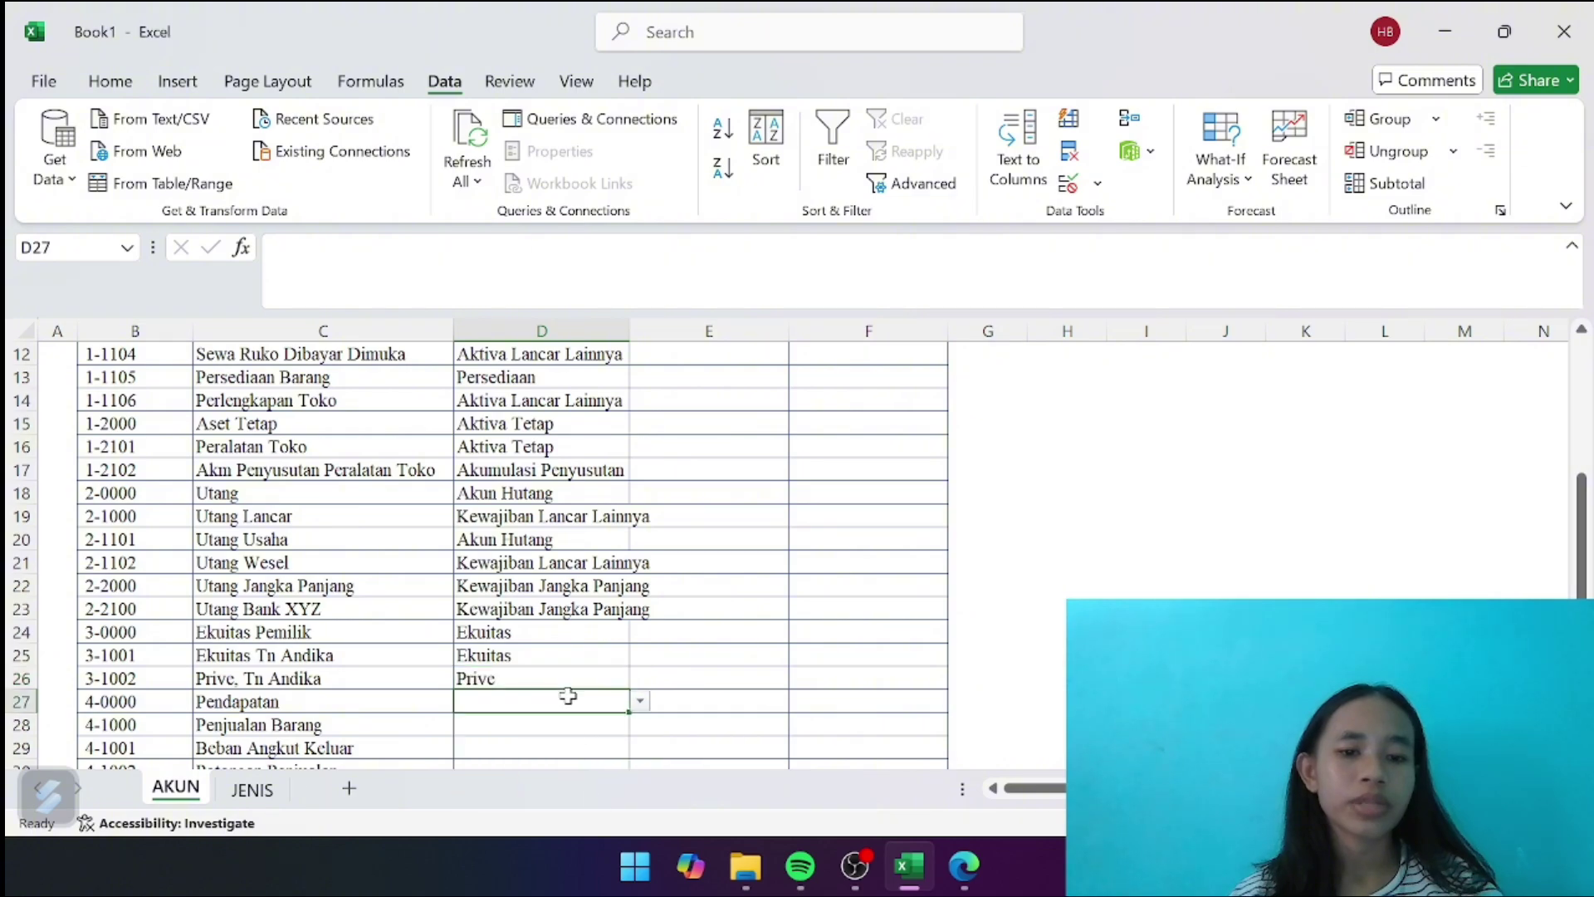
click(641, 703)
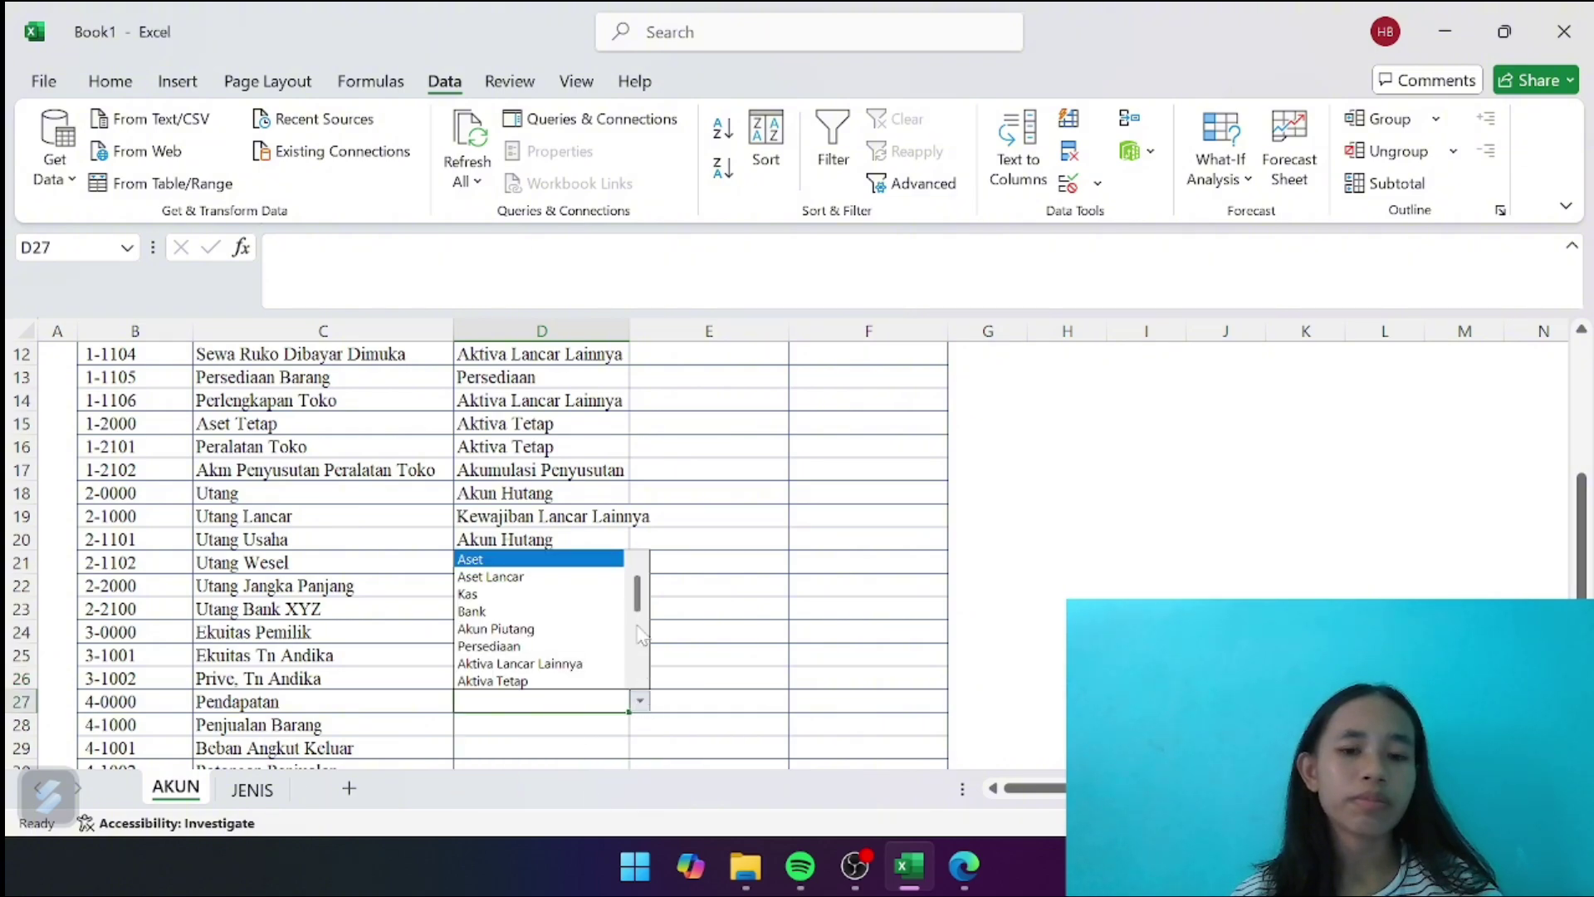
drag(637, 612, 642, 666)
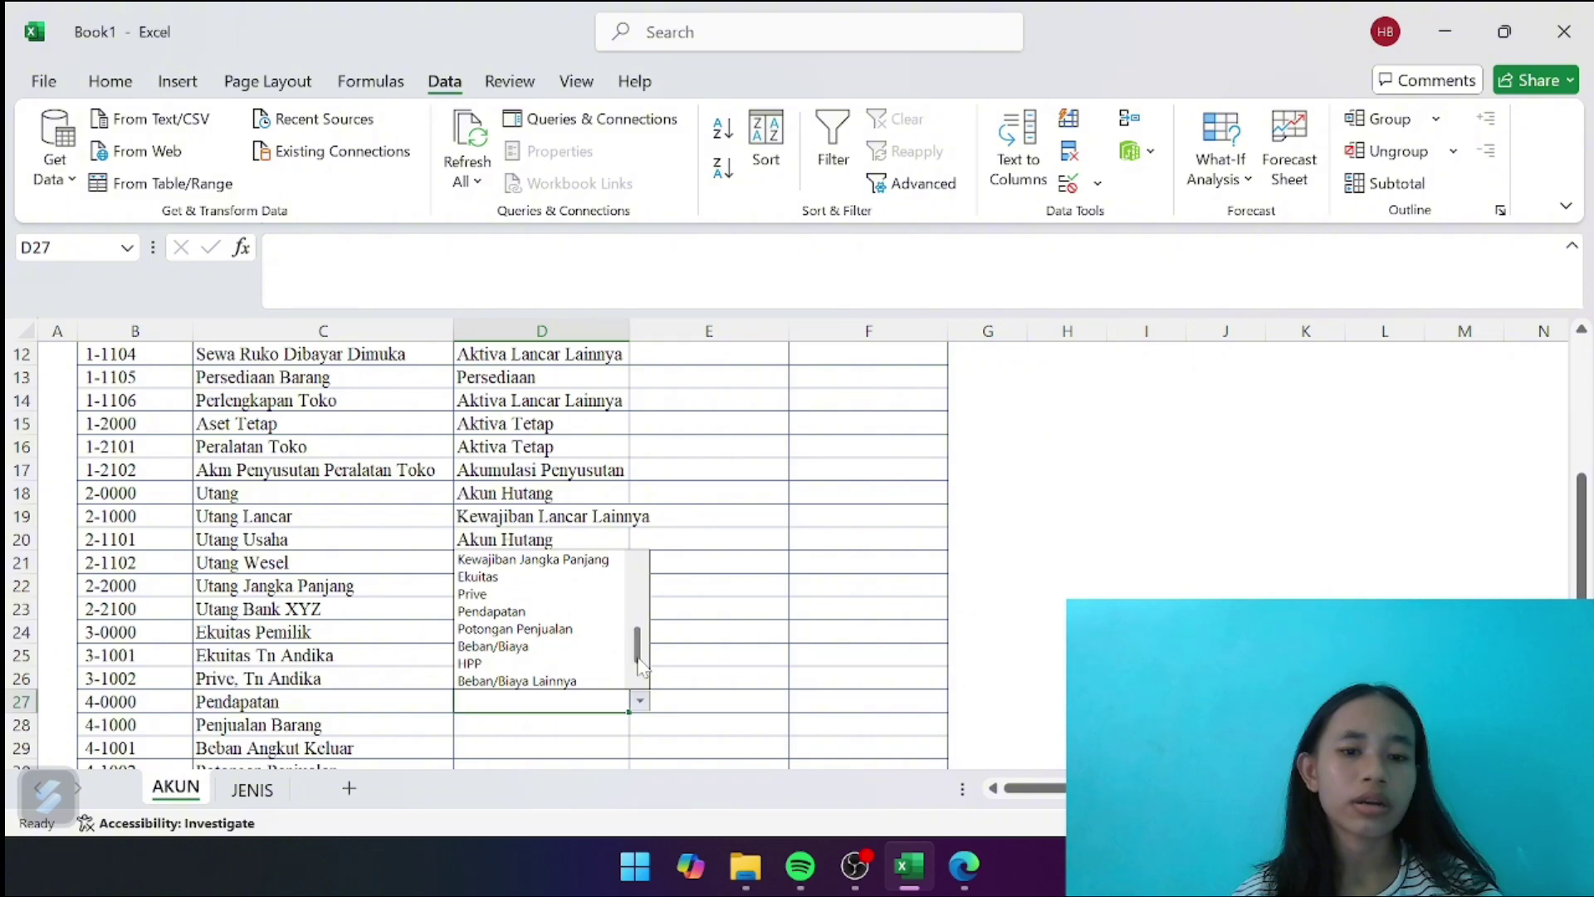
click(556, 614)
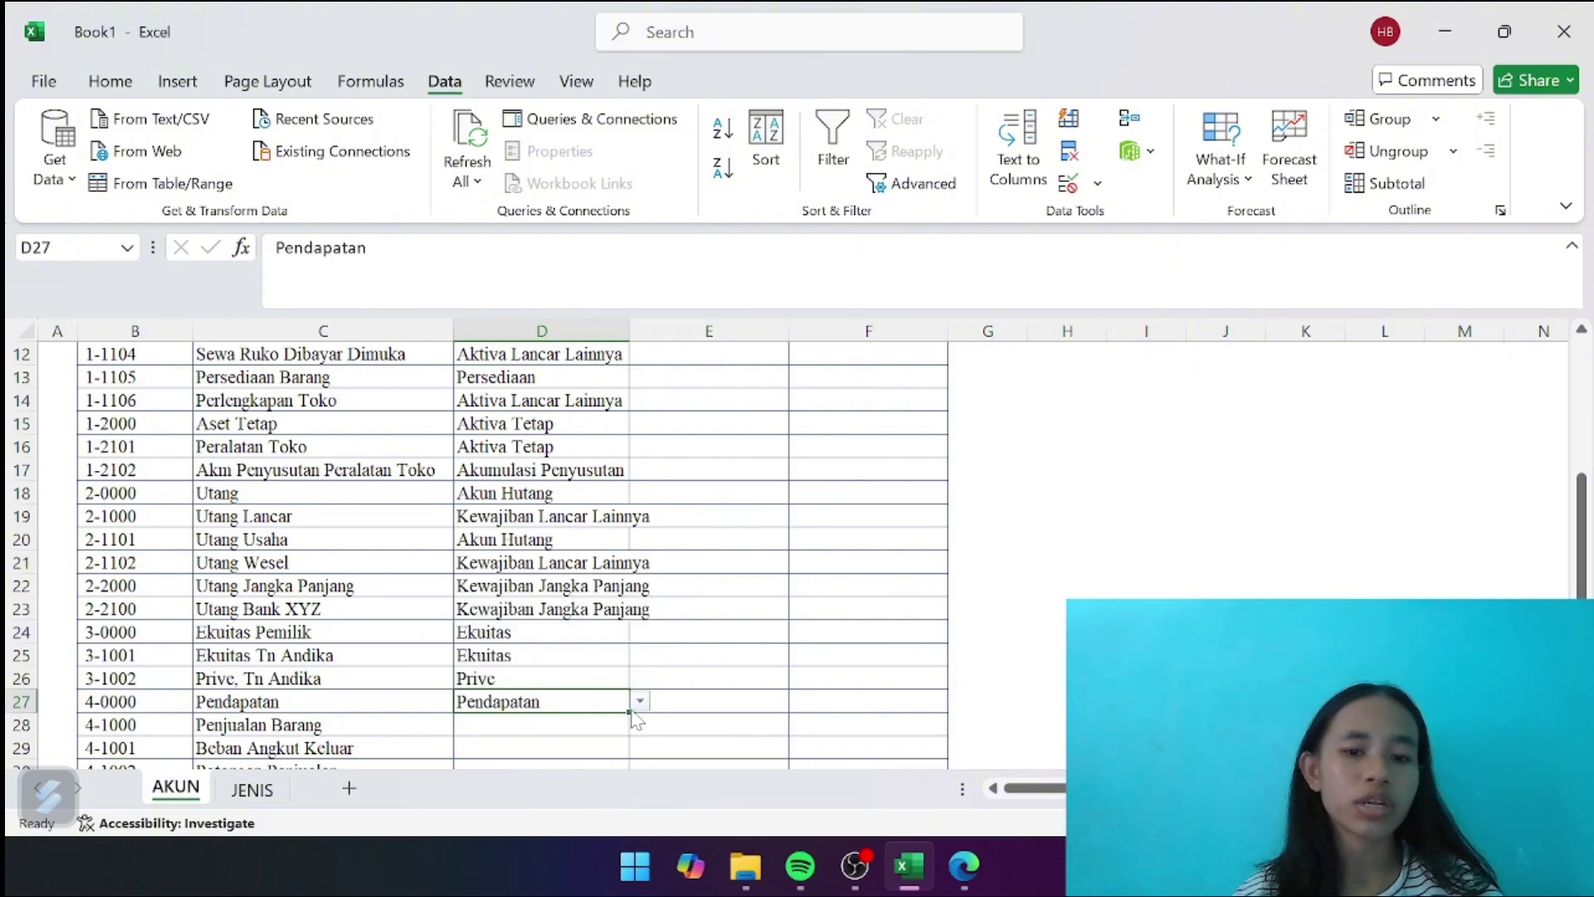
drag(629, 715, 624, 740)
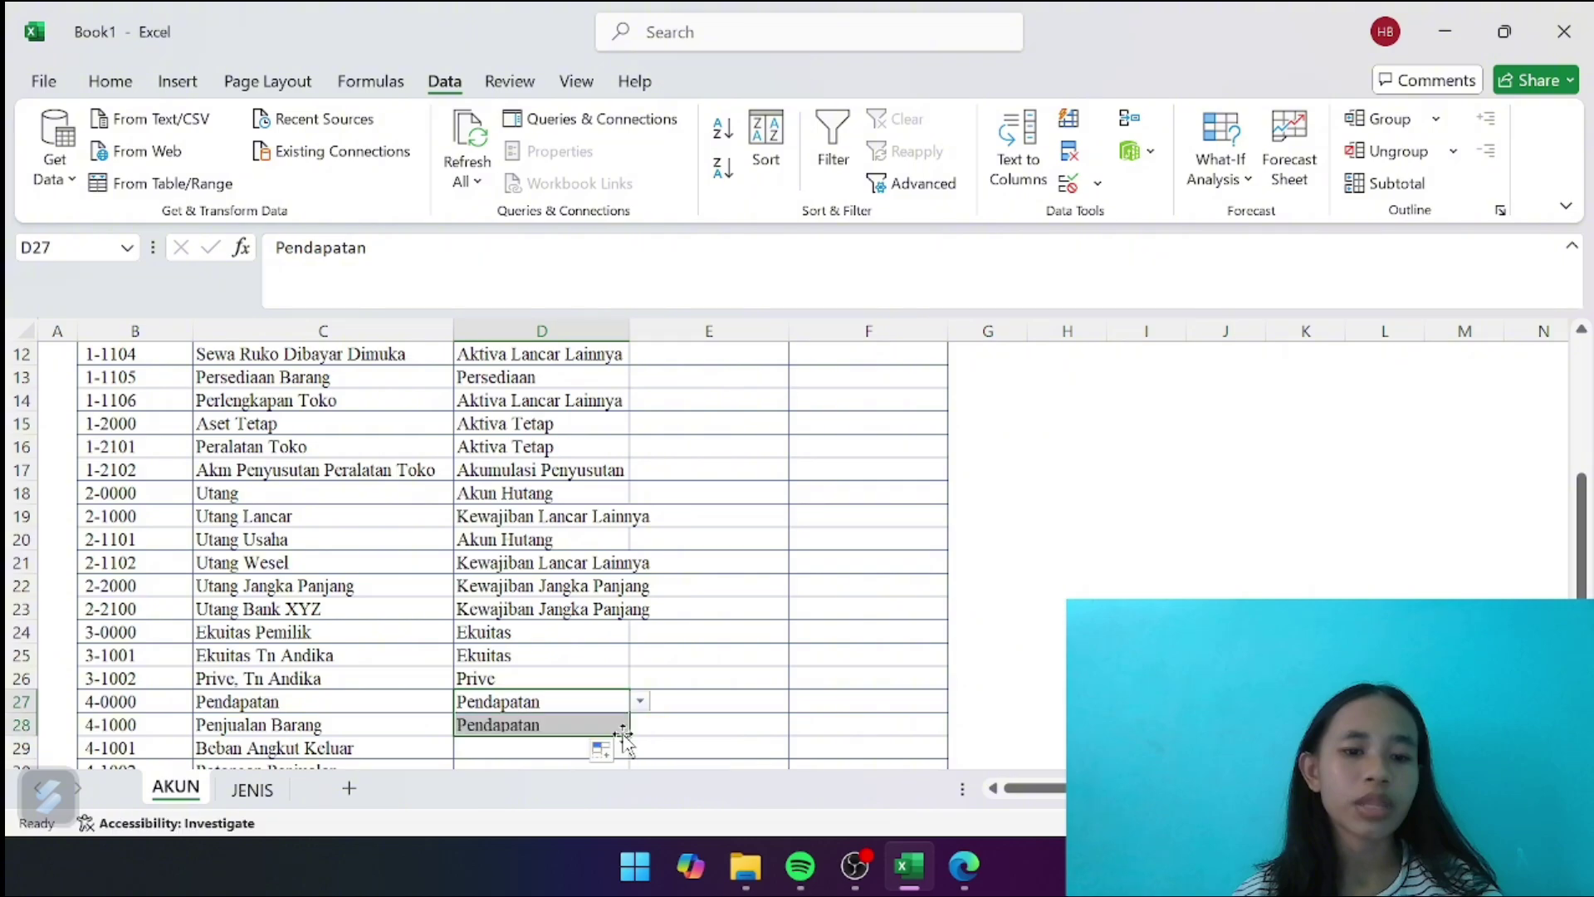
Choose Beban/Biaya as the account type for Beban Angkut Keluar in D29
scroll(571, 703, down, 3)
click(535, 563)
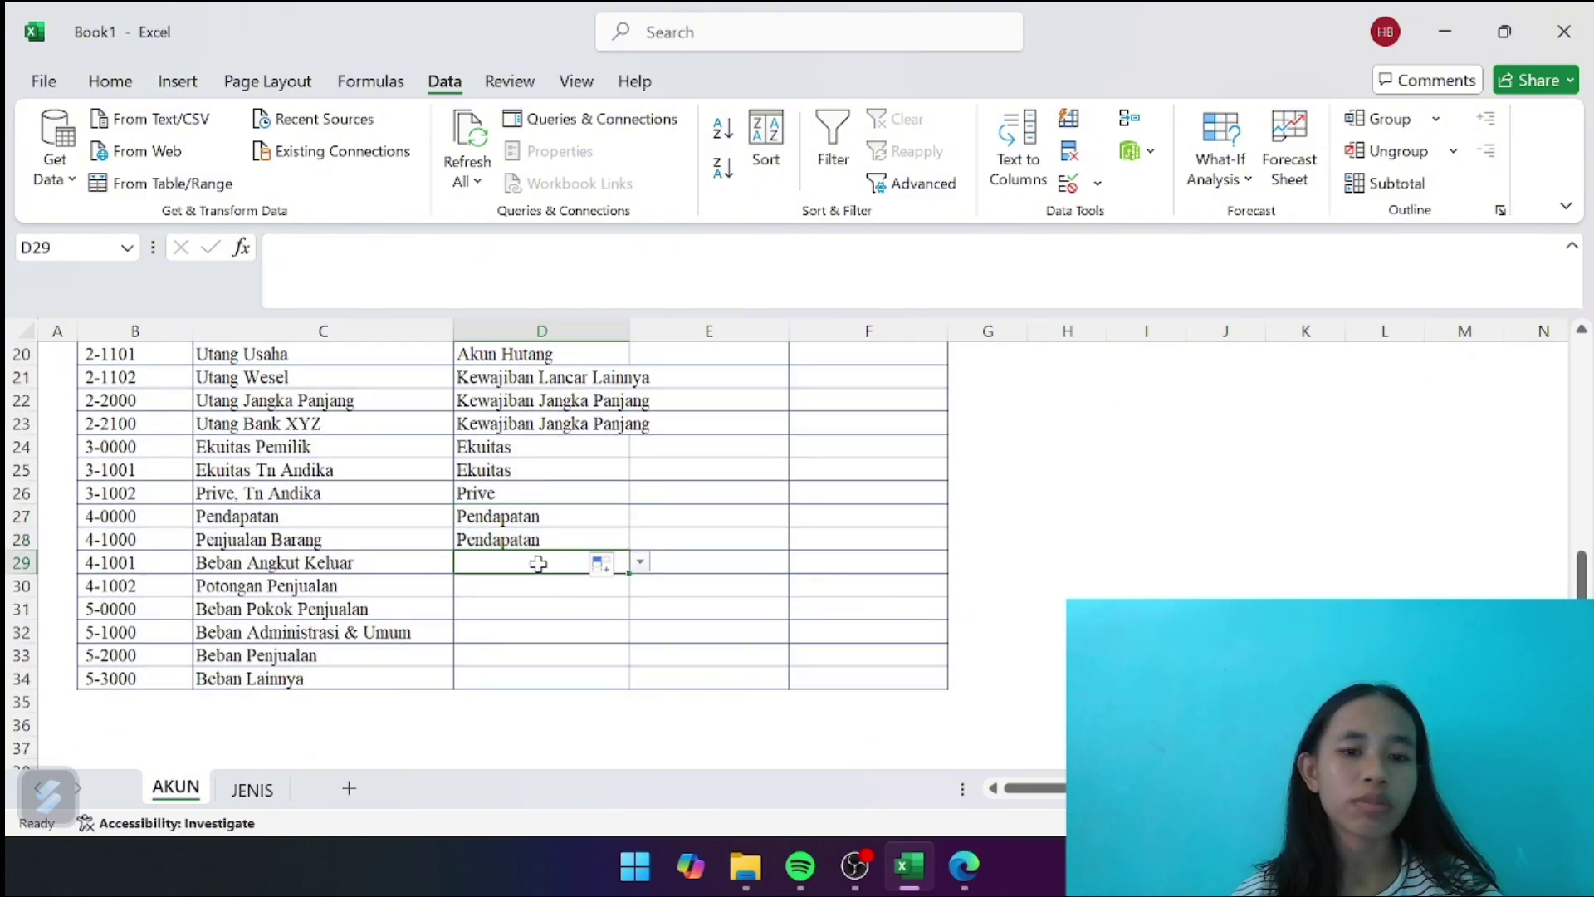
click(641, 562)
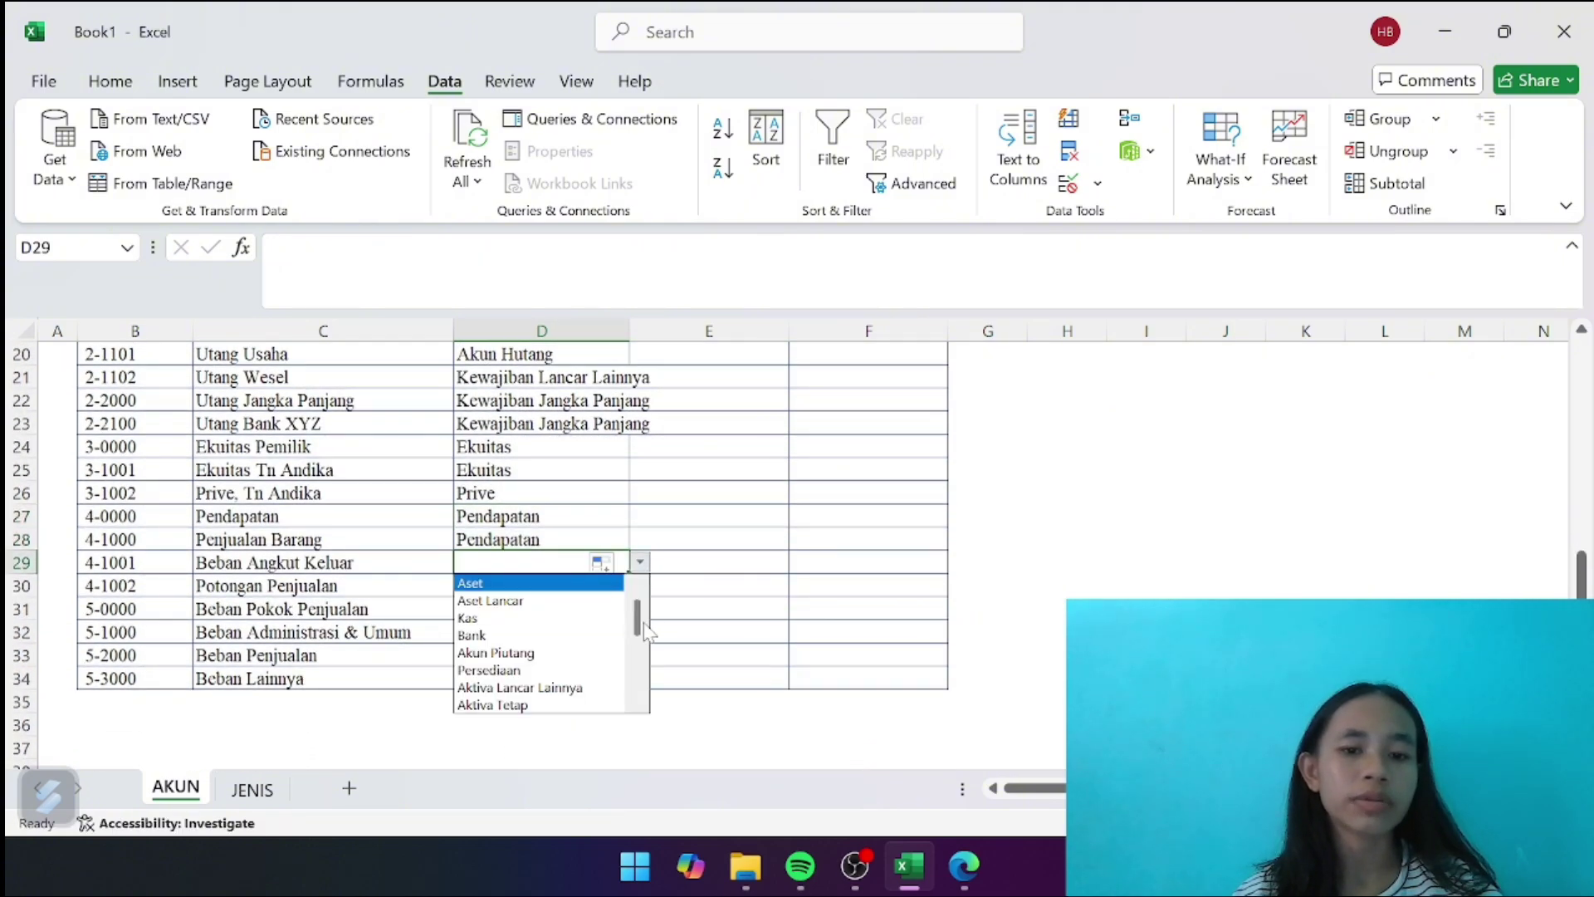
drag(641, 625, 639, 691)
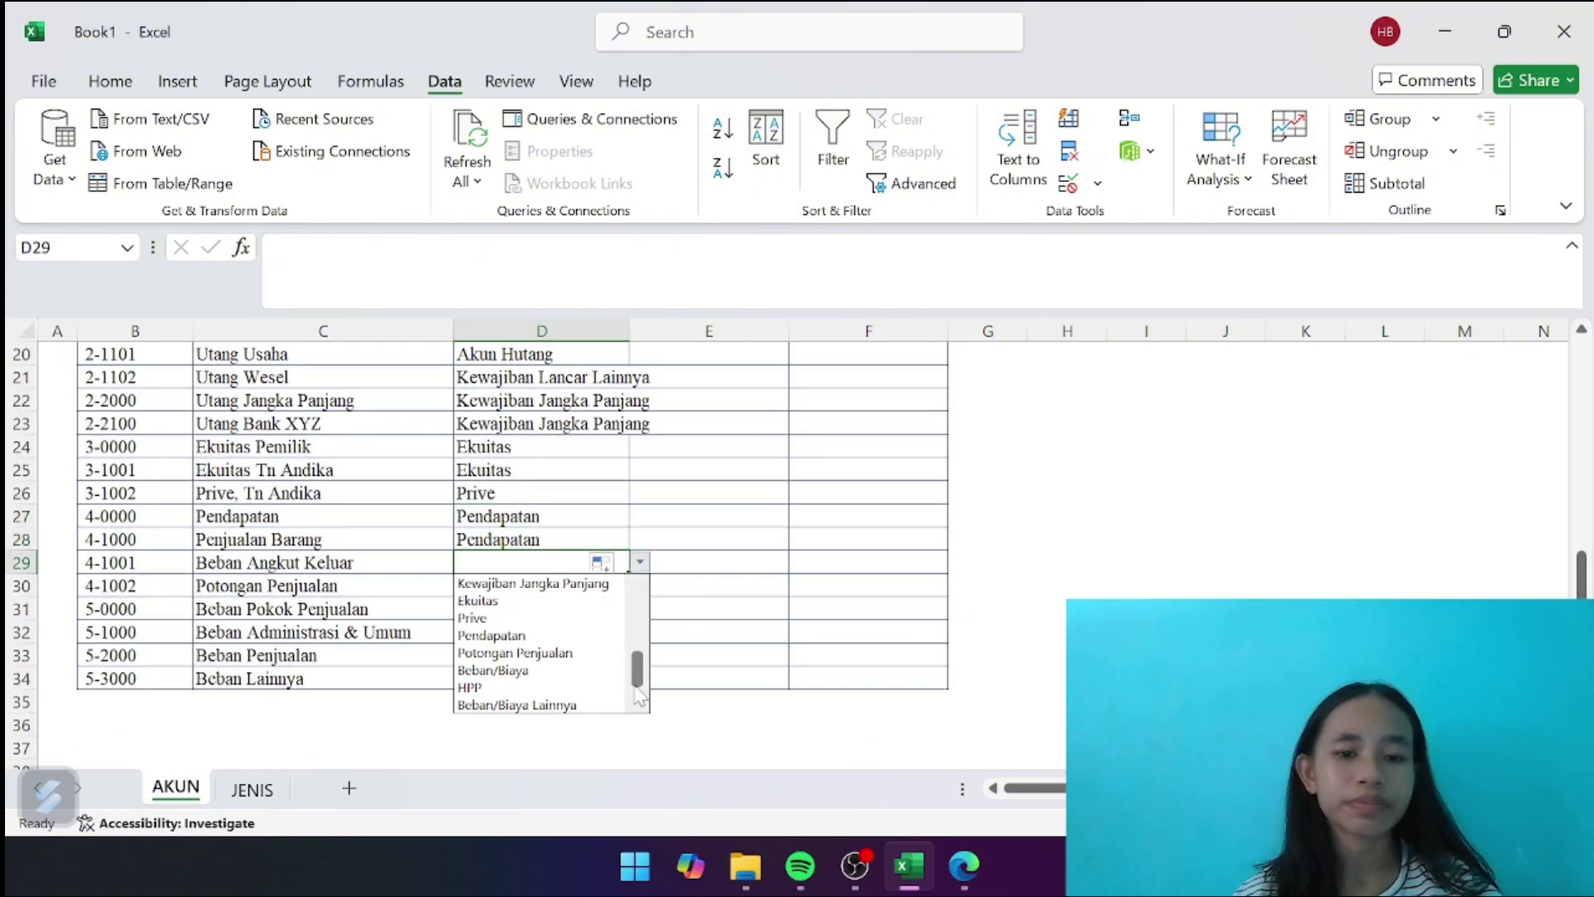
click(567, 670)
Choose Potongan Penjualan as the account type for the Potongan Penjualan account in D30
click(540, 585)
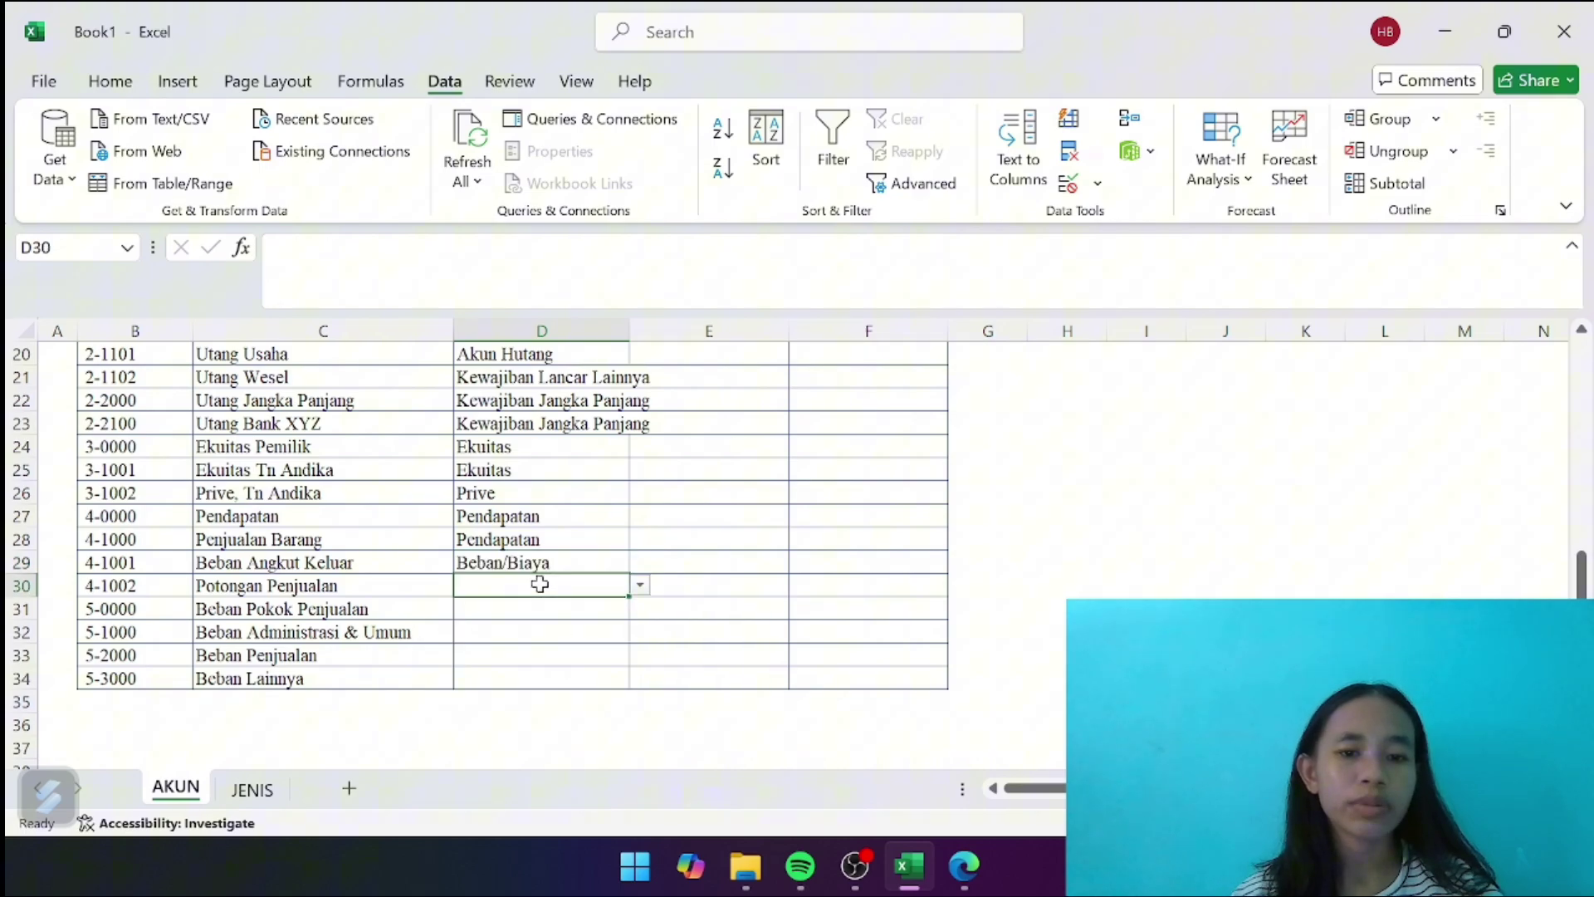
click(639, 586)
drag(637, 636, 640, 772)
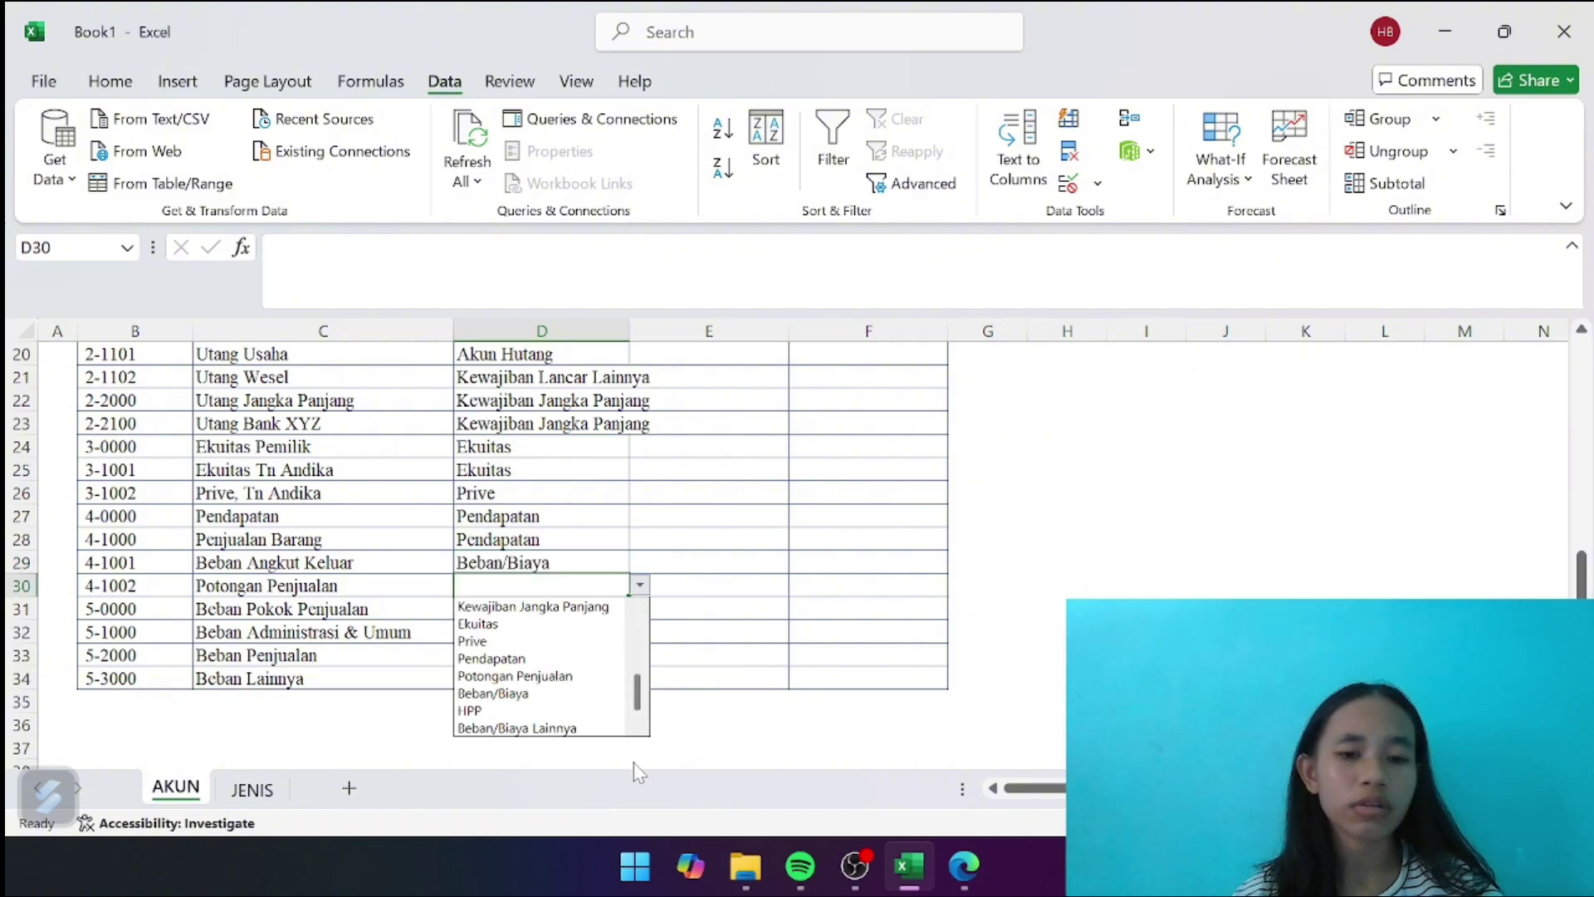
click(583, 676)
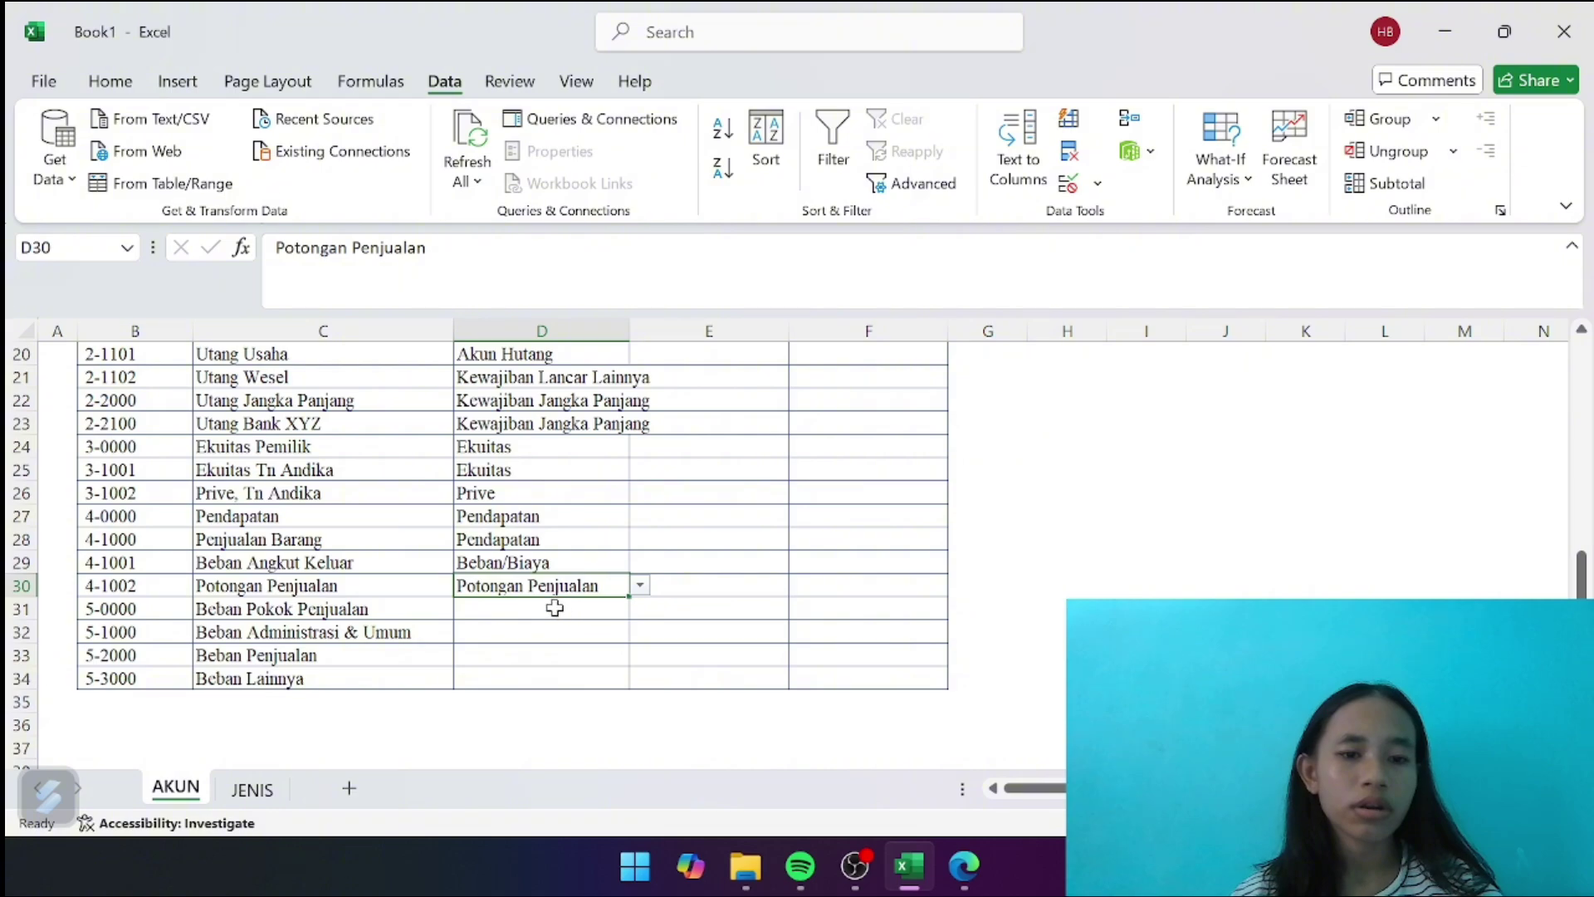
Copy the Beban/Biaya account type from D29 to the four remaining expense accounts in D31:D34
click(554, 609)
click(583, 562)
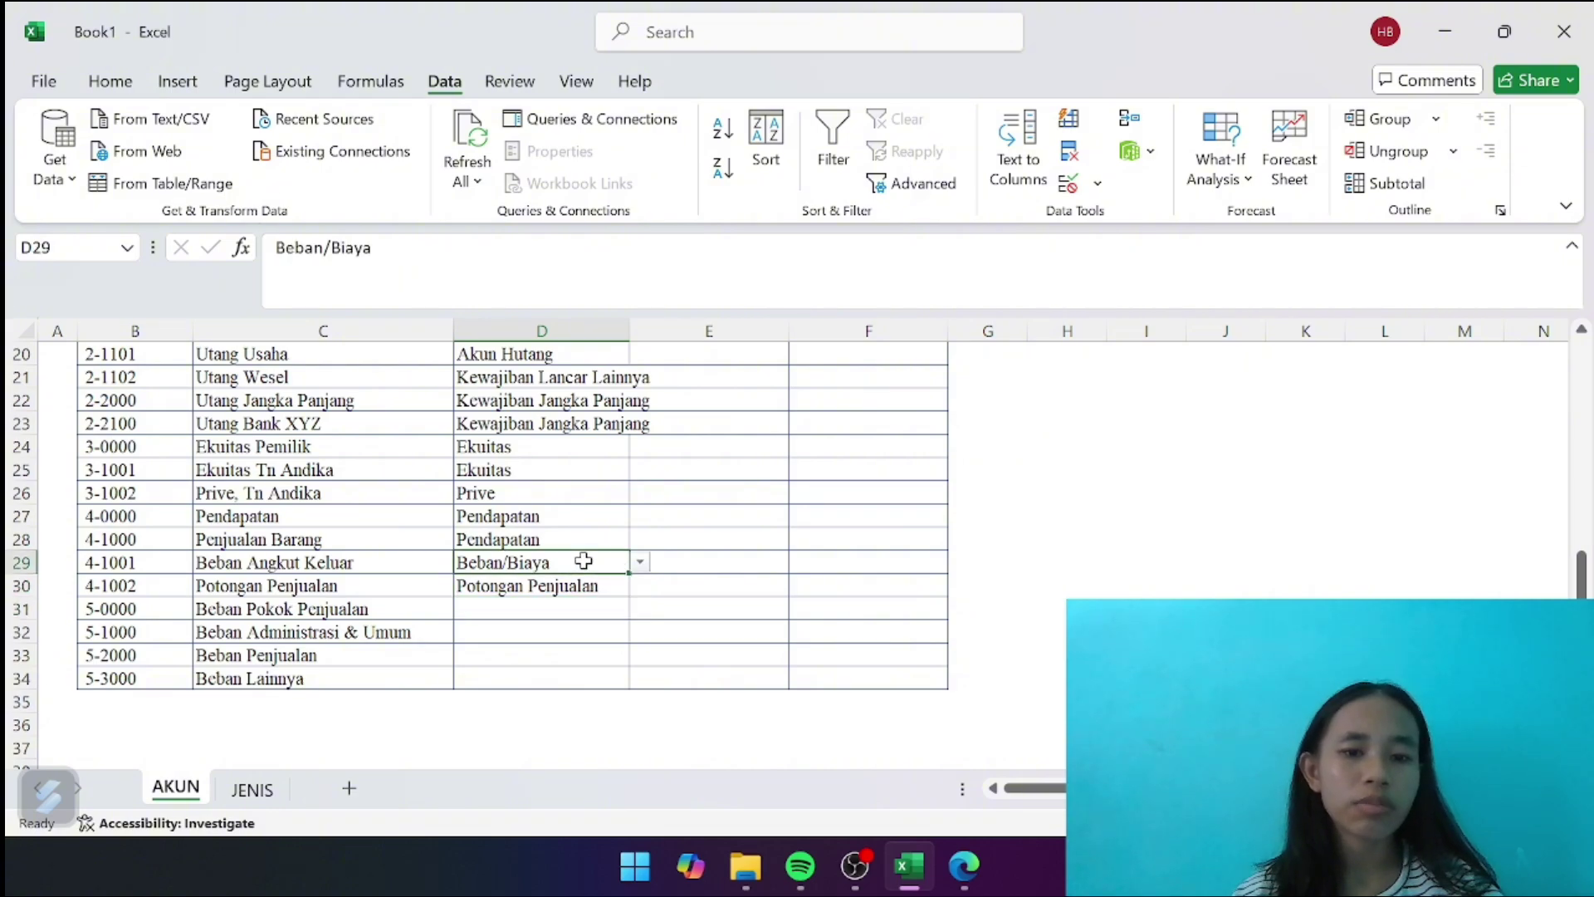
key(ctrl+c)
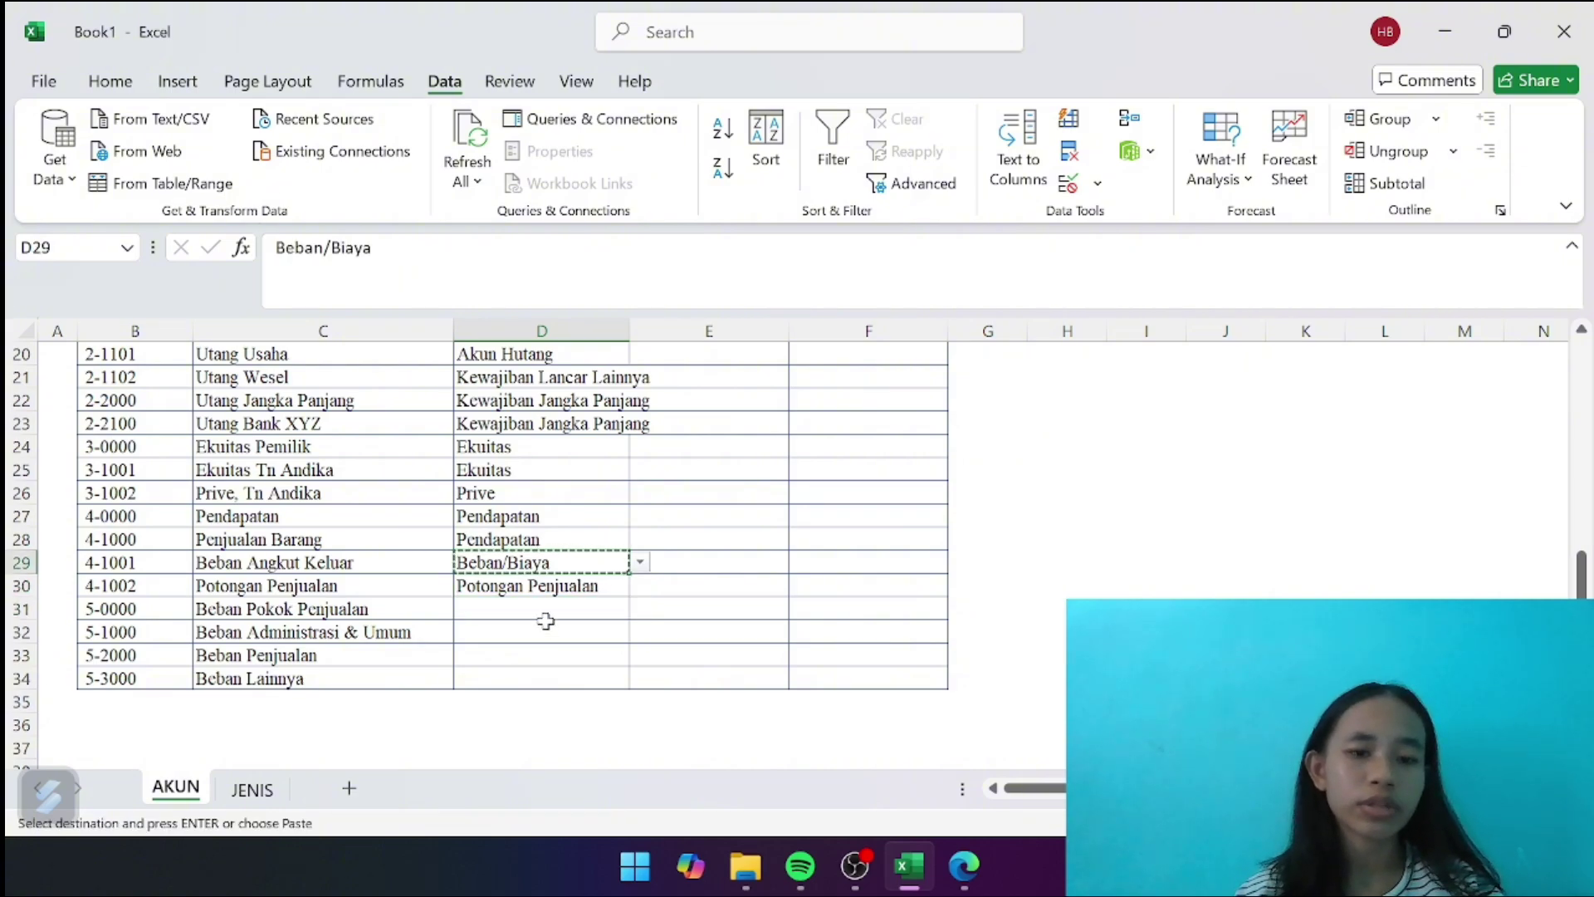
drag(546, 615, 537, 679)
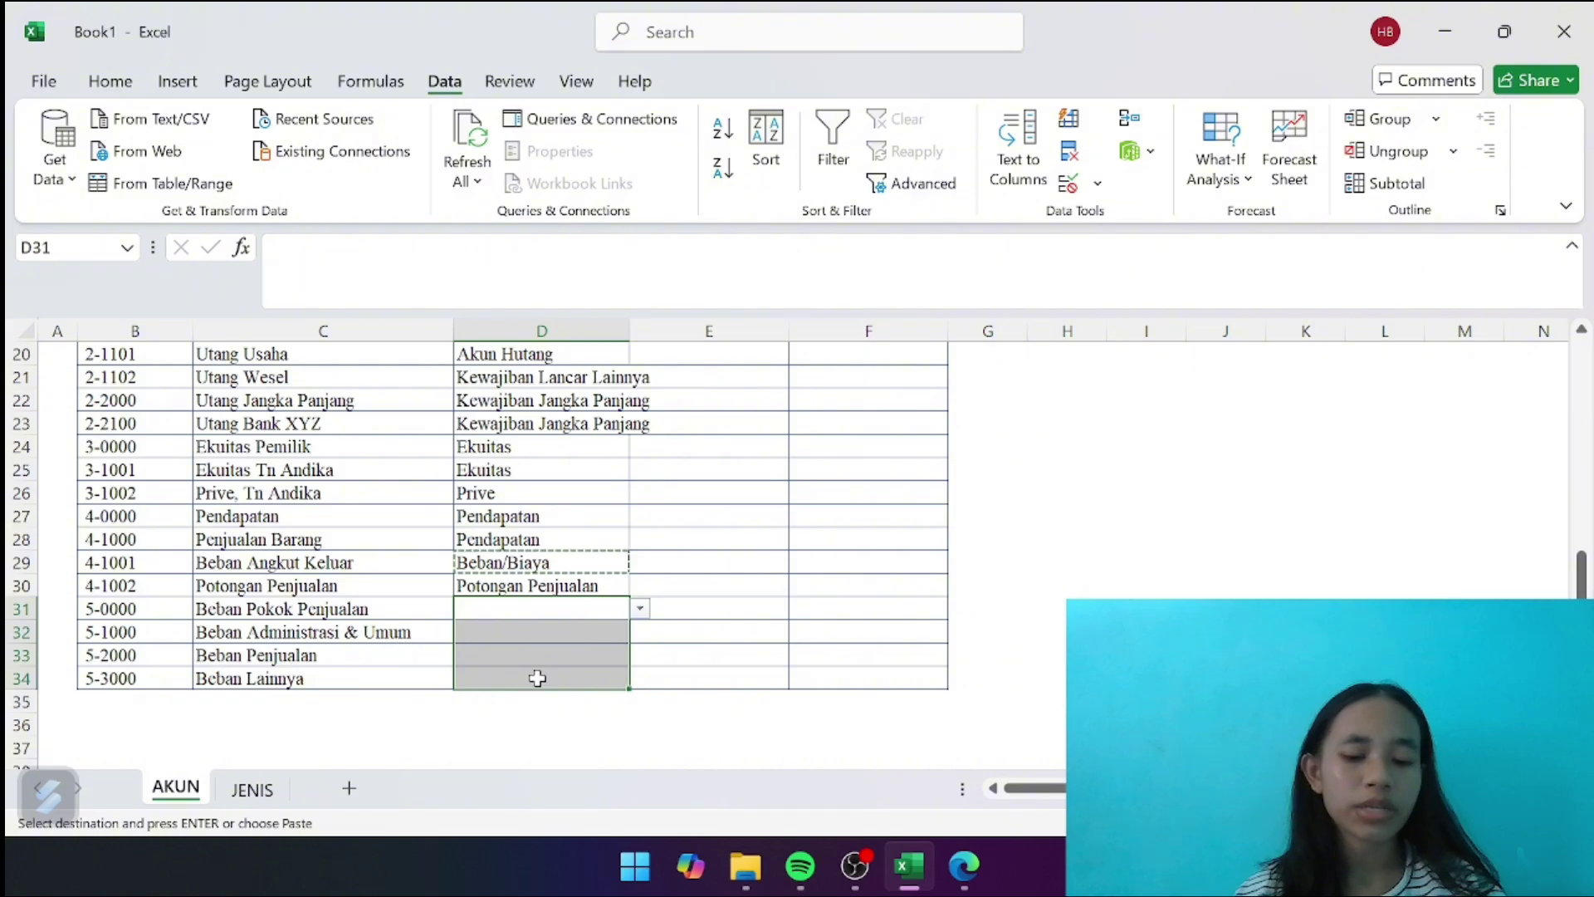
key(ctrl+v)
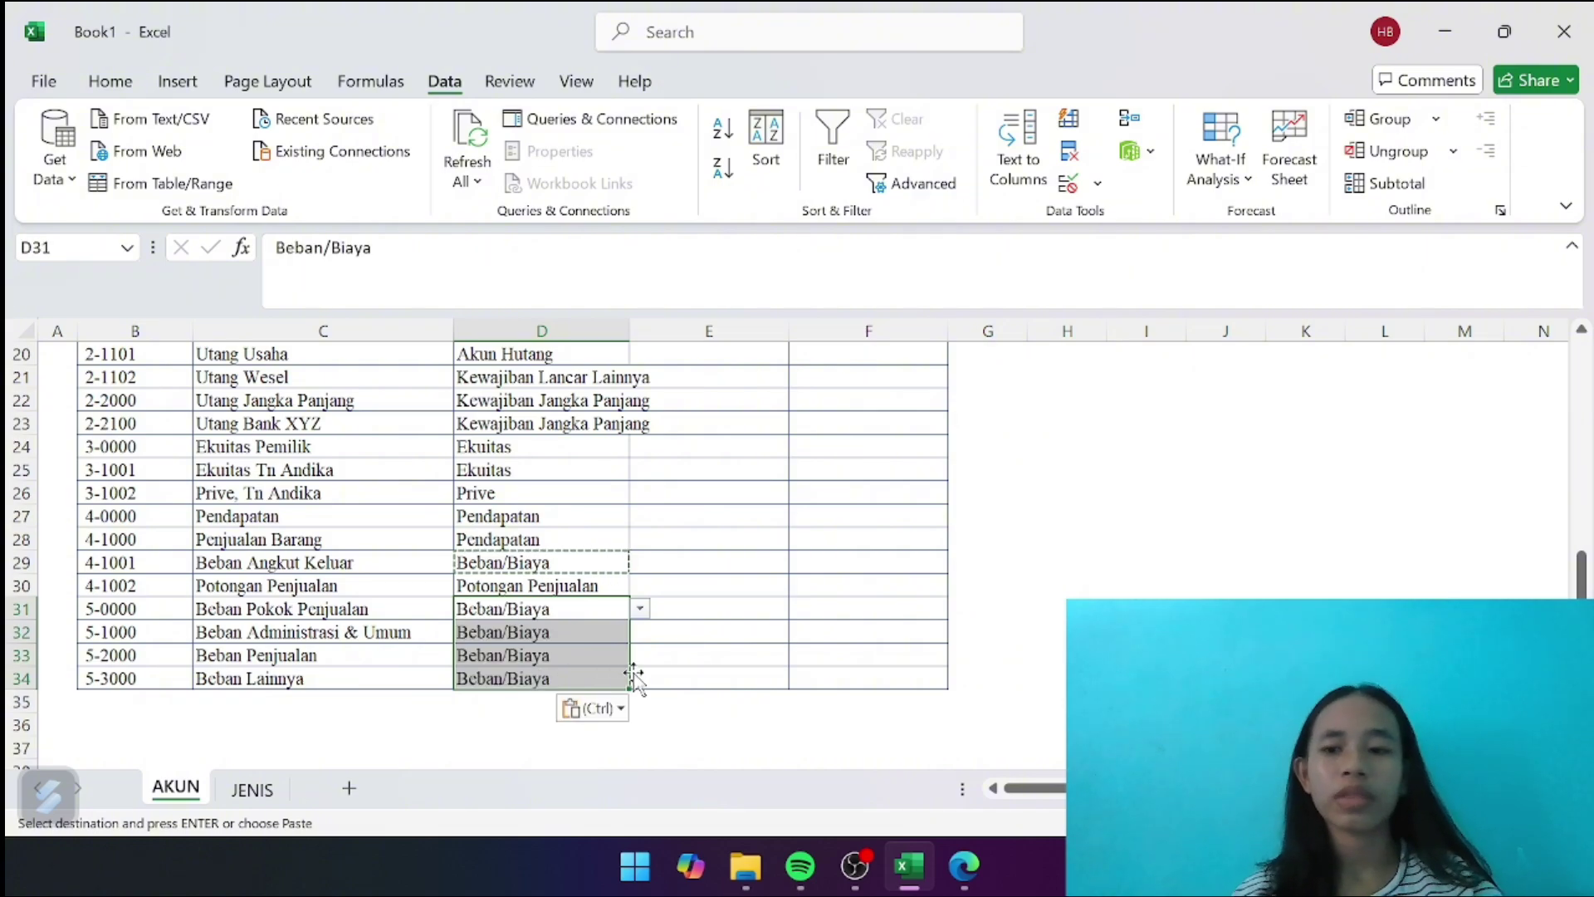
click(680, 664)
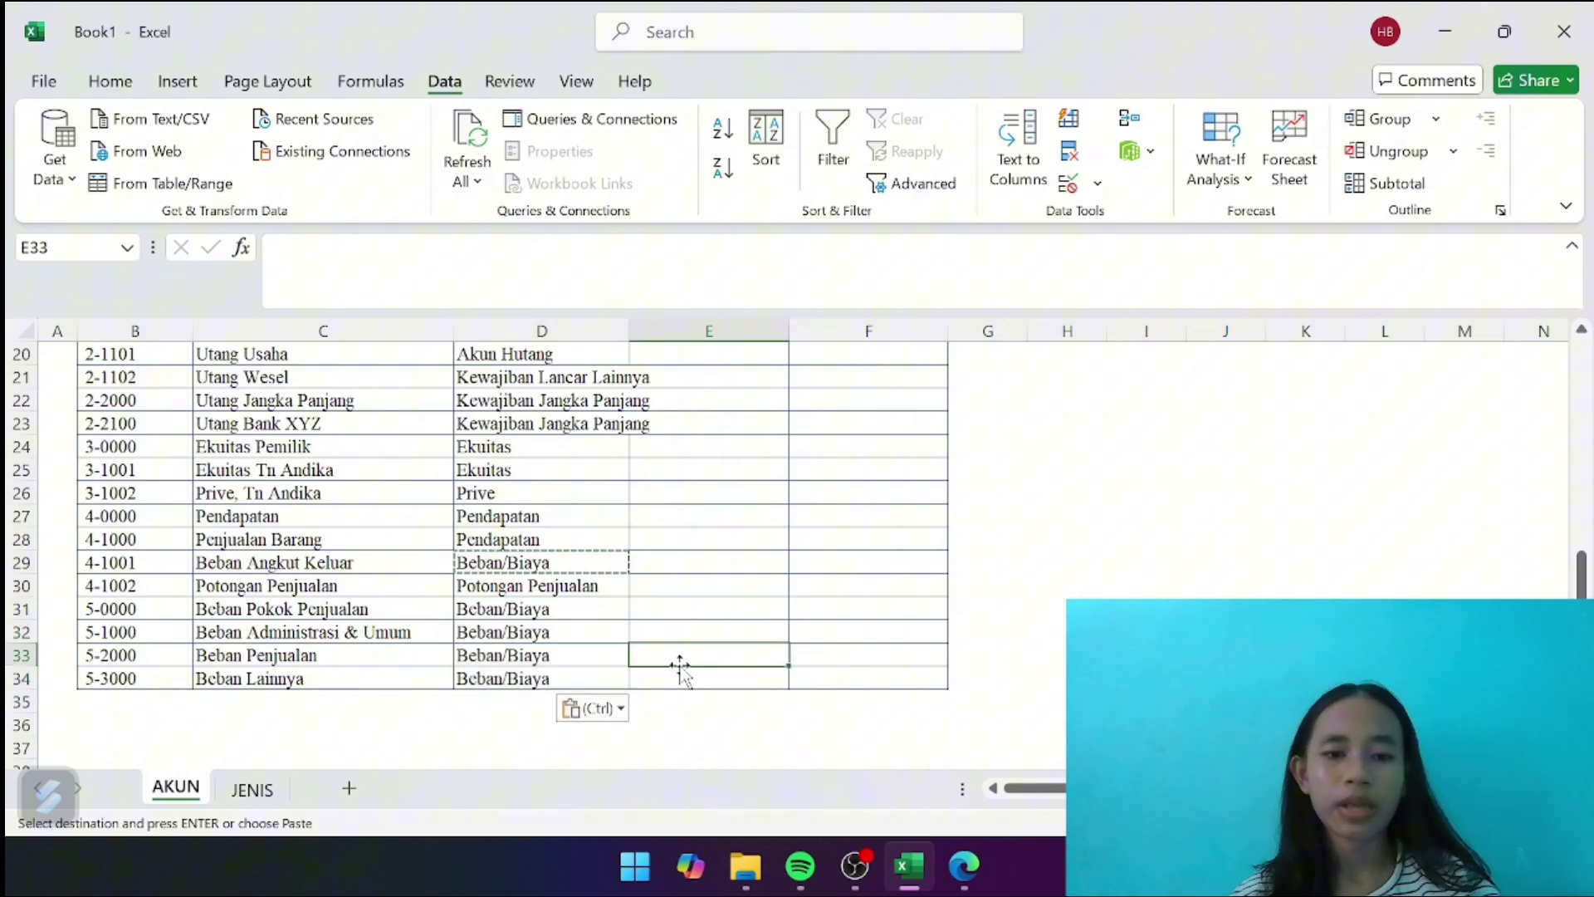
Change the account type for Beban Lainnya in D34 to Beban/Biaya Lainnya
click(555, 665)
click(542, 680)
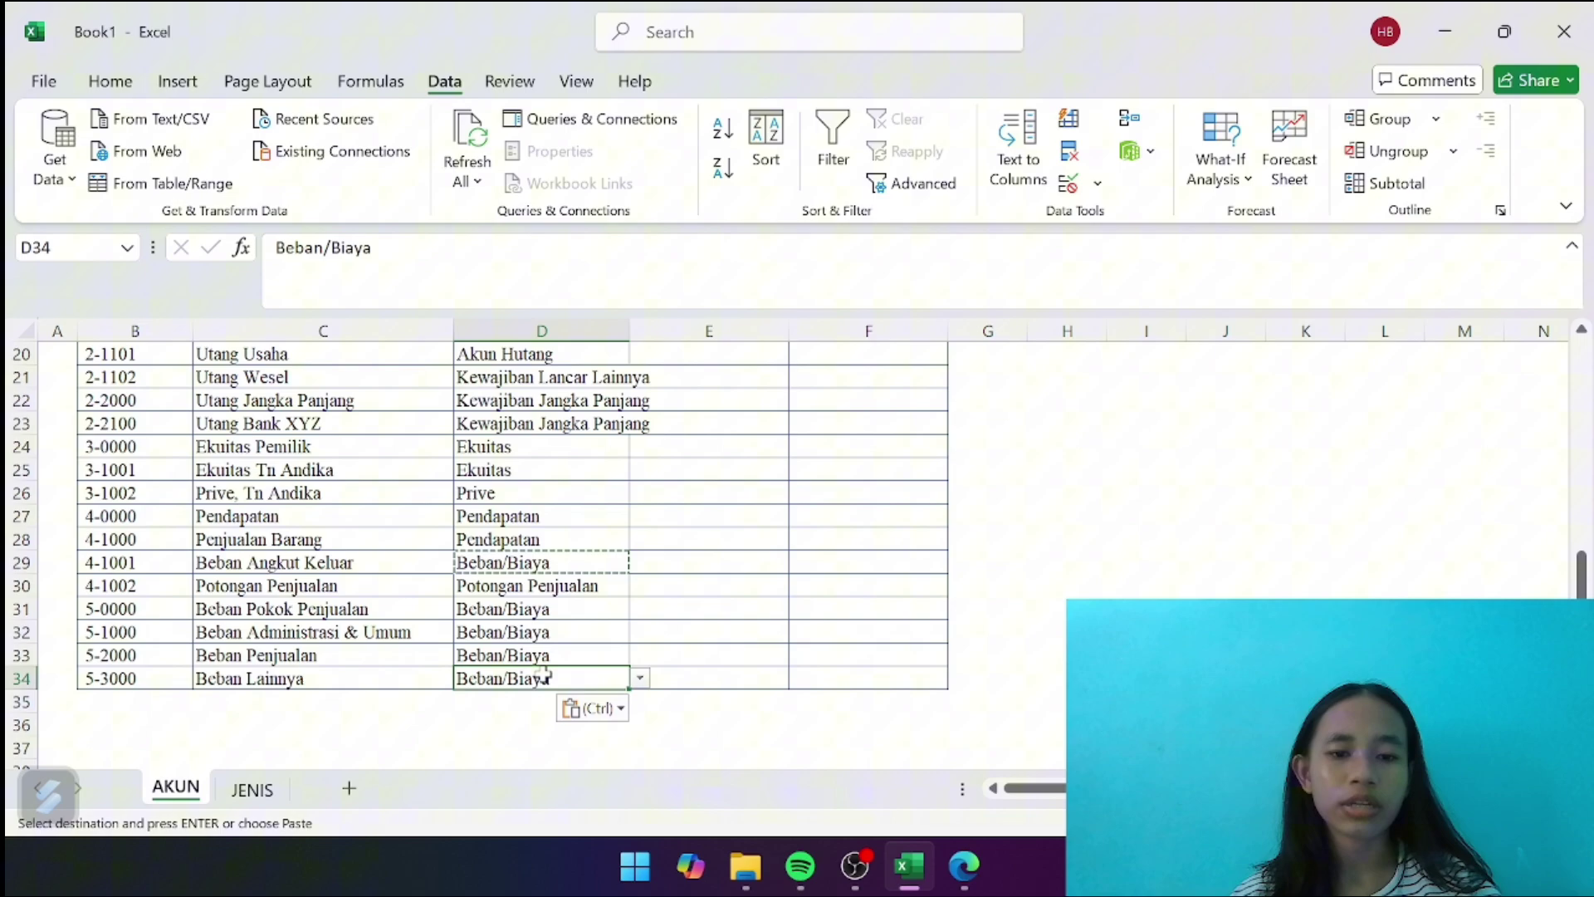
click(640, 679)
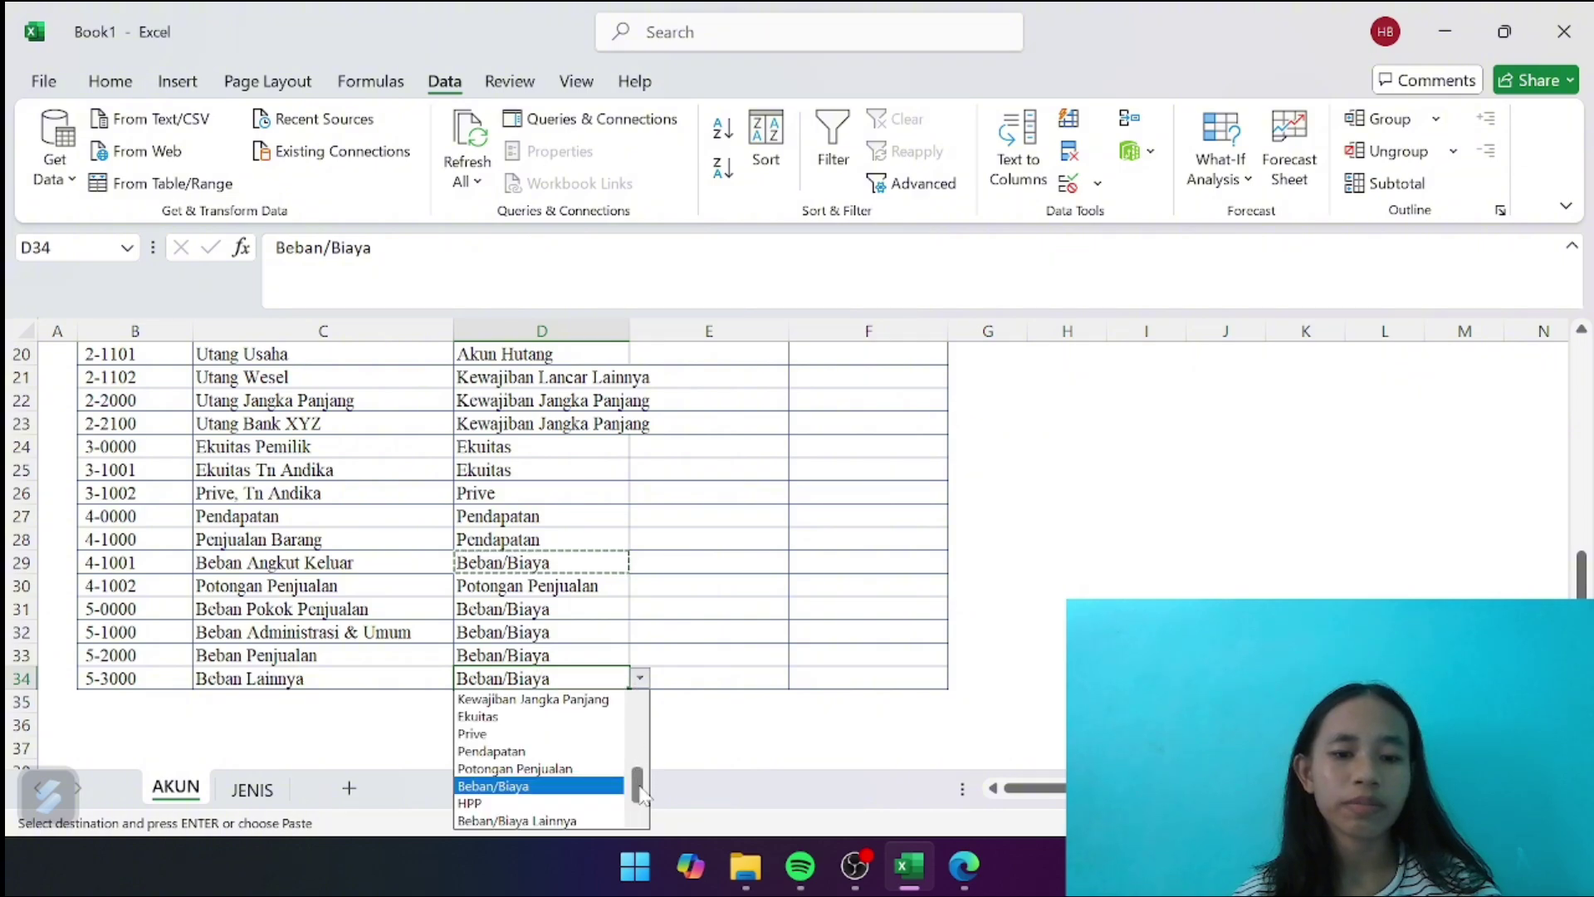
click(594, 822)
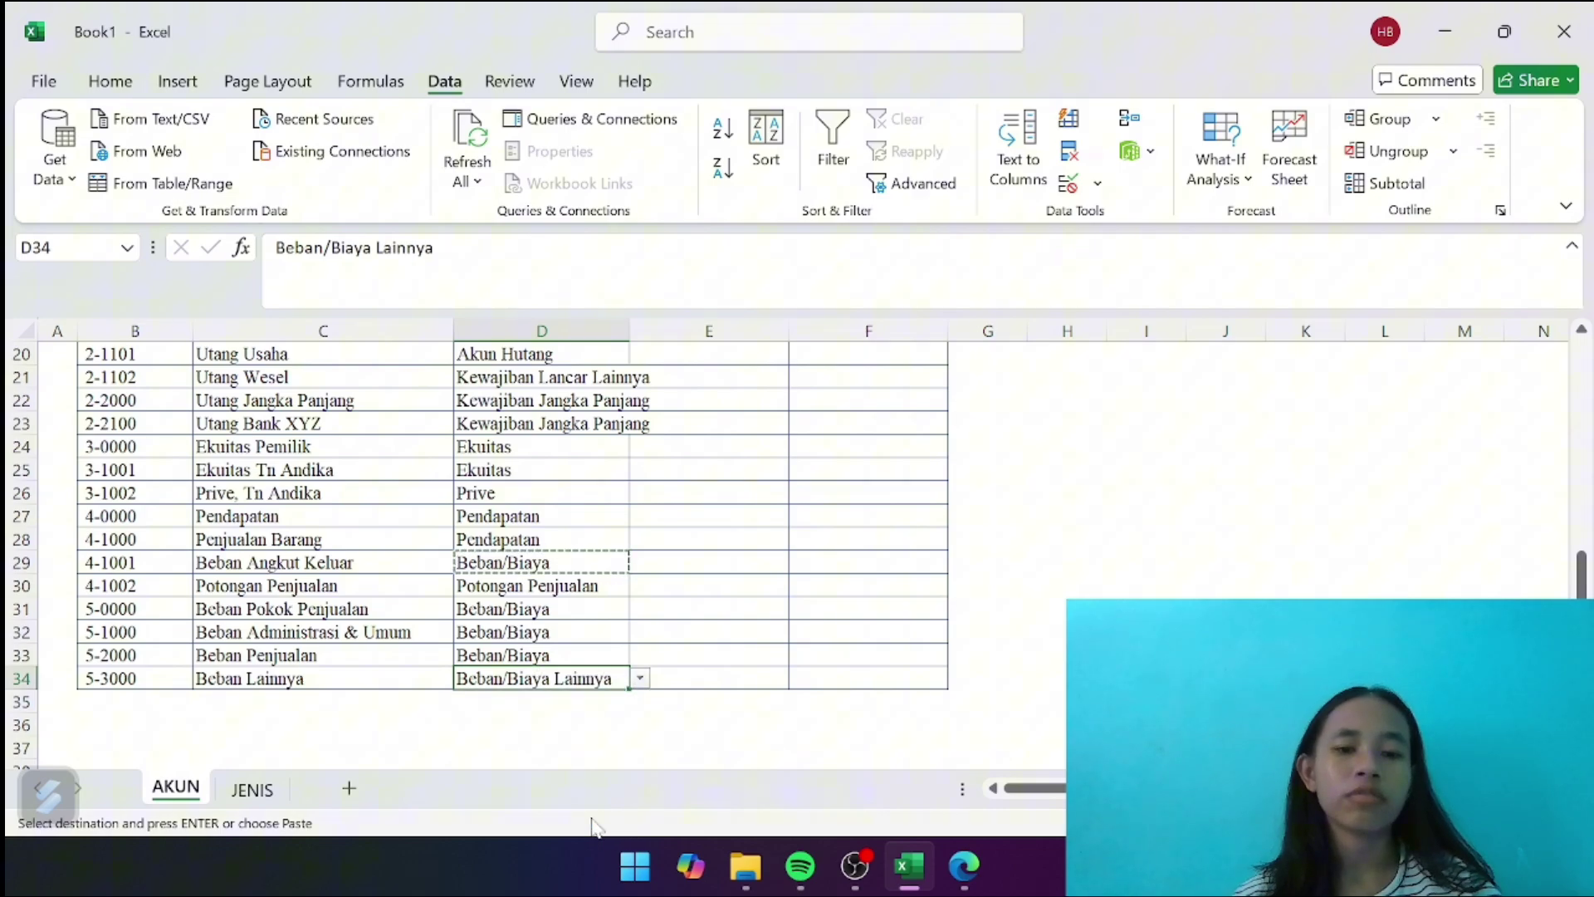
click(710, 648)
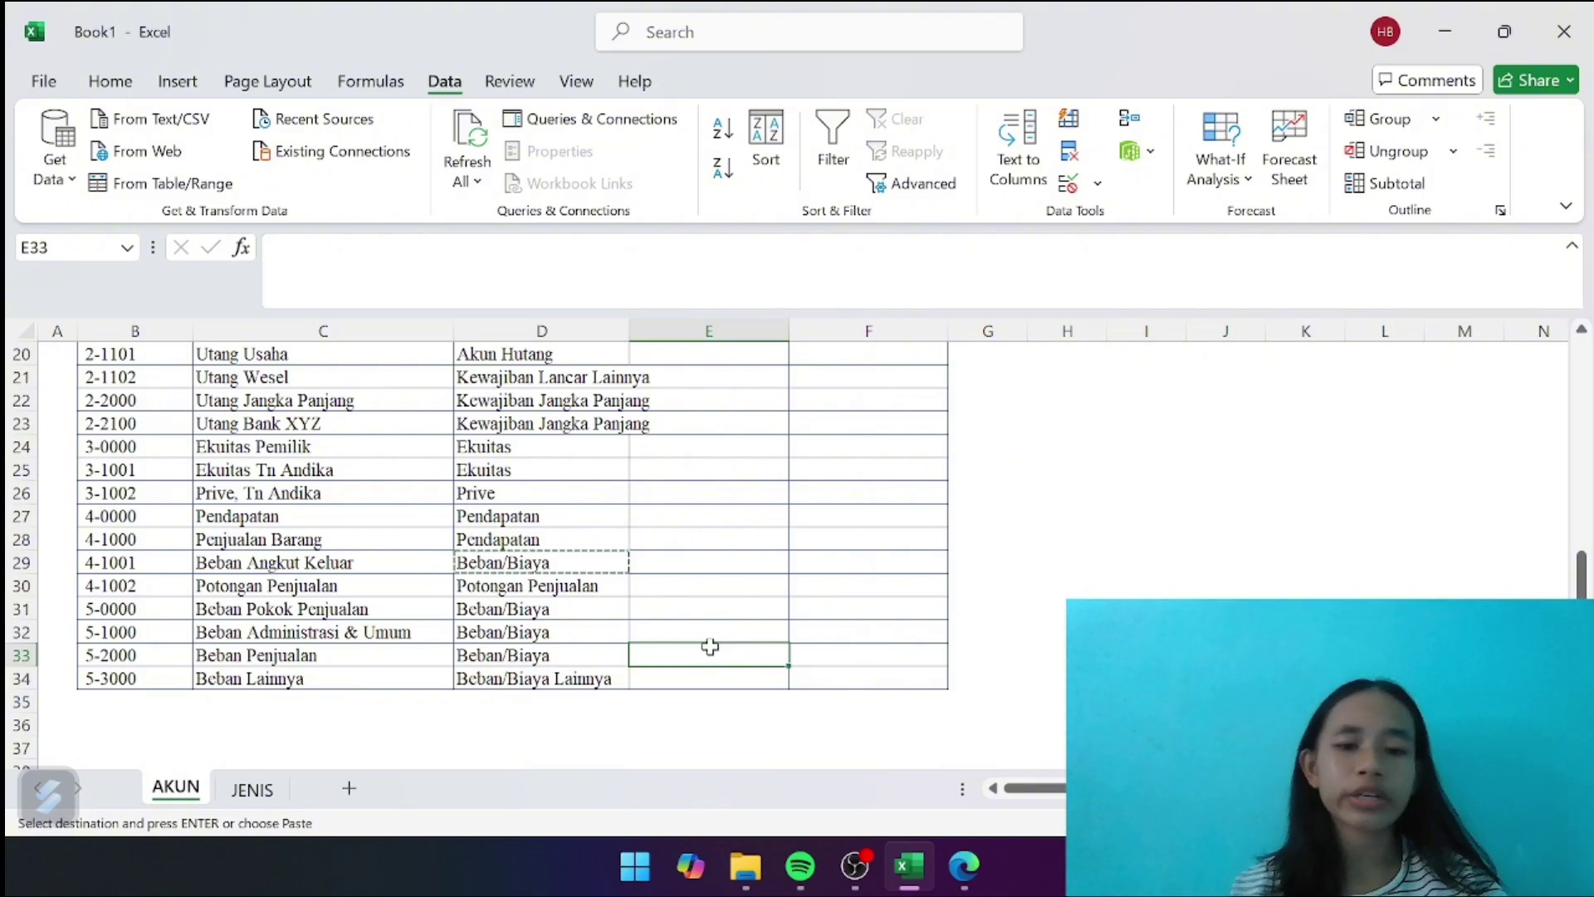
Widen the JENIS column D so its longest account types fit inside the column
scroll(706, 540, up, 6)
drag(631, 330, 669, 331)
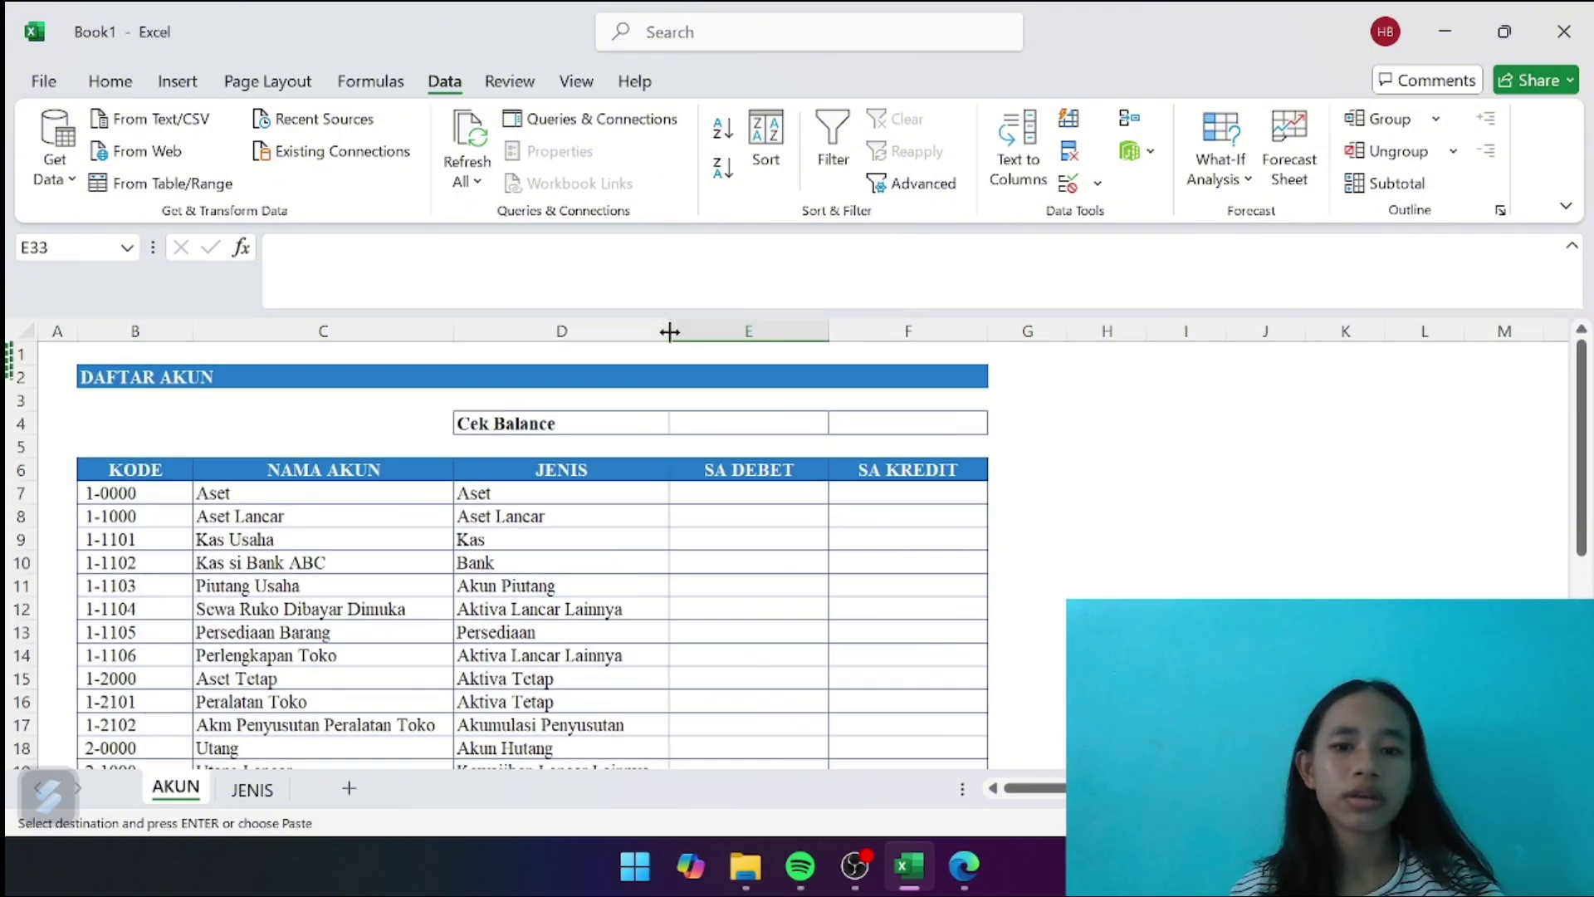
click(755, 515)
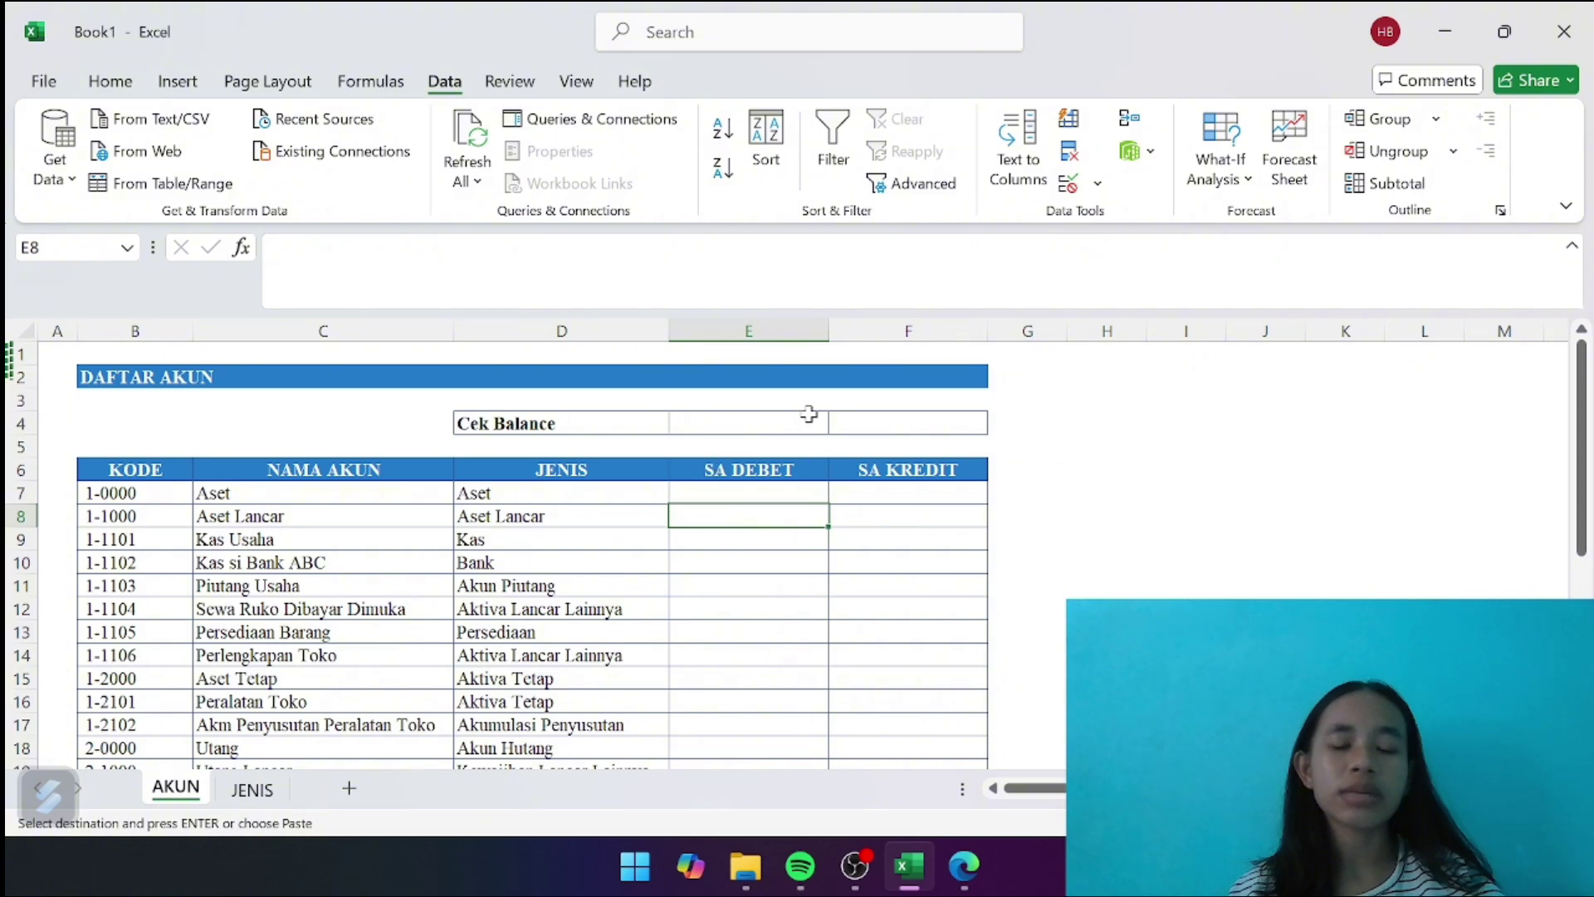
scroll(831, 645, down, 2)
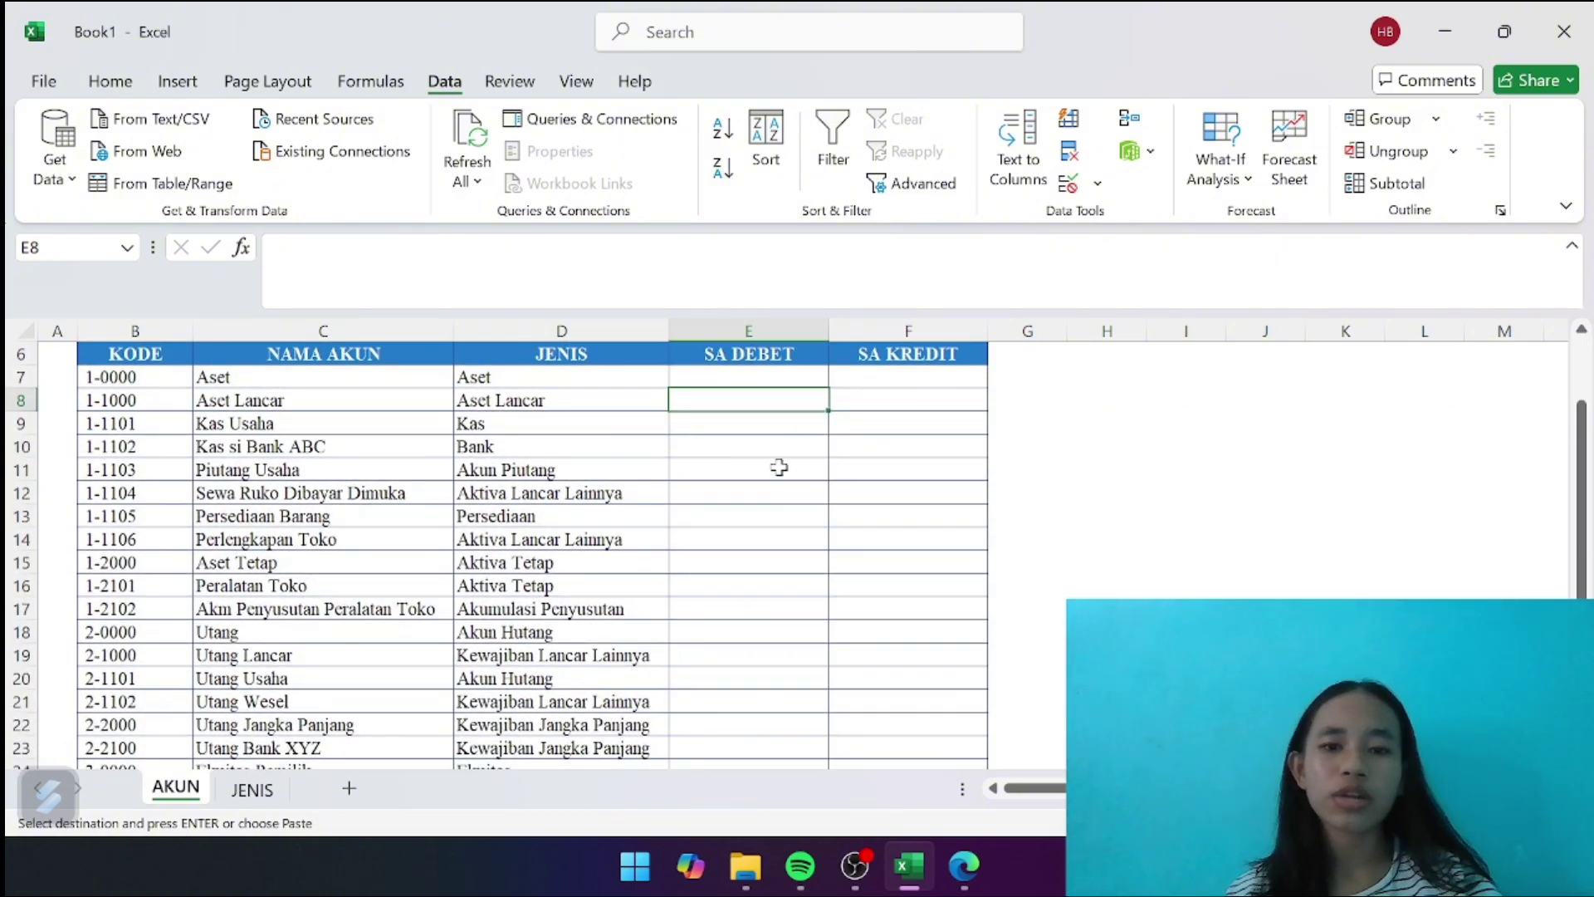
scroll(915, 449, up, 2)
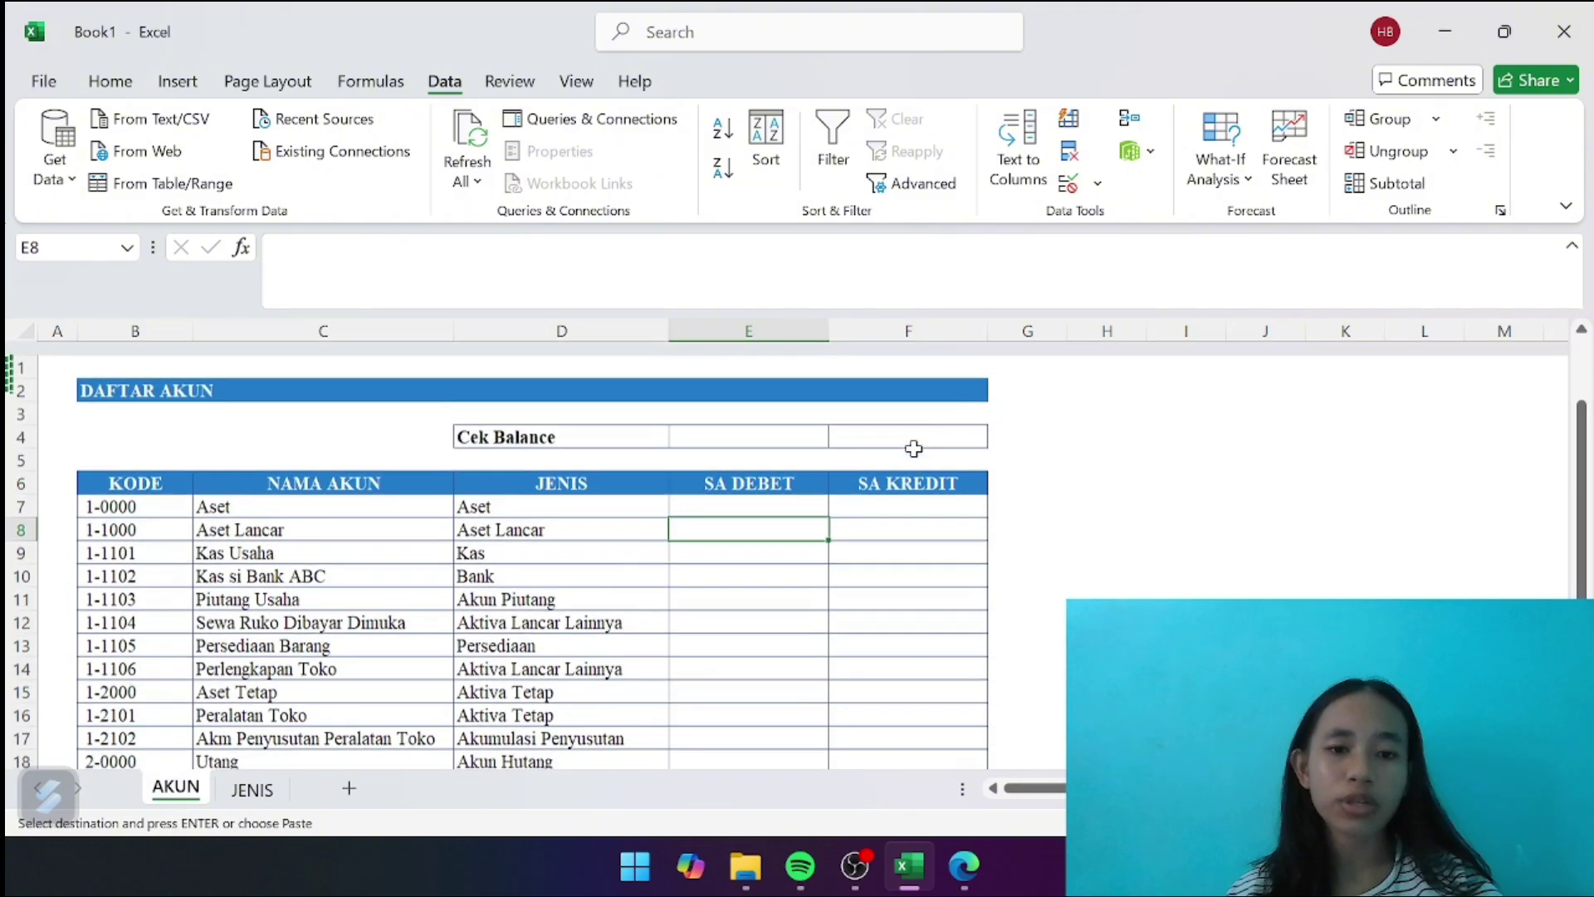
scroll(914, 448, down, 1)
Select the Cek Balance cell E4, consult the March 2023 transactions in the case PDF beside the workbook, and return the workbook to full screen
click(761, 421)
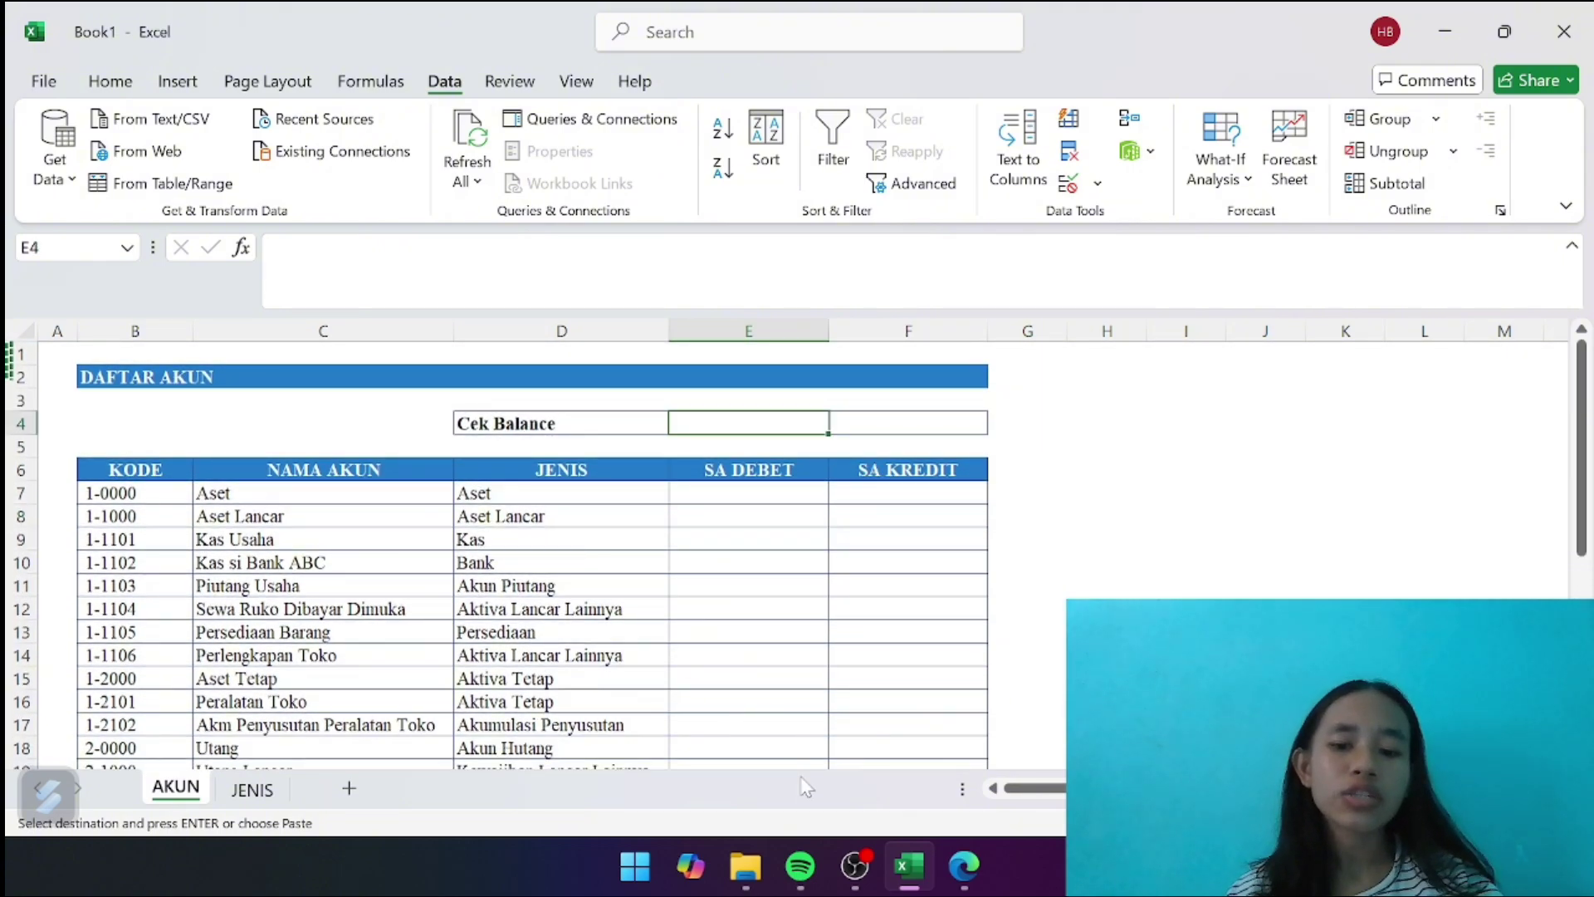
key(super+Left)
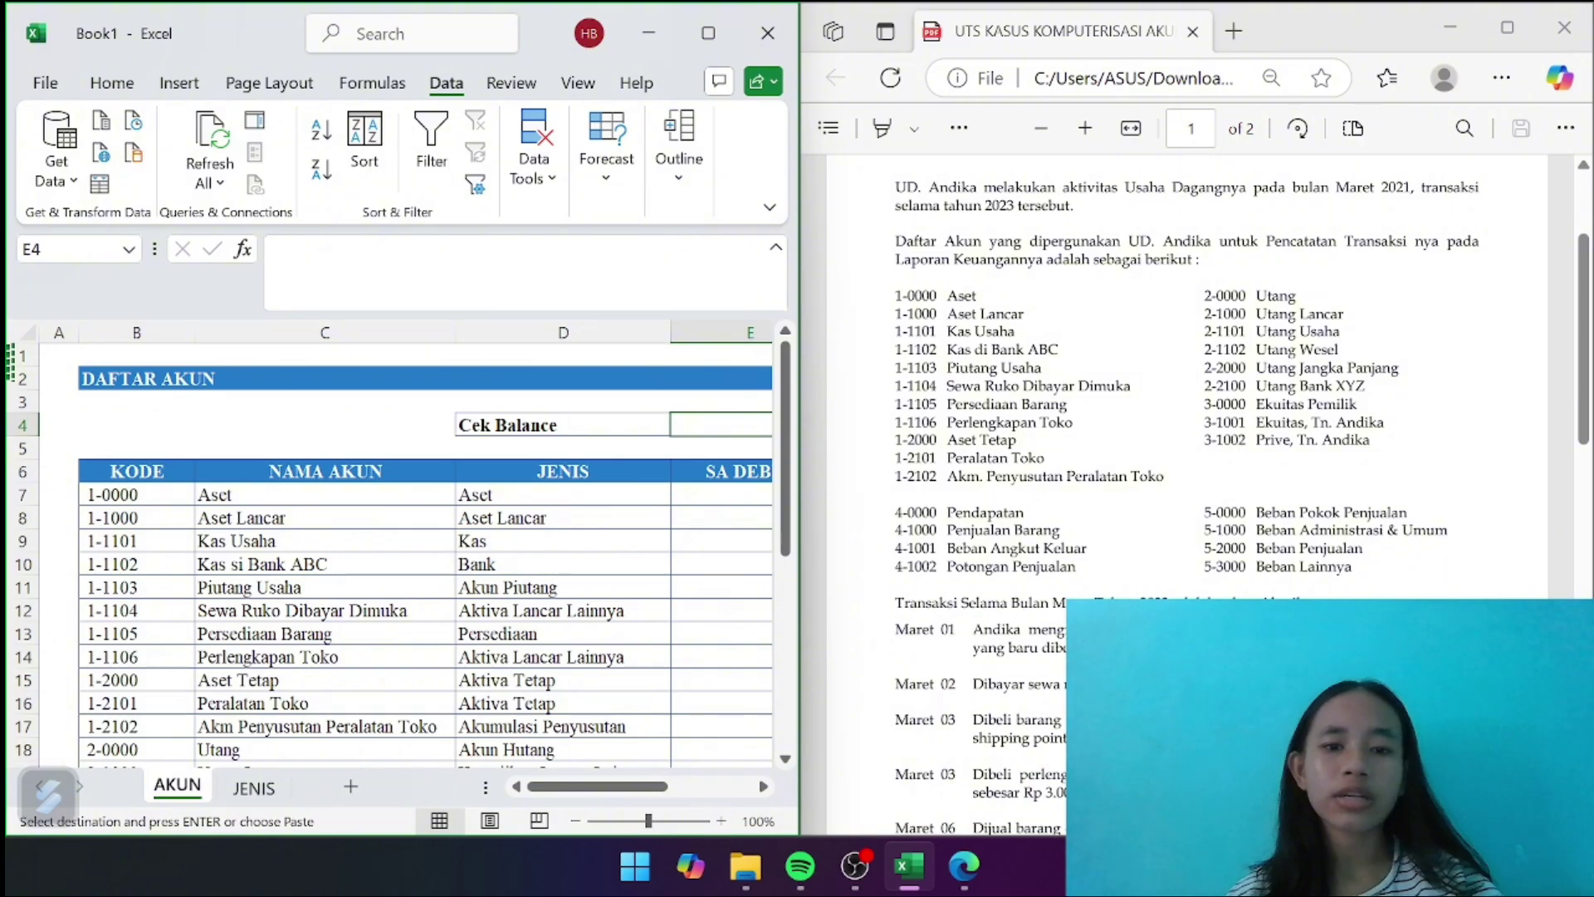
scroll(1188, 373, down, 3)
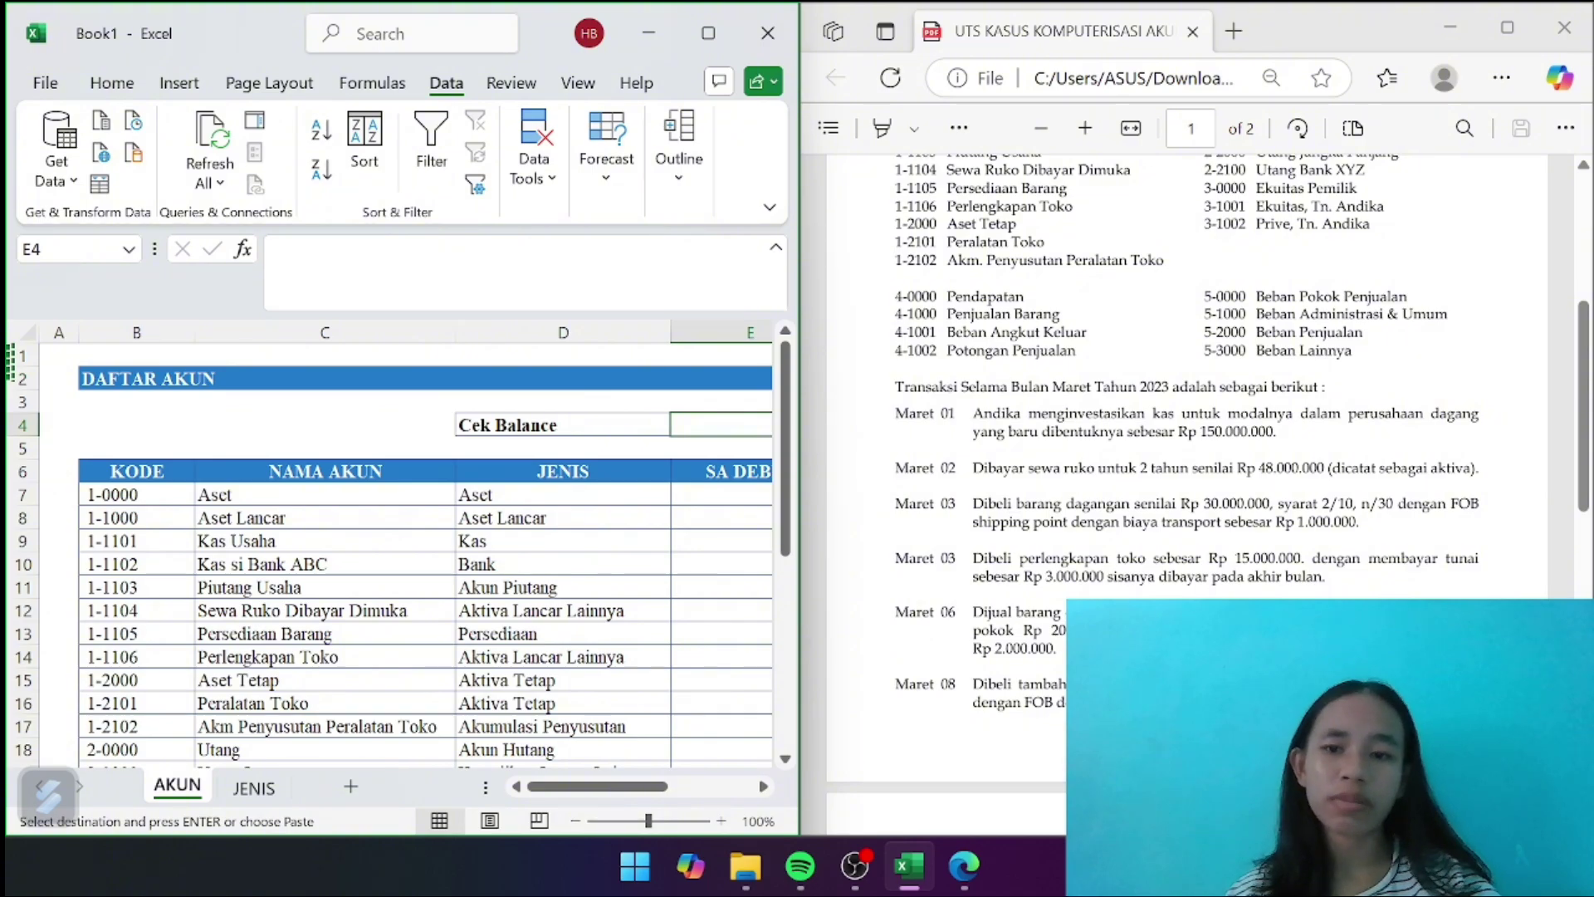
click(709, 34)
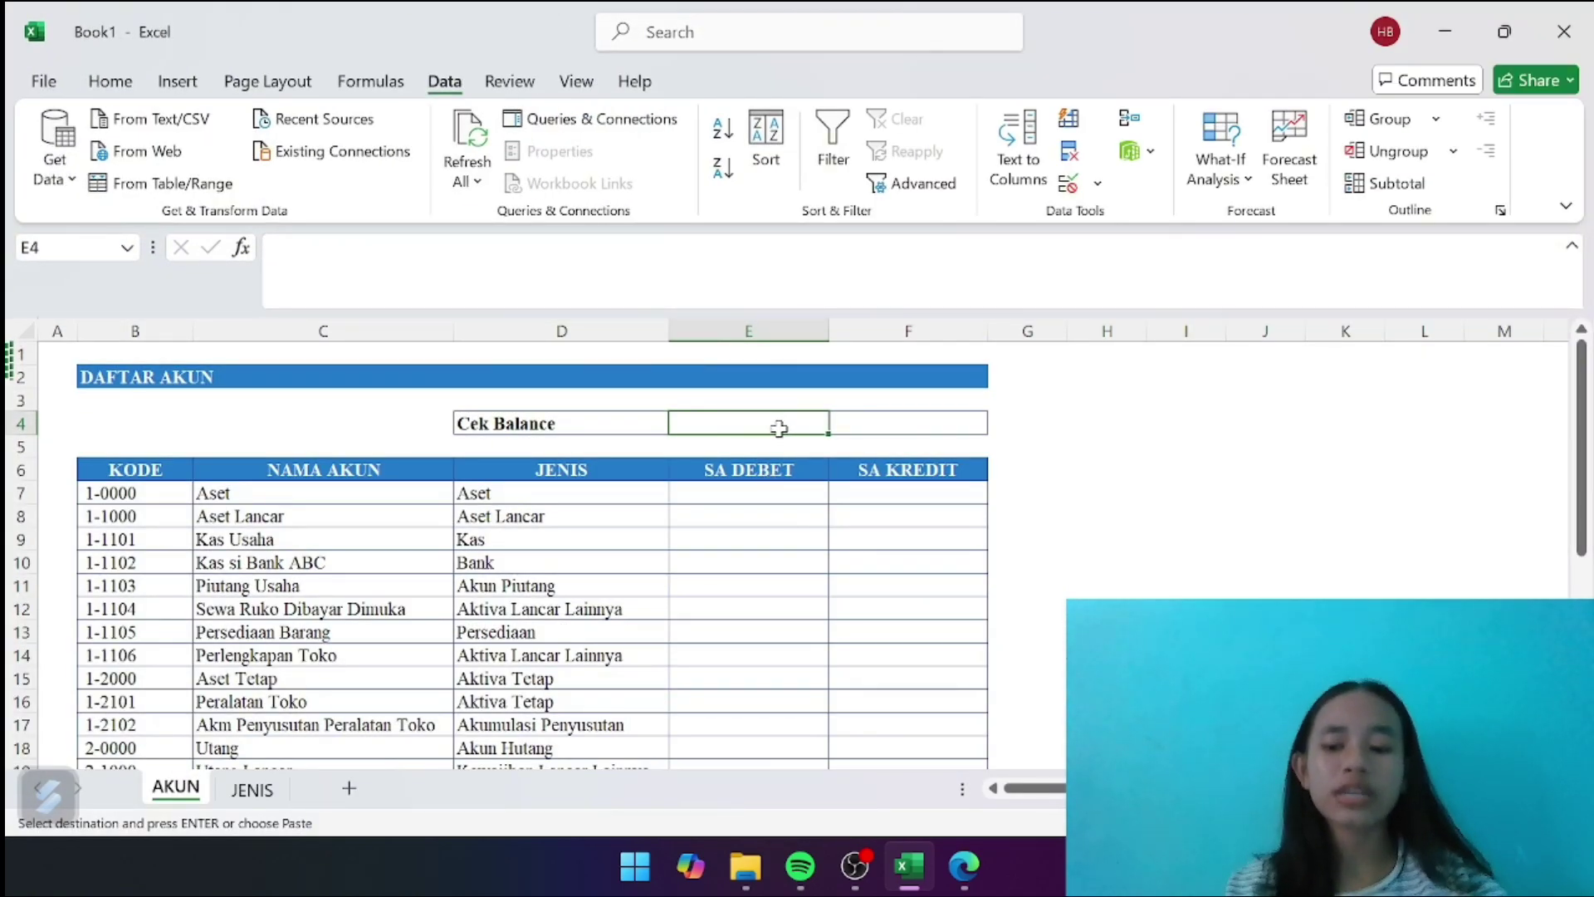
Enter =SUM(E7:E34) in the Cek Balance cell E4 to total the SA DEBET column
text(=sum)
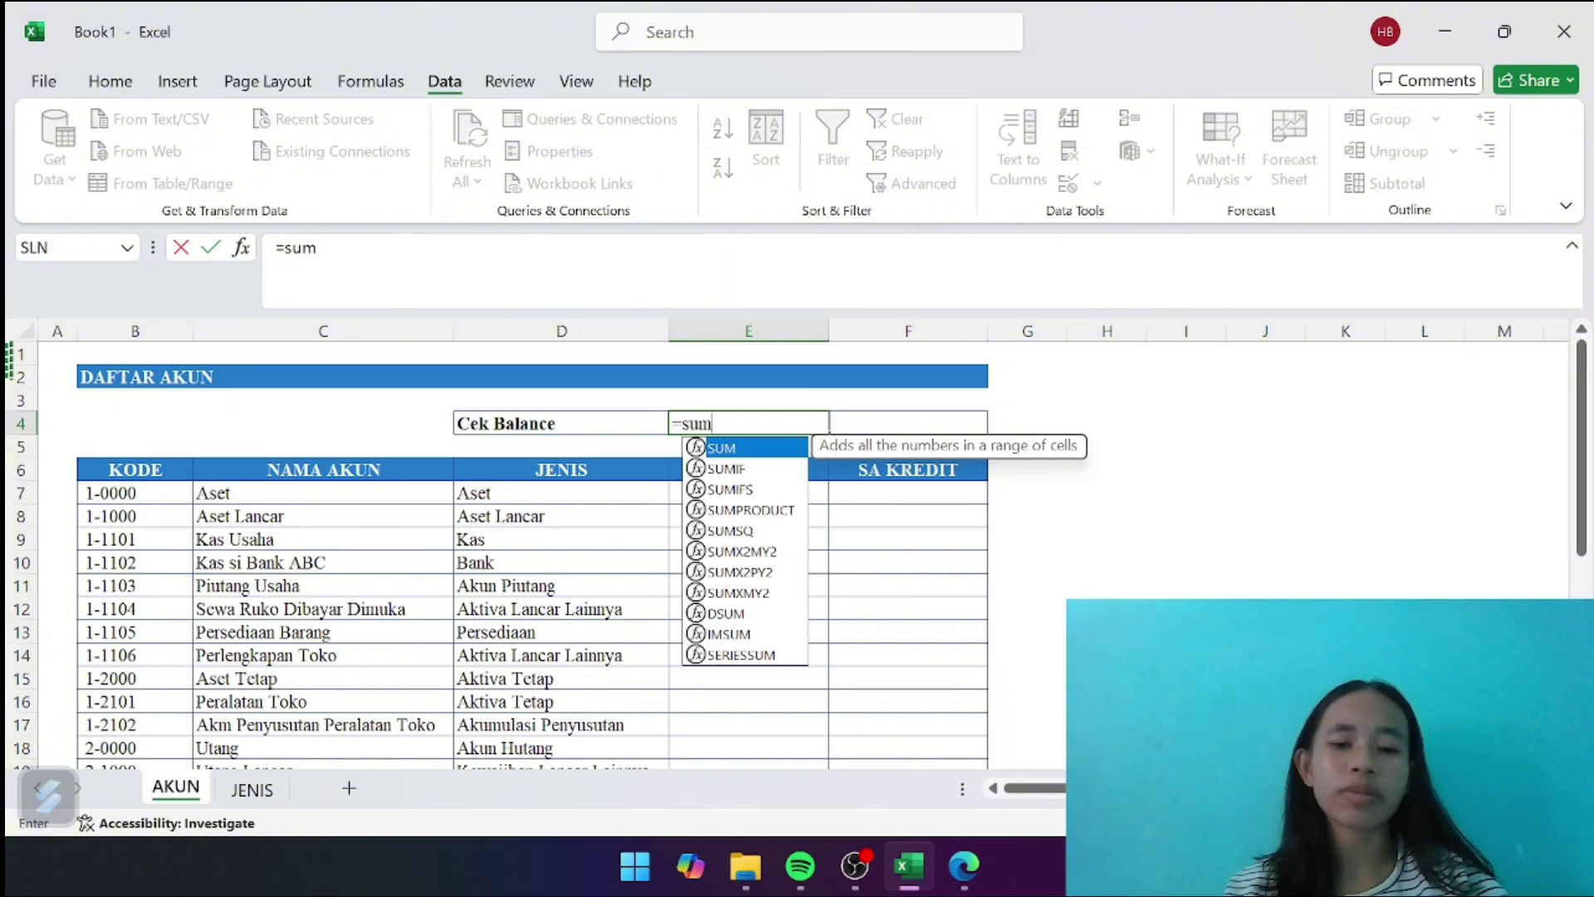
key(Tab)
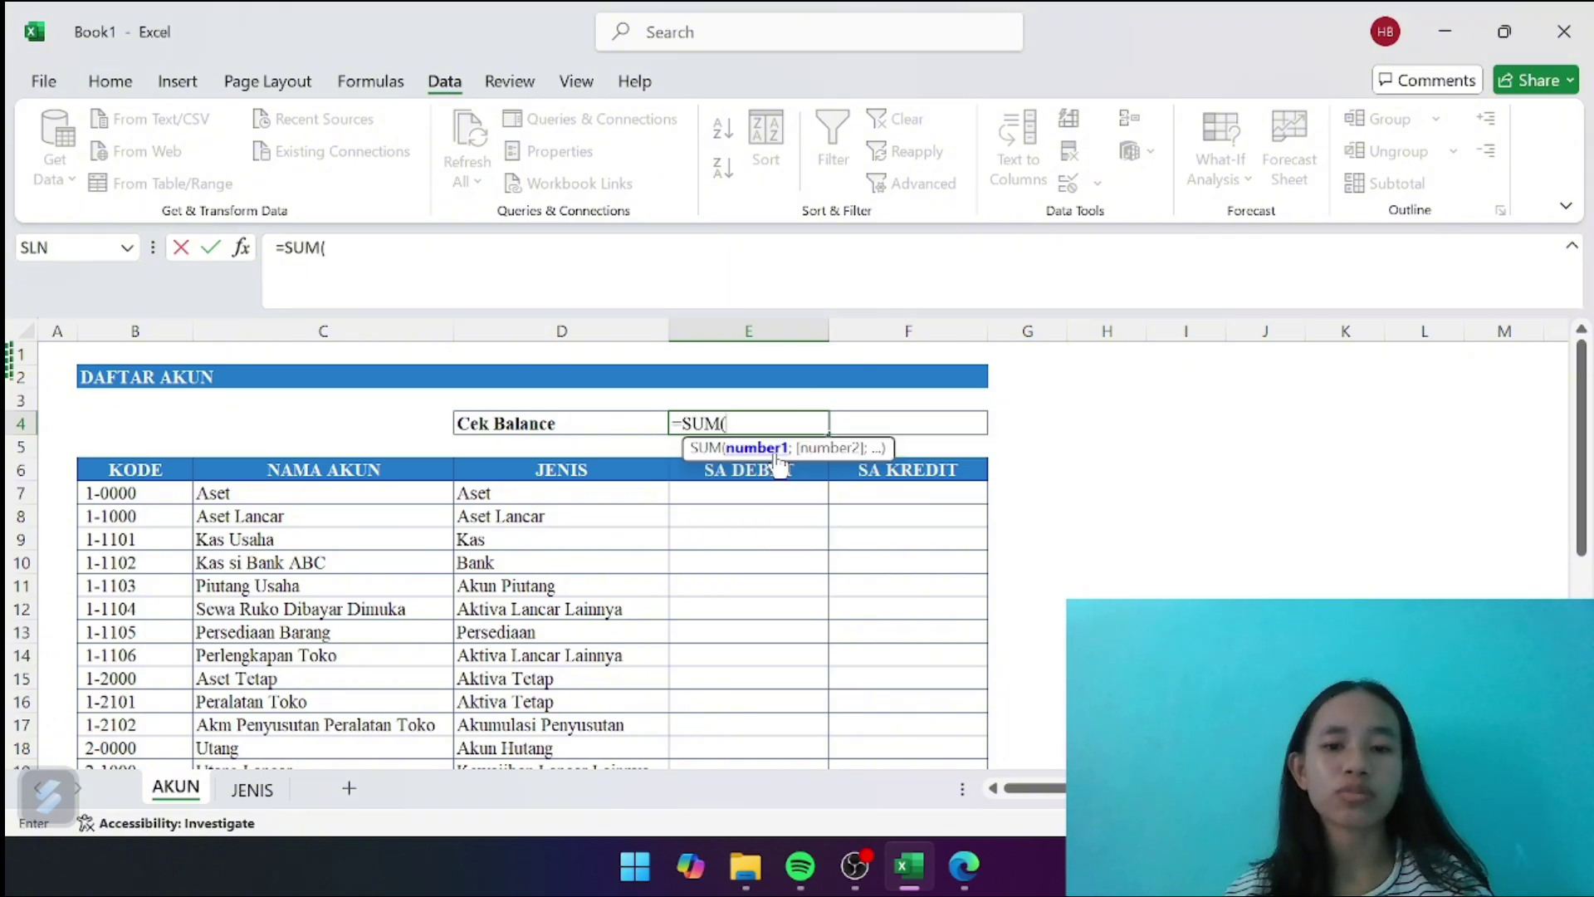
drag(755, 491, 758, 722)
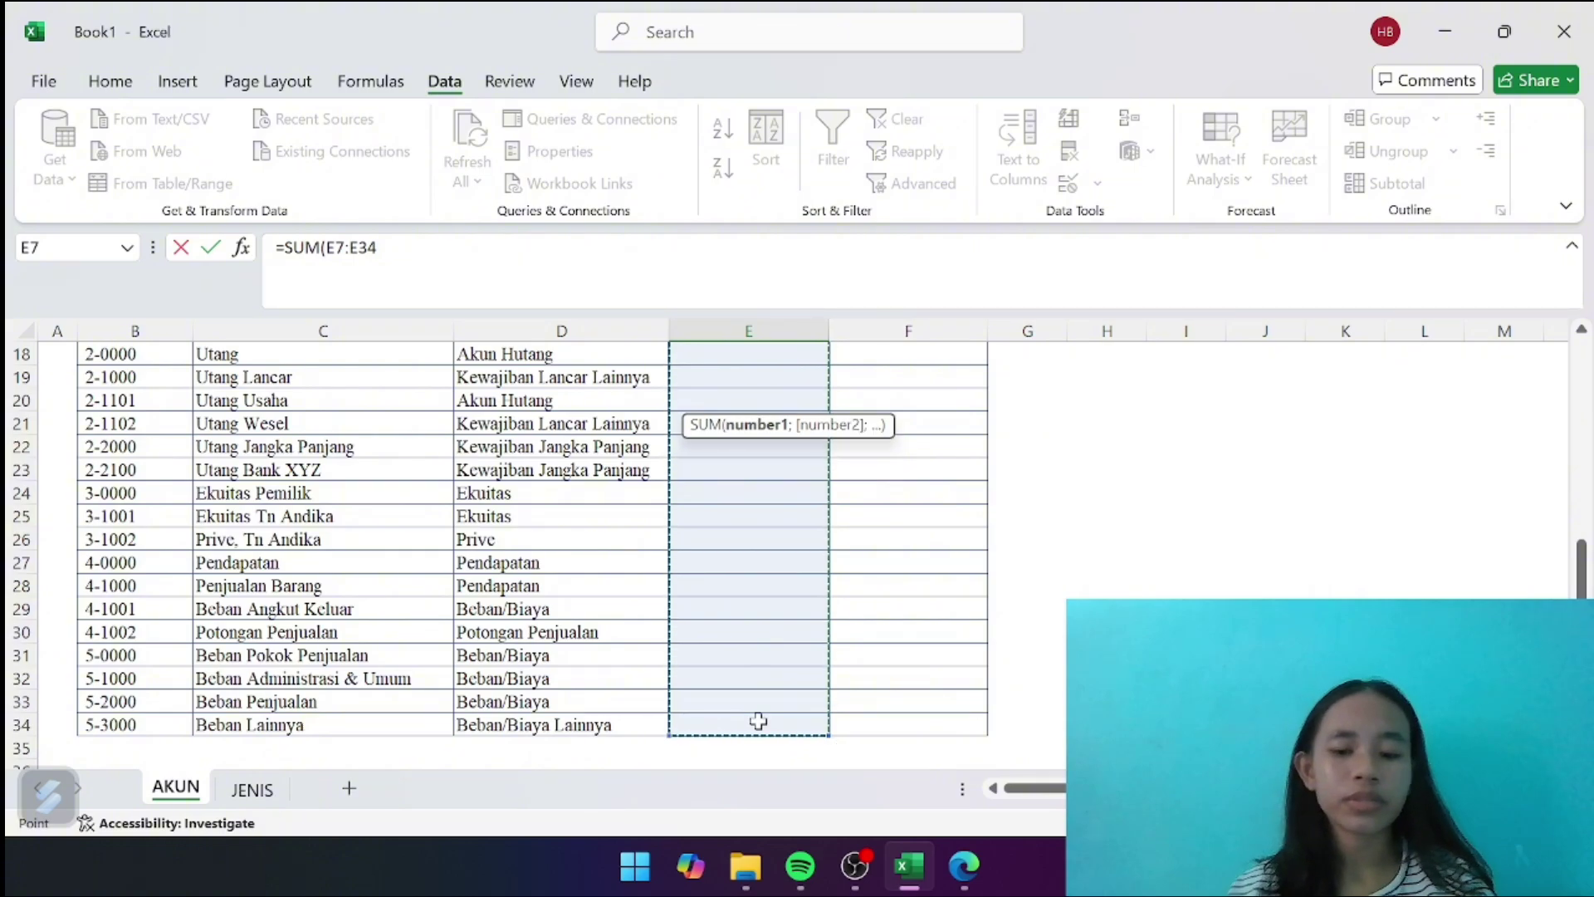
key(Return)
scroll(921, 570, up, 2)
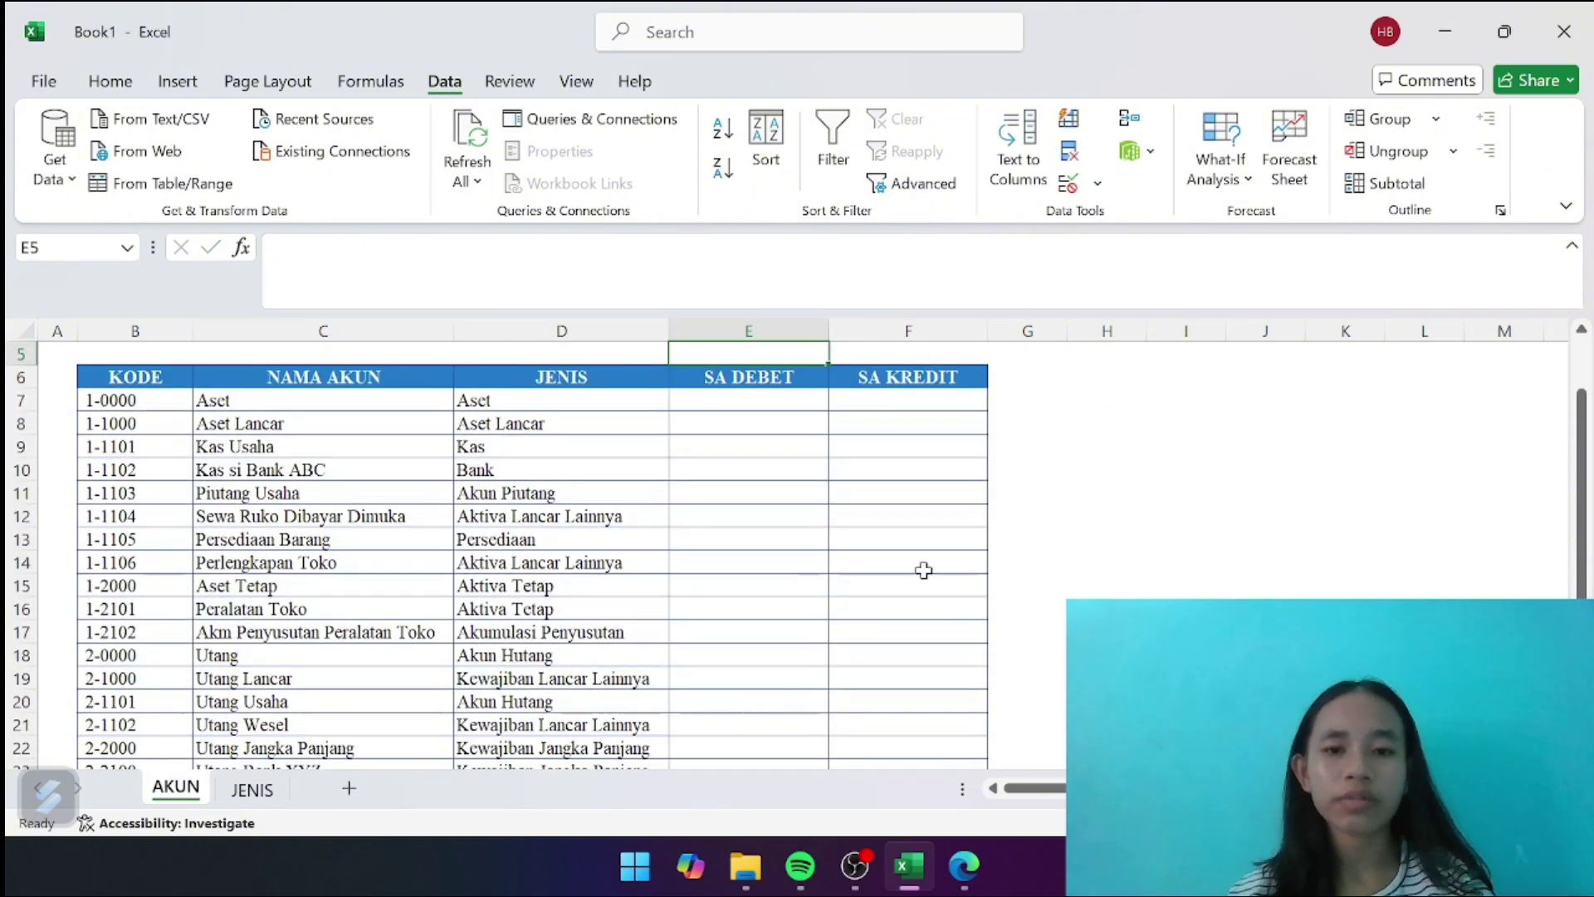
Copy the Cek Balance formula from E4 into F4 so it totals the SA KREDIT column
click(806, 421)
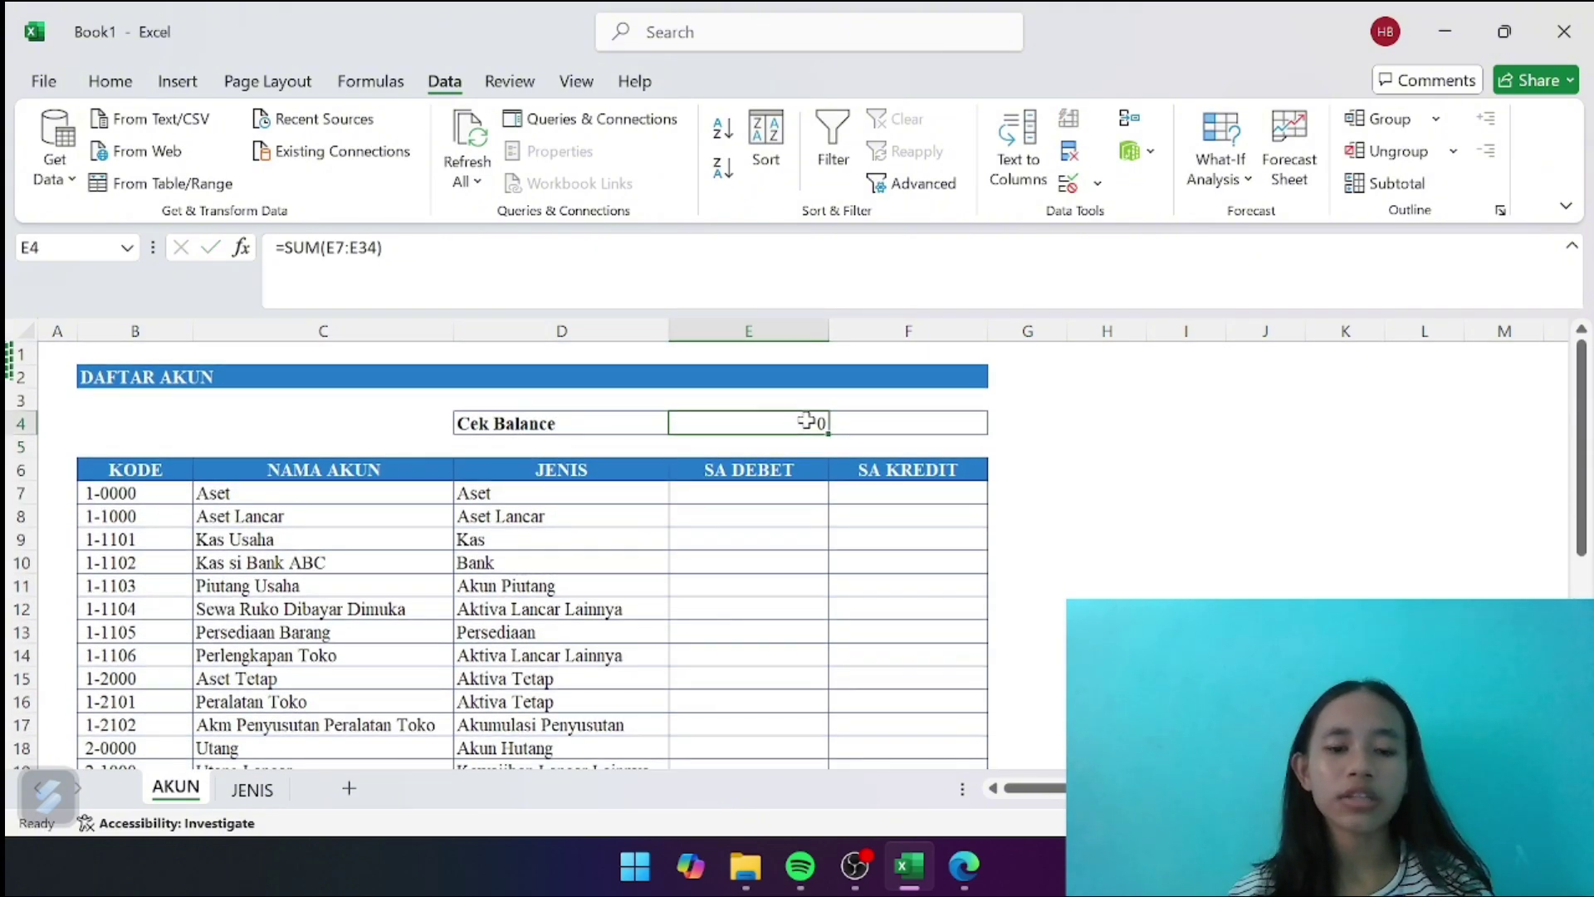
key(ctrl+c)
key(Right)
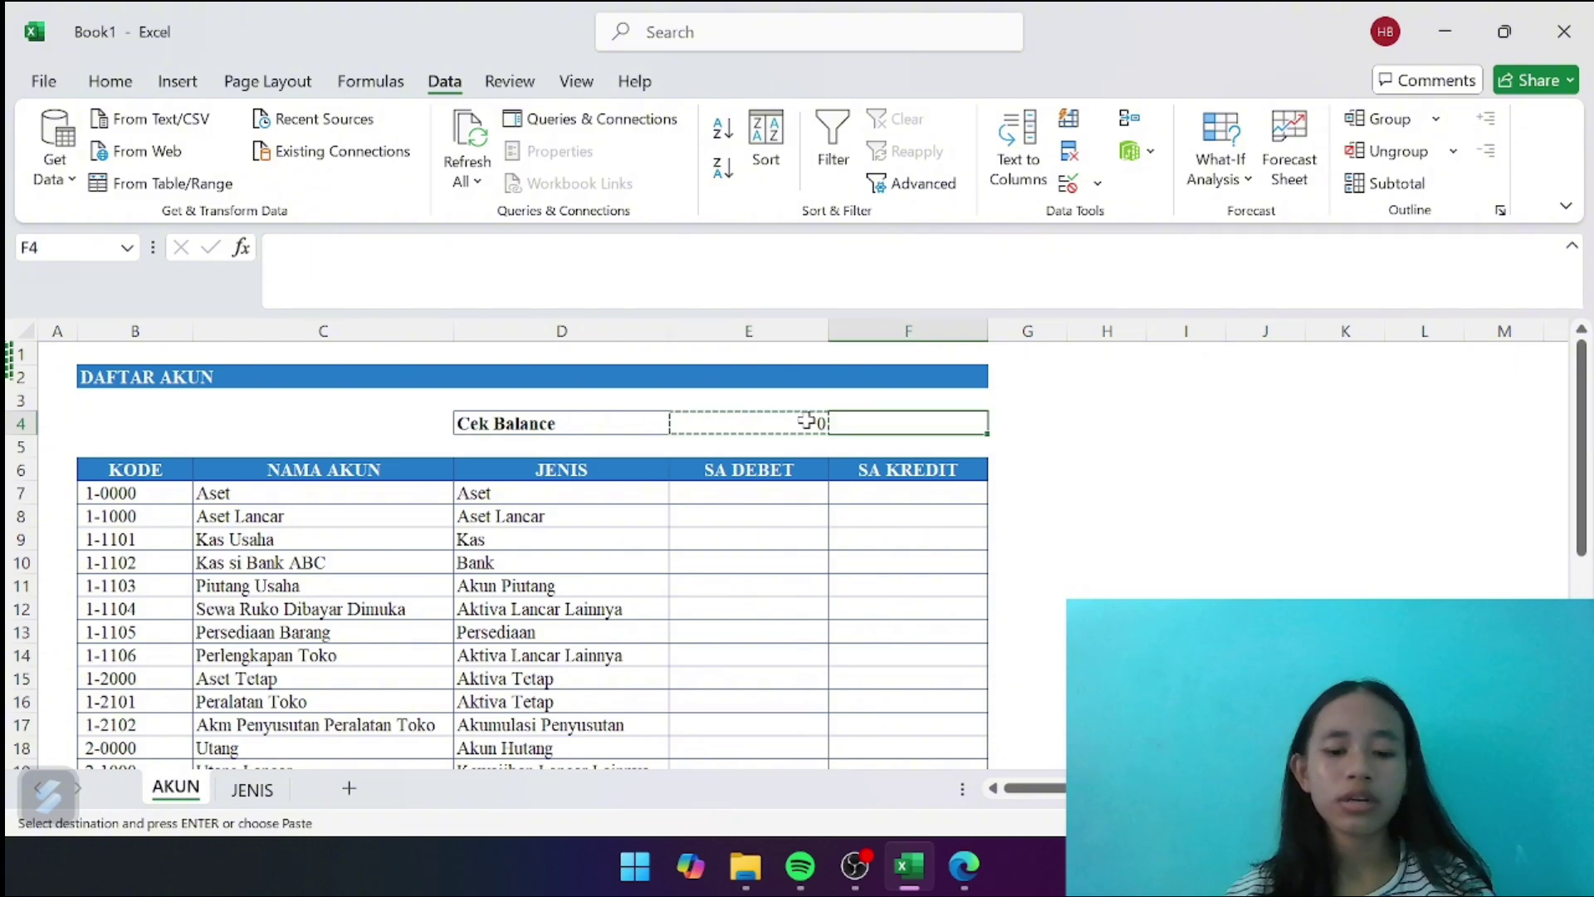
key(ctrl+v)
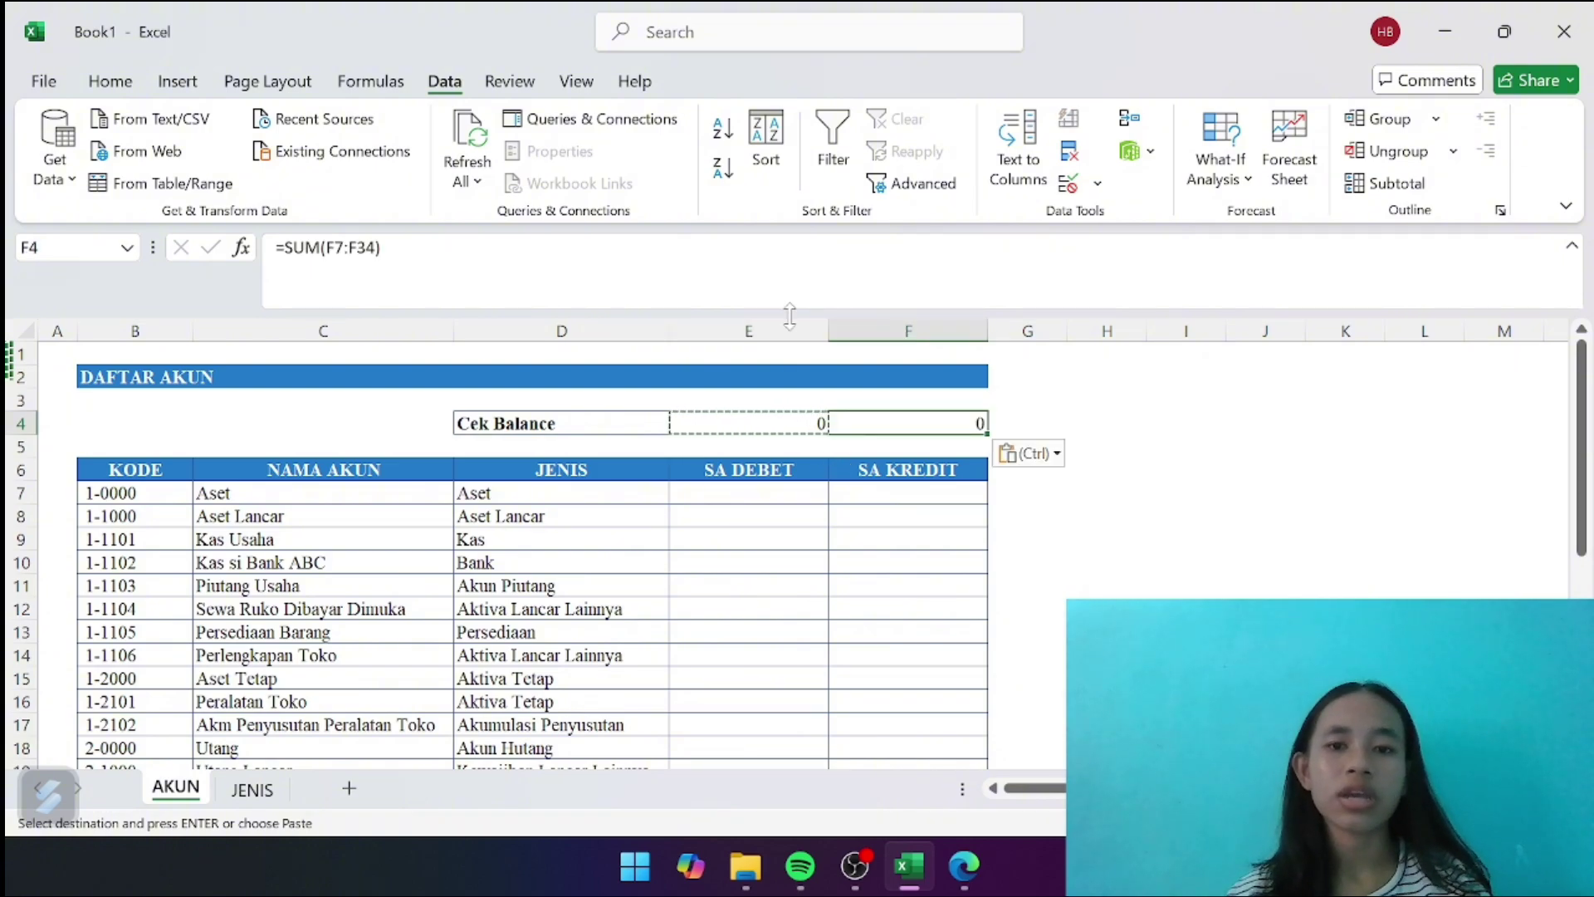
click(1189, 425)
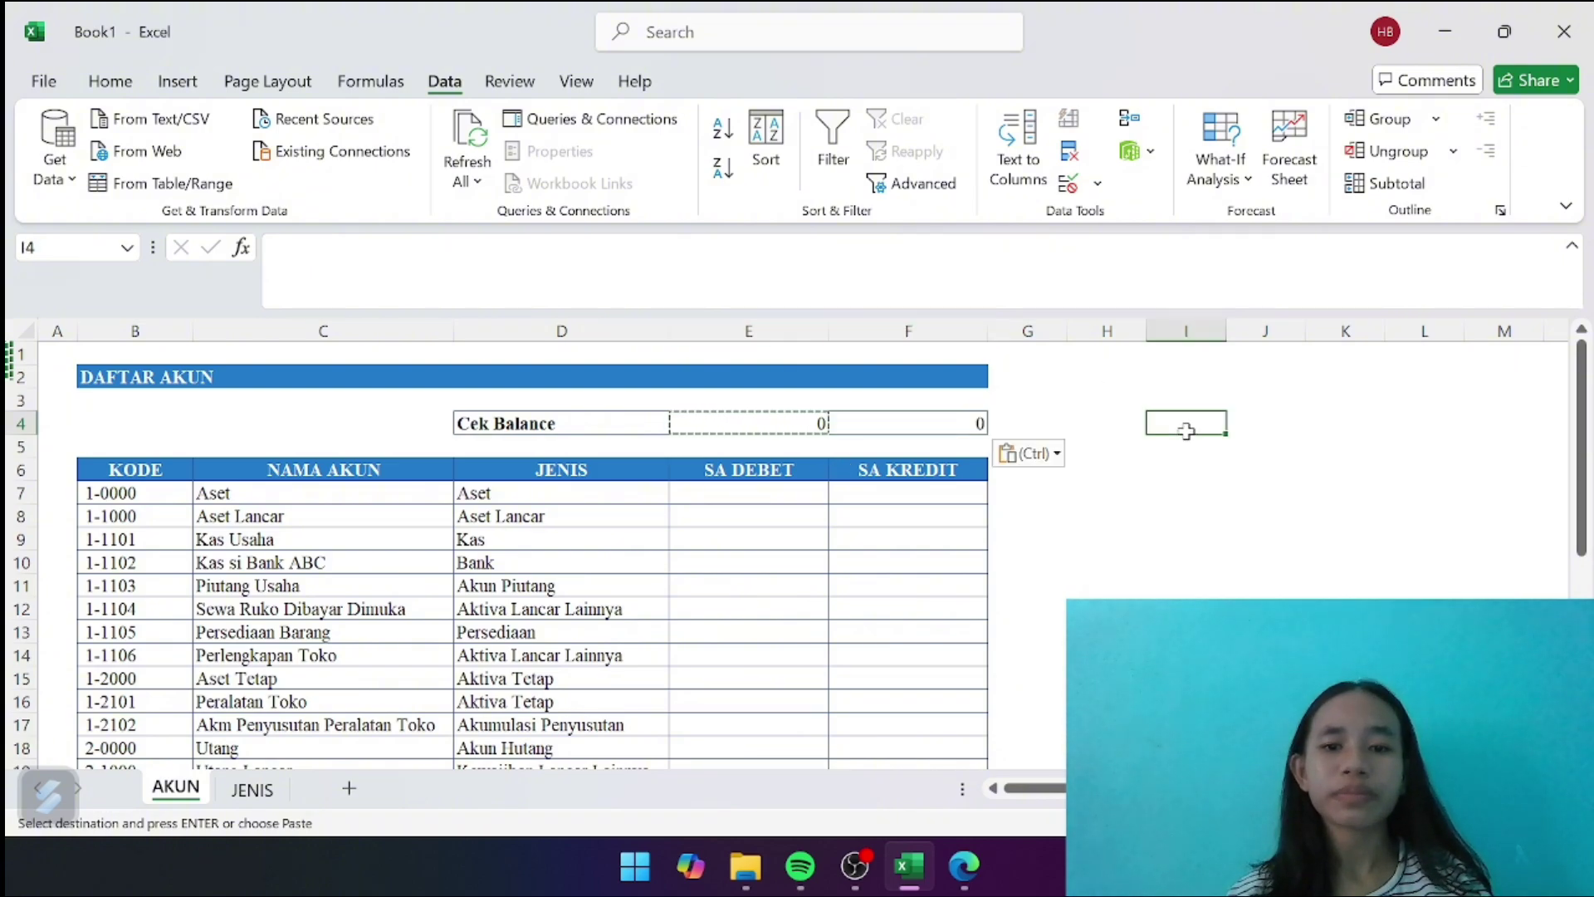
Apply Comma Style to columns E and F on the AKUN sheet and decrease their decimal places
drag(738, 332, 959, 342)
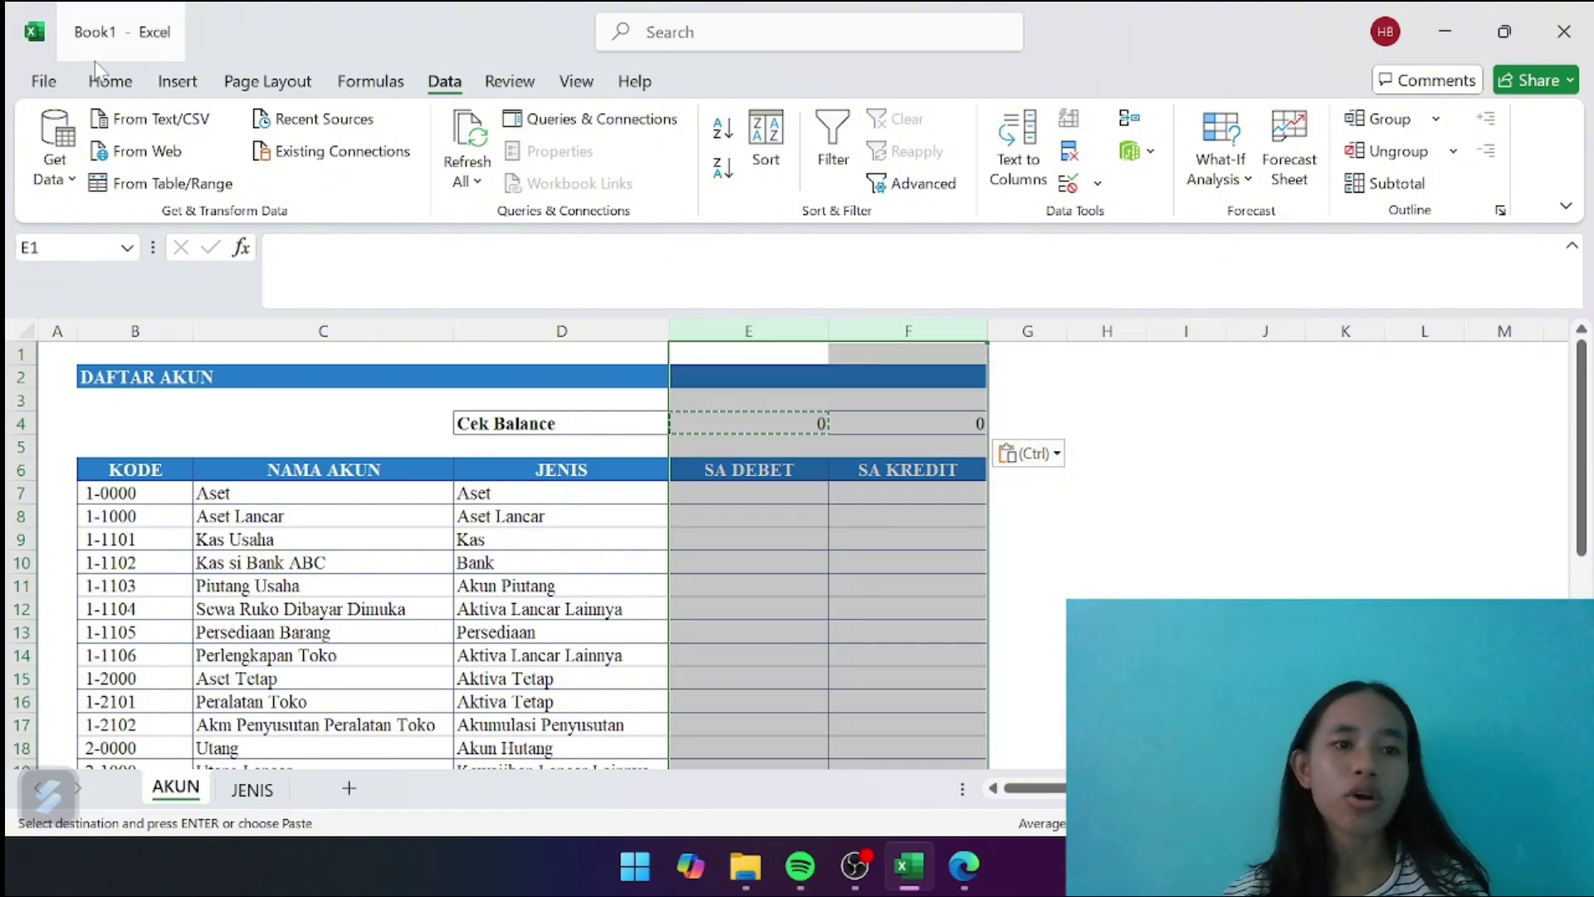
click(110, 81)
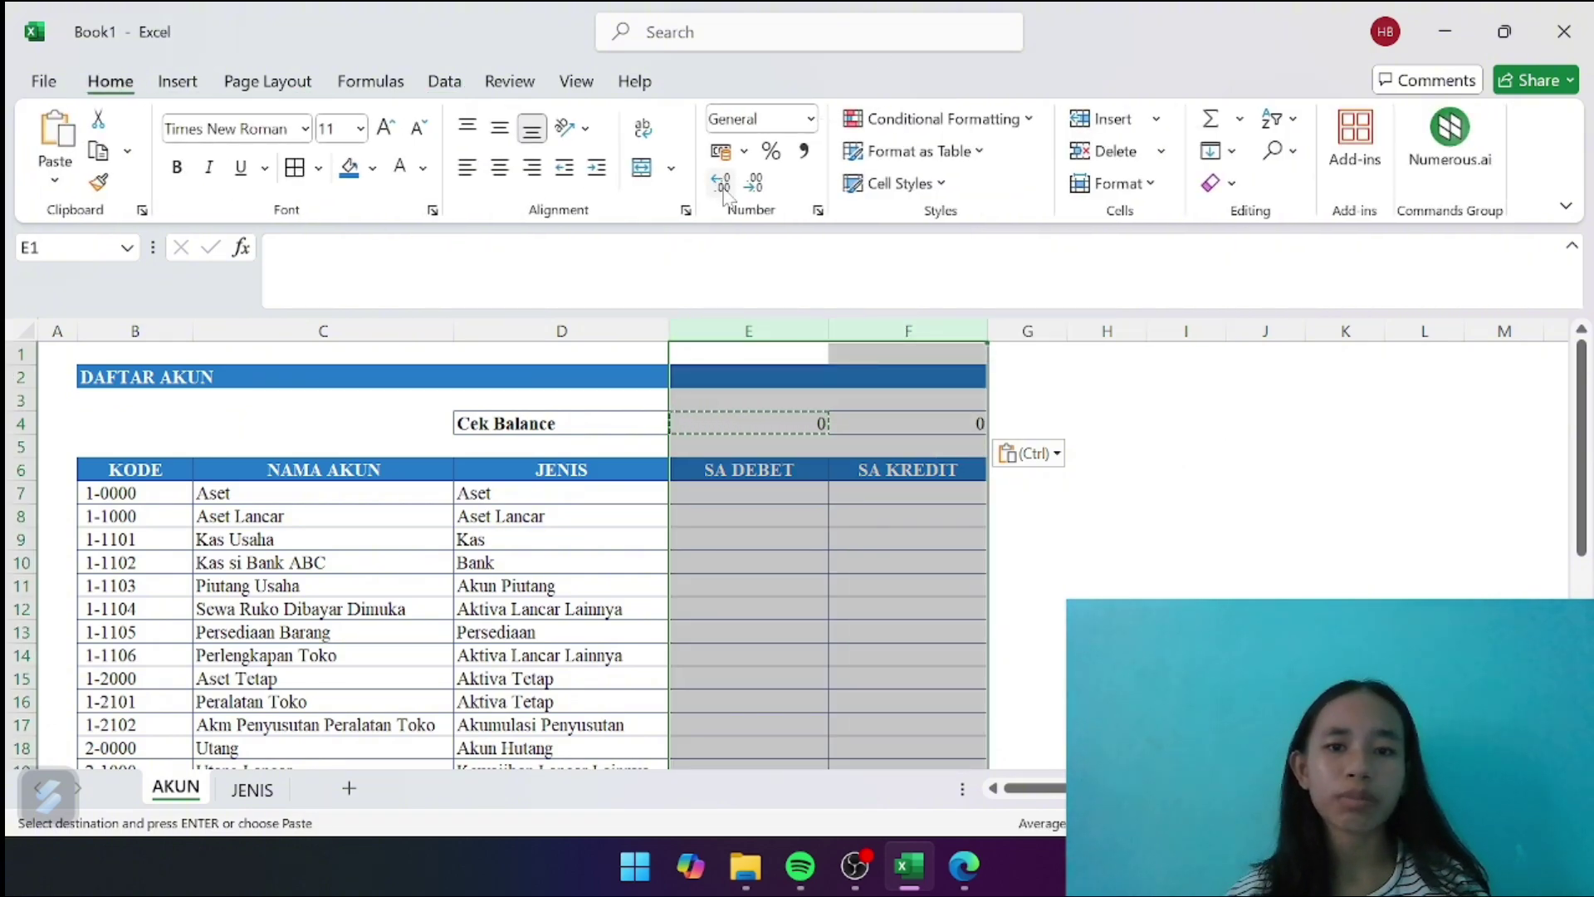
click(805, 152)
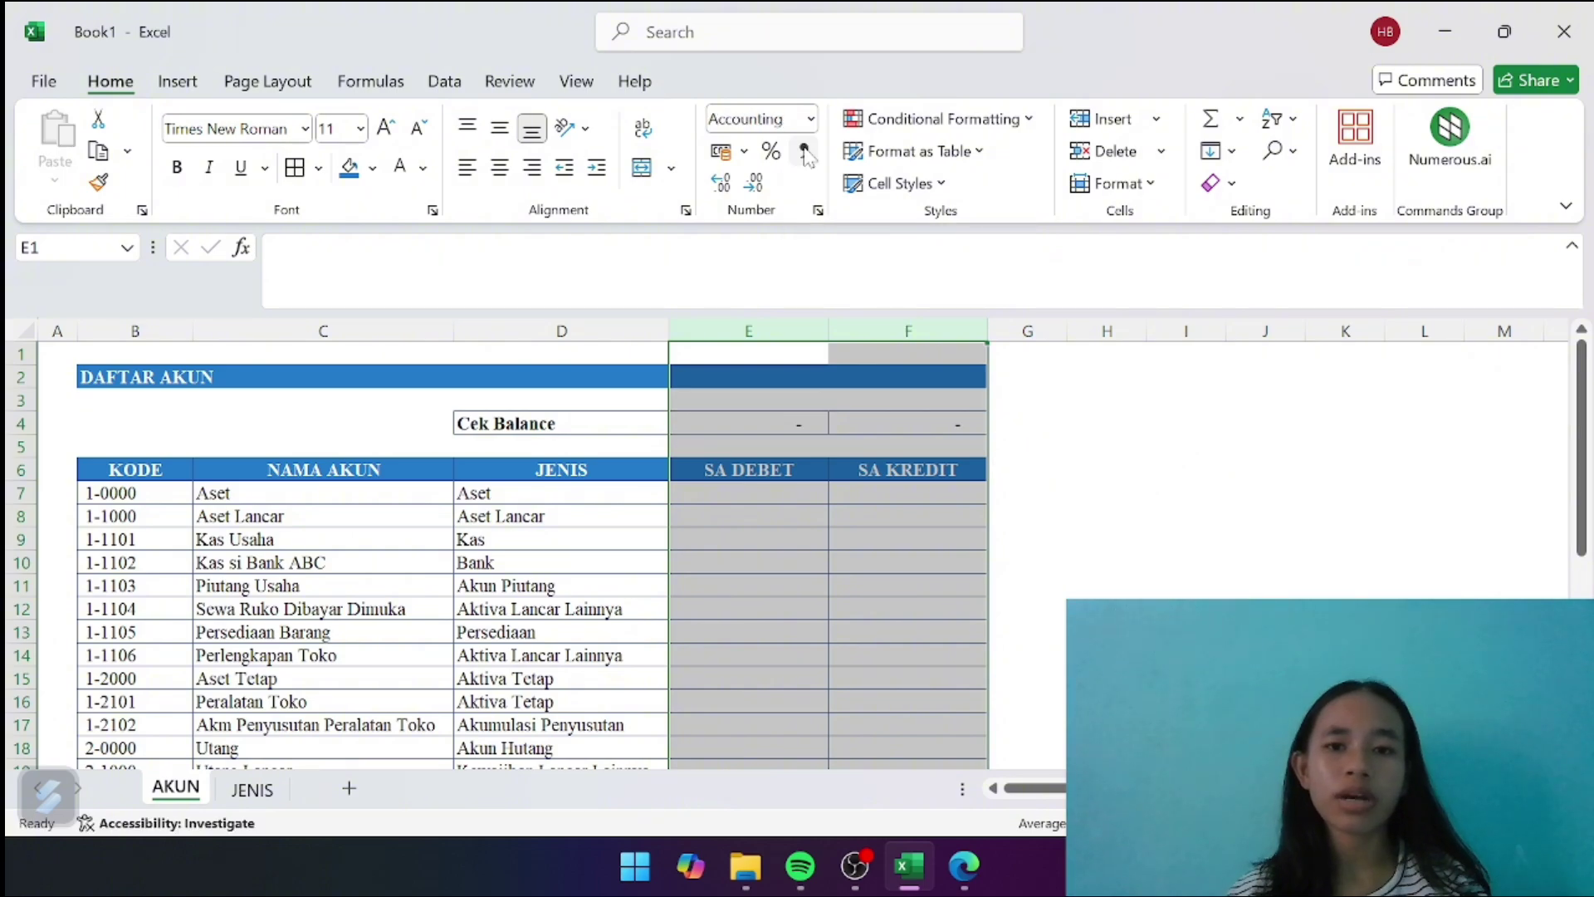
click(760, 188)
click(855, 589)
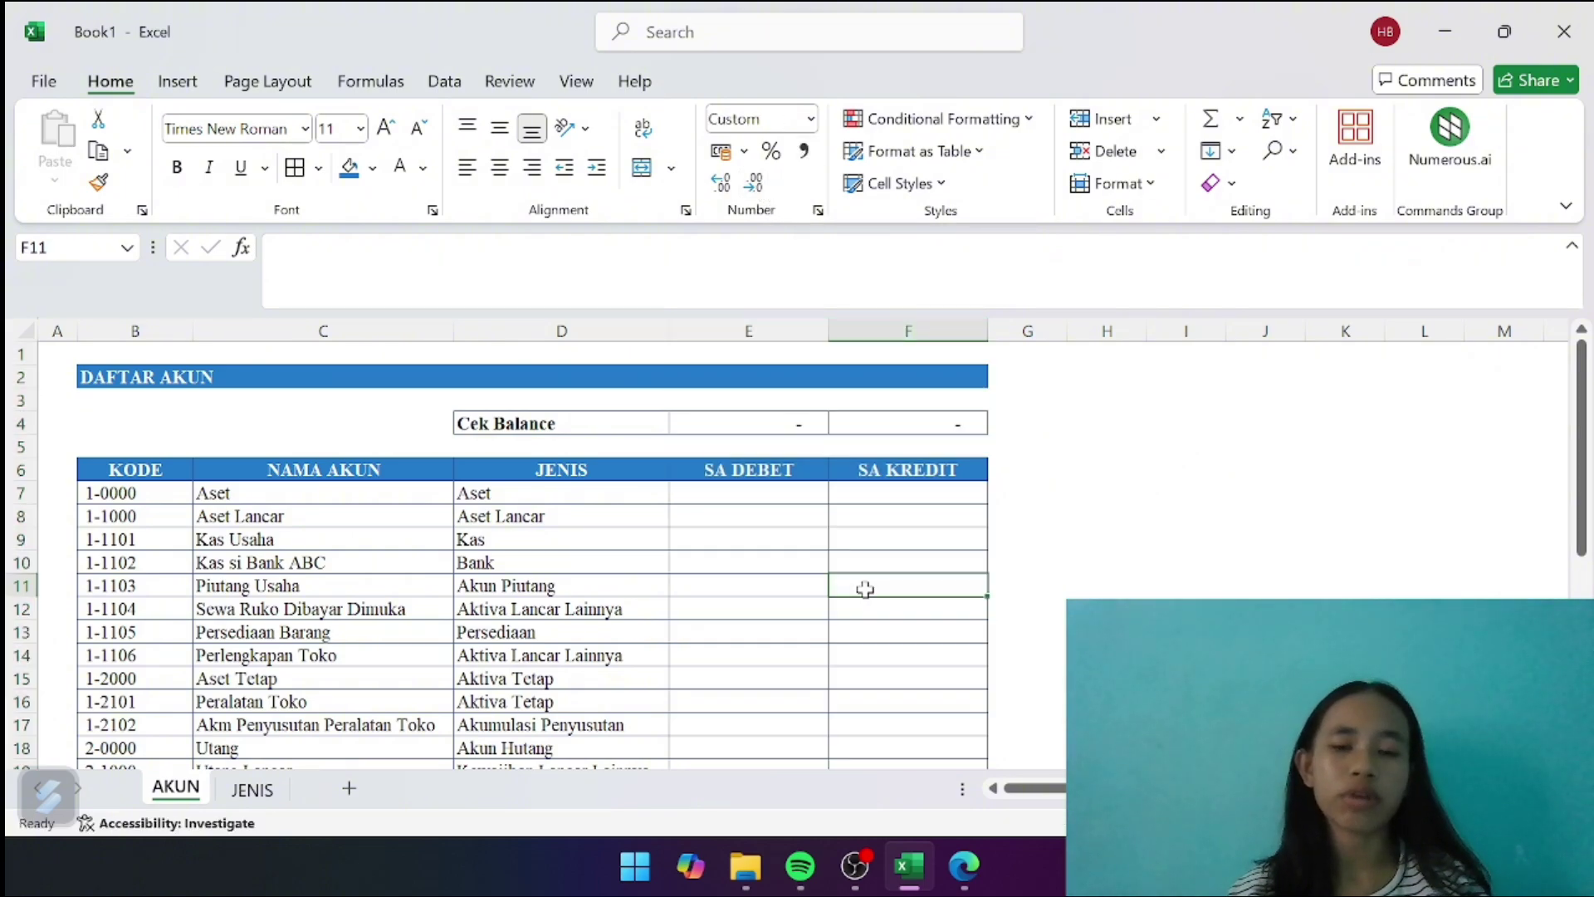
click(796, 480)
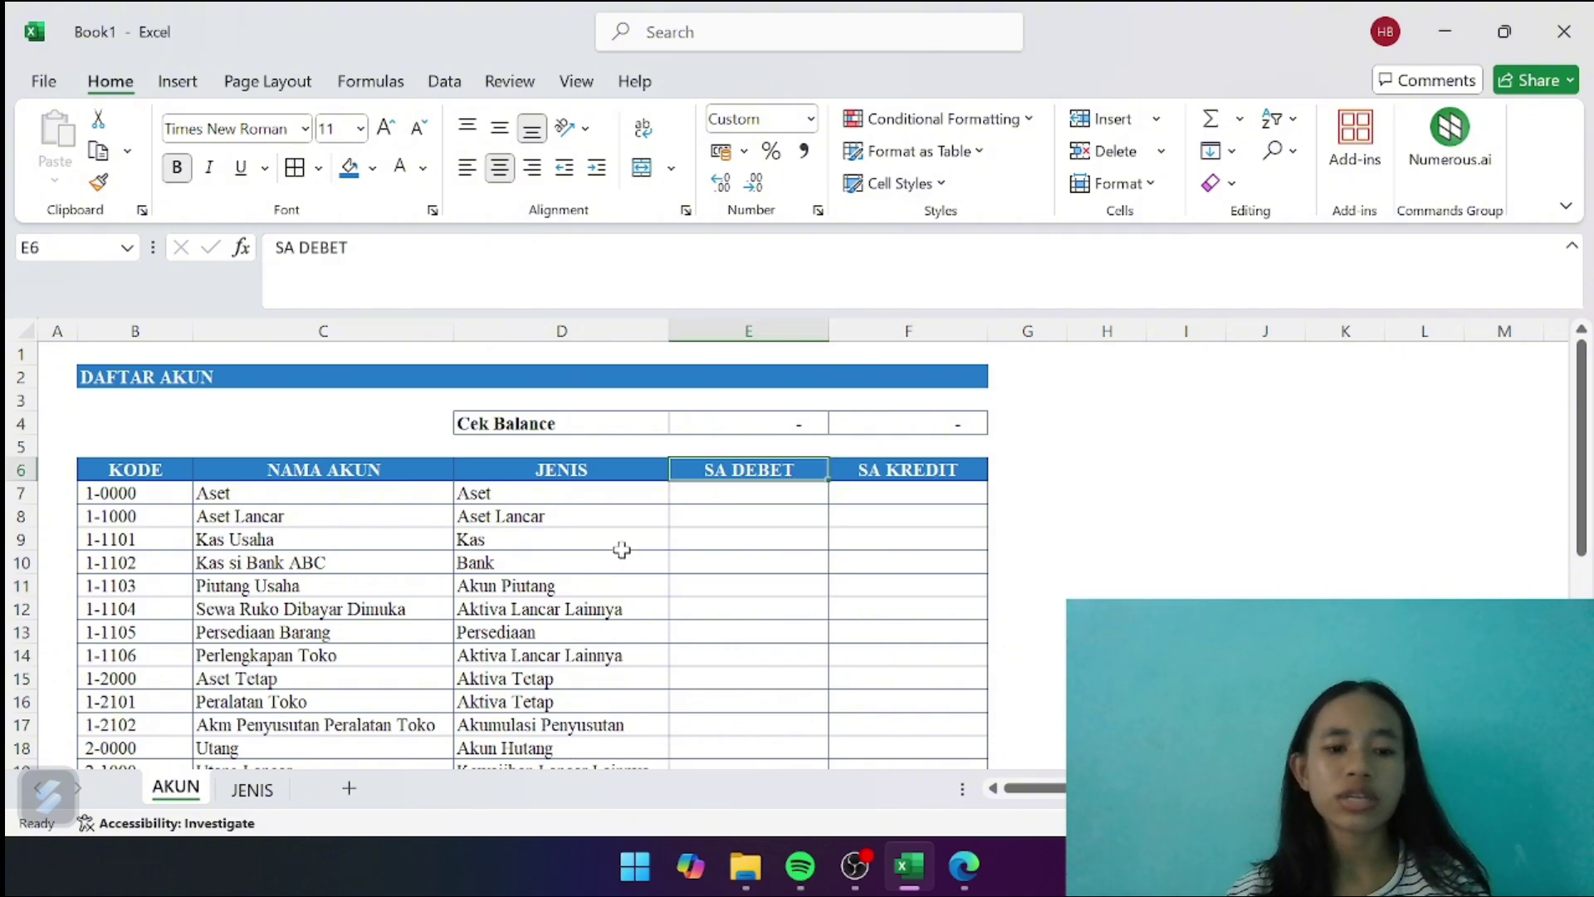
click(267, 795)
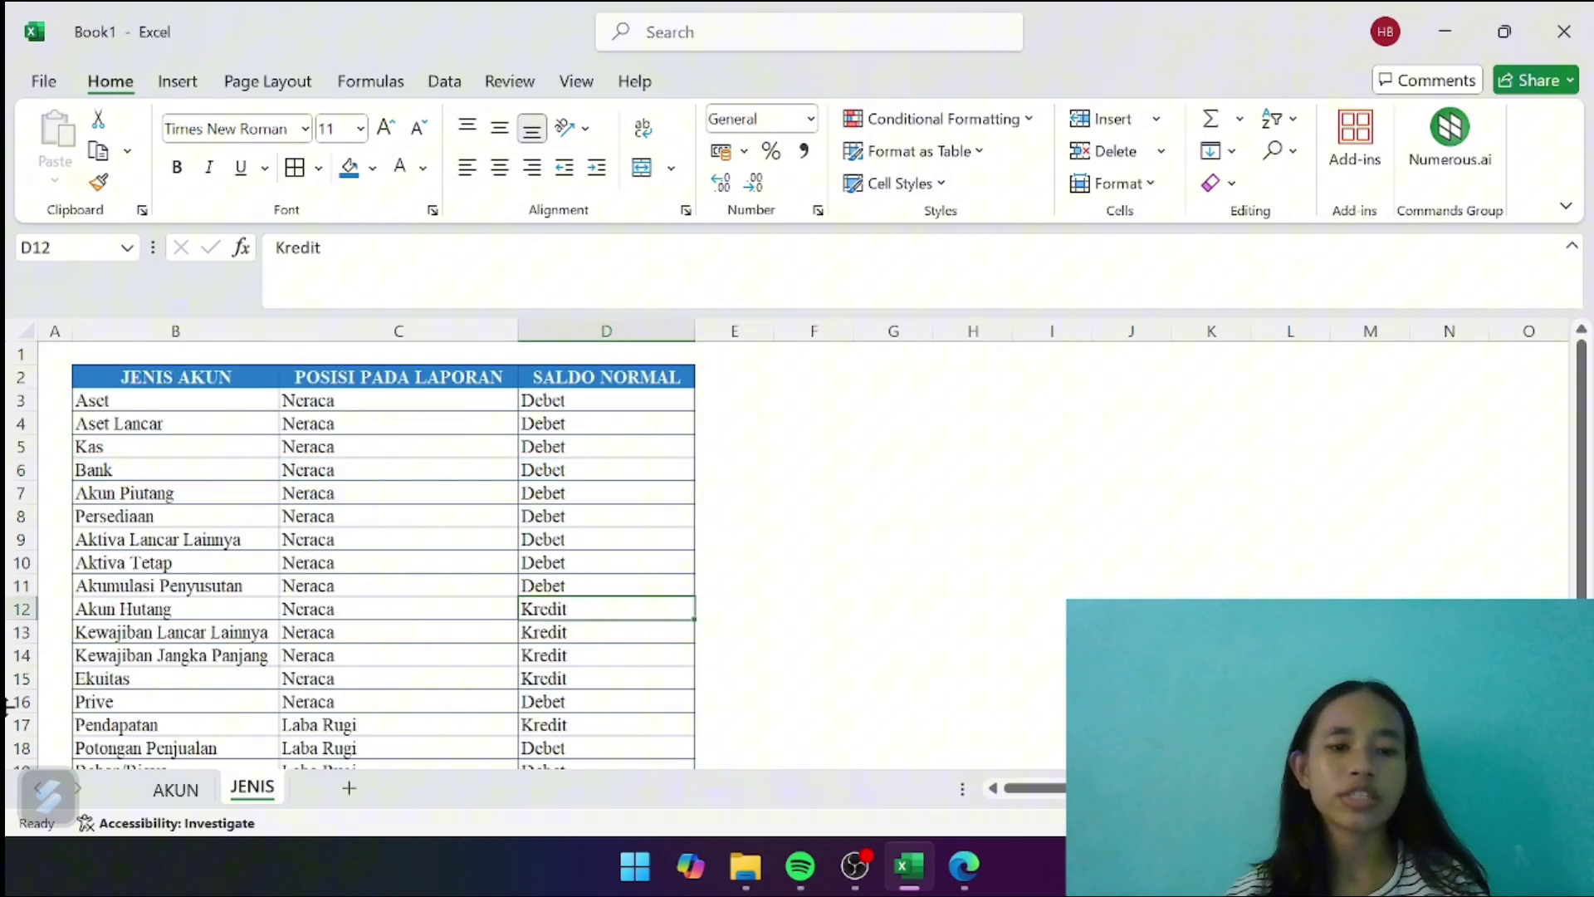
click(177, 789)
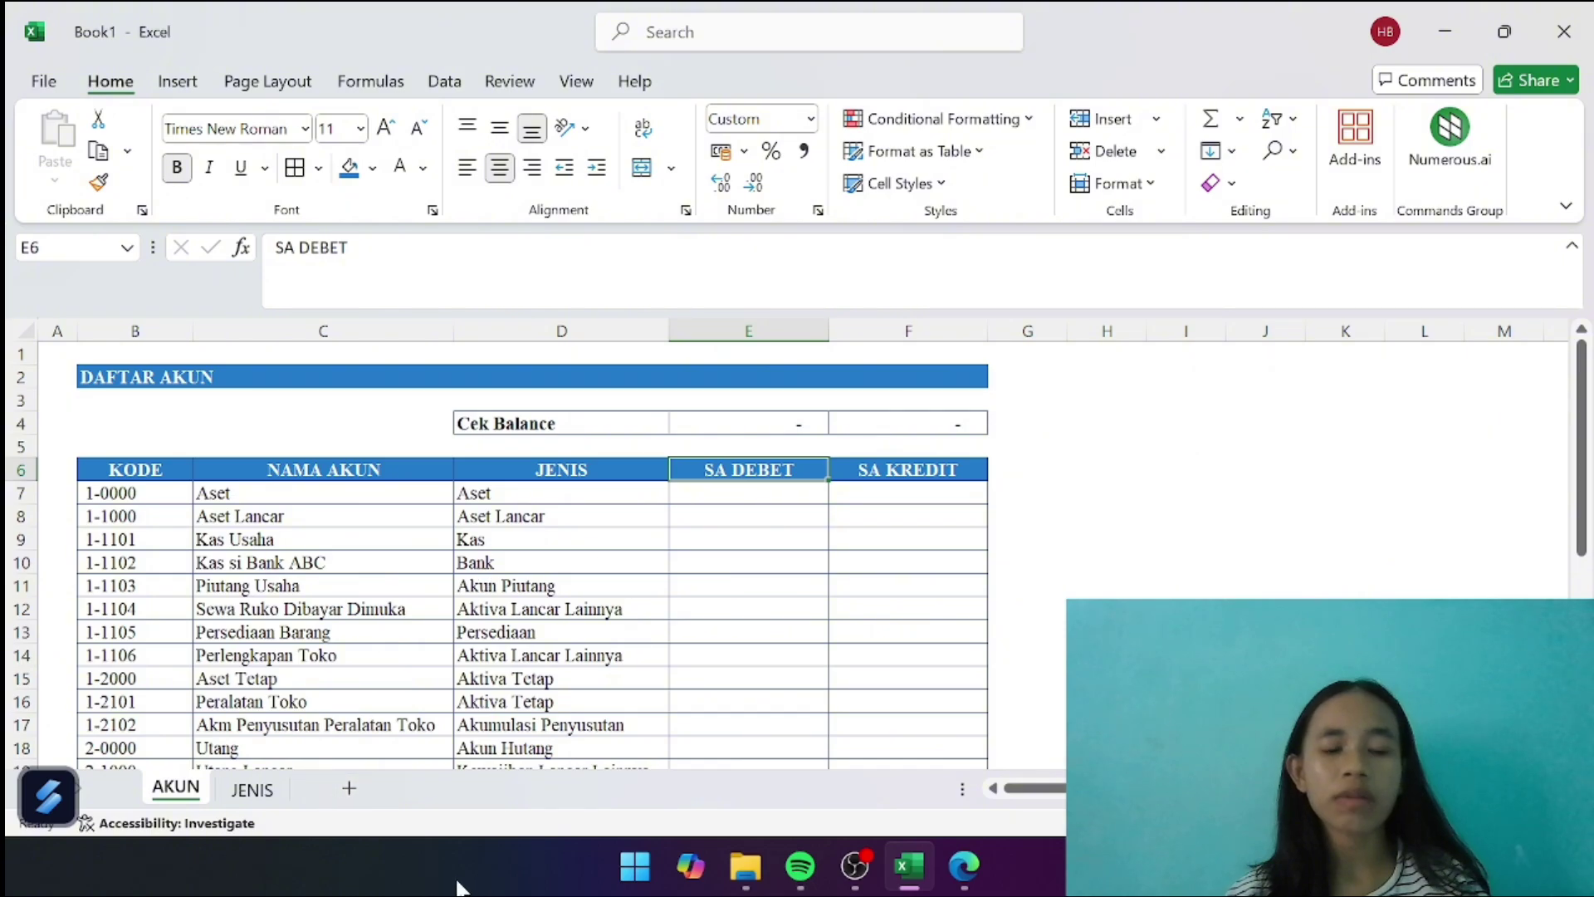
scroll(959, 556, down, 9)
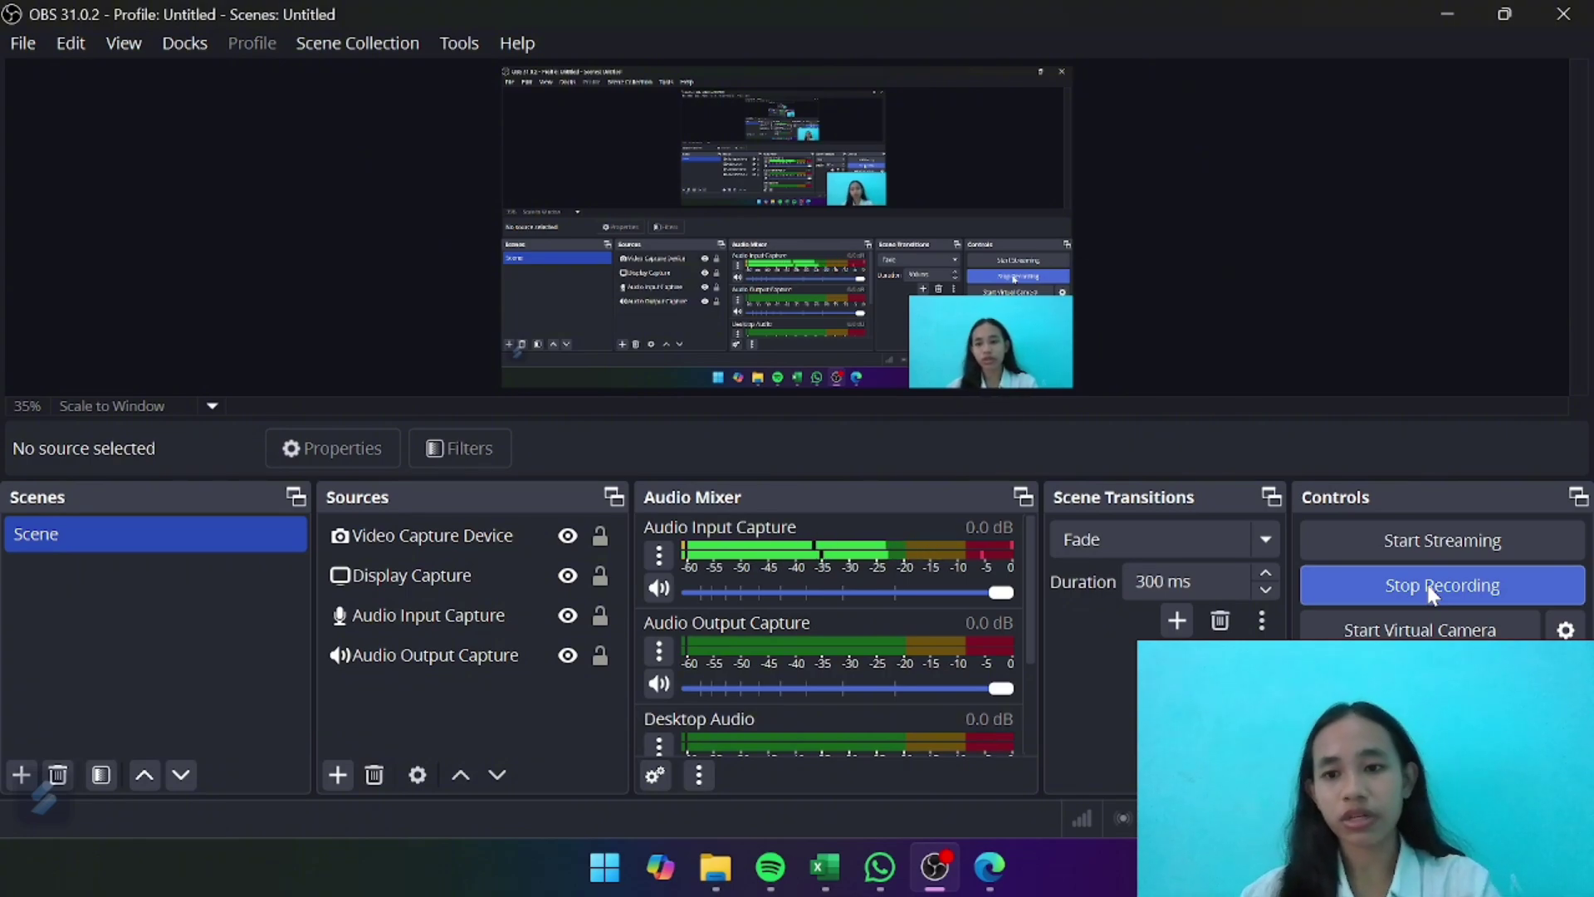
click(1432, 592)
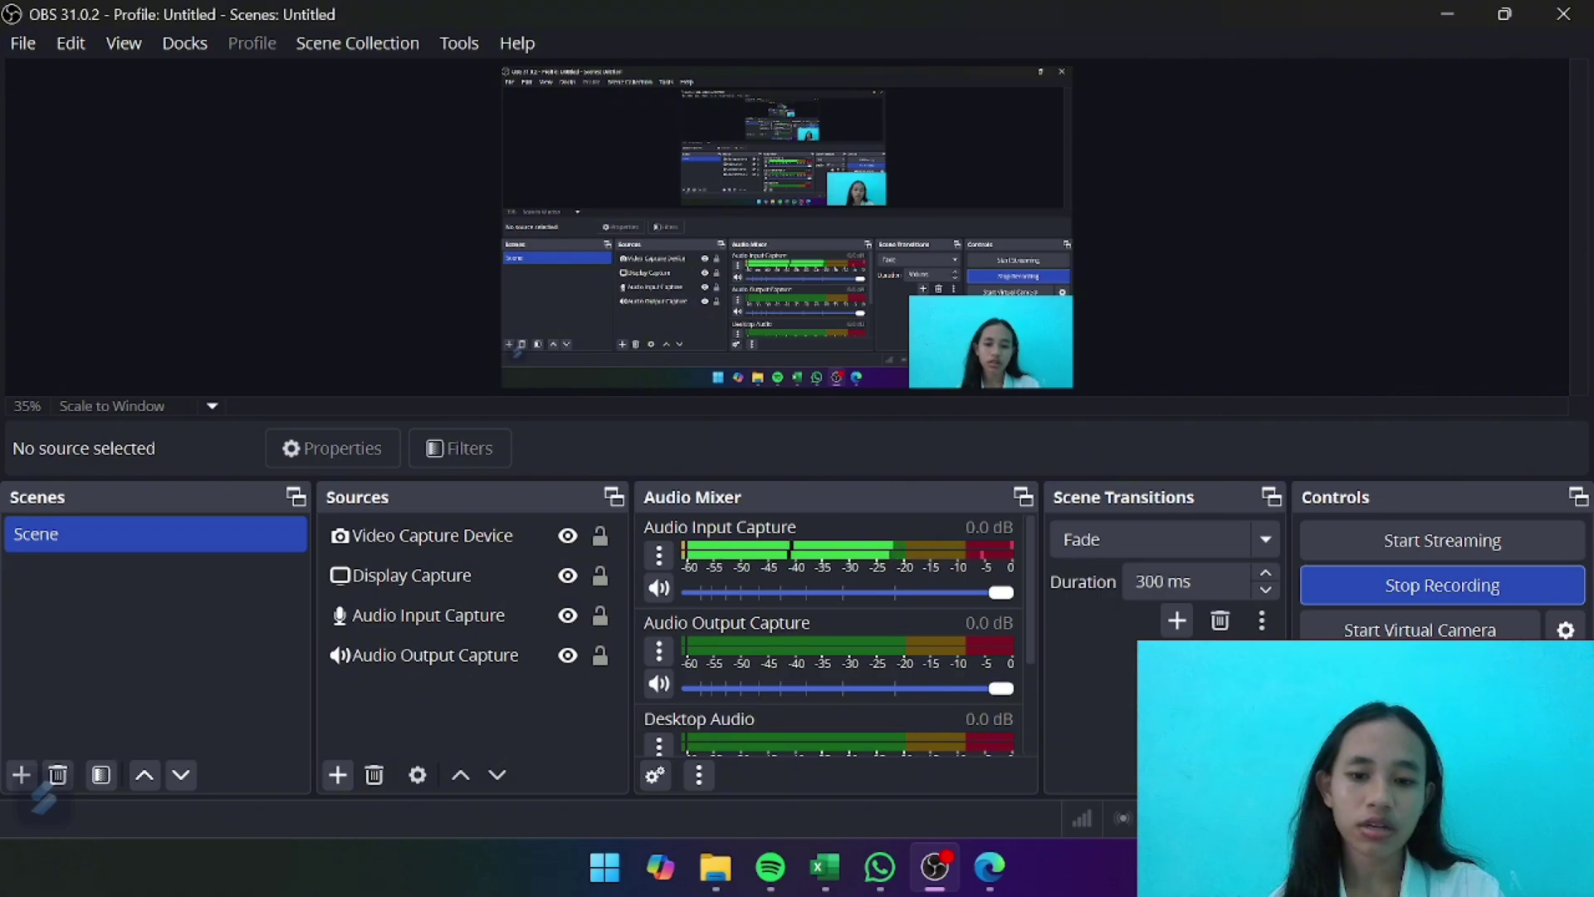
Switch to the Book1 workbook in Excel and add a sheet named JURNAL after the JENIS sheet
mouse_move(825, 868)
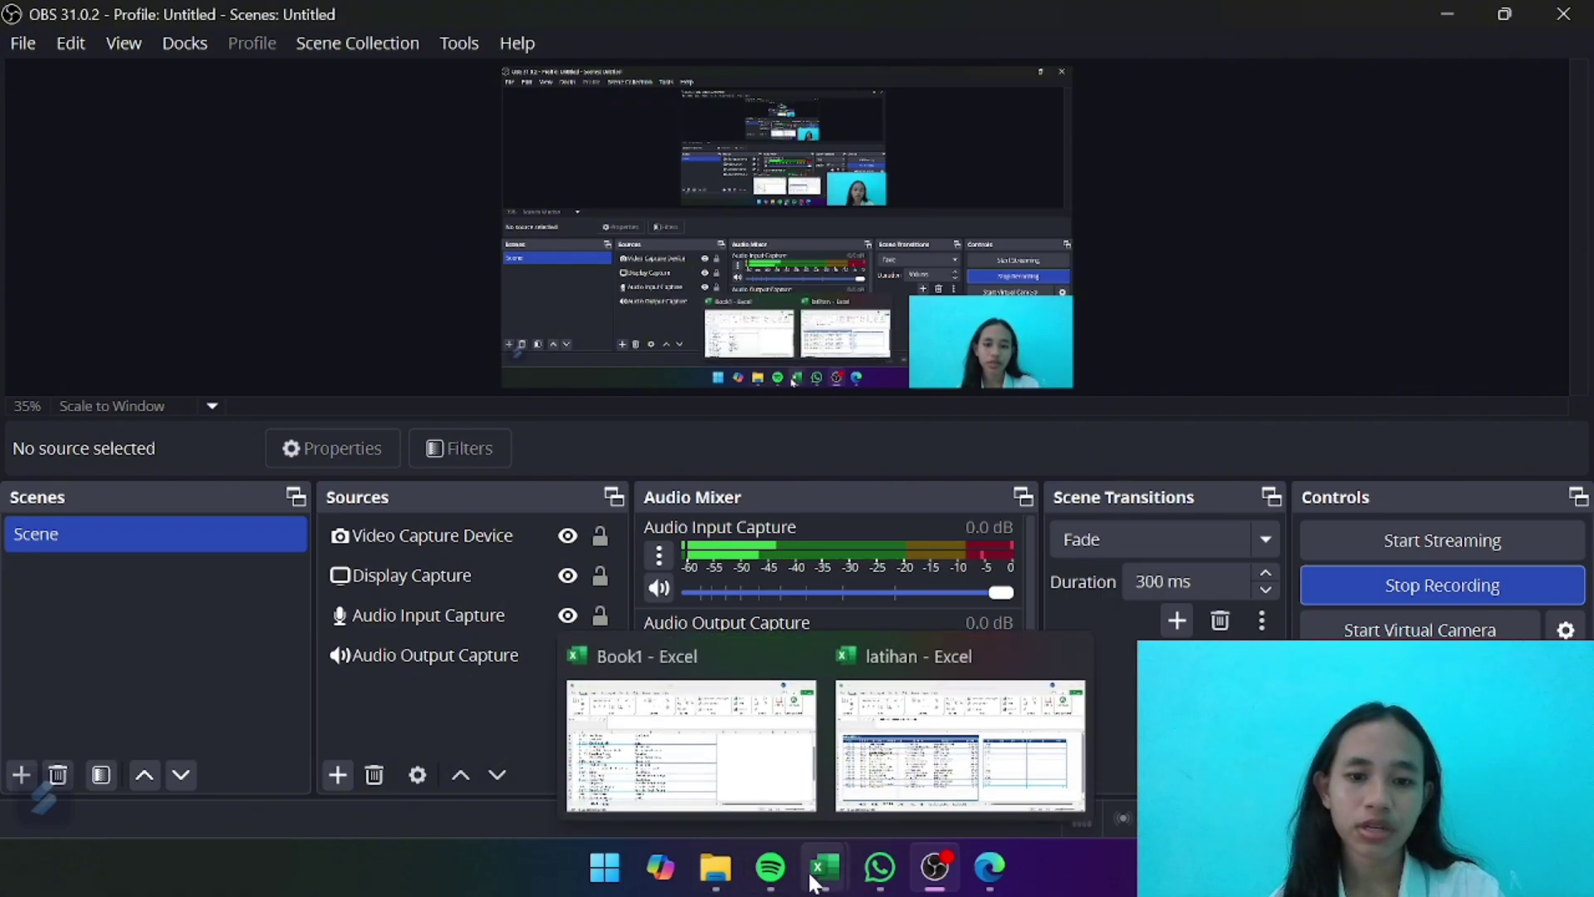
click(680, 739)
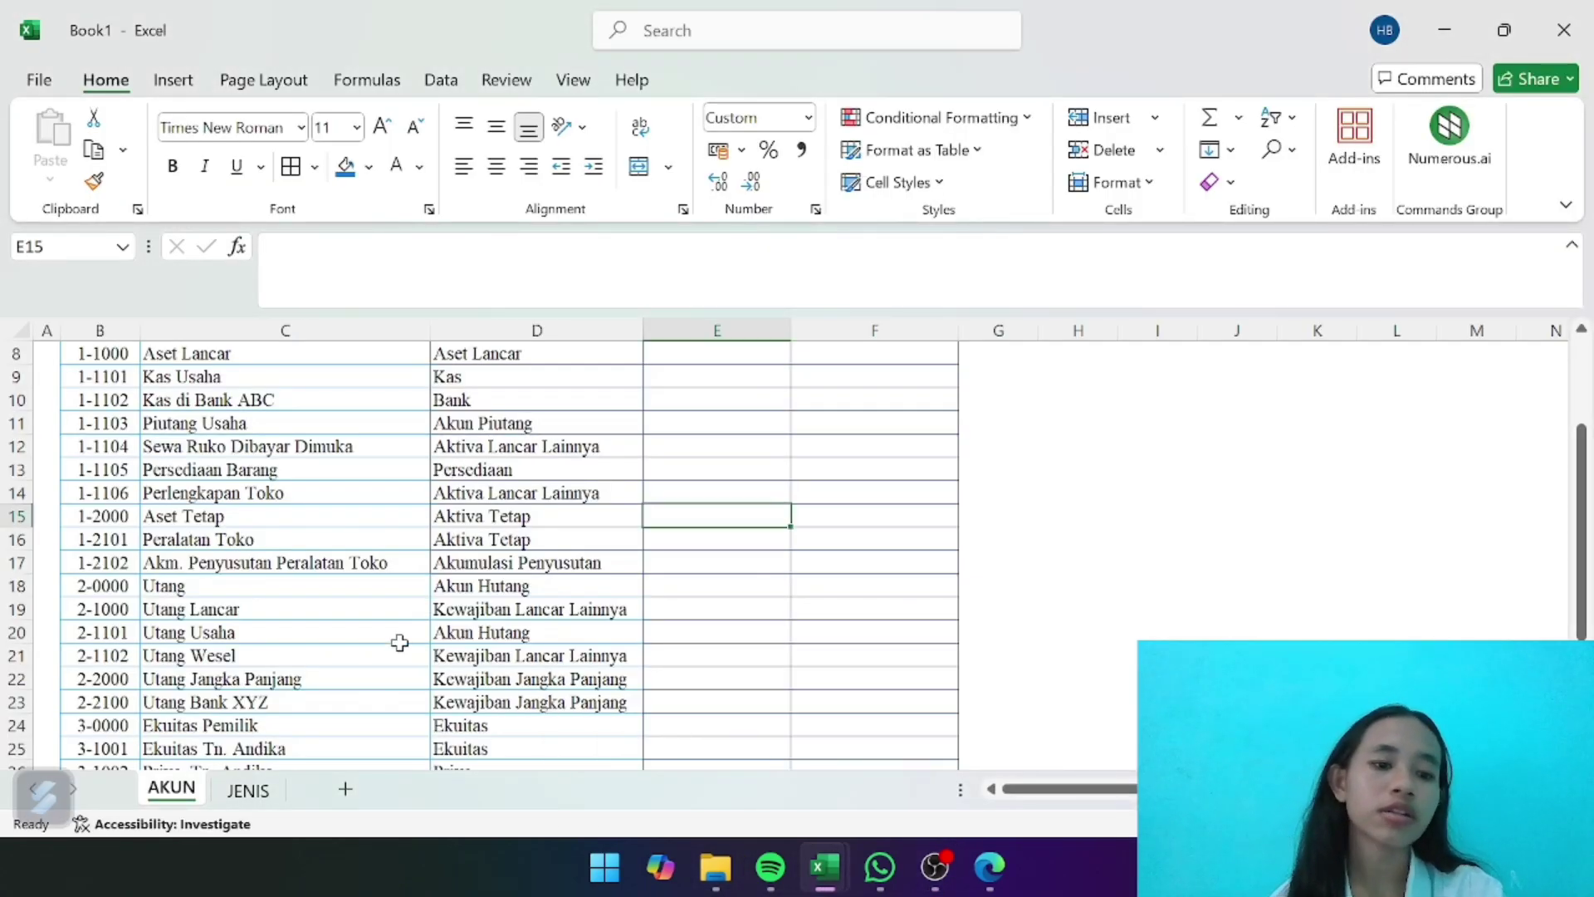
click(346, 791)
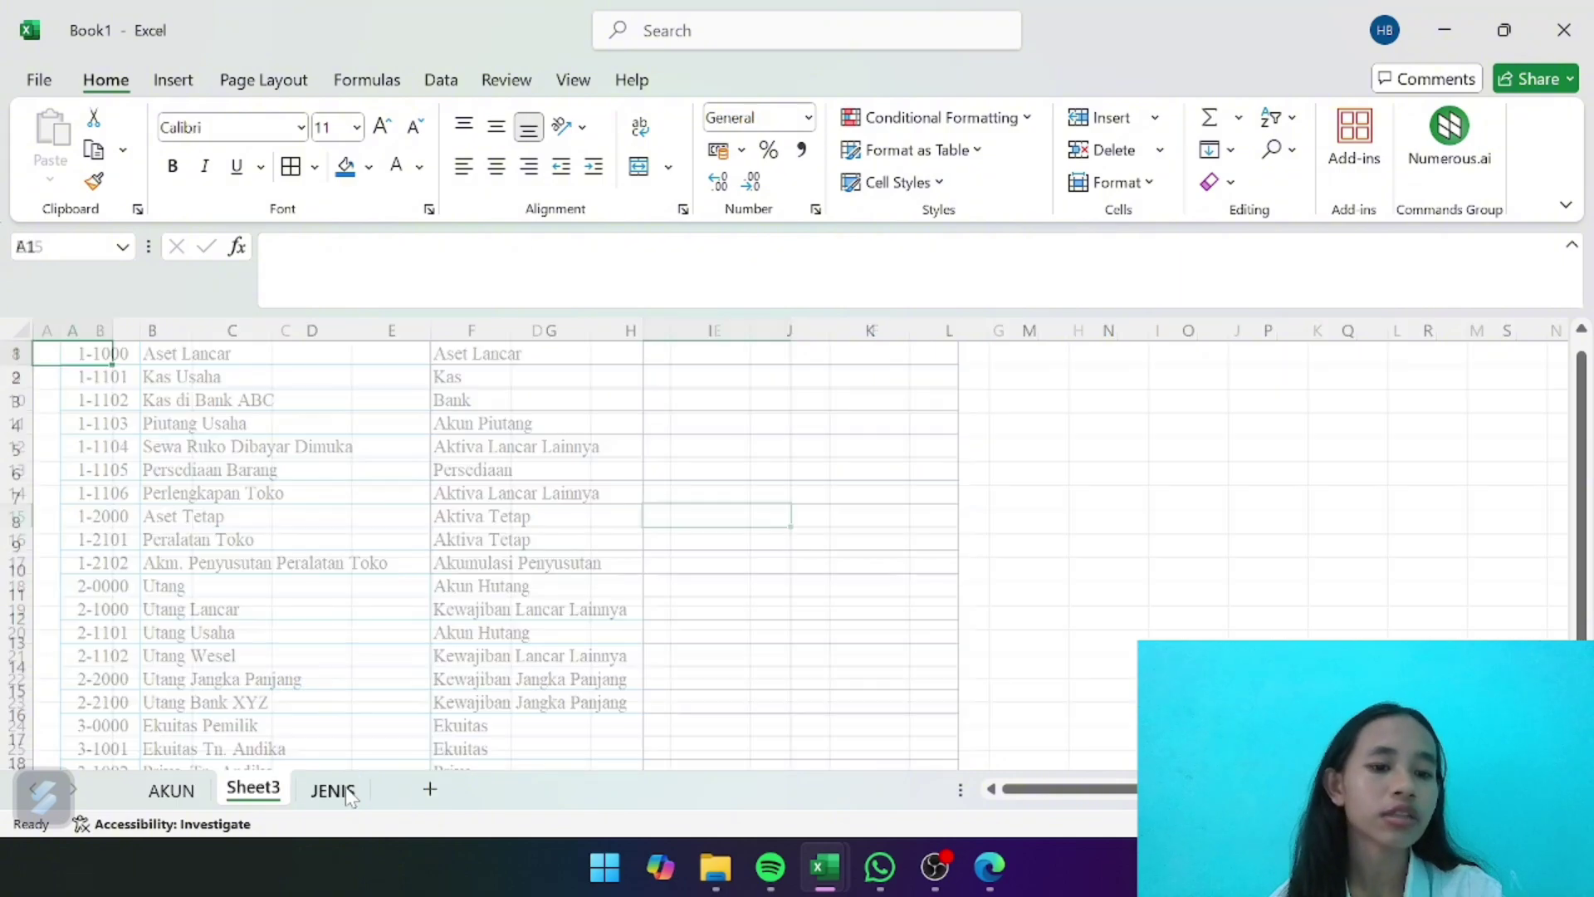
drag(327, 798, 376, 807)
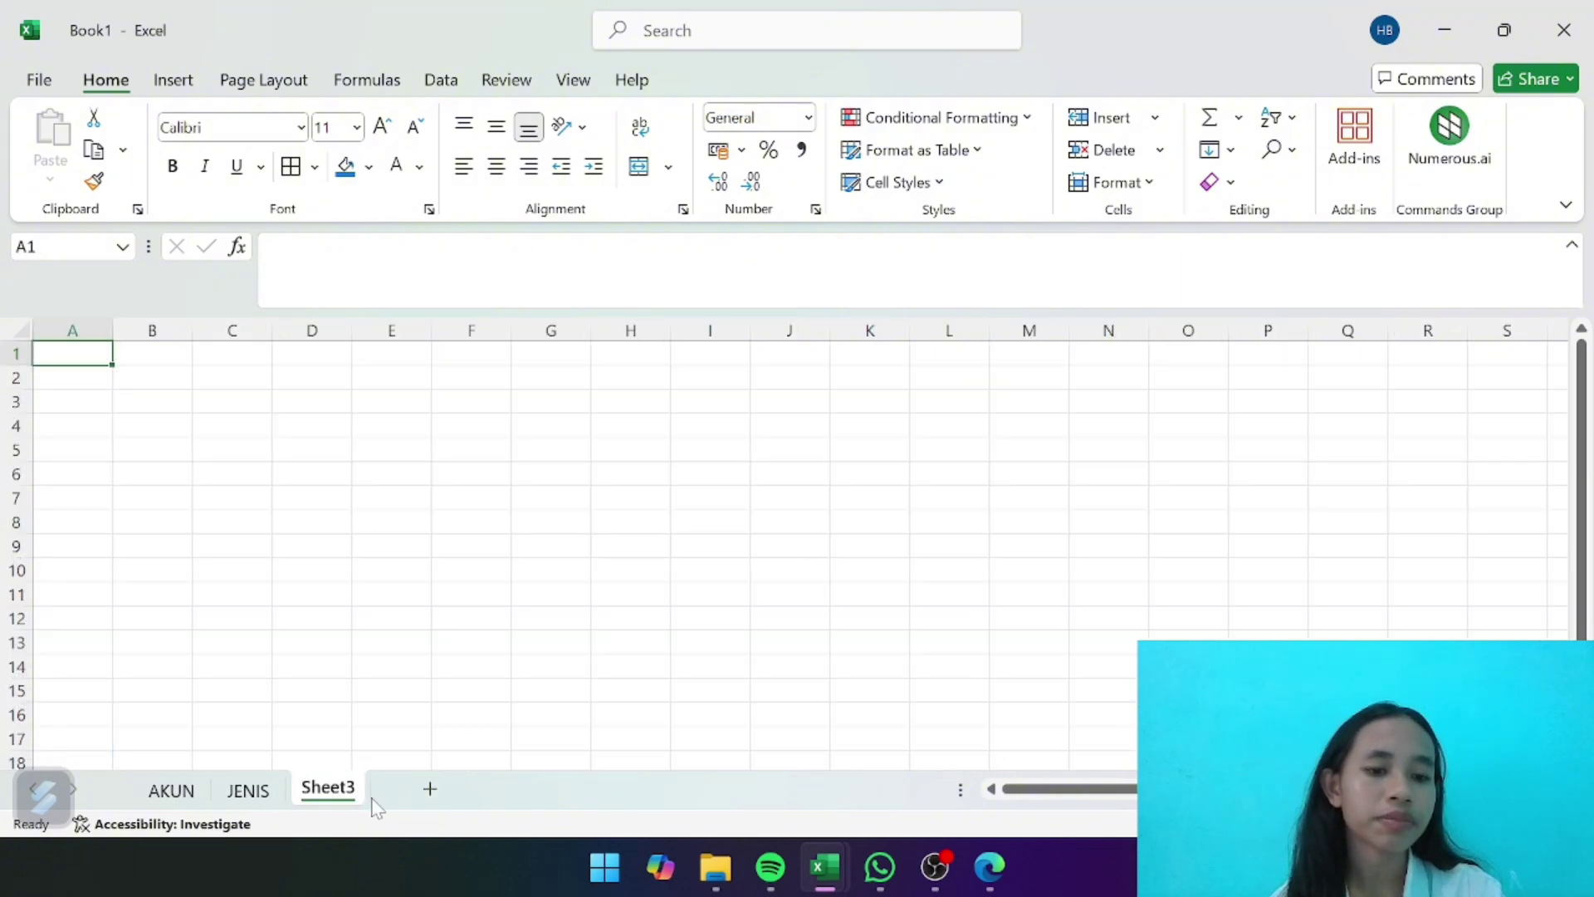
double_click(331, 789)
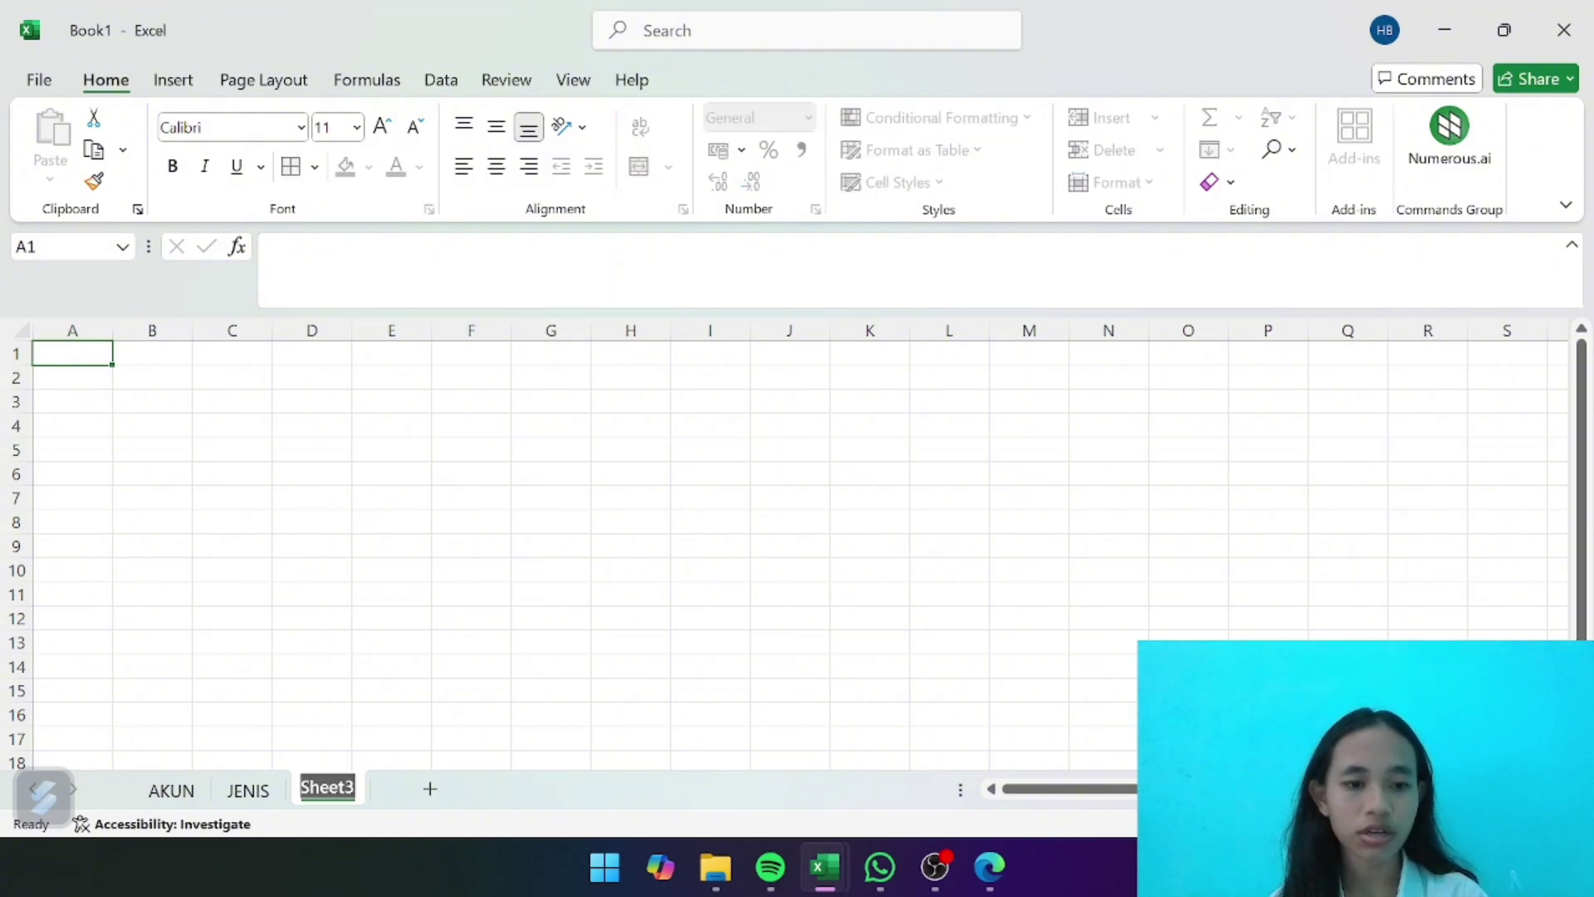
key(BackSpace)
text(JURNAL)
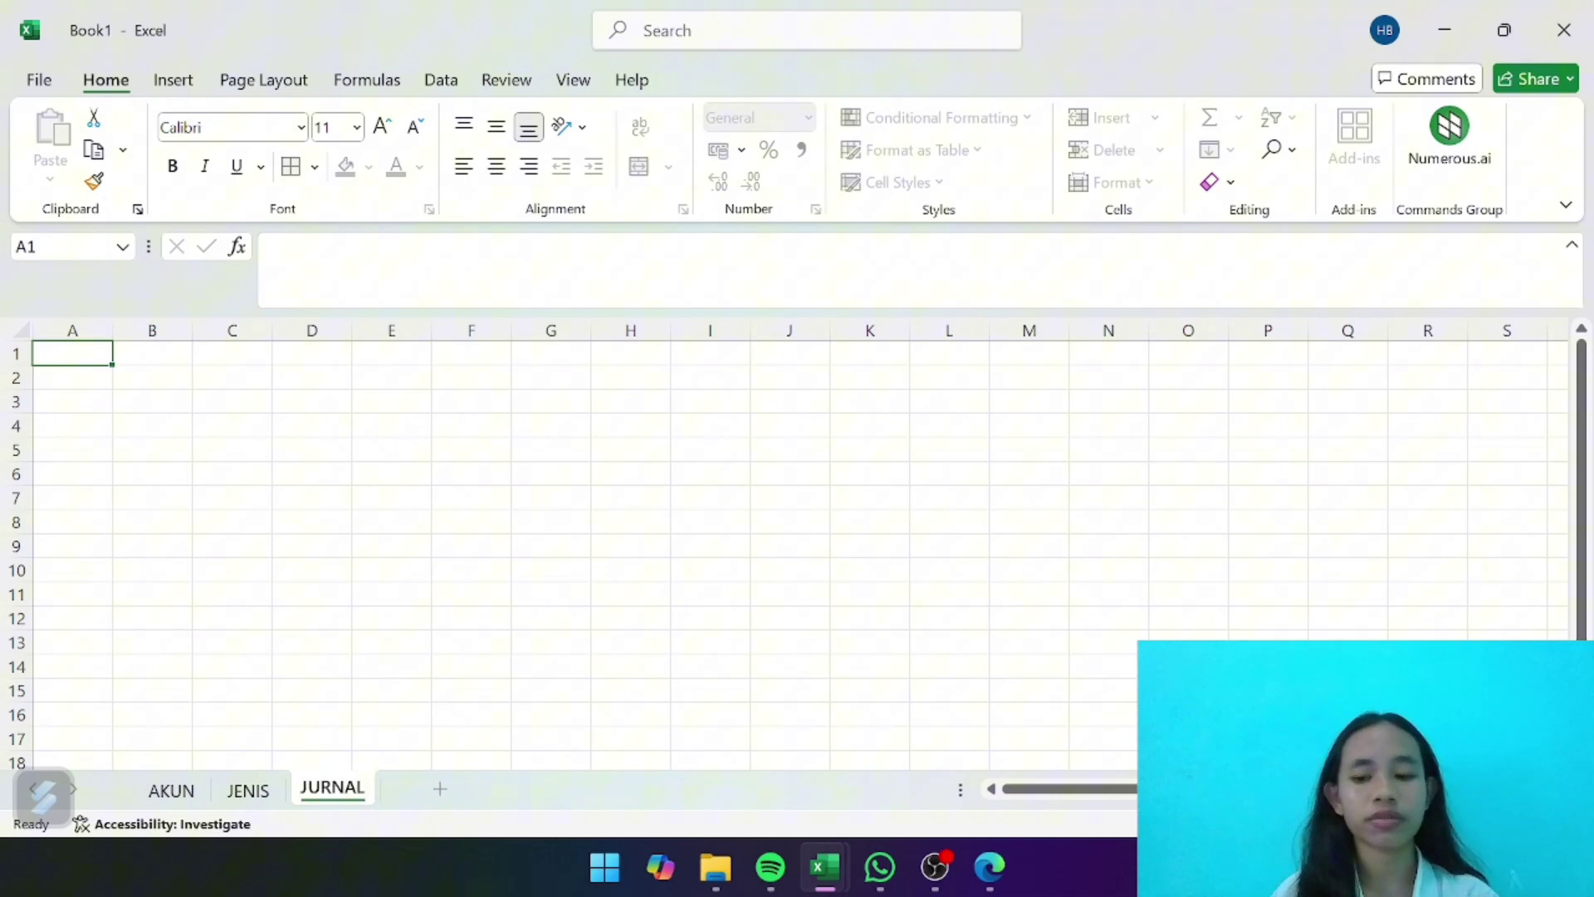
key(Return)
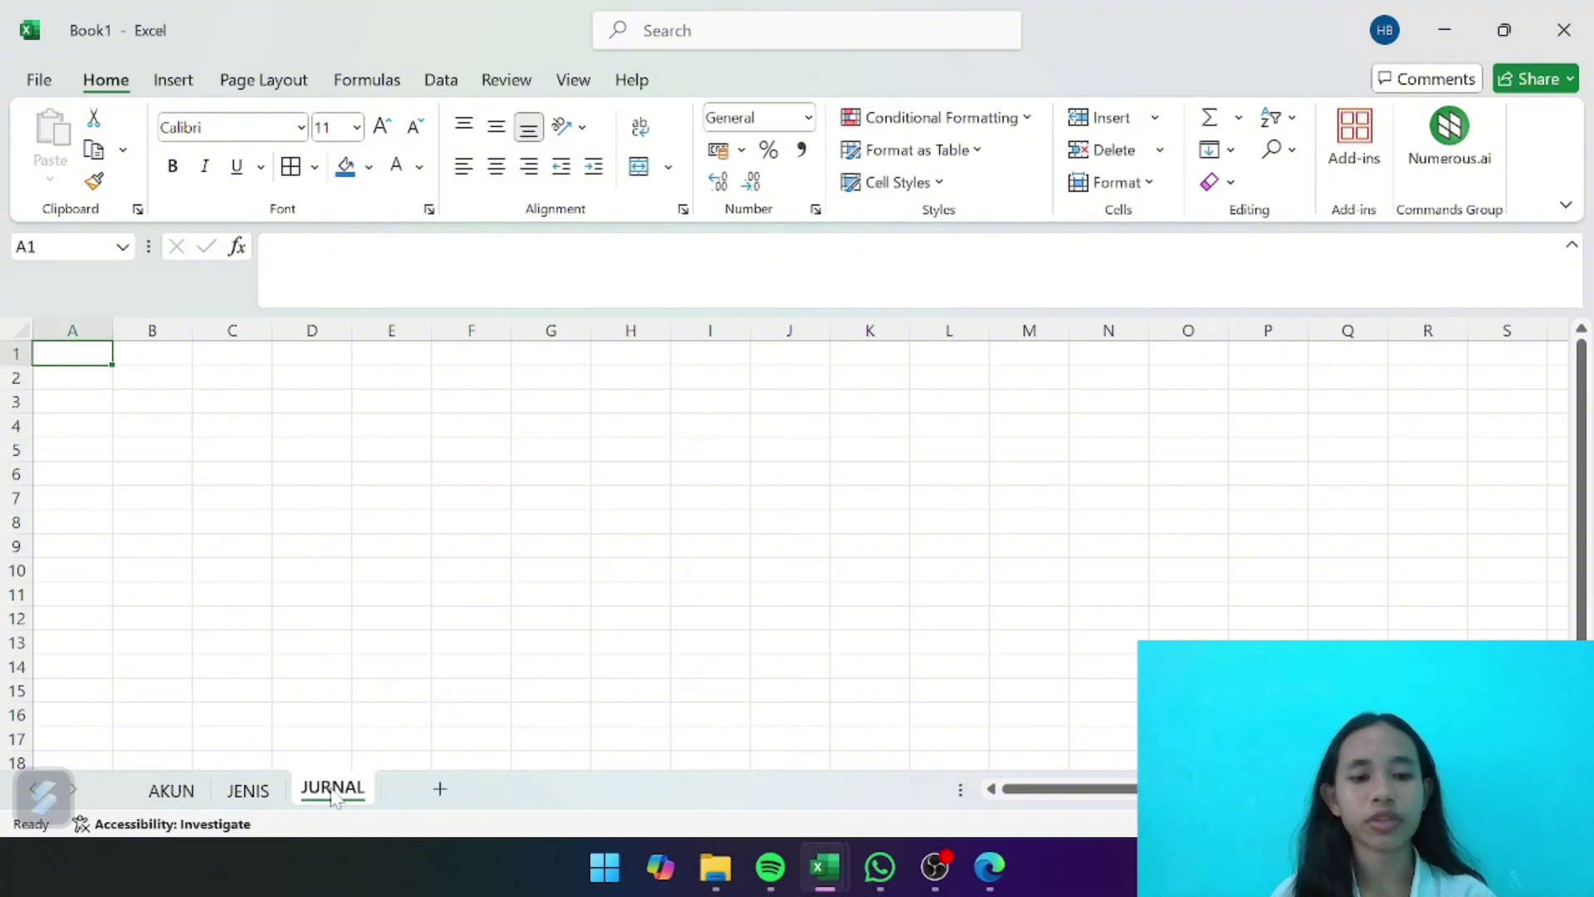
Set the font of the entire JURNAL sheet to Times New Roman
click(179, 470)
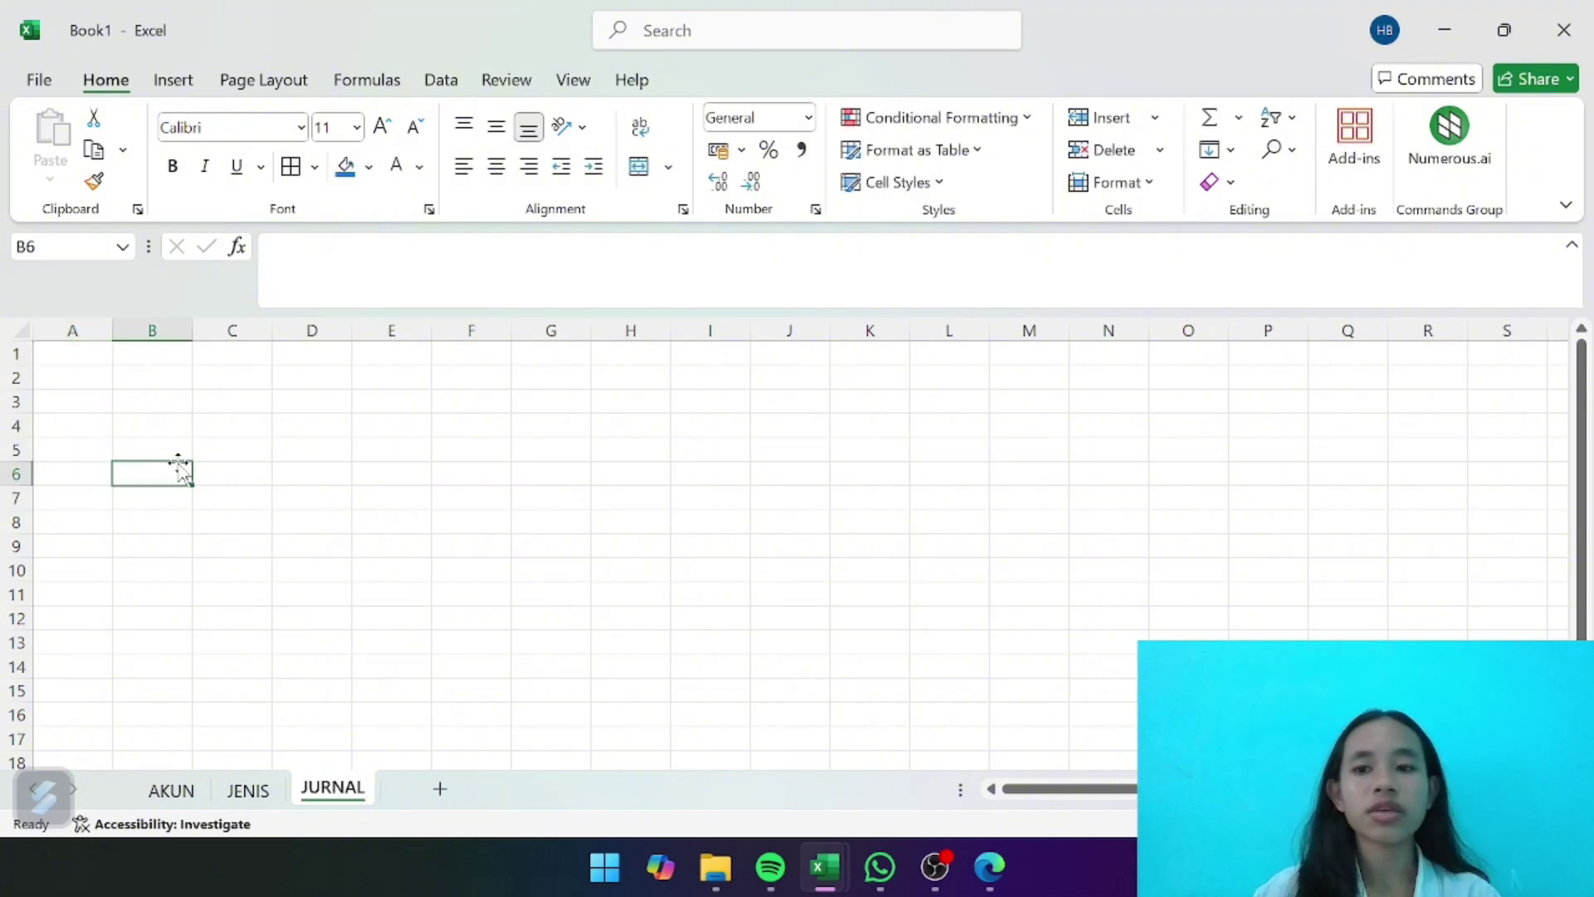
click(20, 335)
click(224, 128)
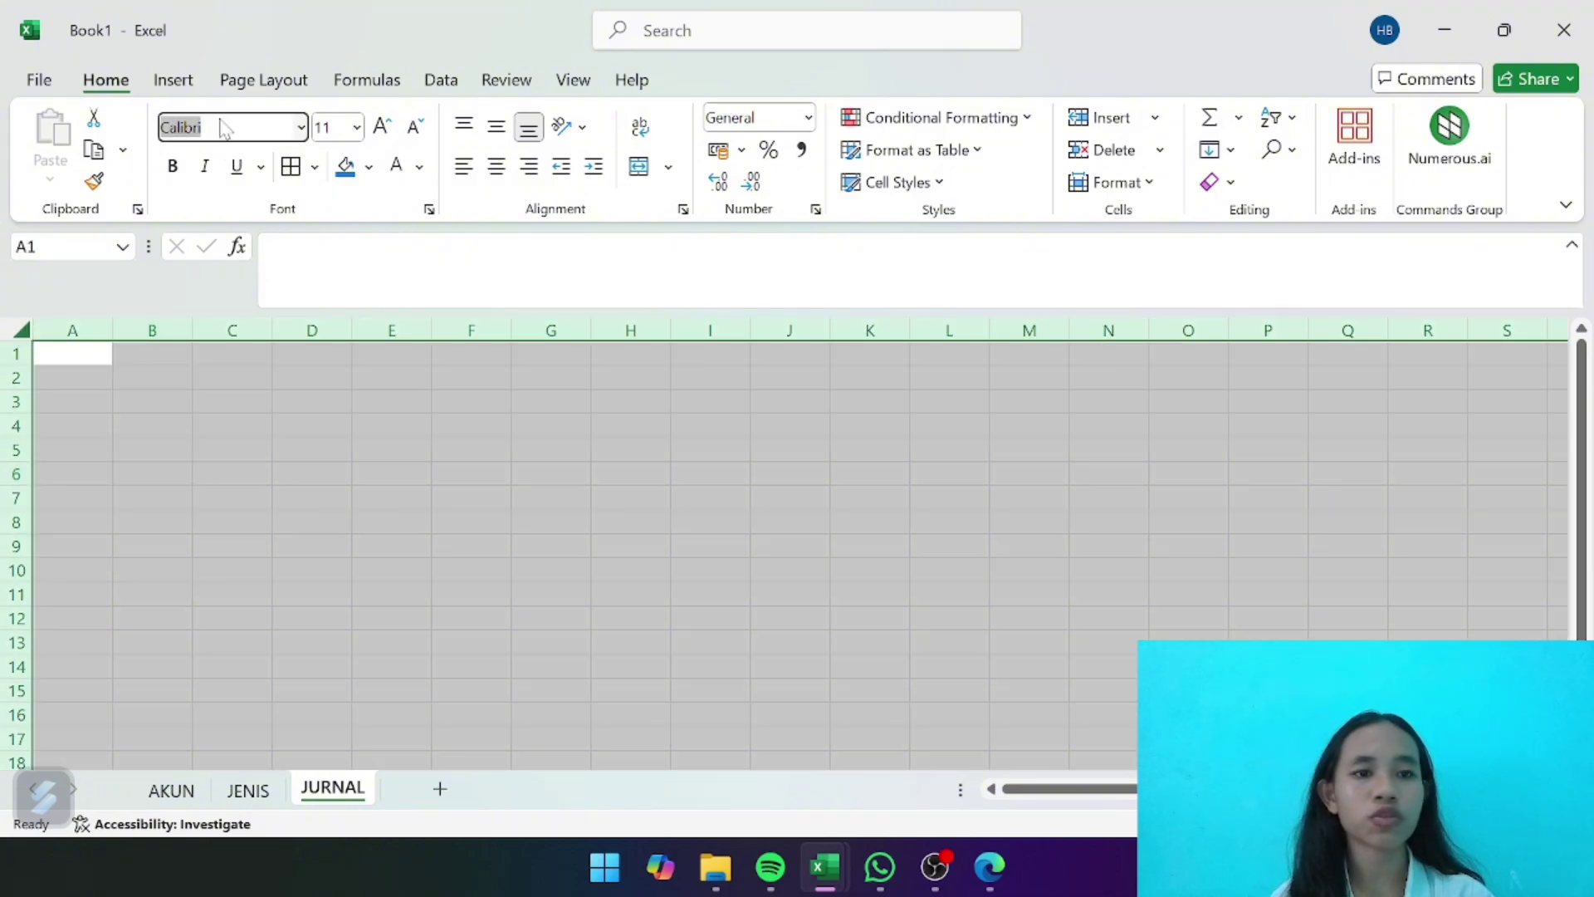
key(BackSpace)
text(Times New Roman)
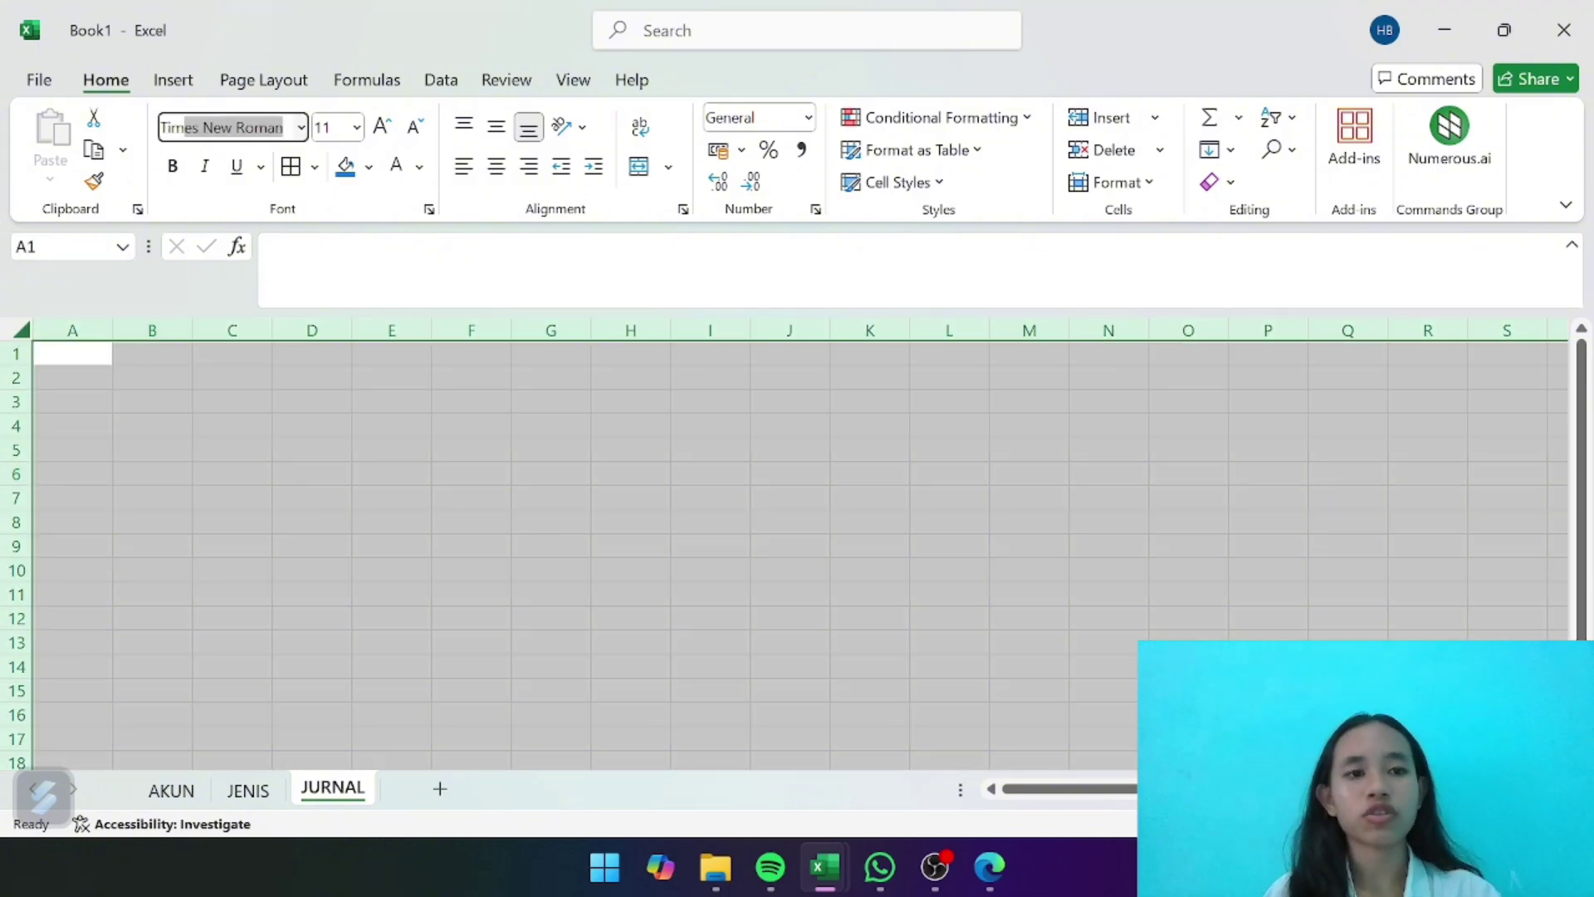
key(Return)
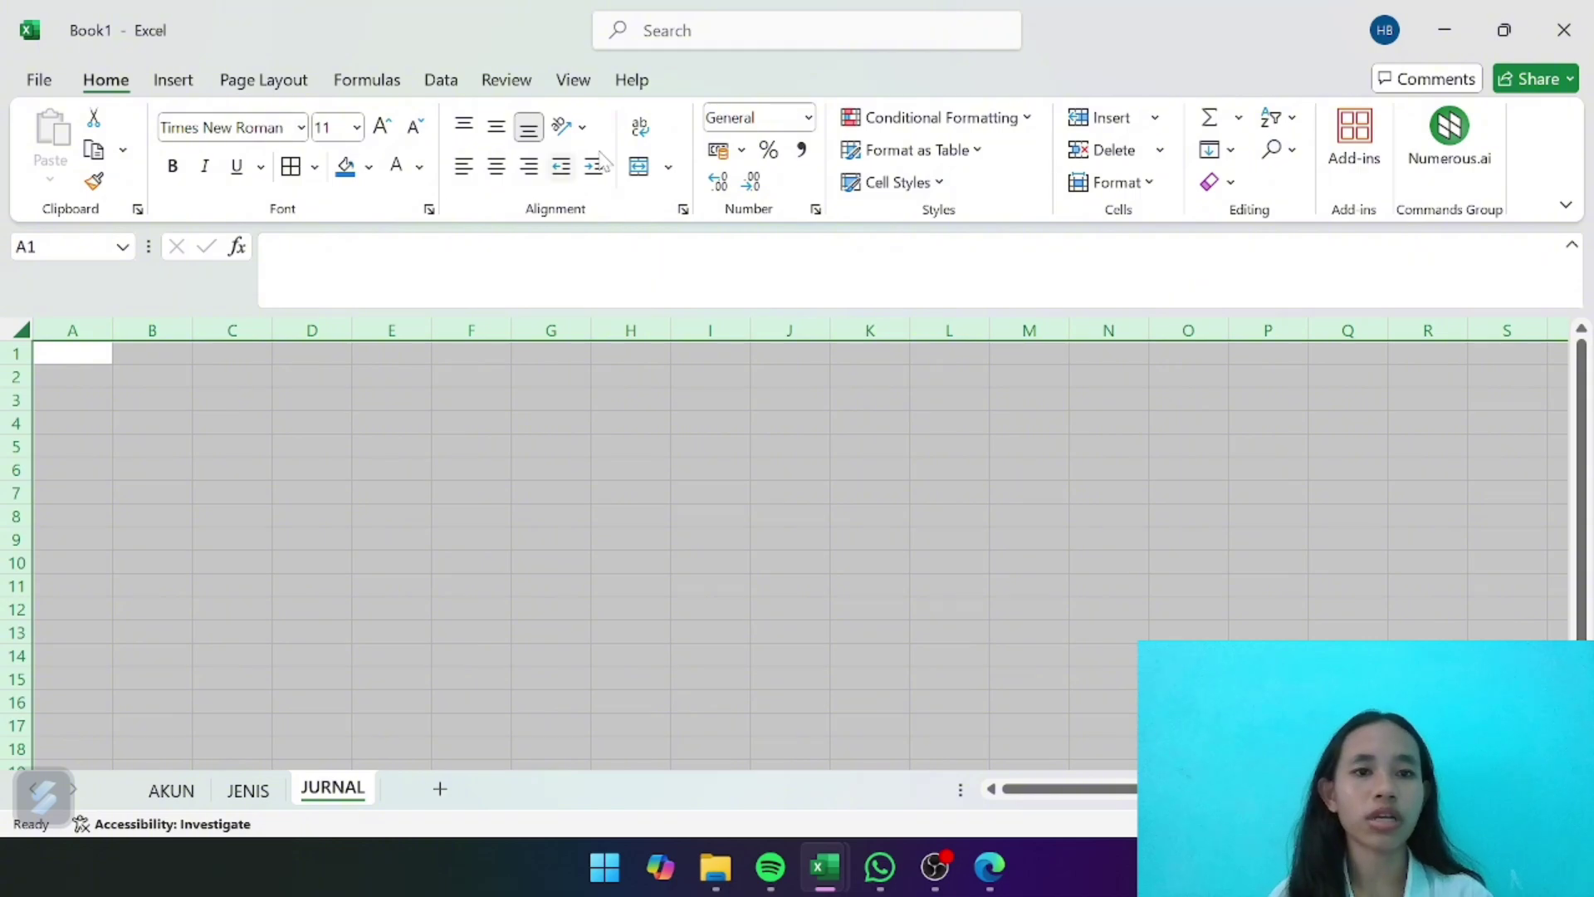
Hide the gridlines on the JURNAL sheet and narrow its column A
click(575, 81)
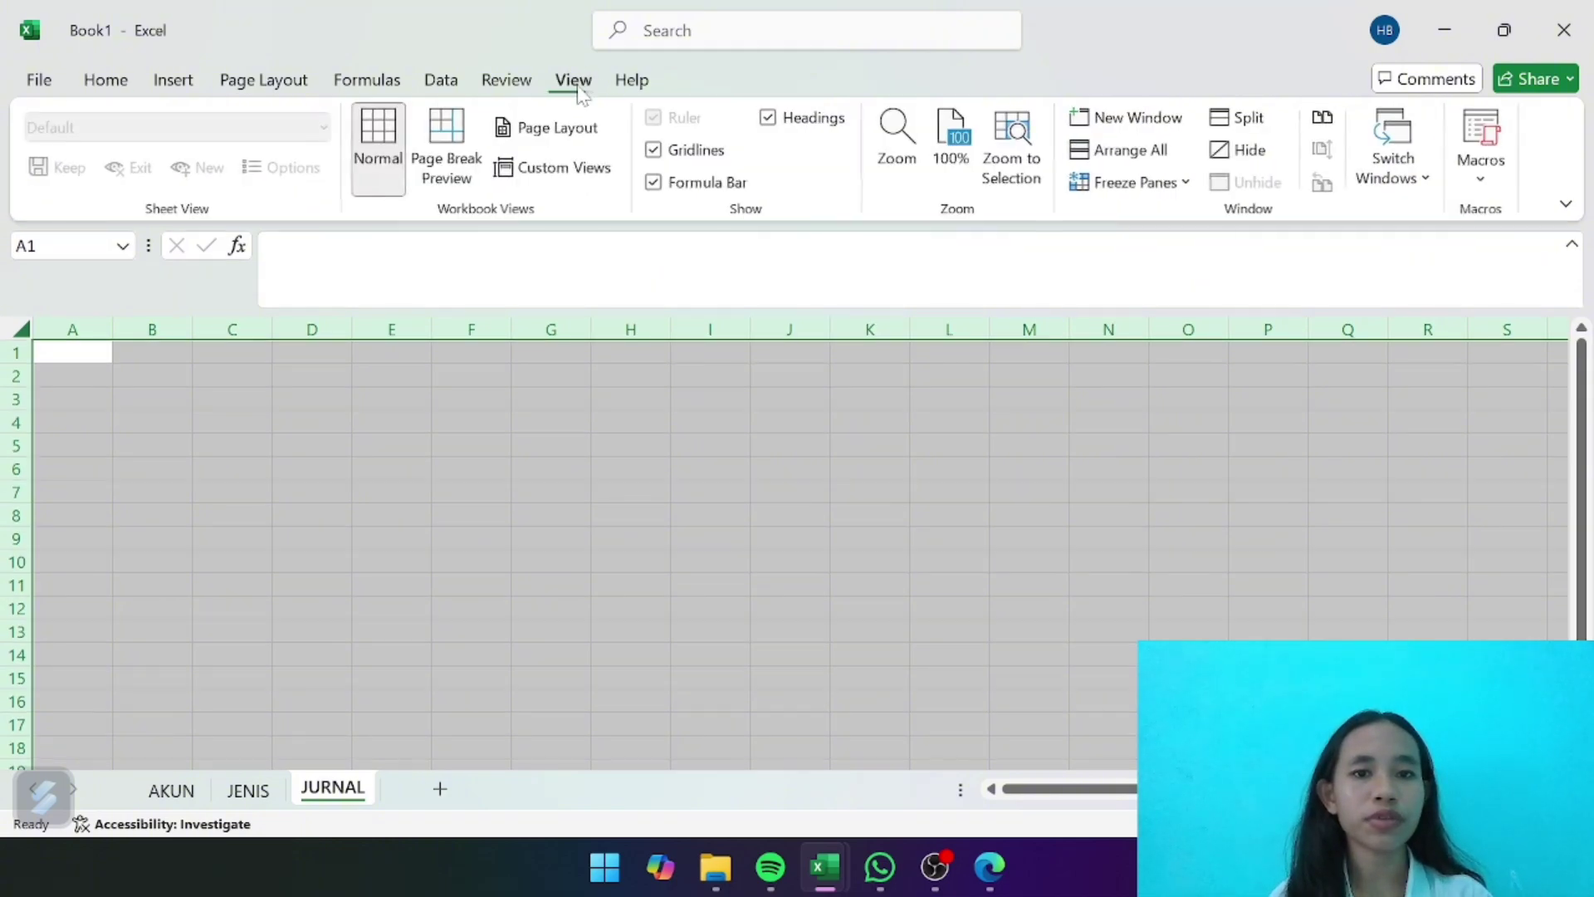
click(654, 149)
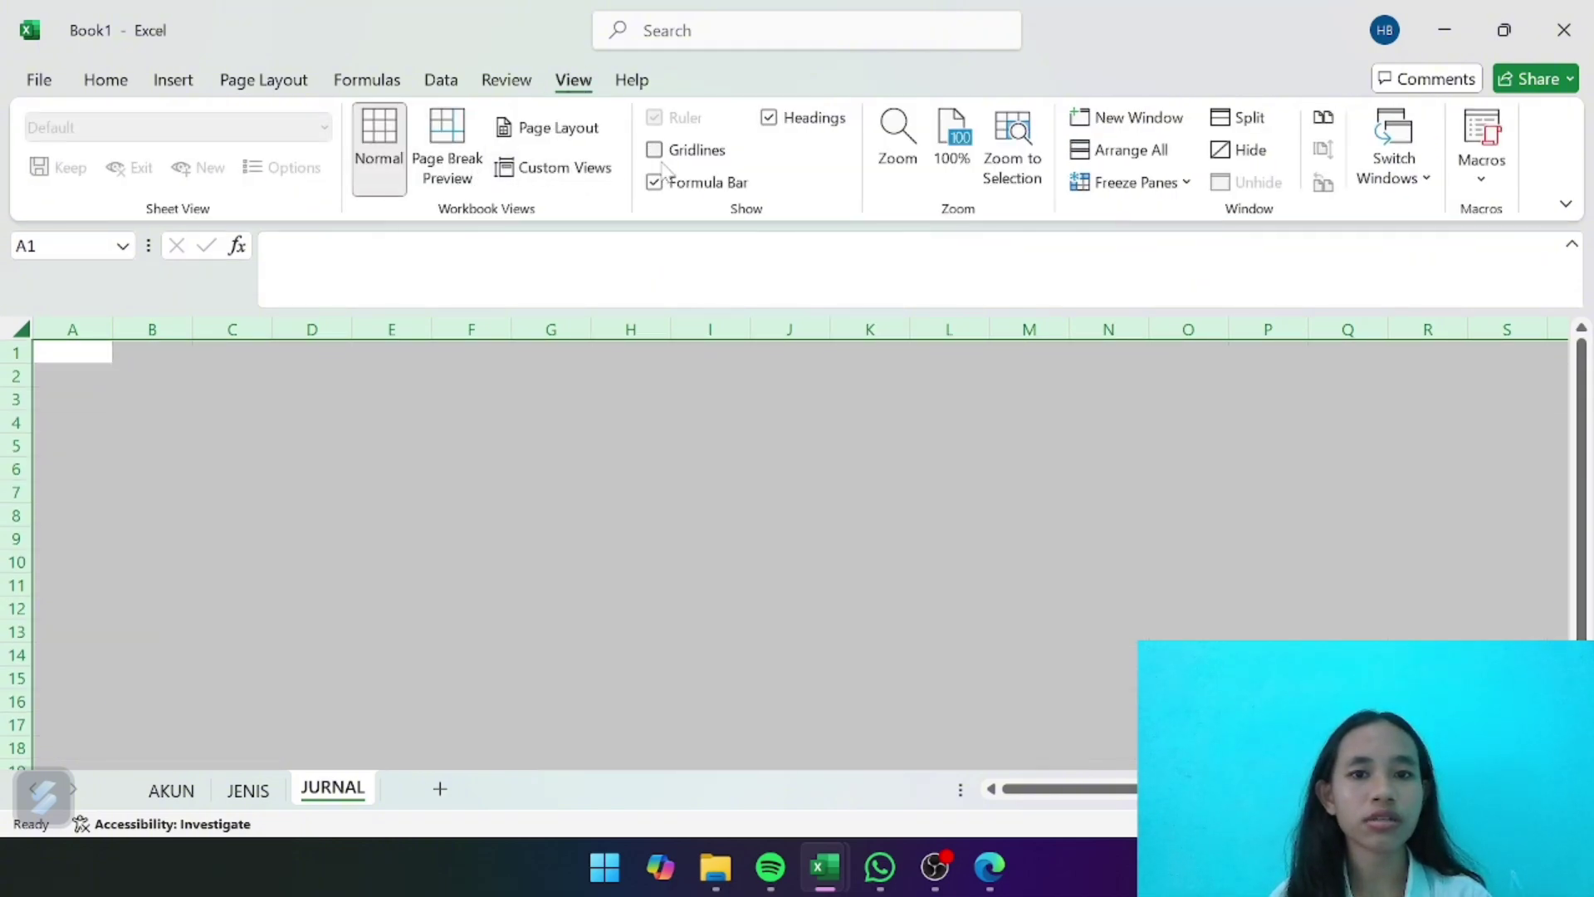
click(333, 464)
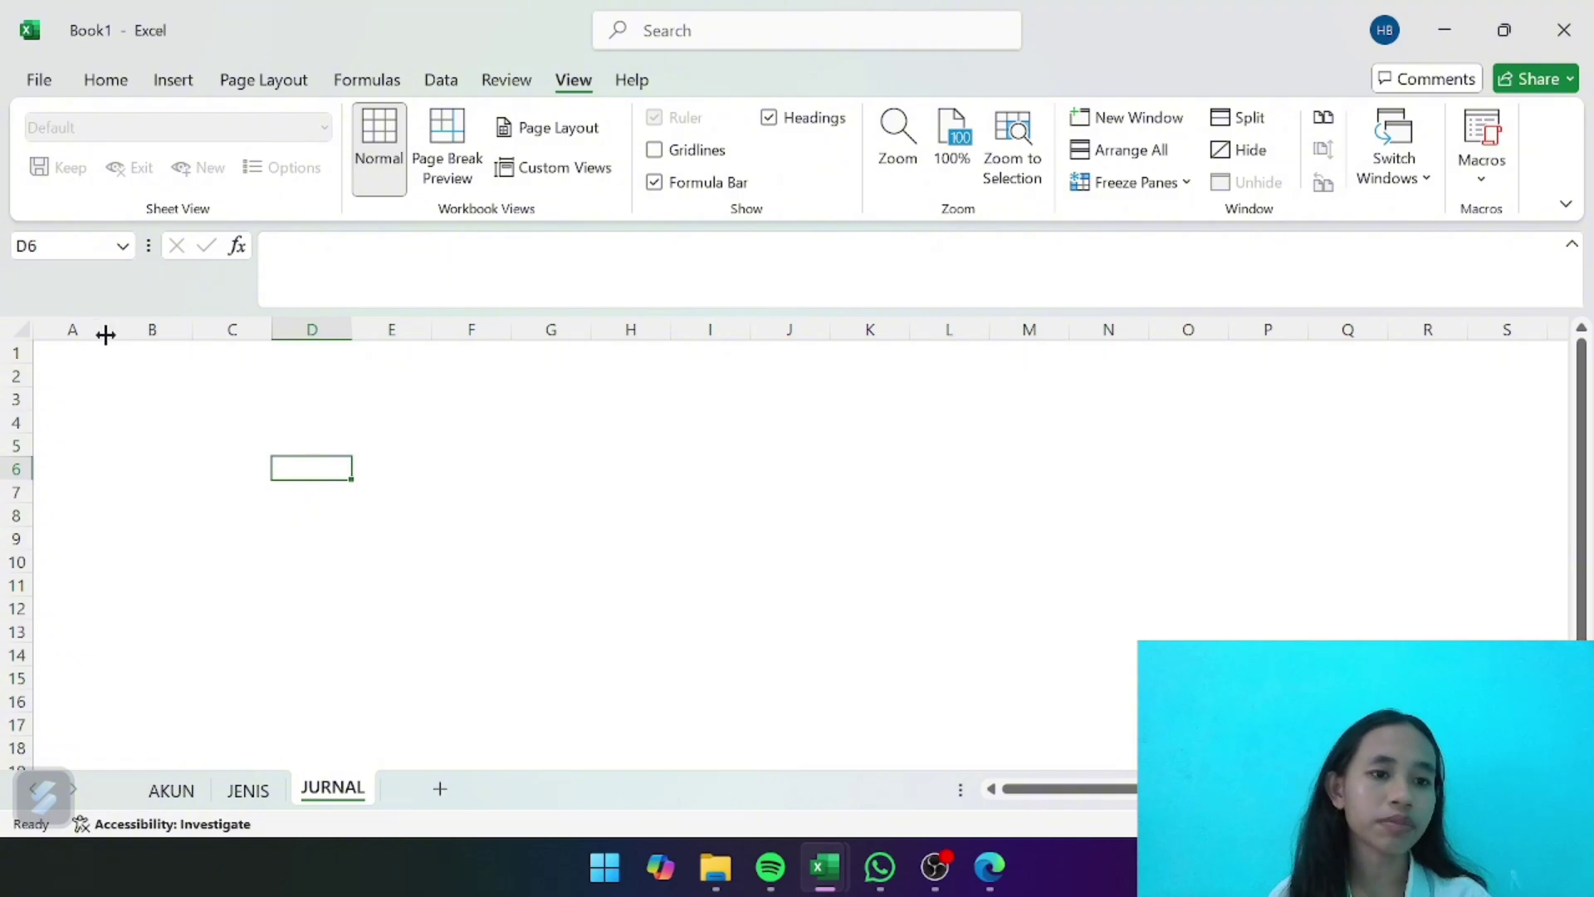
drag(110, 330, 58, 330)
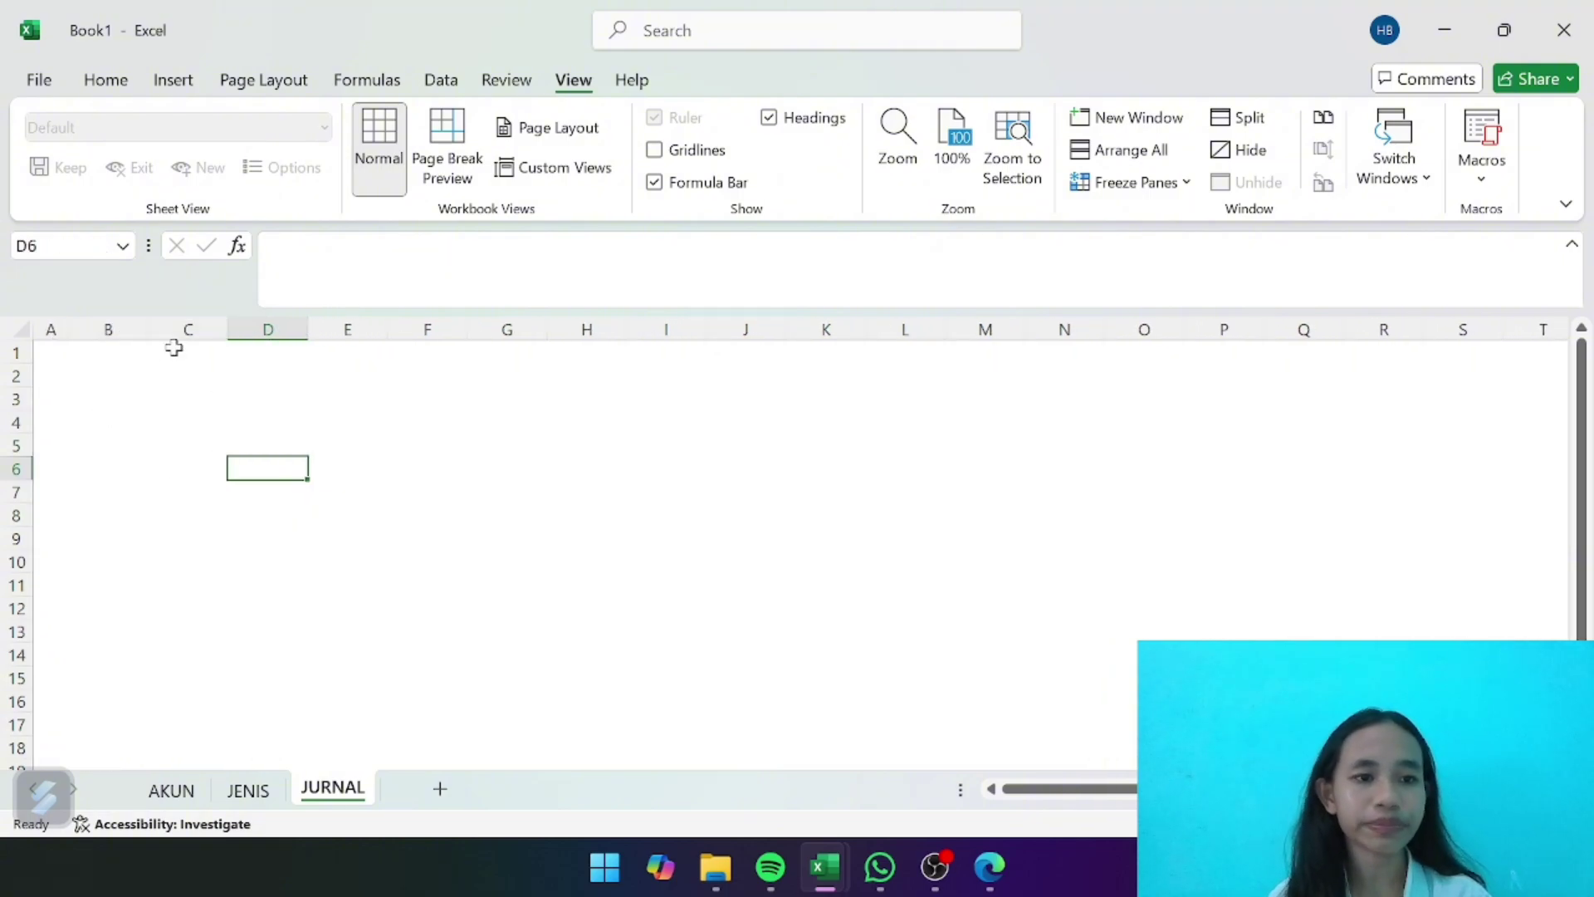
click(188, 399)
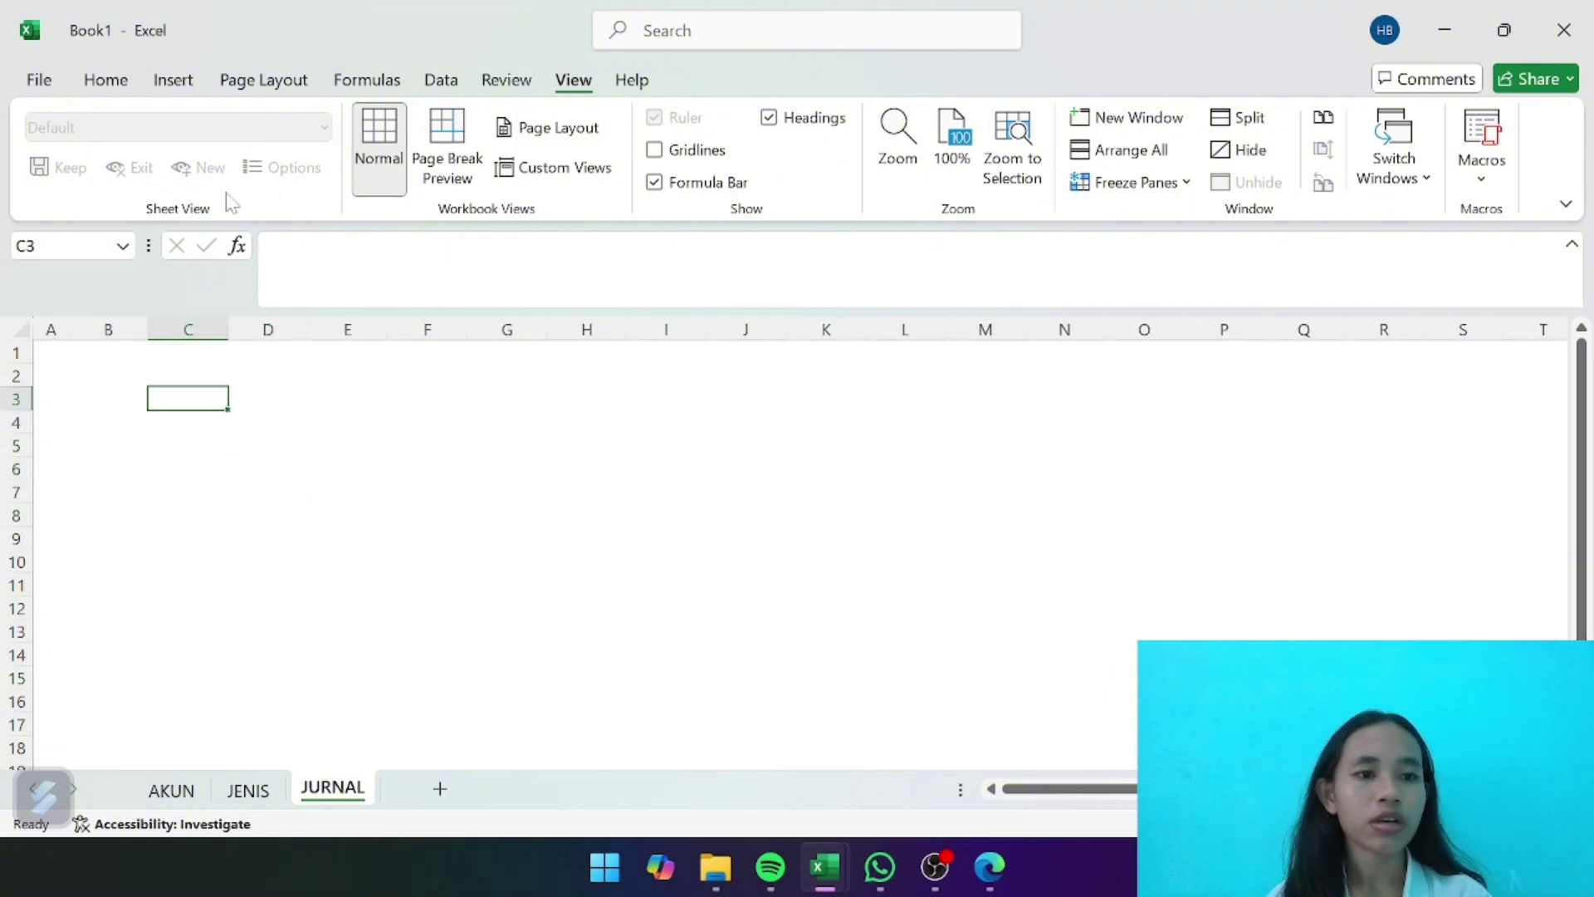
Save the workbook in the default OneDrive location under the file name PEMBUATAN APLIKASI AKUNTANSI EXCEL
click(148, 37)
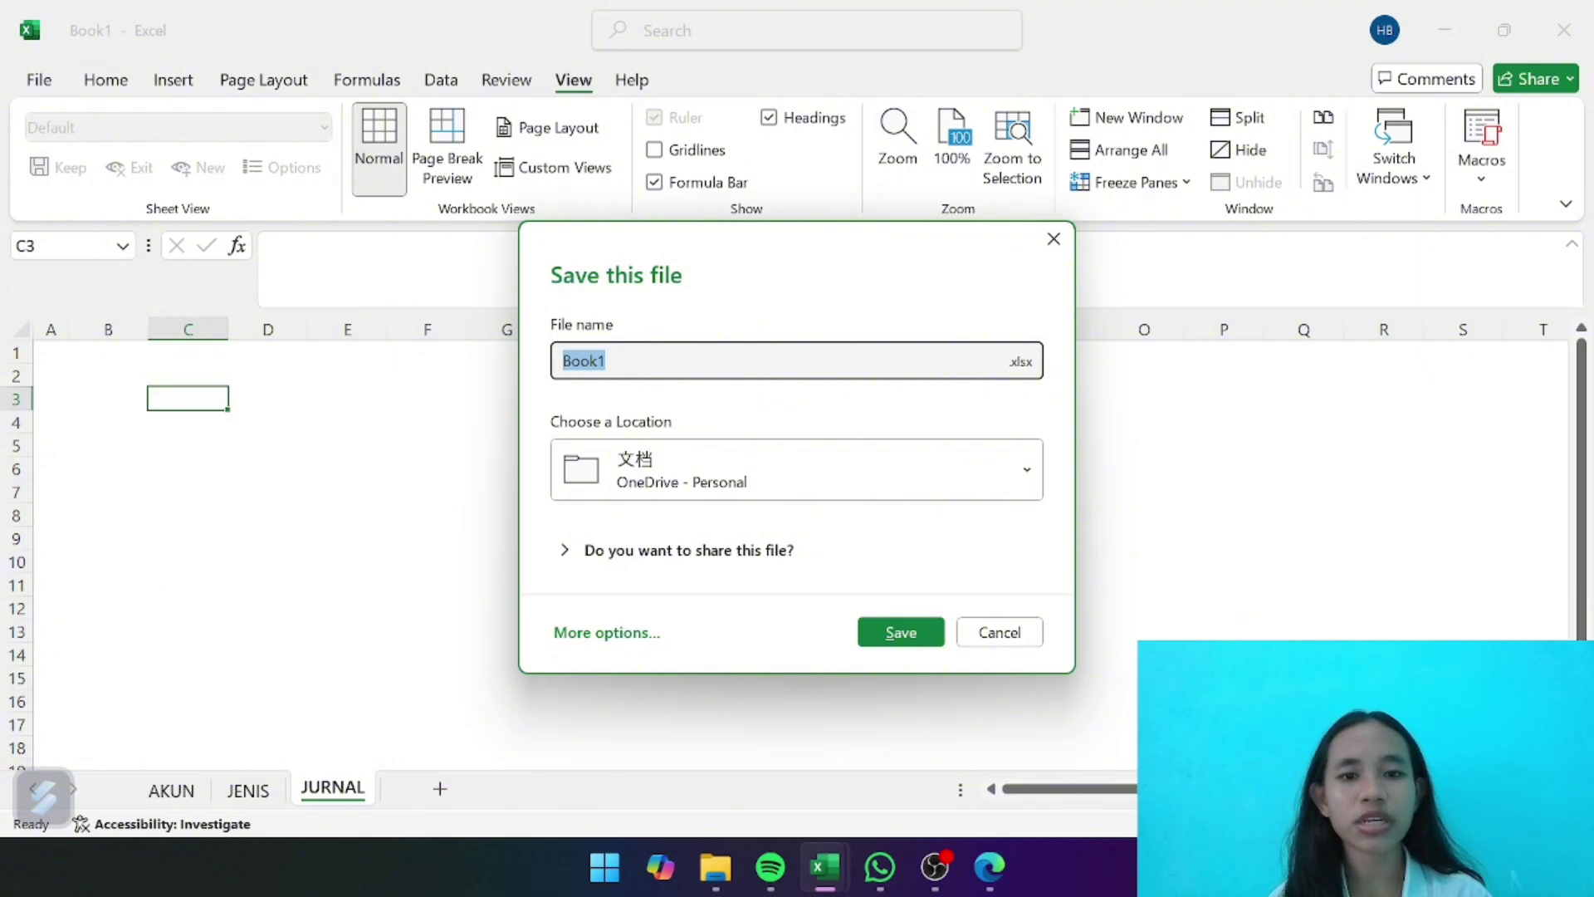
key(BackSpace)
text(L)
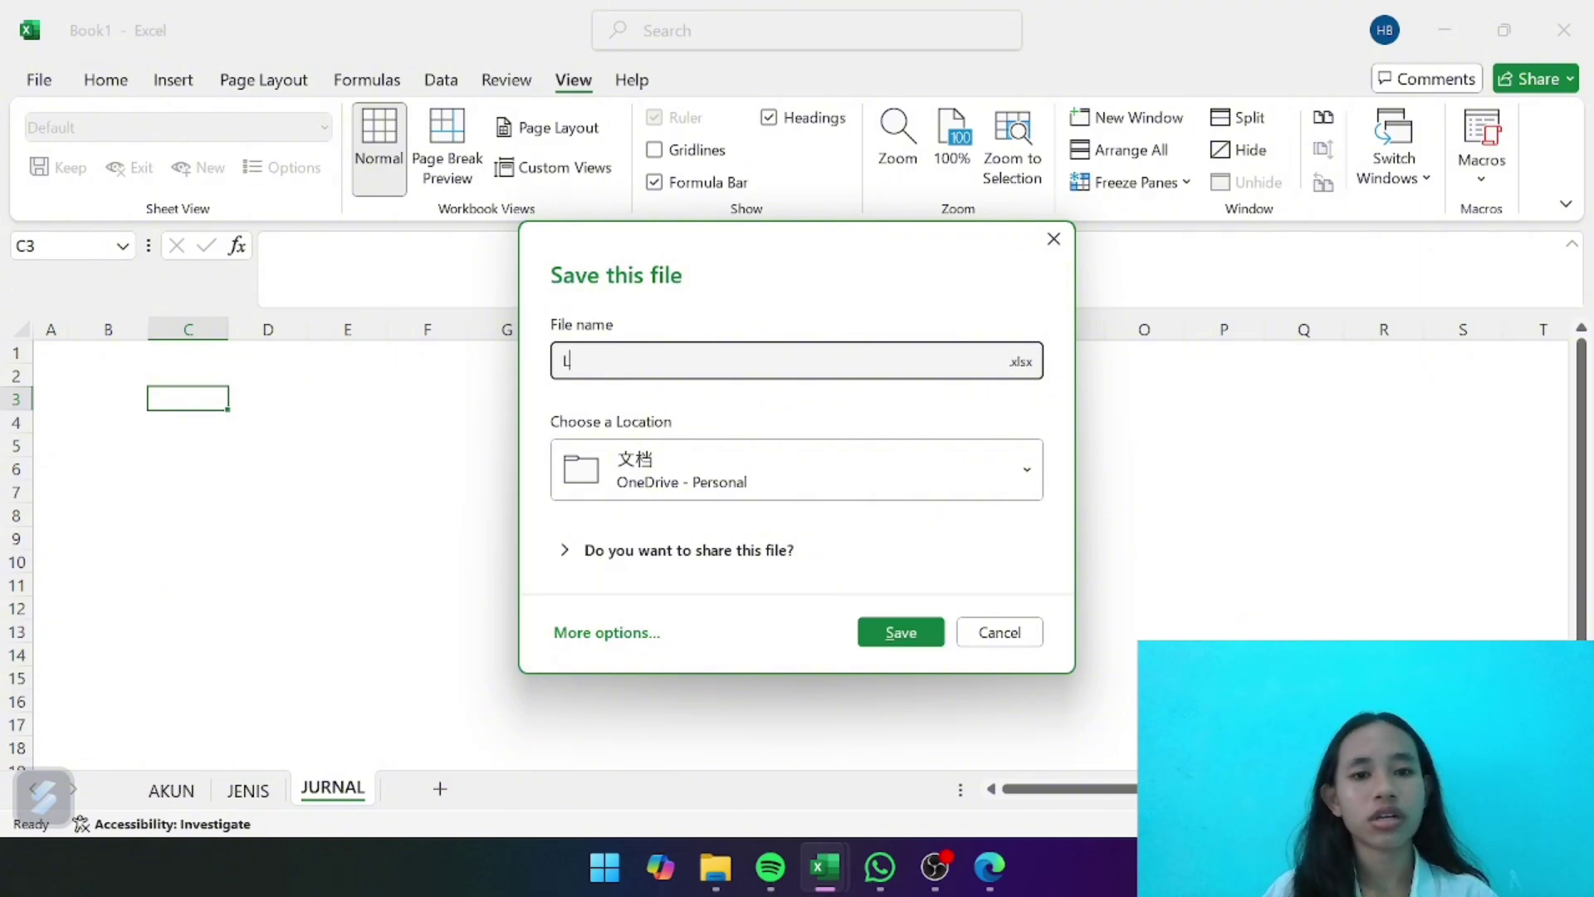
key(BackSpace)
text(P)
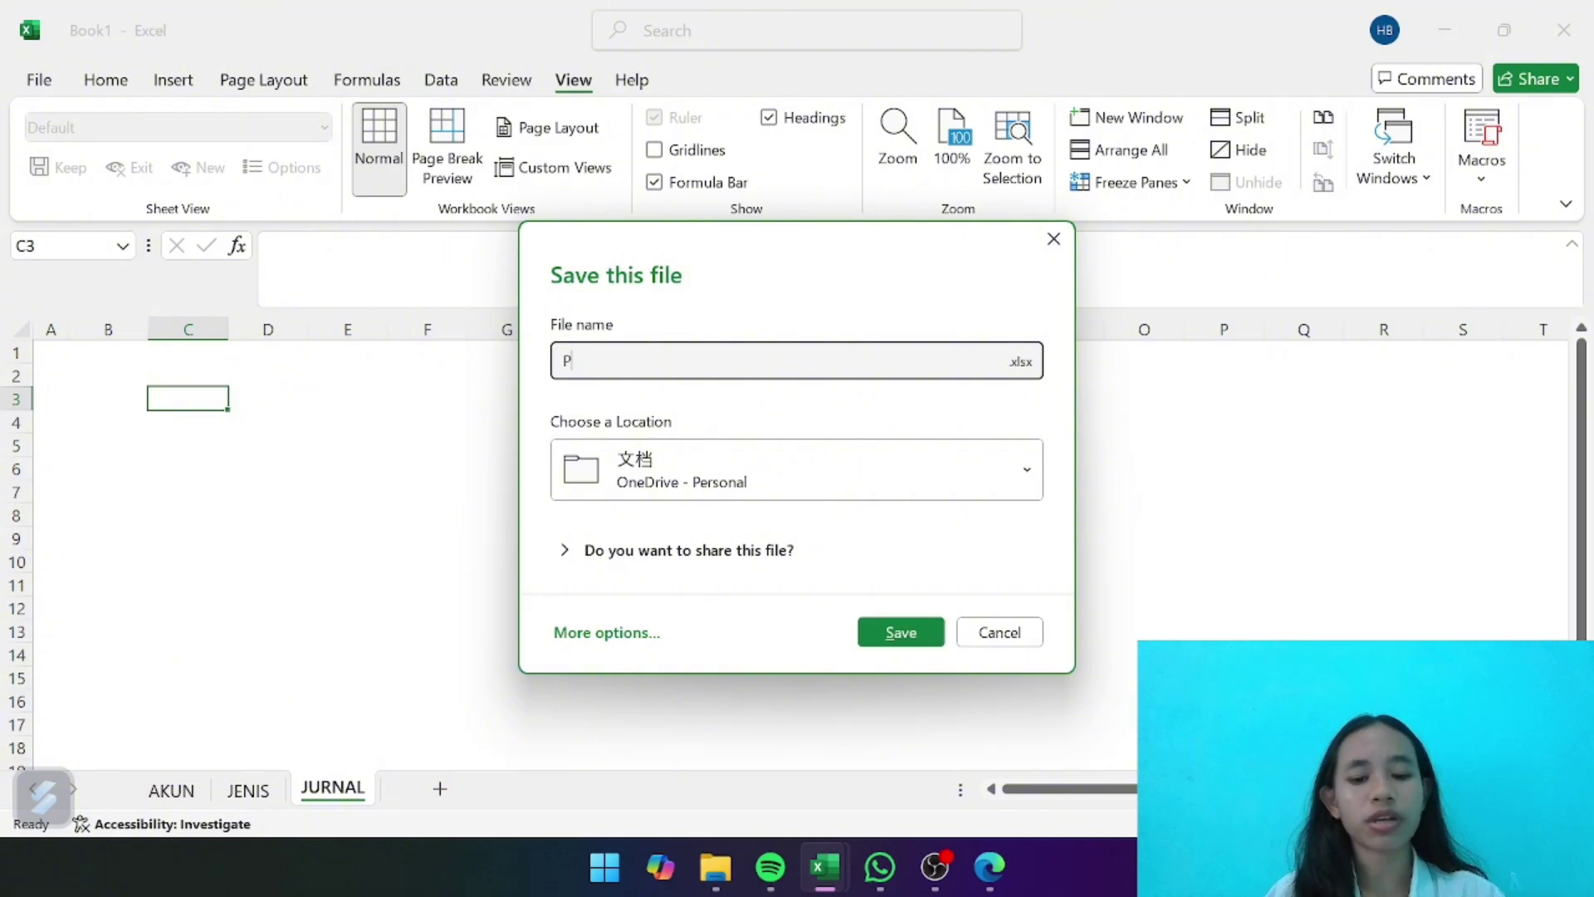
text(EMBUATAN A)
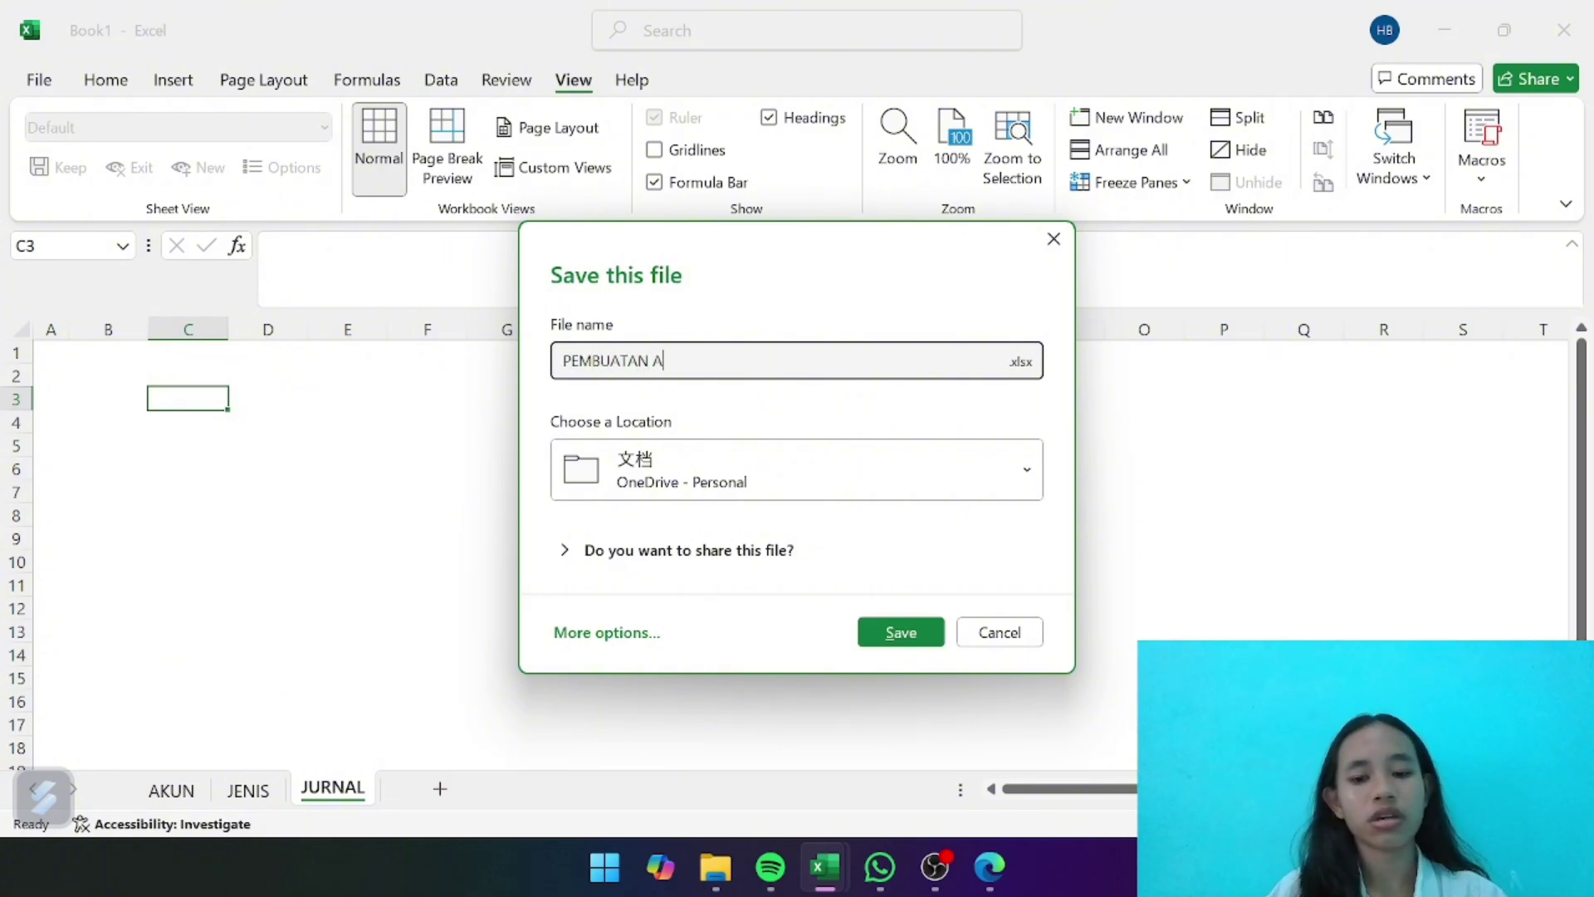
text(PLIKASI AK)
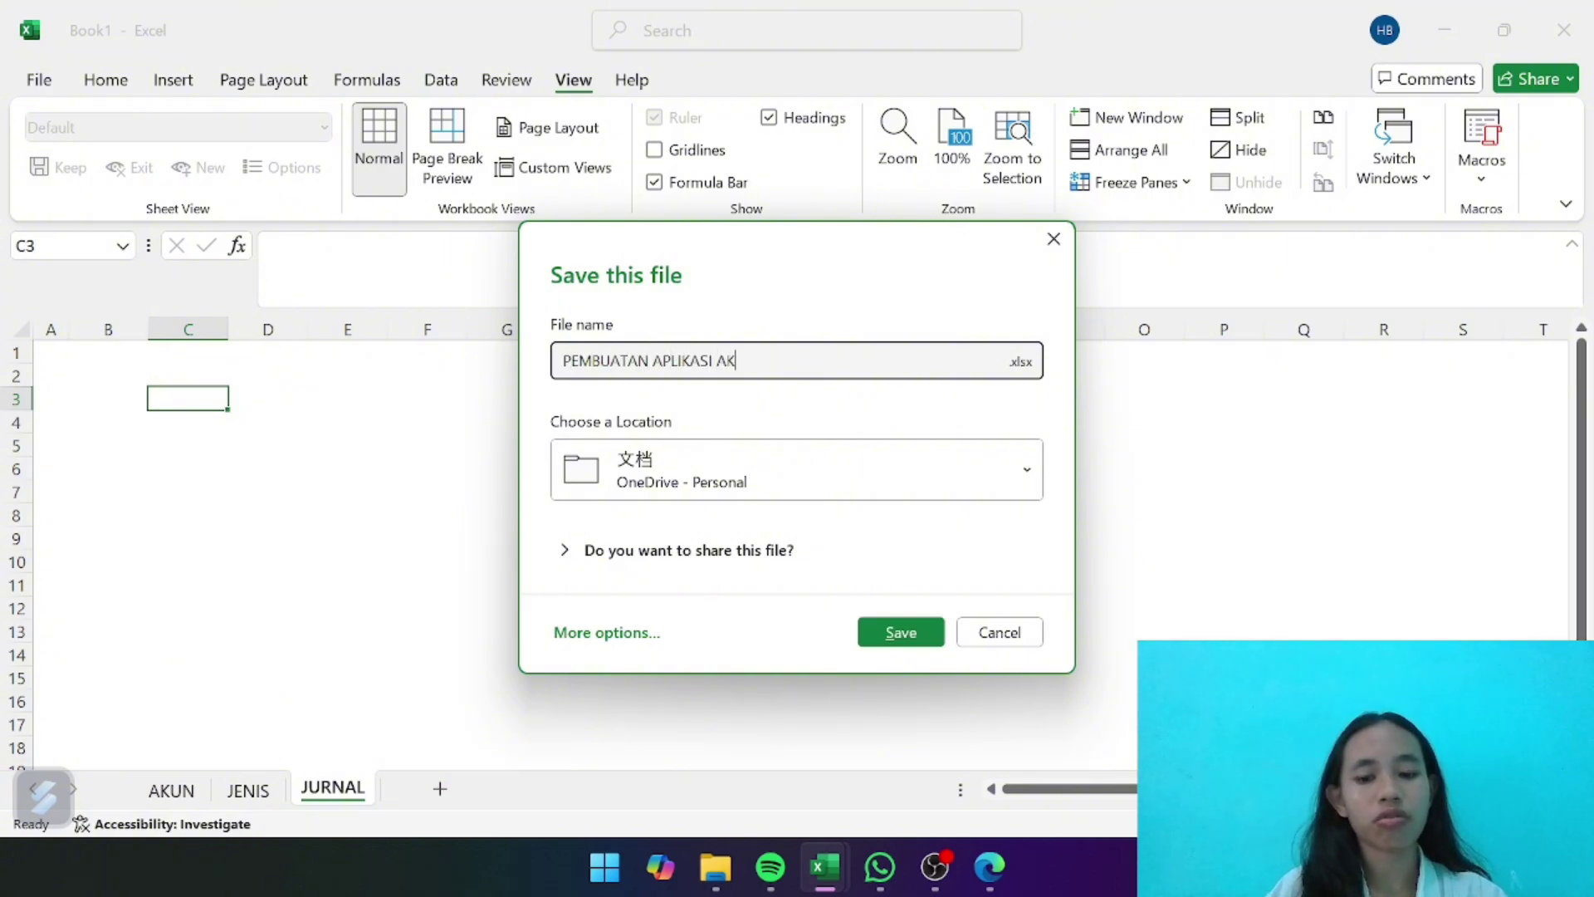
text(UNTANSI EXCEL)
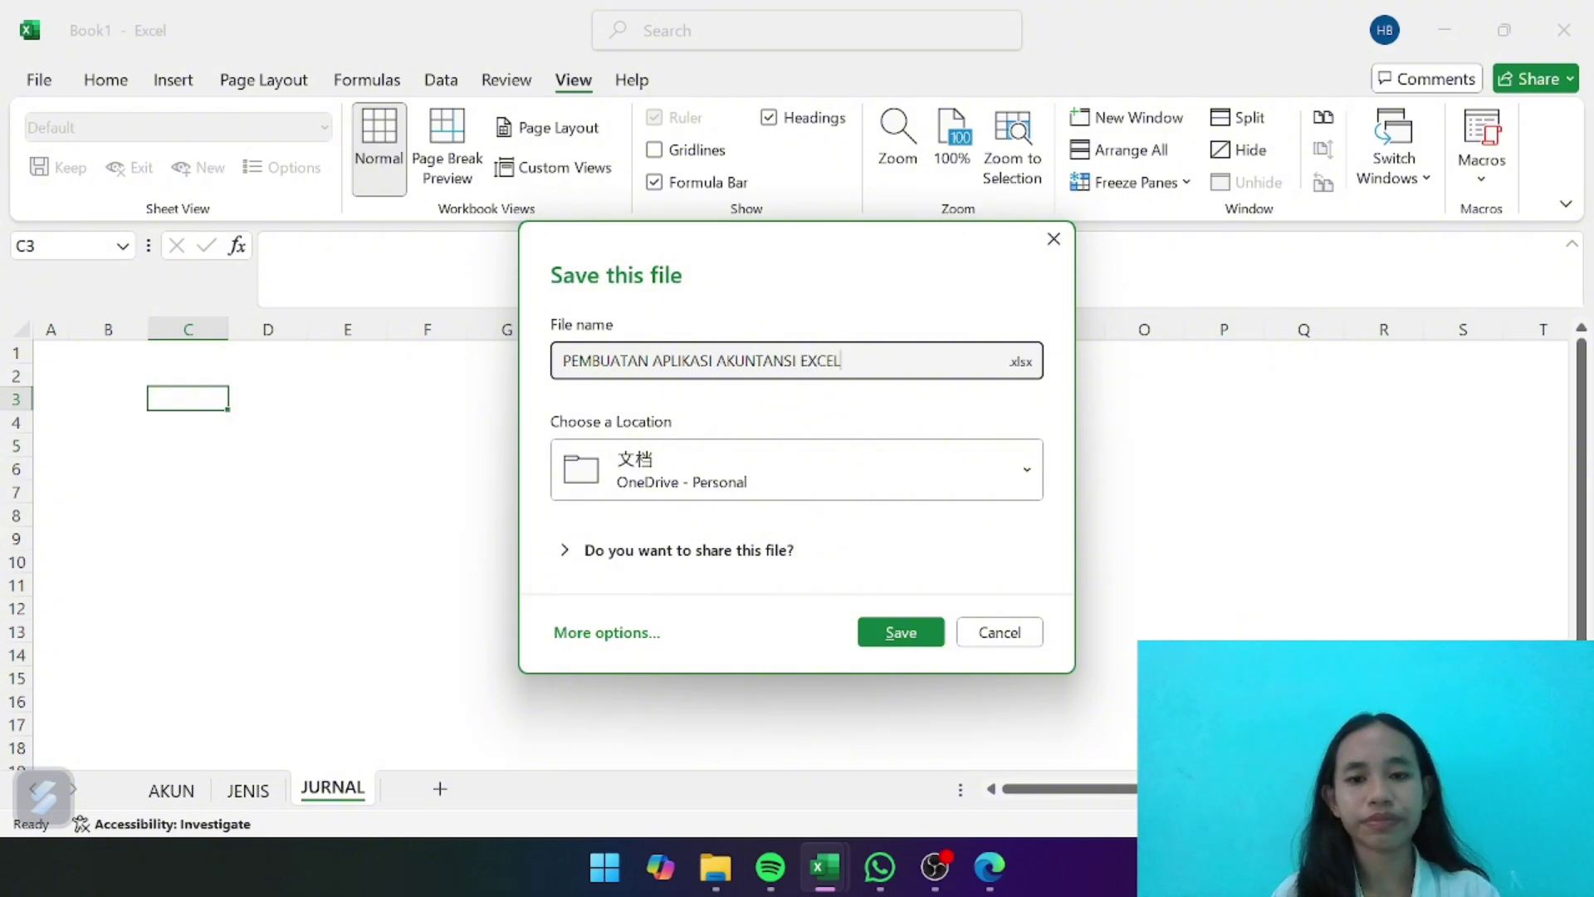
click(905, 636)
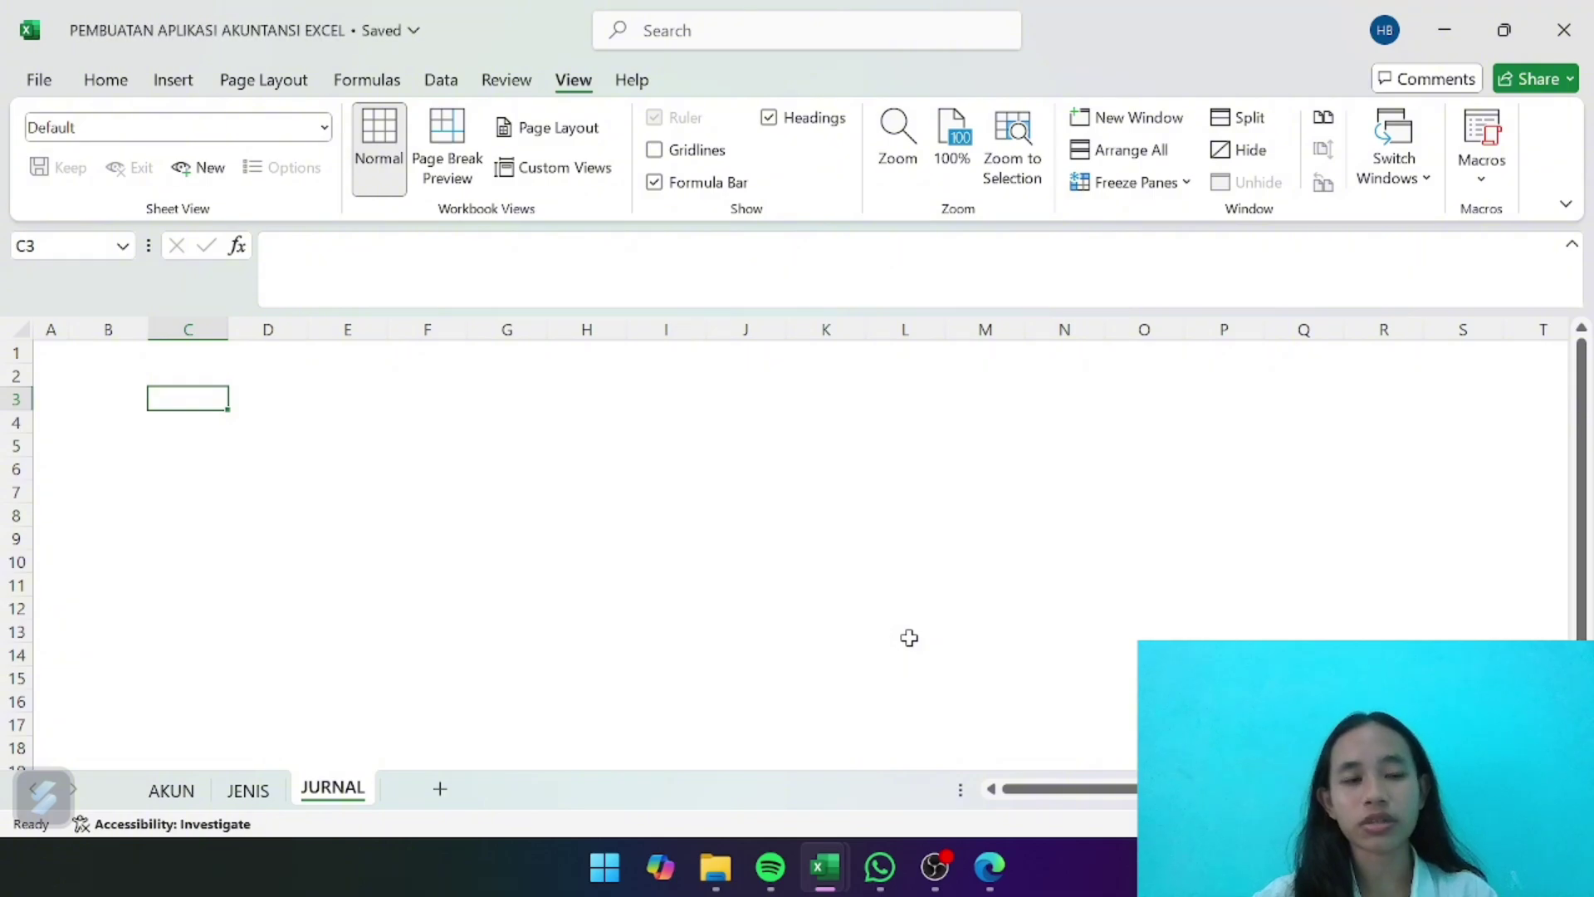
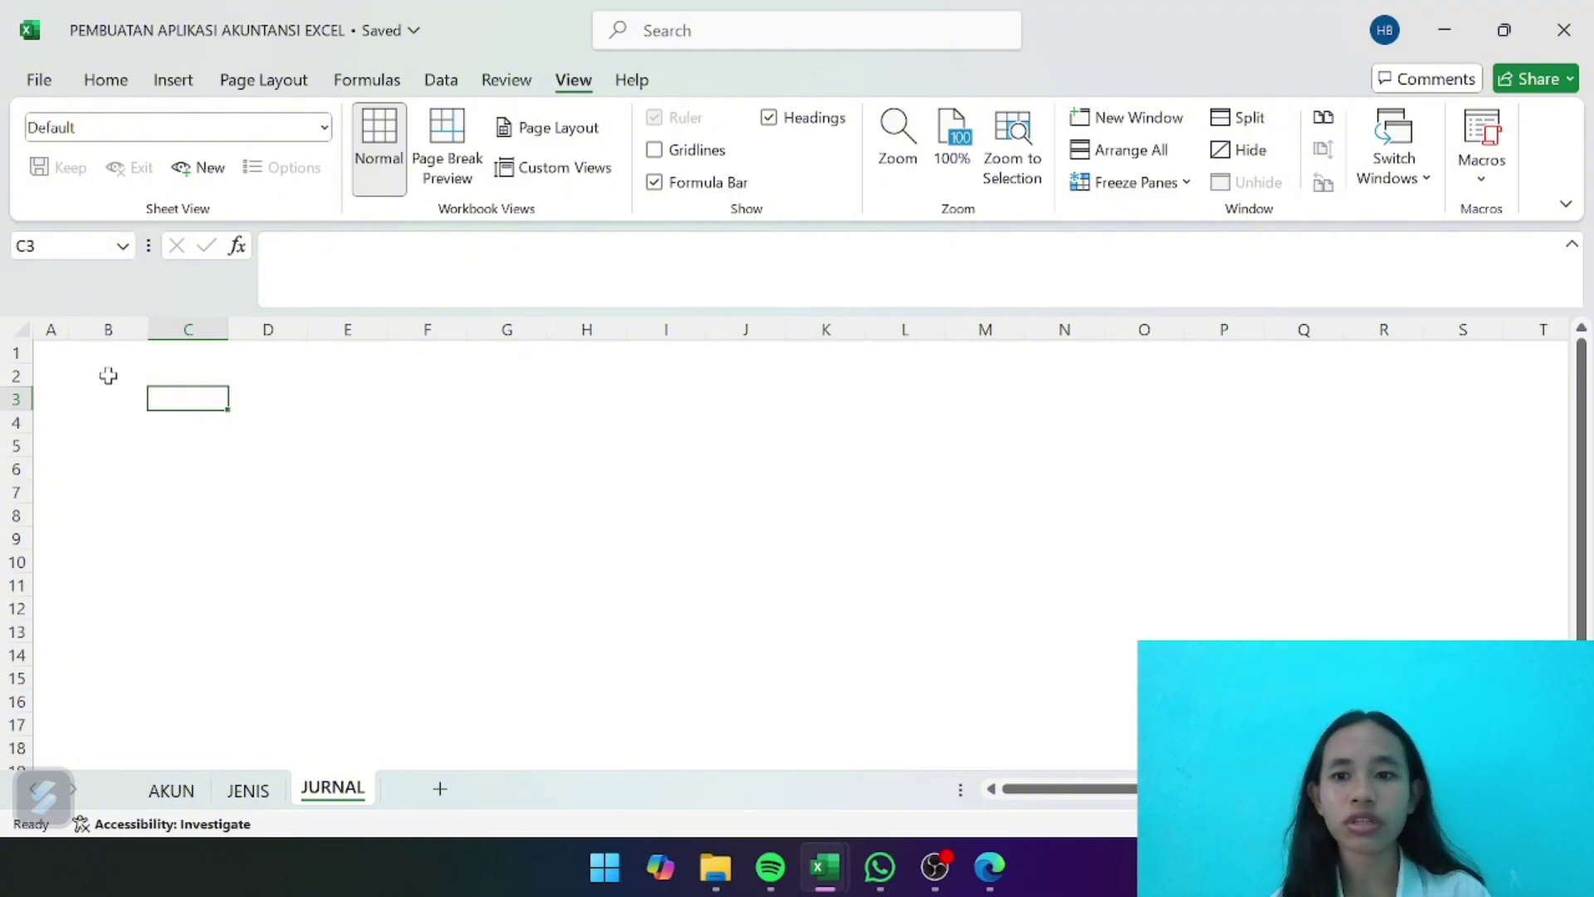
Enter the title JURNAL TRANSAKSI in cell B2 of the JURNAL sheet
click(108, 376)
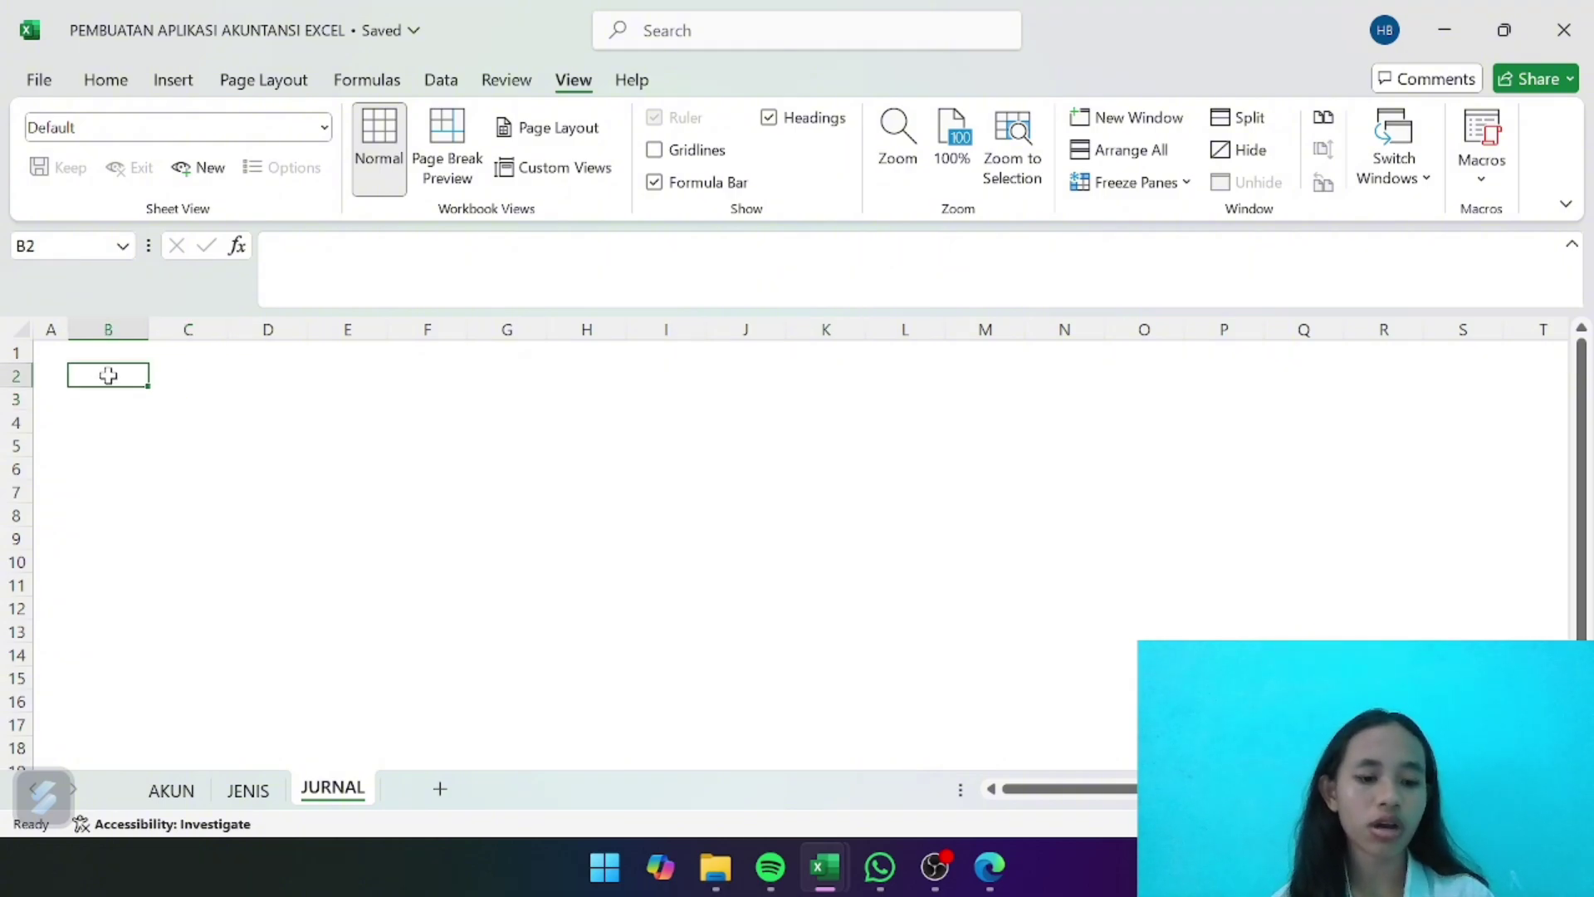
text(JUR)
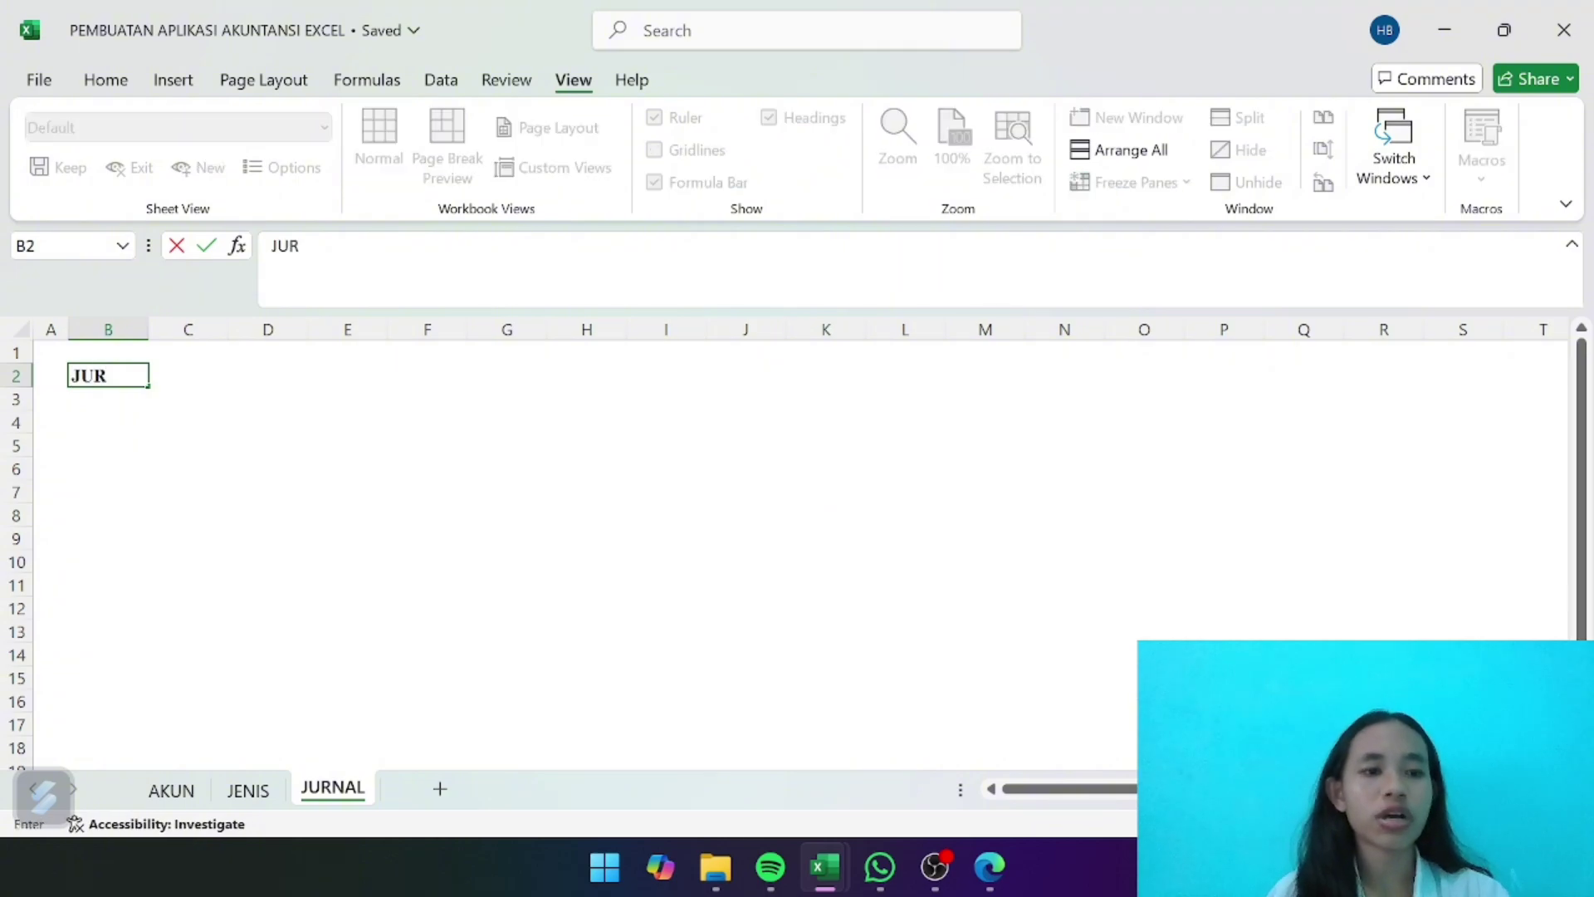
text(NAL TRA)
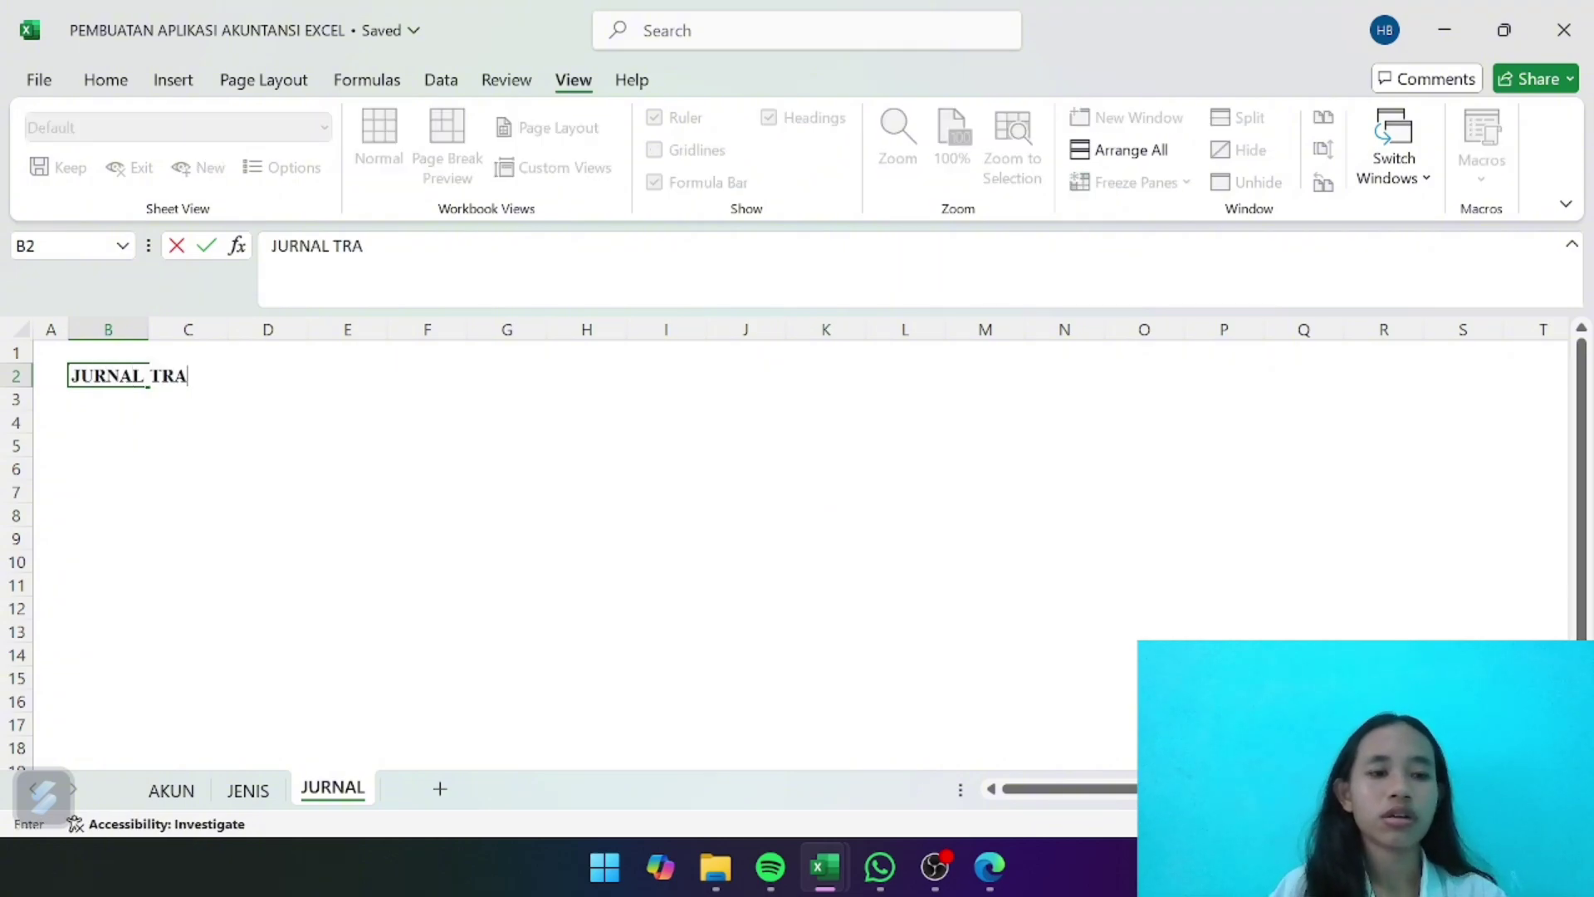
text(NSAKSI)
key(Return)
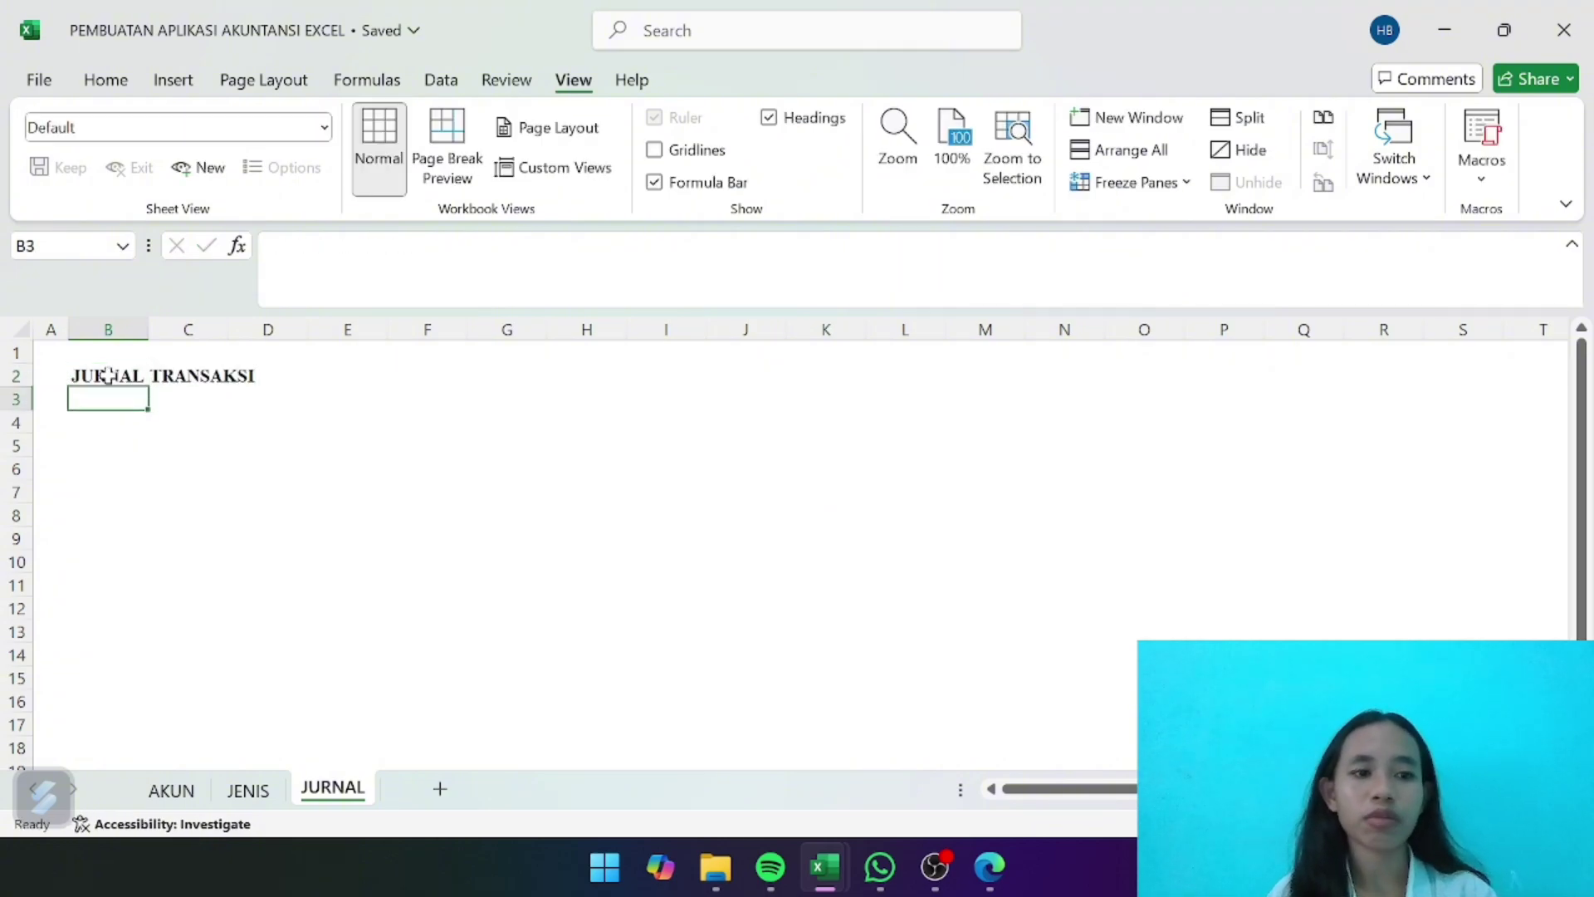
Enter the column headers TANGGAL in B4 and NO BUKTI in C4 of the JURNAL sheet
key(Return)
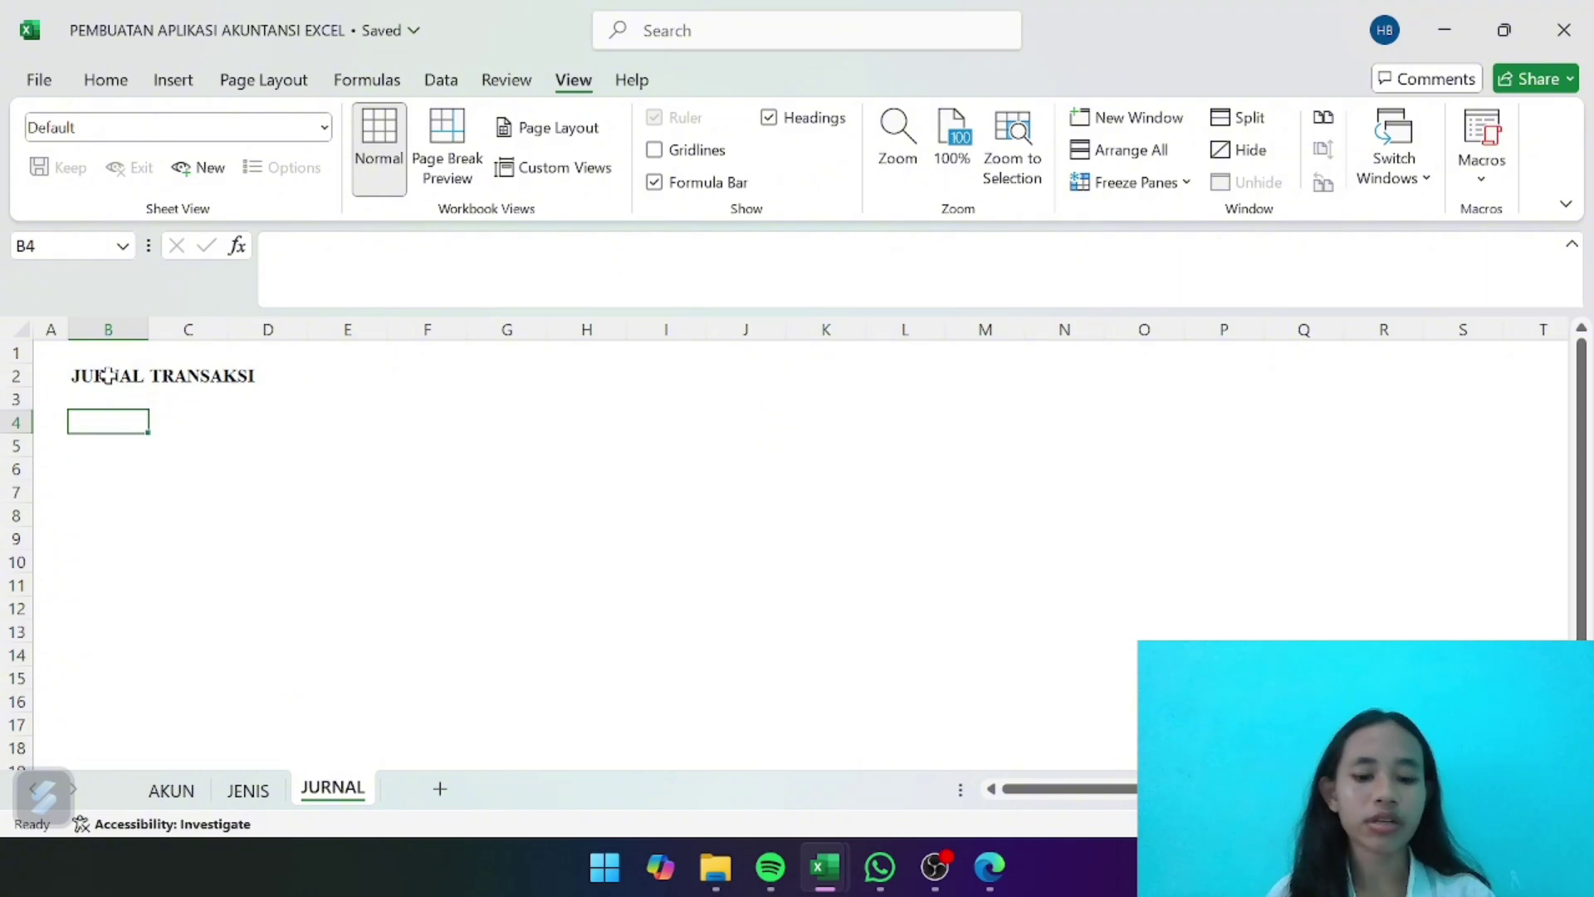
text(TAM)
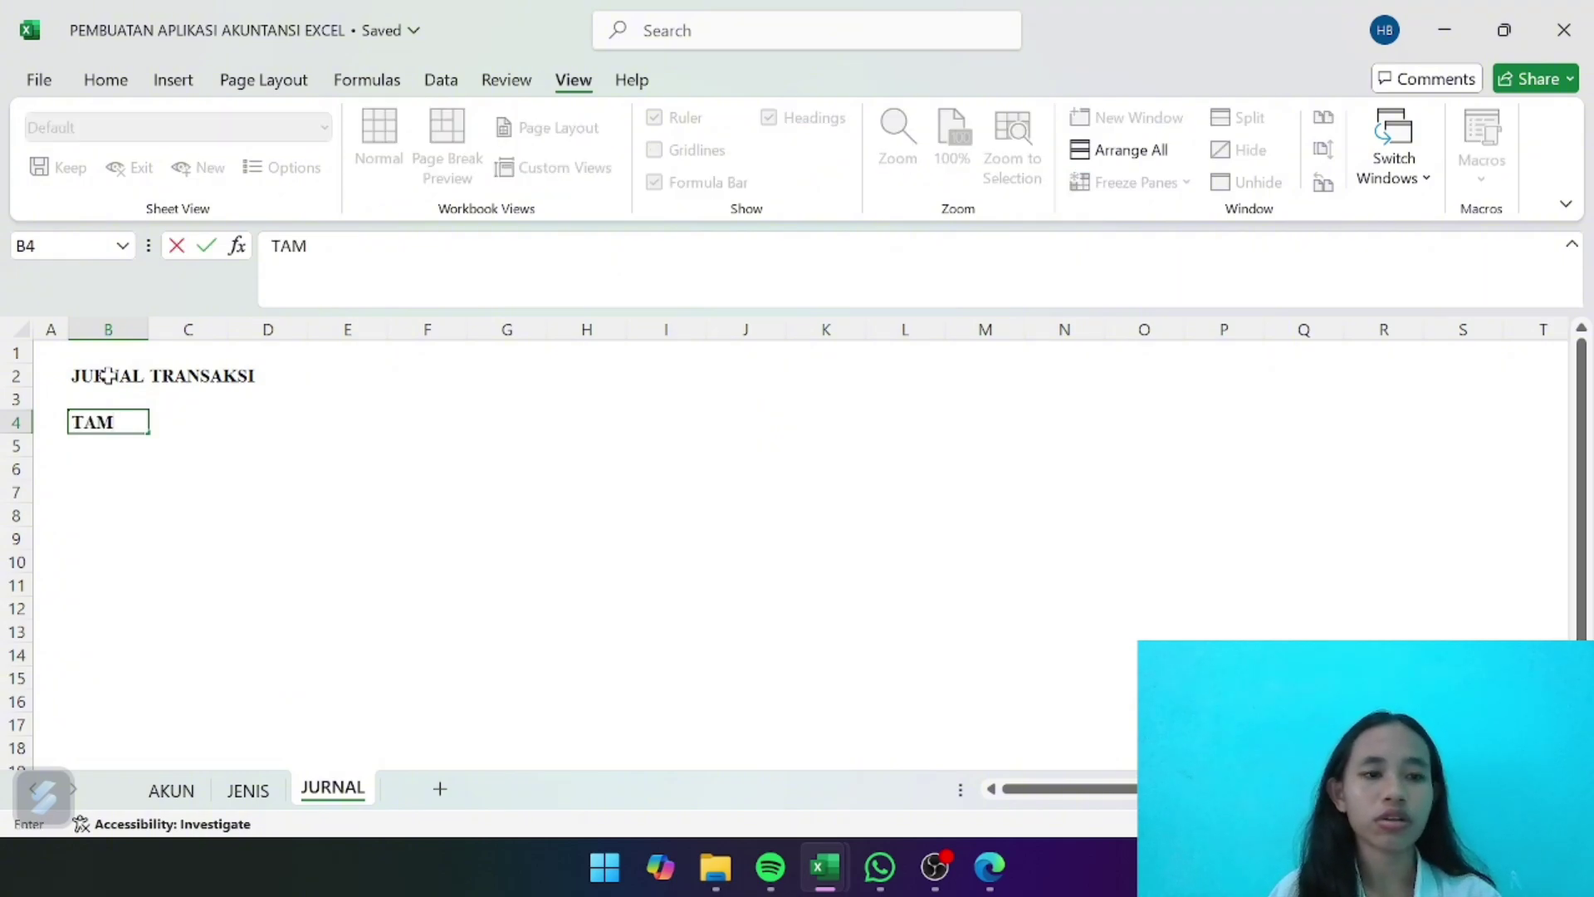
key(BackSpace)
key(BackSpace)
text(ANGGAL)
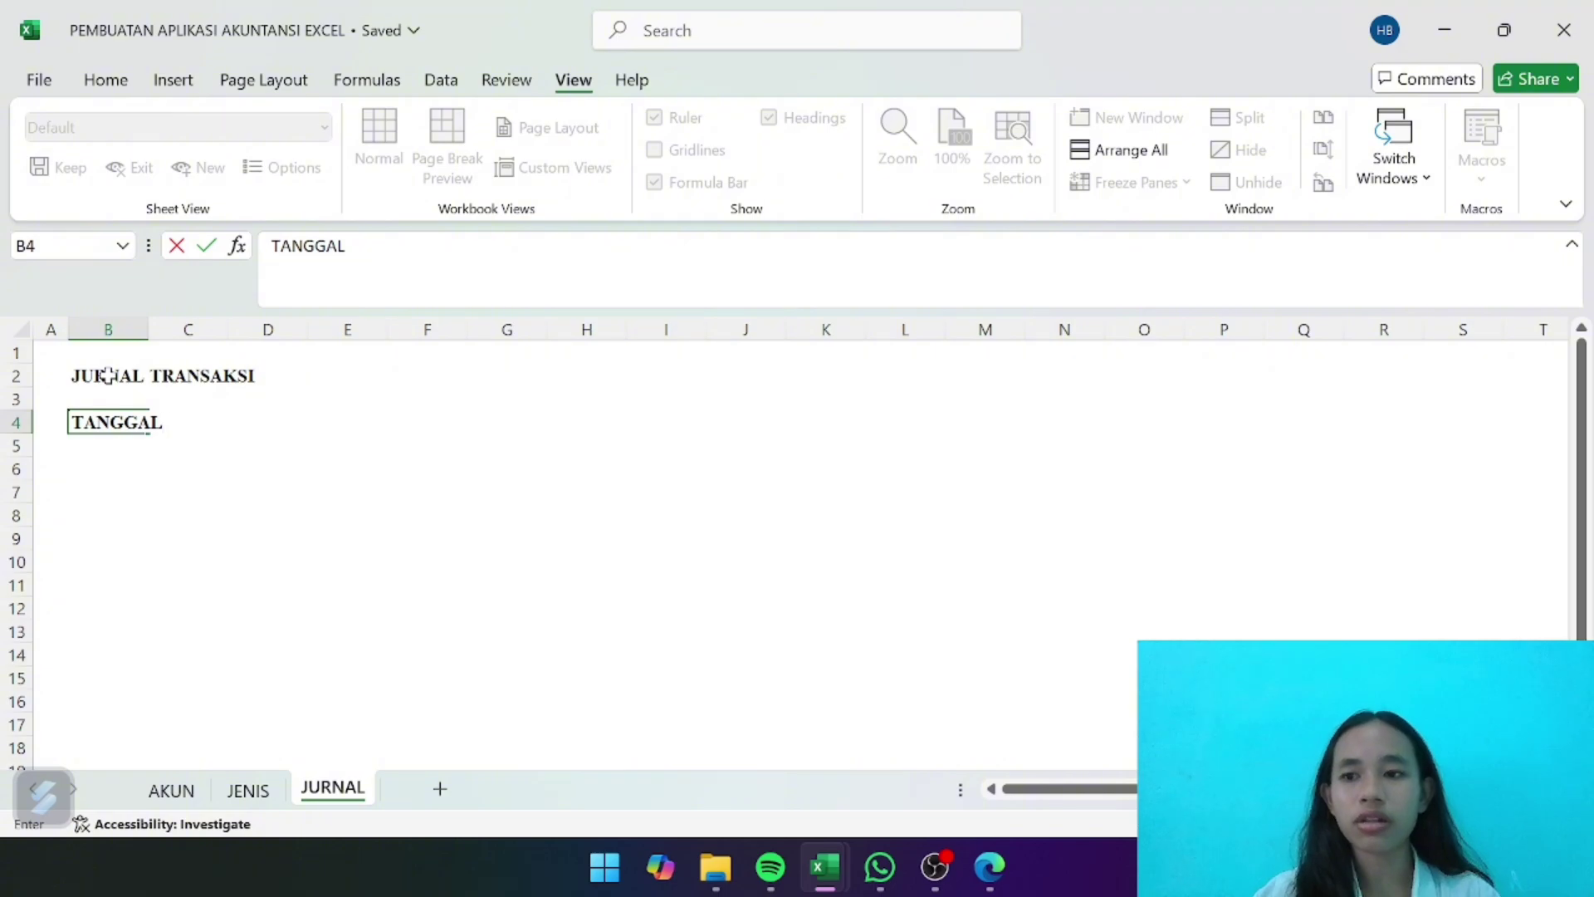
key(Tab)
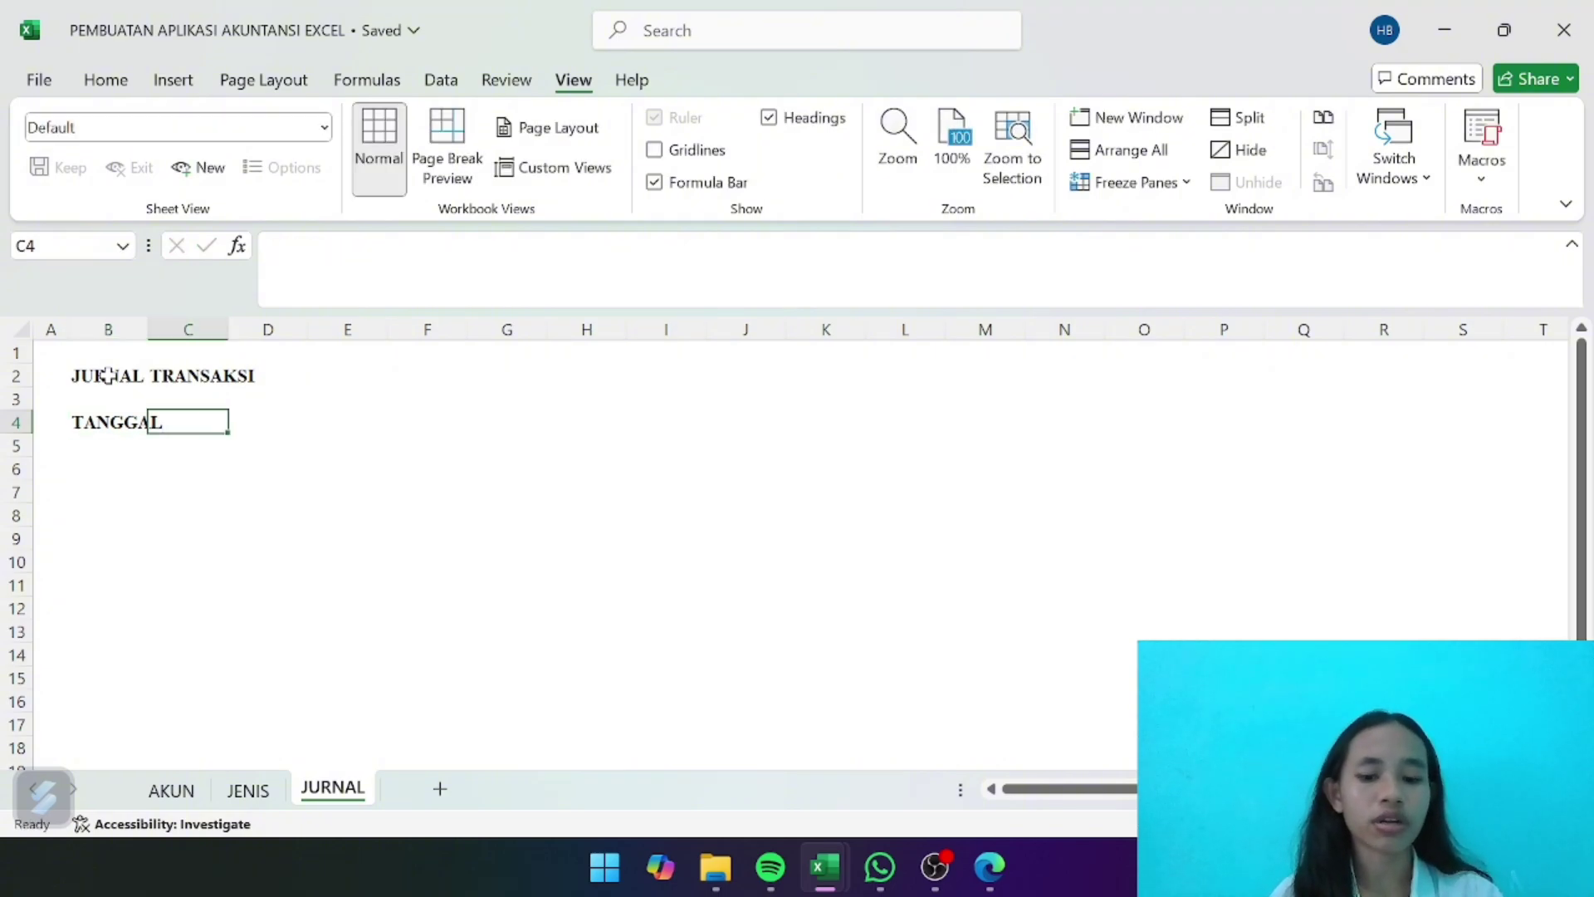
text(NO BUKTI)
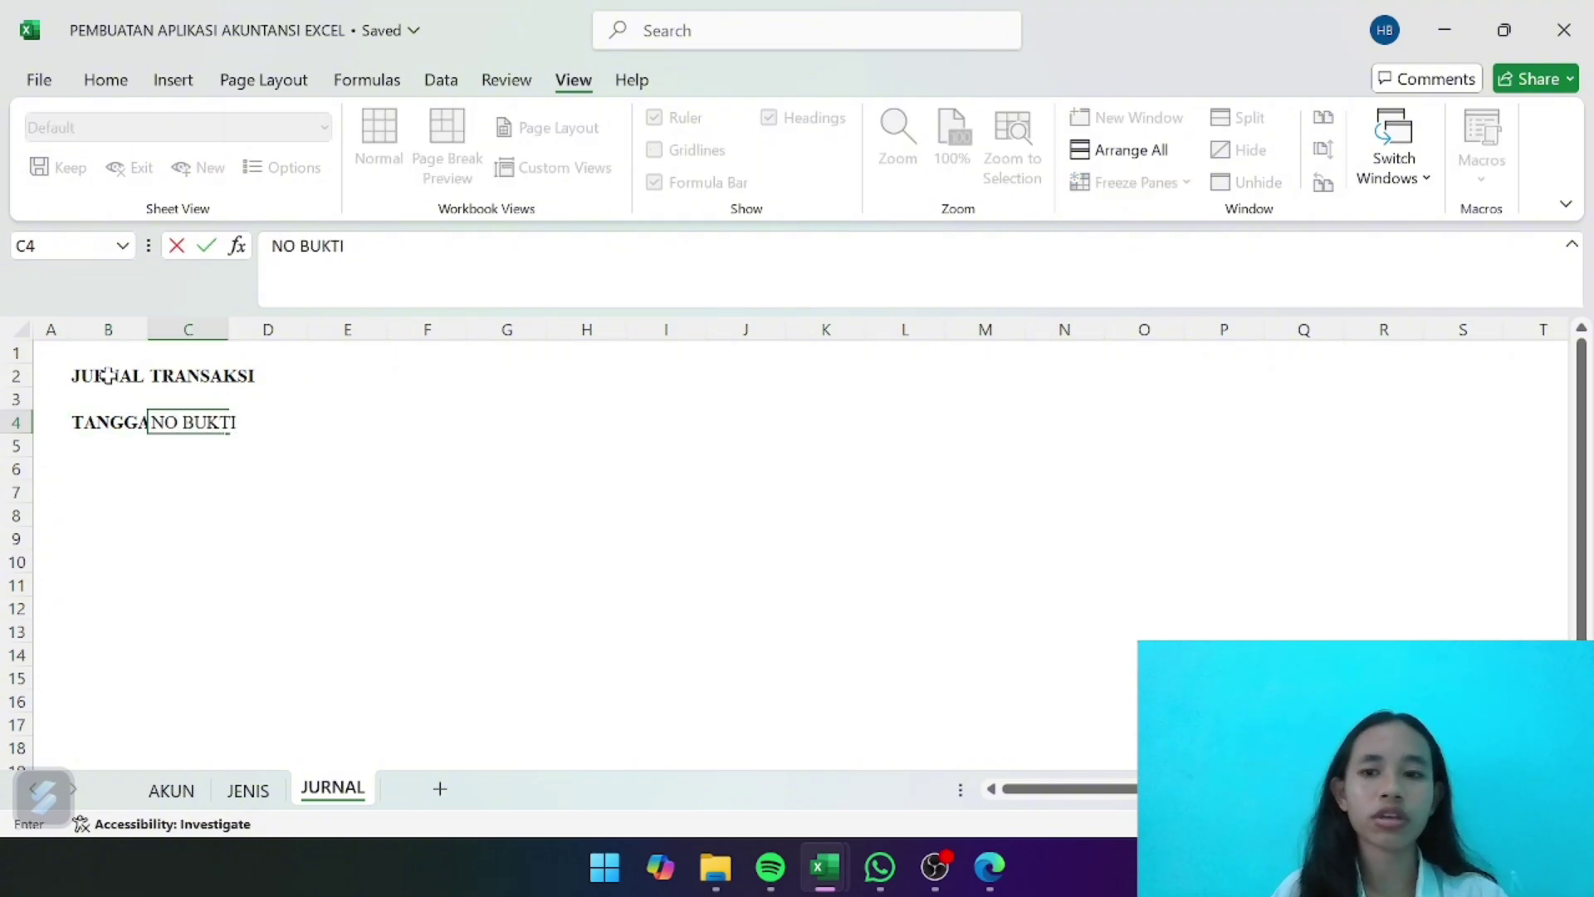
Add the column headers KETERANGAN TRANSAKSI in D4 and KB in E4
key(Tab)
text(L)
key(BackSpace)
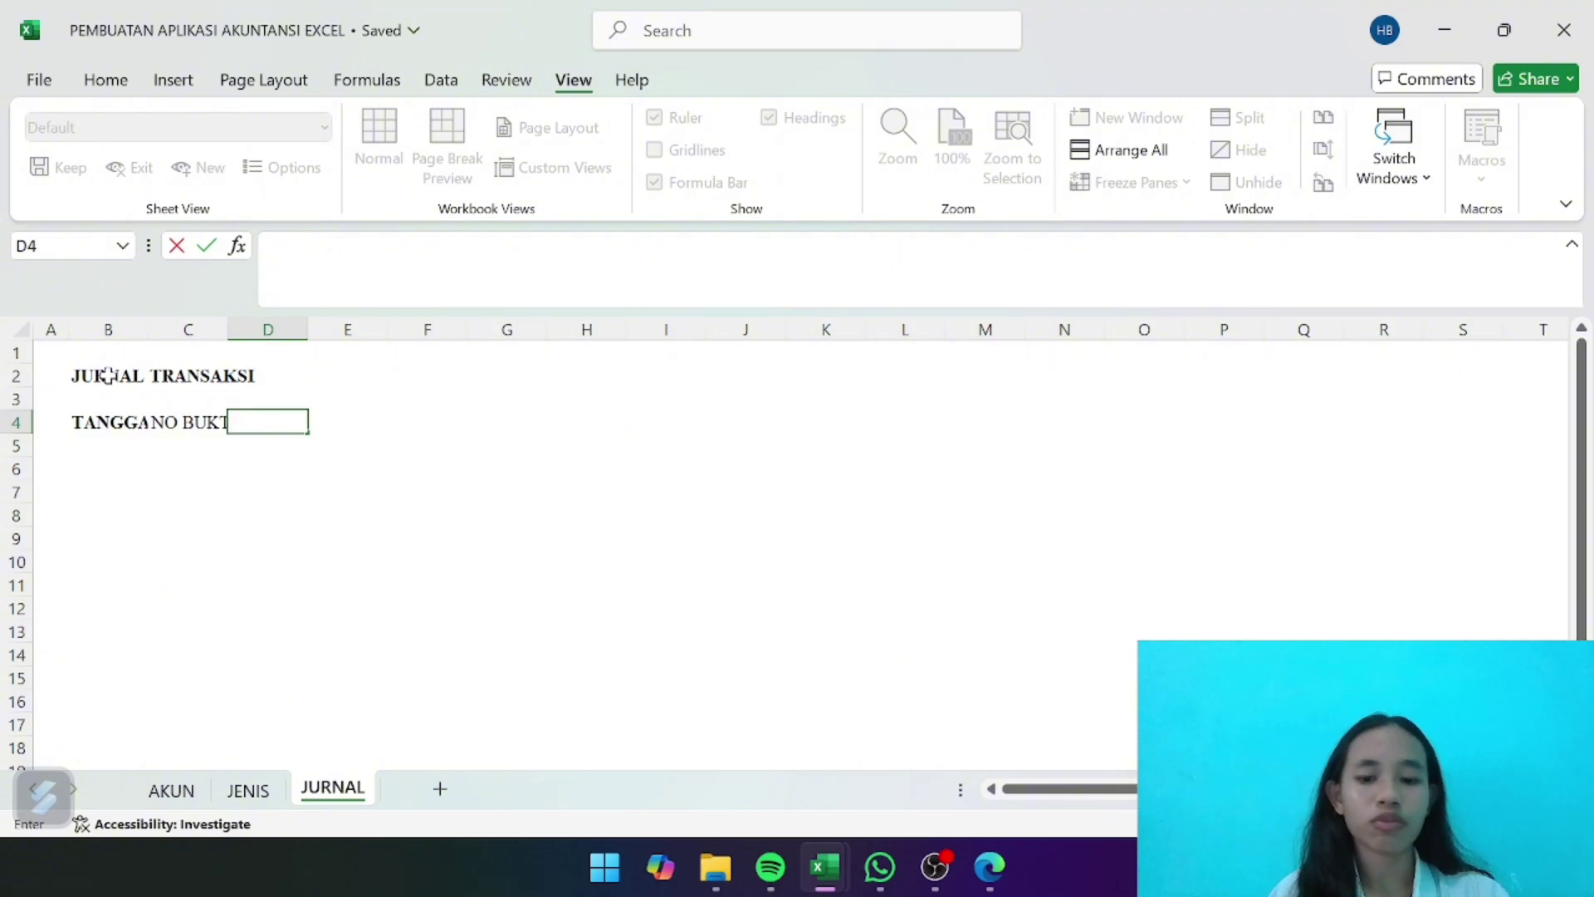
text(KET)
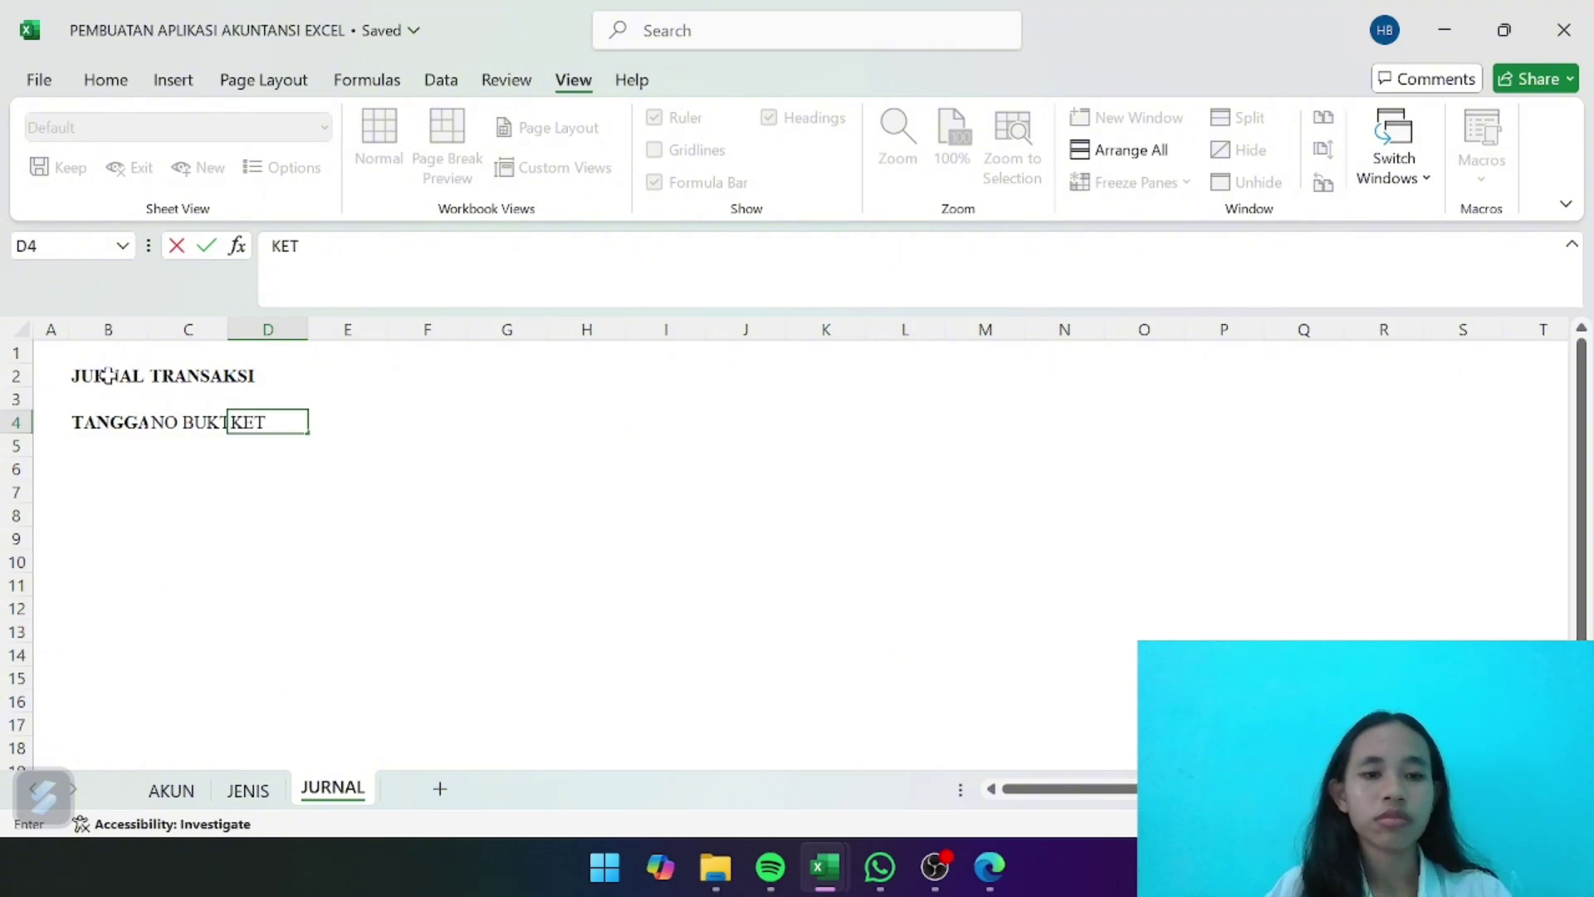
text(ERANGAN T)
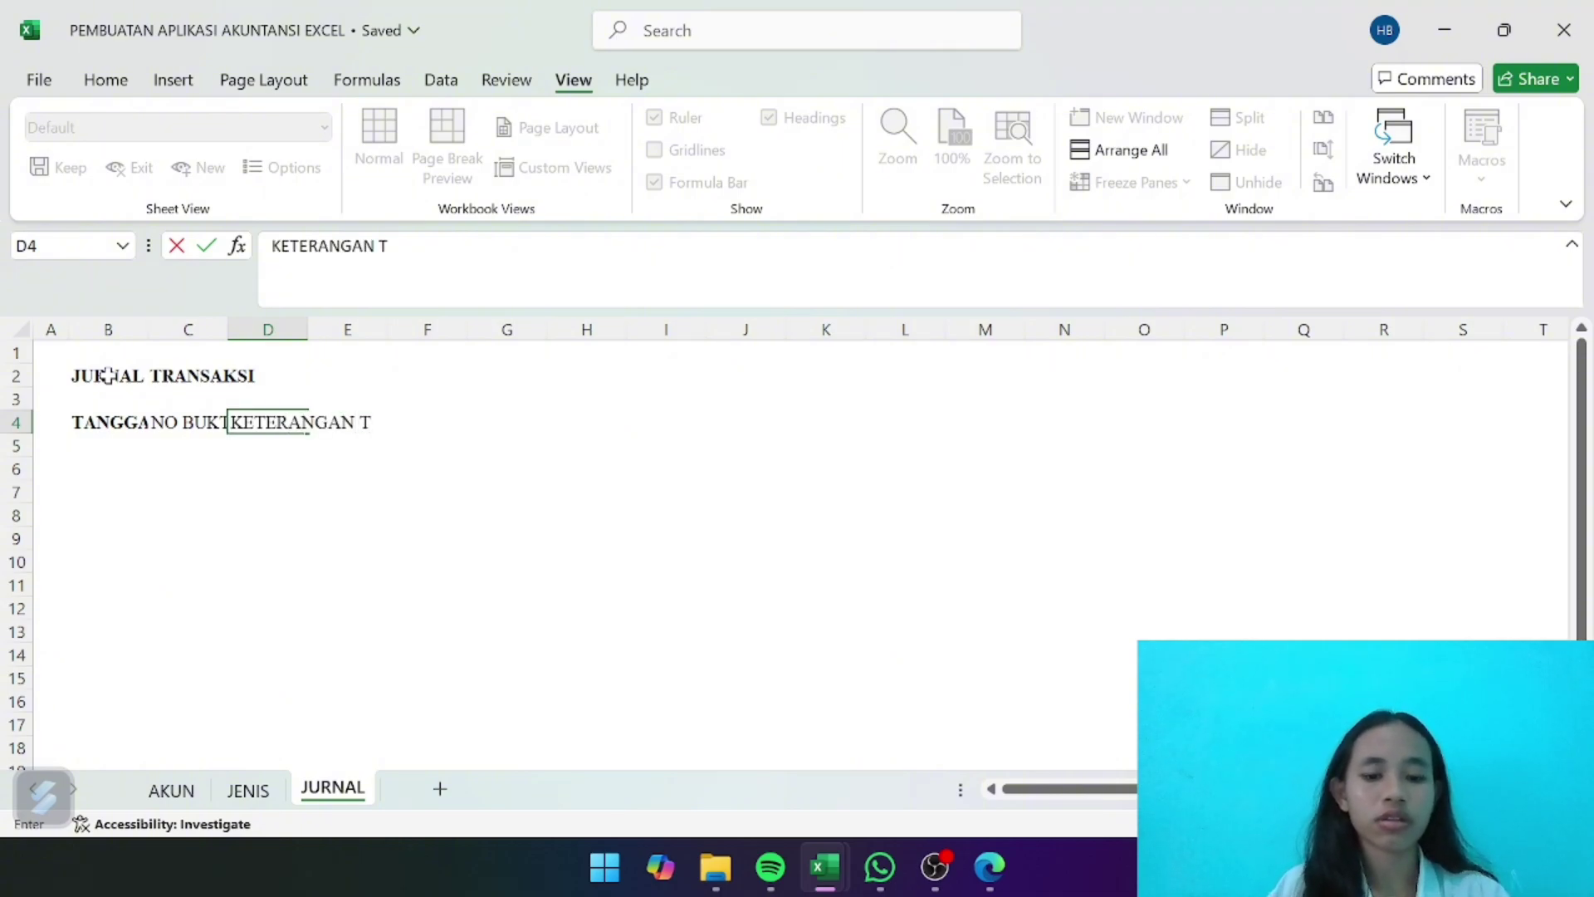
text(RANSAKSI)
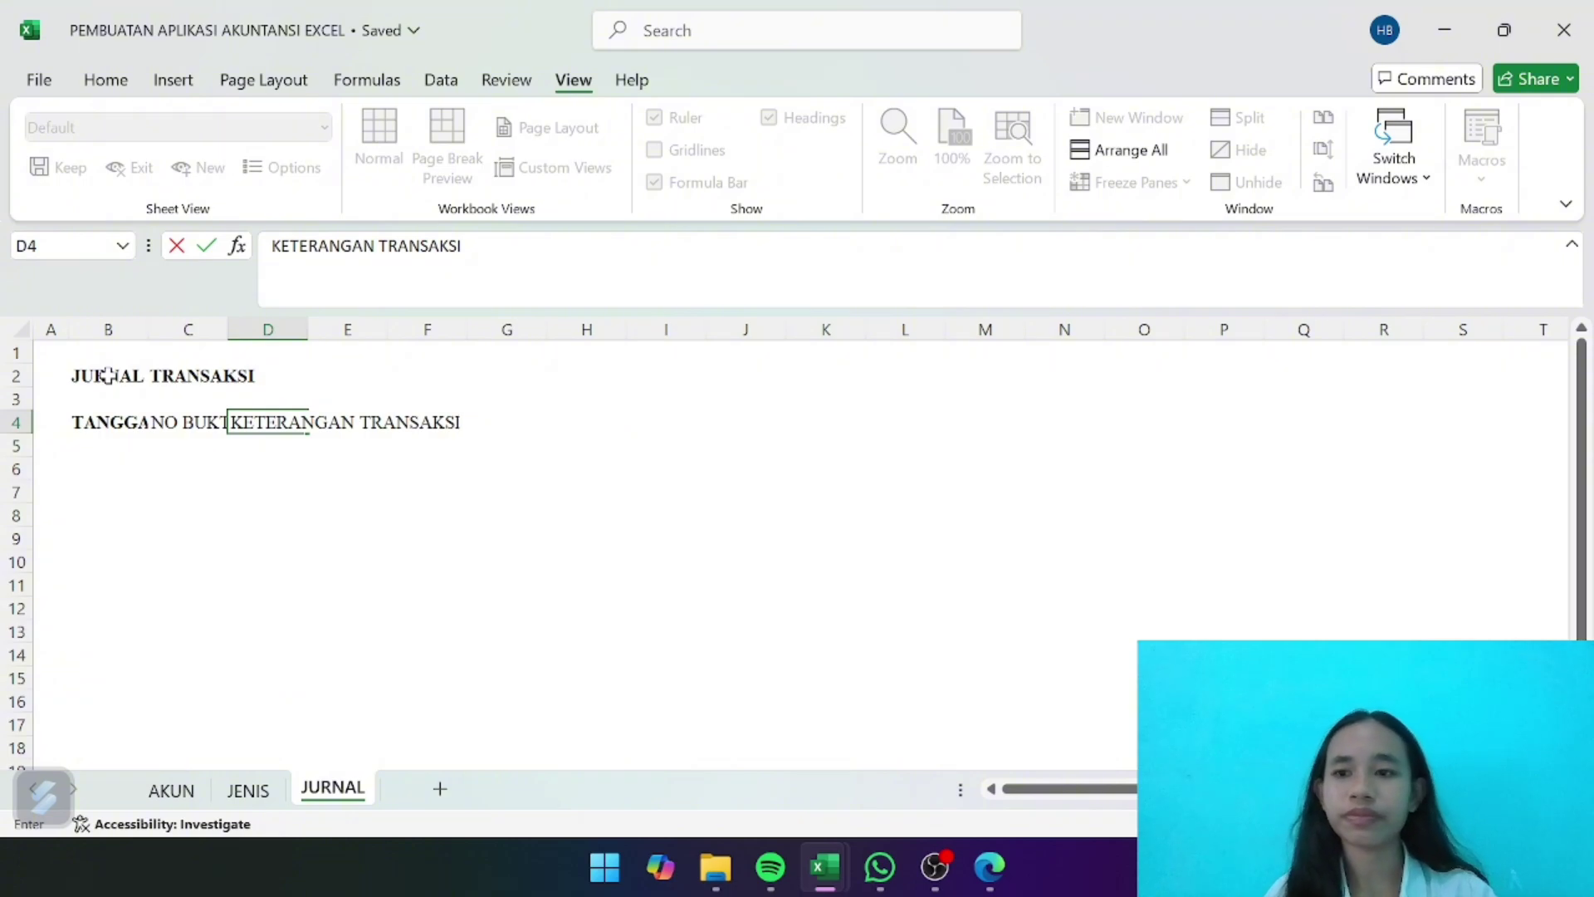
key(Tab)
text(KB)
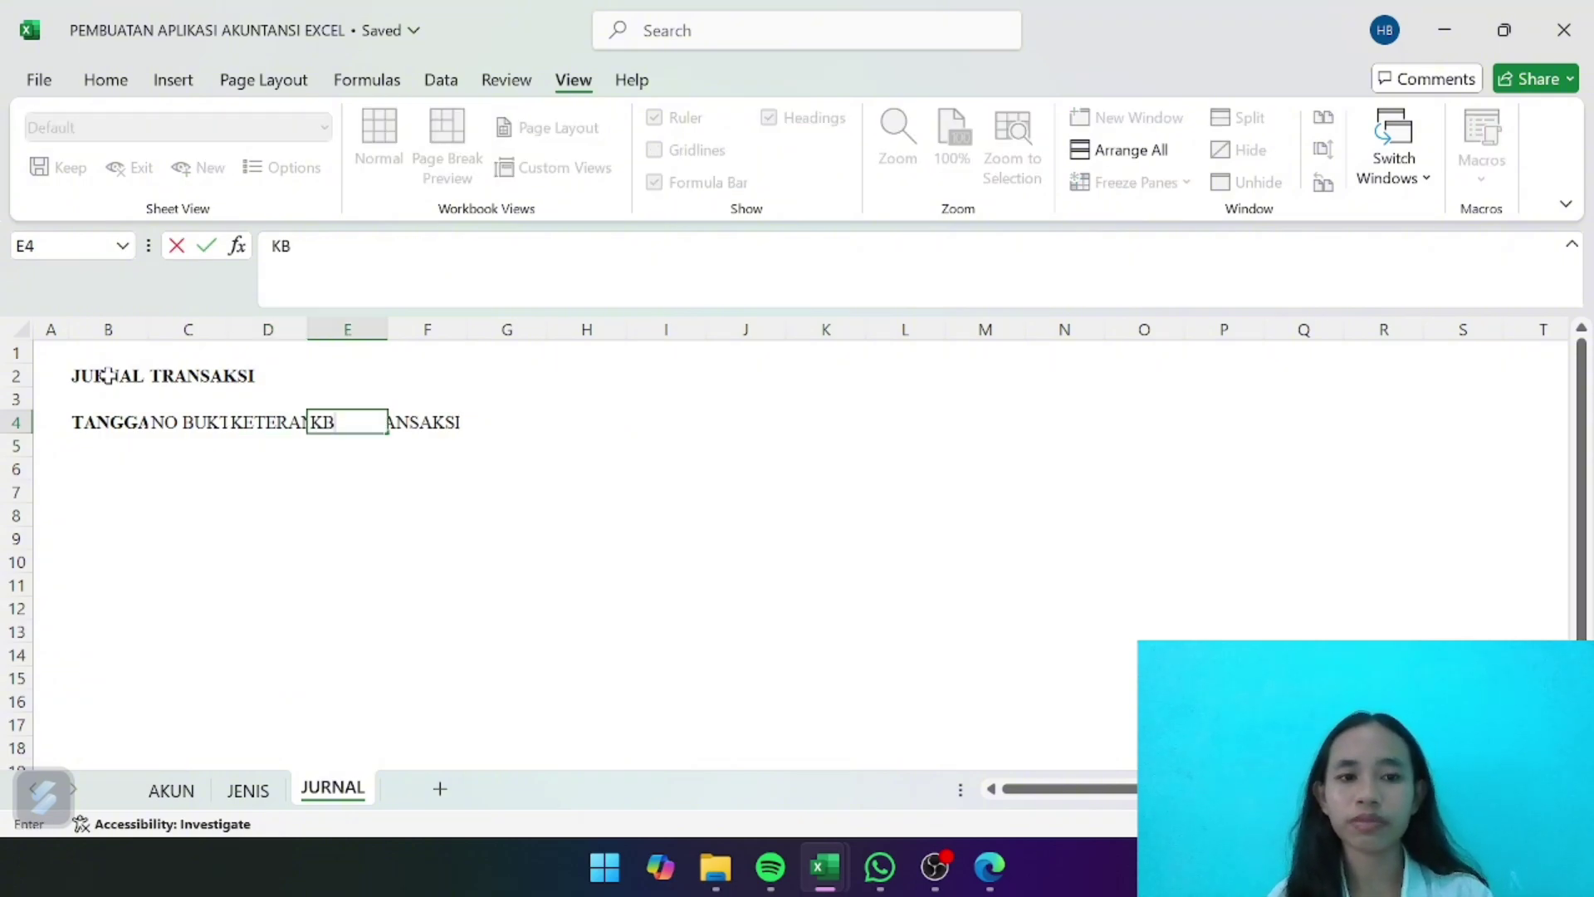
Add the headers AKUN DEBET, AKUN KREDIT and JUMLAH in F4:H4 and widen the header columns from B to H to fit their text
key(Tab)
text(K)
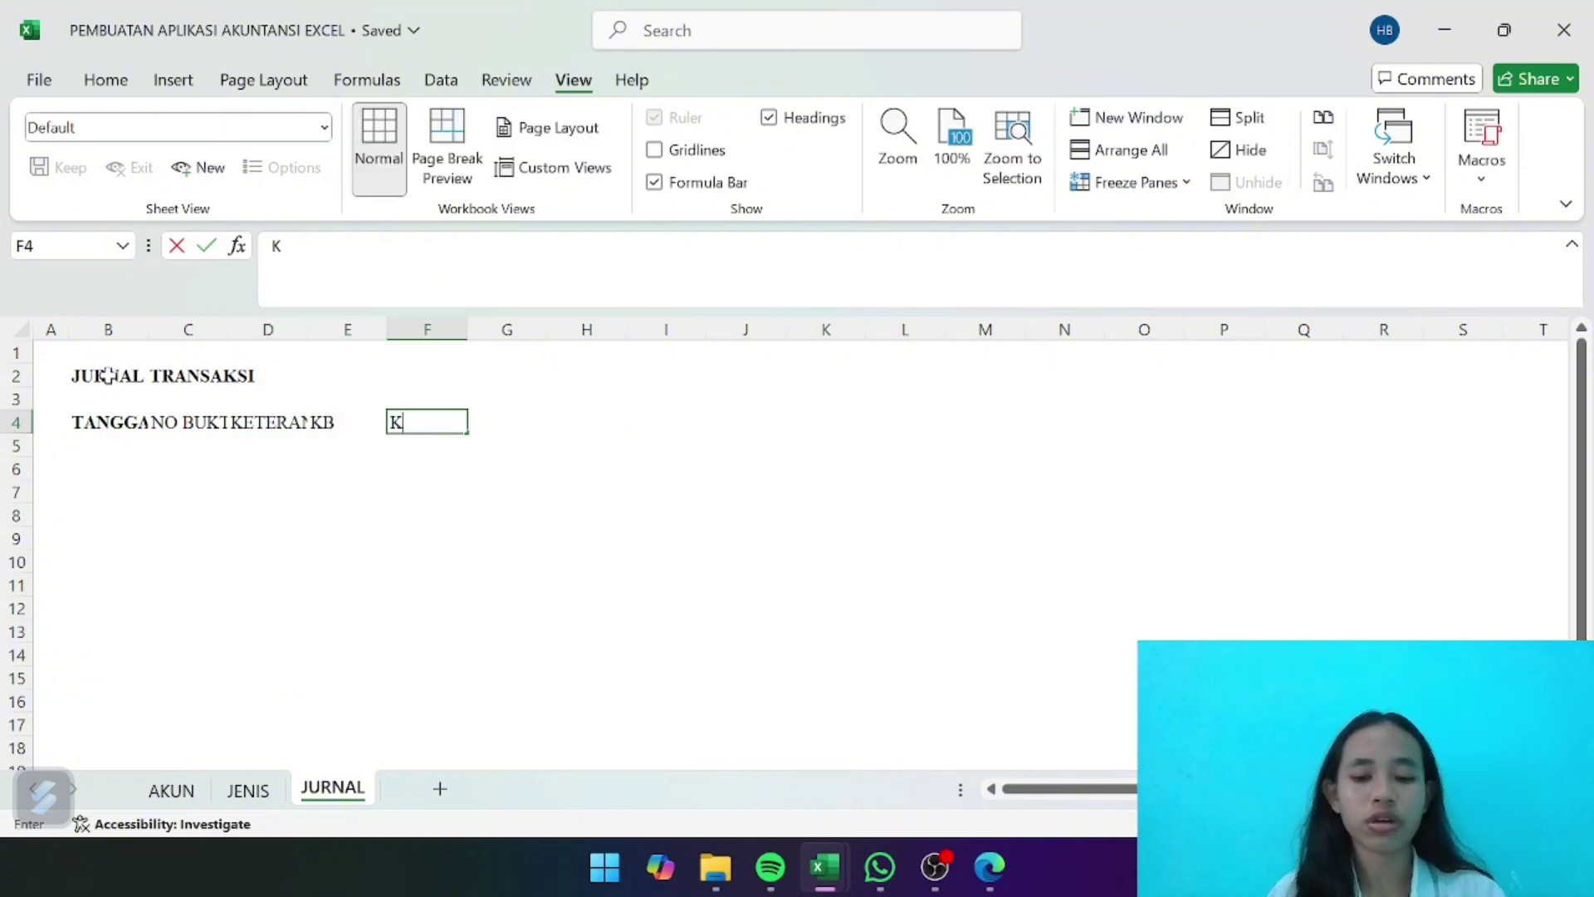
key(BackSpace)
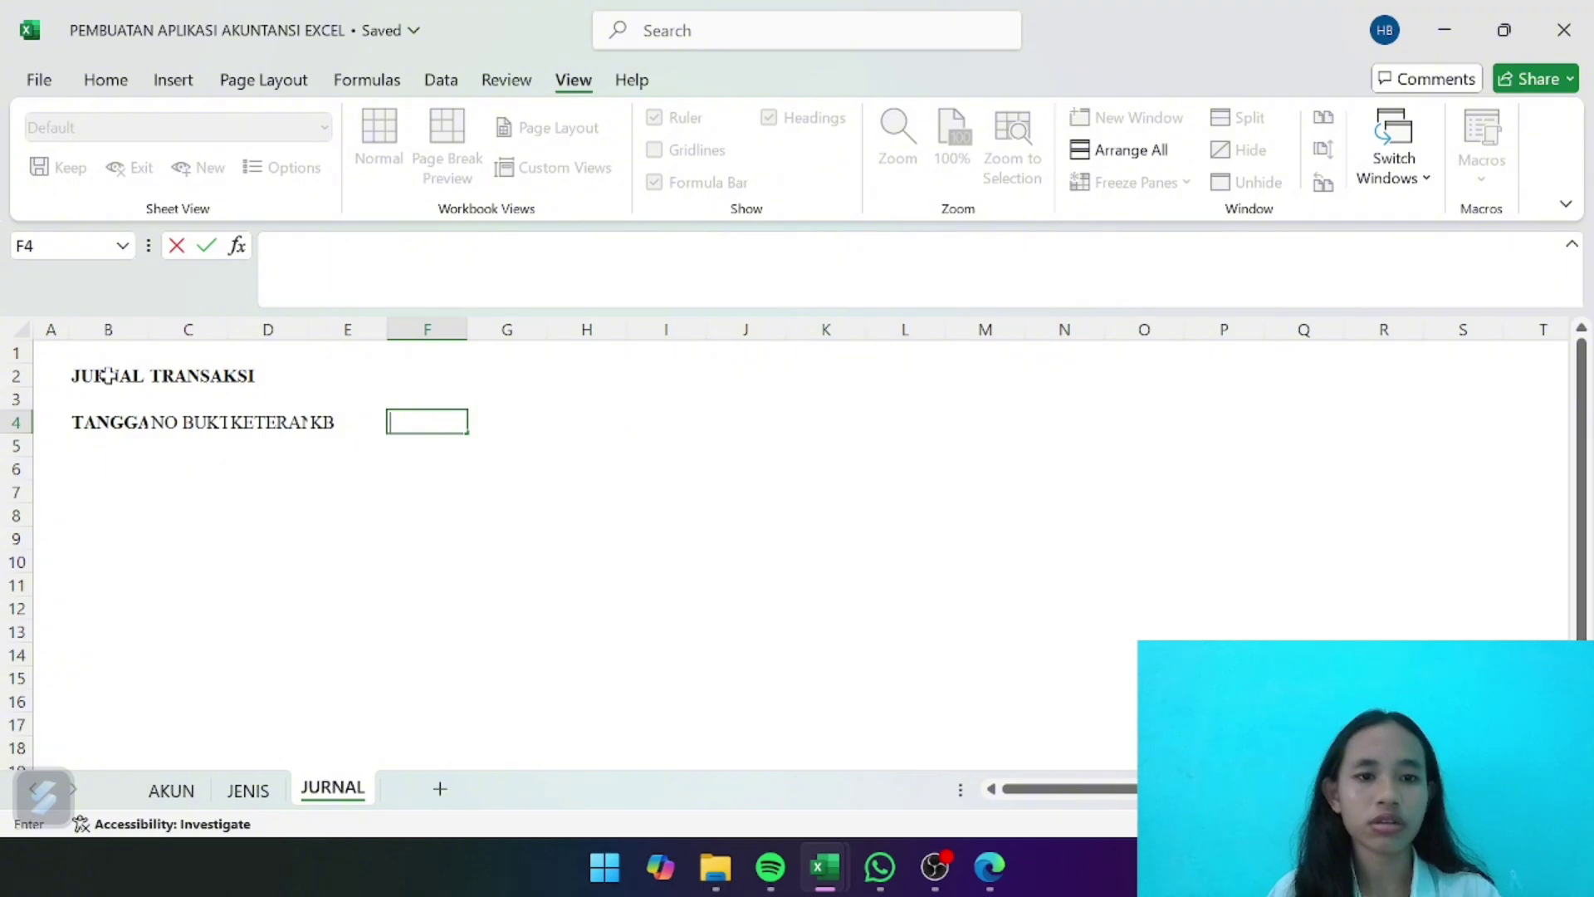
key(Left)
key(Right)
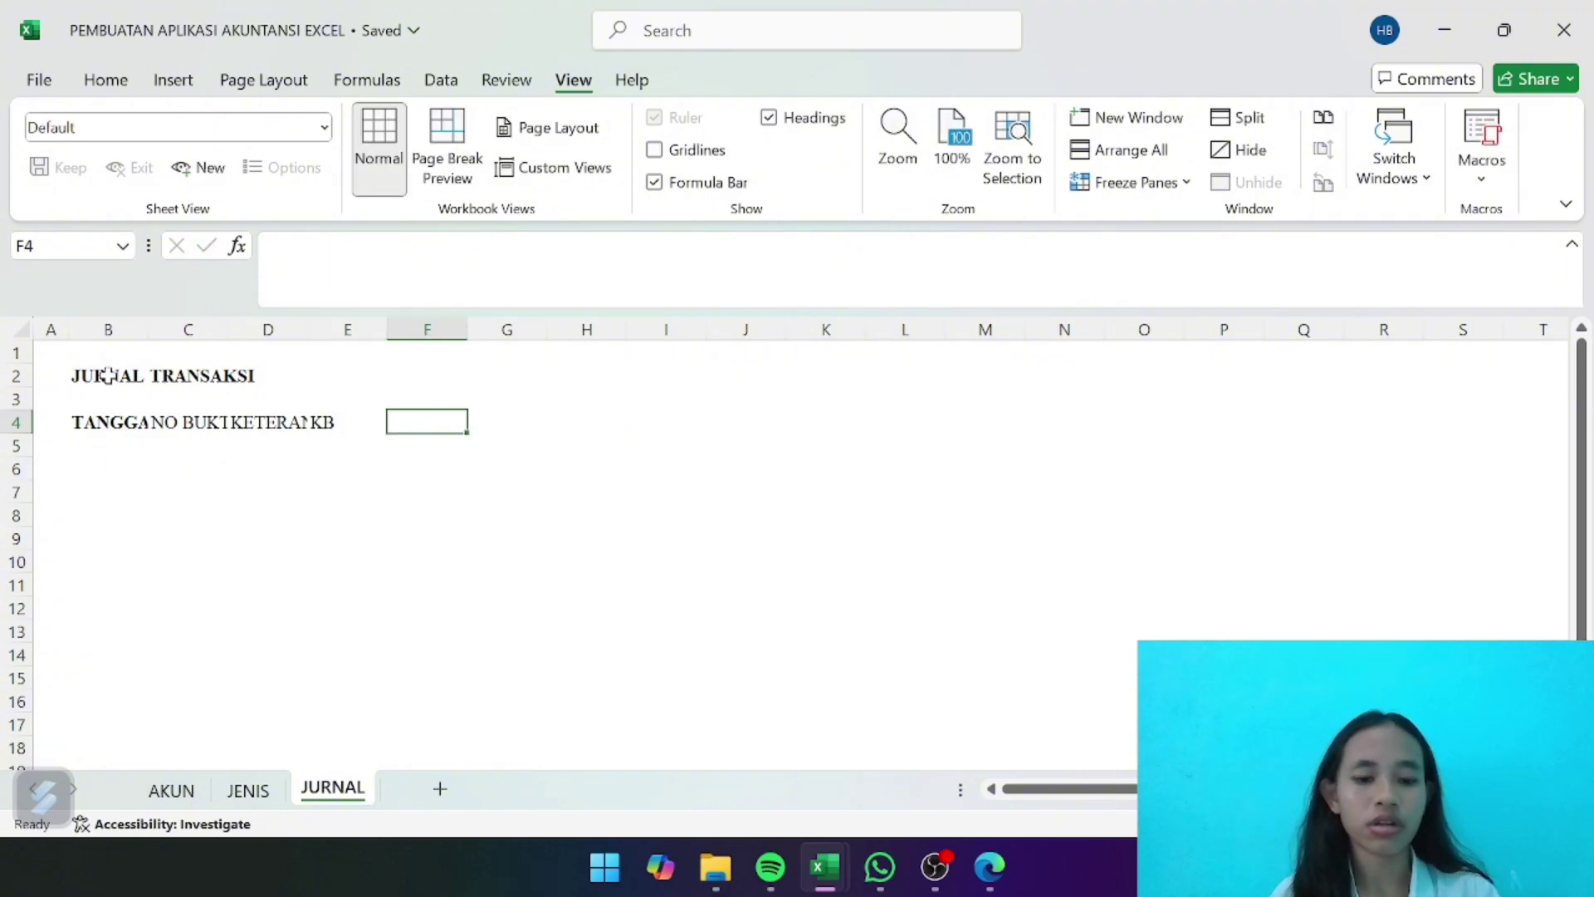
text(AKUN DEBET)
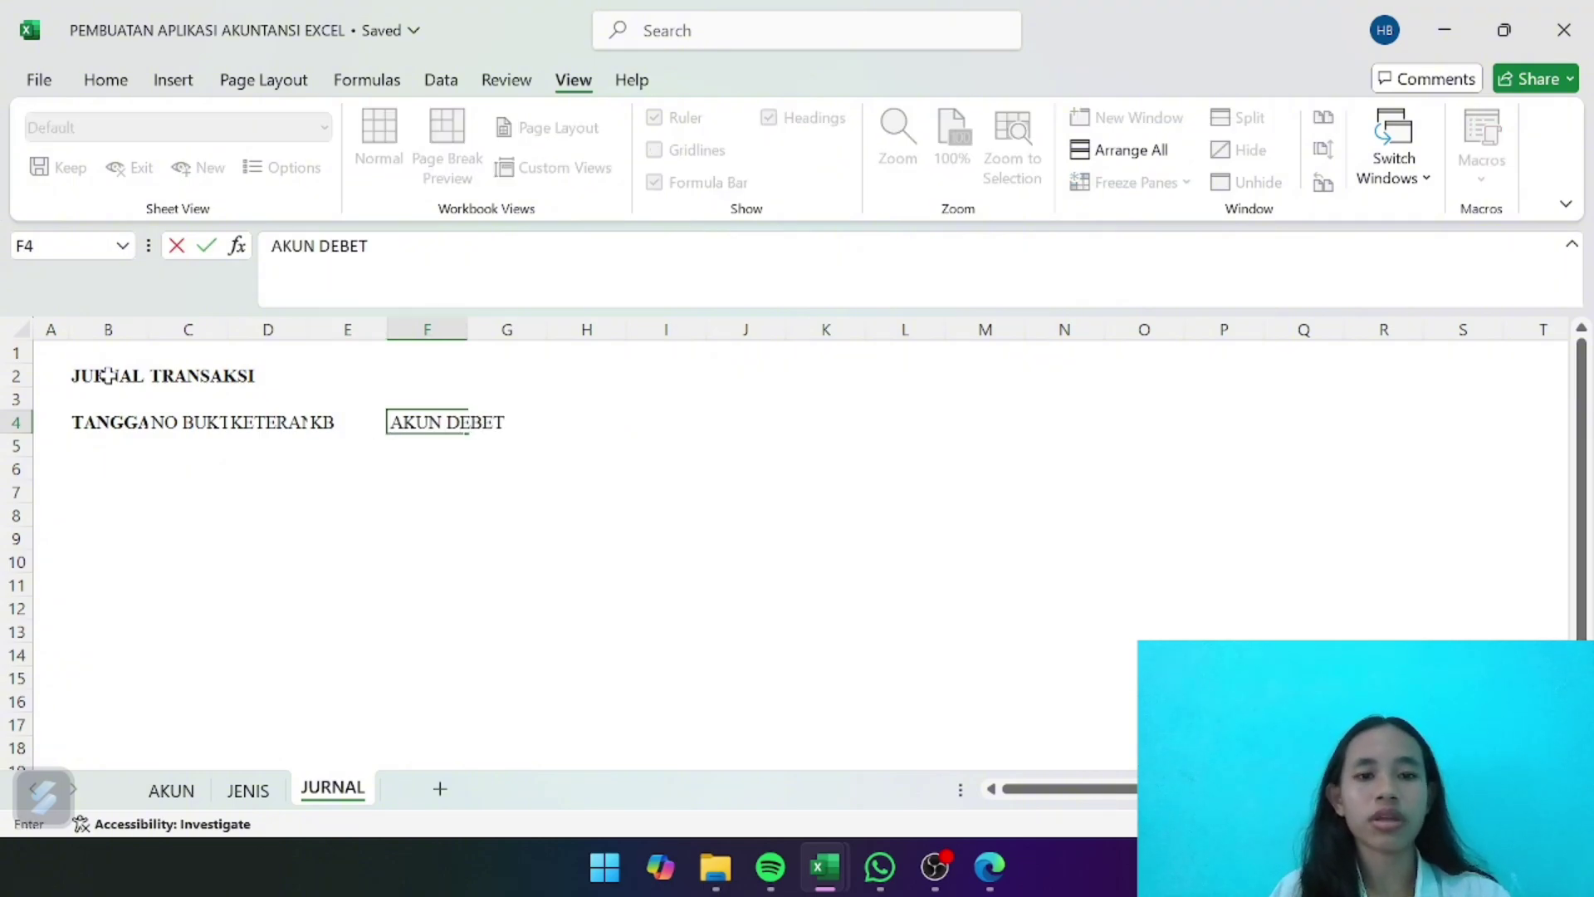
key(Right)
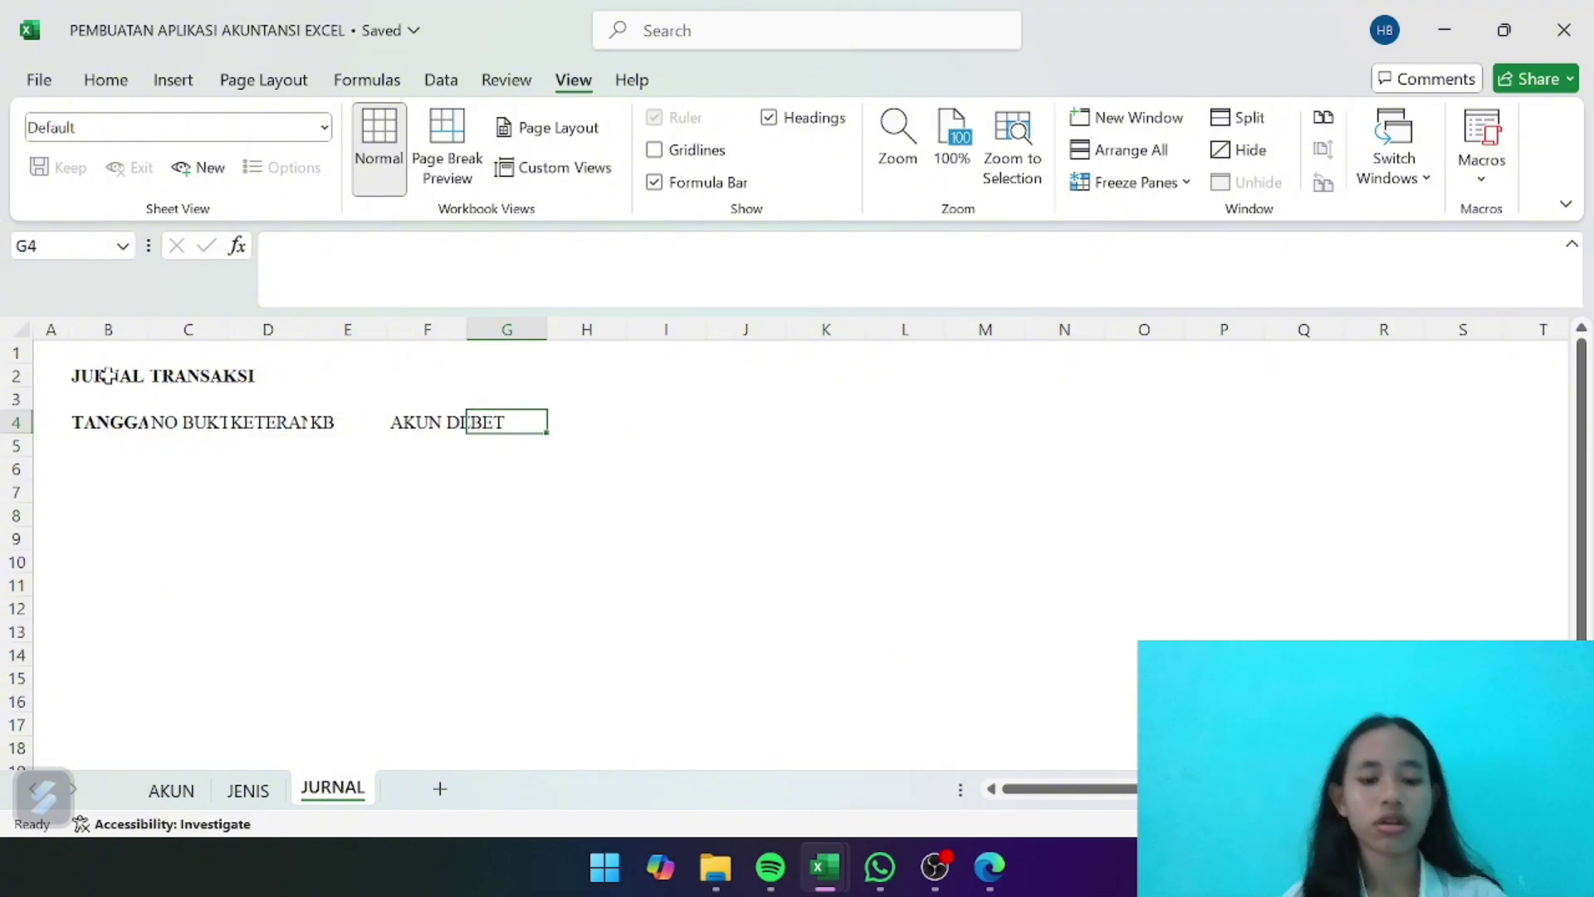
text(AKUN K)
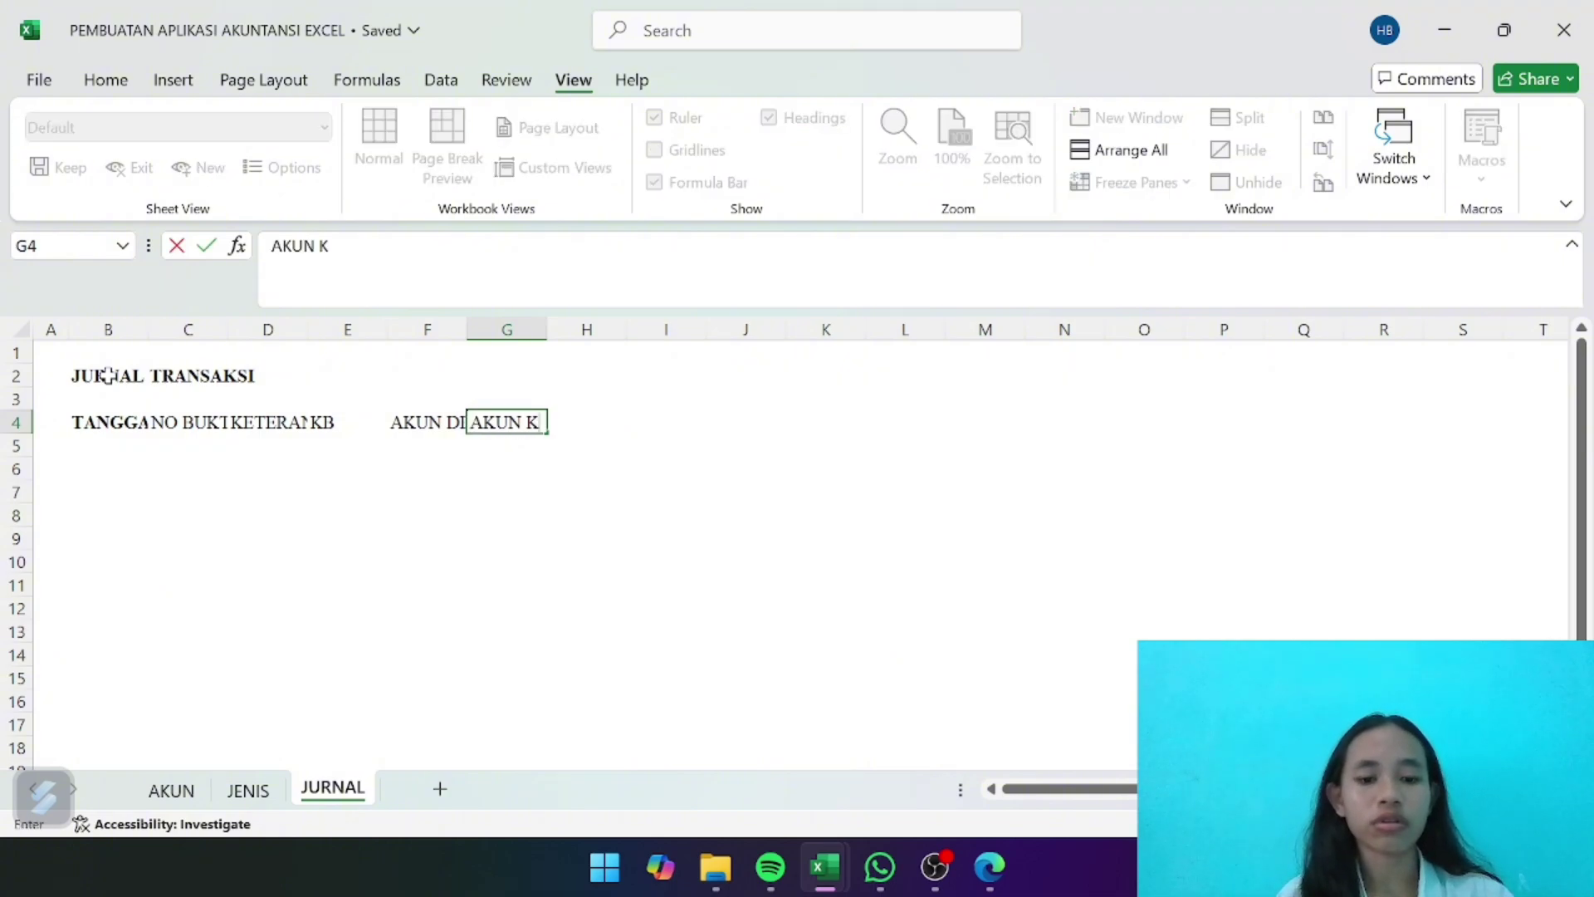
text(REDI)
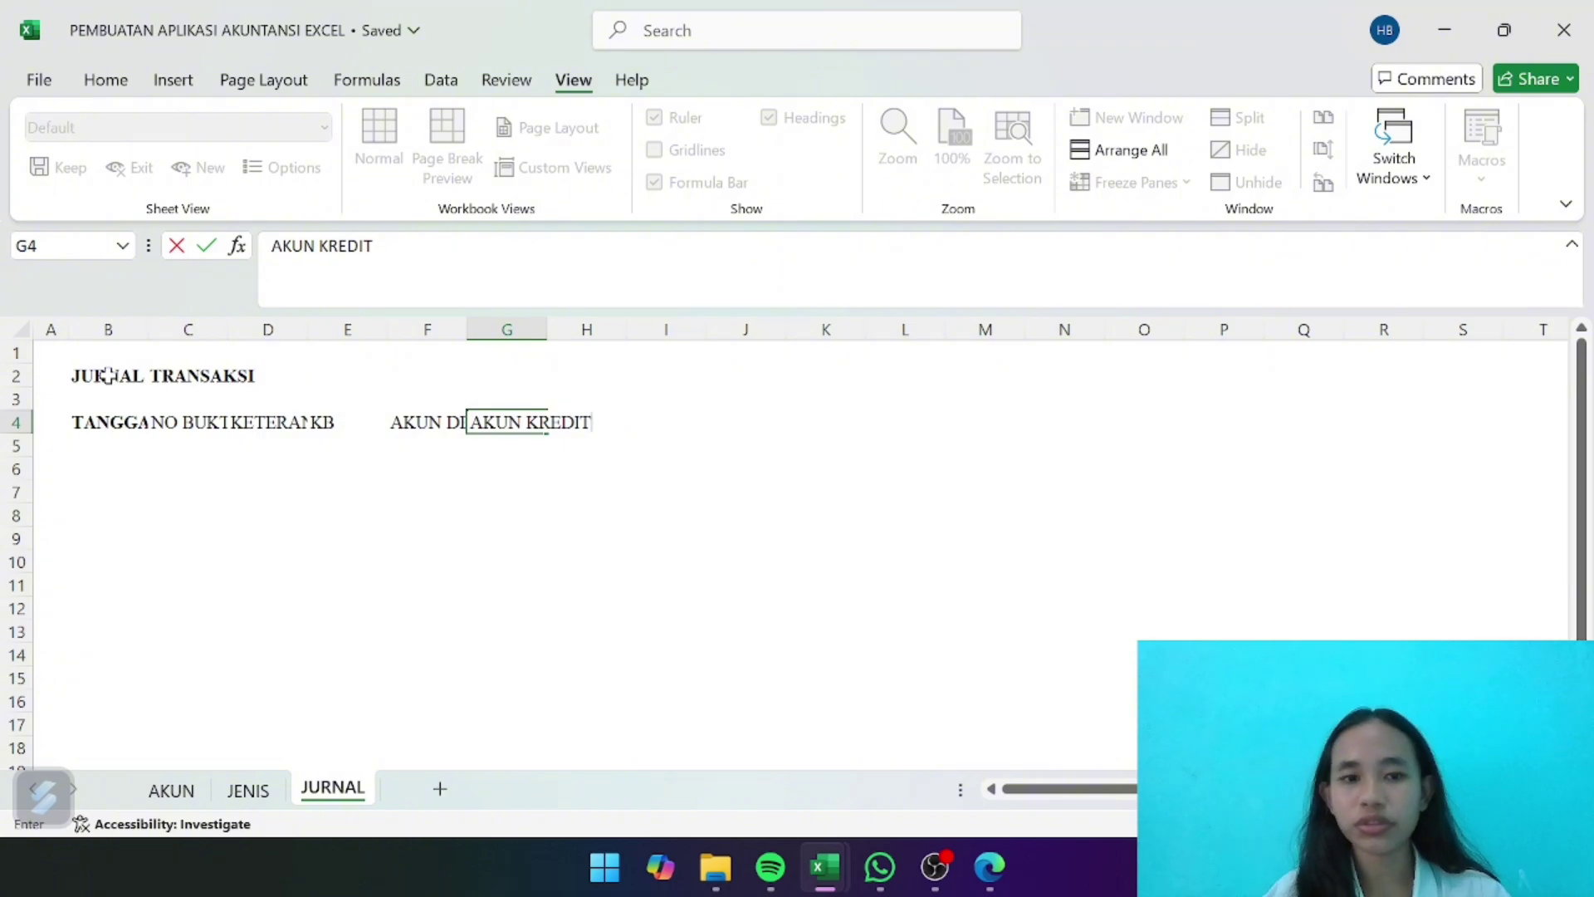
text(T)
key(Right)
text(JUMLAH)
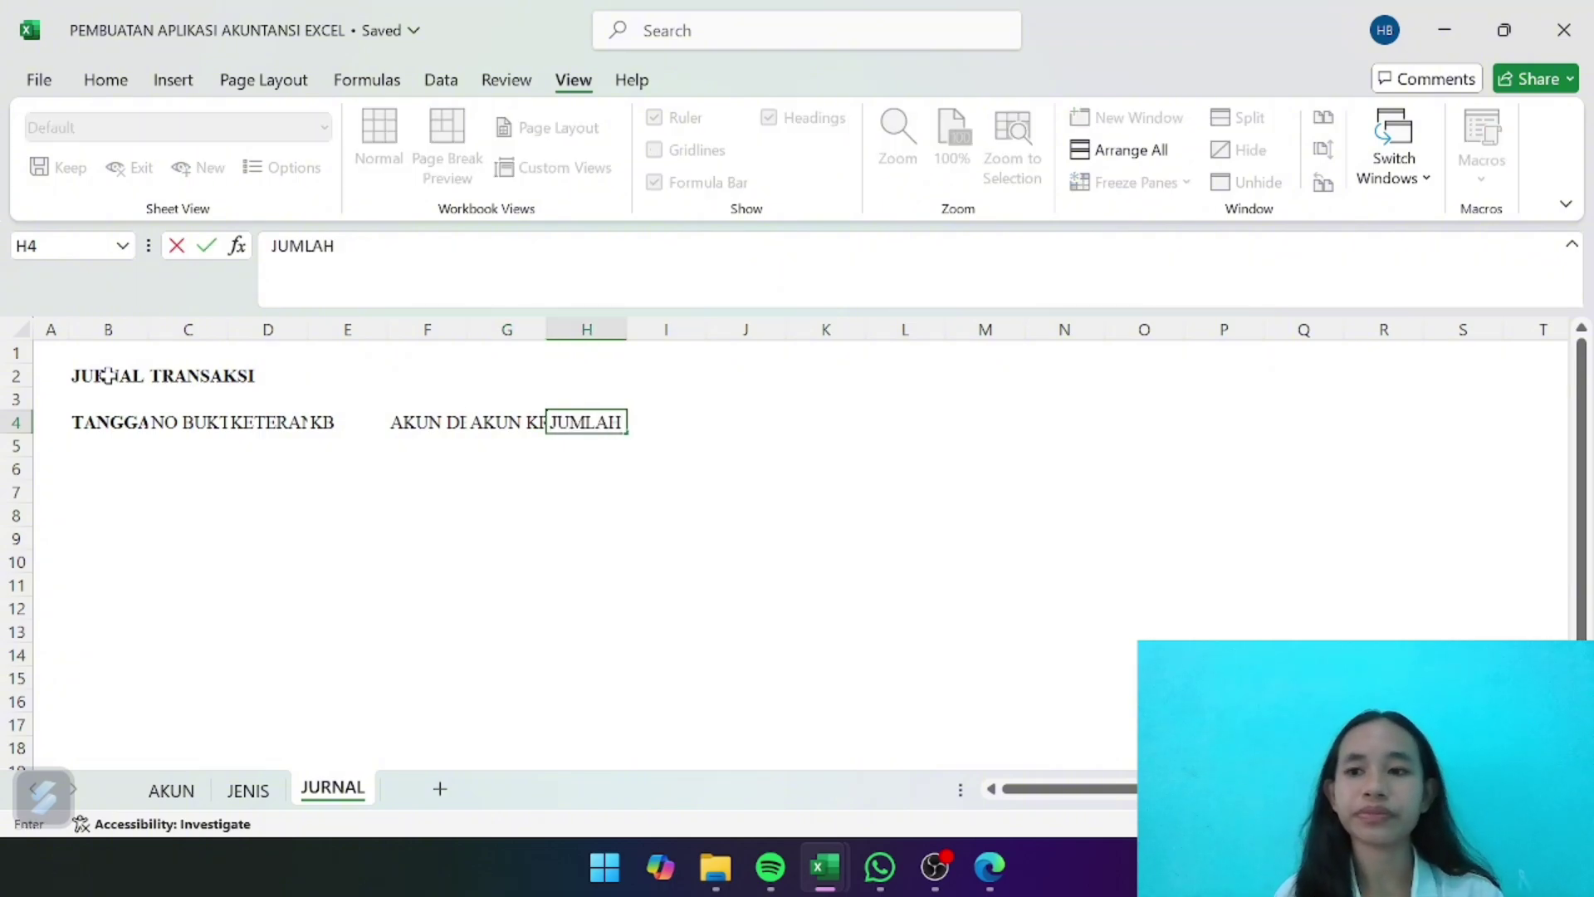
key(Return)
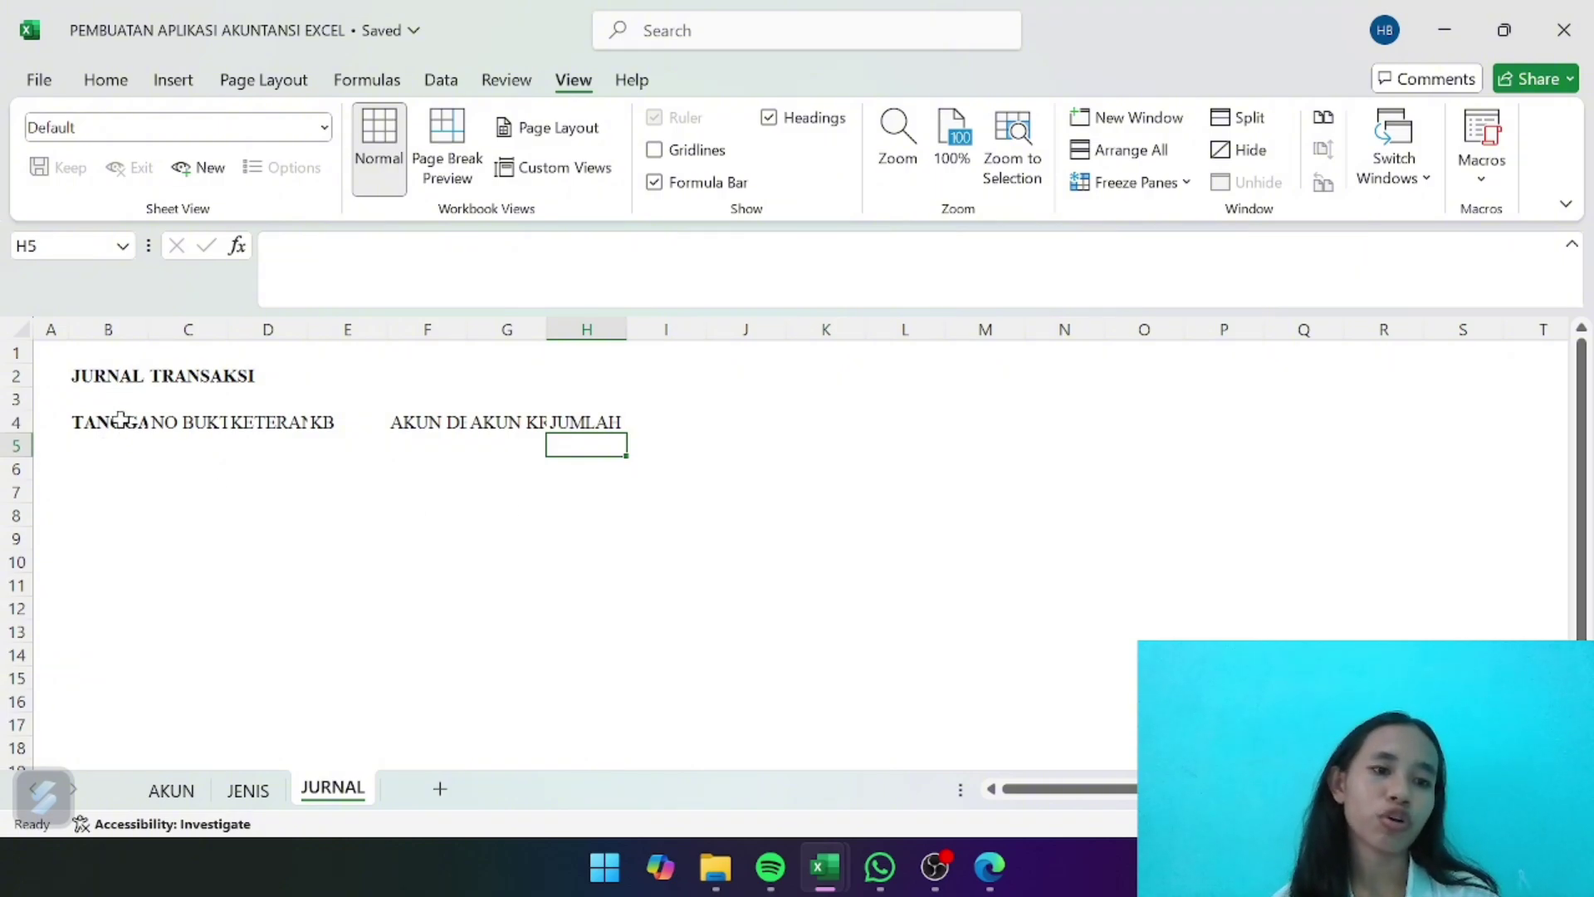
drag(148, 329, 1034, 325)
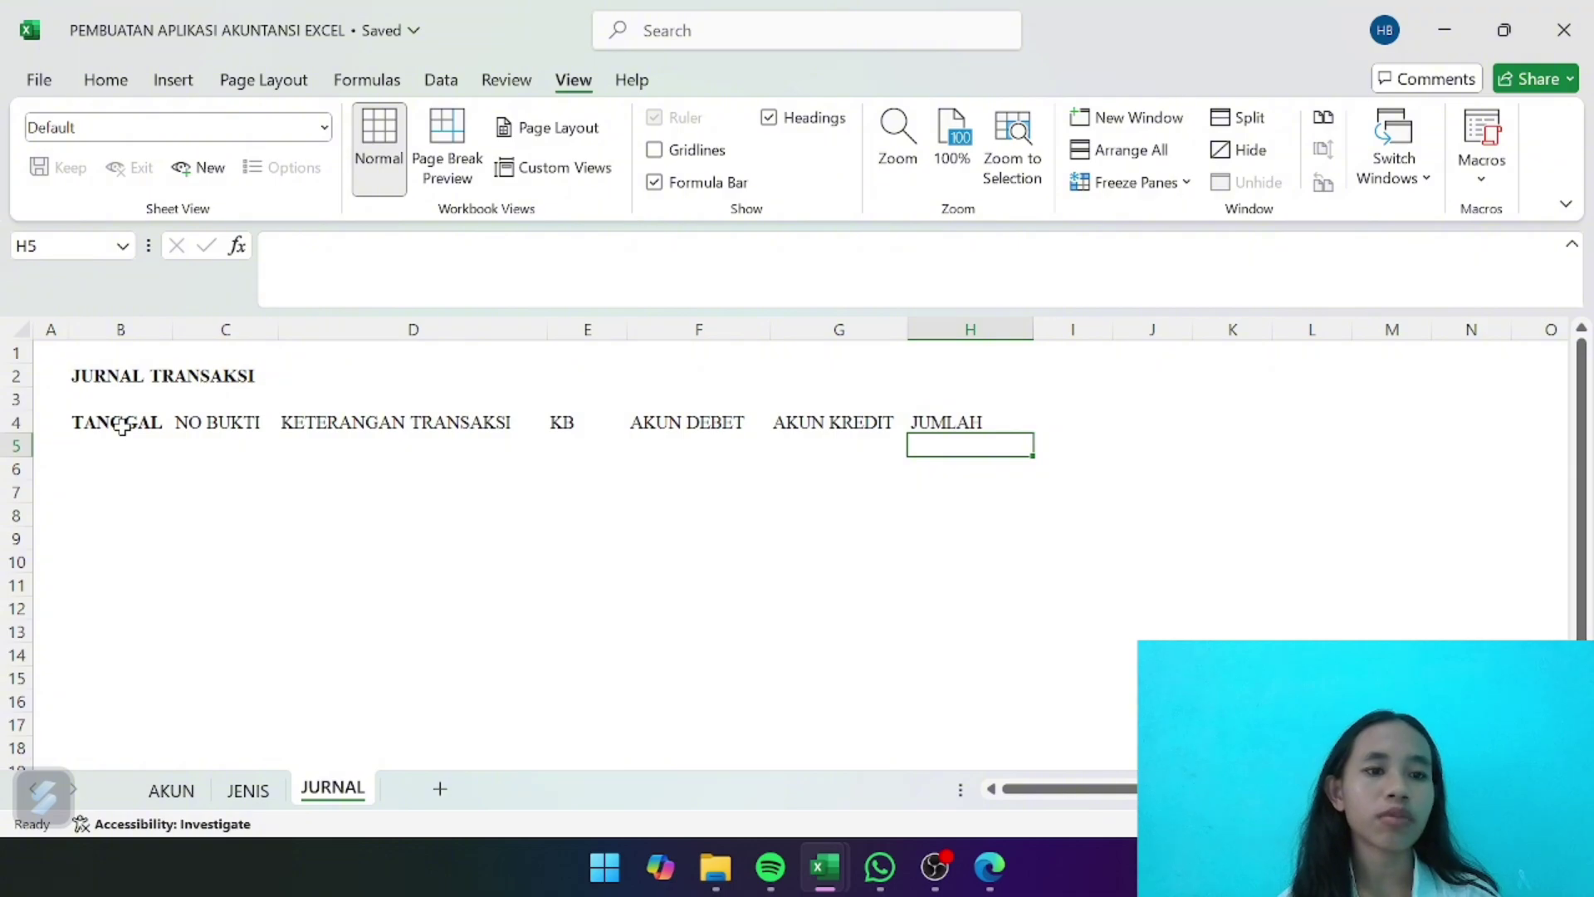
Fill the title row range B2:H2 on the JURNAL sheet with blue
drag(93, 373, 925, 377)
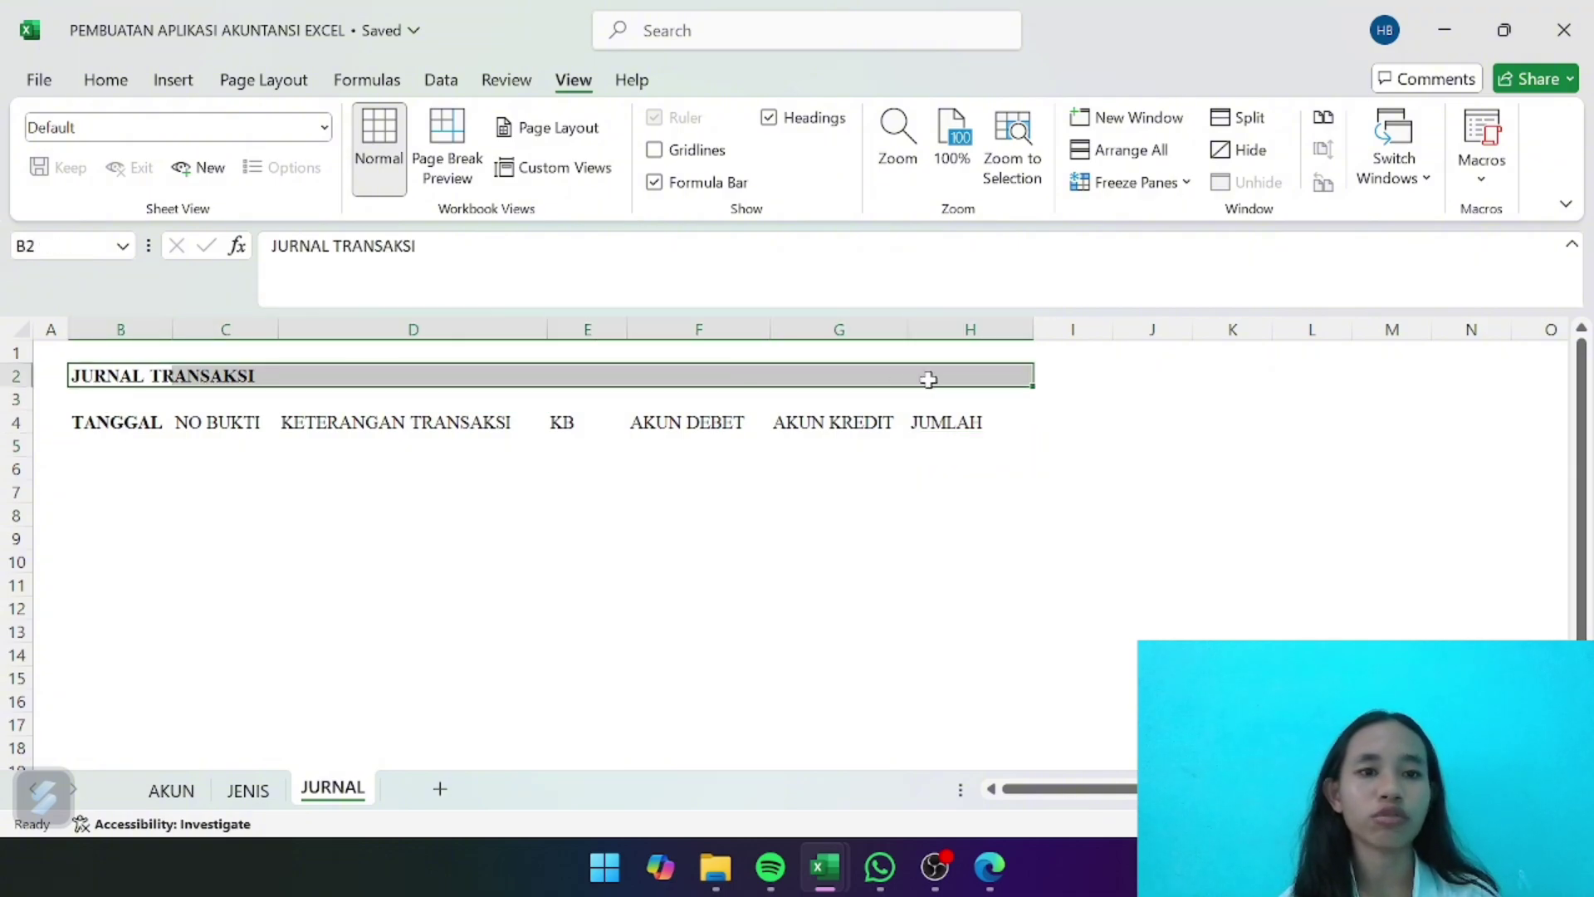
click(106, 80)
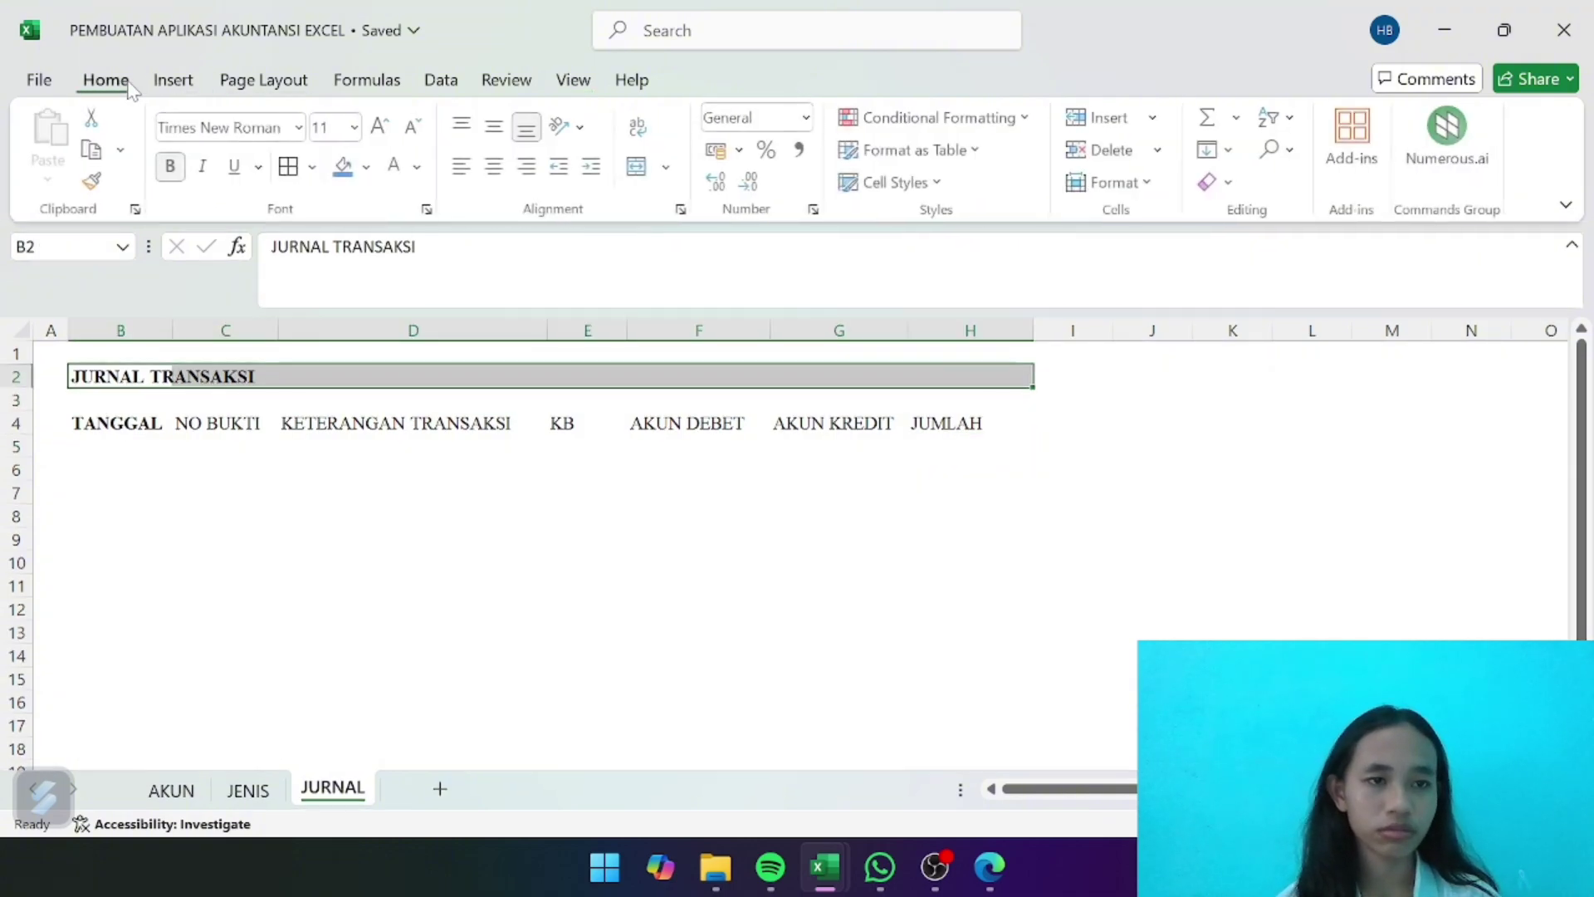
click(345, 169)
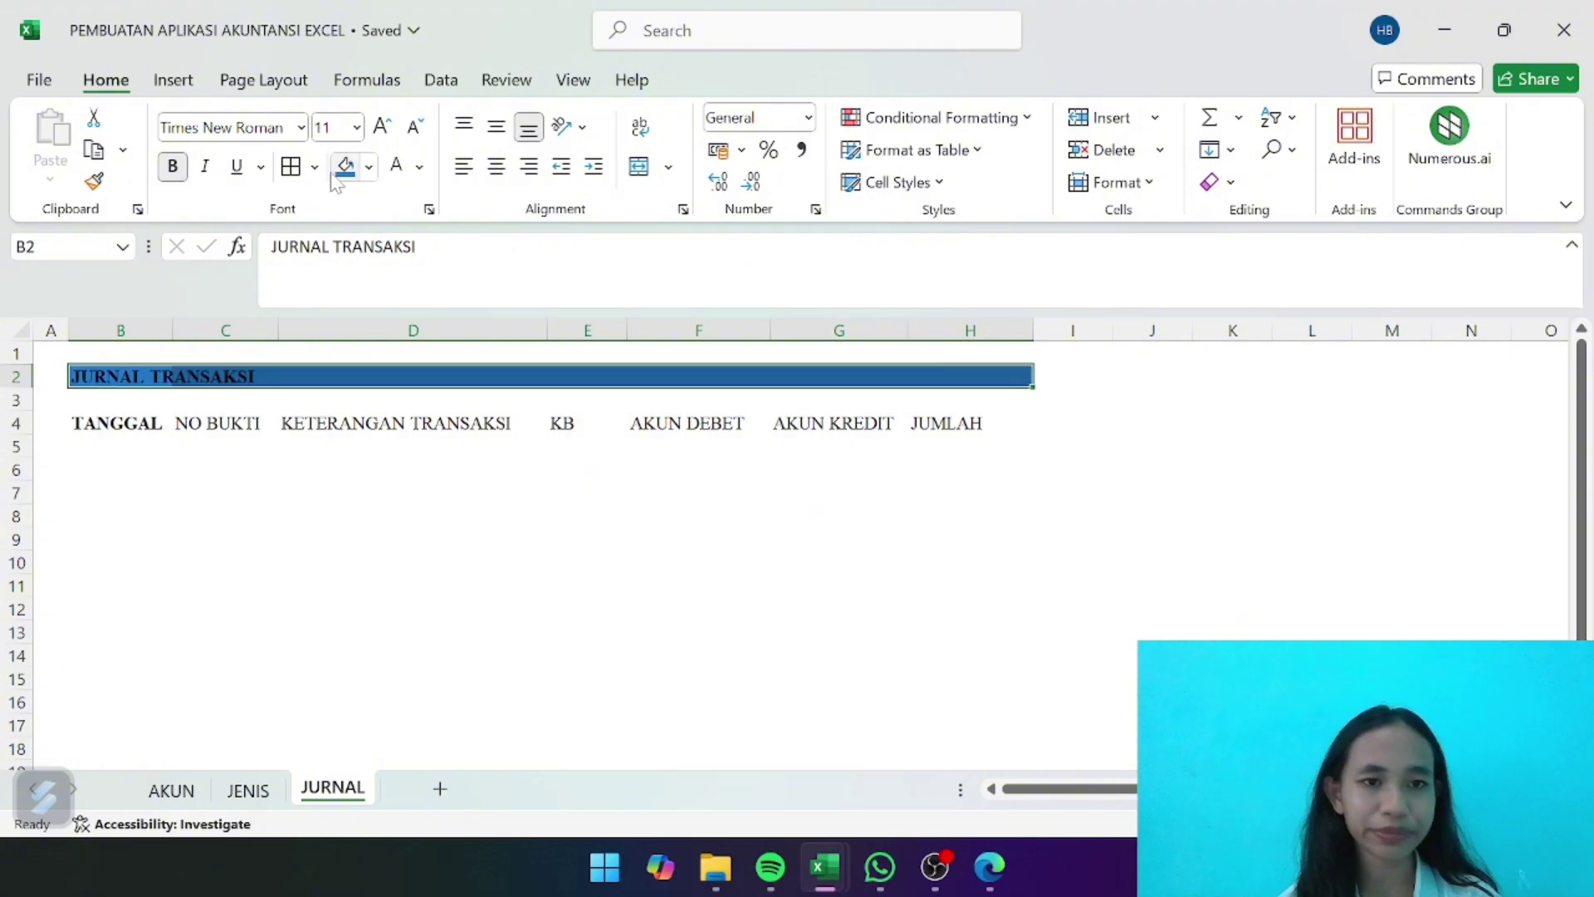
Make the JURNAL TRANSAKSI title text white and give the header row B4:H4 a blue fill with white text
click(397, 170)
click(258, 469)
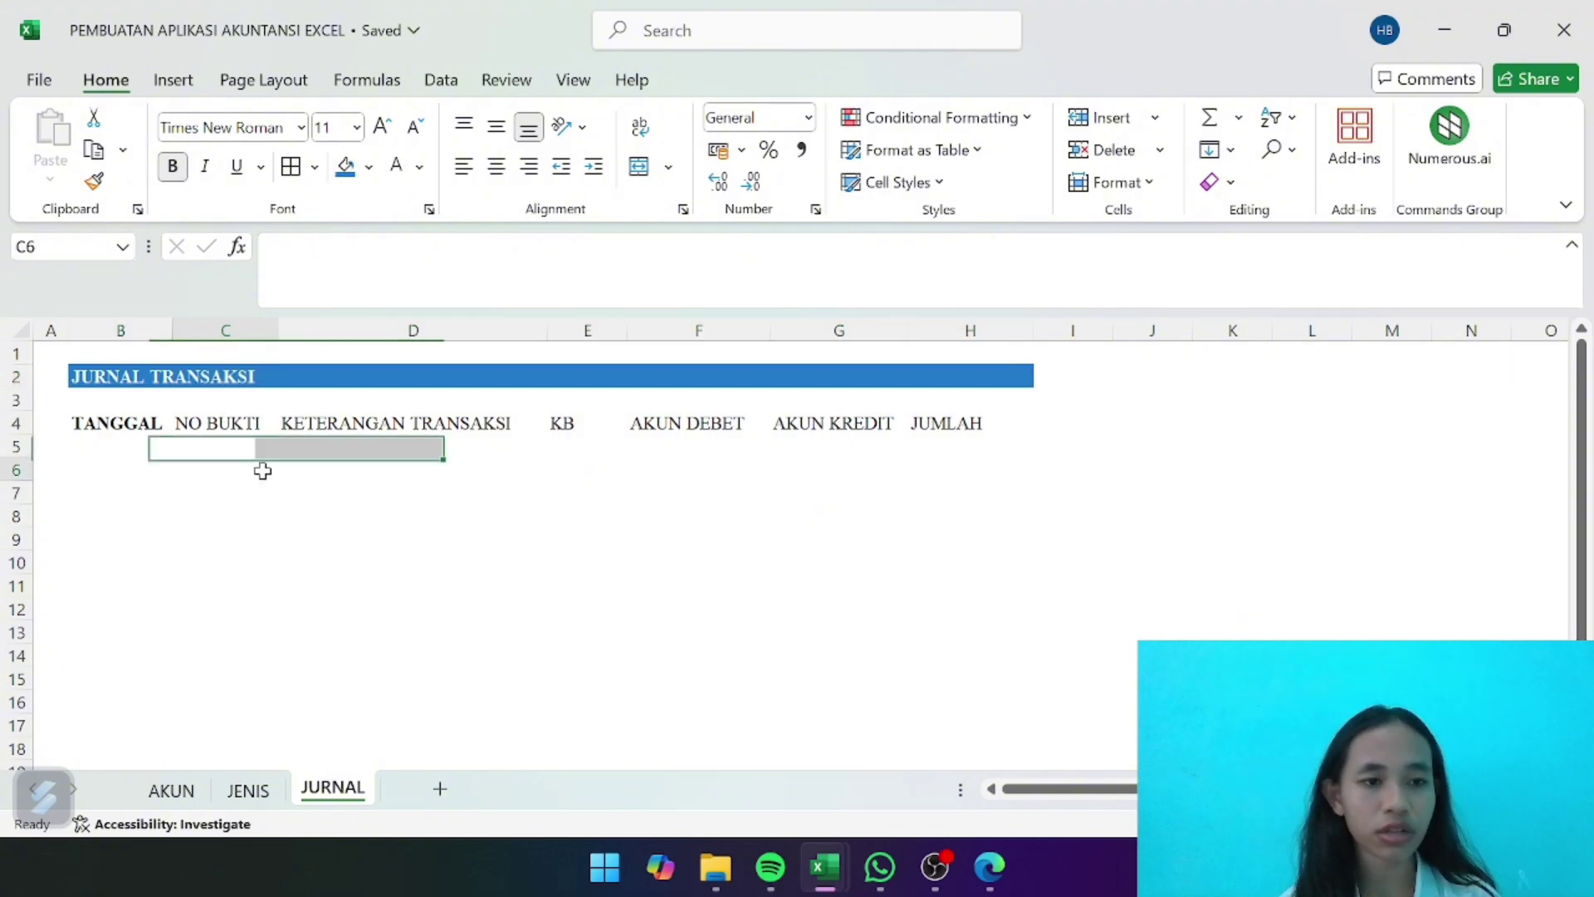
drag(150, 428, 951, 440)
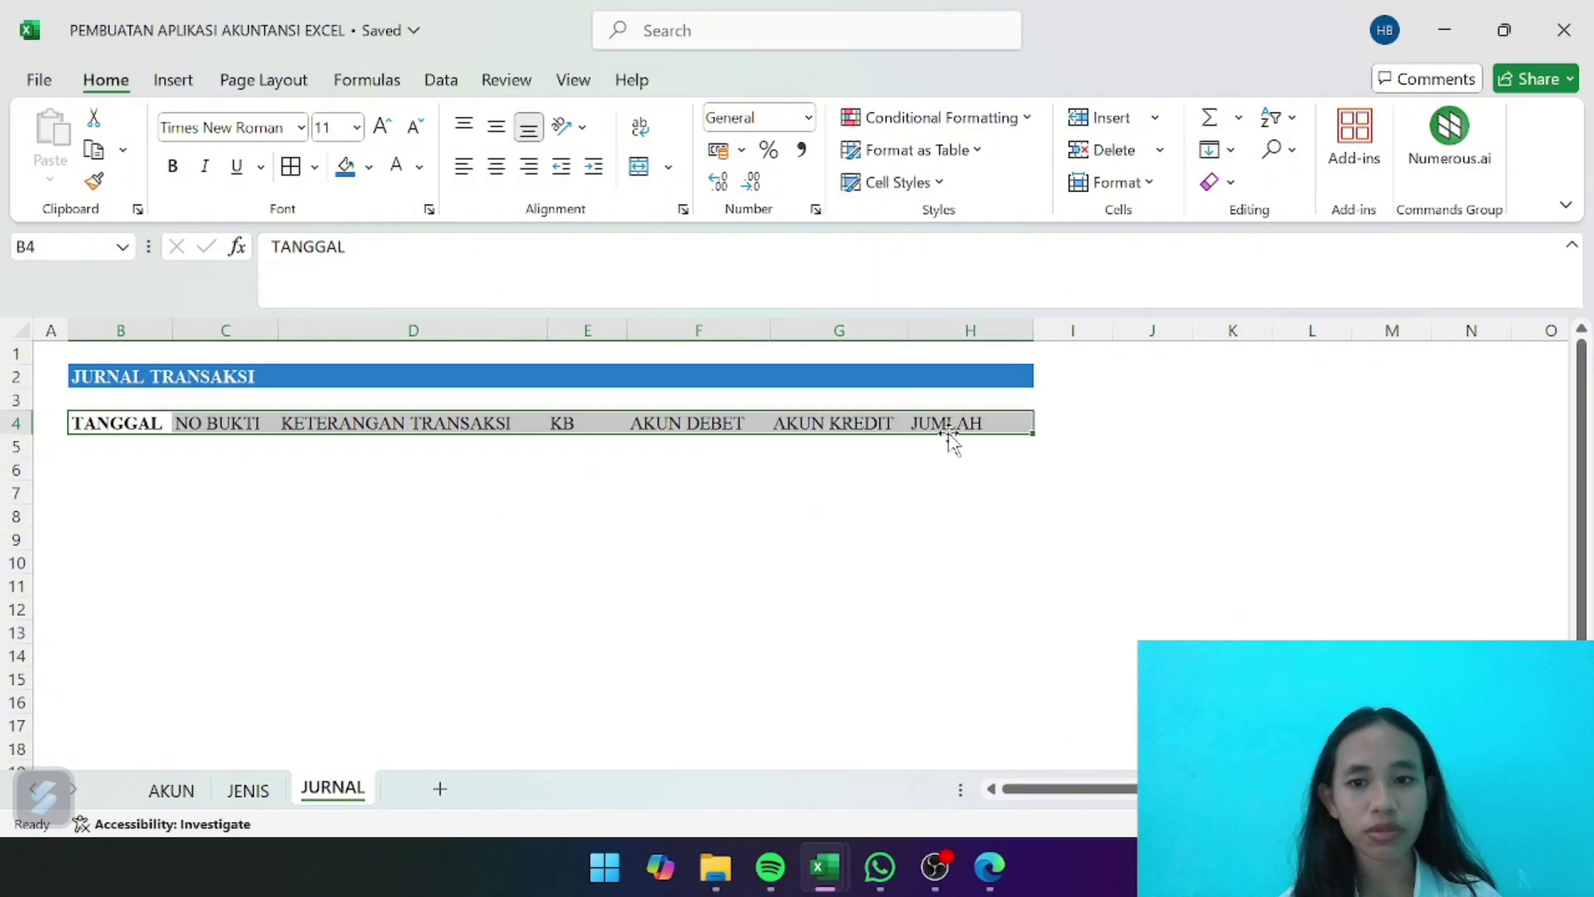
click(357, 170)
click(396, 167)
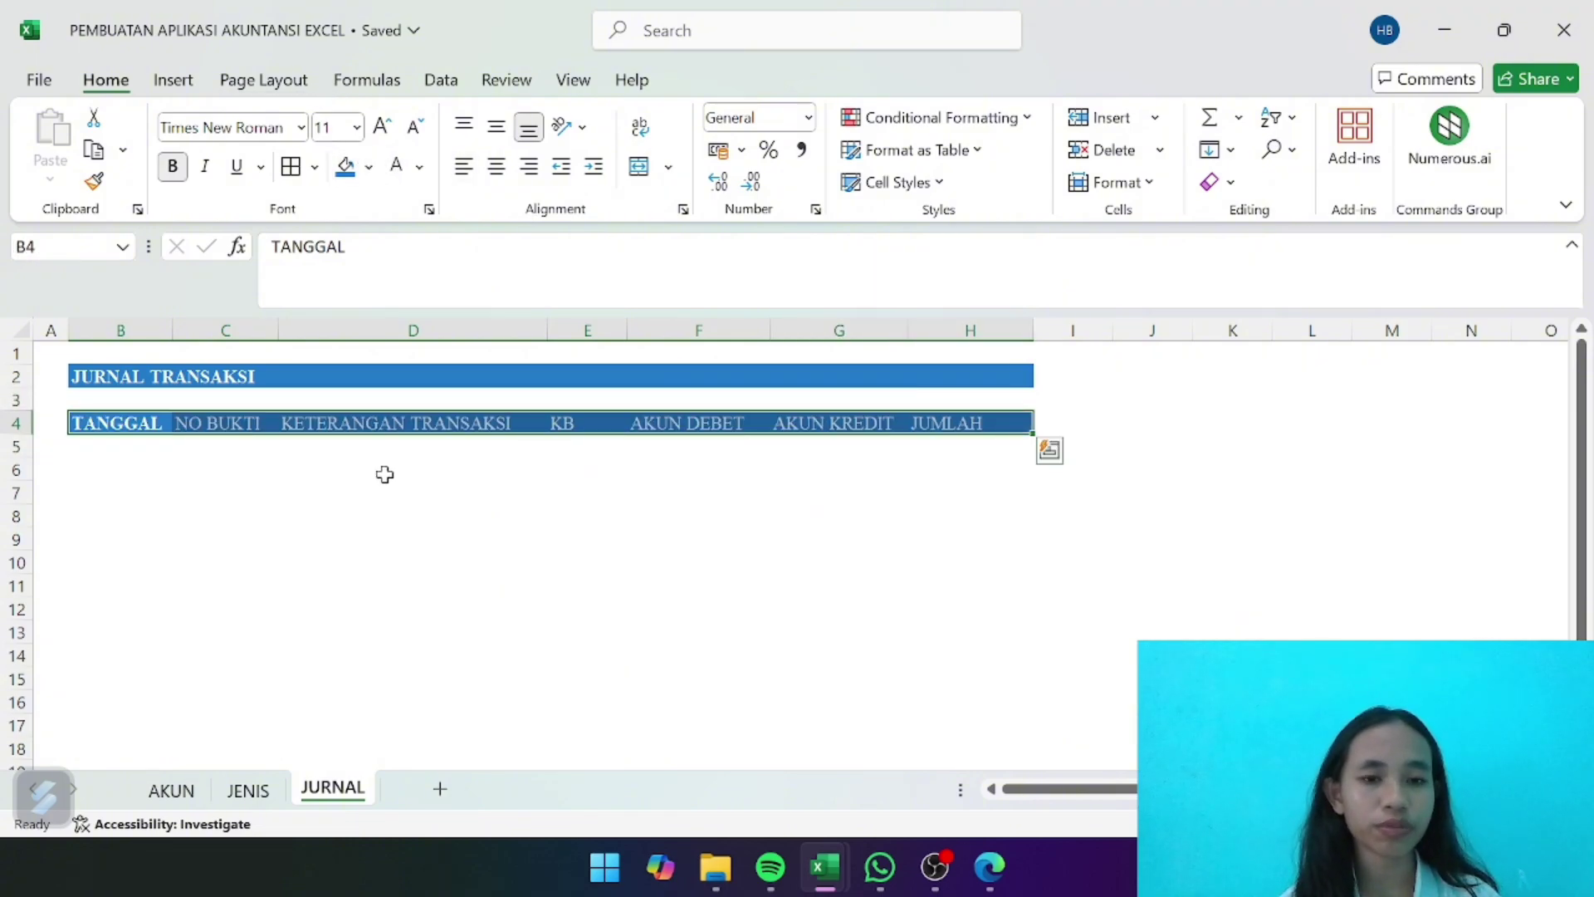
Bold and horizontally center all the column headers in B4:H4
click(179, 174)
click(177, 172)
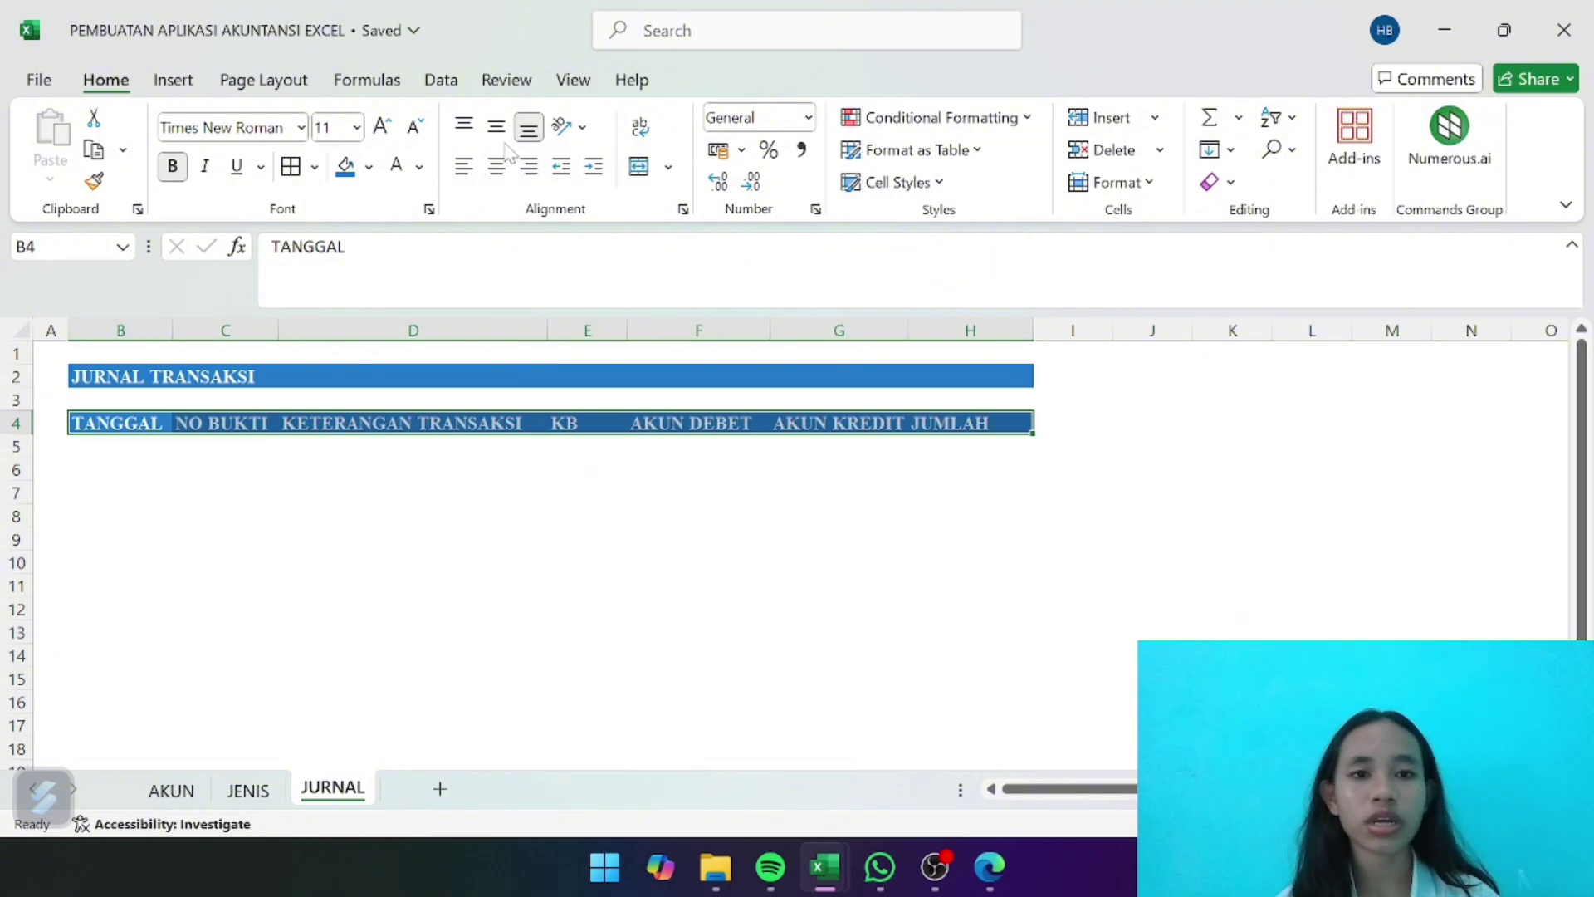
click(498, 170)
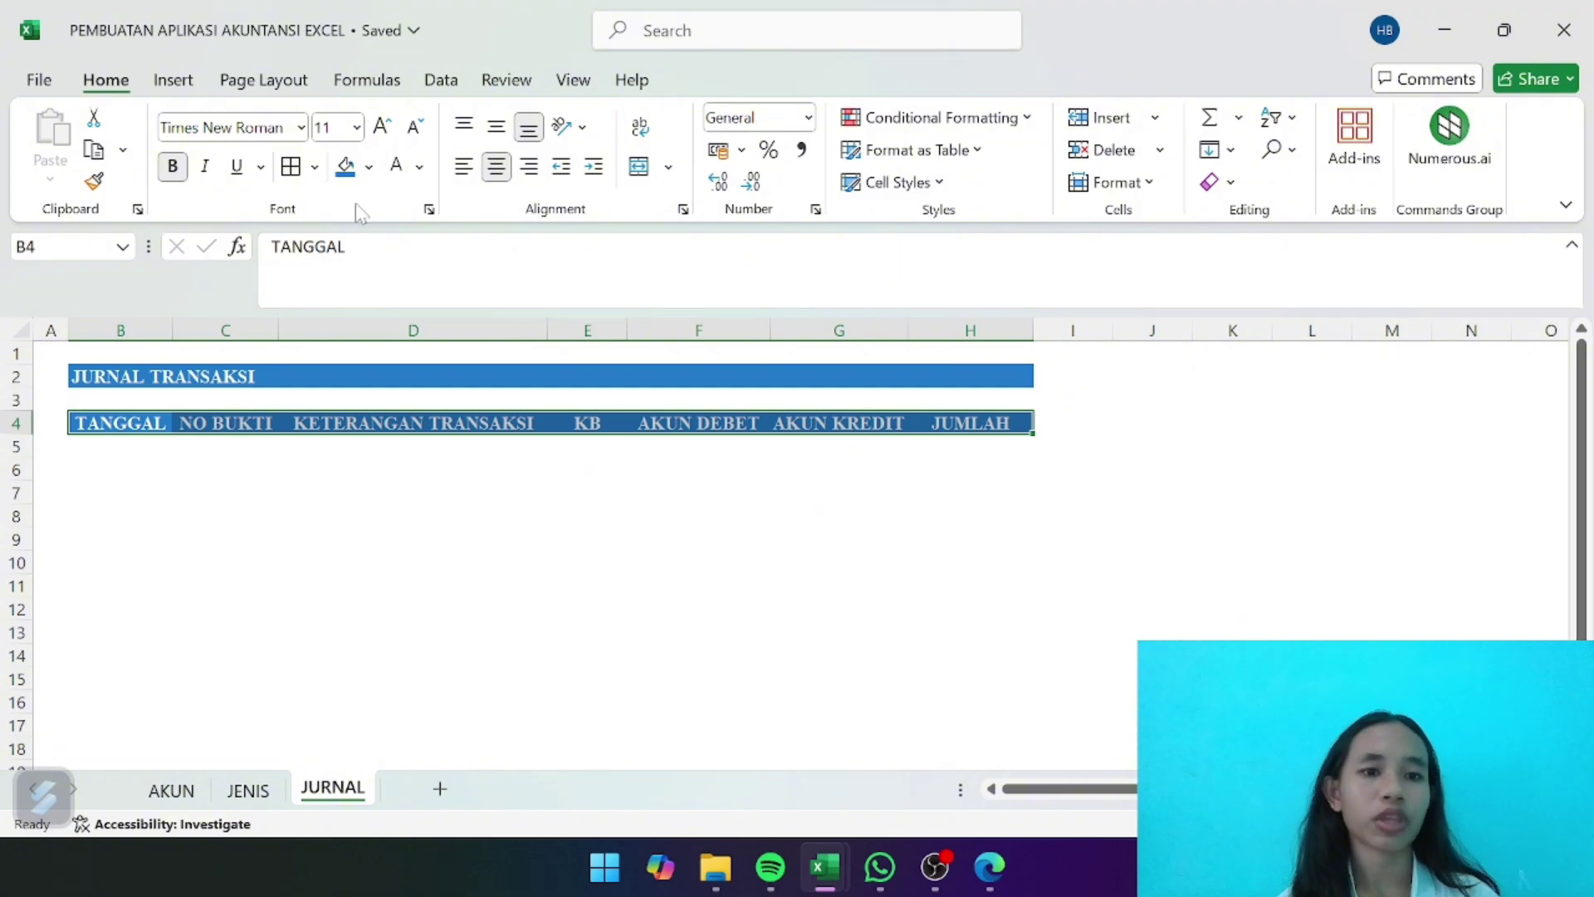
click(345, 589)
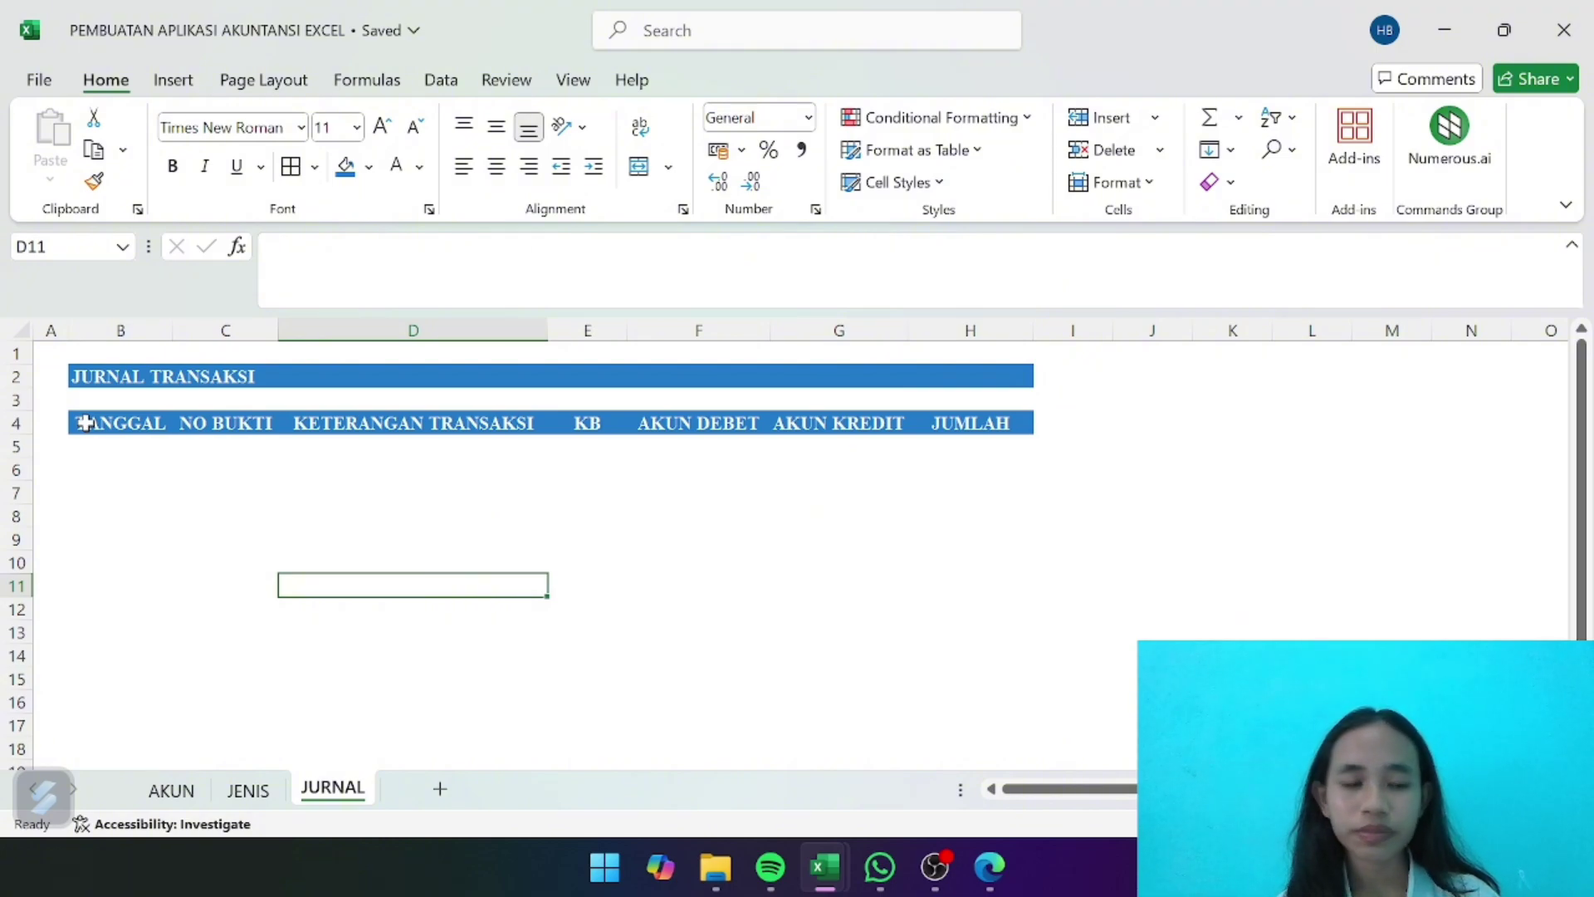
Apply all borders to the transaction table range B4:H21
drag(86, 423, 943, 652)
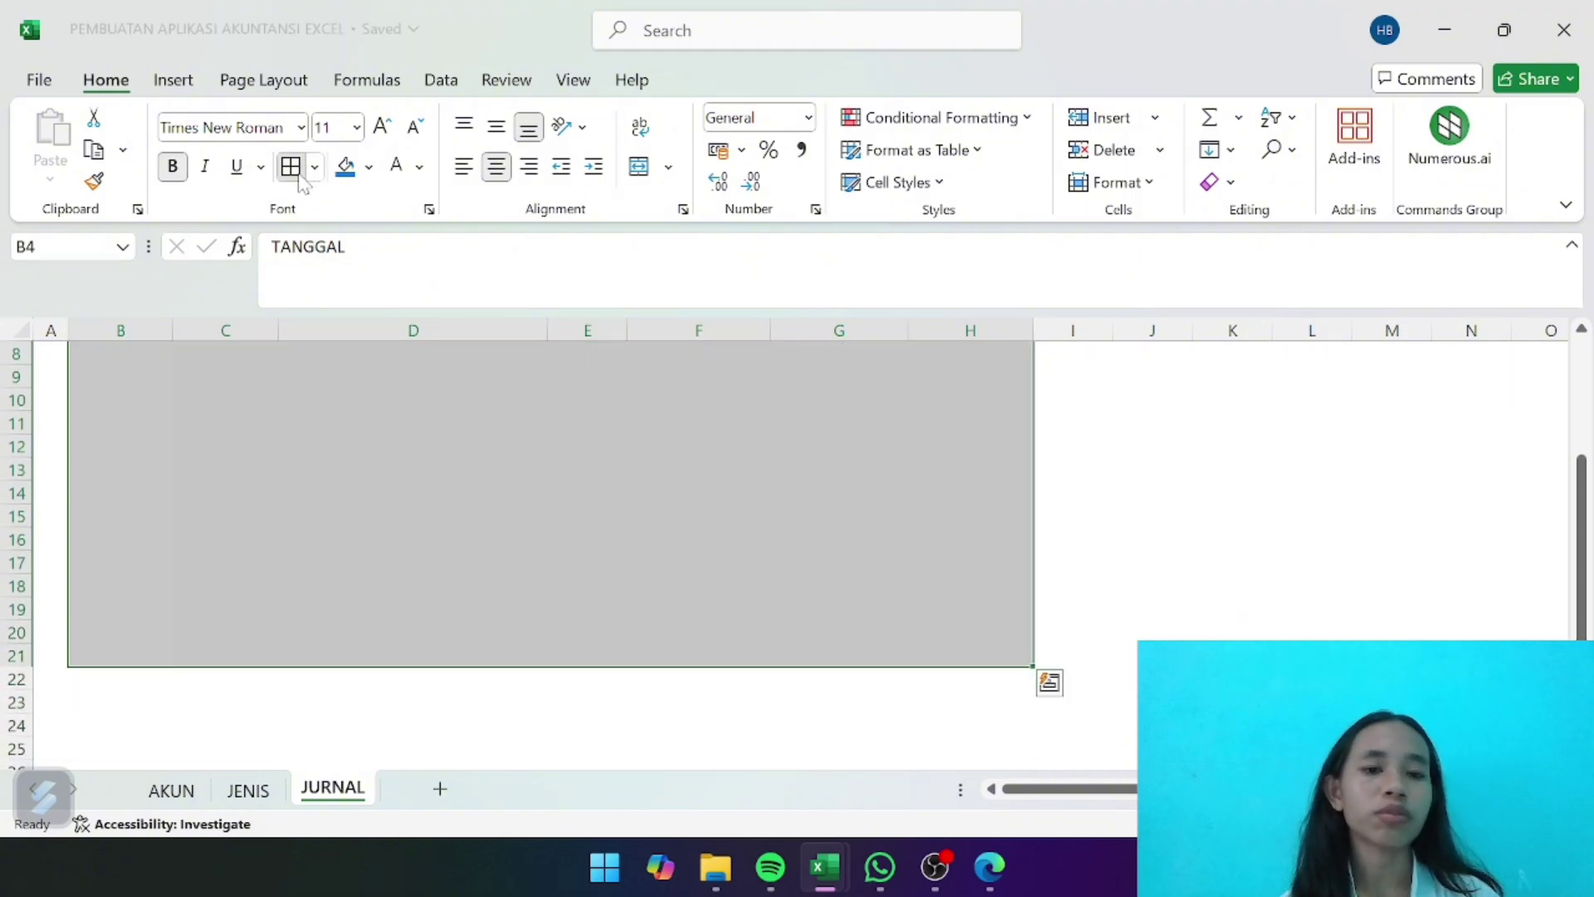
click(292, 167)
scroll(349, 548, up, 2)
click(406, 608)
Enter a bold TOTAL label in B21, the last row of the bordered table
scroll(407, 610, down, 1)
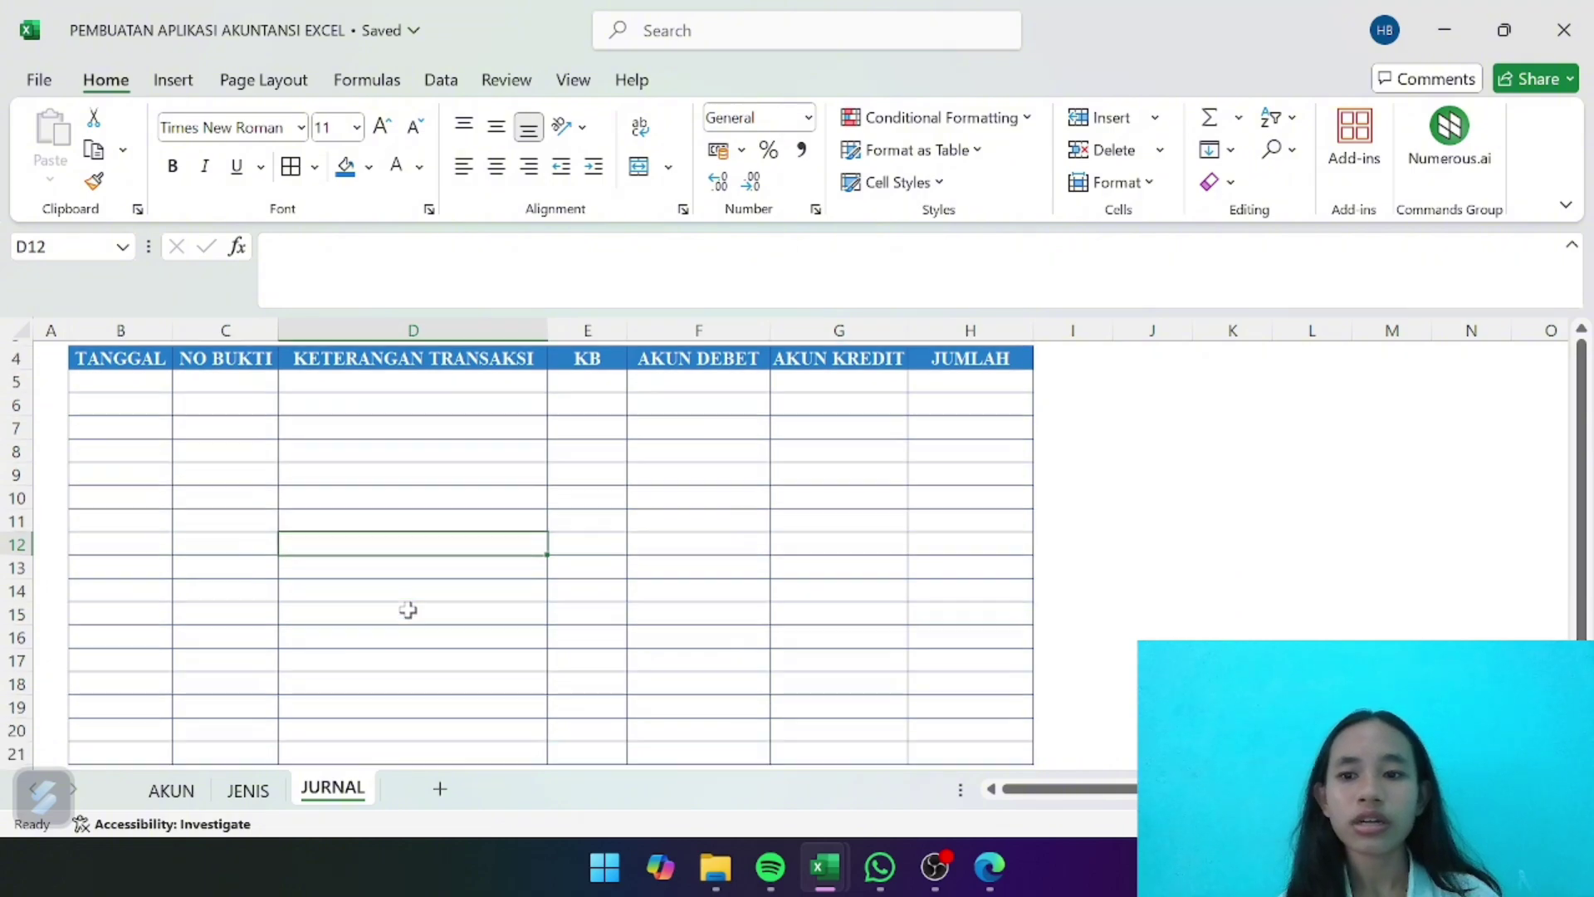
scroll(407, 611, down, 2)
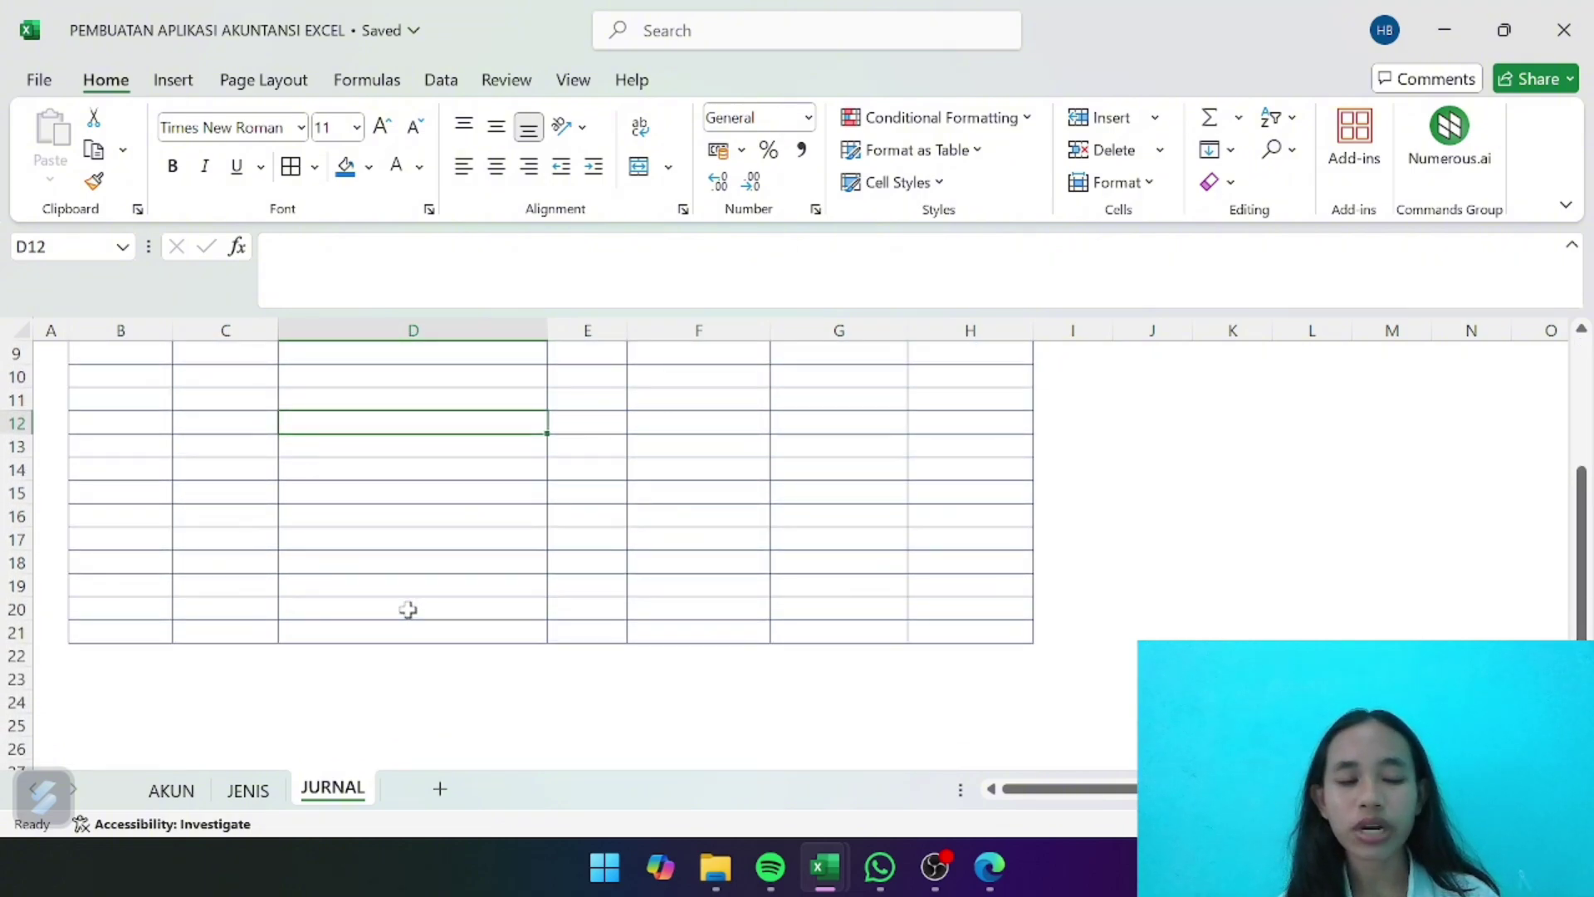
click(119, 632)
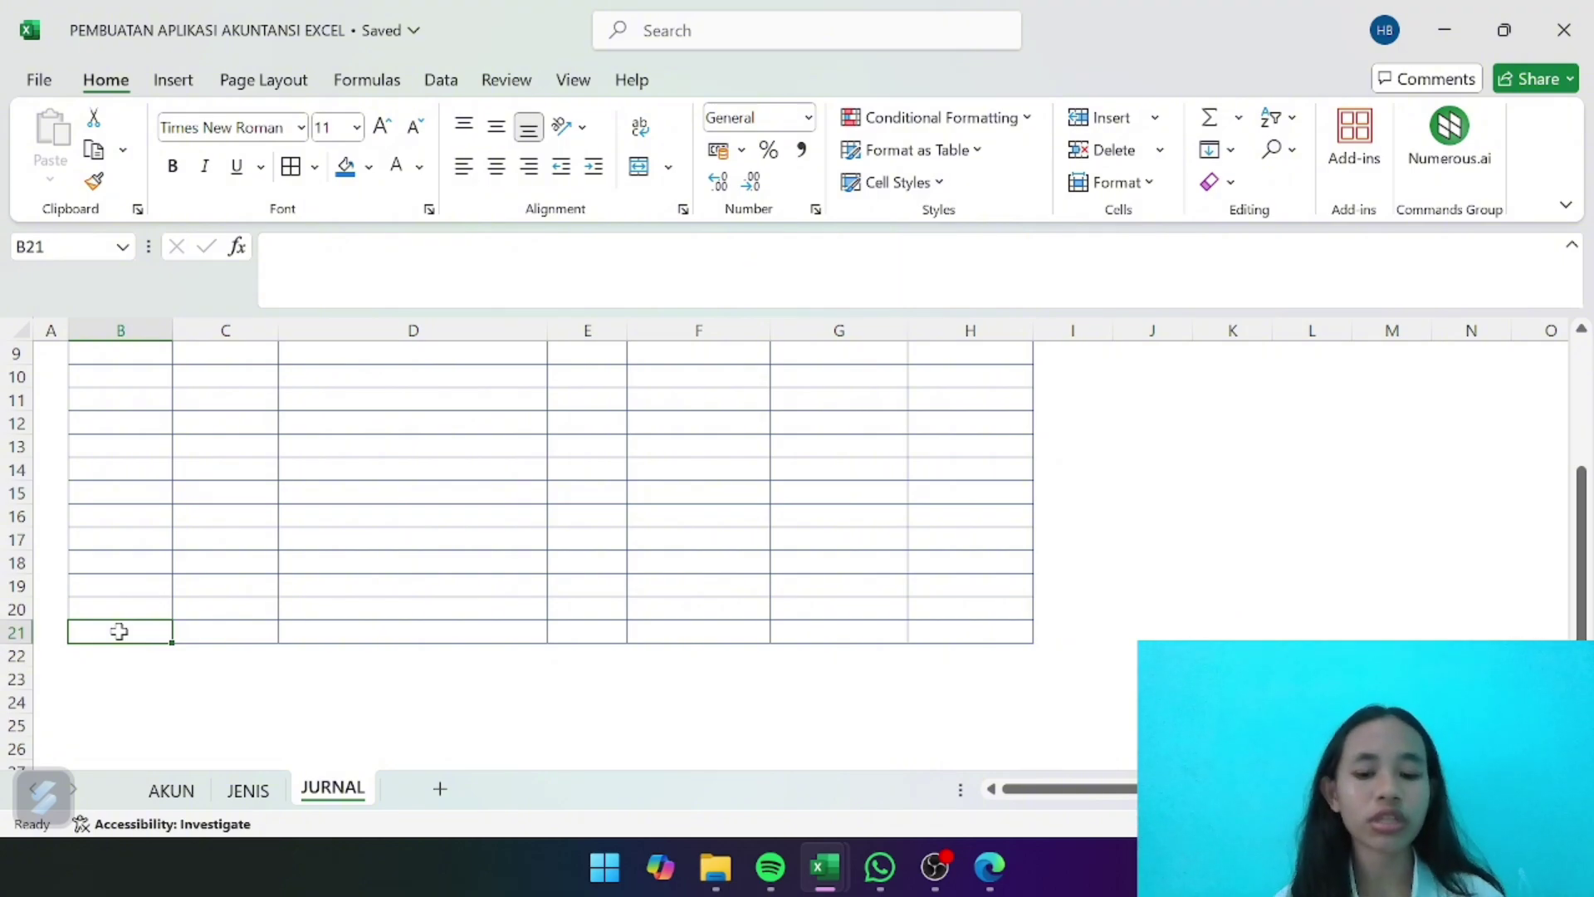
key(ctrl+b)
text(TOTAL)
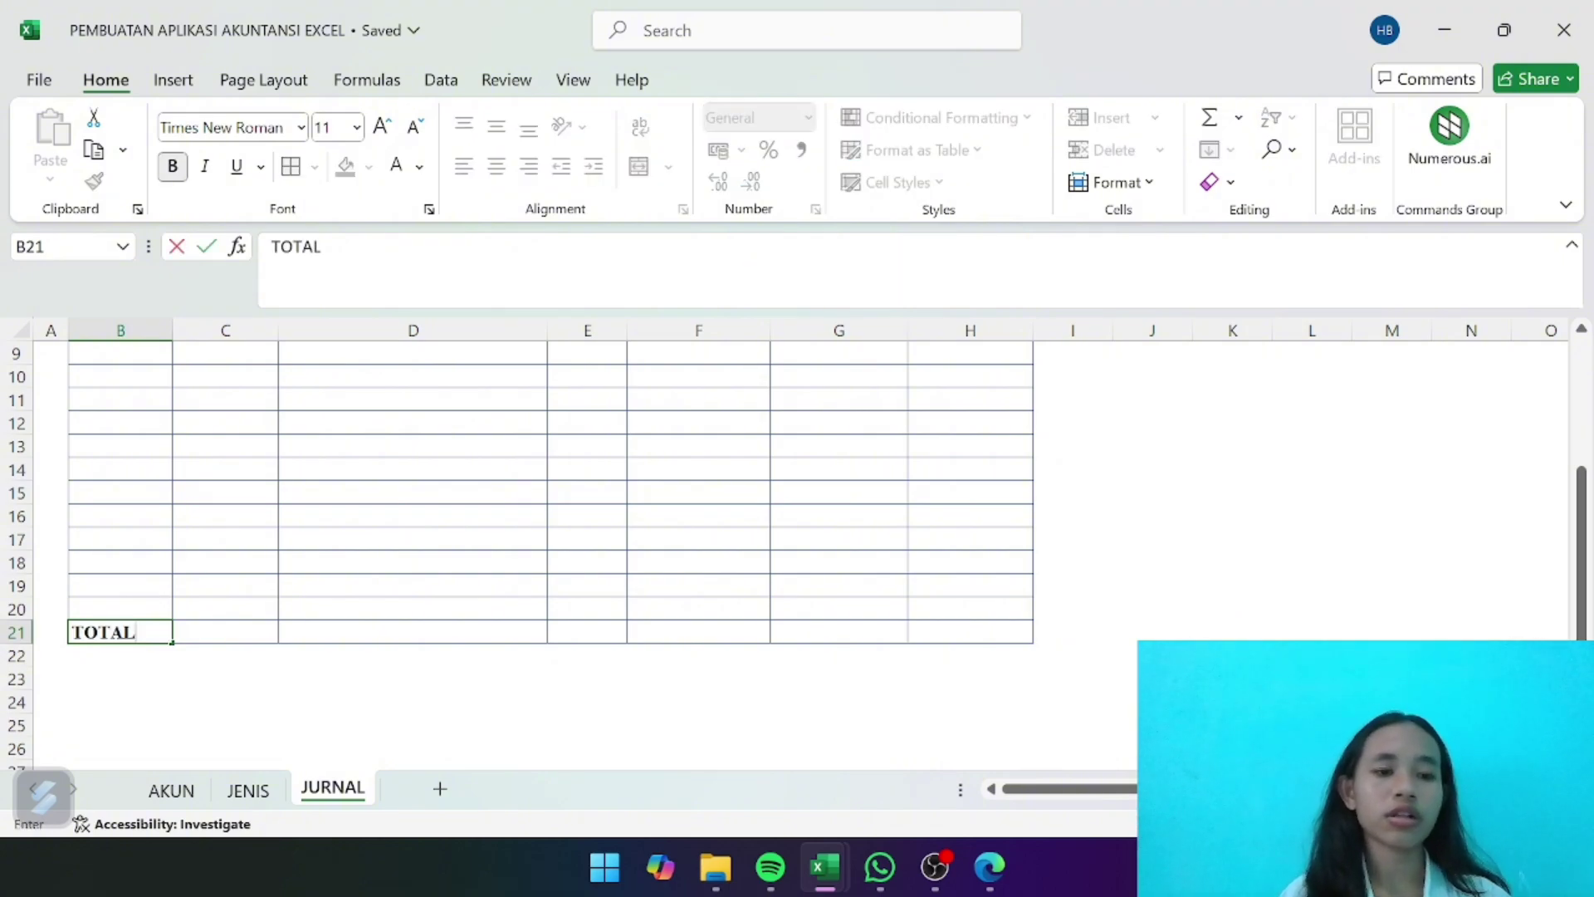
key(Return)
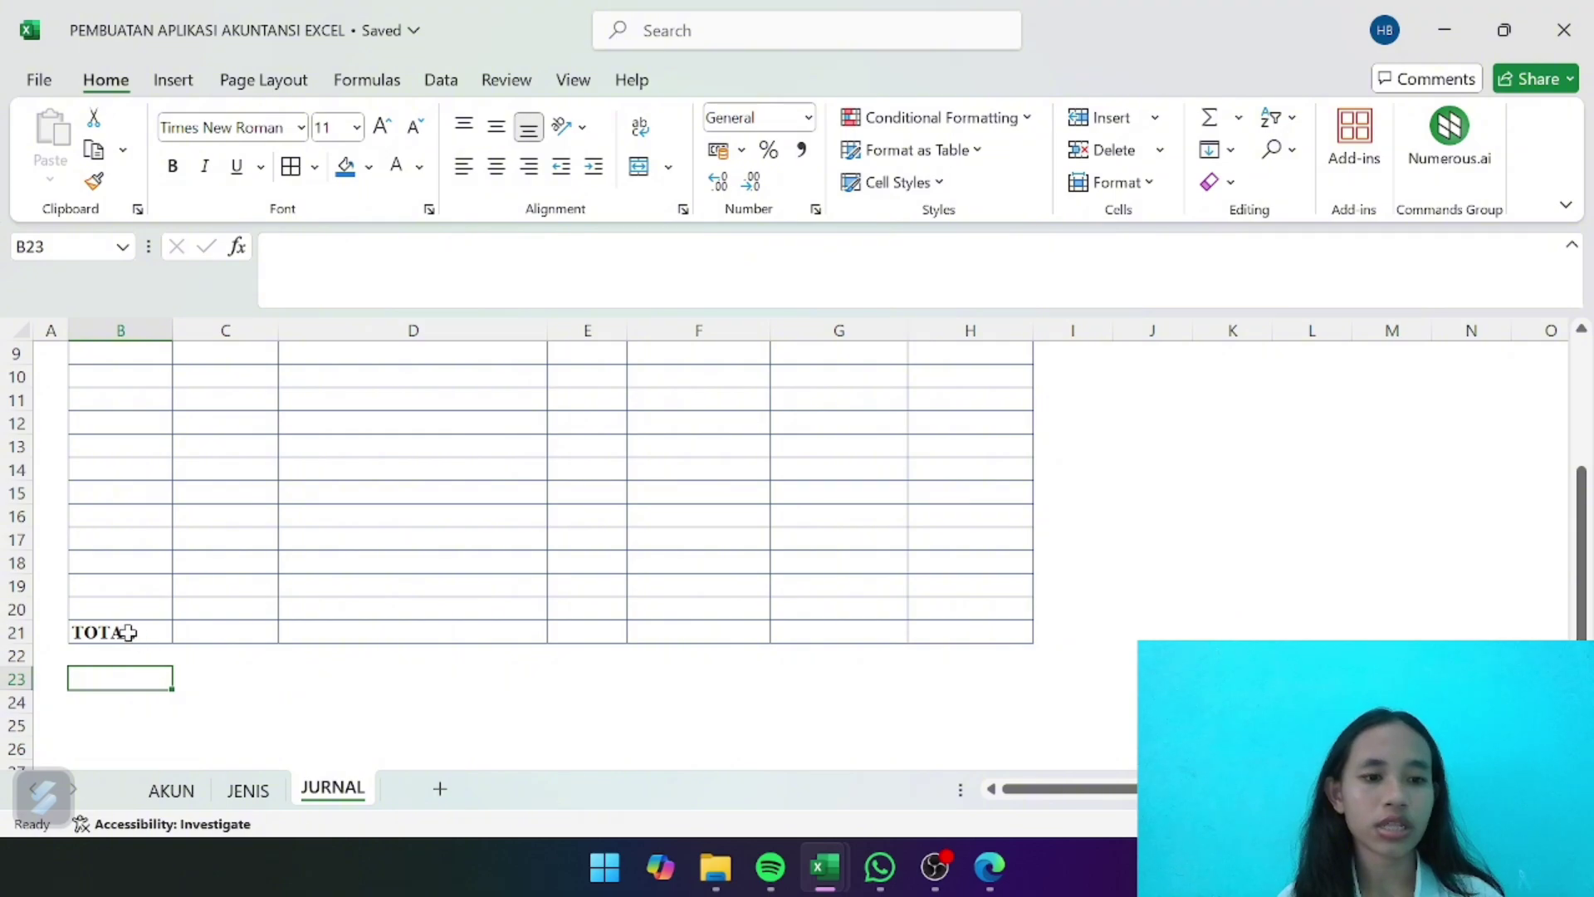
Fill the total row B21:H21 with blue and set its text color to white
drag(125, 631, 954, 633)
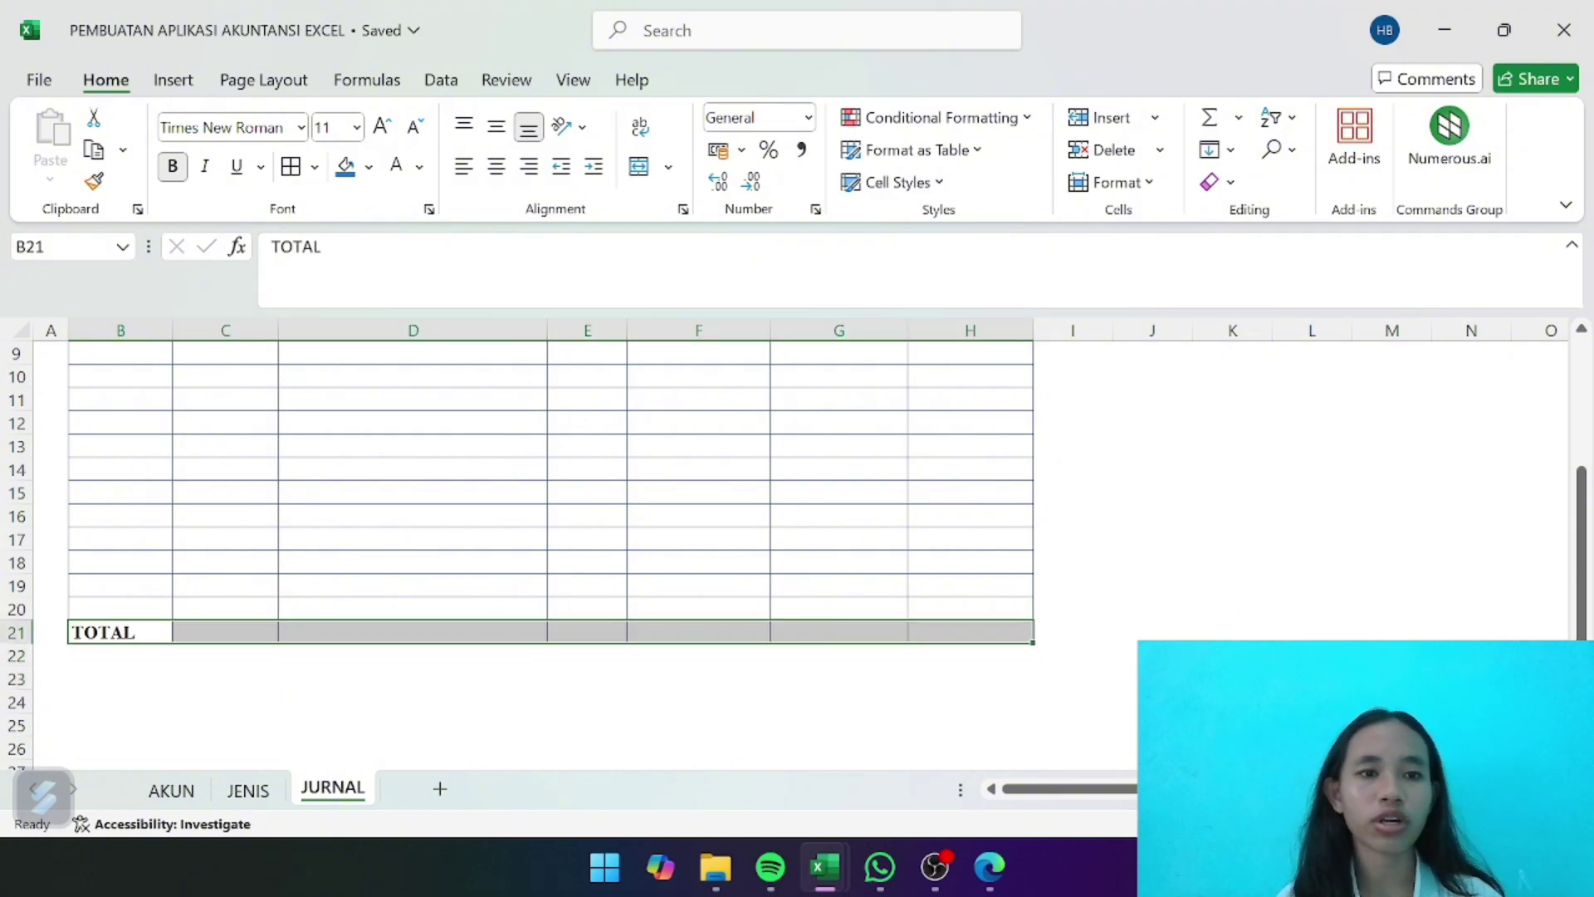
click(347, 166)
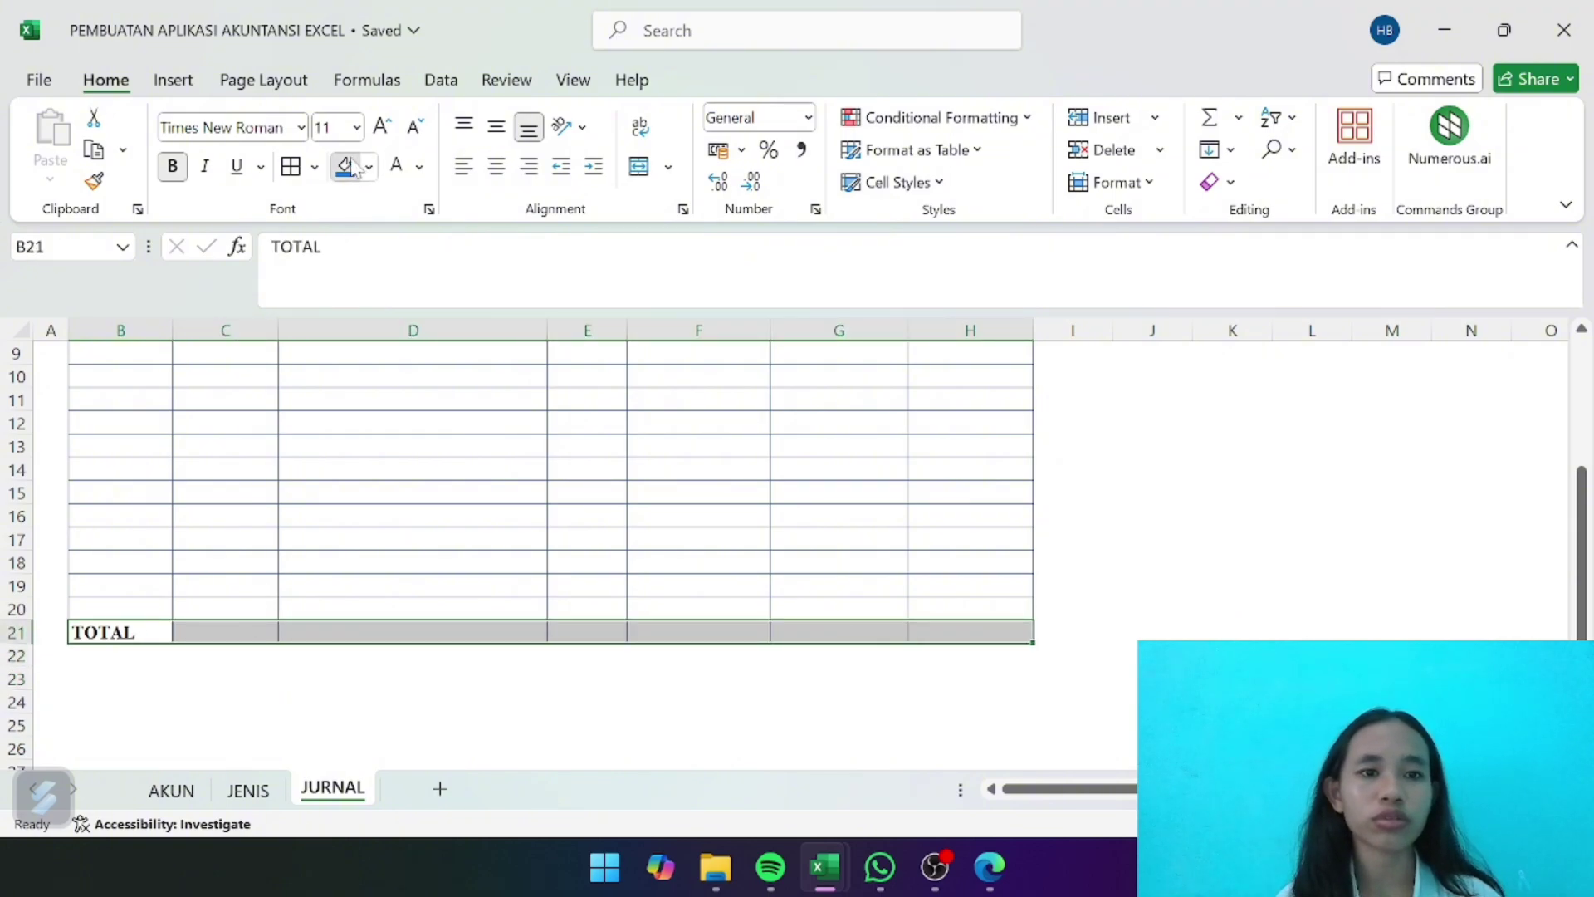
click(398, 170)
click(526, 581)
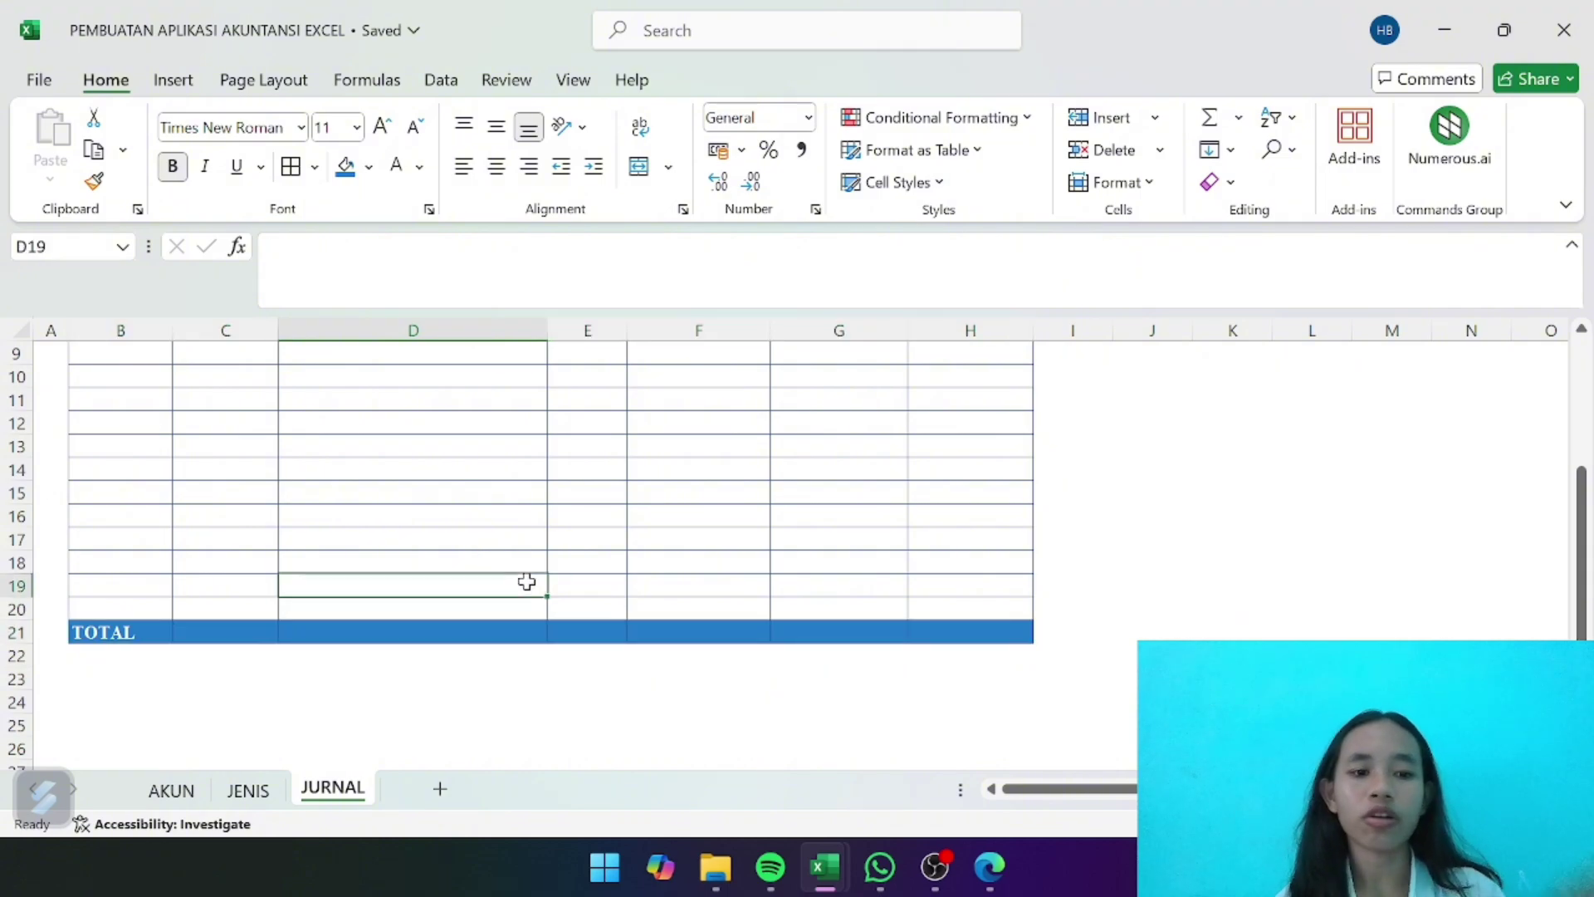
scroll(526, 581, up, 3)
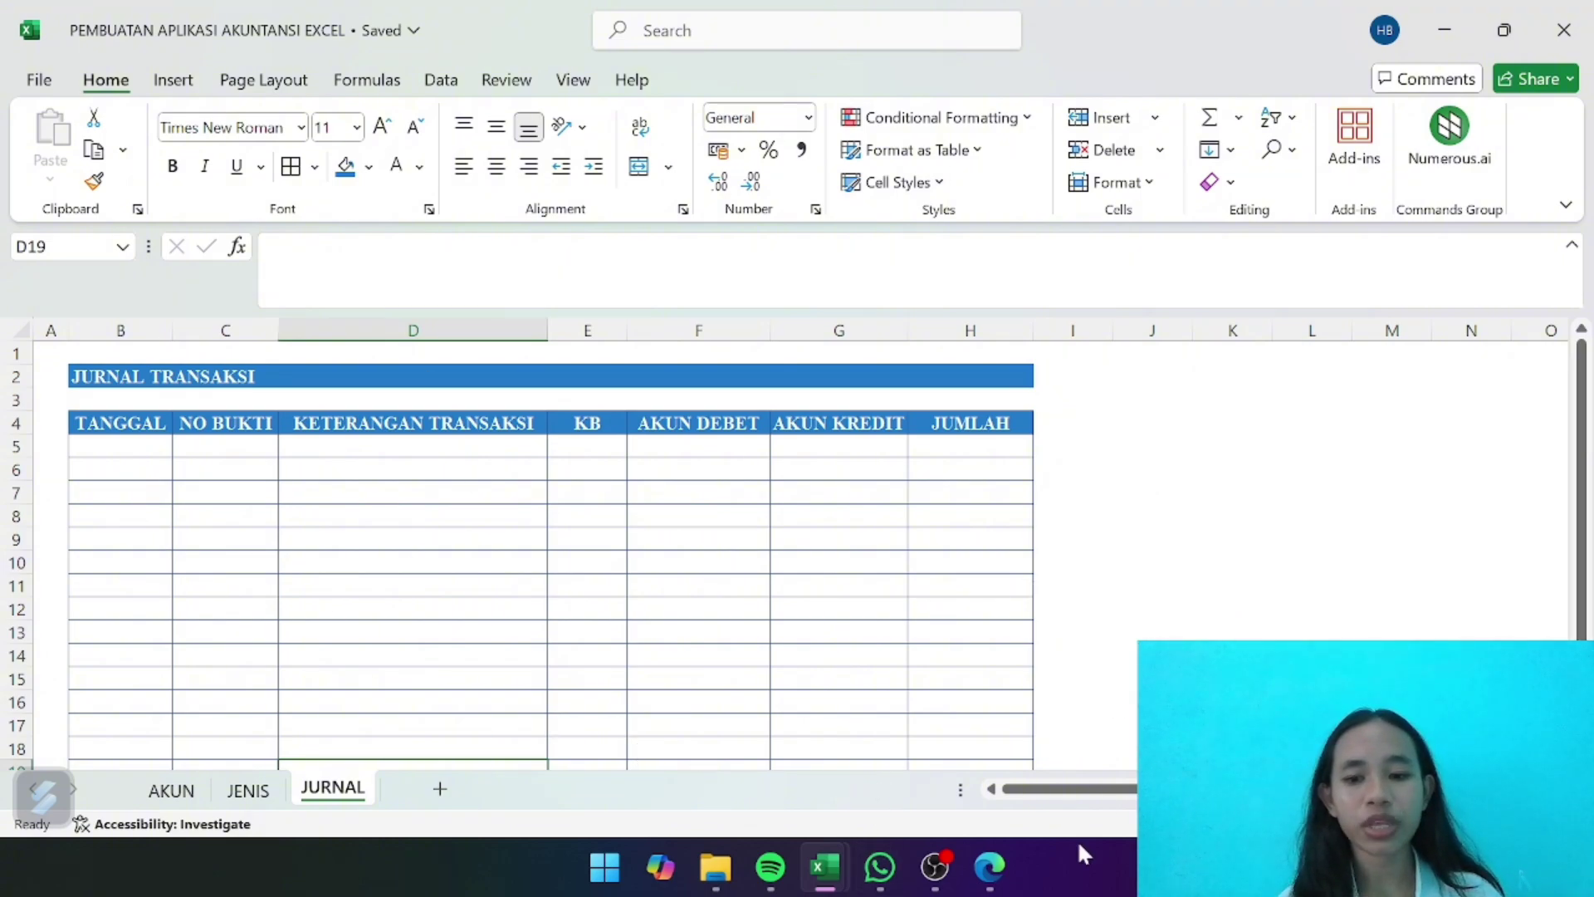
Switch to the UTS KASUS KOMPUTERISASI AKUNTANSI PDF in Edge and review its March 2023 transactions and account list
click(990, 888)
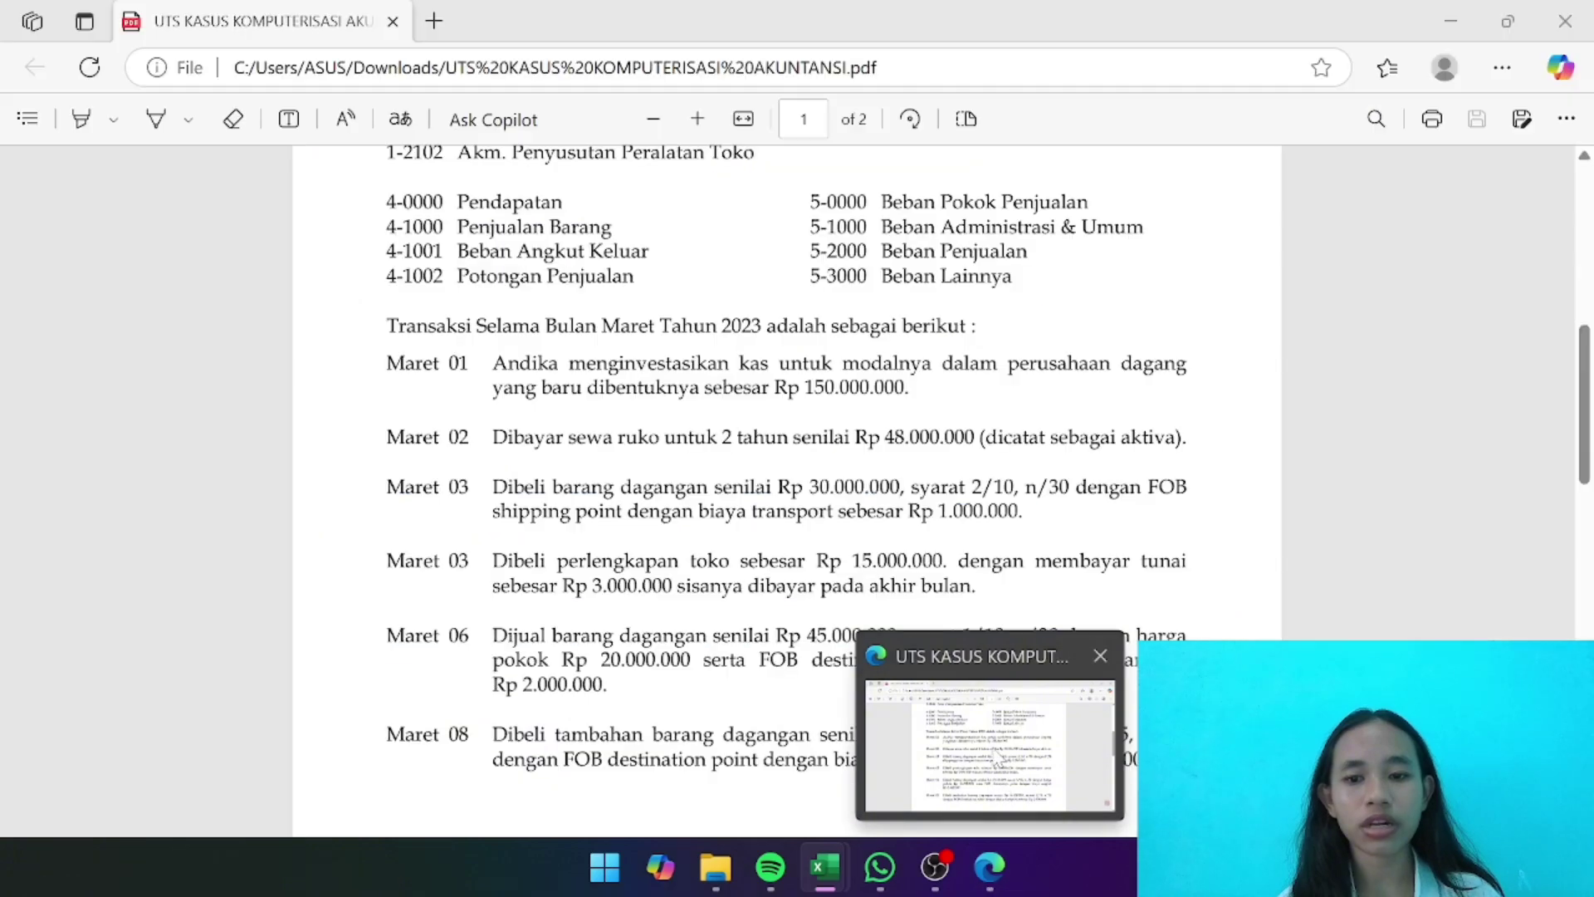
scroll(787, 490, down, 1)
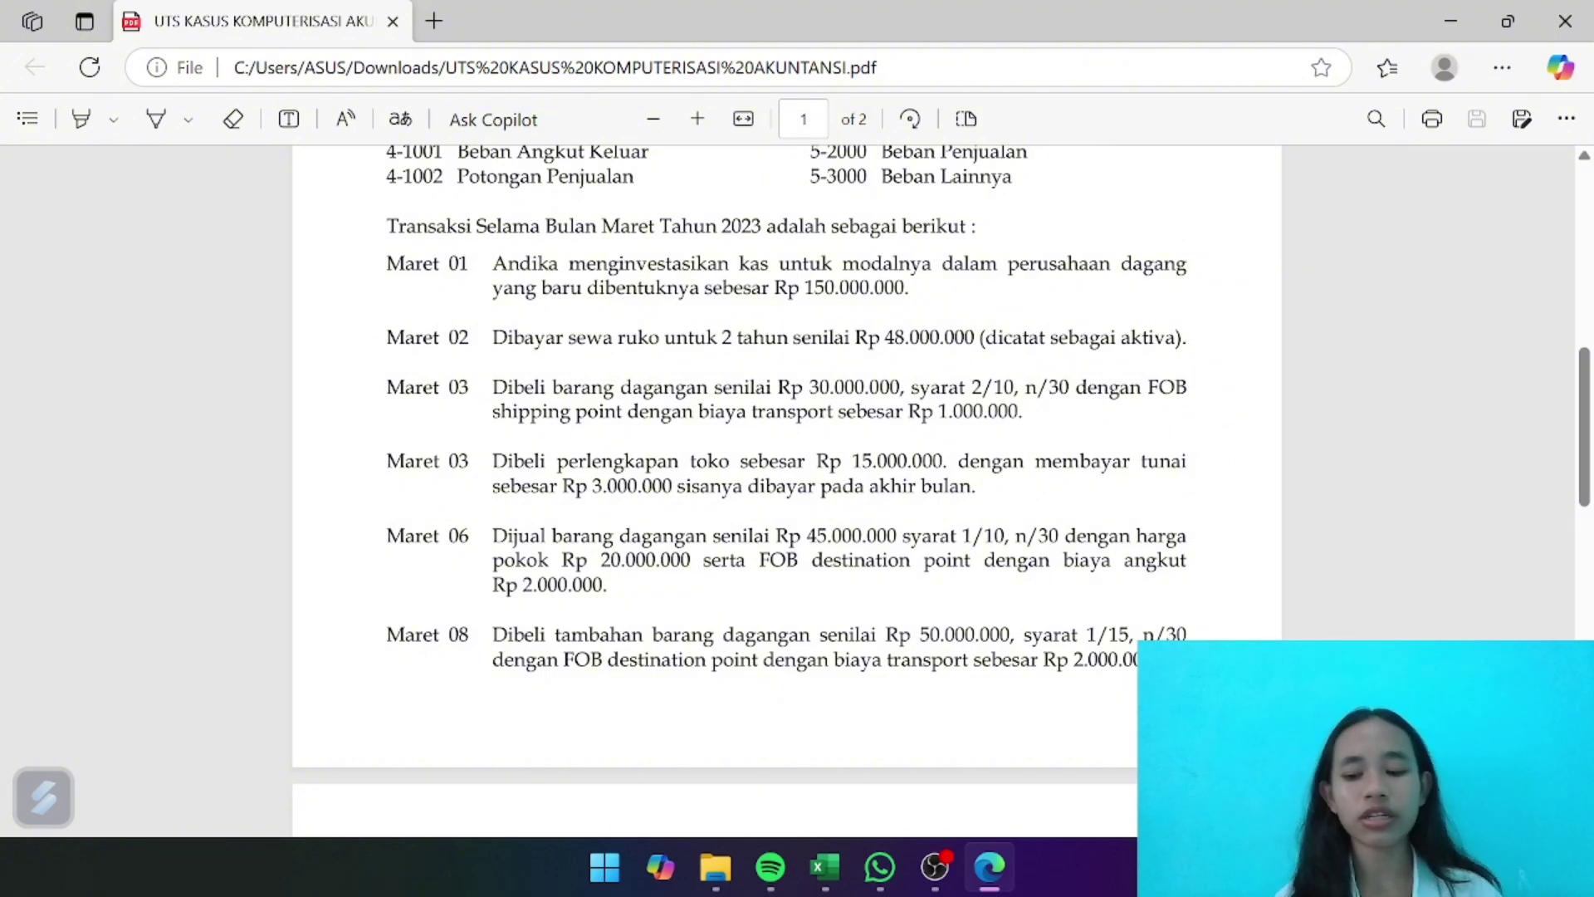
key(Right)
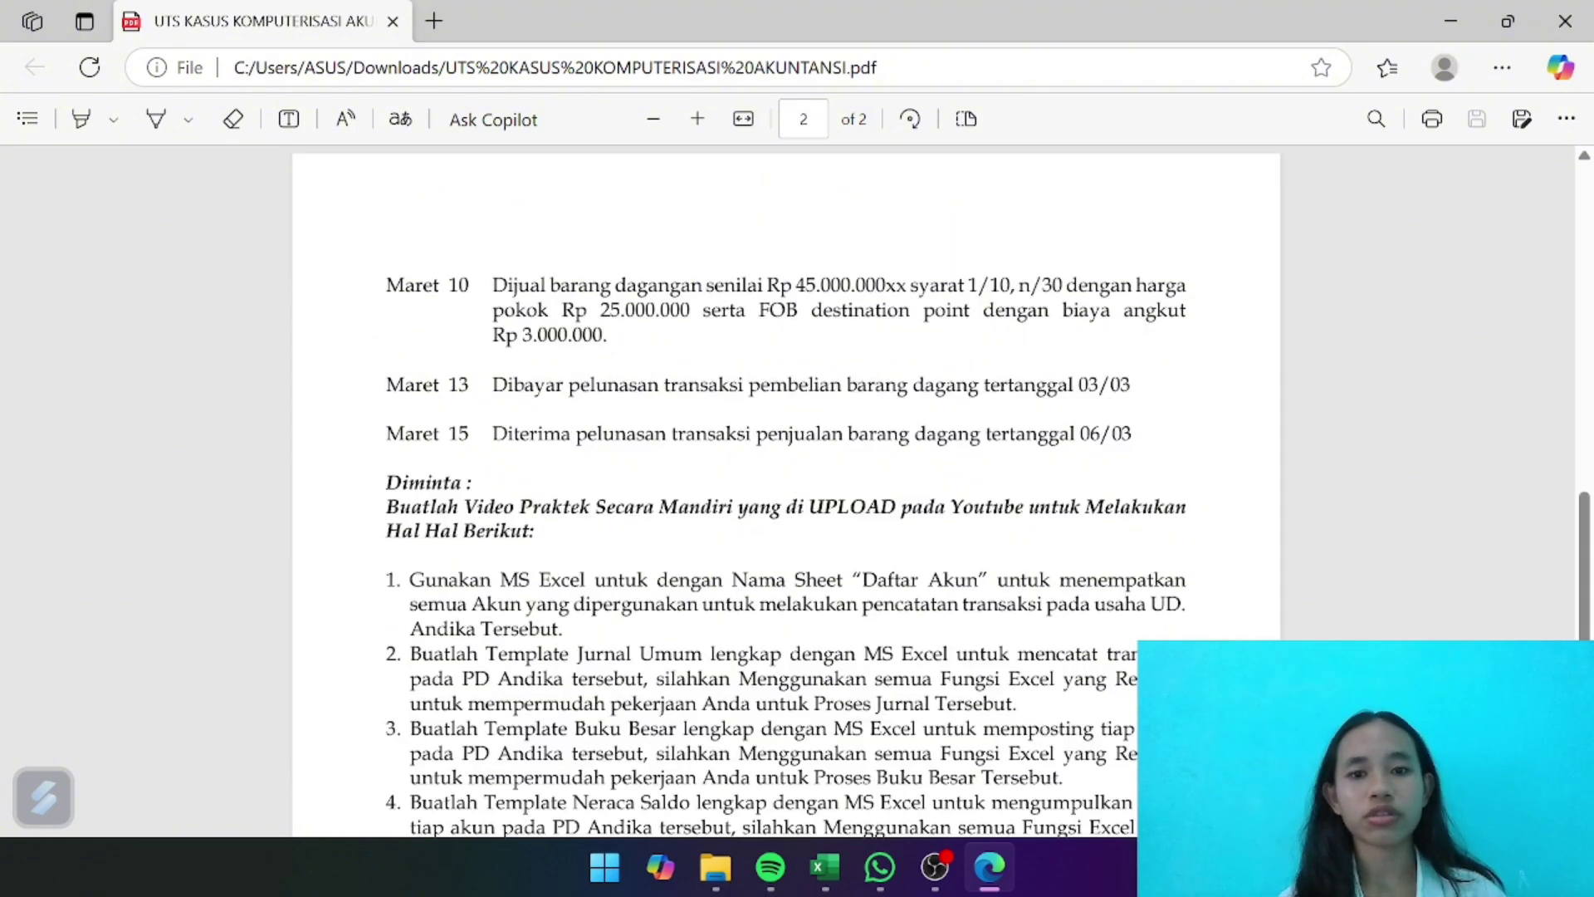
scroll(787, 490, up, 7)
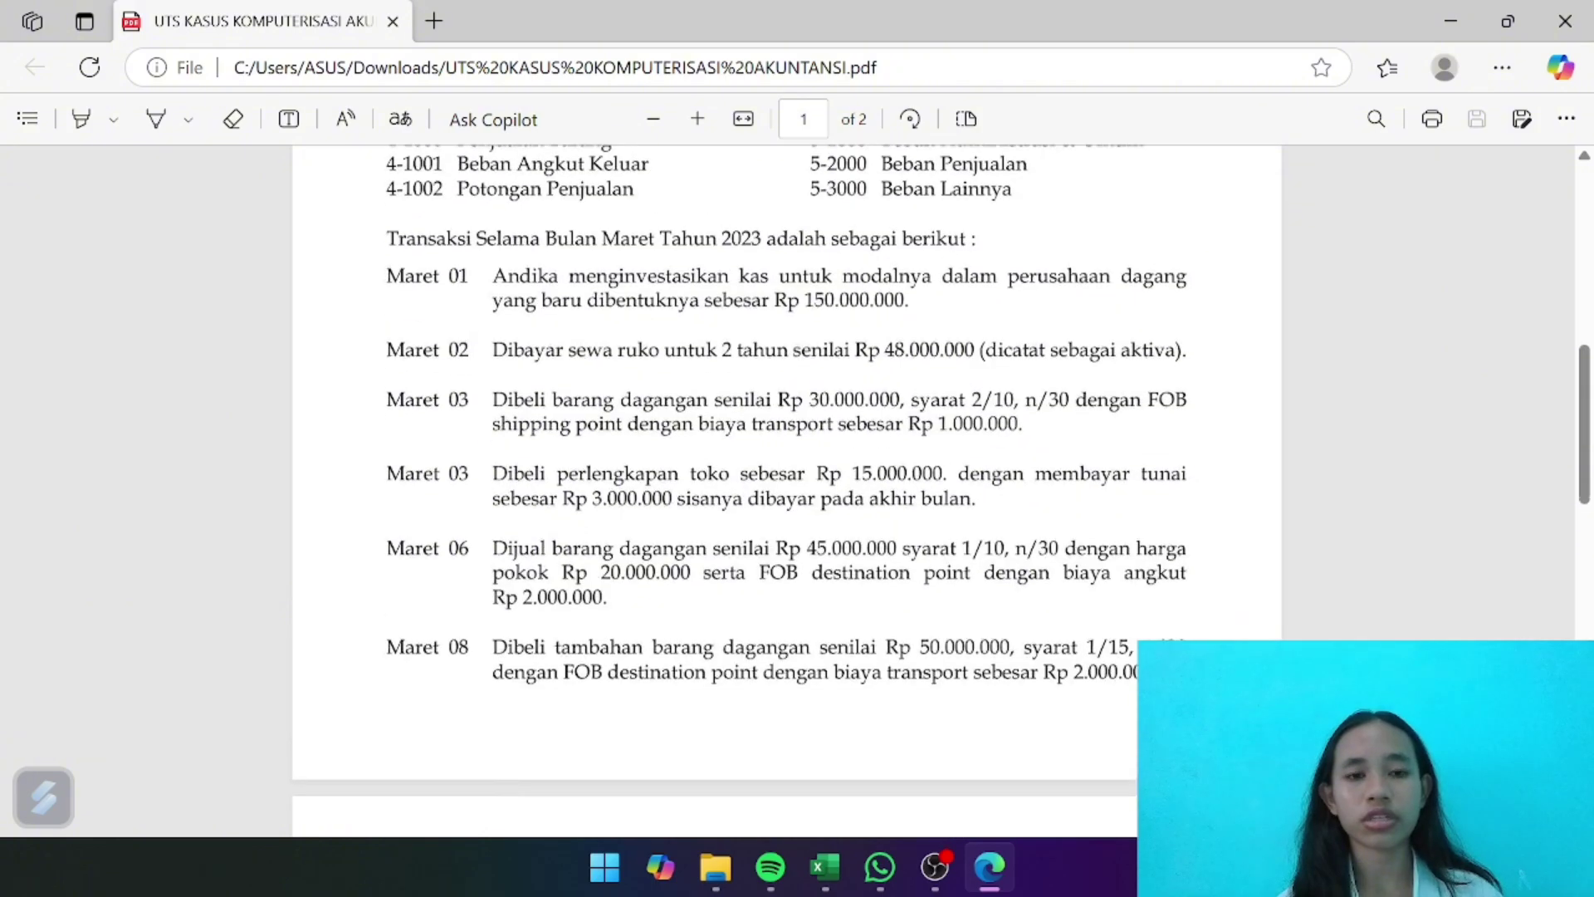
scroll(787, 490, up, 3)
scroll(787, 490, down, 2)
scroll(787, 489, up, 1)
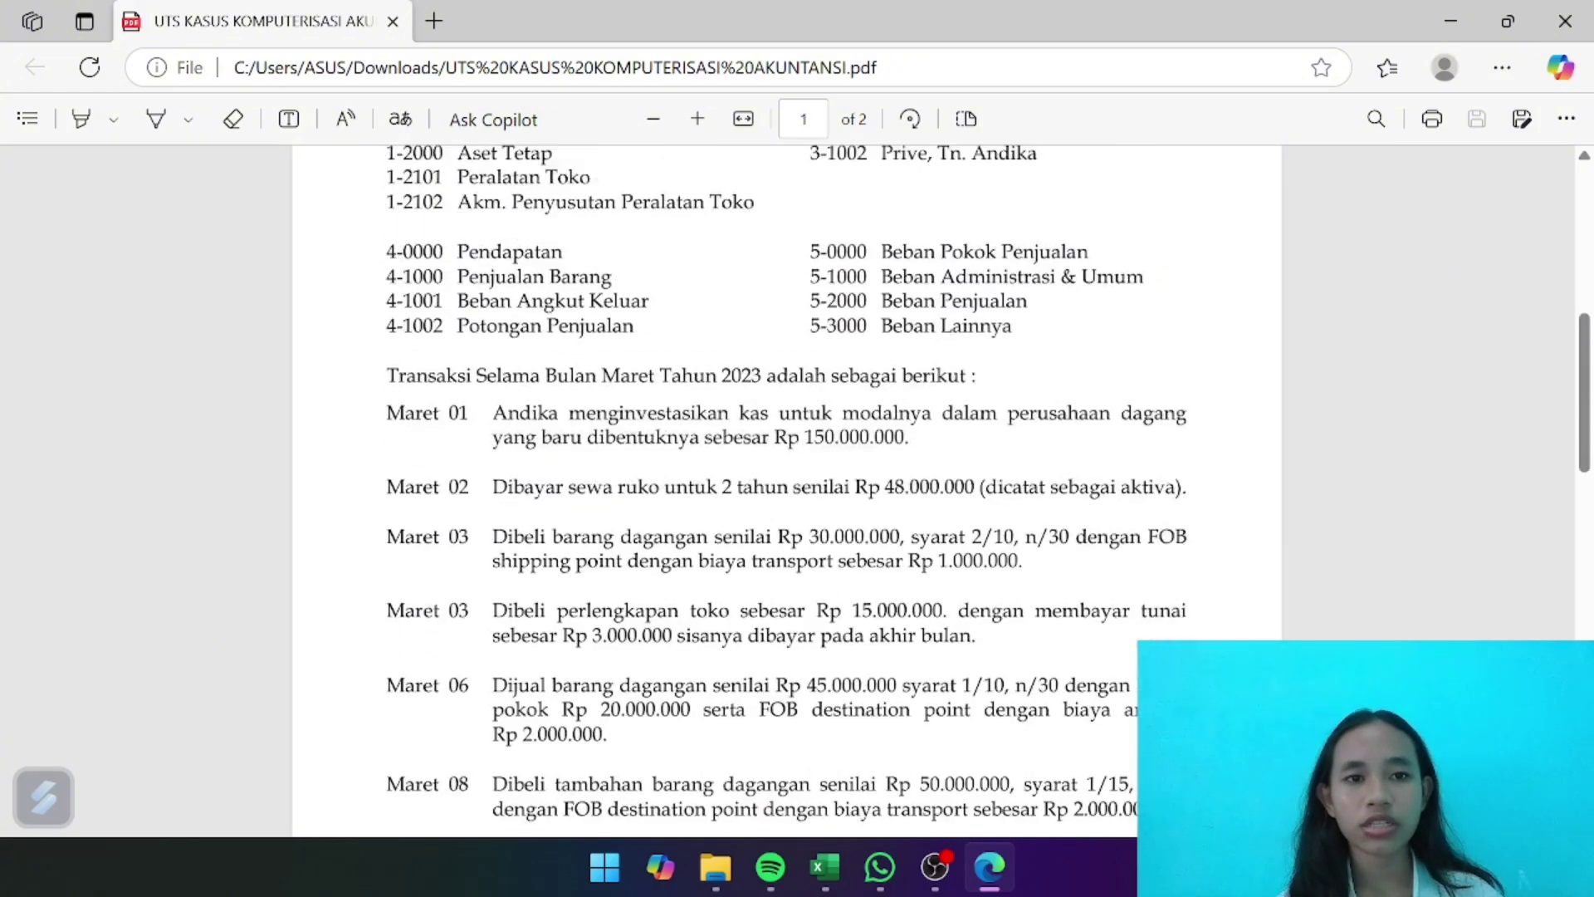
scroll(787, 489, up, 3)
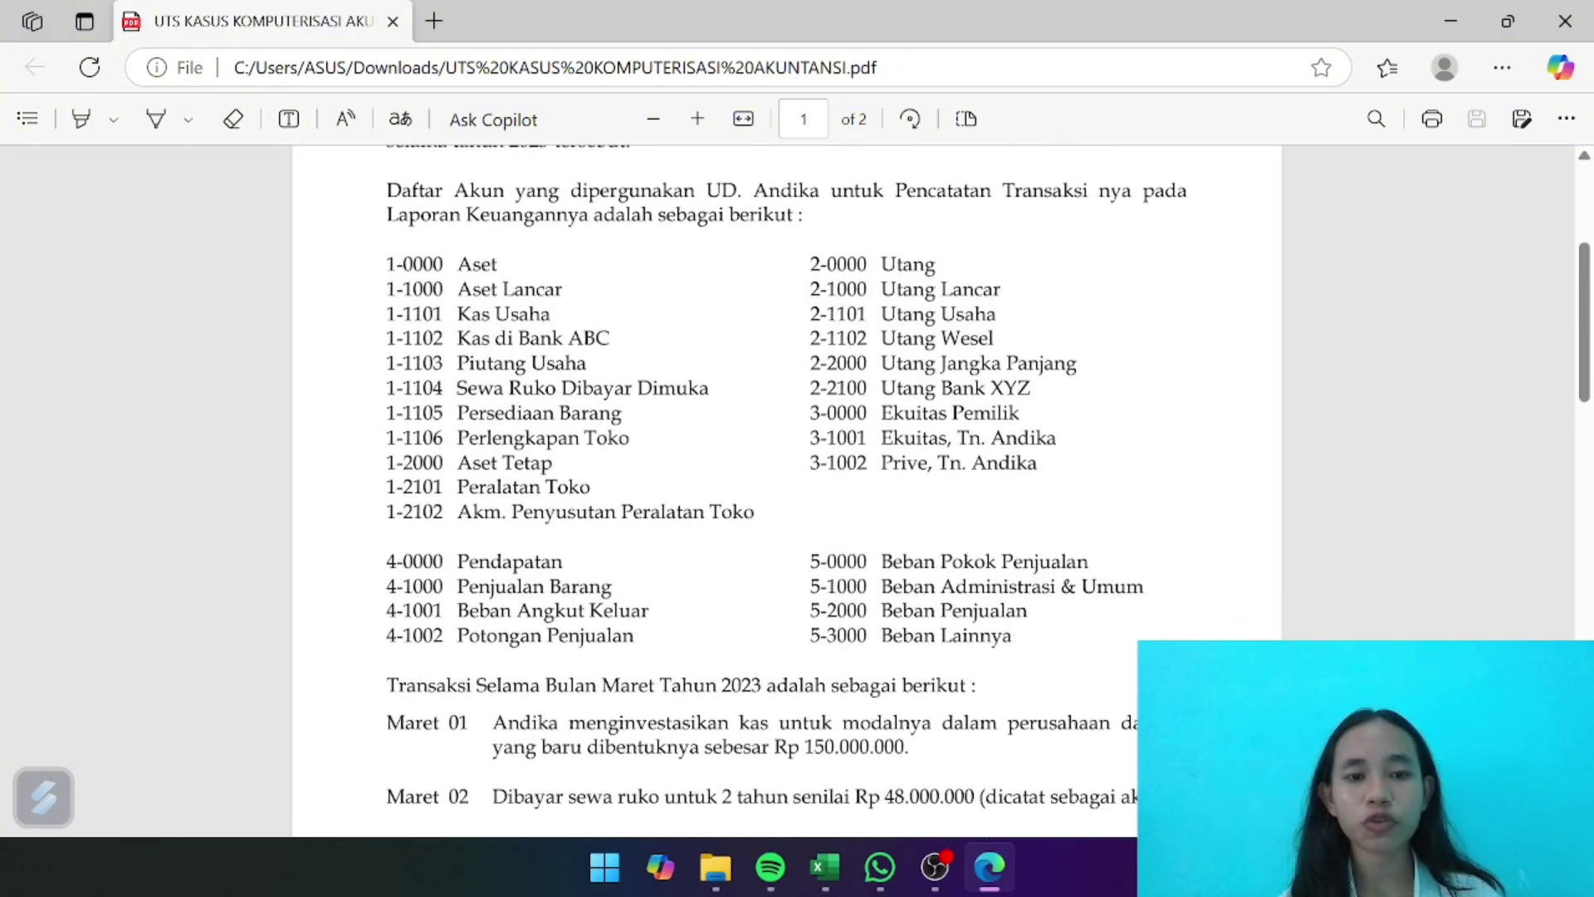
scroll(787, 490, down, 5)
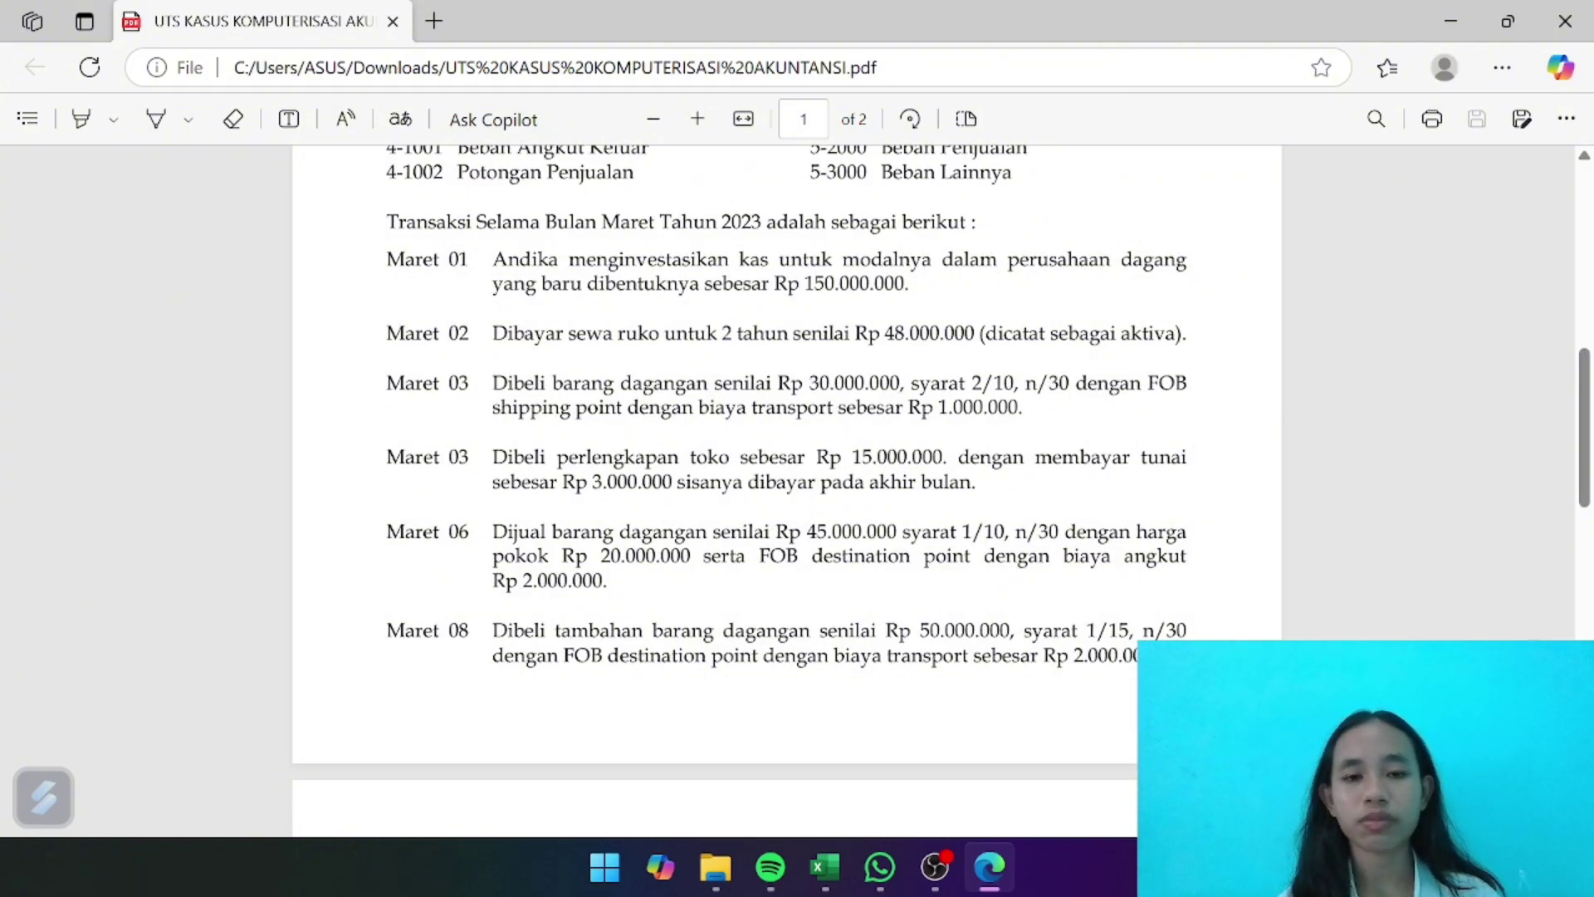
Arrange the PEMBUATAN APLIKASI AKUNTANSI EXCEL workbook and the case PDF side by side, giving the workbook slightly more width
key(super+Right)
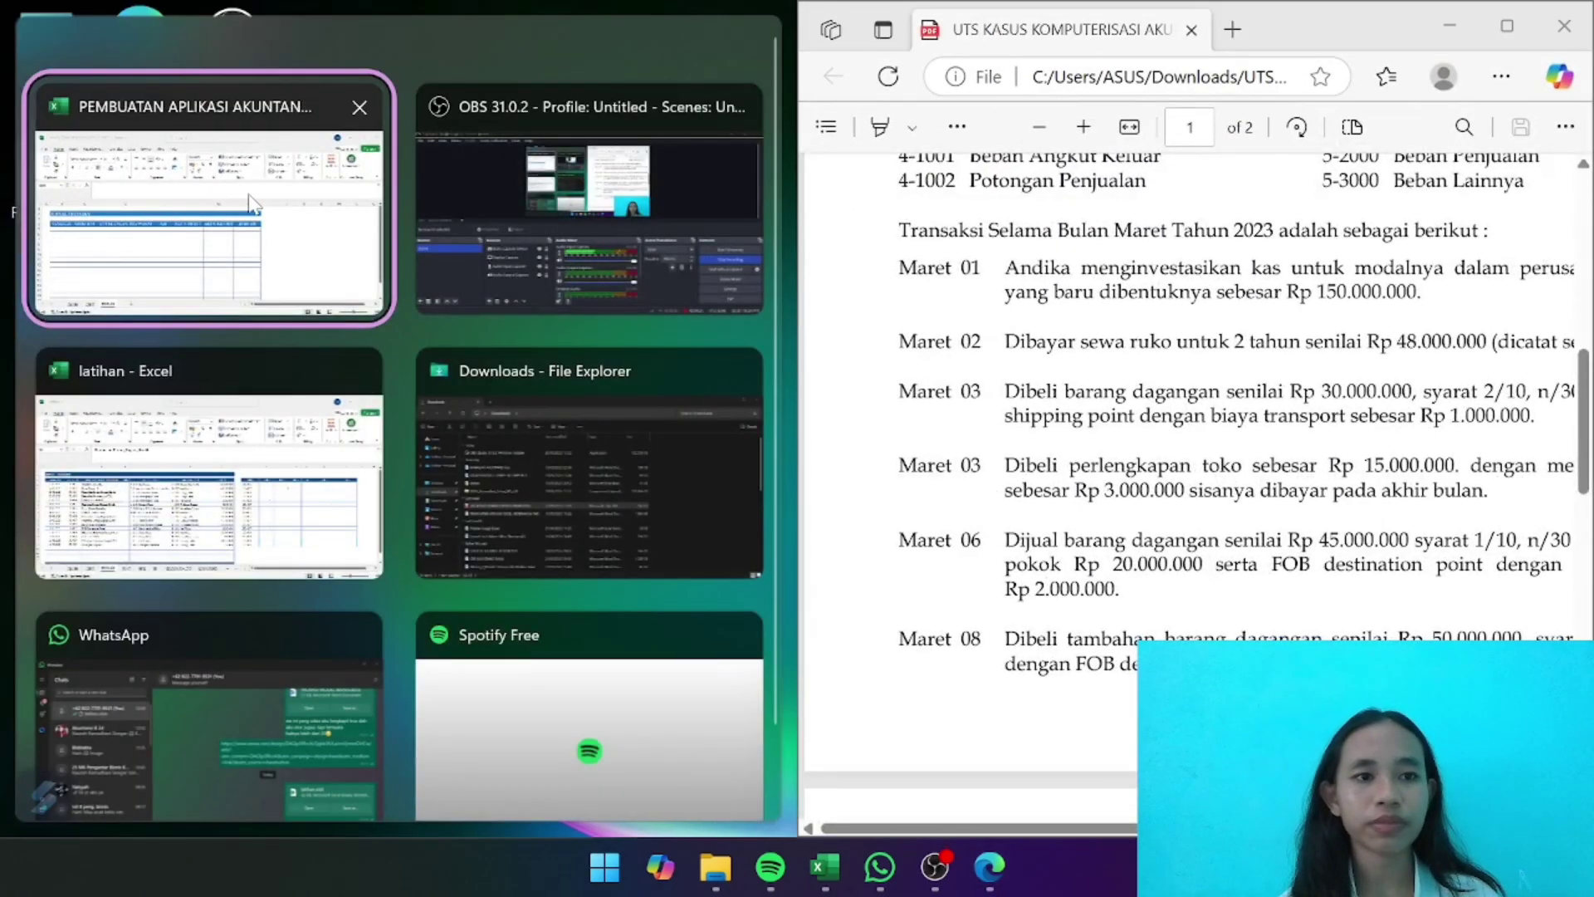
click(253, 203)
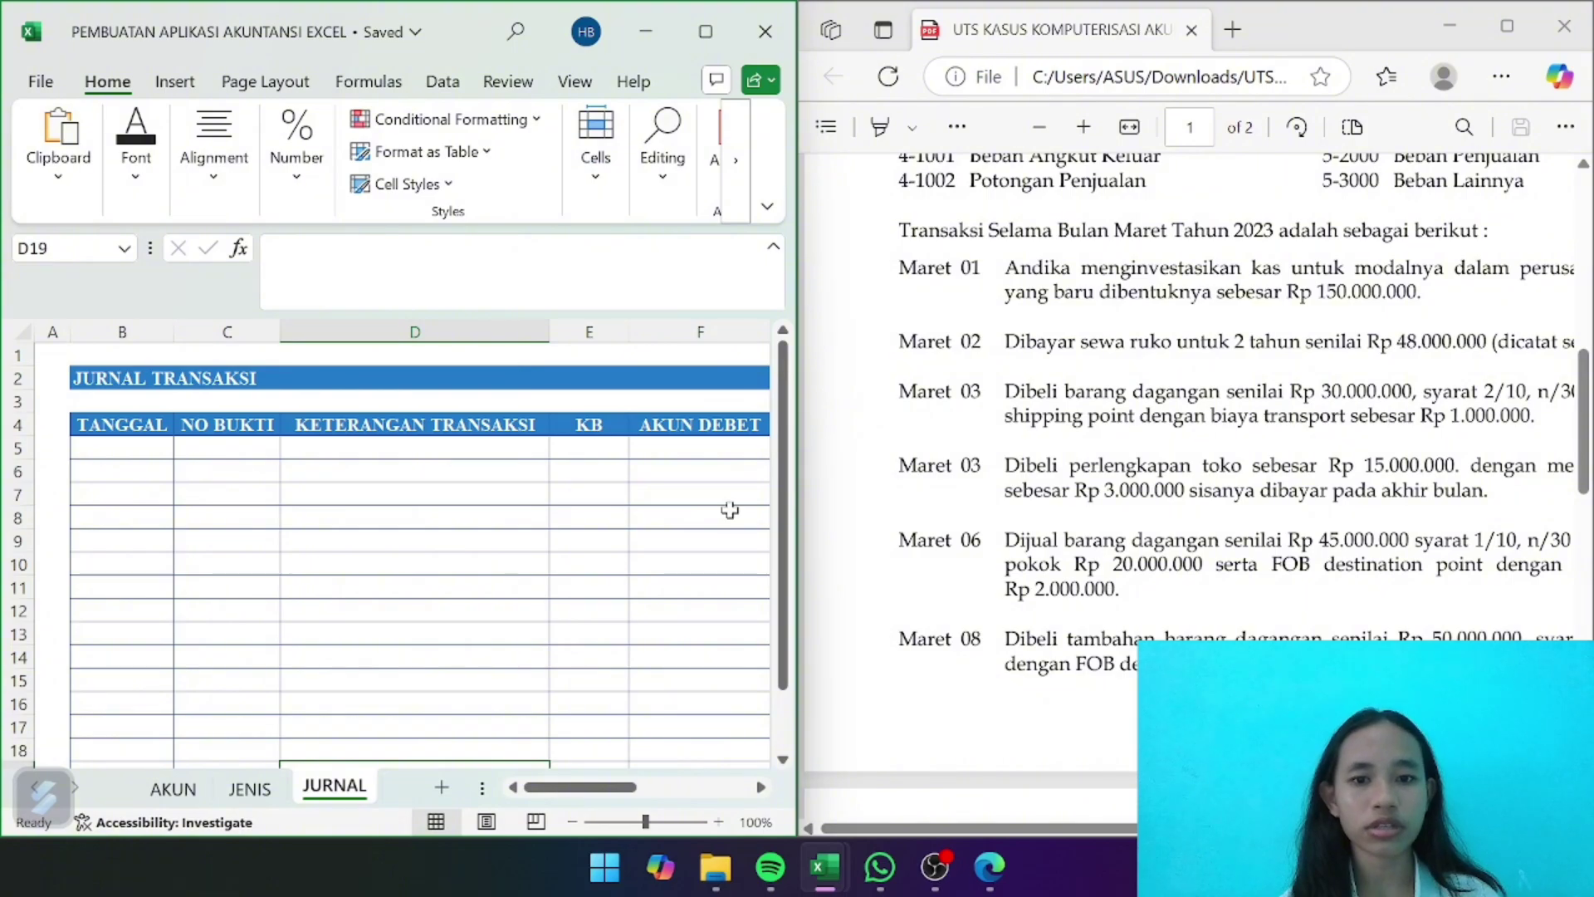
drag(798, 495, 862, 496)
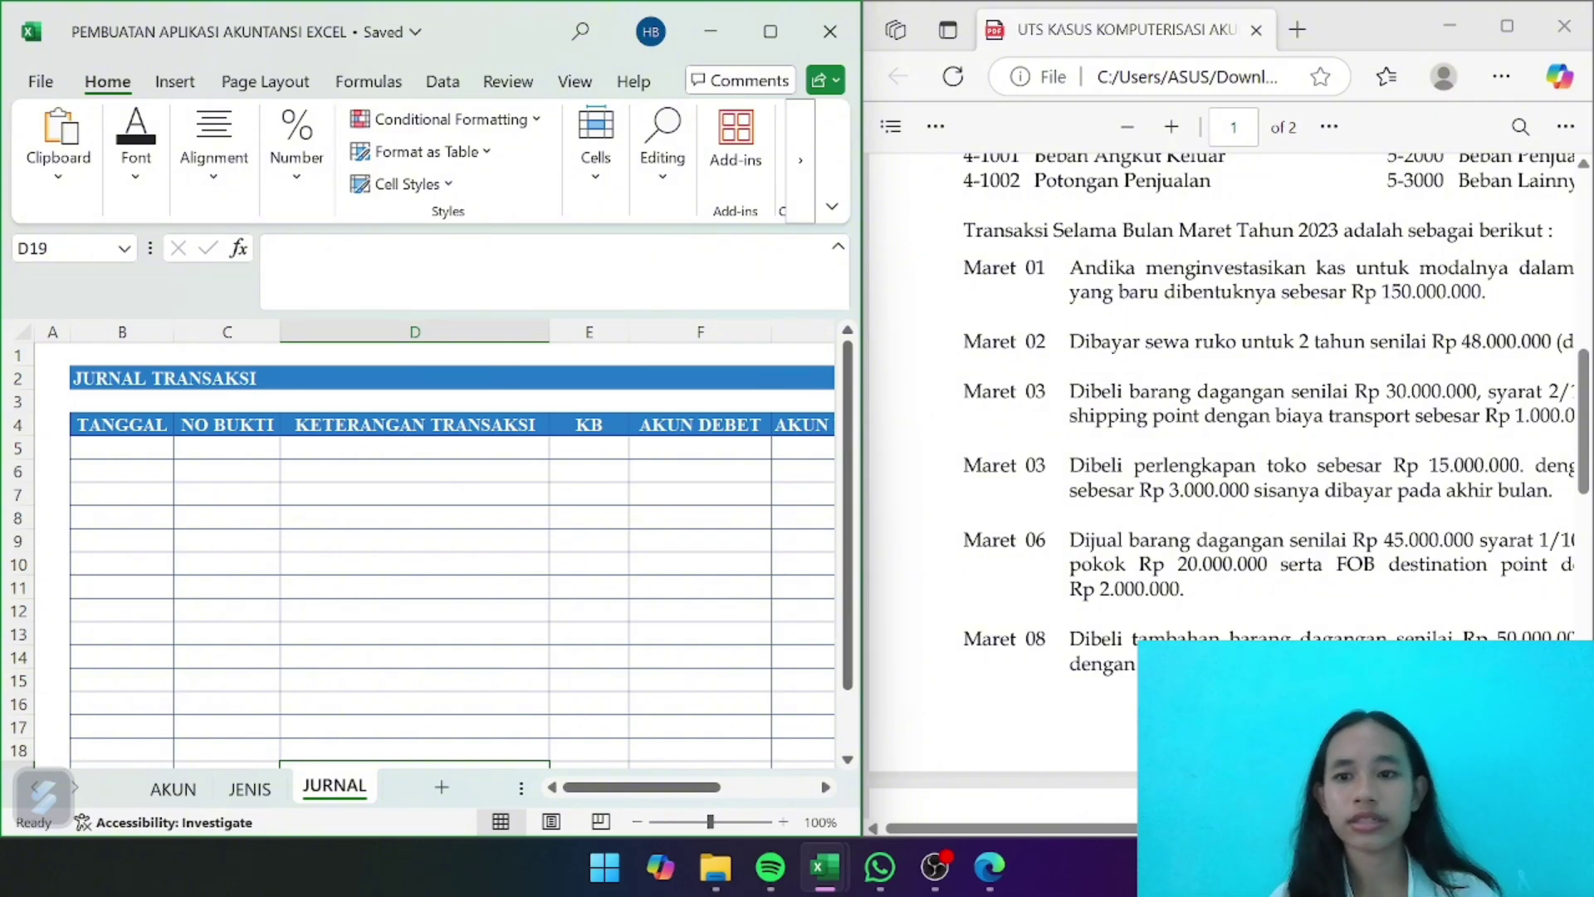
Examine the account list and the March 2023 transactions in the case PDF beside the workbook
scroll(1221, 415, up, 2)
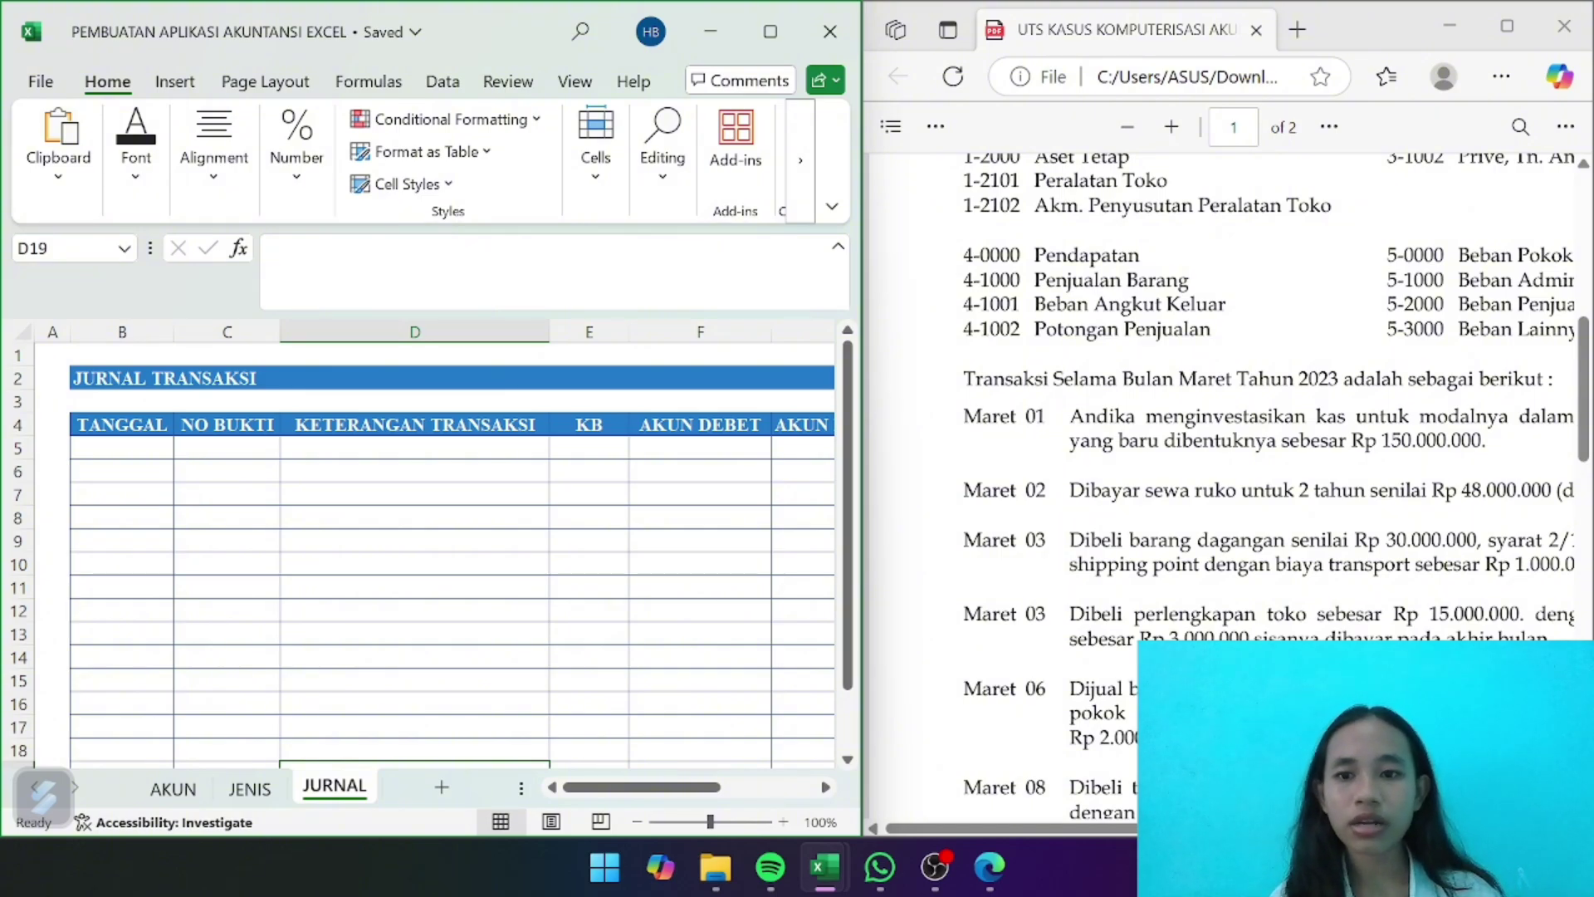
scroll(1229, 490, up, 5)
scroll(1229, 490, right, 1)
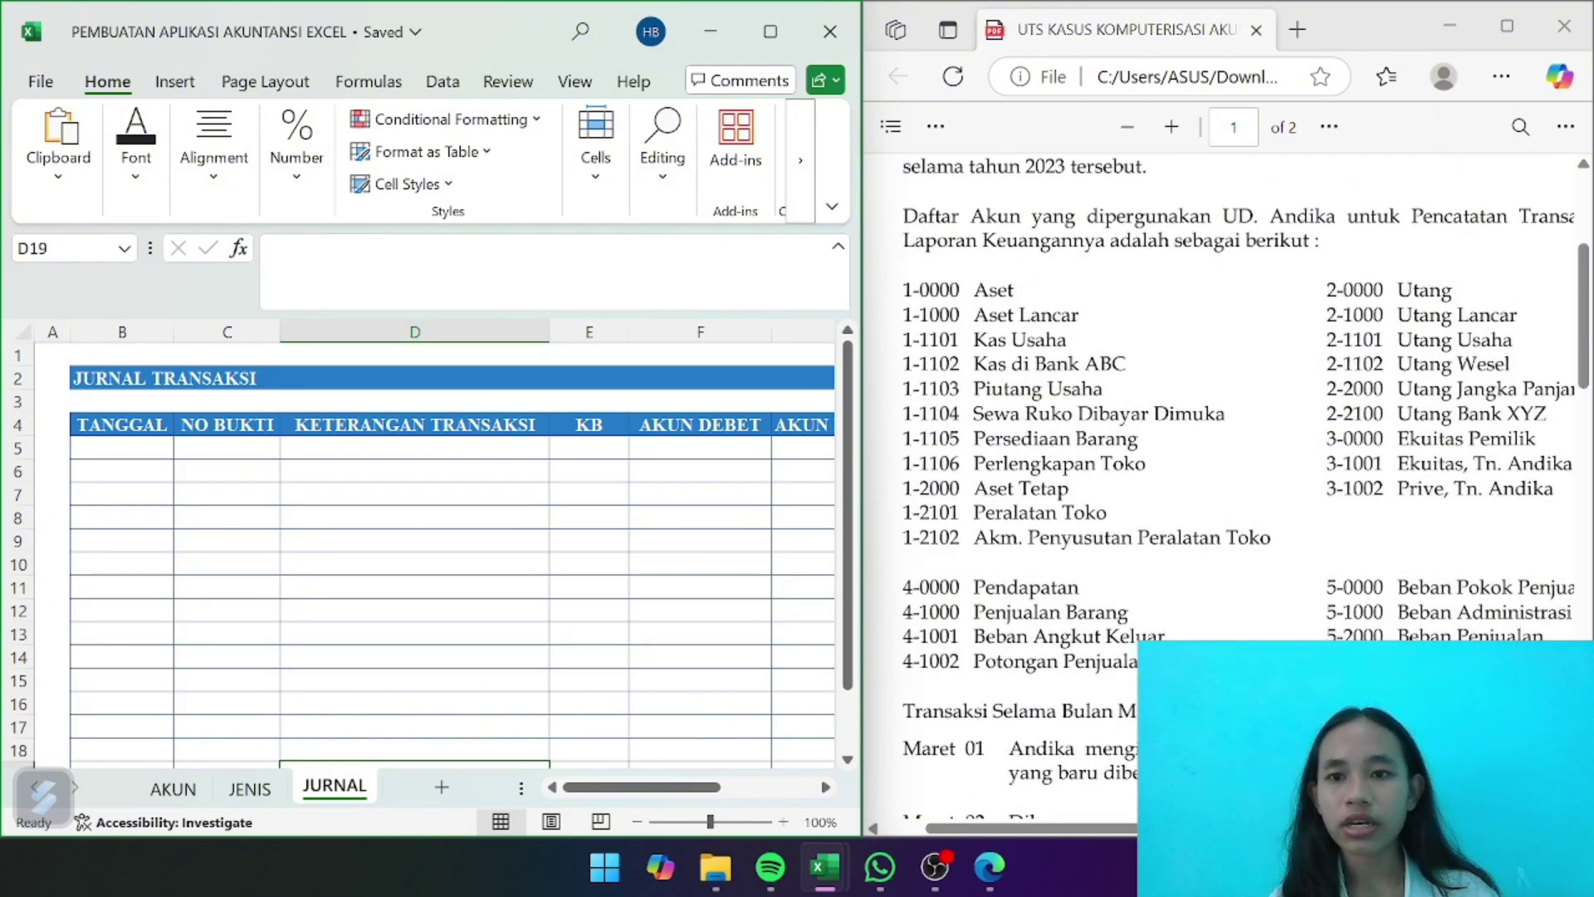
scroll(1229, 490, up, 1)
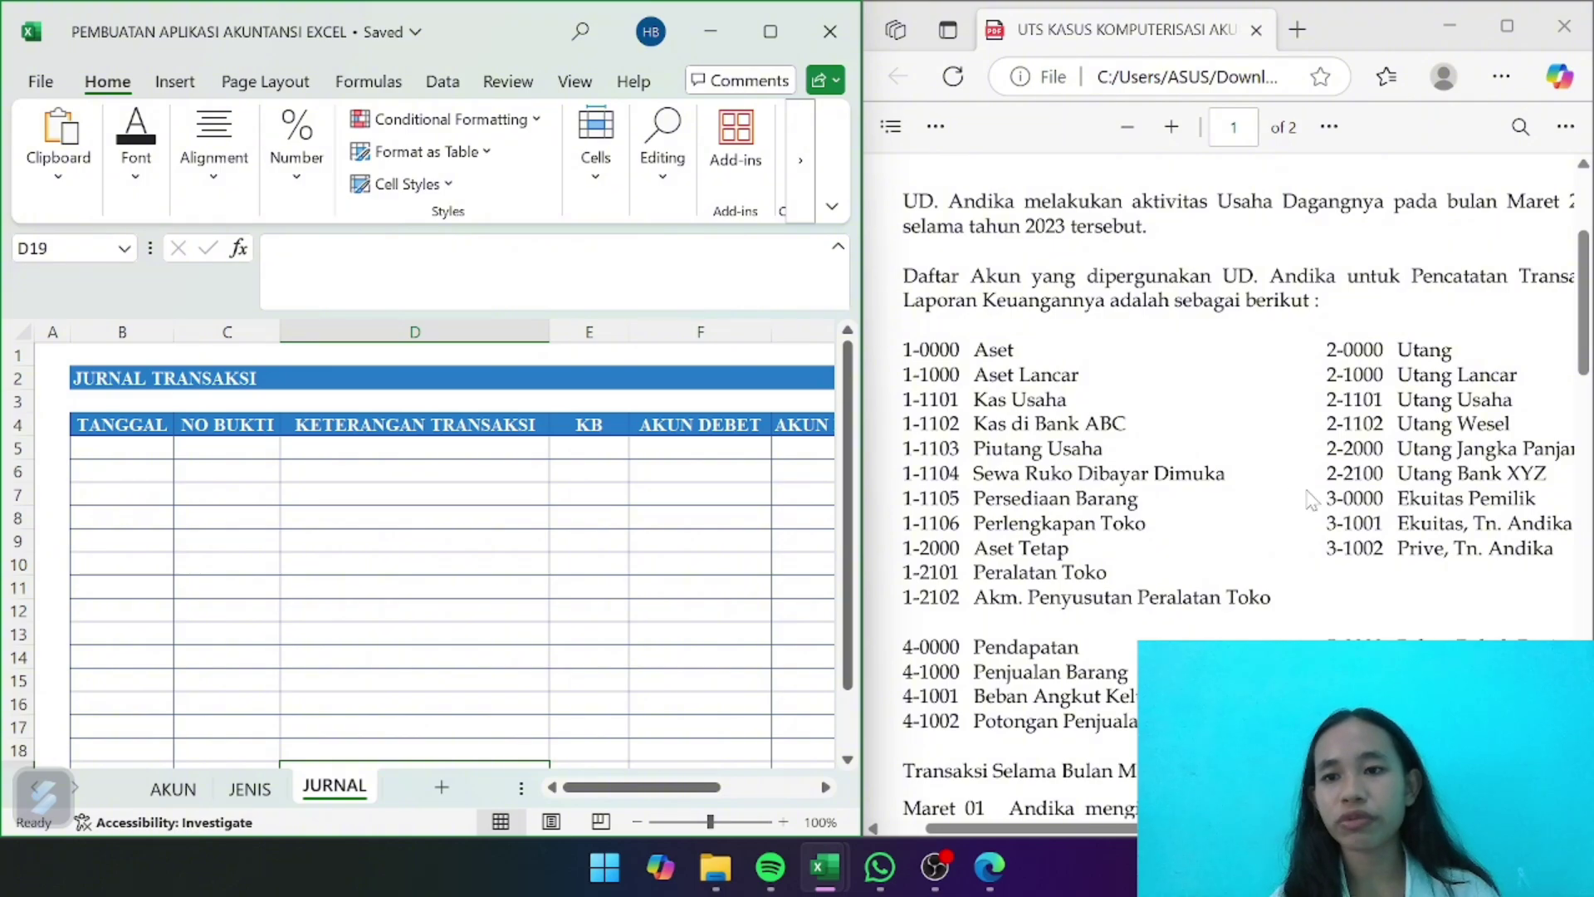
scroll(1310, 498, right, 3)
scroll(1308, 498, left, 2)
scroll(1308, 499, left, 1)
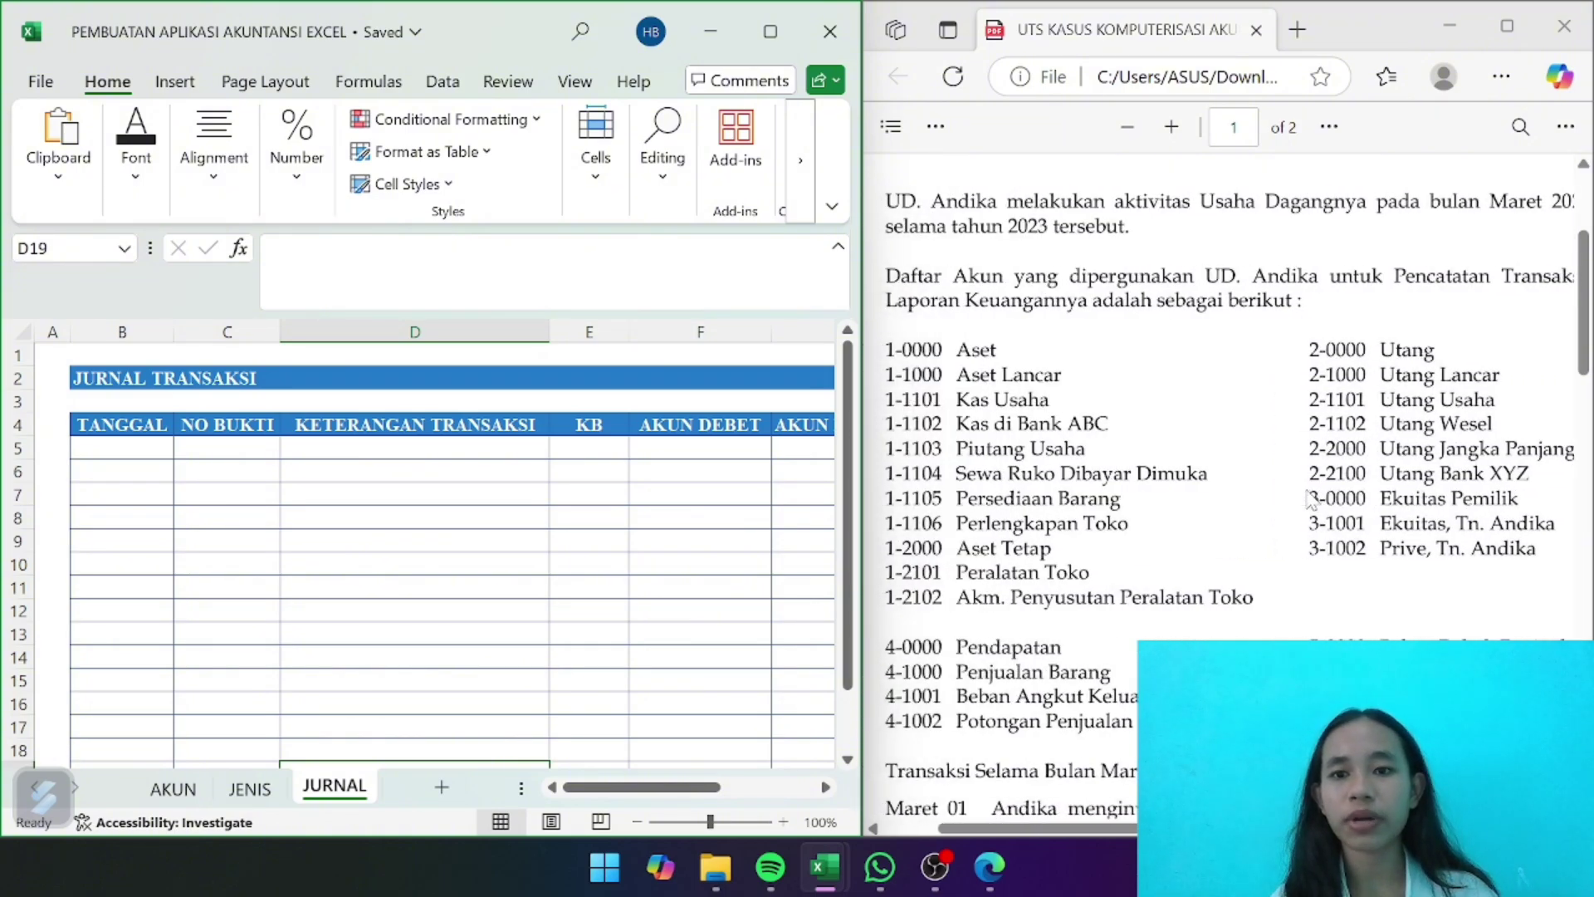
ctrl+scroll(1310, 498, down, 2)
scroll(1310, 499, down, 5)
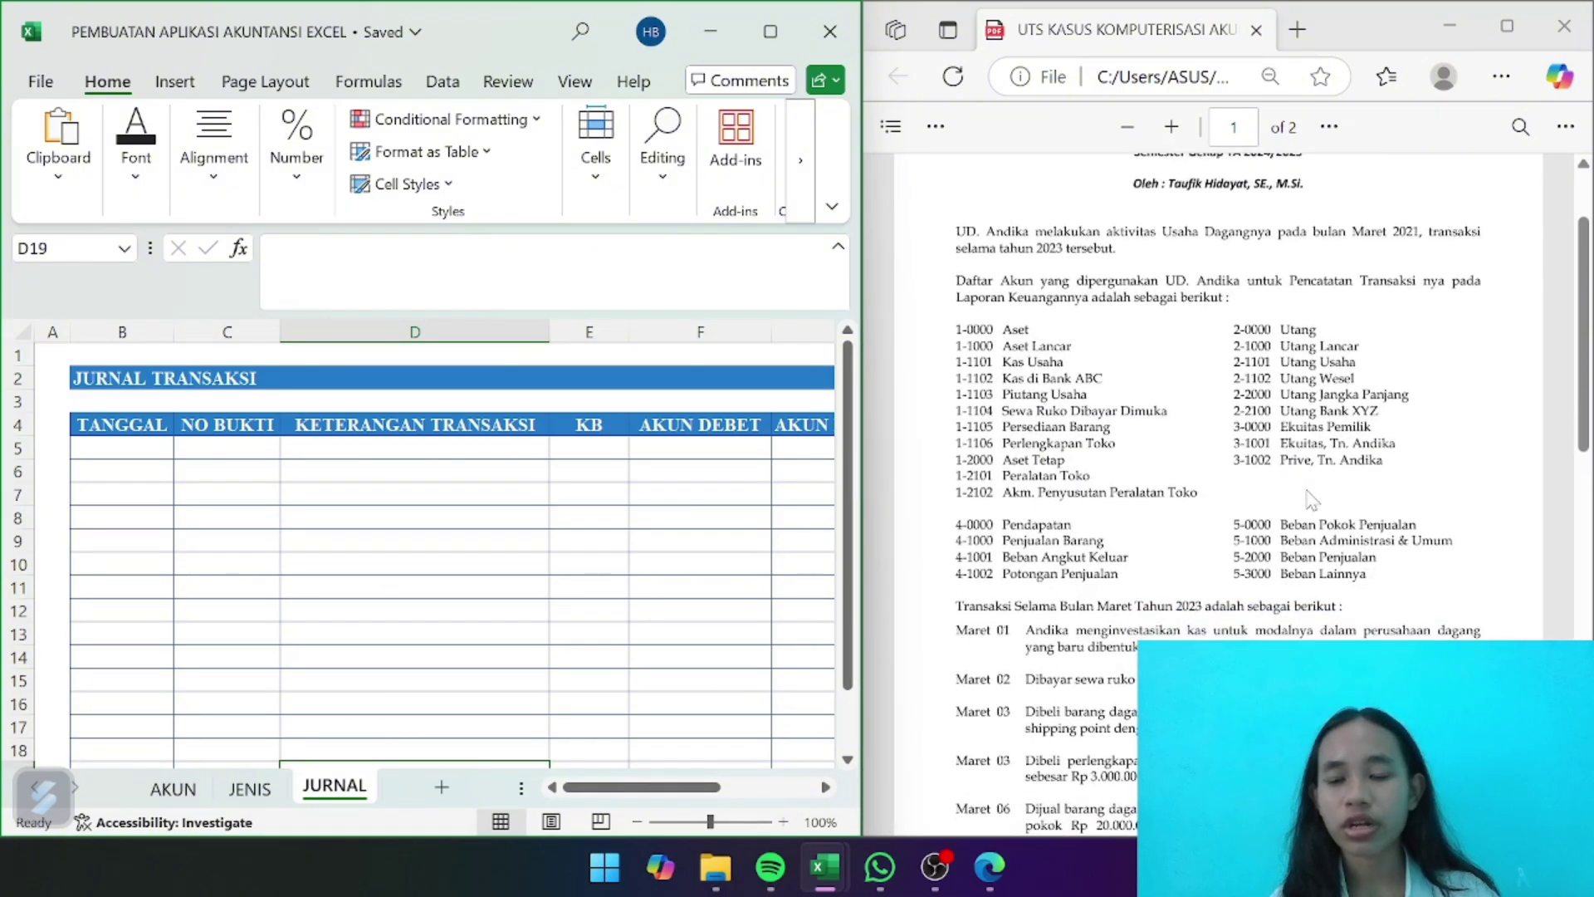
scroll(1310, 498, down, 1)
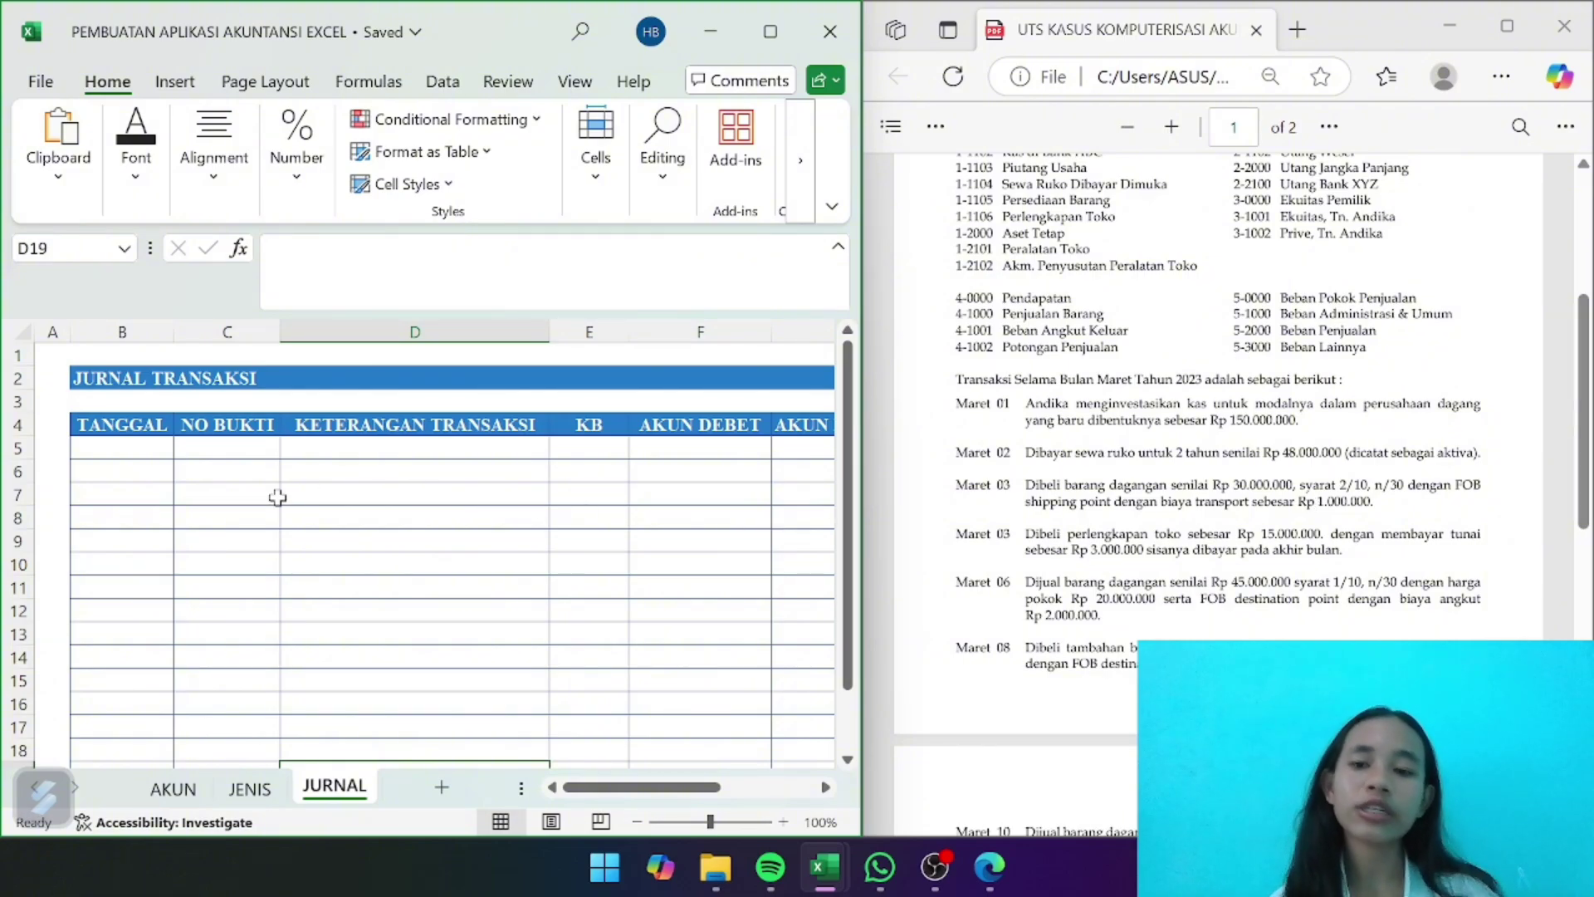
Enter the date 1/3/23 in B5, the first TANGGAL cell of the JURNAL table
click(131, 443)
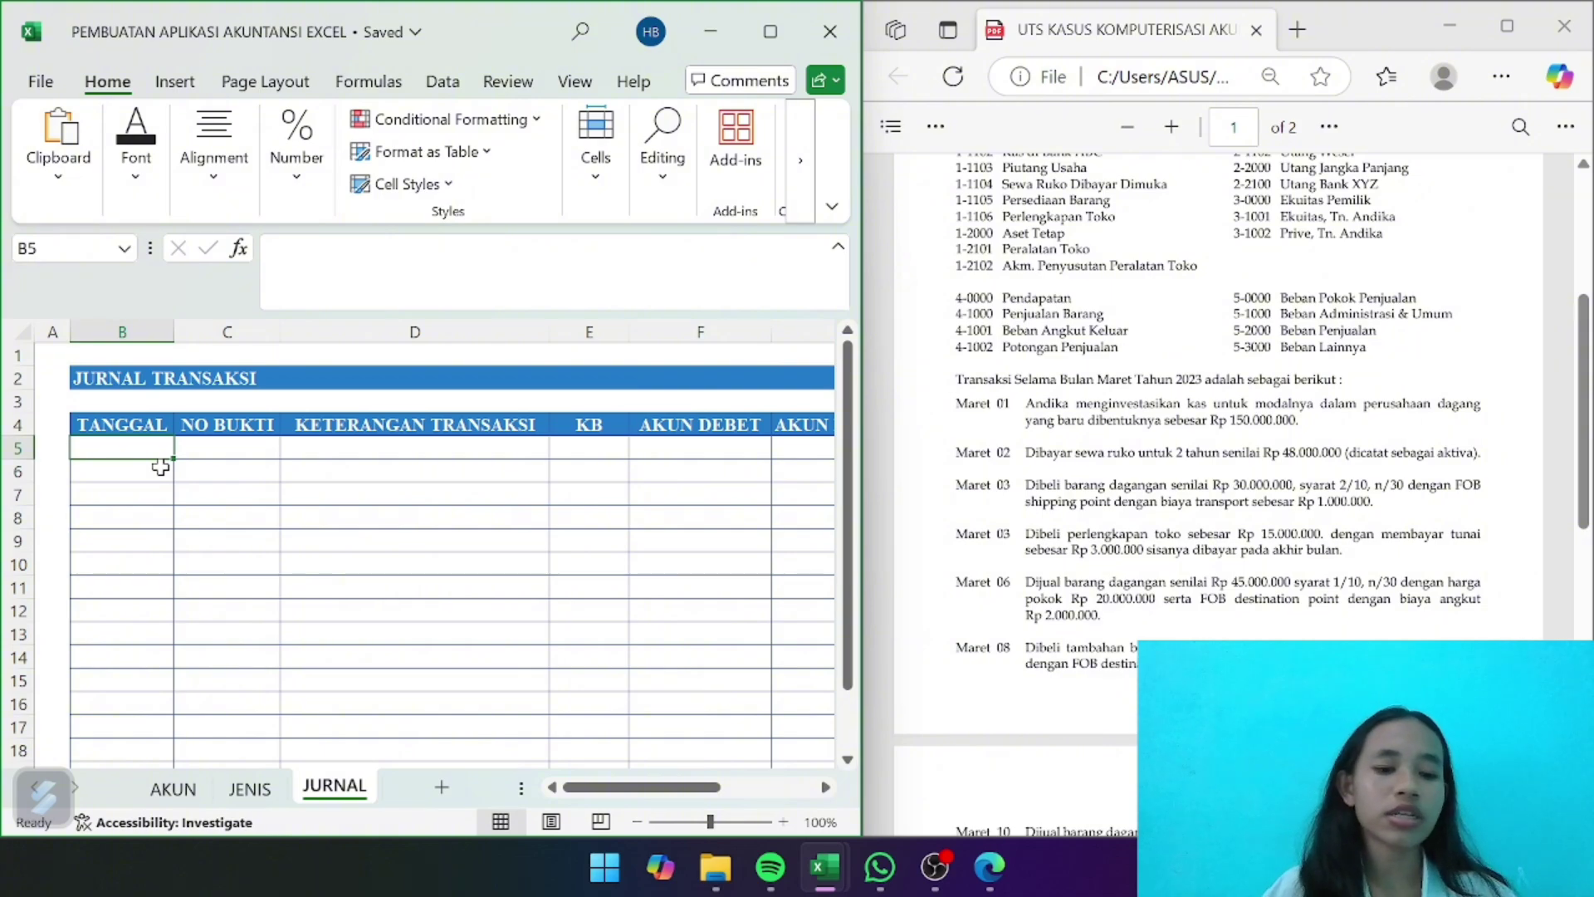
text(1)
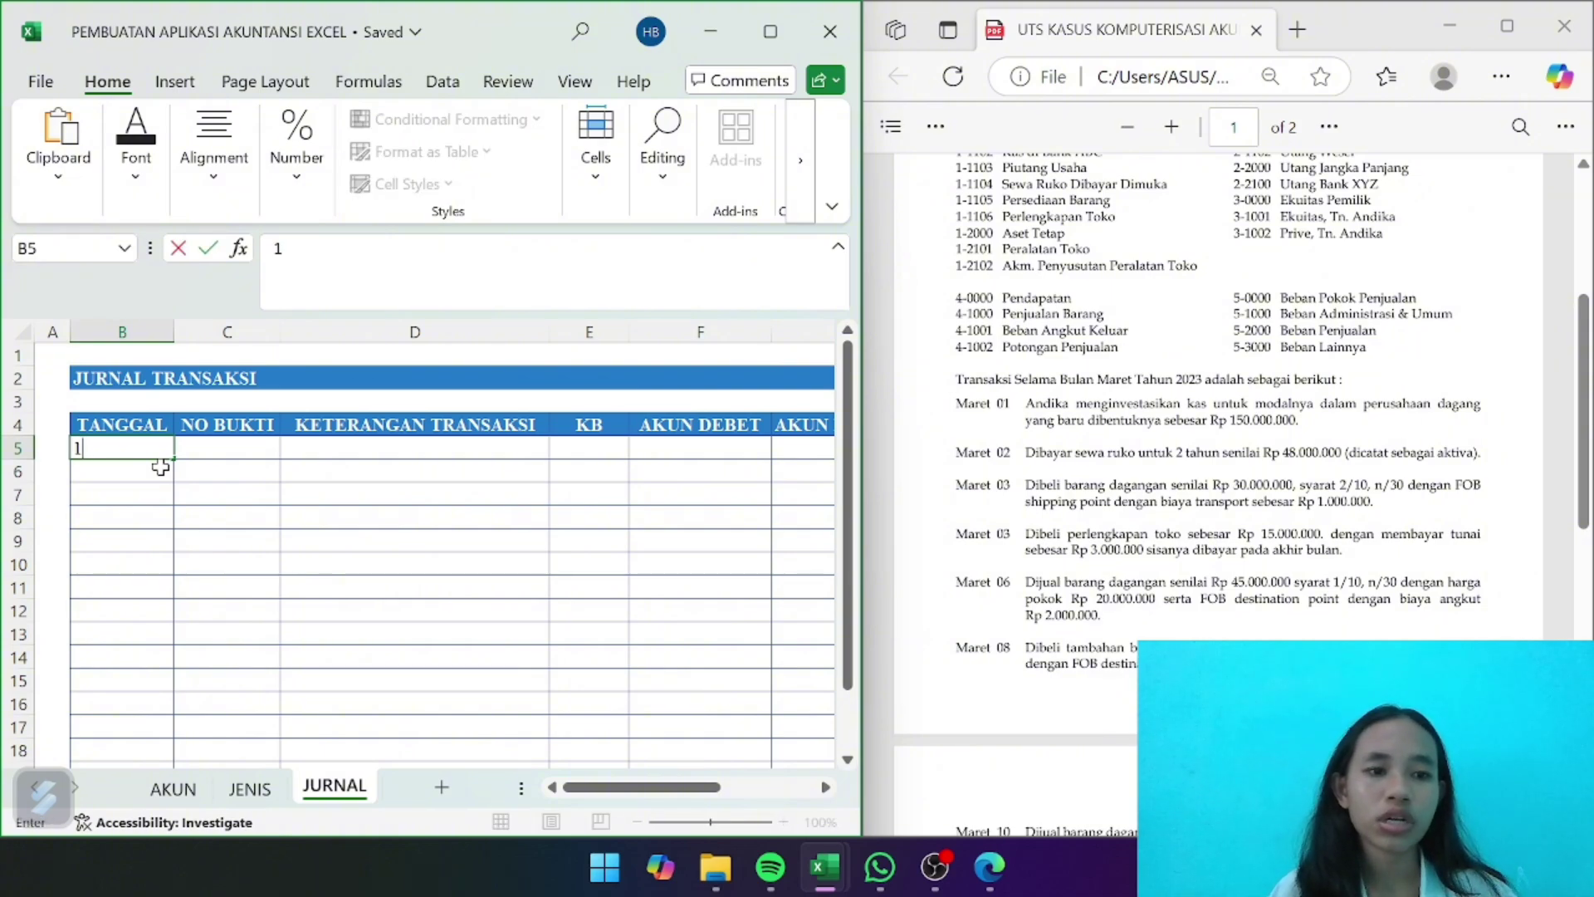
text(/1)
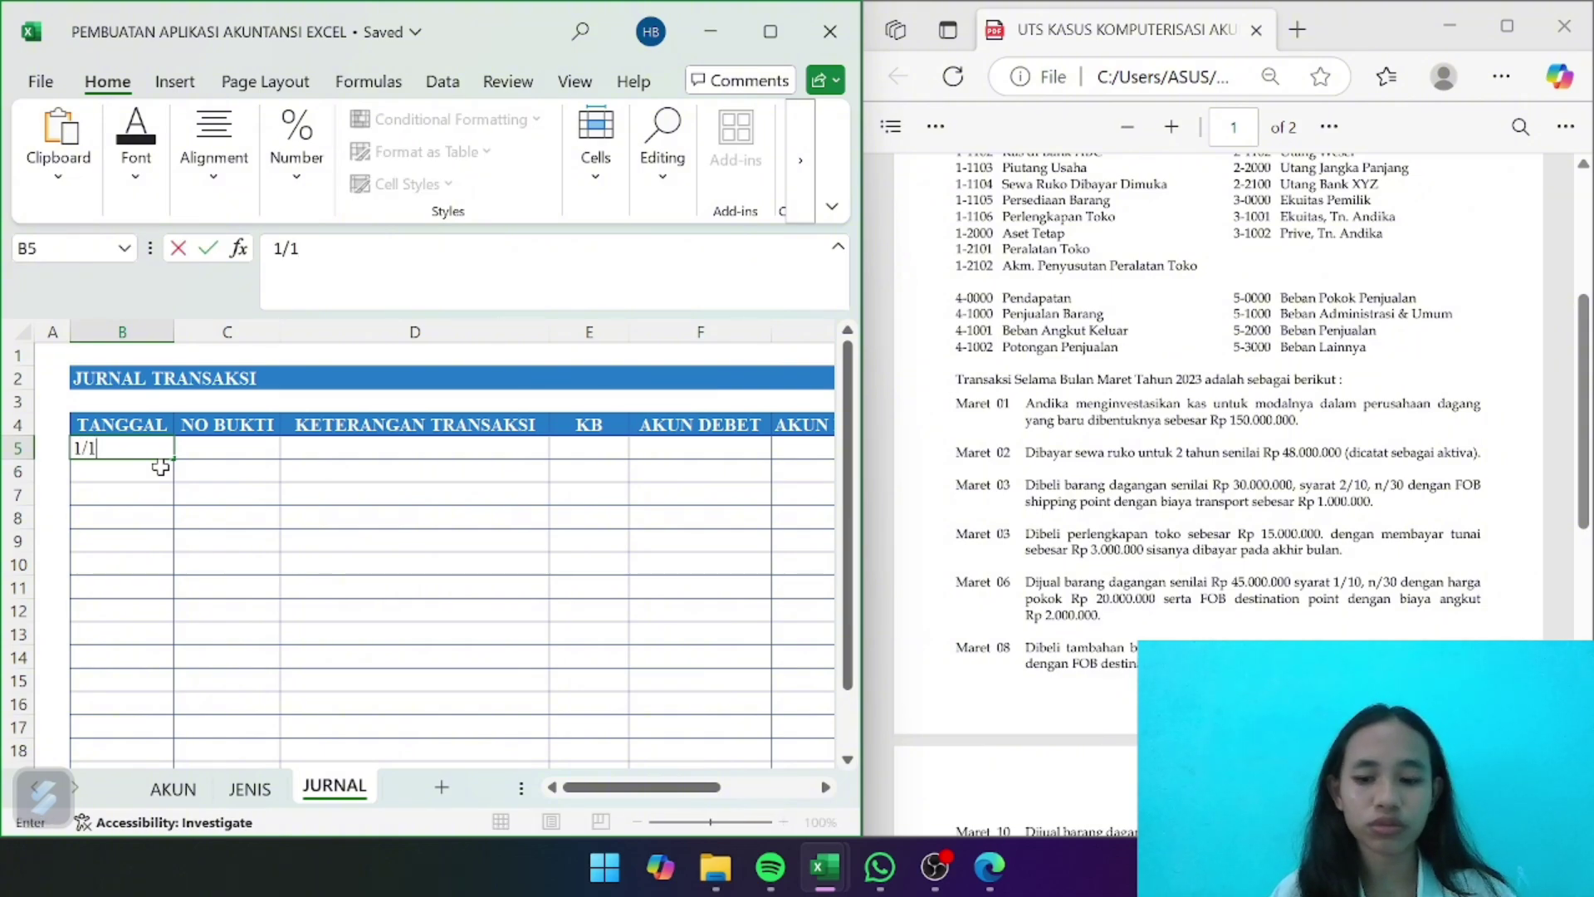
text(/)
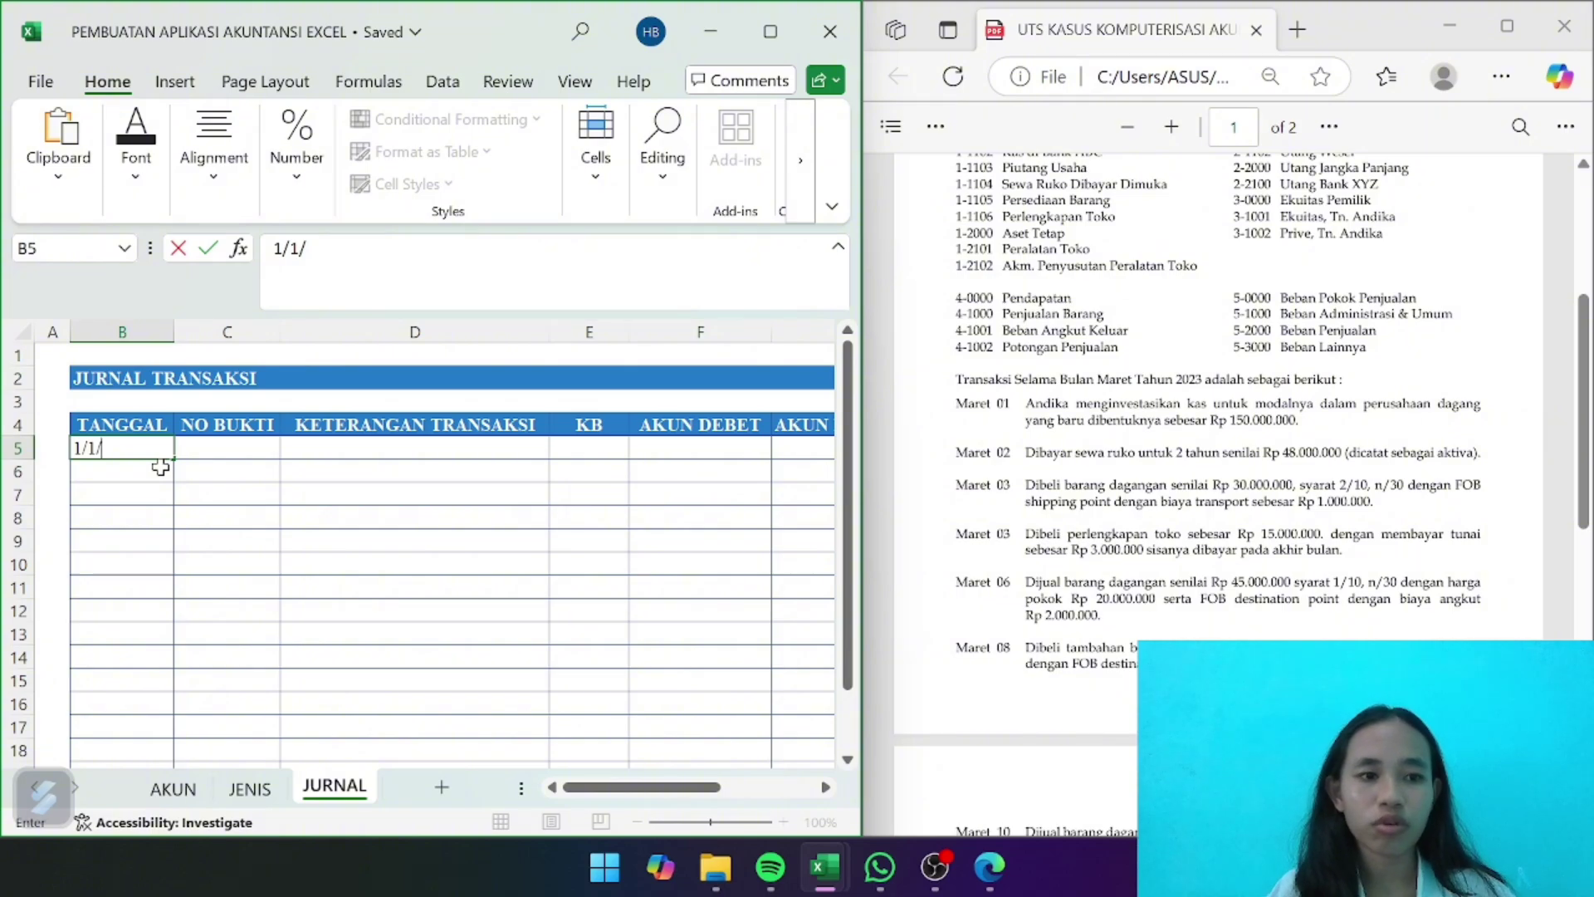
key(BackSpace)
key(BackSpace)
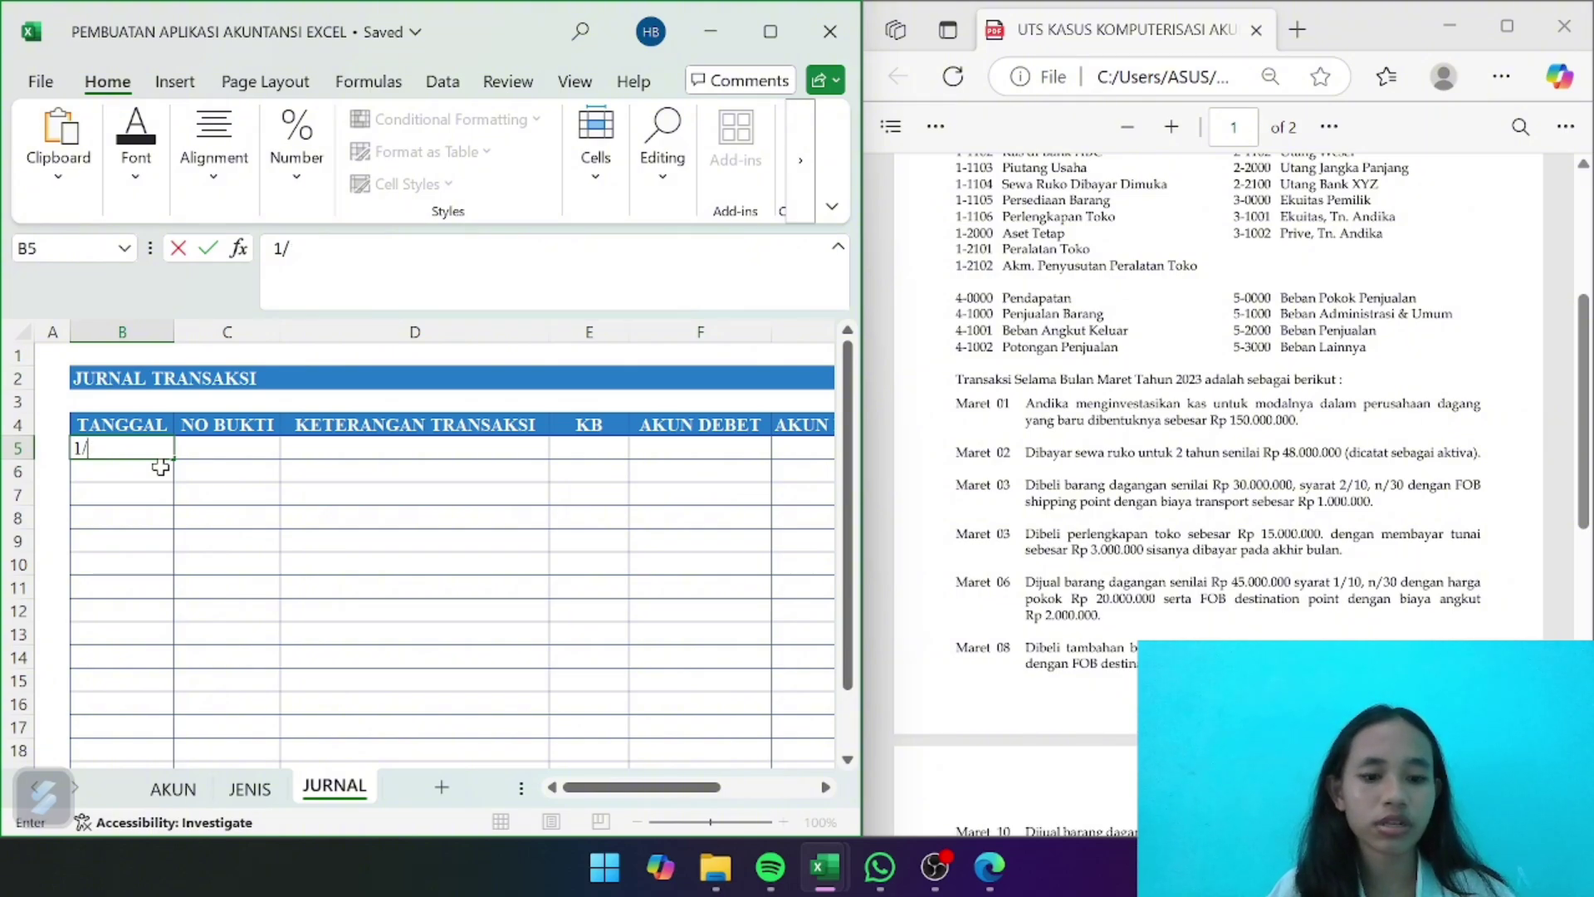
text(3/23)
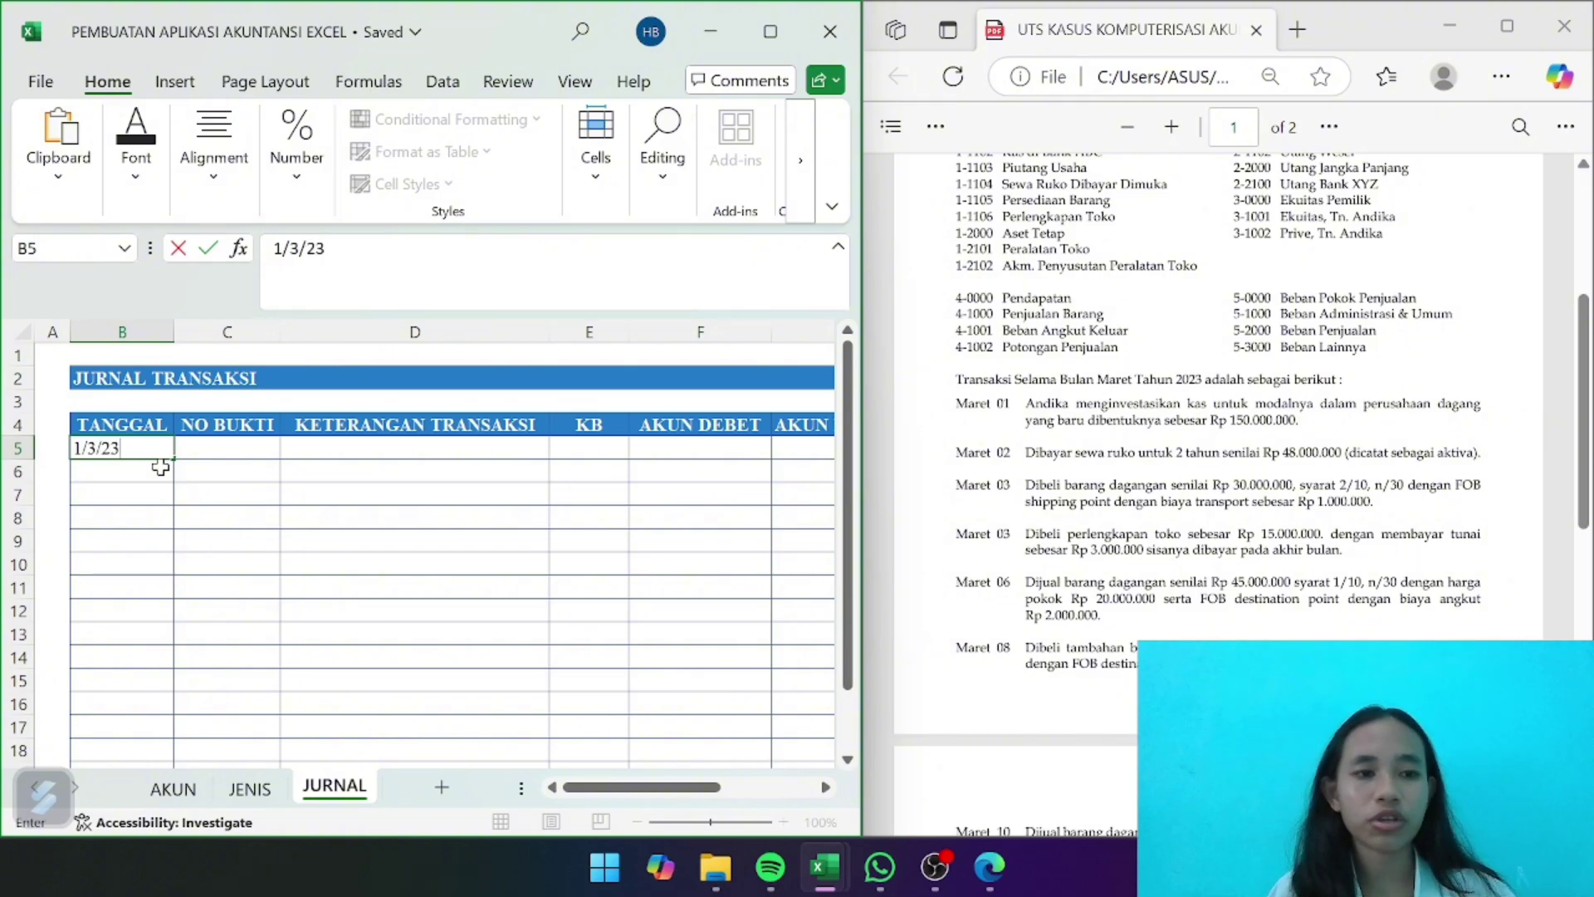
key(Return)
click(133, 446)
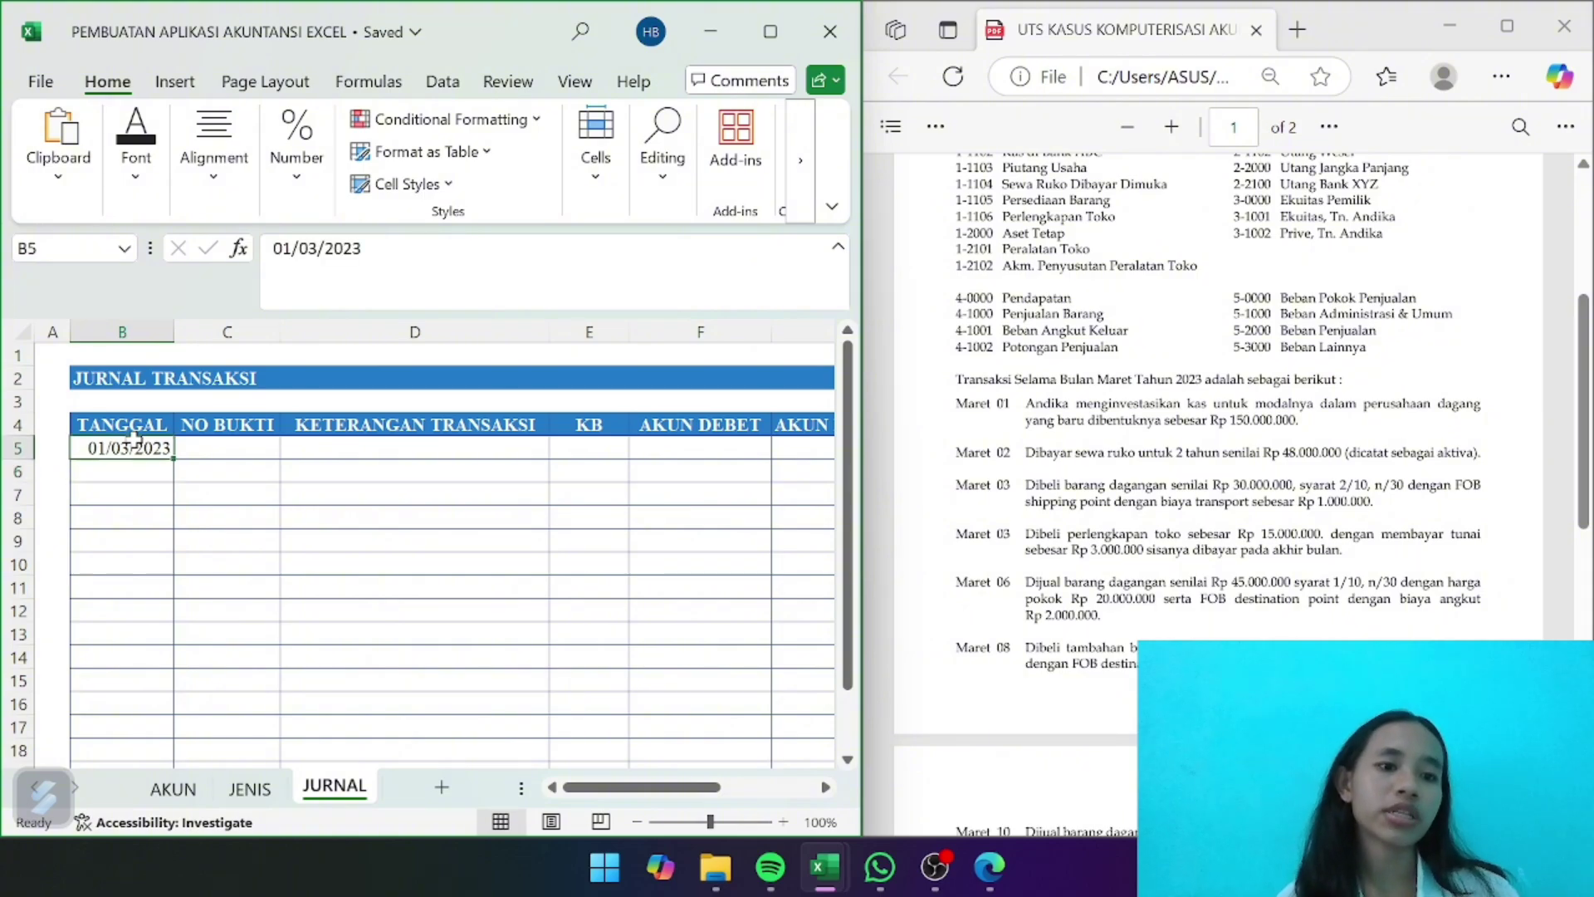
click(297, 465)
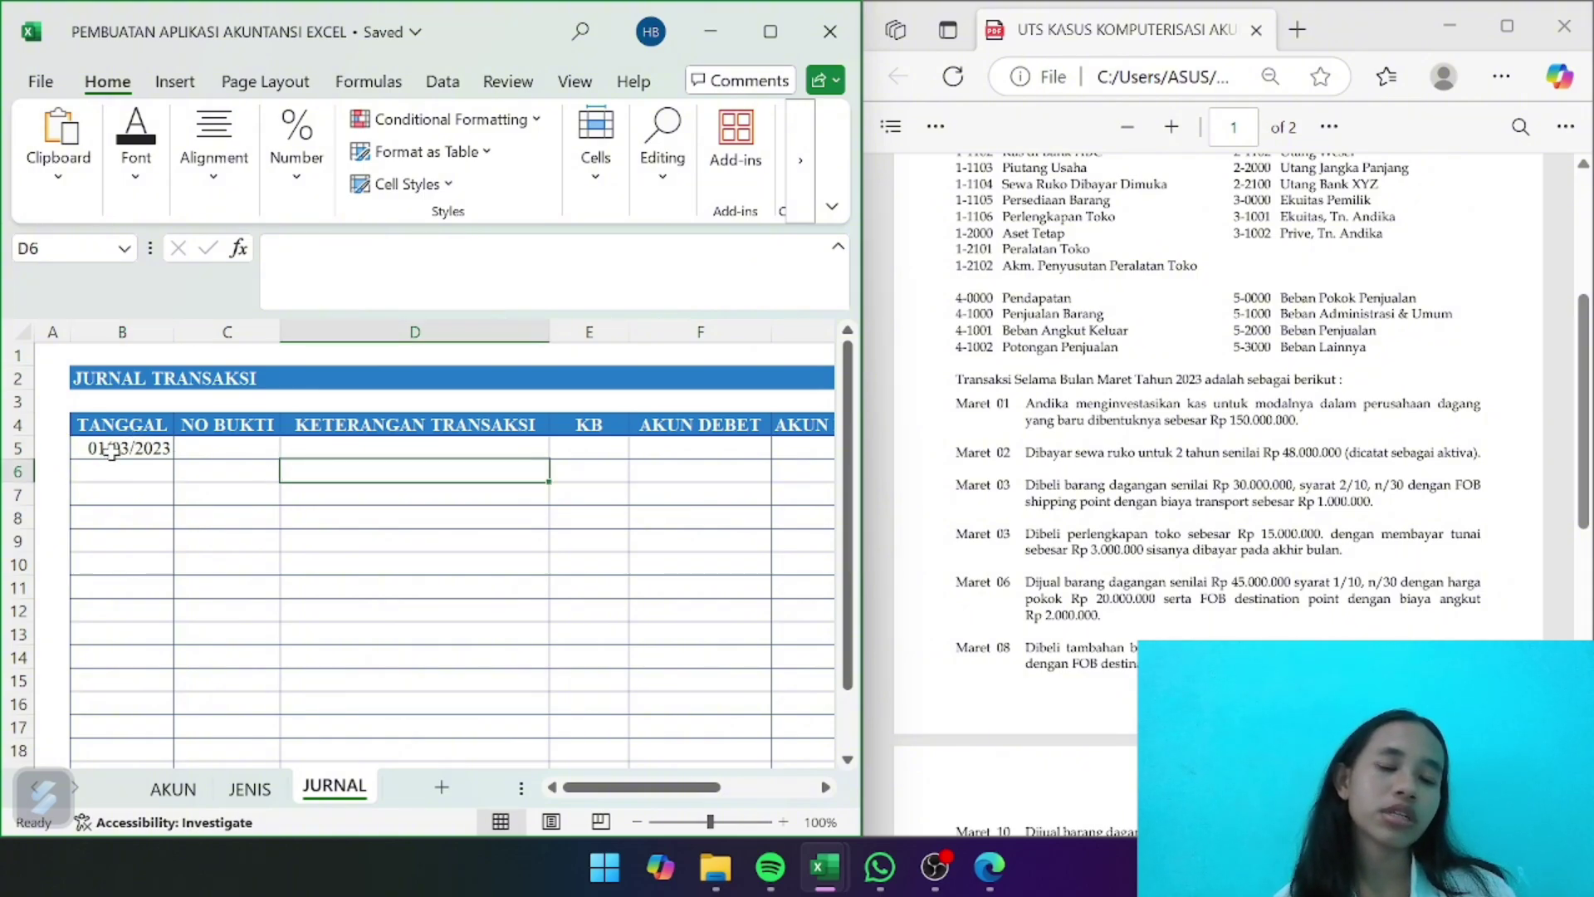
Format the TANGGAL cells B5:B20 as Date with the *14/03/2012 type and the English (Indonesia) locale
drag(112, 451, 119, 698)
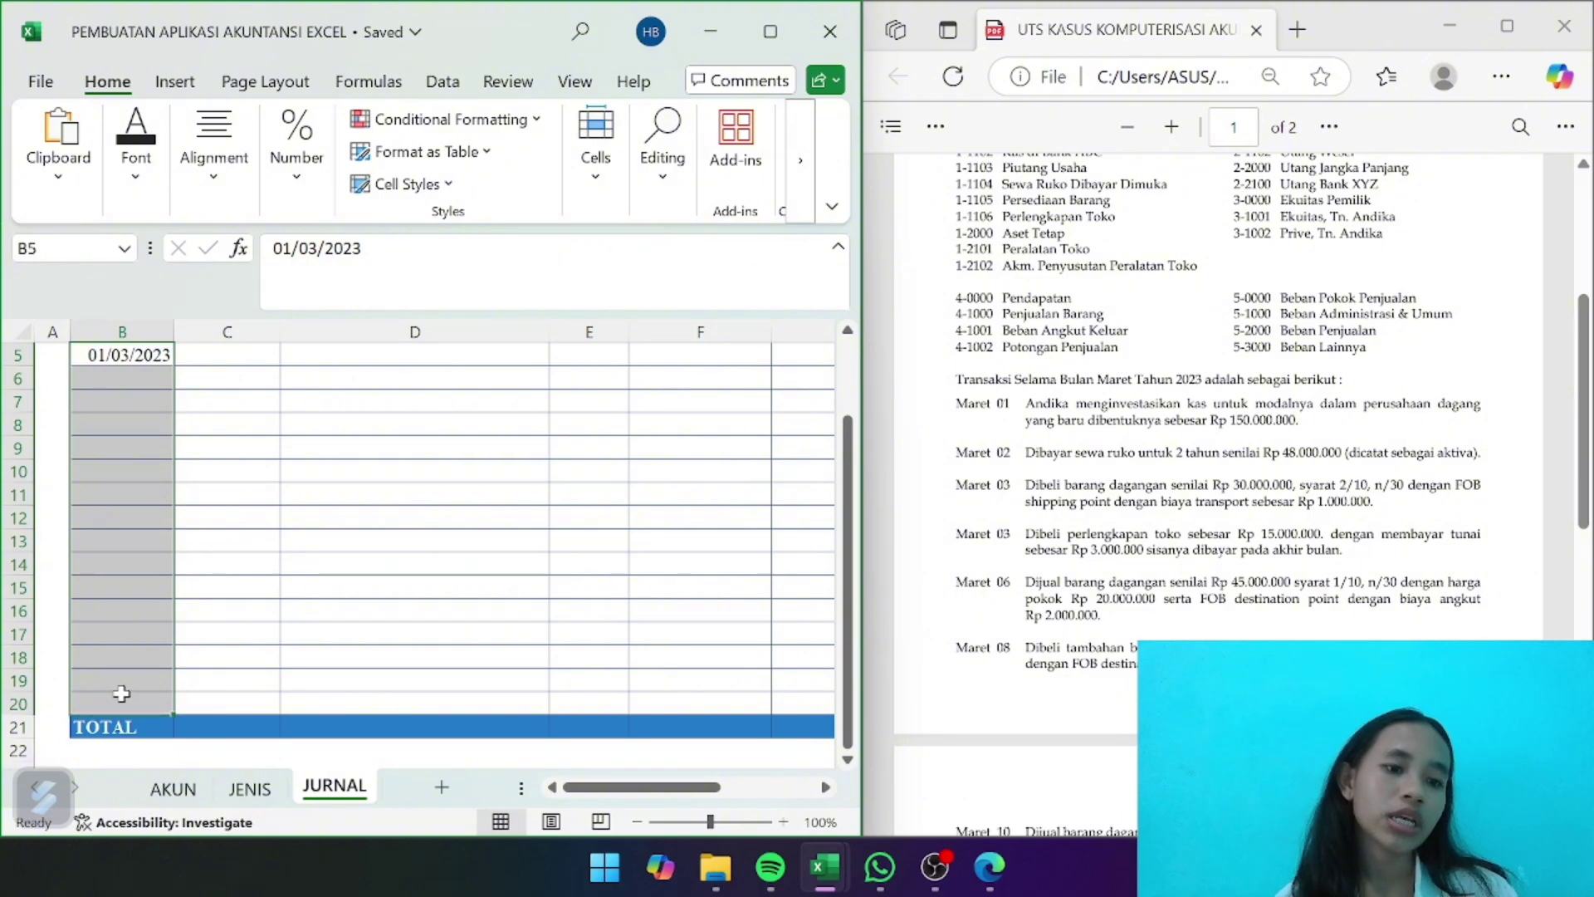
right_click(119, 592)
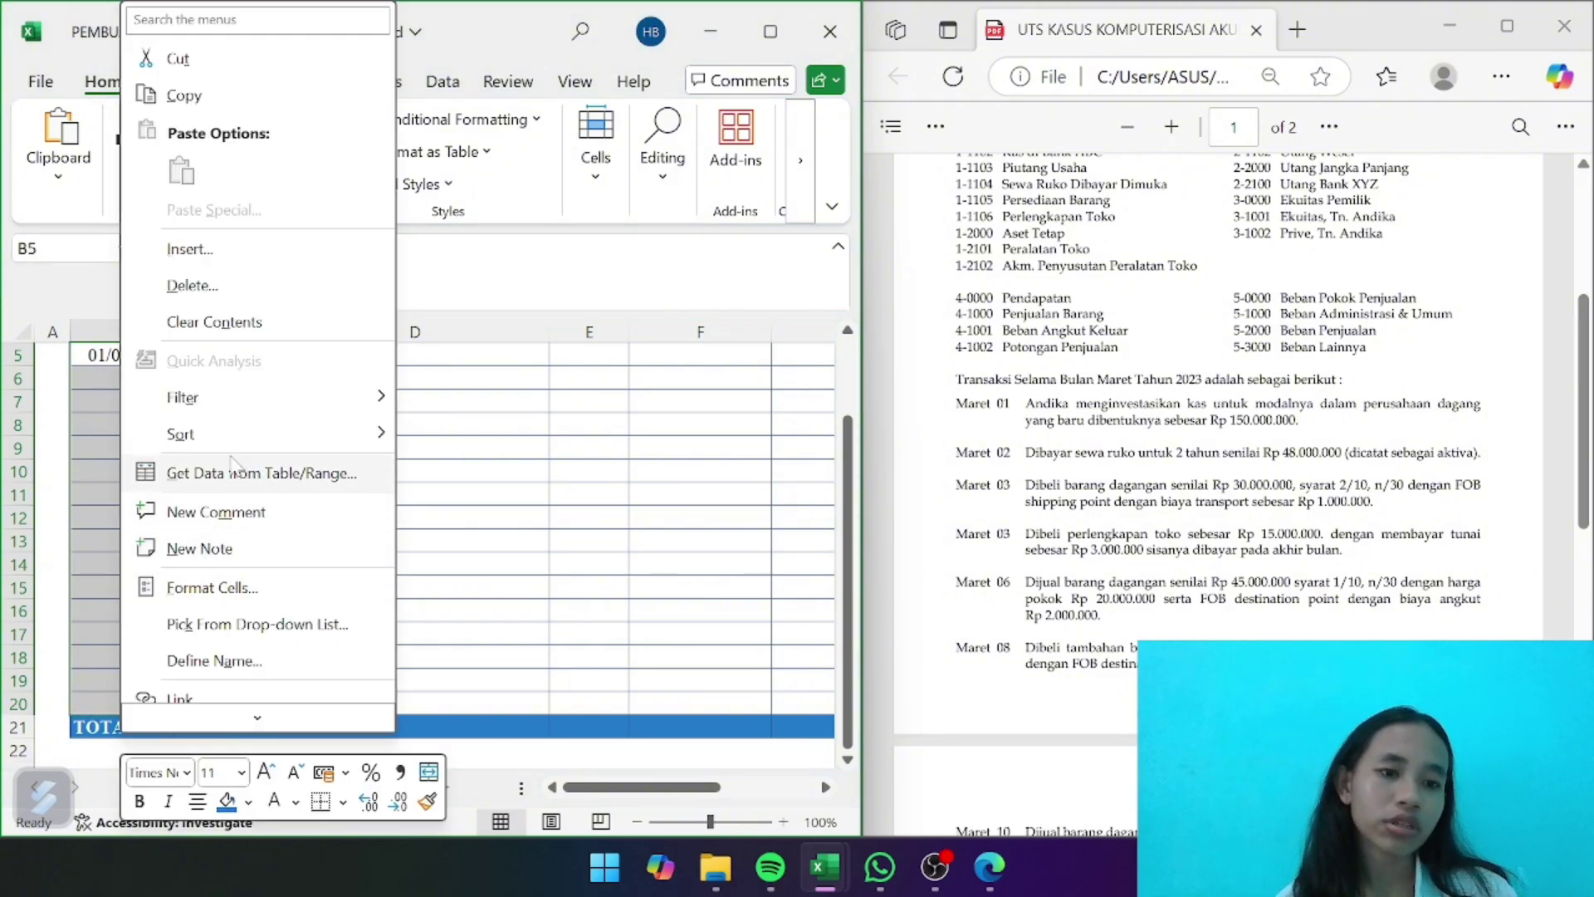
click(212, 588)
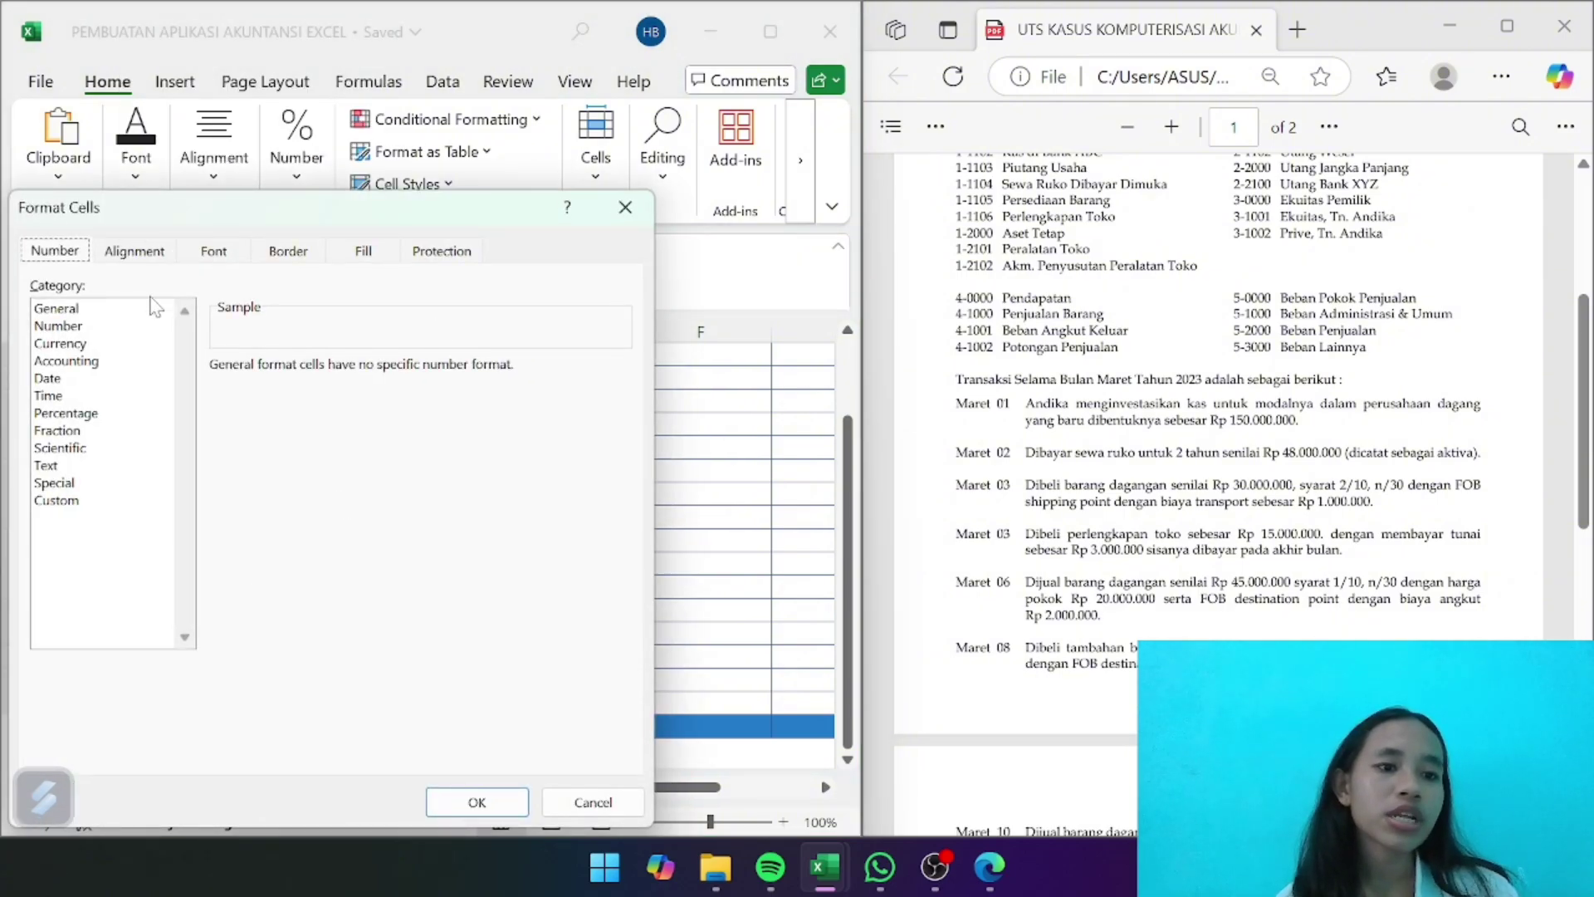
click(59, 379)
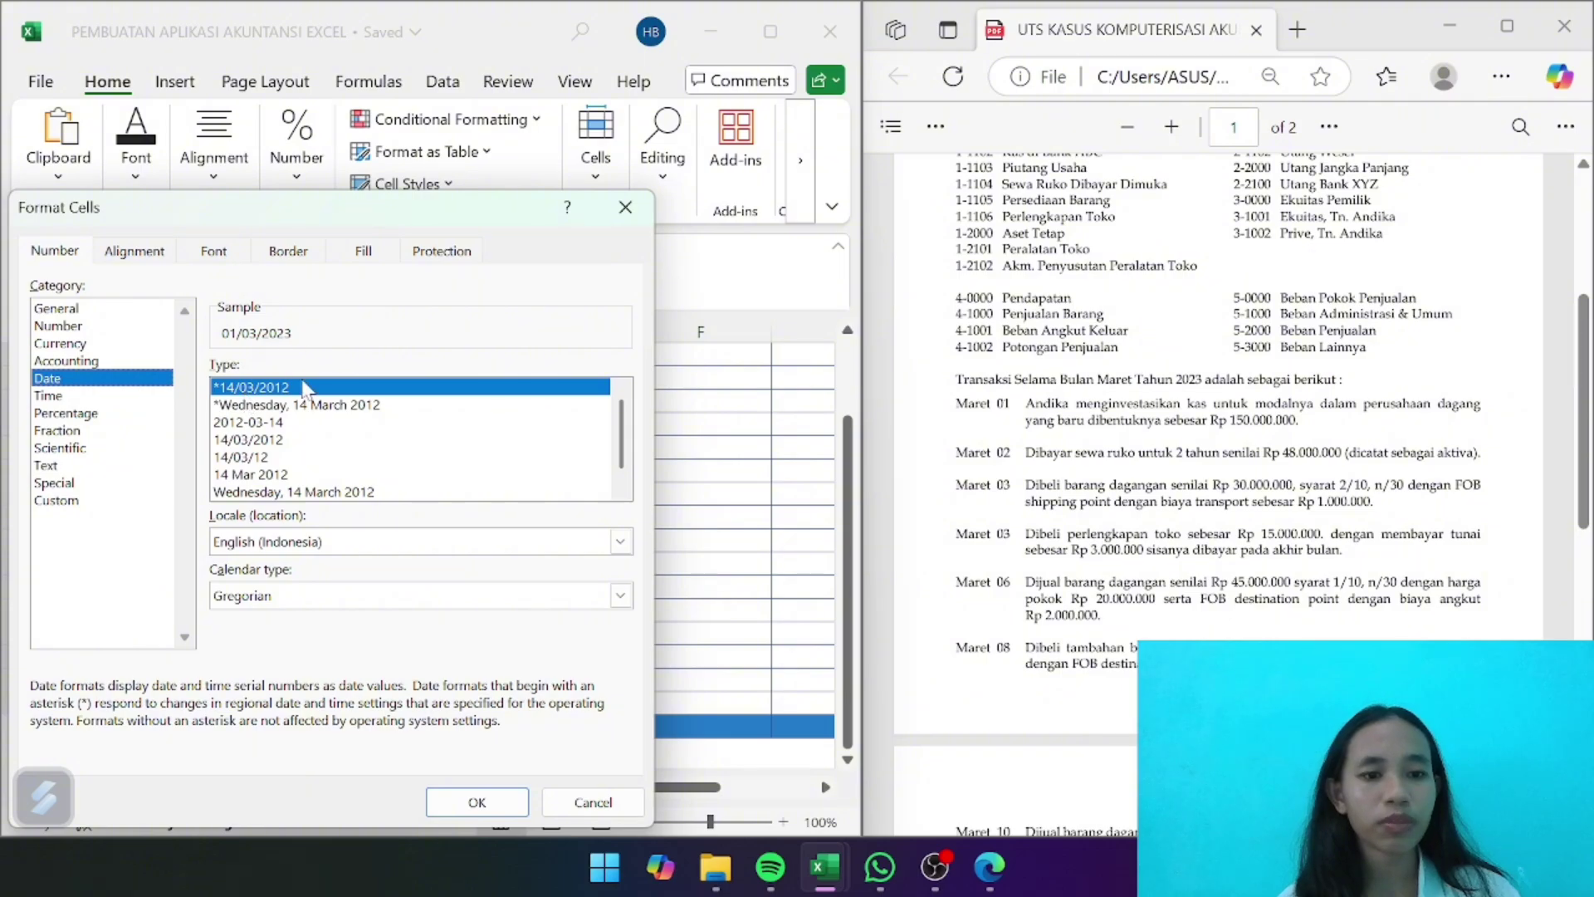
click(496, 803)
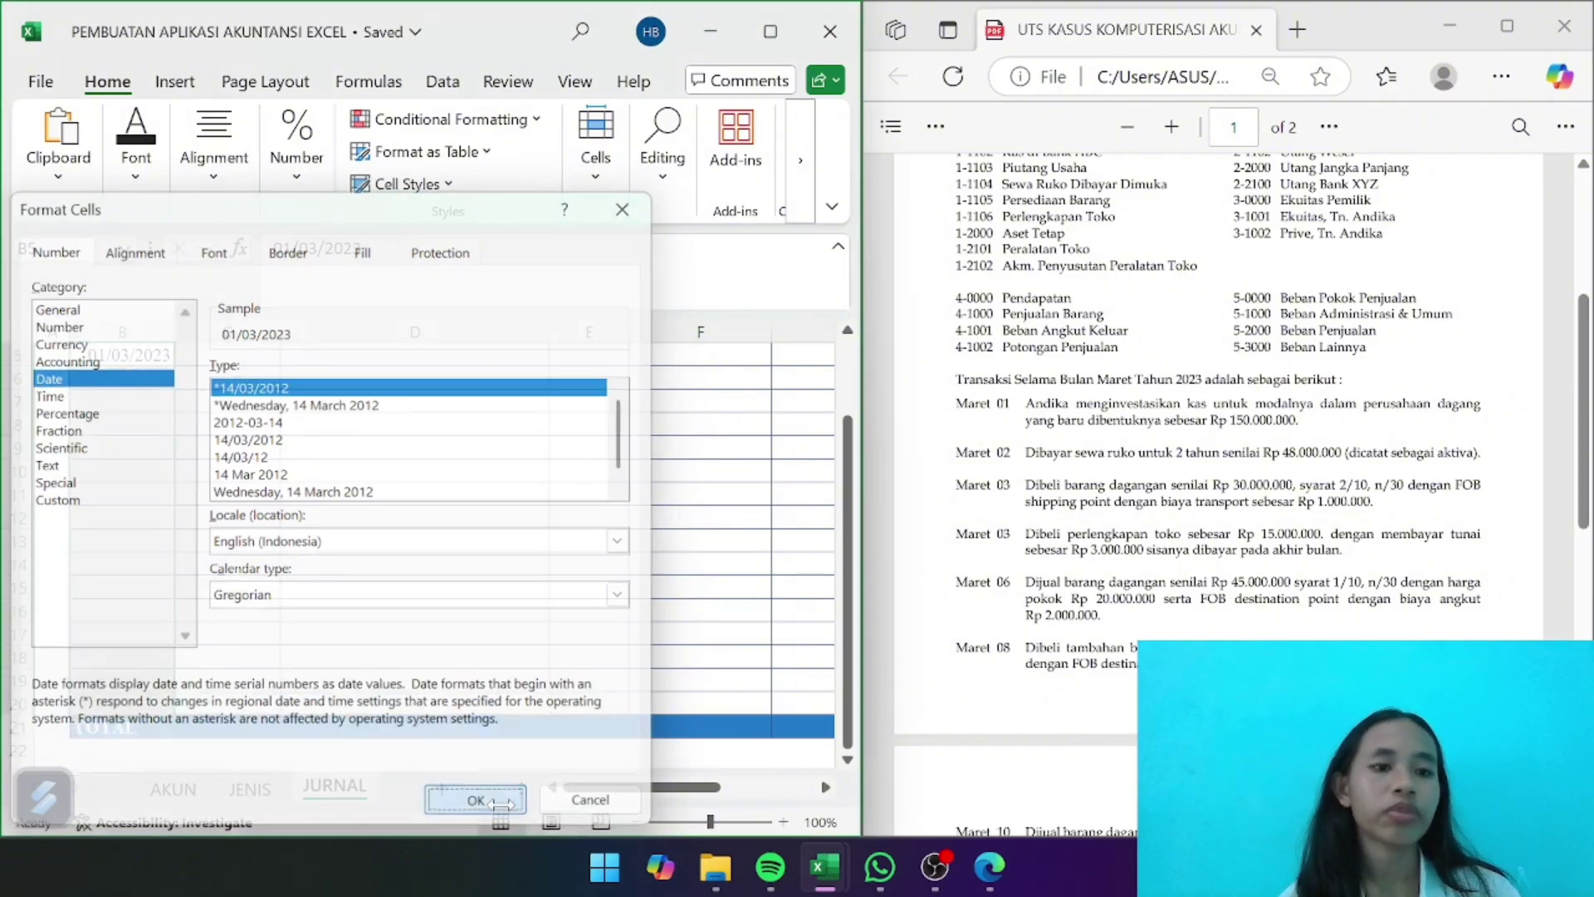
click(288, 533)
scroll(288, 533, up, 2)
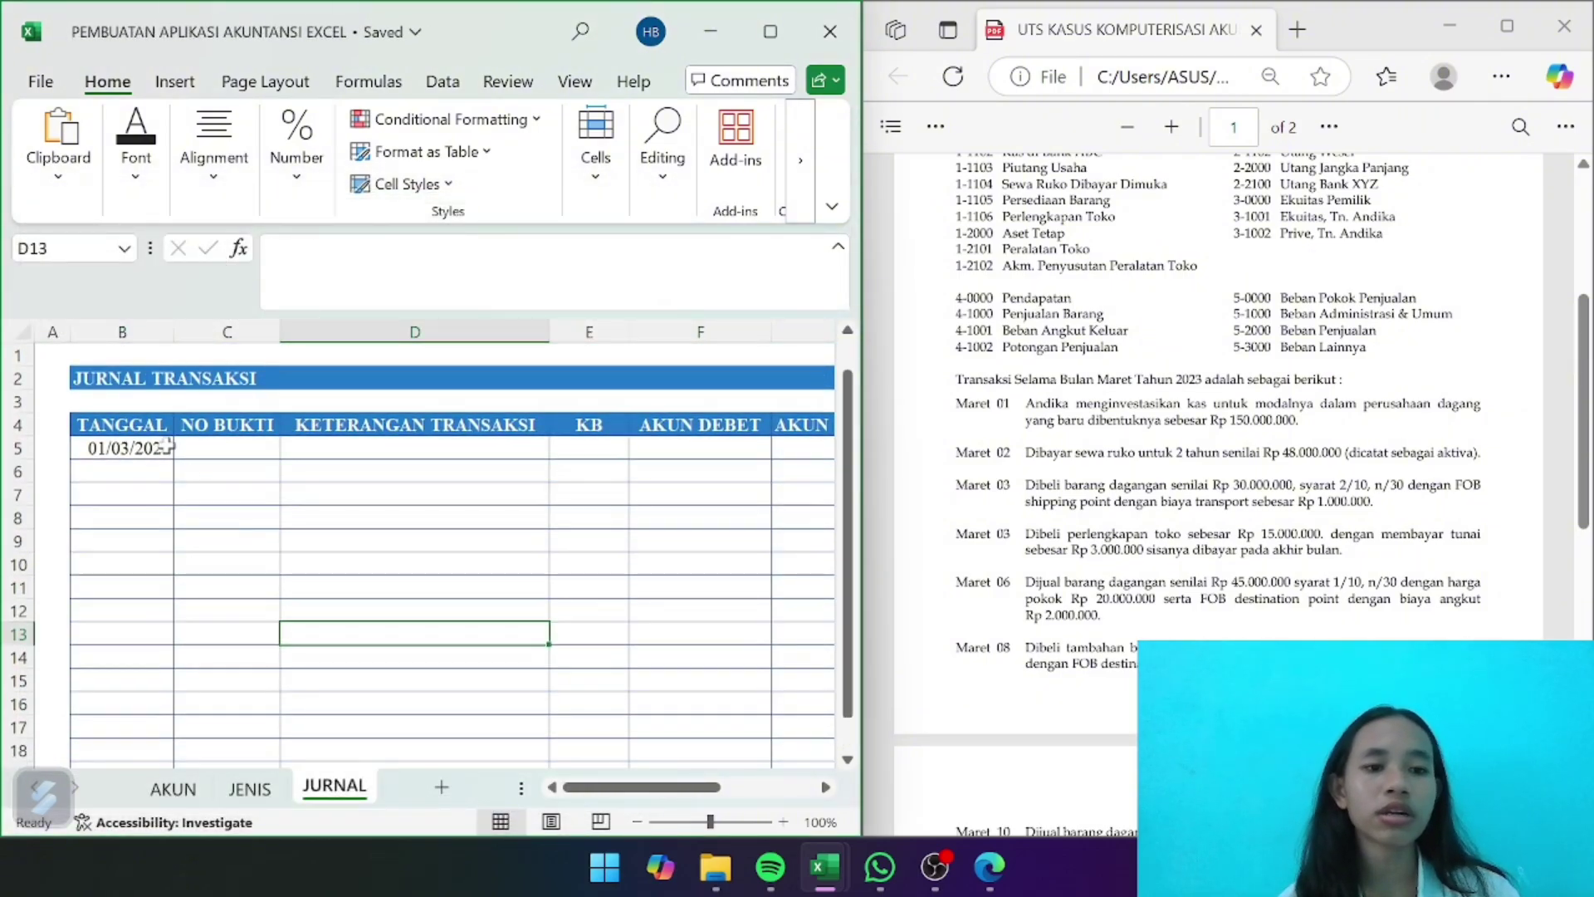
Center the contents of the whole column B horizontally on the JURNAL sheet
click(122, 332)
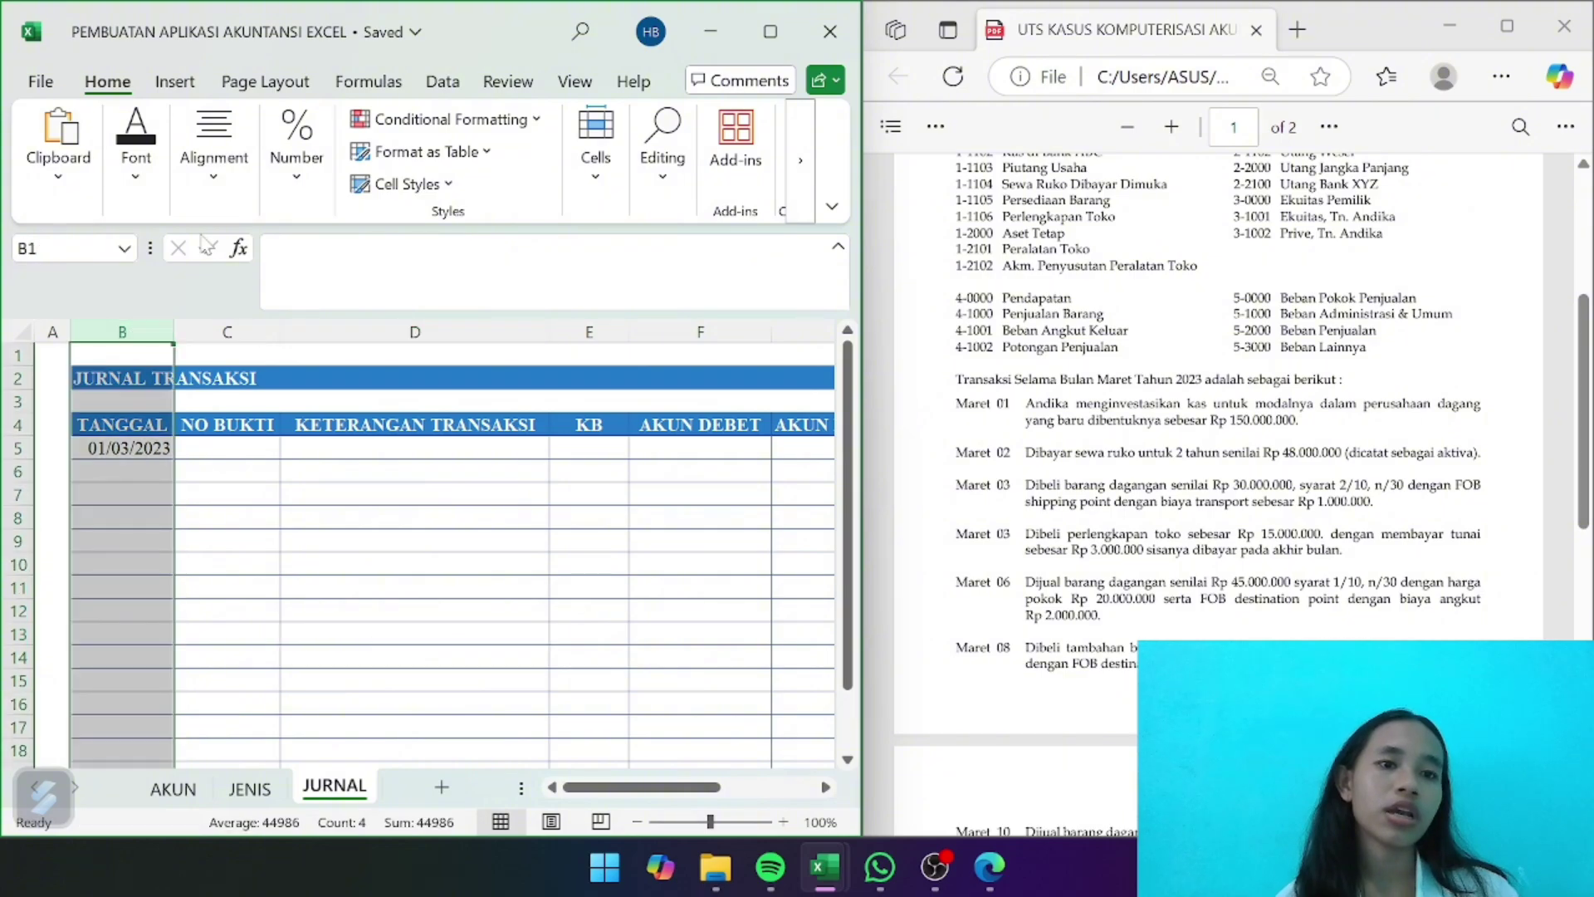
click(214, 156)
click(226, 287)
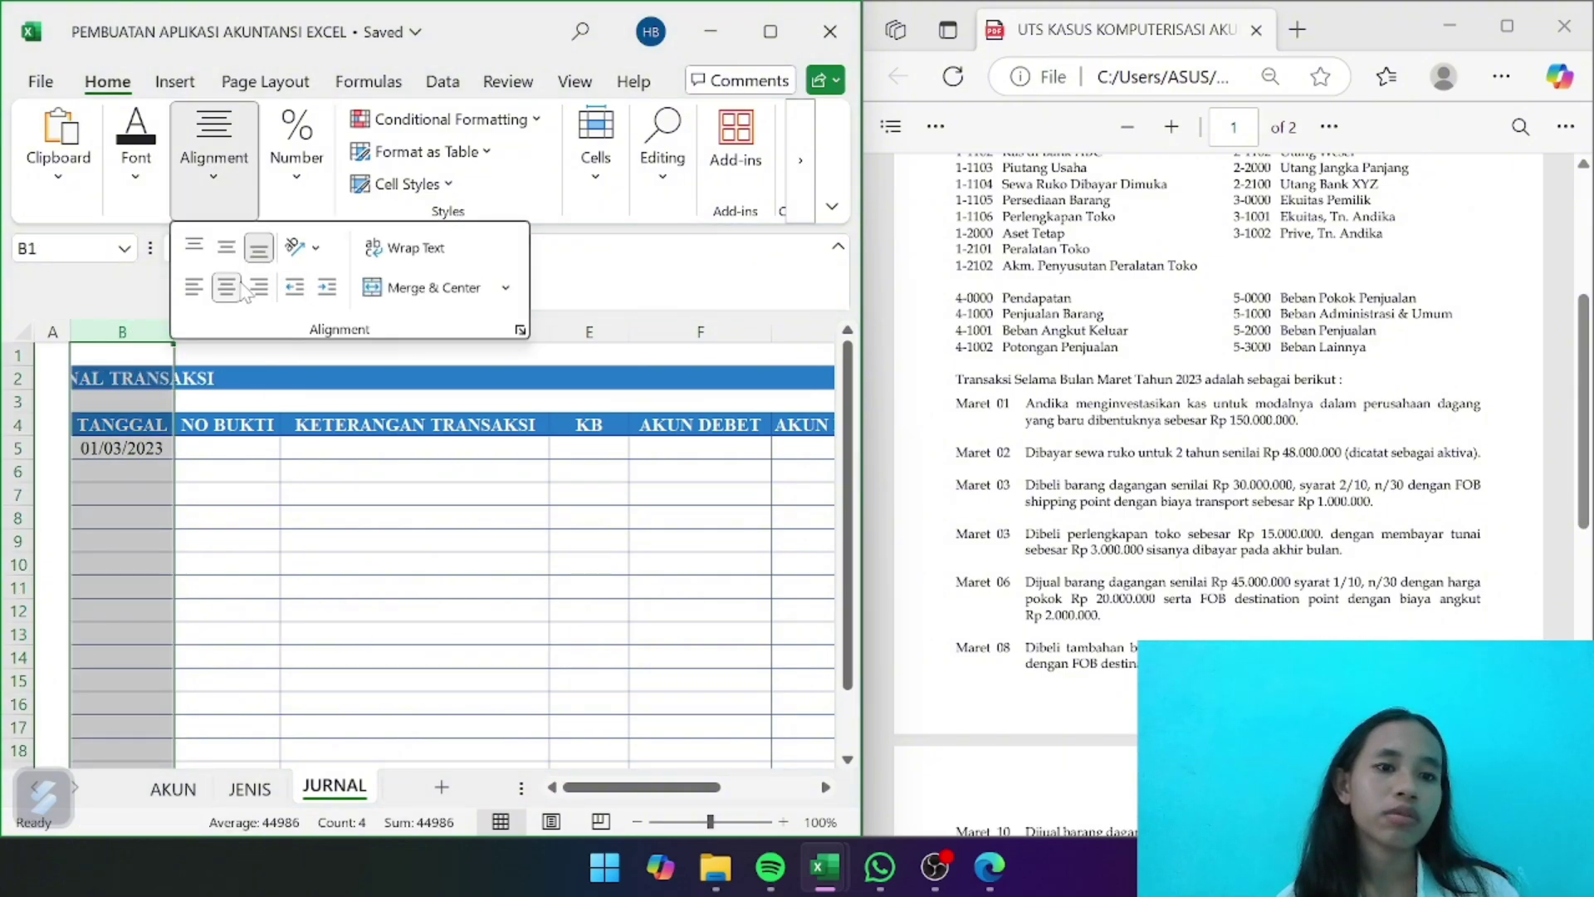
click(226, 478)
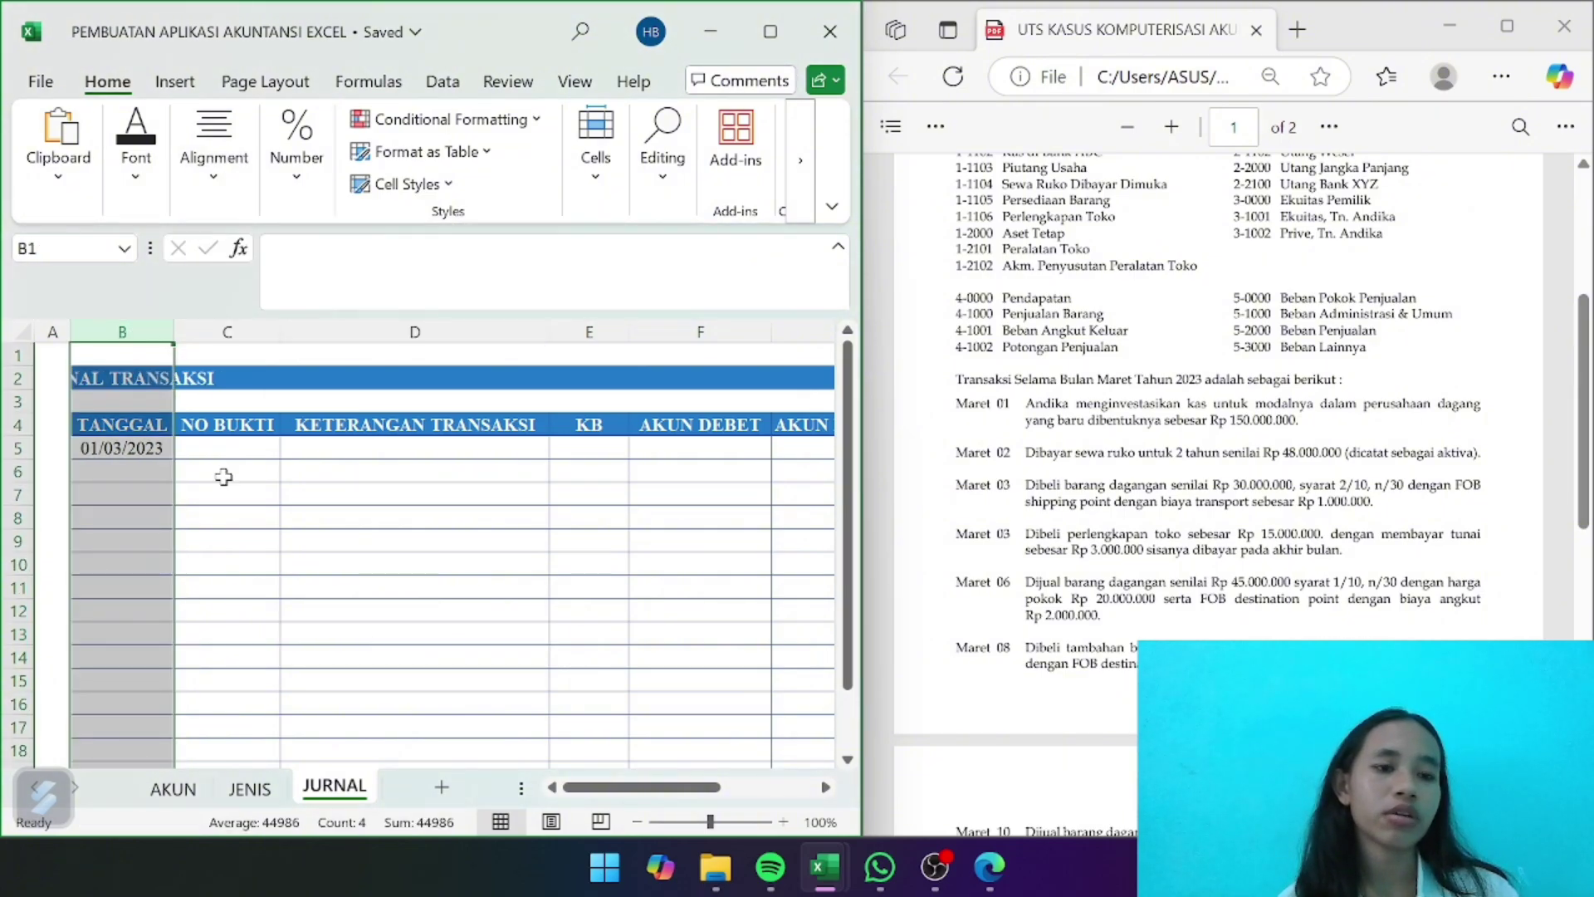
click(221, 470)
Left-align the JURNAL TRANSAKSI title in B2
click(141, 378)
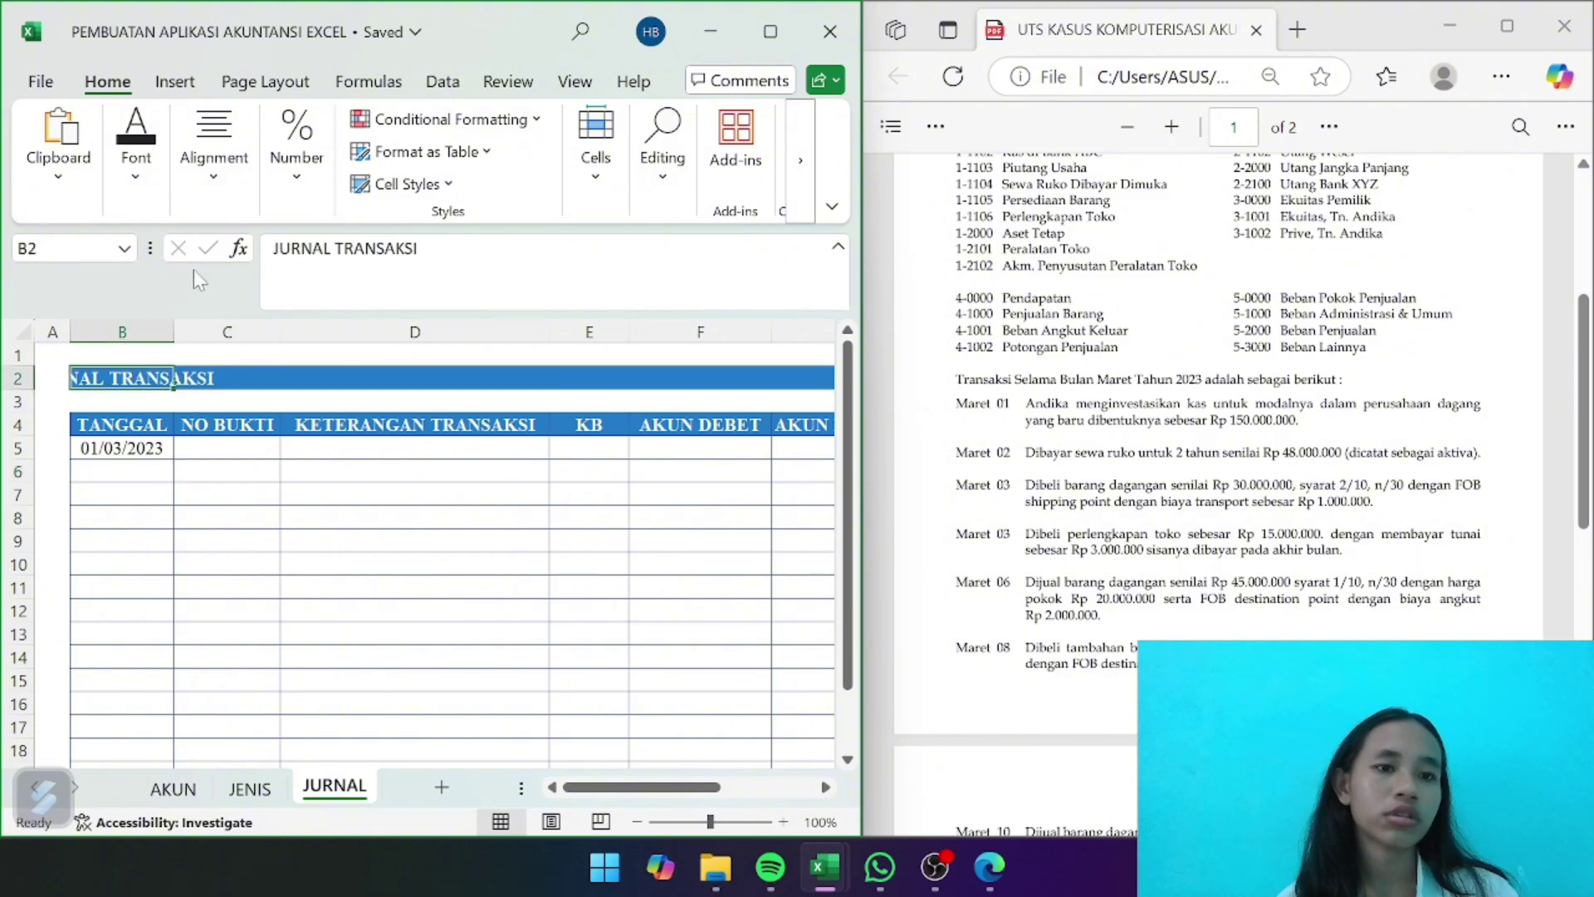
click(213, 156)
click(193, 287)
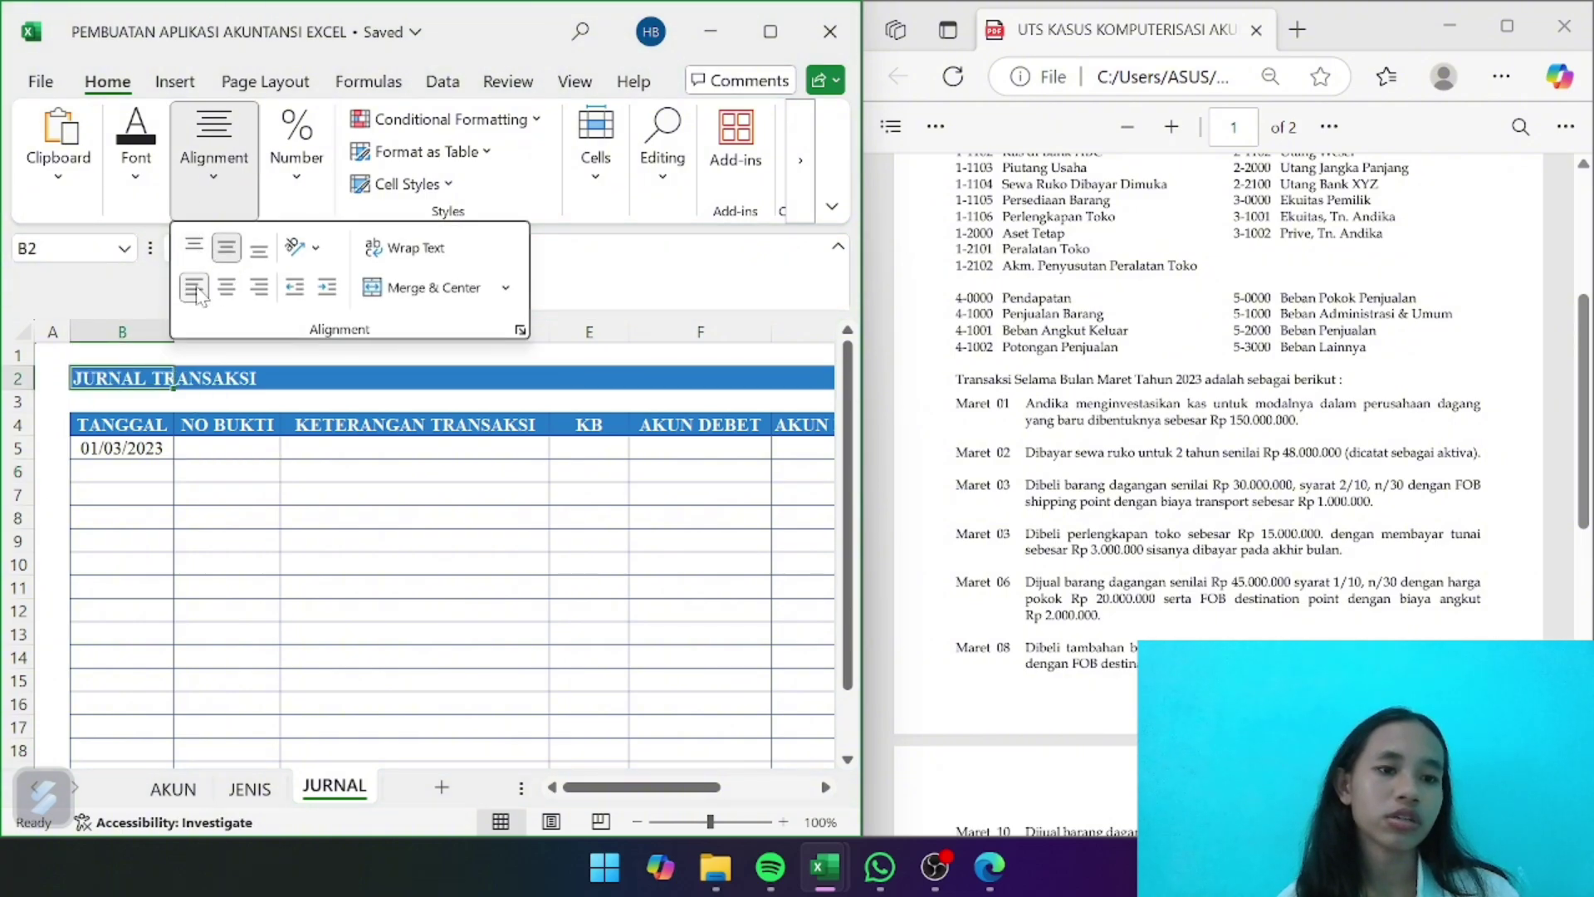
click(196, 531)
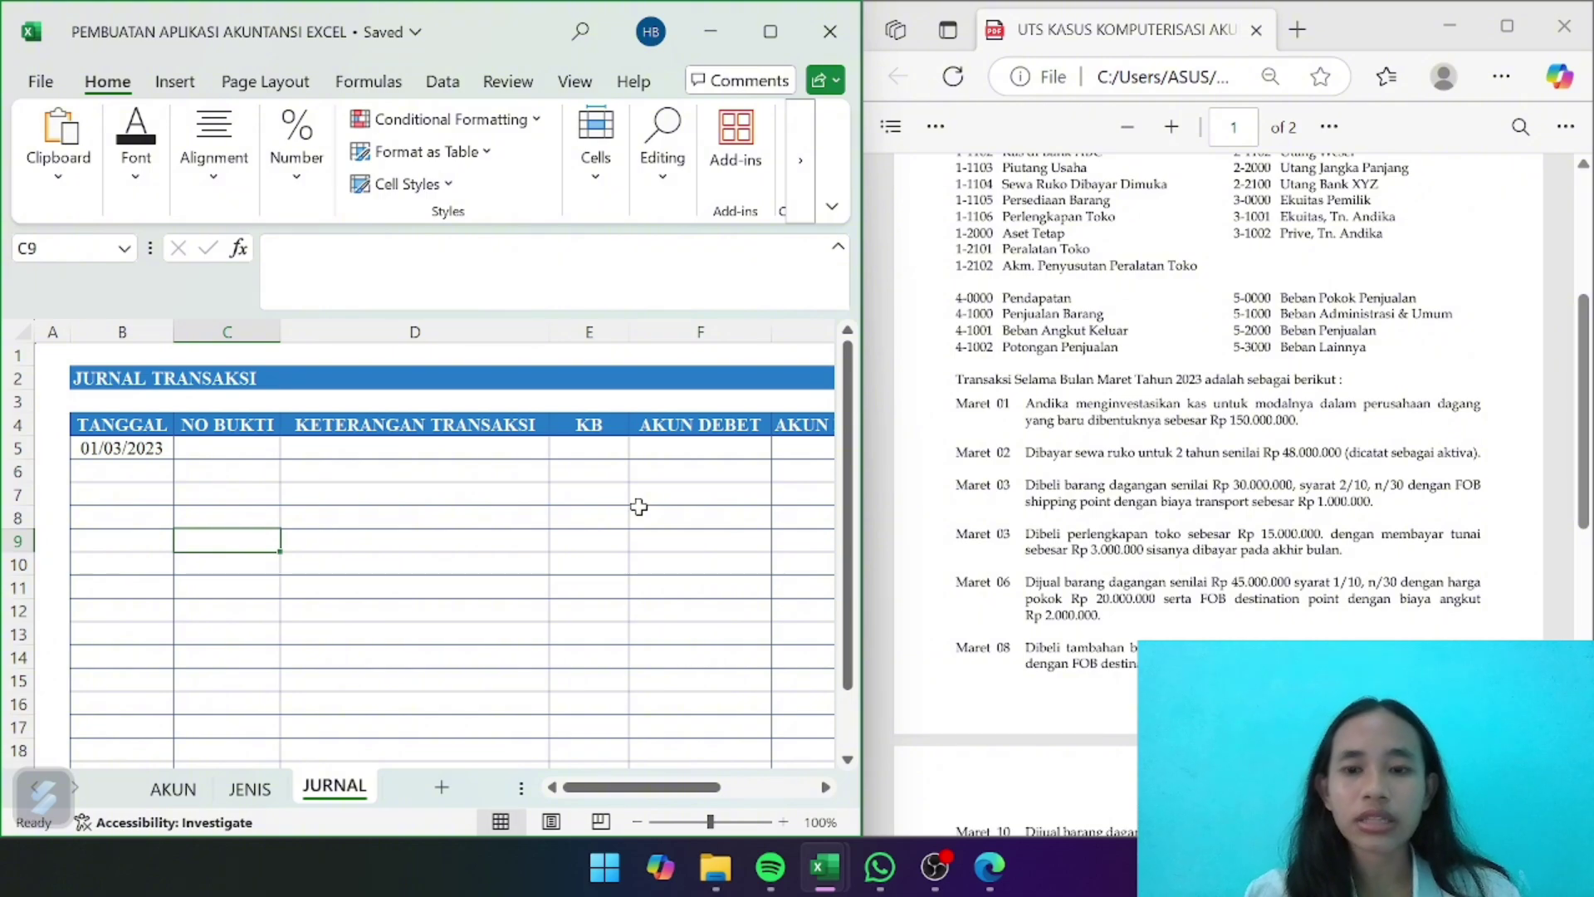
Enter "Modal Awal" followed by the owner's name as the transaction description in D5
click(423, 462)
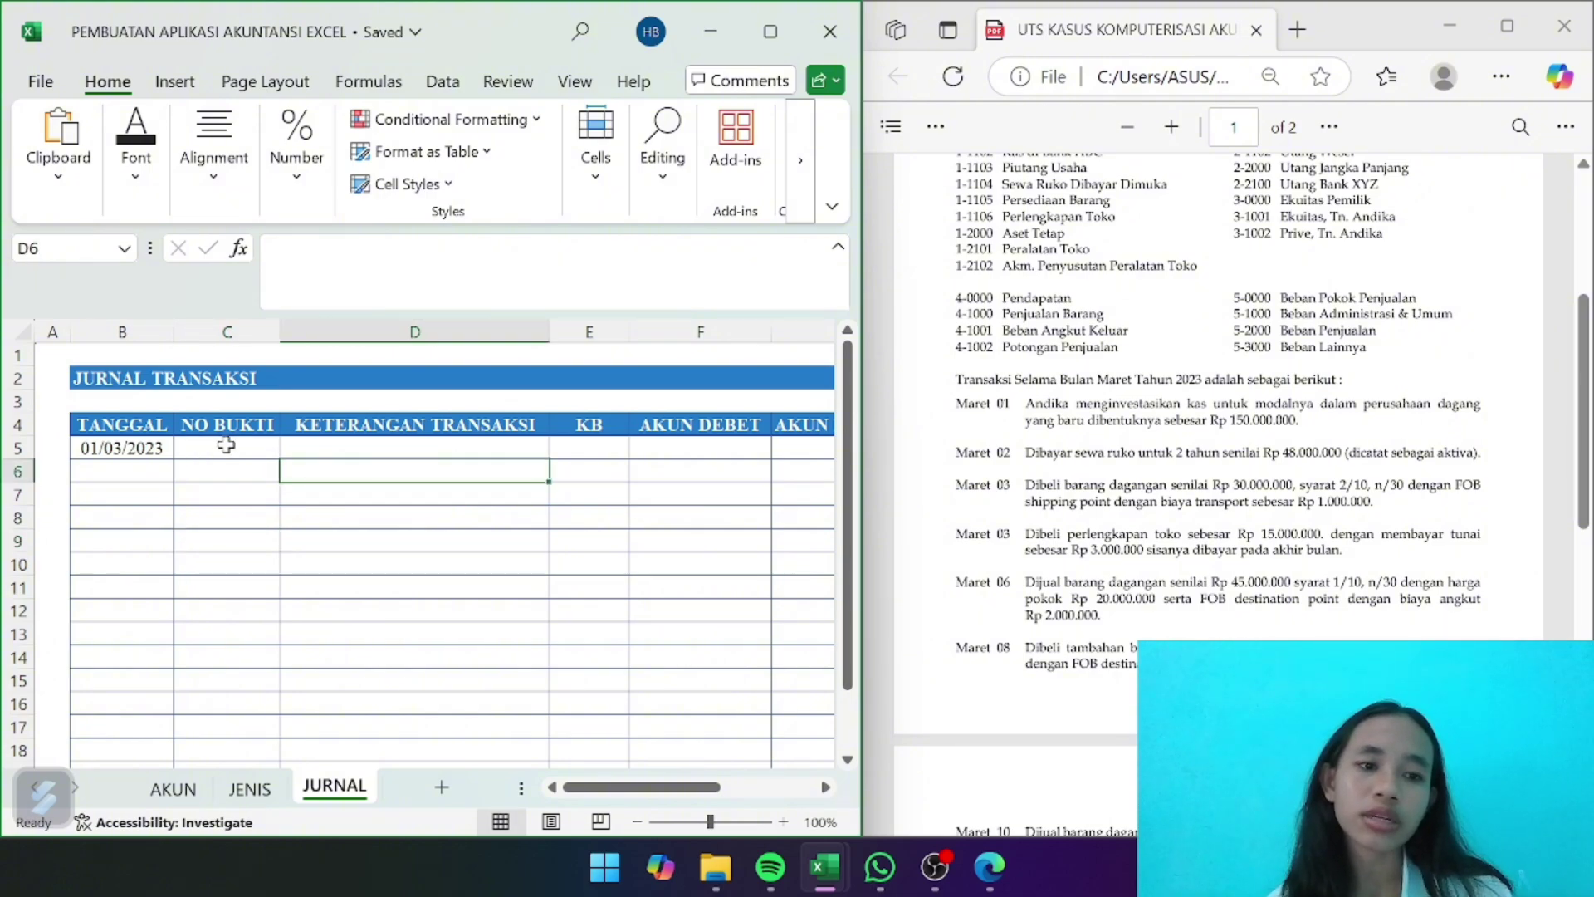
click(458, 446)
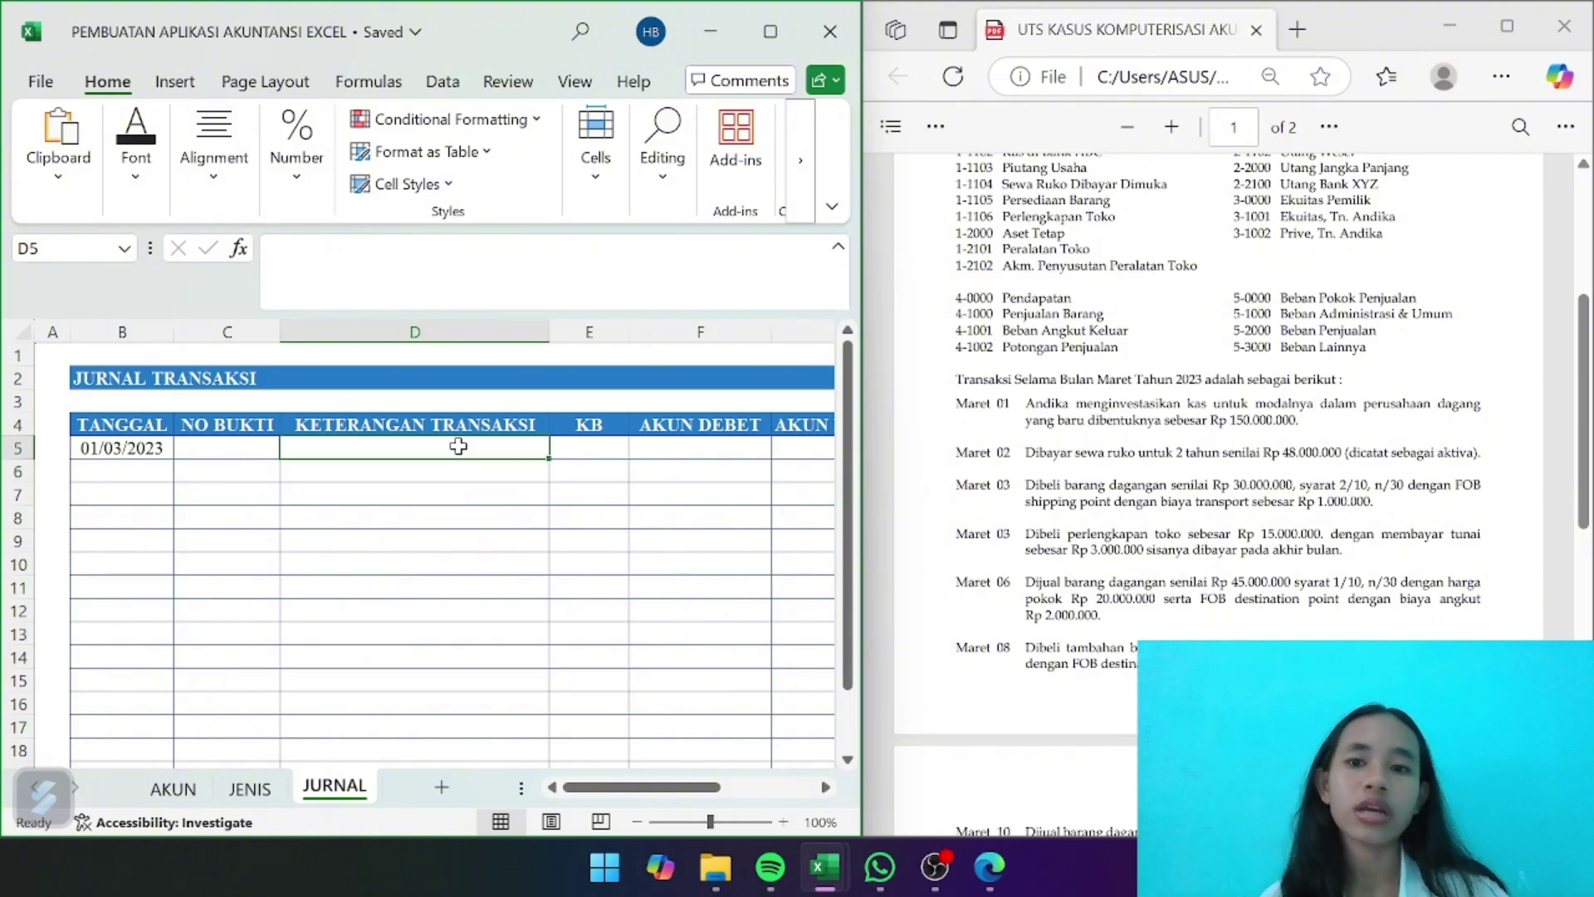
text(MO)
key(BackSpace)
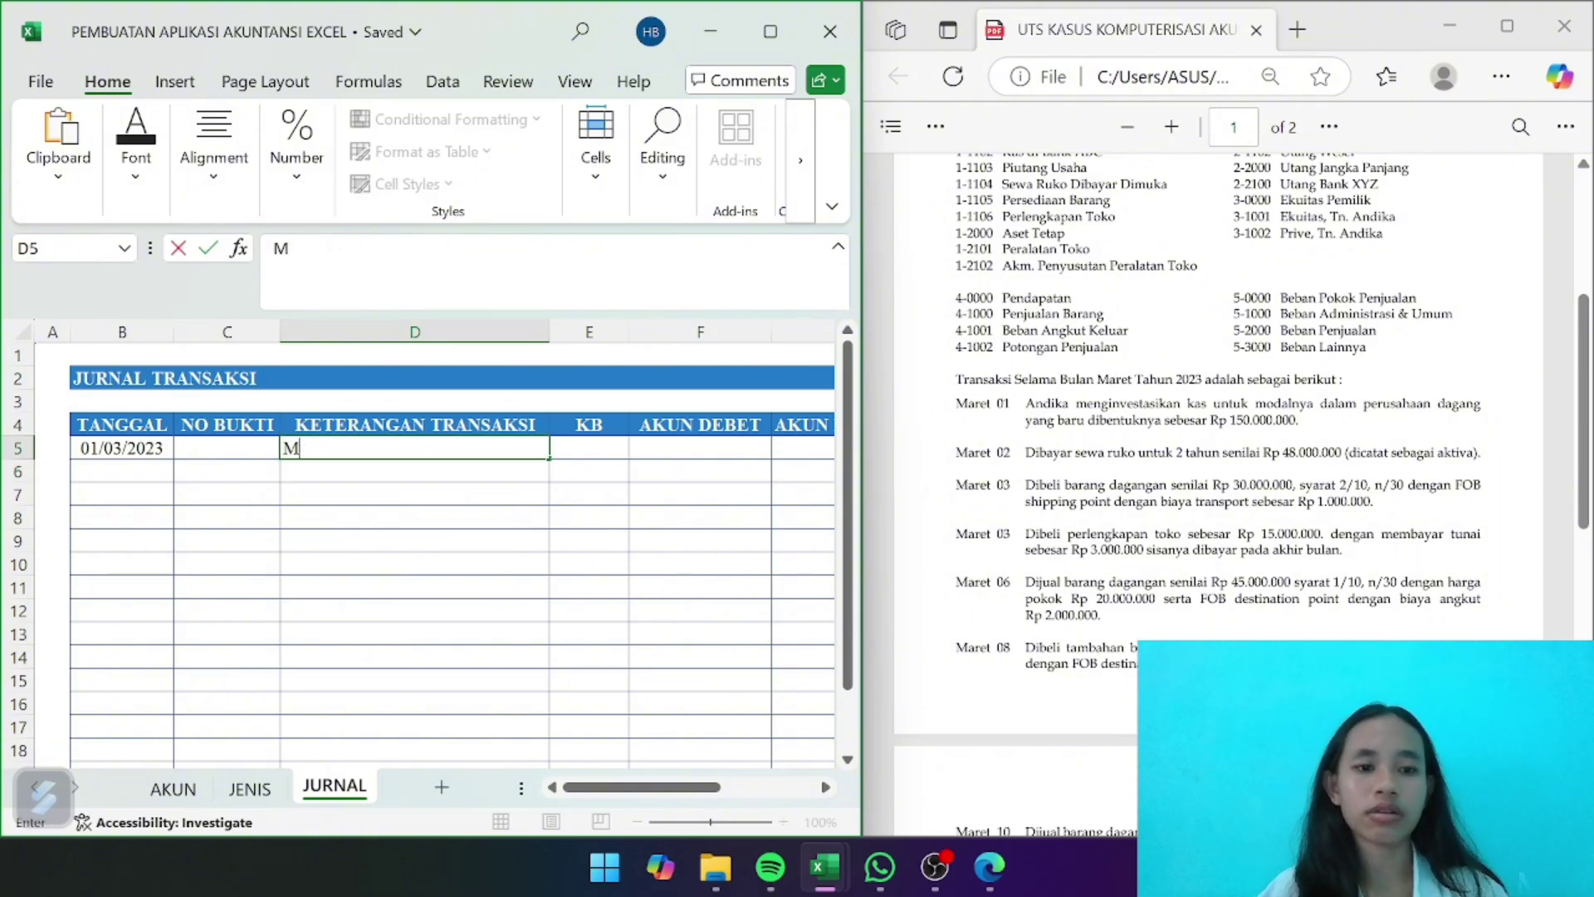
text(odal )
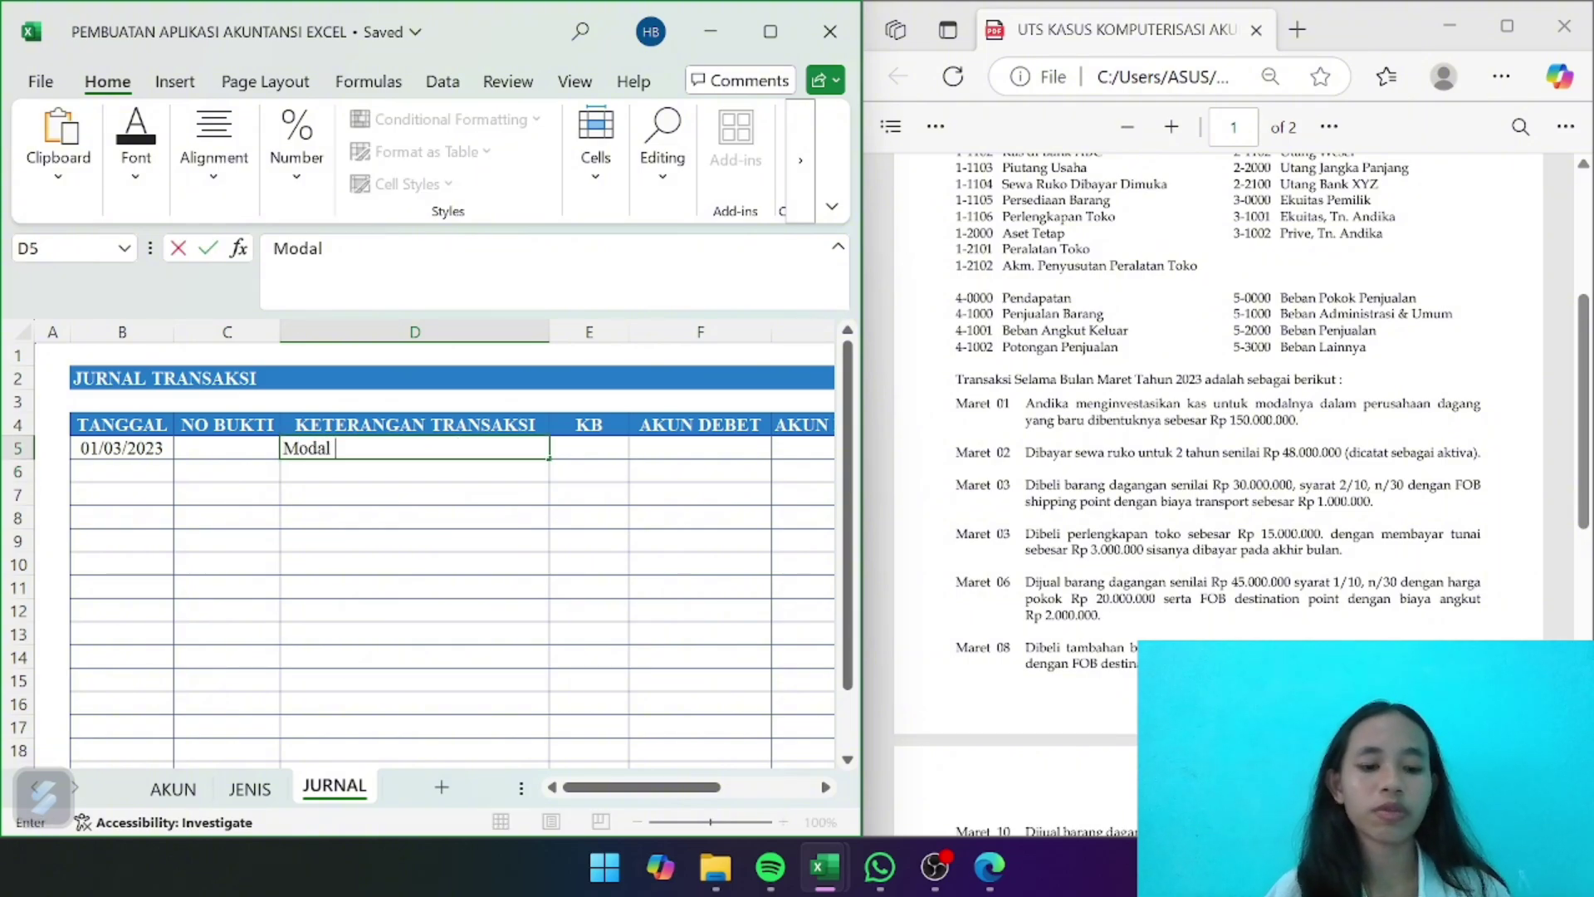
text(Awal)
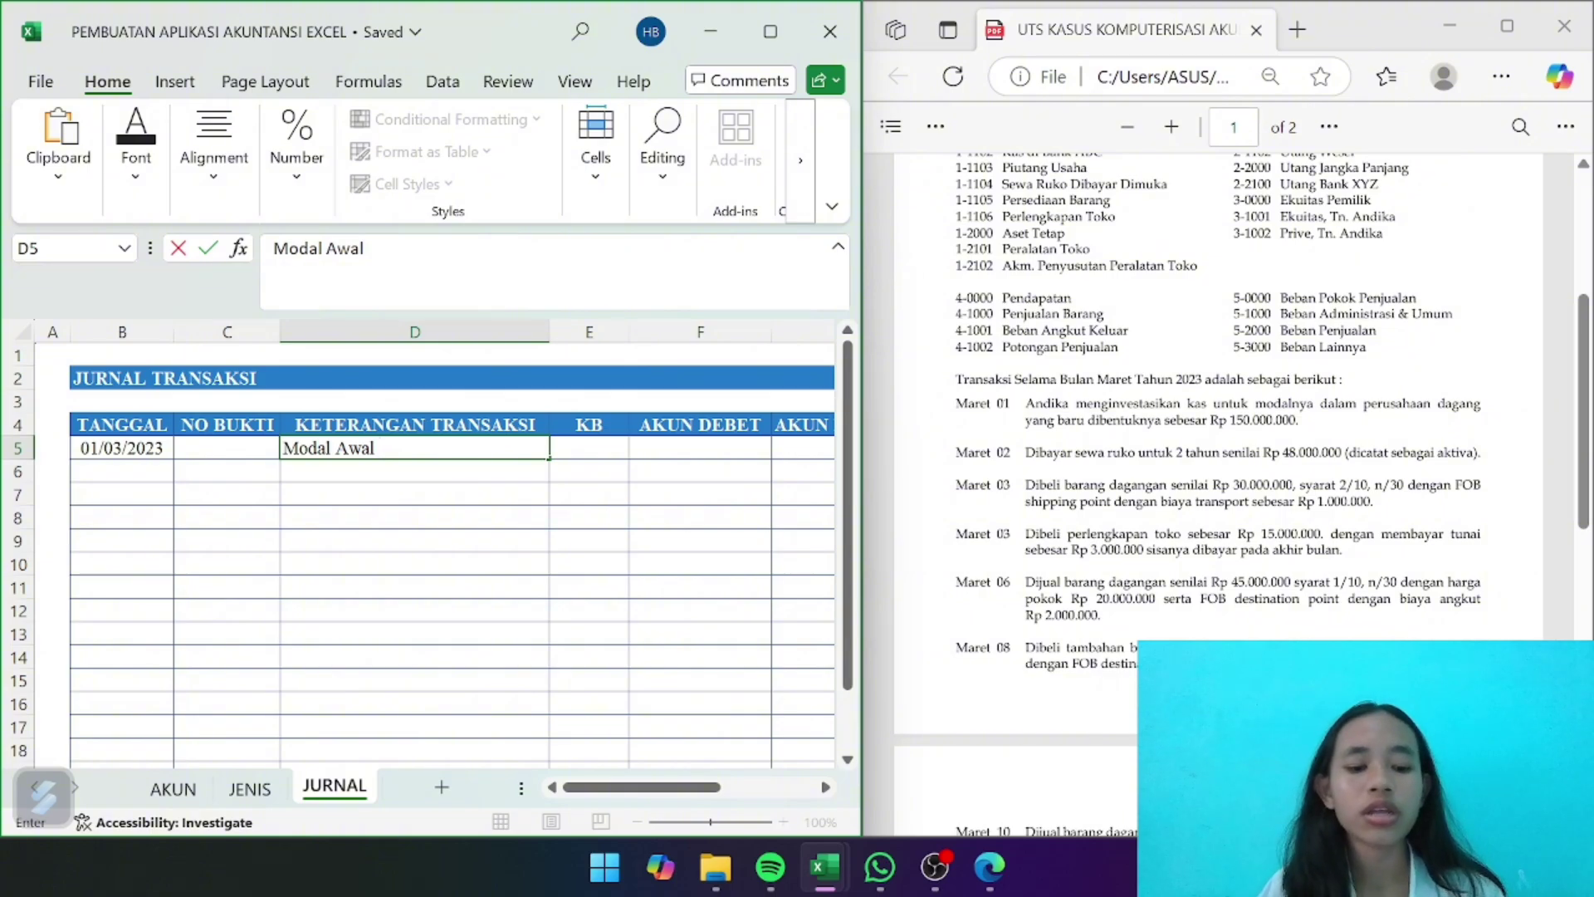
text(Andika)
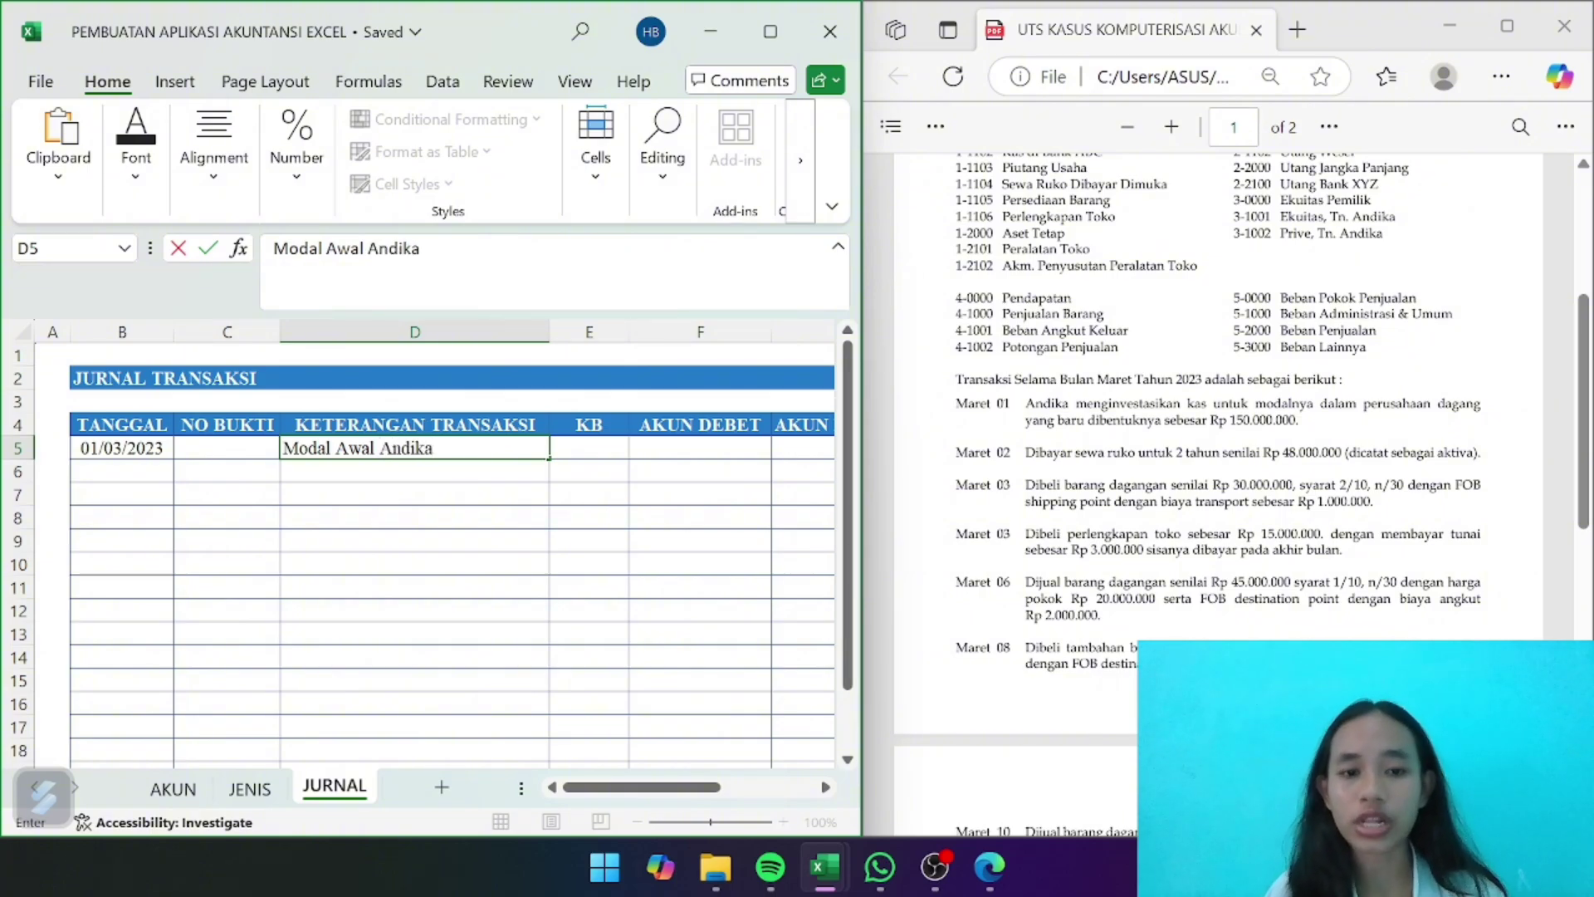
key(Tab)
key(Tab)
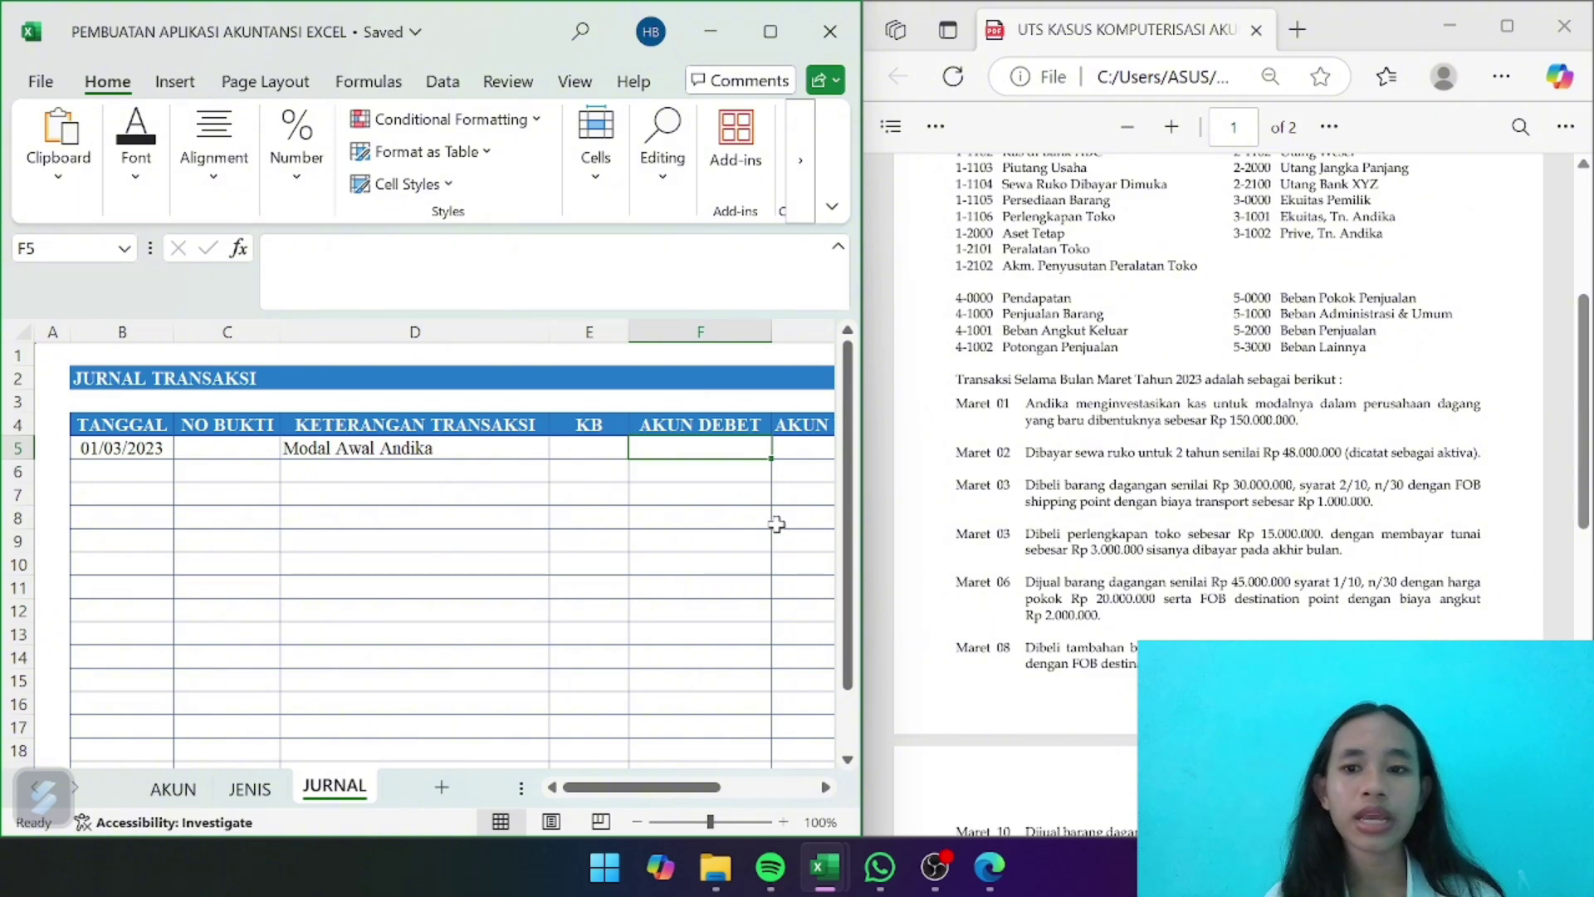
scroll(775, 523, right, 2)
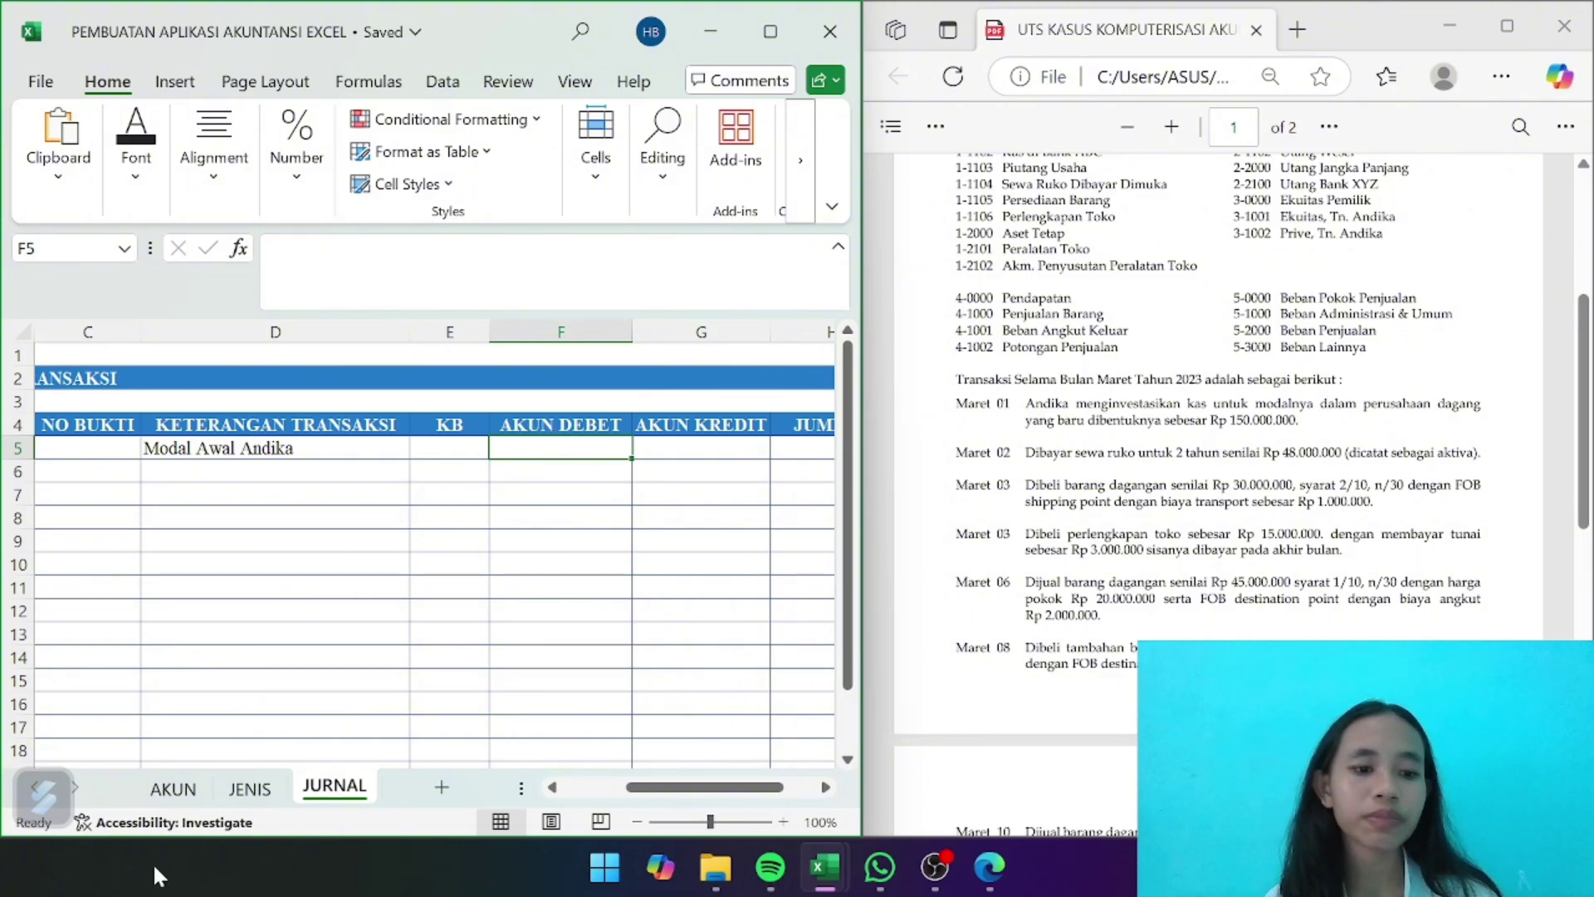
click(173, 789)
scroll(516, 665, right, 5)
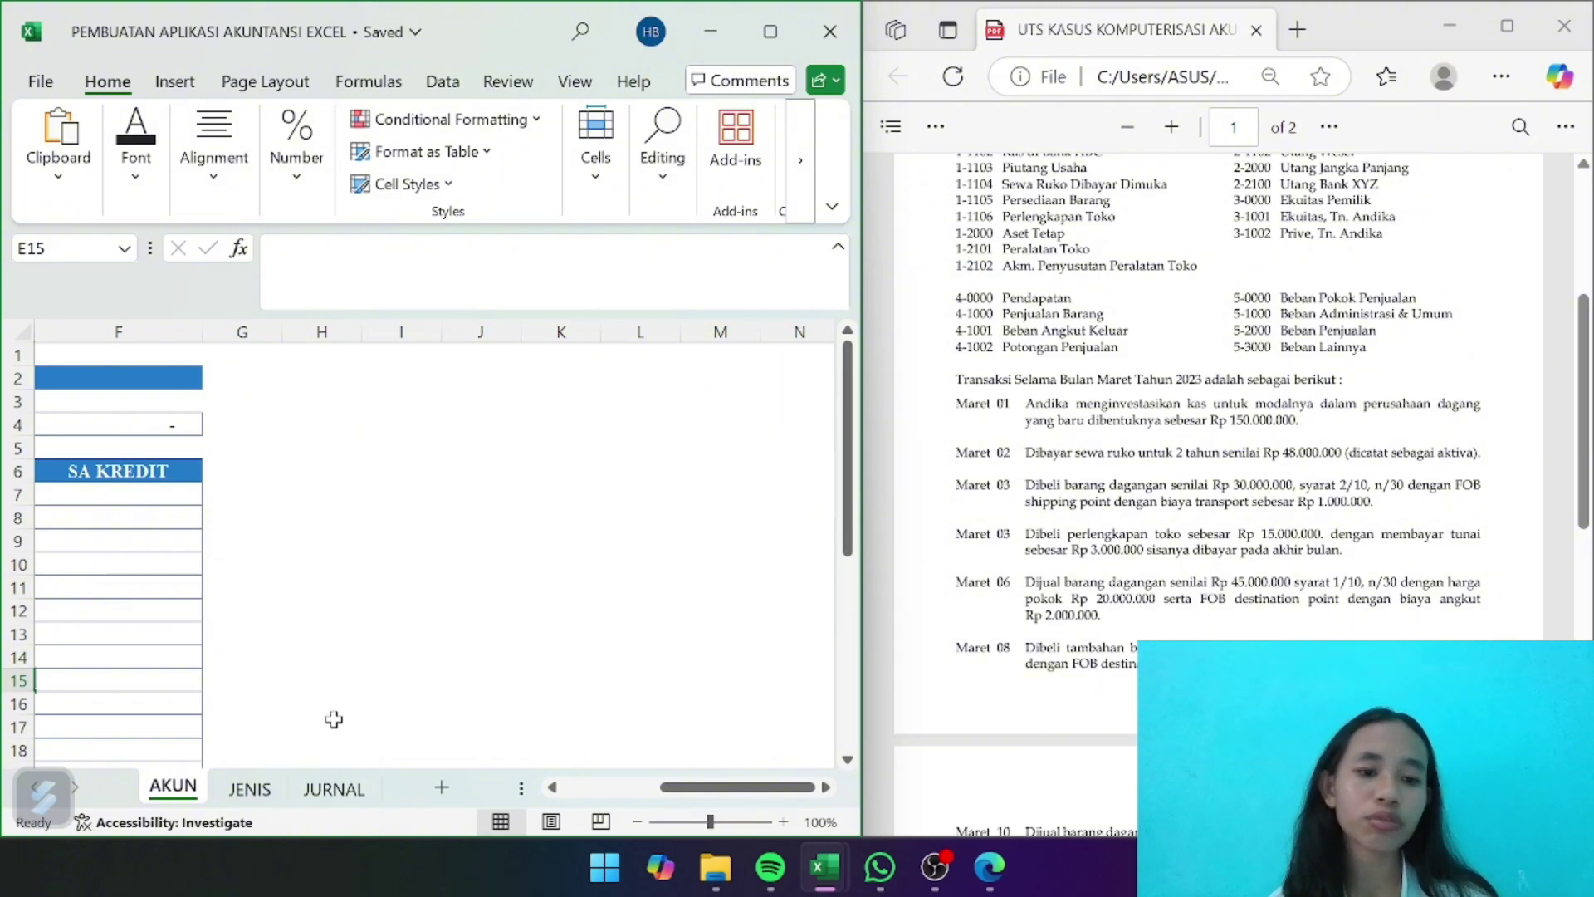
click(335, 789)
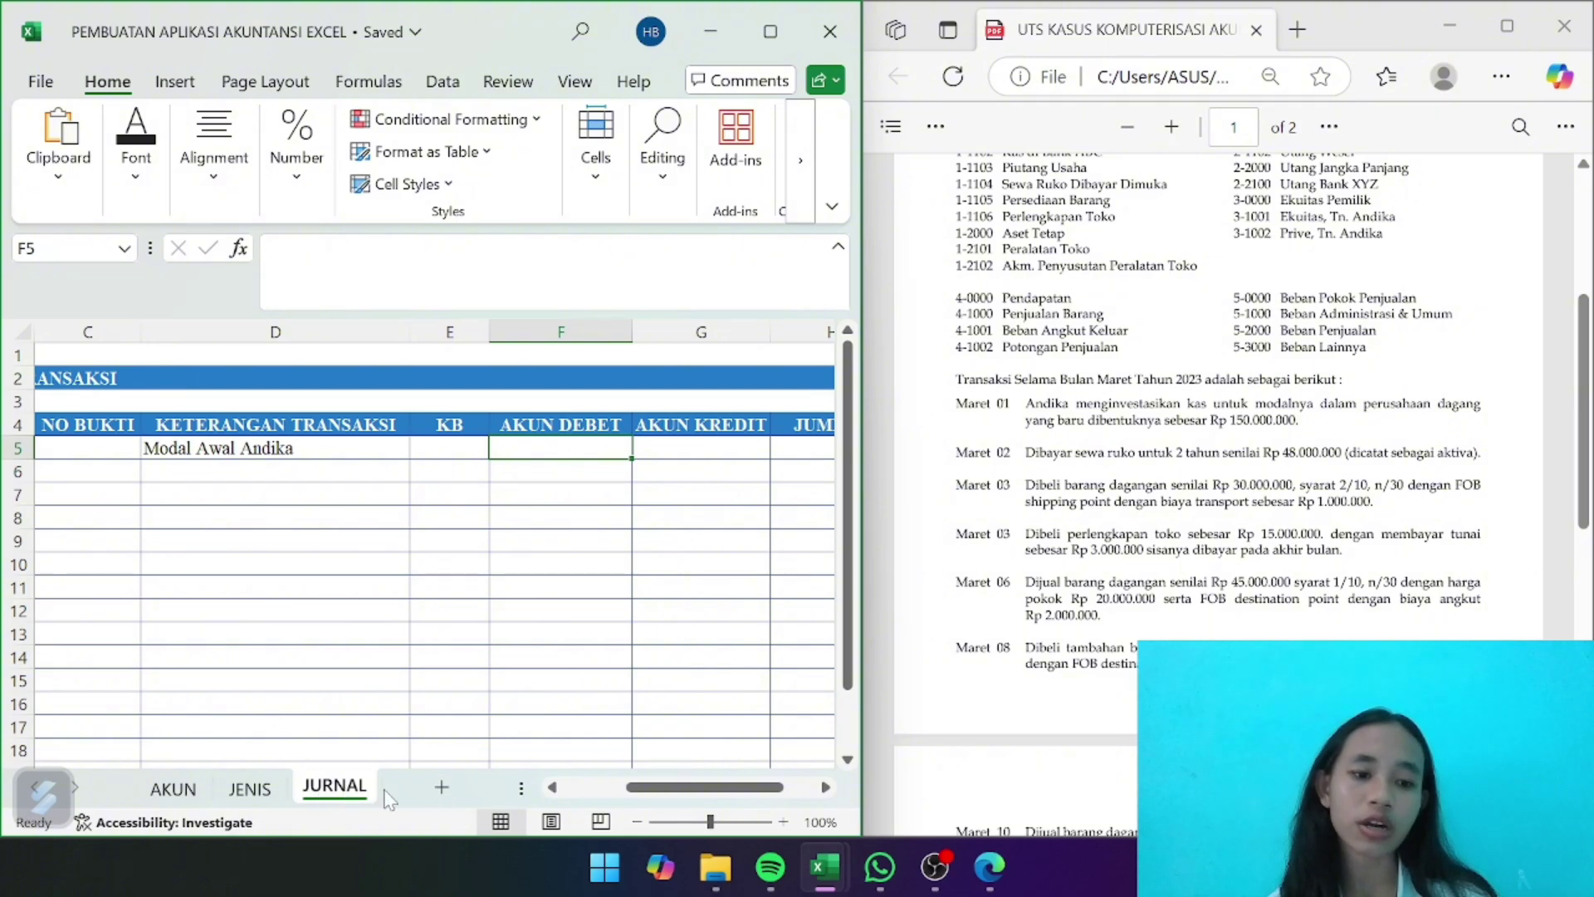
Copy the SA KREDIT column F6:F34, including its header, on the AKUN sheet
click(172, 790)
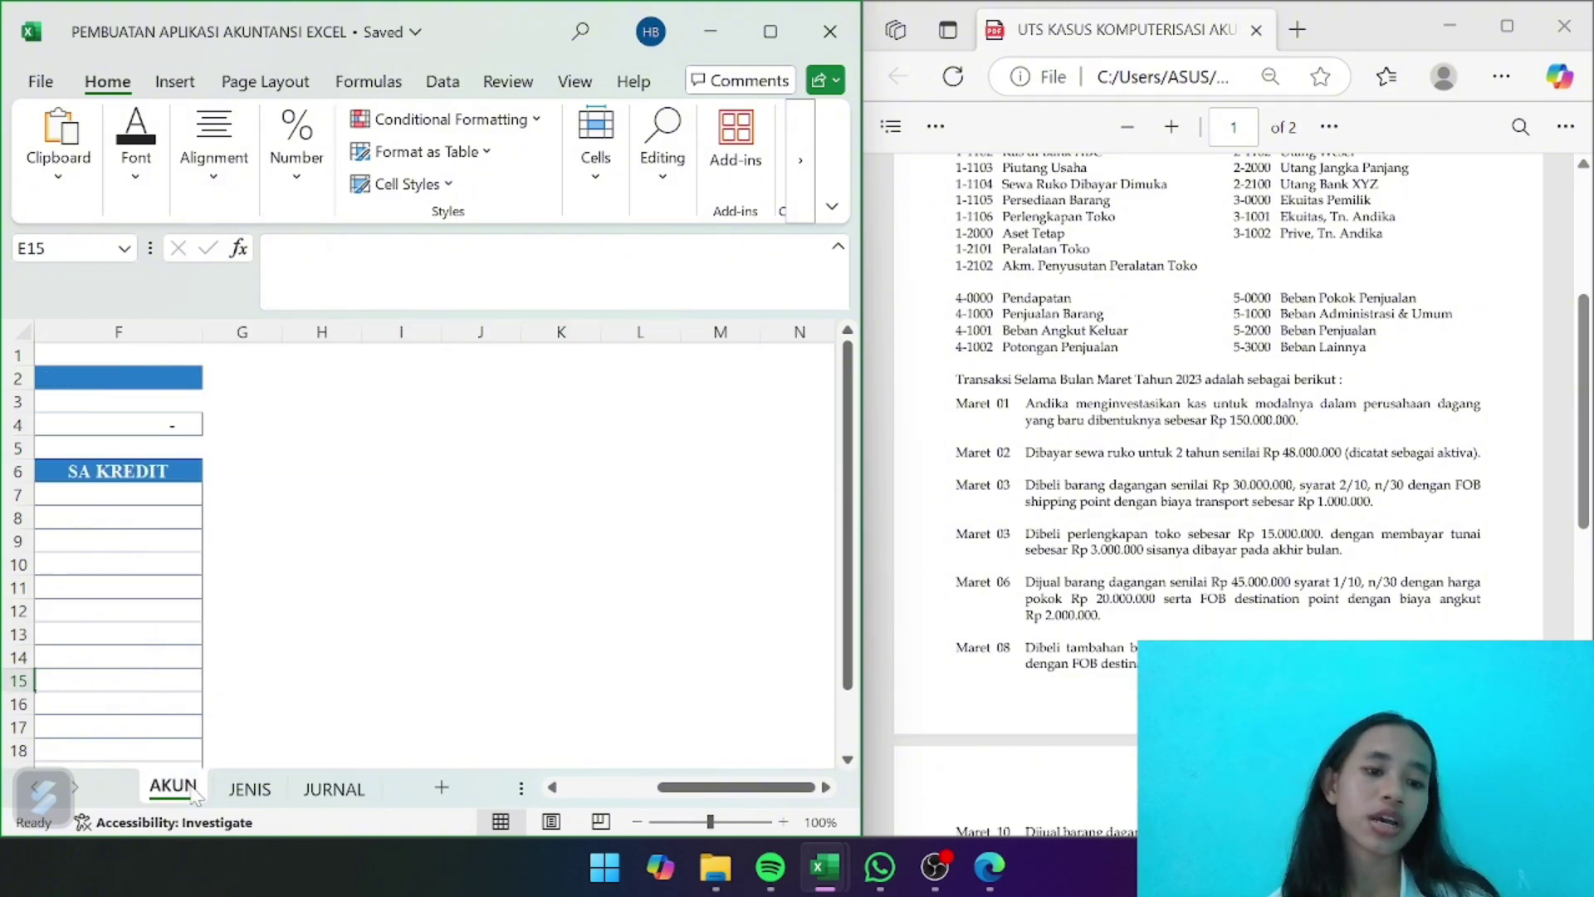
click(372, 490)
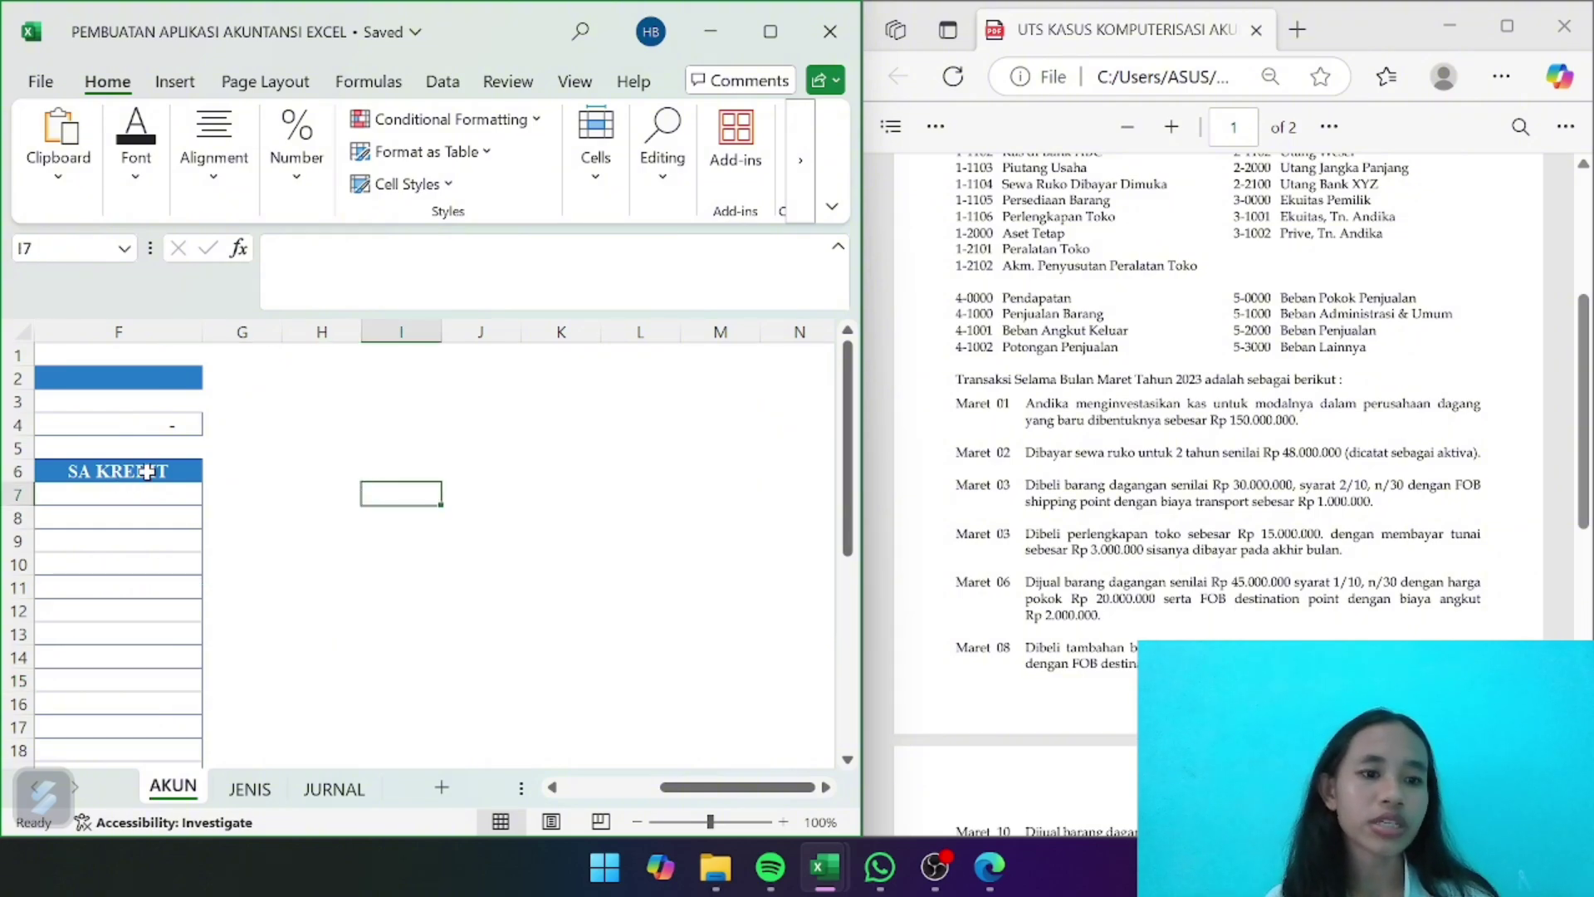
scroll(149, 474, left, 2)
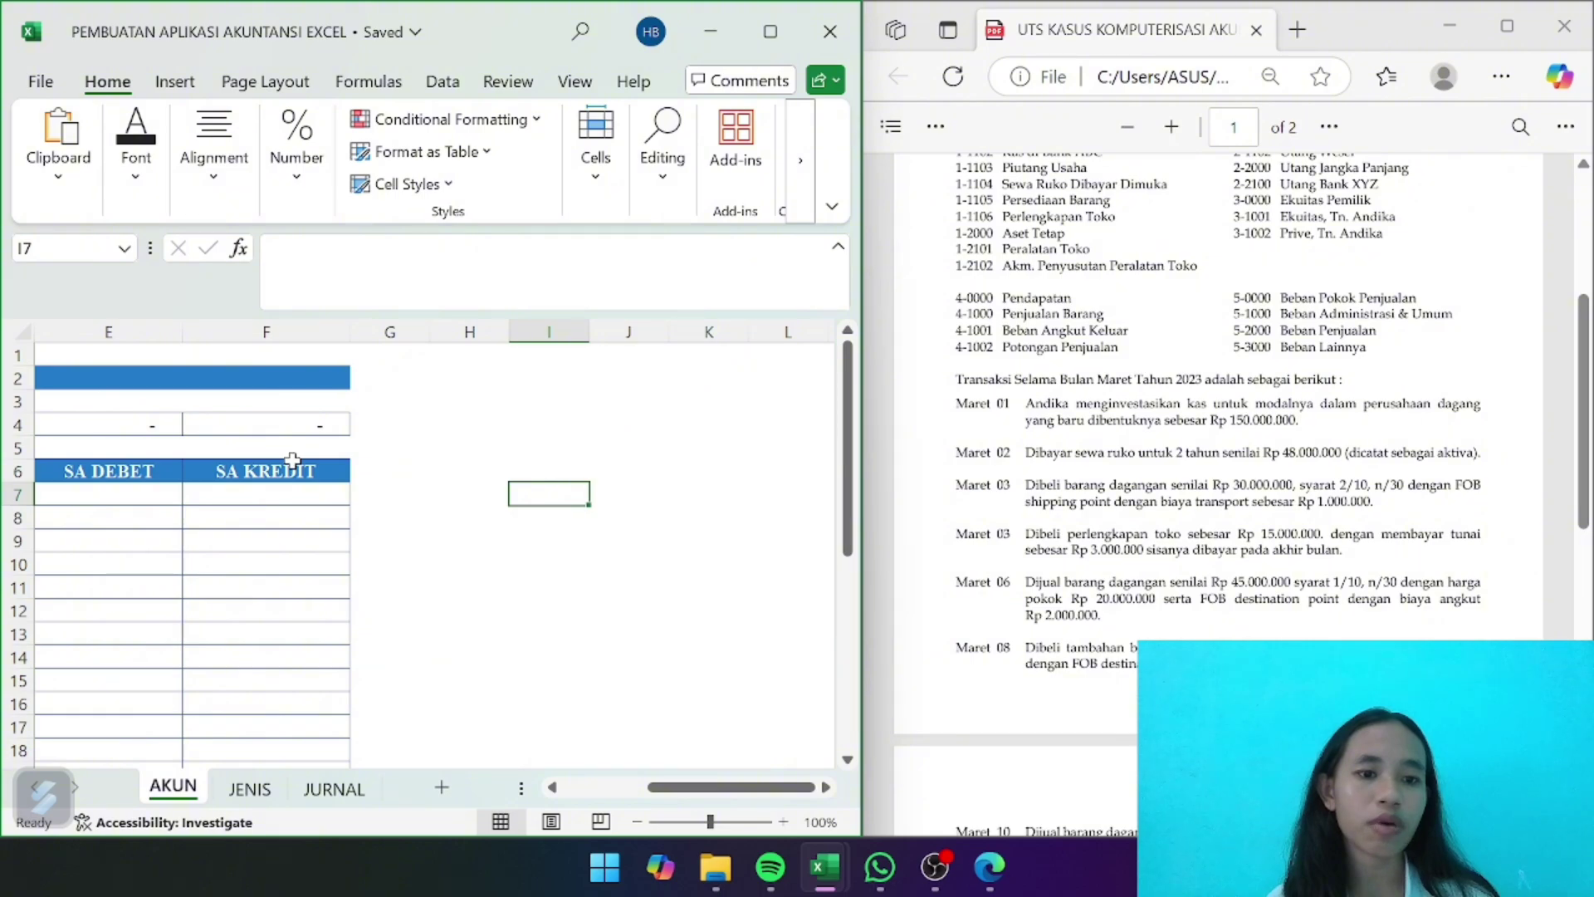
drag(292, 460, 276, 720)
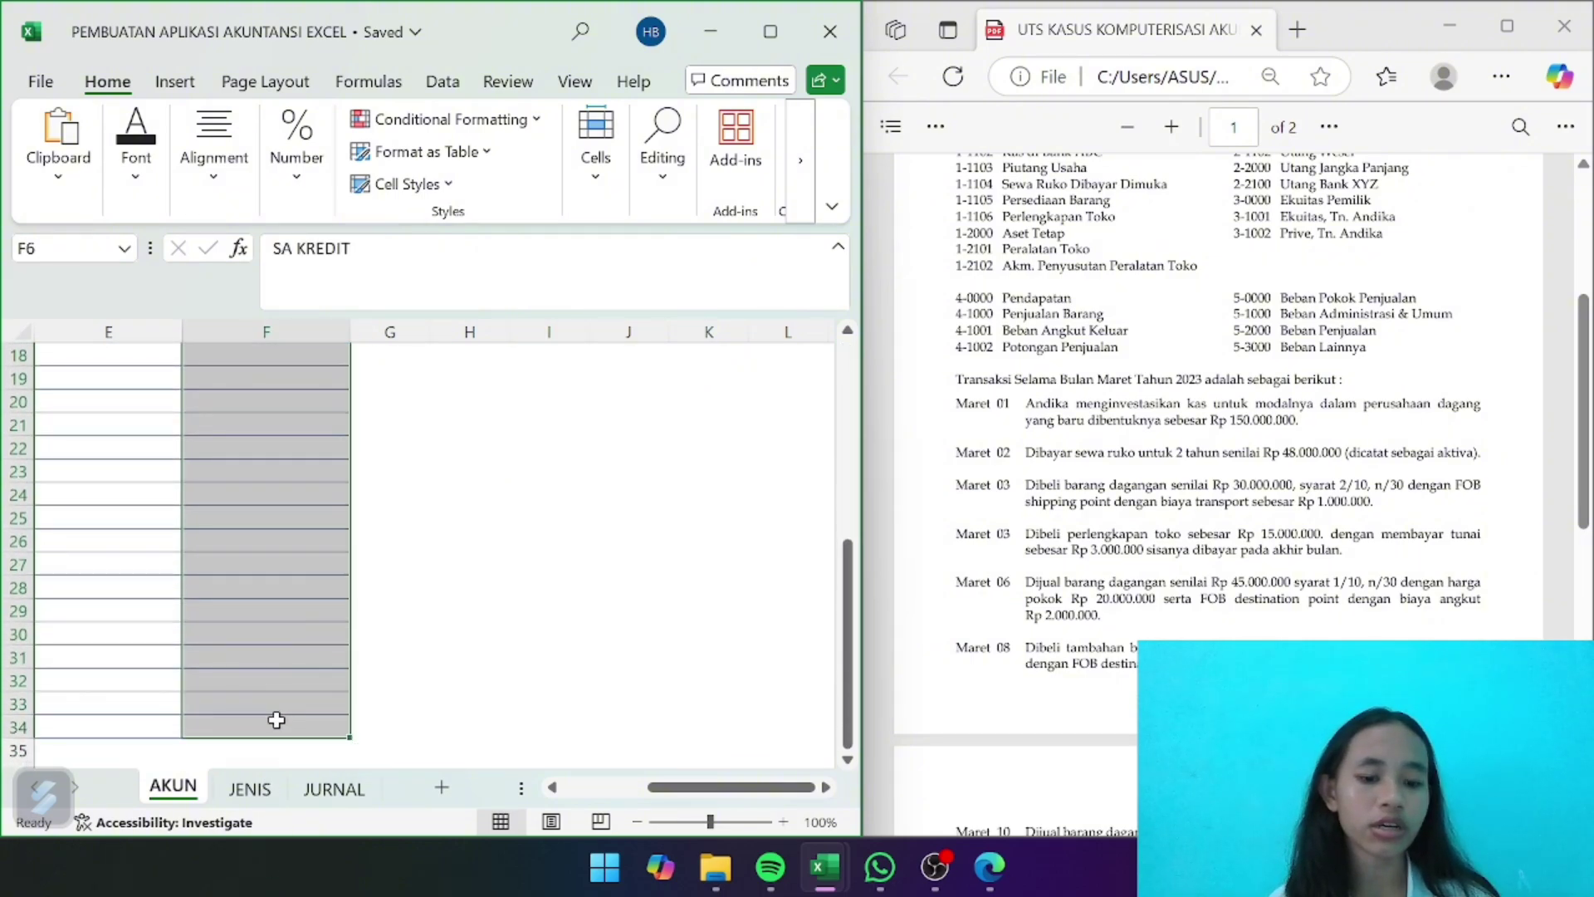
key(ctrl+c)
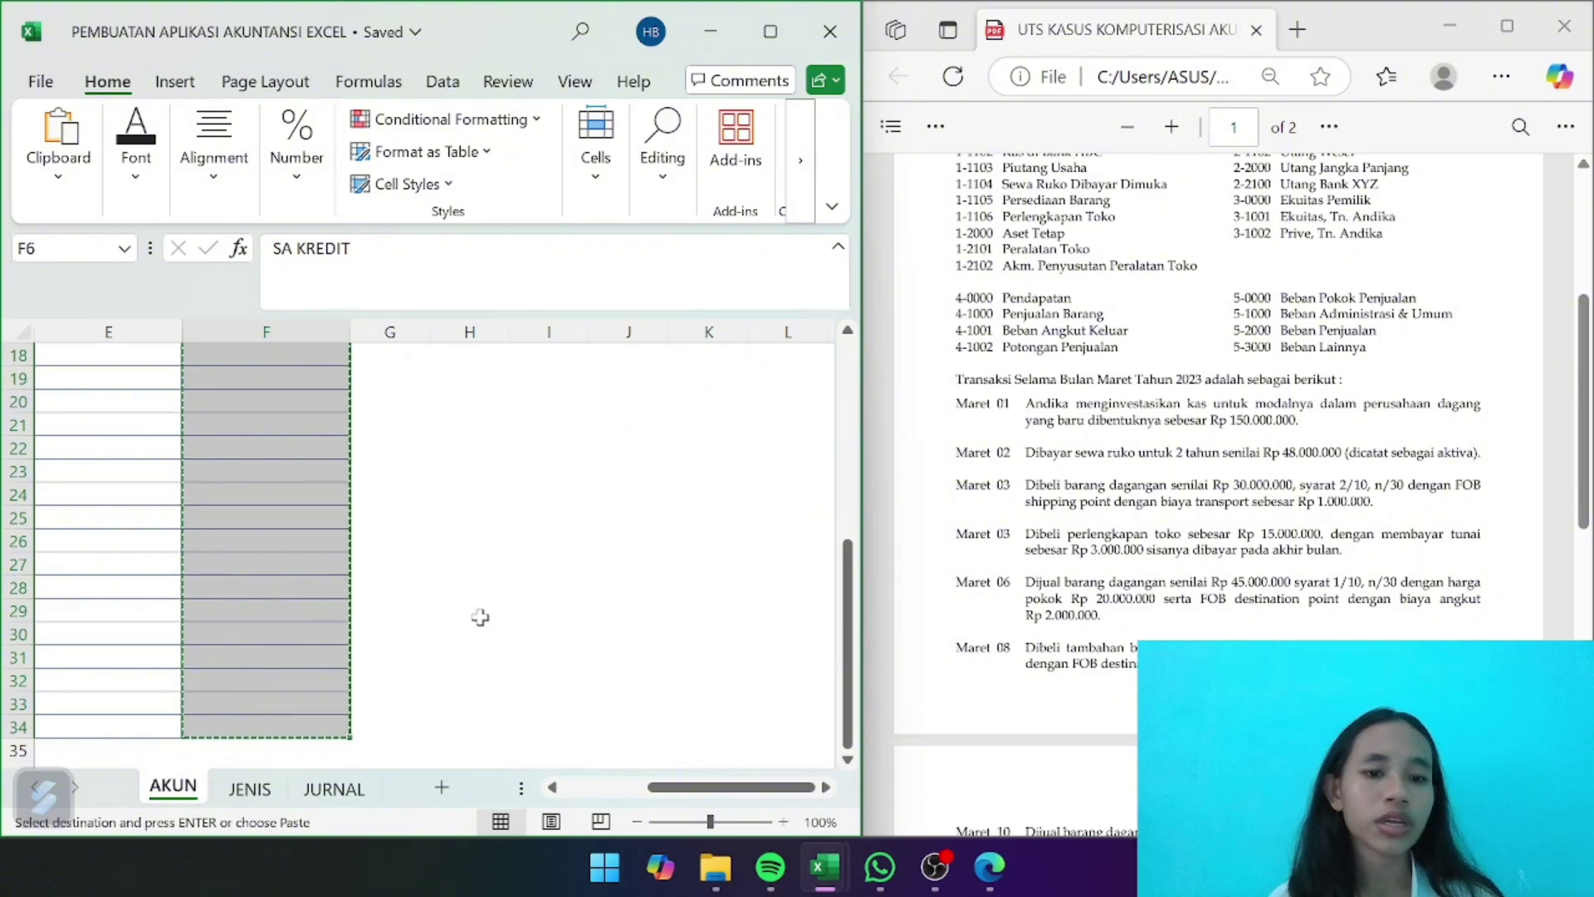
scroll(481, 606, up, 6)
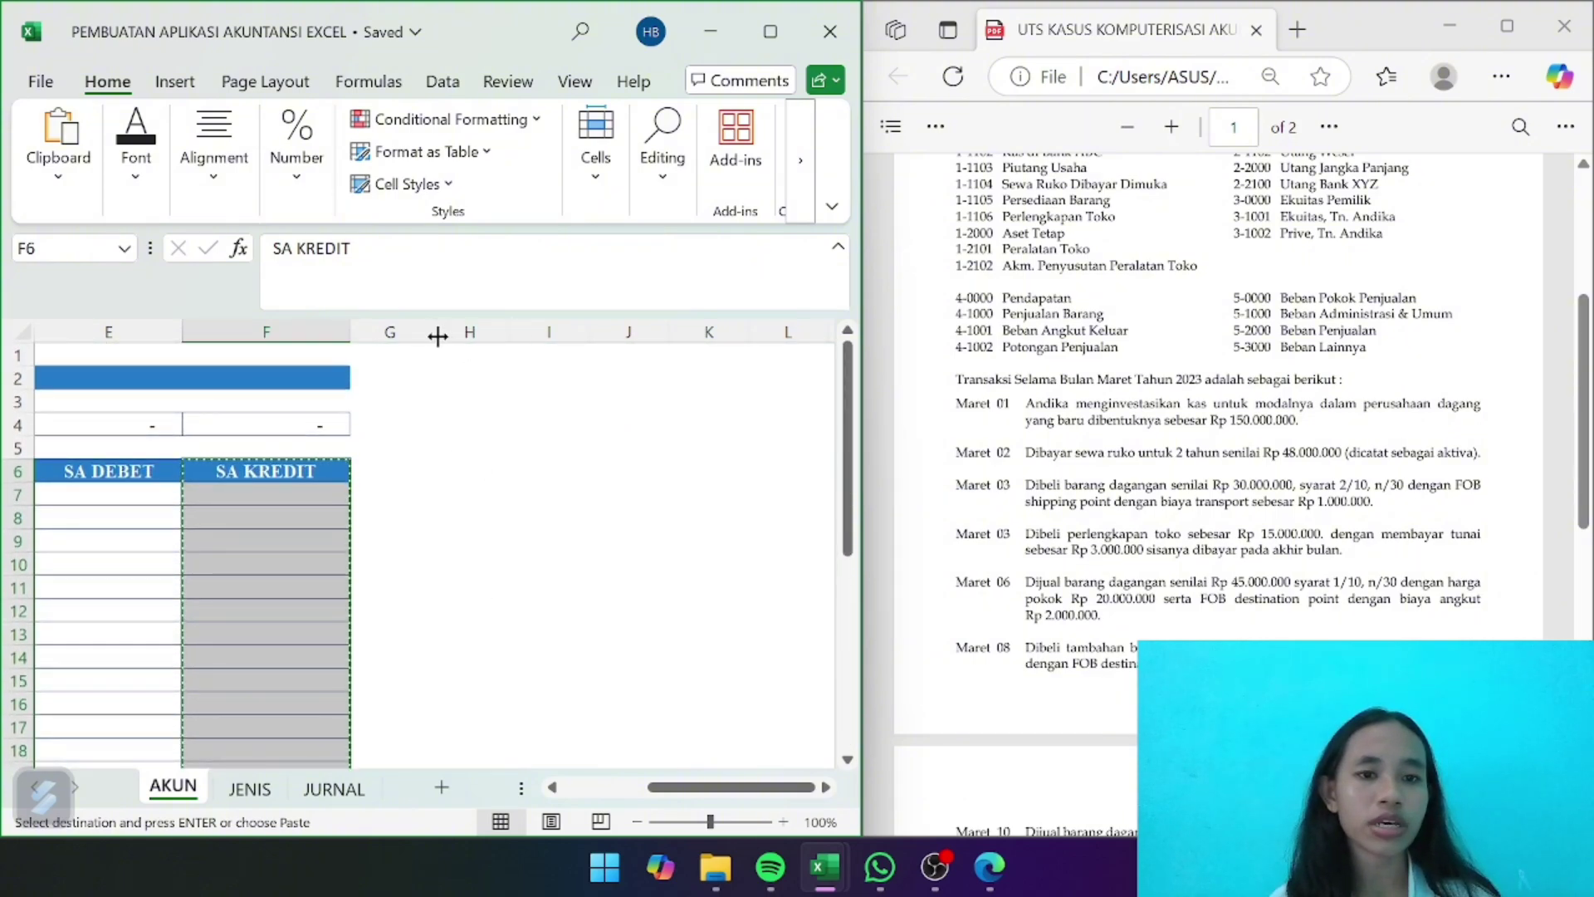
Paste the copied SA KREDIT column at H6, with spacer column G narrowed and column H widened
drag(430, 335, 408, 338)
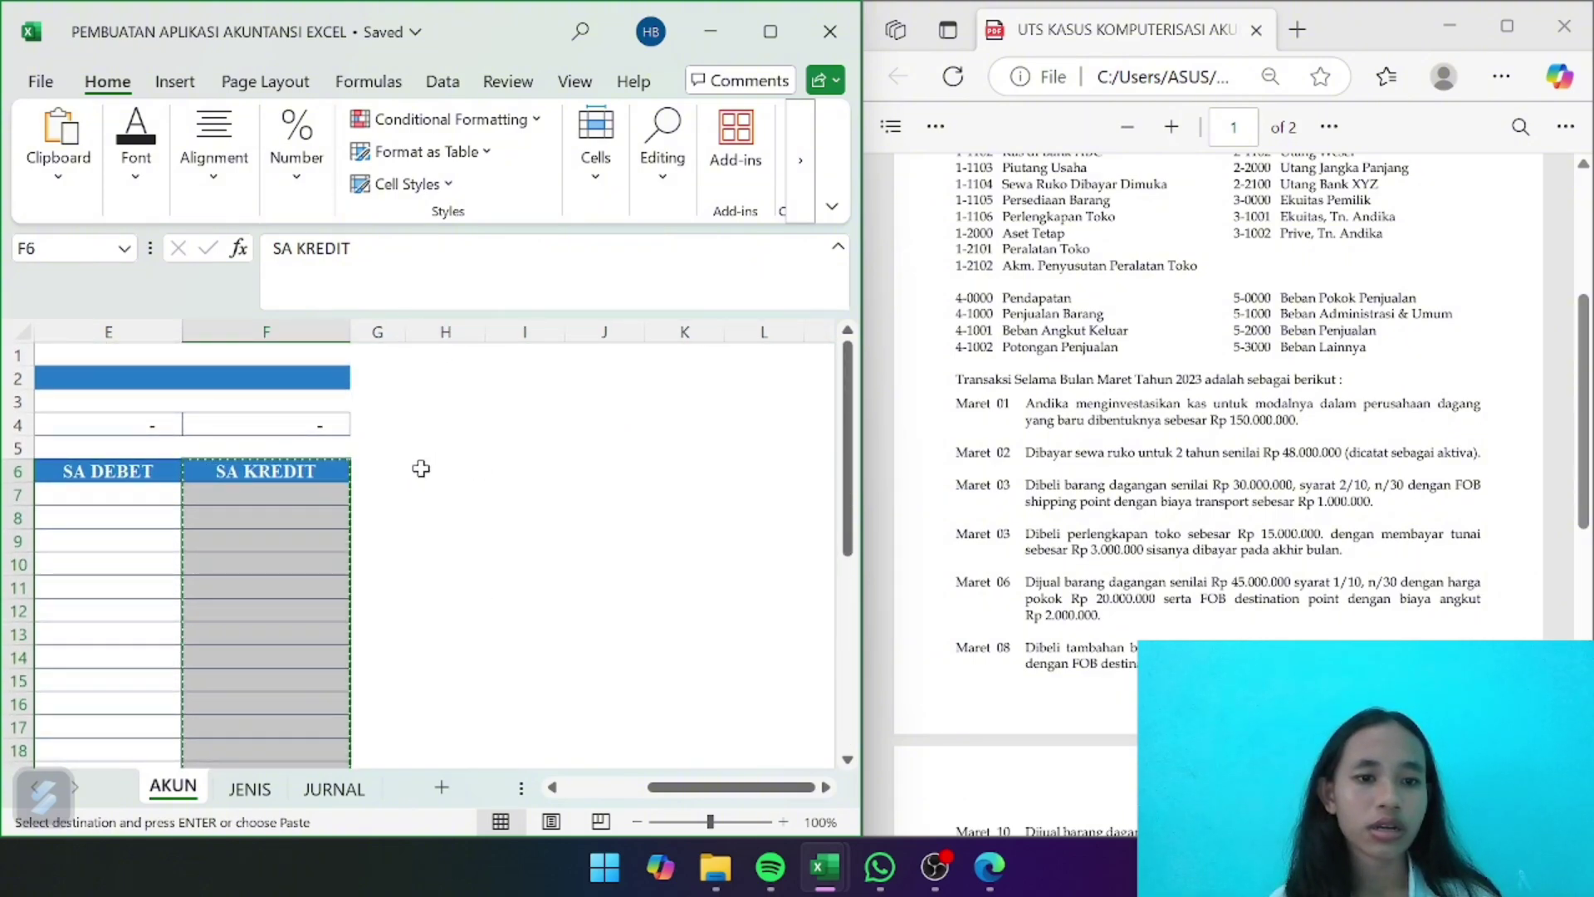
click(421, 469)
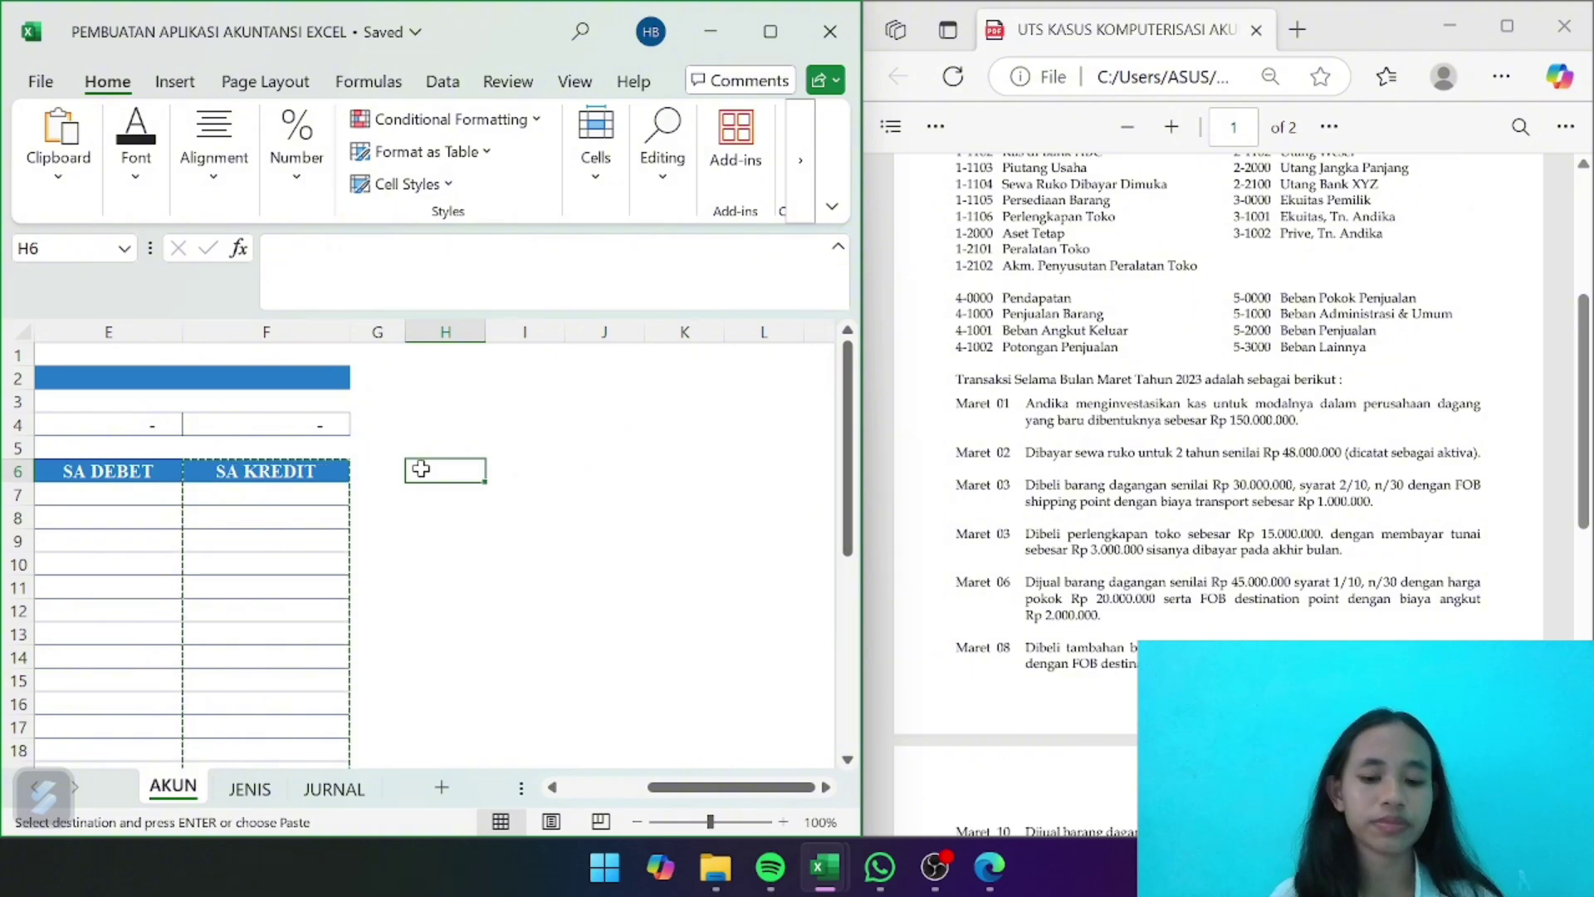
key(ctrl+v)
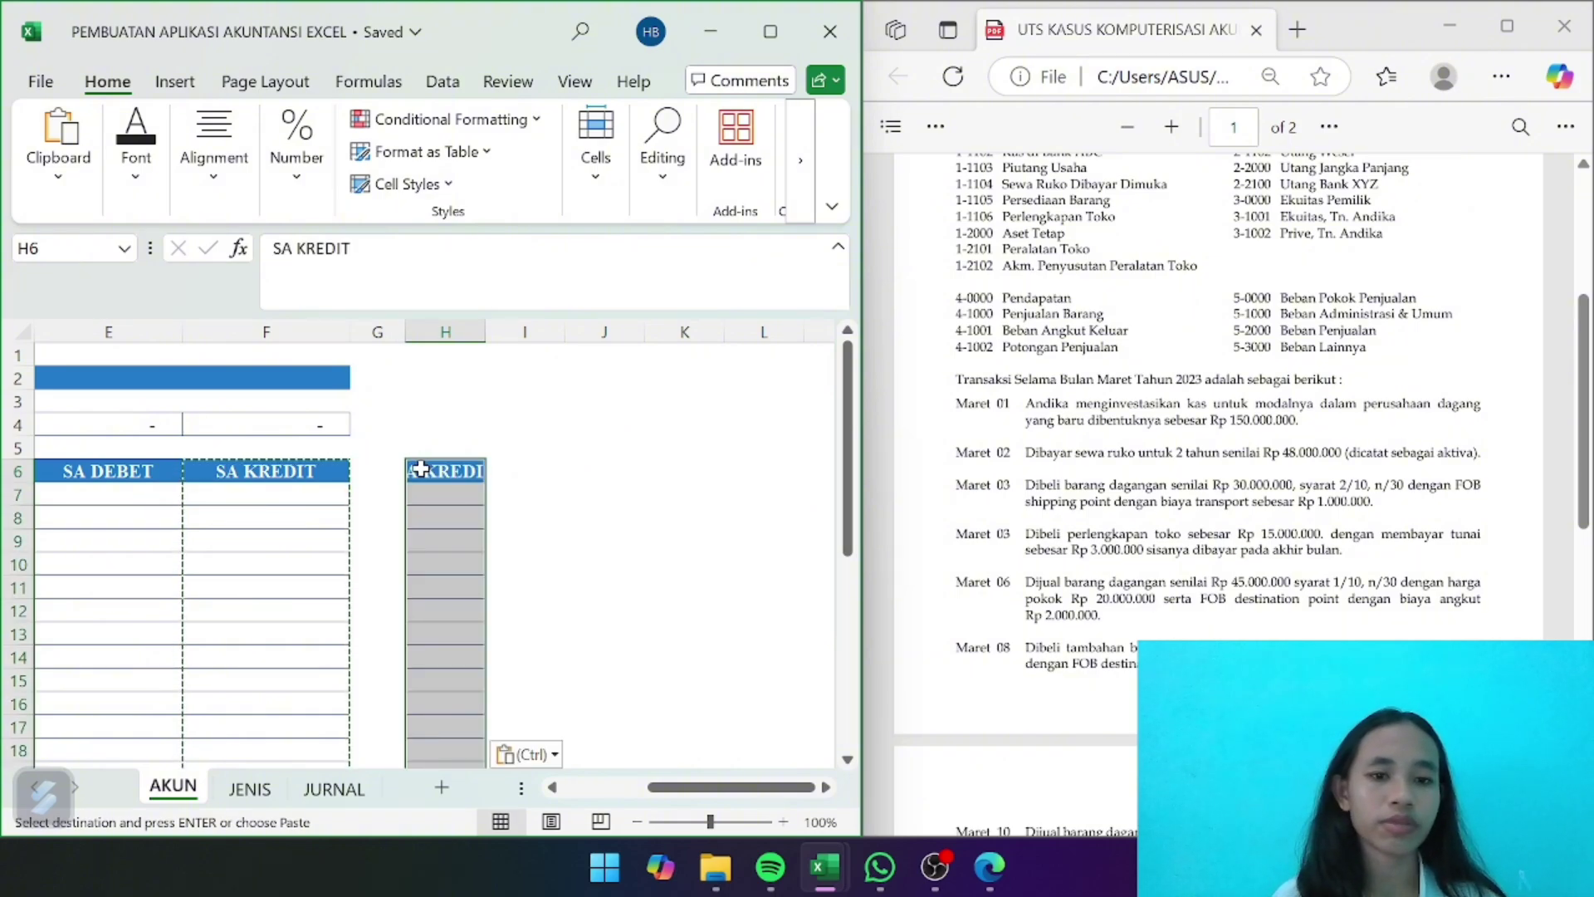
drag(489, 336, 690, 351)
click(603, 541)
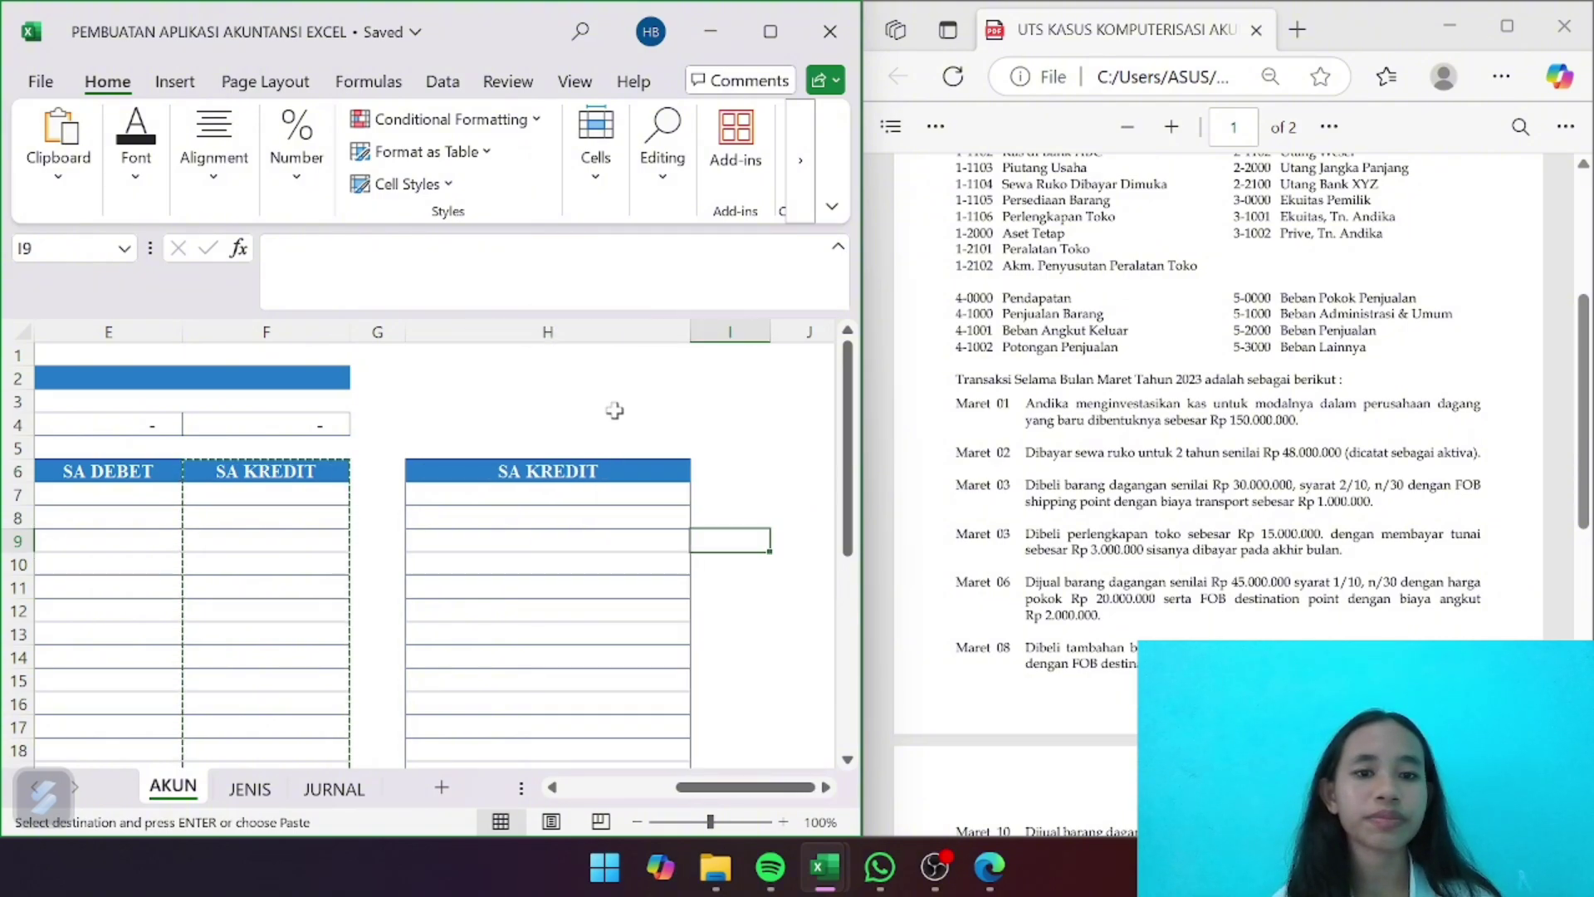
Replace the header in H6 with KB
click(539, 471)
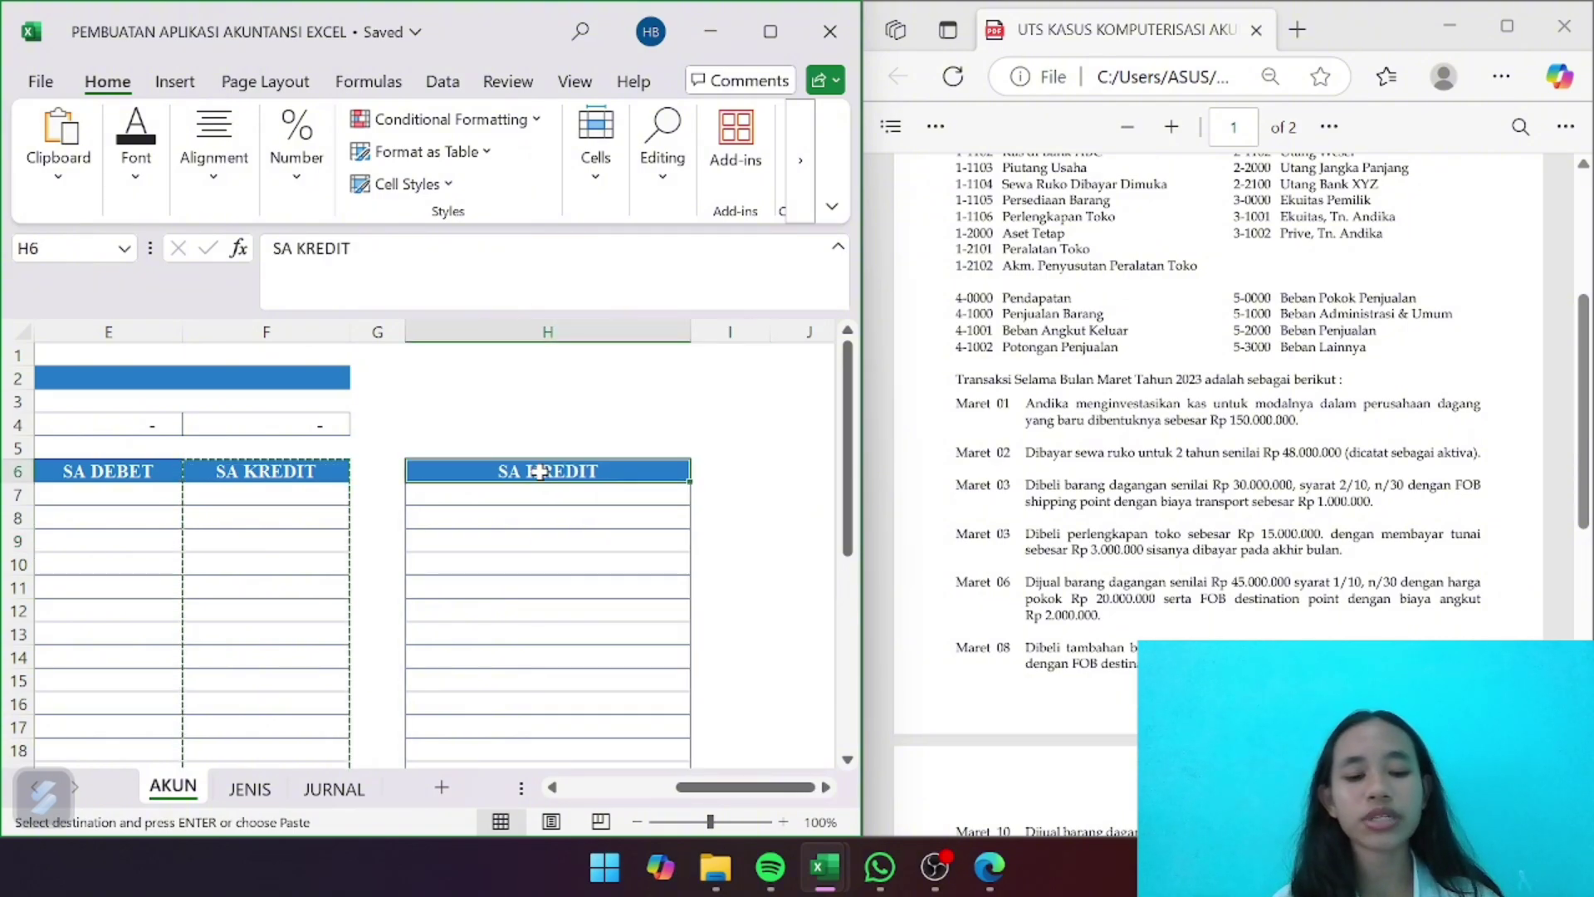
text(KB)
key(Return)
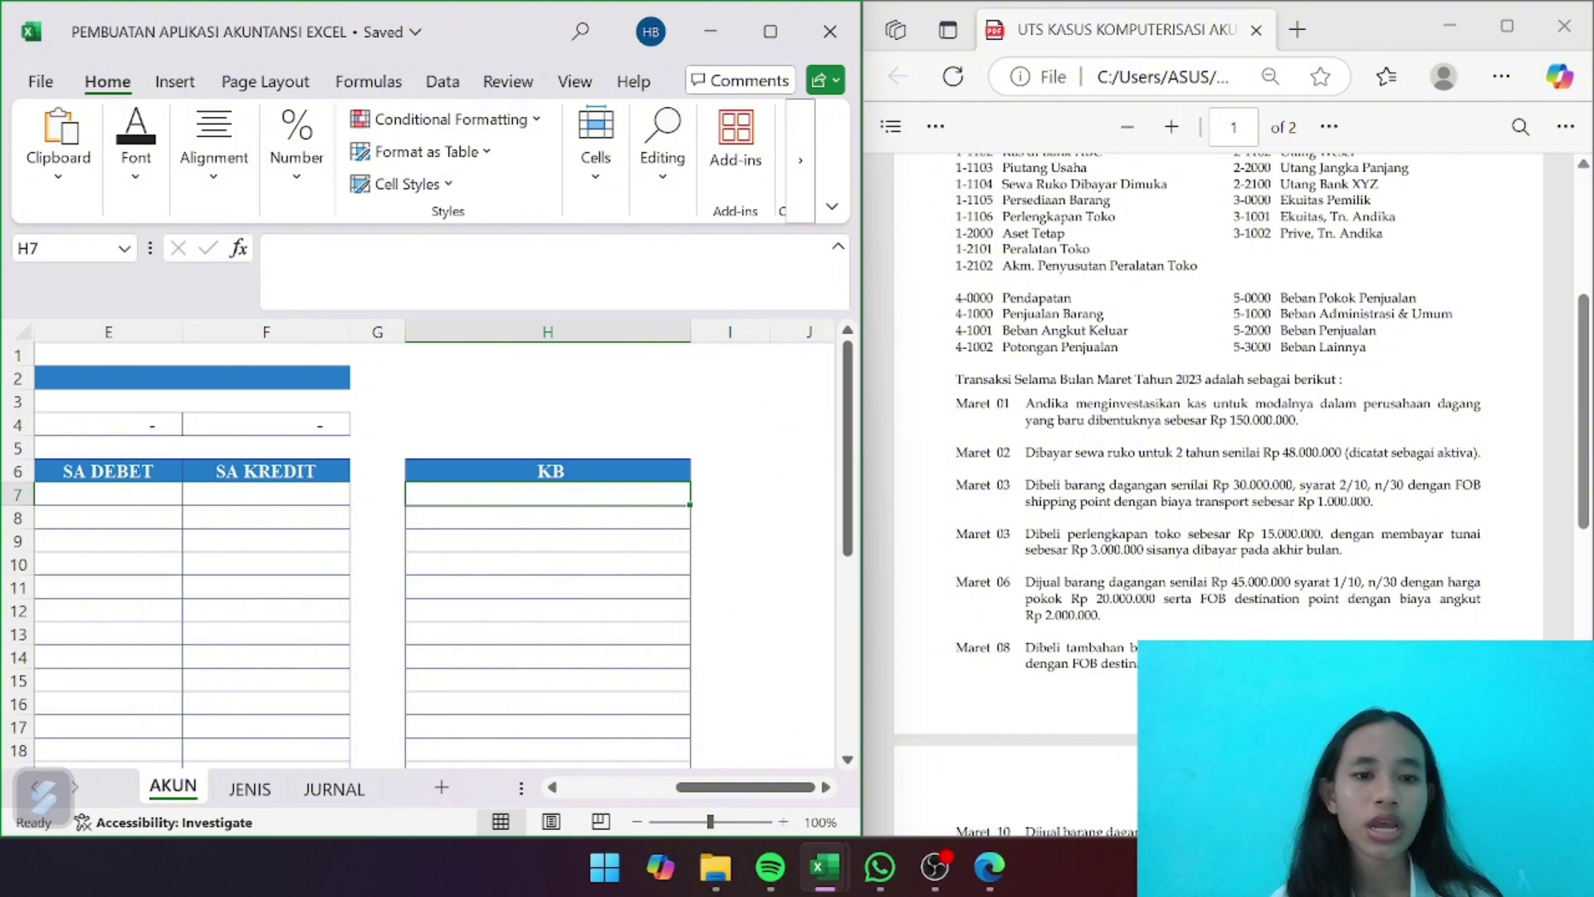
Start a formula in H7 with an IF function whose logical test is a nested OR function
click(274, 248)
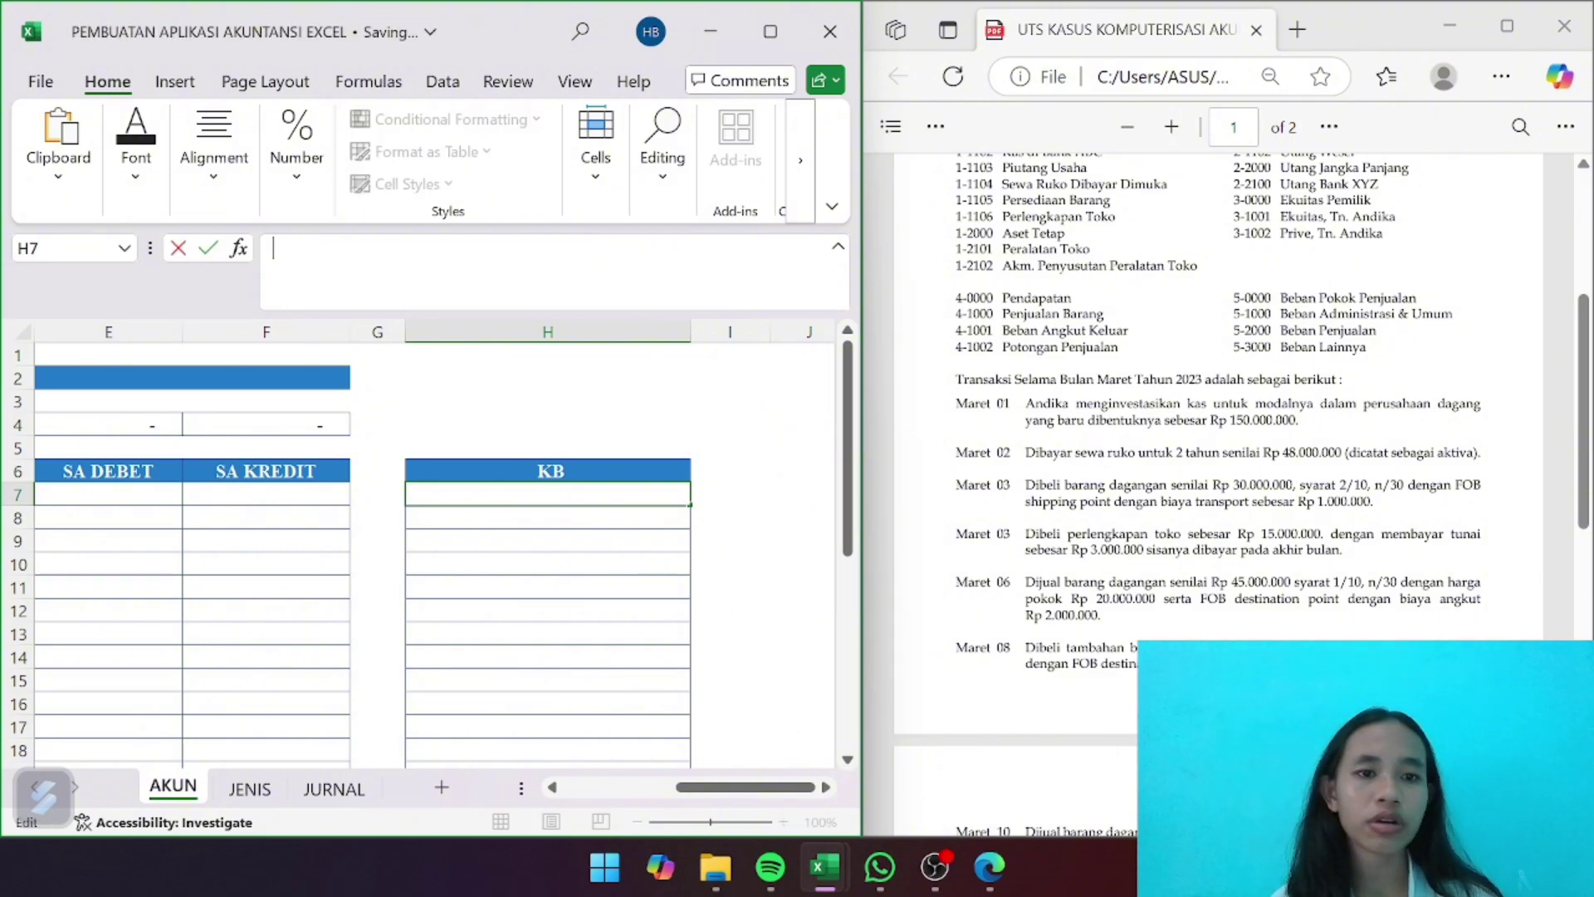
text(=)
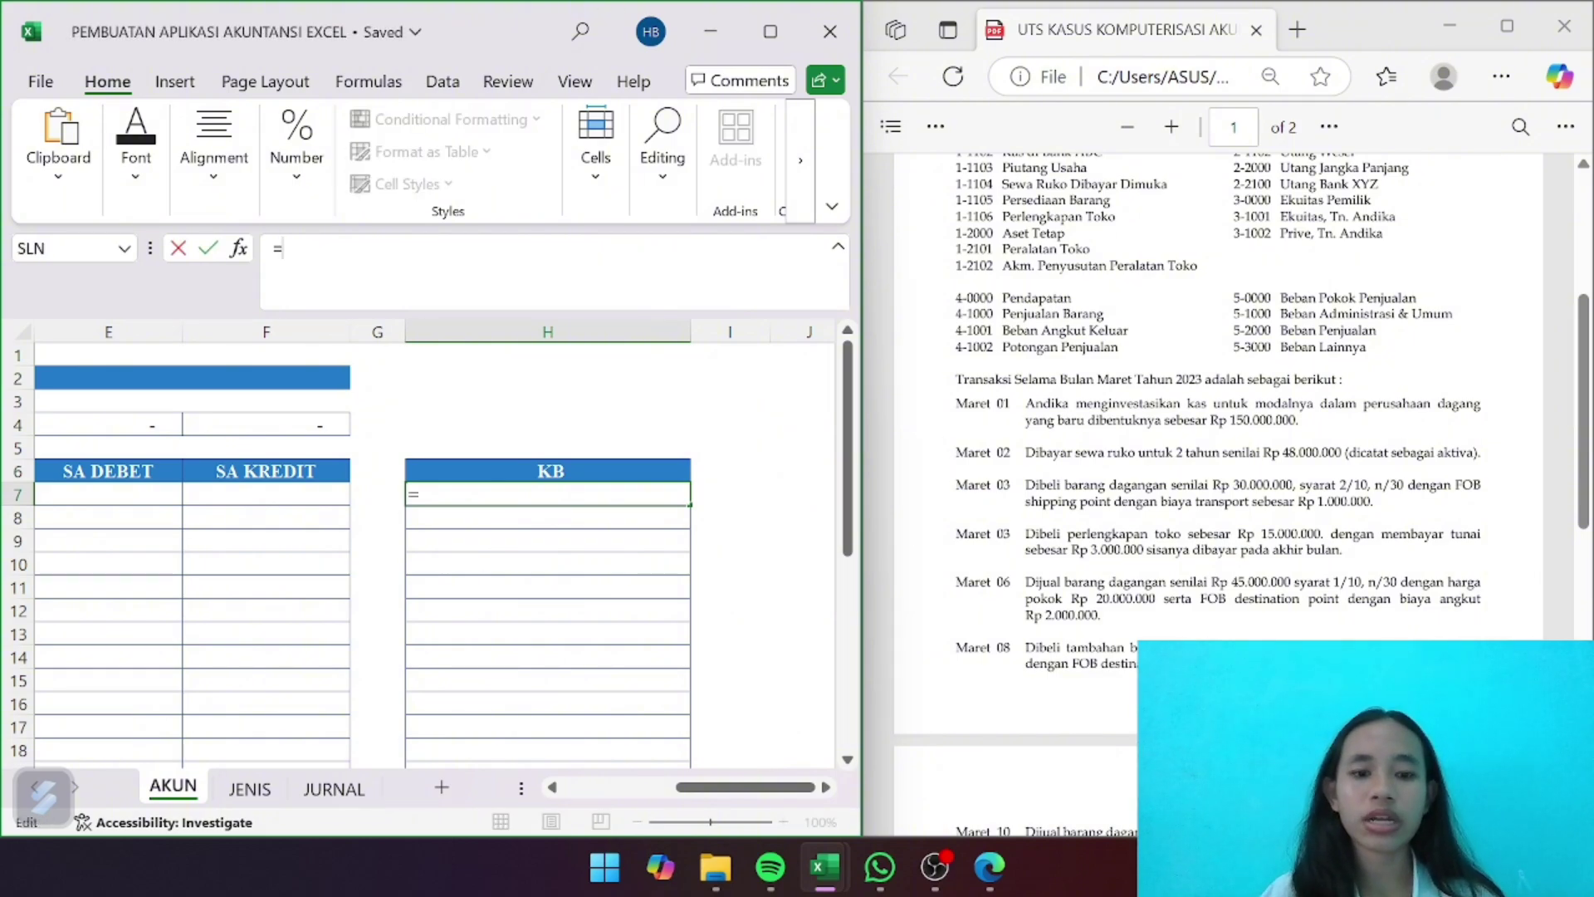
text(if)
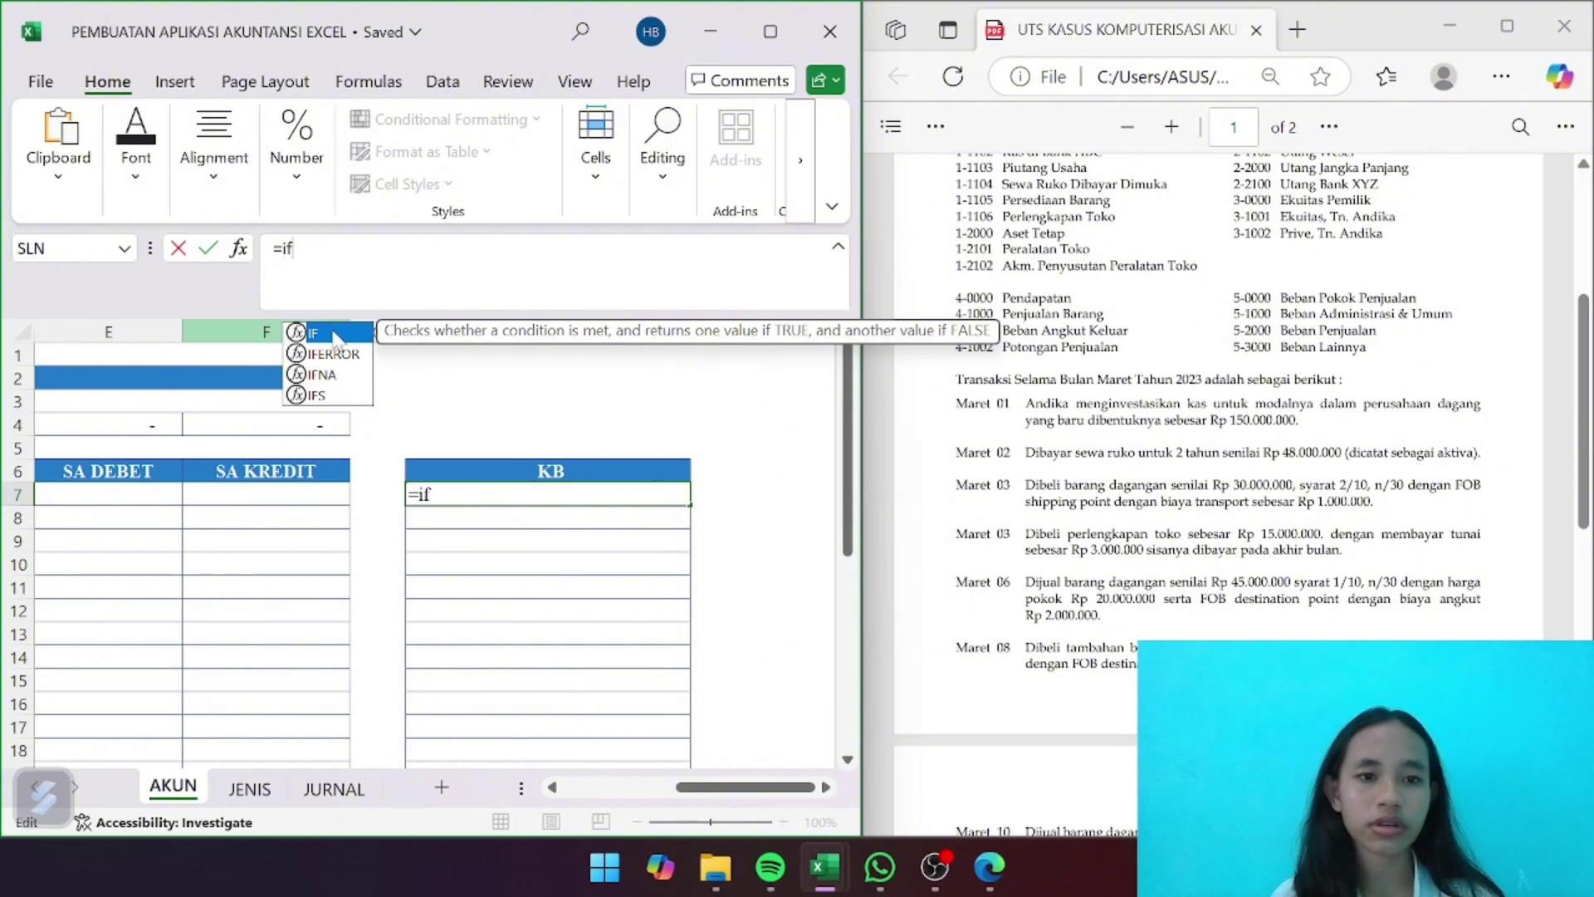
double_click(335, 335)
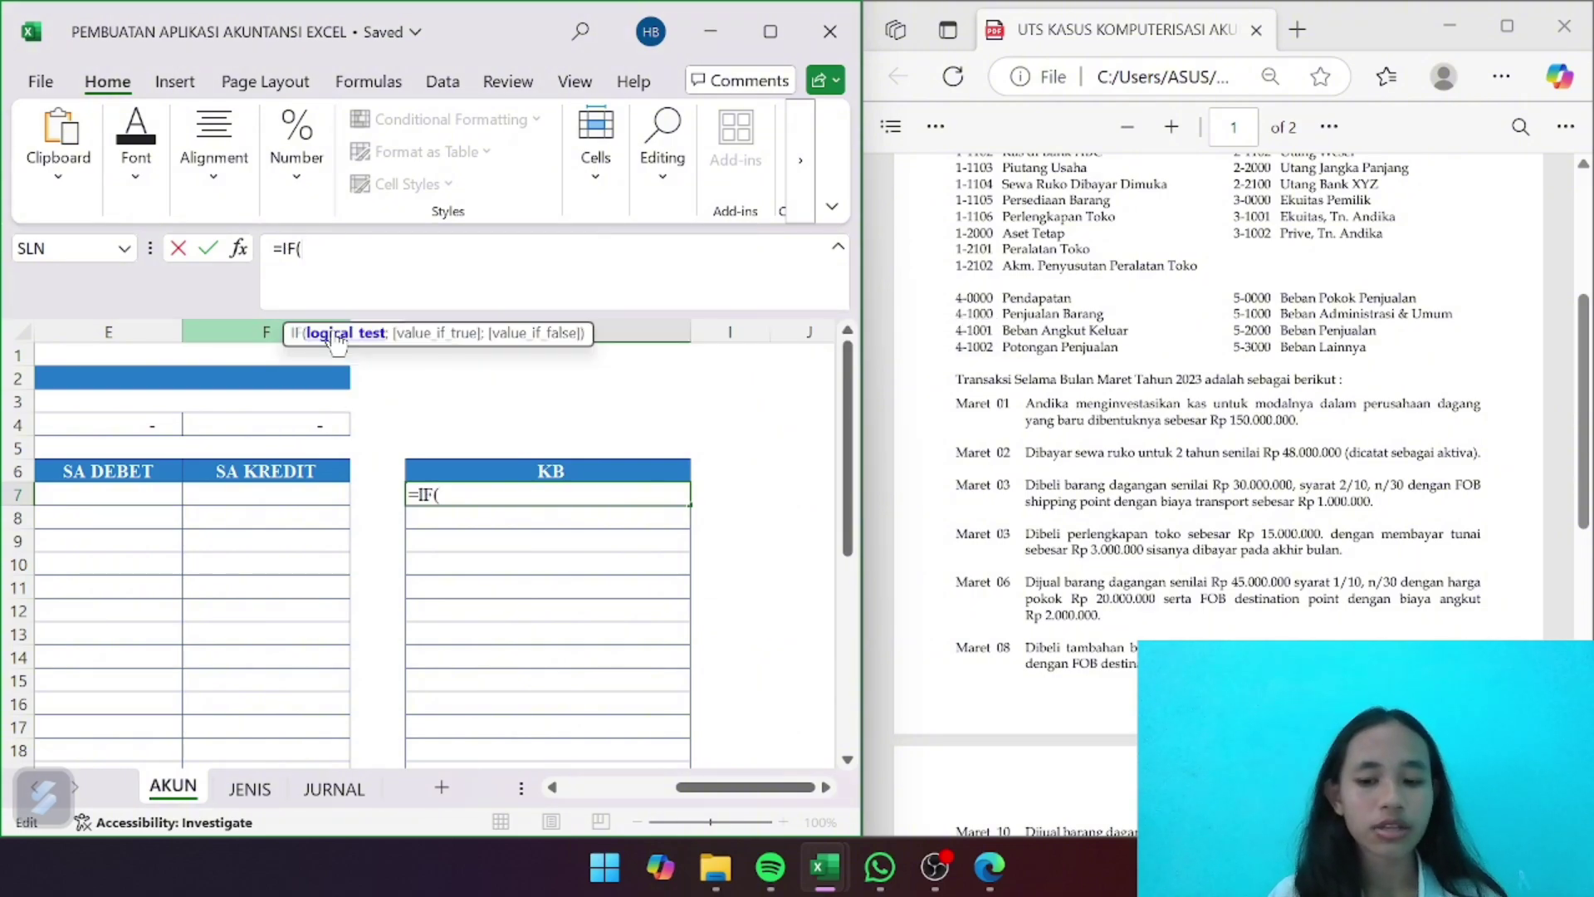
text(or)
double_click(336, 349)
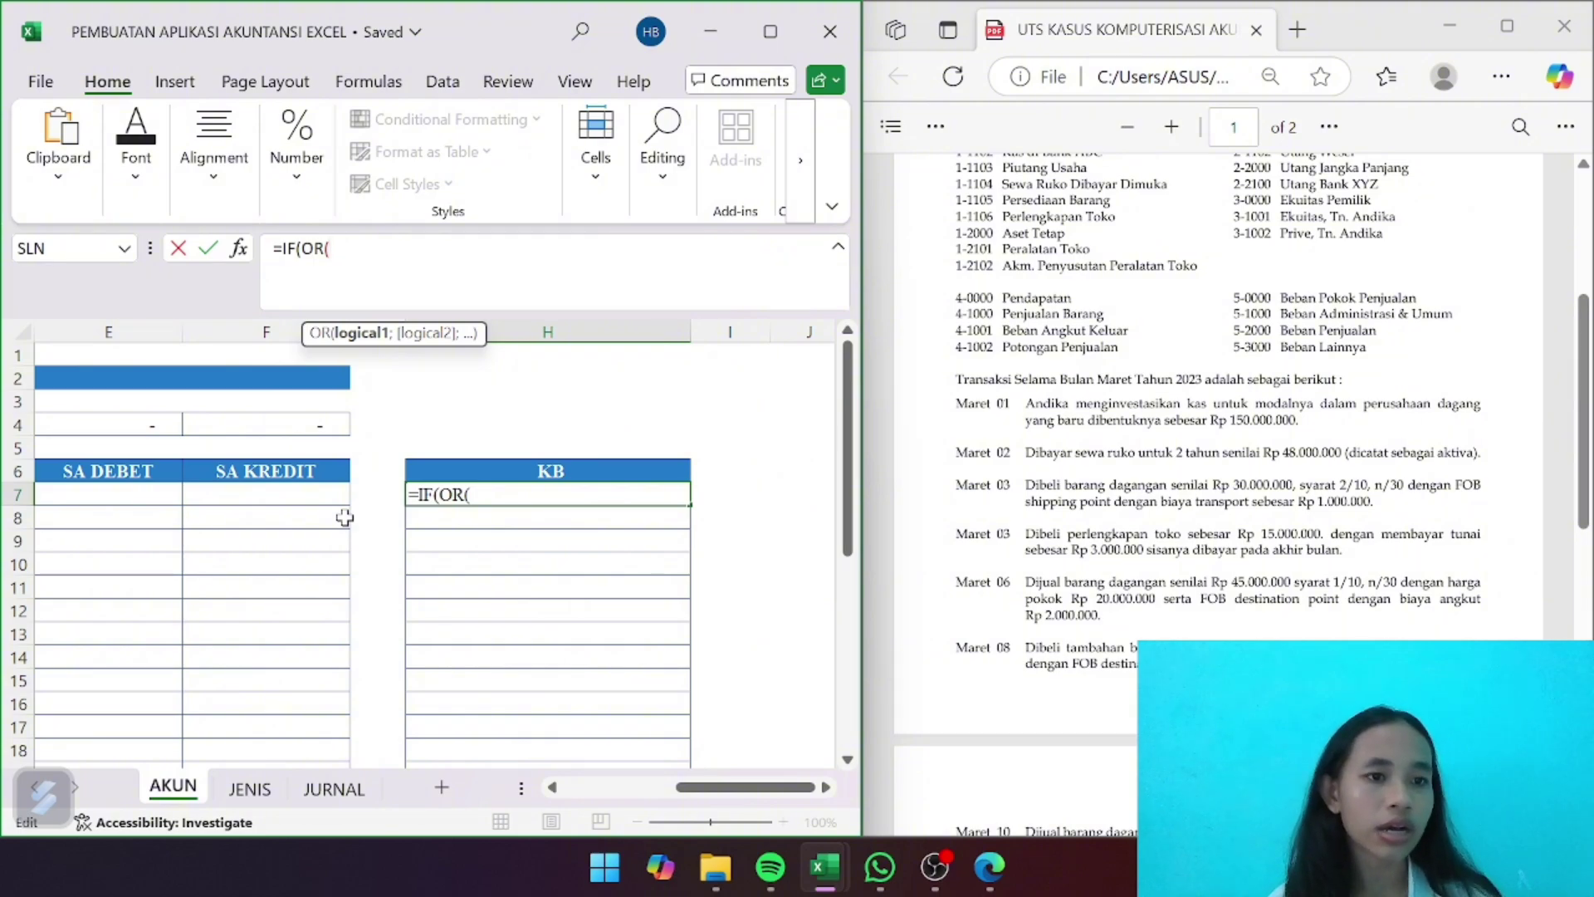
Enter D7="" as the first OR condition in the H7 formula, referencing the JENIS cell
scroll(345, 518, left, 5)
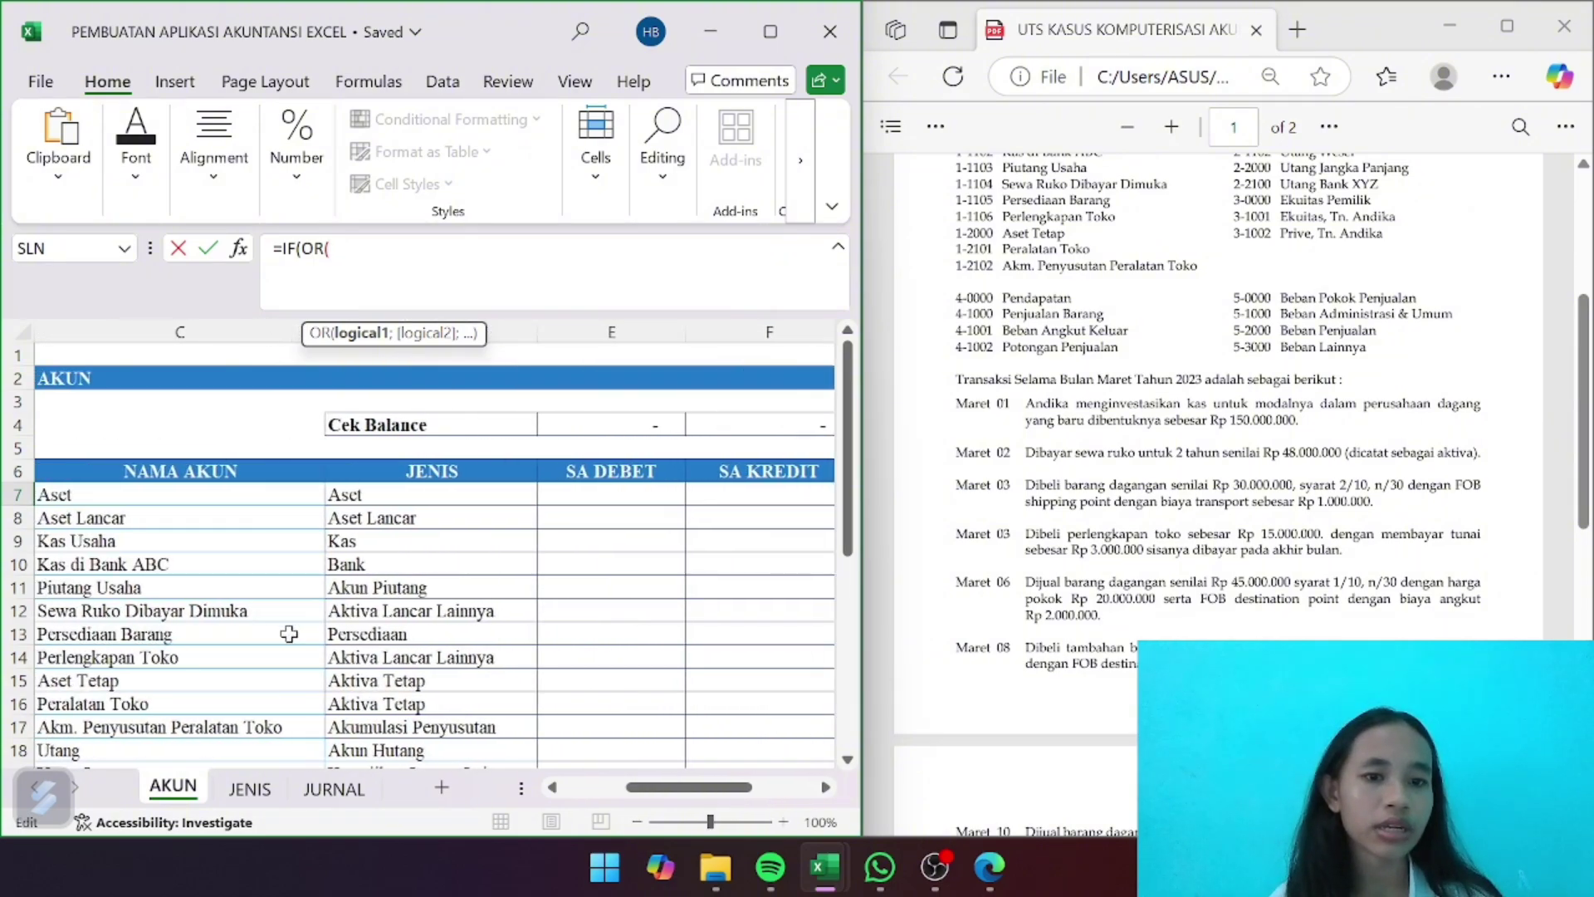
scroll(288, 633, right, 5)
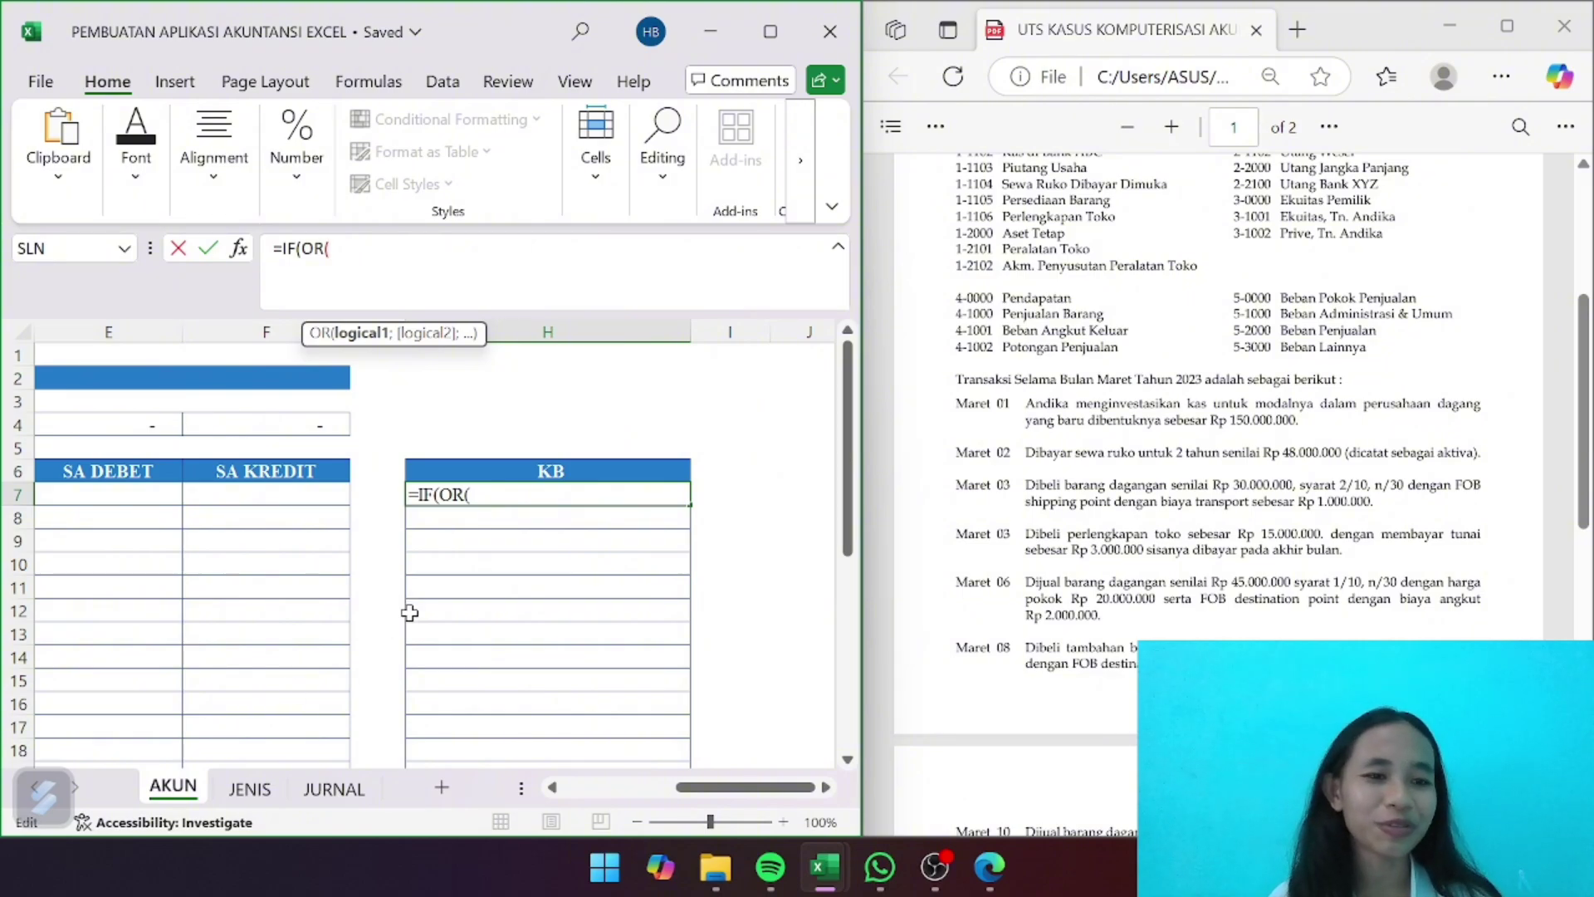
scroll(409, 612, left, 5)
scroll(409, 612, left, 2)
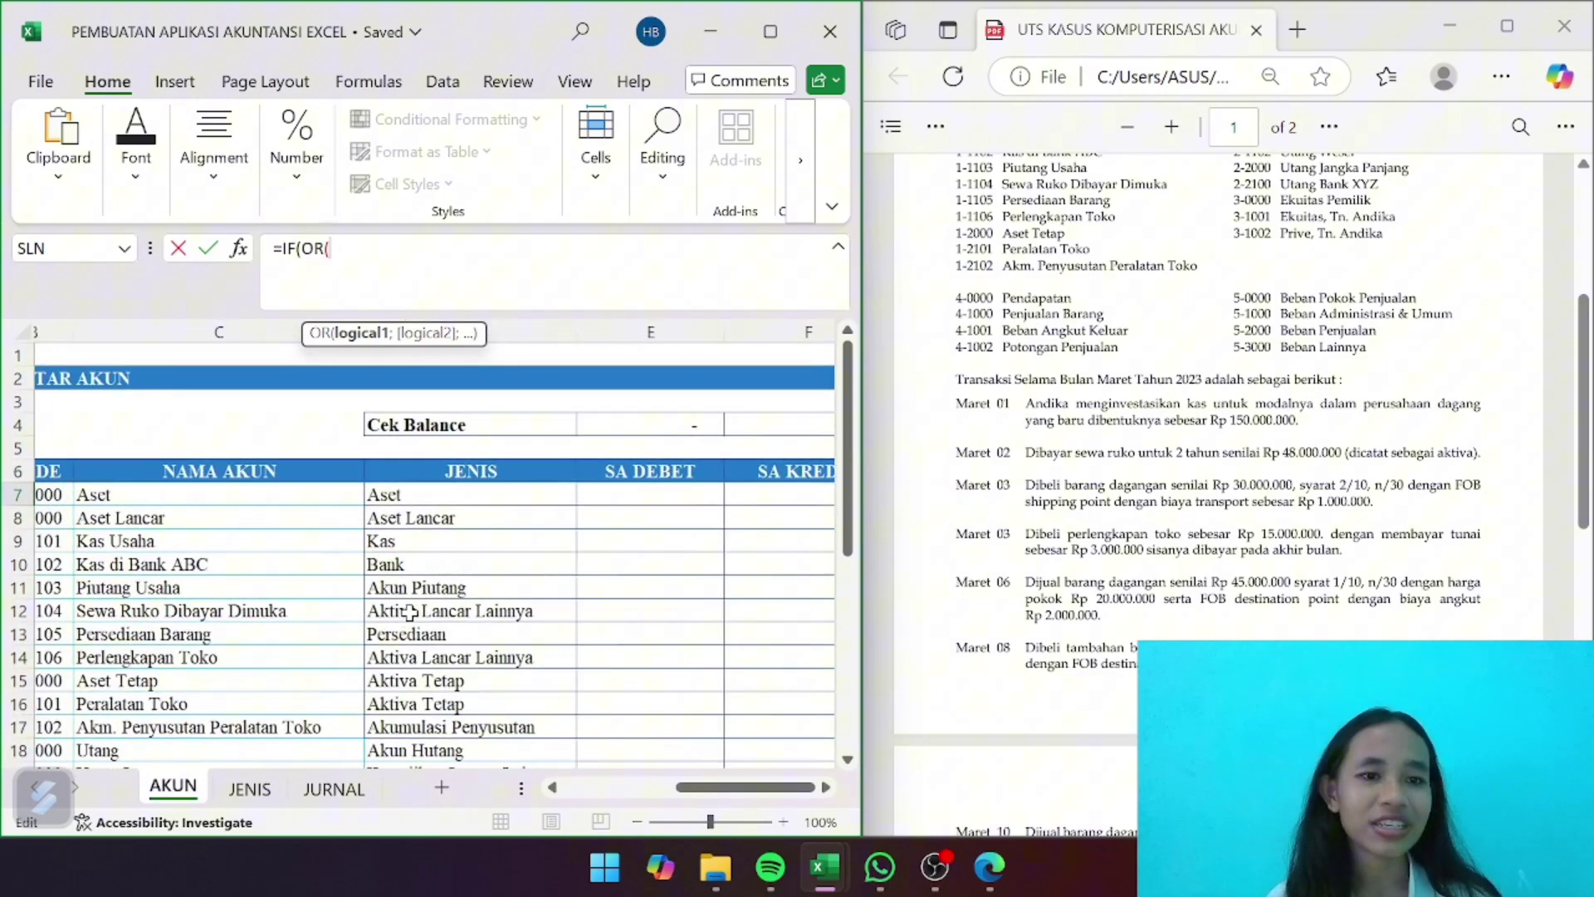
click(453, 496)
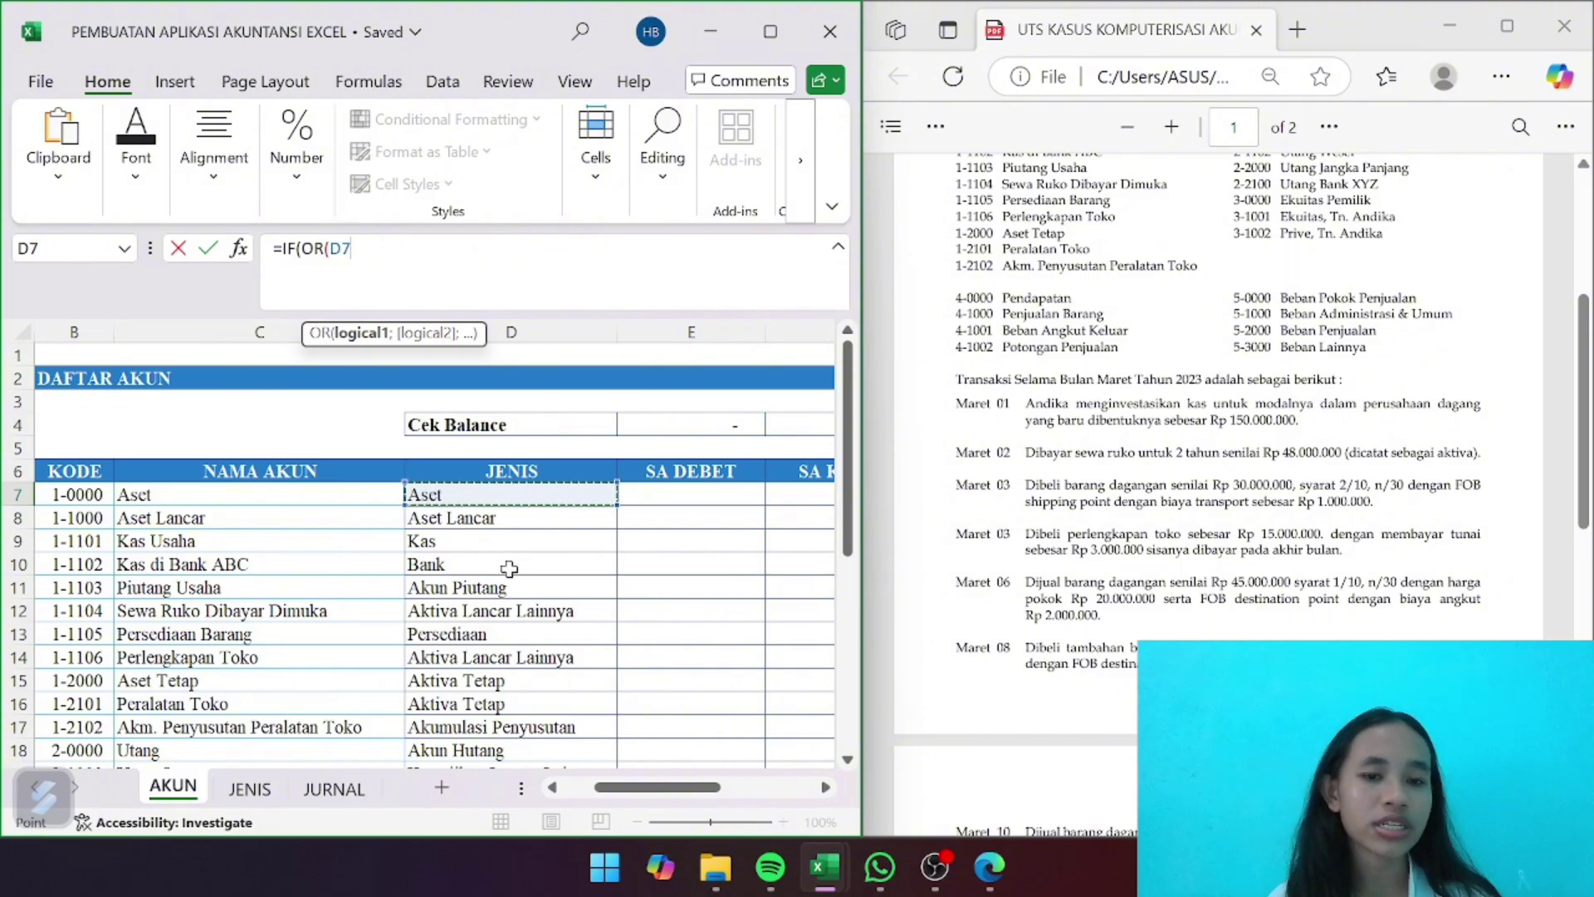
scroll(509, 570, right, 7)
scroll(509, 570, right, 2)
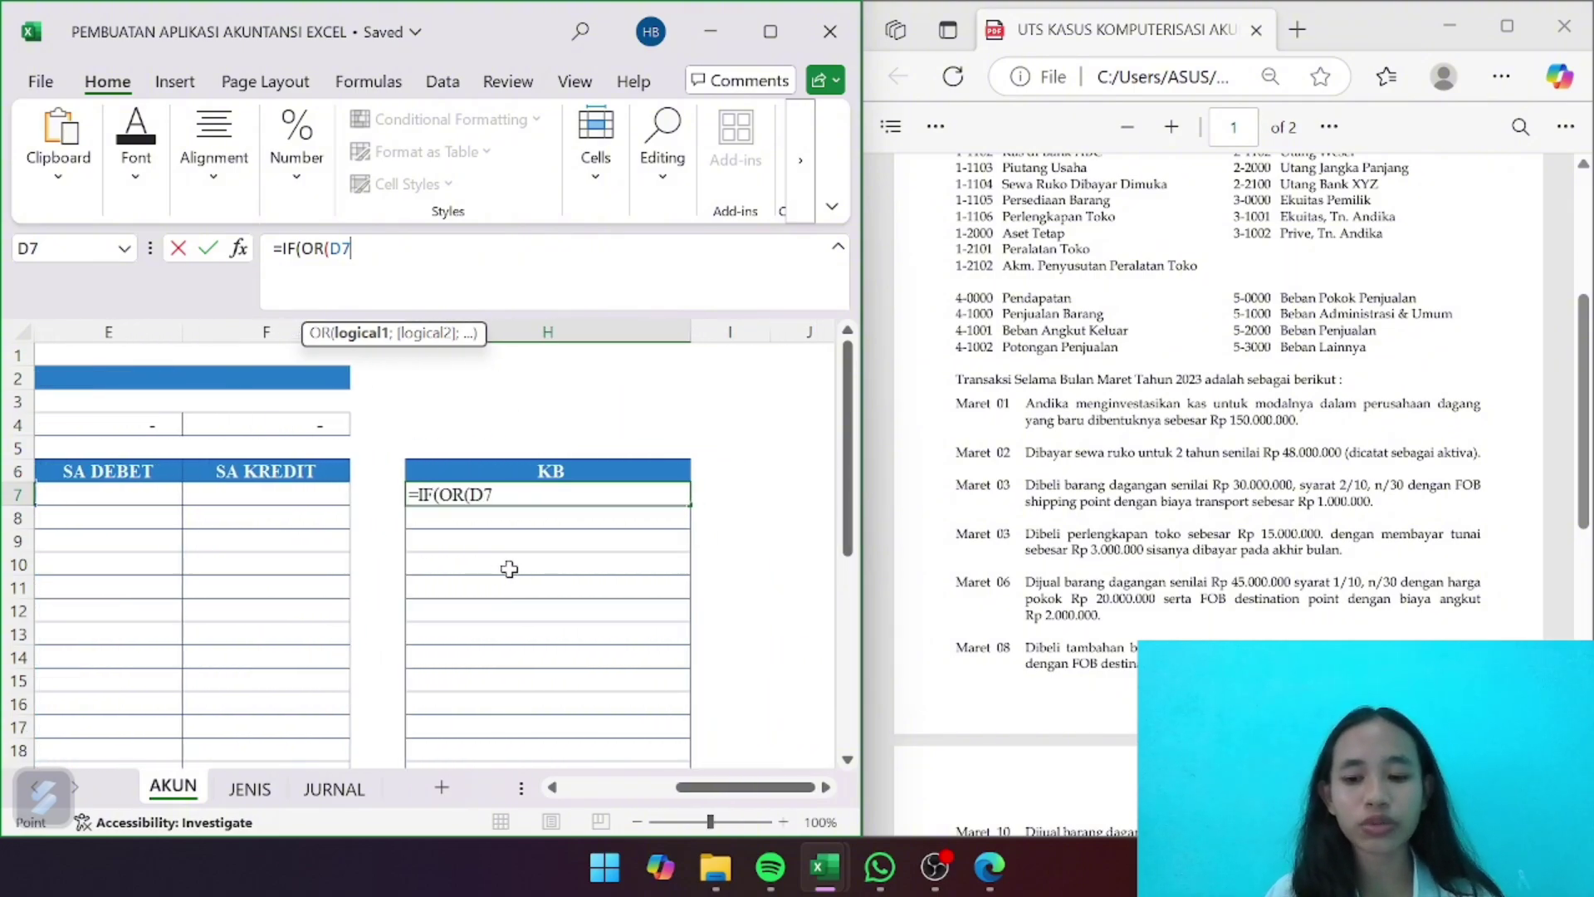
text(=)
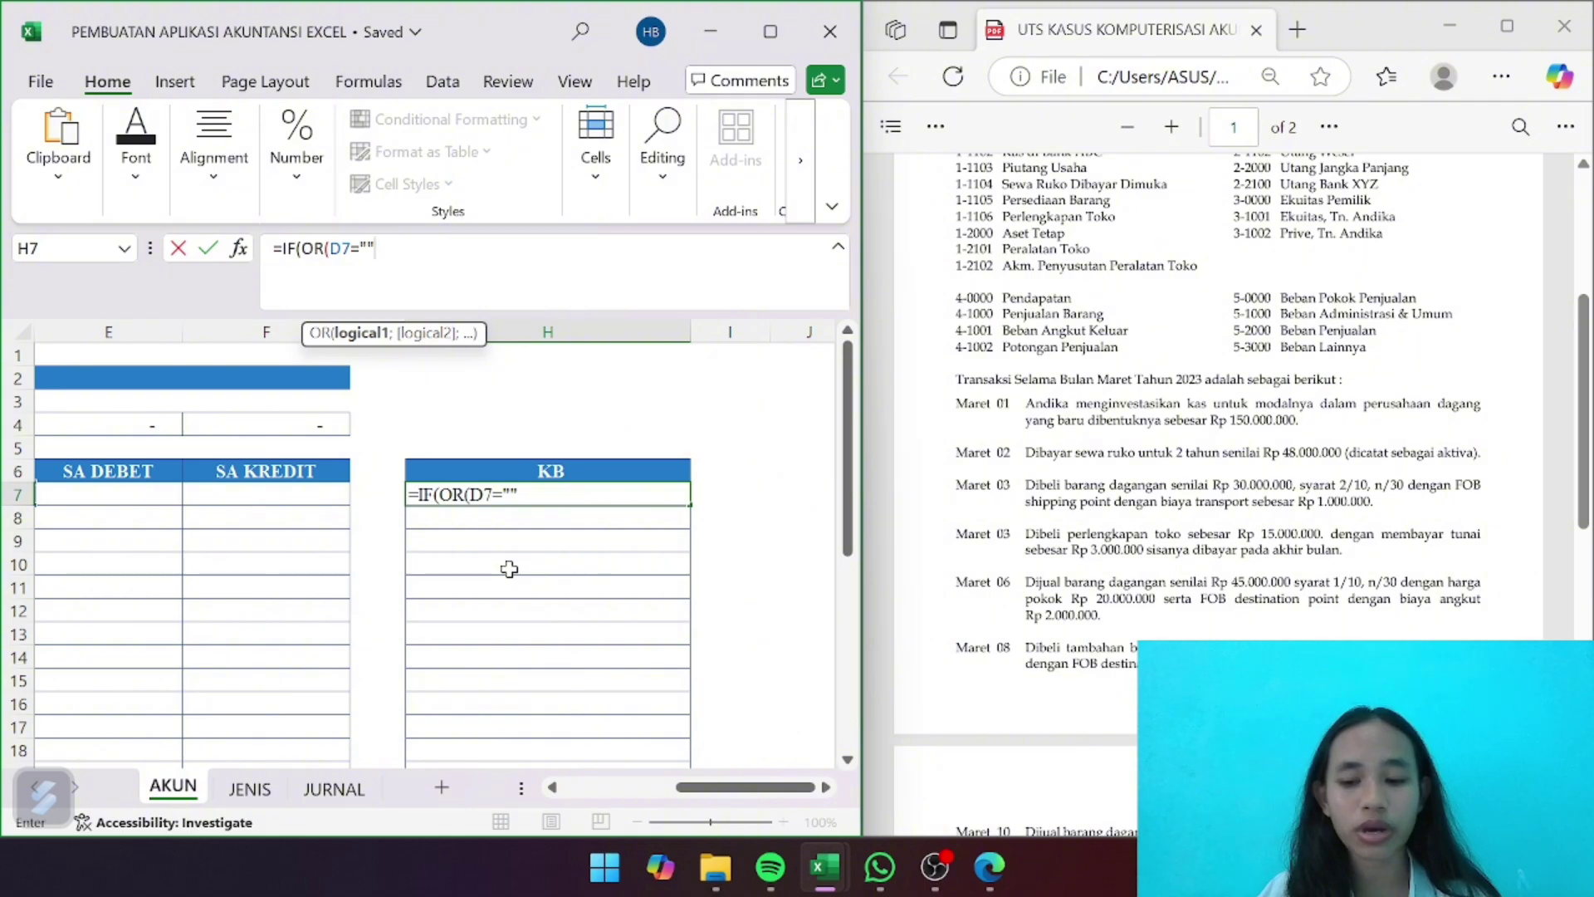
text("";)
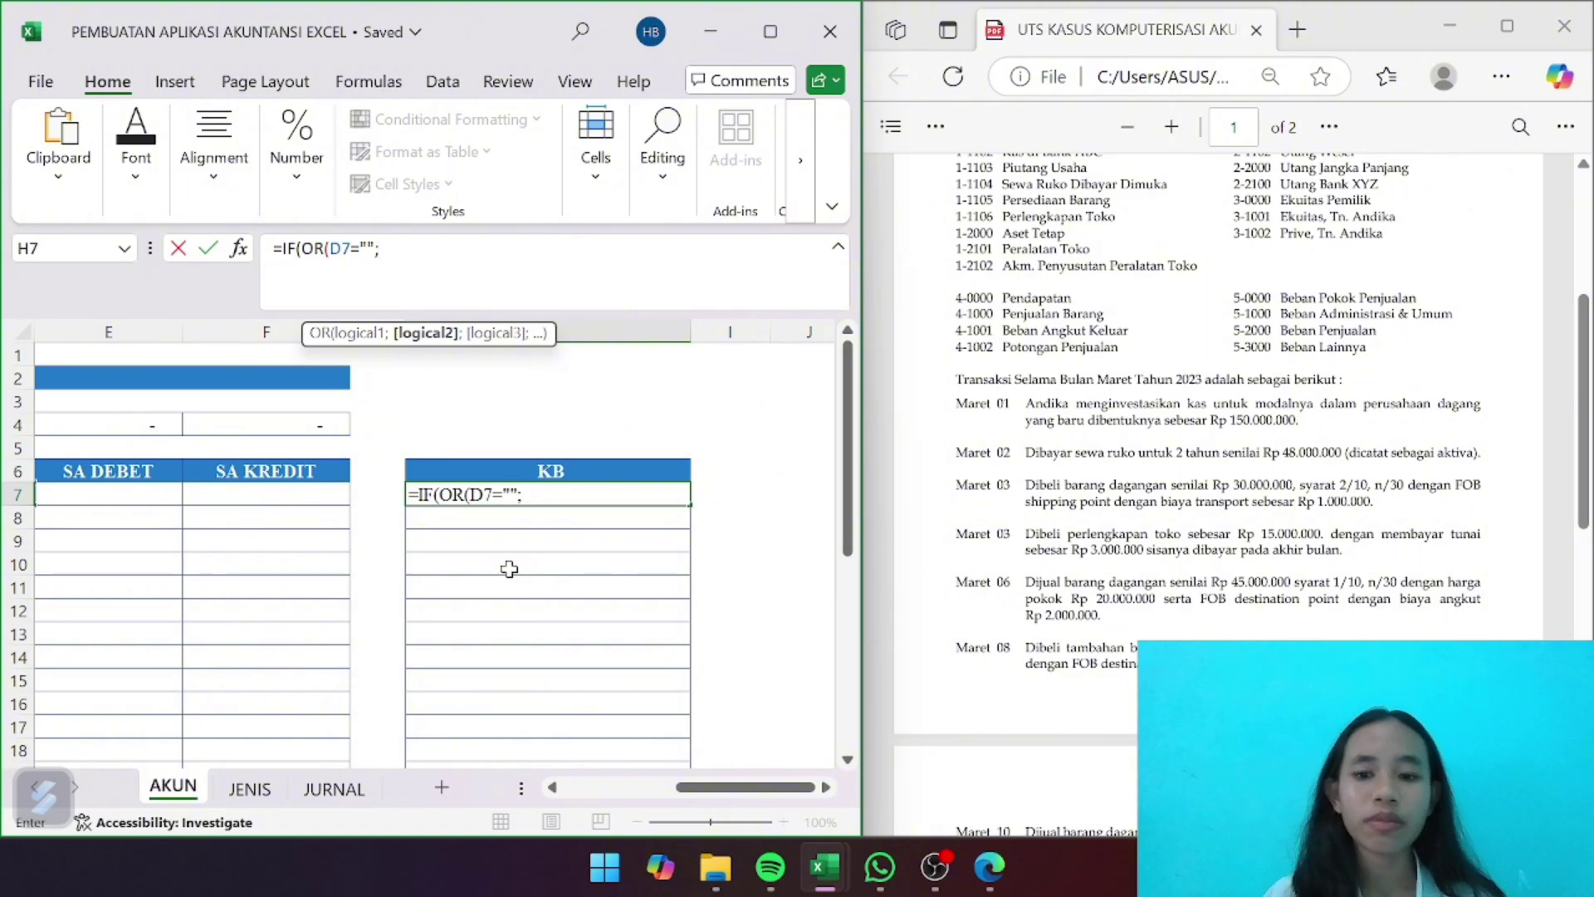
Add B7="" as the second OR condition, referencing the KODE cell, and close the OR function
scroll(241, 552, left, 5)
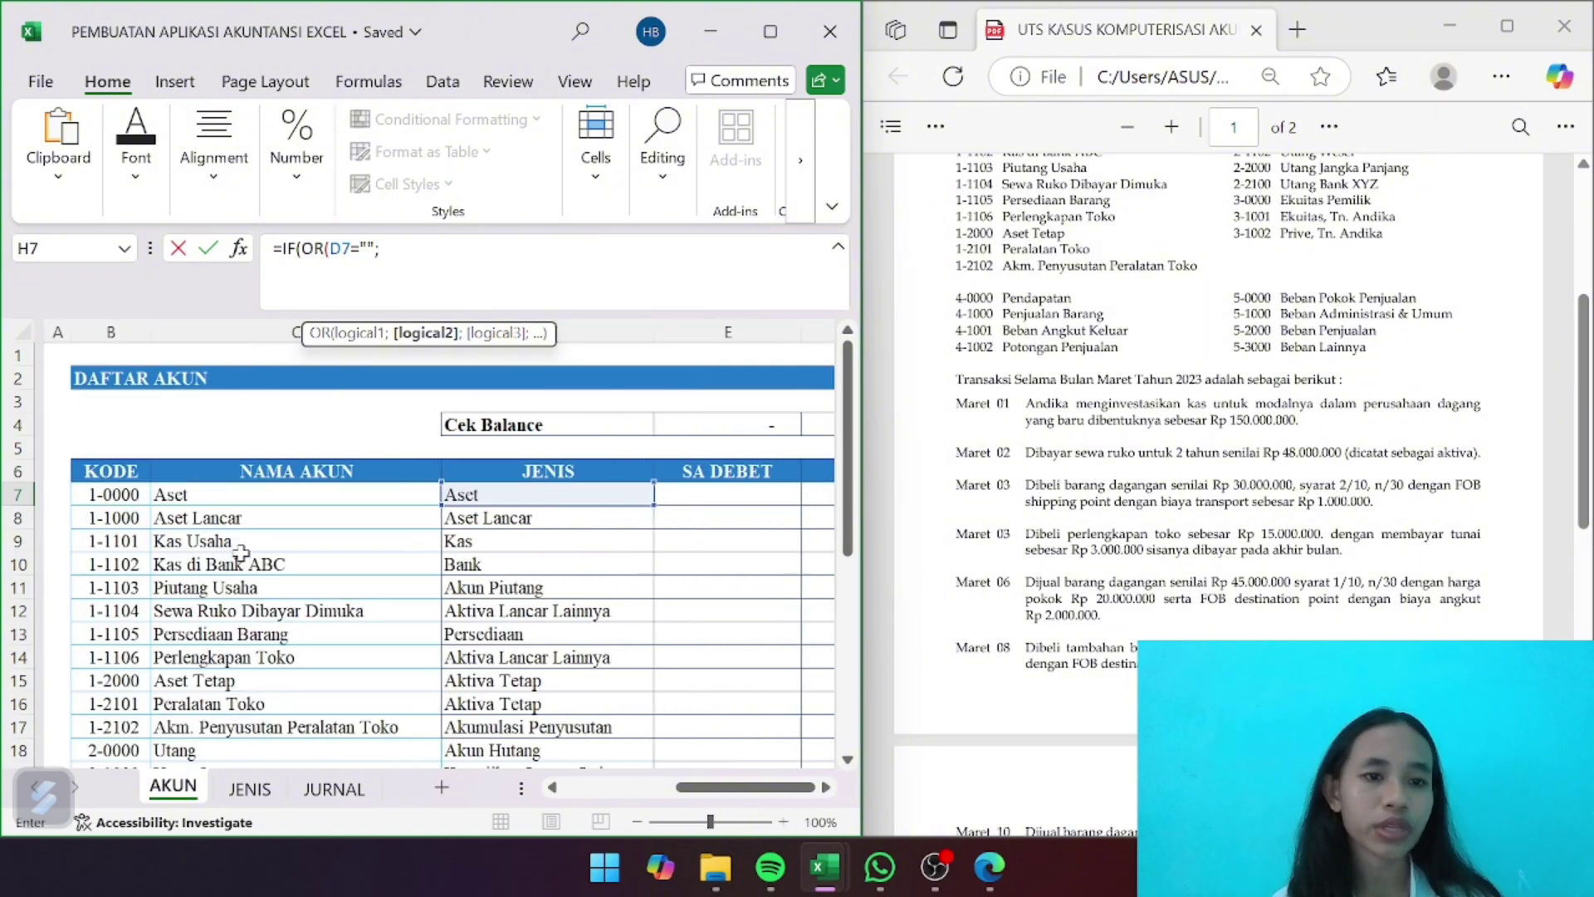
click(95, 494)
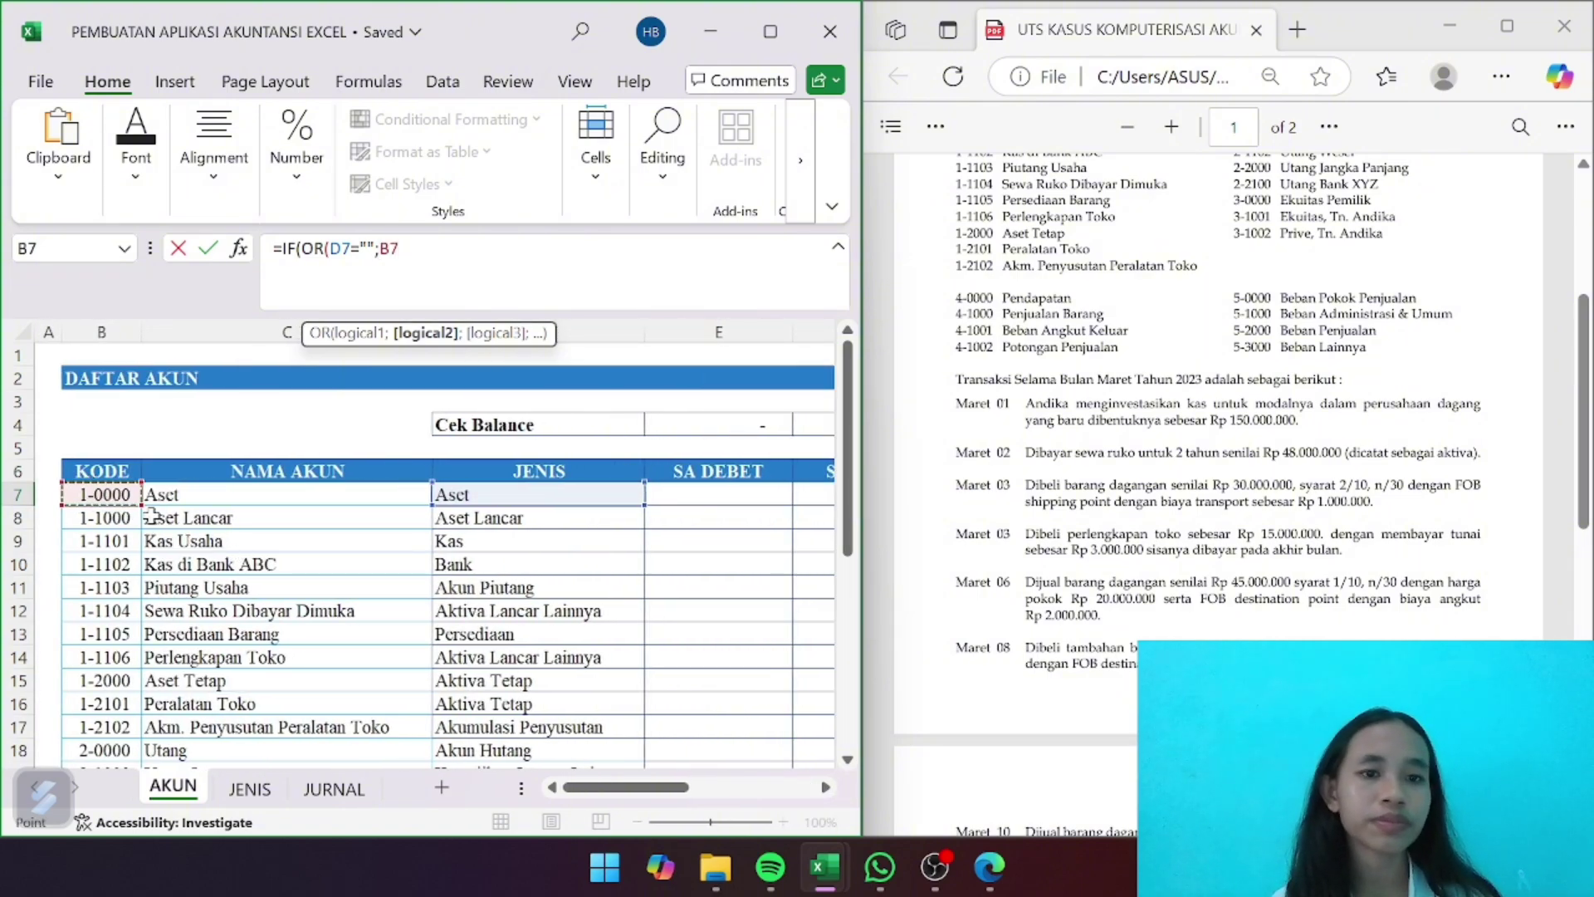
scroll(641, 673, right, 4)
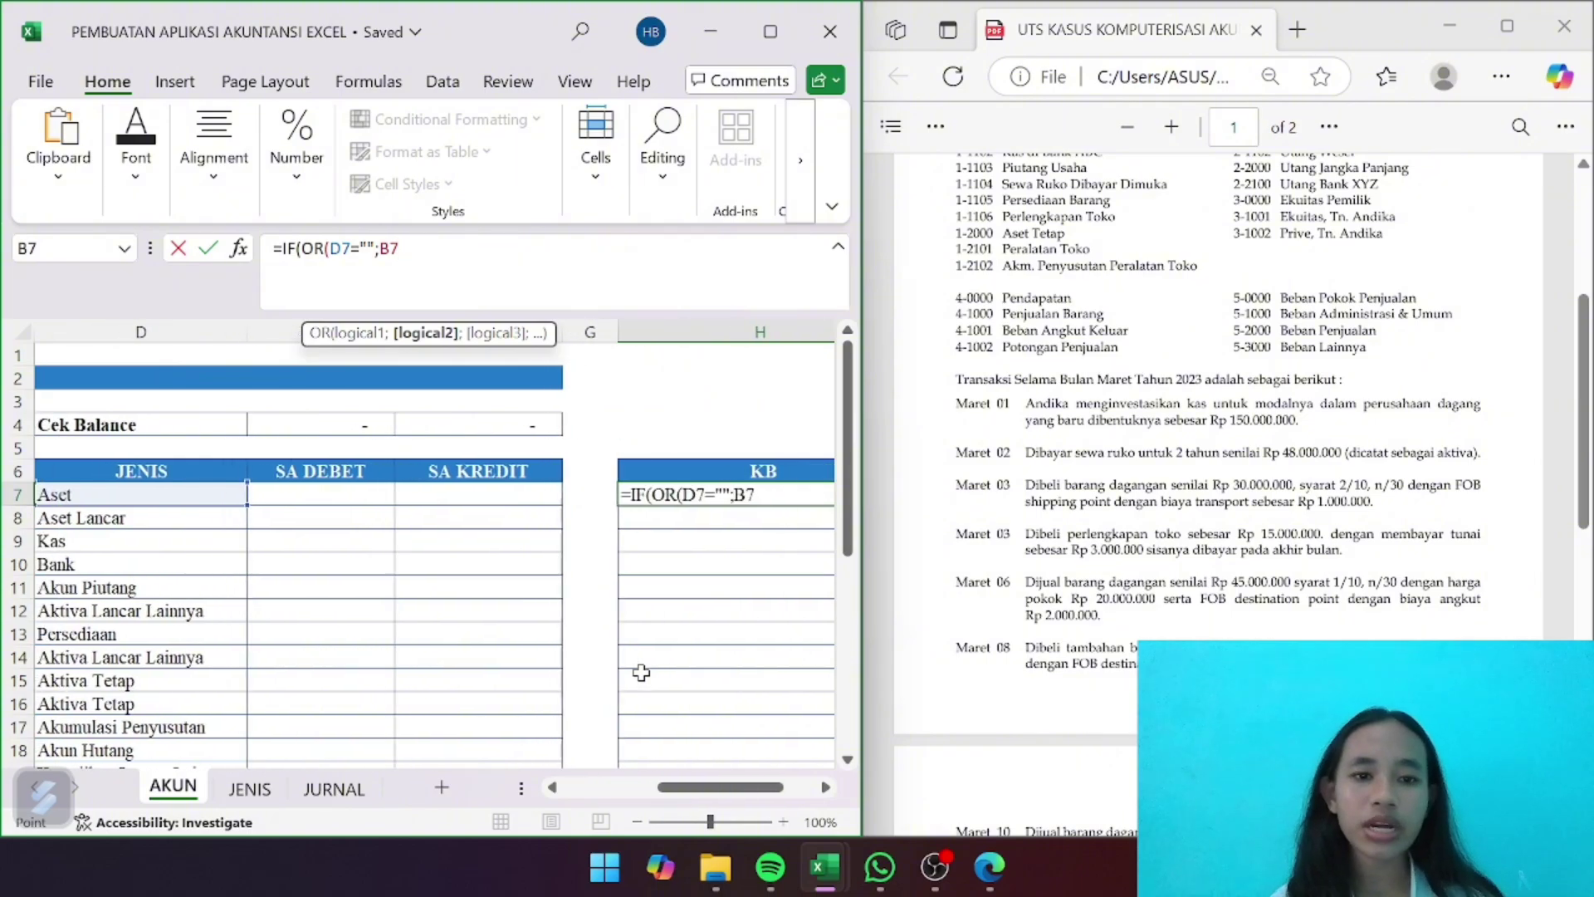
text(=)
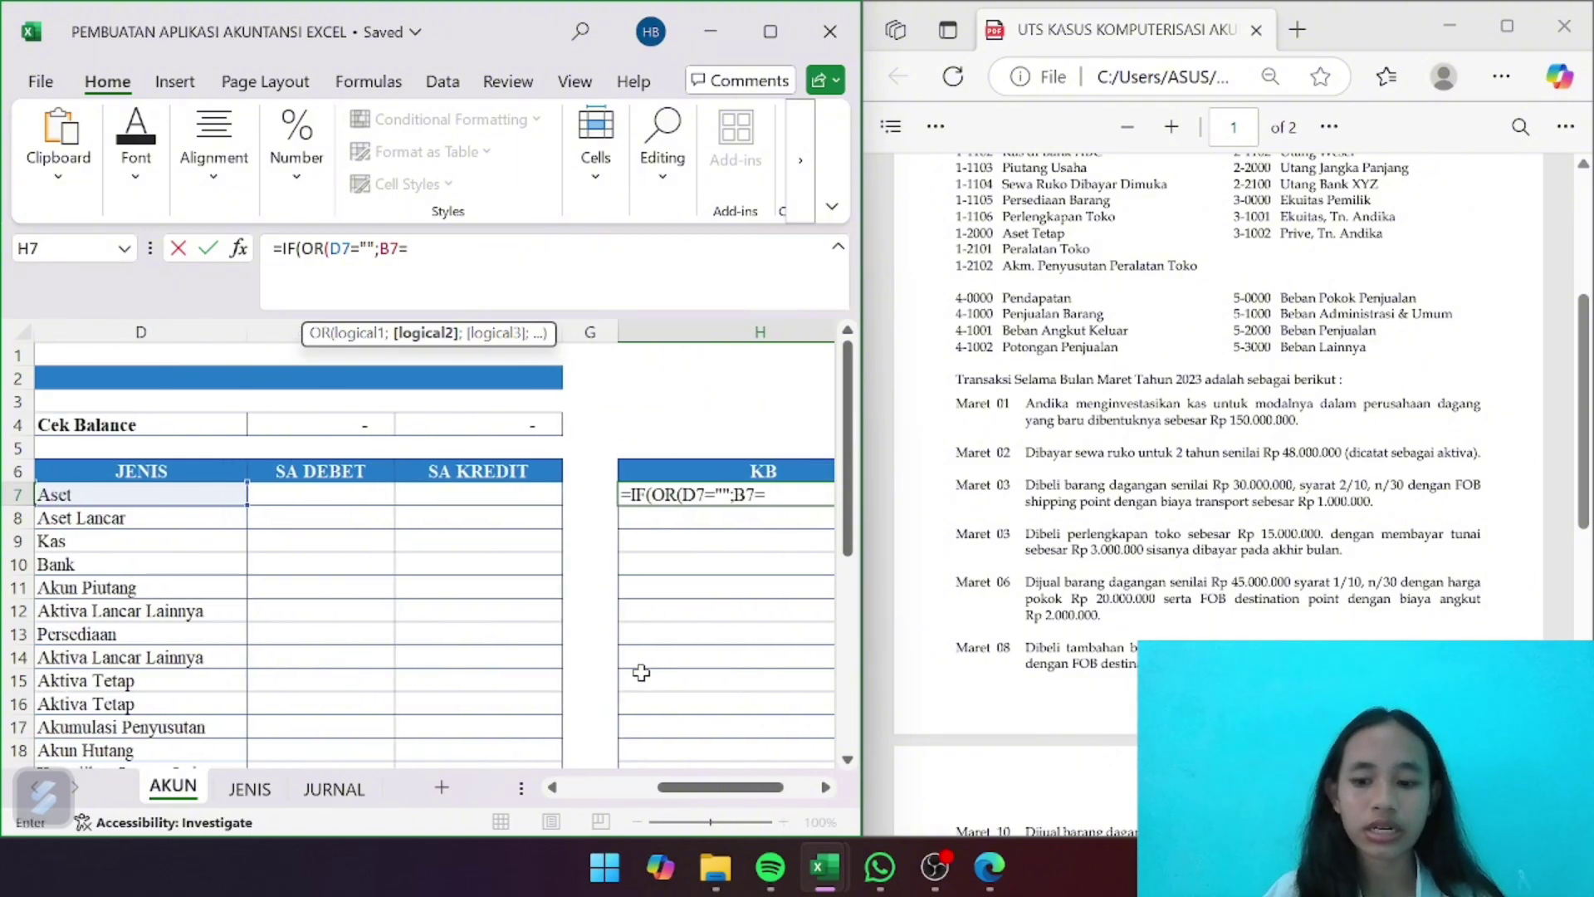
text("")
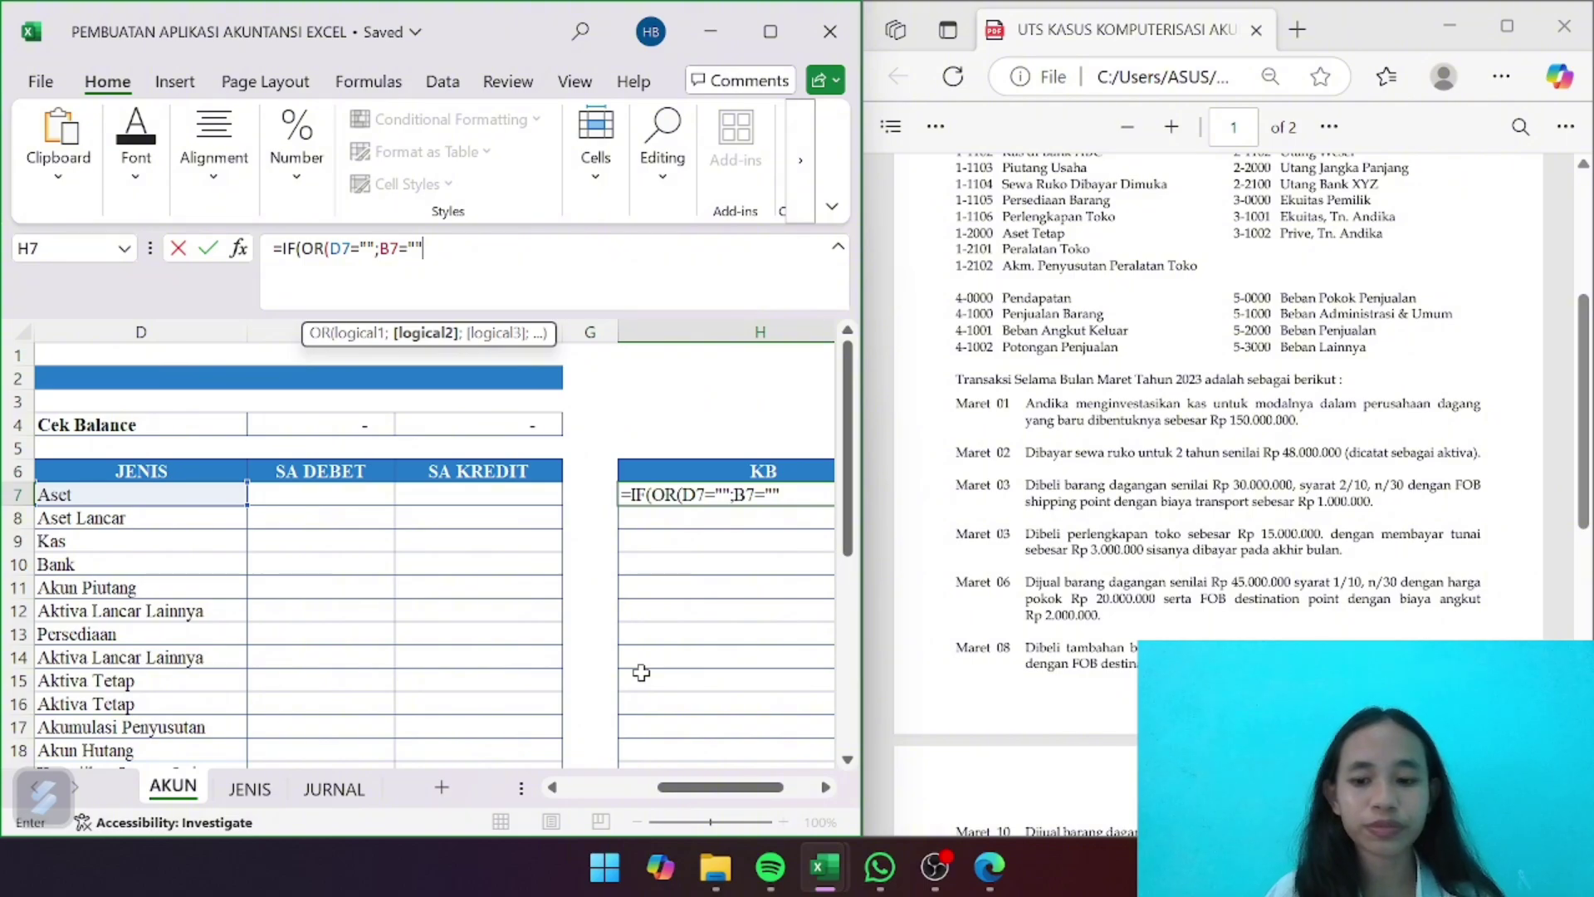
text())
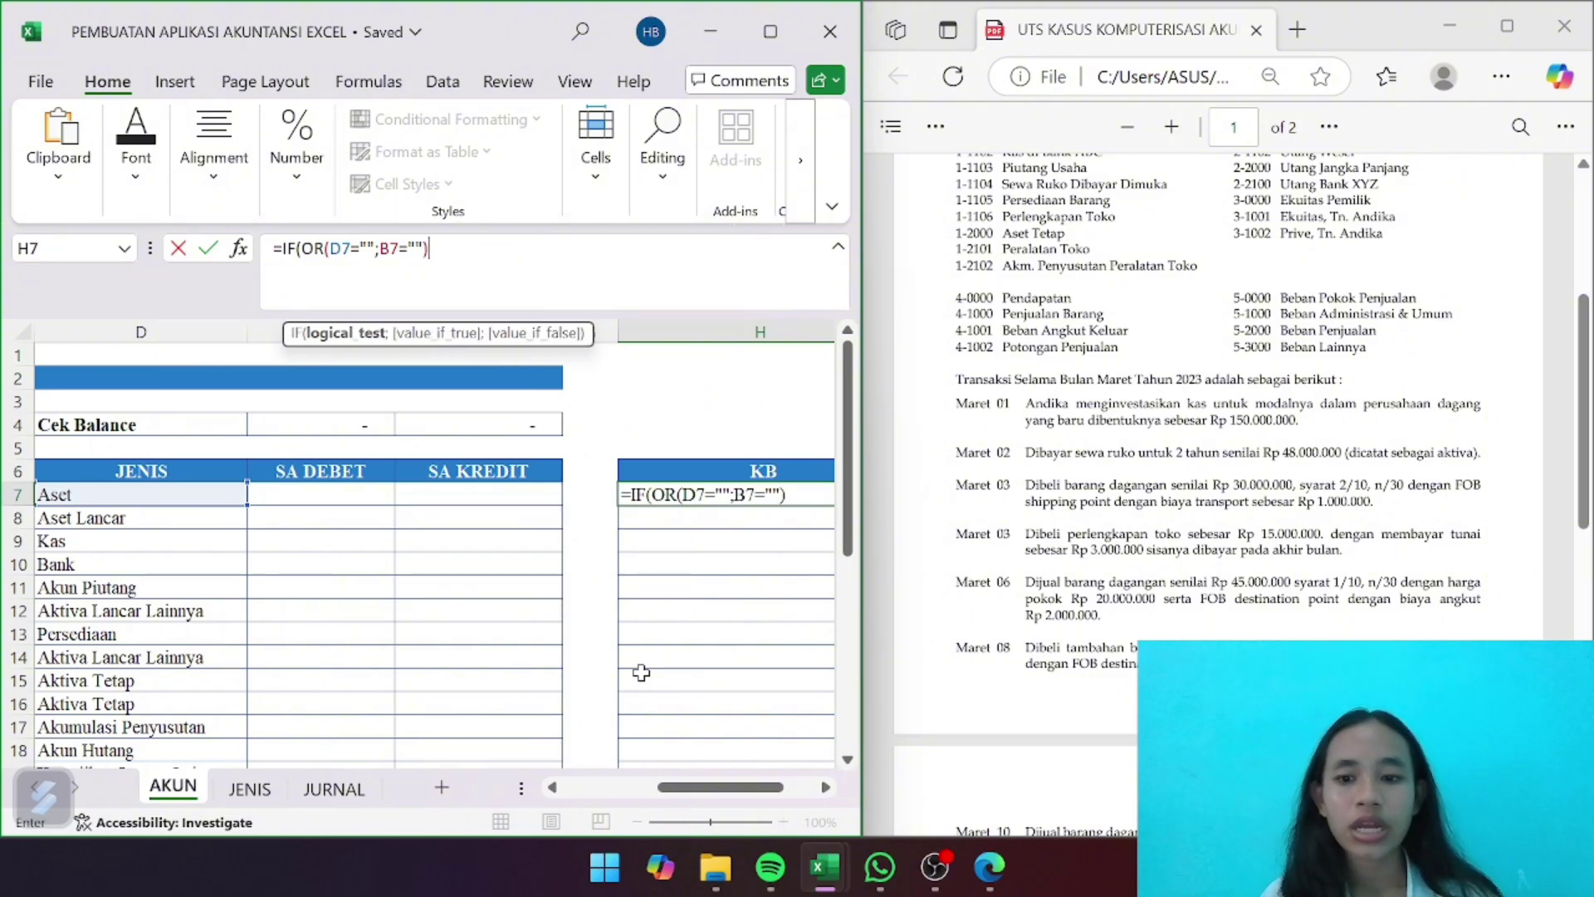
Set the IF function's value-if-true argument to empty text ("")
text(;)
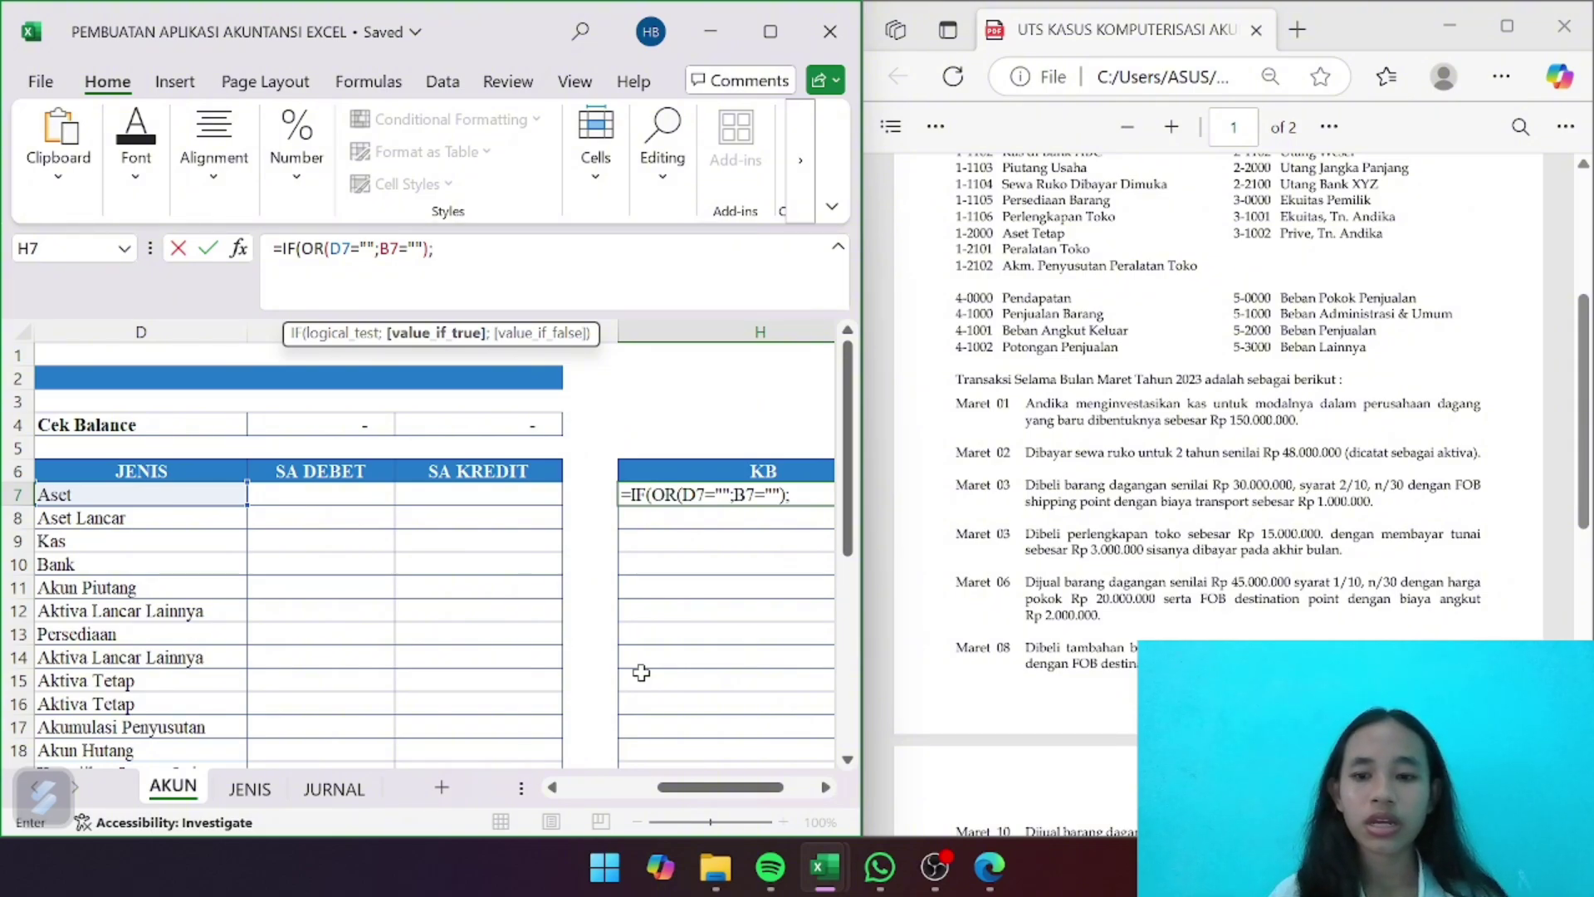
text("")
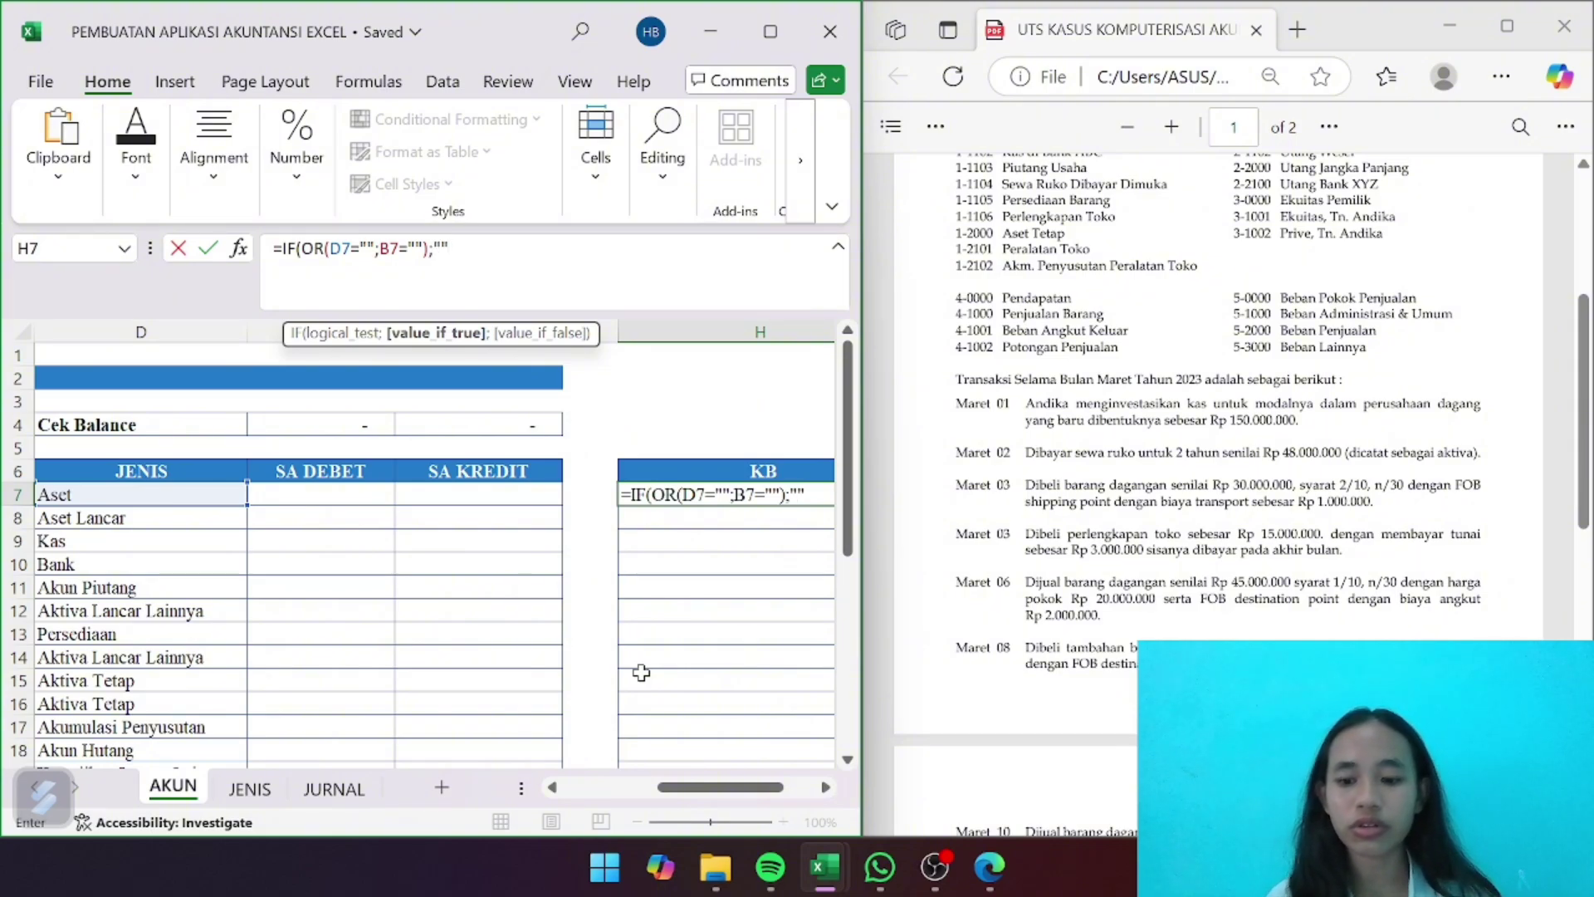
text(;)
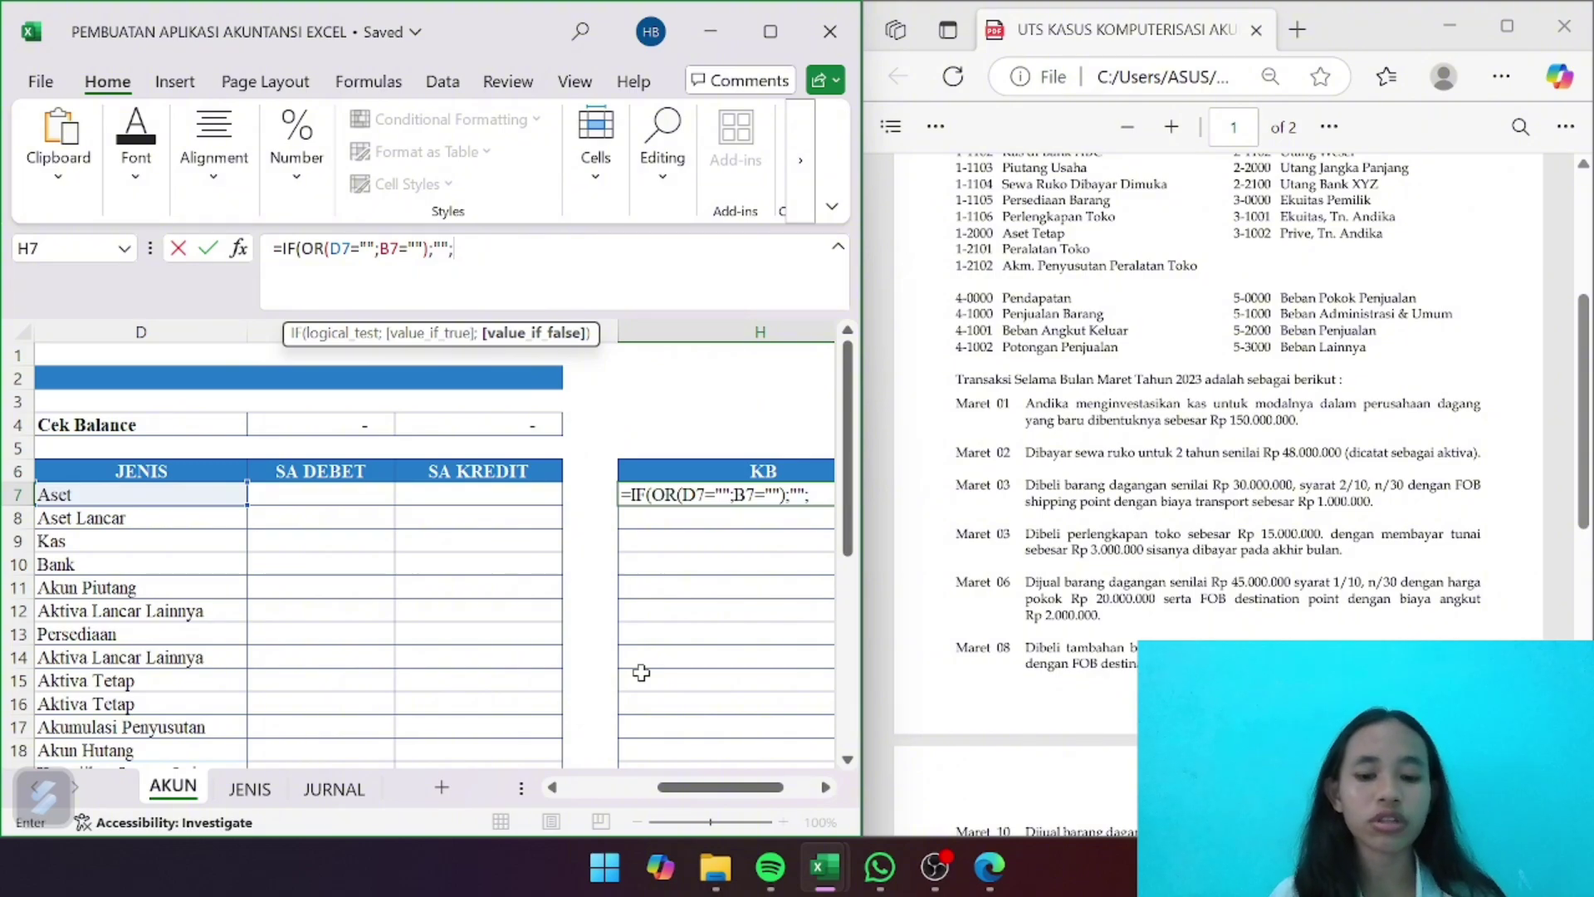
Begin the IF function's value-if-false argument in H7 with B7&"-"& to join the account code and a hyphen
text(B7)
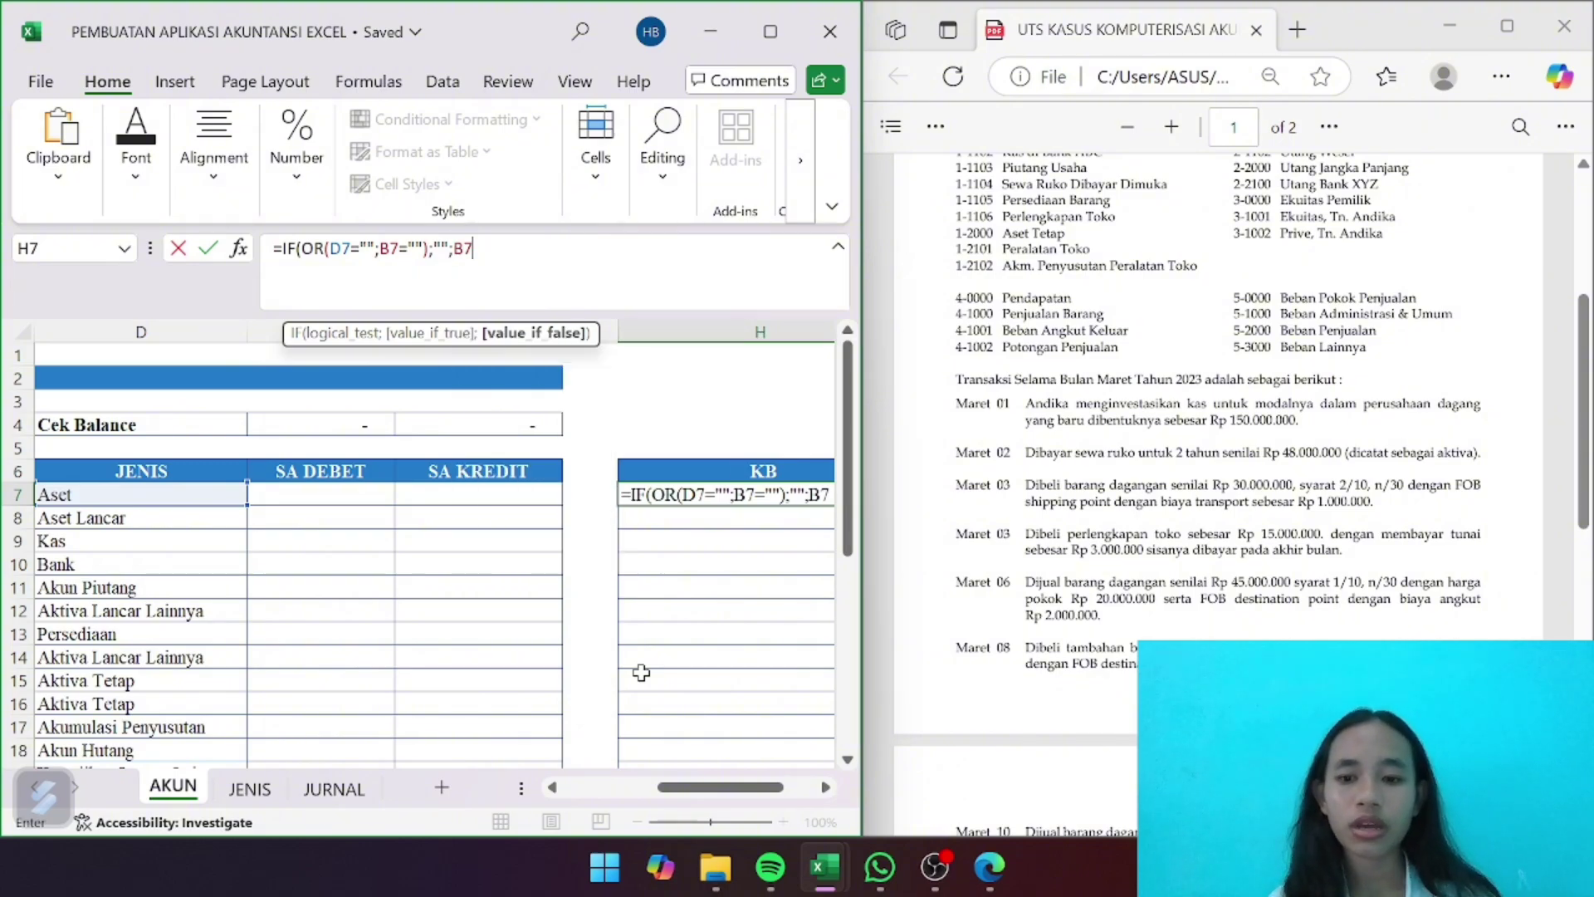
text(&)
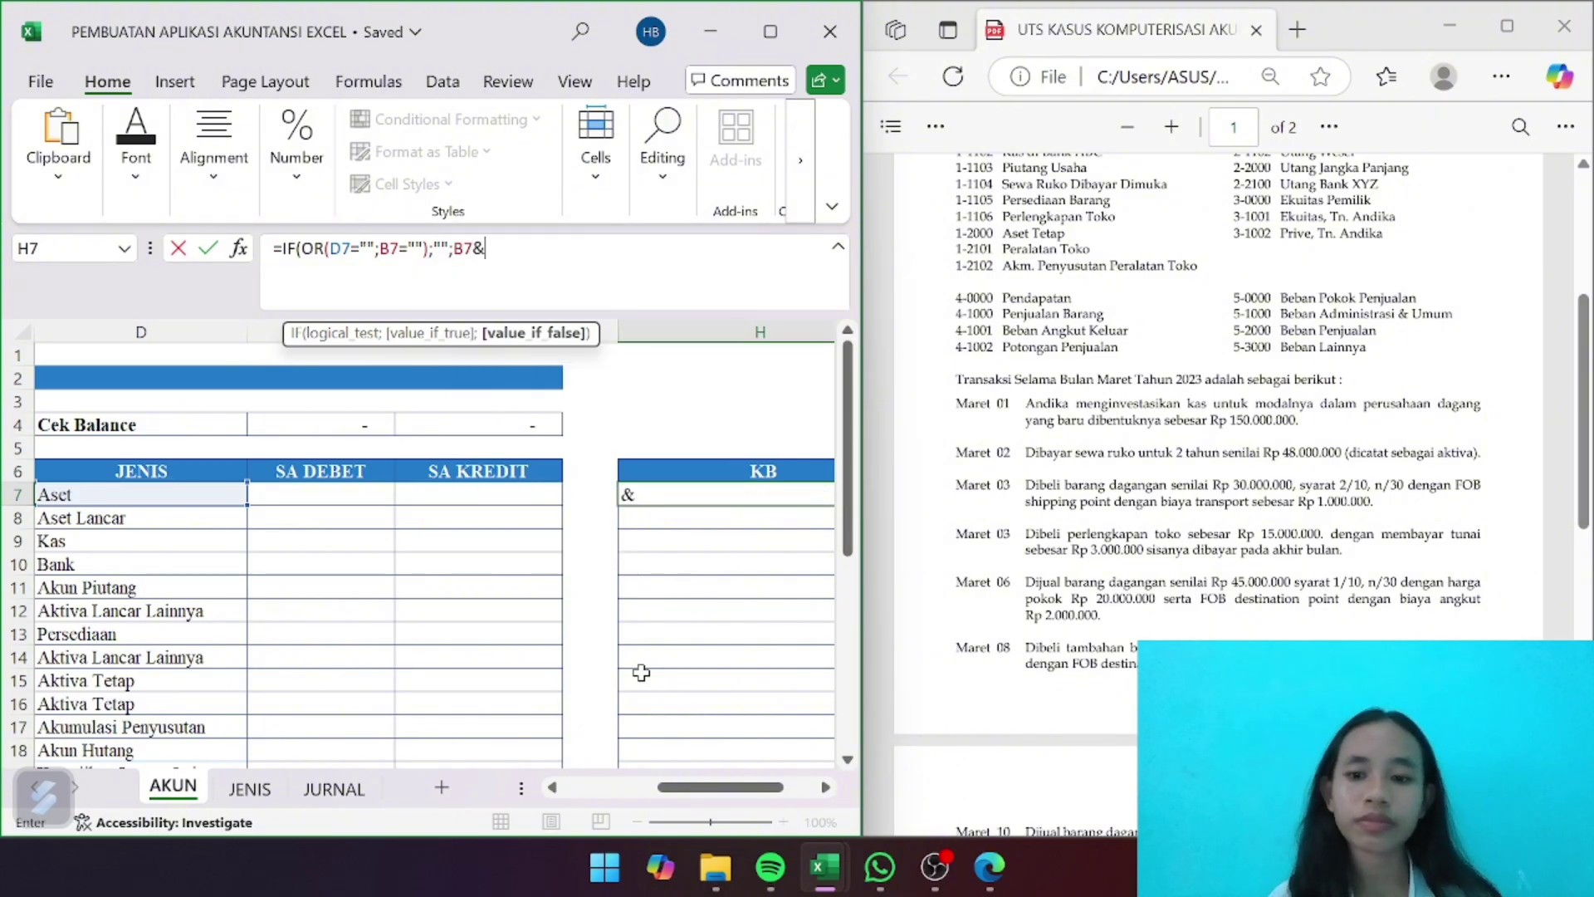
text(")
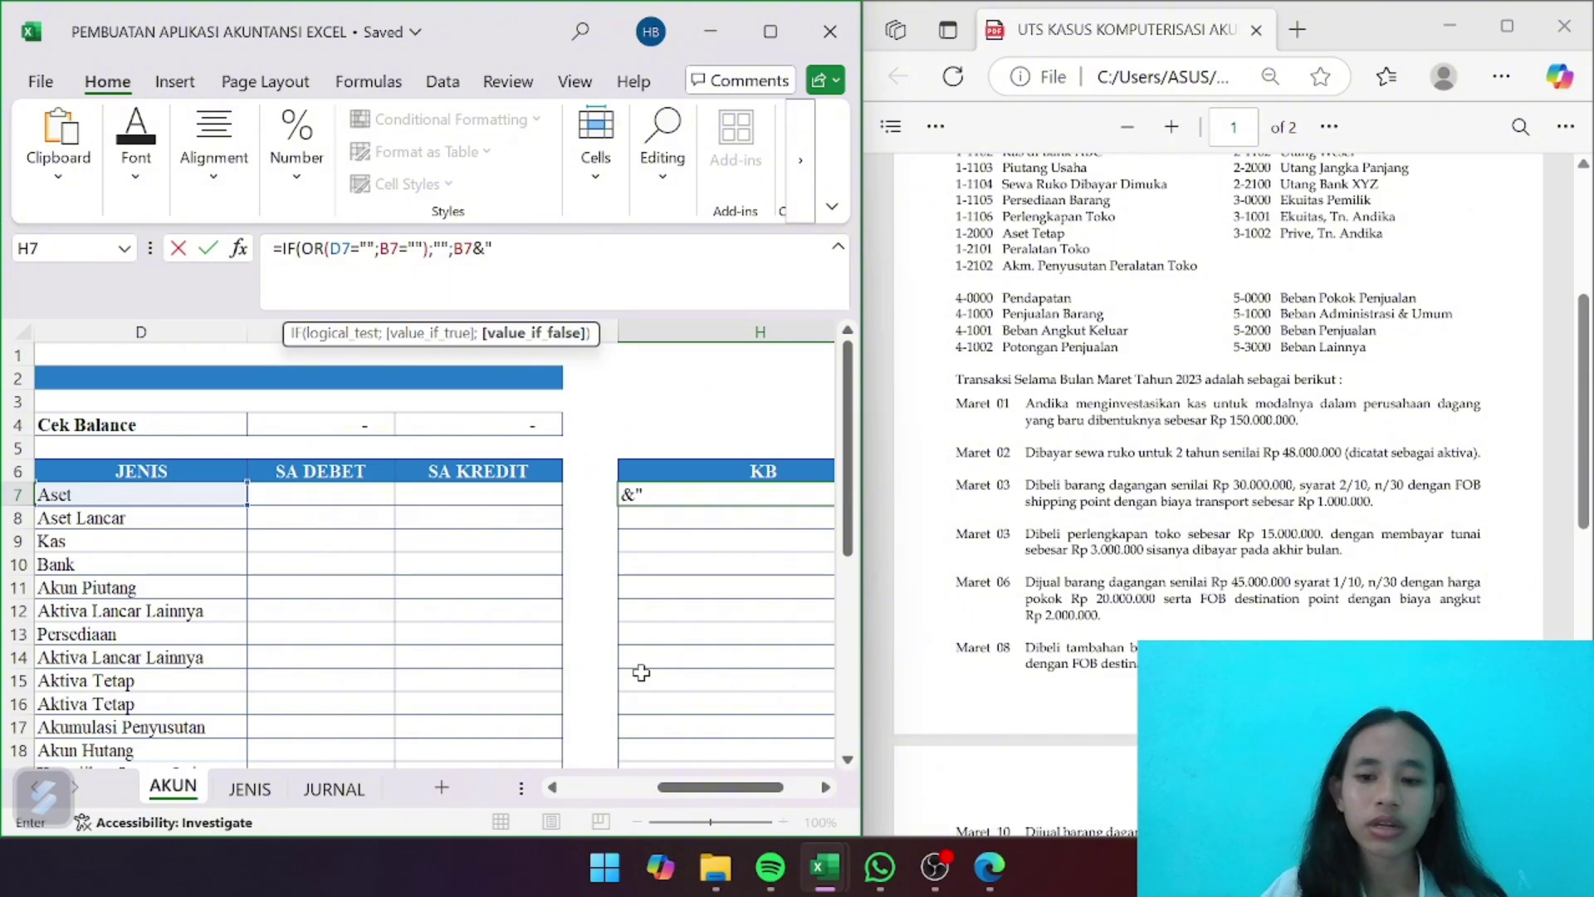
text(-")
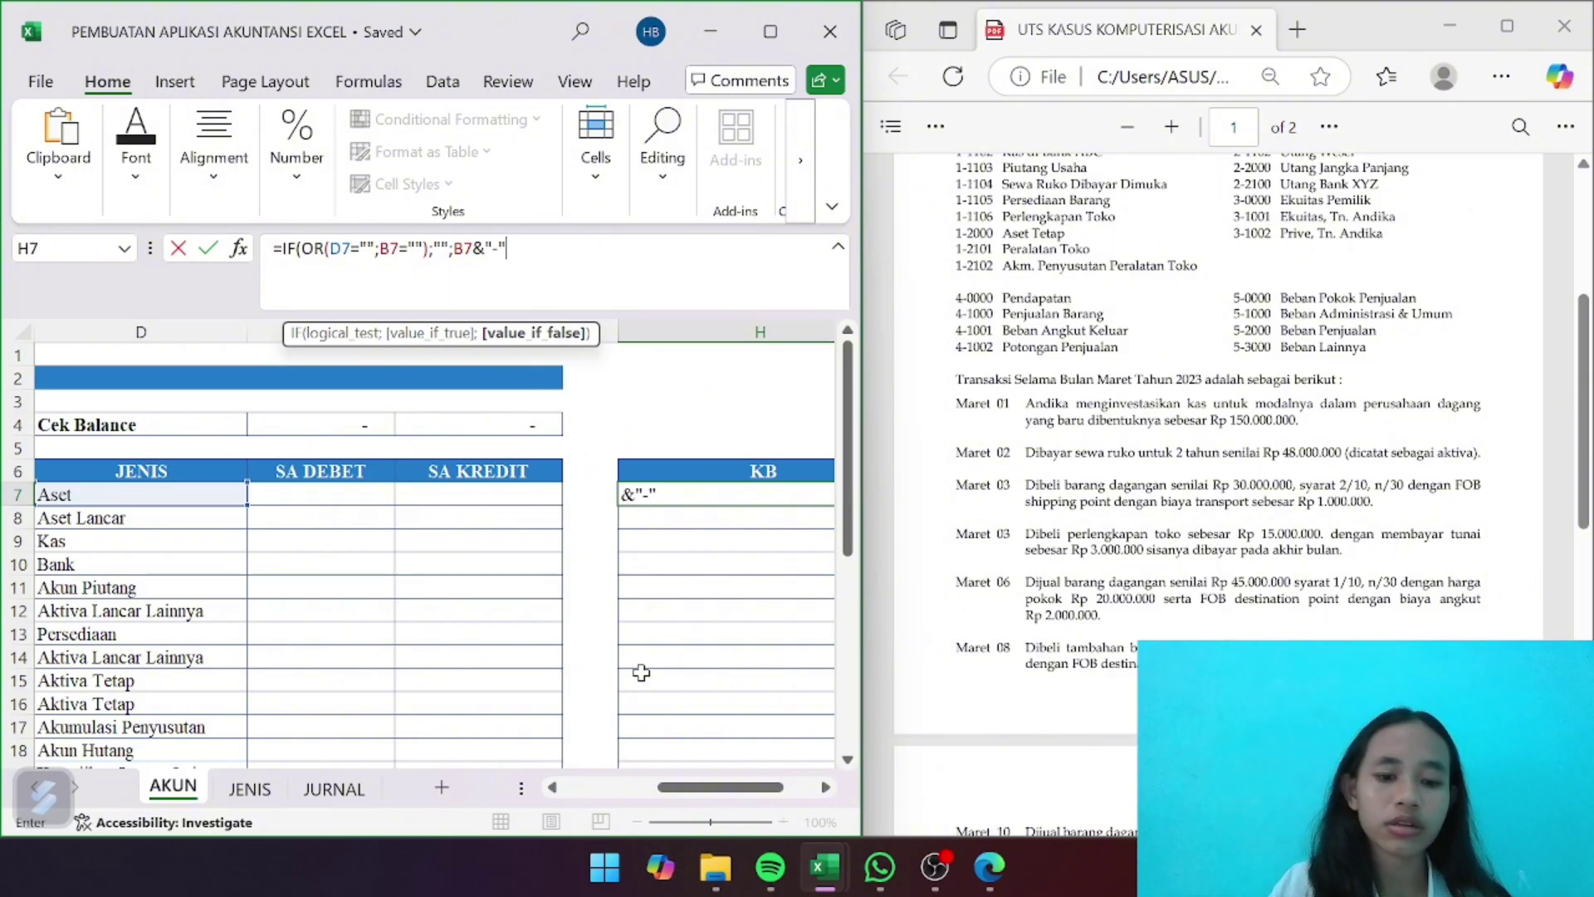
text(&)
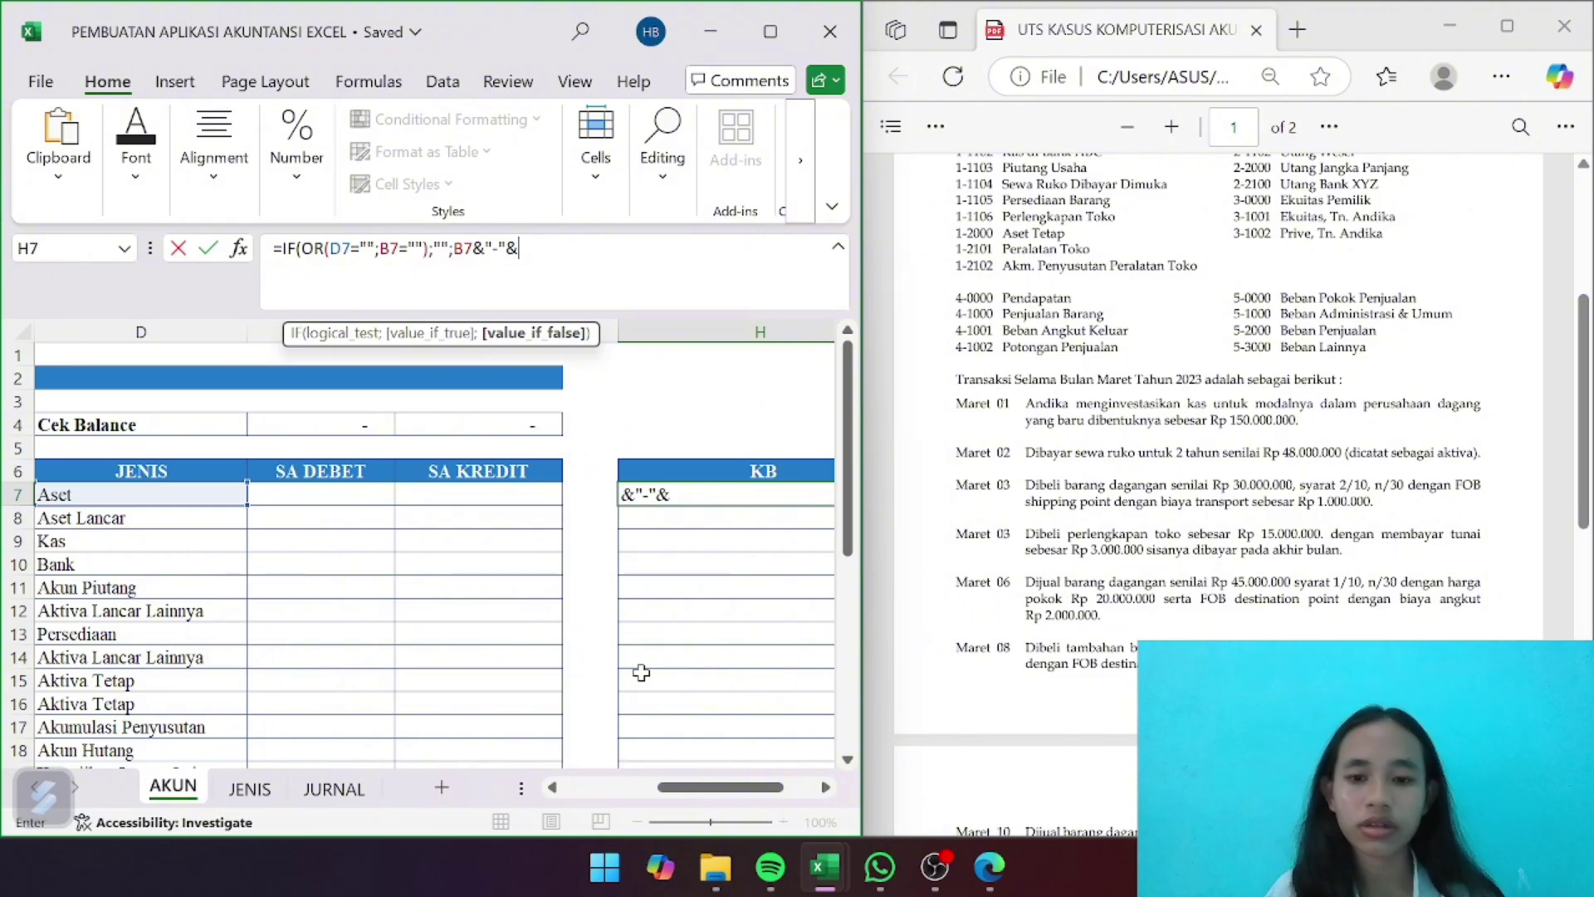
Finish the value-if-false argument with C7, the NAMA AKUN cell, then close and enter the H7 formula
click(307, 492)
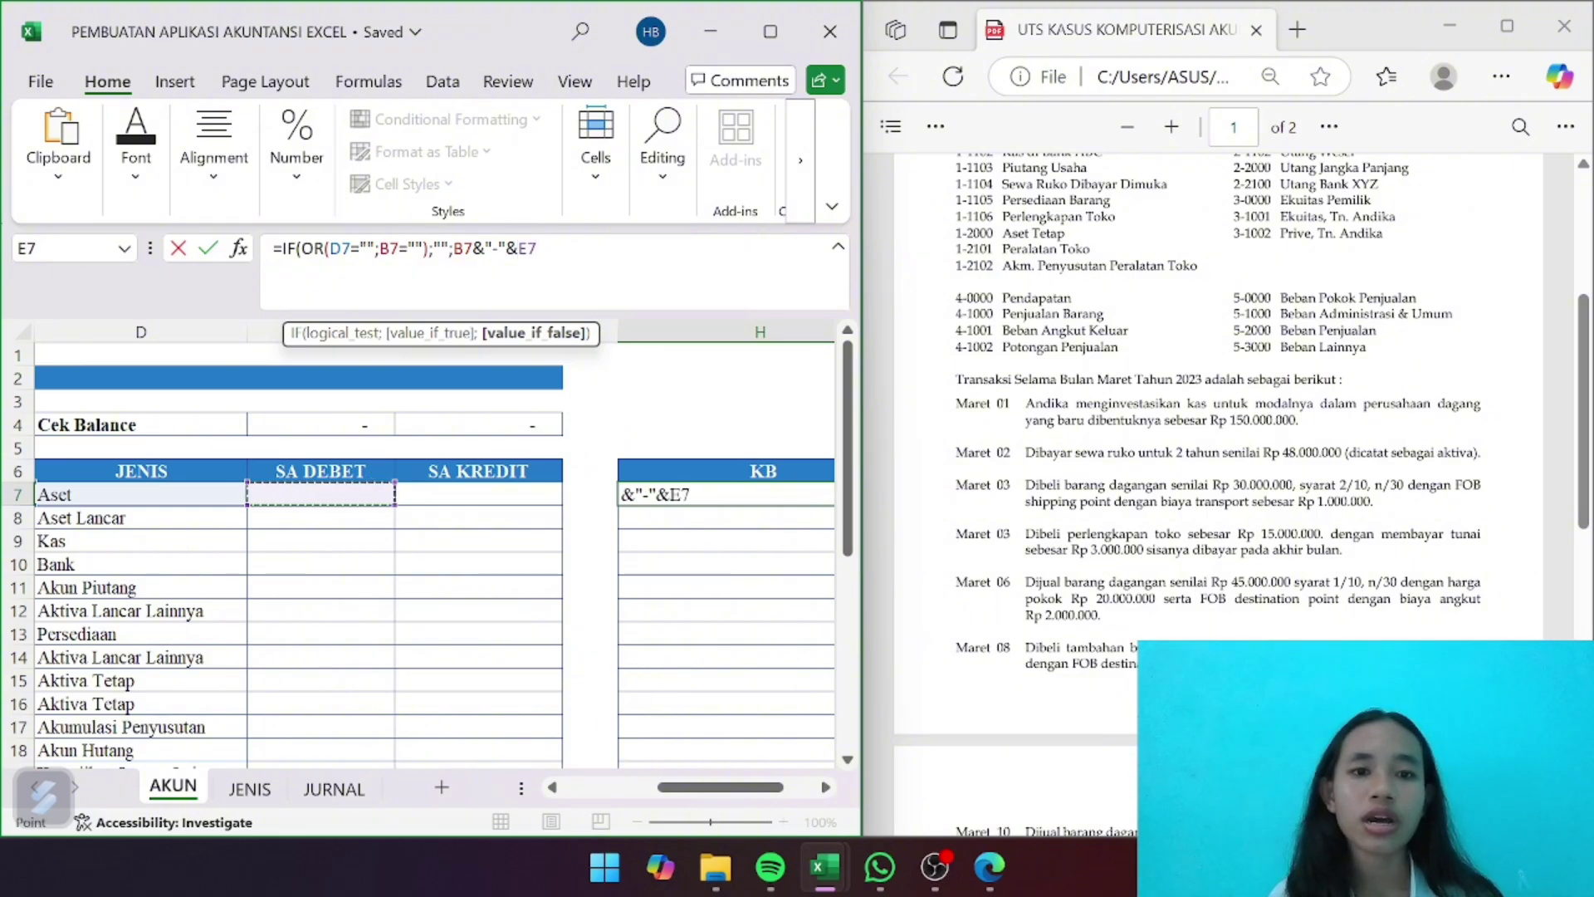
scroll(368, 540, left, 4)
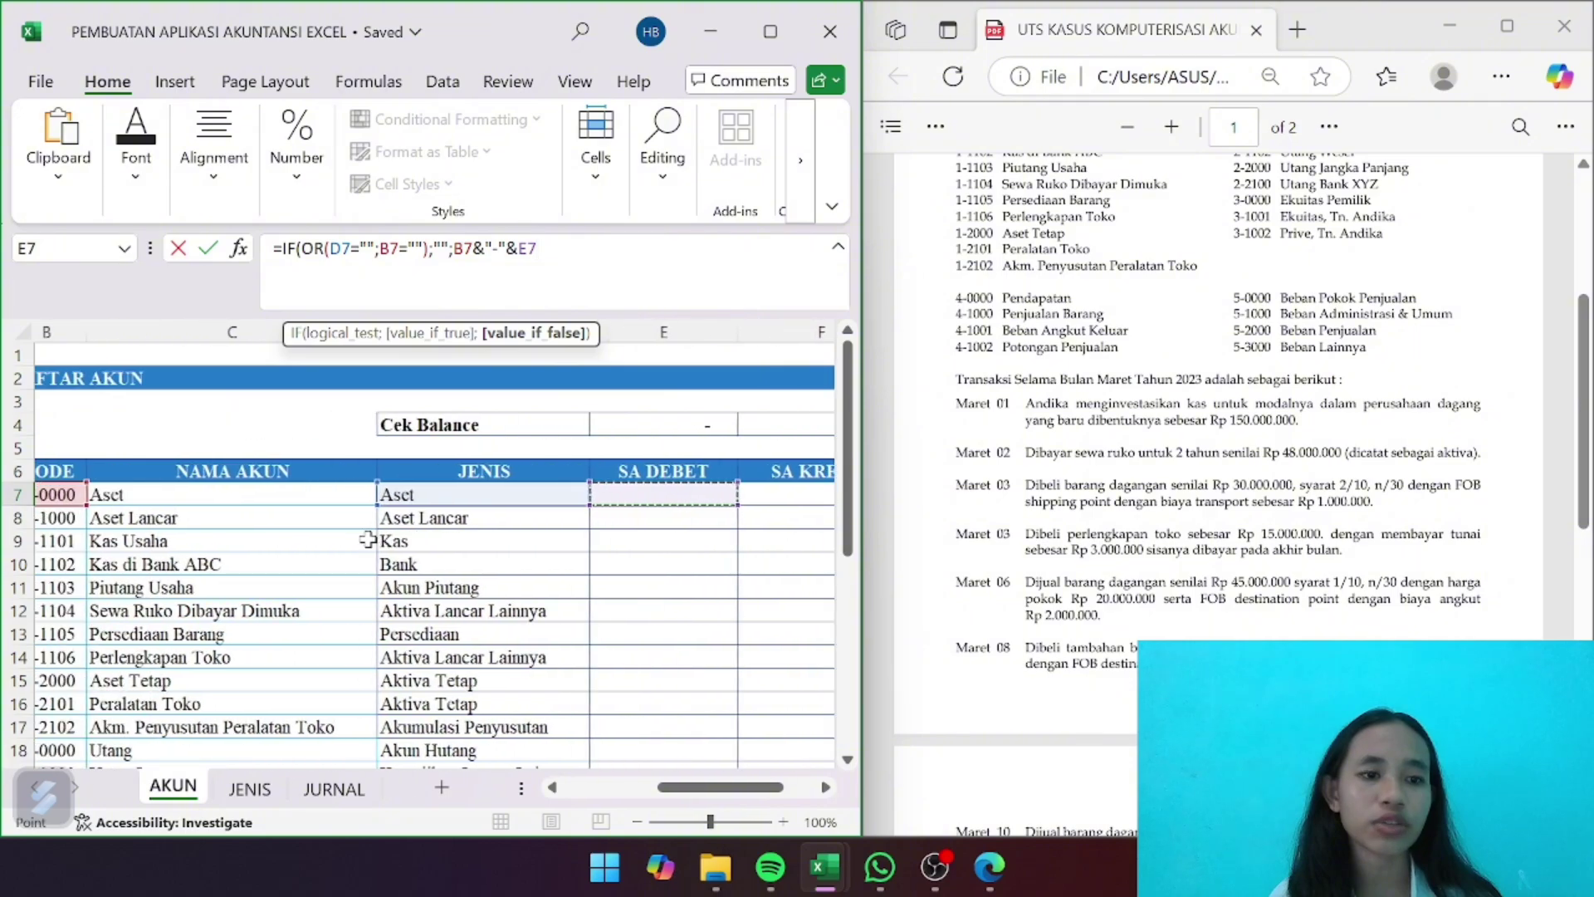
click(278, 494)
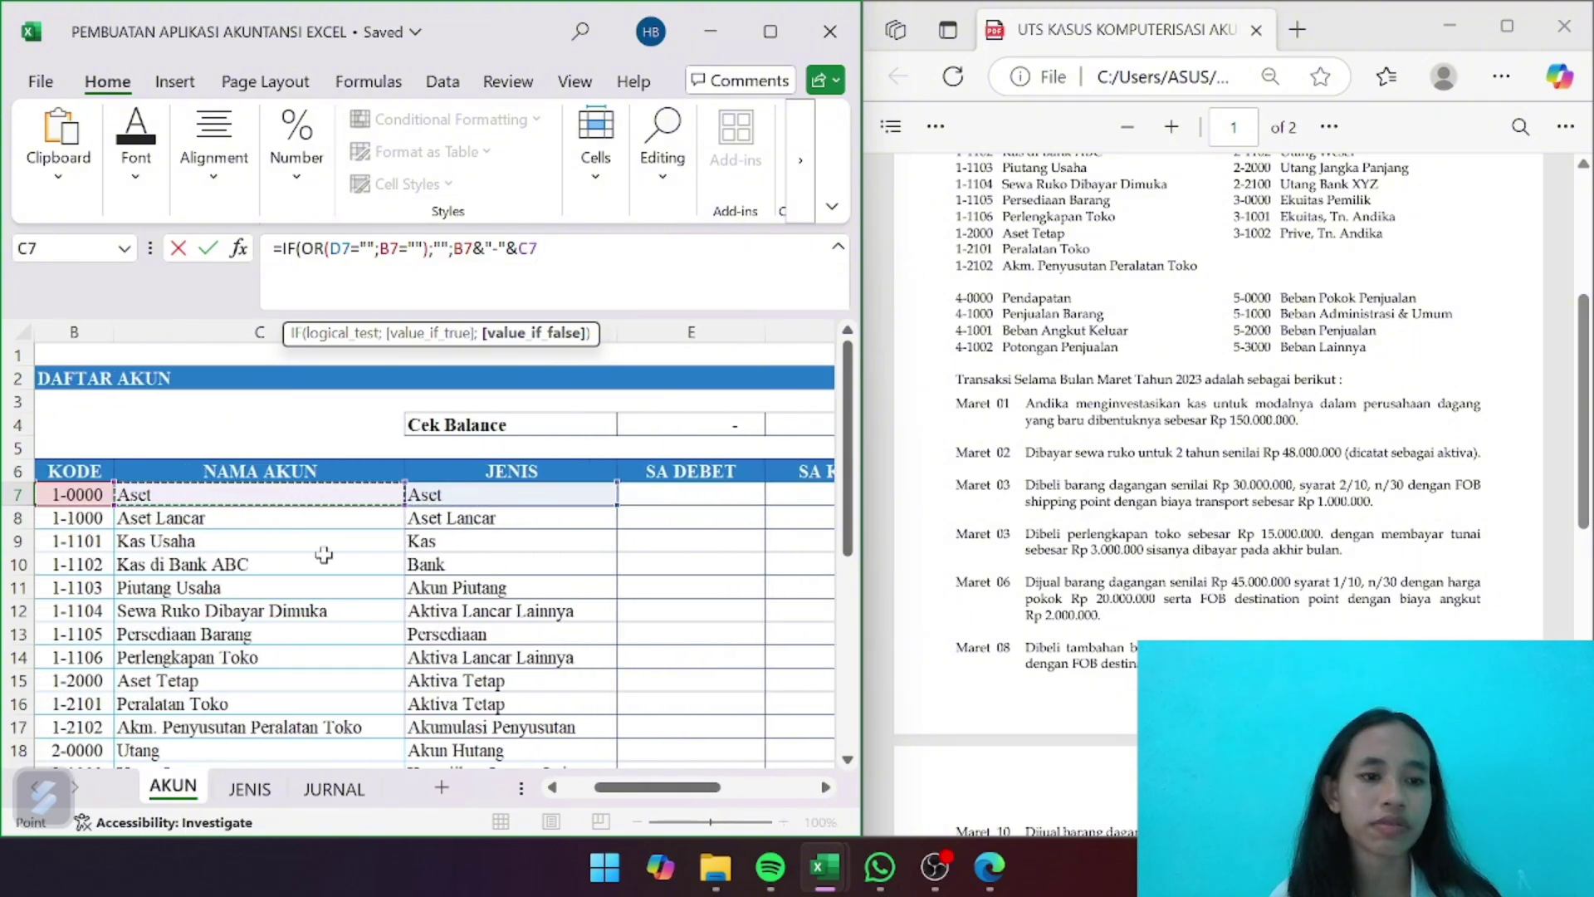
scroll(330, 562, right, 2)
scroll(330, 562, right, 3)
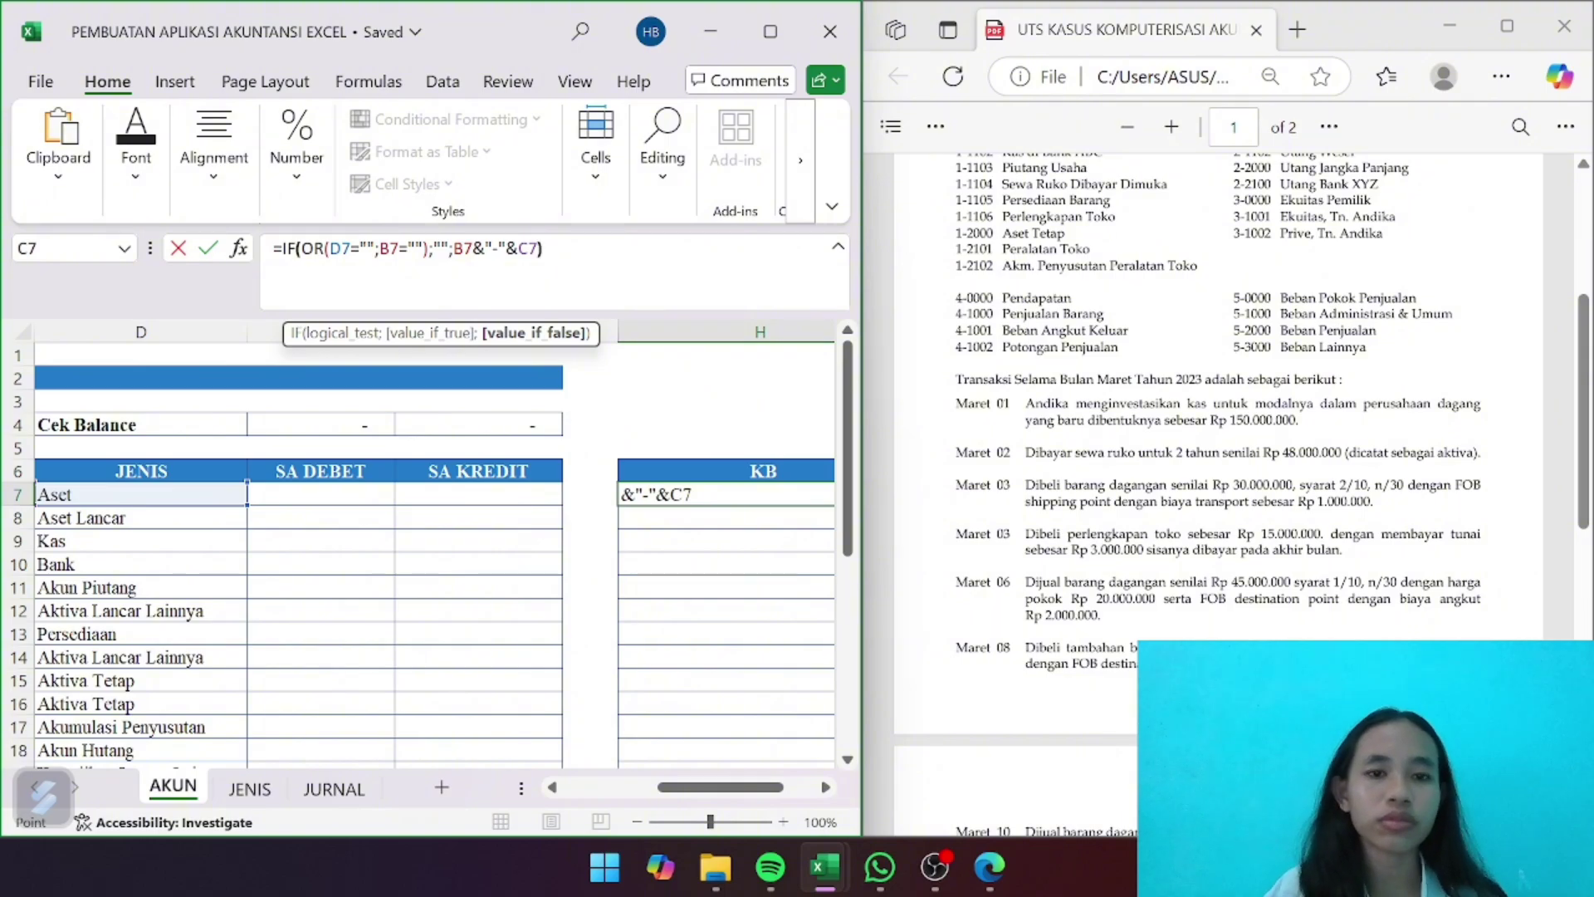
text())
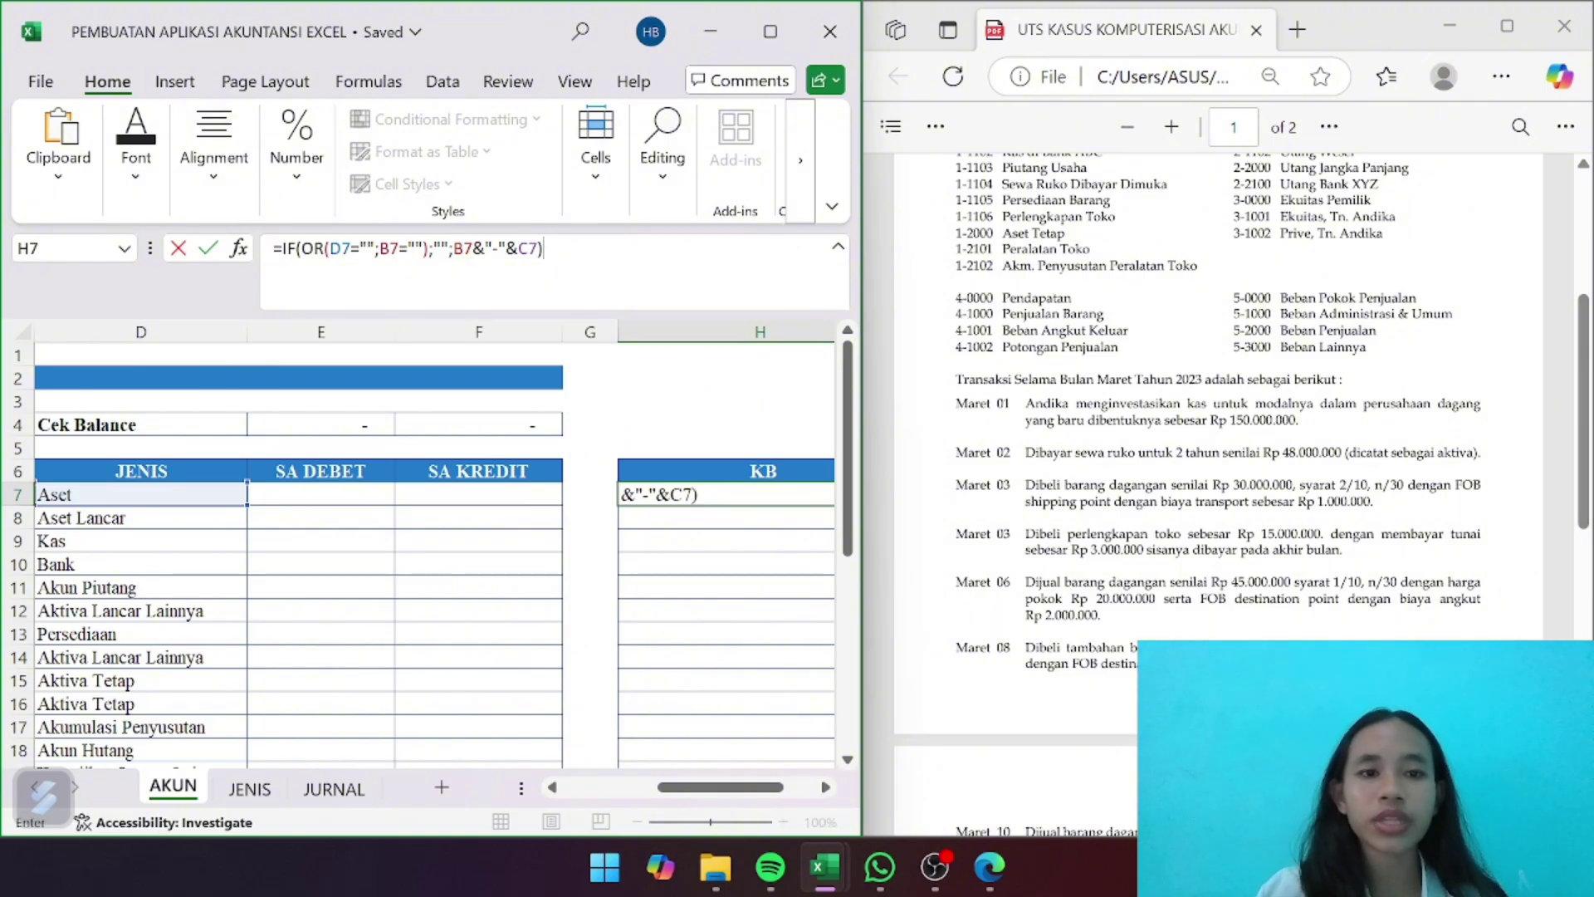
key(Return)
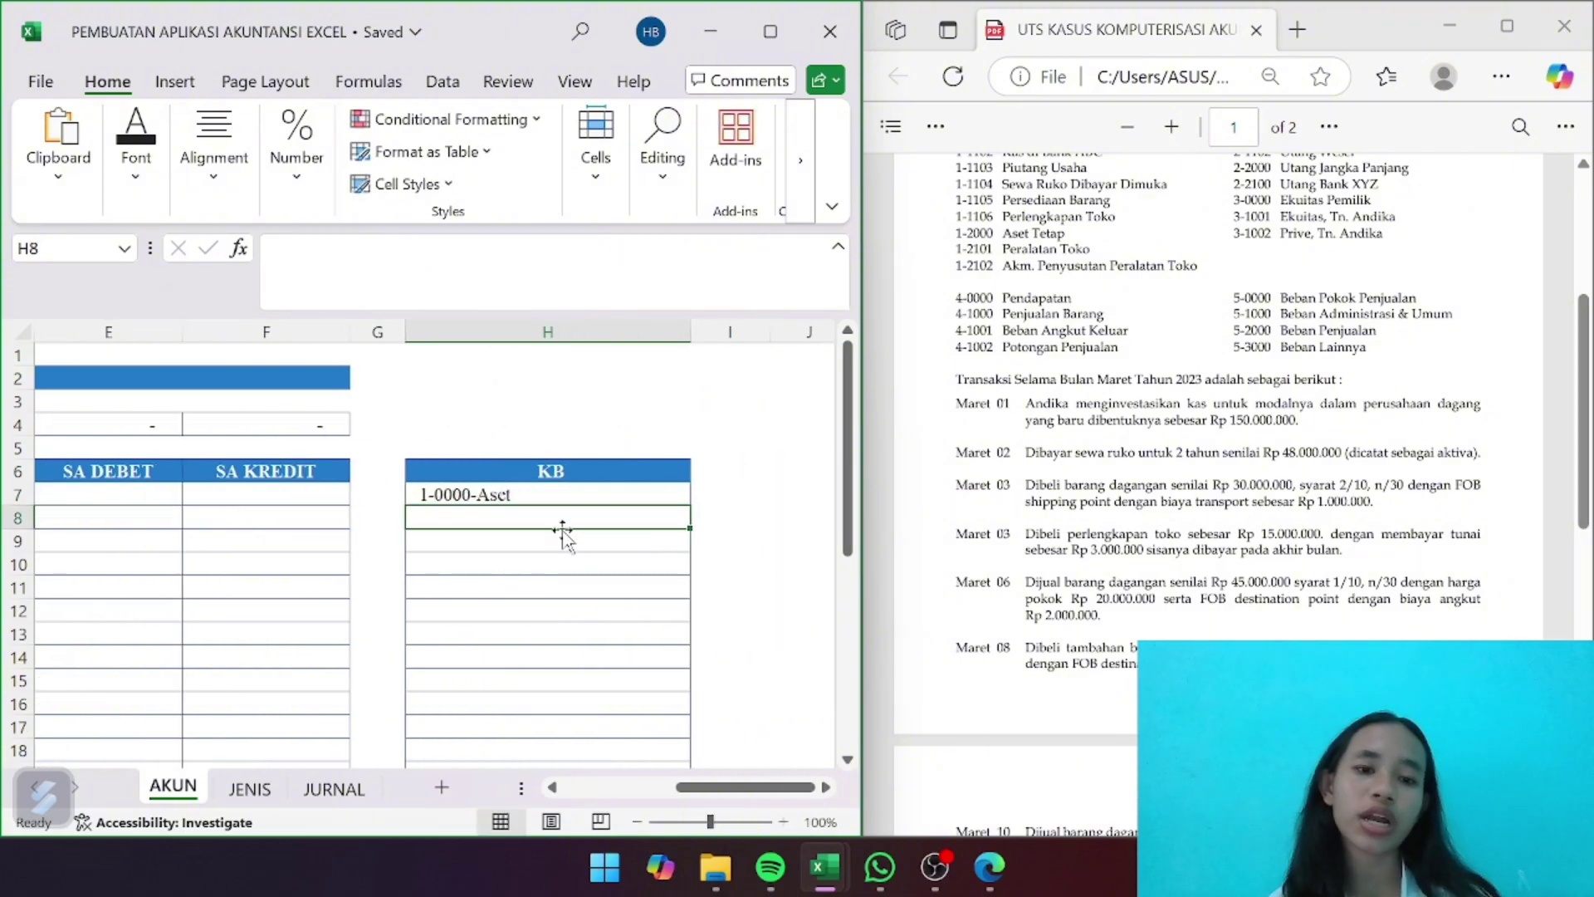
Fill the H7 formula down the KB column through H34
scroll(561, 530, left, 8)
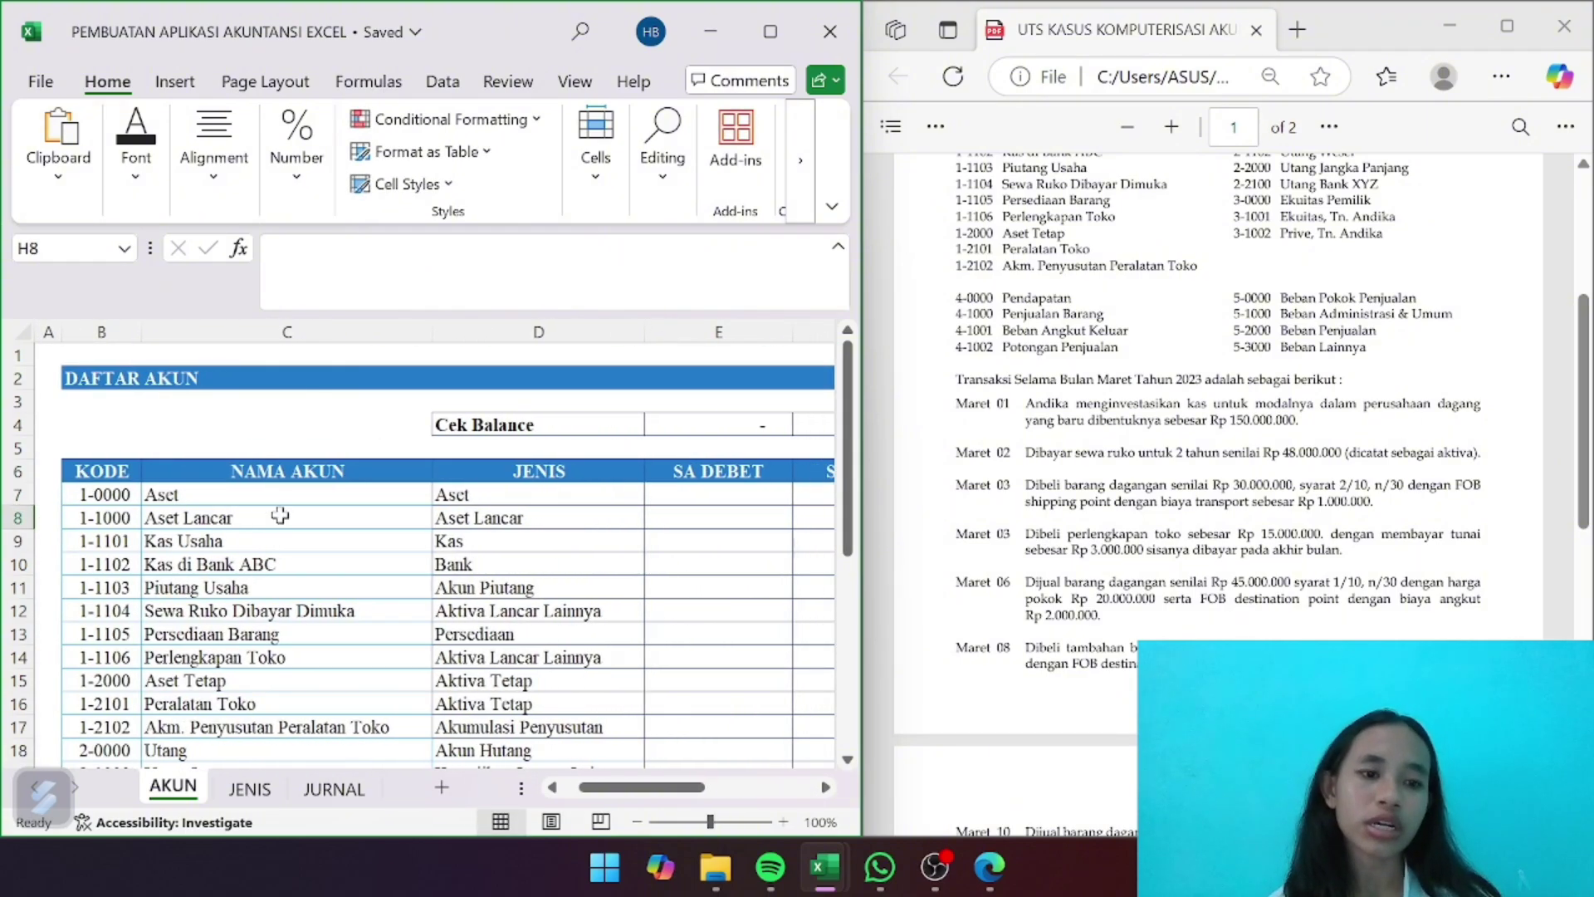
scroll(315, 514, right, 5)
scroll(315, 514, left, 5)
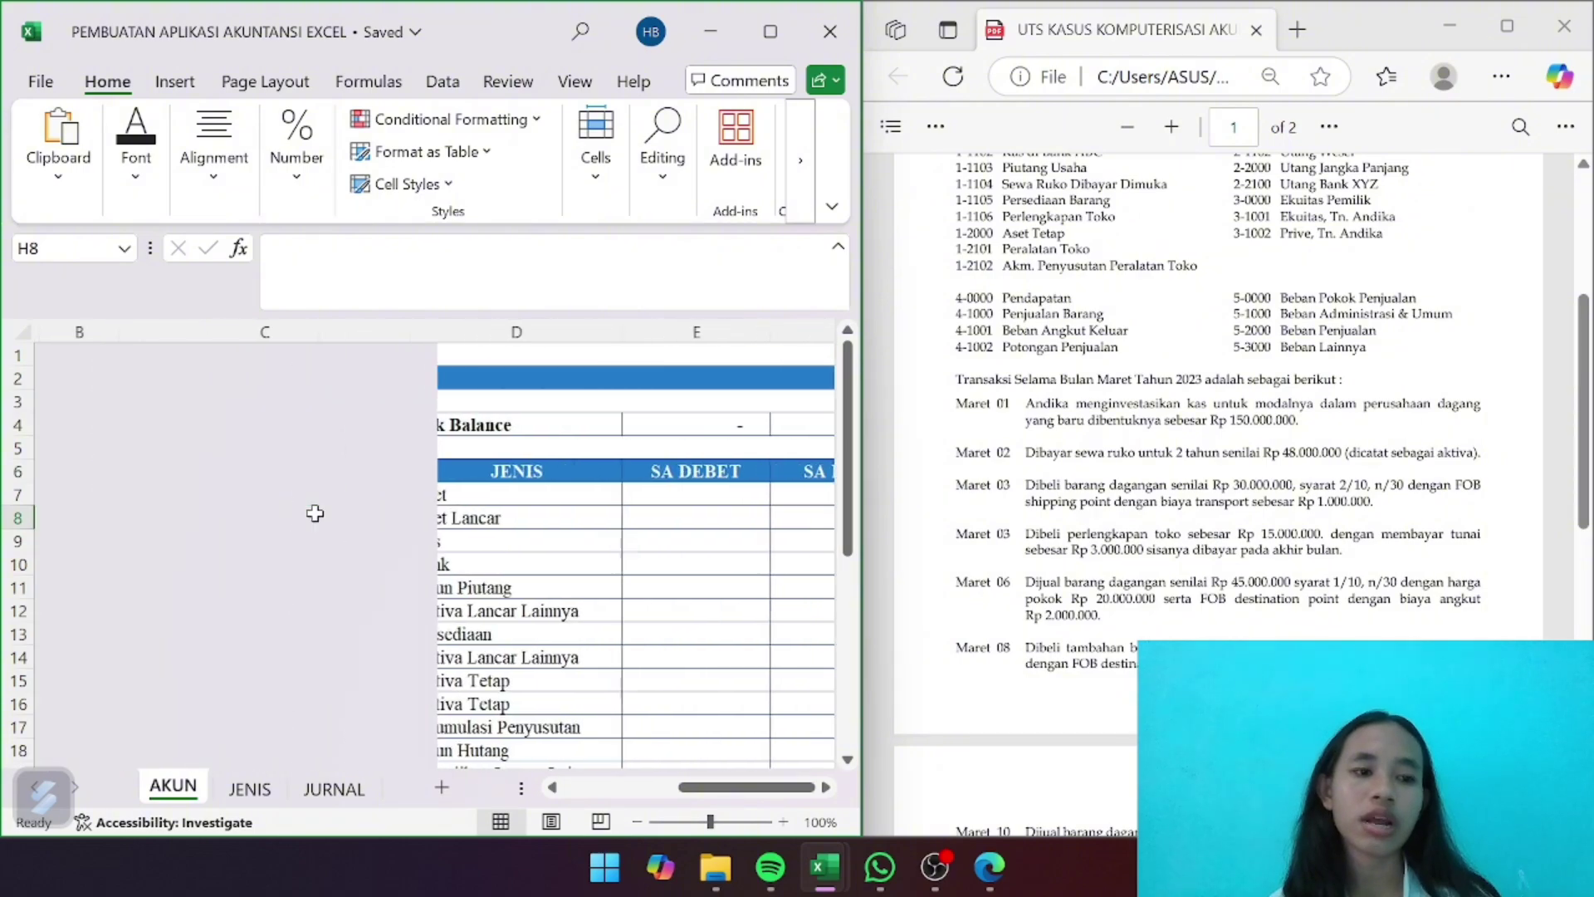
scroll(314, 514, right, 8)
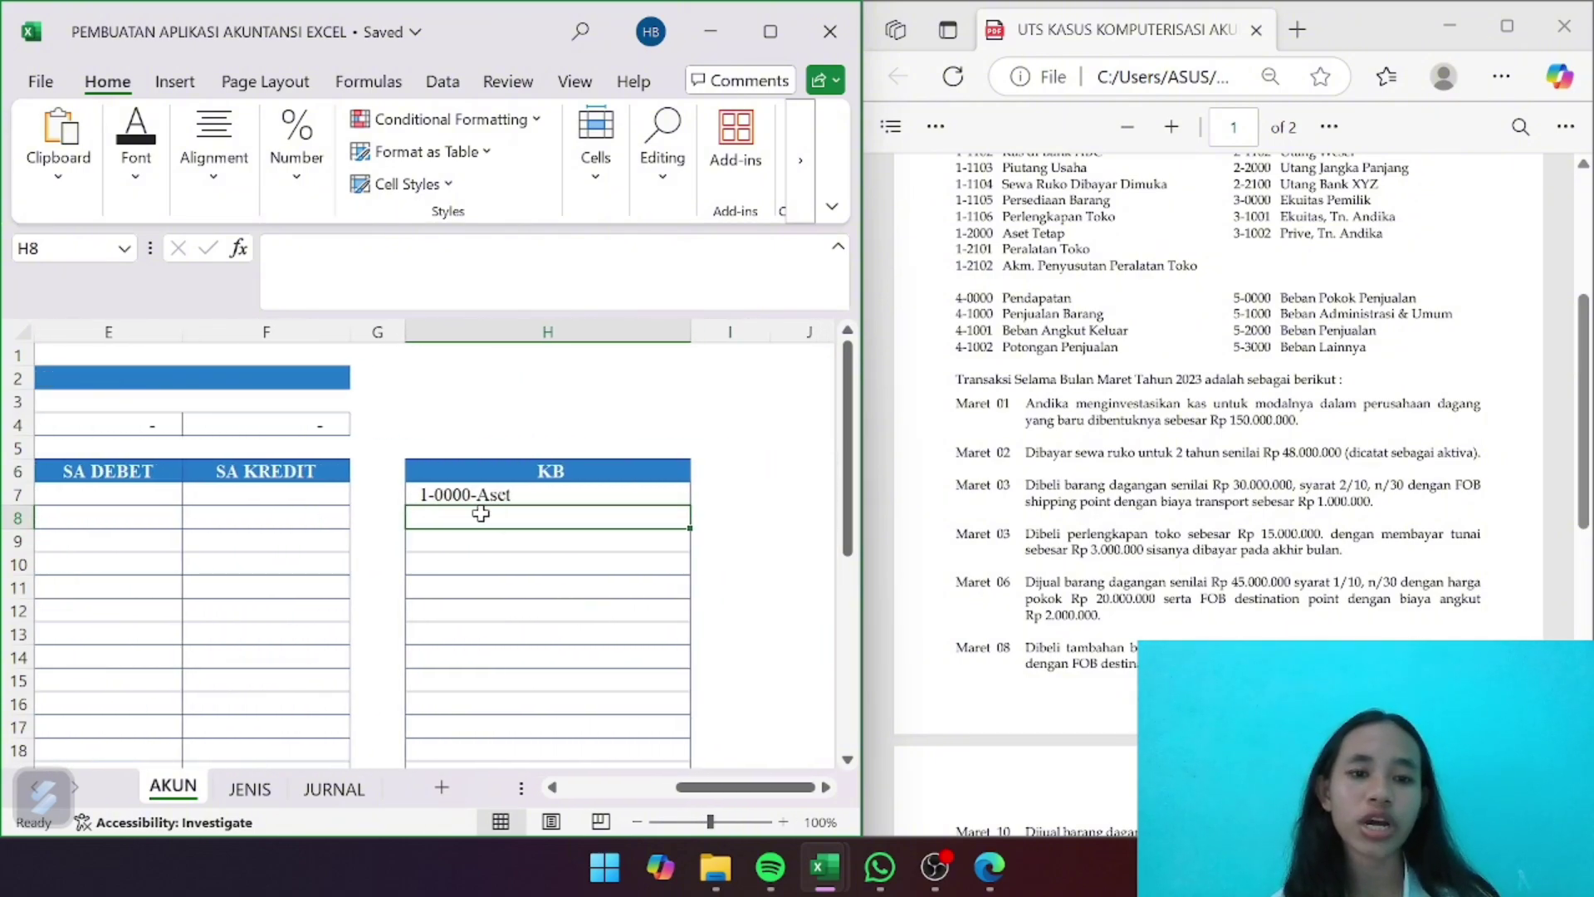
click(513, 494)
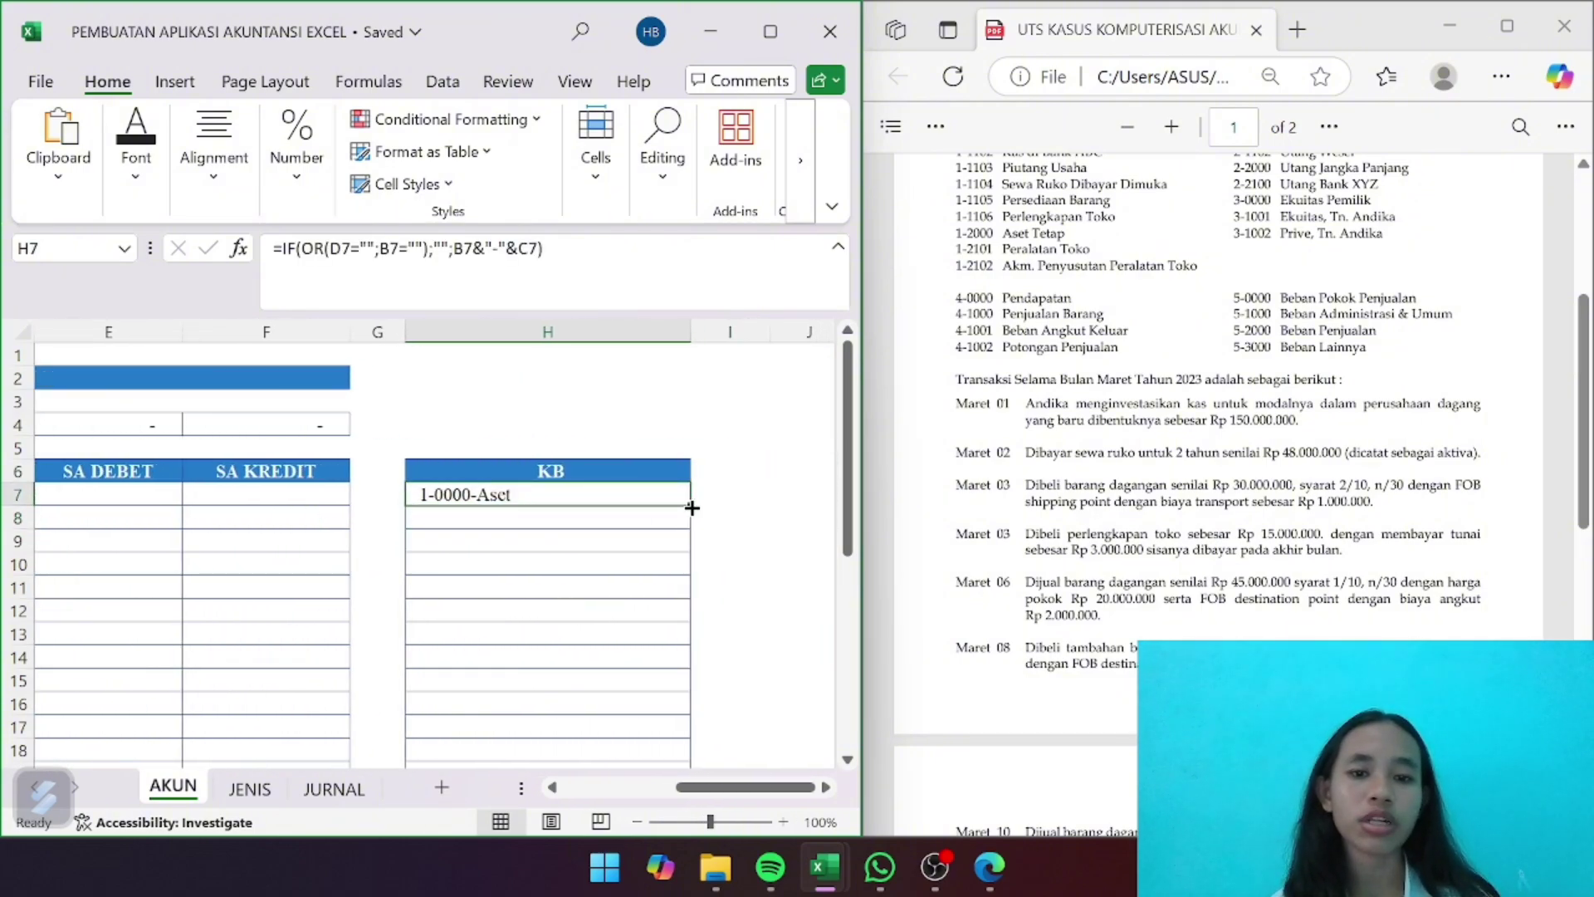
drag(691, 508, 686, 736)
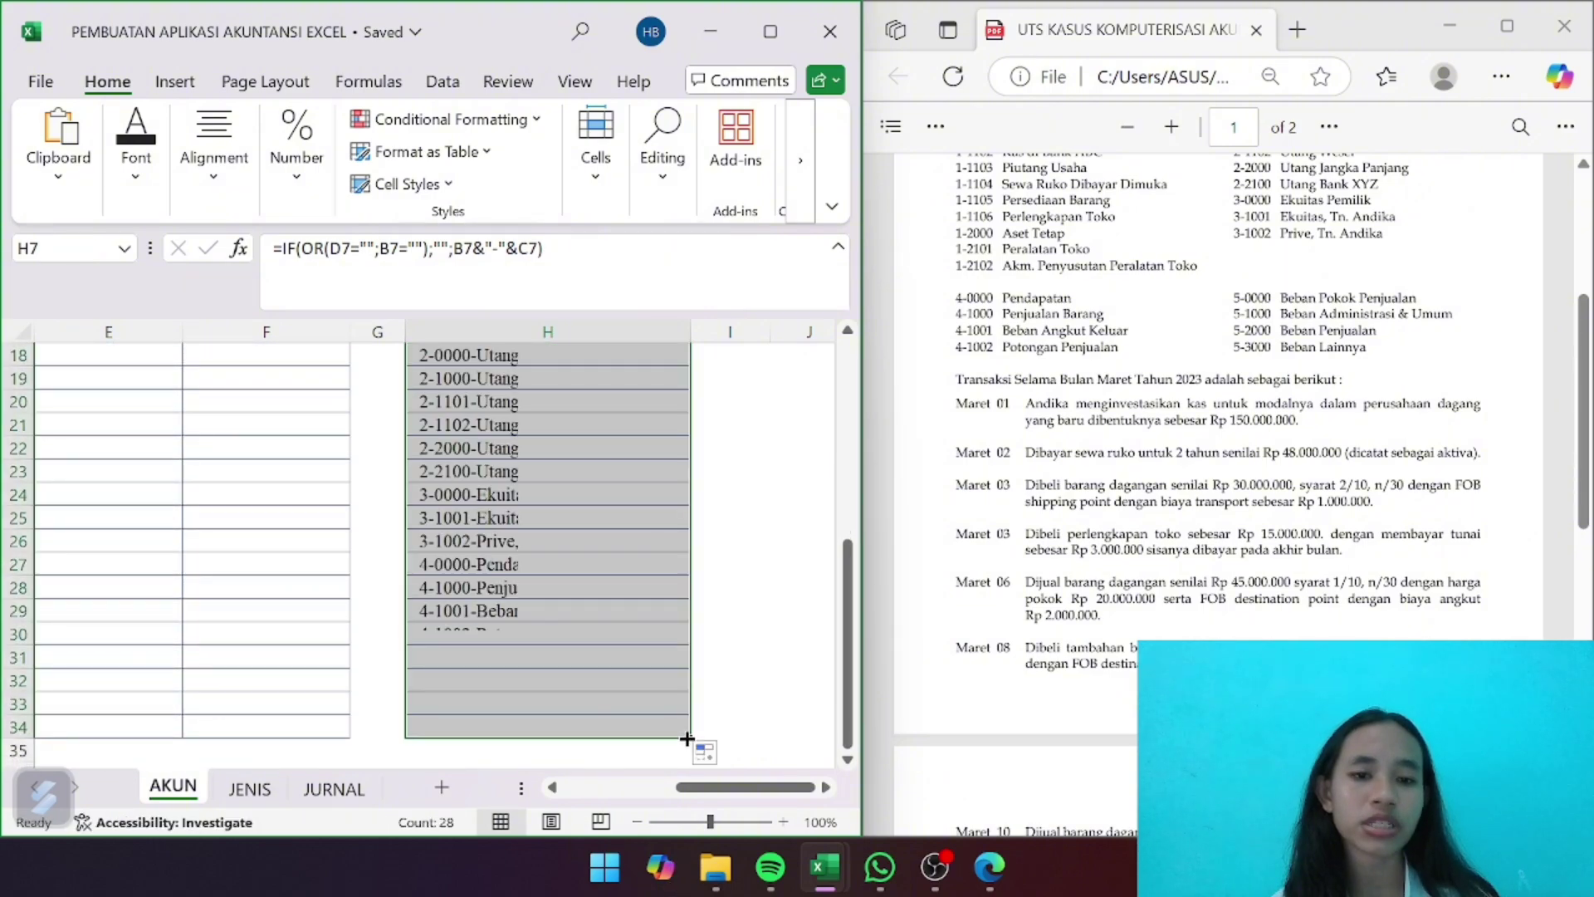
Widen column H so the longest code-and-name entry fits inside the KB column
click(756, 497)
scroll(568, 482, up, 5)
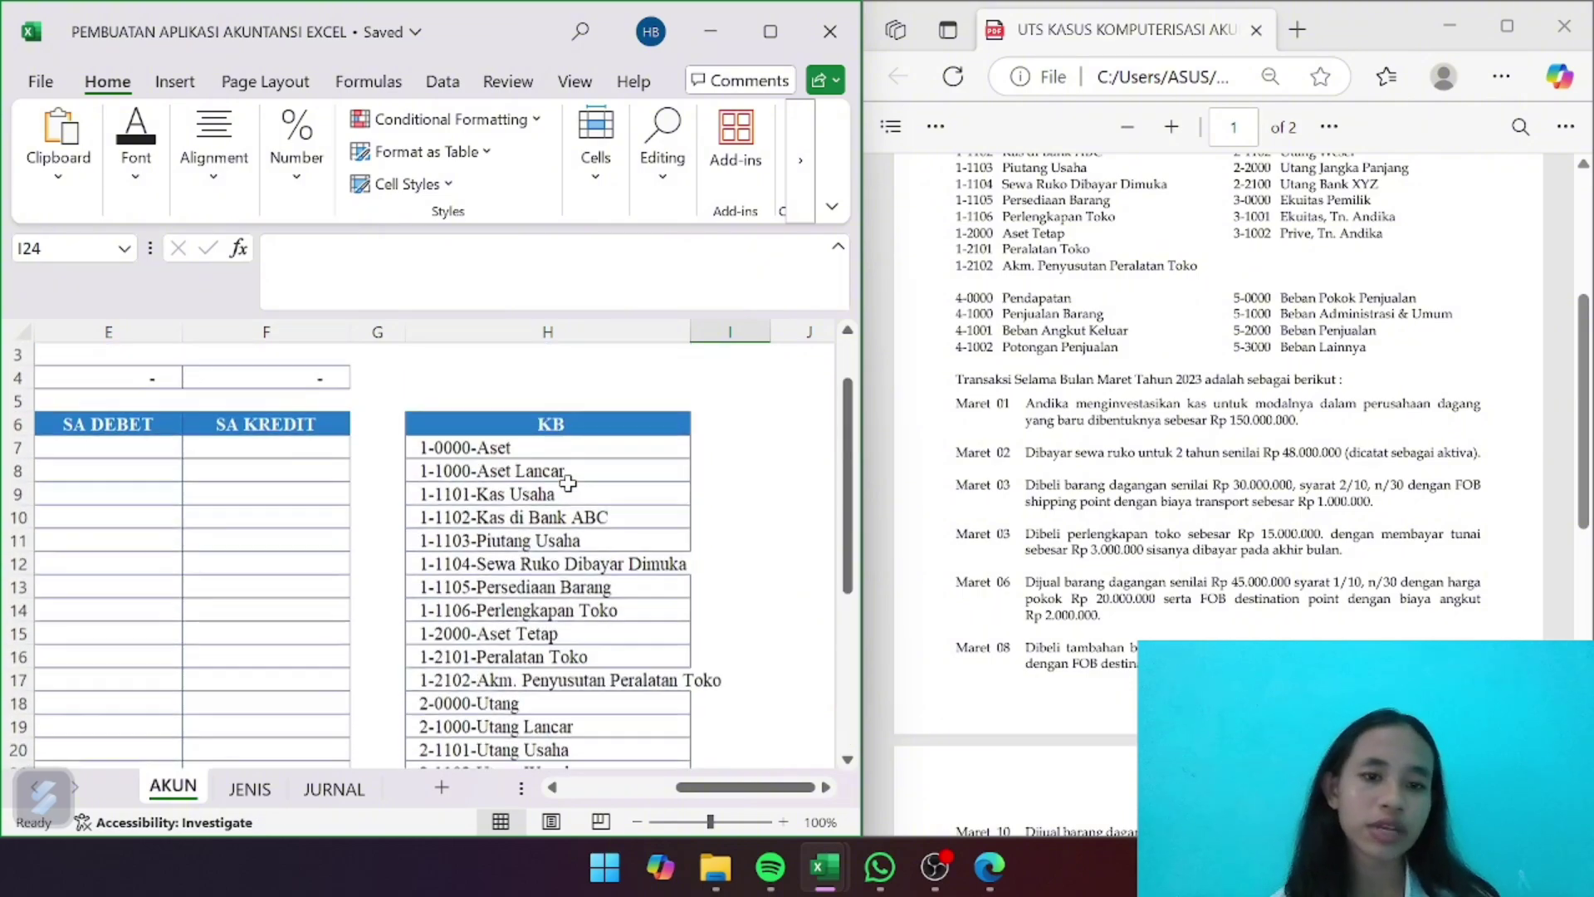
scroll(568, 482, down, 1)
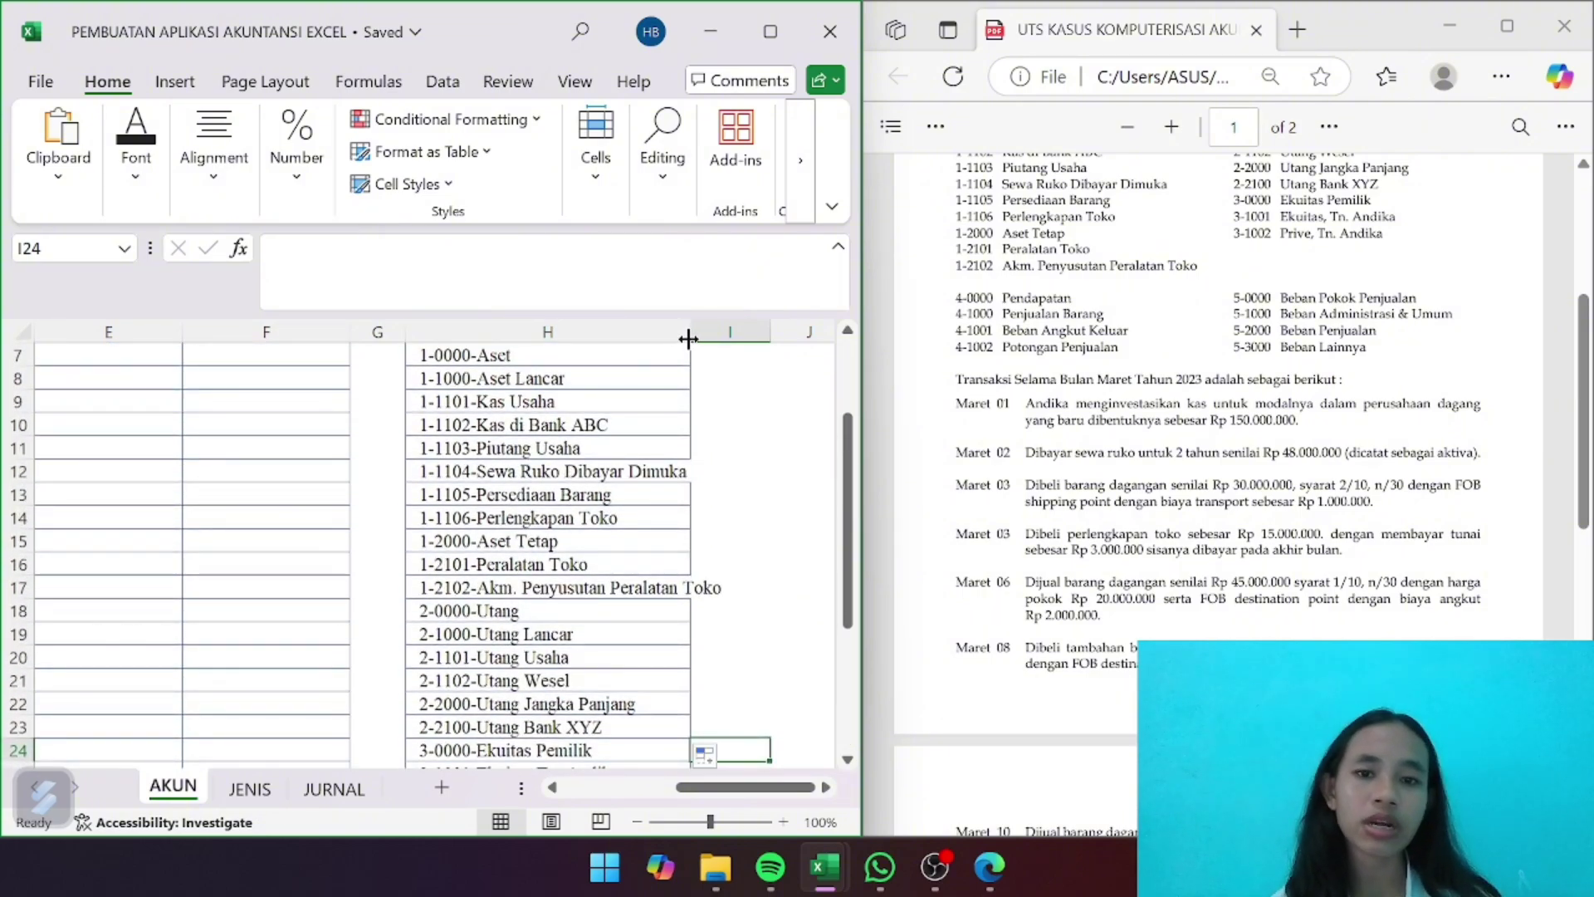
drag(688, 338, 736, 338)
scroll(718, 562, up, 2)
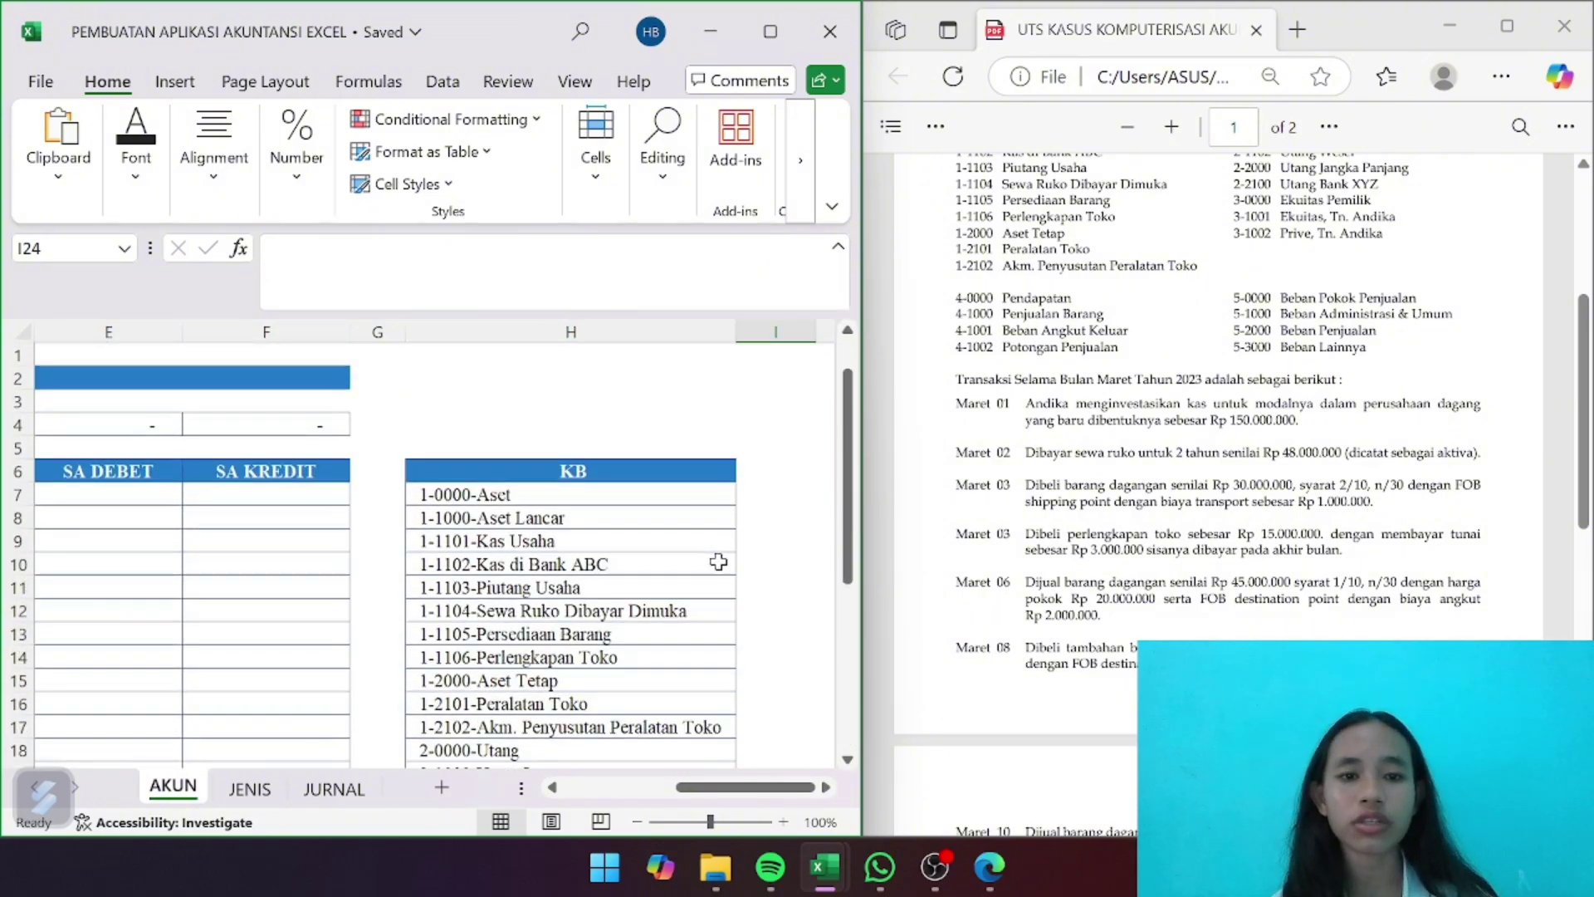
Copy the KB column from H6 to H34 into column I and clear the pasted contents, keeping only the formatting
scroll(718, 562, down, 1)
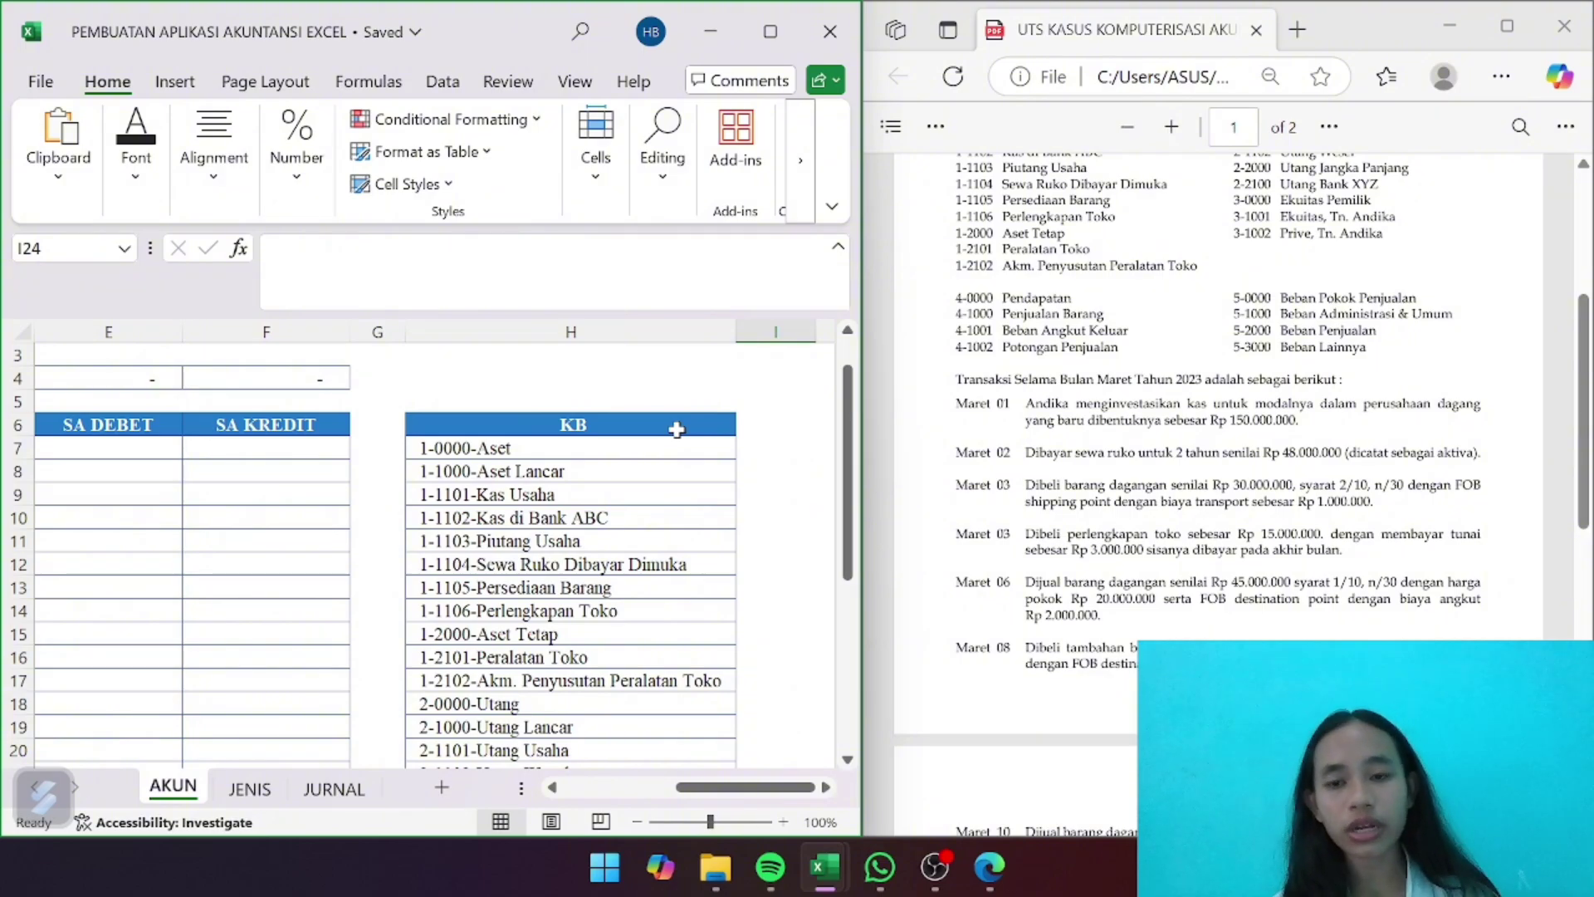
click(677, 429)
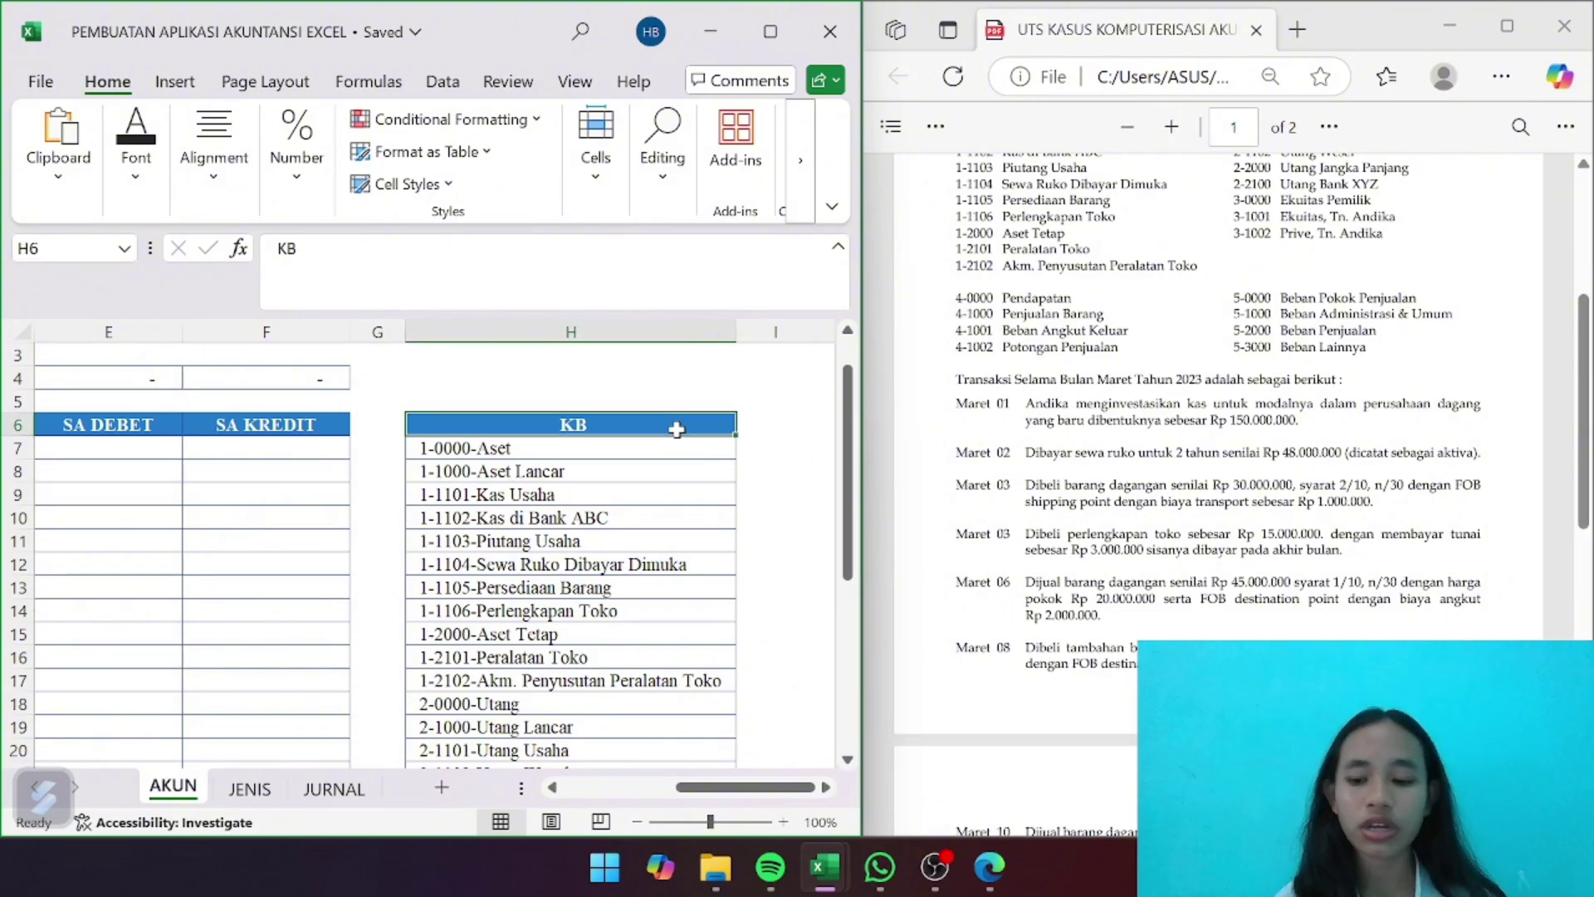
key(ctrl+shift+Down)
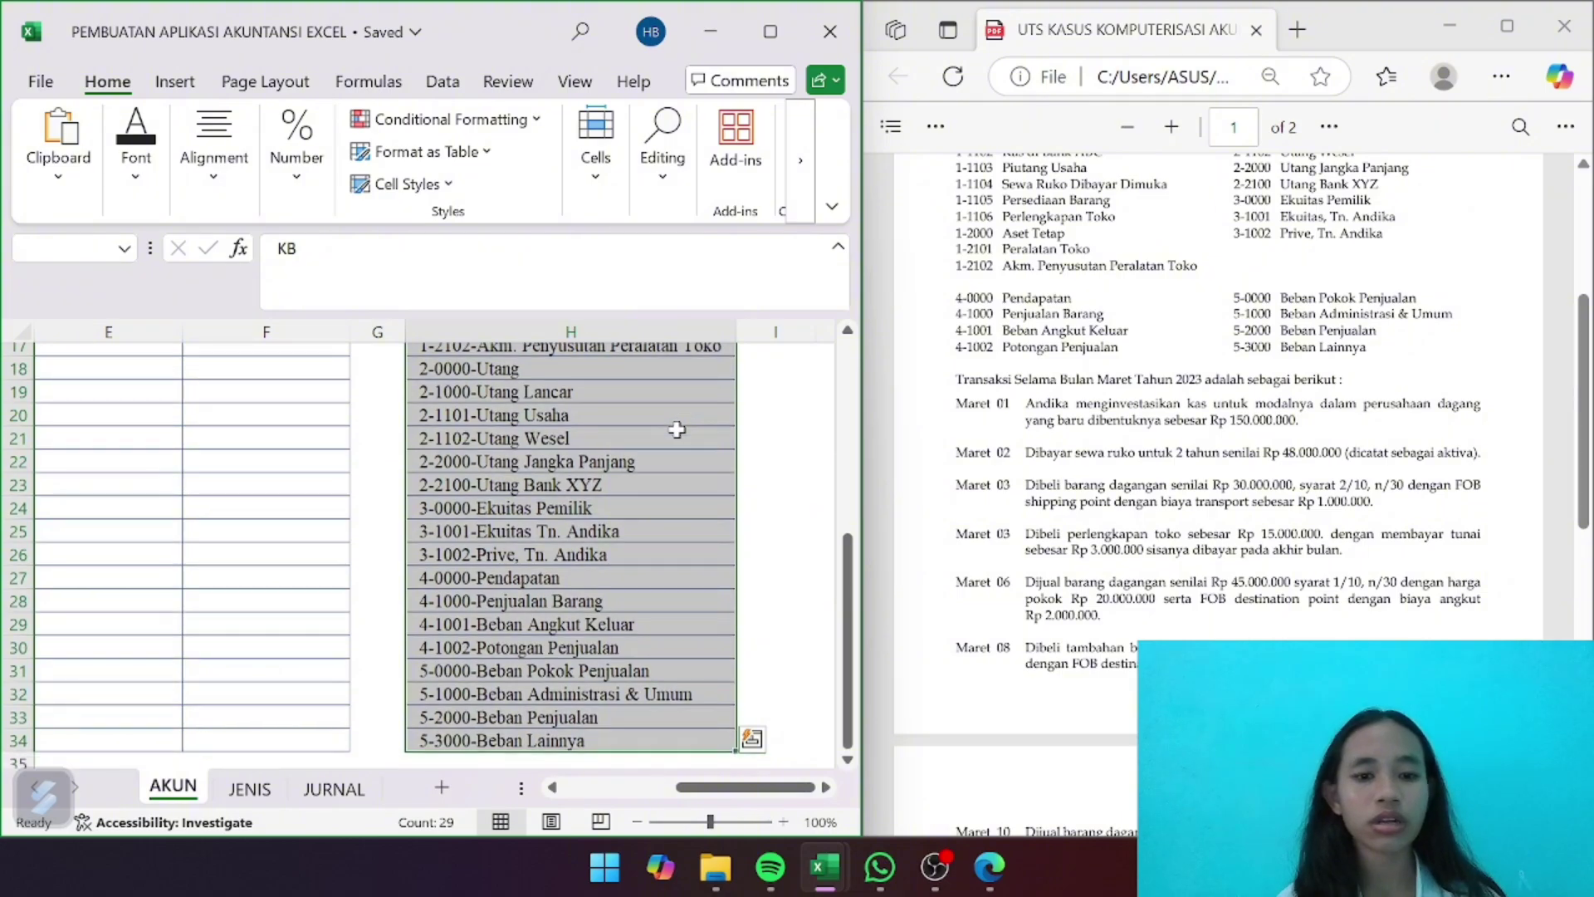
key(ctrl+c)
scroll(676, 429, up, 7)
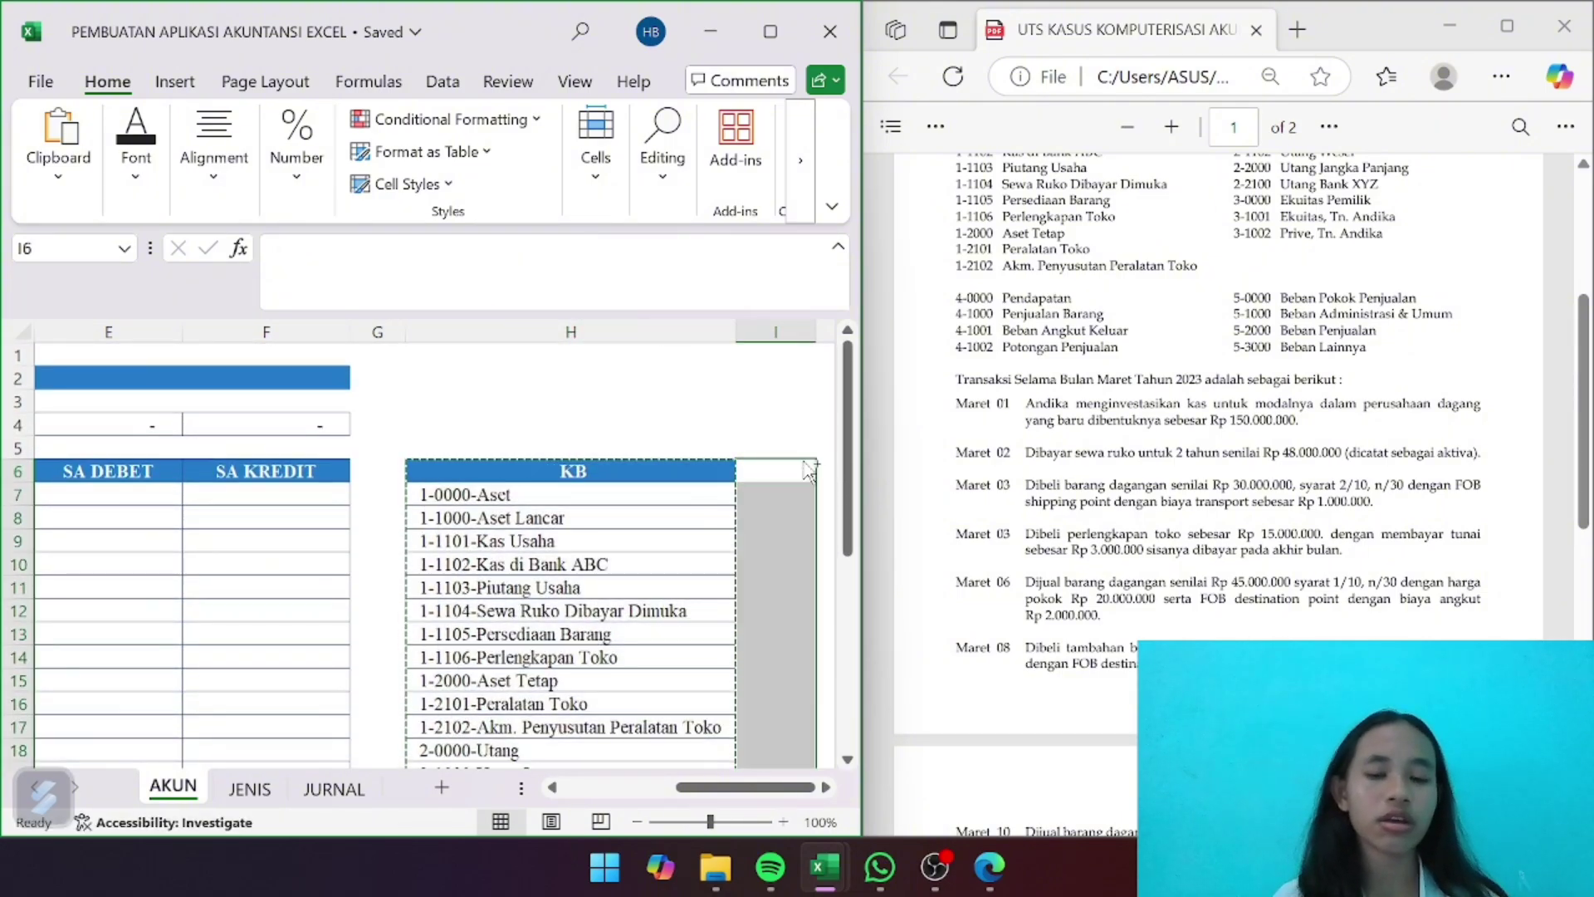
click(803, 460)
key(ctrl+v)
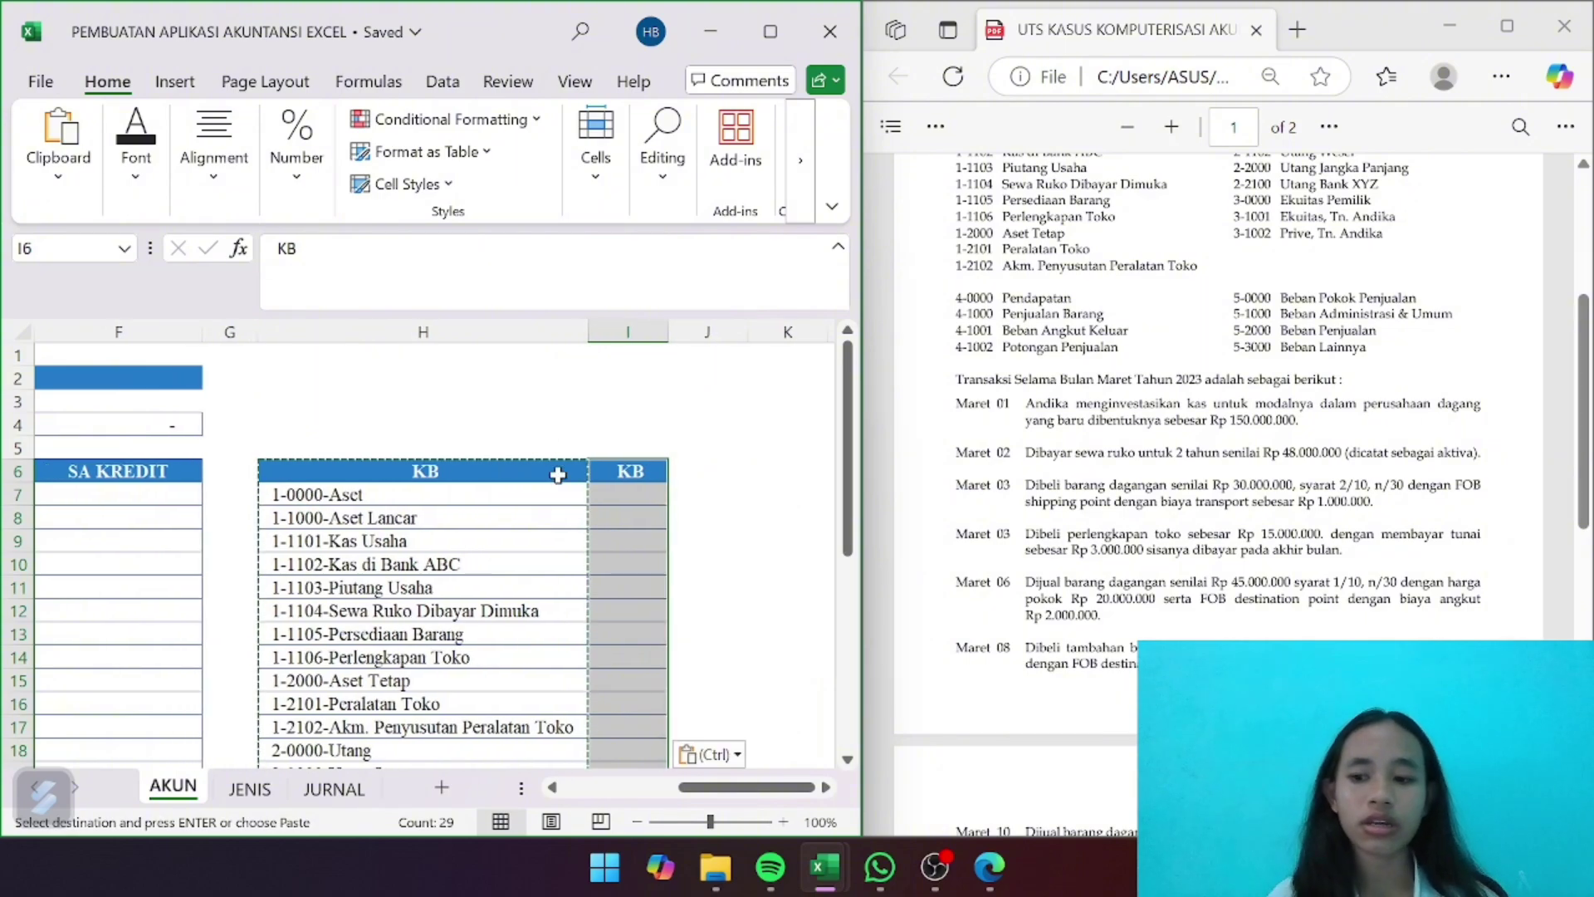
key(Delete)
click(725, 488)
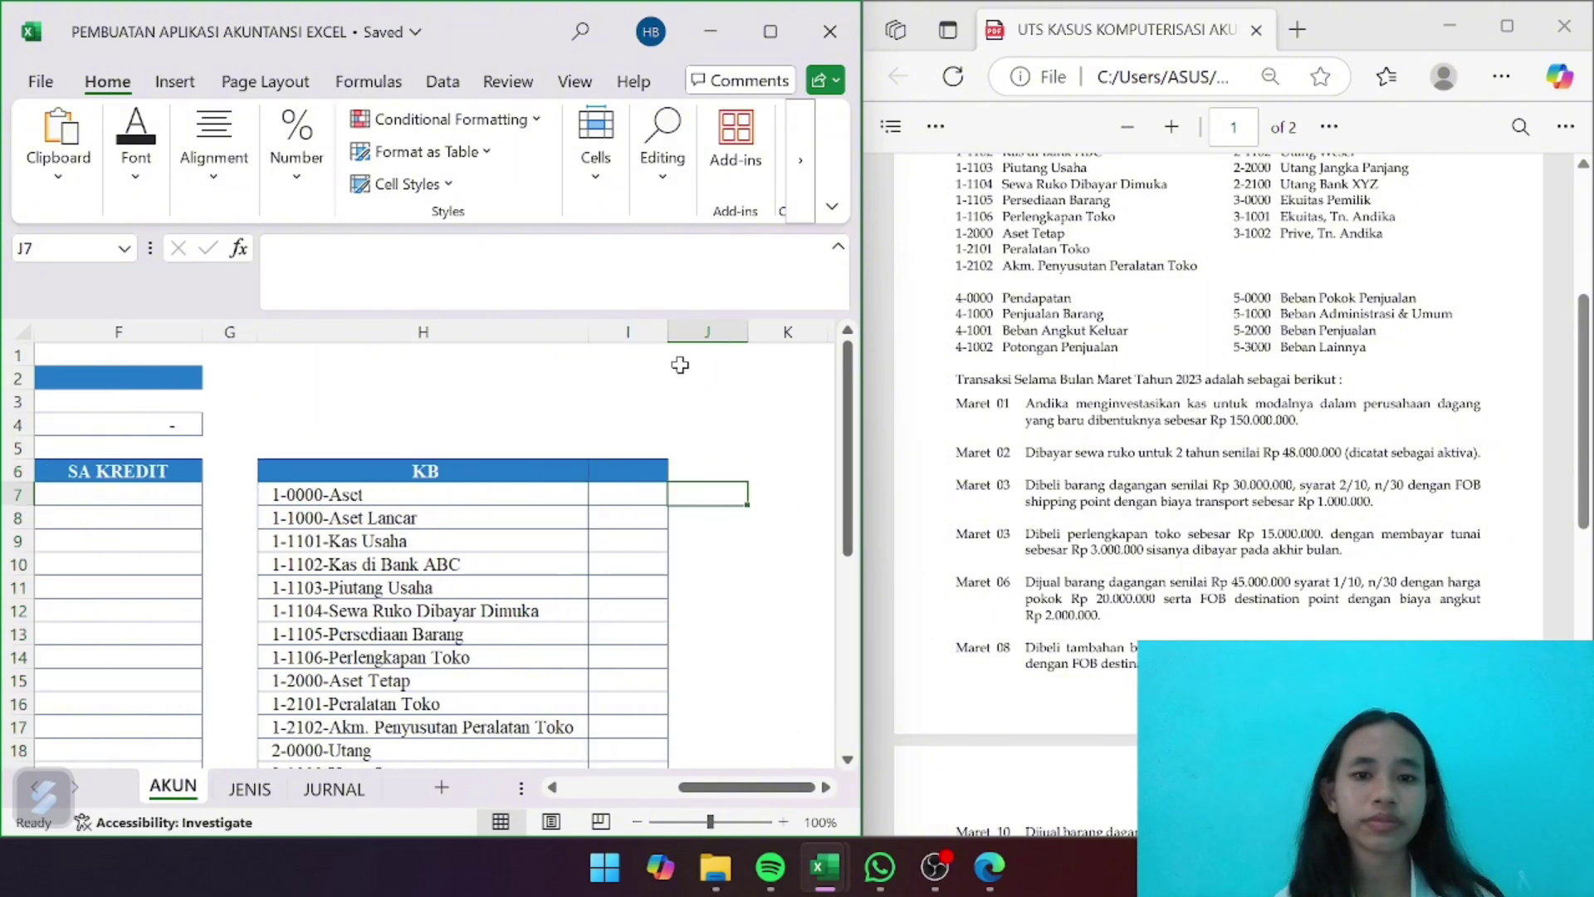
Widen column I and enter KB 2 as its header in I6
drag(669, 331, 730, 331)
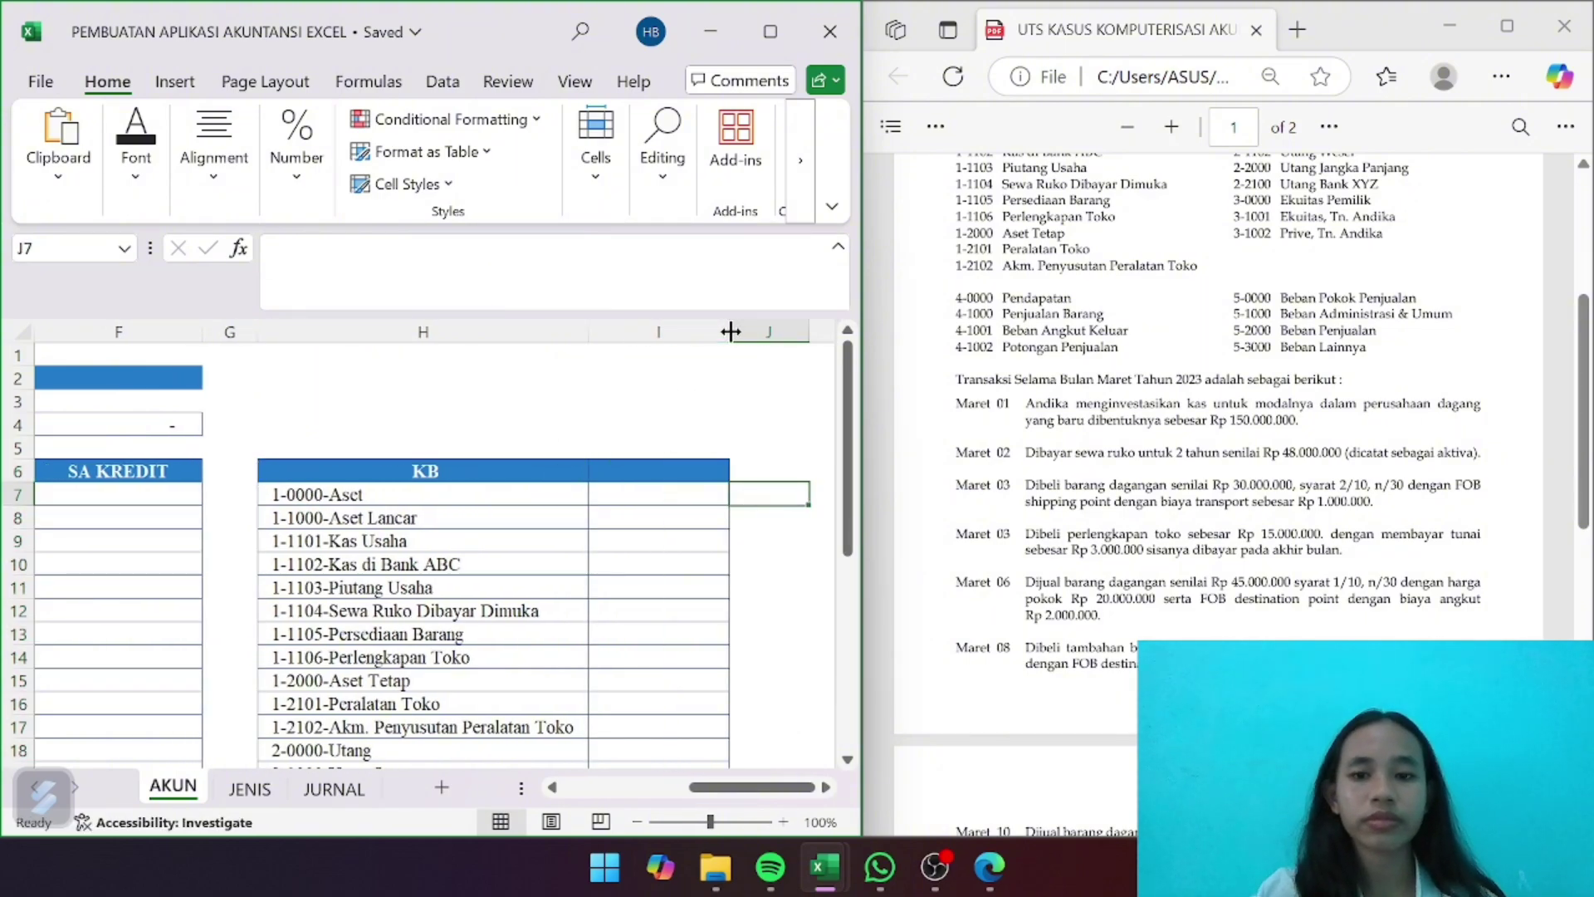
click(680, 469)
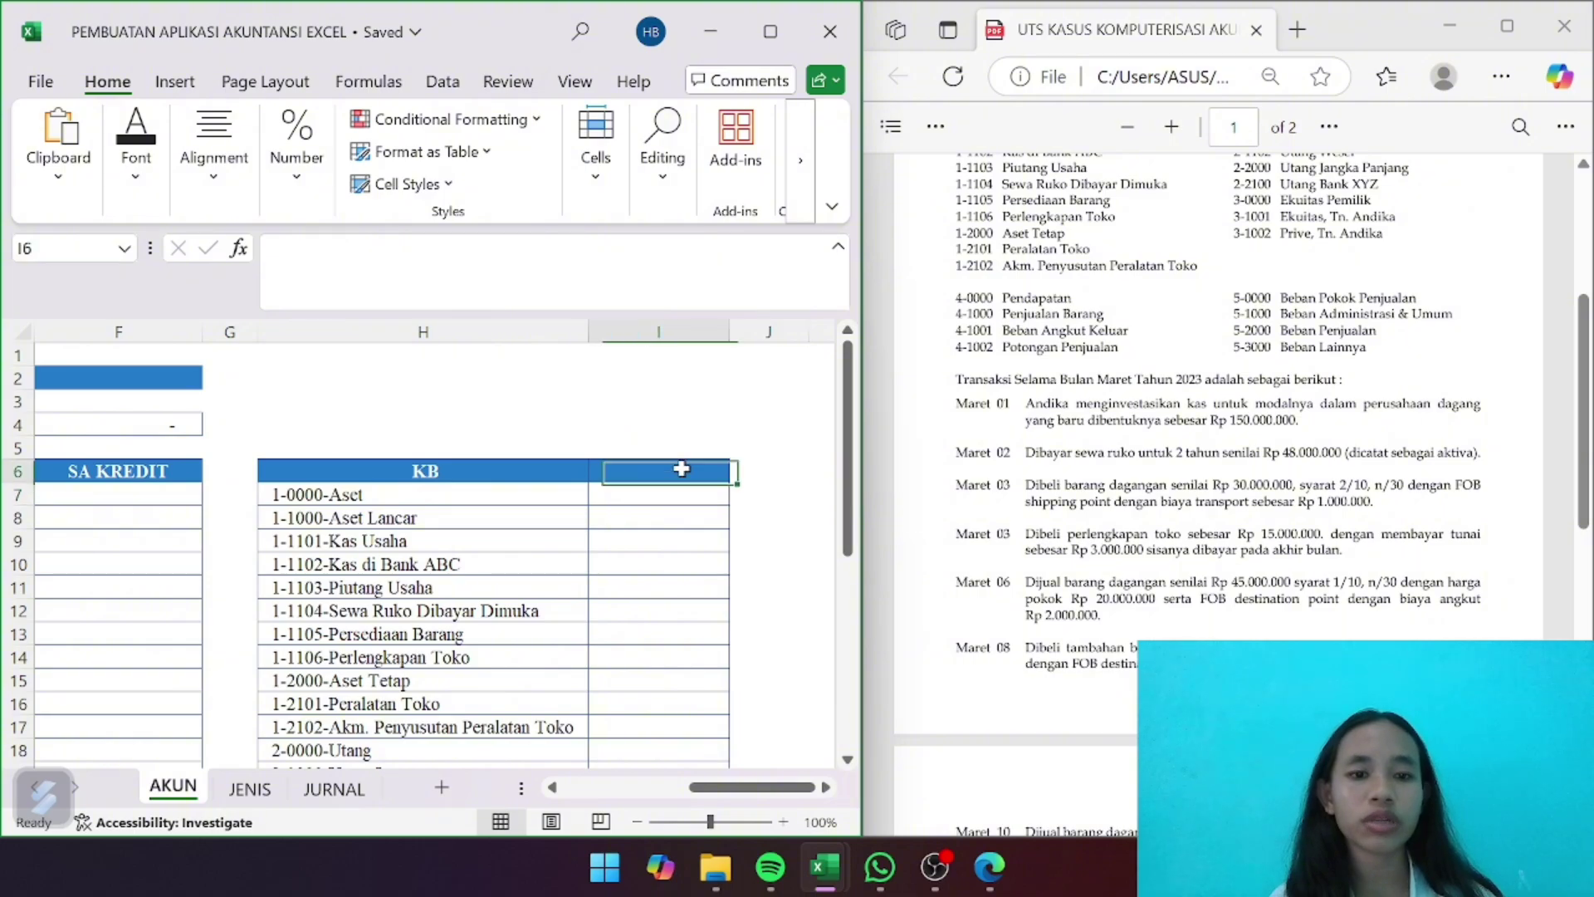
text(KB 2)
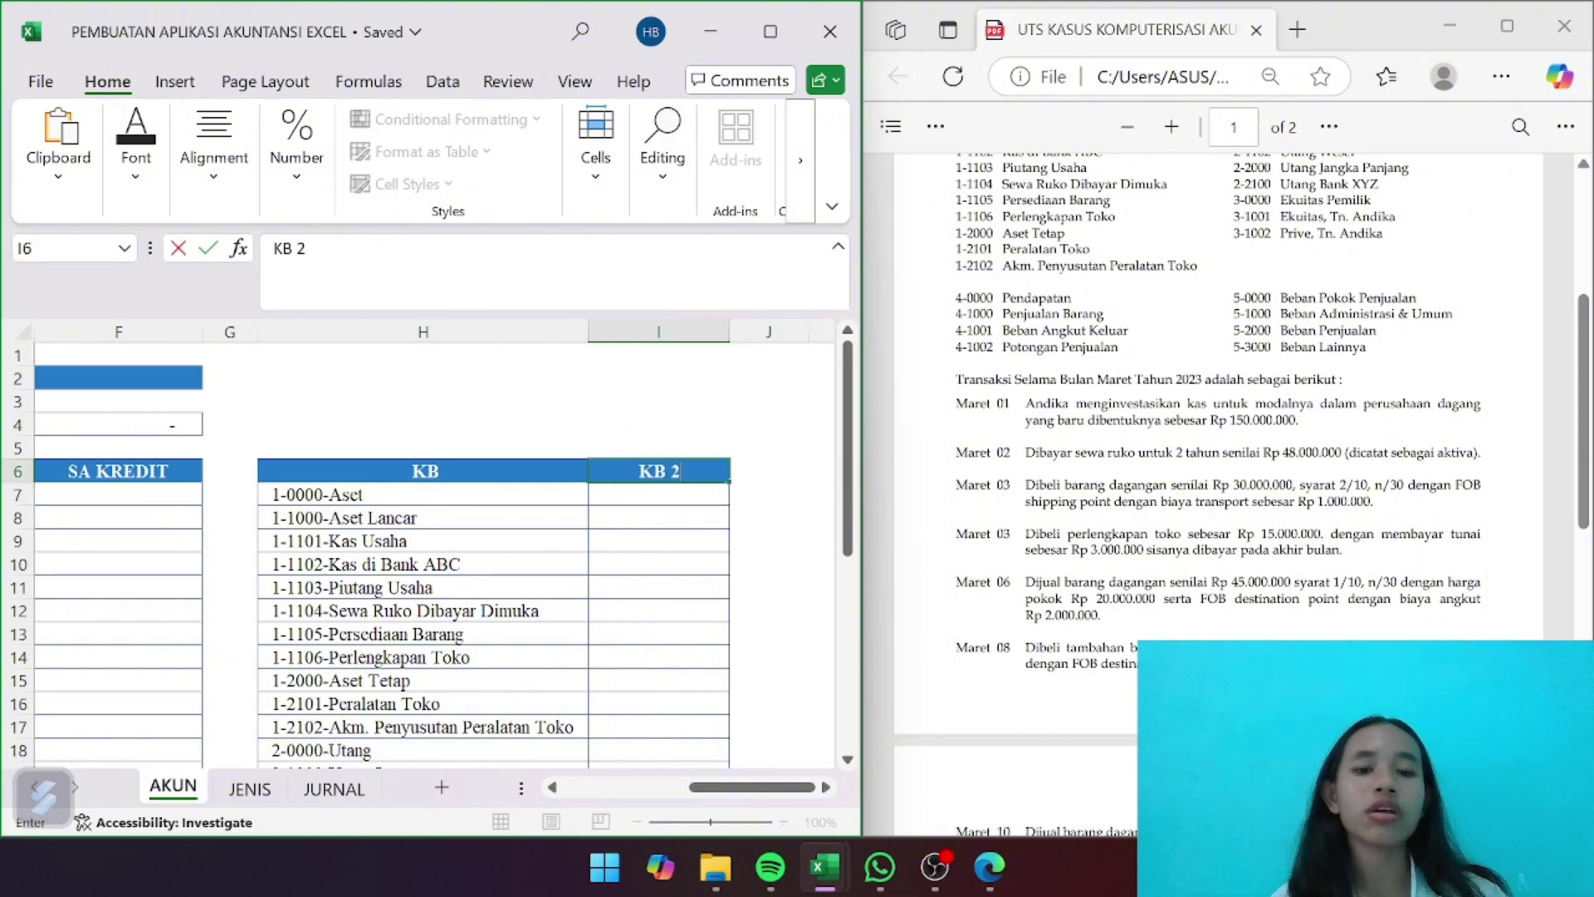
key(Return)
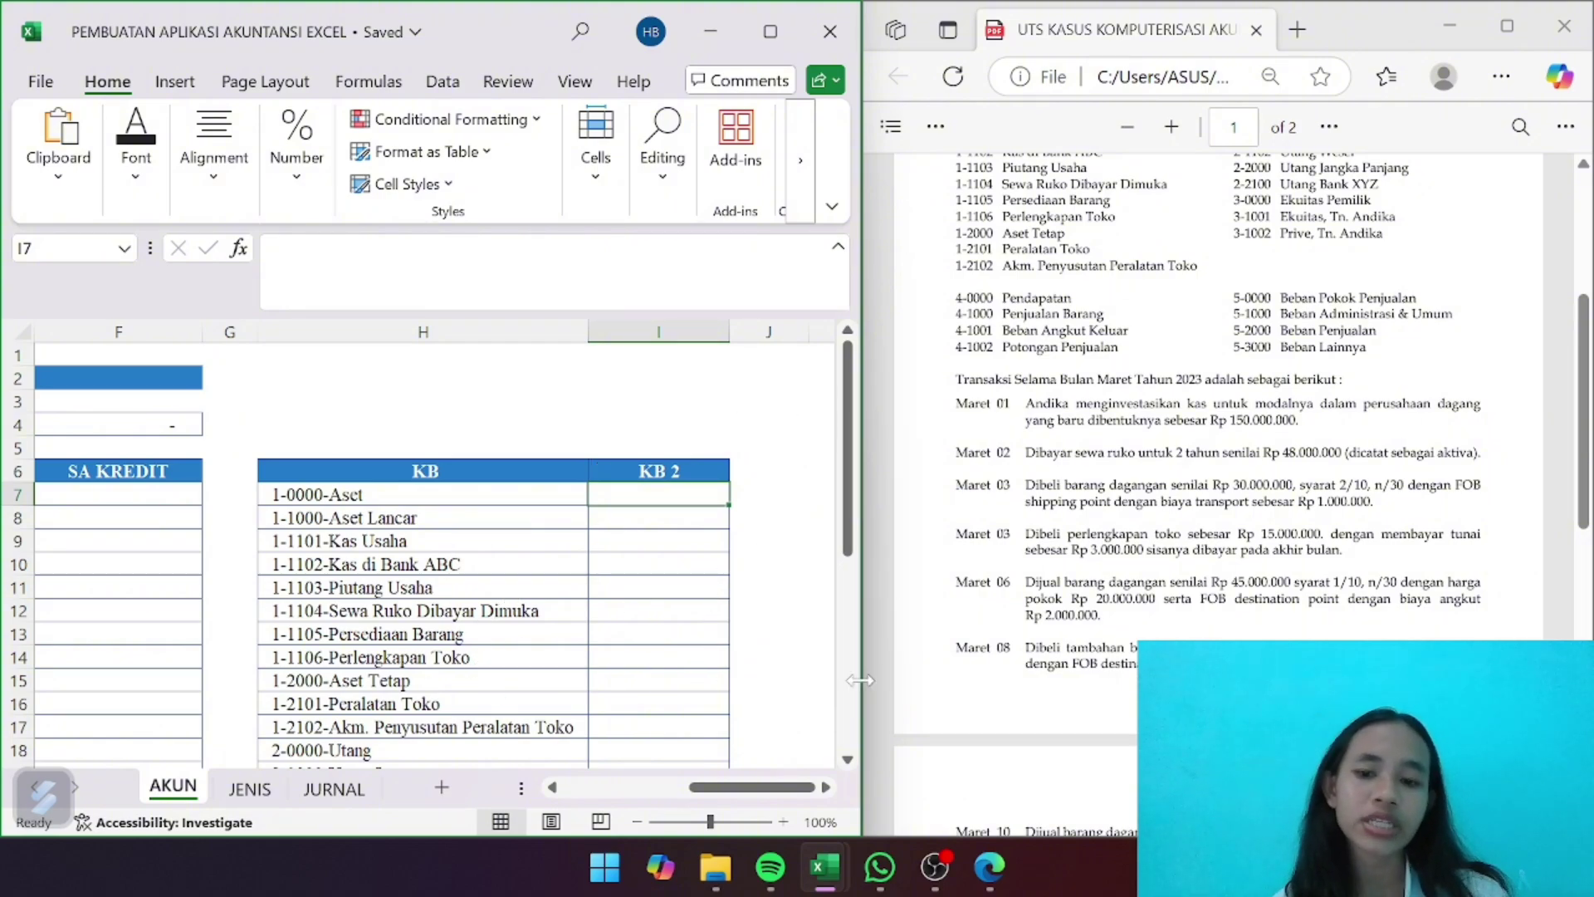
Start a formula in I7 with an IF function whose logical test is H7="", referencing the KB cell
click(390, 291)
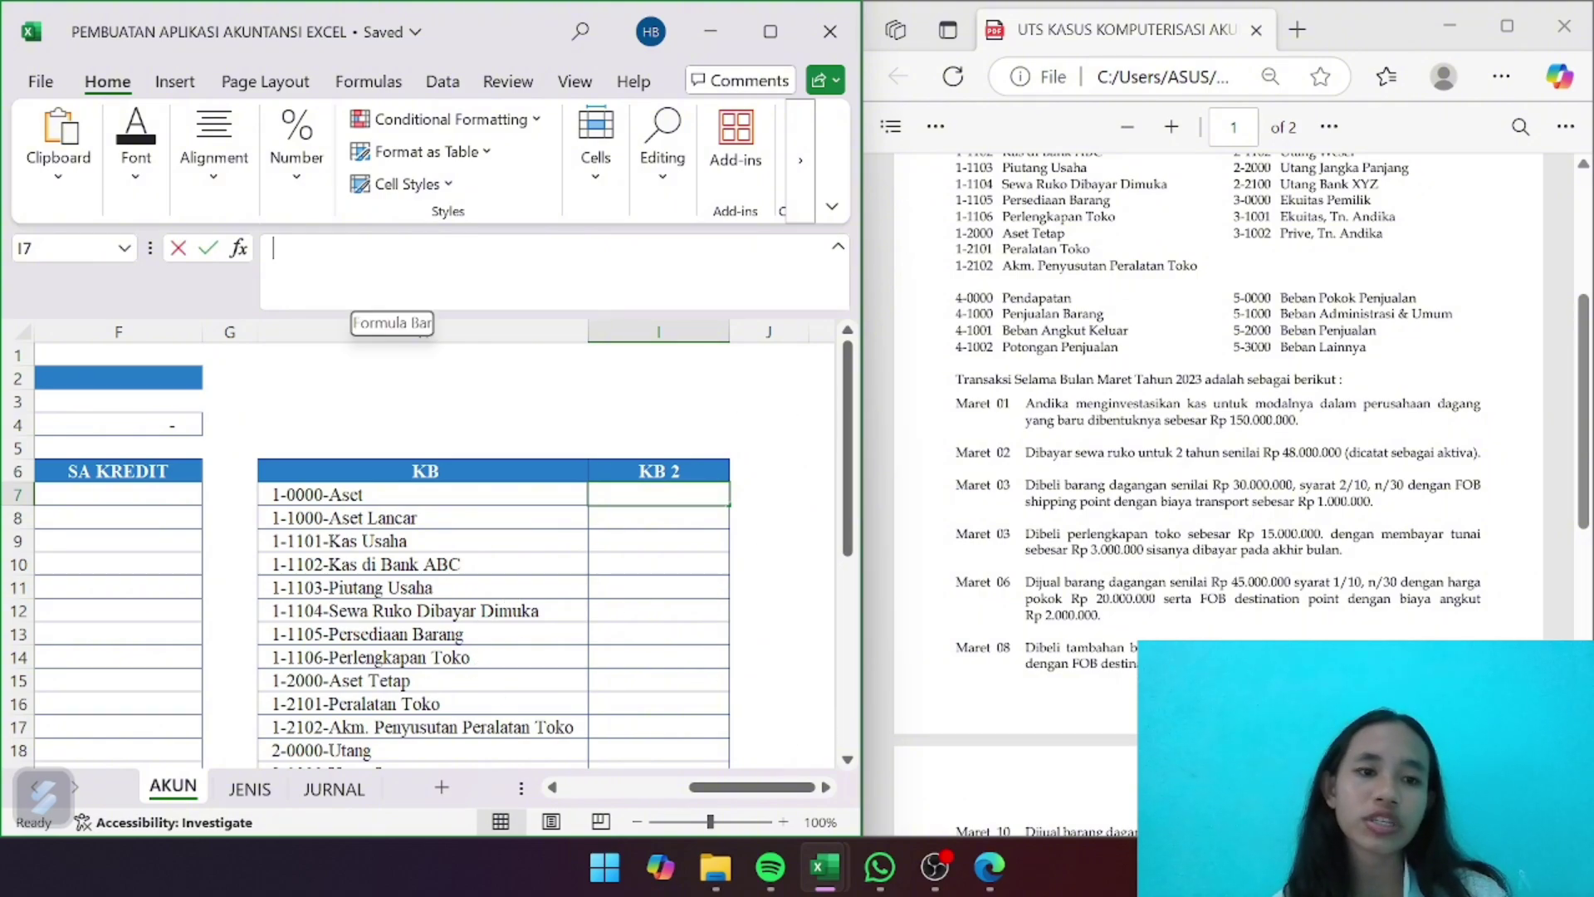
text(=IF)
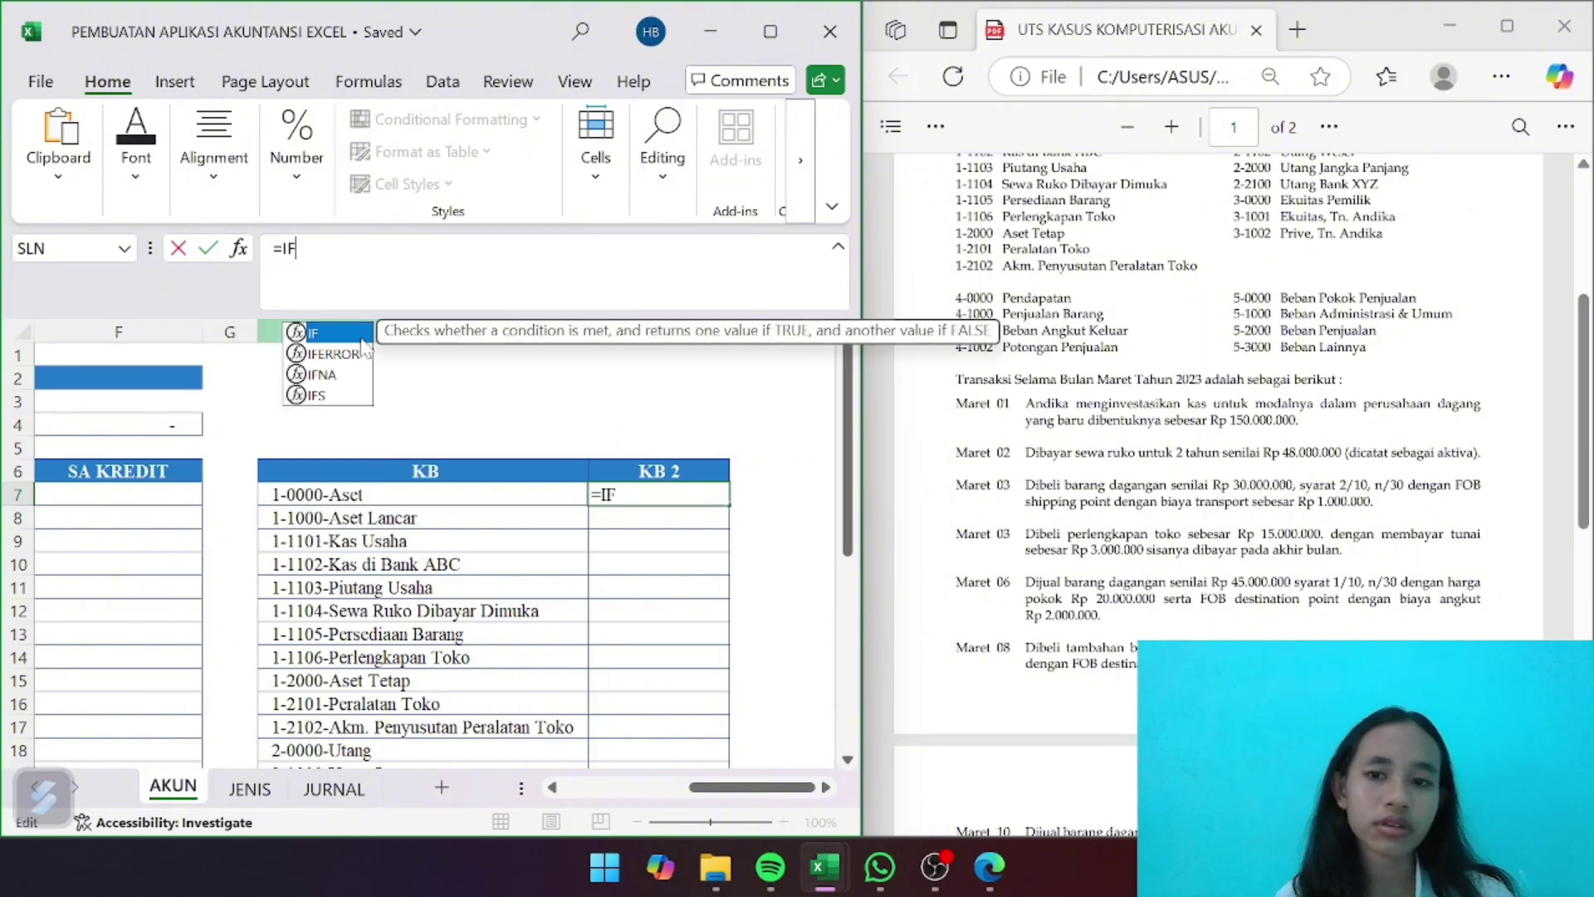
text(()
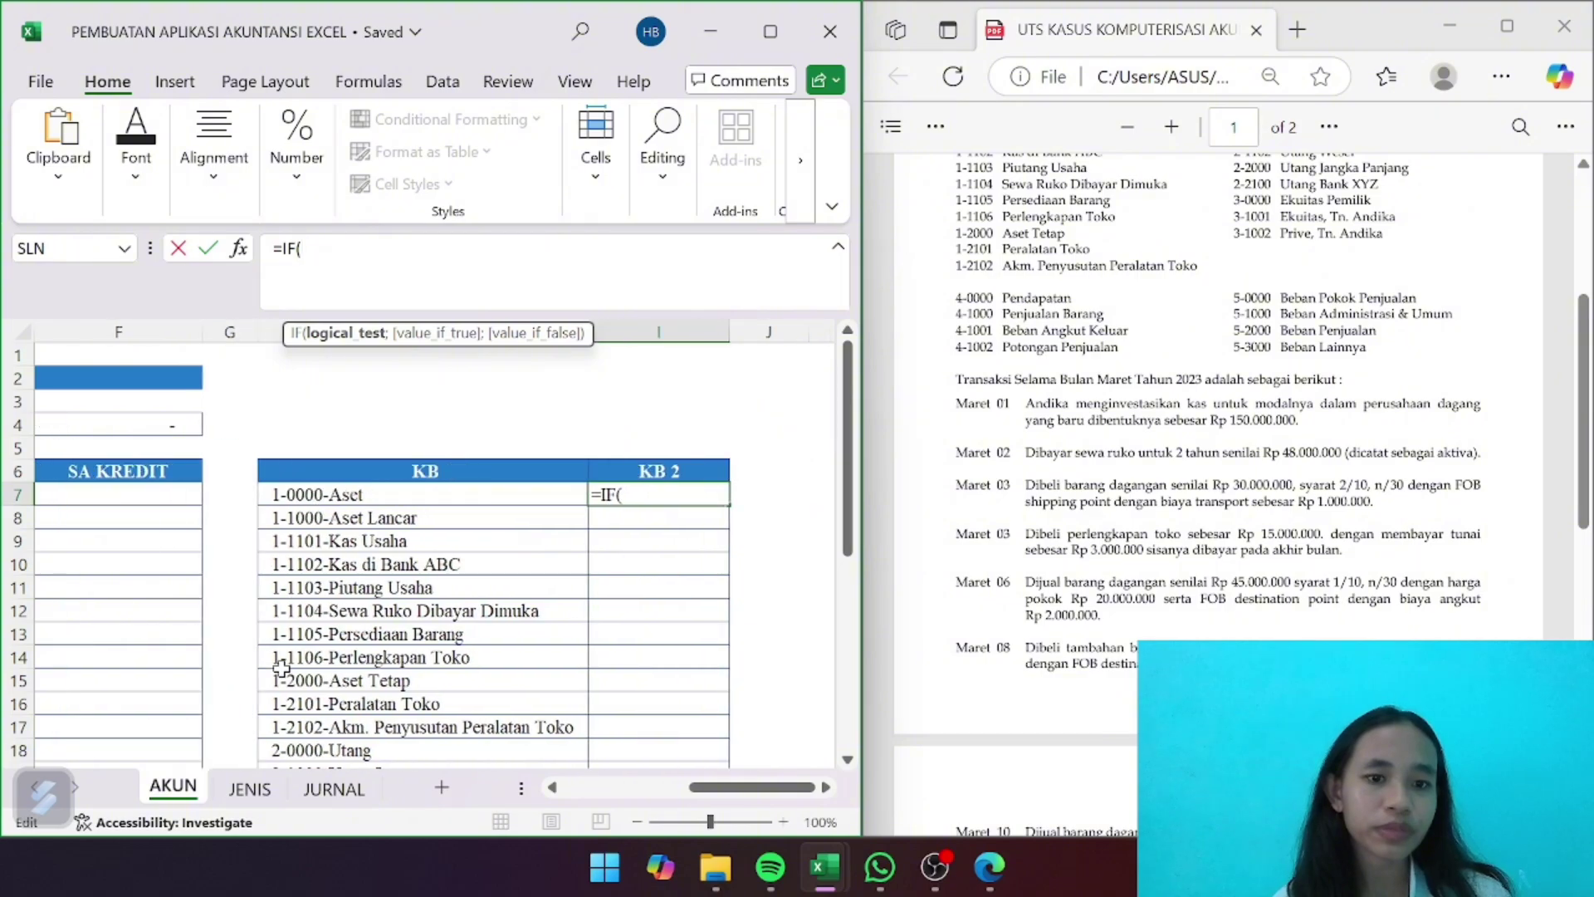
click(381, 501)
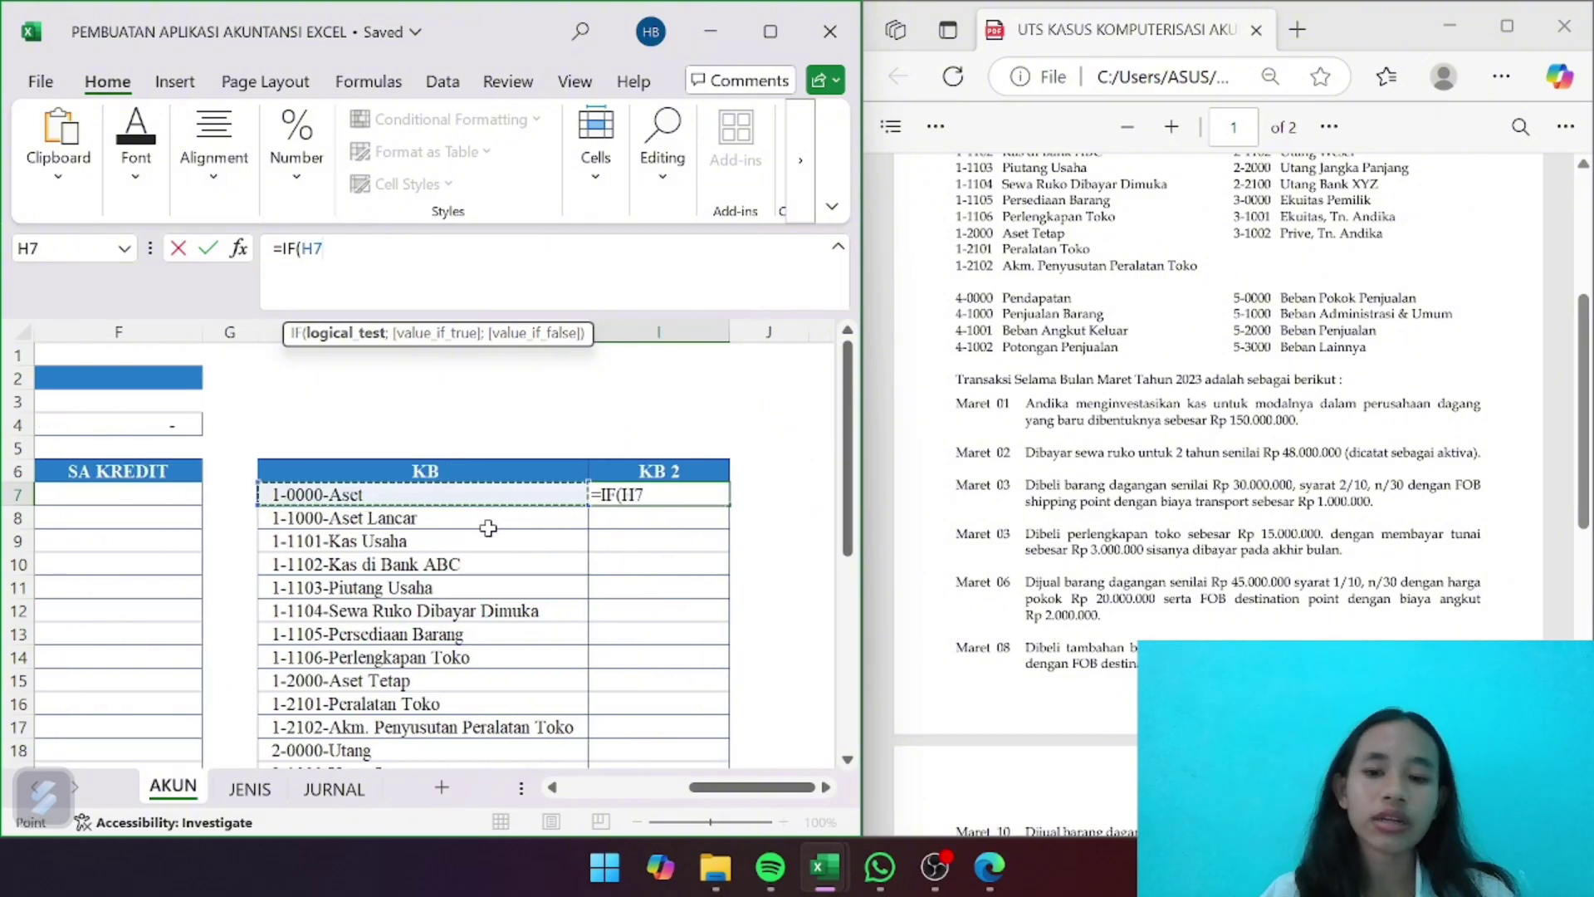
text(=)
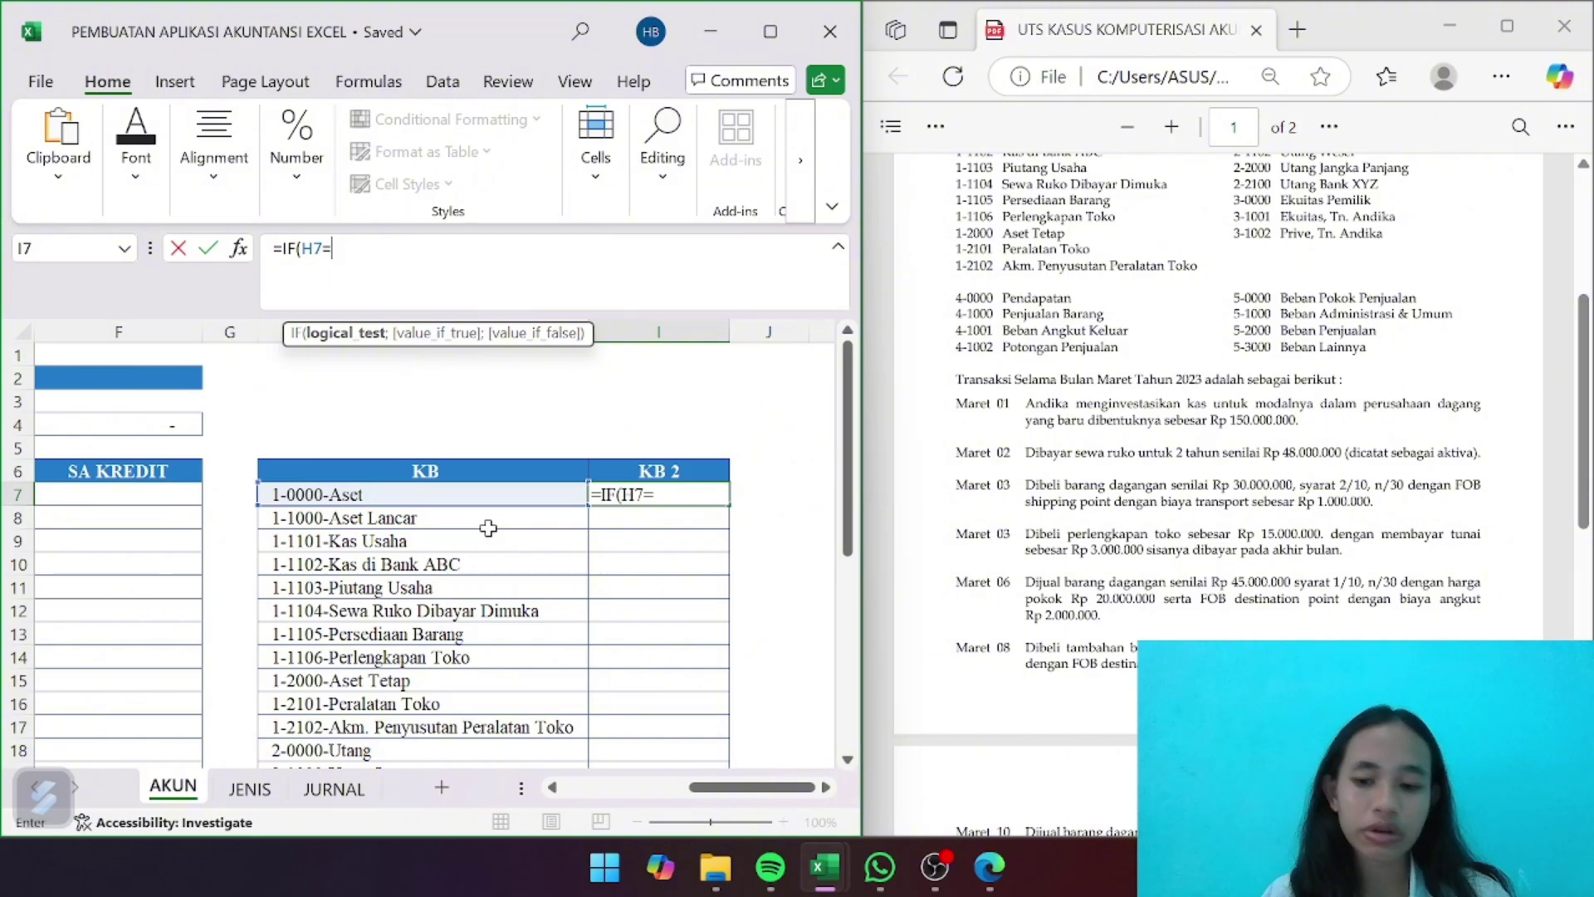
text("")
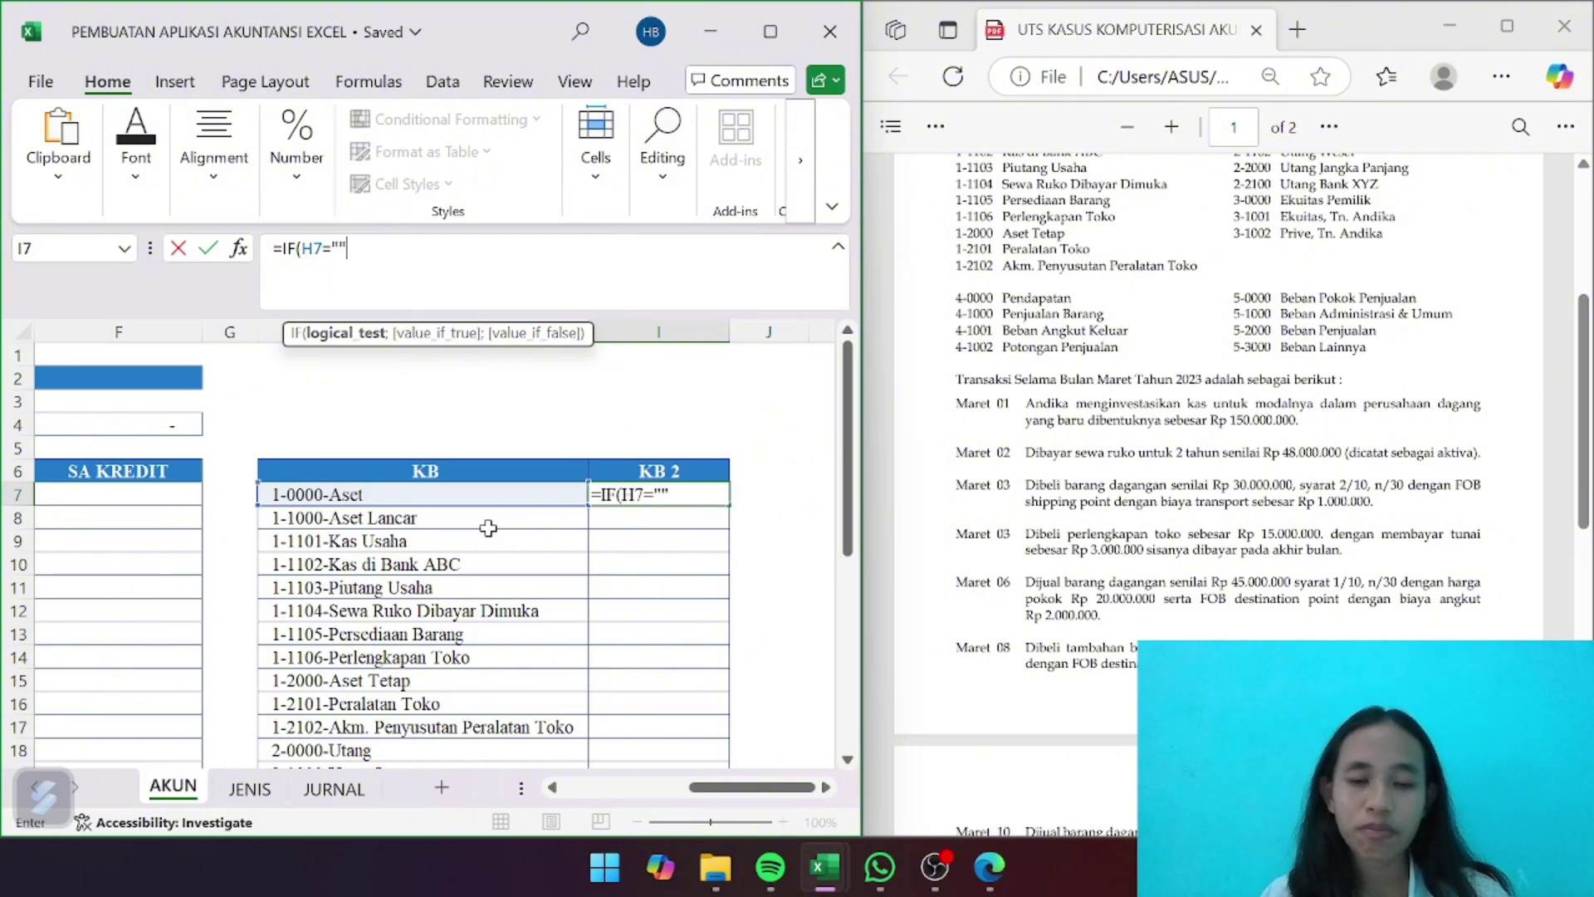
Complete the IF formula in I7 so it returns 0 when H7 is empty and 1 otherwise
text(";)
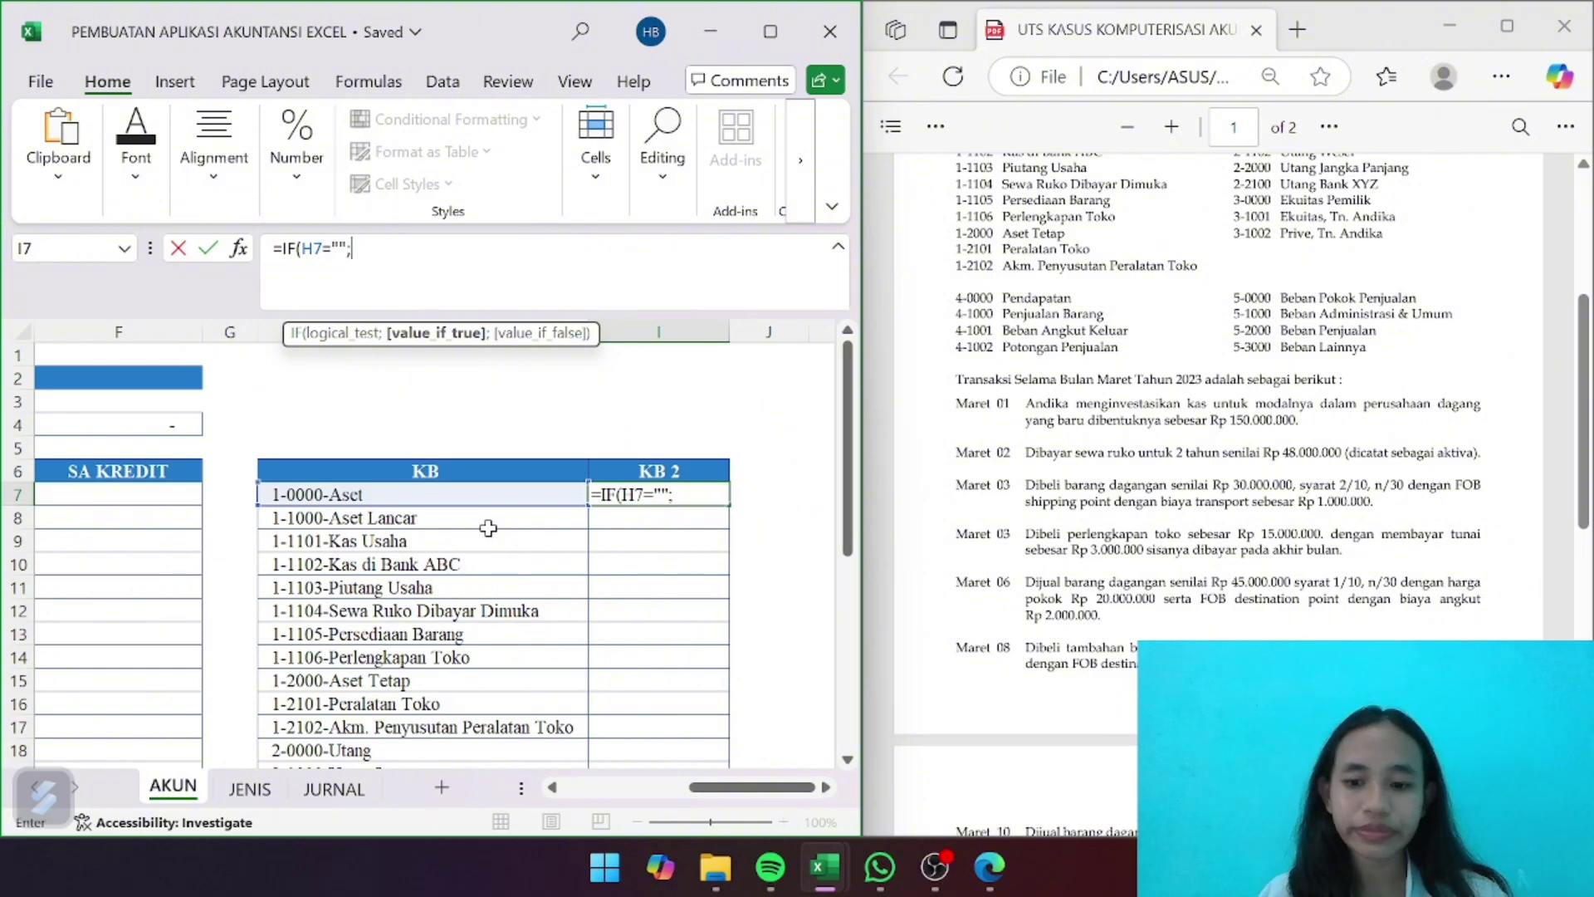
text(0)
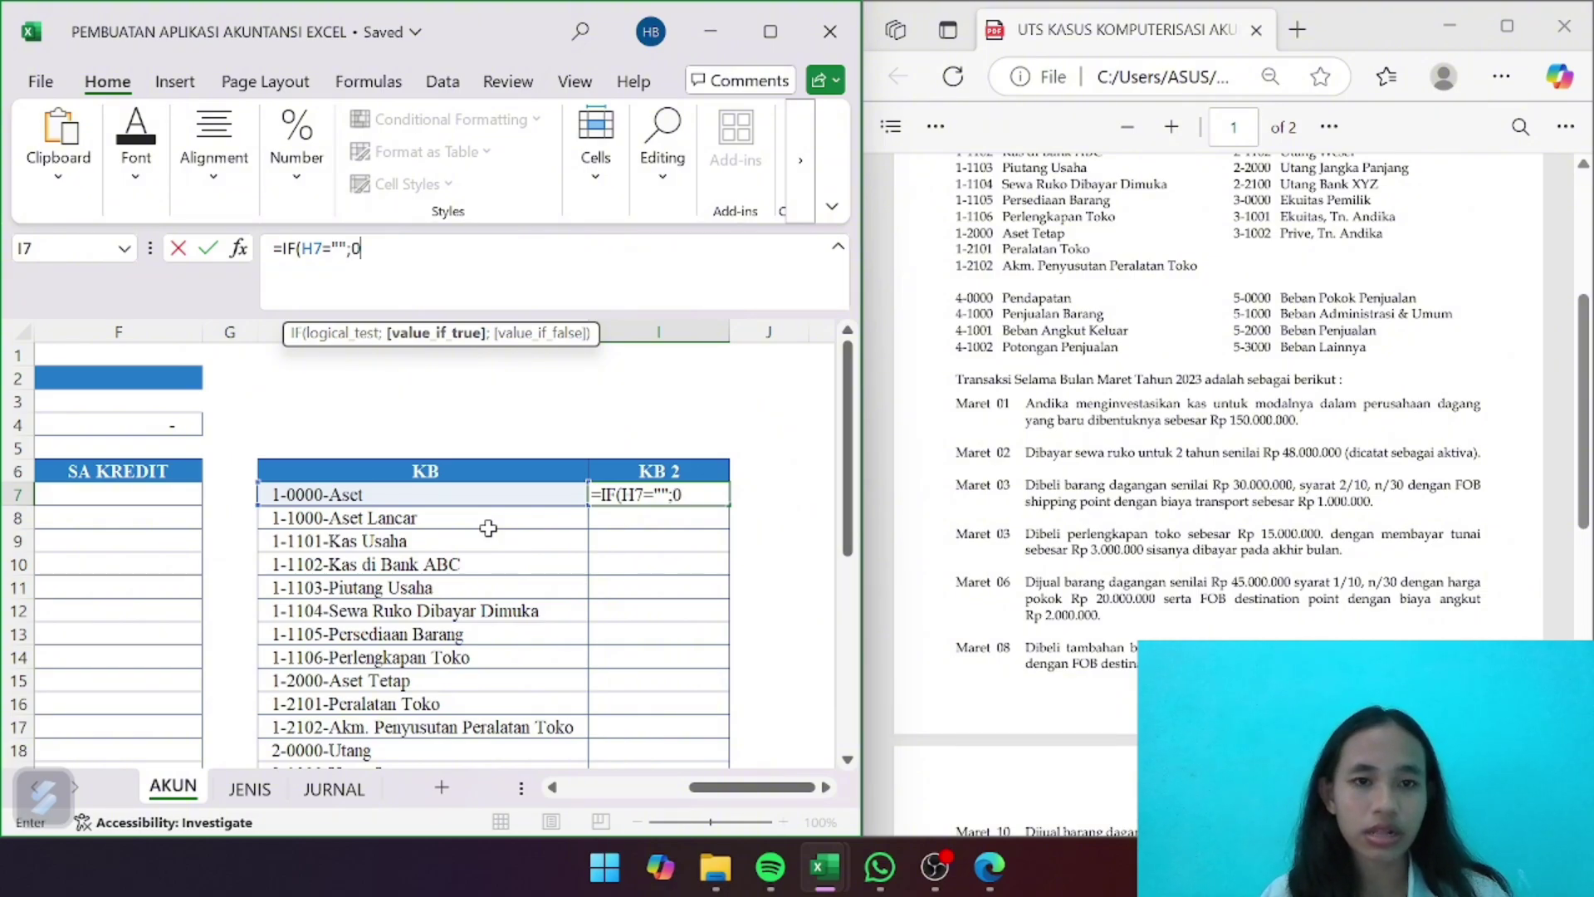
text(;1)
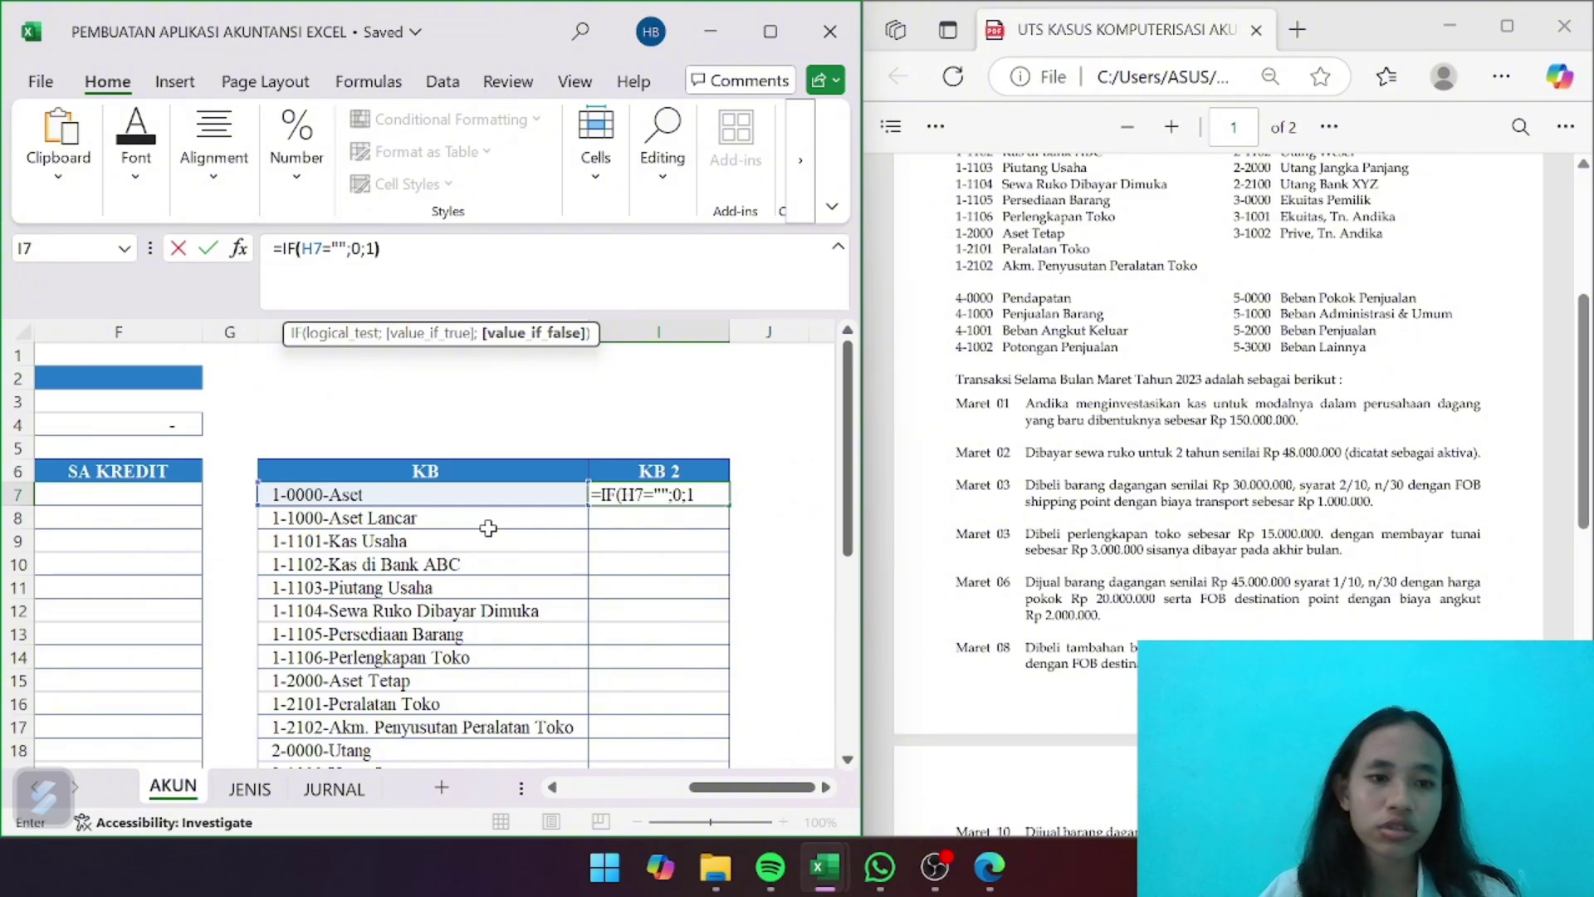
text())
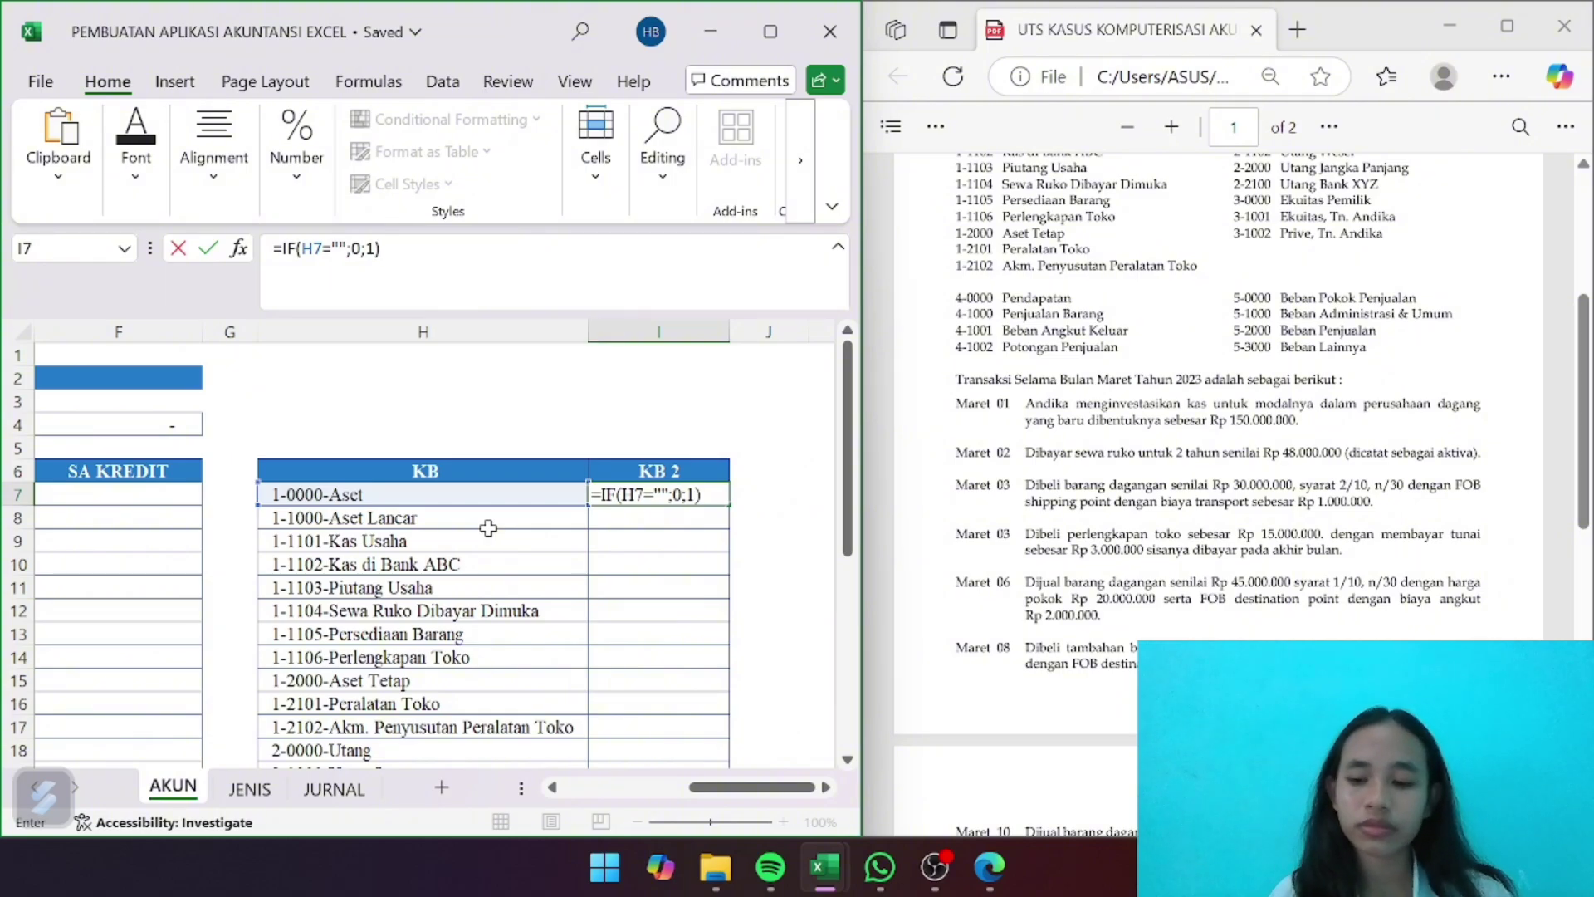
key(Return)
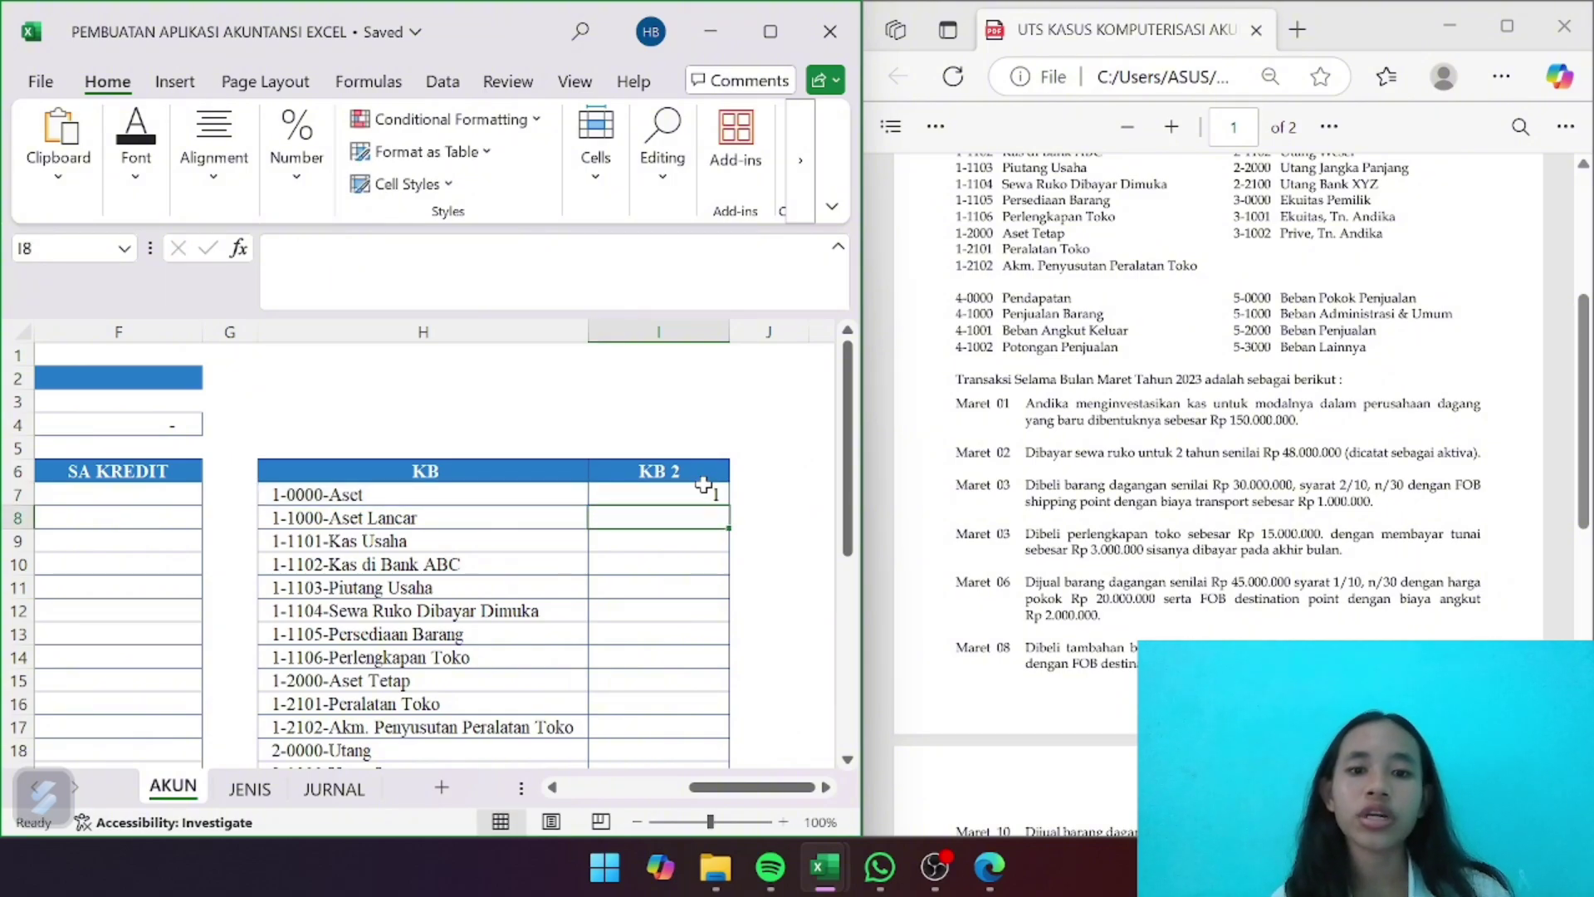
click(659, 331)
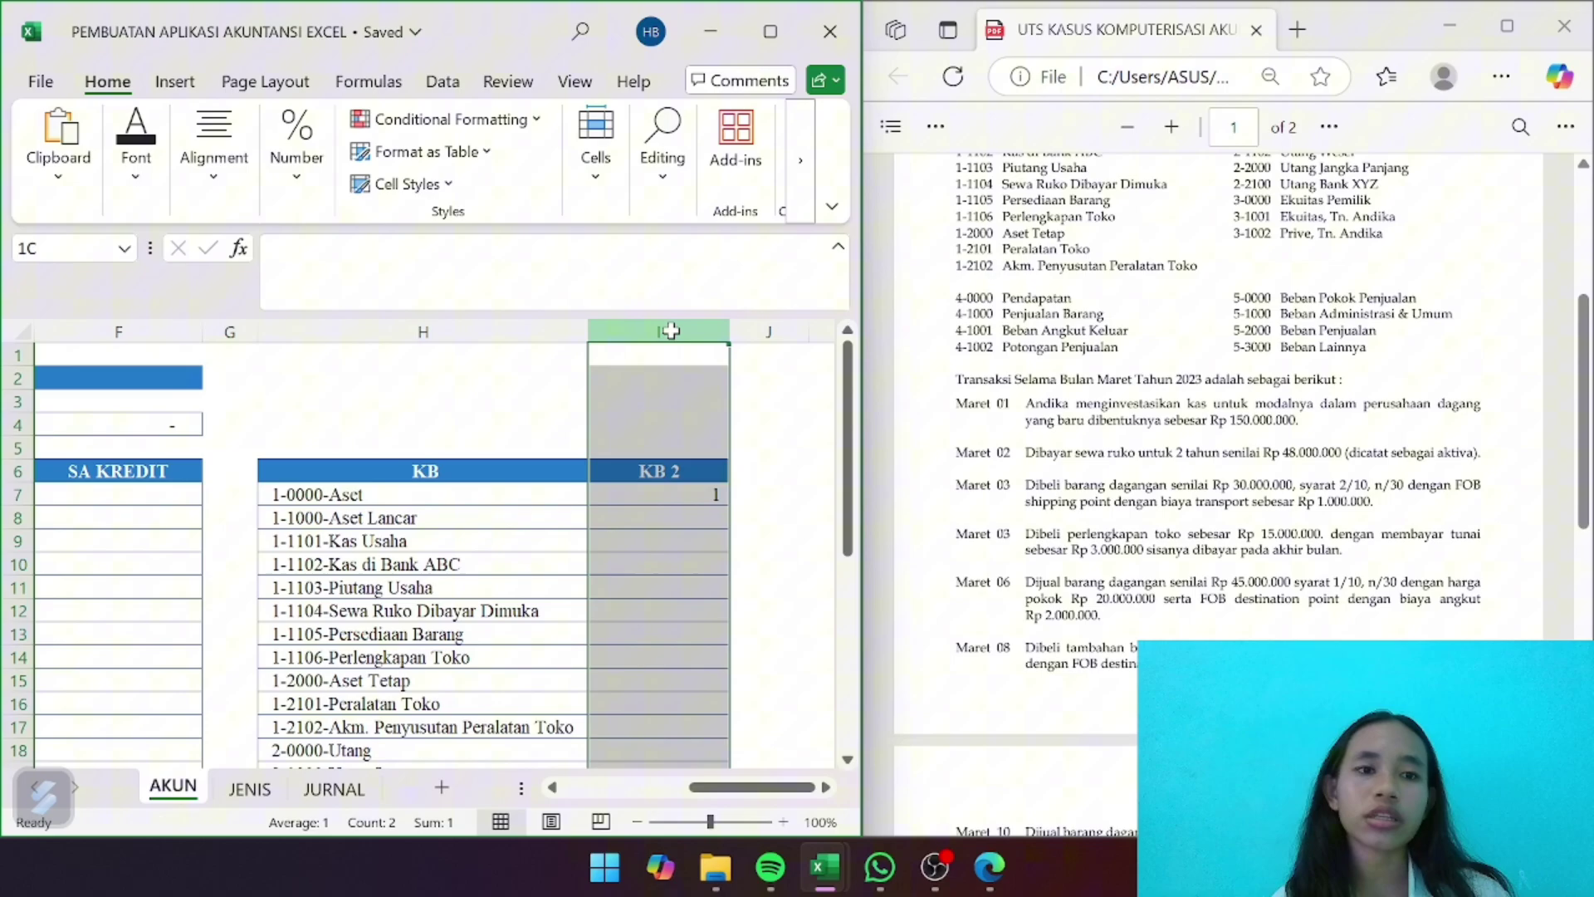
click(215, 163)
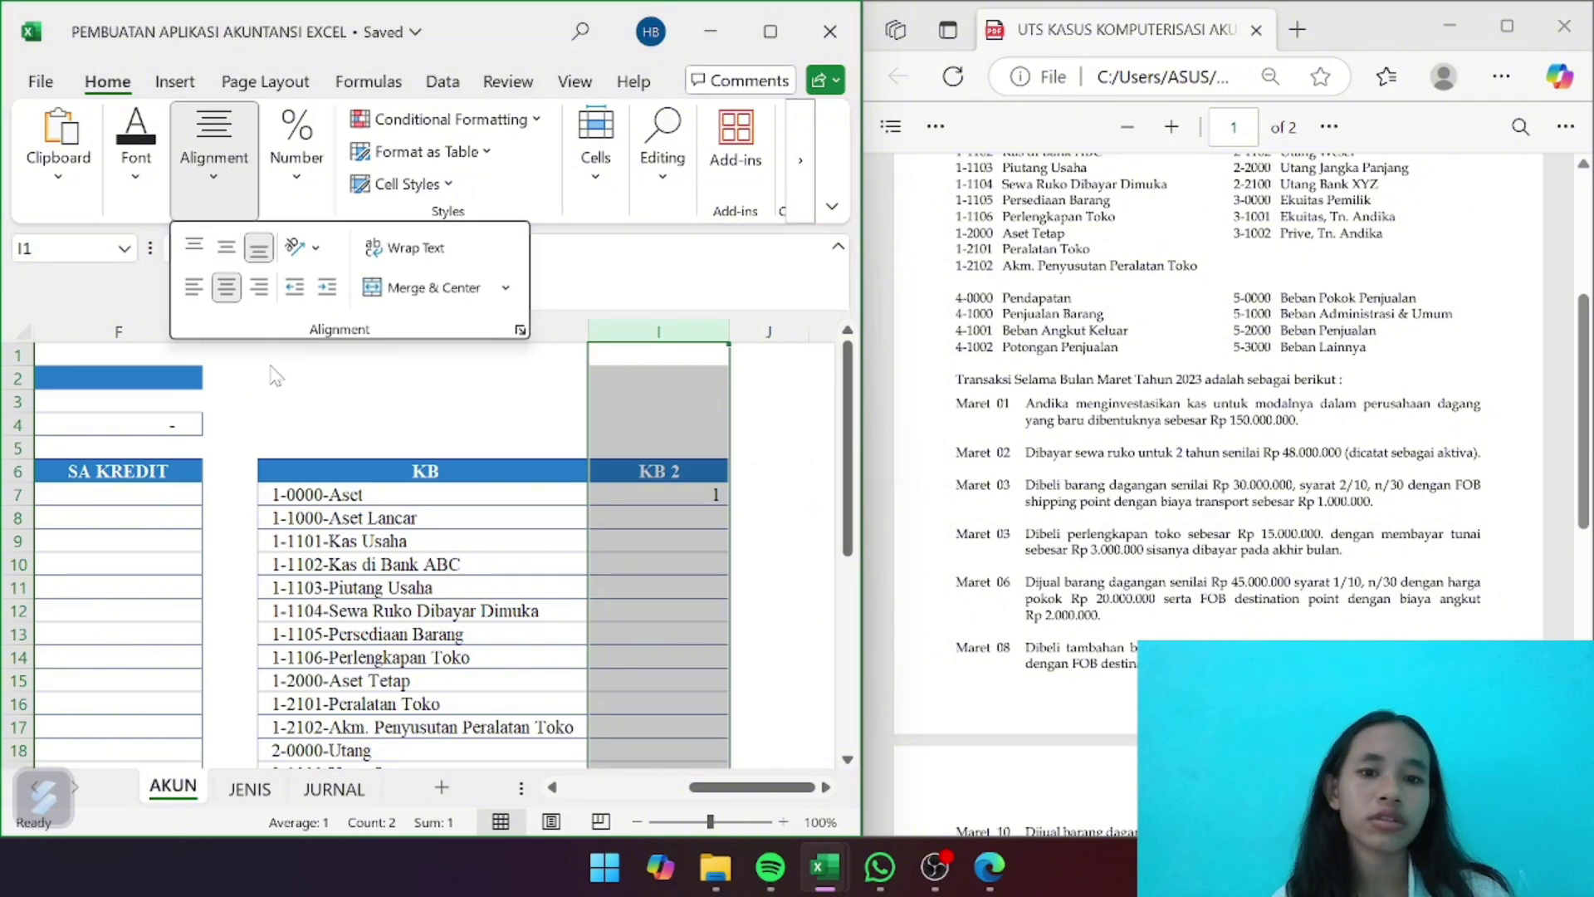
click(712, 523)
click(711, 510)
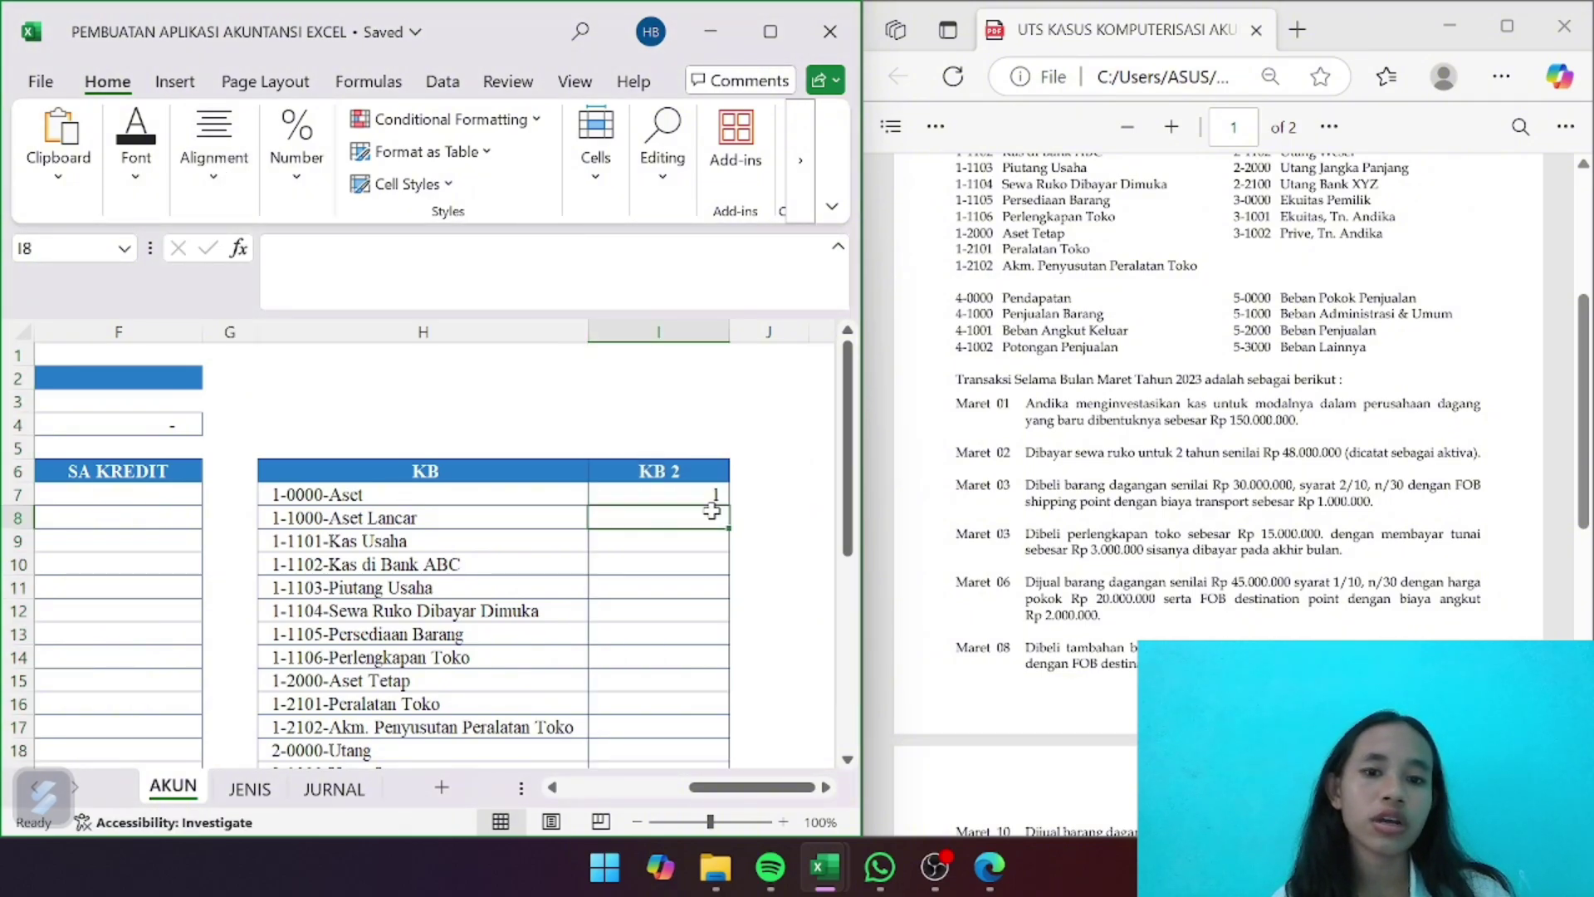
Fill the KB 2 formula from I7 down to I34 and check the filled rows
click(710, 496)
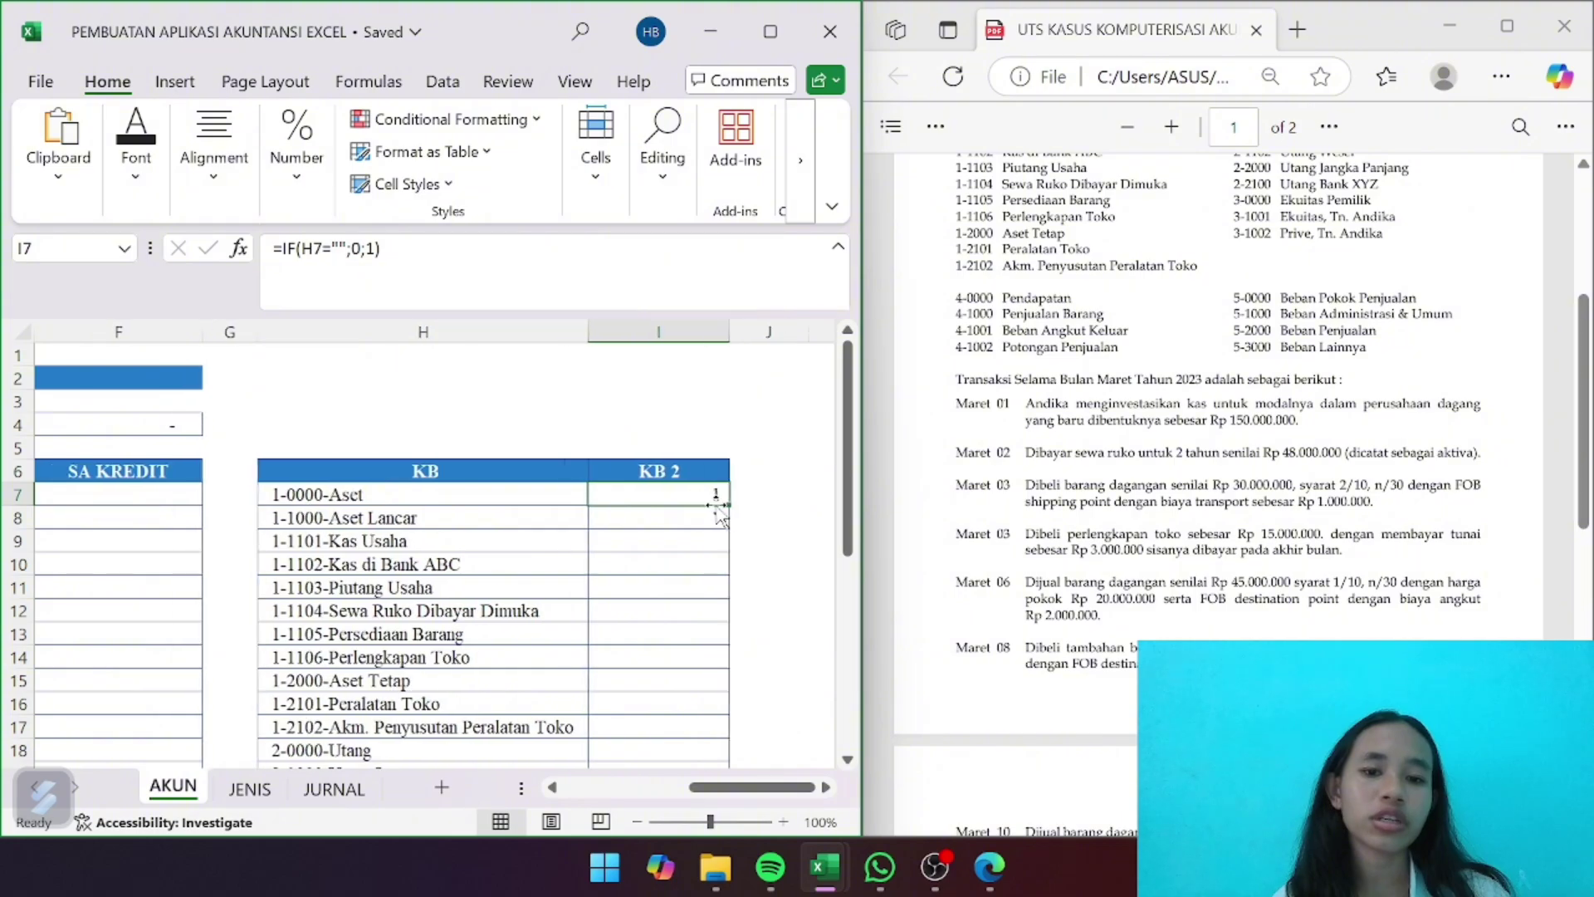
drag(724, 503, 714, 730)
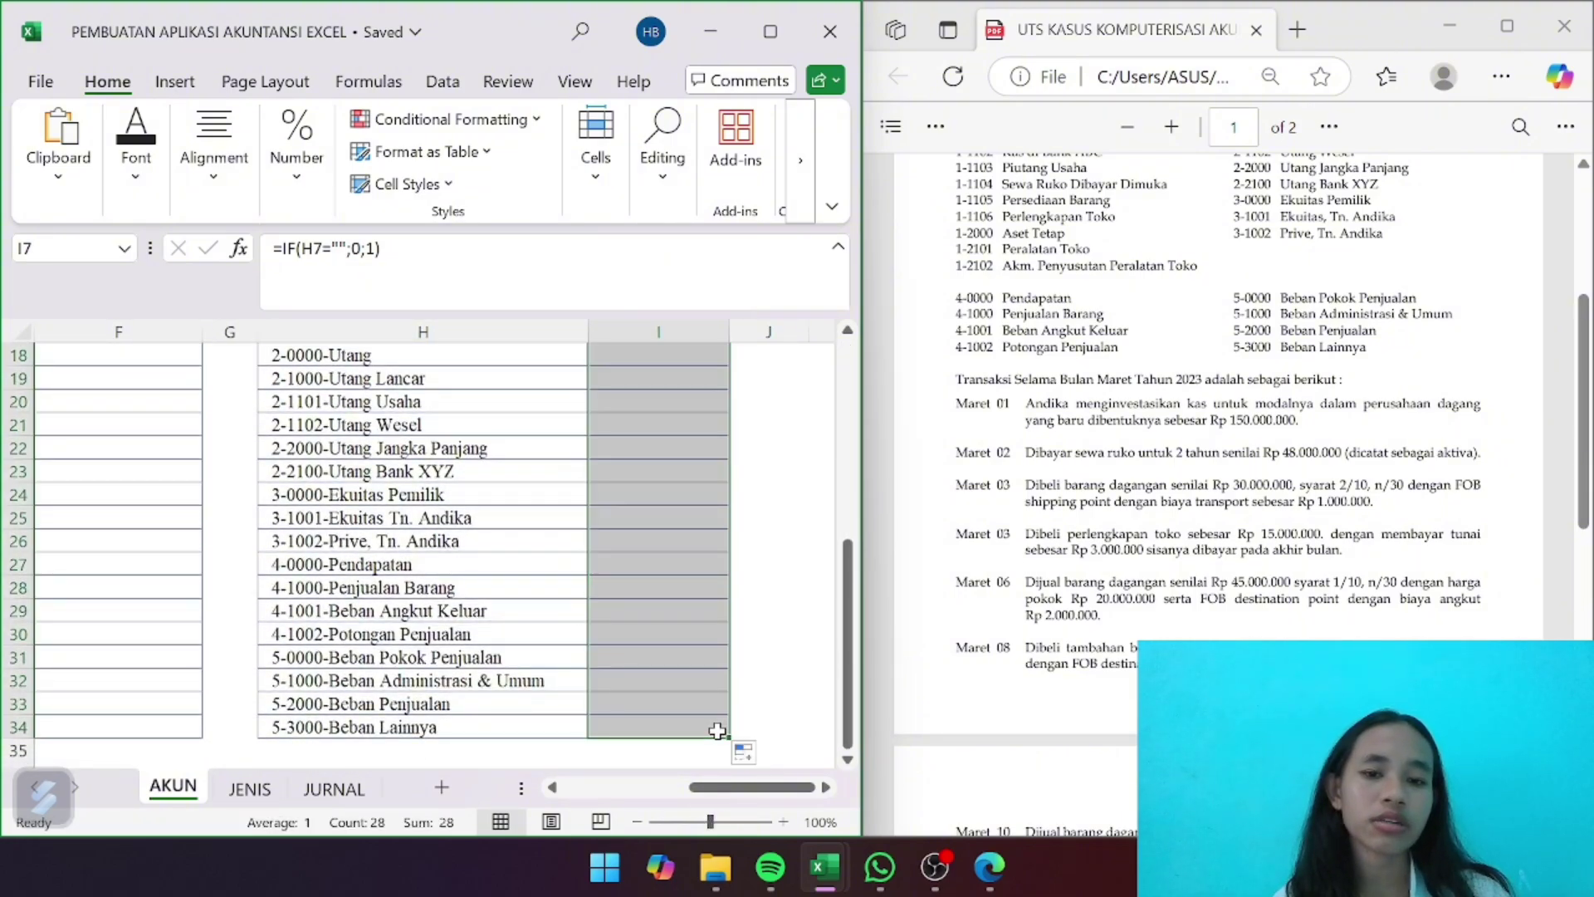
click(792, 511)
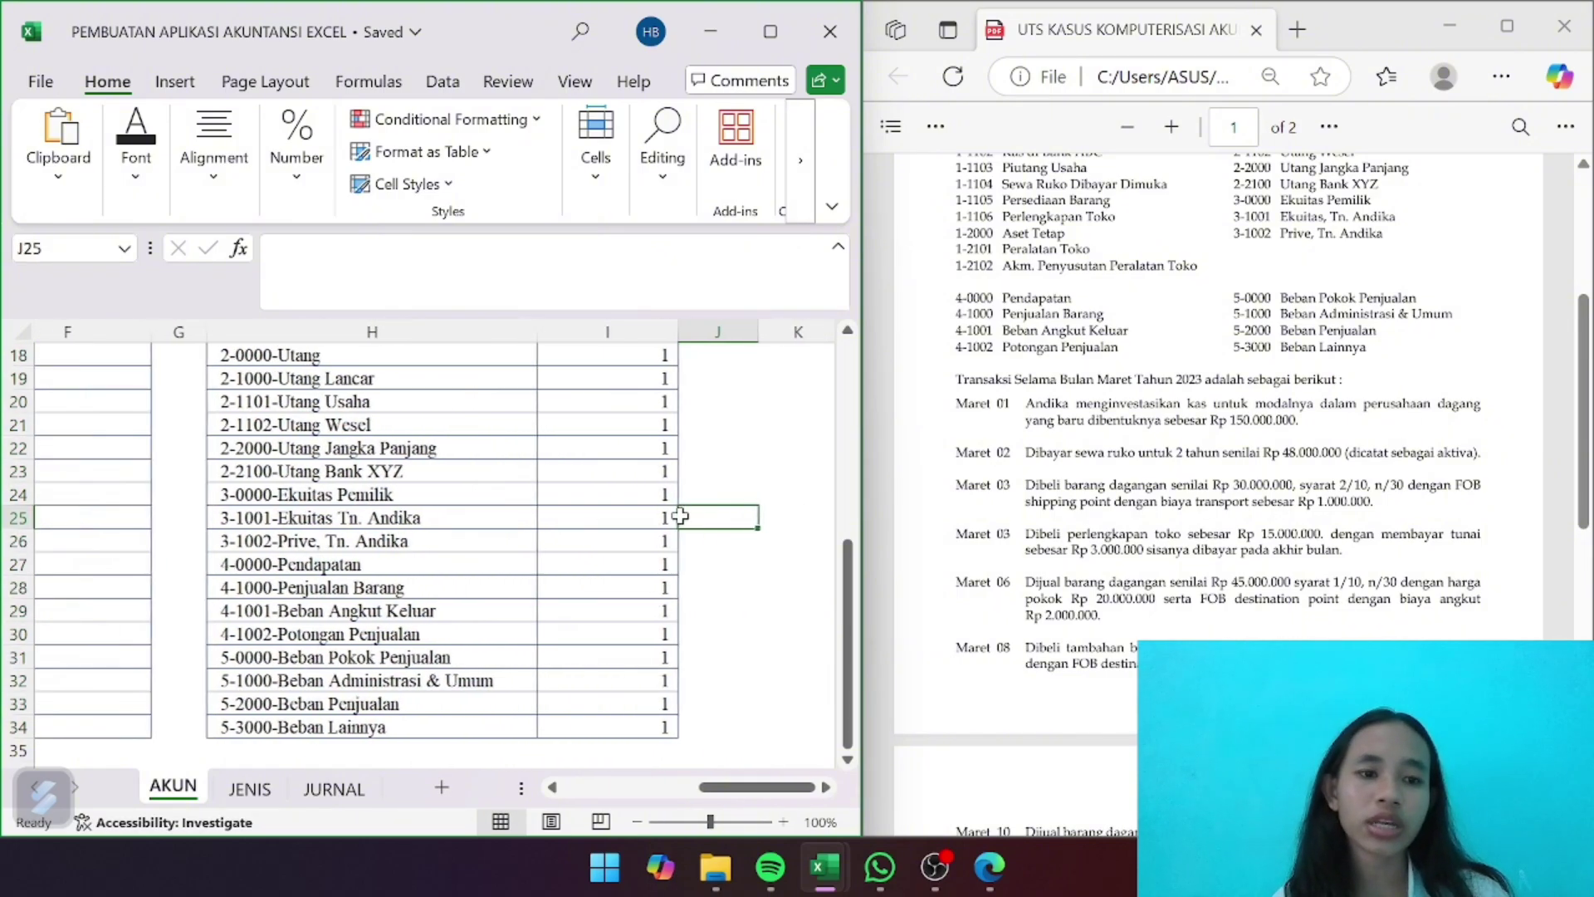
scroll(581, 507, up, 6)
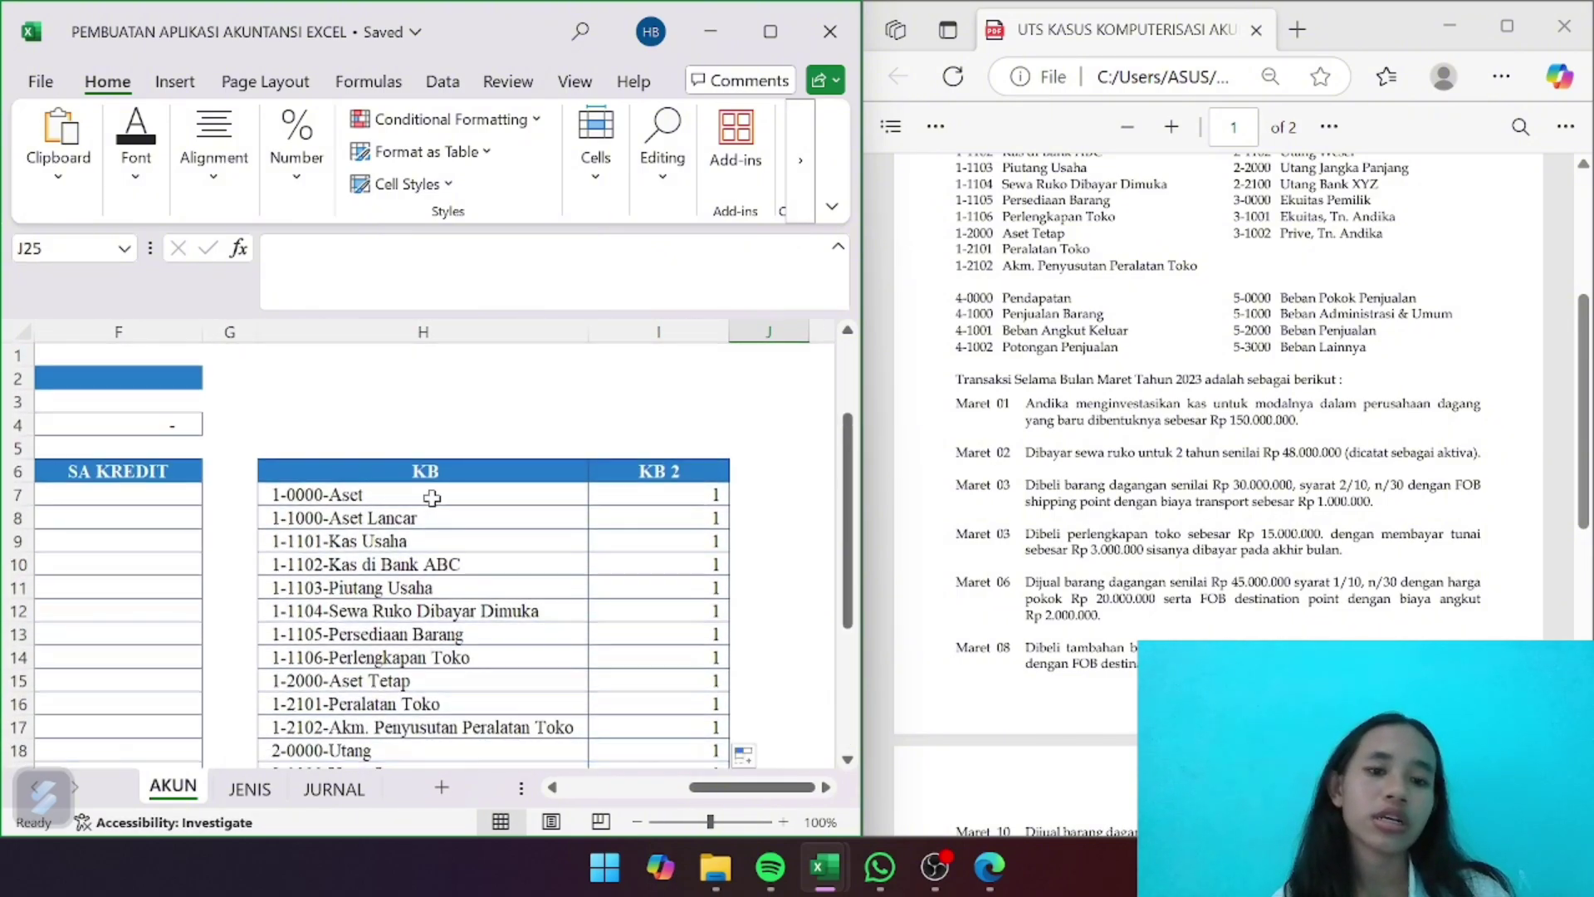
scroll(433, 540, down, 6)
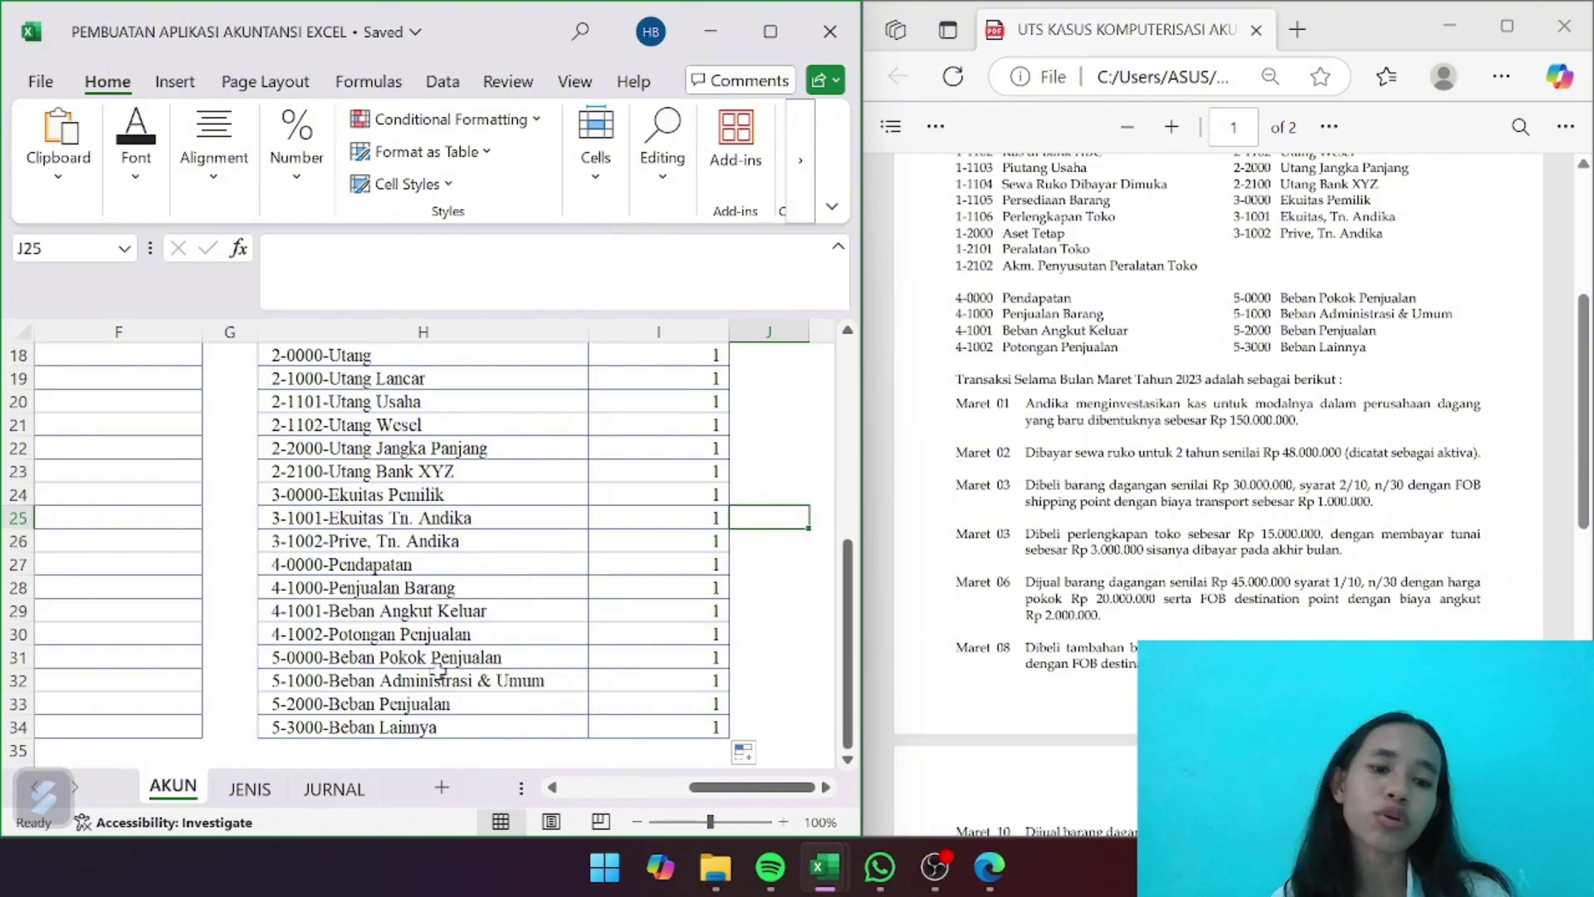
Copy the KB 2 column from I6 to I34 and paste it into column J starting at J6
scroll(723, 683, right, 3)
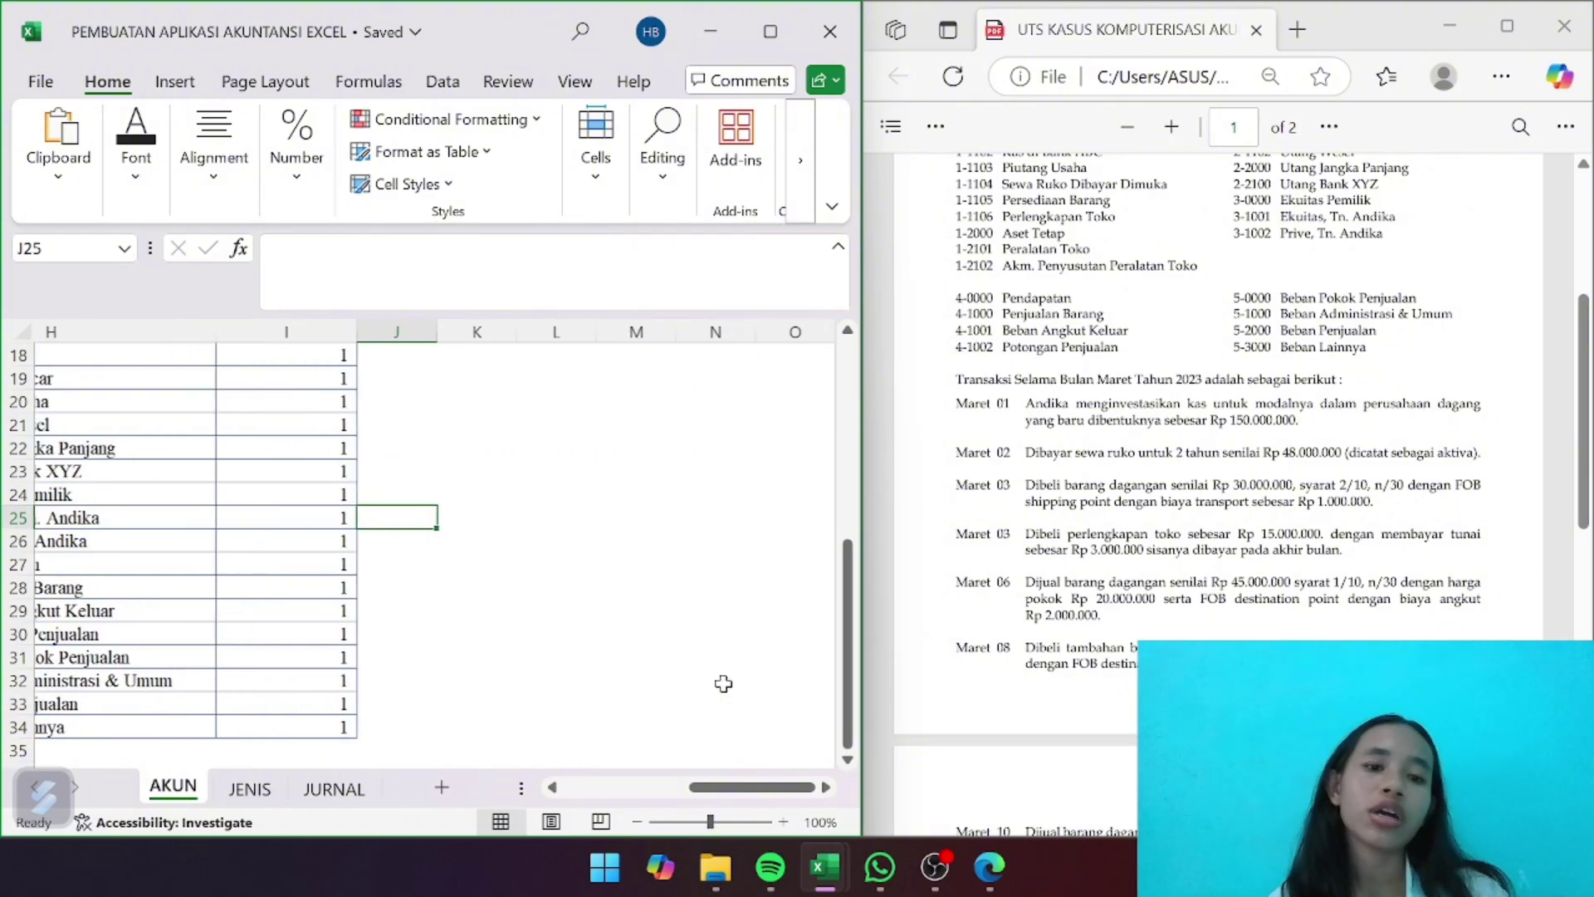
scroll(676, 509, up, 6)
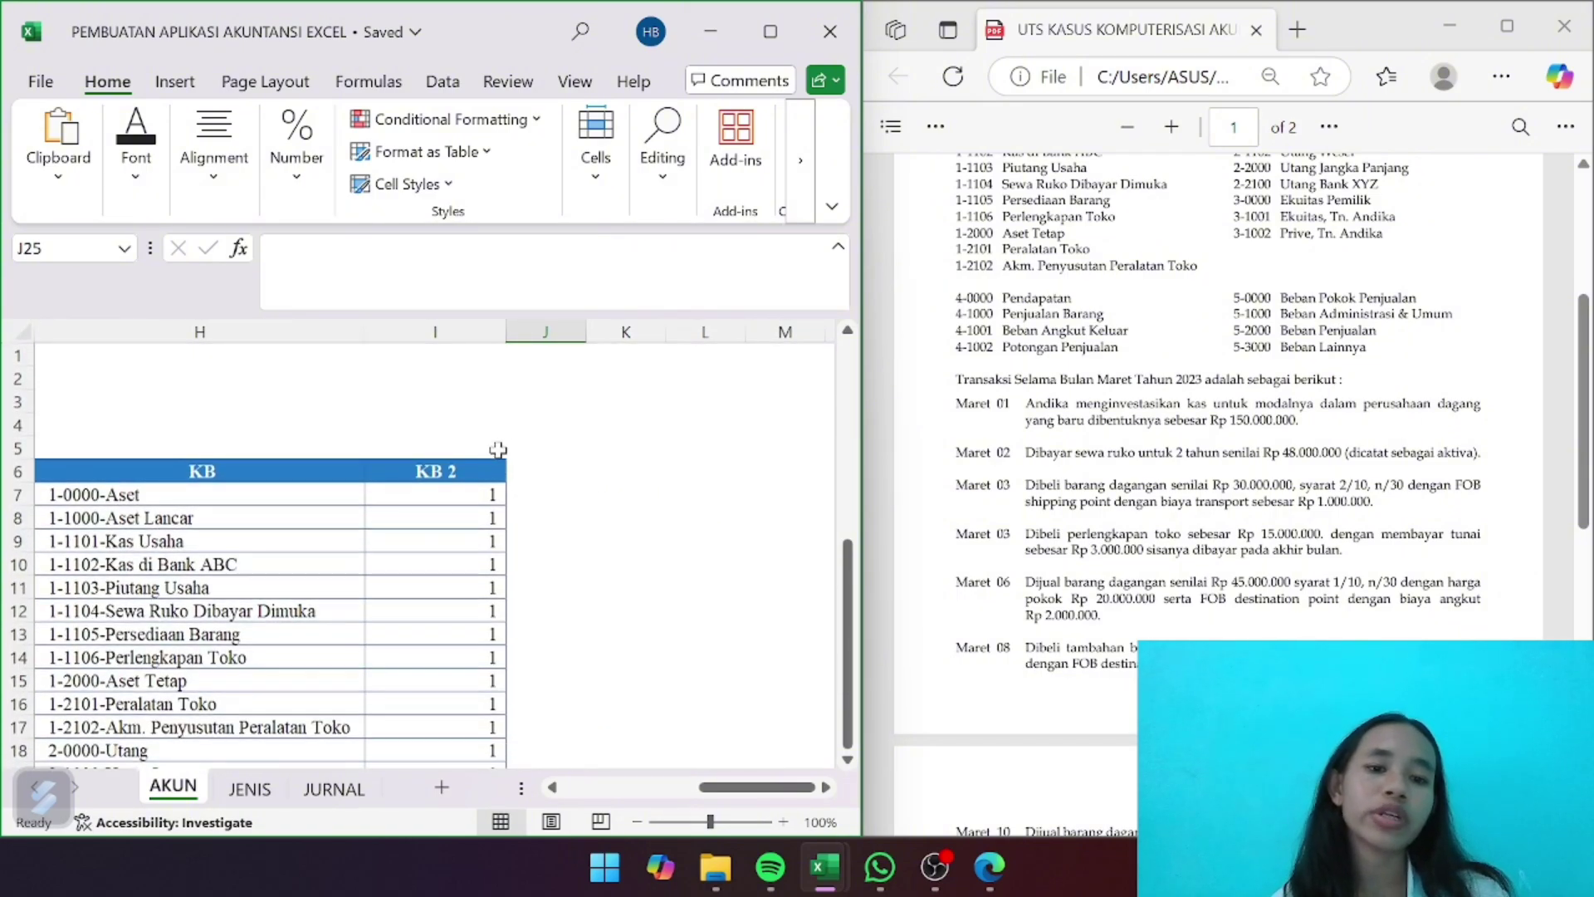
click(475, 473)
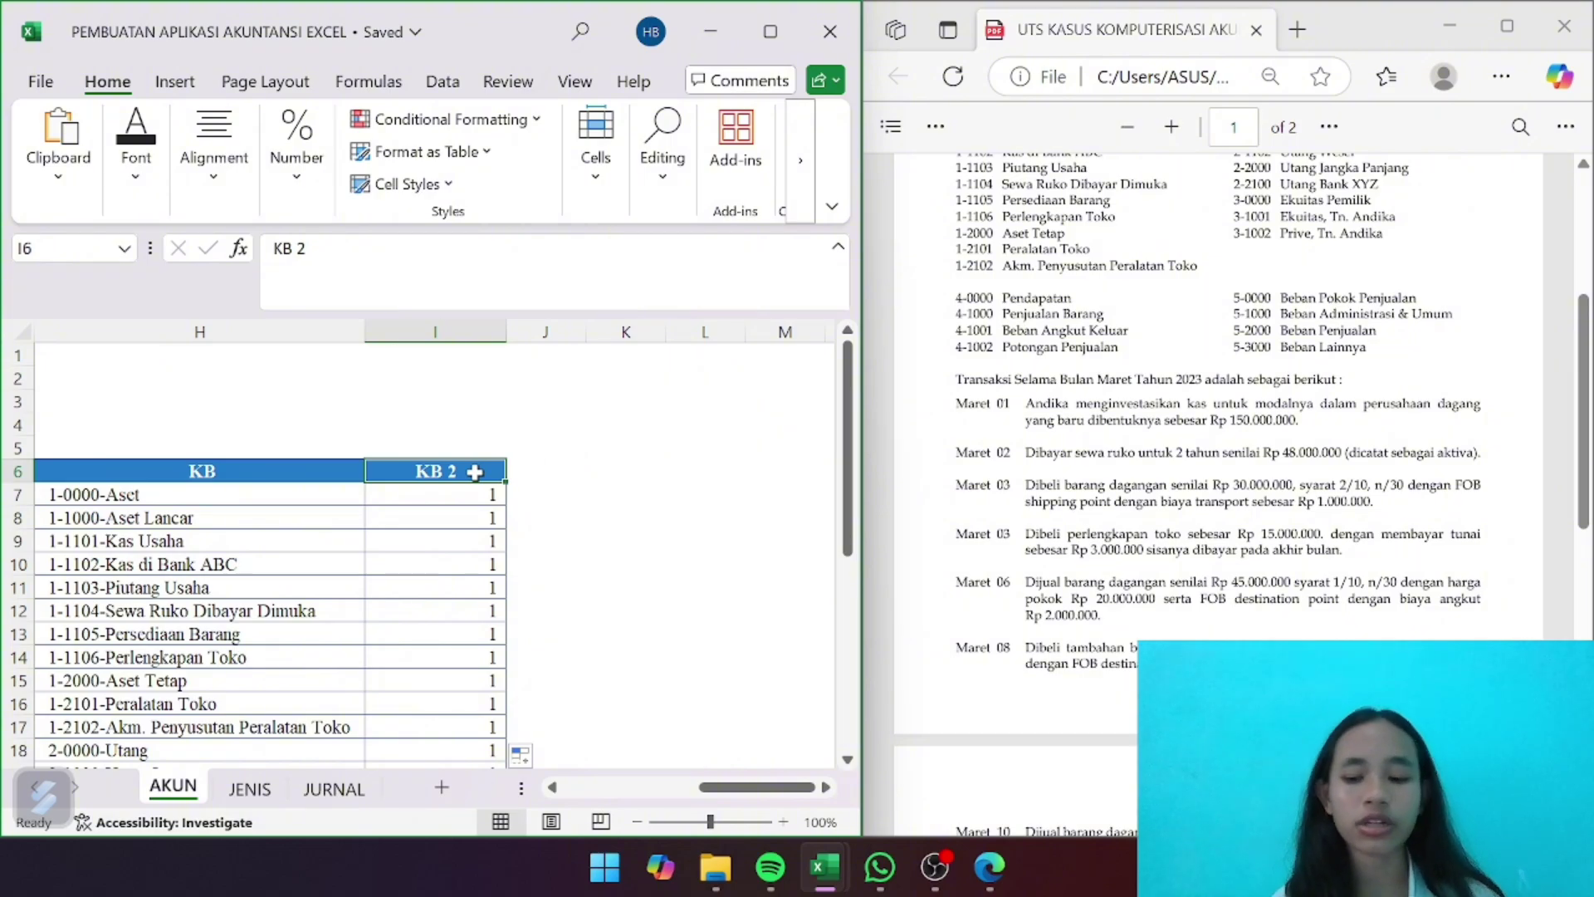
key(ctrl+shift+Down)
key(ctrl+c)
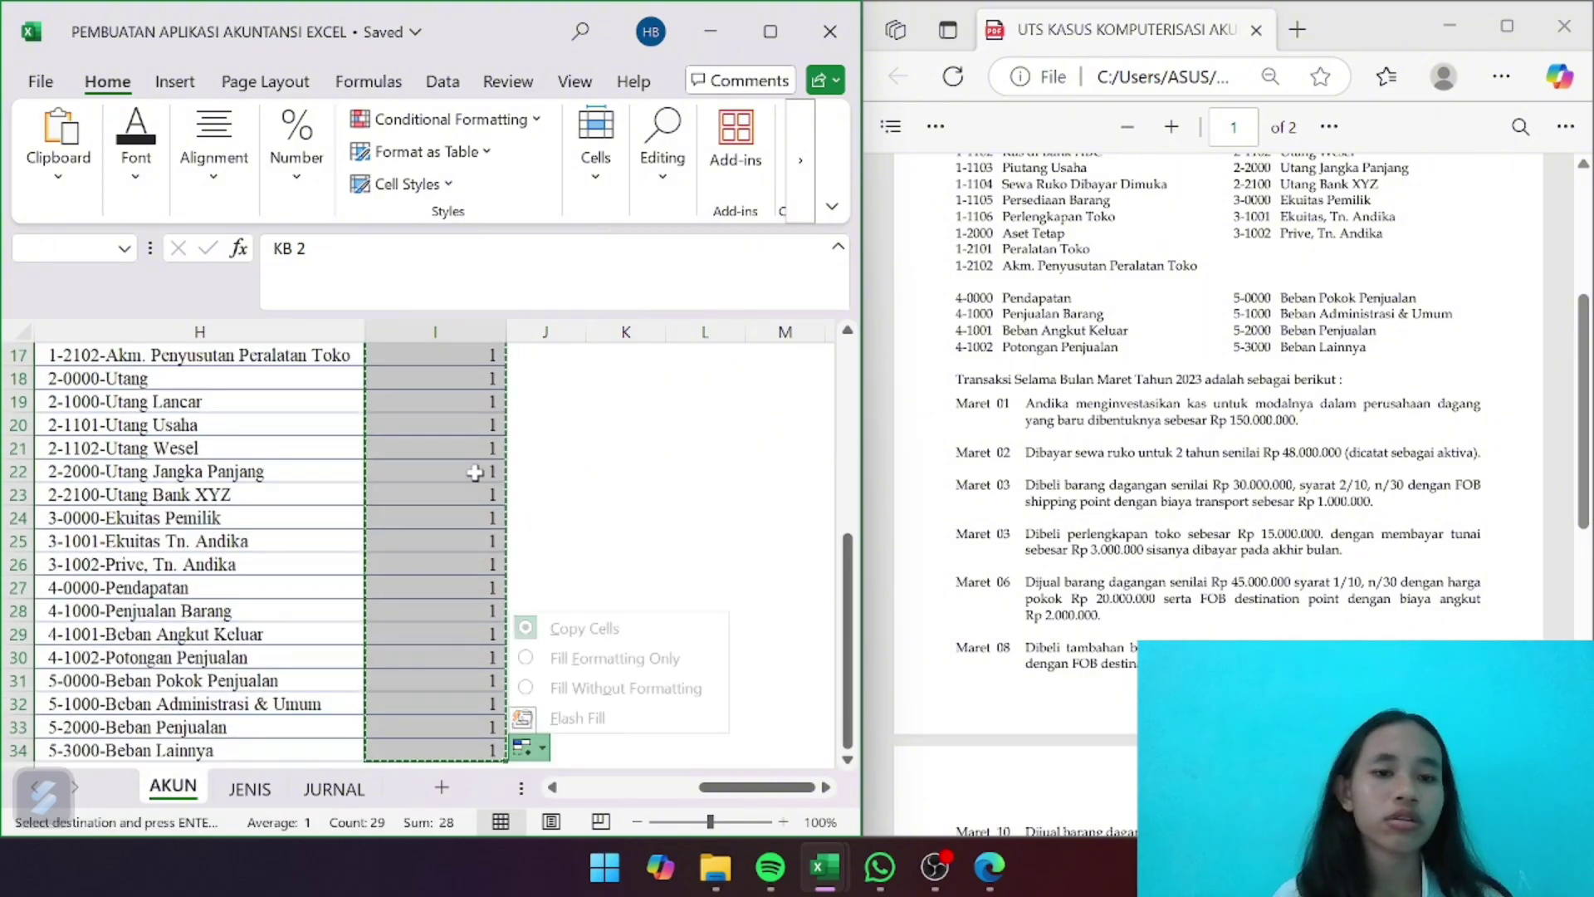
scroll(662, 498, up, 2)
scroll(656, 490, up, 4)
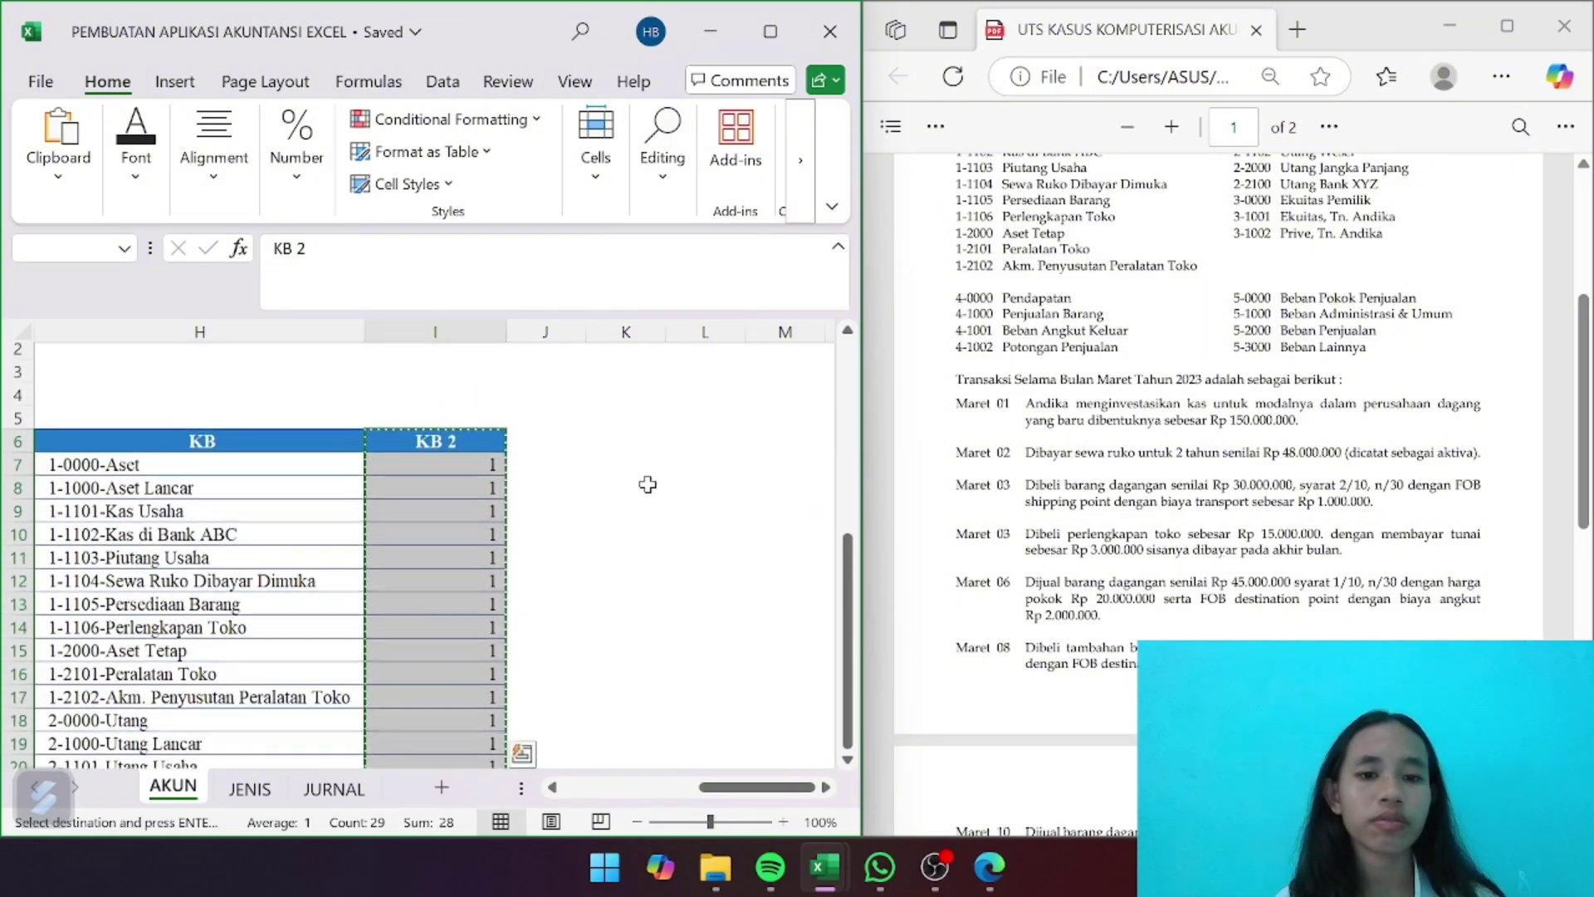
click(545, 449)
key(ctrl+v)
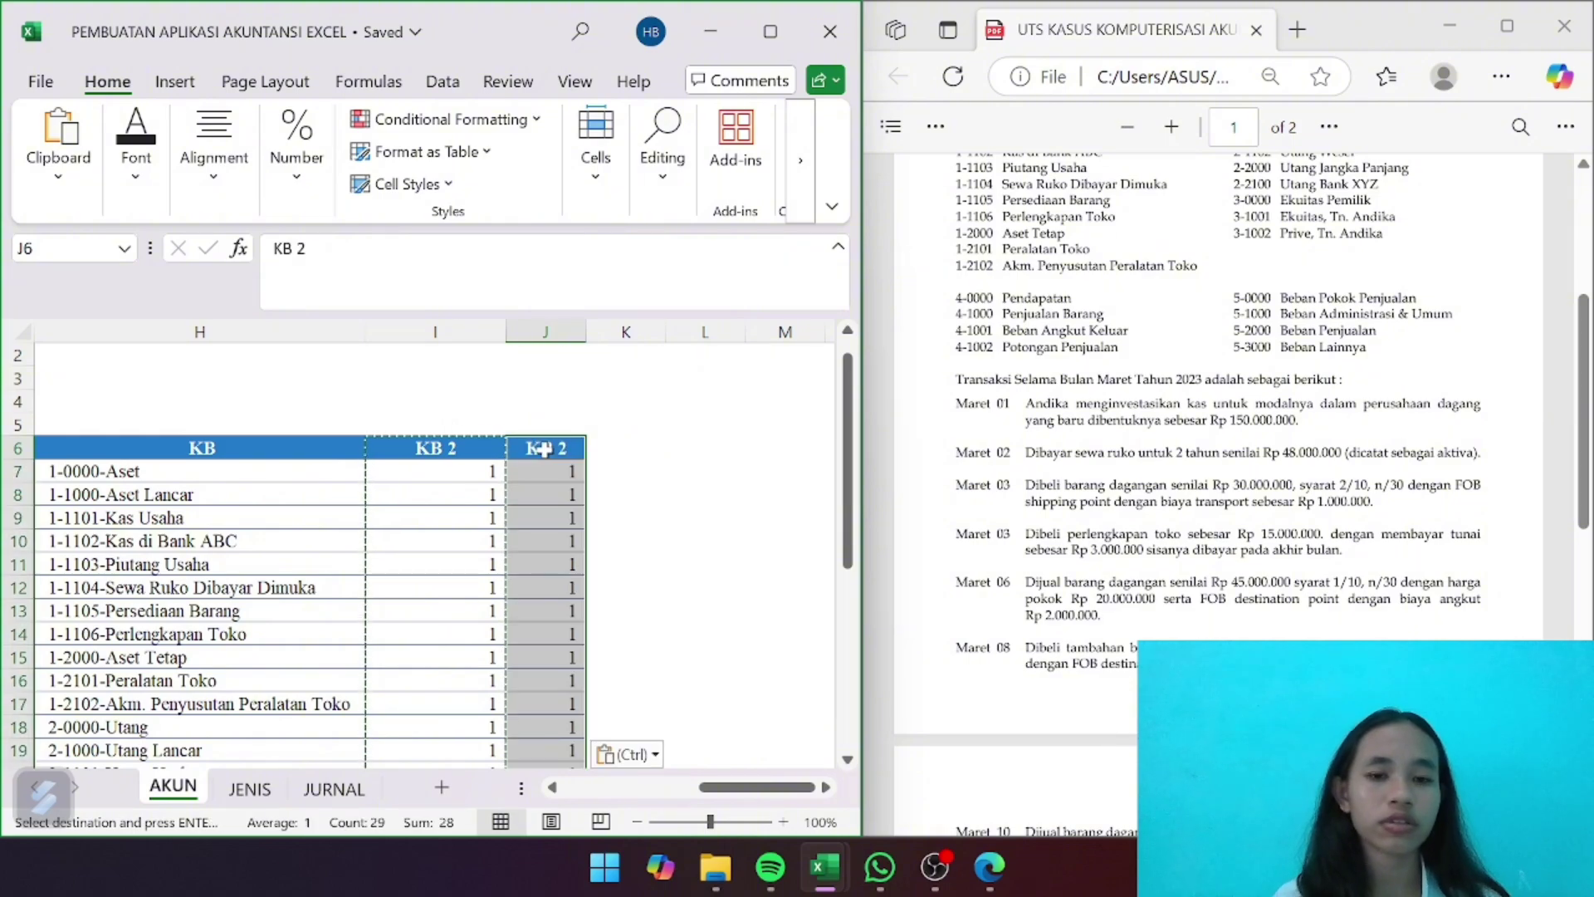
Widen column J and clear the pasted contents, keeping only the table formatting
drag(589, 334, 630, 336)
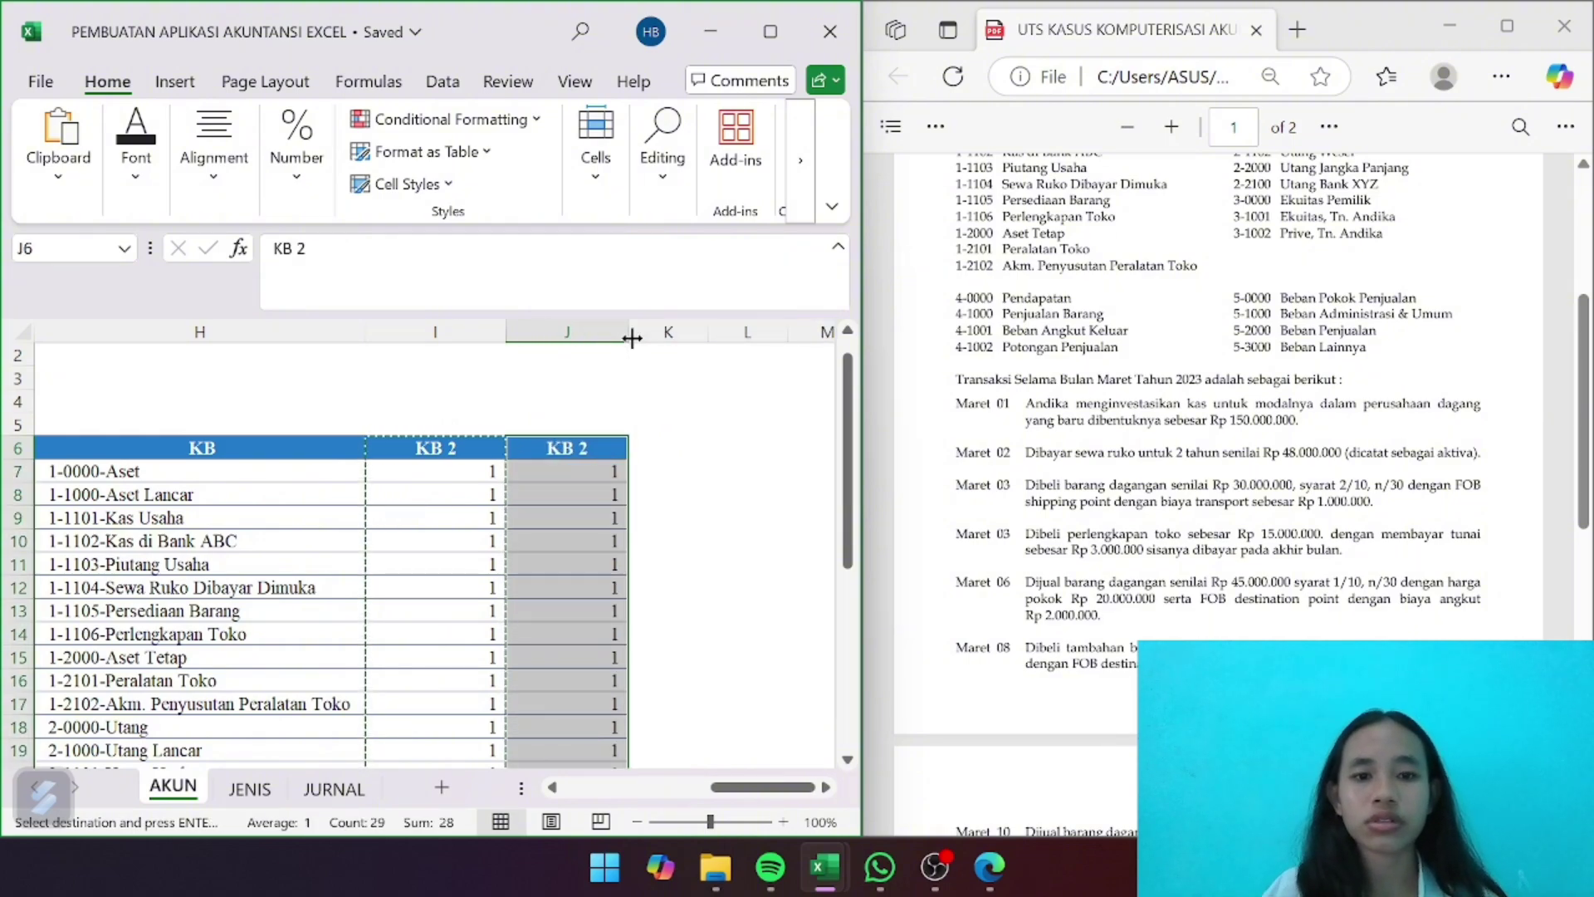
key(Delete)
click(577, 603)
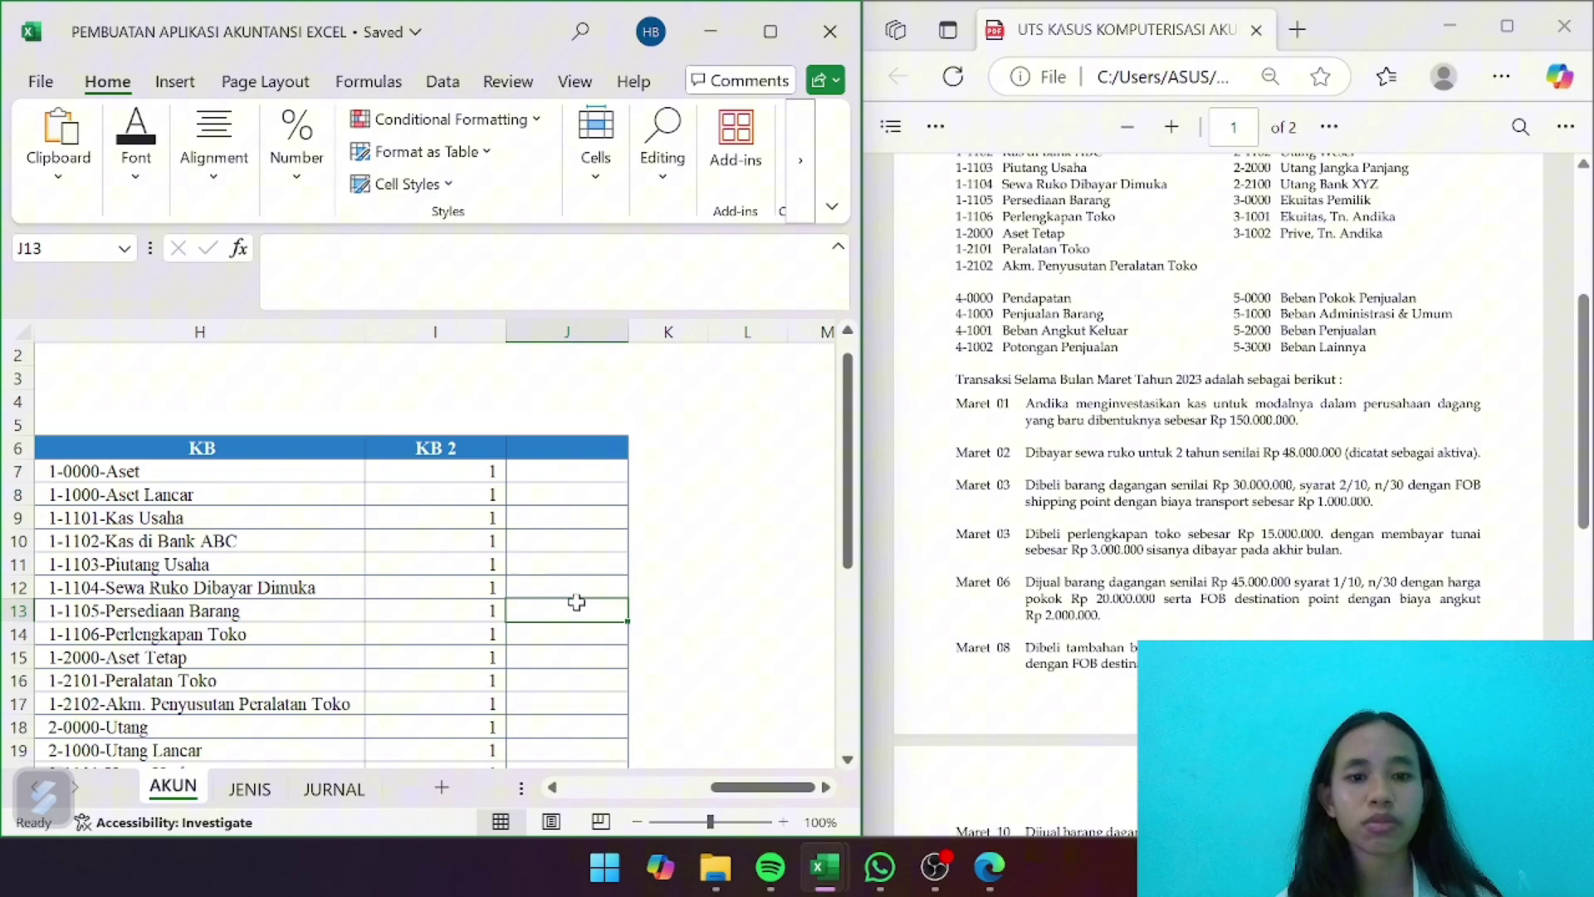
Enter KB 3 as the header in J6
click(586, 453)
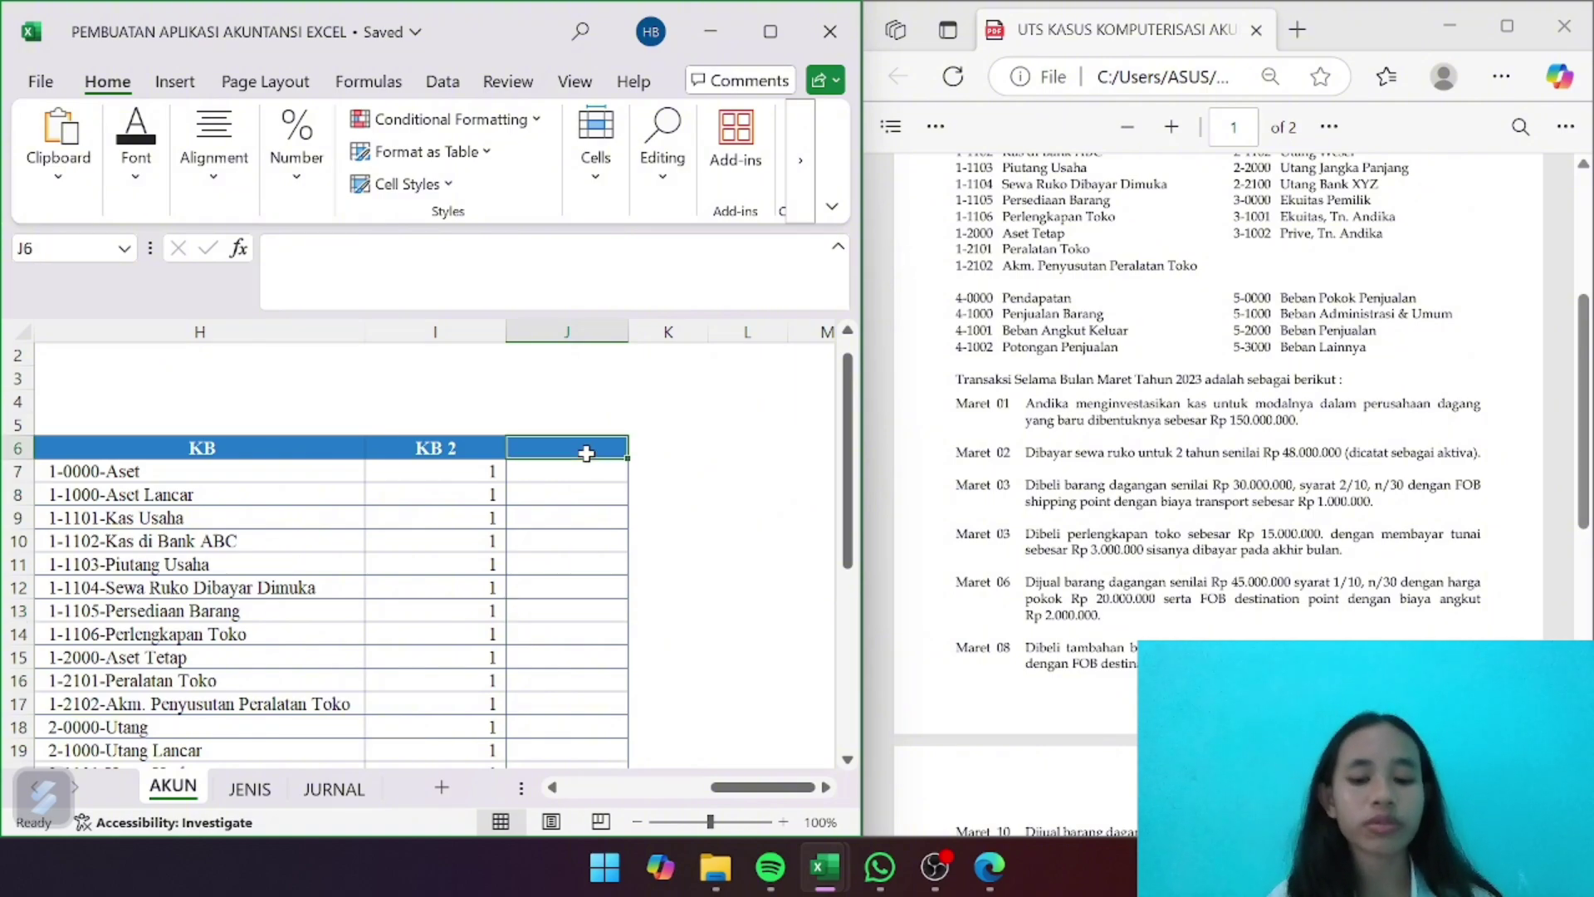
text(KB)
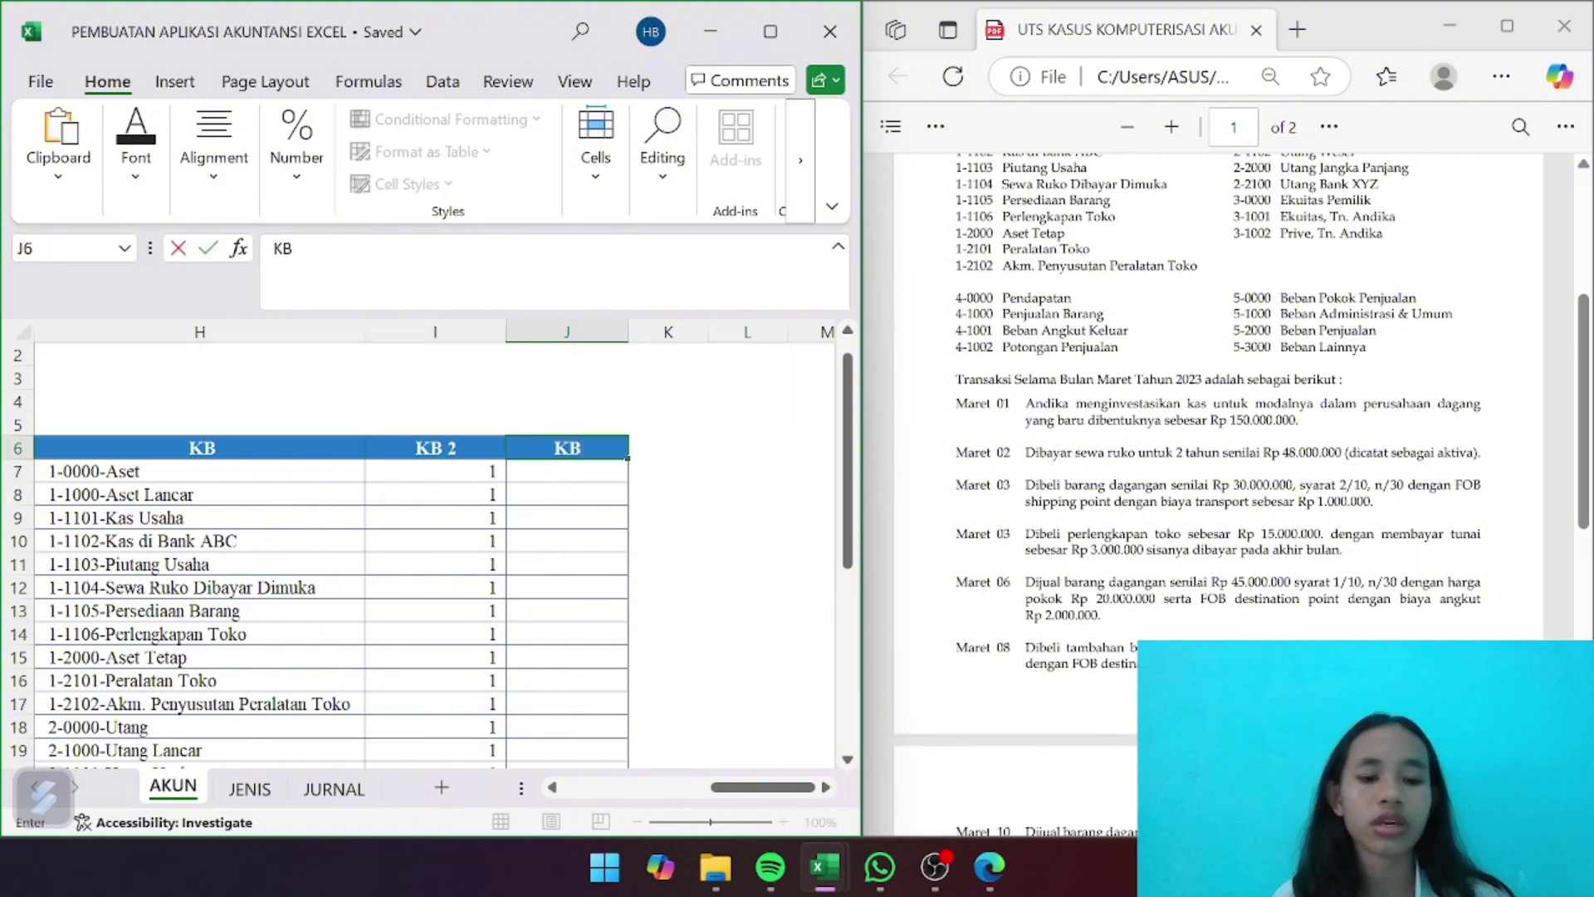
text( 3\)
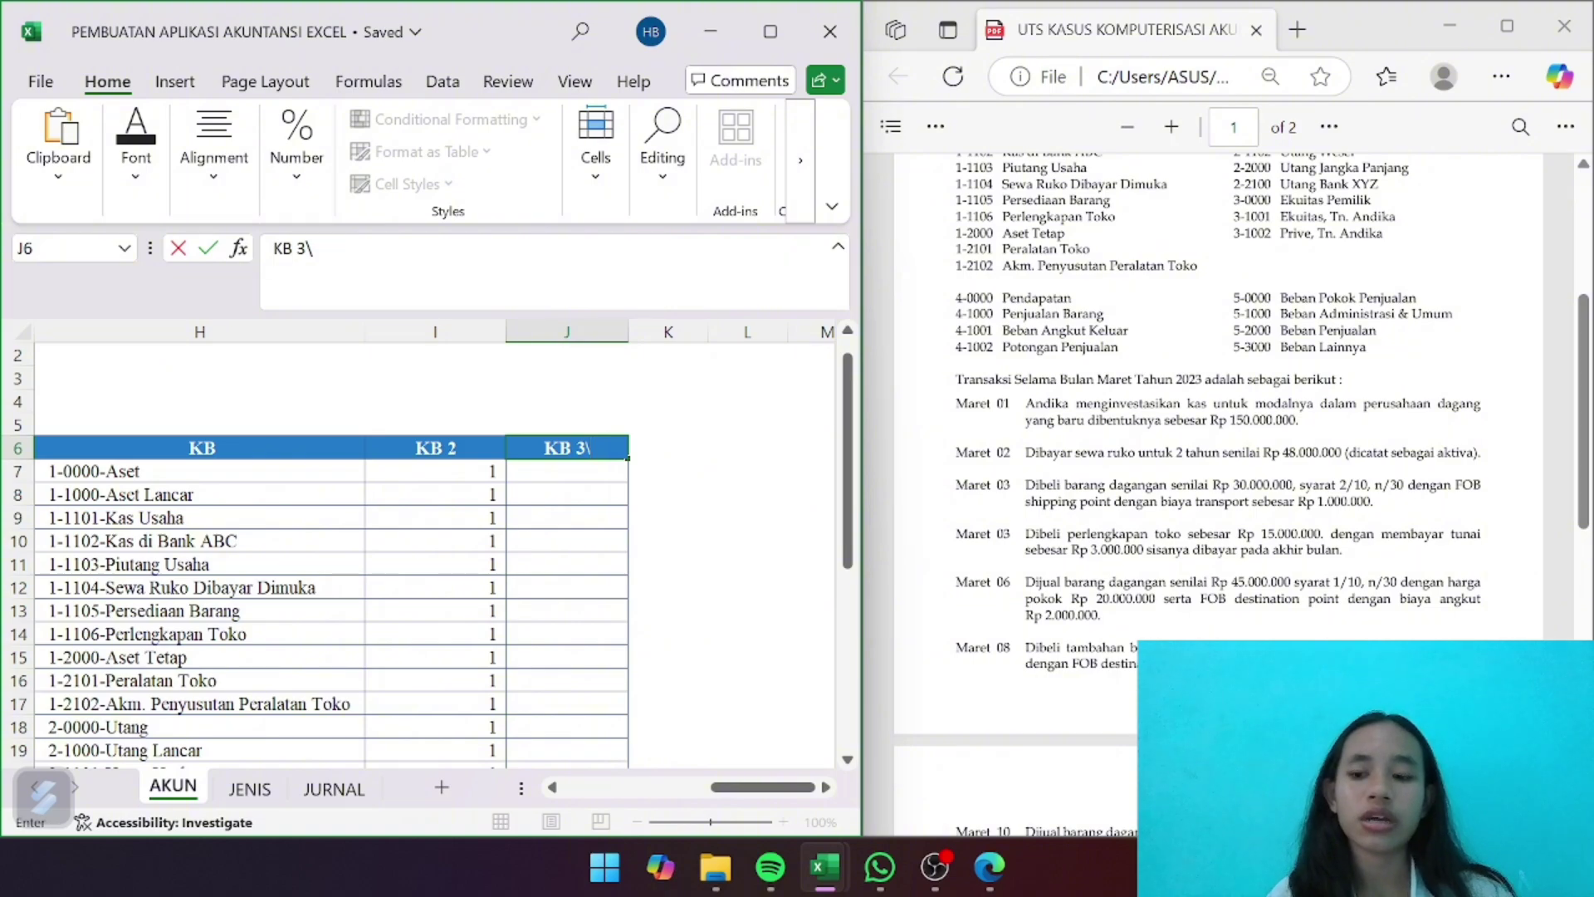
key(BackSpace)
key(Return)
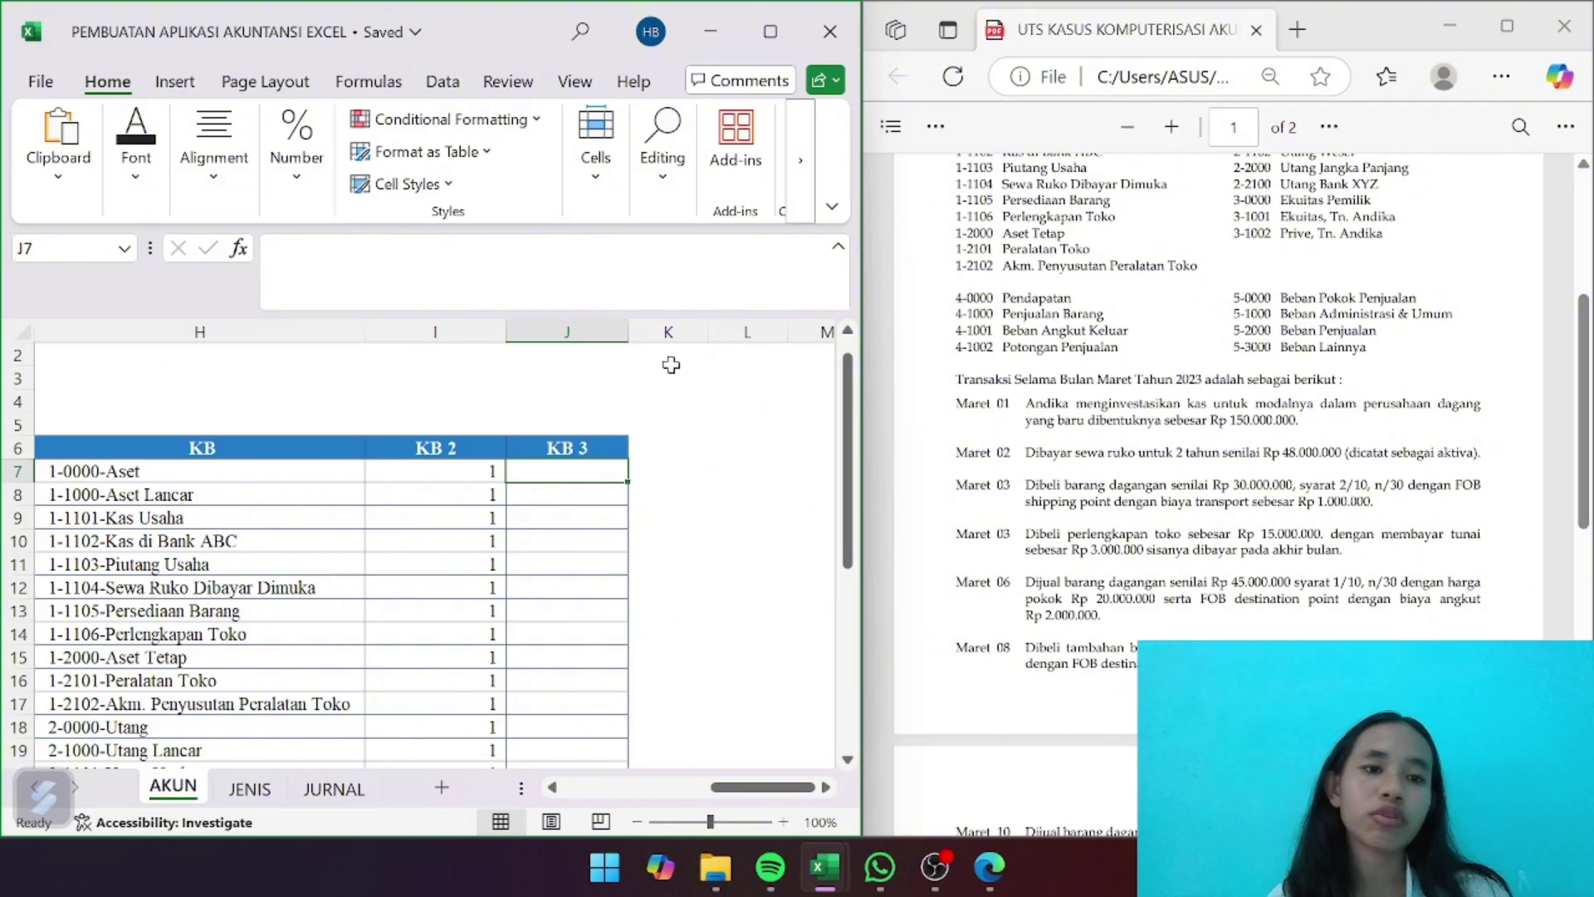
Start a formula in J7 with an IF function whose logical test is I7>0, referencing the KB 2 cell
click(274, 248)
text(=IF)
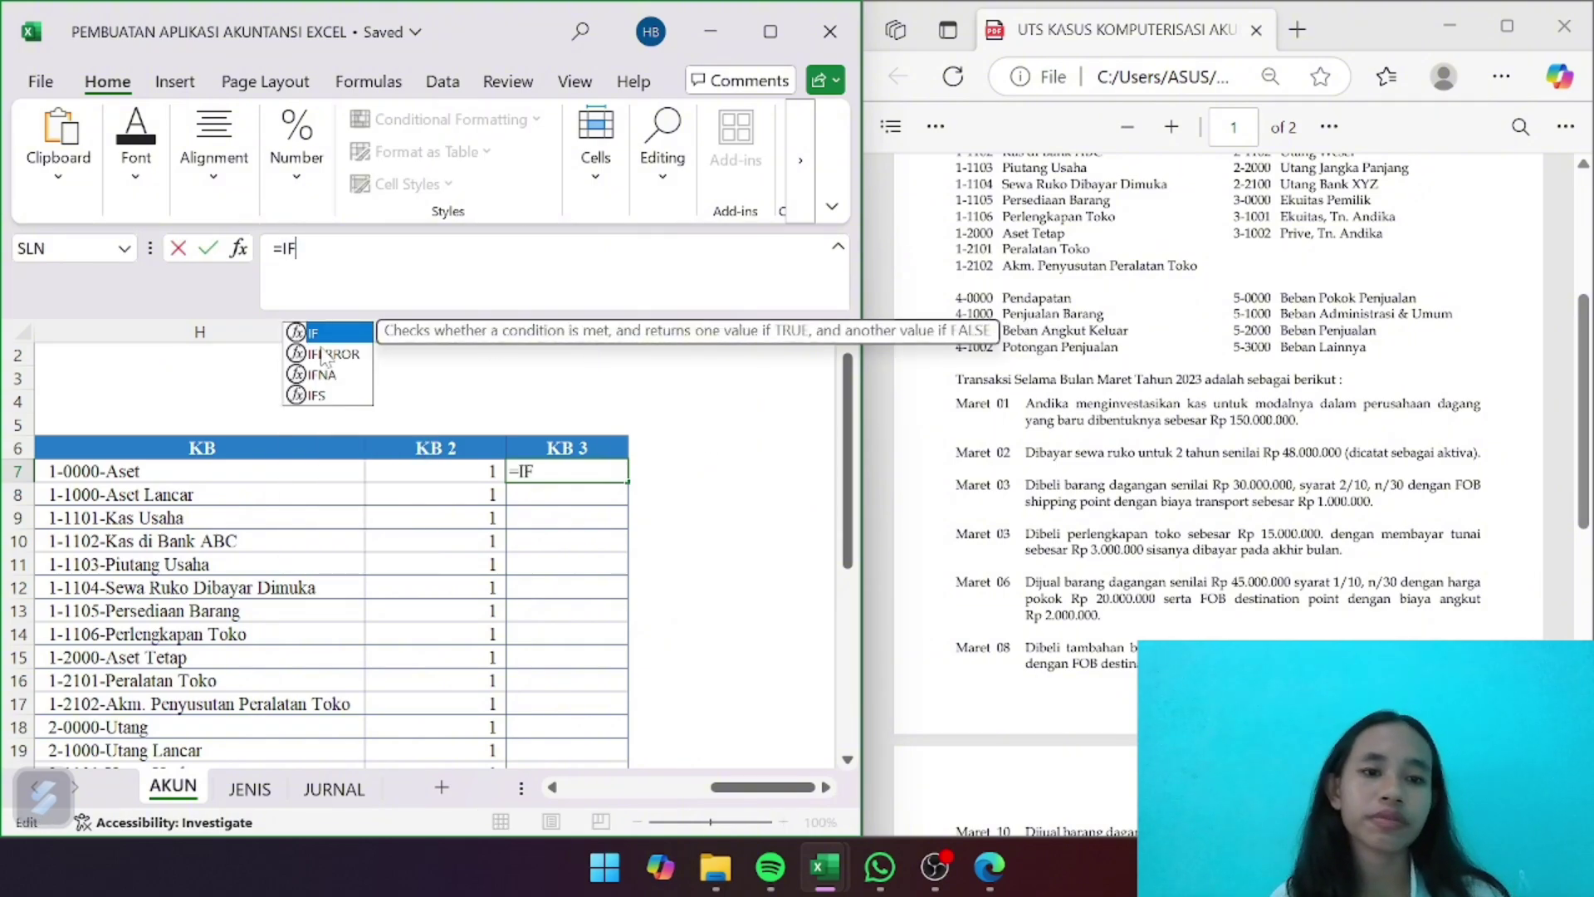
text(()
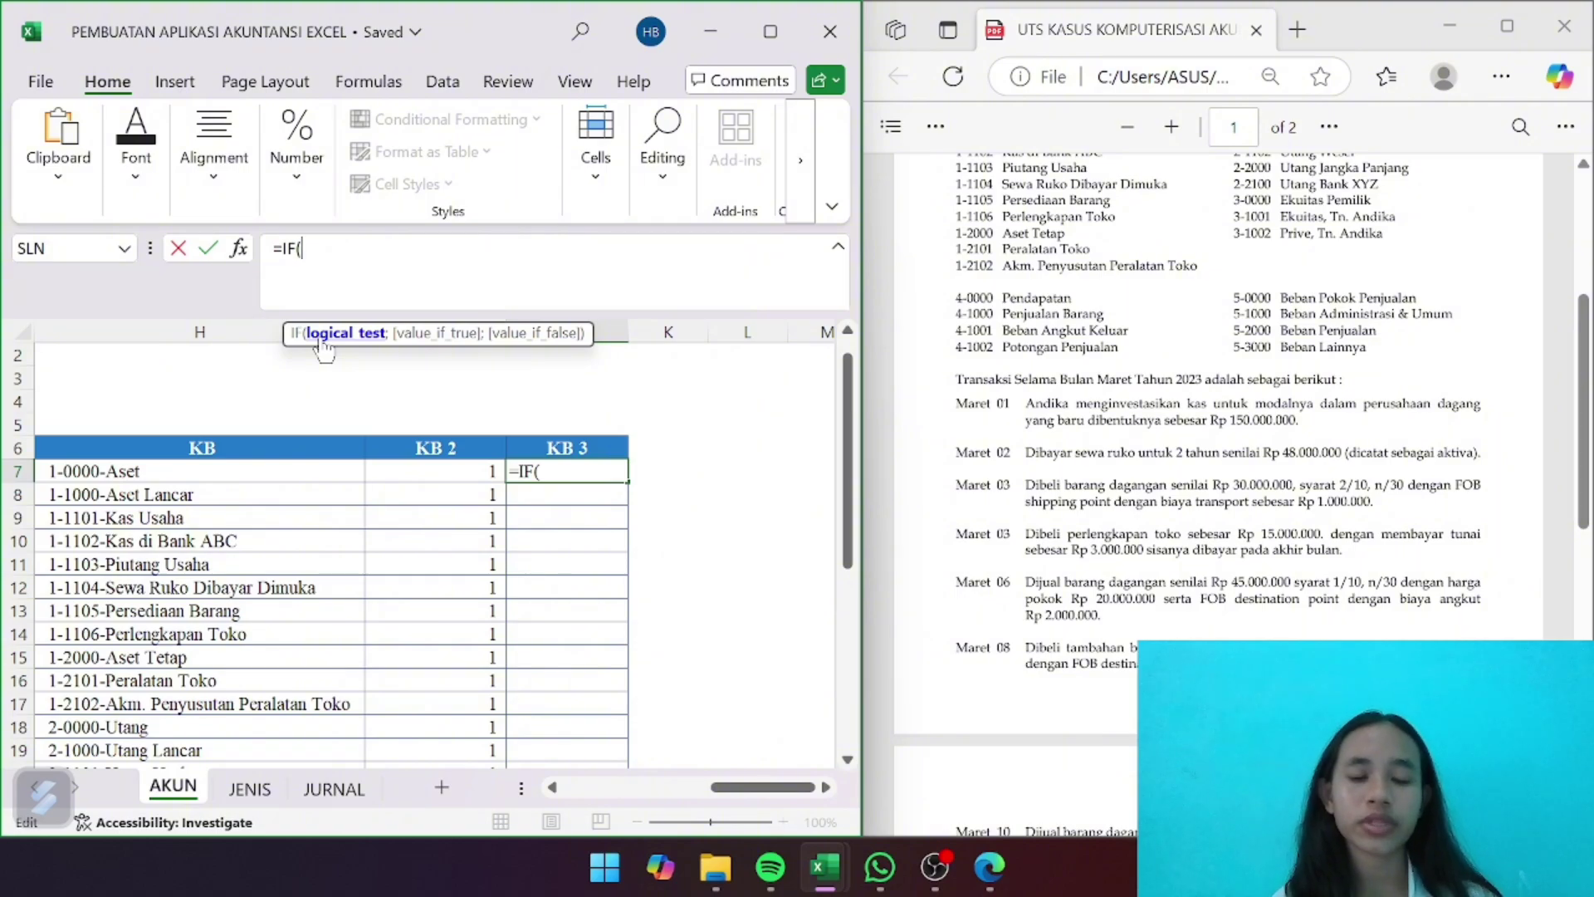
click(424, 467)
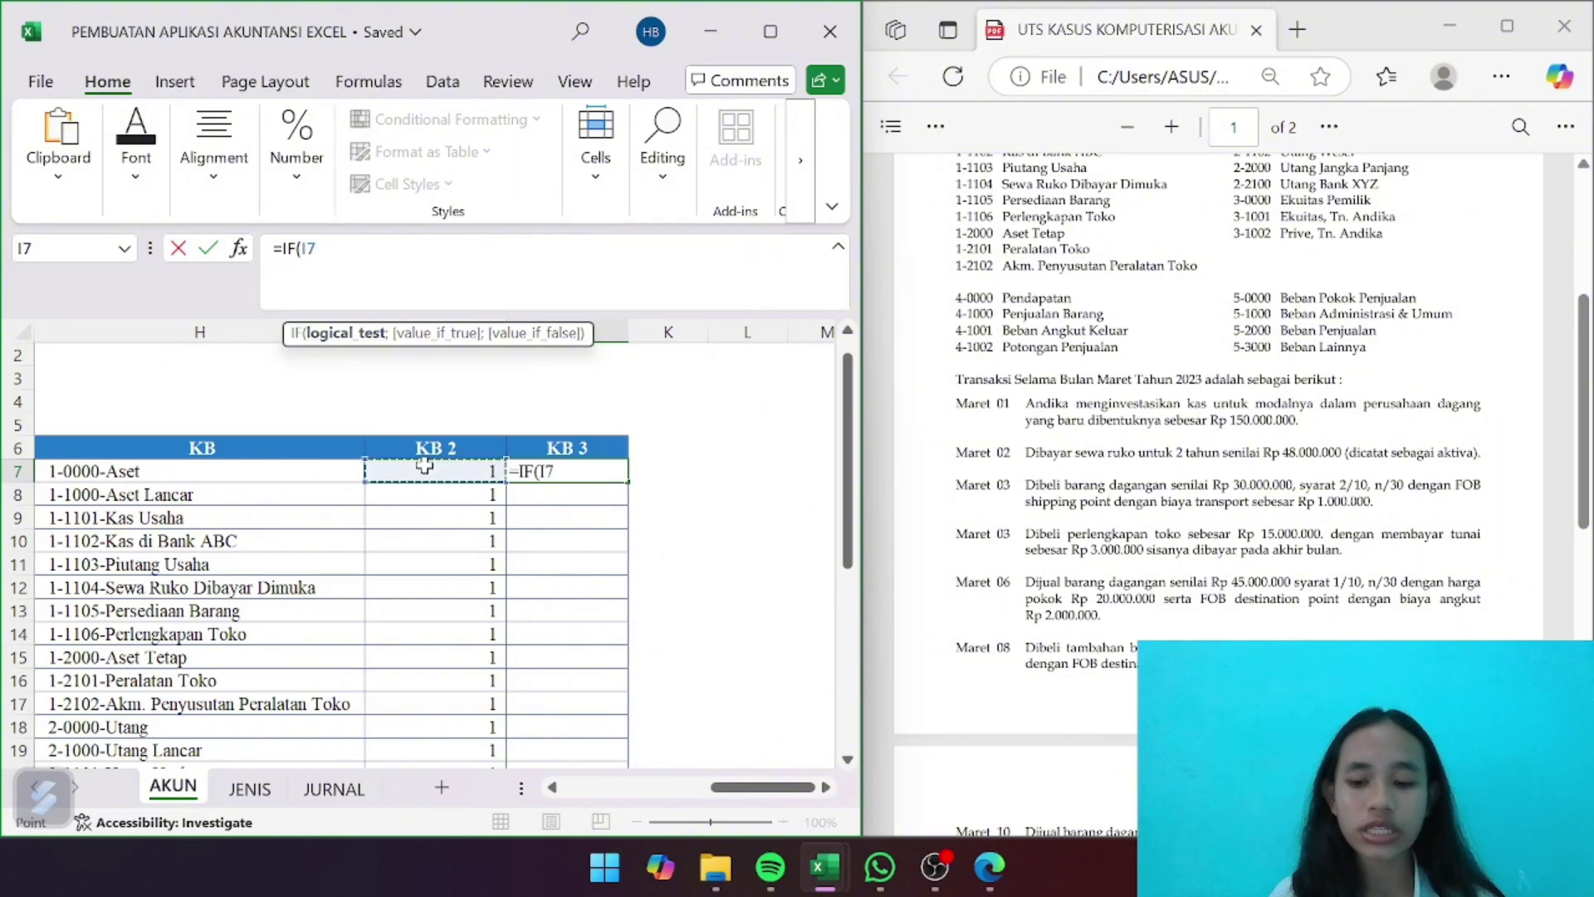
text(>)
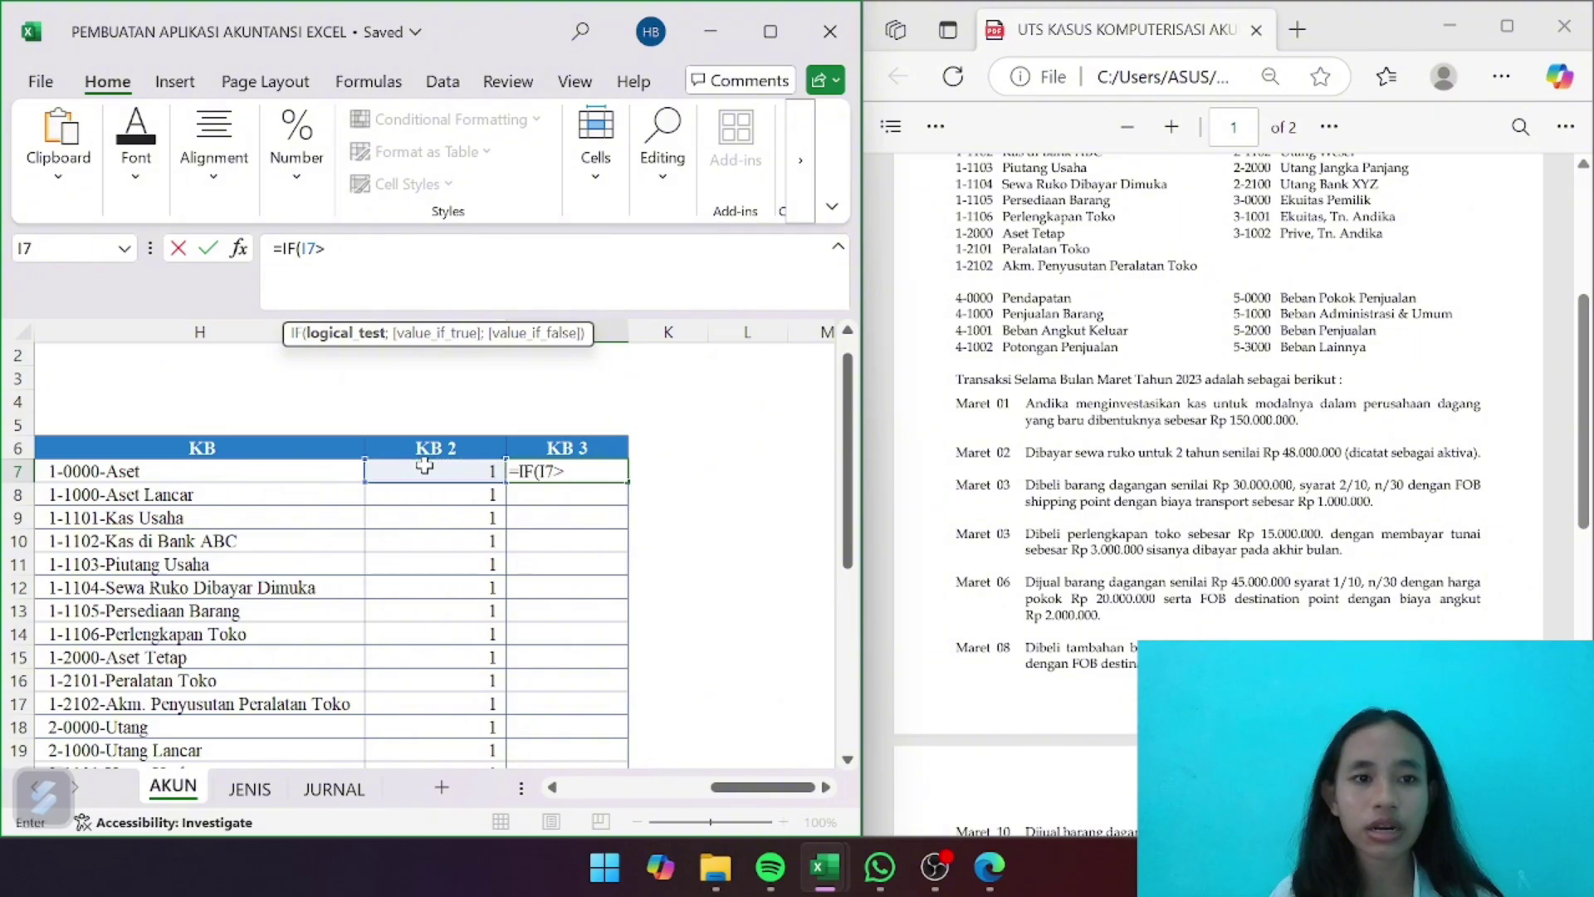
text(0)
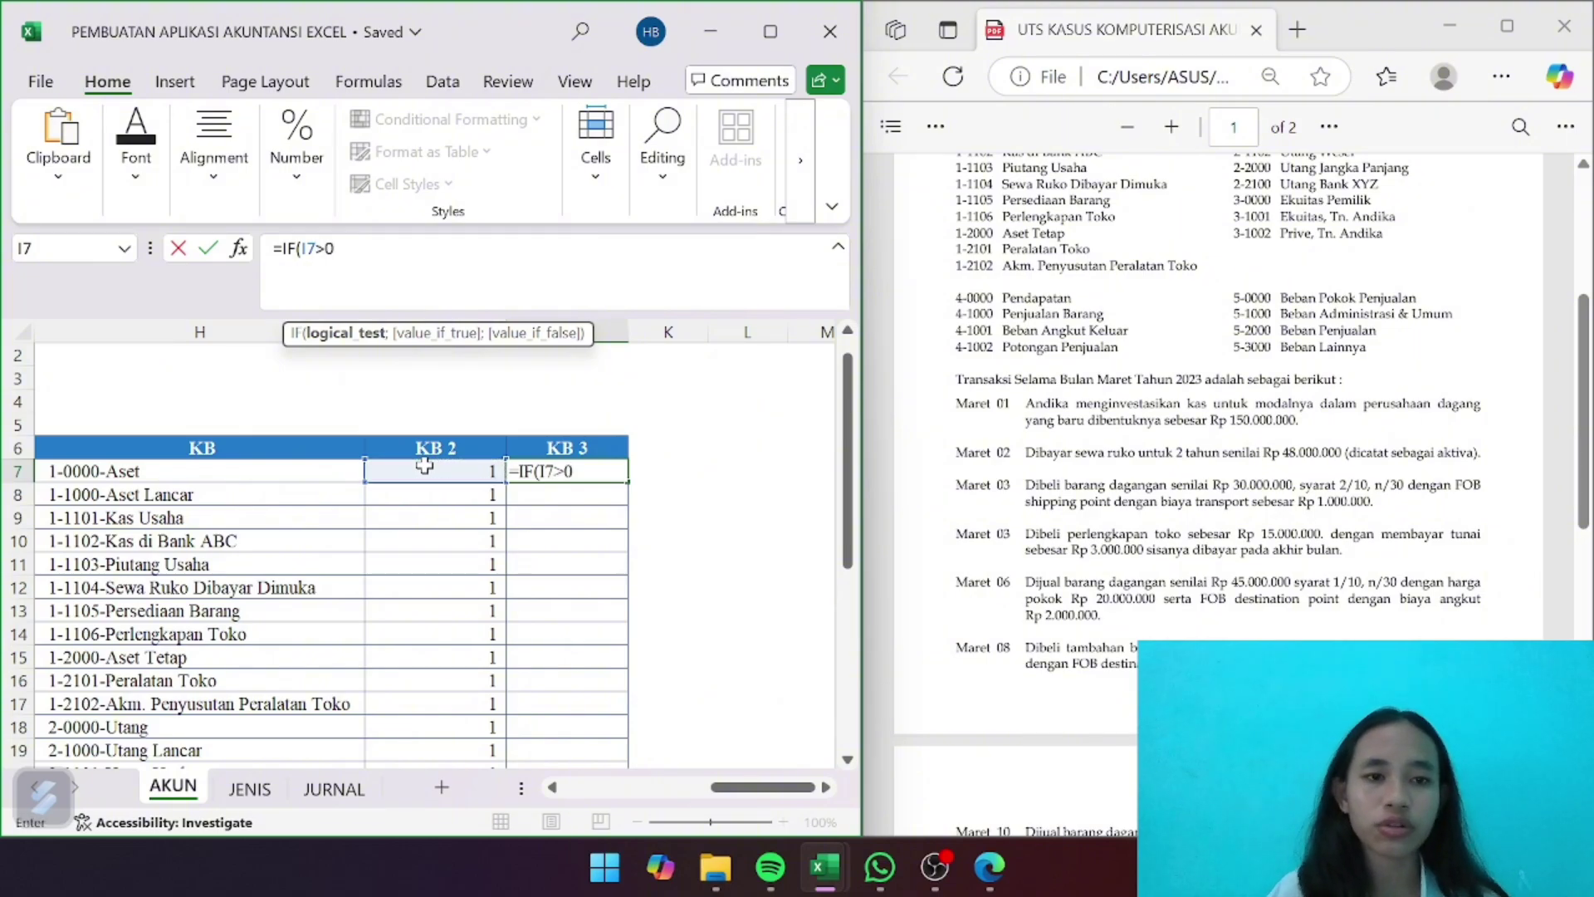
Add COUNTIF($I$7:I7;I7) as the value if true in J7's IF formula, locking only the start of the KB 2 range
text(;COU)
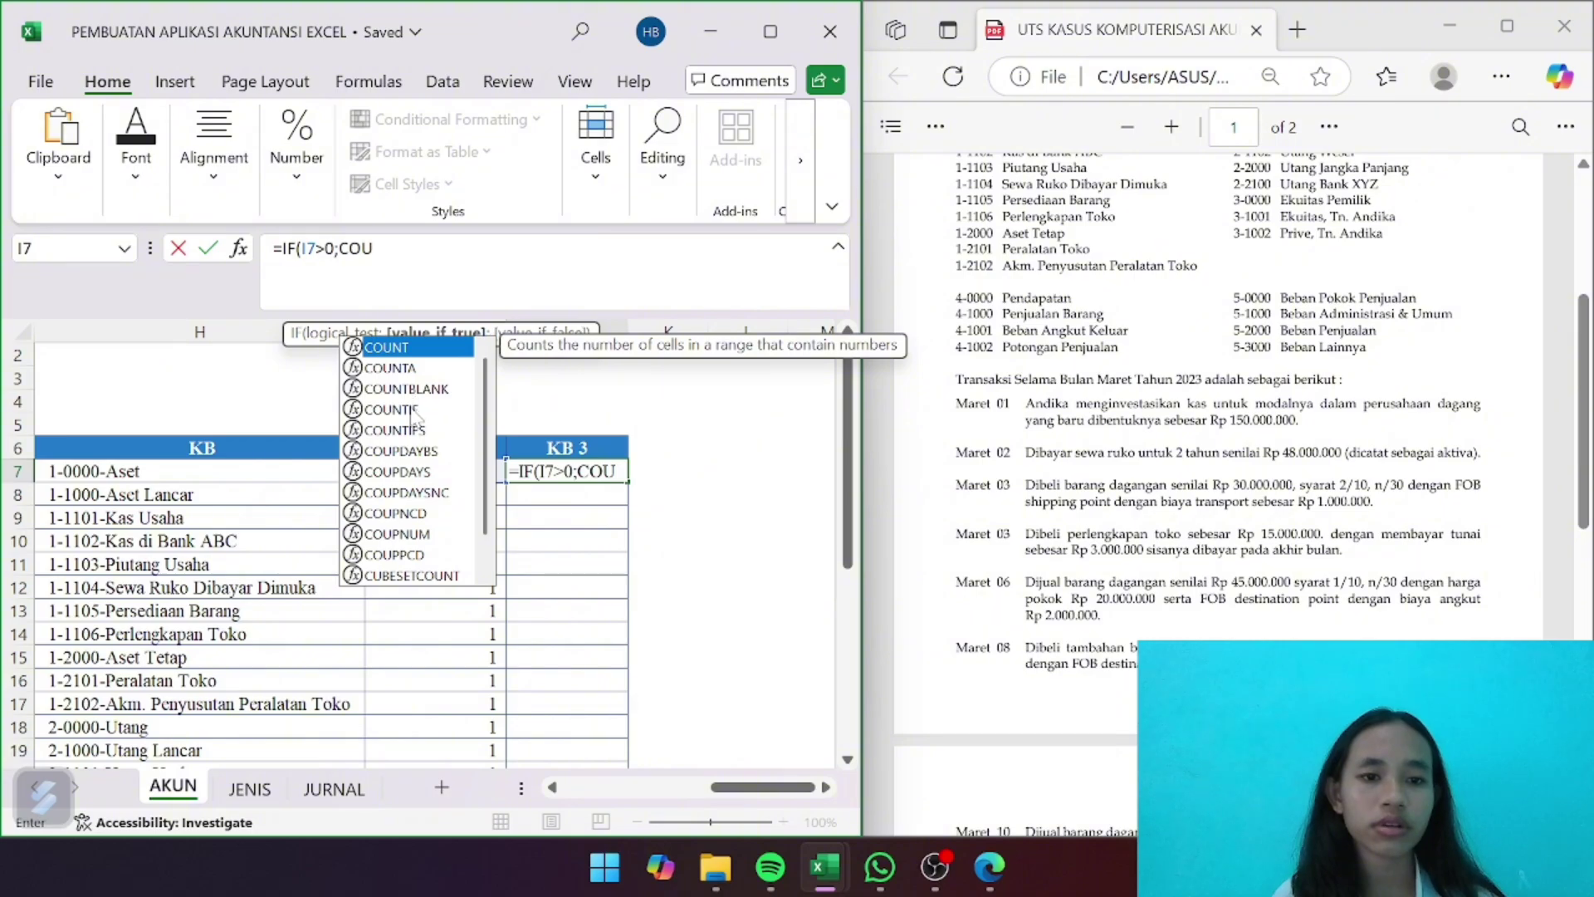
double_click(416, 410)
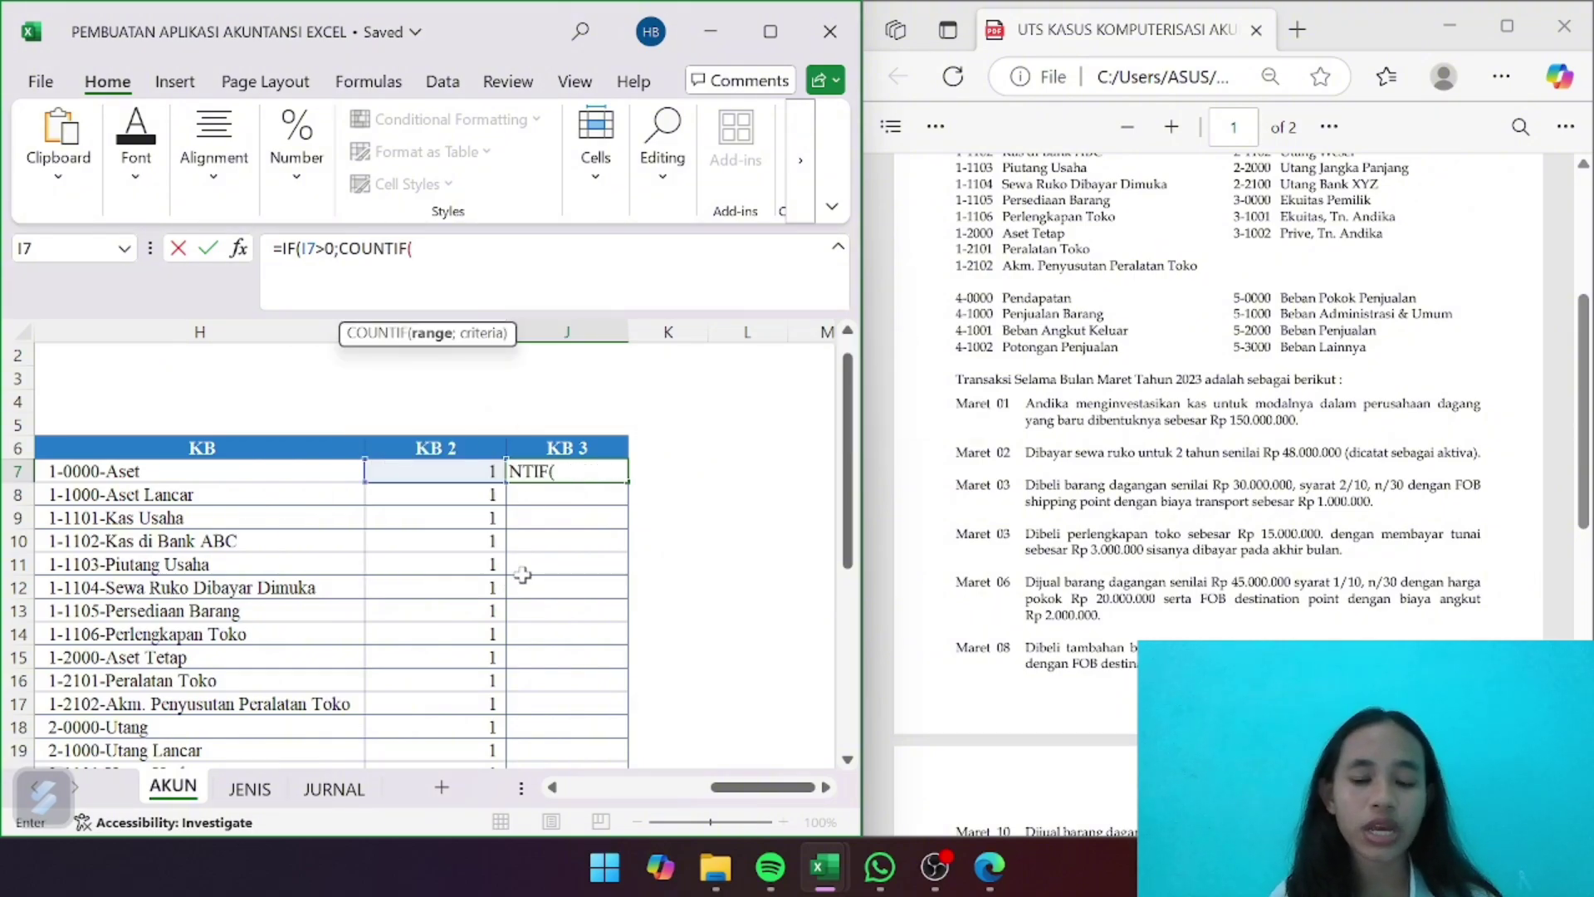
click(461, 473)
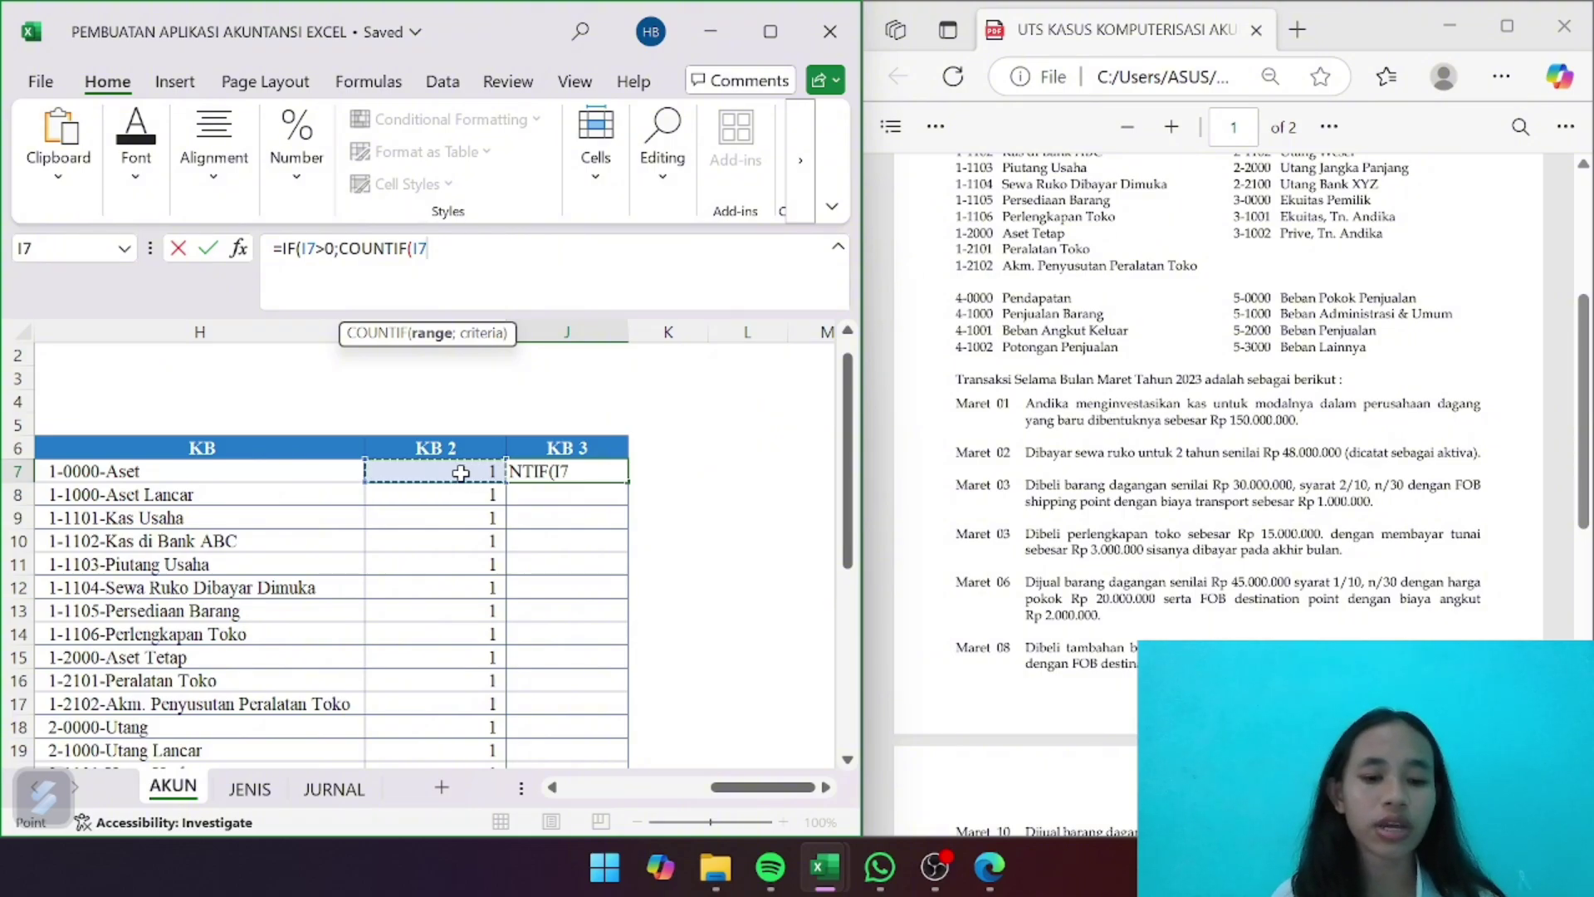
key(F4)
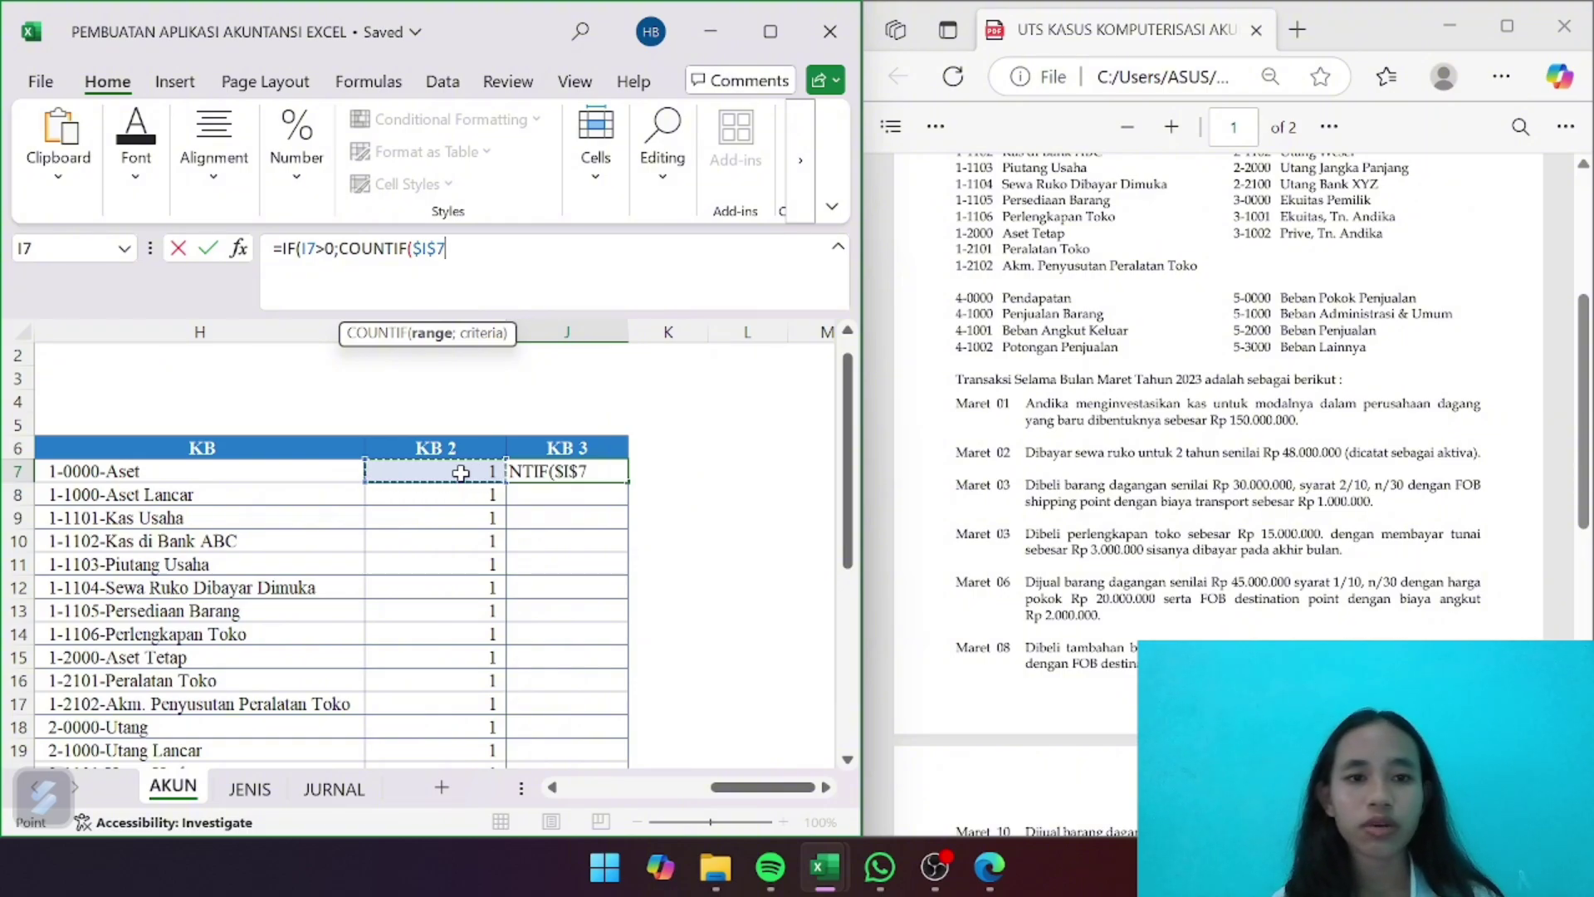
key(F2)
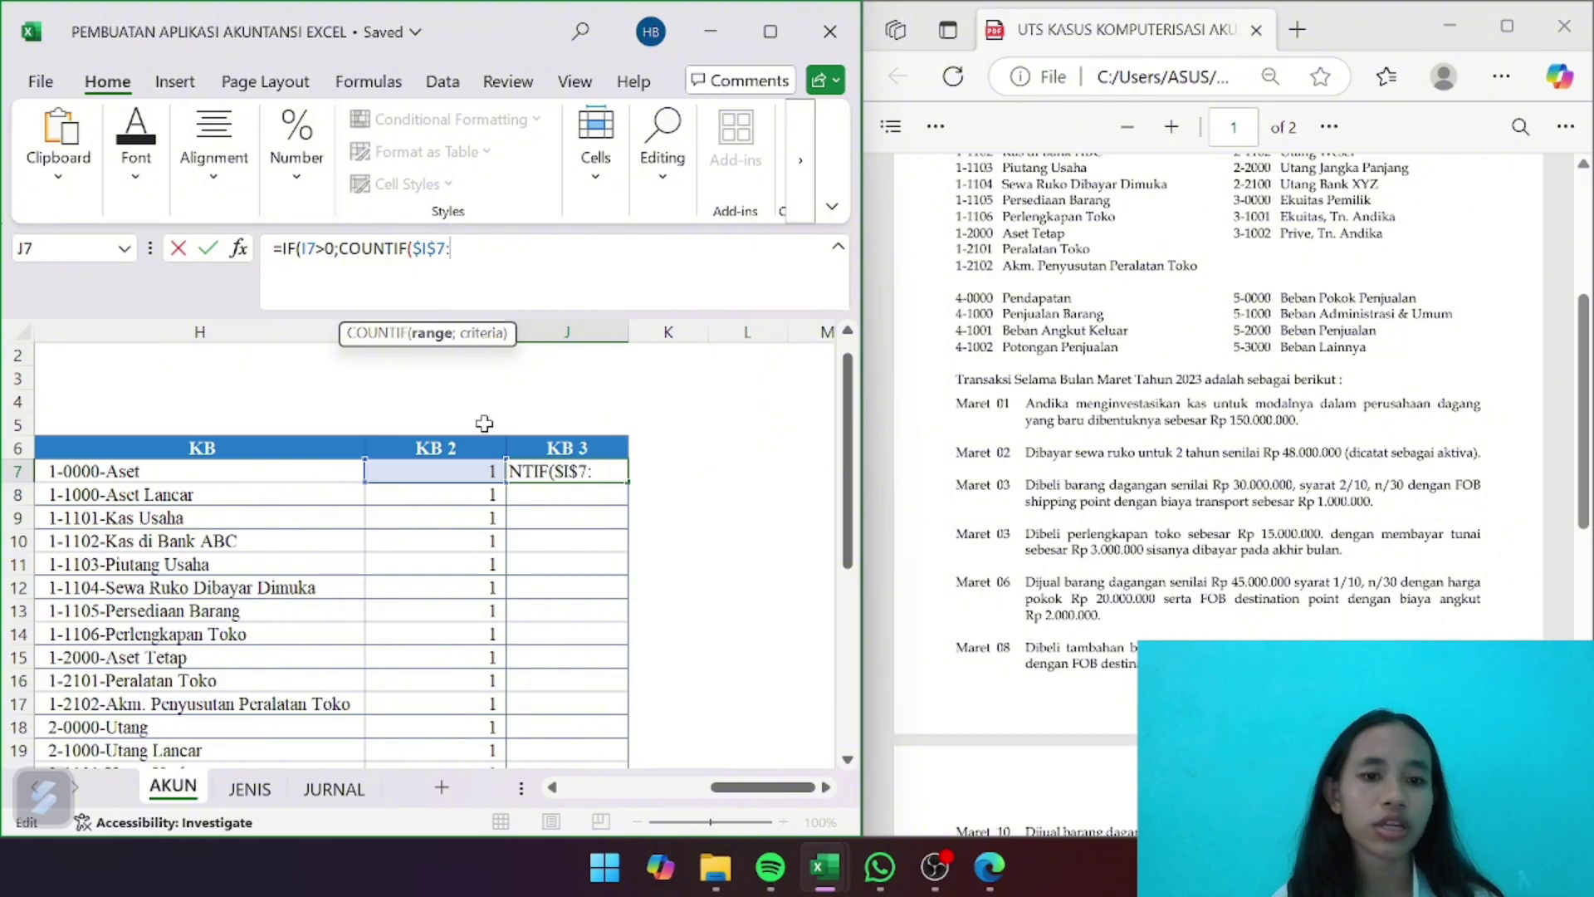
click(470, 474)
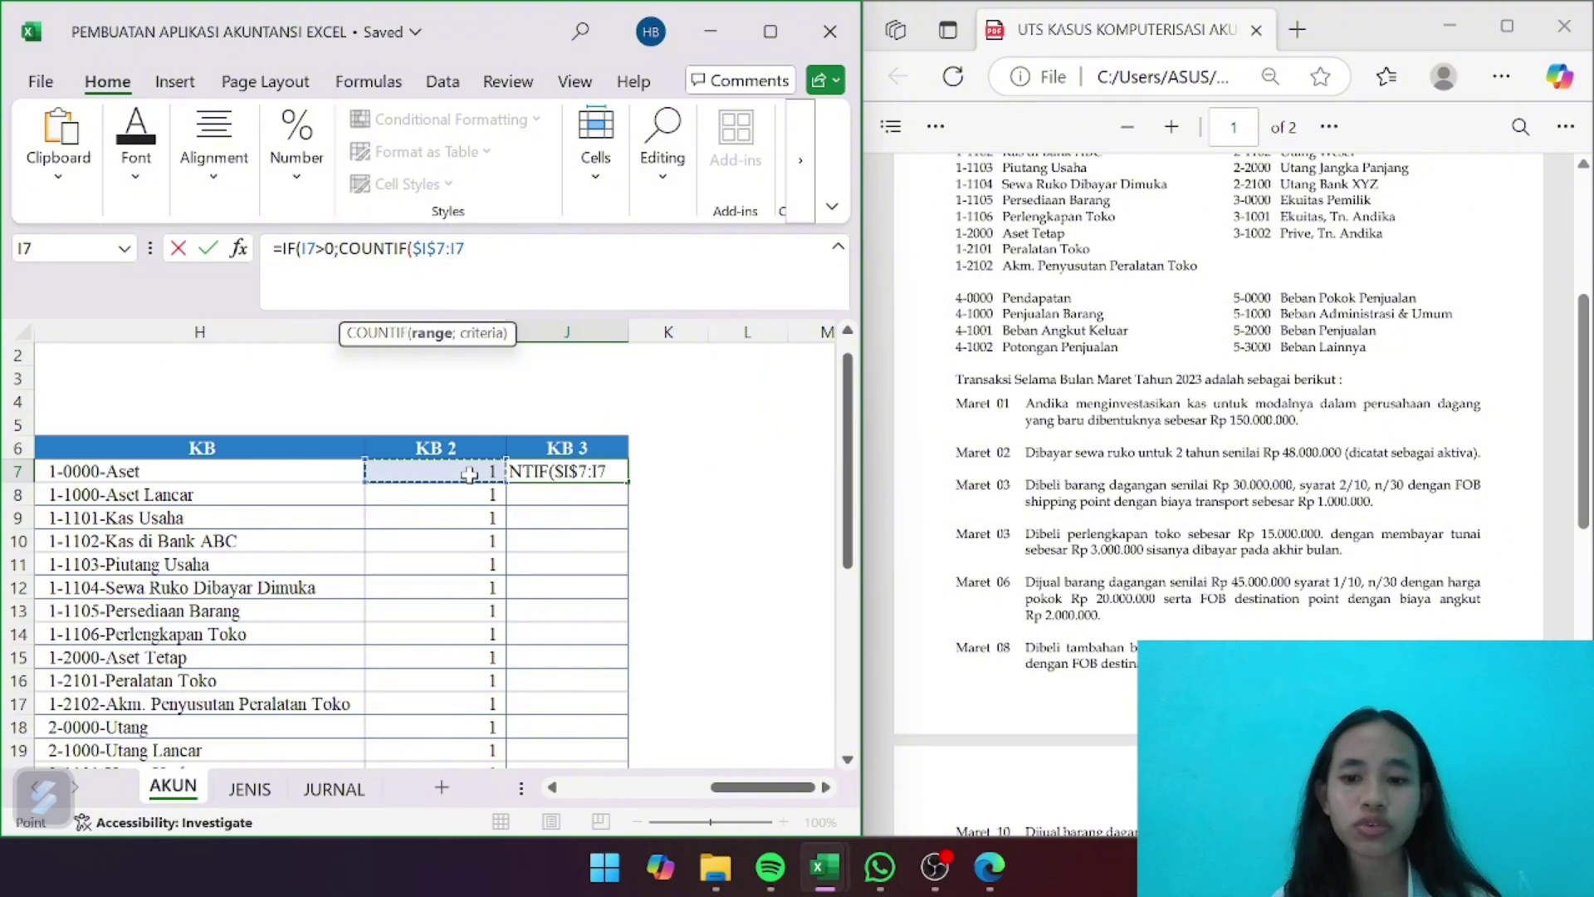
text(;)
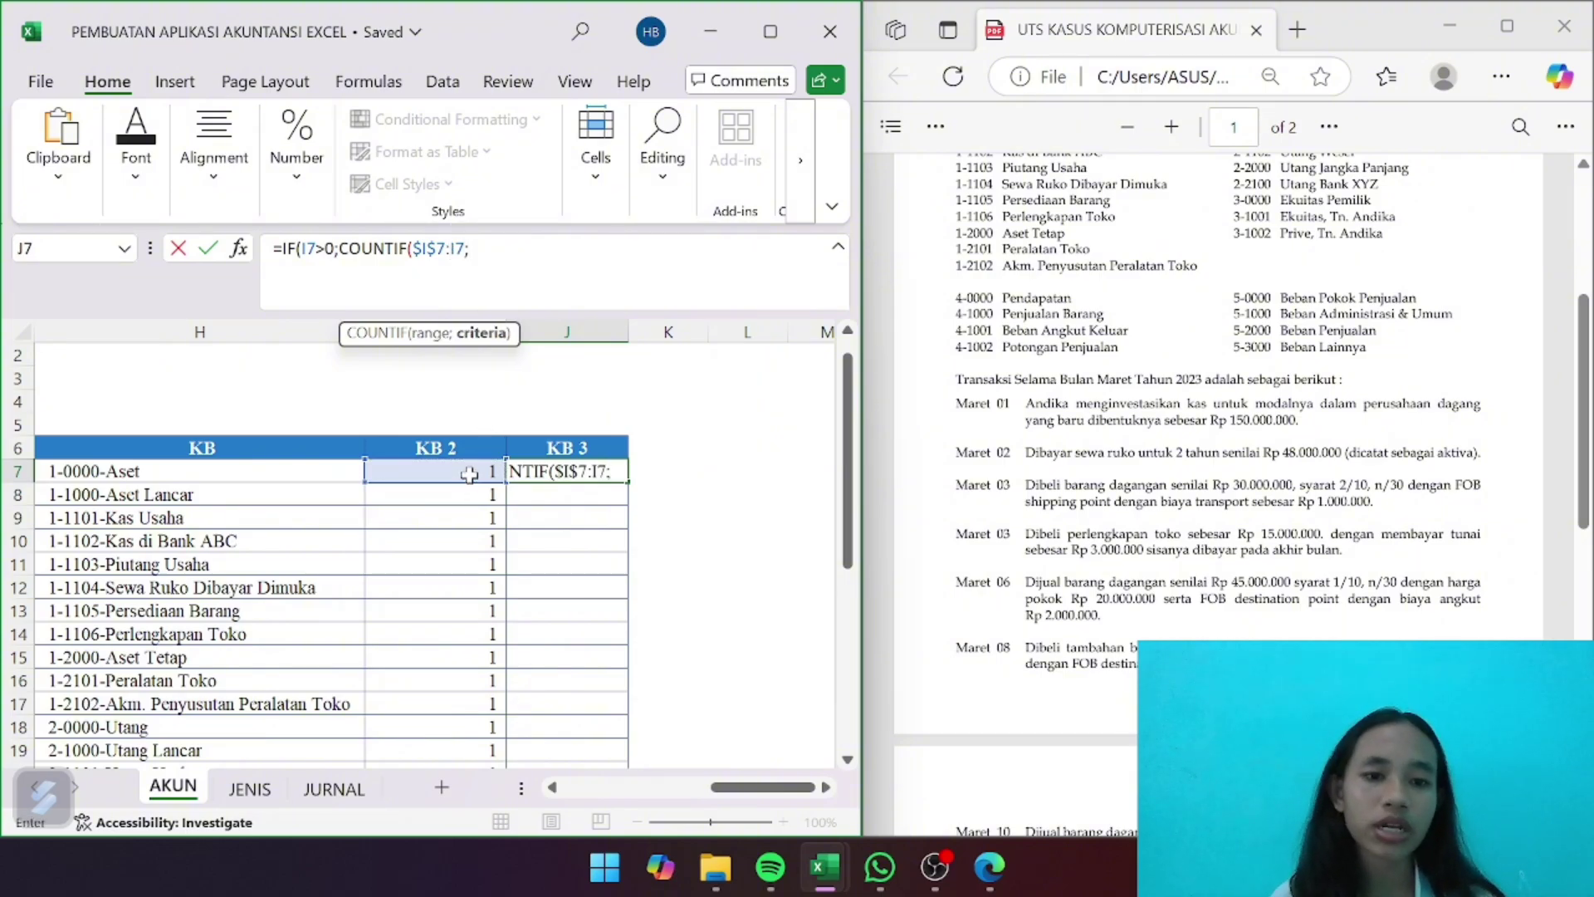
click(470, 474)
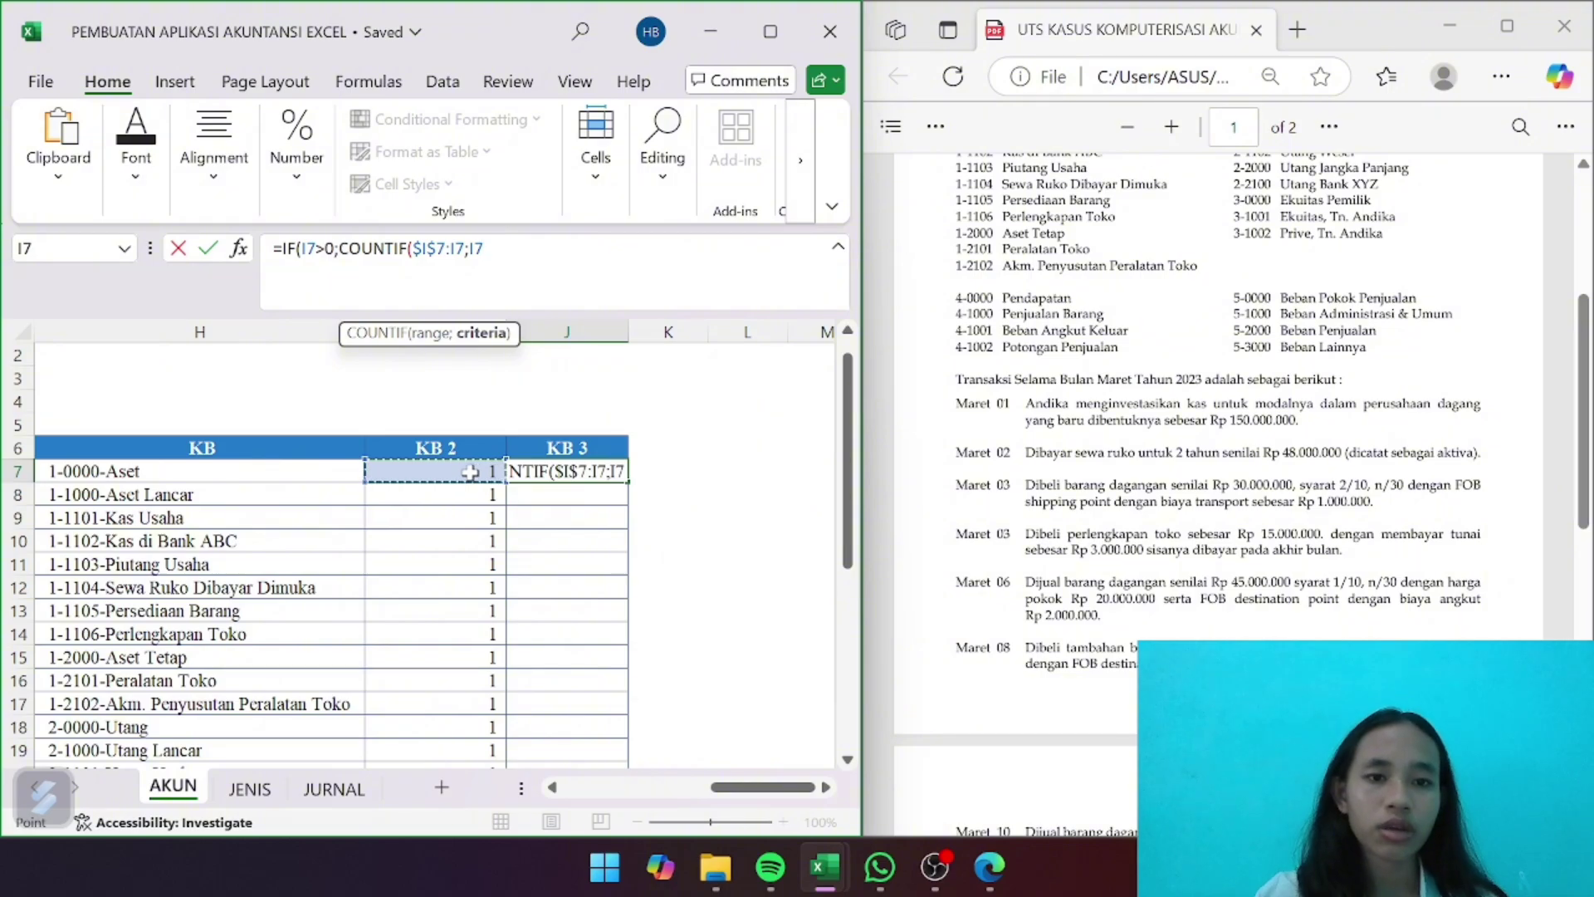
text())
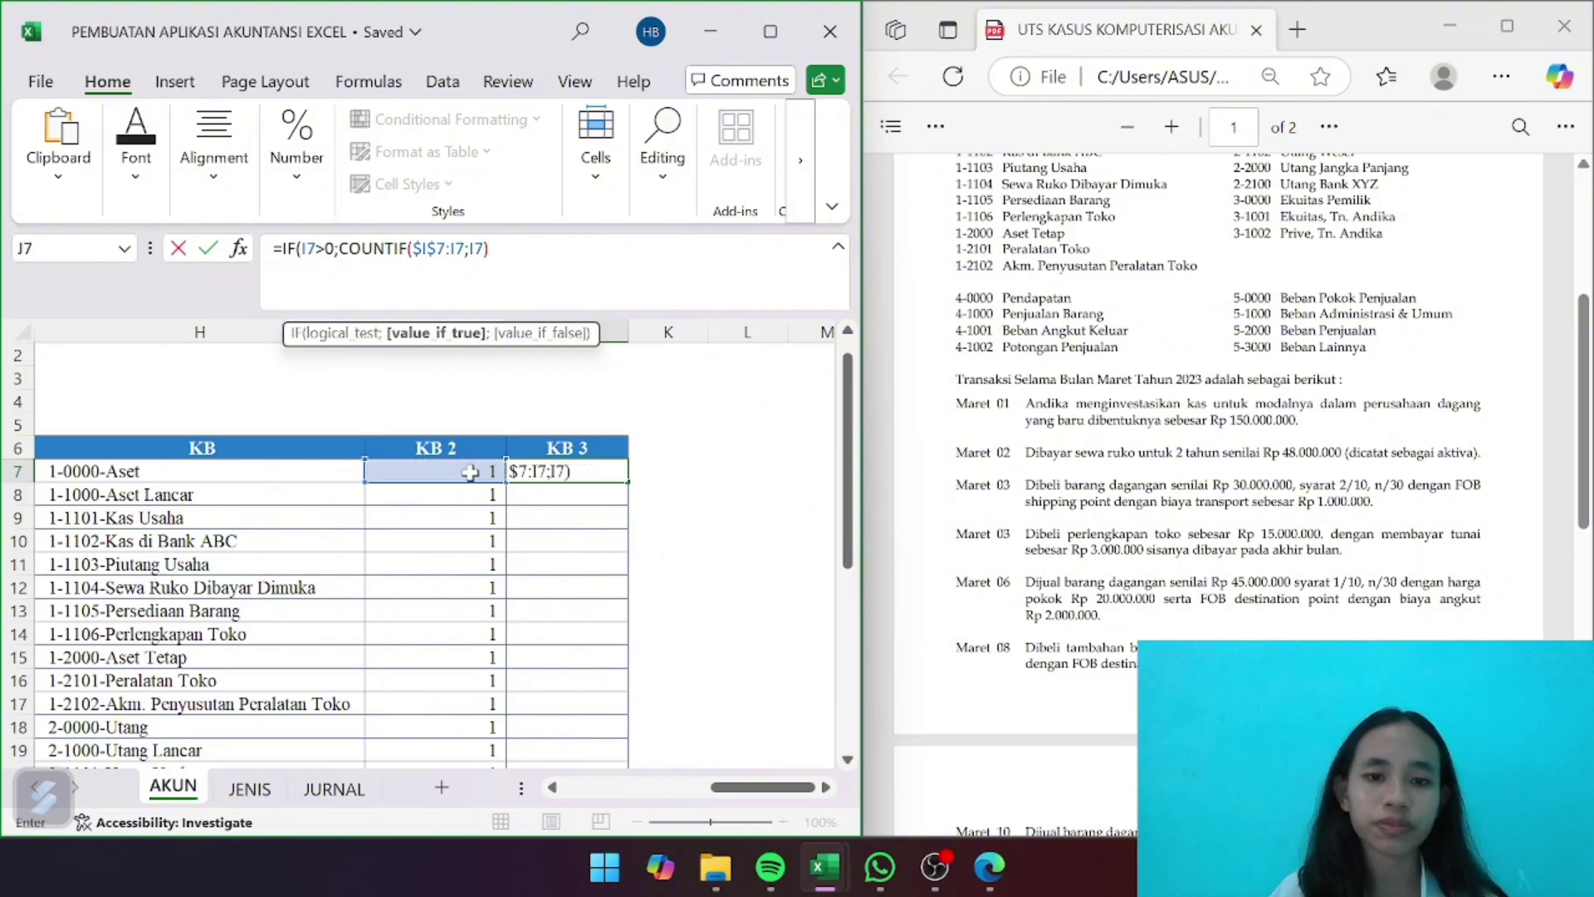
Set the IF formula's value if false to 0 and enter the completed formula in J7
text(;)
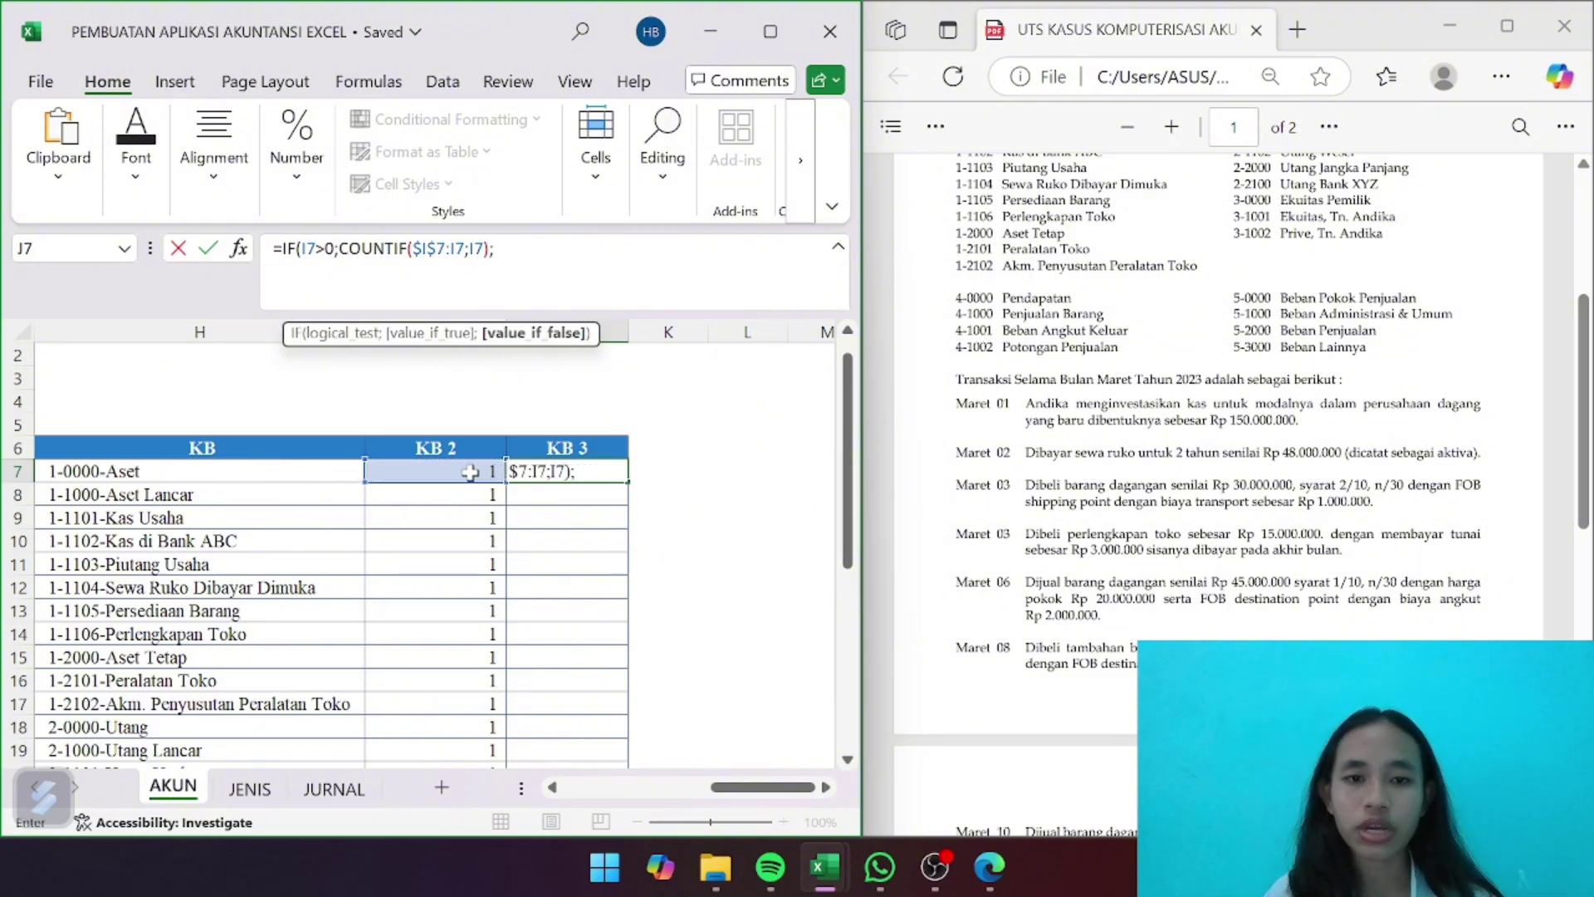
text(0)
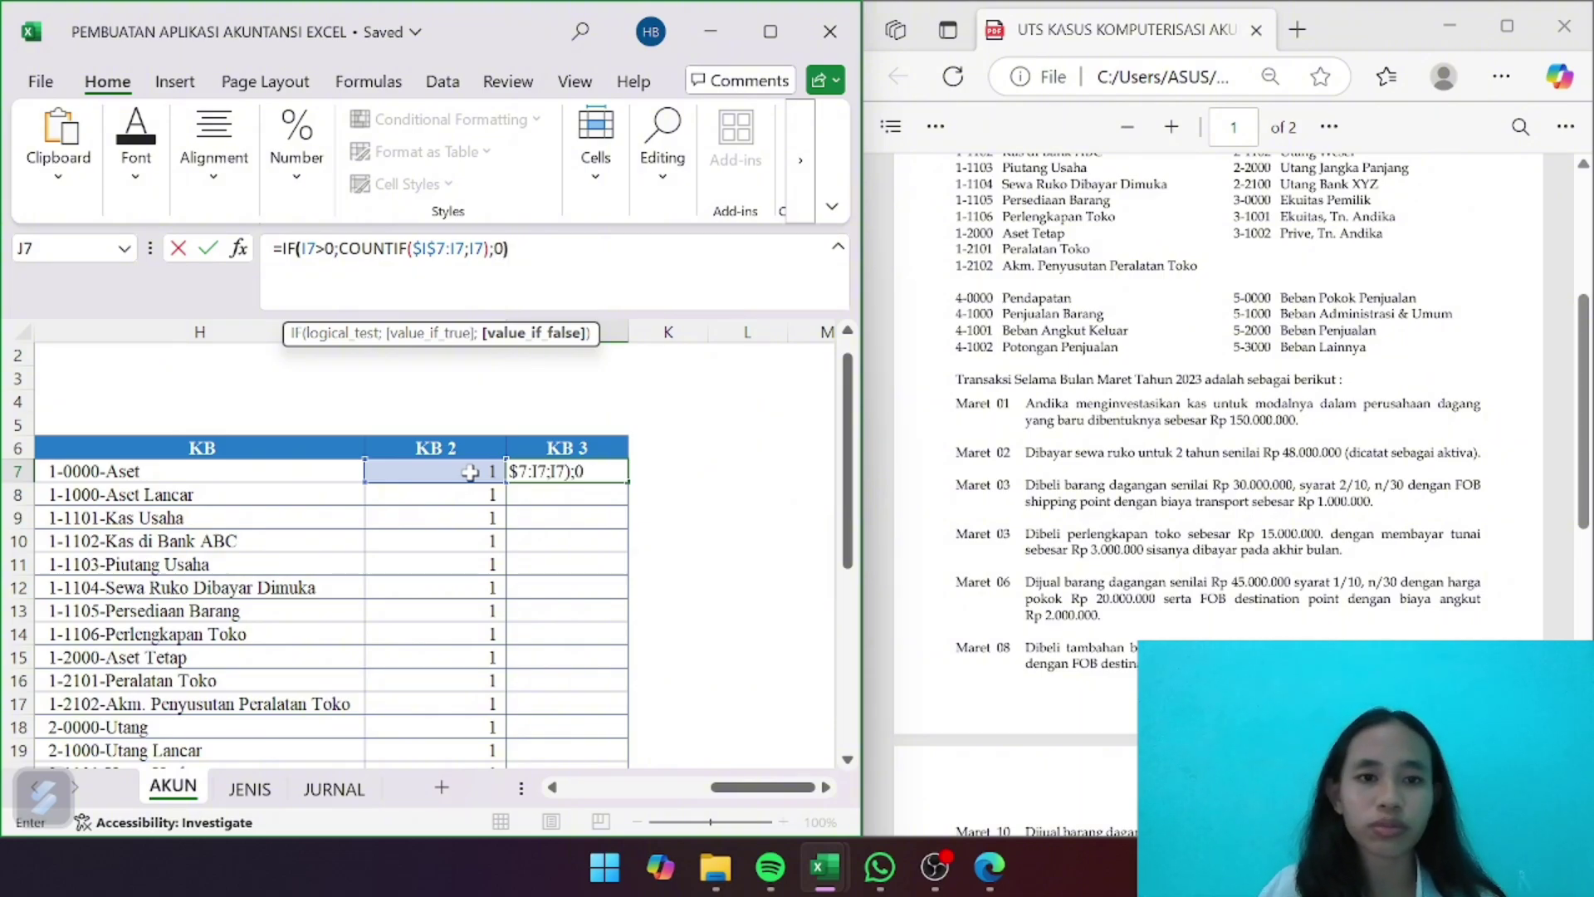
text())
key(Return)
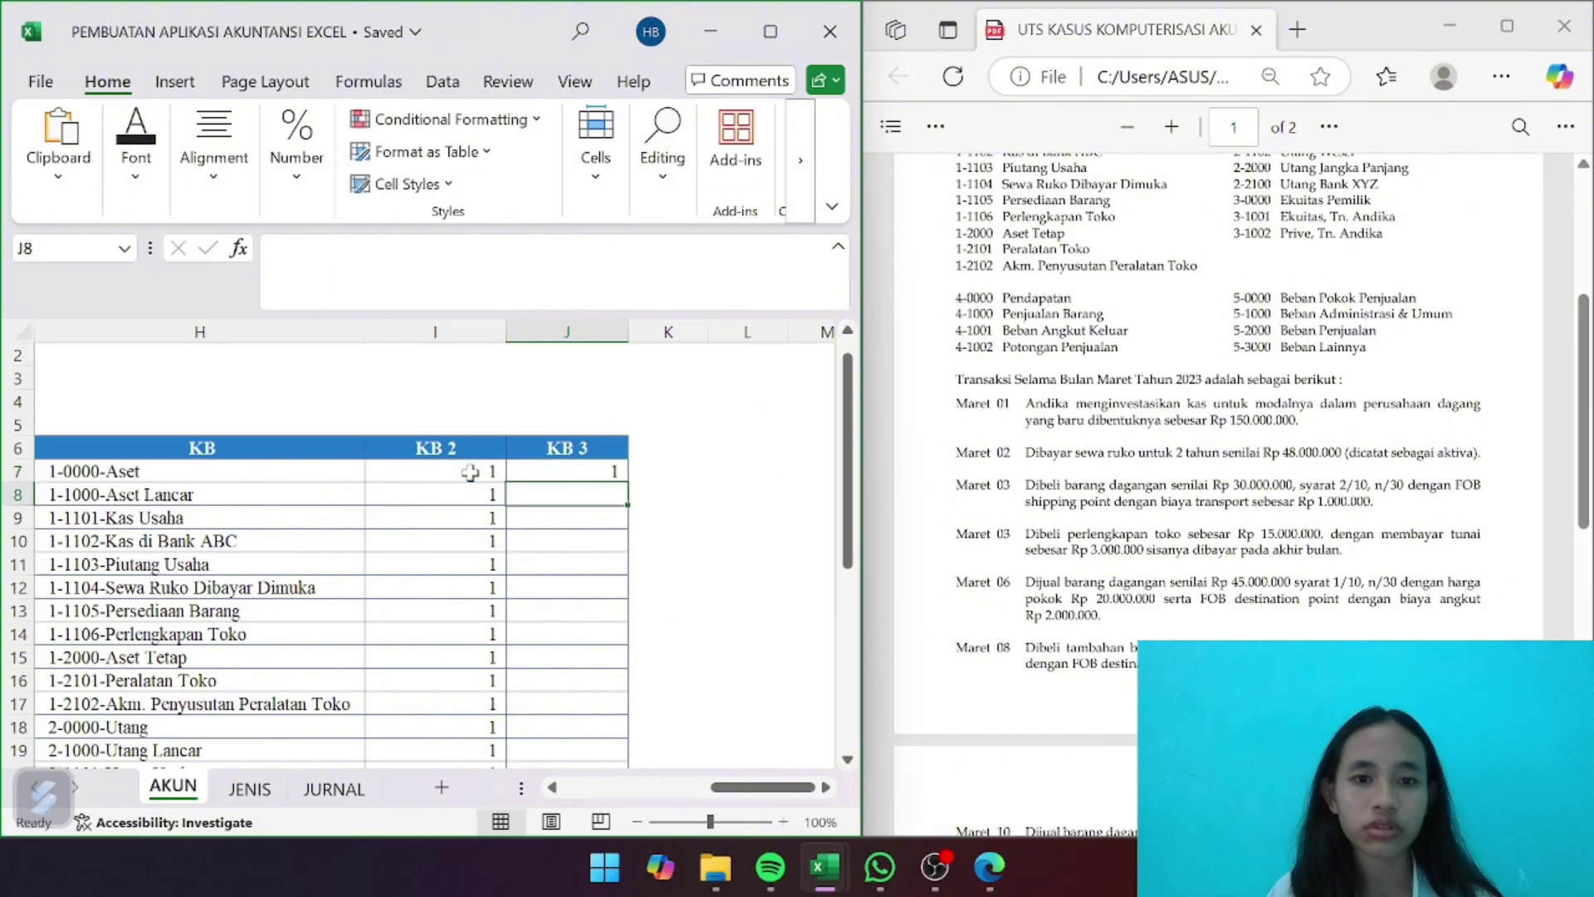
Fill the KB 3 formula from J7 down to J34 and review the numbering against the accounts
click(615, 471)
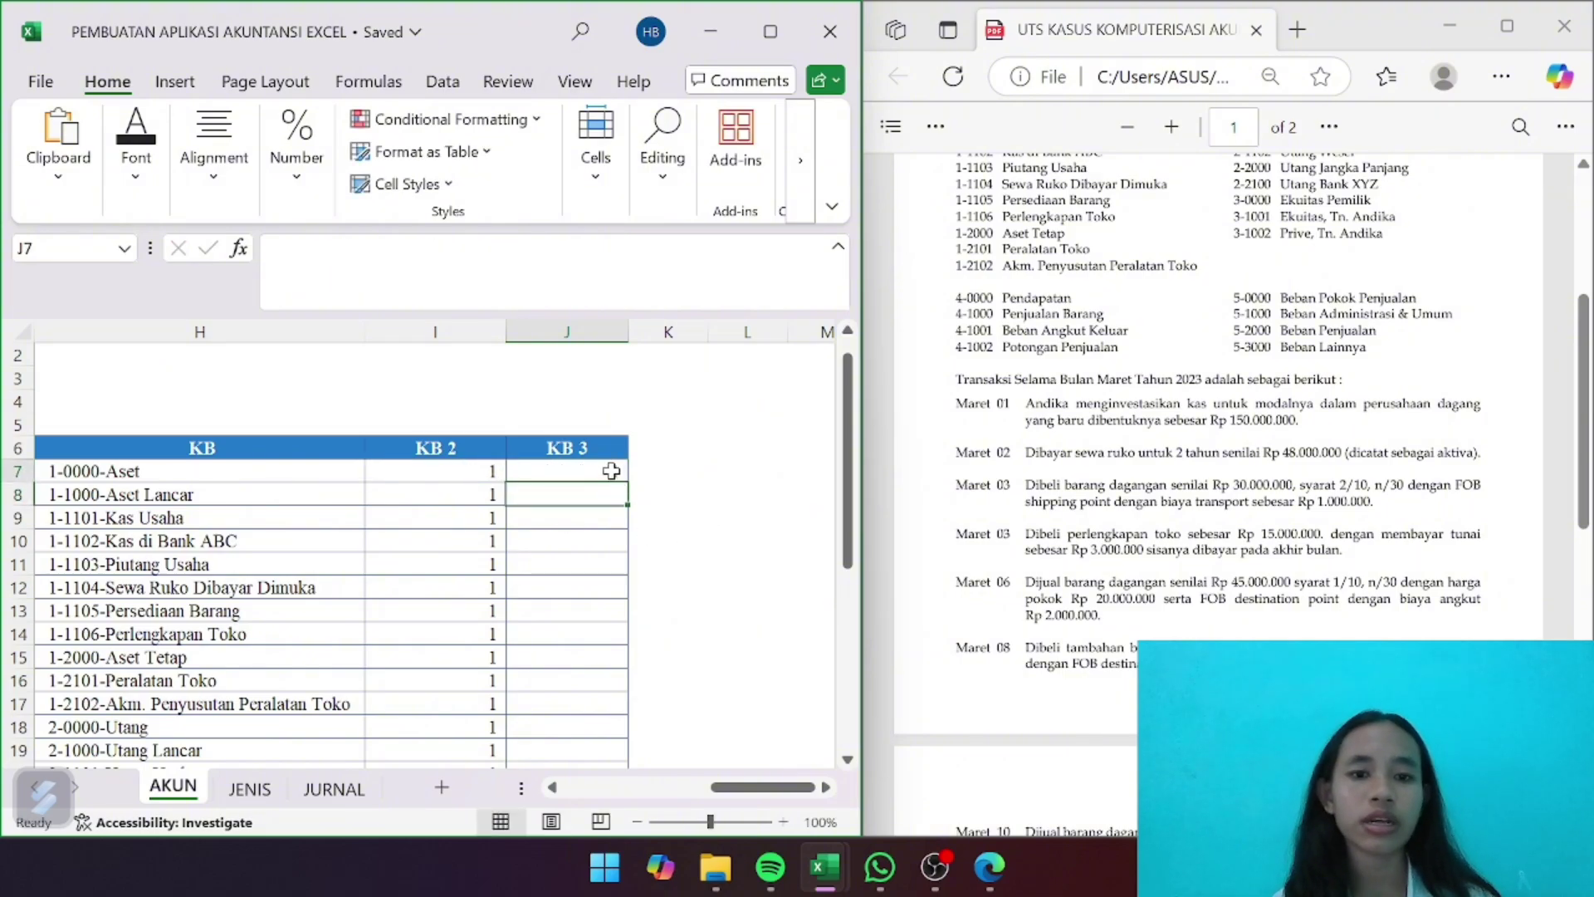
drag(618, 473, 612, 716)
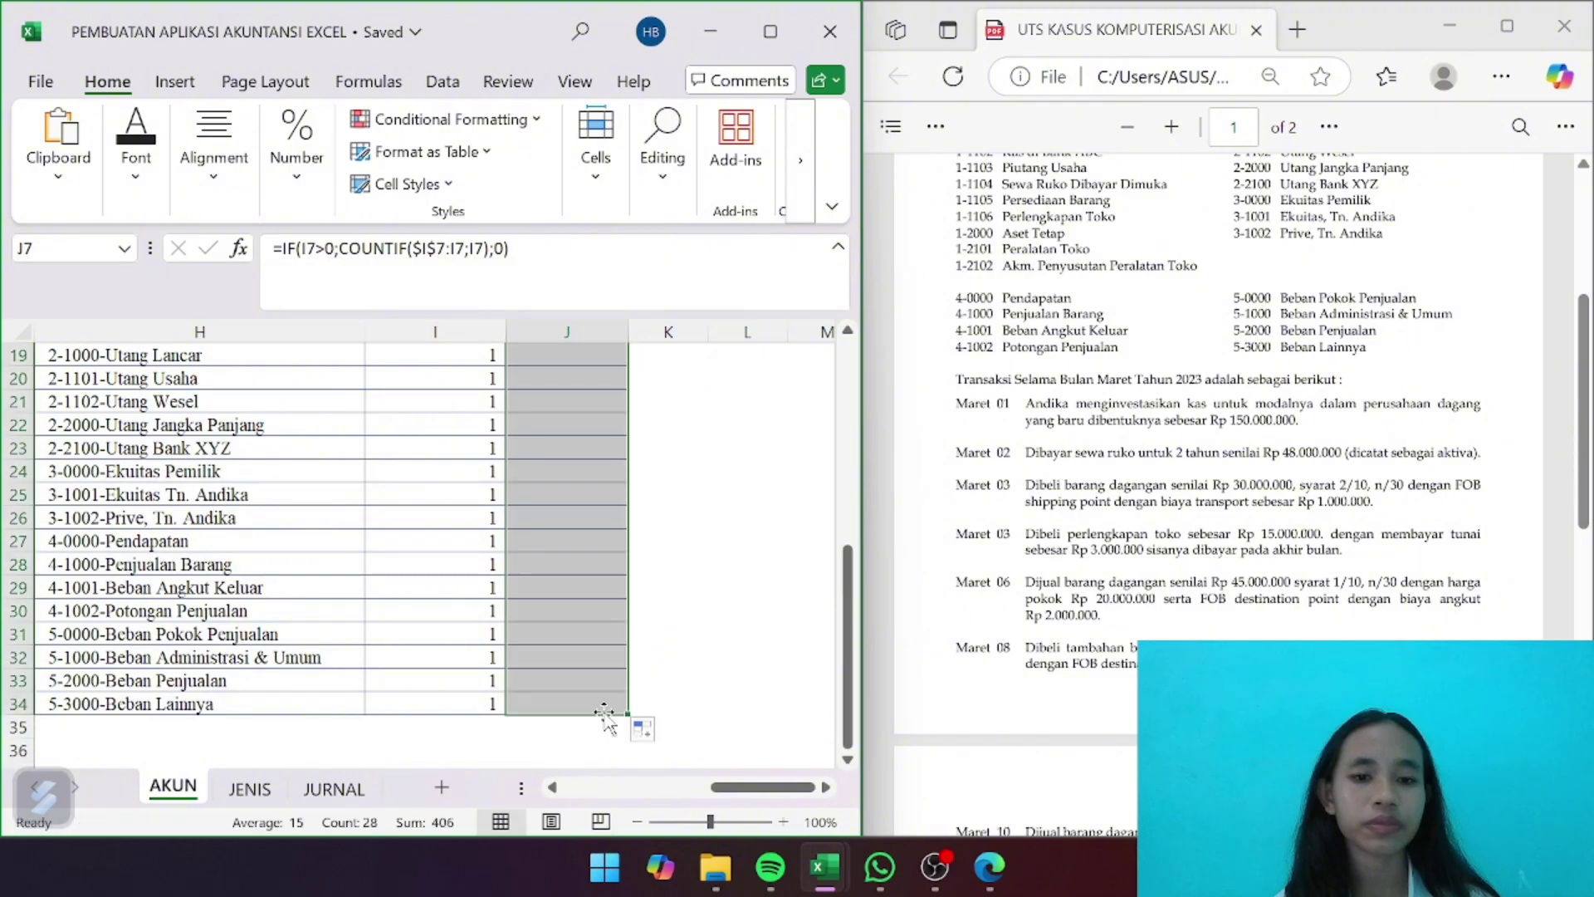
click(665, 606)
scroll(662, 598, left, 2)
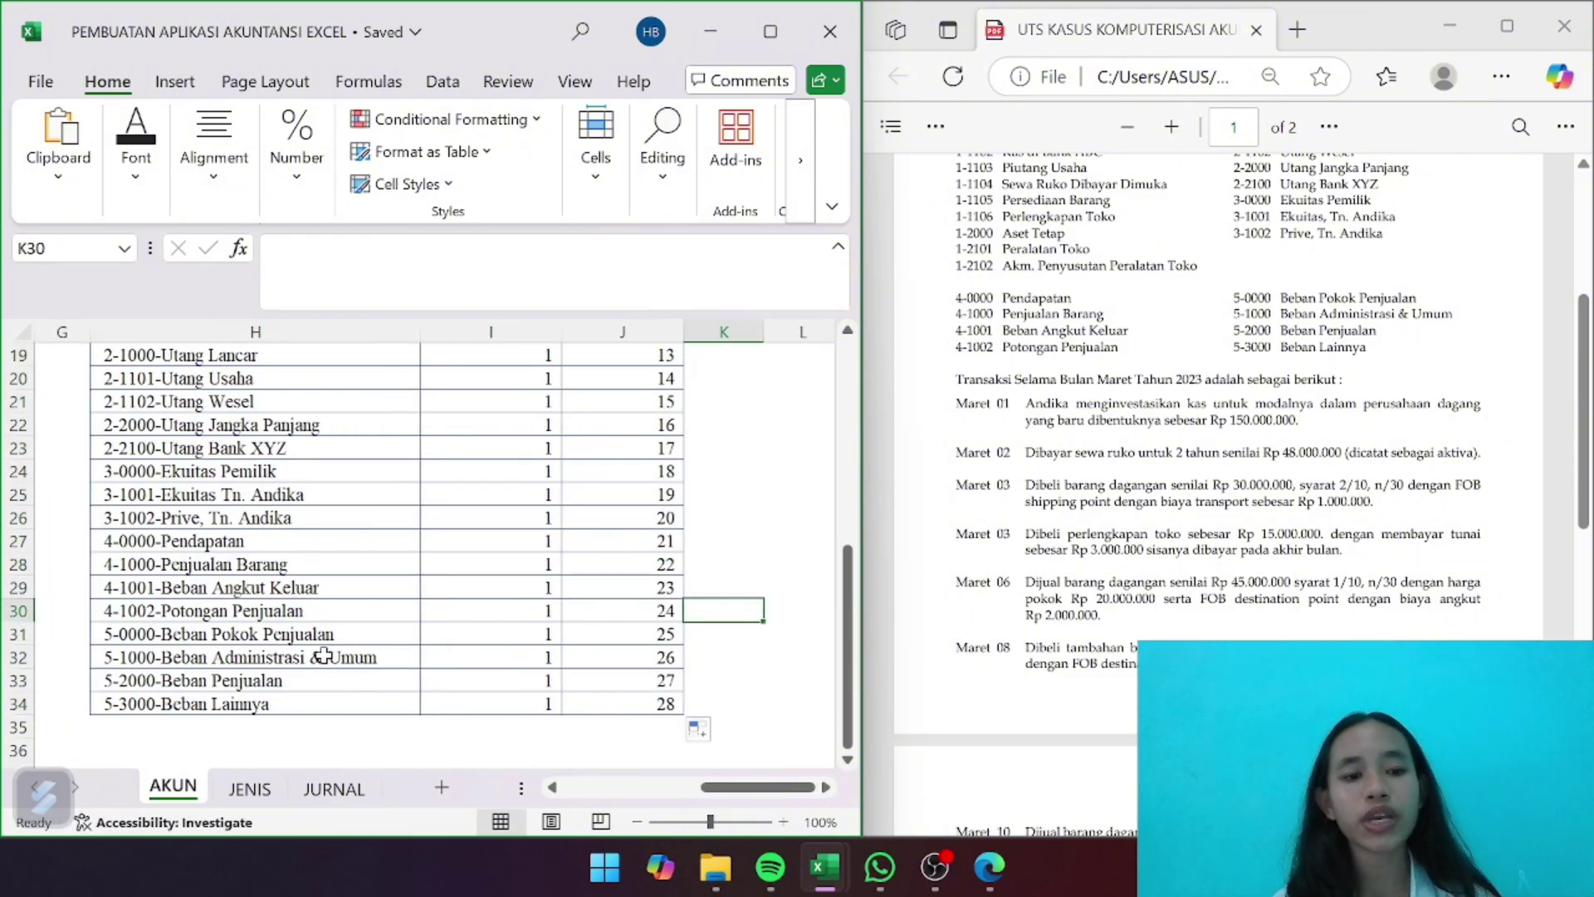
scroll(307, 538, up, 6)
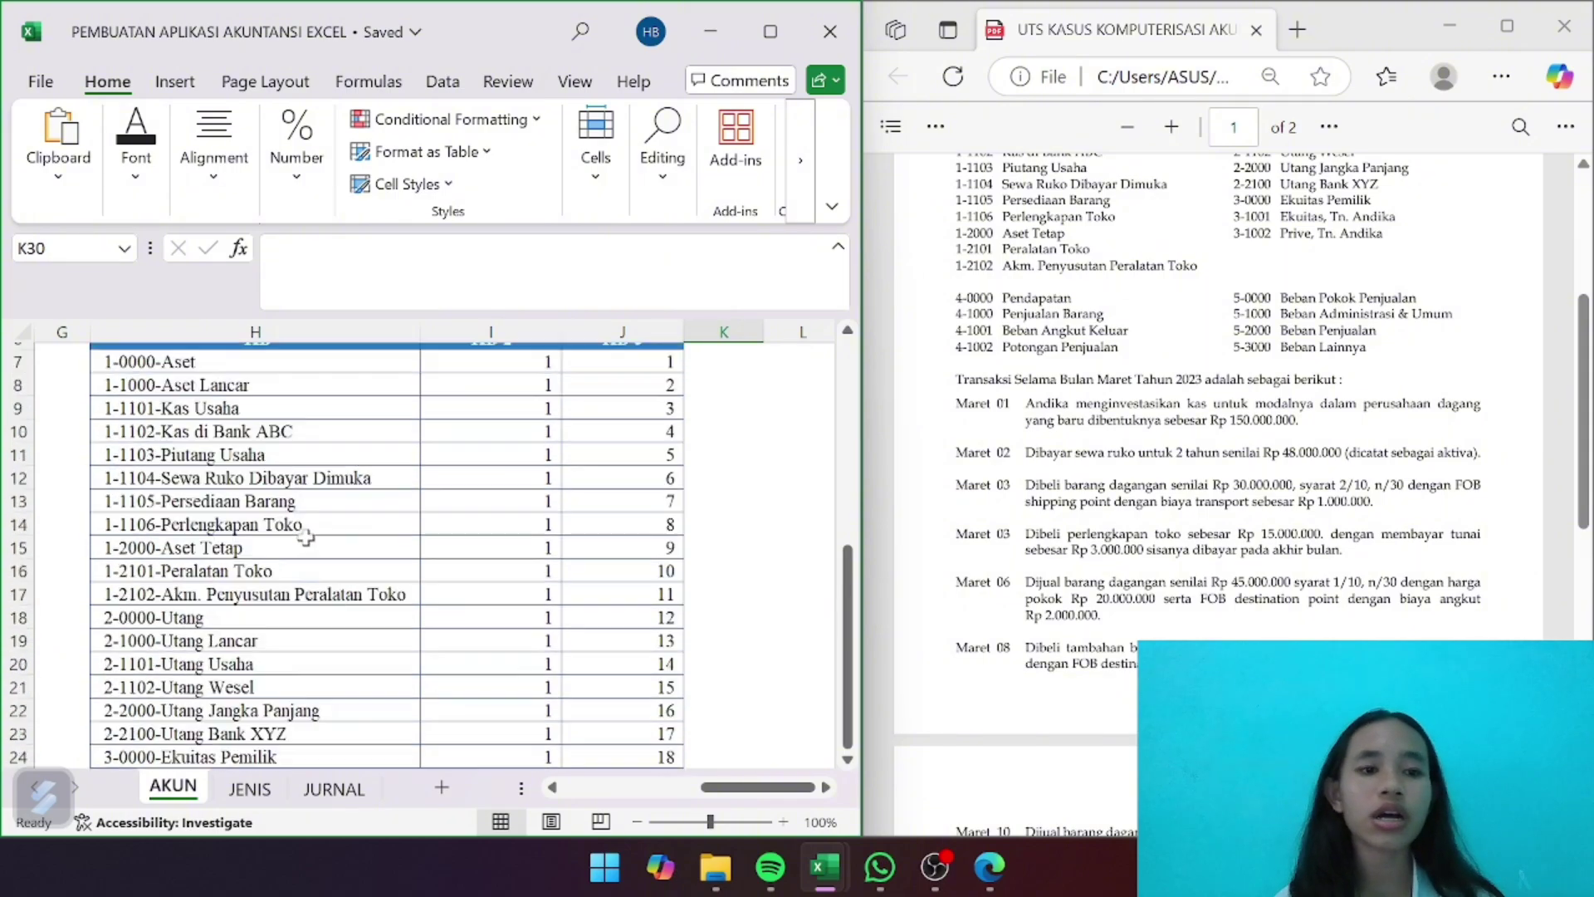
scroll(306, 538, down, 4)
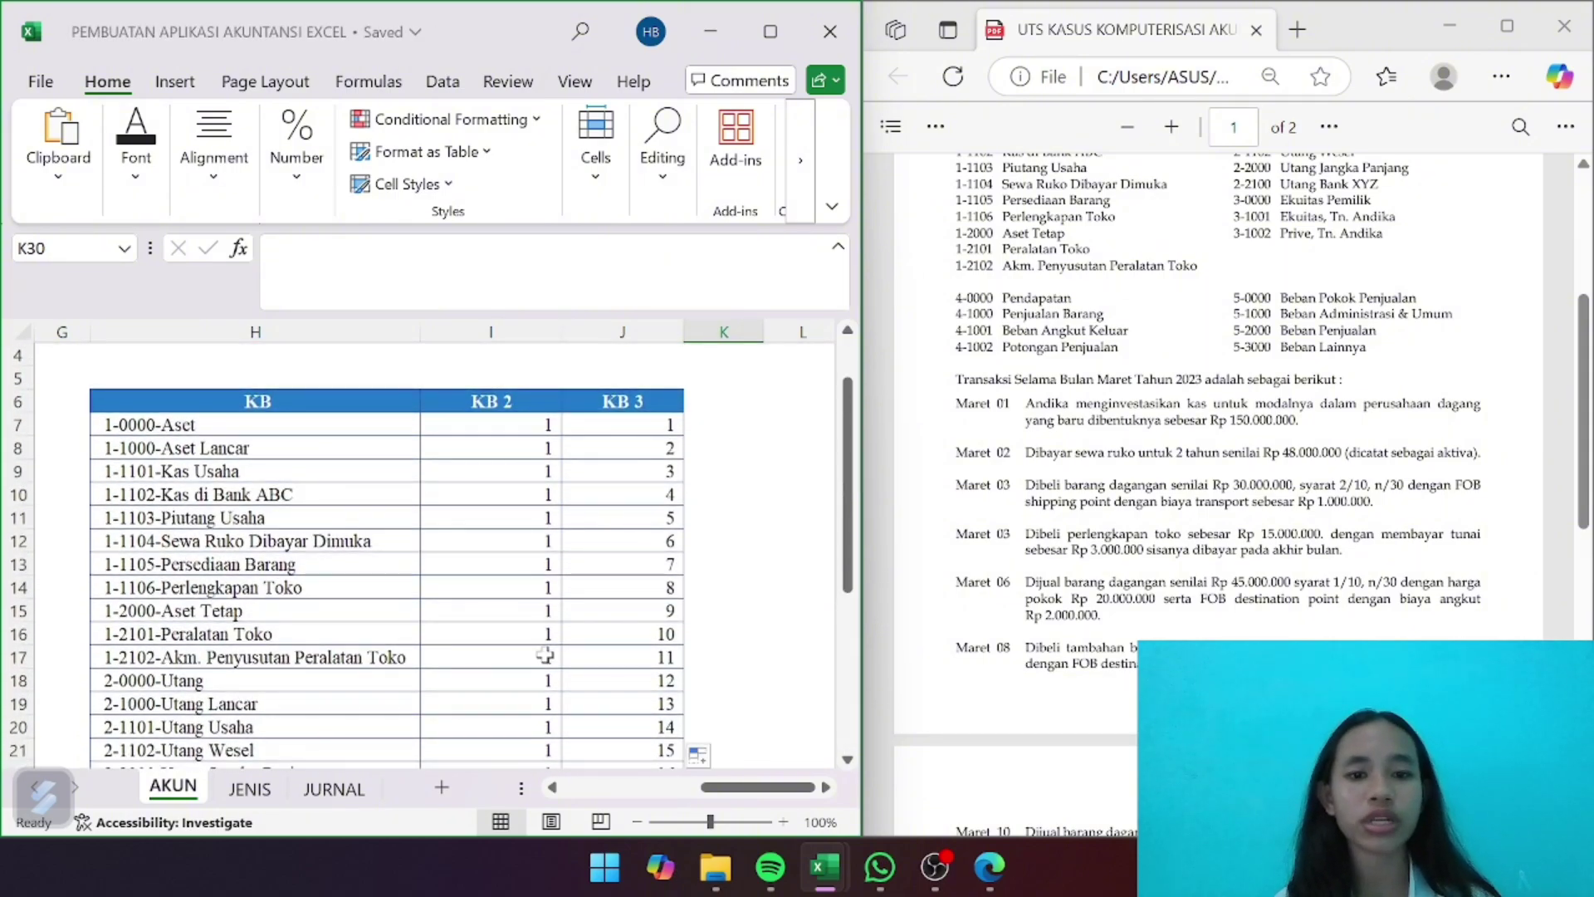
scroll(545, 655, down, 5)
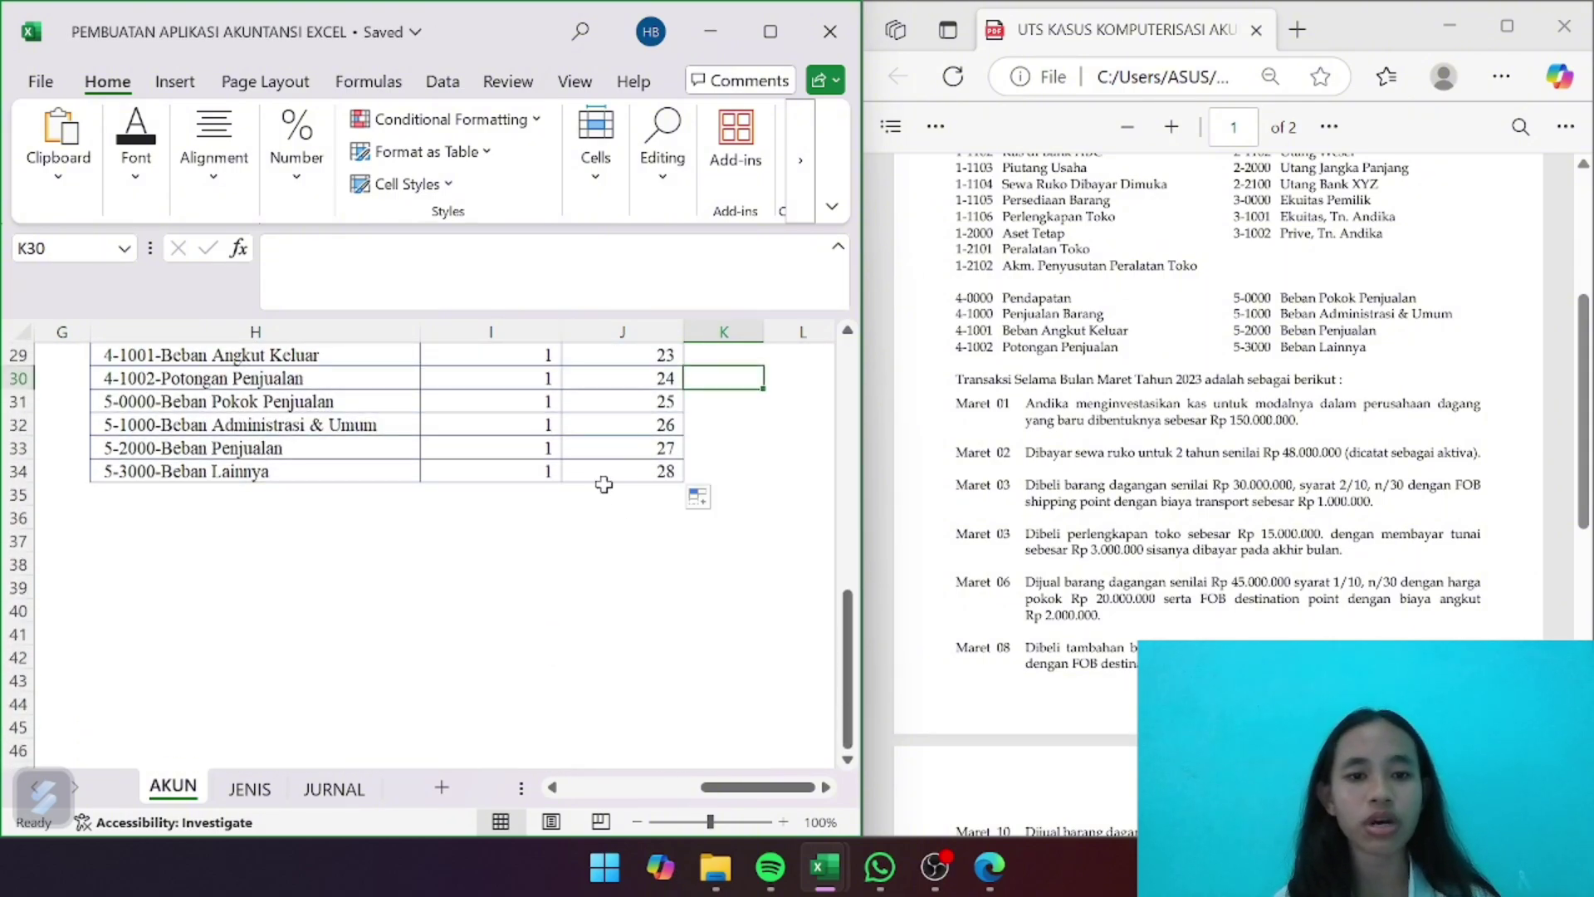
scroll(671, 471, up, 9)
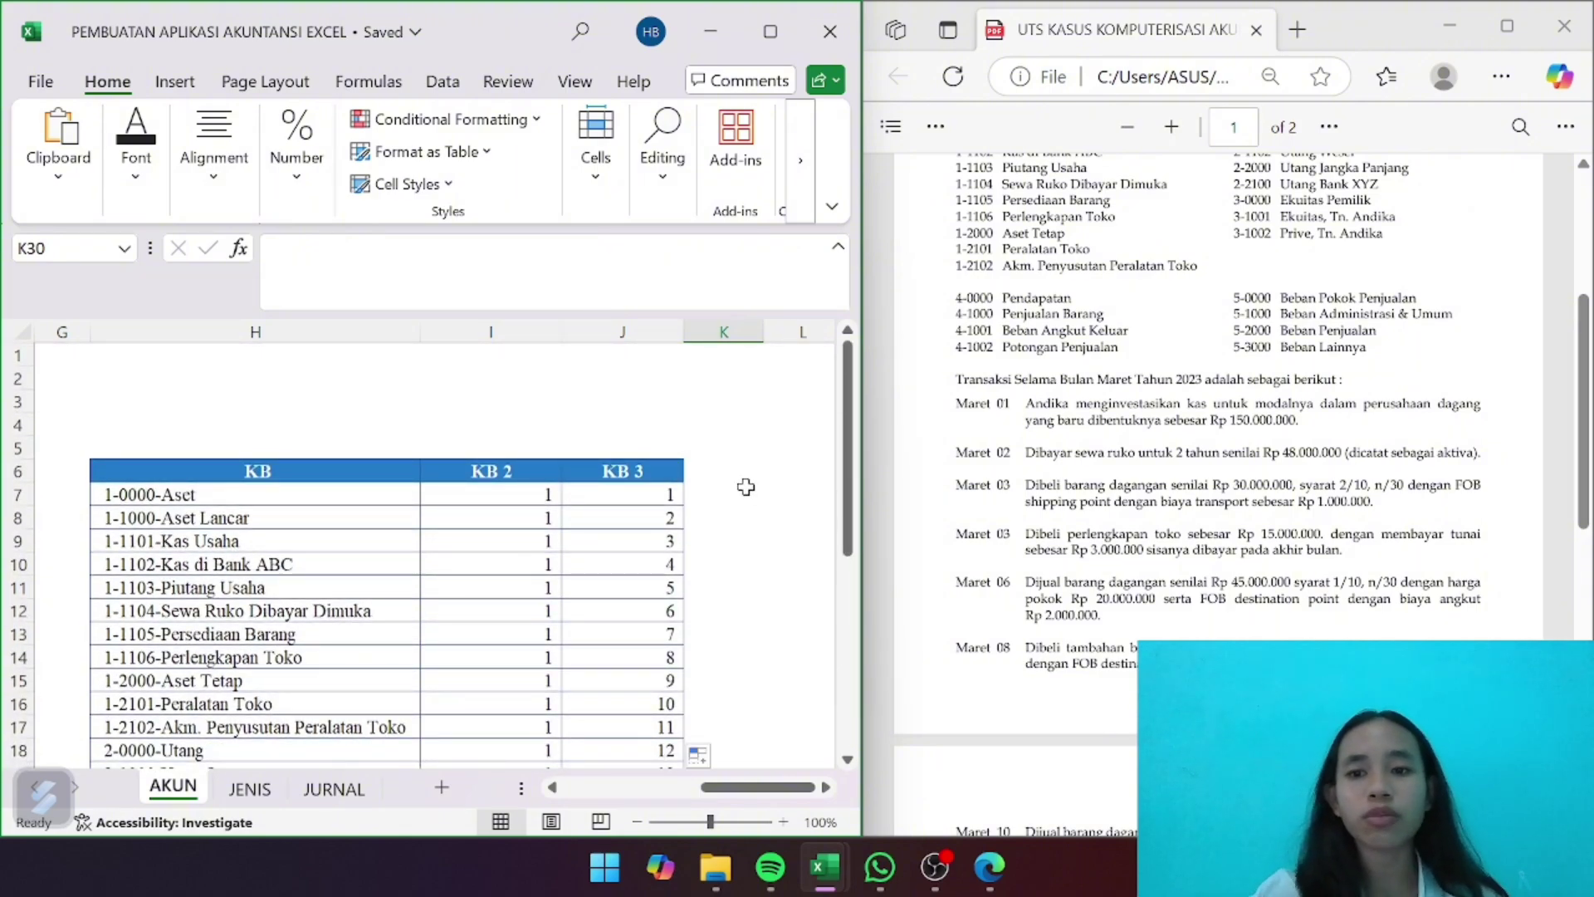
Copy the KB 3 column from J6 to J34 and paste it into column K starting at K6
click(671, 470)
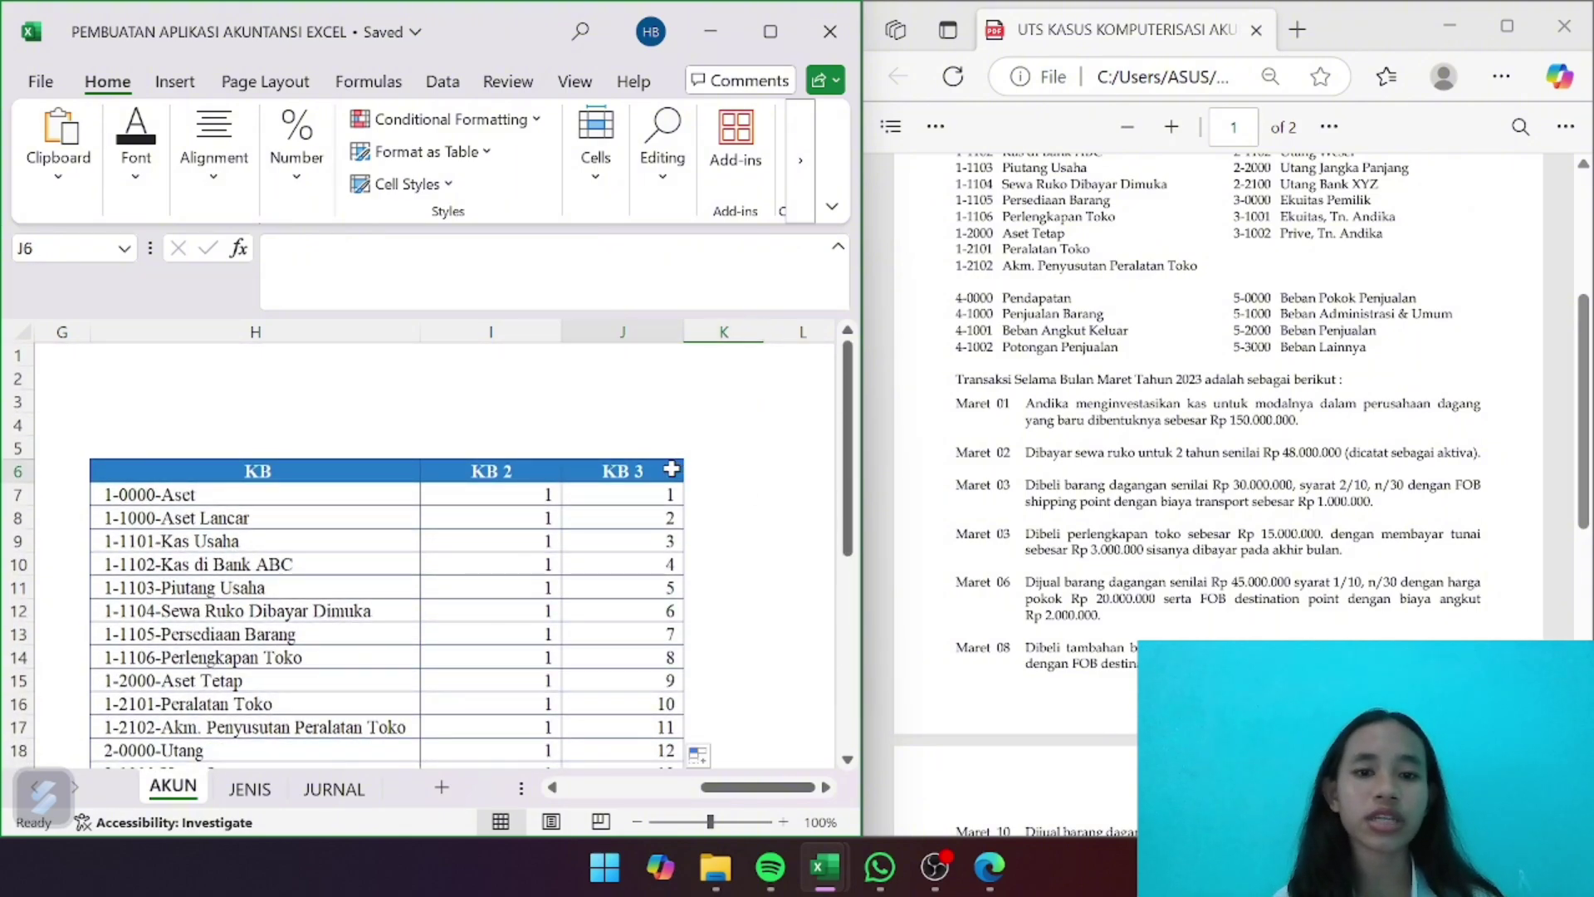
key(ctrl+shift+Down)
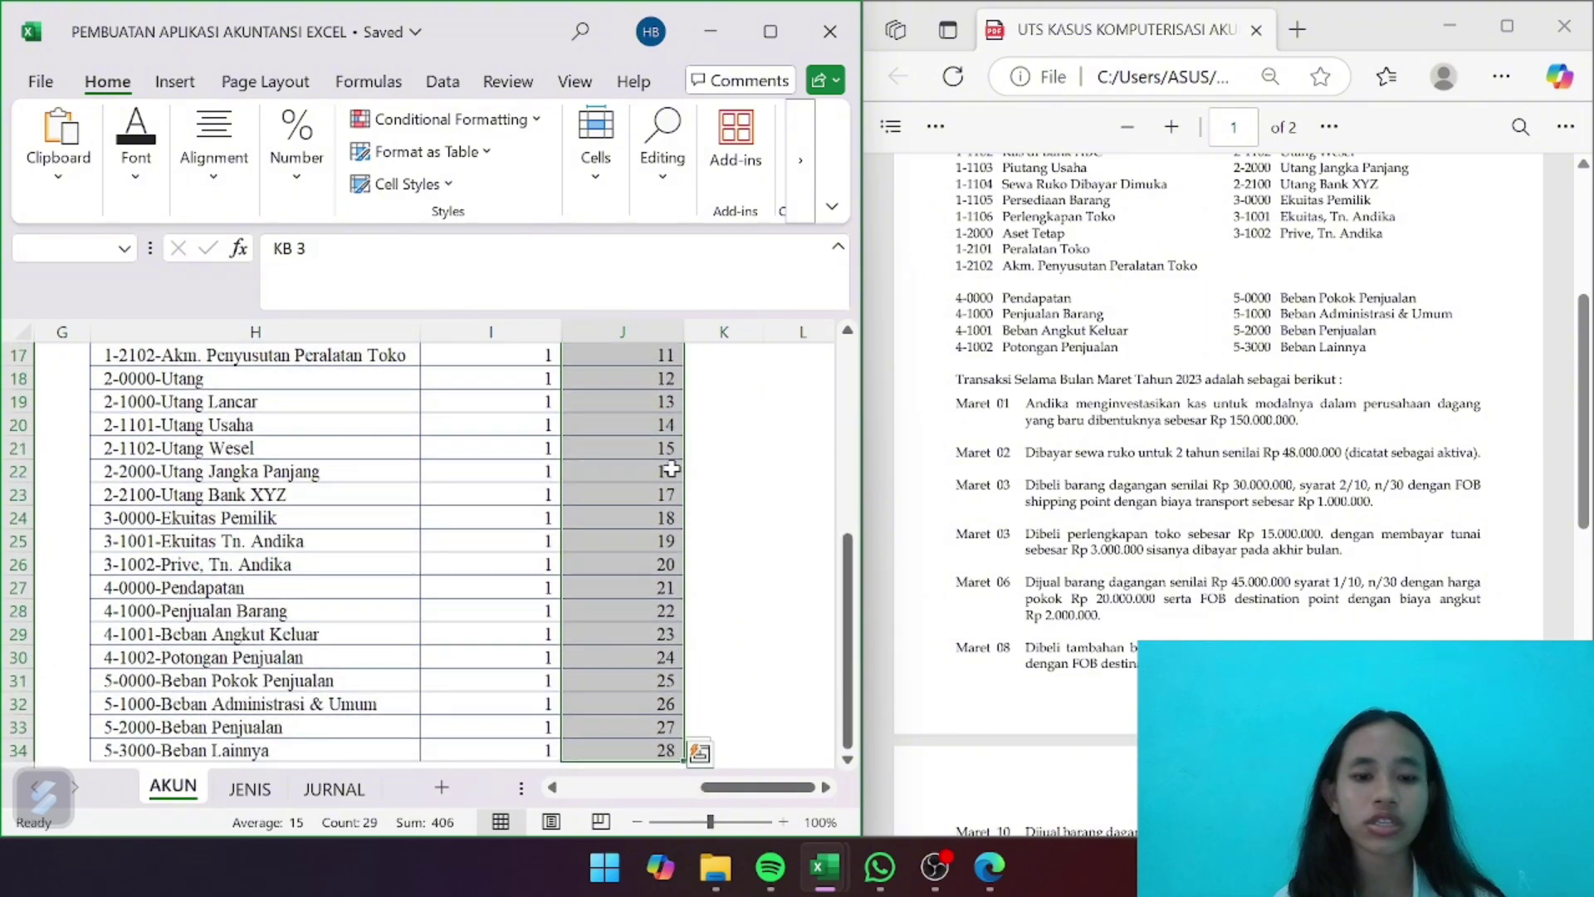
key(ctrl+c)
scroll(672, 456, up, 5)
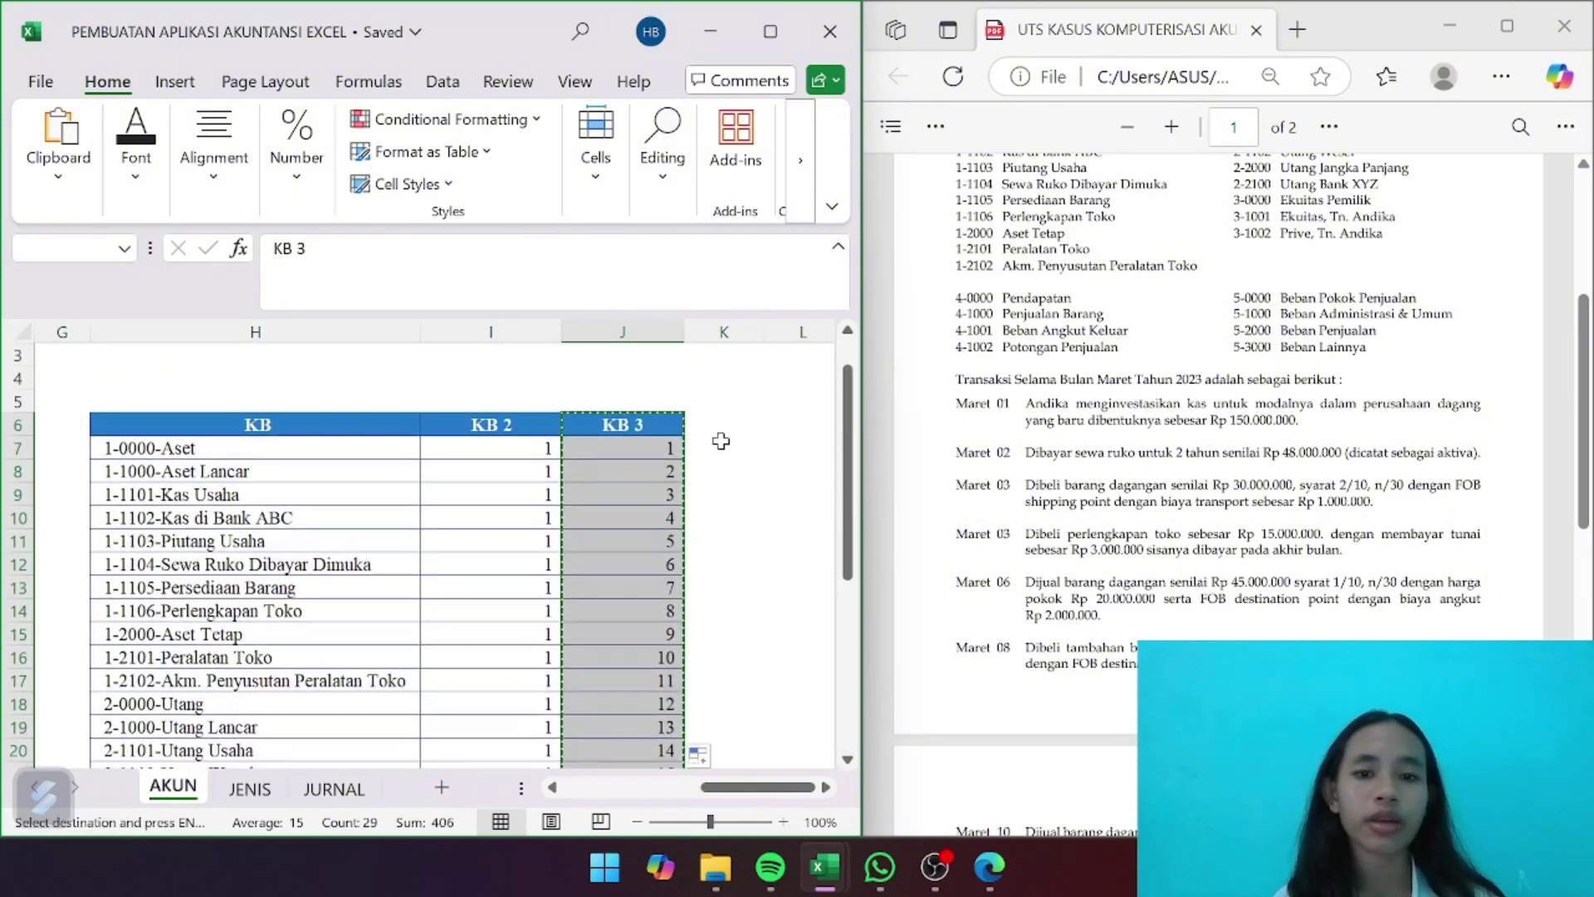
click(718, 430)
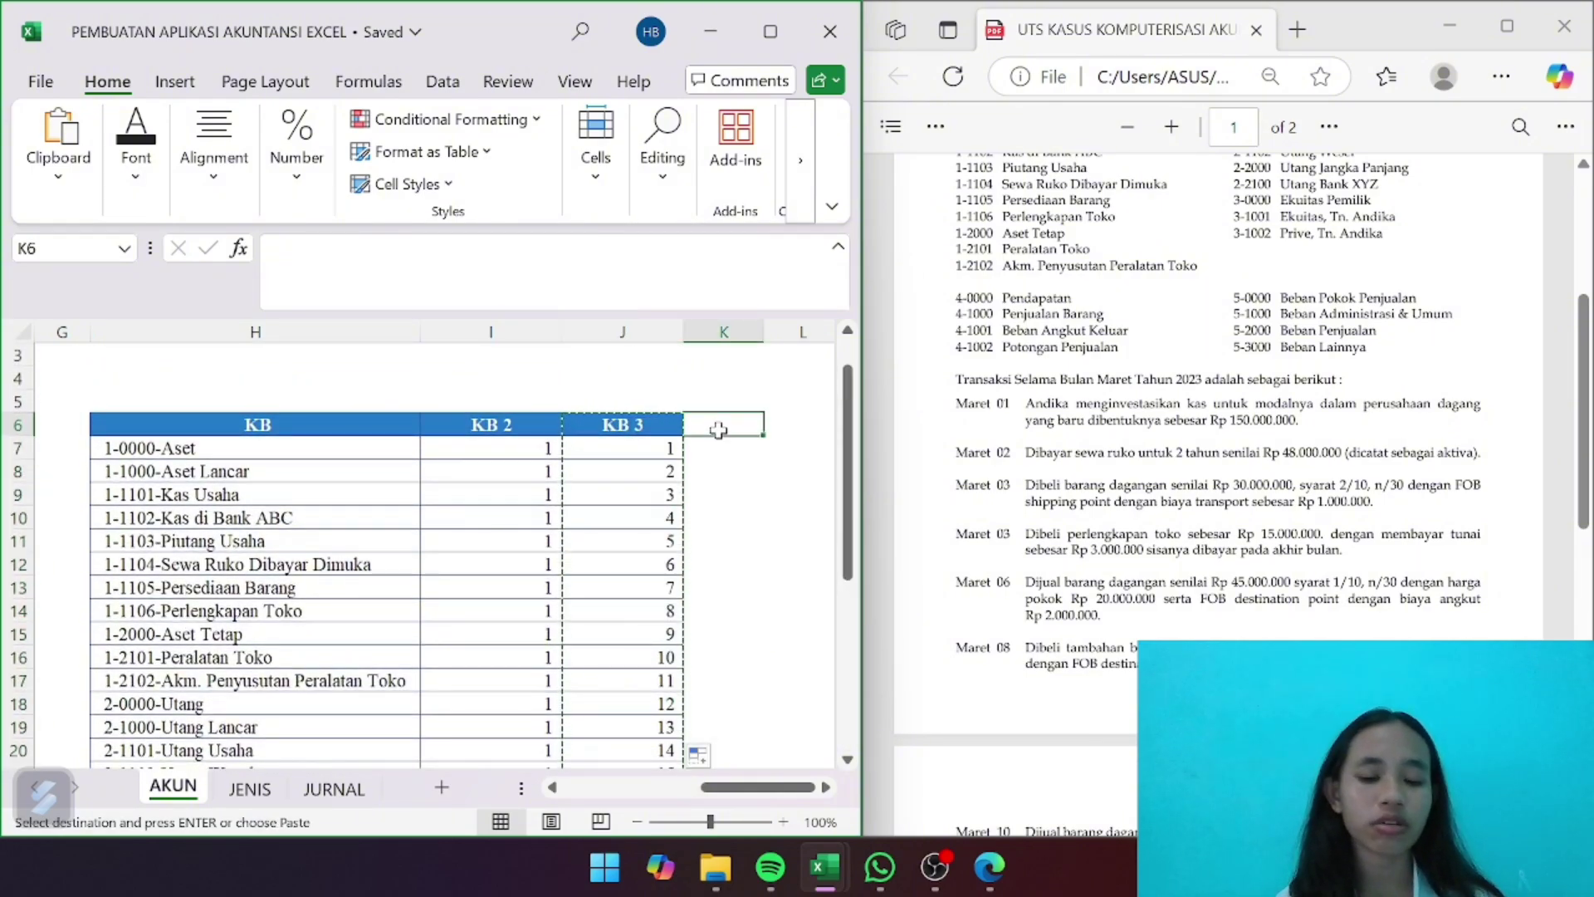
key(ctrl+v)
Widen column K and clear the pasted contents, keeping only the table formatting
drag(764, 330, 826, 340)
key(Escape)
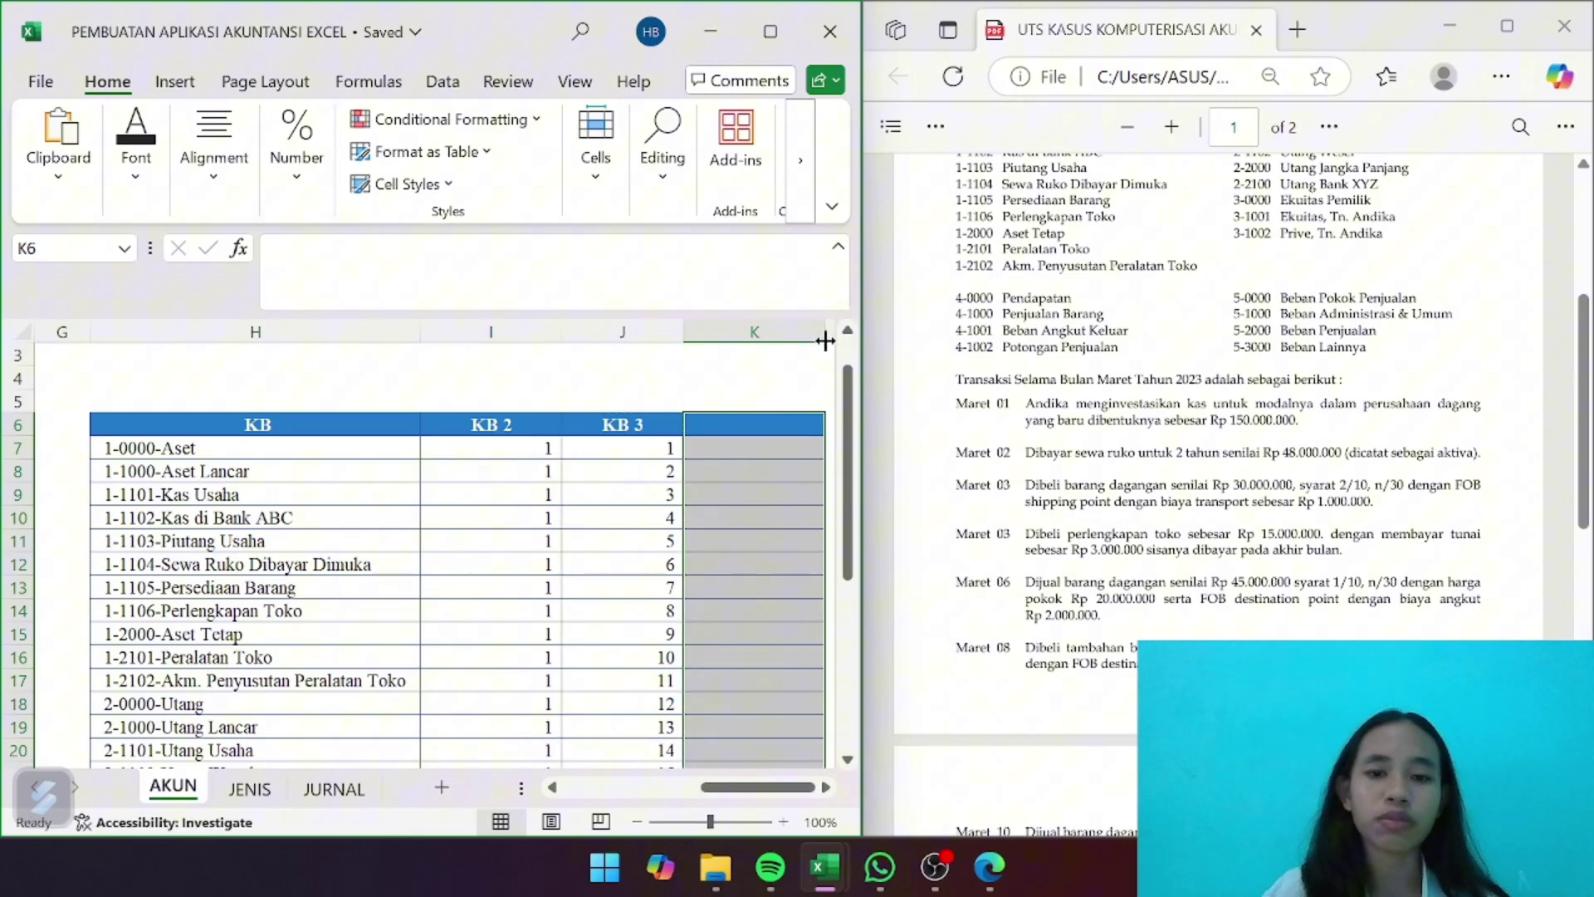
key(Delete)
click(785, 544)
Enter KB 4 as the header in K6
scroll(783, 545, right, 5)
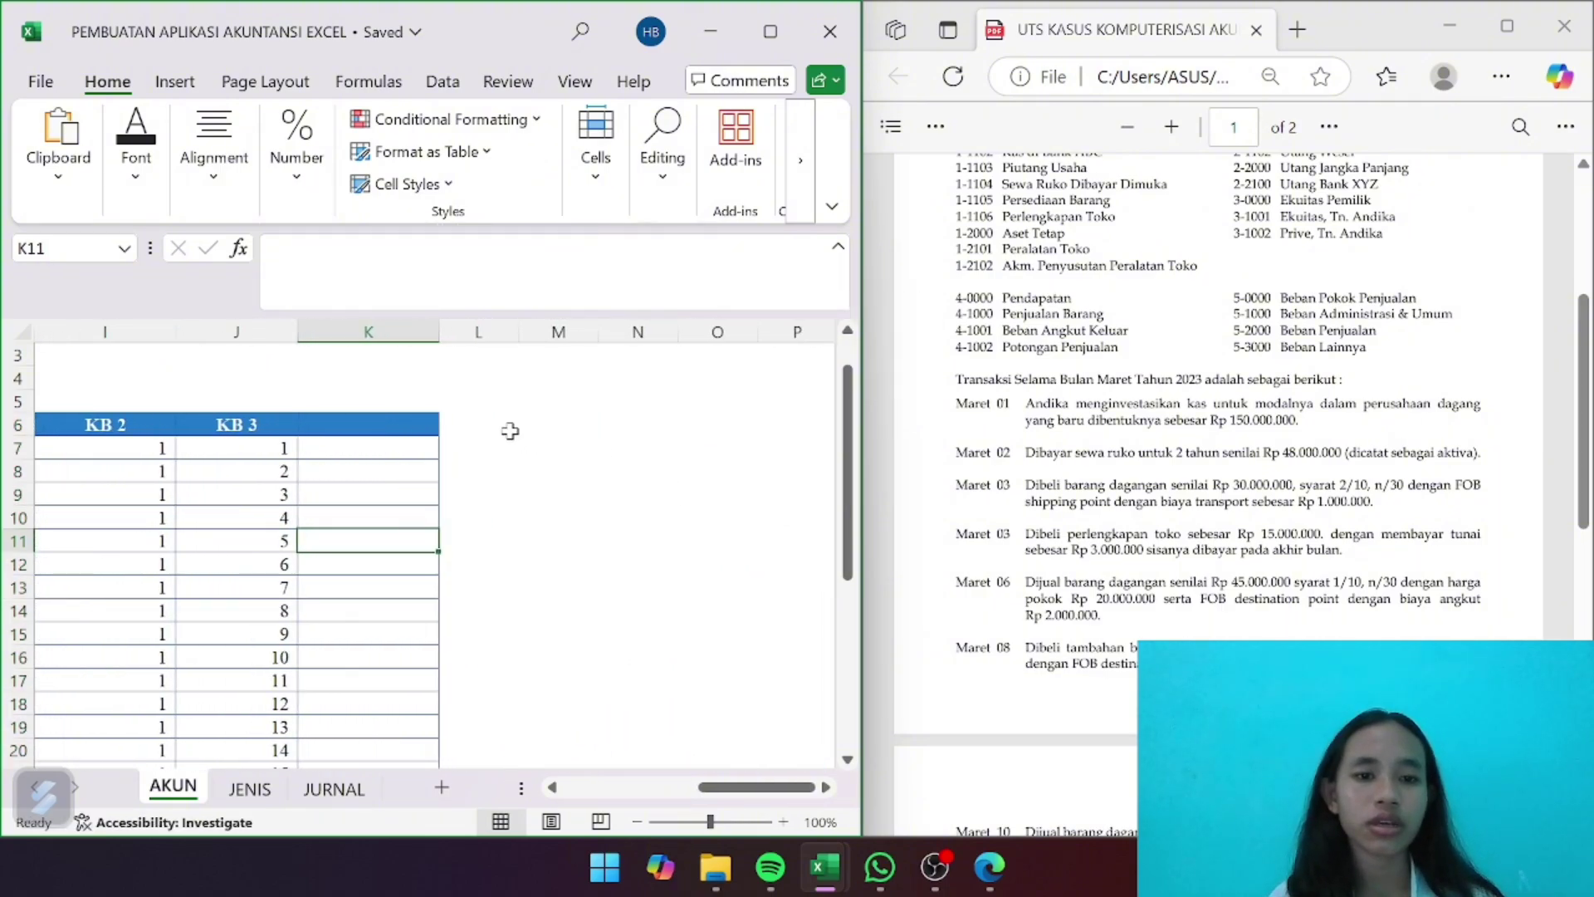
click(408, 424)
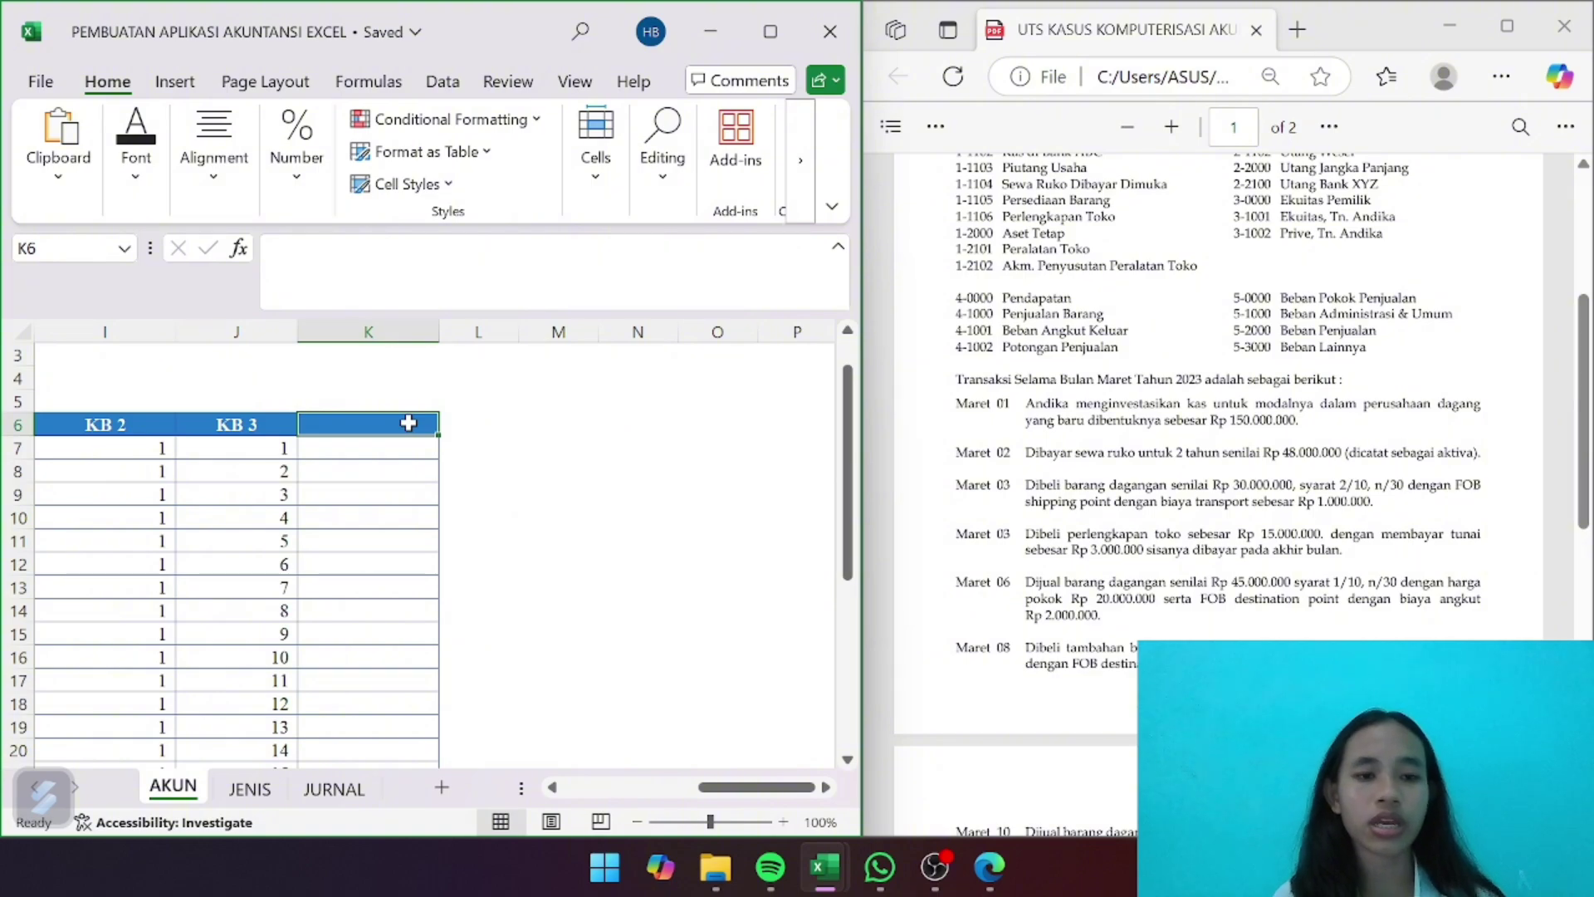
text(KB 4)
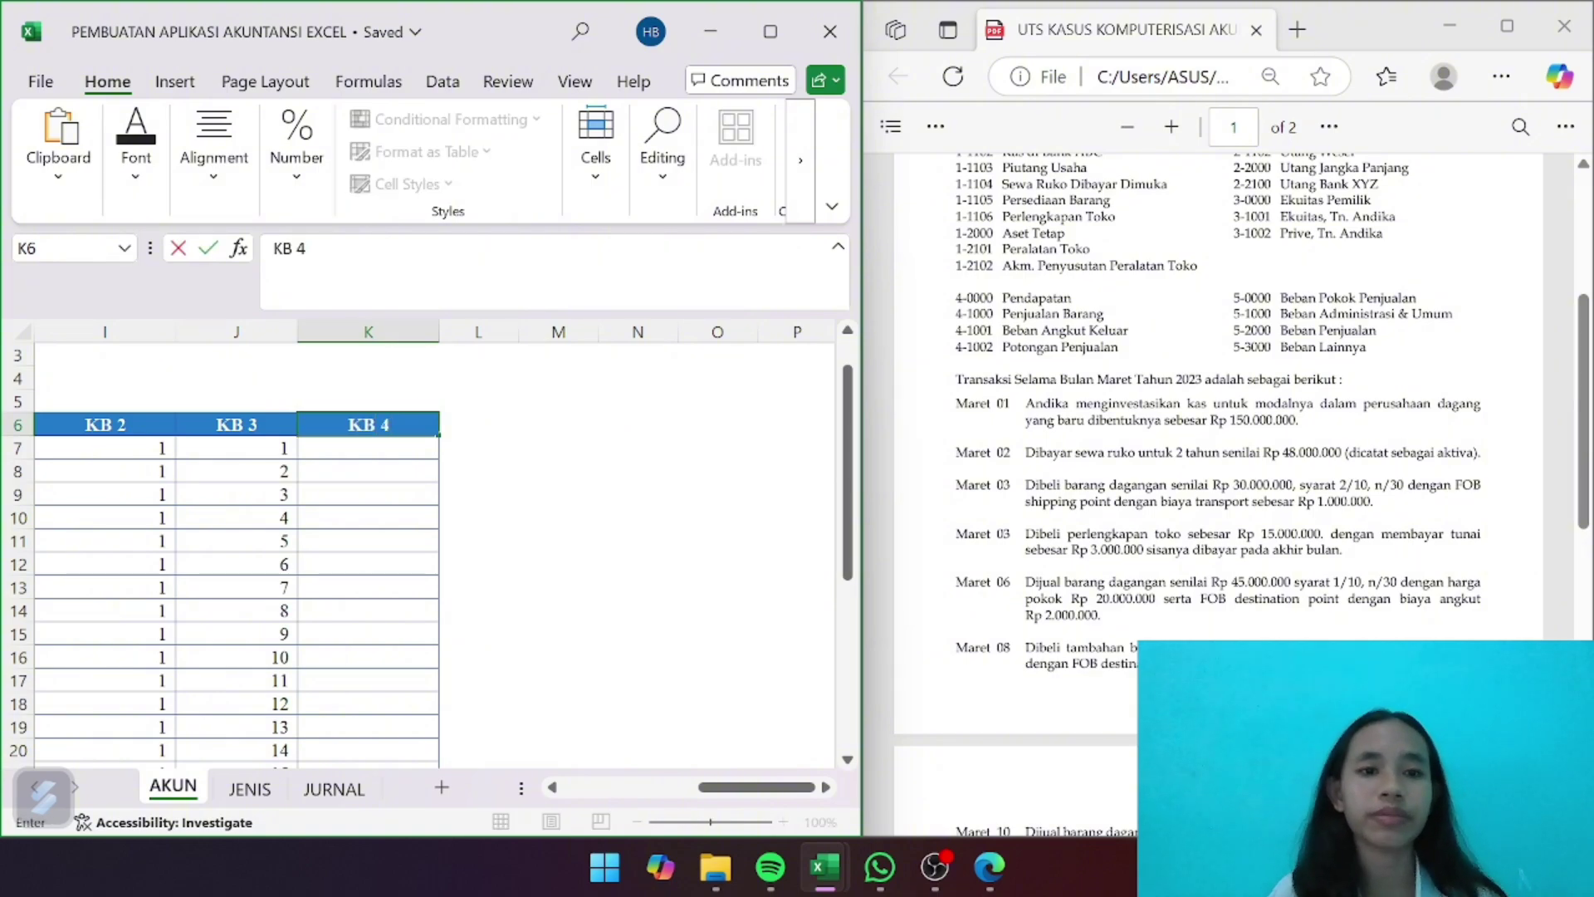
key(Return)
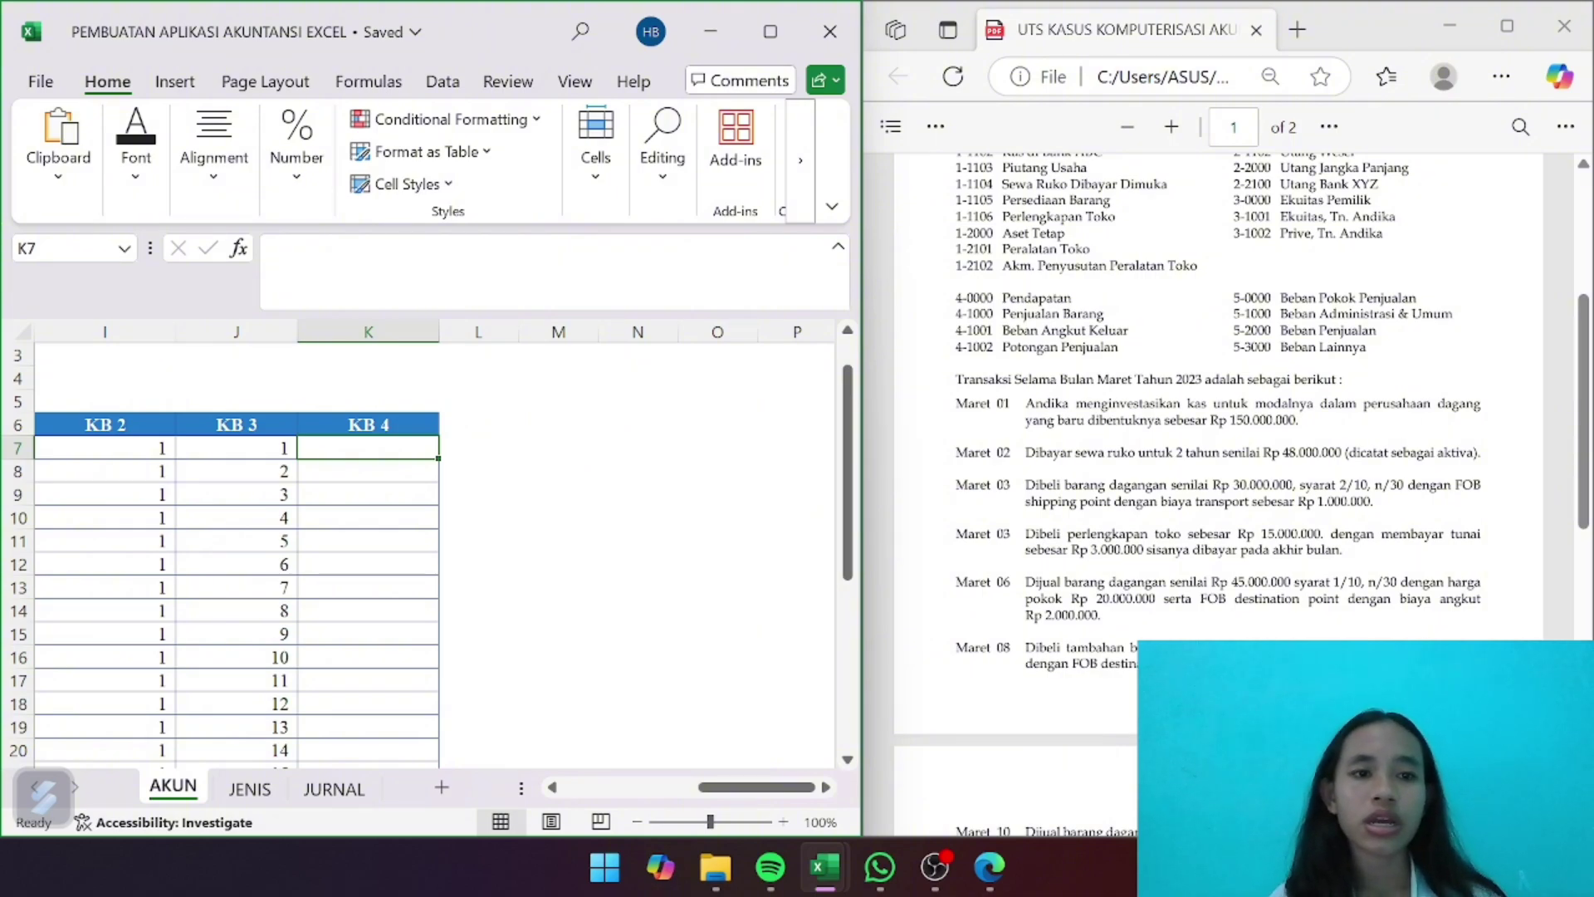
Start the KB 4 formula in K7 with IFERROR wrapping INDEX, using the whole column H:H as the array
text(=)
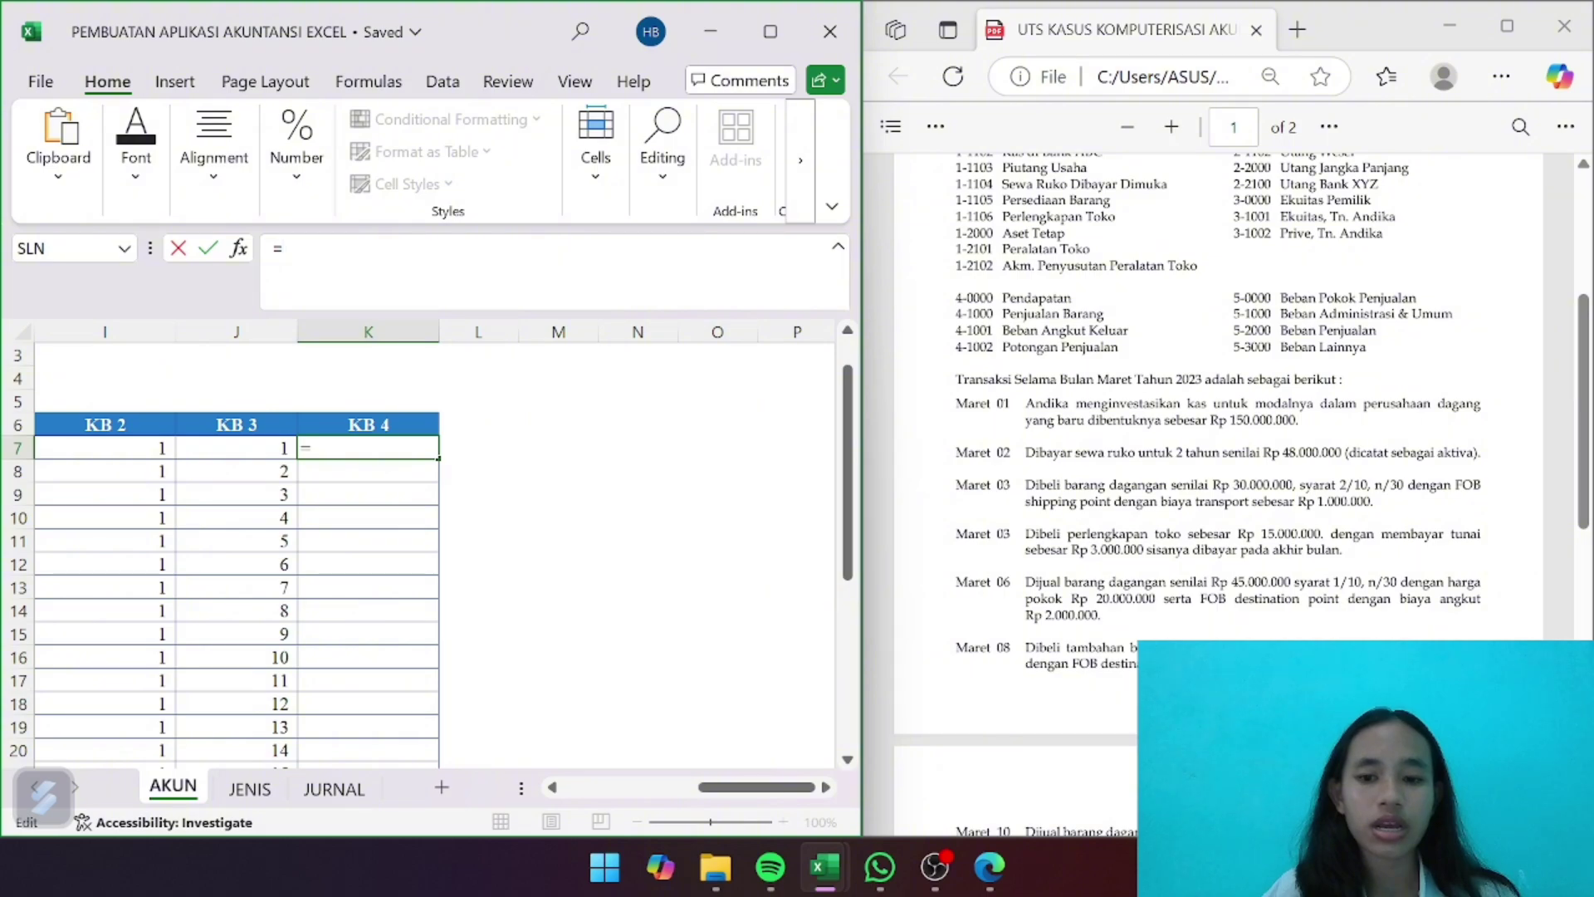
text(I)
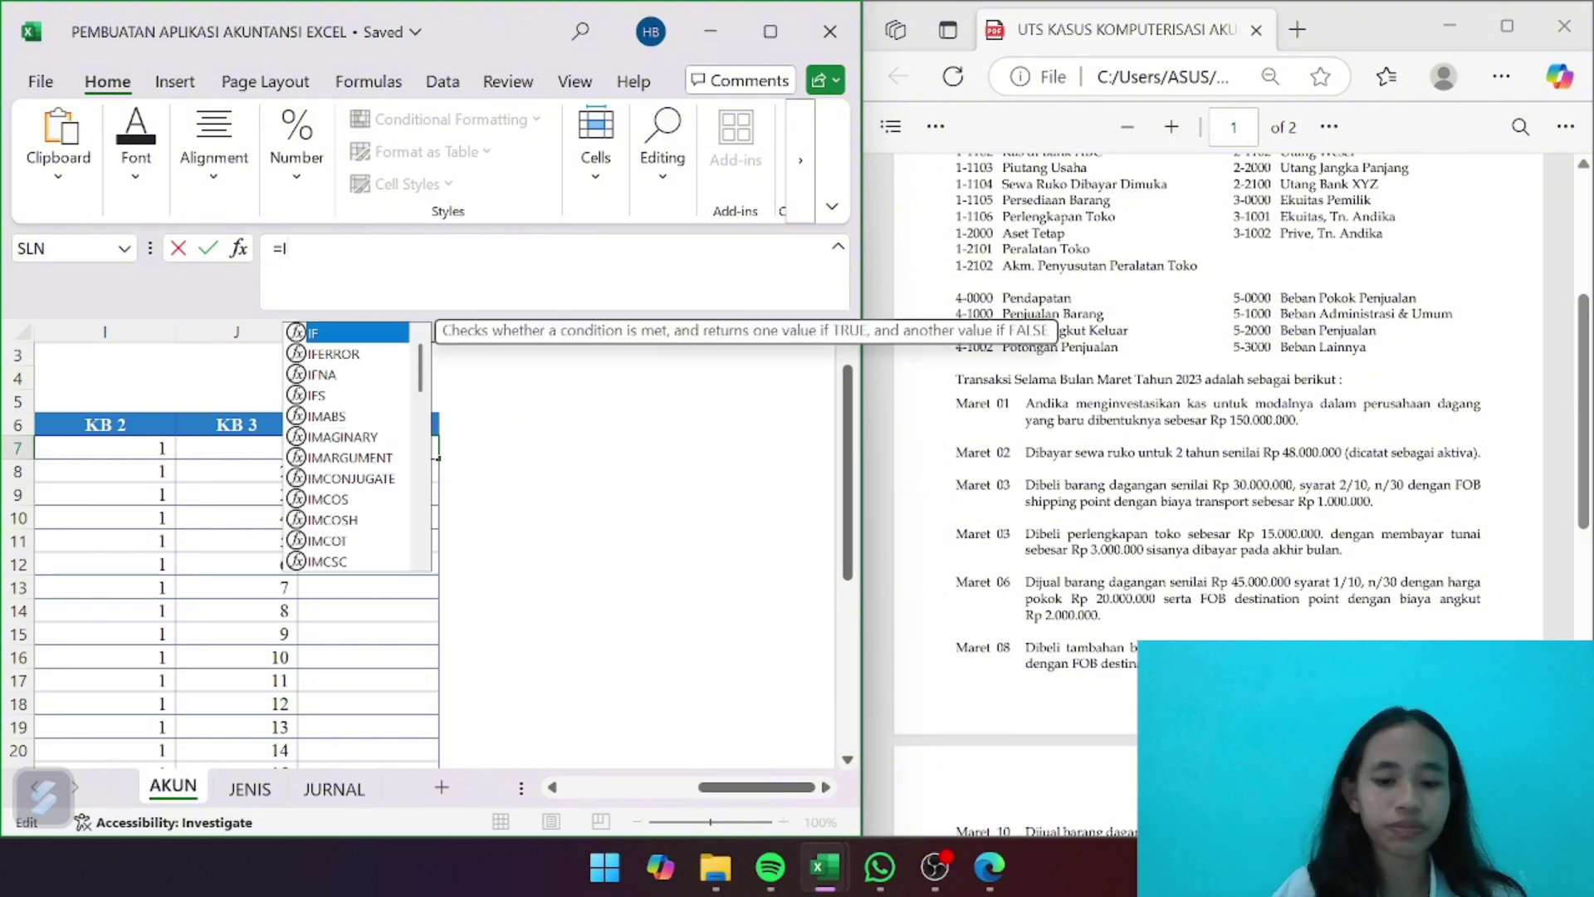
text(FE)
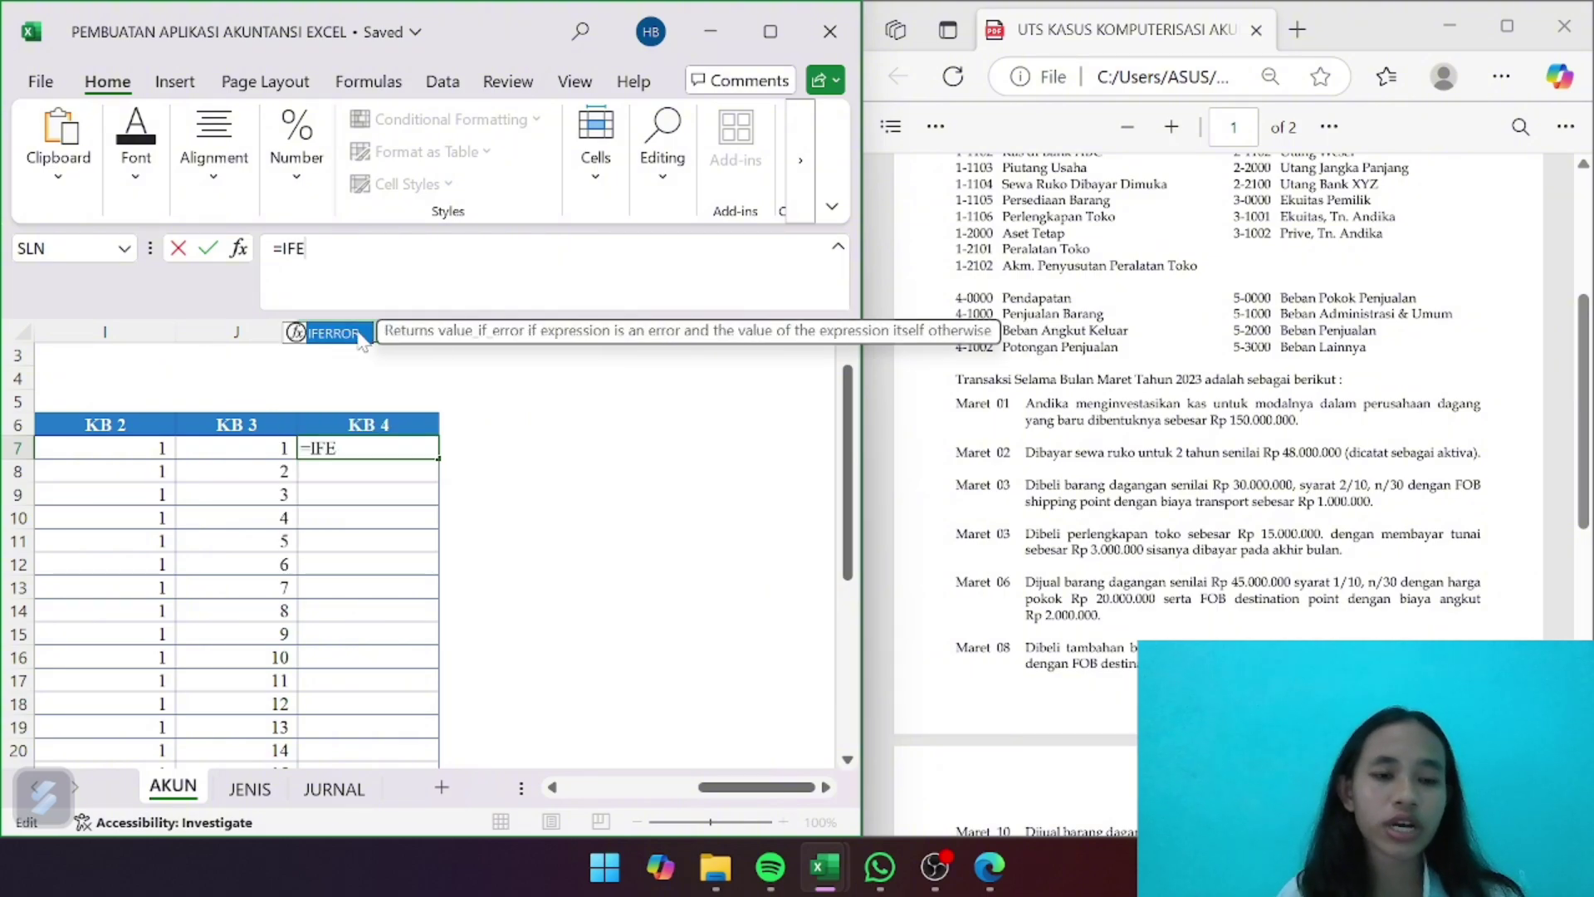
double_click(360, 333)
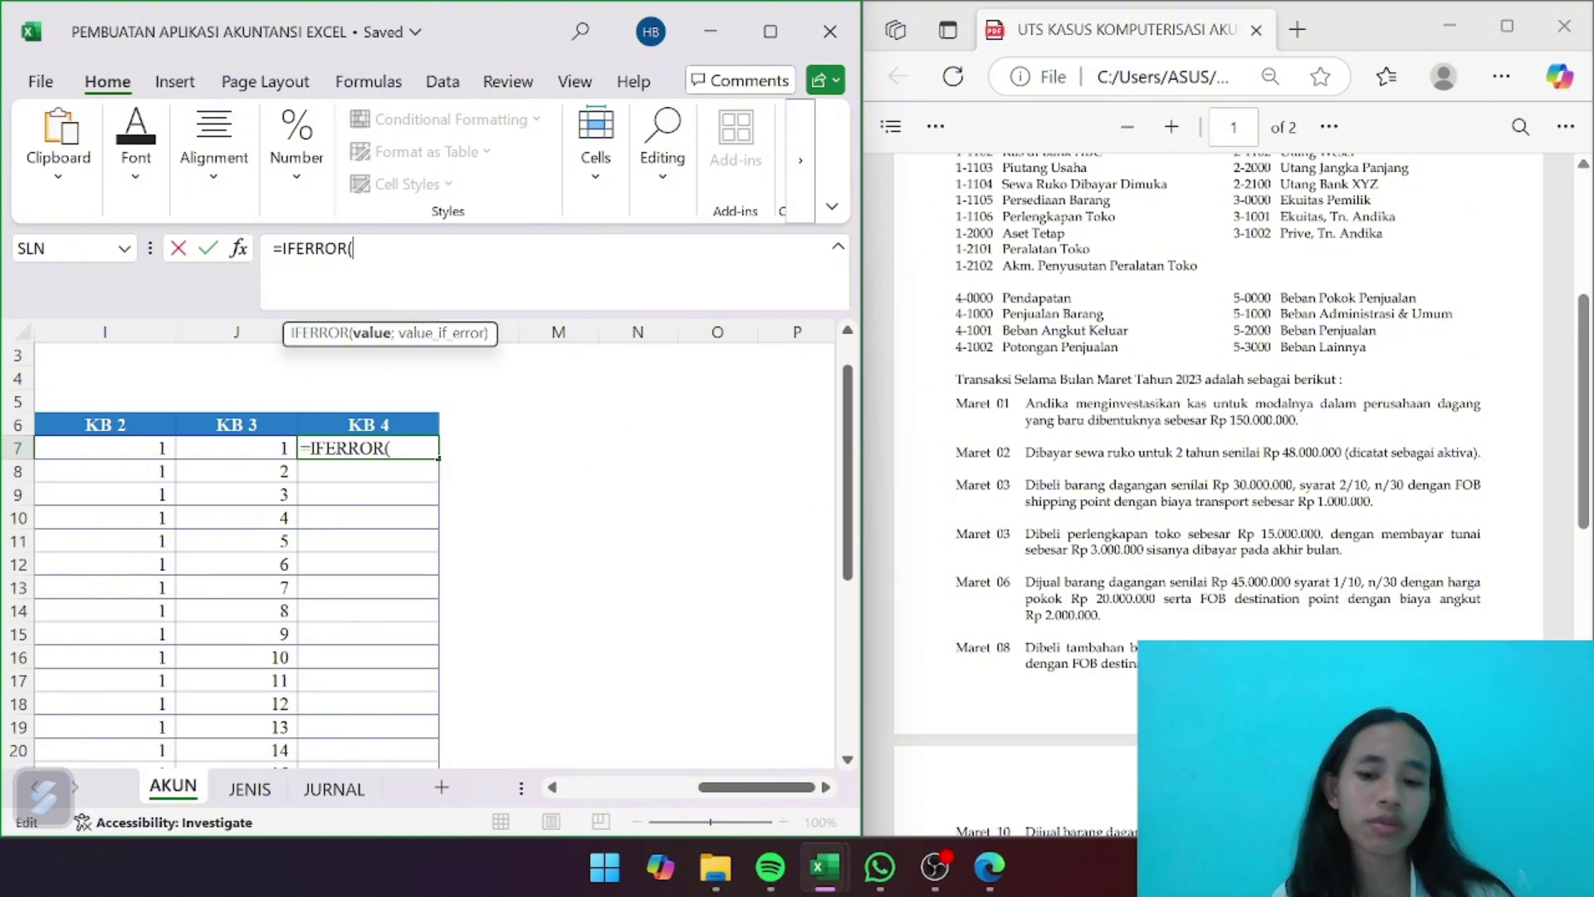
text(INDEX()
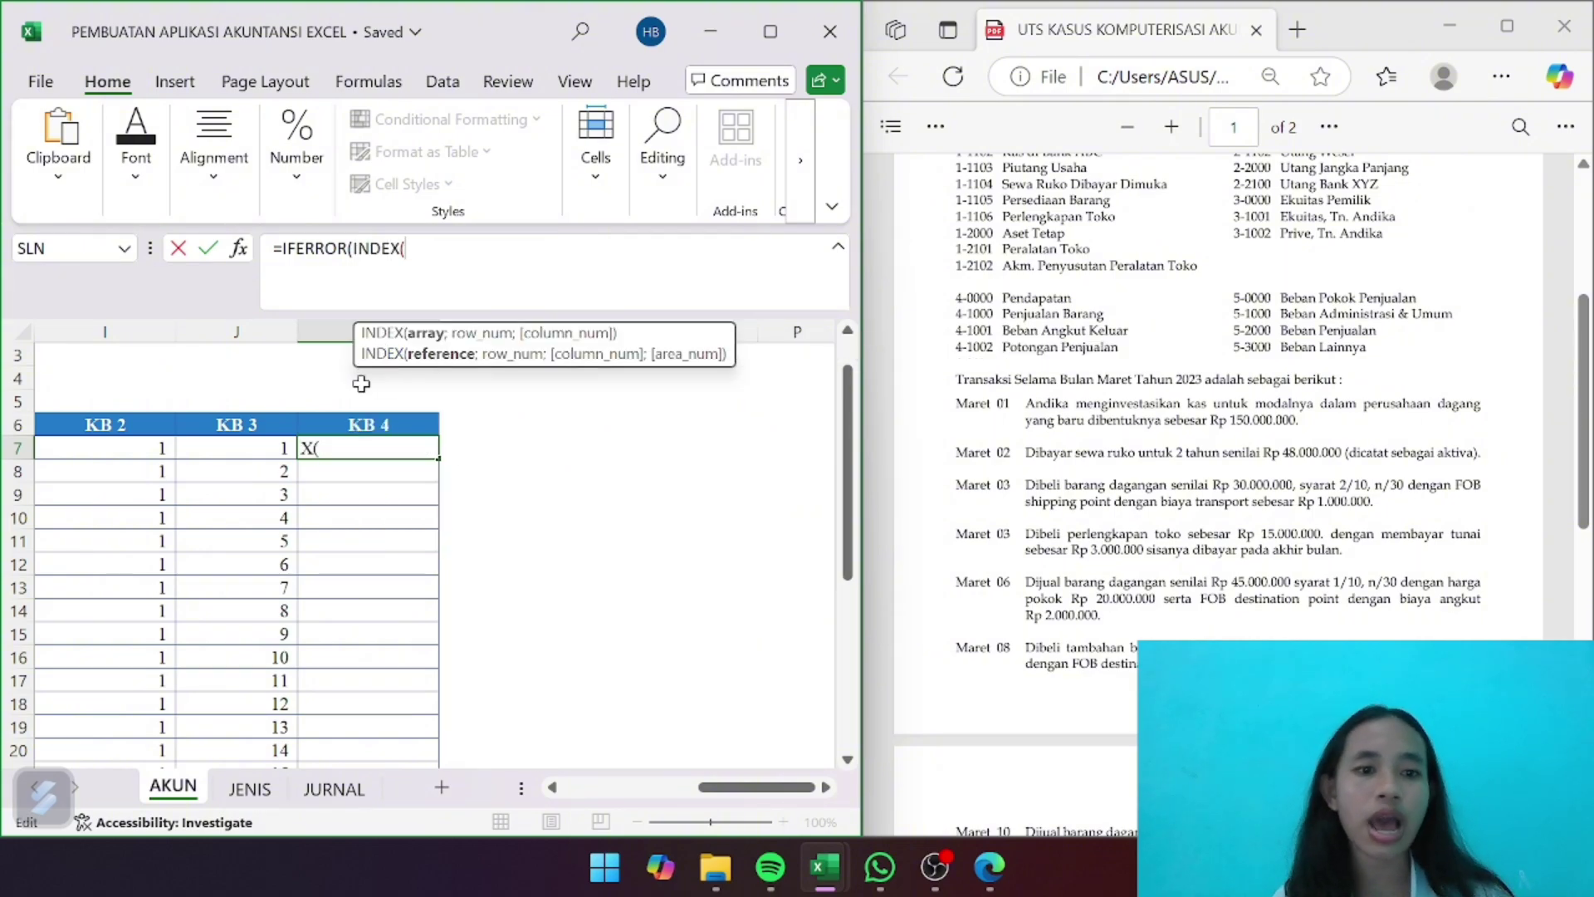
scroll(121, 495, left, 3)
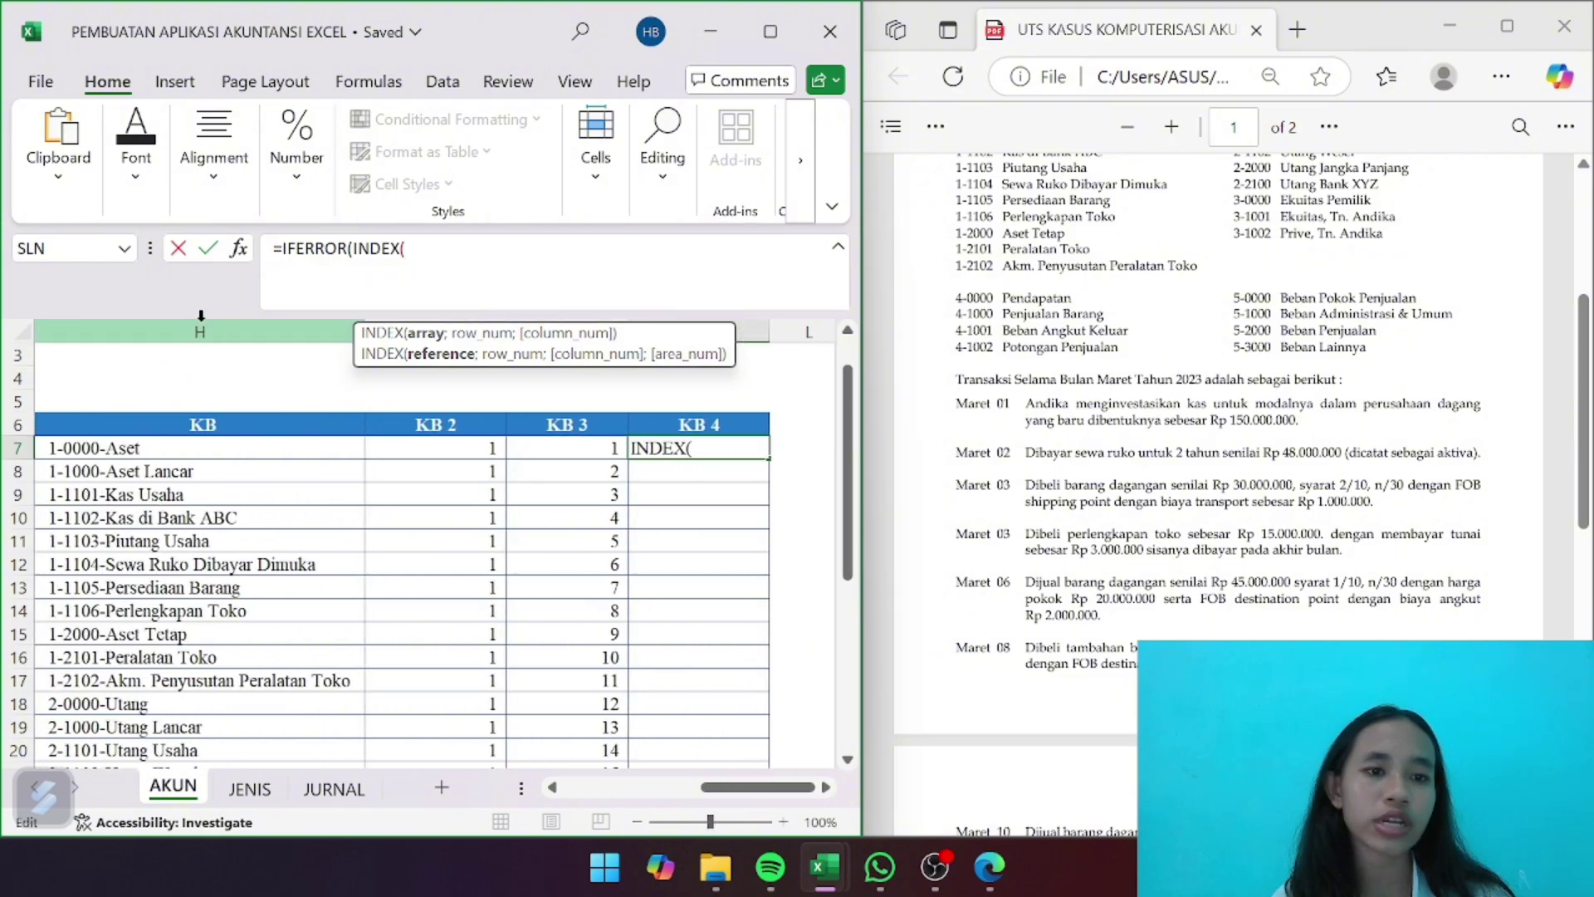
click(196, 331)
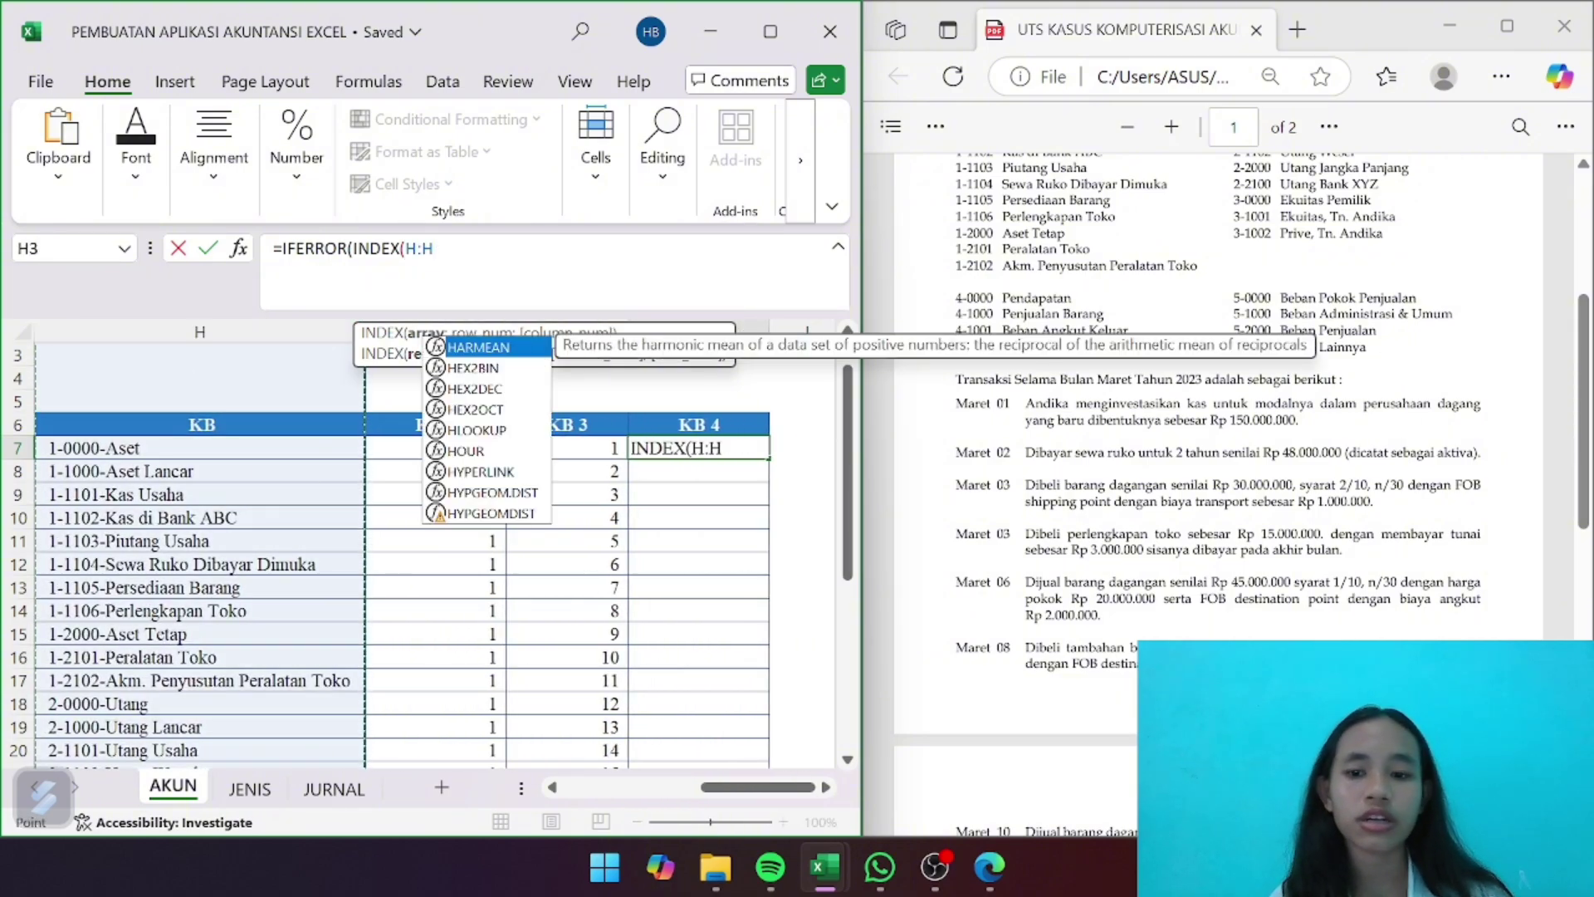
click(434, 248)
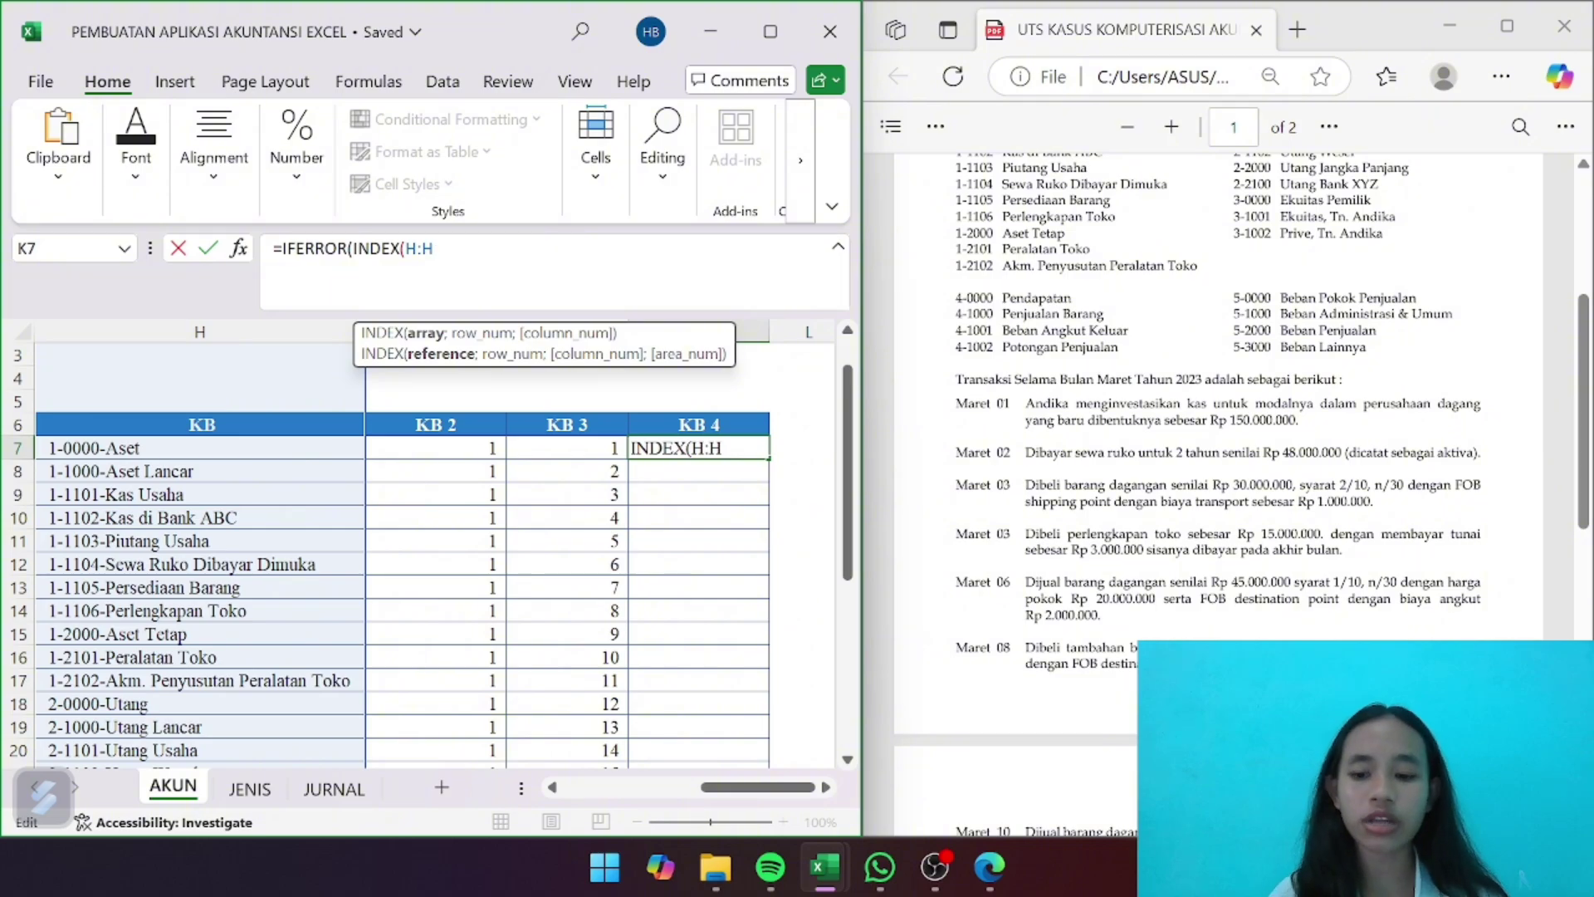
Add MATCH as the INDEX row number in the K7 formula, with ROW(I1) as its lookup value
text(;MATCH)
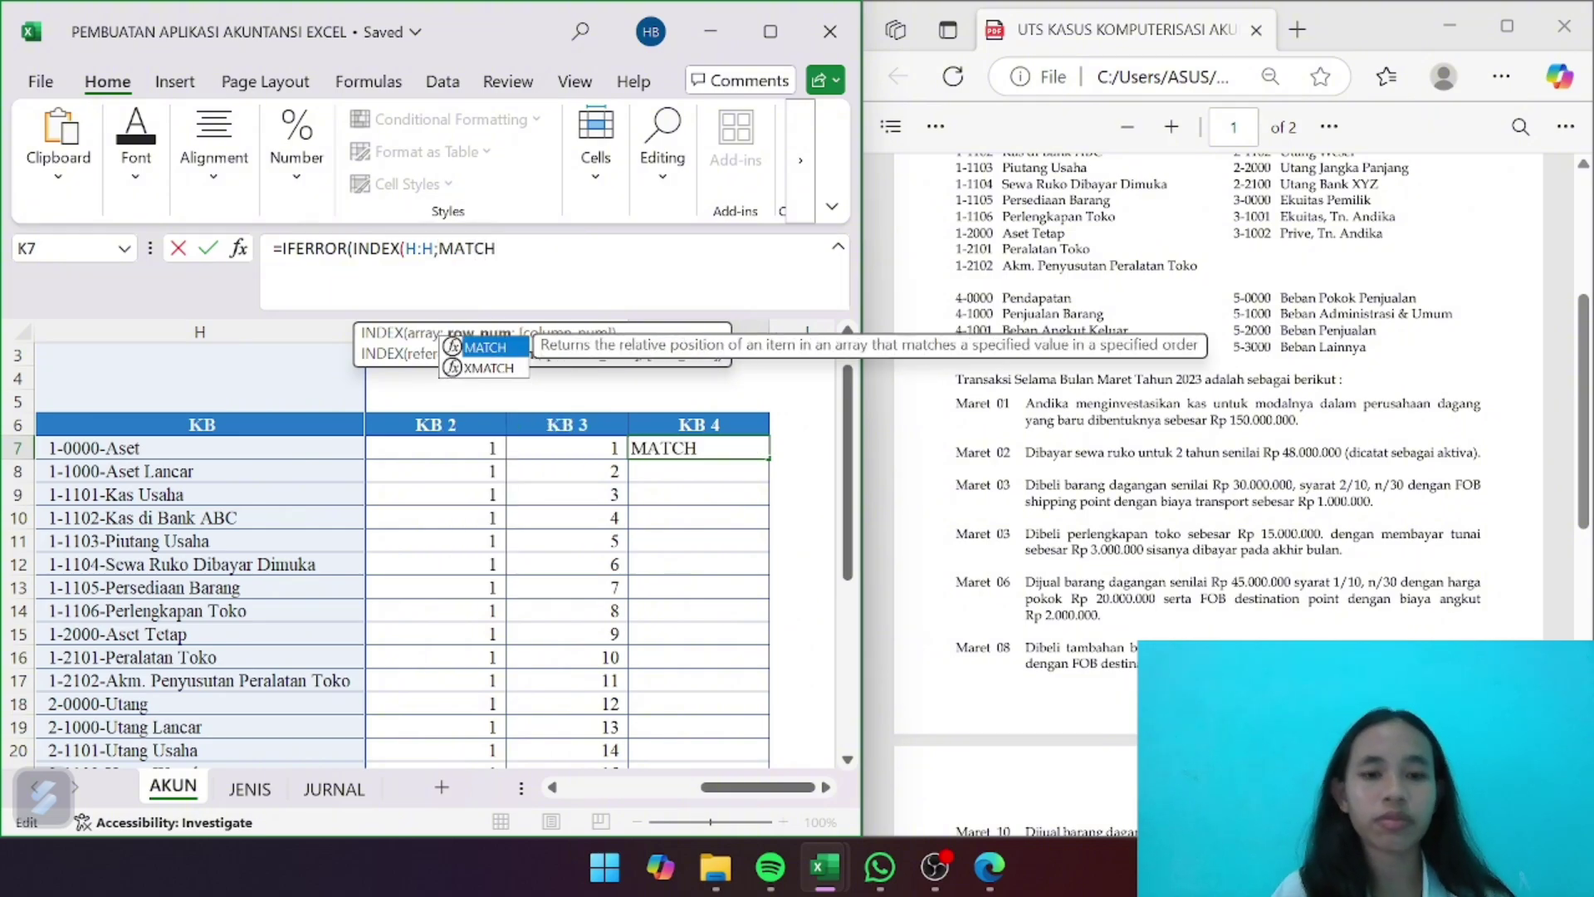
double_click(487, 348)
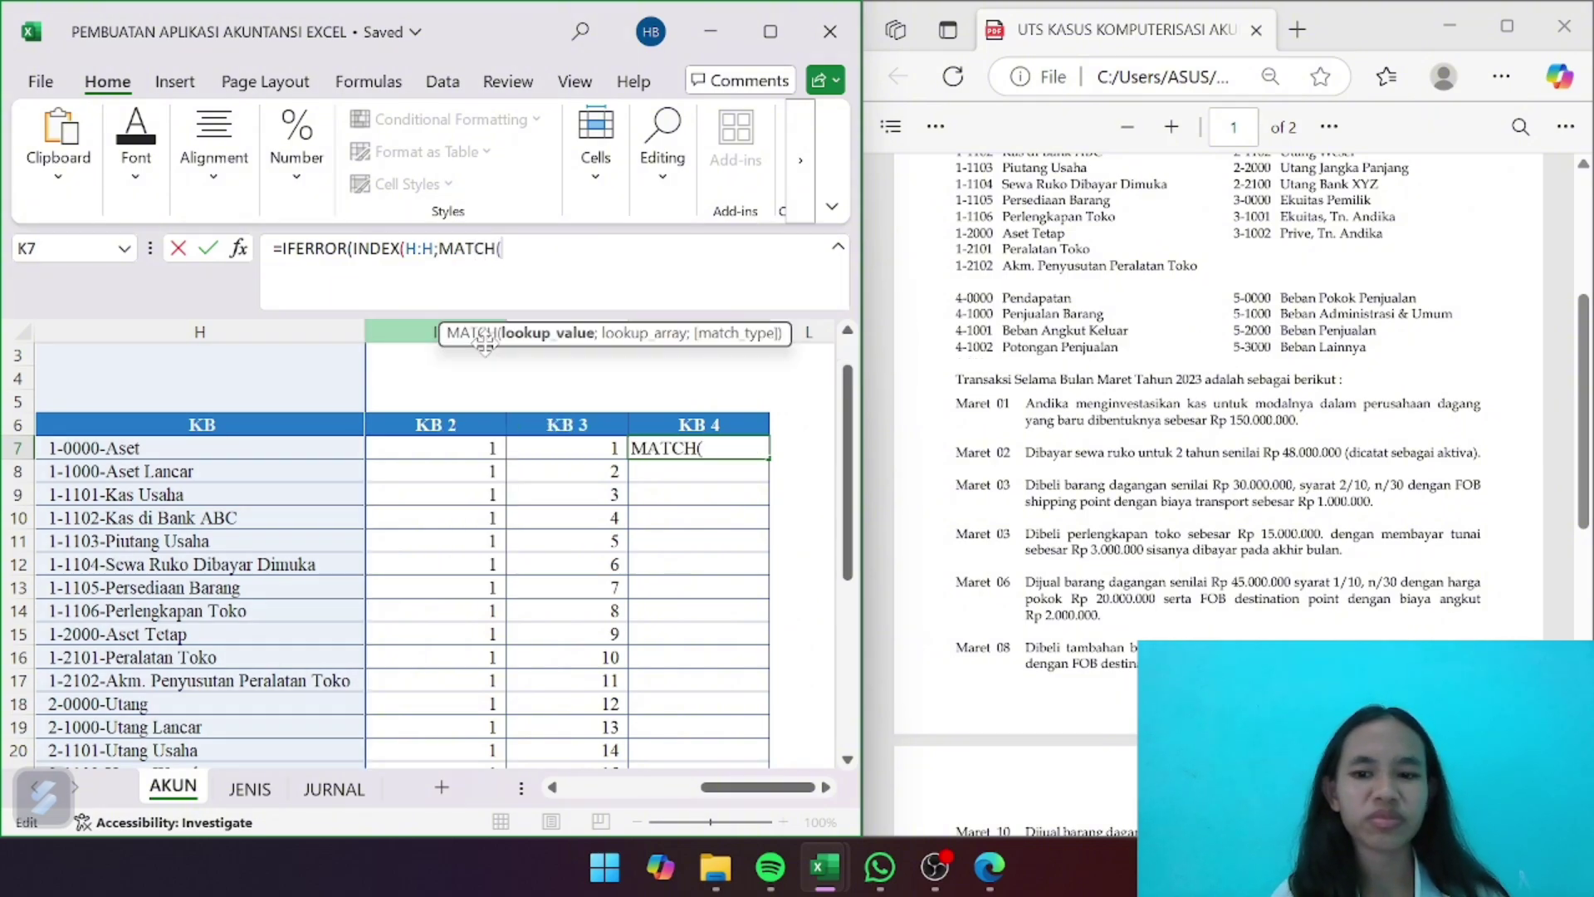
text(ROW)
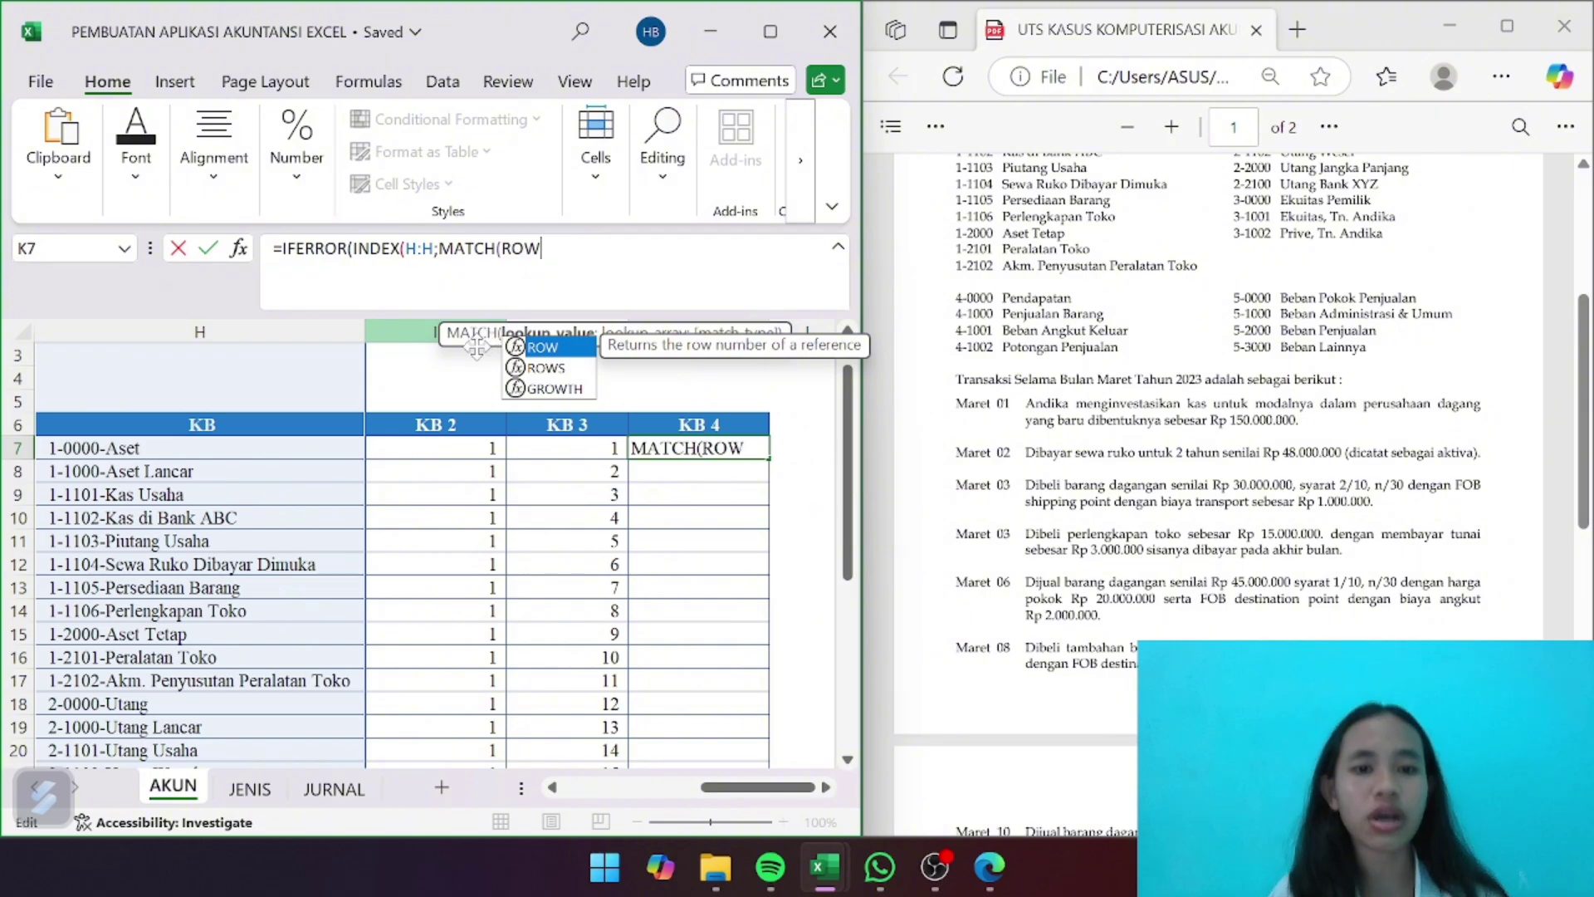
double_click(561, 348)
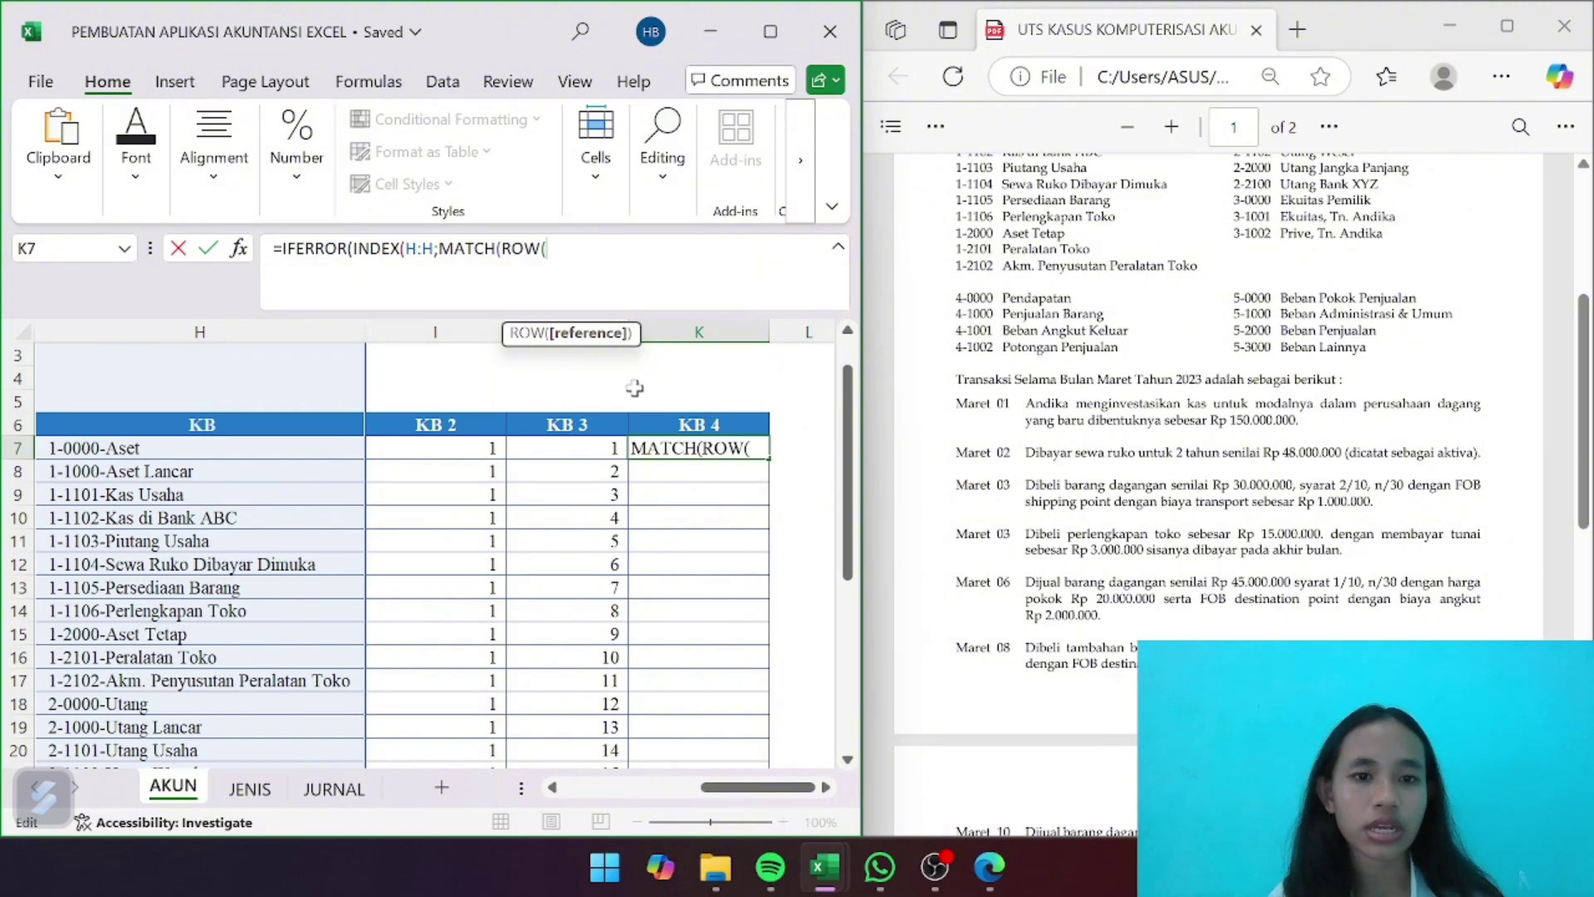
scroll(532, 459, up, 1)
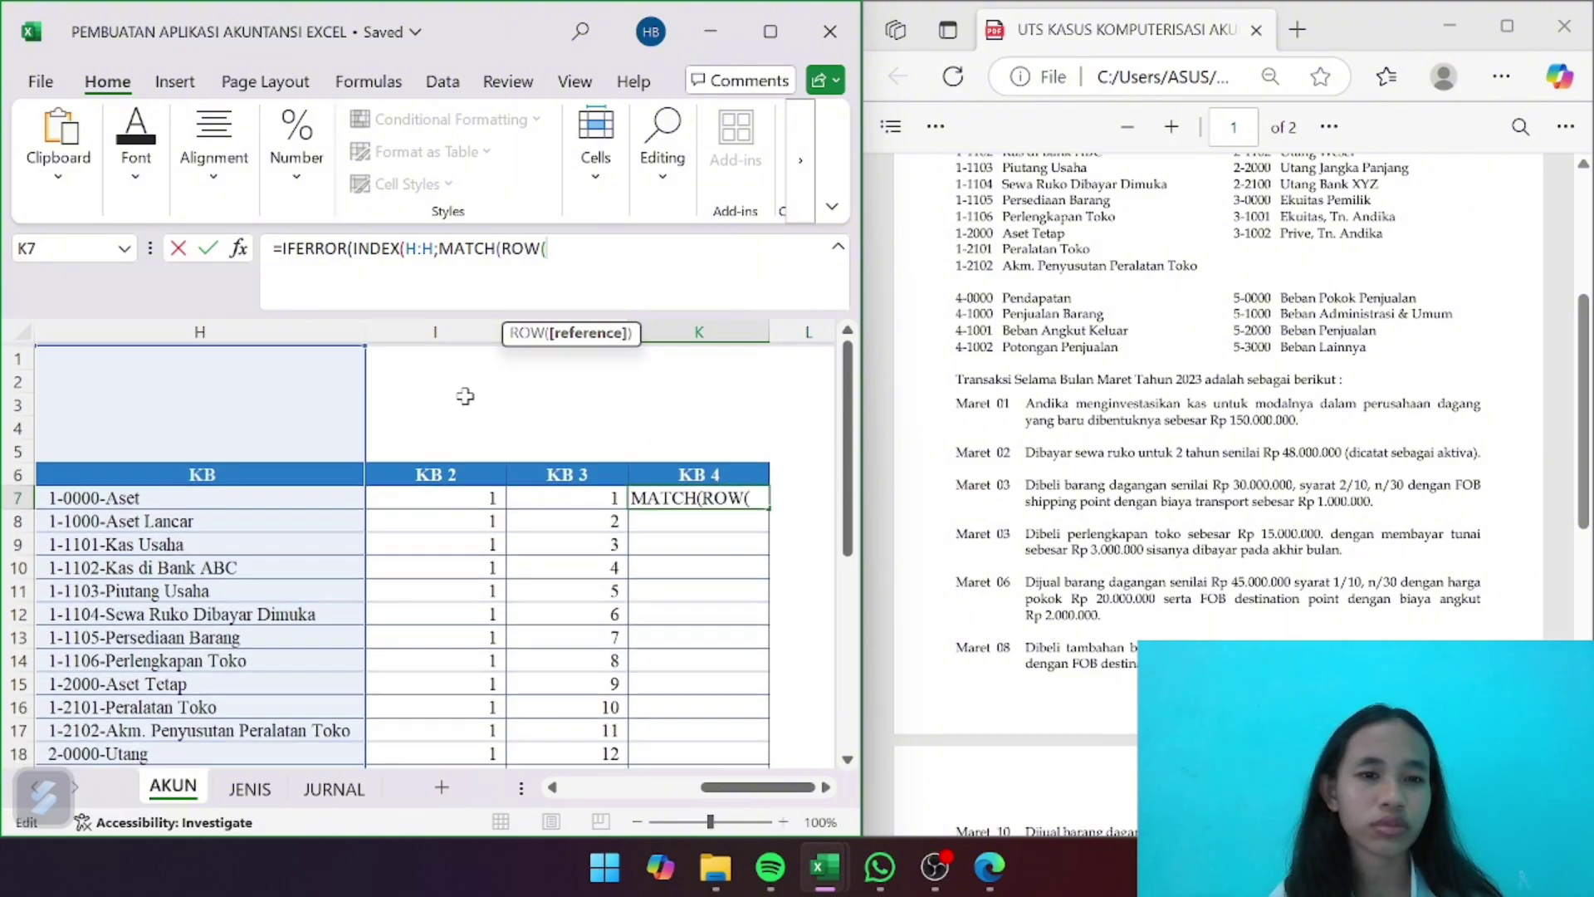
click(436, 356)
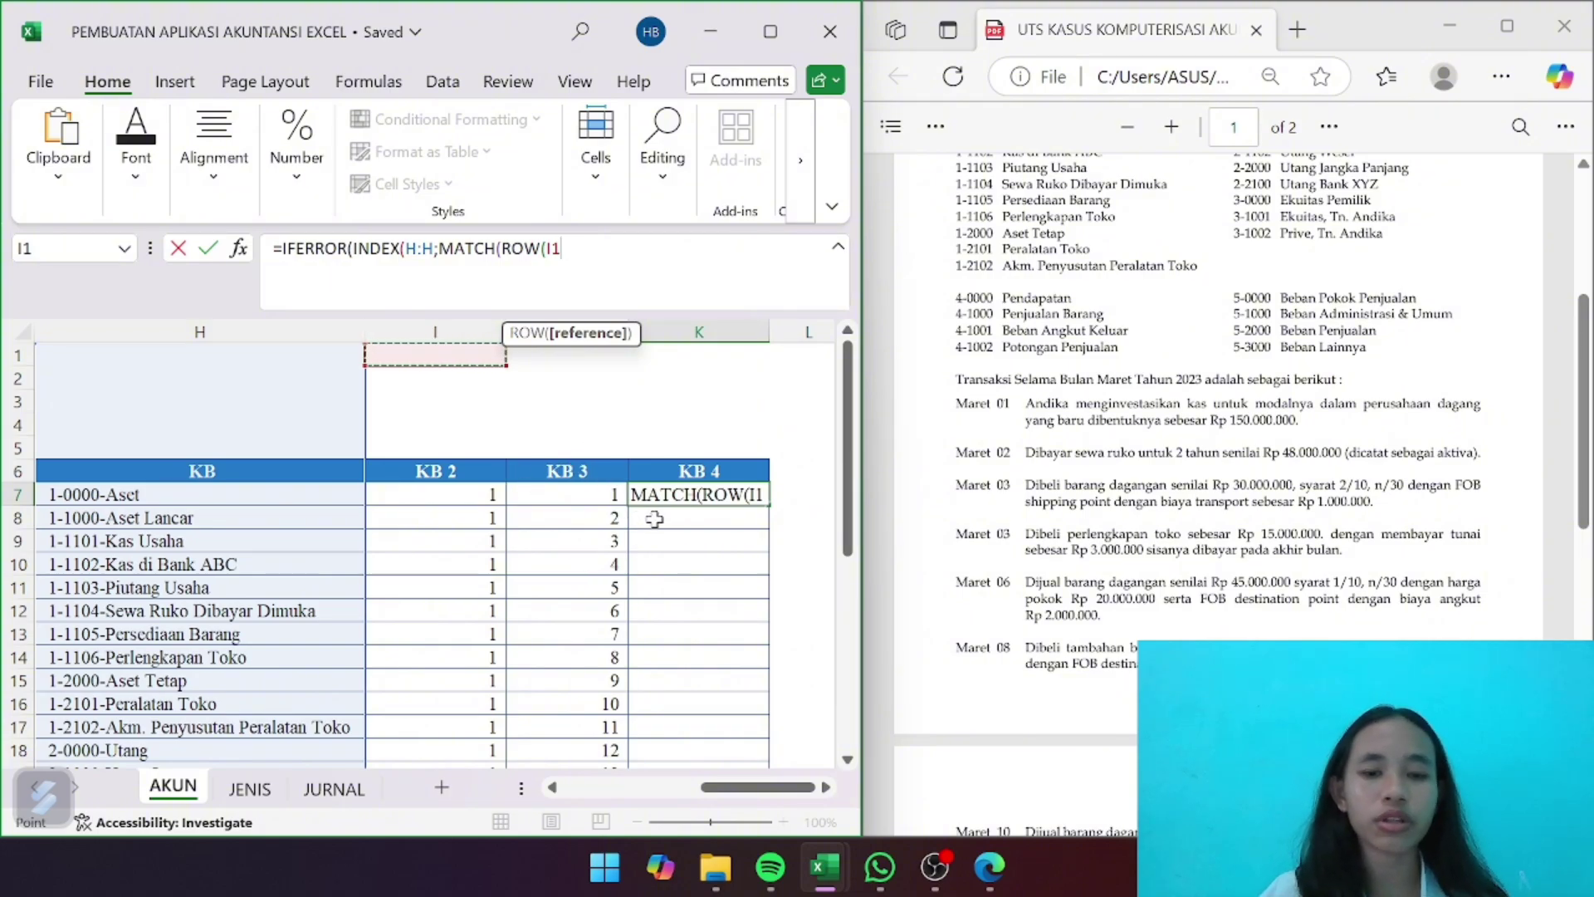
text())
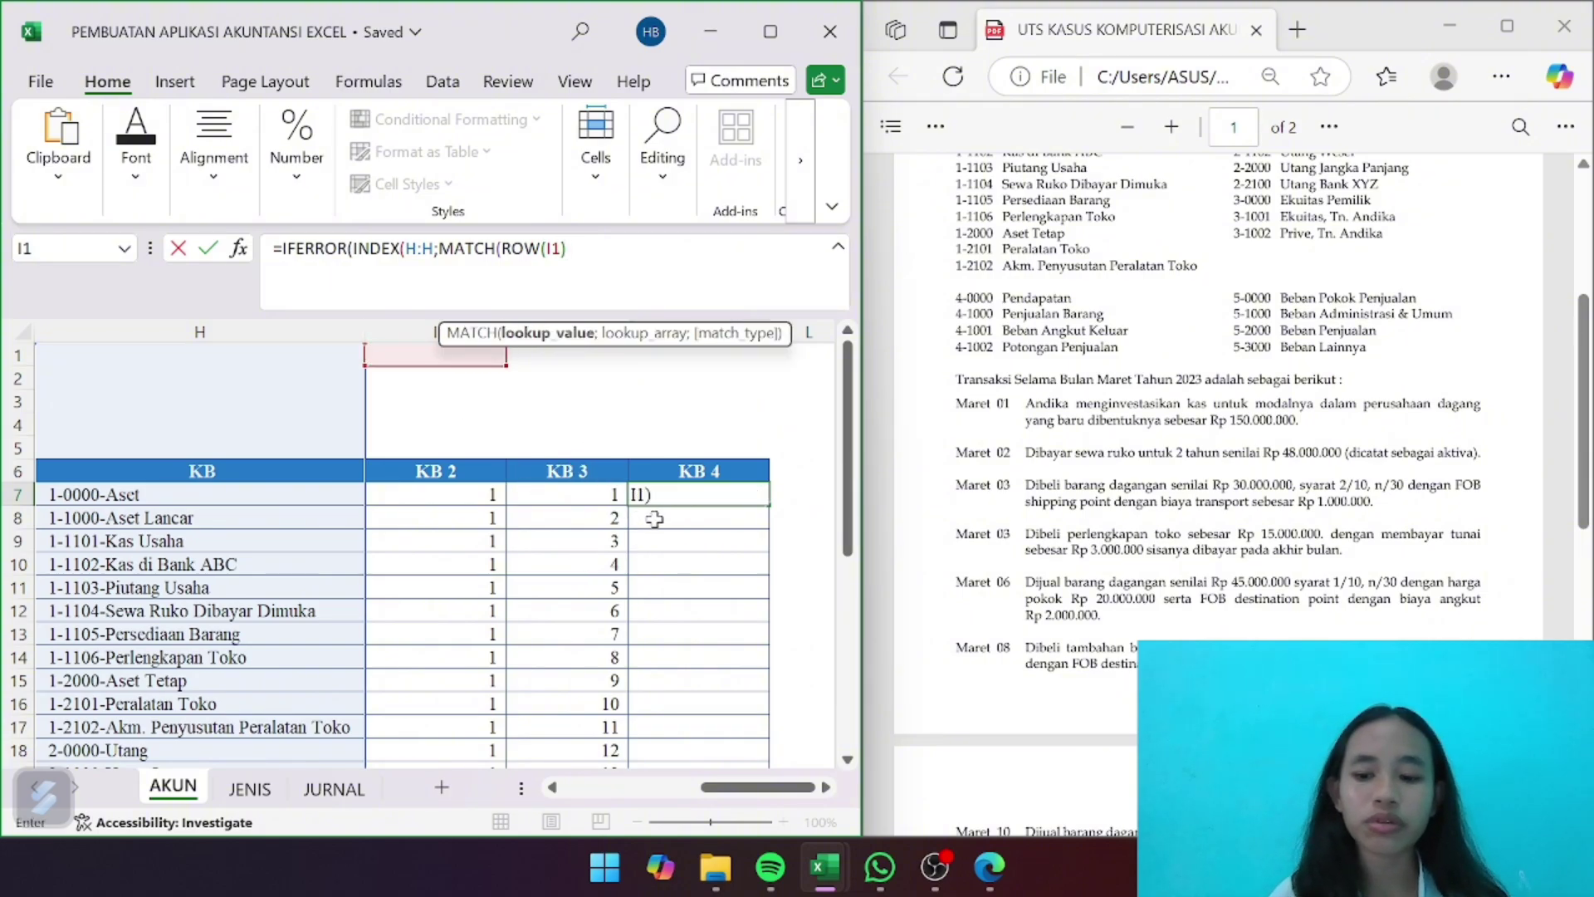
text(;)
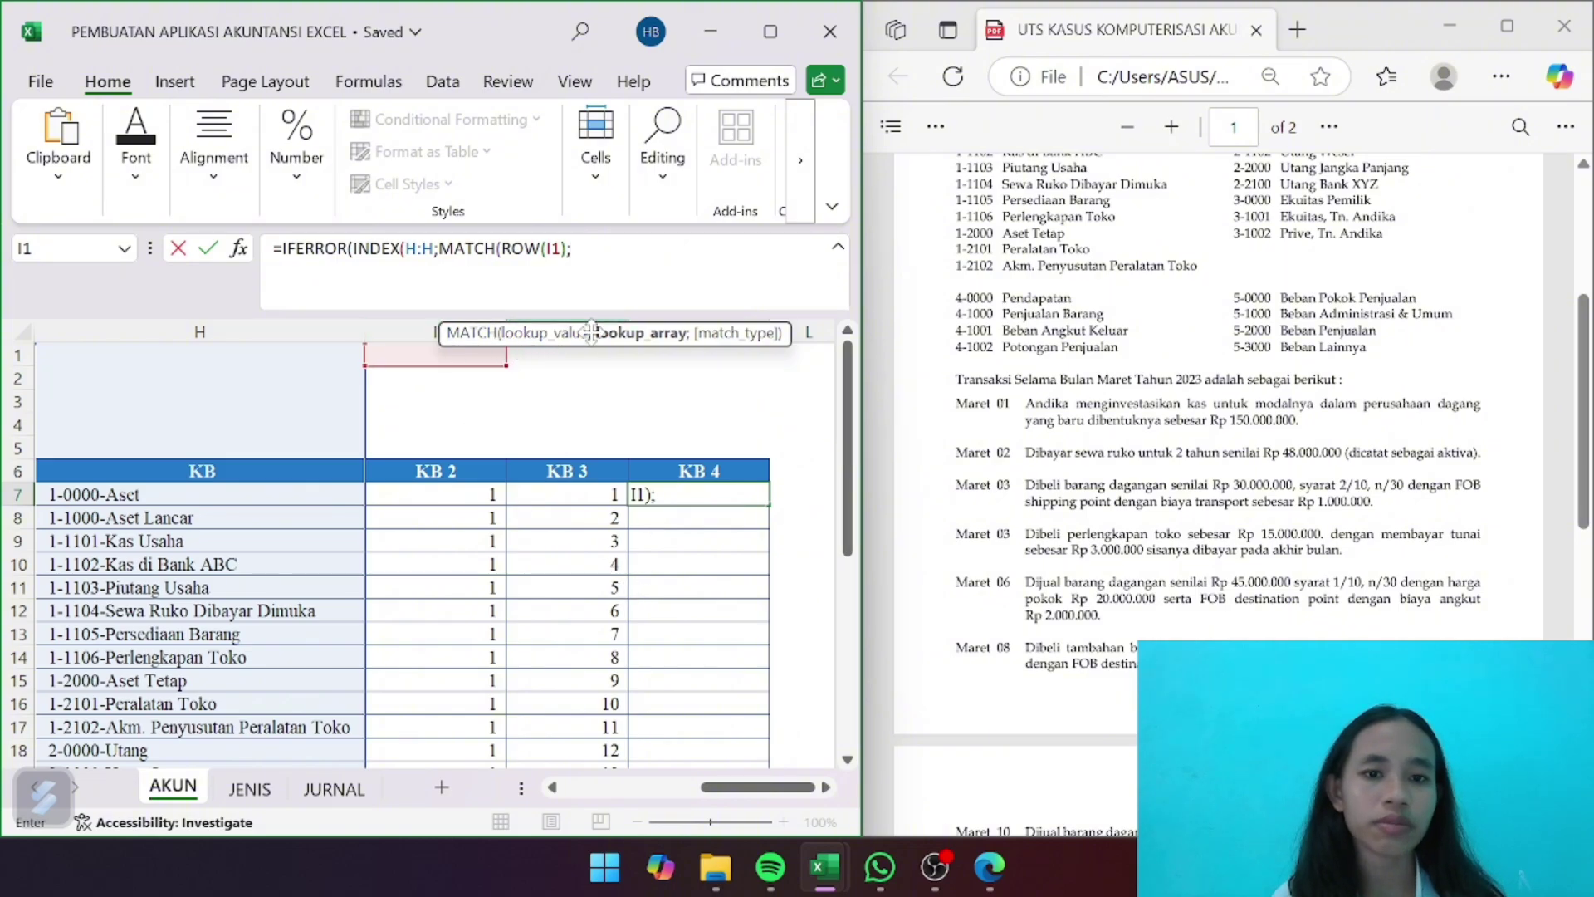
Complete the K7 formula with lookup array J:J, match type 0 and "" as the IFERROR fallback
scroll(573, 394, right, 2)
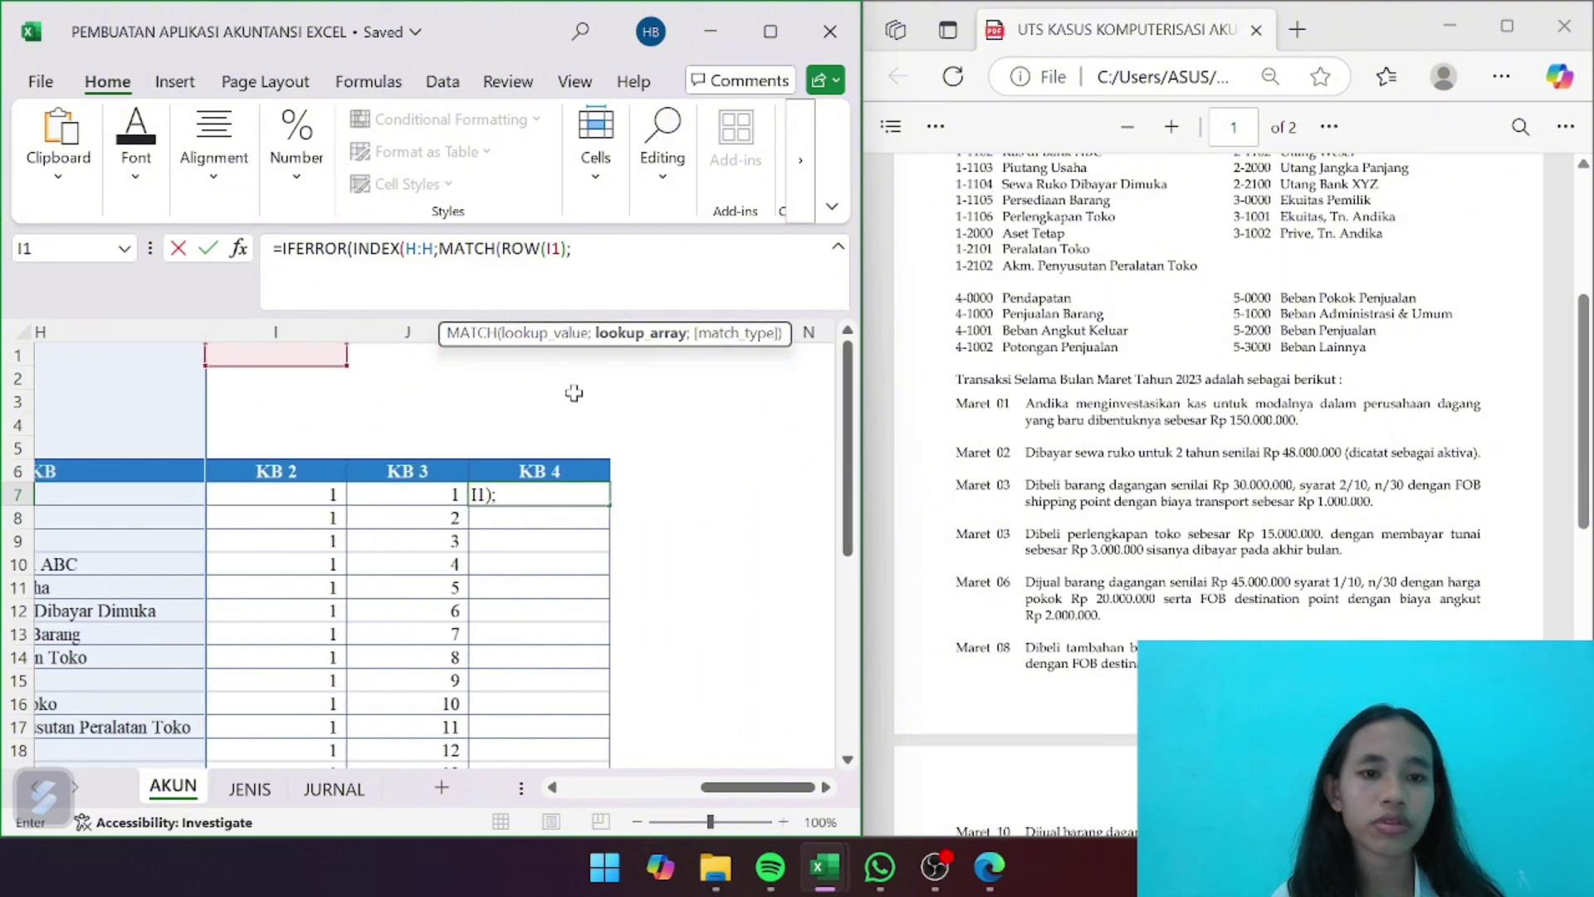
scroll(547, 401, right, 3)
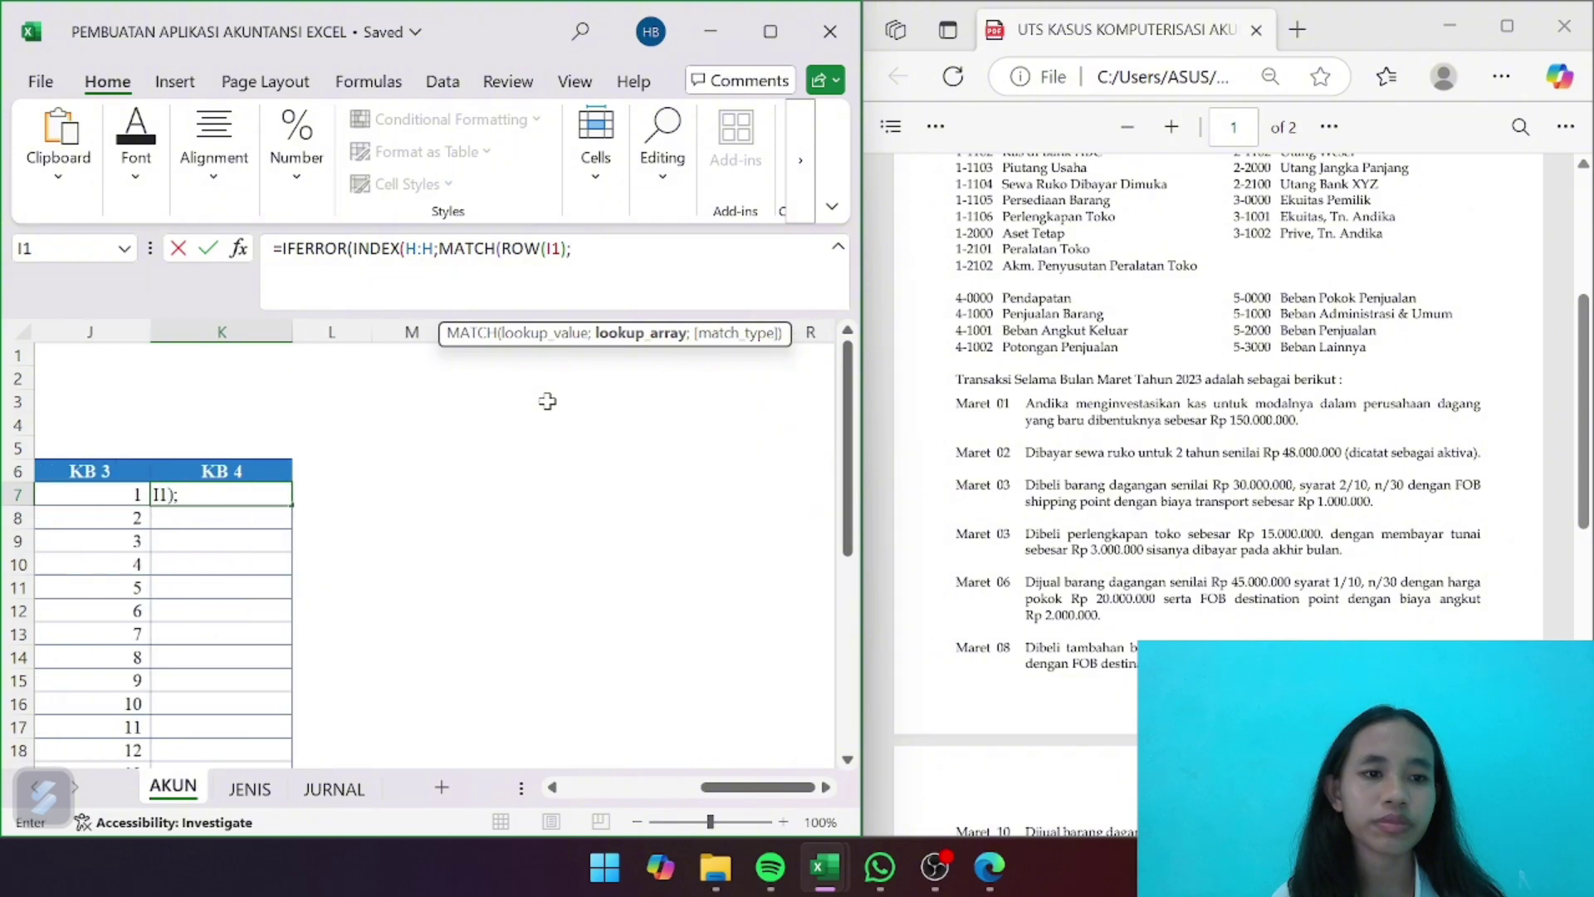
click(80, 329)
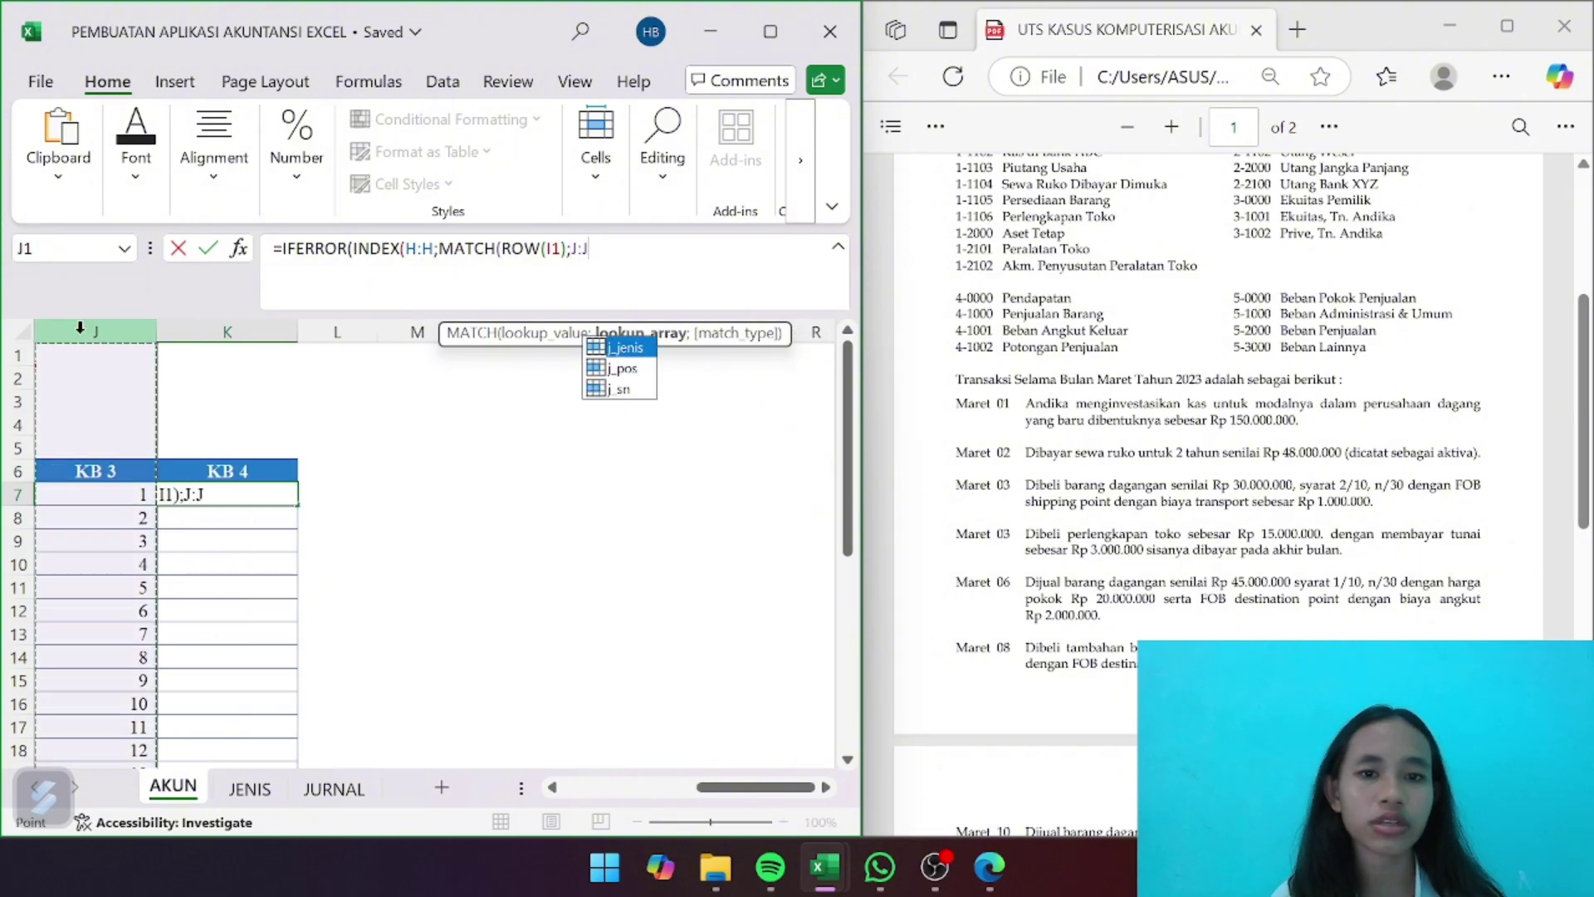
text(;0)
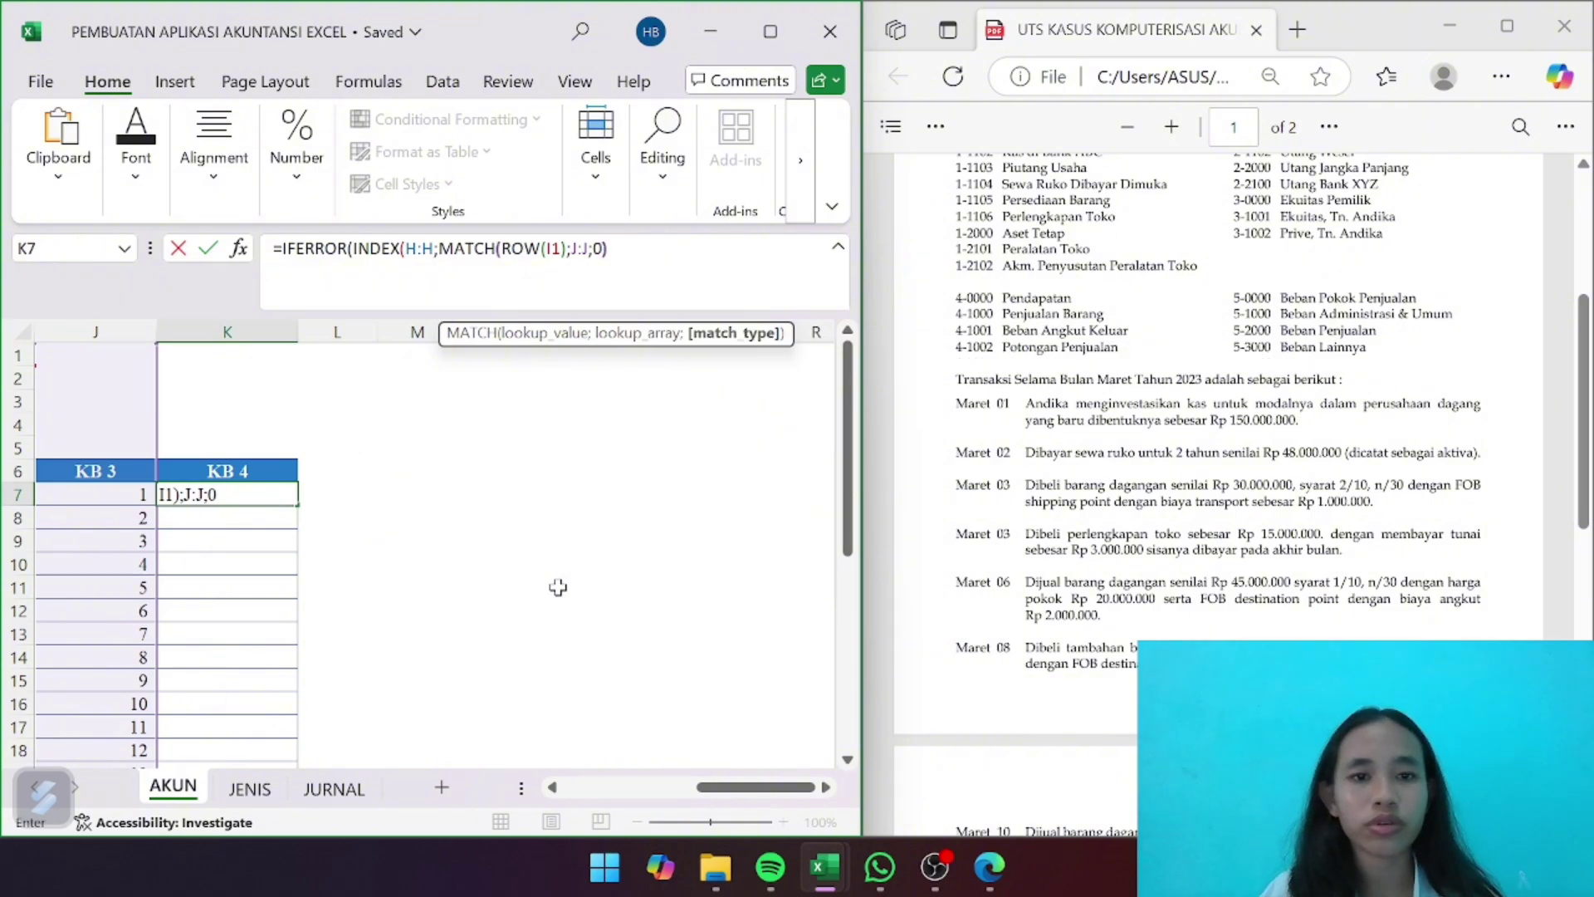
text()))
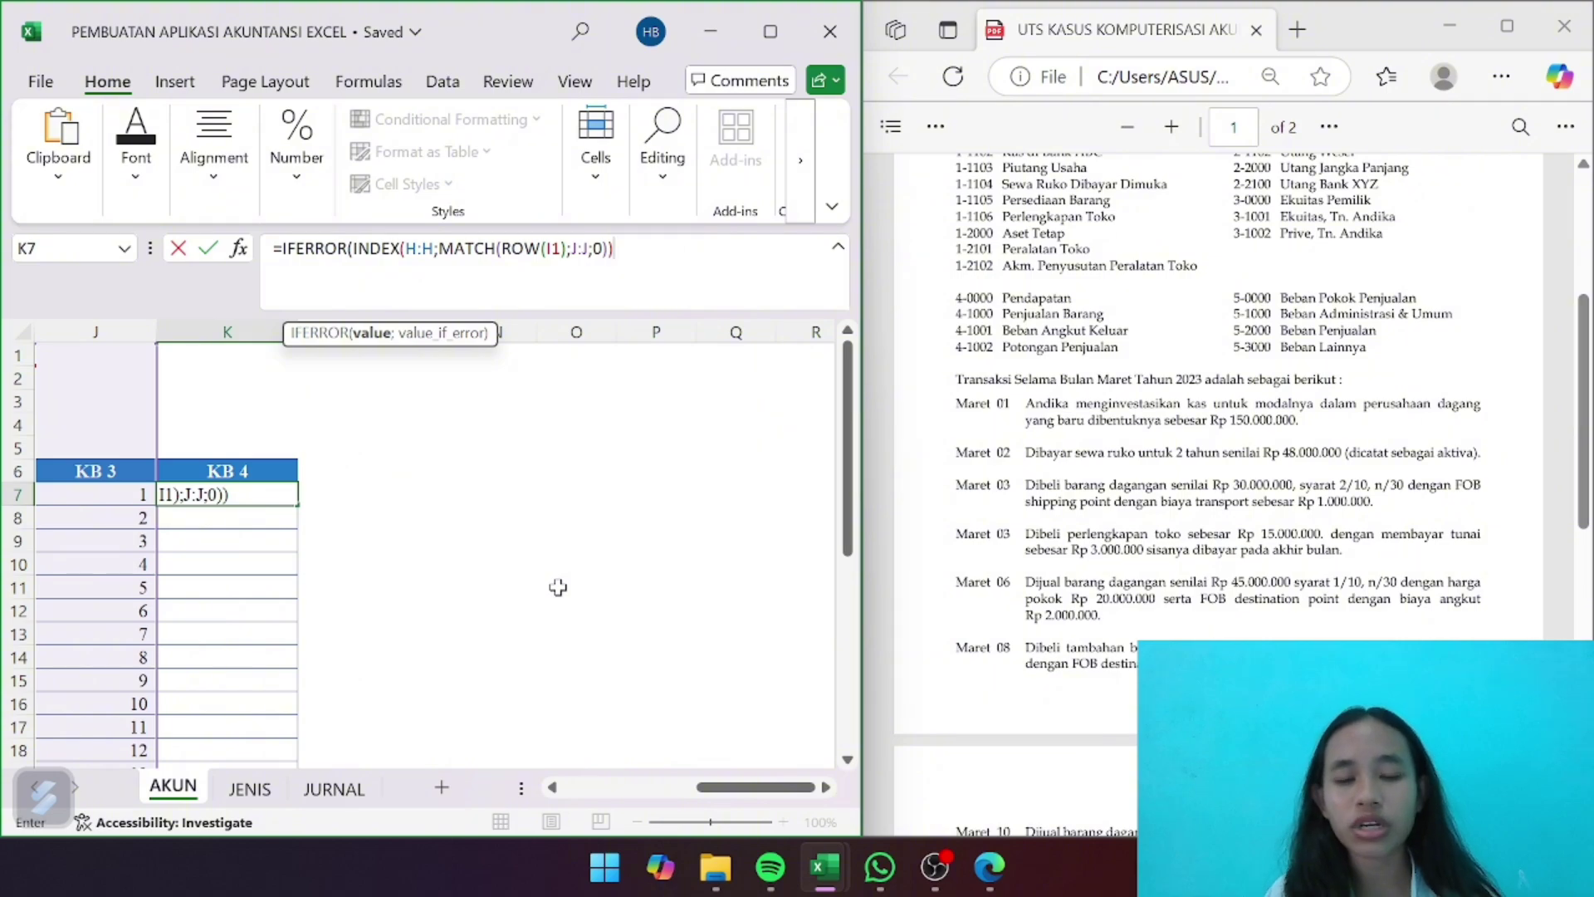
text(;)
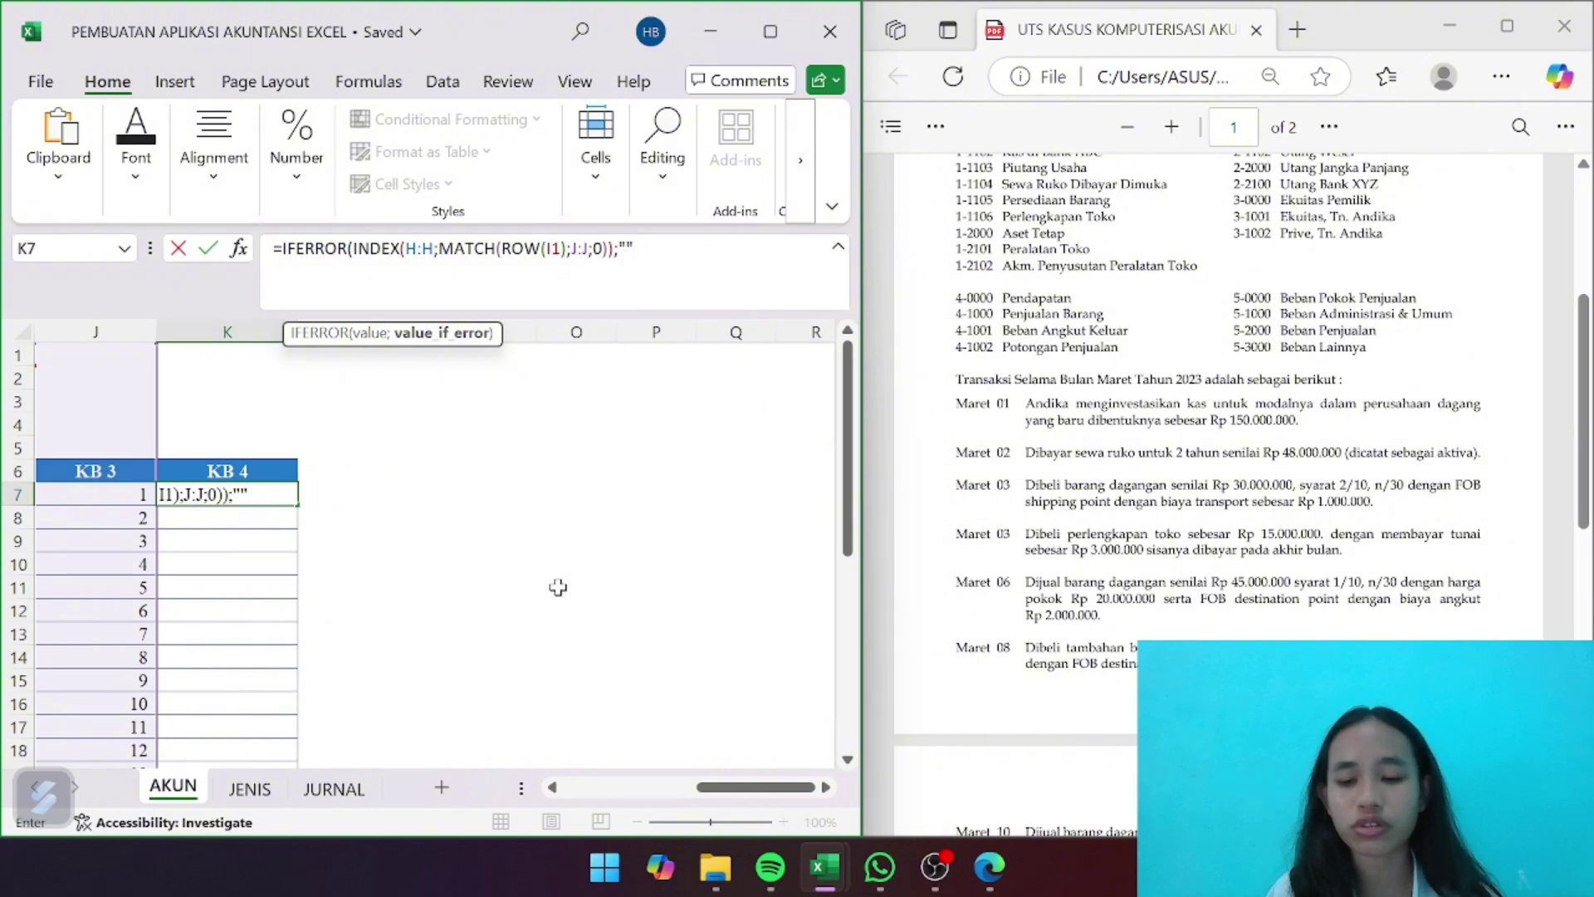
text(""))
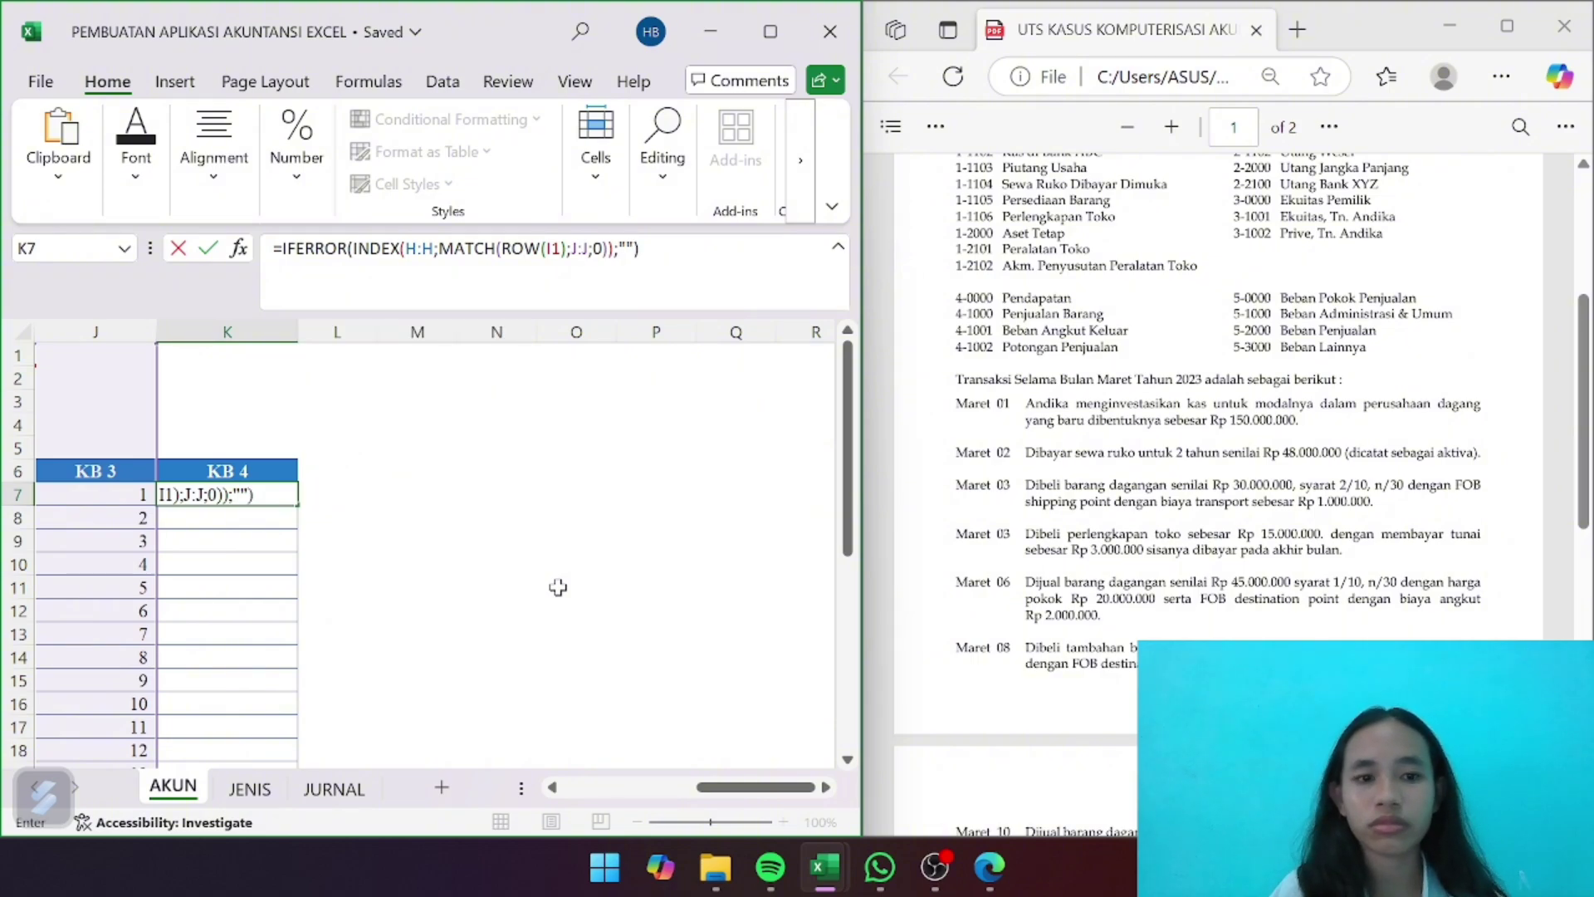
key(Return)
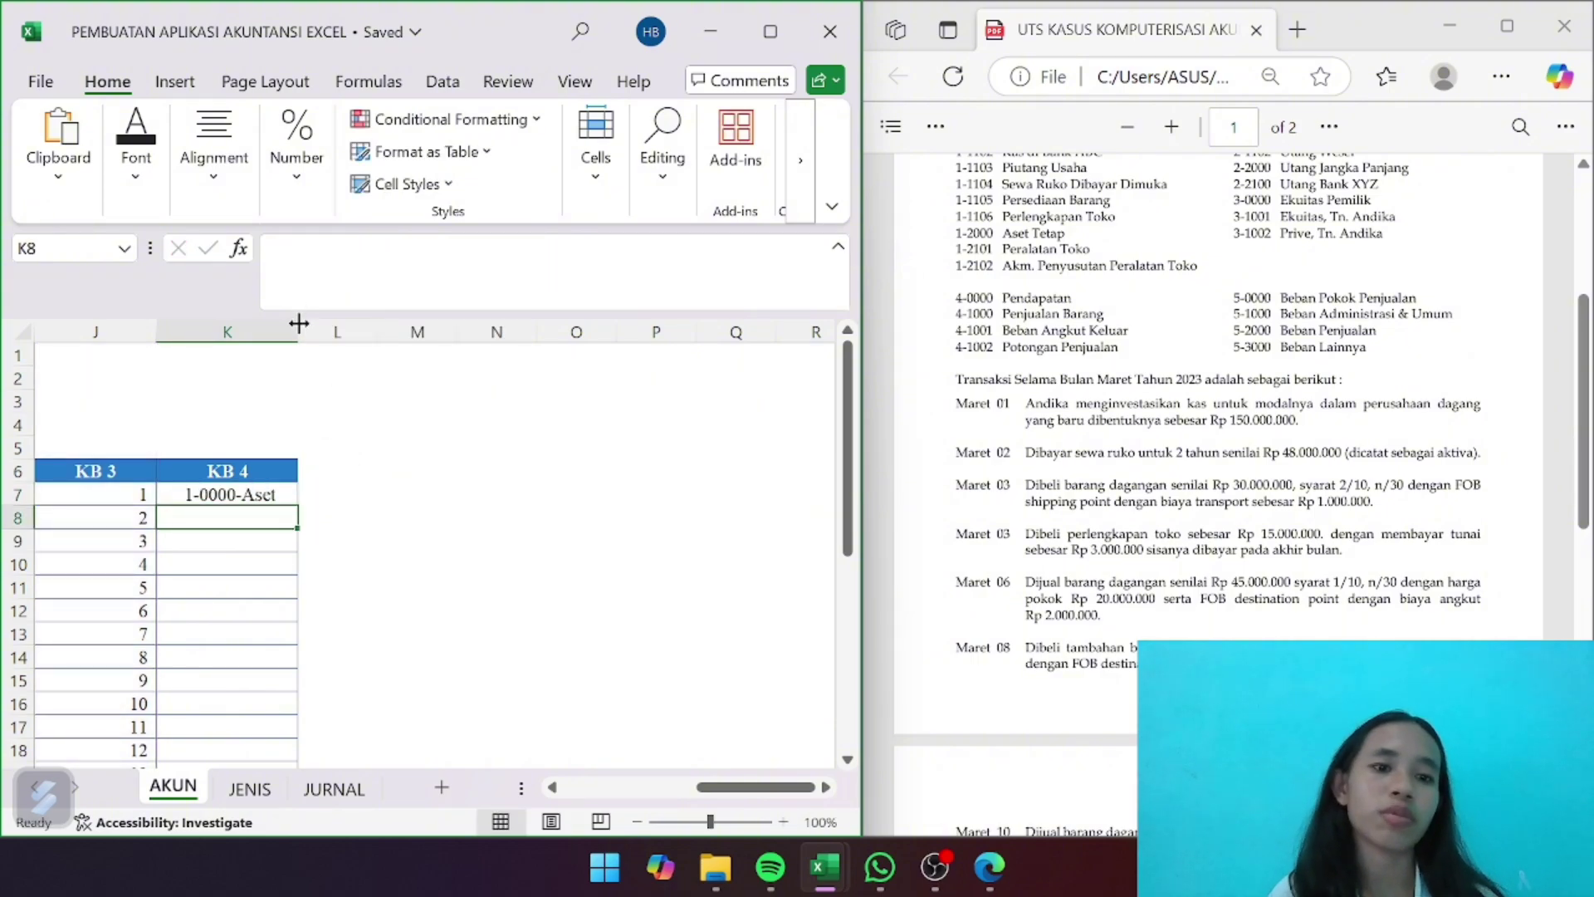
Widen column K to about twice its width and fill the KB 4 formula from K7 down to K34
drag(301, 331, 441, 331)
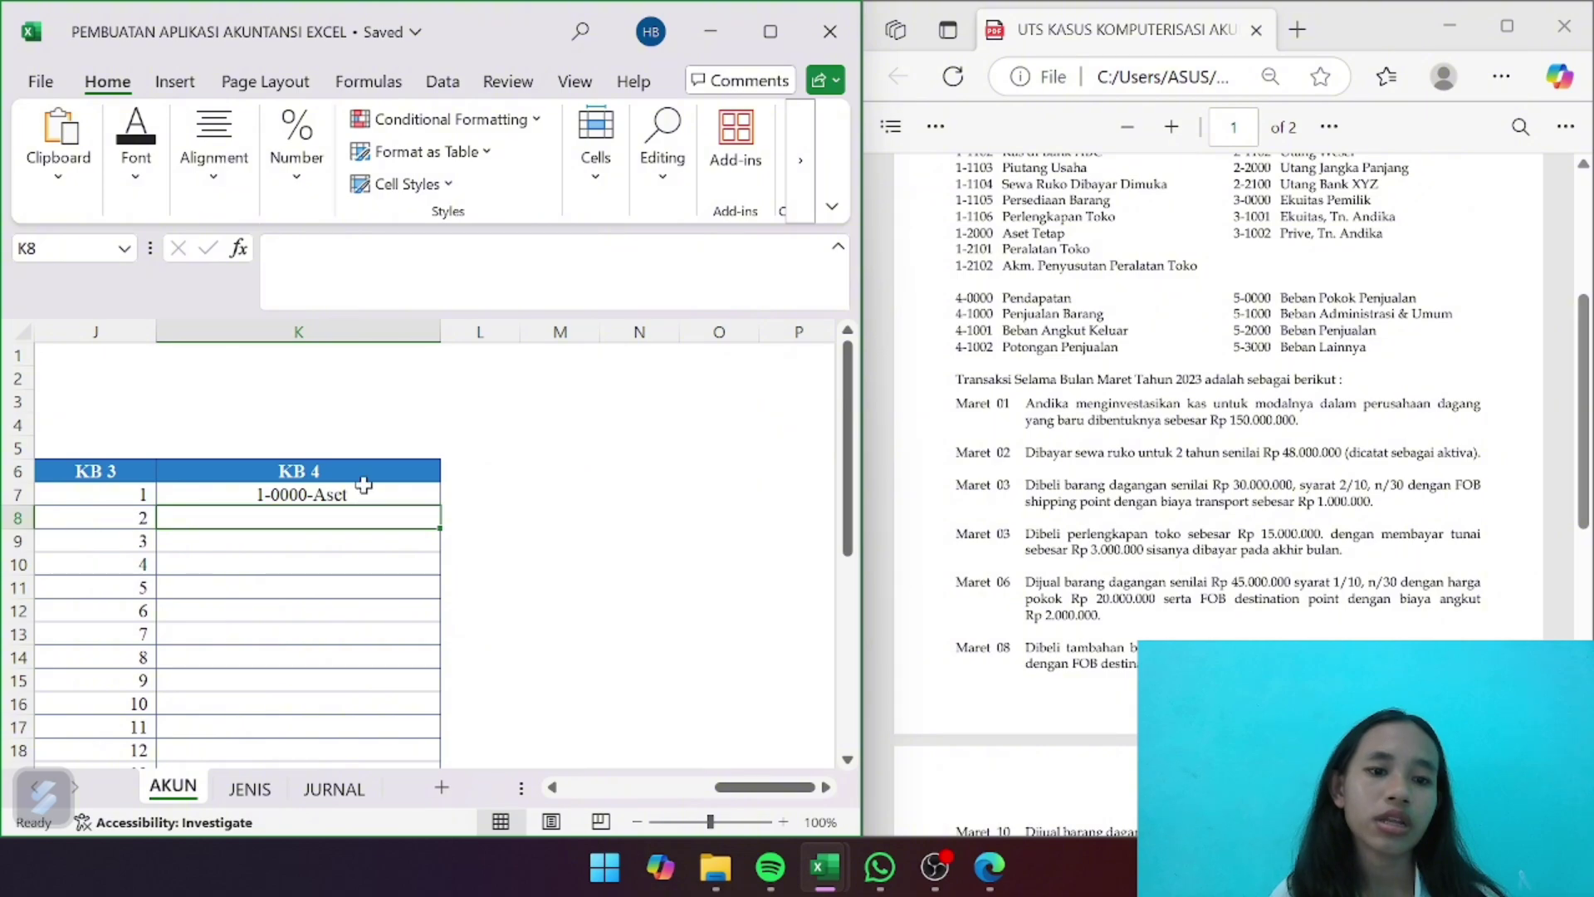
click(364, 488)
drag(445, 509, 410, 509)
click(413, 509)
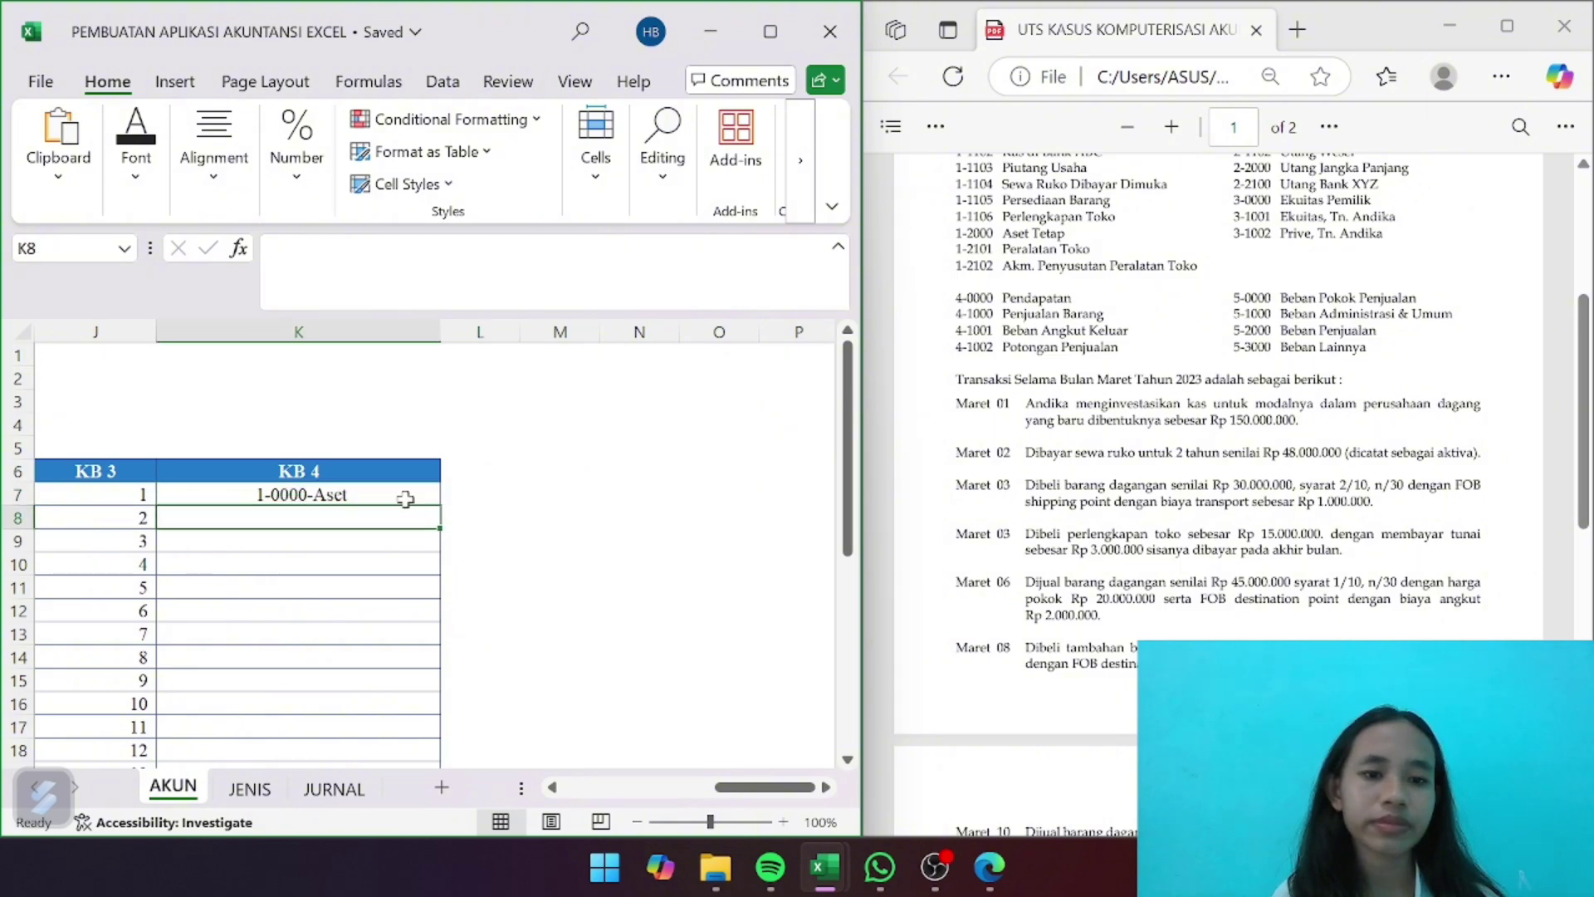
click(403, 492)
drag(439, 507, 445, 722)
scroll(571, 524, up, 6)
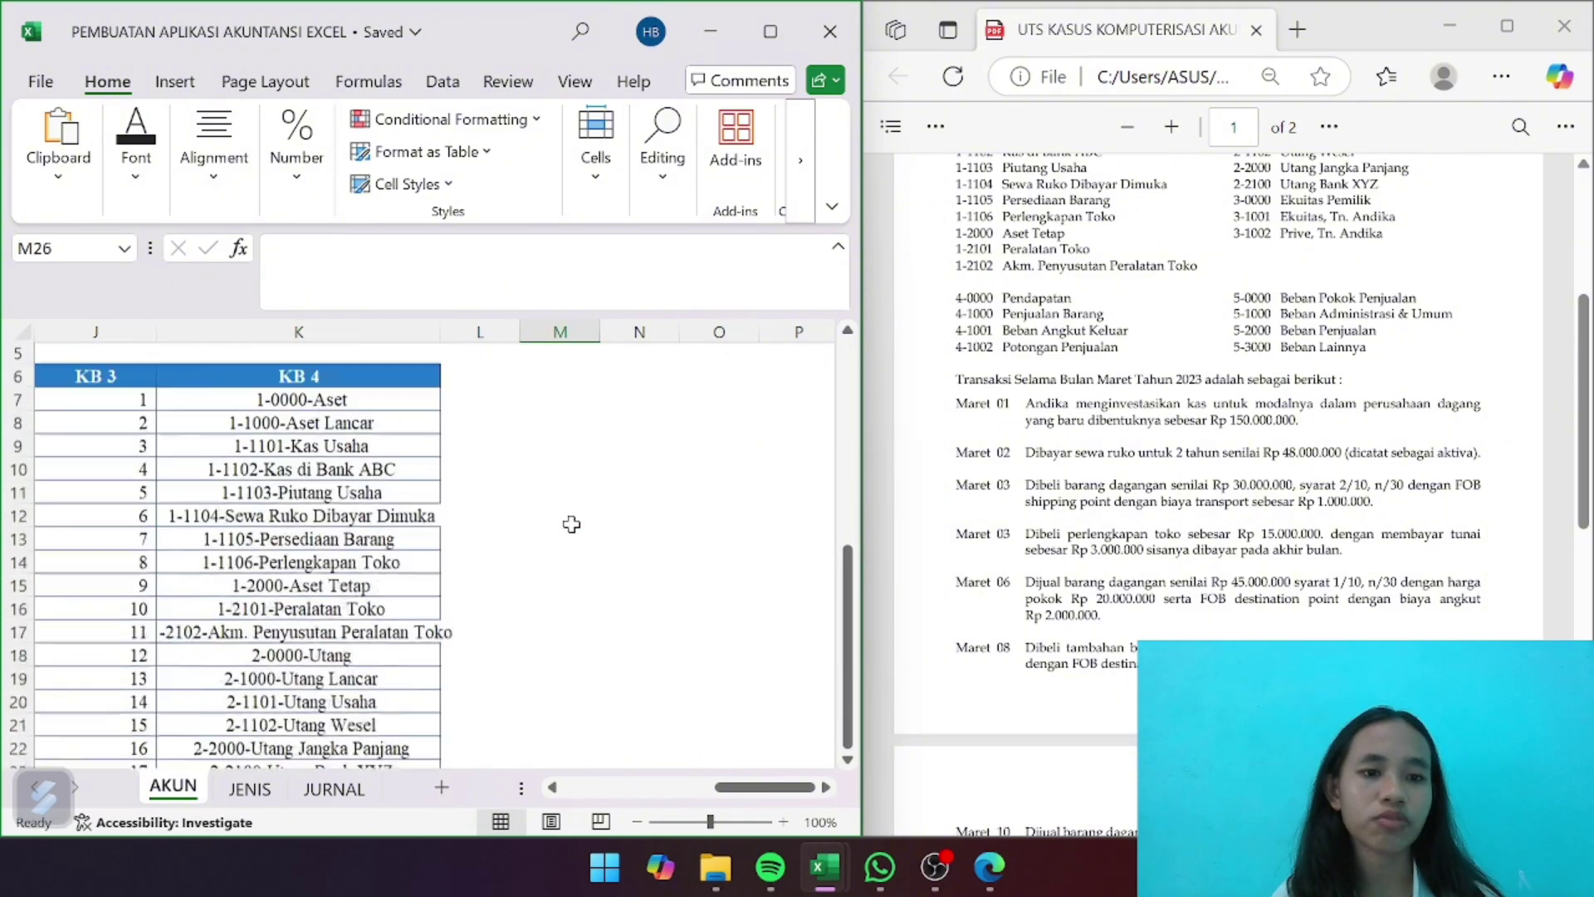
Left-align the KB 4 account entries in K7 to K34
click(387, 471)
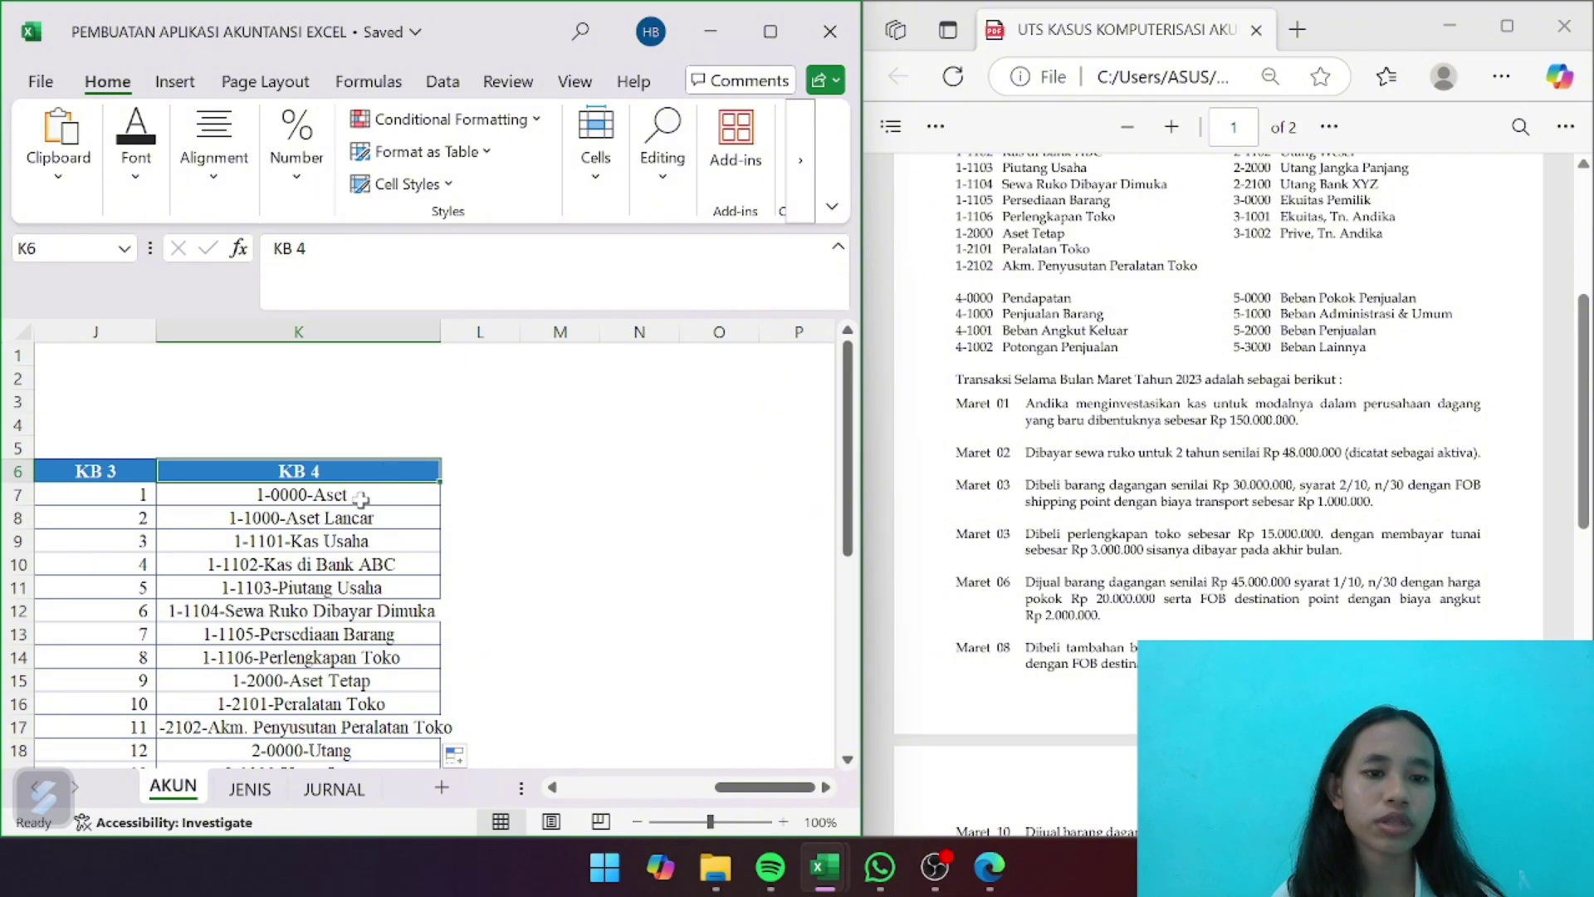
click(359, 497)
key(ctrl+shift+Down)
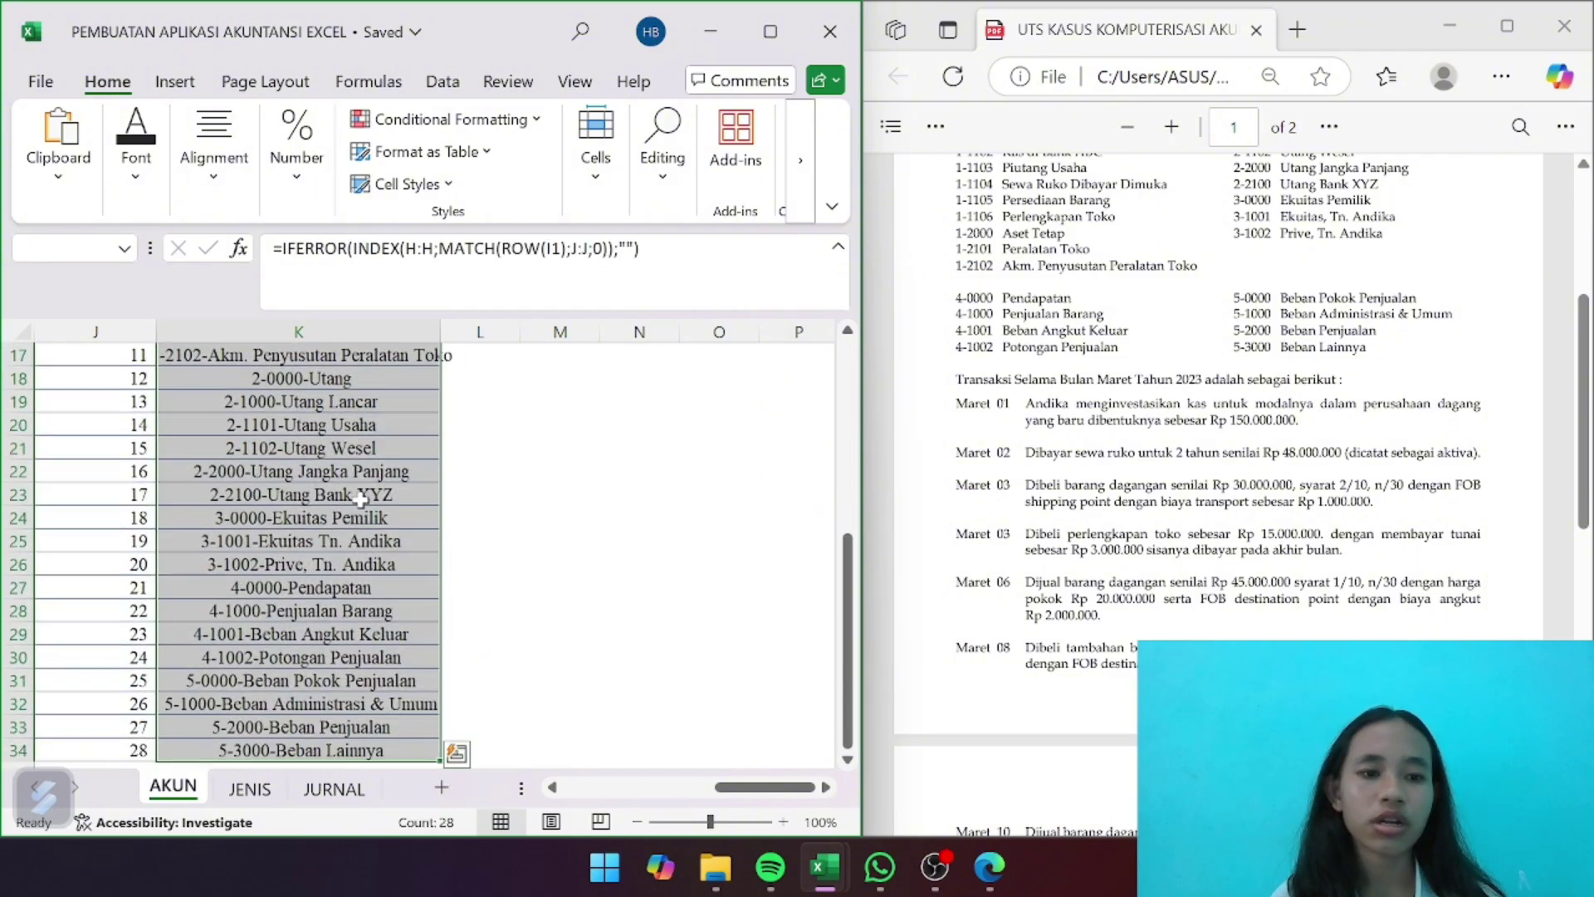
click(216, 154)
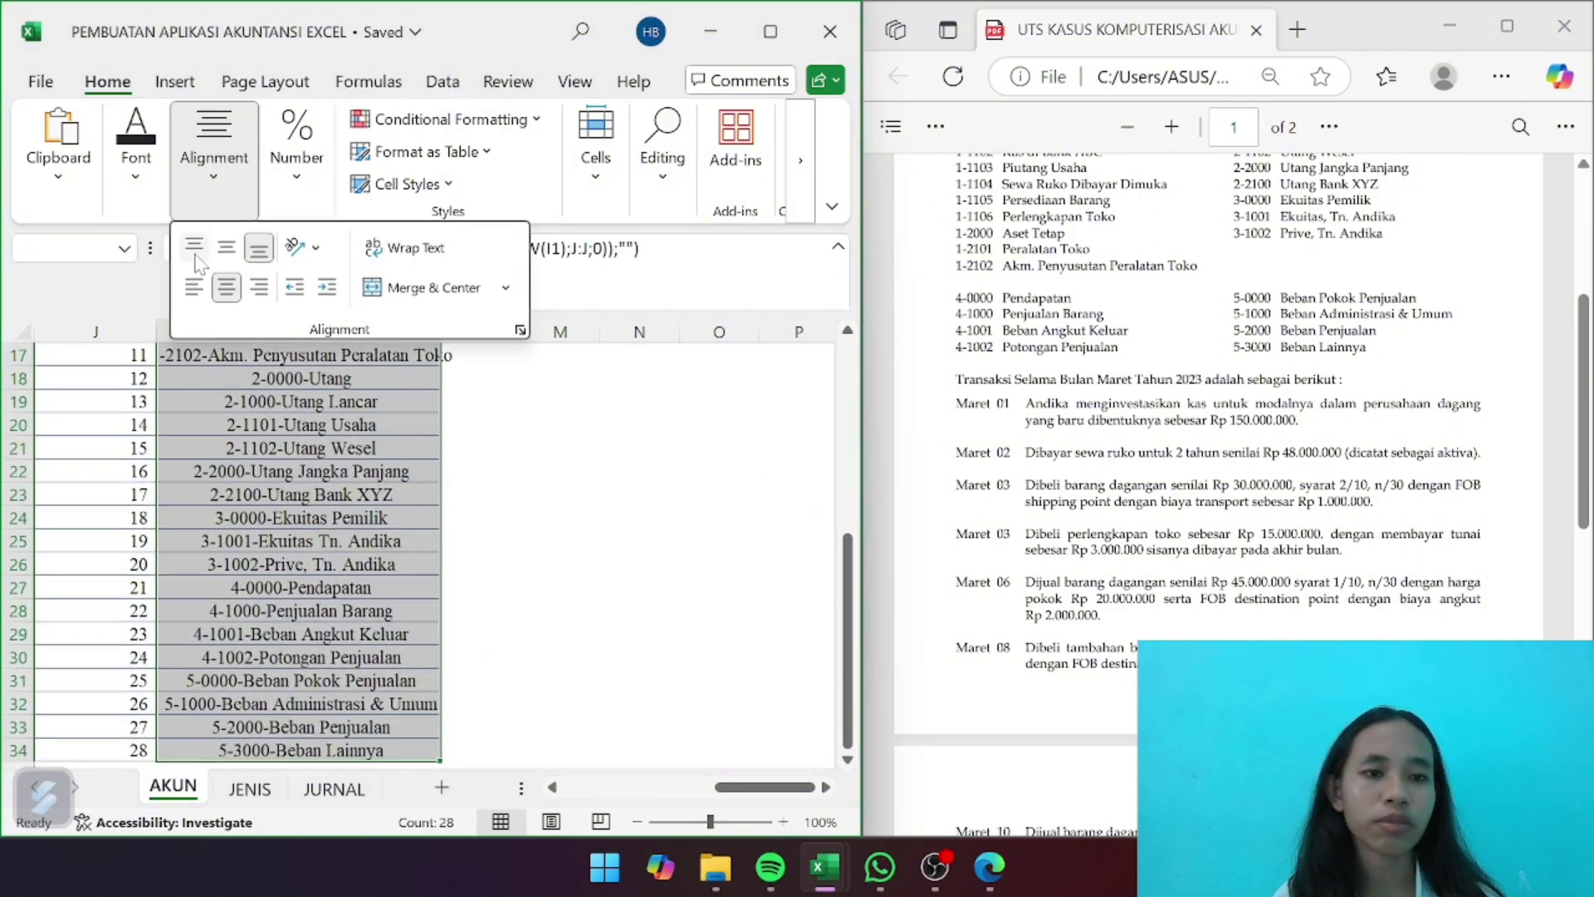
click(195, 289)
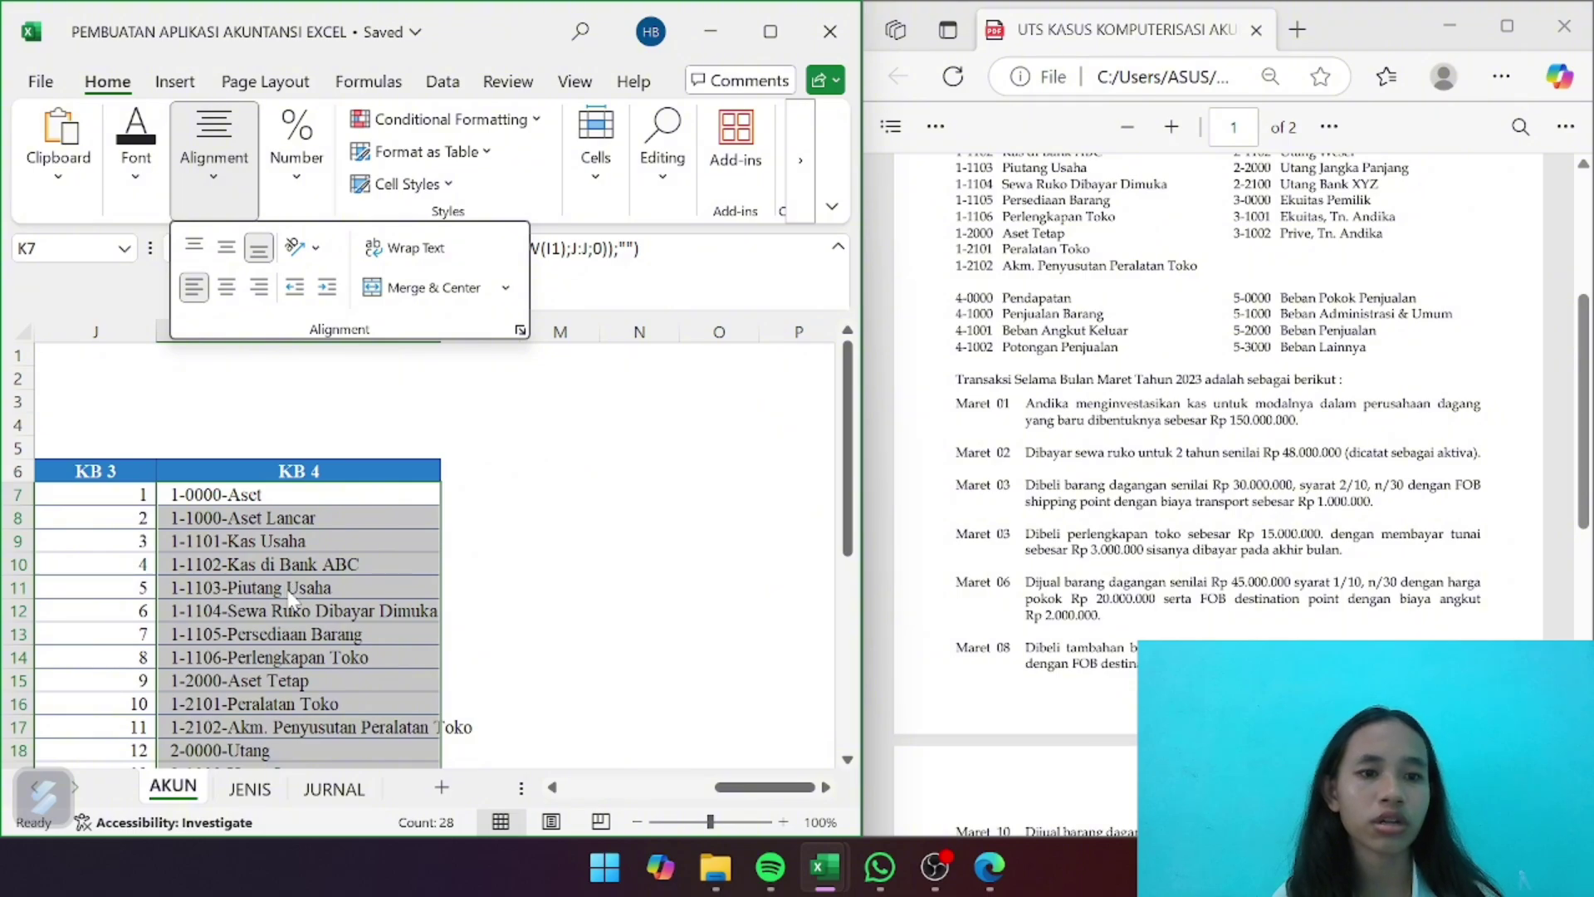
click(288, 590)
click(287, 590)
Define the name akun_list for the KB 4 account entries in K7 to K34
scroll(287, 590, down, 6)
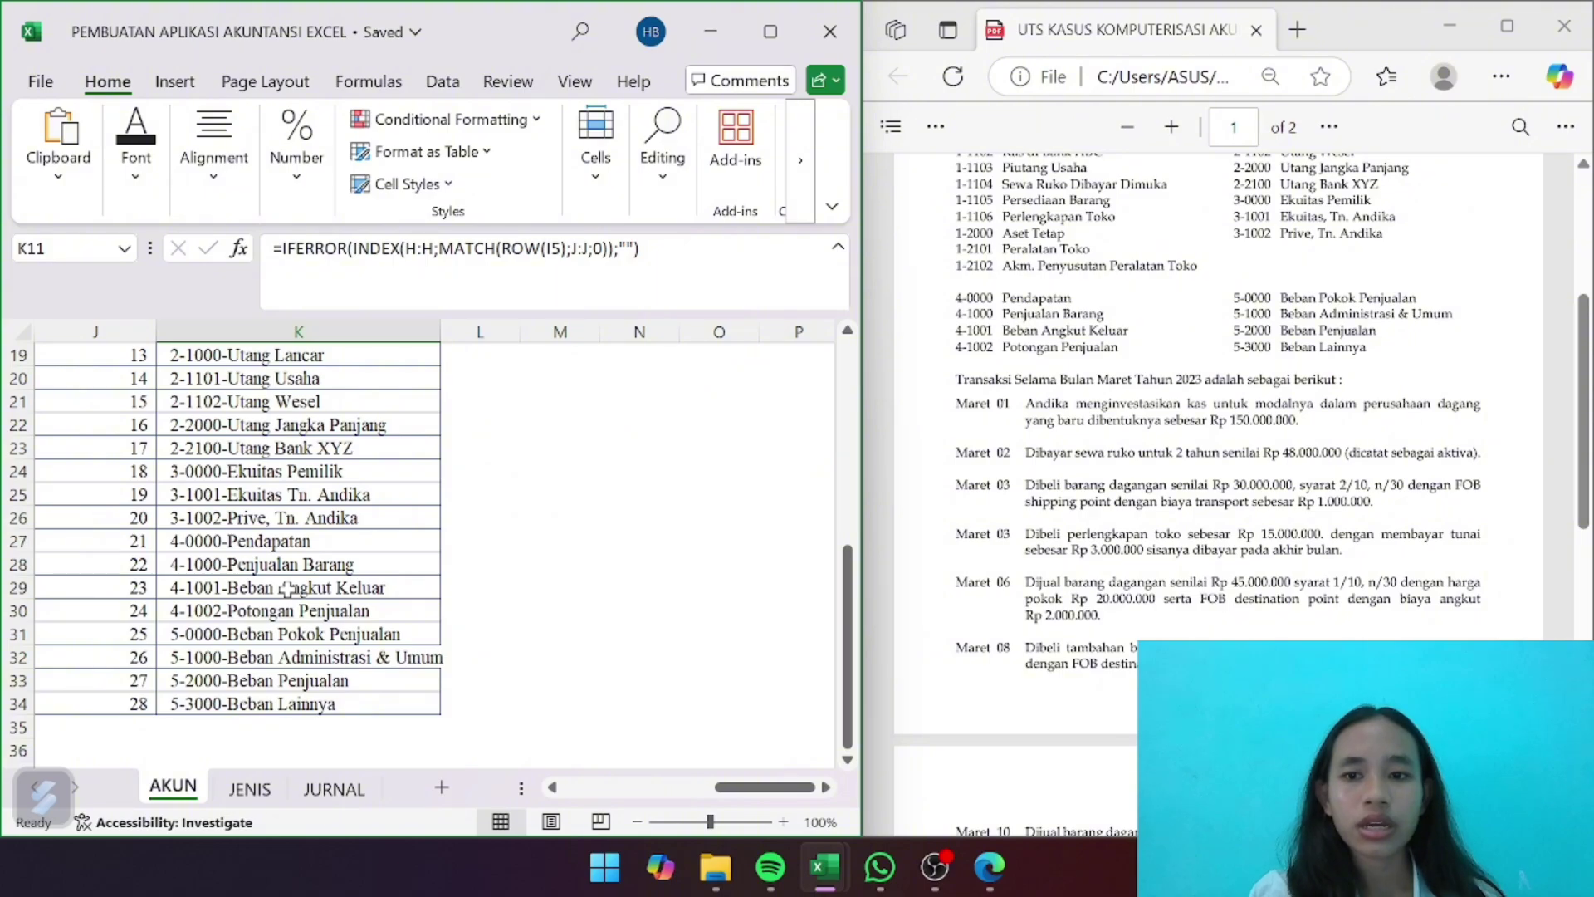
scroll(429, 581, up, 6)
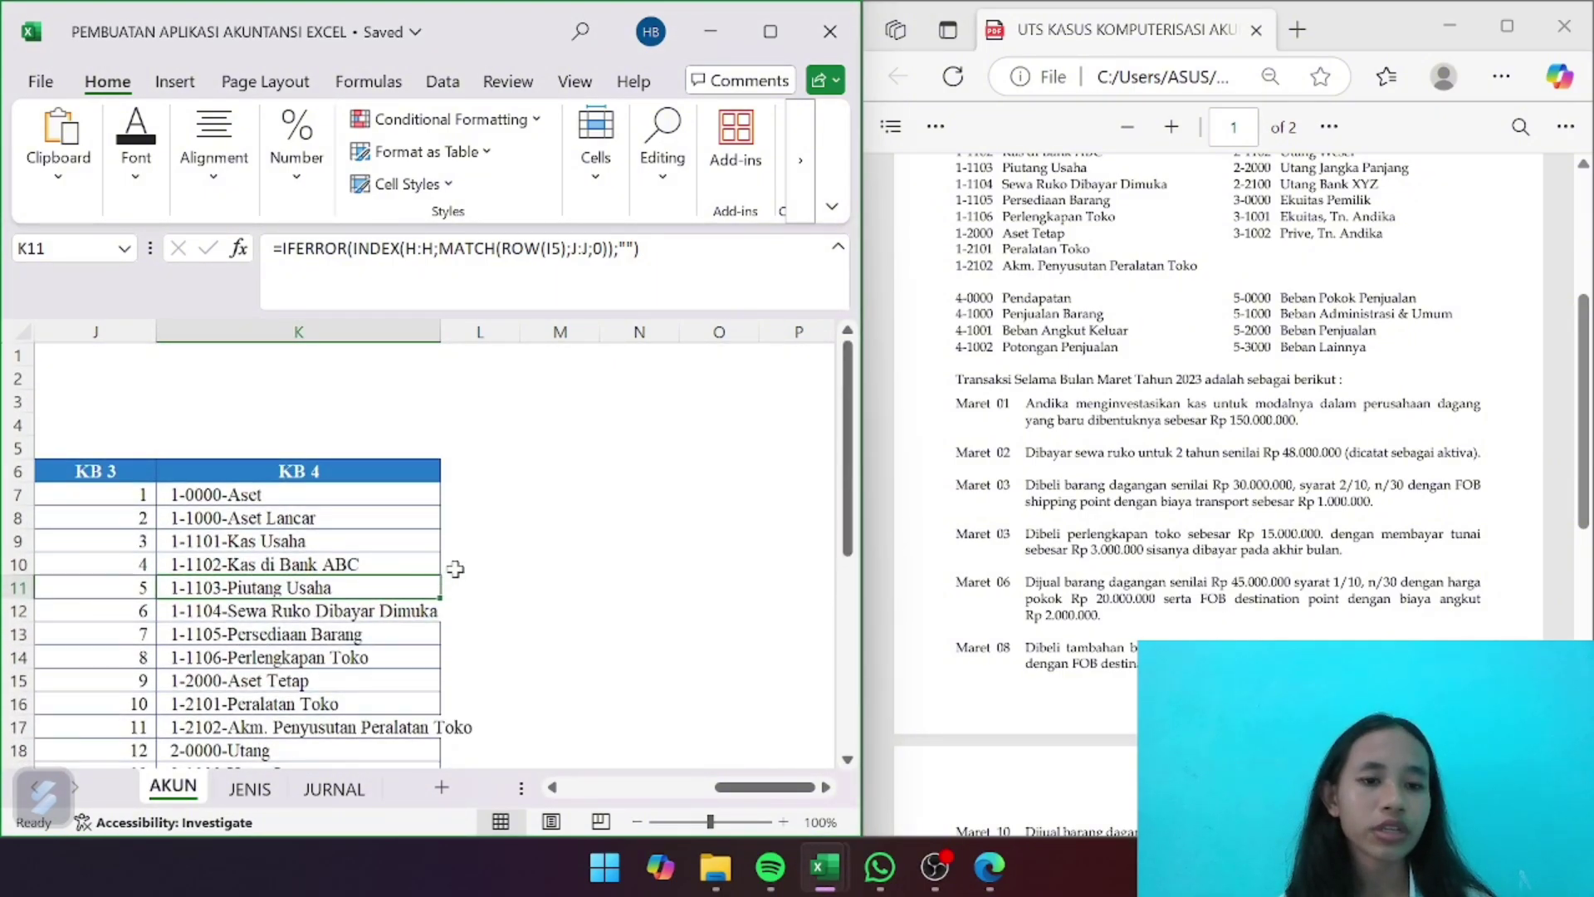
ctrl+scroll(449, 569, down, 5)
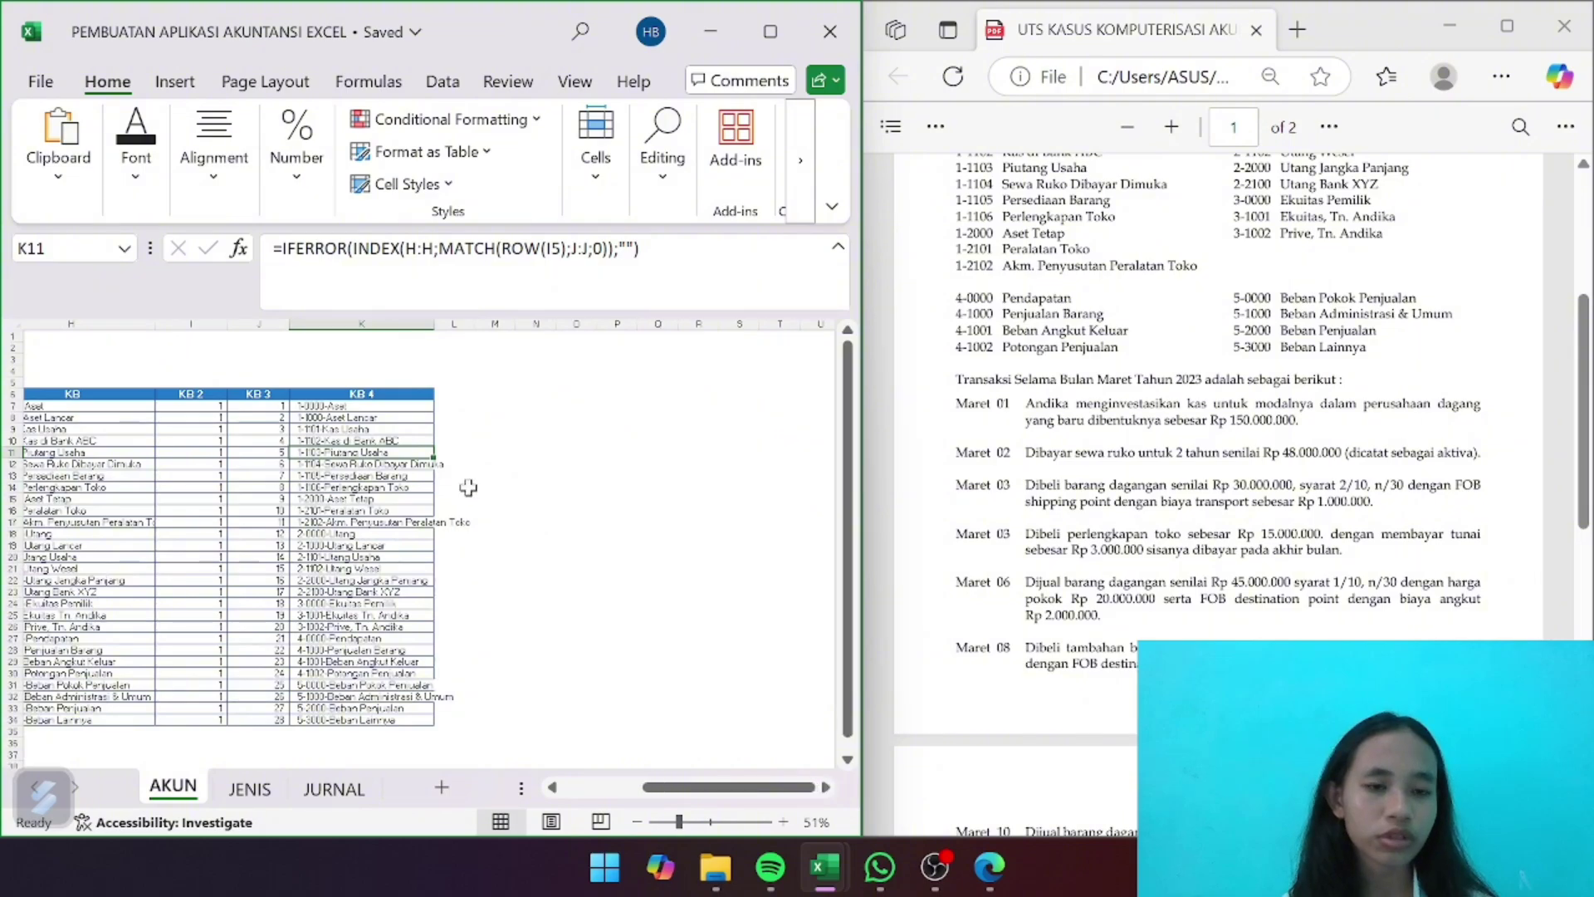
drag(387, 407, 398, 709)
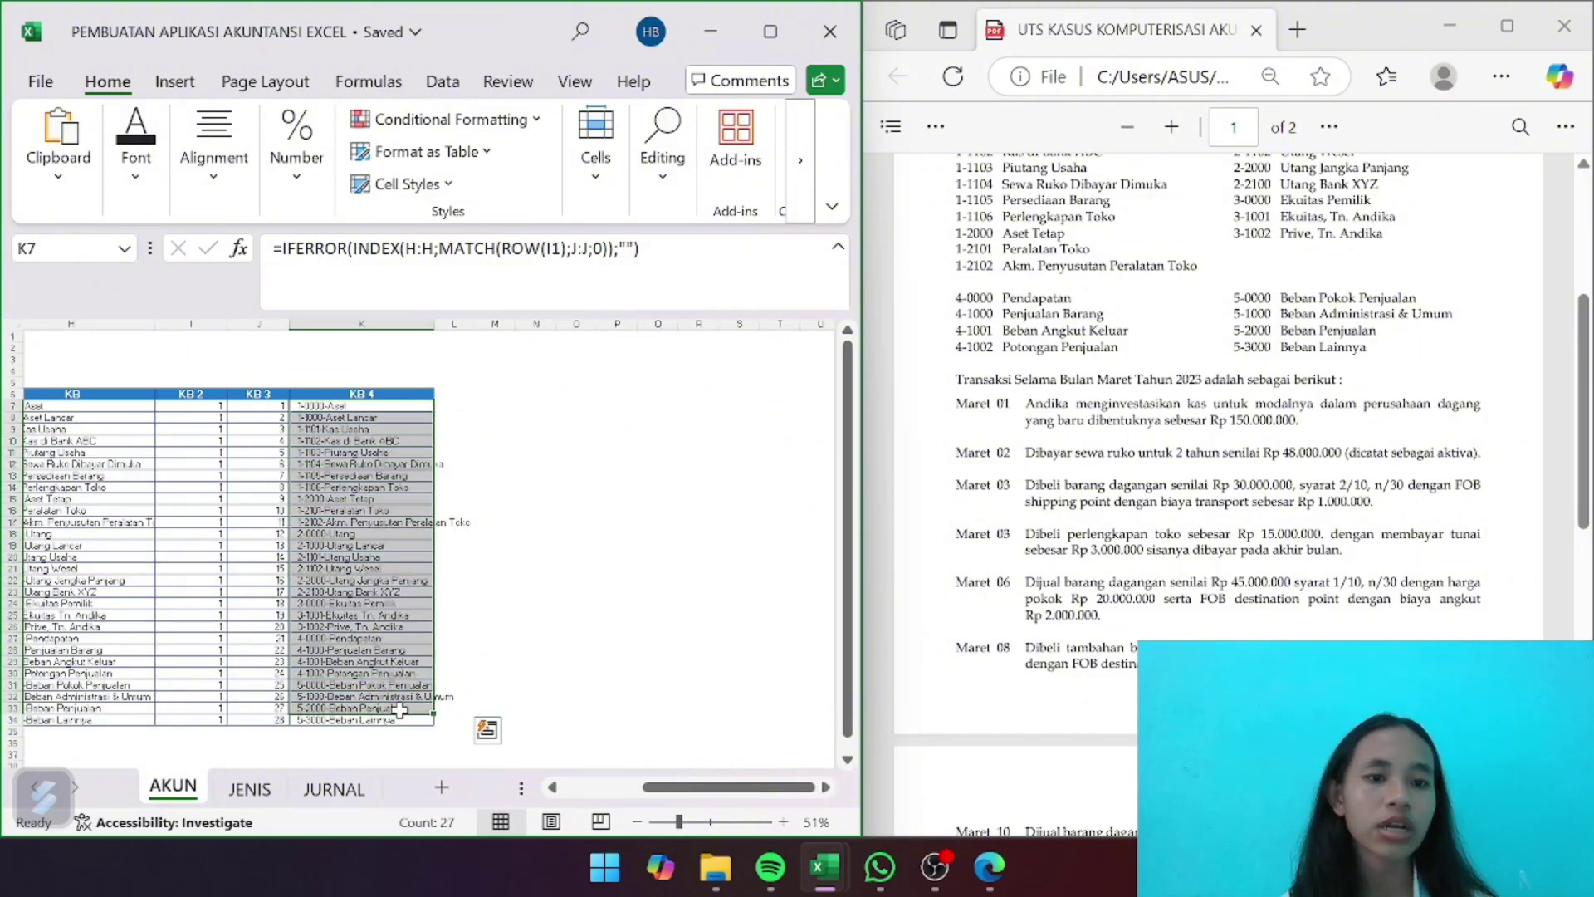
click(507, 650)
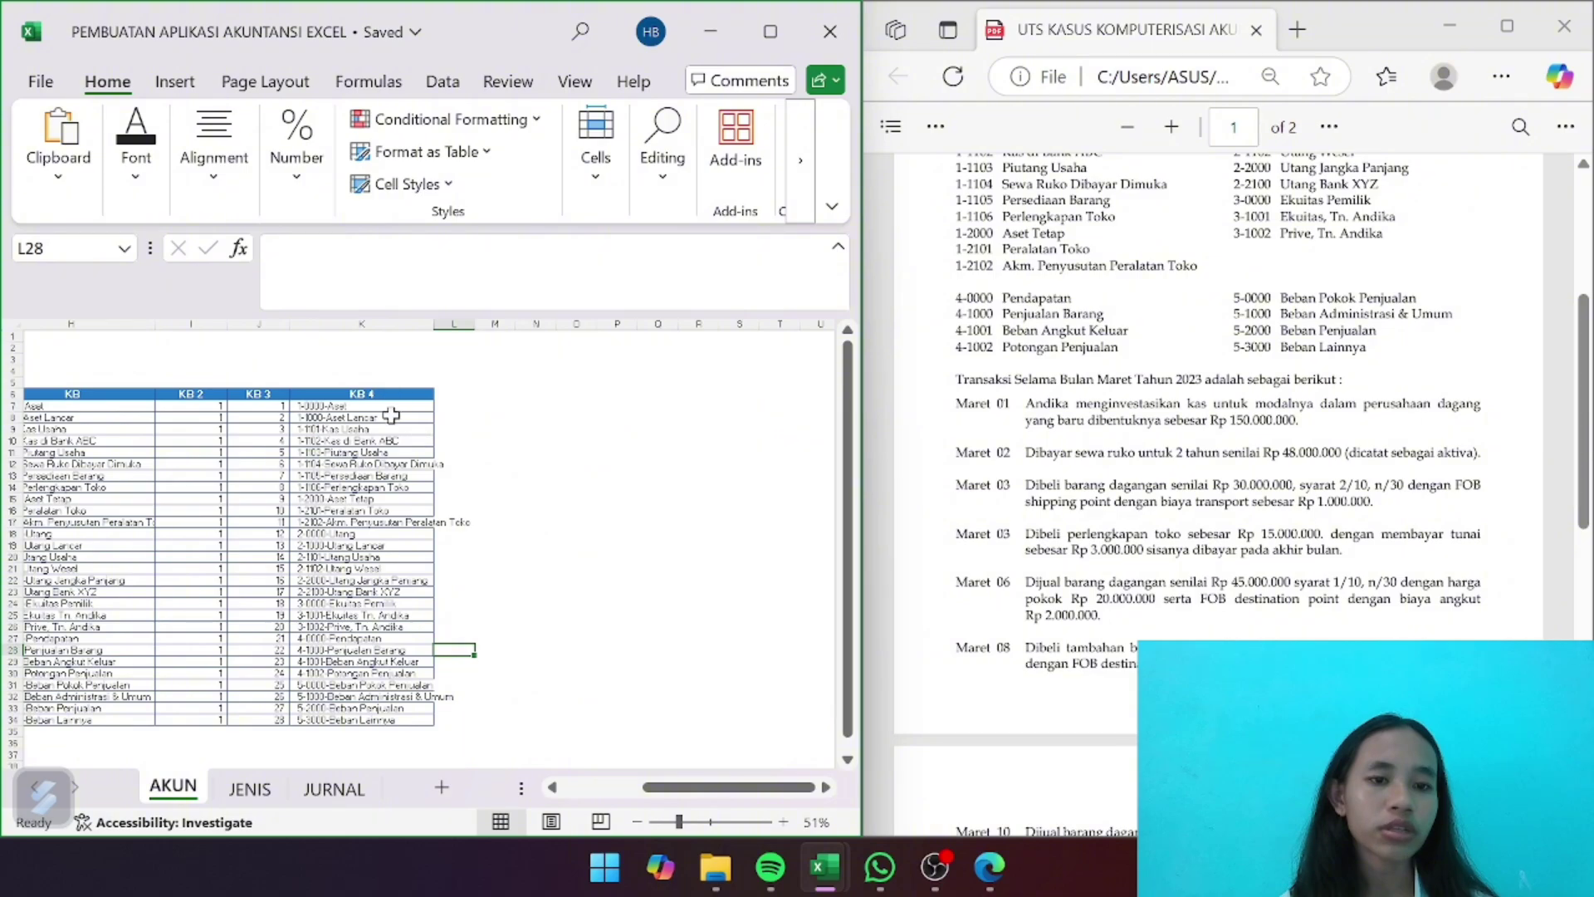
drag(389, 407, 406, 717)
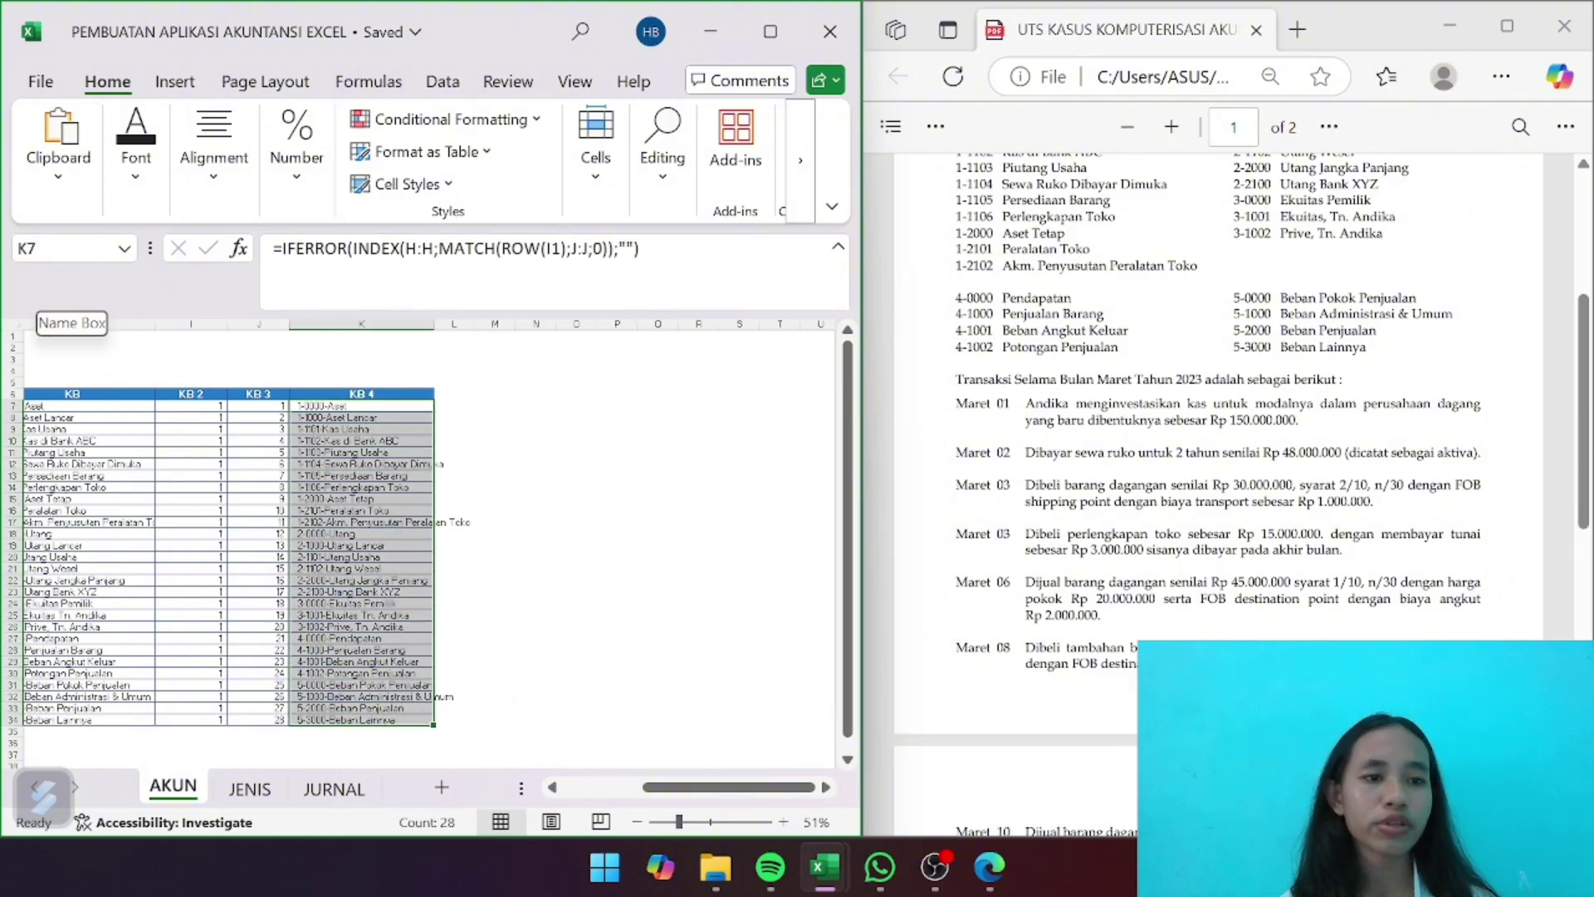
click(46, 249)
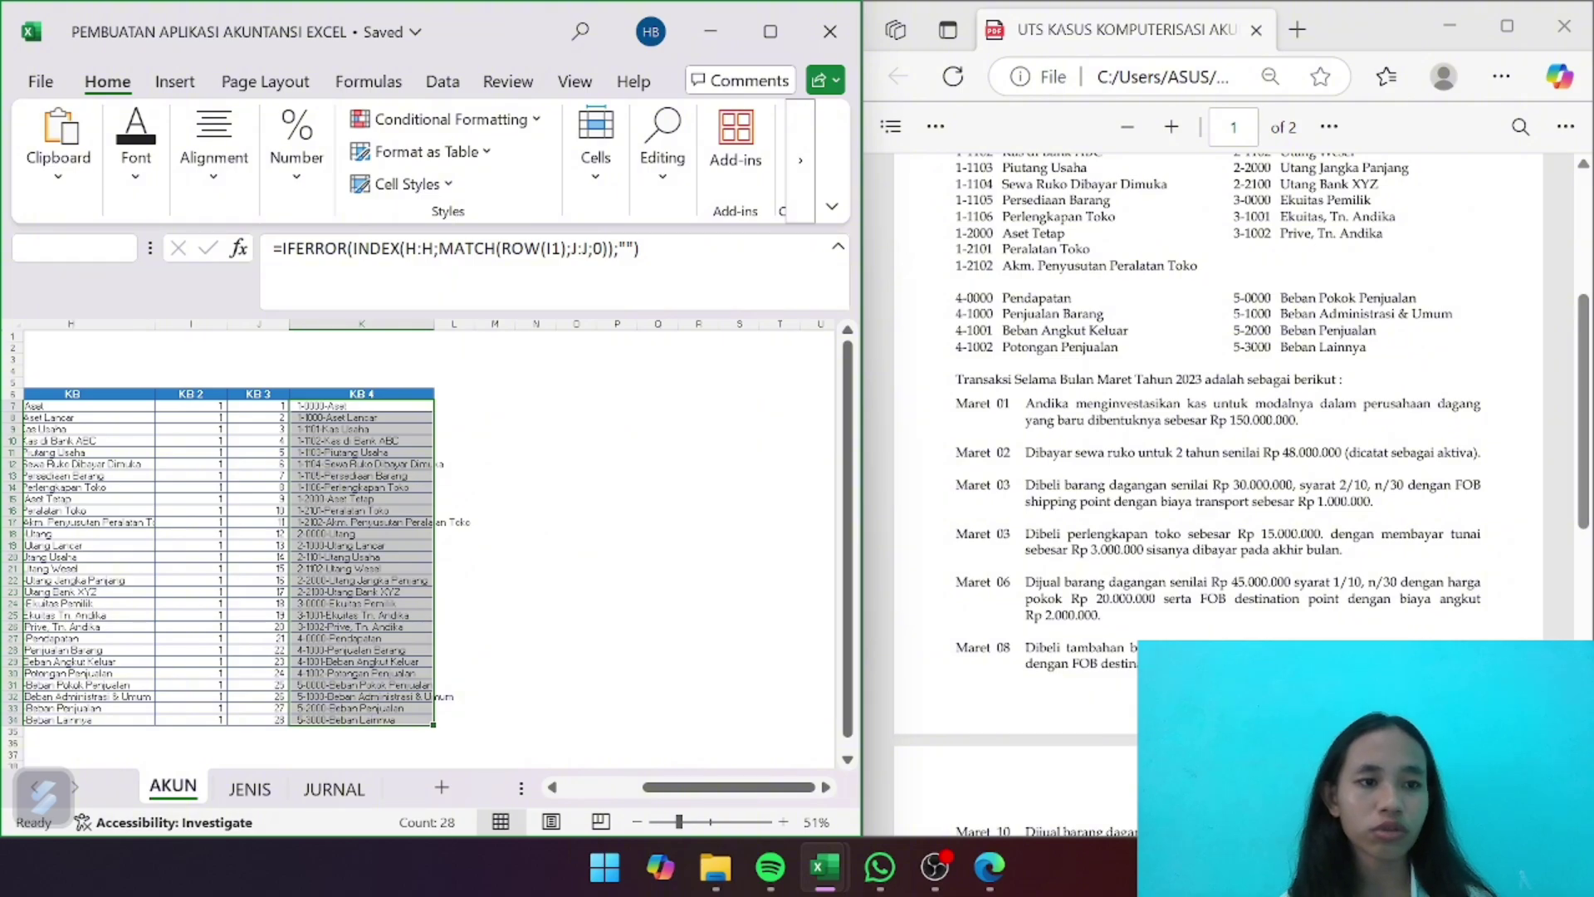
key(BackSpace)
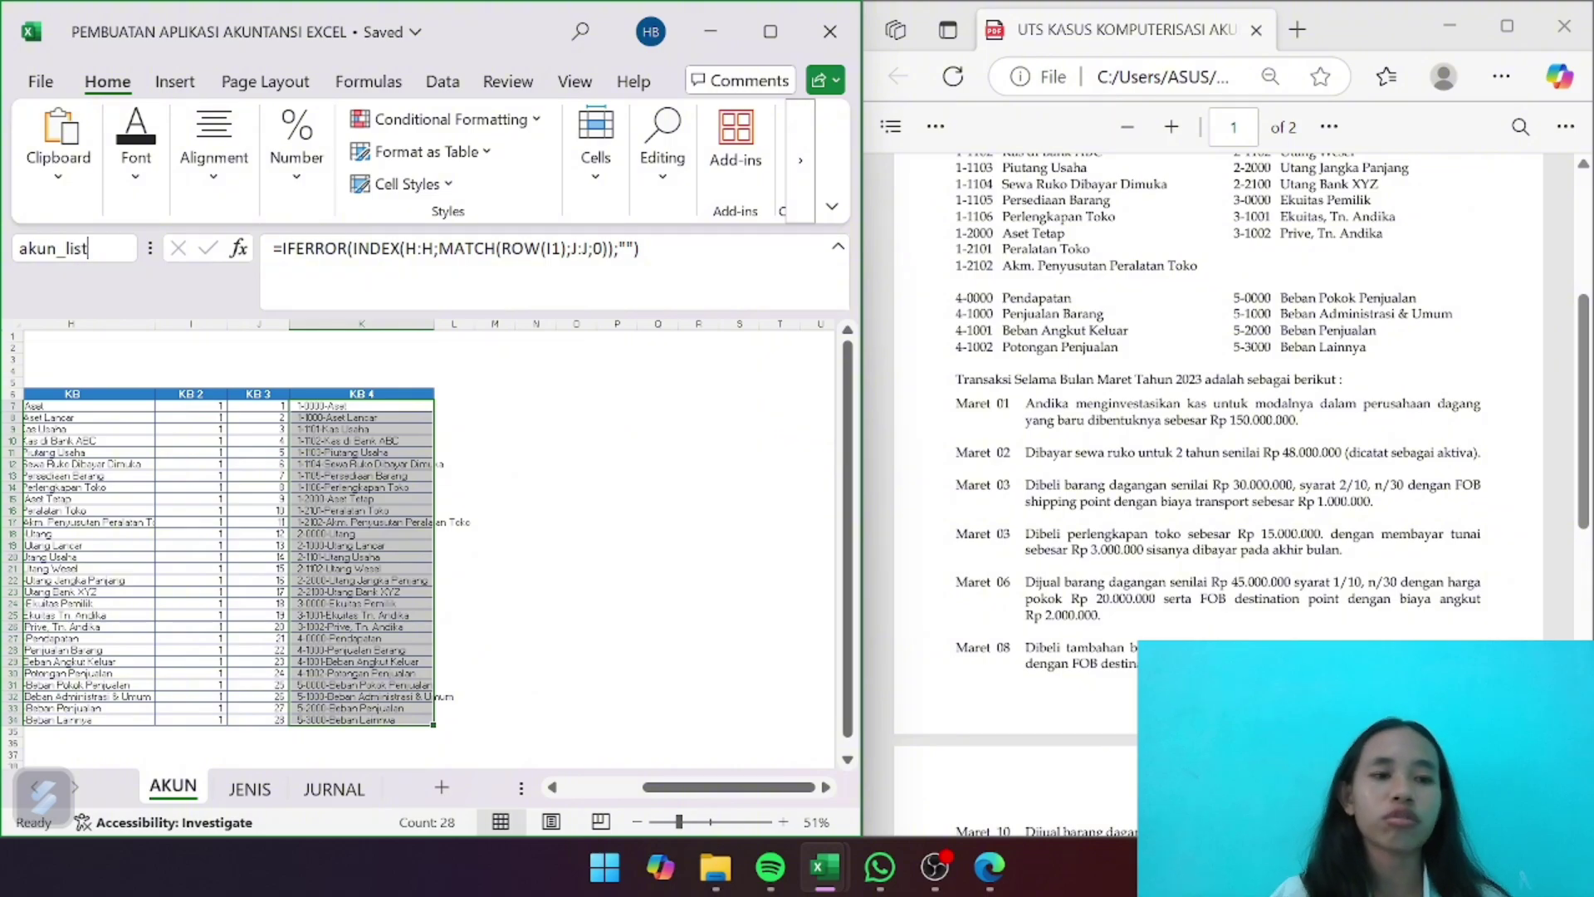
key(Return)
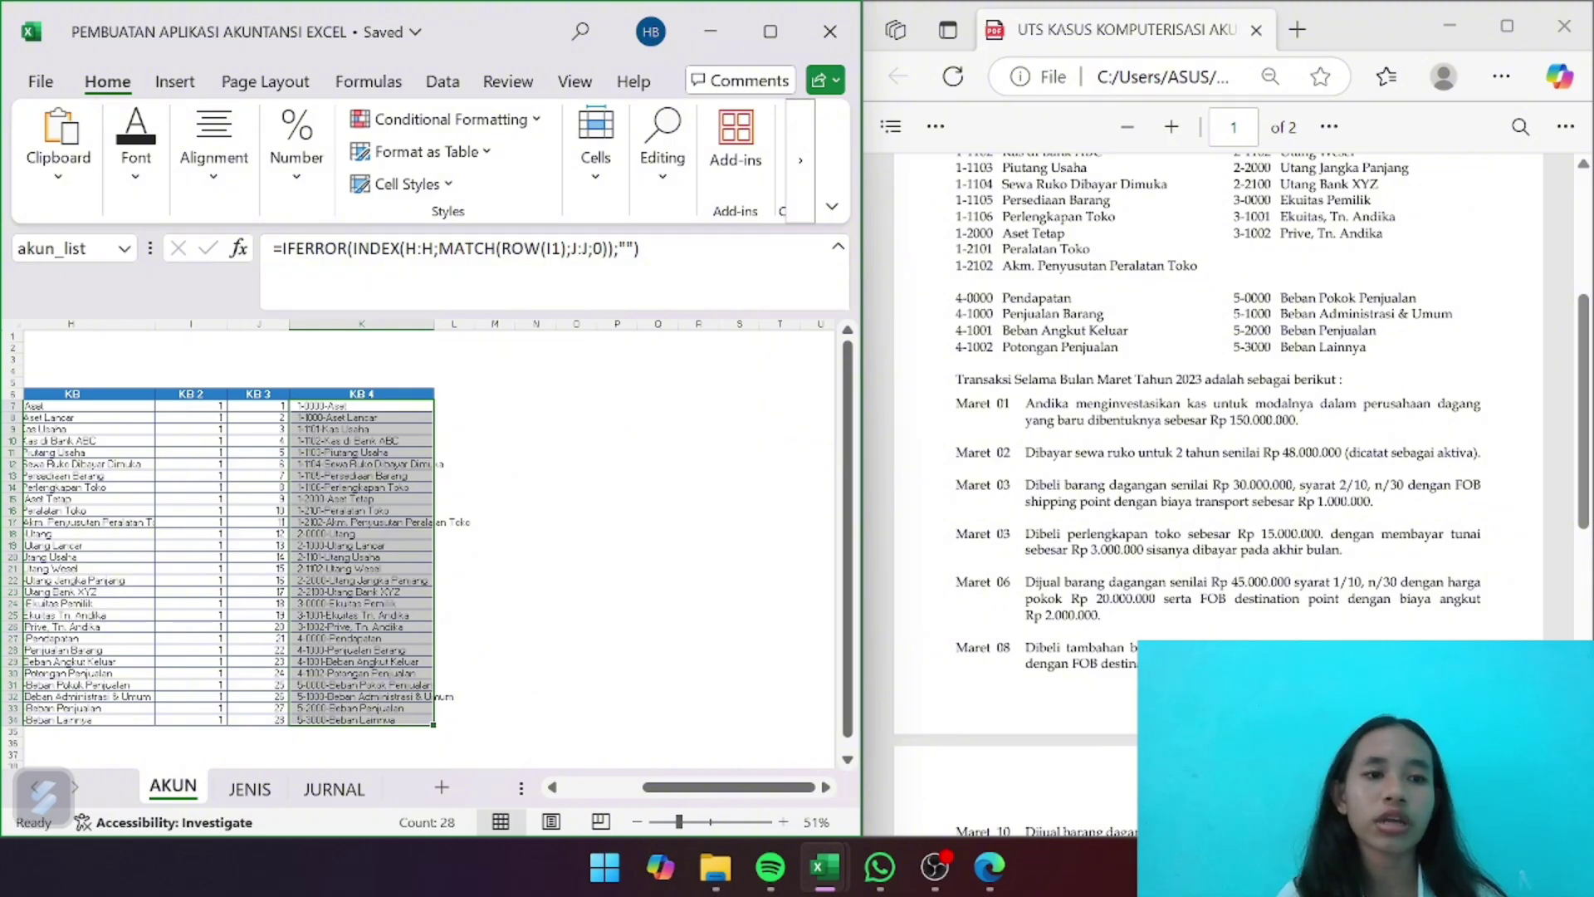
Widen column K by about a third so the longest KB 4 account entry fits
click(591, 545)
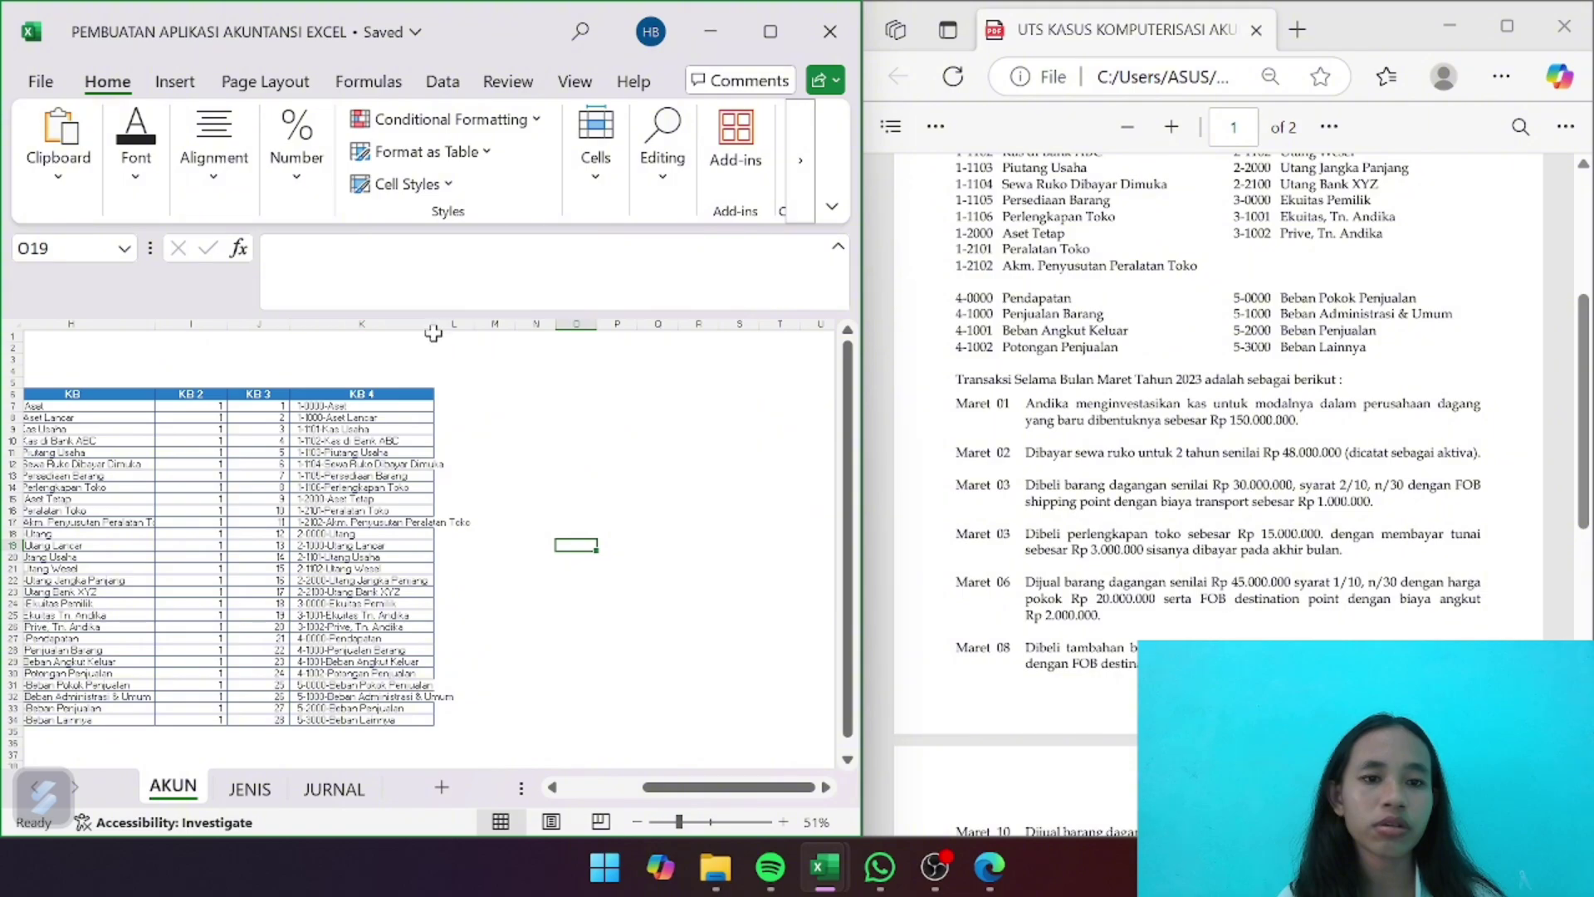
scroll(439, 370, up, 2)
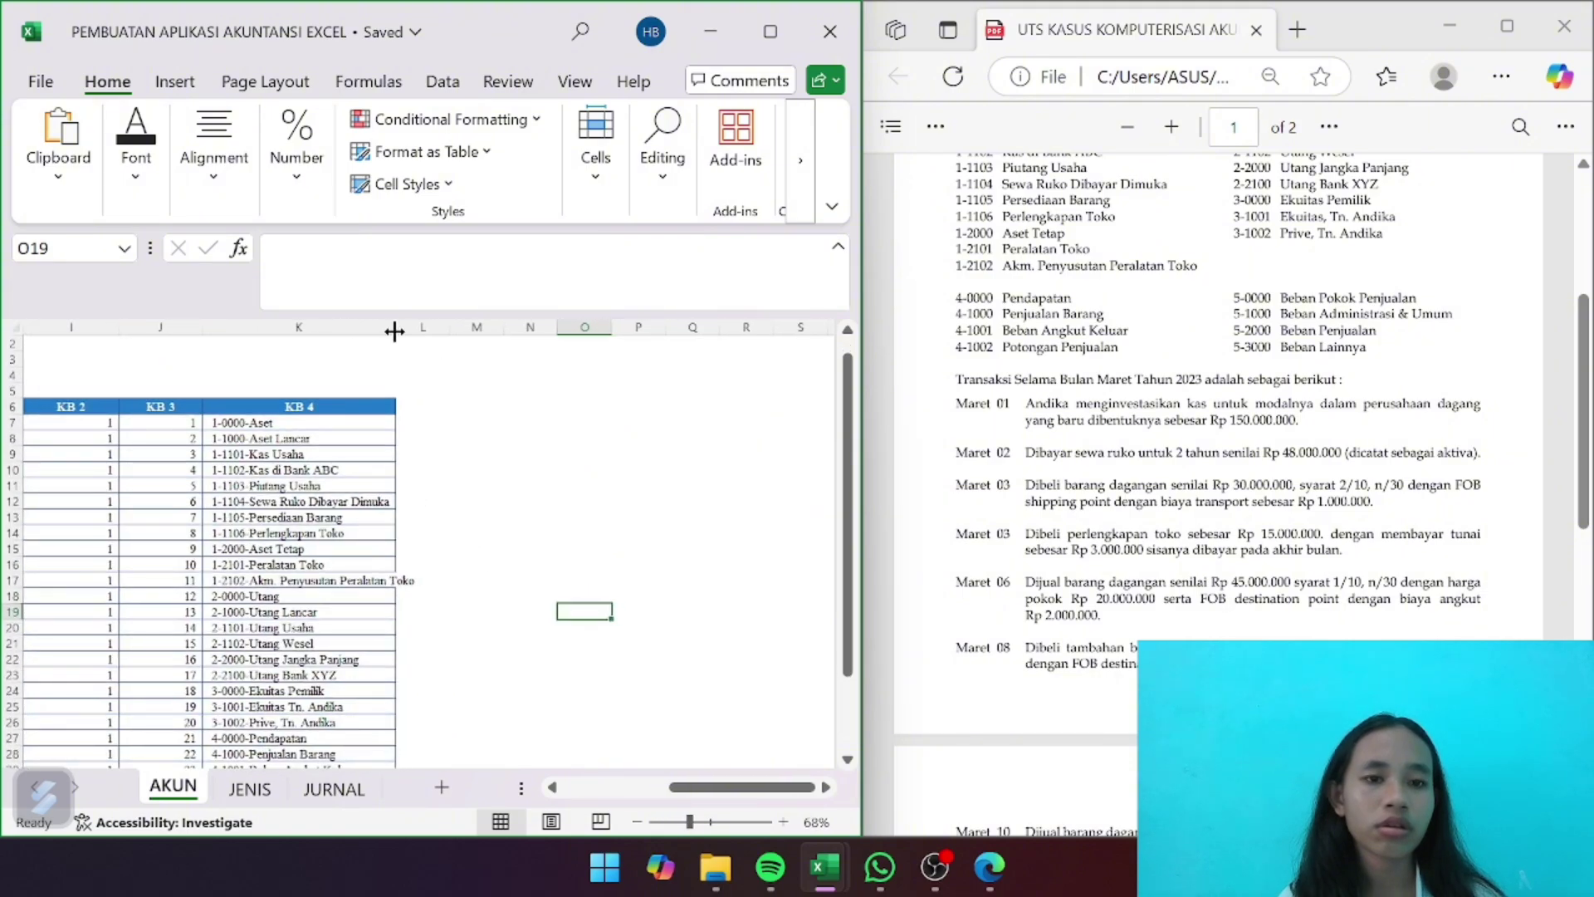
drag(396, 328, 458, 328)
click(394, 501)
Define the name ak_kb for the whole KB column H
scroll(294, 466, left, 5)
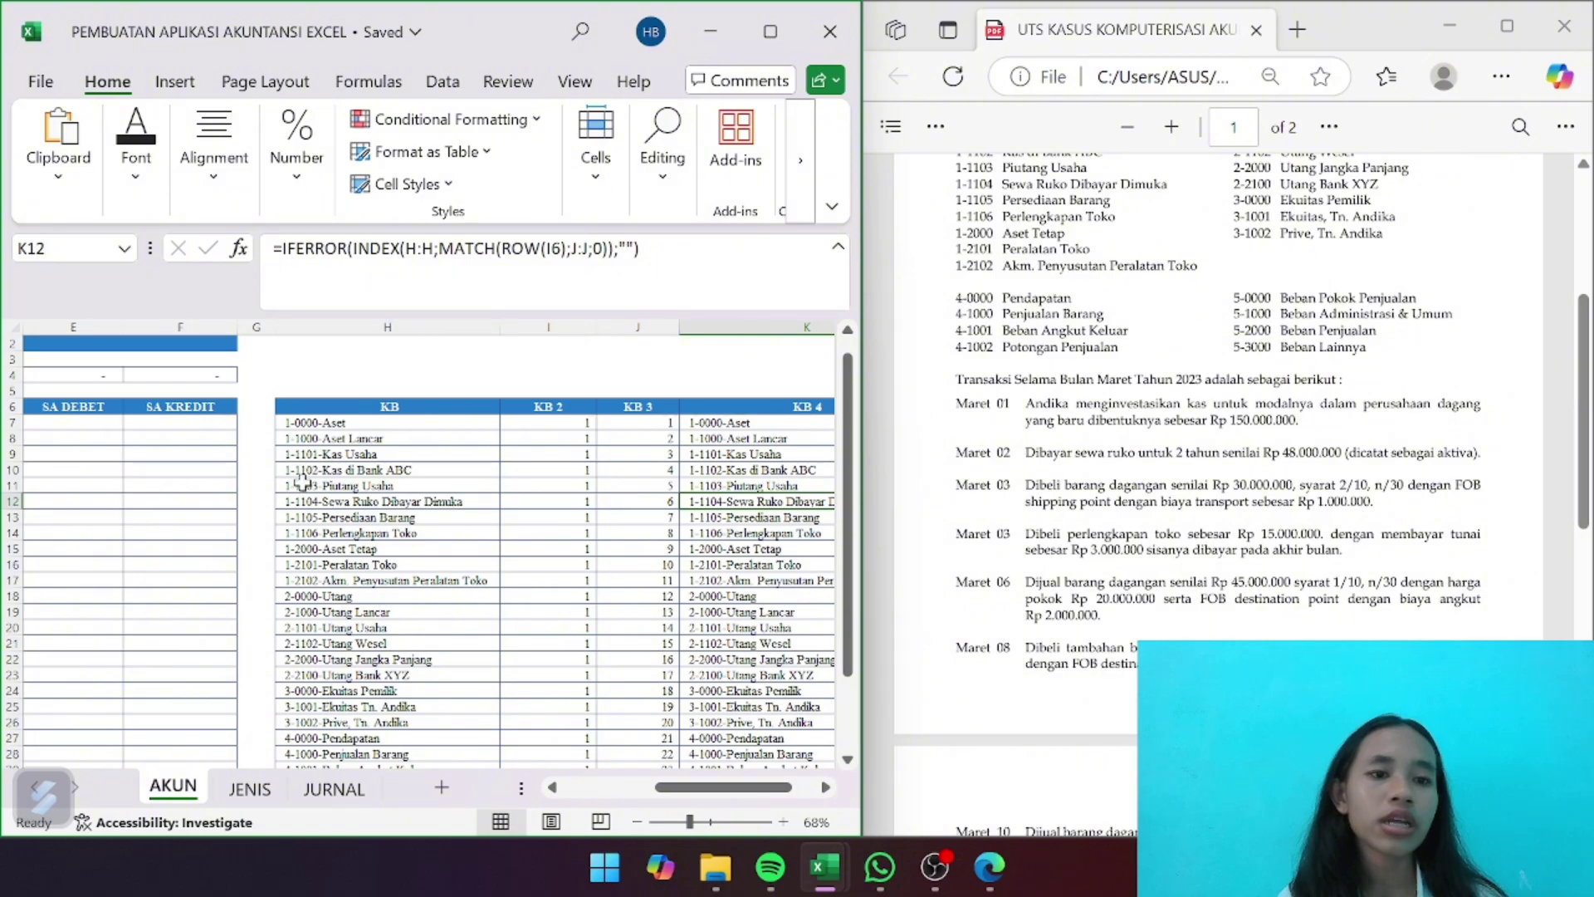
click(409, 321)
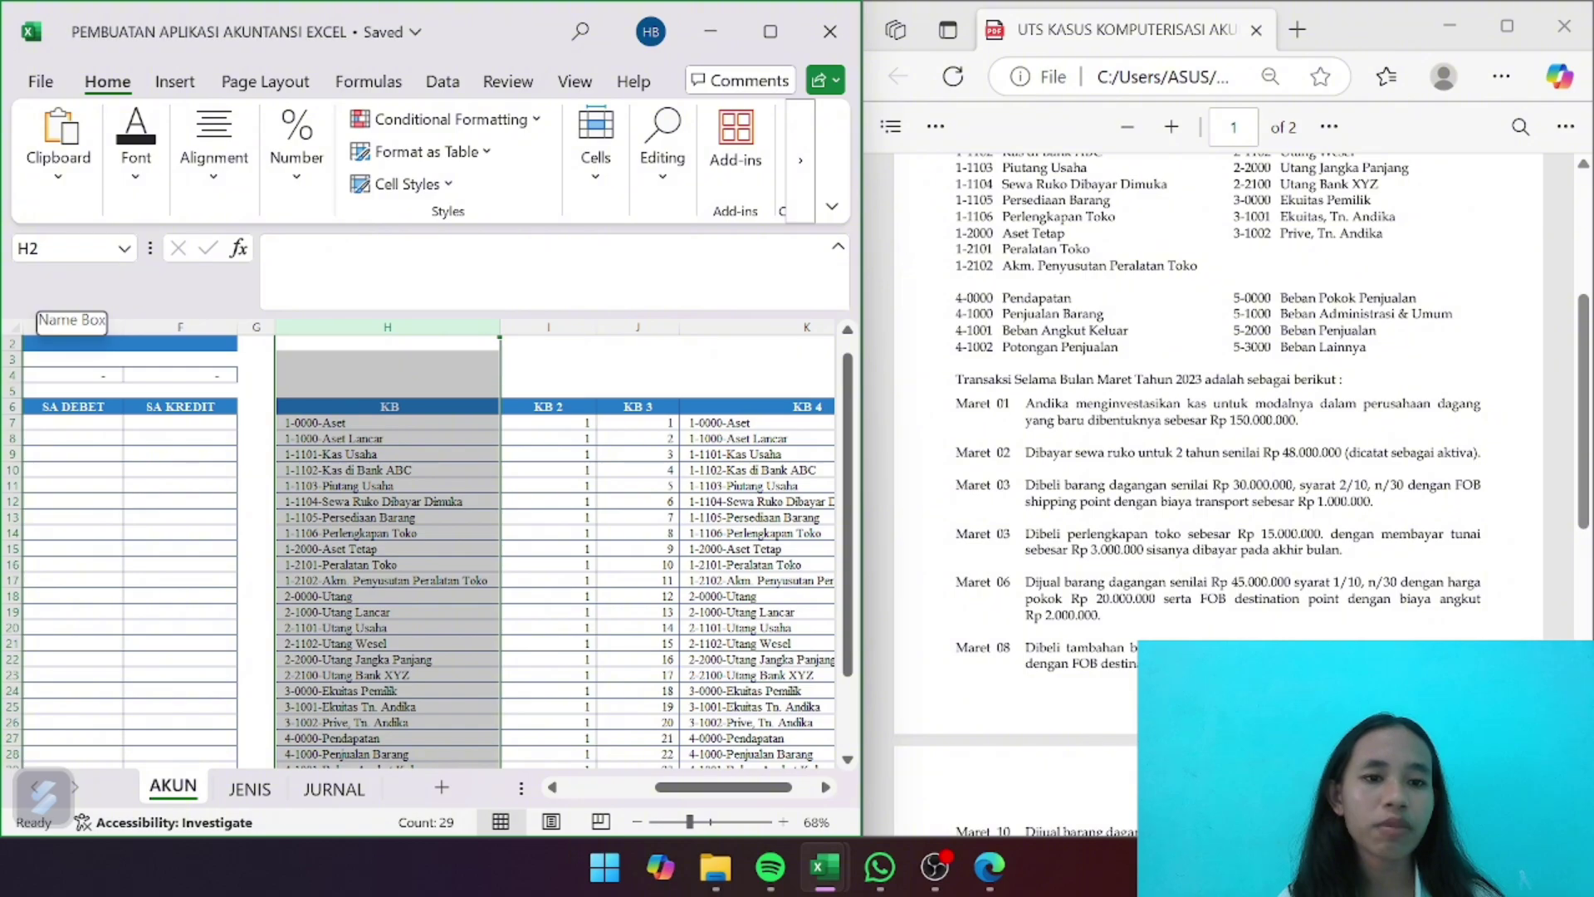
click(373, 453)
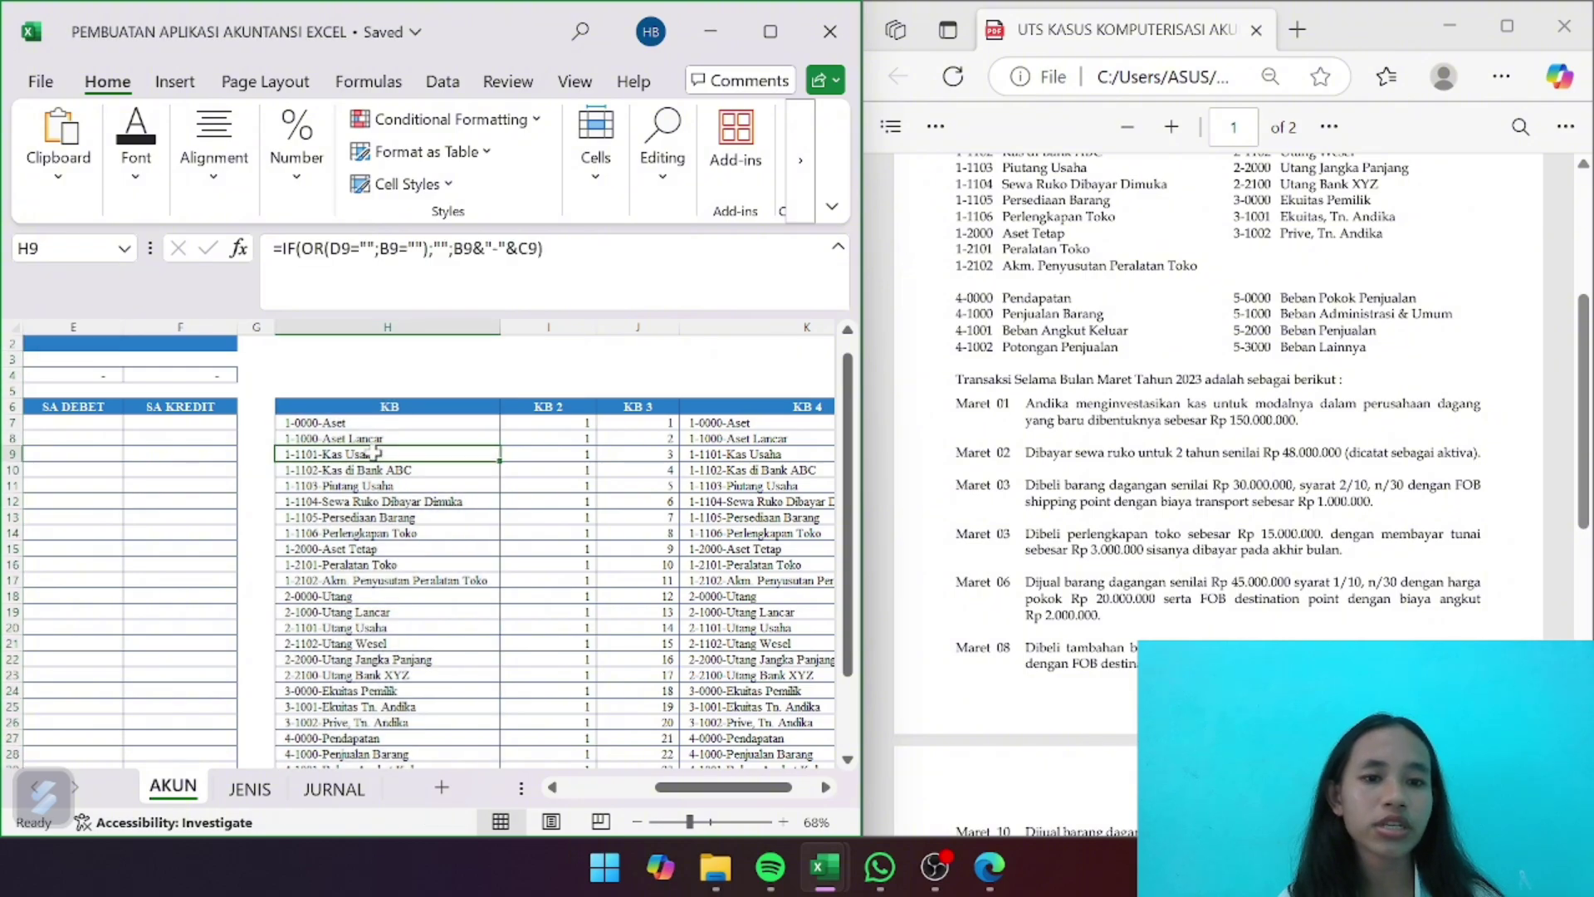
click(411, 326)
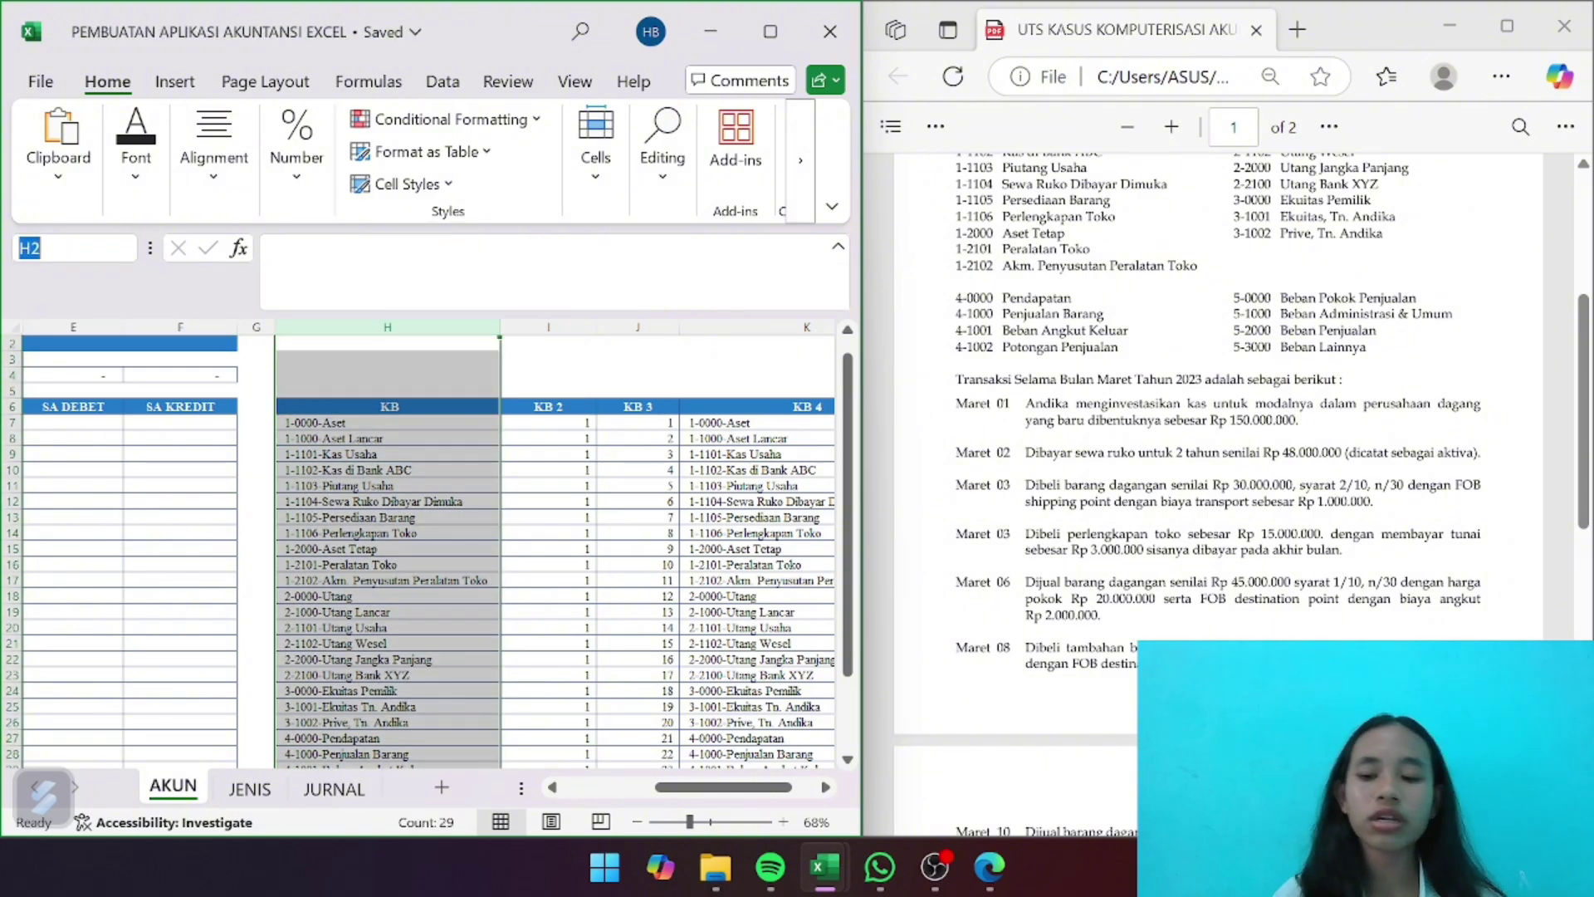
key(BackSpace)
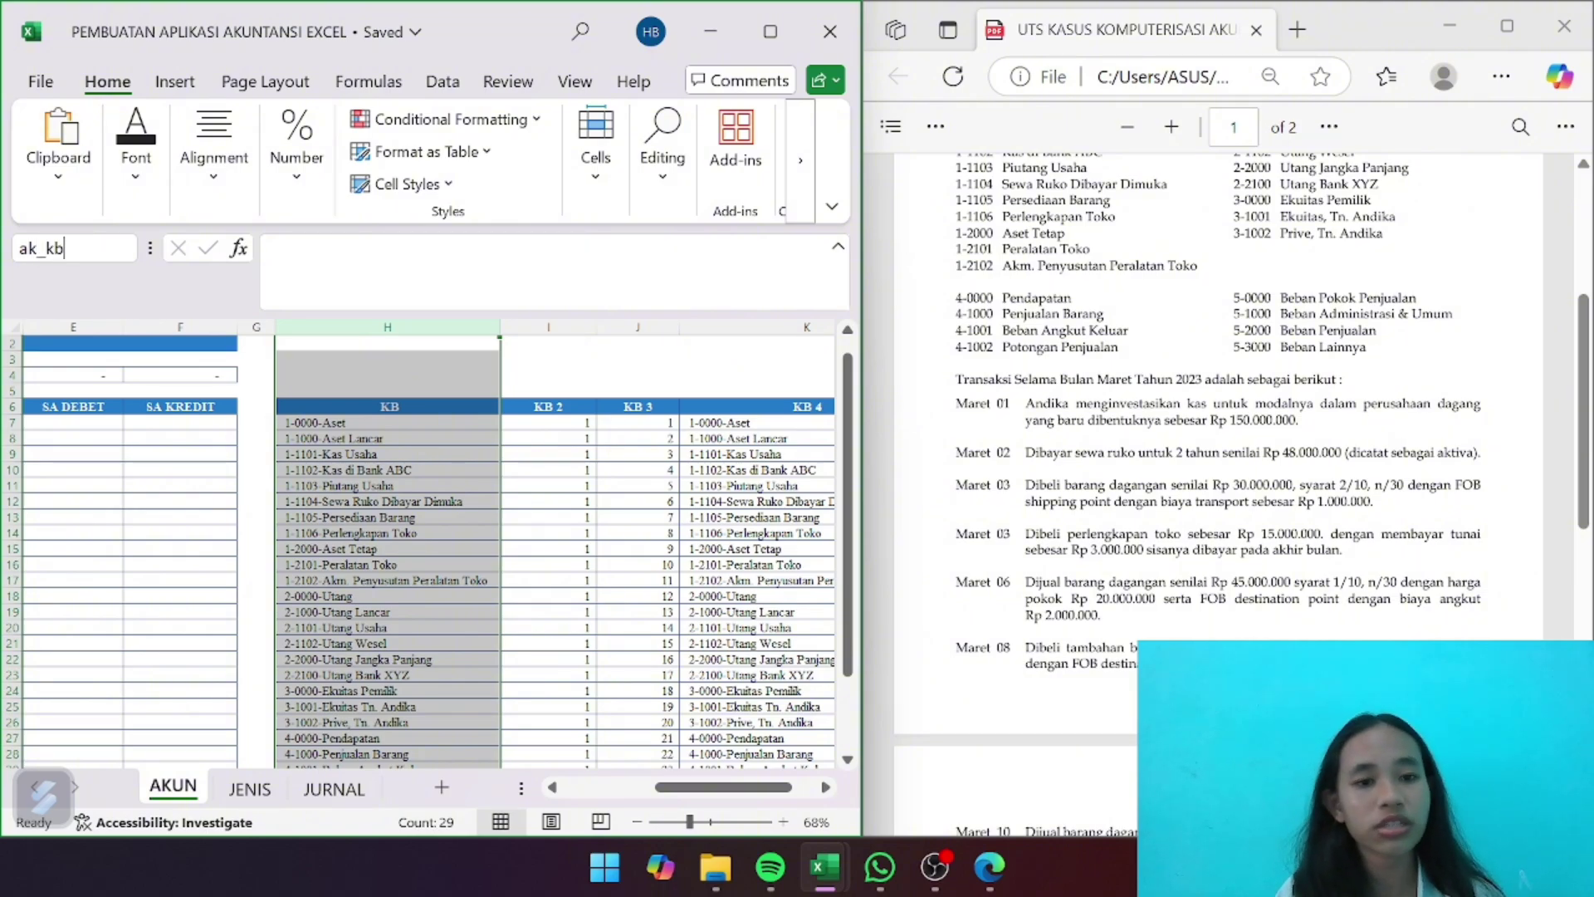
key(Return)
click(328, 494)
Define the name ak_kode for the whole KODE column B
scroll(328, 498, left, 5)
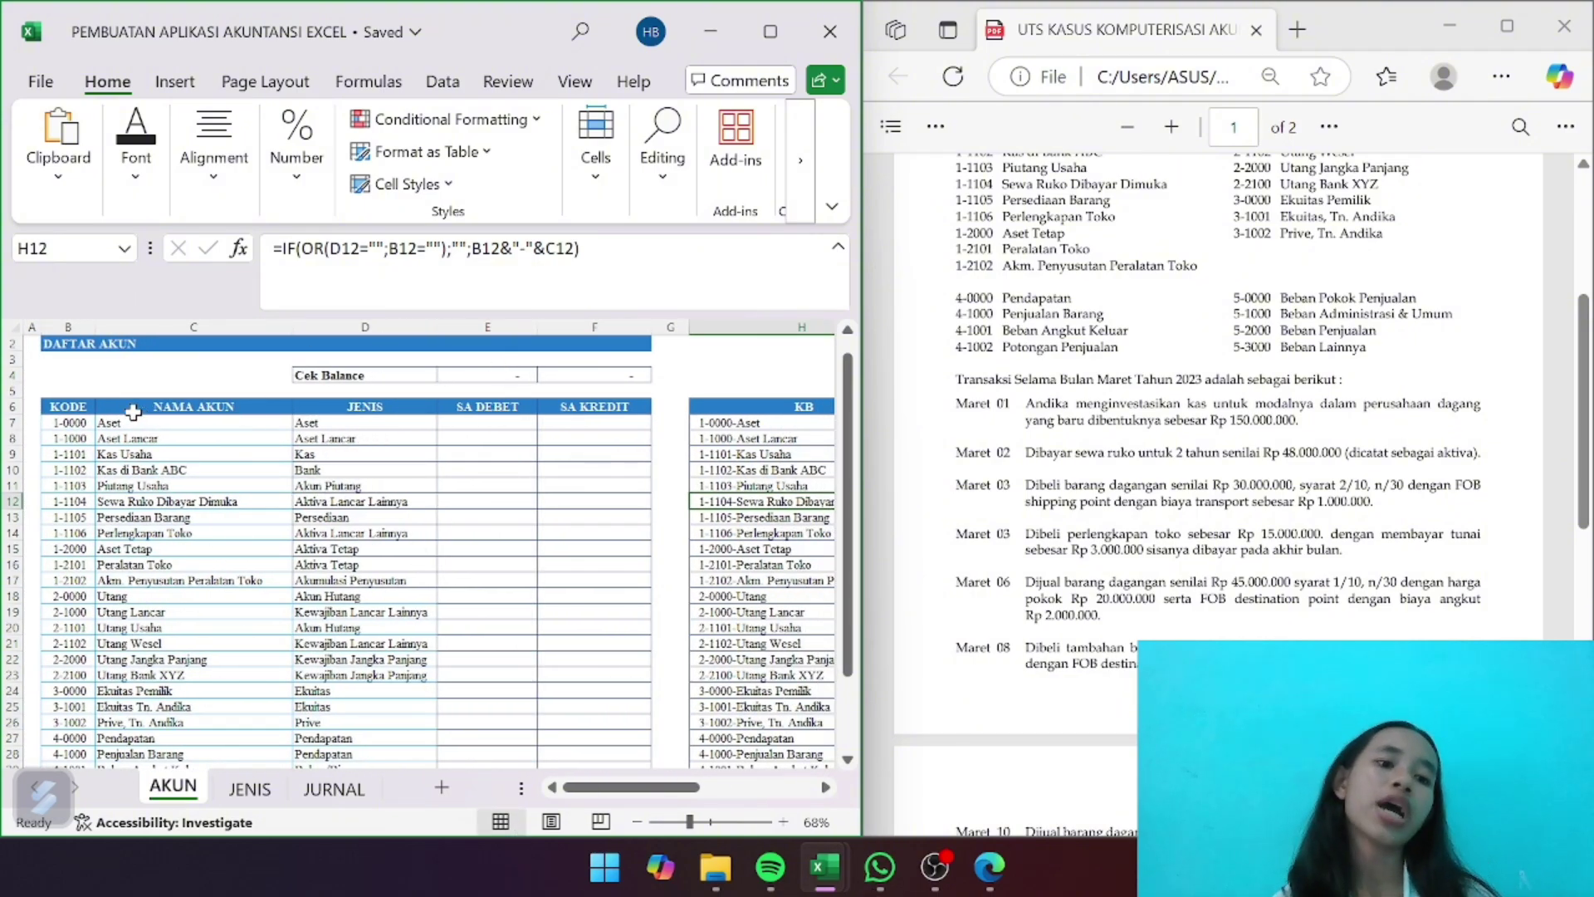
click(81, 326)
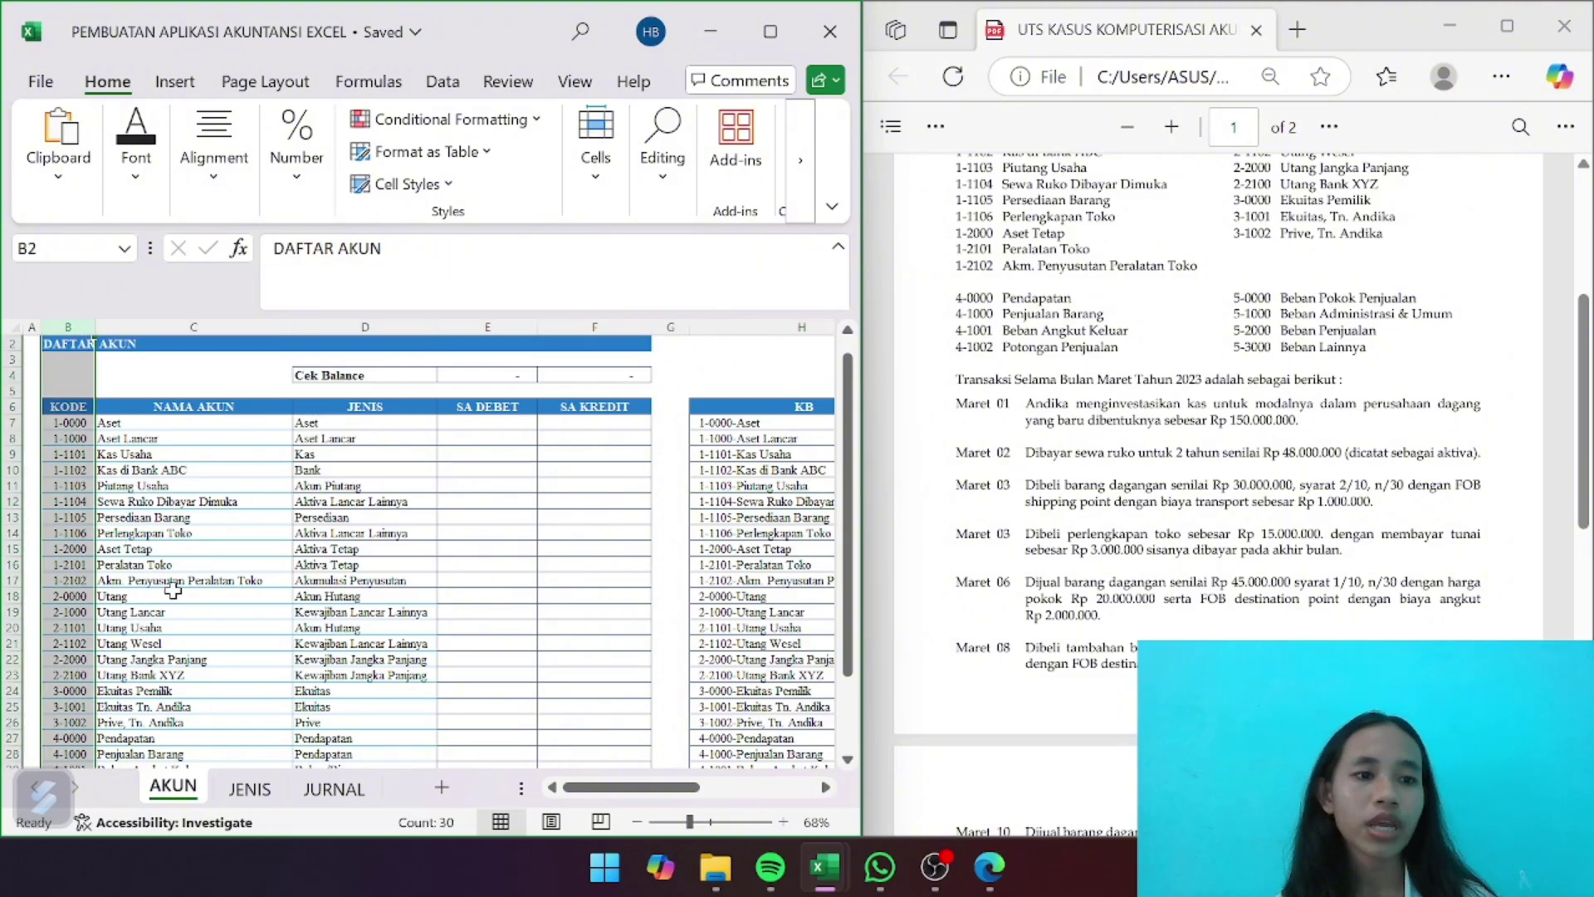
scroll(172, 590, down, 5)
scroll(173, 590, up, 5)
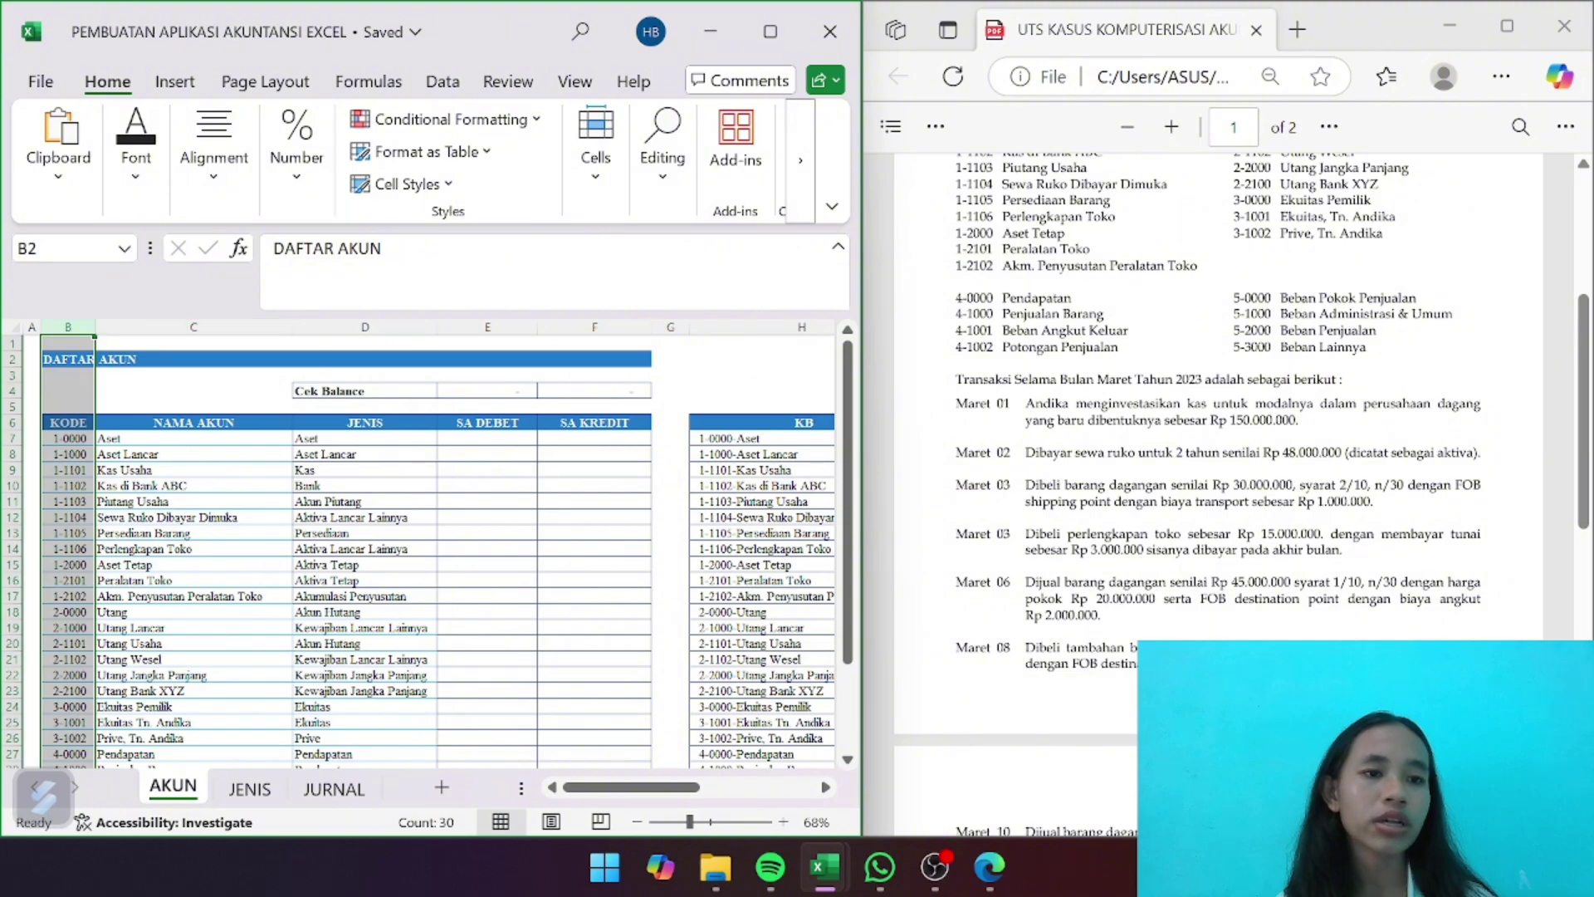
click(75, 248)
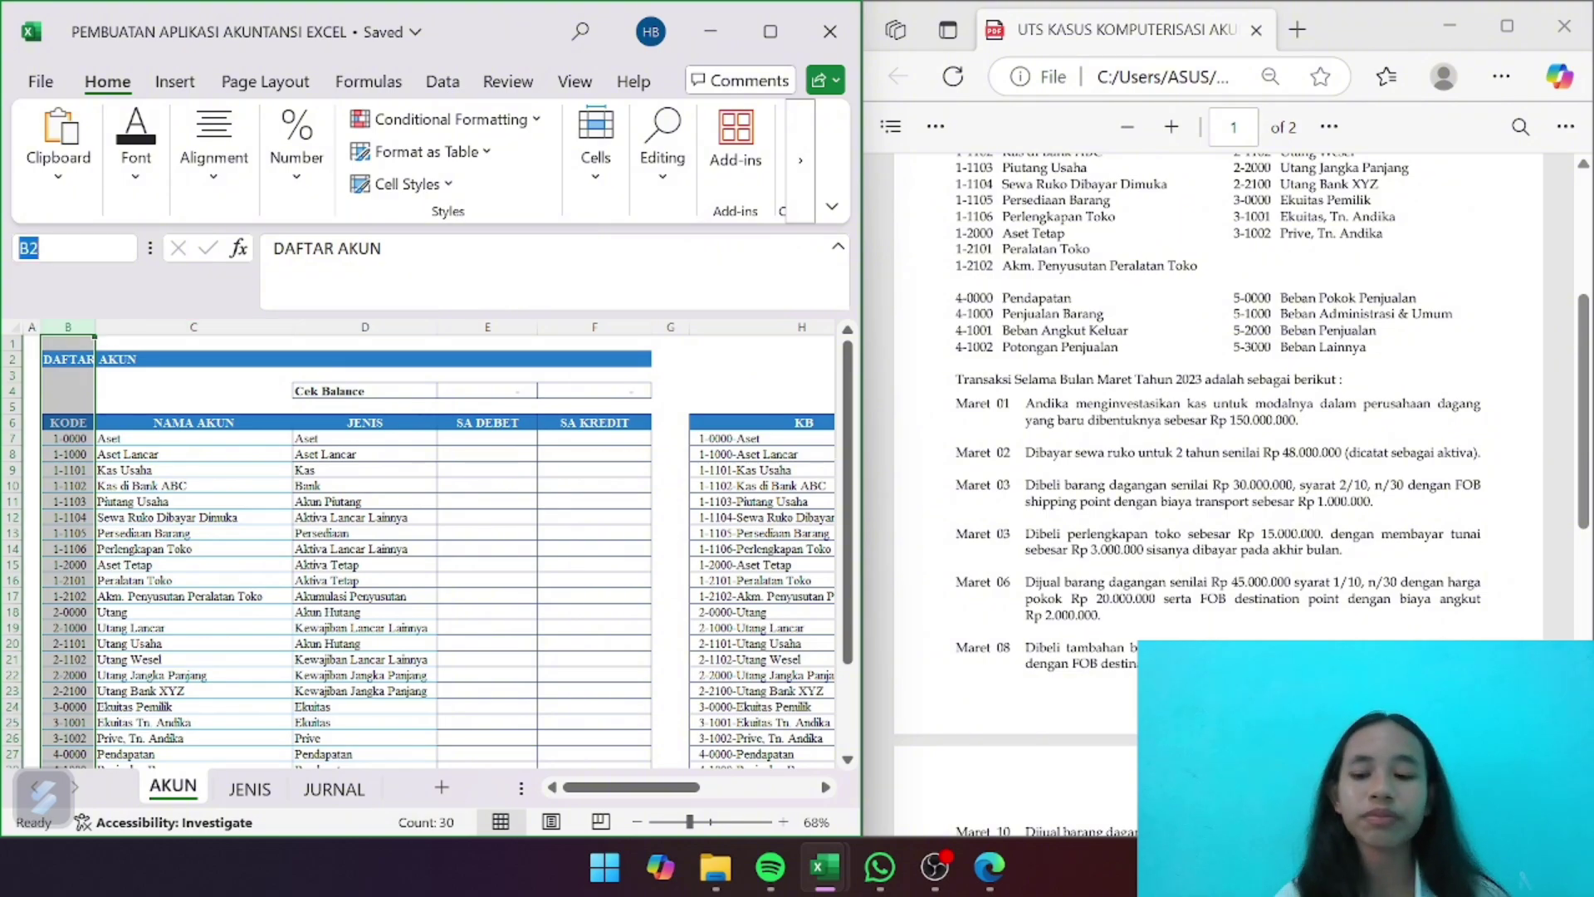
key(BackSpace)
text(ak_ko)
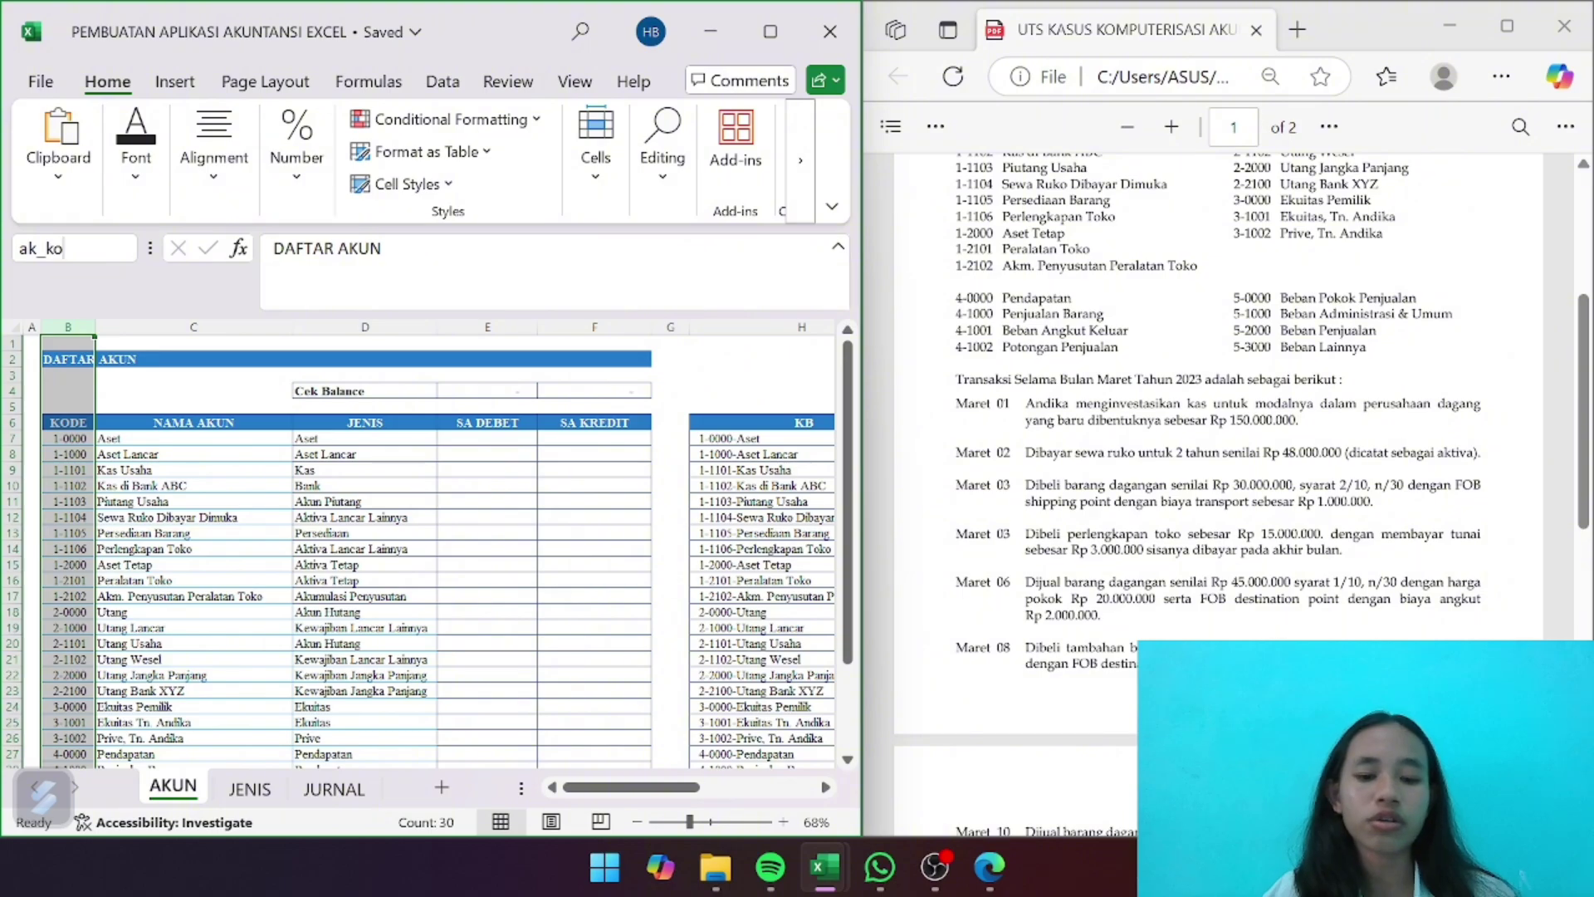
text(de)
key(Return)
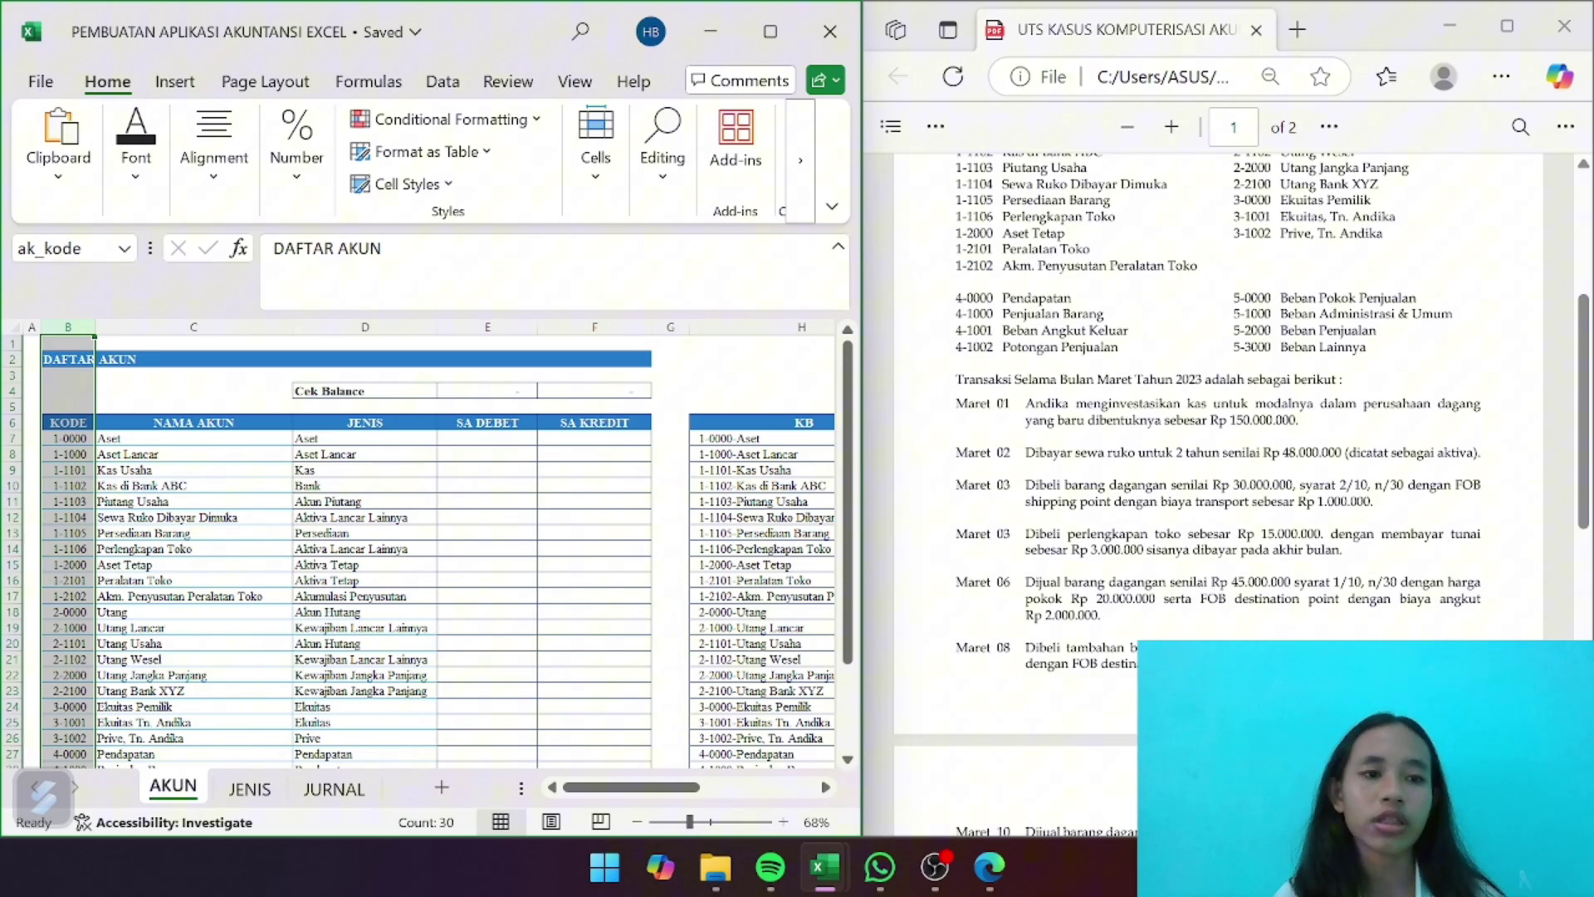
click(200, 598)
Define the name ak_nama for the whole NAMA AKUN column C
click(194, 327)
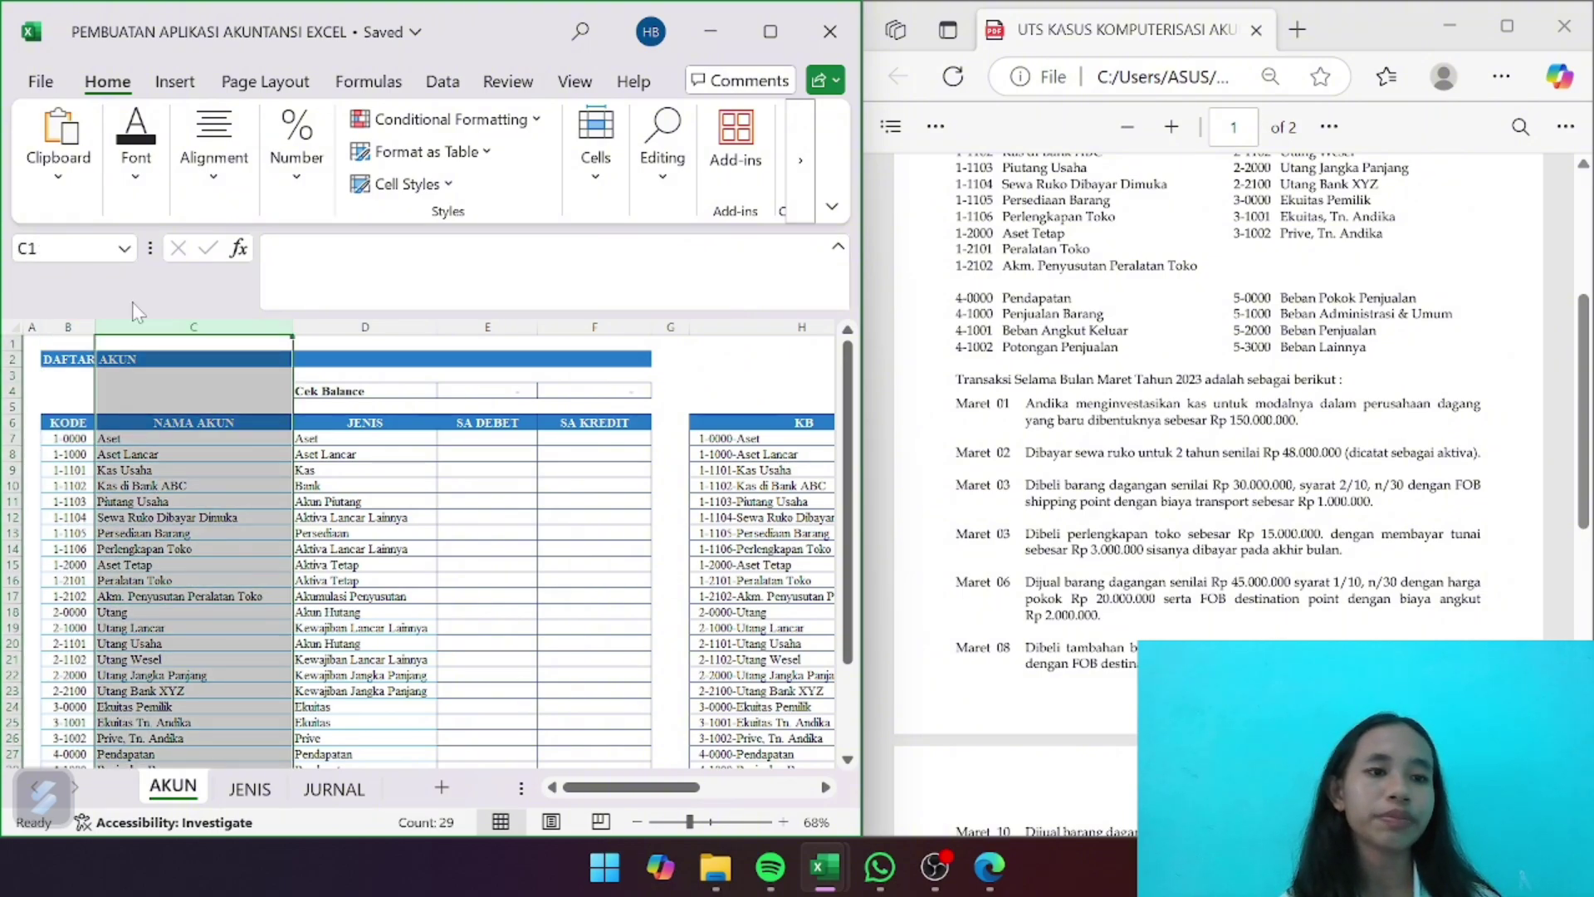
click(64, 248)
key(BackSpace)
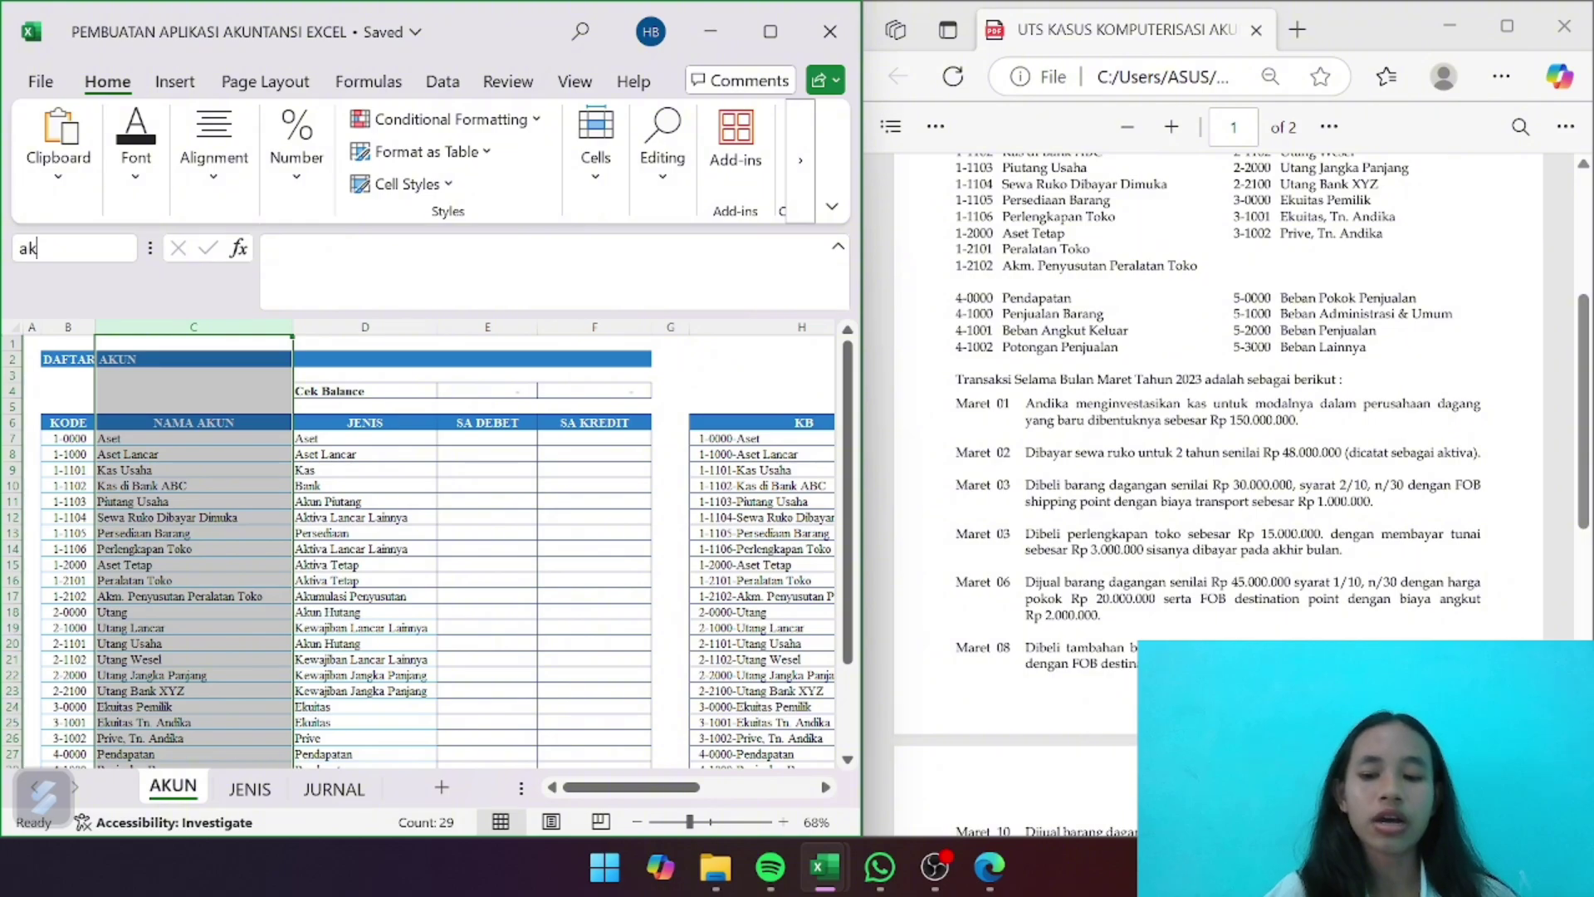
text(ak_nama)
key(Return)
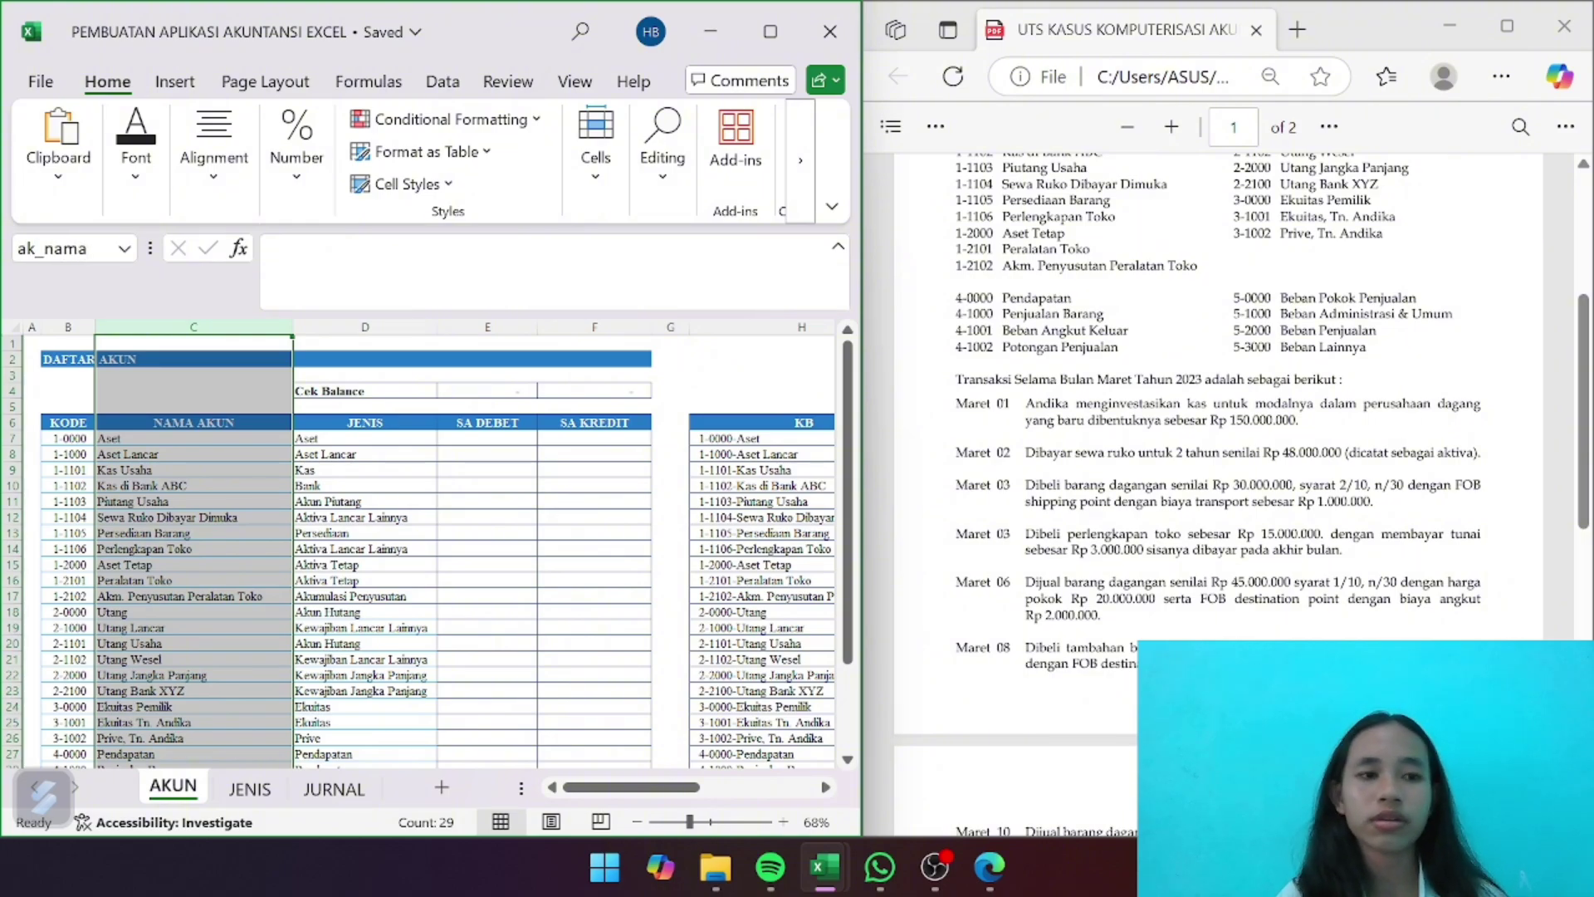
click(378, 550)
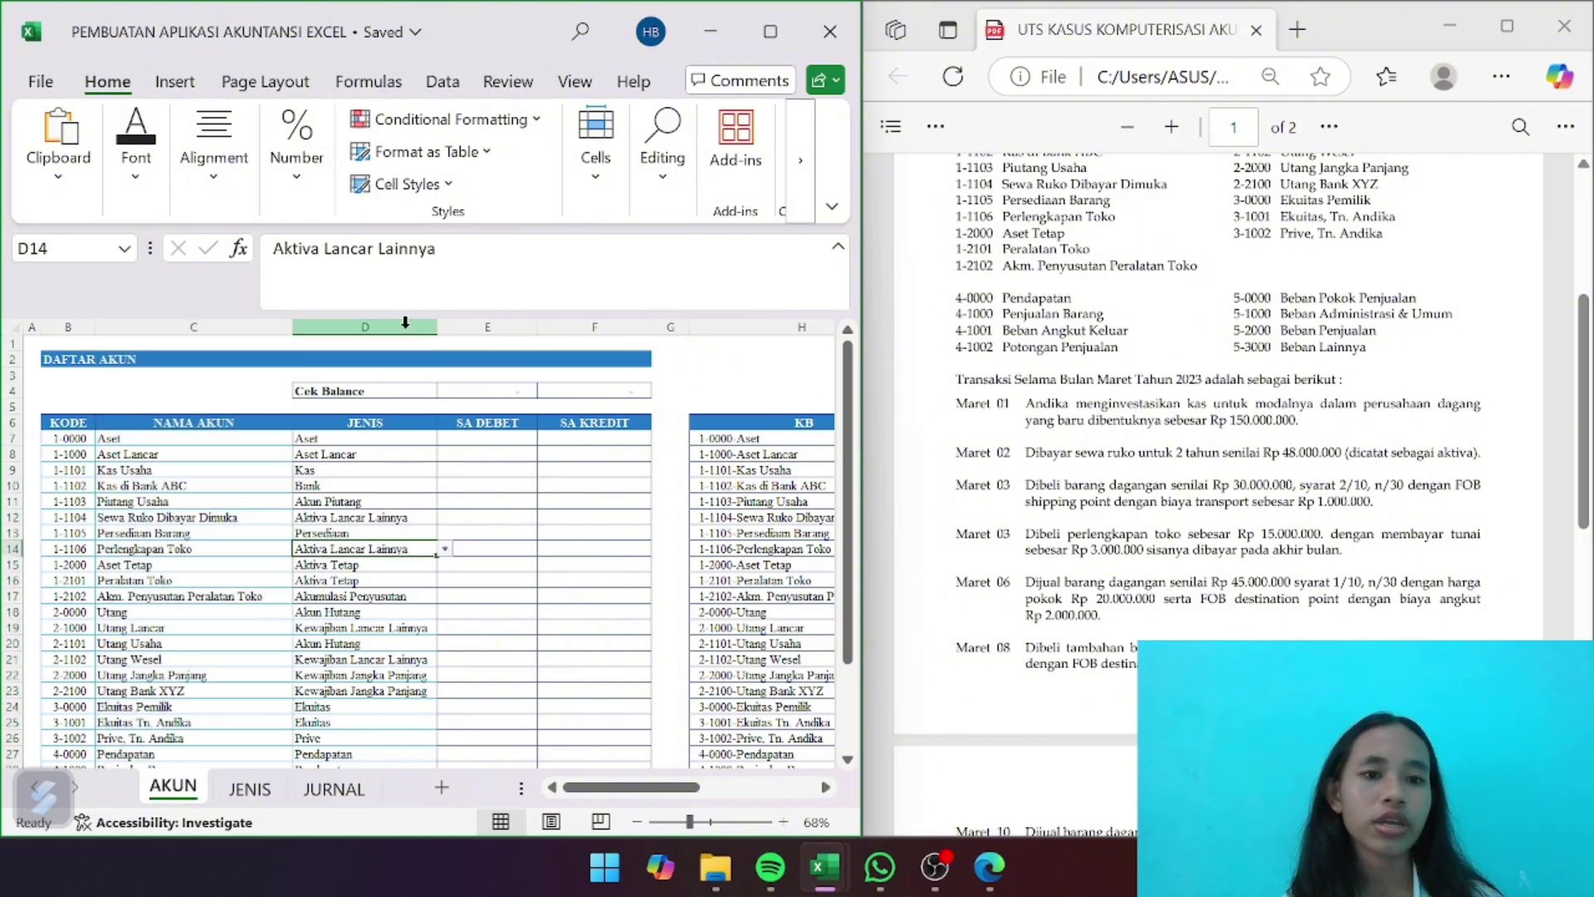
Define the name ak_jenis for the whole JENIS column D
click(406, 326)
click(65, 248)
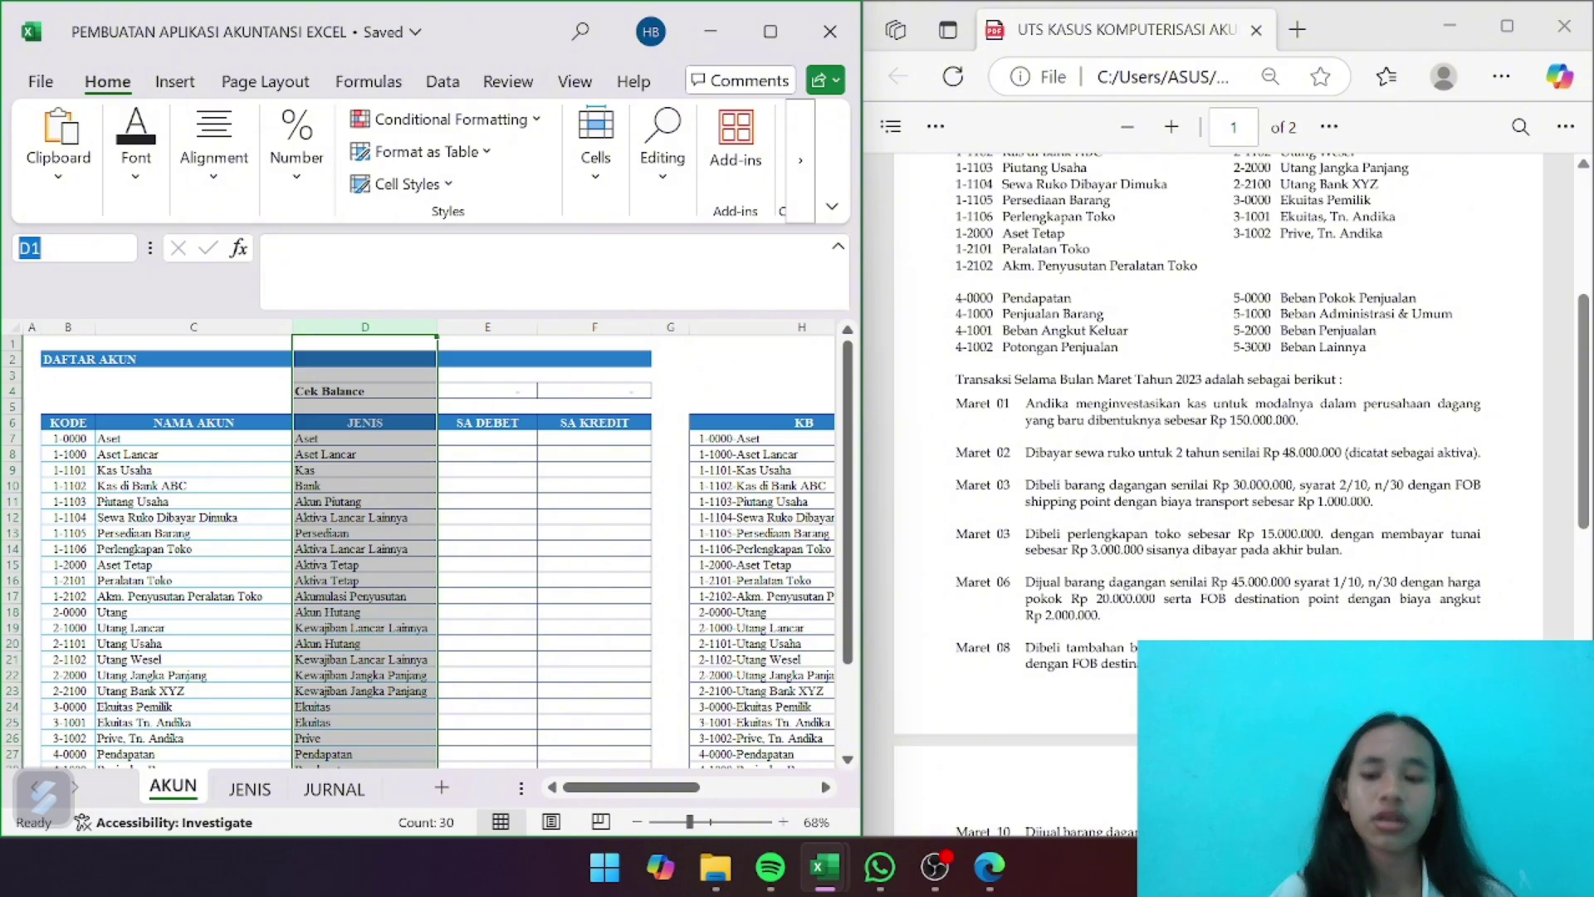
key(BackSpace)
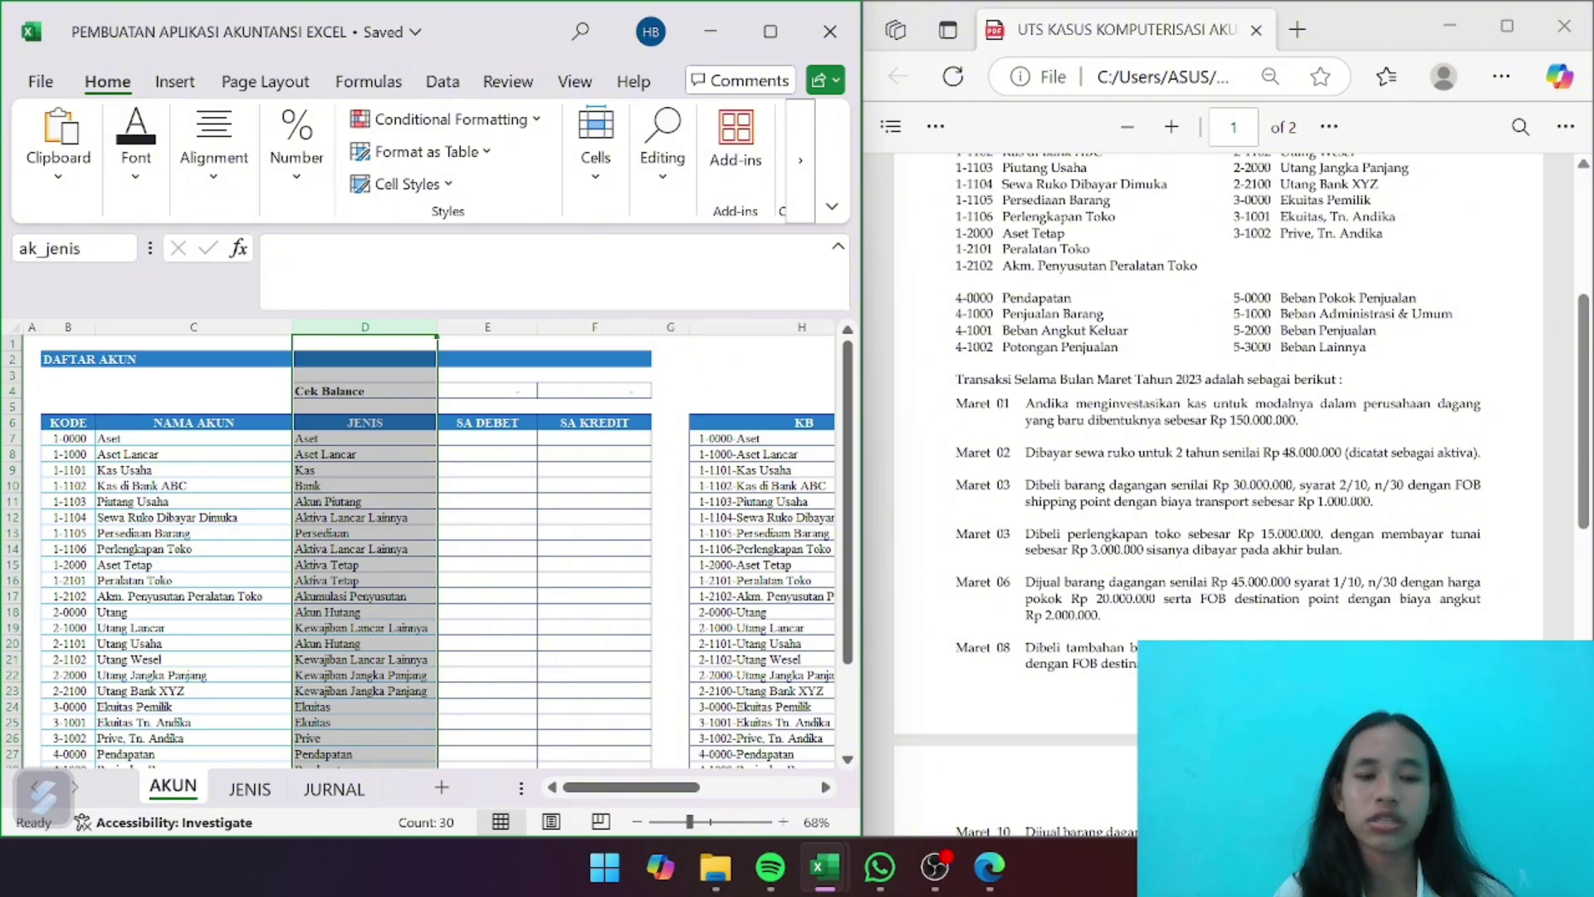
text(ak_jenis)
key(Return)
click(478, 515)
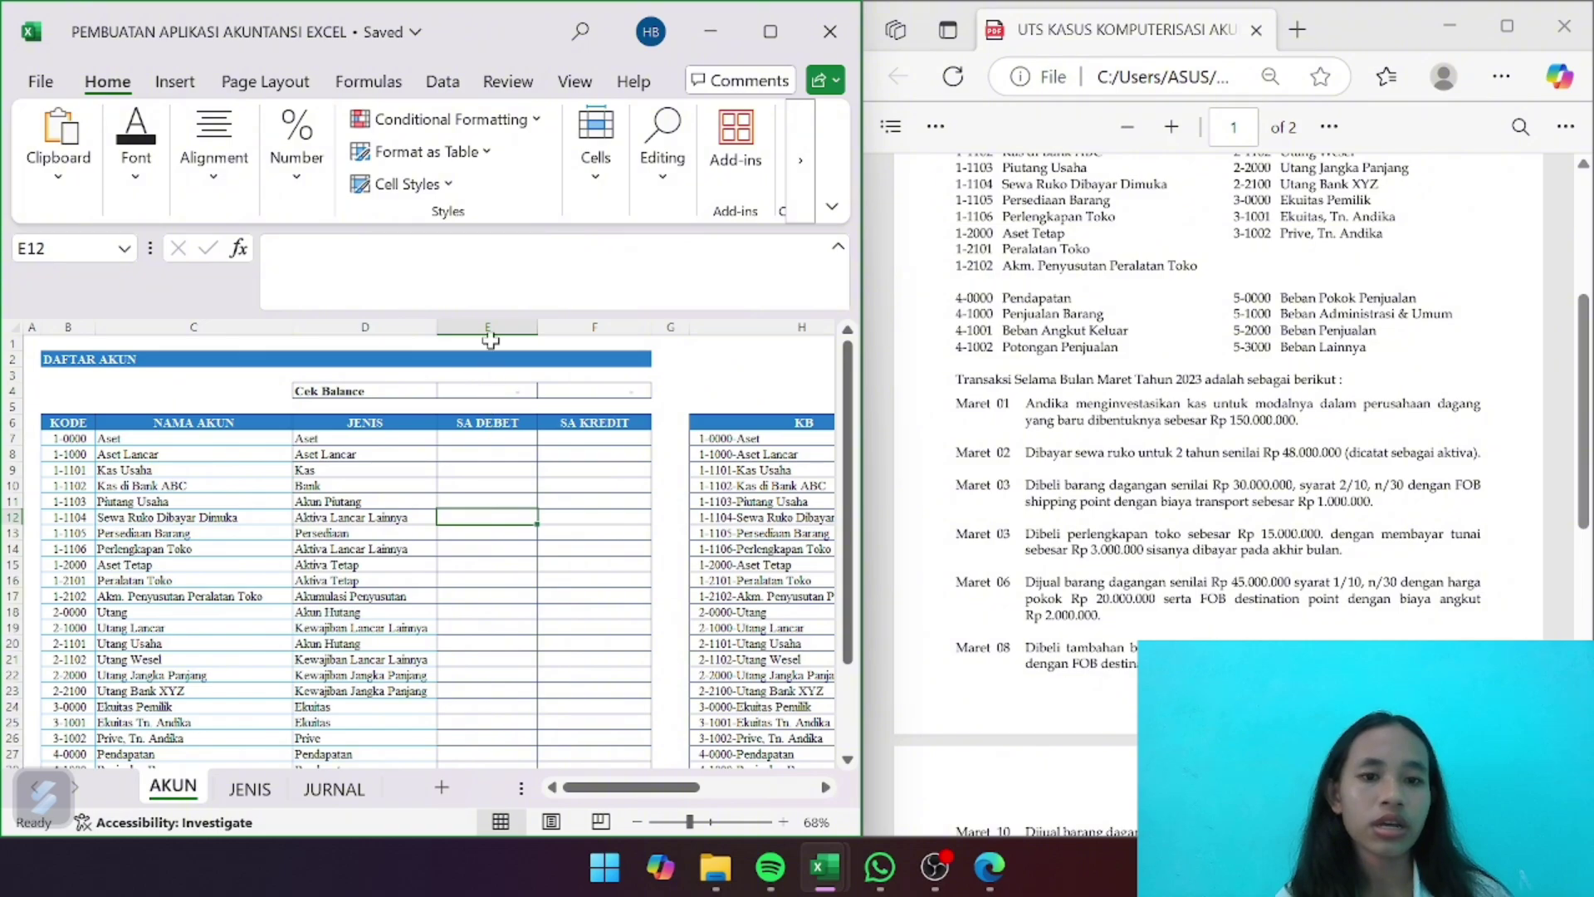
Define the name ak_debet for the whole SA DEBET column E
click(490, 337)
click(63, 248)
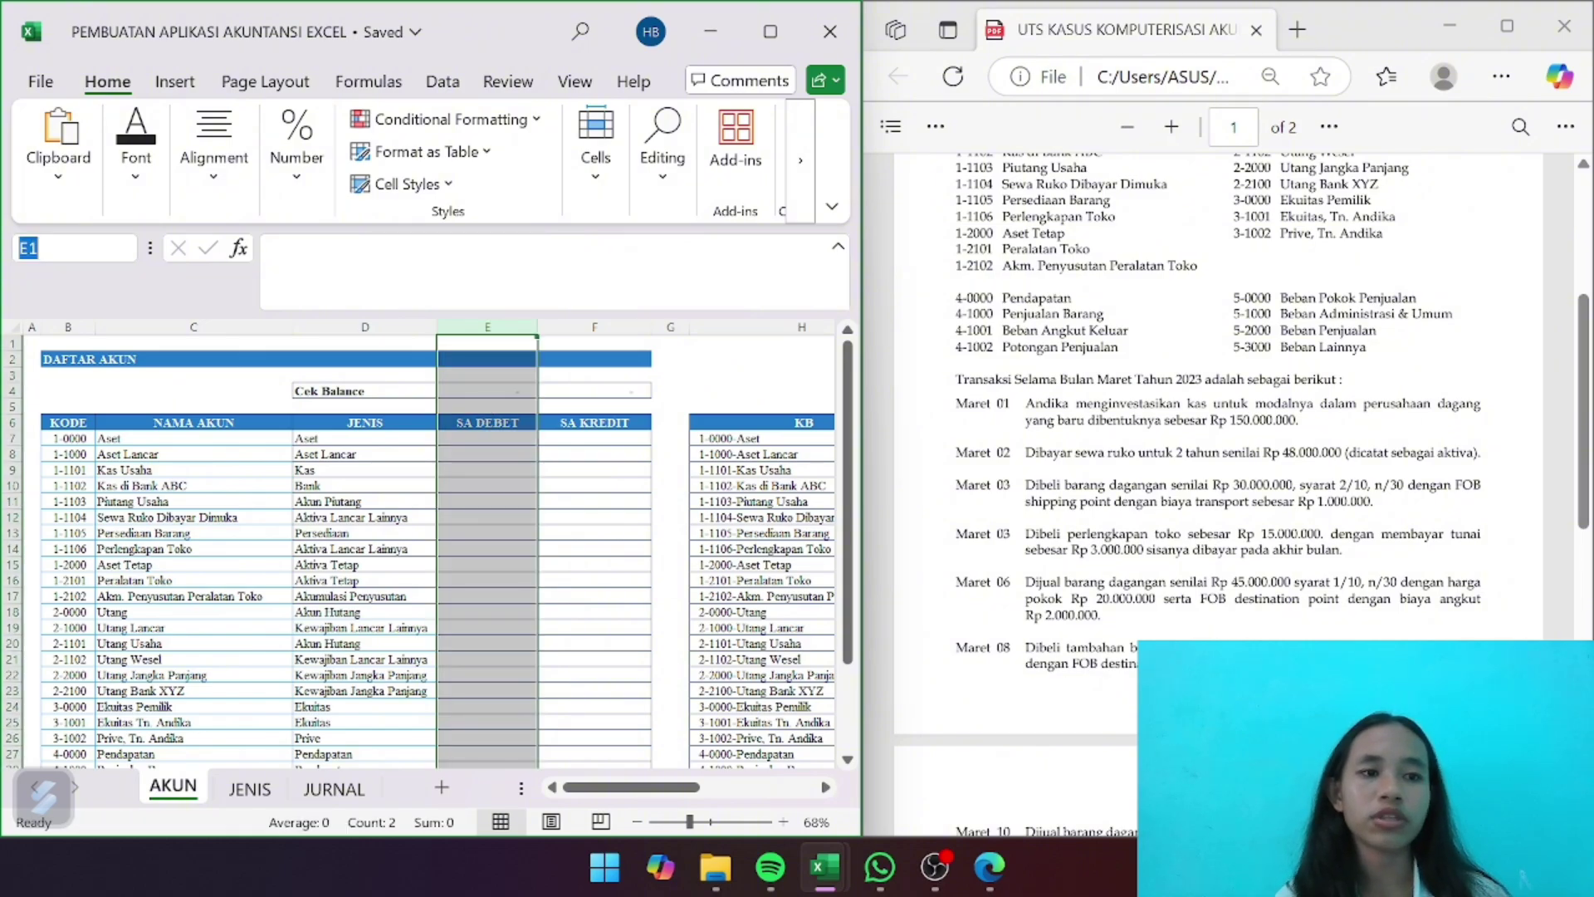
key(BackSpace)
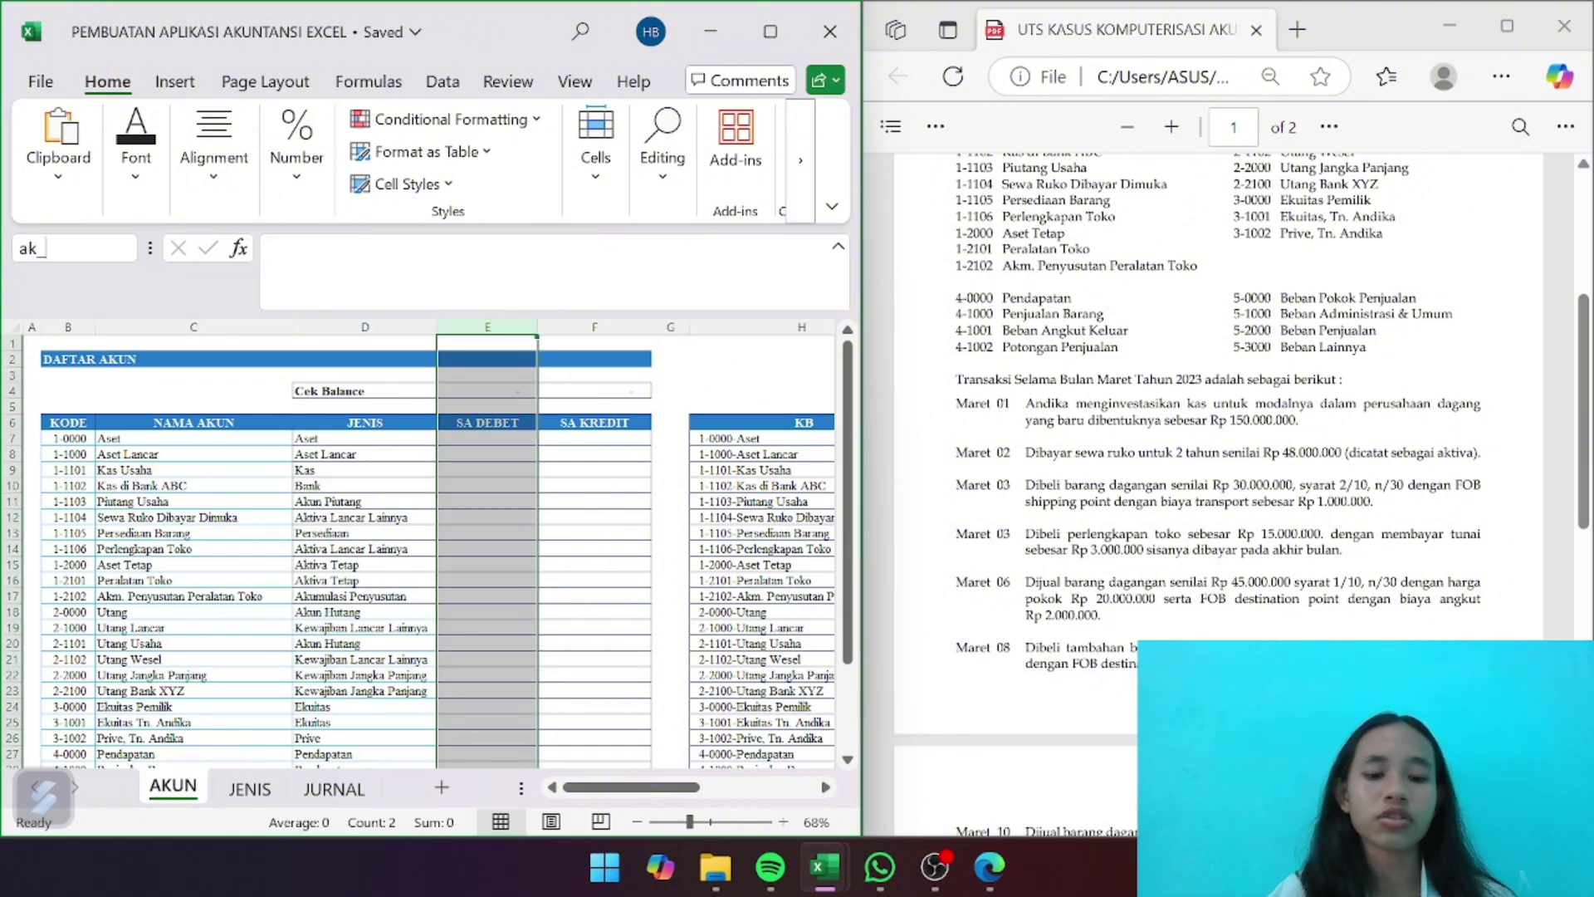
text(ak_debet)
key(Return)
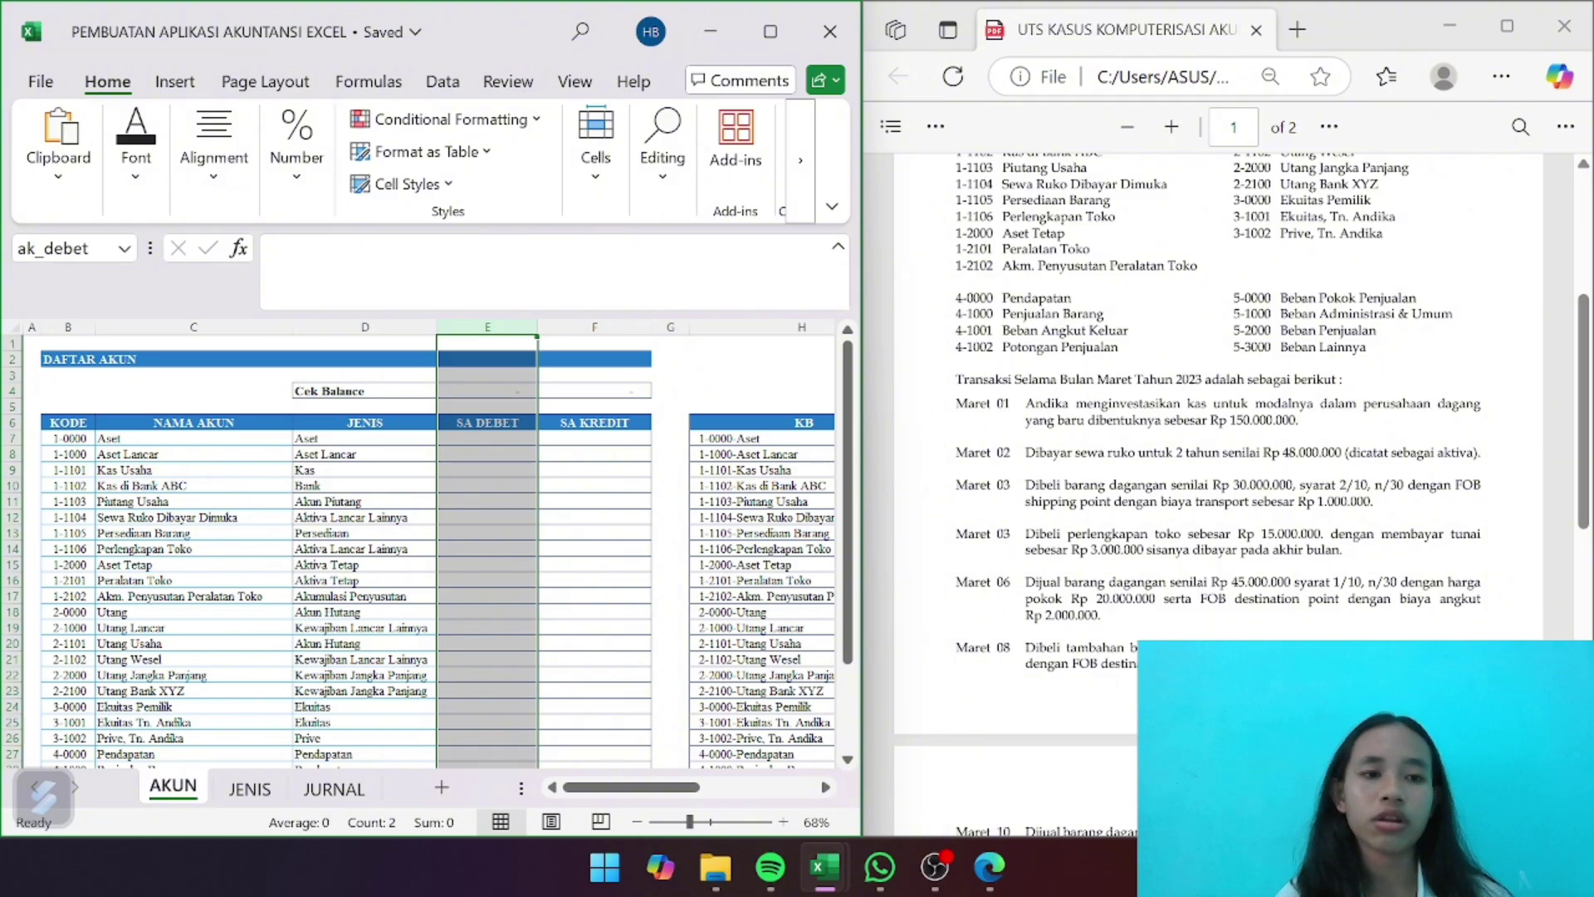
Define the name ak_kredit for the whole SA KREDIT column F and check the list of defined names
click(595, 327)
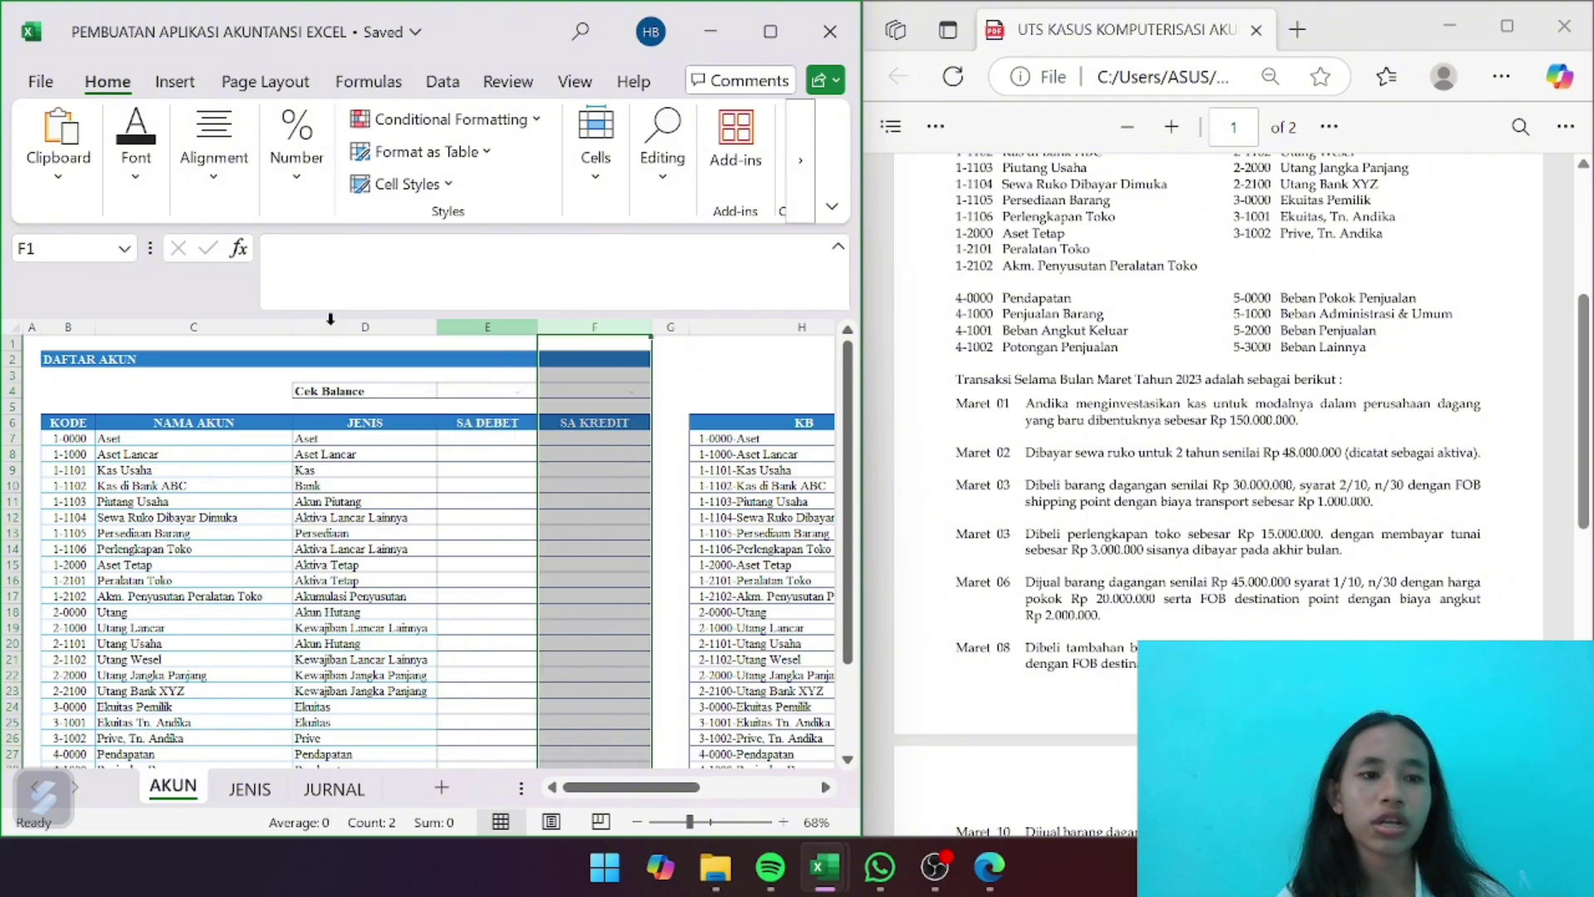
click(63, 248)
key(BackSpace)
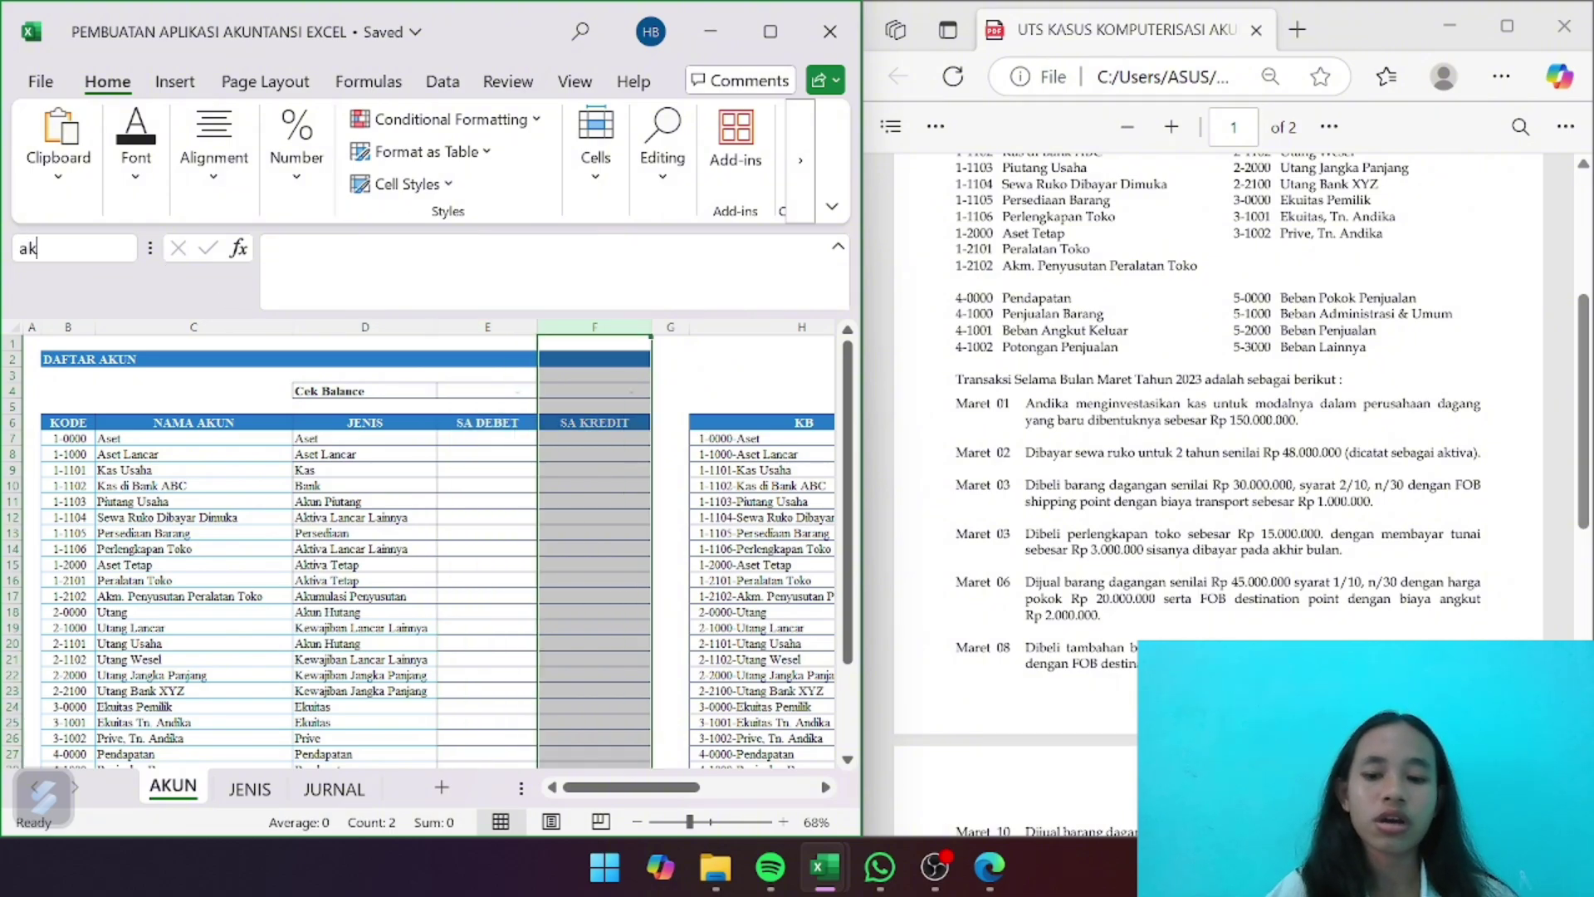
text(ak_kredit)
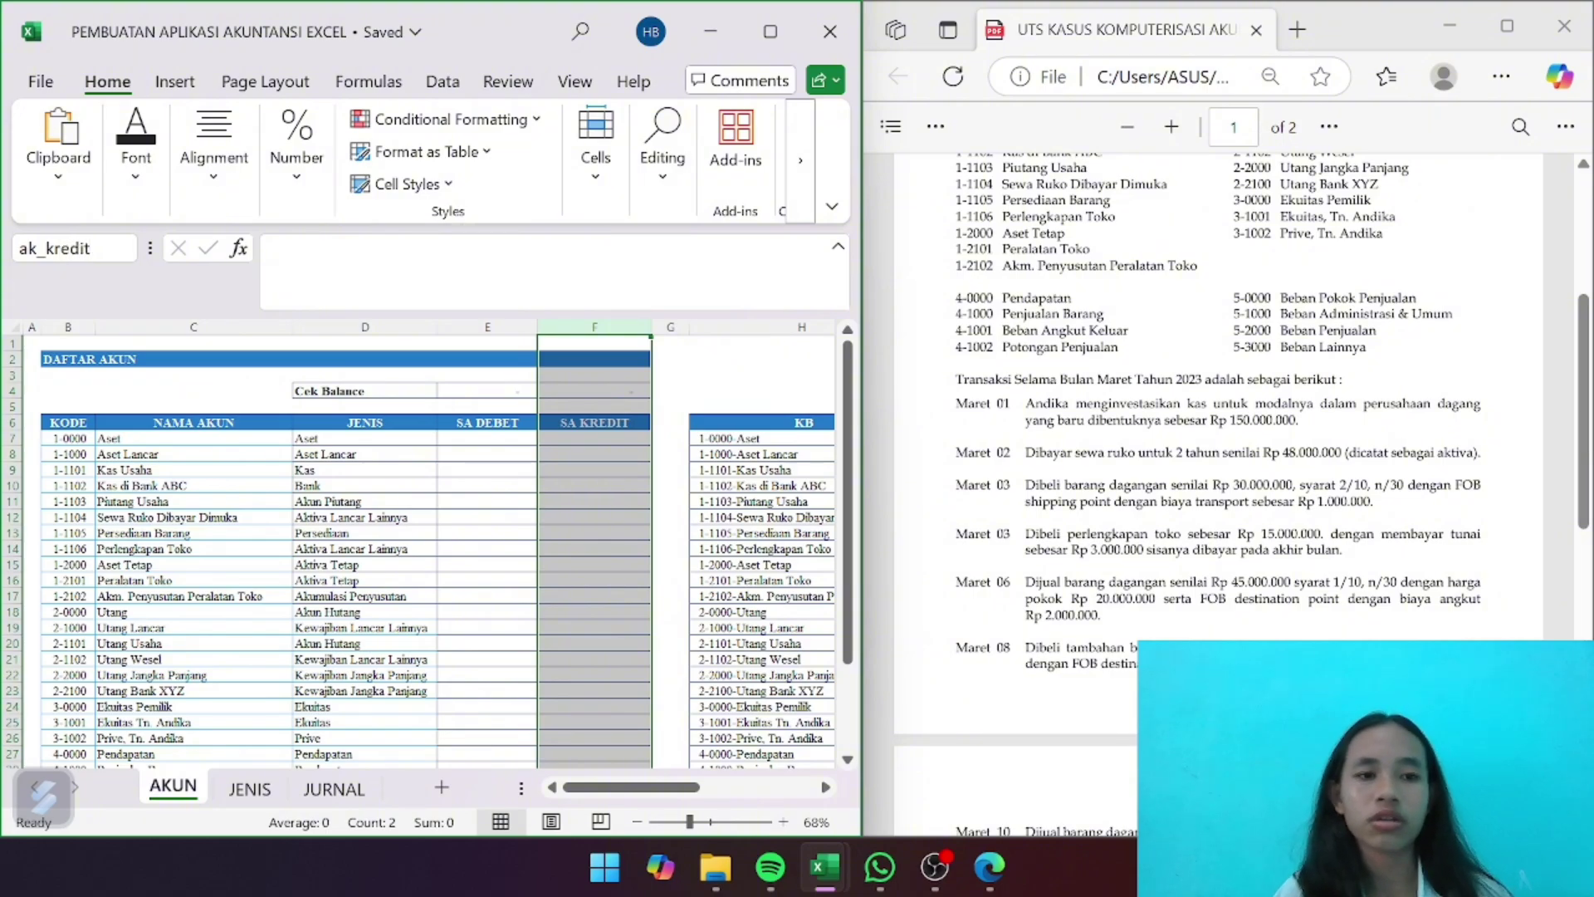
key(Return)
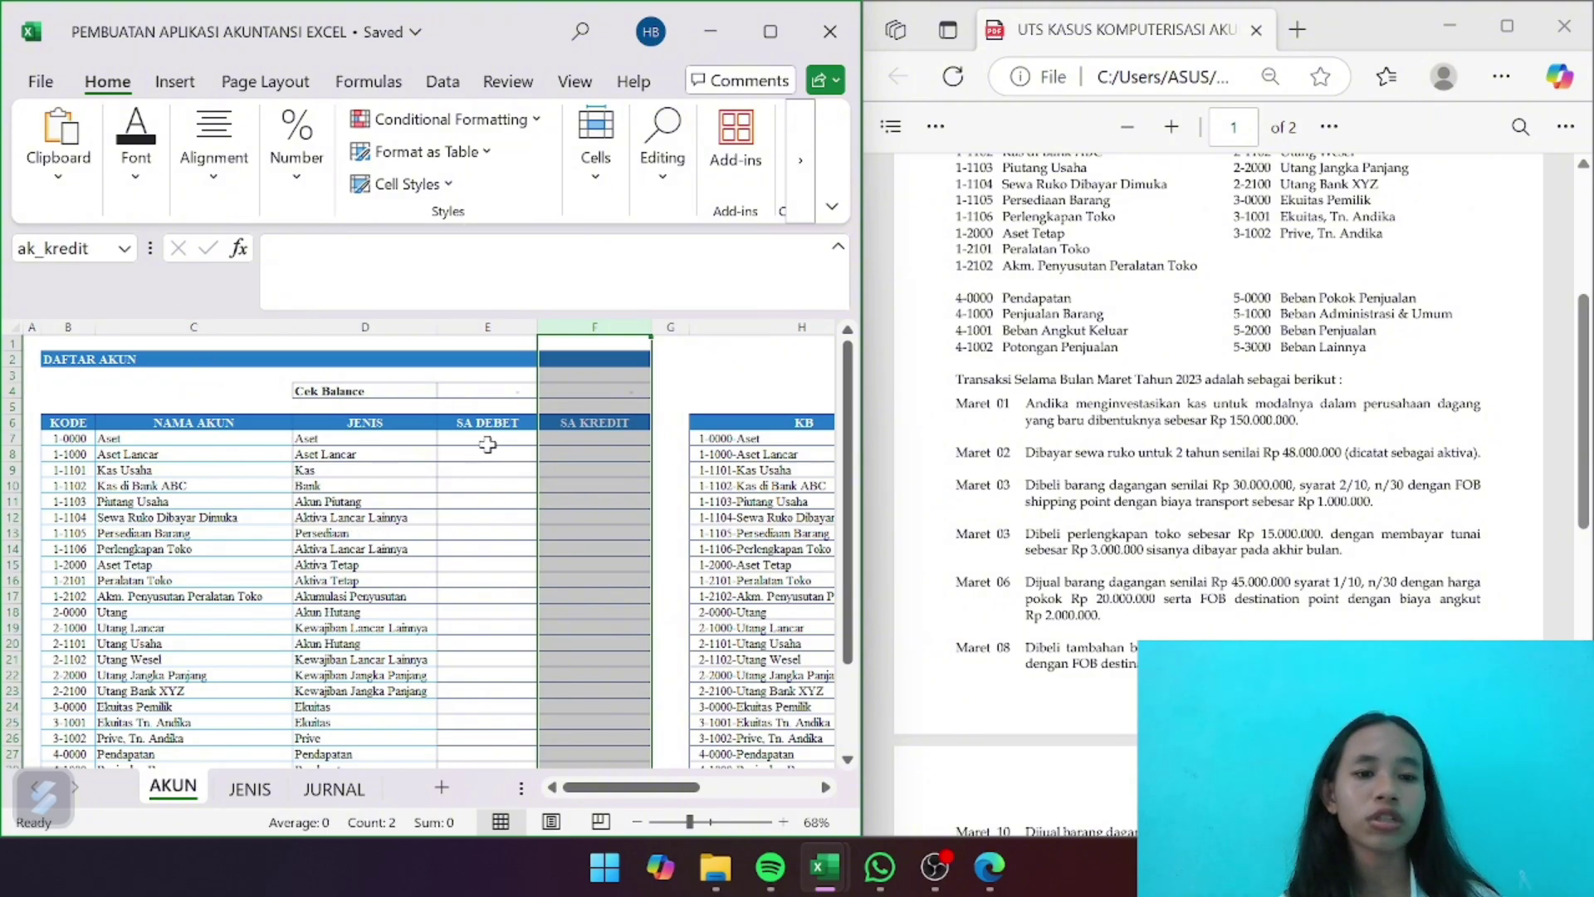
click(124, 248)
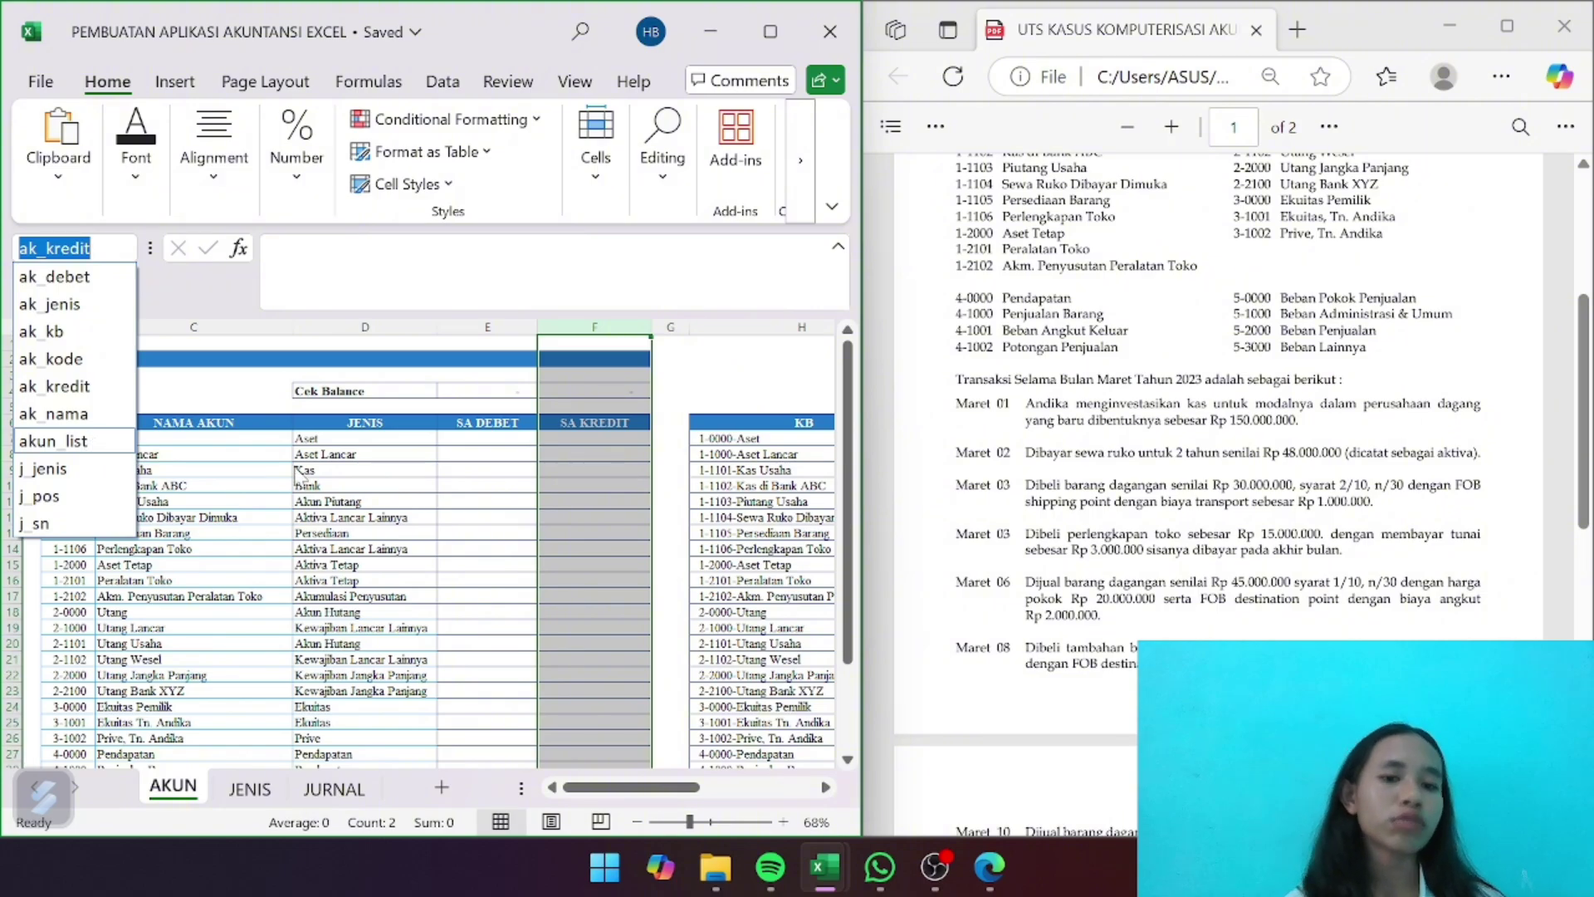
key(Escape)
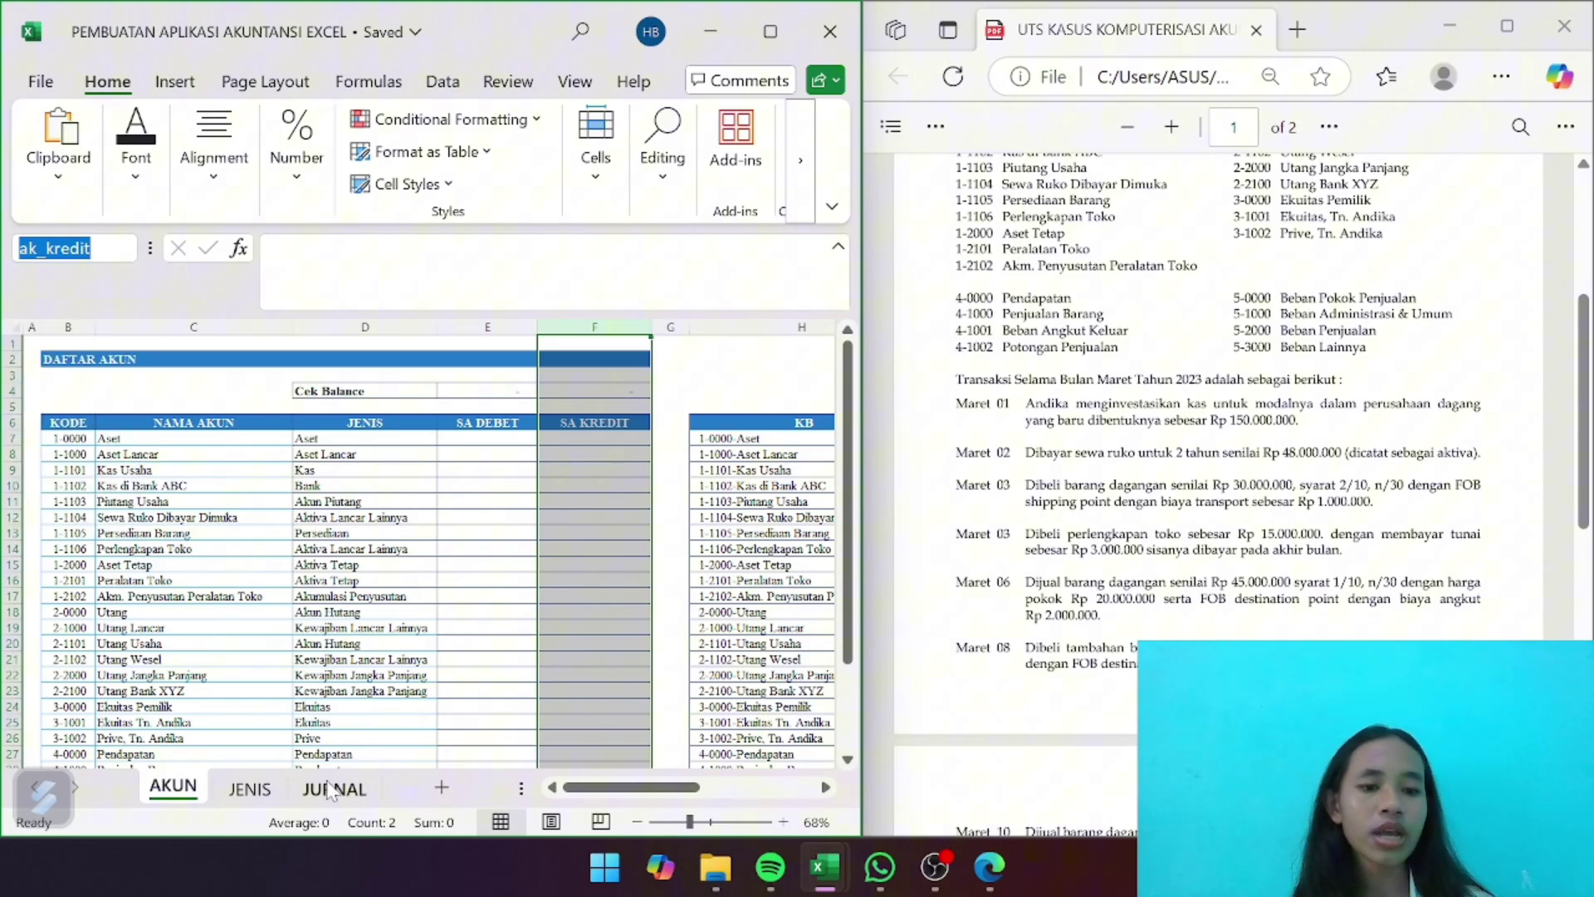
click(483, 624)
scroll(362, 646, right, 5)
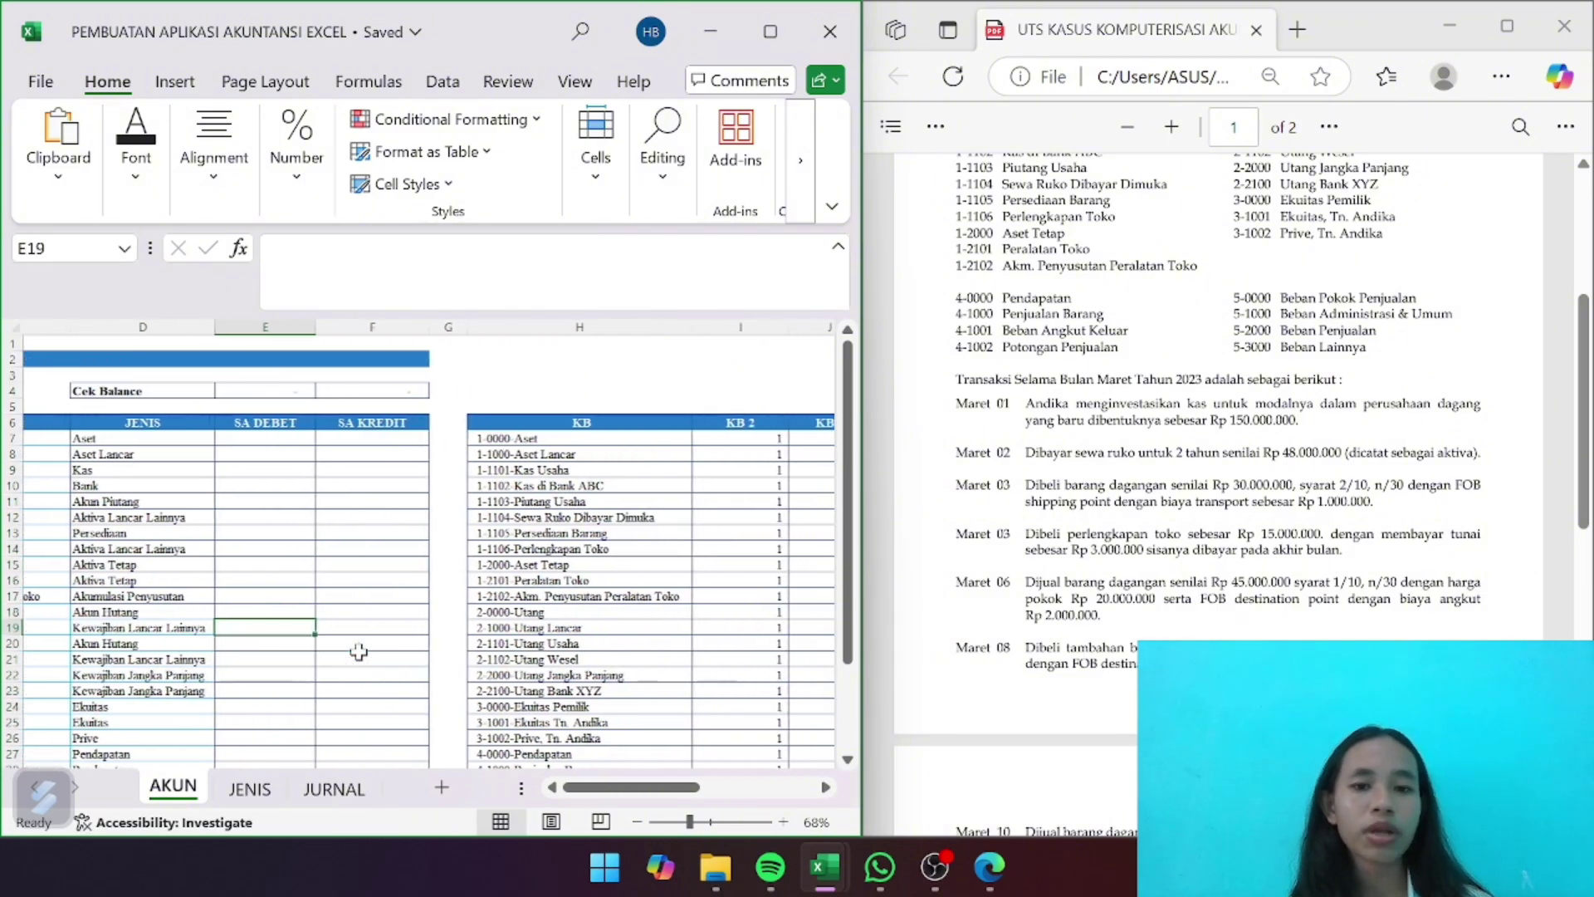
On the JURNAL sheet, add list data validation to AKUN DEBET cell F5 with the source =akun_list
click(317, 799)
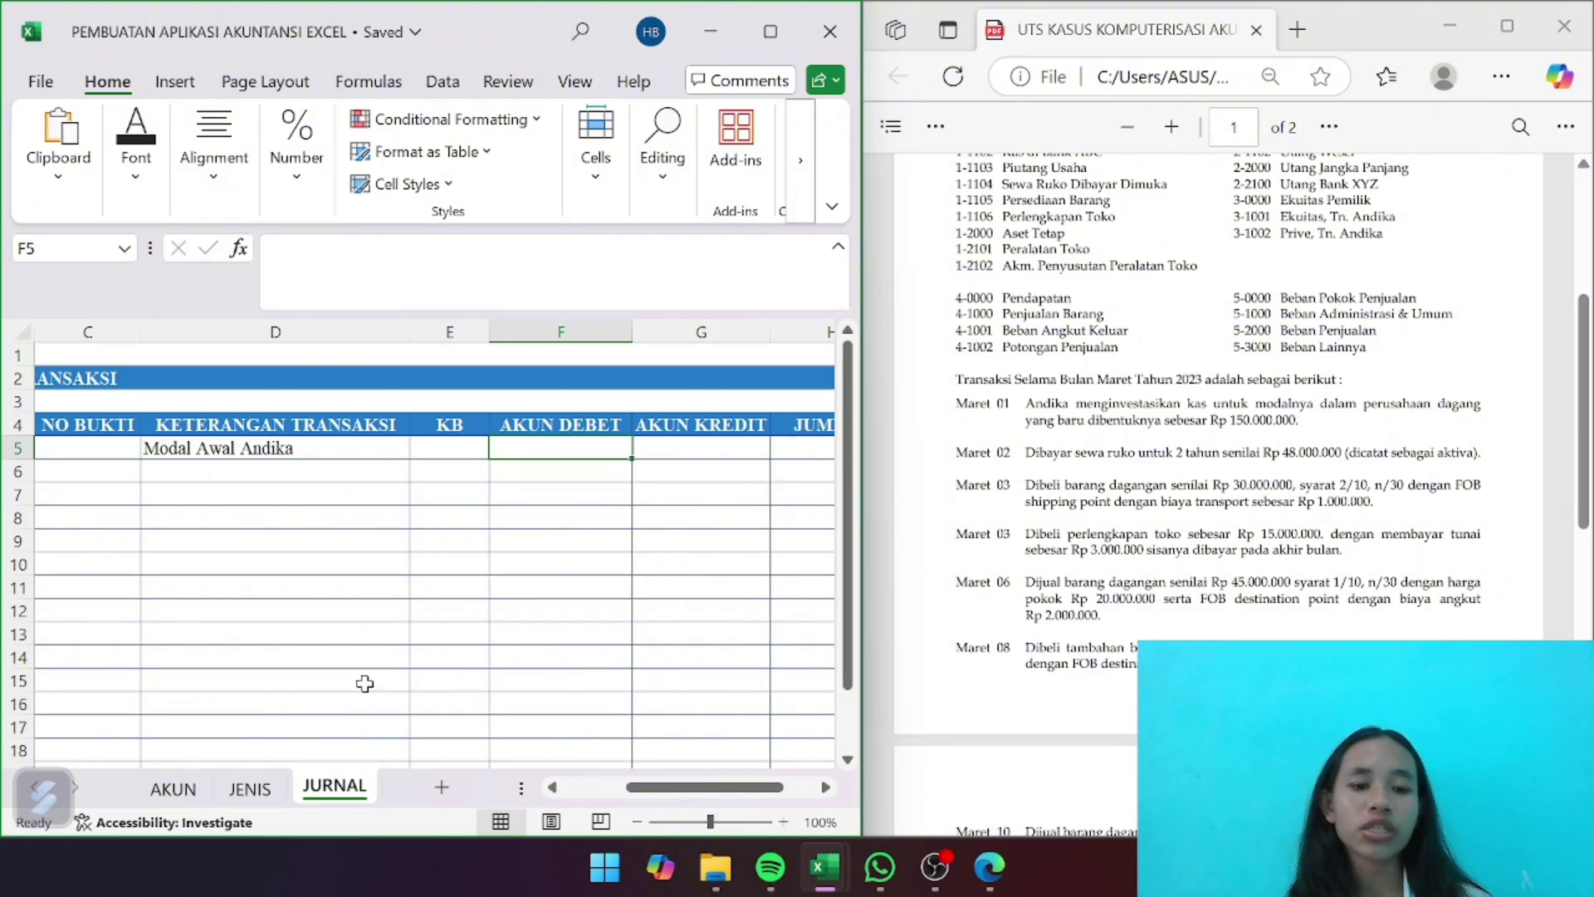
ctrl+scroll(539, 583, down, 2)
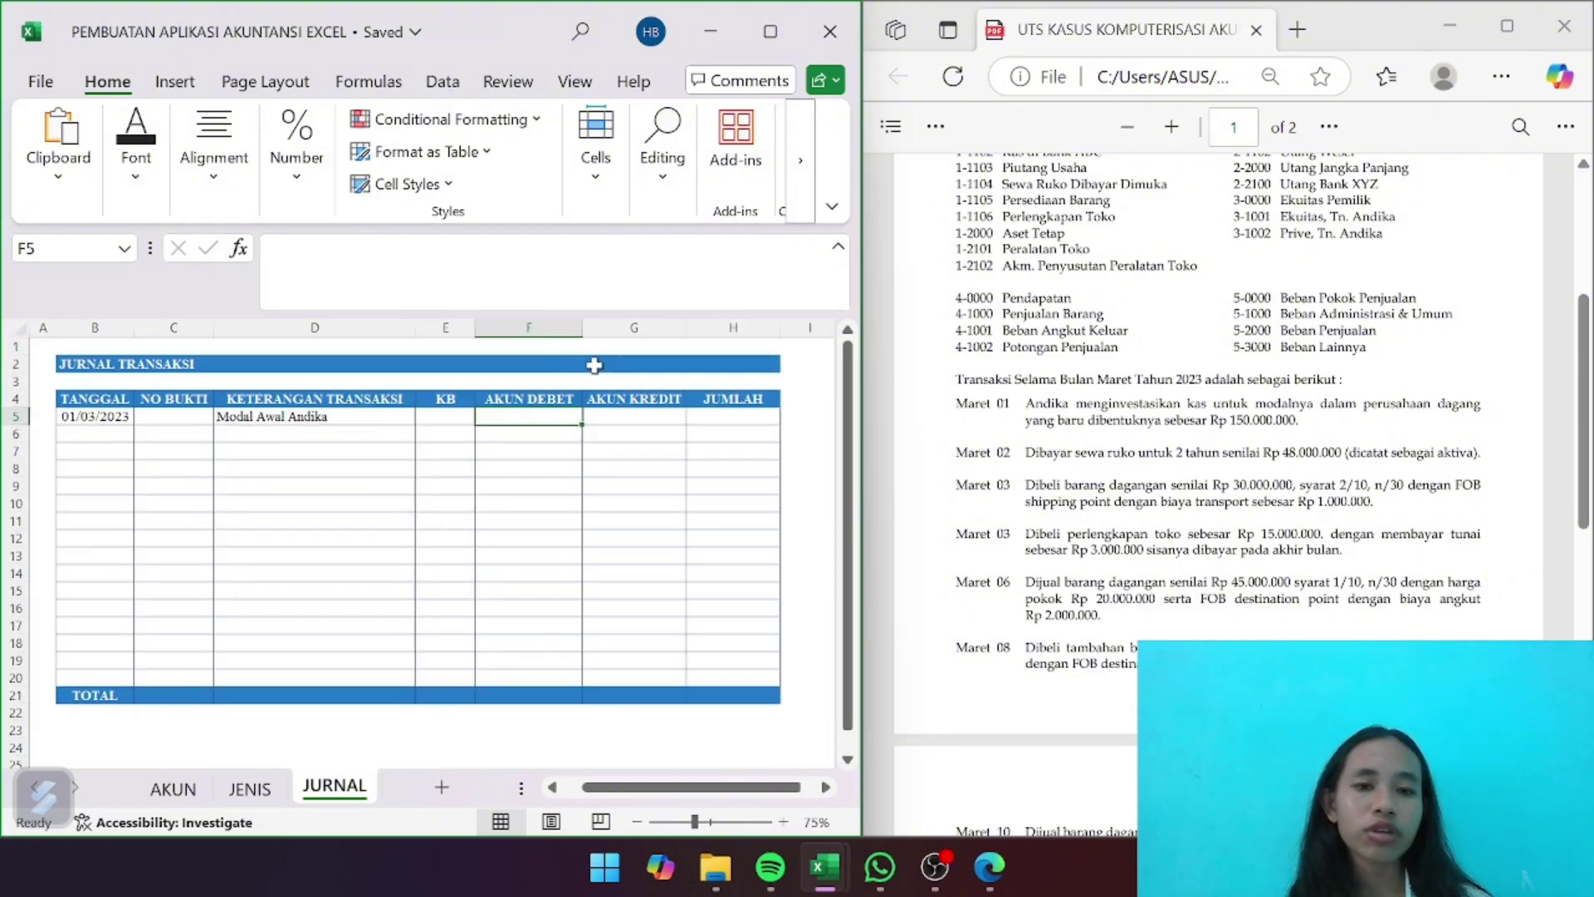
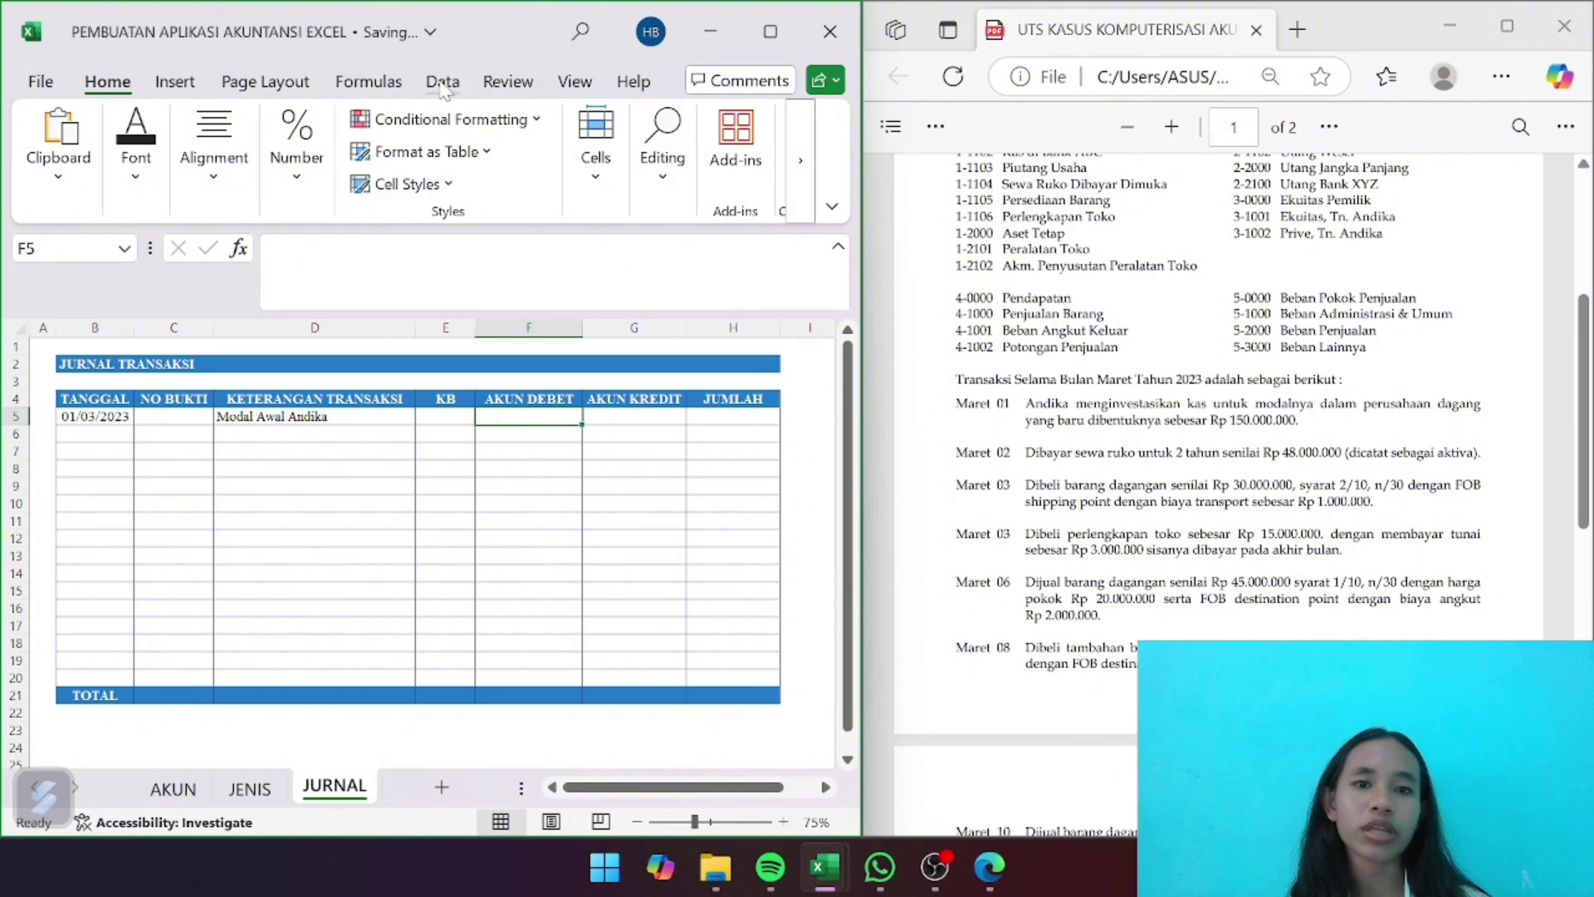
click(443, 82)
click(531, 158)
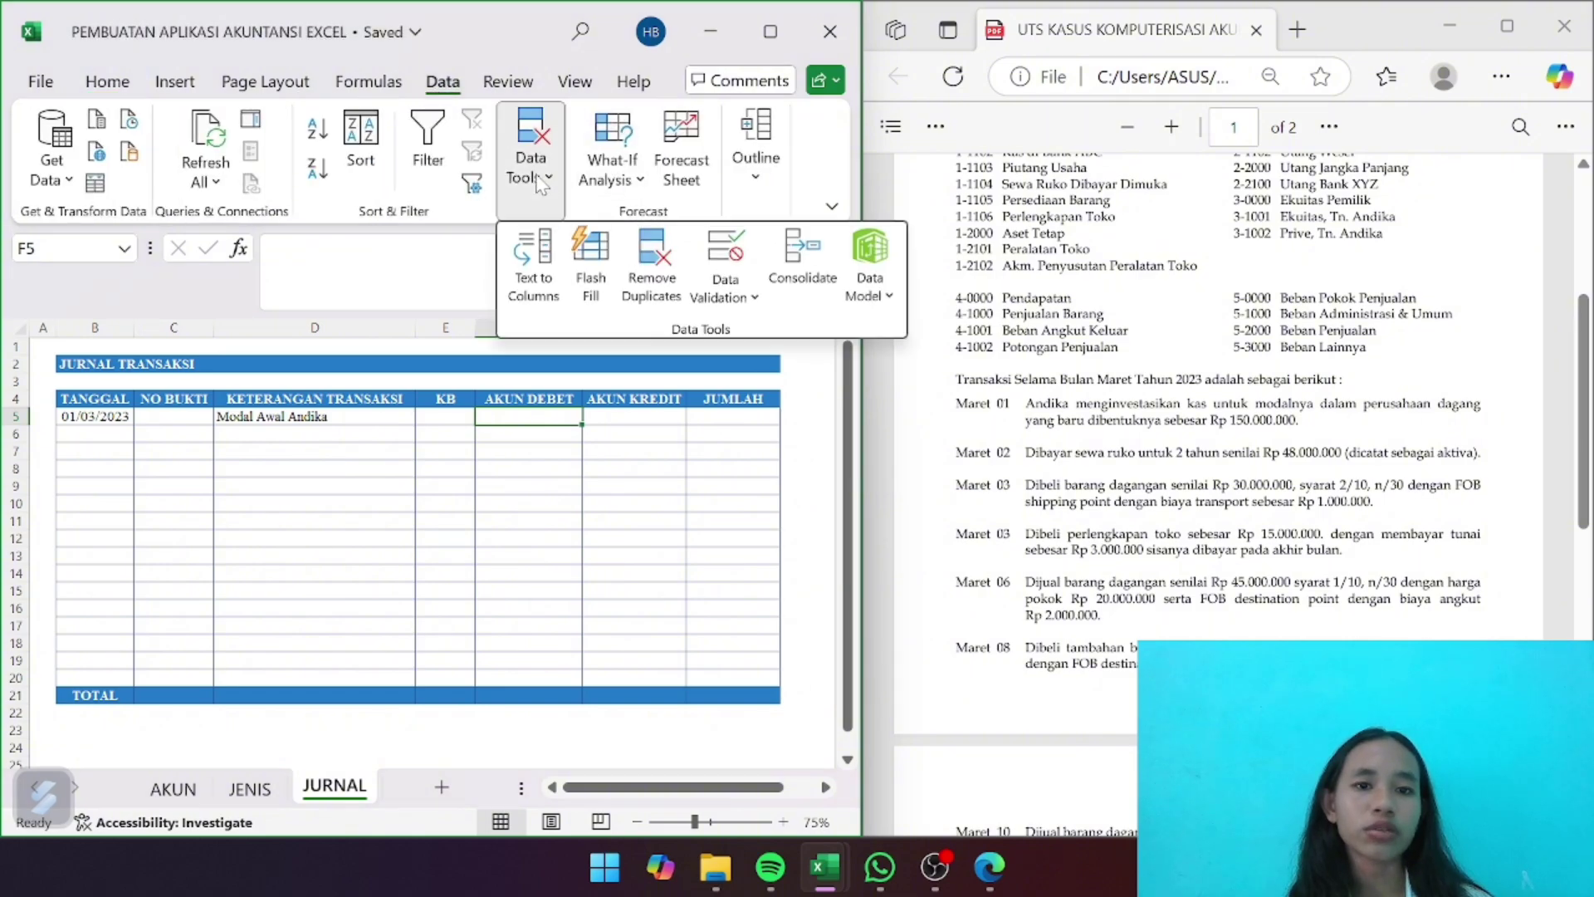
click(734, 307)
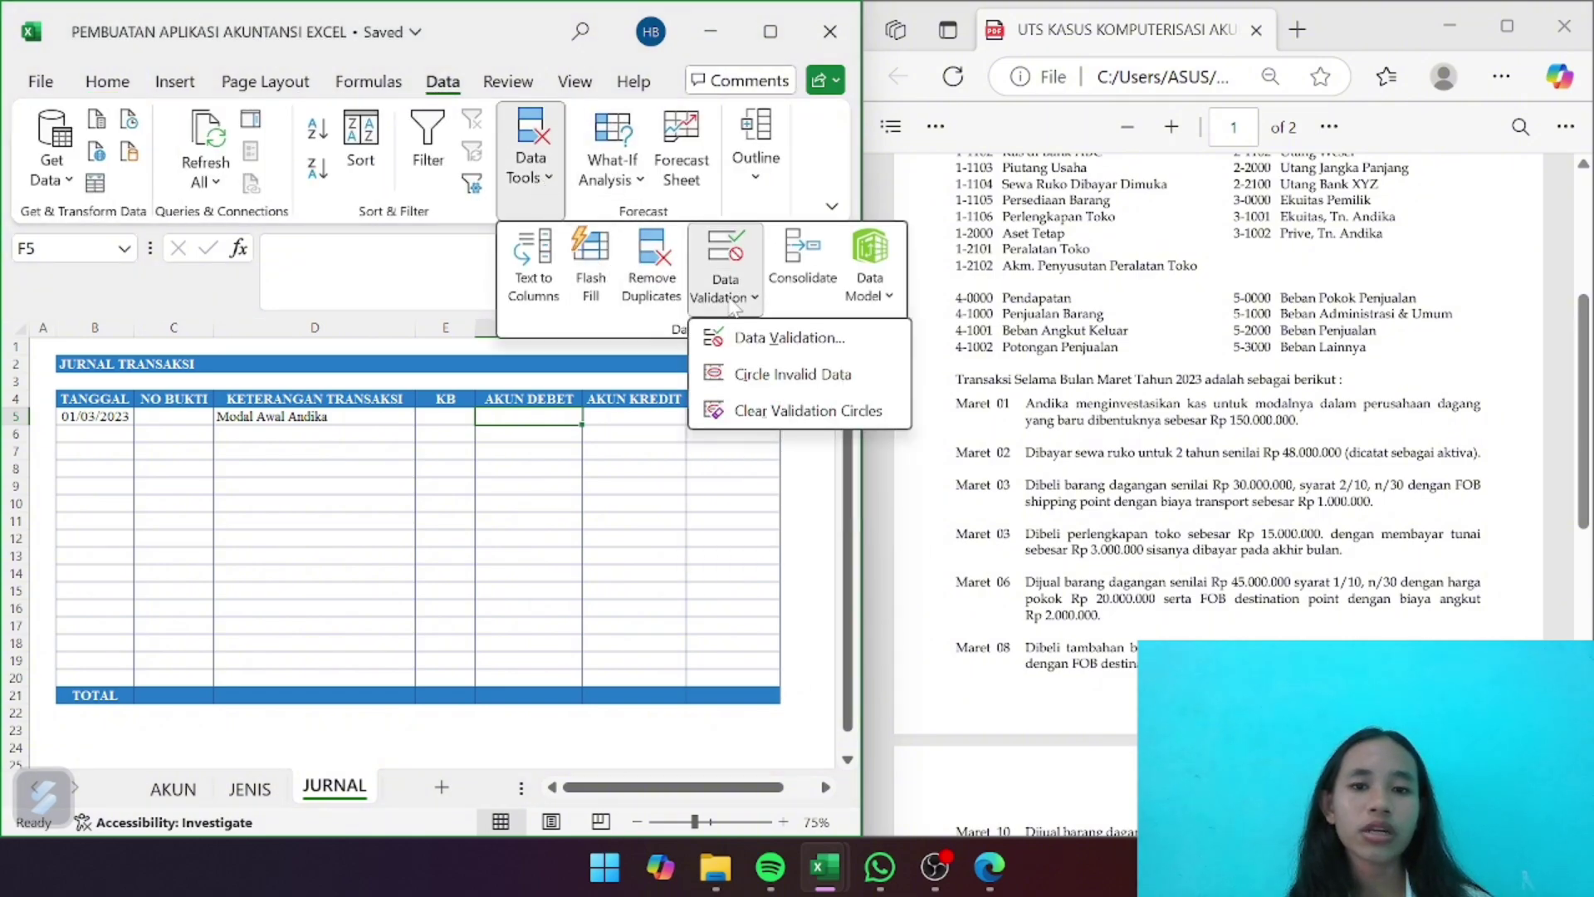
click(770, 349)
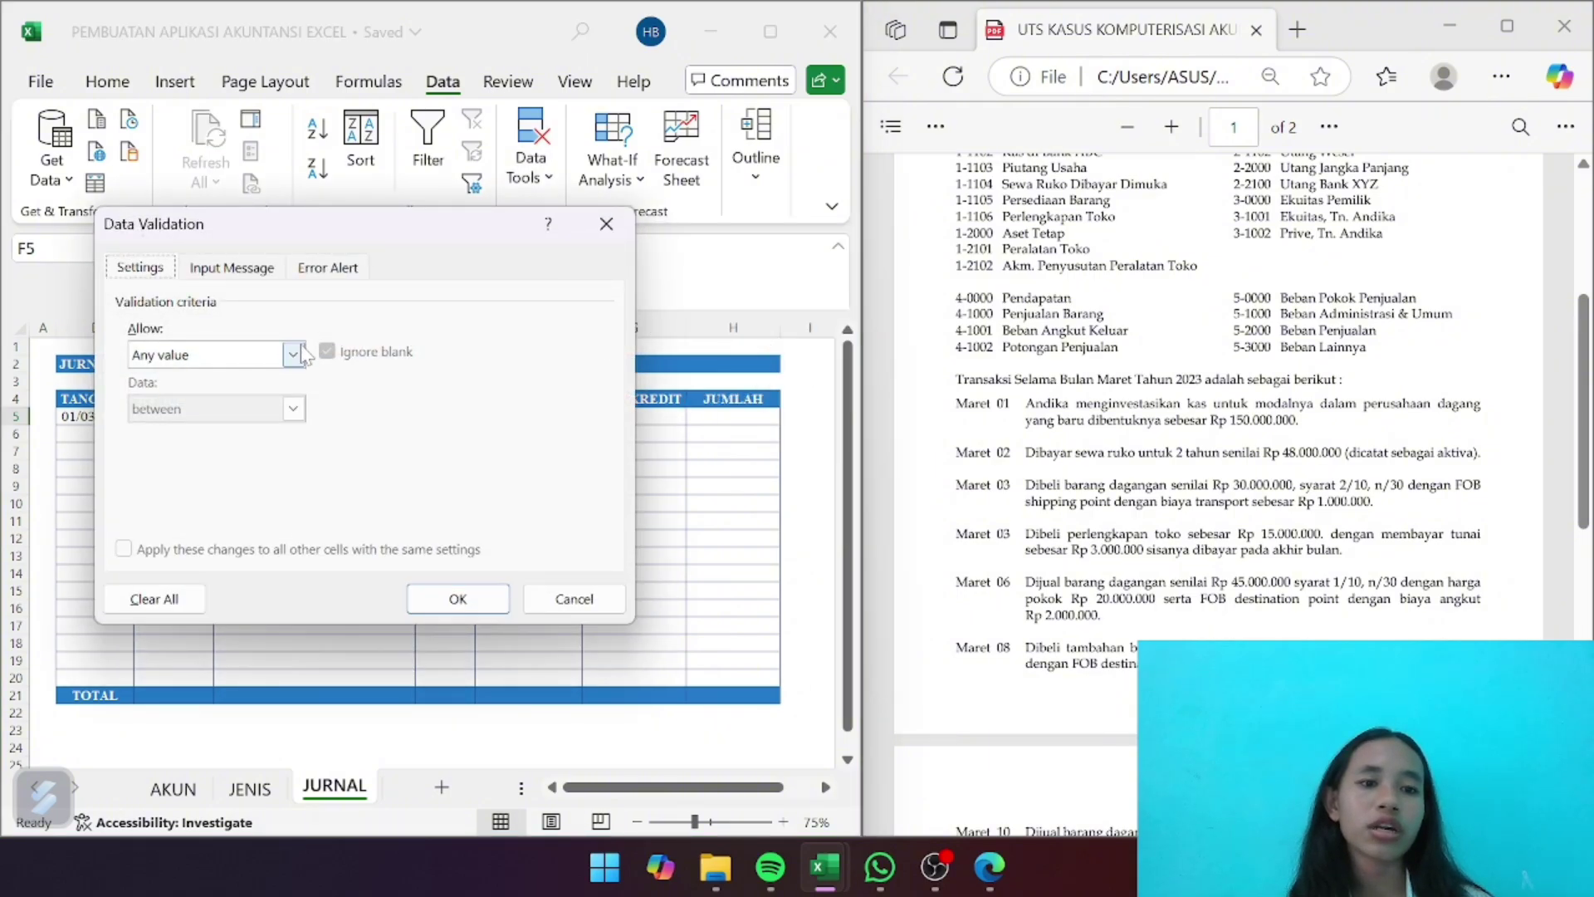
click(293, 355)
click(253, 432)
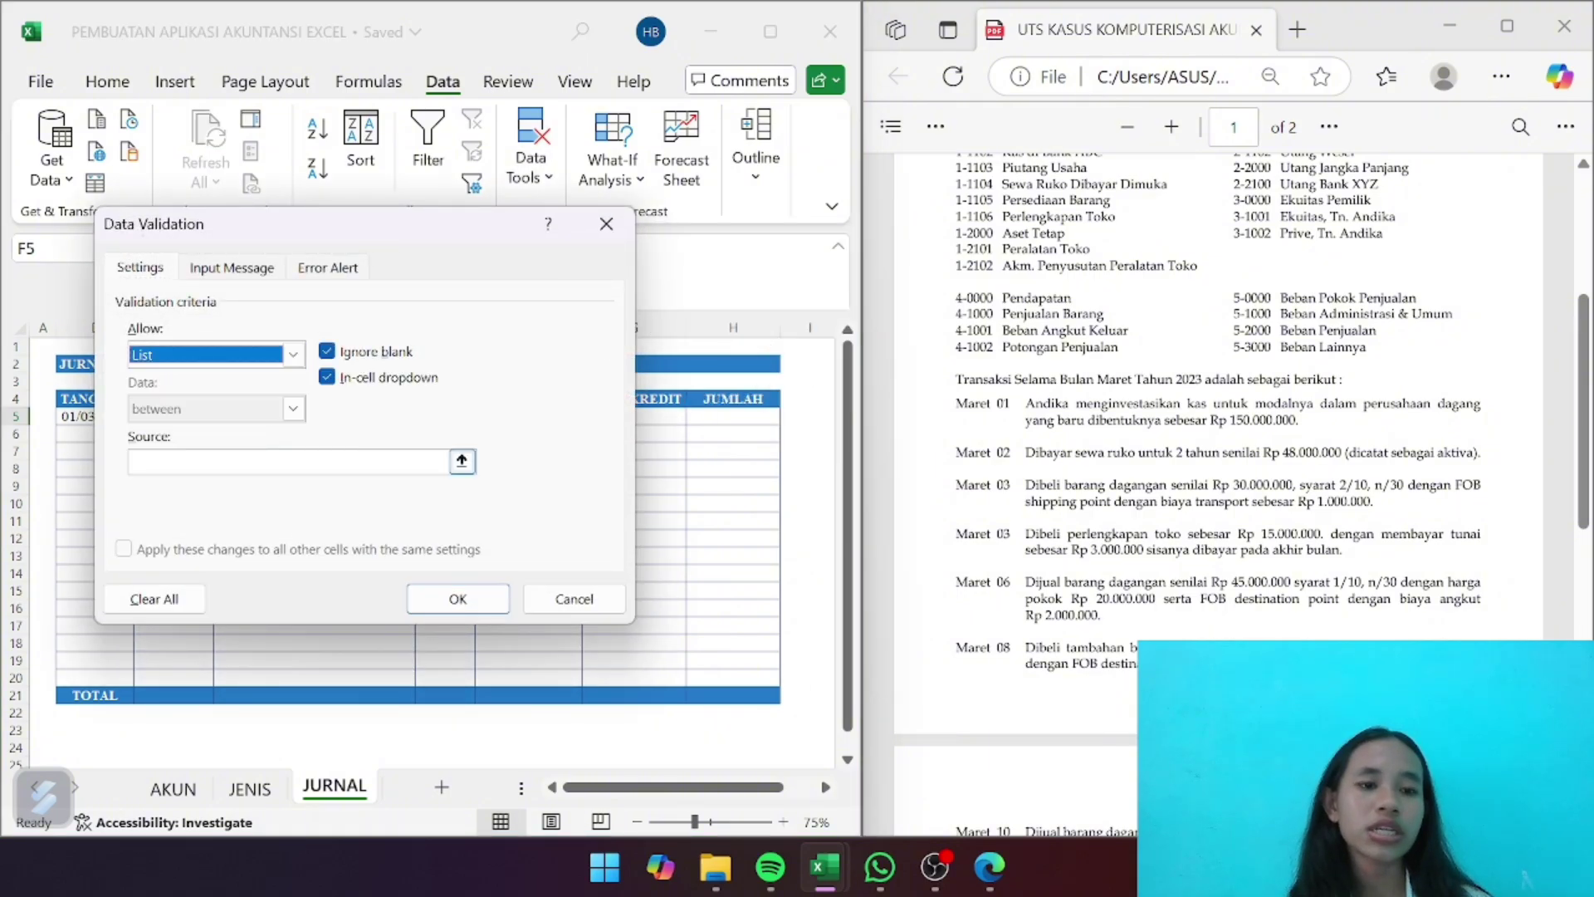
text(=)
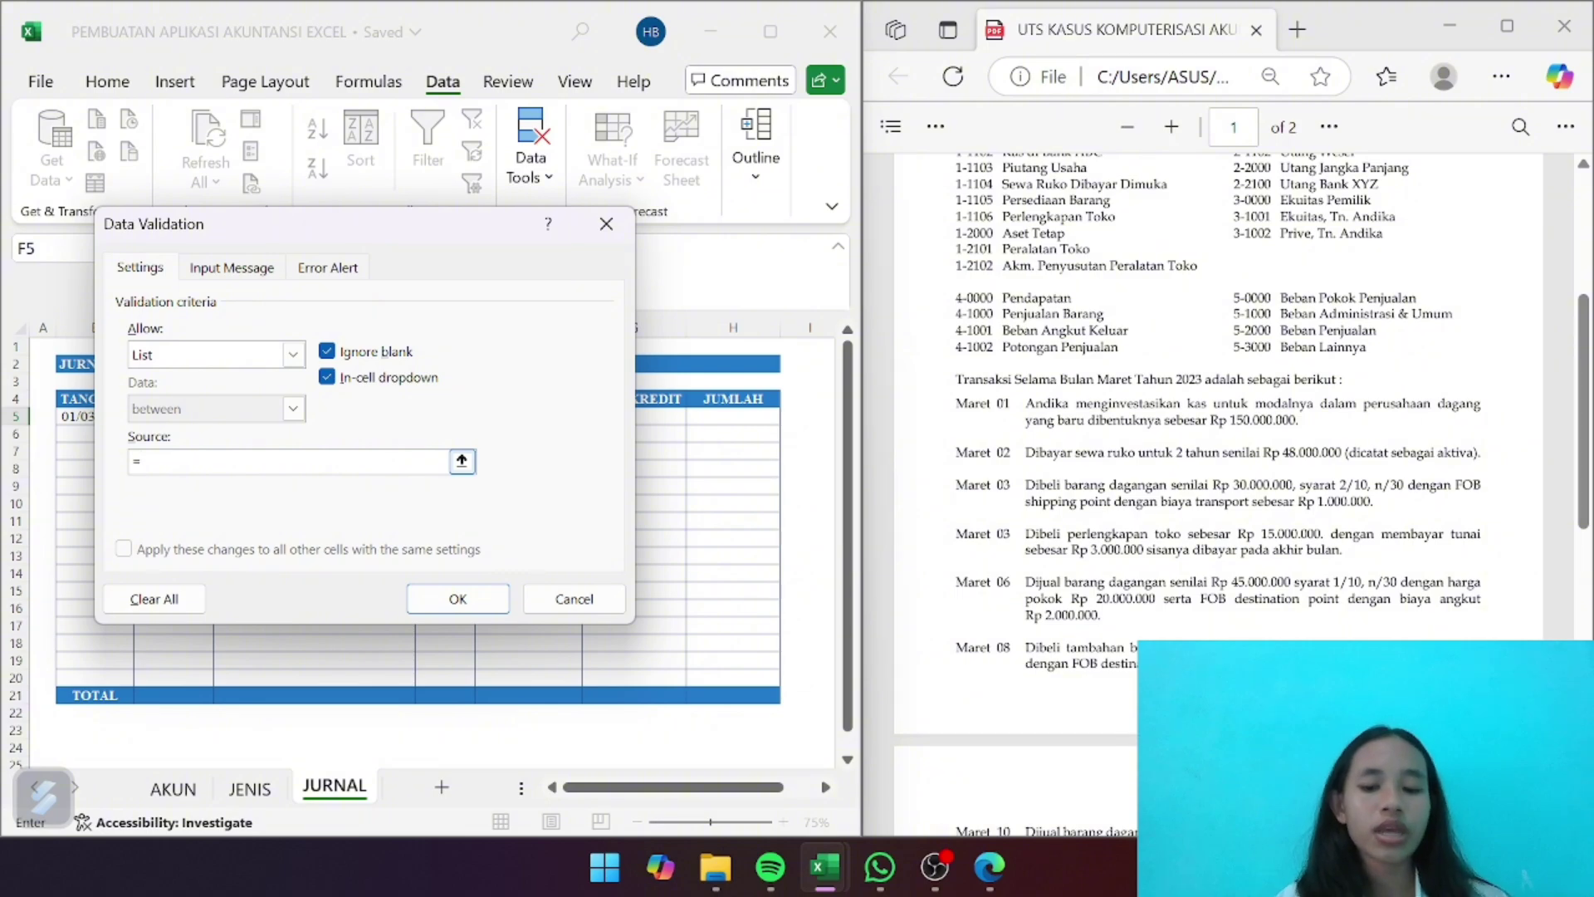
text(akun)
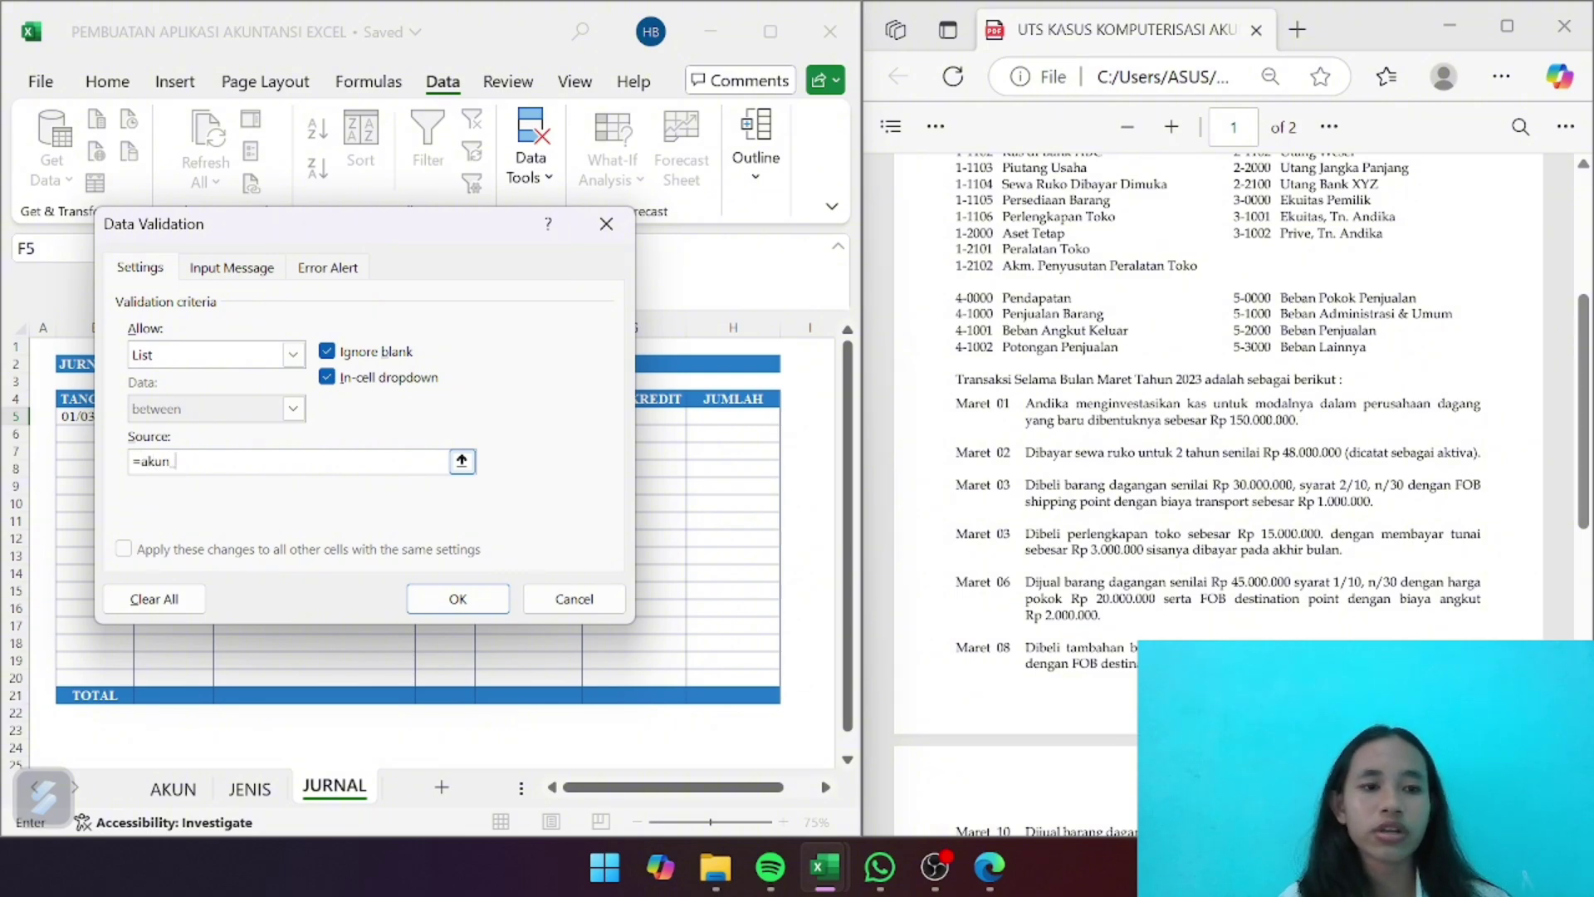
text(_list)
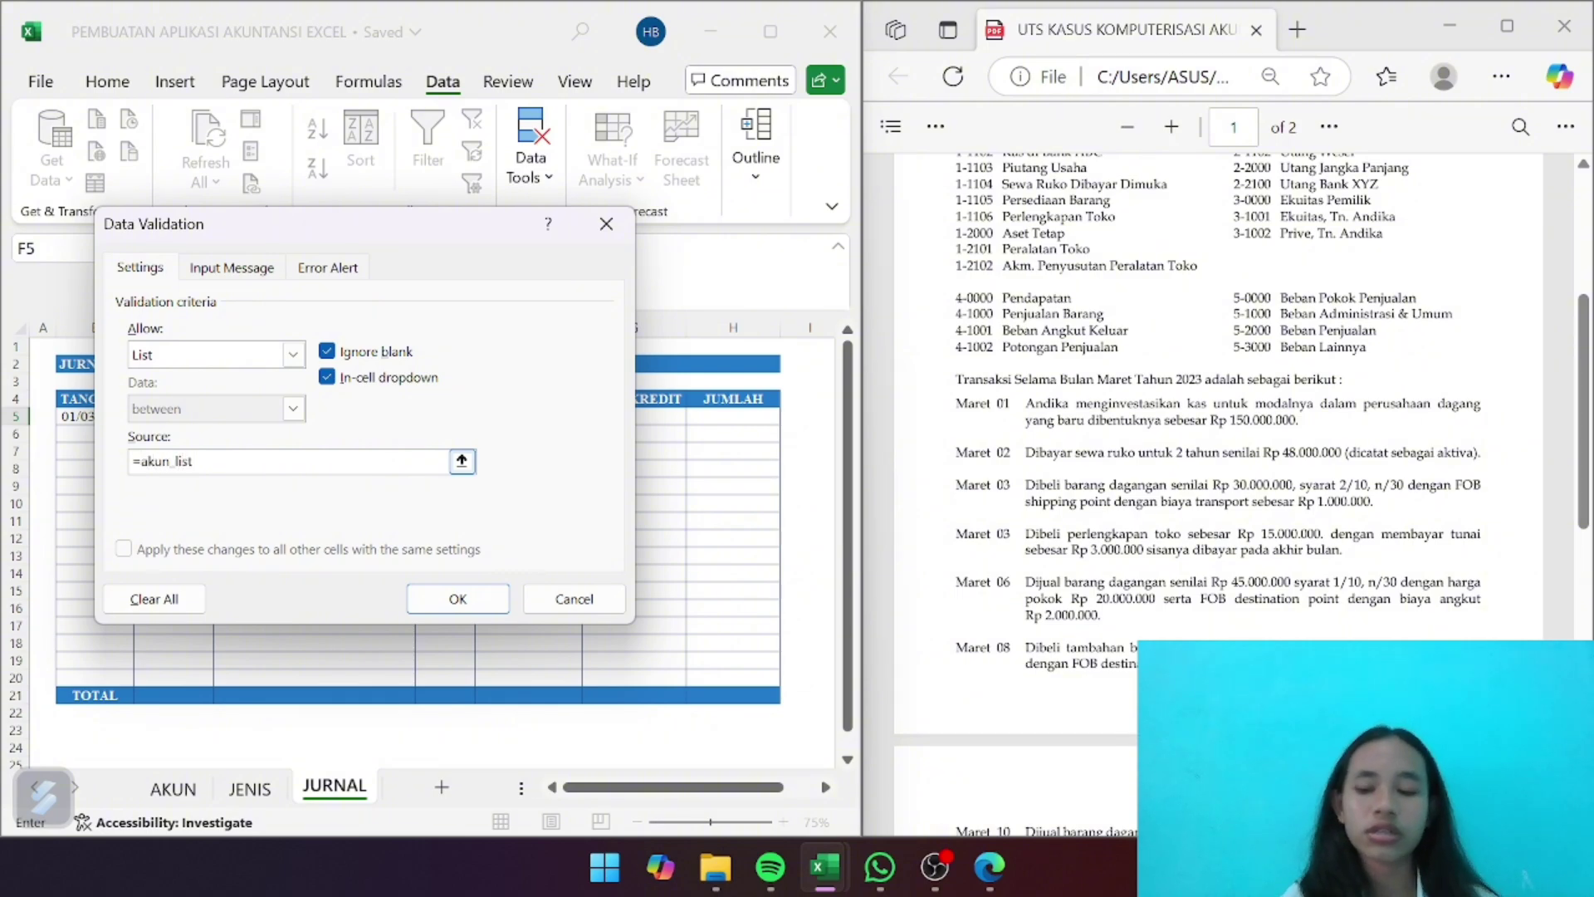
click(456, 599)
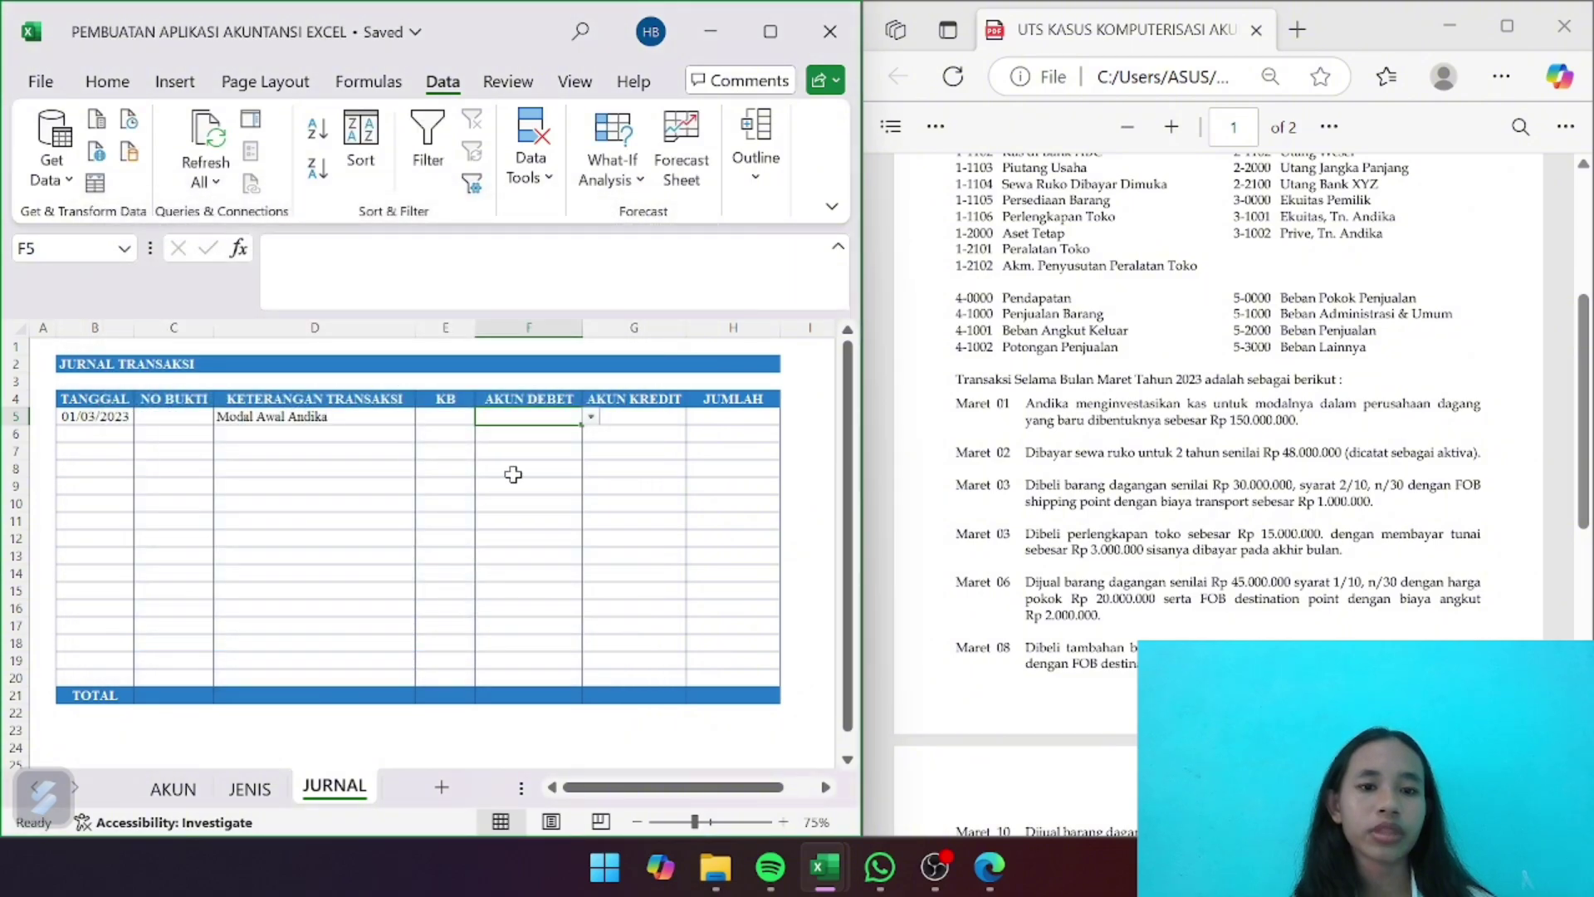
Check the account dropdown in F5 and fill it down the AKUN DEBET column to F20
click(591, 417)
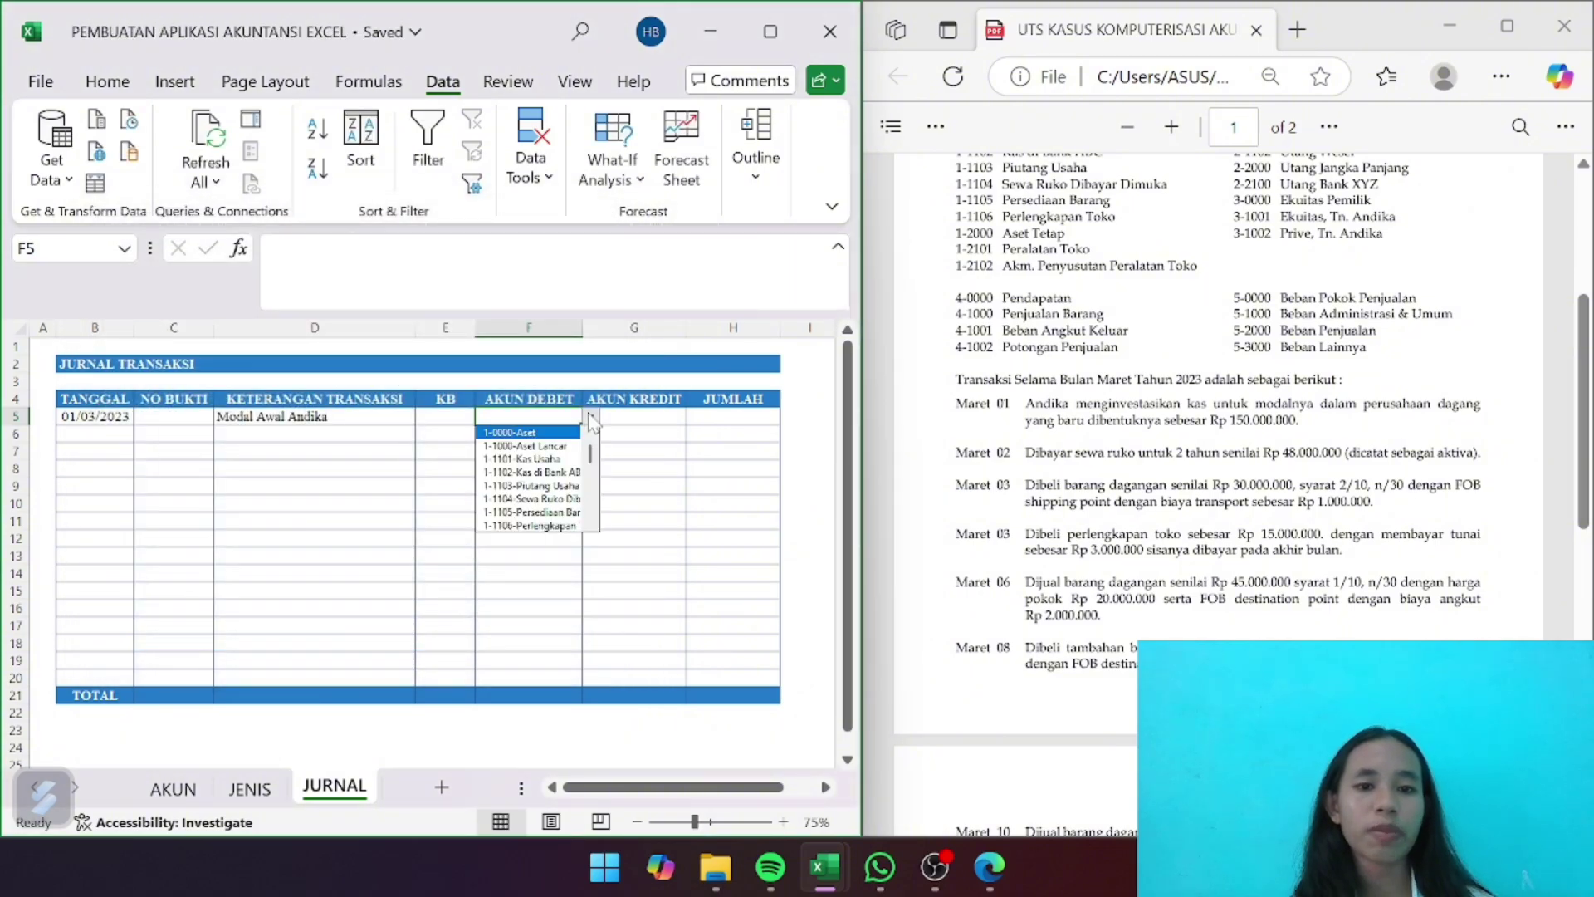
mouse_move(596, 467)
mouse_down()
mouse_move(595, 545)
mouse_move(592, 431)
mouse_move(603, 481)
mouse_up()
click(620, 465)
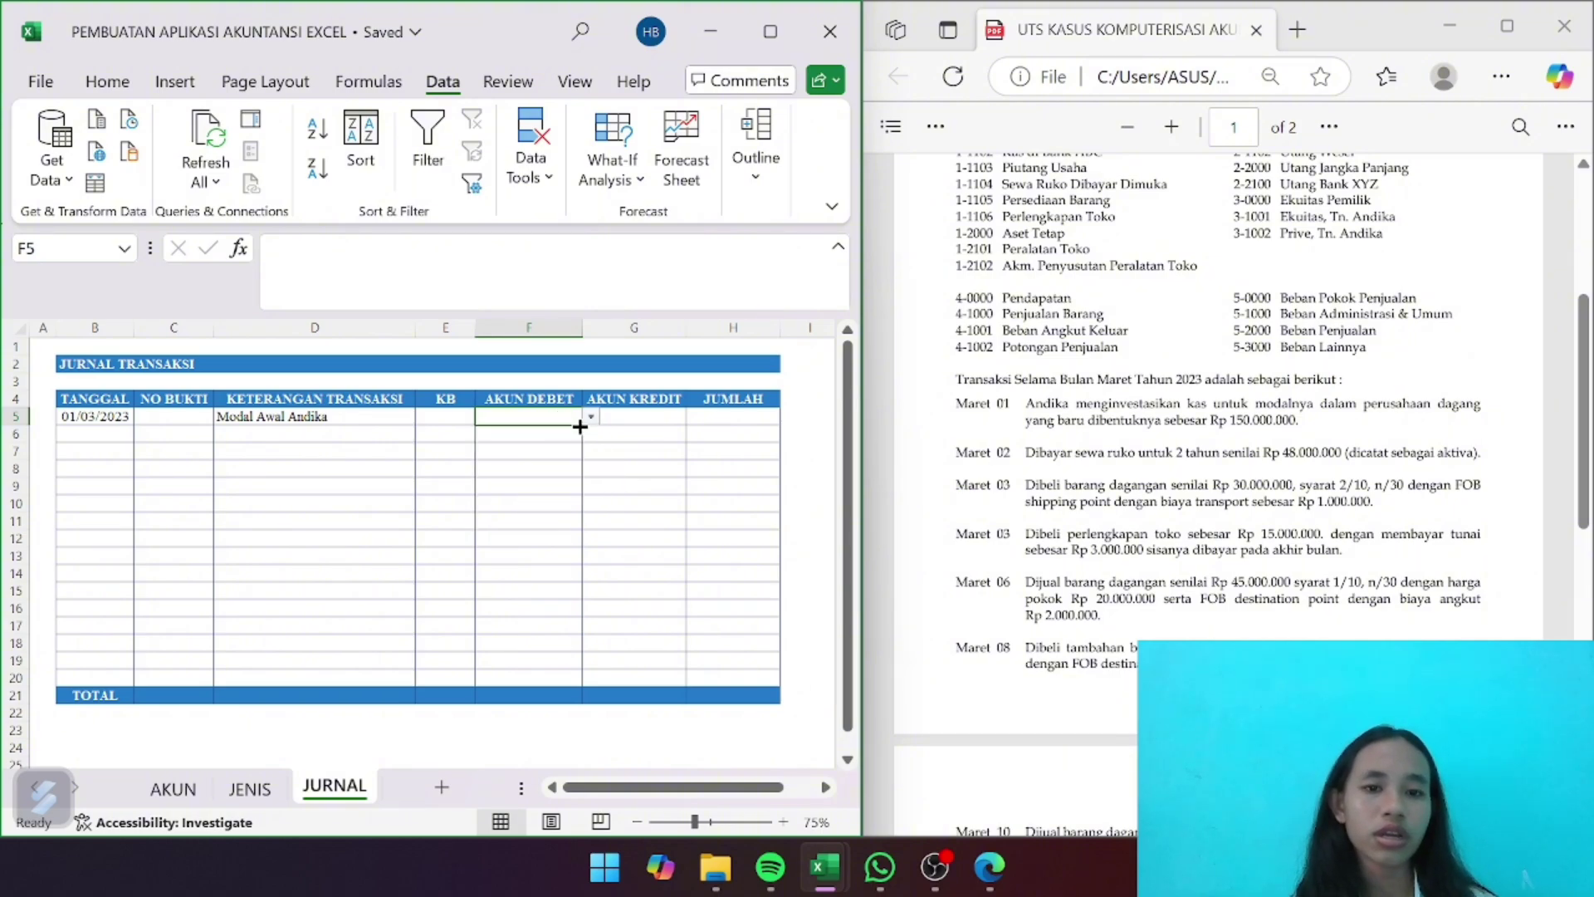
drag(581, 424, 576, 683)
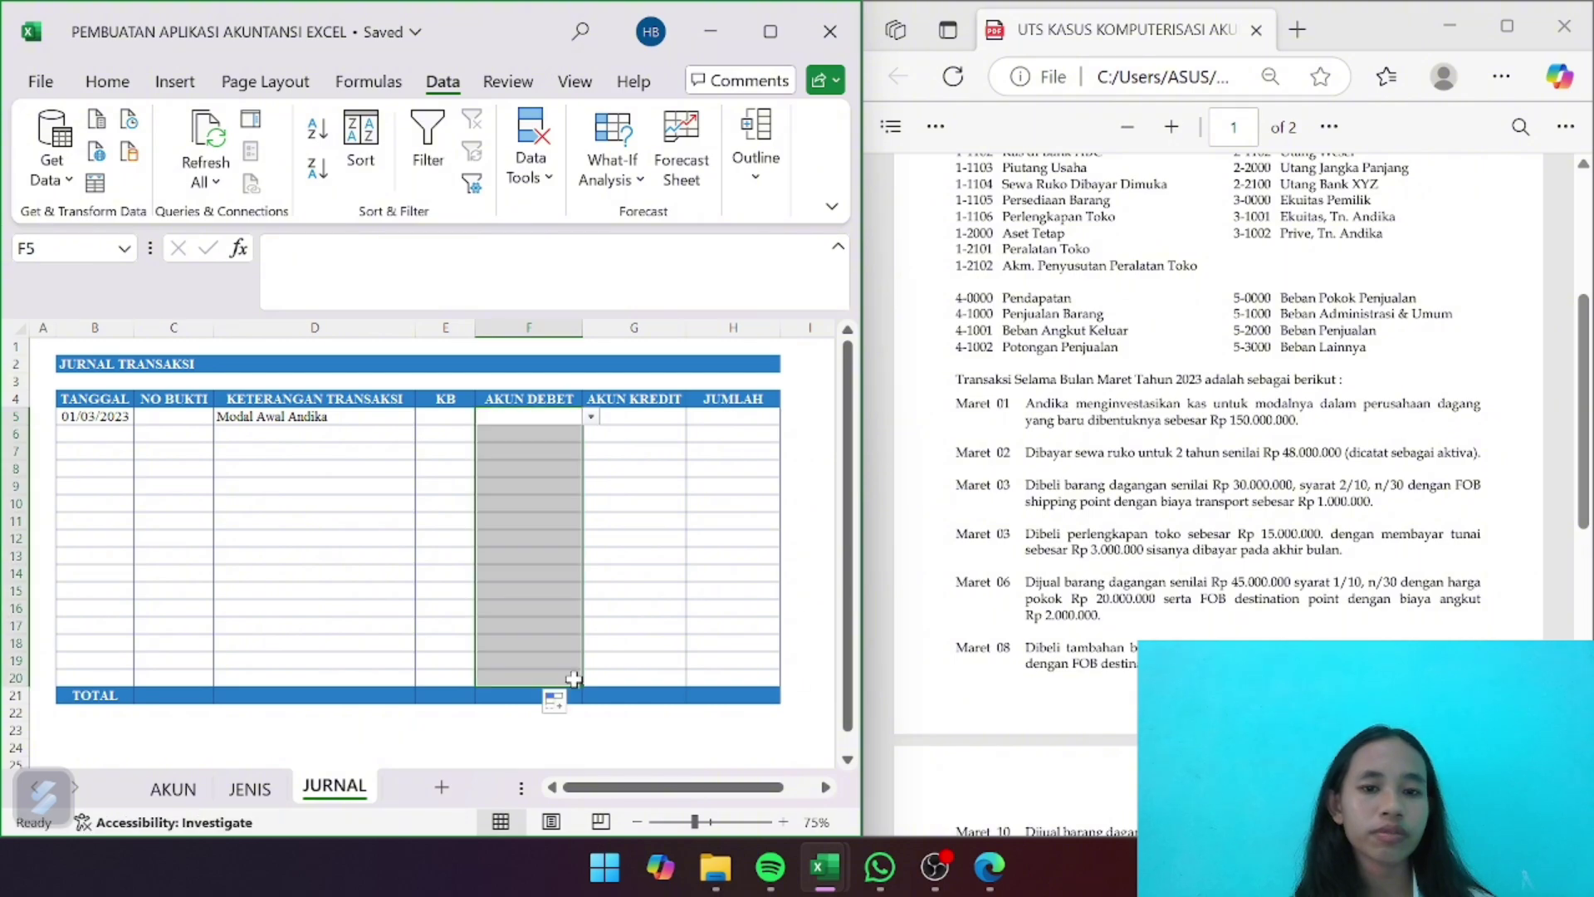
click(674, 516)
click(530, 492)
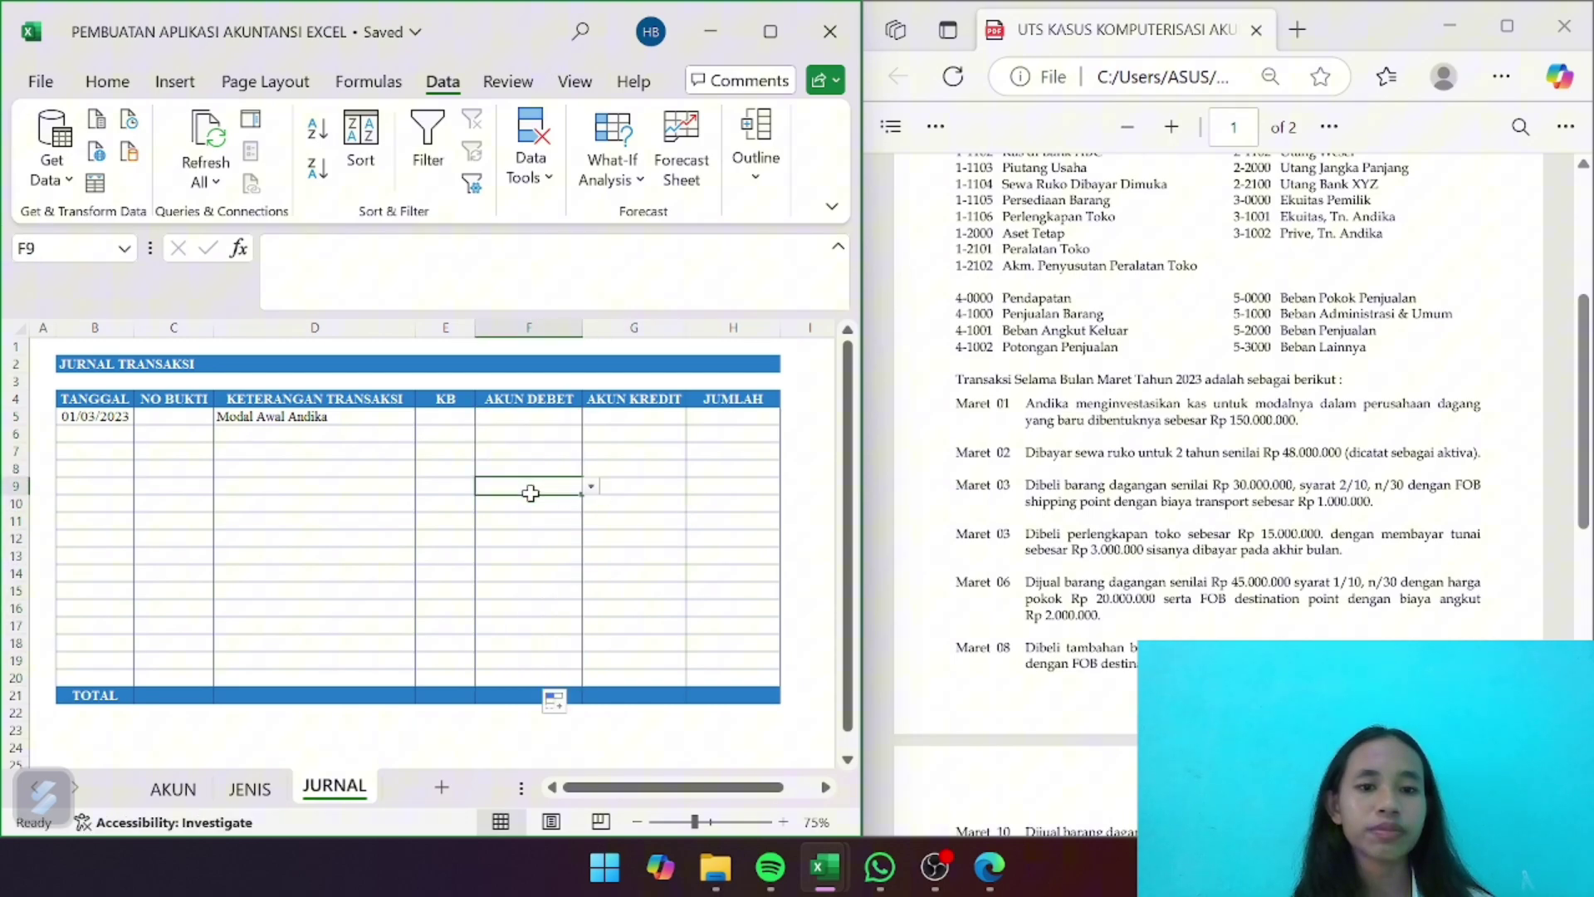
Copy the account dropdown from F5 to AKUN KREDIT cell G5 and fill it down to G20
click(562, 420)
key(ctrl+c)
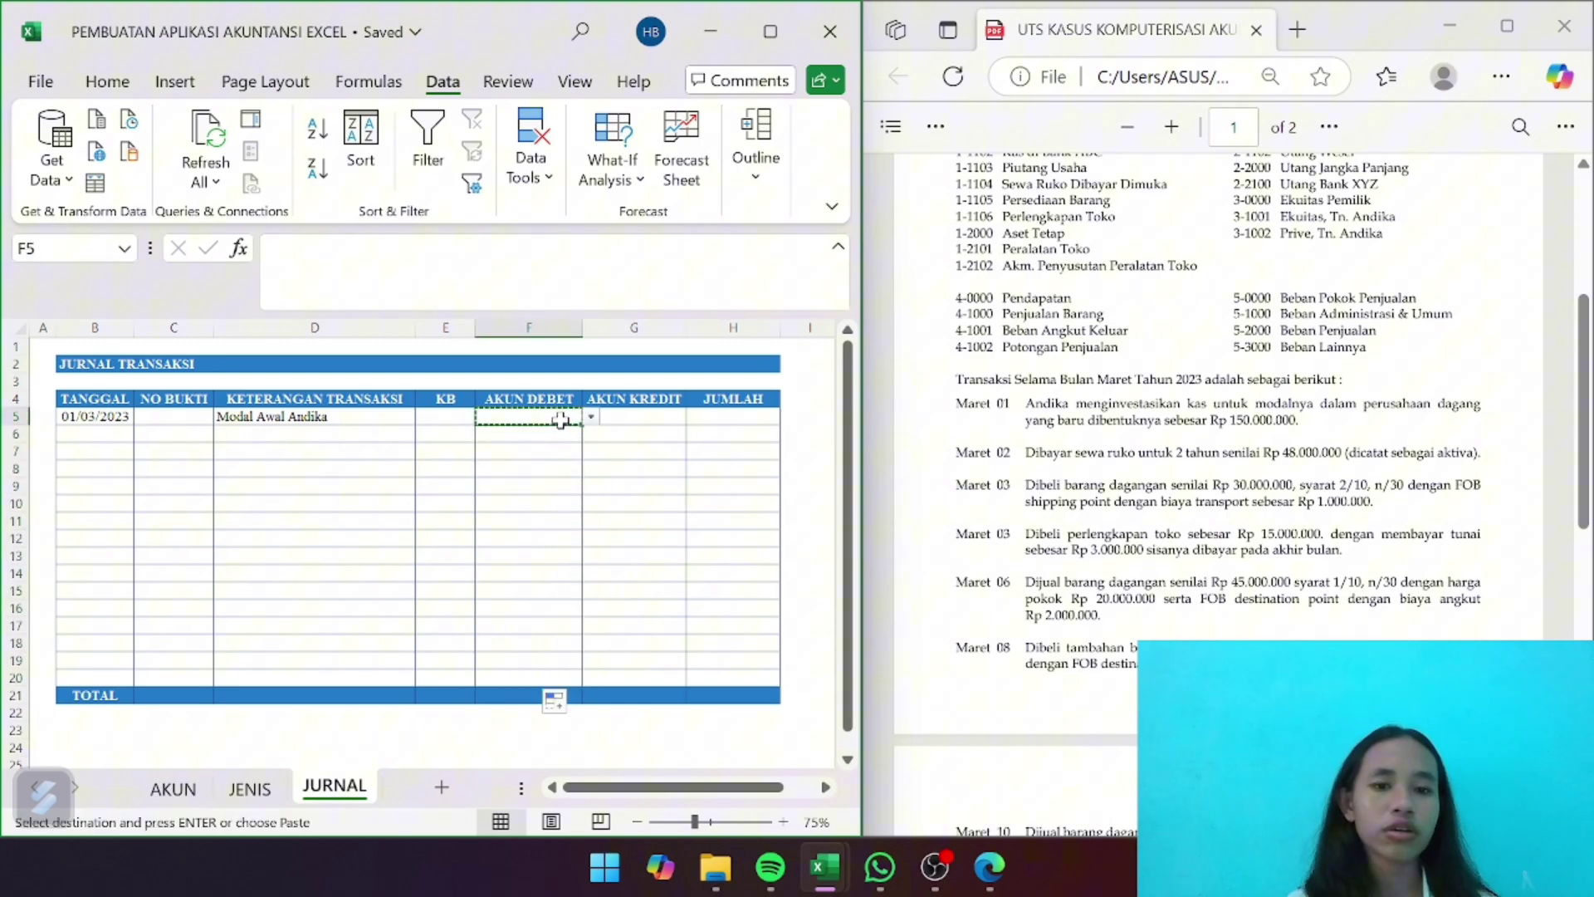
click(643, 419)
key(ctrl+v)
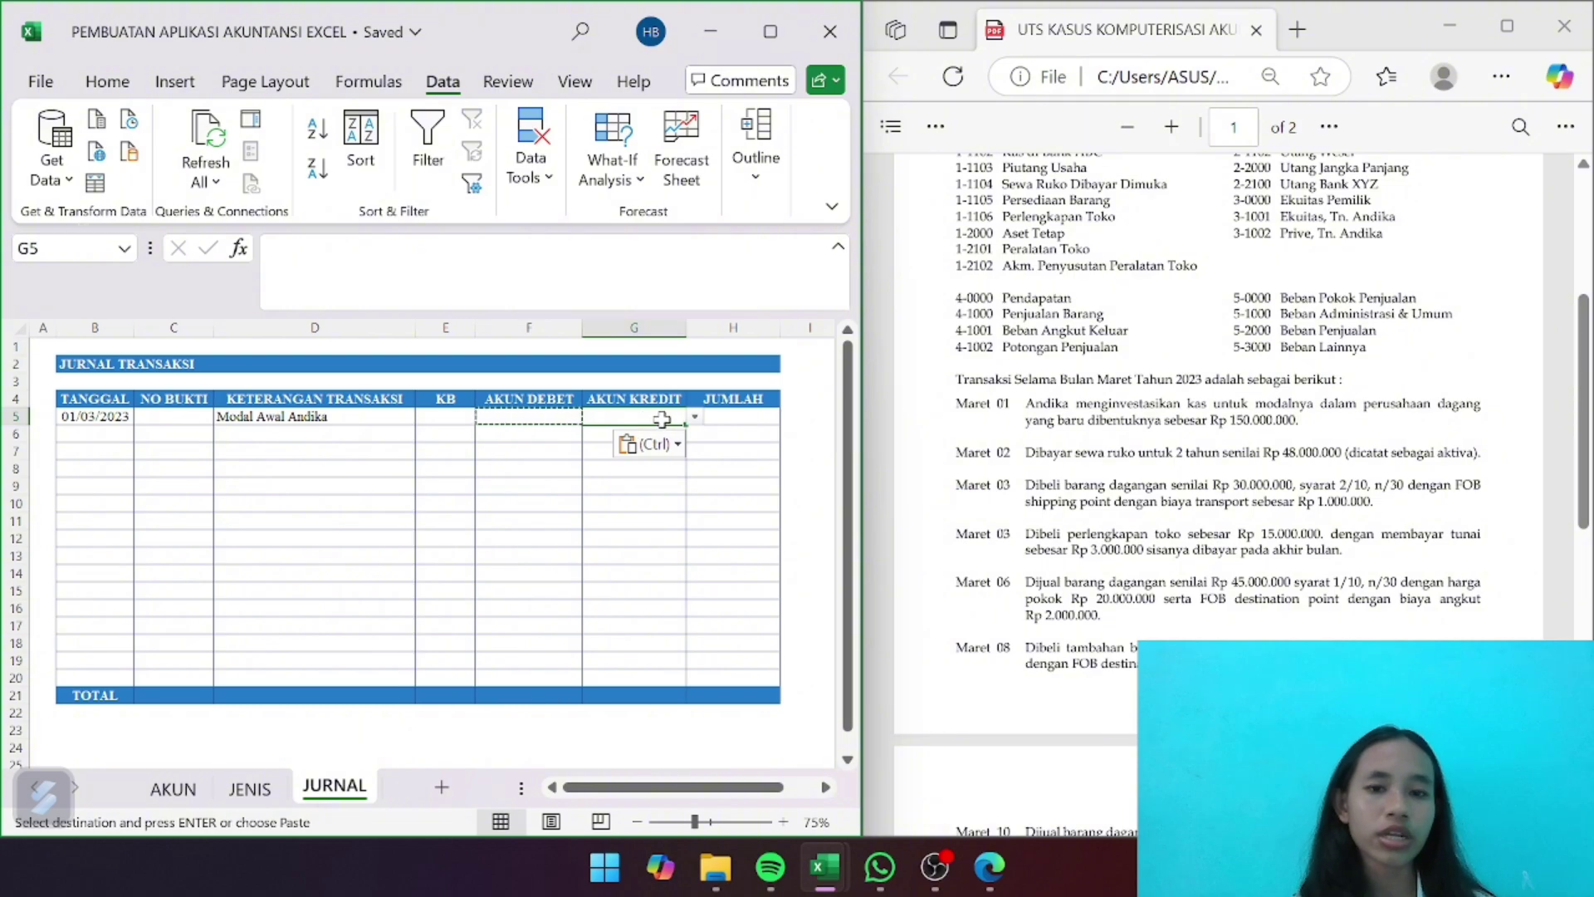
drag(684, 440, 677, 687)
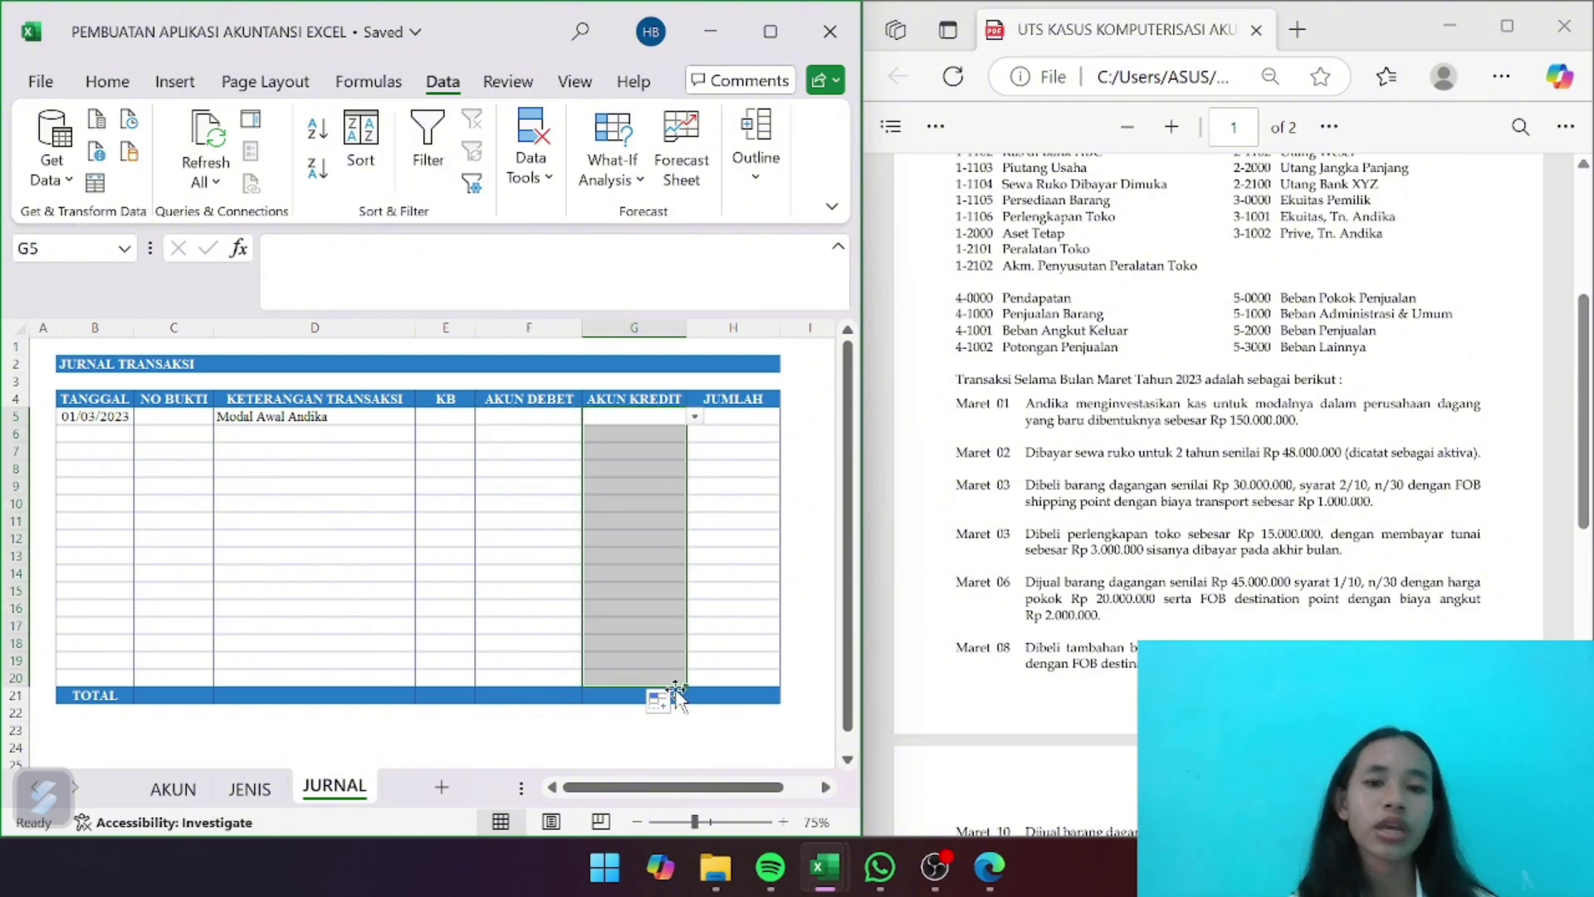
click(729, 462)
click(640, 455)
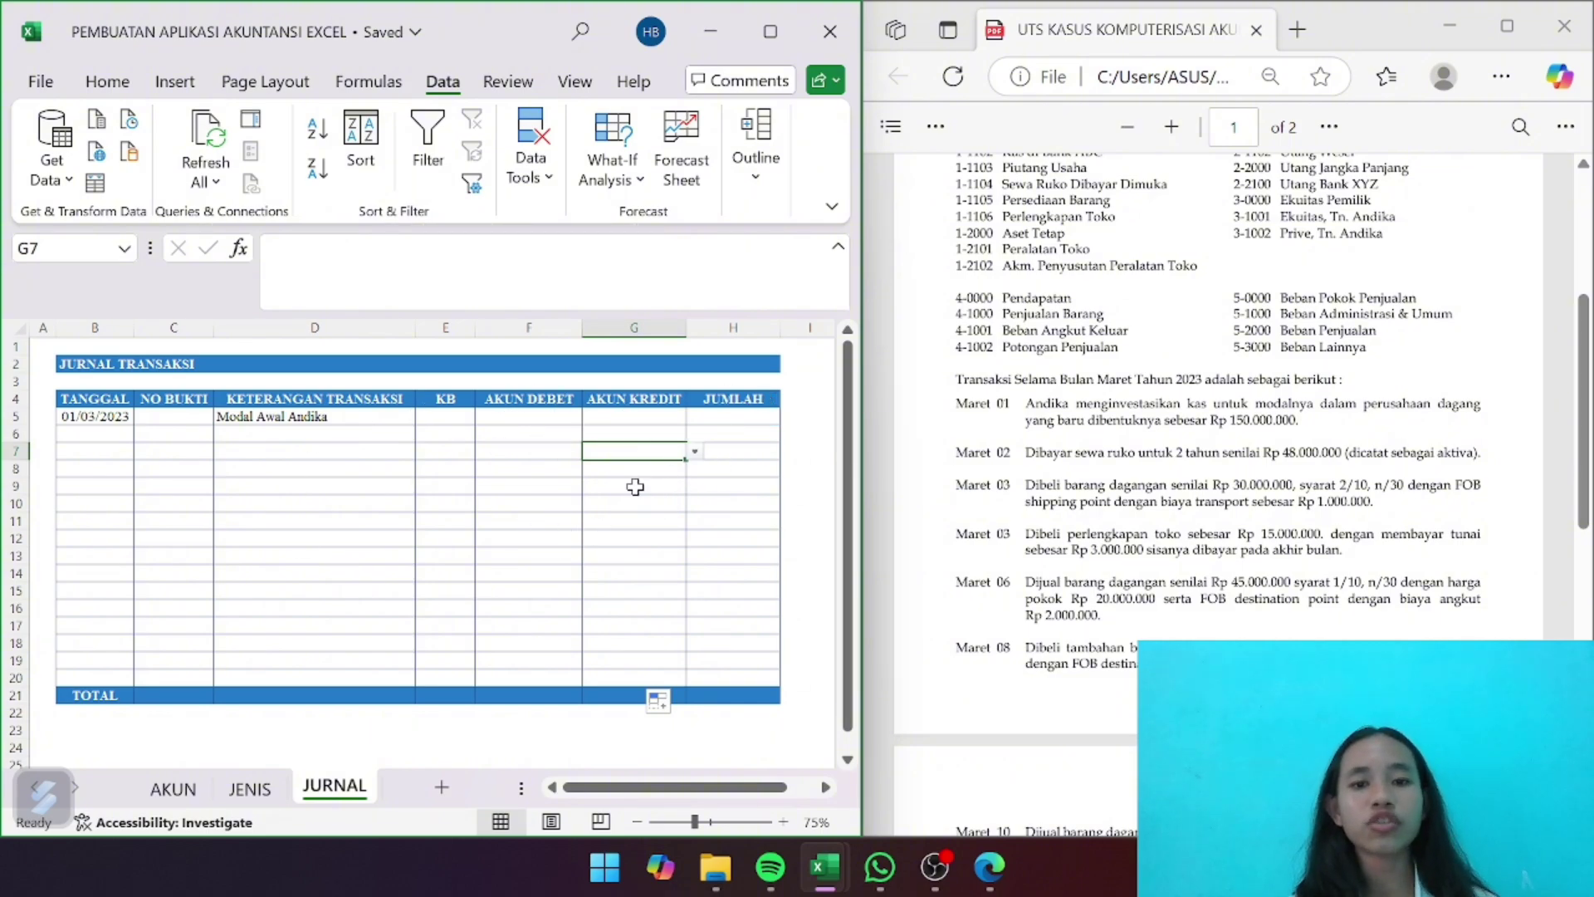
Enter JU-001 as the NO BUKTI of the Modal Awal transaction in C5
click(328, 453)
click(339, 416)
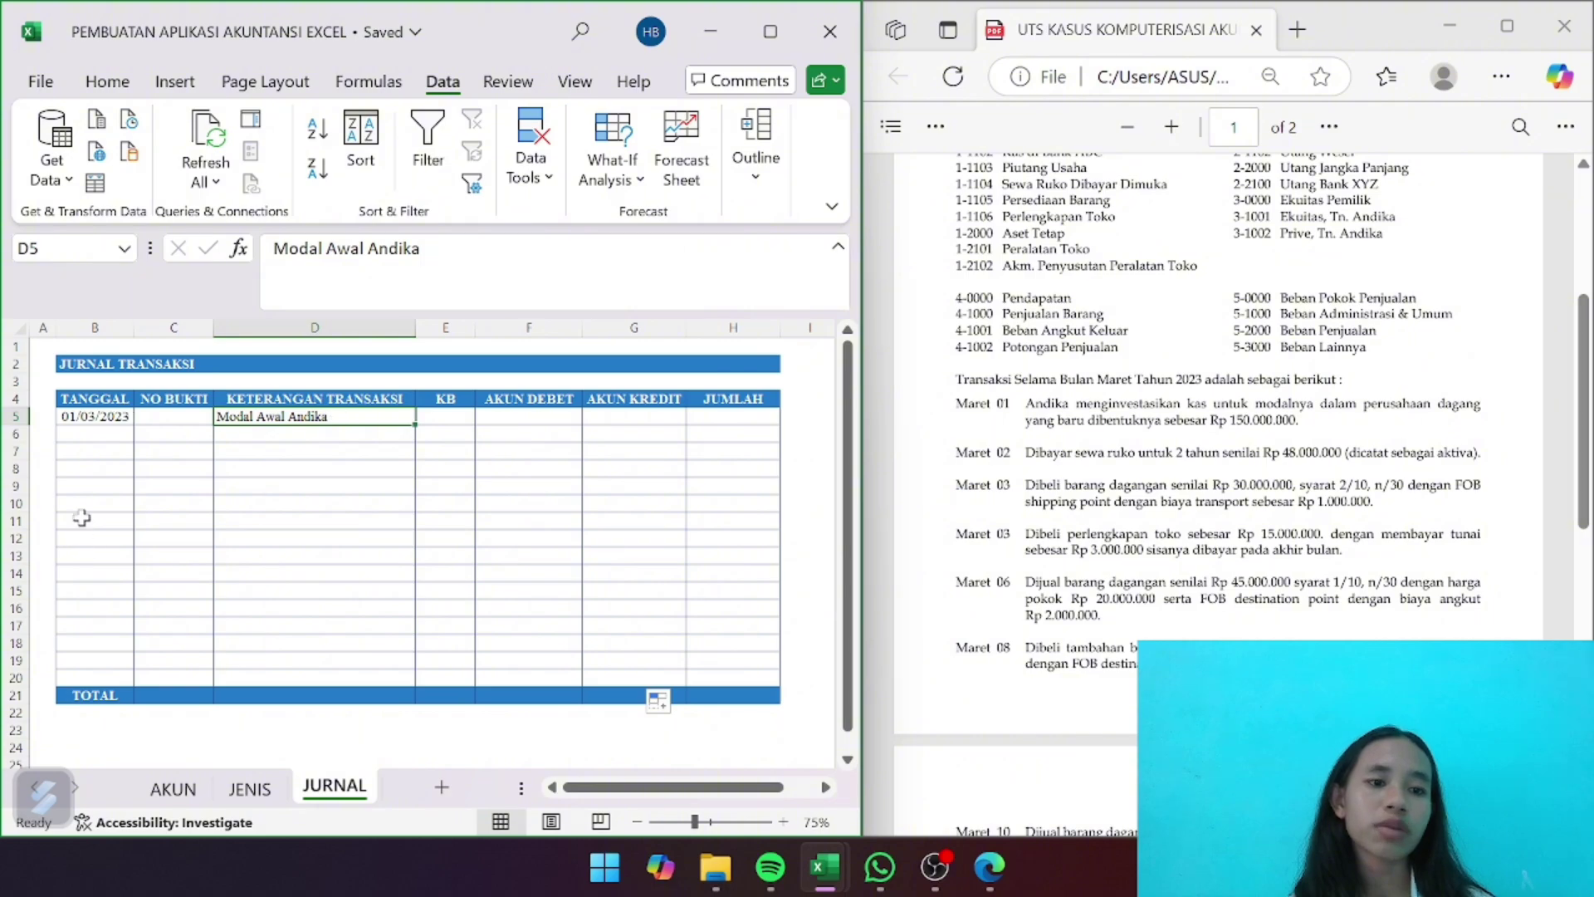
click(81, 420)
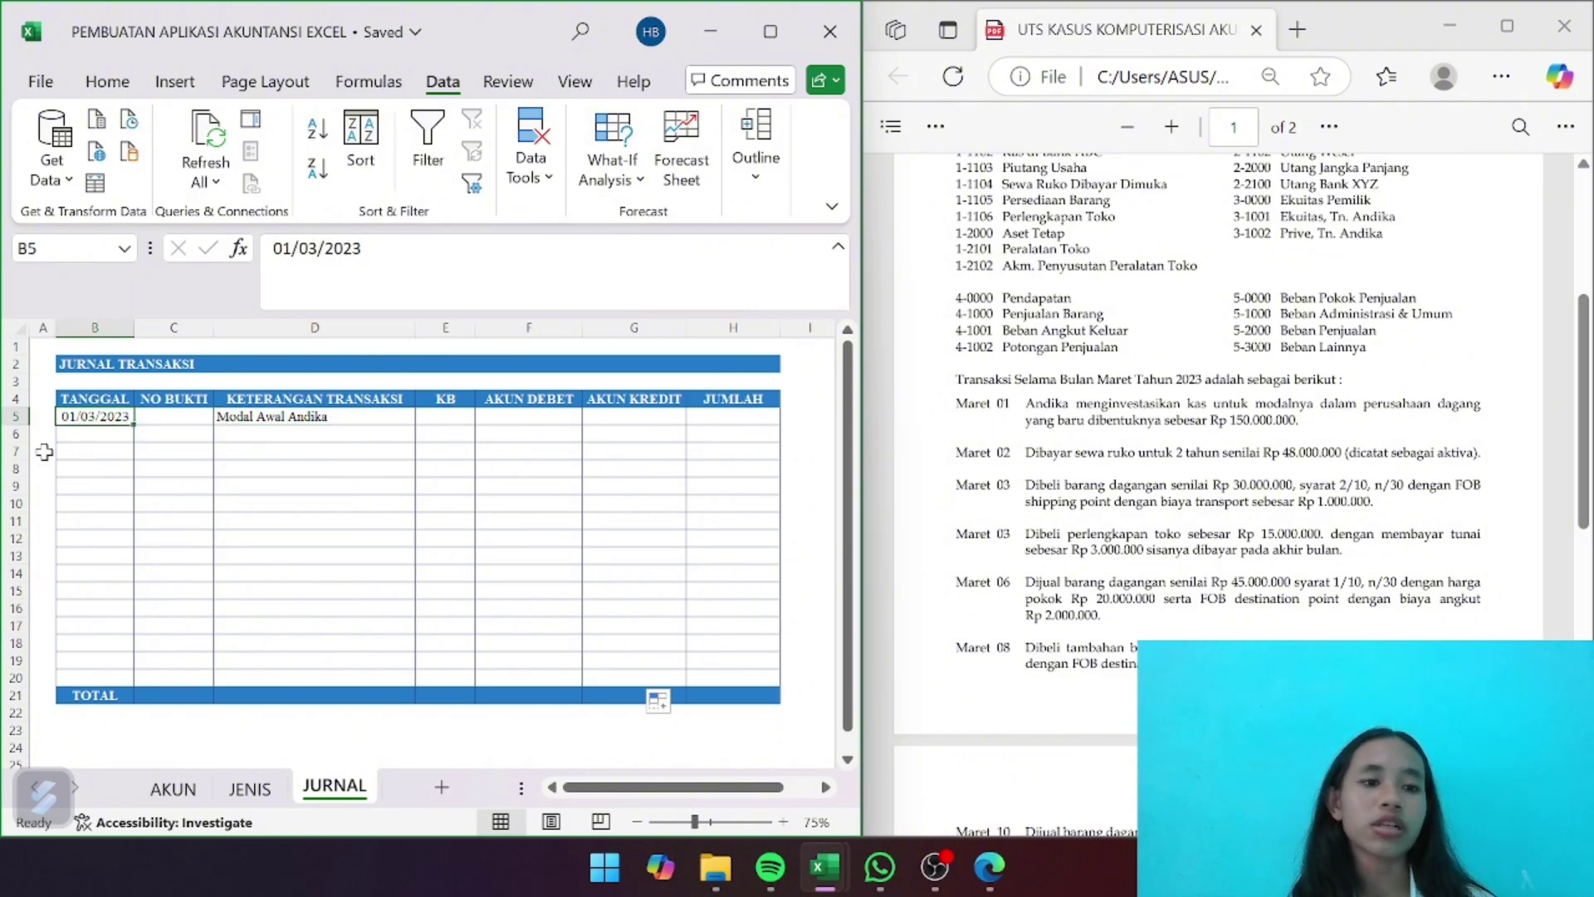
click(203, 415)
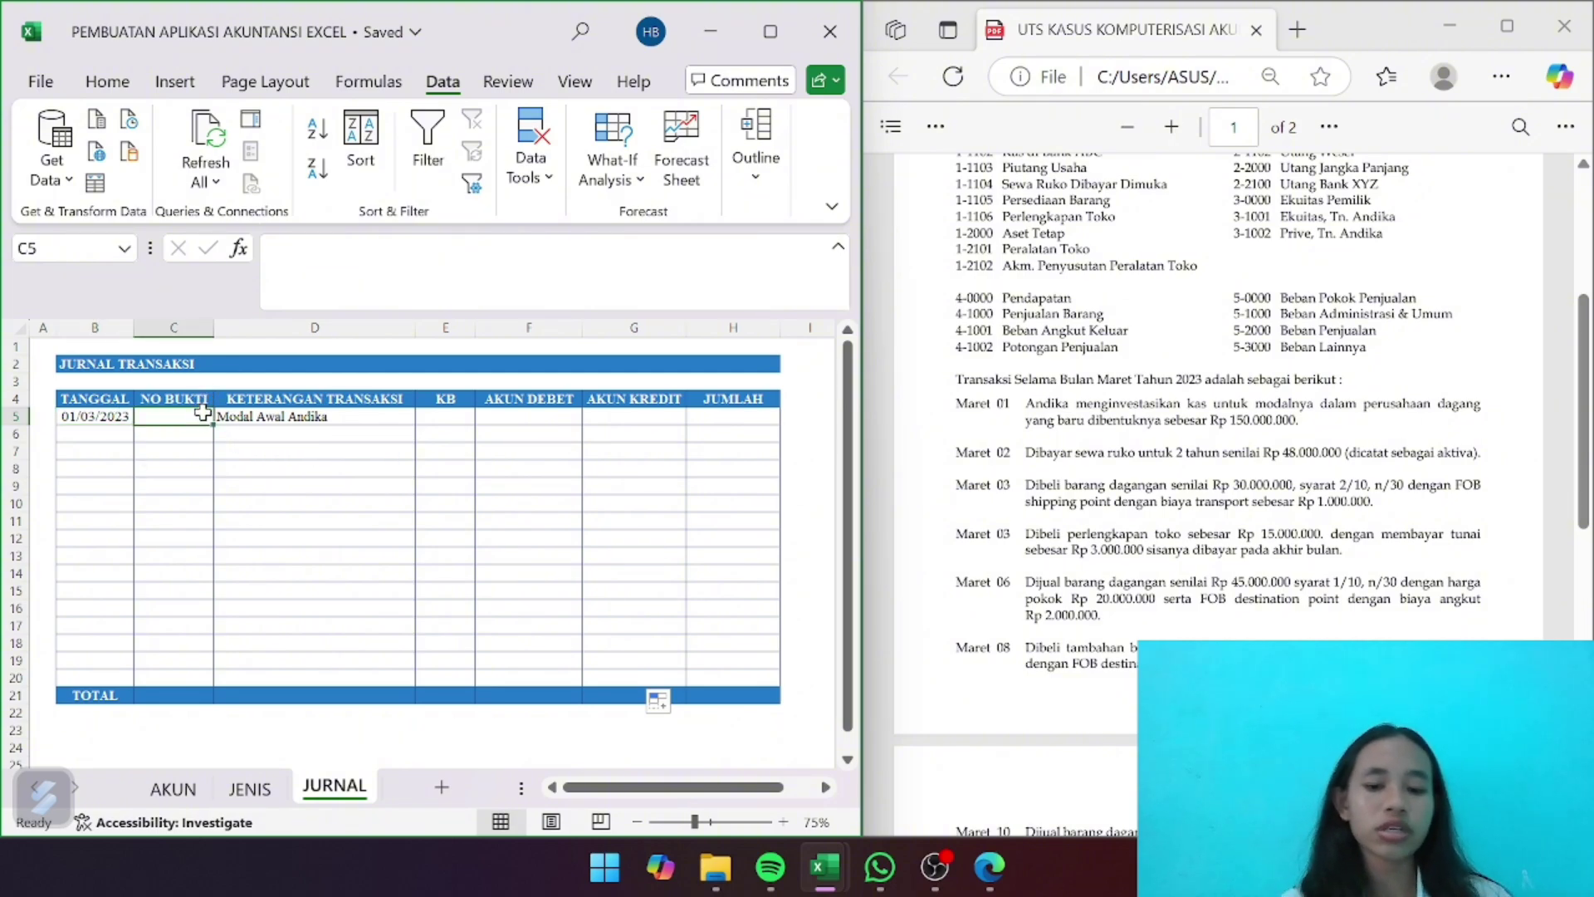
text(JU-001)
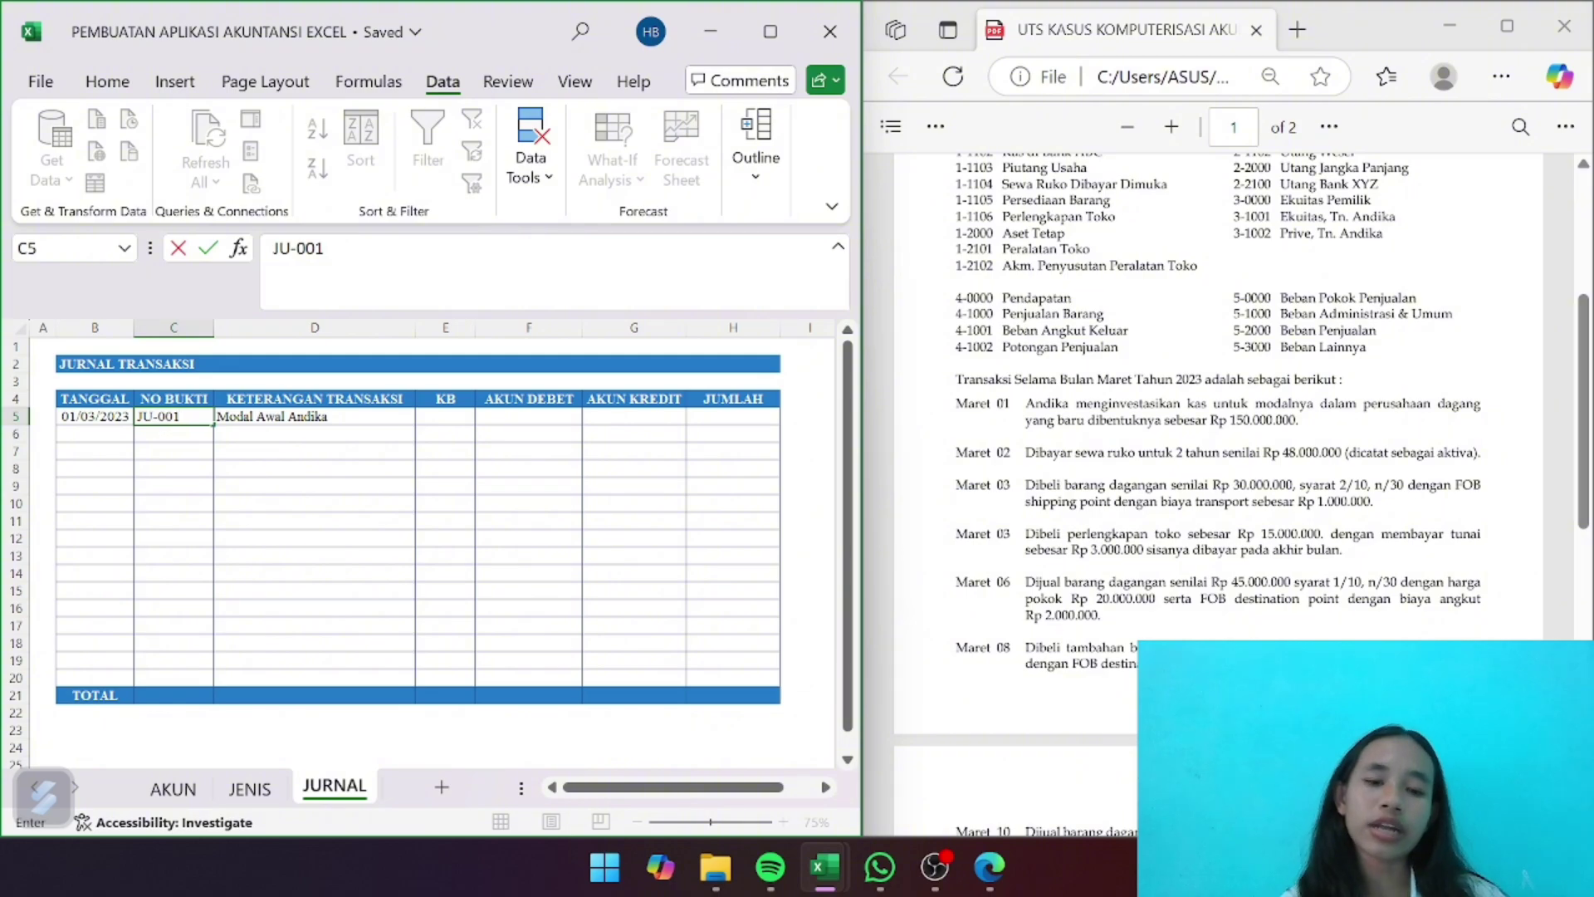
key(Return)
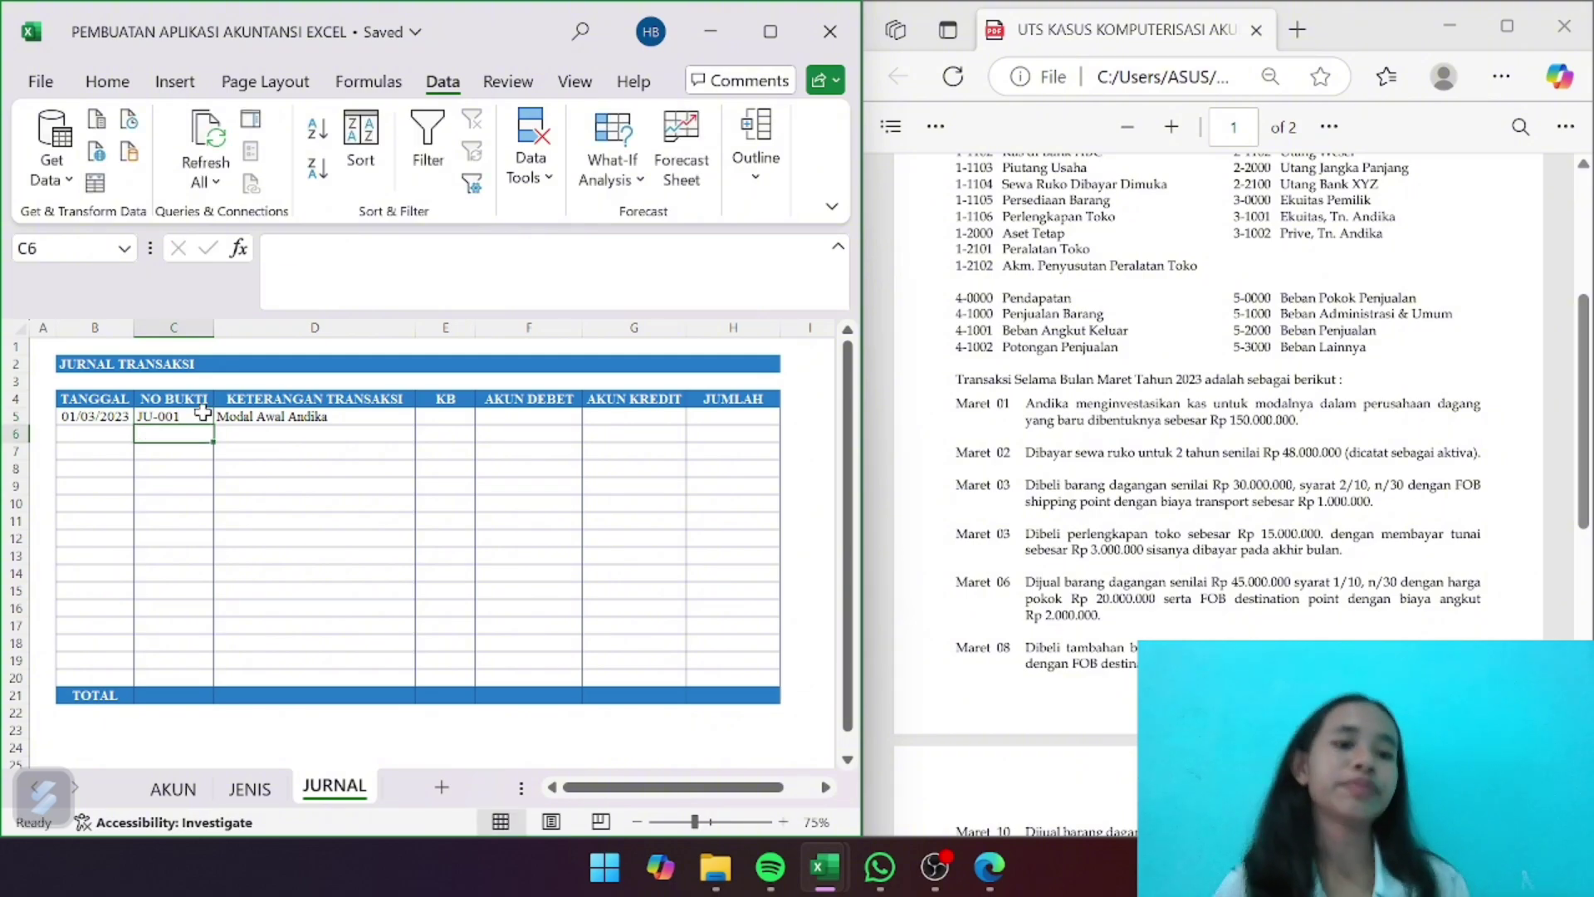
Choose 1-1101-Kas Usaha as the AKUN DEBET in F5 and widen column F to fit the account name
click(505, 413)
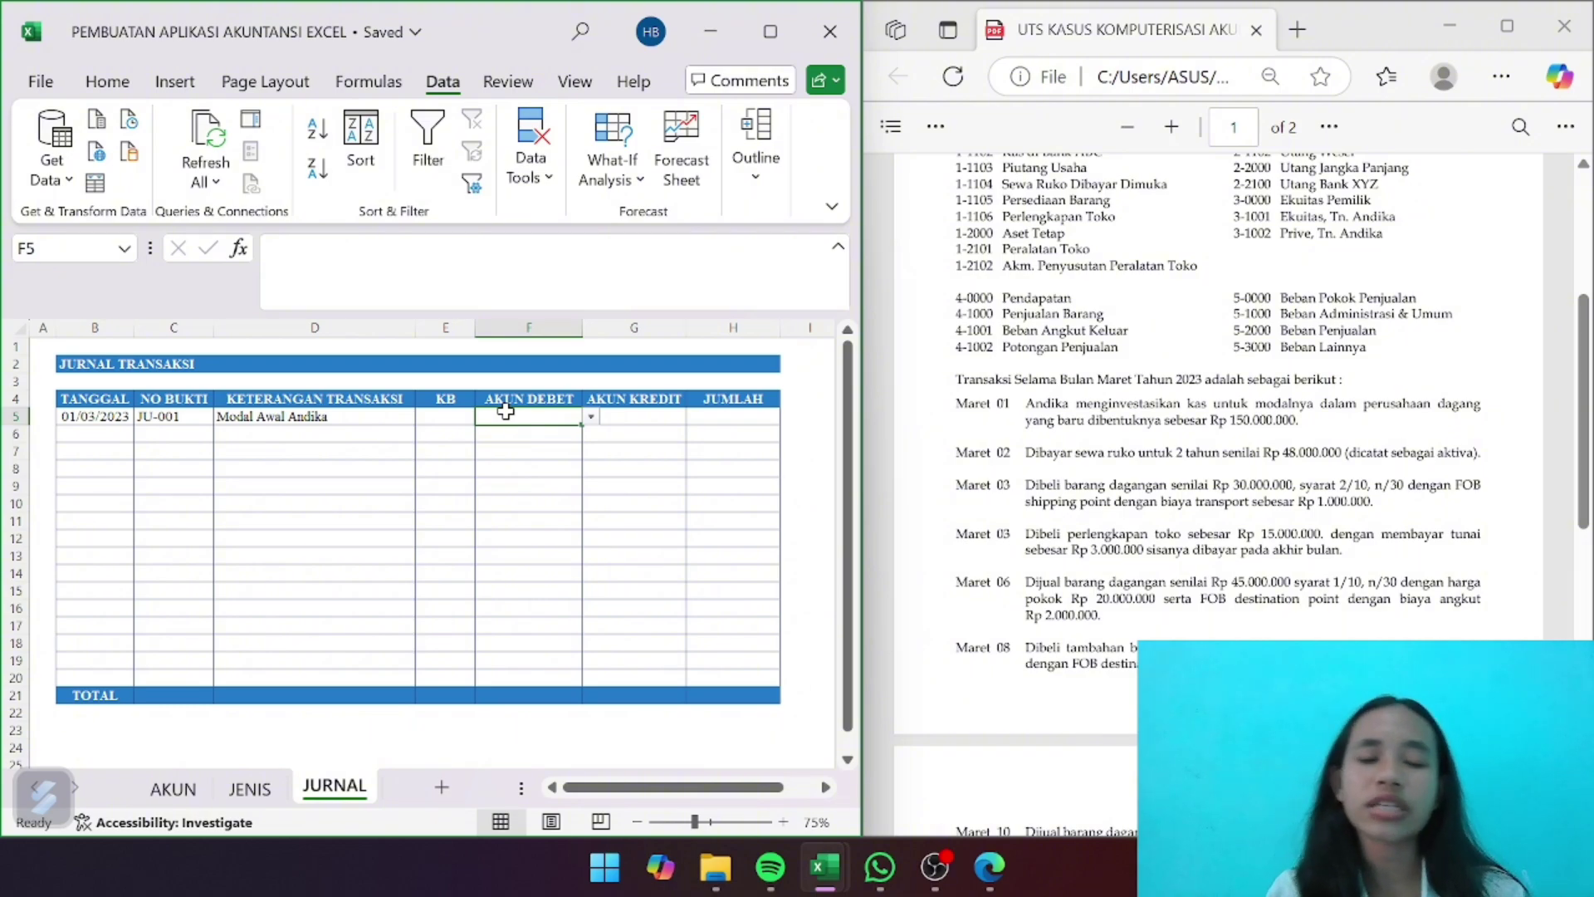
click(592, 417)
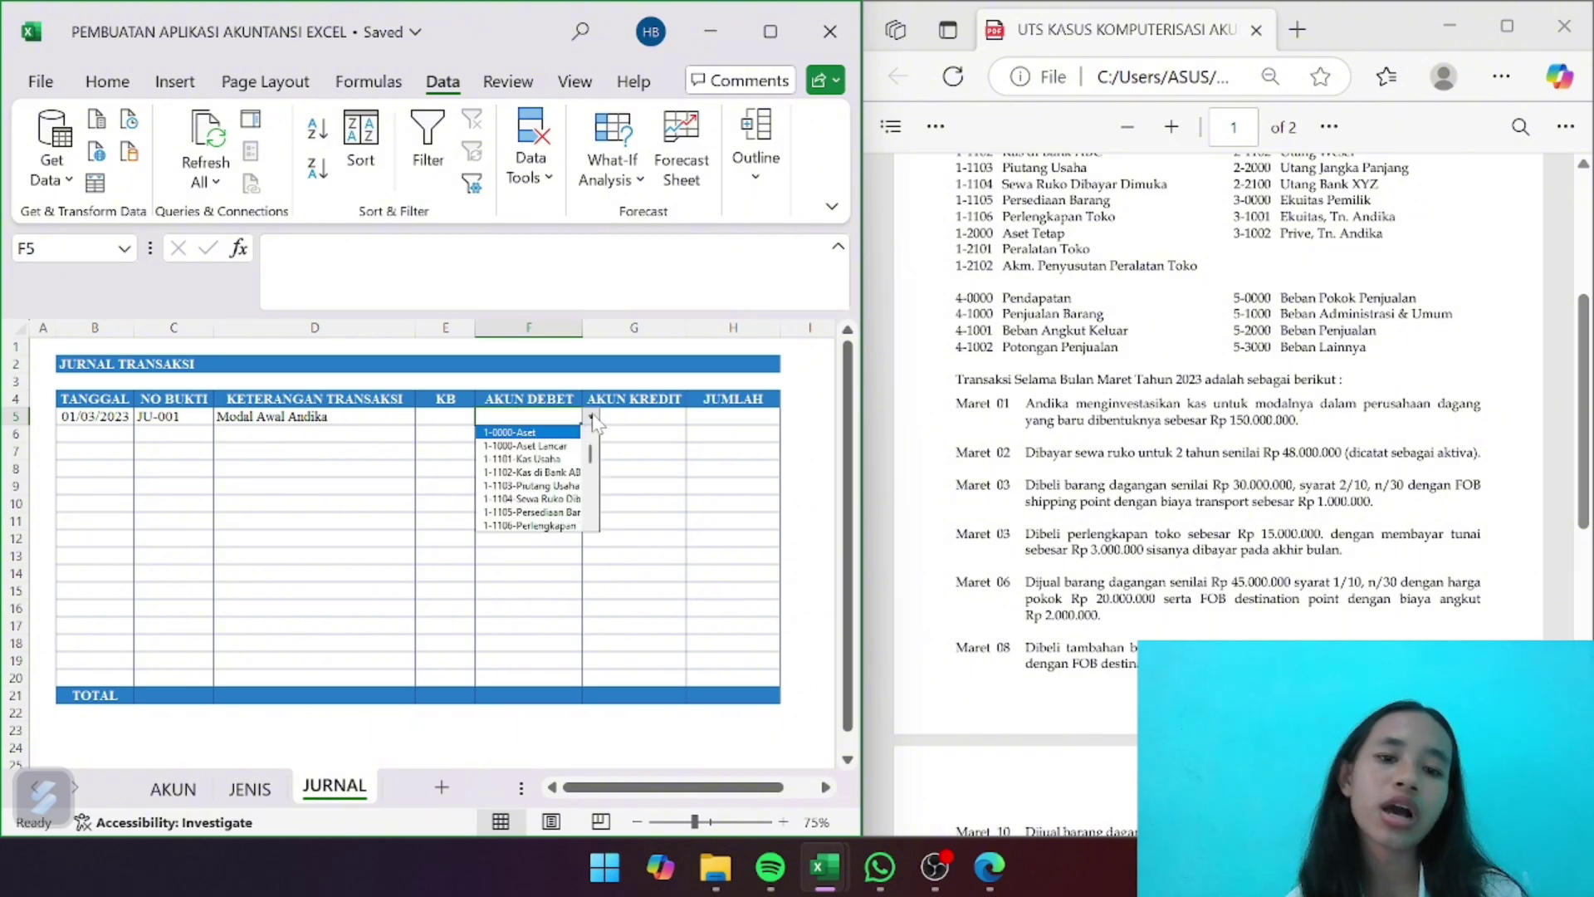
click(535, 457)
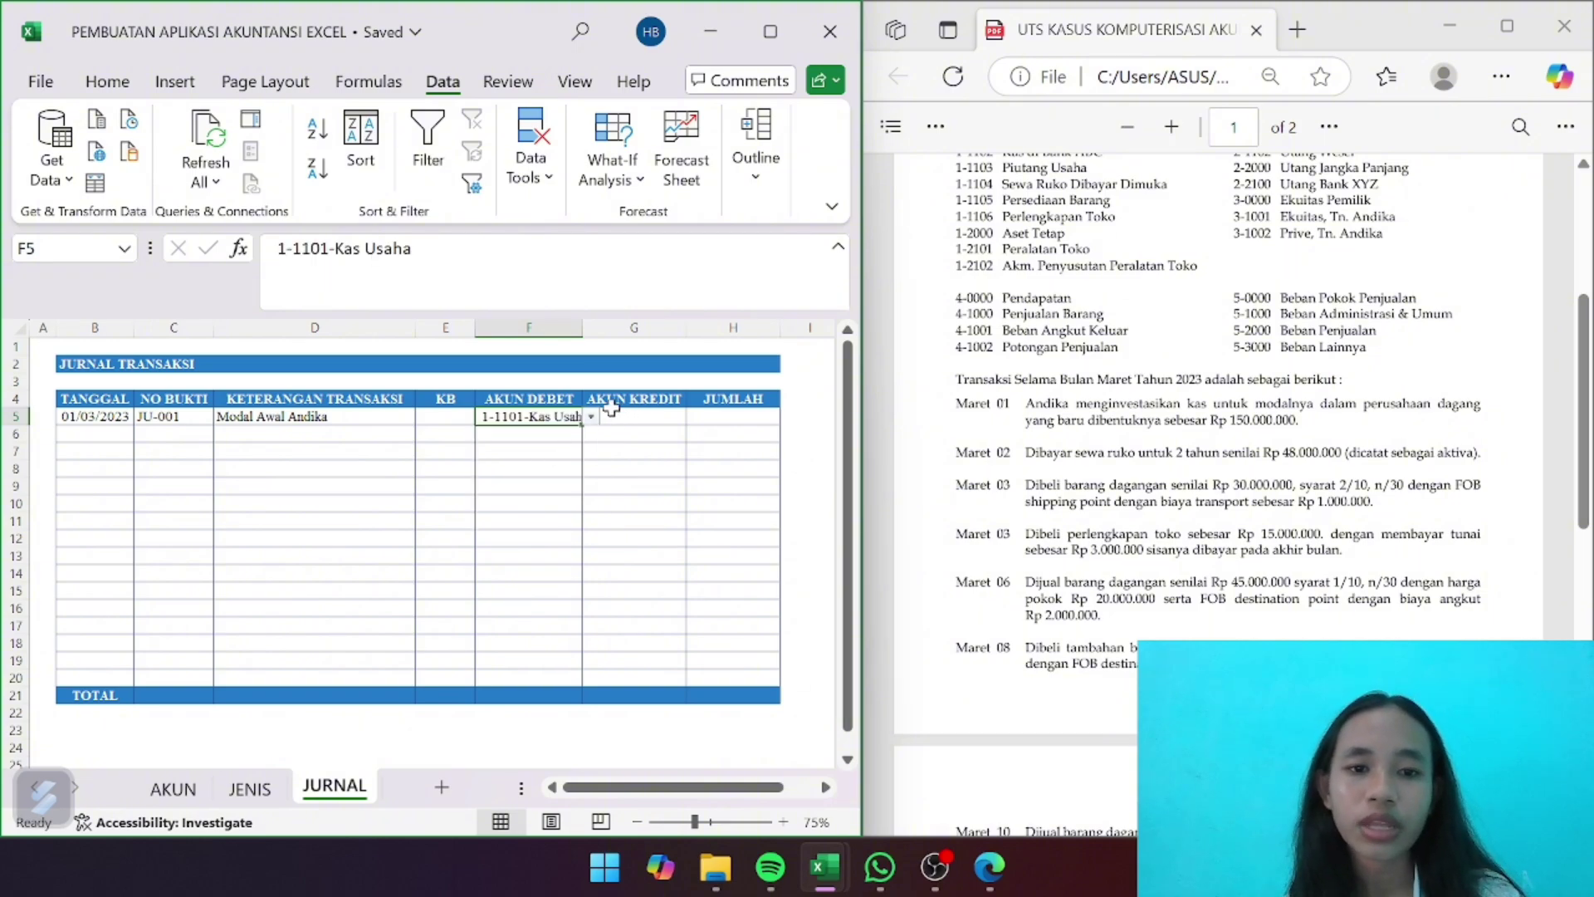
drag(582, 329, 626, 338)
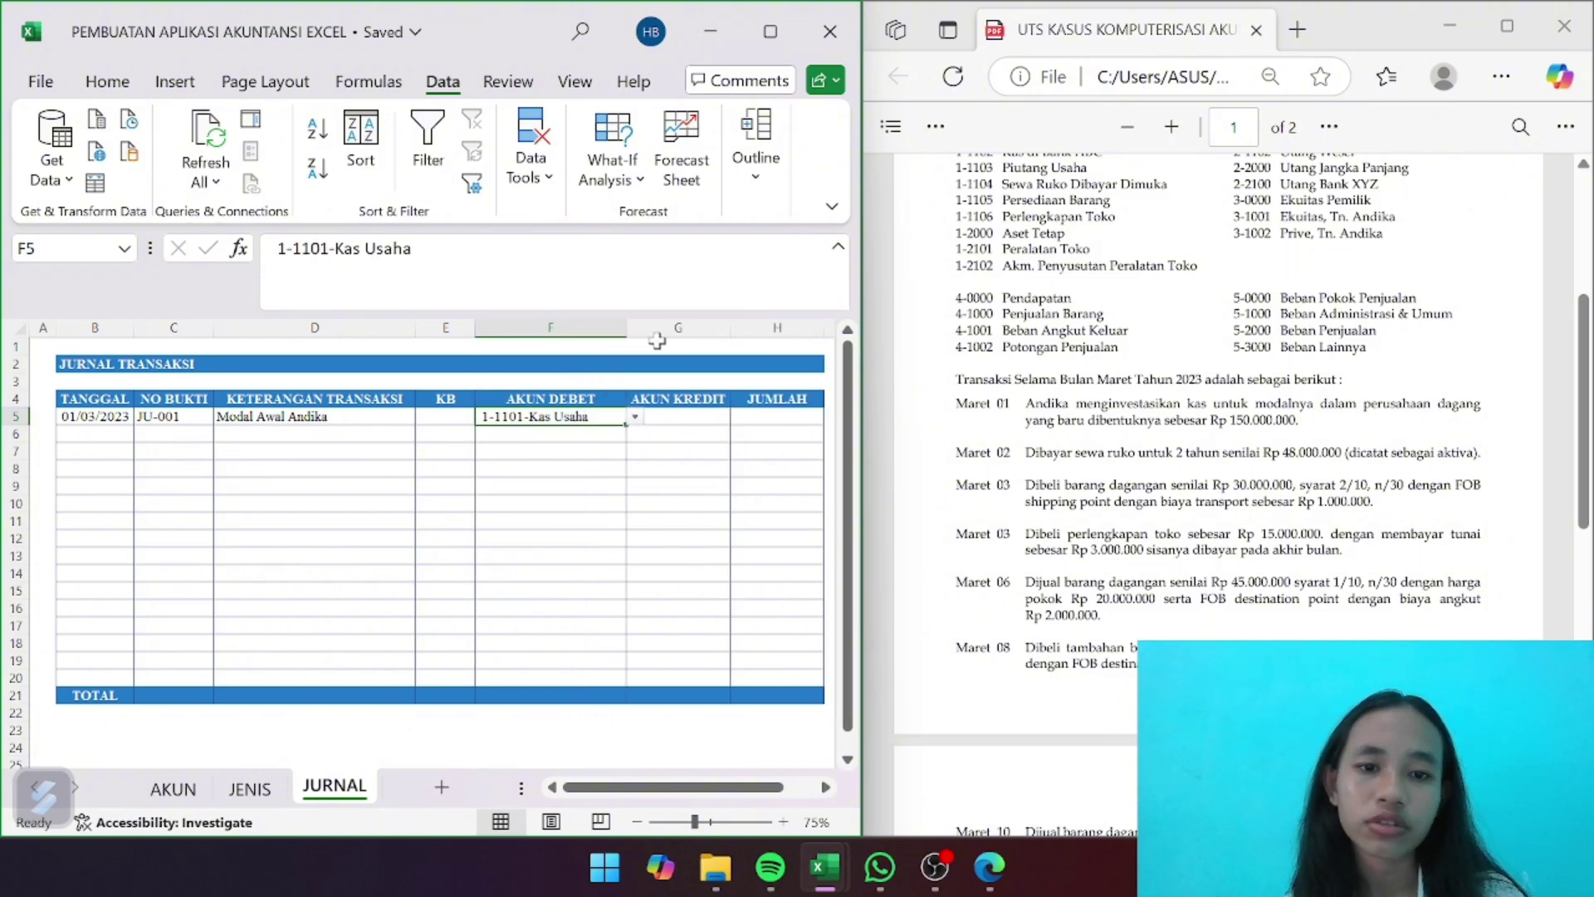
Widen the AKUN KREDIT column and choose the owner's equity account 3-1001 as the credit account in G5
drag(731, 329, 793, 330)
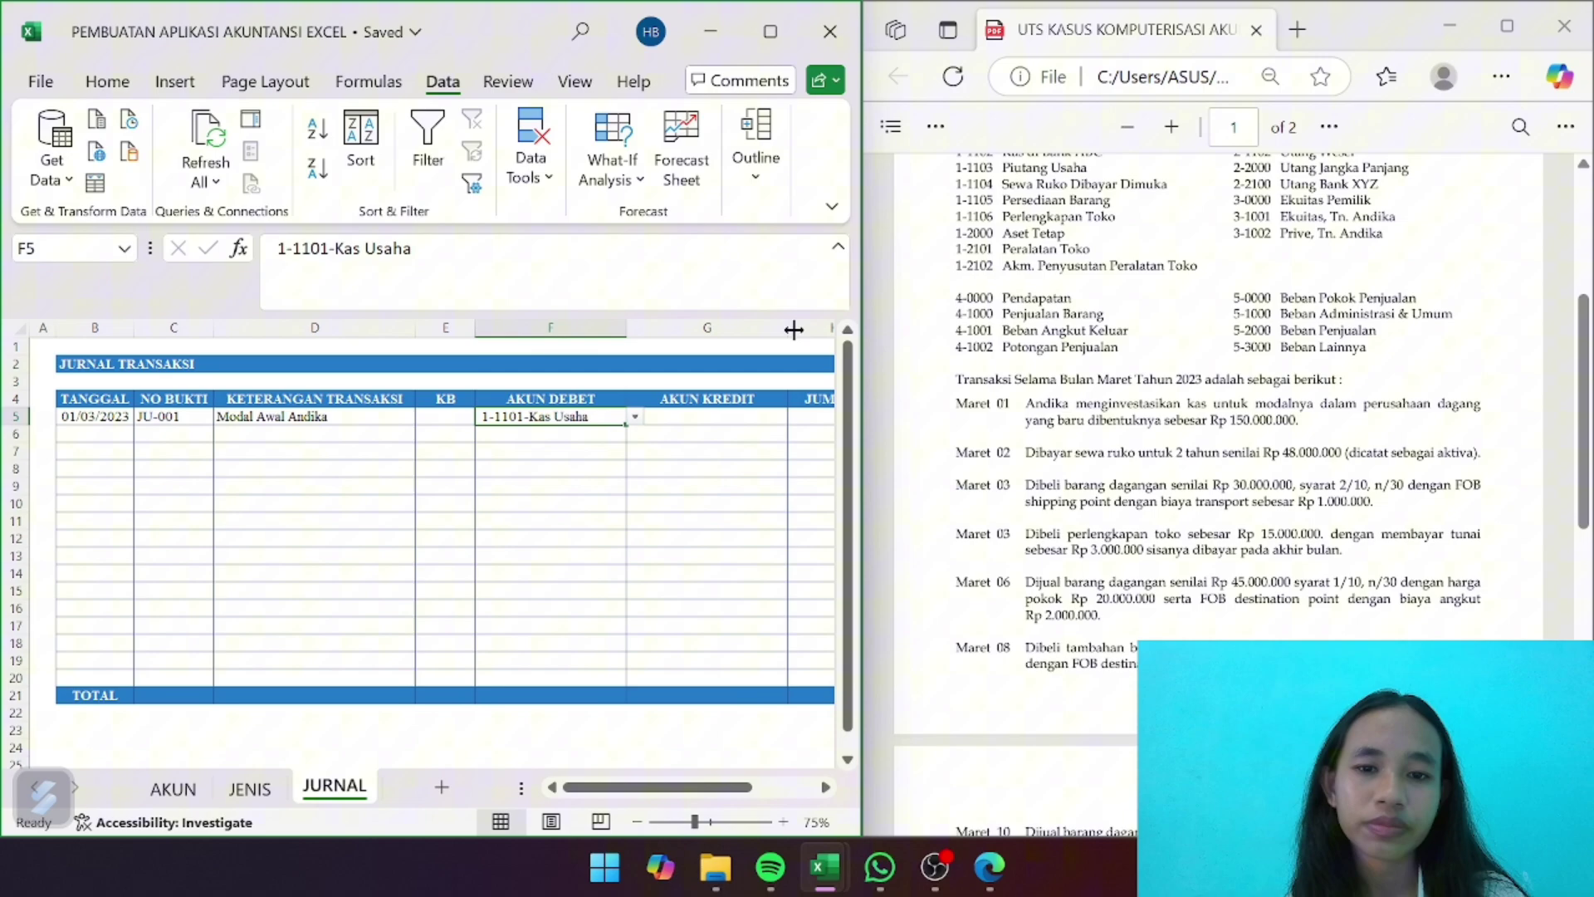
click(748, 416)
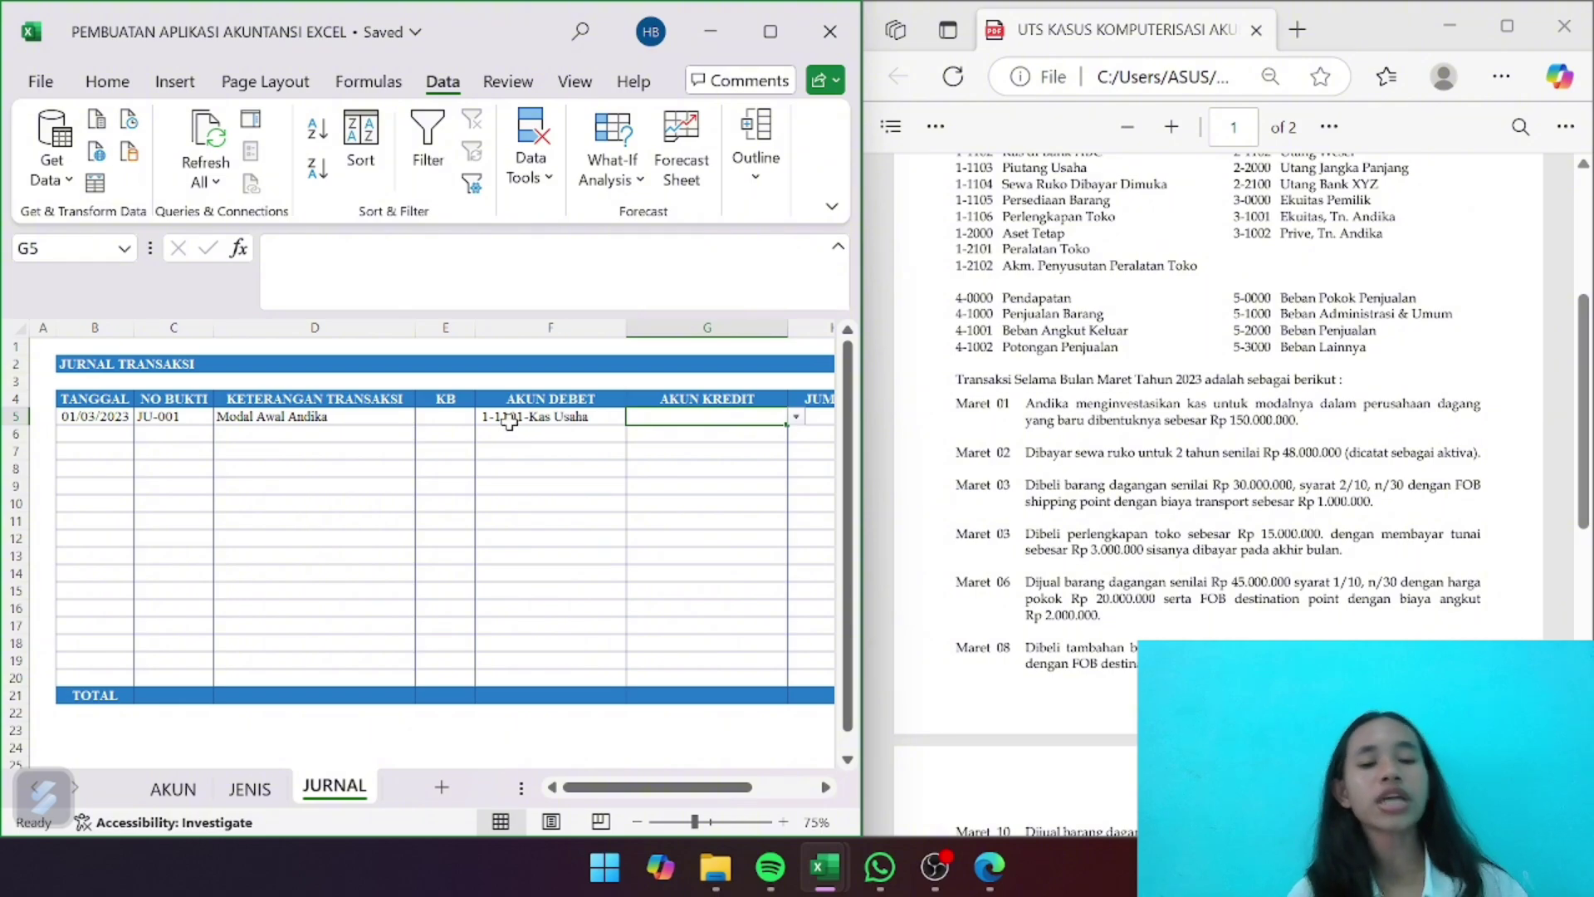
click(796, 417)
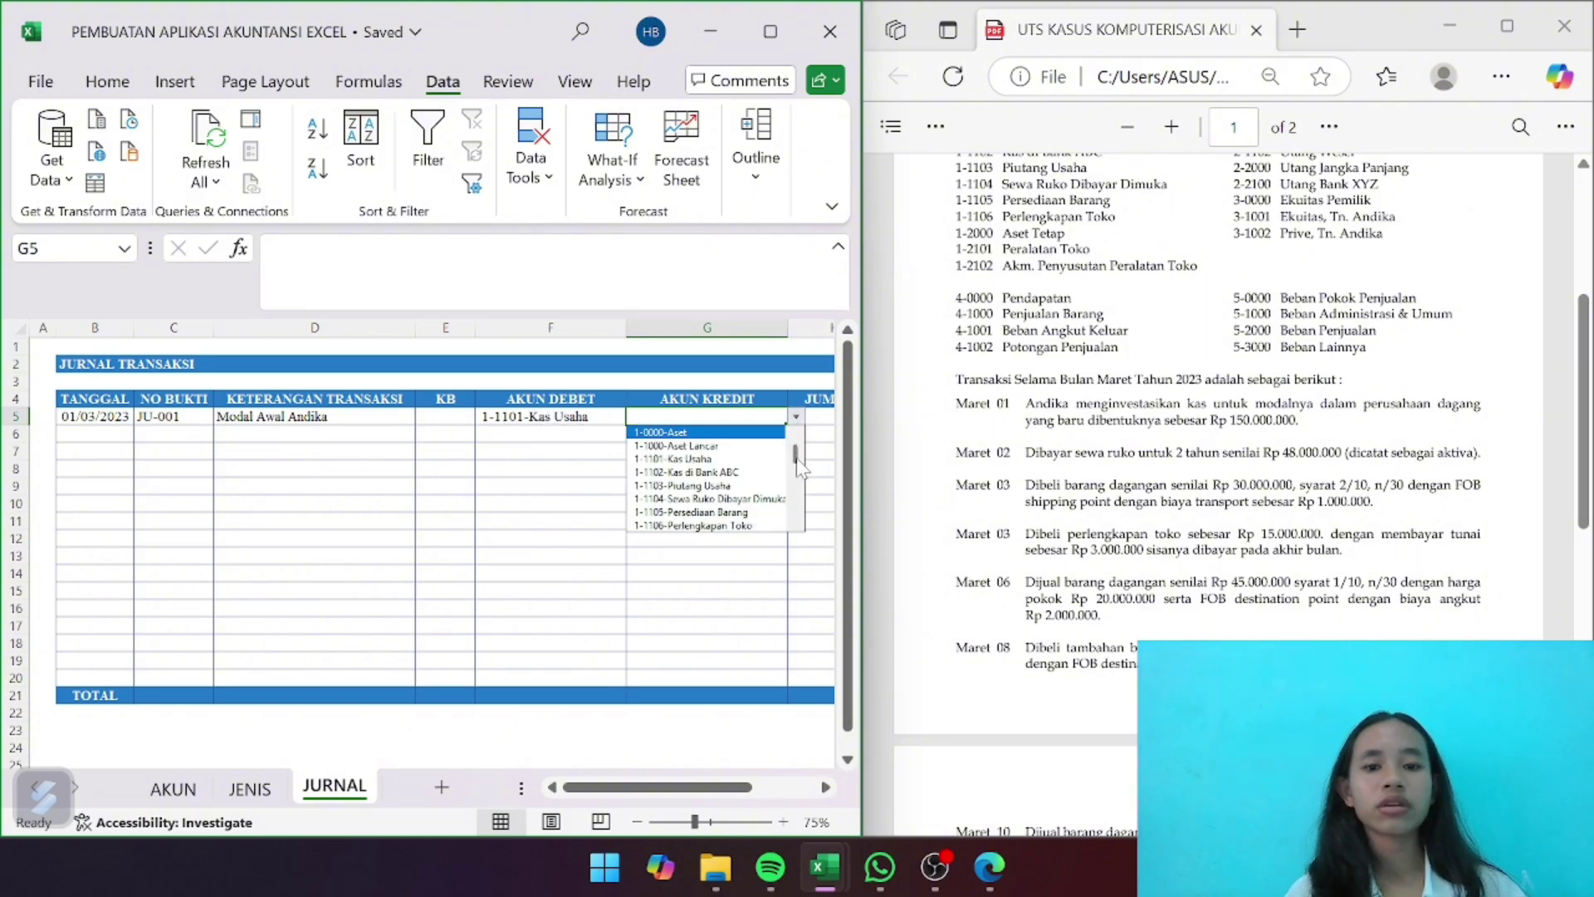
drag(796, 459, 796, 498)
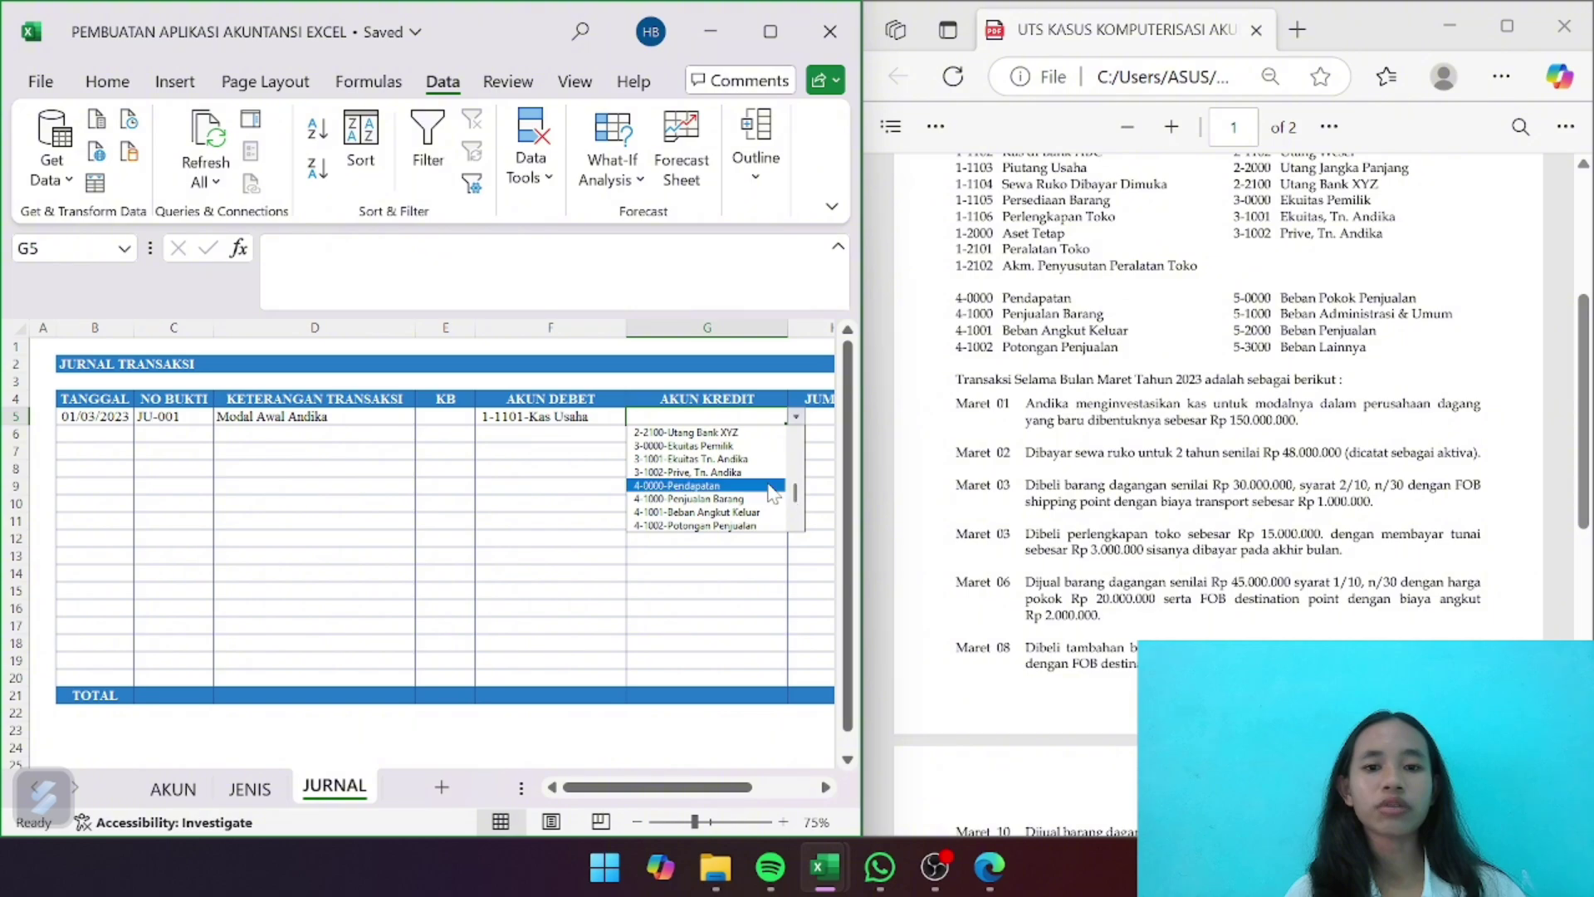
click(727, 459)
click(727, 463)
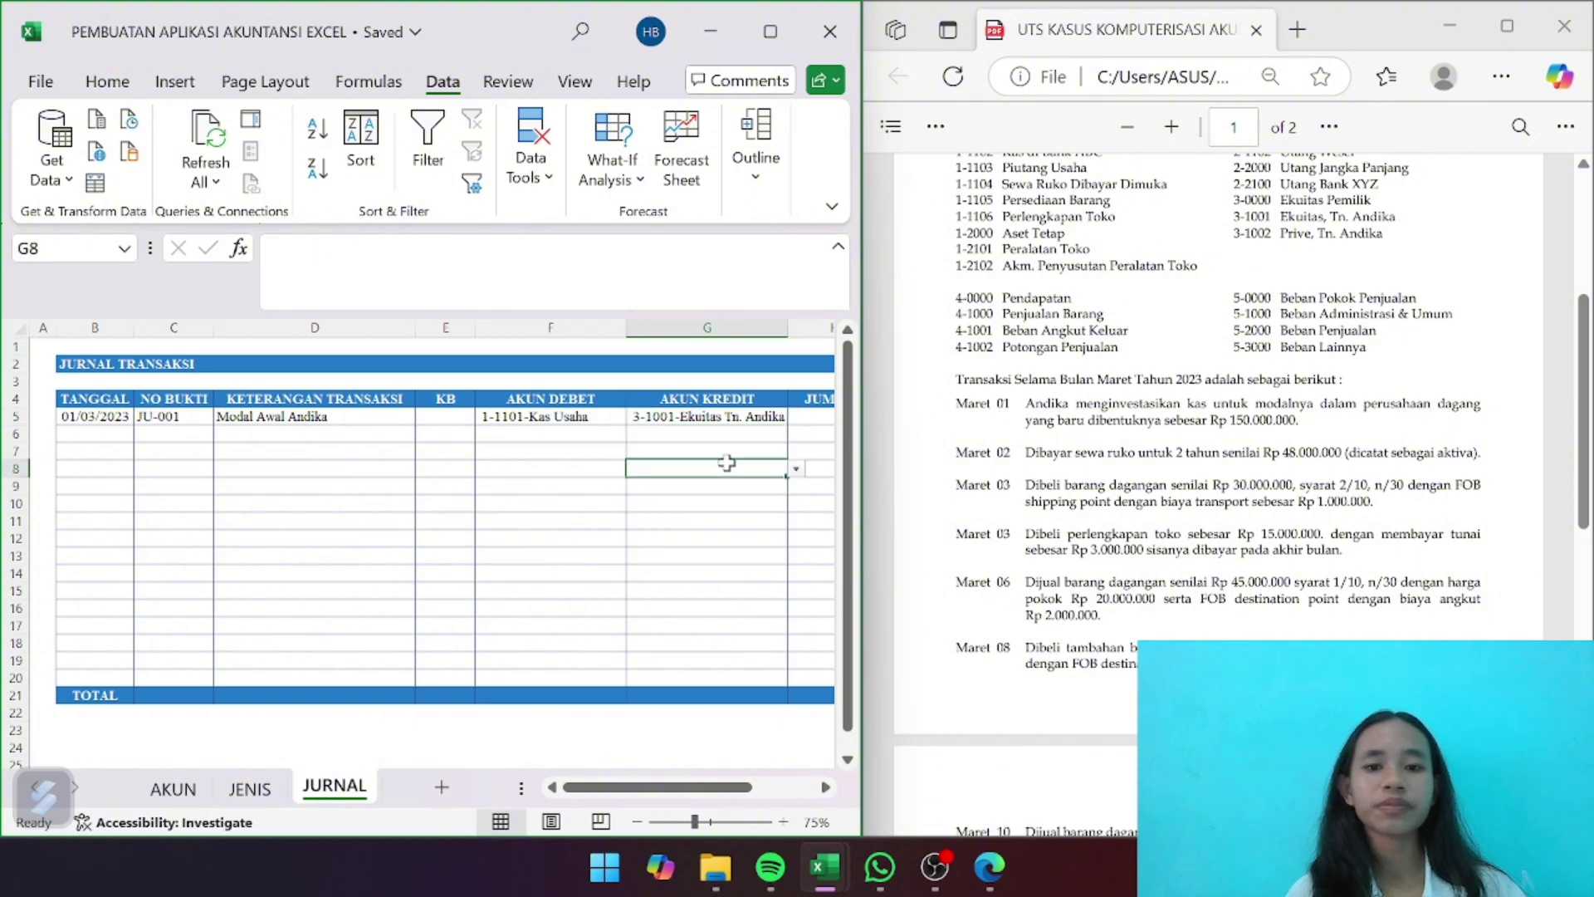
Enter 150000000 as the JUMLAH of the first transaction in H5
scroll(688, 519, right, 3)
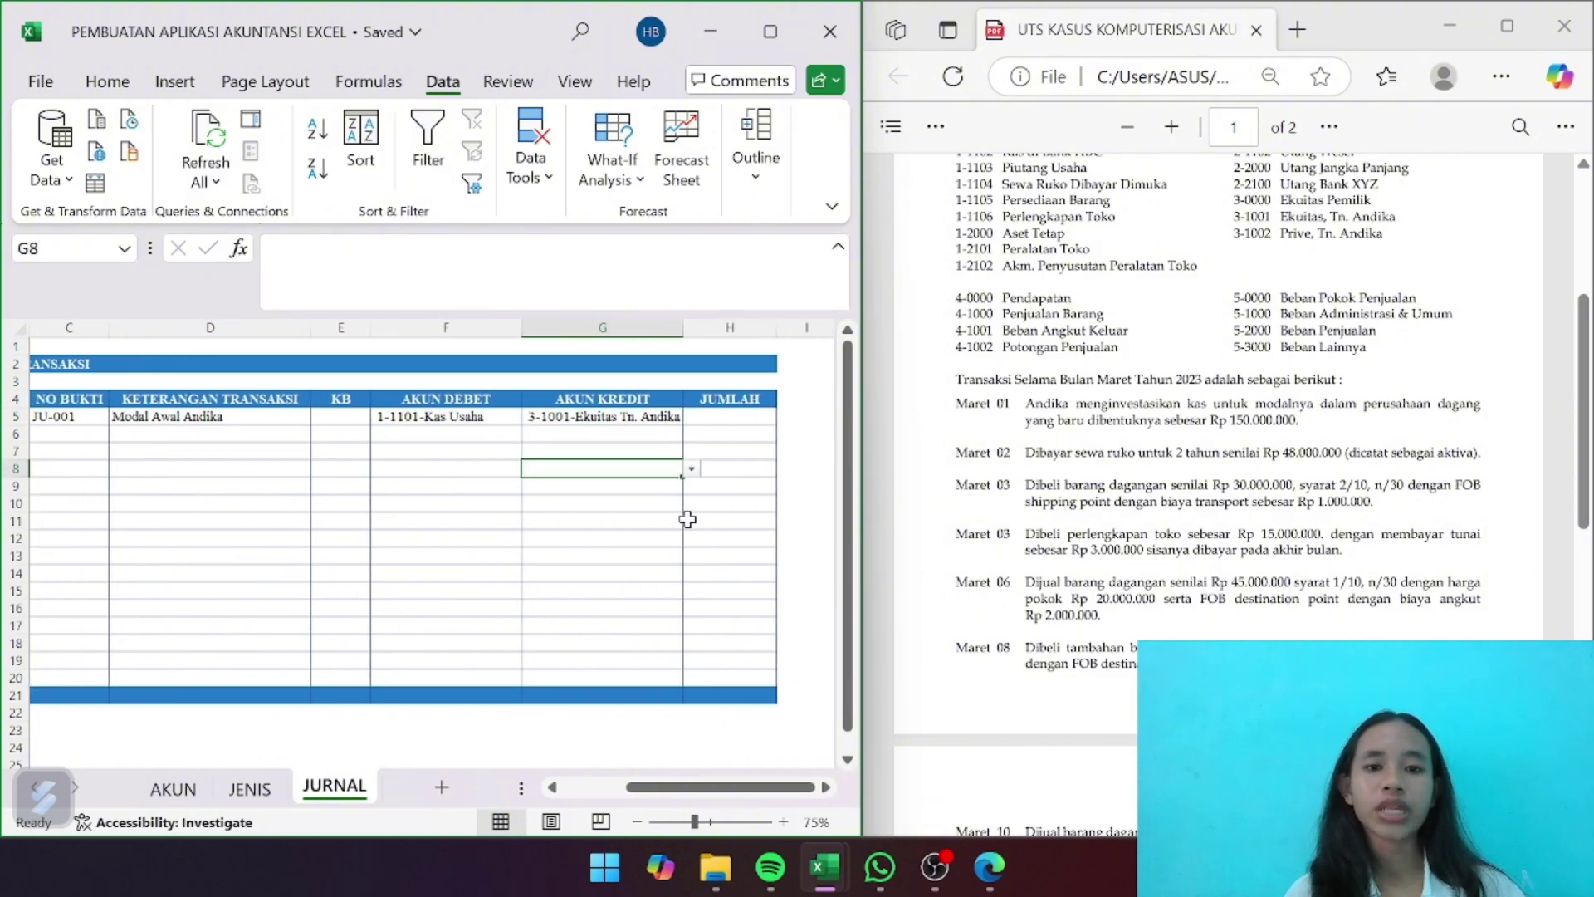
click(742, 415)
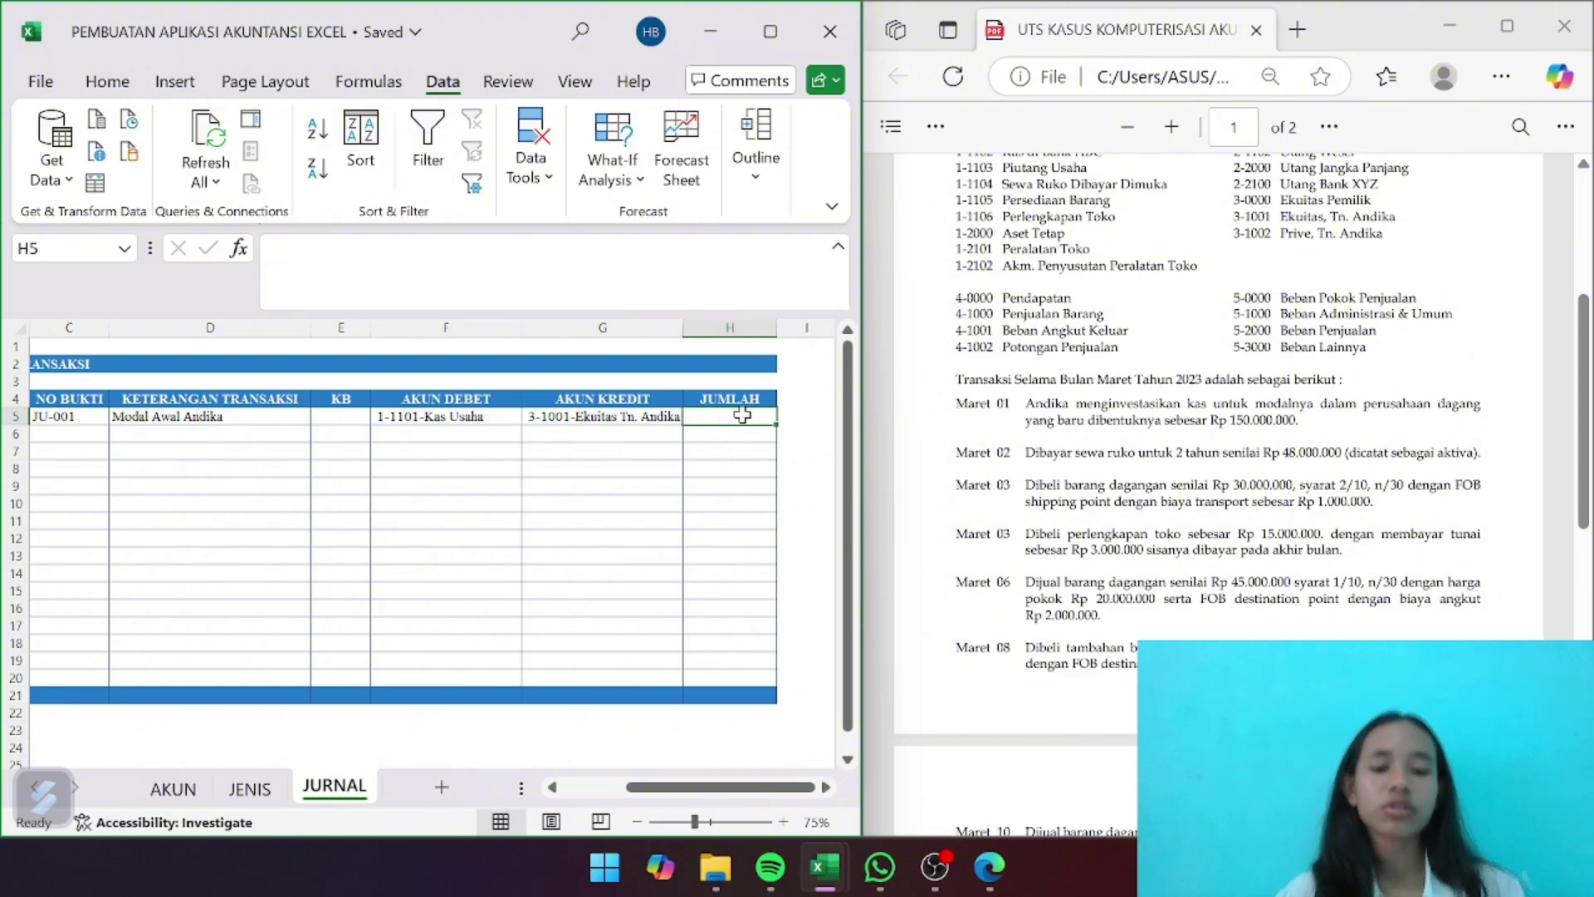
text(1500)
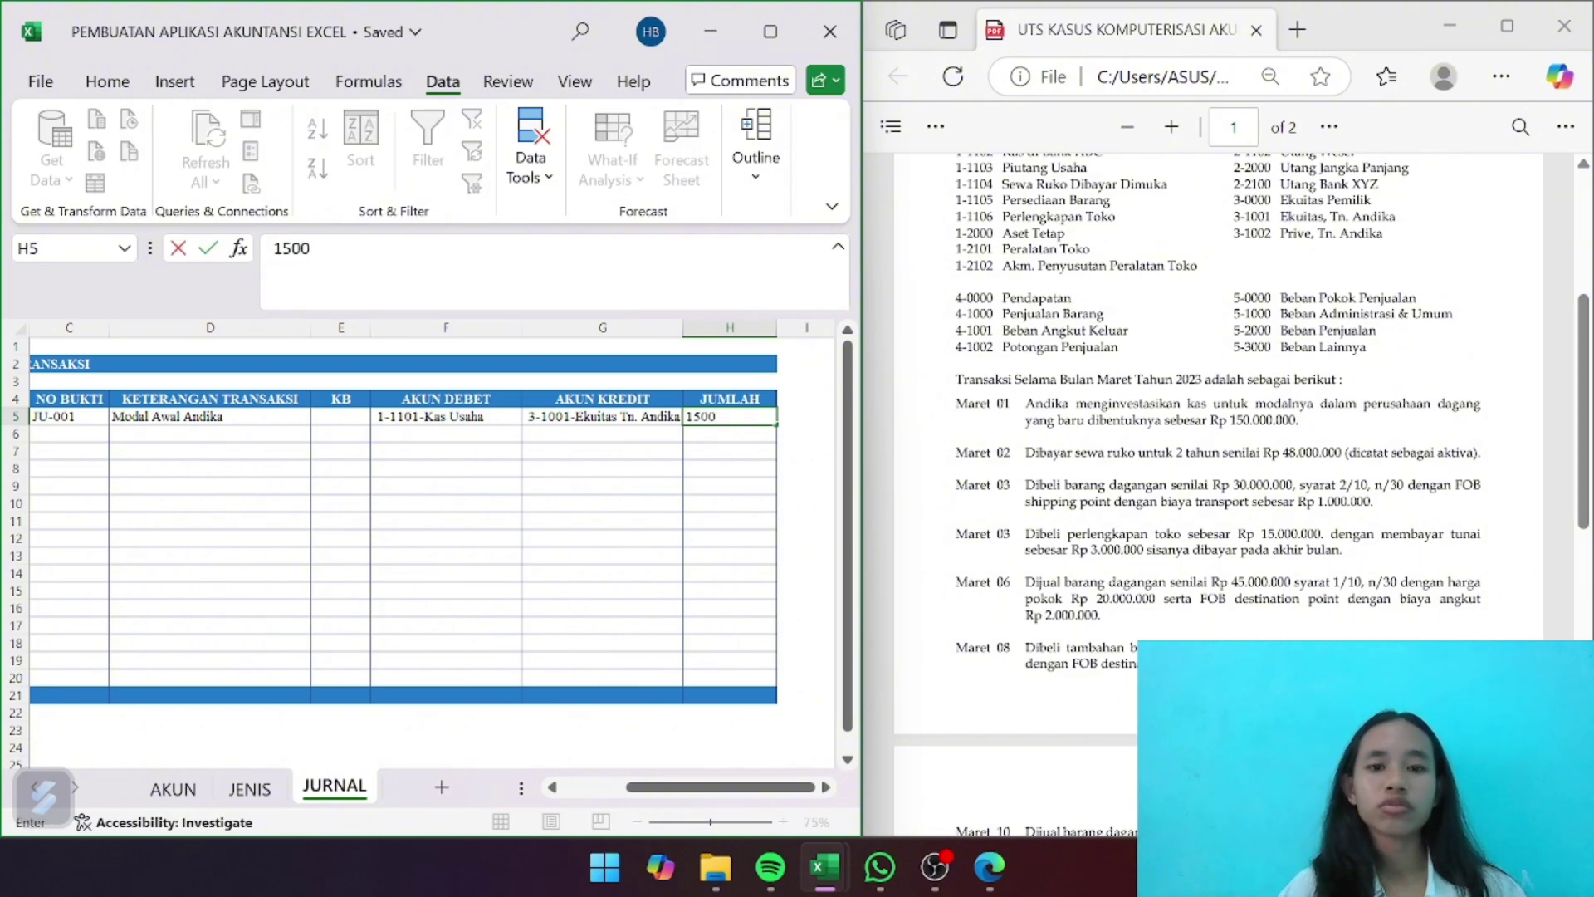
text(00000)
key(Return)
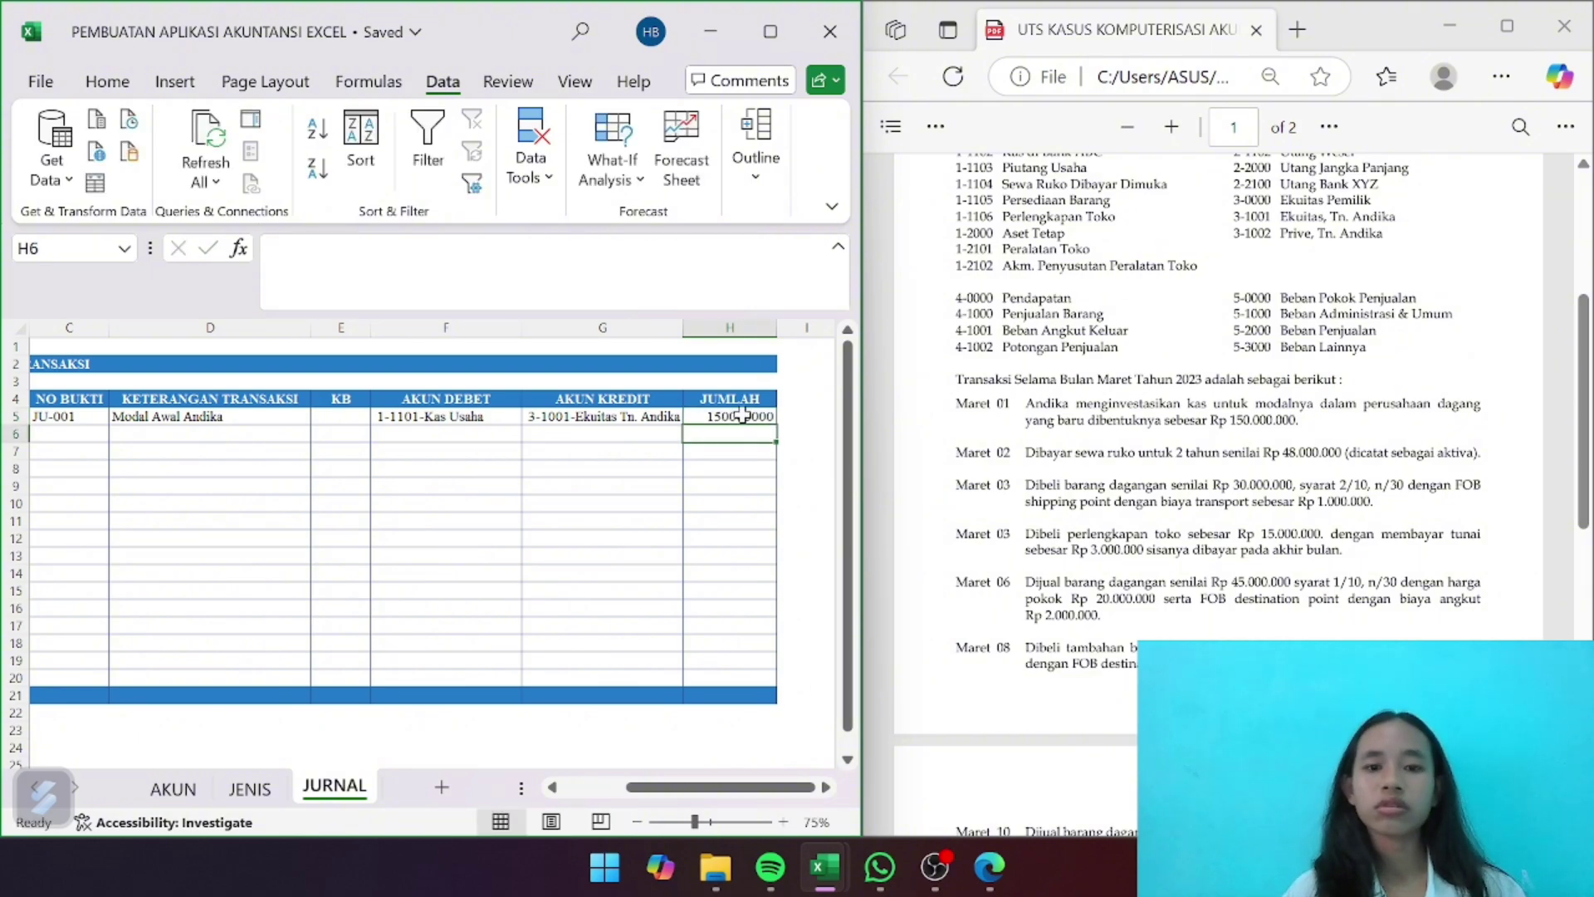
Format column H in comma style without decimals and widen it slightly
click(730, 327)
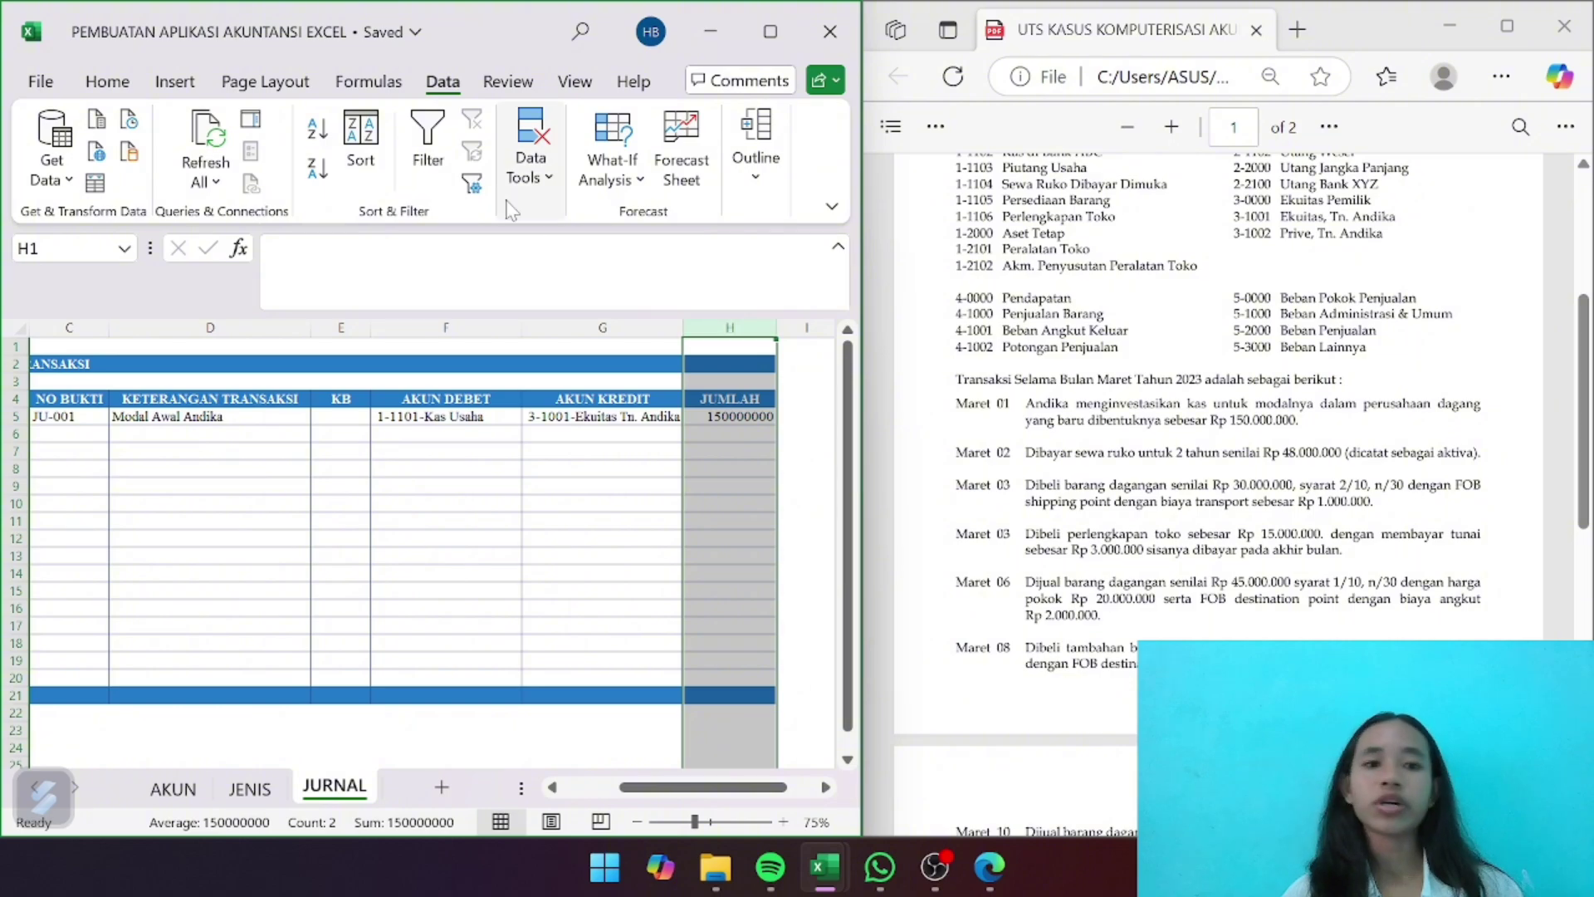
click(107, 82)
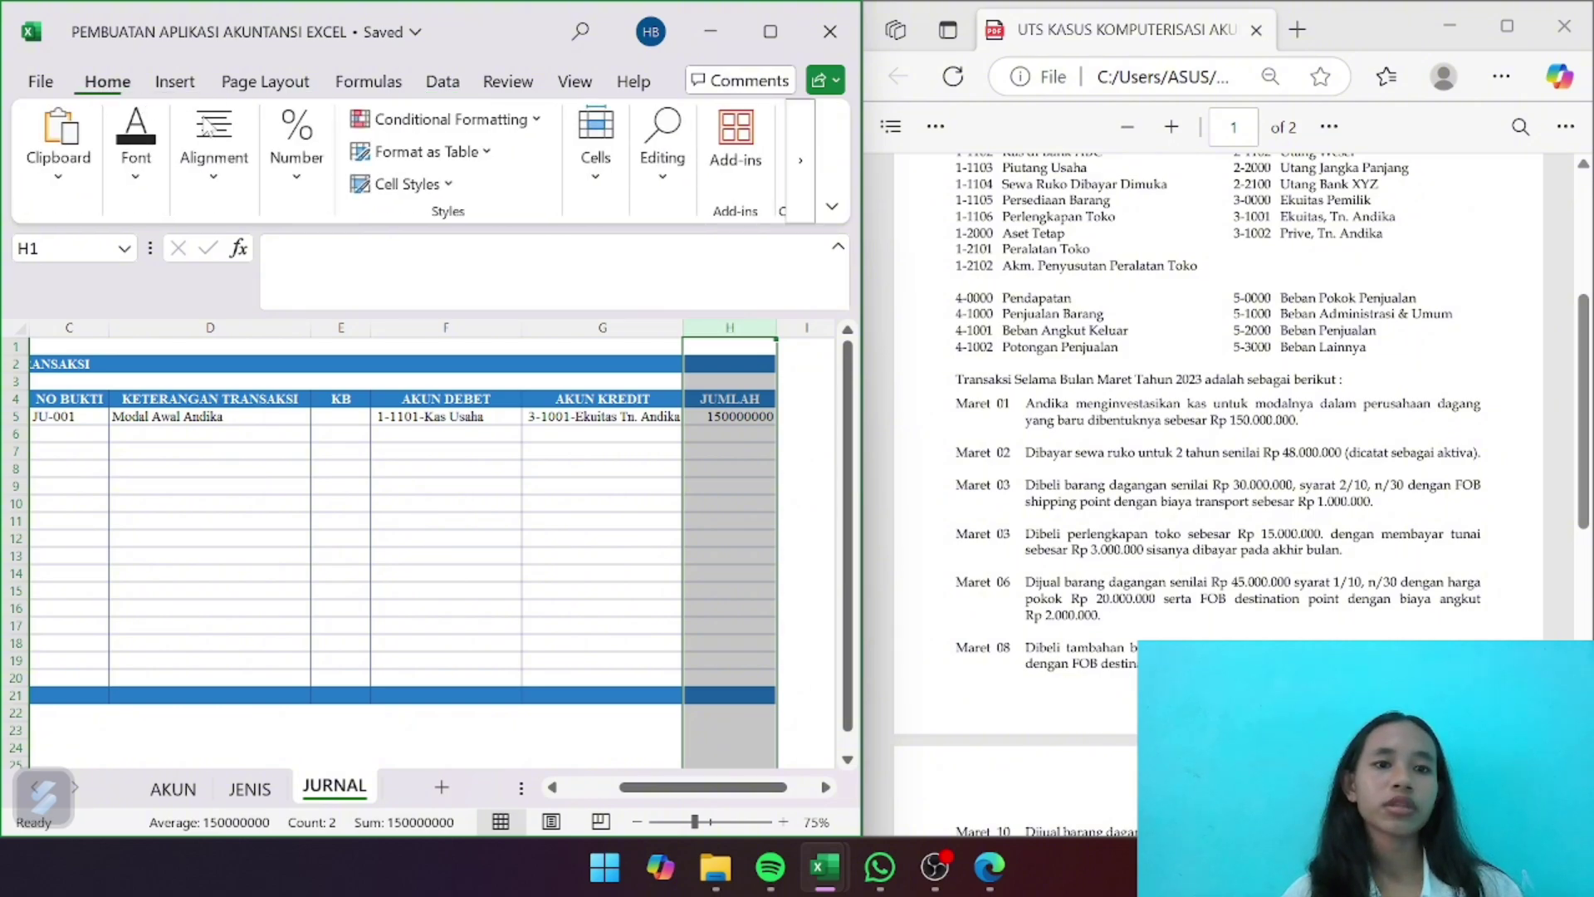
click(296, 154)
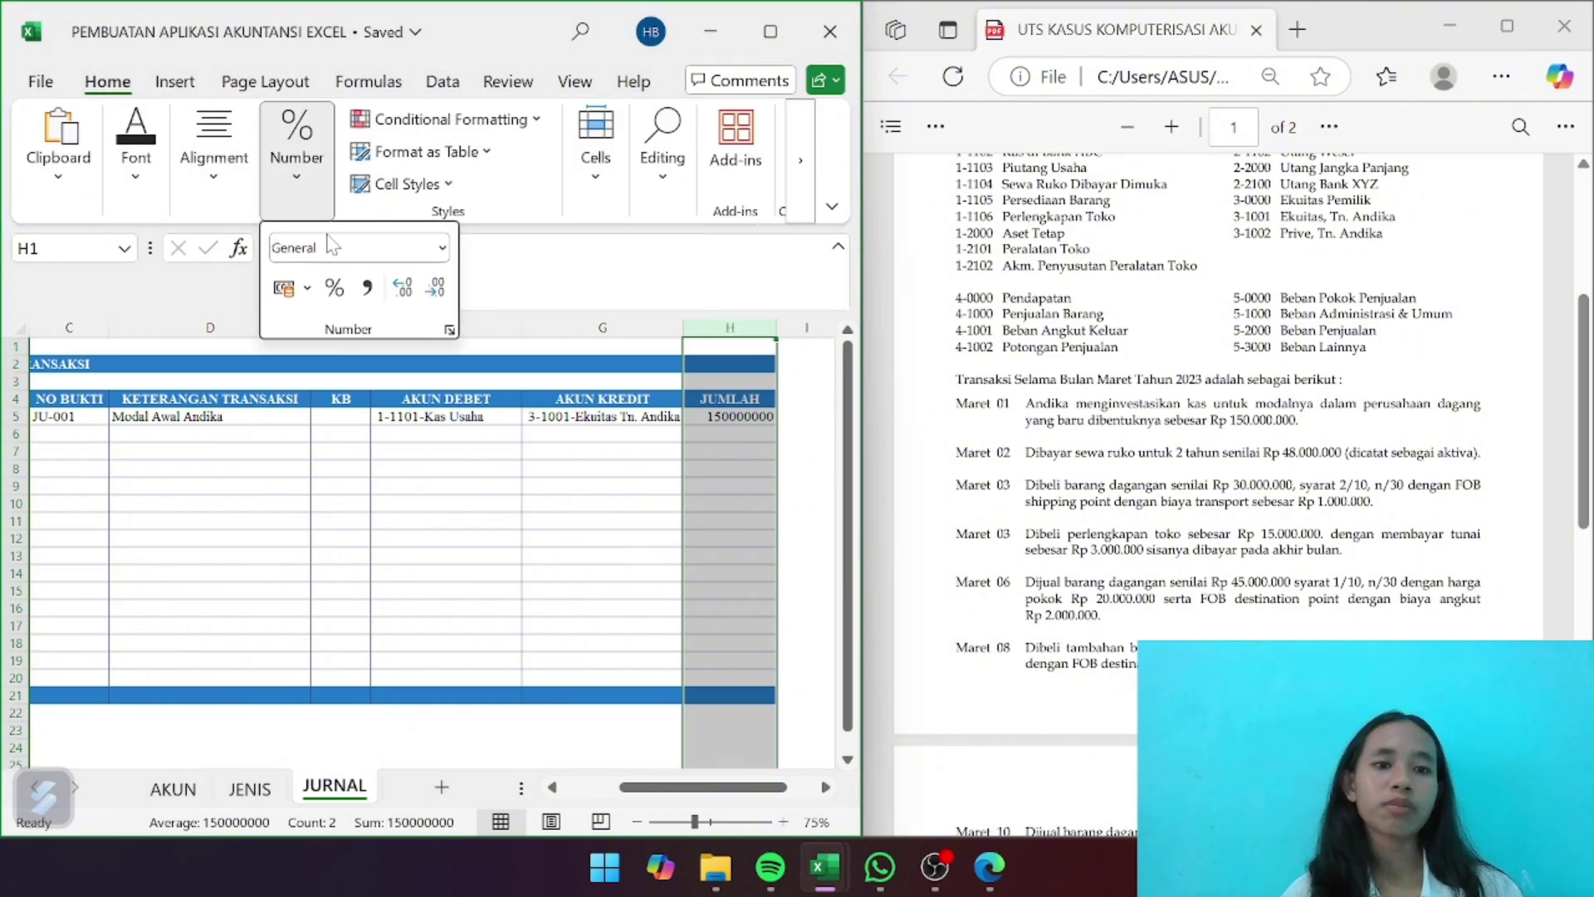
click(367, 288)
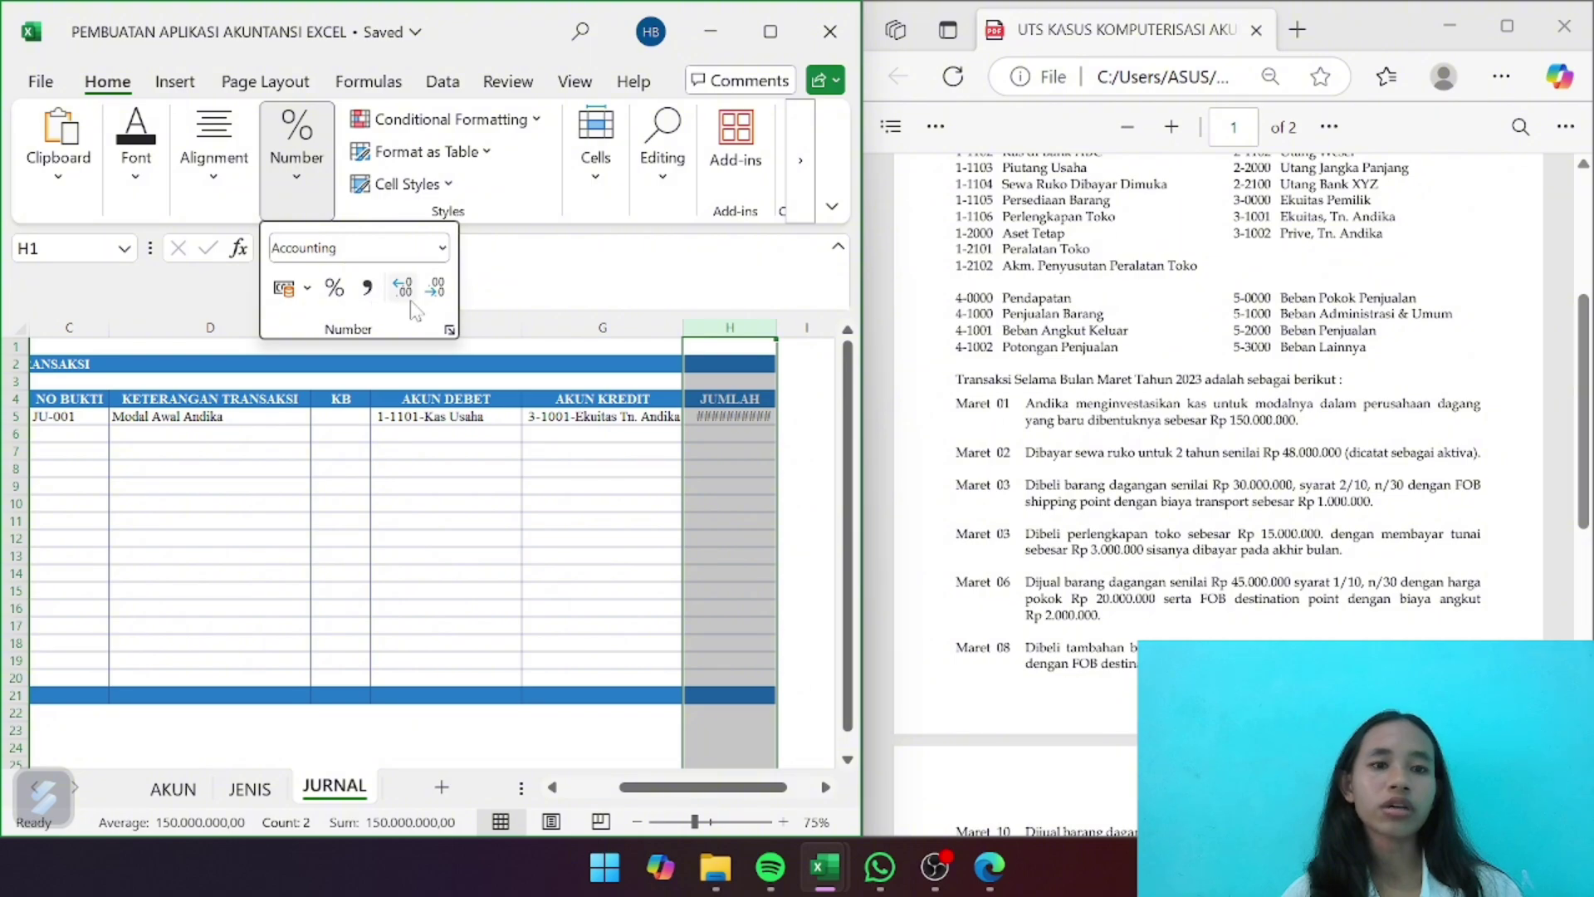
click(435, 288)
click(435, 288)
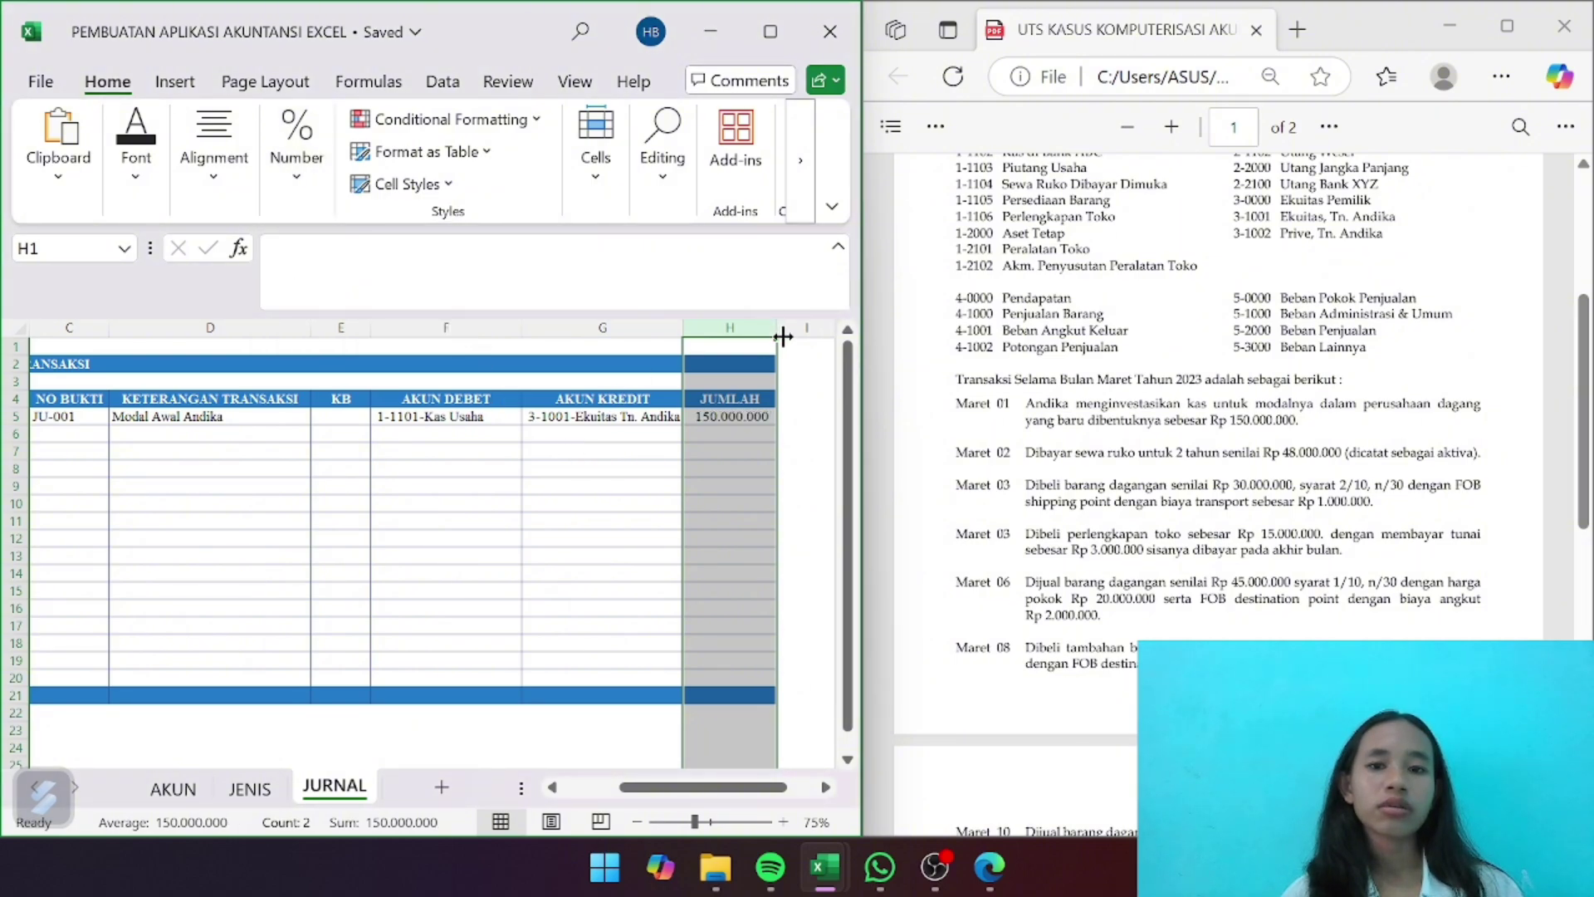
drag(776, 328, 789, 328)
click(779, 448)
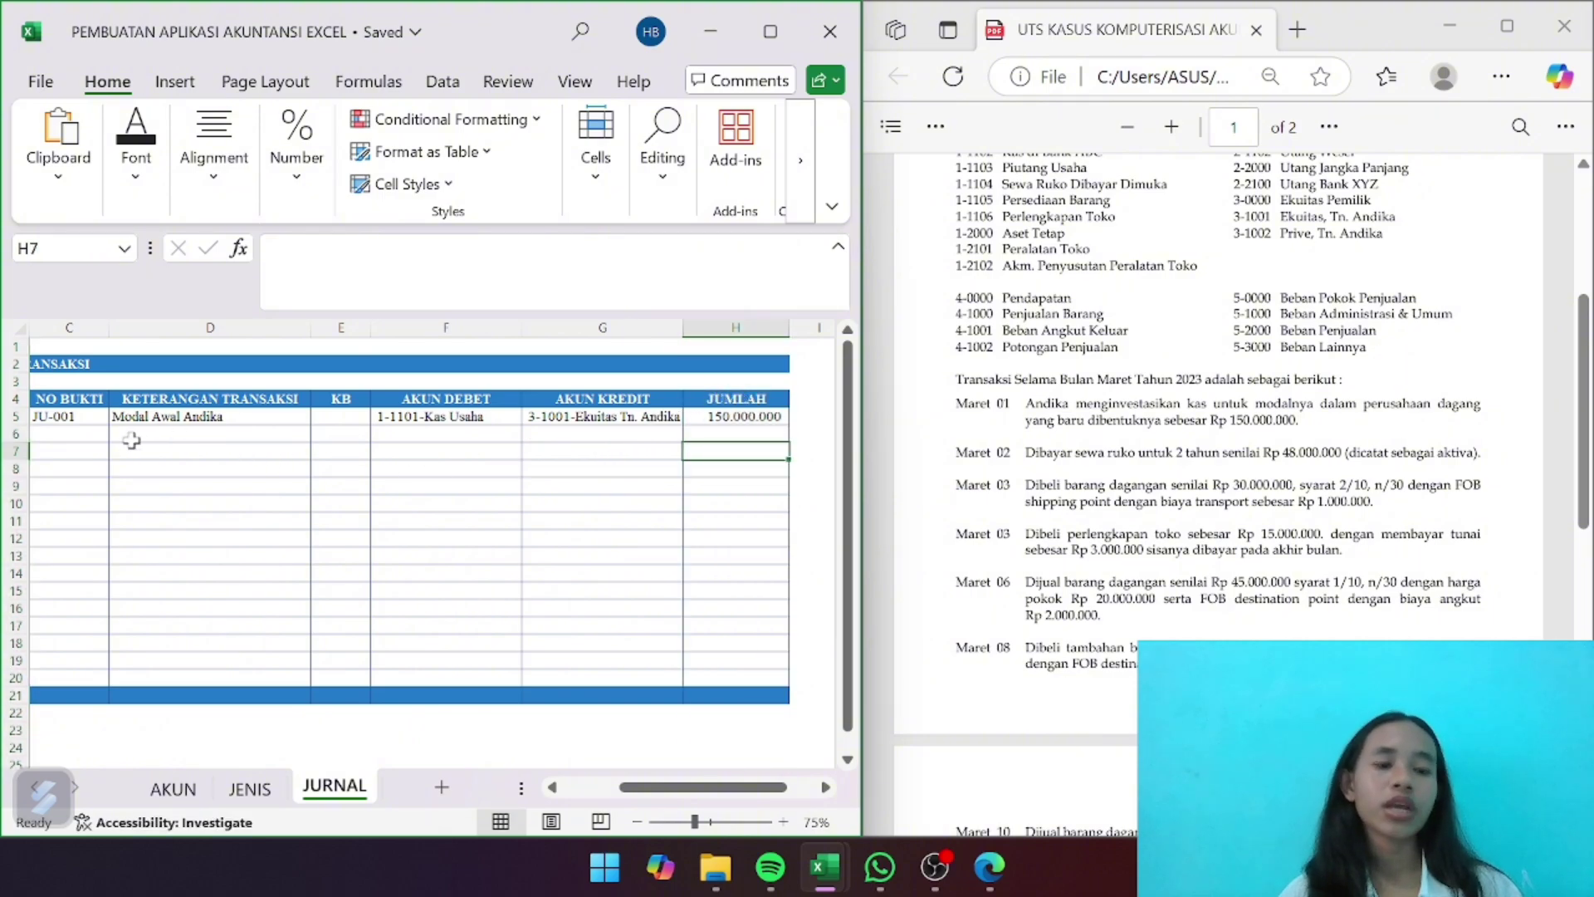
Start the second journal entry with the date 2/3/23 in B6 and NO BUKTI JU-002 in C6
scroll(128, 434, left, 3)
click(95, 435)
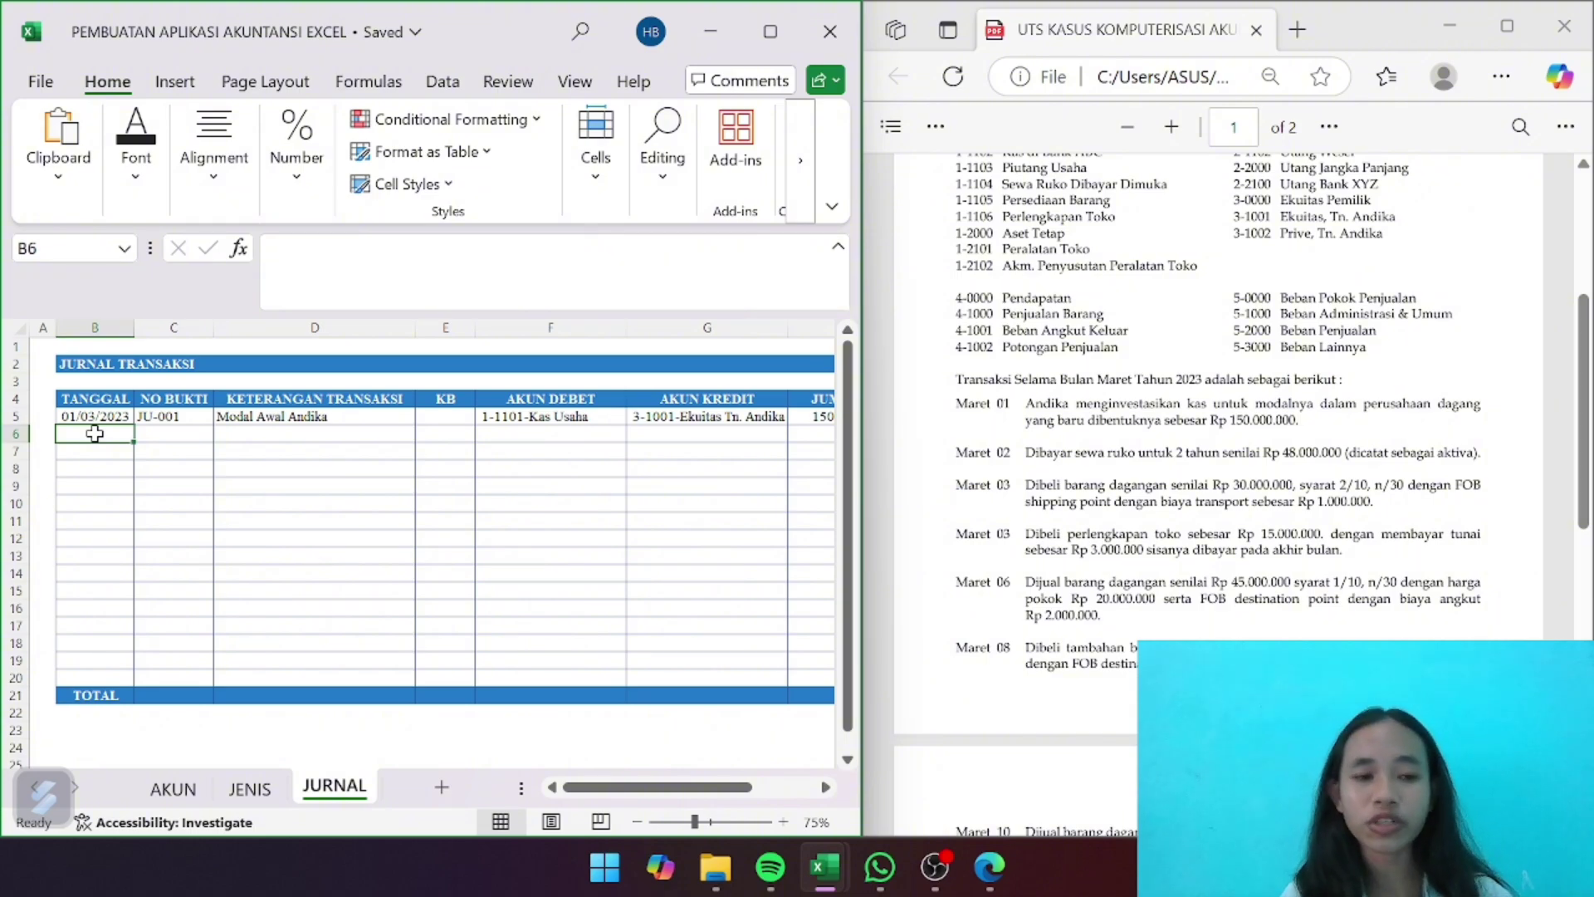
click(166, 486)
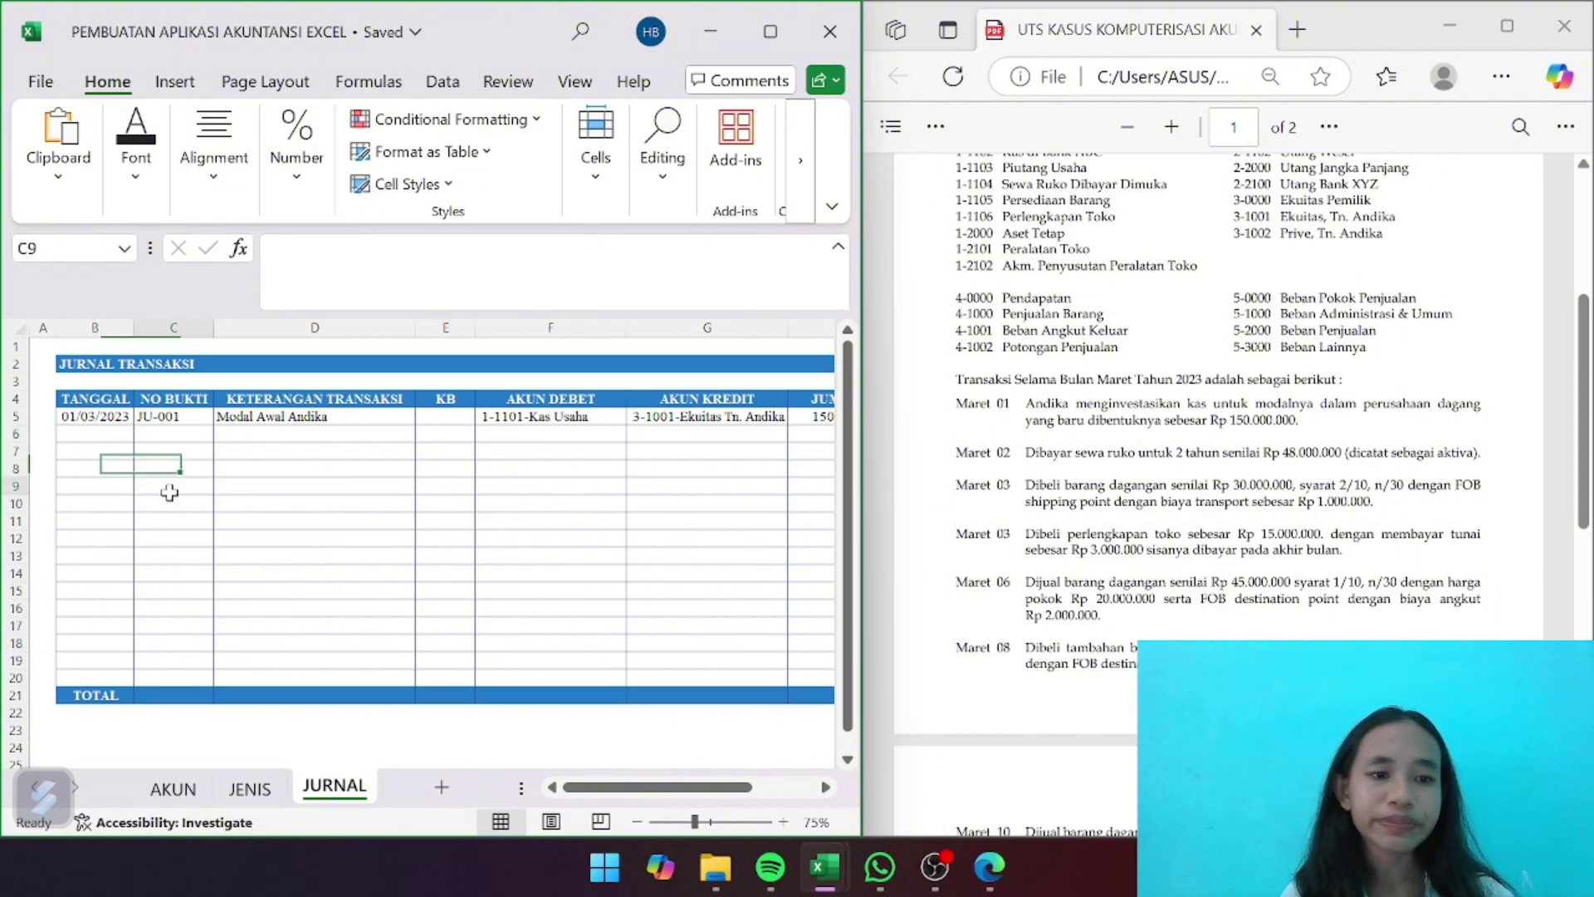
click(104, 434)
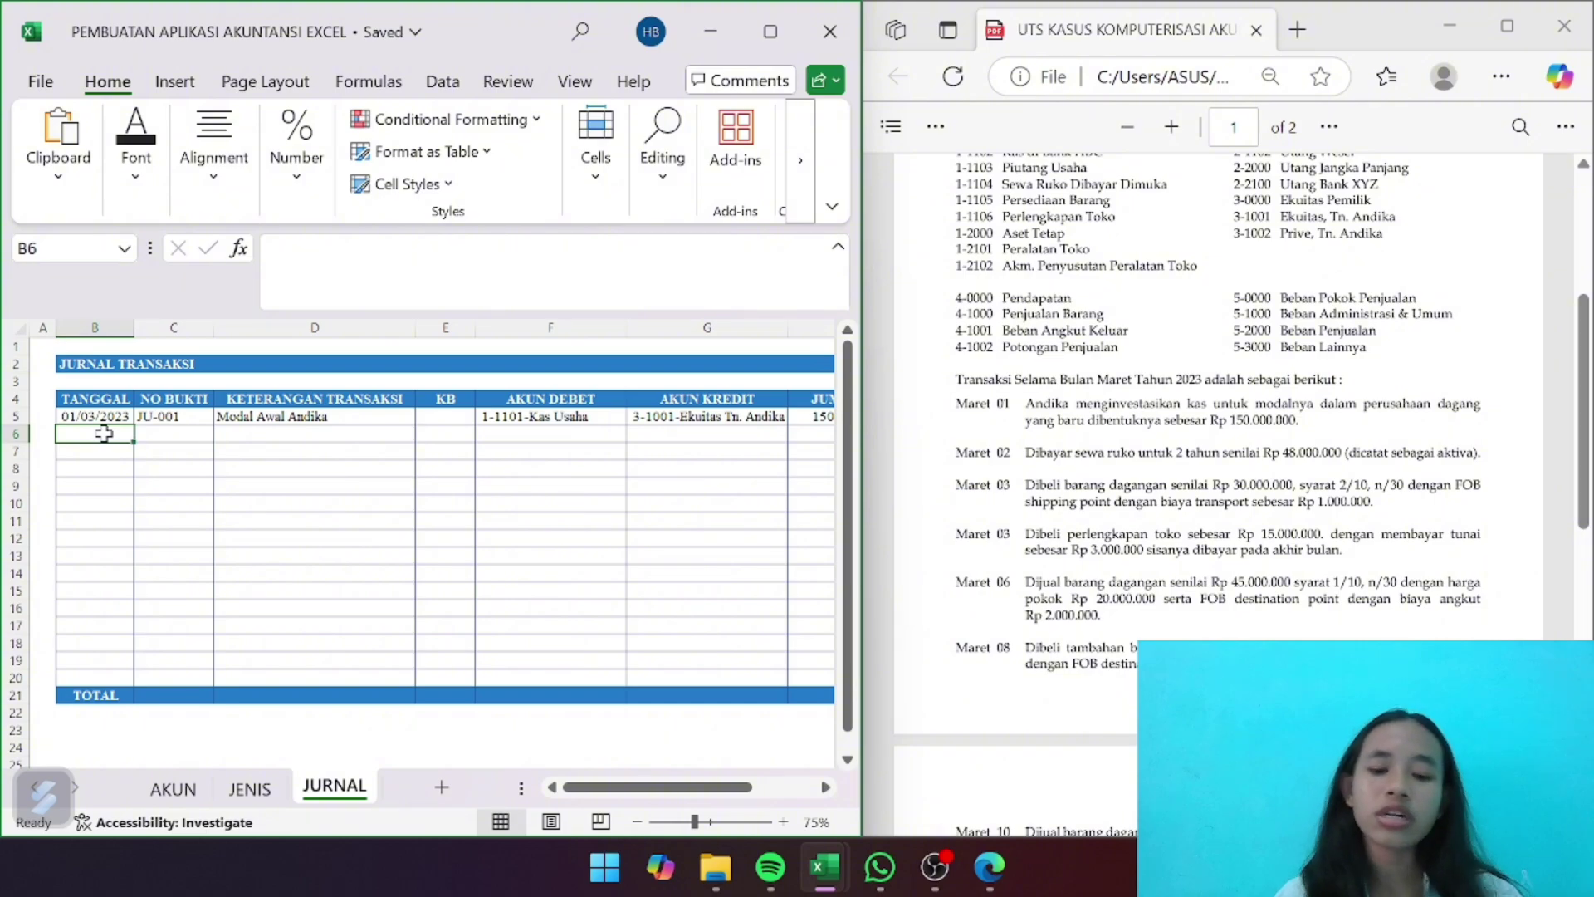
text(2/3/23)
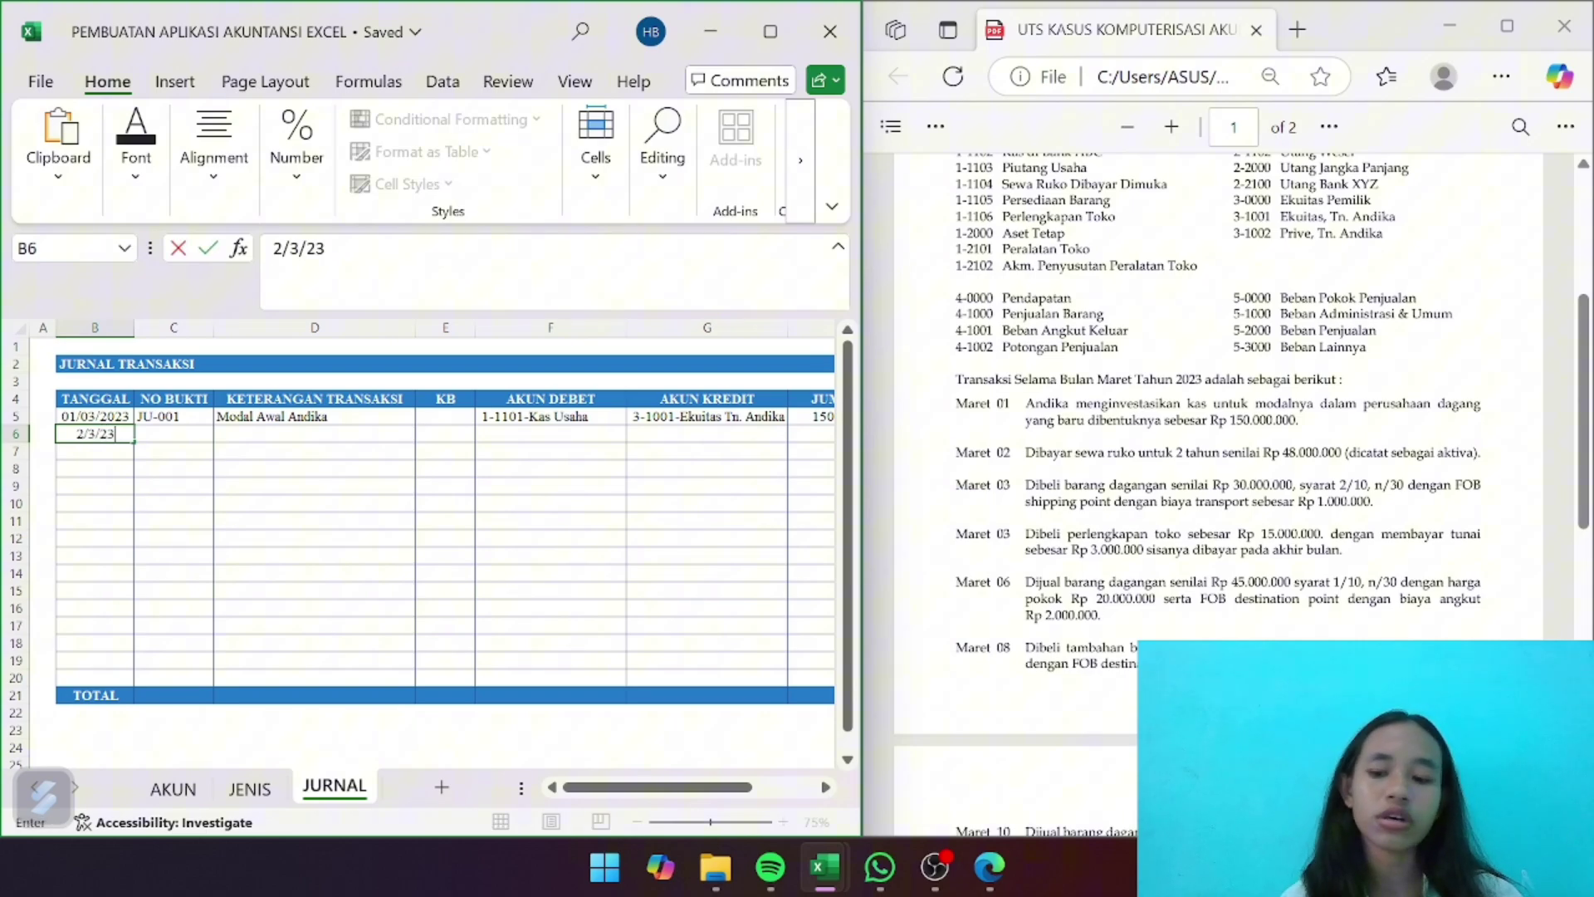
key(Return)
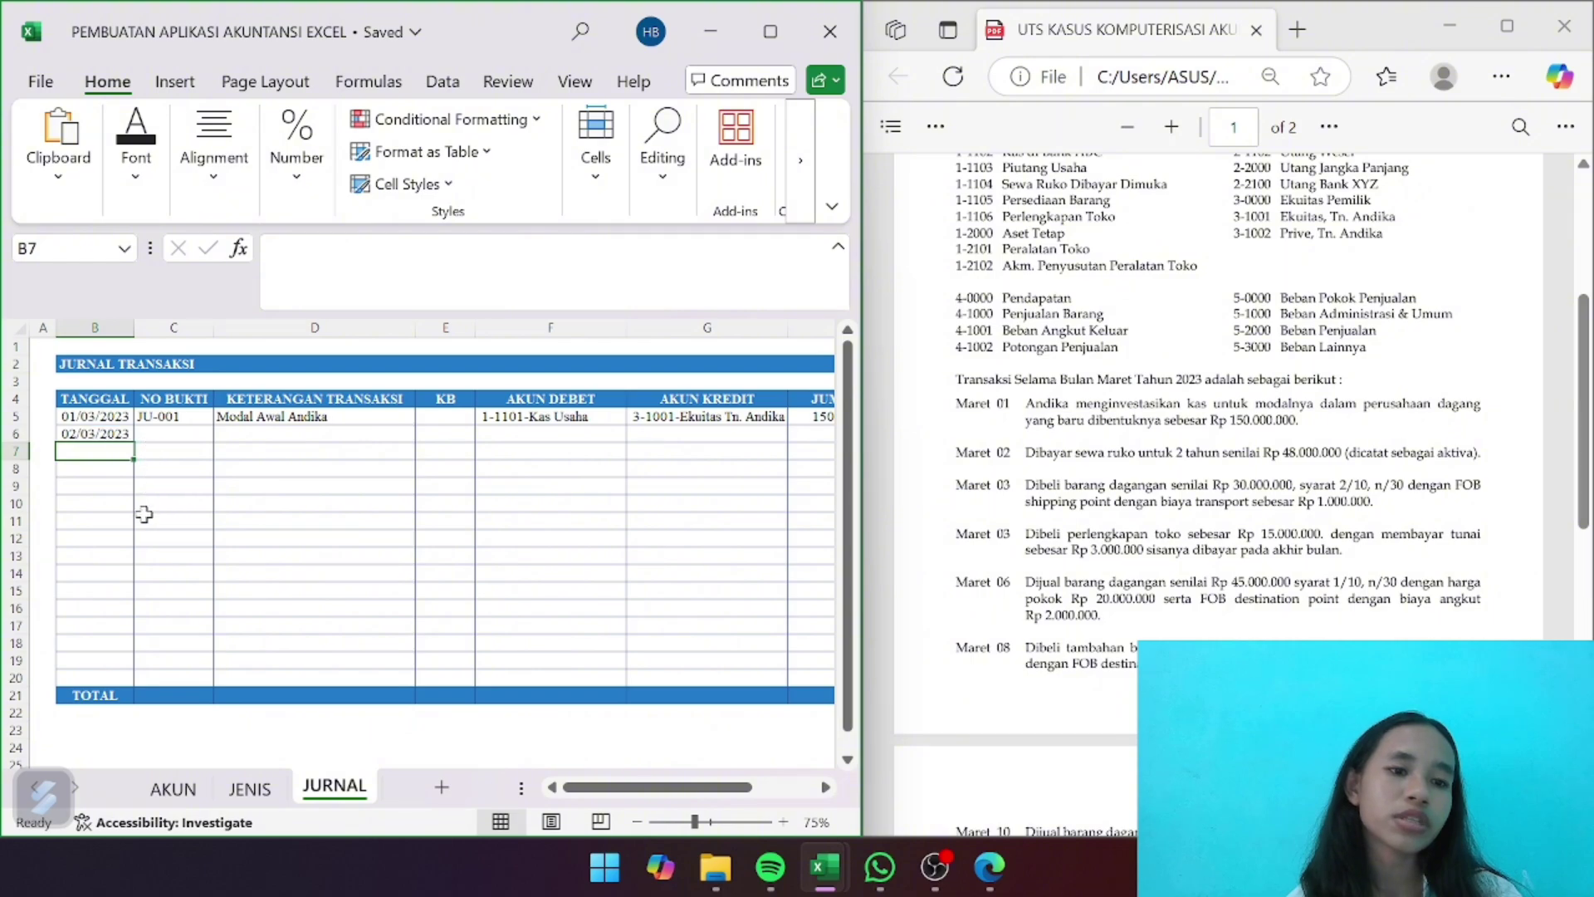
click(170, 433)
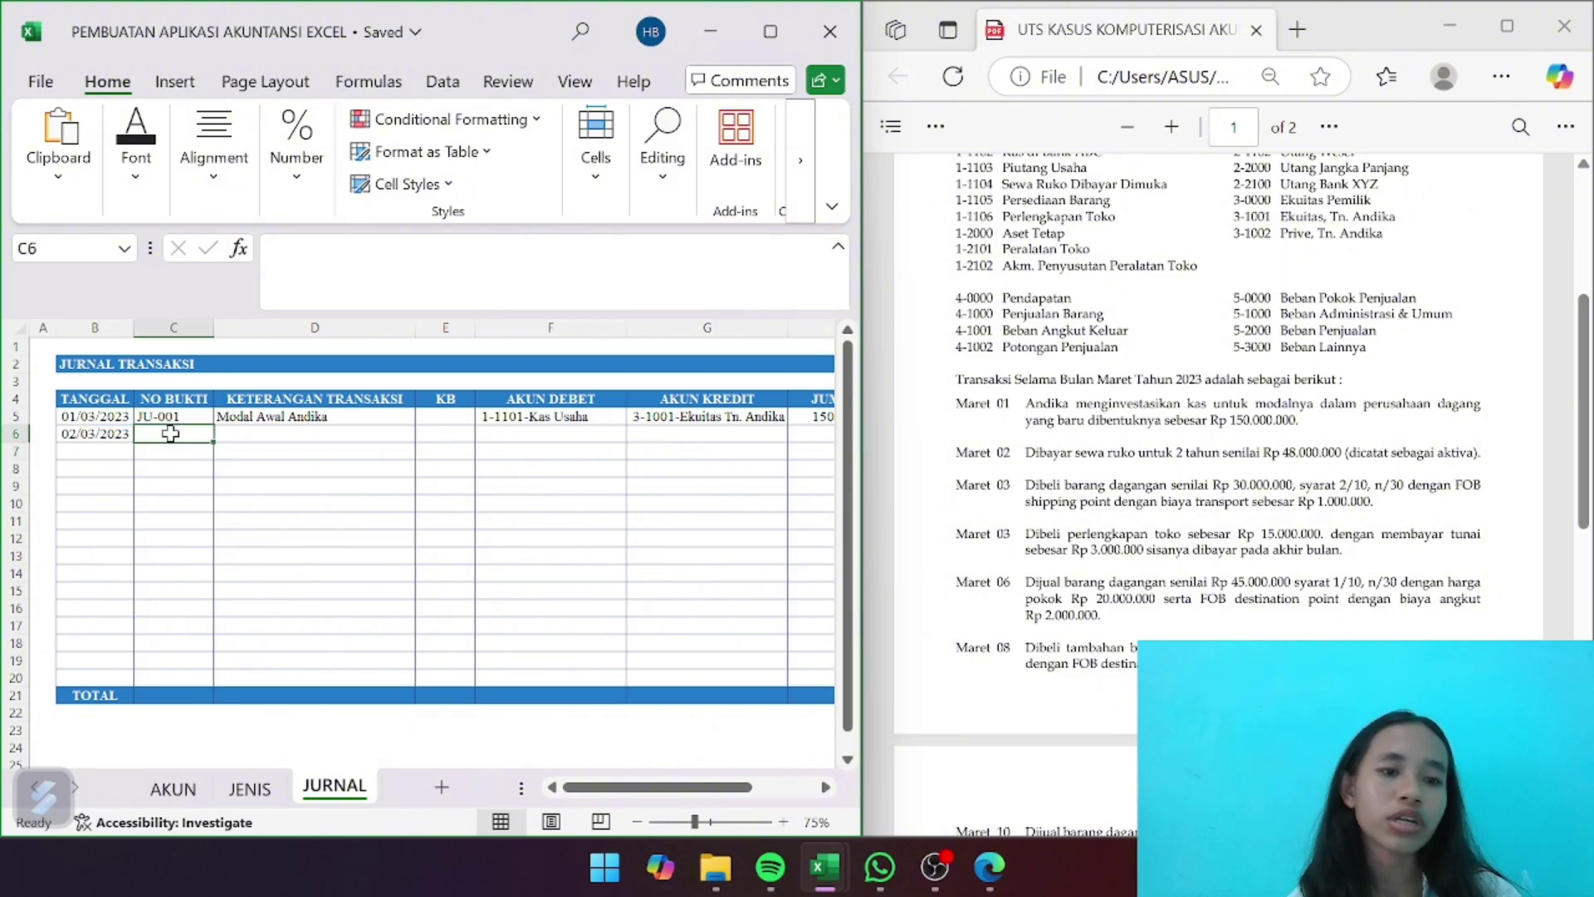
text(JU-002)
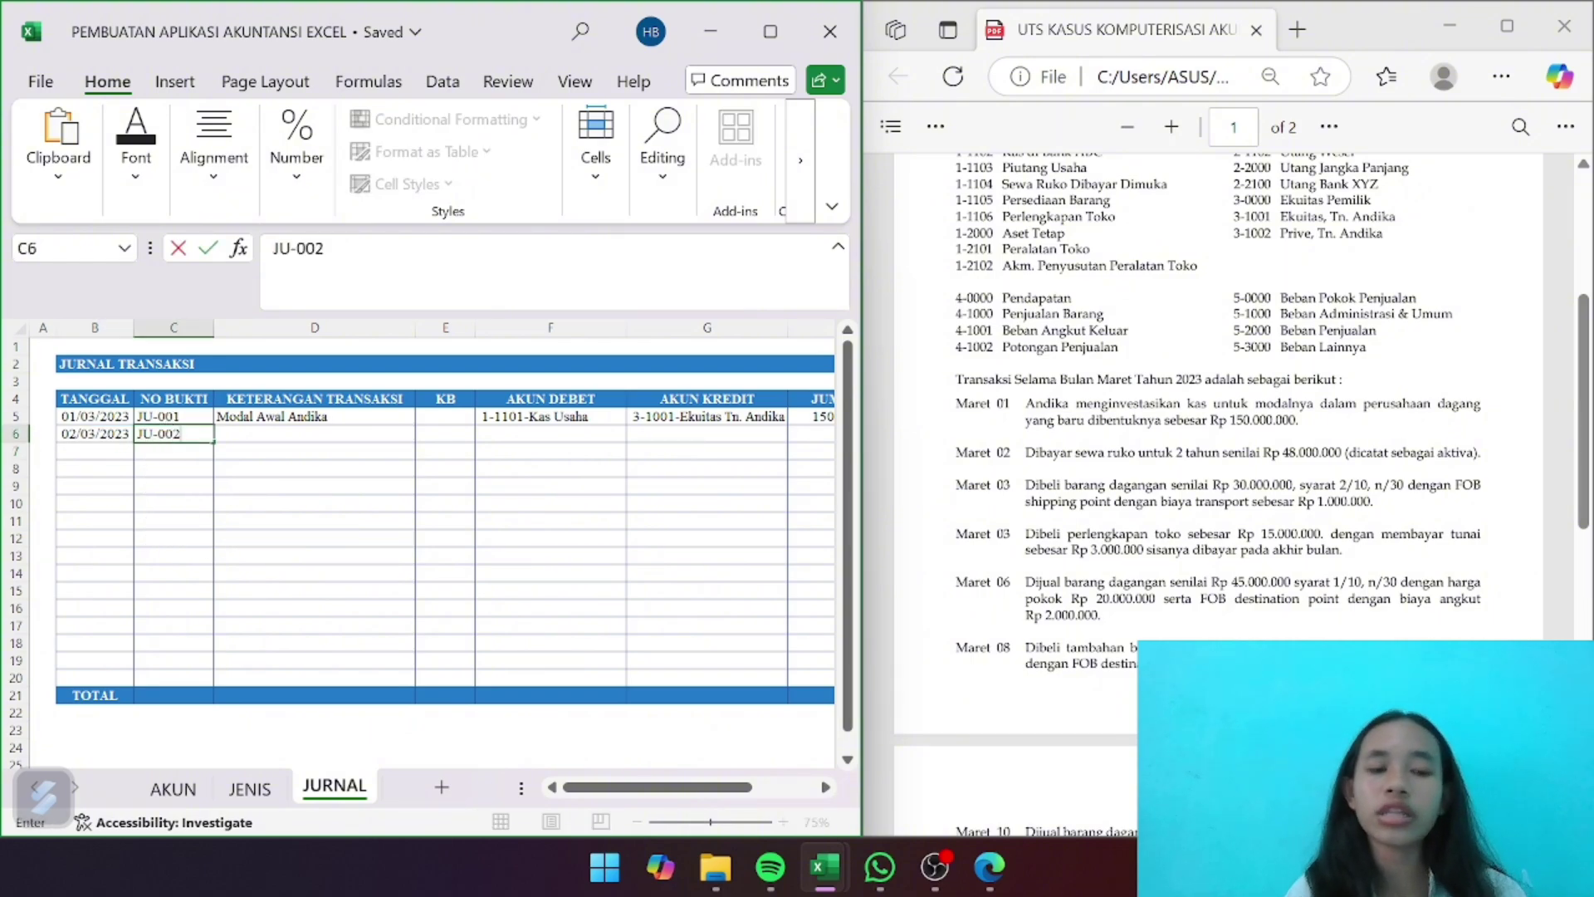
key(Return)
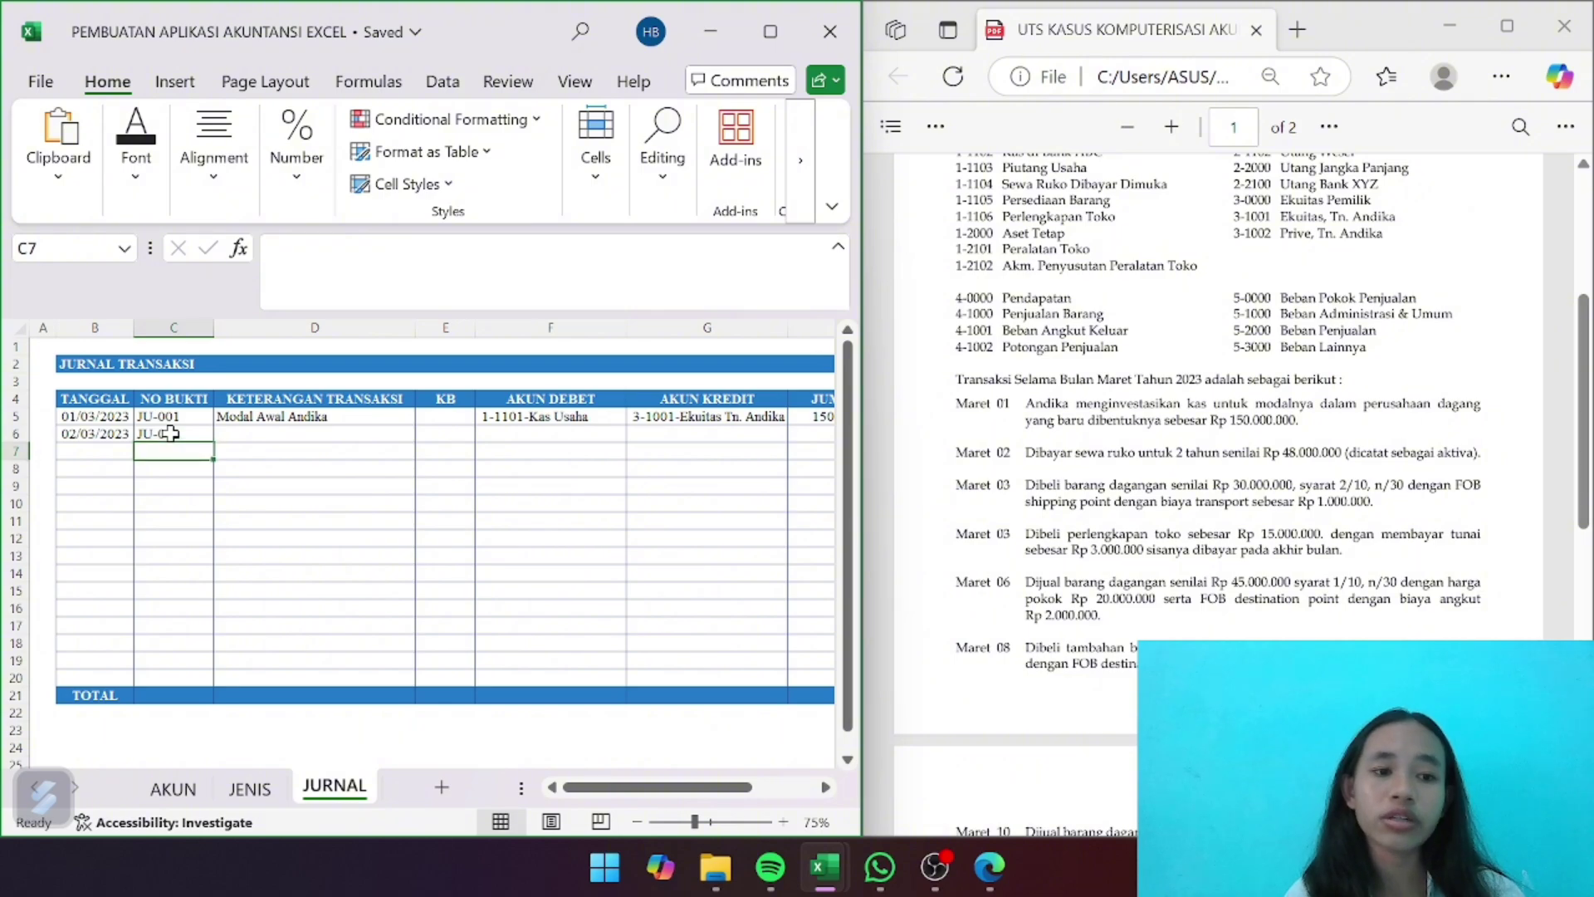
Enter Membayar Sewa Ruko as the KETERANGAN TRANSAKSI in D6
click(230, 433)
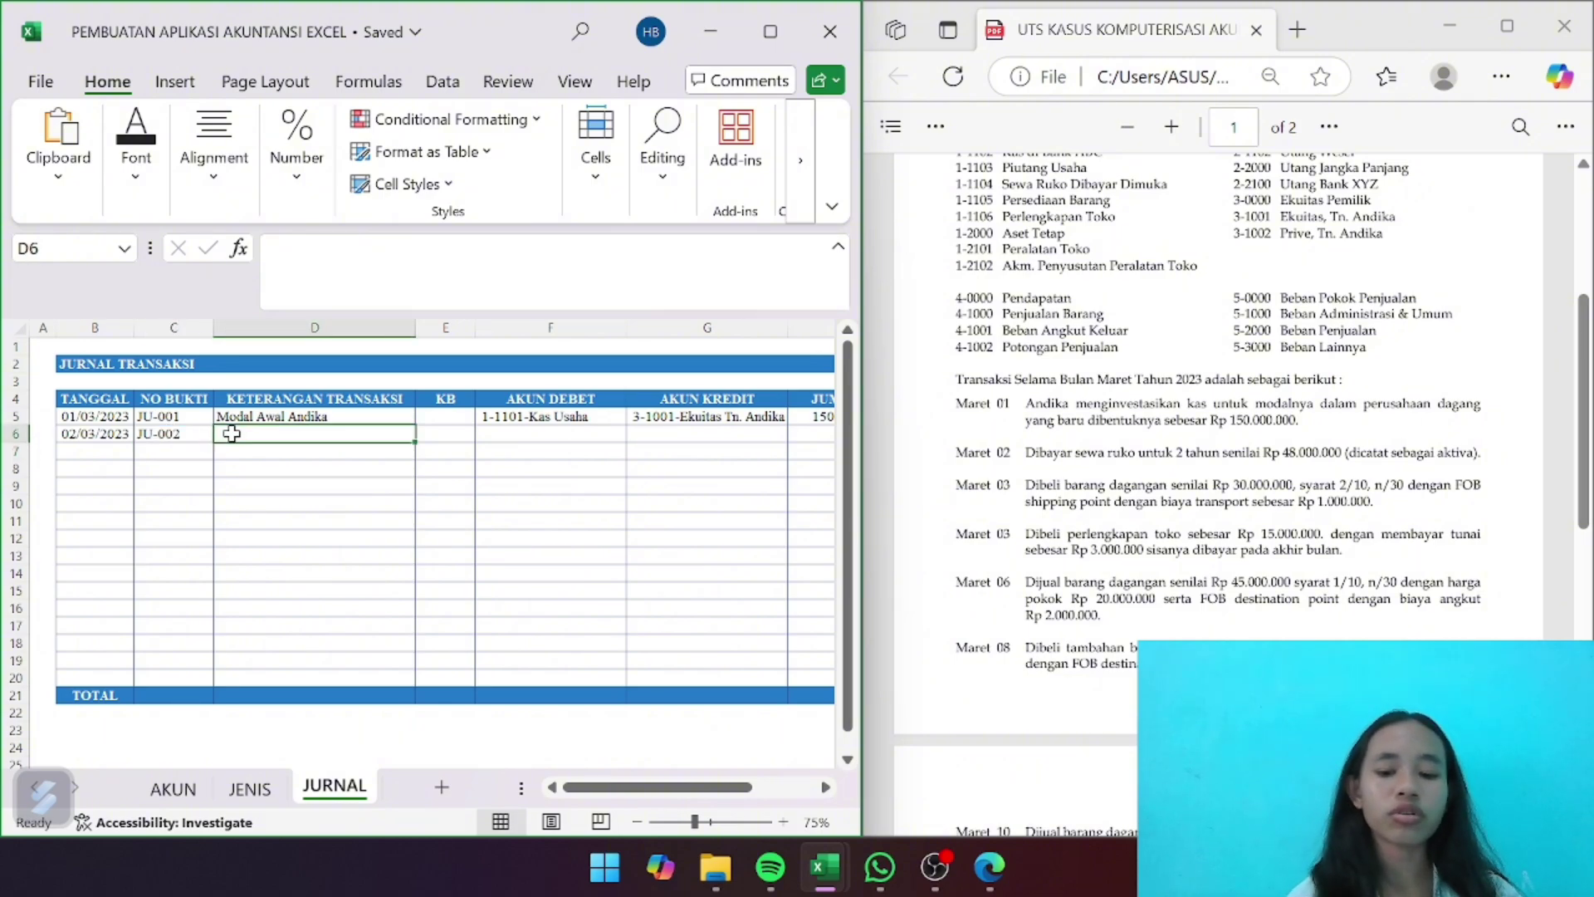
text(Memba)
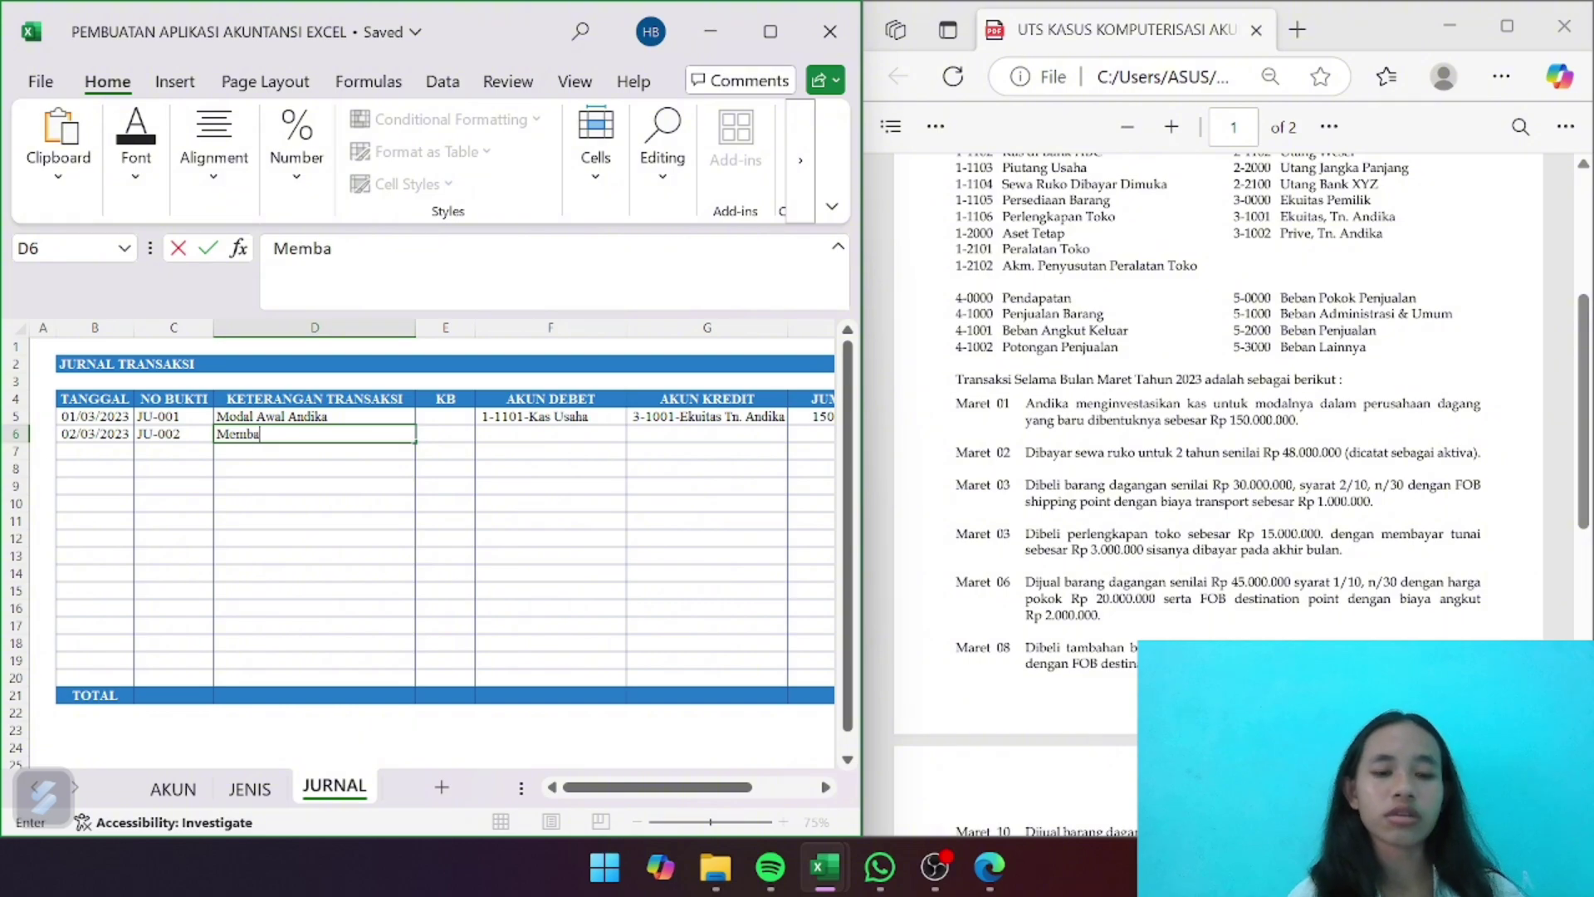
text(yar a)
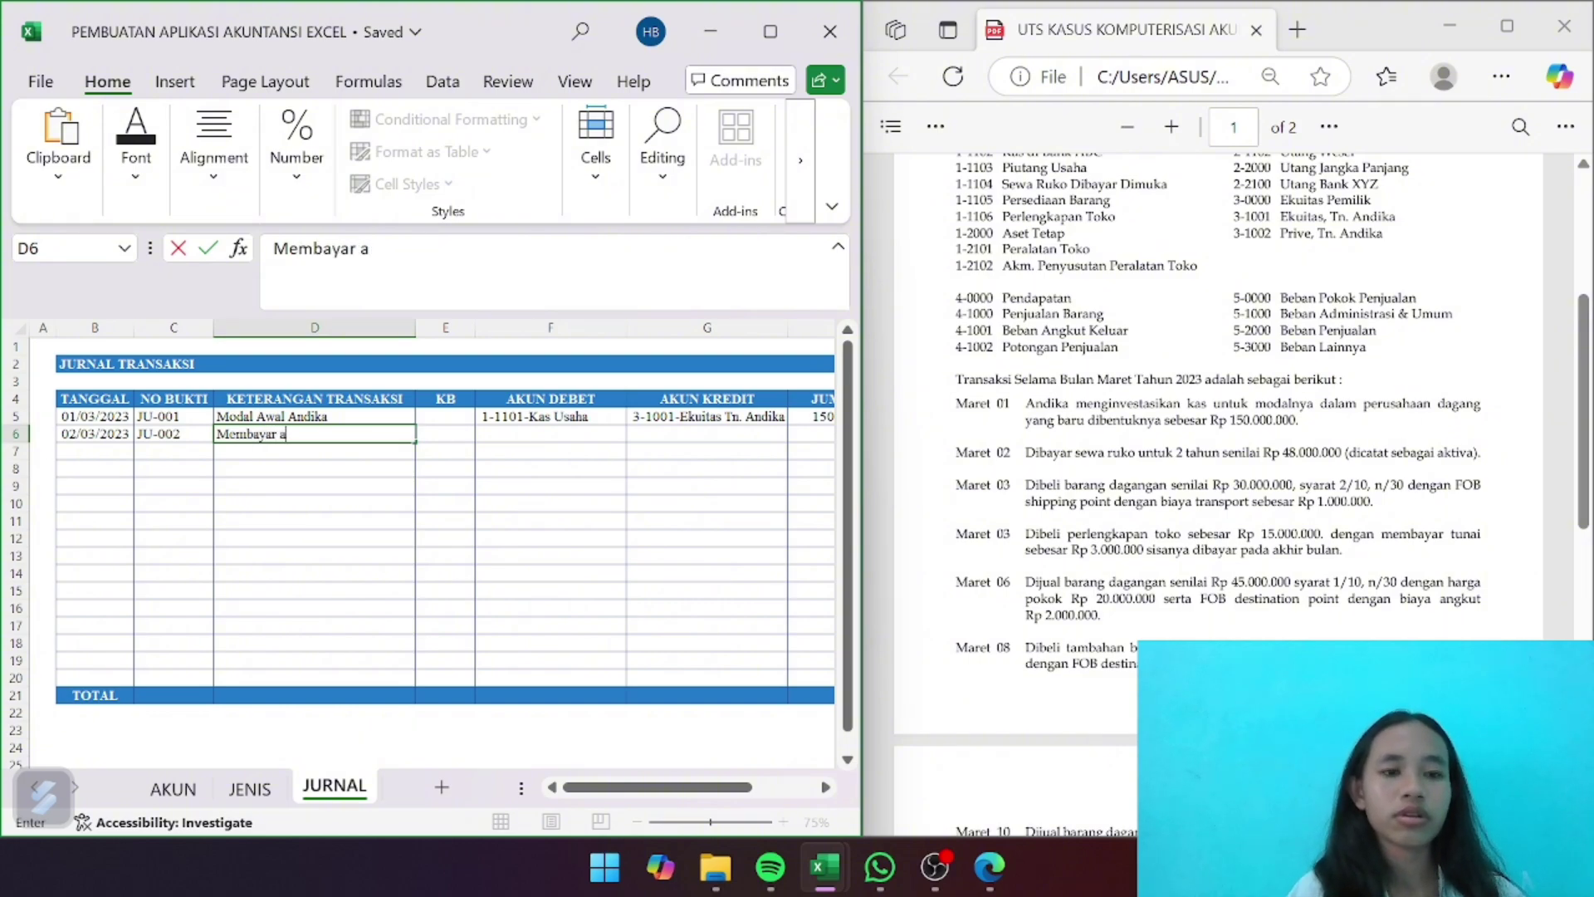
text(S)
key(BackSpace)
key(BackSpace)
text(D)
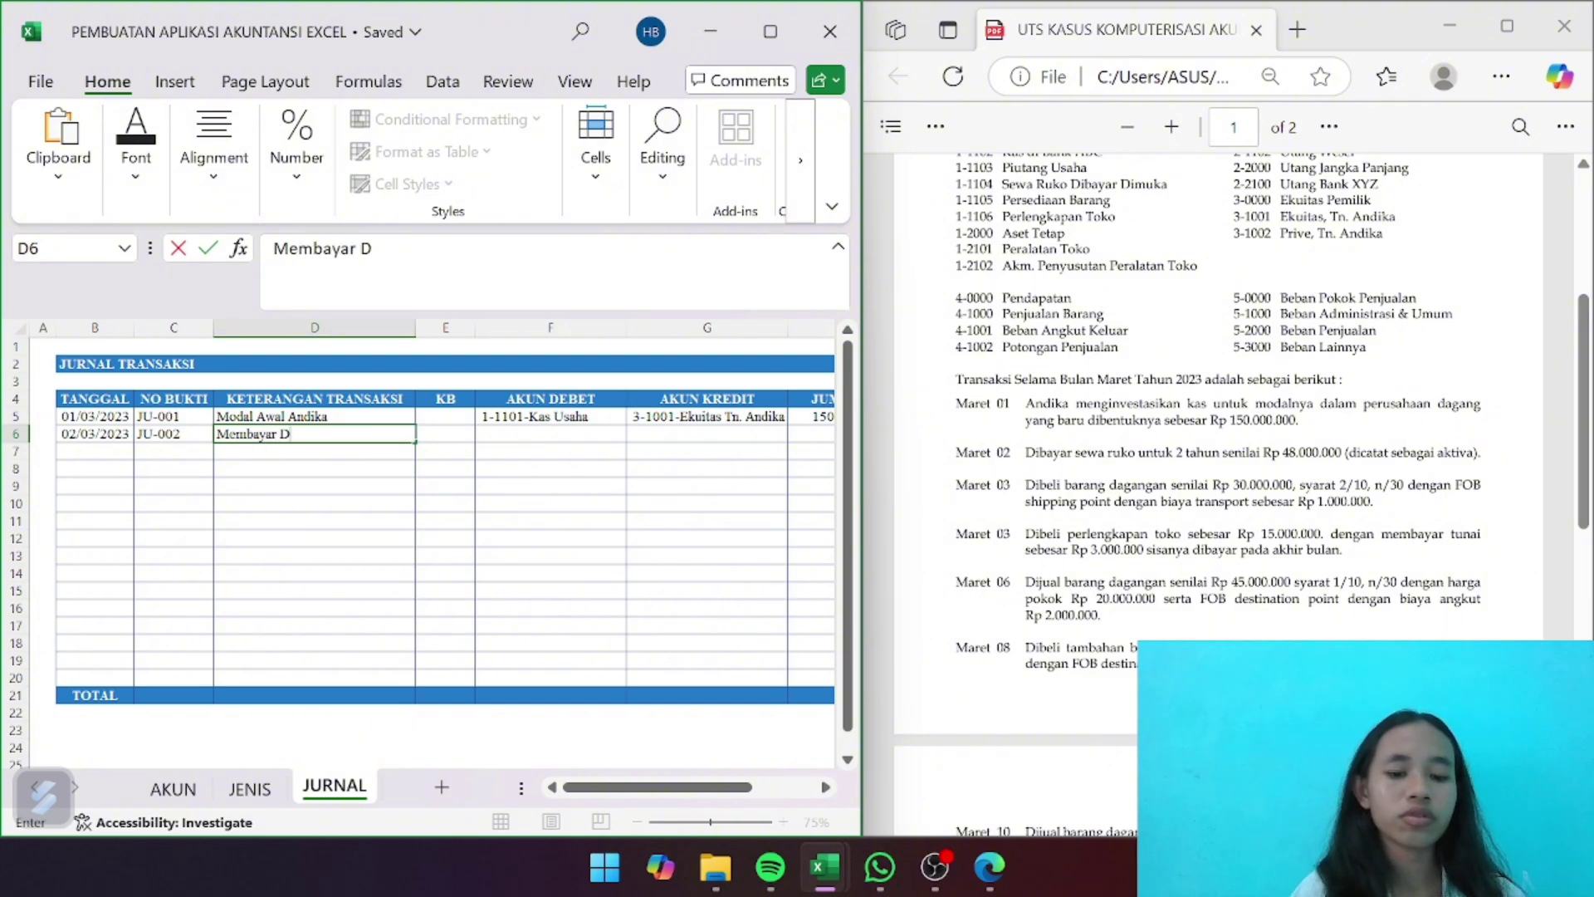
key(BackSpace)
text(Sewa R)
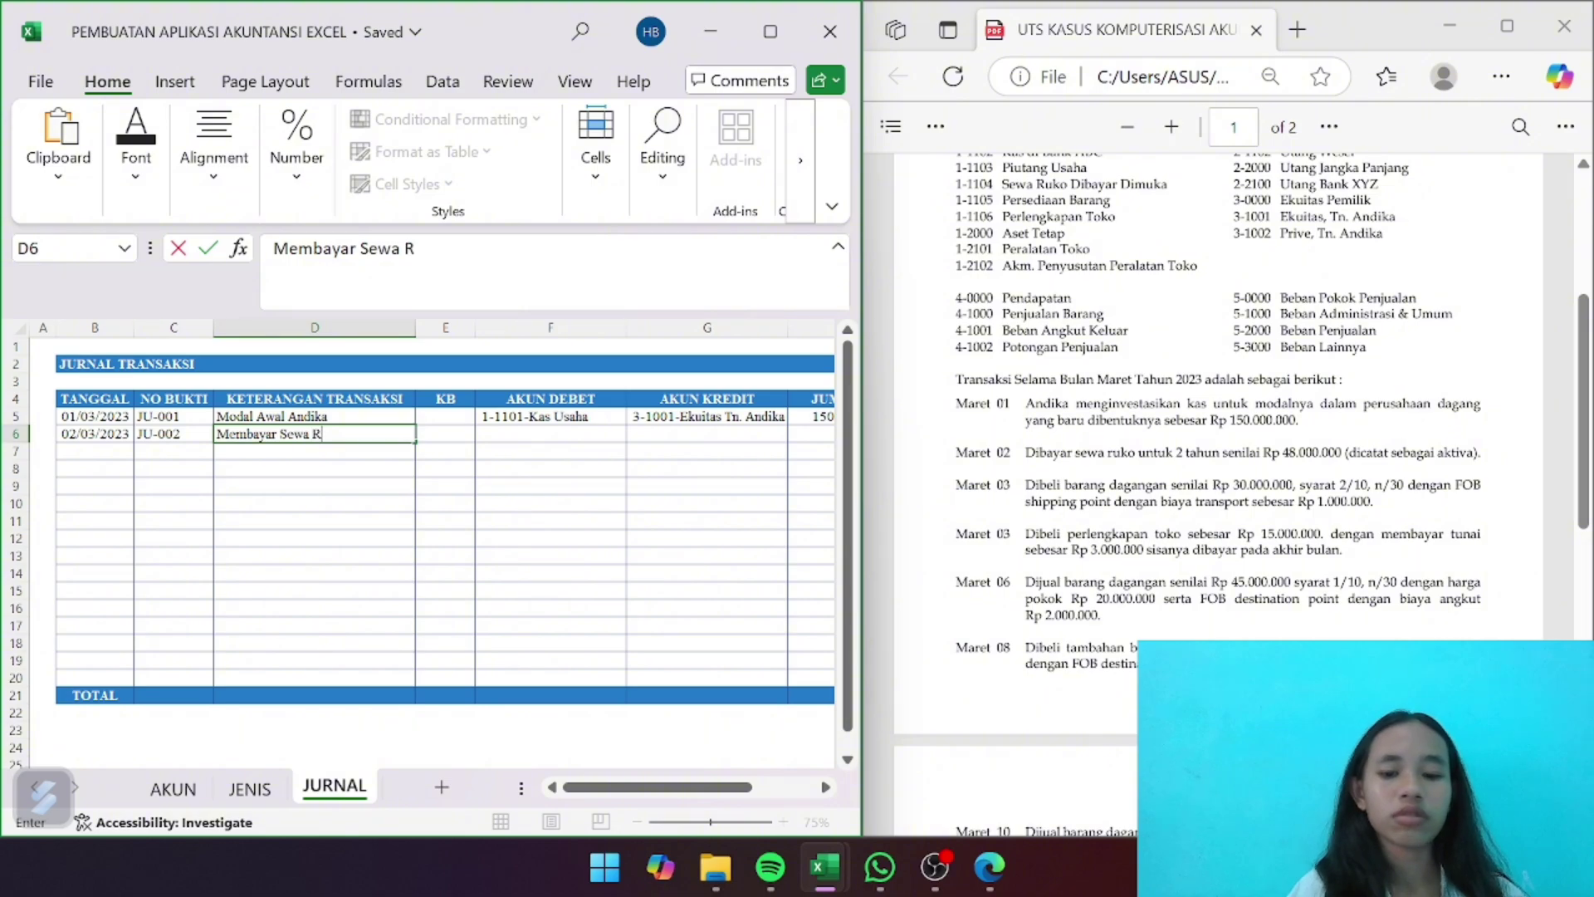
text(uko)
key(Return)
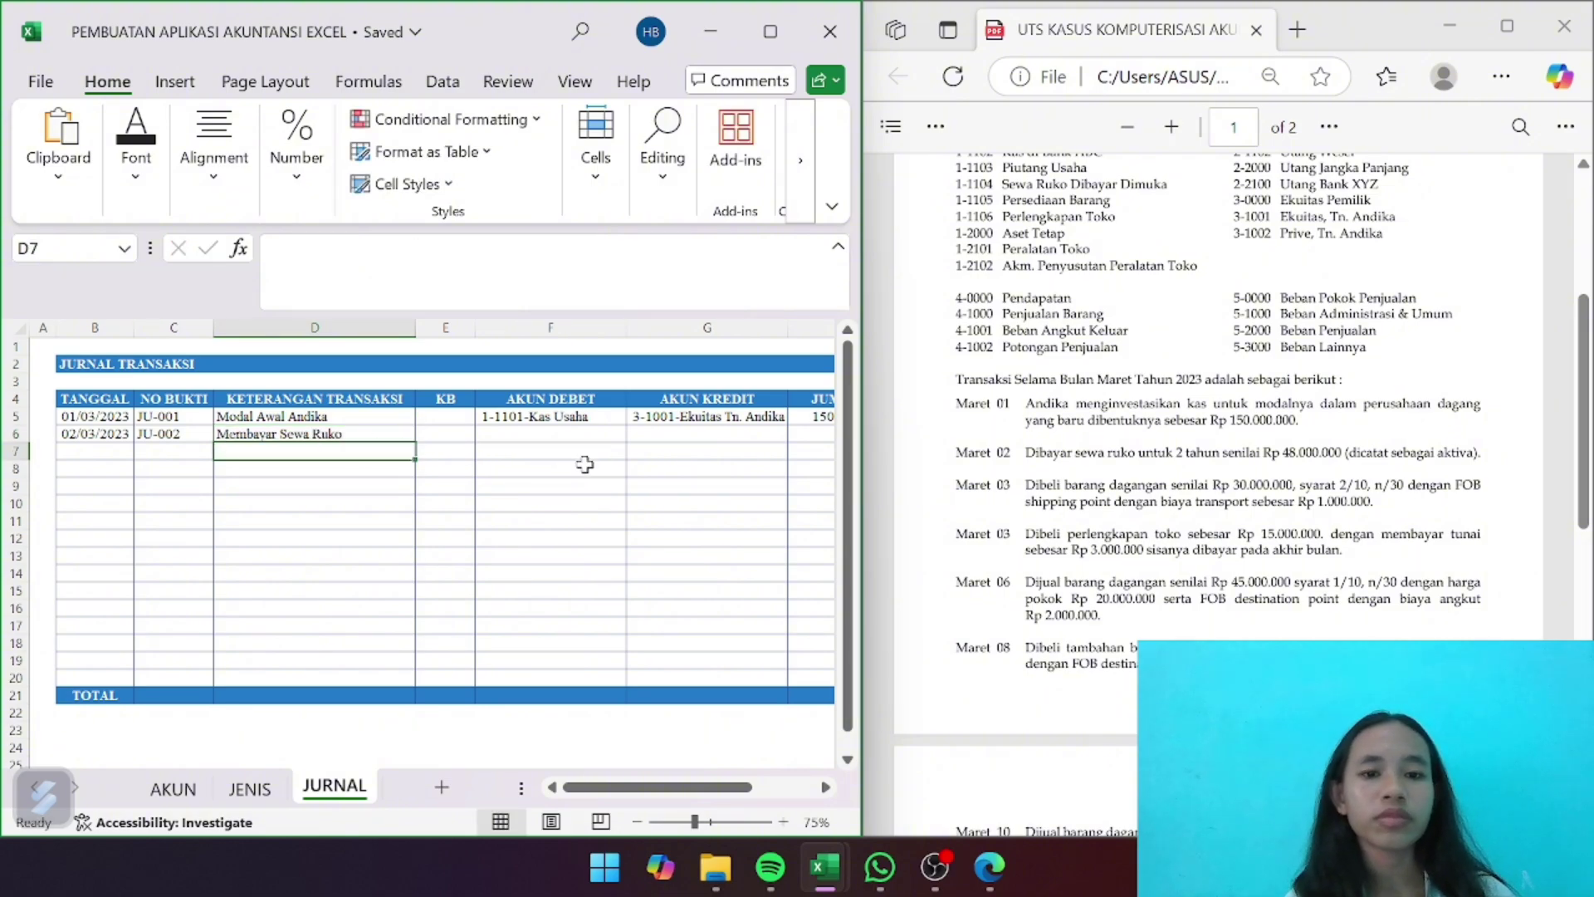
Choose 1-1104-Sewa Ruko Dibayar Dimuka as the AKUN DEBET in F6 and widen column F to fit it
click(558, 435)
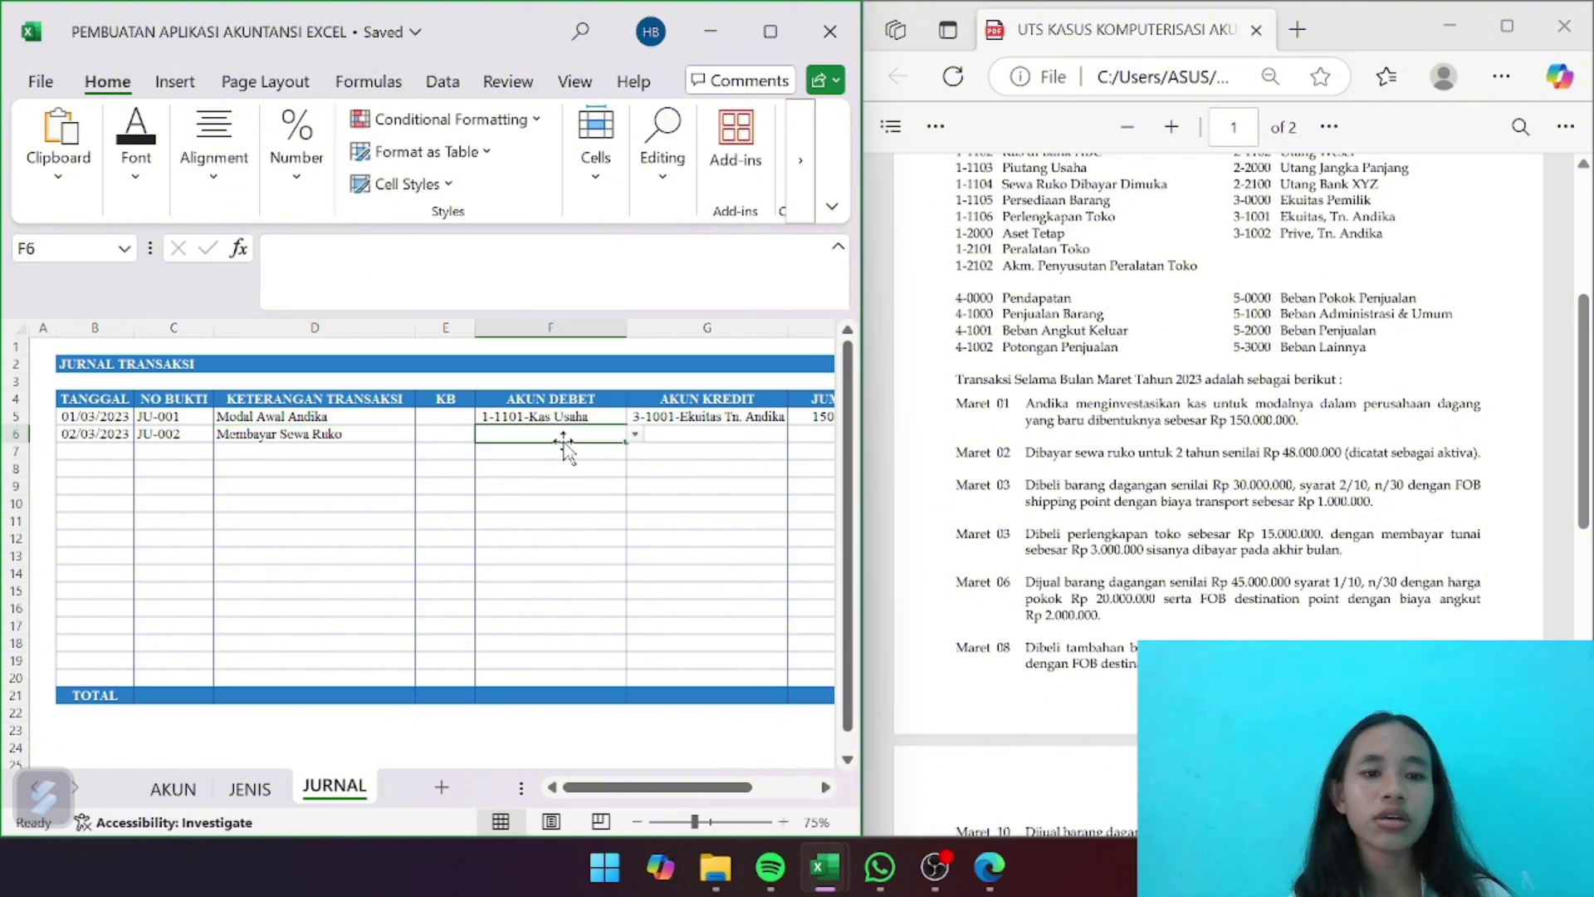
click(635, 435)
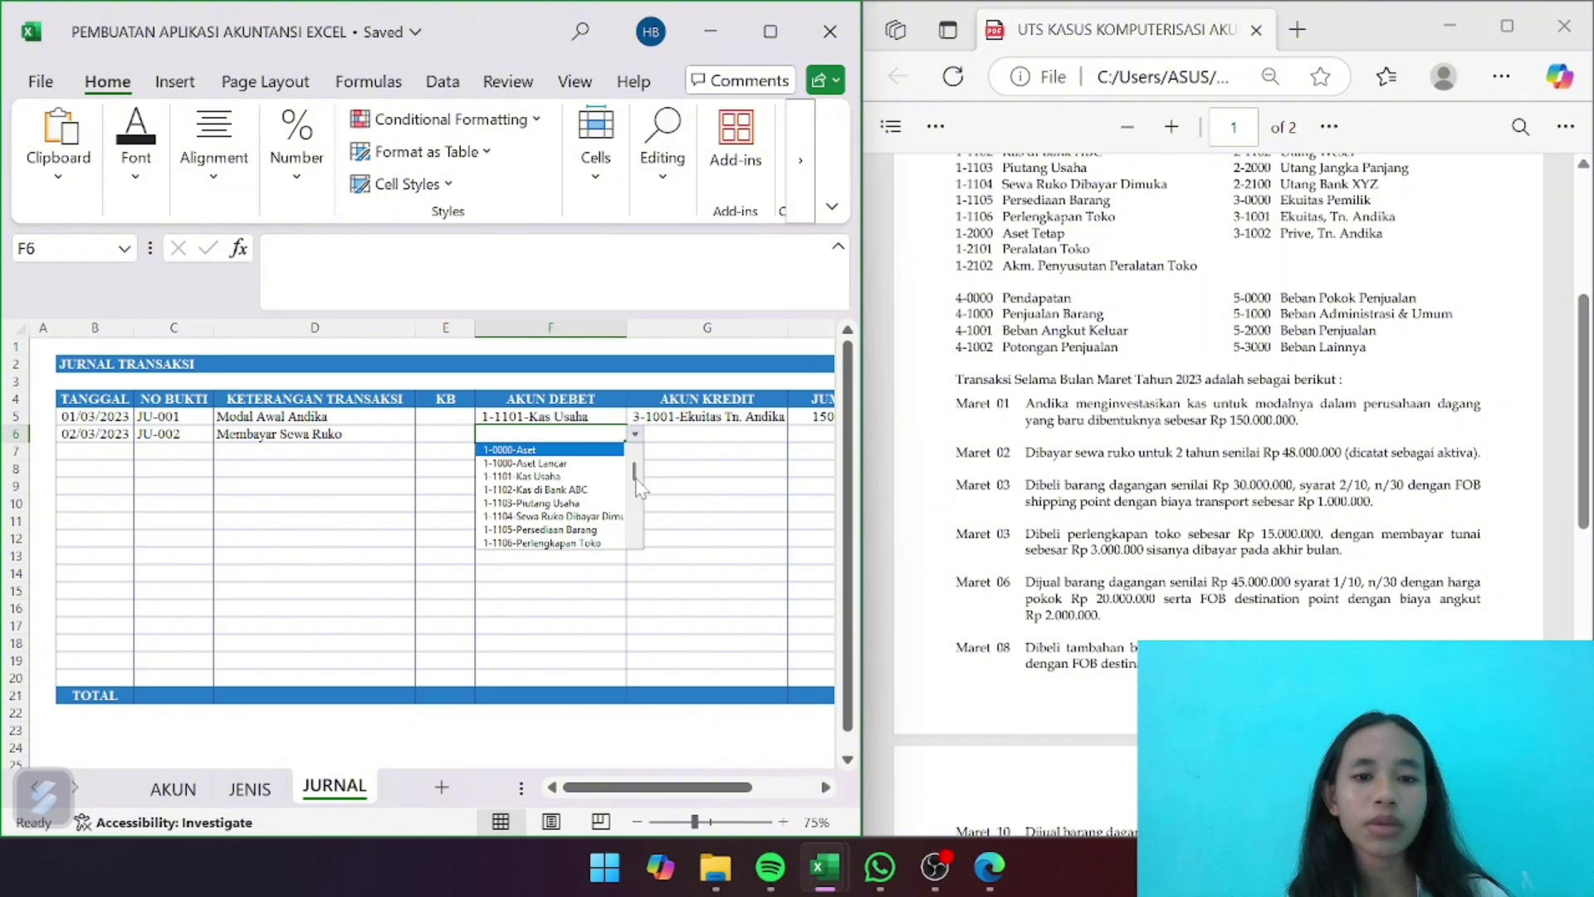
click(589, 518)
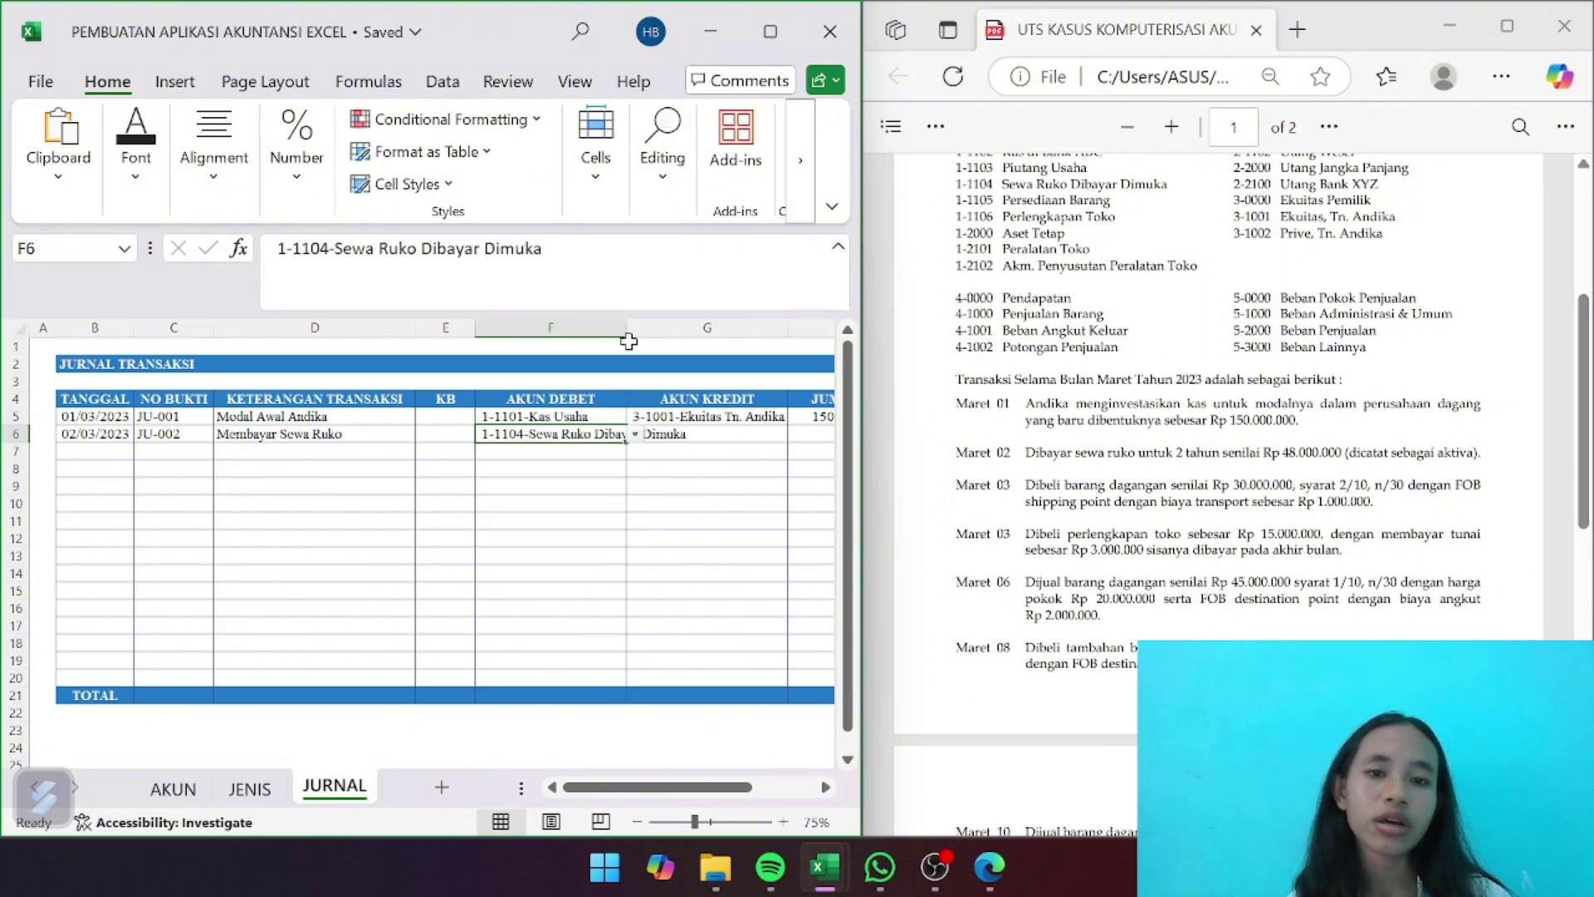
drag(626, 328, 685, 328)
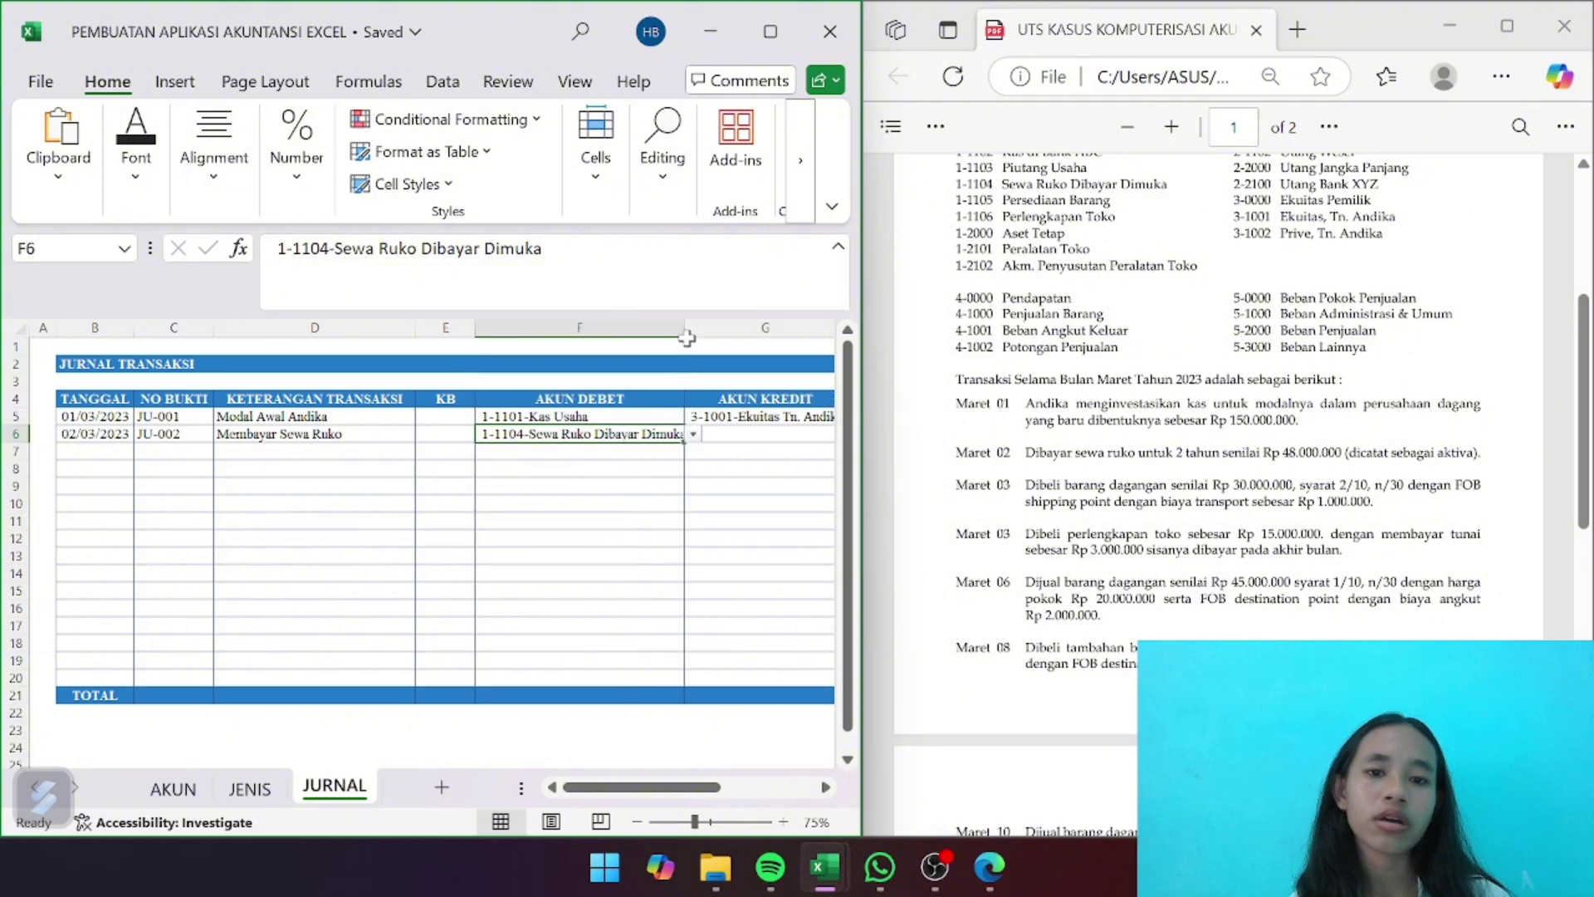
Complete the JU-002 entry with 1-1101-Kas Usaha as the AKUN KREDIT in G6 and a JUMLAH of 48000000 in H6
scroll(751, 460, right, 3)
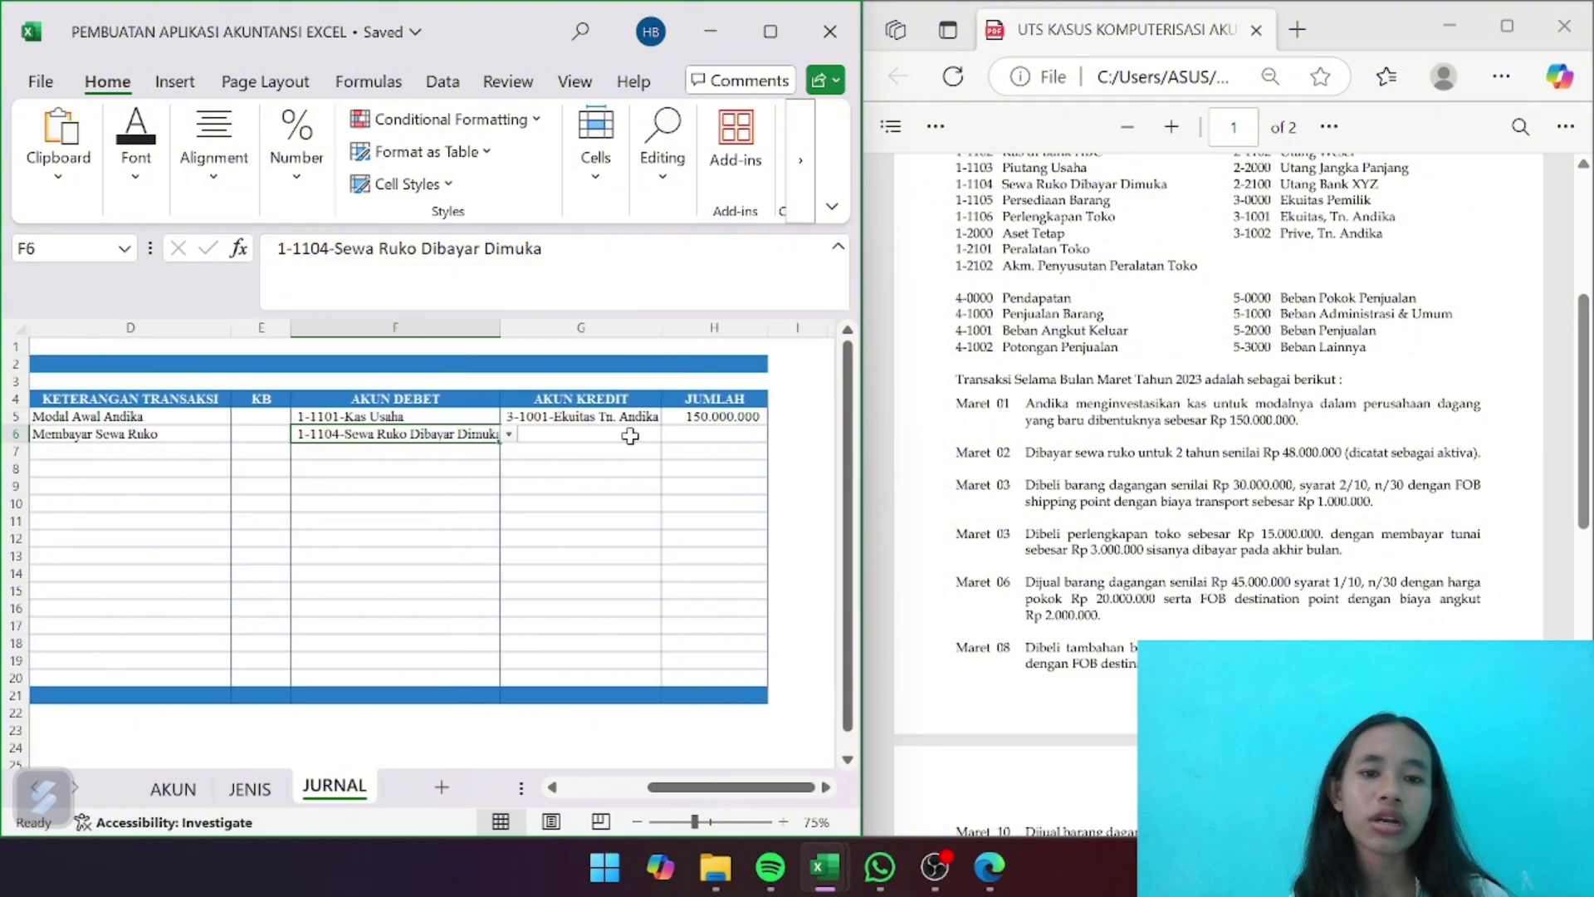
click(627, 435)
click(670, 435)
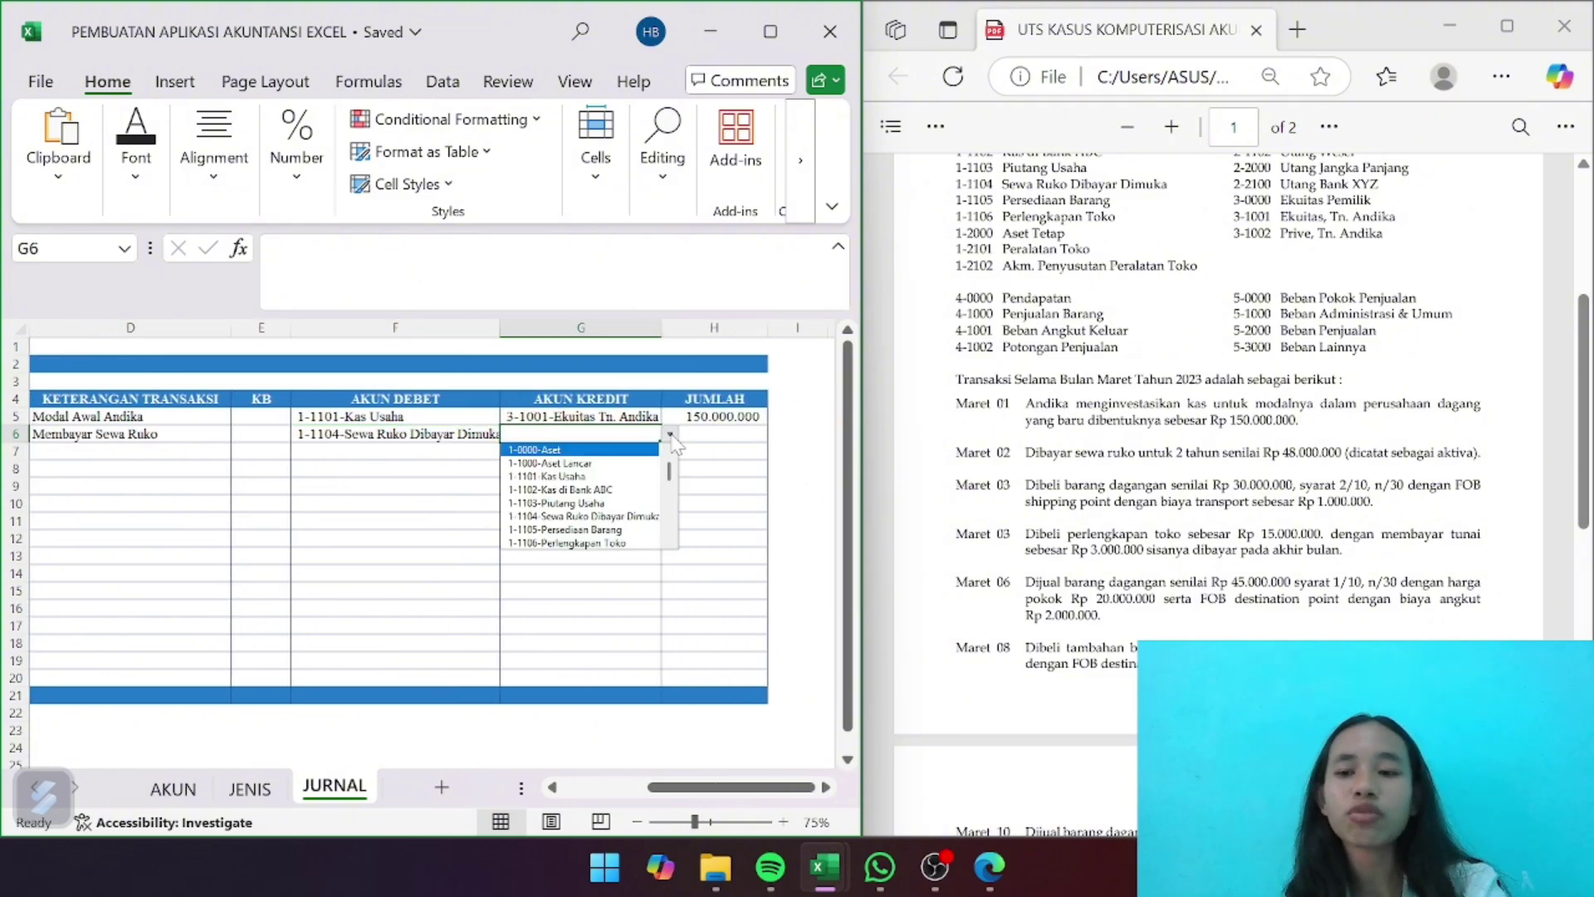
click(611, 477)
click(722, 436)
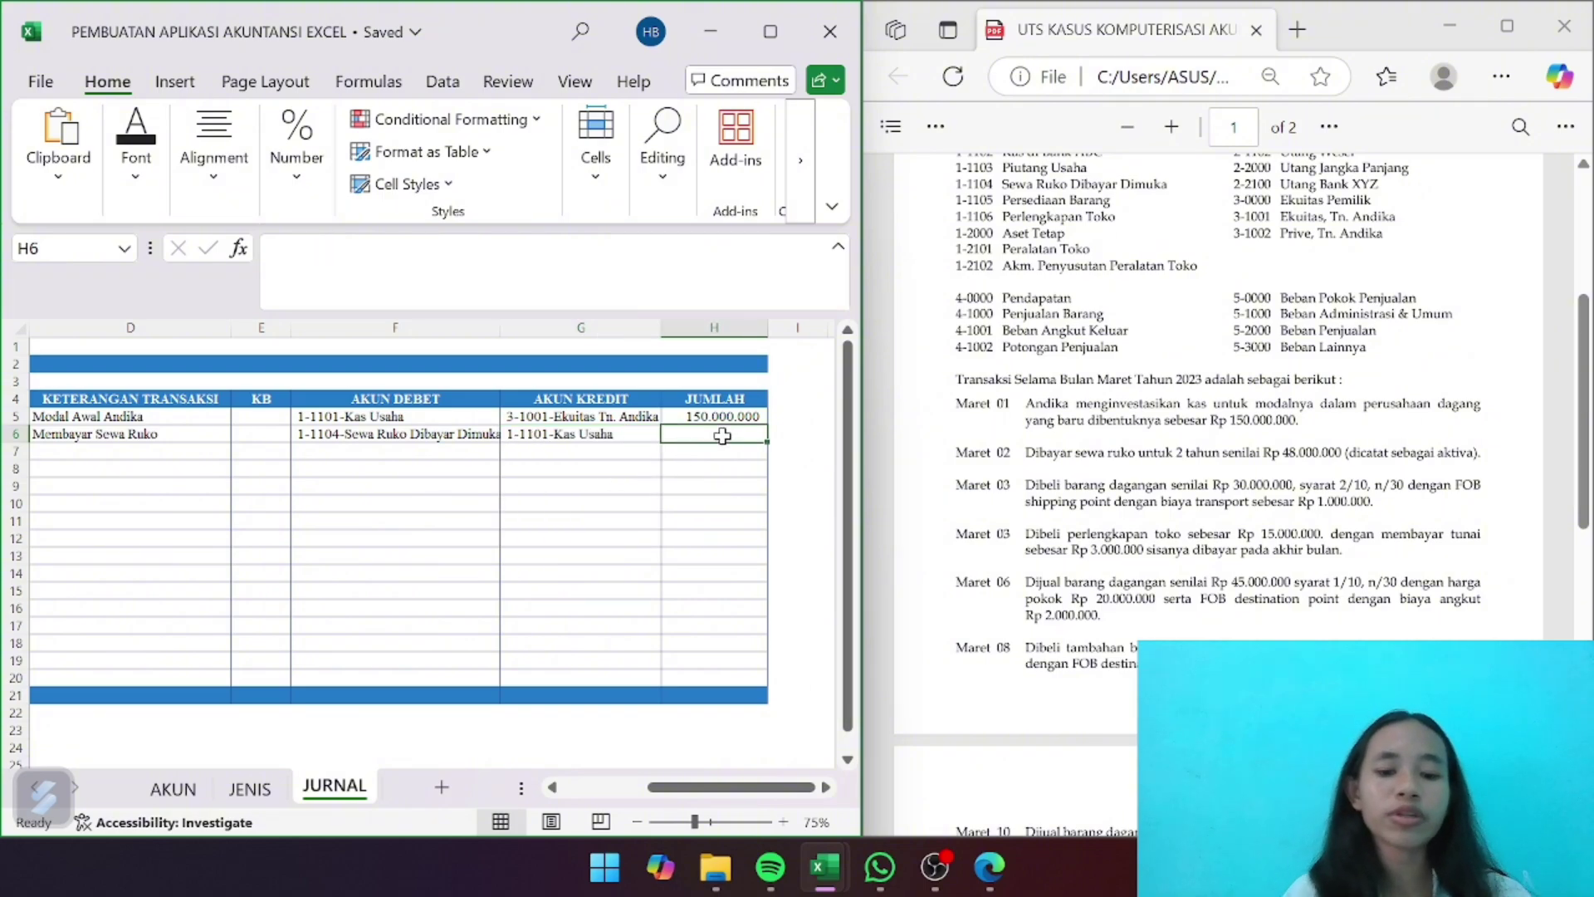
text(48.000.)
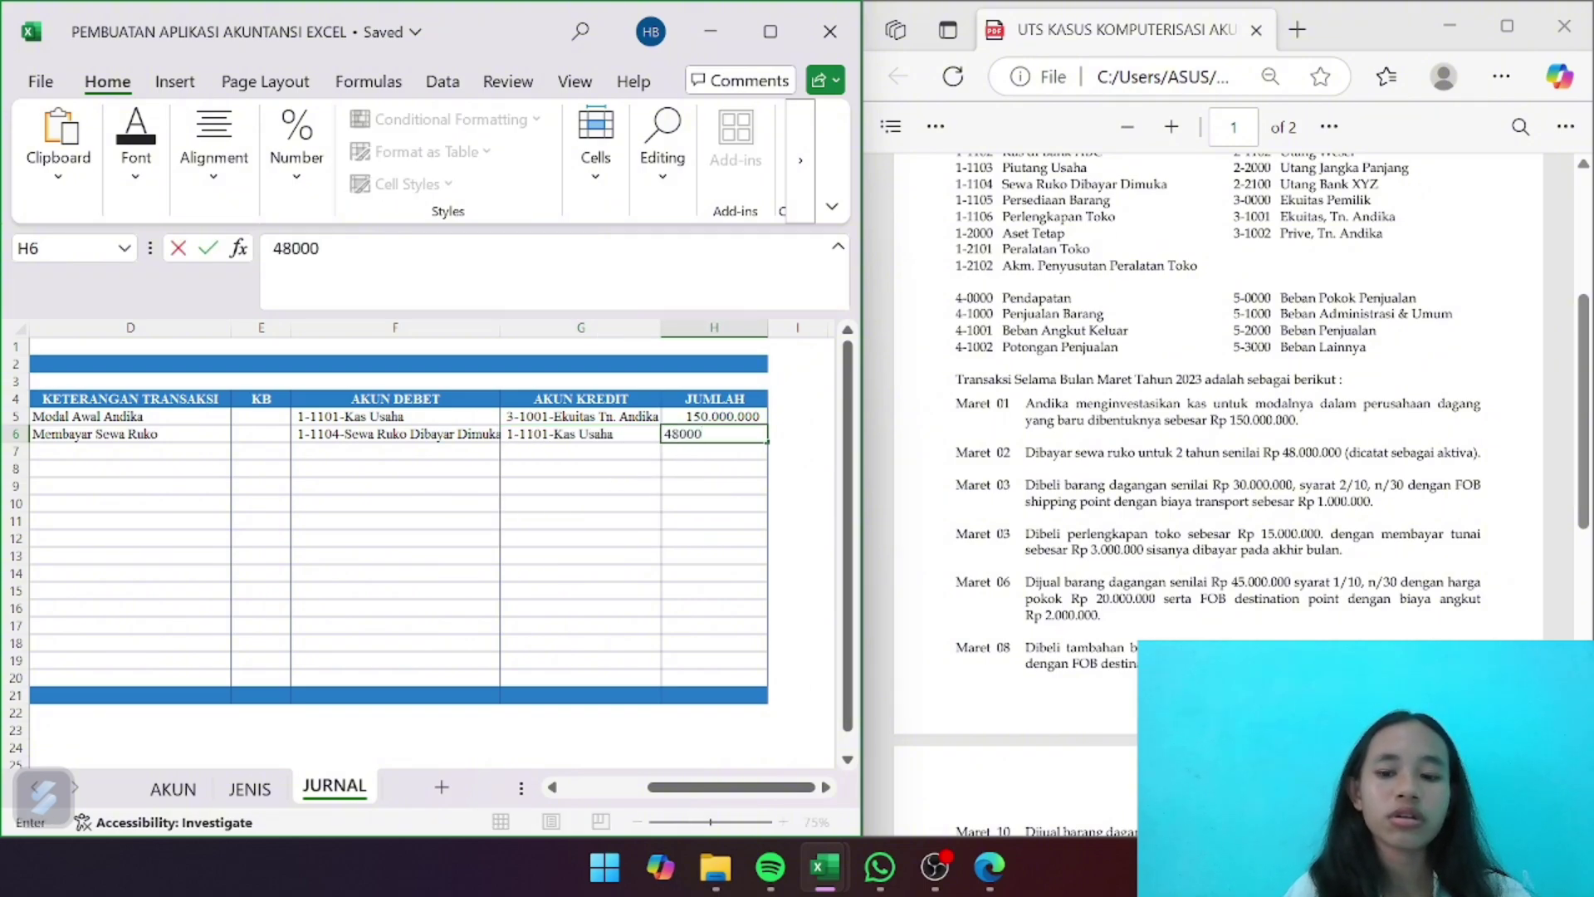
text(000)
key(Return)
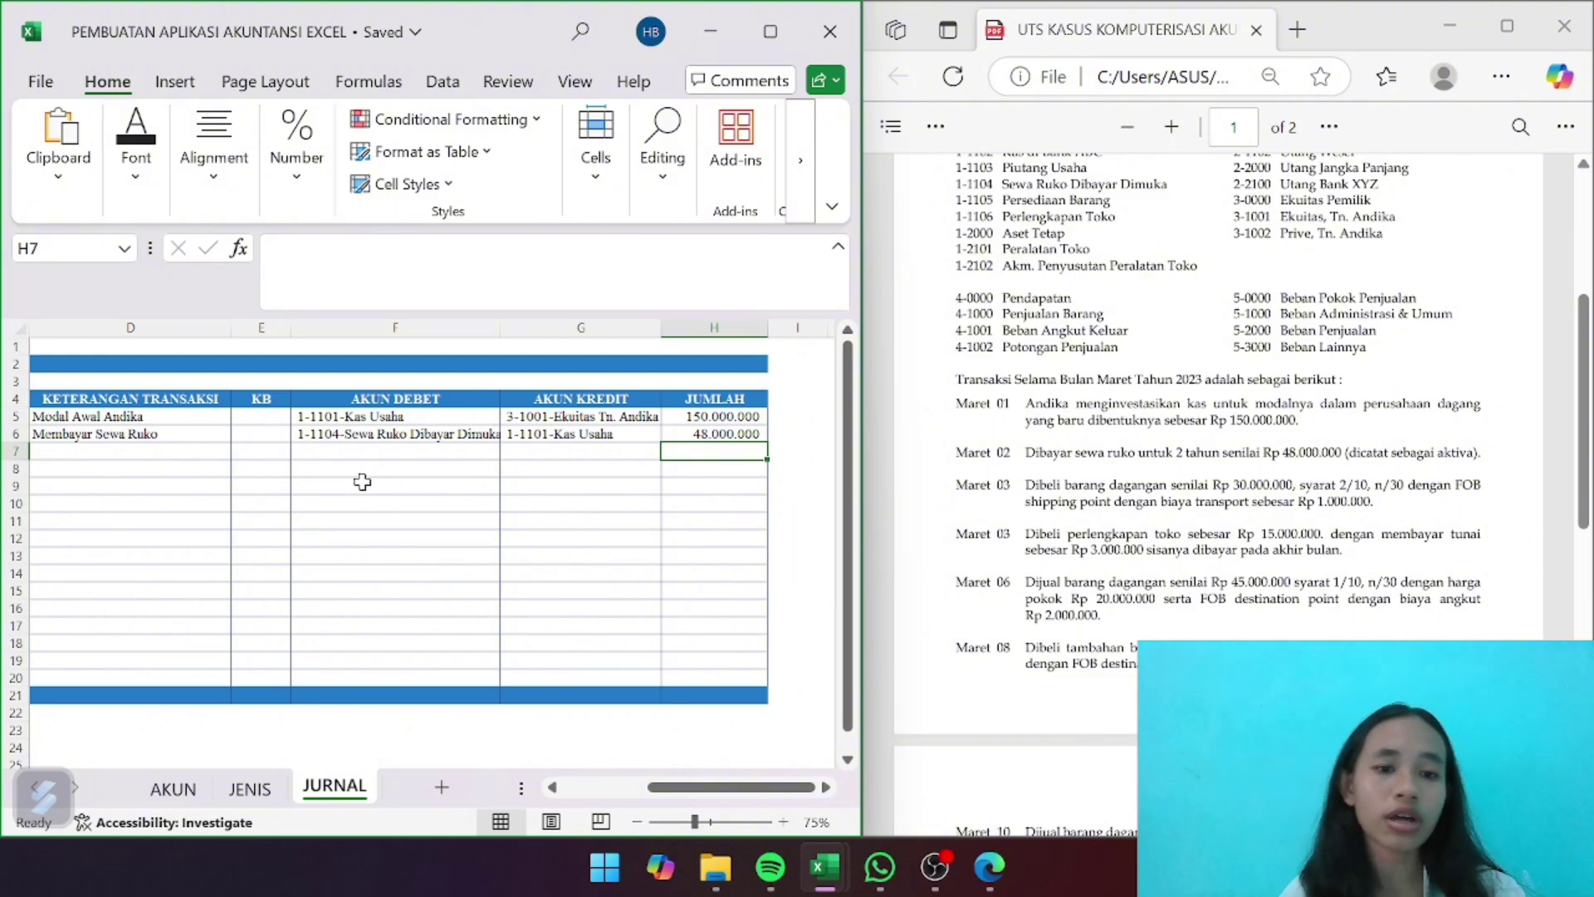
Start the third journal entry with the date 3/3/23 in B7 and NO BUKTI JU-003 in C7
click(299, 502)
scroll(299, 498, left, 3)
click(100, 452)
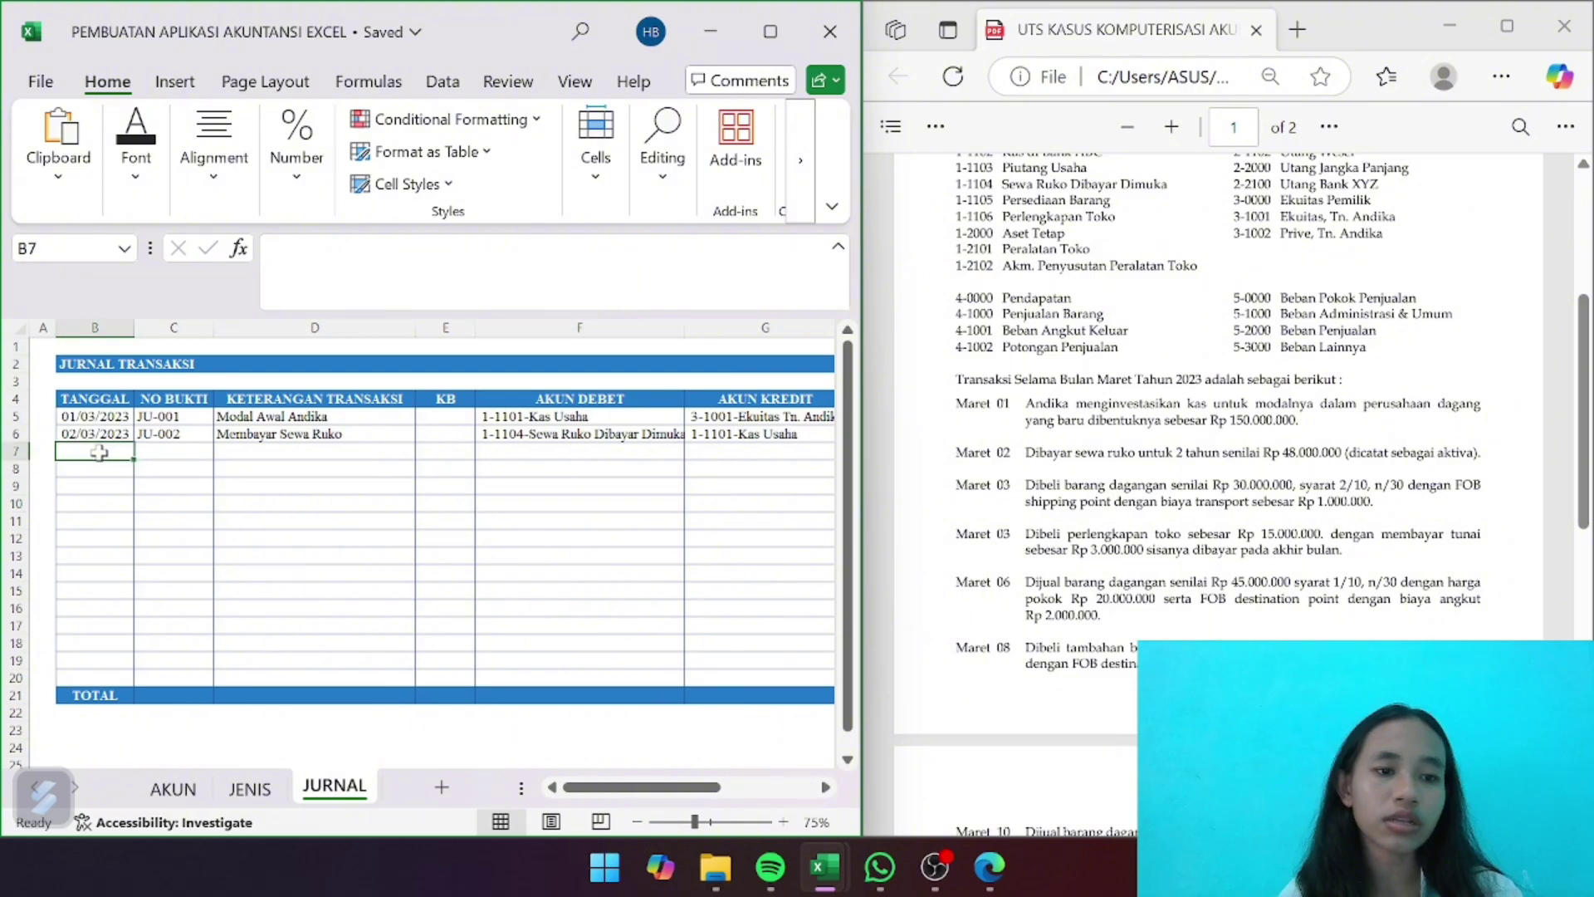
text(3/3/)
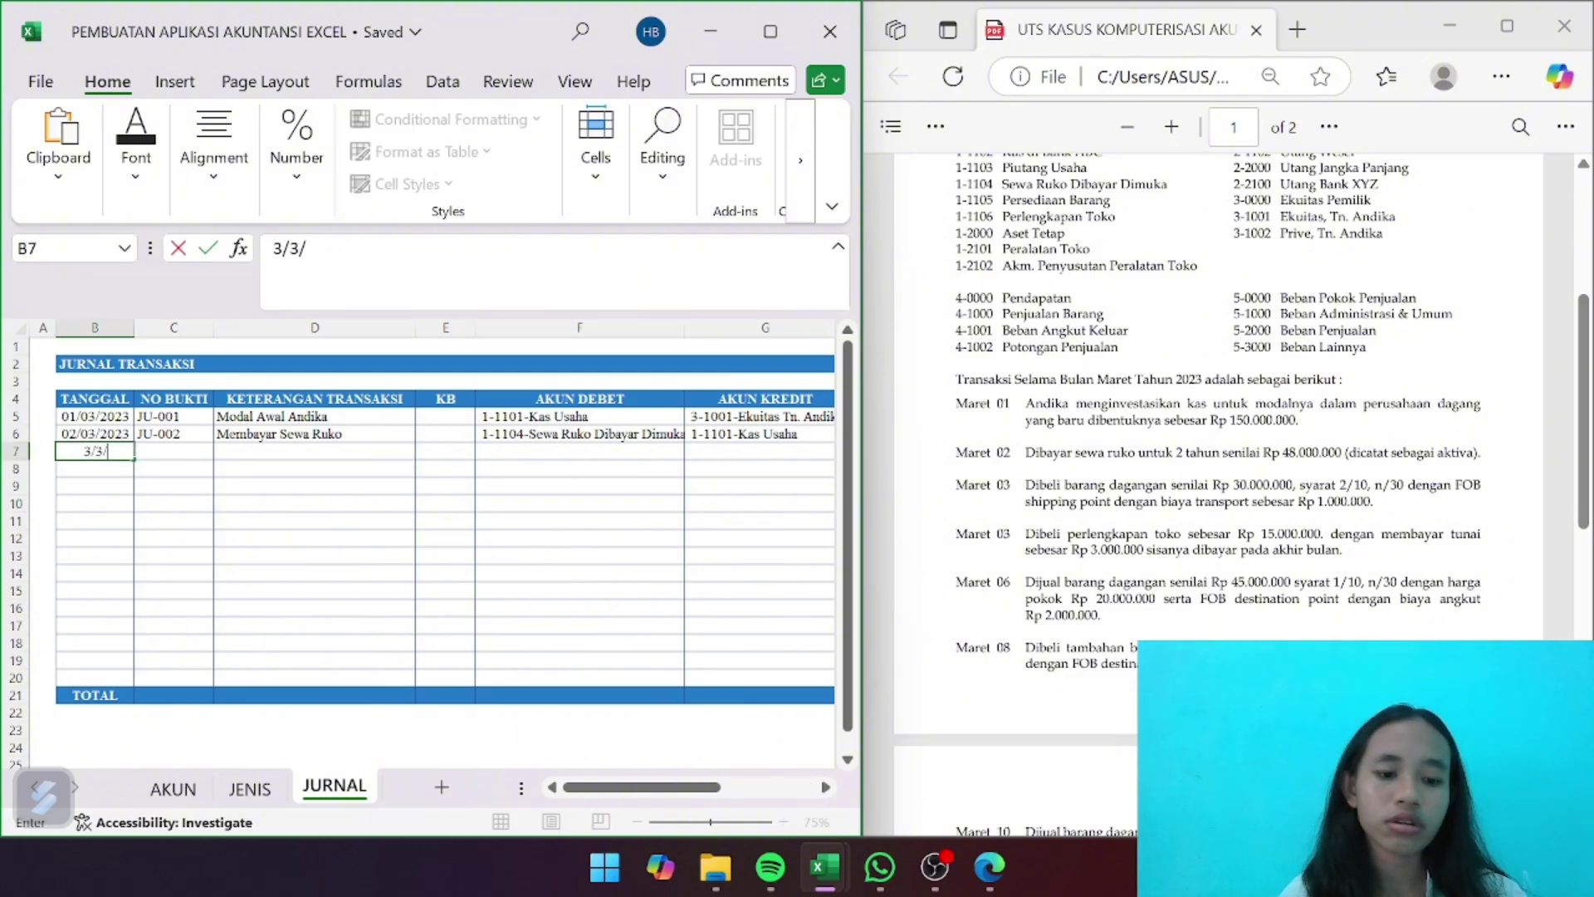
text(23)
key(Tab)
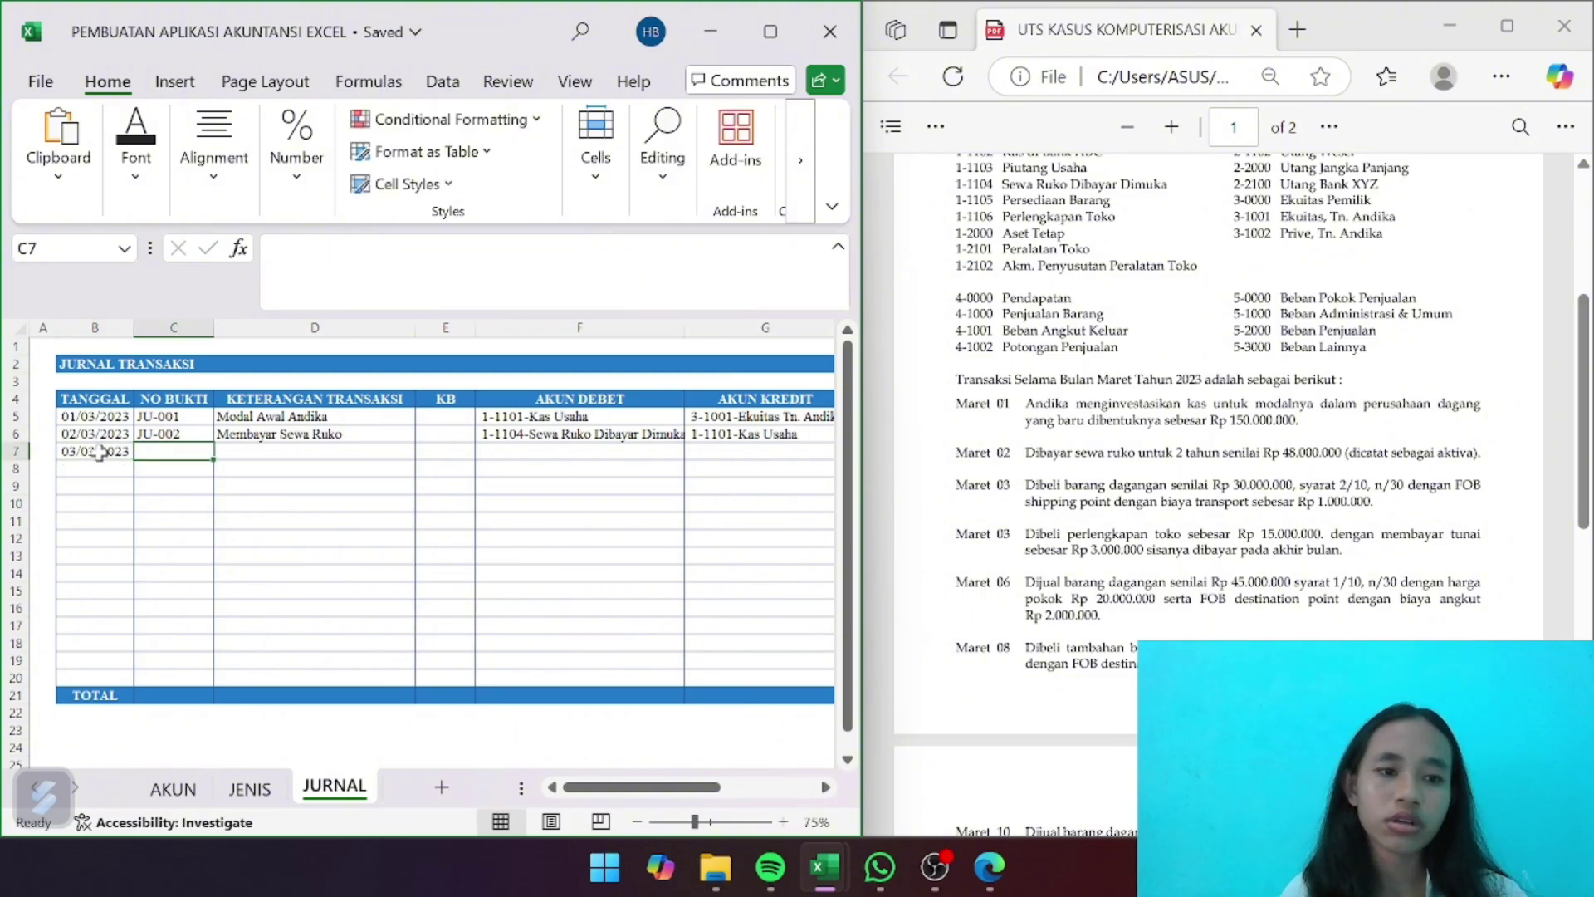
text(JU)
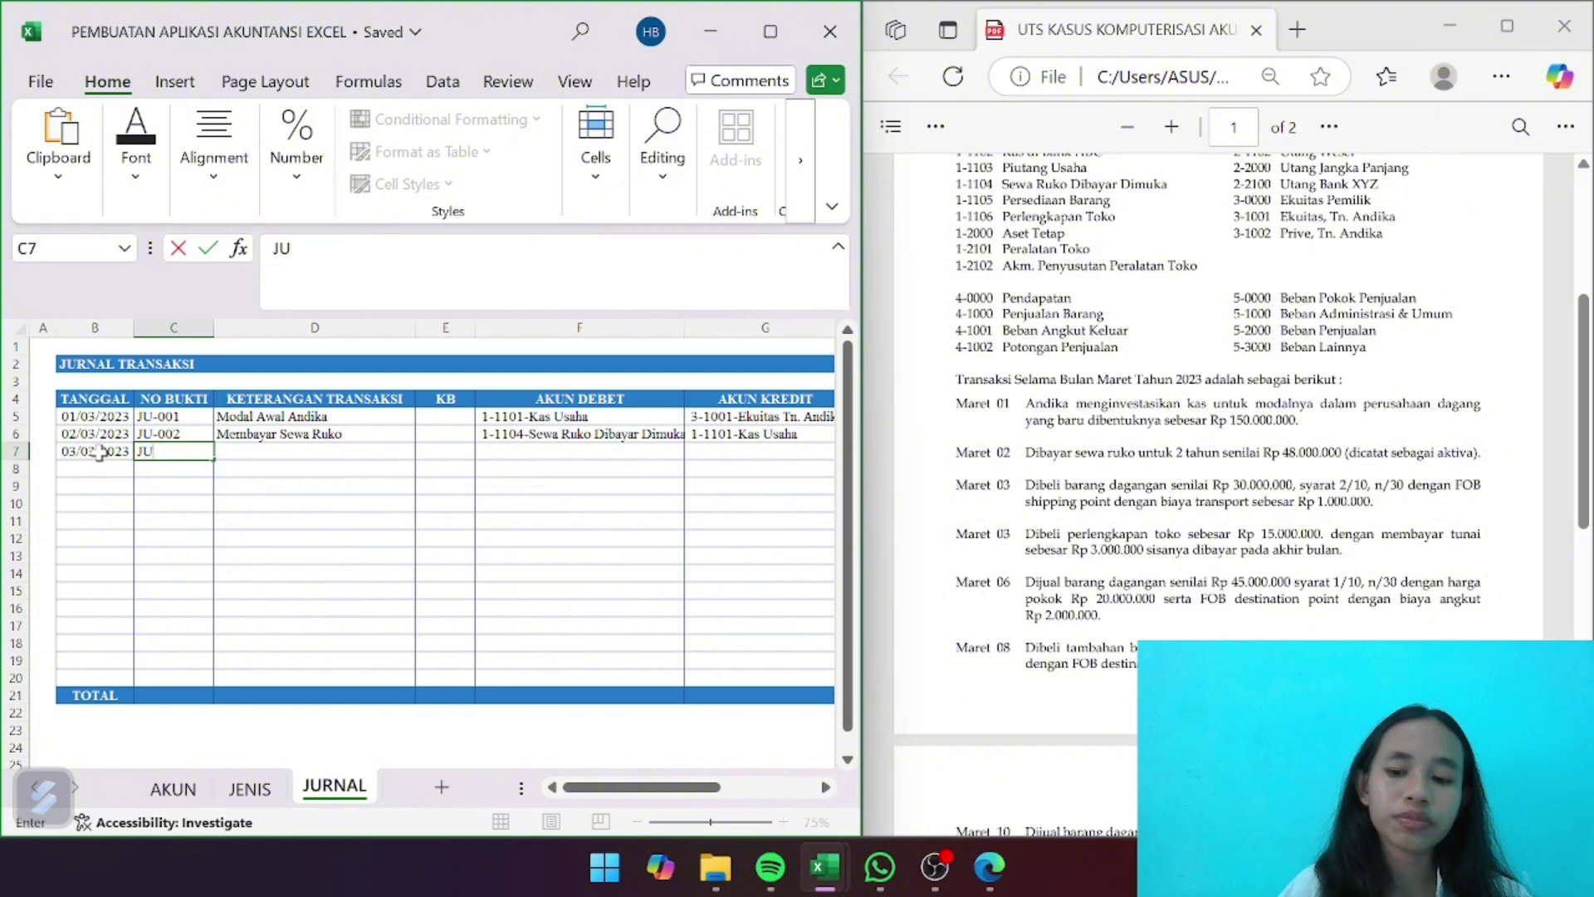
text(-003)
key(Tab)
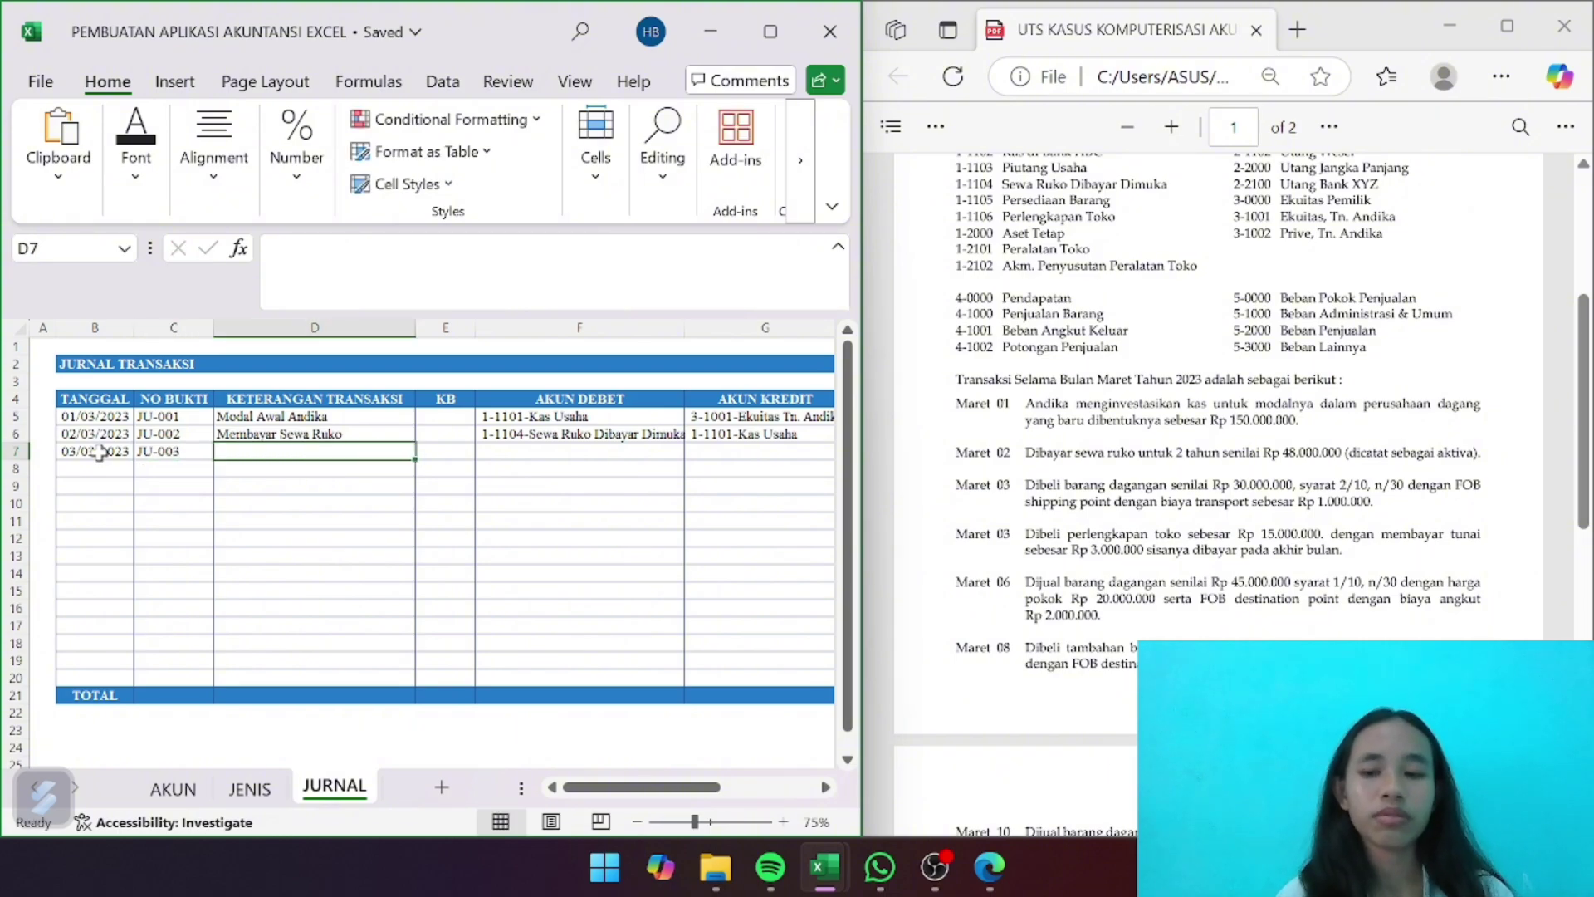
Enter Pembelian Barang Dagang as the KETERANGAN TRANSAKSI in D7
text(P)
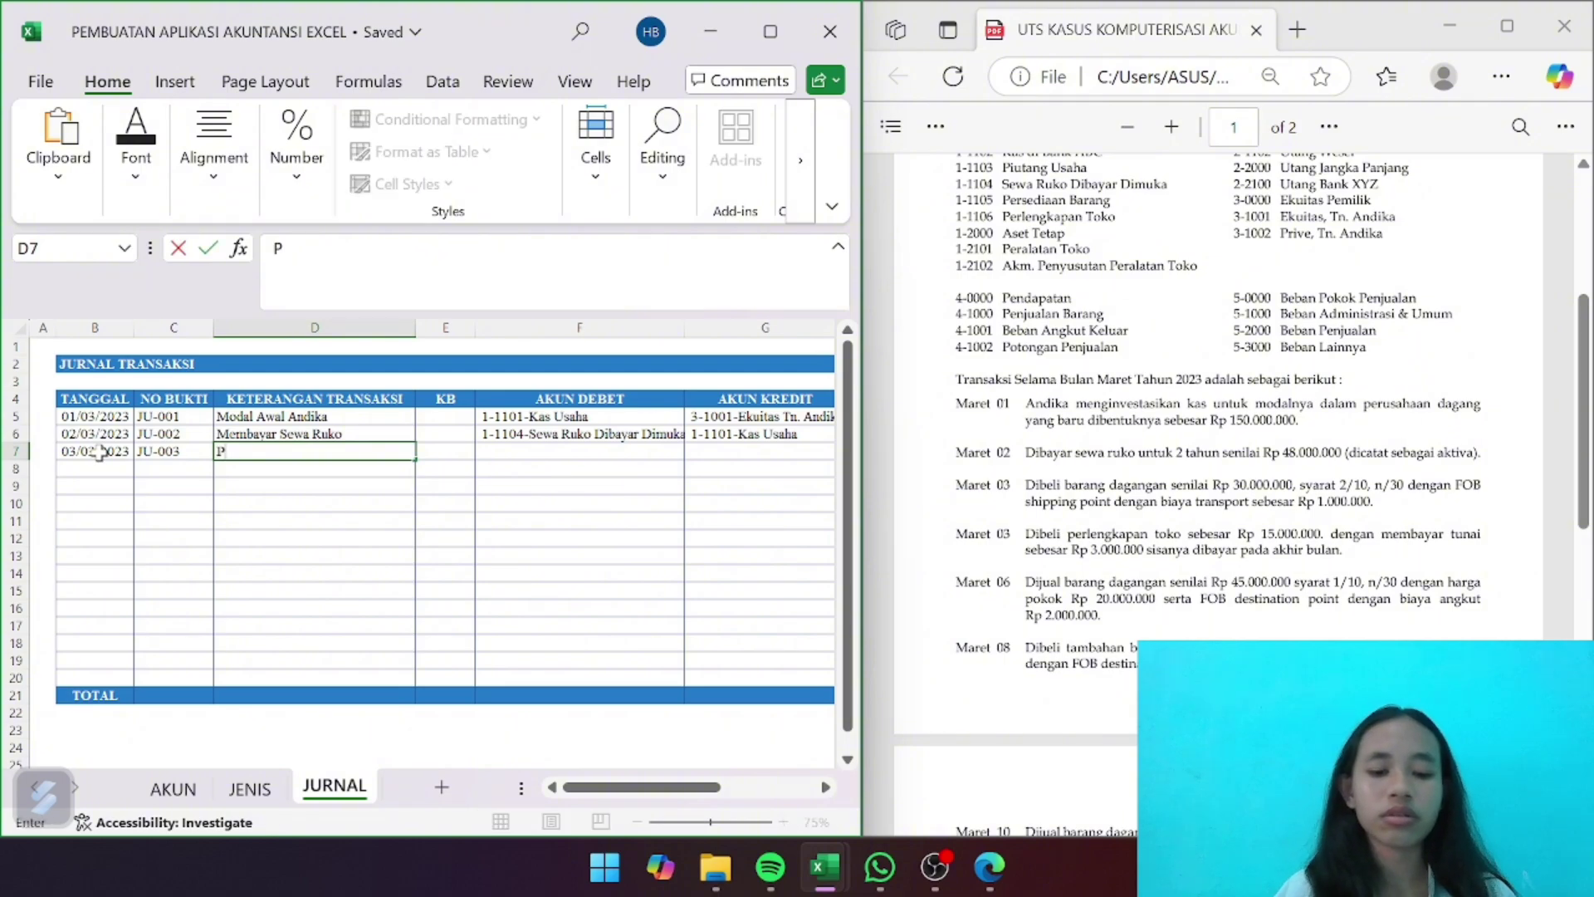
text(embelian Barng)
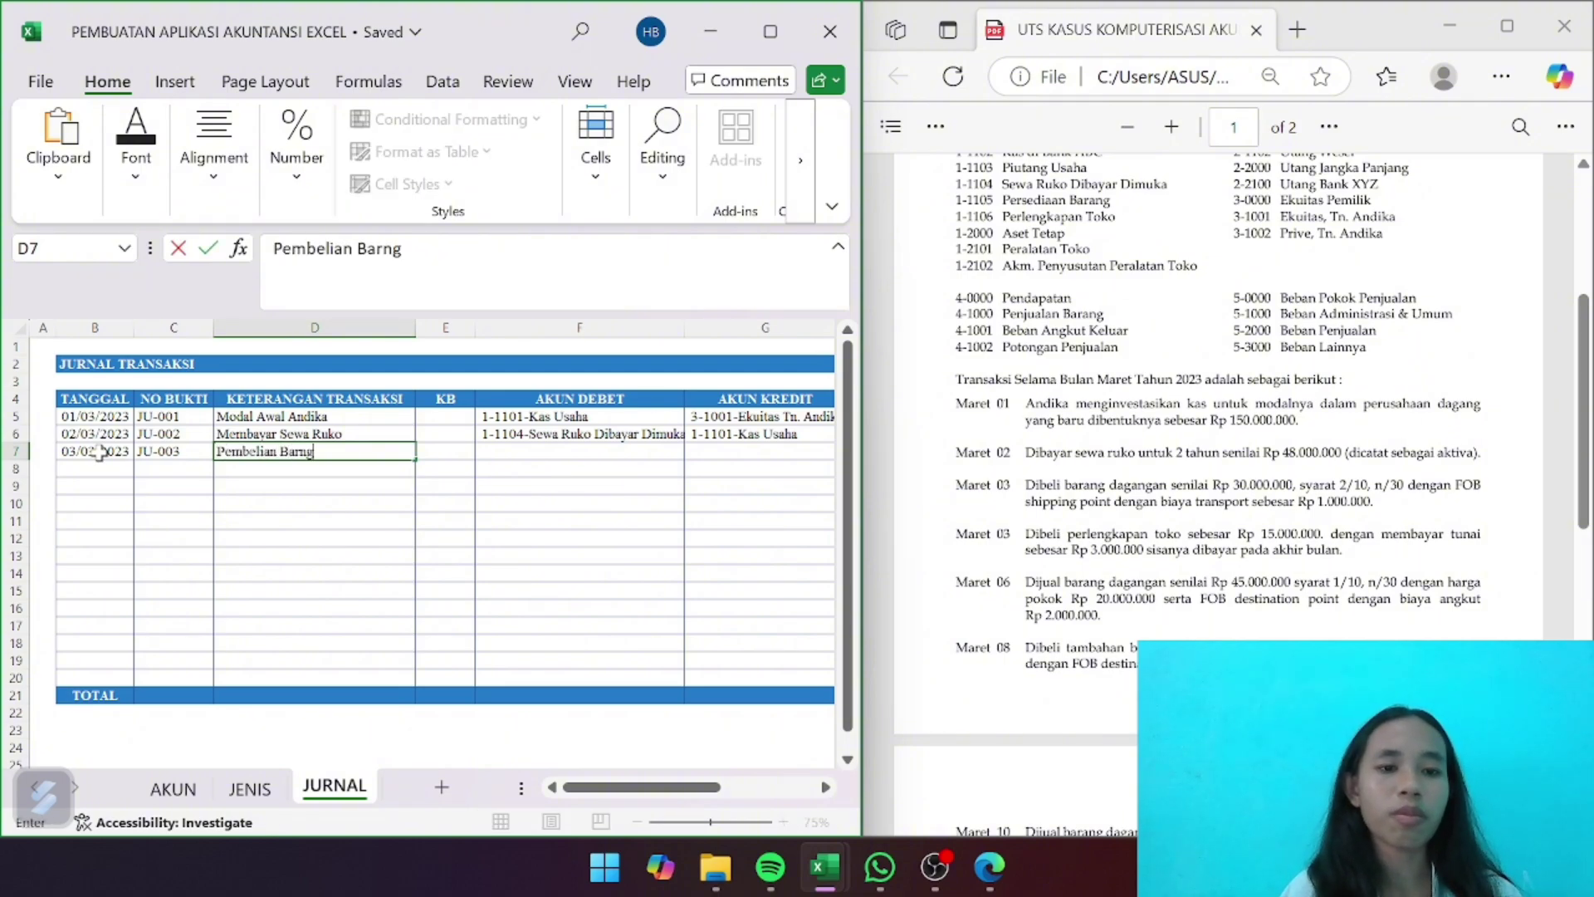
key(BackSpace)
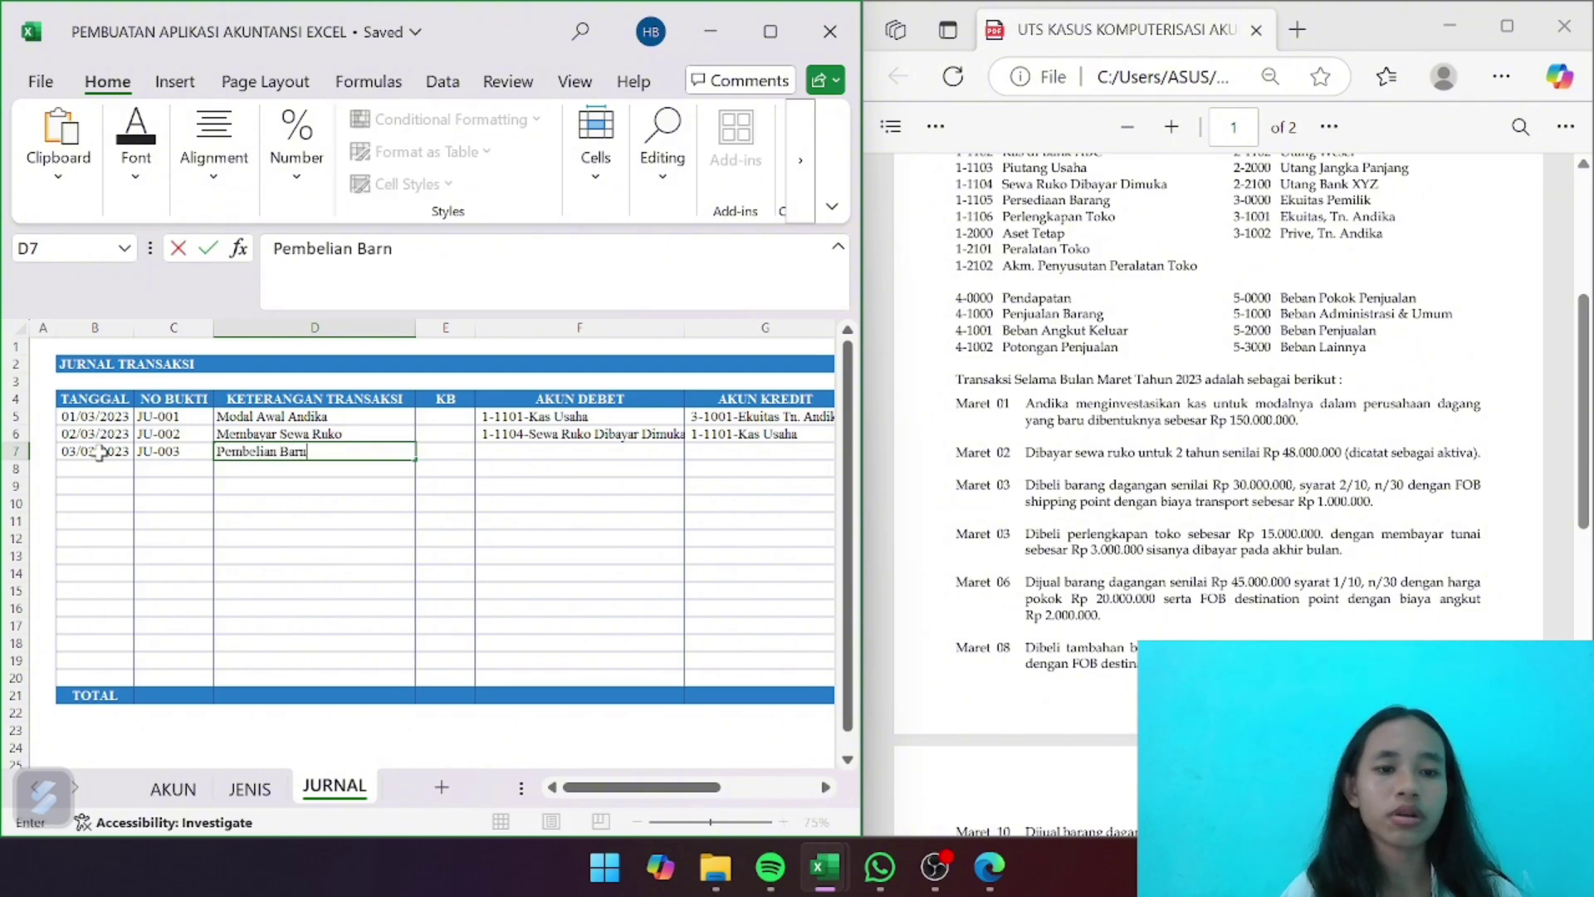
key(BackSpace)
text(ang Dagang)
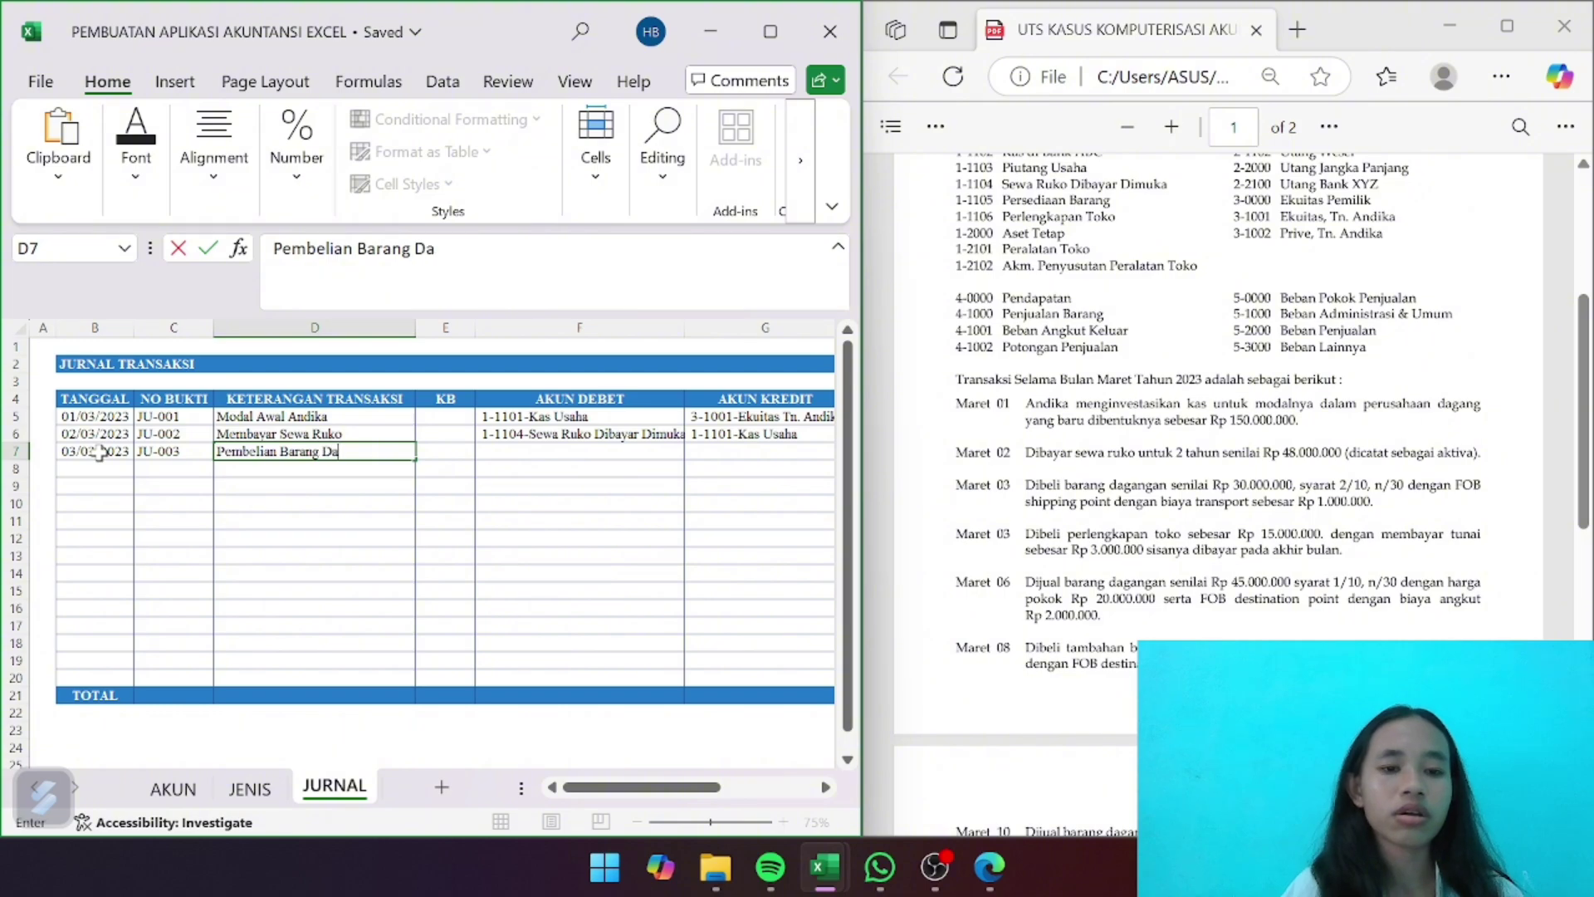
key(Tab)
Choose 1-1105-Persediaan Barang as the AKUN DEBET in F7
key(Tab)
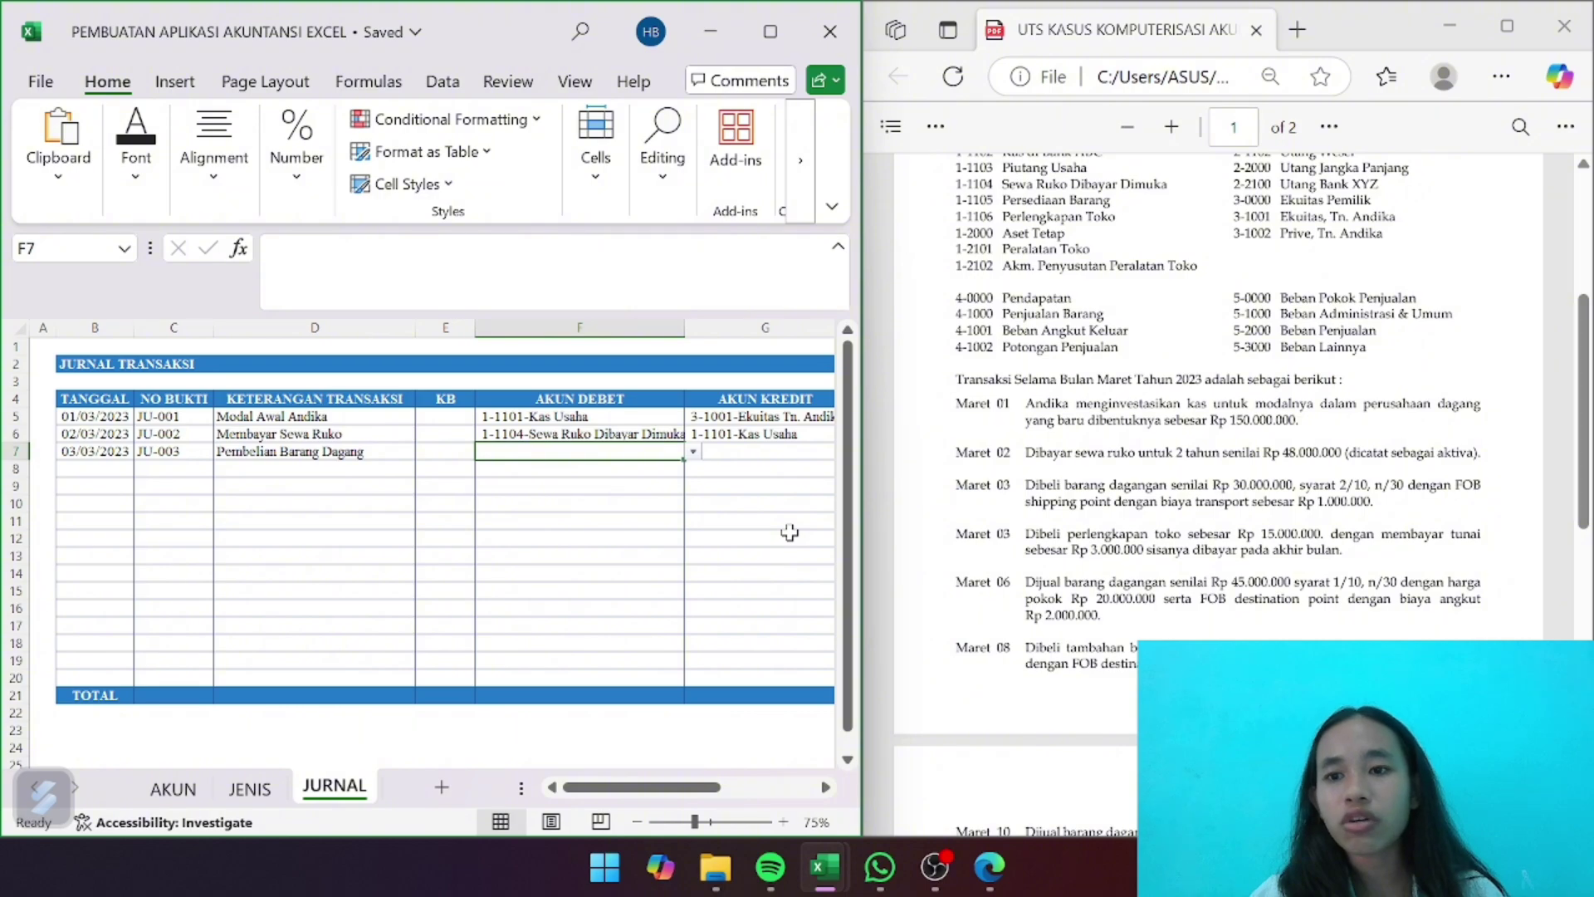
click(692, 453)
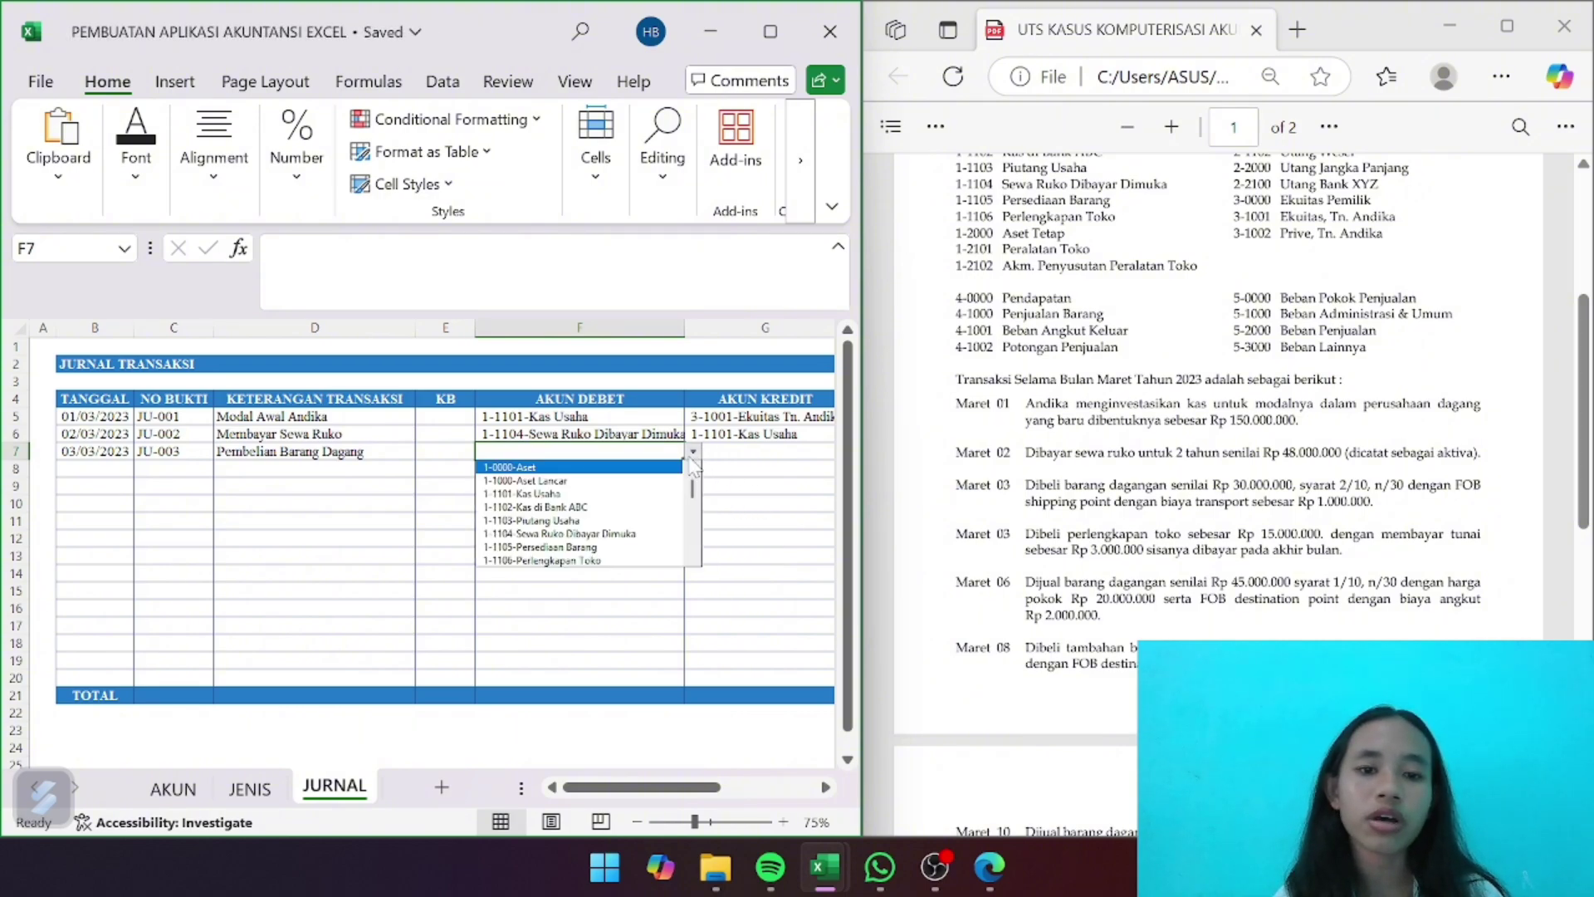
click(638, 548)
Choose 2-1101-Utang Usaha as the AKUN KREDIT in G7 for the merchandise purchase
scroll(749, 524, right, 1)
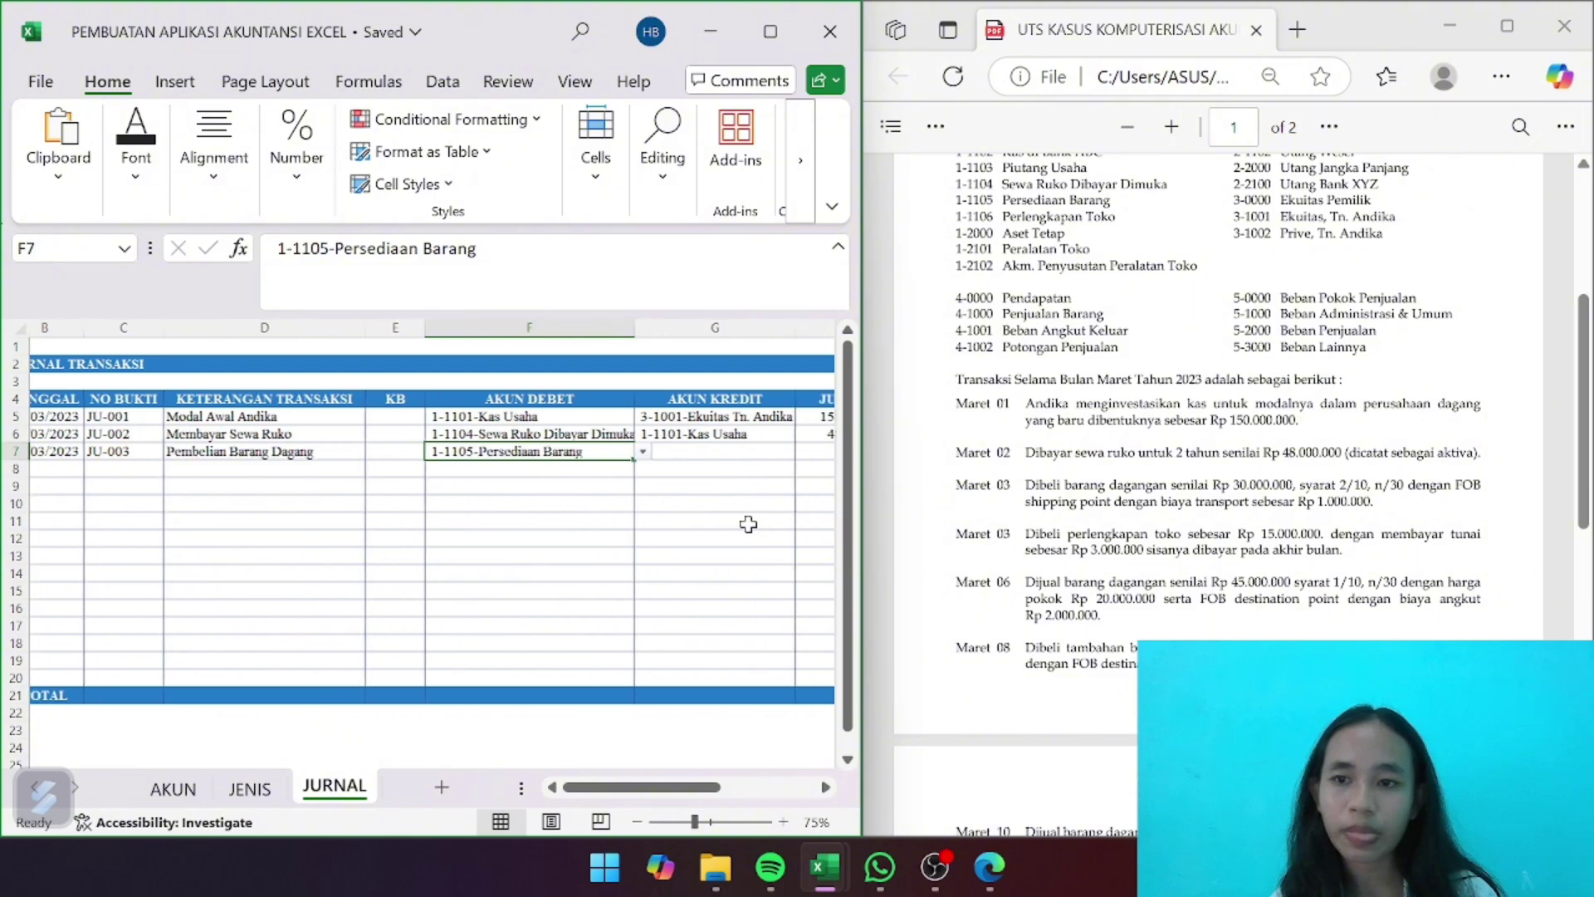
click(745, 449)
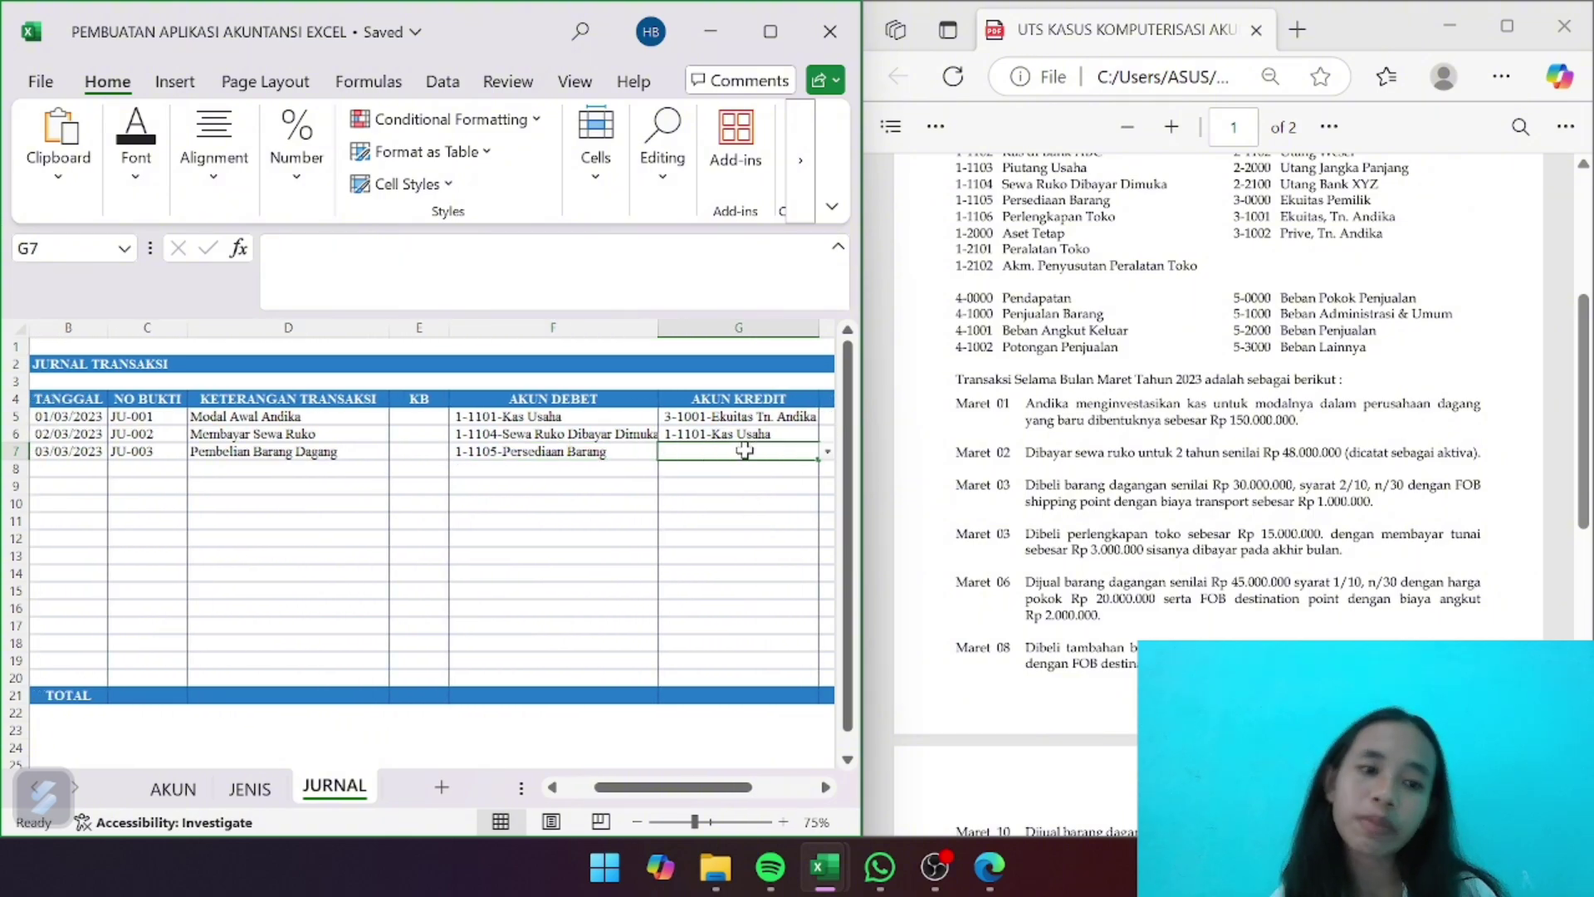
scroll(747, 453, right, 1)
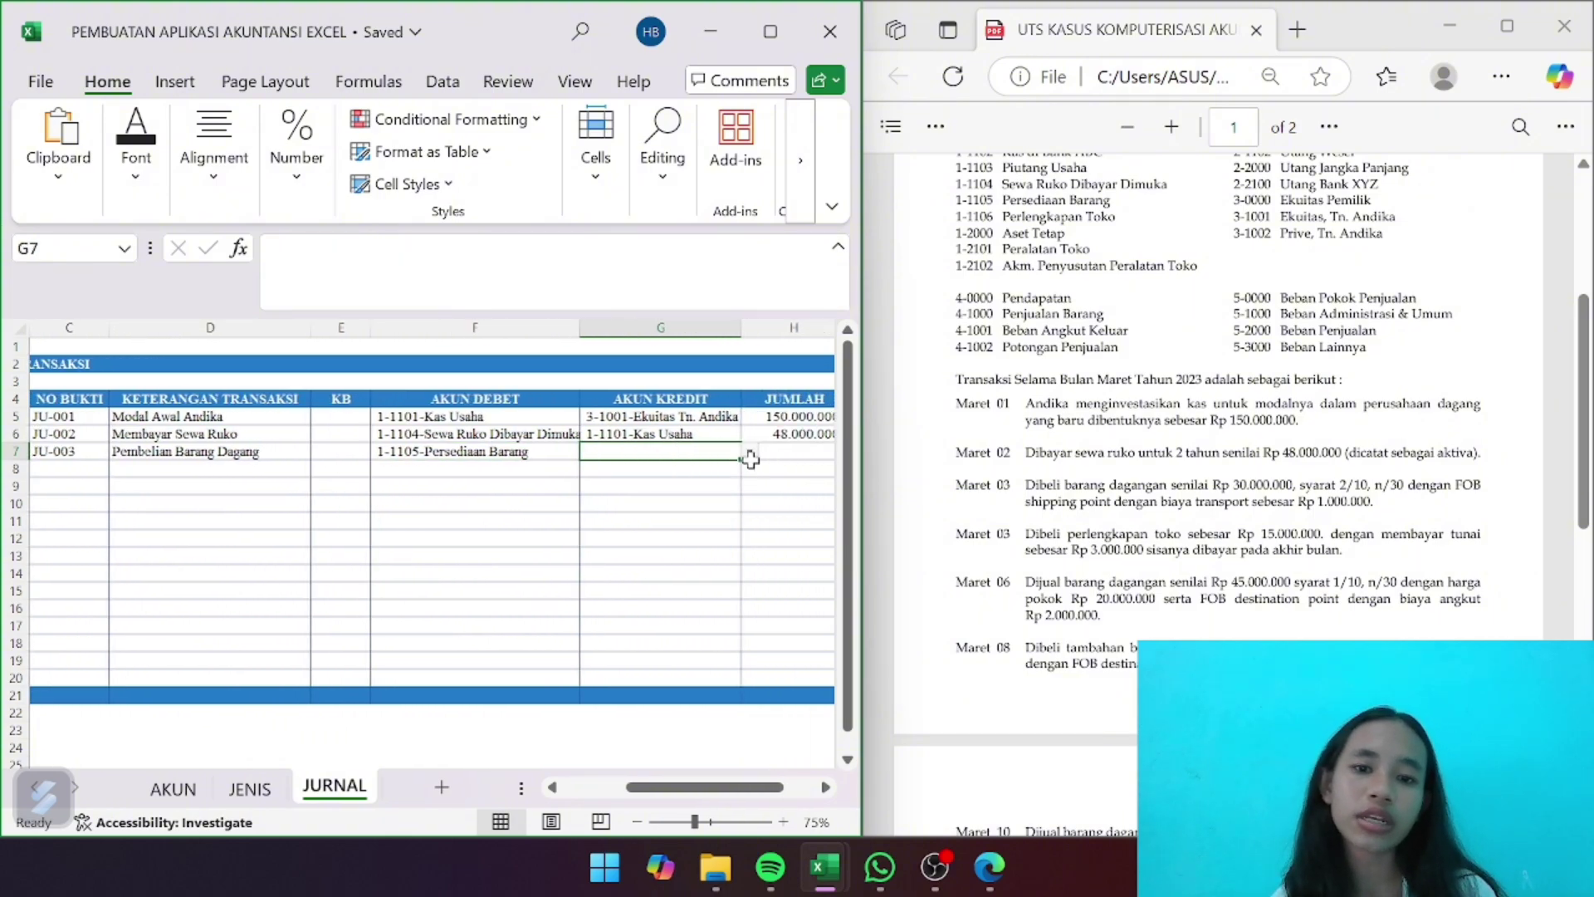
click(753, 453)
click(708, 448)
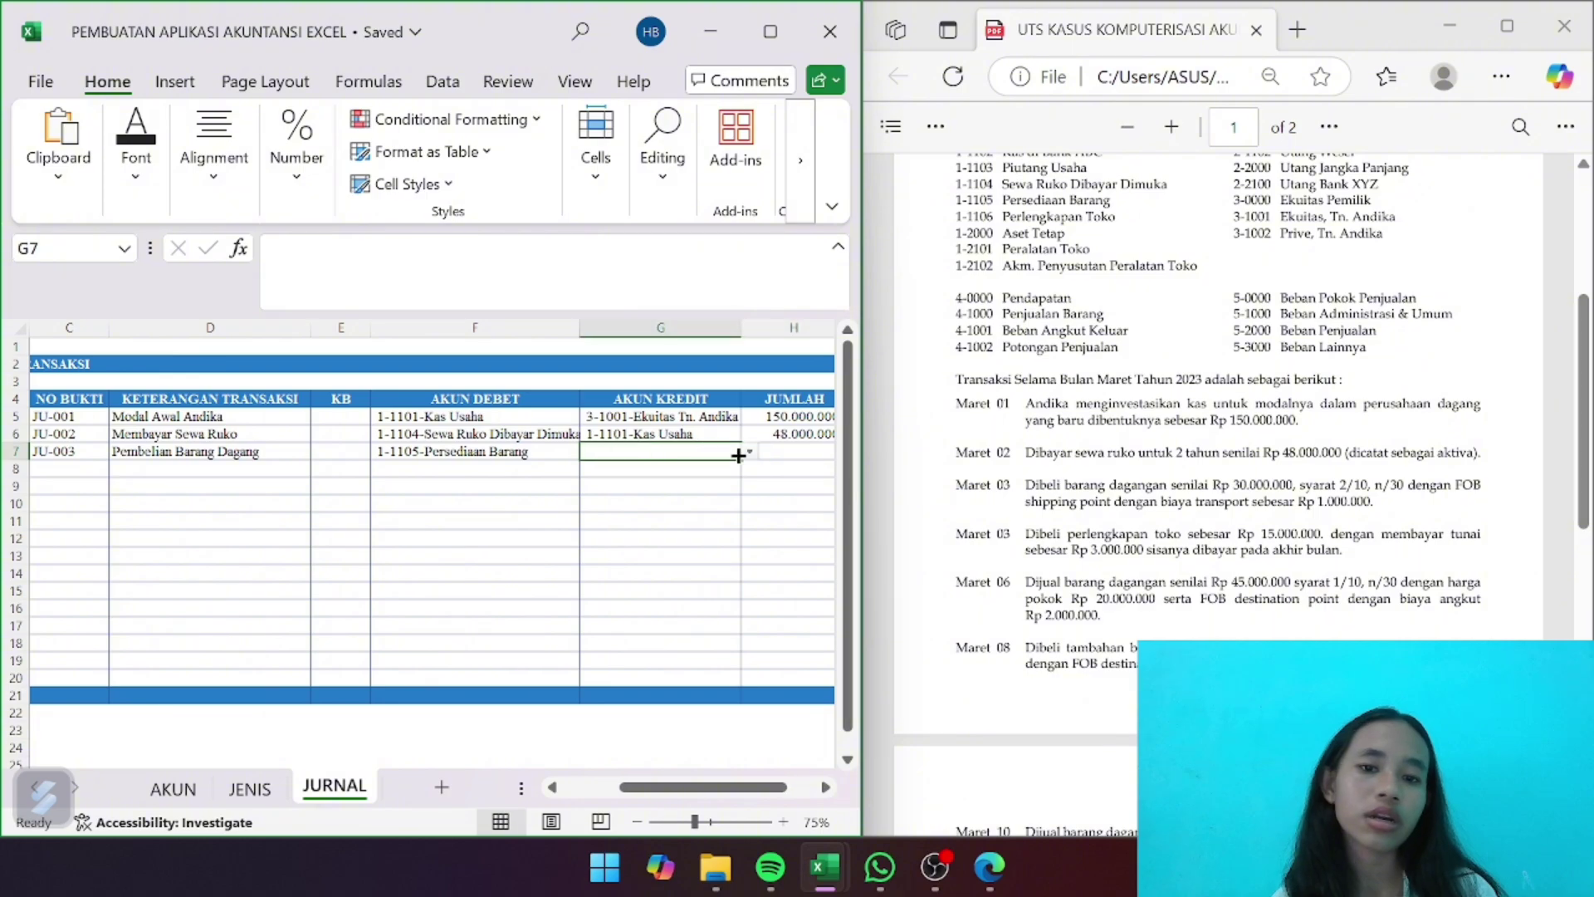
click(750, 452)
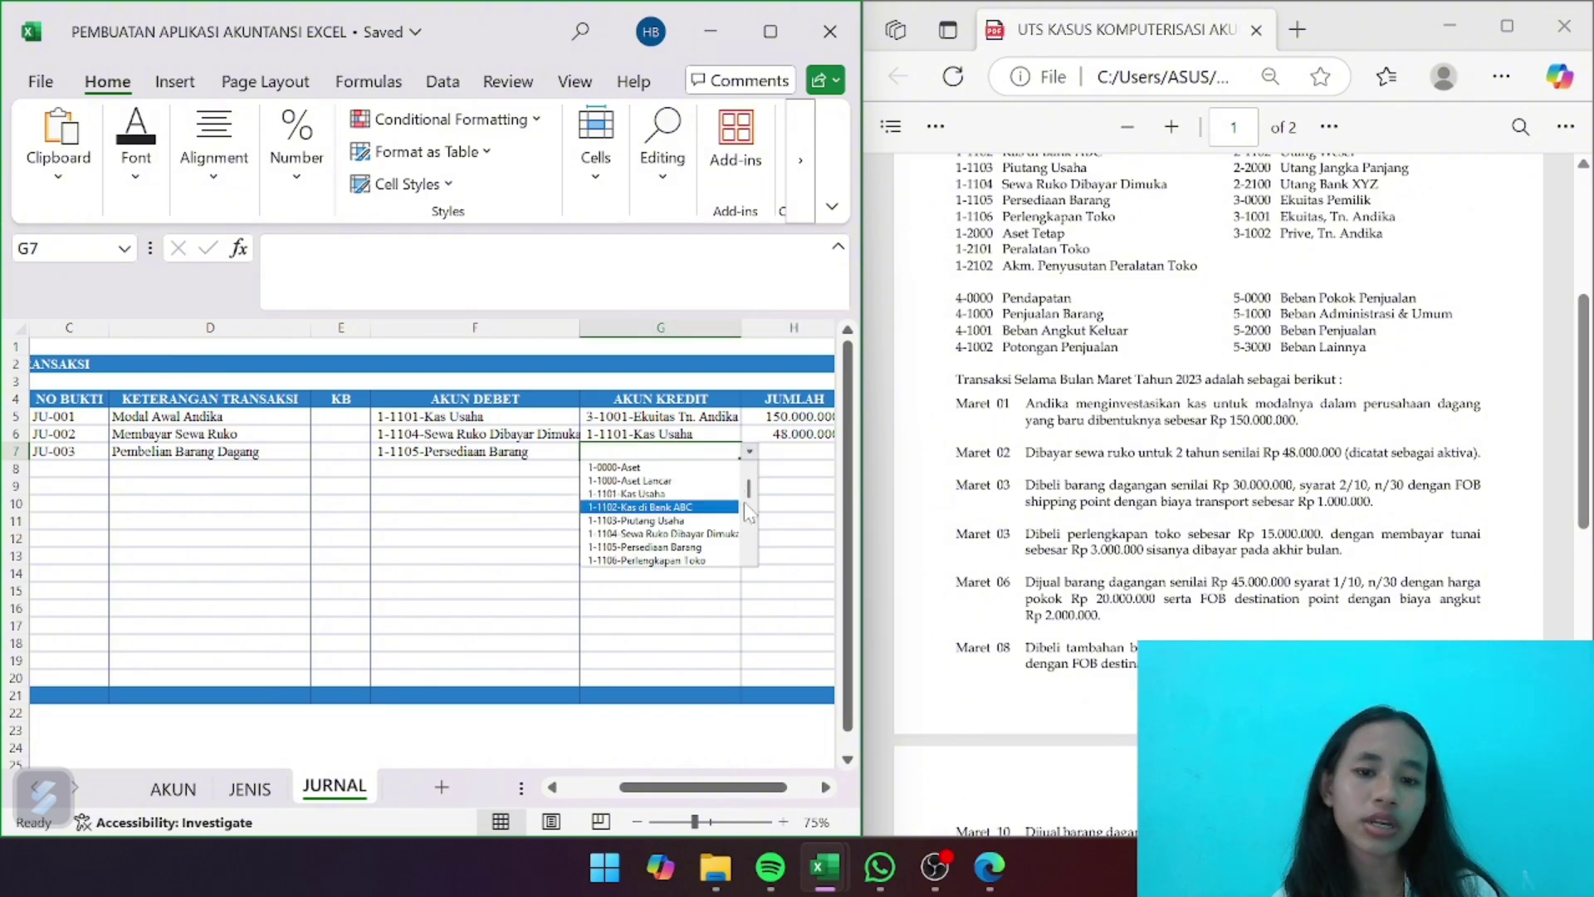
drag(746, 487, 750, 515)
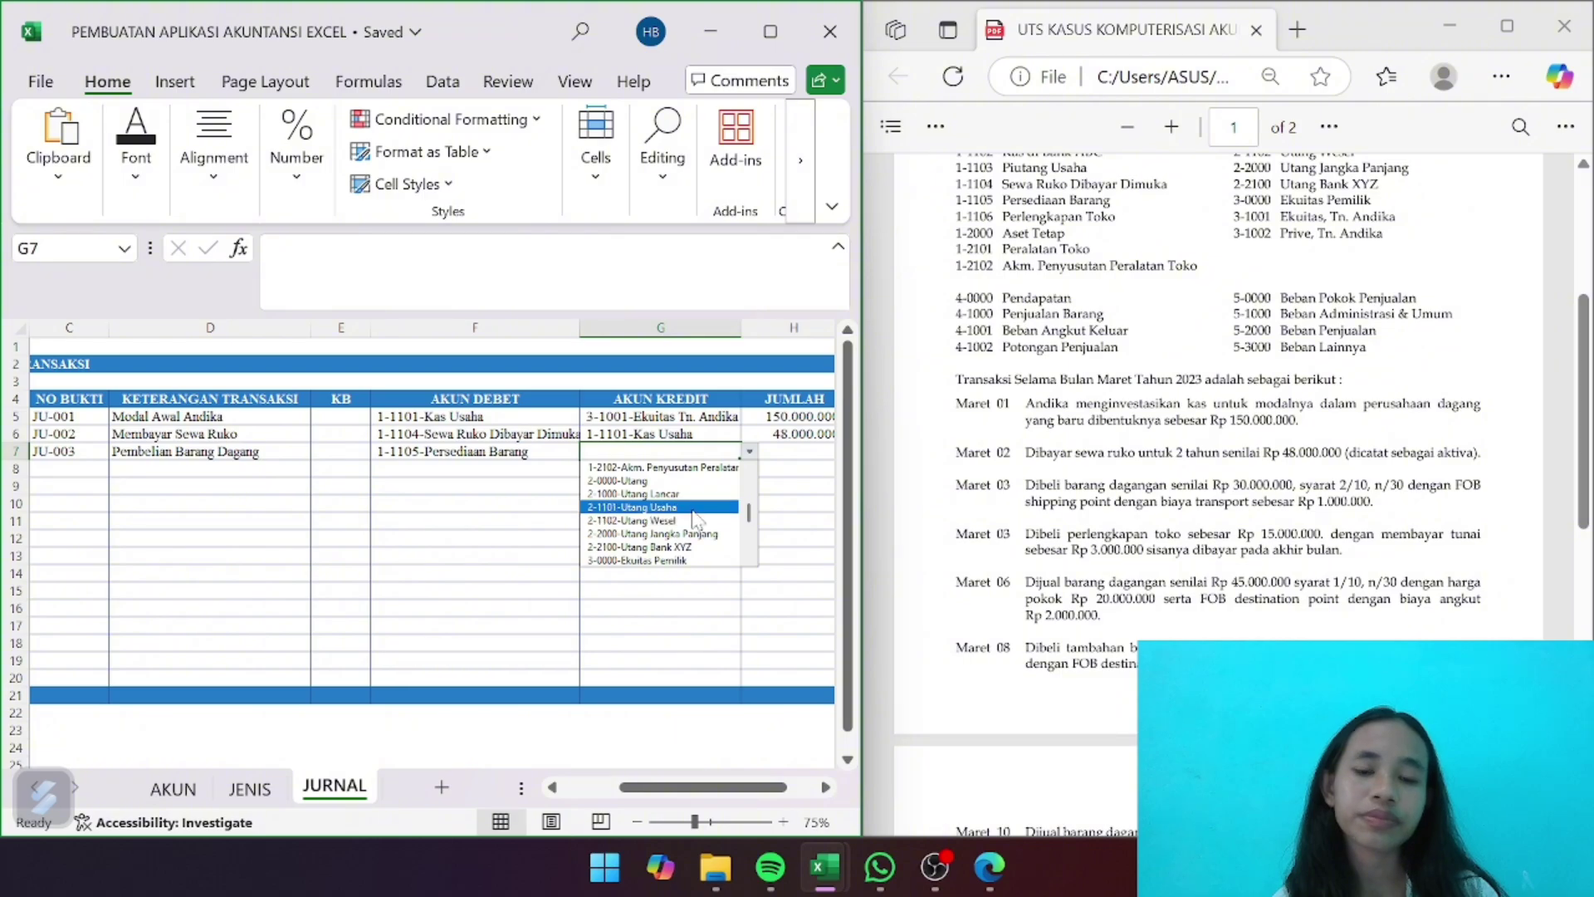
click(699, 507)
Enter 31000000 as the JUMLAH of the JU-003 entry in H7
scroll(765, 509, right, 2)
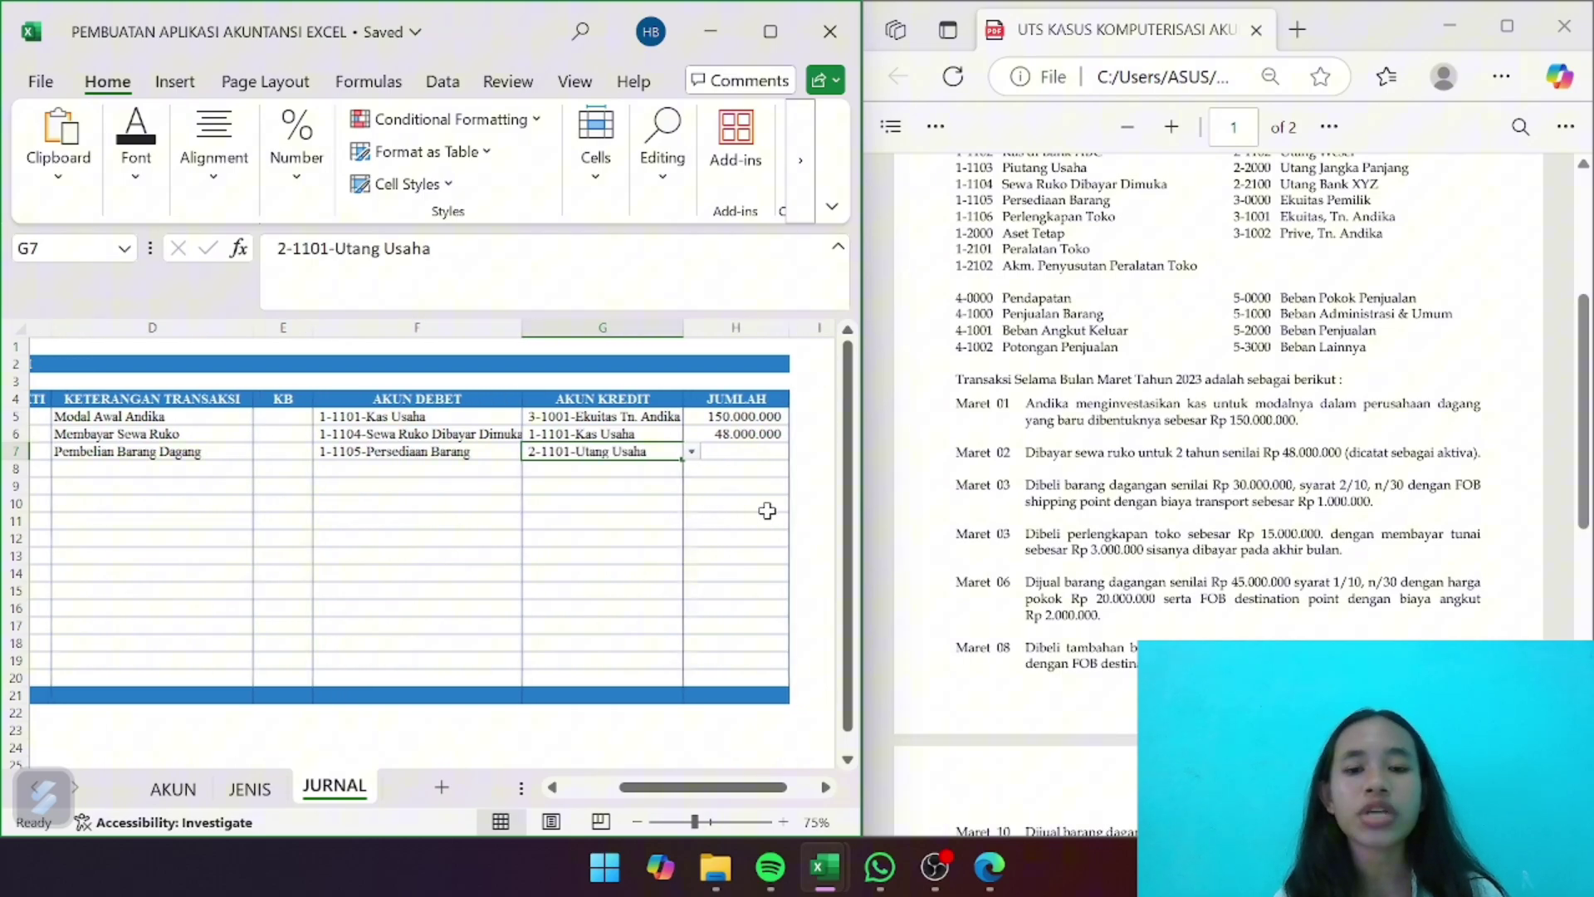
click(737, 450)
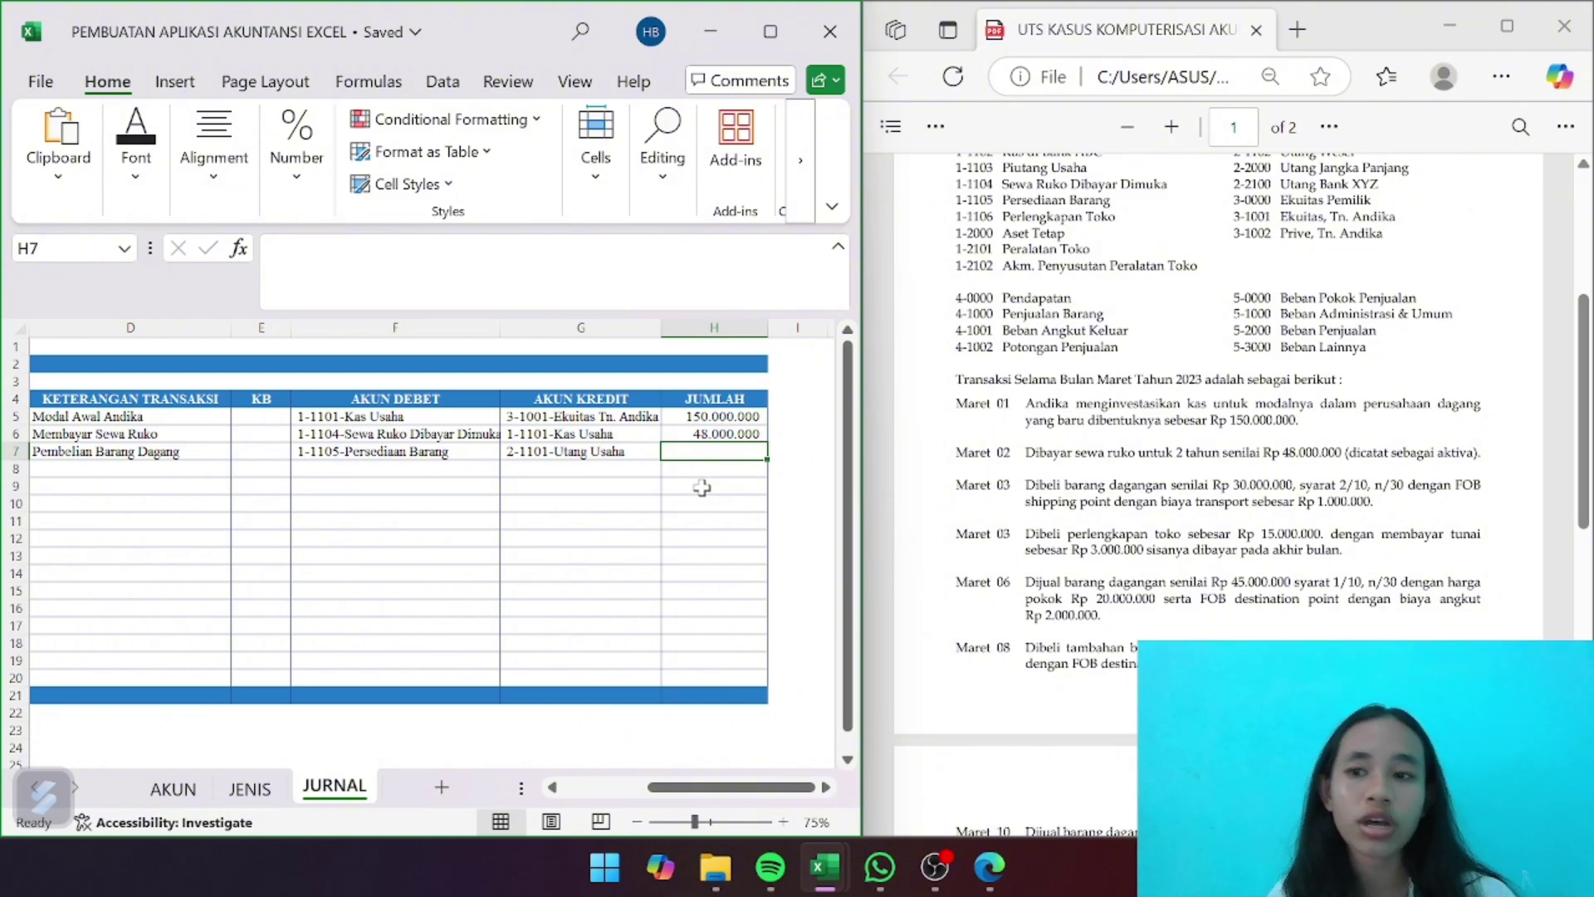
text(31)
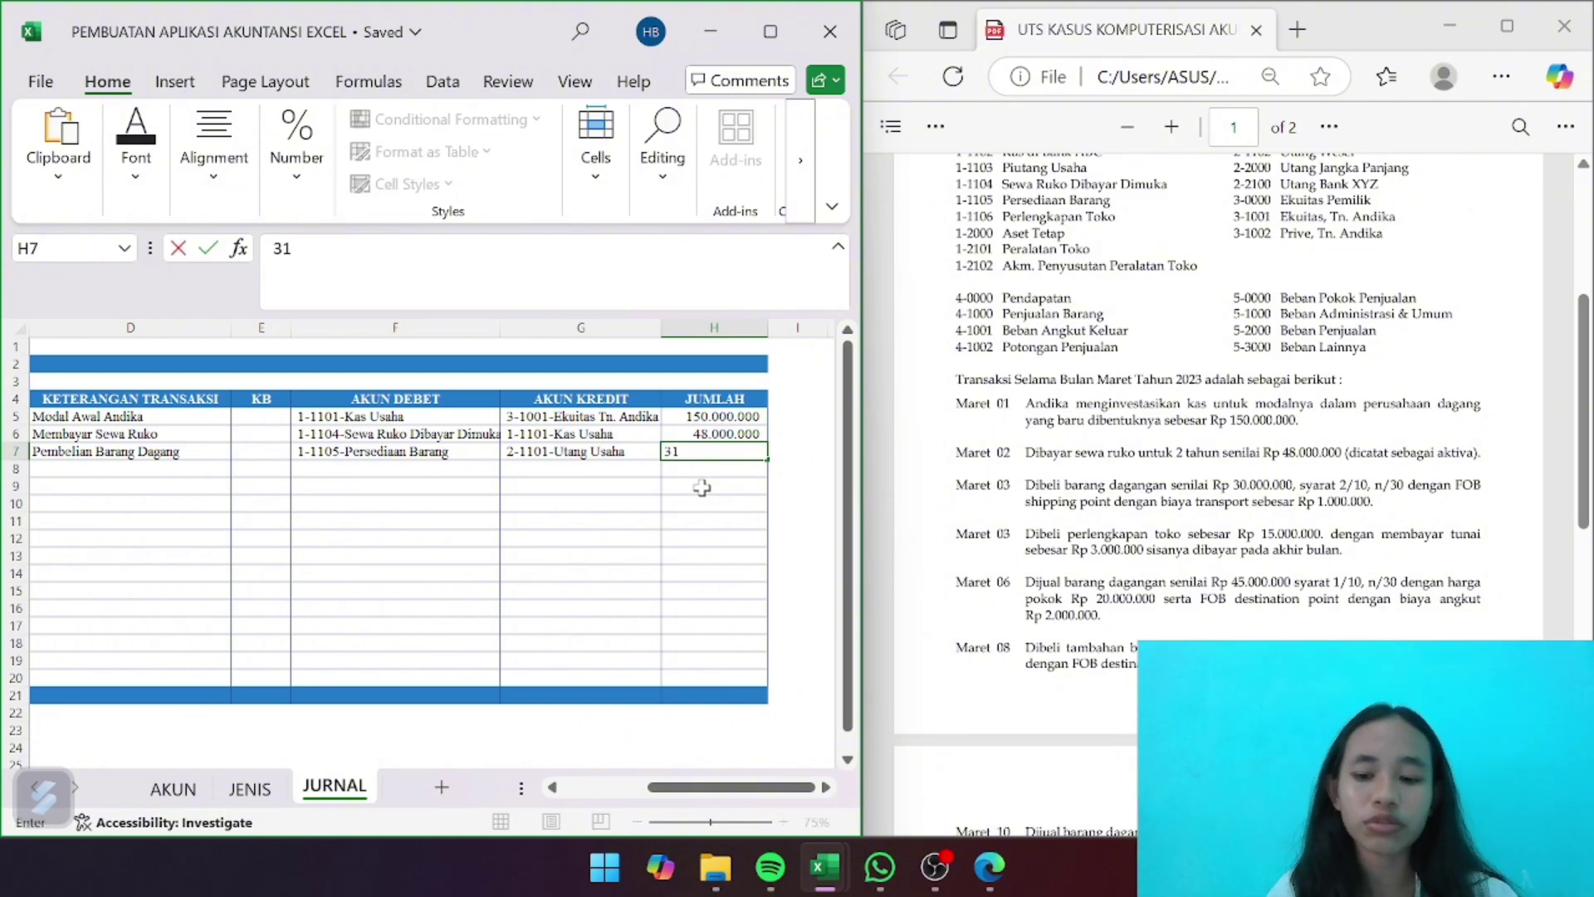
text(000000)
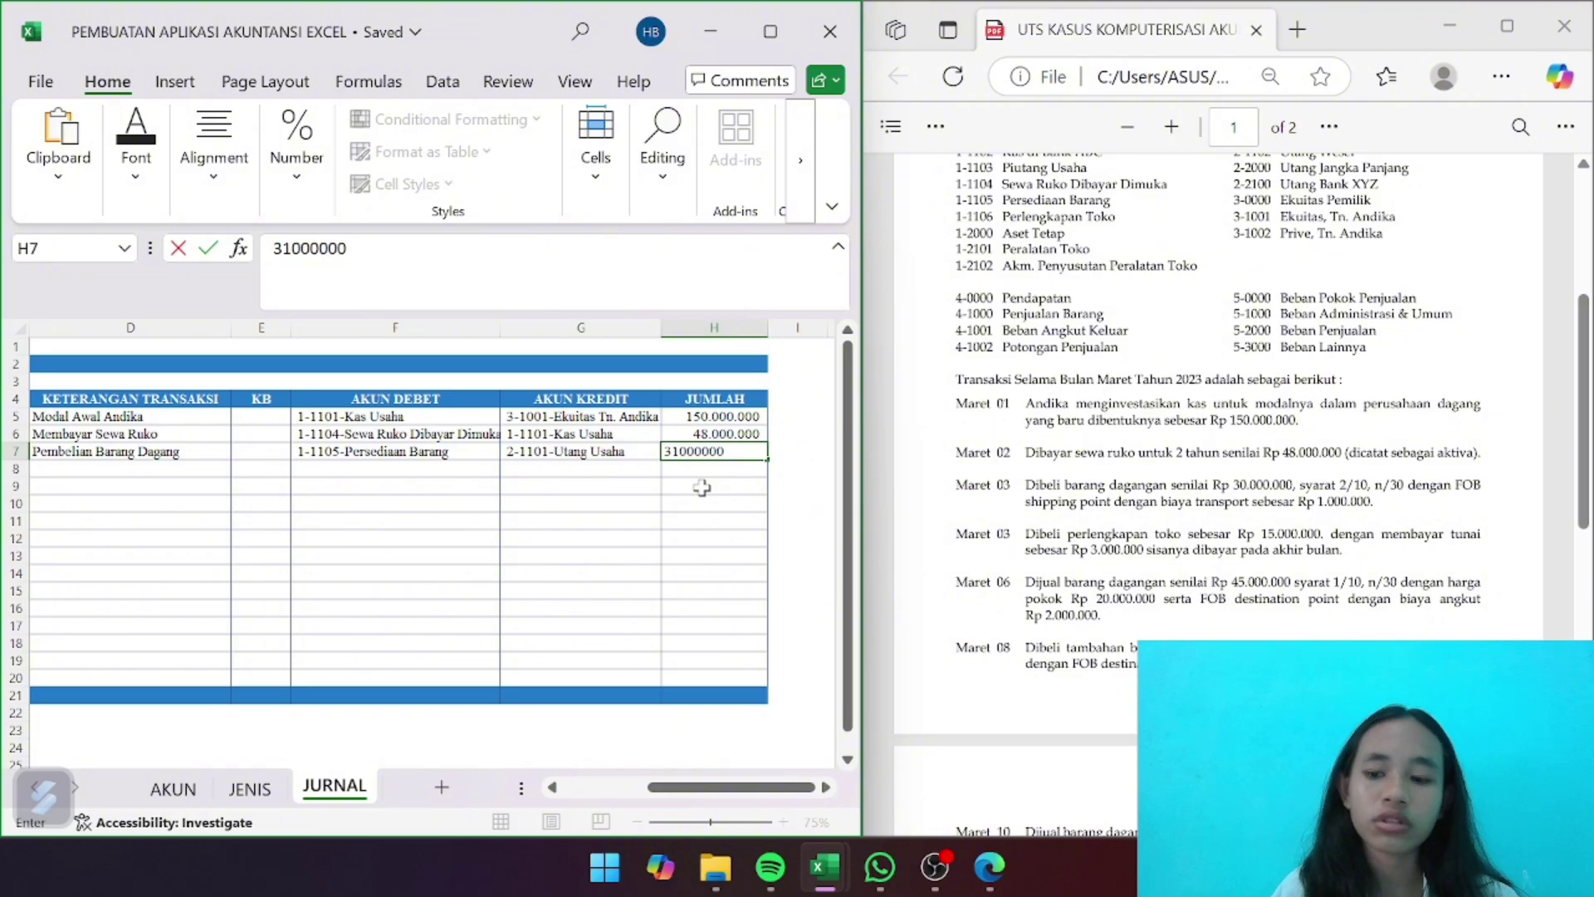
key(Return)
Start the fourth journal entry with the date 3/3/23 in B8 and NO BUKTI JU-004 in C8
scroll(529, 496, left, 3)
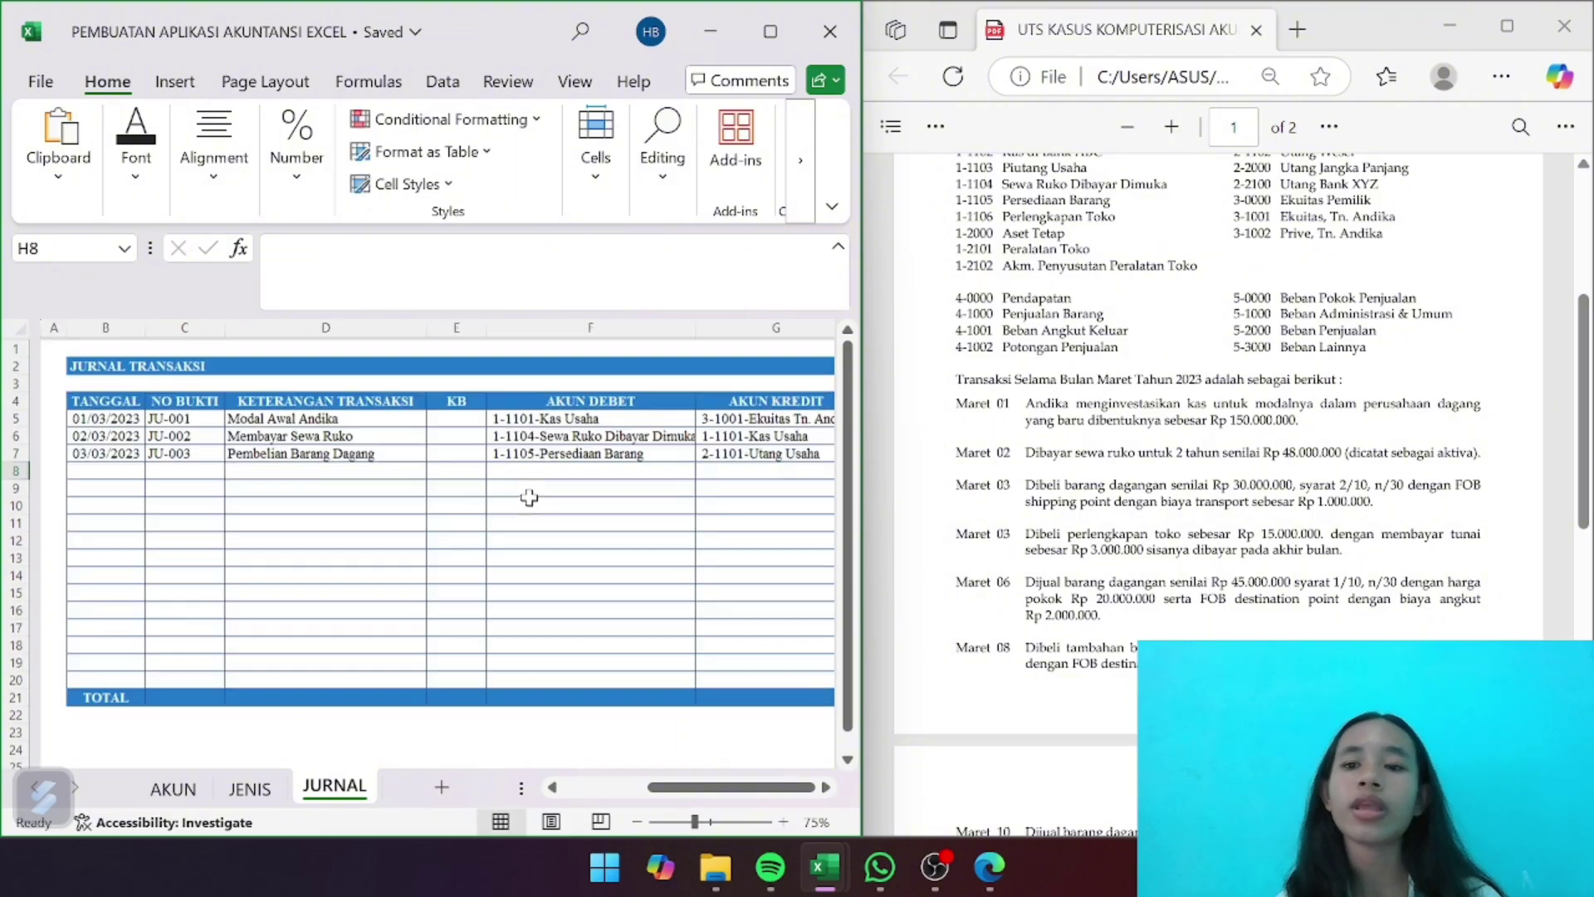
scroll(529, 497, down, 1)
click(112, 439)
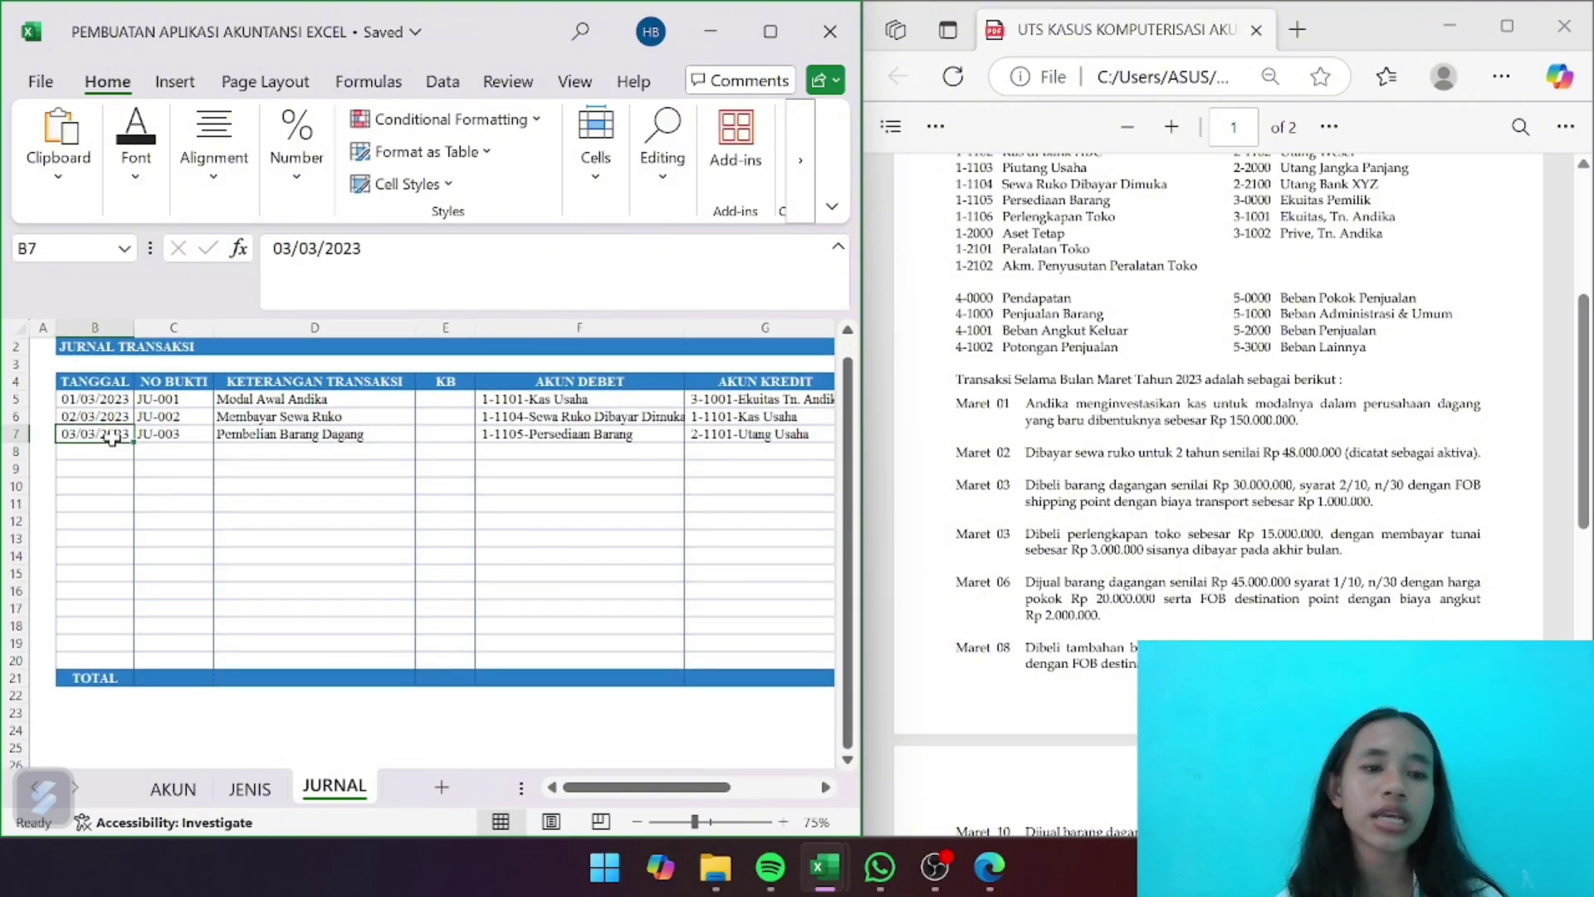
click(122, 450)
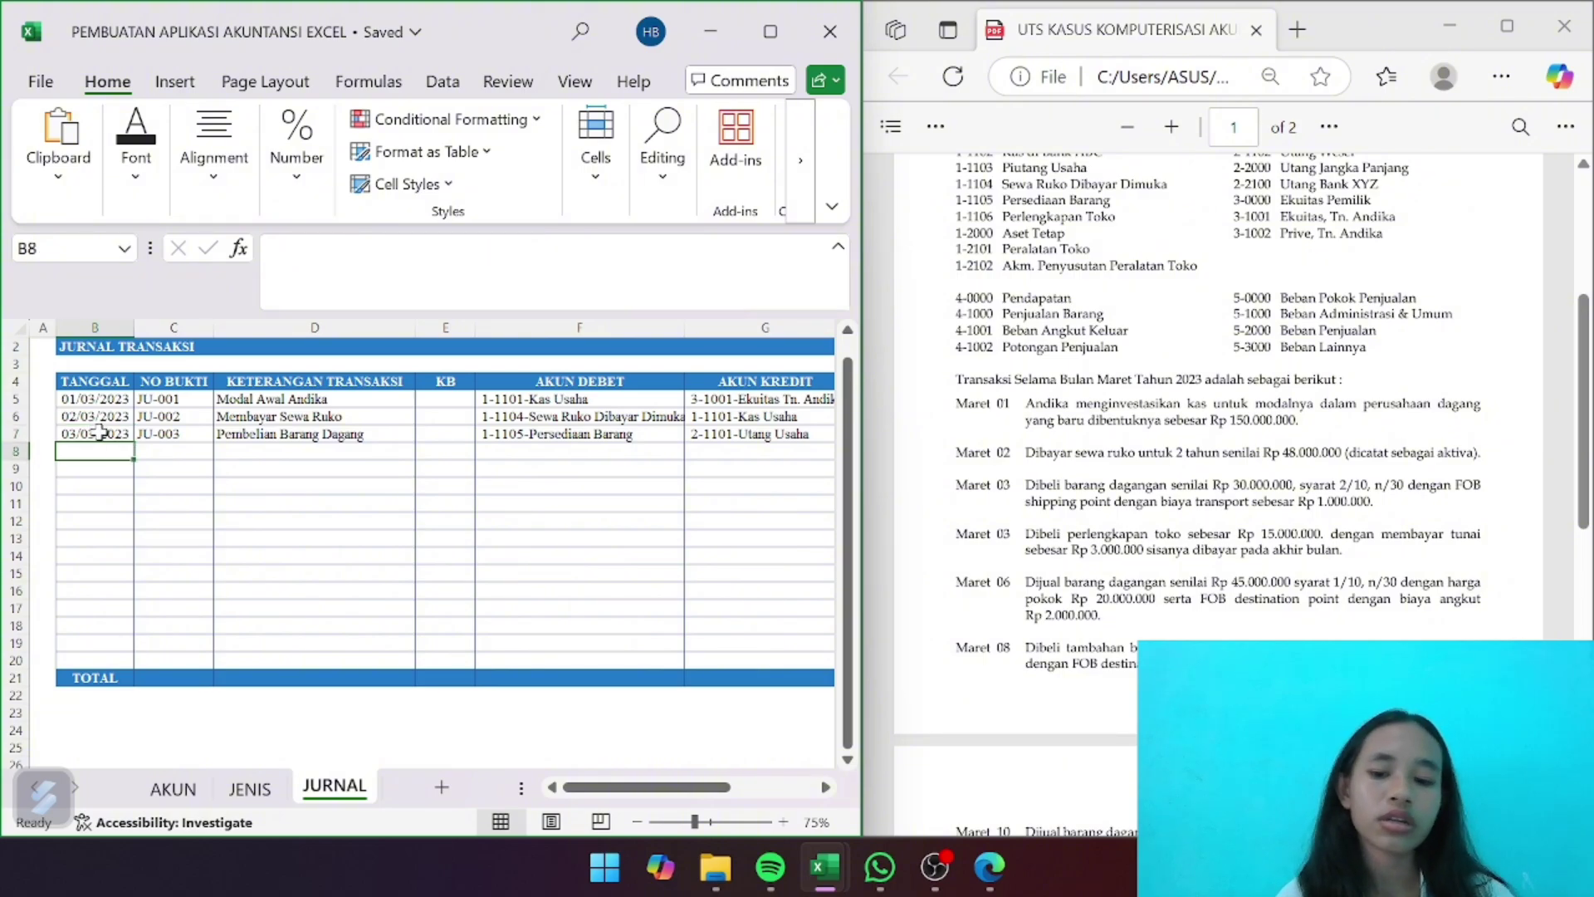
text(3/3/23)
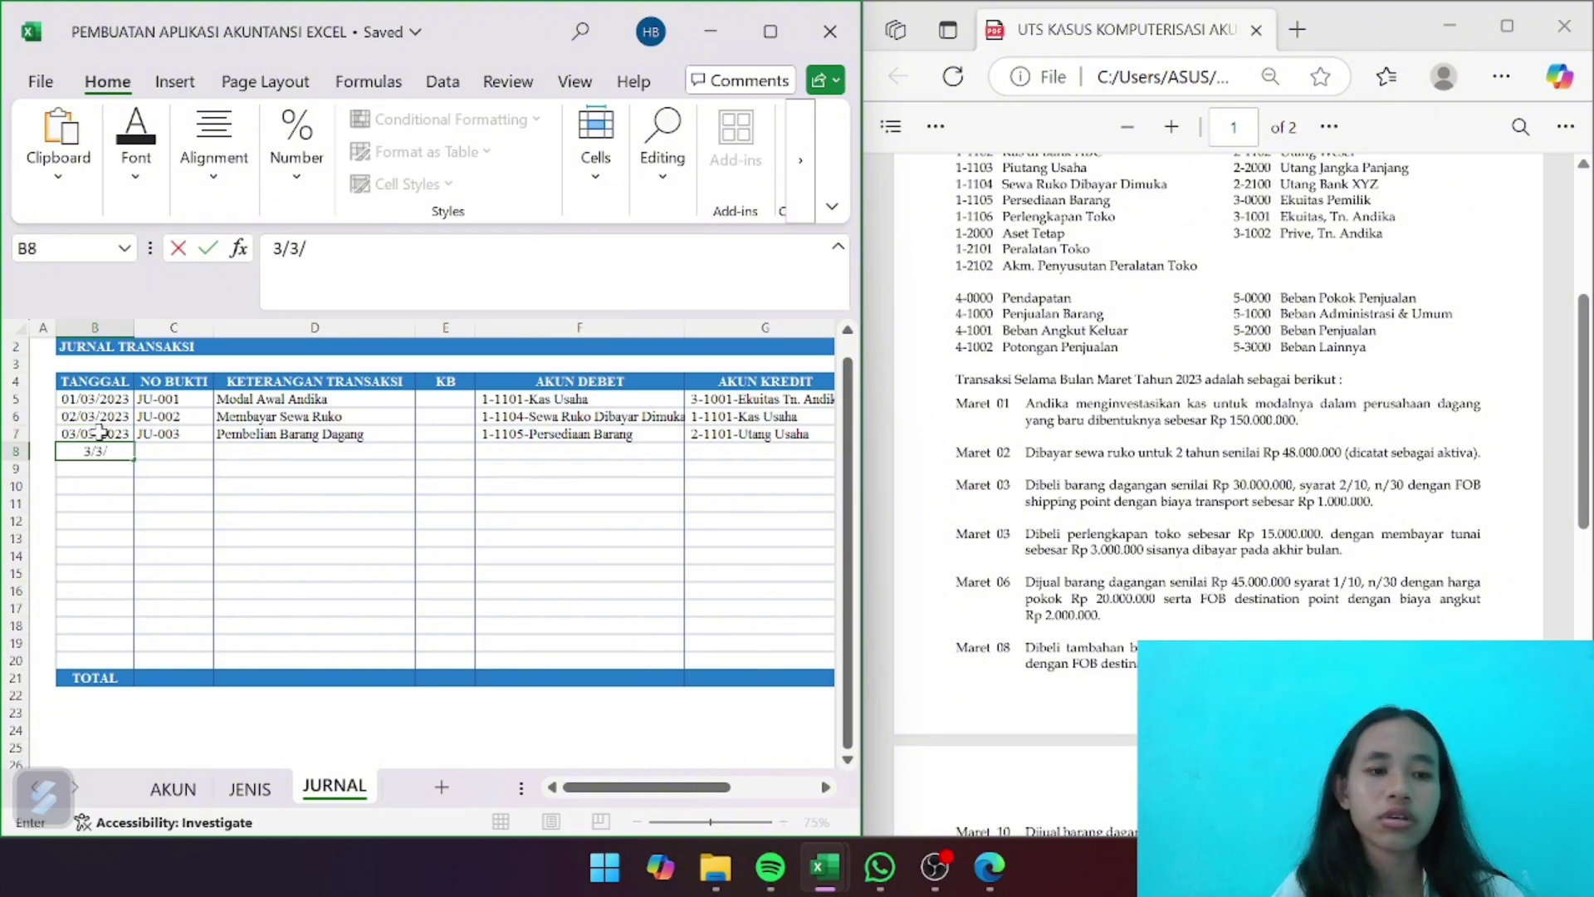
key(Return)
key(Right)
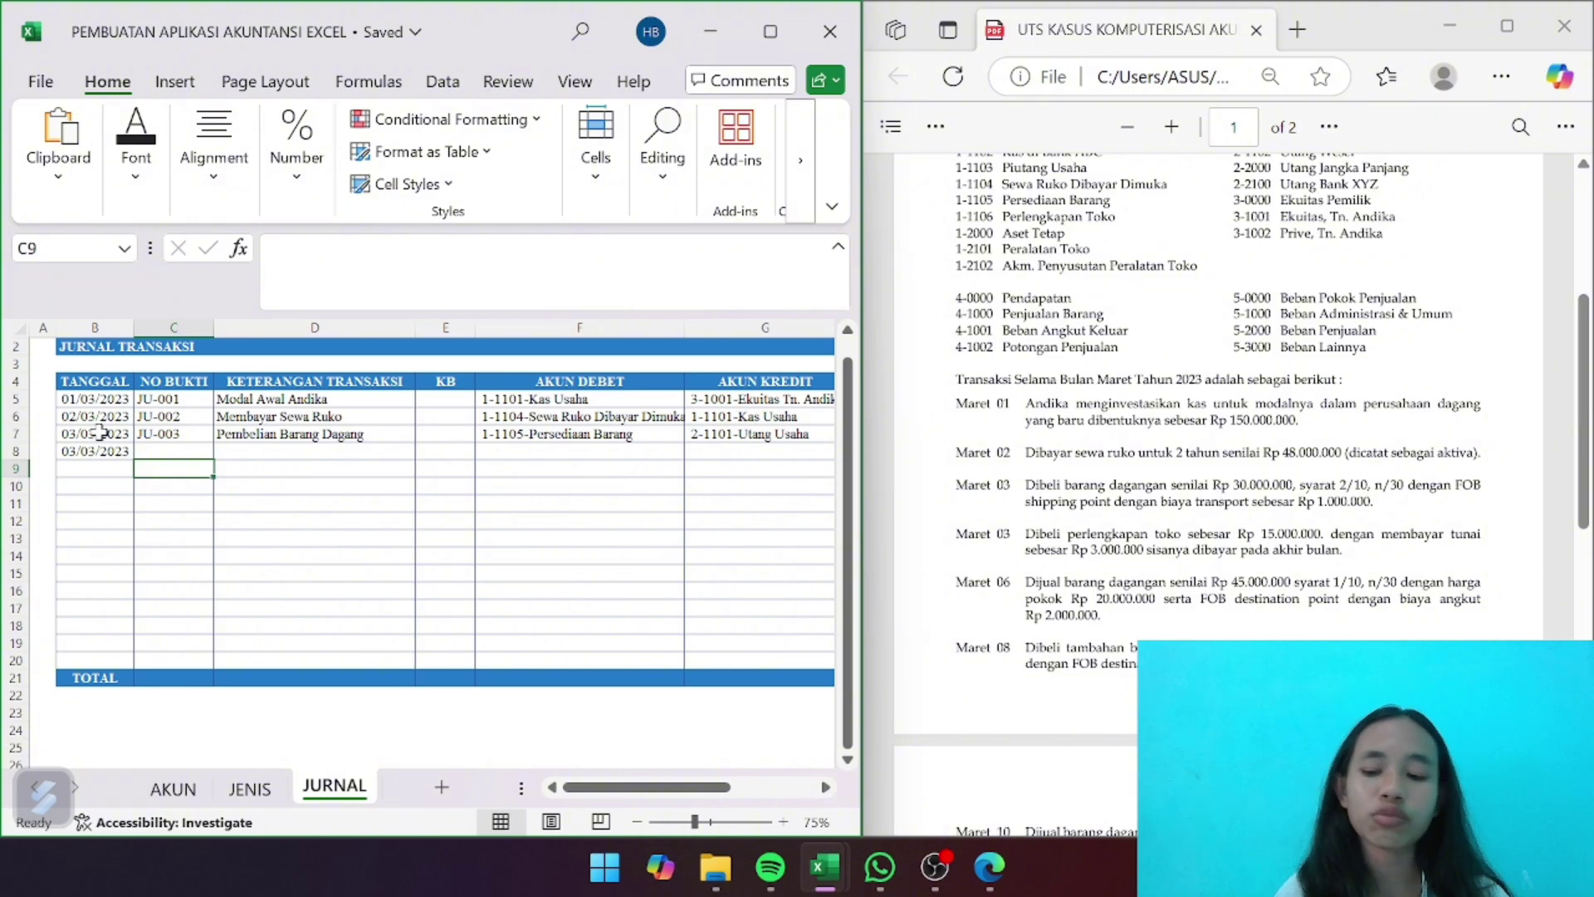
key(Up)
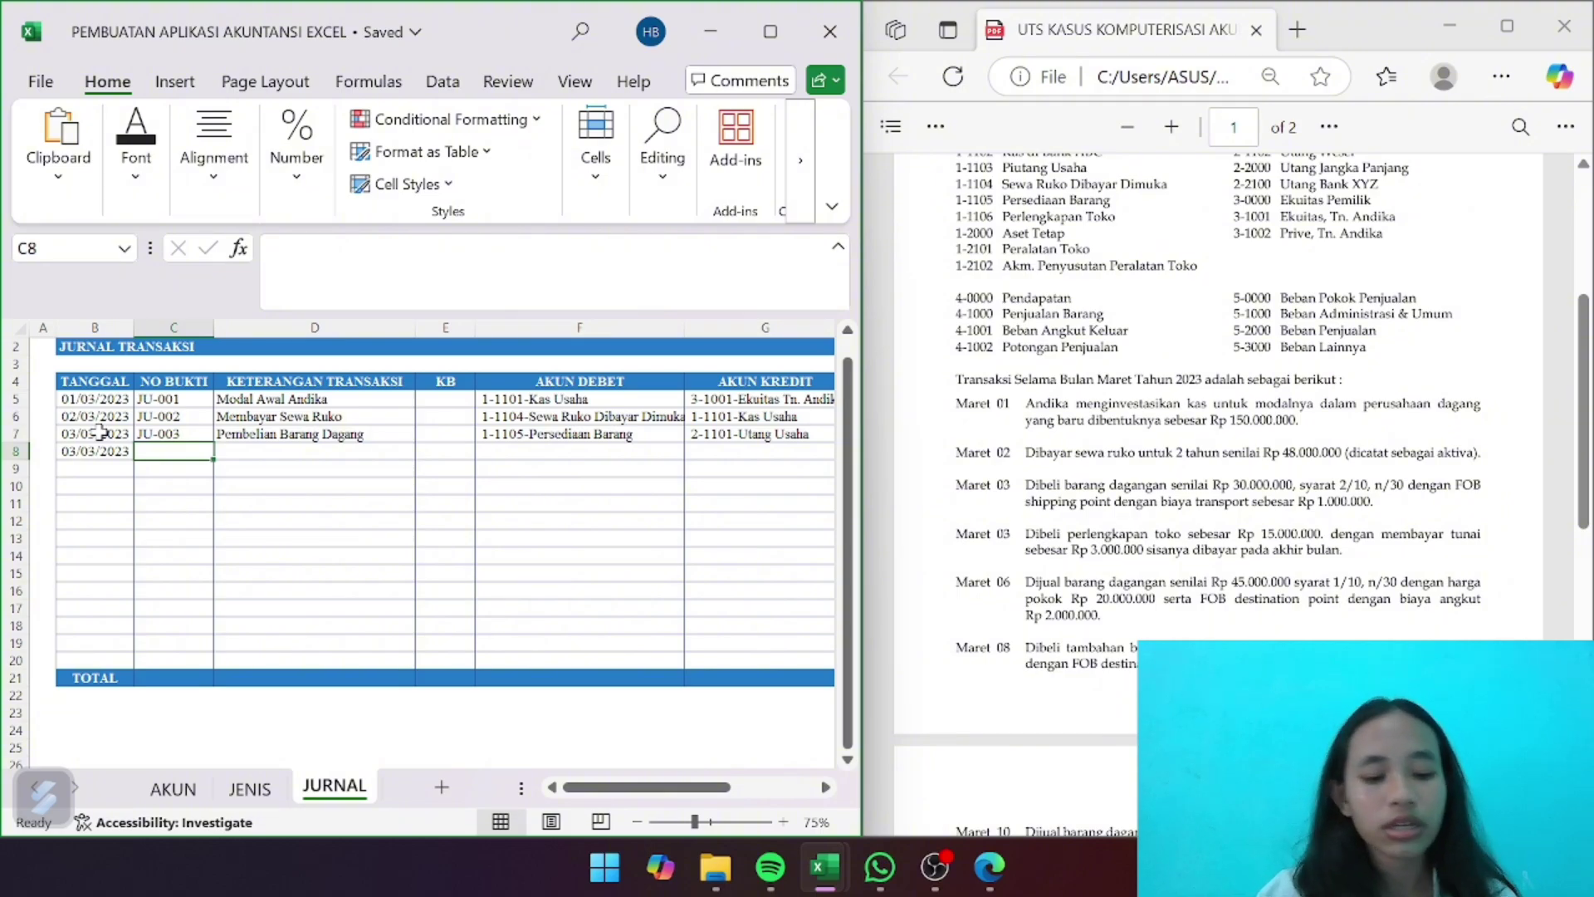
text(JU=)
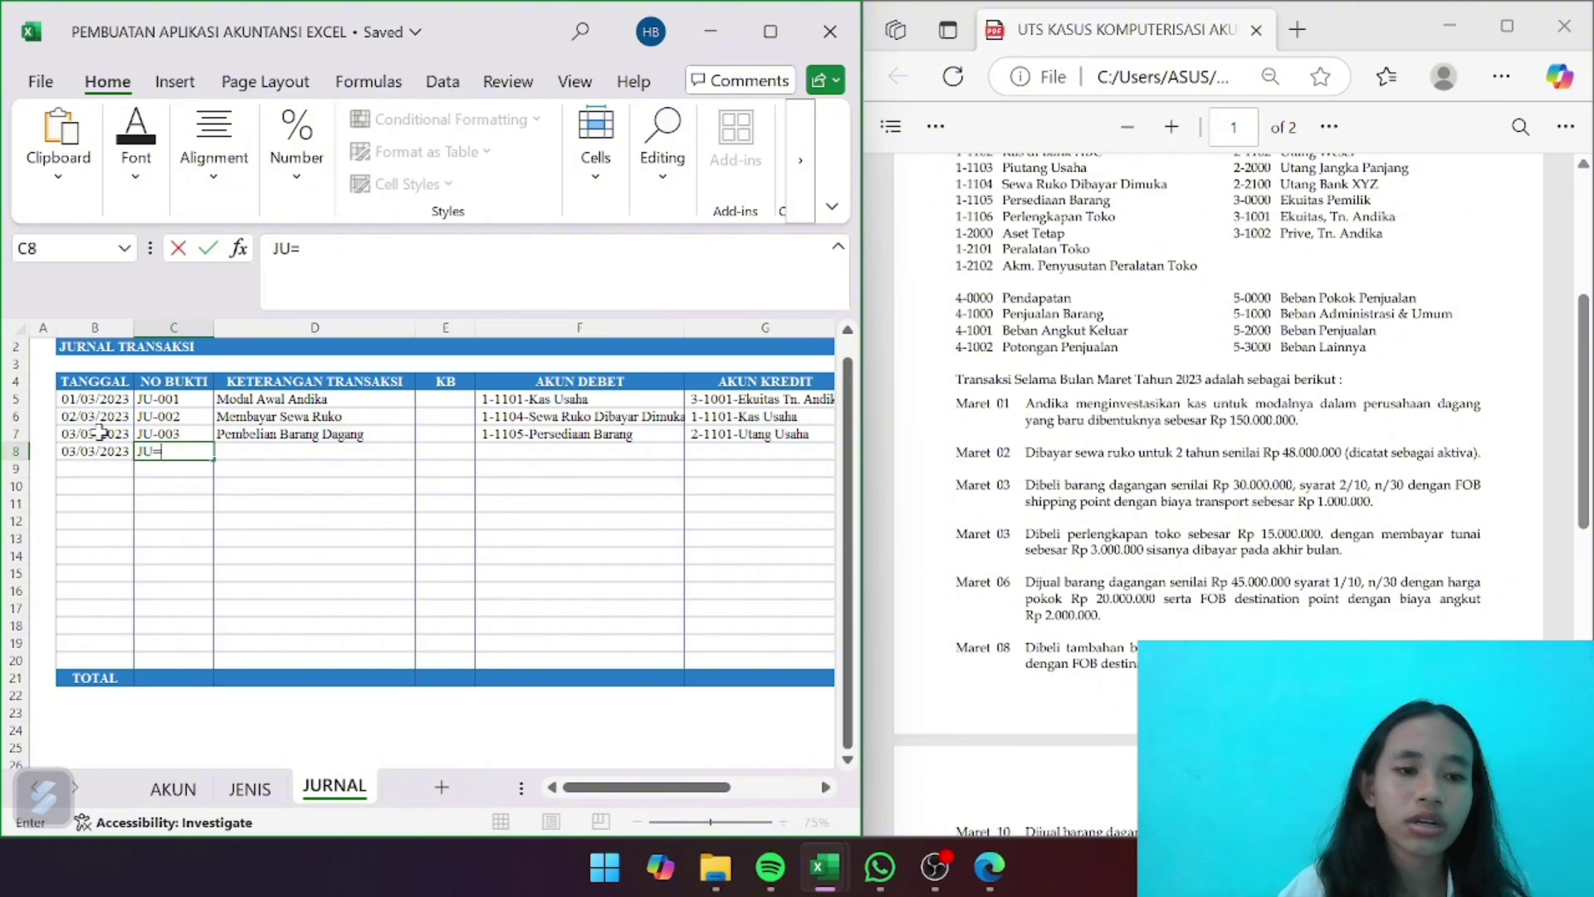
key(BackSpace)
text(-004)
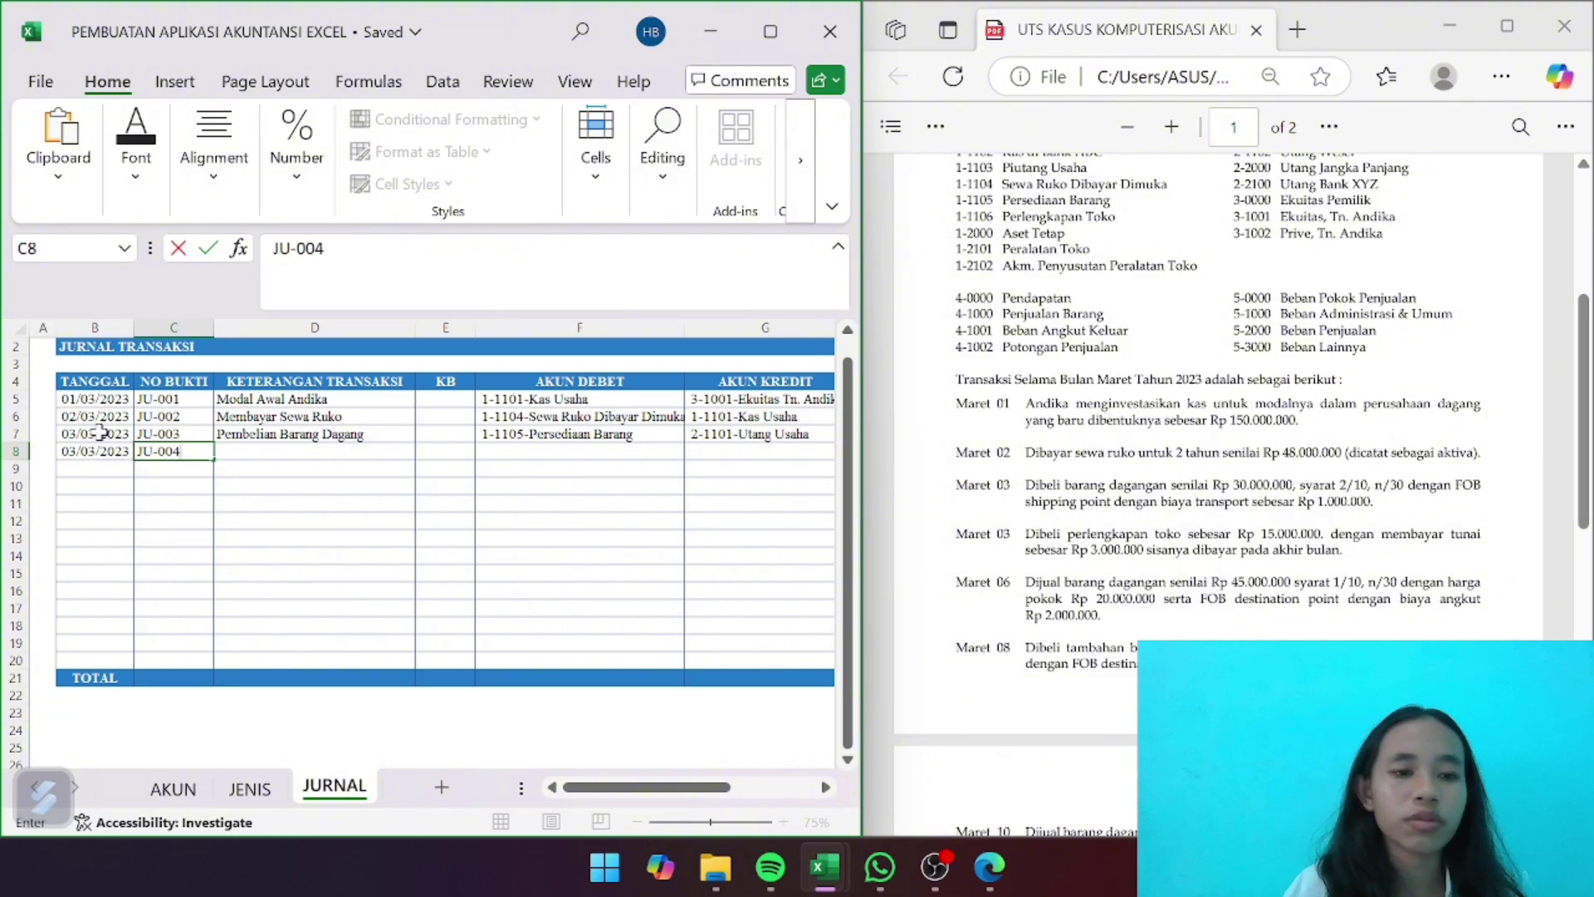
key(Tab)
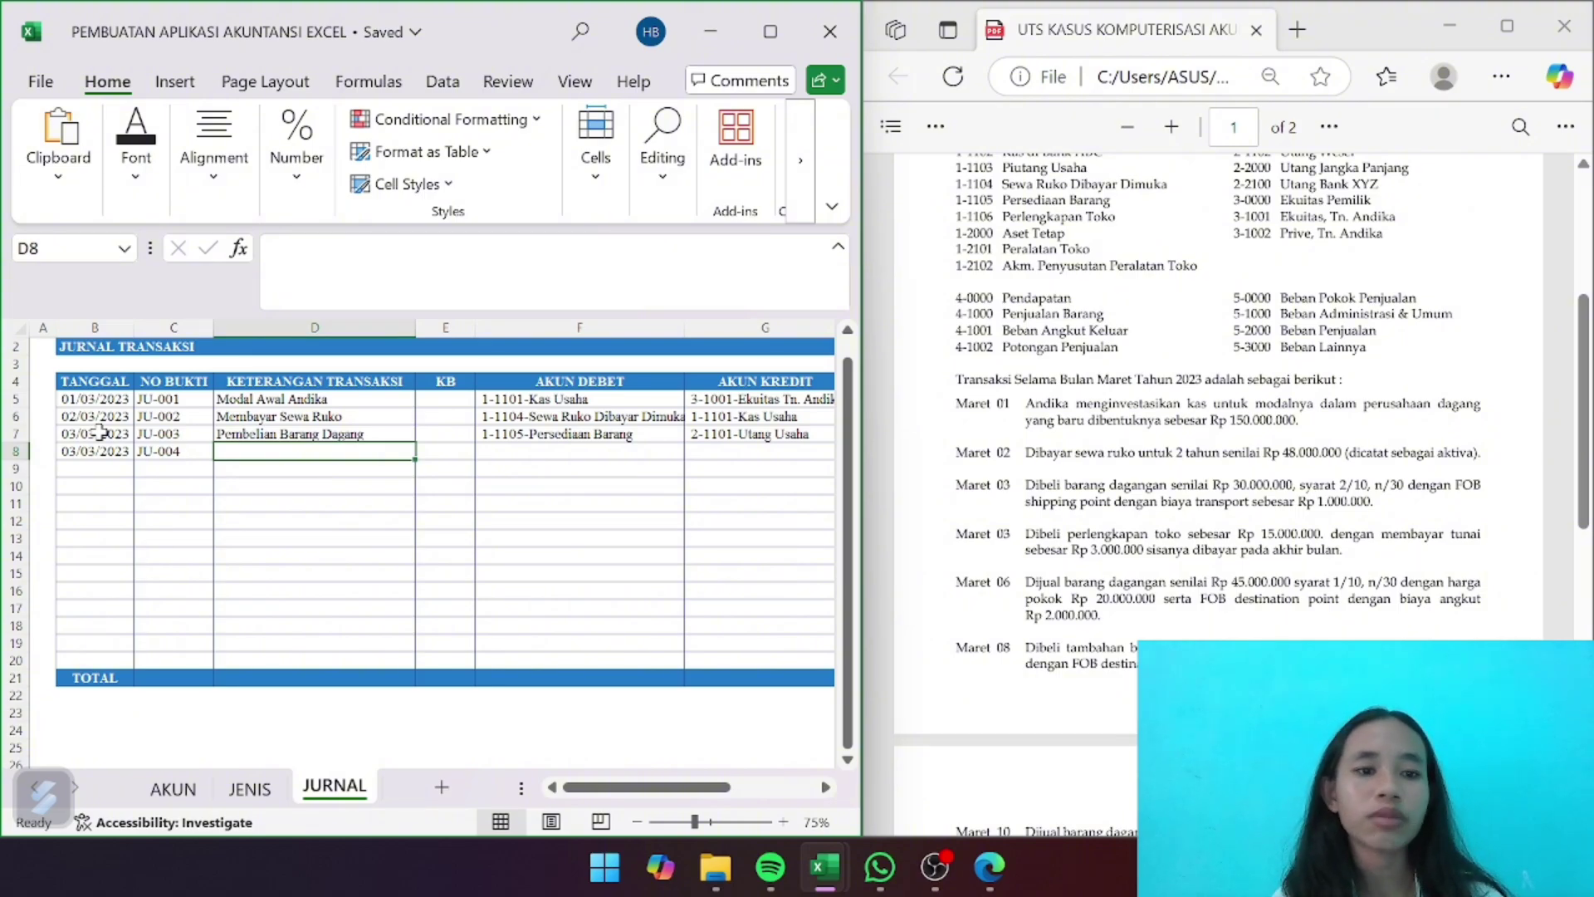
Enter Pembelian Perlengkapan Toko as the KETERANGAN TRANSAKSI of the JU-004 entry in D8
text(P)
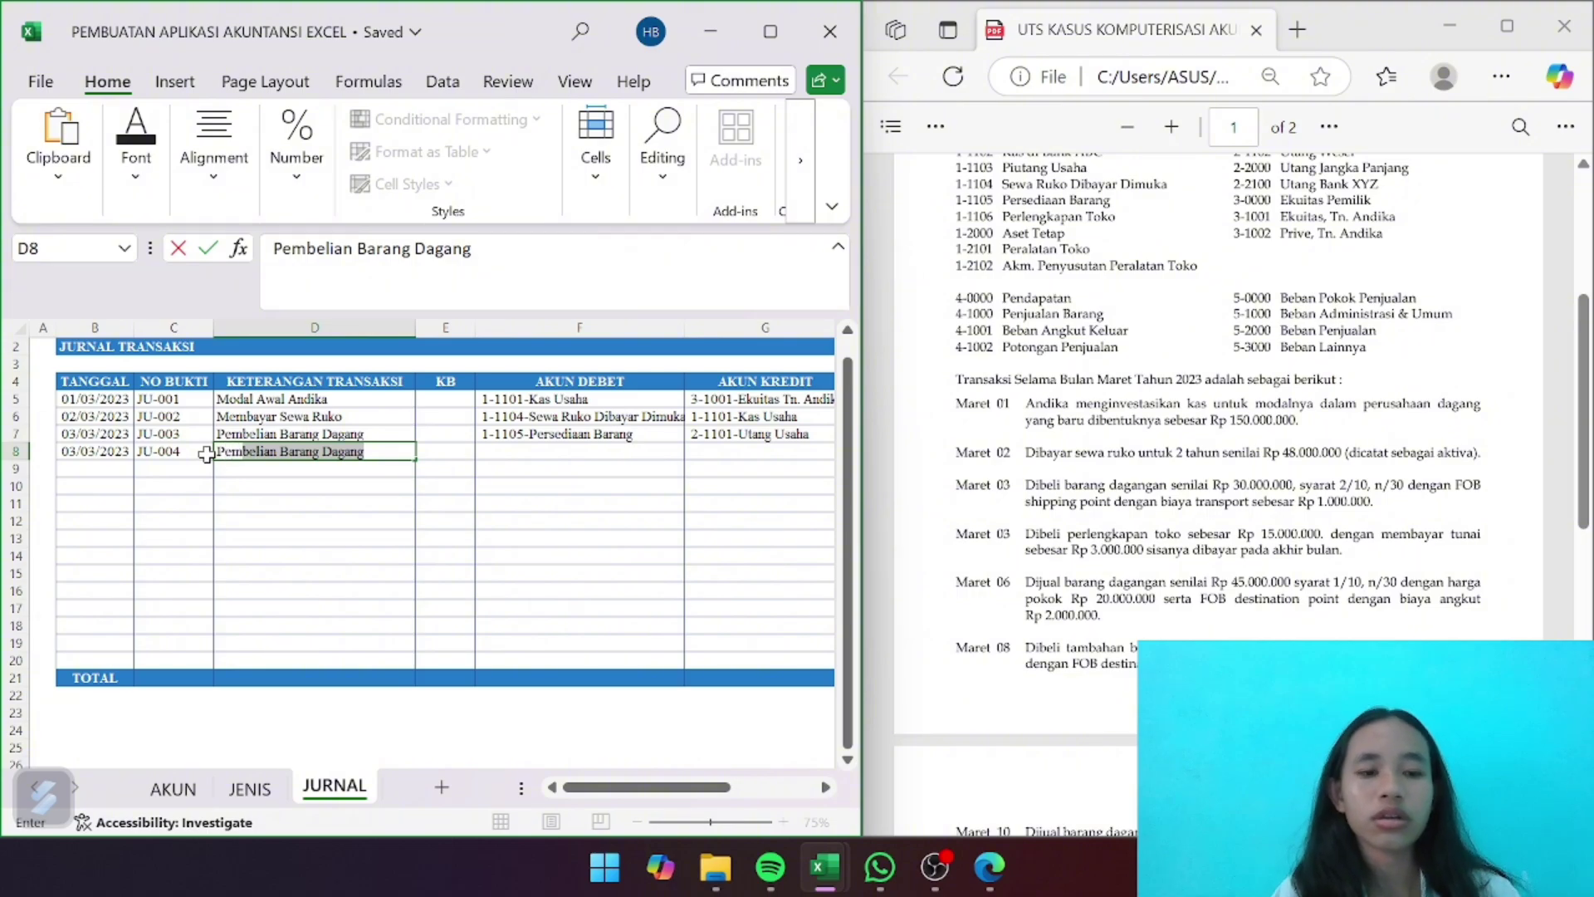
text(embelian P)
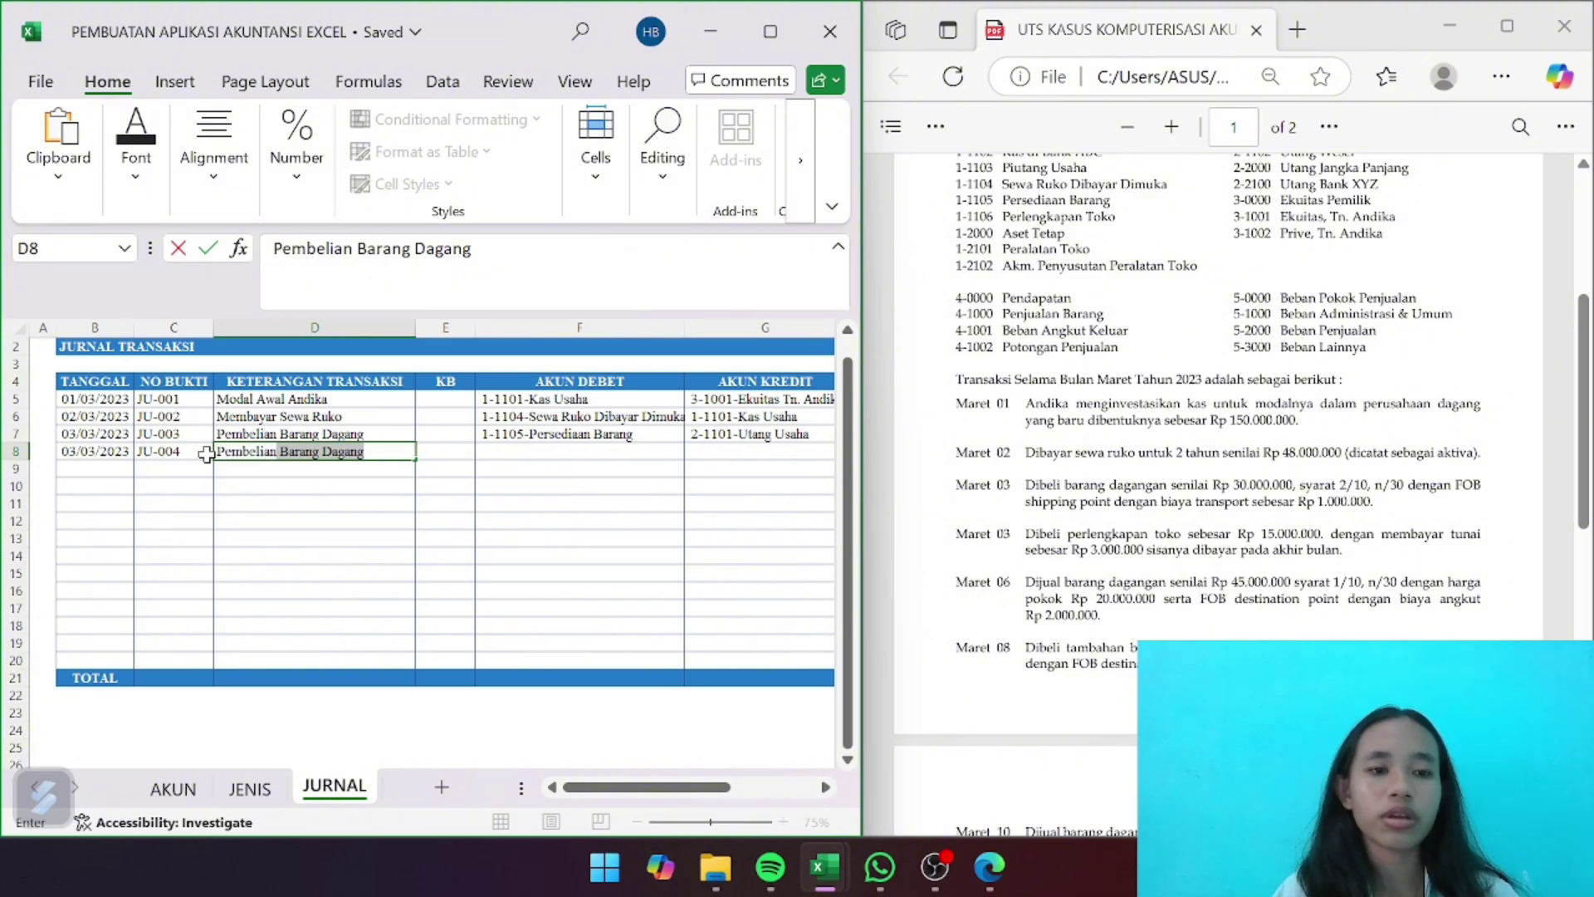
text(erlen)
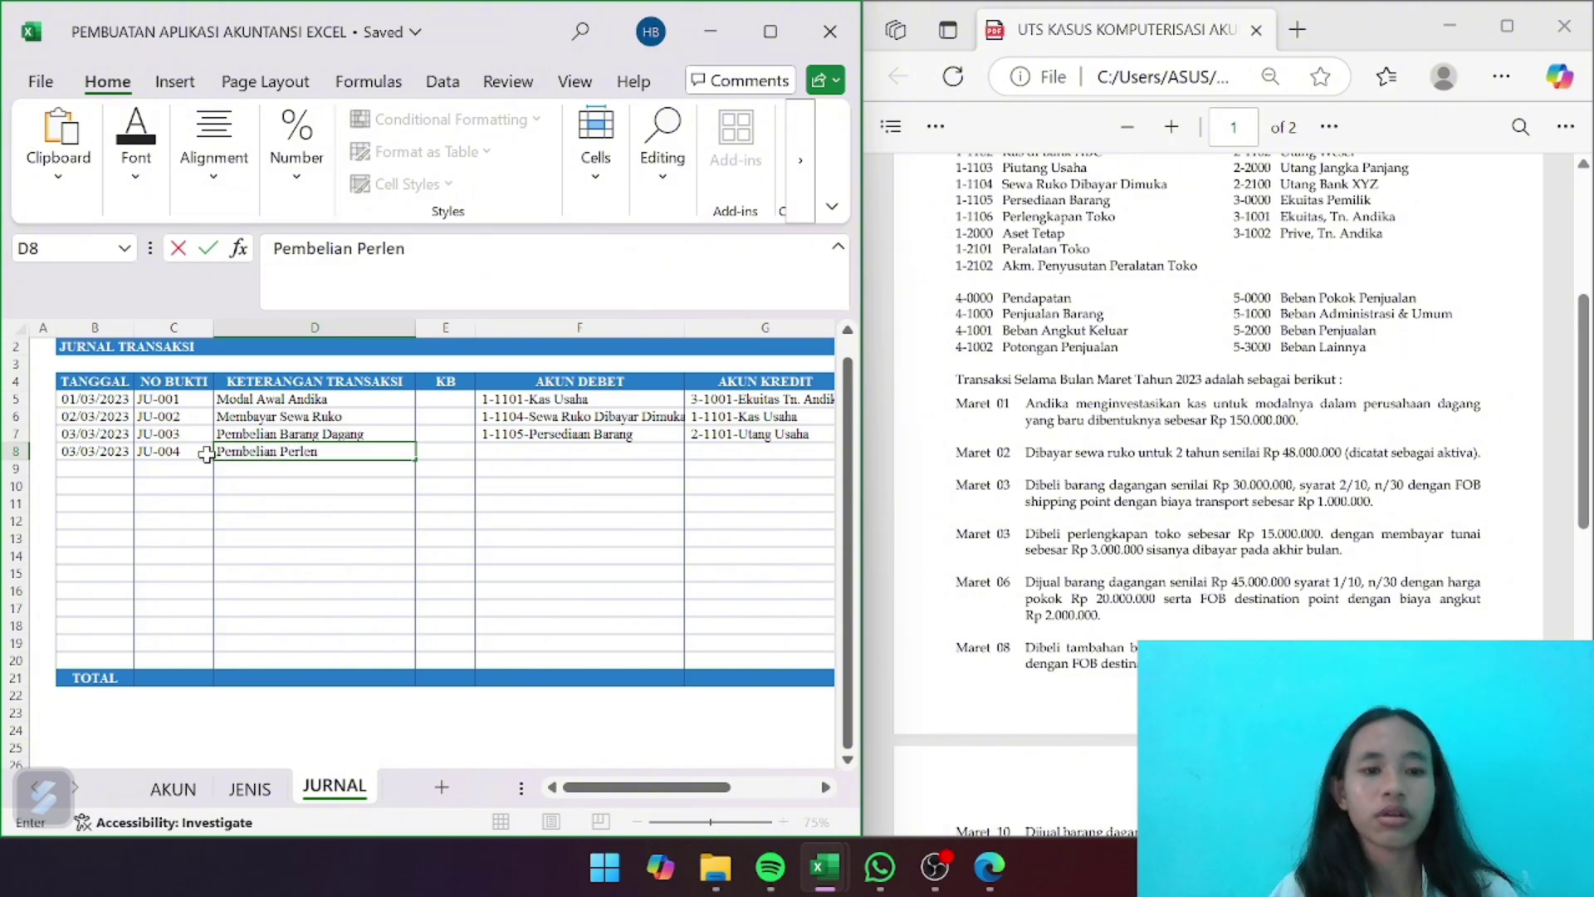
text(gkapan Toko)
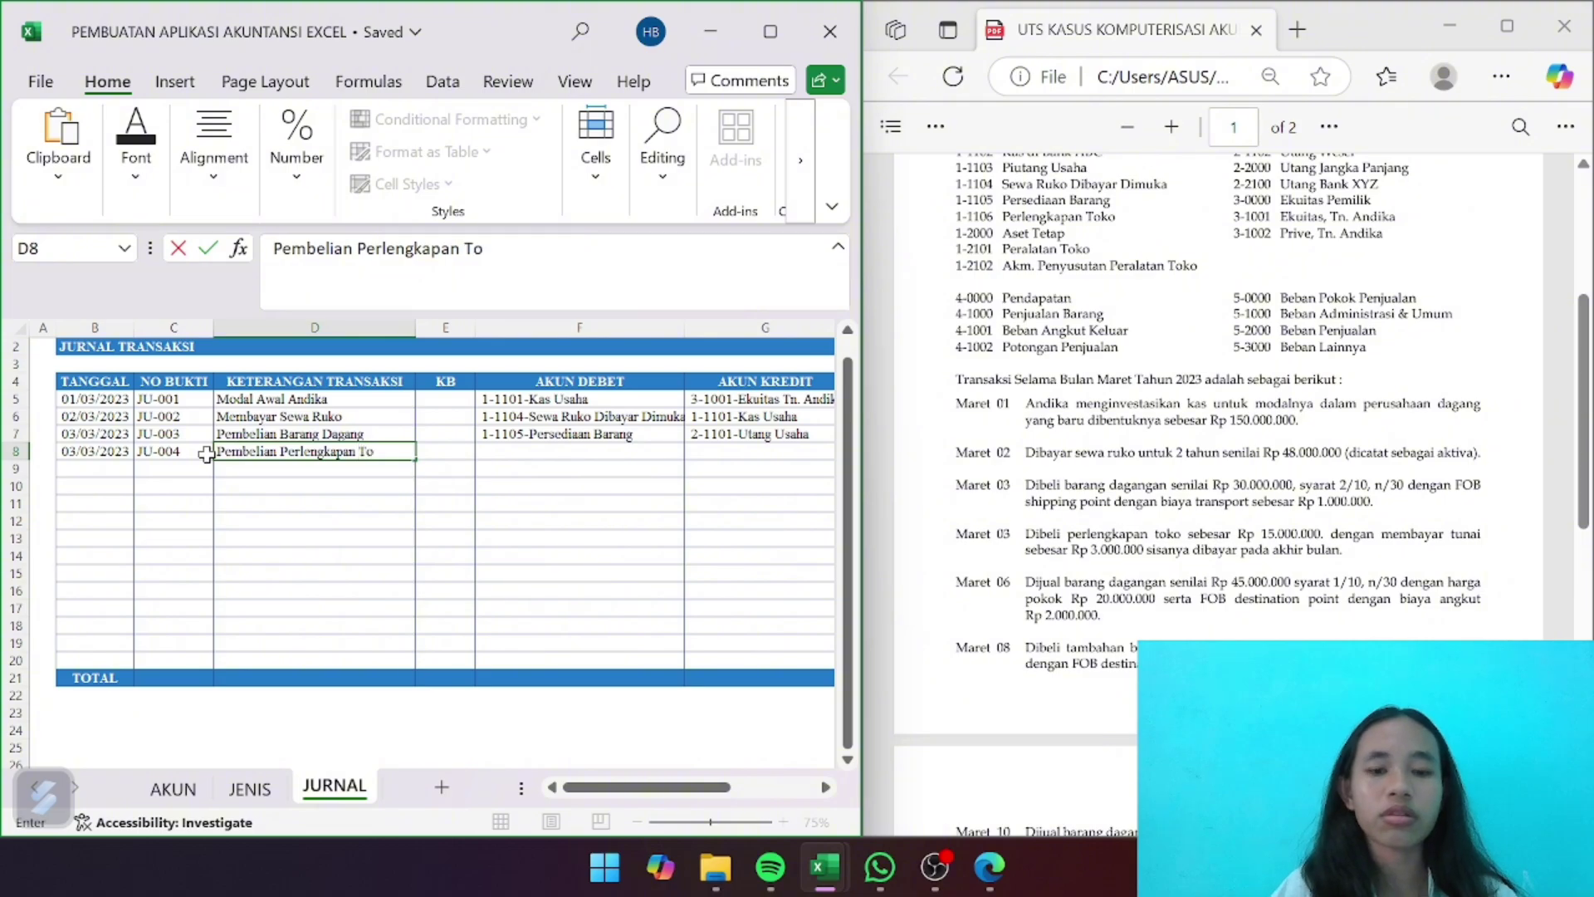
key(Tab)
Choose 1-1106-Perlengkapan Toko as the AKUN DEBET in F8
key(Tab)
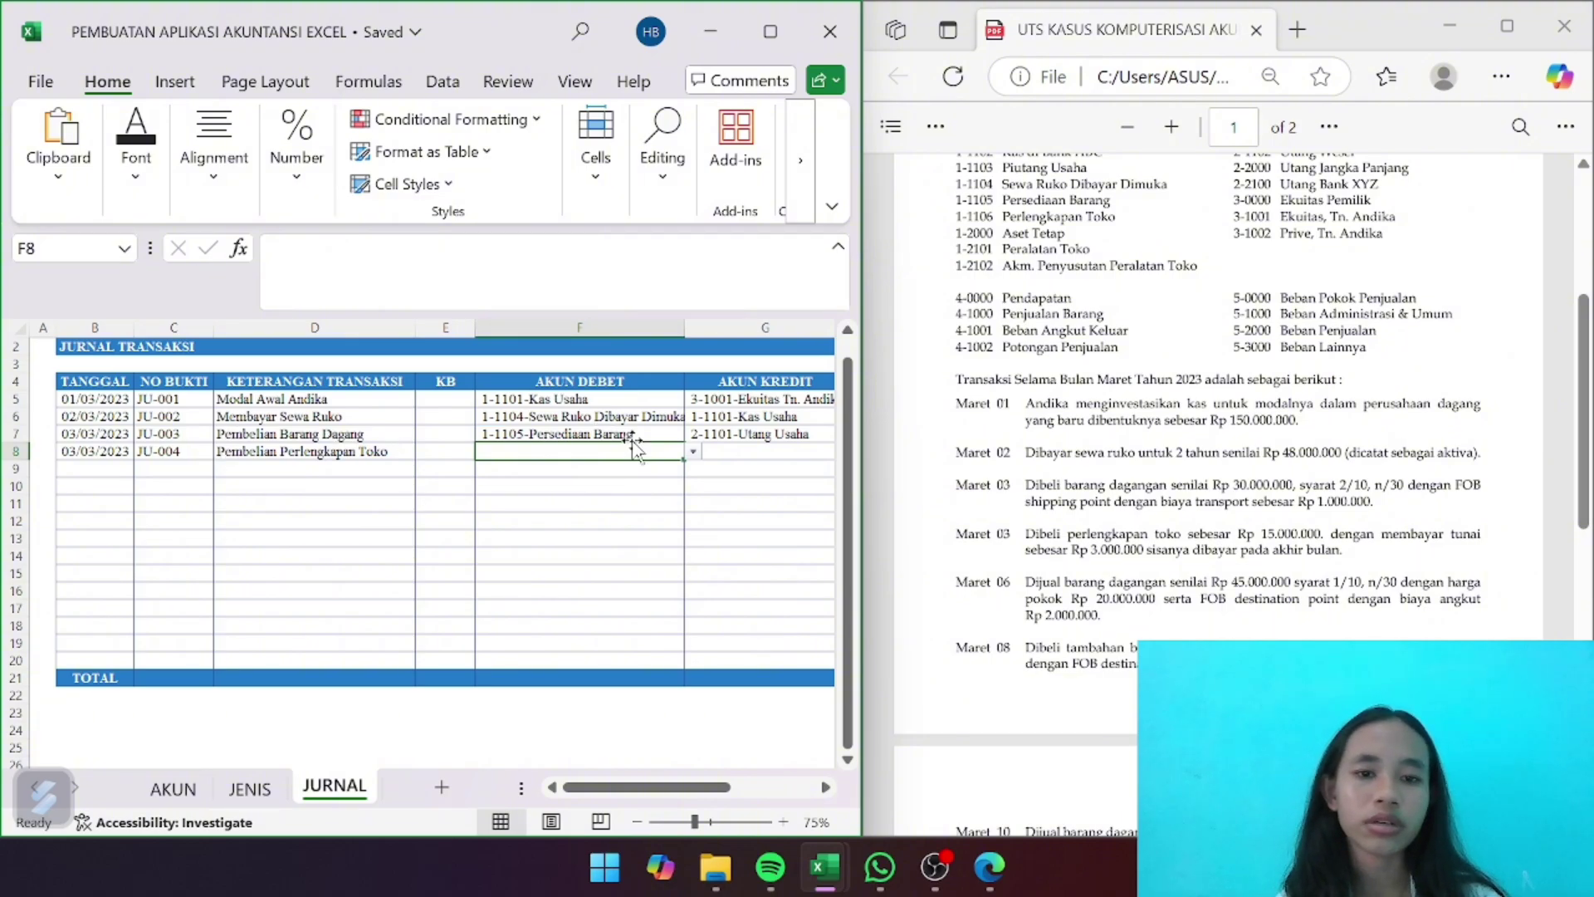
click(694, 453)
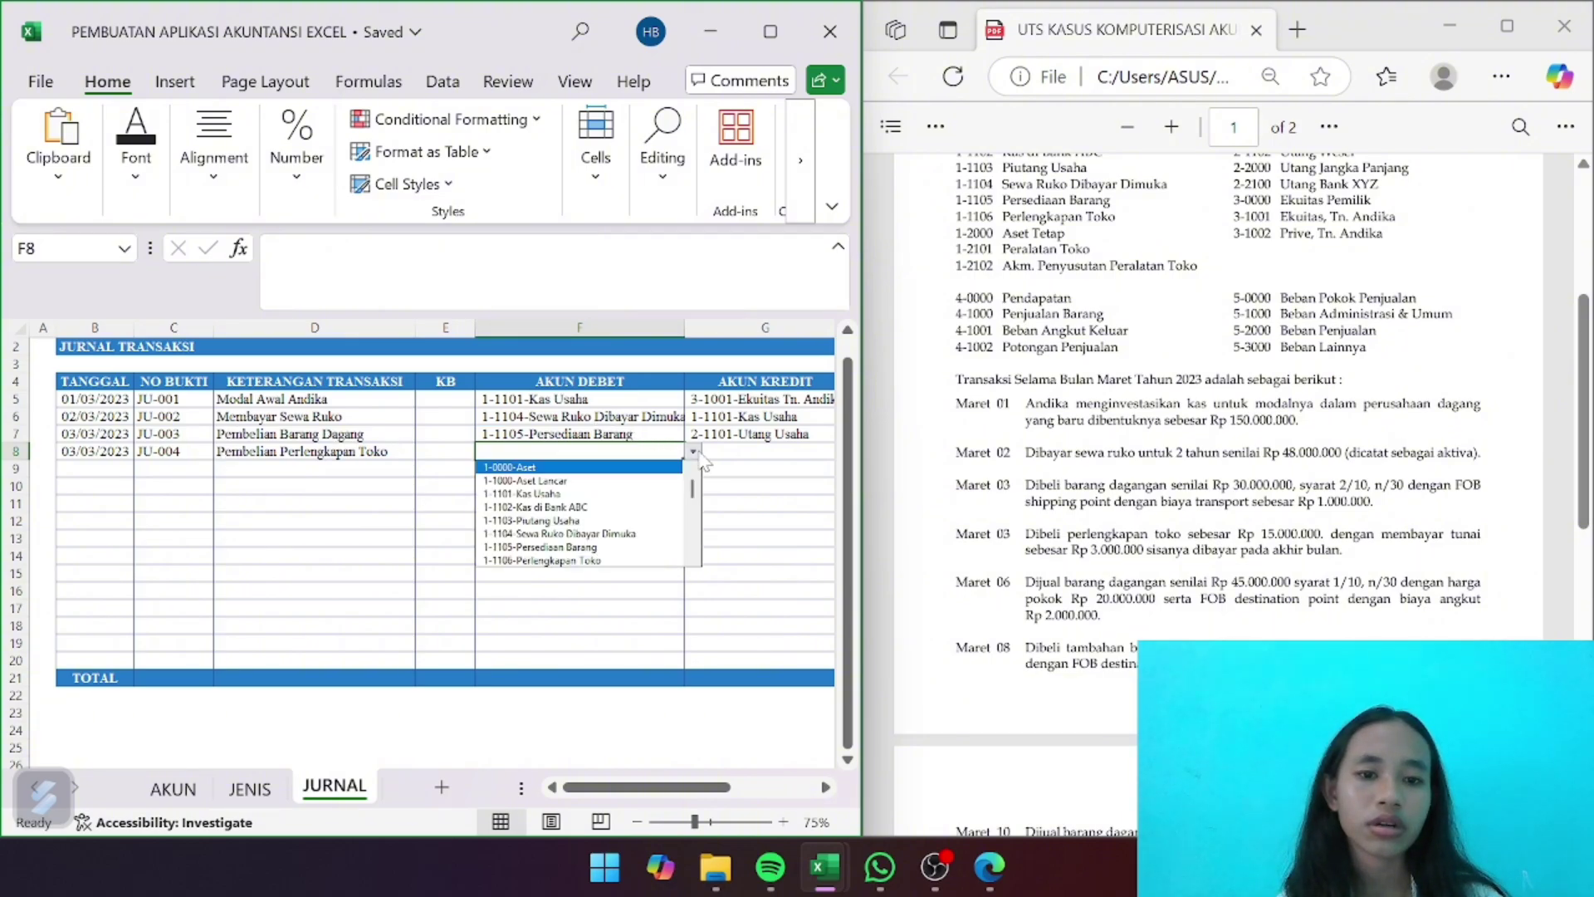
click(631, 562)
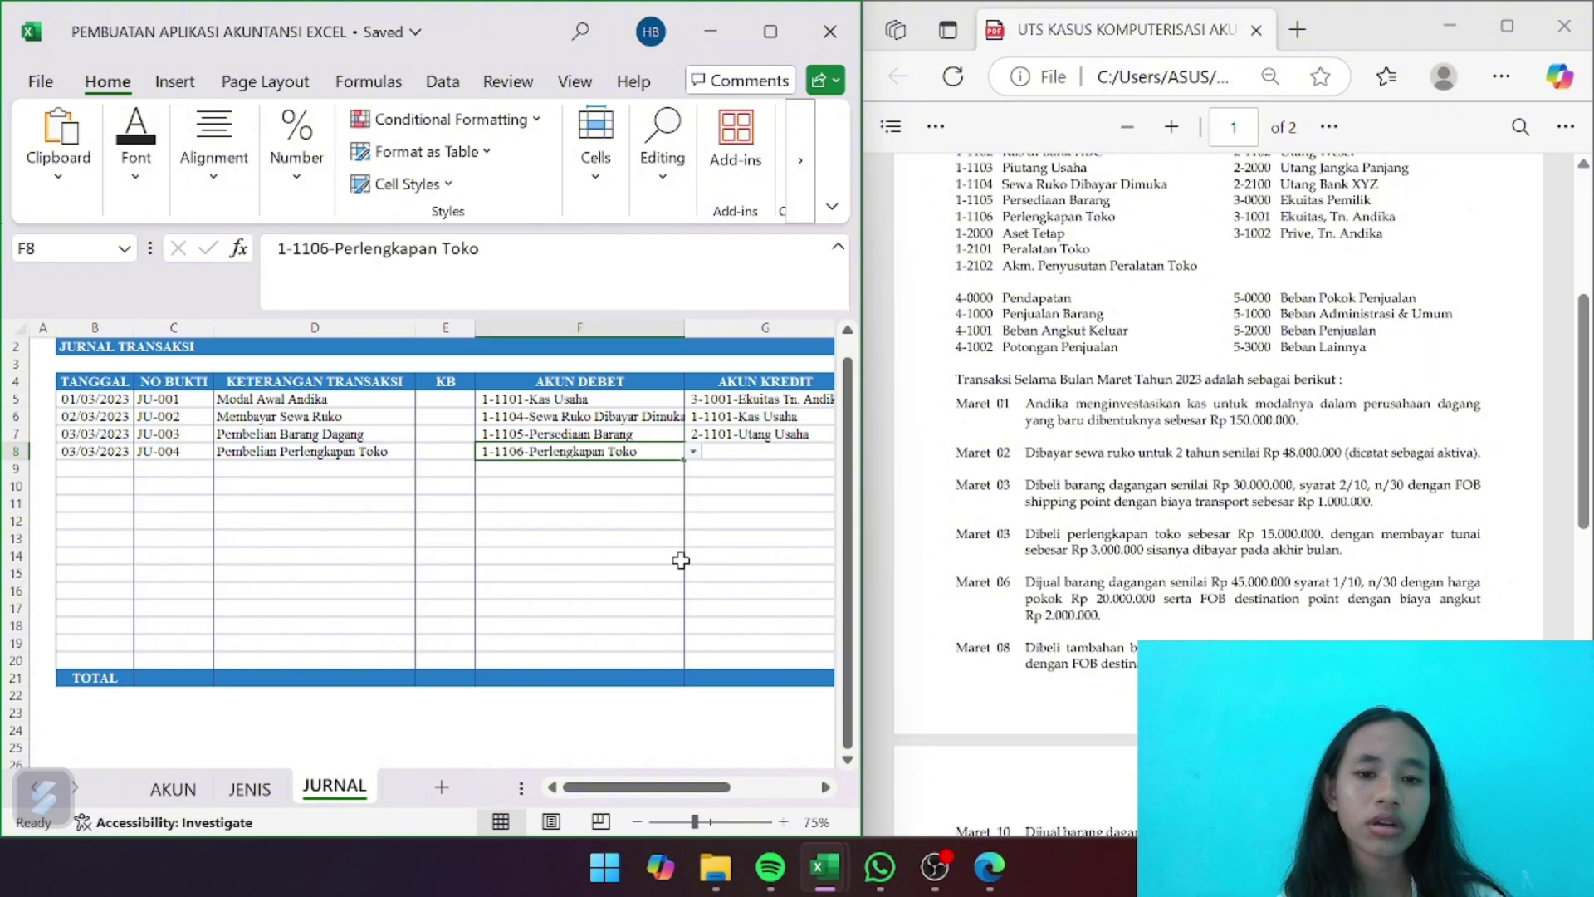
Choose 2-1101-Utang Usaha as the AKUN KREDIT in G8 for the store supplies purchase
scroll(680, 556, right, 3)
click(626, 451)
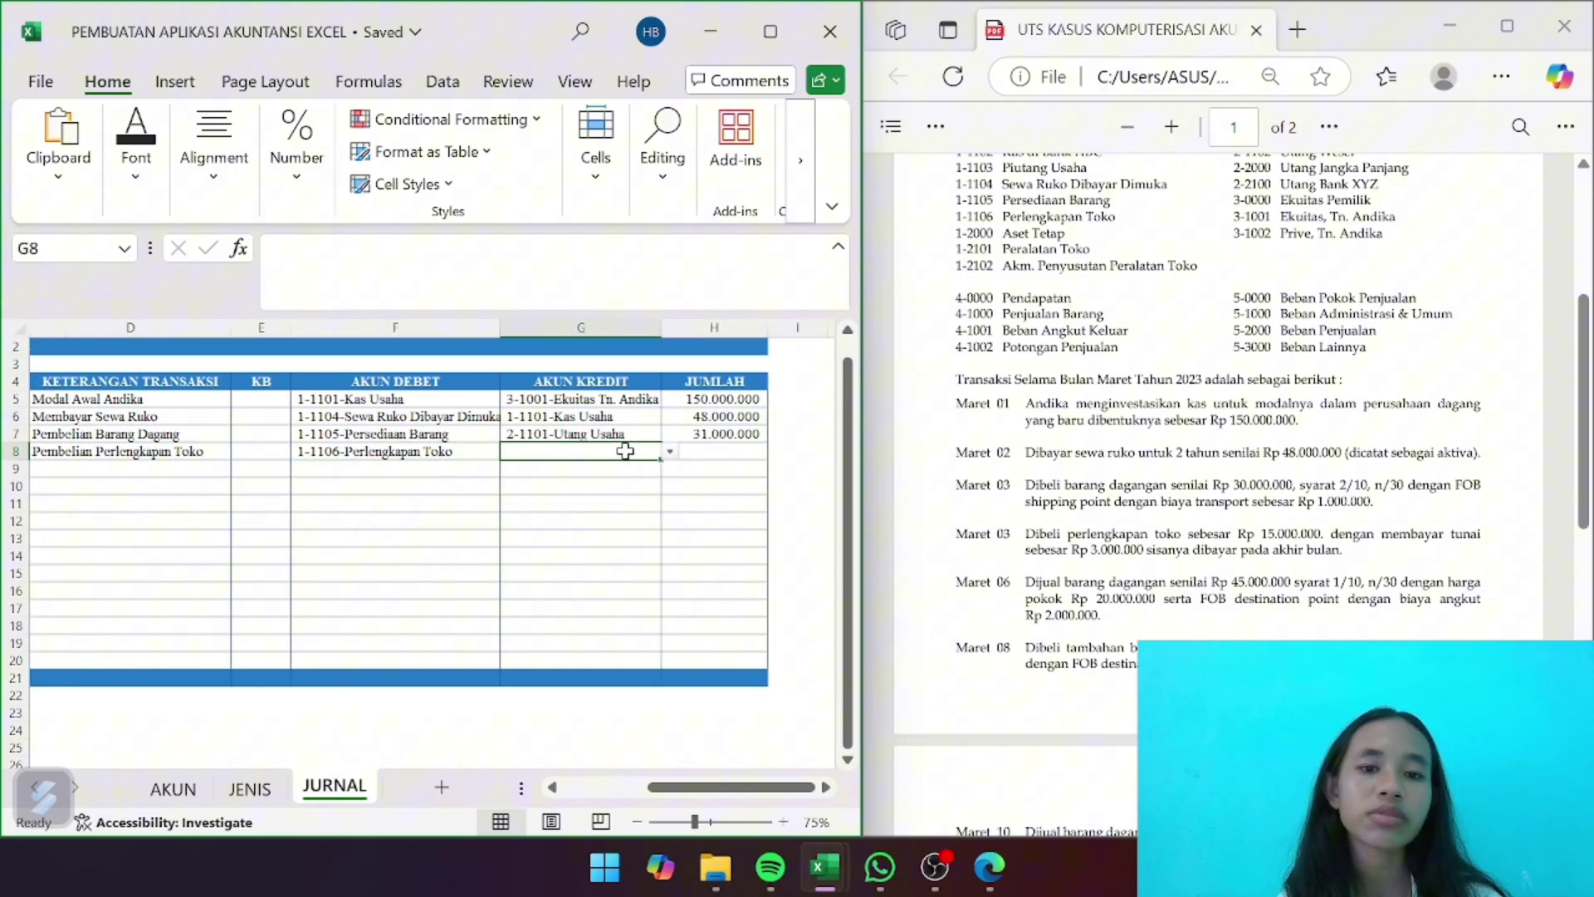
click(670, 453)
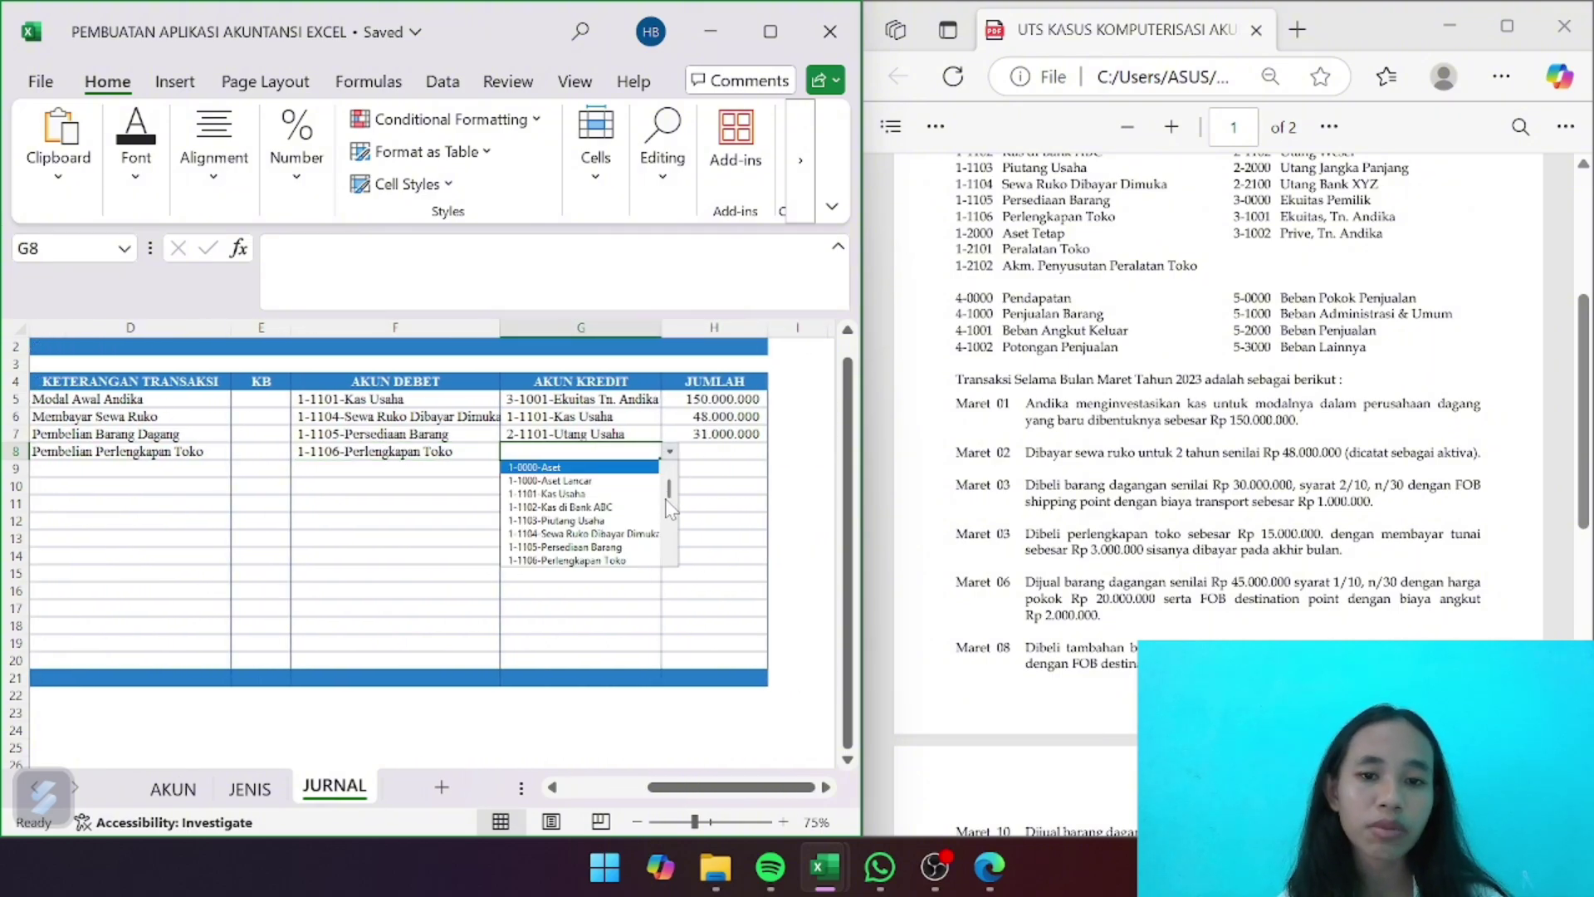
scroll(669, 510, down, 3)
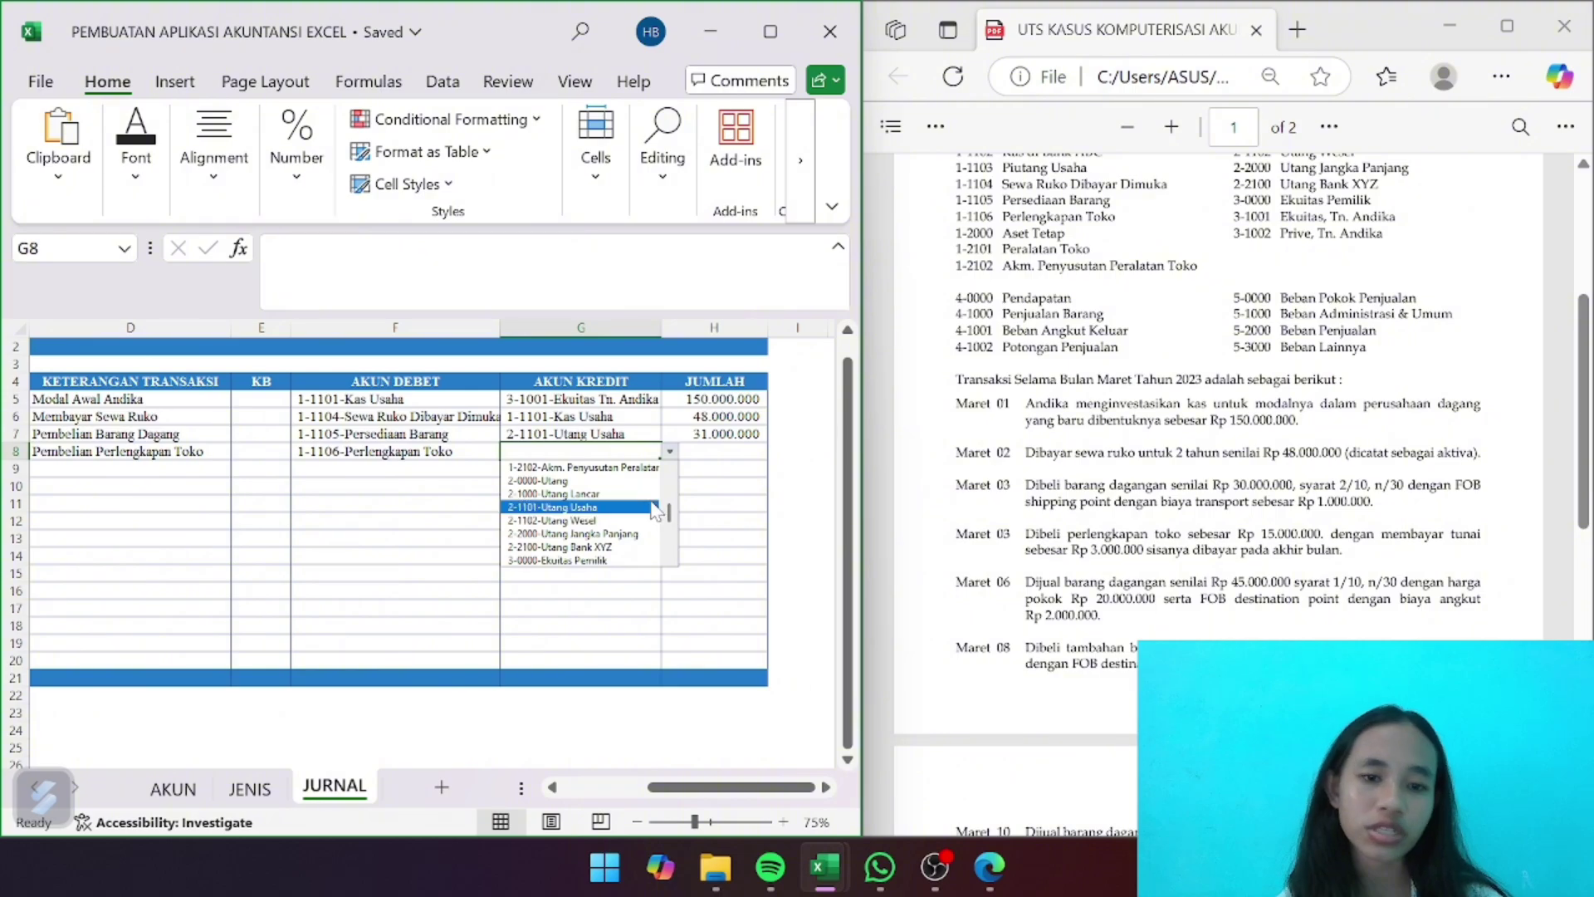
click(594, 507)
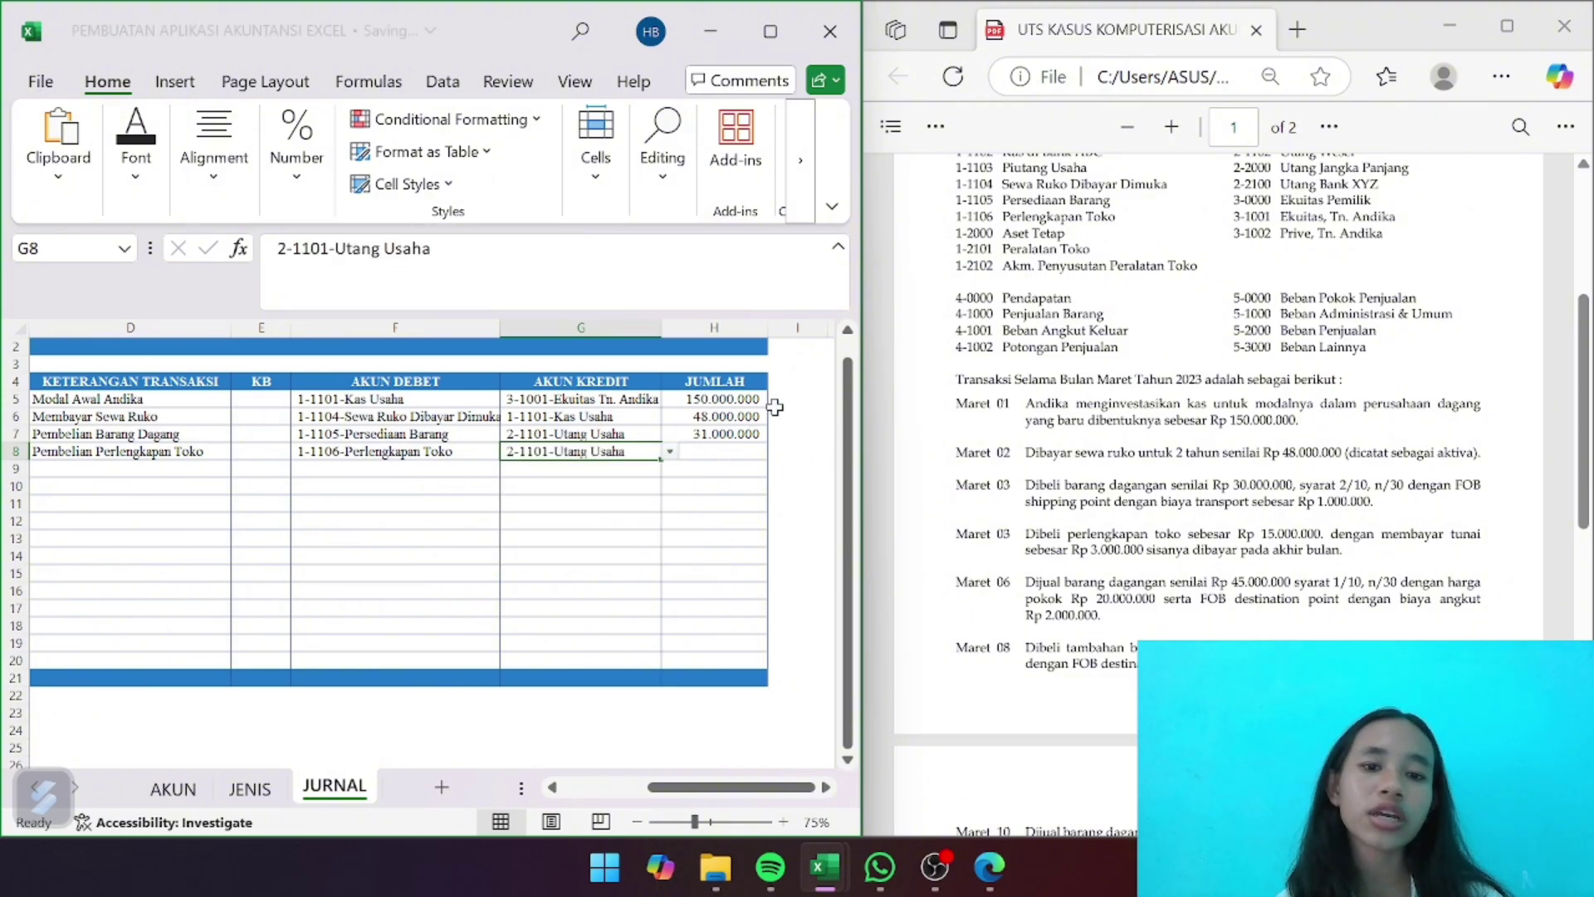
Enter 12000000 as the JUMLAH of the store supplies entry in H8
click(728, 452)
text(12.000.0)
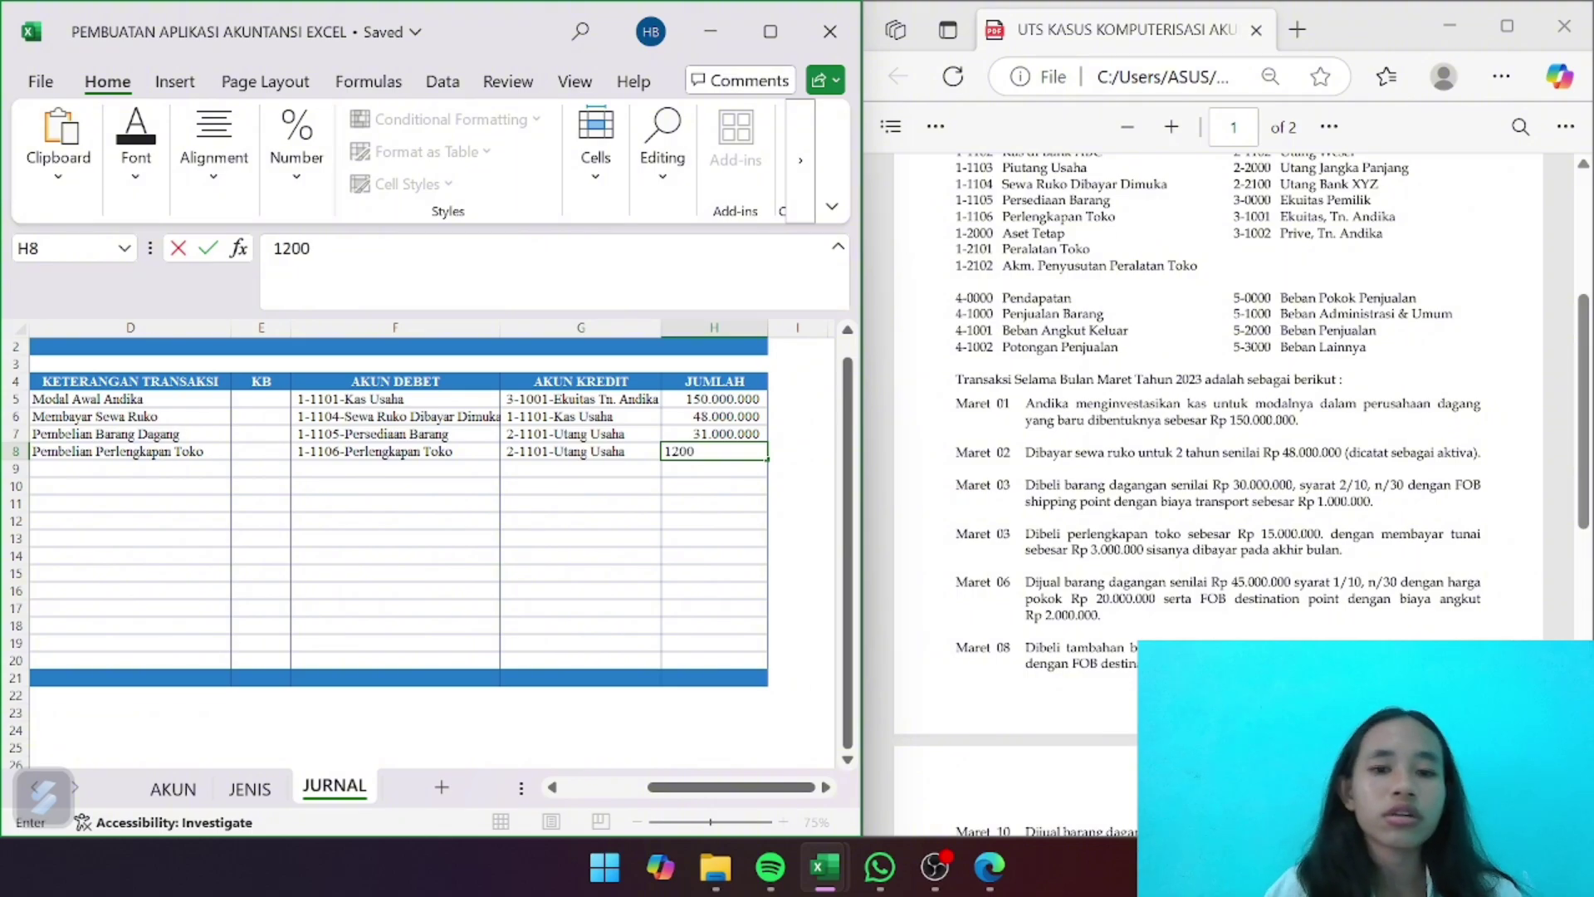
text(0000)
key(Return)
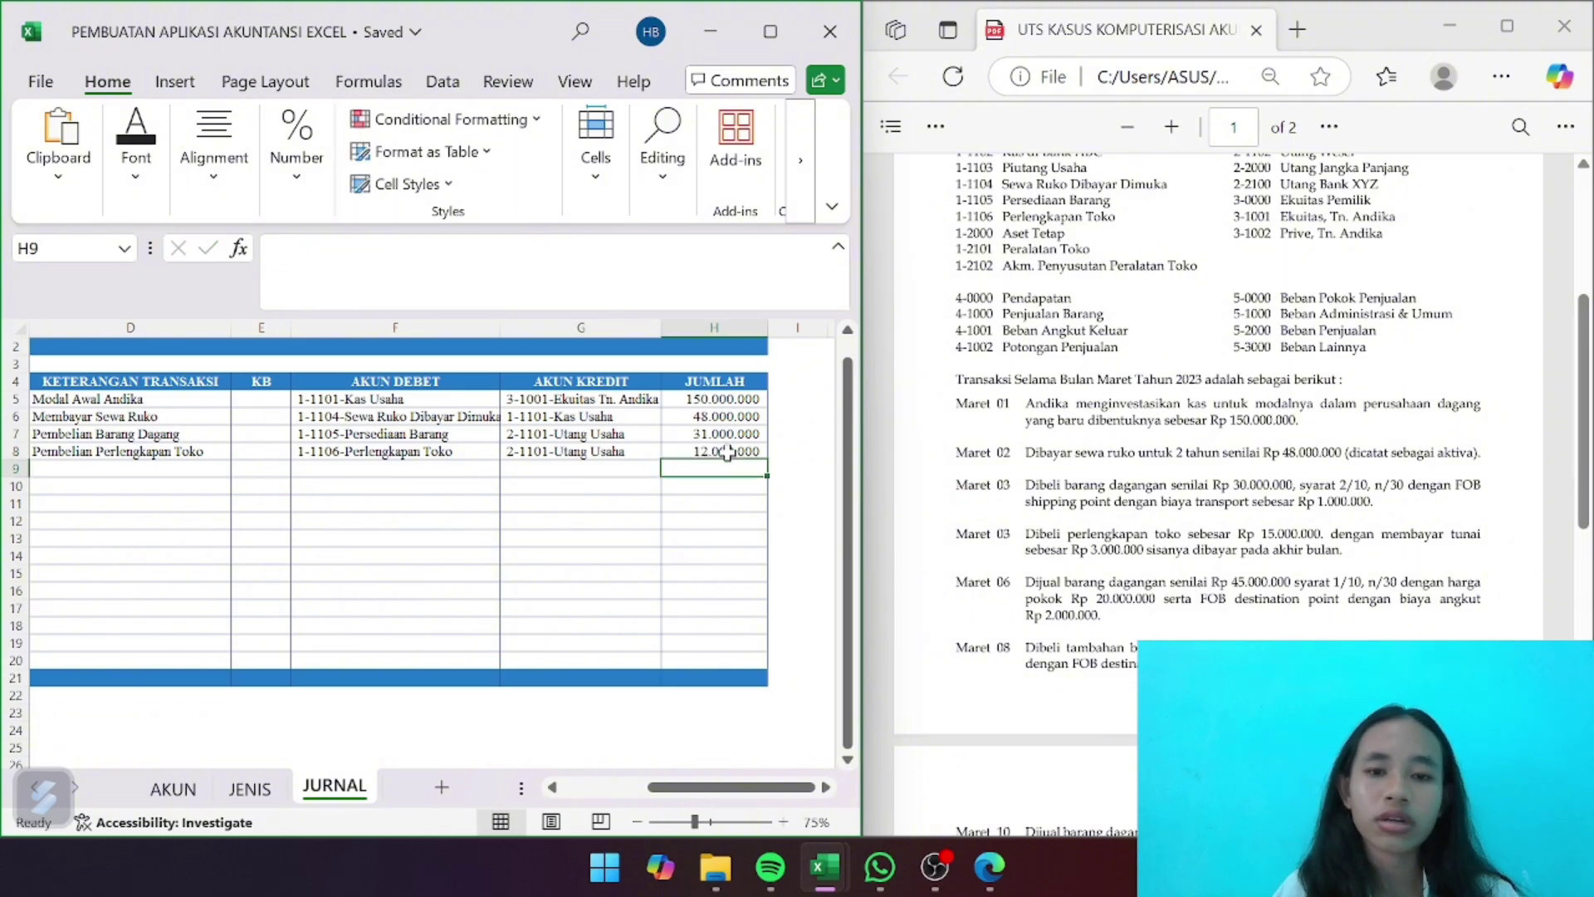
Start the next journal row with the date 03/3/23 in B9
scroll(499, 446, left, 3)
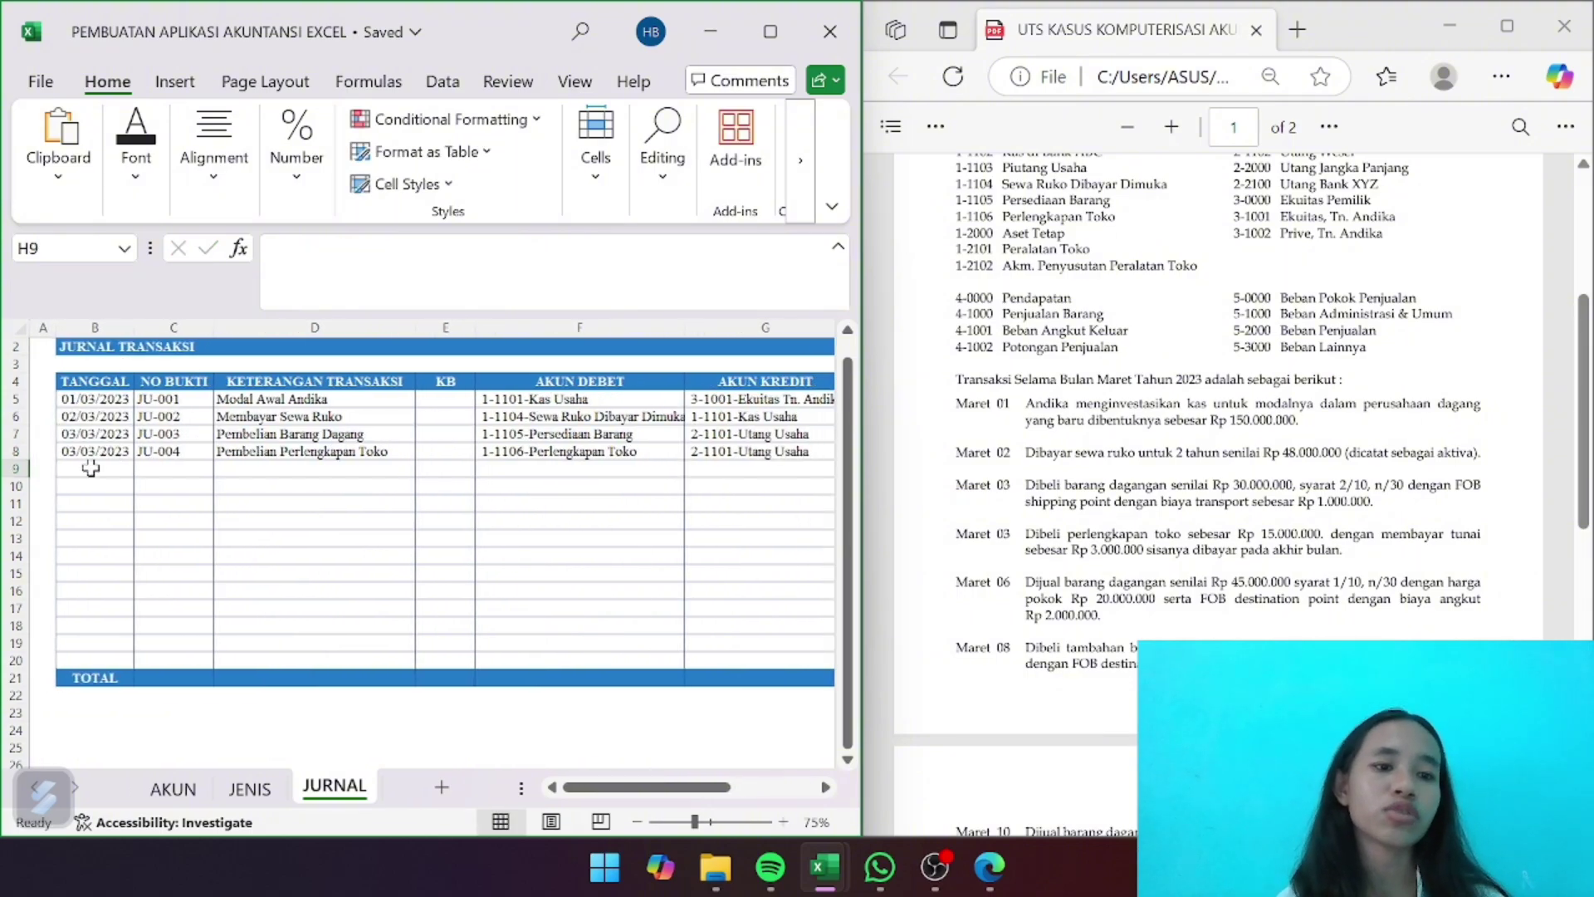
click(81, 471)
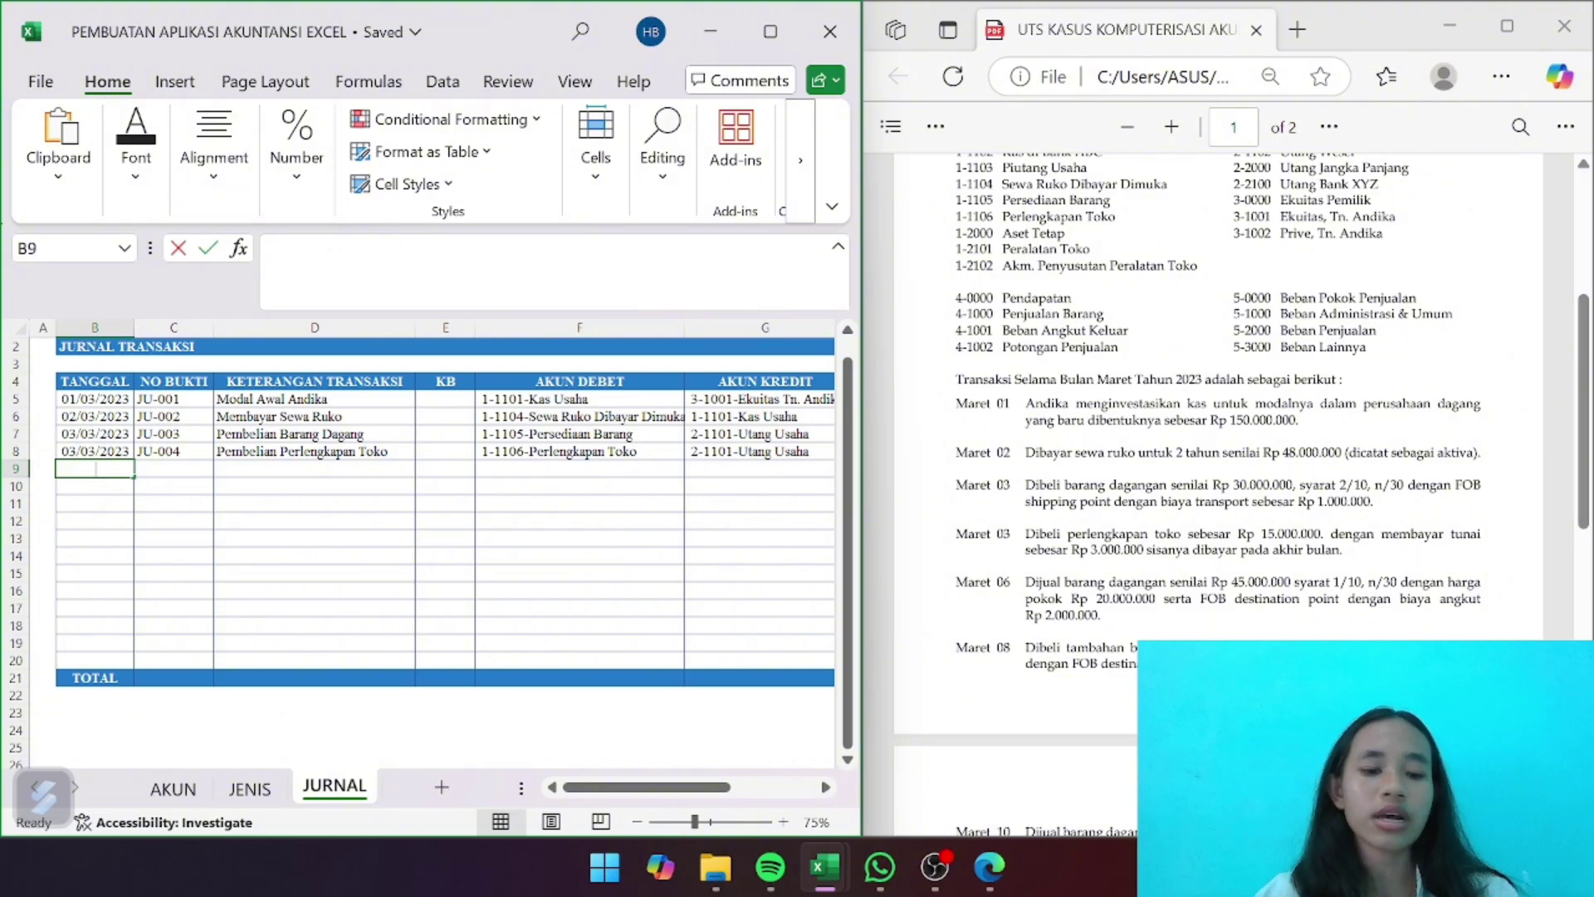
text(03/3/23)
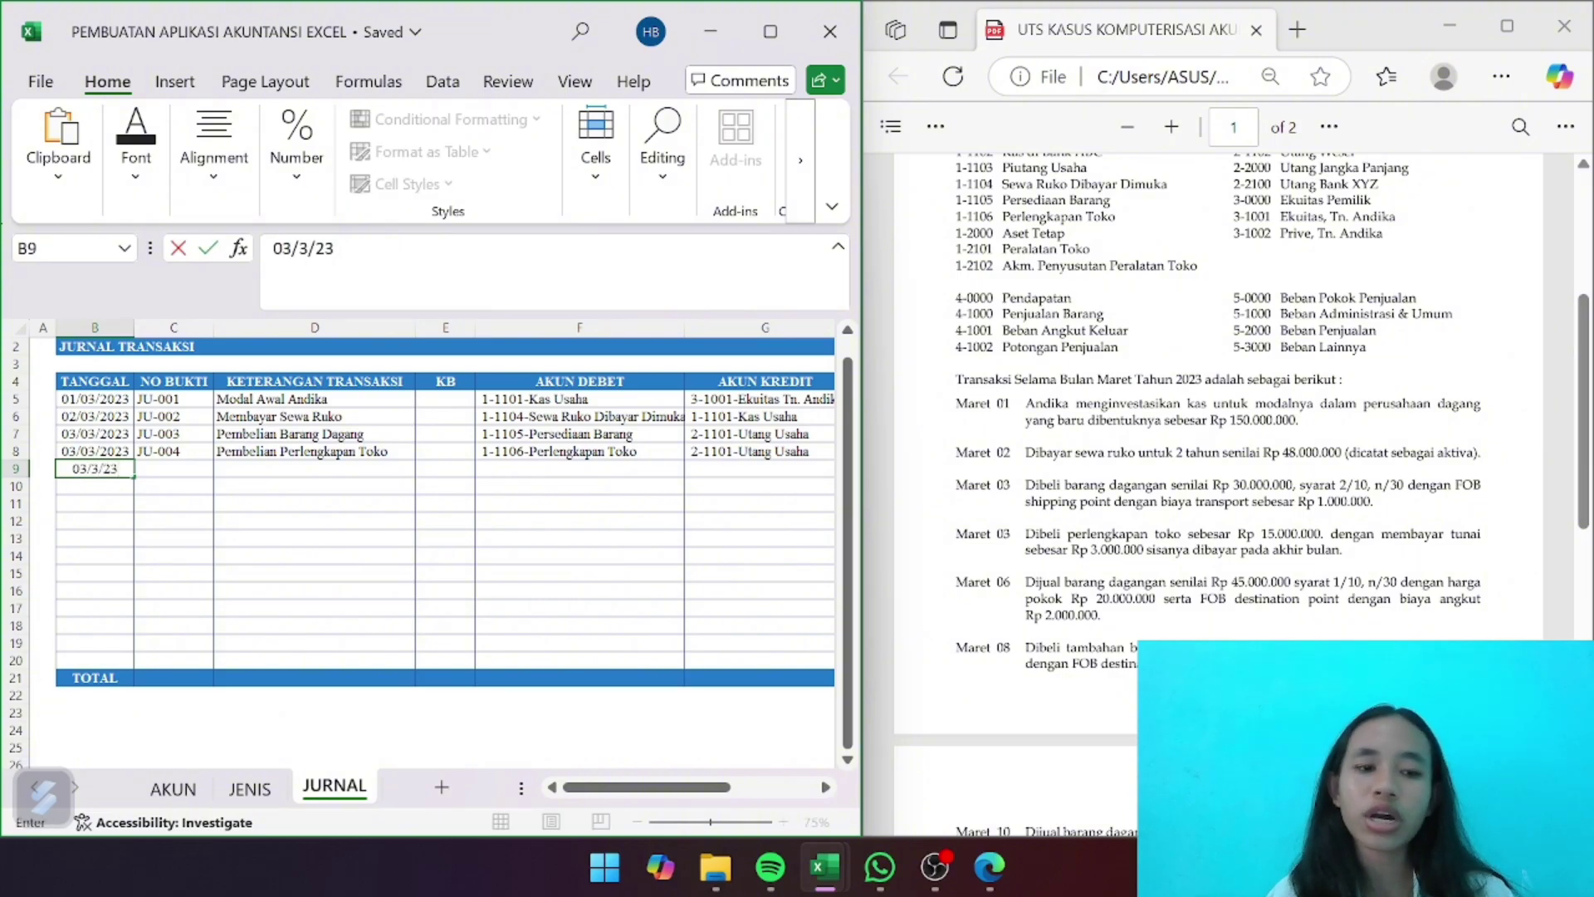
key(Return)
Enter JU-004 as the NO BUKTI of the new row in C9
key(Right)
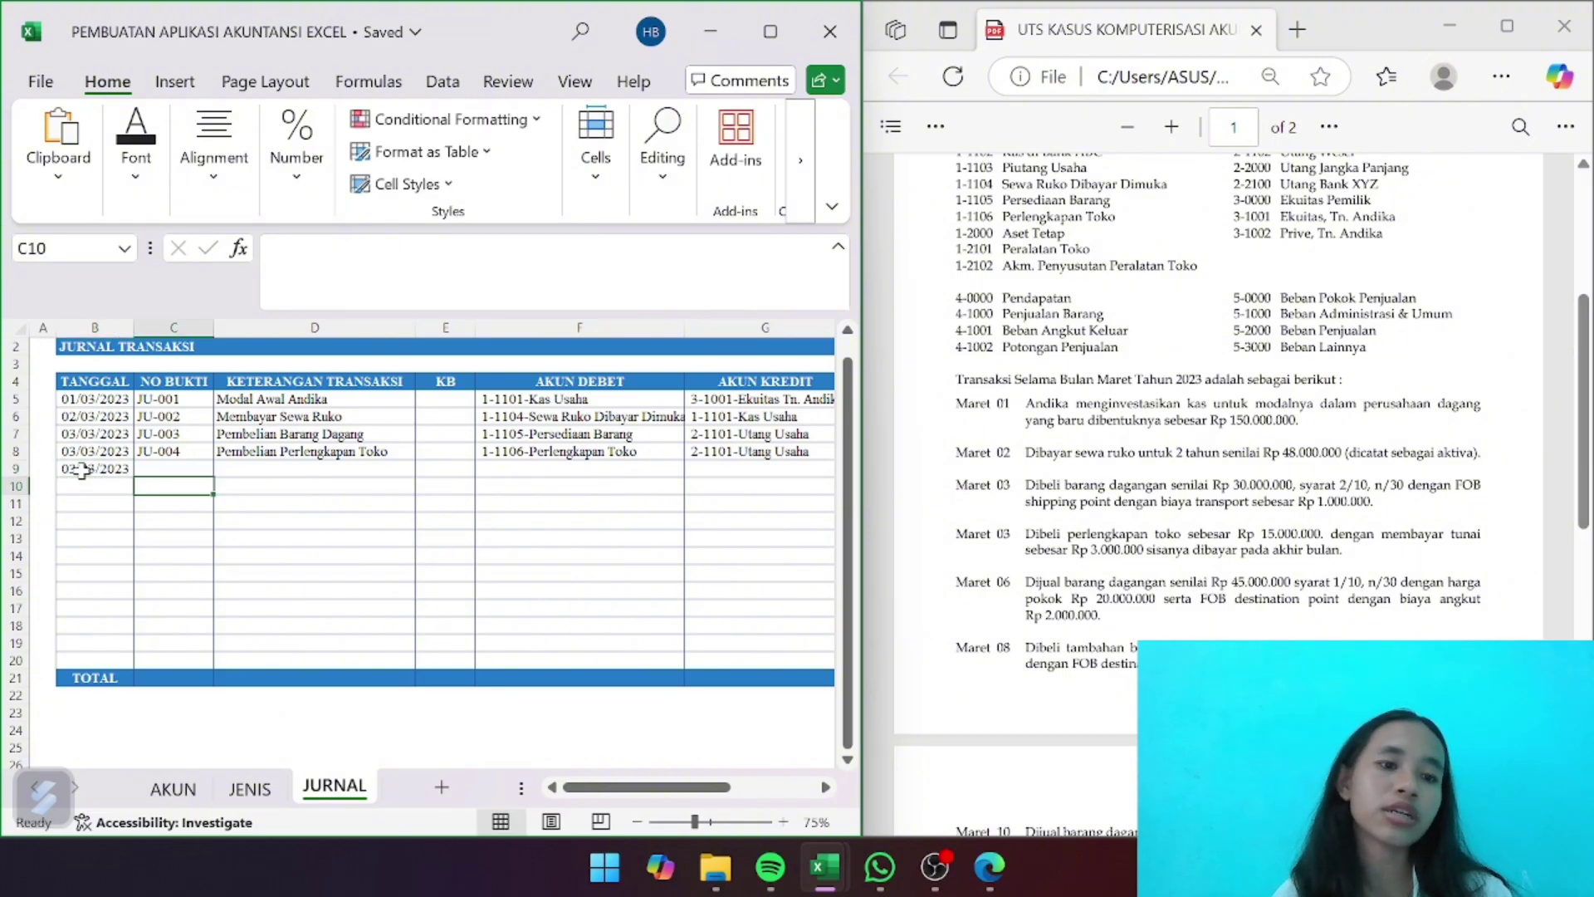
key(Down)
key(Up)
key(Up)
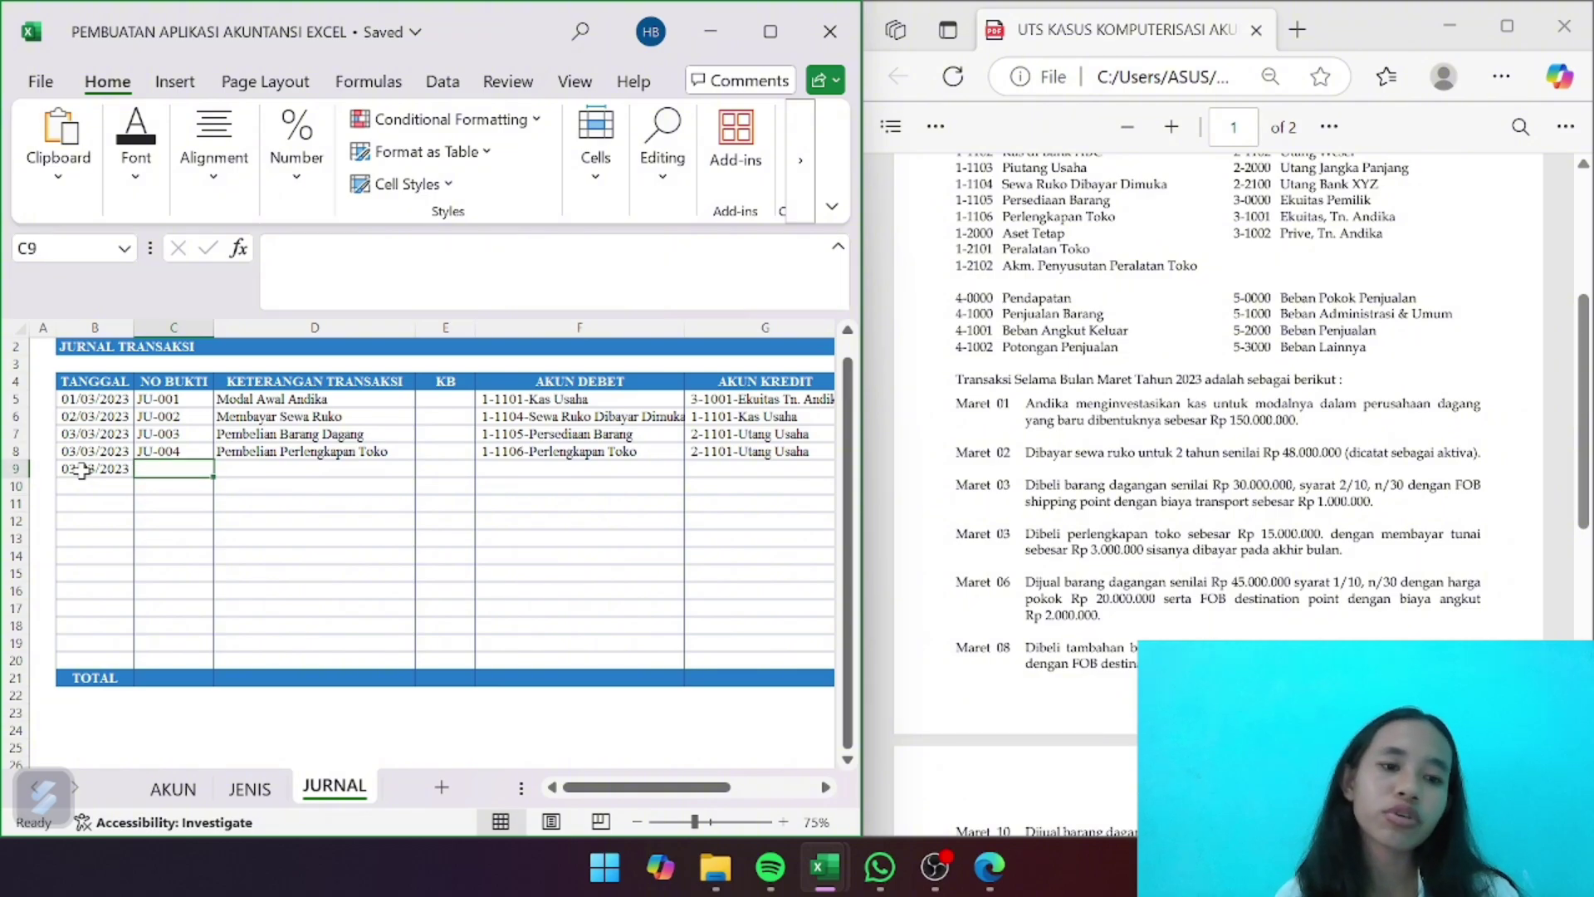
text(JU)
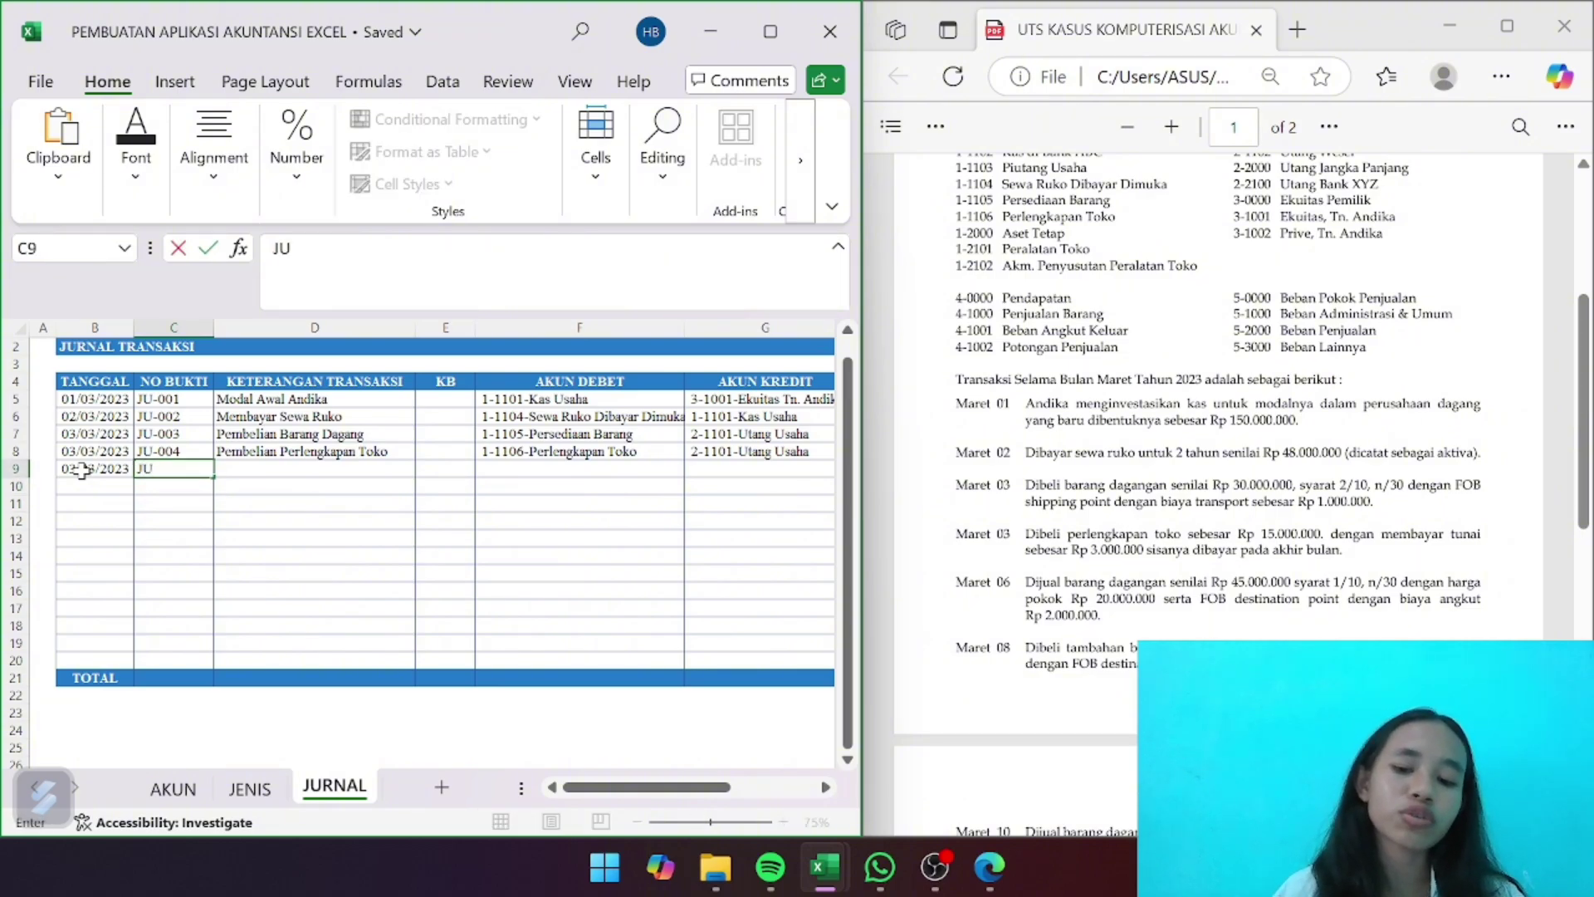
text(-00)
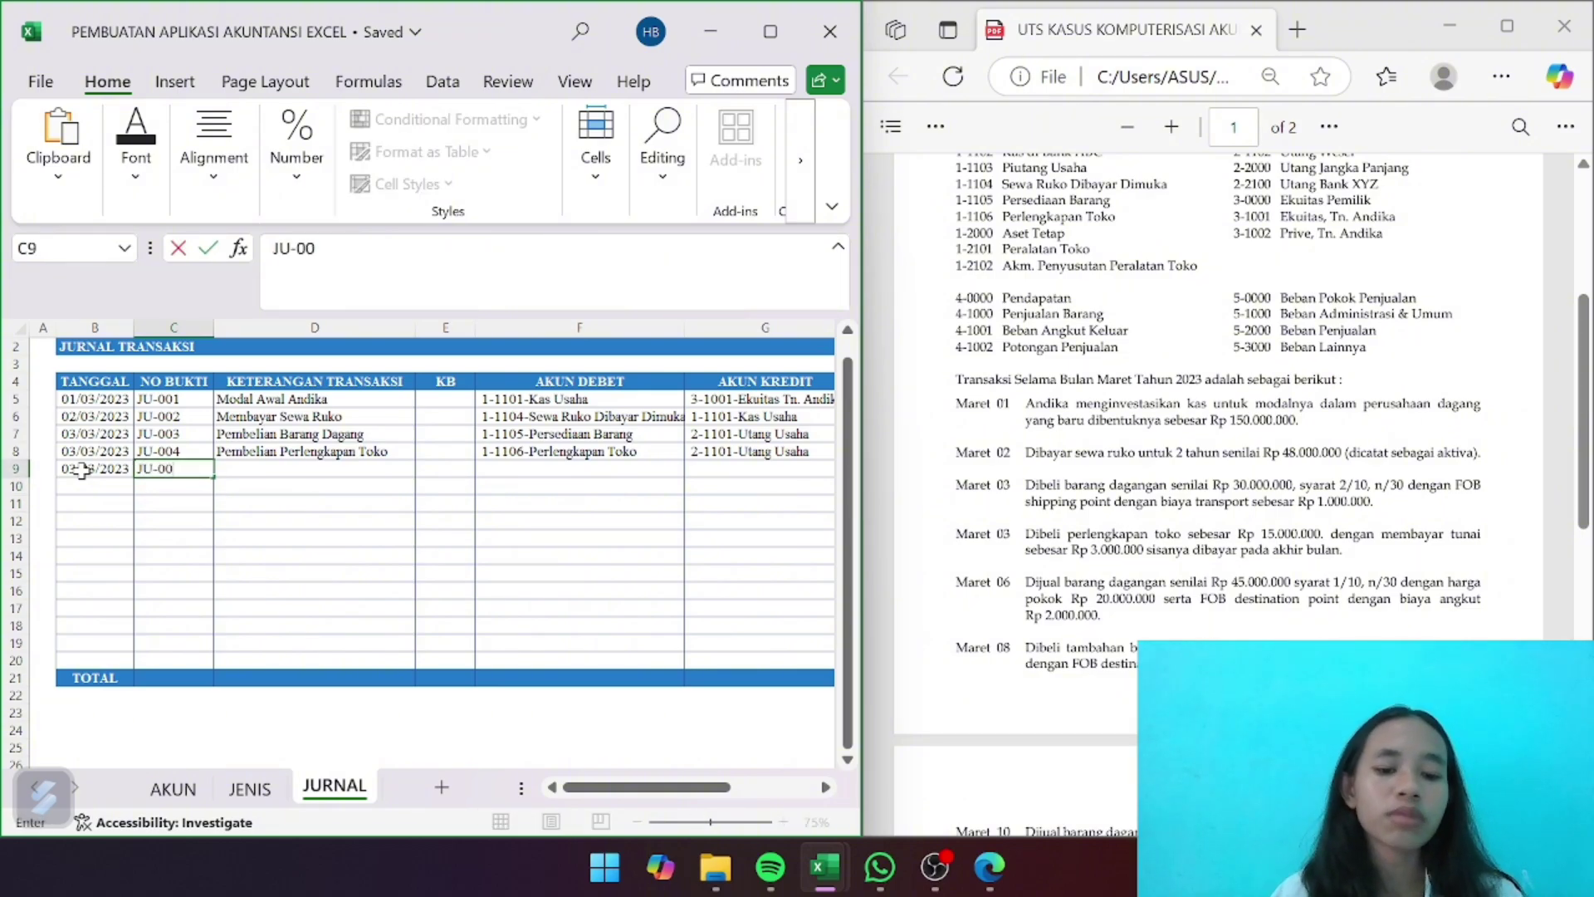
text(4)
key(Return)
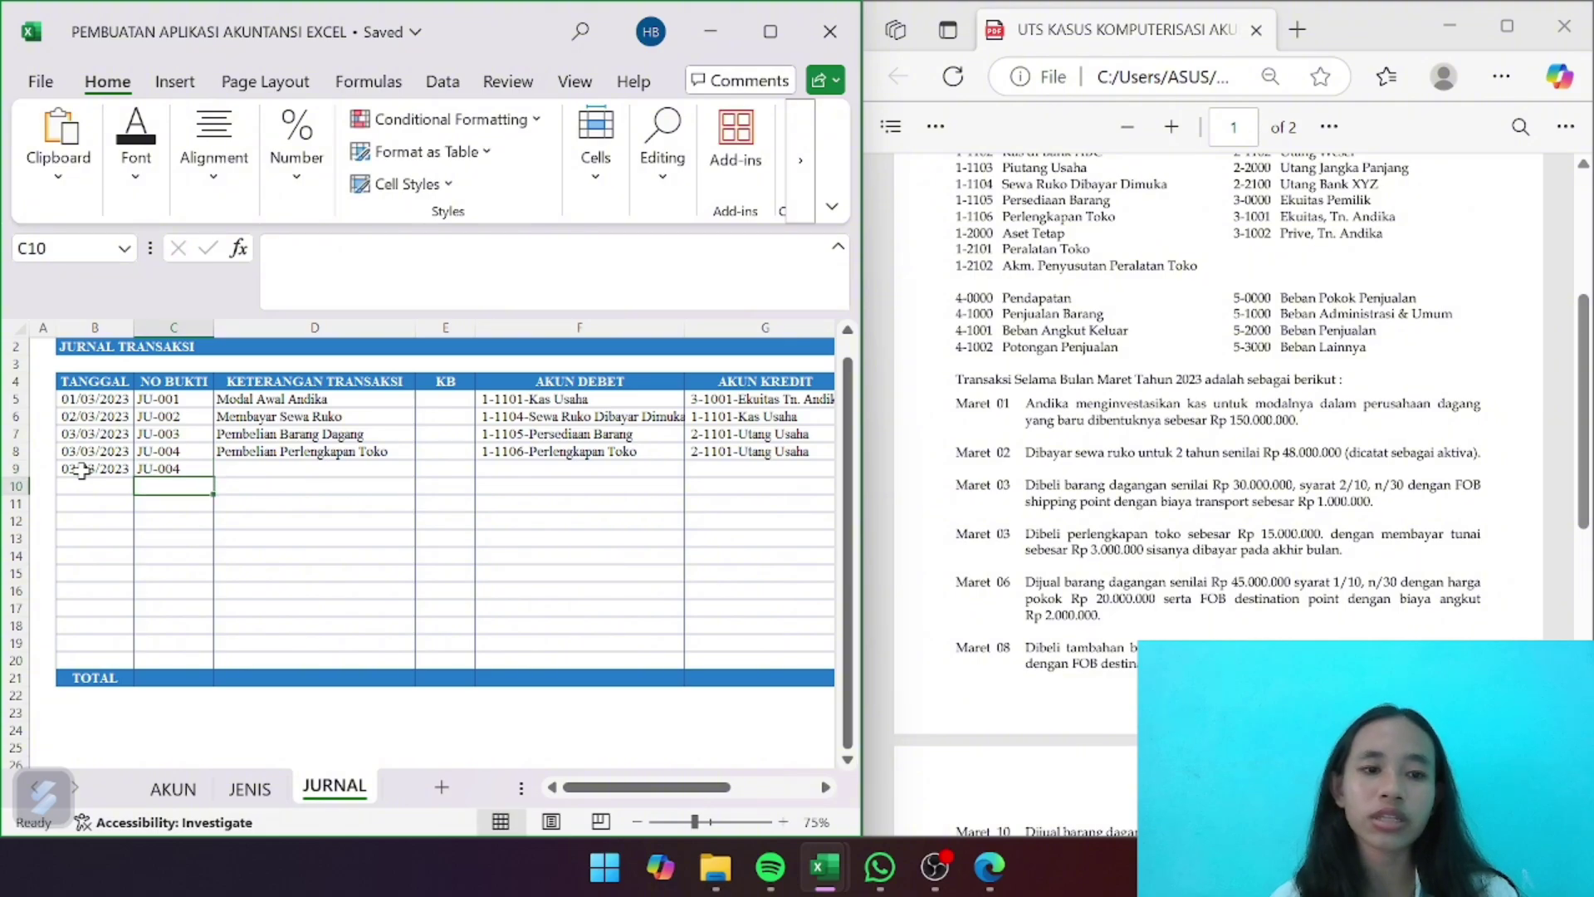
Enter "Dibayar kas" as the transaction description for the second JU-004 entry in row 9
key(Right)
key(Up)
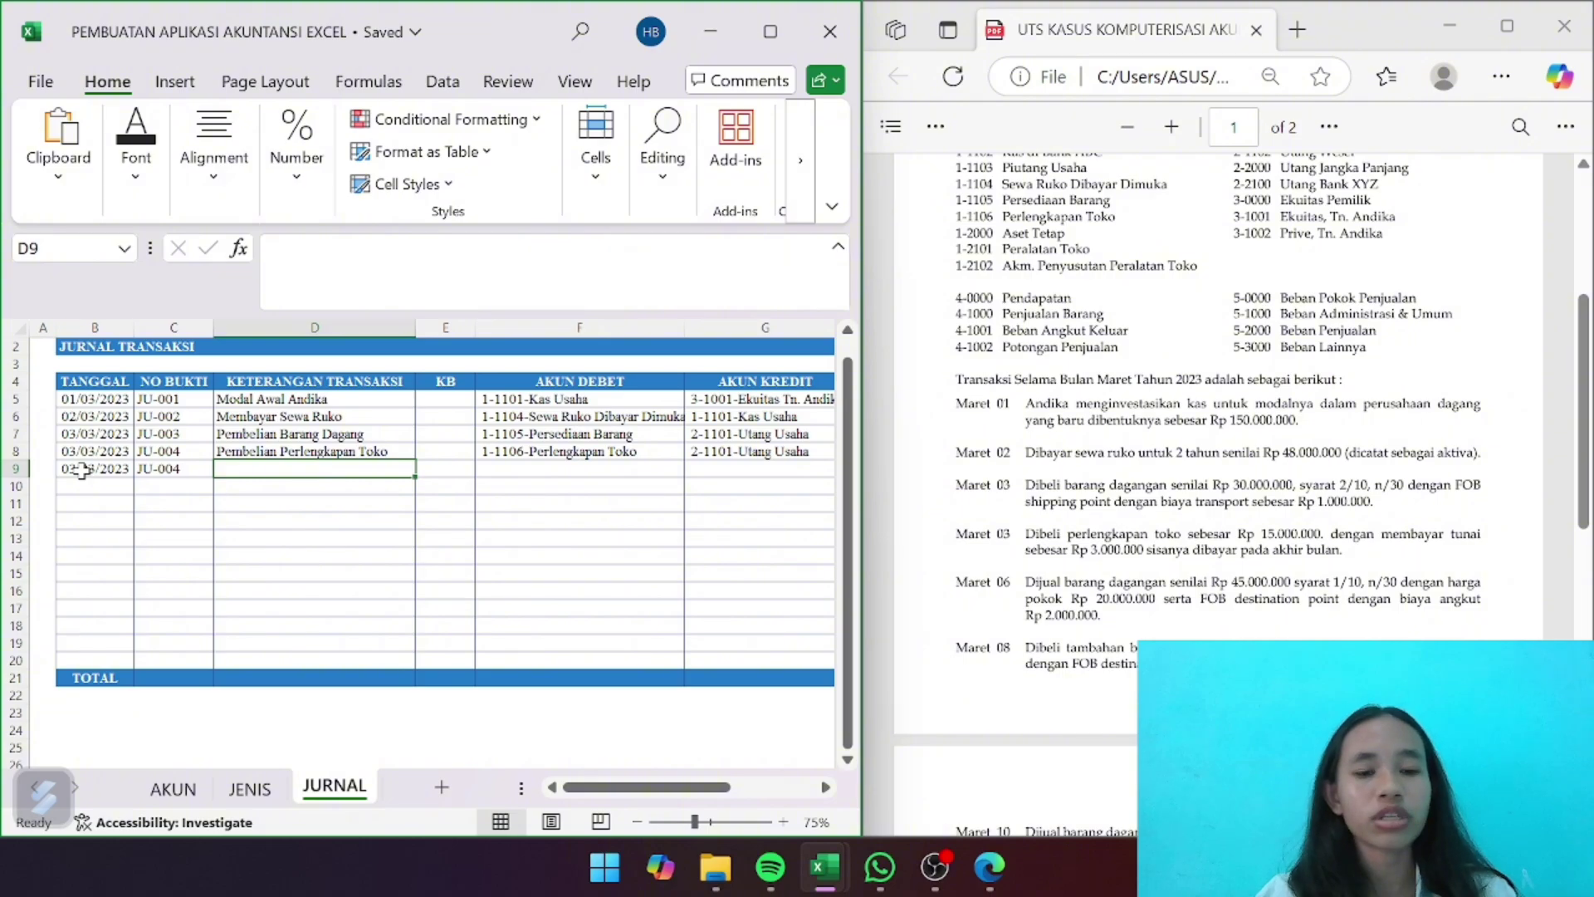
text(D)
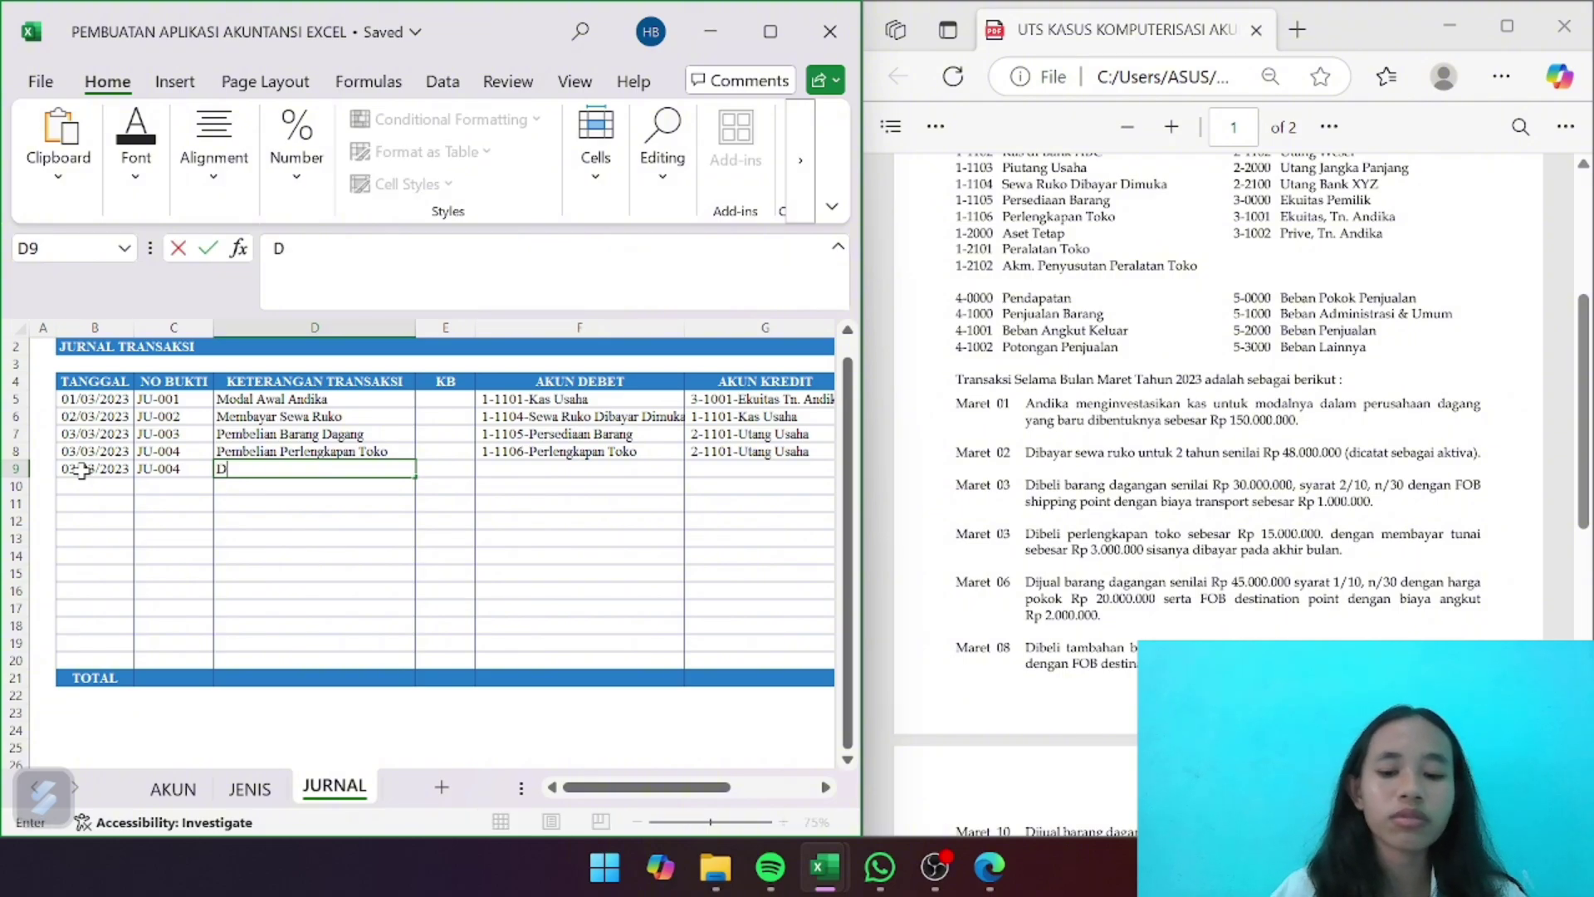
text(ibayar ka)
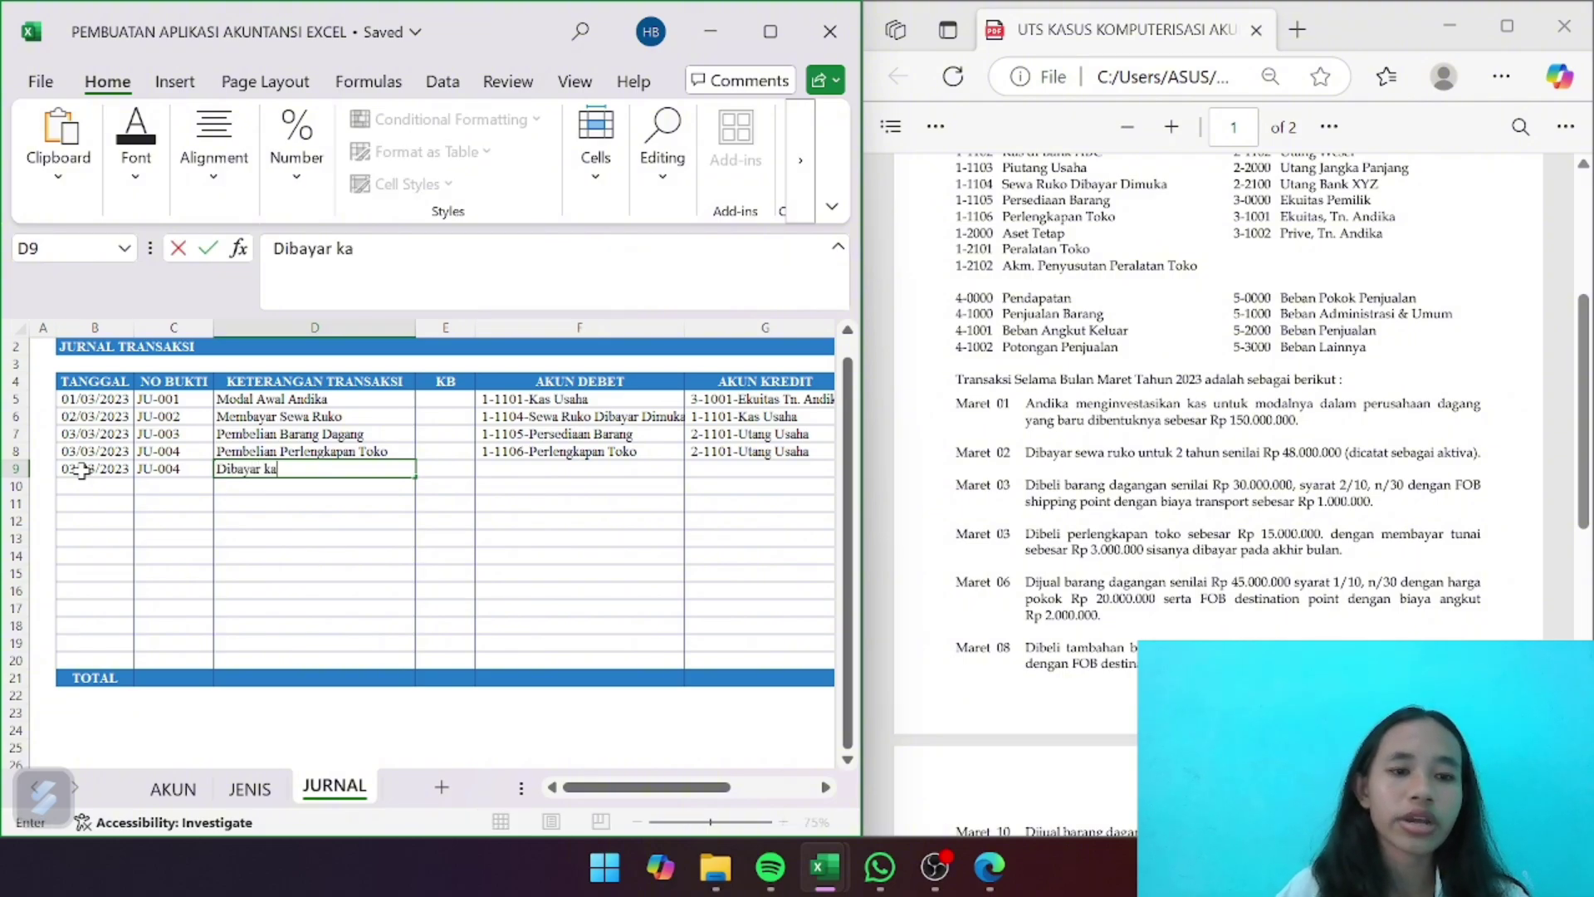
text(s 3 jt)
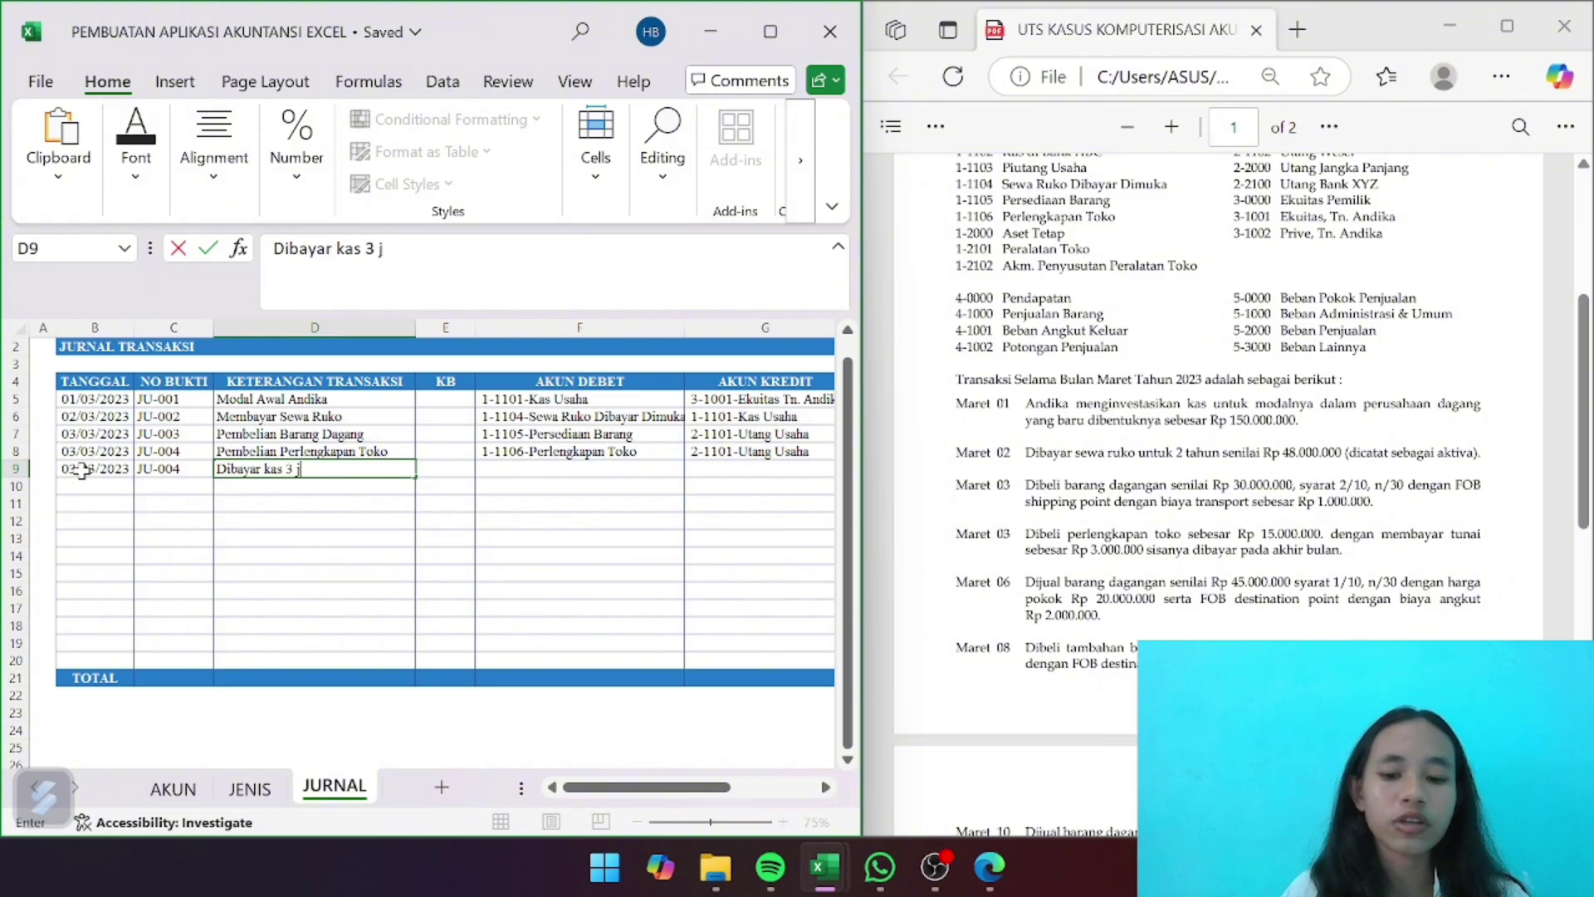
key(BackSpace)
key(BackSpace)
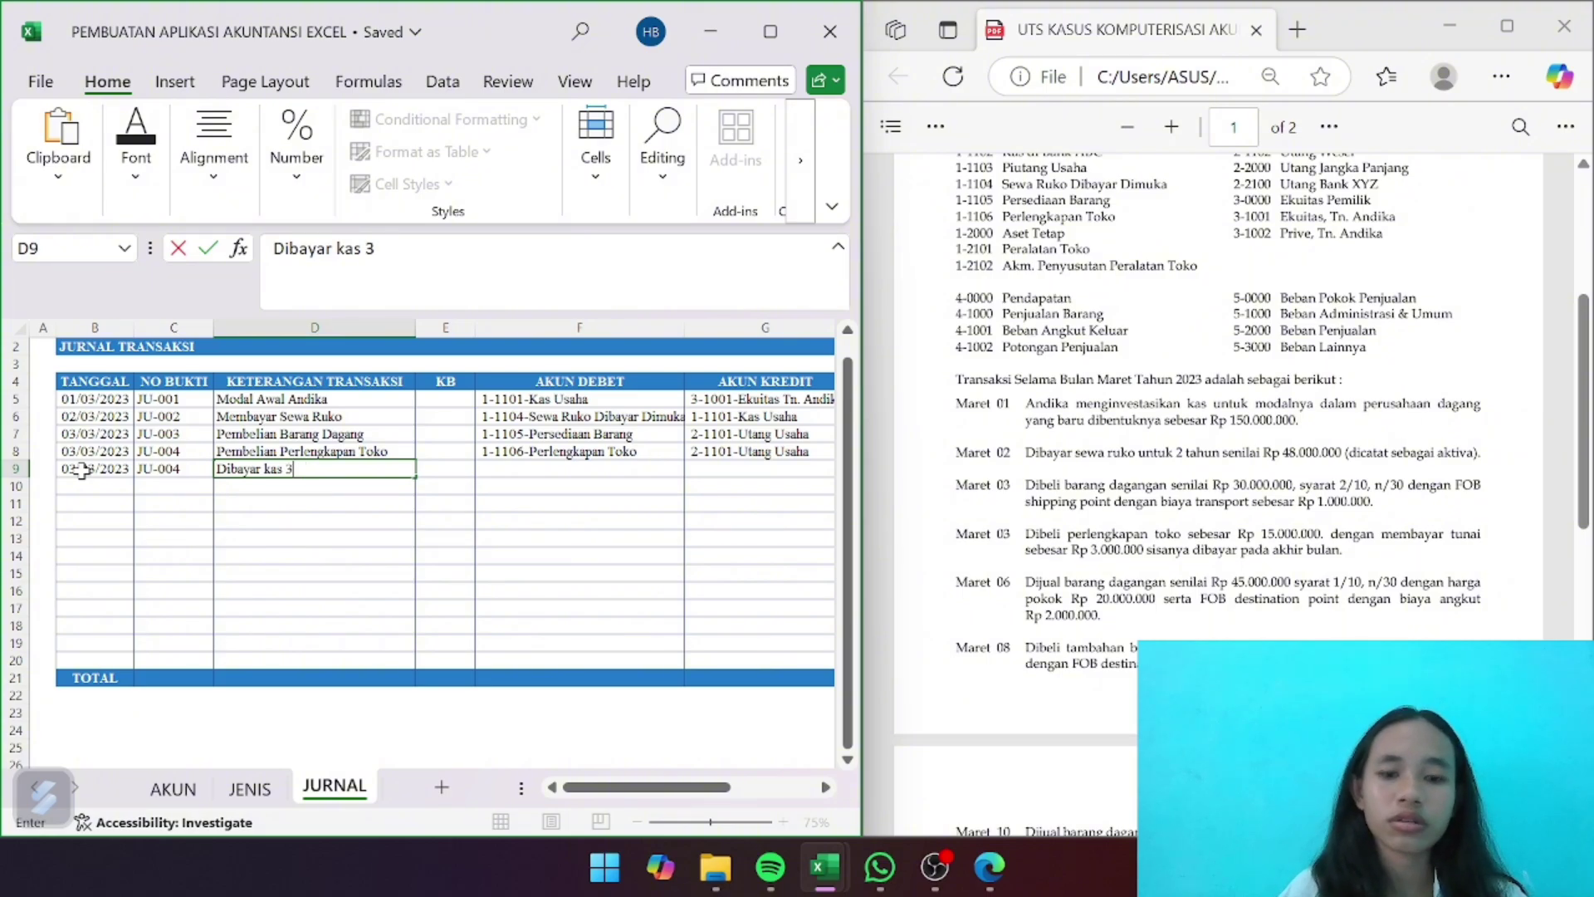
text(.000)
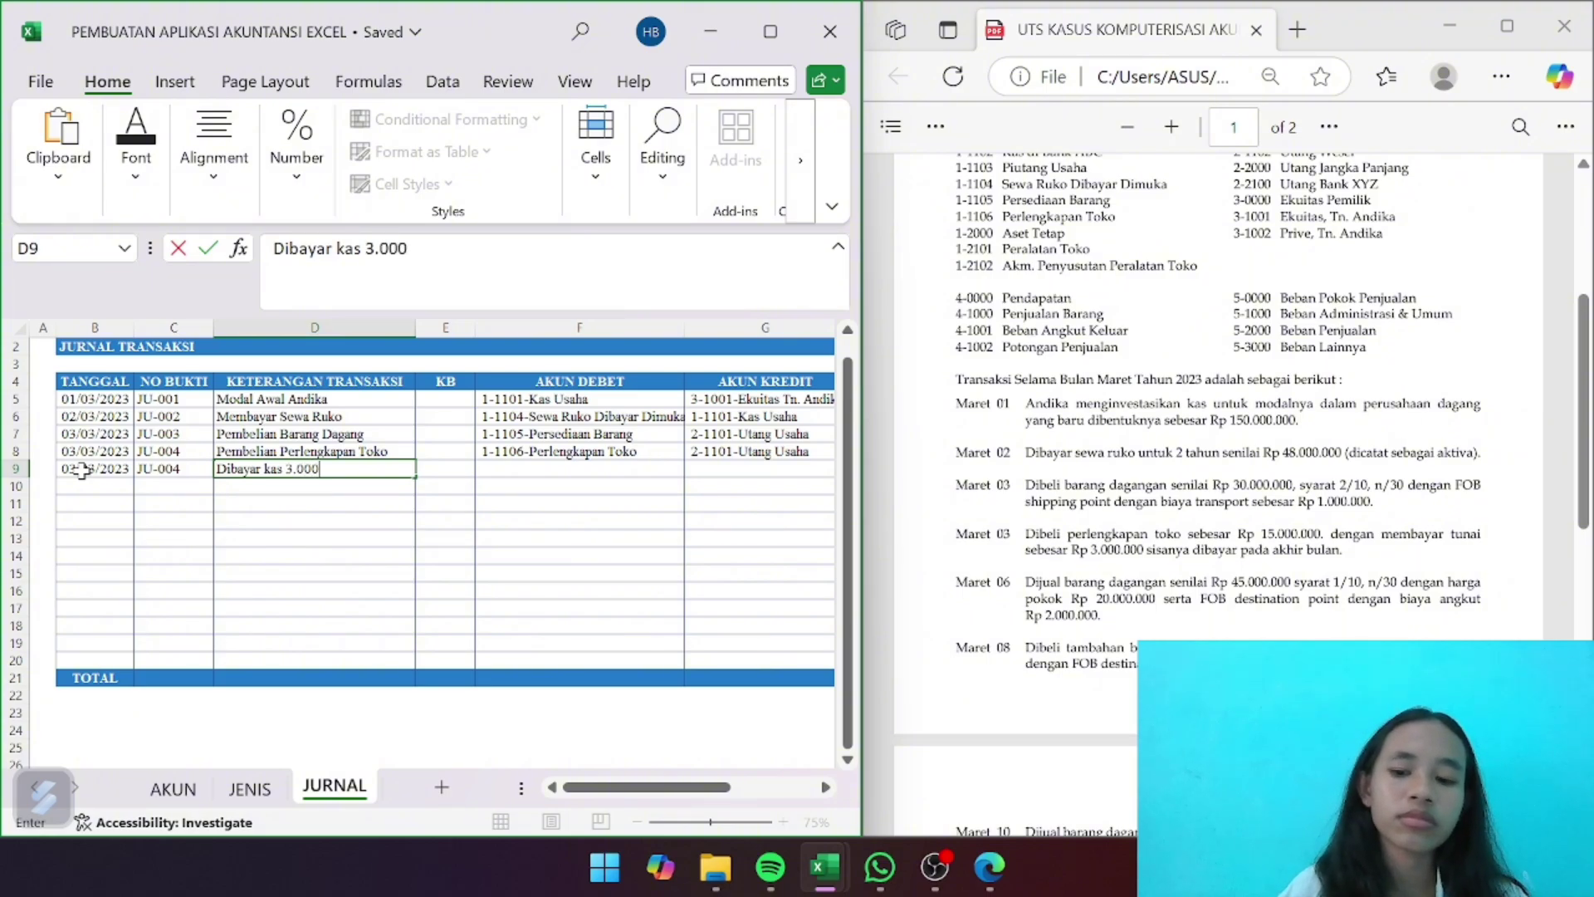
key(BackSpace)
key(BackSpace)
key(BackSpace)
key(BackSpace)
key(BackSpace)
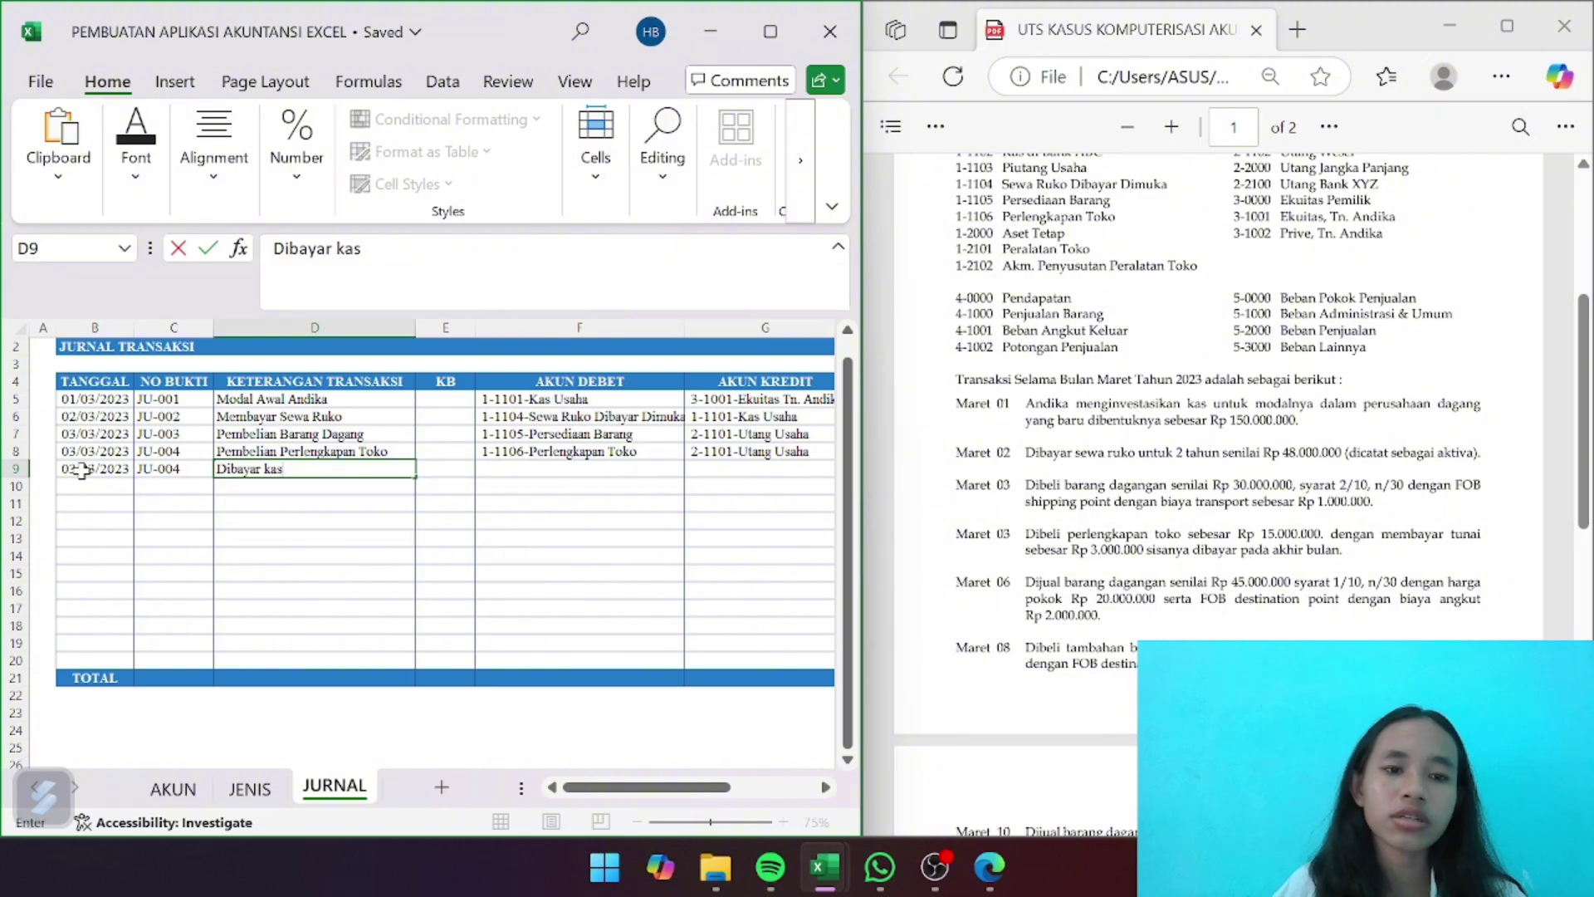
key(Return)
Set the debit account of the "Dibayar kas" entry to 1-1106-Perlengkapan Toko
key(Right)
key(Right)
key(Up)
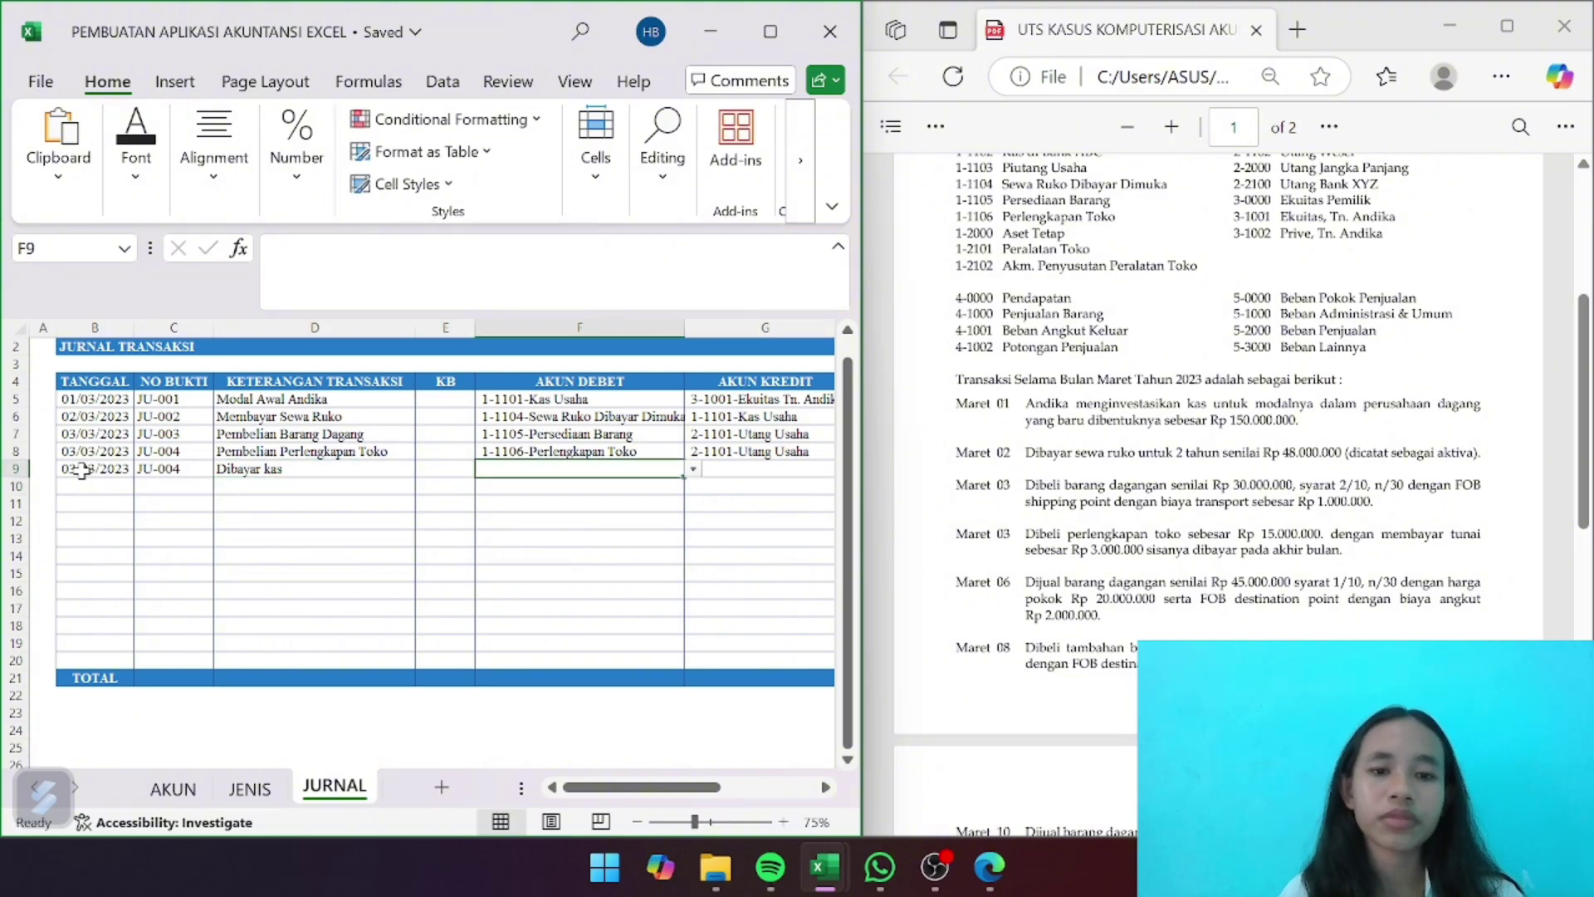
click(694, 470)
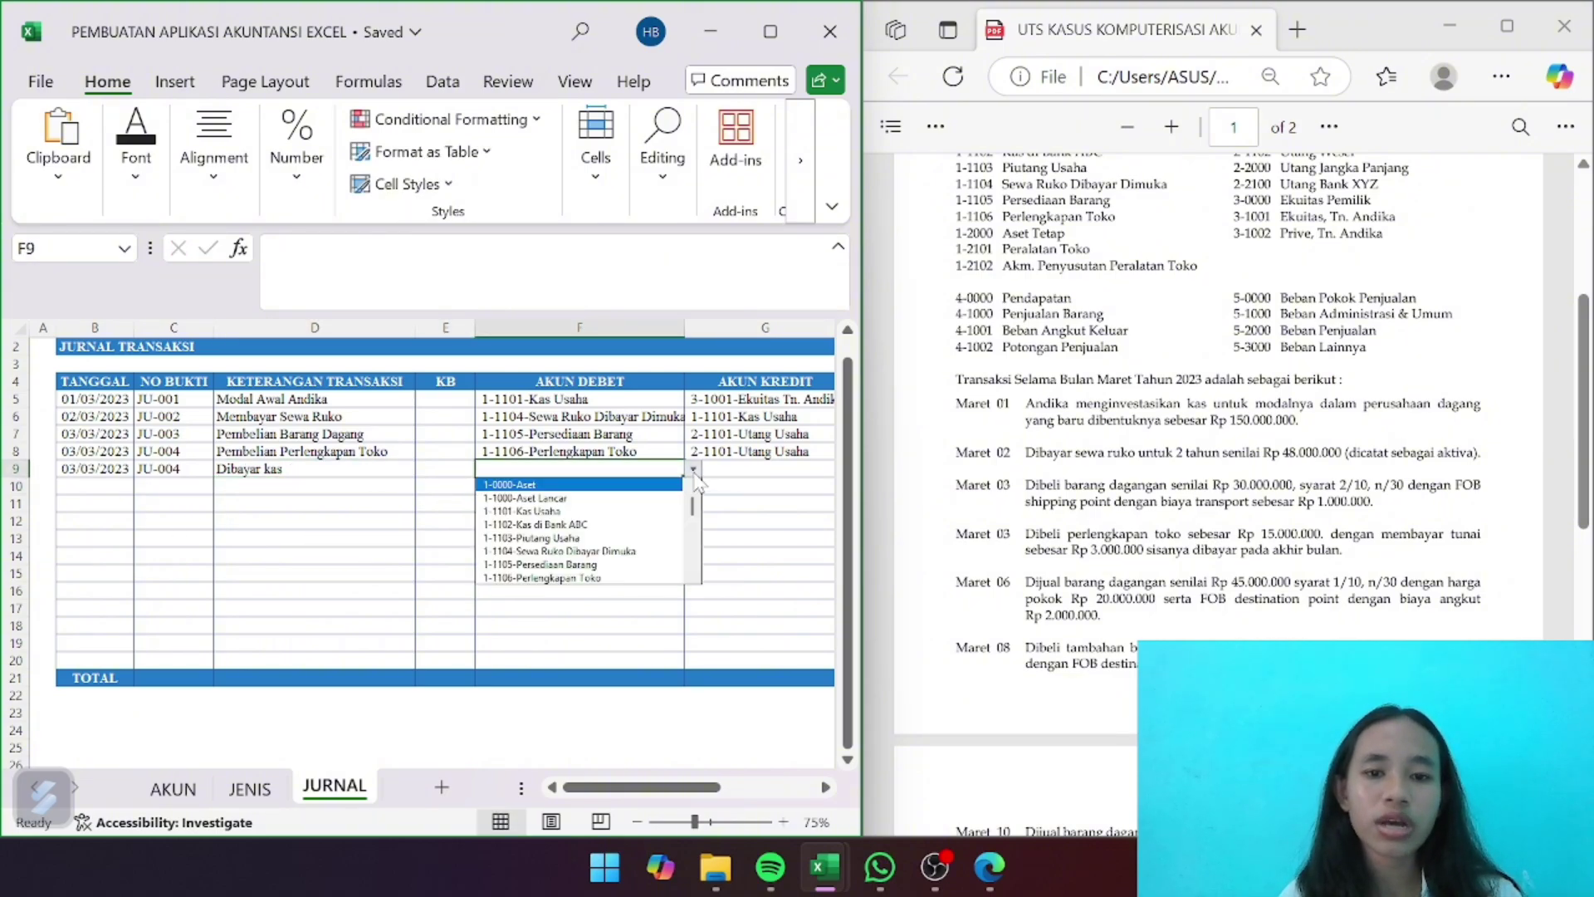
click(648, 582)
Set the credit account of the "Dibayar kas" entry to 1-1101-Kas Usaha and its amount to 3000000
scroll(775, 508, right, 1)
scroll(775, 507, right, 2)
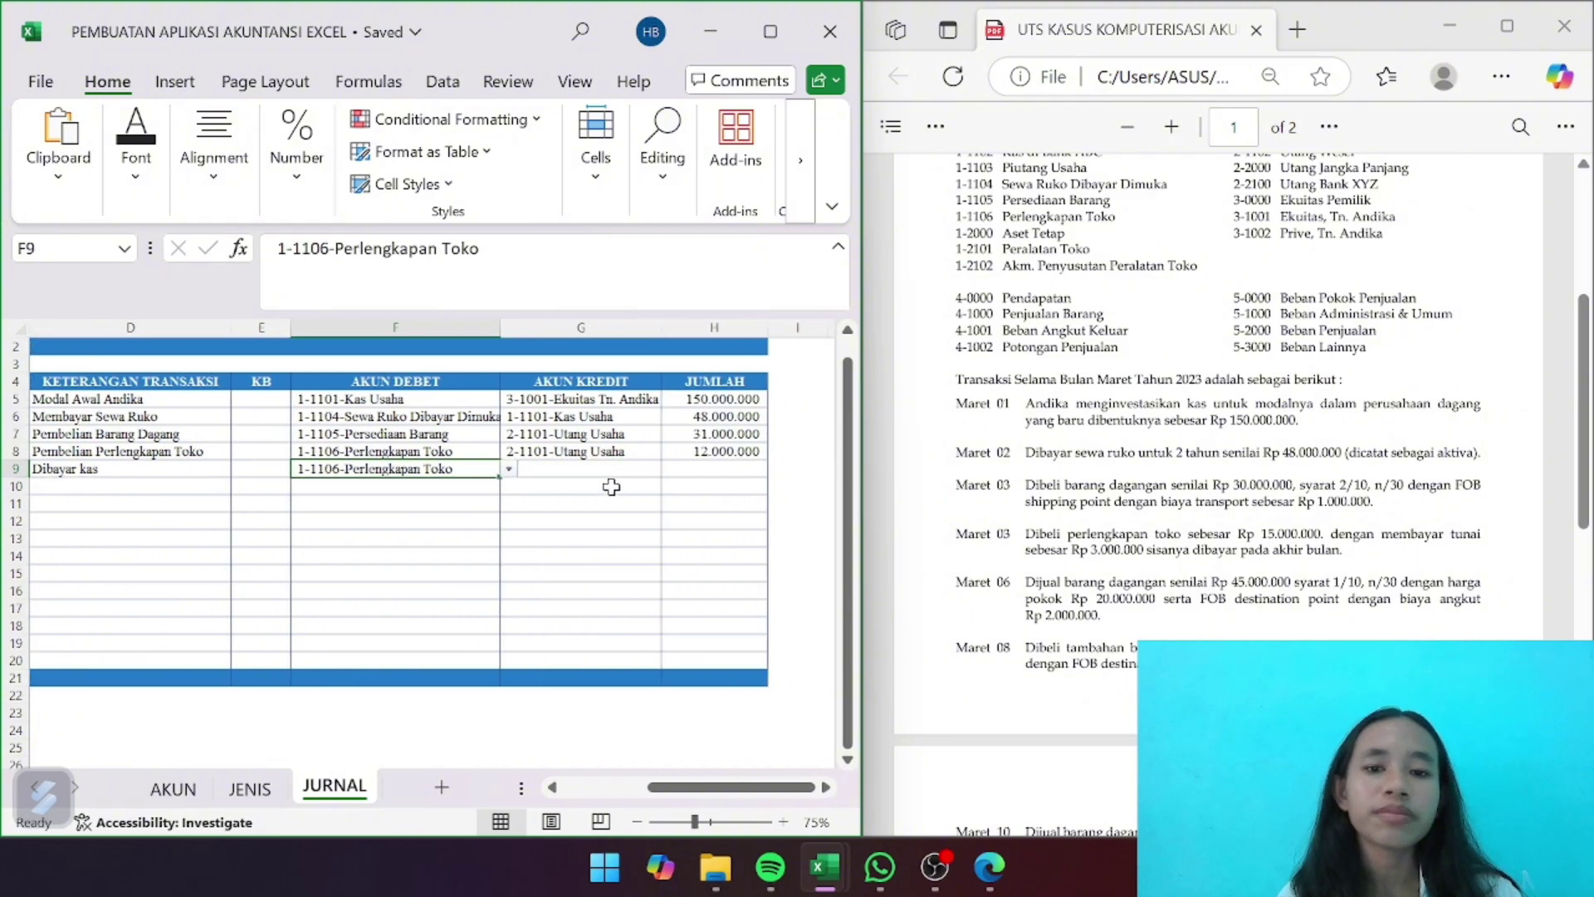
click(652, 468)
click(670, 469)
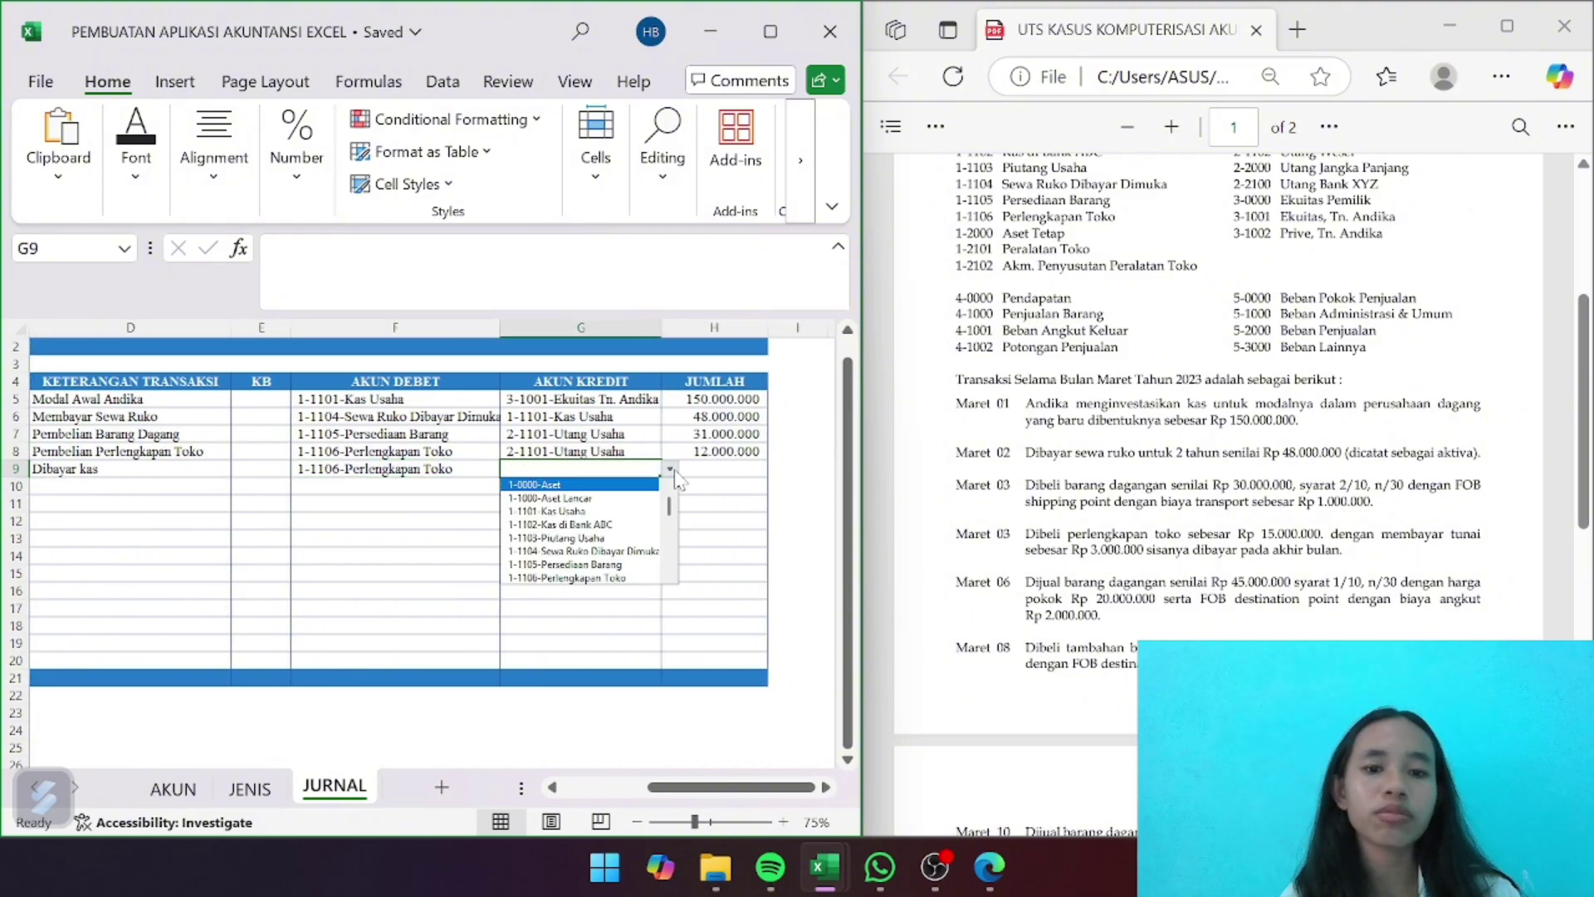
click(627, 513)
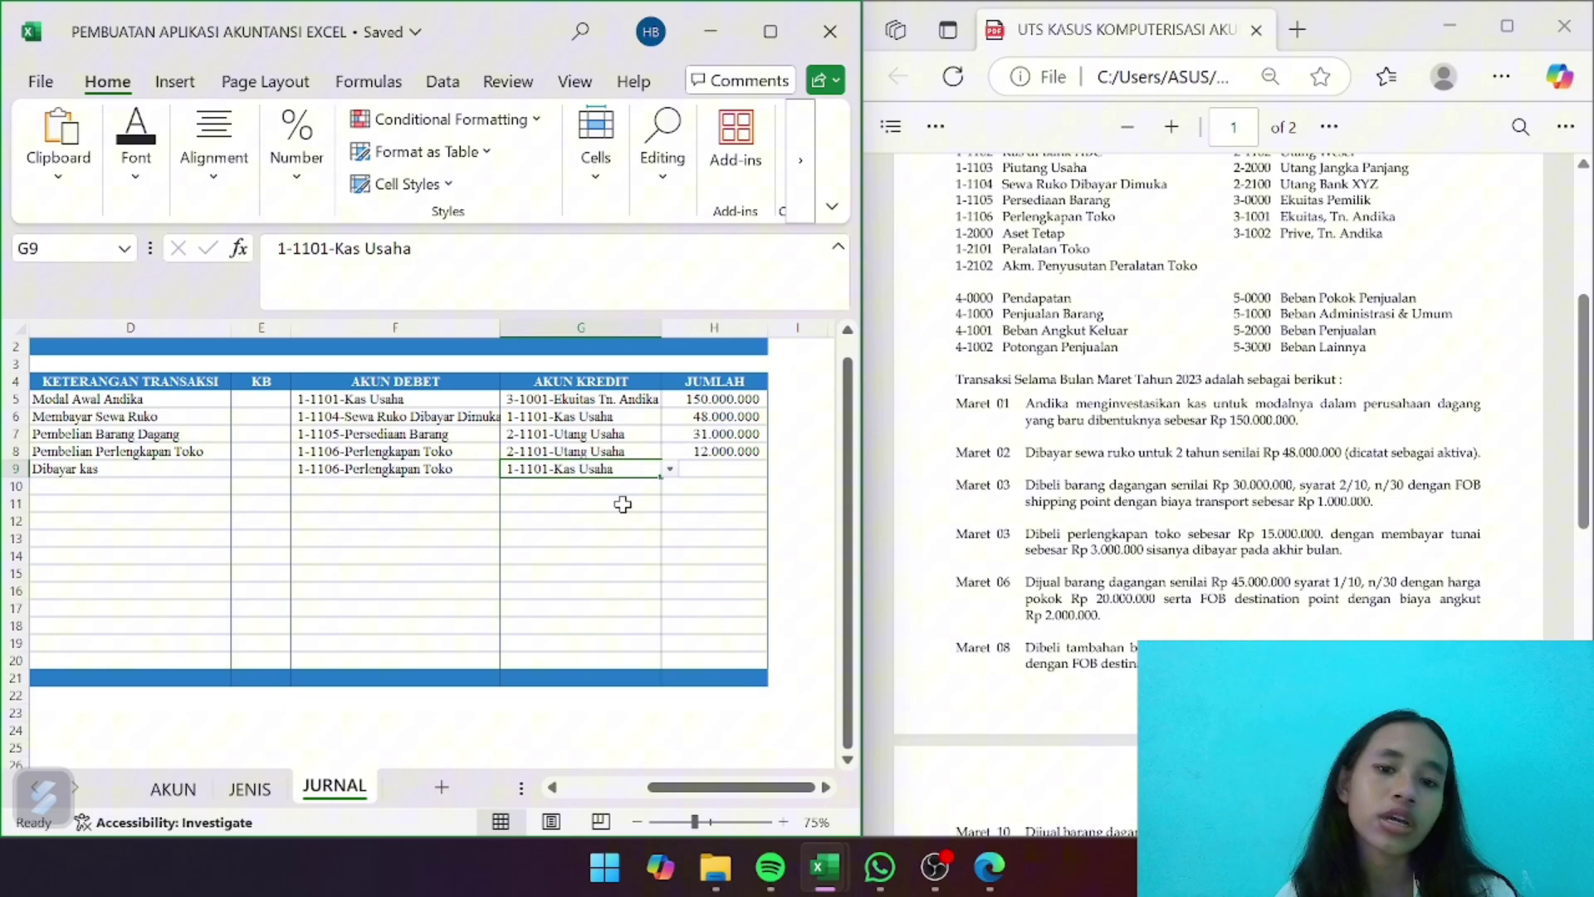
click(719, 467)
text(3000000)
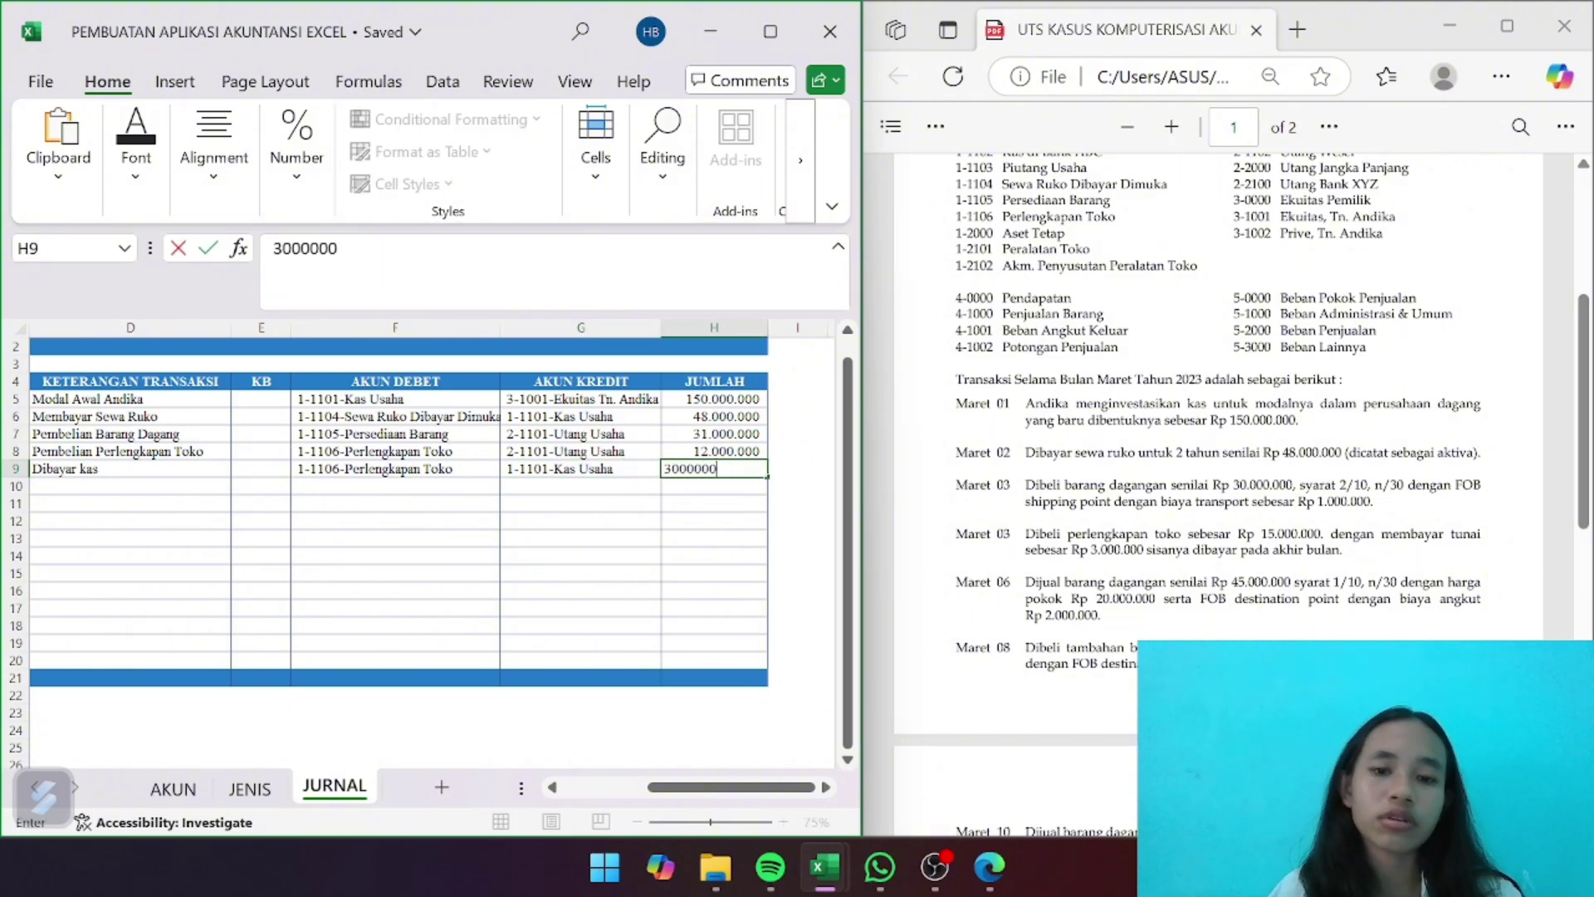
key(Return)
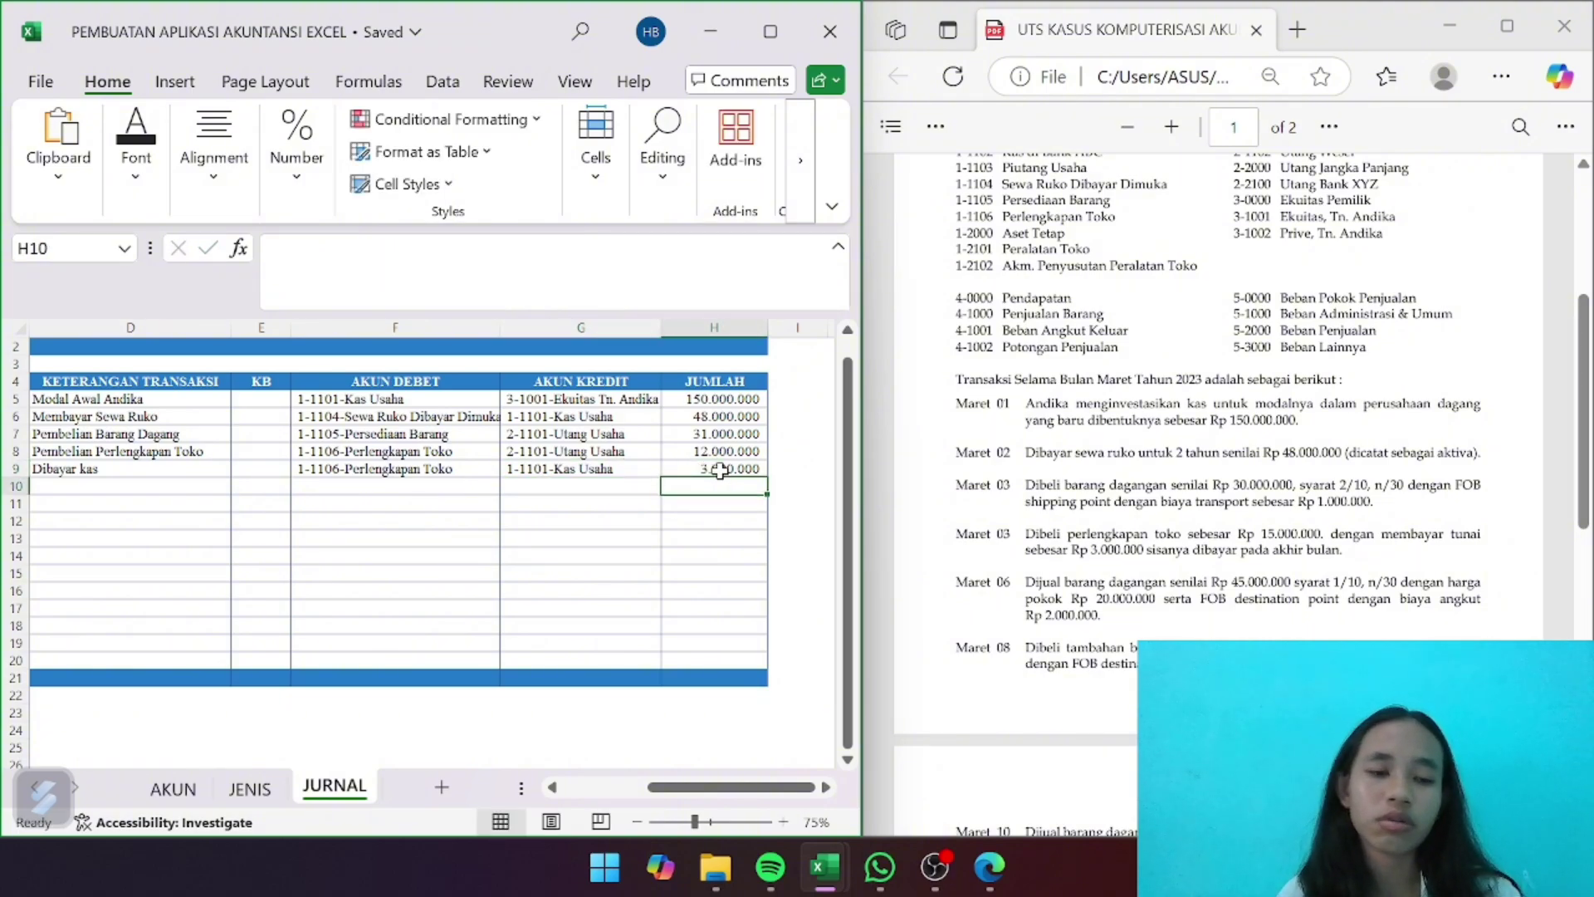
Start a new journal entry in row 10 with date 6/3/23 and voucher number JU-005
scroll(387, 493, left, 3)
click(111, 486)
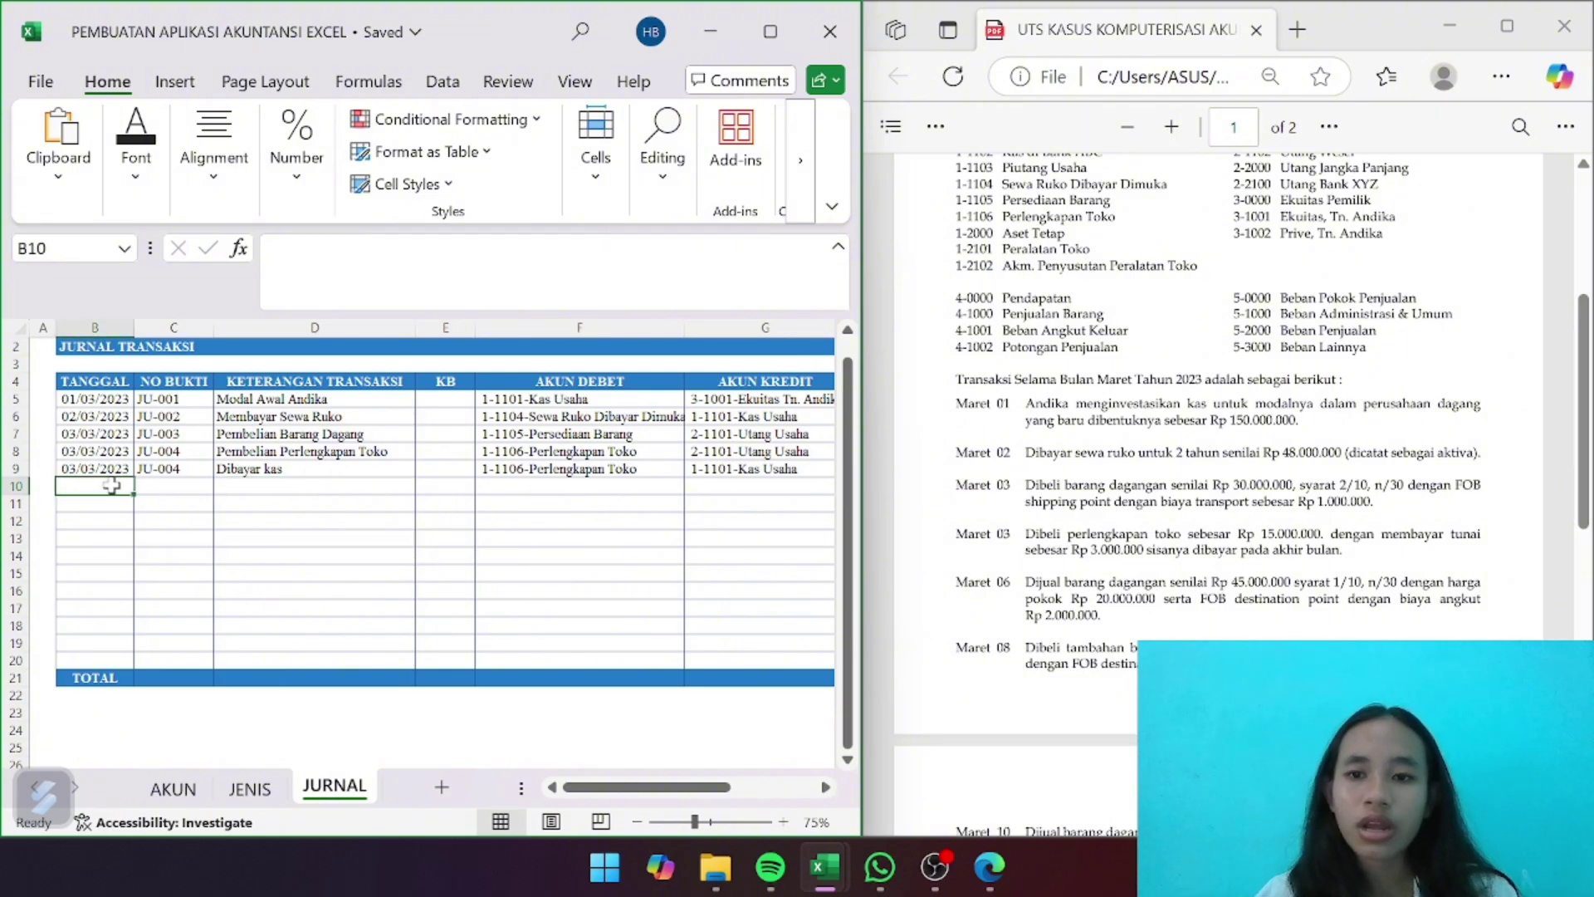
text(6/3/23)
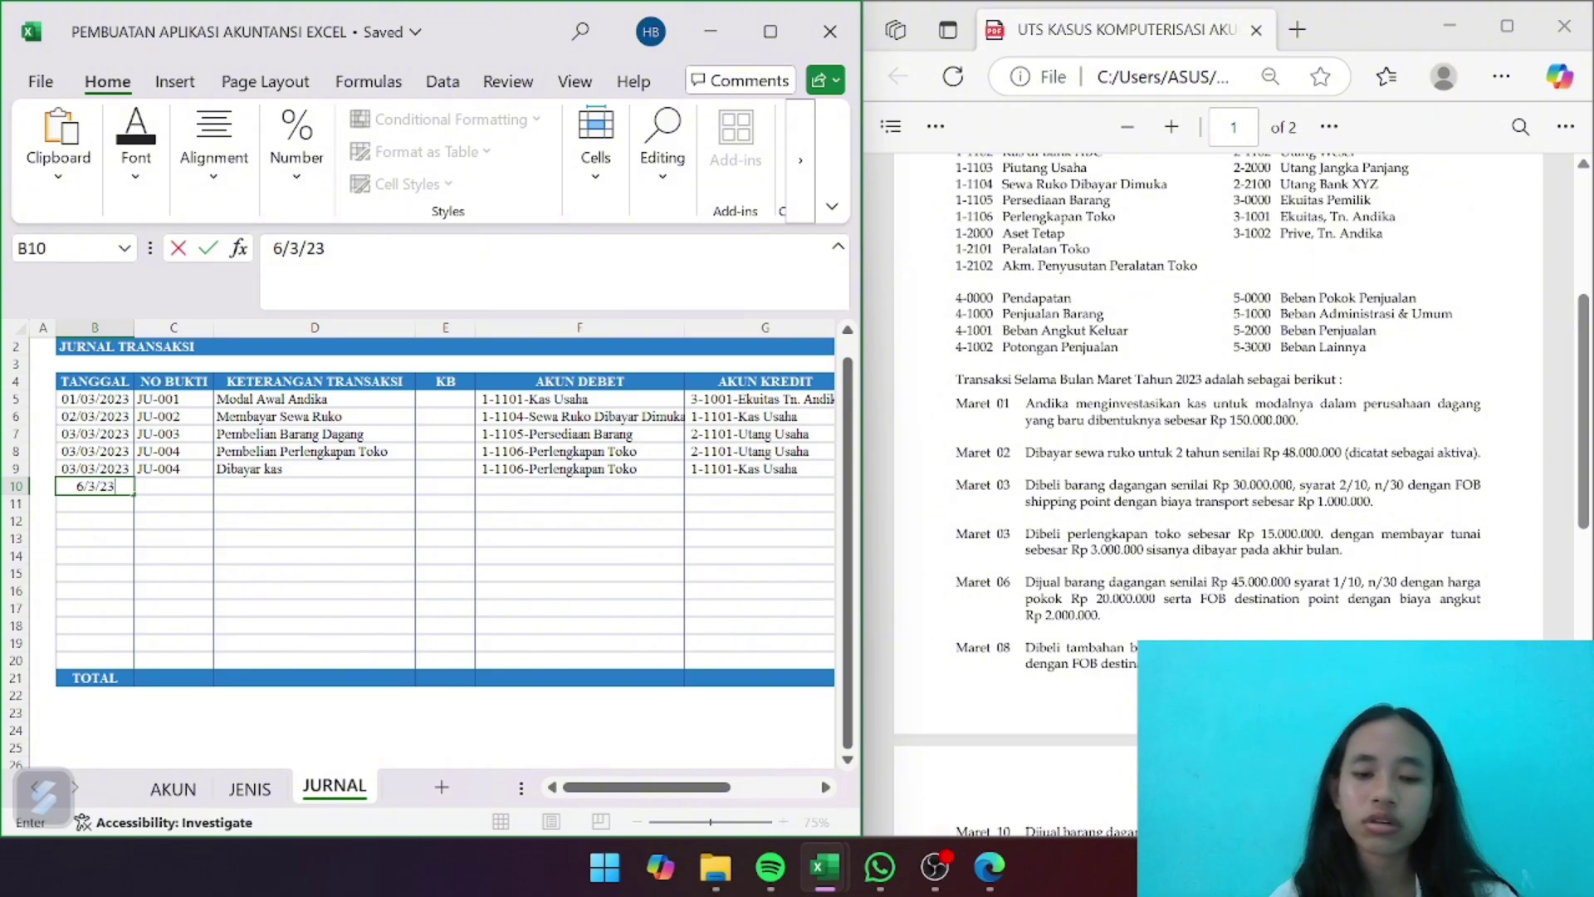
key(Tab)
text(JU)
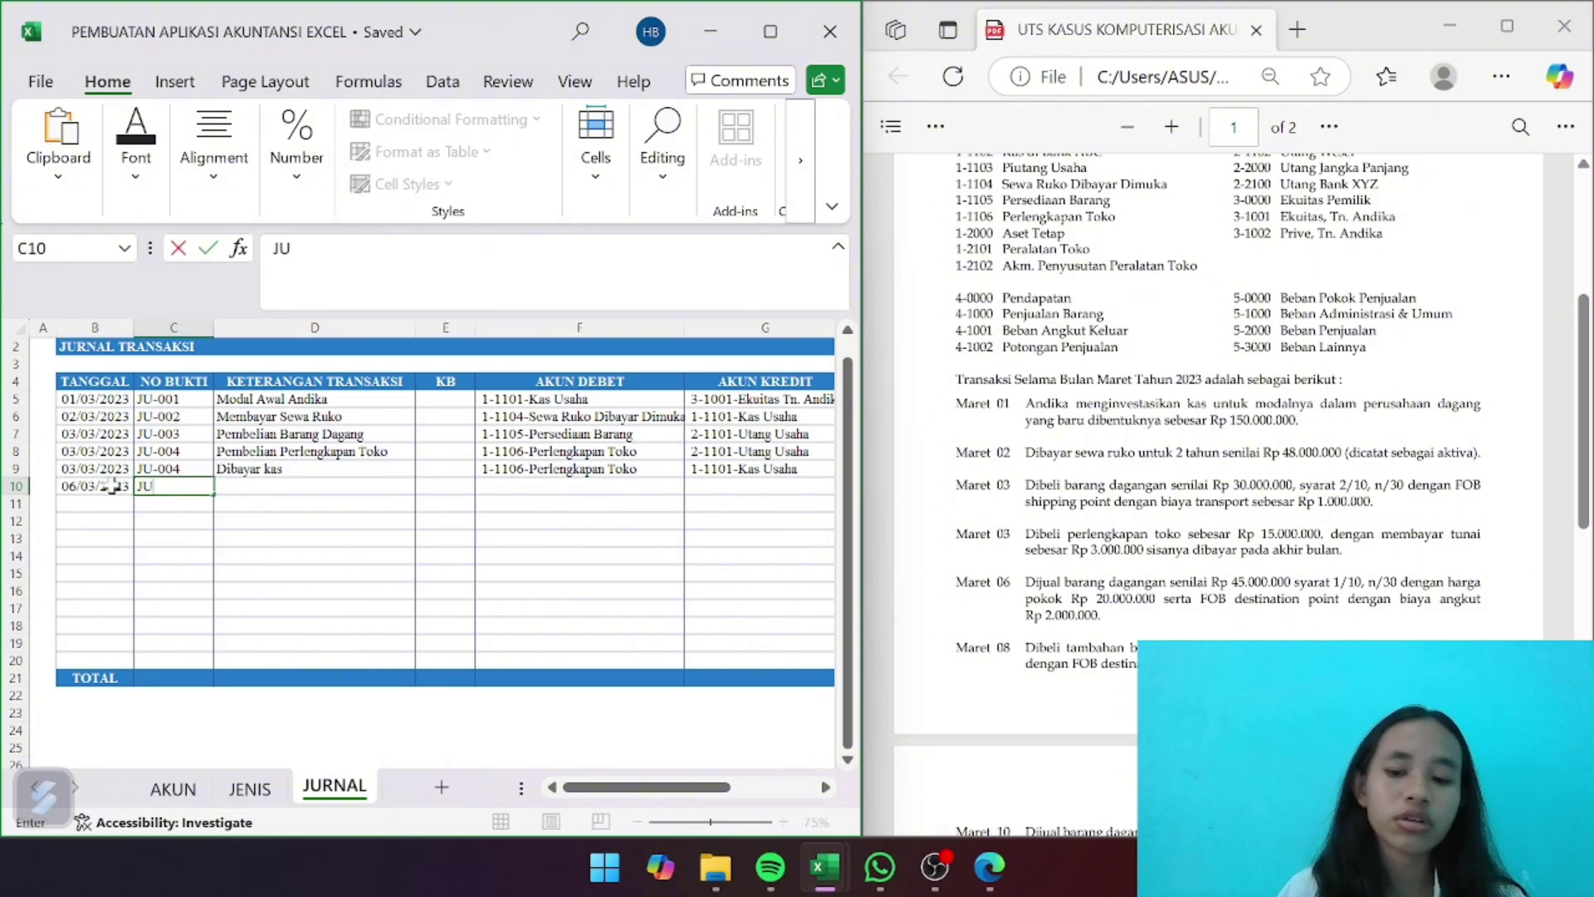
text(-005)
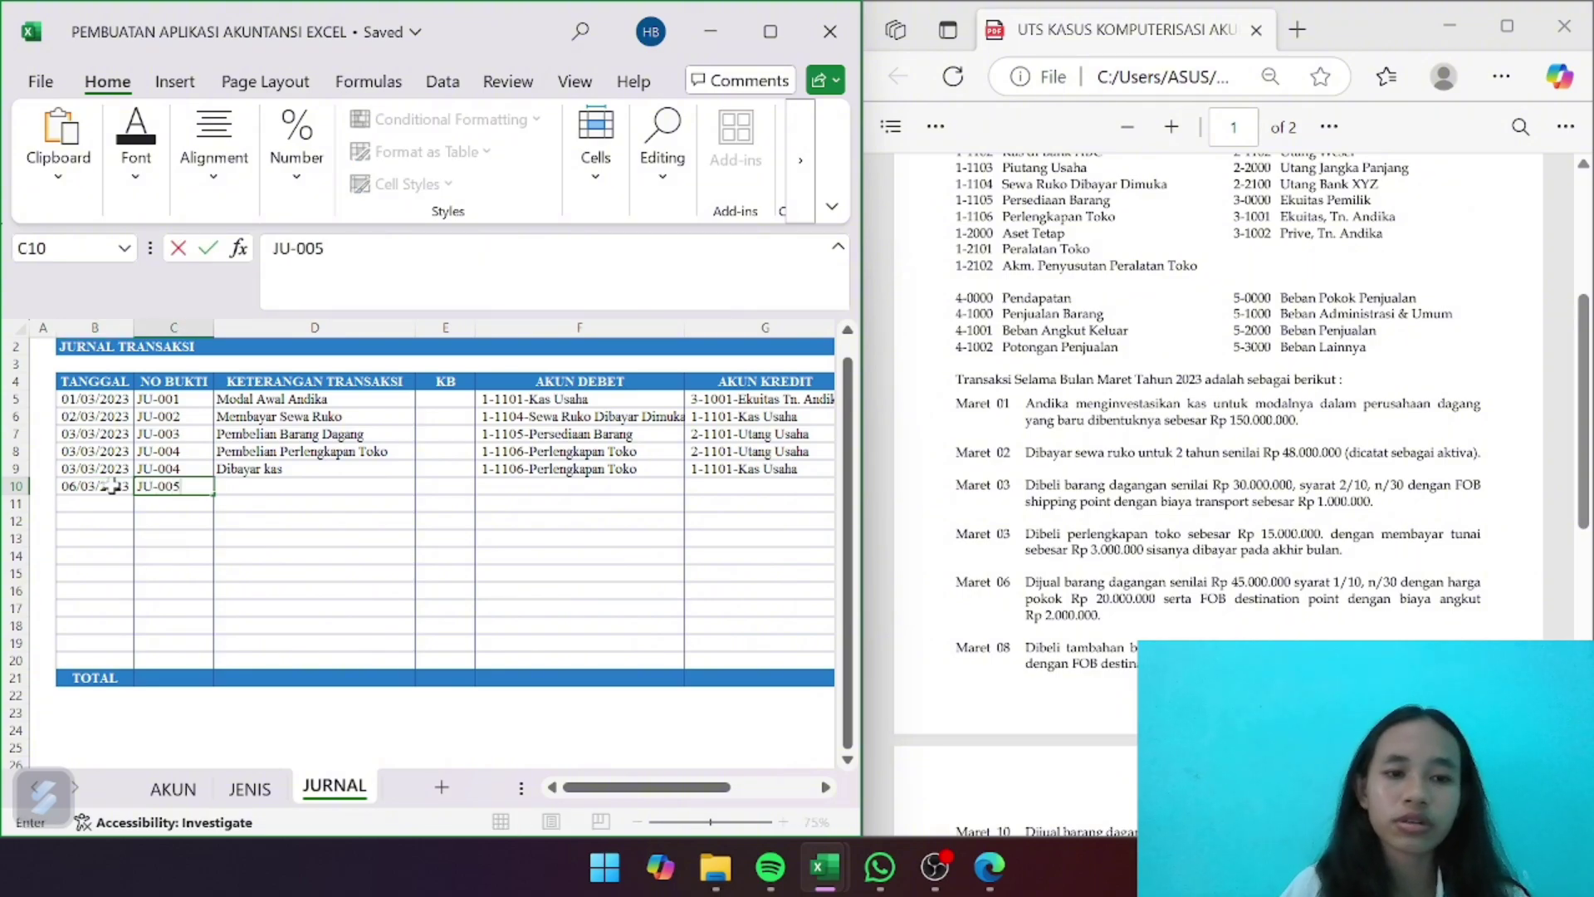
key(Tab)
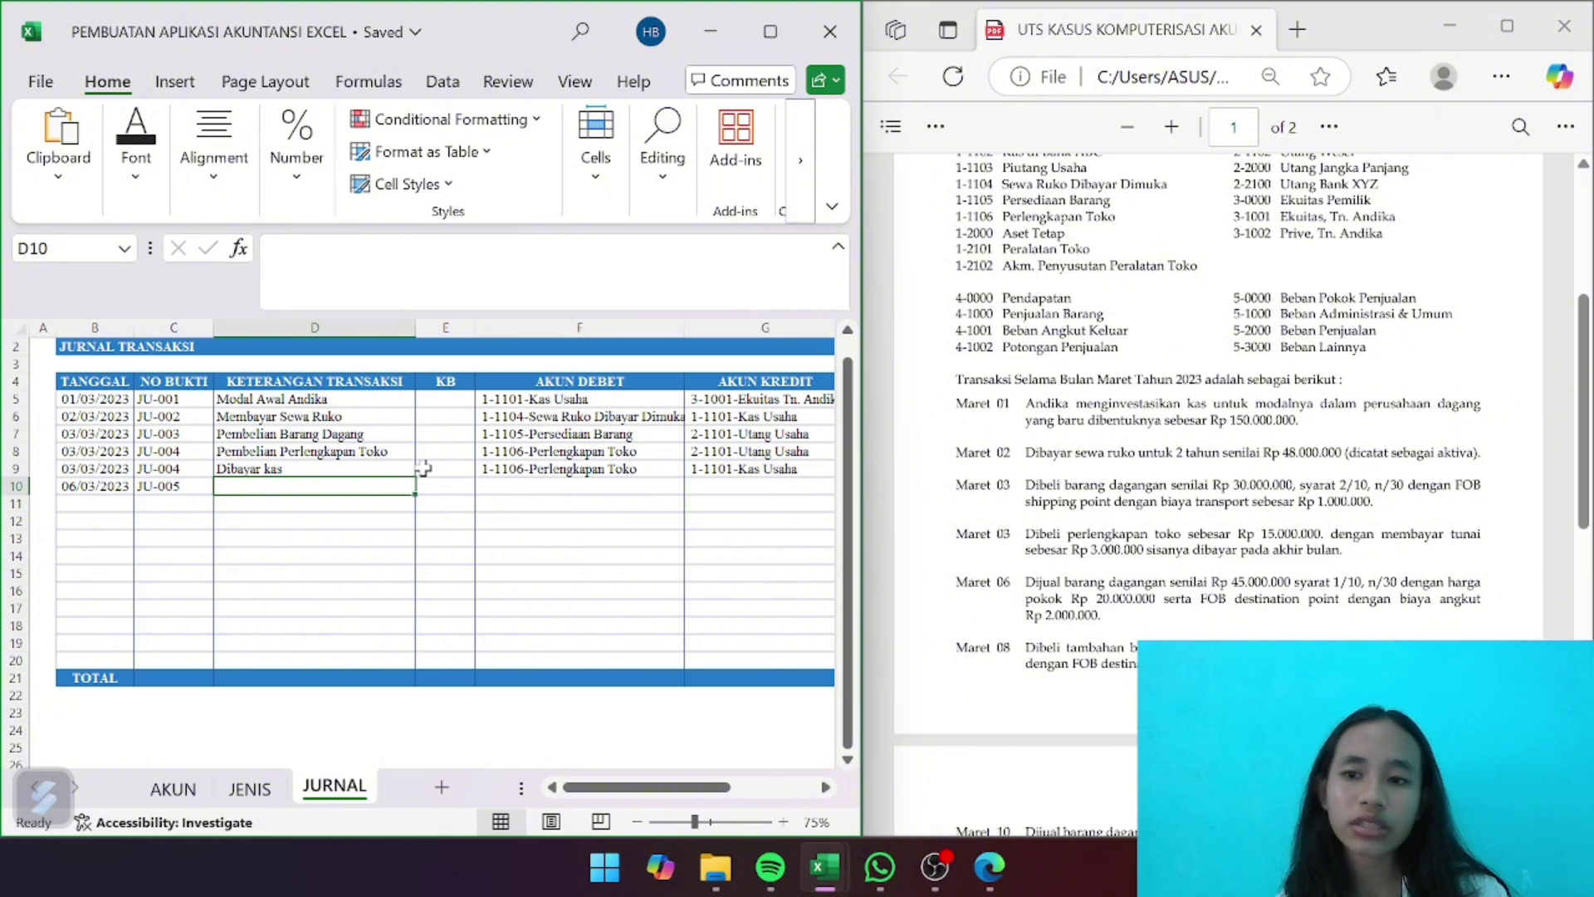
Enter "Penjualan Barang Dagang Kredit" as the transaction description of entry JU-005
text(Pennjua)
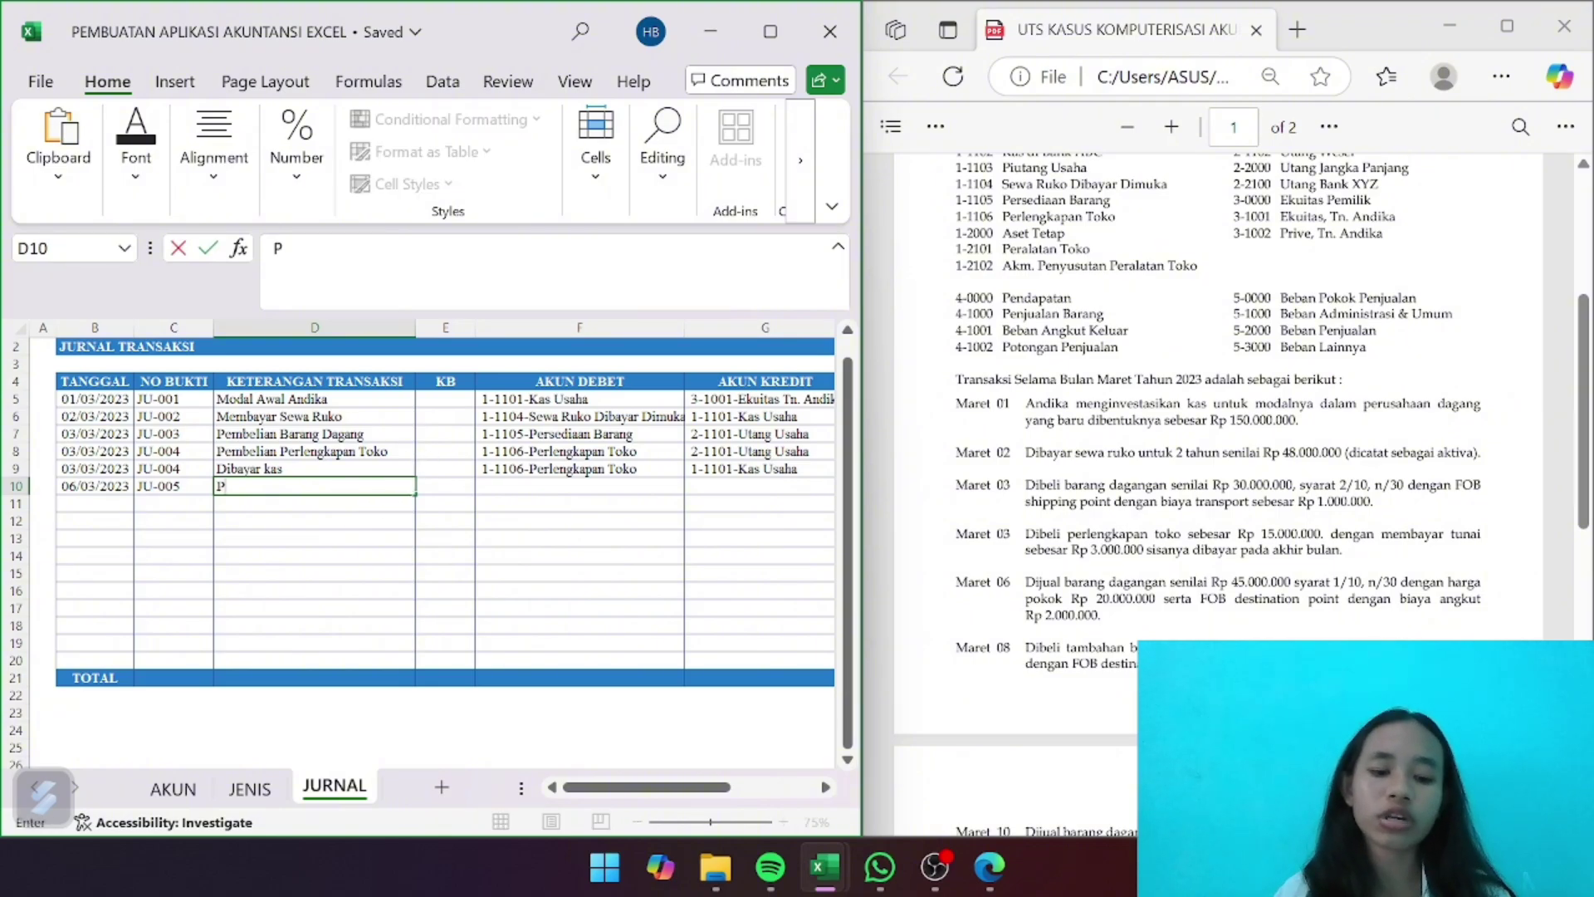
key(BackSpace)
key(BackSpace)
key(BackSpace)
key(BackSpace)
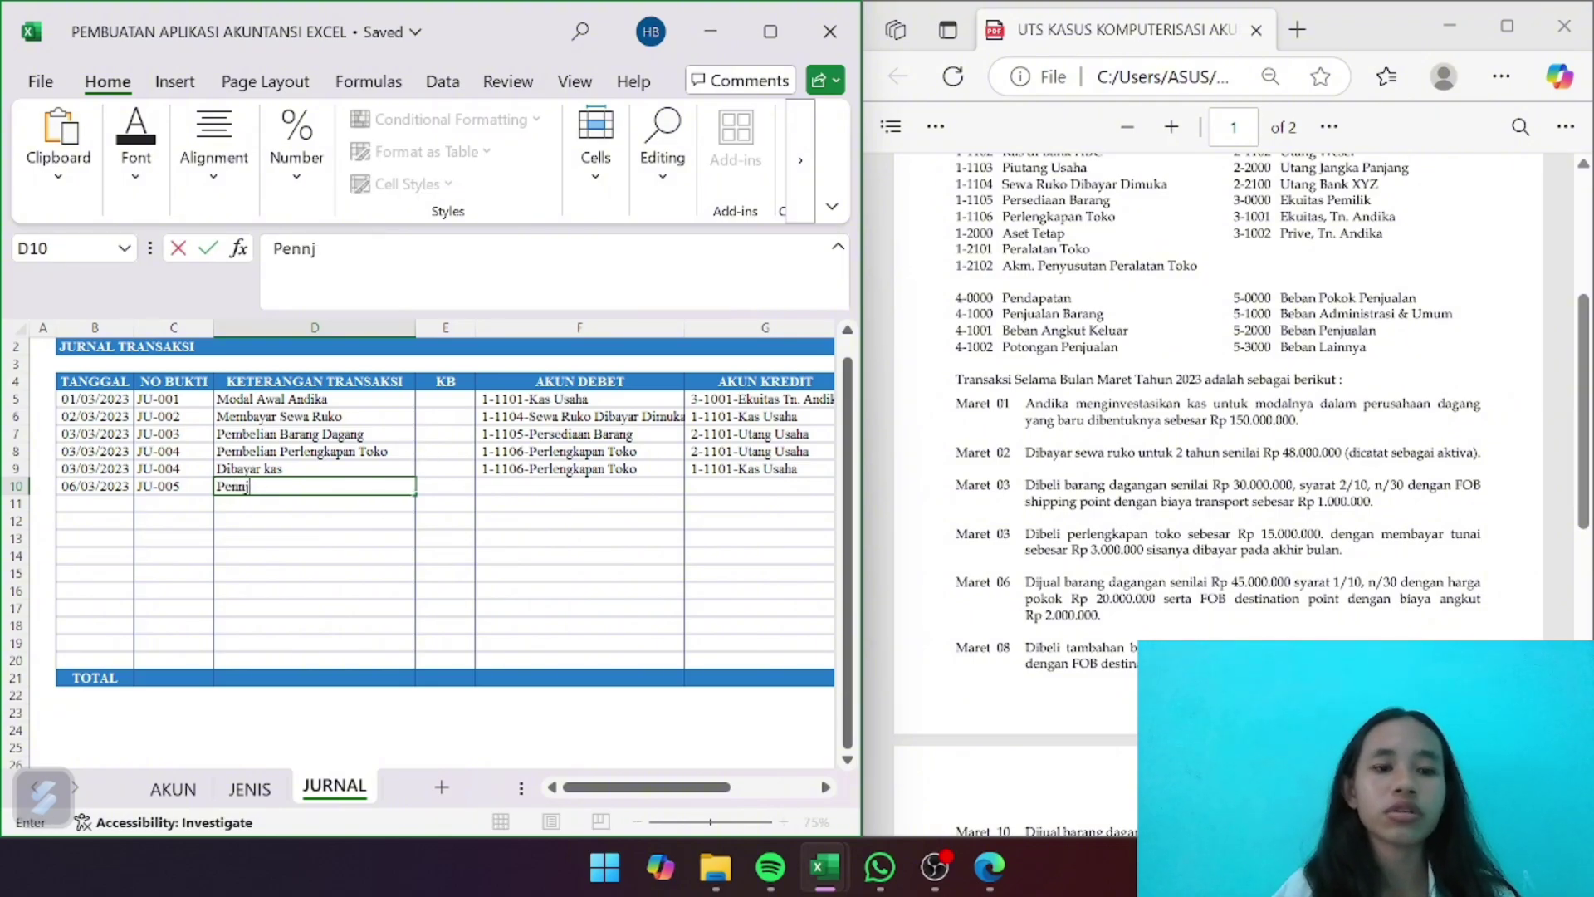
text(ua)
key(BackSpace)
key(BackSpace)
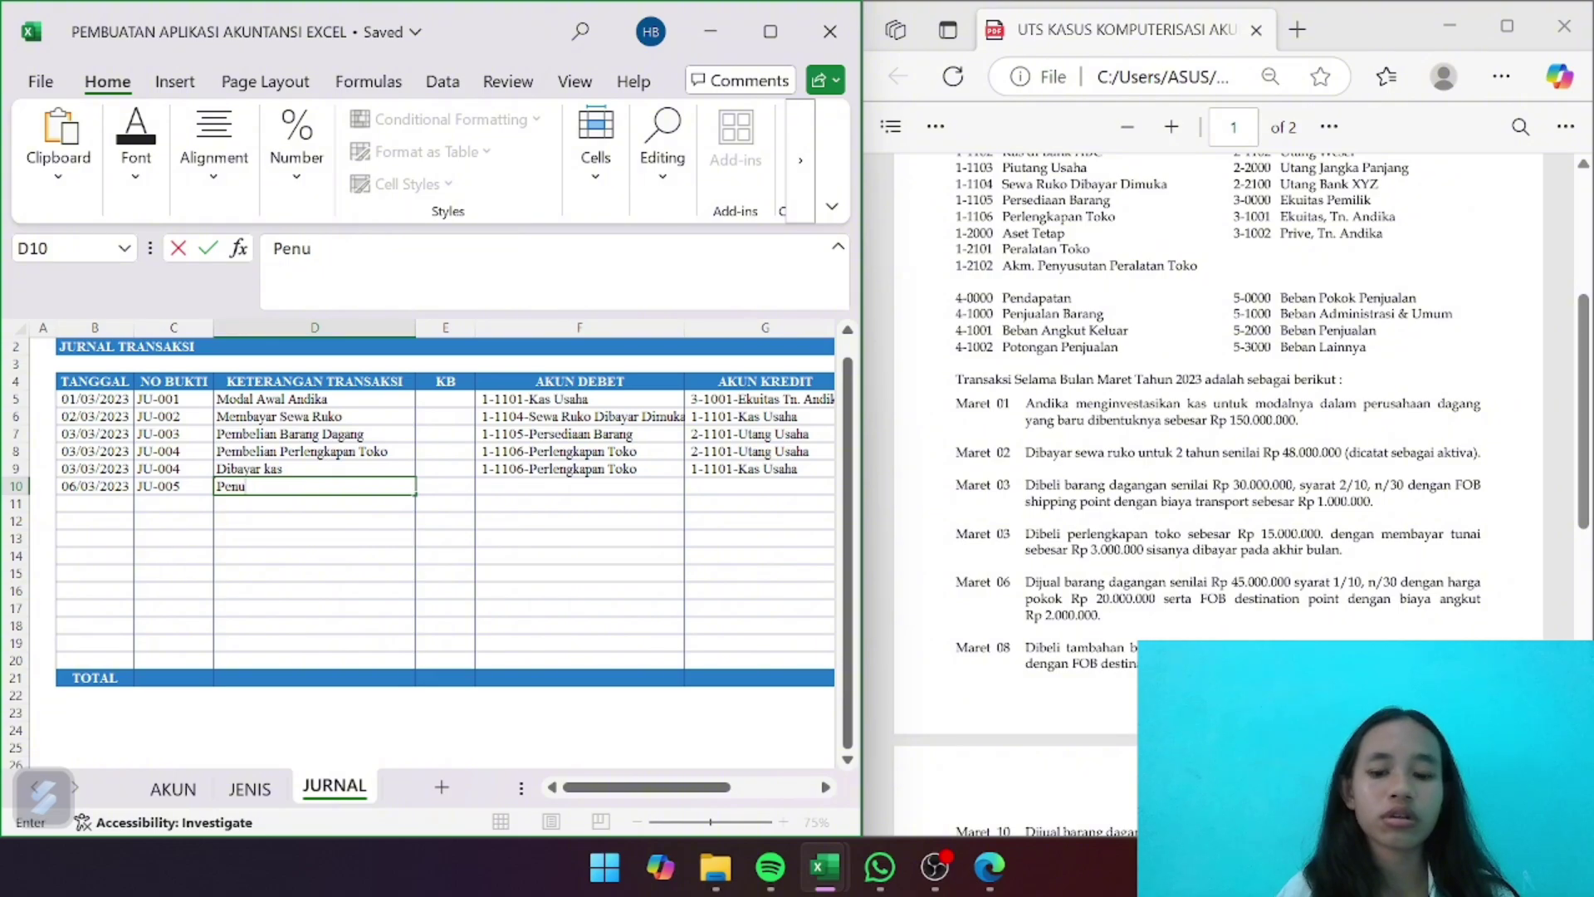
text(jualan Baram)
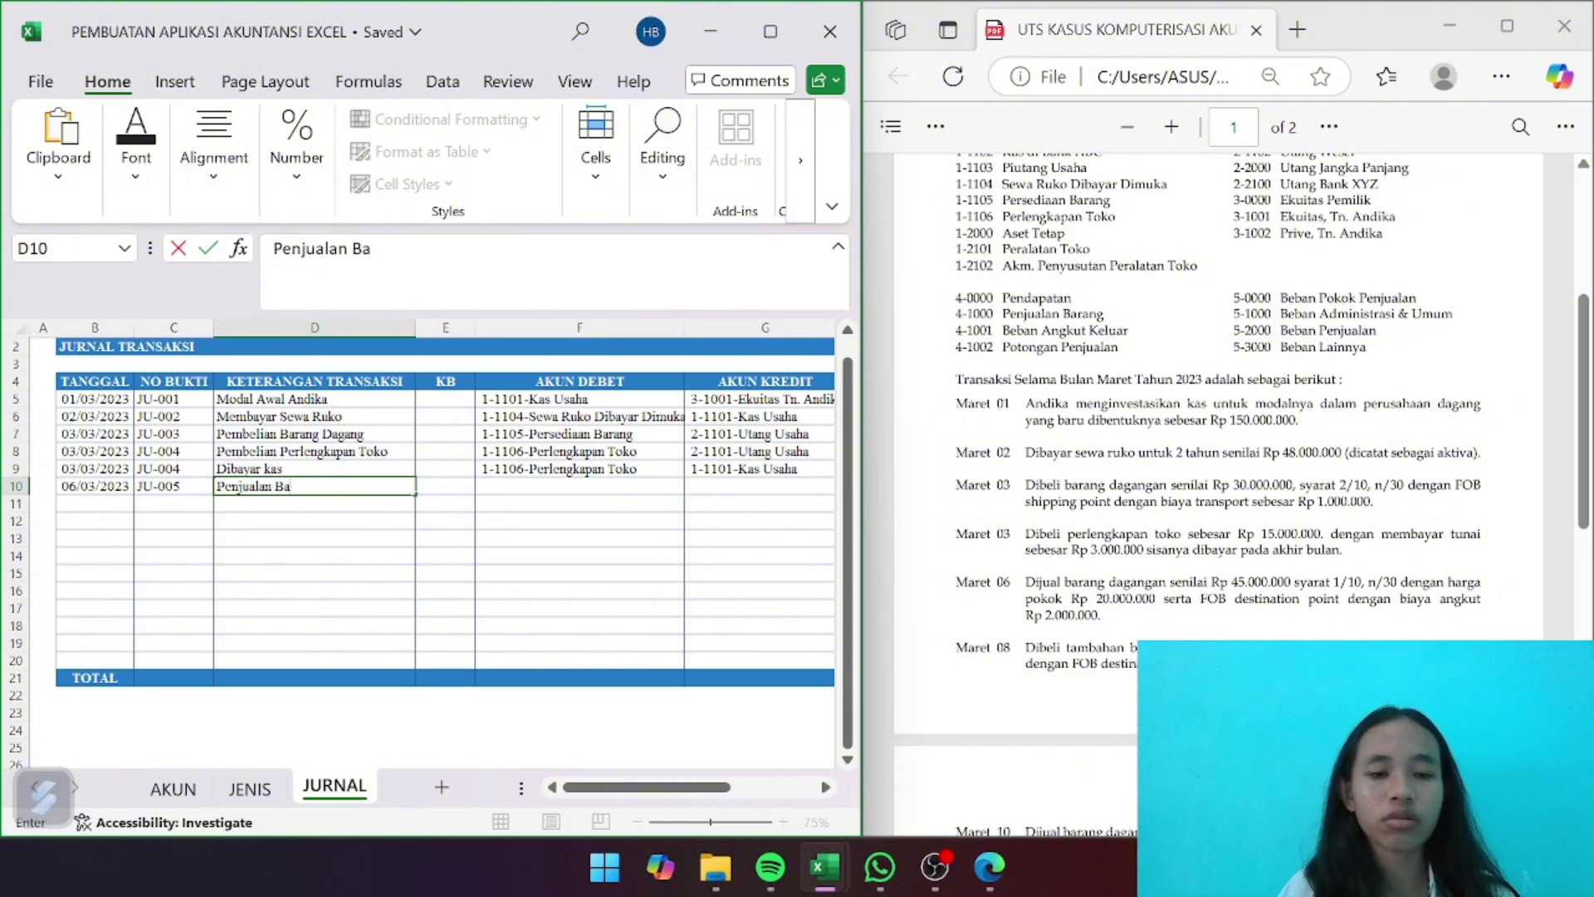
key(BackSpace)
key(BackSpace)
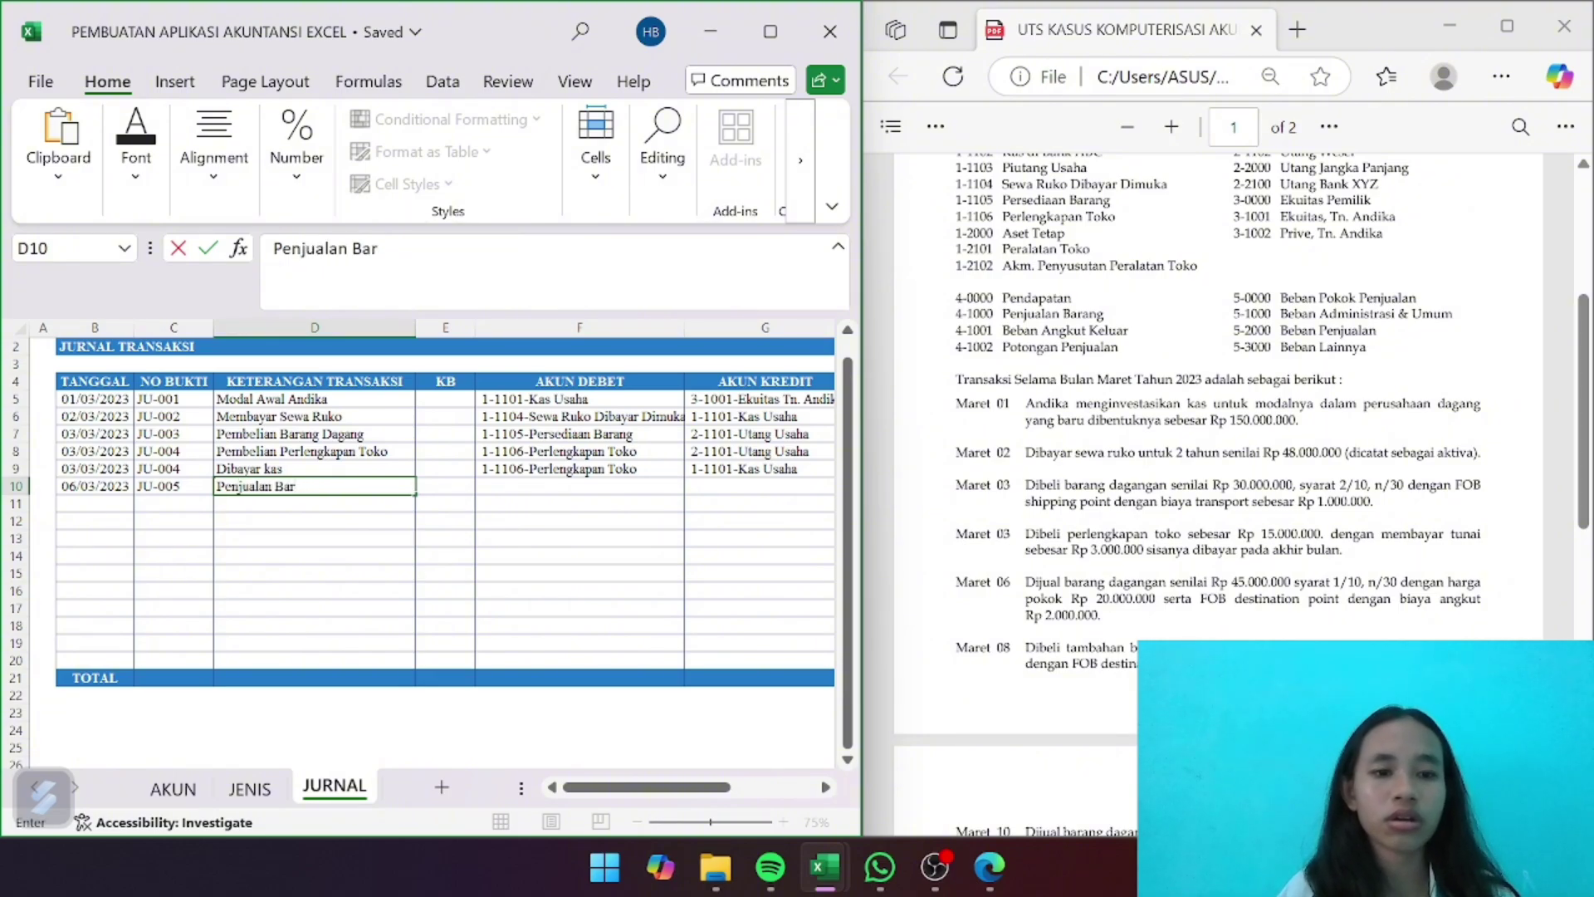
text(ang D)
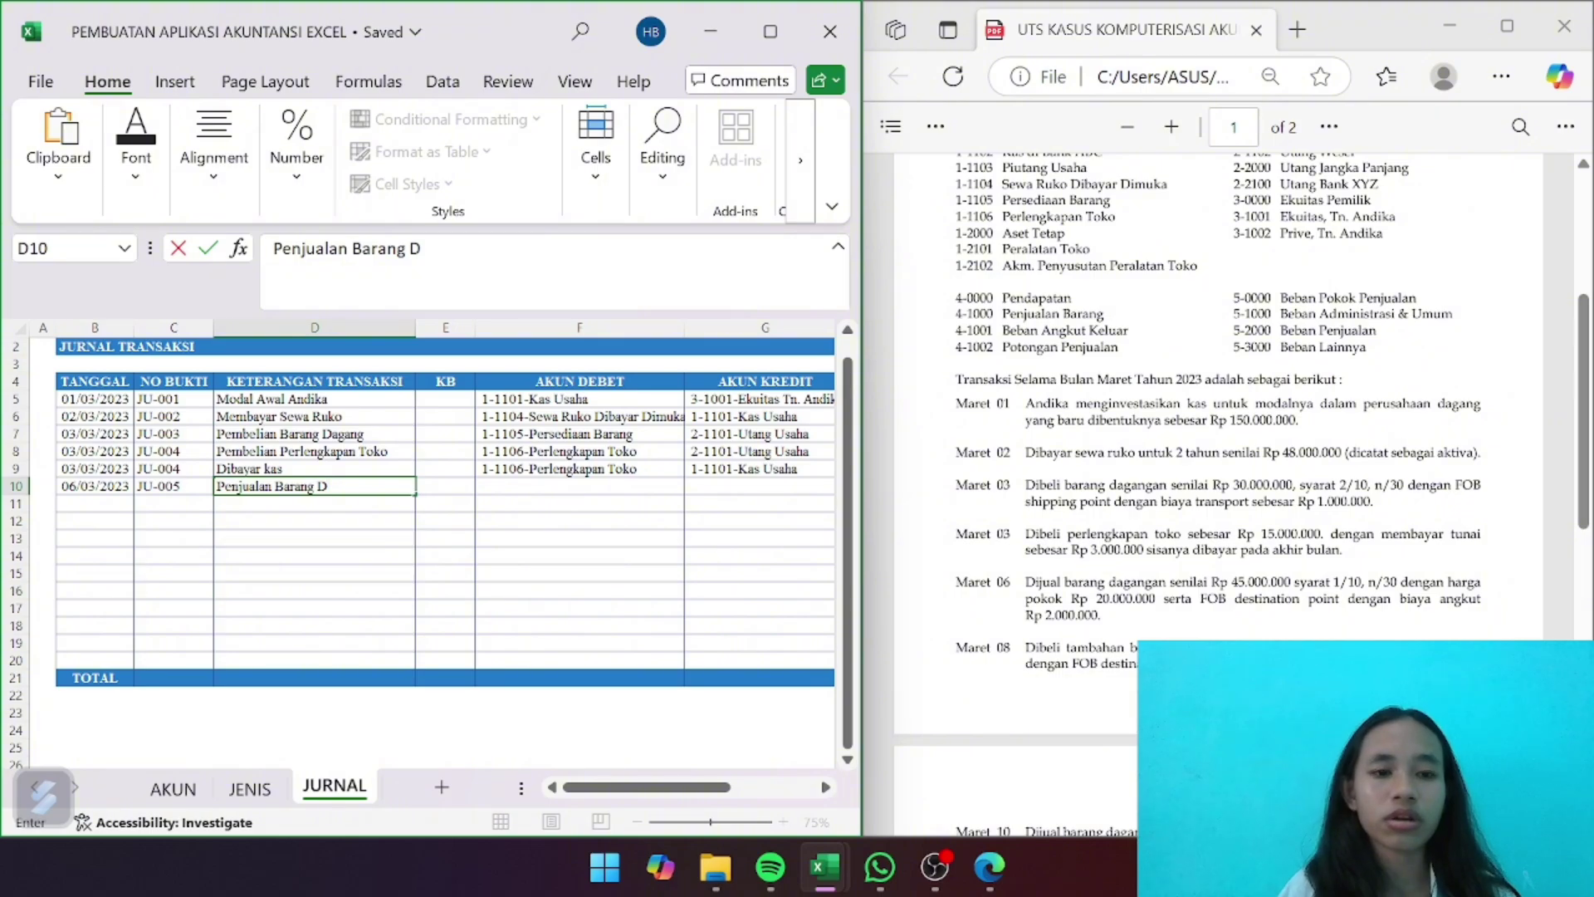
text(agang Kr)
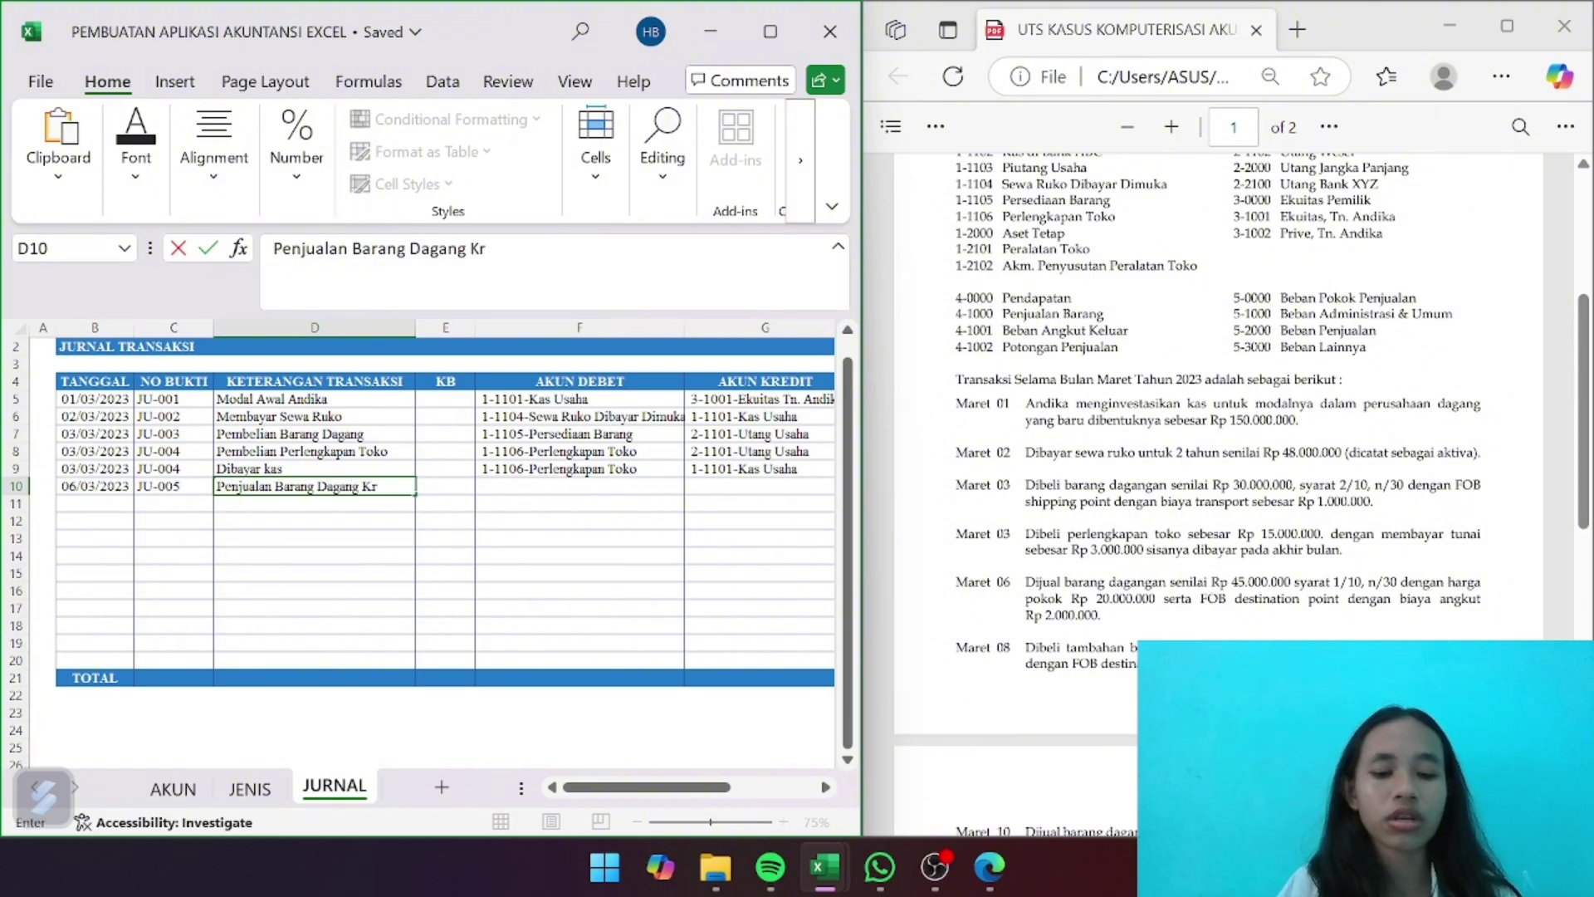
text(edit)
key(Tab)
Set the debit account of entry JU-005 to 1-1103-Piutang Usaha
key(Tab)
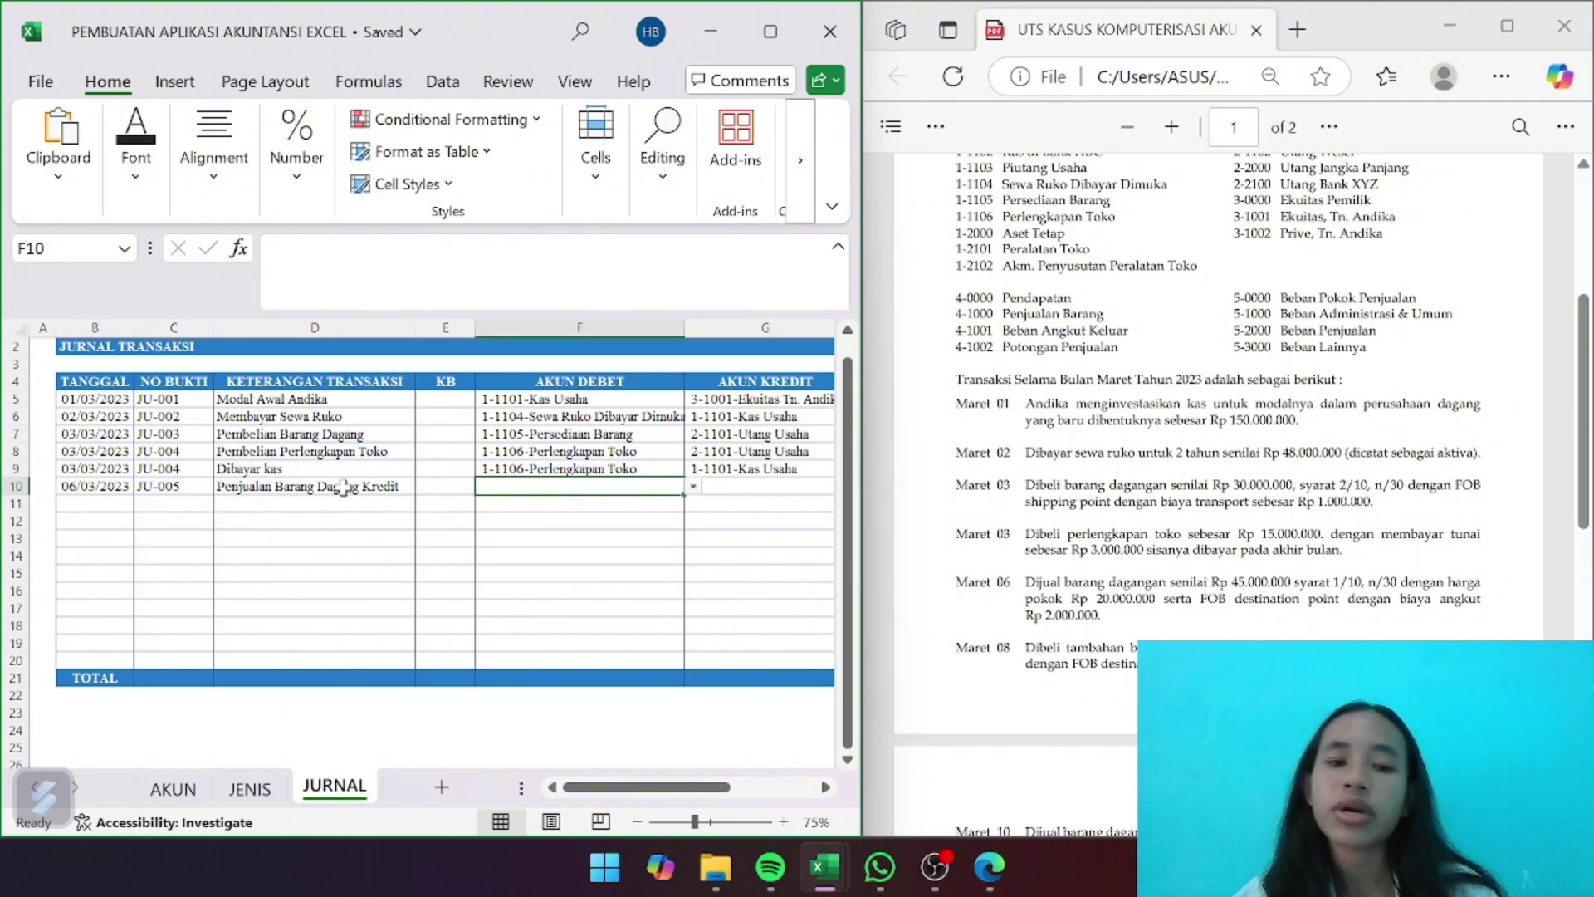
click(694, 487)
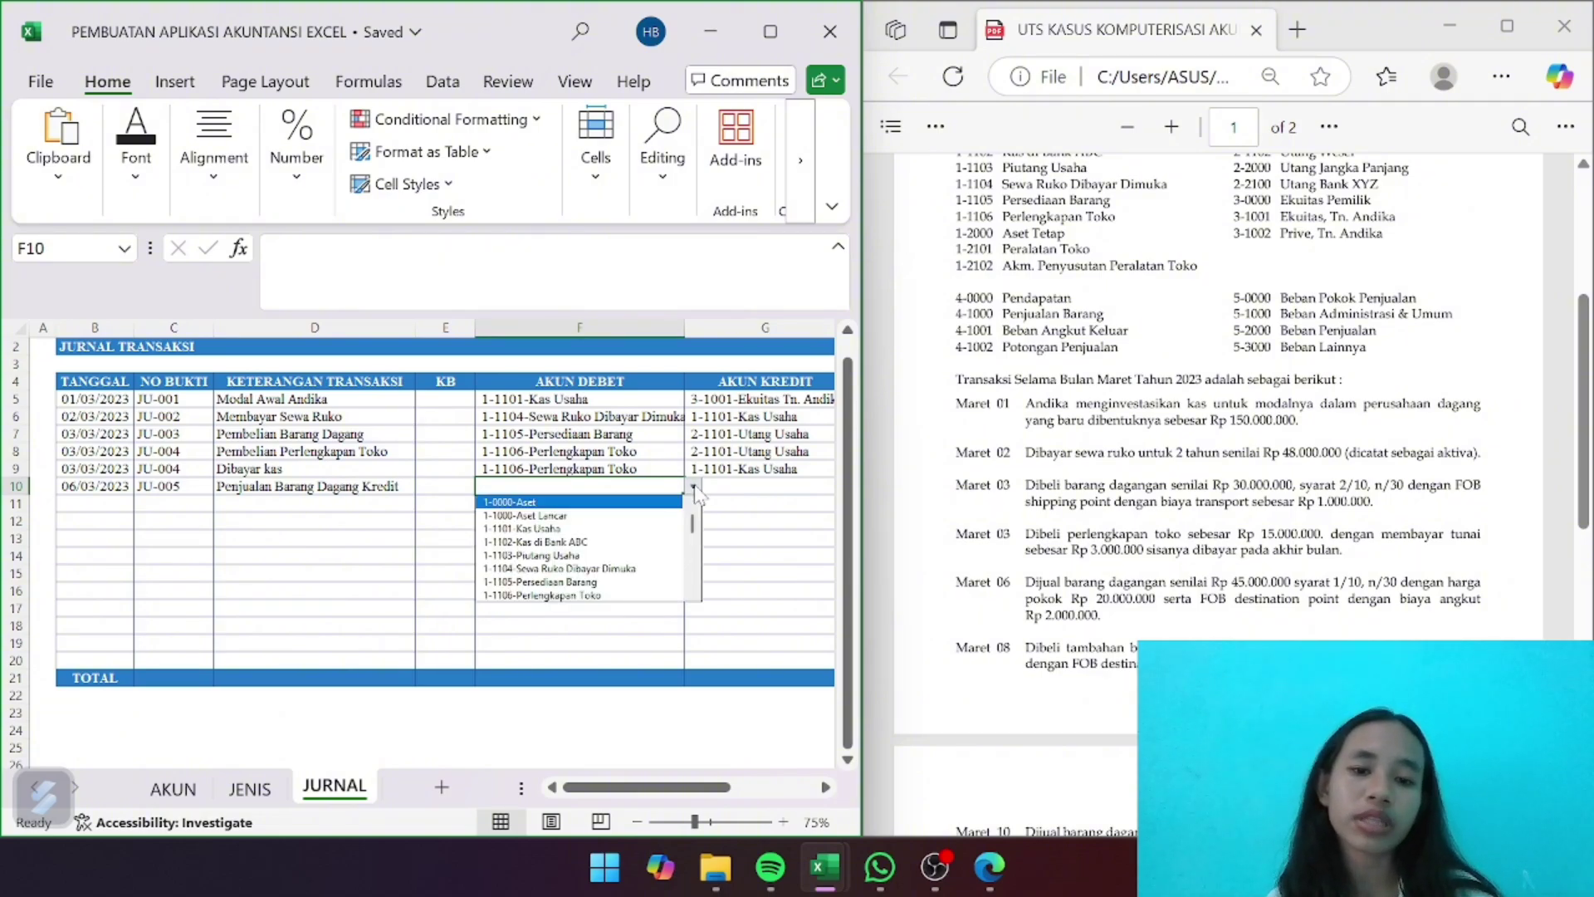
click(625, 552)
Set the credit account of entry JU-005 to 4-1000-Penjualan Barang and its amount to 45000000
scroll(812, 488, right, 2)
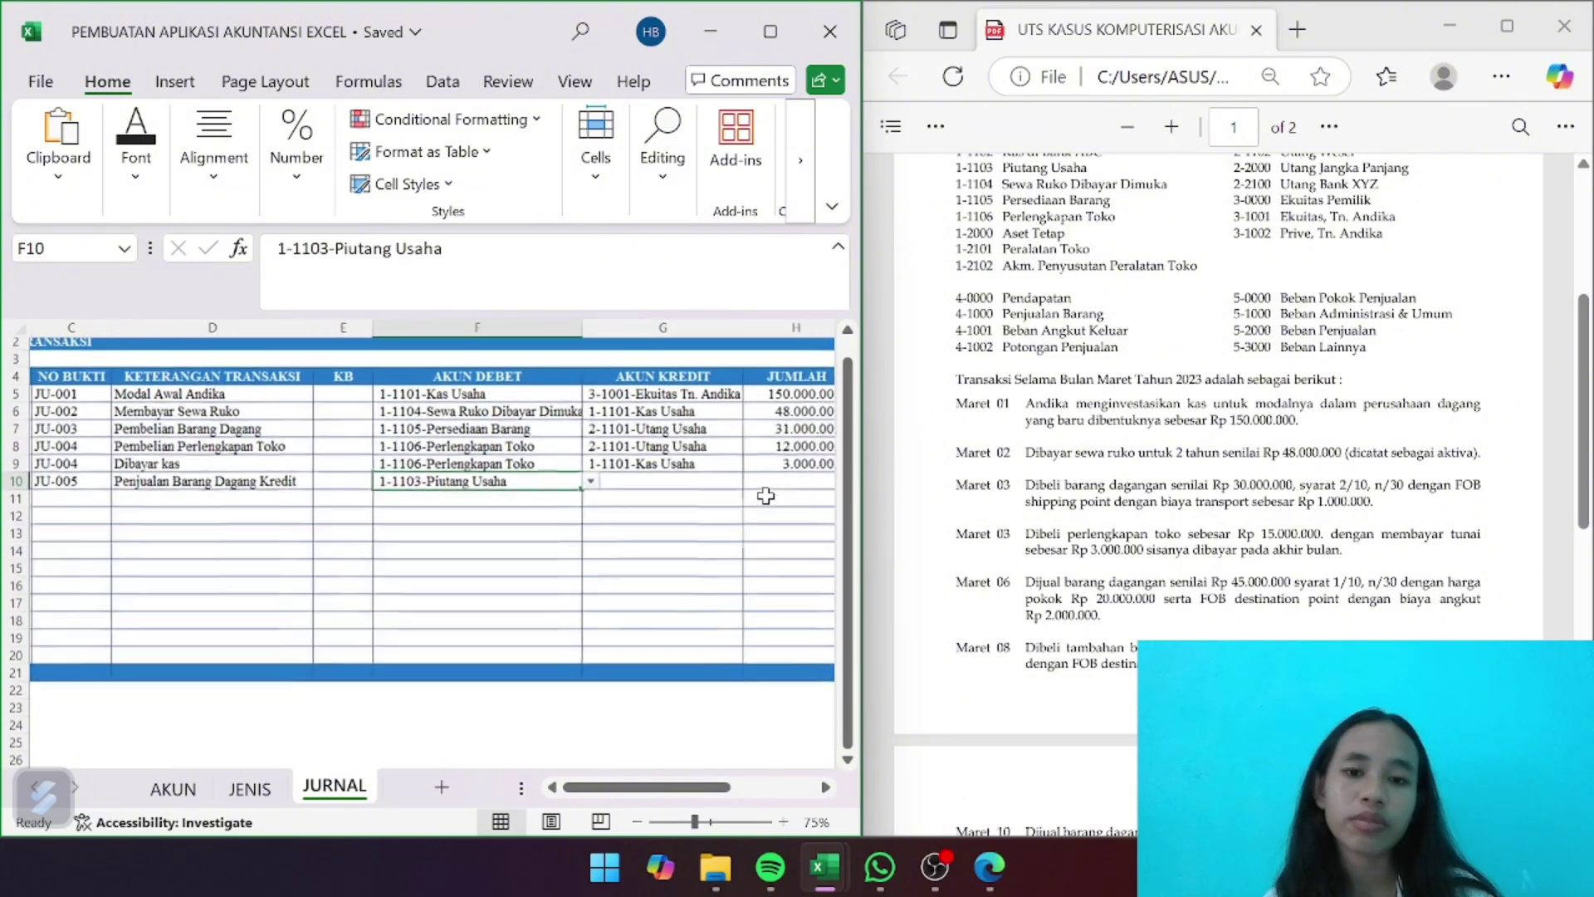
click(739, 488)
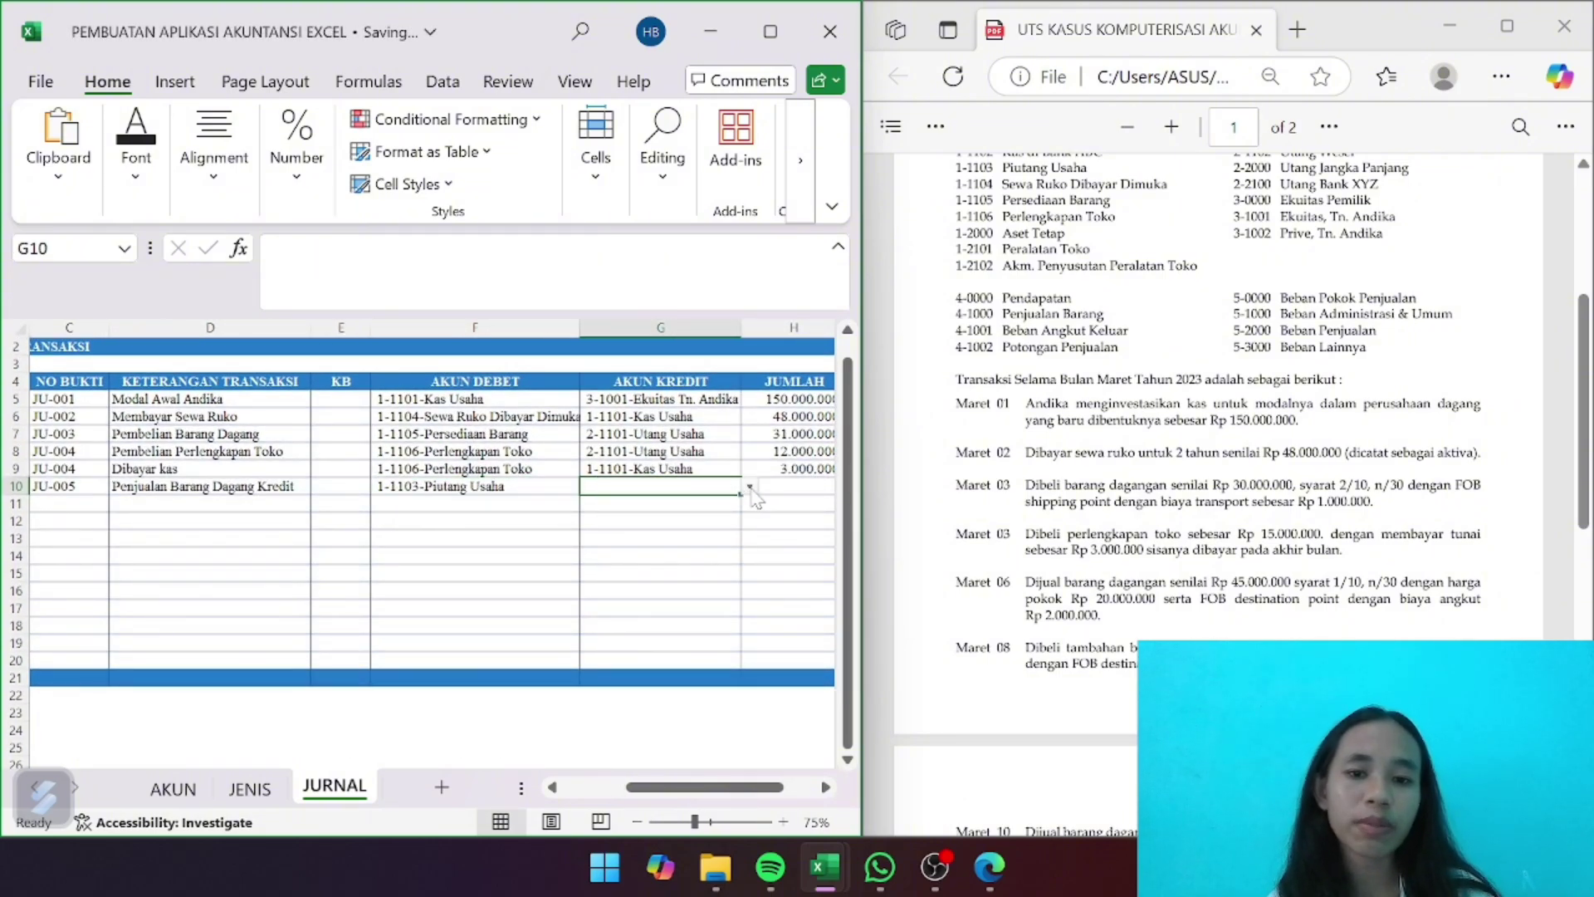
click(751, 488)
scroll(751, 548, down, 3)
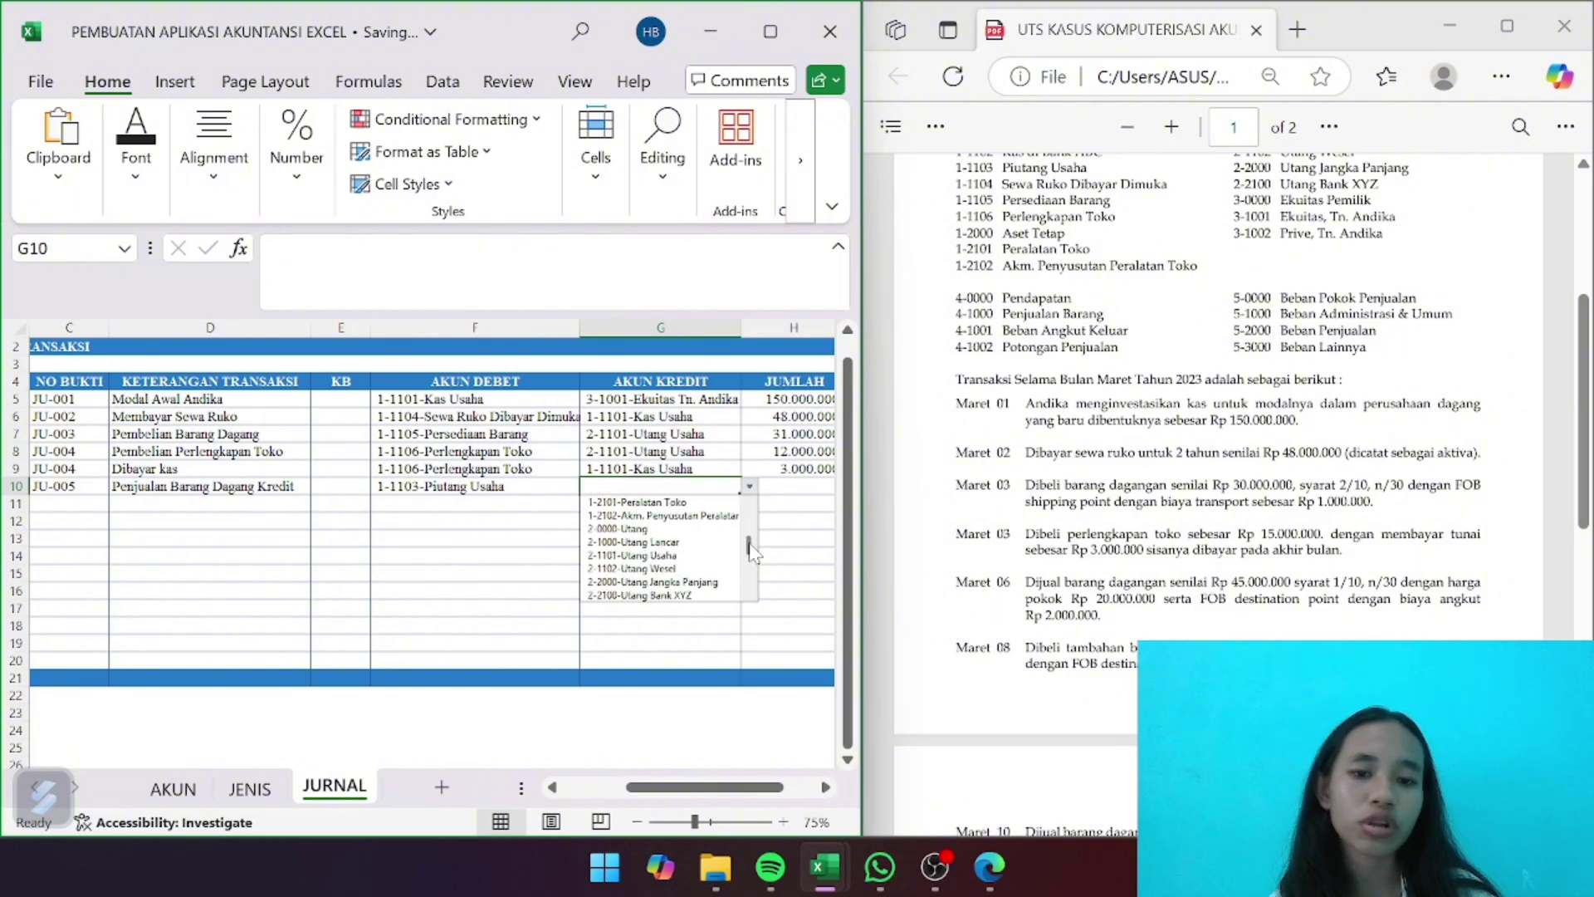
drag(750, 550, 752, 569)
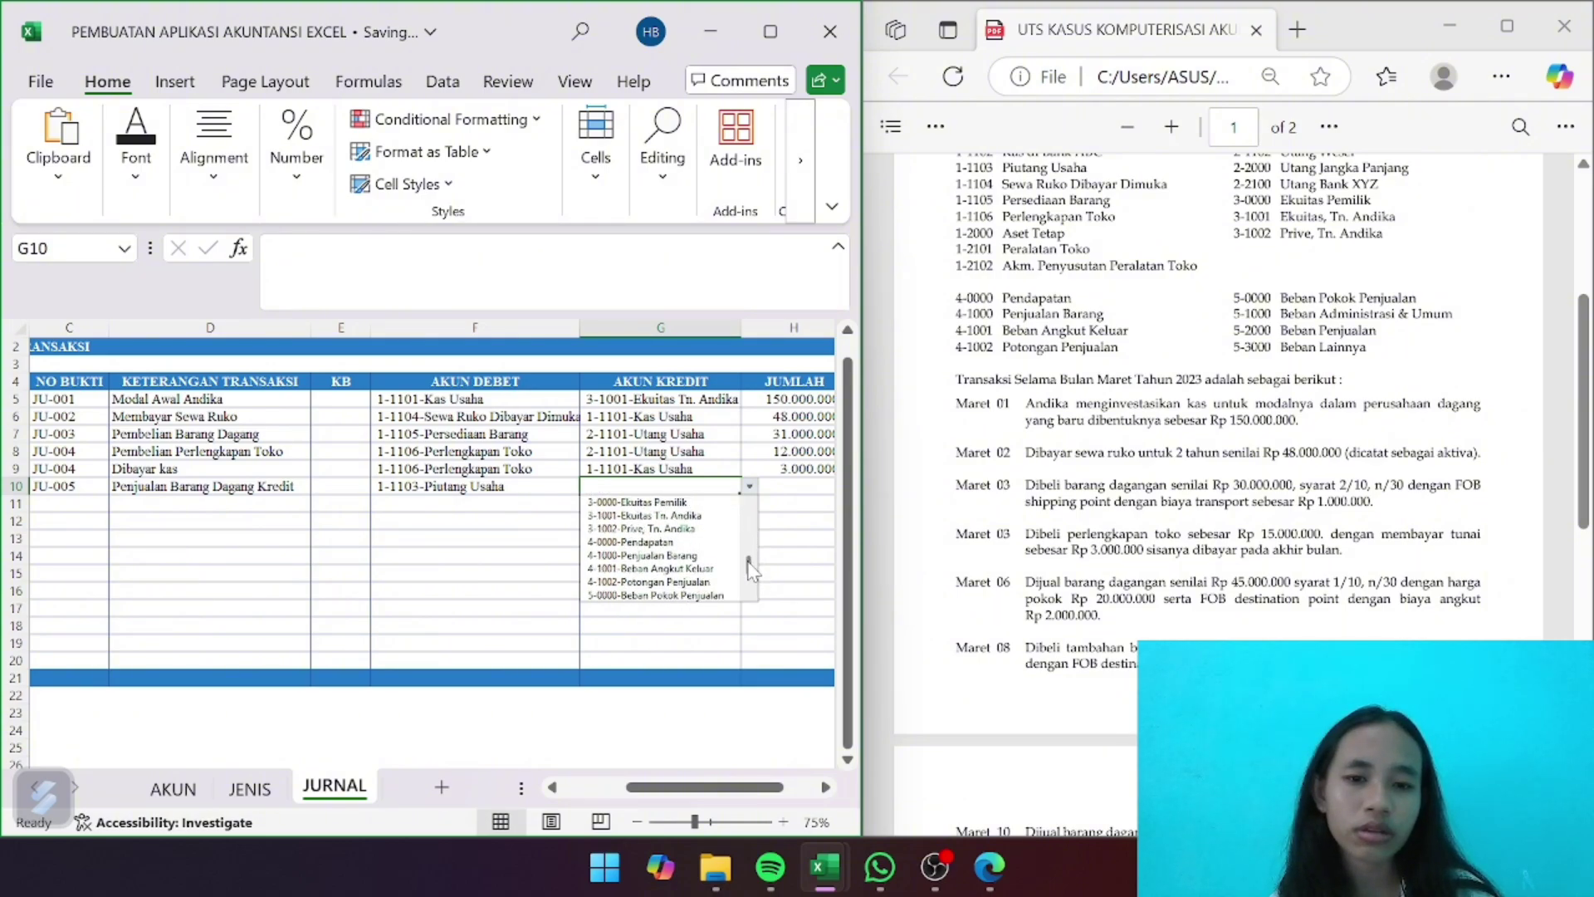
click(706, 555)
scroll(725, 556, right, 1)
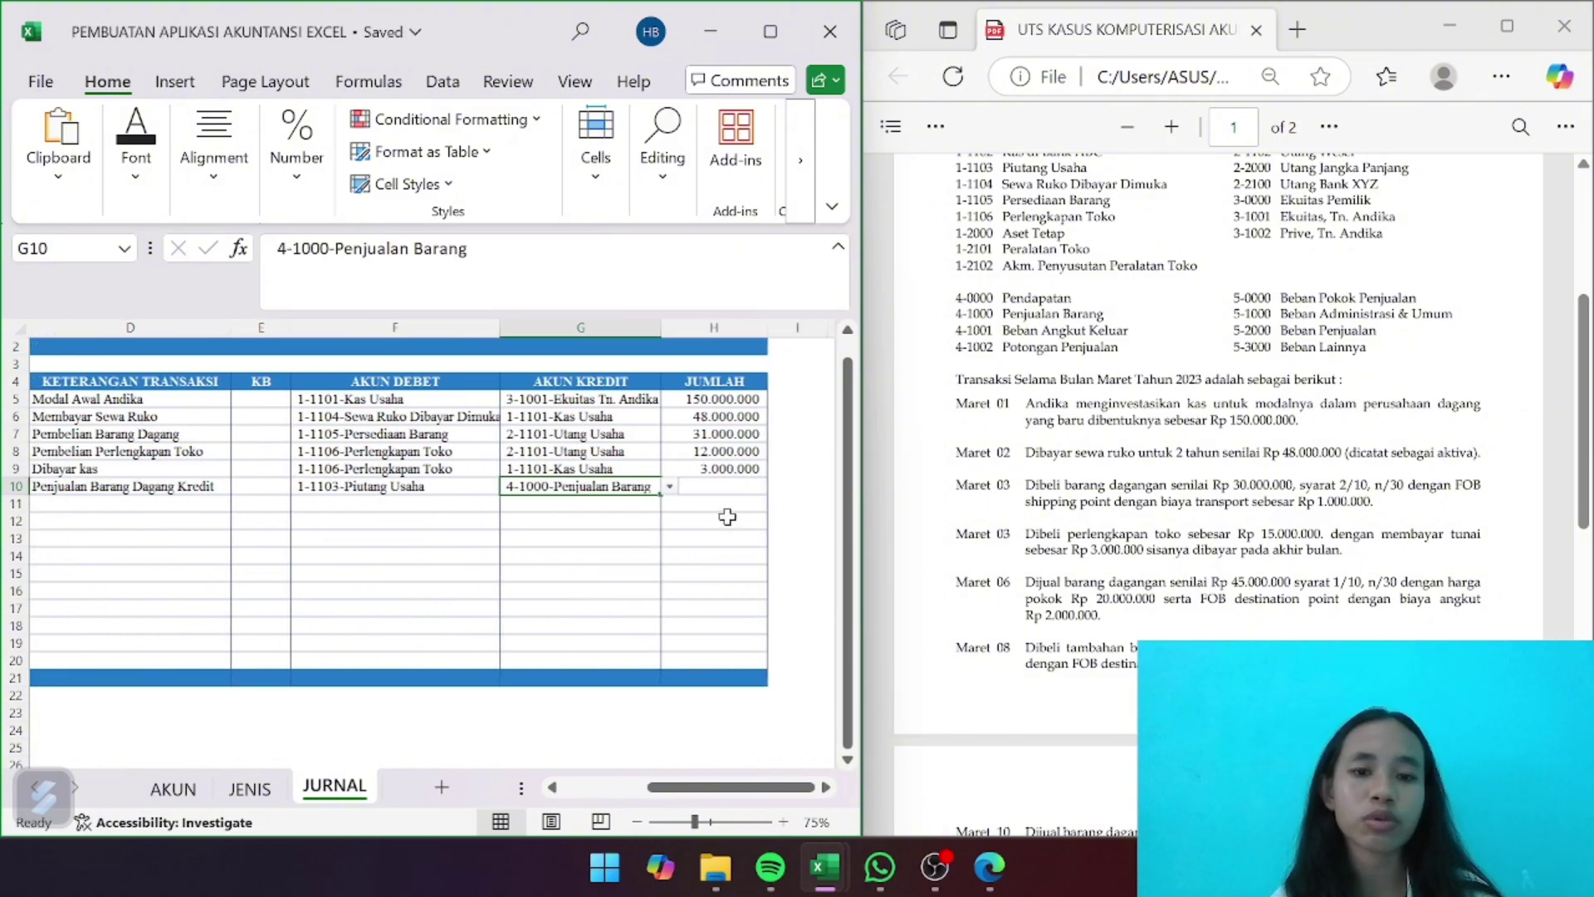
click(719, 488)
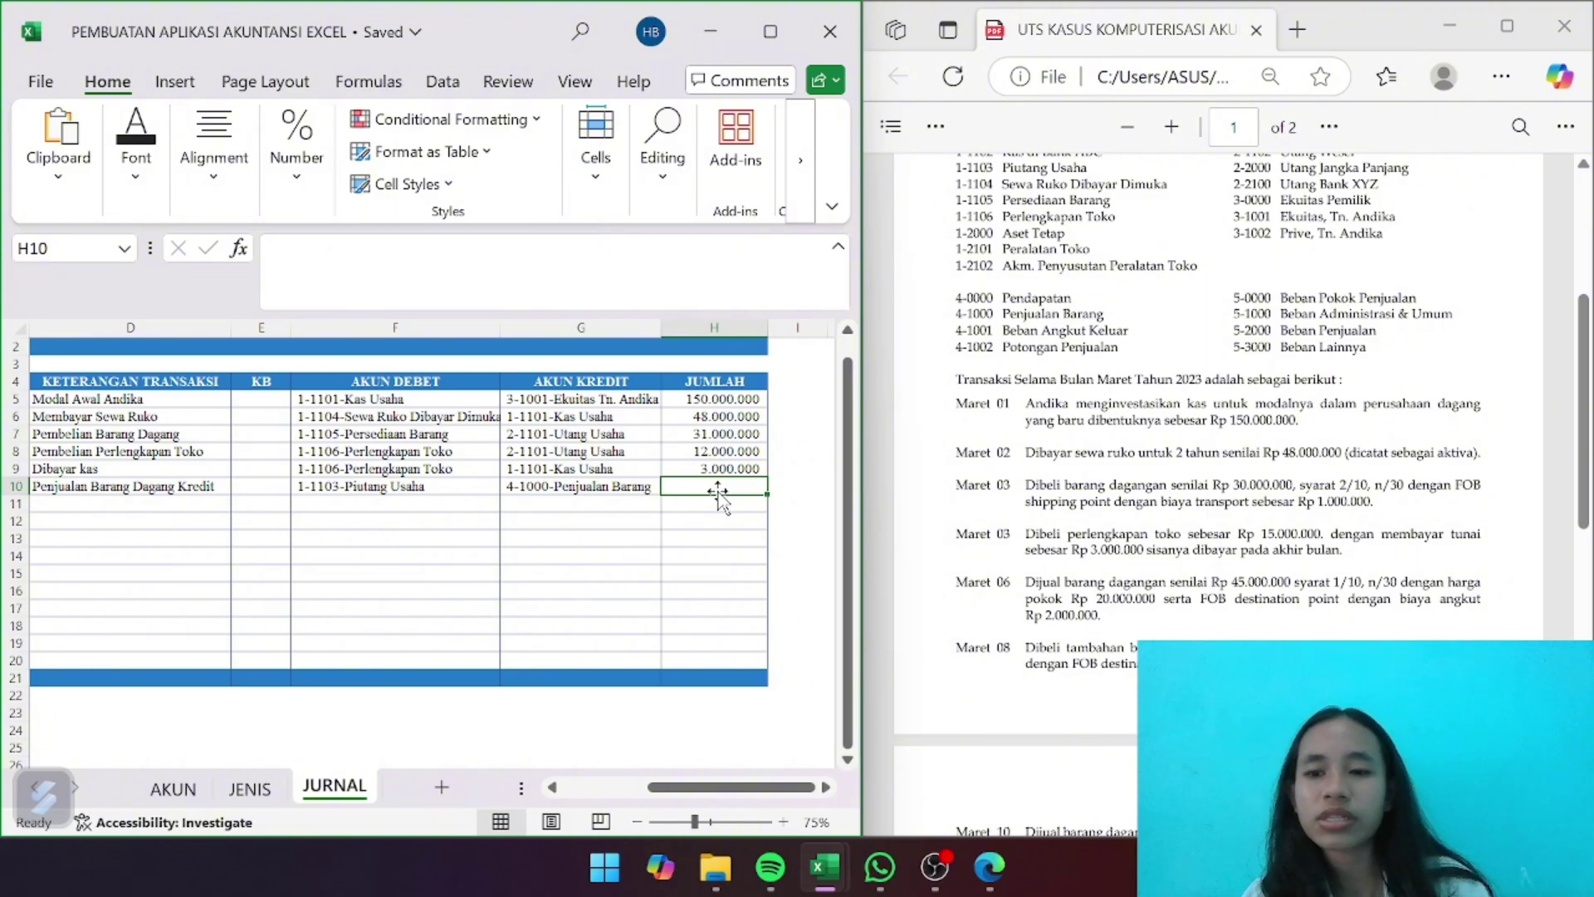
text(45000000)
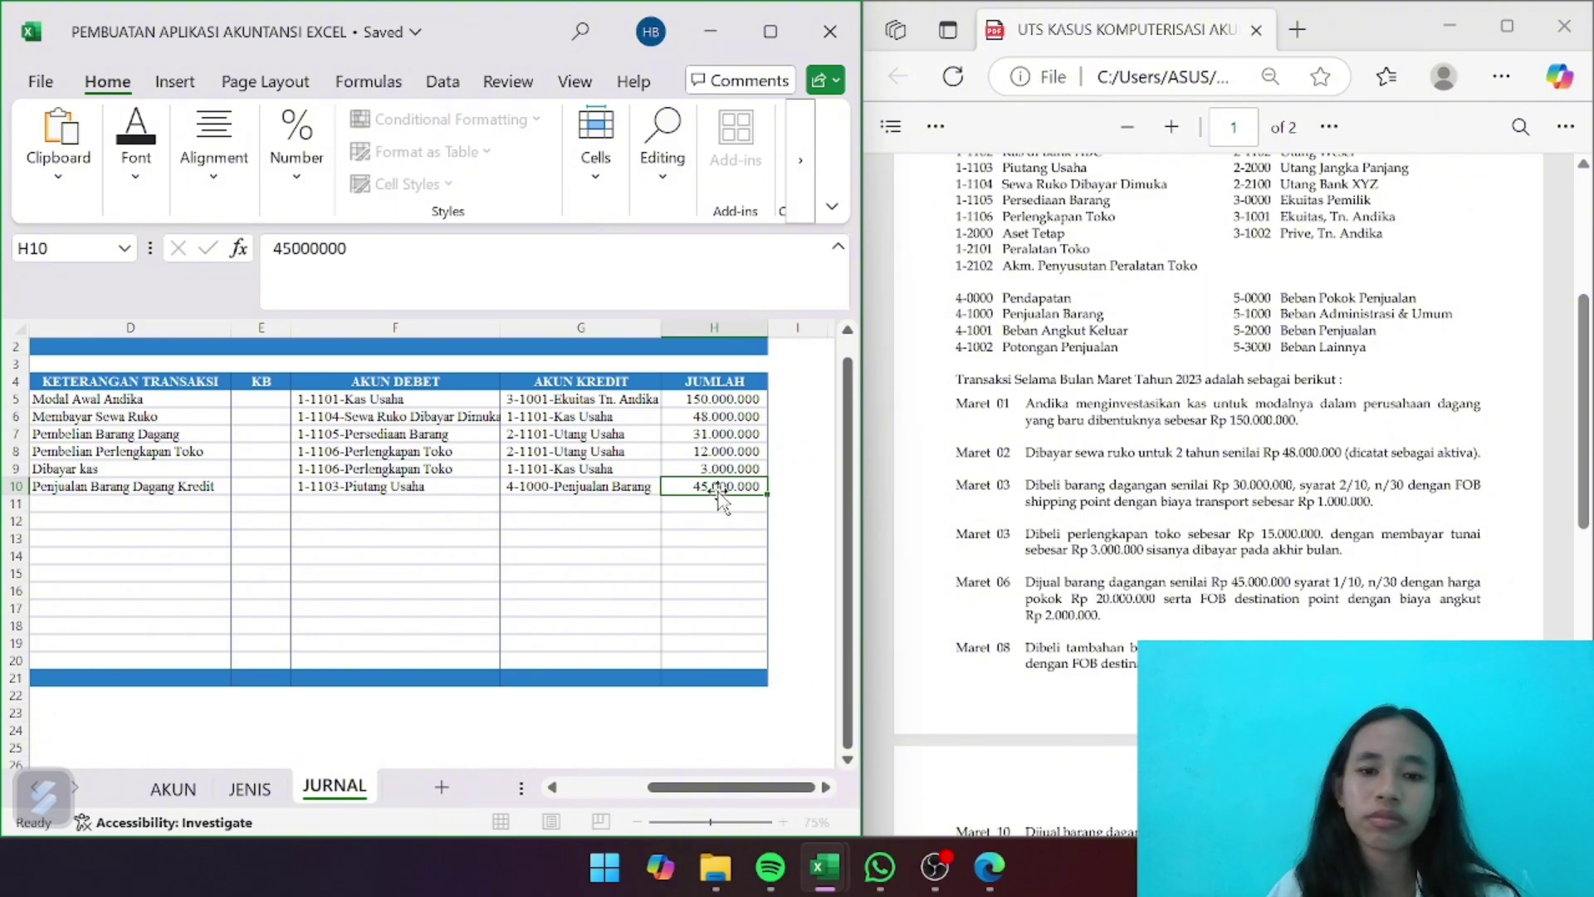
Start a second line for voucher JU-005 in journal row 11, dated 6/3/23
key(Return)
scroll(380, 534, left, 3)
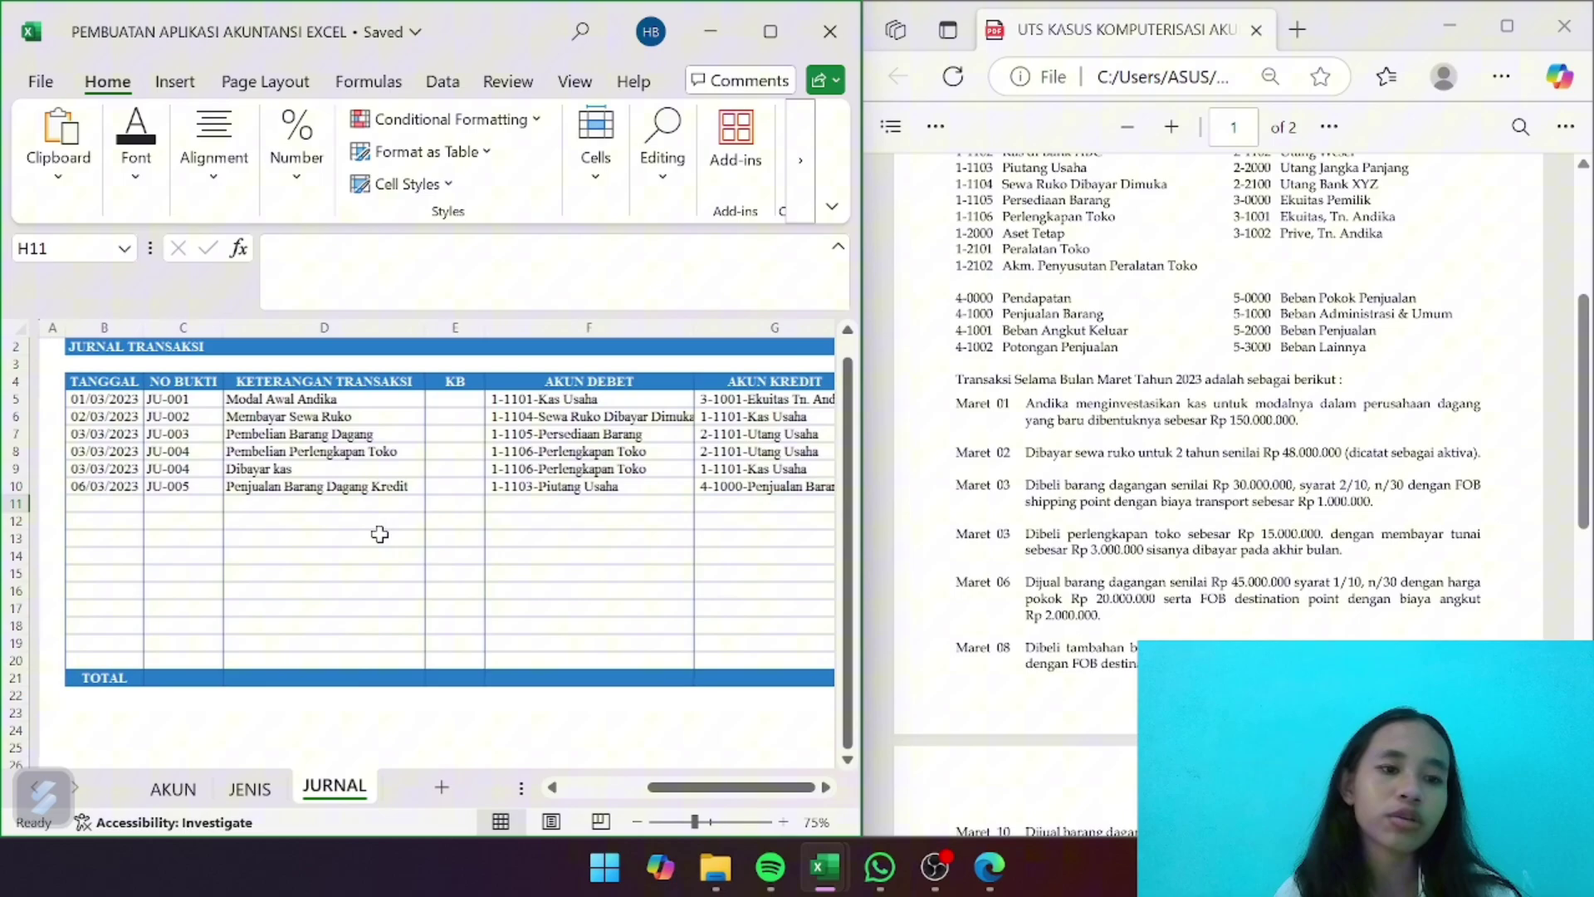
click(90, 507)
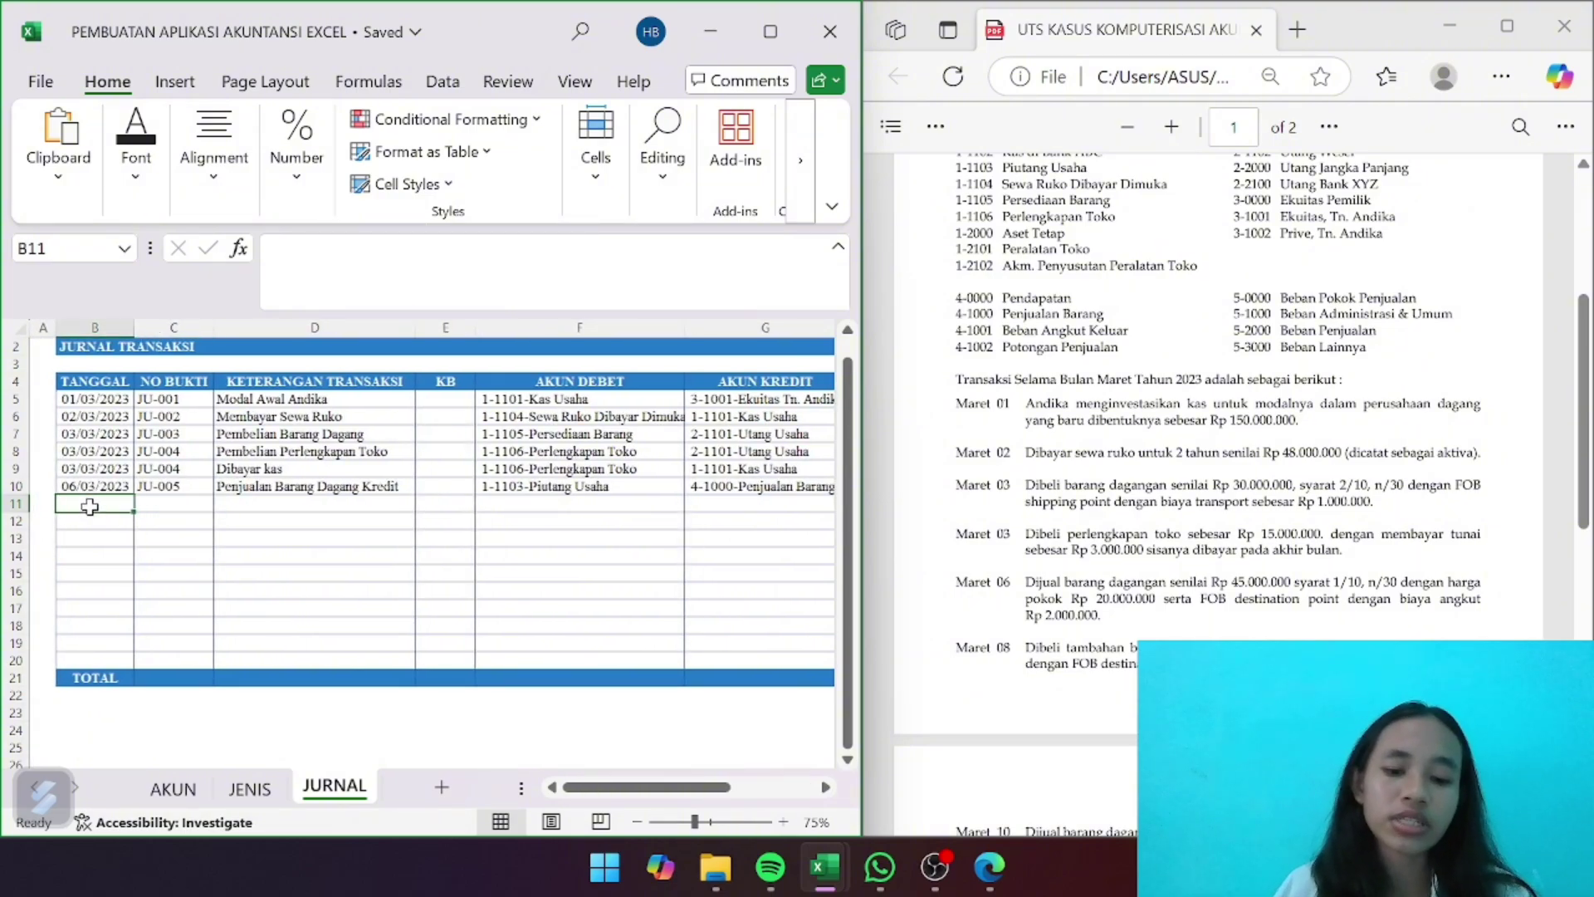
text(6/3/)
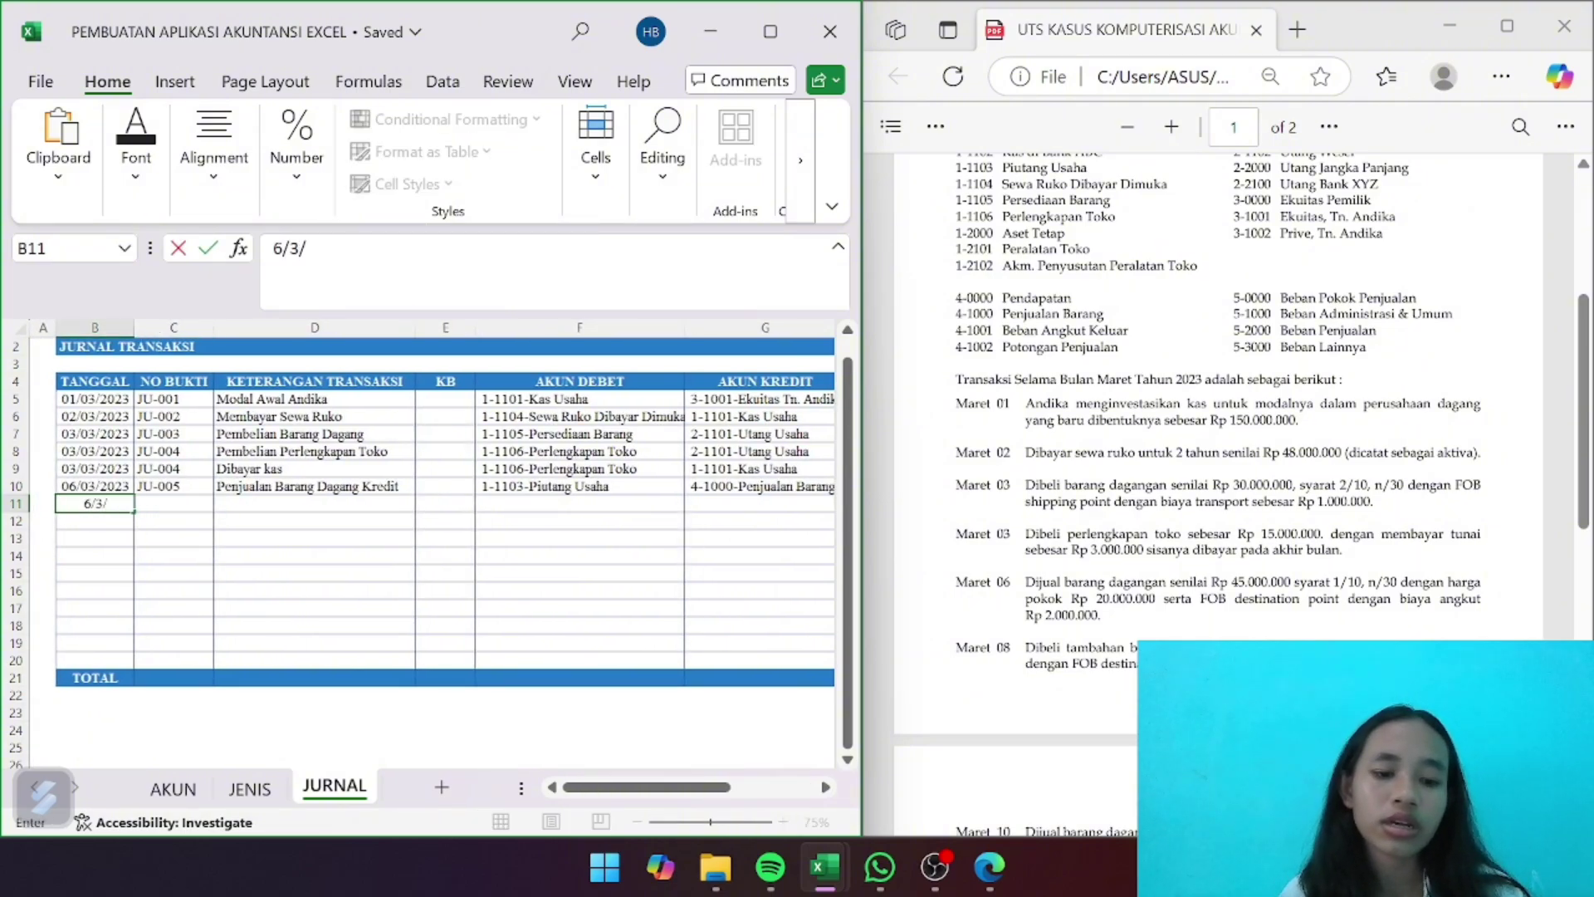
text(23)
key(Tab)
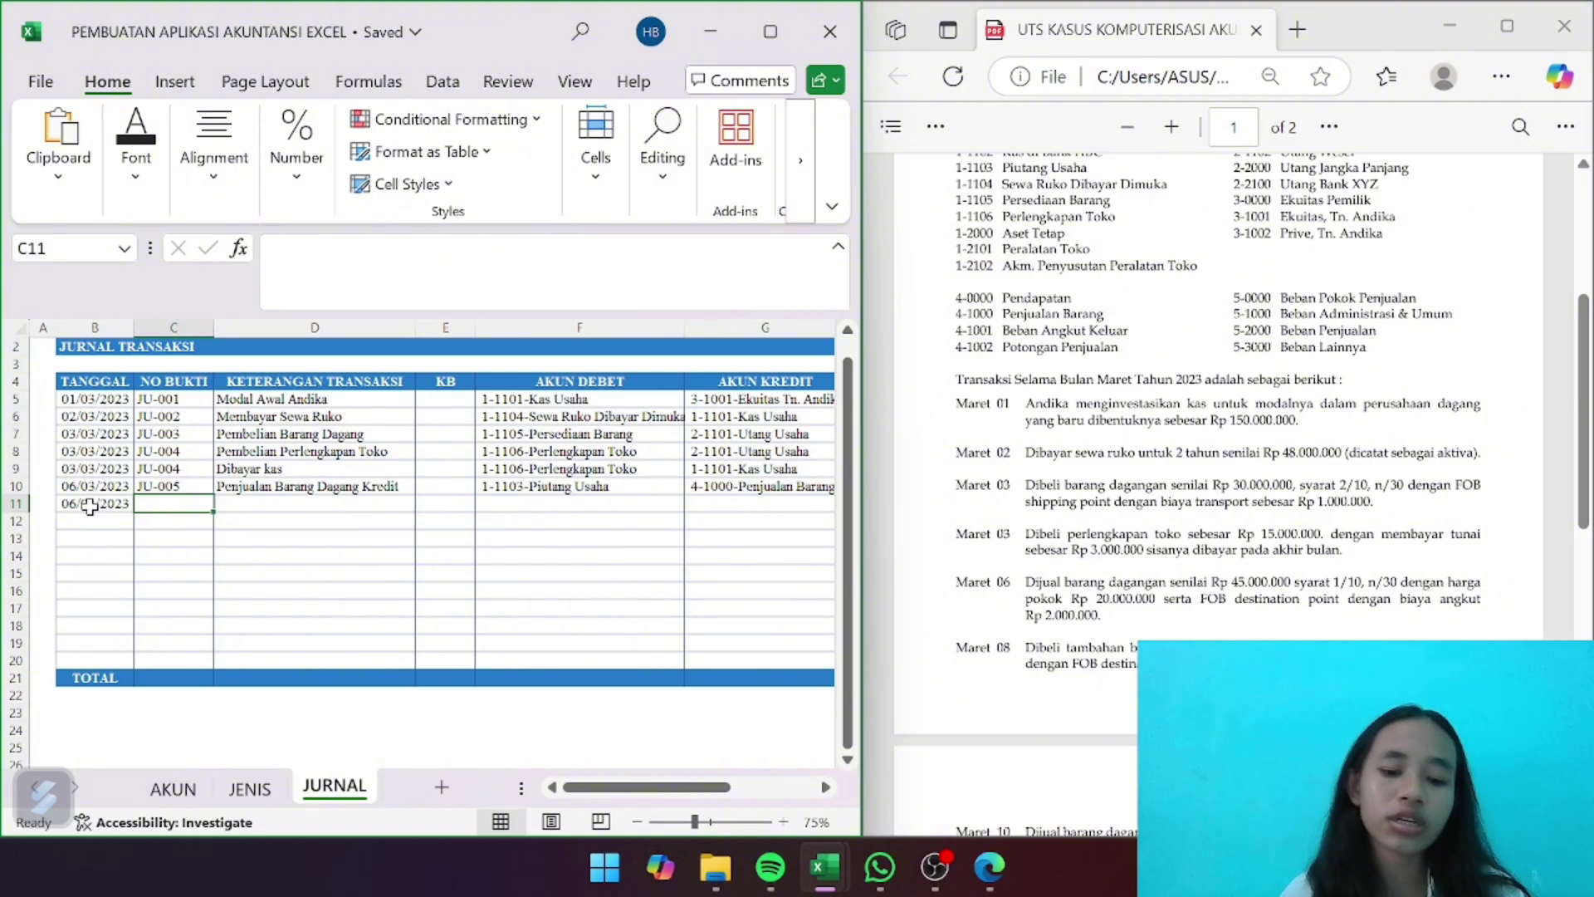
text(JU-005)
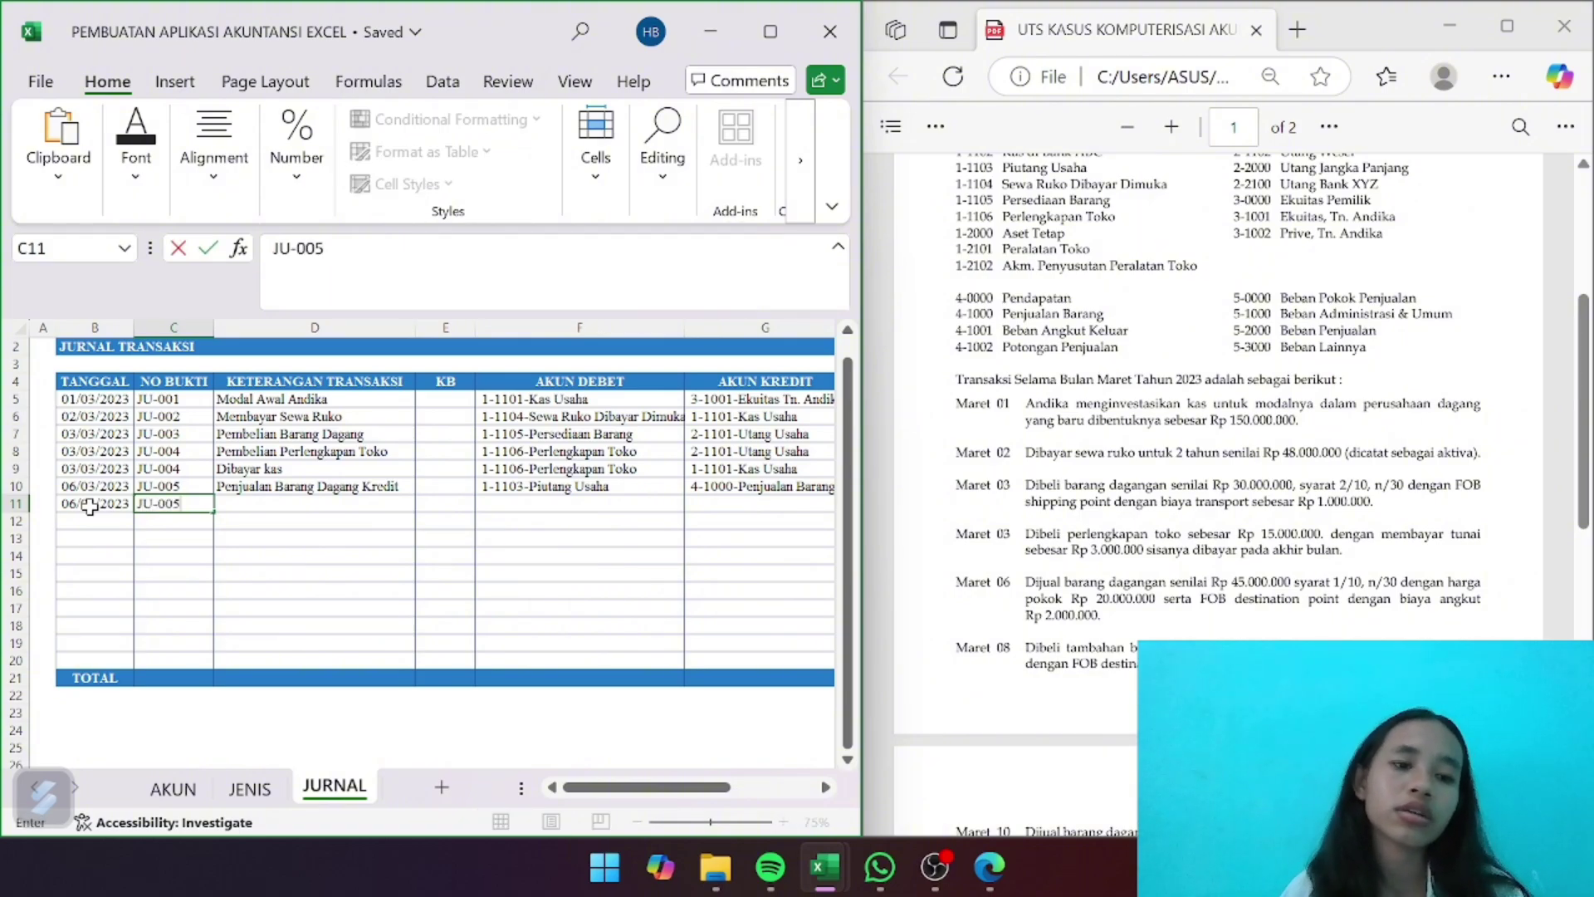
key(Tab)
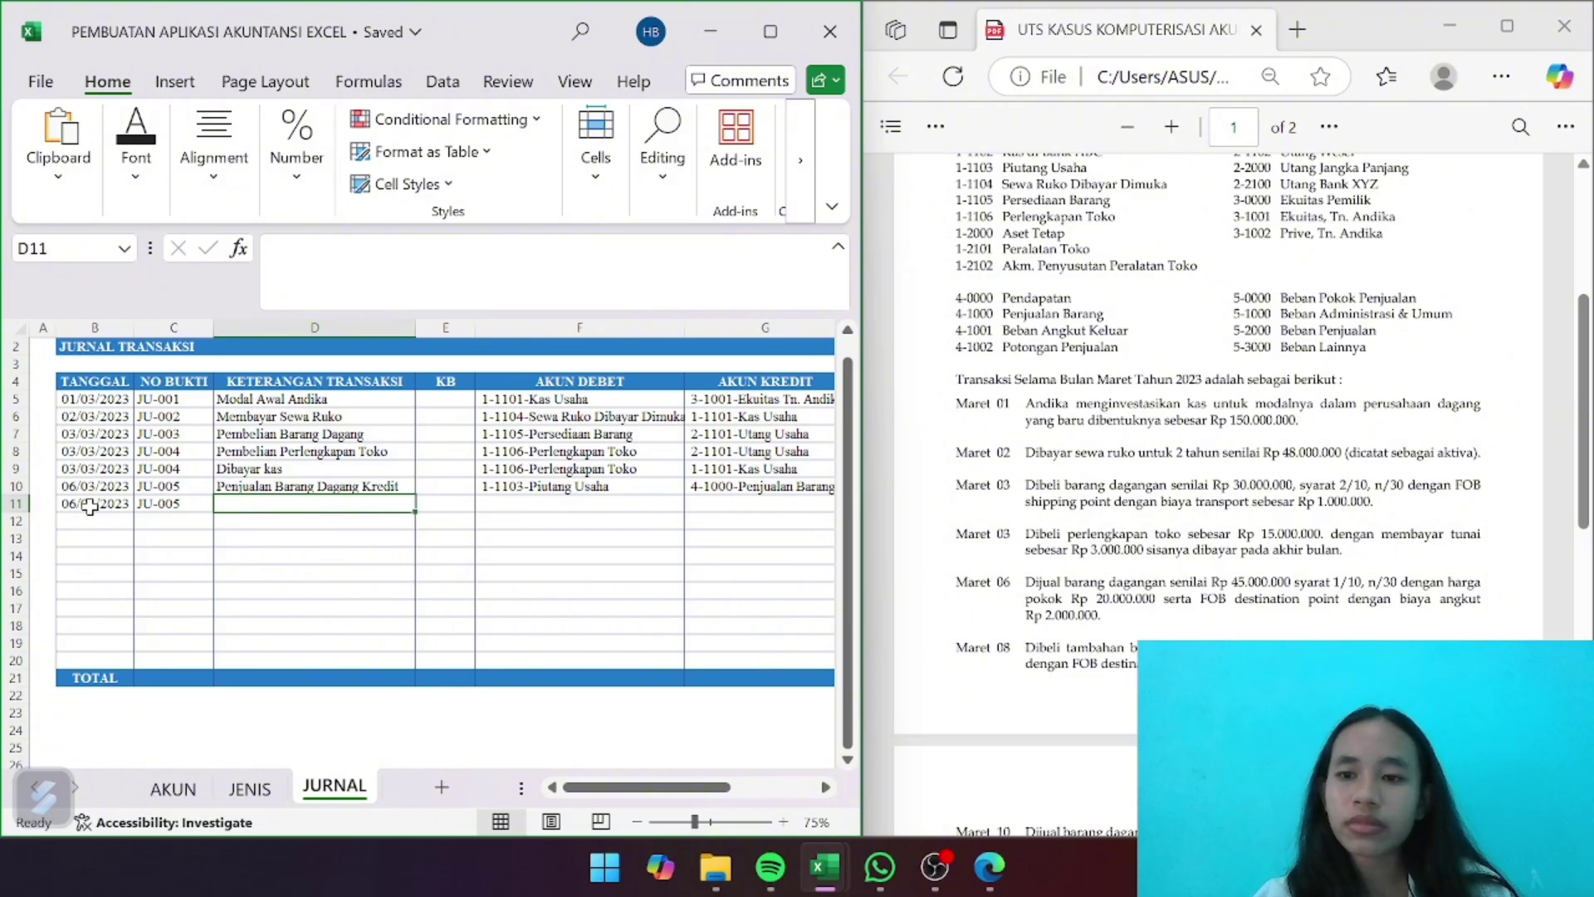
Enter "FOB Destination Point" as the transaction description in row 11
text(FO)
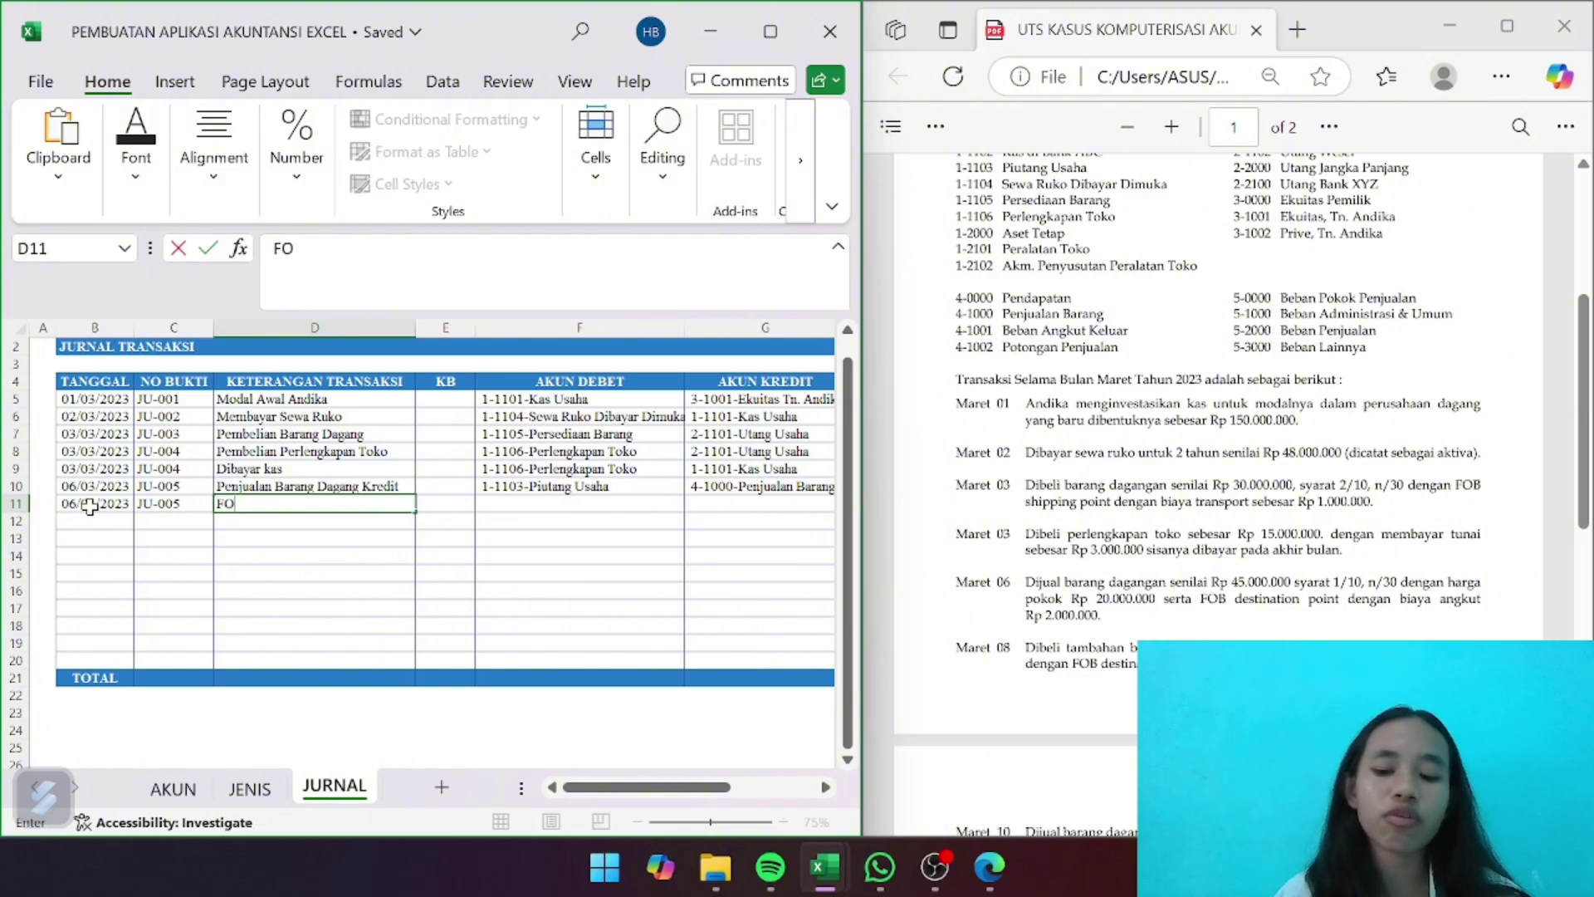
text(B Des)
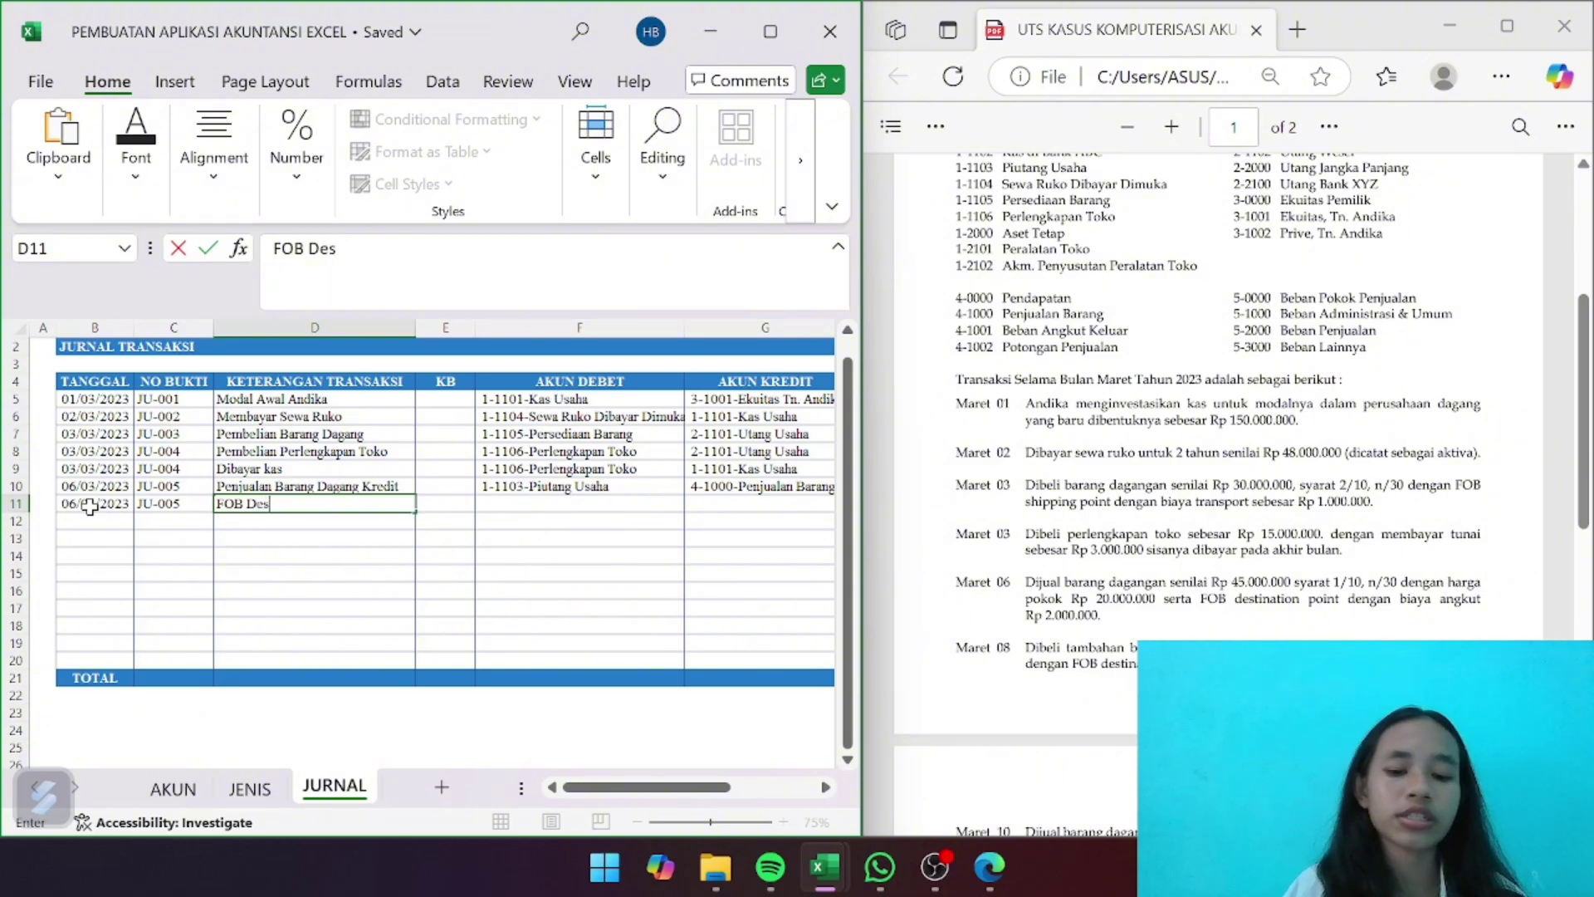
text(tinatio)
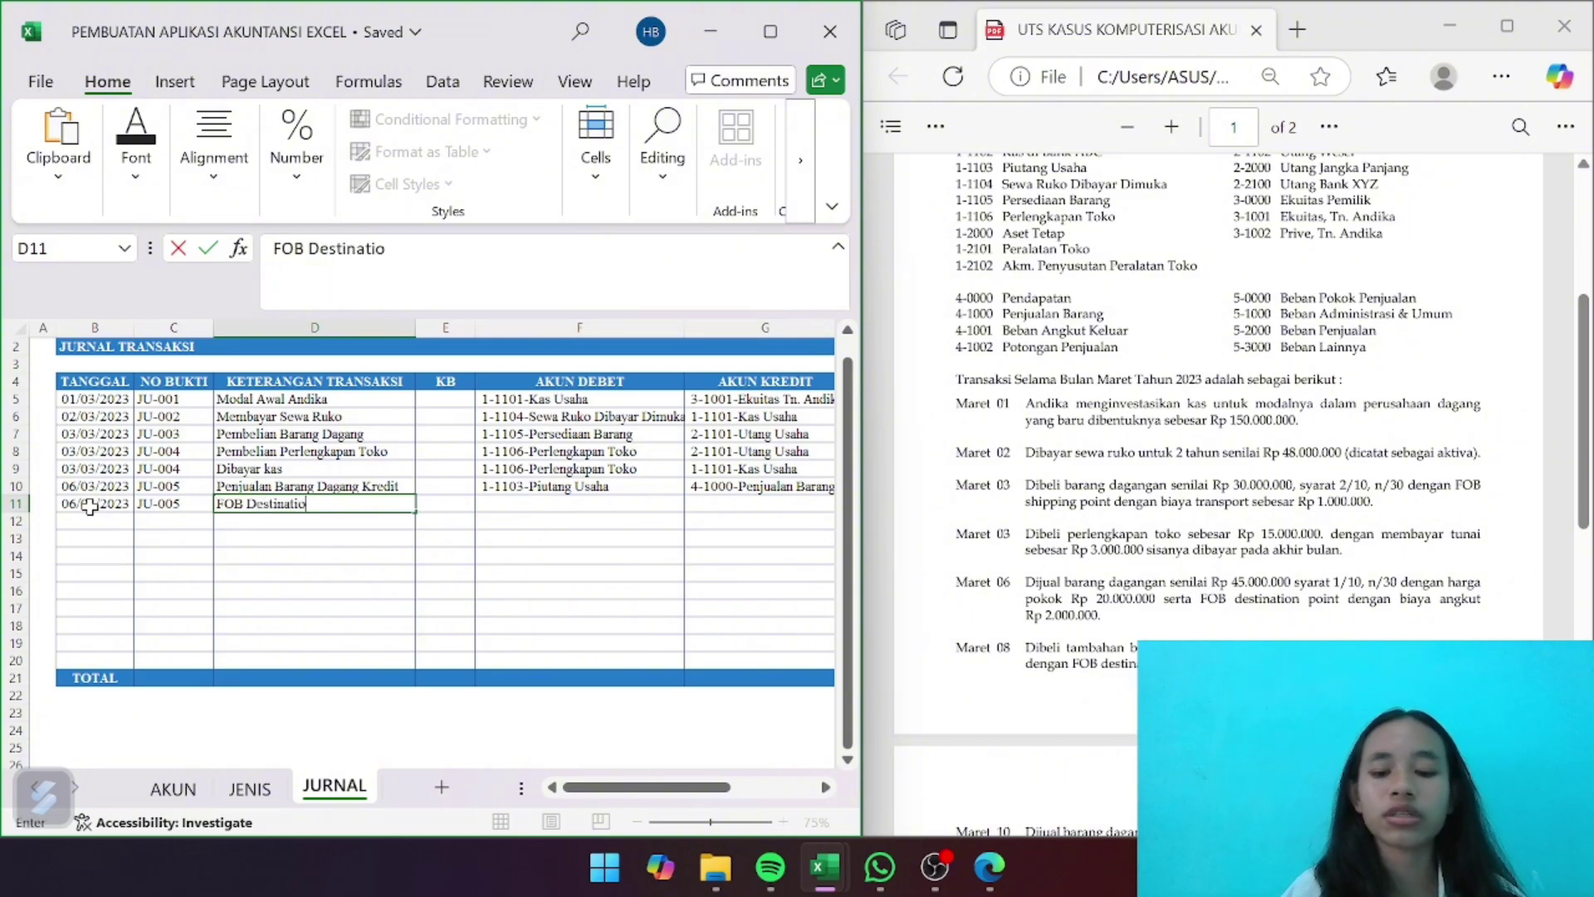
text(n Point)
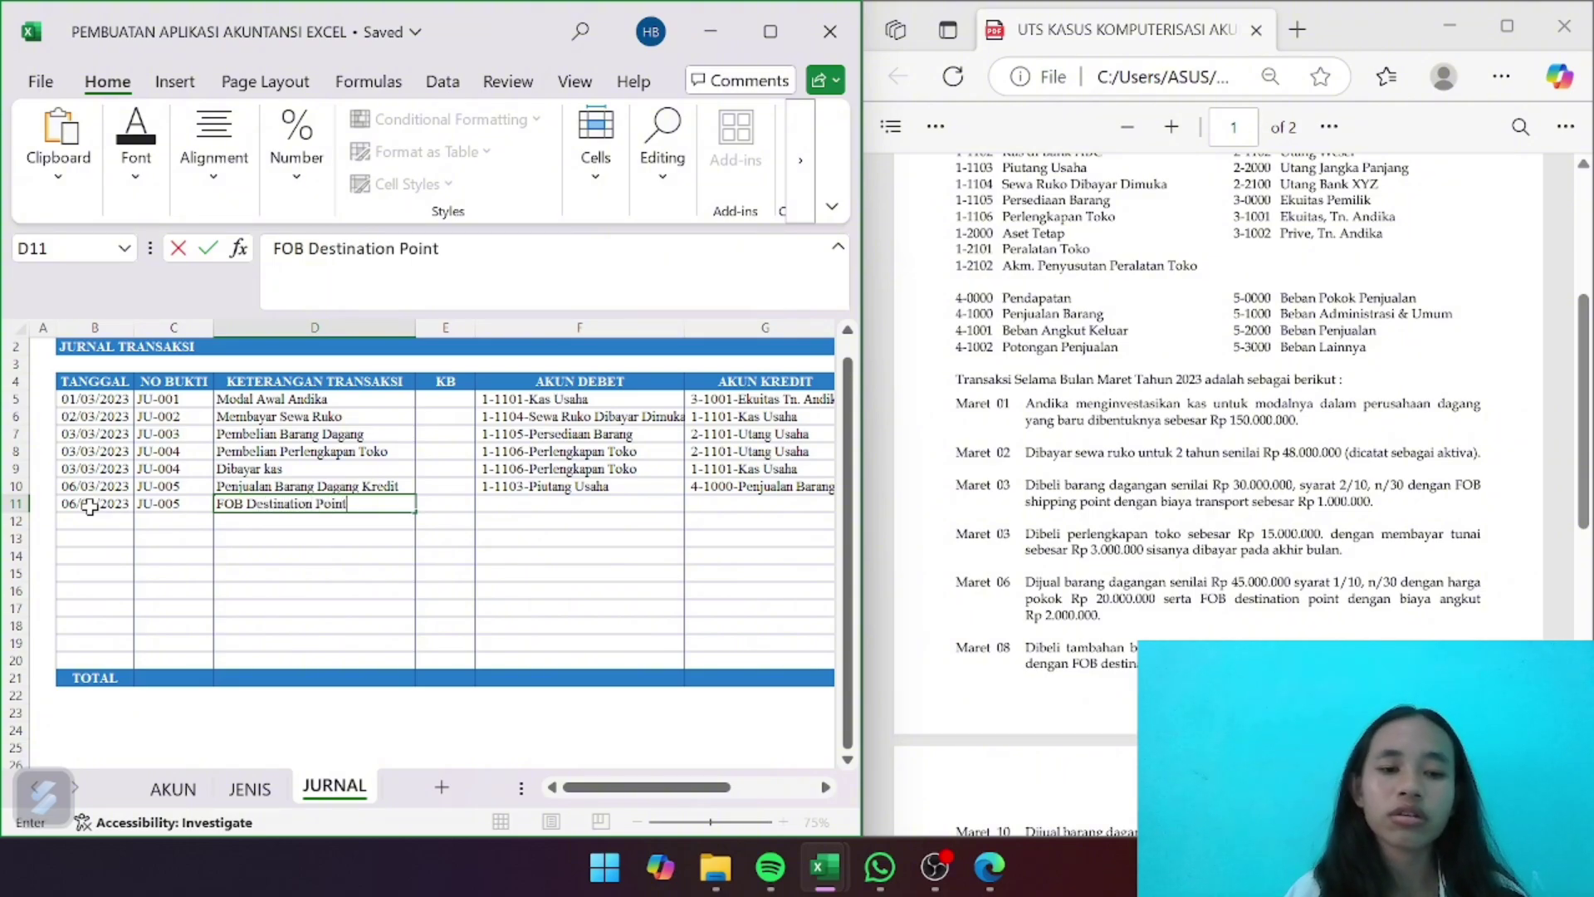
key(Tab)
key(Tab)
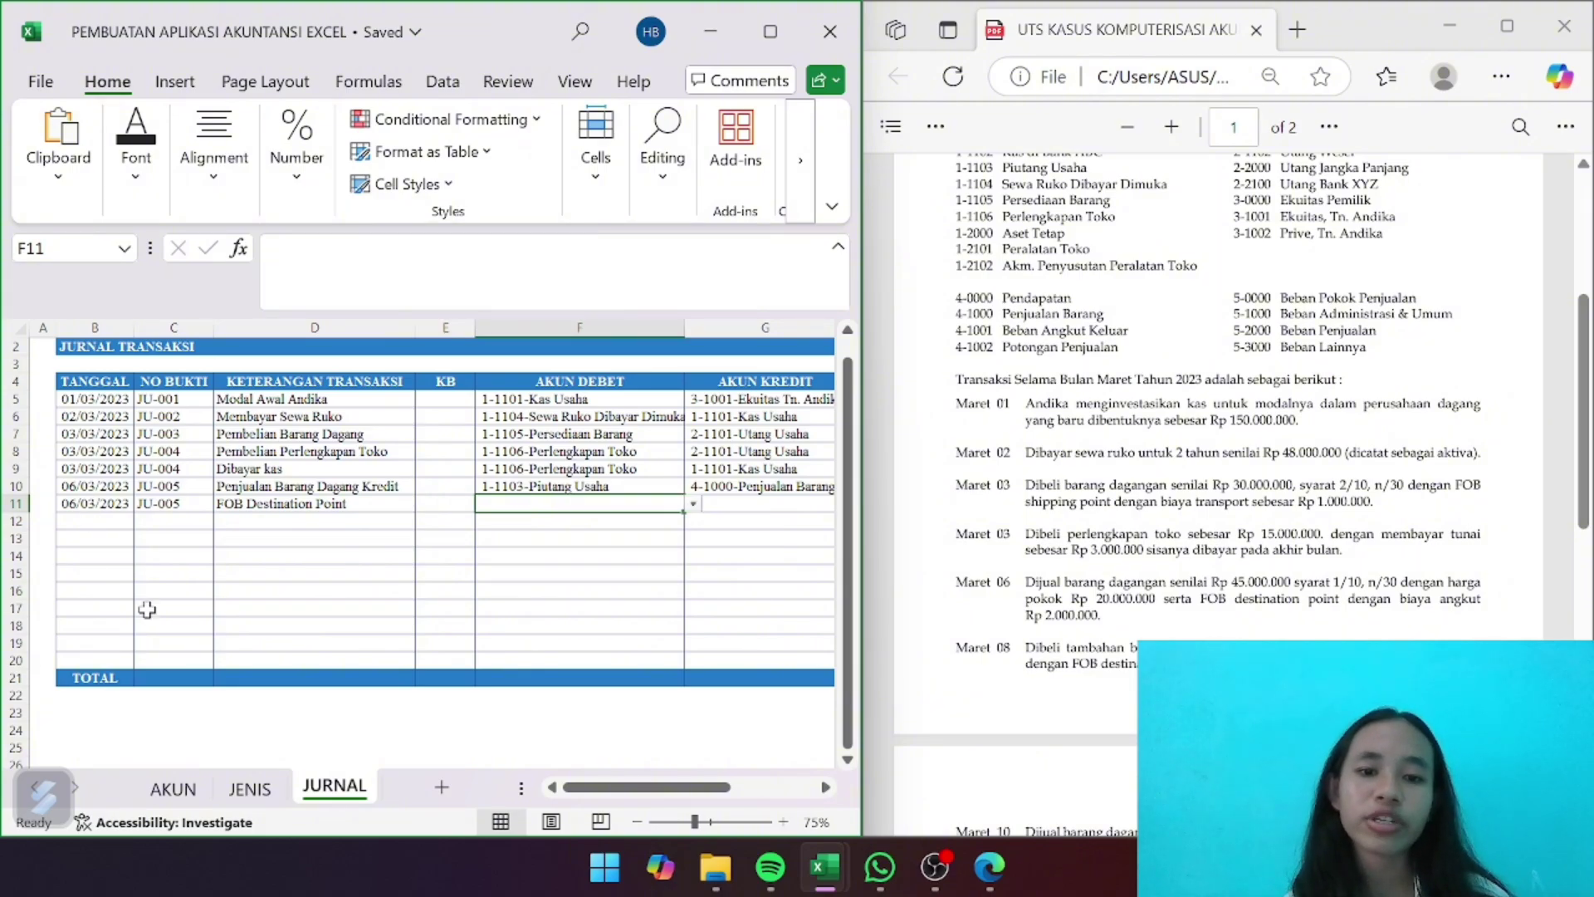
Set row 11's debit account to 4-1001-Beban Angkut Keluar and its credit account to 1-1101-Kas Usaha
click(692, 504)
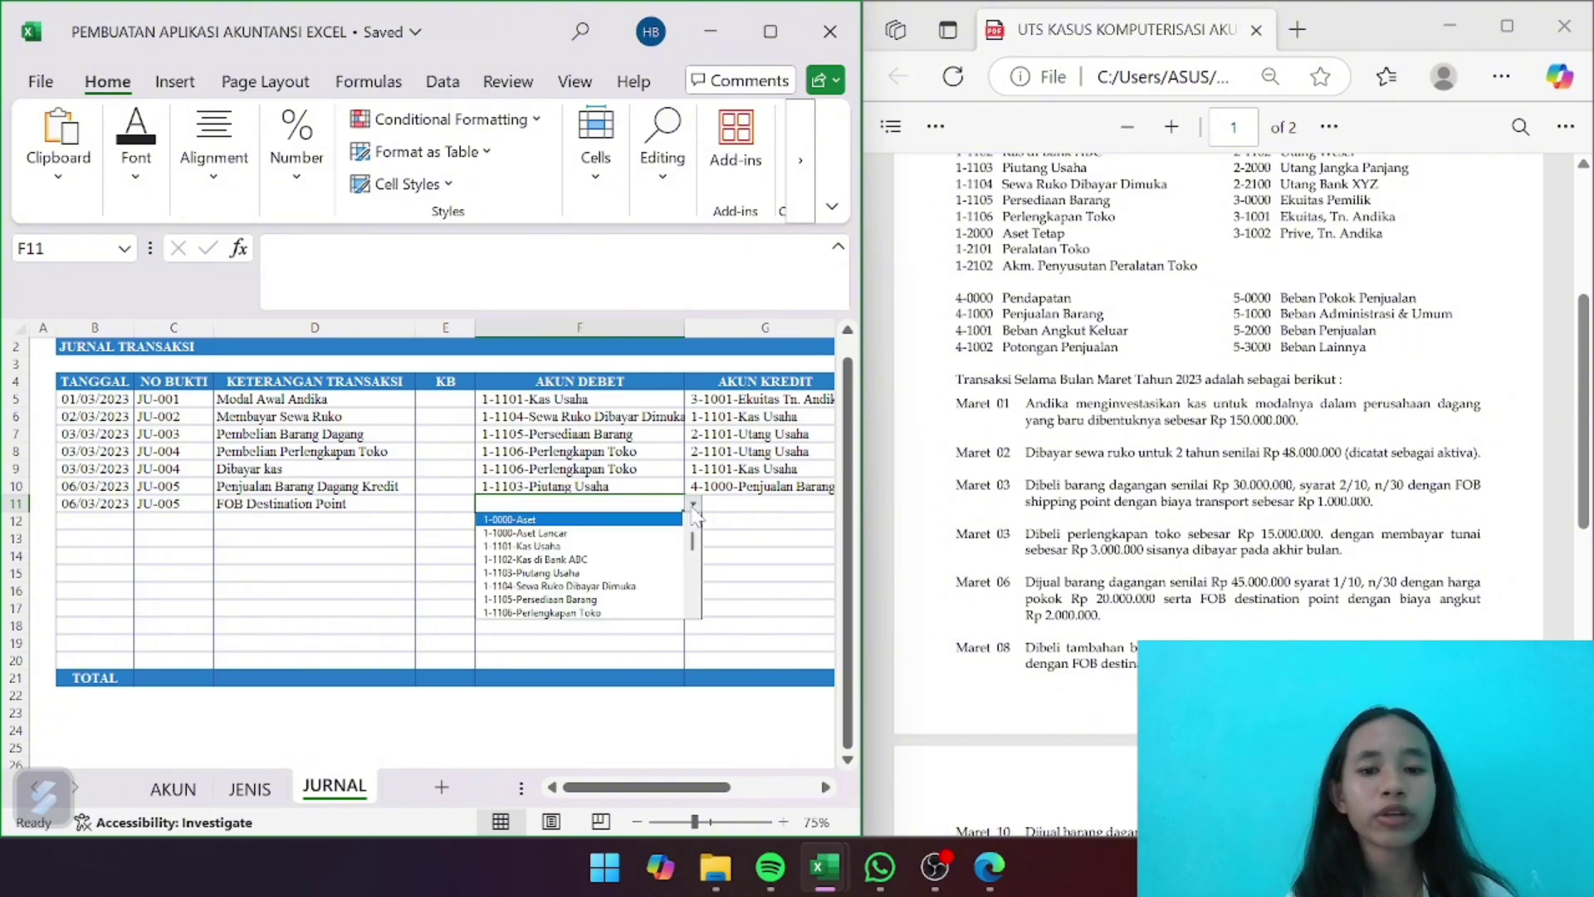
scroll(696, 544, down, 7)
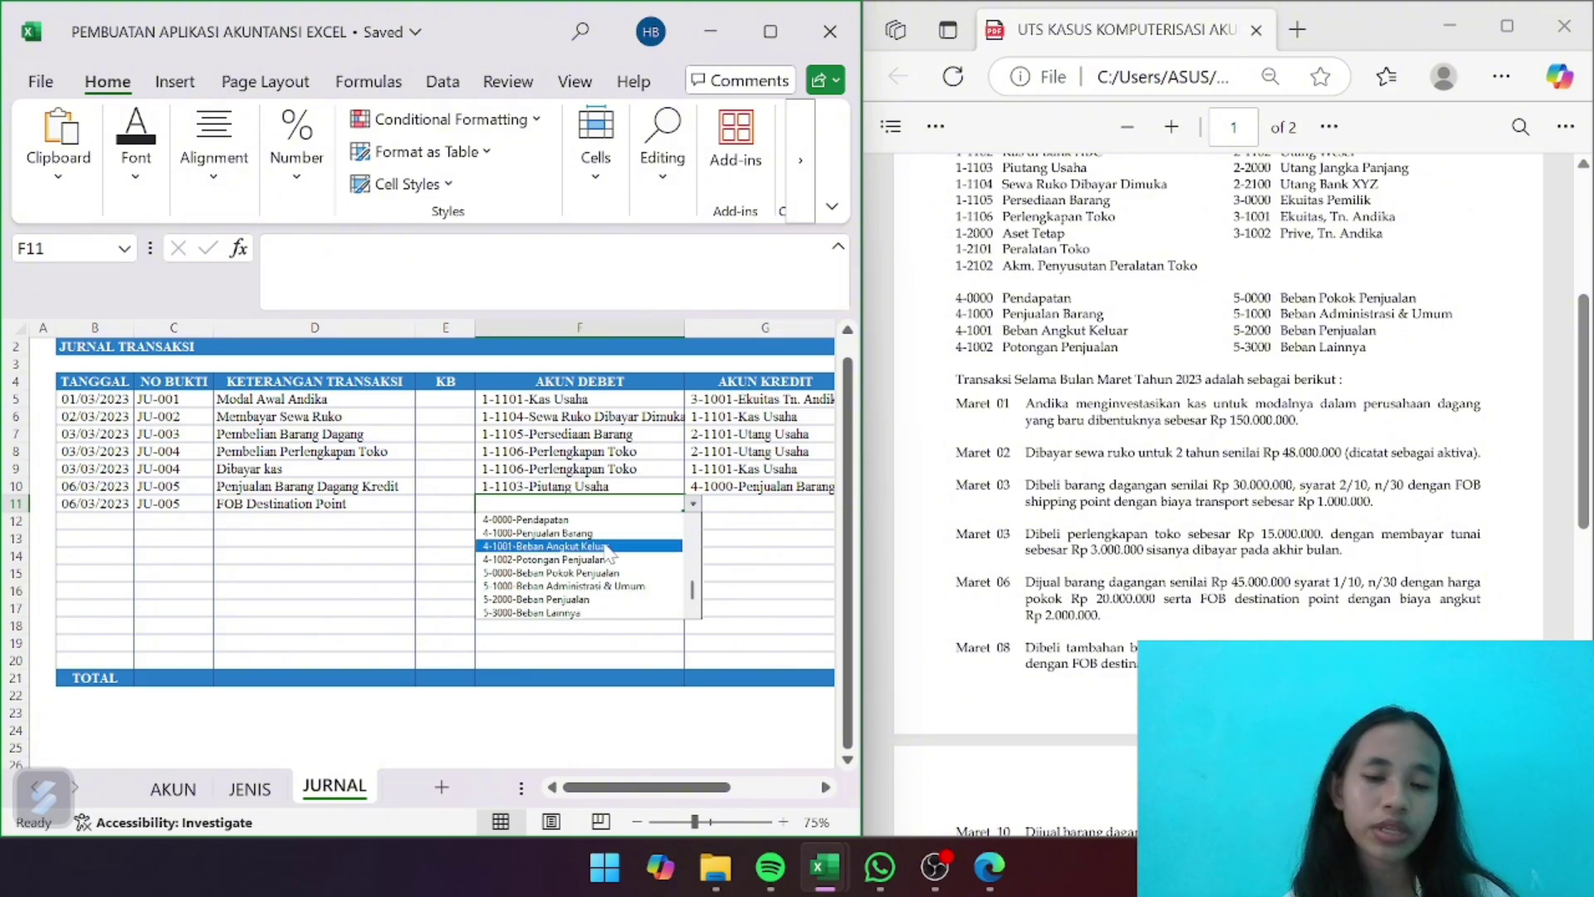
click(607, 546)
scroll(673, 532, right, 3)
scroll(657, 506, left, 1)
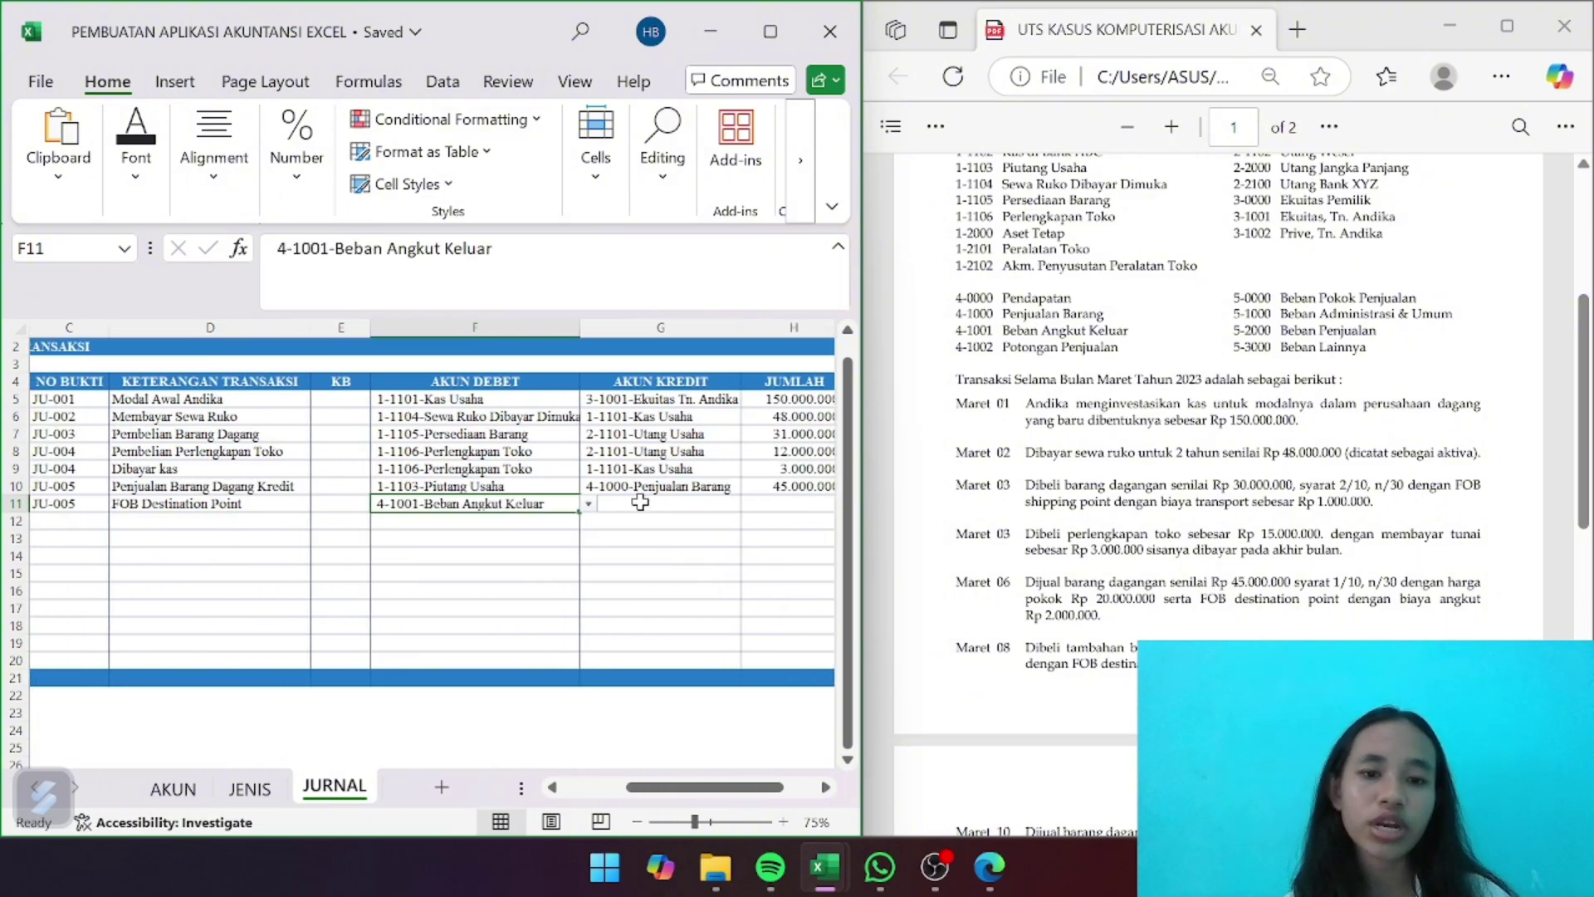
click(643, 503)
click(750, 504)
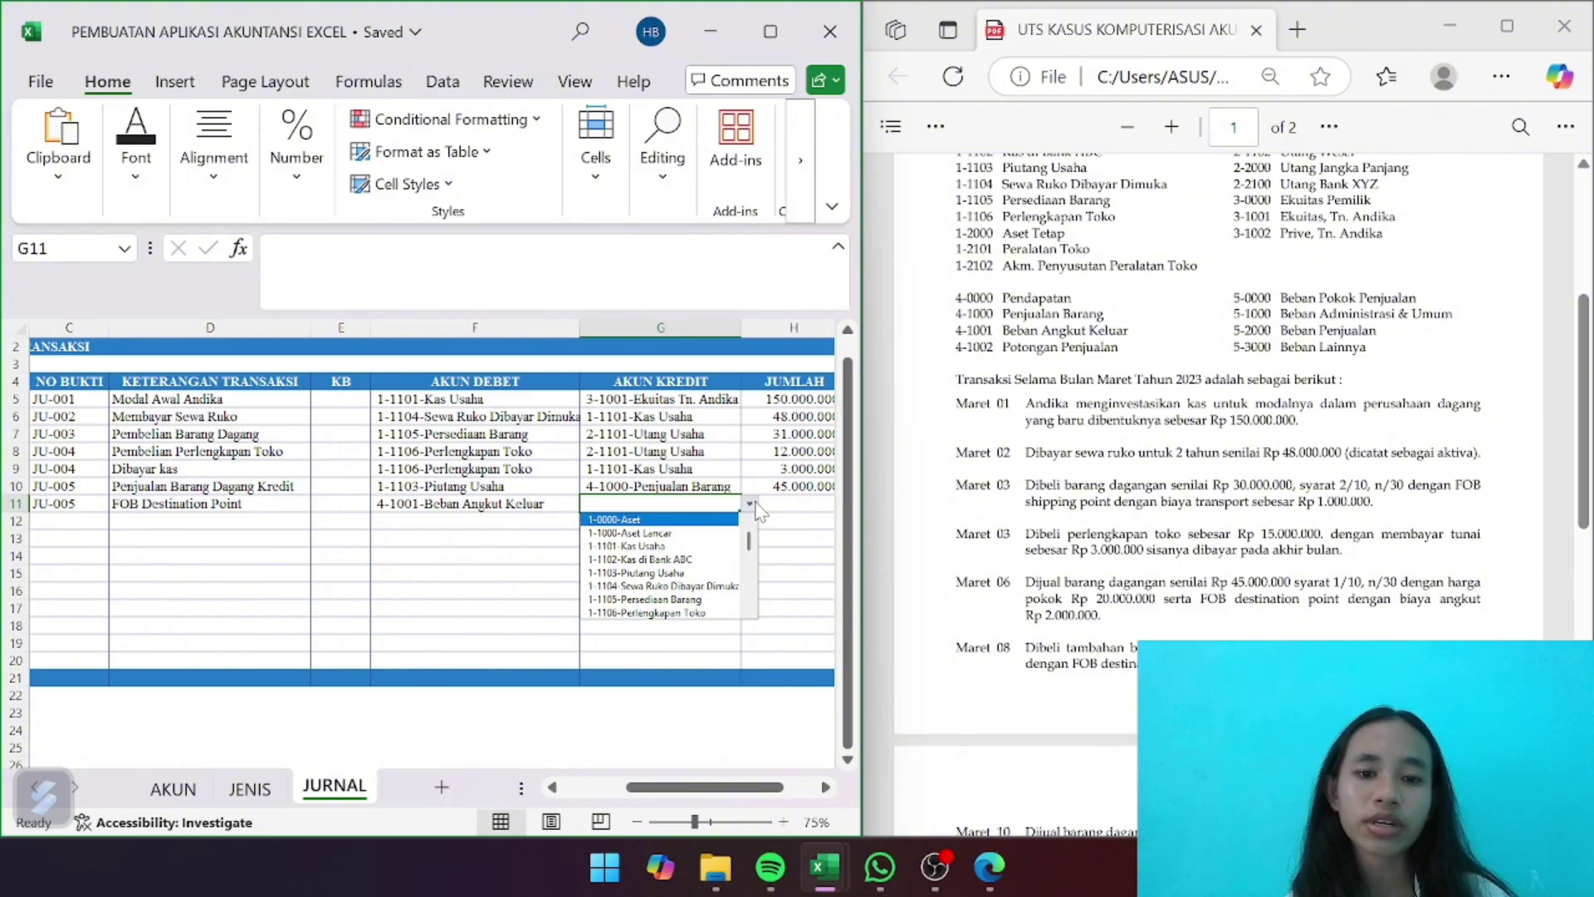
click(717, 547)
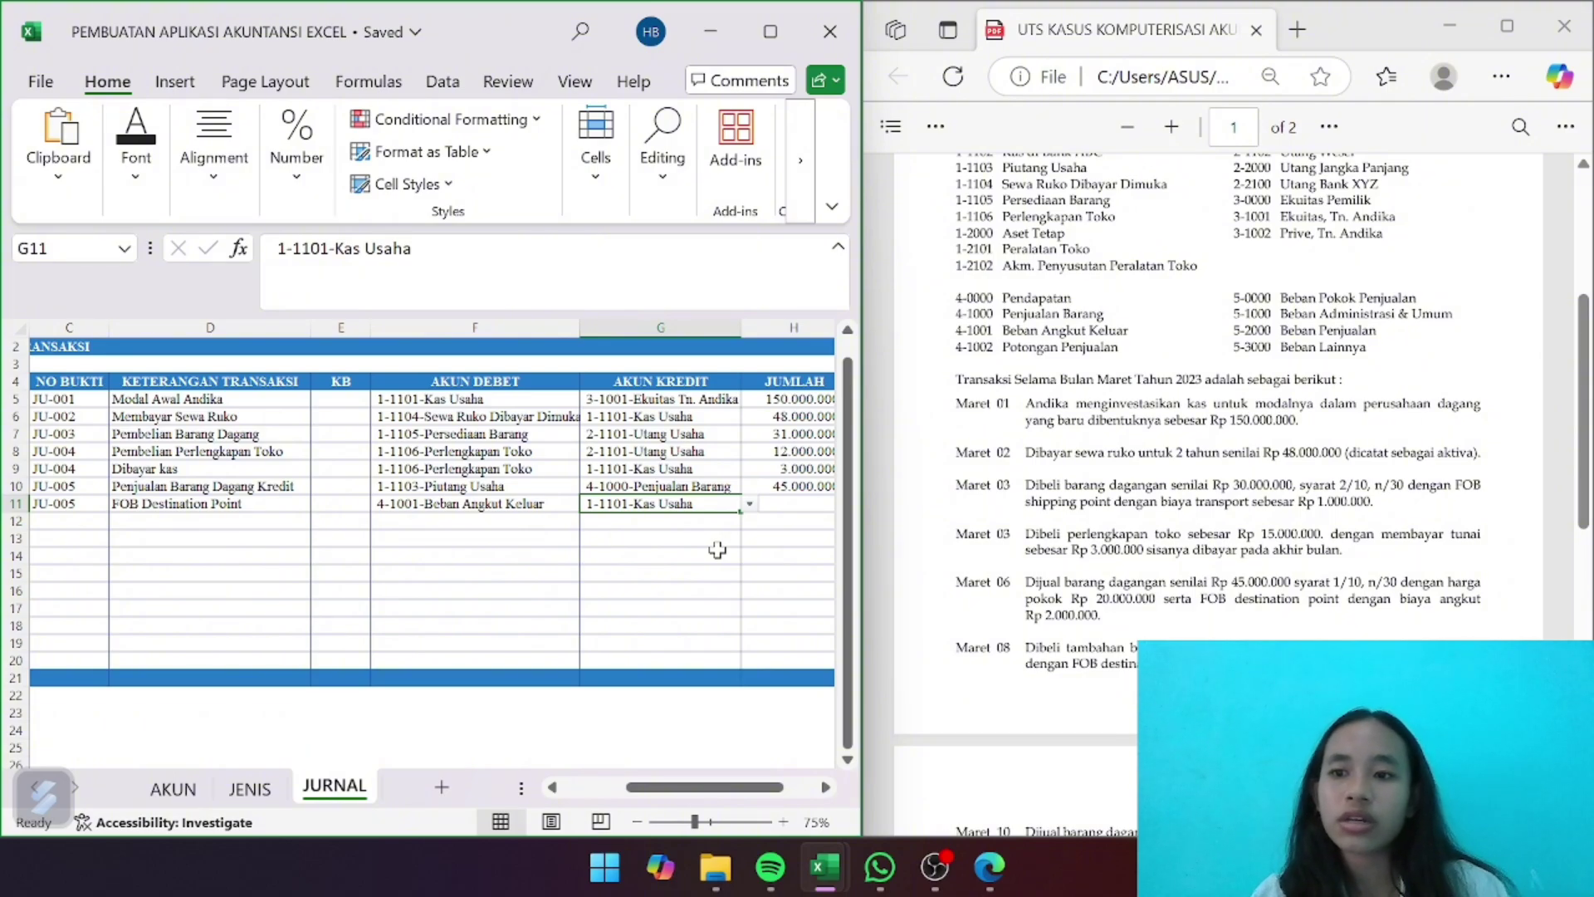
text(2)
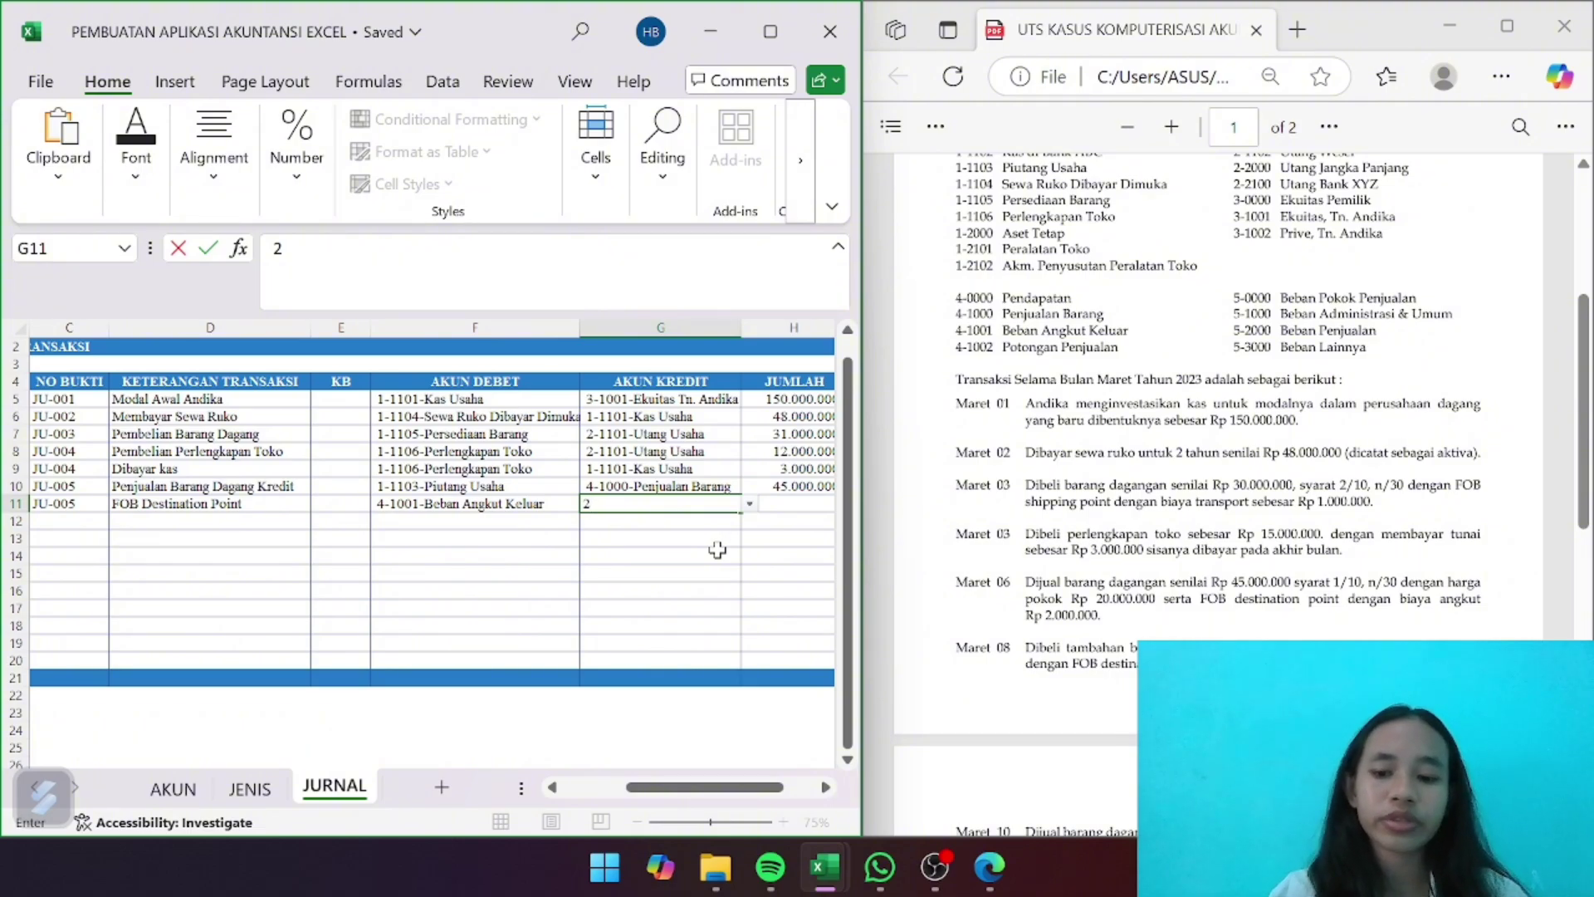
text(00)
key(BackSpace)
key(BackSpace)
key(BackSpace)
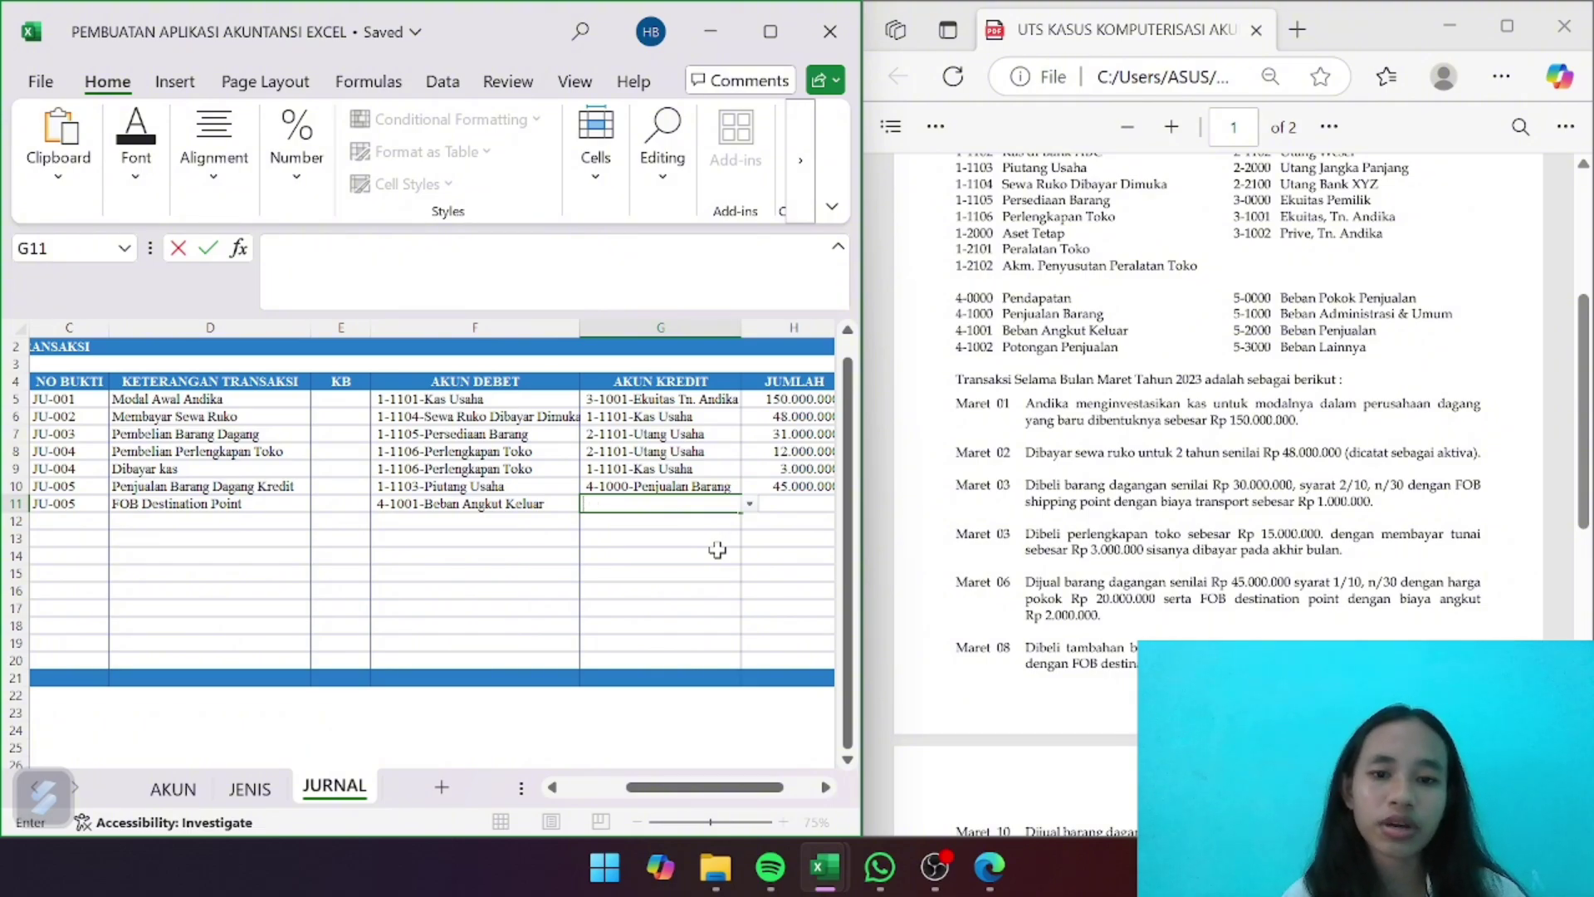
click(750, 504)
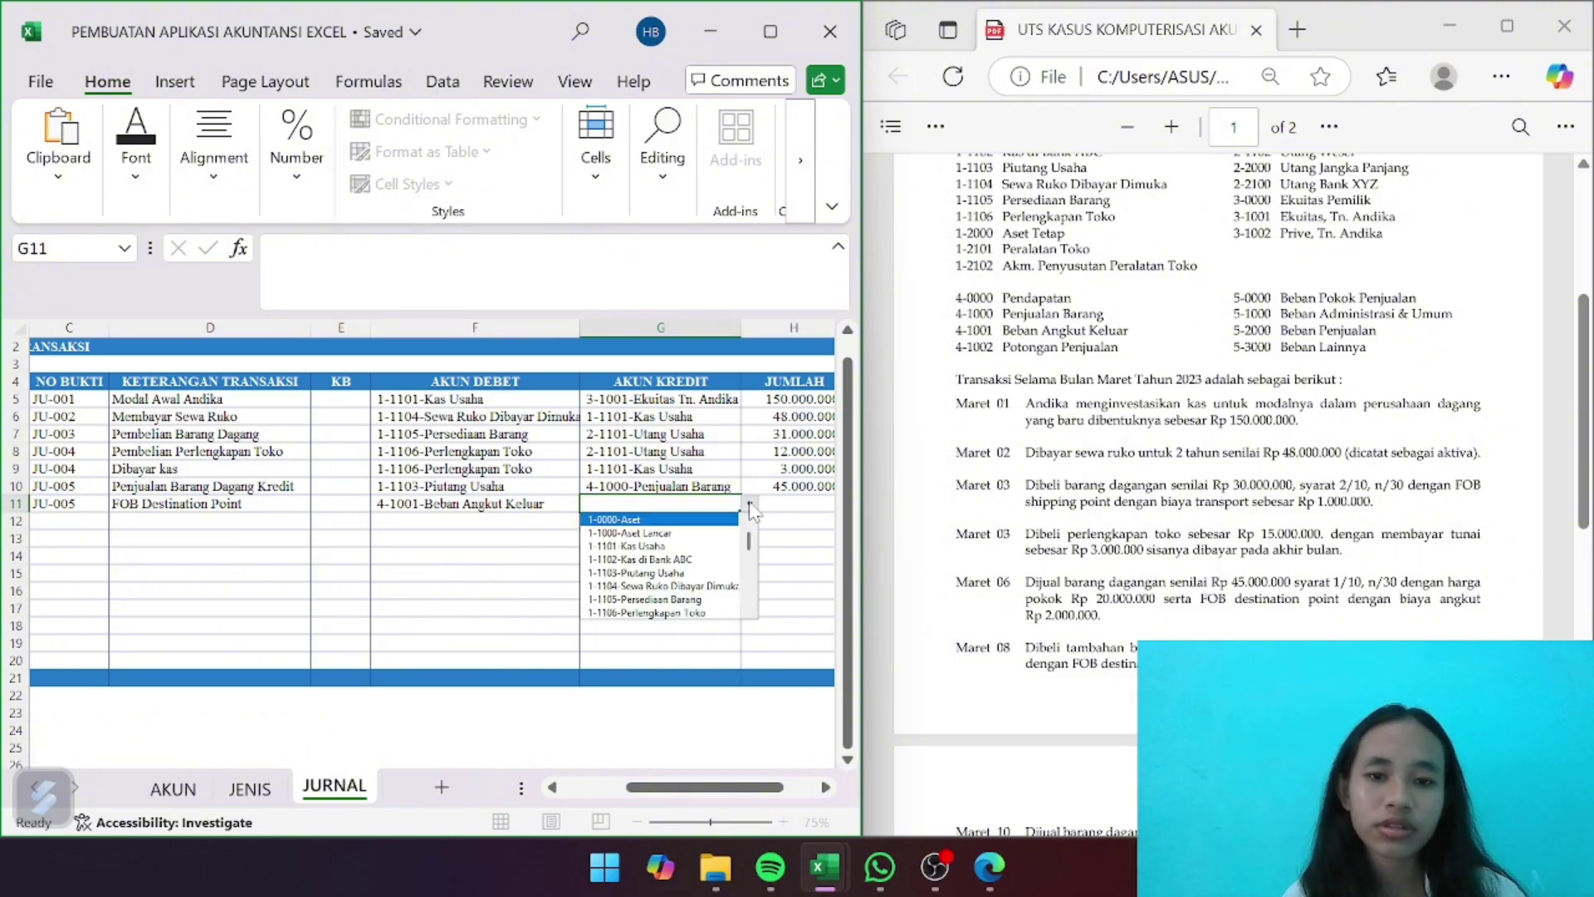
click(702, 536)
click(750, 504)
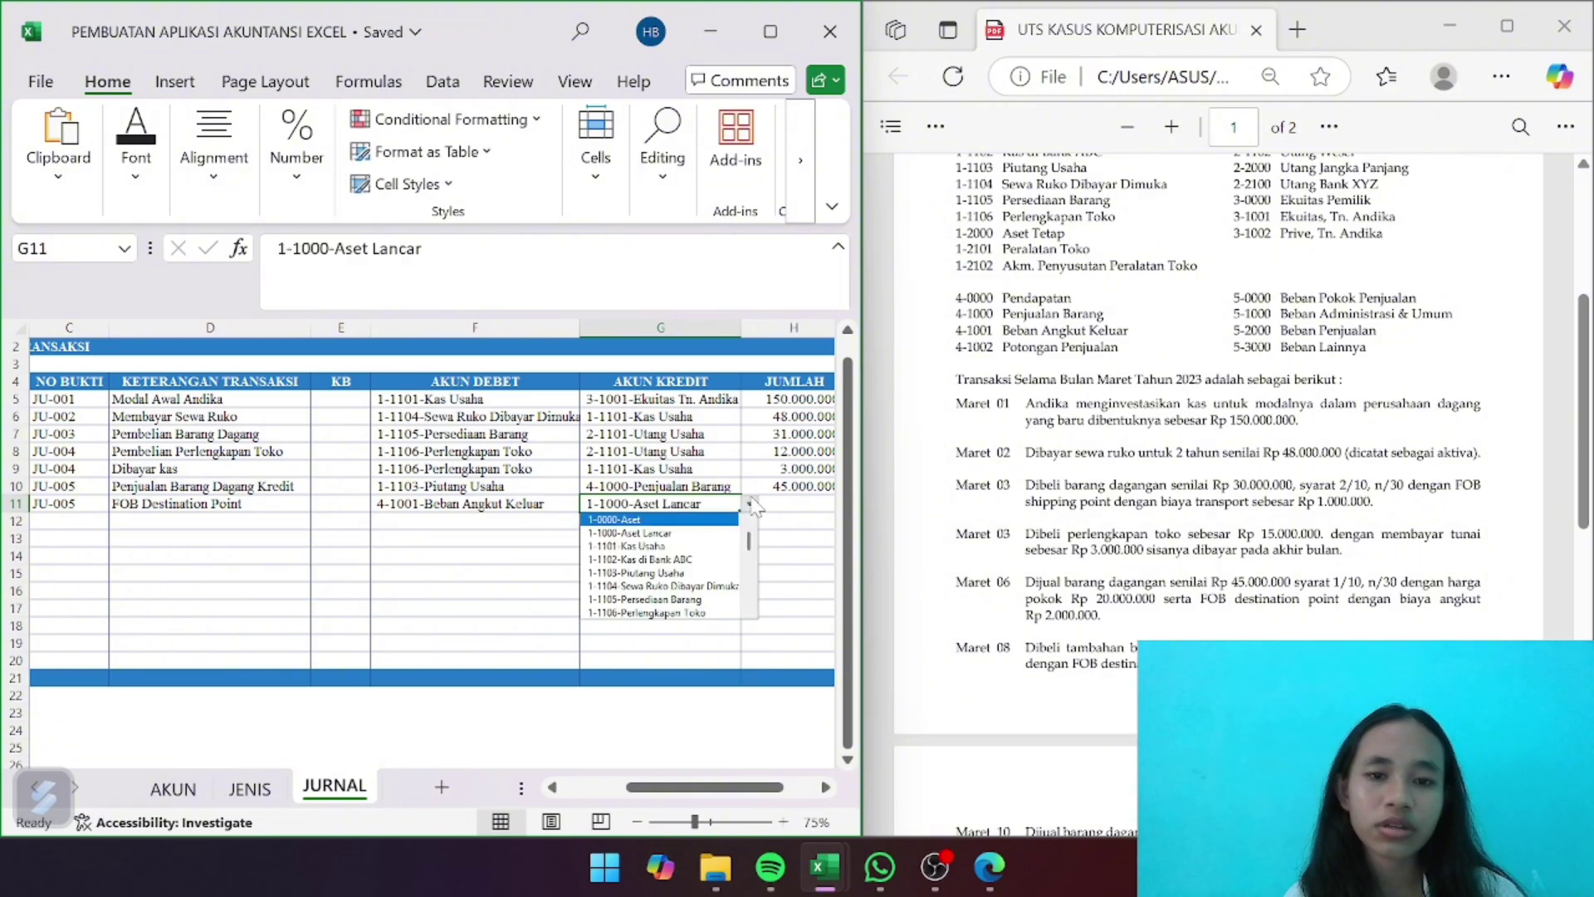
click(710, 541)
Enter 2000000 as the amount of the FOB Destination Point entry in row 11
click(795, 504)
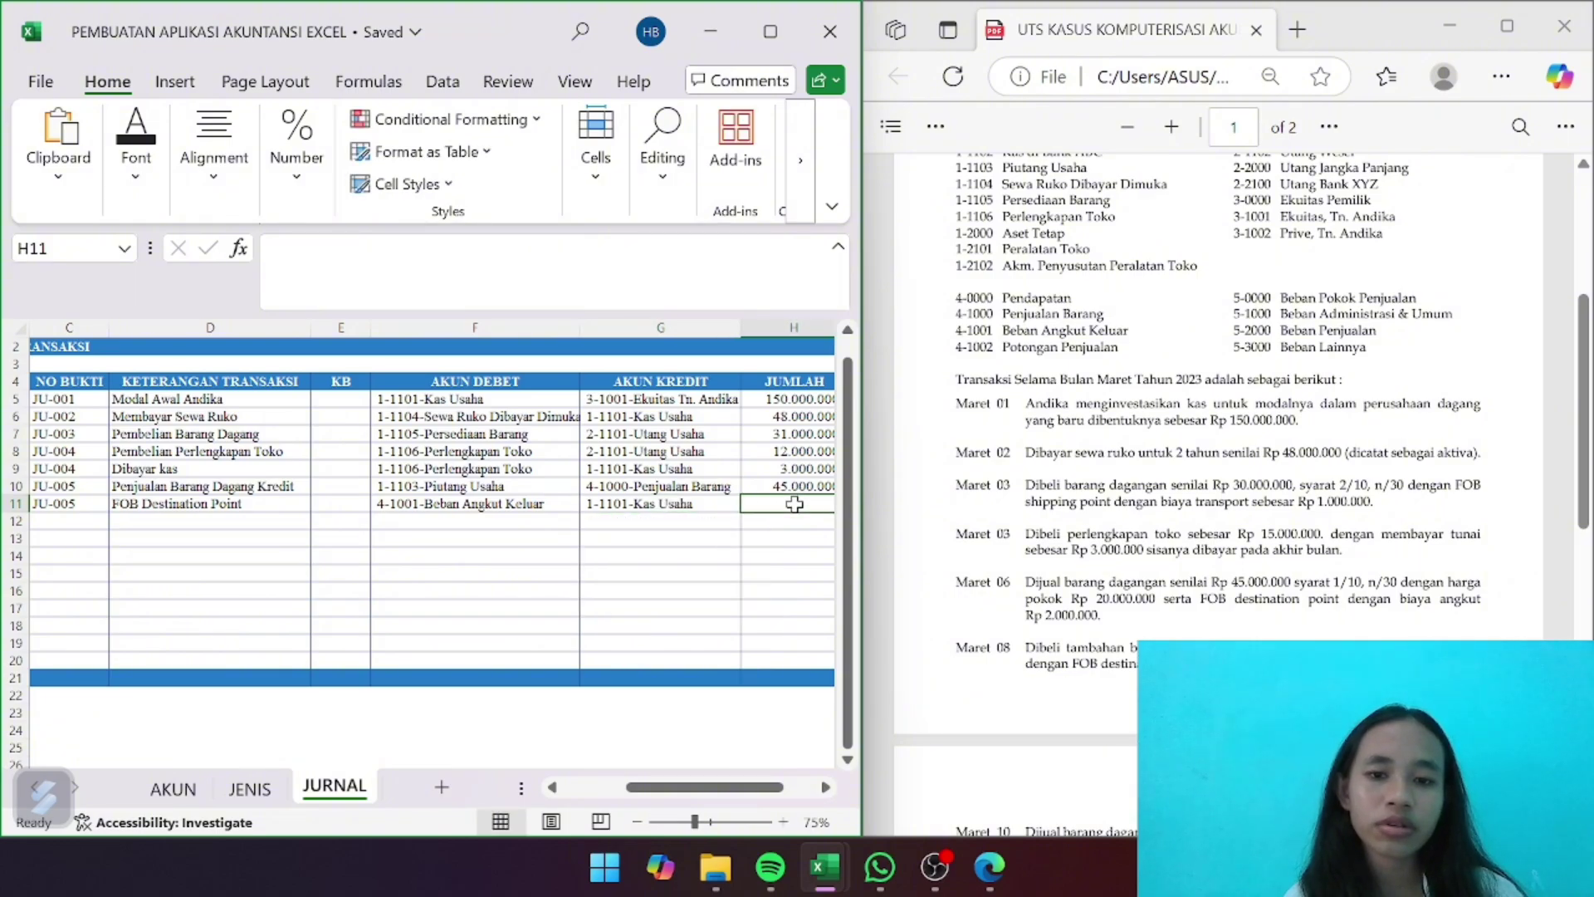
text(2000000)
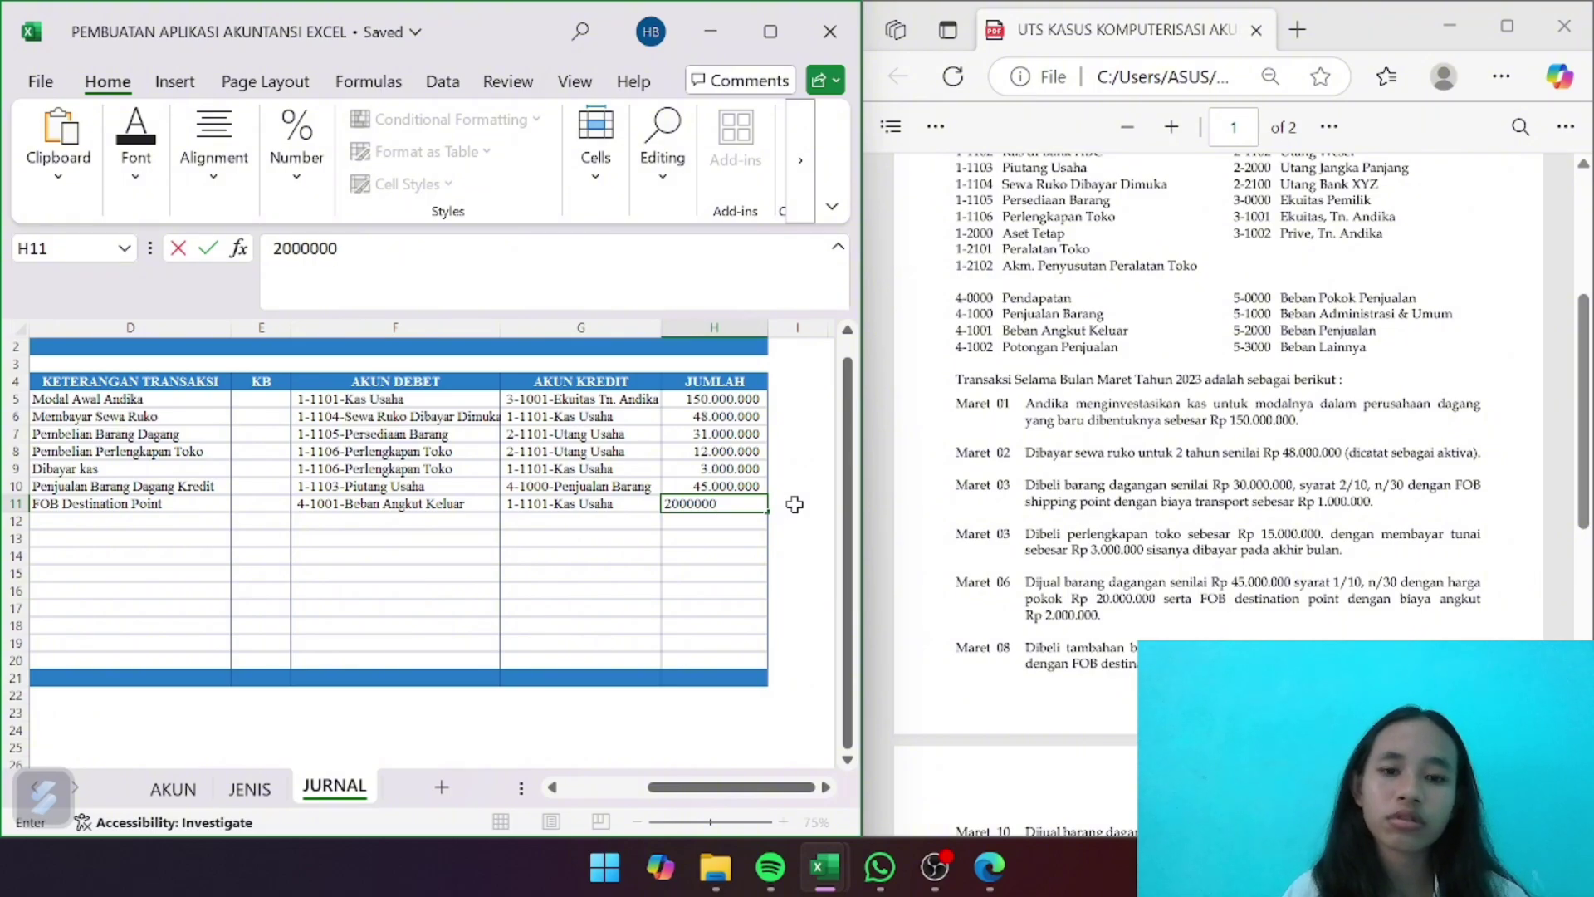
key(Return)
Start a third line for voucher JU-005 in journal row 12, dated 6/3/2023
scroll(509, 542, left, 3)
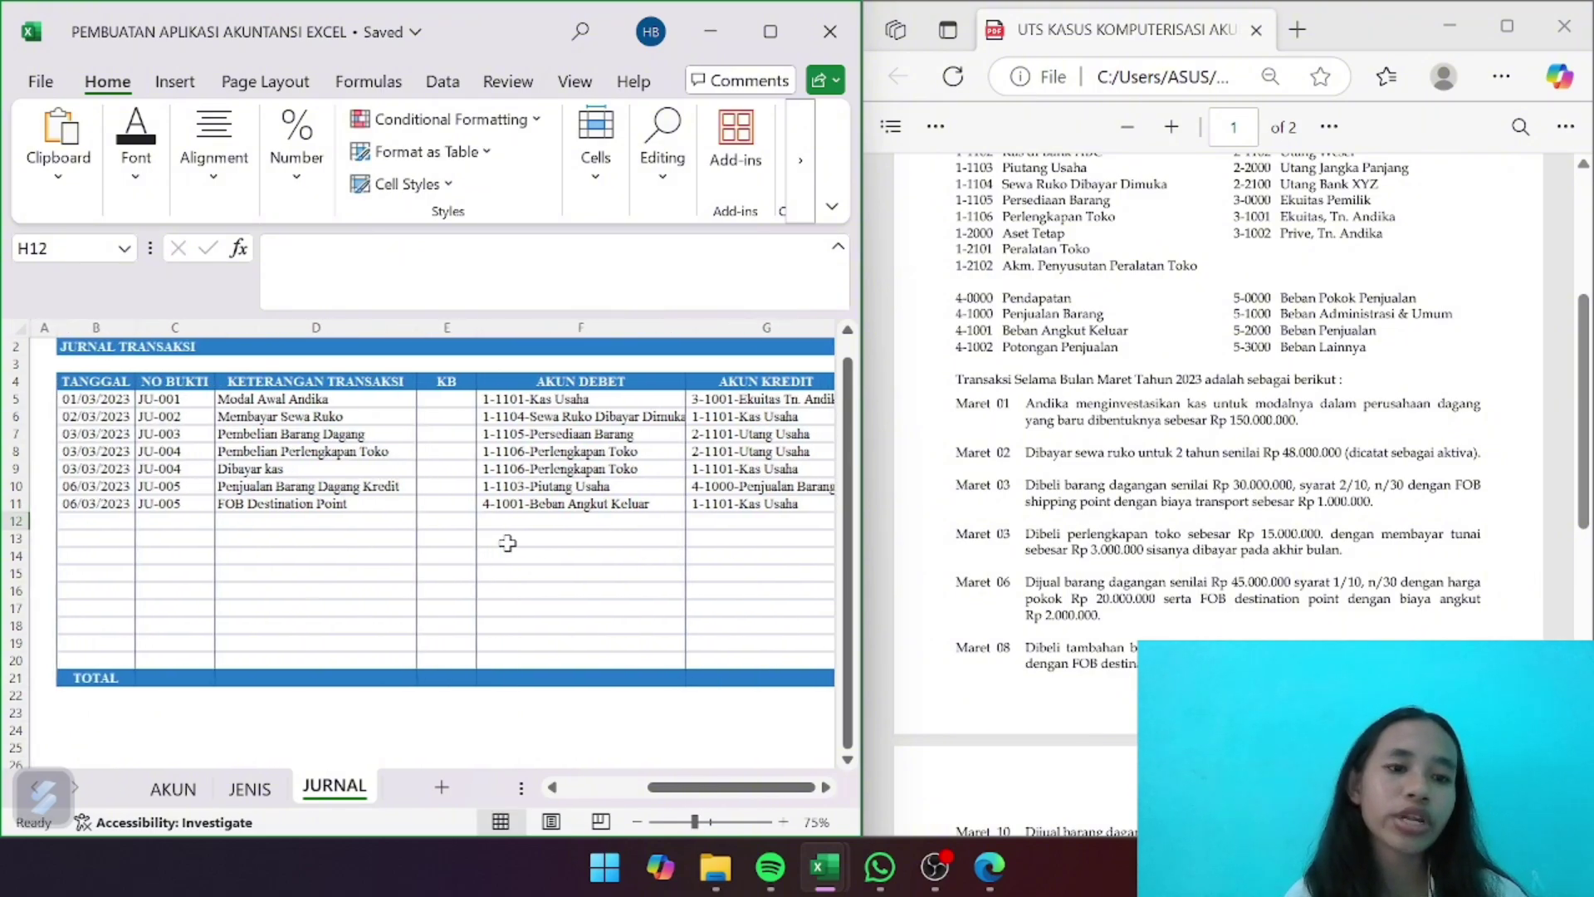
click(97, 520)
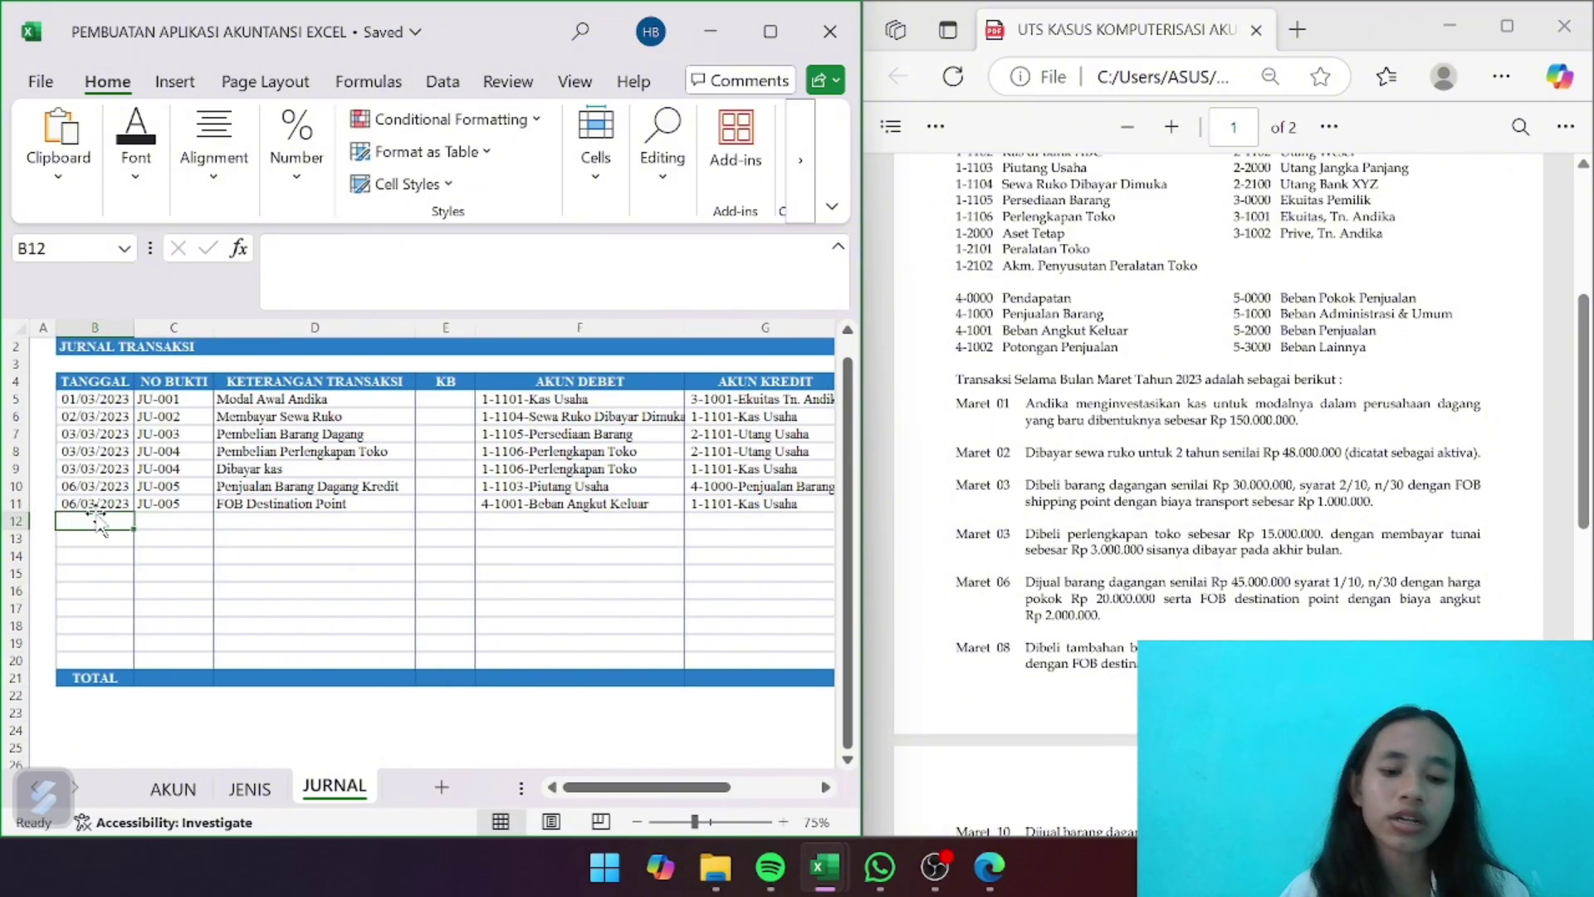
text(6/3/2023)
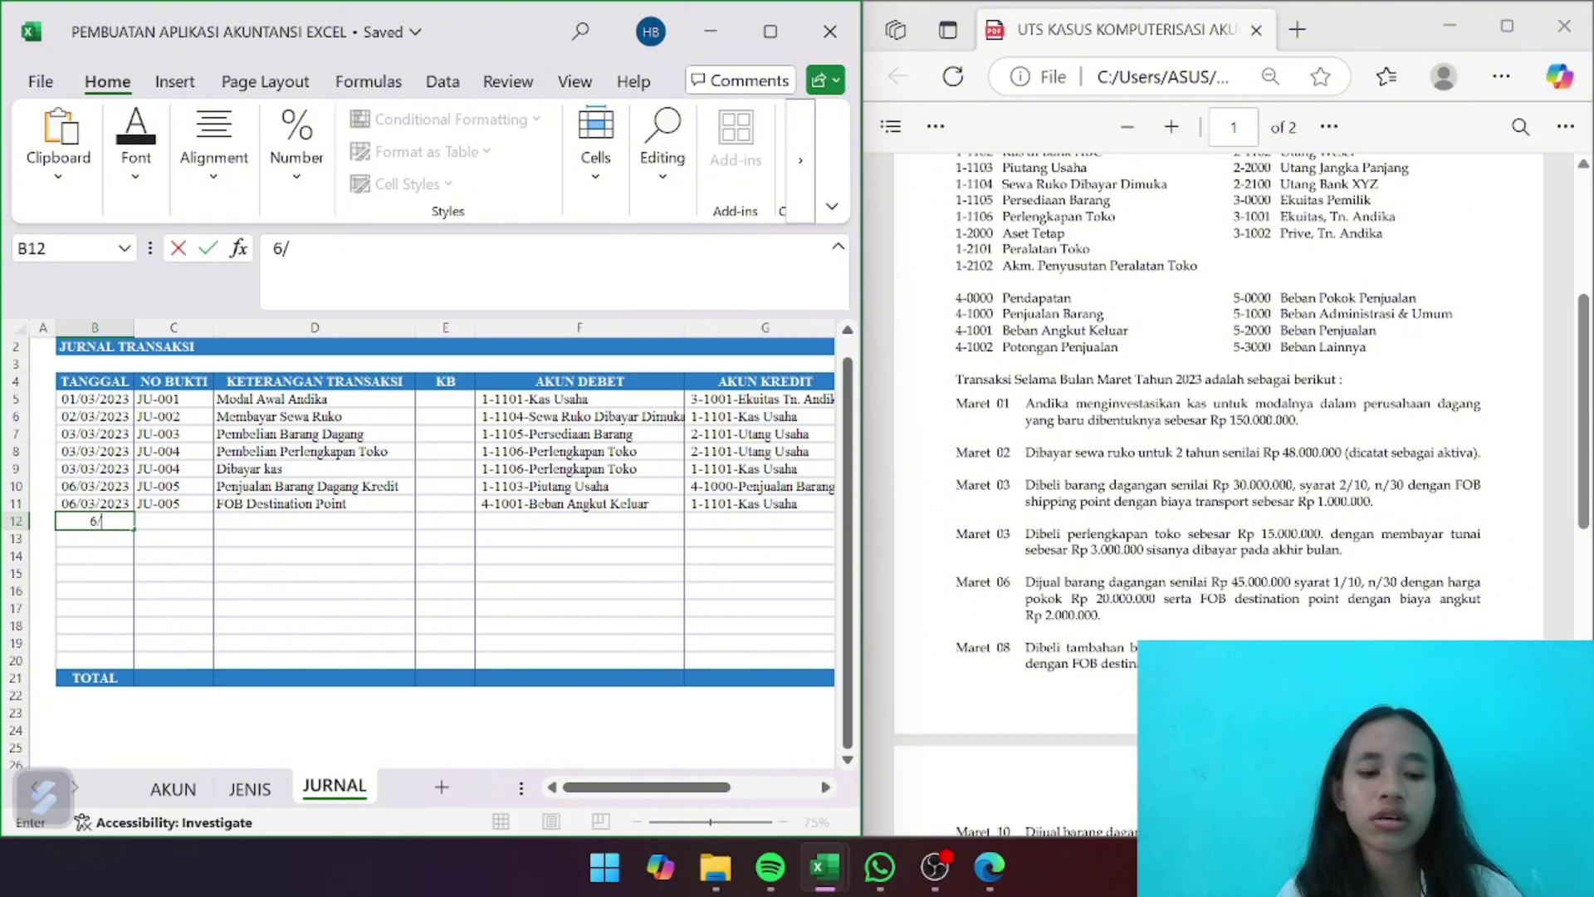
key(Tab)
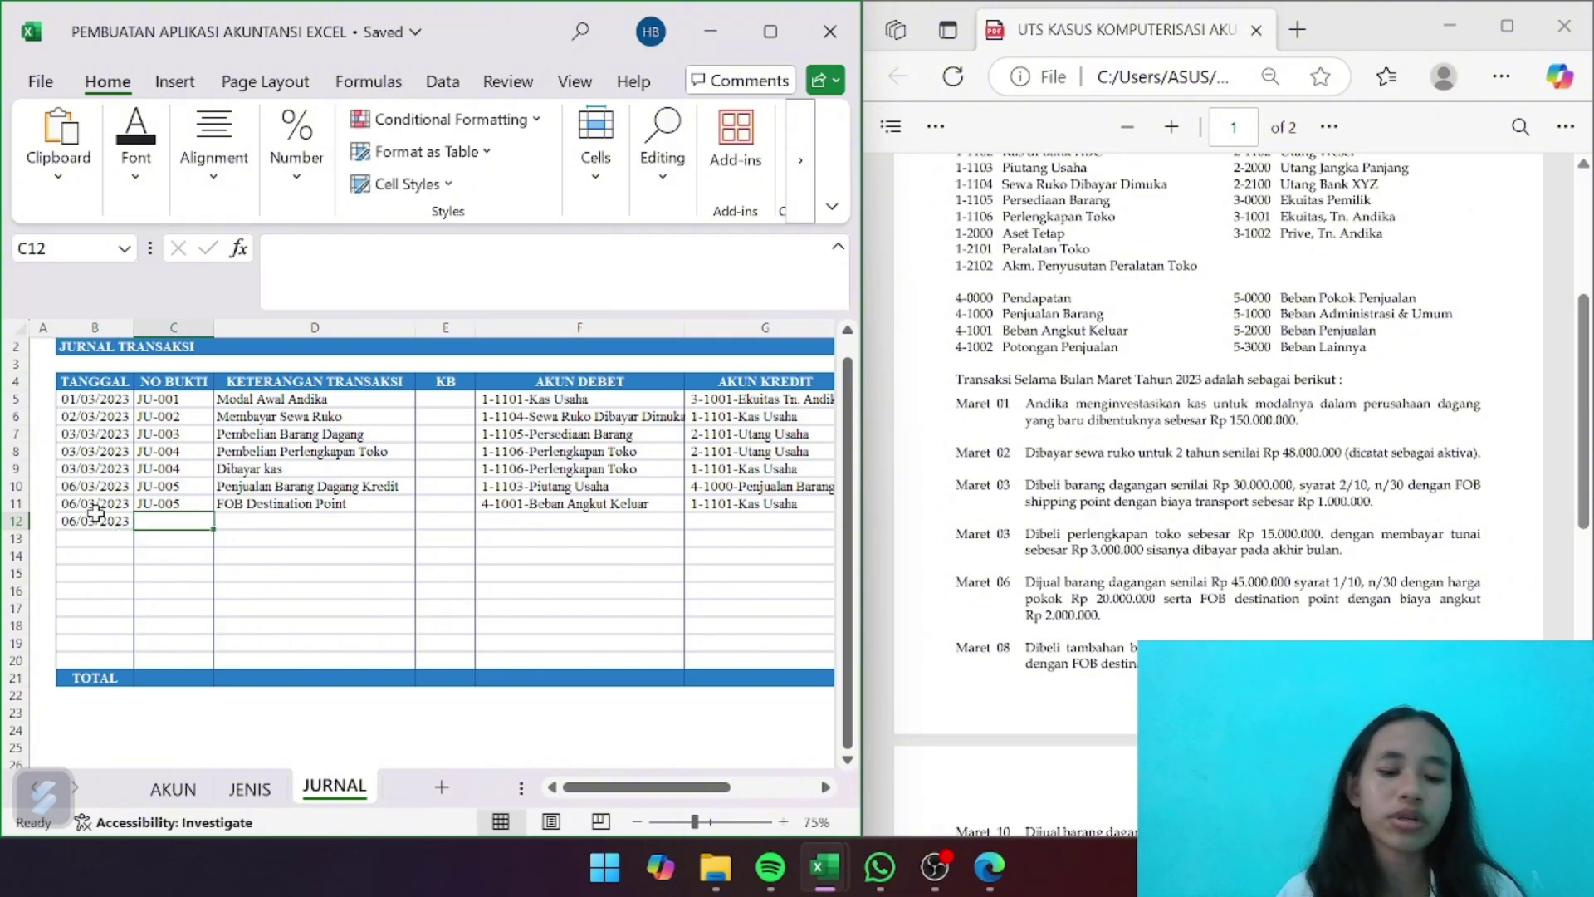
text(JU-005)
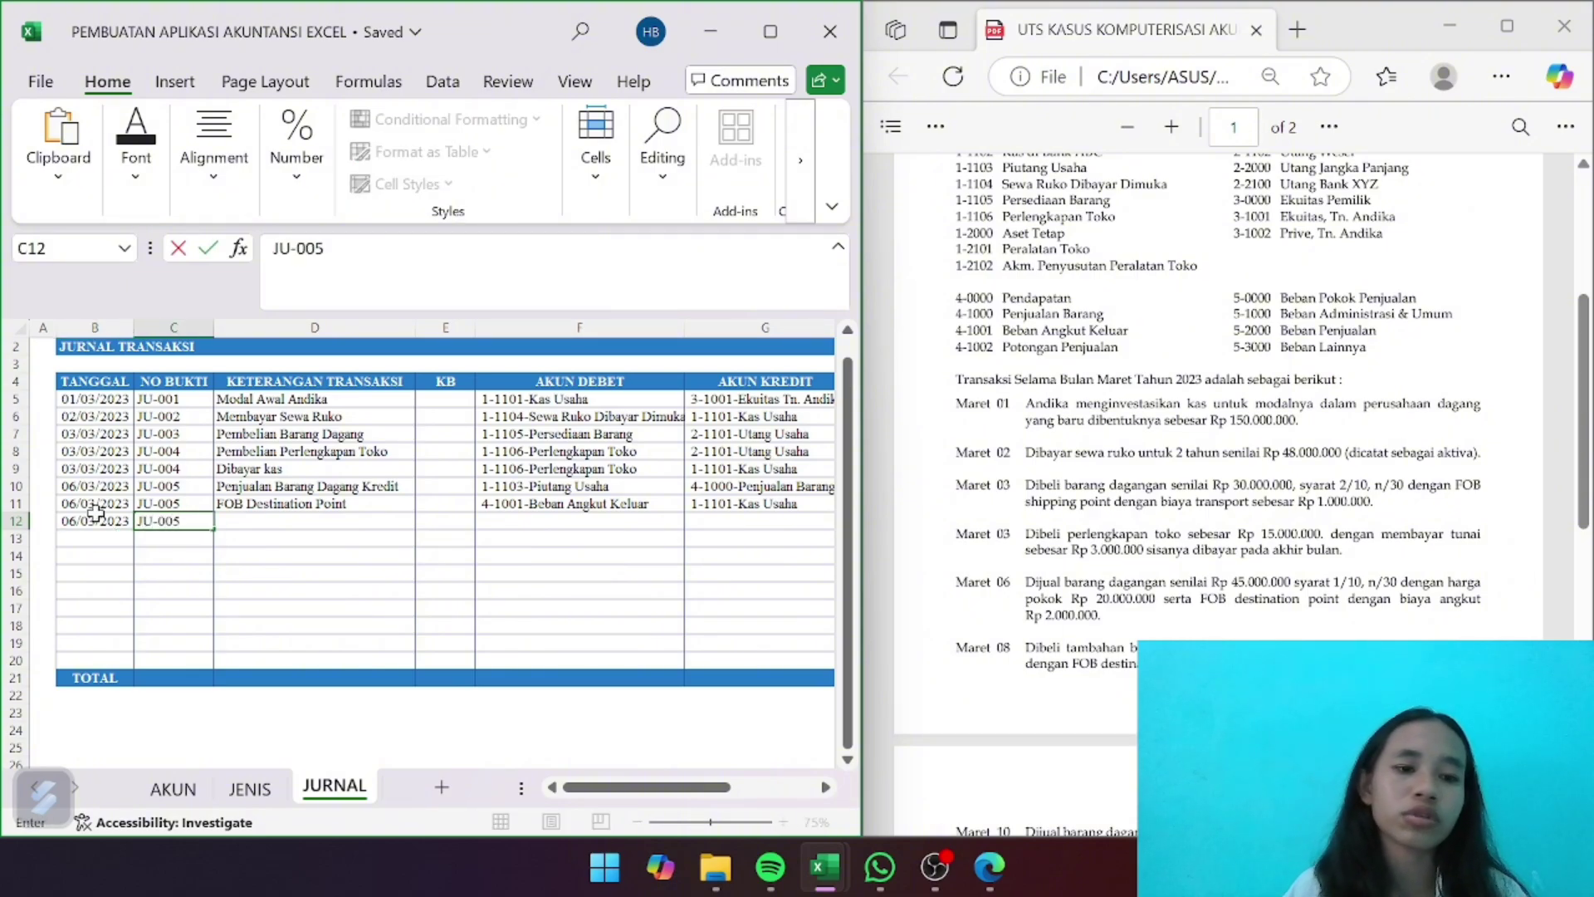
key(Tab)
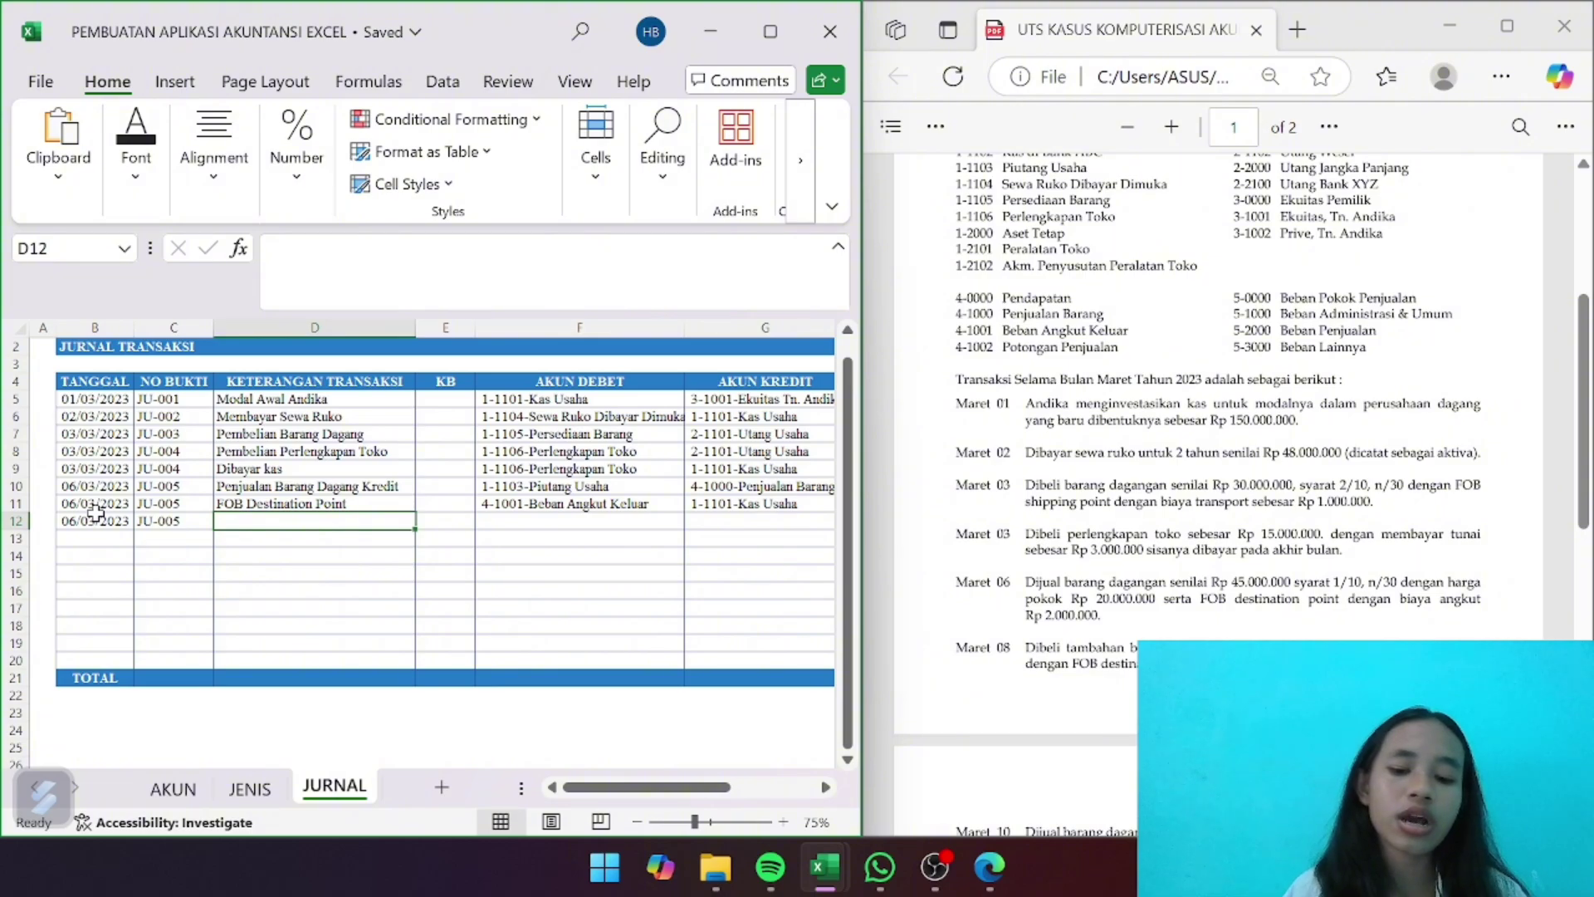
Describe the row 12 transaction as "HPP" and set its debit account to 5-0000-Beban Pokok Penjualan
text(HPP)
key(Tab)
key(Tab)
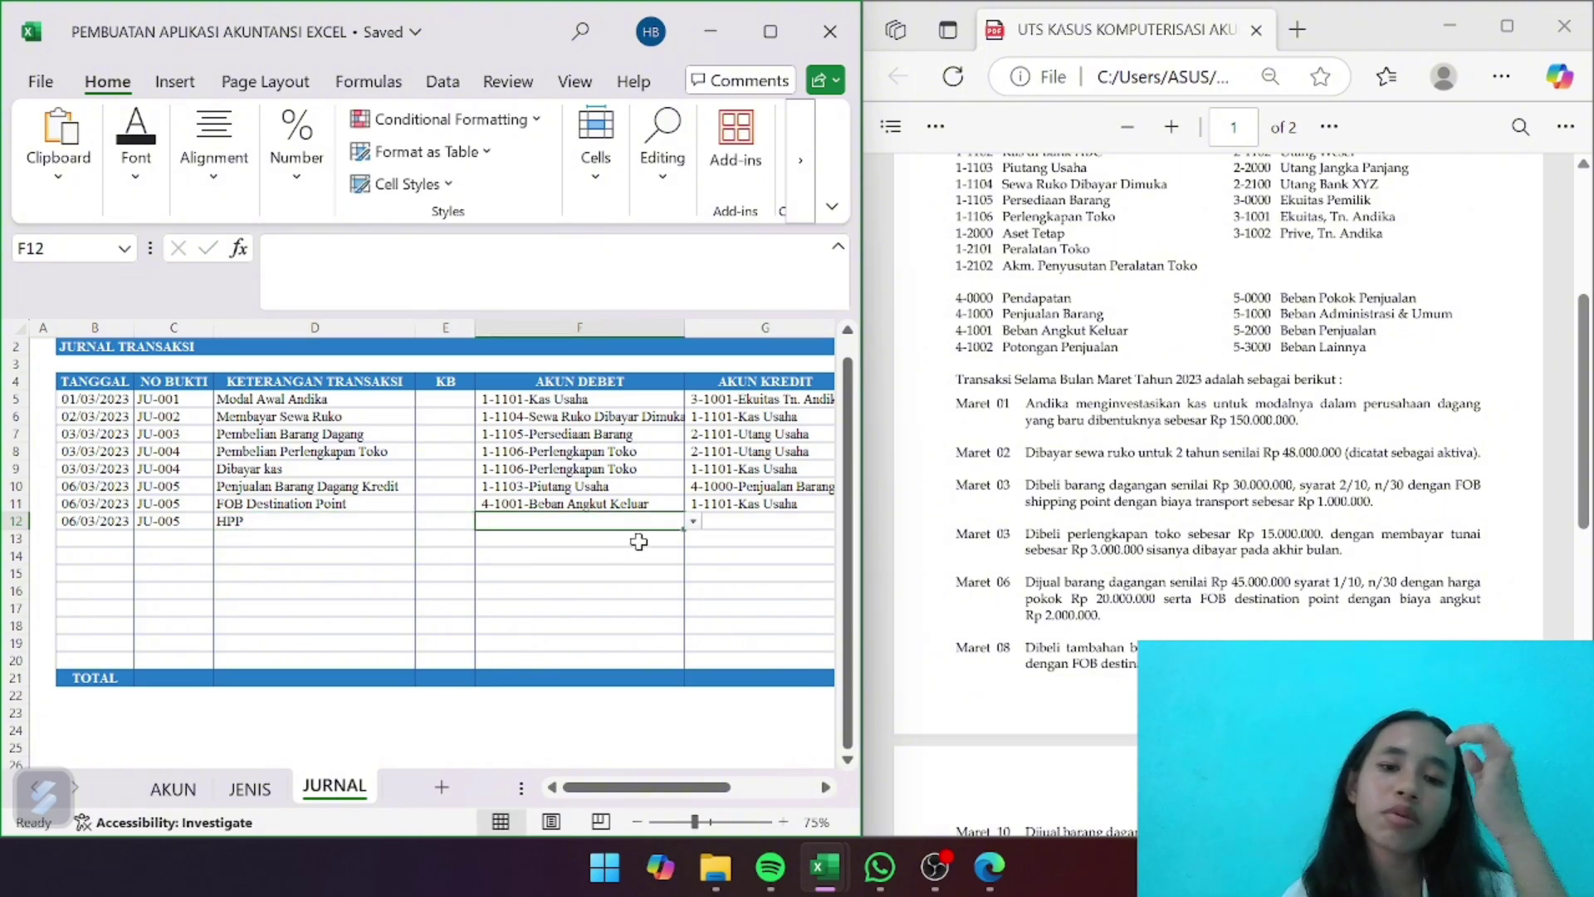
click(694, 522)
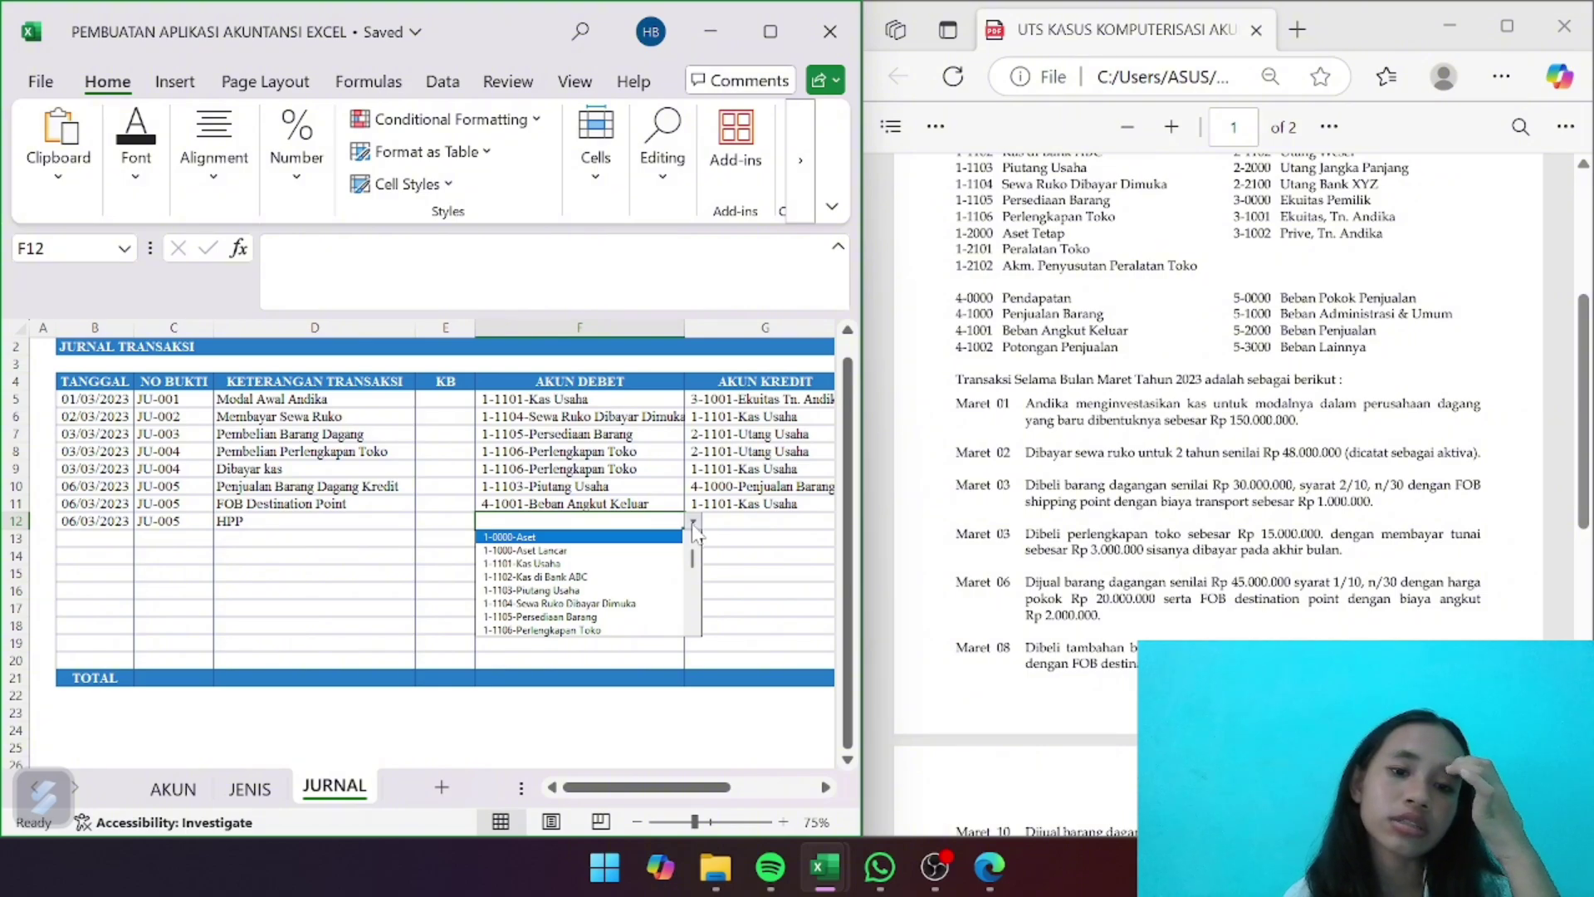
drag(693, 538, 685, 628)
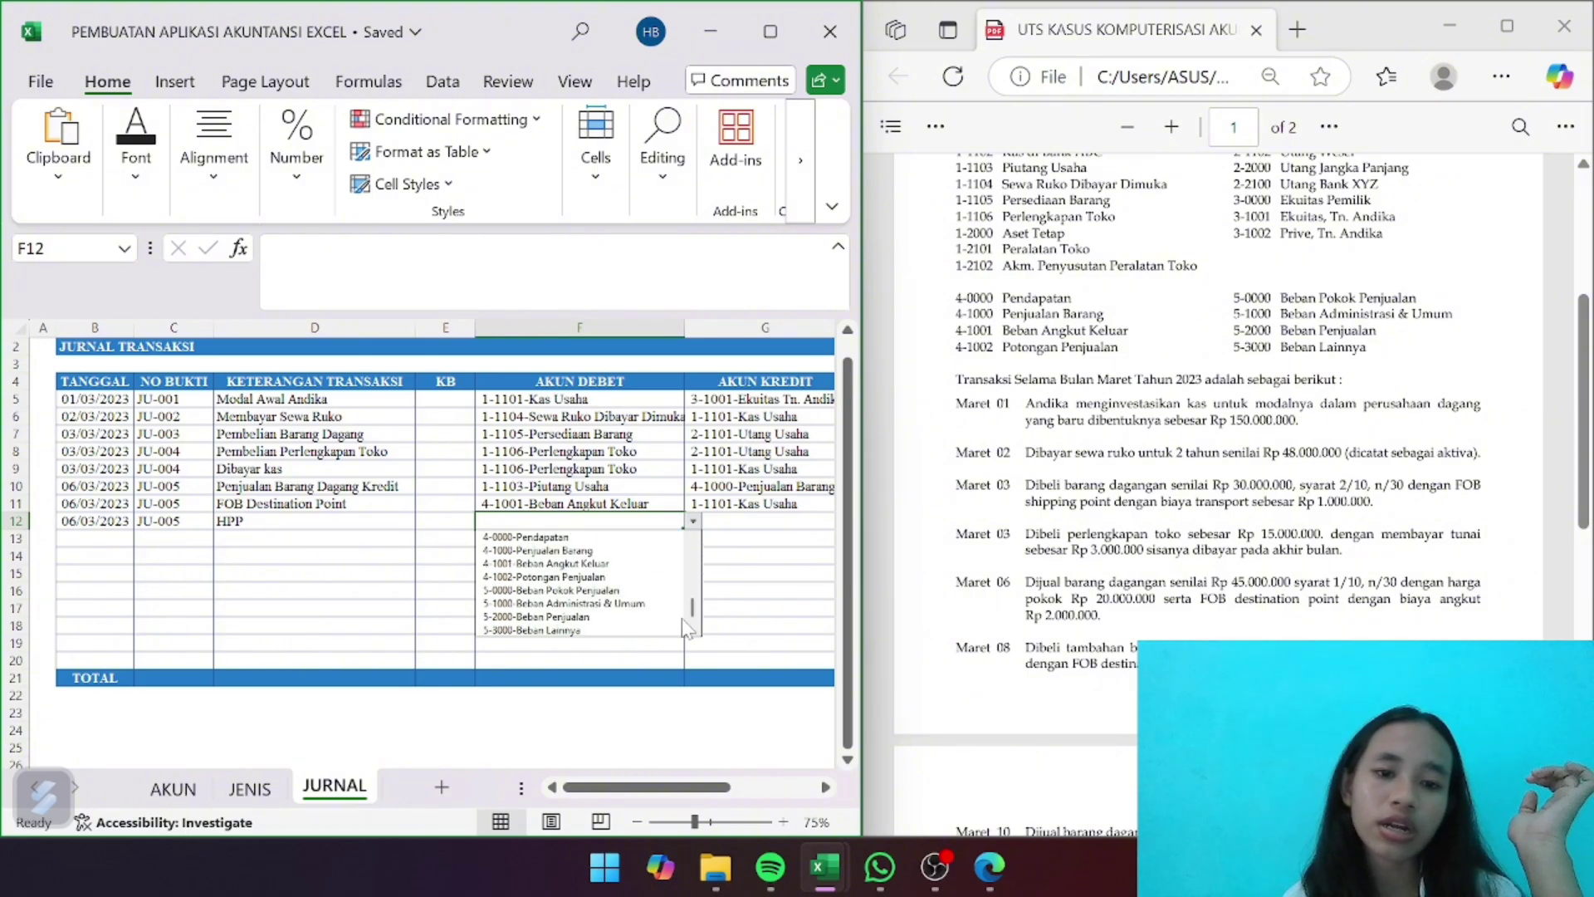
click(582, 590)
Set the credit account of the HPP entry in row 12 to 1-1105-Persediaan Barang
scroll(735, 553, right, 1)
scroll(735, 553, right, 1)
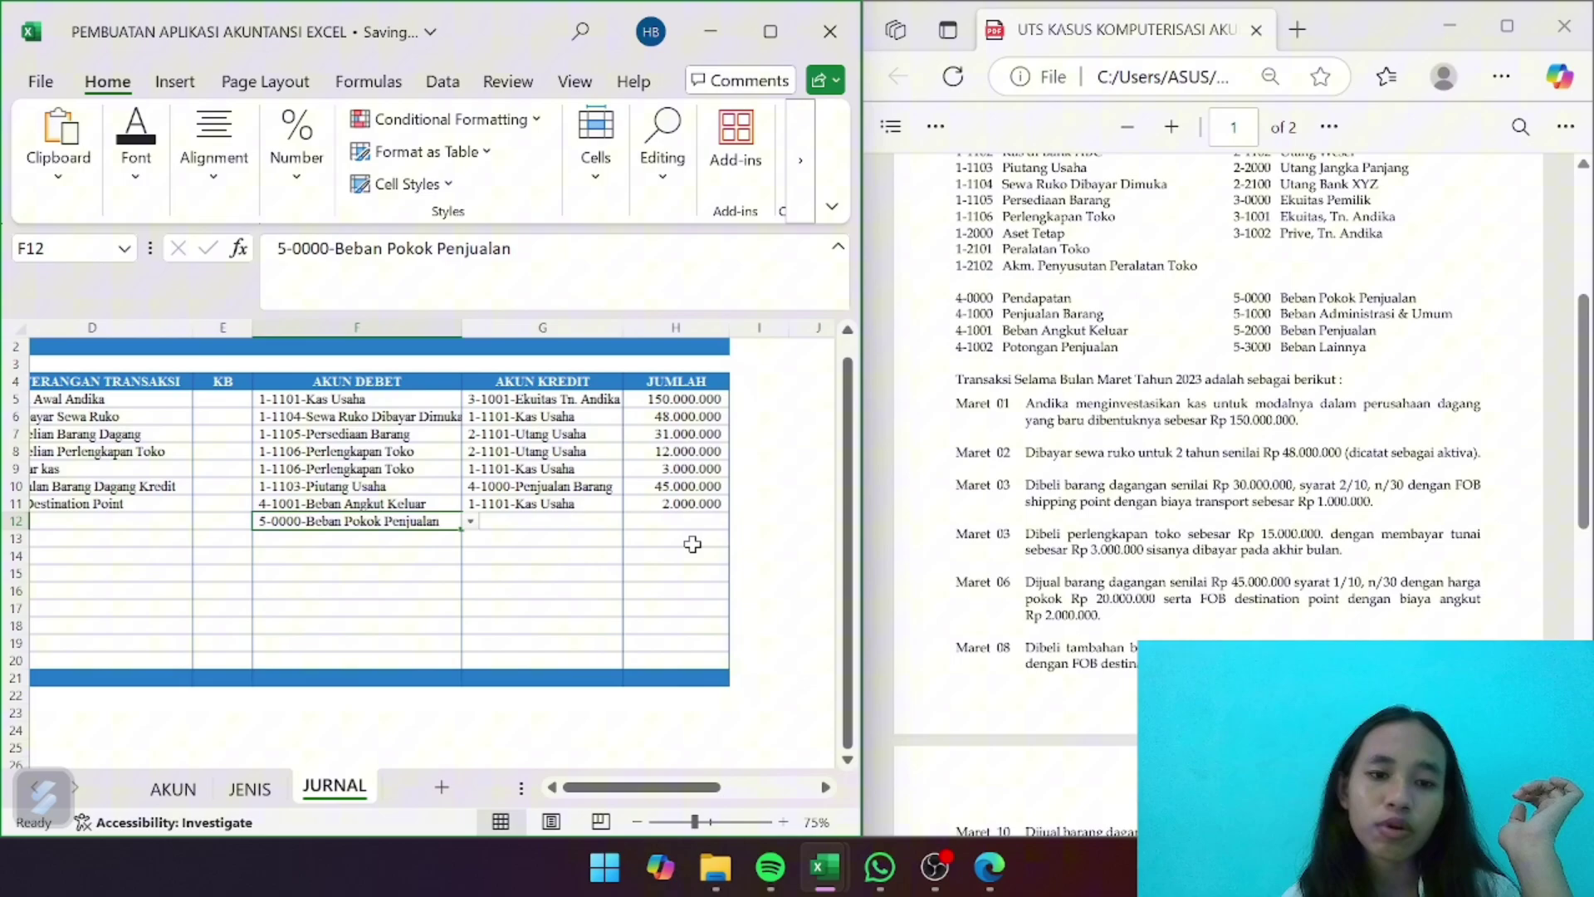
click(571, 521)
click(669, 521)
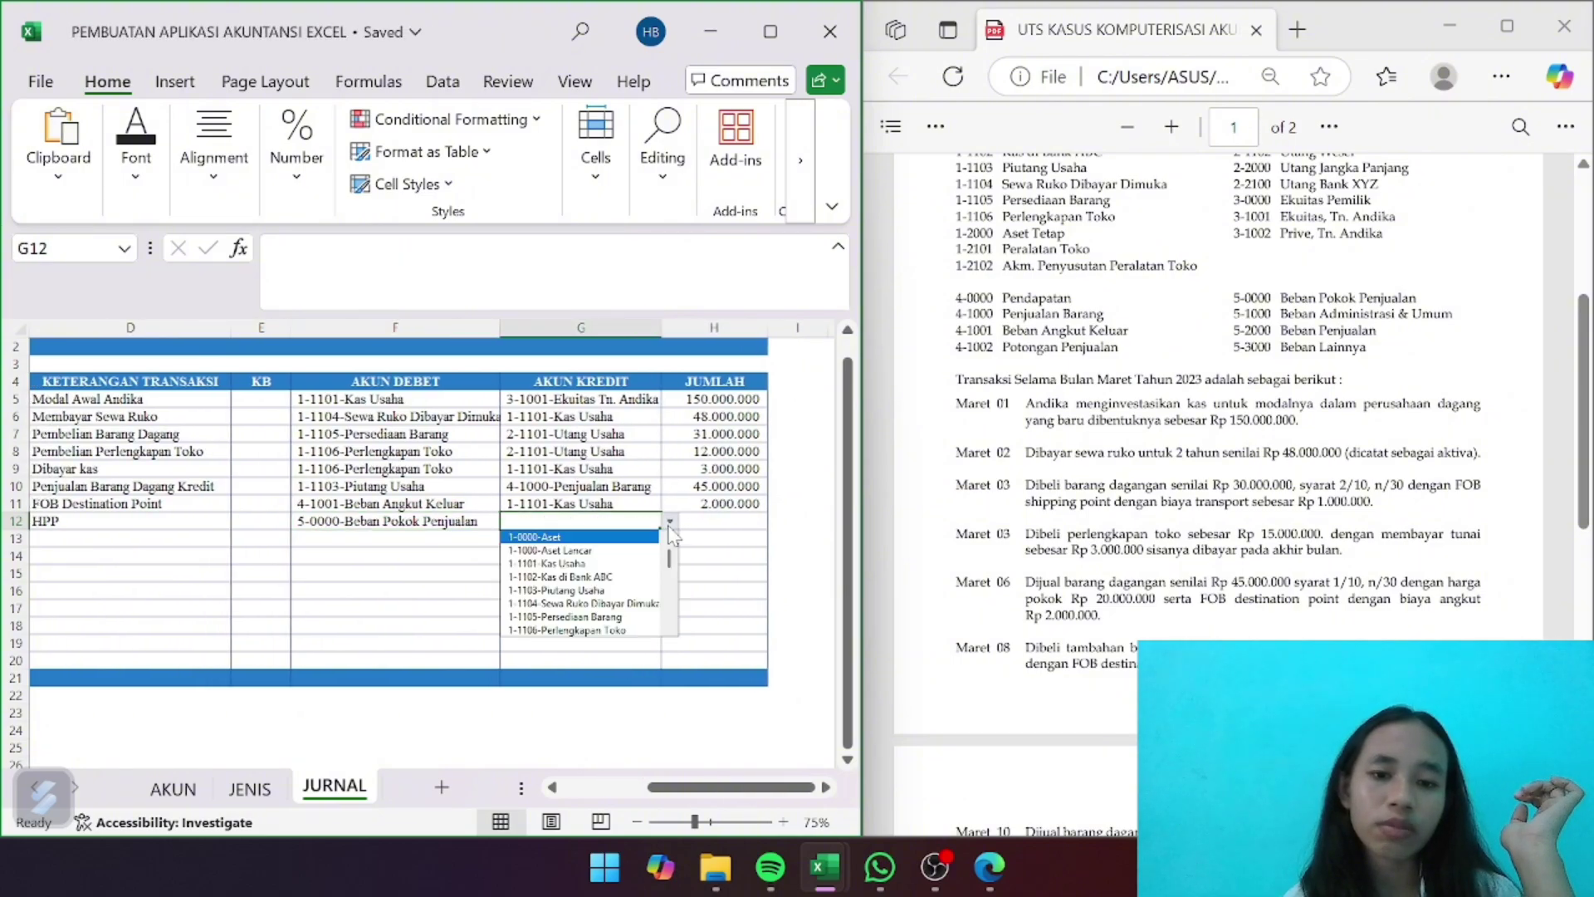
mouse_move(670, 553)
mouse_down()
mouse_move(669, 608)
mouse_move(668, 552)
mouse_up()
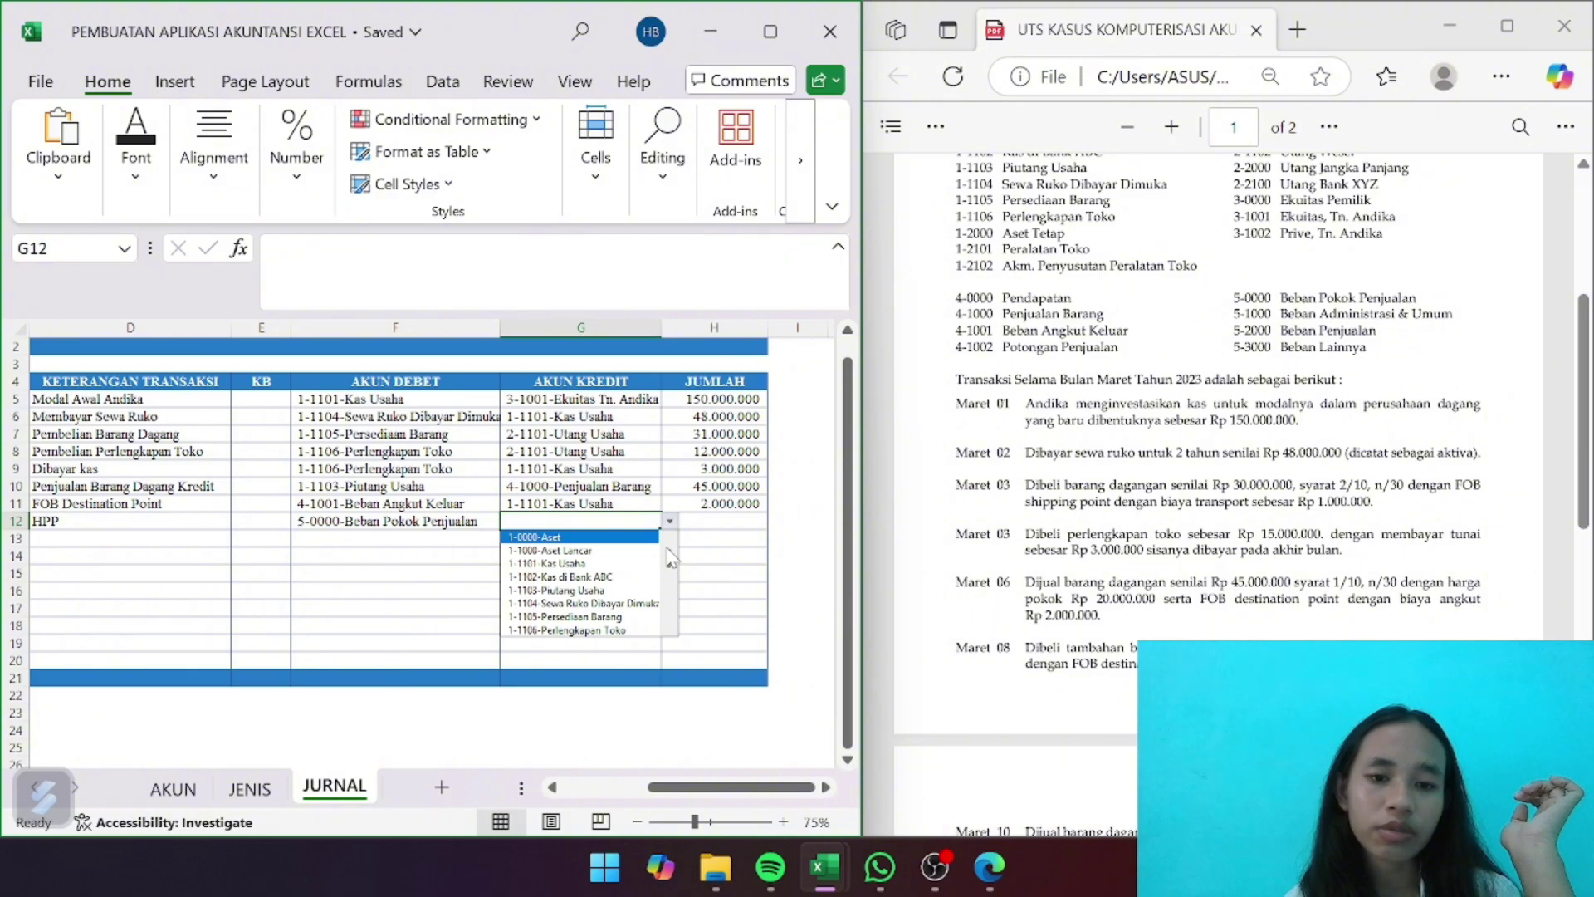
click(617, 616)
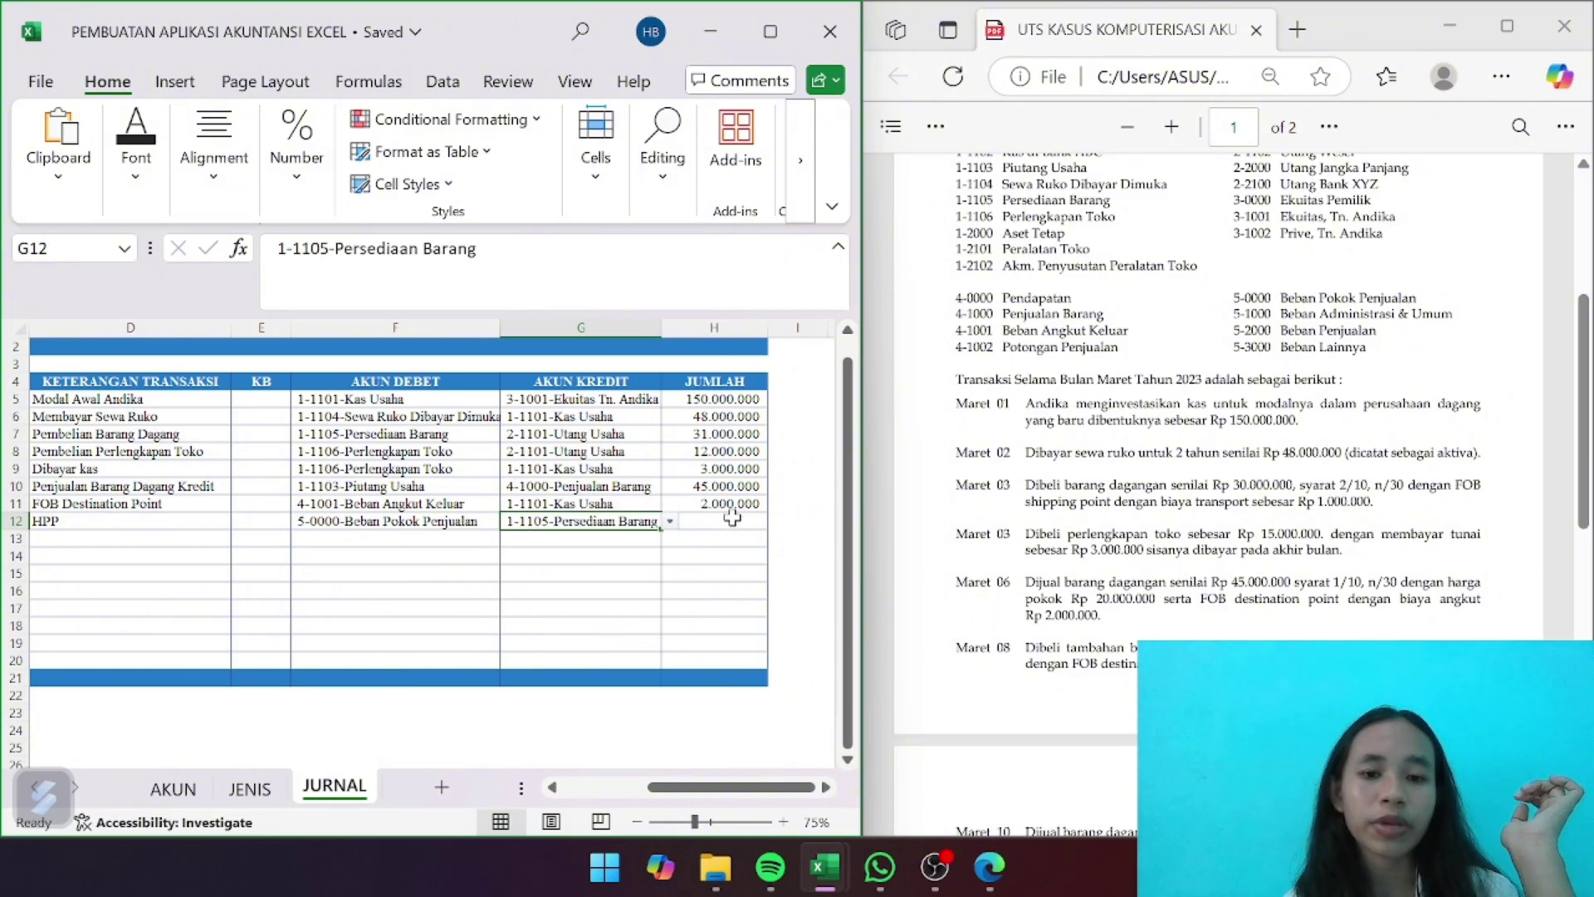
Widen the AKUN KREDIT column slightly and enter 20000000 as the amount of the HPP entry in row 12
drag(661, 328, 678, 328)
click(762, 520)
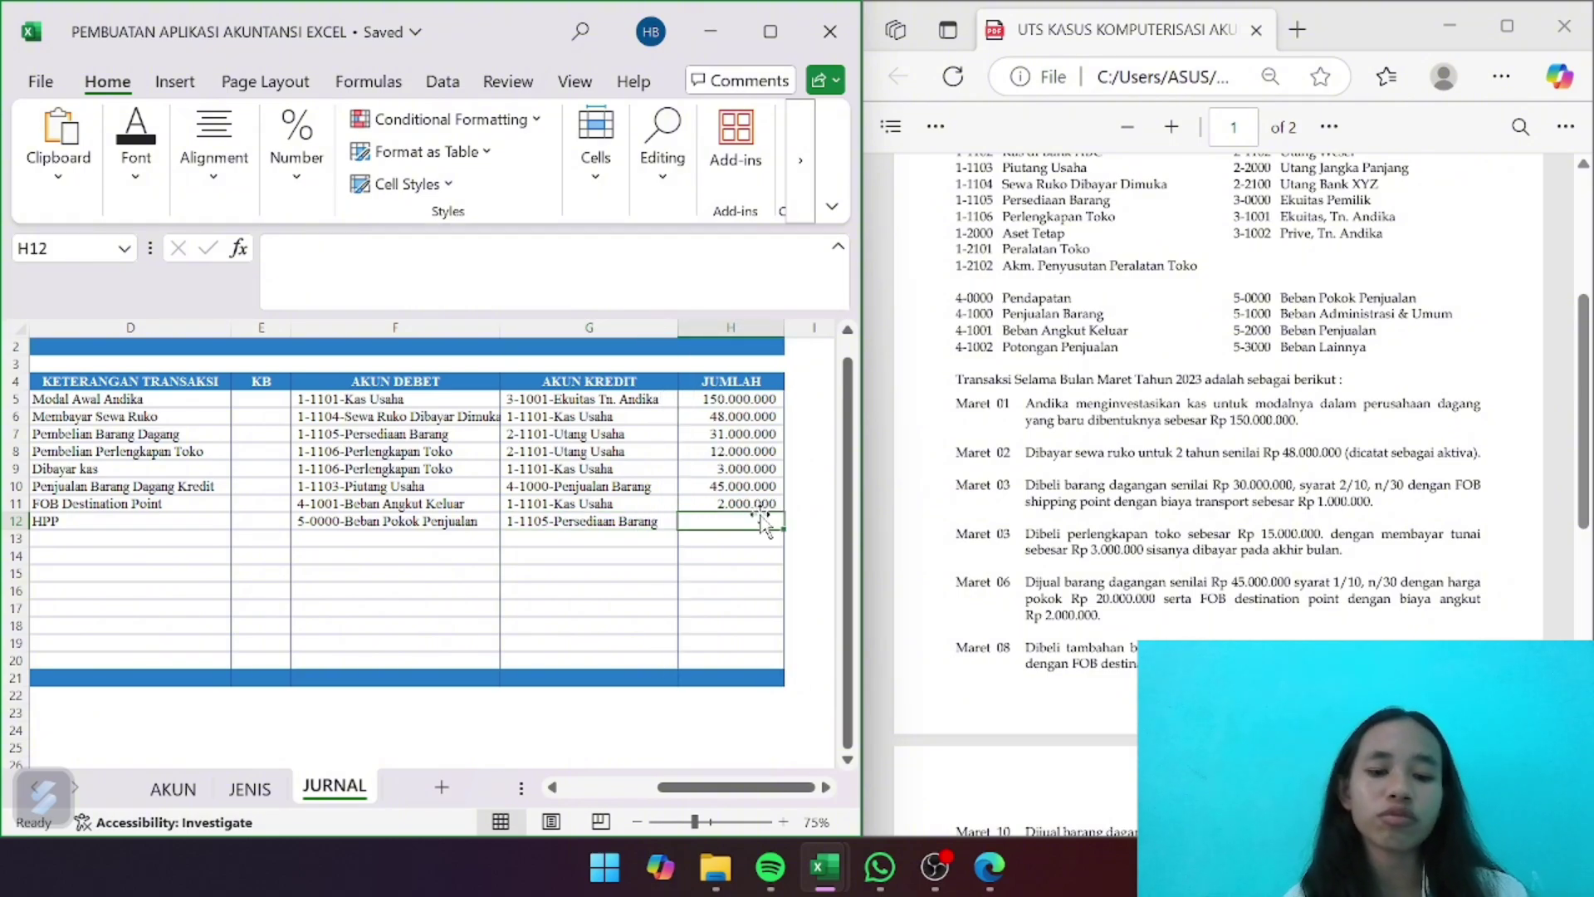
text(20000000)
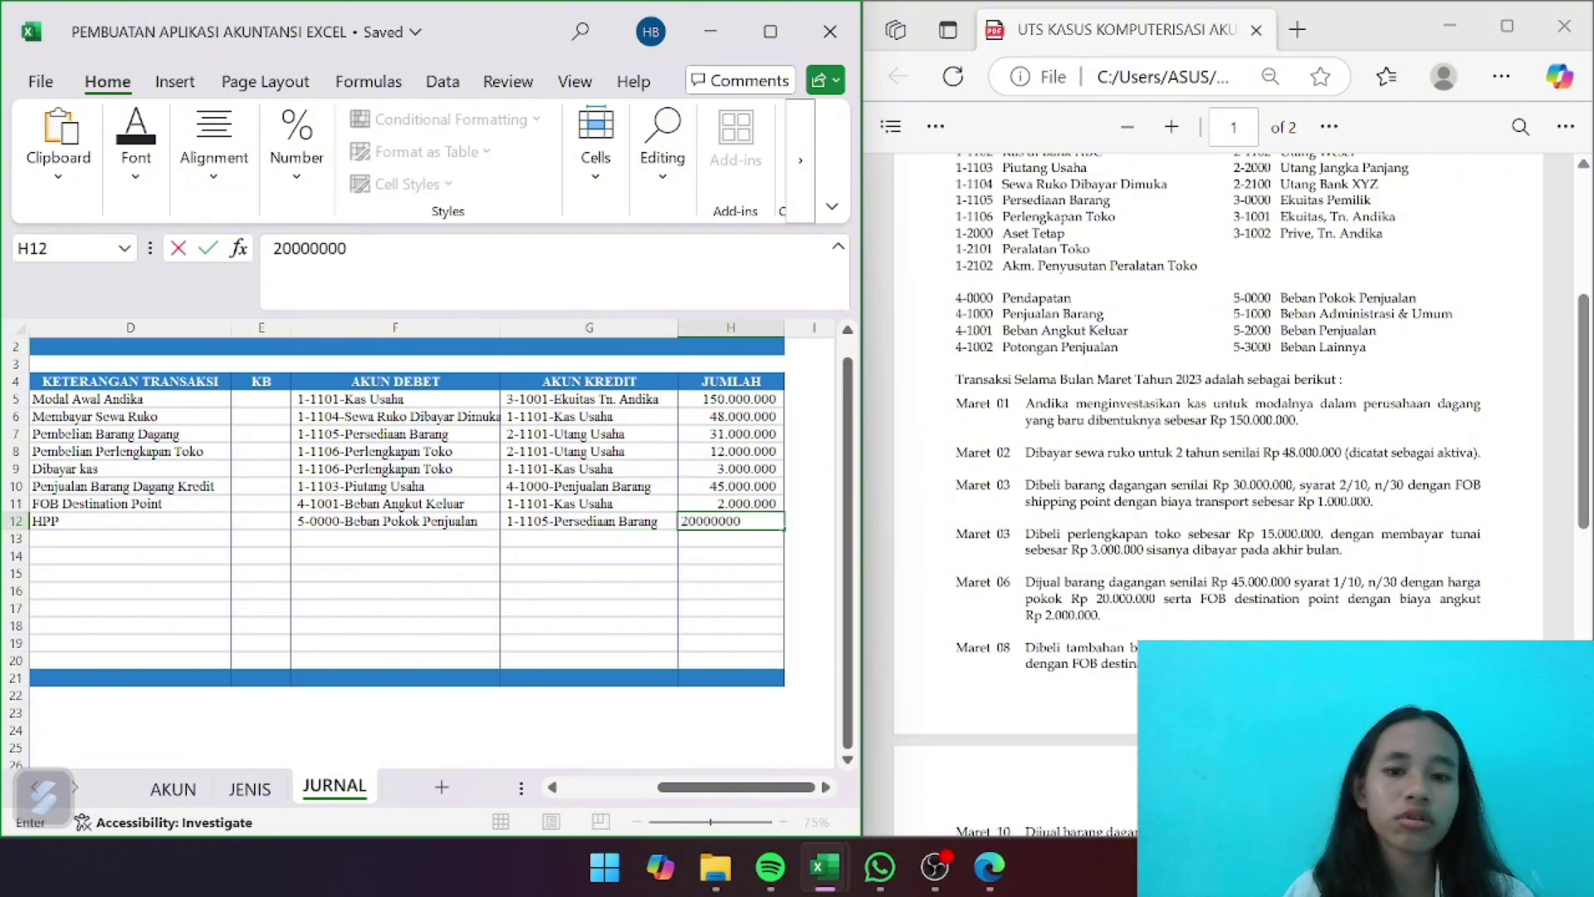
key(Return)
Start a new journal line in row 13 dated 8/03/2023 with voucher number JU-006
scroll(426, 555, left, 3)
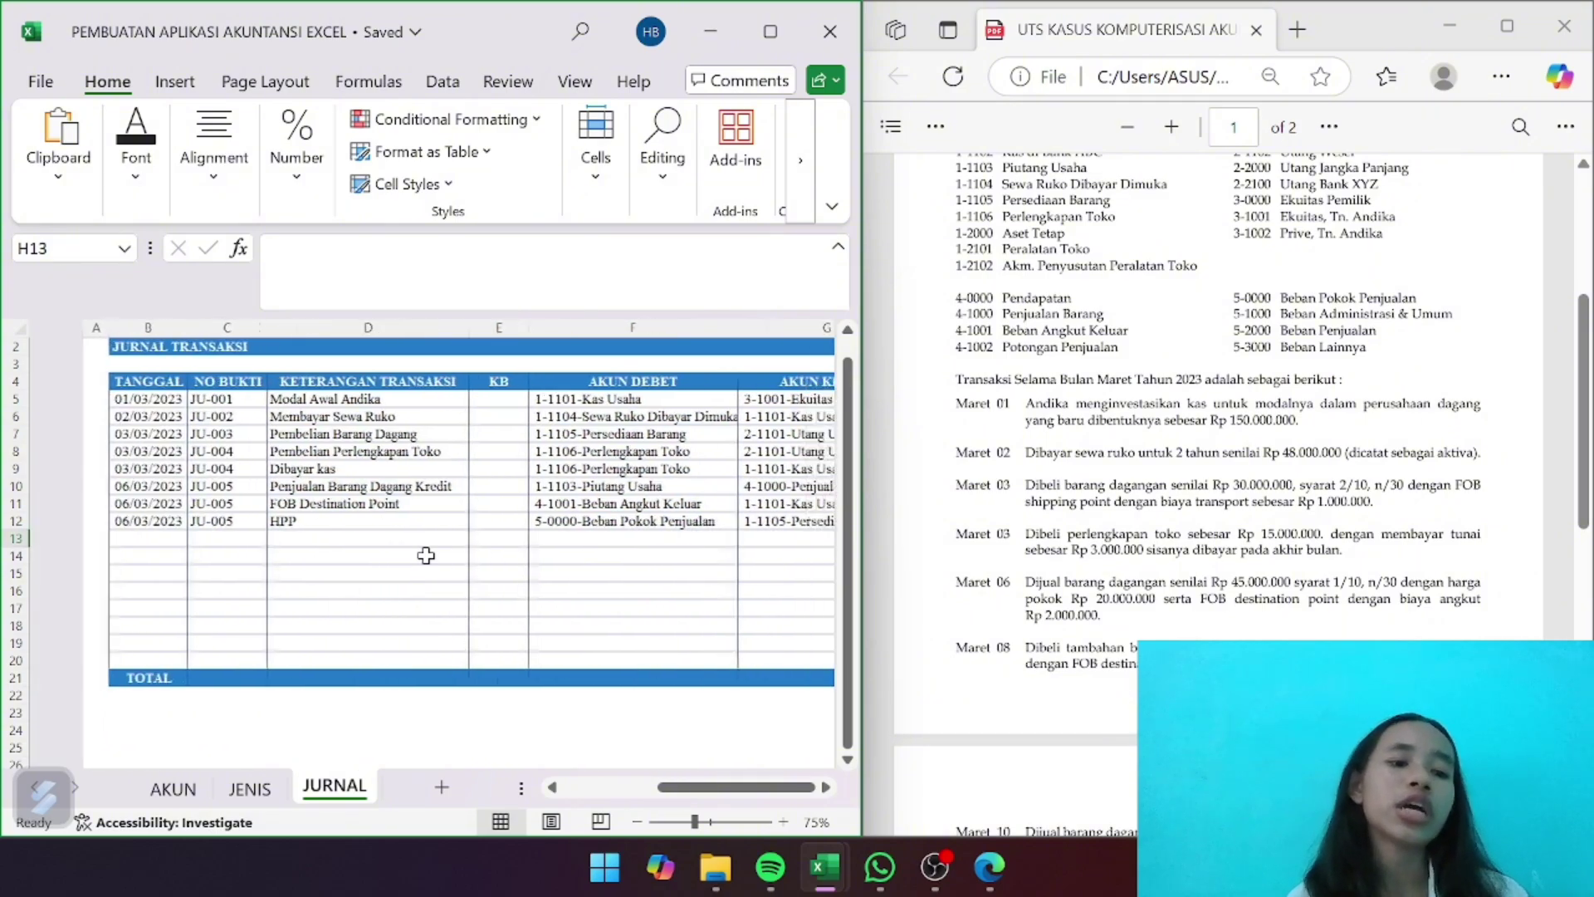
click(103, 538)
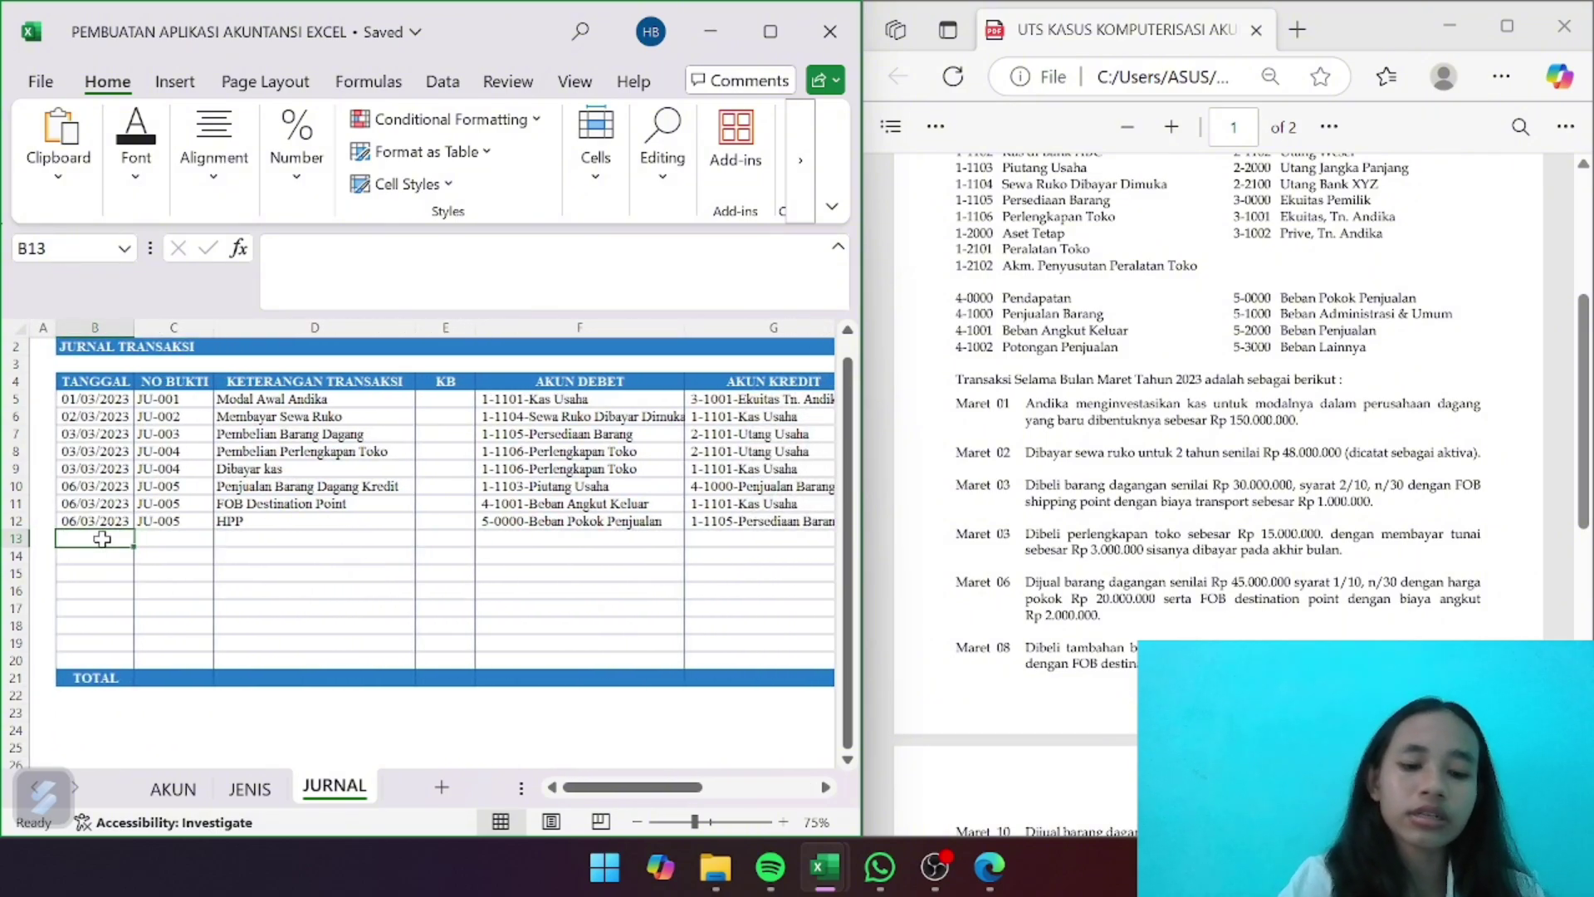
text(8/03/2023)
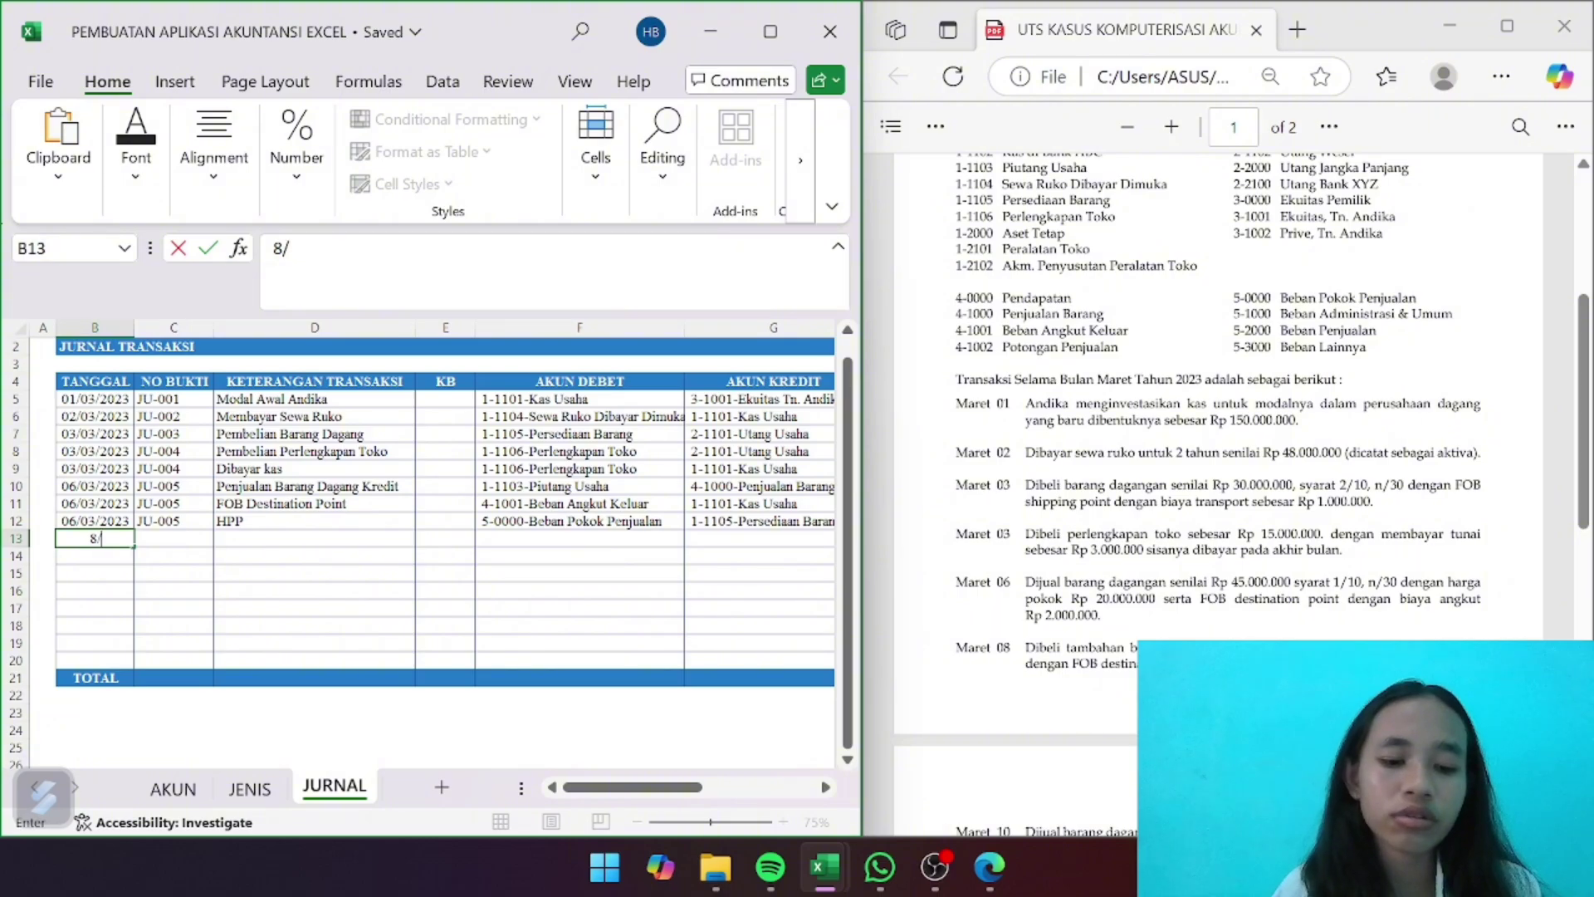
key(Tab)
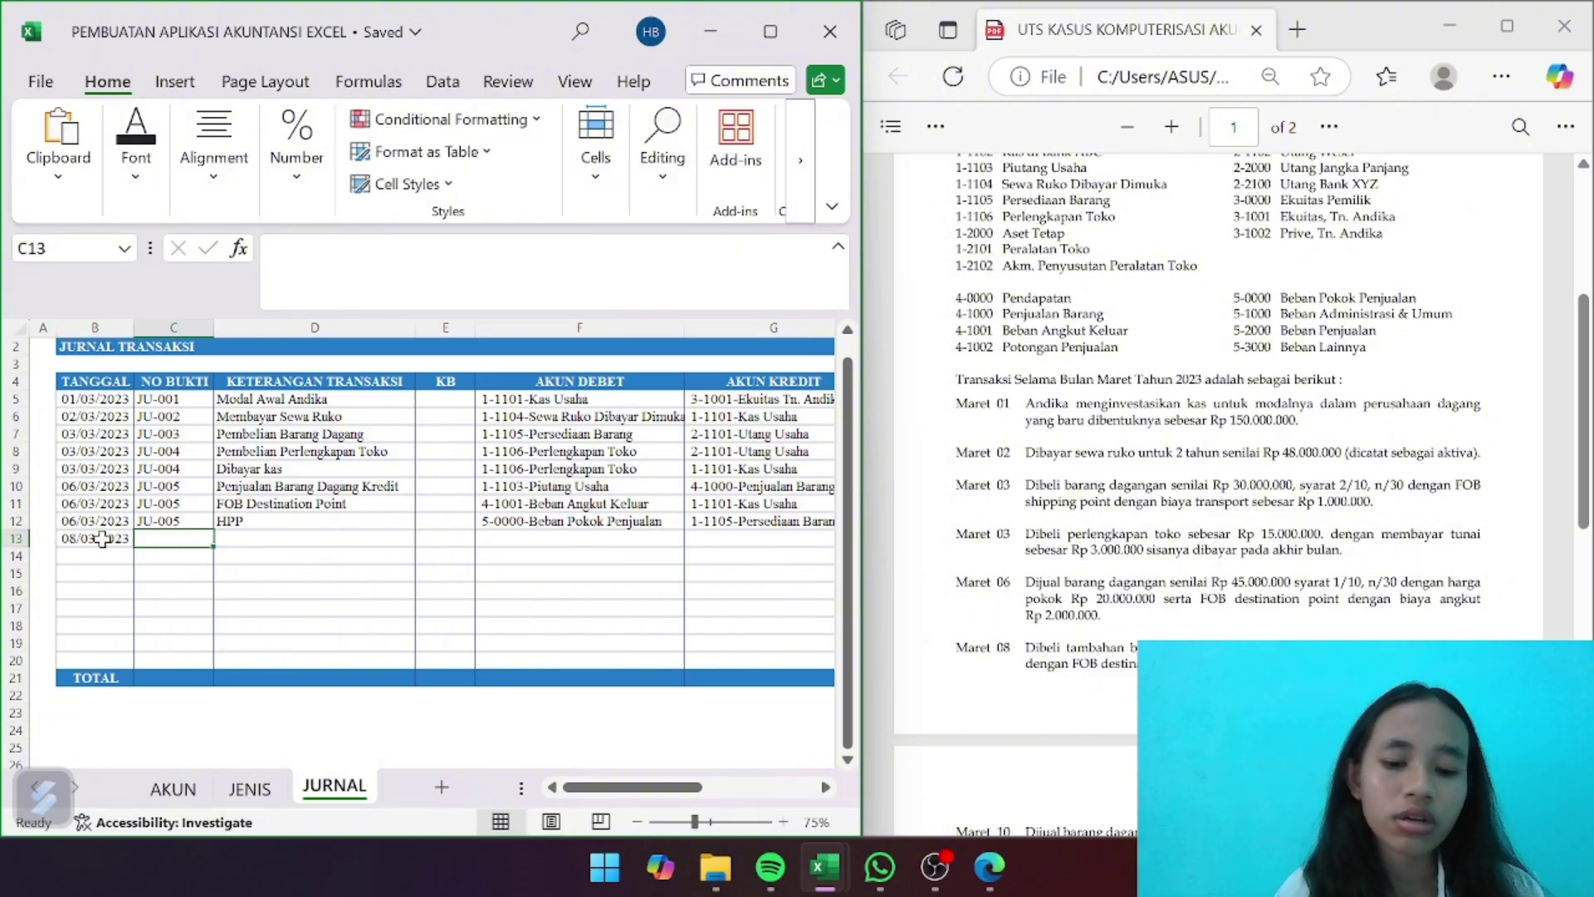
text(JU-006)
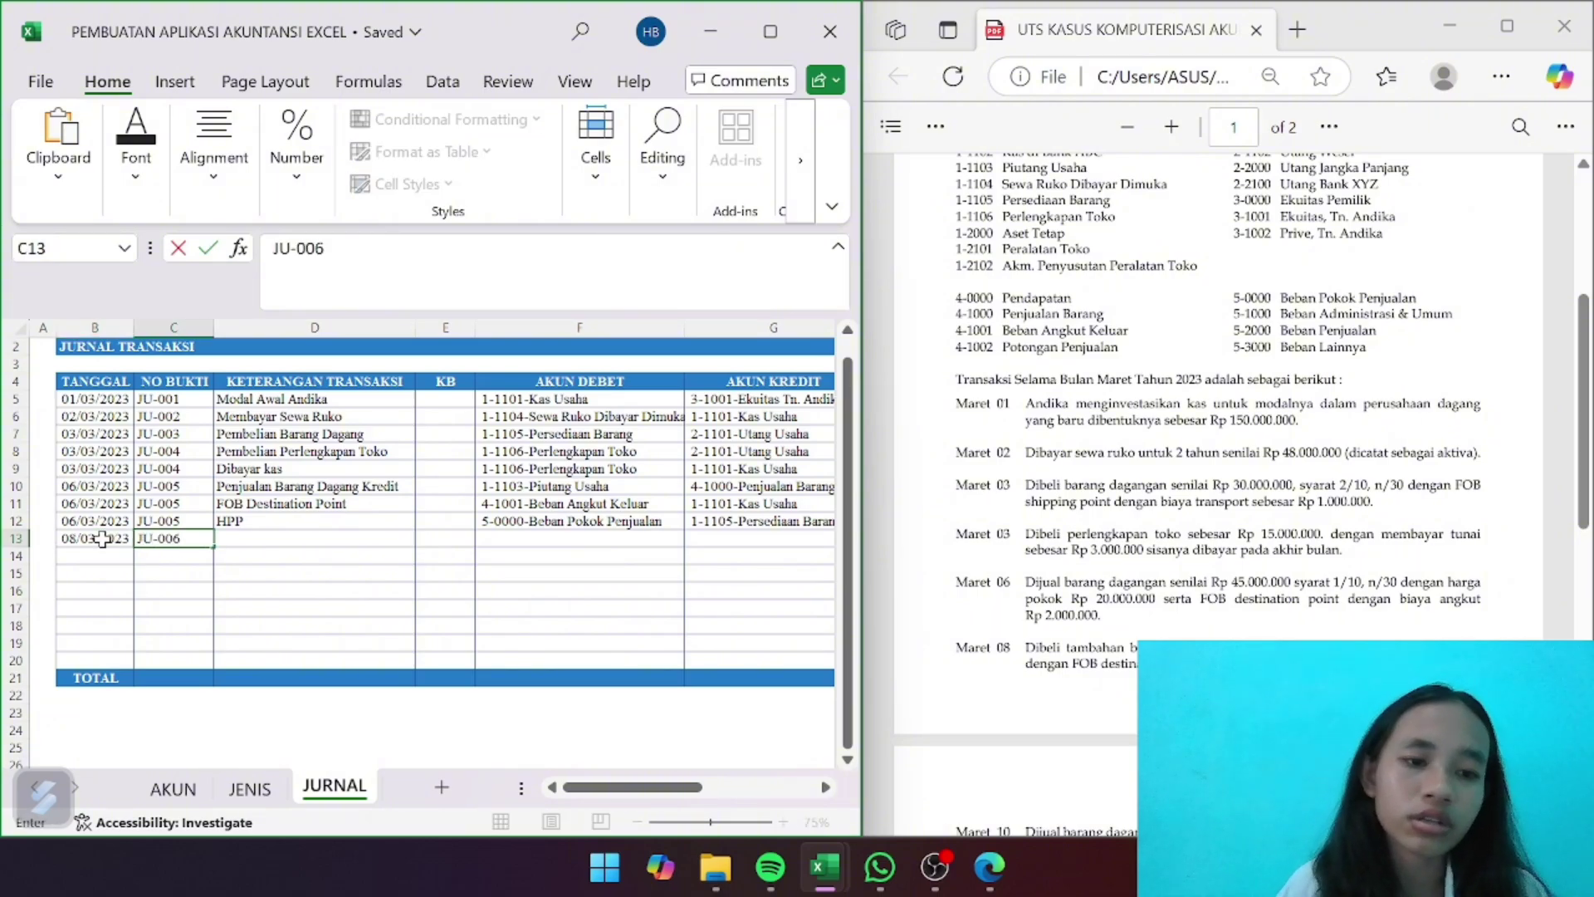
key(Tab)
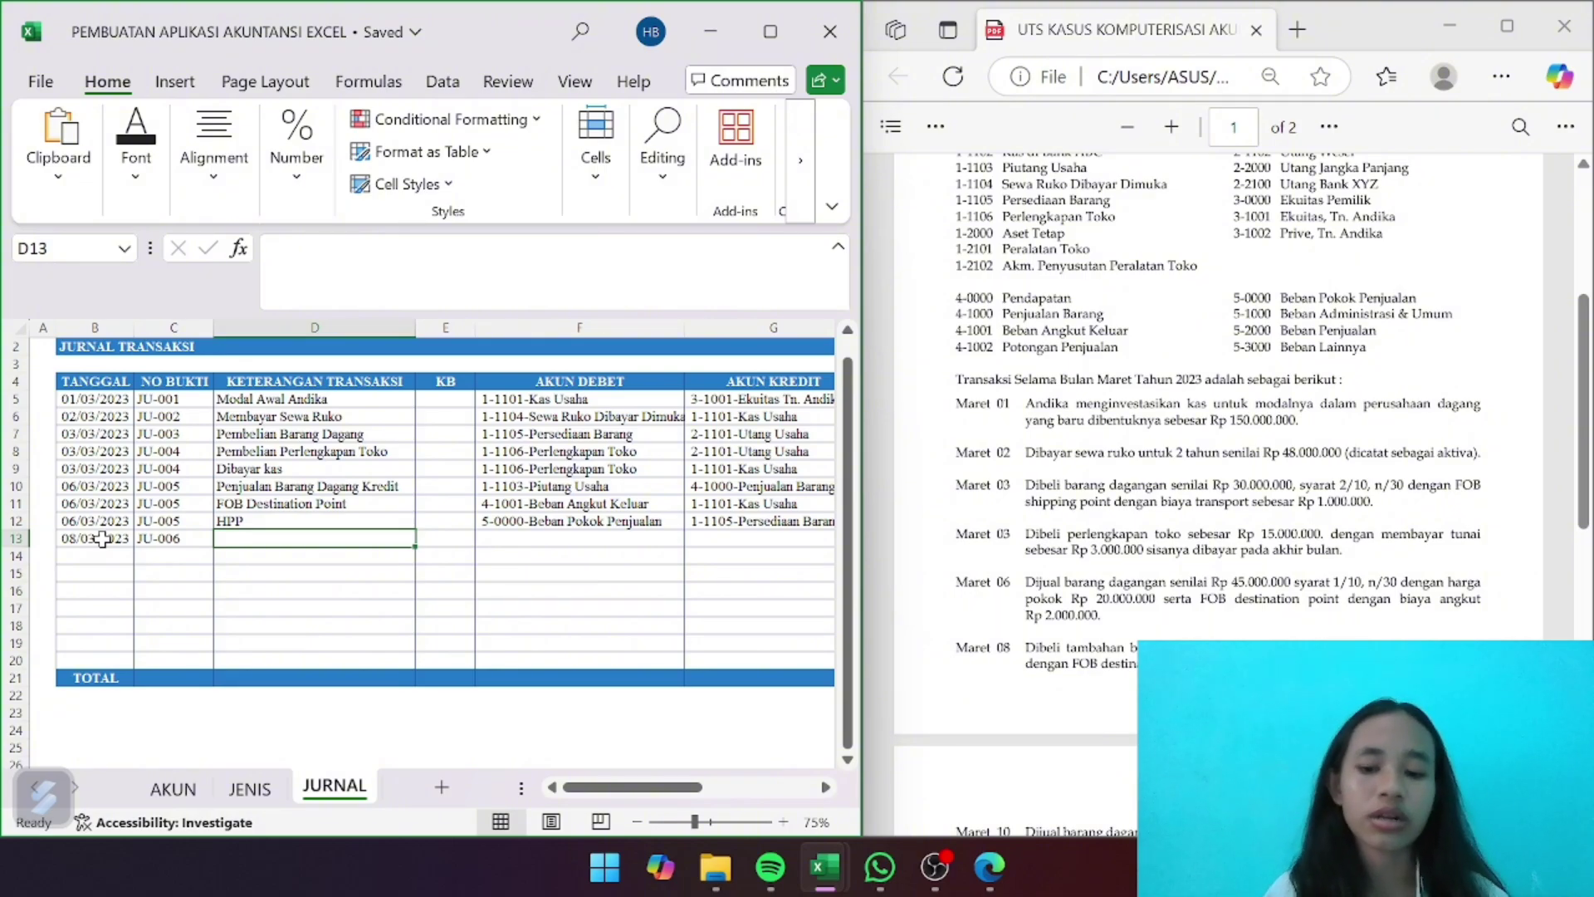
Describe the row 13 transaction as "Pembelian Barang Dagang"
text(Pemebl)
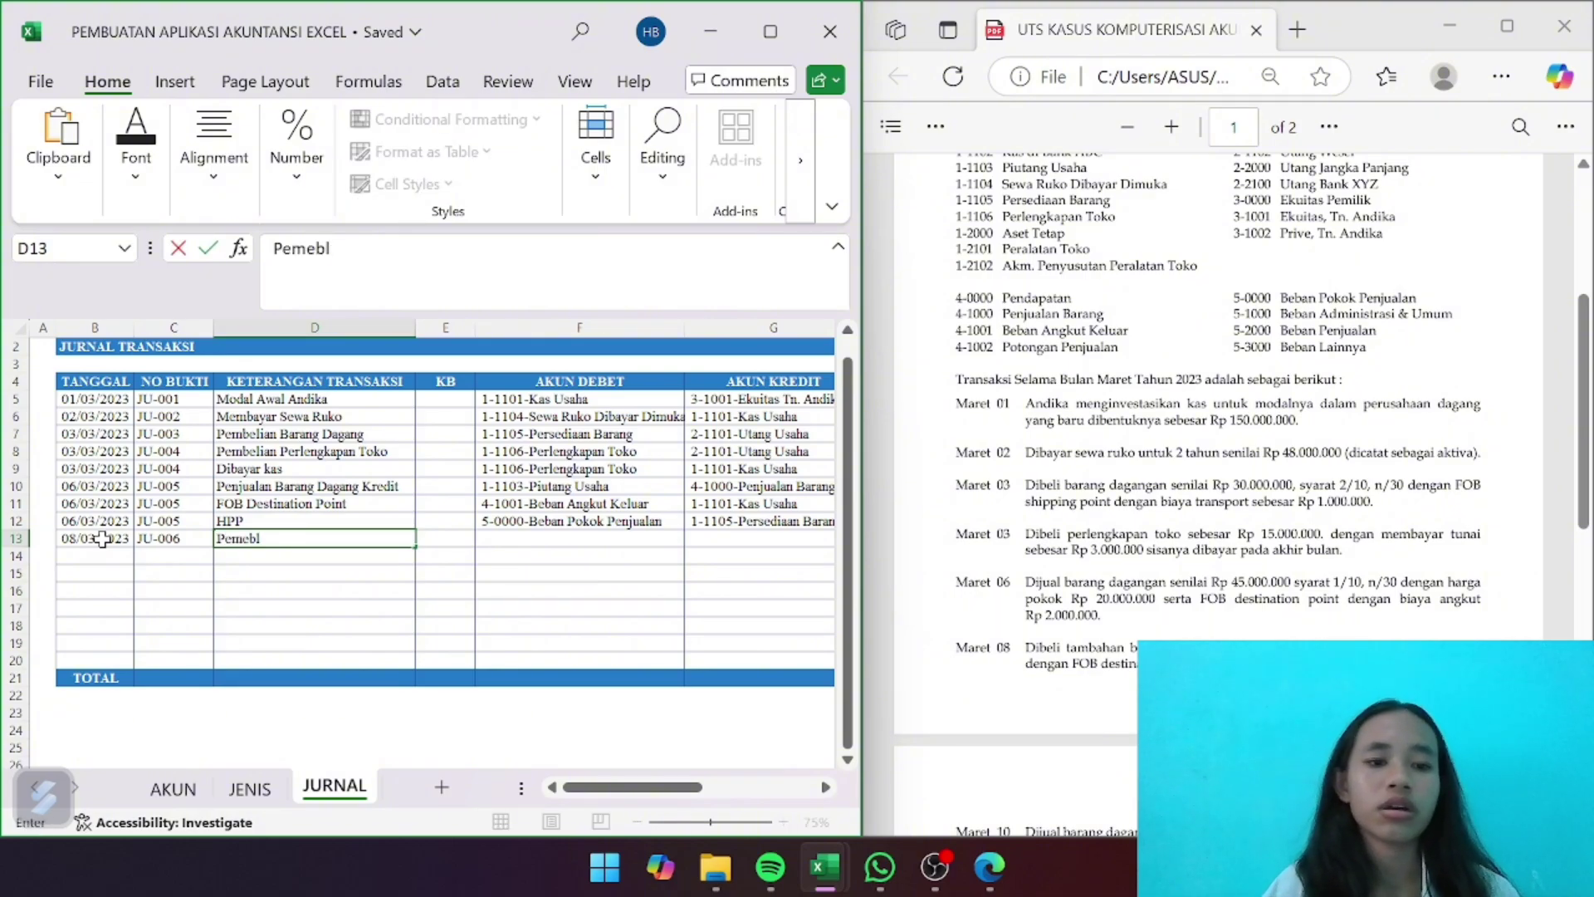
key(BackSpace)
key(BackSpace)
key(BackSpace)
text(belia)
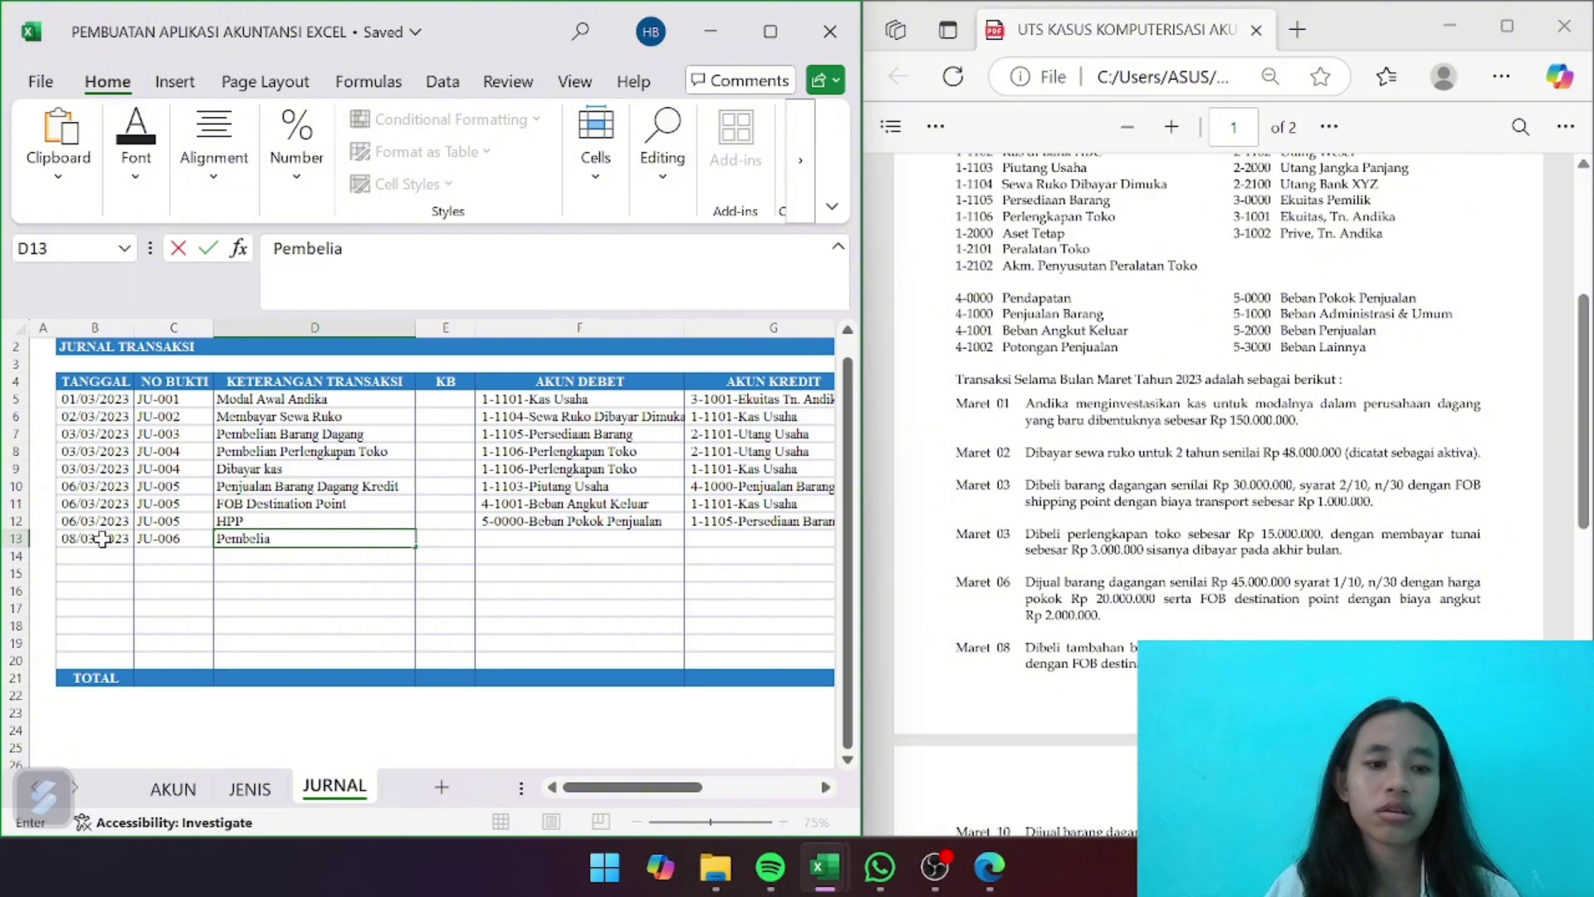
text(n Barang Dagang)
key(Return)
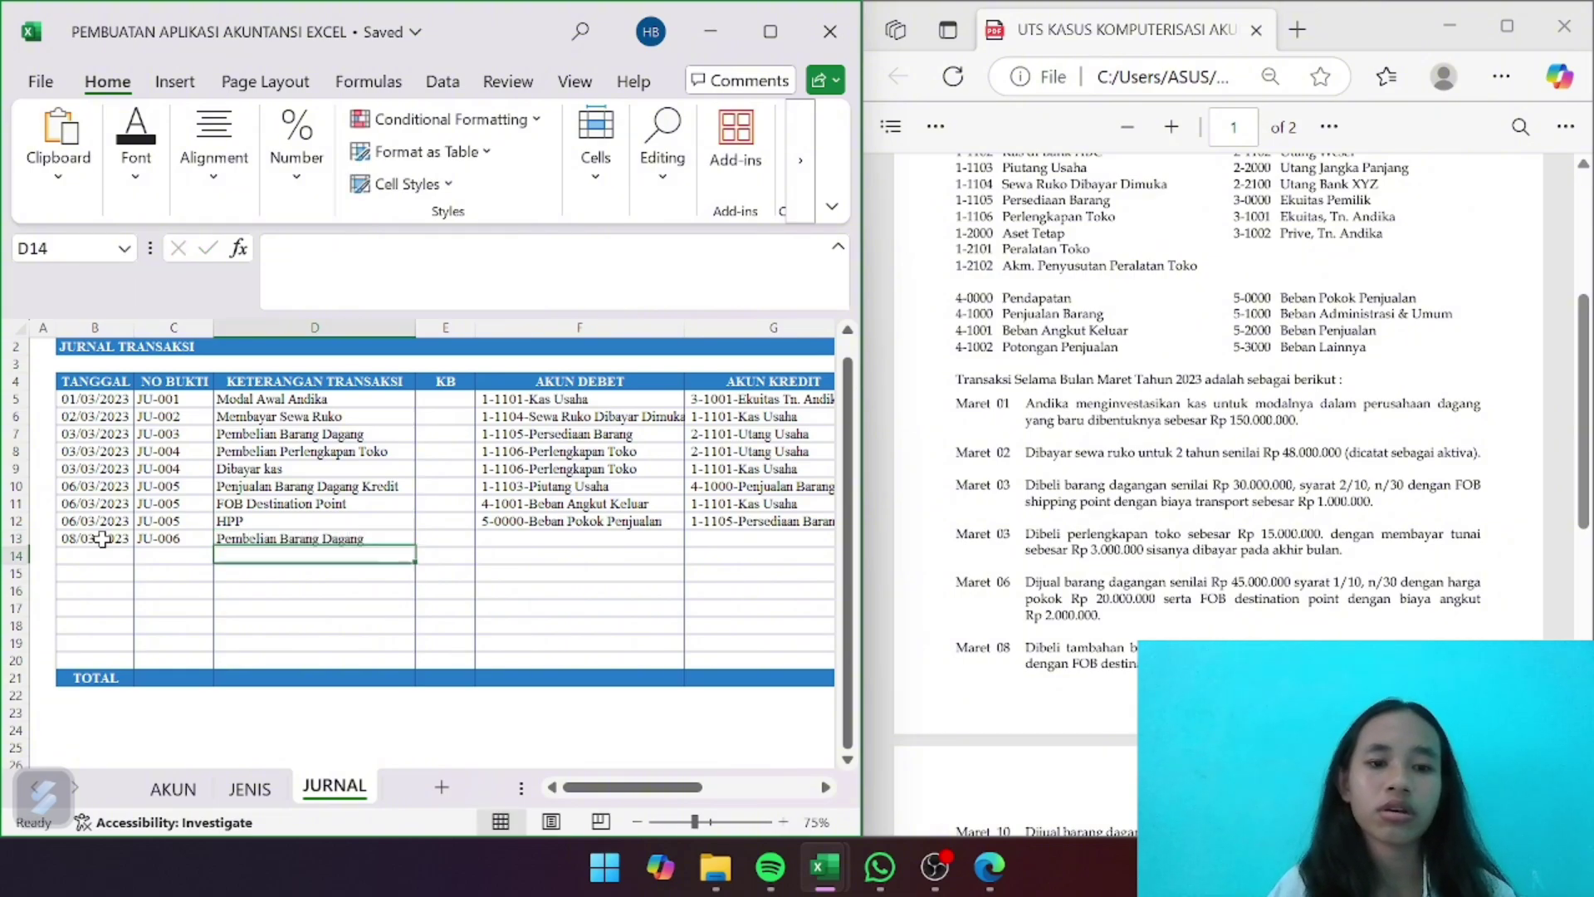
Set the debit account of the row 13 purchase entry to 1-1105-Persediaan Barang
key(Right)
key(Right)
key(Up)
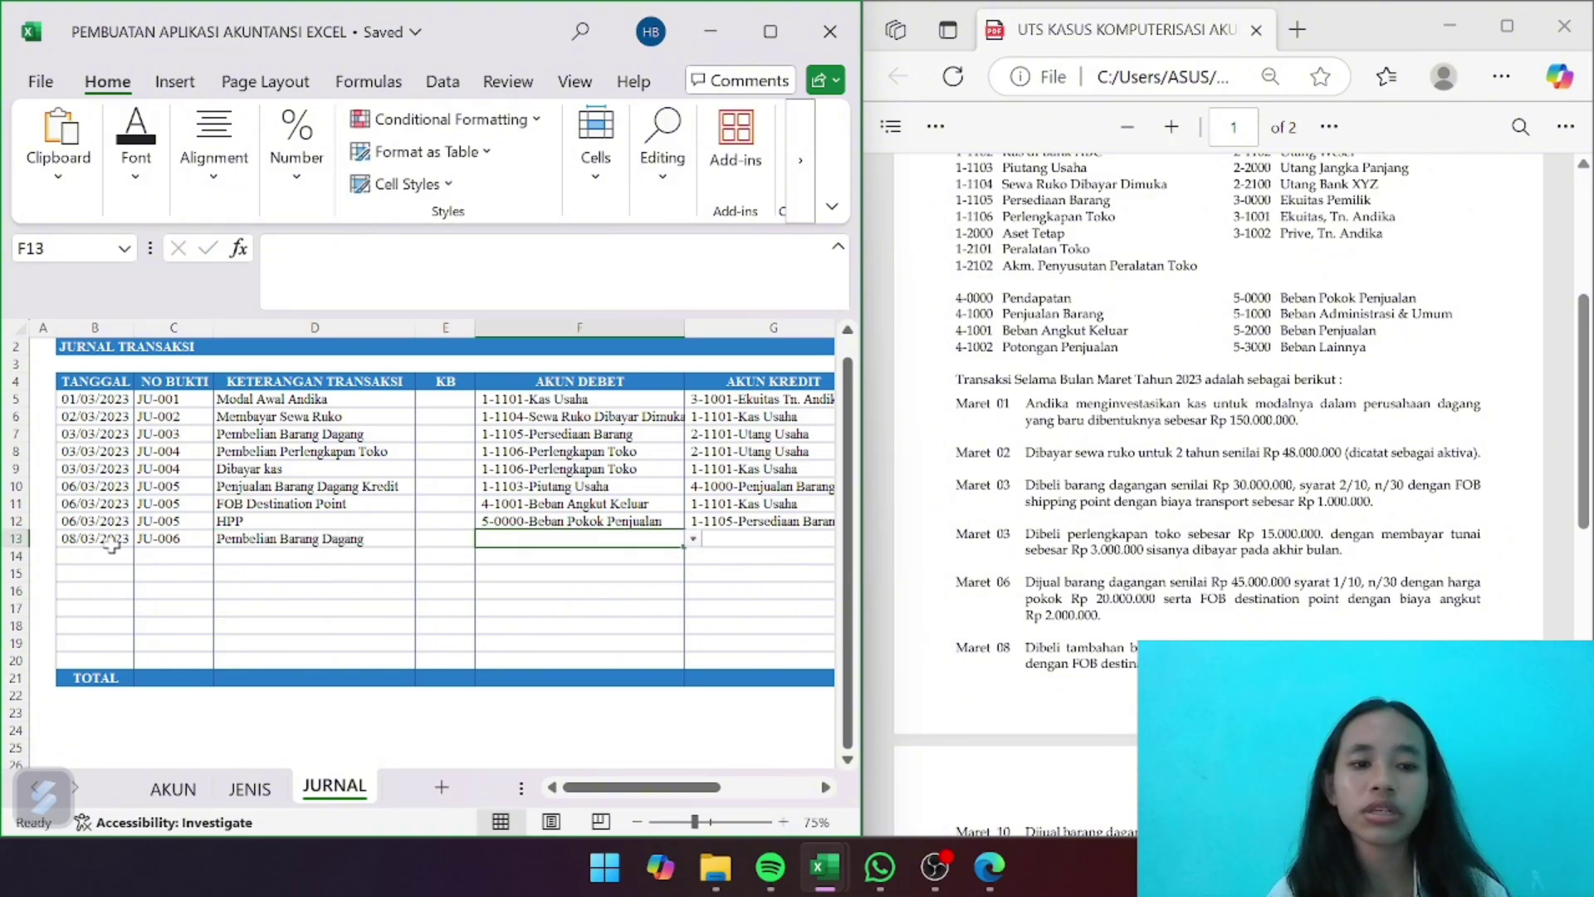
click(693, 539)
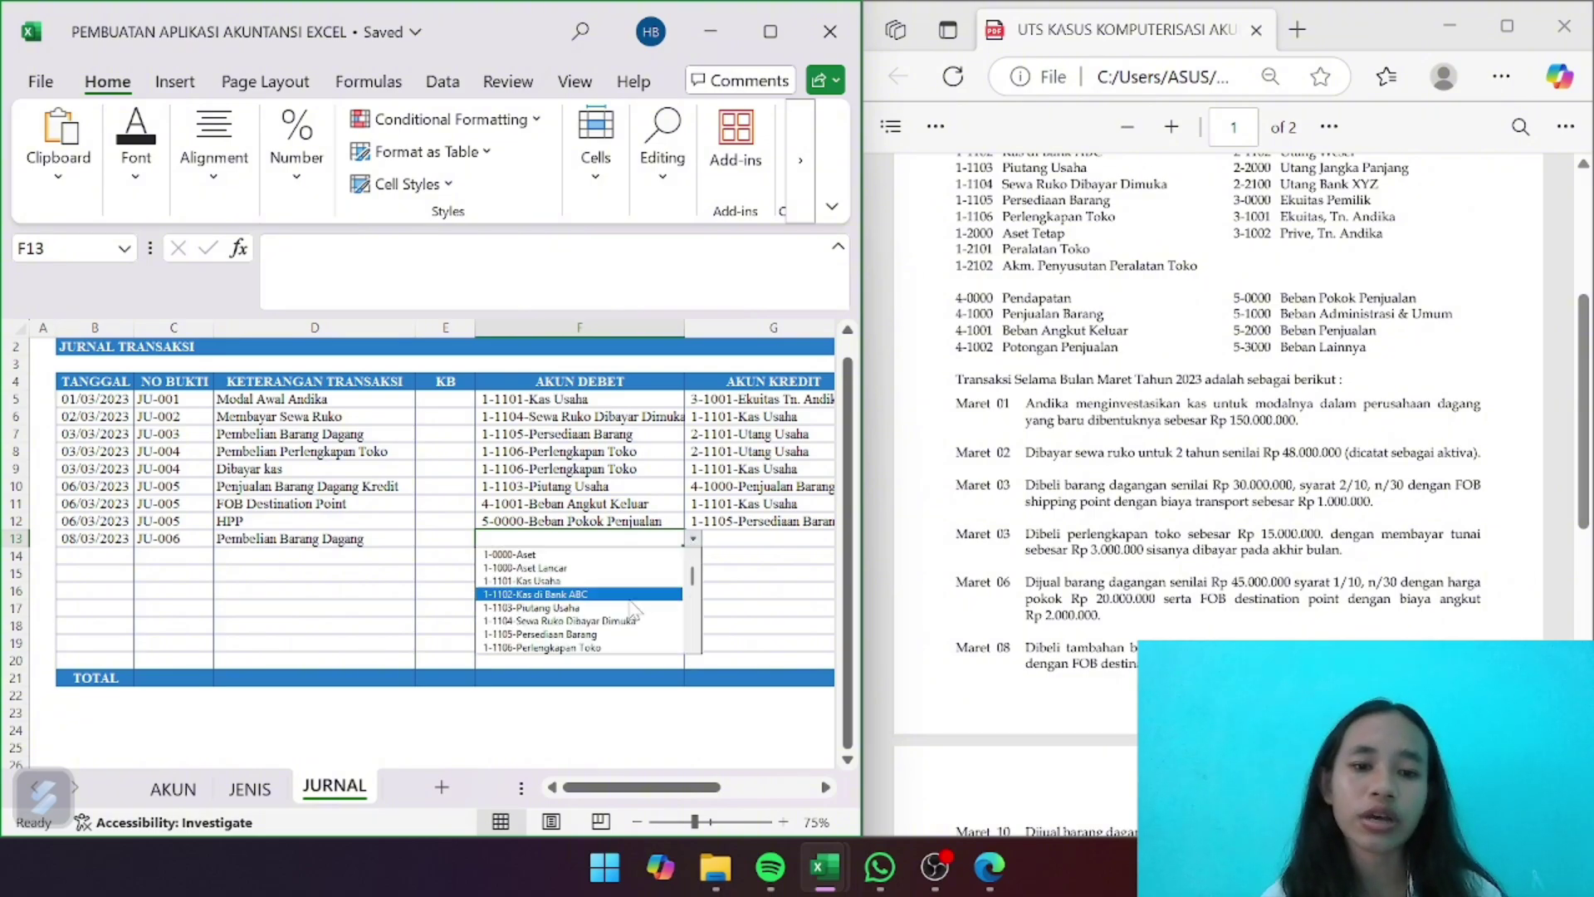
click(622, 636)
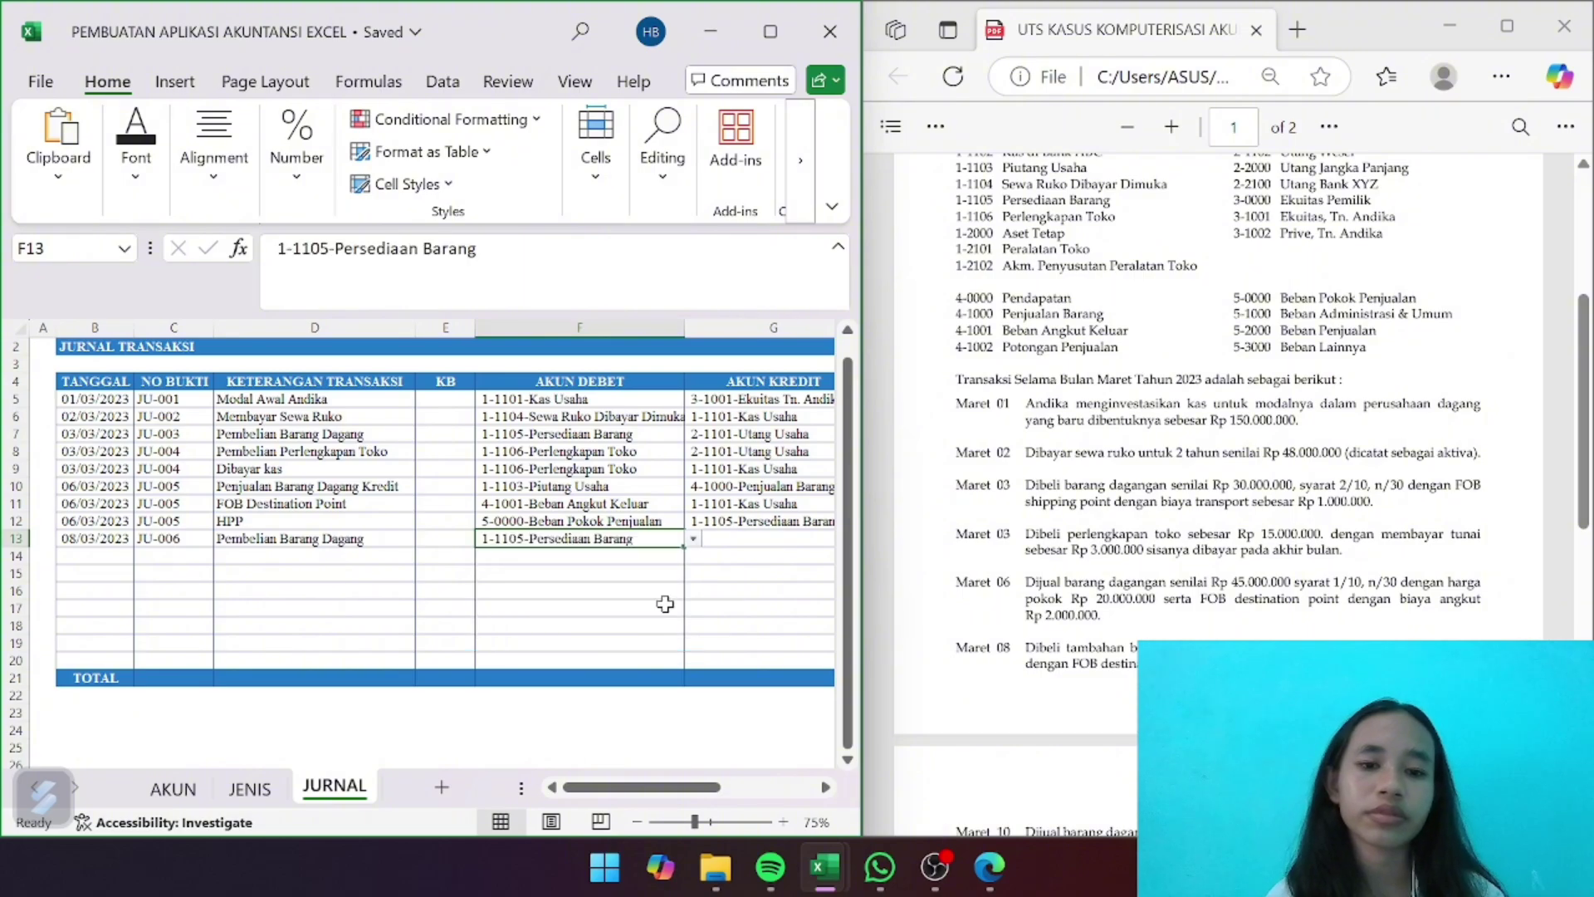
Set the credit account of the row 13 purchase entry to 2-1101-Utang Usaha
scroll(672, 594, right, 3)
click(655, 543)
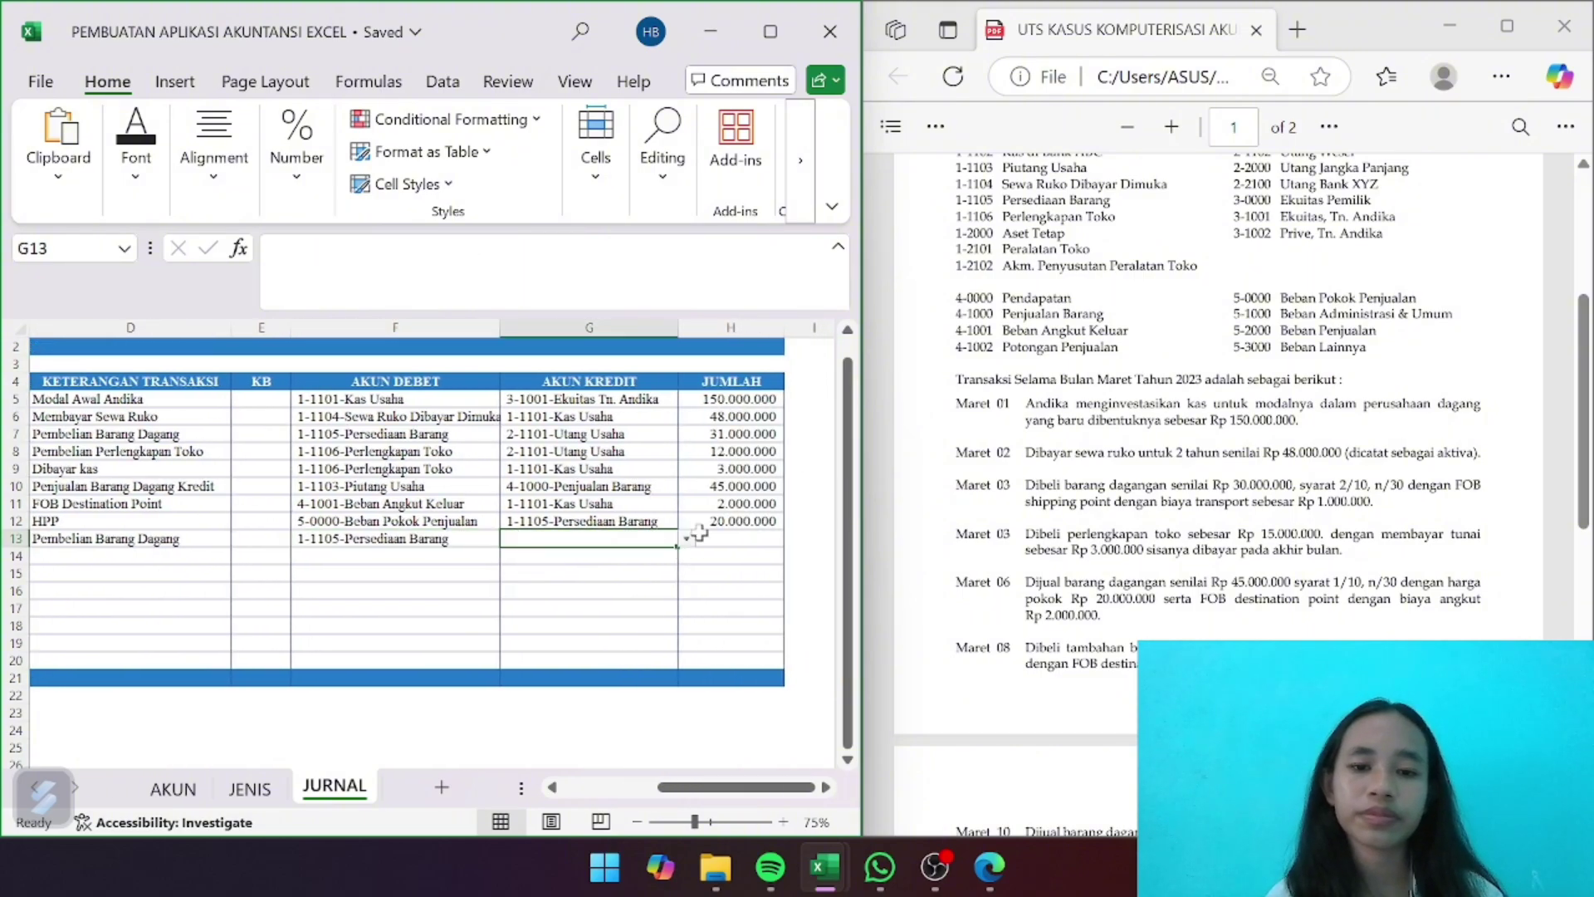
click(686, 539)
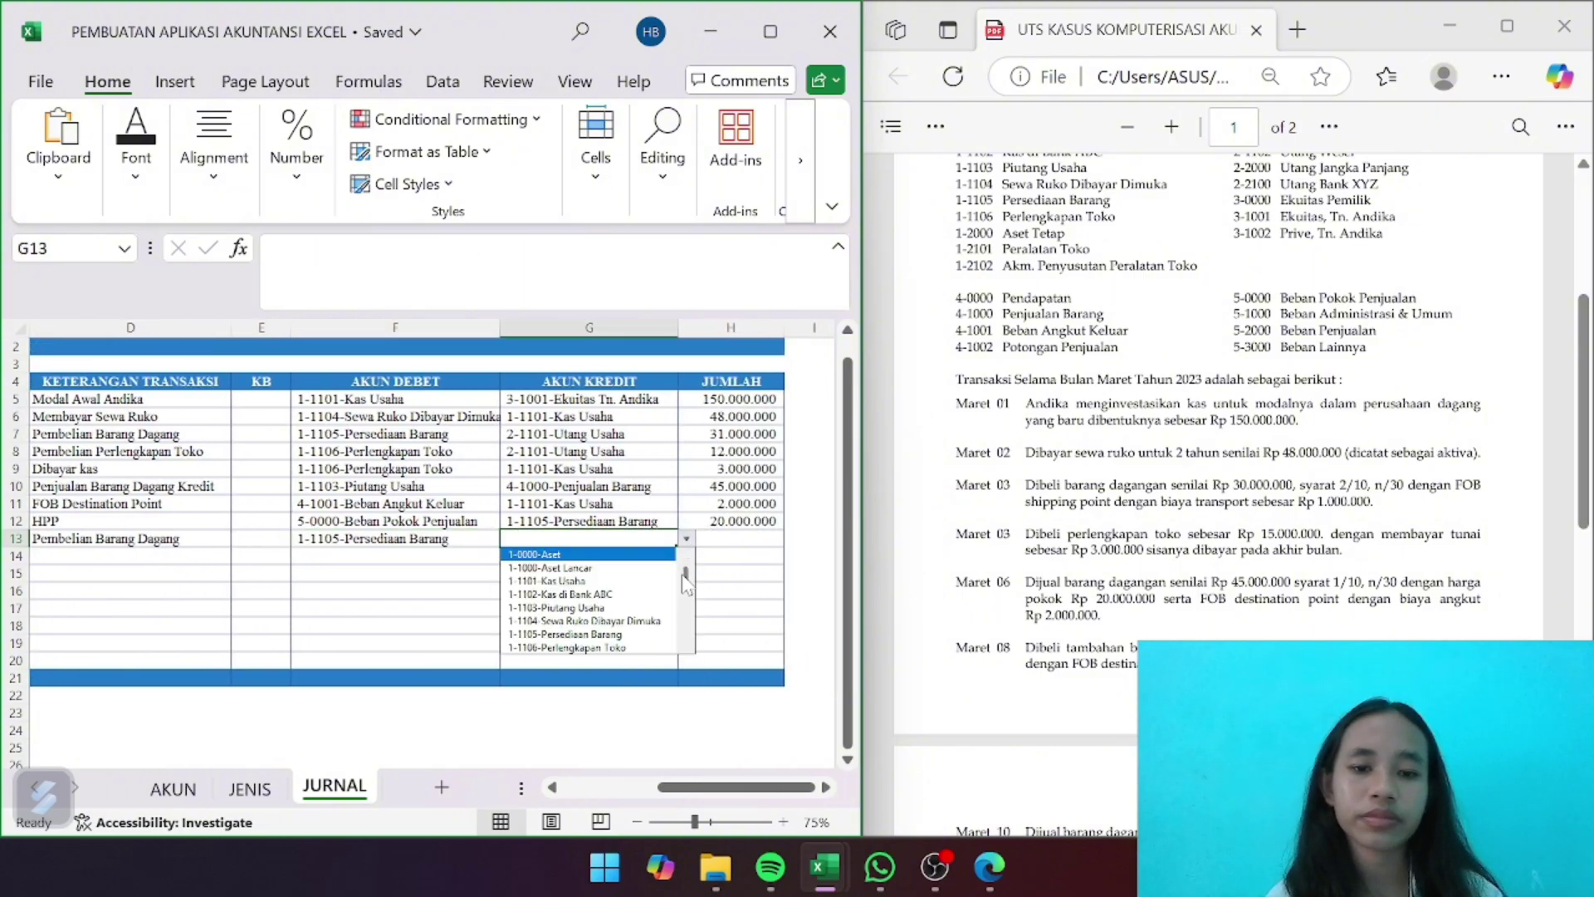
scroll(689, 585, down, 5)
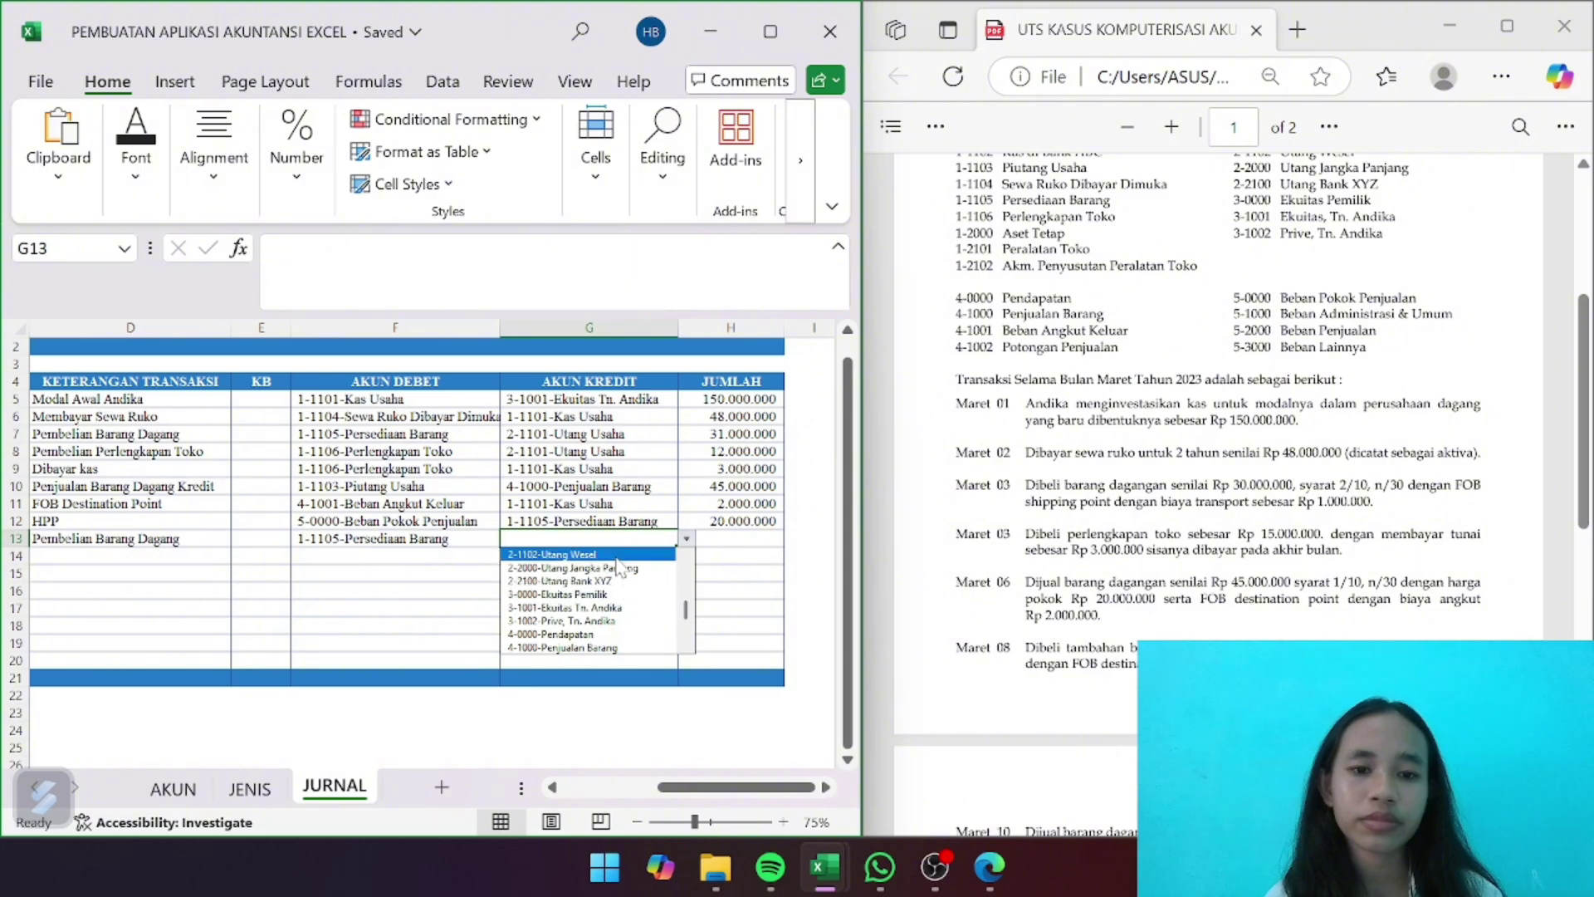
scroll(631, 598, up, 2)
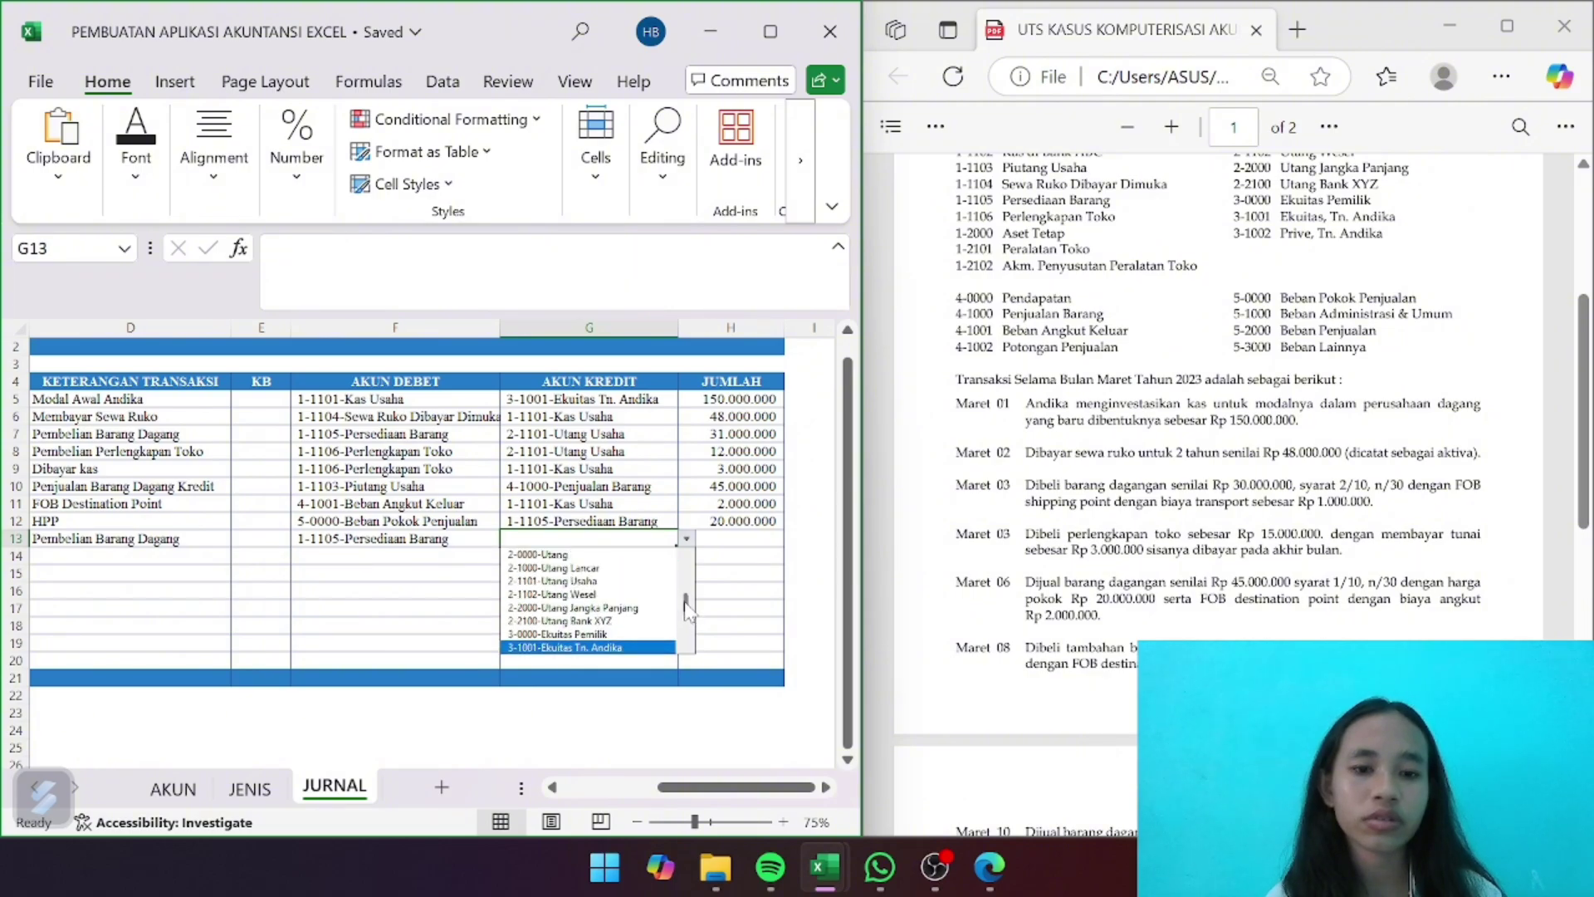
click(639, 575)
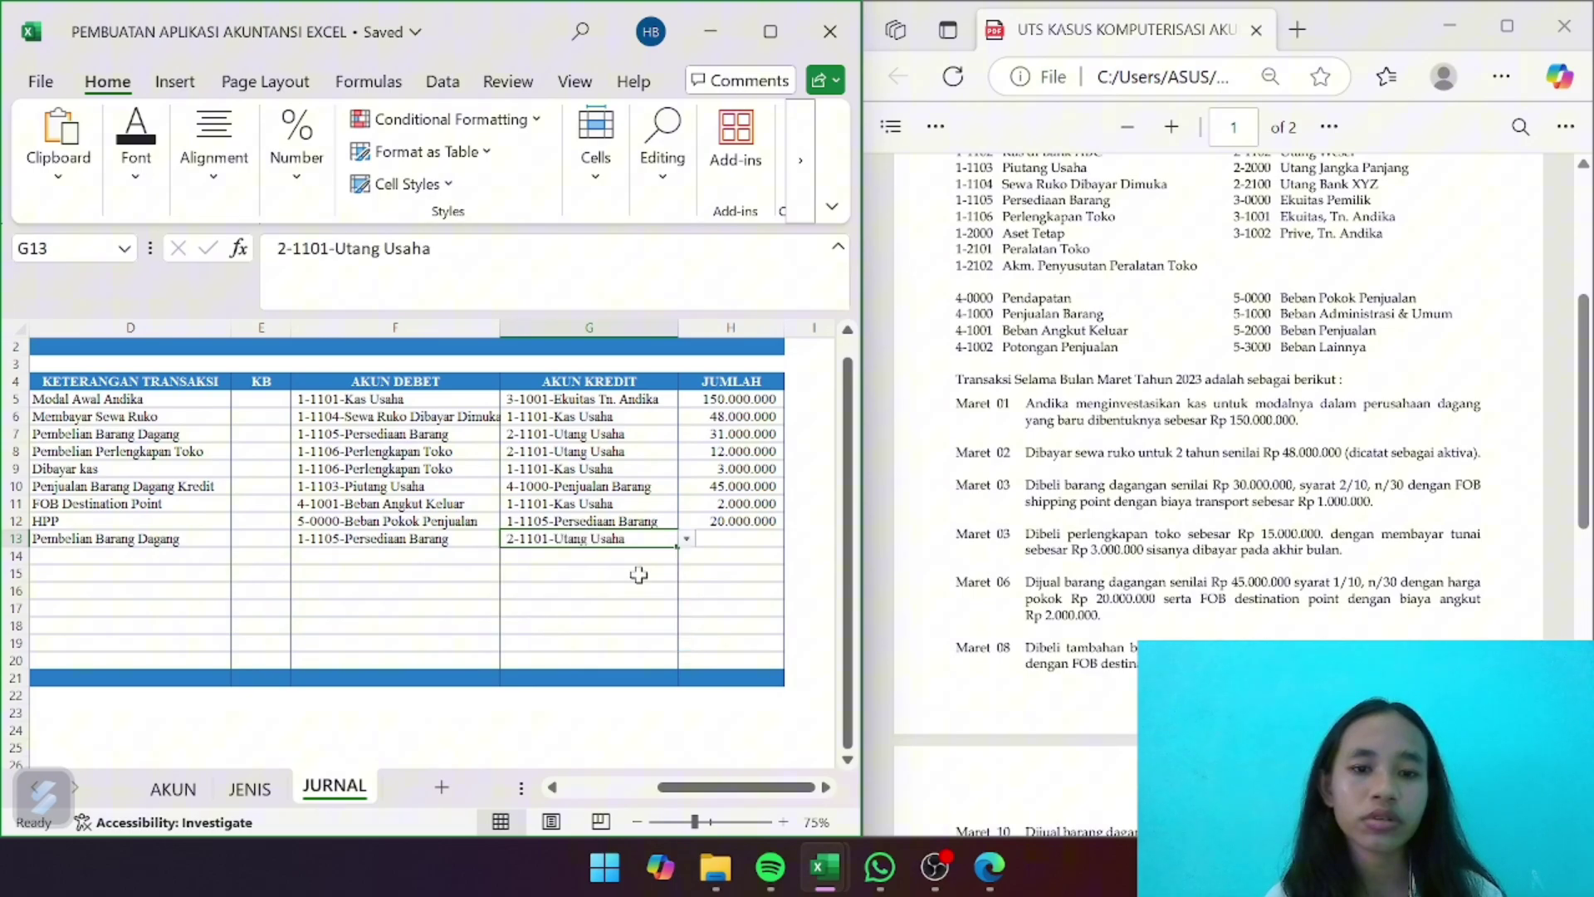
Enter 50000000 as the amount of the Pembelian Barang Dagang entry in row 13
click(741, 538)
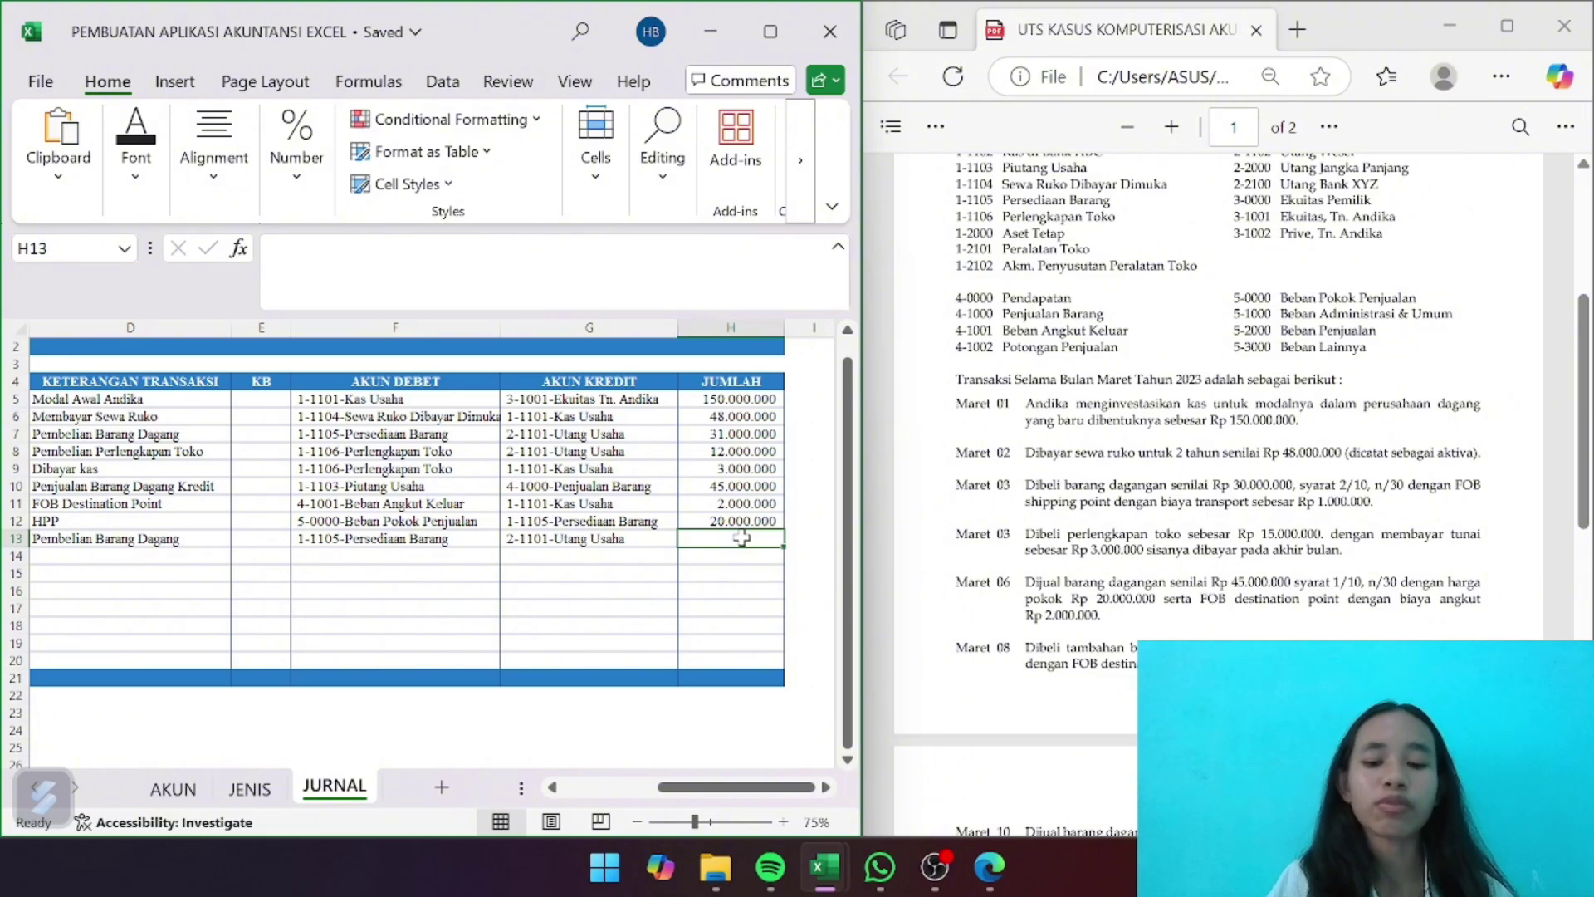
text(500000)
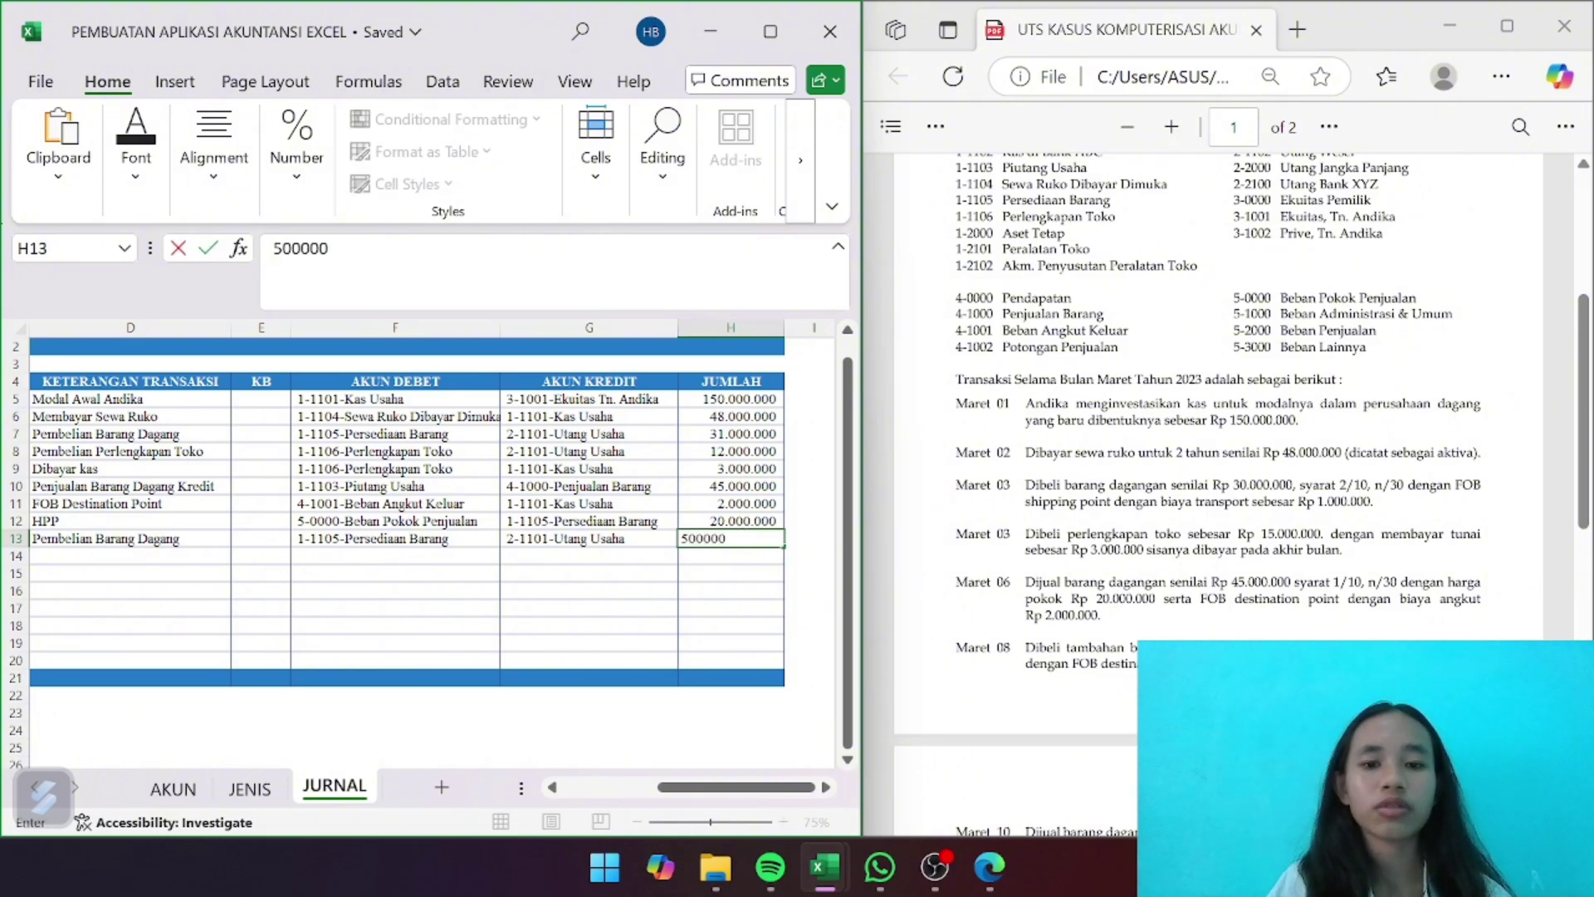
text(00)
key(Return)
Start a new journal line in row 14 for the Maret 10 transaction, dated 10/03/2023 with voucher number JU-007
scroll(515, 521, left, 3)
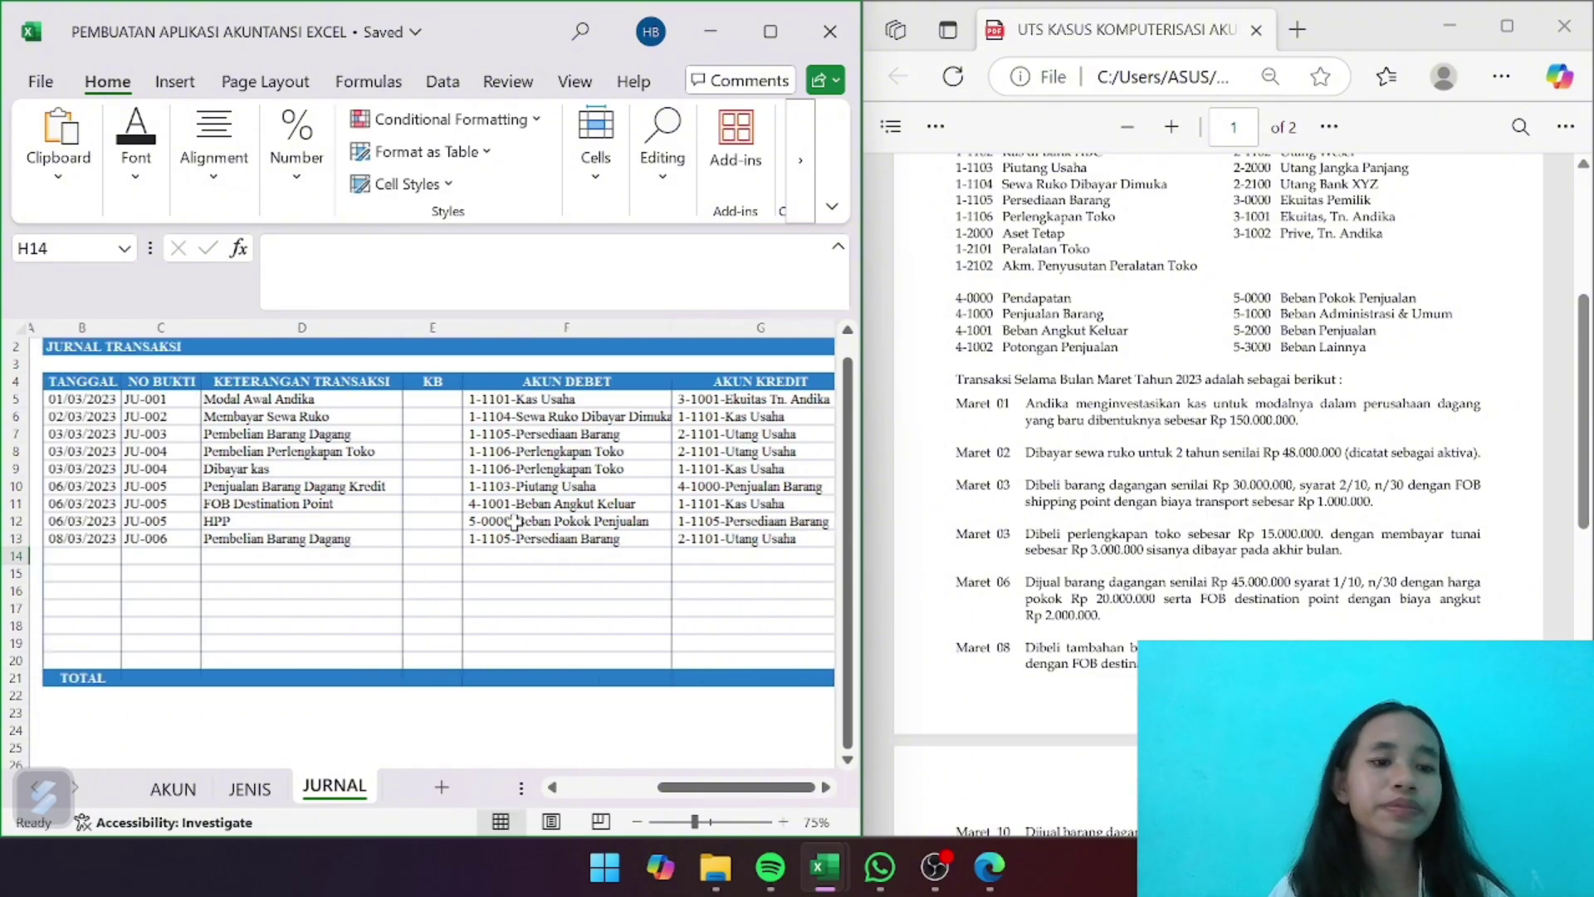
click(115, 554)
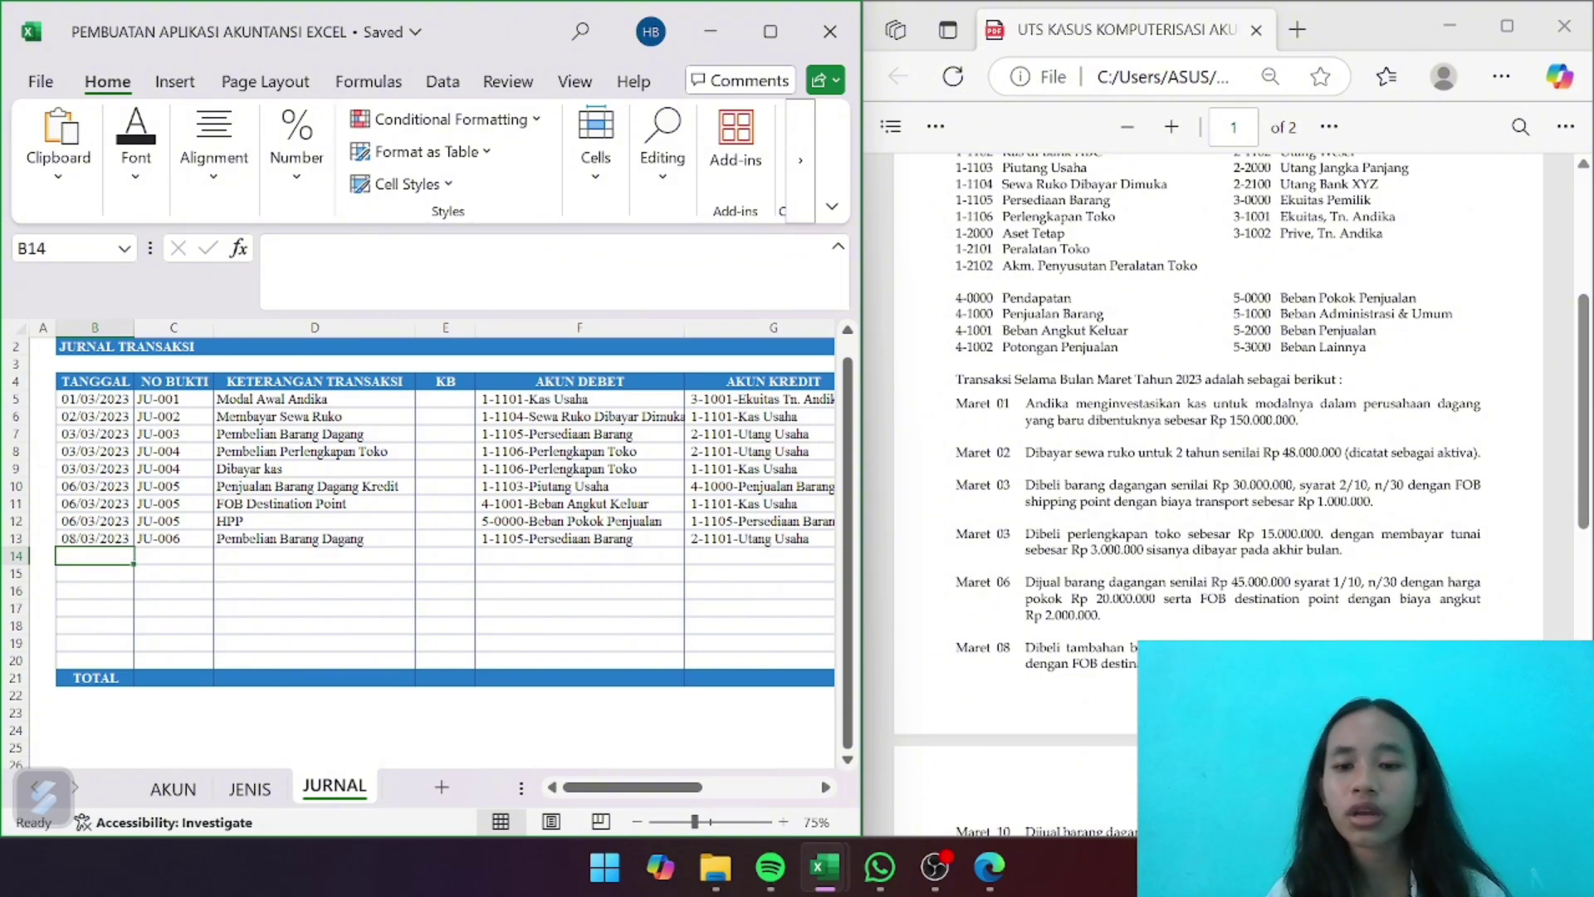
scroll(1221, 498, down, 10)
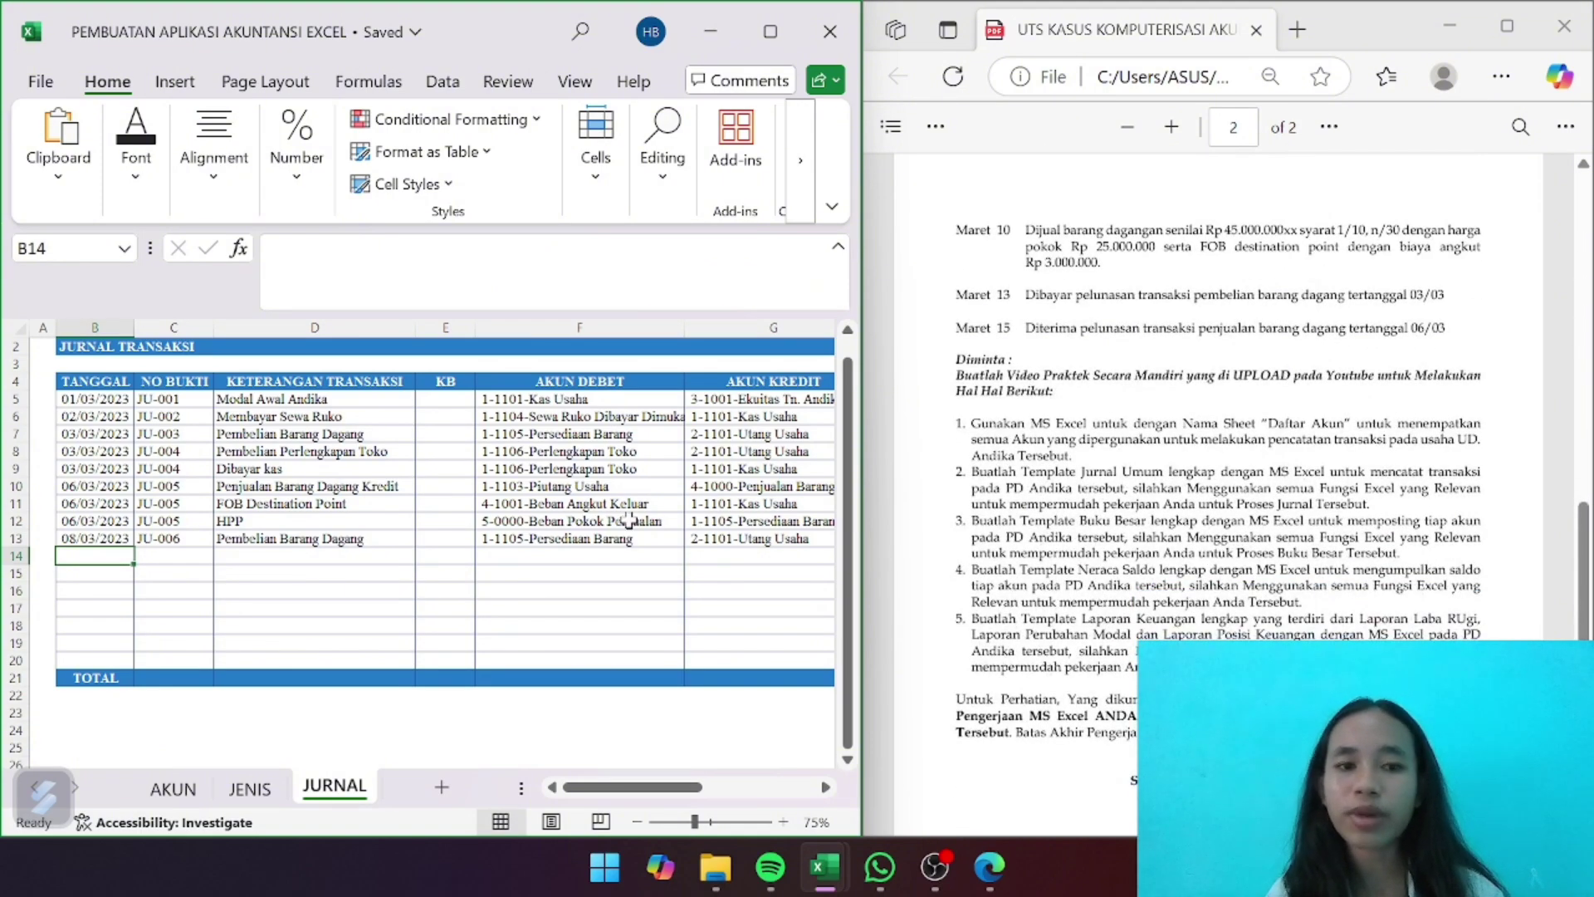
text(10)
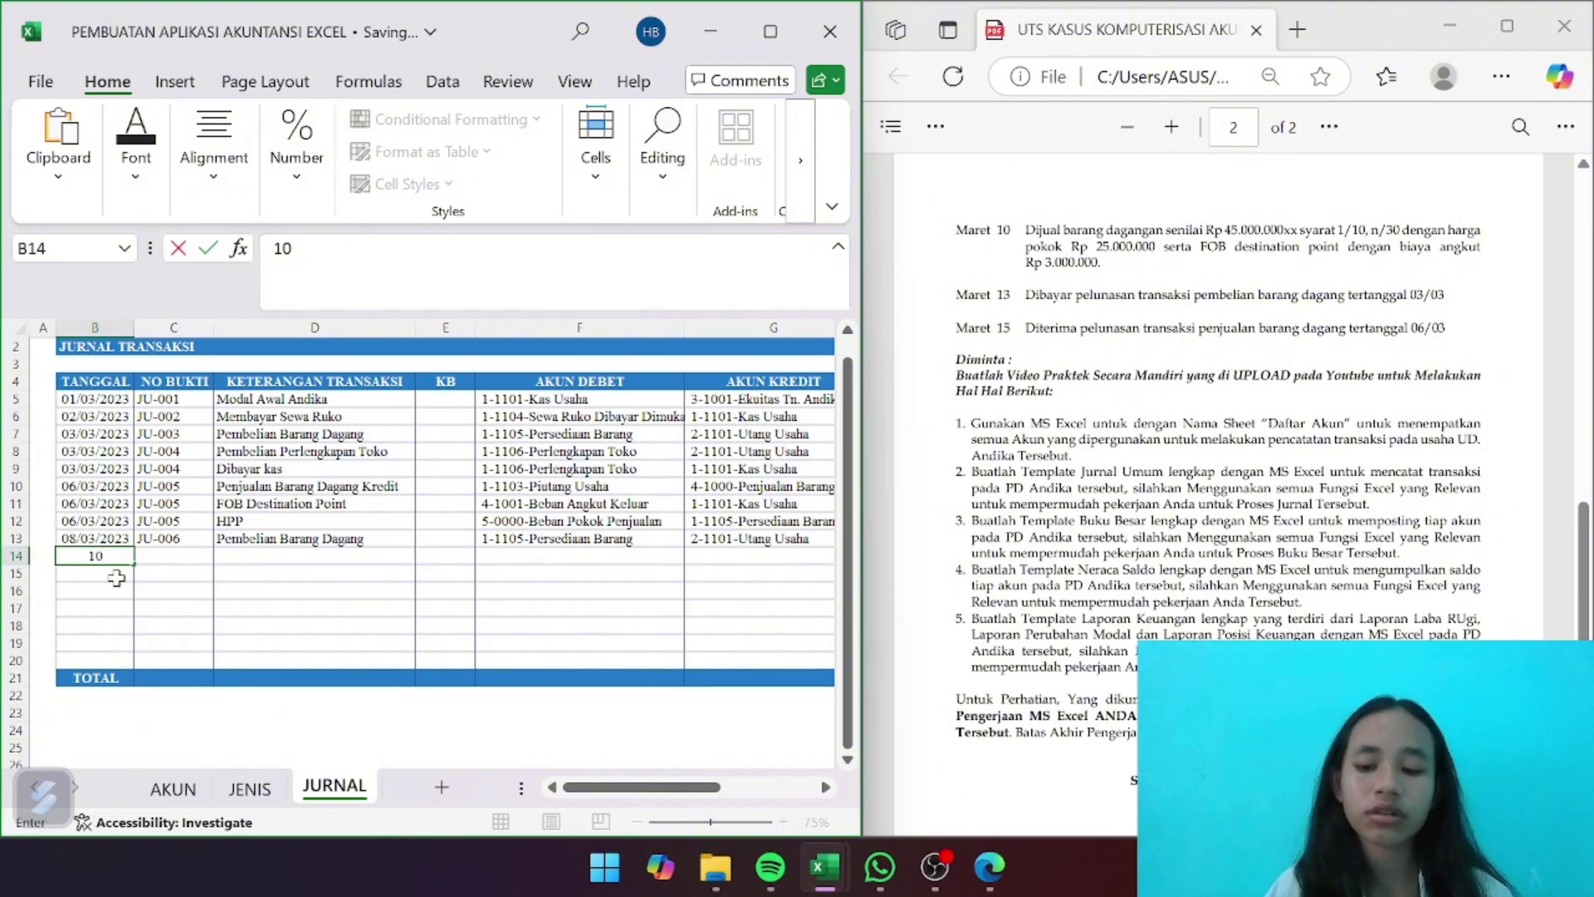
text(/03/2023)
key(Tab)
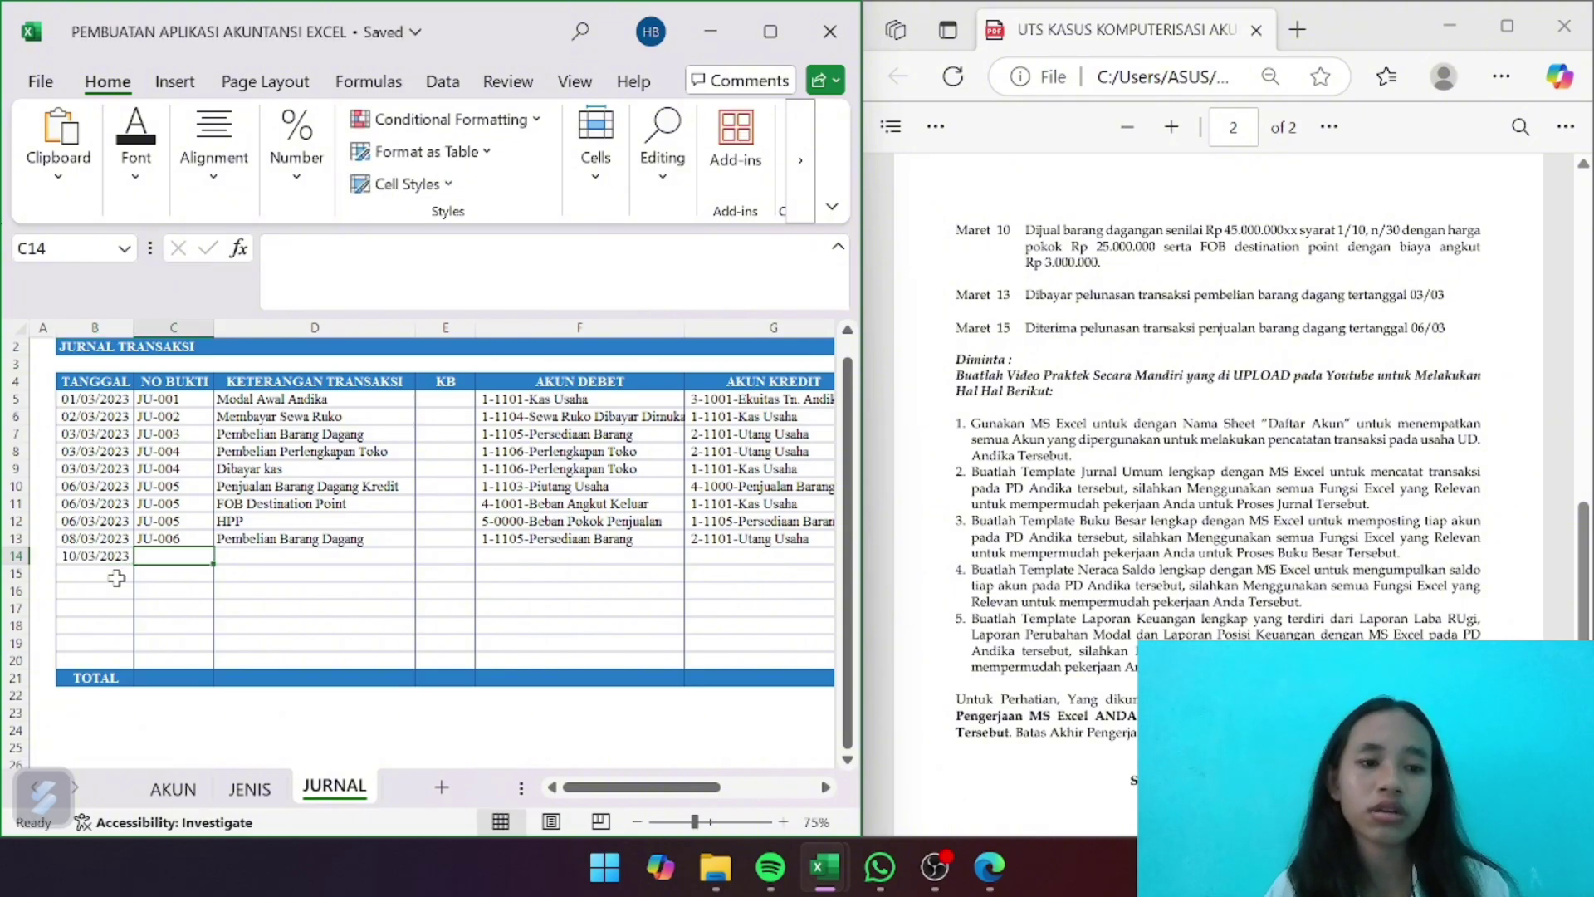
text(JU-007)
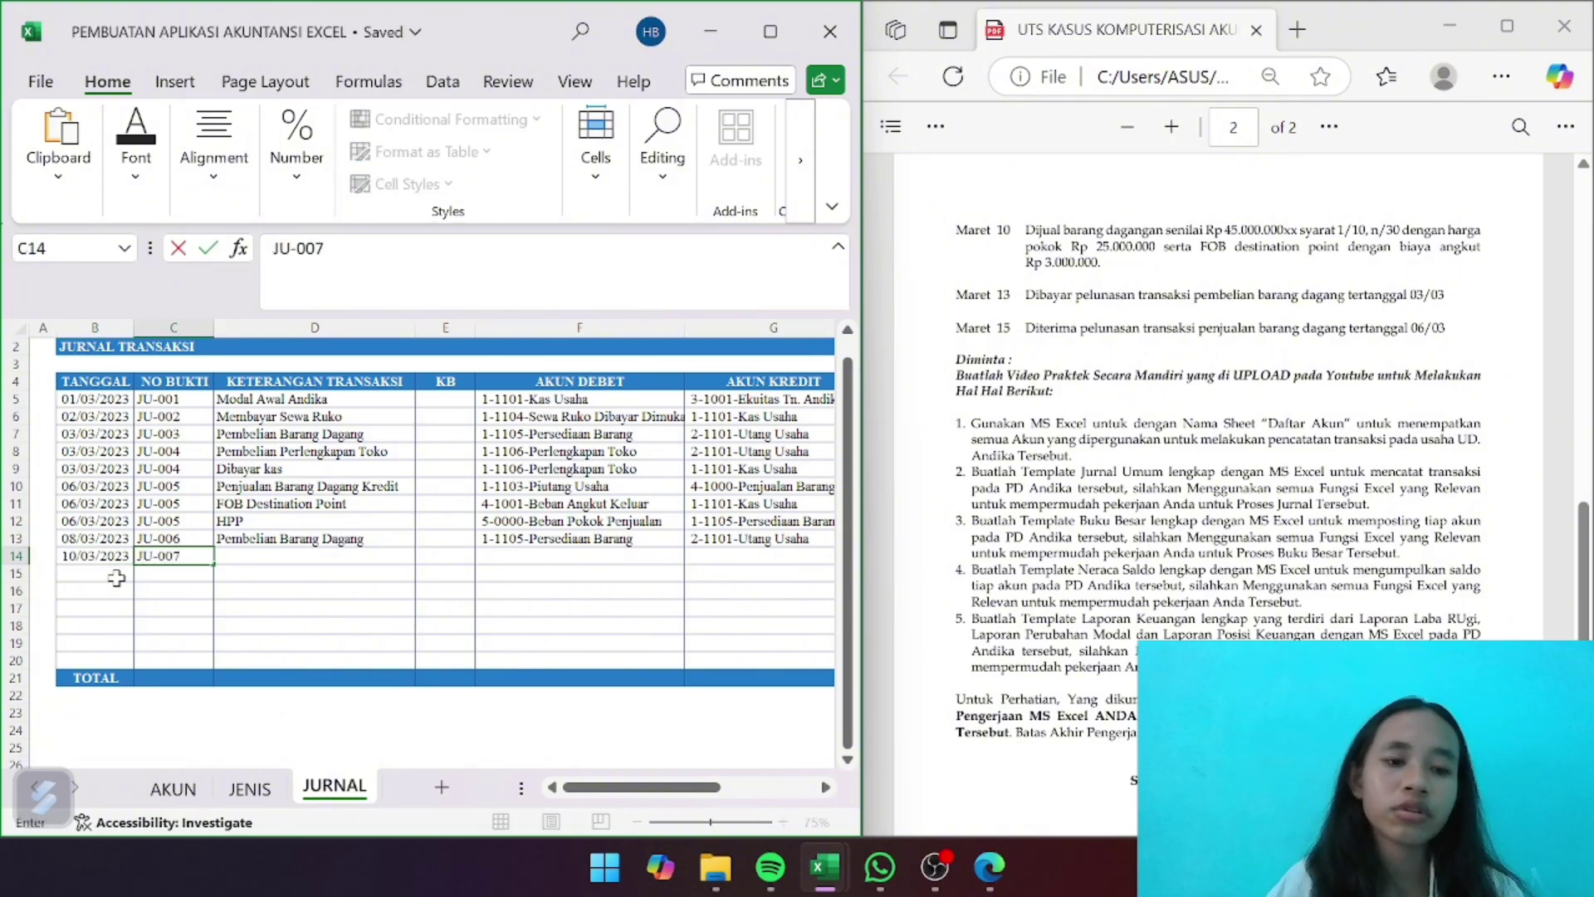
key(Tab)
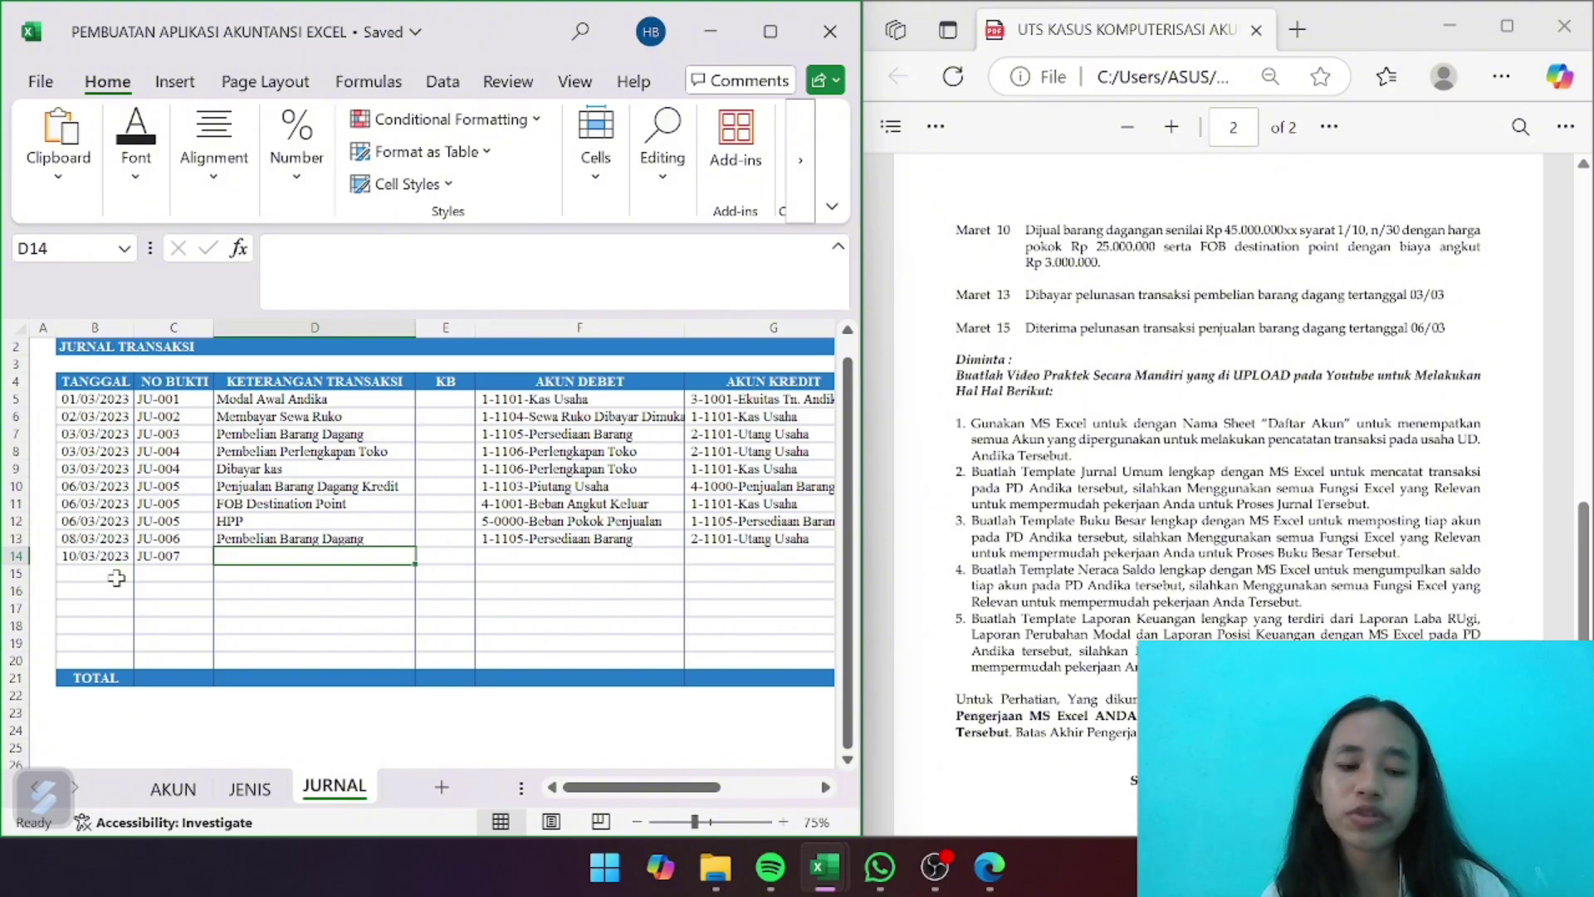
Describe the JU-007 transaction in row 14 as "Pembelian Barang Dagang" and go to its debit account cell
text(Pemebeliann)
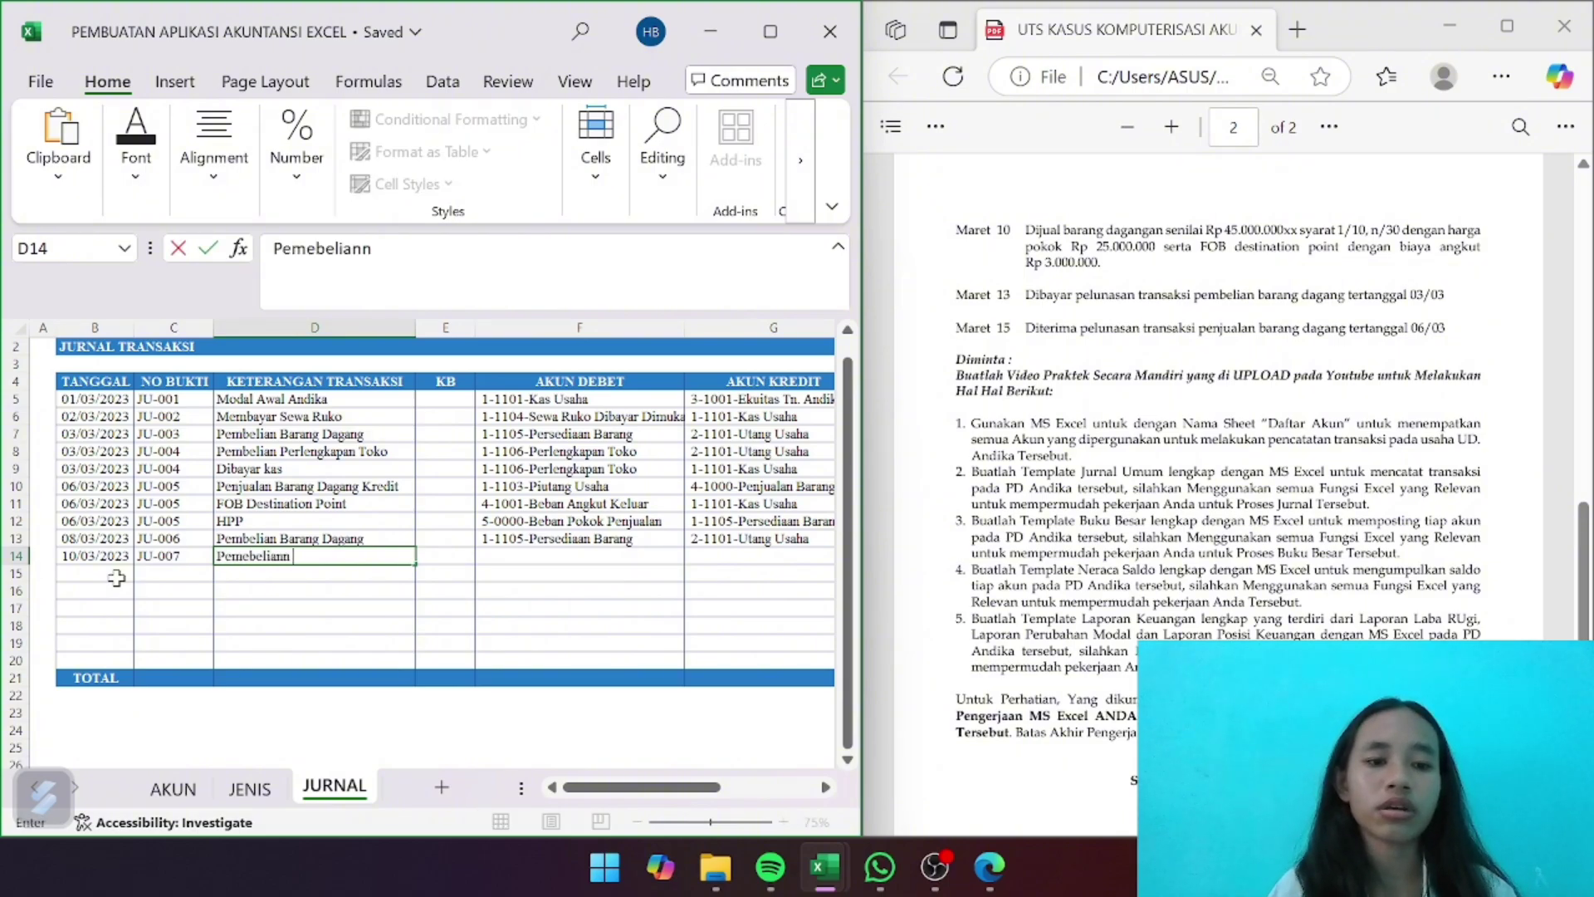
key(BackSpace)
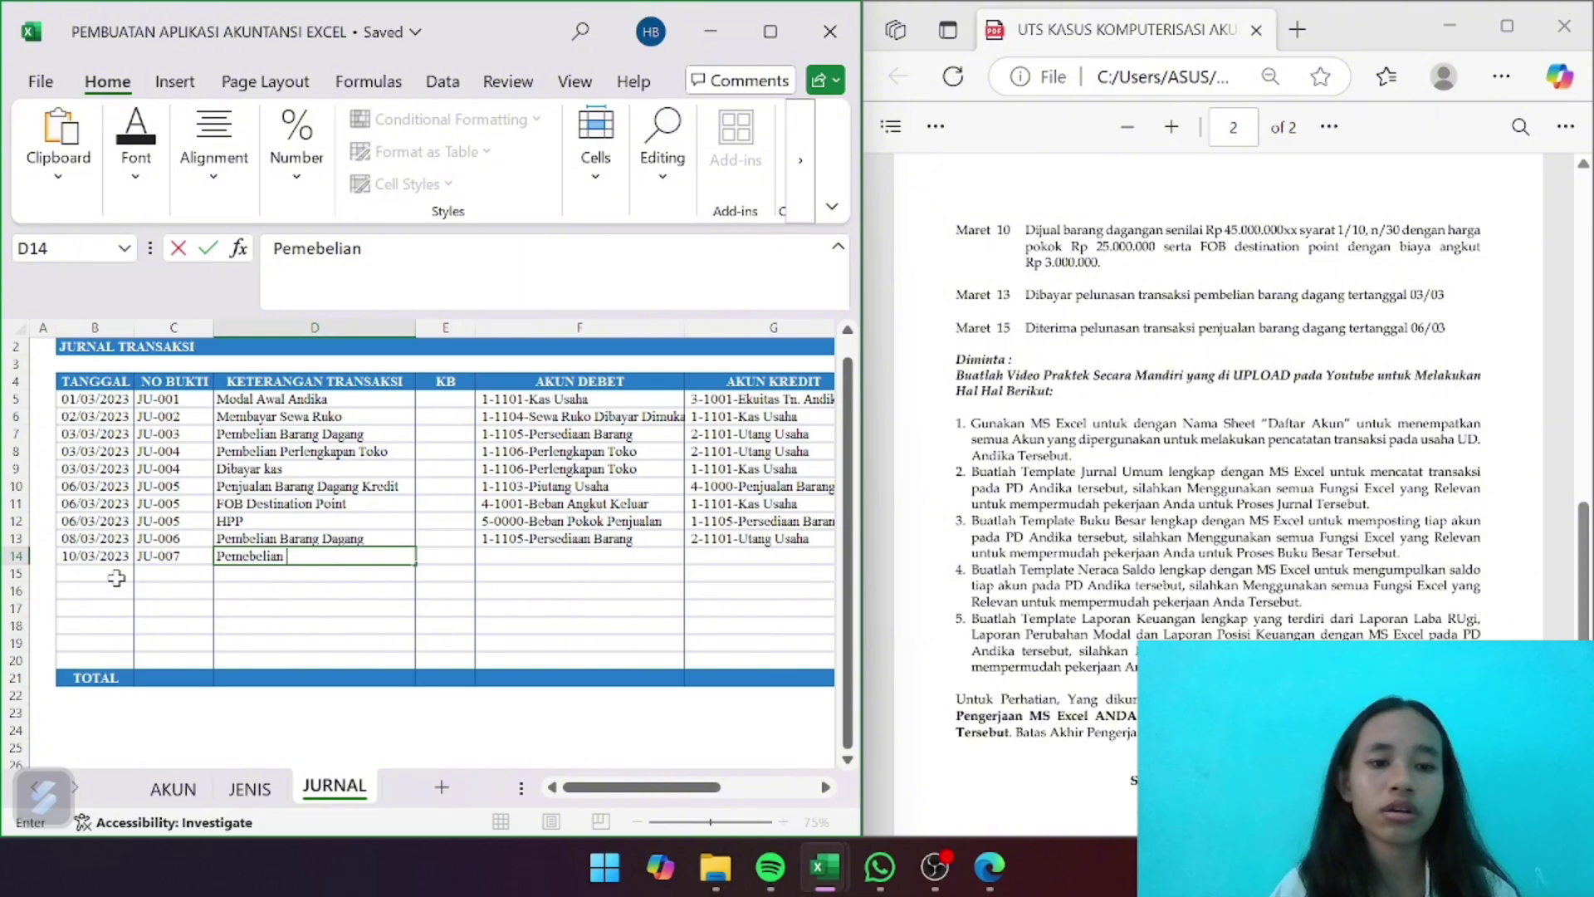
text(Ba)
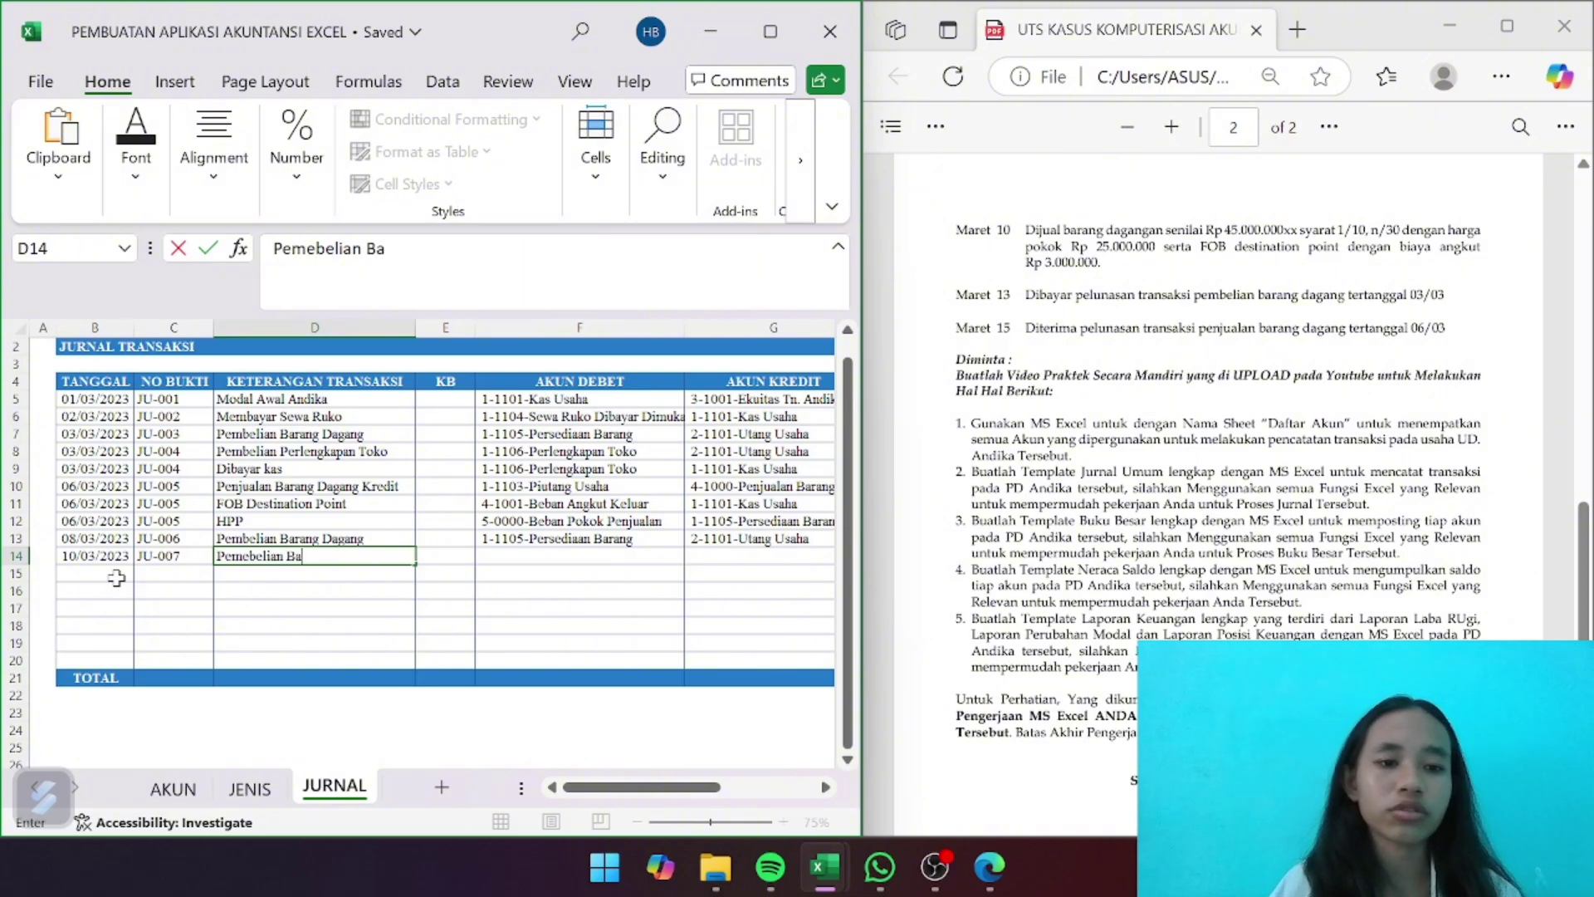
key(BackSpace)
key(BackSpace)
key(BackSpace)
key(BackSpace)
key(BackSpace)
key(BackSpace)
key(BackSpace)
key(BackSpace)
key(BackSpace)
key(BackSpace)
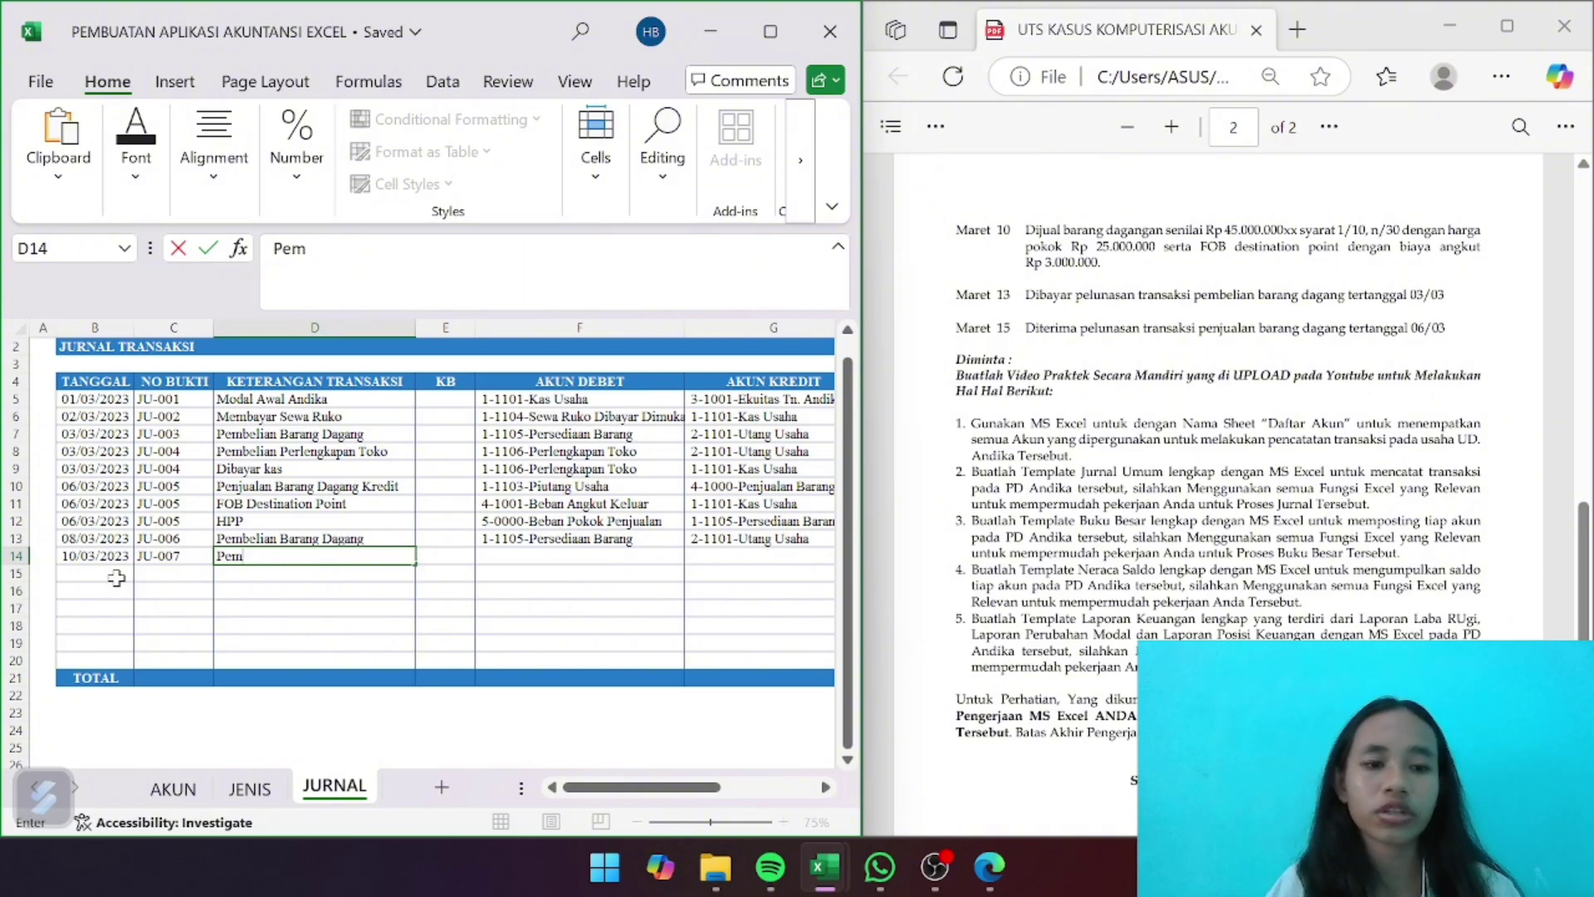
text(belian)
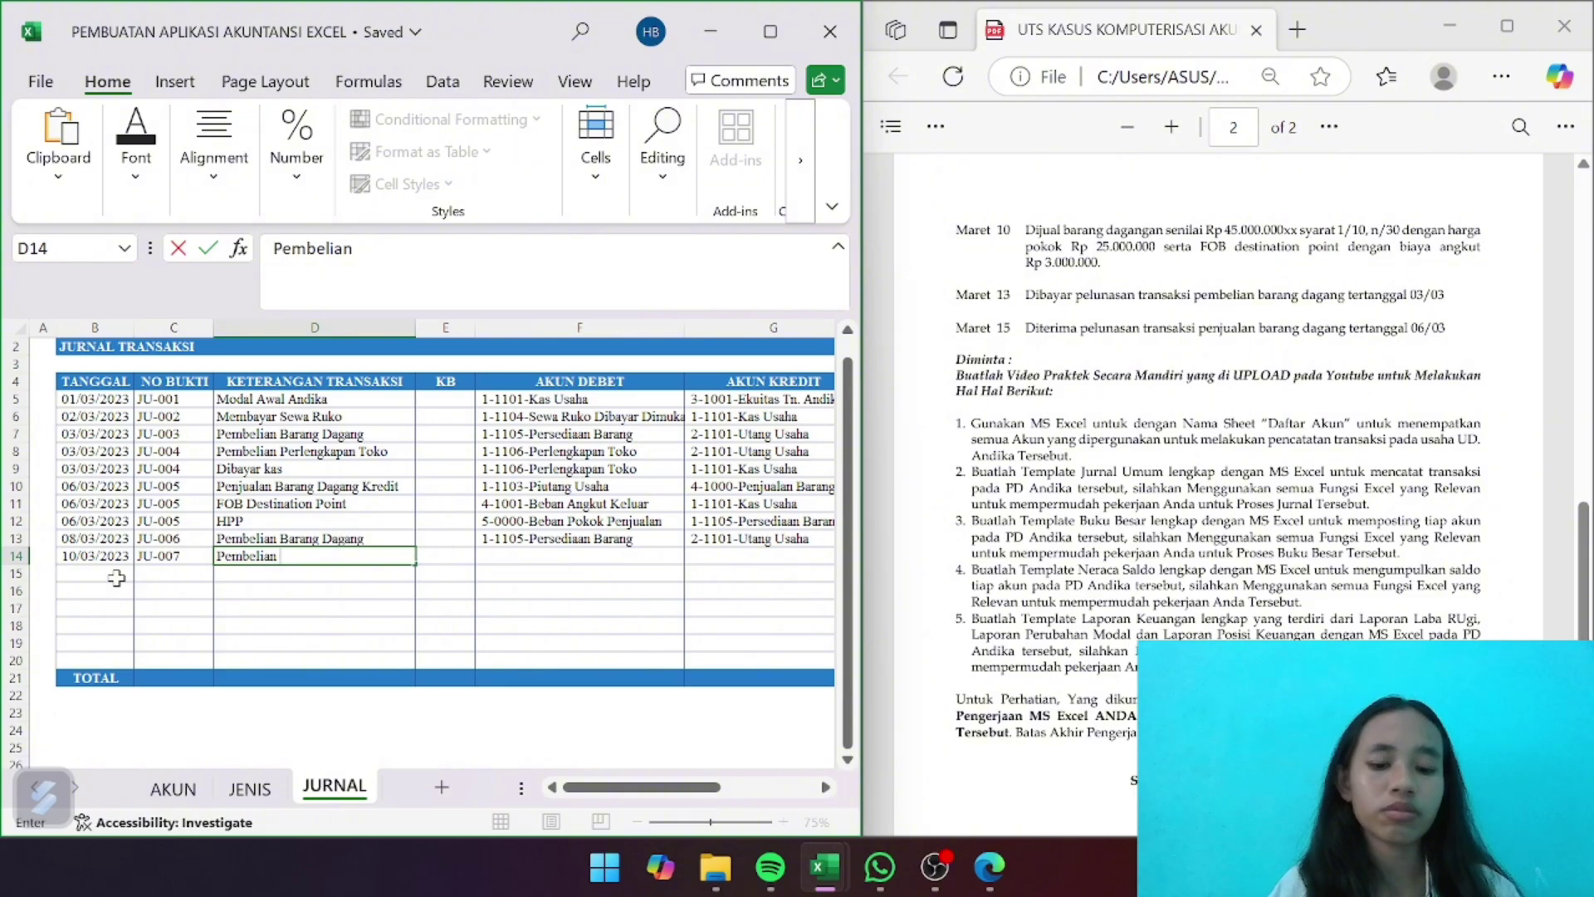
text( Barang Dagang)
key(Right)
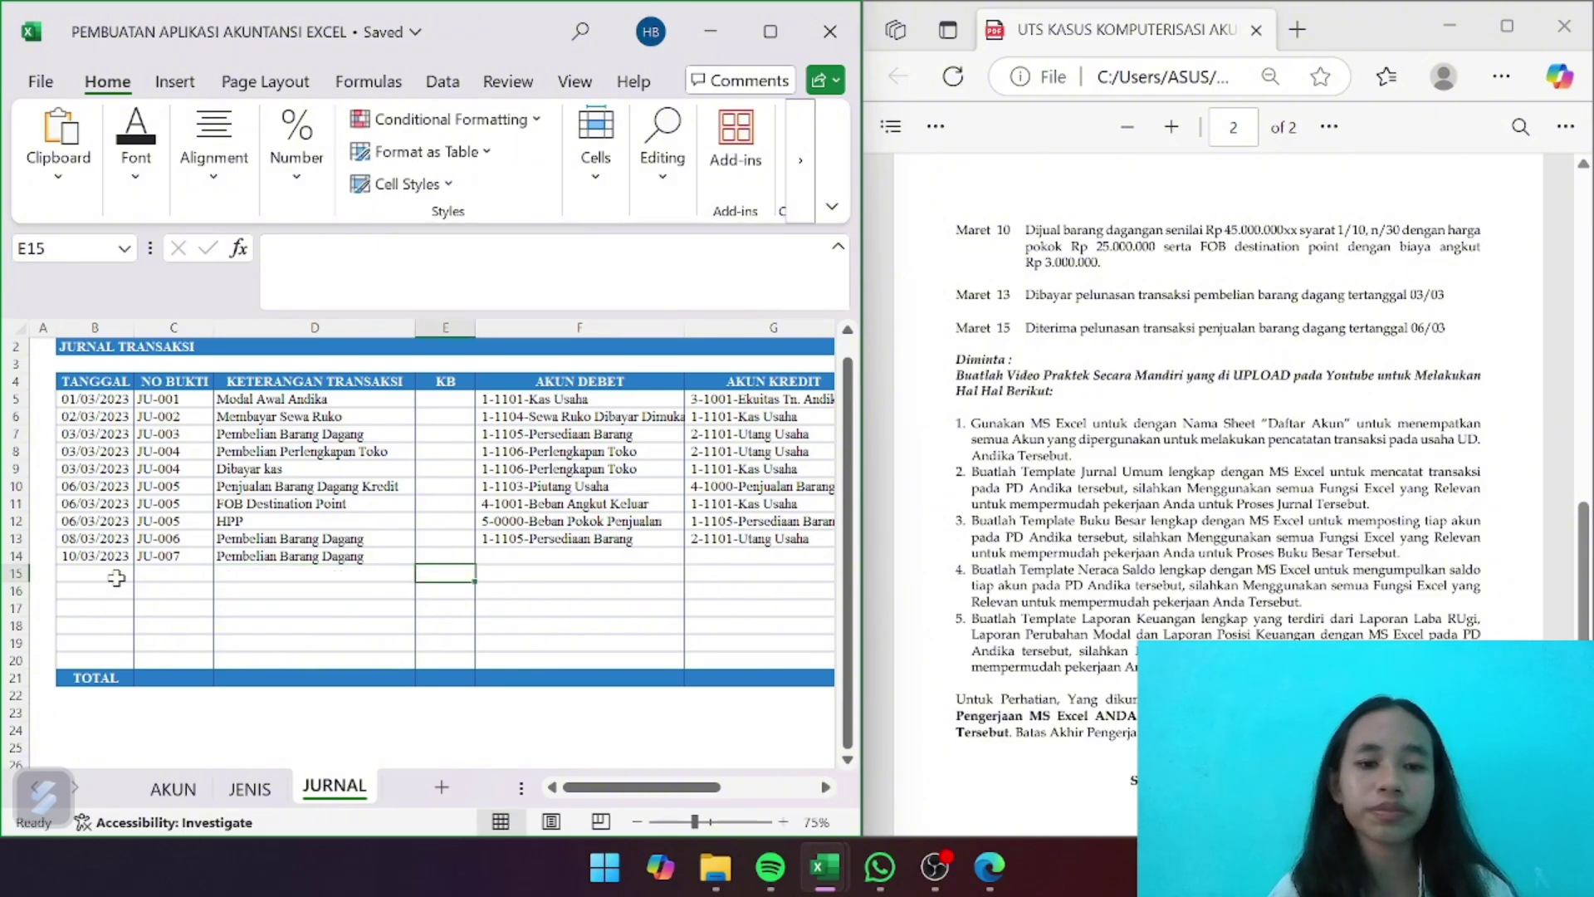
key(Right)
key(Up)
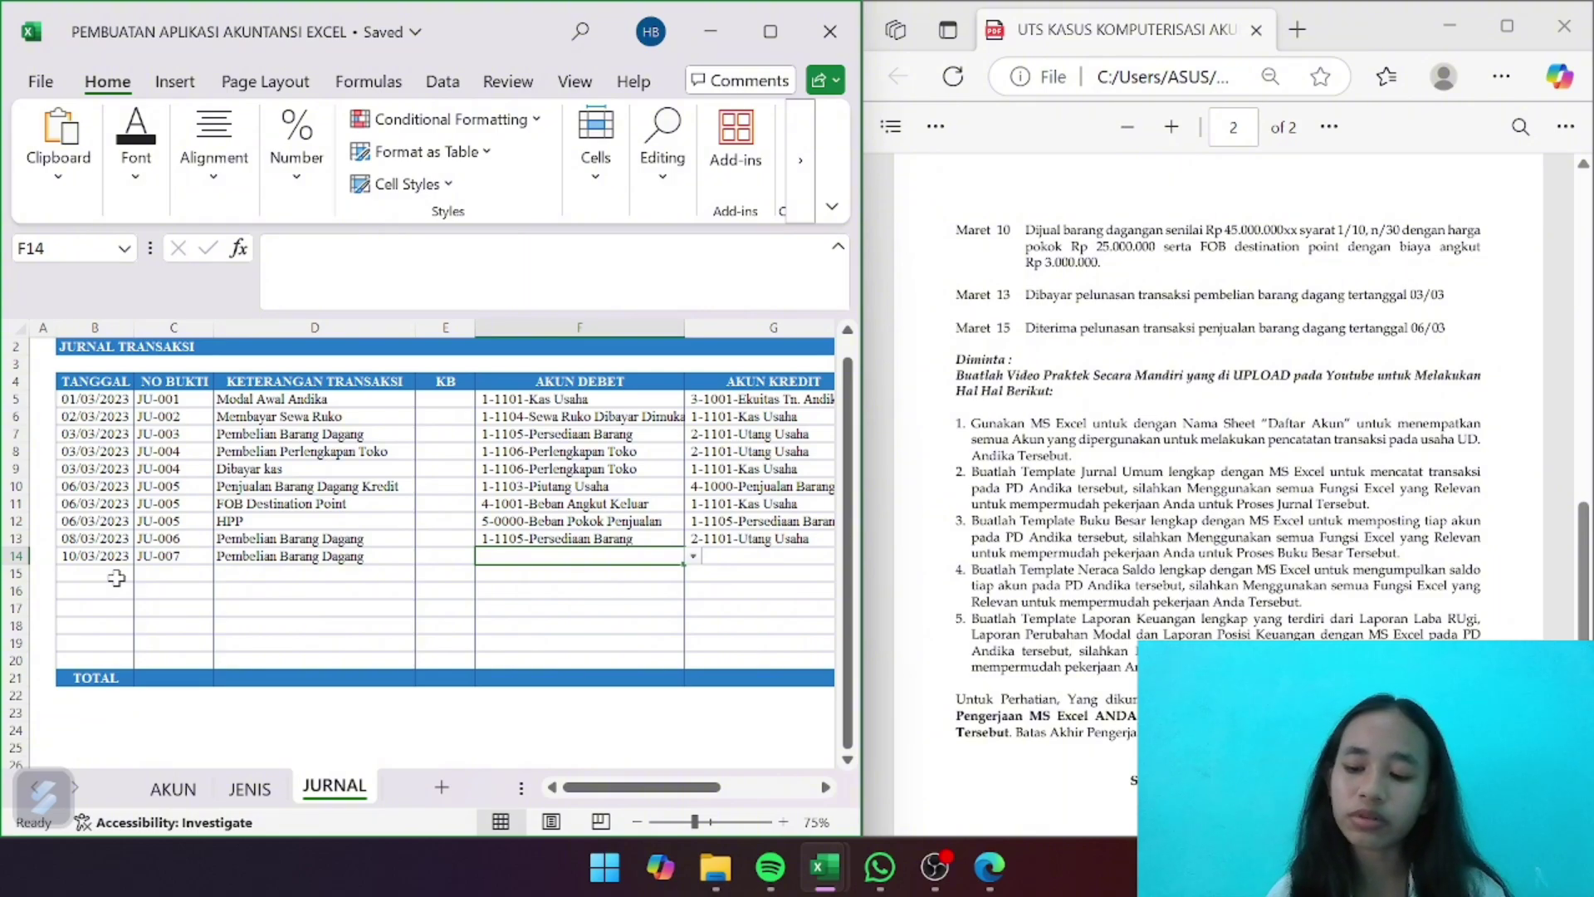
Change the description of the JU-007 entry in row 14 to "Penjualan Barang Dagang Kredit"
key(Right)
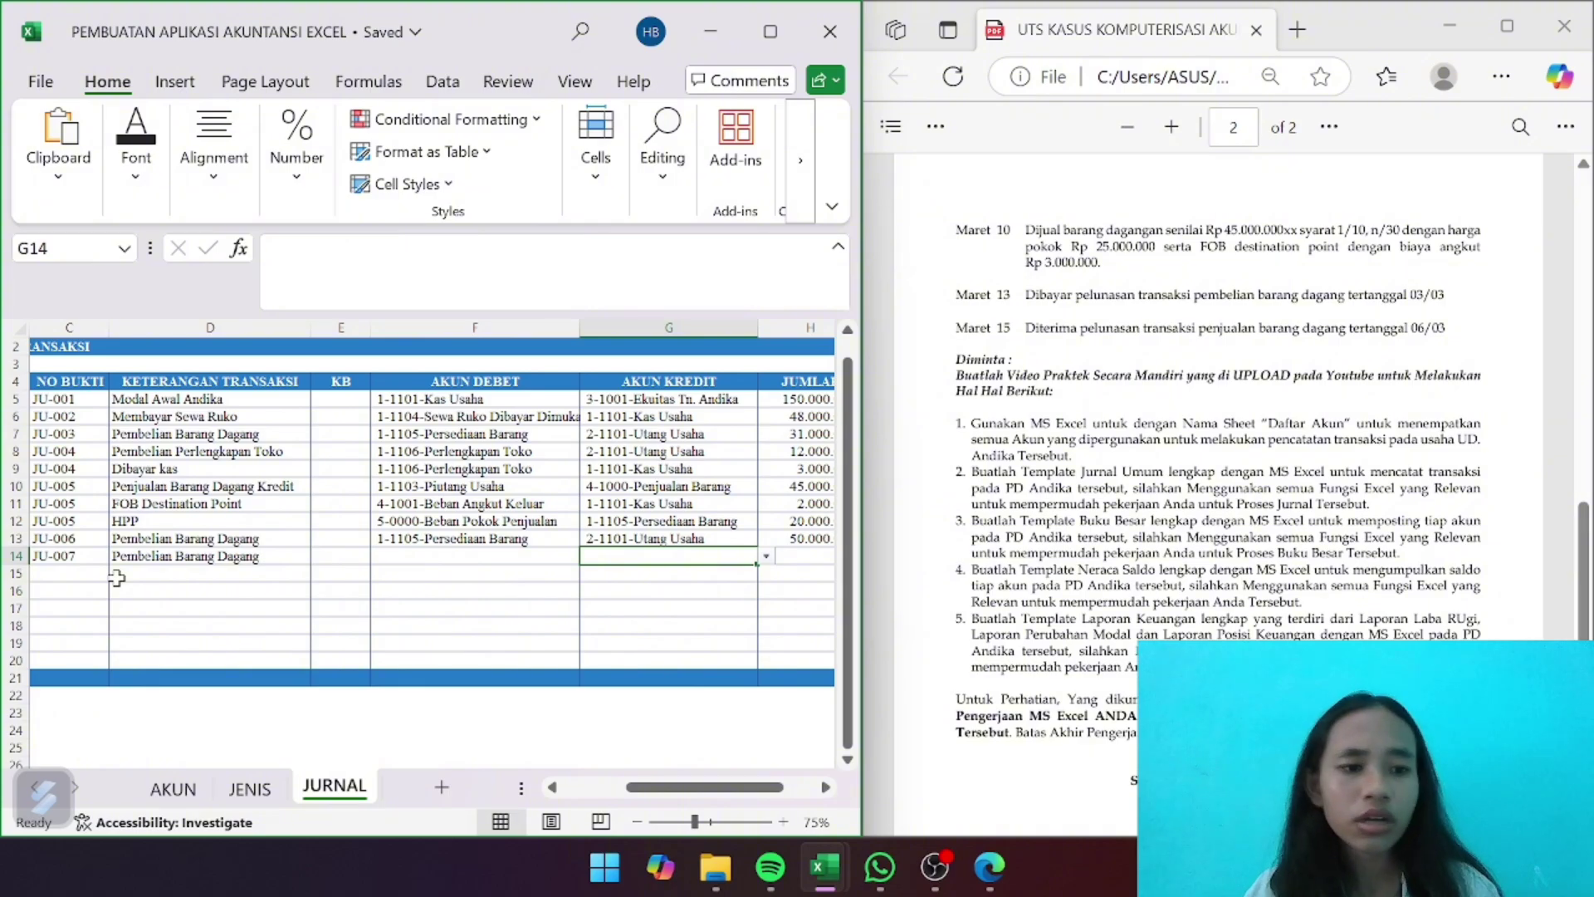
scroll(116, 578, left, 3)
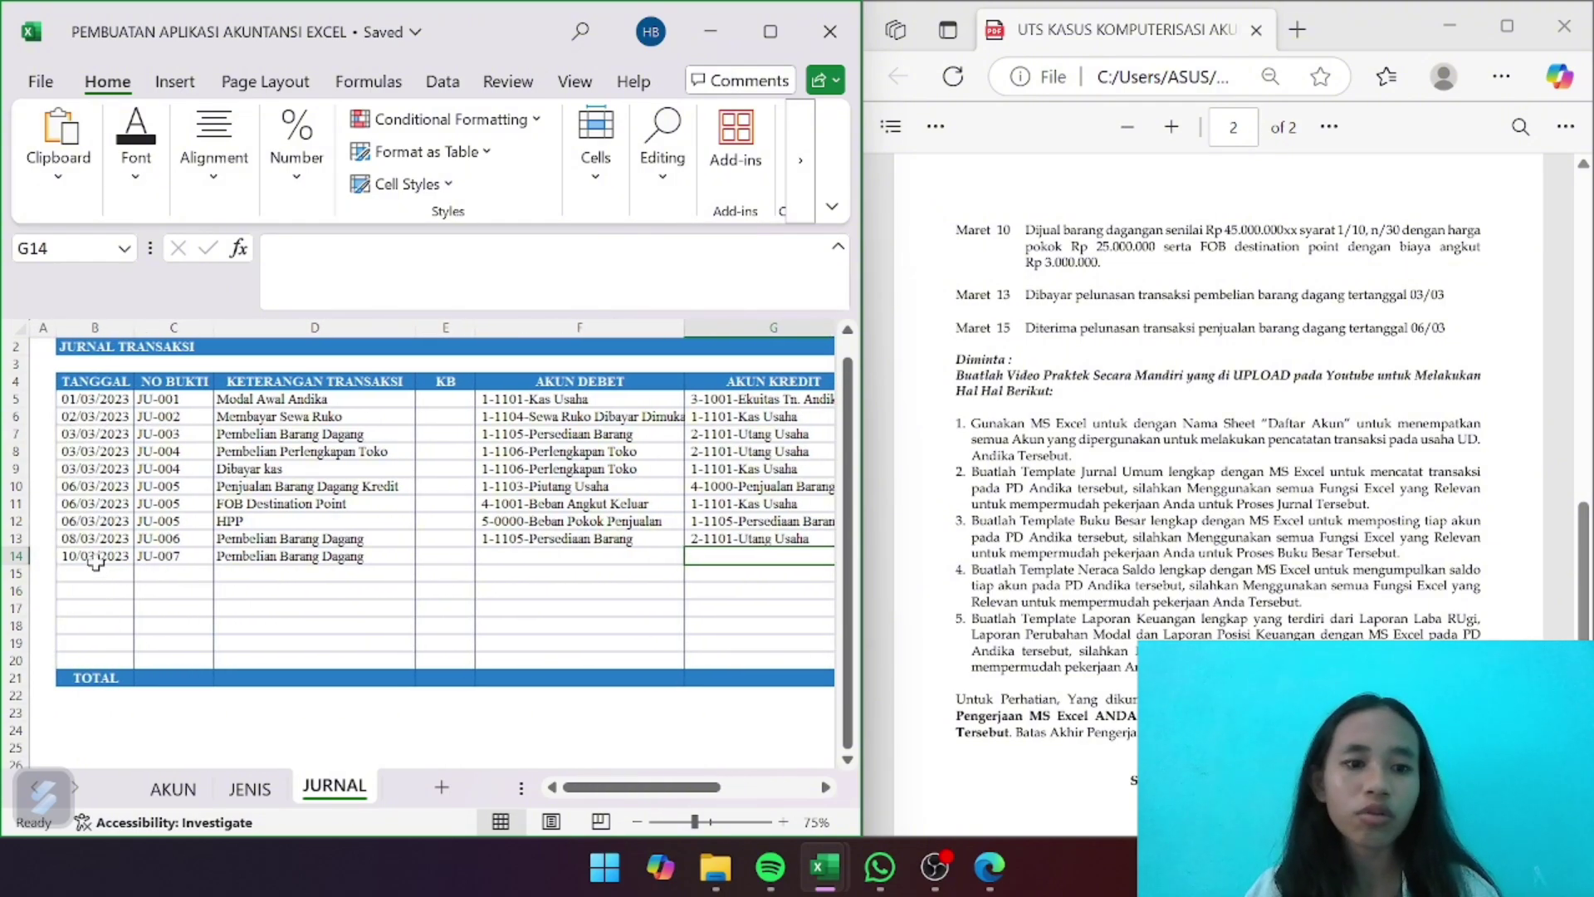
click(253, 558)
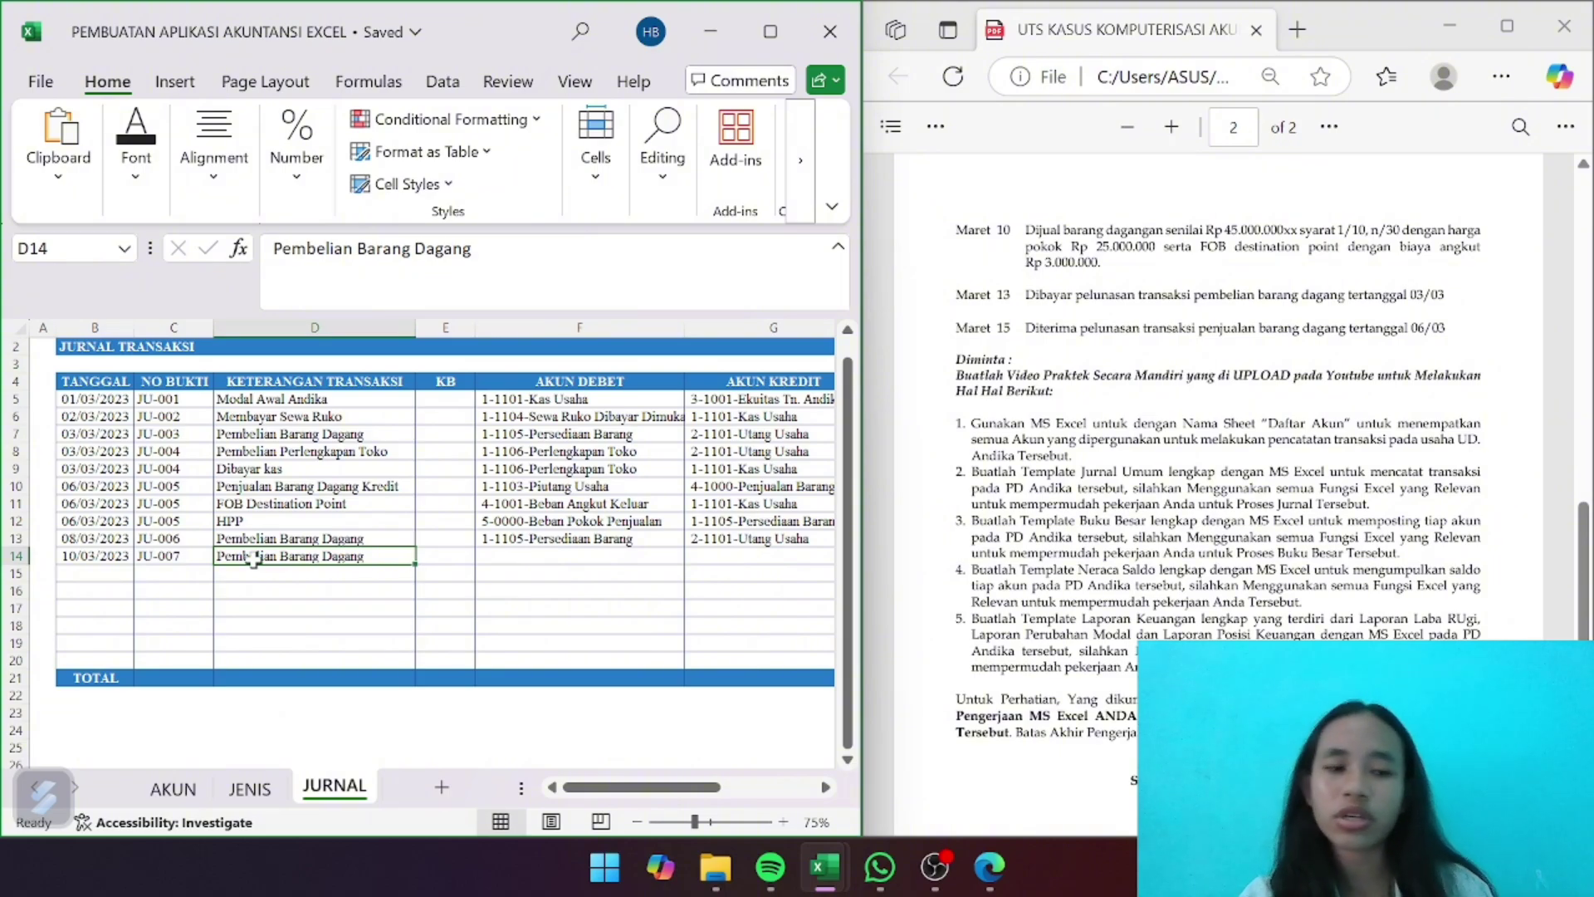
key(BackSpace)
text(Penjualan)
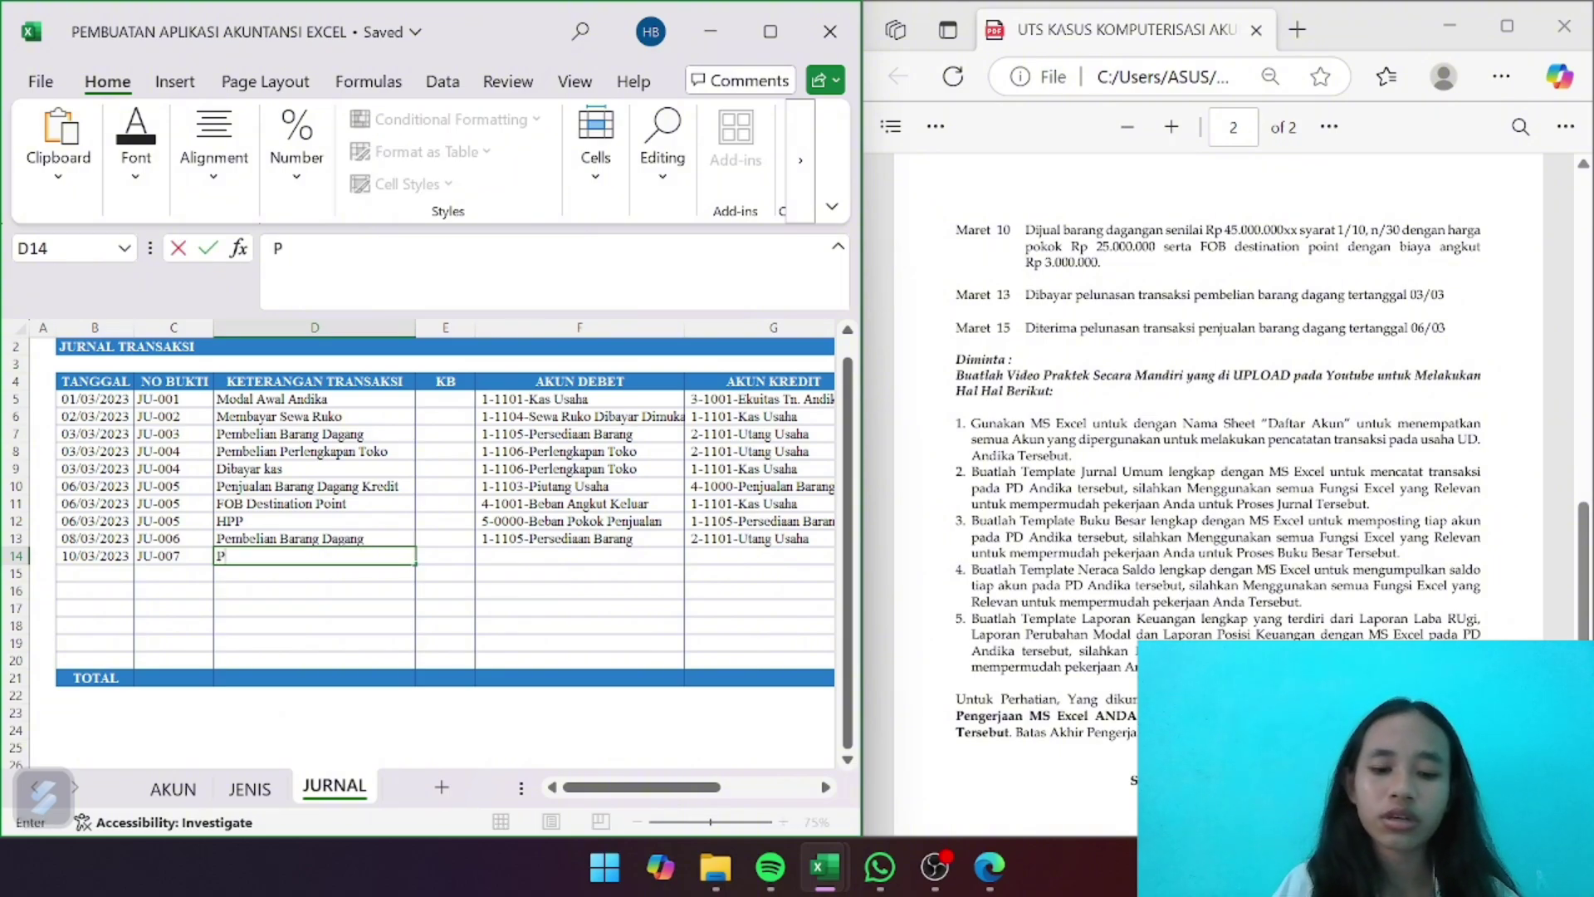
key(Return)
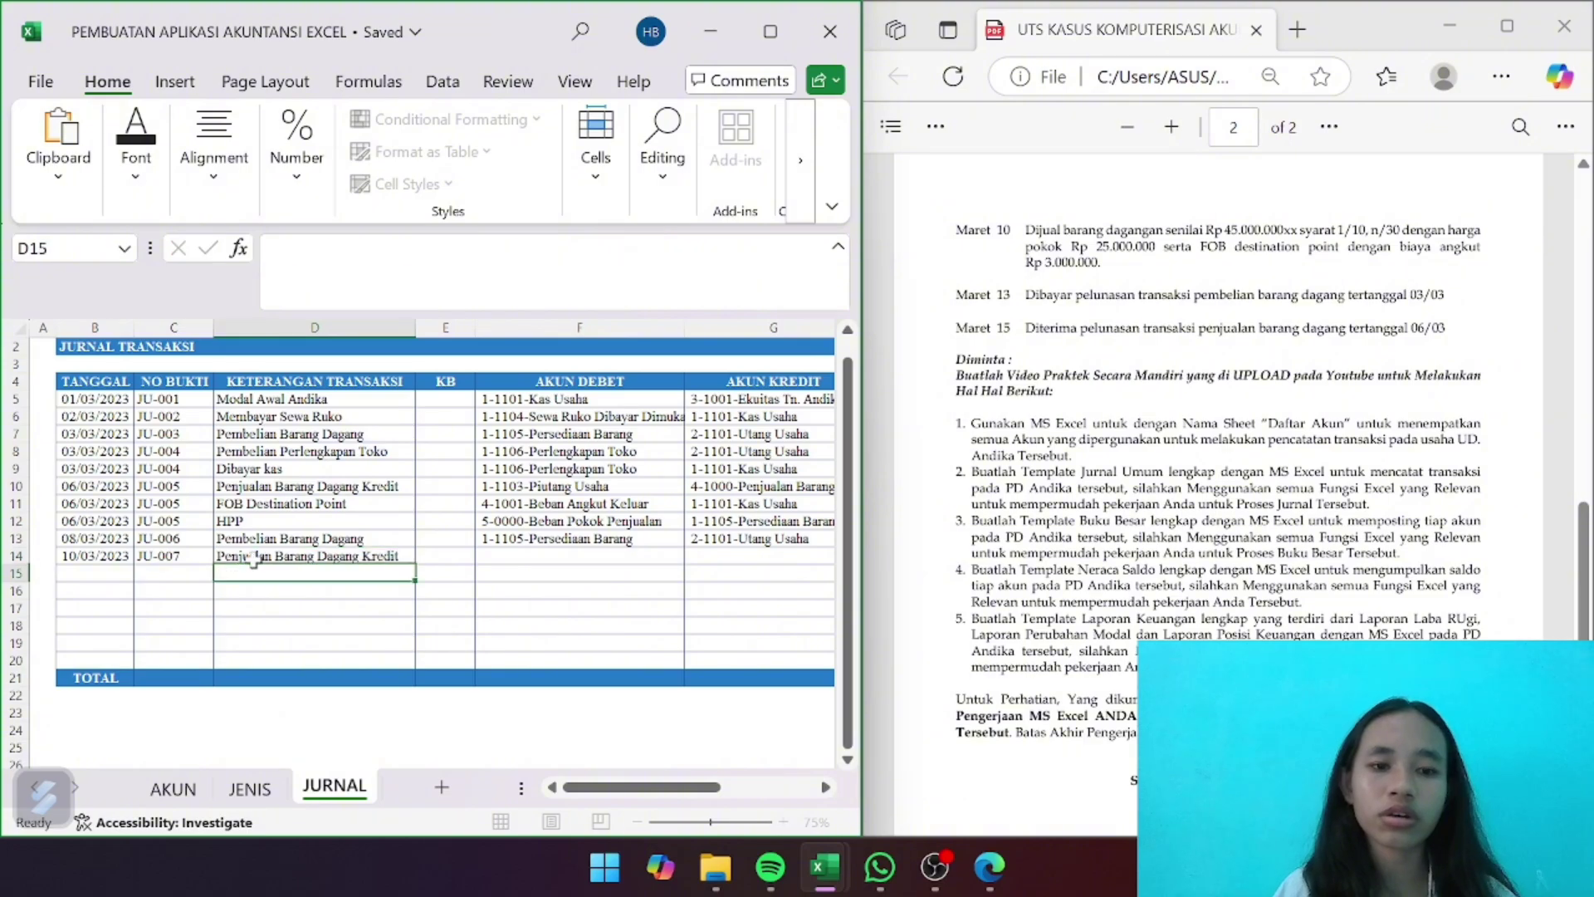
Set the debit account of the row 14 credit sale entry to 1-1103-Piutang Usaha
key(Right)
key(Right)
key(Up)
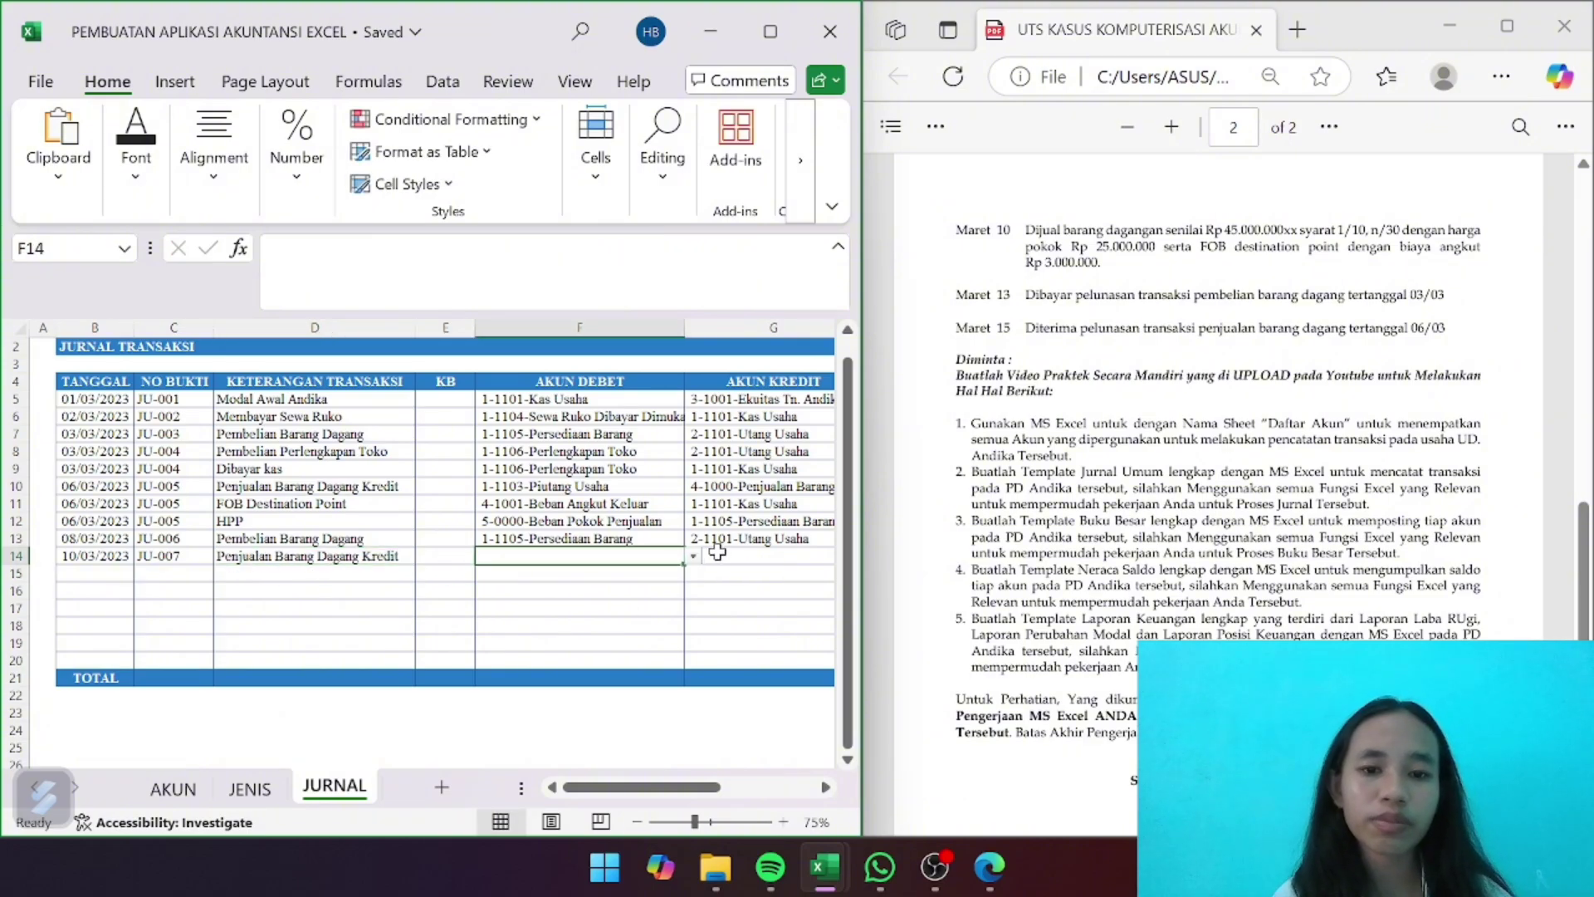
click(692, 556)
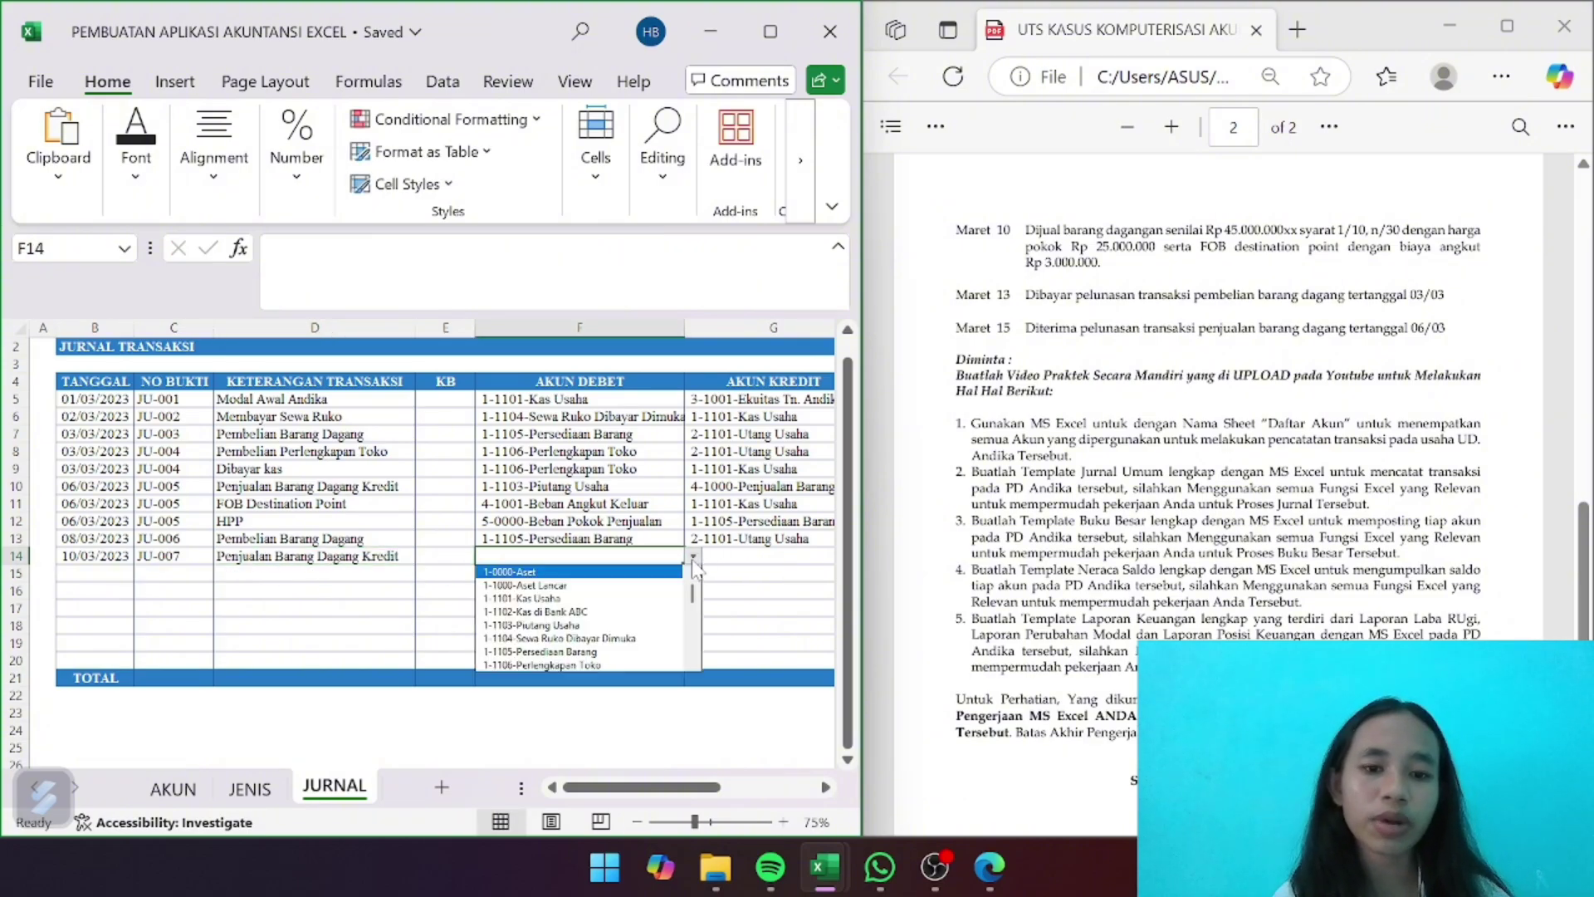
click(653, 625)
Set the credit account of the row 14 sale entry to 4-1000-Penjualan Barang and enter 45000000 as its amount
scroll(714, 569, right, 2)
scroll(714, 569, right, 1)
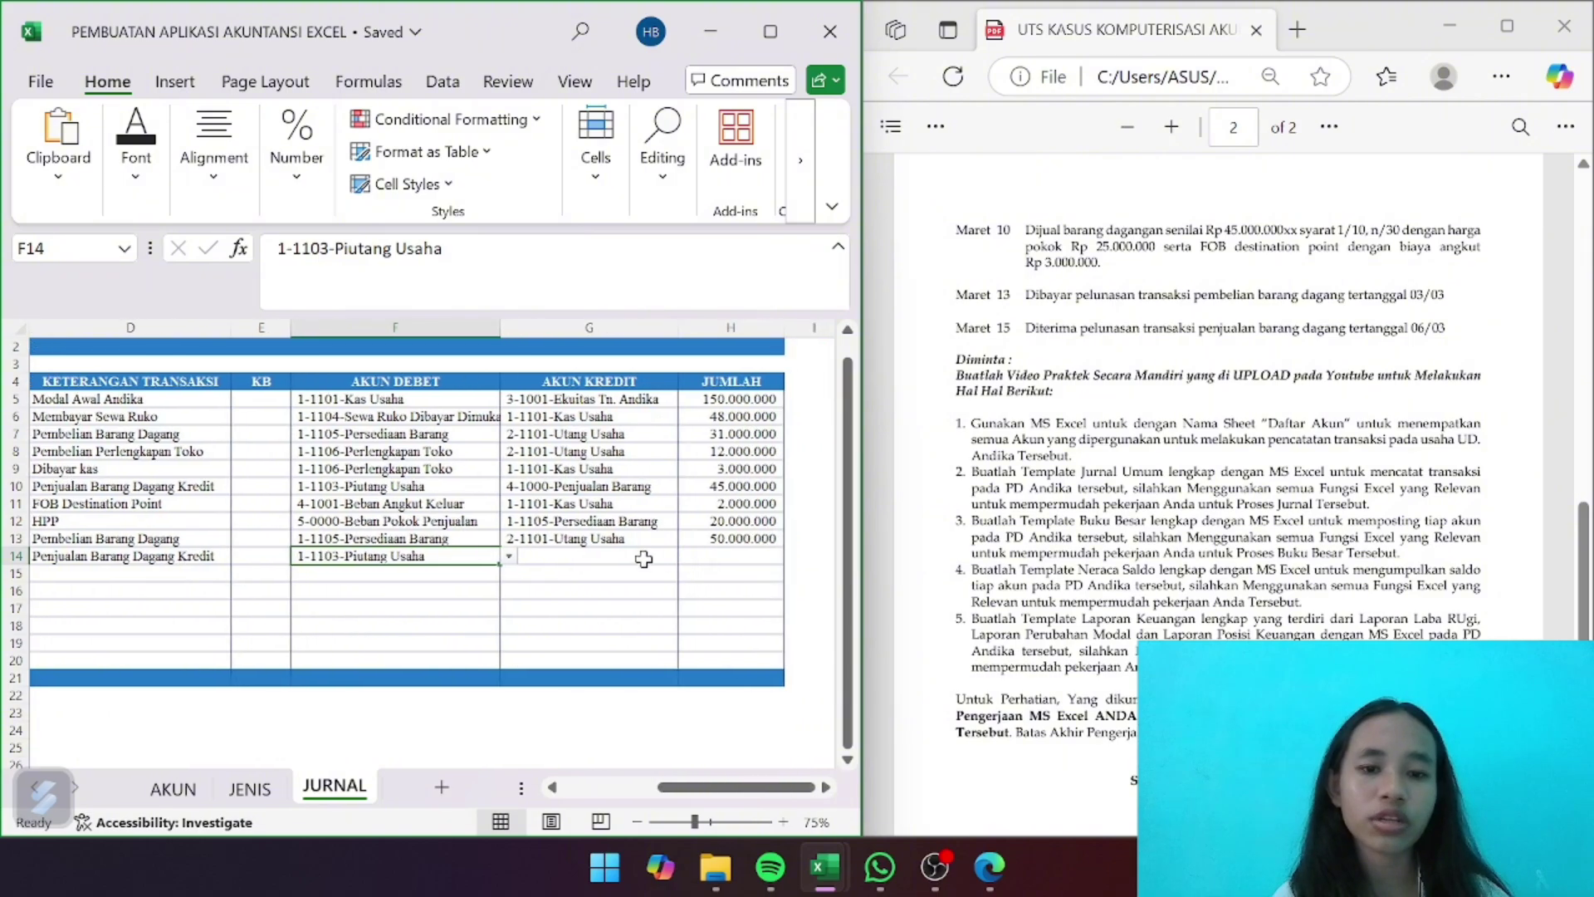
key(Right)
click(686, 558)
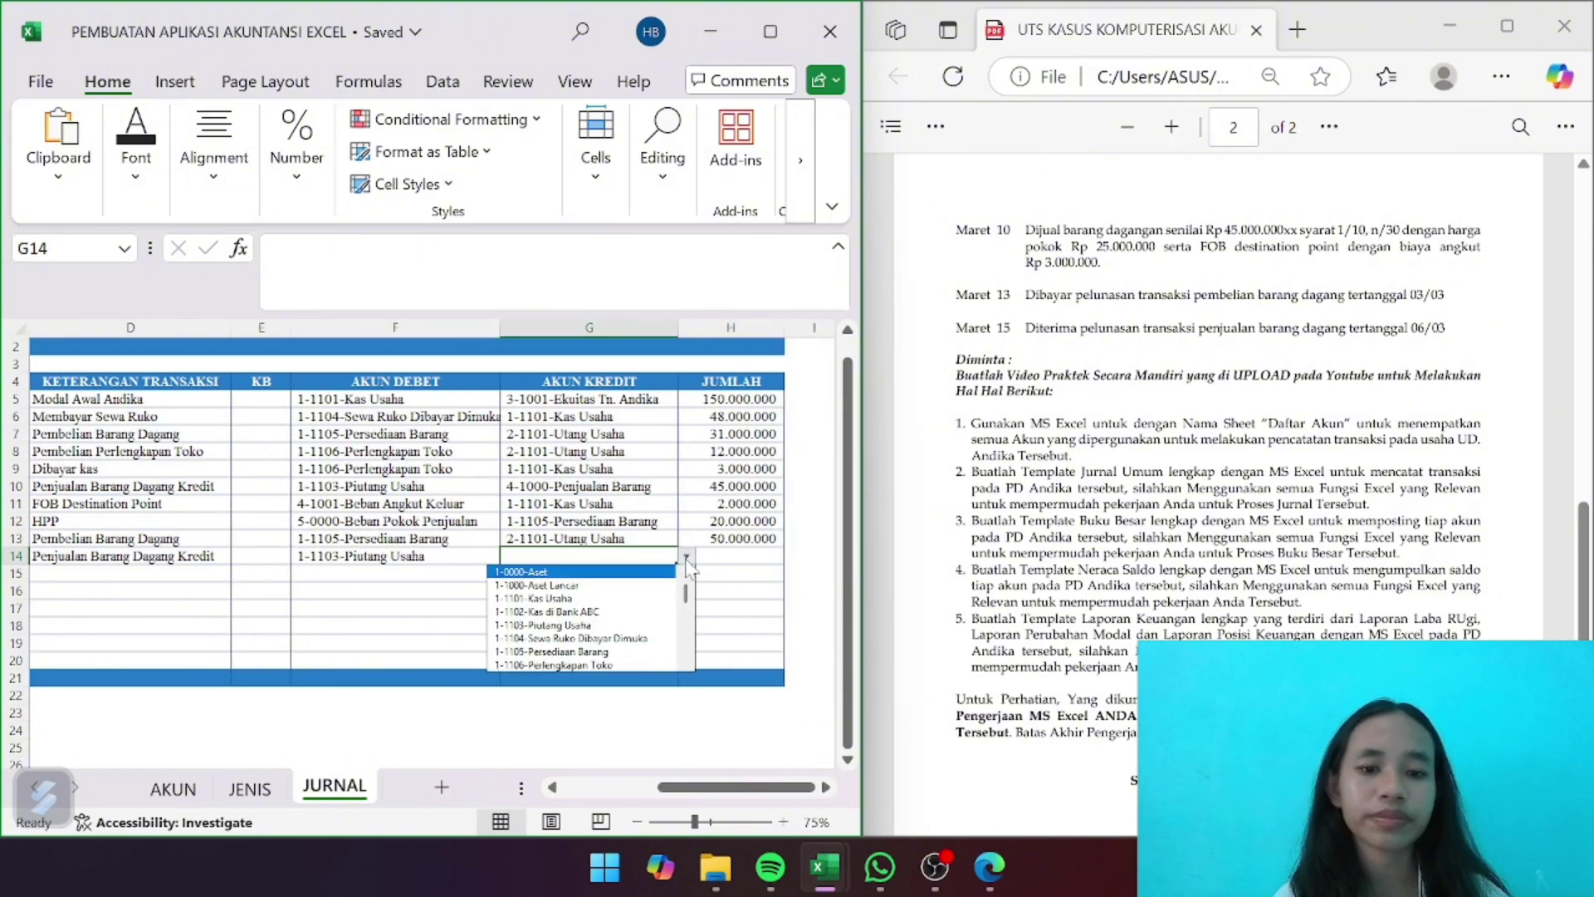
drag(688, 600, 686, 640)
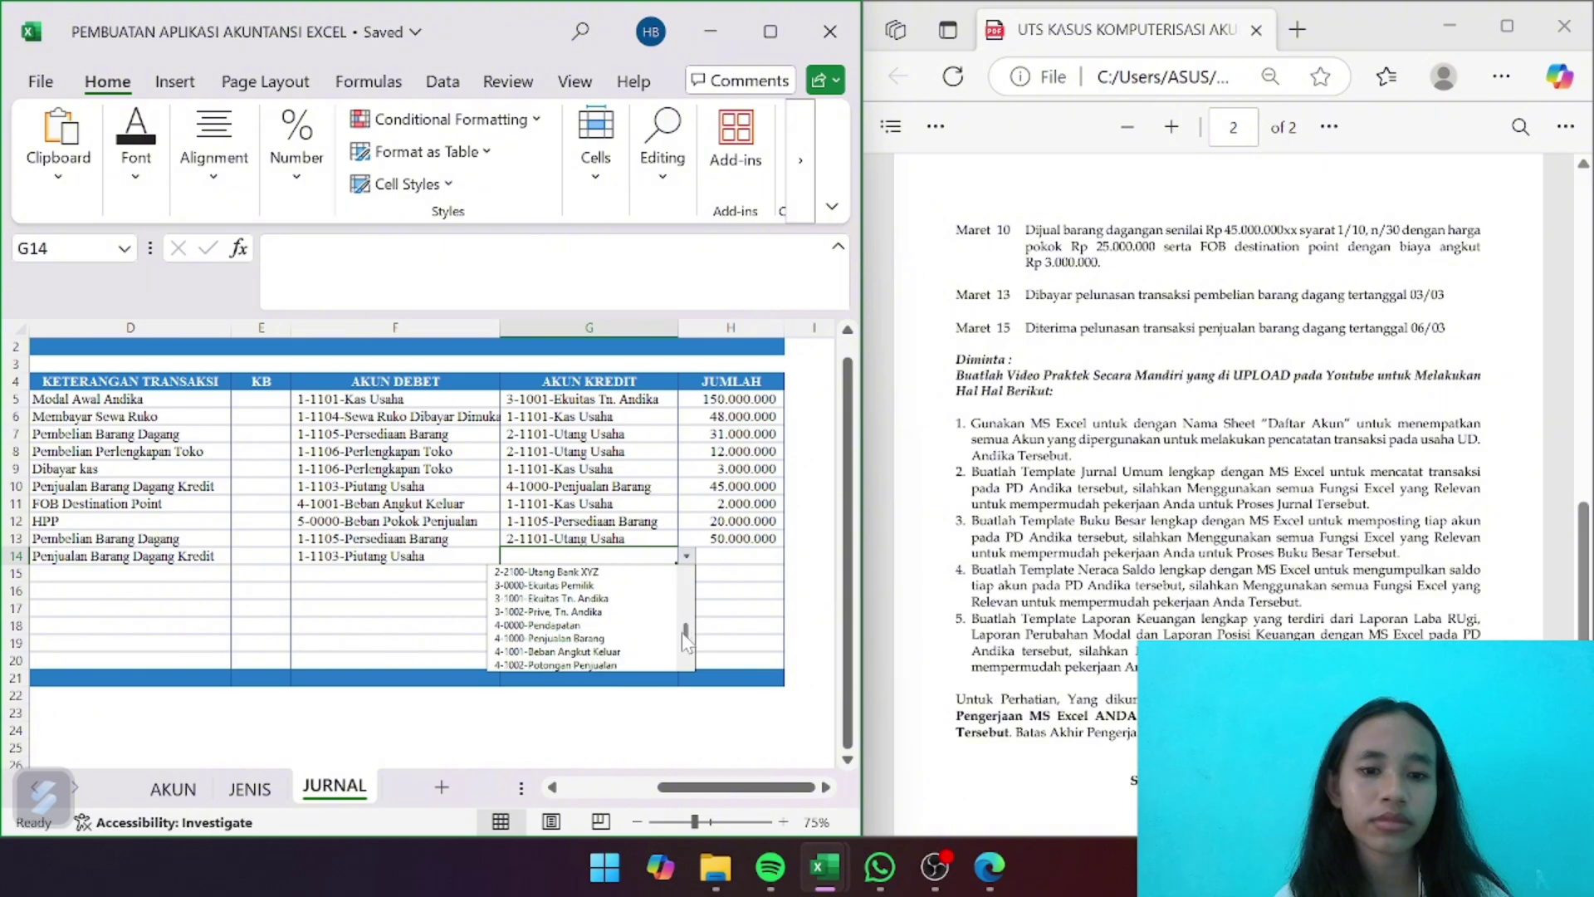
click(633, 640)
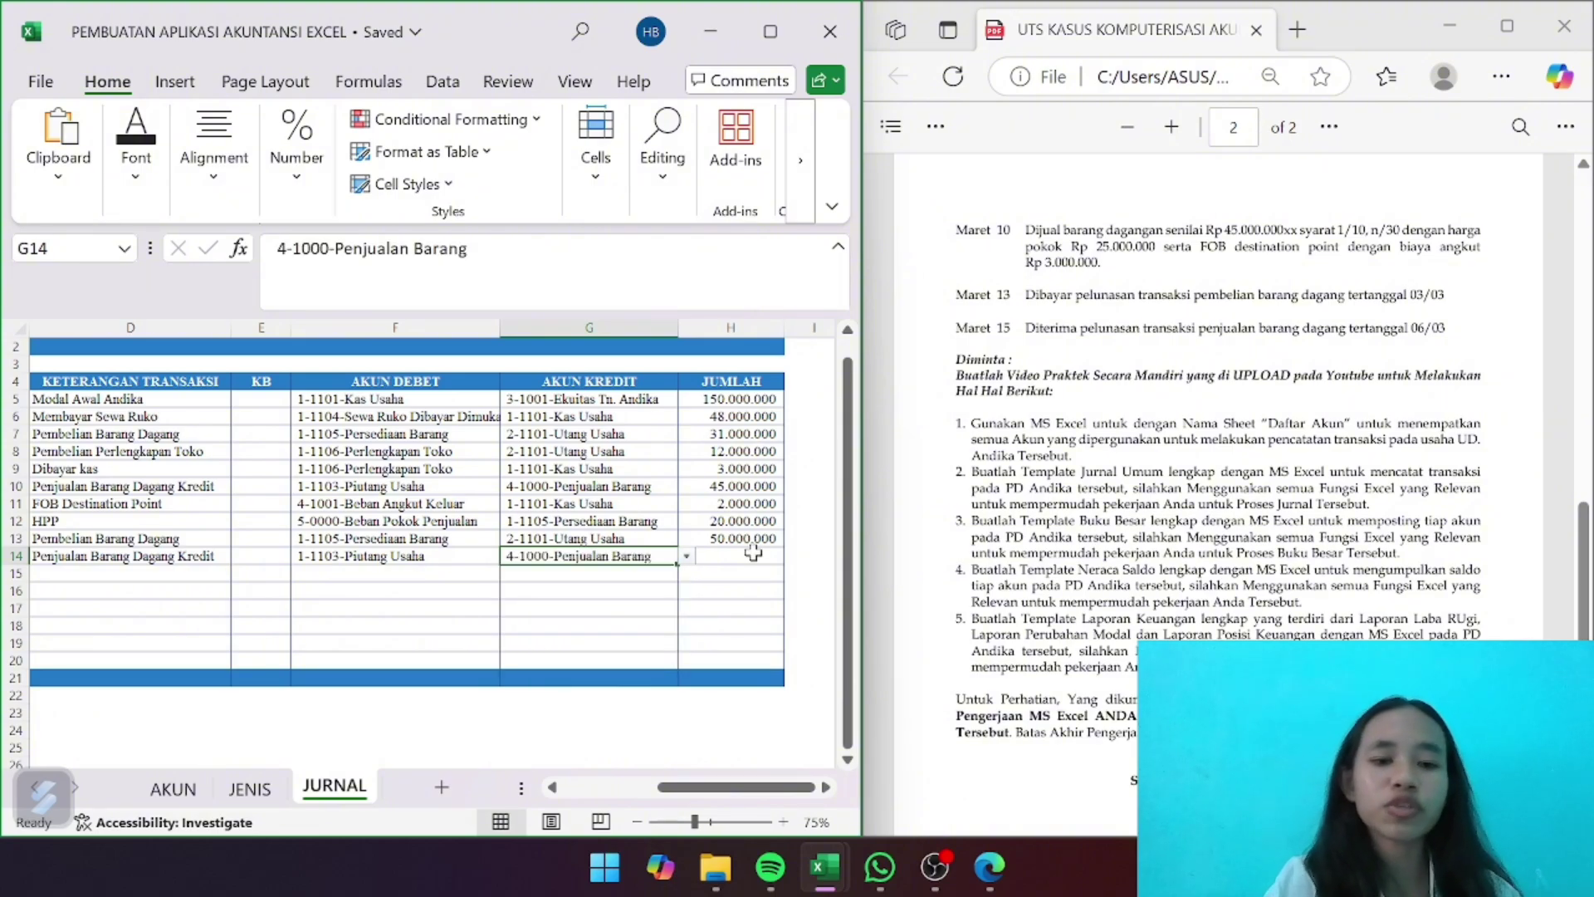
click(753, 553)
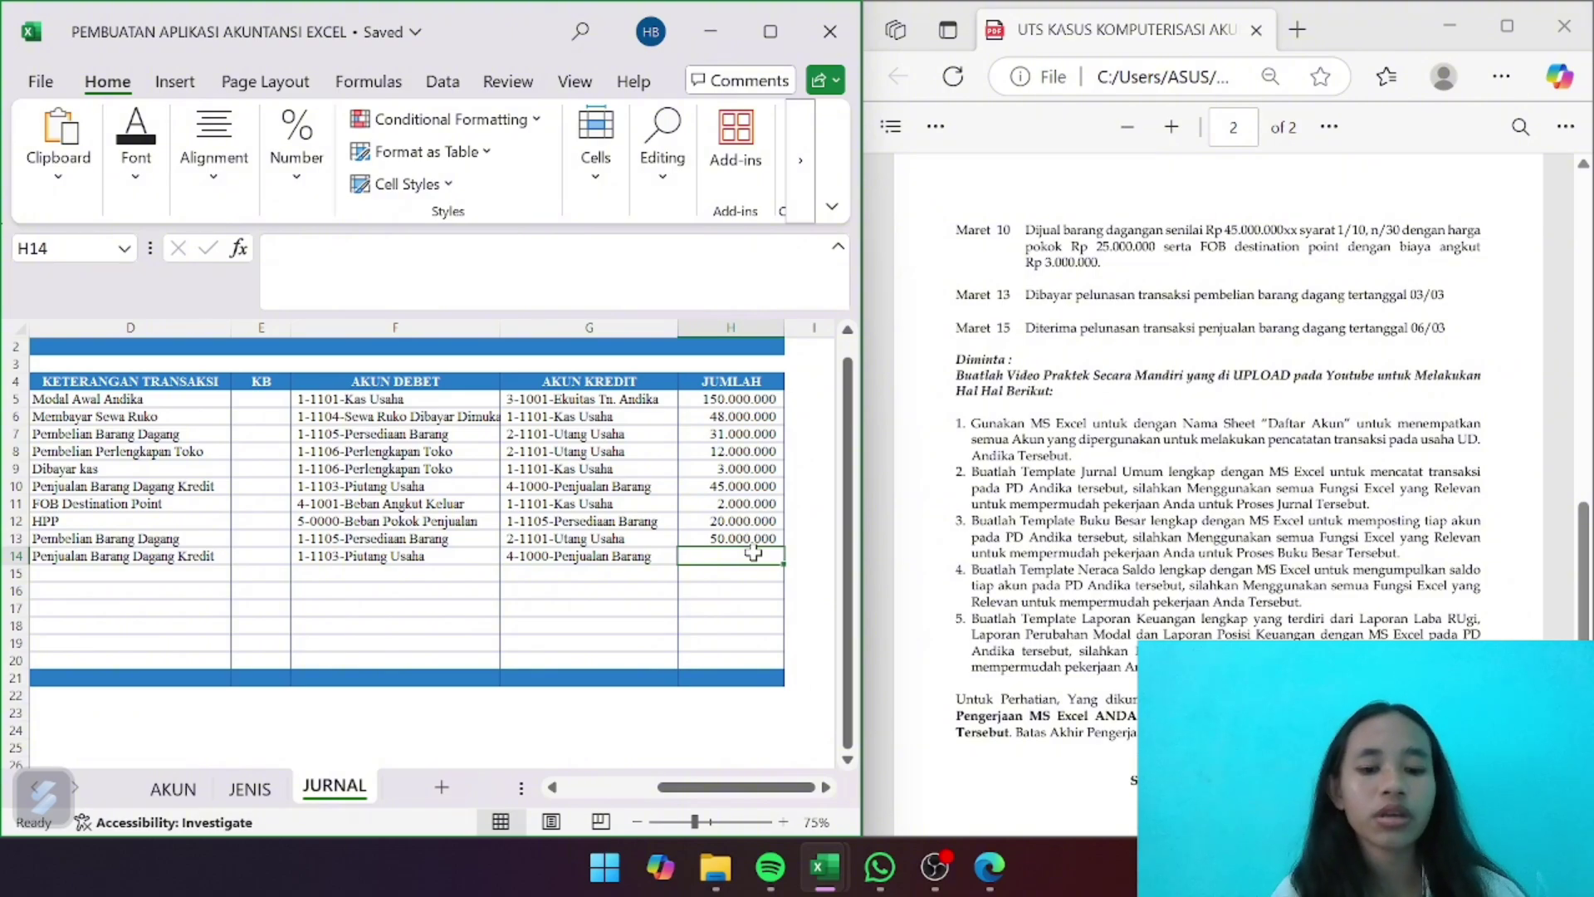
text(45000000)
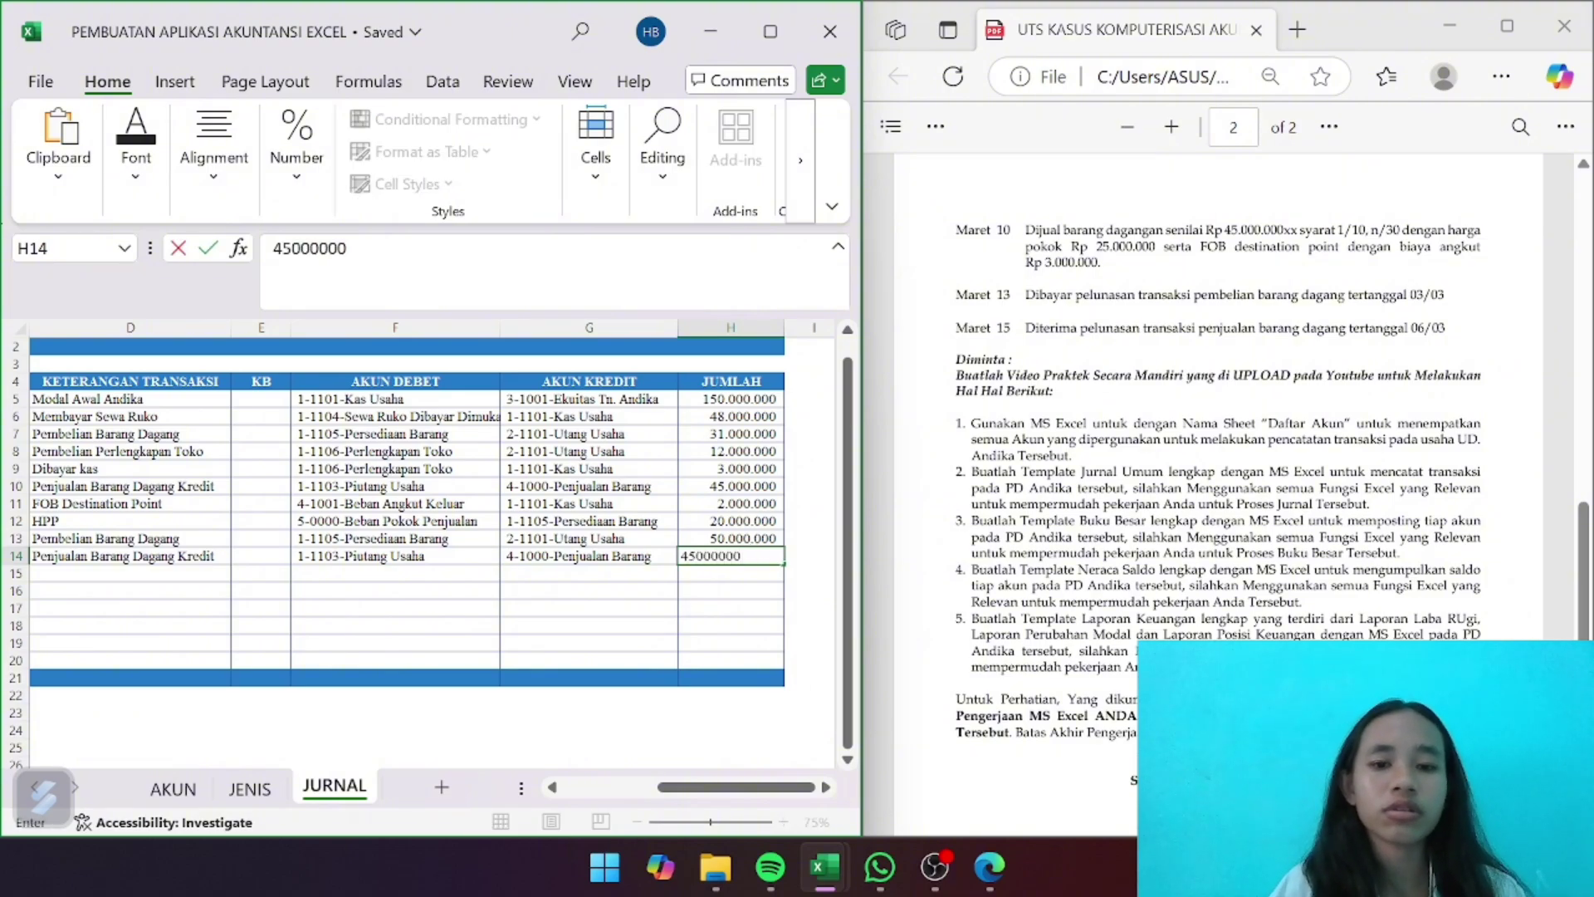
key(Return)
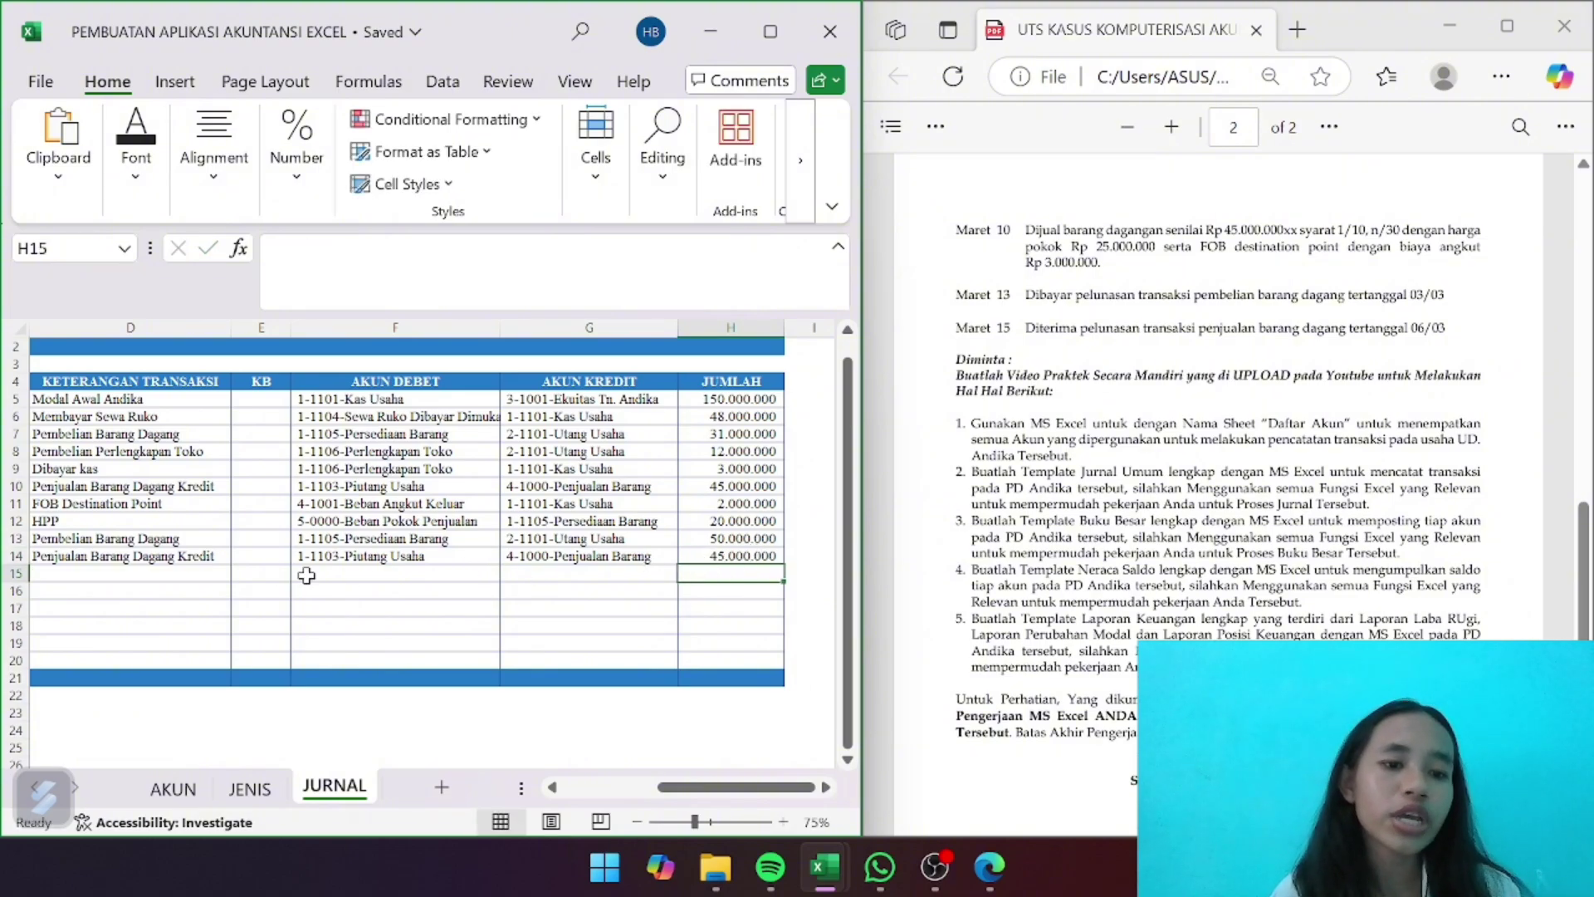
Copy the date 10/03/2023 from row 14 into the date cells of rows 15 and 16
scroll(146, 559, left, 2)
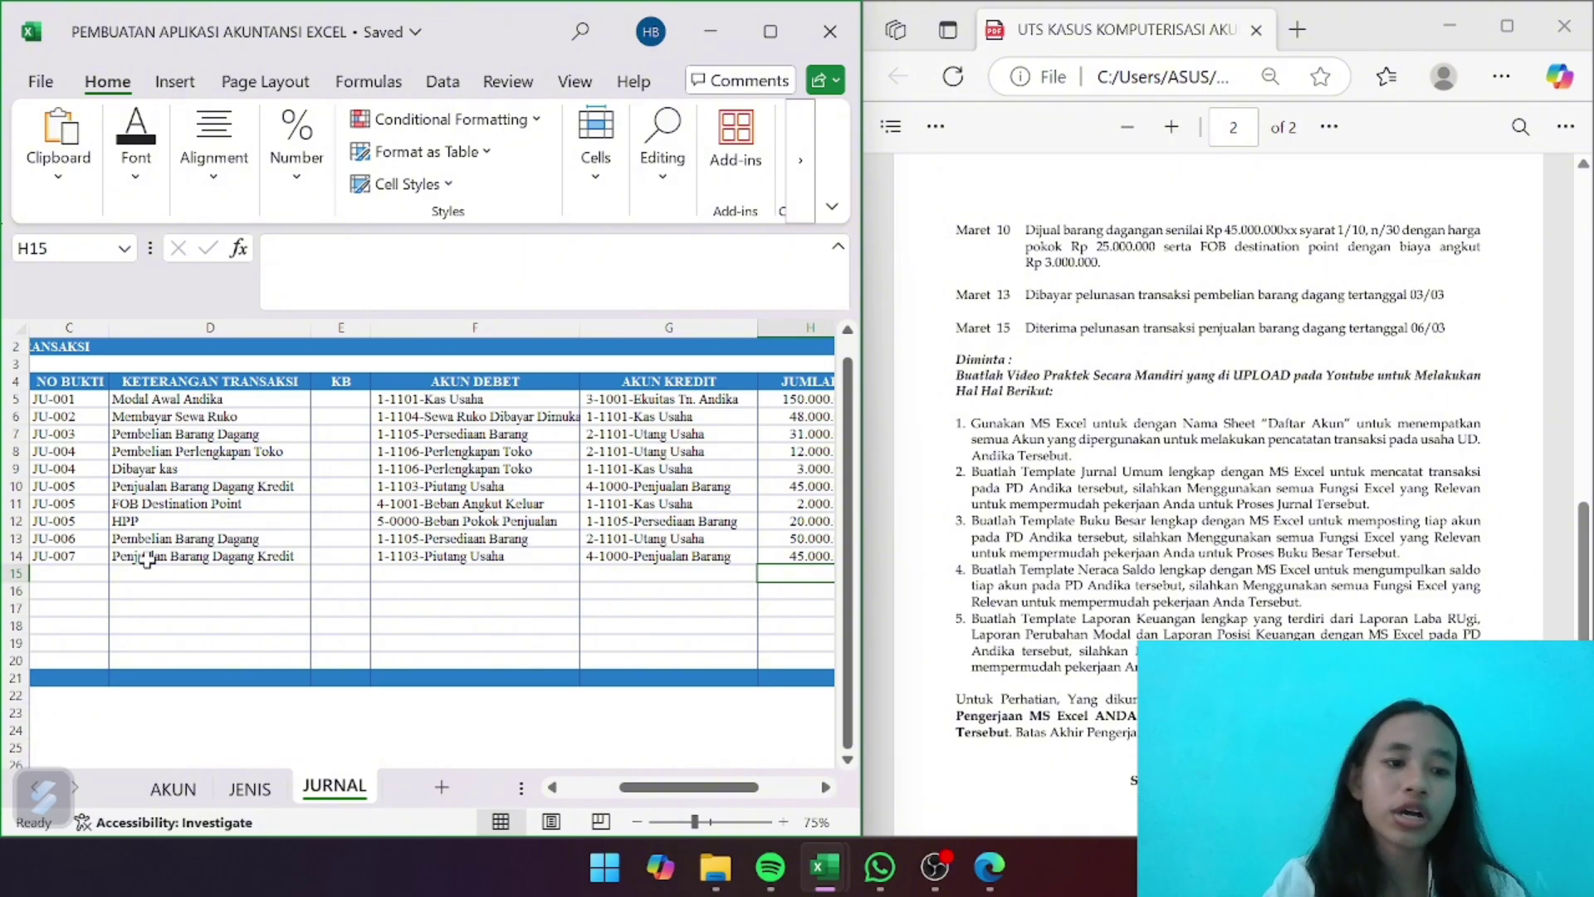
scroll(147, 560, left, 3)
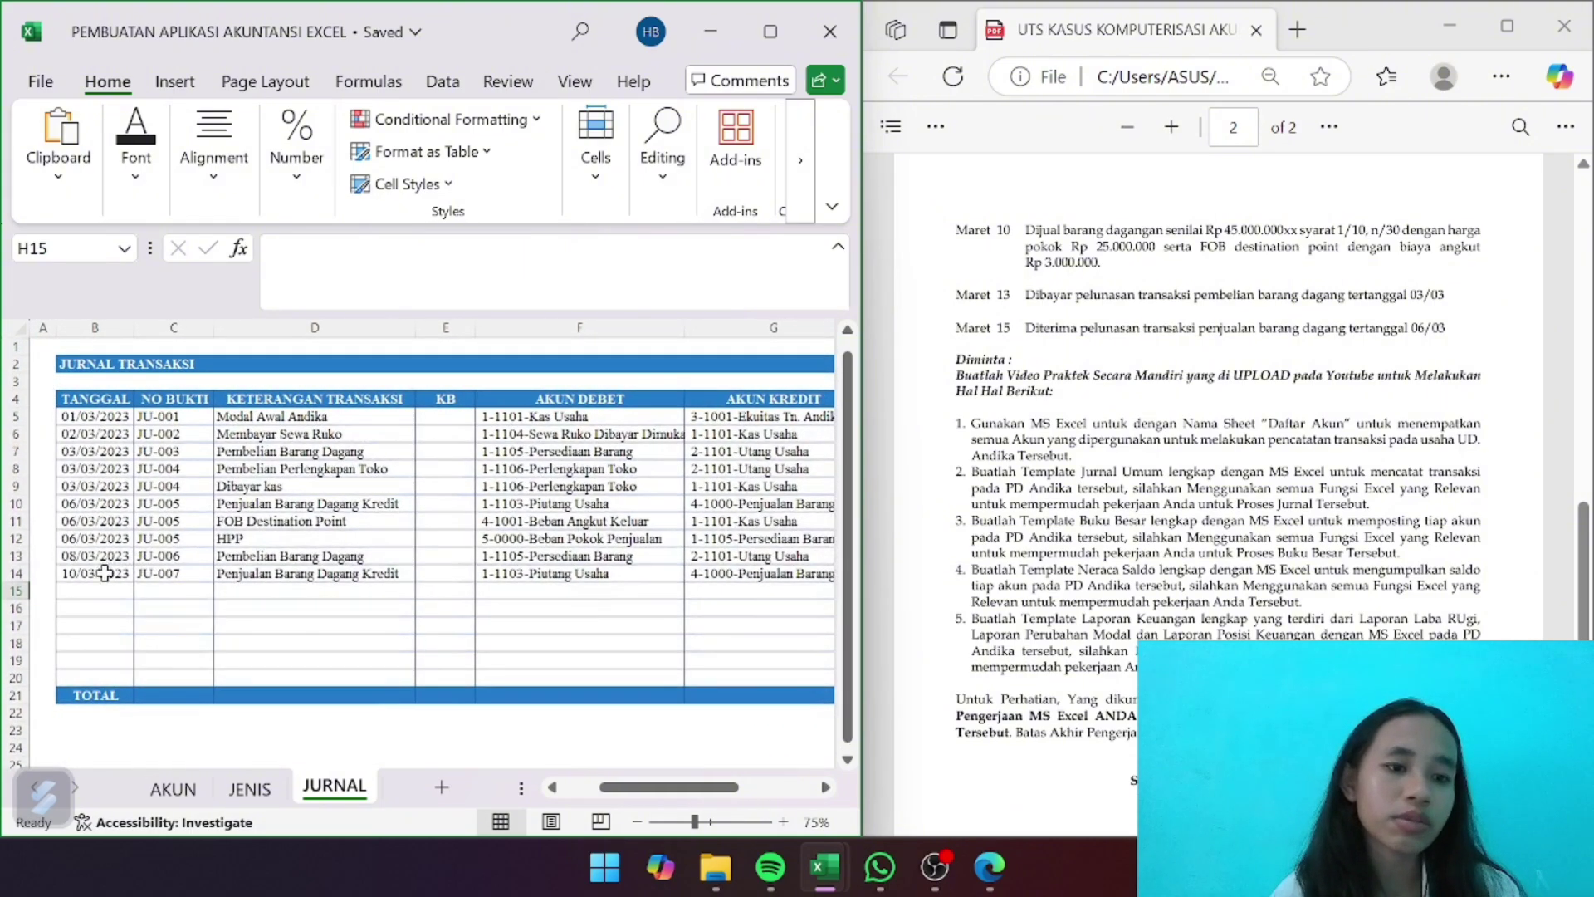
click(105, 573)
key(ctrl+c)
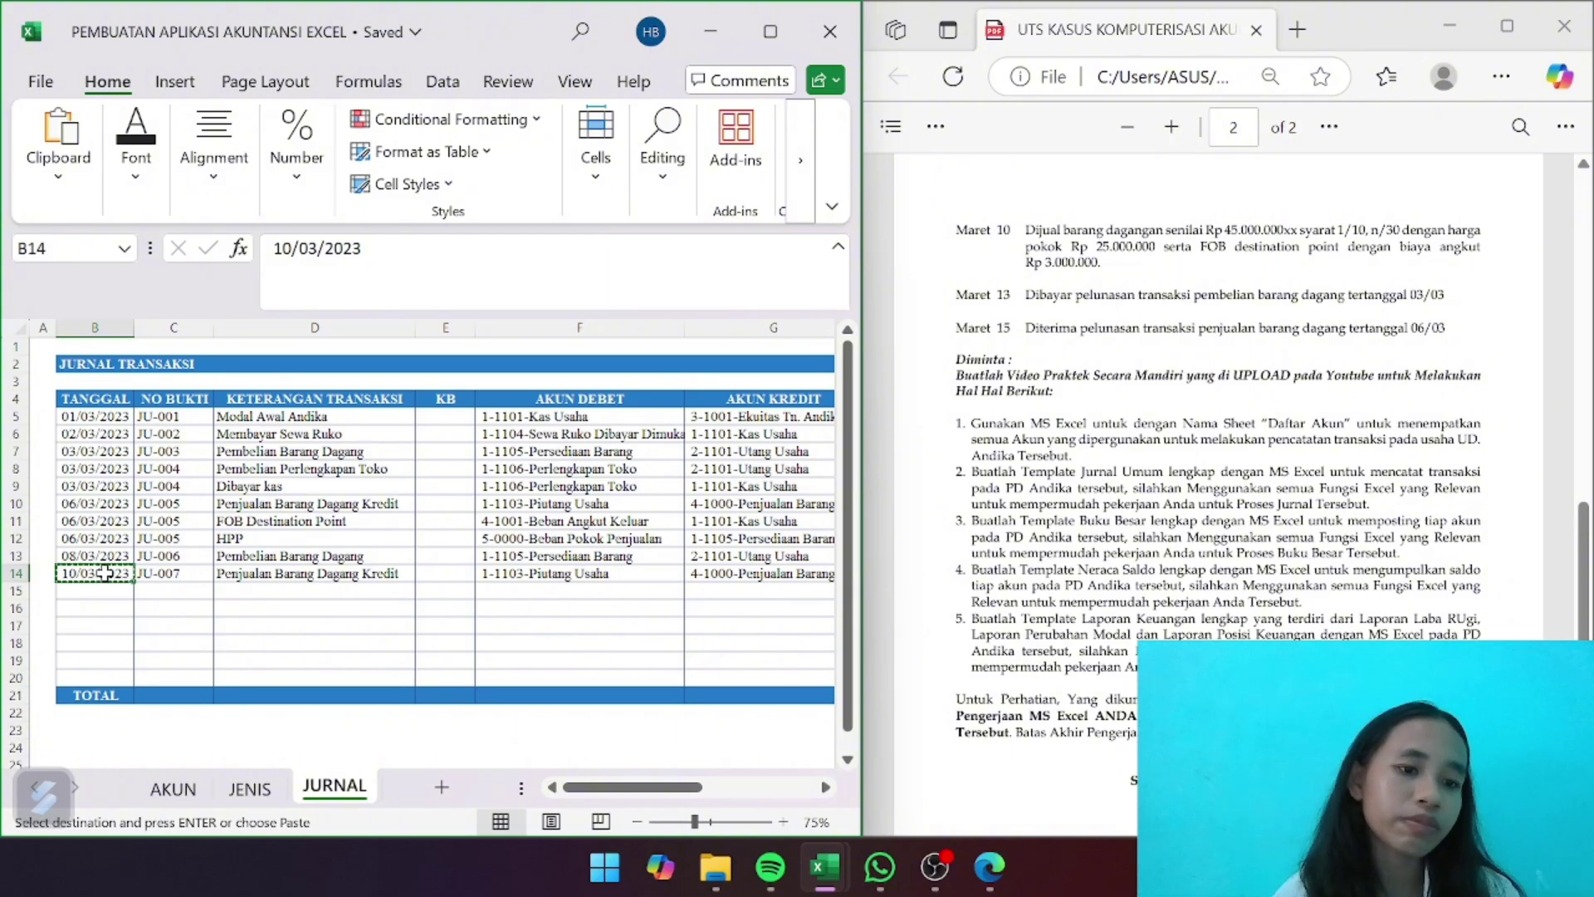
drag(106, 591, 98, 607)
key(ctrl+v)
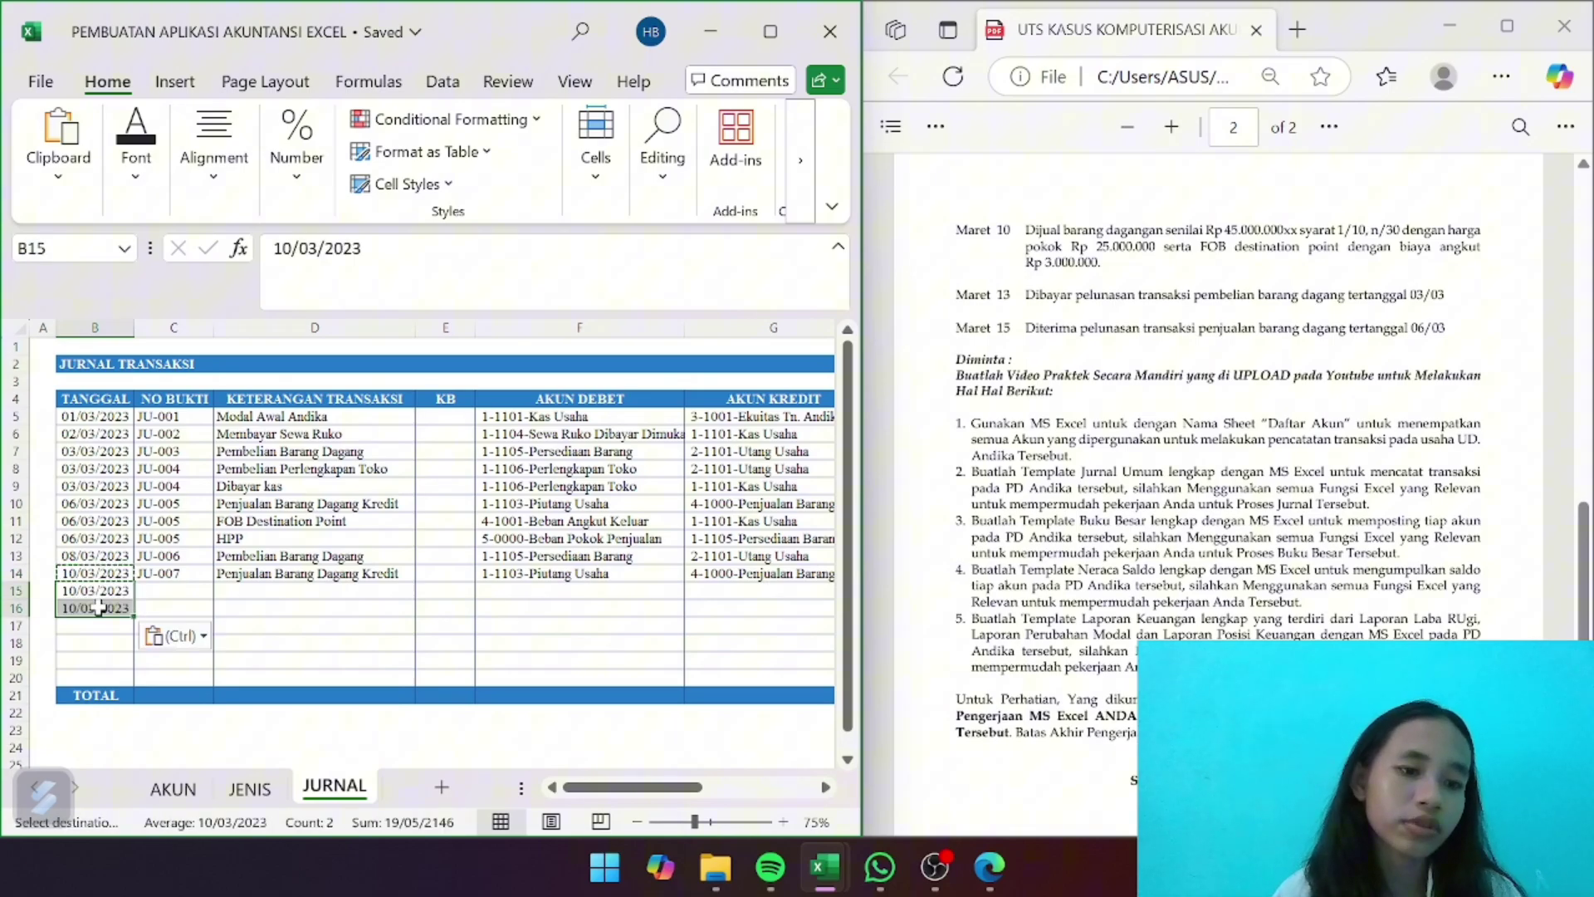
Copy voucher number JU-007 from row 14 into rows 15 and 16
click(187, 590)
click(175, 572)
key(ctrl+c)
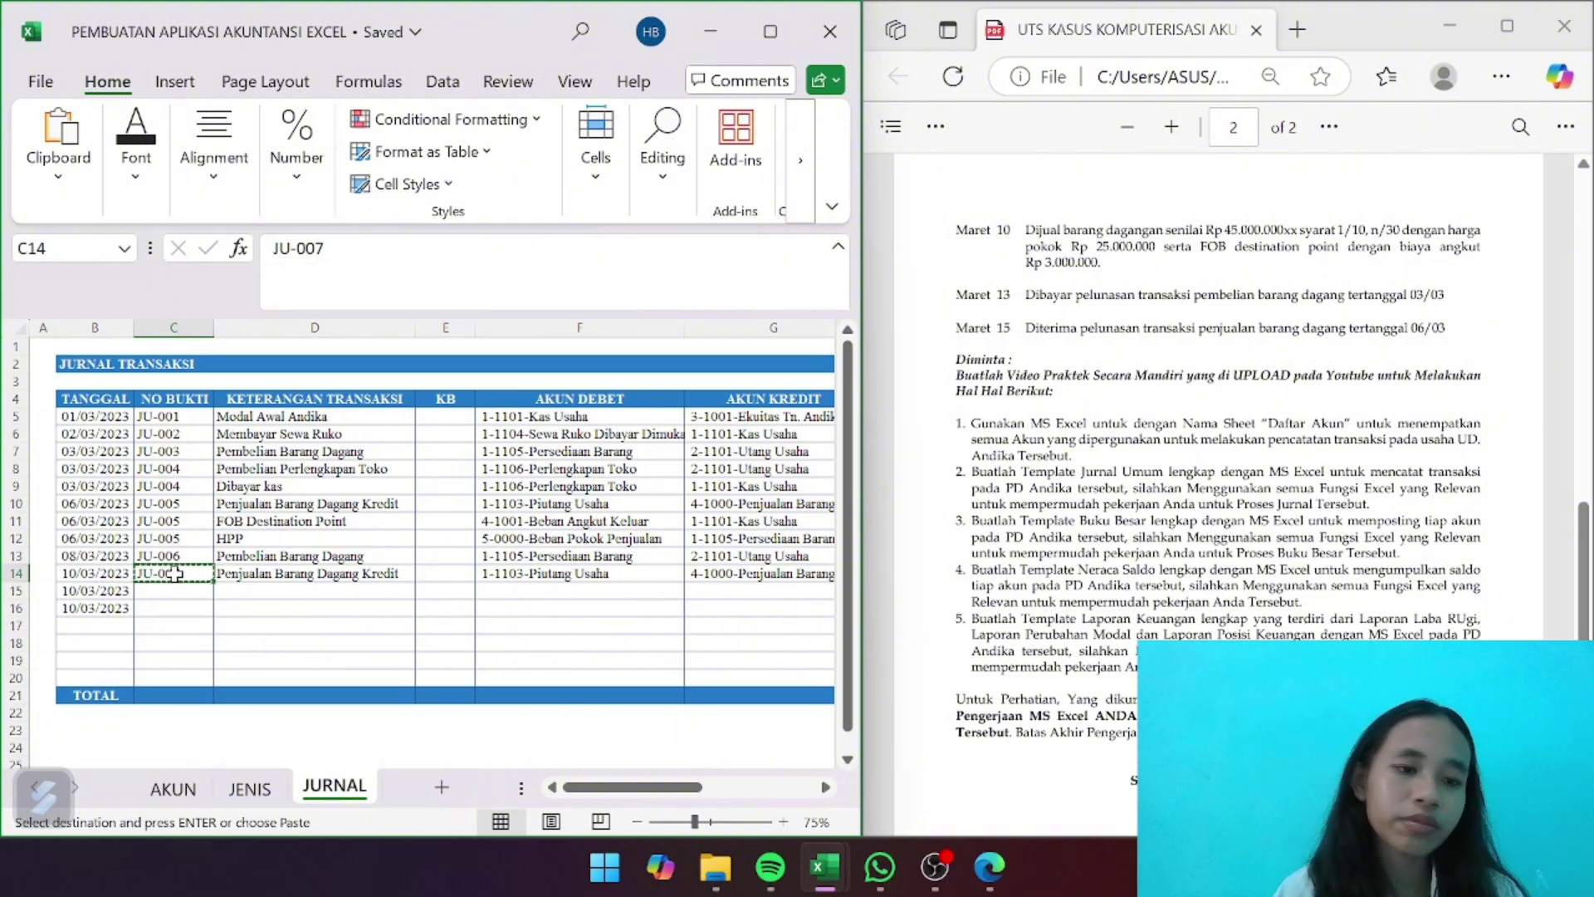
drag(179, 589, 183, 608)
key(ctrl+v)
Describe the row 15 entry as "FOB Destination Point" and set its debit account to 4-1001-Beban Angkut Keluar
click(292, 590)
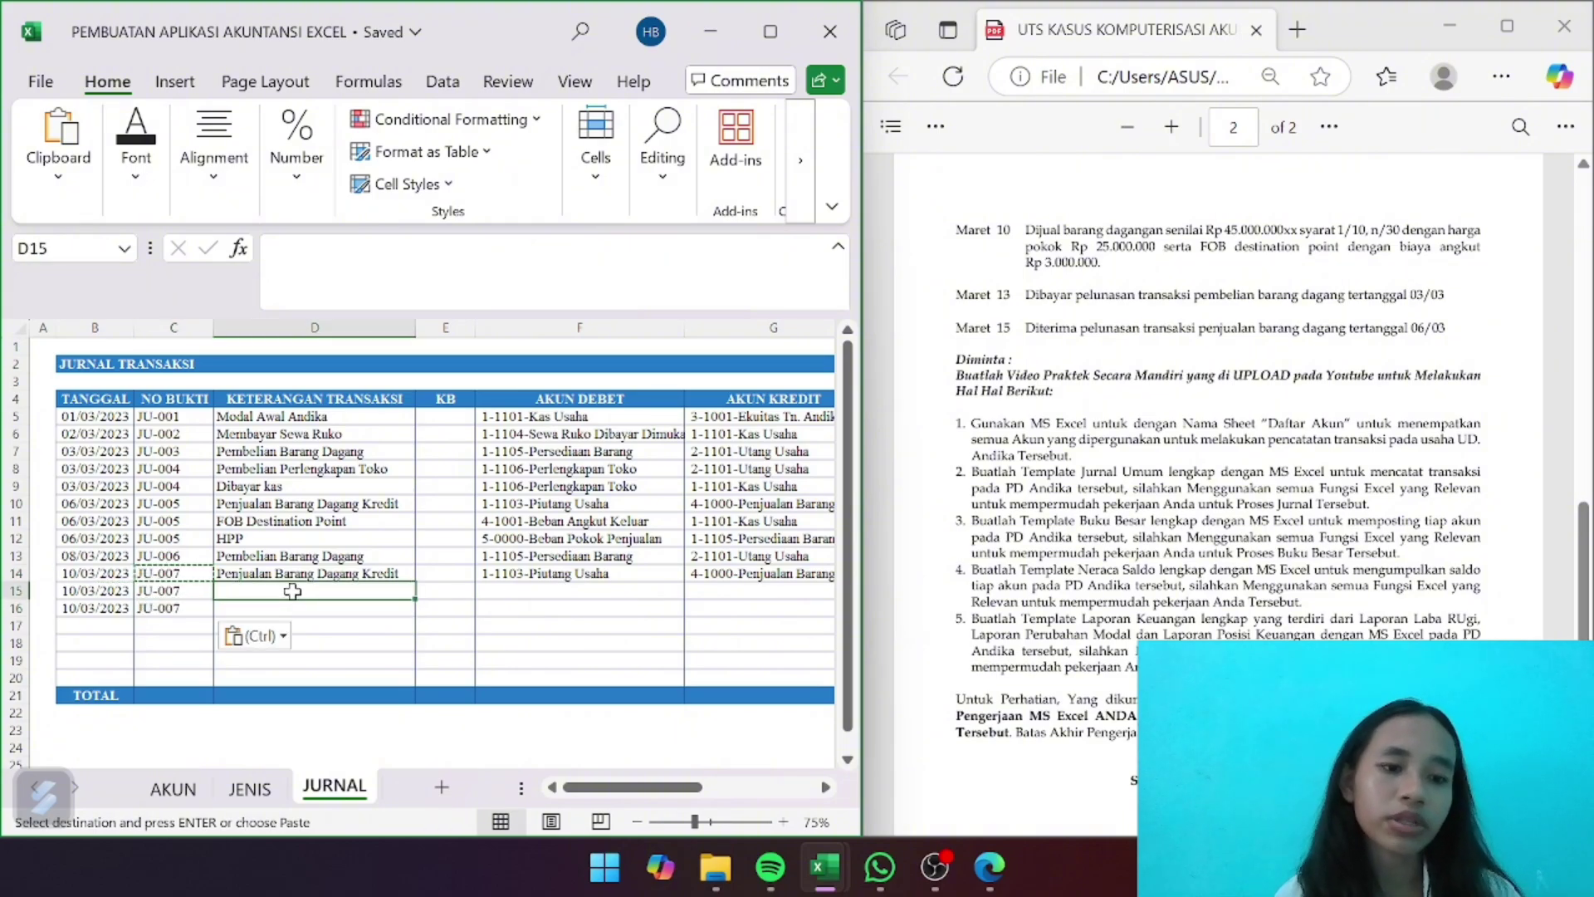
text(FOB Destination Point)
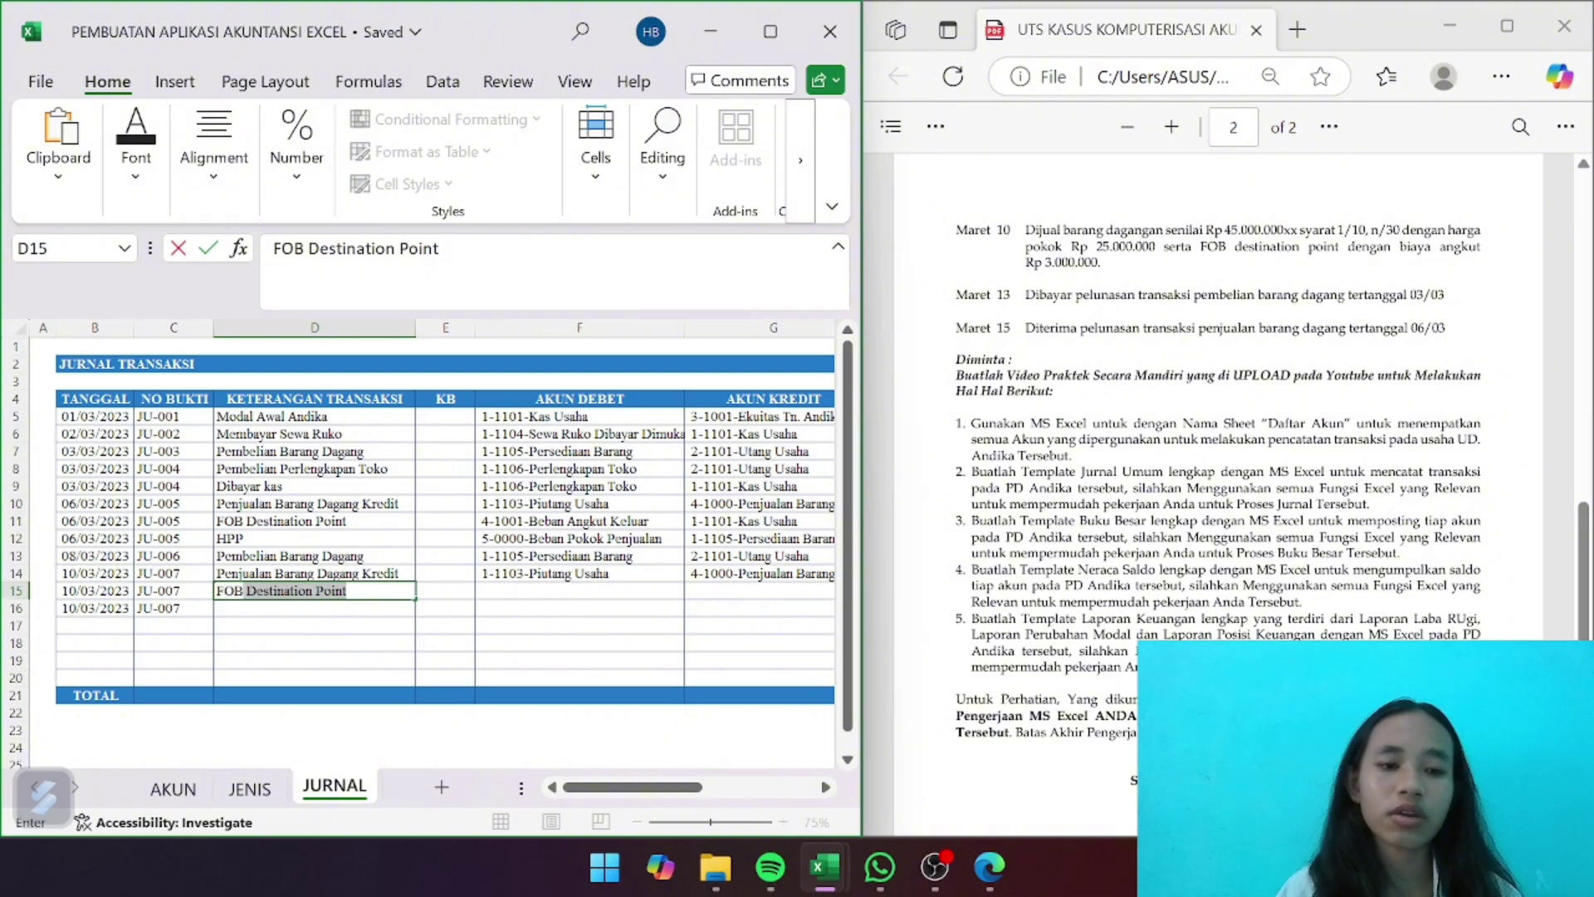
key(Return)
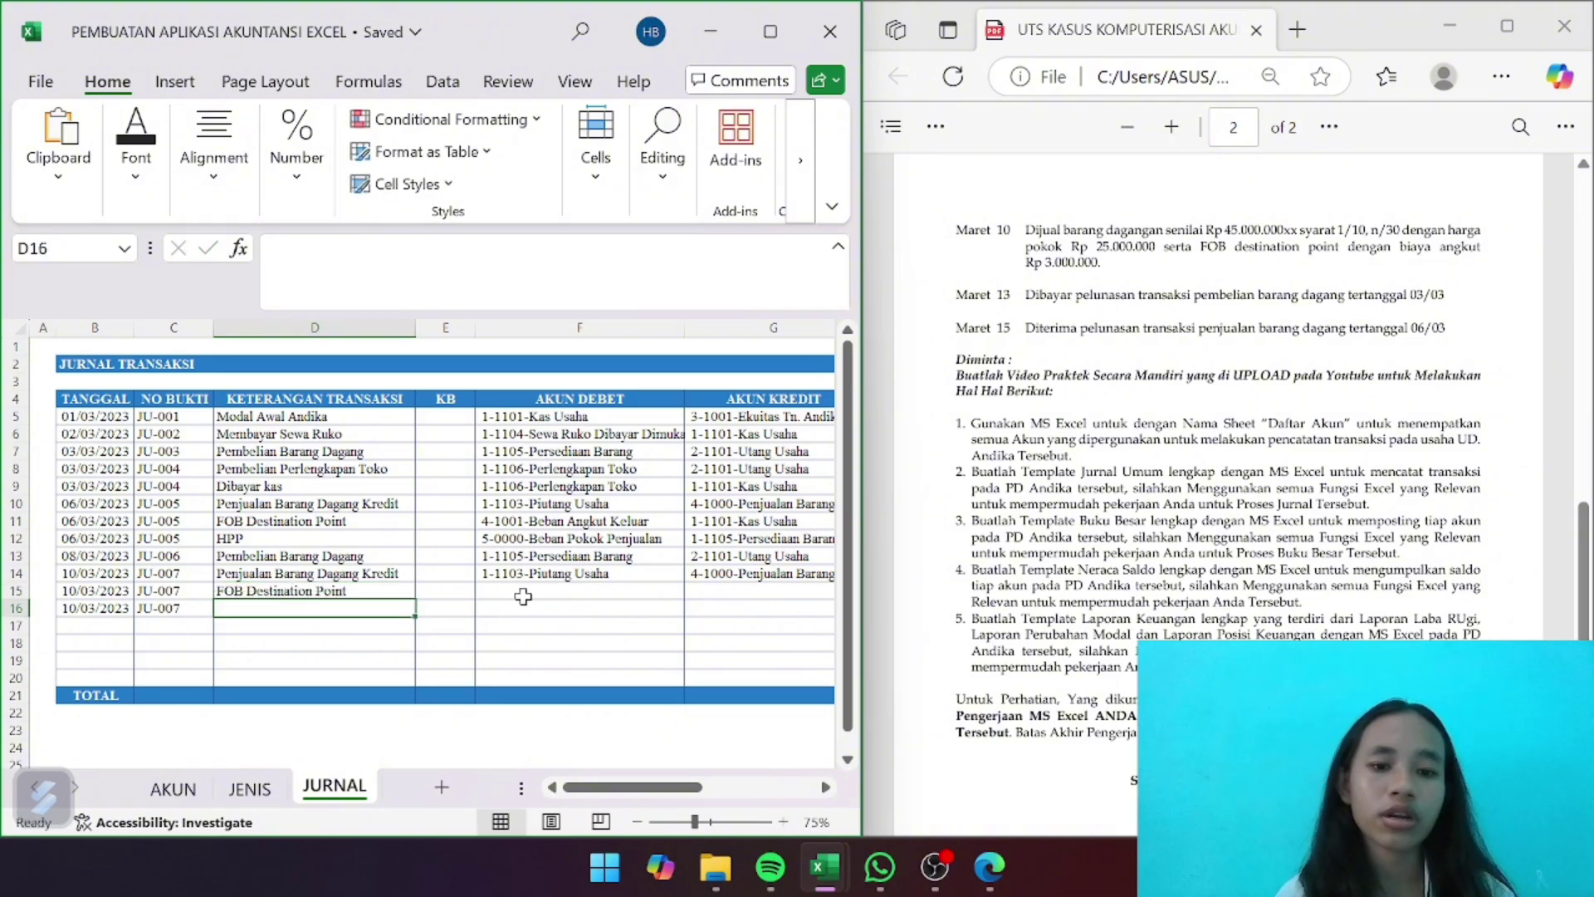
click(523, 593)
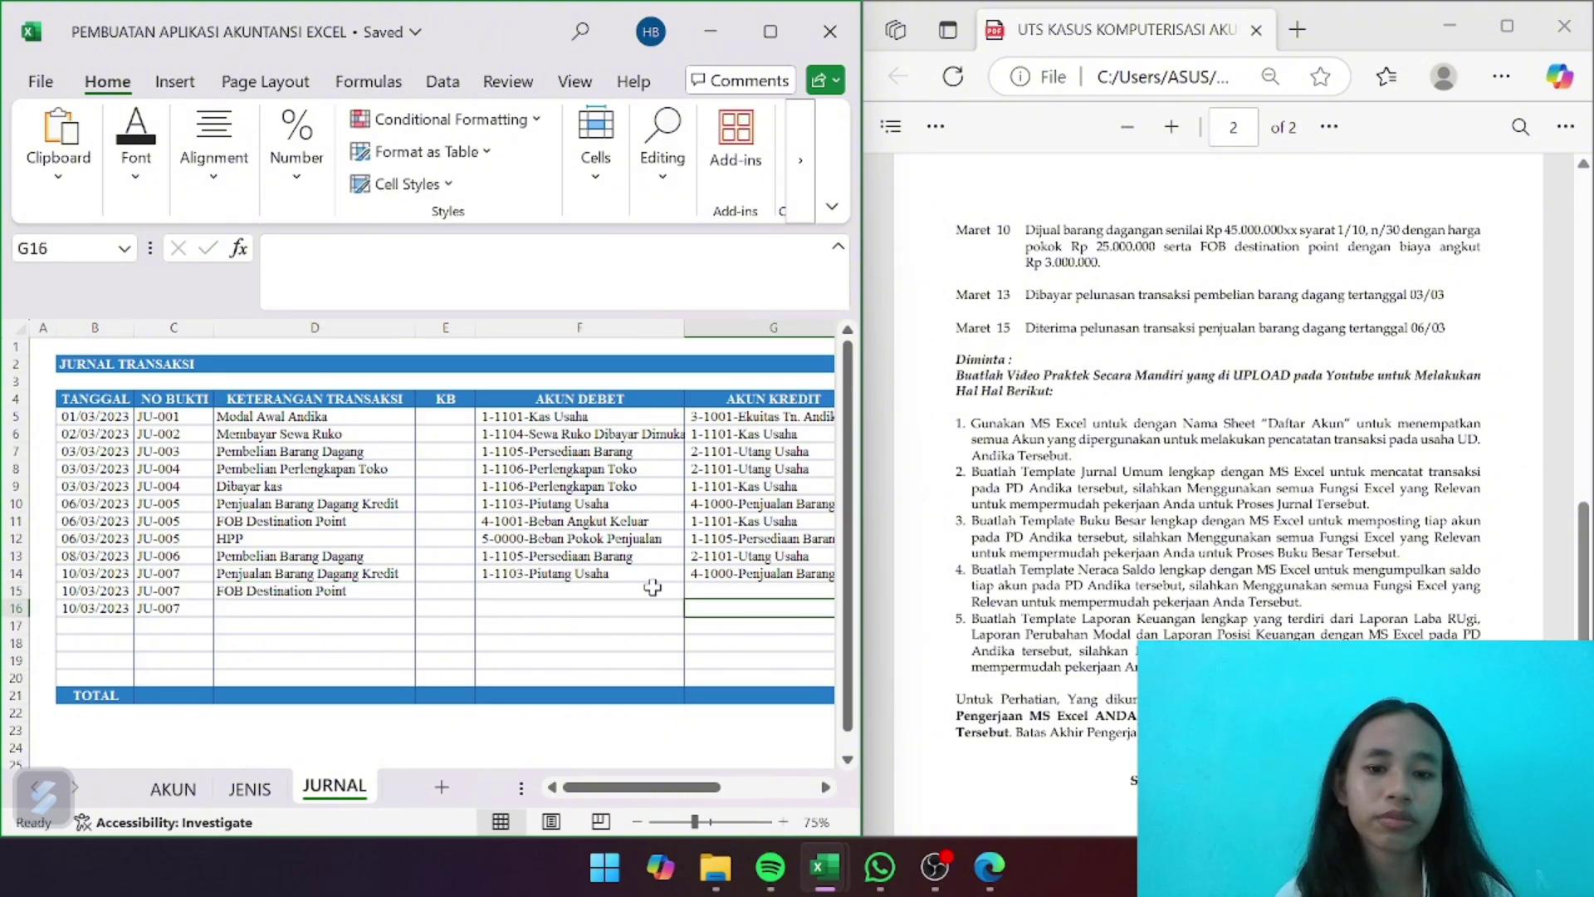
click(692, 590)
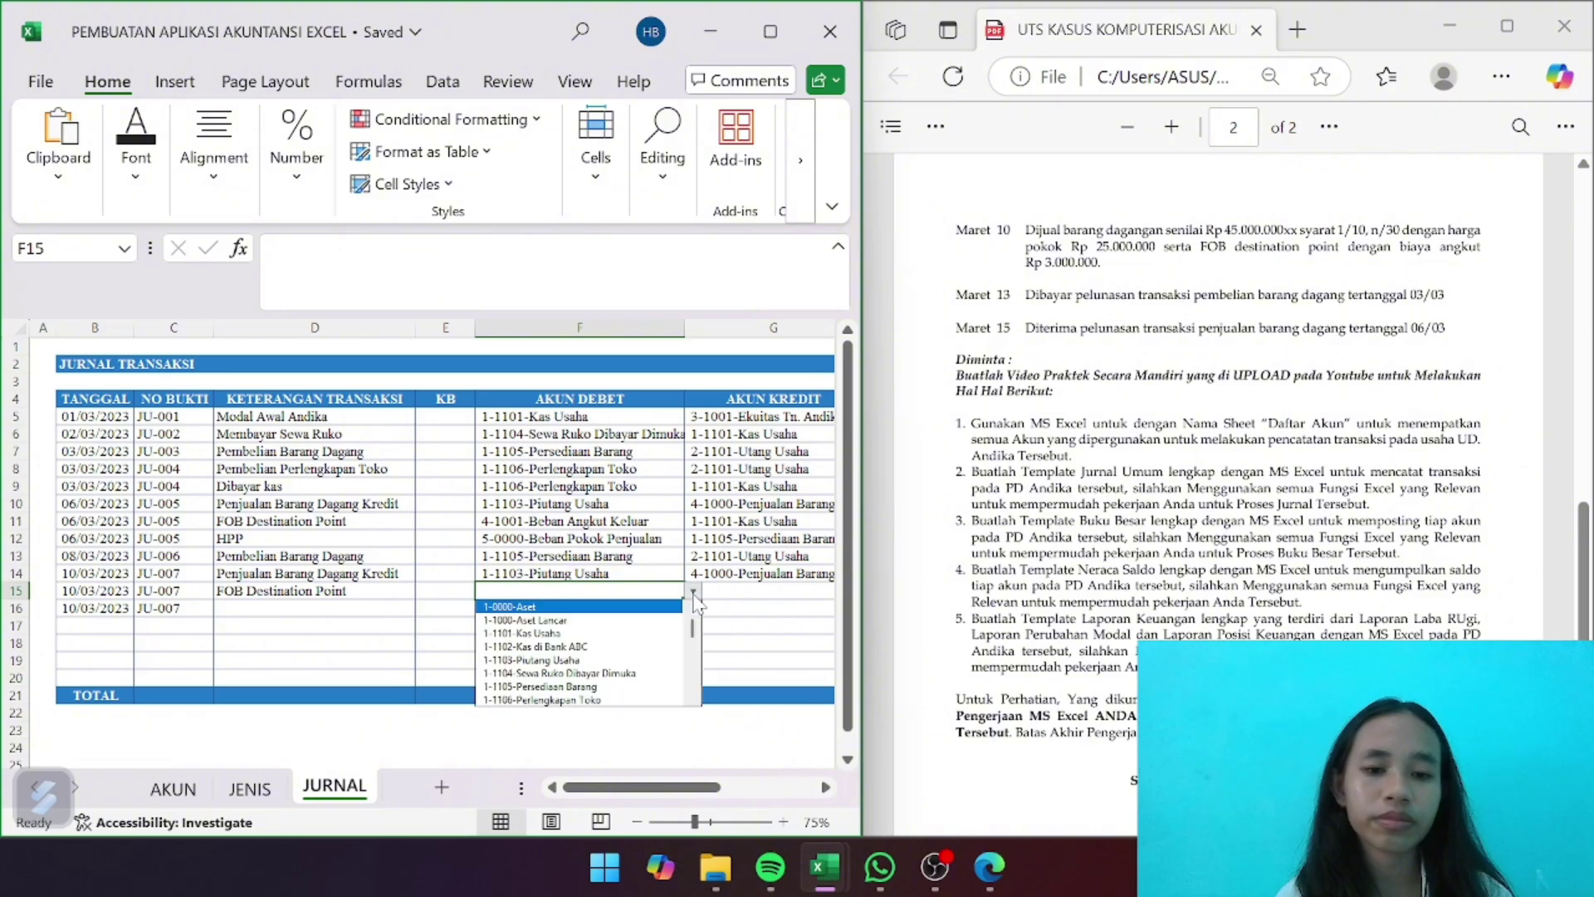
drag(693, 626, 692, 672)
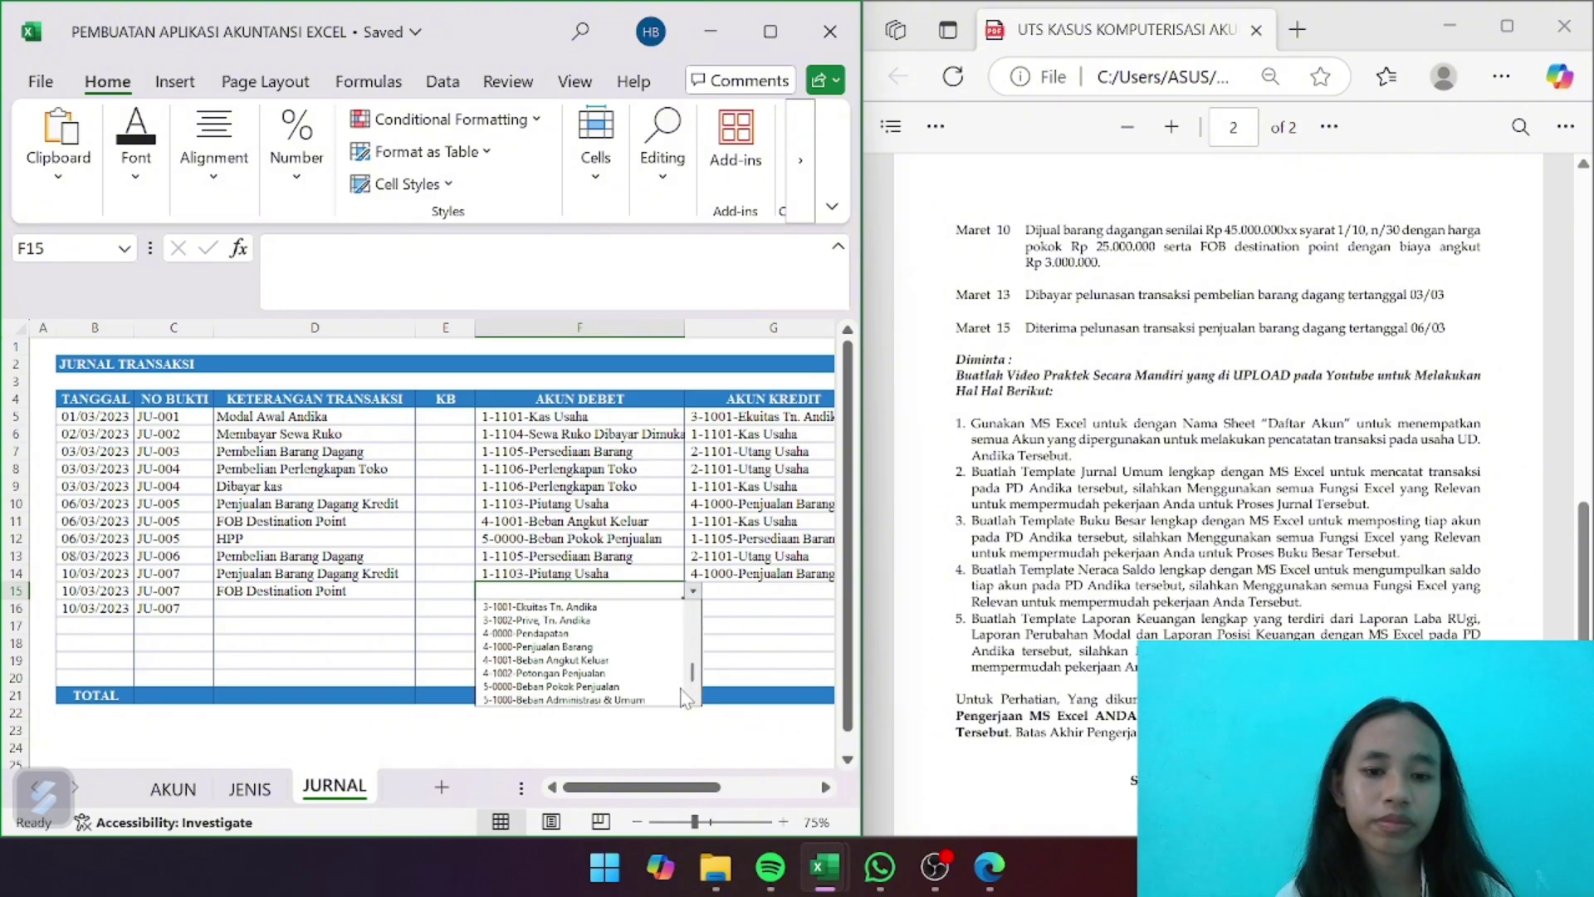
click(585, 660)
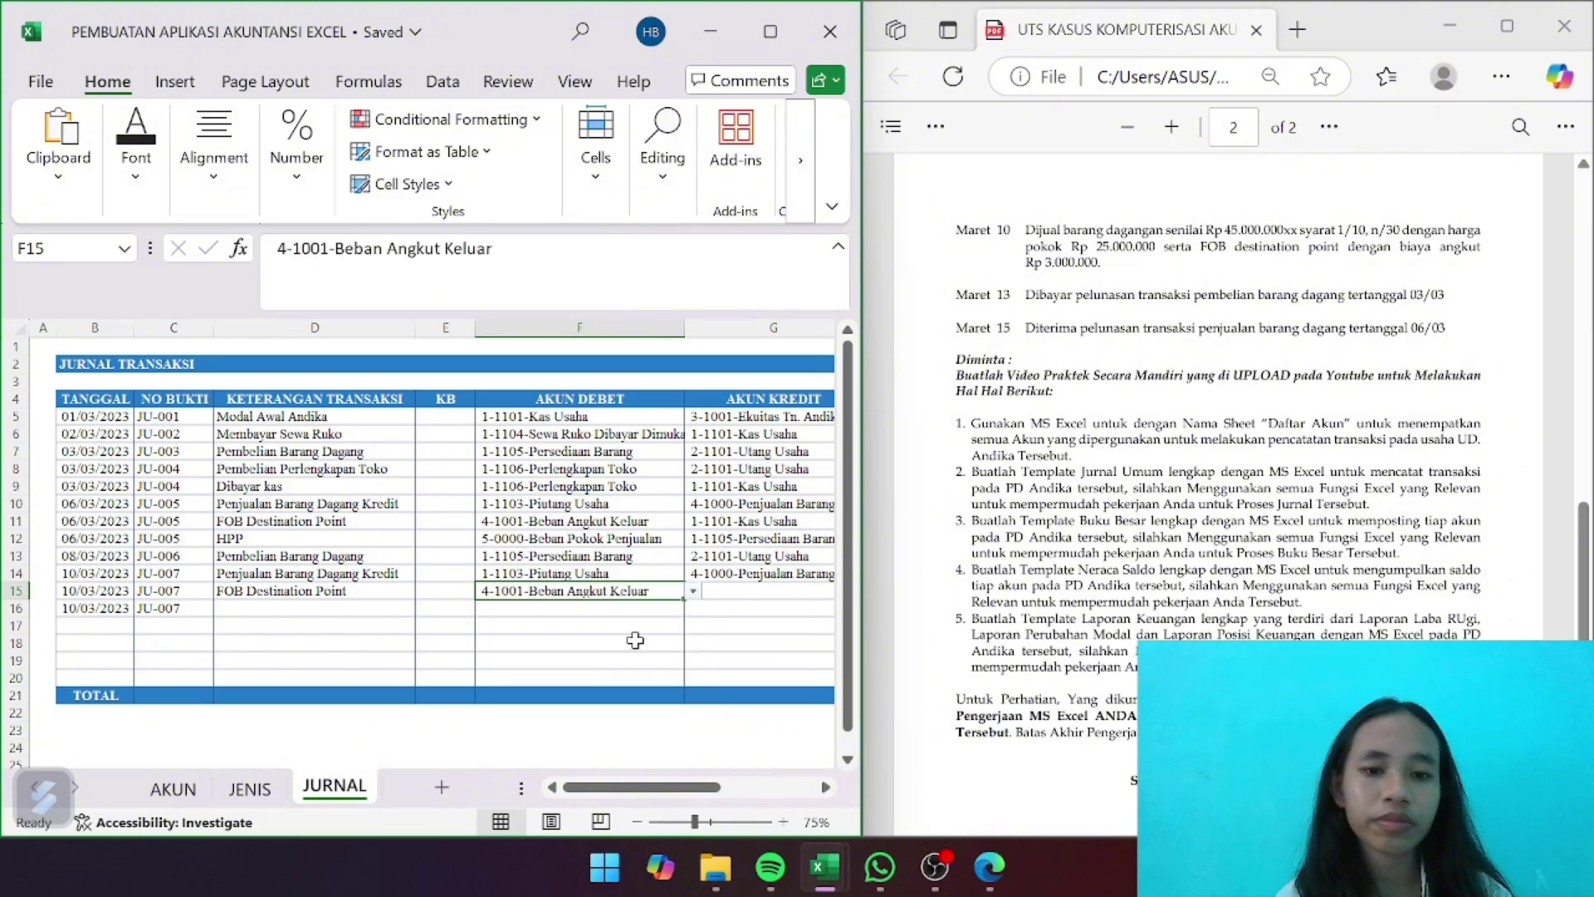
Set the credit account of the row 15 FOB Destination Point entry to 1-1101-Kas Usaha and enter 3000000 as its amount
scroll(648, 631, right, 3)
click(618, 595)
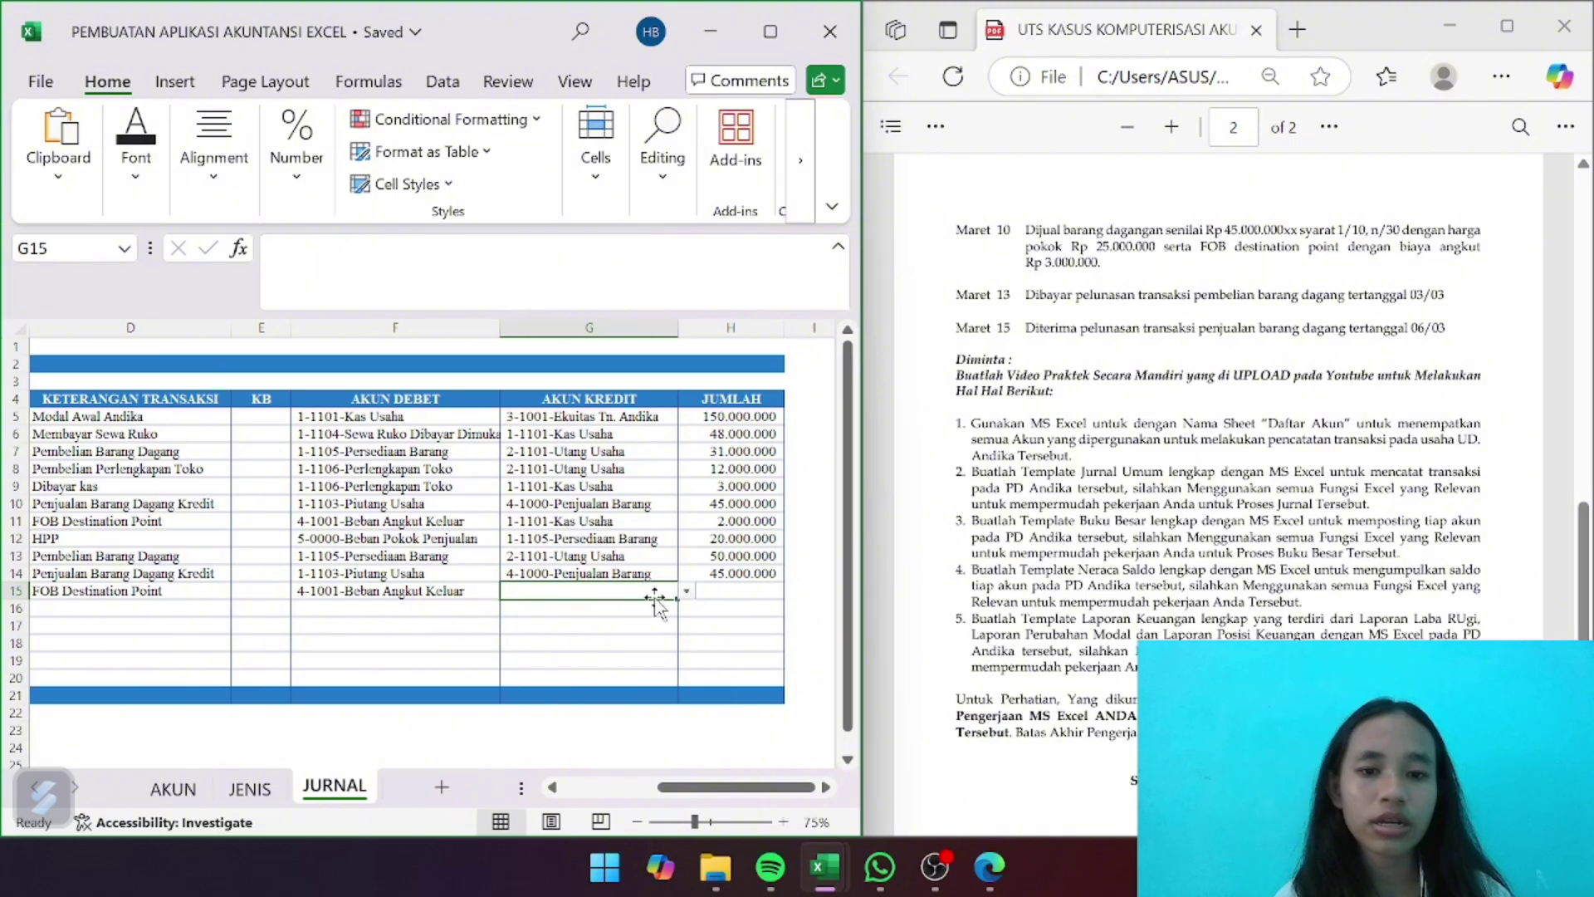
click(687, 592)
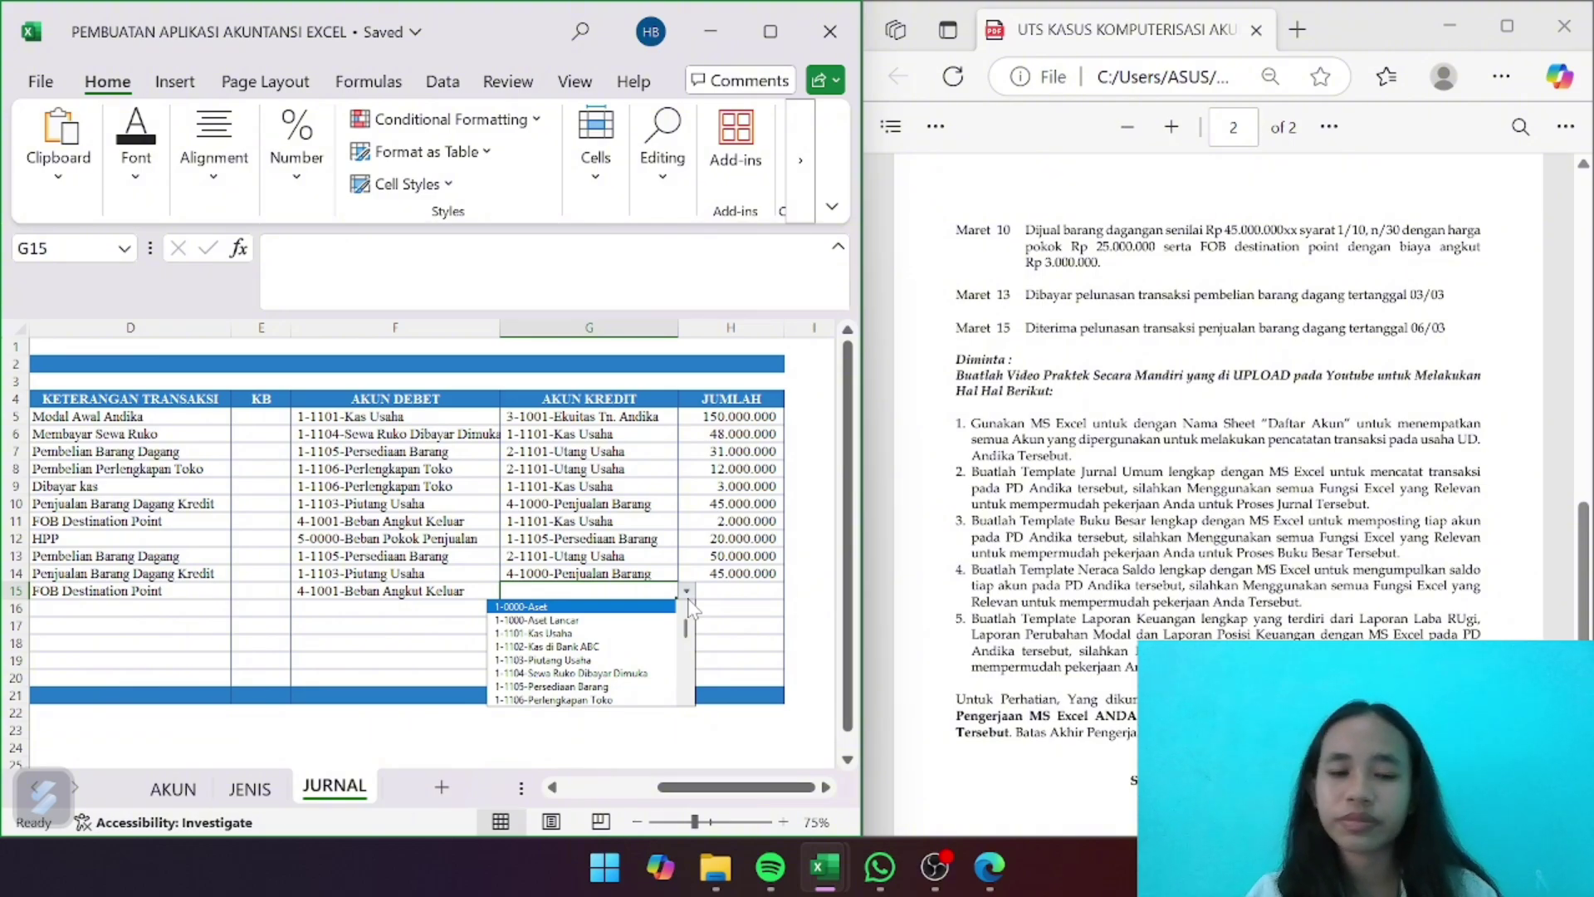
click(623, 632)
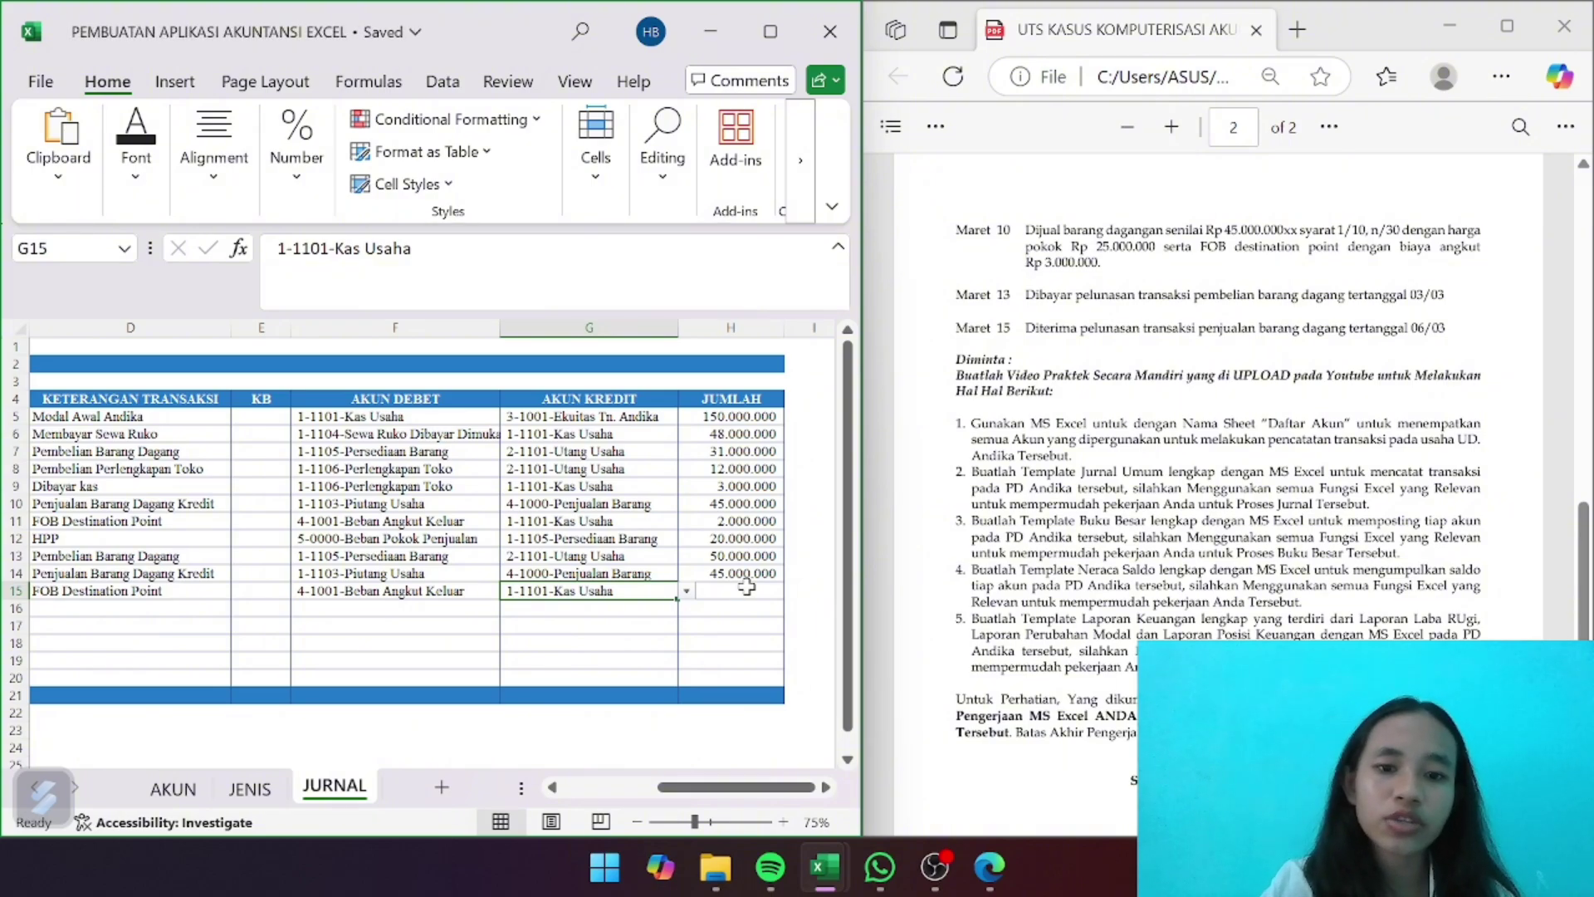
click(746, 587)
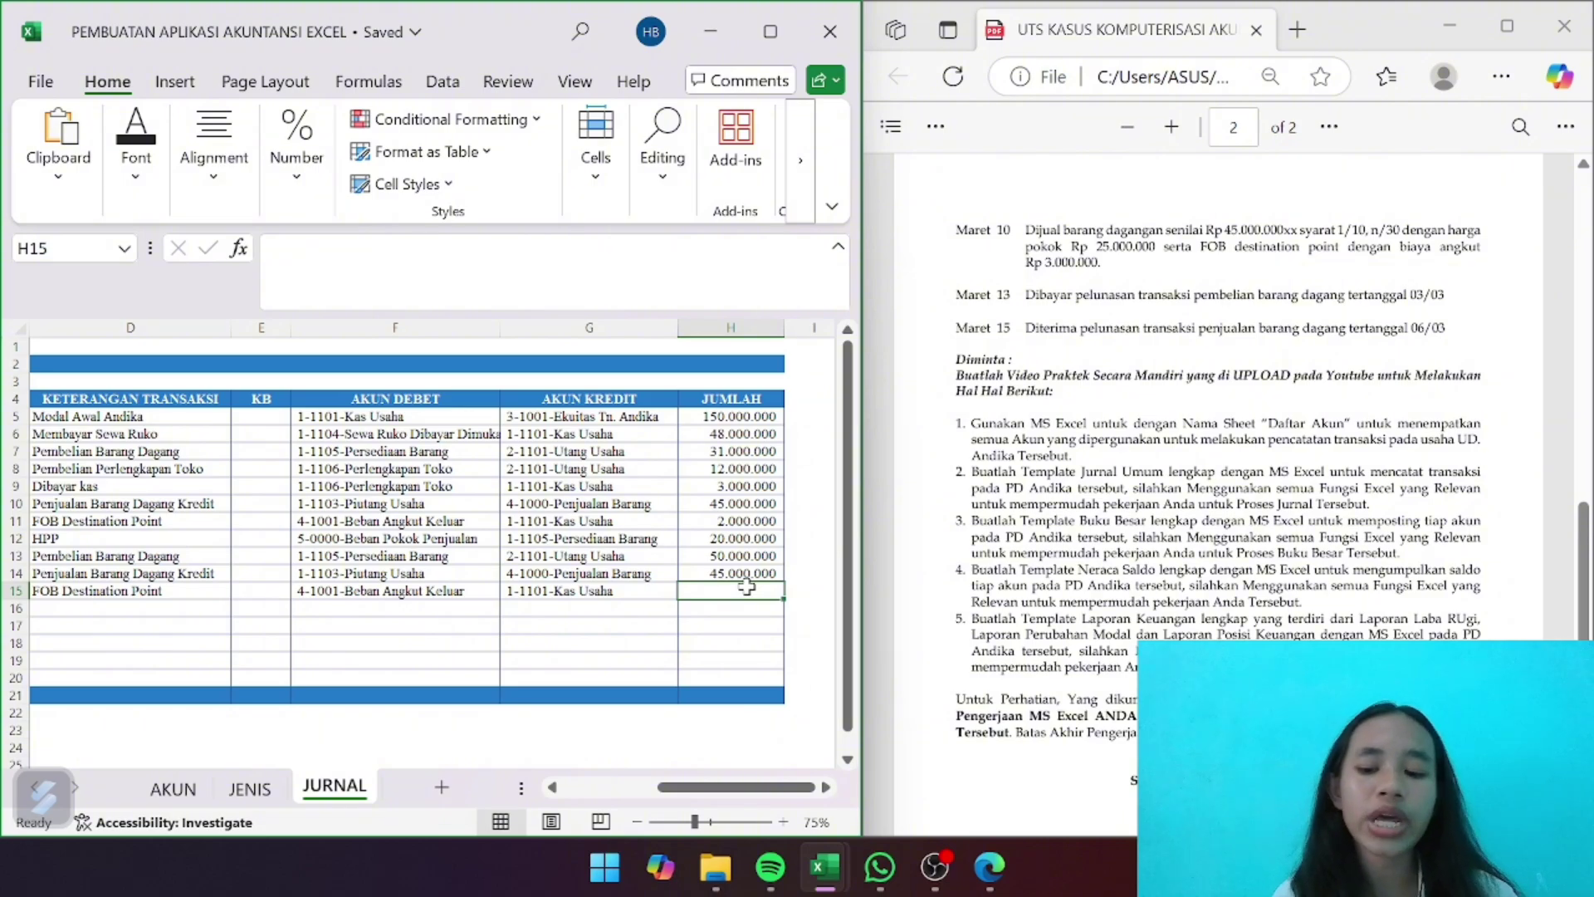
text(3000000)
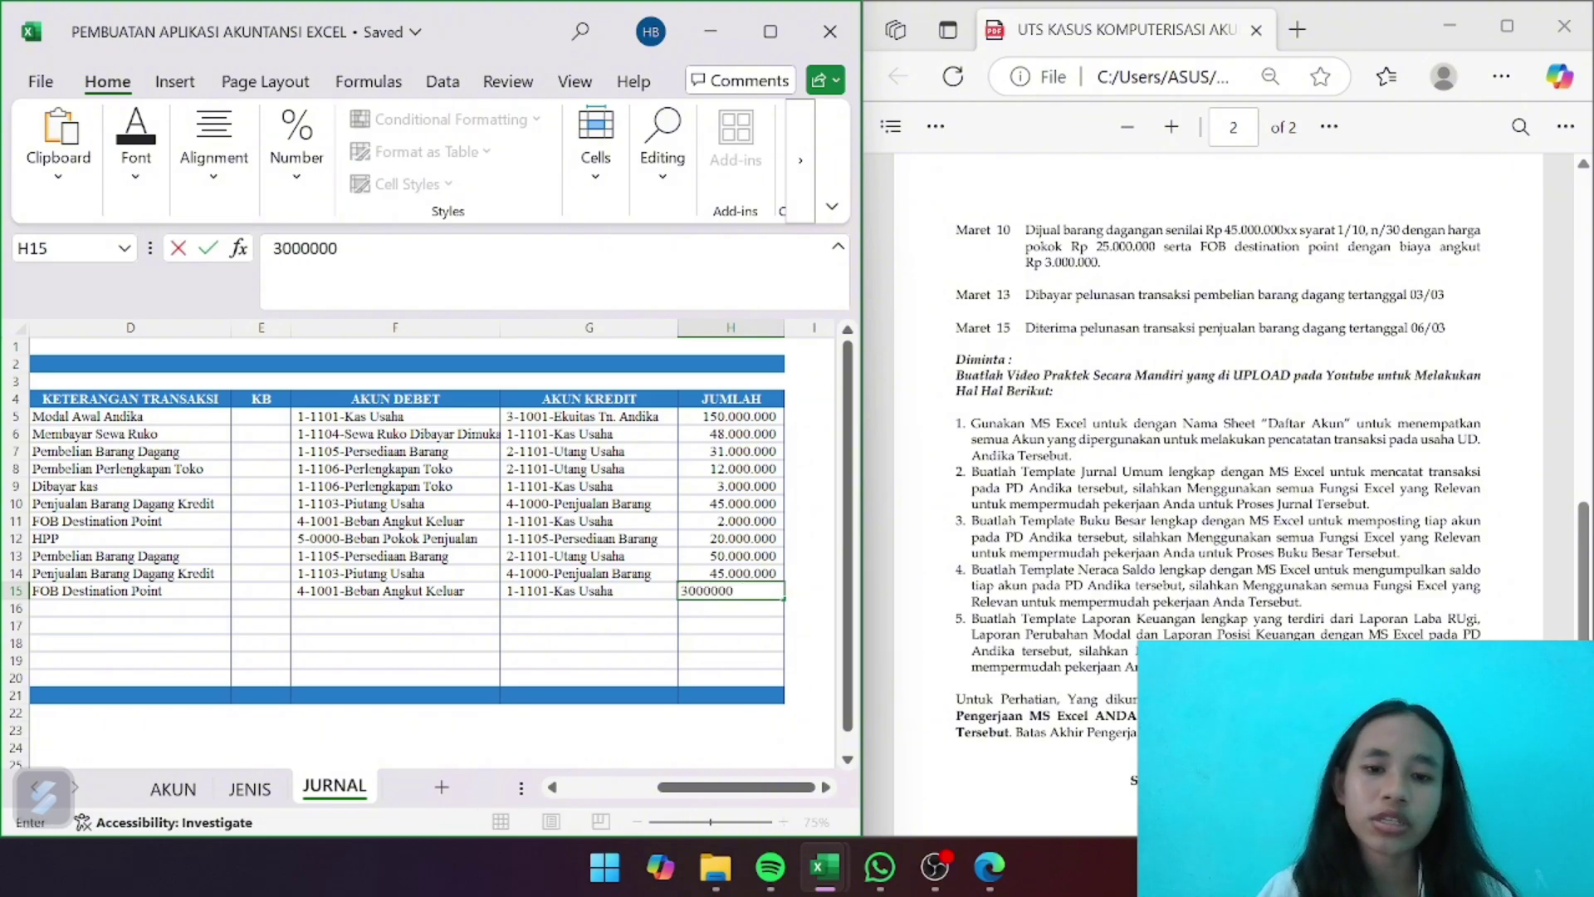
key(Return)
Describe the row 16 entry as "HPP" and set its debit account to 5-0000-Beban Pokok Penjualan
scroll(750, 586, left, 3)
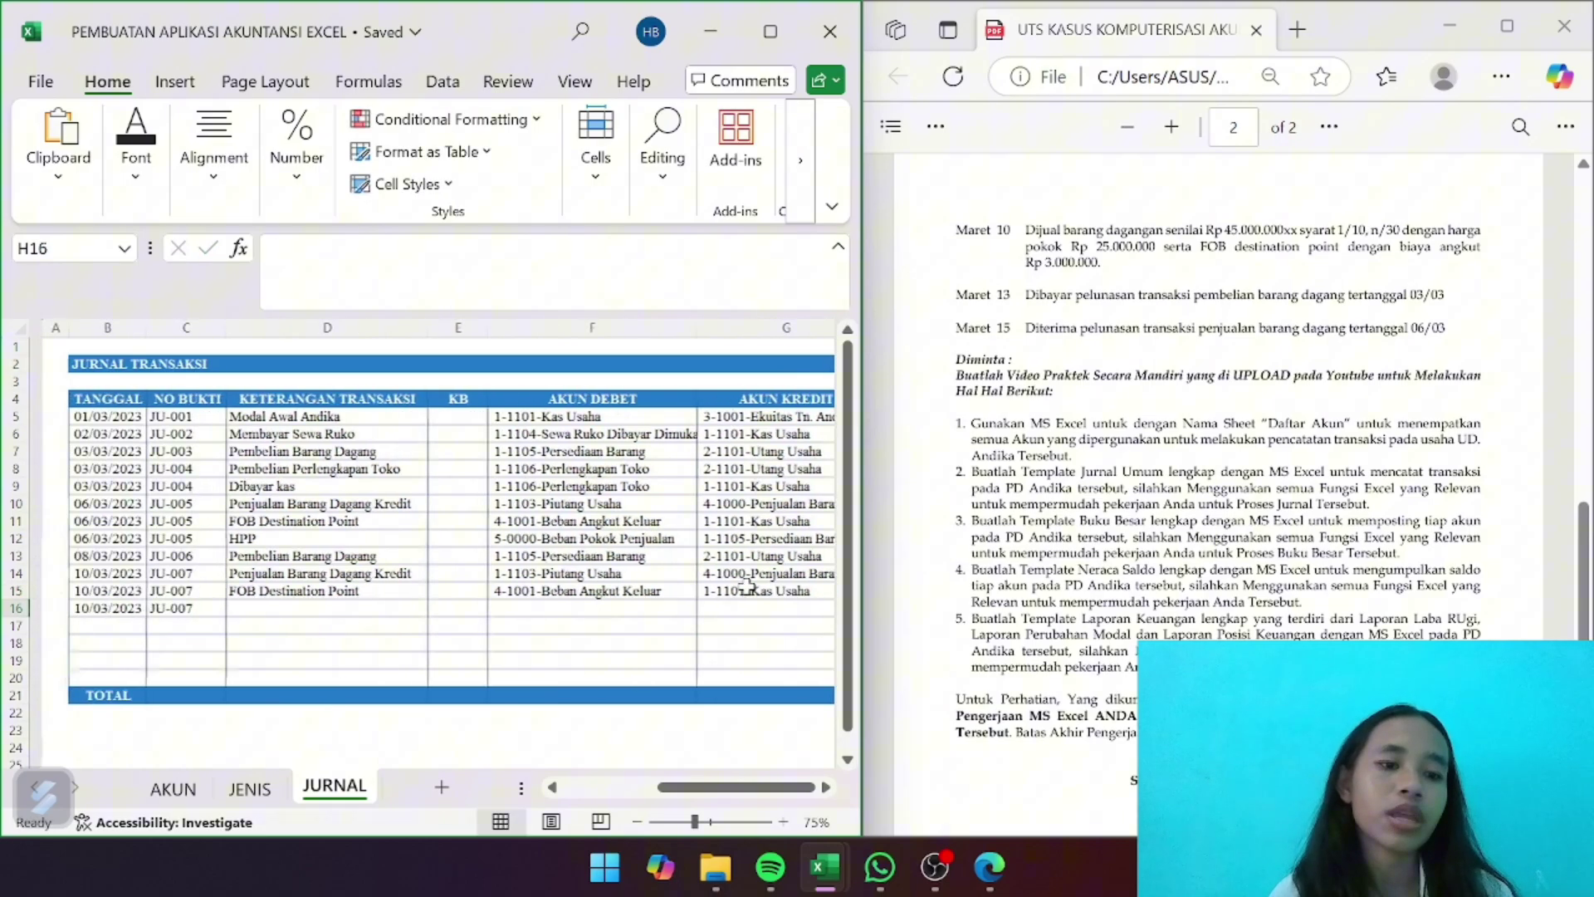
click(304, 610)
text(HPP)
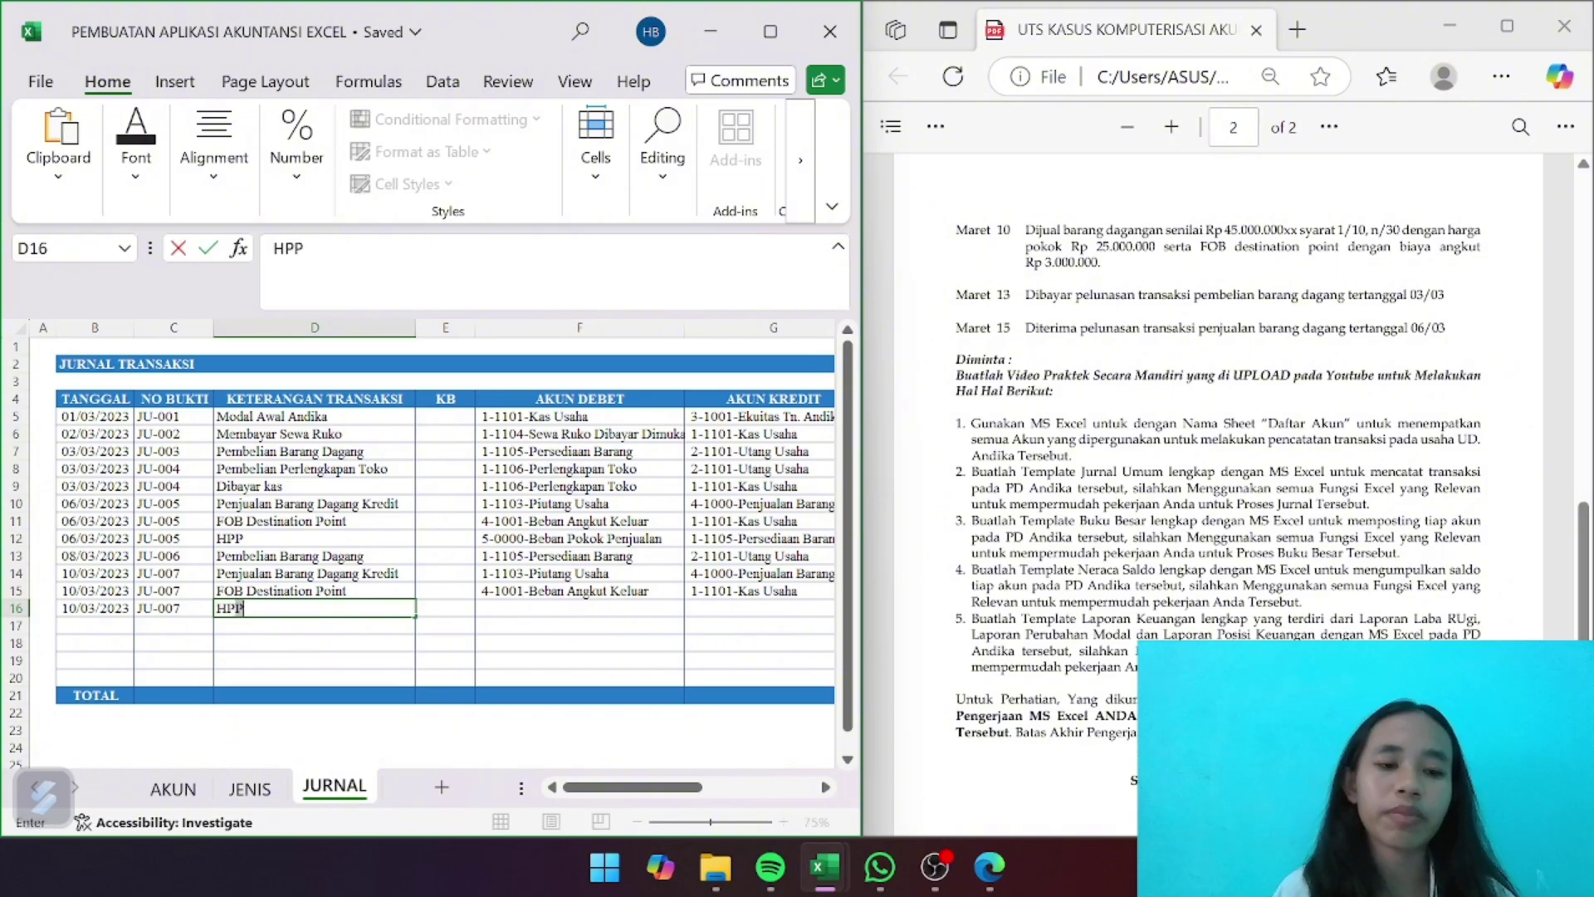
key(Tab)
key(Tab)
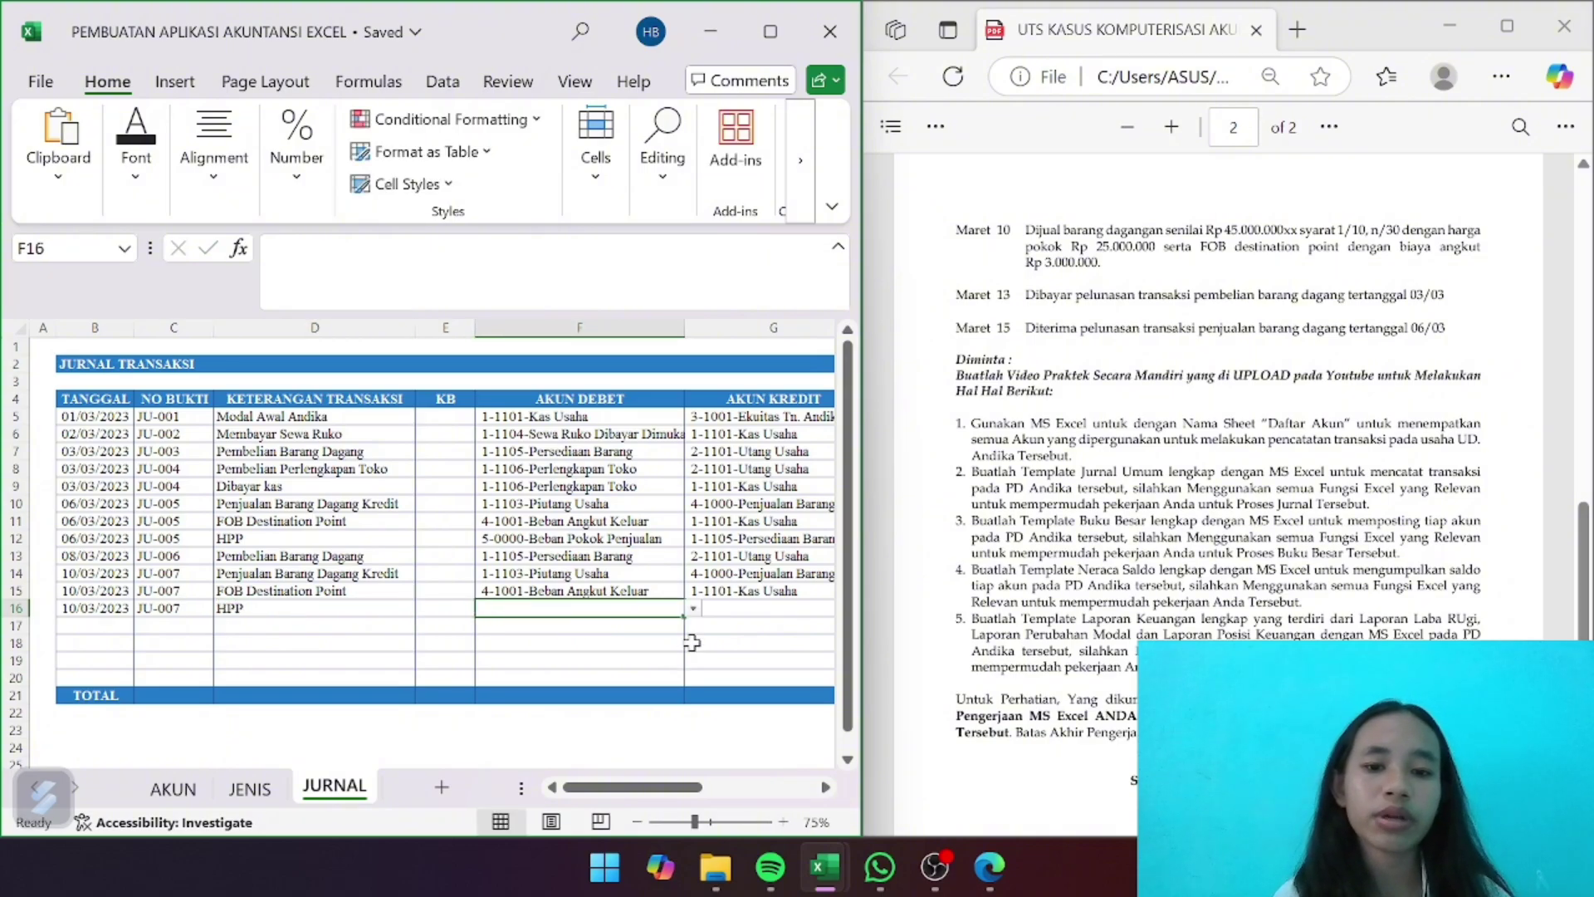
click(693, 609)
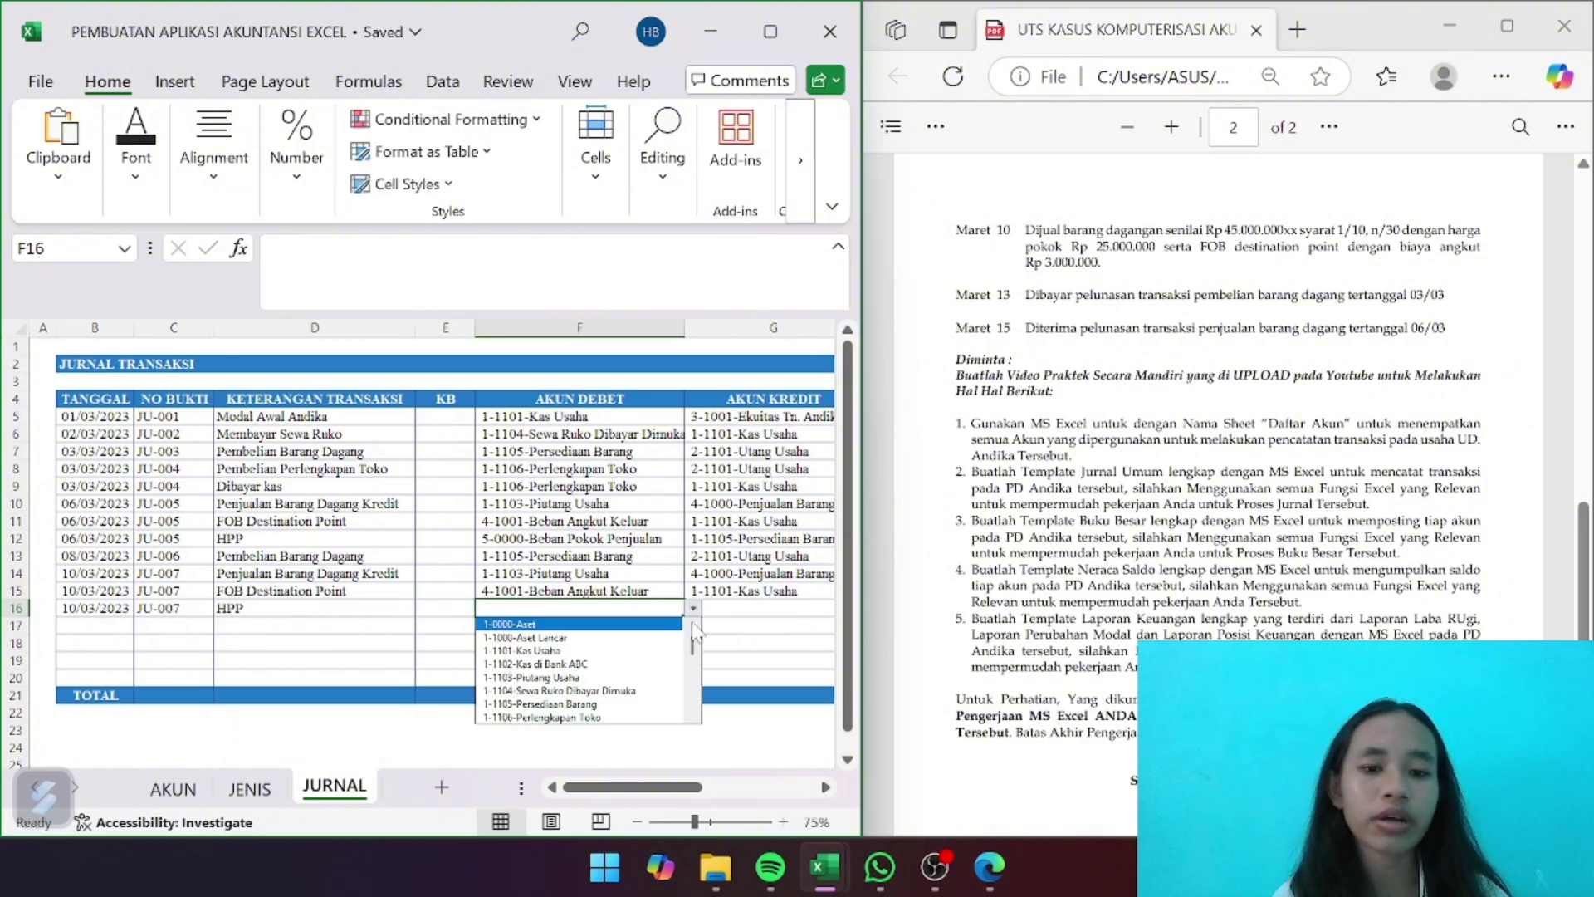
scroll(691, 644, down, 6)
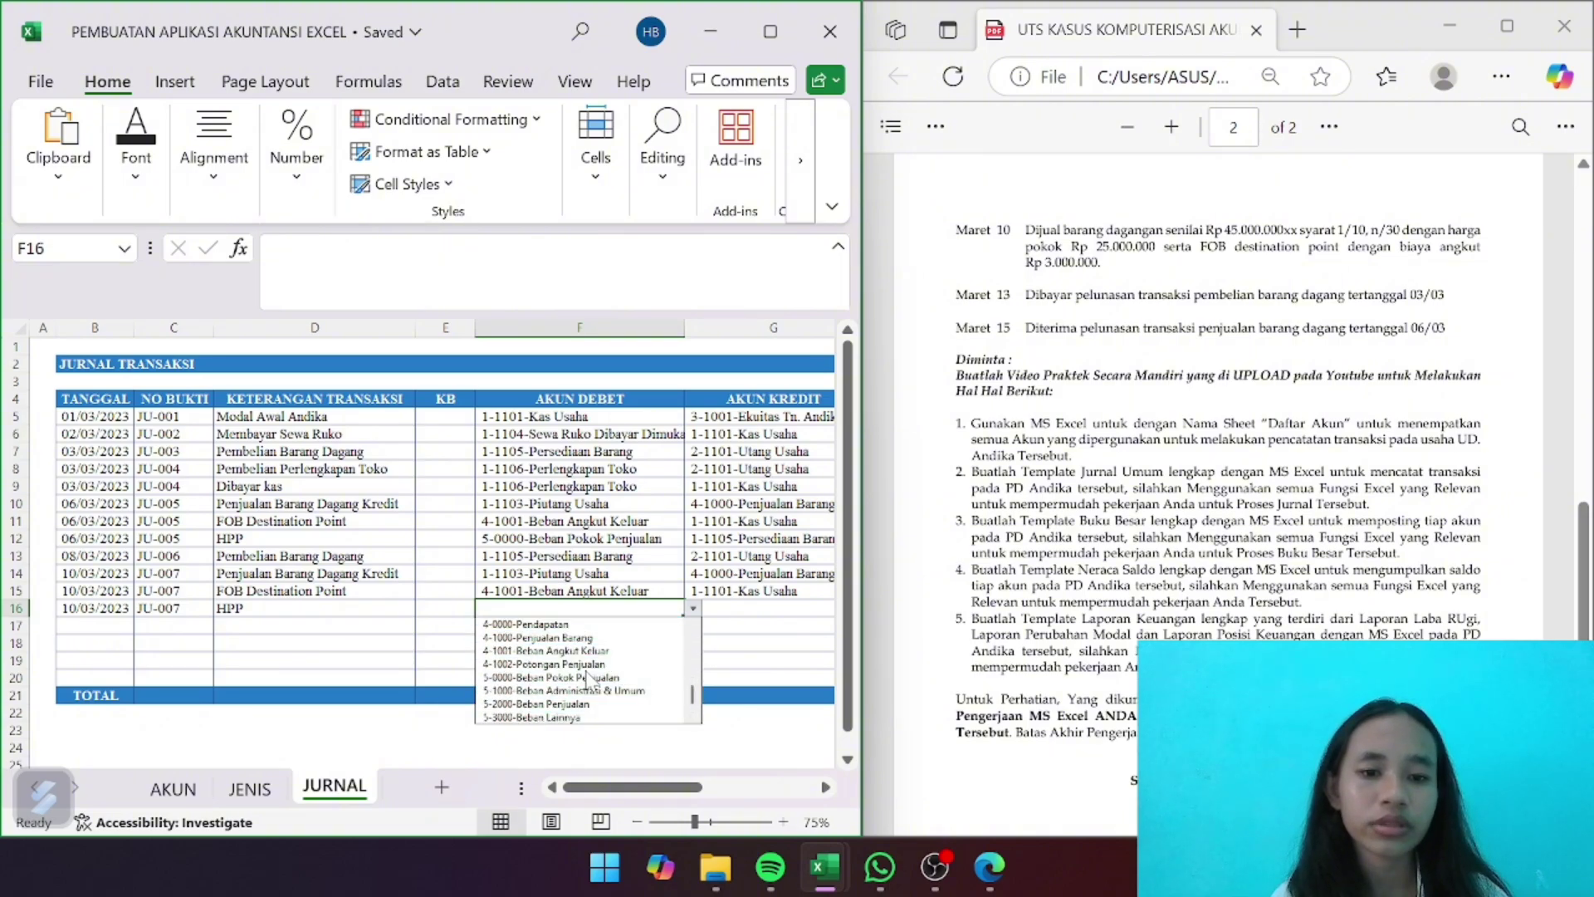
click(614, 677)
Set the credit account of the row 16 HPP entry to 1-1105-Persediaan Barang and enter 25000000 as its amount
scroll(680, 646, right, 3)
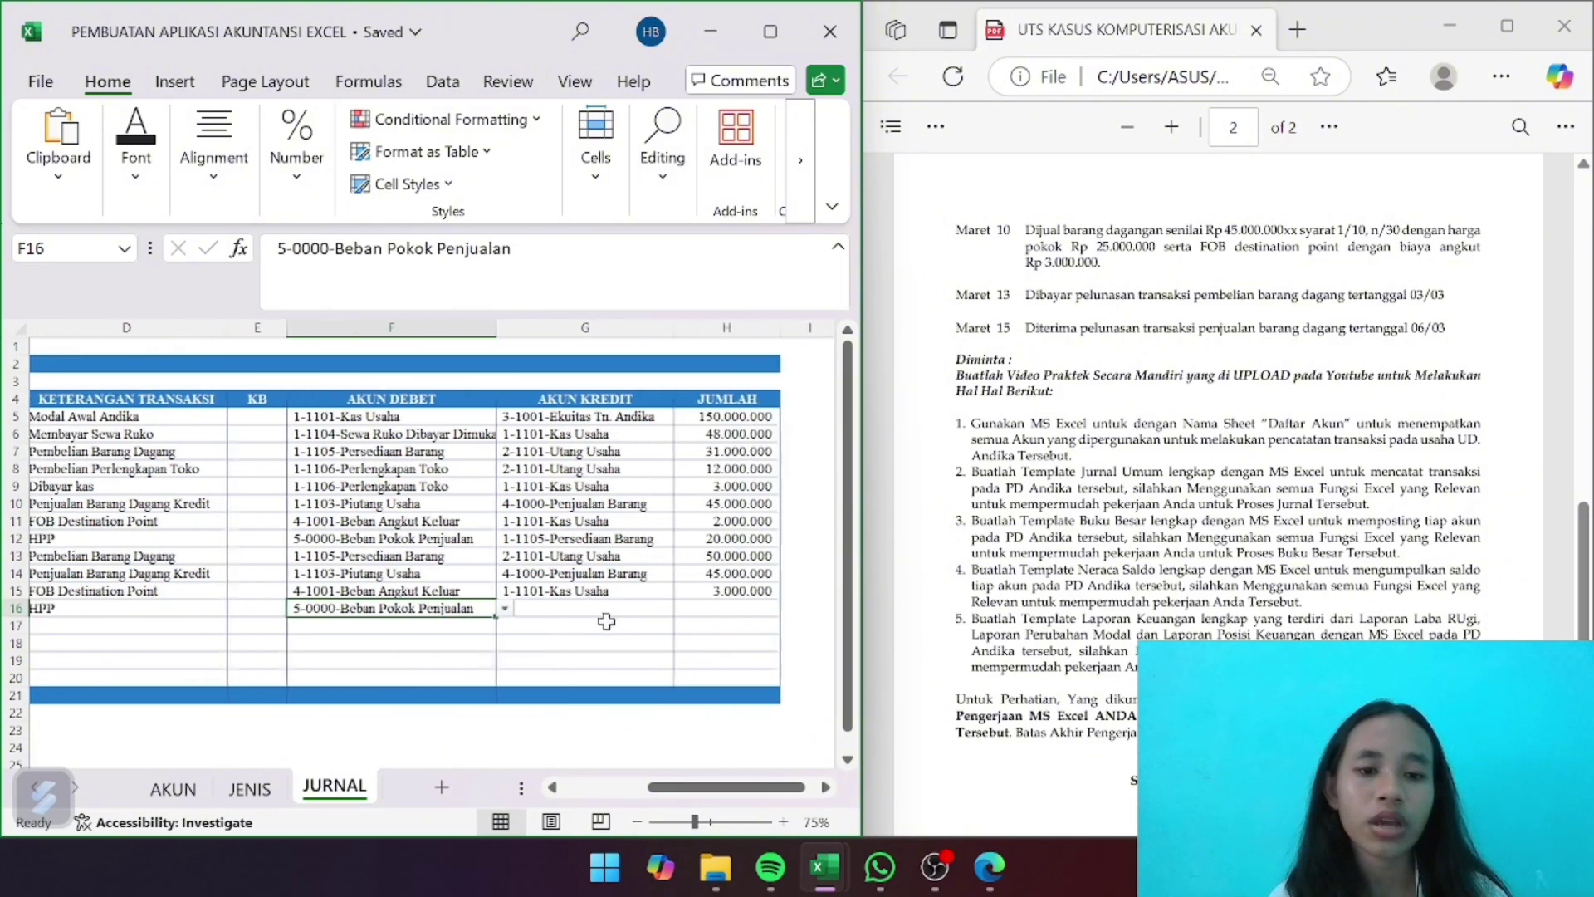
click(596, 607)
click(687, 609)
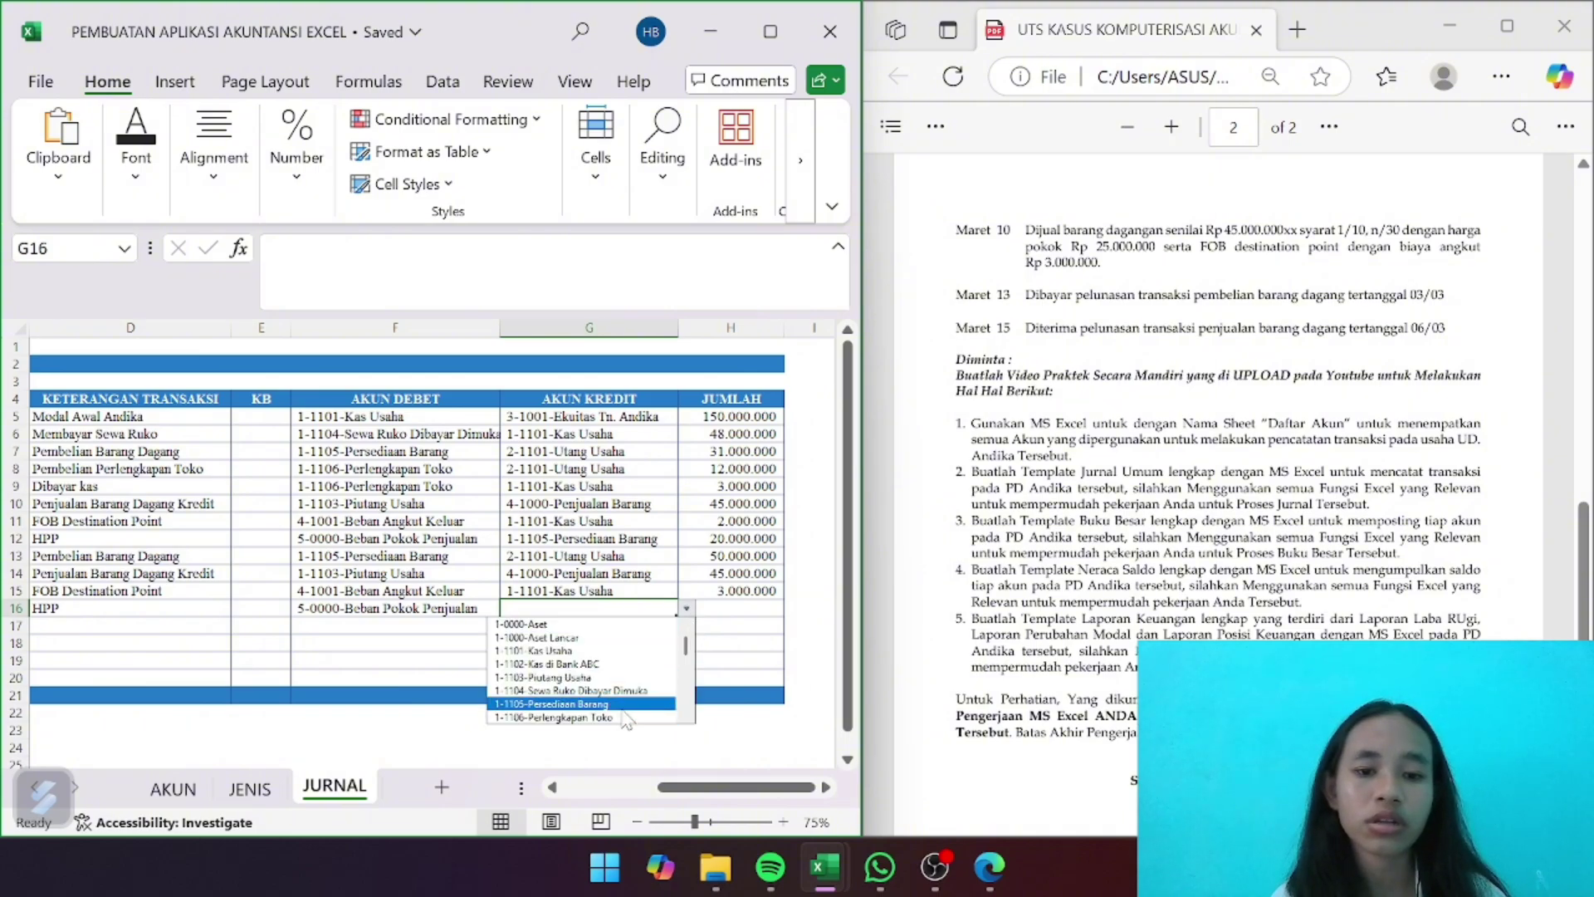
click(582, 704)
click(748, 608)
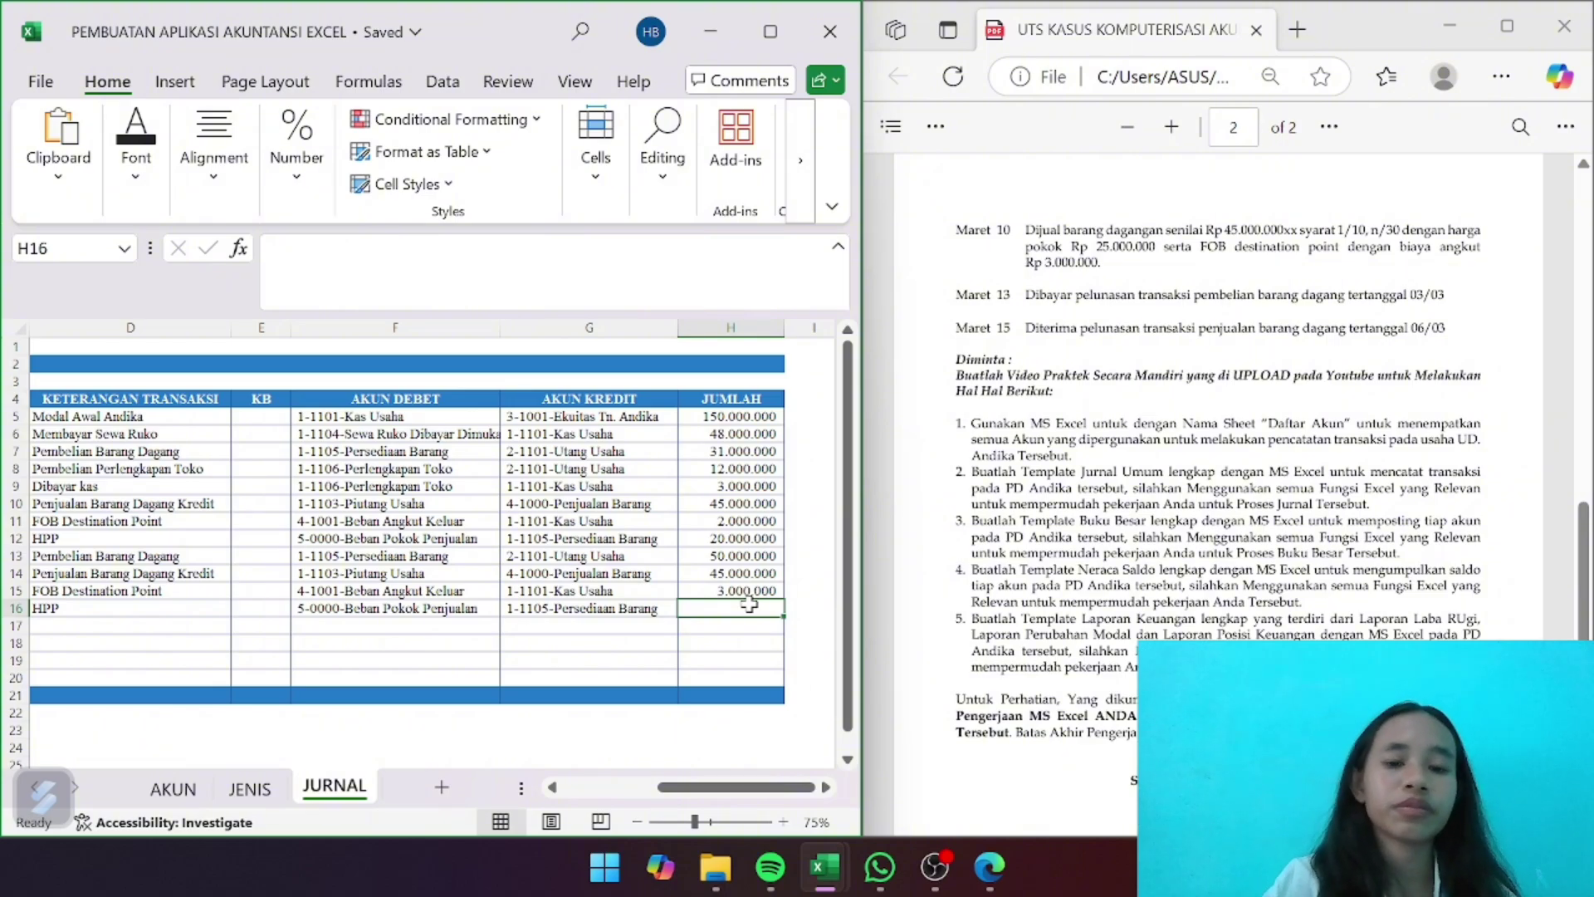
text(250000000)
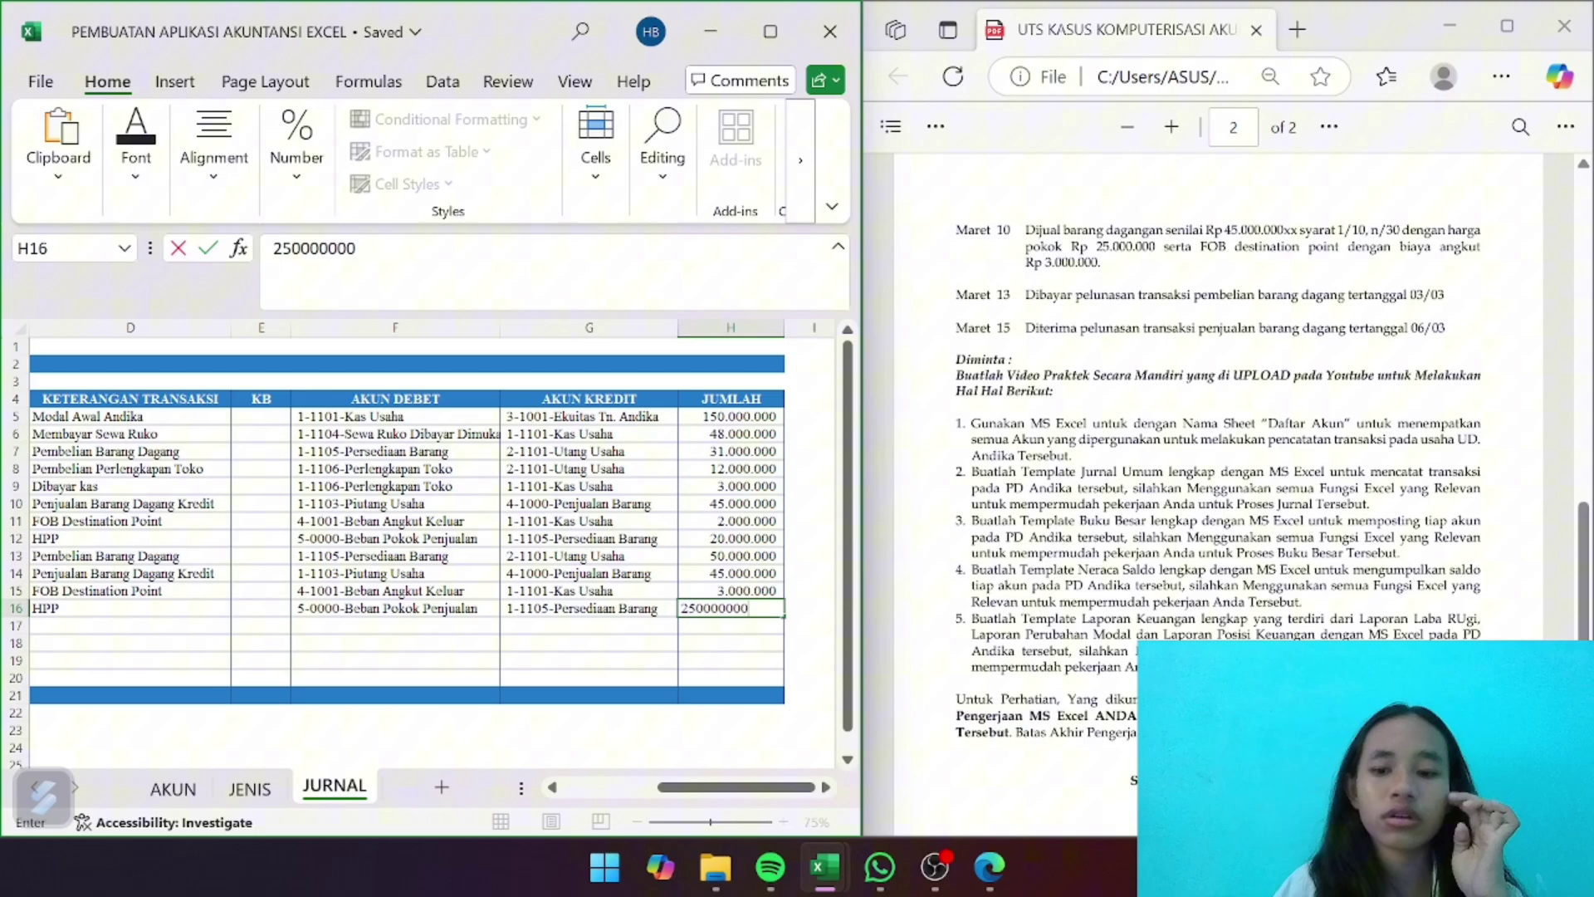
key(BackSpace)
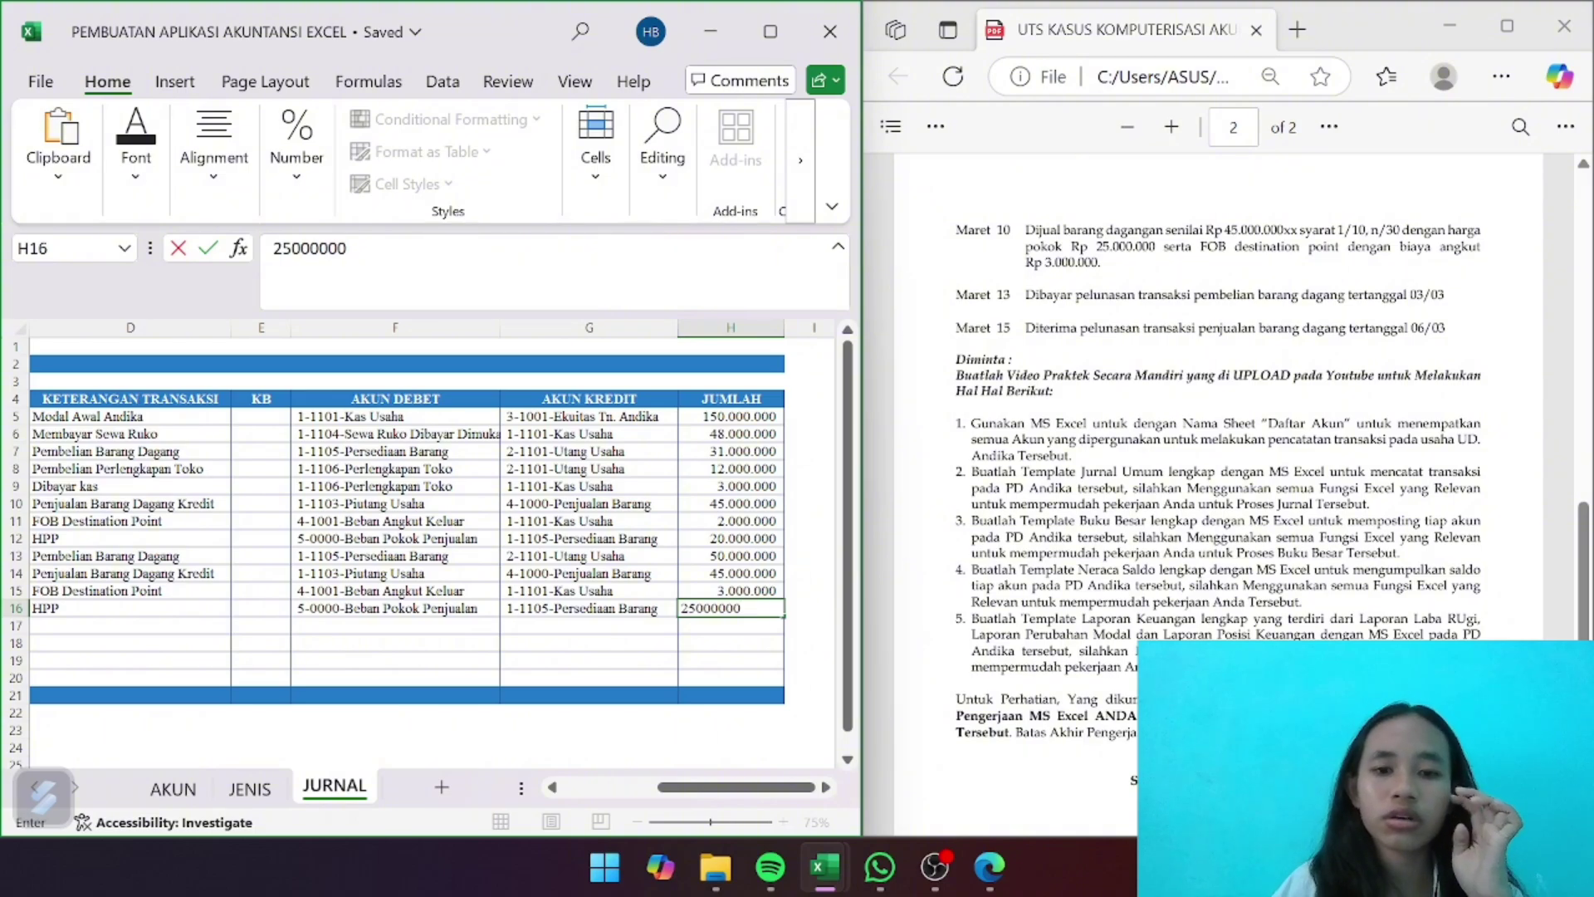
key(Return)
Enter the transaction date 13/3/2023 in the date cell of row 17
scroll(393, 639, left, 1)
scroll(393, 638, left, 2)
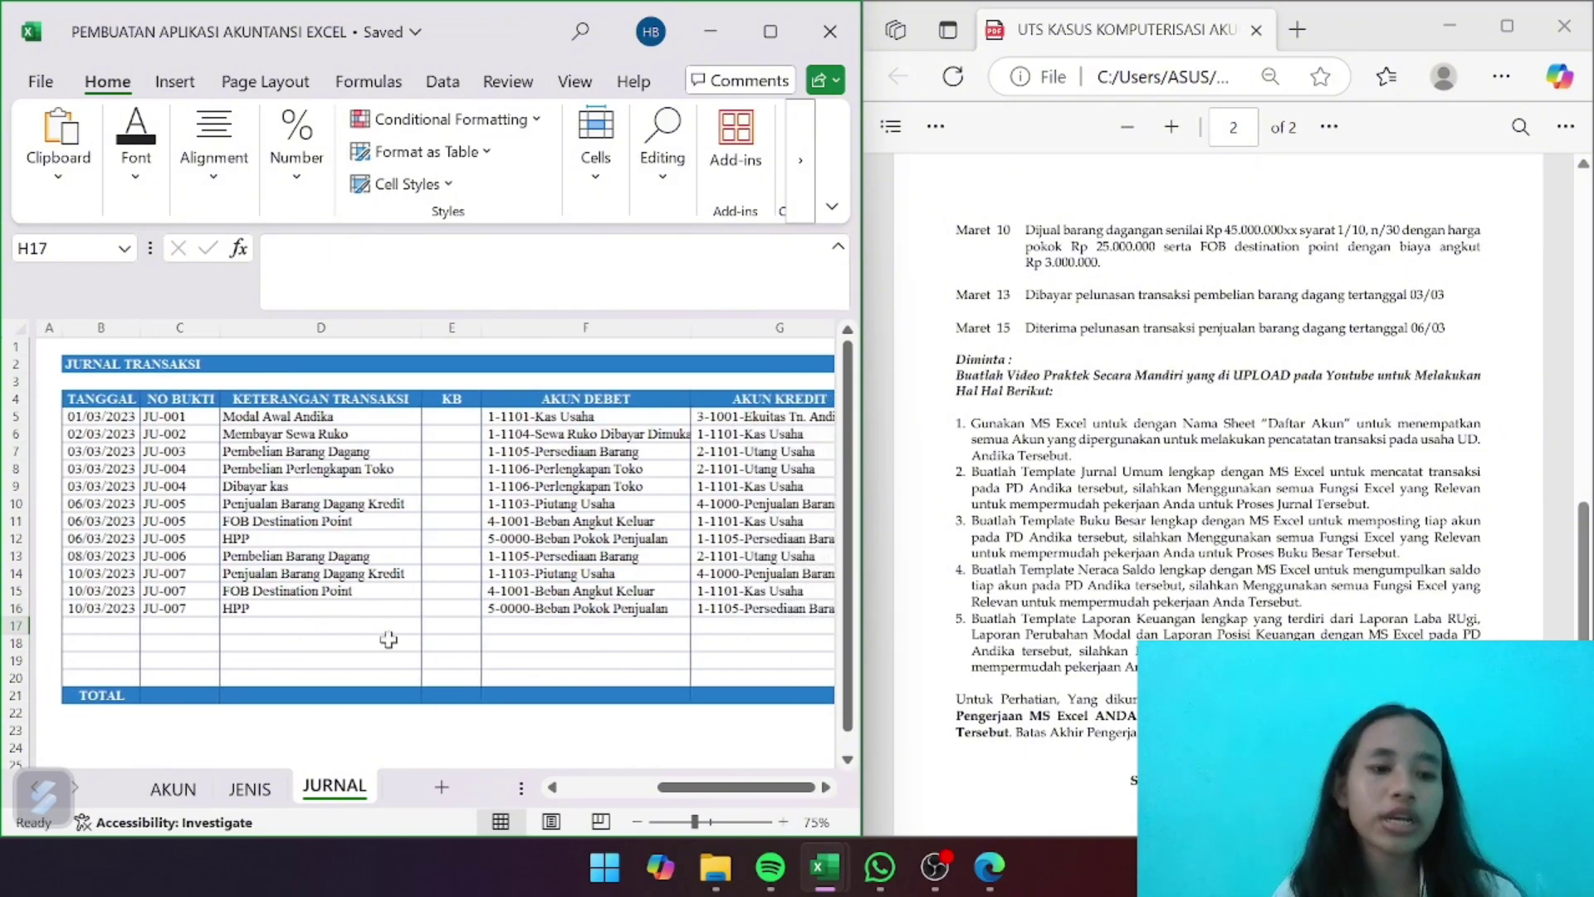
click(170, 627)
click(112, 629)
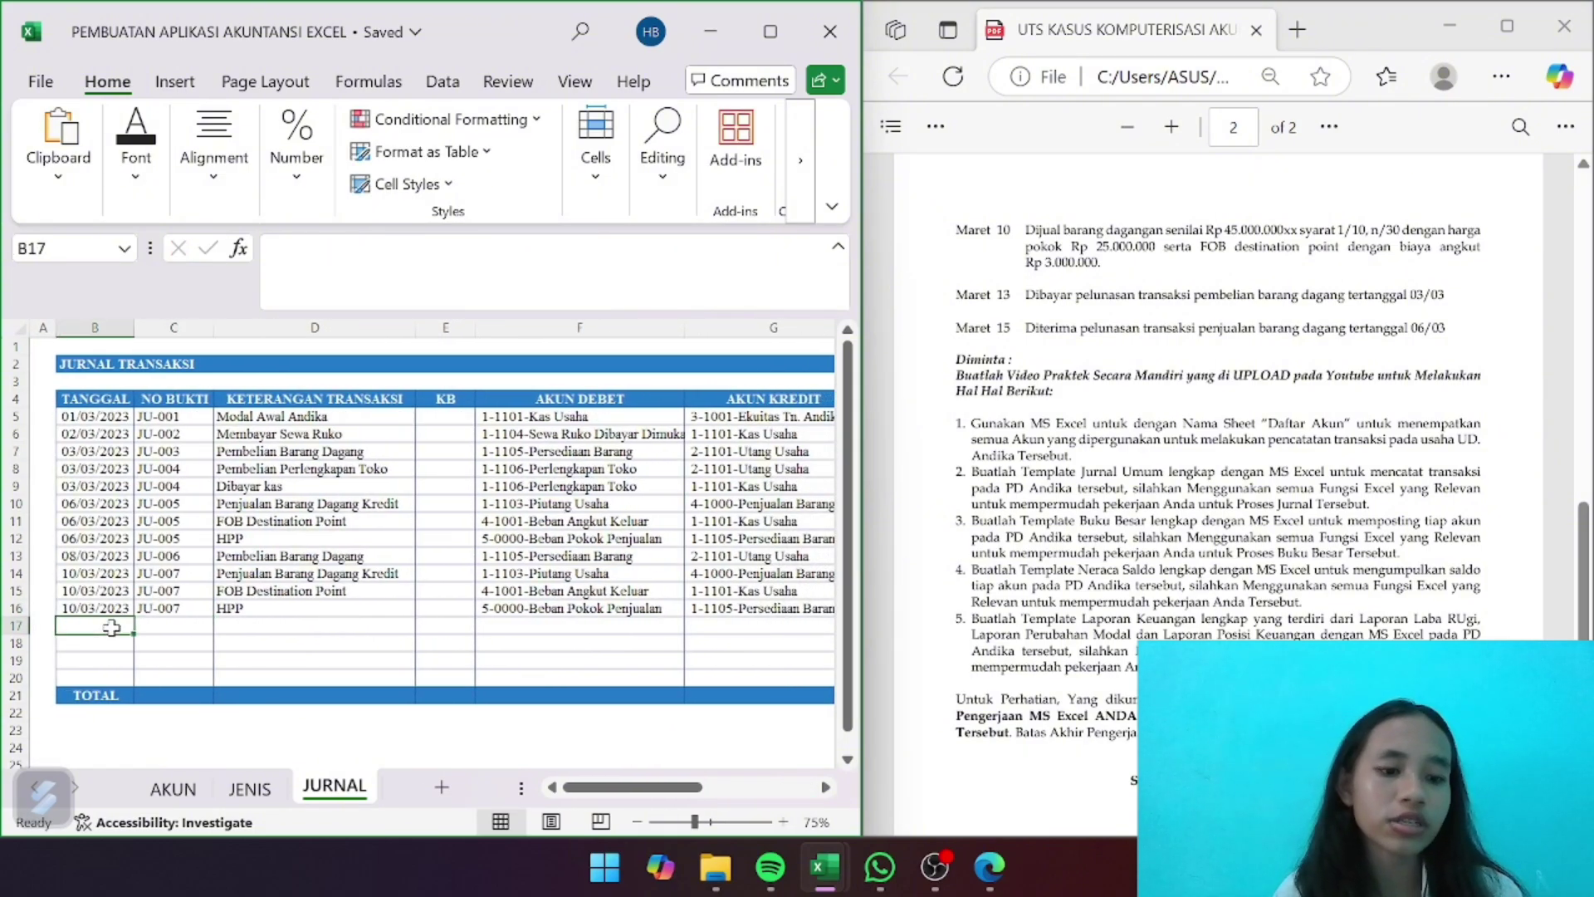
text(13/)
text(3)
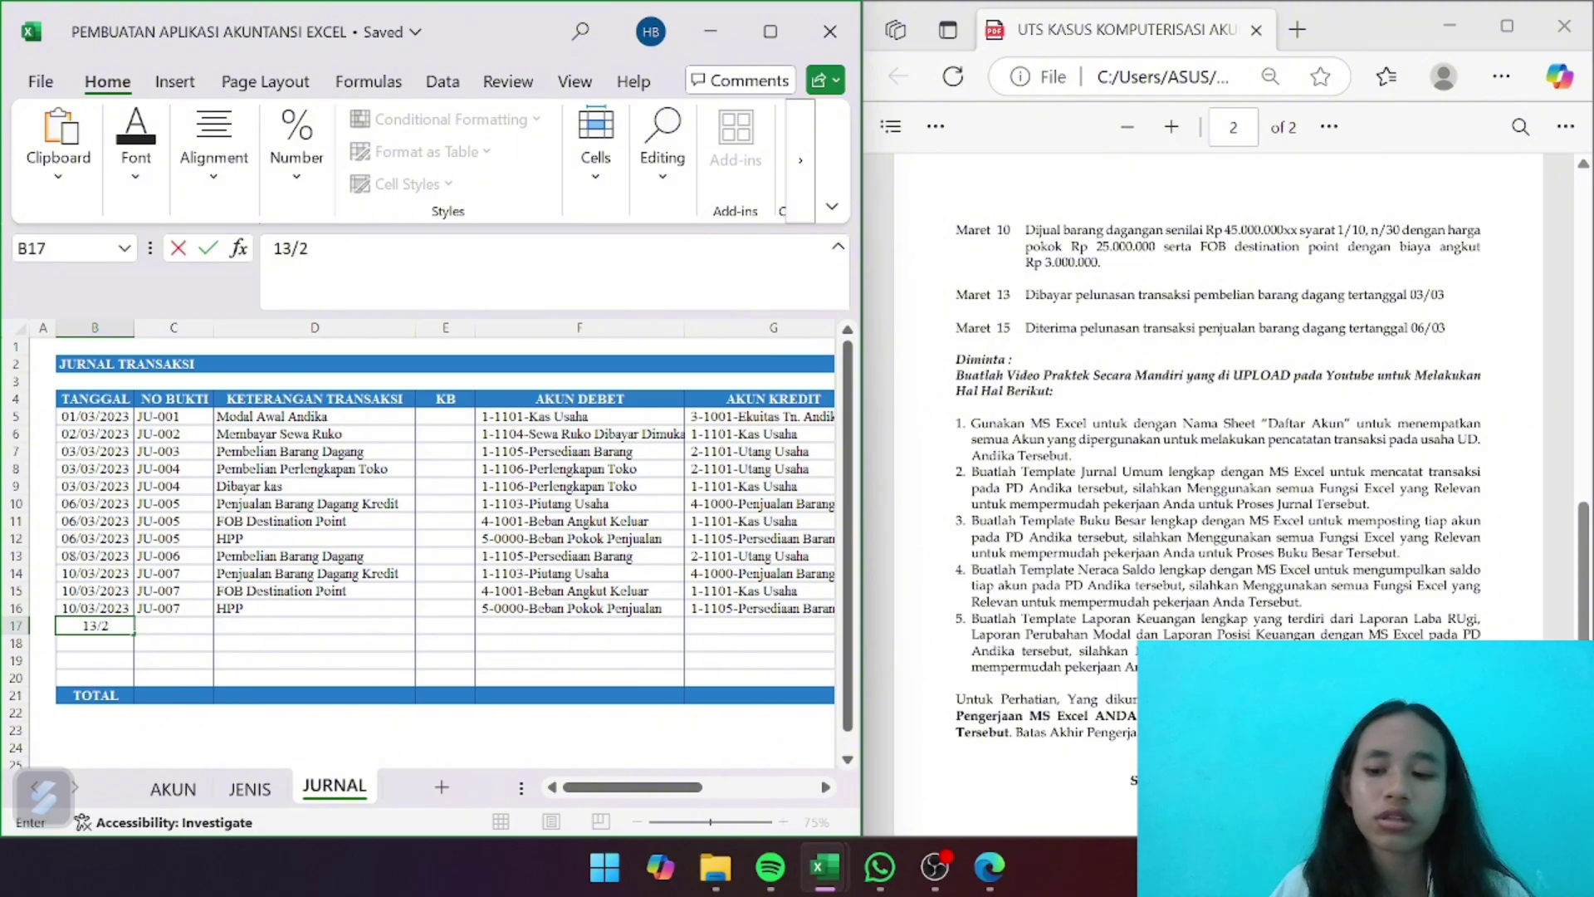
key(BackSpace)
text(3/)
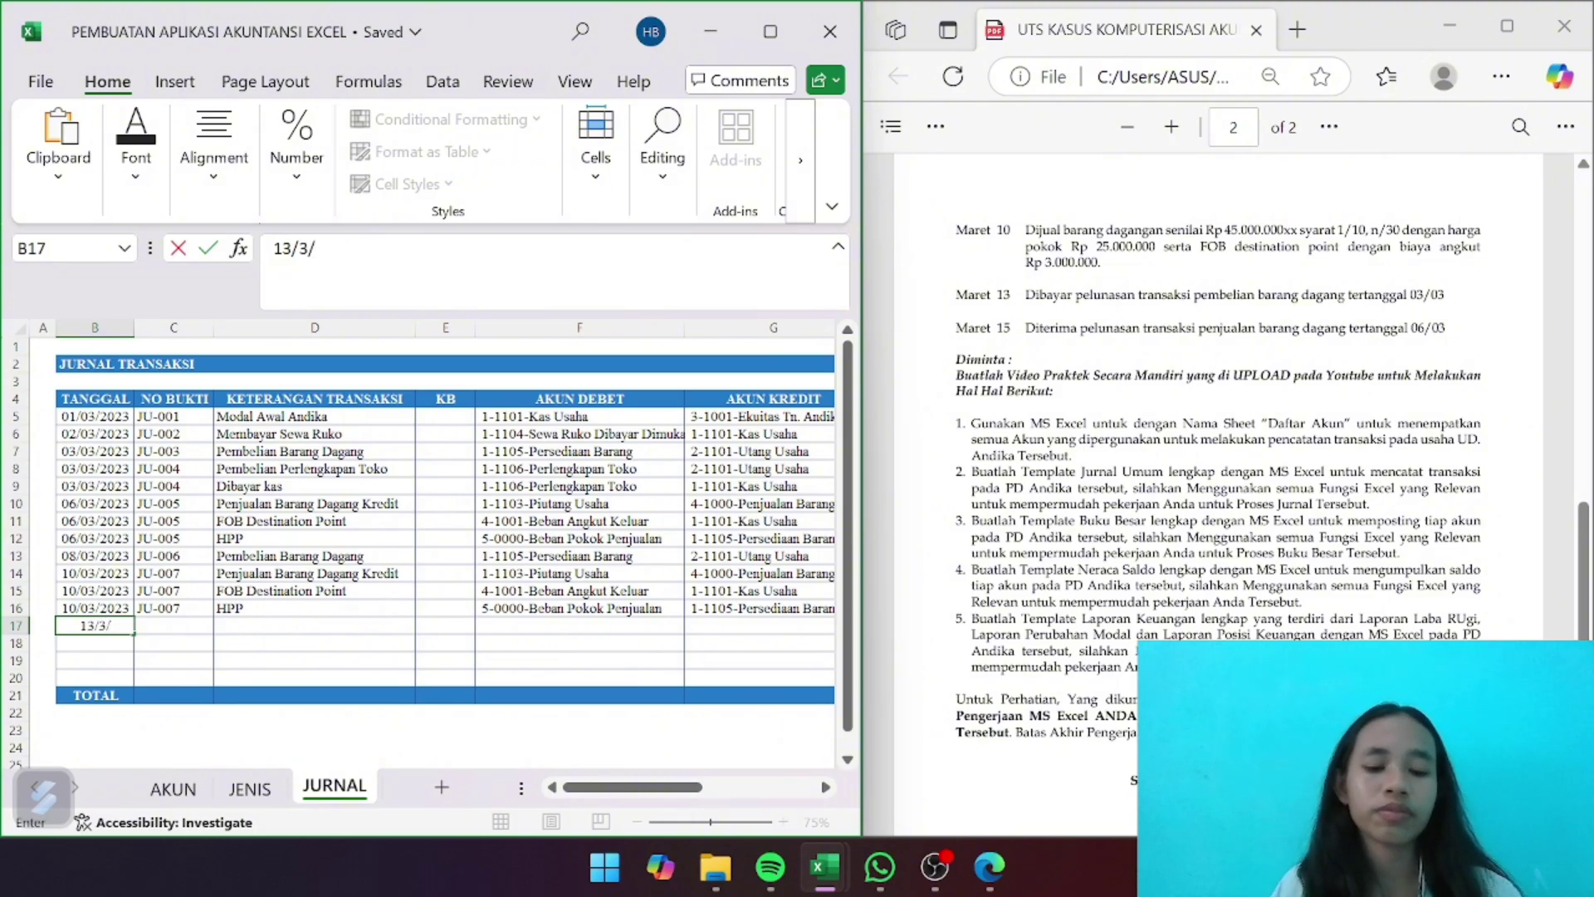
text(2023)
key(Return)
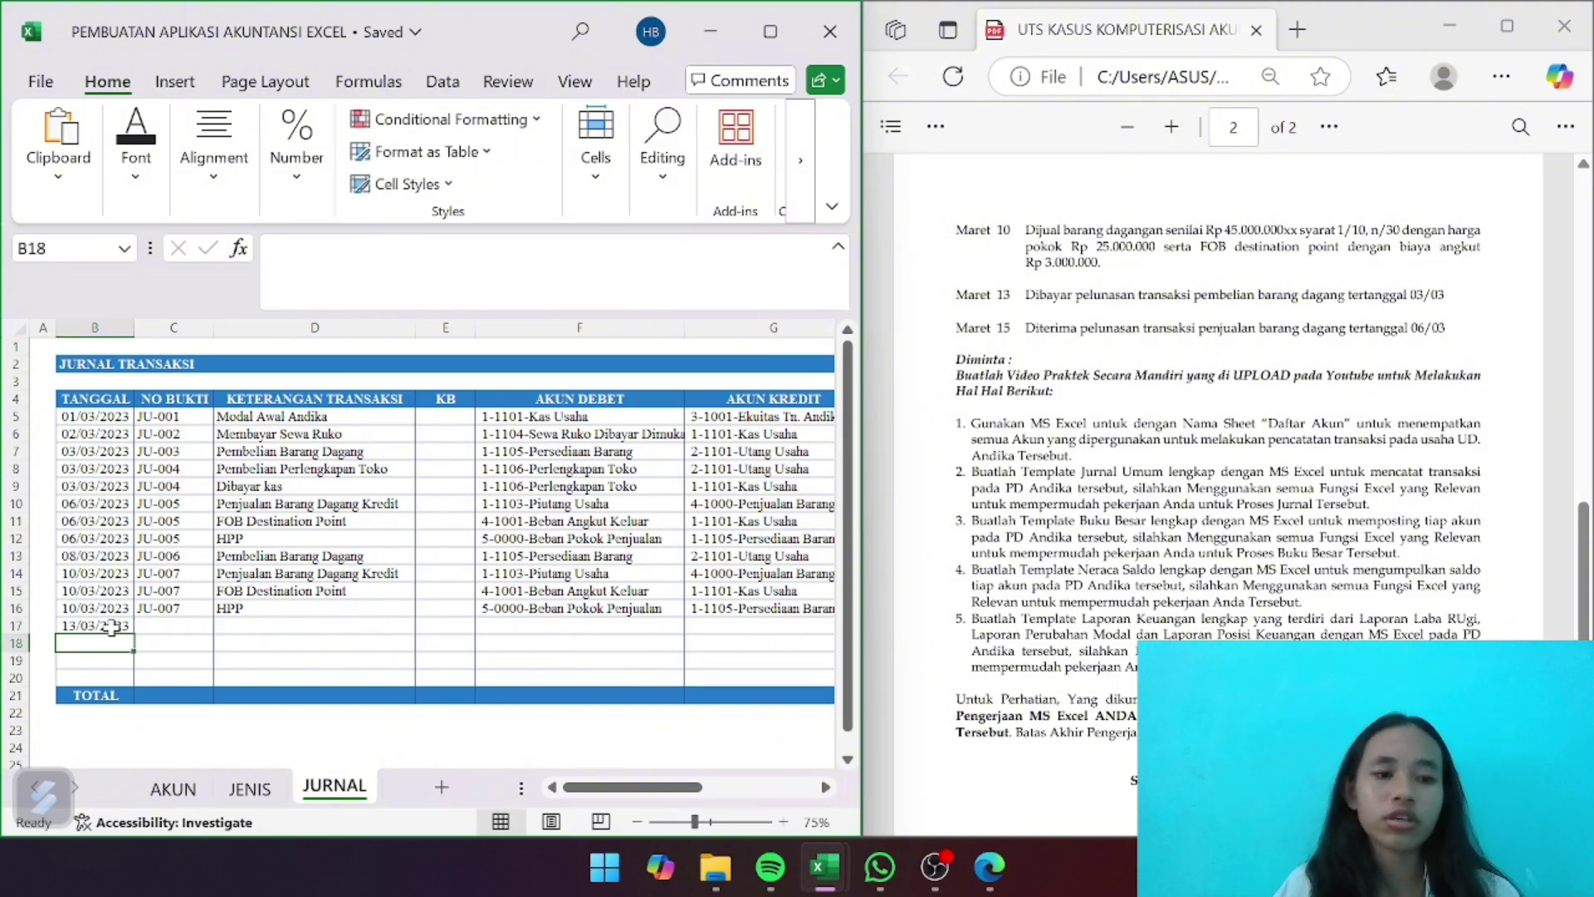
Enter voucher number JU-008 for the row 17 entry
click(165, 622)
text(JU-008)
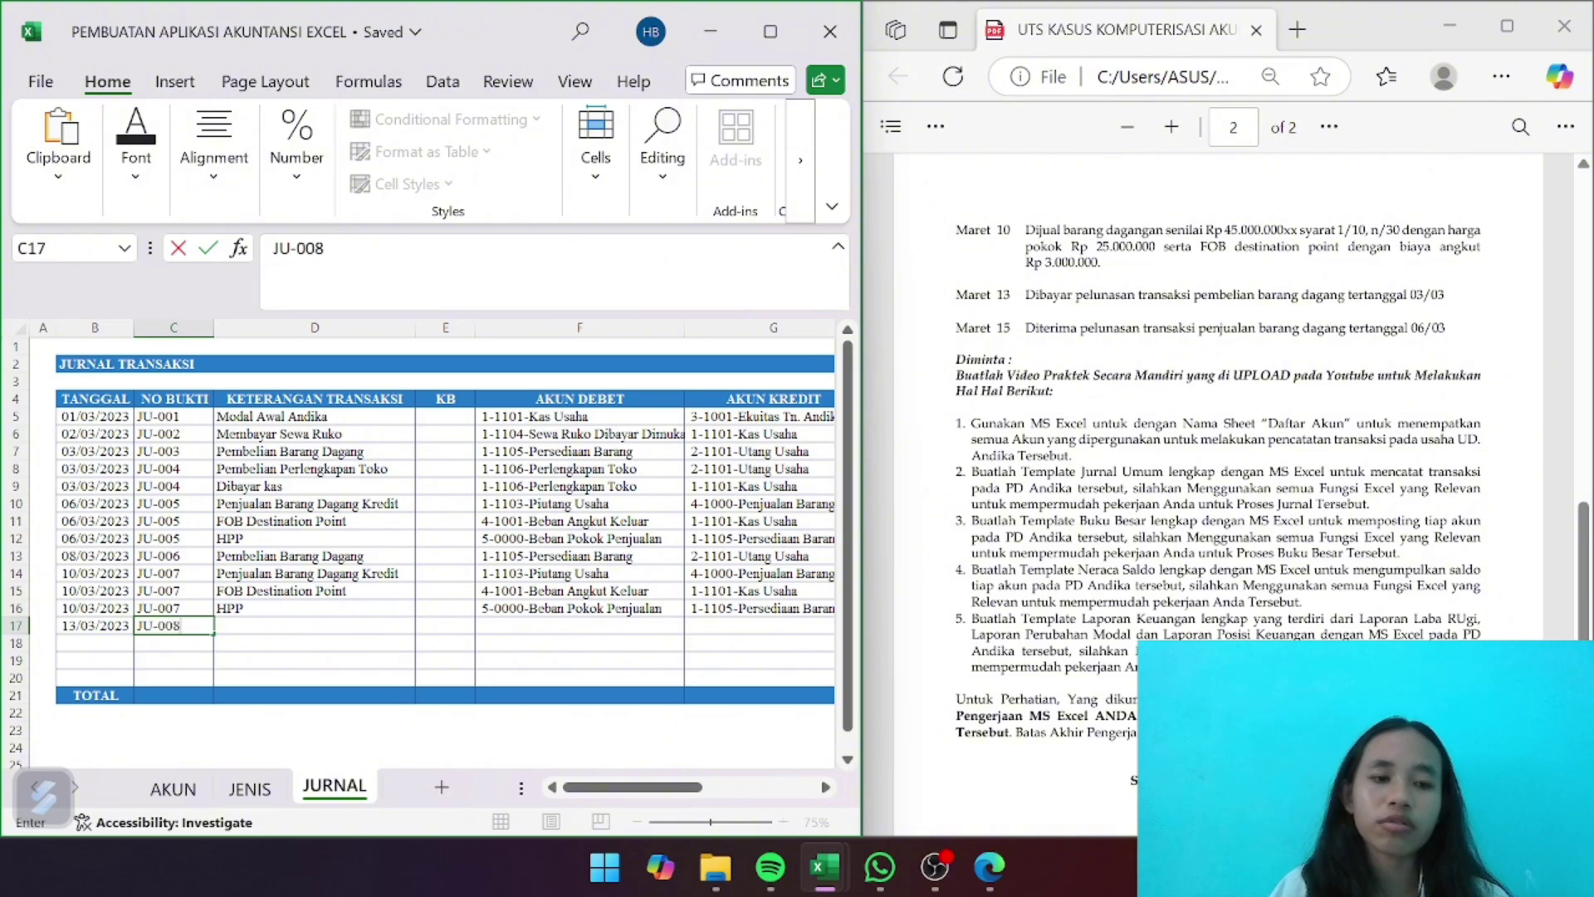
key(Return)
Consult the 3 March purchase in the case PDF and describe the row 17 entry as "Pelunasan Pembelian tanggal 3/3"
click(241, 627)
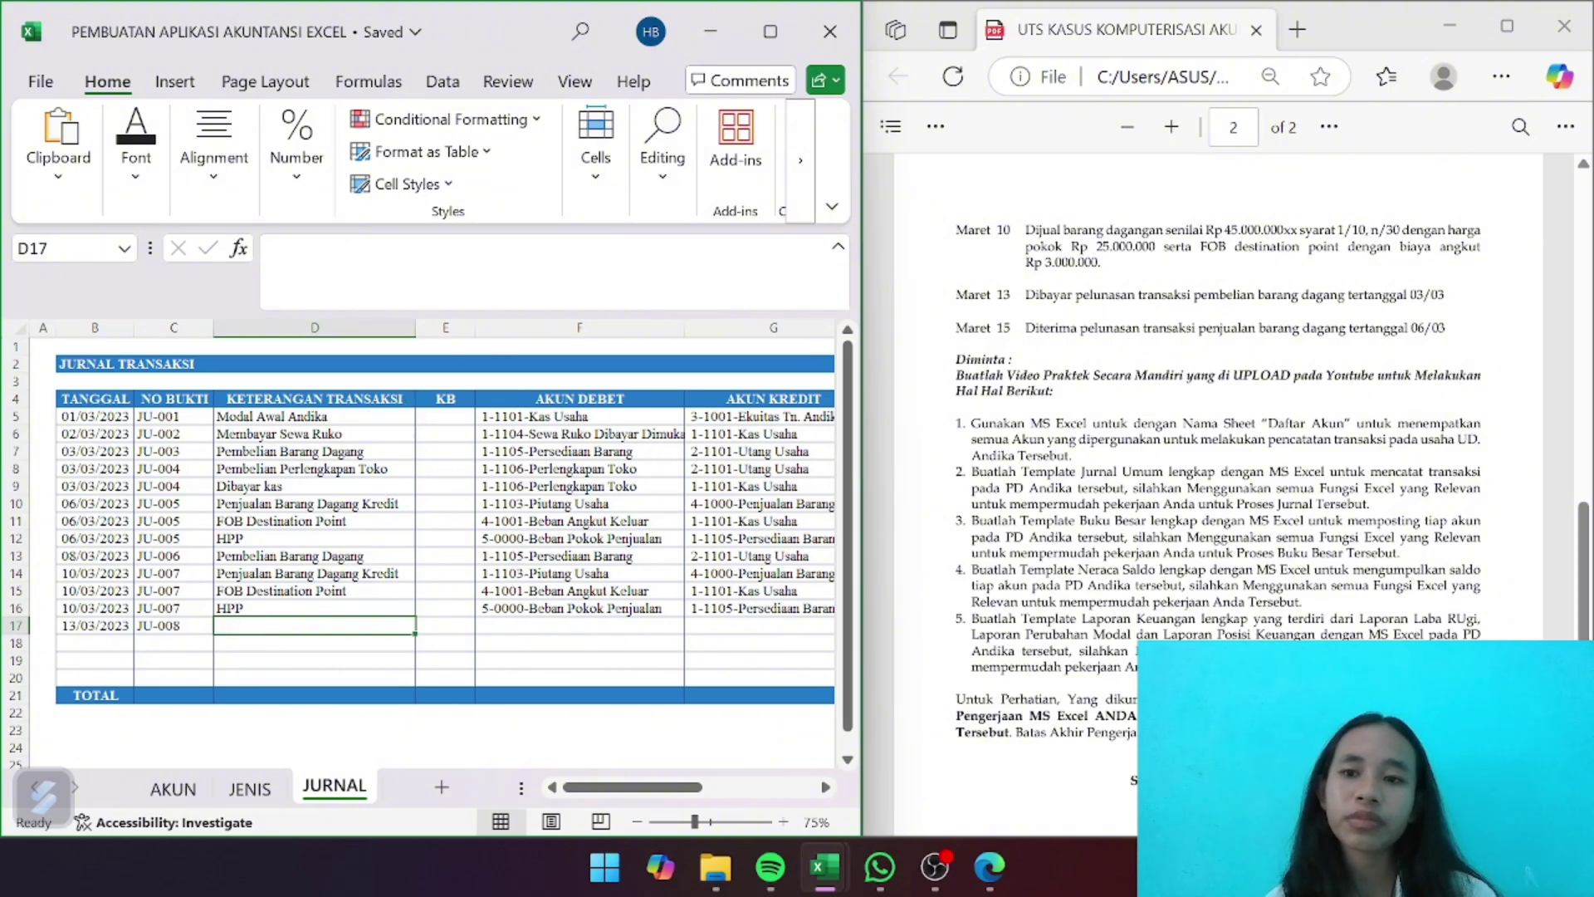
click(1295, 714)
scroll(1295, 714, up, 2)
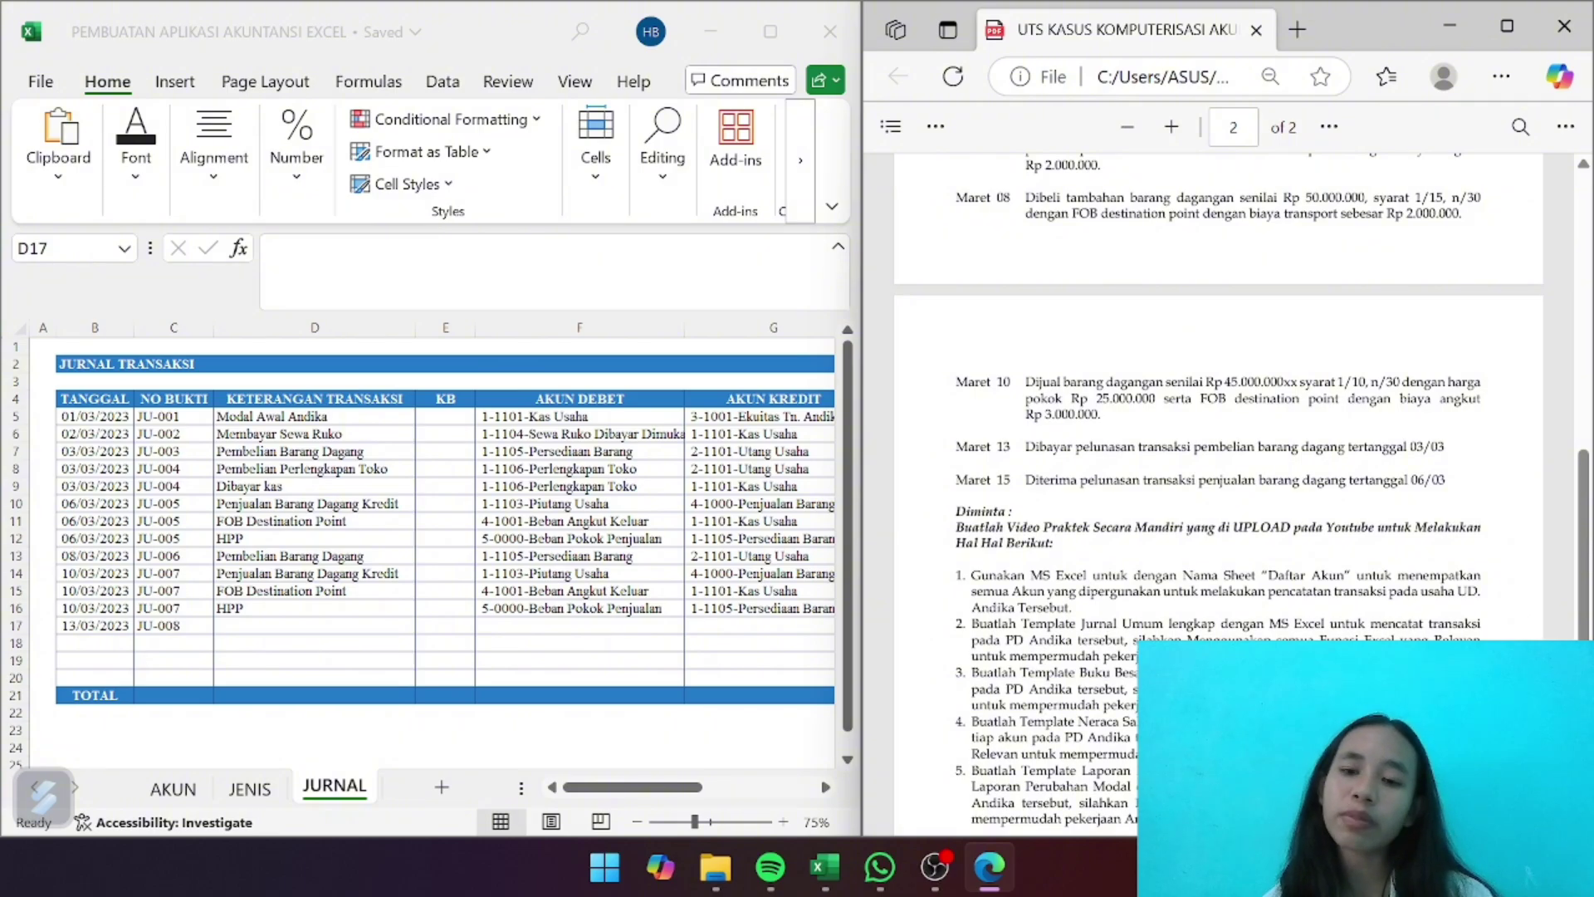
scroll(1241, 494, up, 5)
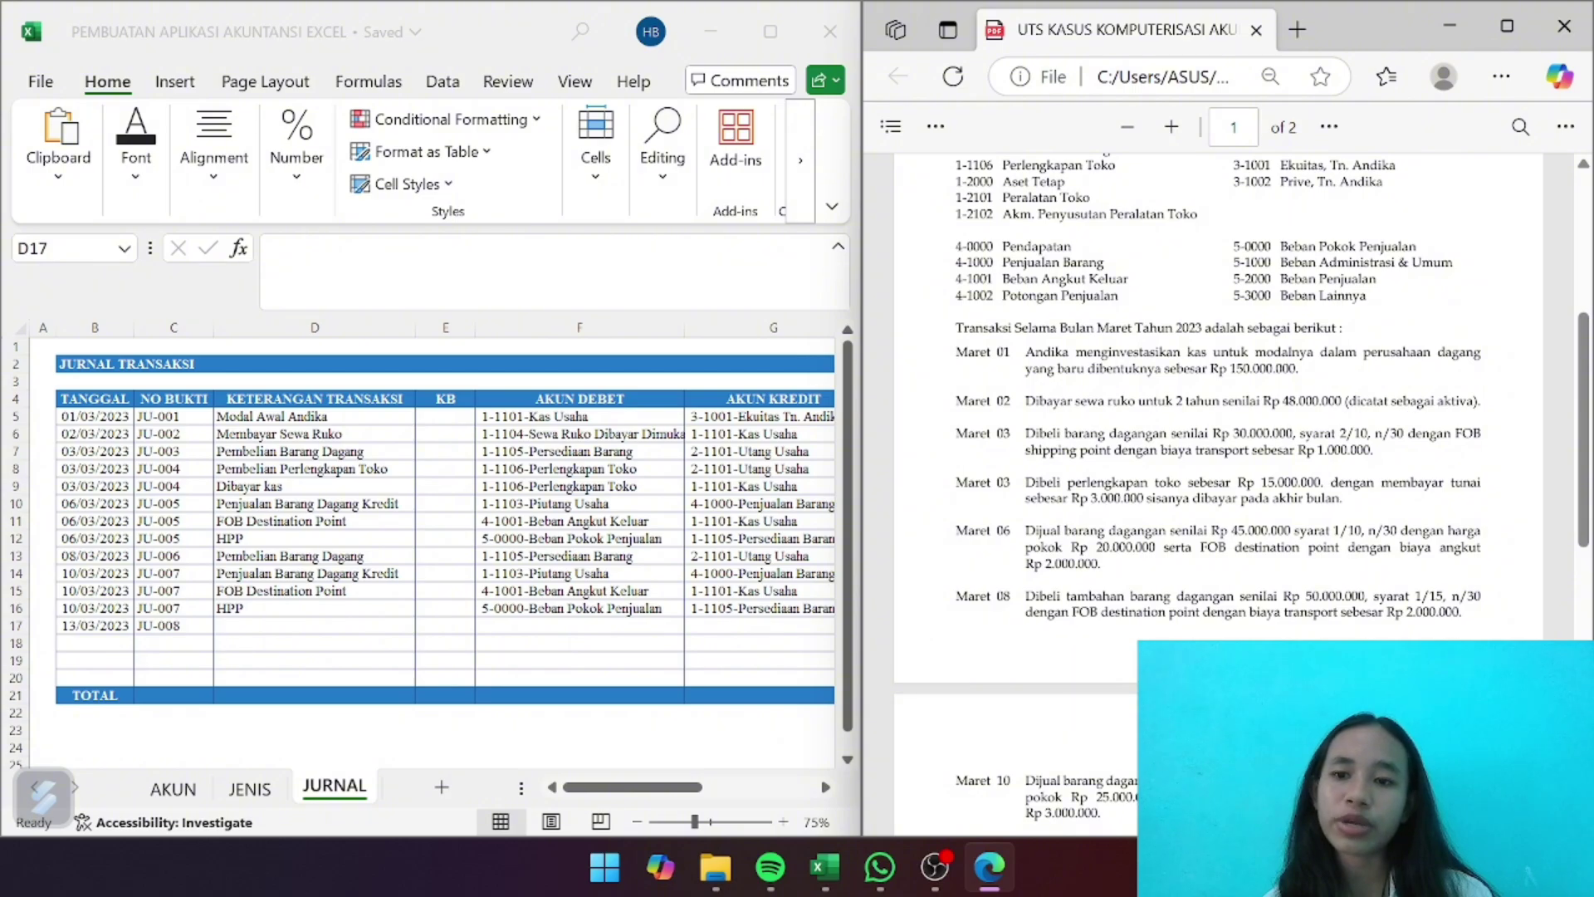
click(254, 626)
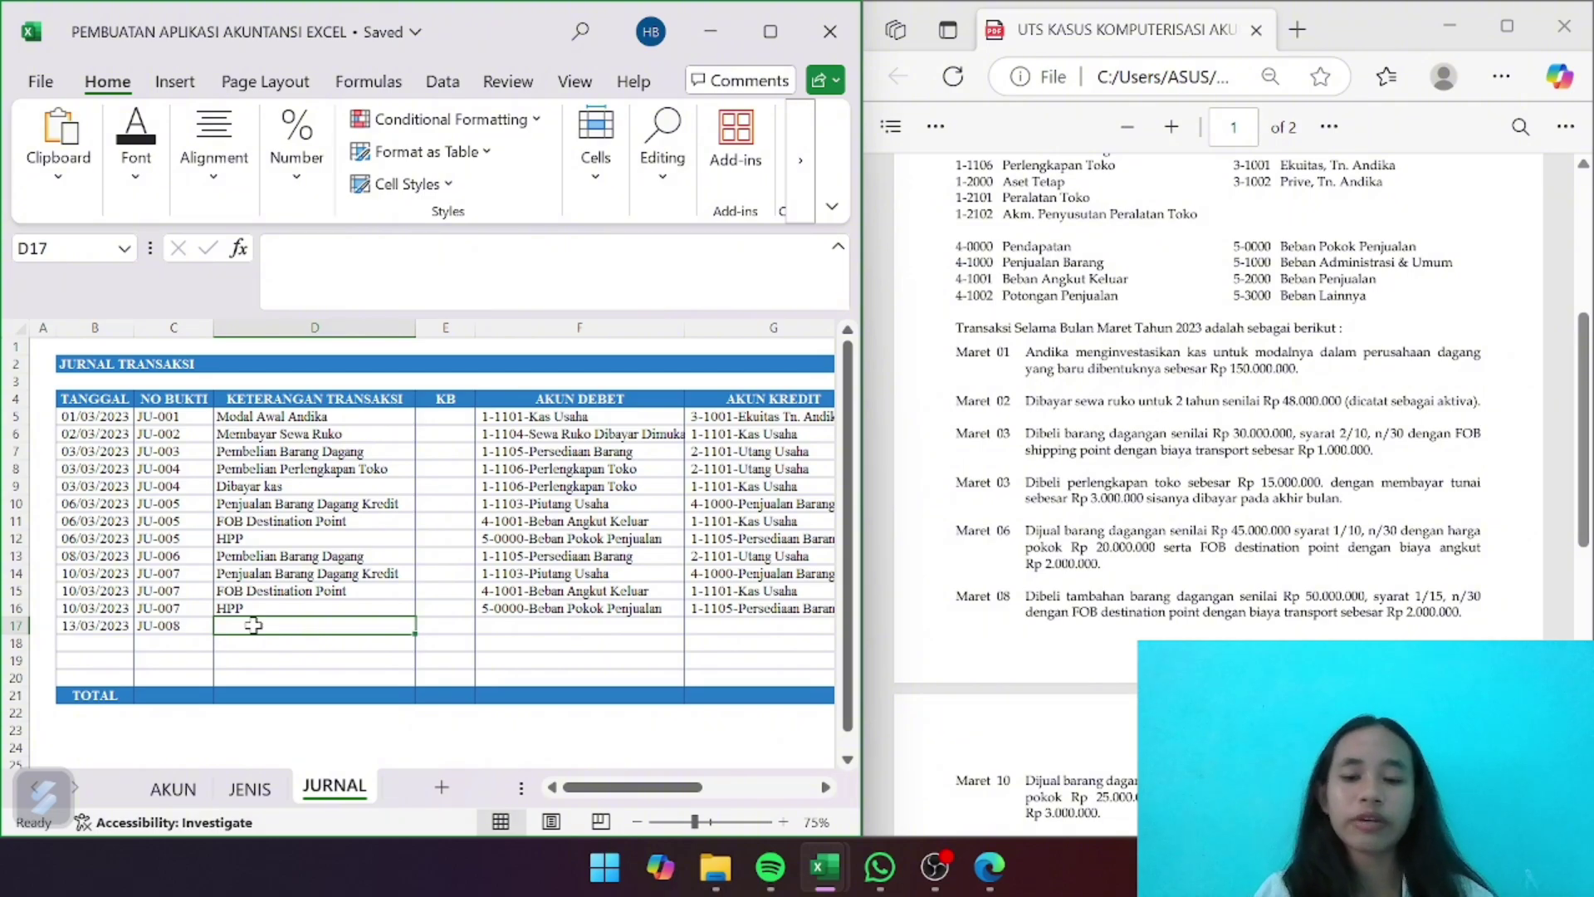
text(Pelunas)
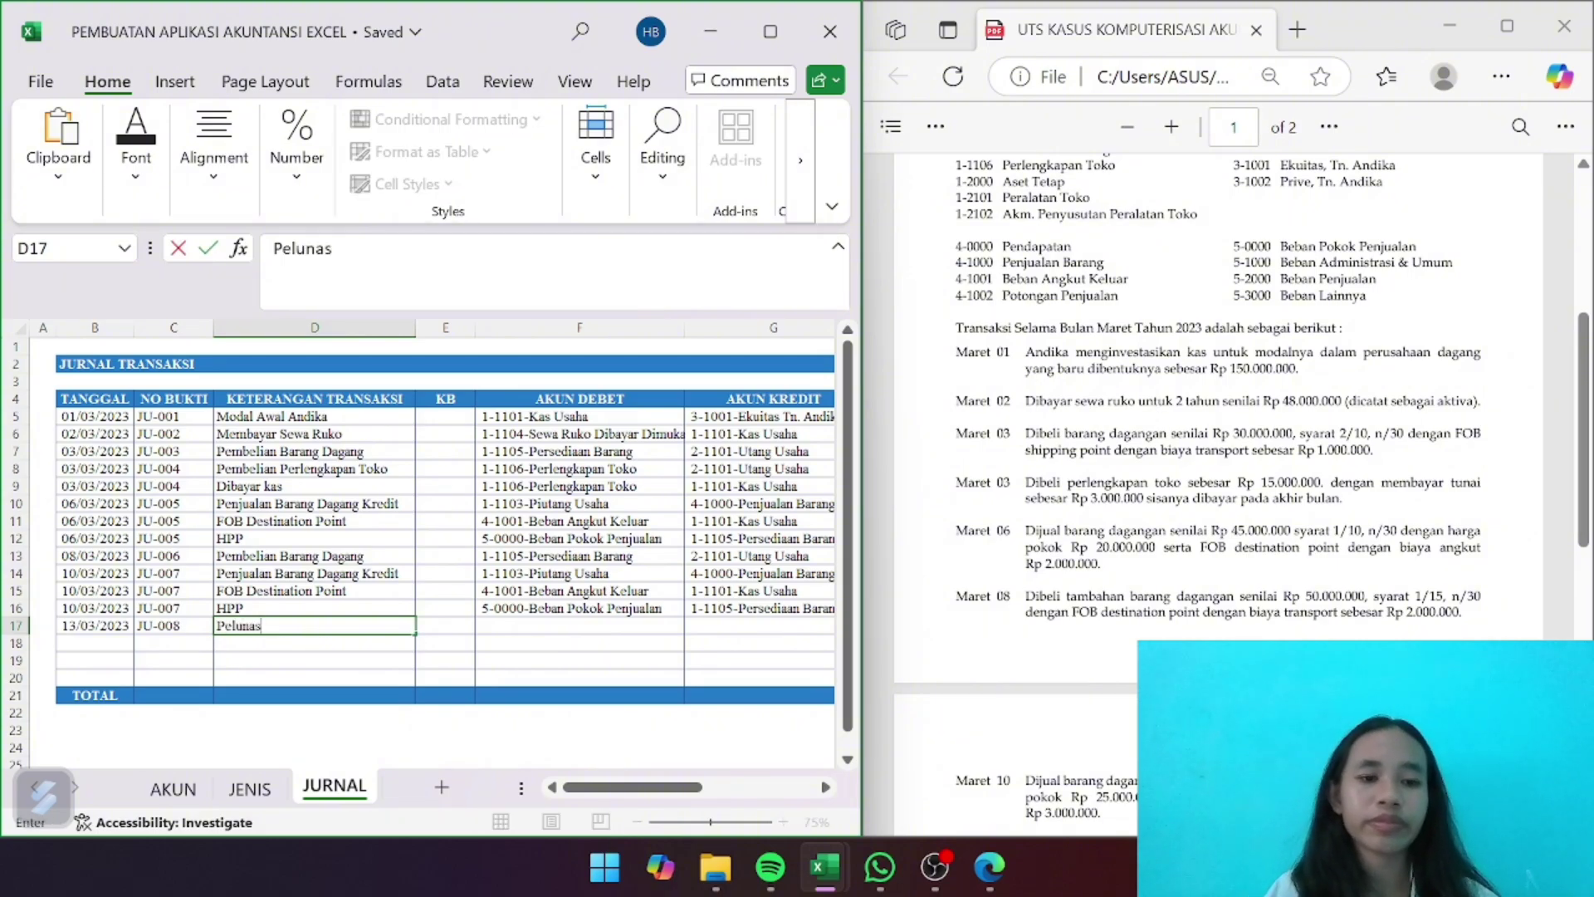
text(an Pe)
key(BackSpace)
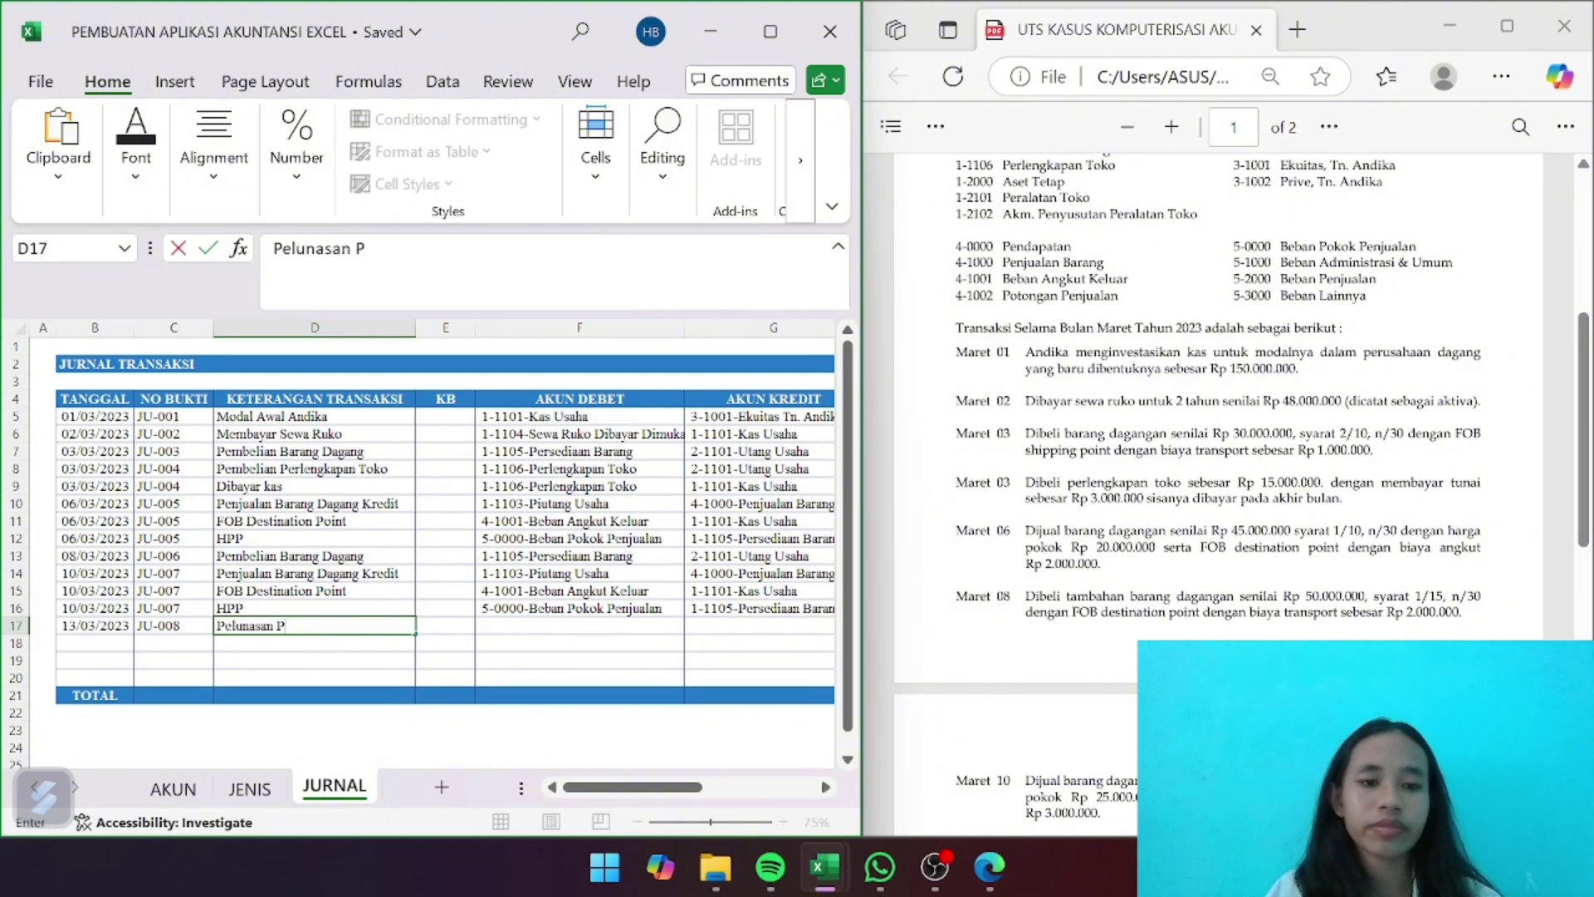
text(embelia)
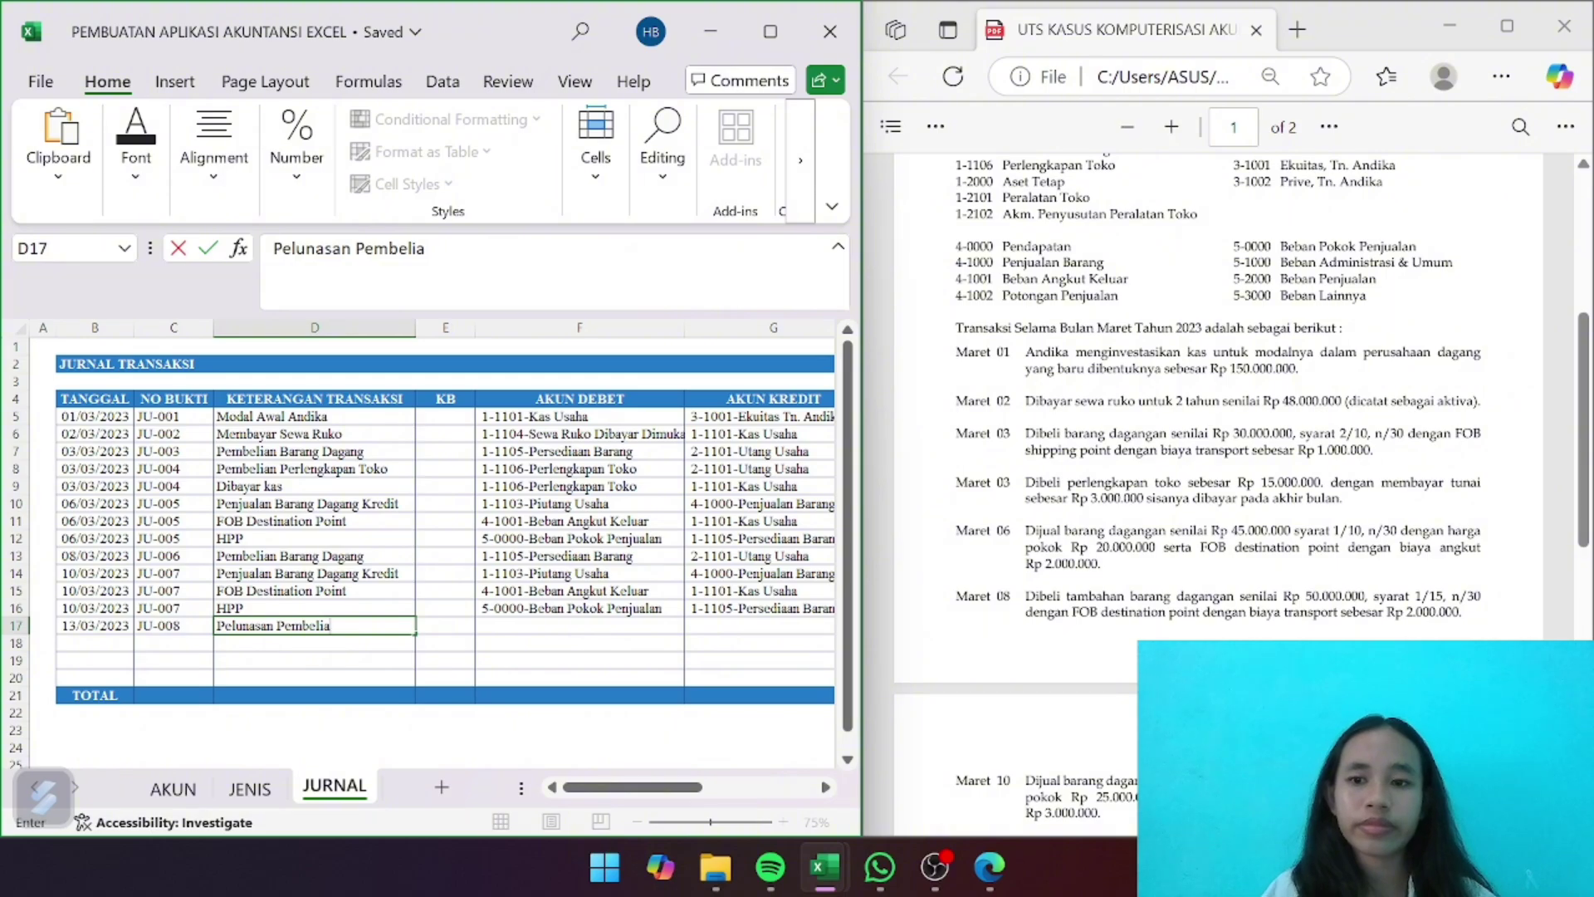
text(n tanggal)
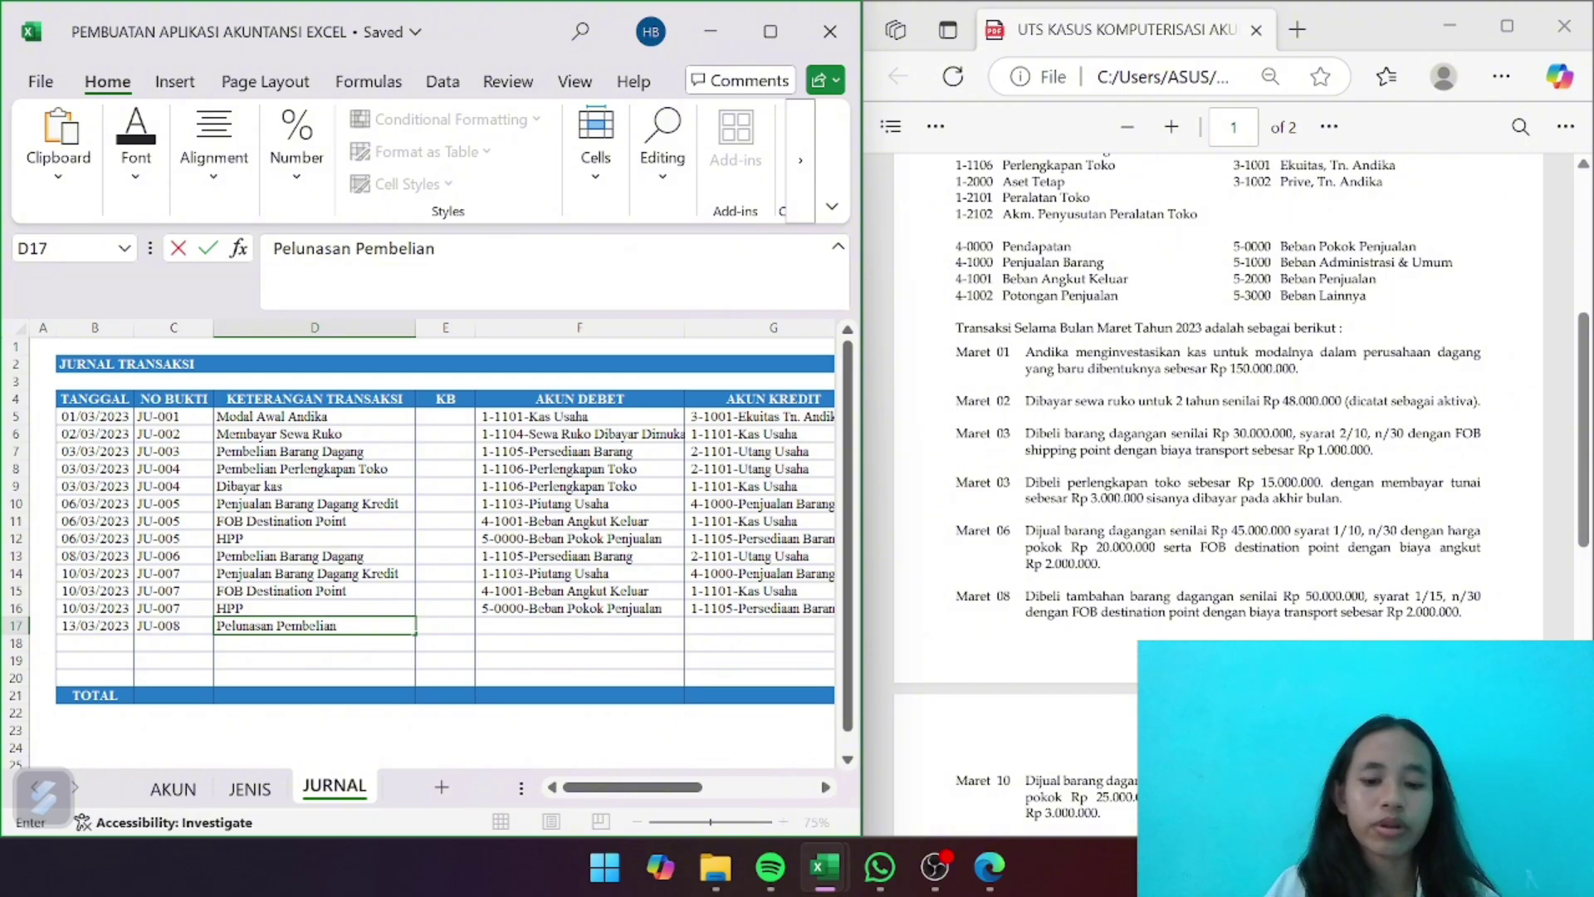
text(3)
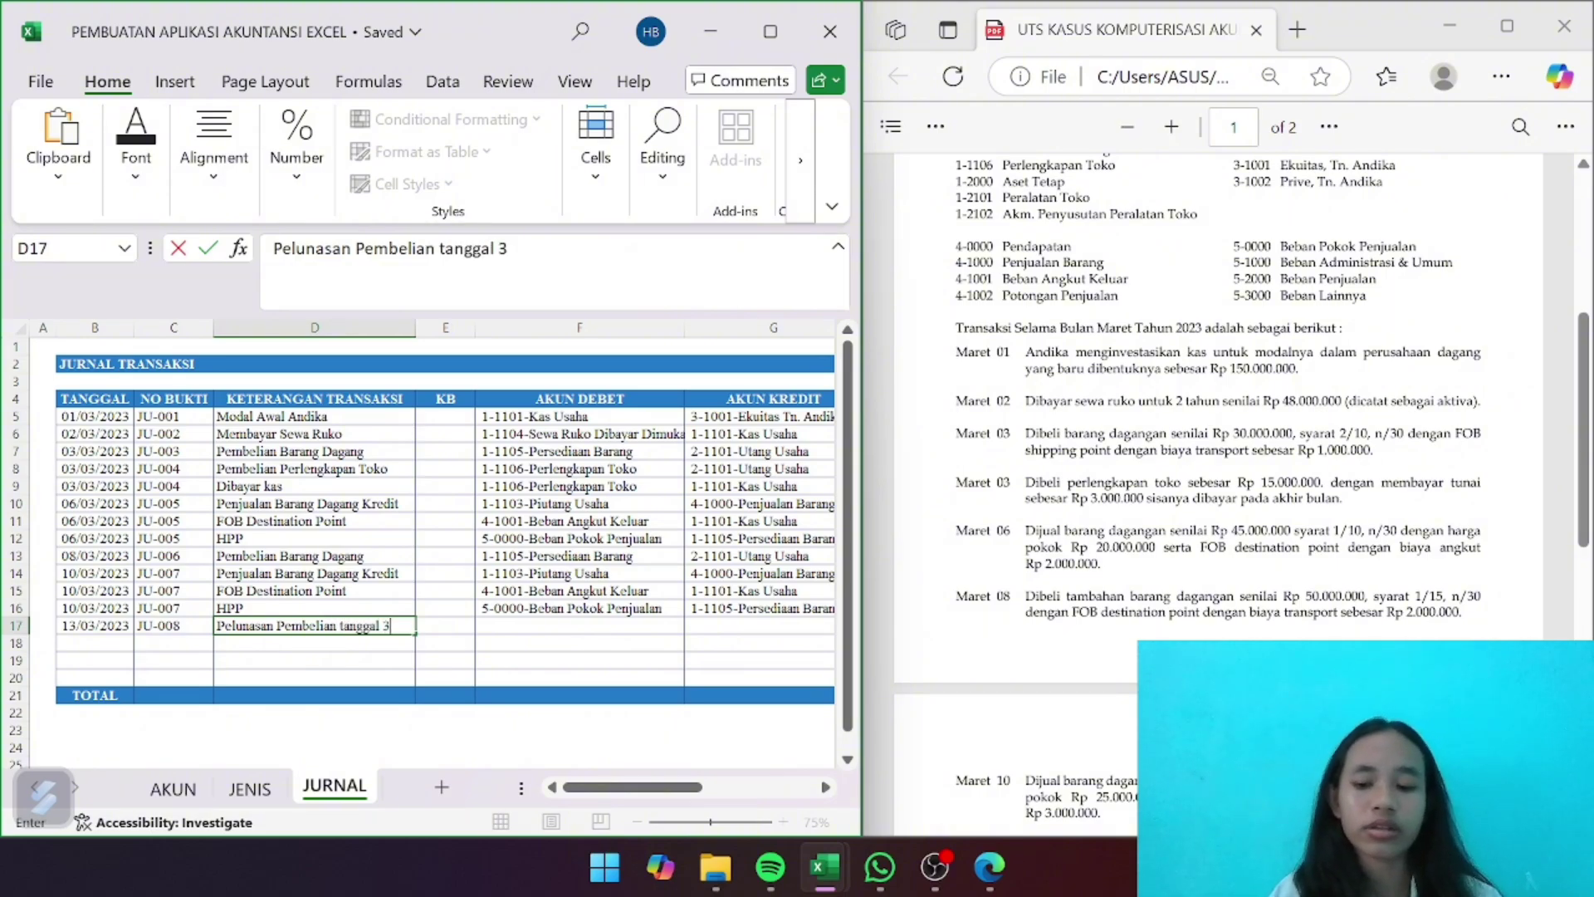
text(./3)
Set the debit account of the row 17 purchase settlement entry to 2-1101-Utang Usaha
key(Tab)
key(Tab)
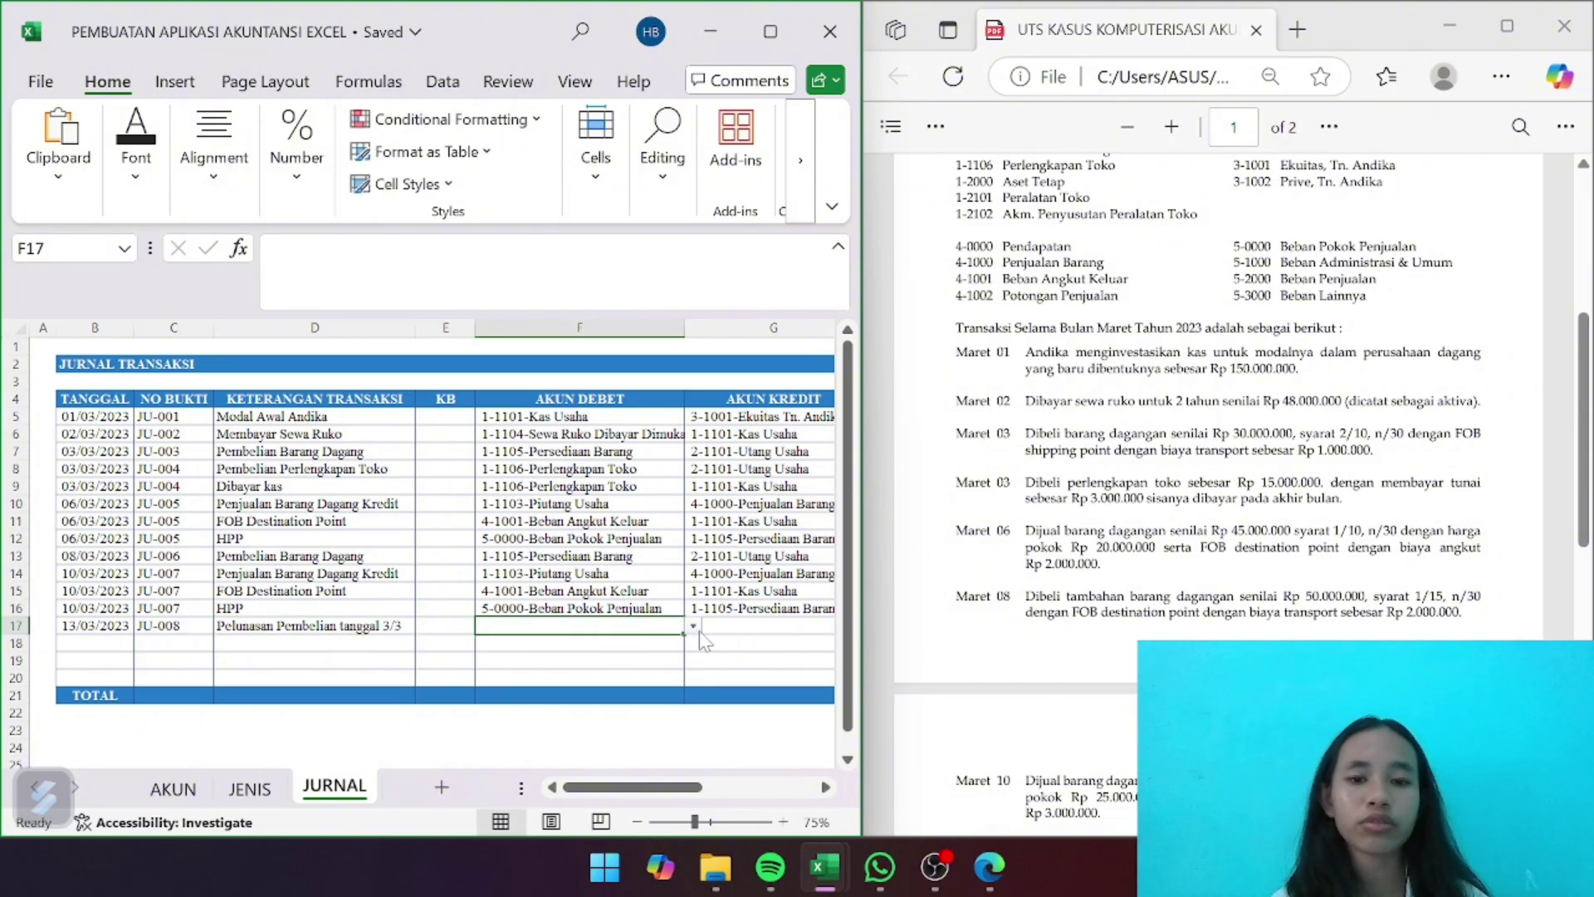
click(693, 626)
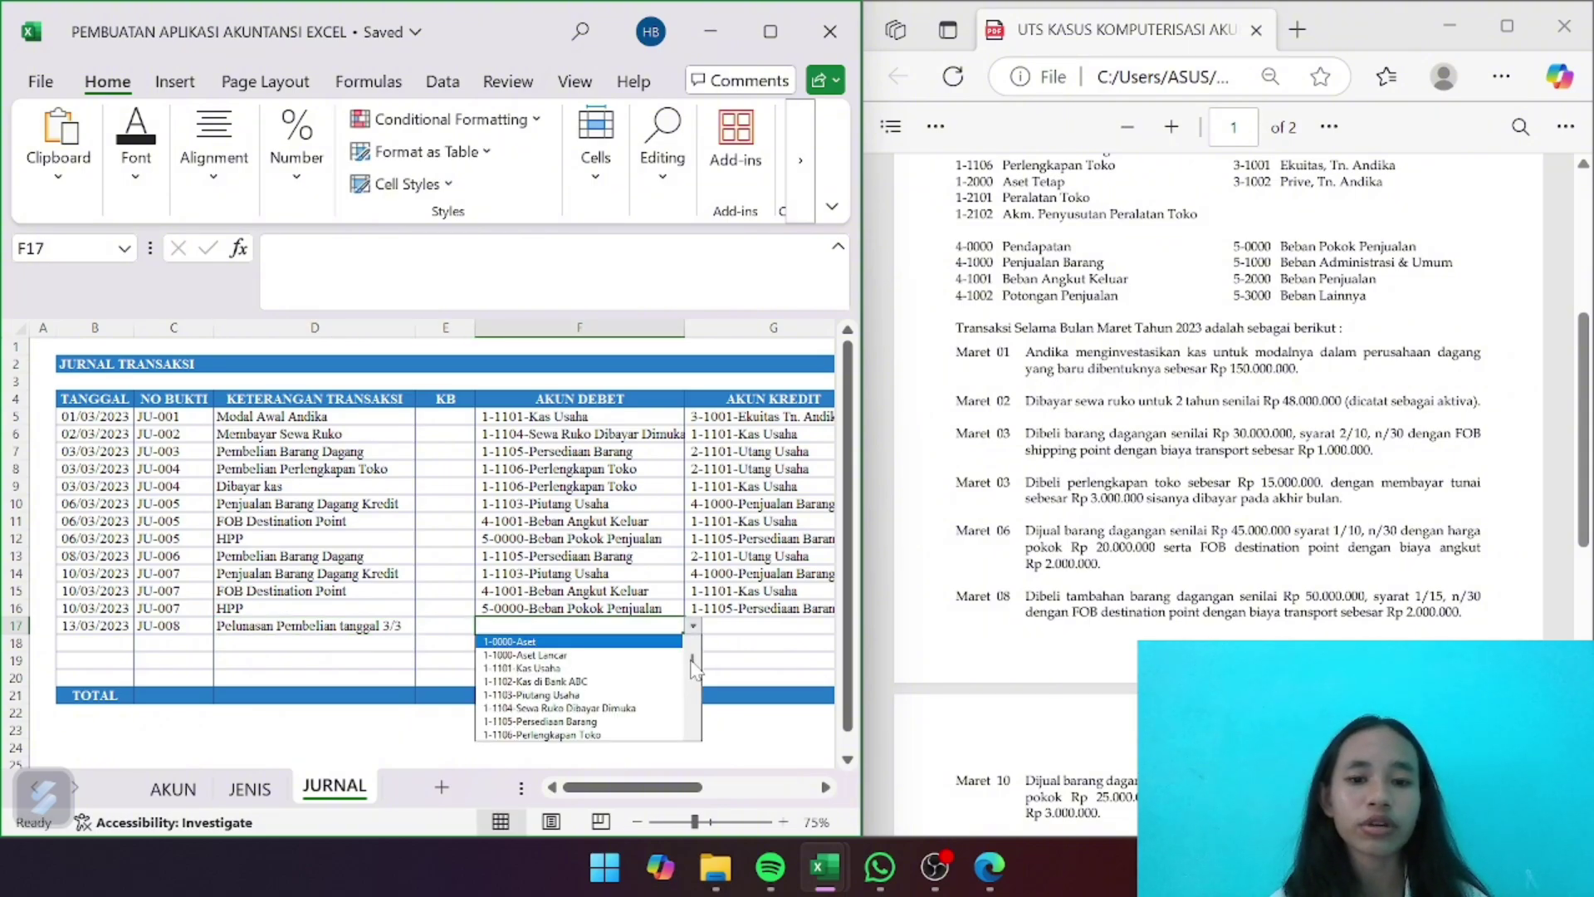
drag(692, 664, 689, 702)
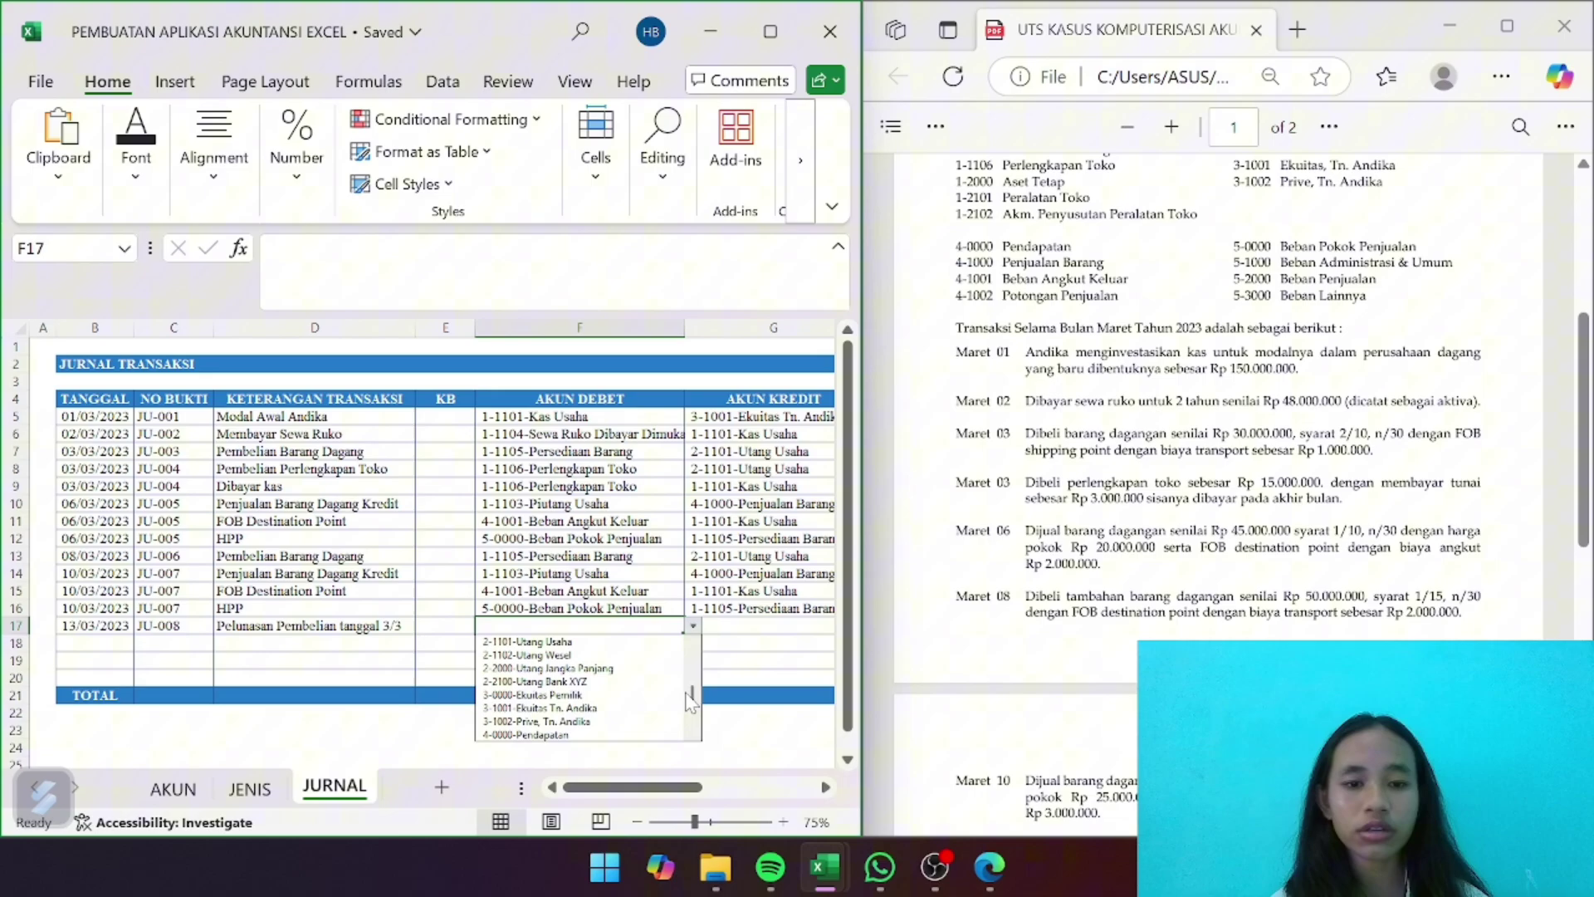
click(618, 628)
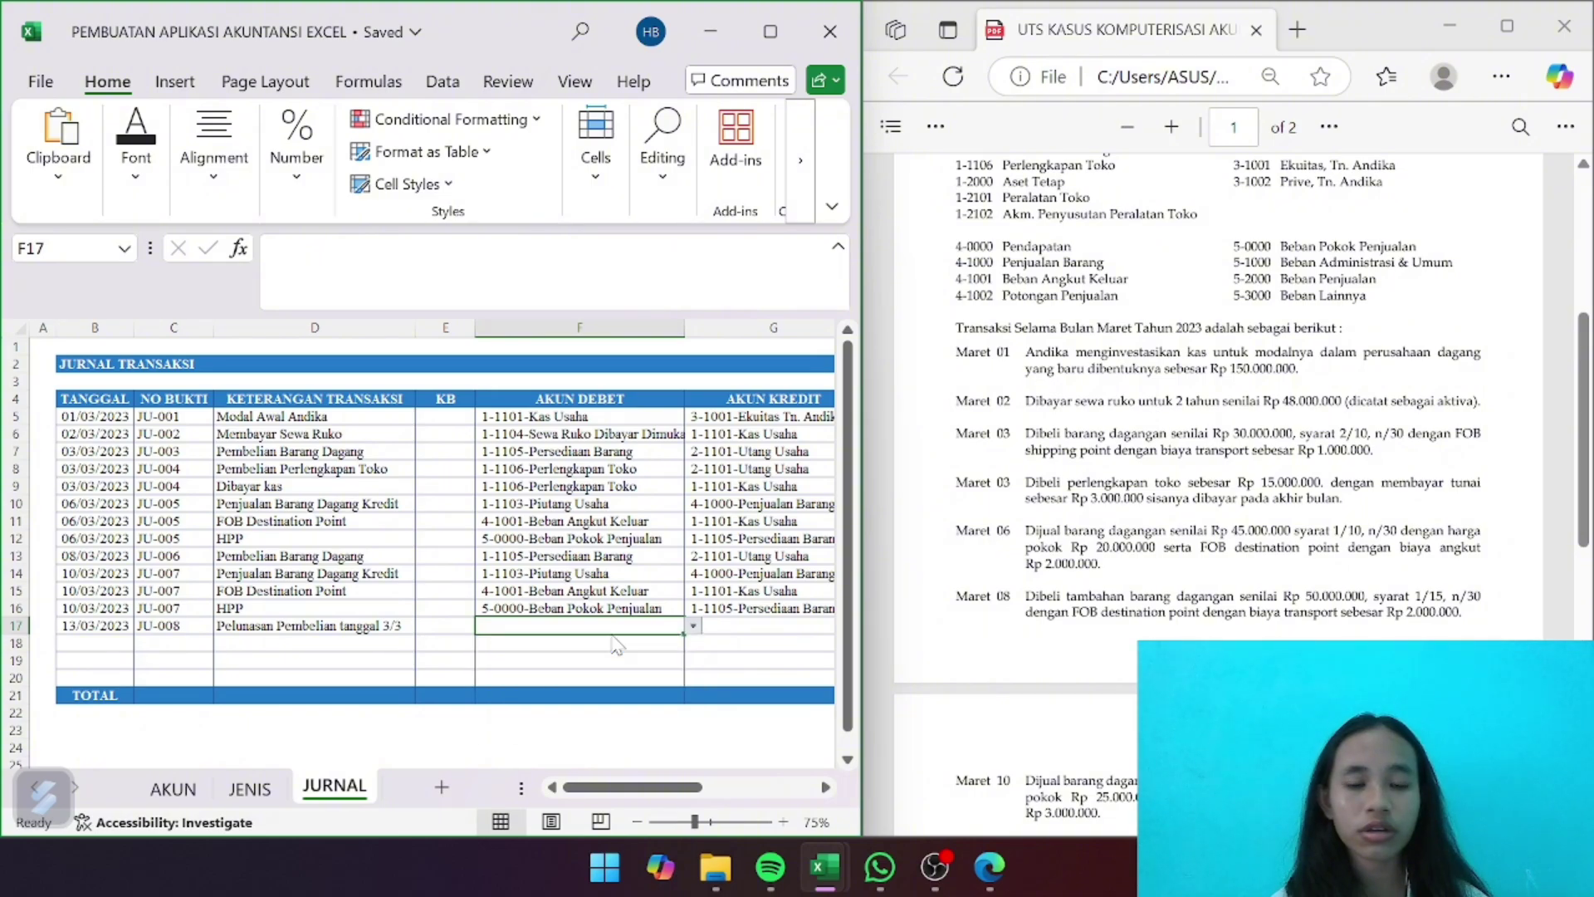
click(693, 626)
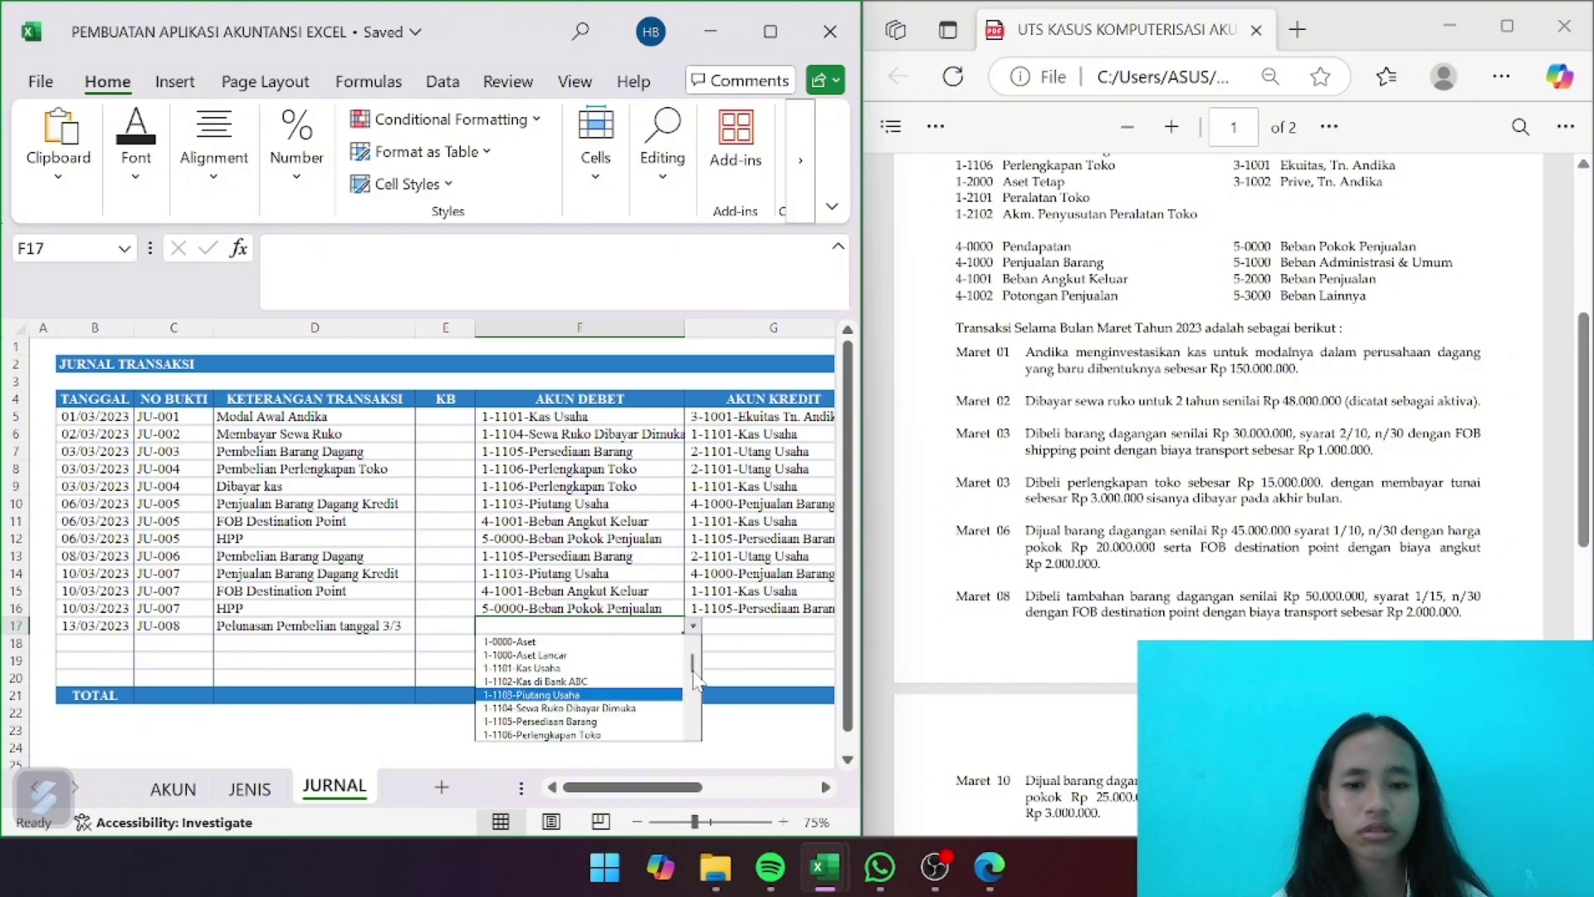
drag(692, 663, 691, 711)
scroll(581, 697, up, 2)
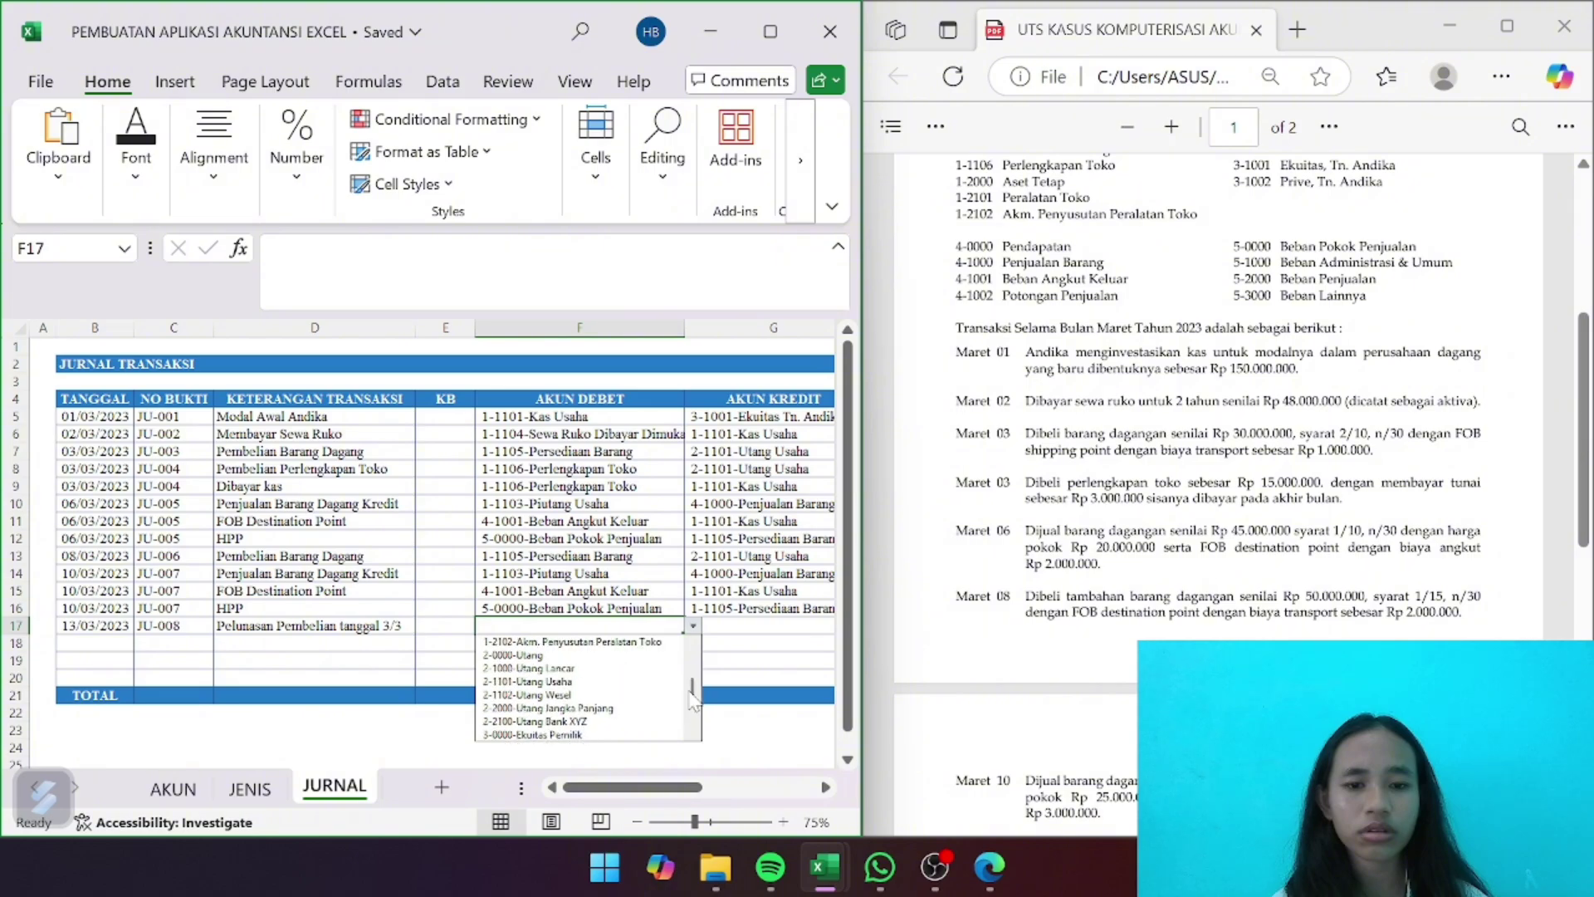
click(615, 681)
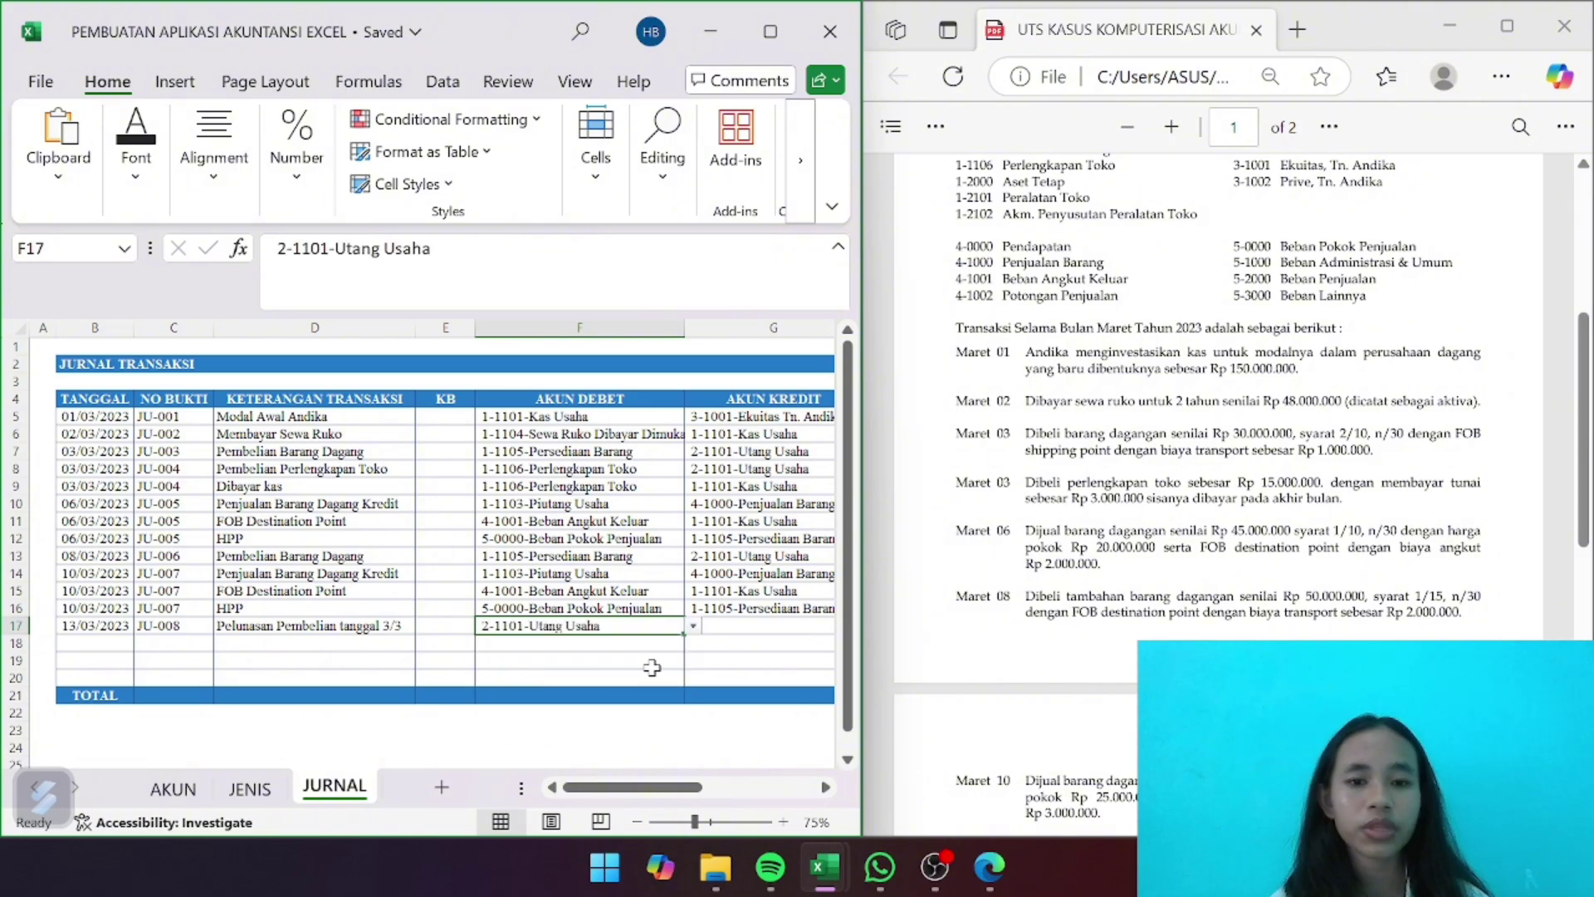
Set the credit account of the row 17 purchase settlement entry to 1-1101-Kas Usaha
scroll(651, 665, right, 2)
click(682, 626)
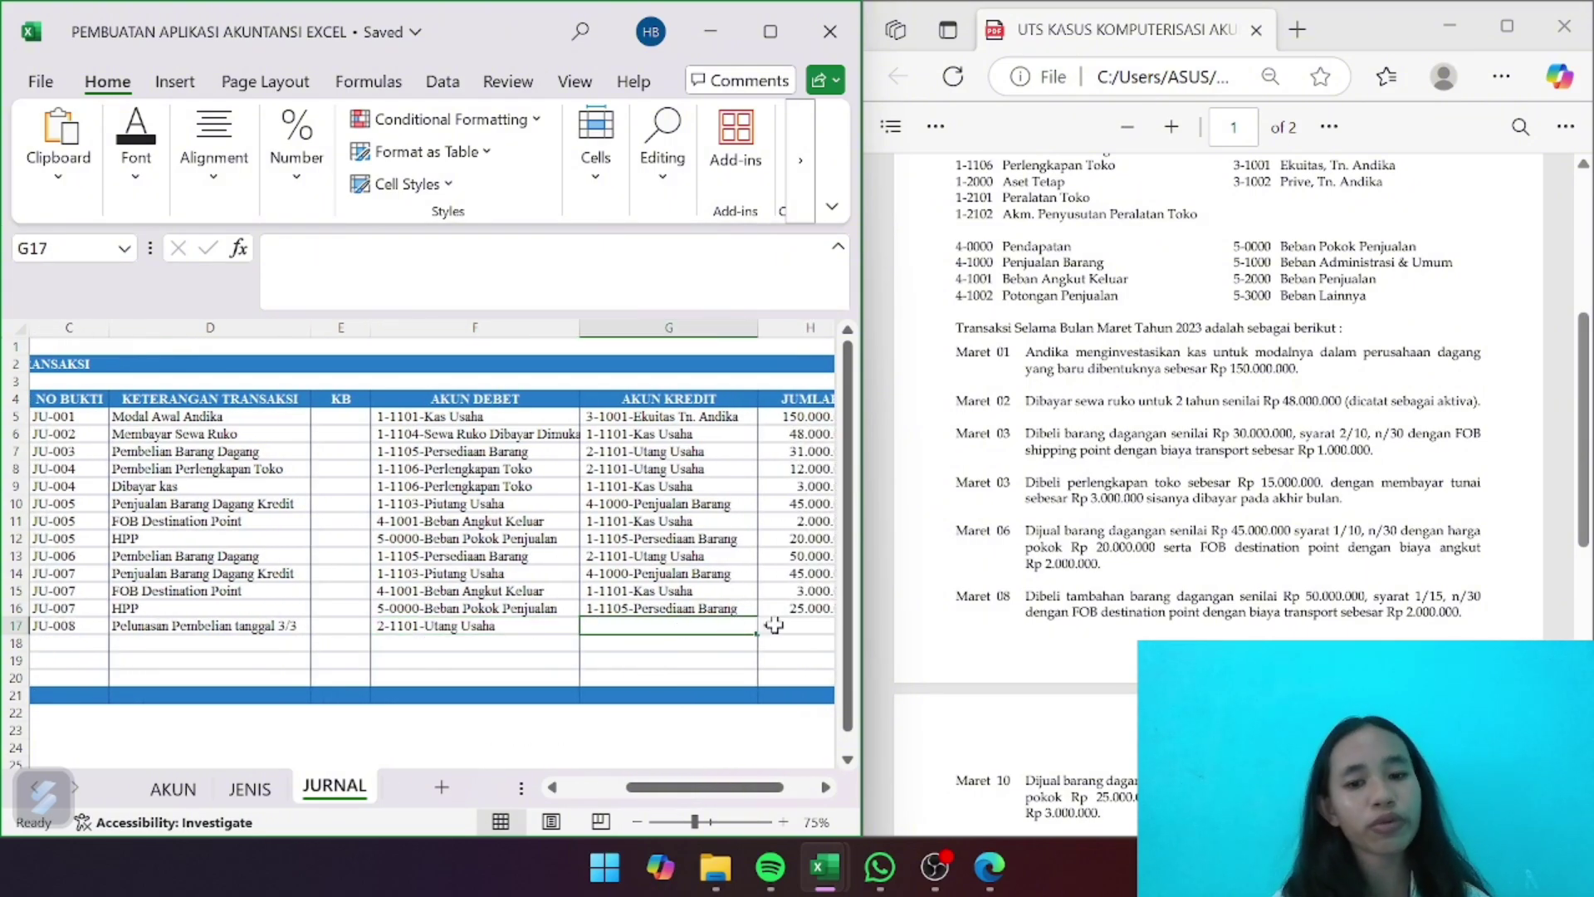
click(764, 627)
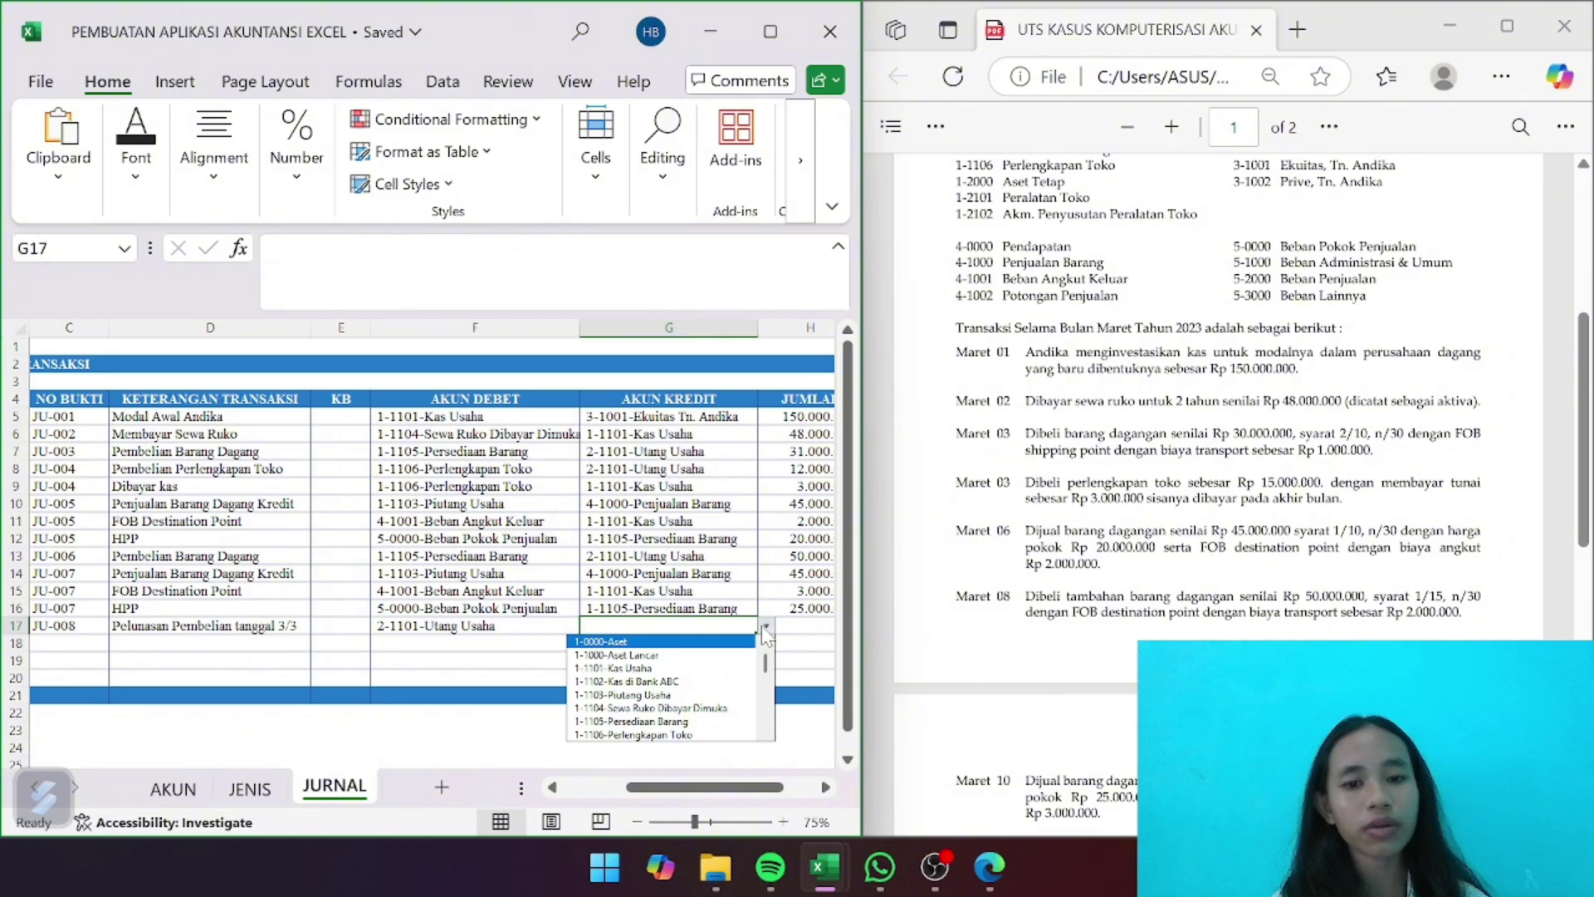
click(710, 667)
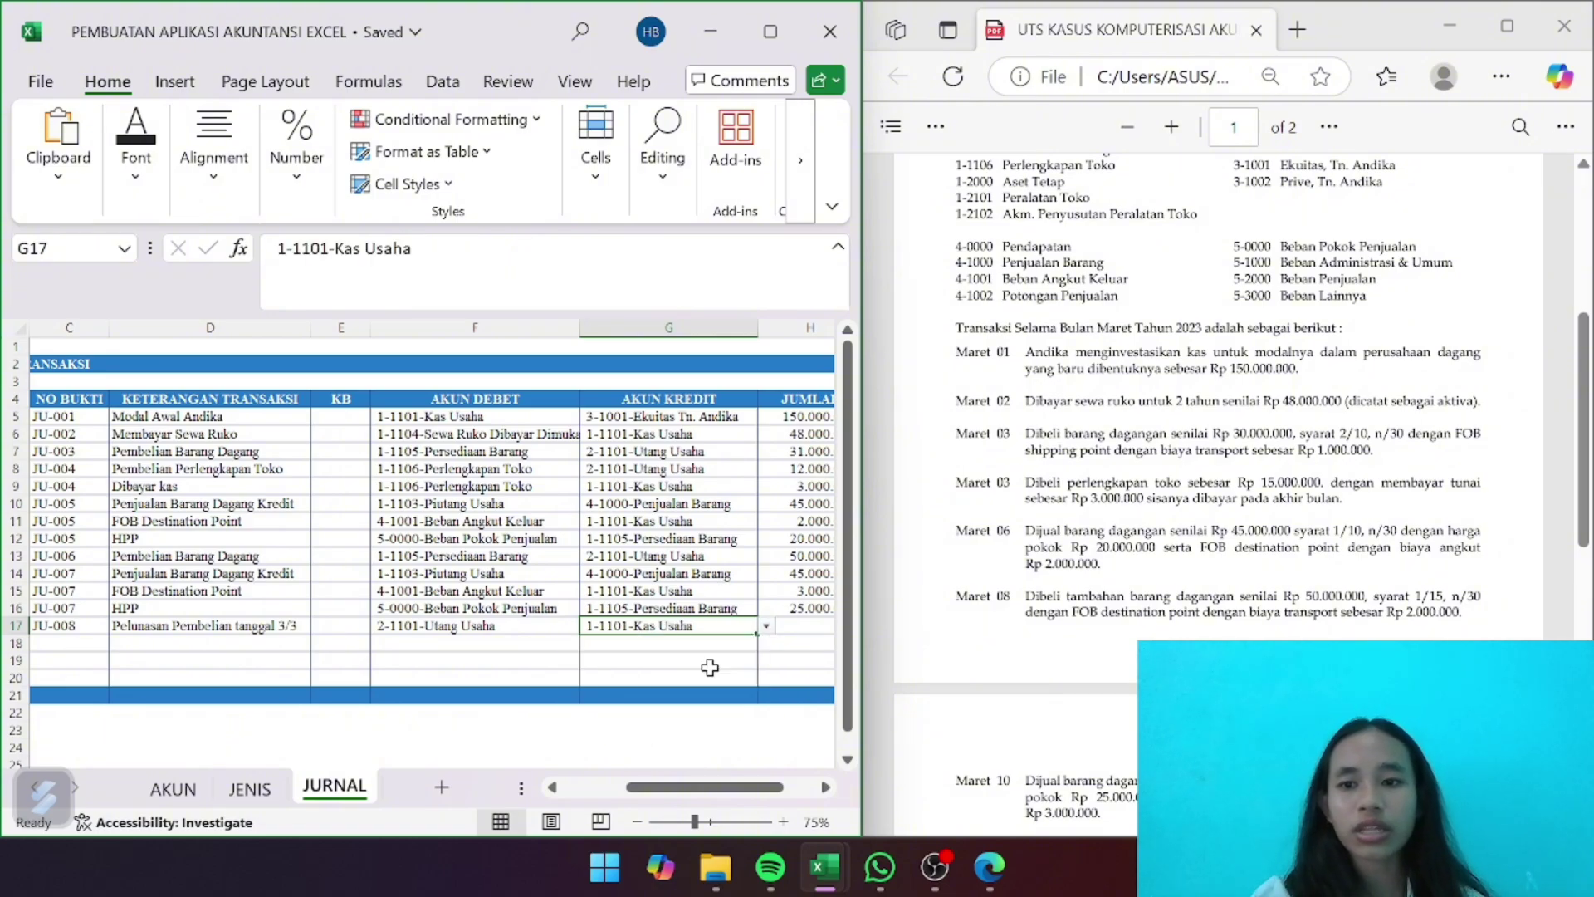
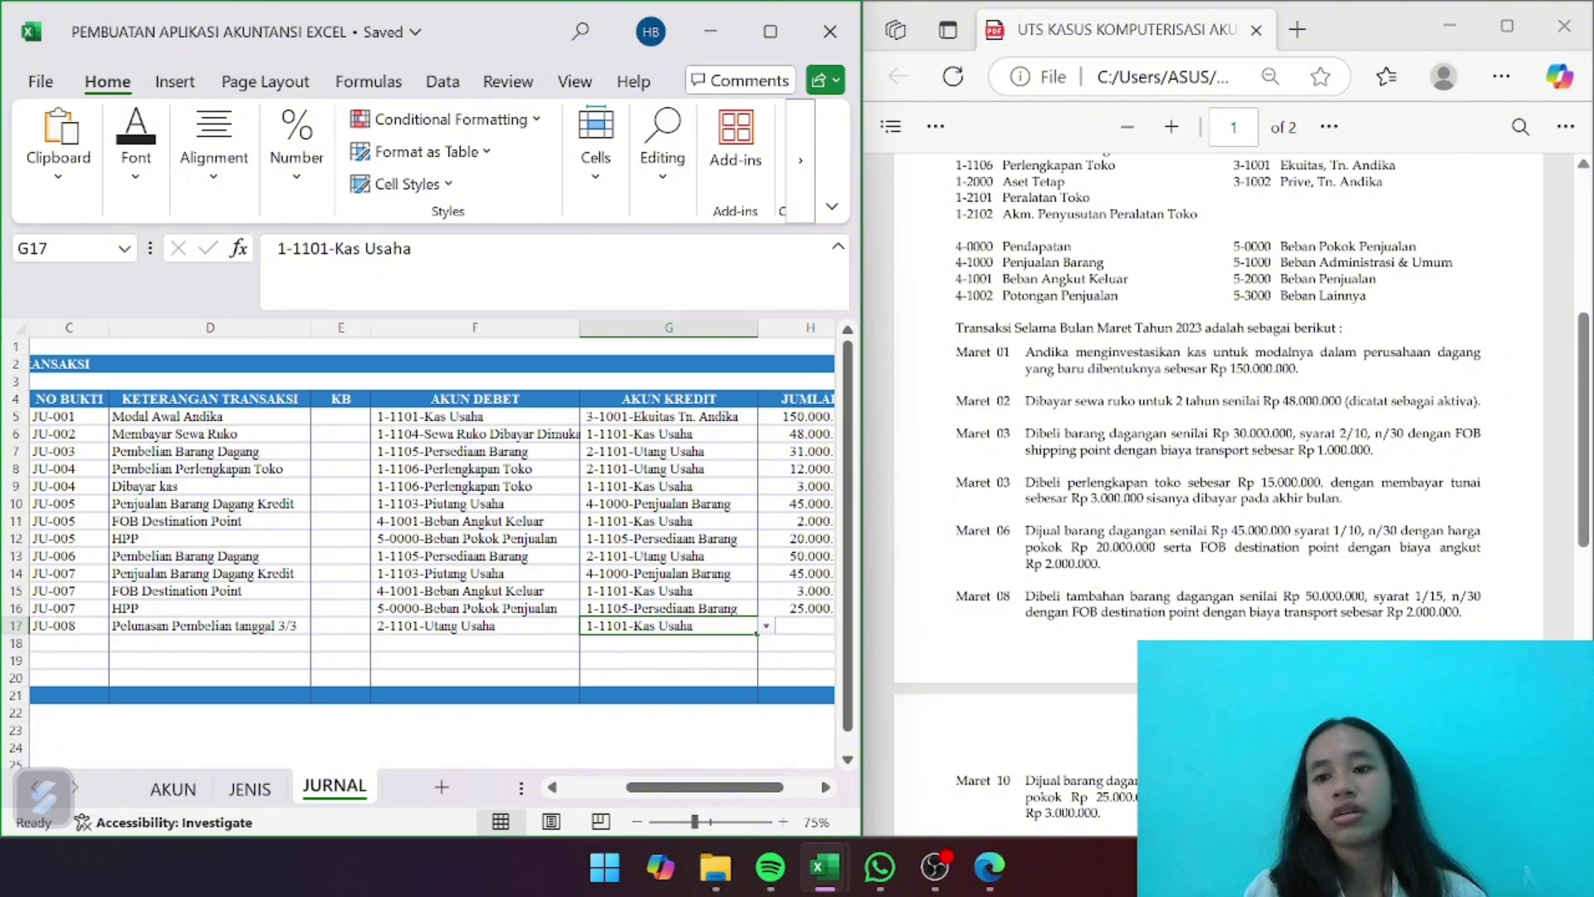
Review the purchase and settlement transactions in the case PDF and enter 30.400.000 as the amount of the row 17 settlement entry
scroll(1242, 490, down, 5)
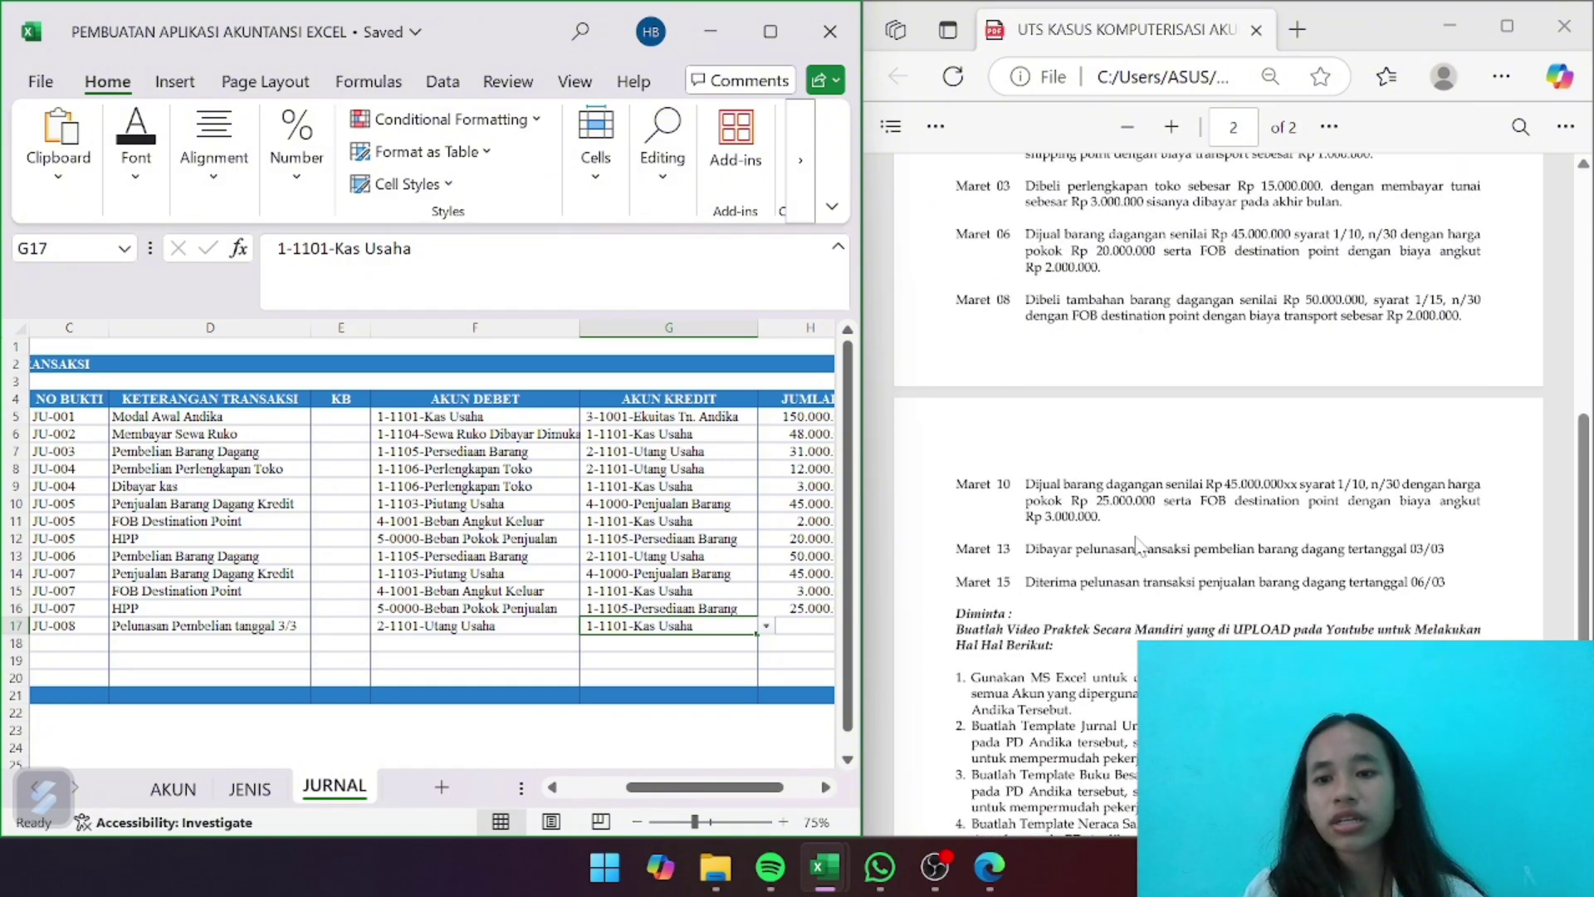
scroll(1218, 493, up, 1)
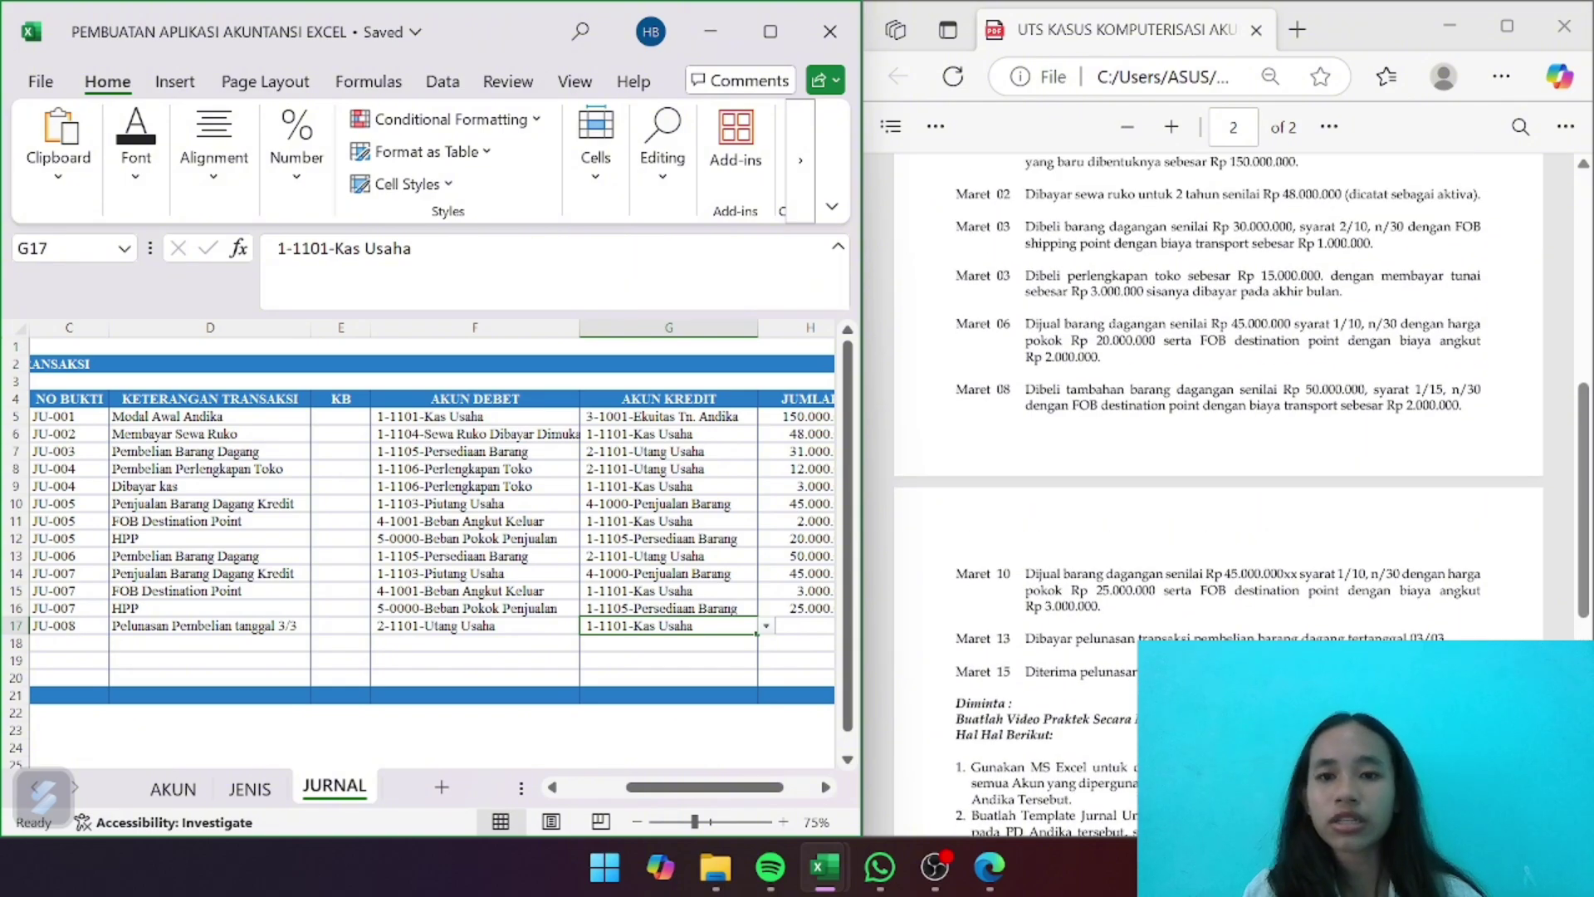
scroll(1219, 493, down, 1)
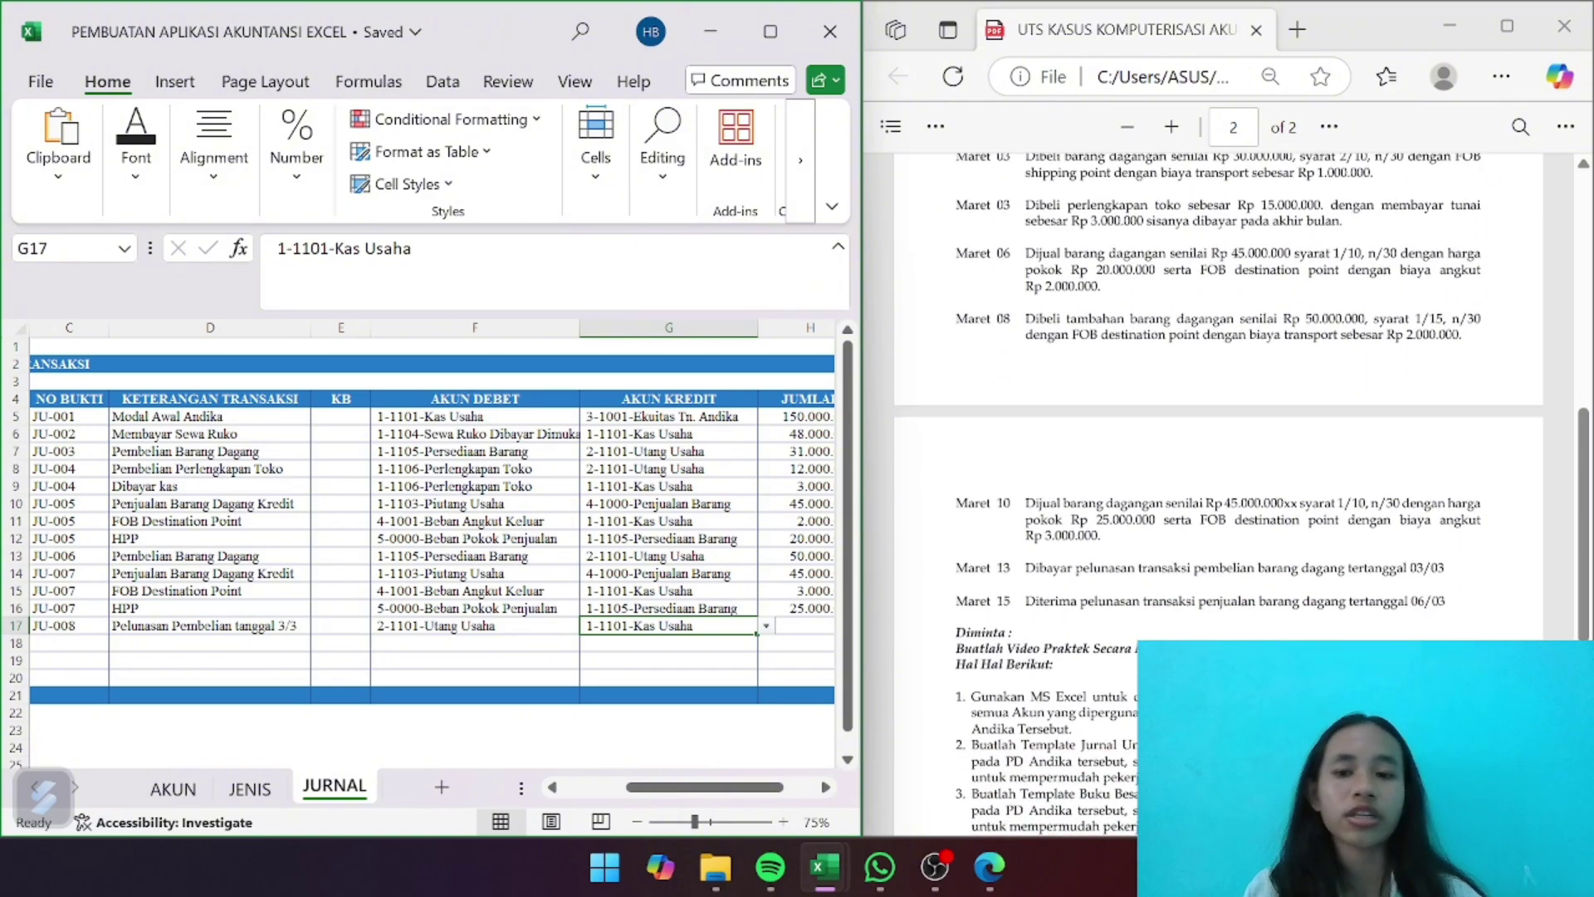
scroll(1219, 494, up, 1)
scroll(1218, 494, down, 1)
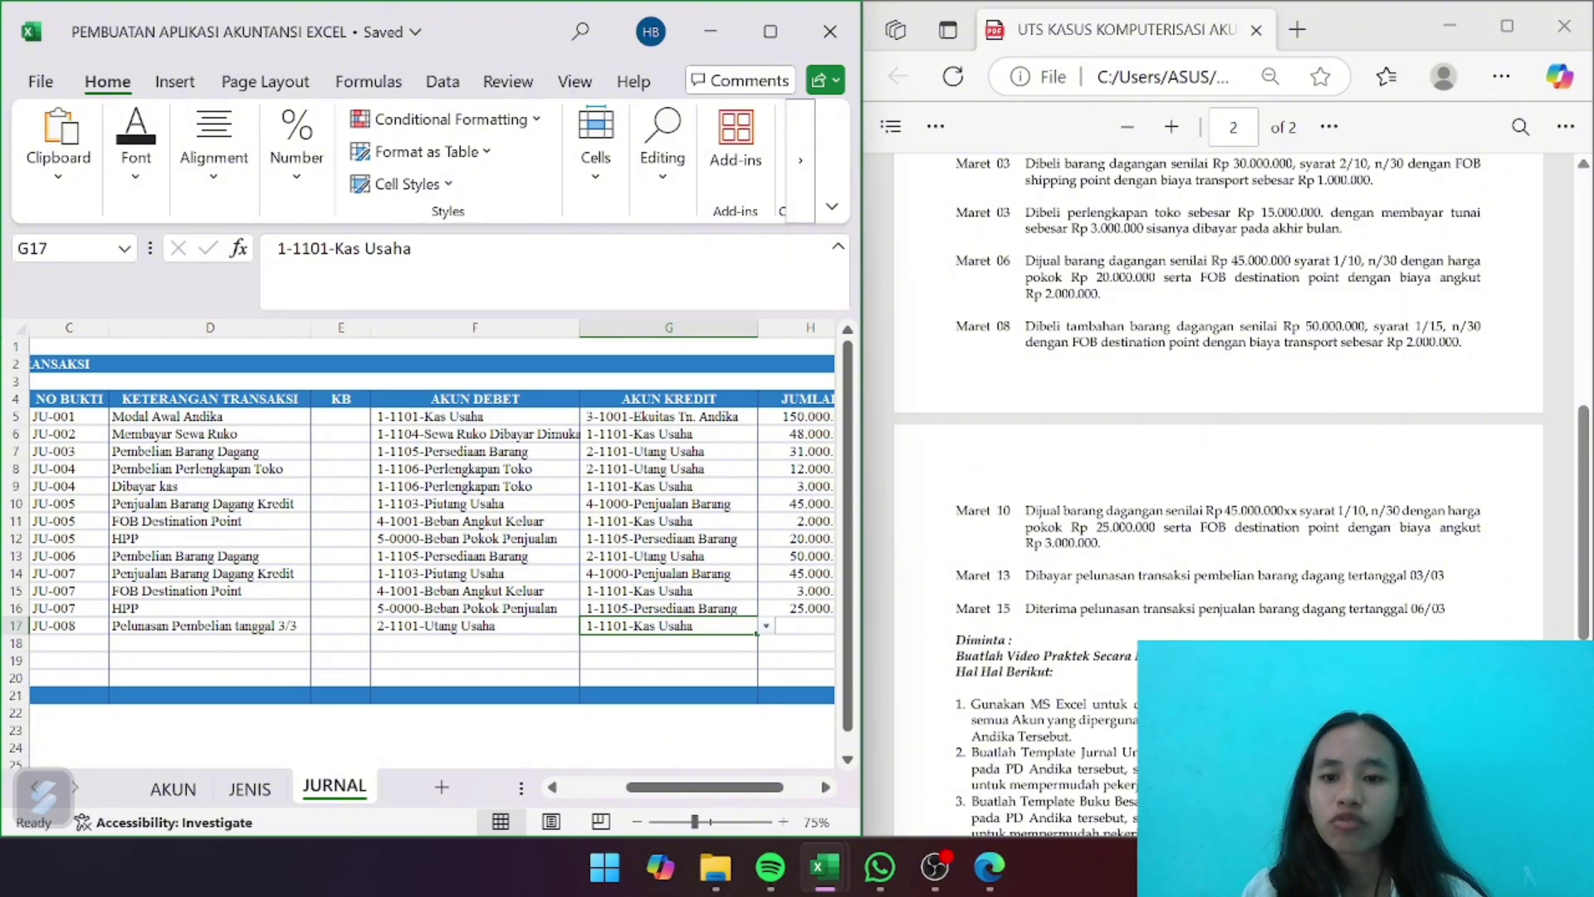
scroll(1218, 493, up, 2)
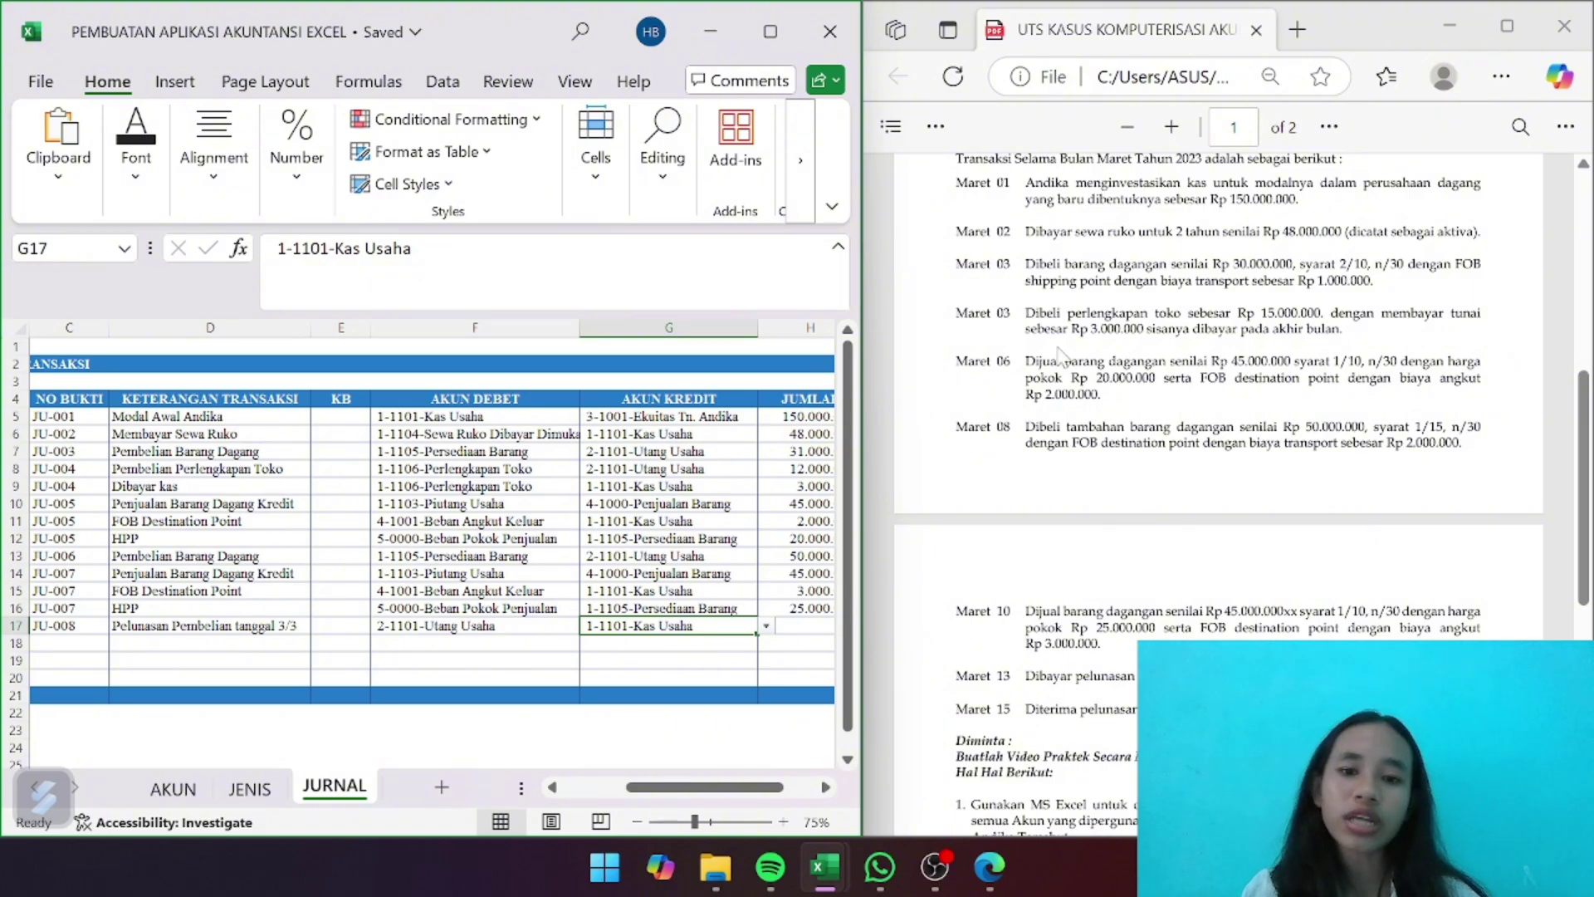
scroll(802, 409, down, 1)
scroll(801, 409, right, 1)
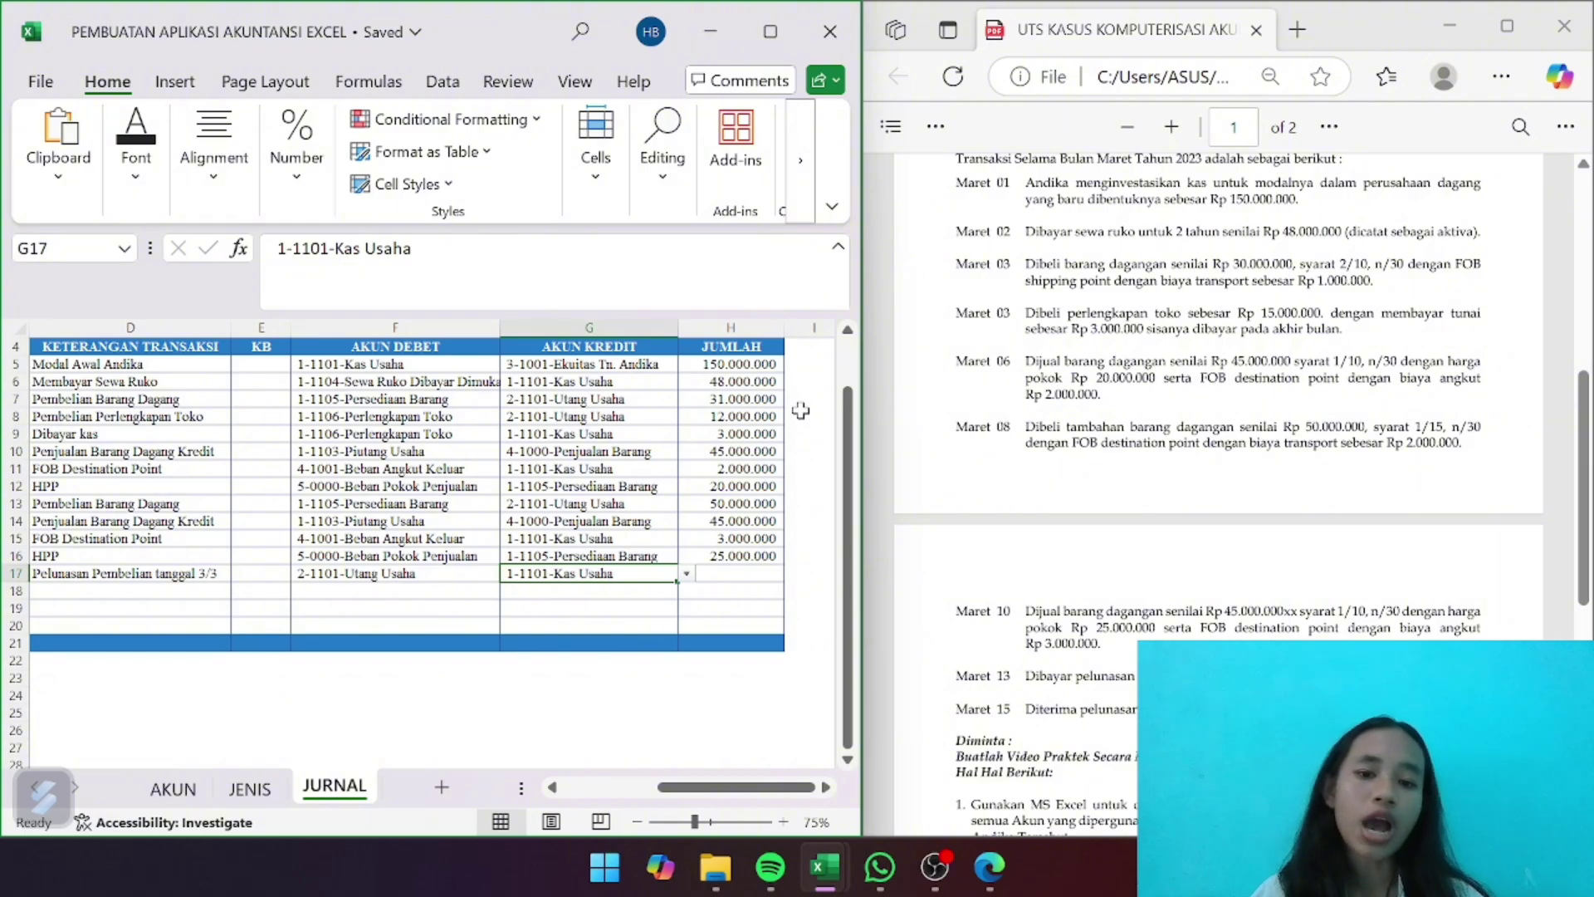
click(731, 577)
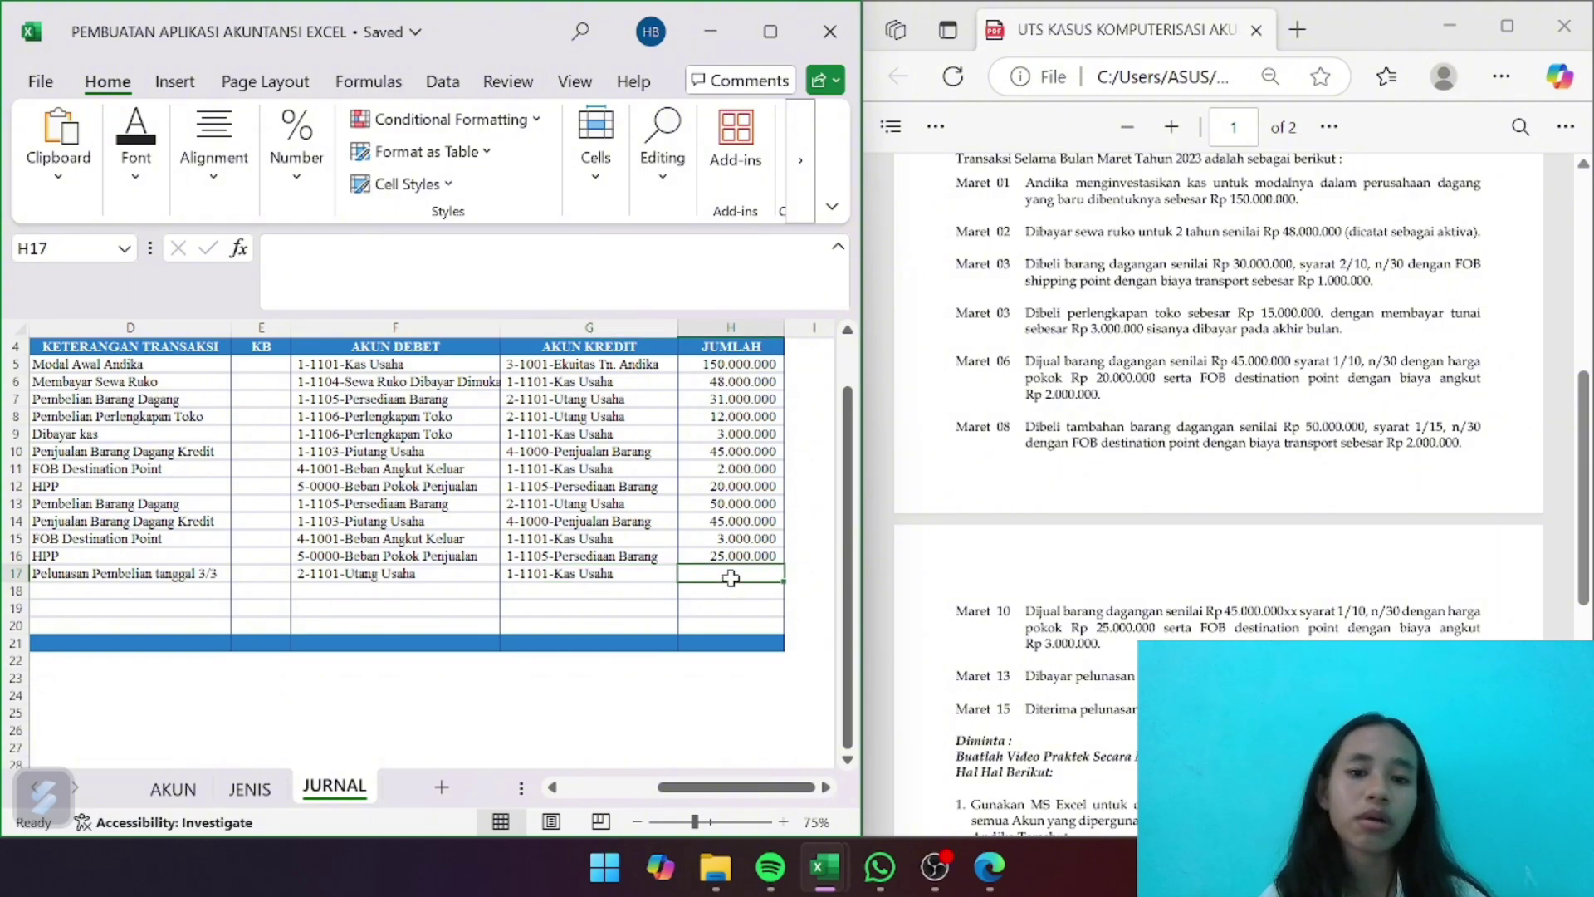
text(30)
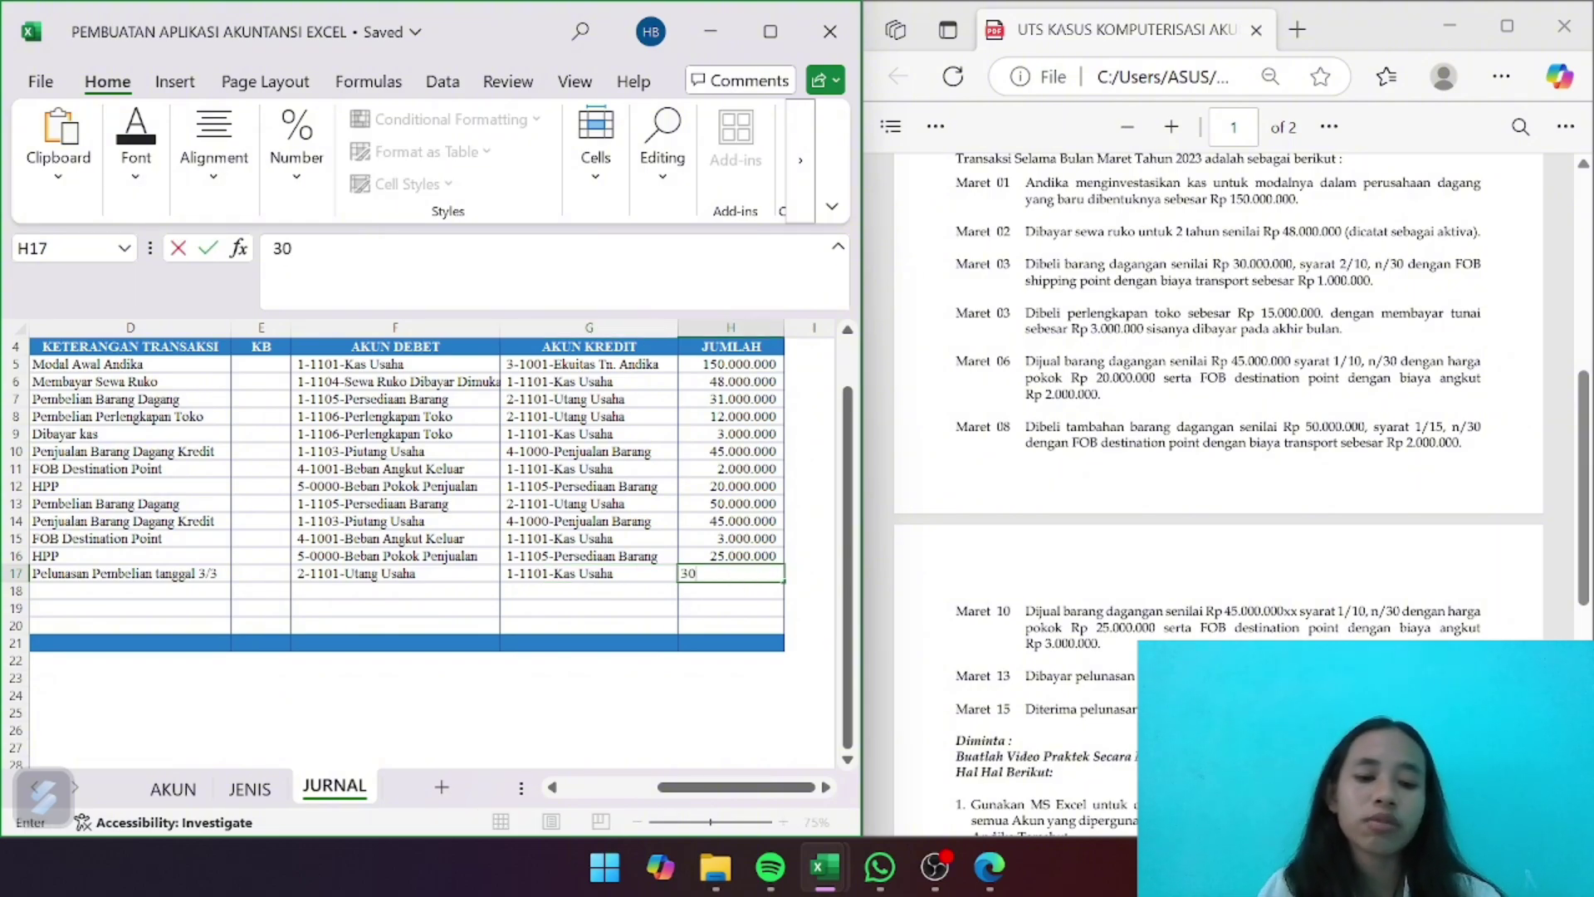
text(.400.0)
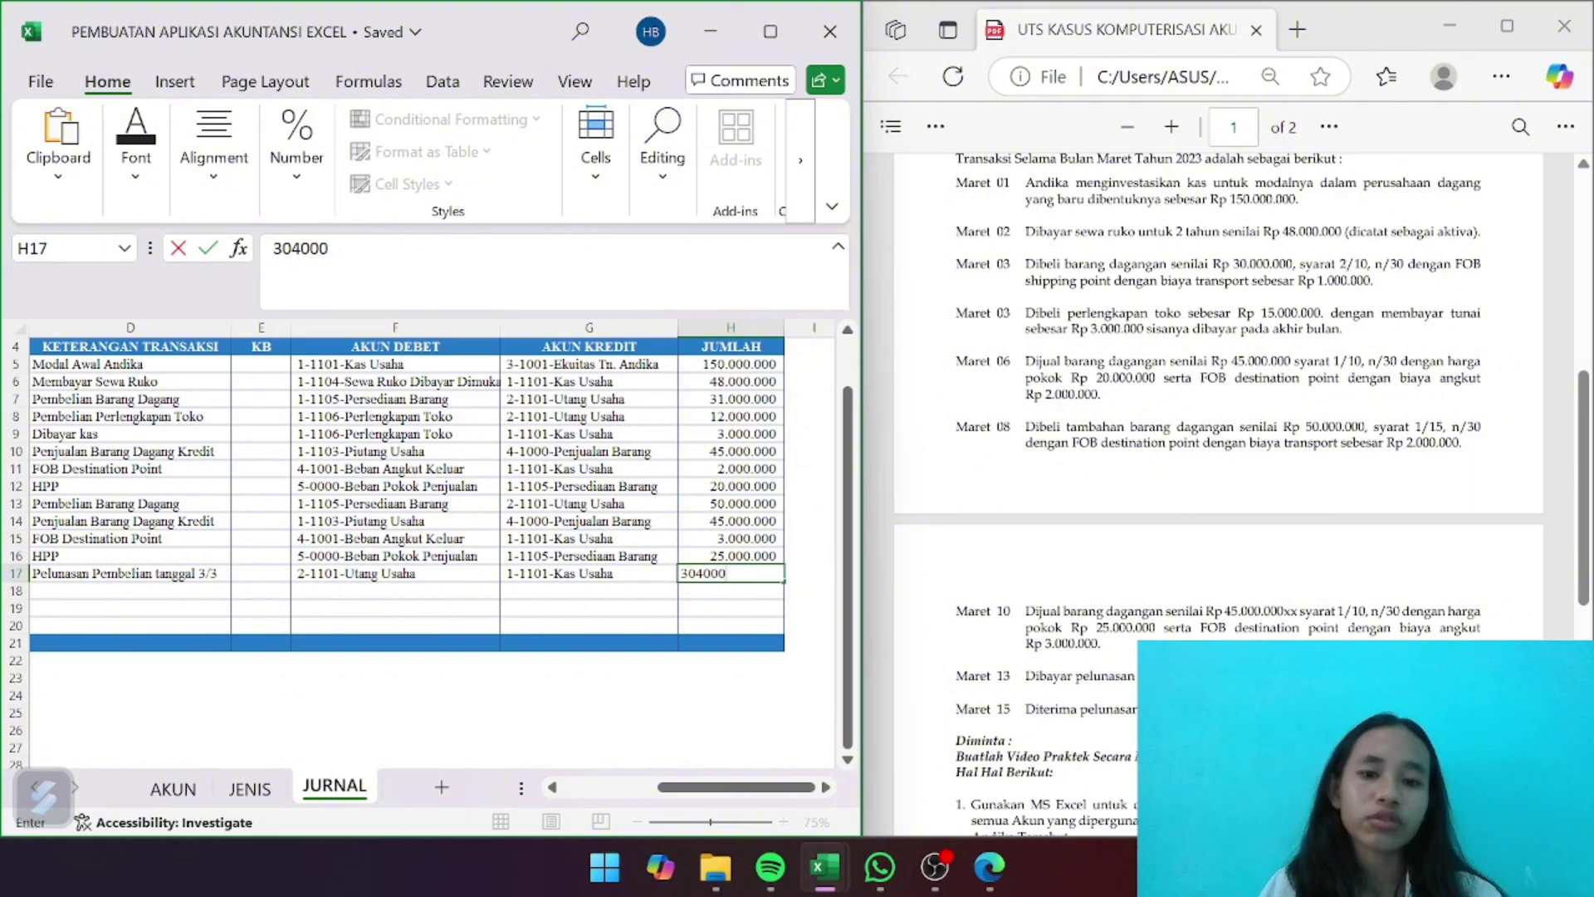
text(00)
key(Return)
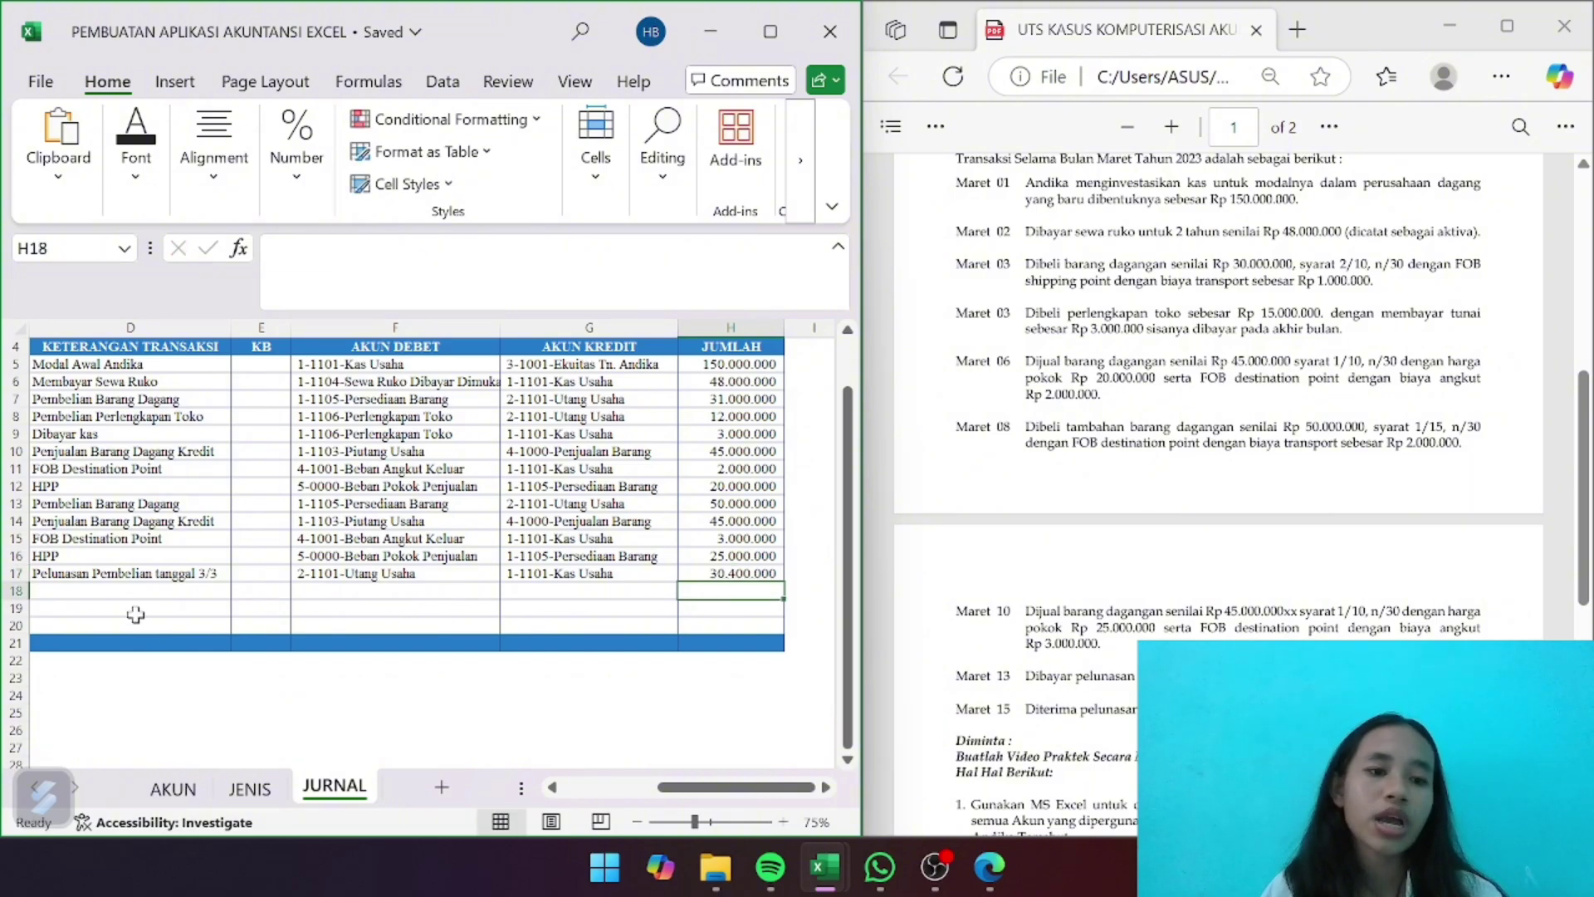
Describe the row 18 entry as "Diskon Pembelian"
click(116, 590)
text(Di)
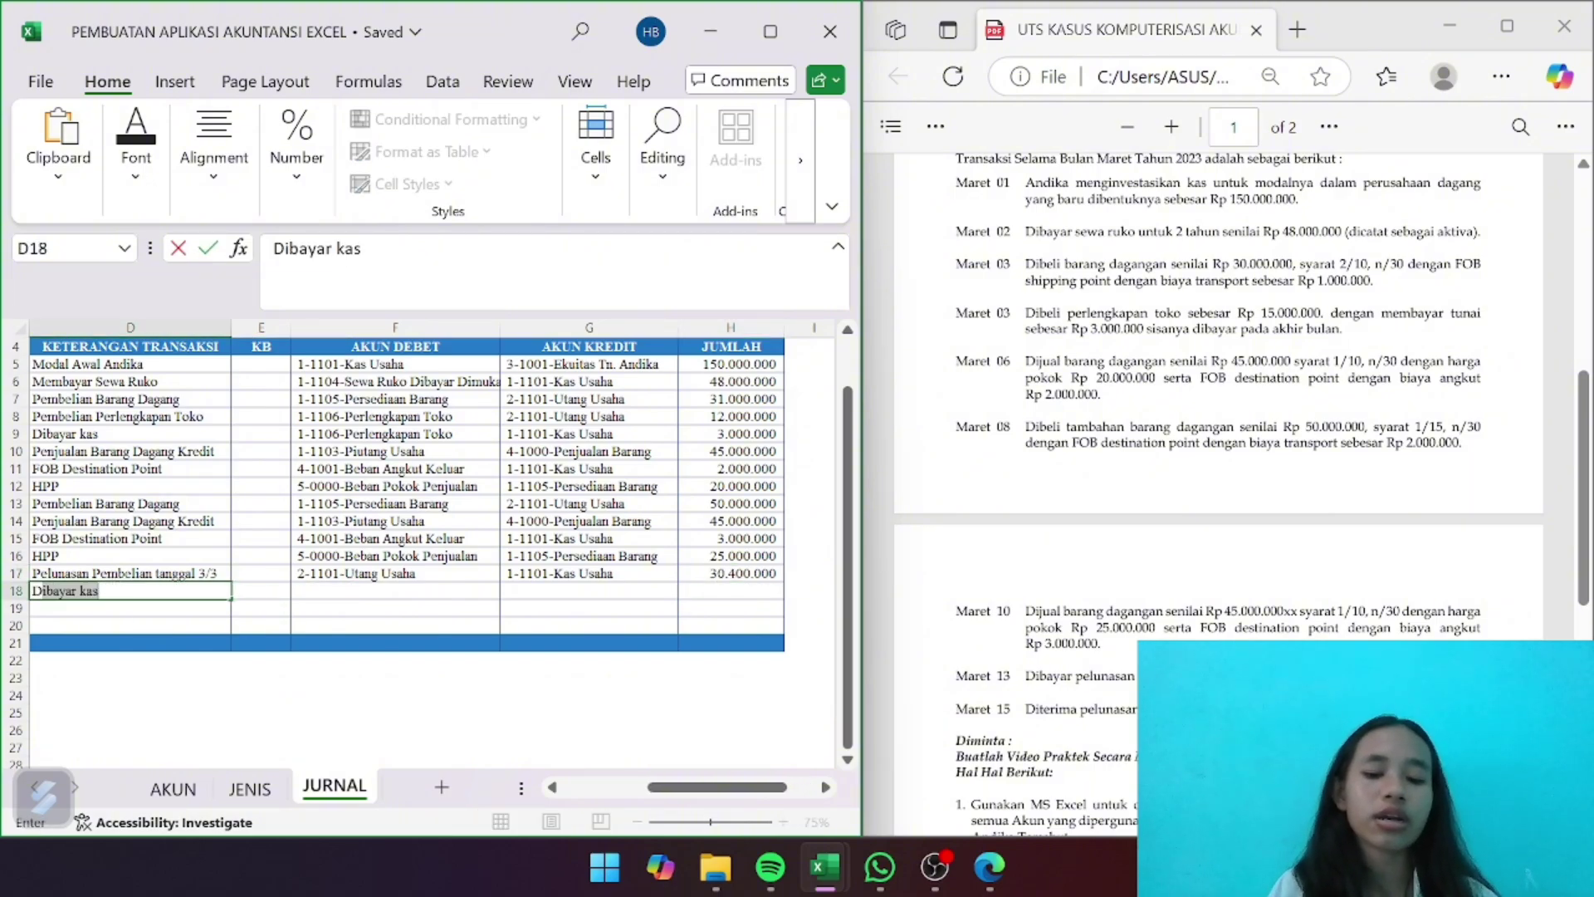
key(BackSpace)
text(sk)
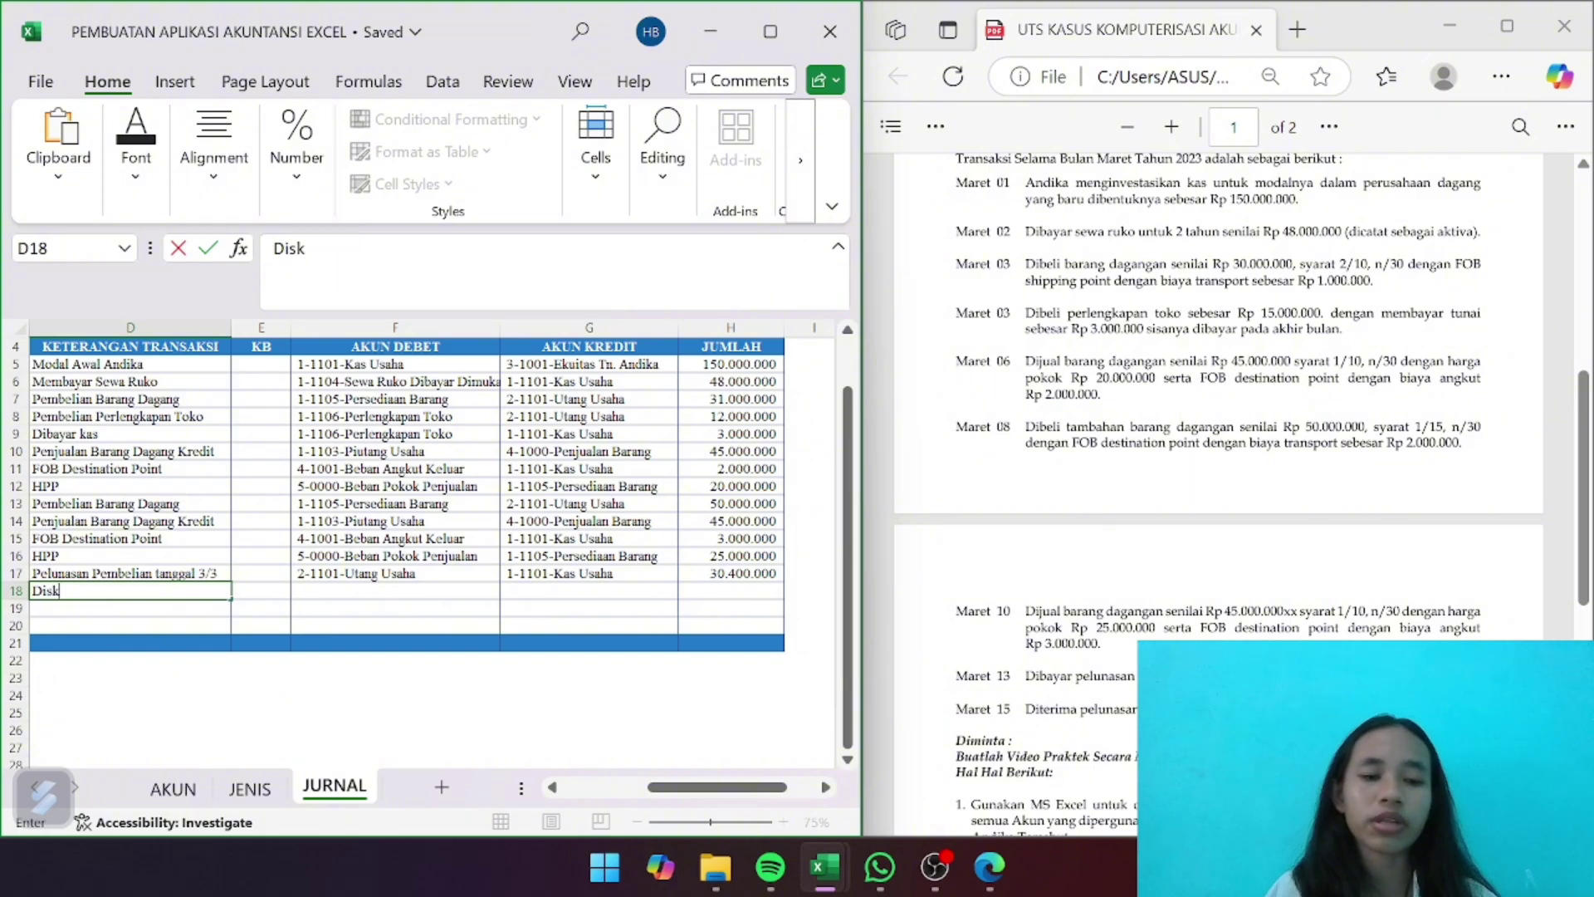
text(on Pem)
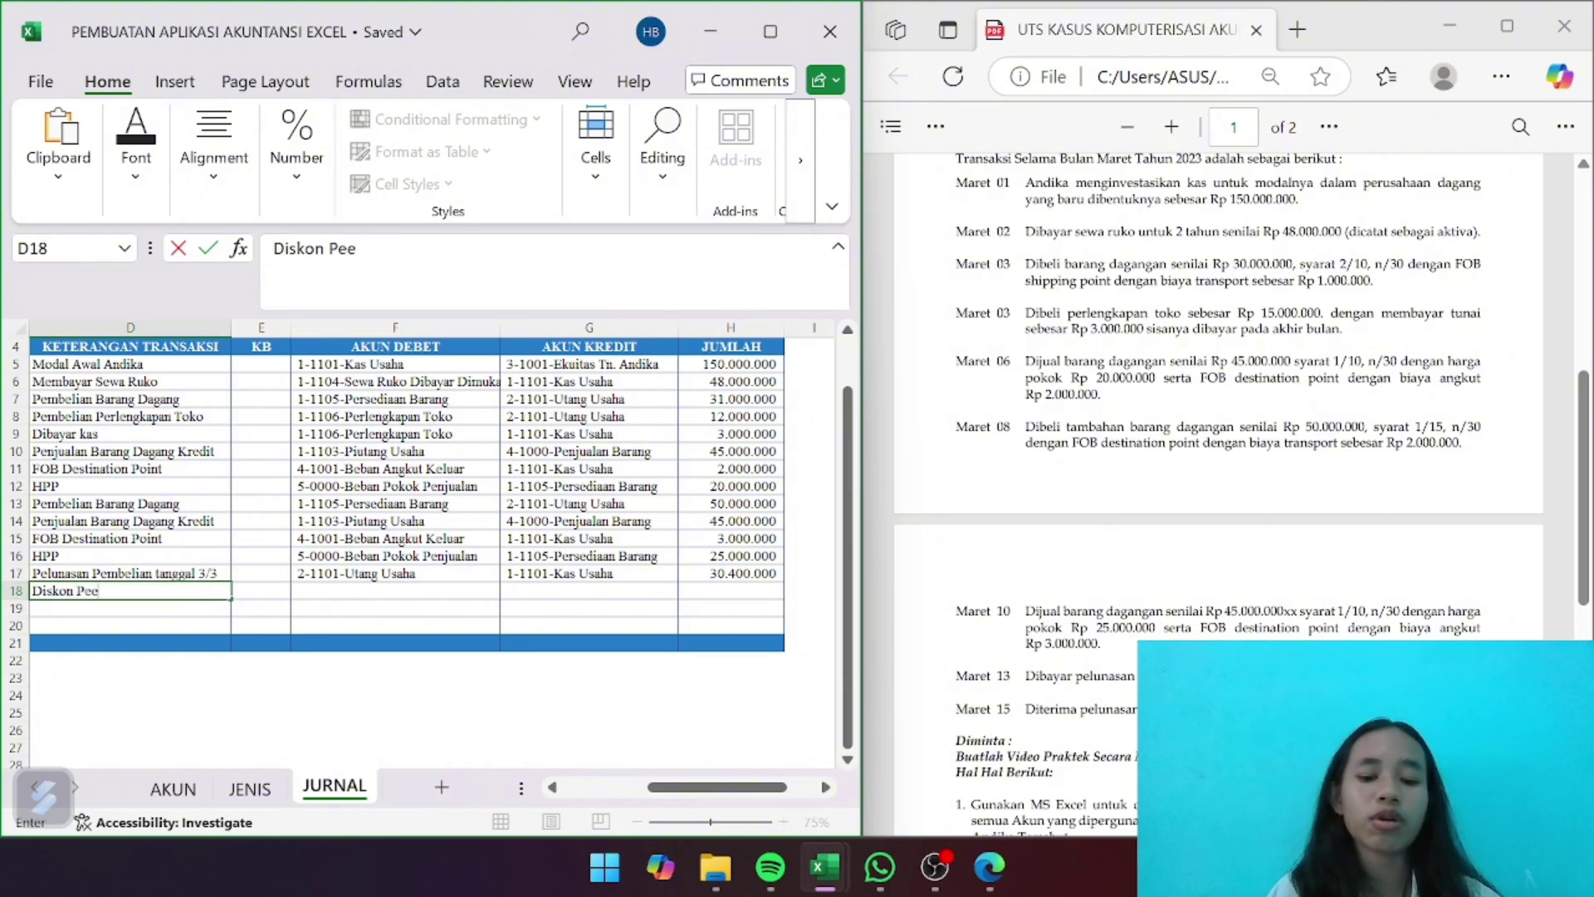
text(belian)
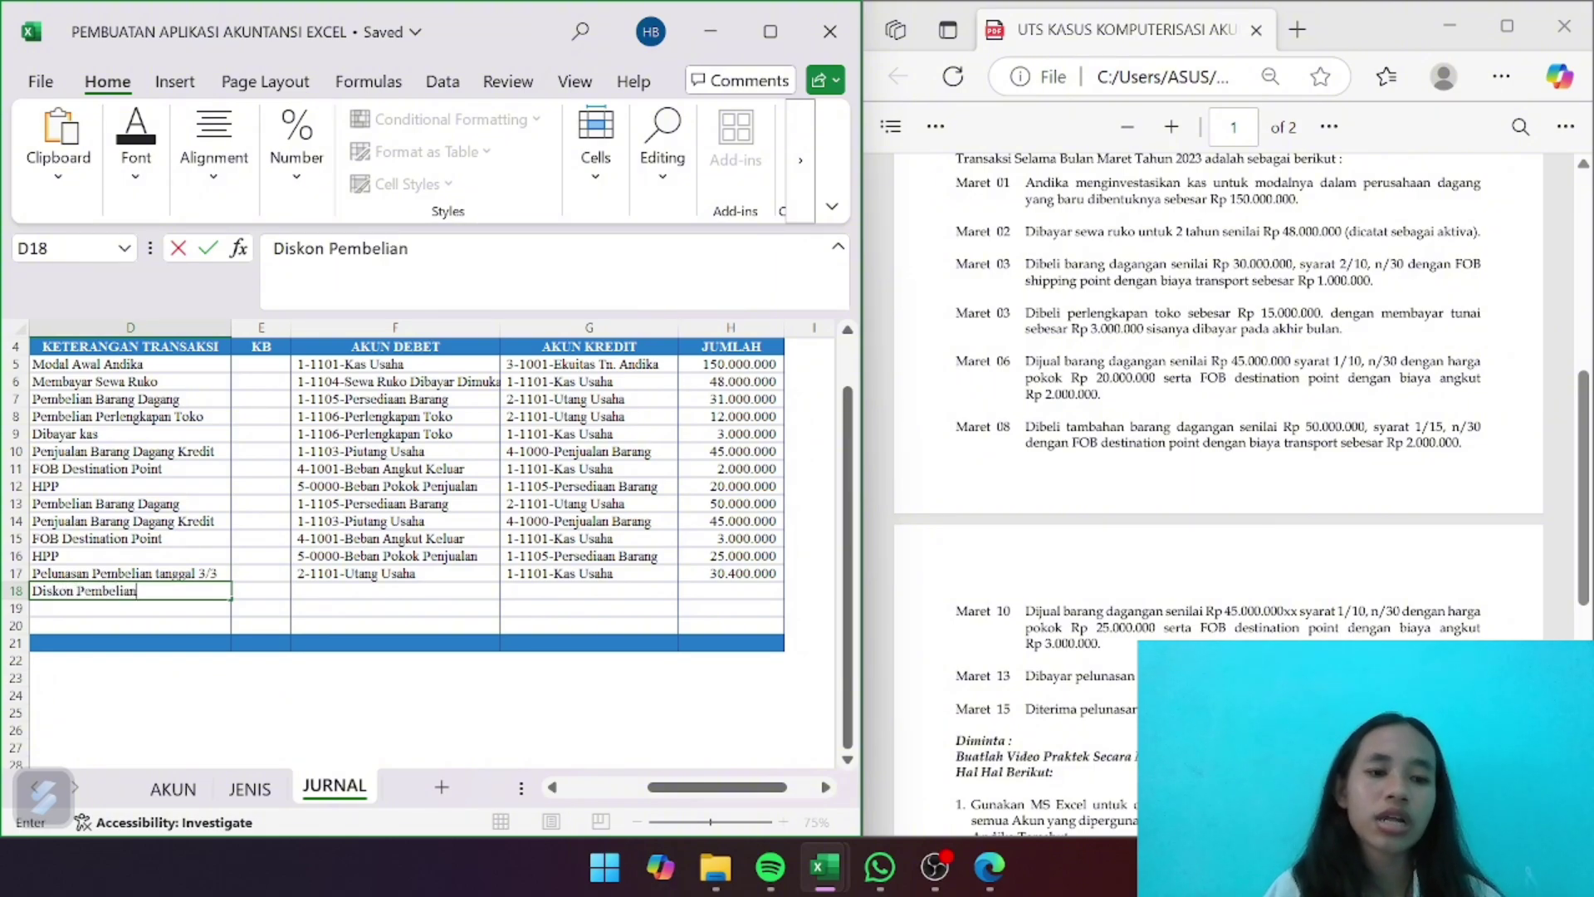
key(Tab)
Set the row 18 discount entry's debit account to 2-1101-Utang Usaha and its credit account to 1-1105-Persediaan Barang
key(Tab)
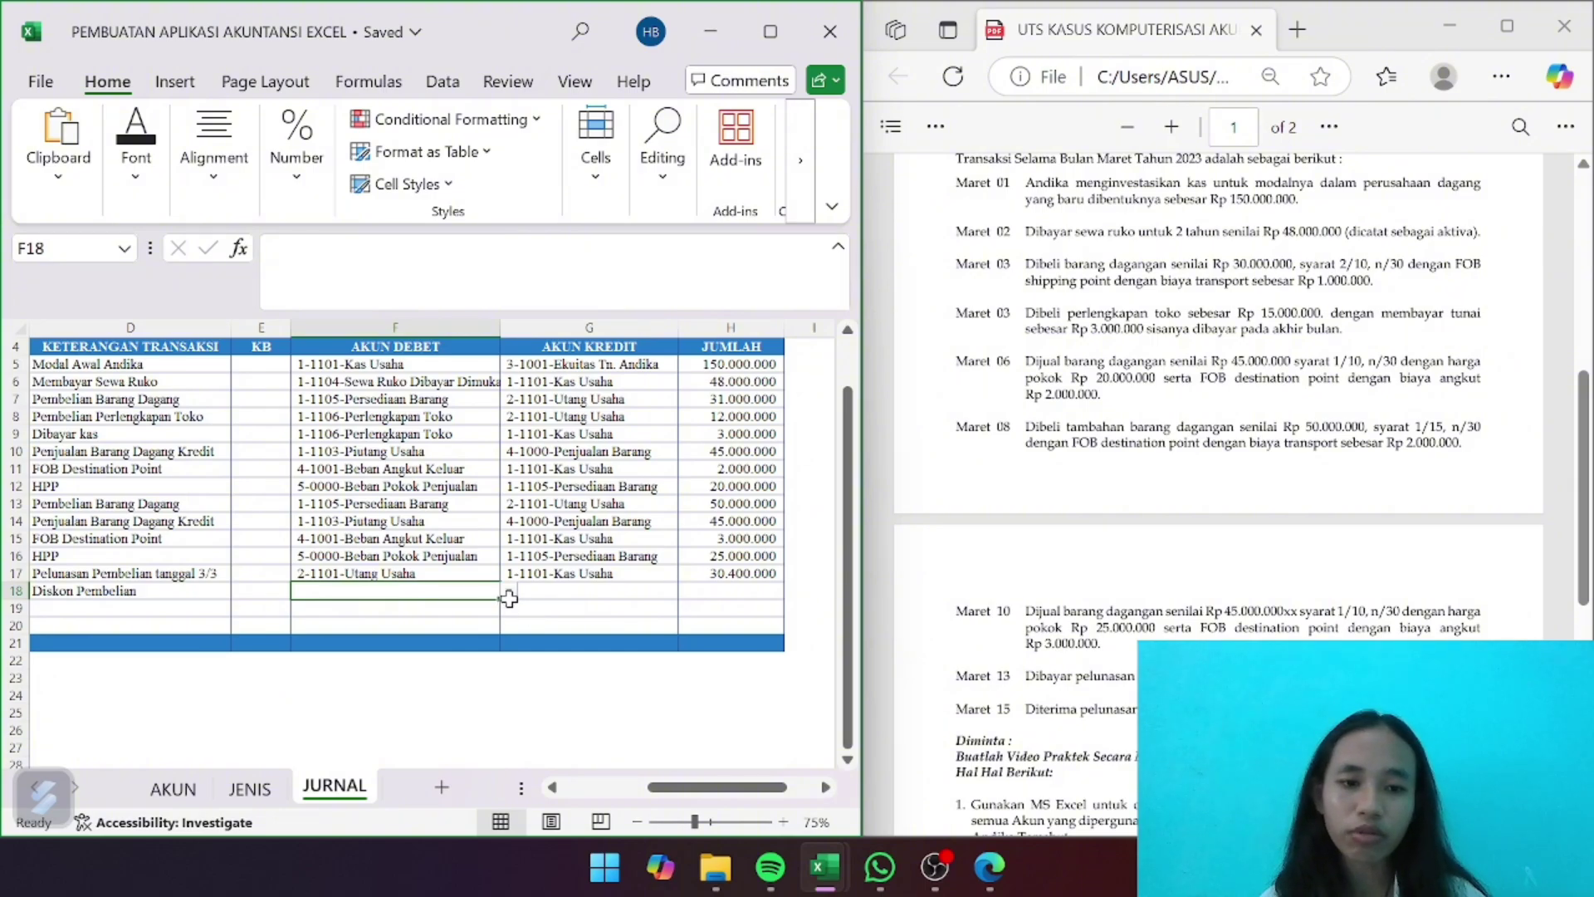
click(508, 590)
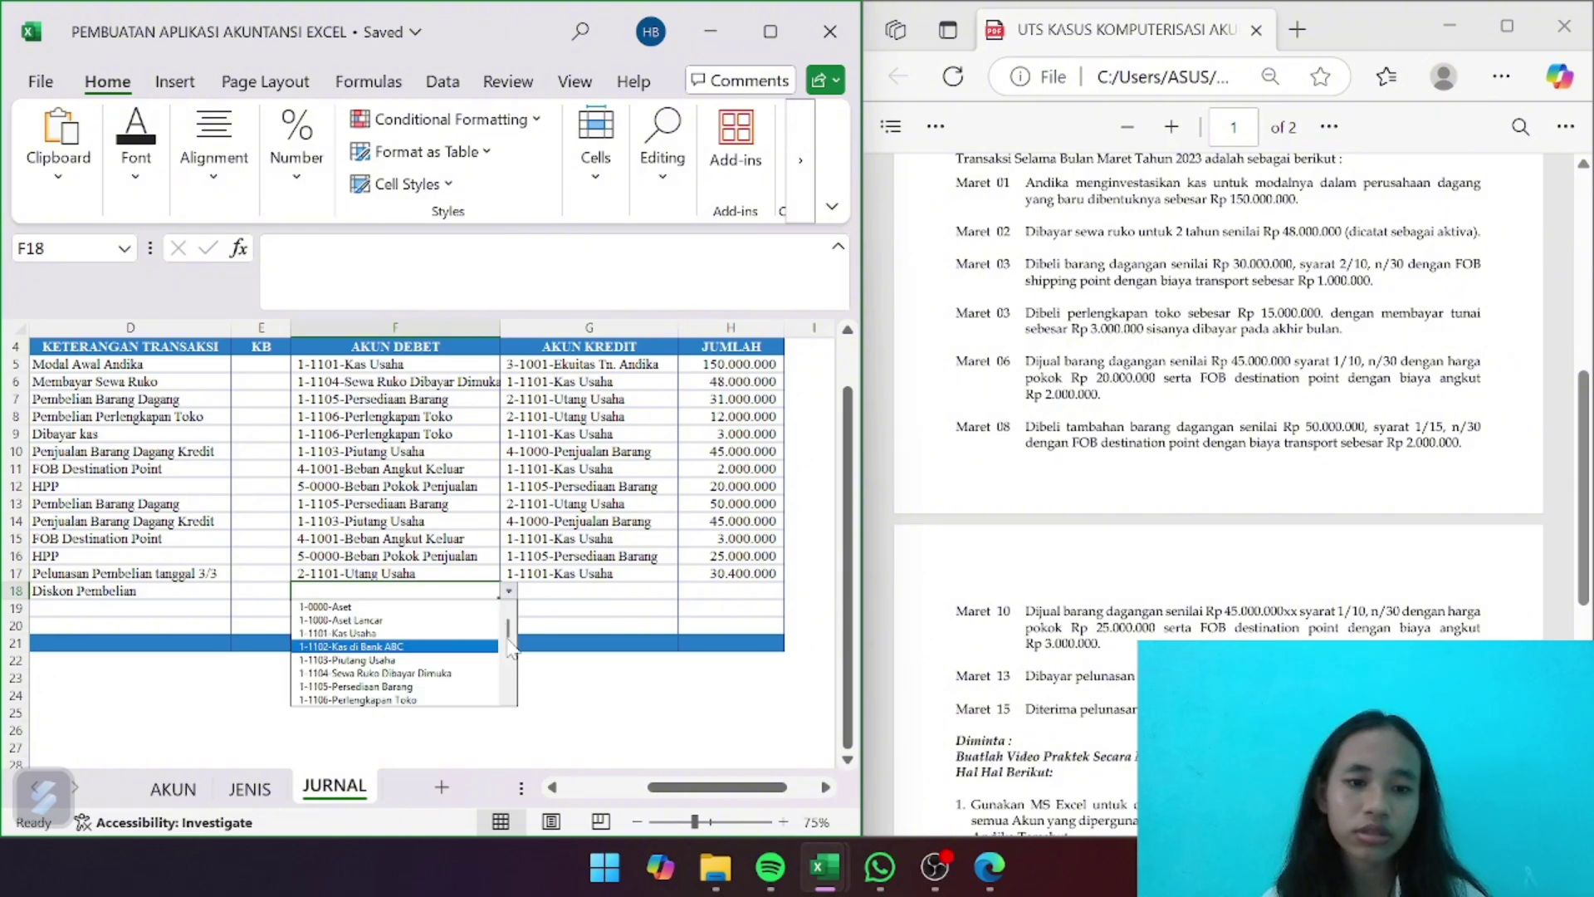
scroll(491, 656, down, 3)
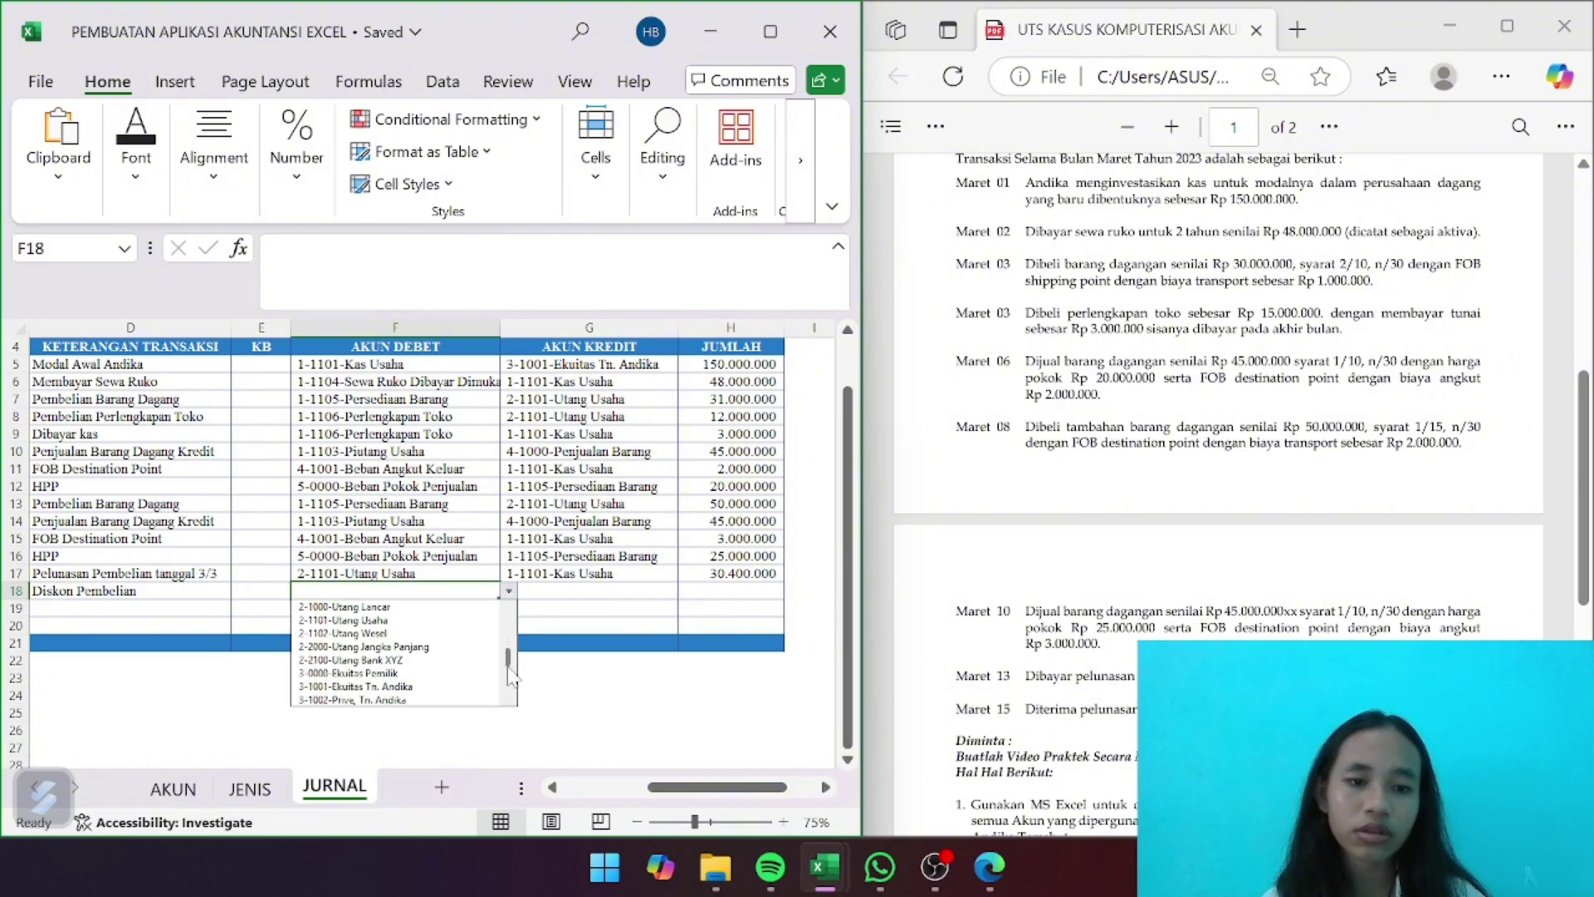
click(444, 619)
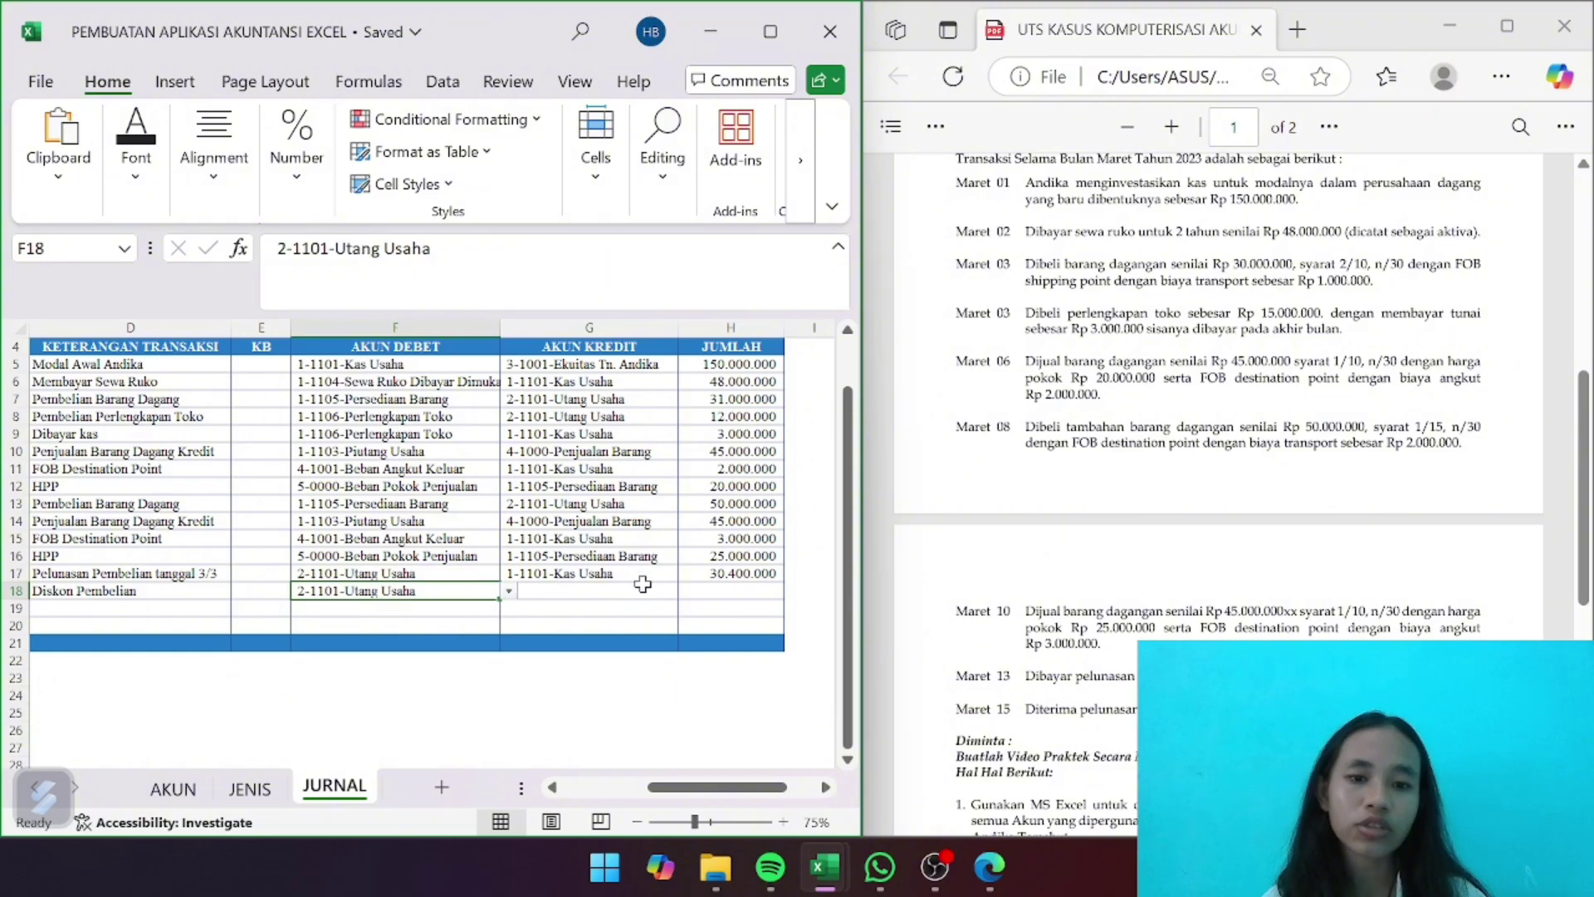
click(635, 590)
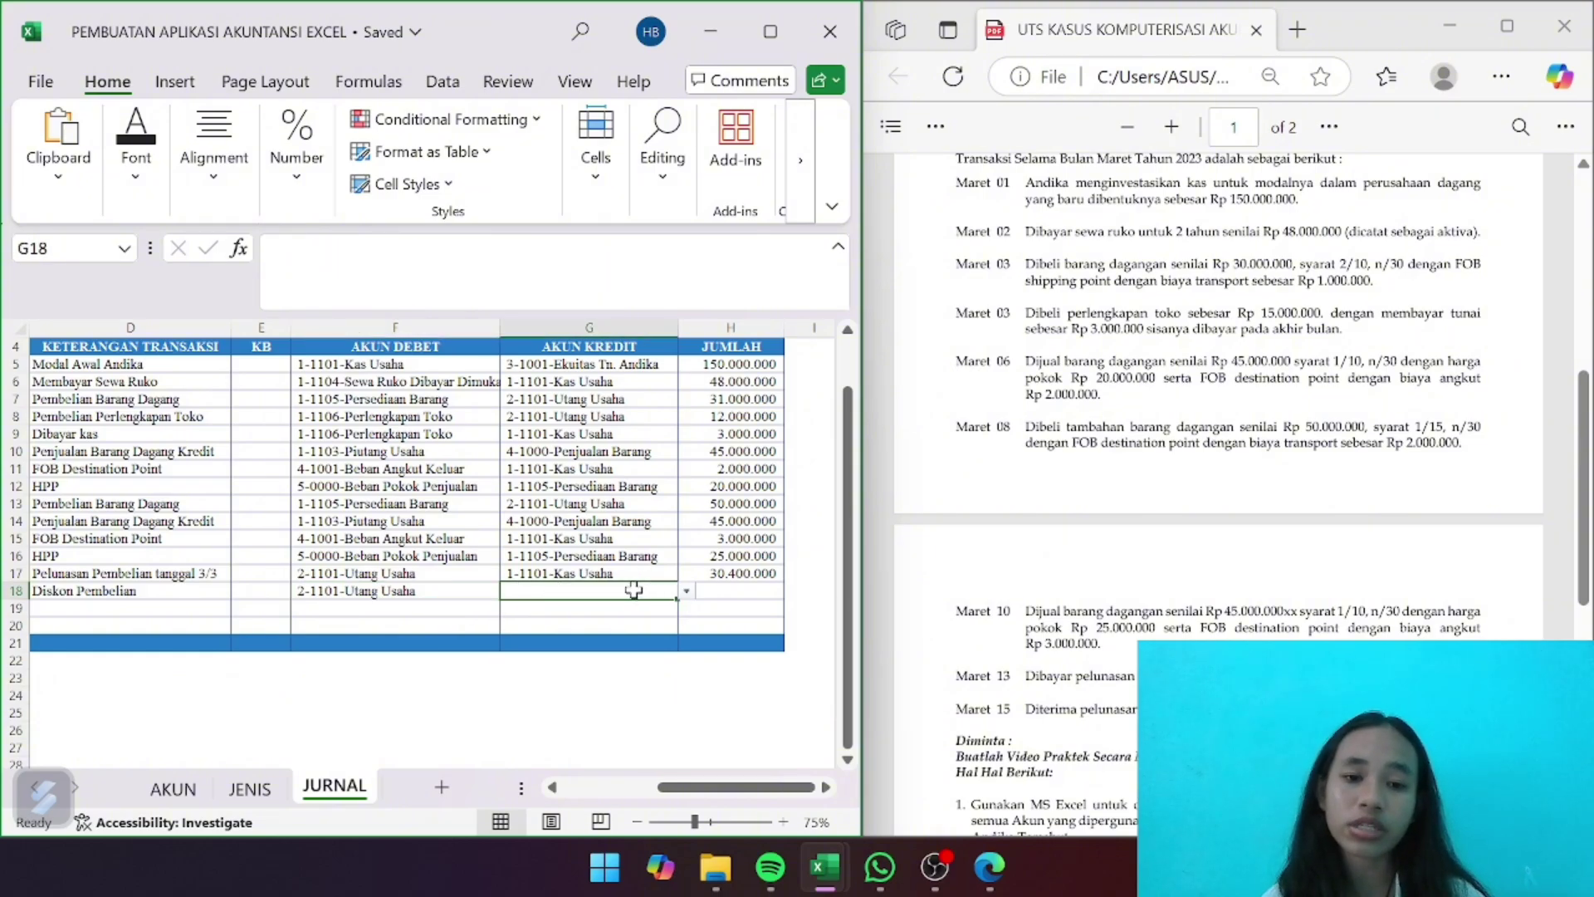
click(685, 591)
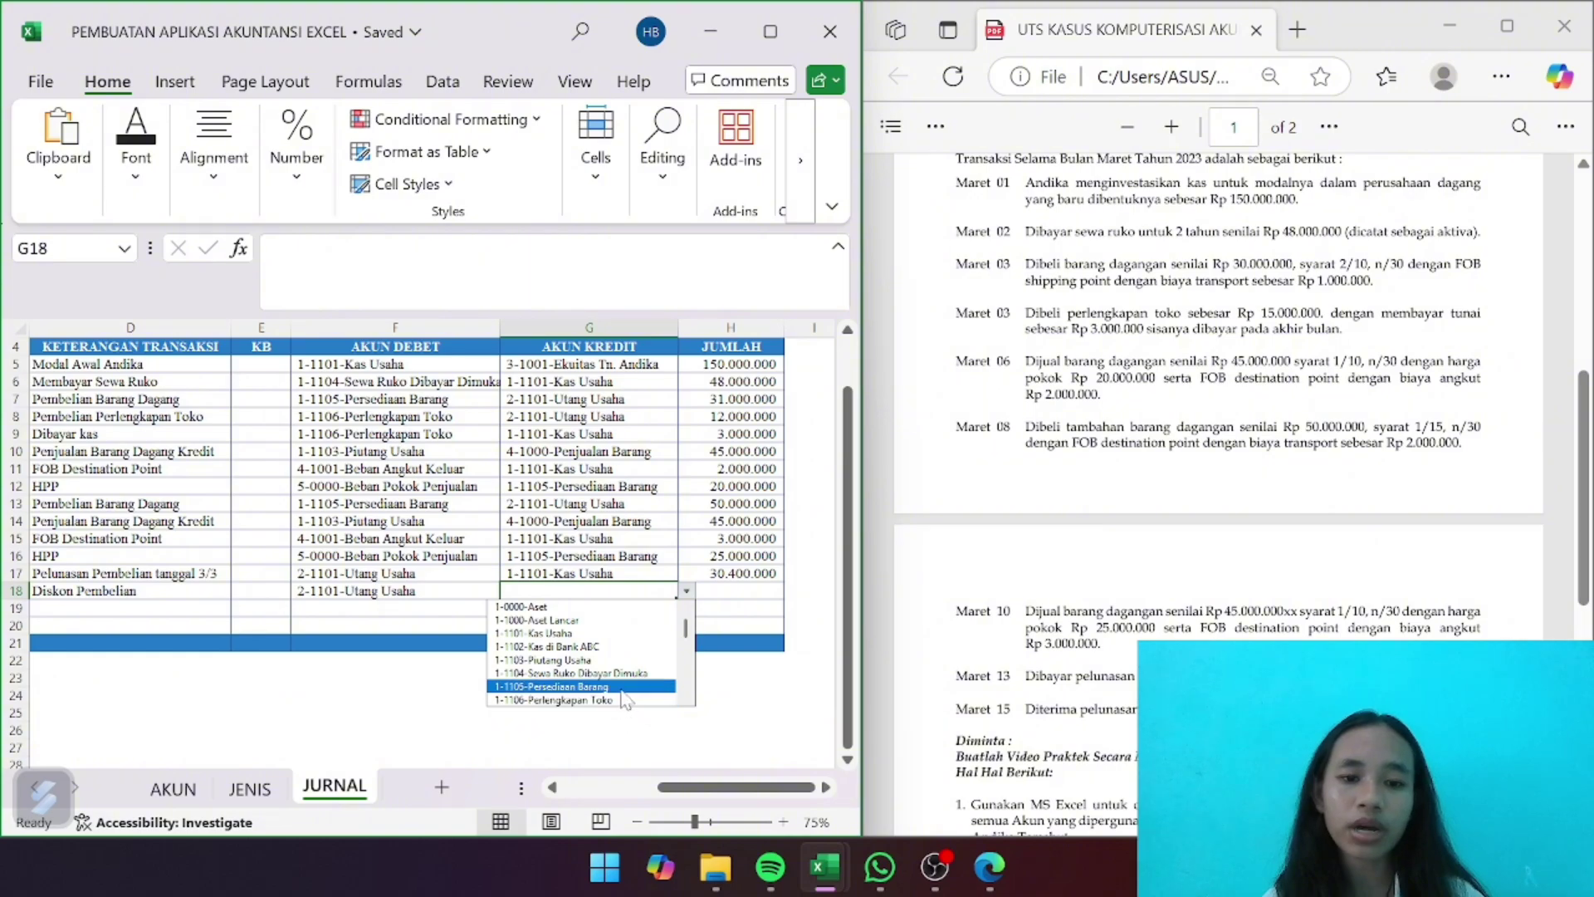
click(622, 689)
Enter 600000 as the amount of the row 18 purchase discount entry
click(741, 590)
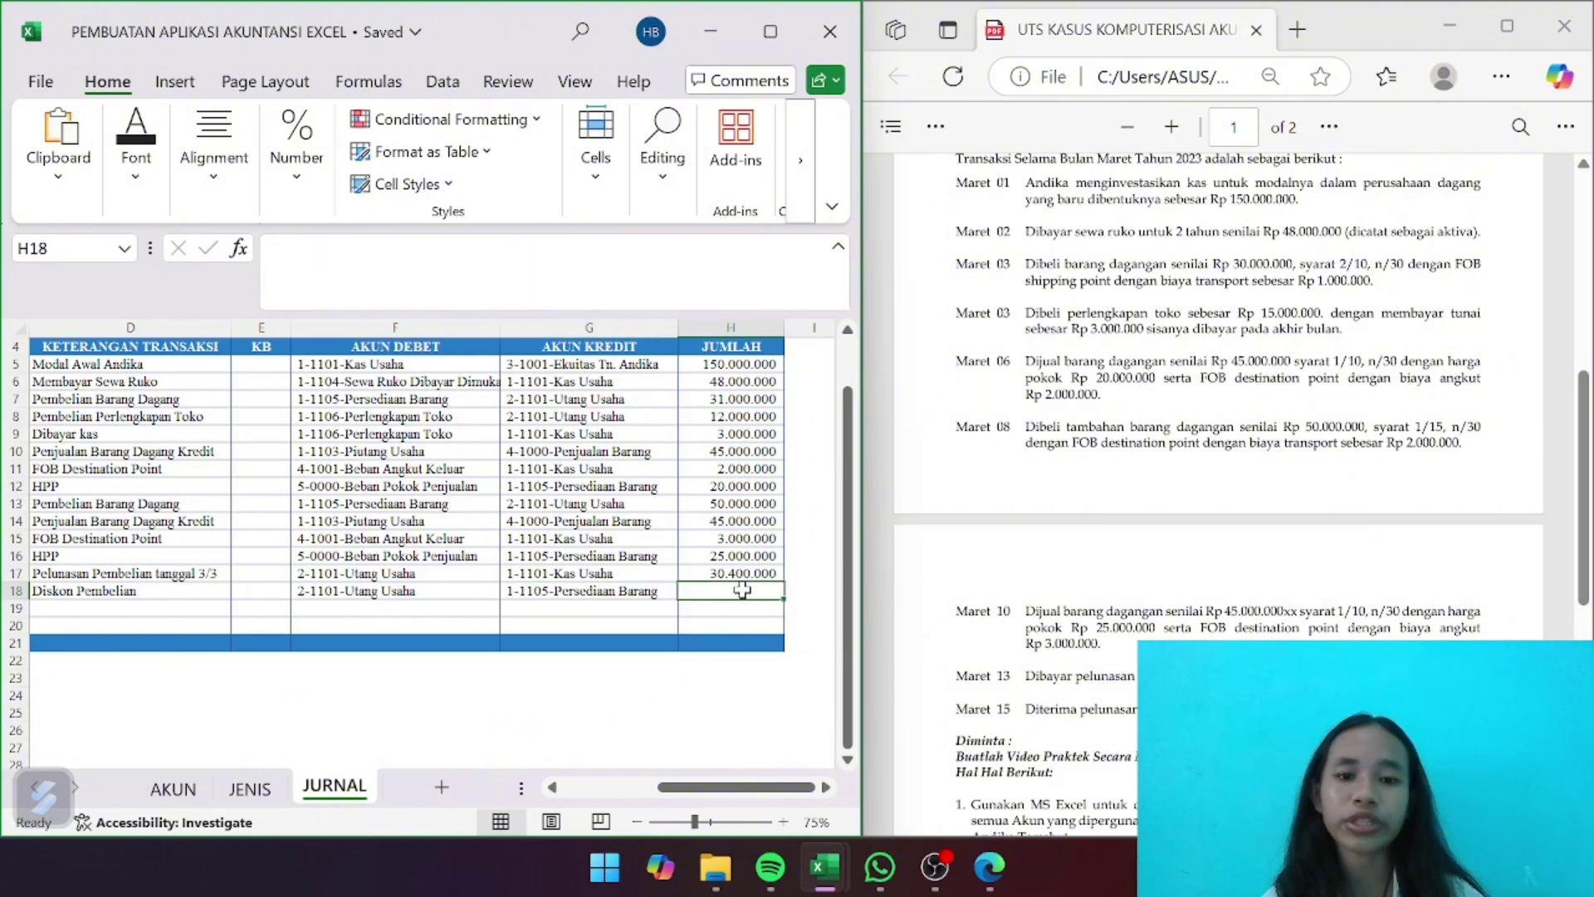
text(600000)
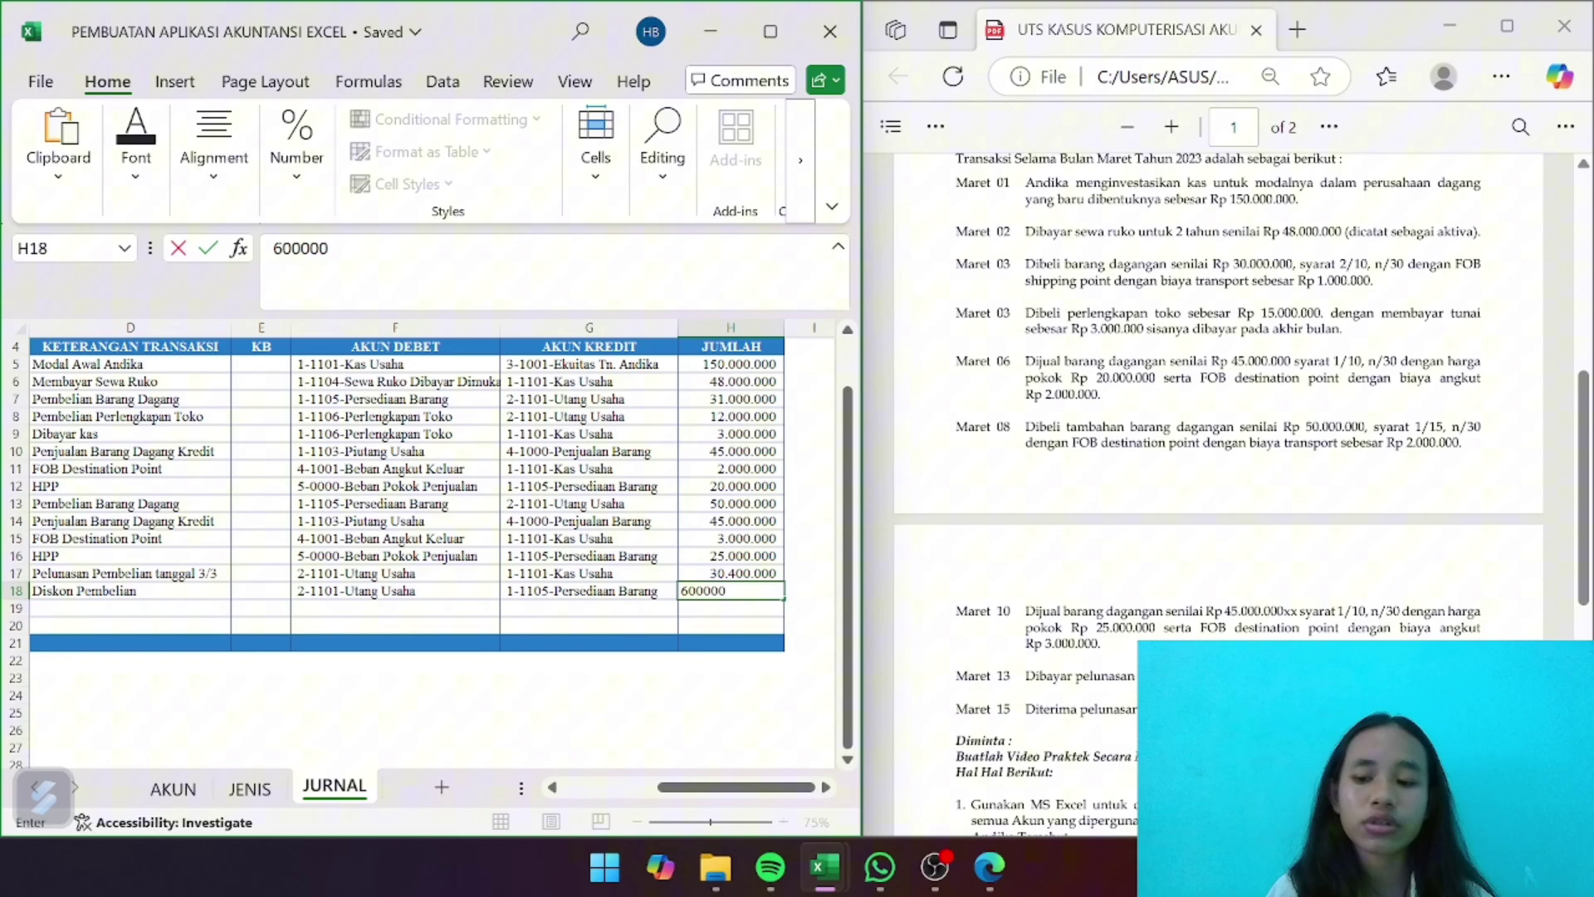
key(Return)
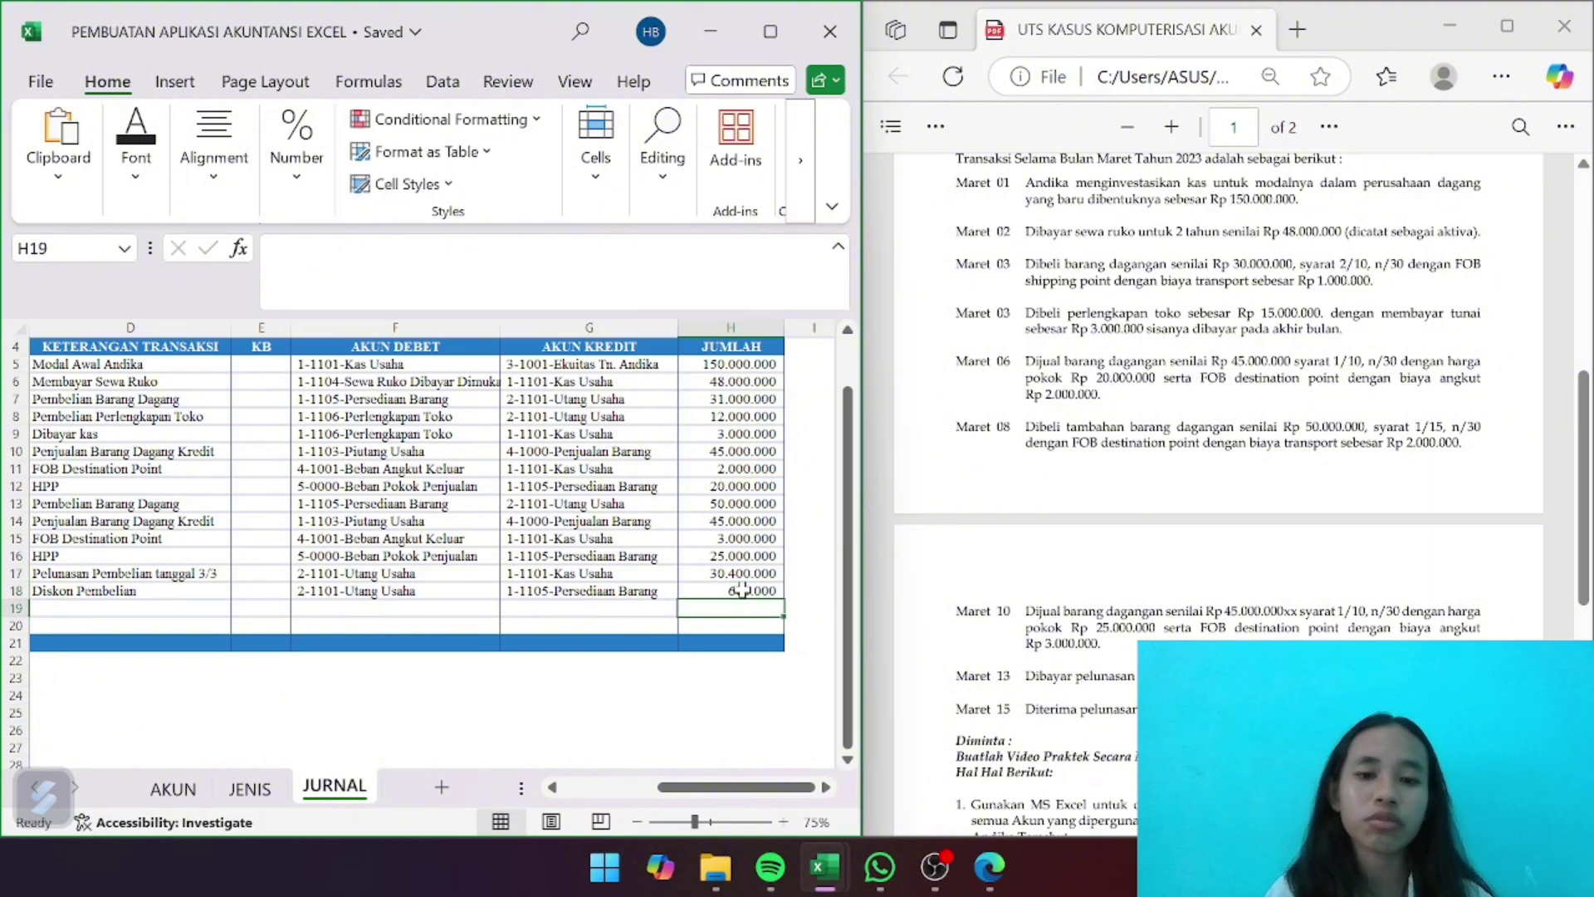
Copy the date 13/03/2023 and voucher number JU-008 from row 17 into the row 18 discount entry
scroll(652, 576, down, 1)
scroll(652, 576, left, 5)
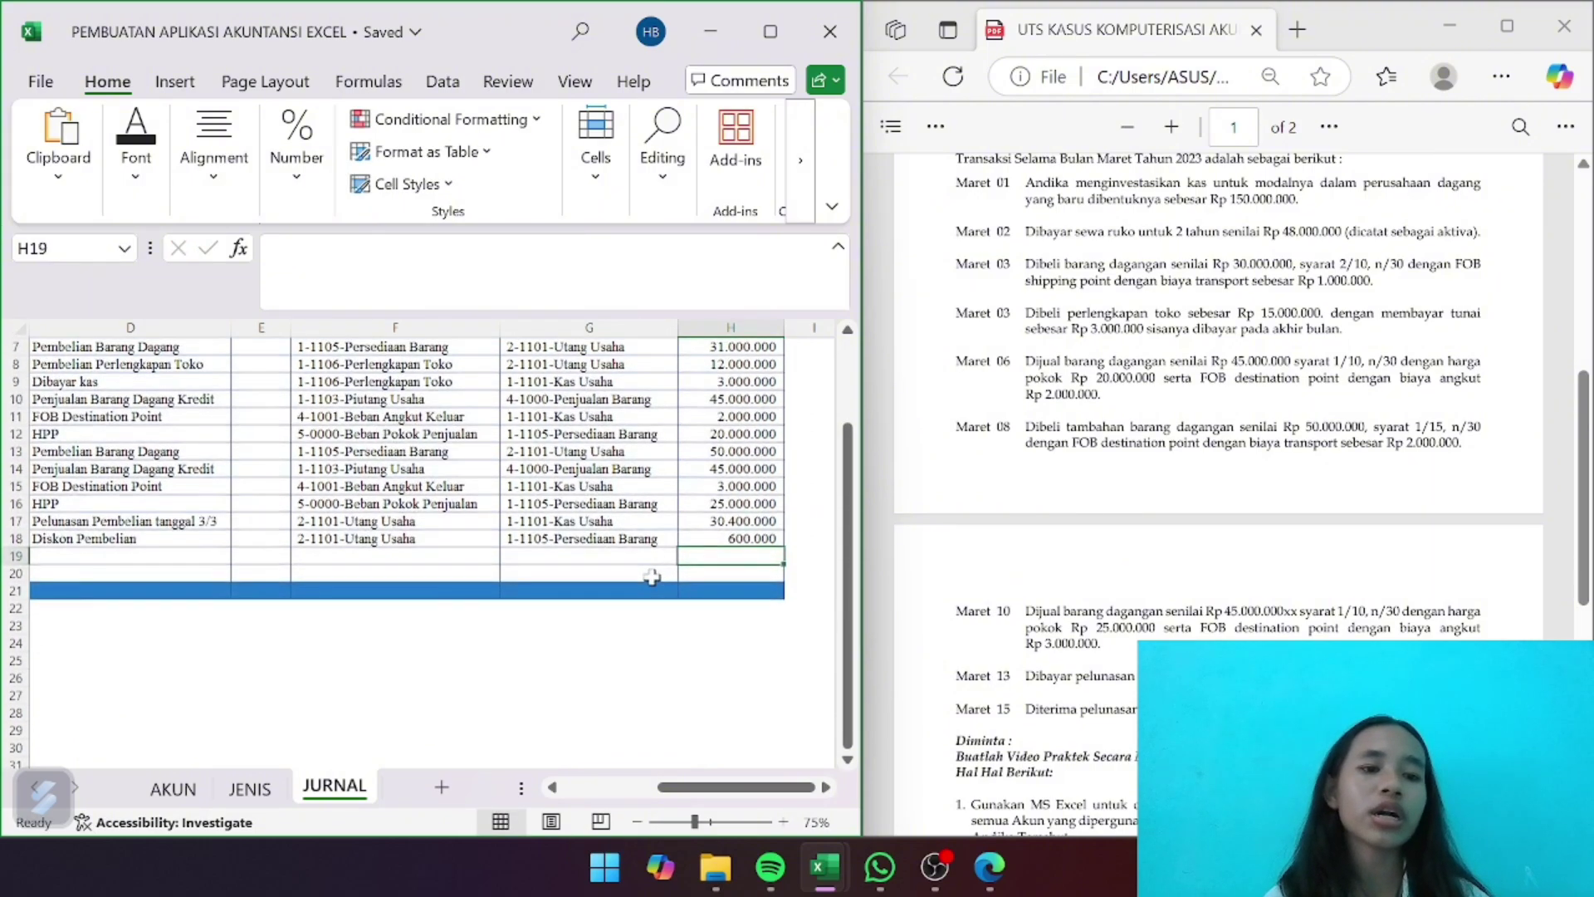
click(111, 516)
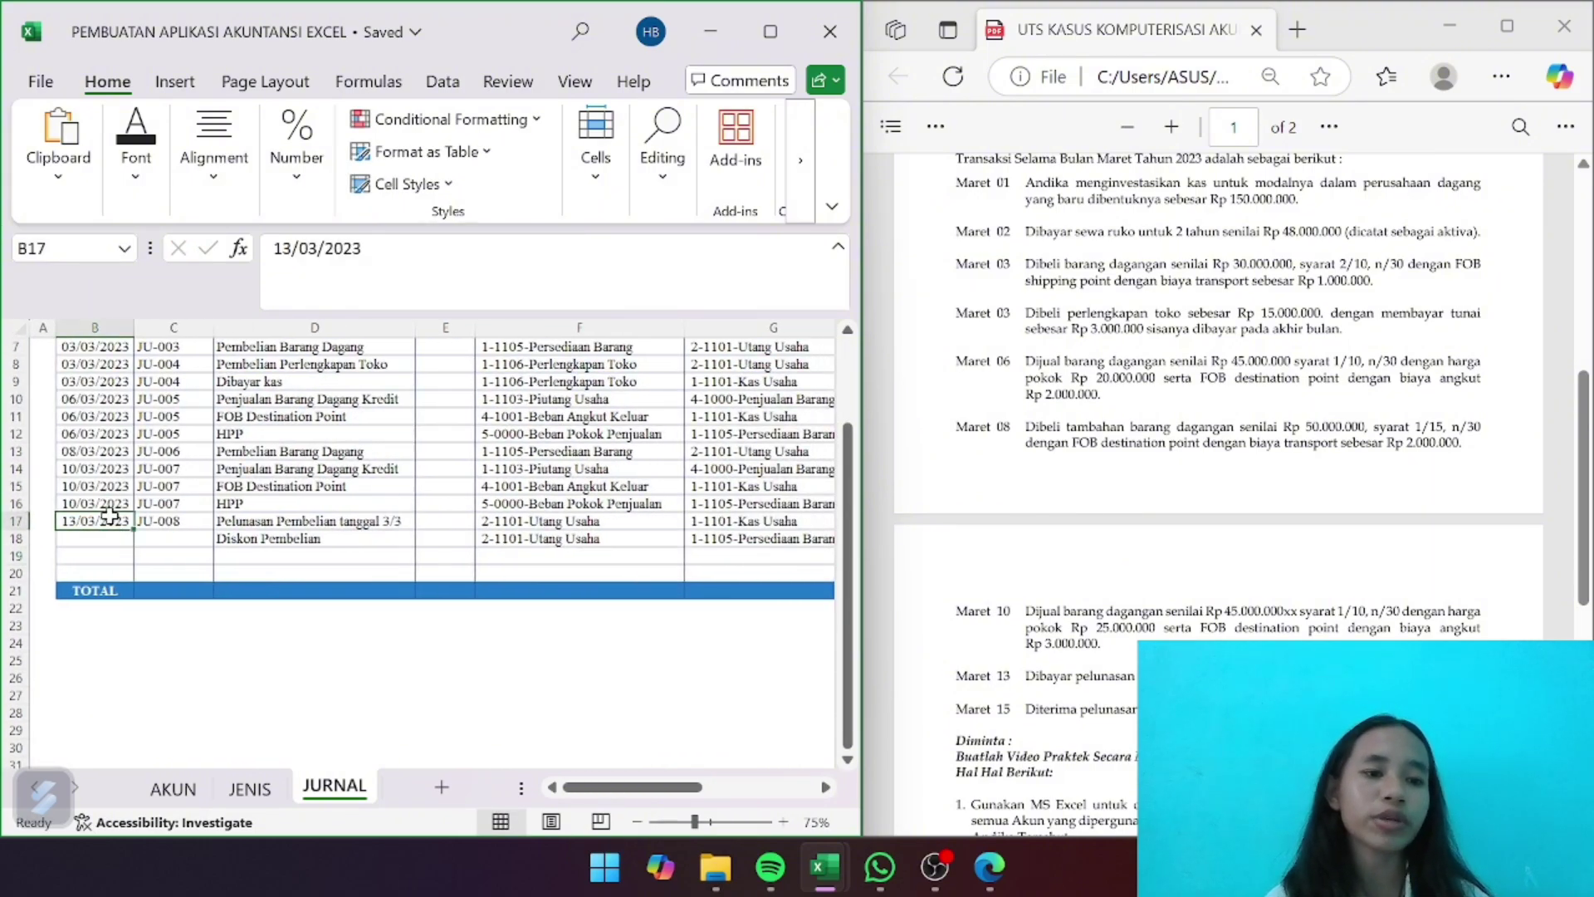
key(ctrl+c)
click(98, 538)
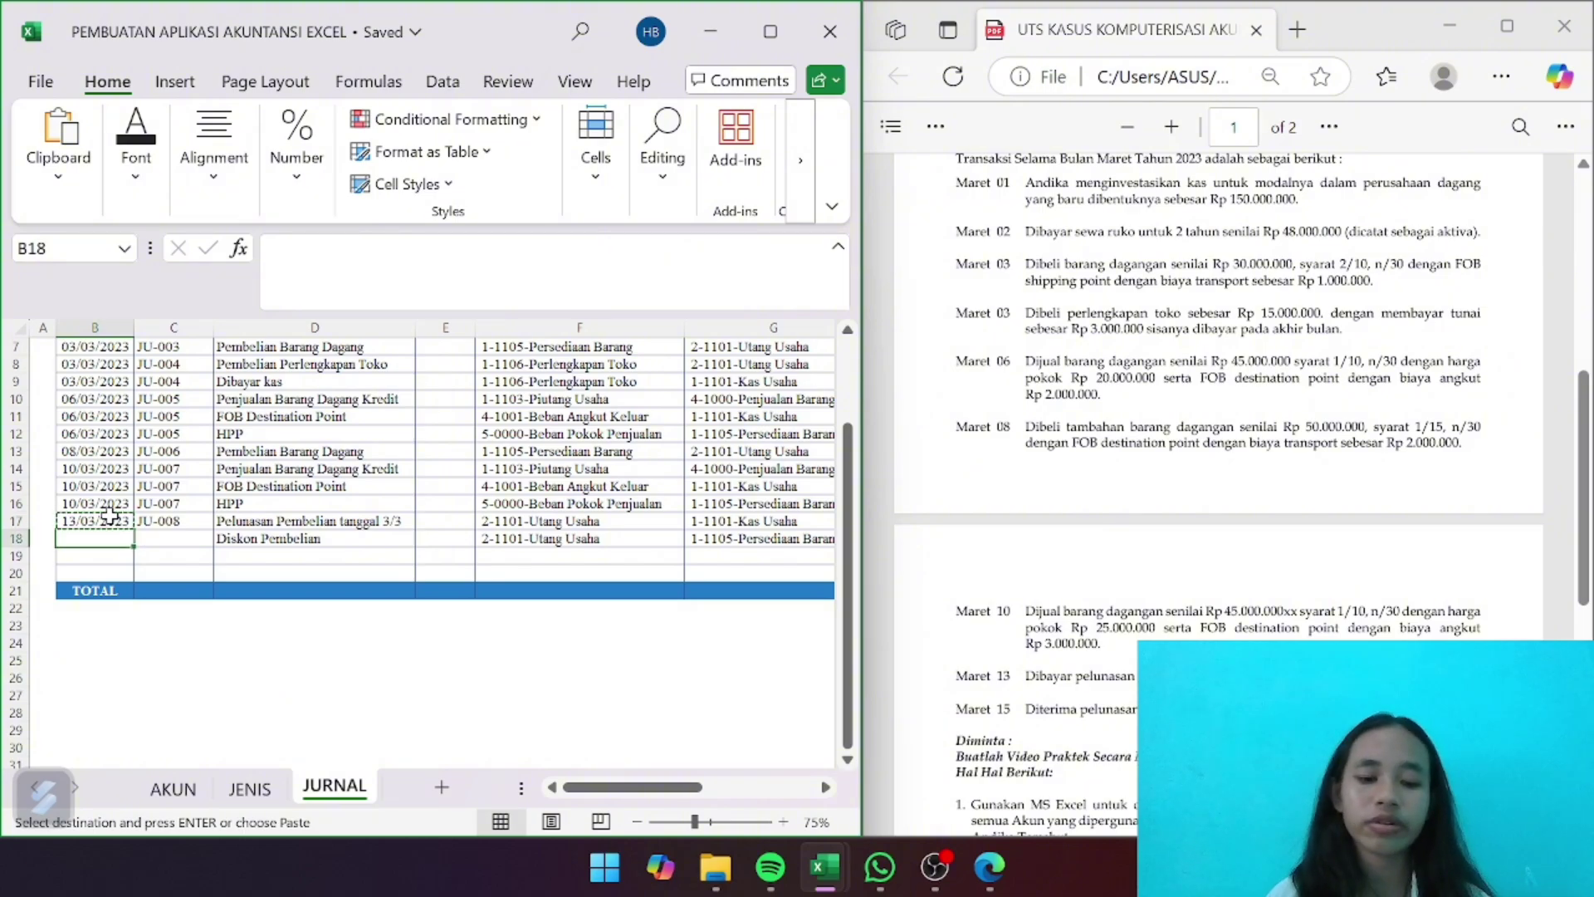
key(ctrl+v)
click(198, 520)
key(Escape)
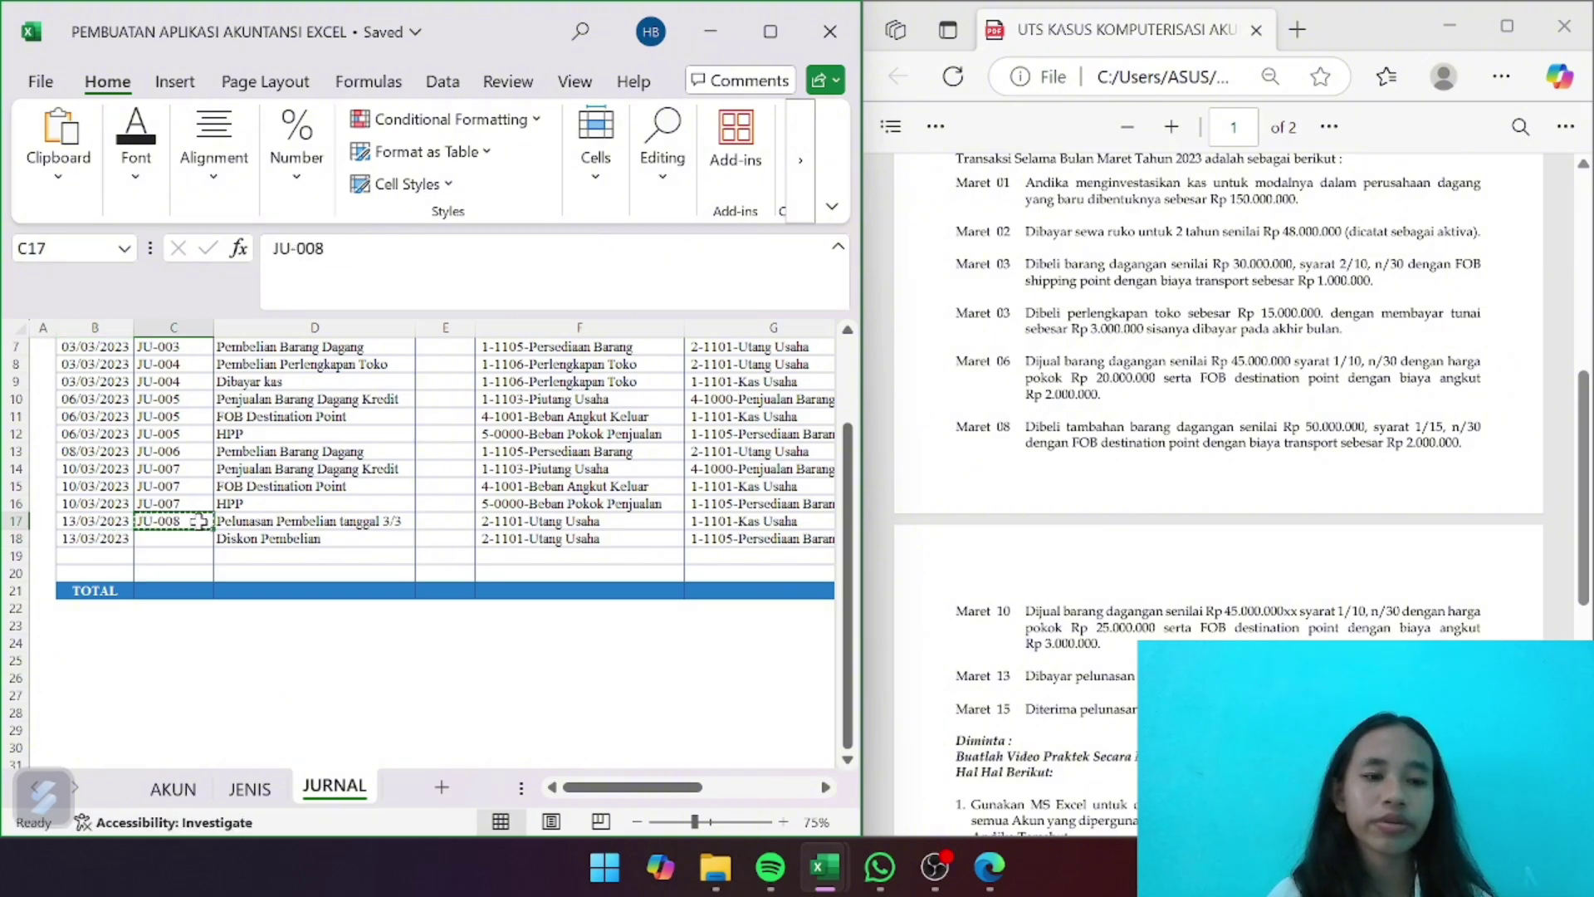
key(ctrl+c)
key(Down)
key(ctrl+v)
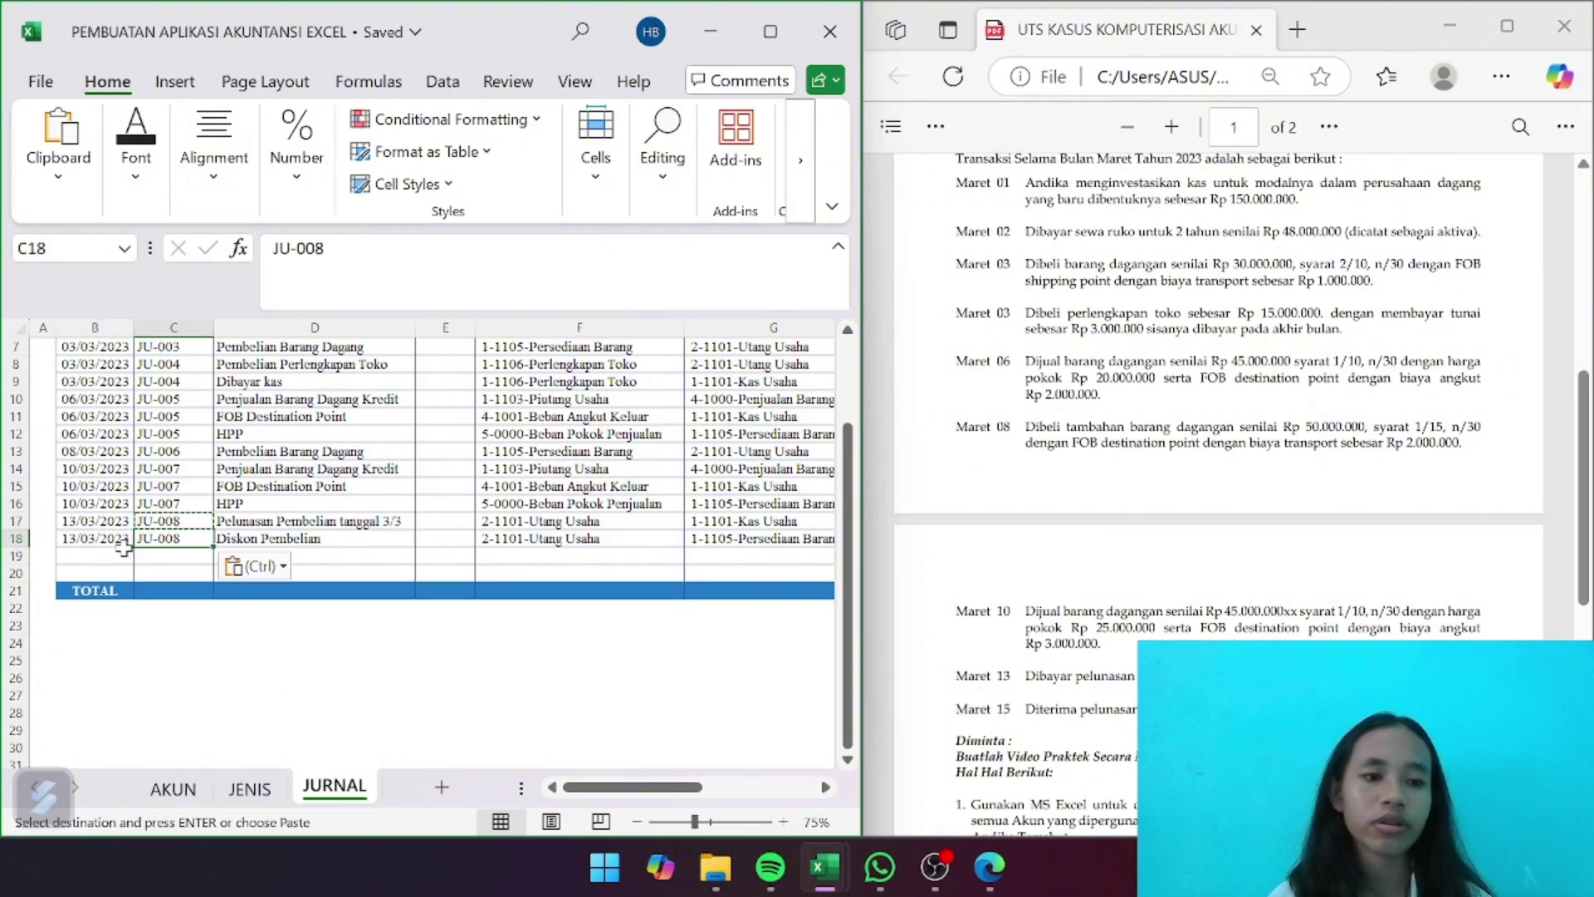
Enter the date 15 March 2023 for the entries in rows 19 and 20
click(98, 555)
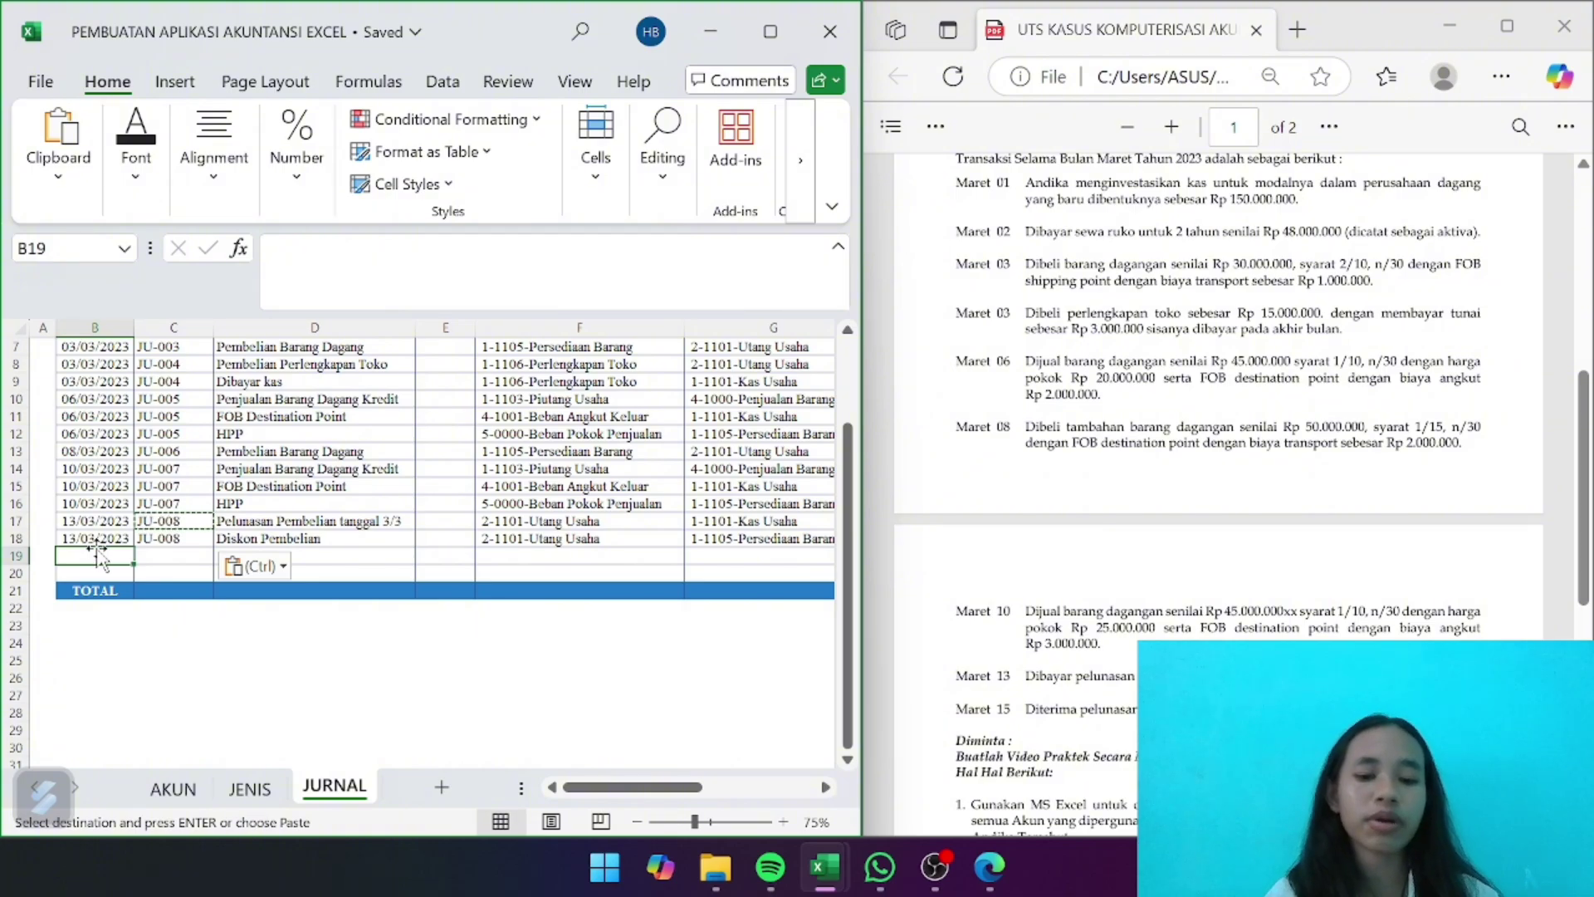
text(15/03/2023)
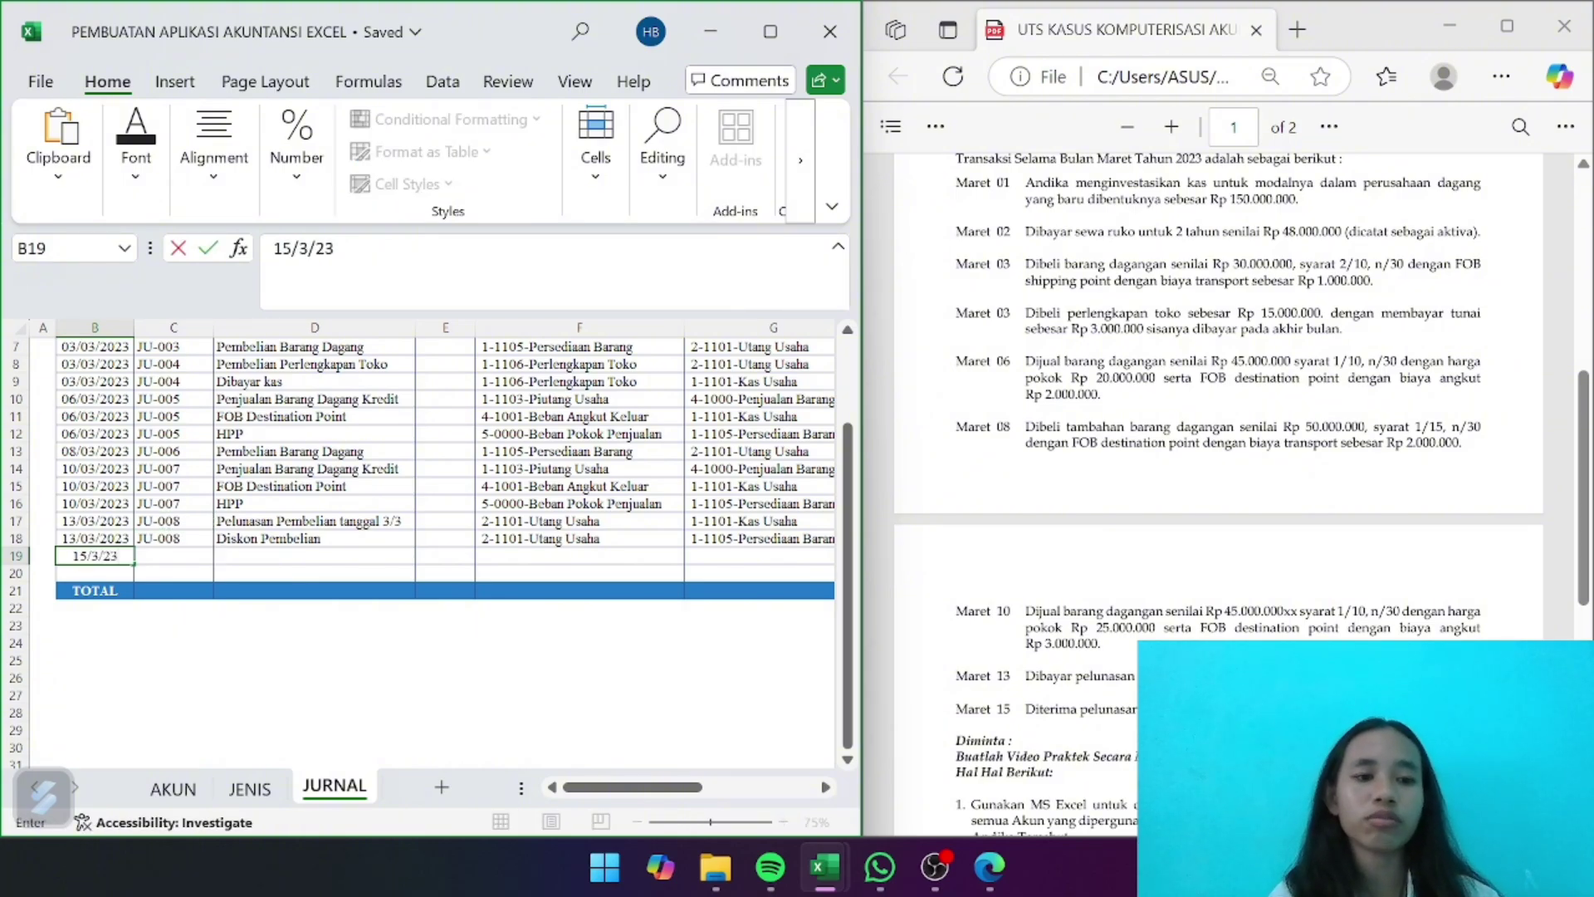
key(Return)
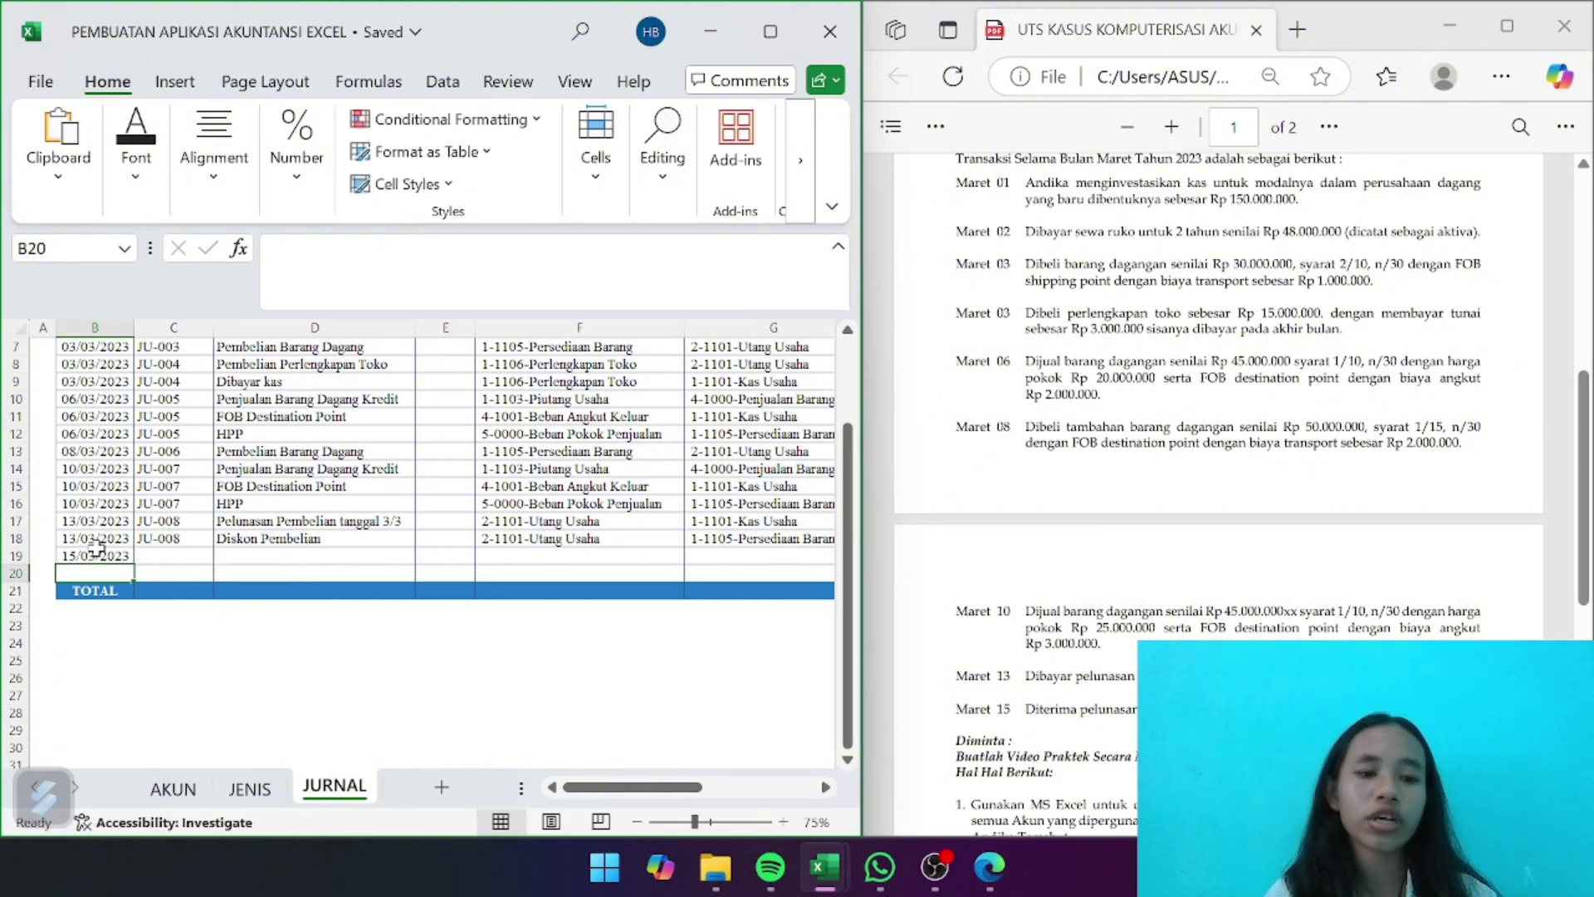
text(15/03/202)
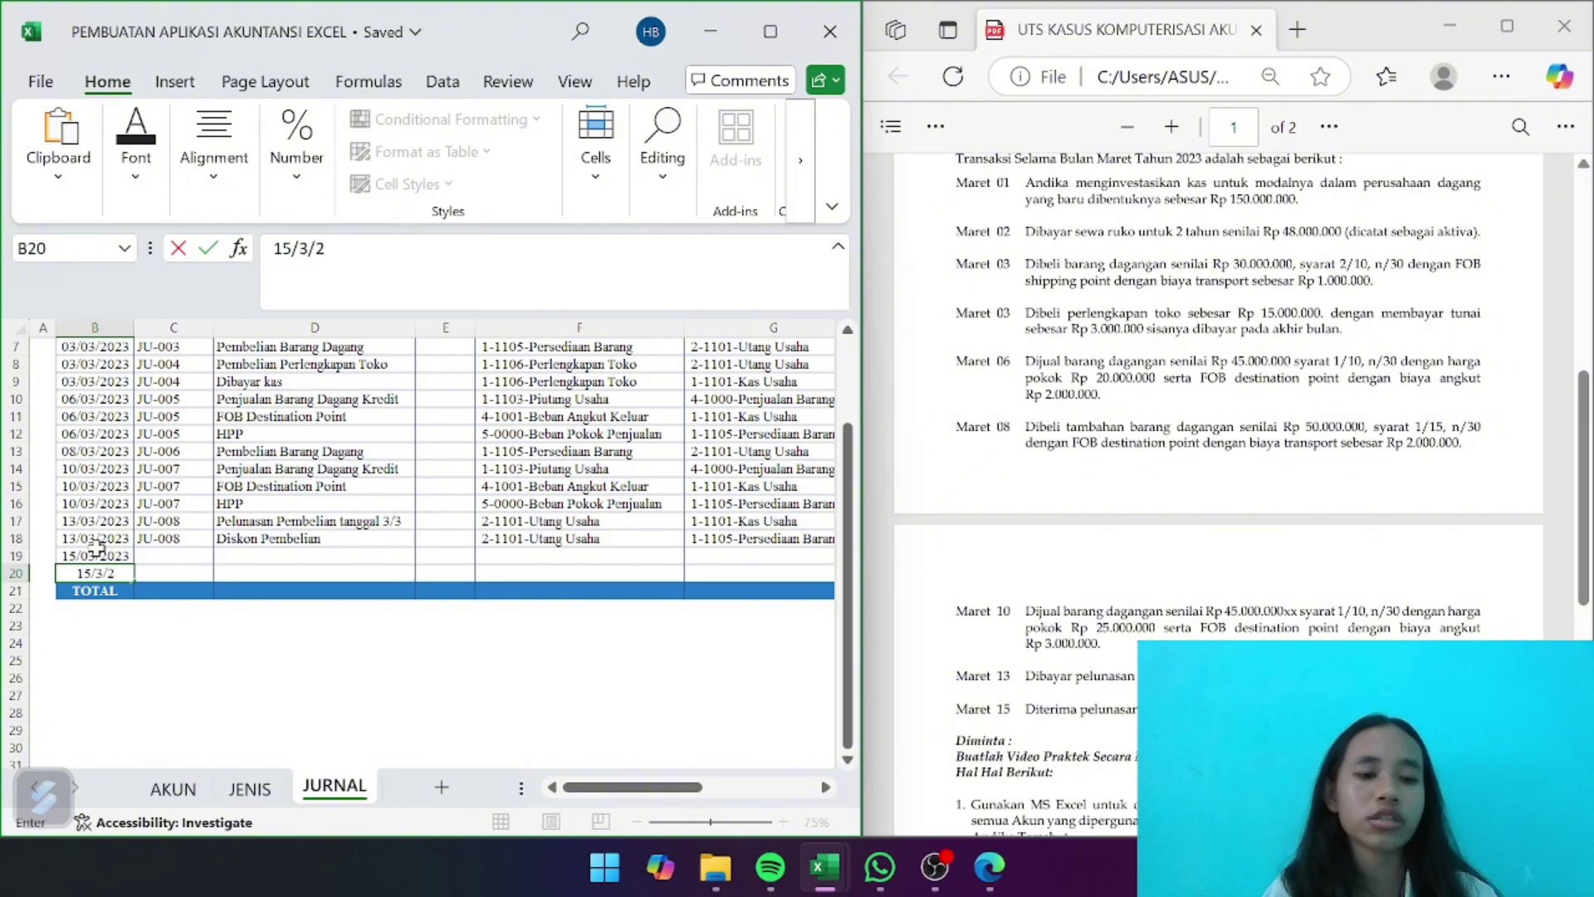
text(3)
key(Return)
Enter the voucher number JU-009 for the row 19 entry dated 15 March 2023
click(171, 556)
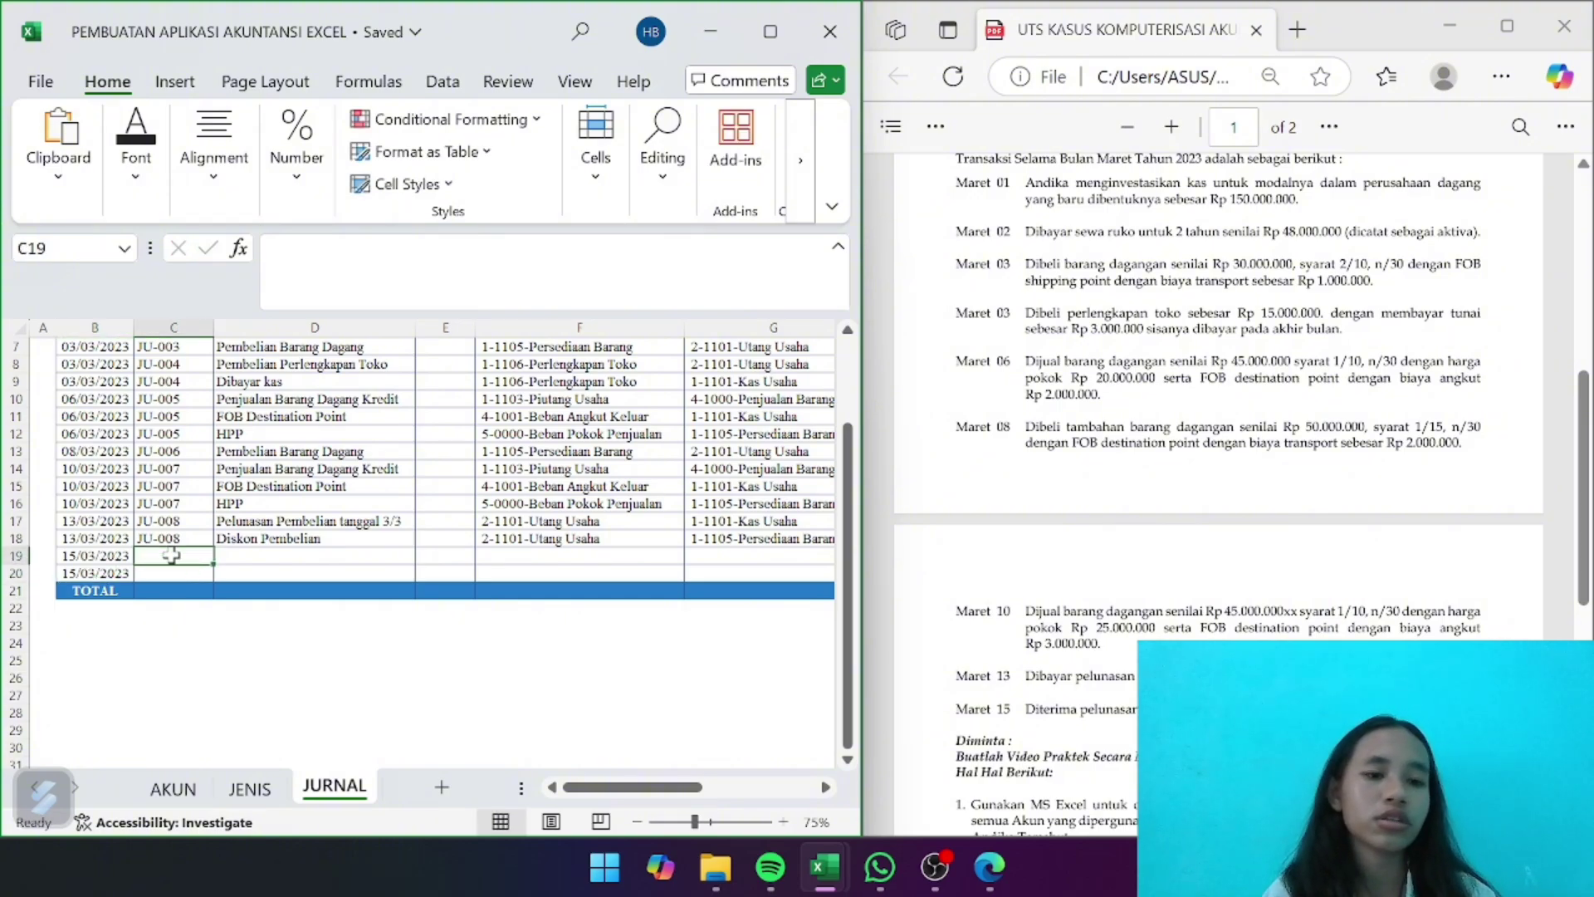
text(JU-009)
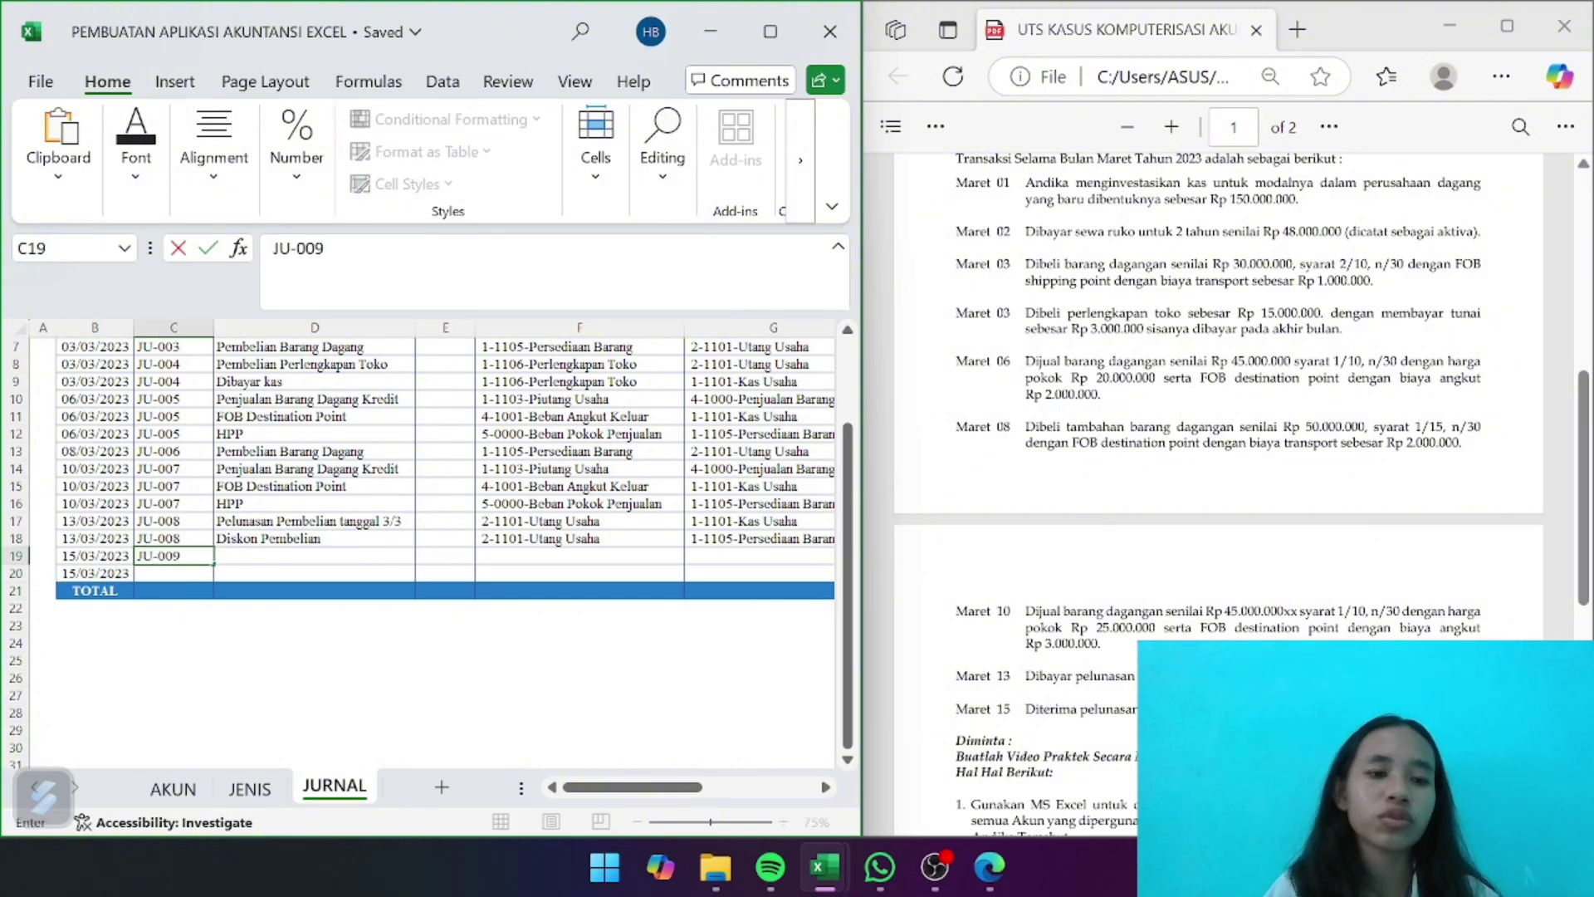
key(Return)
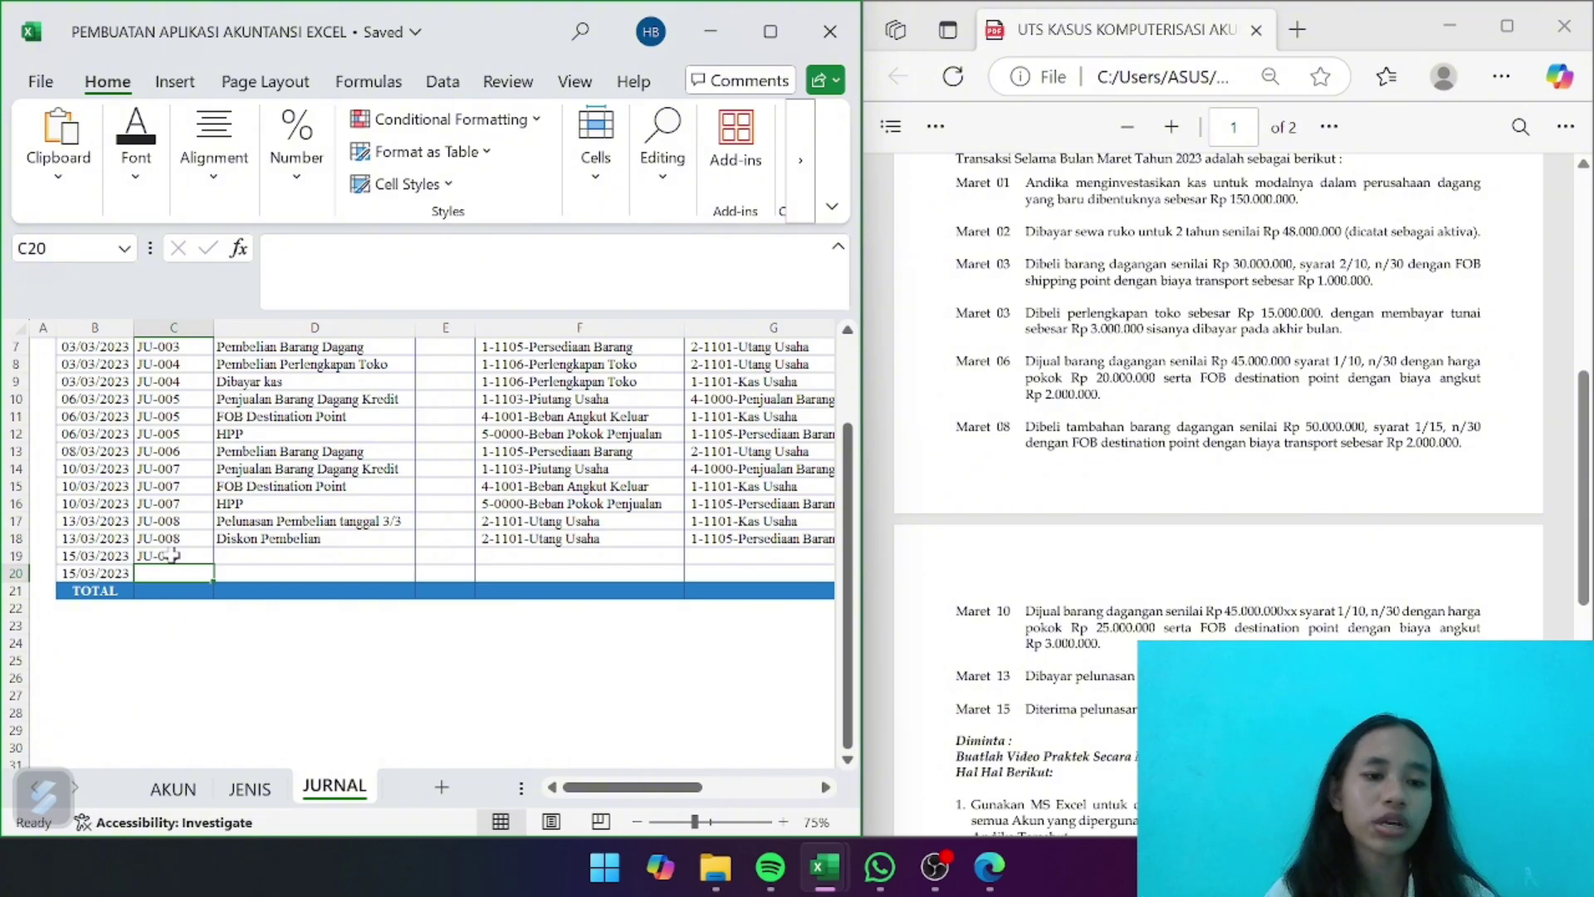
click(171, 555)
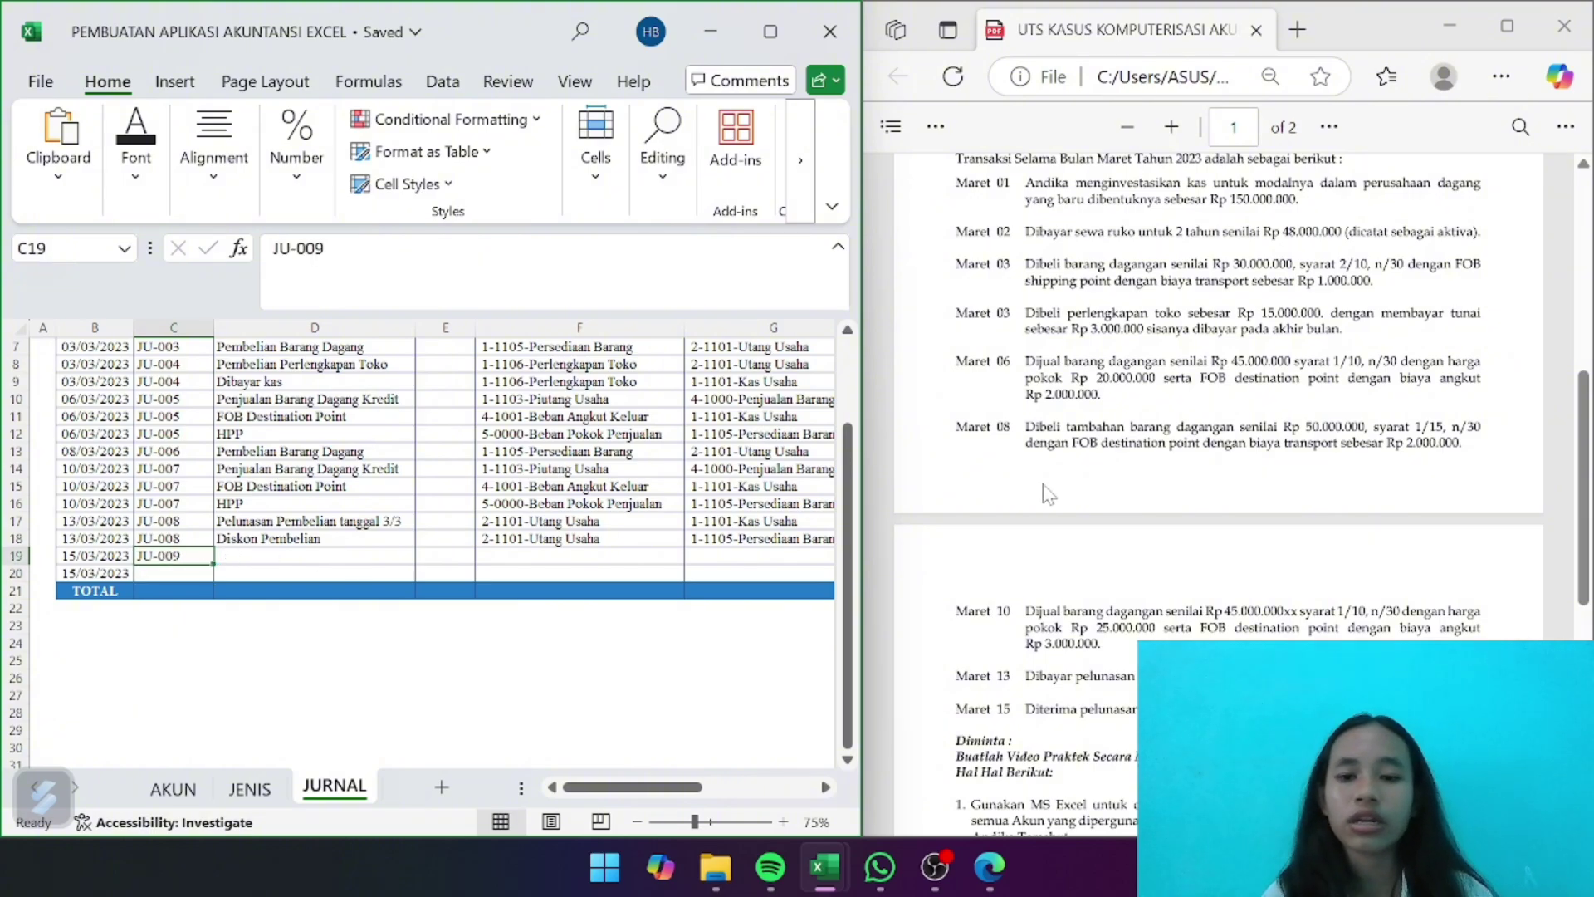
Read the 15 March receipt transaction in the case PDF together with the amount and credit terms of the 6 March sale
scroll(1048, 494, down, 4)
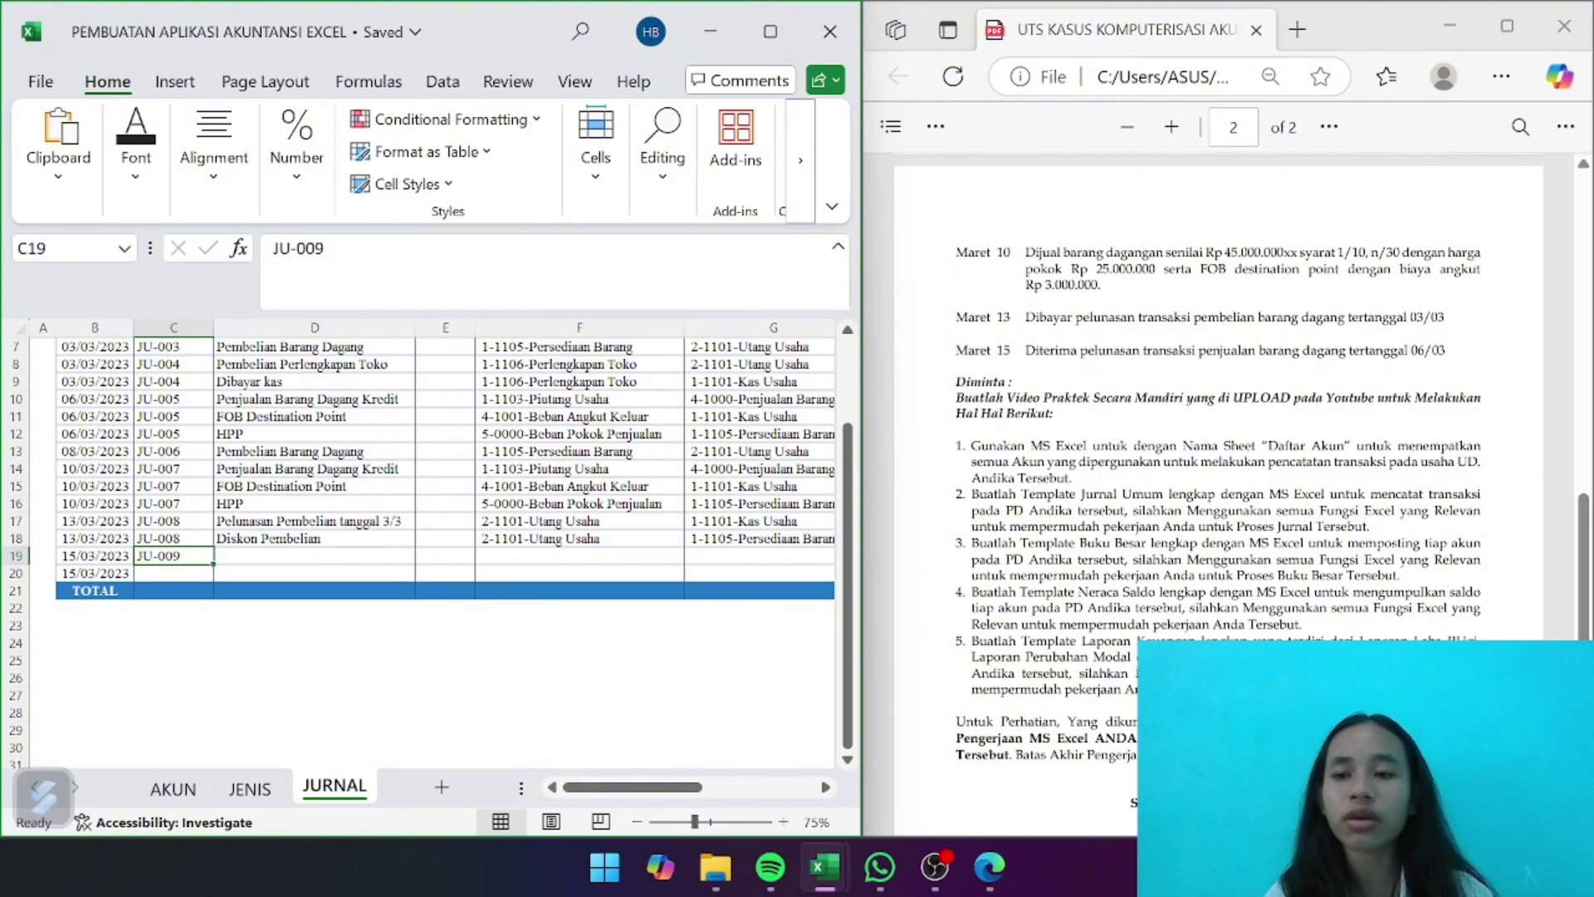
scroll(1303, 440, up, 3)
scroll(1308, 440, up, 1)
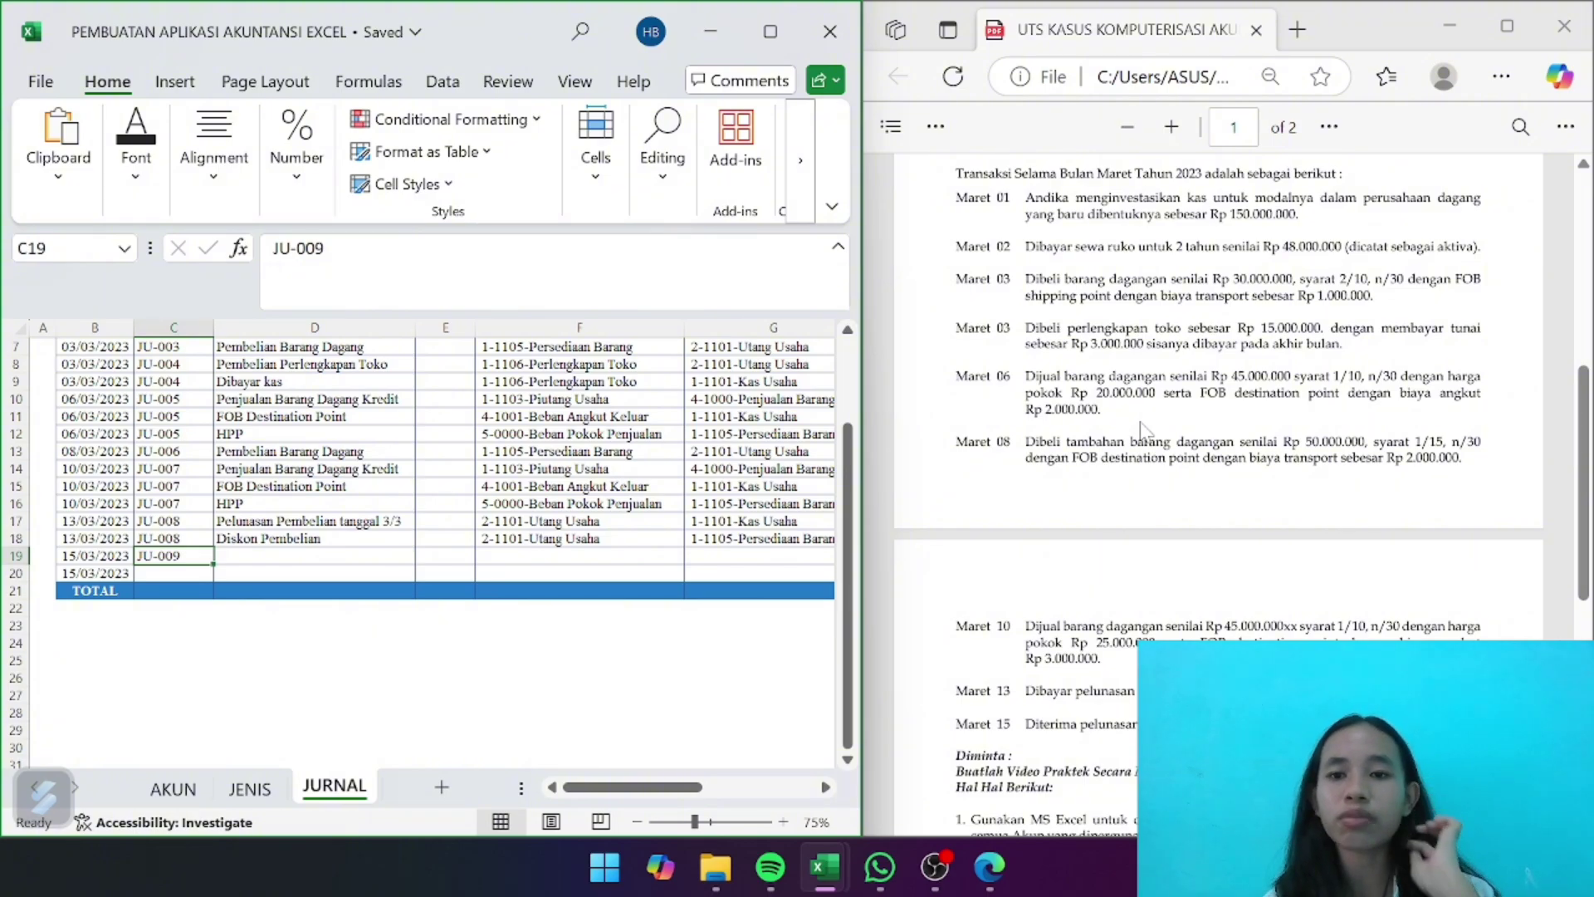
scroll(1144, 430, down, 1)
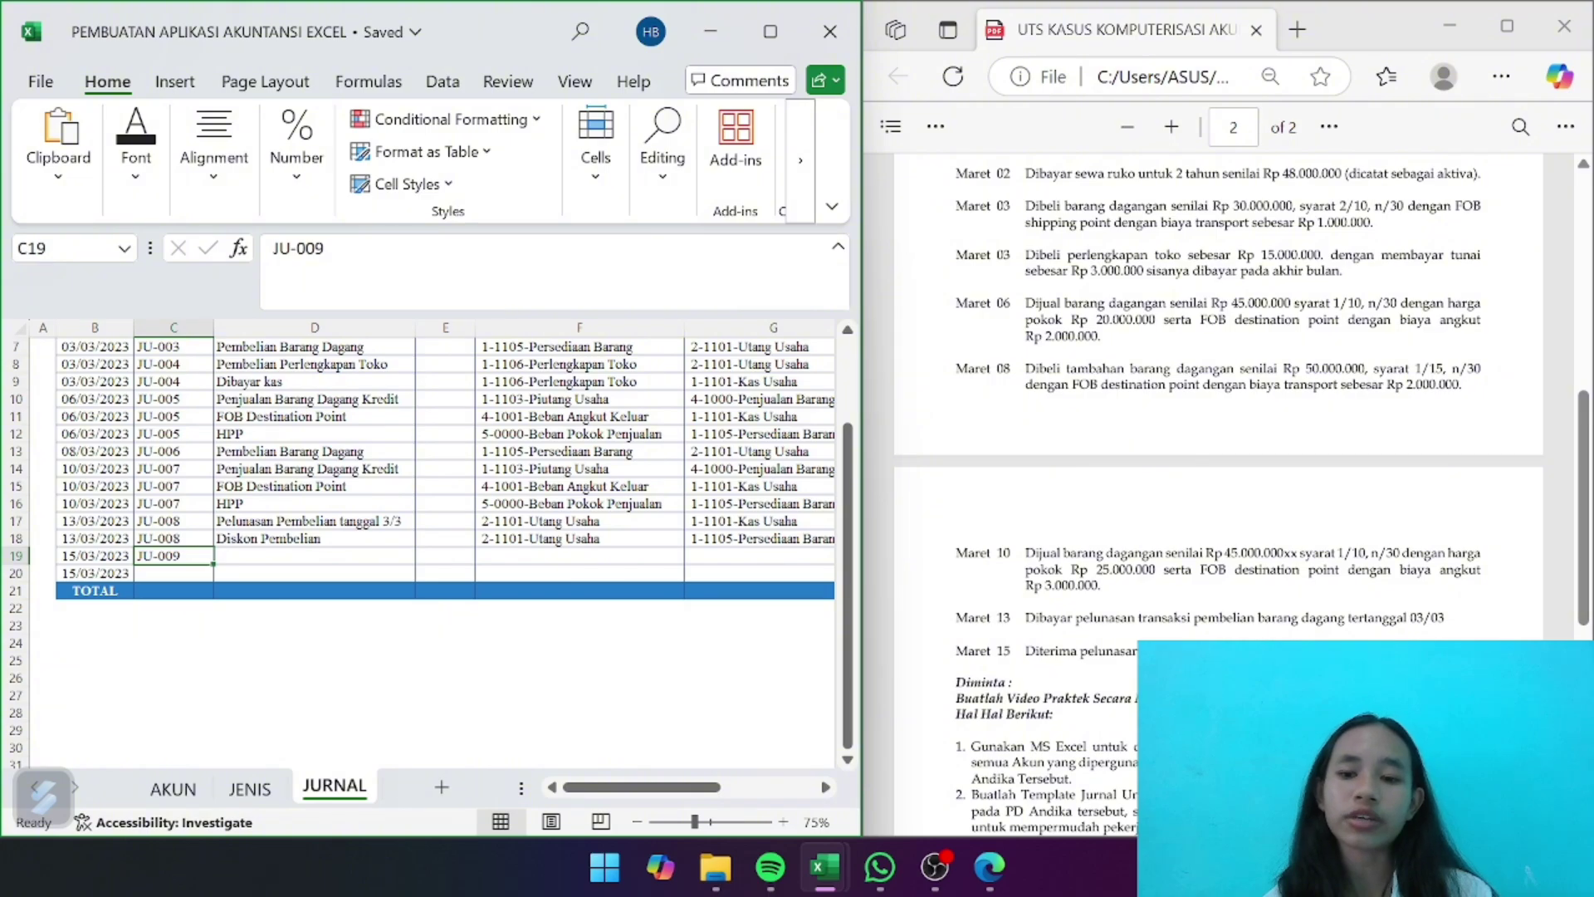
scroll(1345, 536, down, 3)
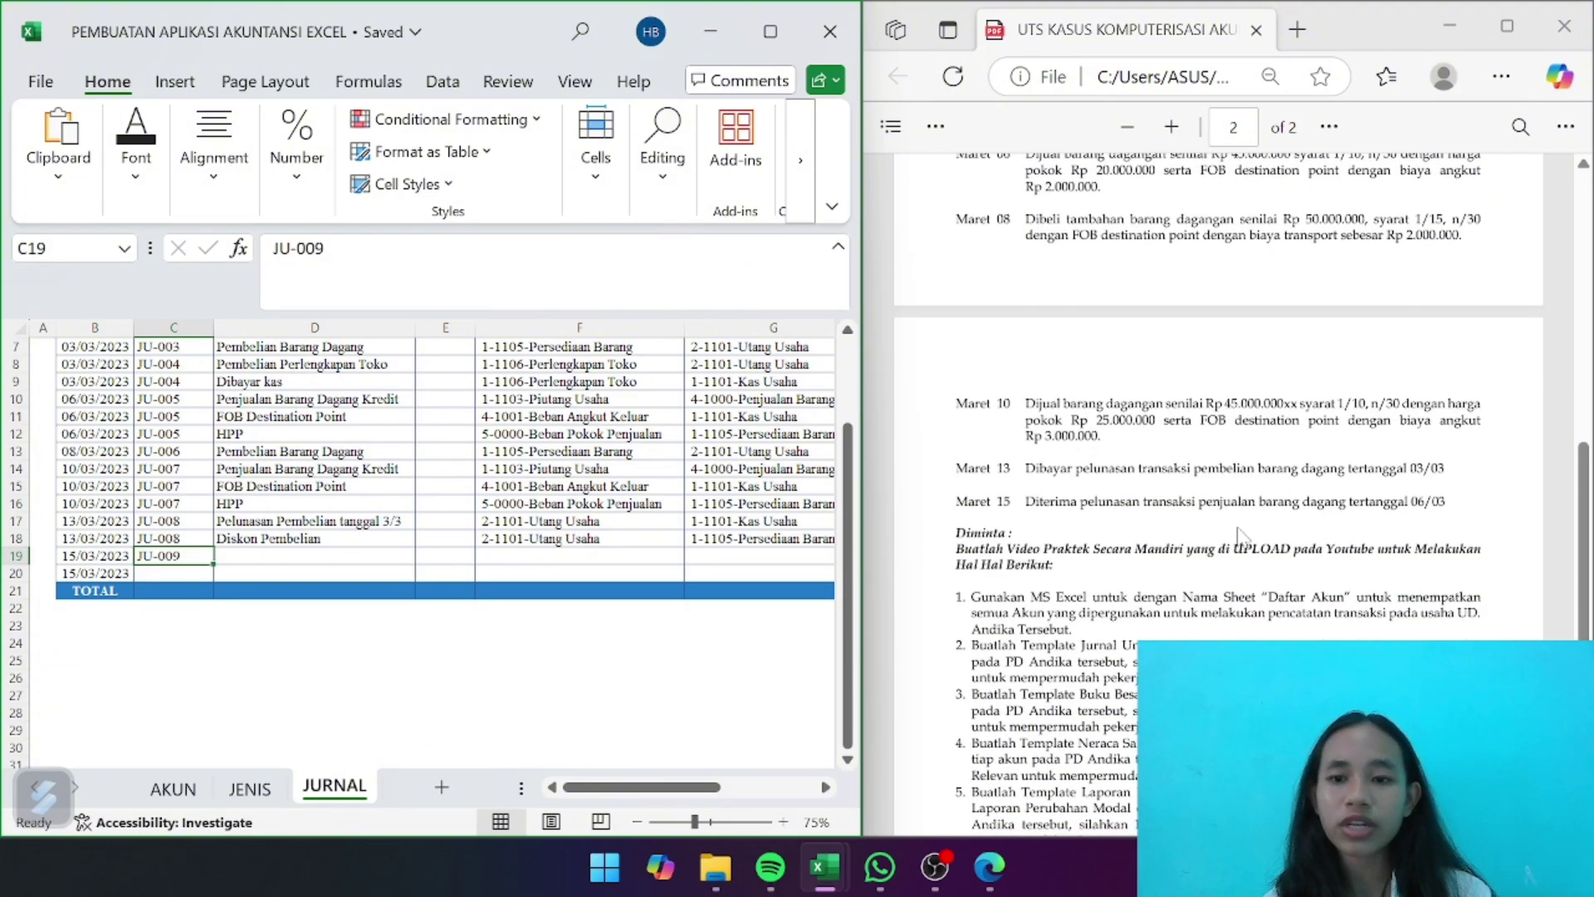
scroll(1240, 533, up, 4)
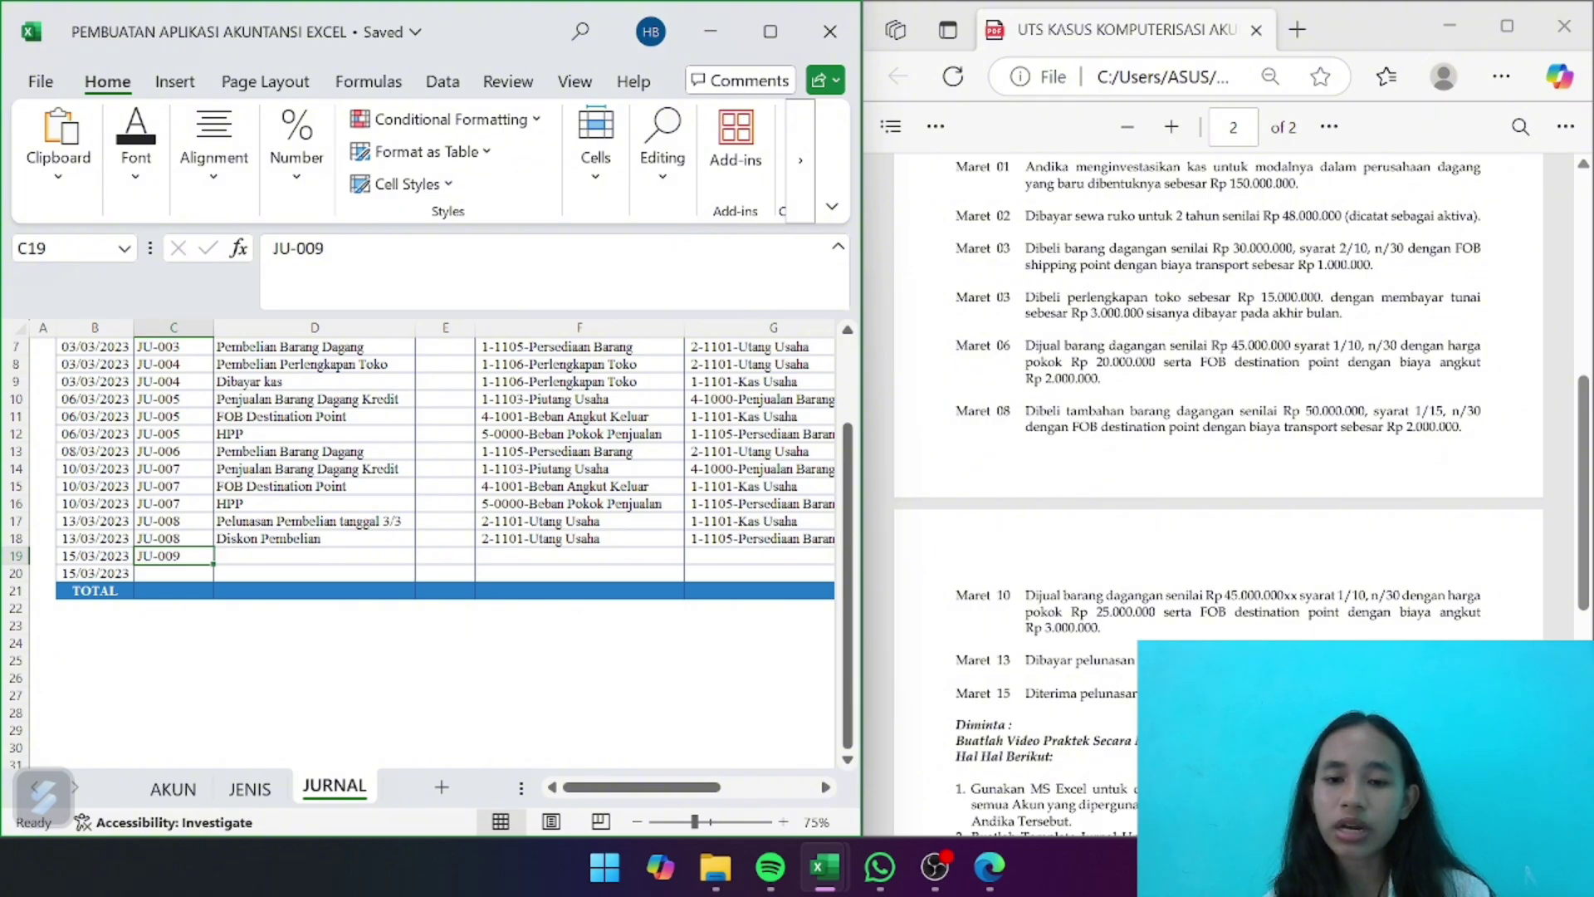
scroll(1241, 490, down, 1)
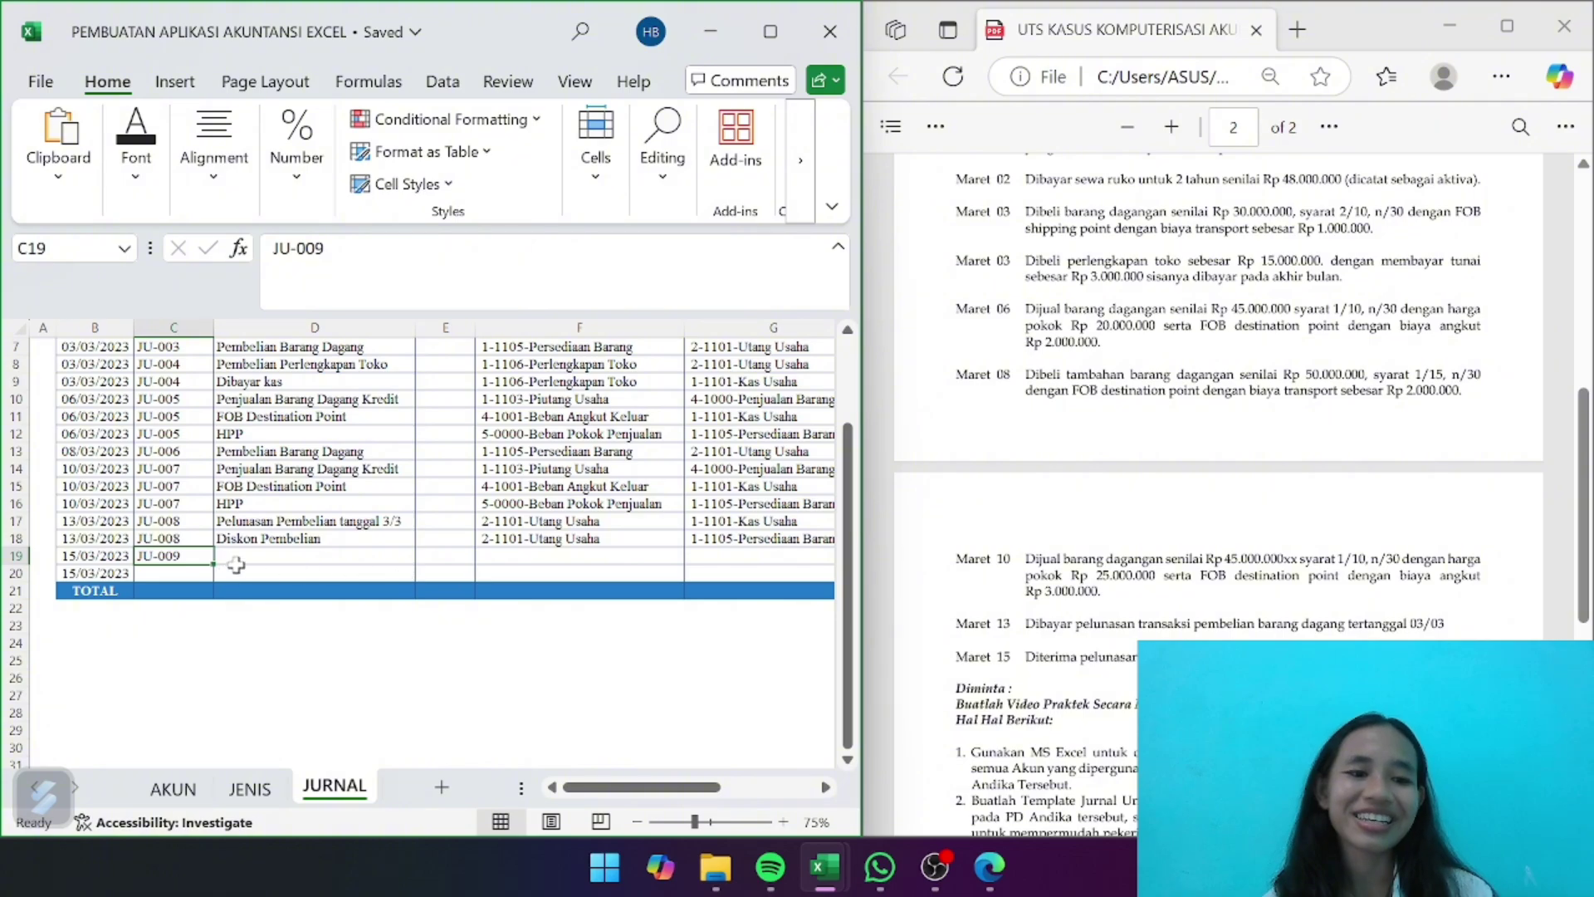
Enter the description "Pelunasan Penjualan tanggal 6/3" for the row 19 entry
click(266, 556)
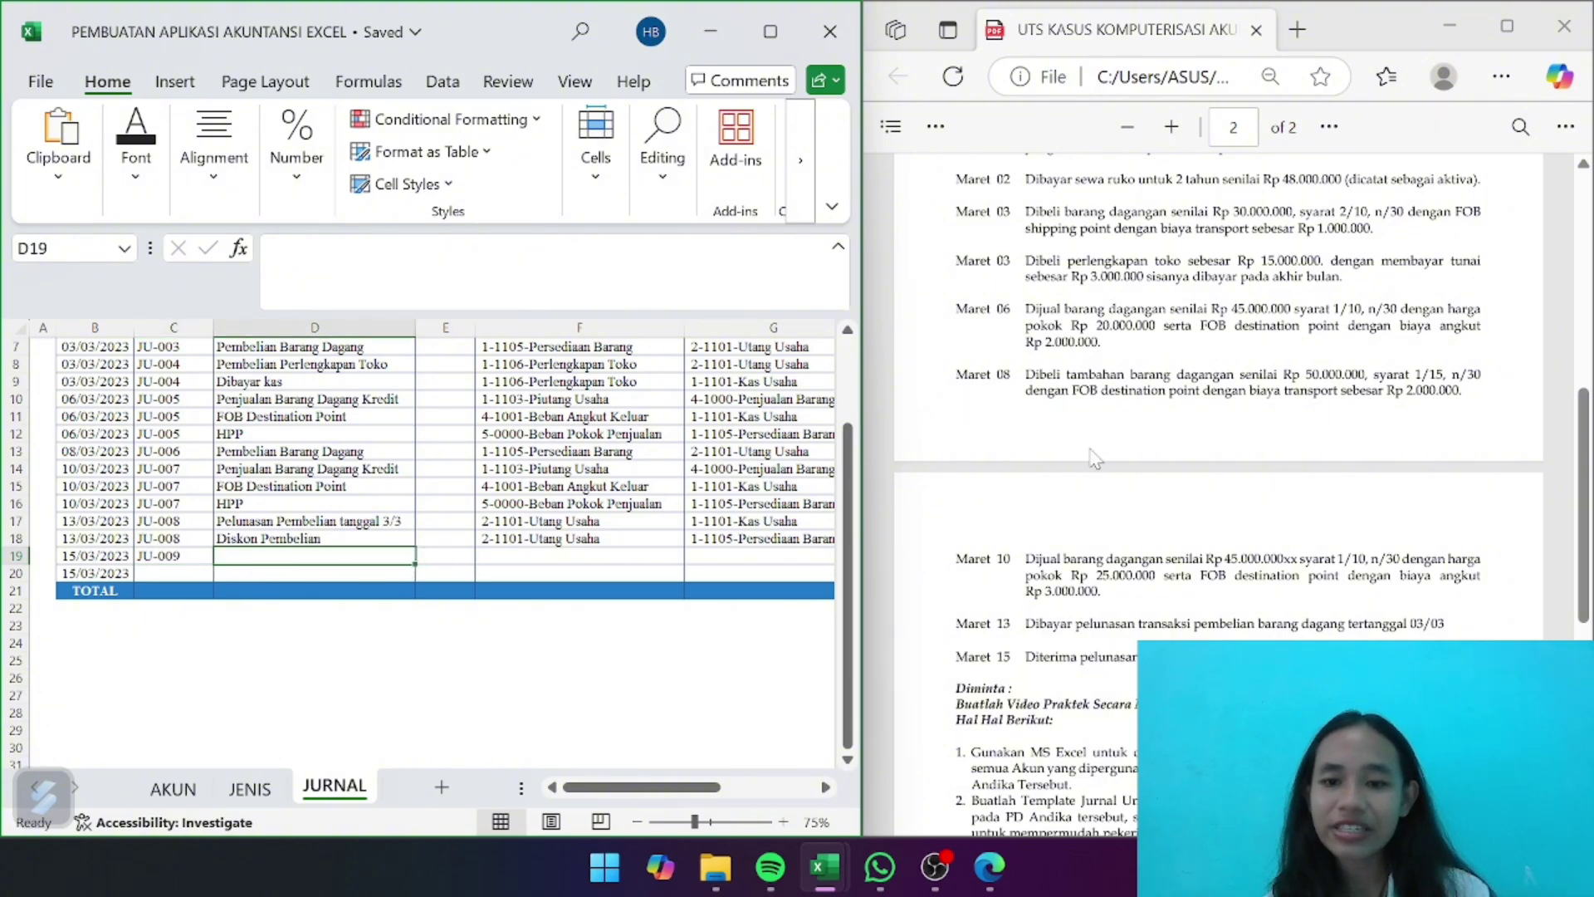
scroll(1219, 494, up, 1)
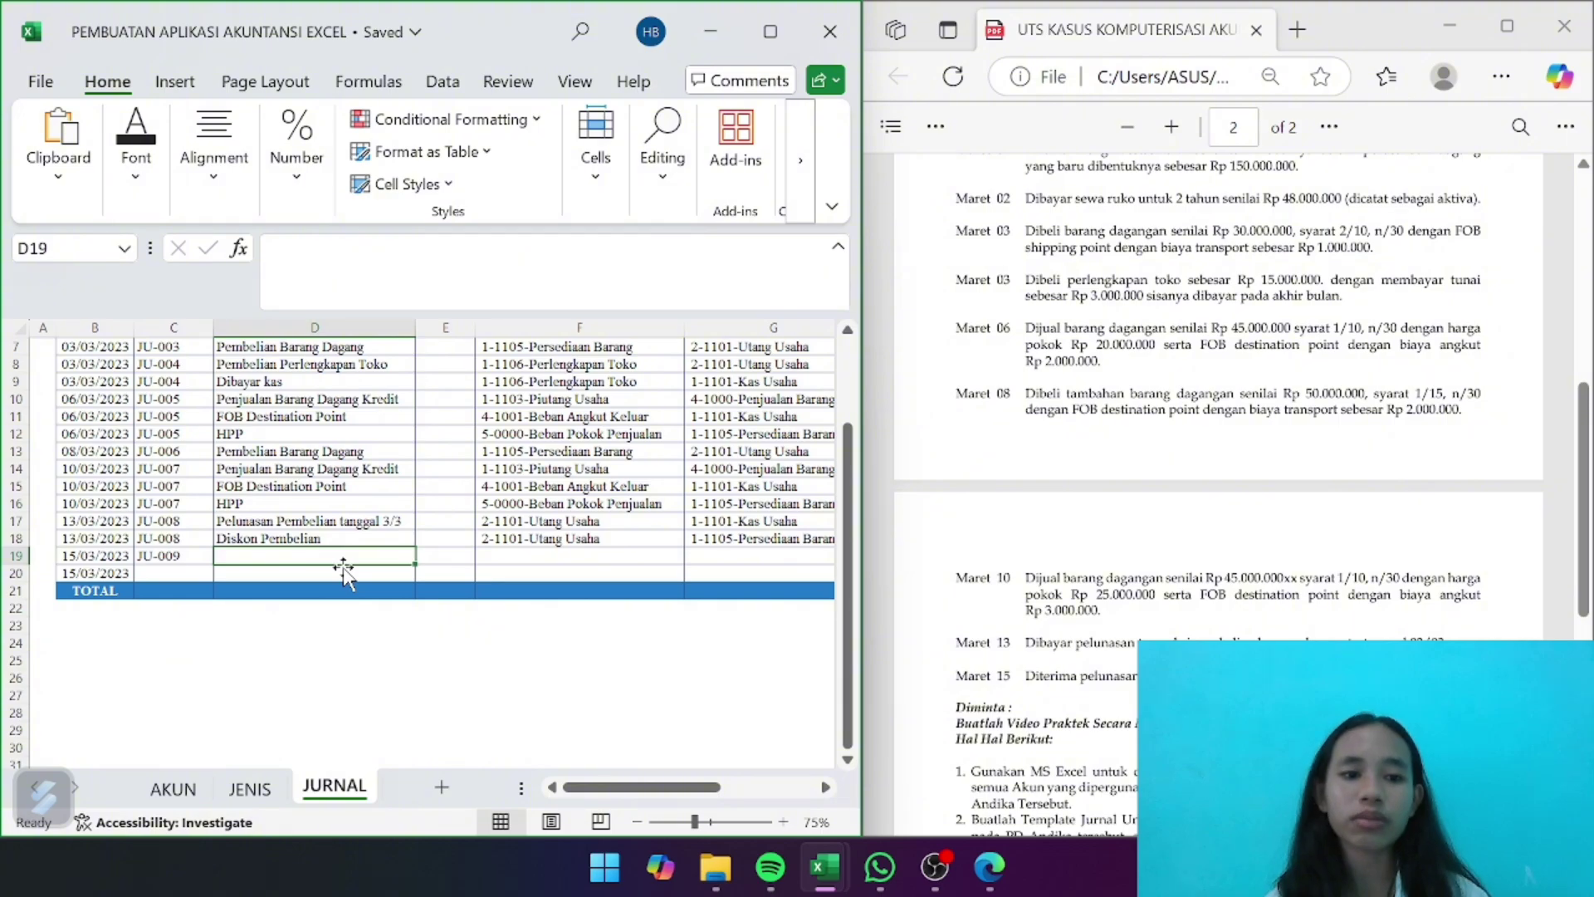
text(Pelunas)
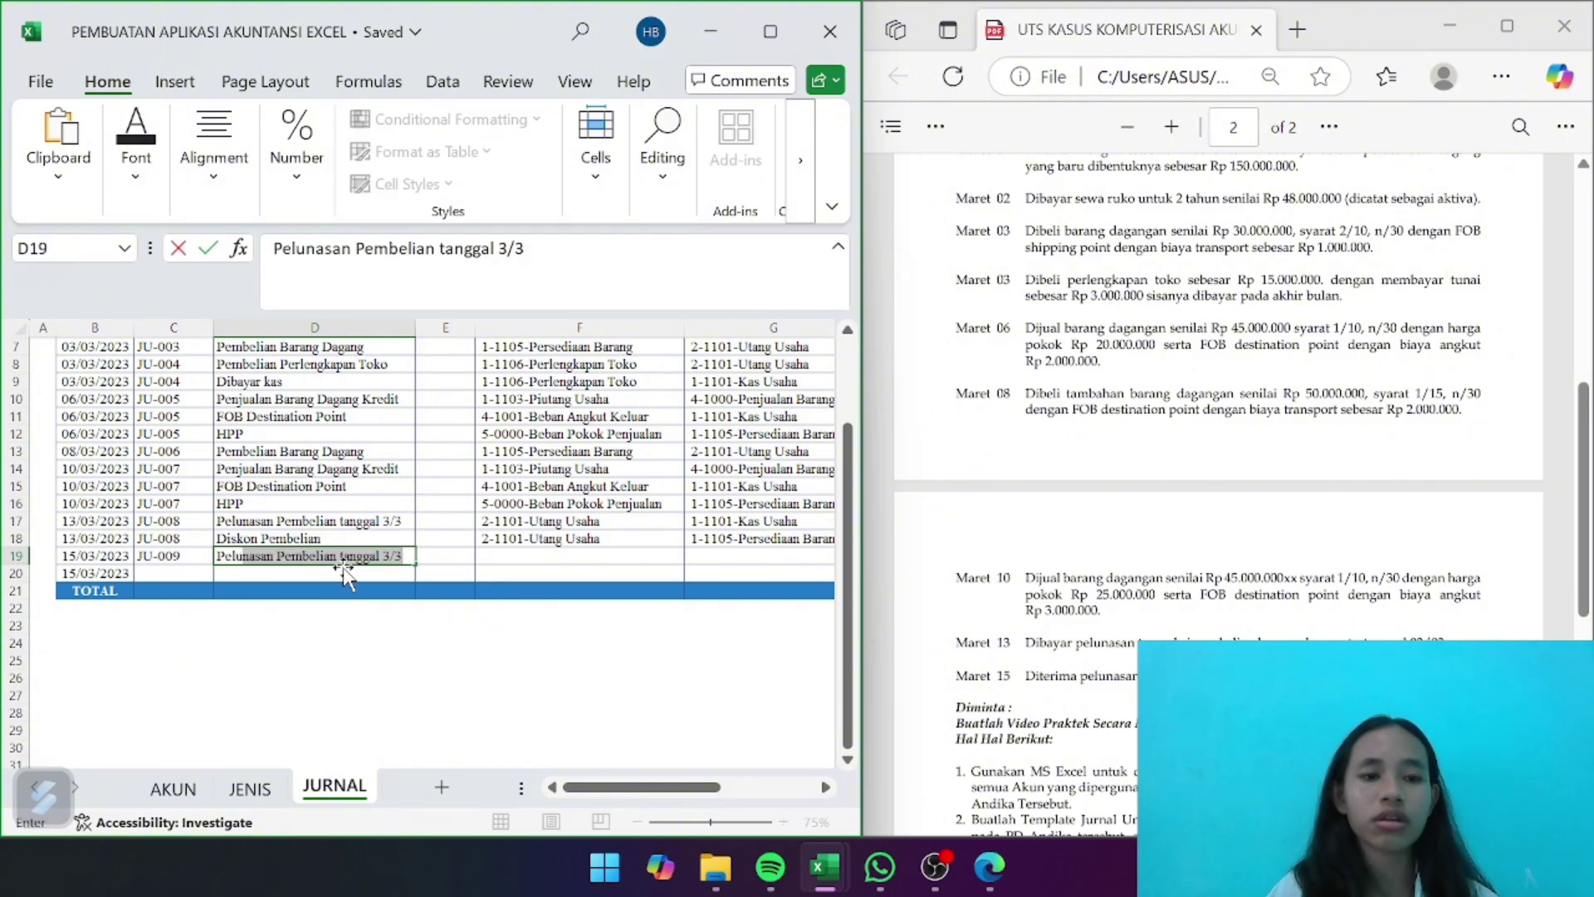
text(an Pen)
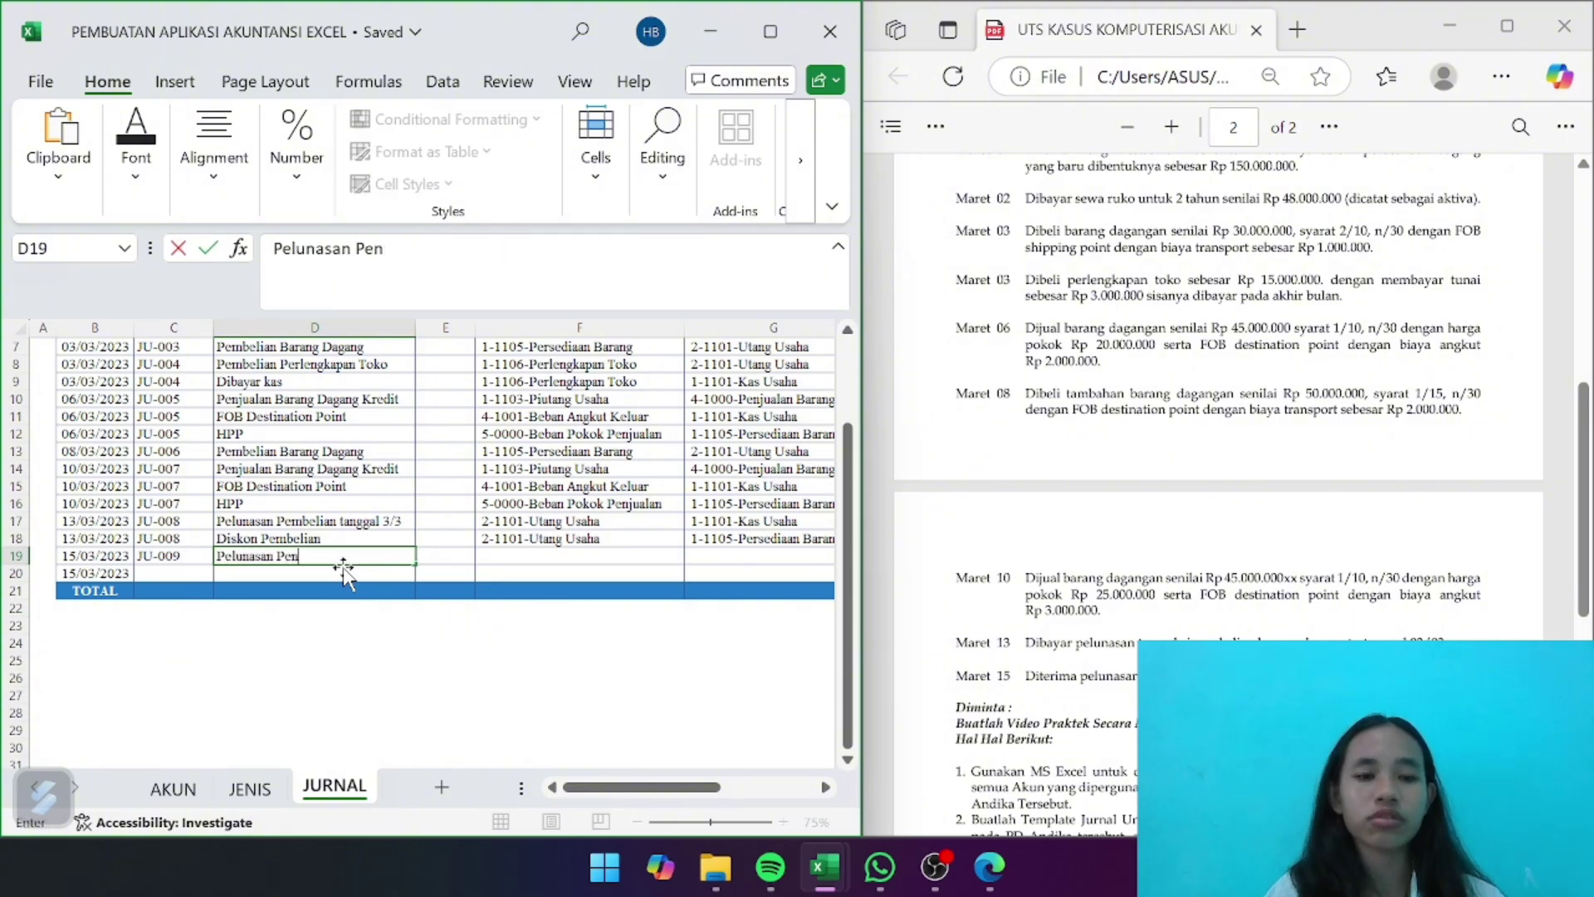
text(jualan tanggal)
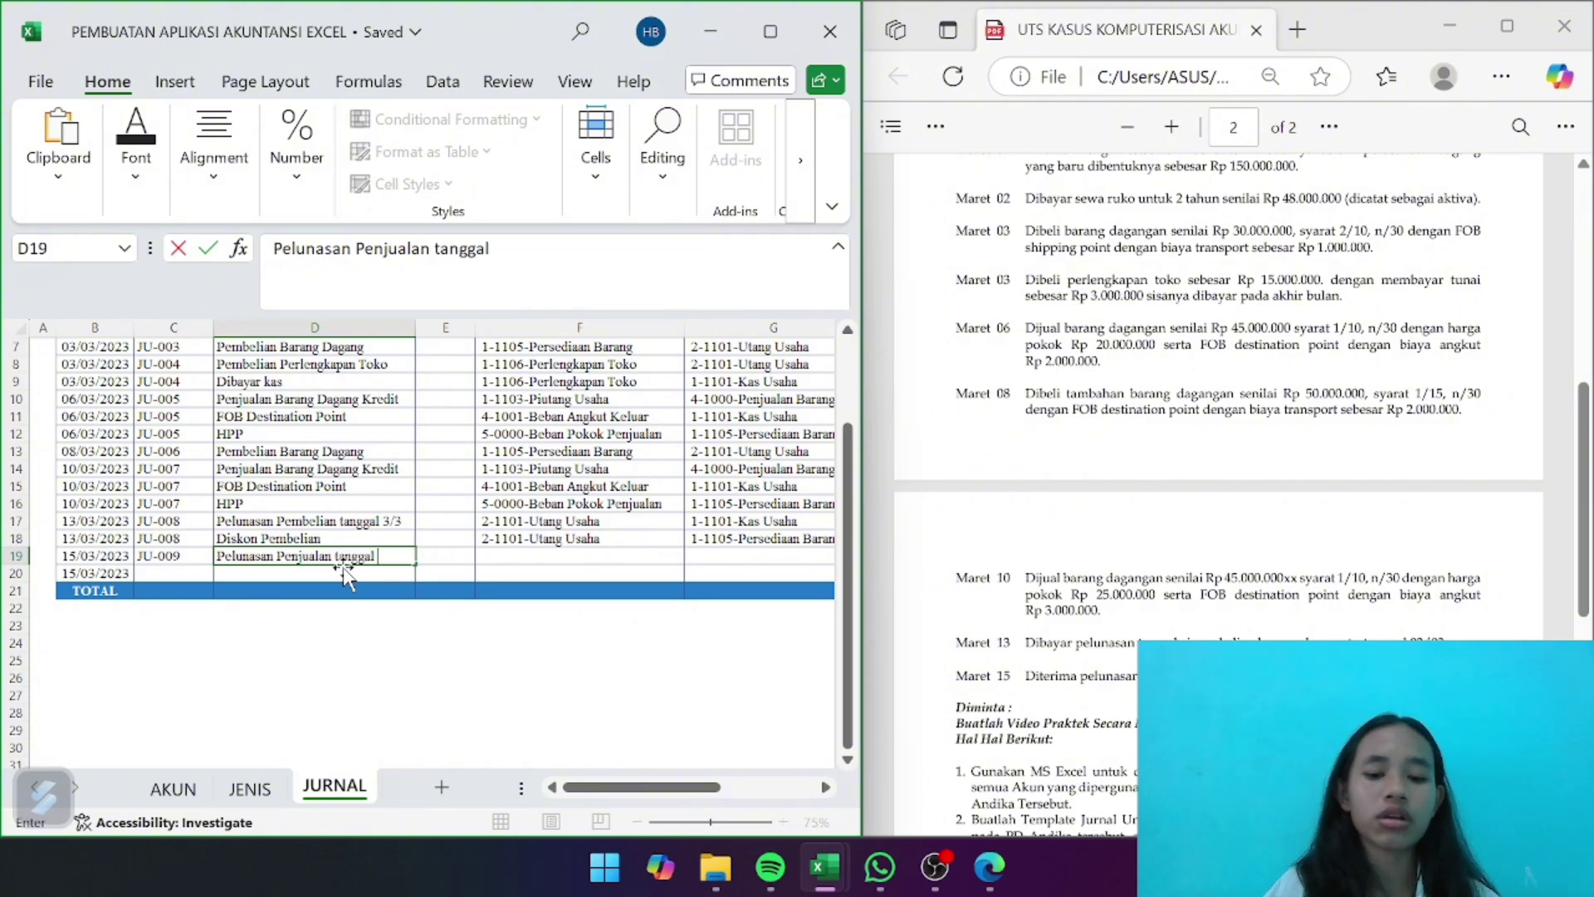
text( 6/)
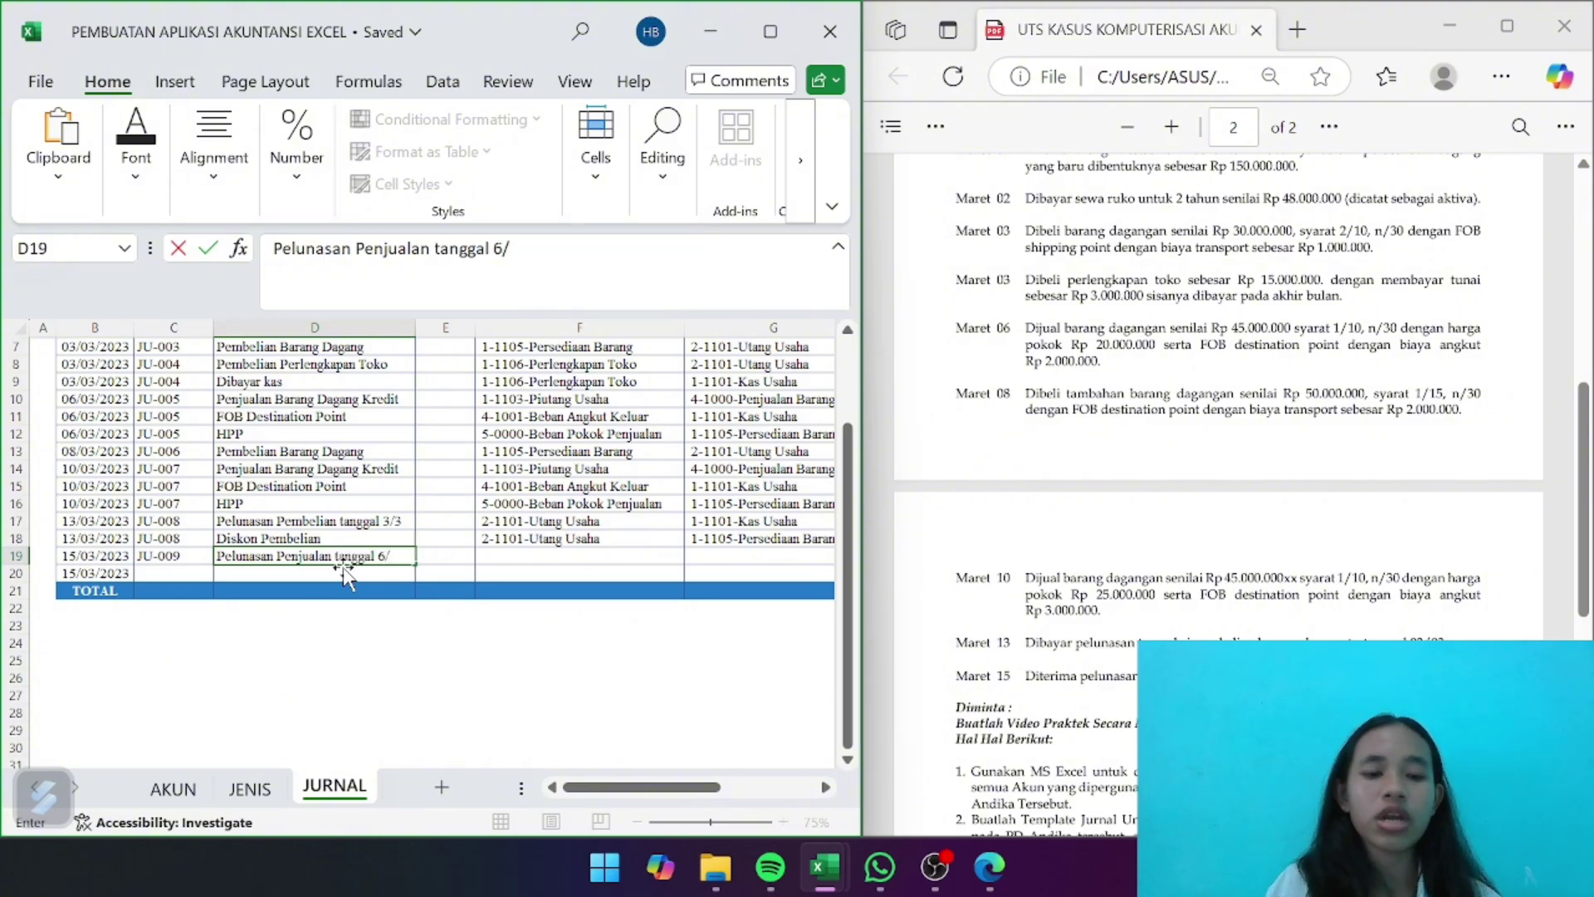
text(3)
key(Tab)
key(Tab)
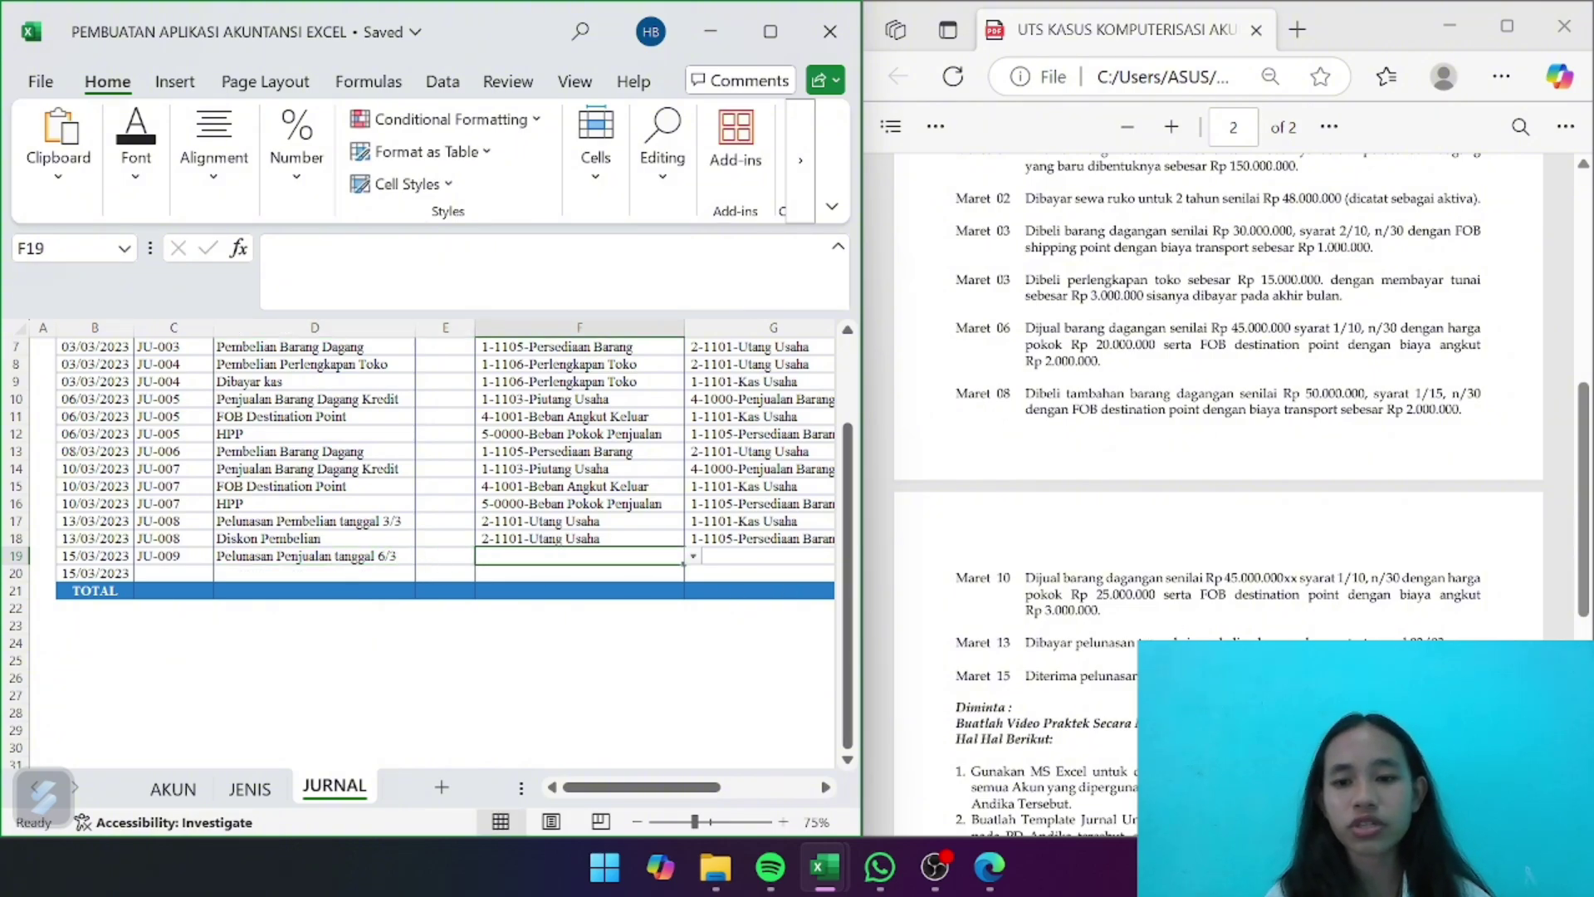
Set the row 19 entry's debit account to 1-1101-Kas Usaha and its credit account to 1-1103-Piutang Usaha
scroll(1218, 490, down, 1)
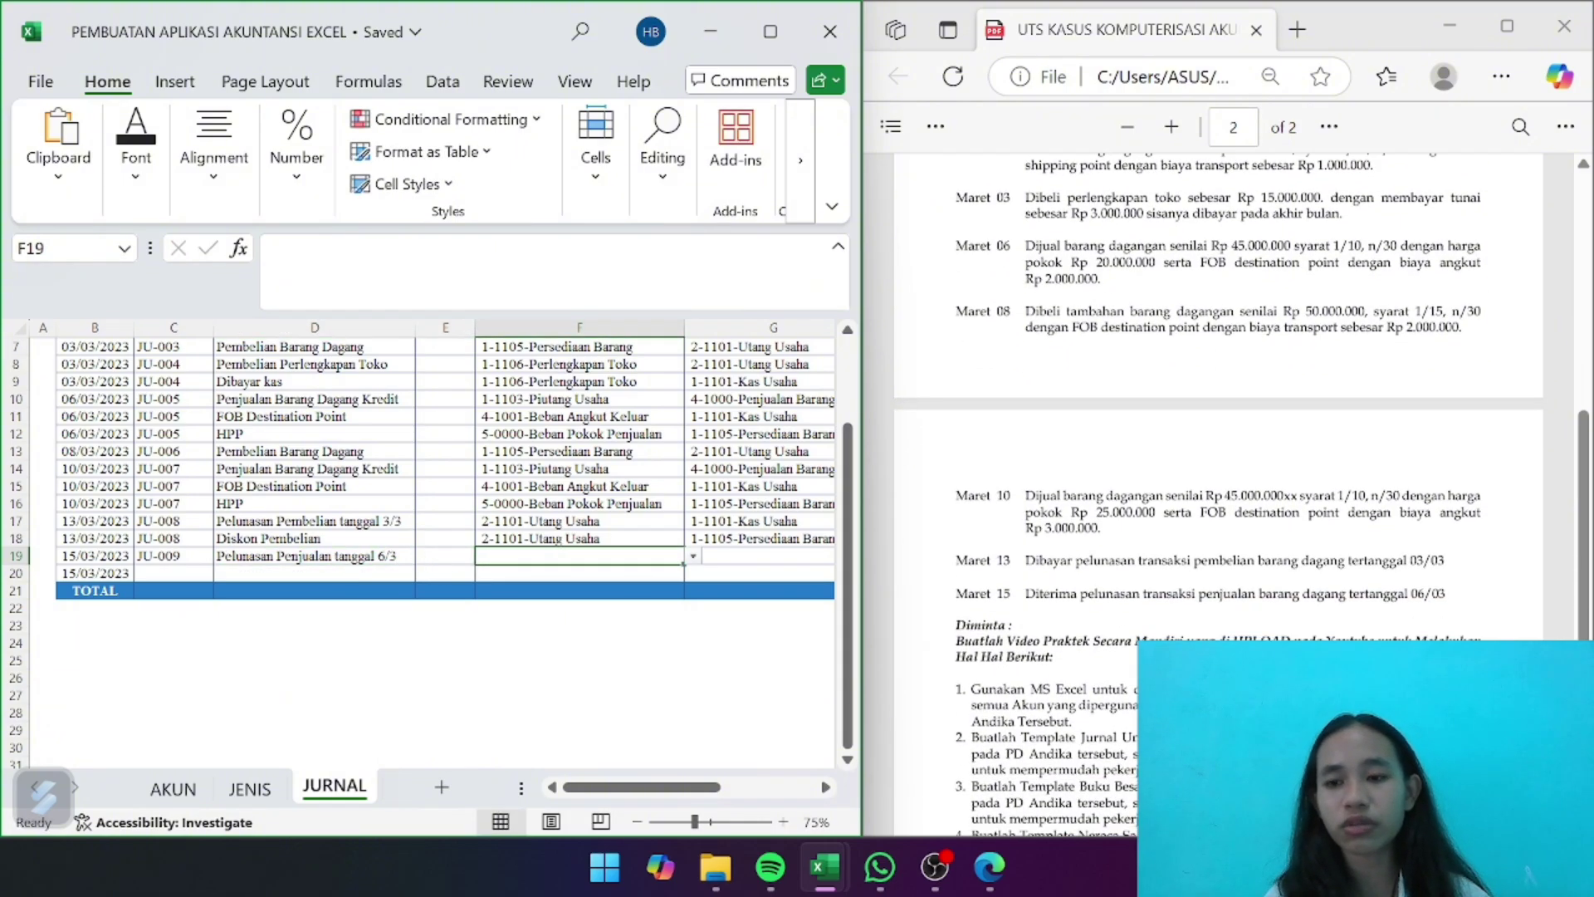
scroll(1218, 490, up, 1)
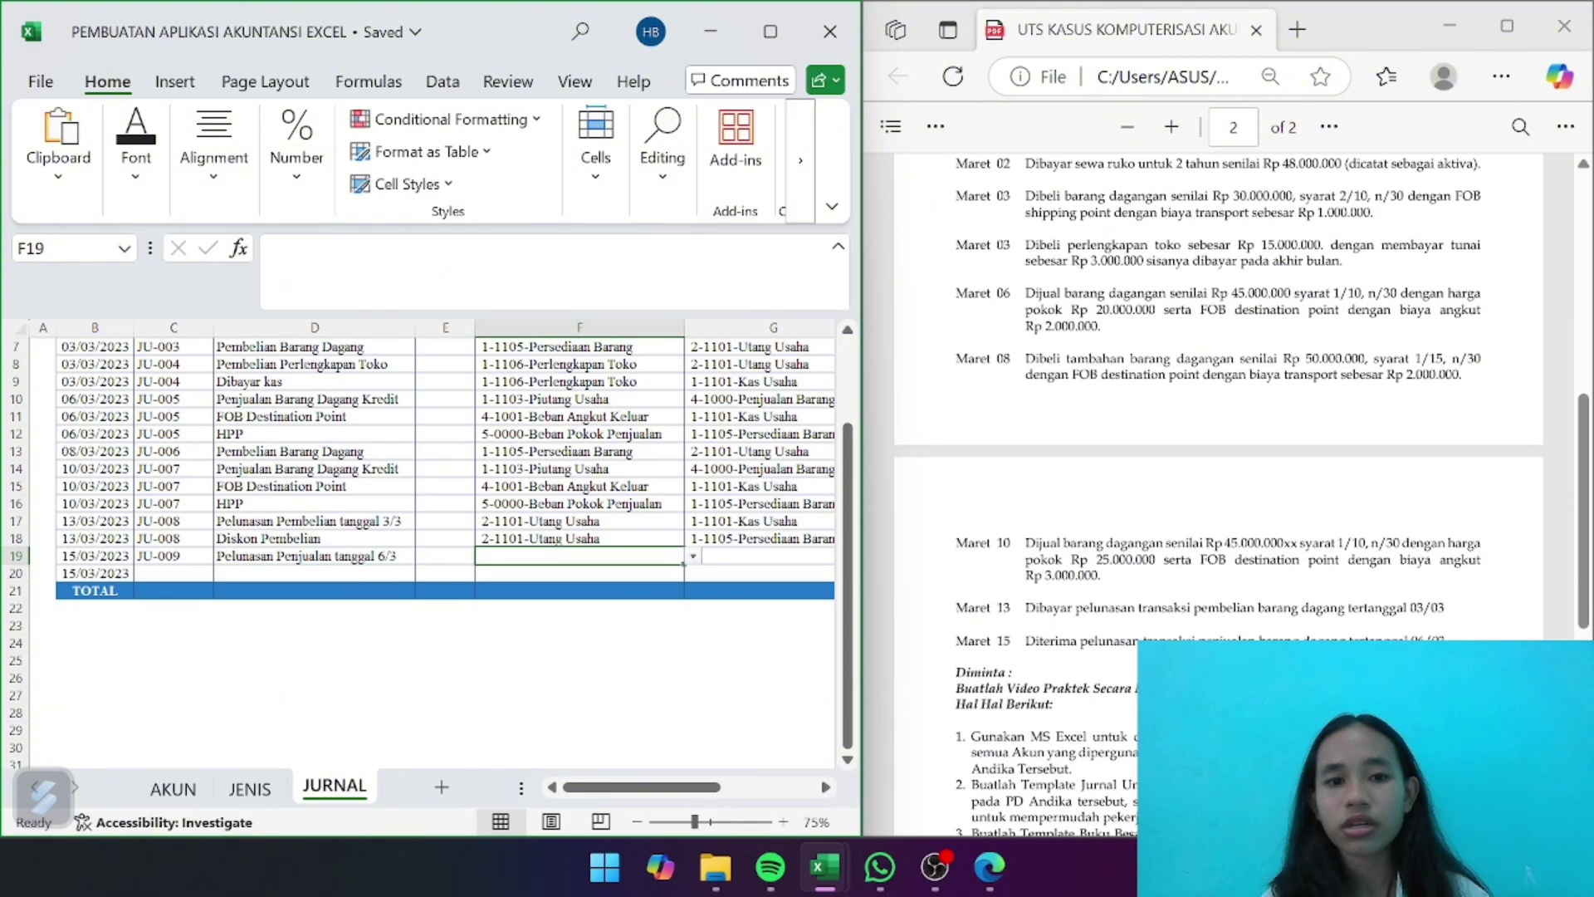
click(694, 557)
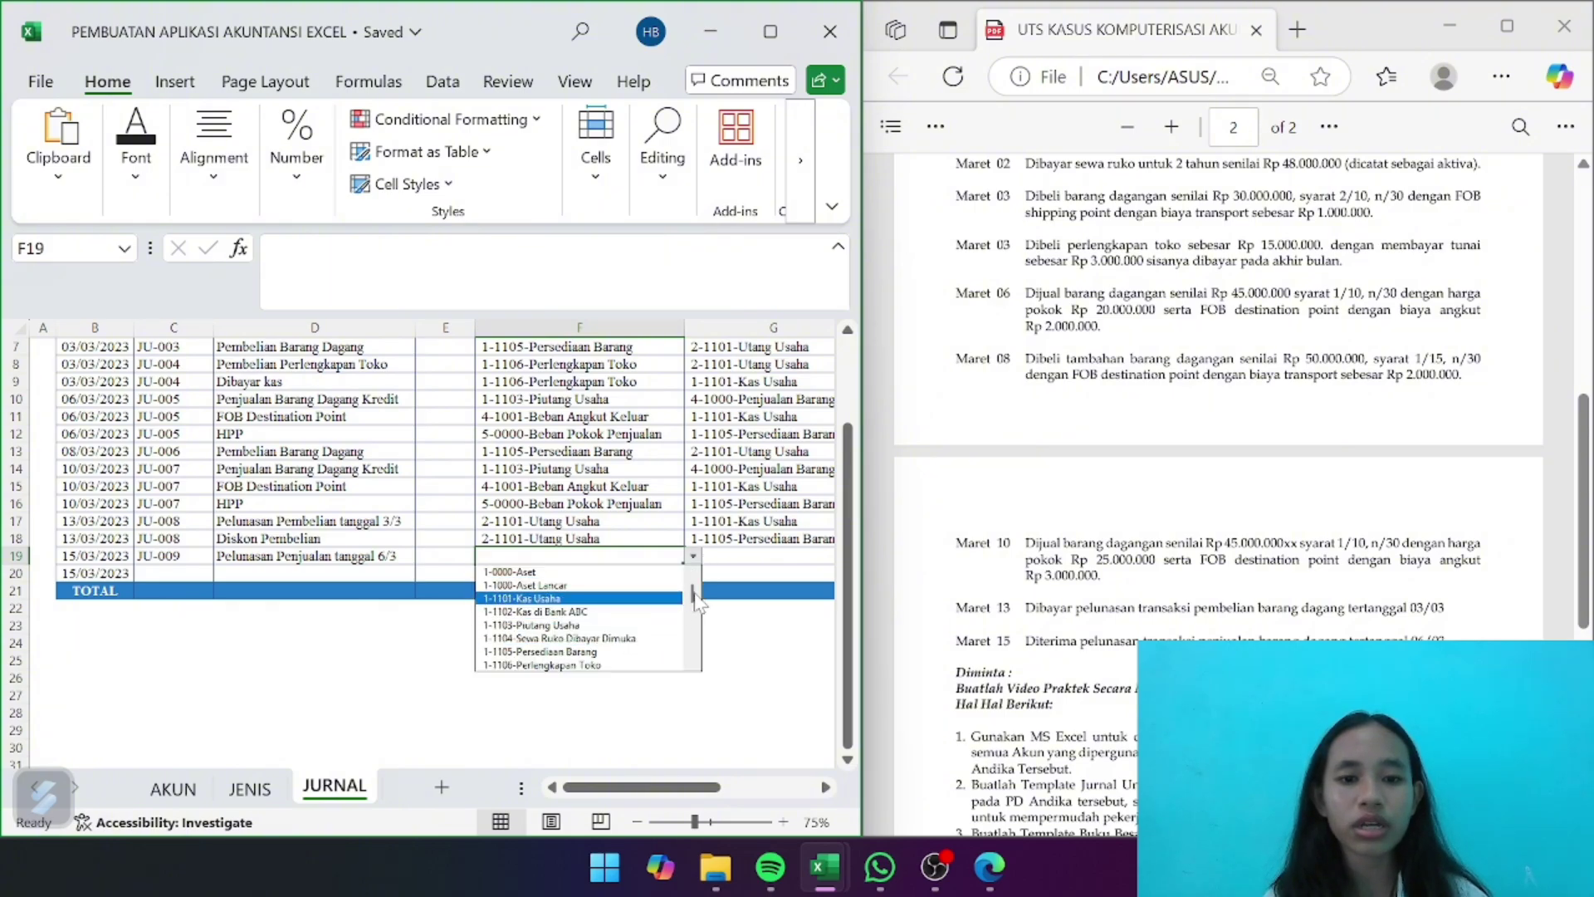
click(660, 598)
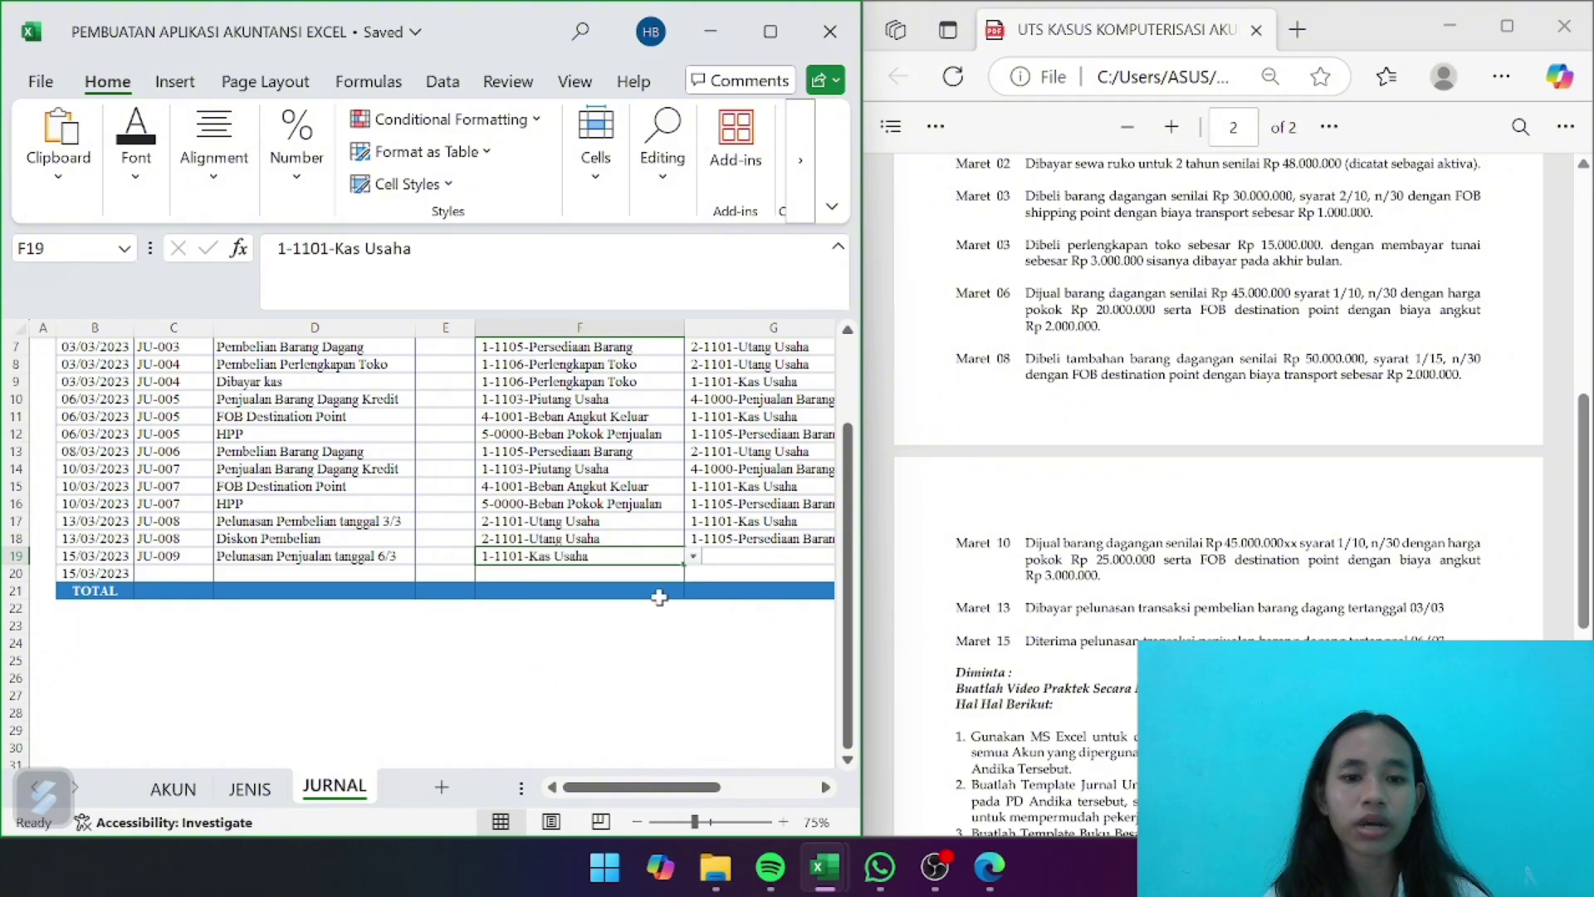
scroll(723, 554, down, 1)
scroll(723, 554, right, 2)
click(651, 522)
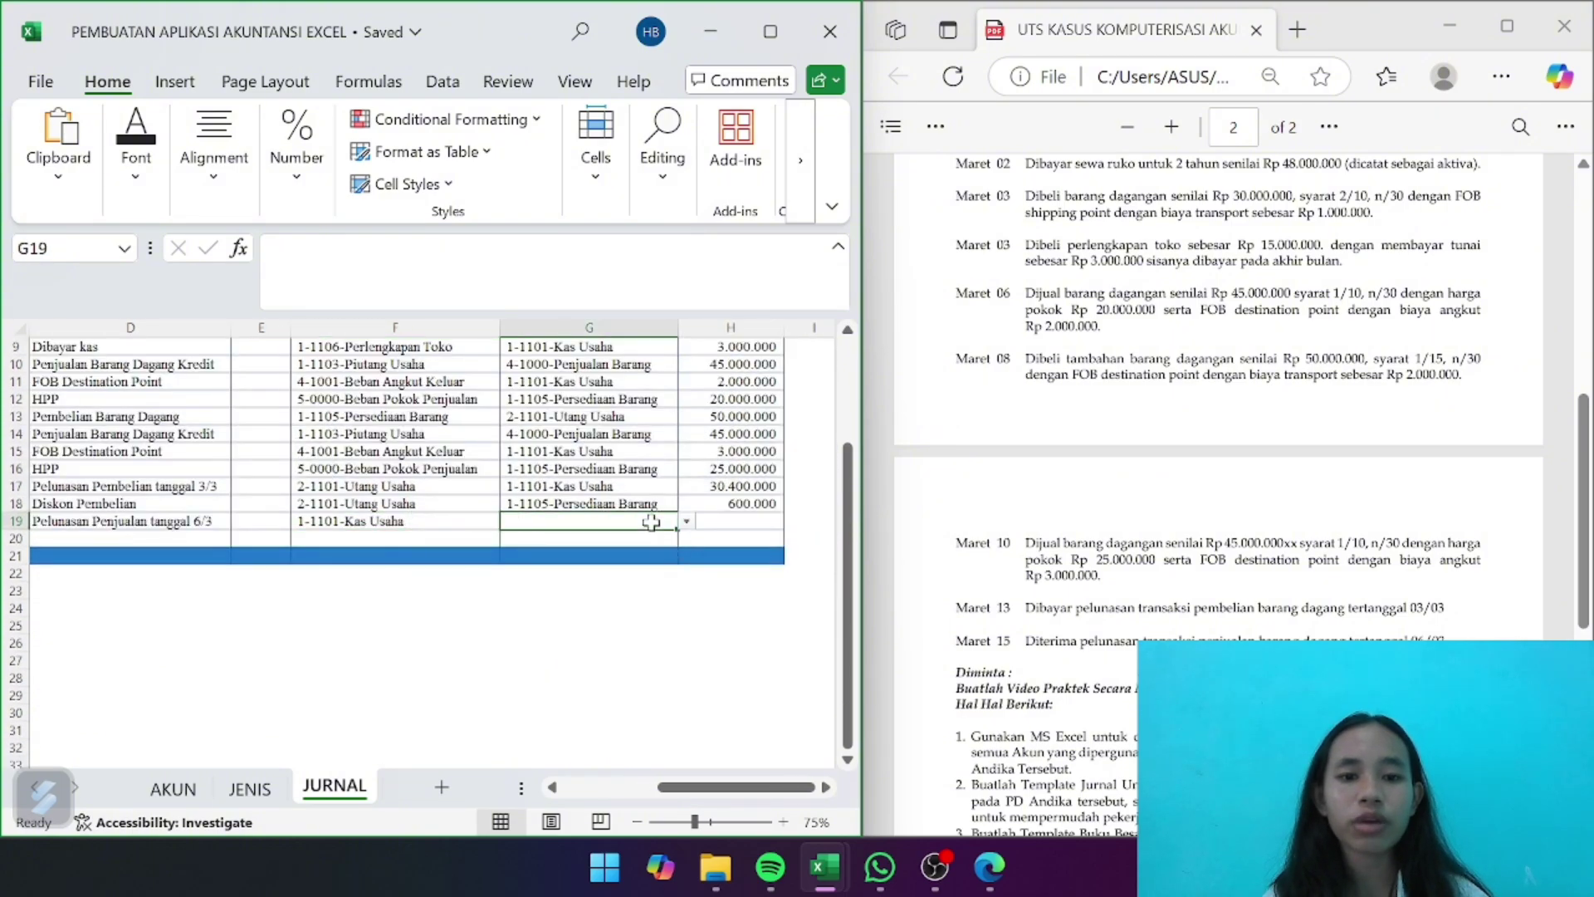
click(687, 522)
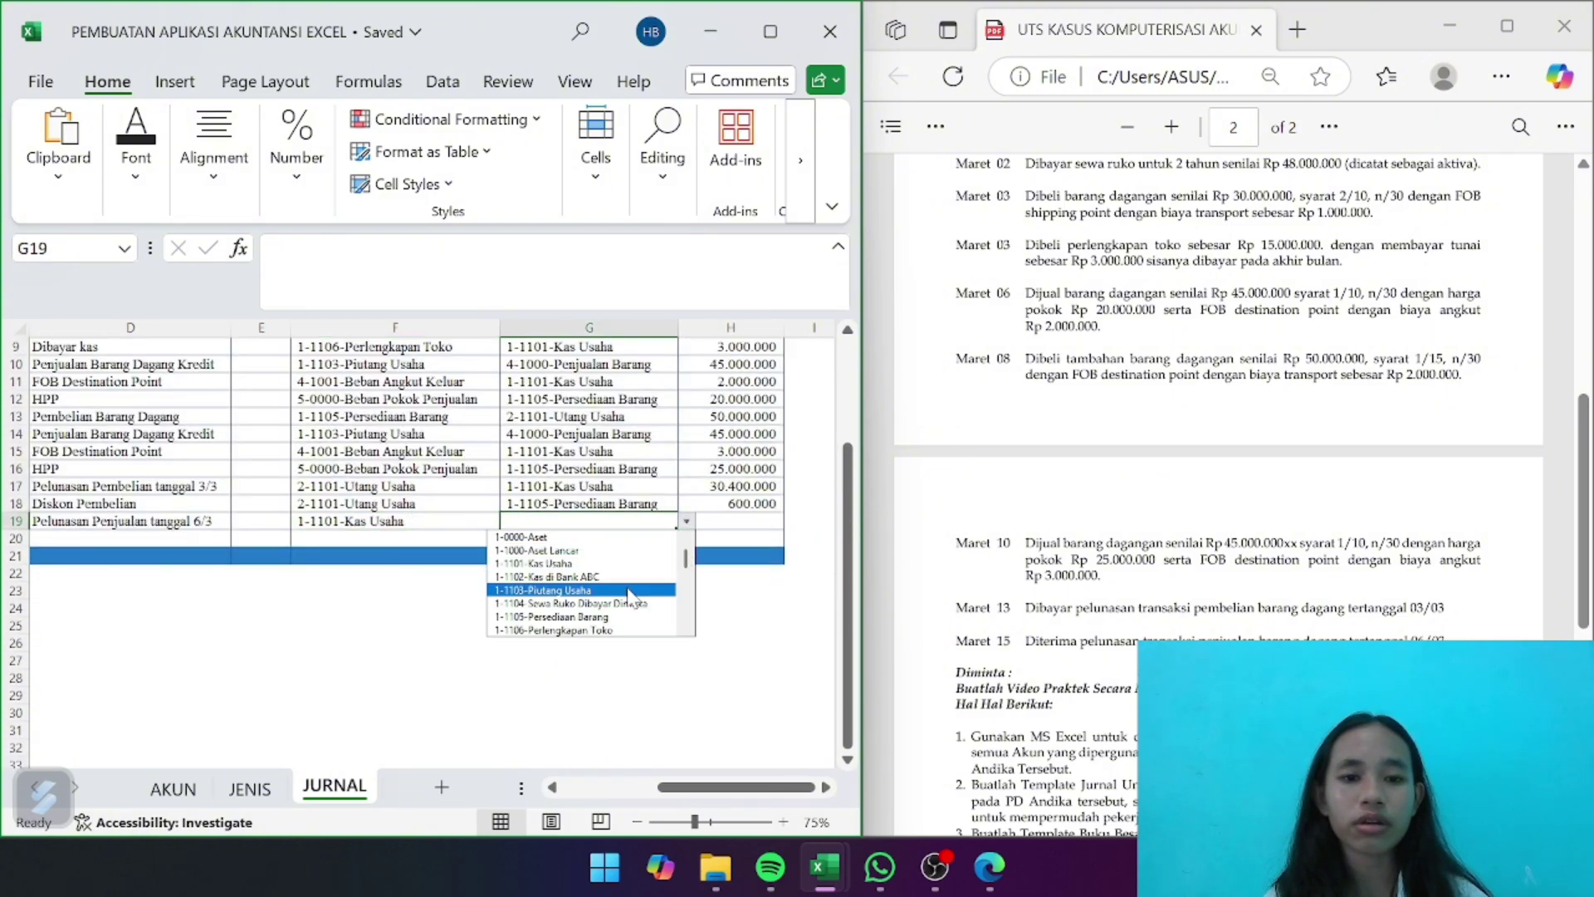
click(629, 591)
Enter 44550000 as the amount of the row 19 sales settlement entry
click(731, 522)
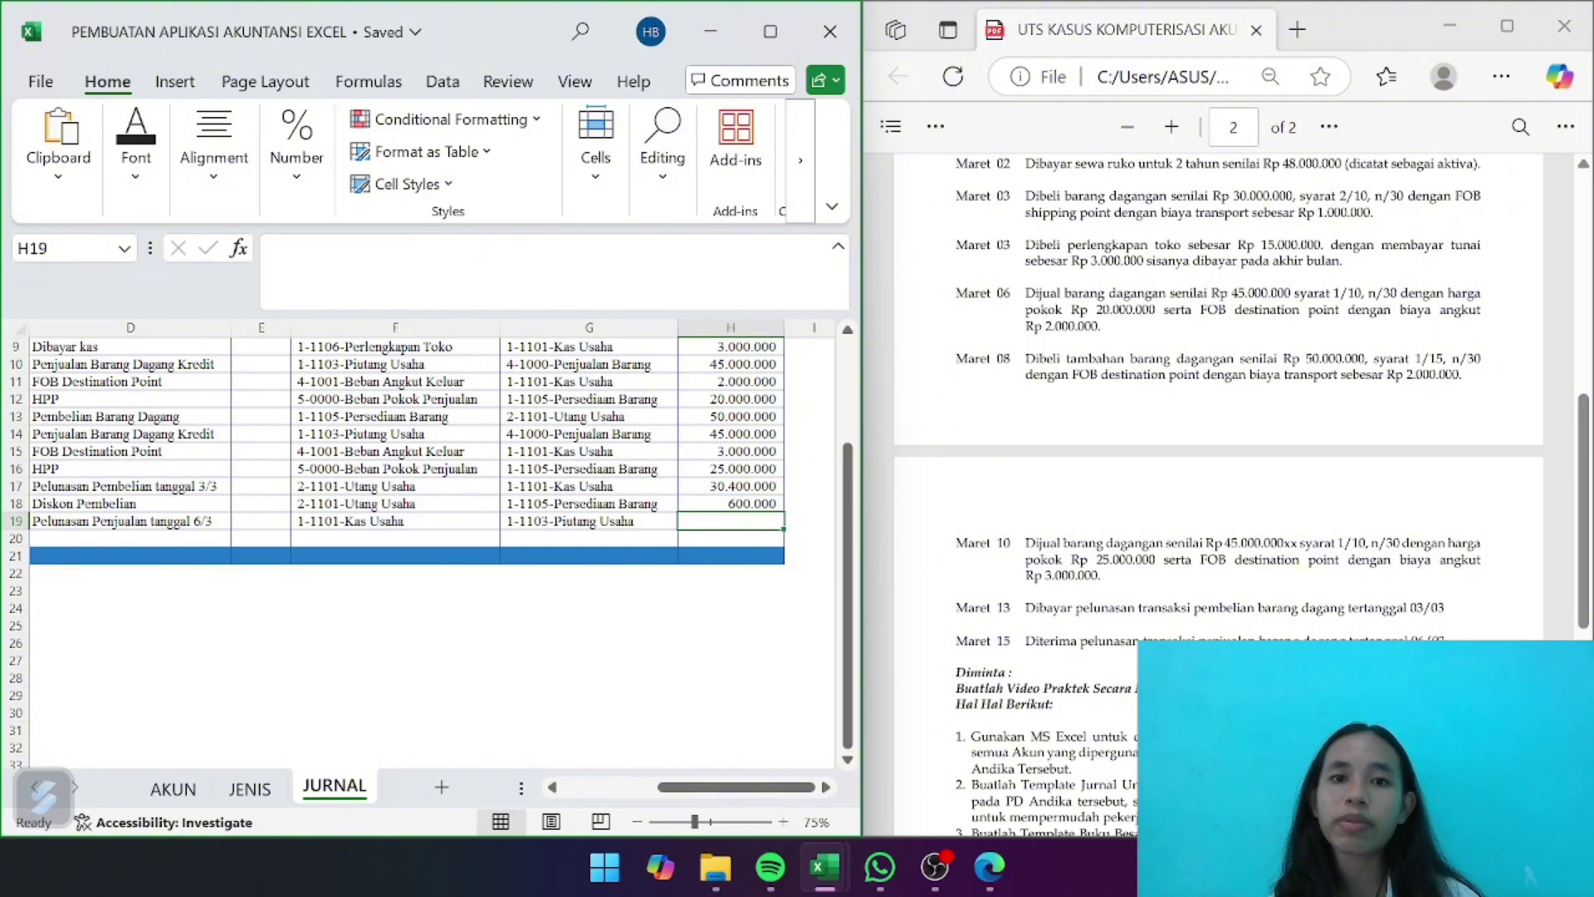
text(1)
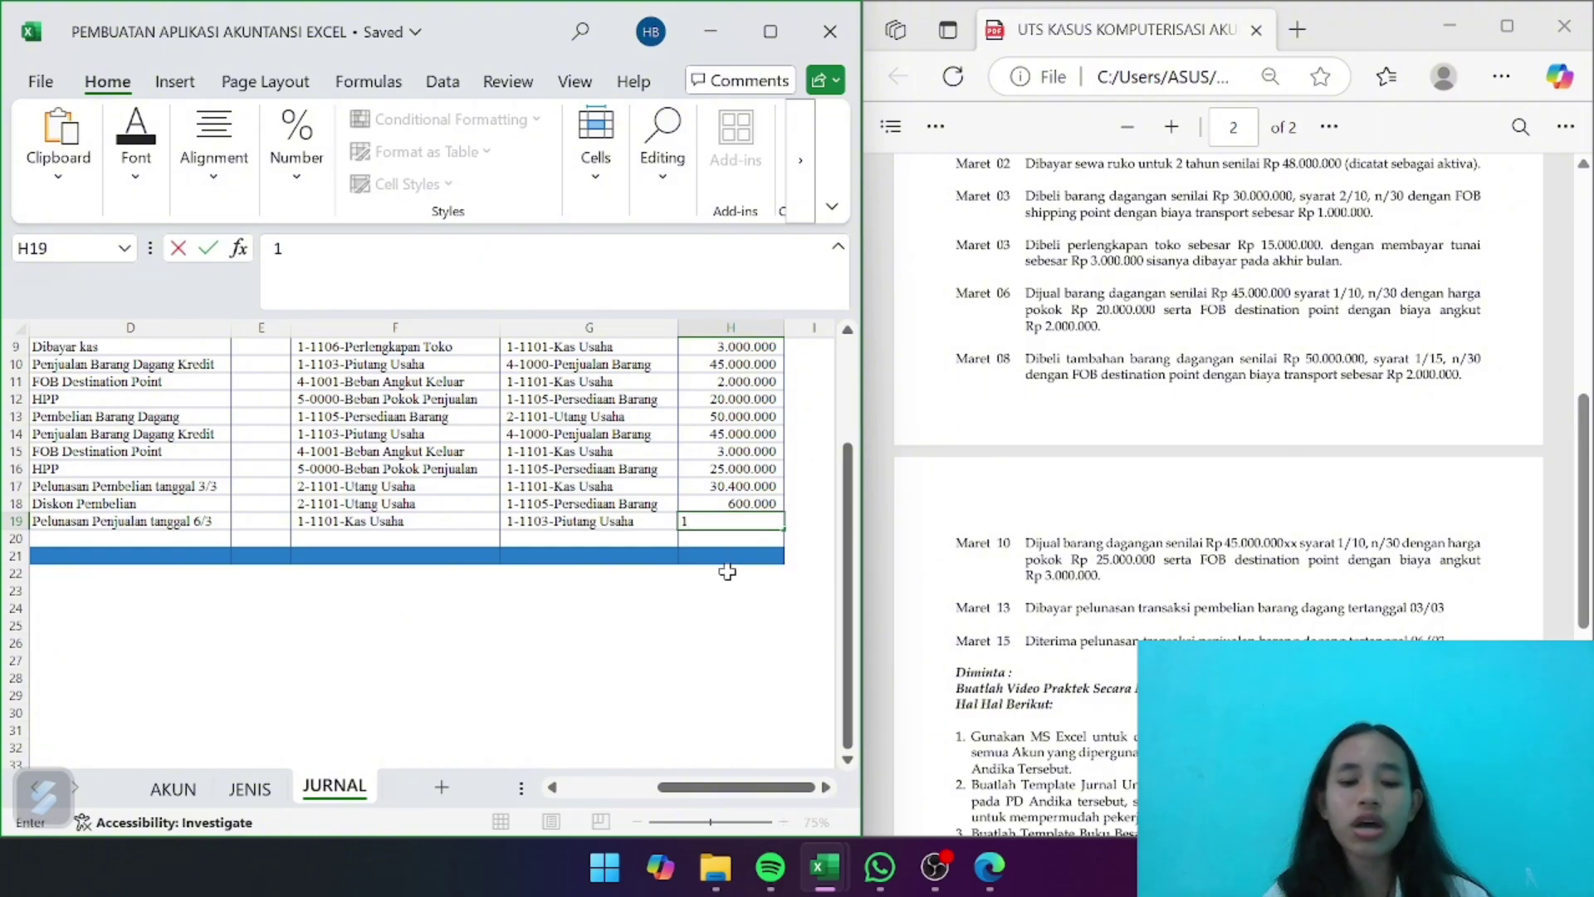
key(BackSpace)
text(44550000)
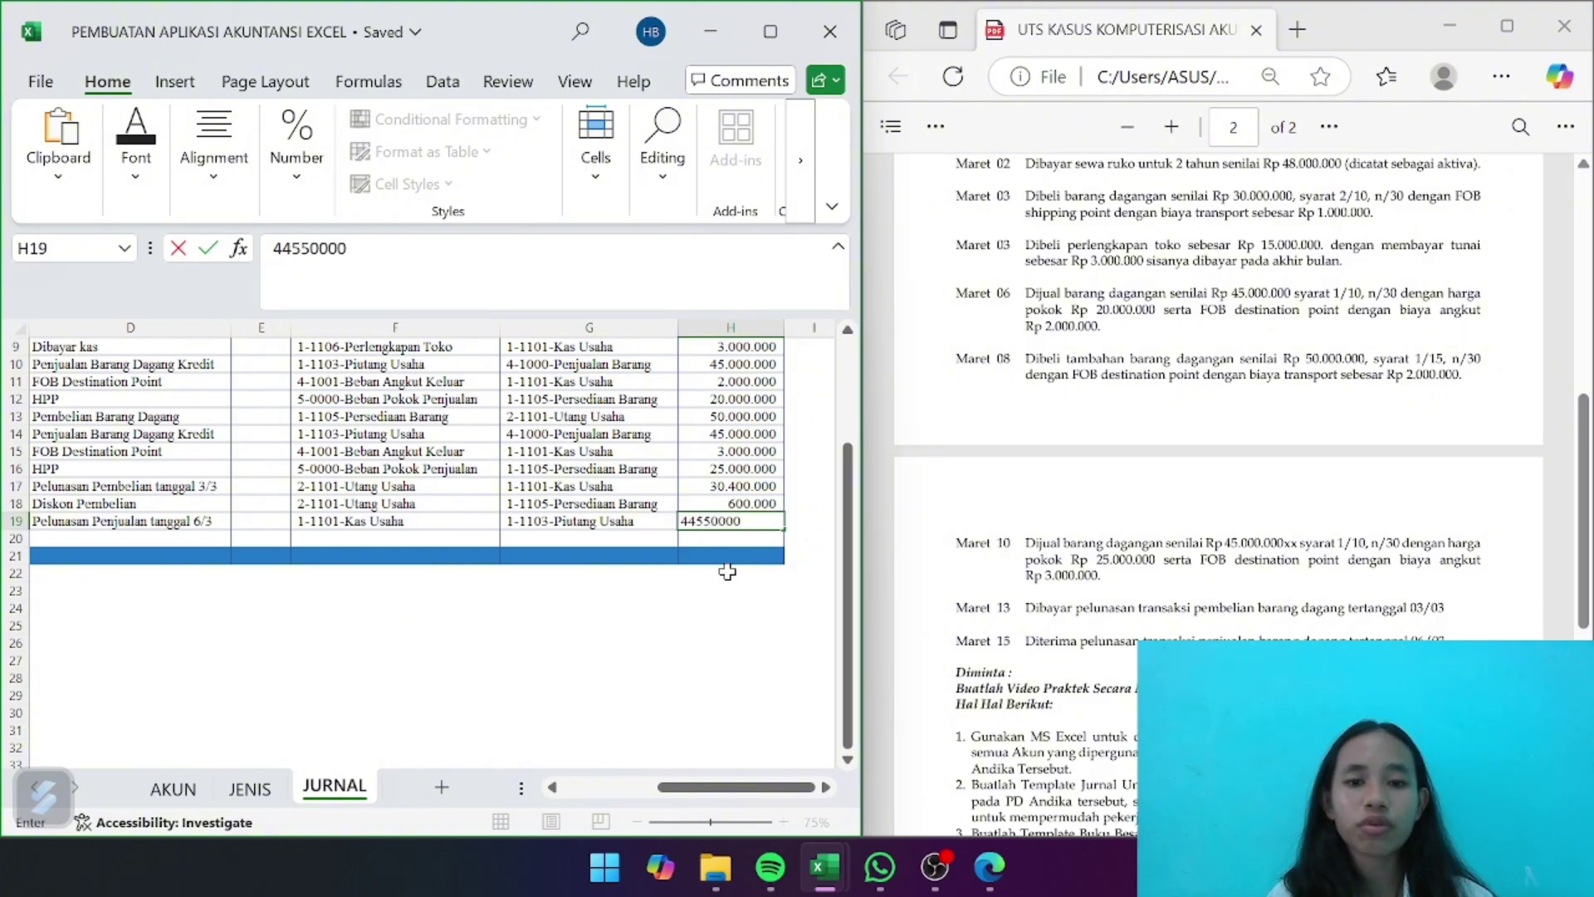
key(Return)
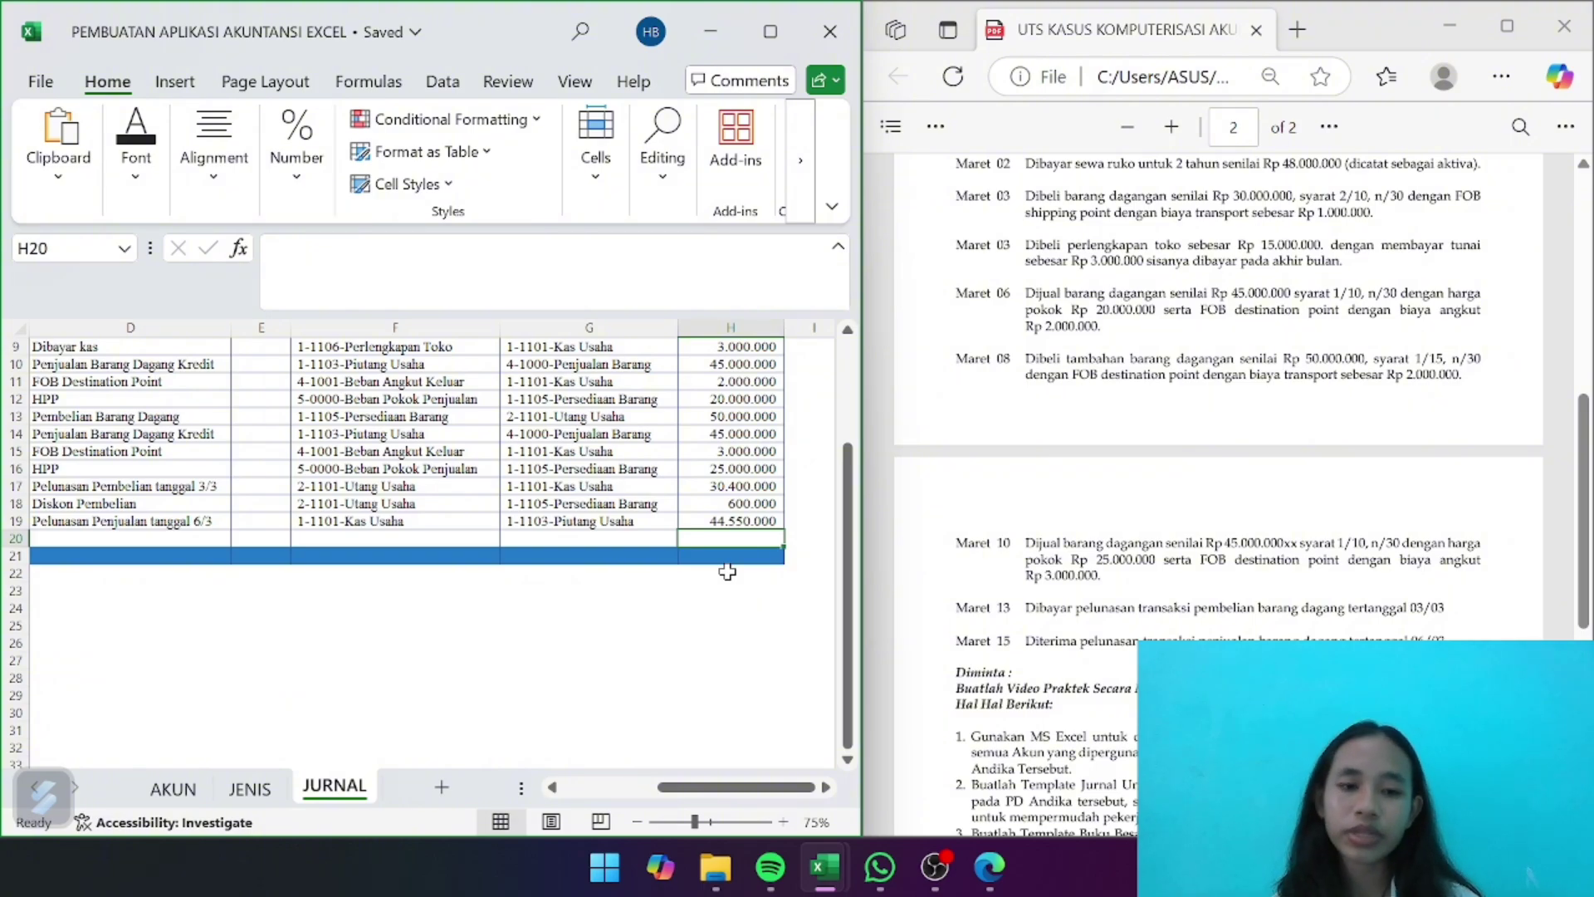
Copy the voucher number JU-009 from row 19 into the row 20 entry
scroll(153, 525, left, 3)
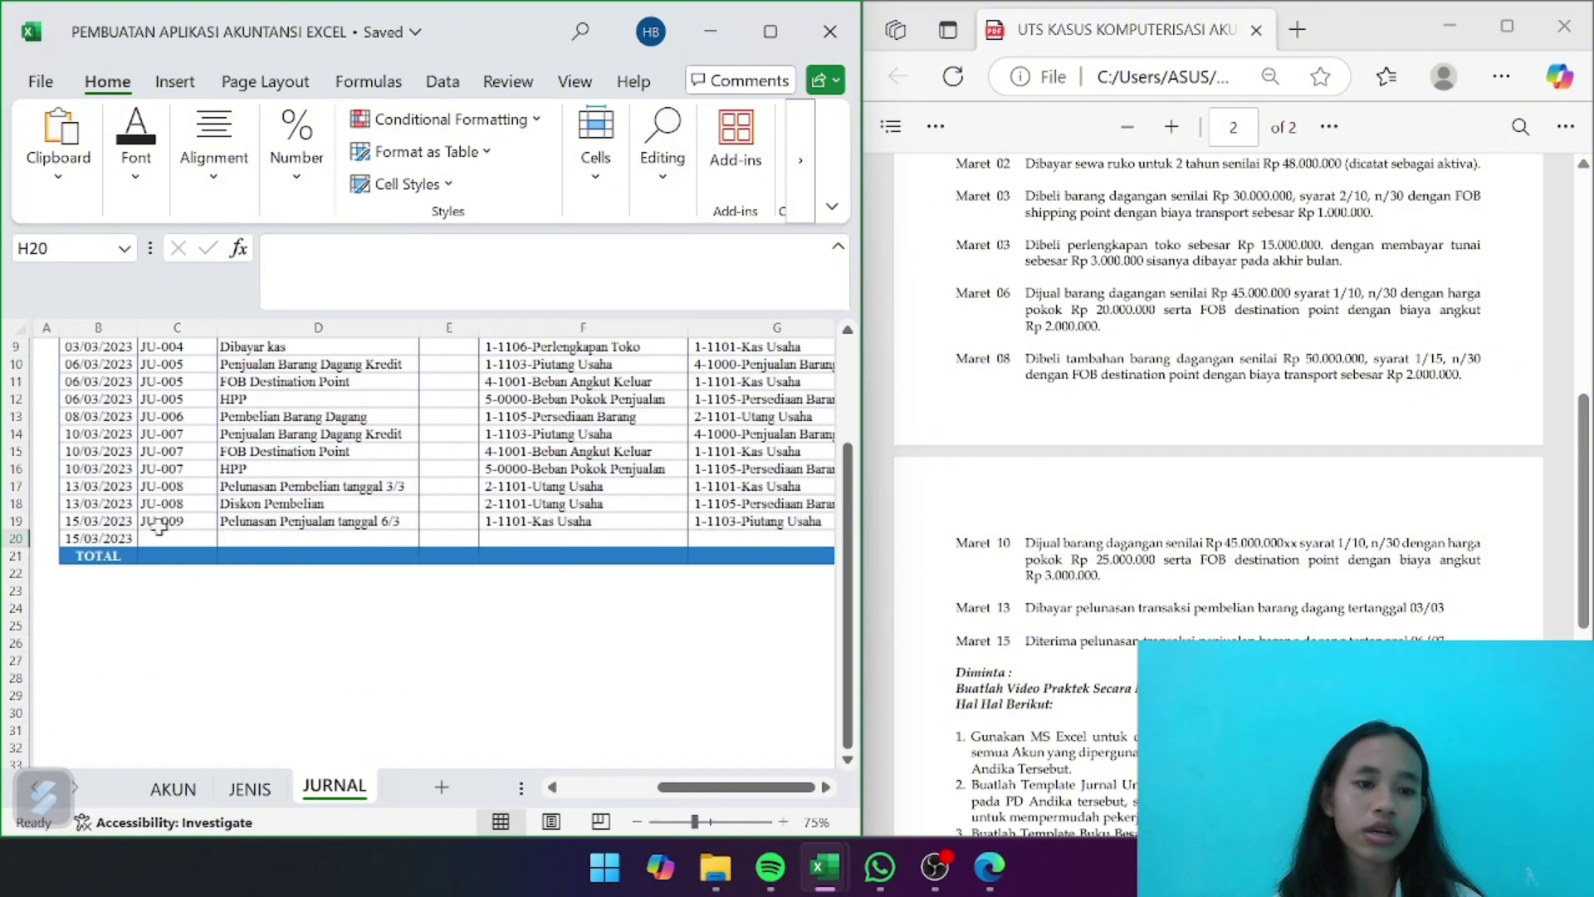
click(162, 523)
key(ctrl+c)
key(Down)
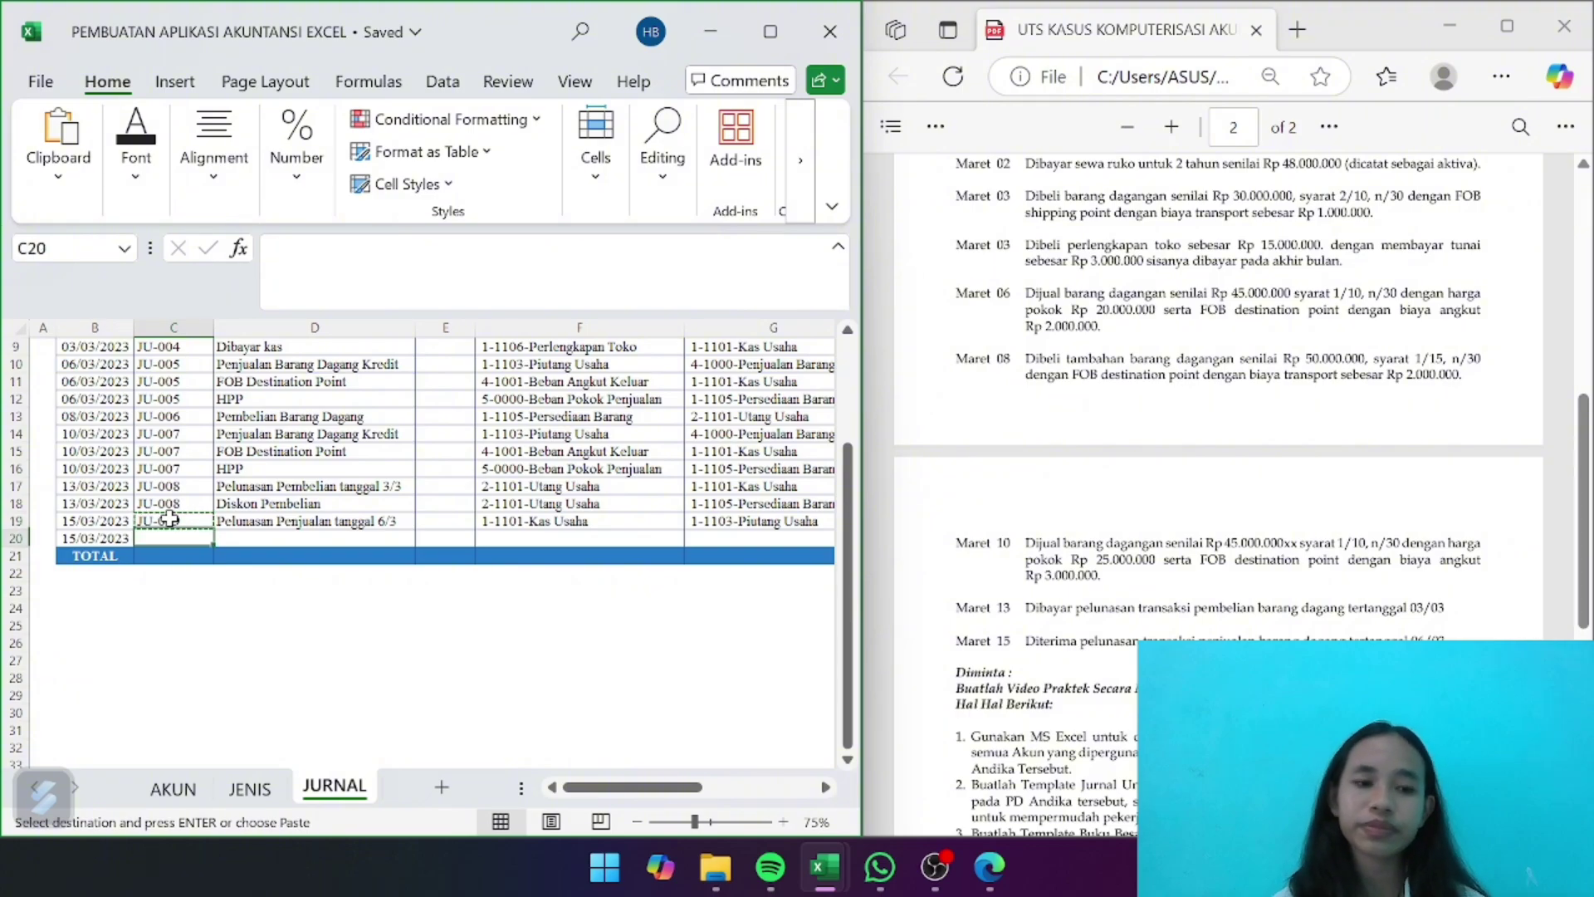
key(ctrl+v)
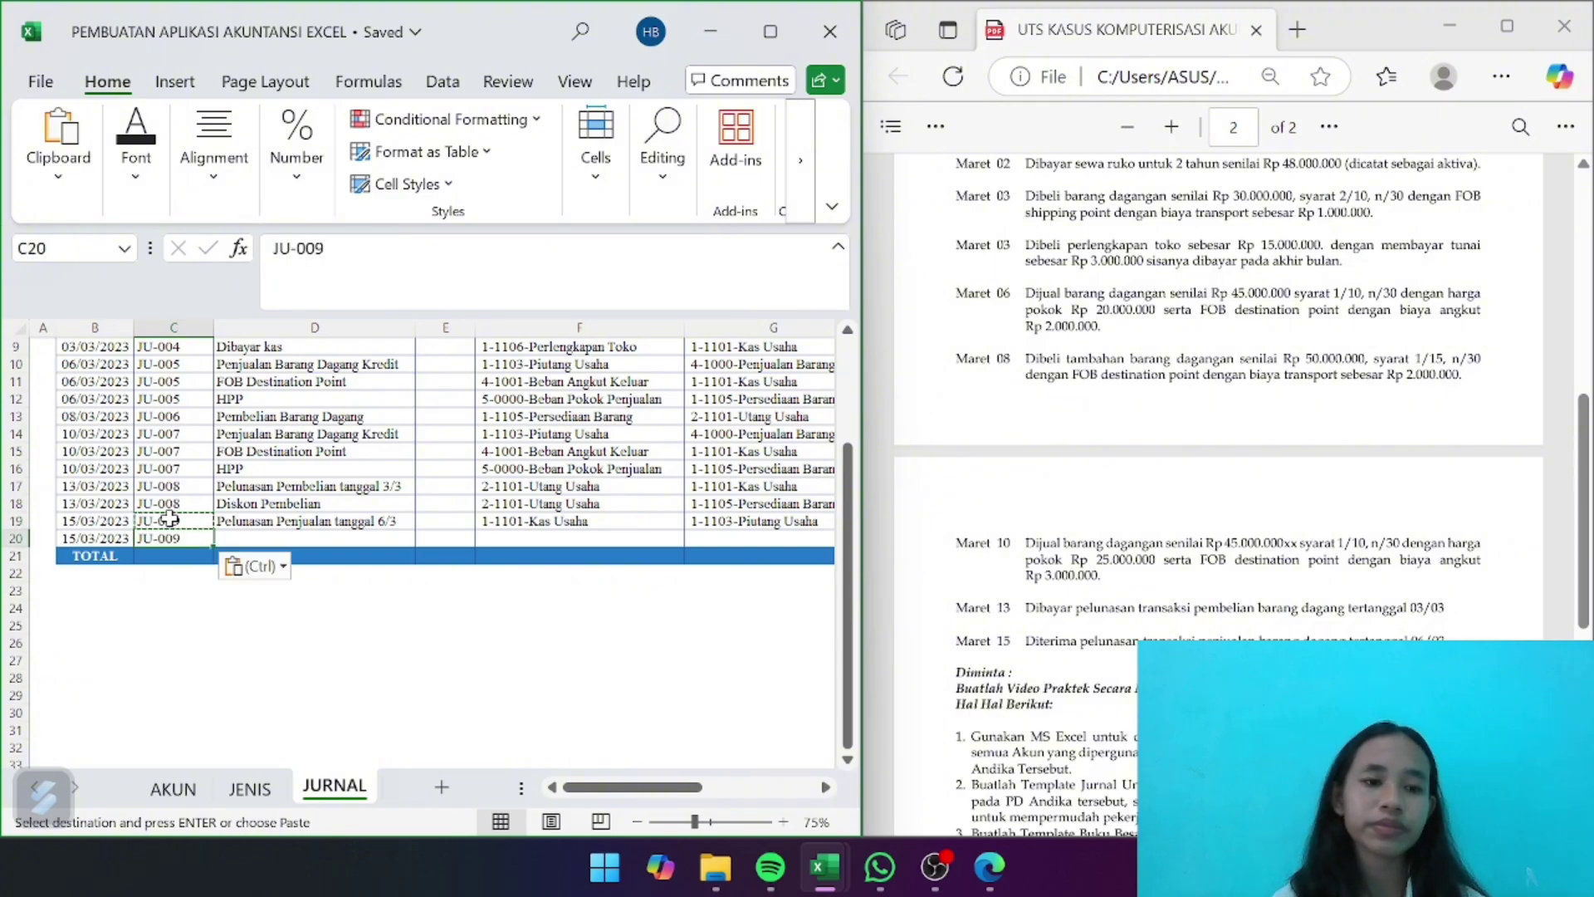
Enter the description "Potongan Penjualan" for the row 20 entry
click(274, 538)
text(P)
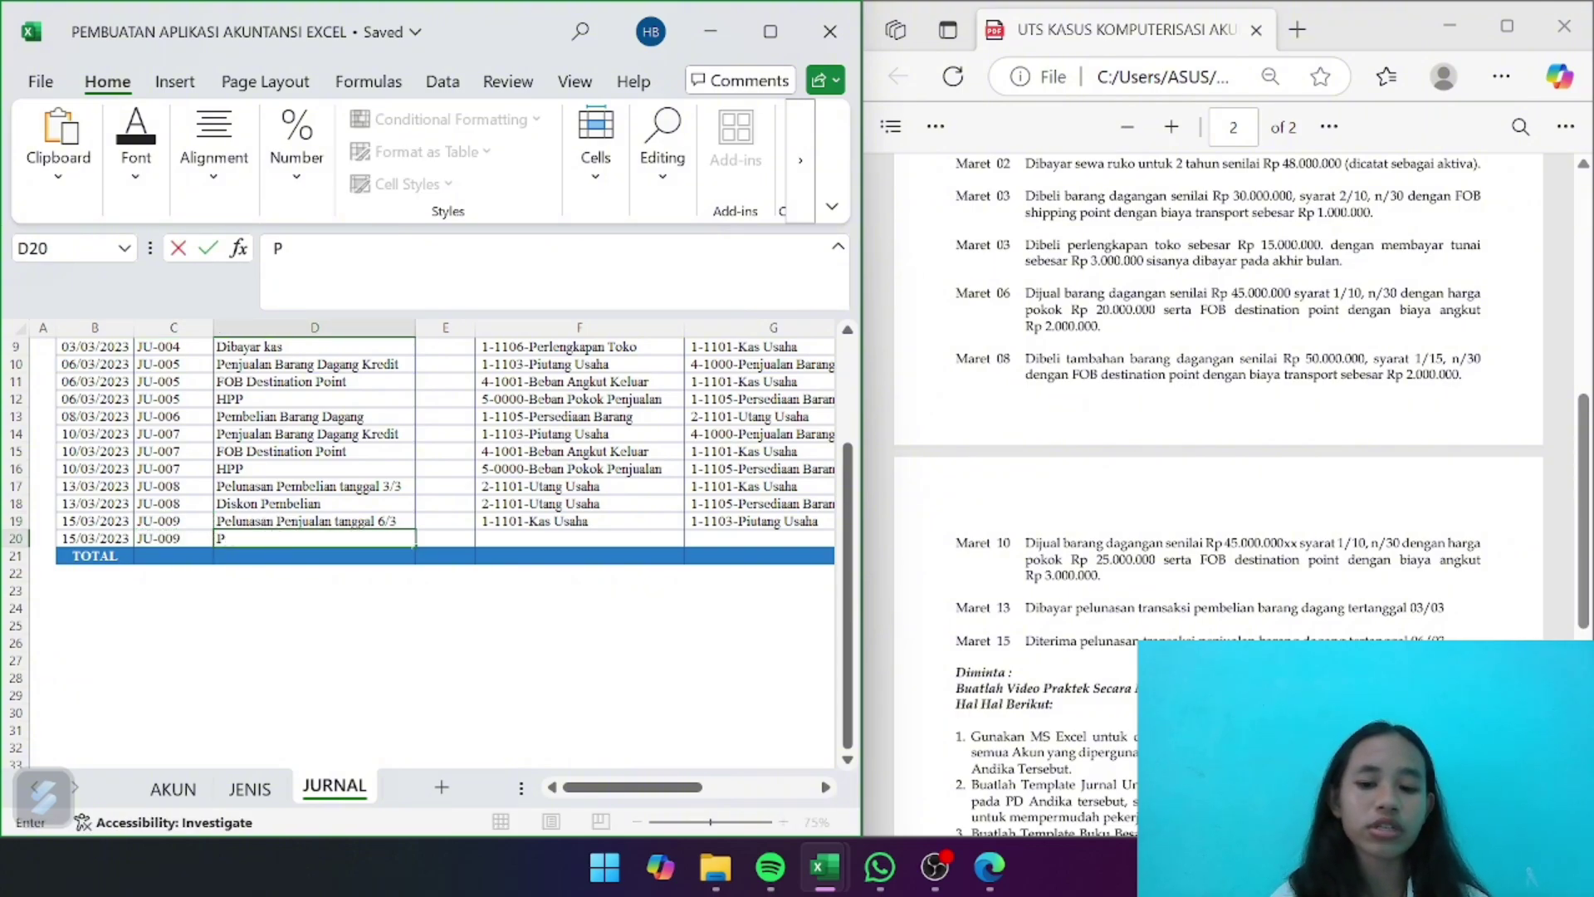
text(otongan P)
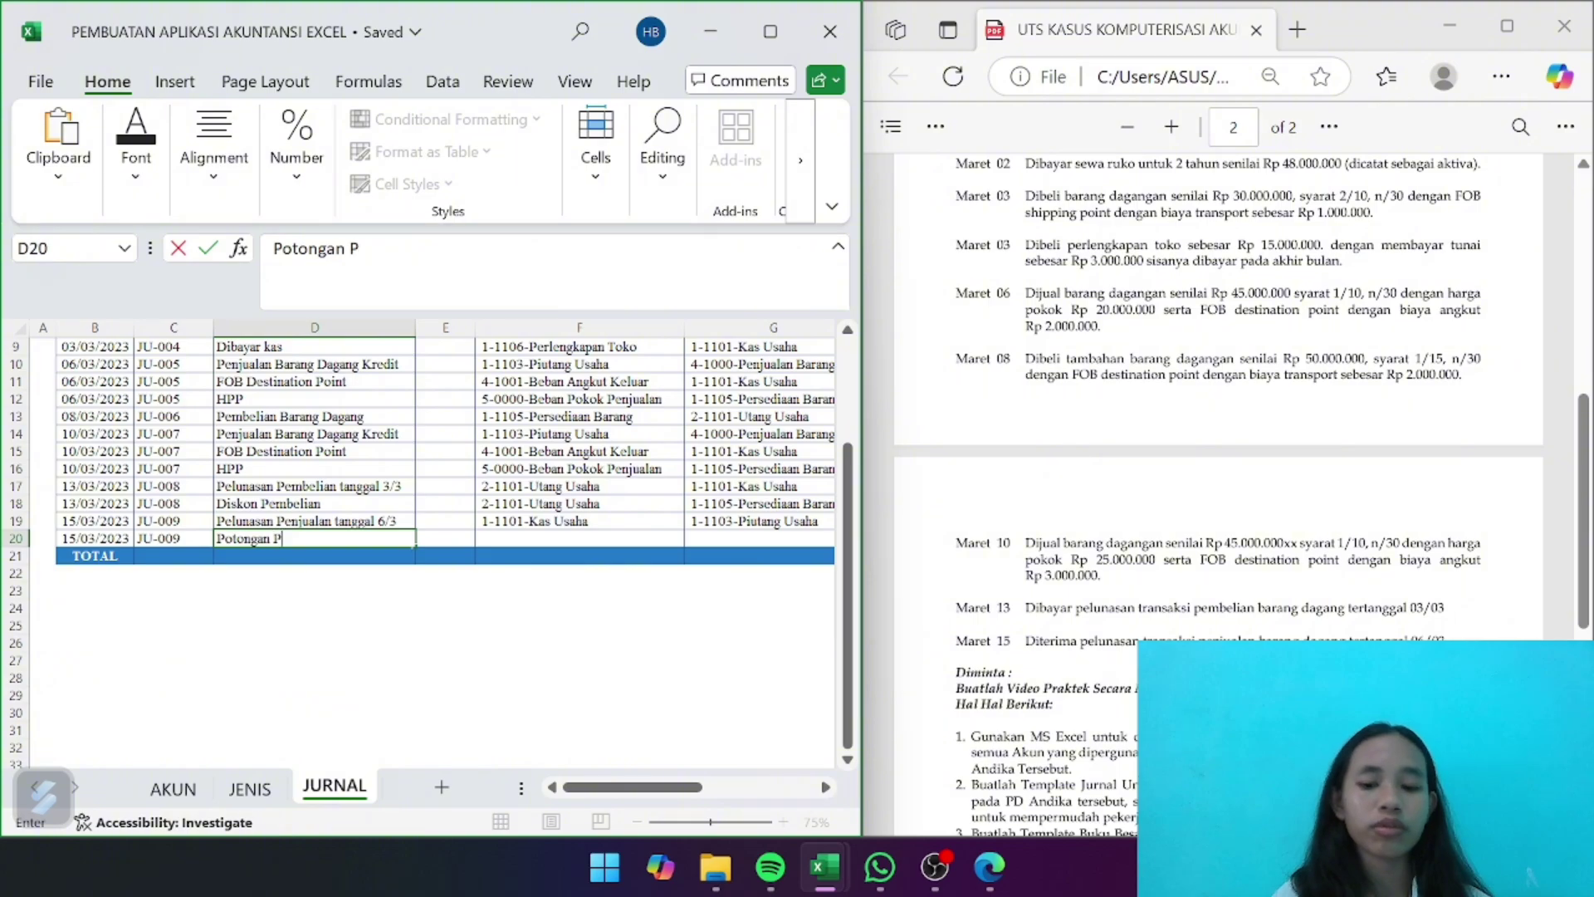
text(enjulan)
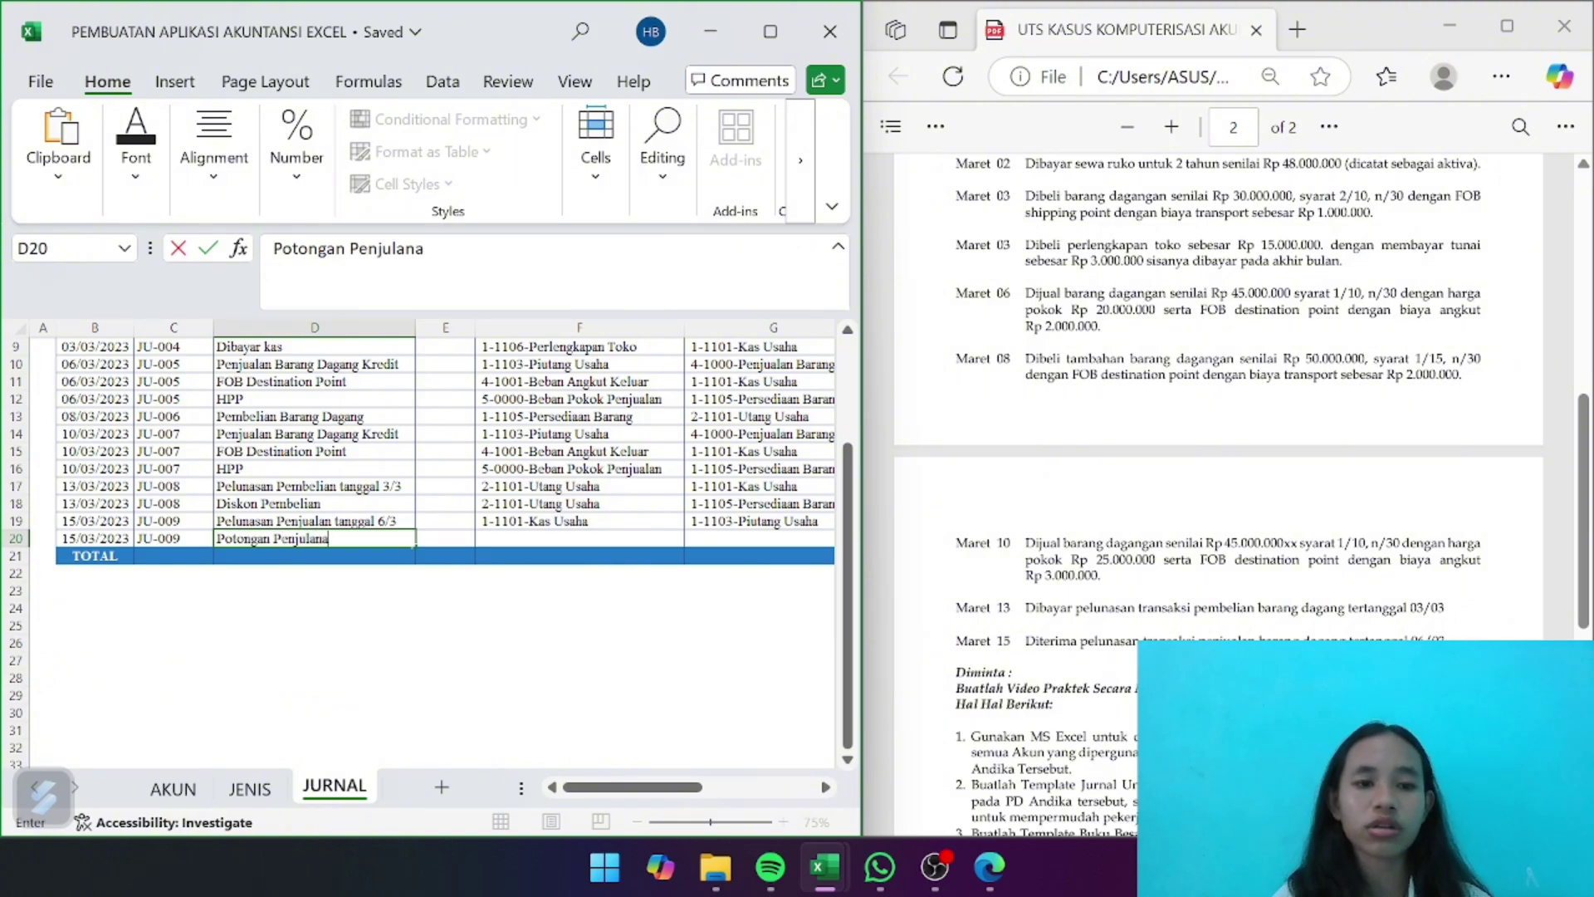
key(BackSpace)
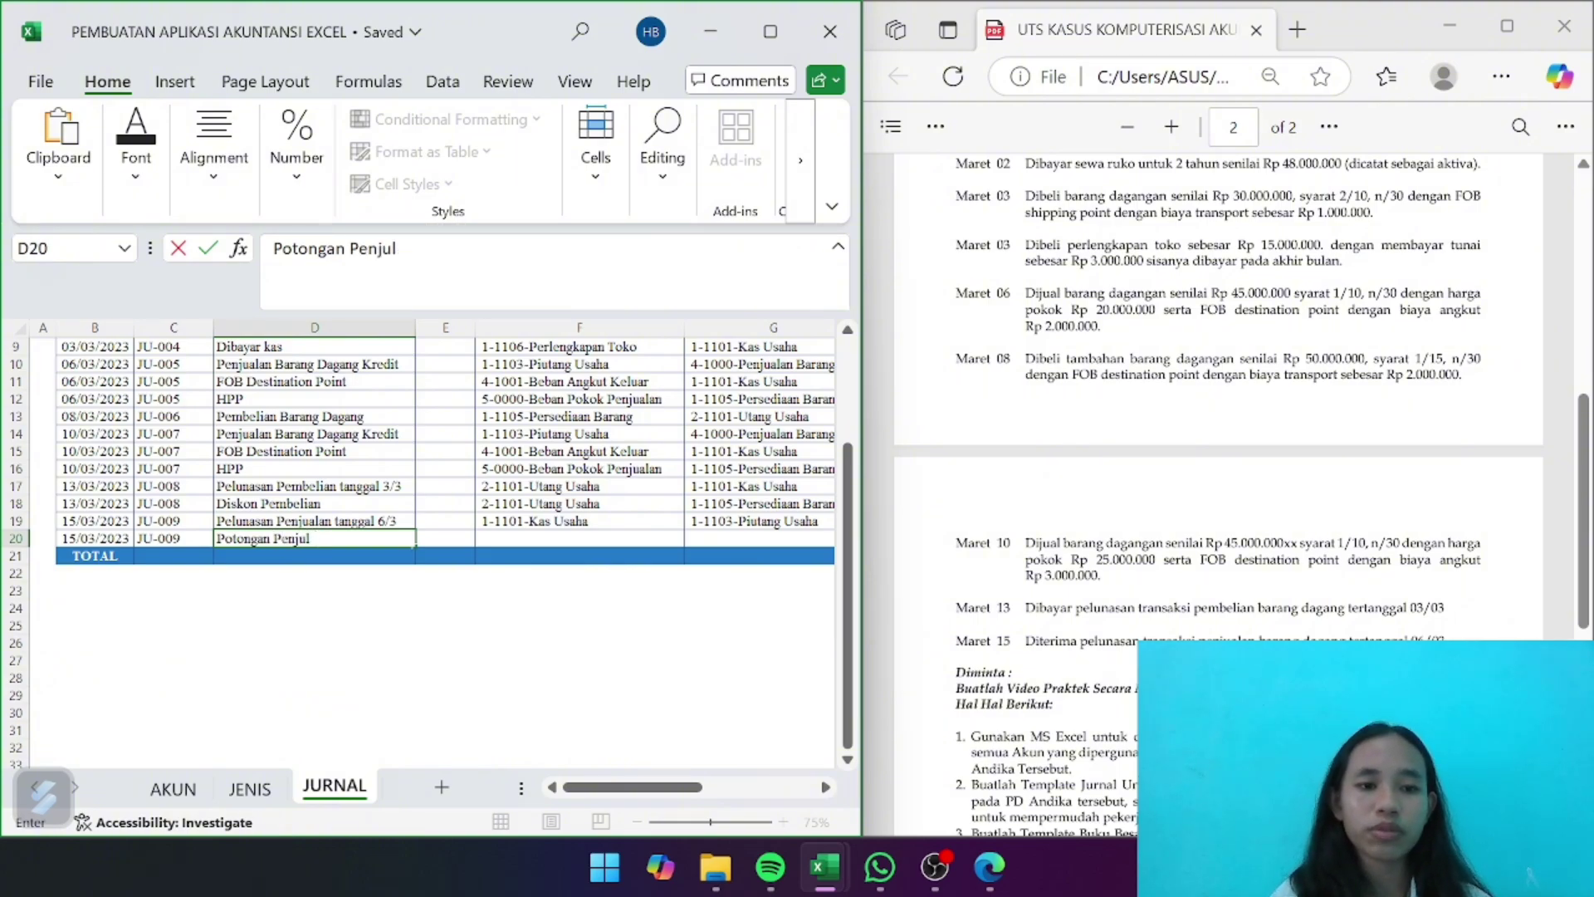
key(BackSpace)
text(alan)
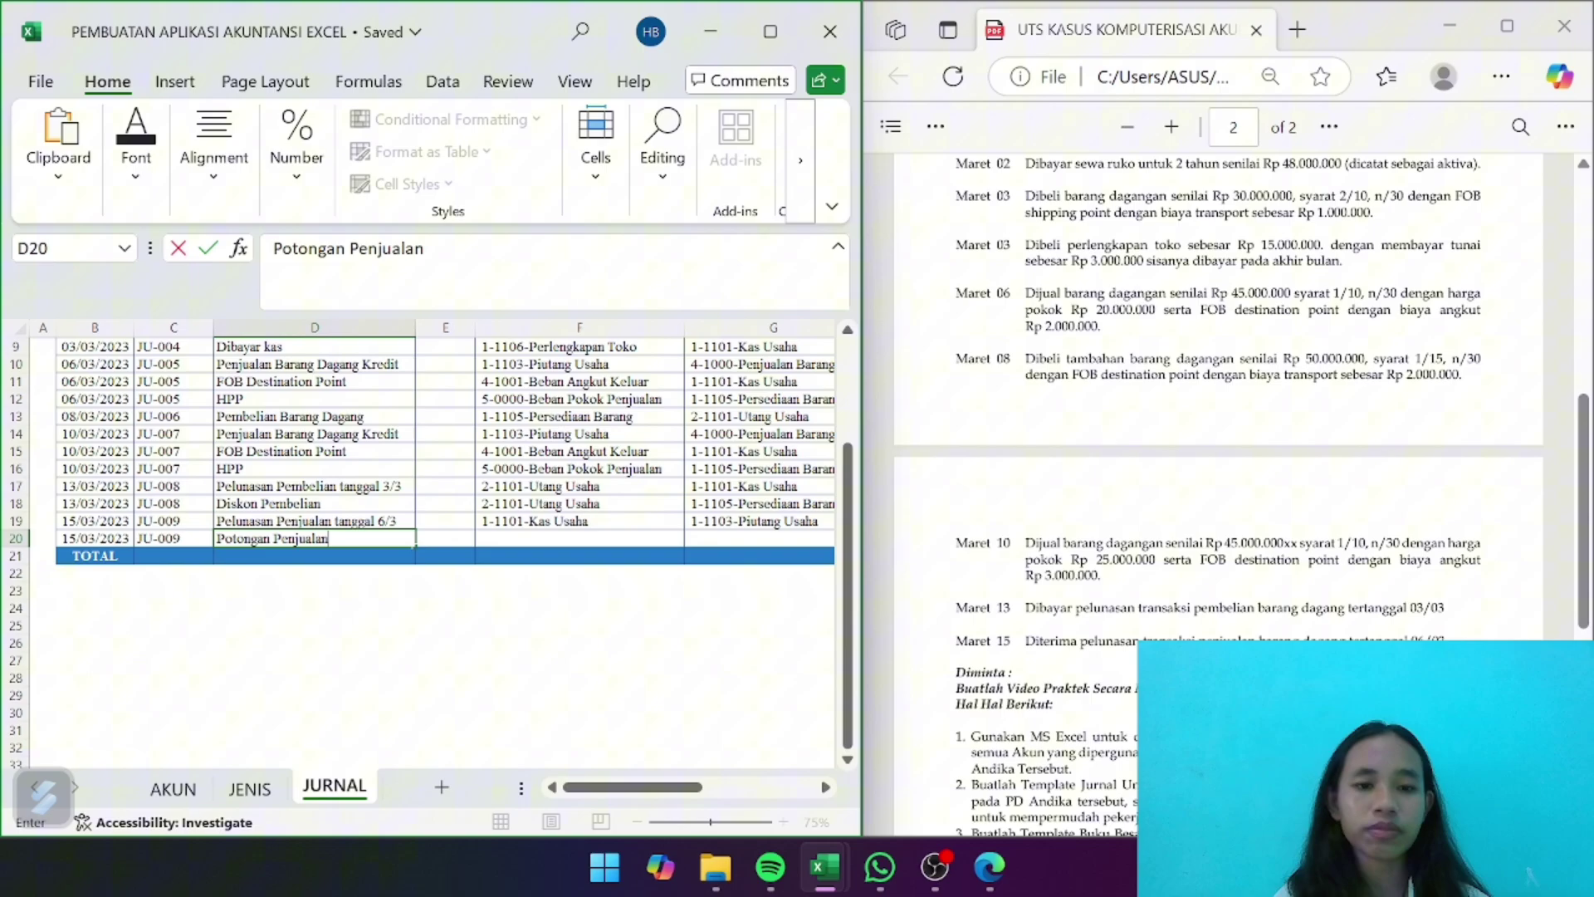
Set the row 20 entry's debit account to 4-1002-Potongan Penjualan and its credit account to 1-1101-Kas Usaha
click(522, 536)
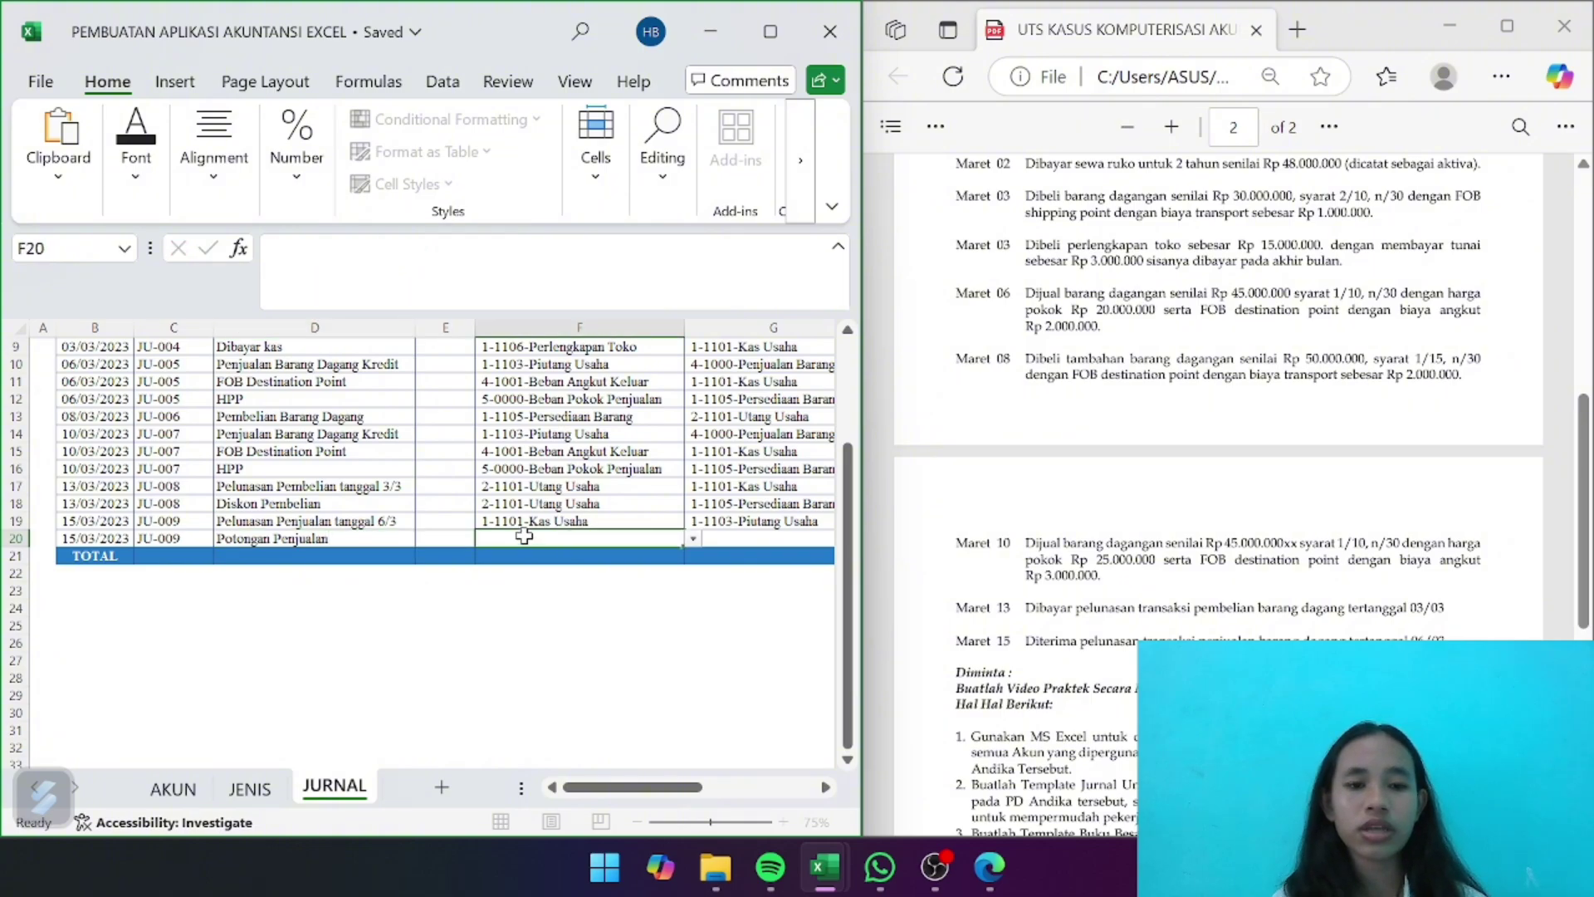
click(693, 539)
drag(695, 584, 687, 625)
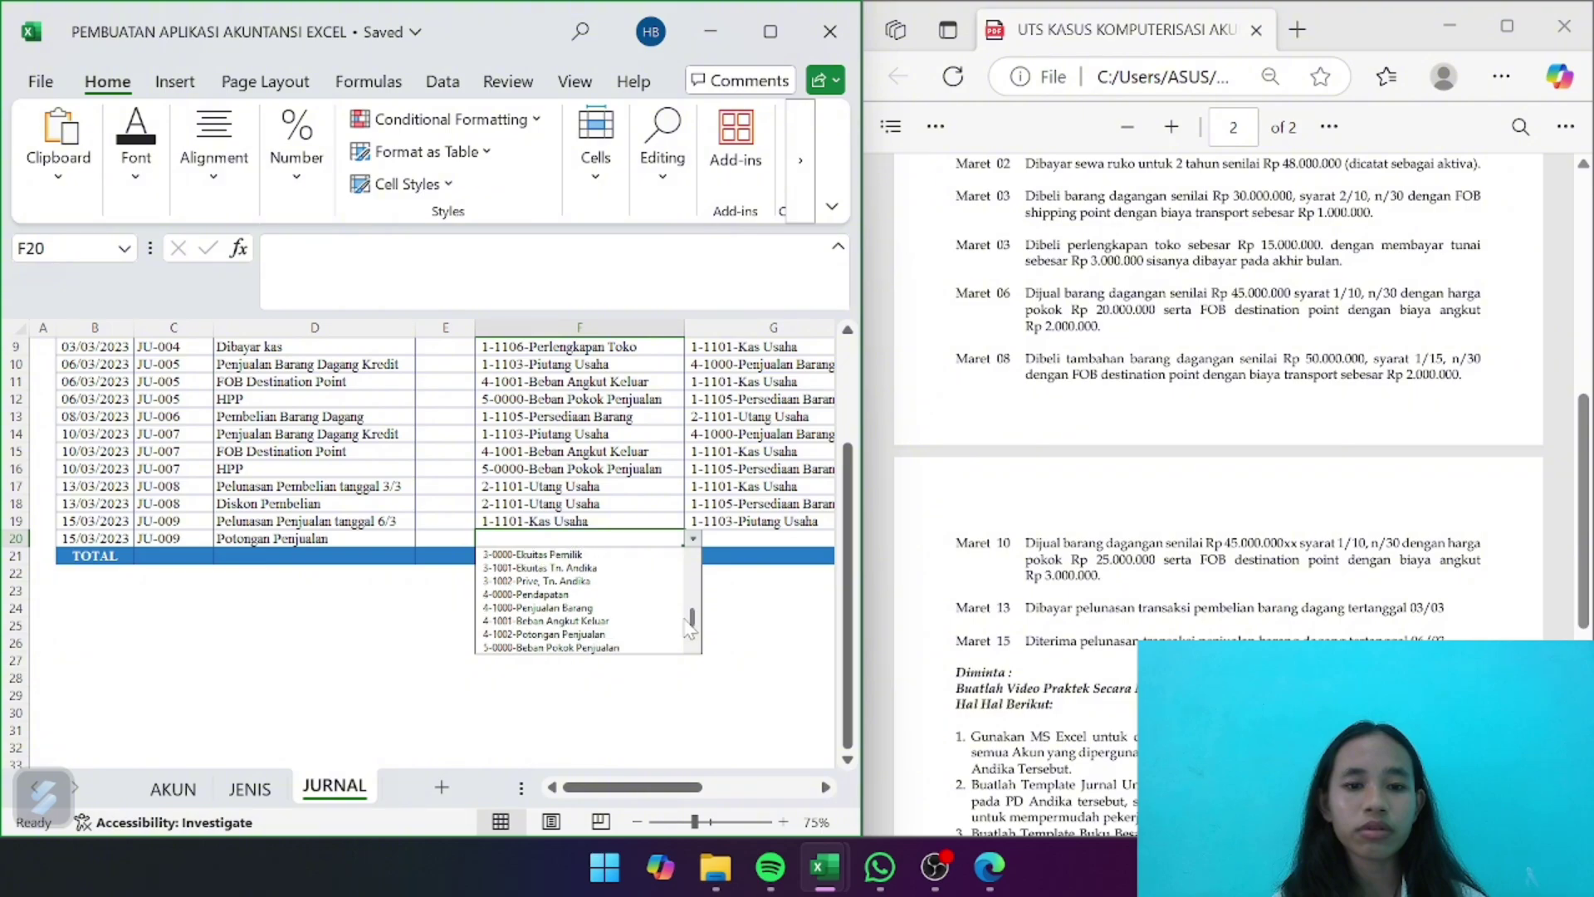
click(634, 633)
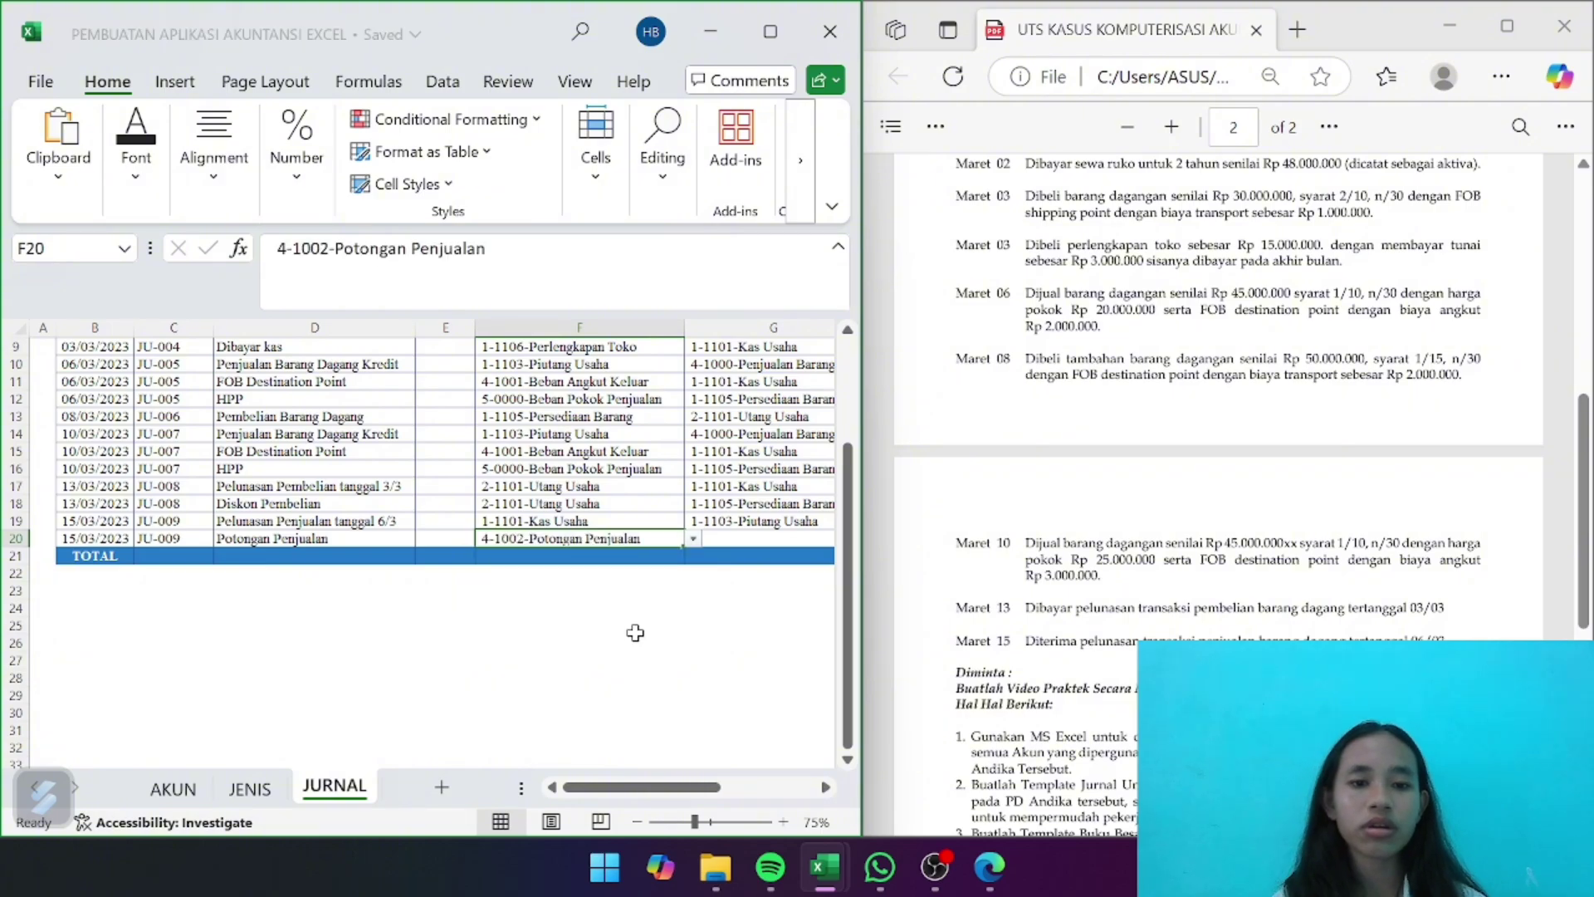
scroll(635, 633, right, 2)
scroll(635, 633, left, 1)
click(609, 542)
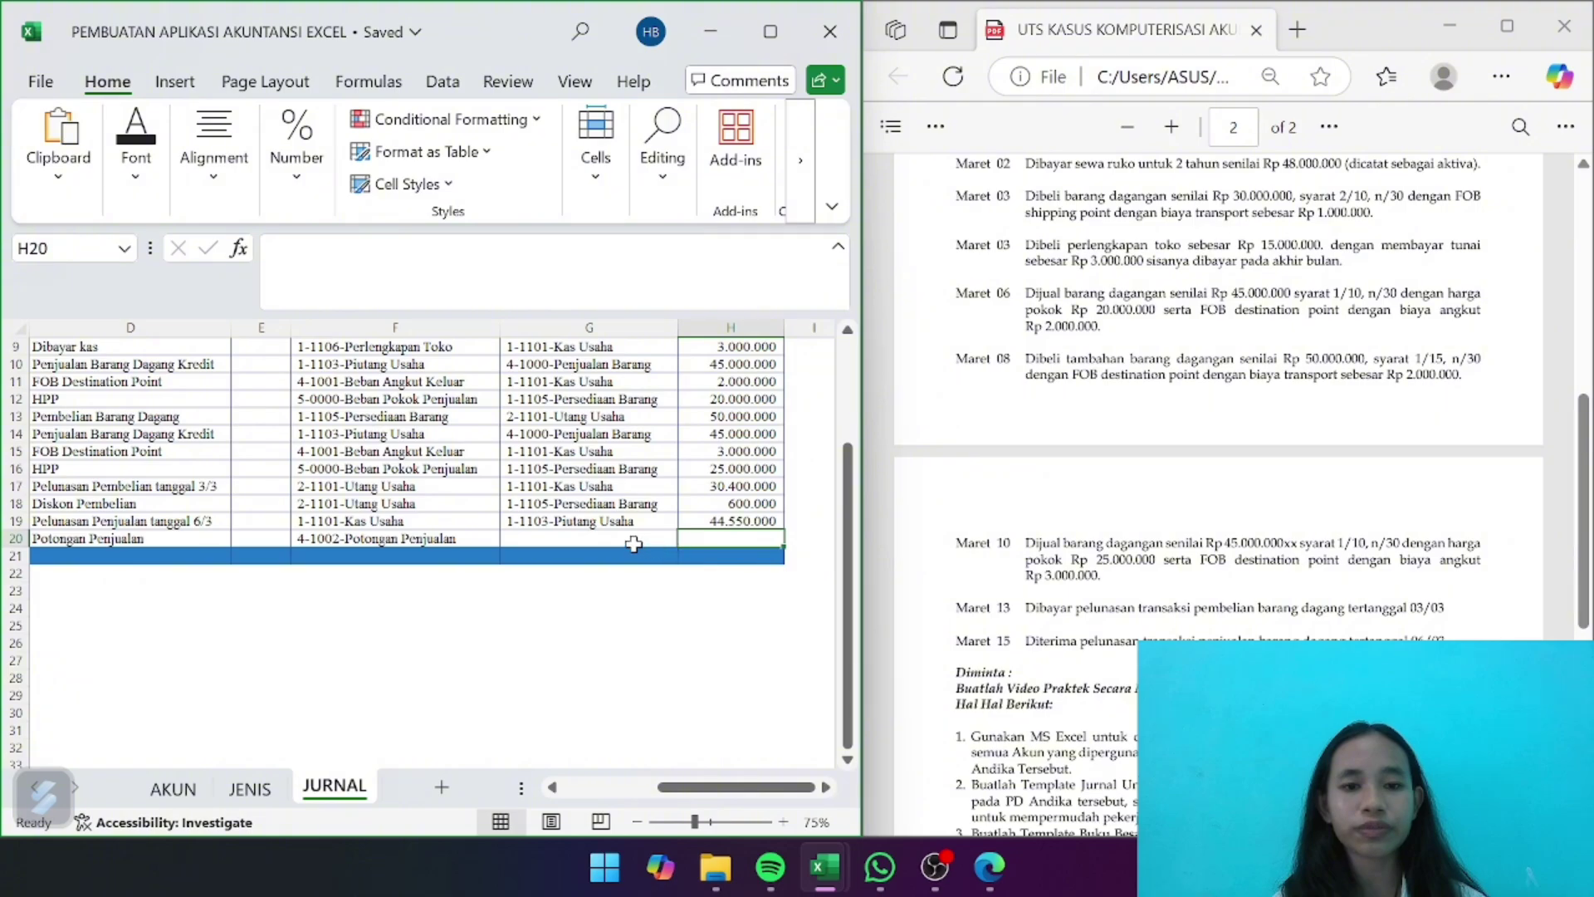
click(686, 539)
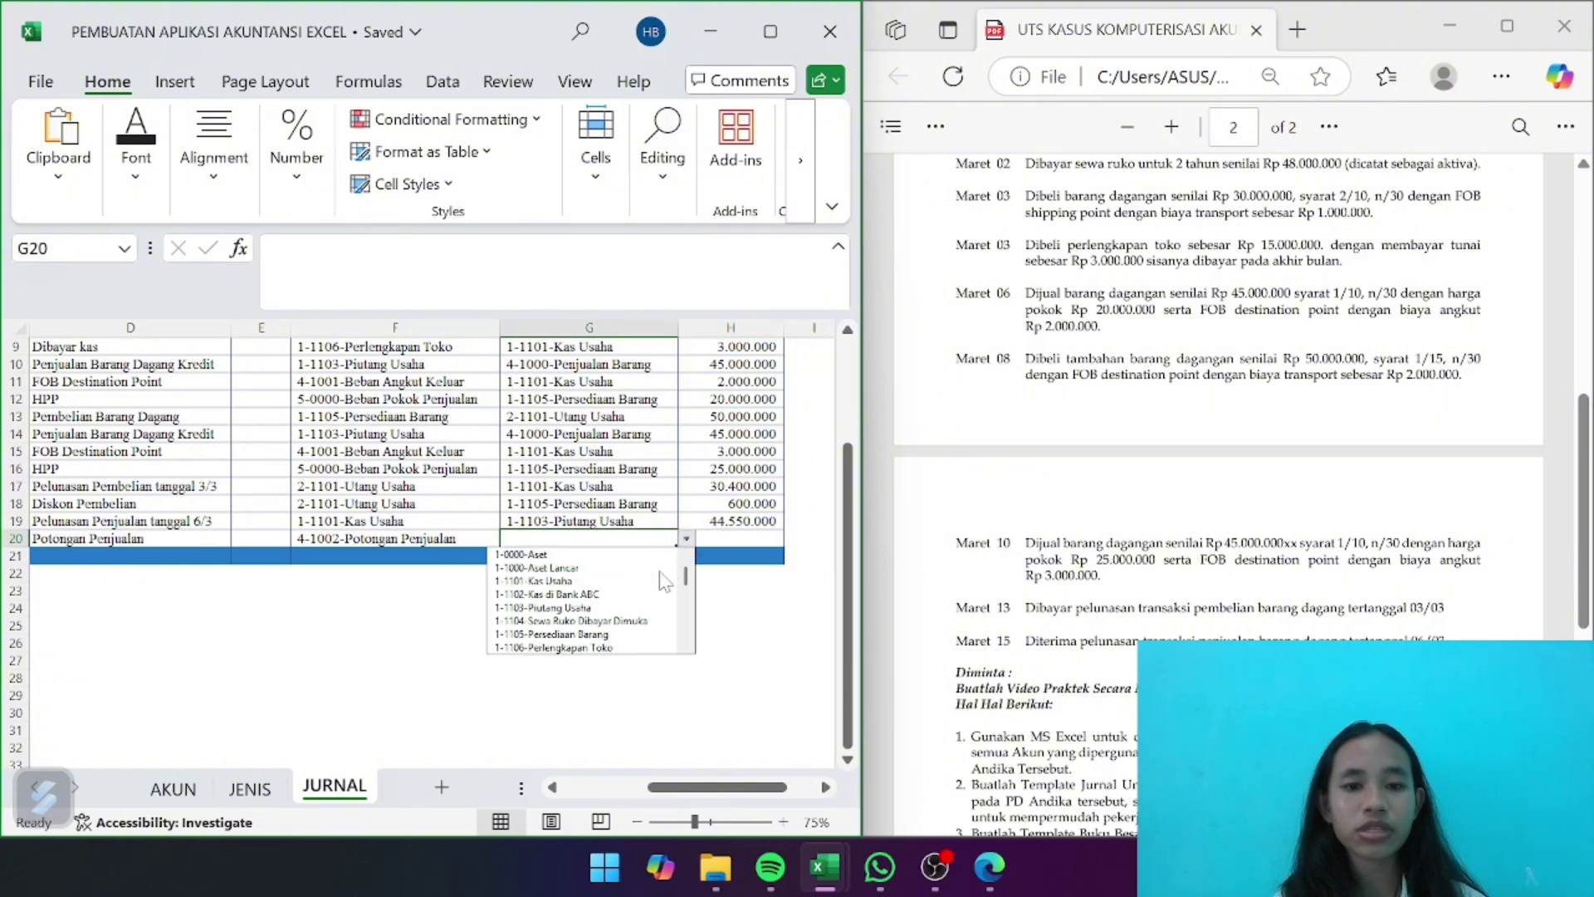
click(641, 581)
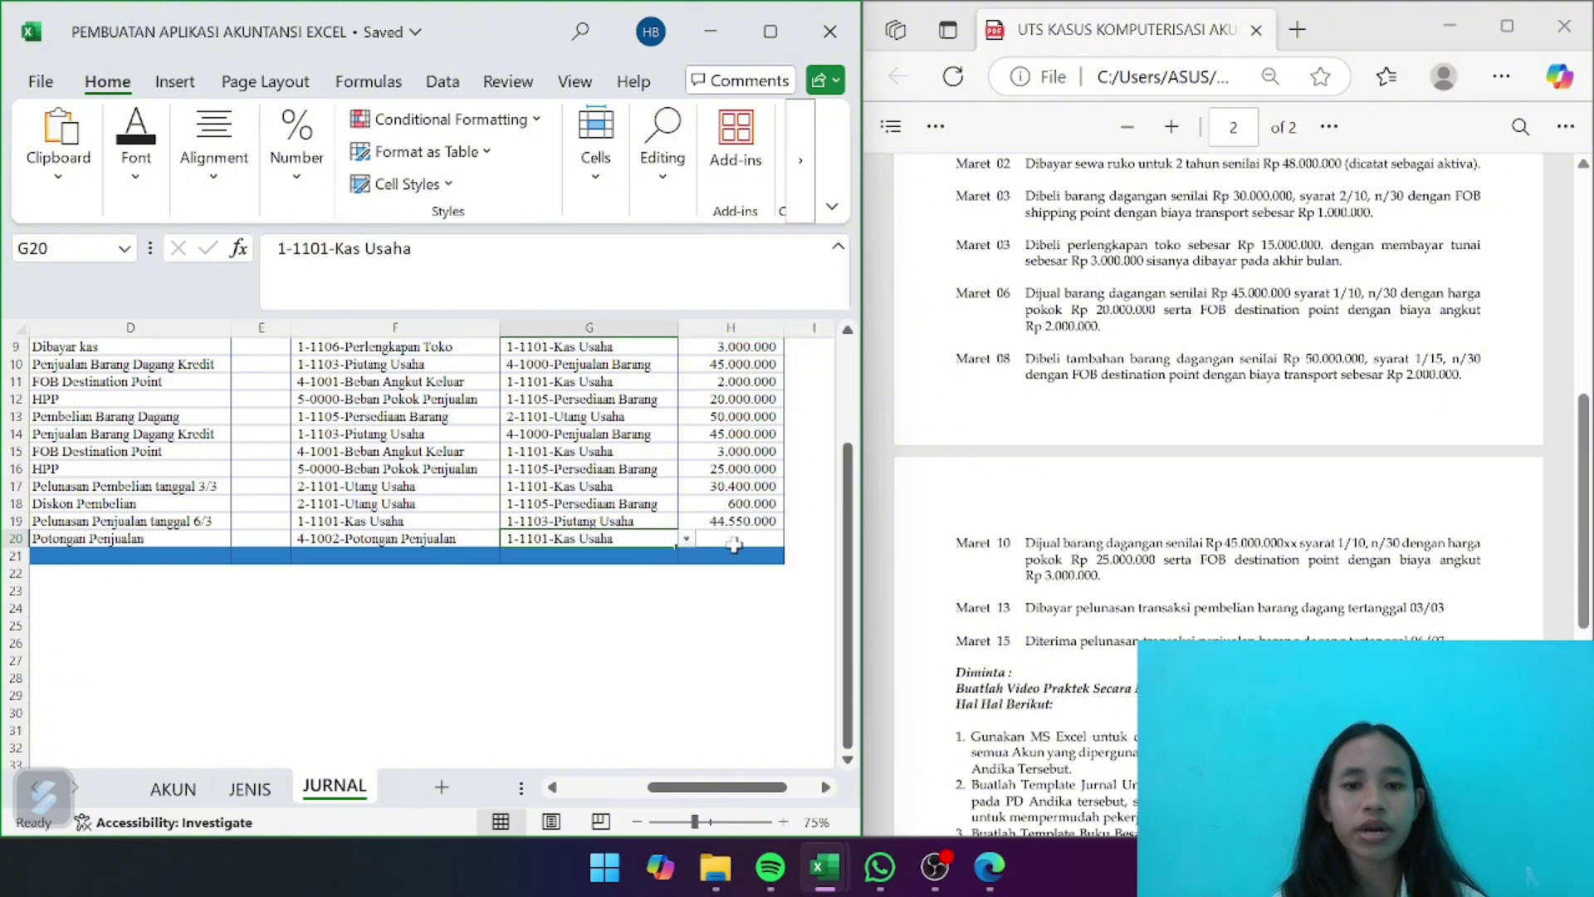
Enter 450000 as the amount of the row 20 sales discount entry
click(733, 542)
text(45)
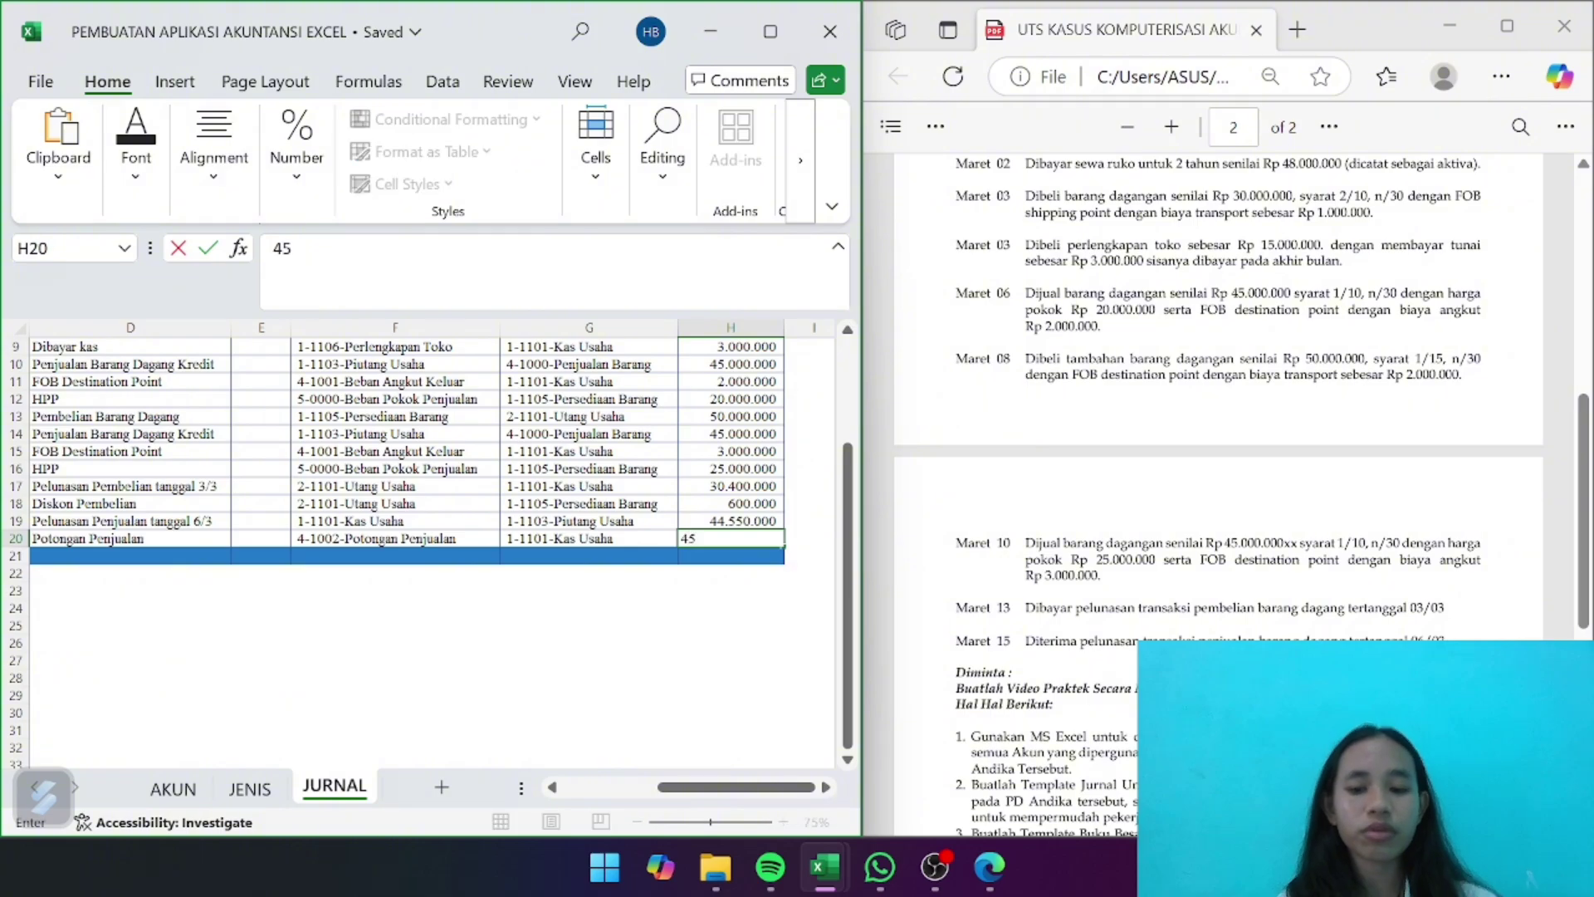
text(0.0000)
key(Return)
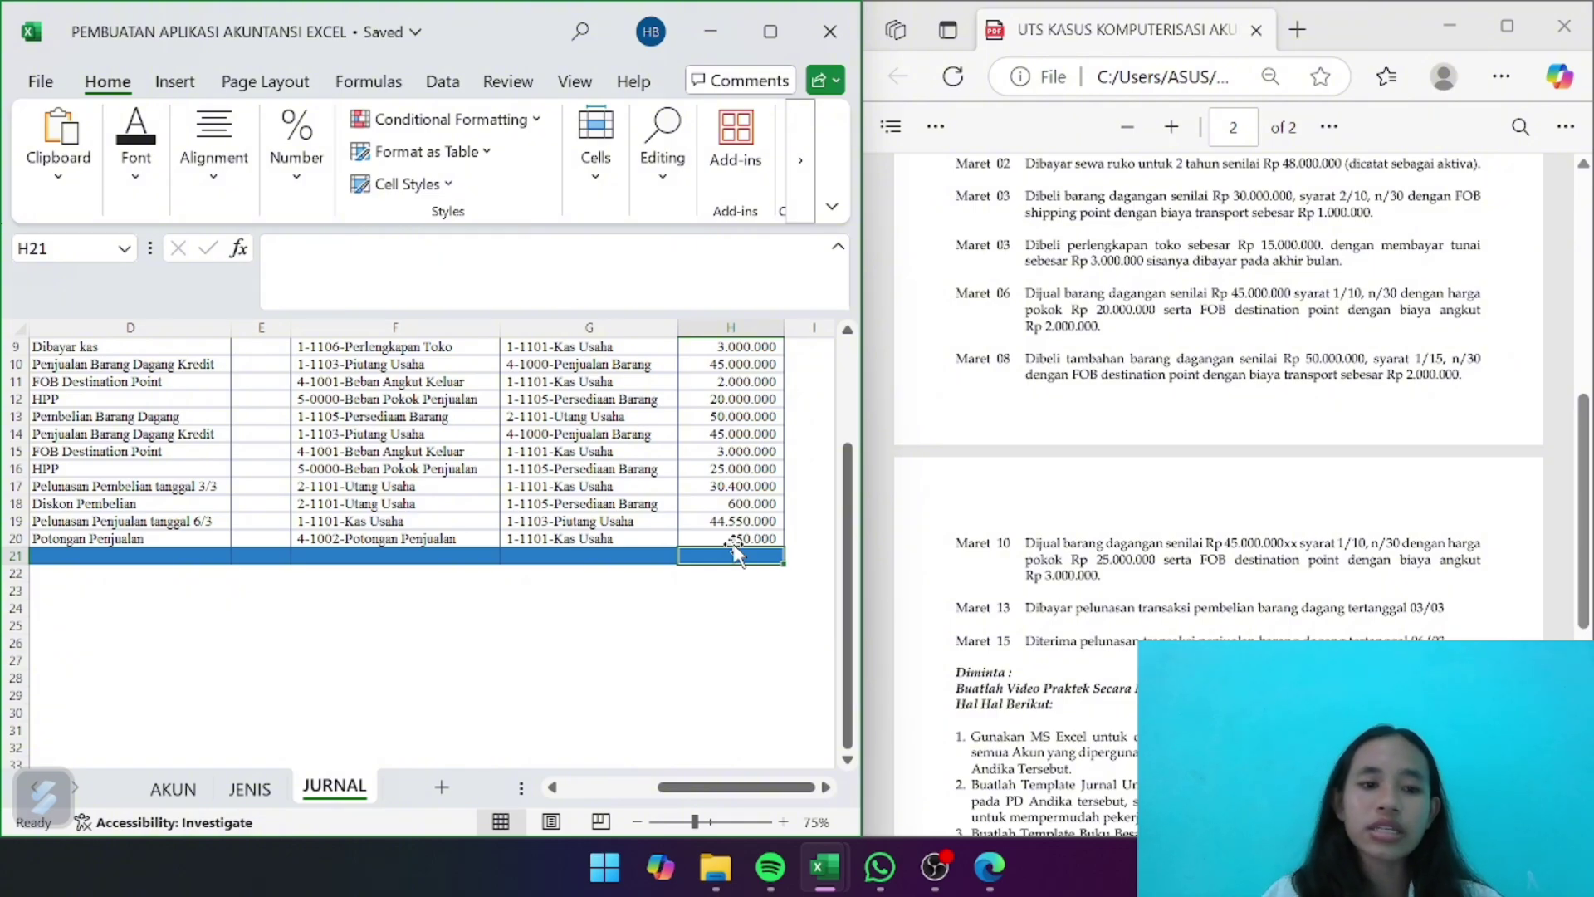
In the TOTAL row's AKUN DEBET cell F21, build the counting formula =SUBTOTAL(3;F5:F20) with function 3 - COUNTA
scroll(418, 619, left, 3)
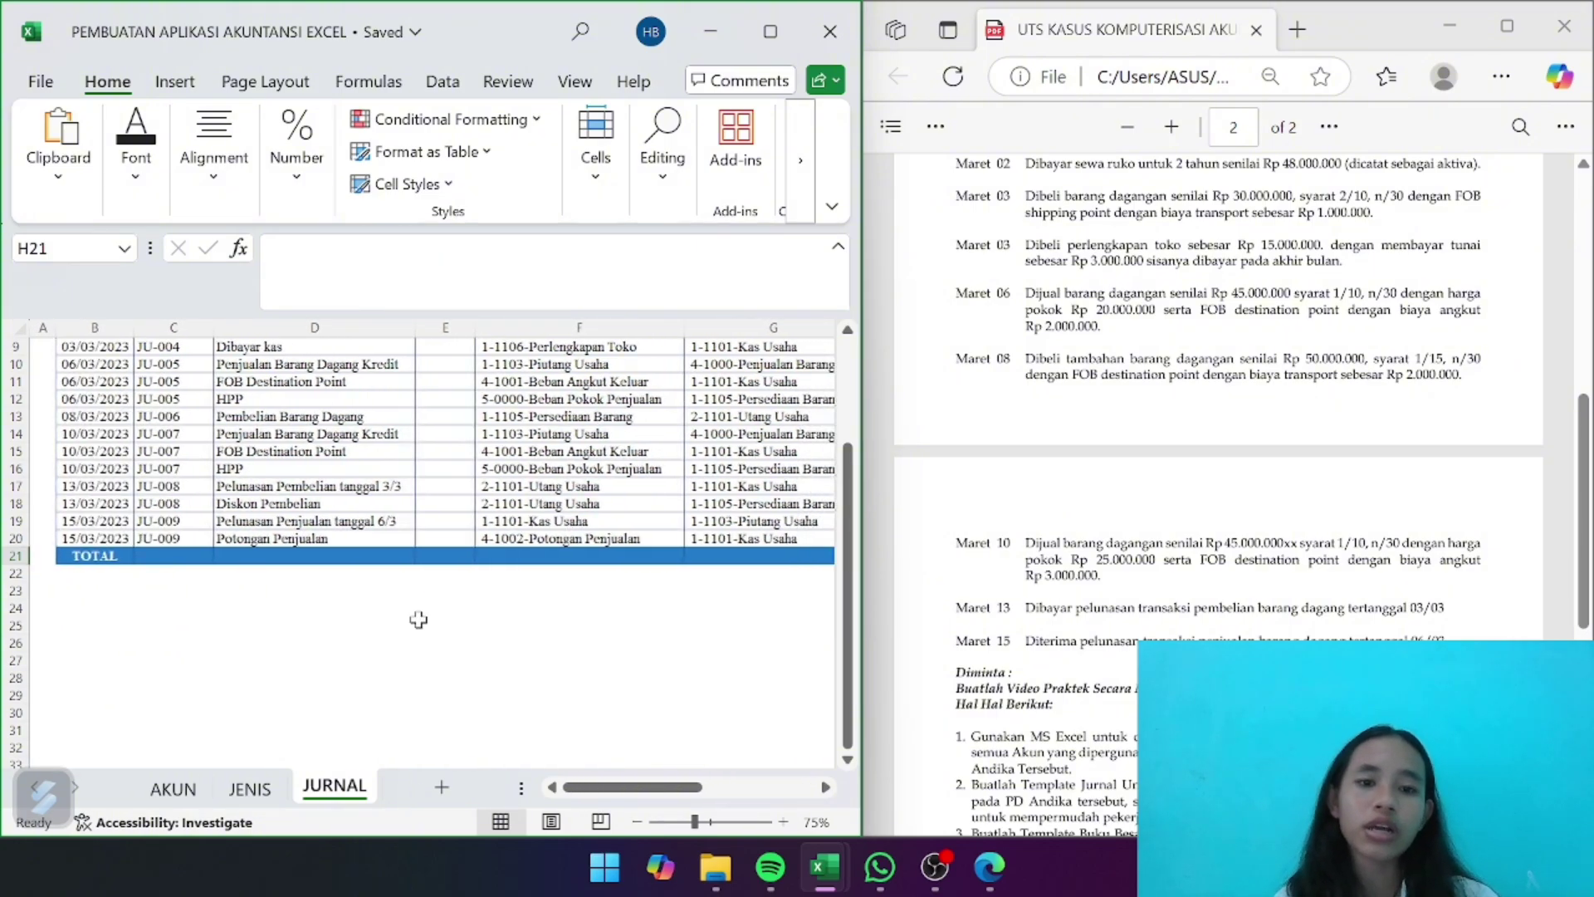
scroll(418, 619, right, 4)
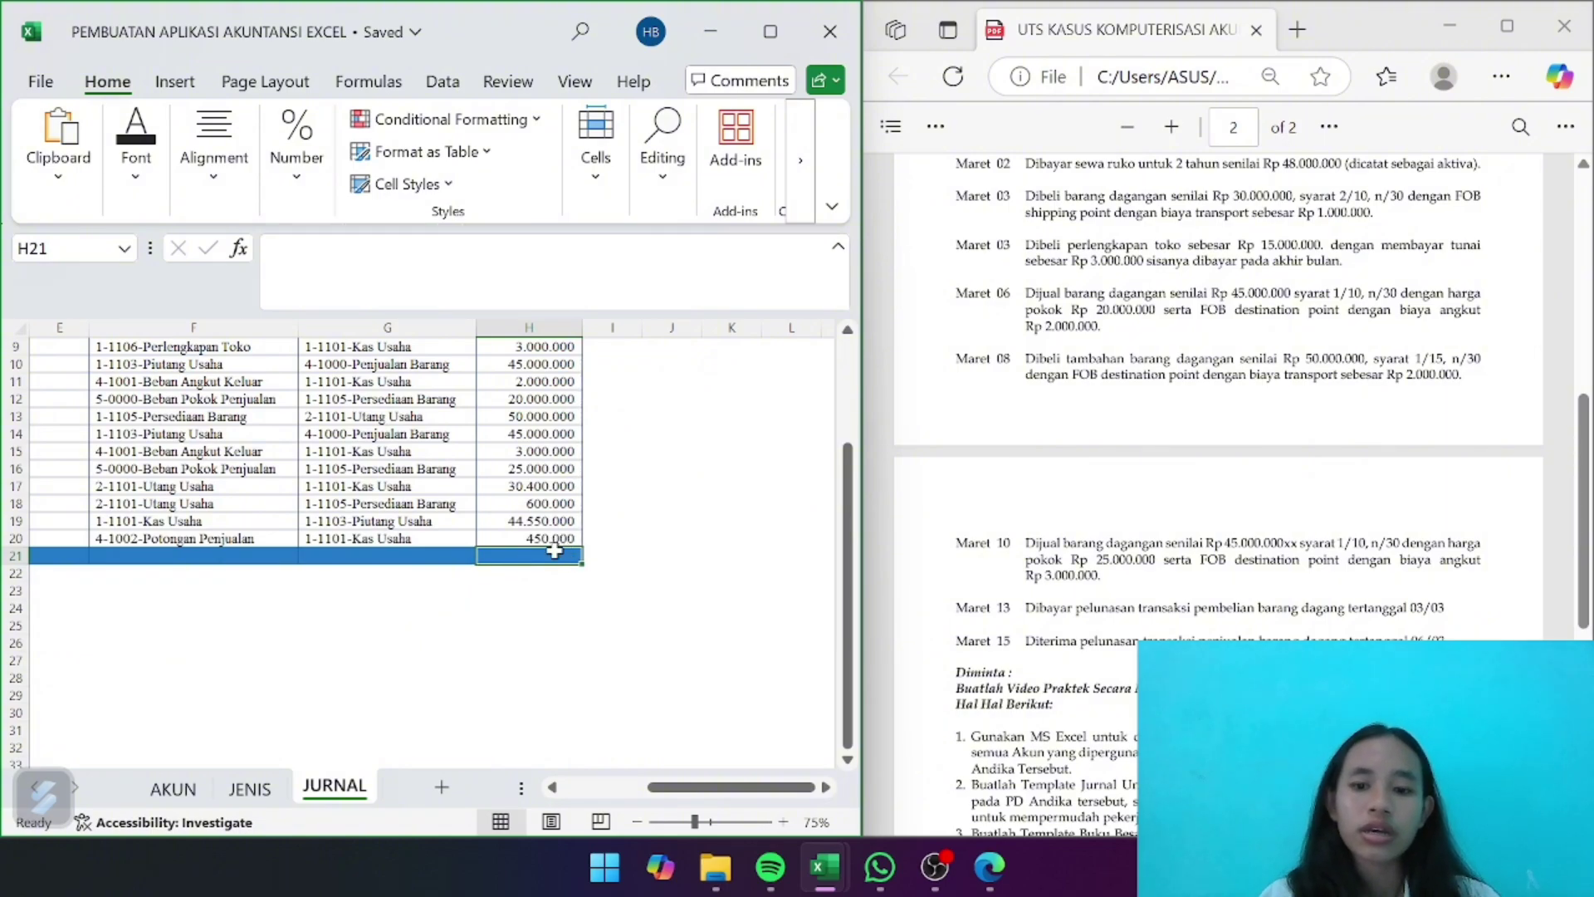
click(224, 557)
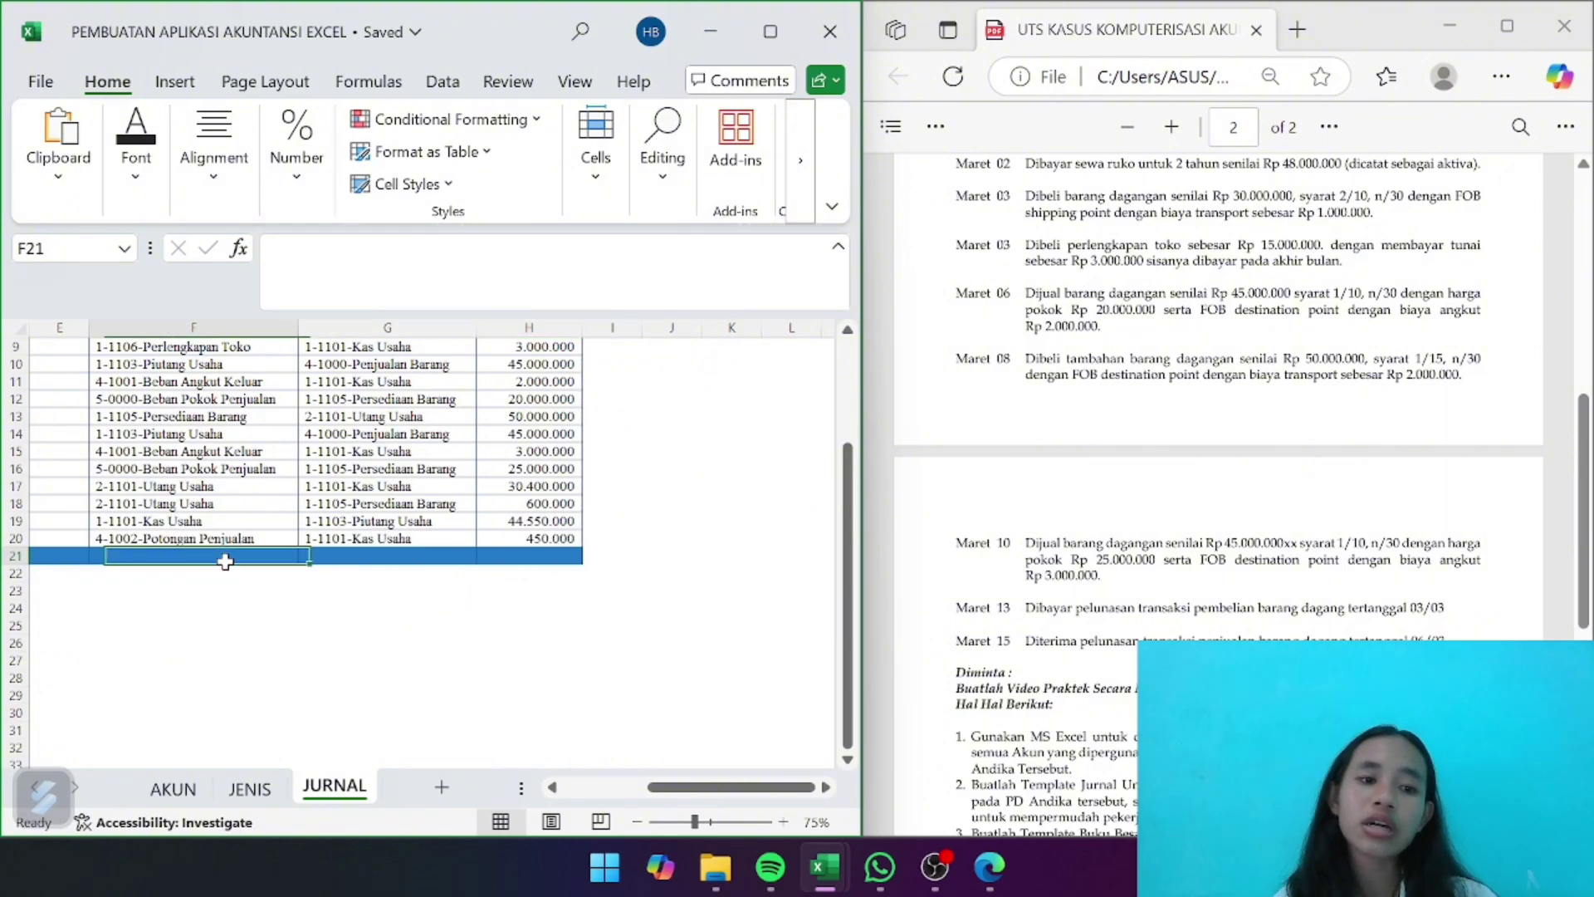
text(=)
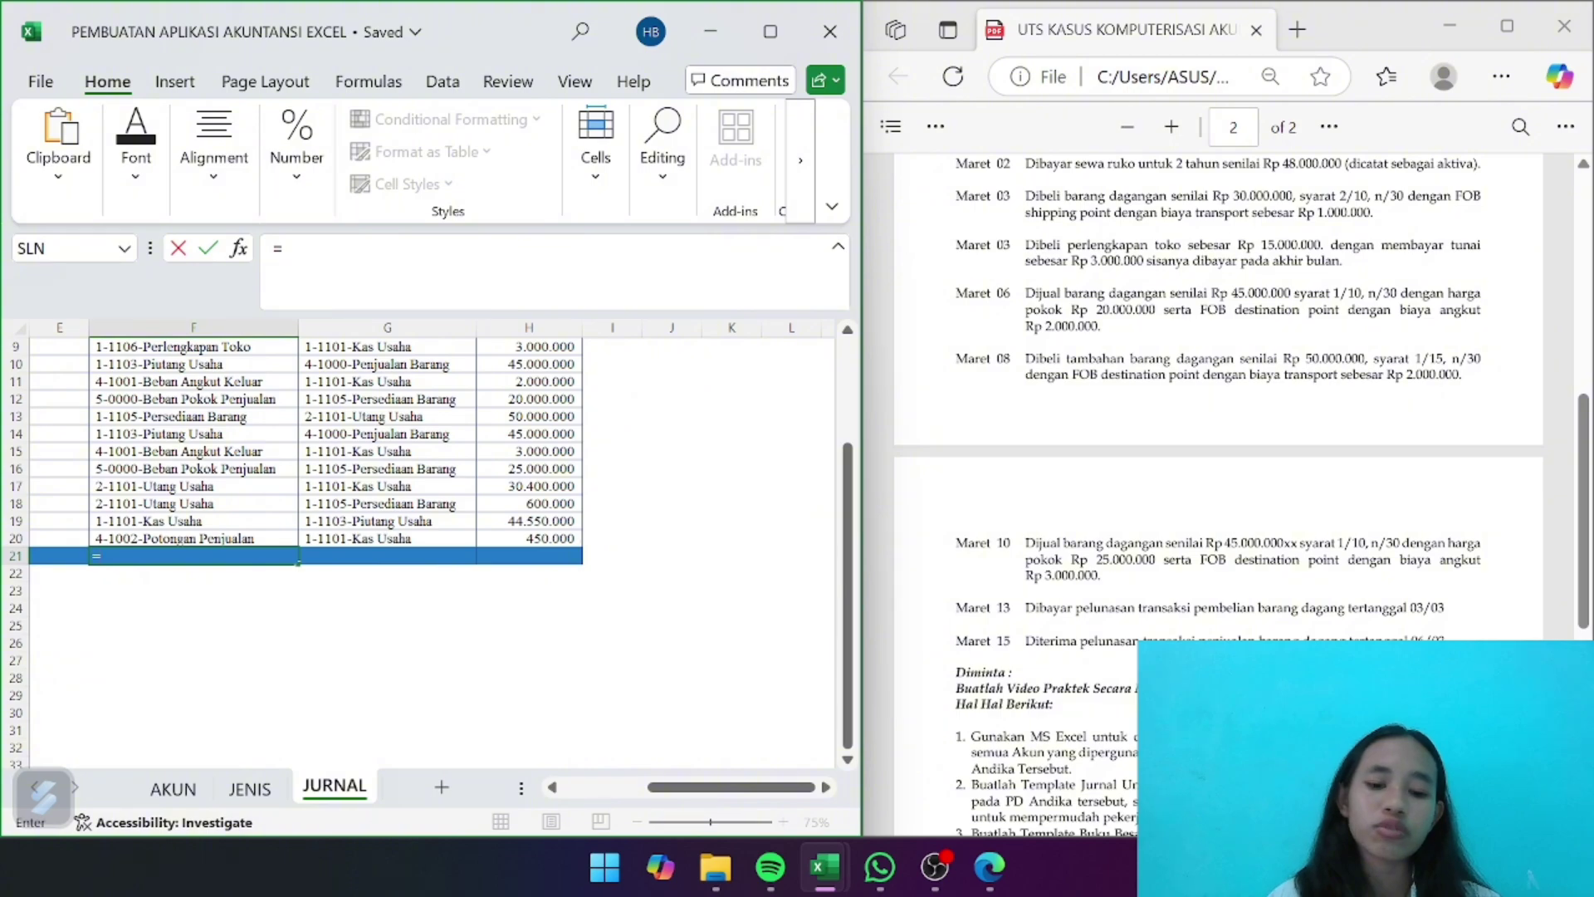
text(sup)
key(BackSpace)
text(b)
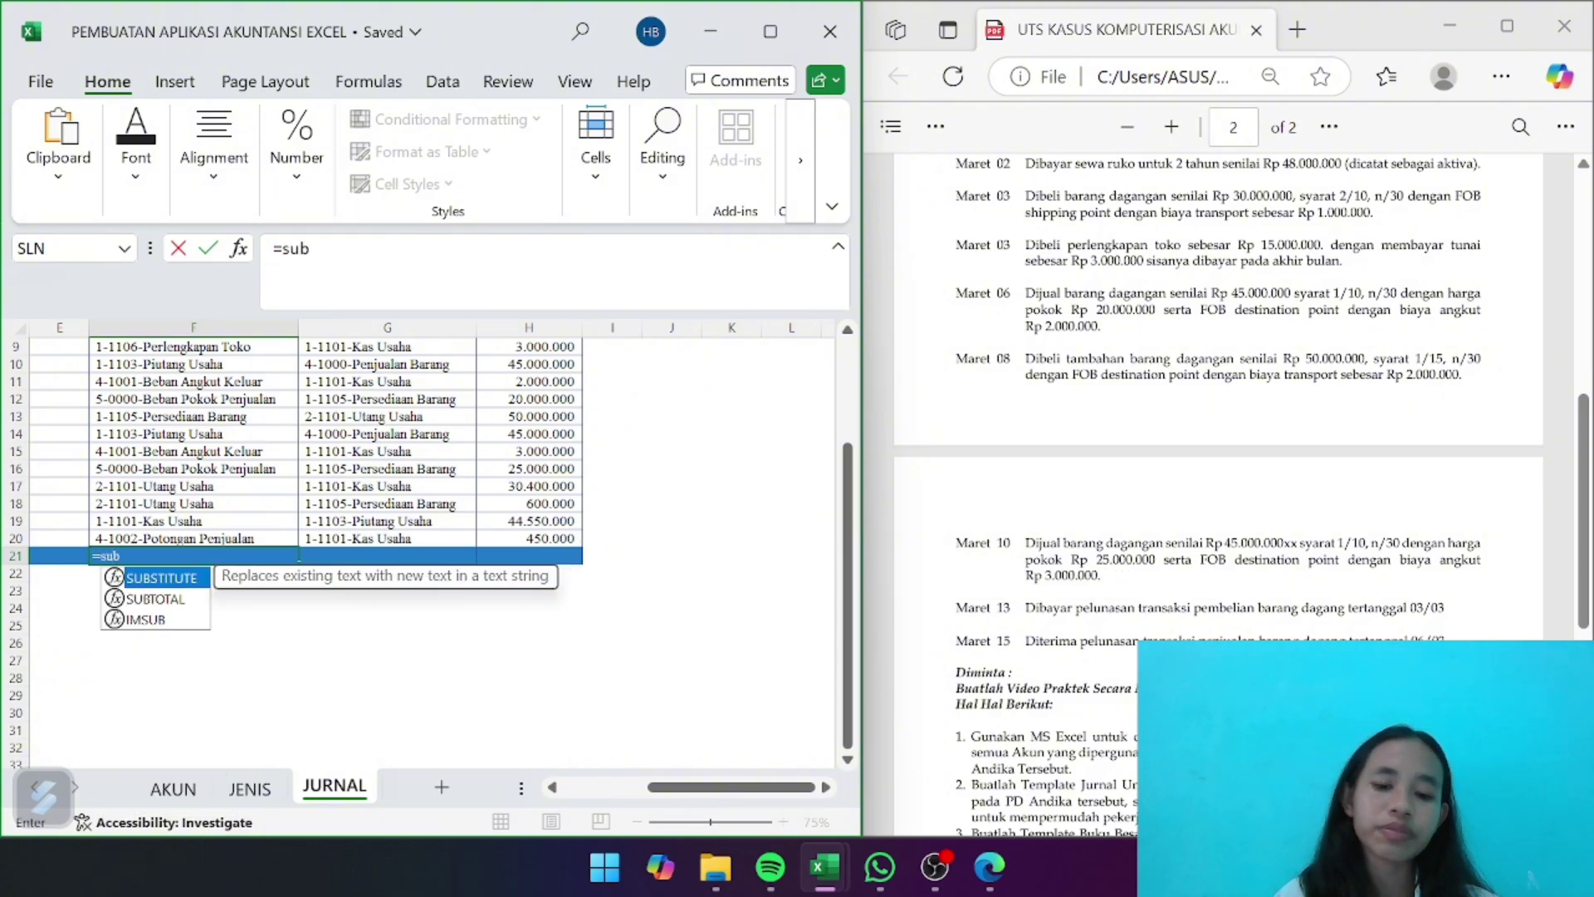
text(to)
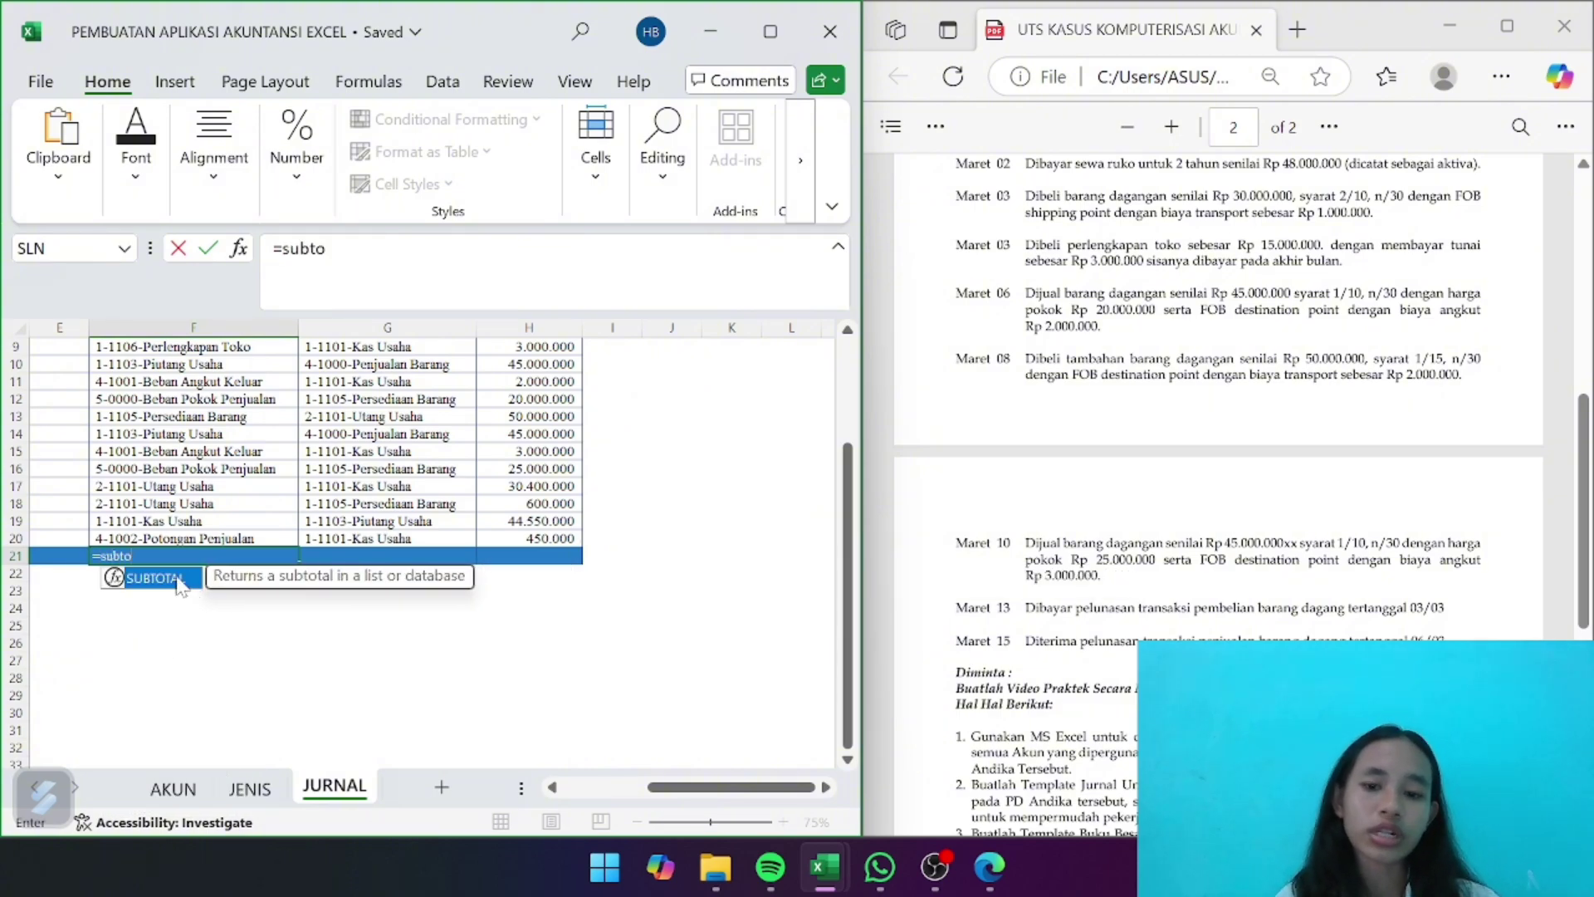
double_click(181, 586)
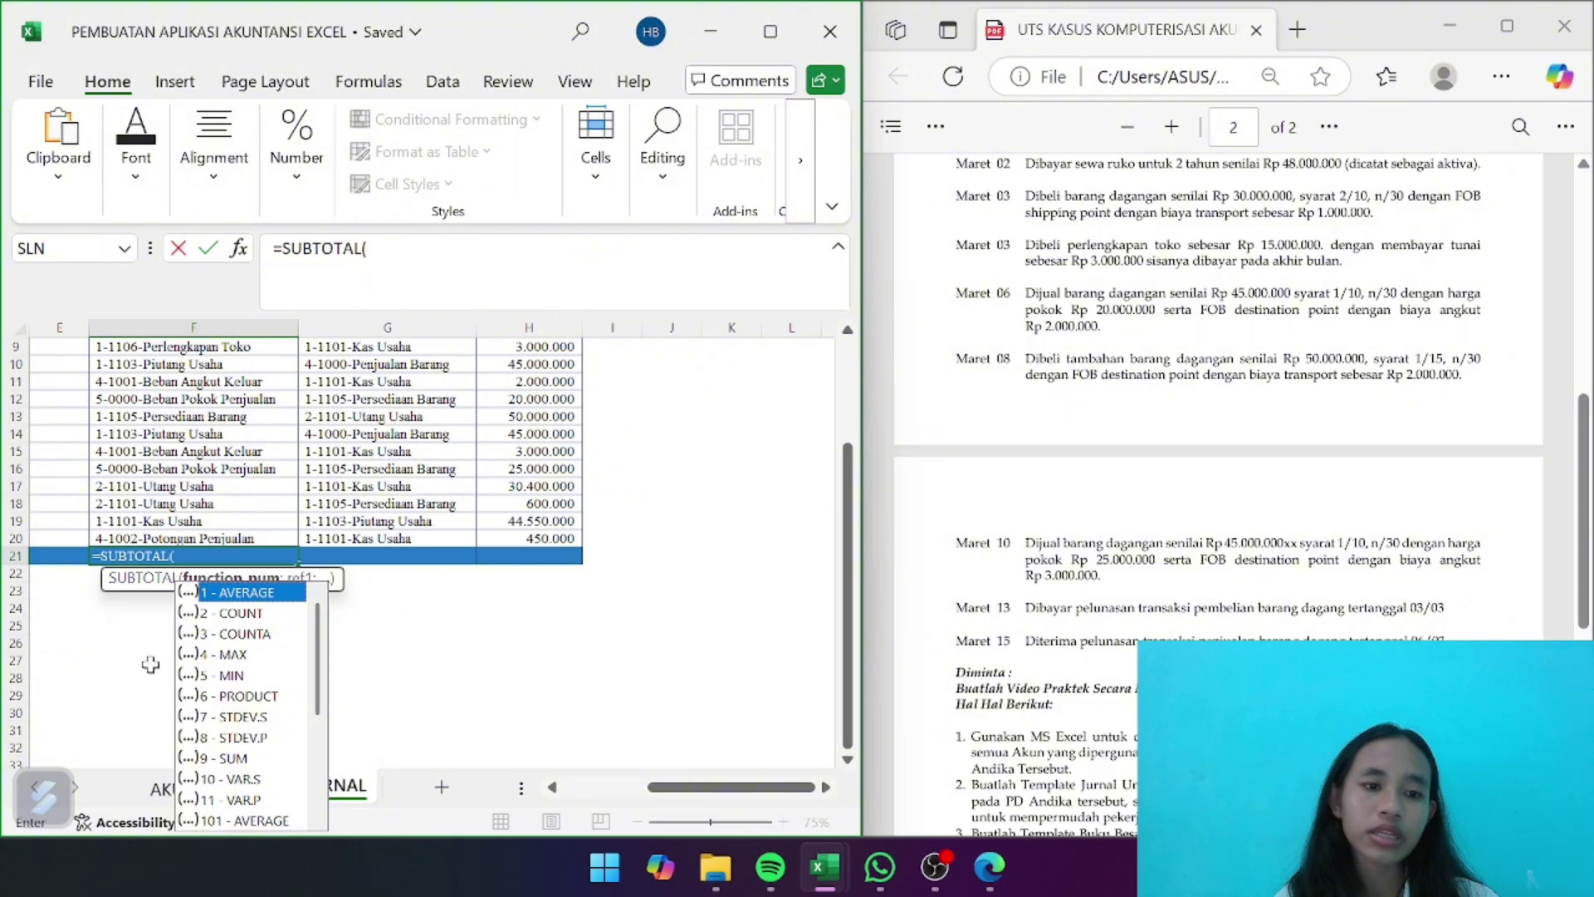
double_click(244, 634)
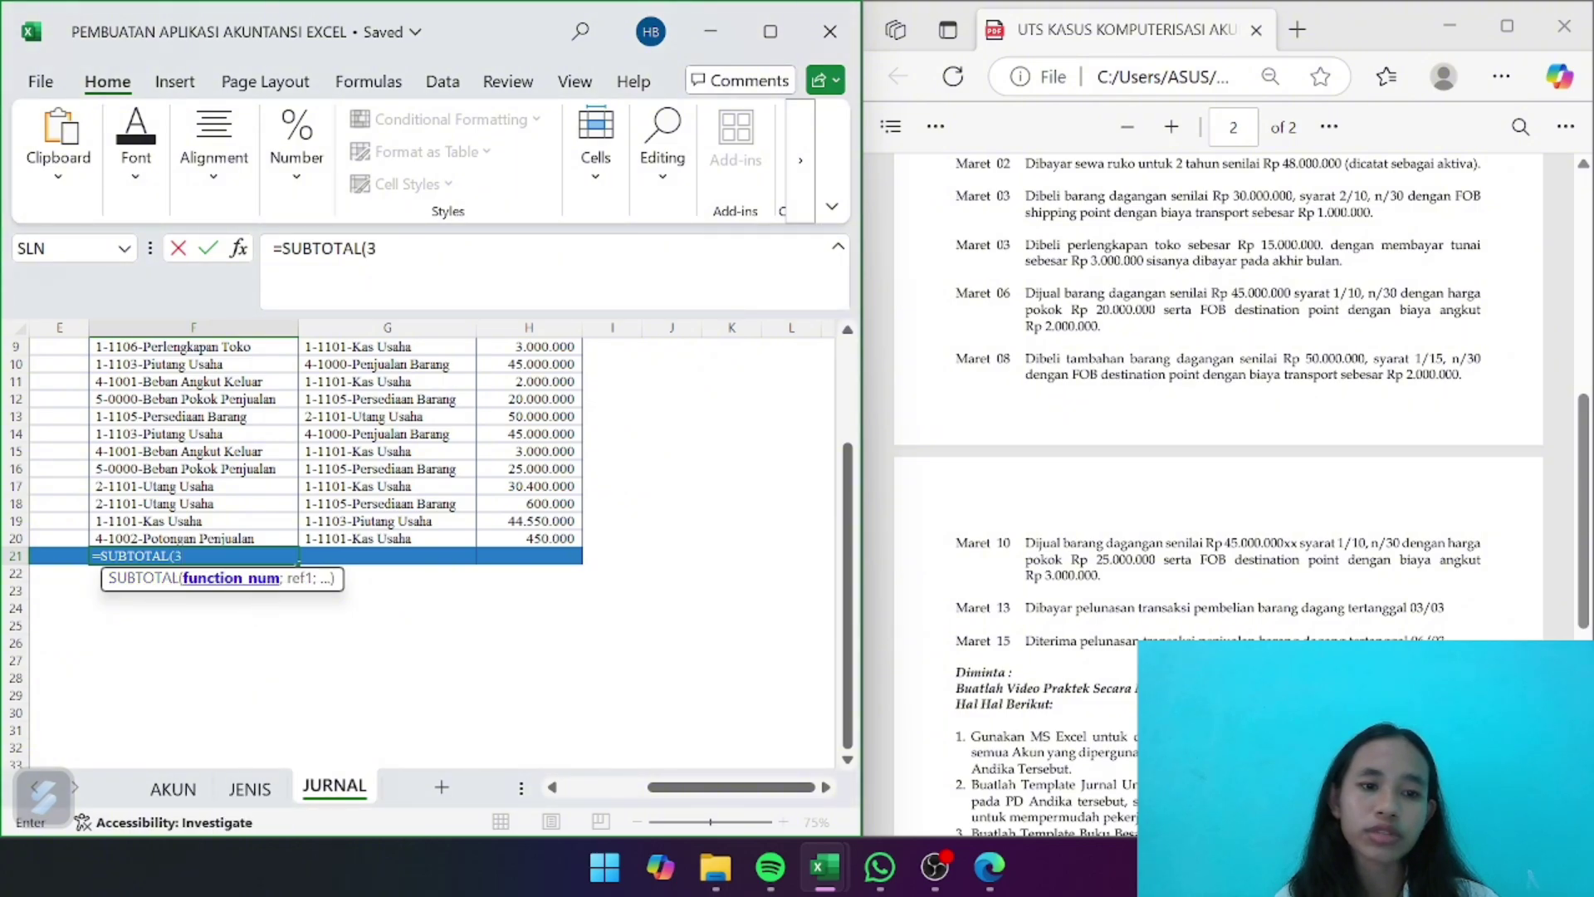
text(;)
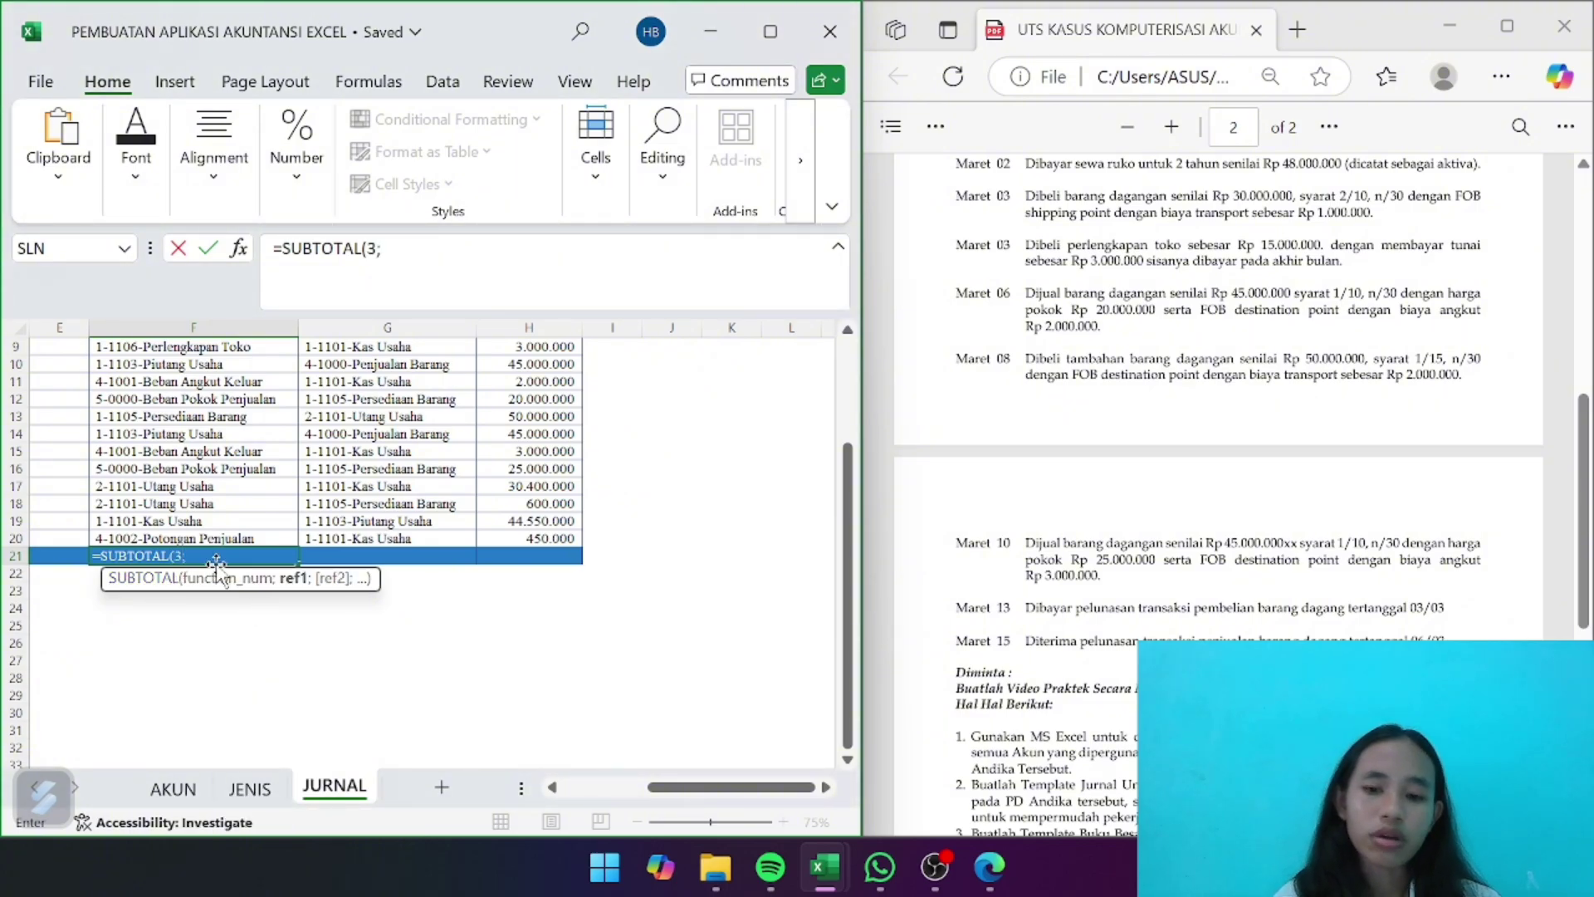
scroll(220, 482, up, 3)
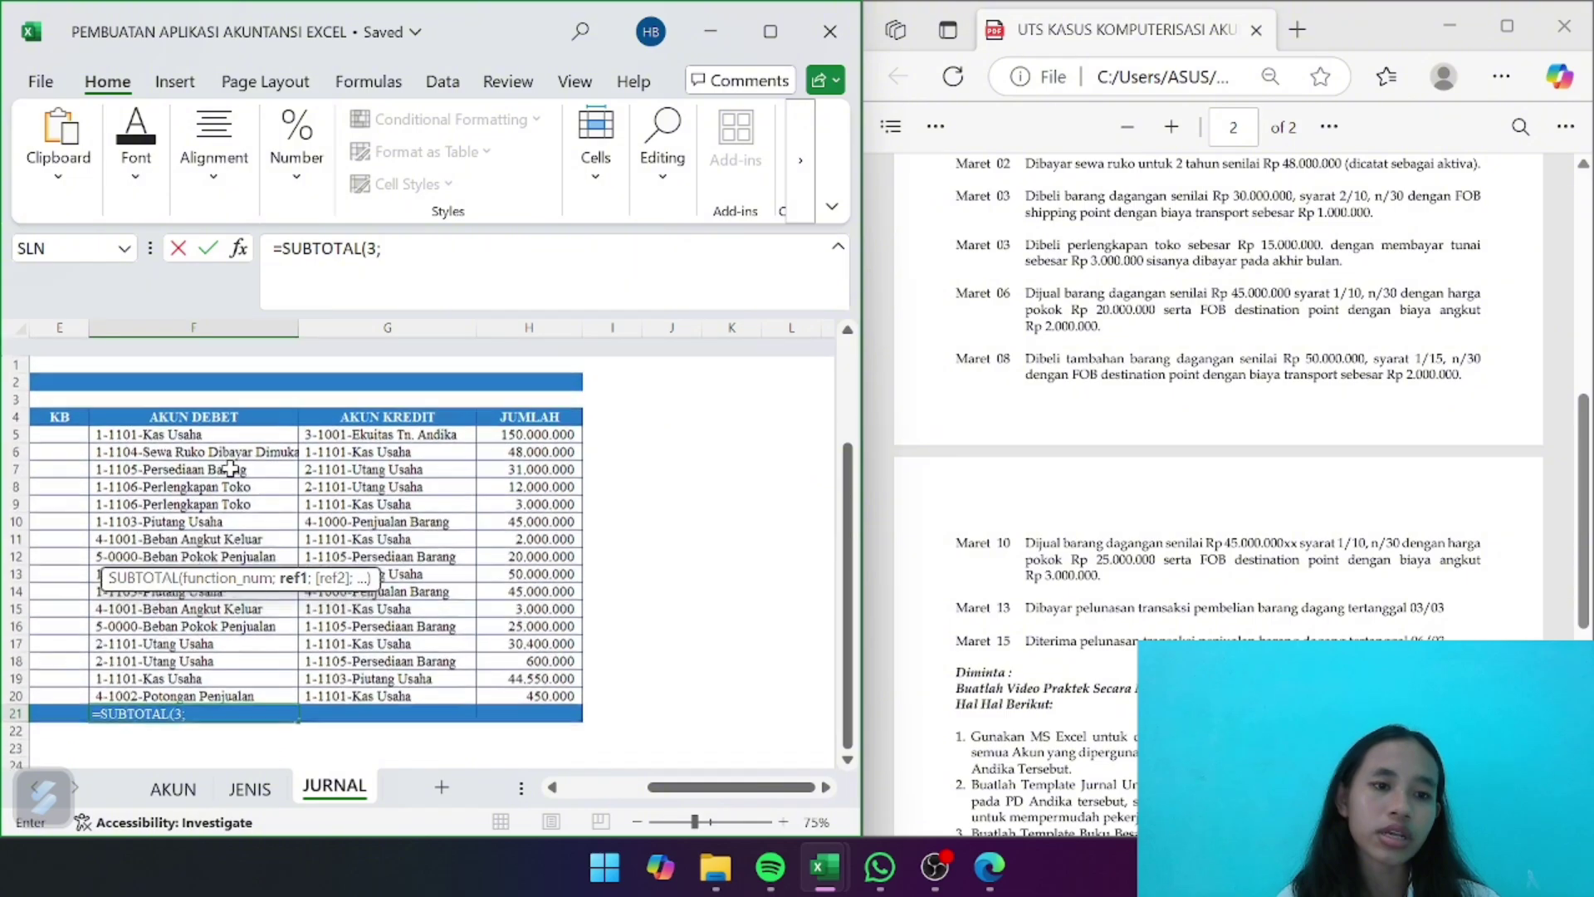
drag(195, 416, 174, 677)
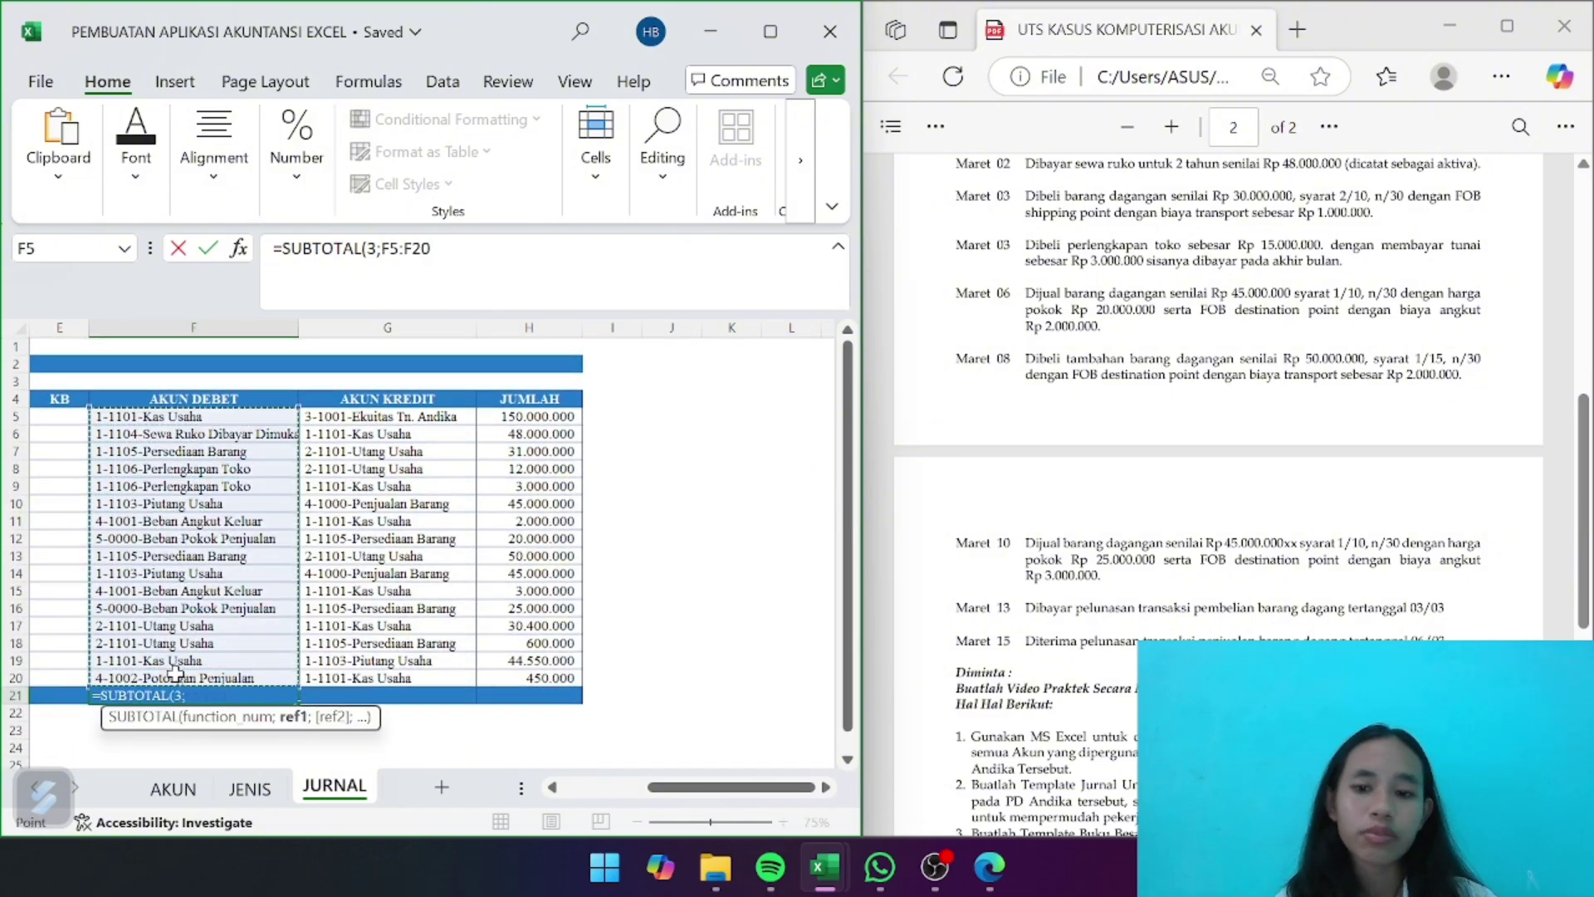
text())
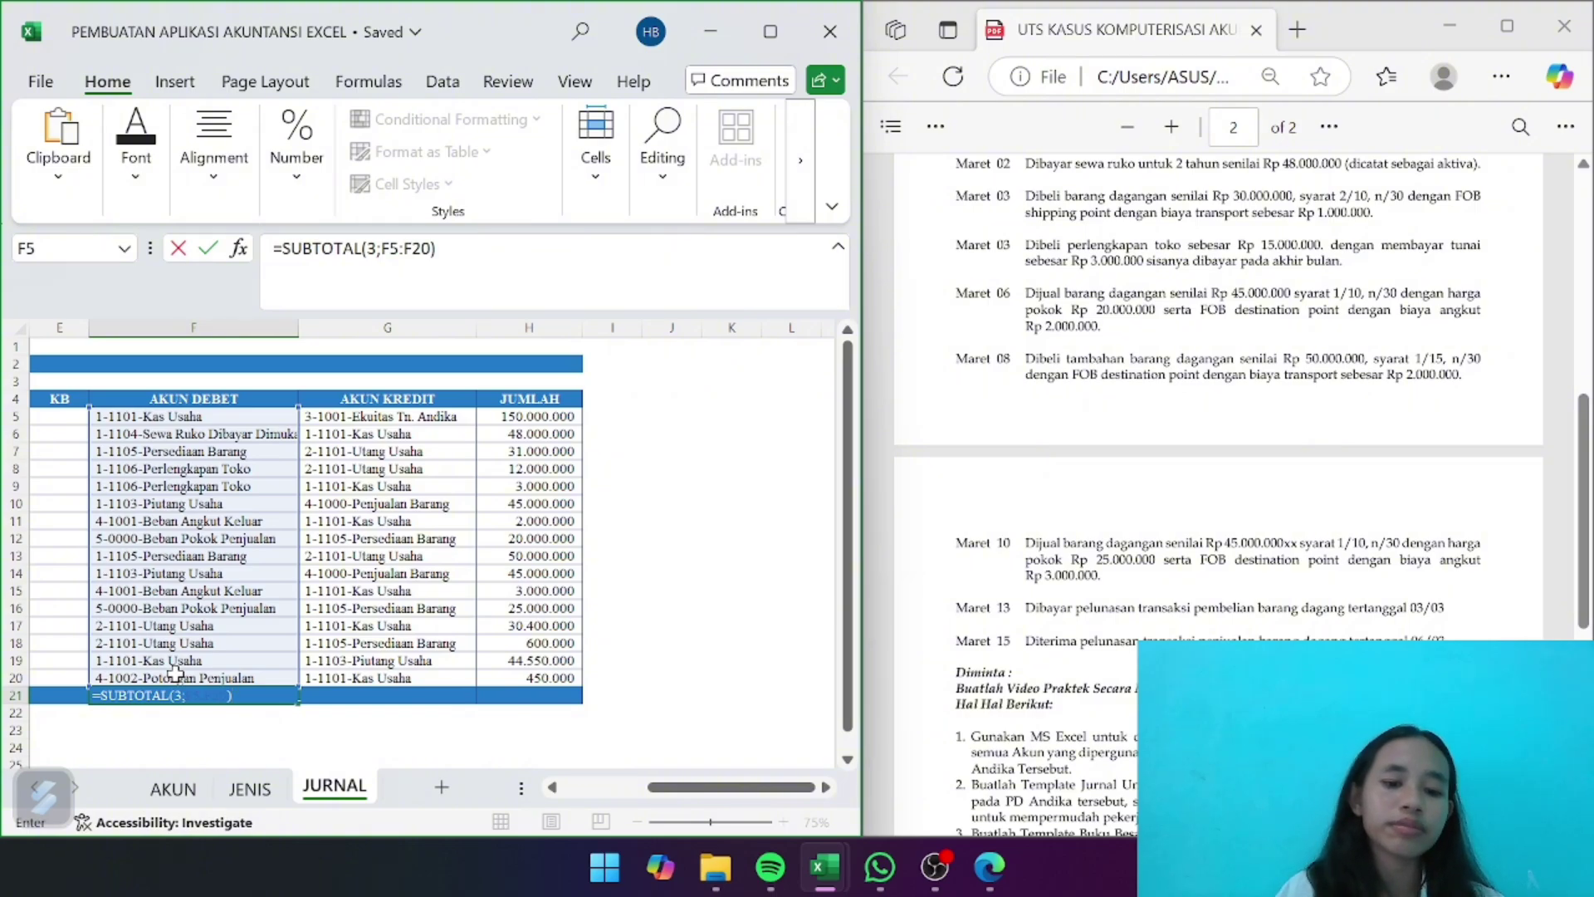
Append &" Transaksi" to the counting formula in F21 and commit it
text(&)
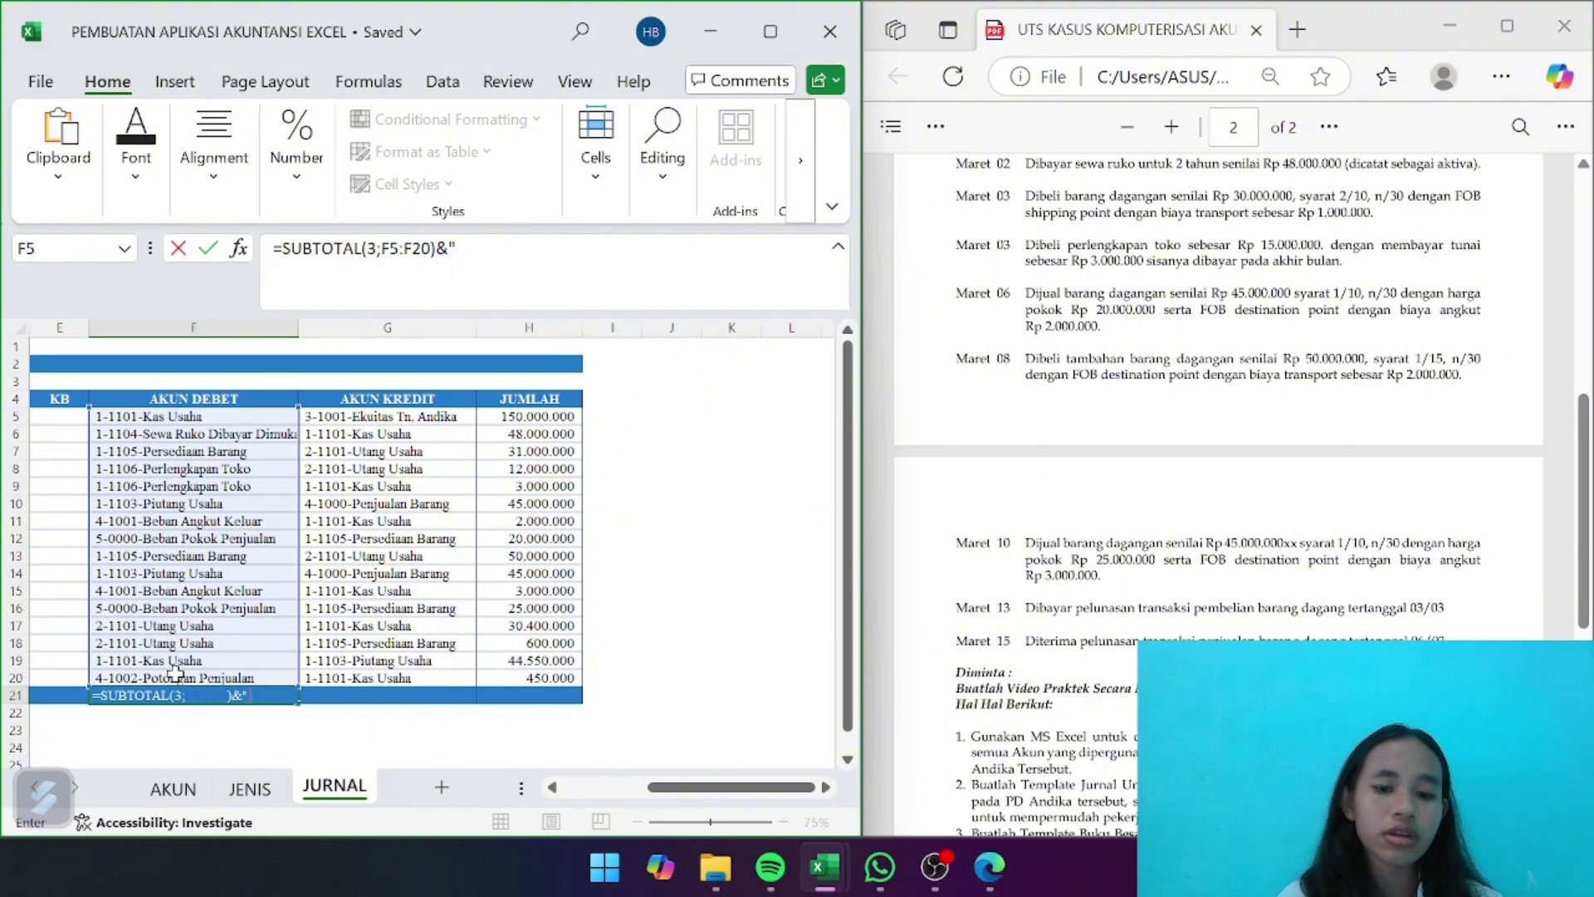
text(Trans)
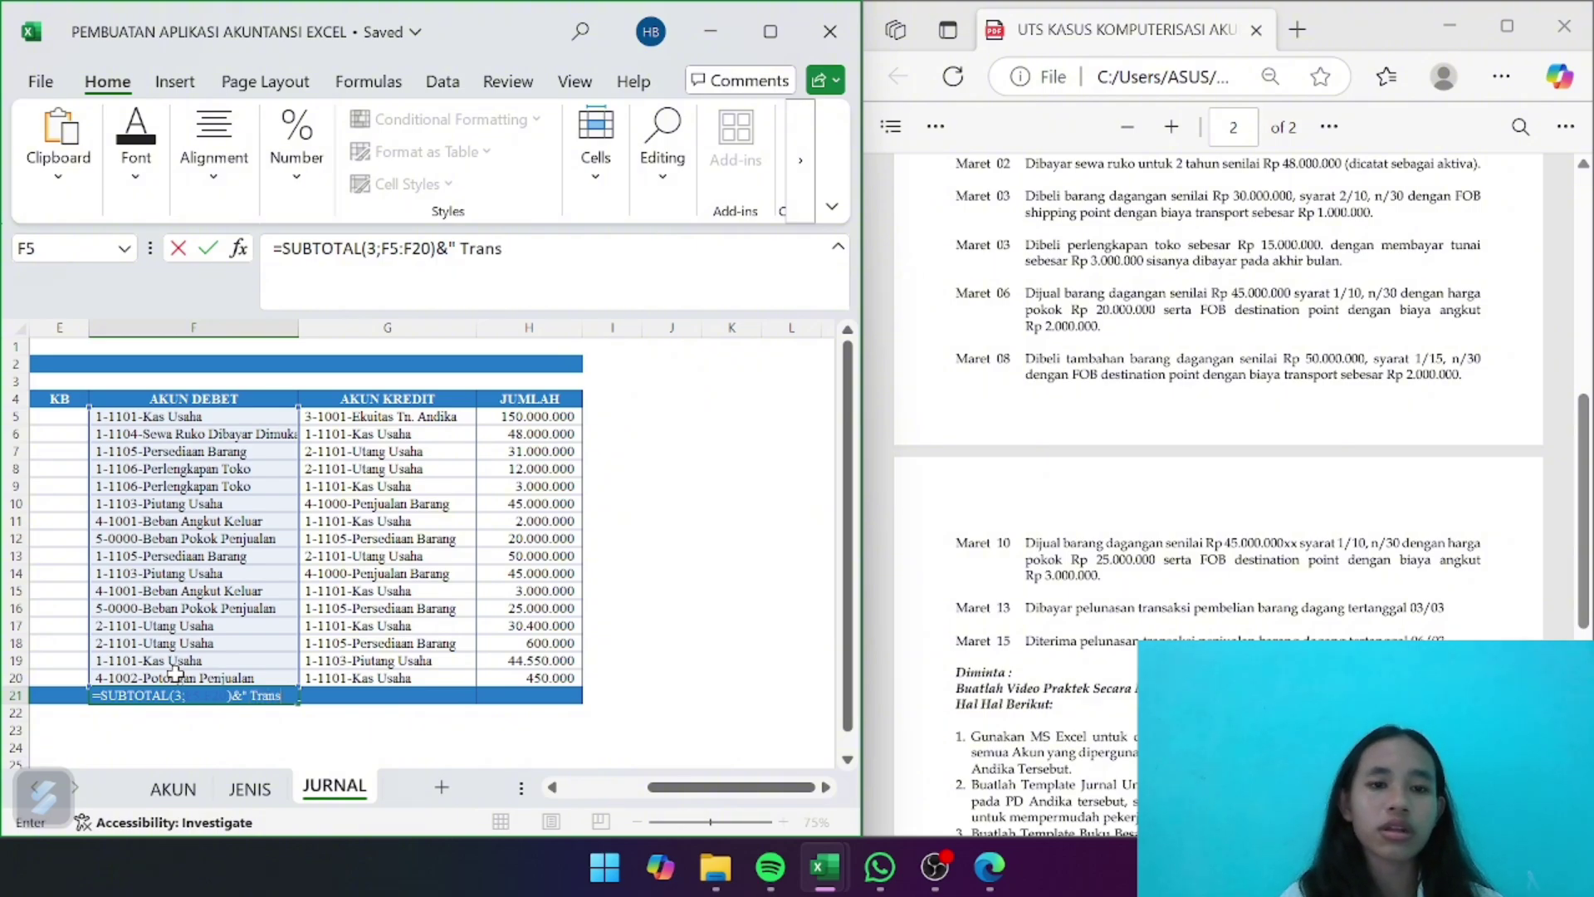
text(aksi)
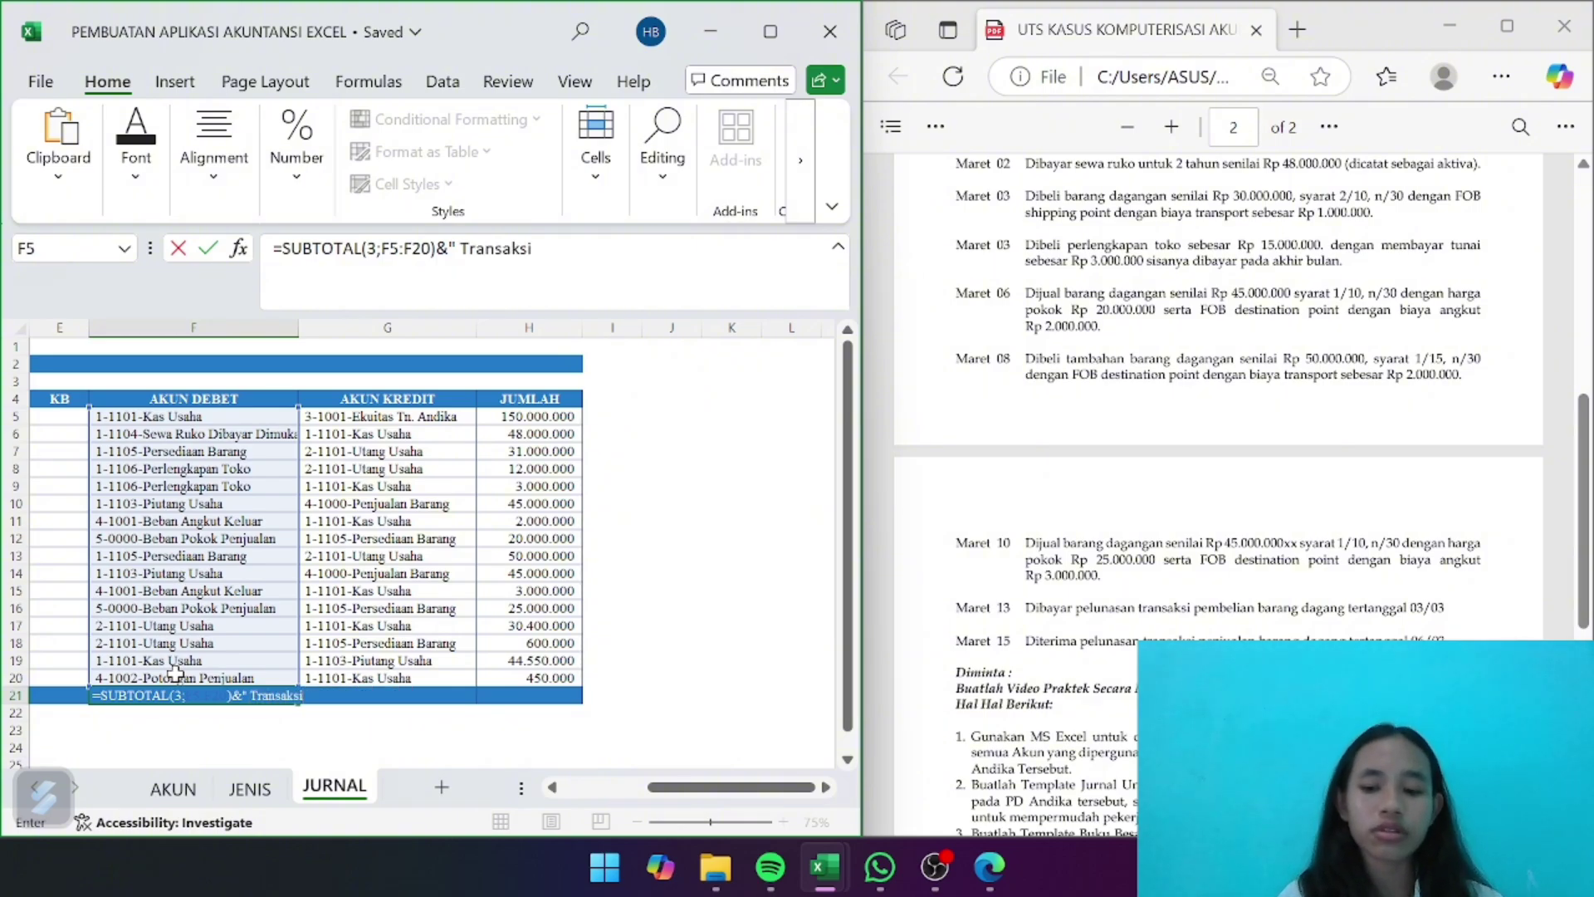
key(Return)
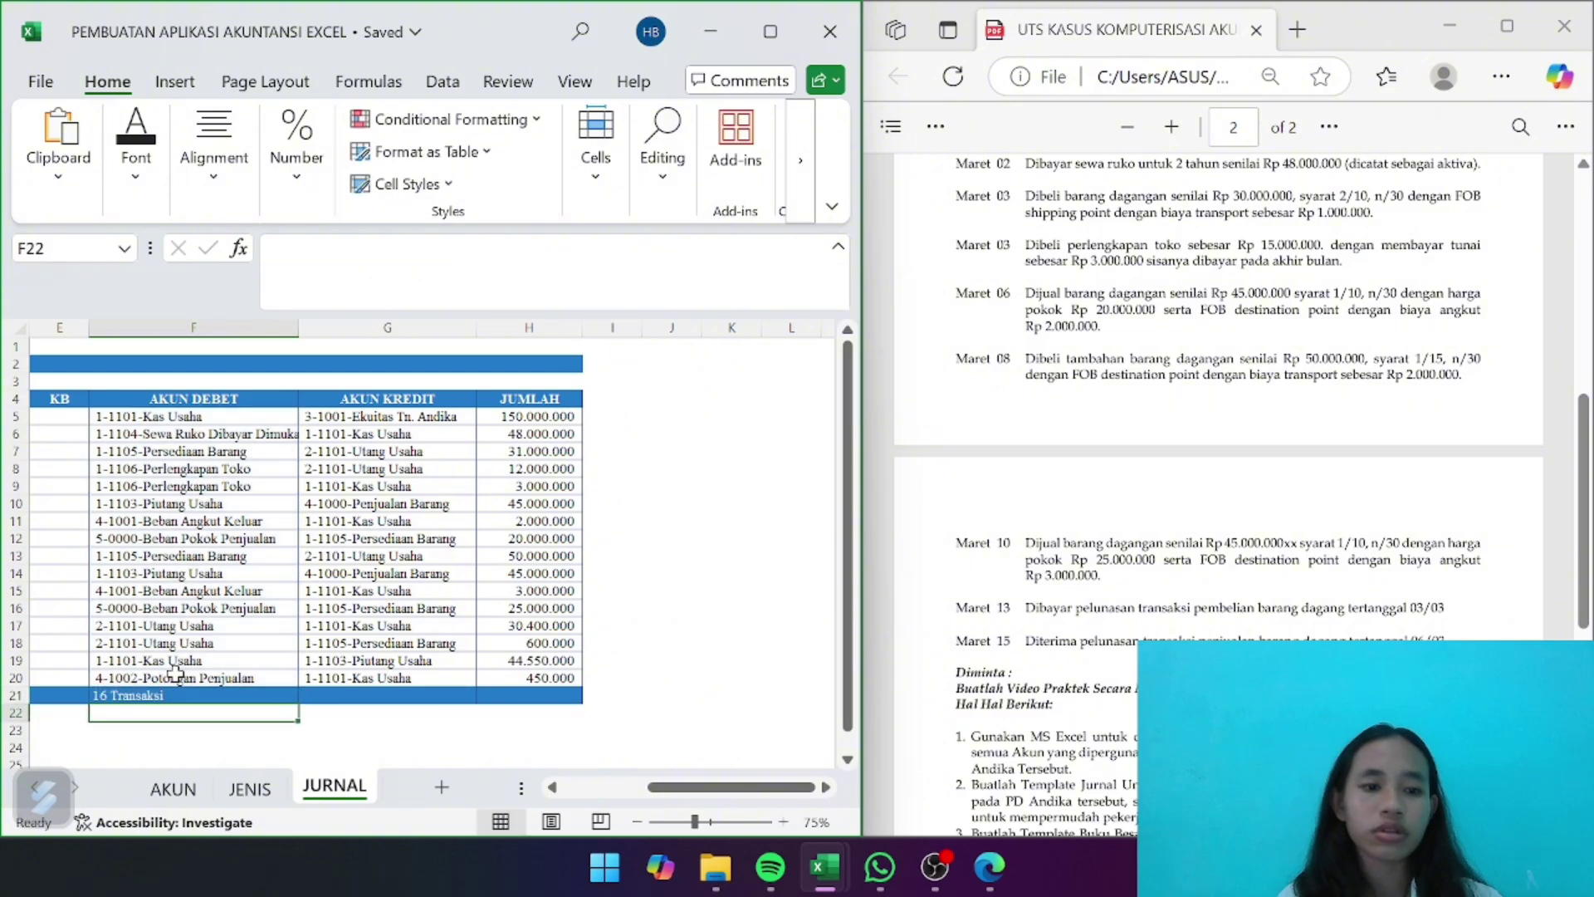
Copy the transaction count formula from F21 into the AKUN KREDIT total cell G21
click(264, 694)
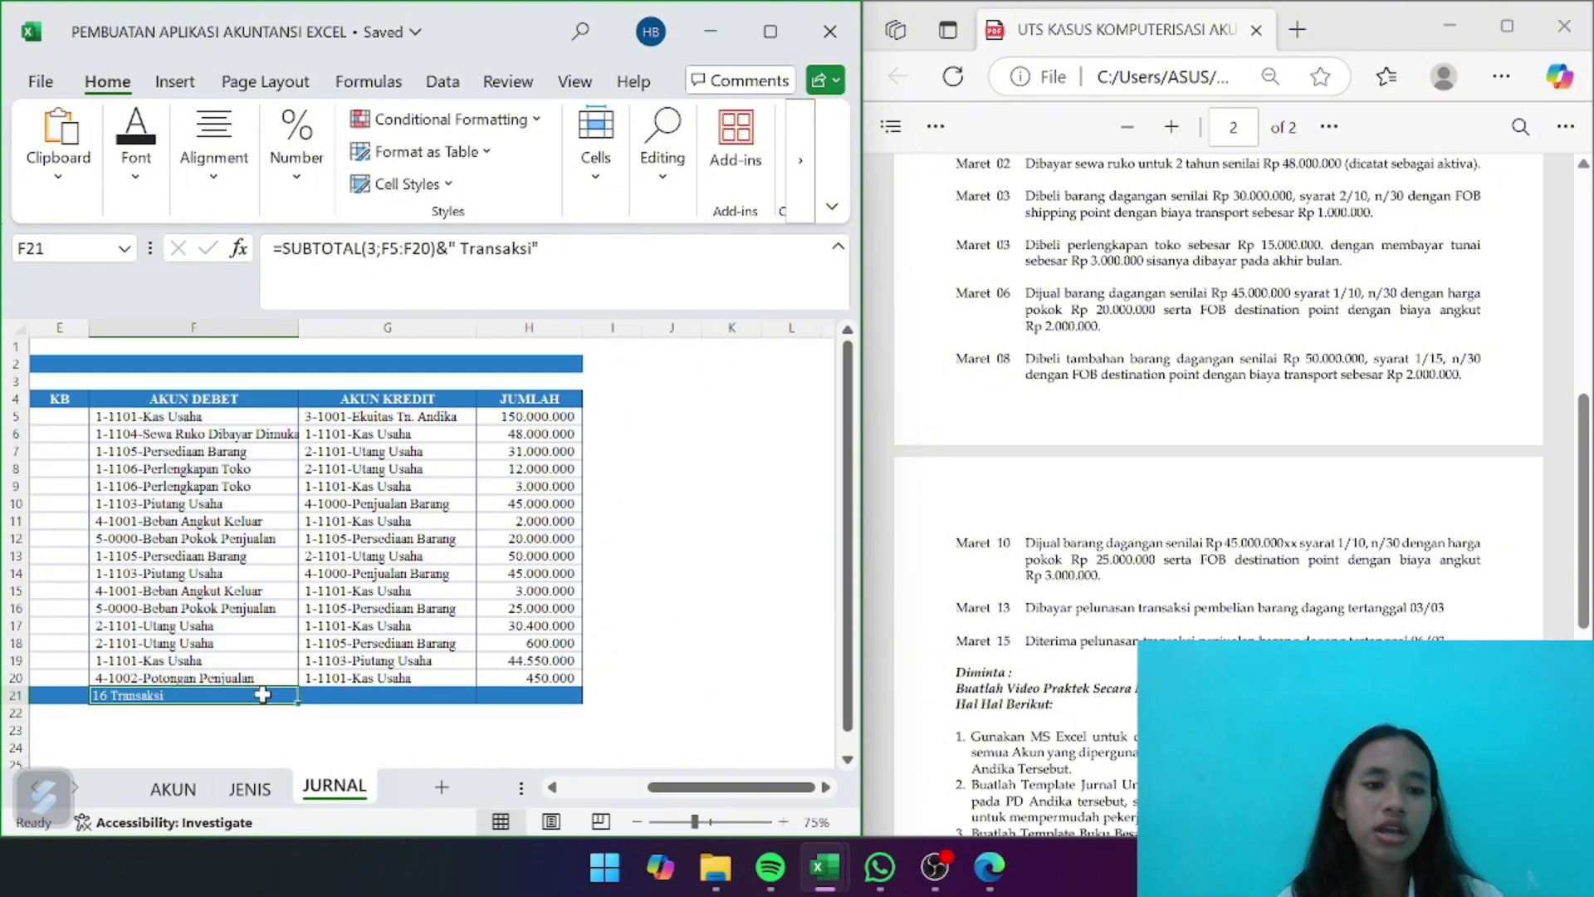
key(ctrl+c)
key(Right)
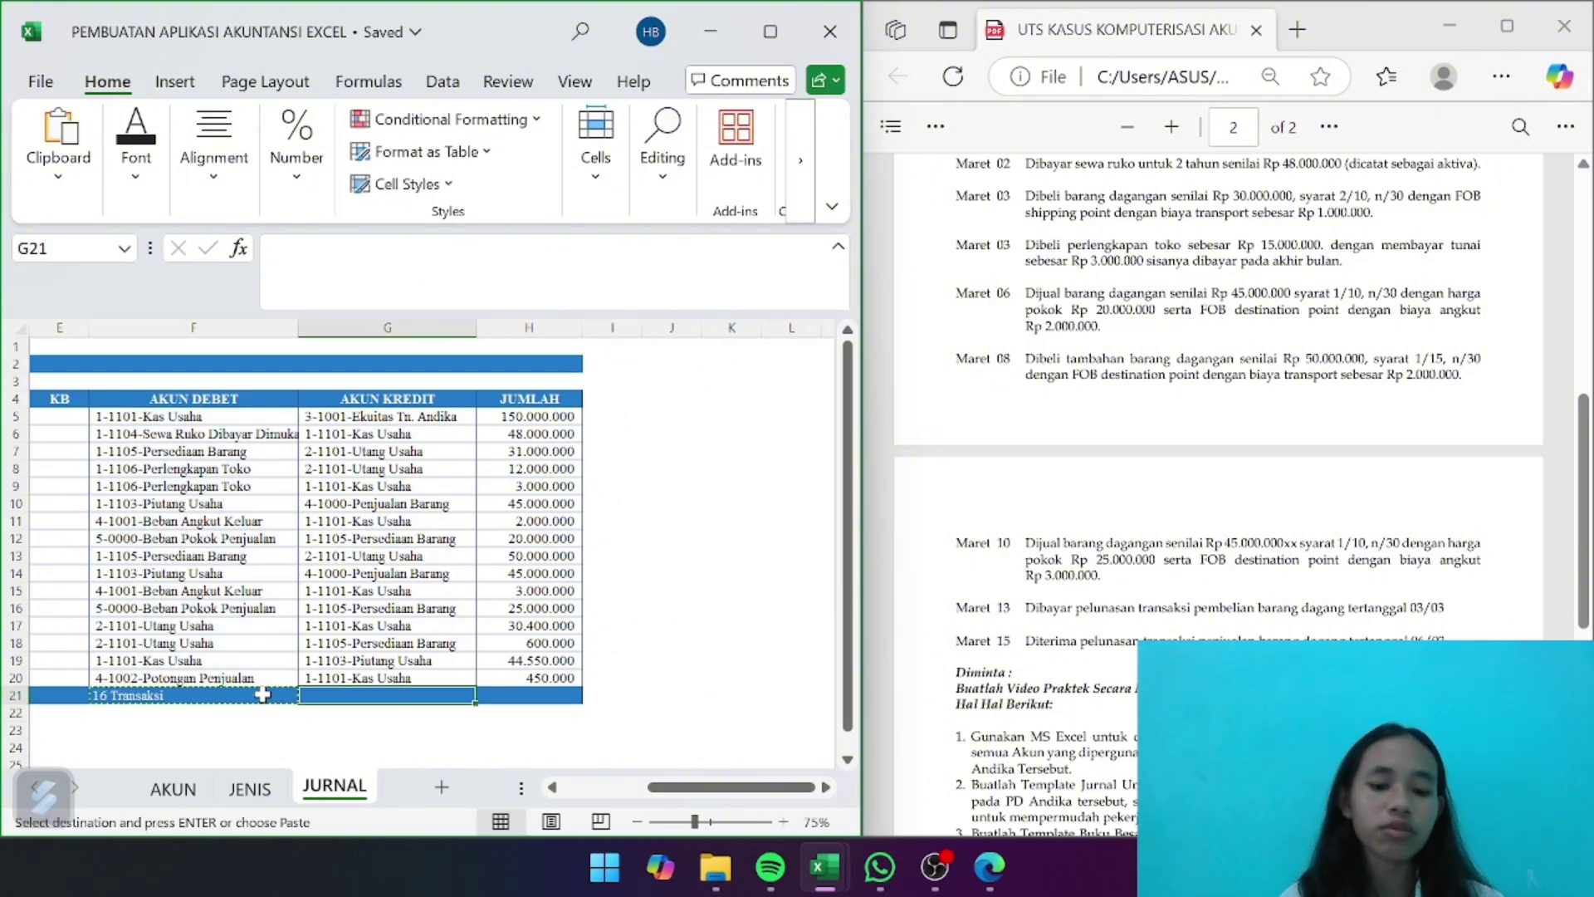
key(ctrl+v)
Total the JUMLAH column in H21 with the formula =SUBTOTAL(9;H5:H20)
click(530, 695)
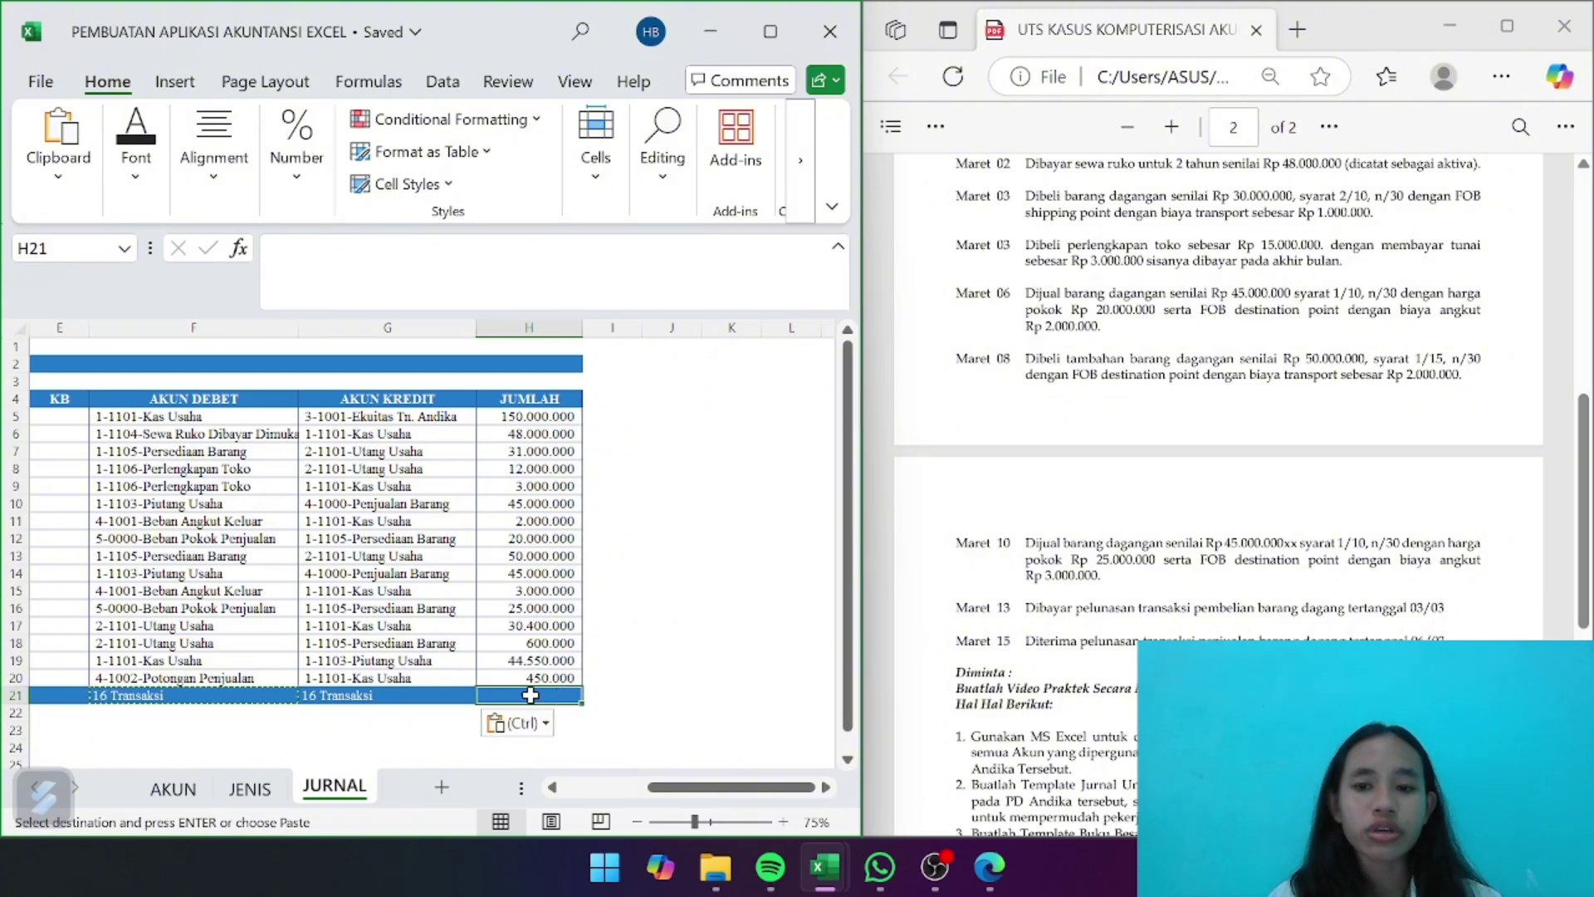
text(=s)
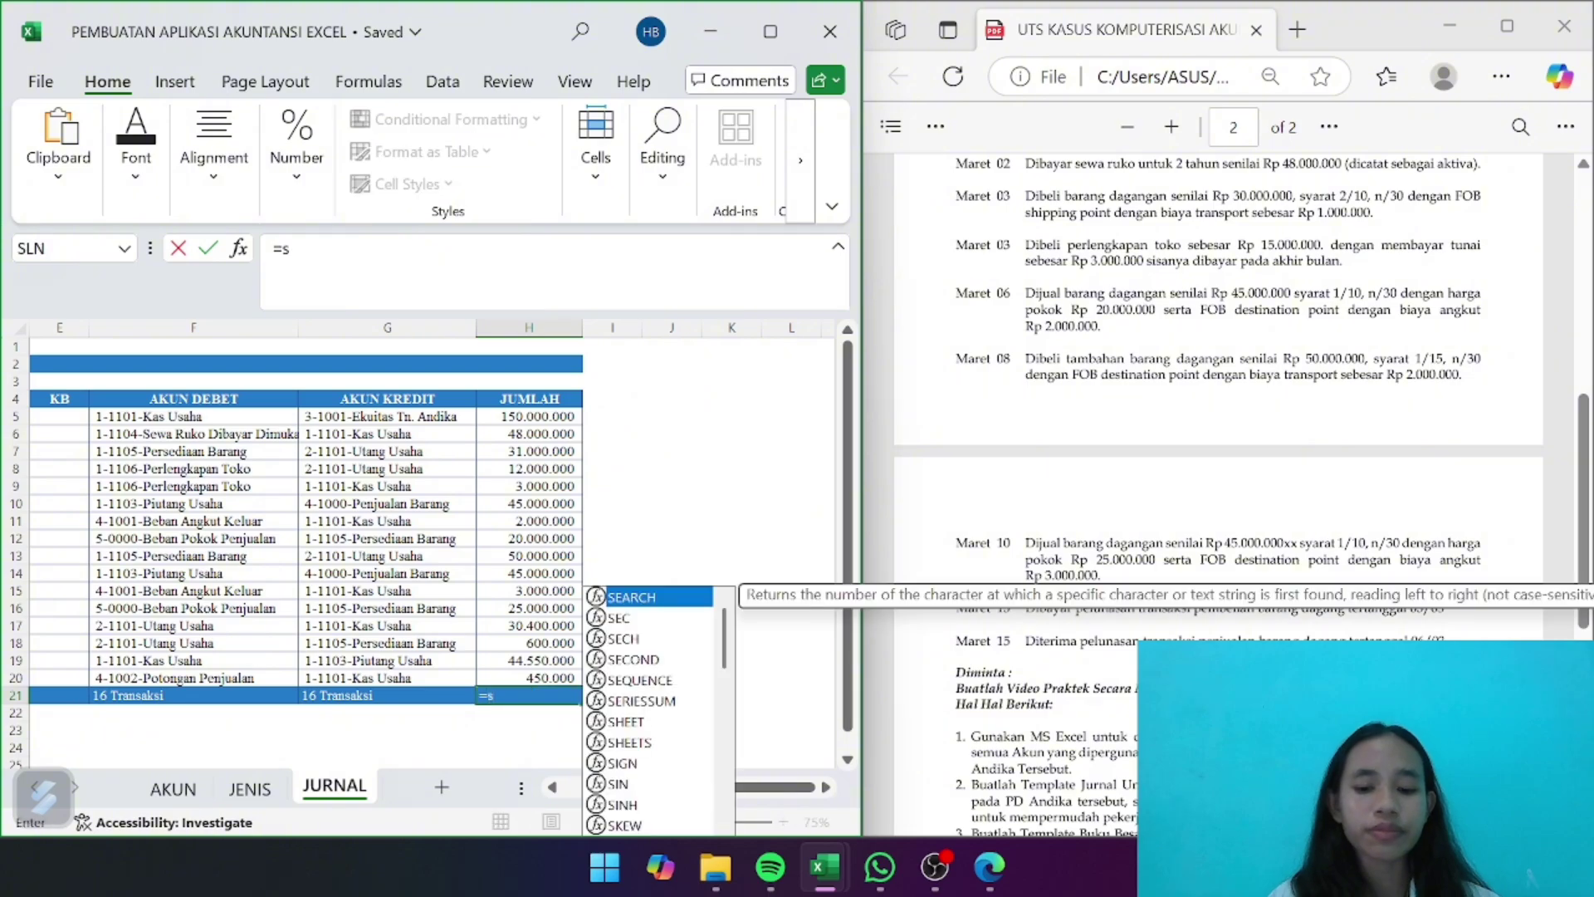
text(ub)
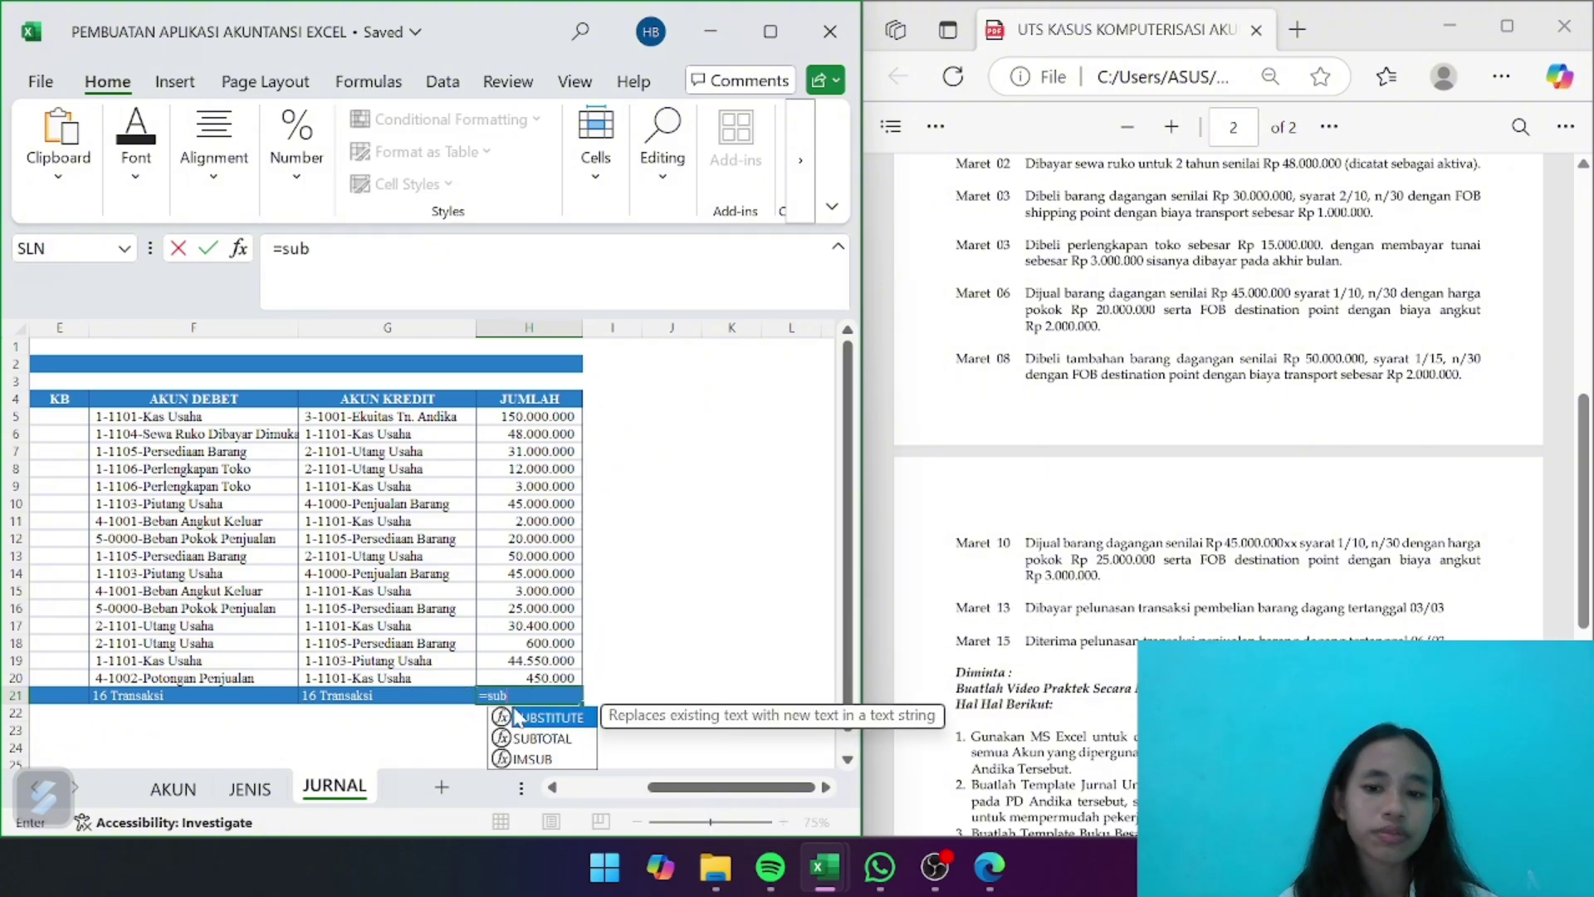
double_click(548, 739)
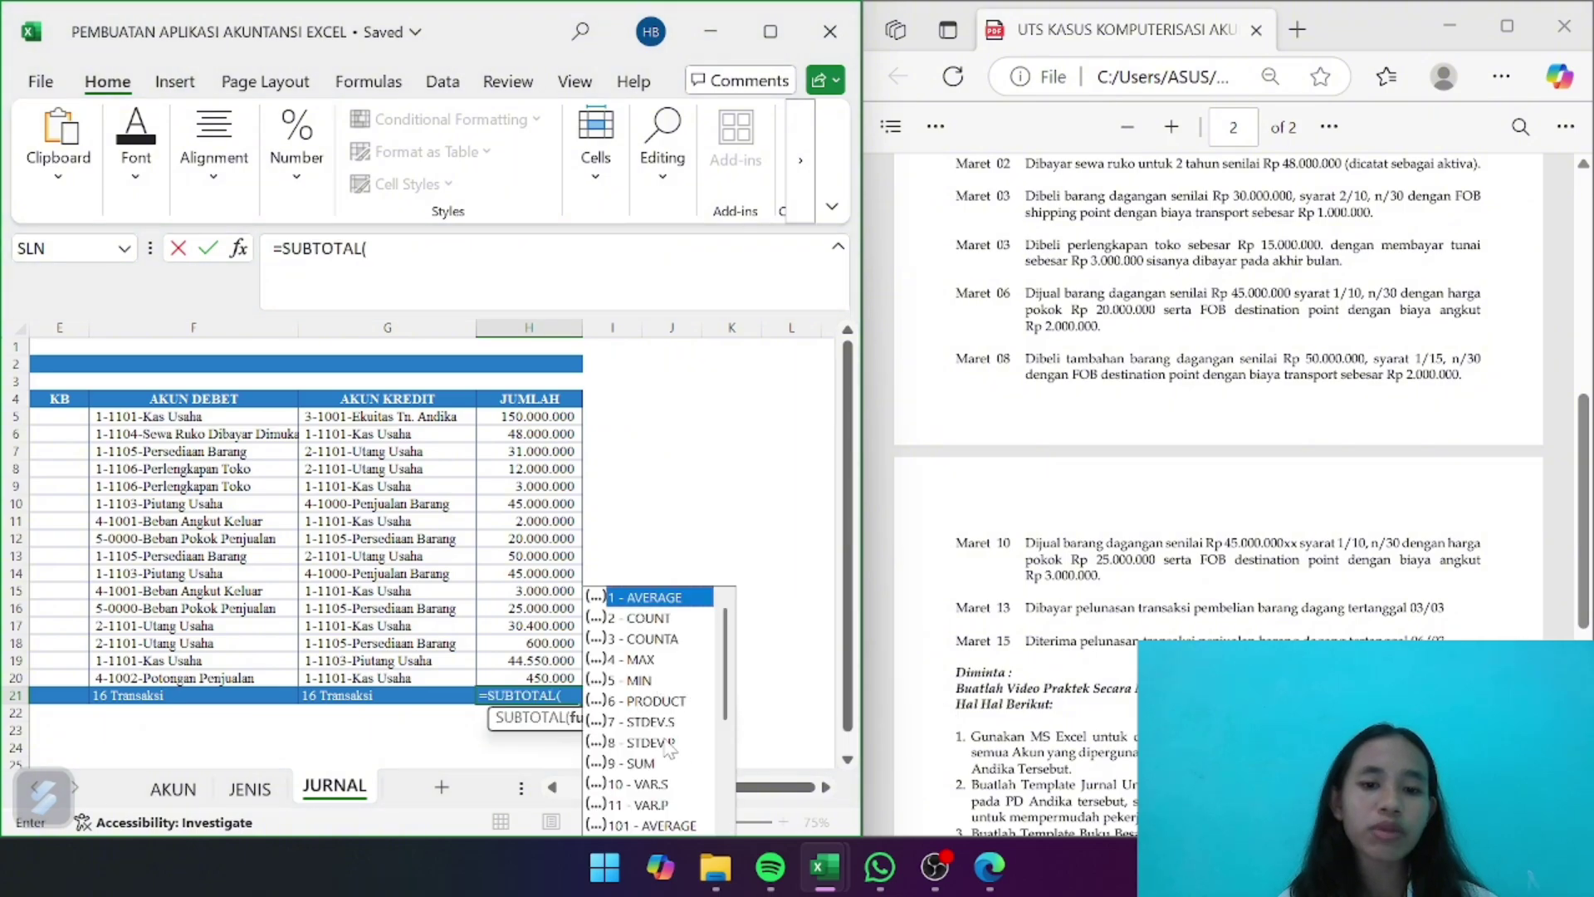
double_click(613, 766)
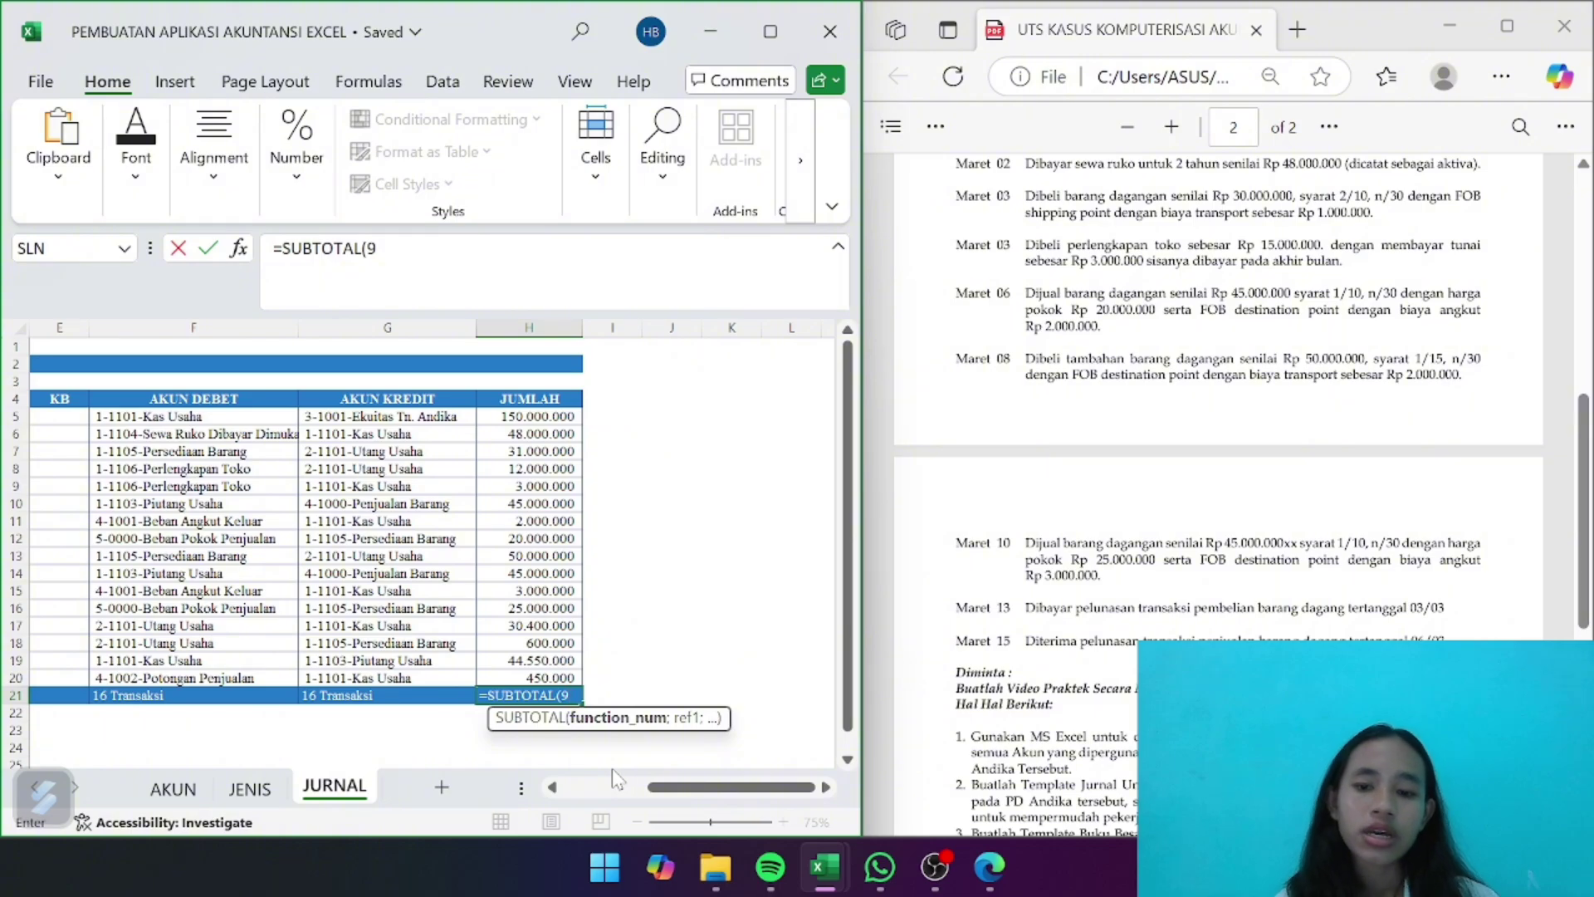
text(;)
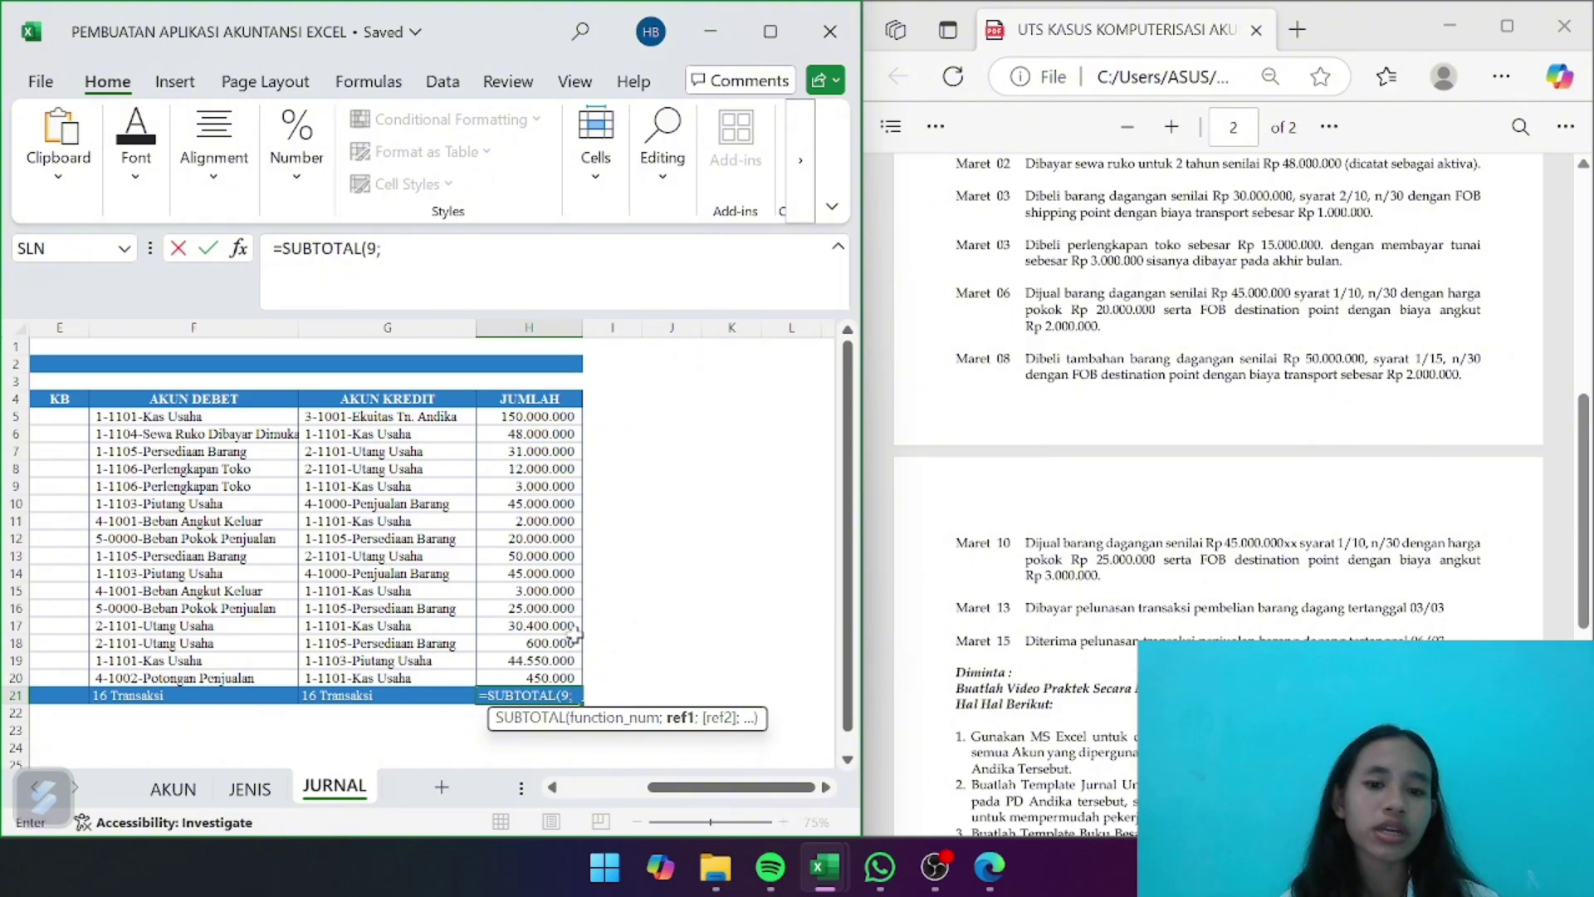
drag(541, 415, 535, 674)
text())
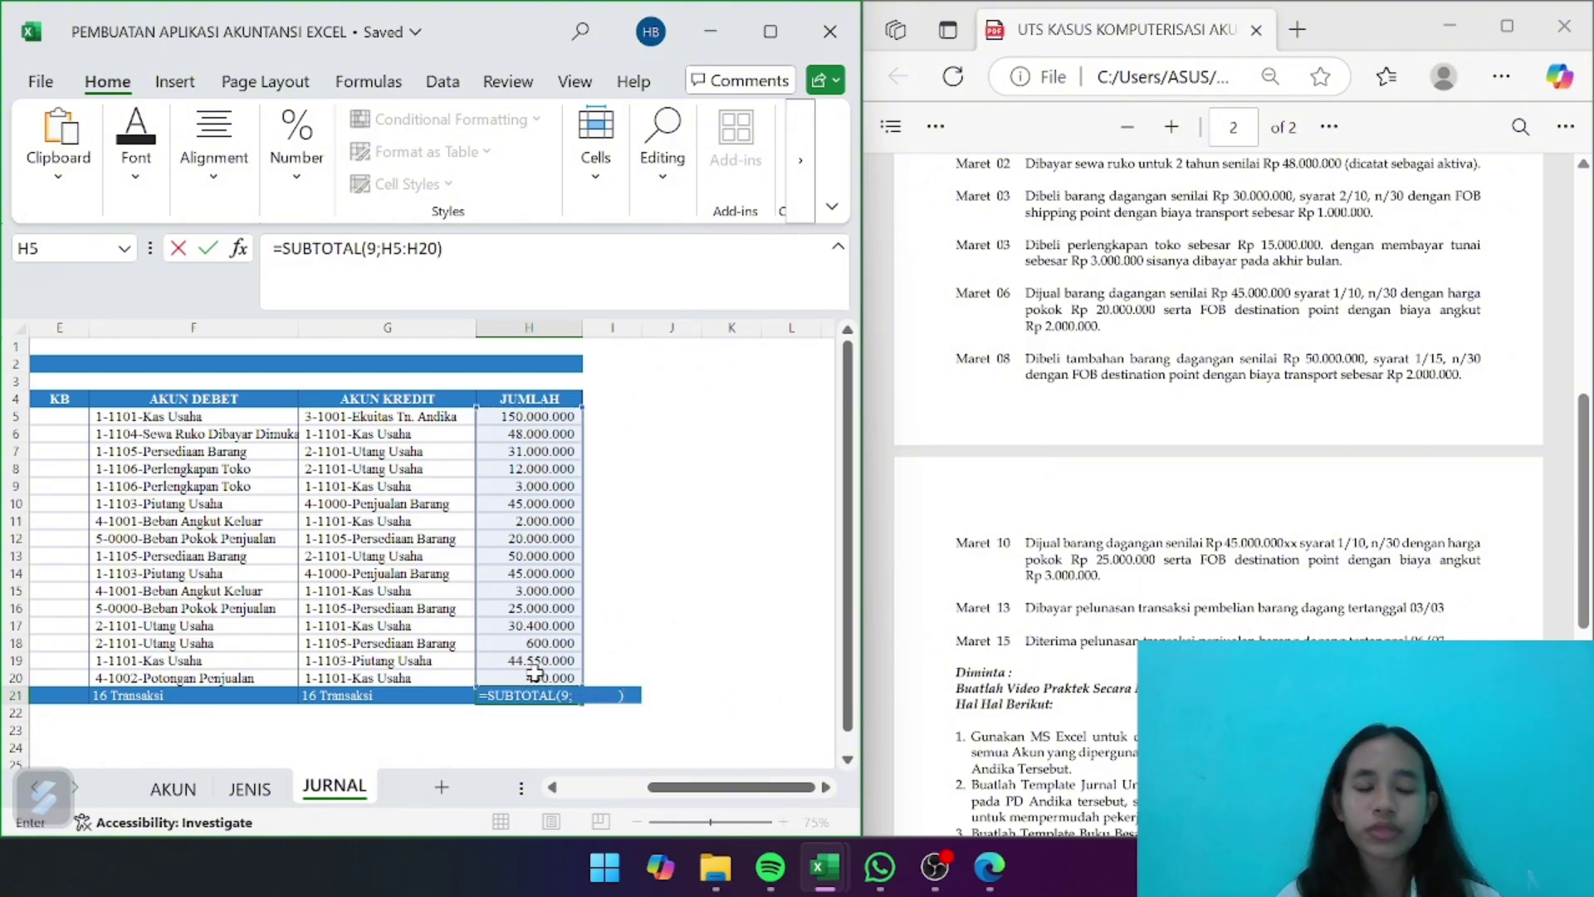
key(Return)
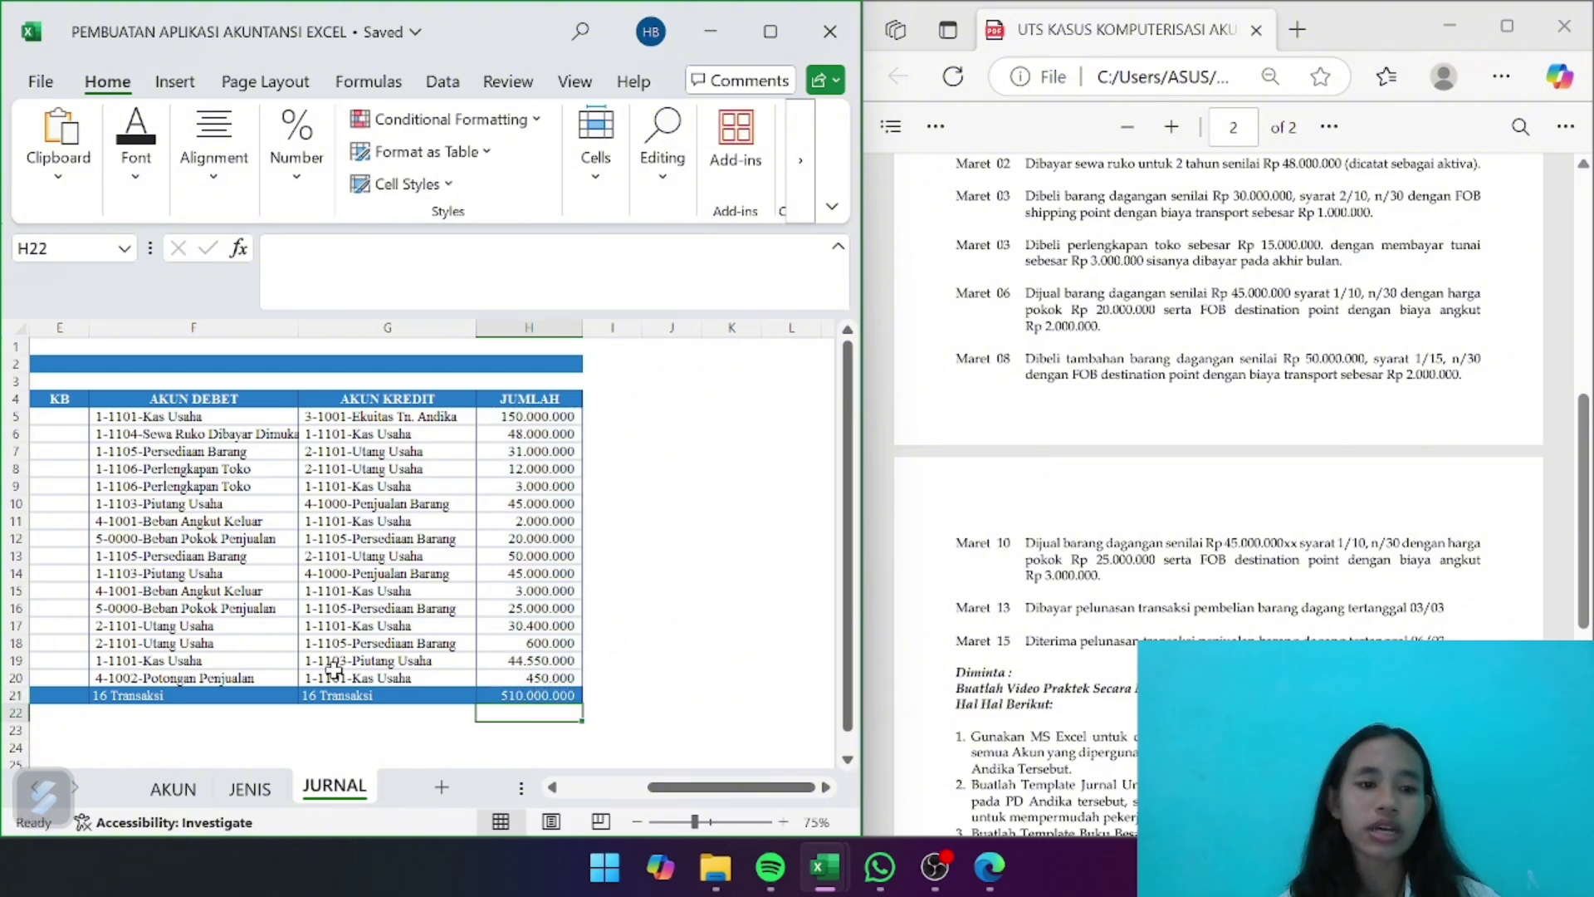
scroll(332, 668, left, 2)
scroll(332, 669, left, 1)
drag(321, 694, 737, 699)
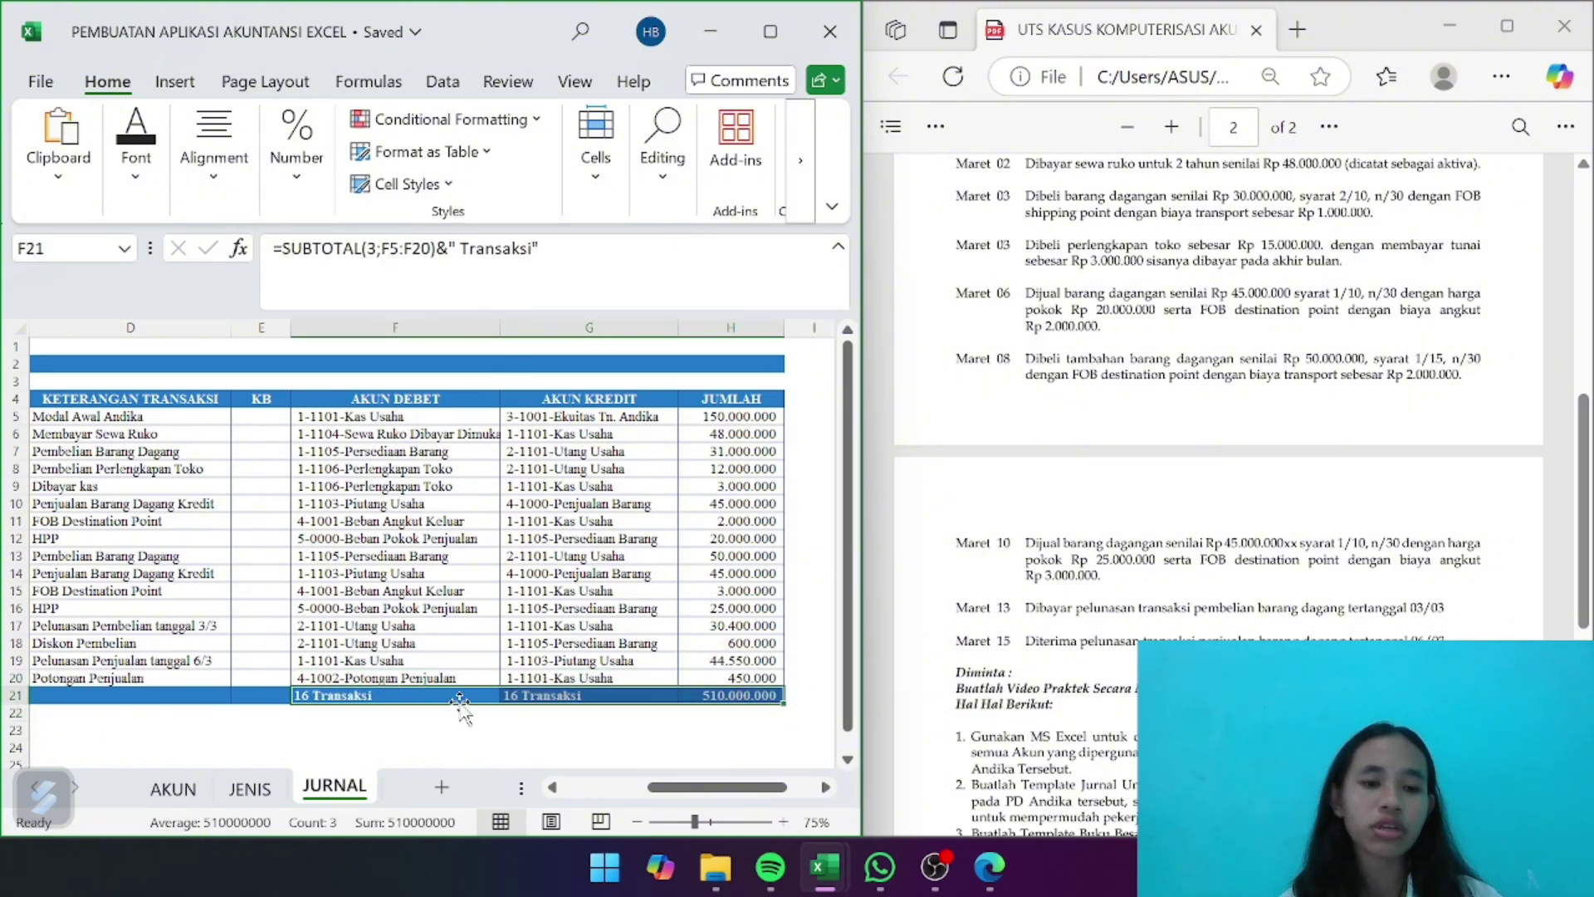
click(464, 735)
click(464, 762)
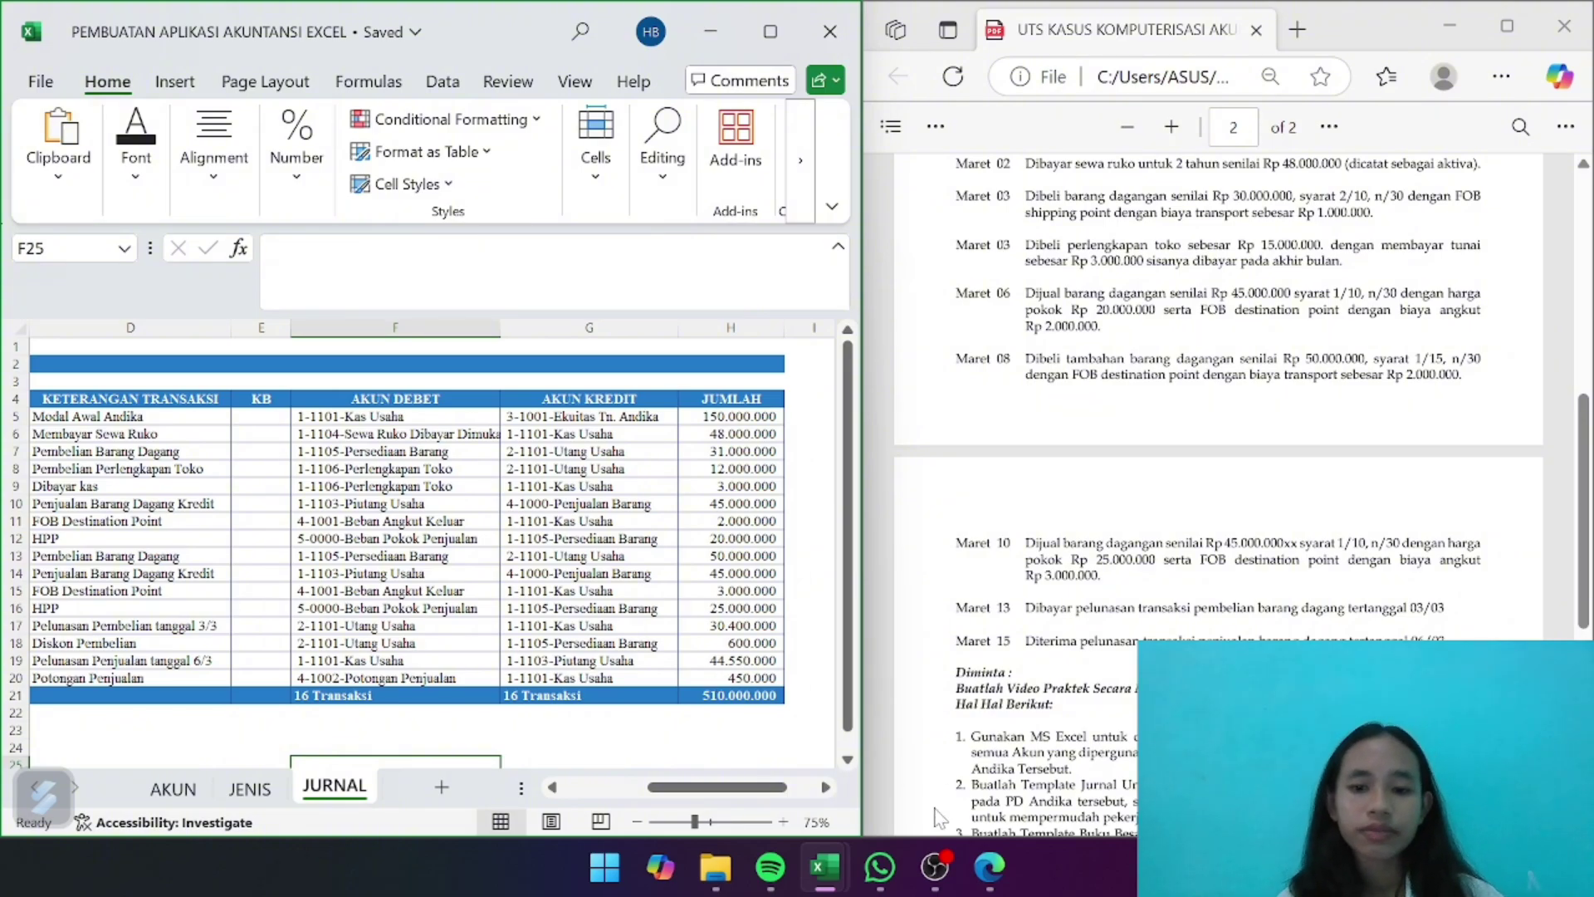
mouse_move(946, 867)
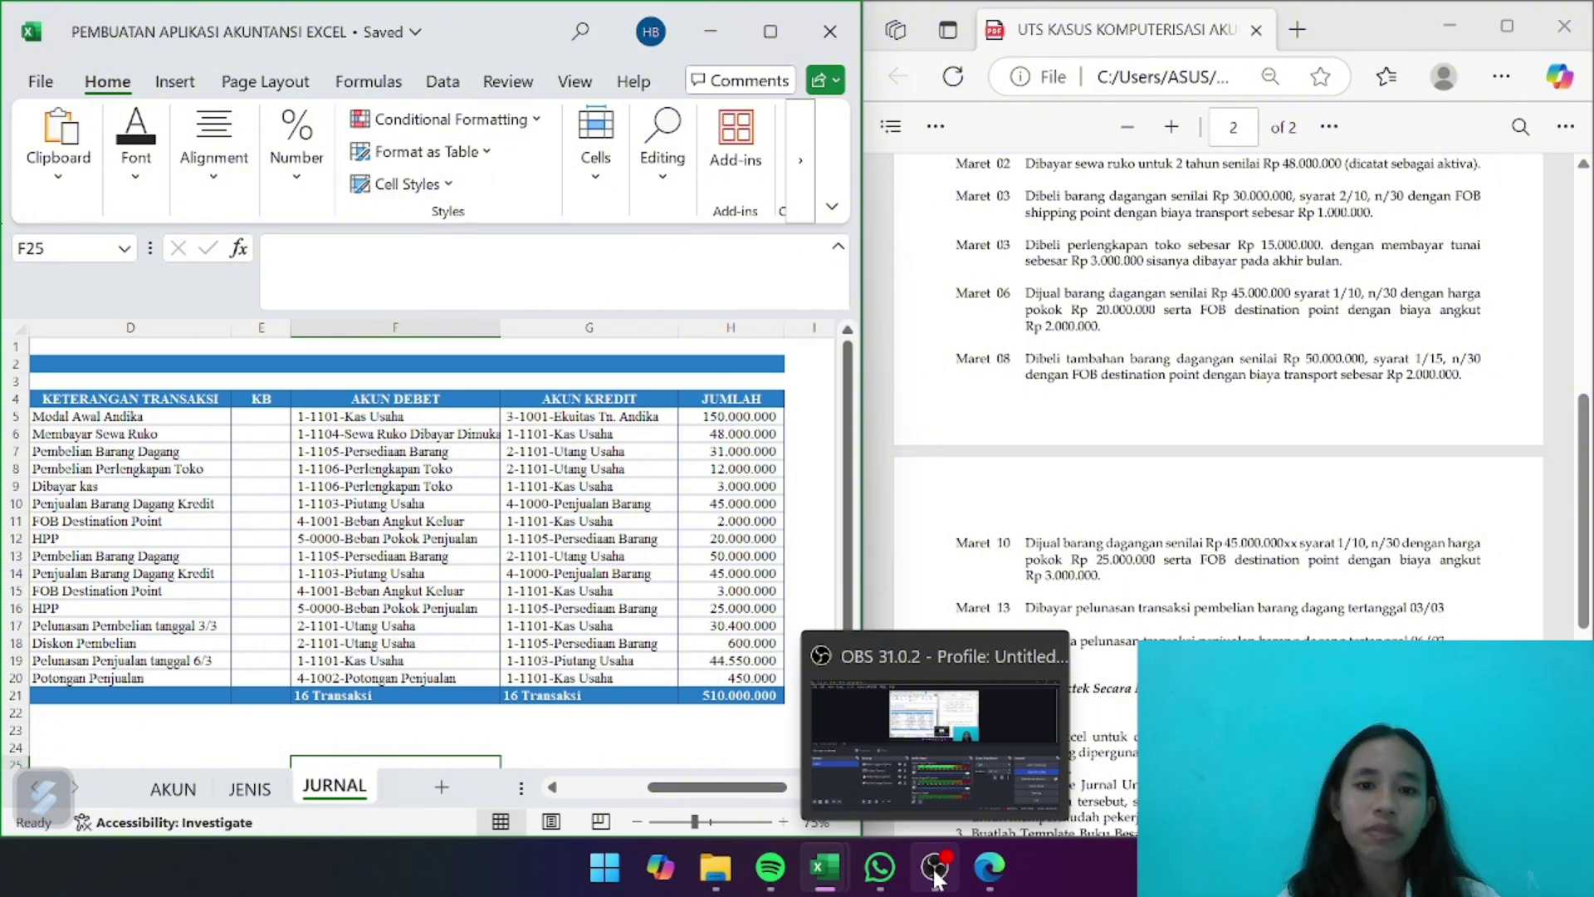
Define the name ju_tanggal for the whole TANGGAL column B of the JURNAL sheet
click(688, 586)
scroll(691, 587, left, 3)
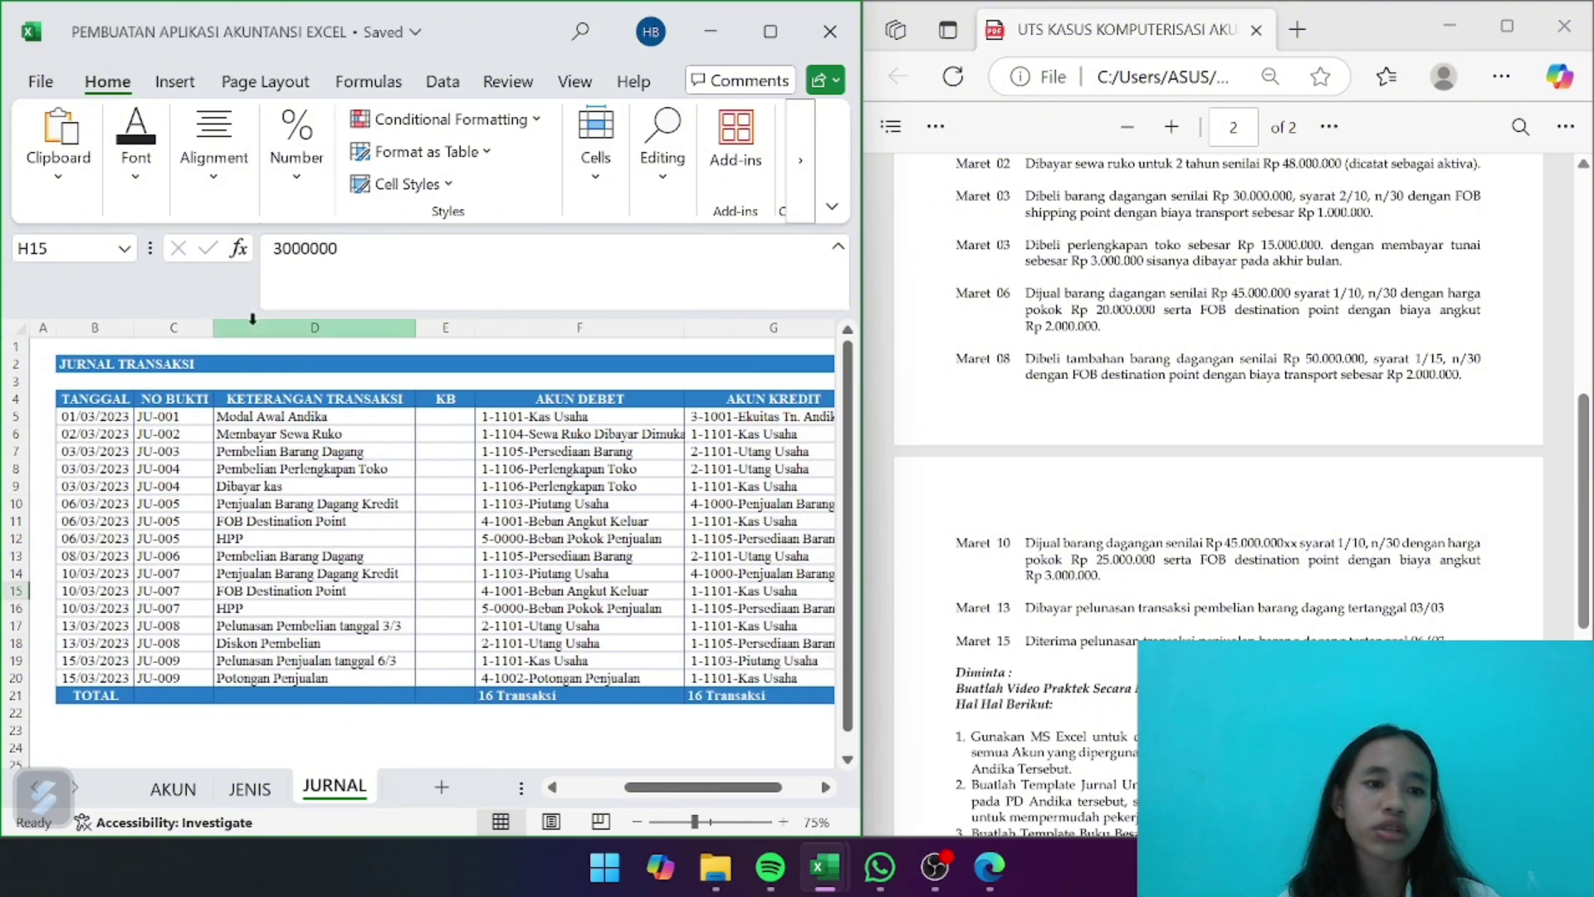
click(94, 324)
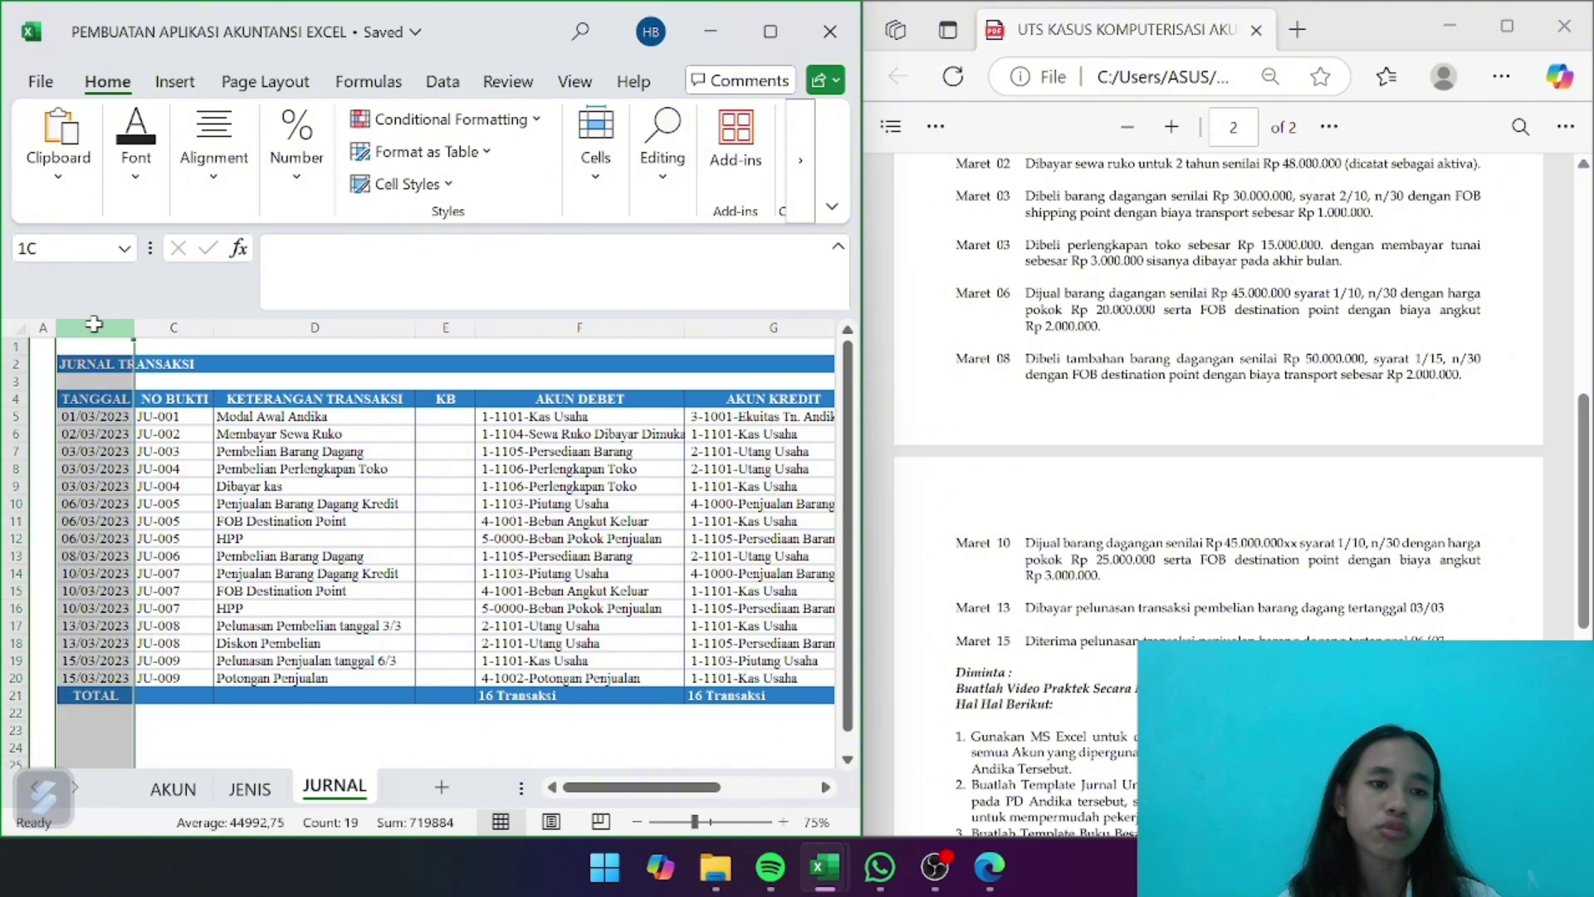
click(73, 249)
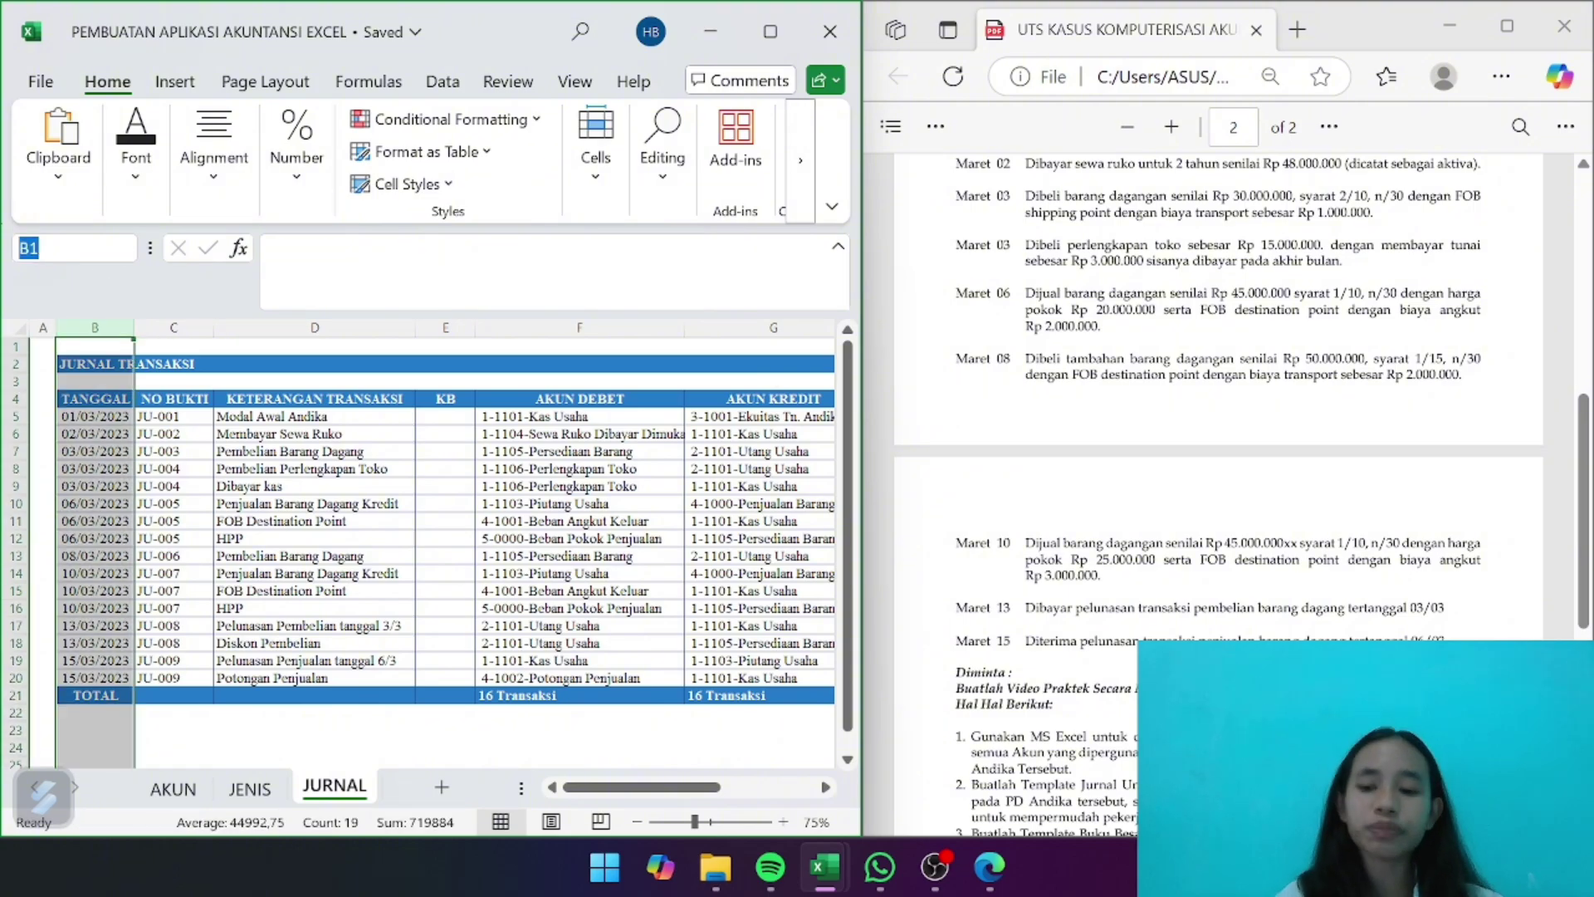
key(BackSpace)
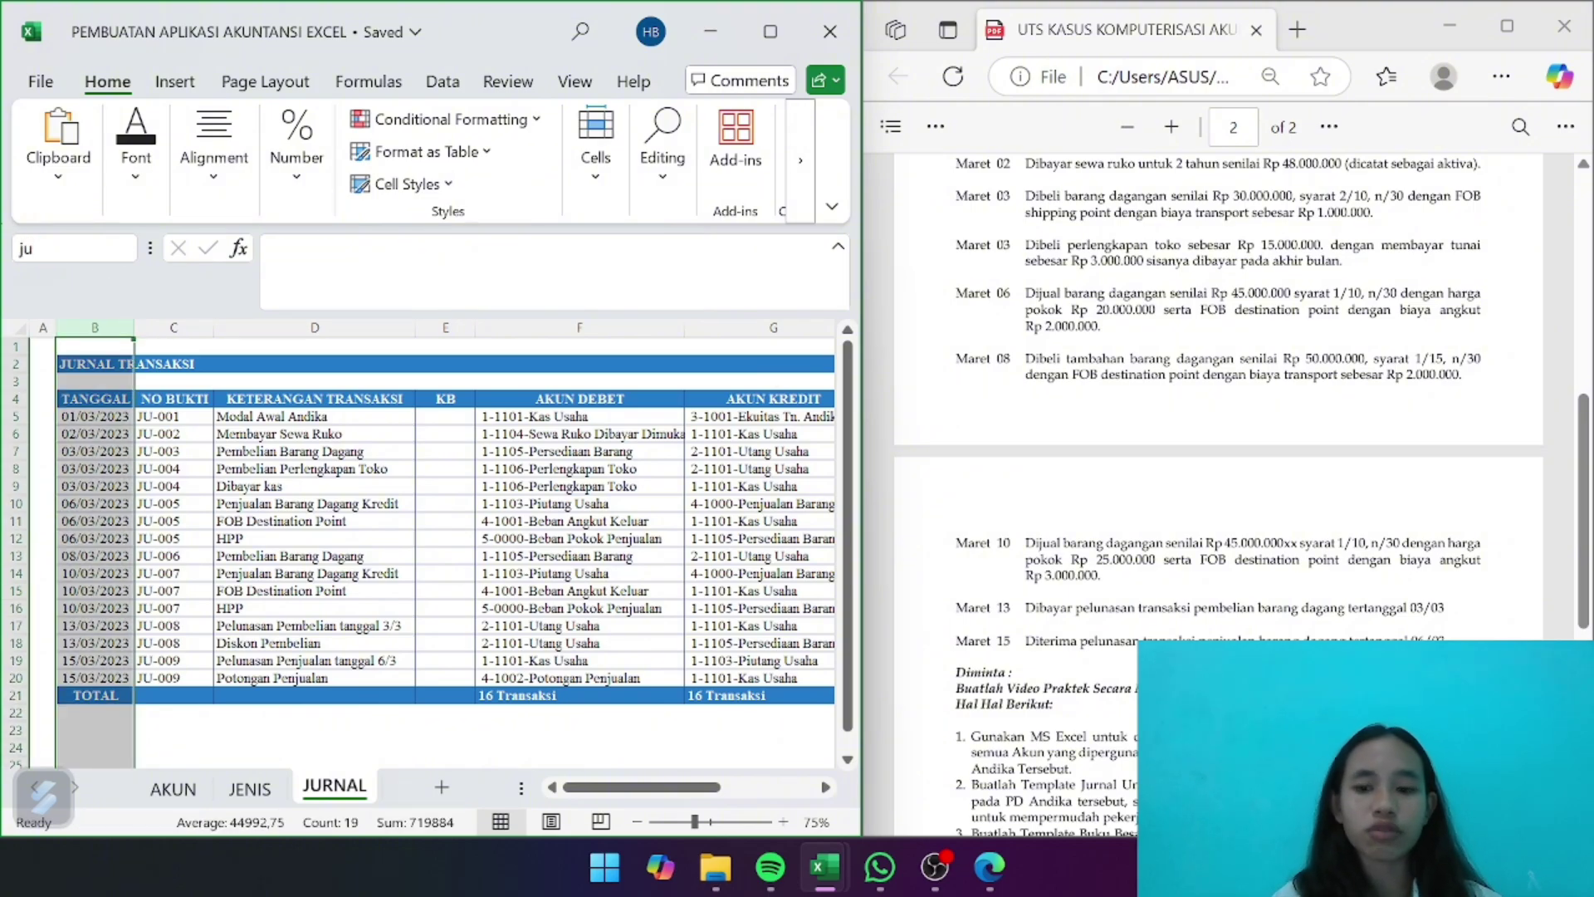
text(ju_tangg)
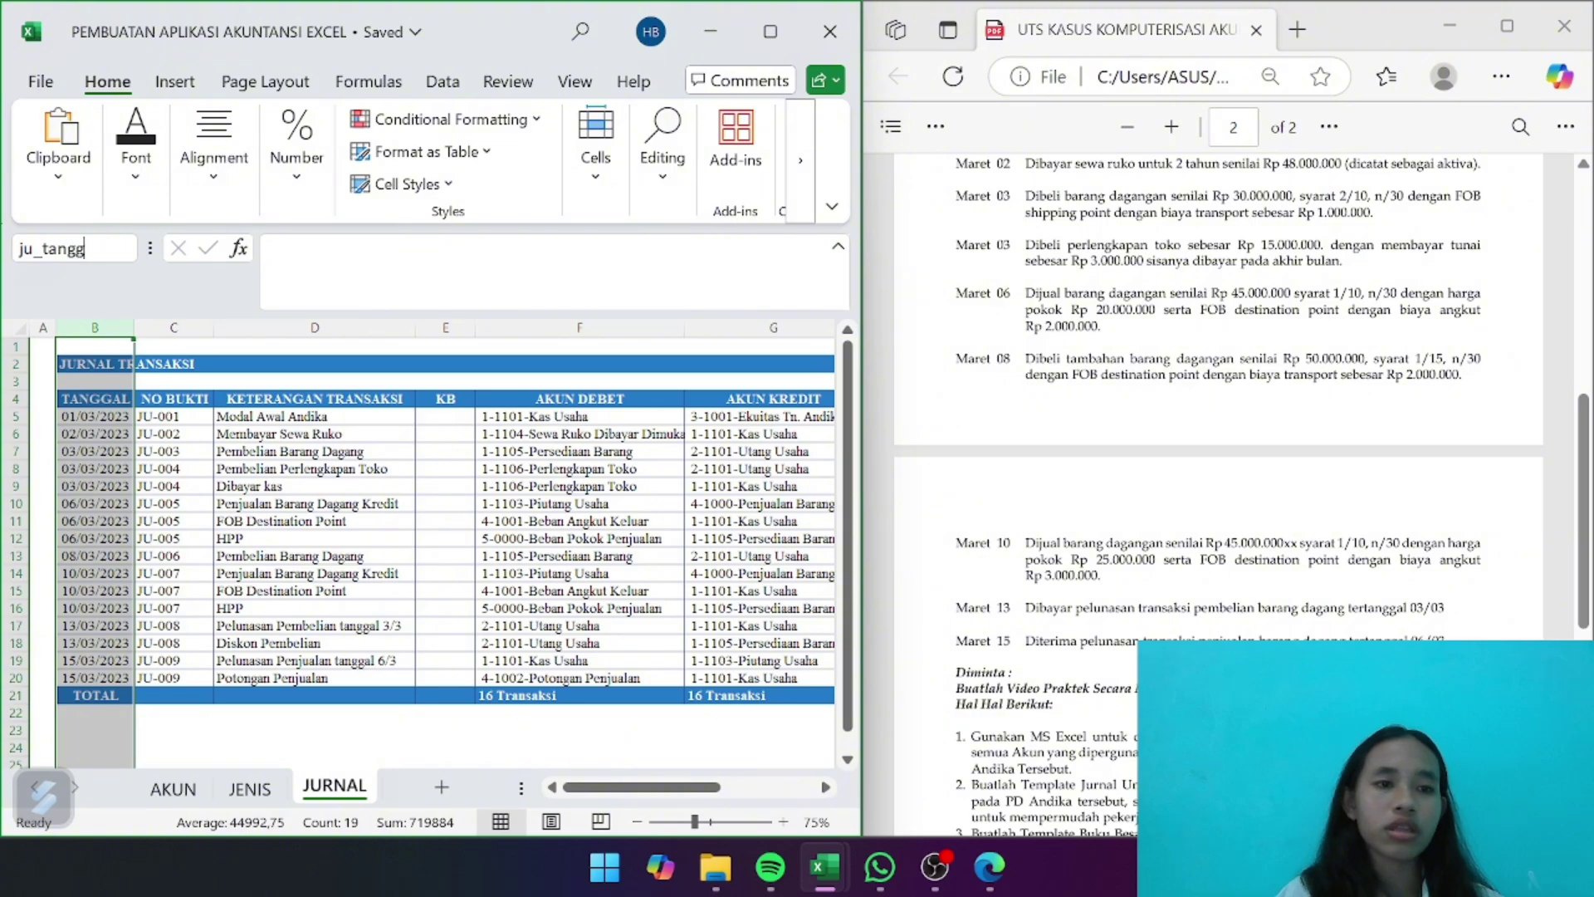
text(al)
key(Return)
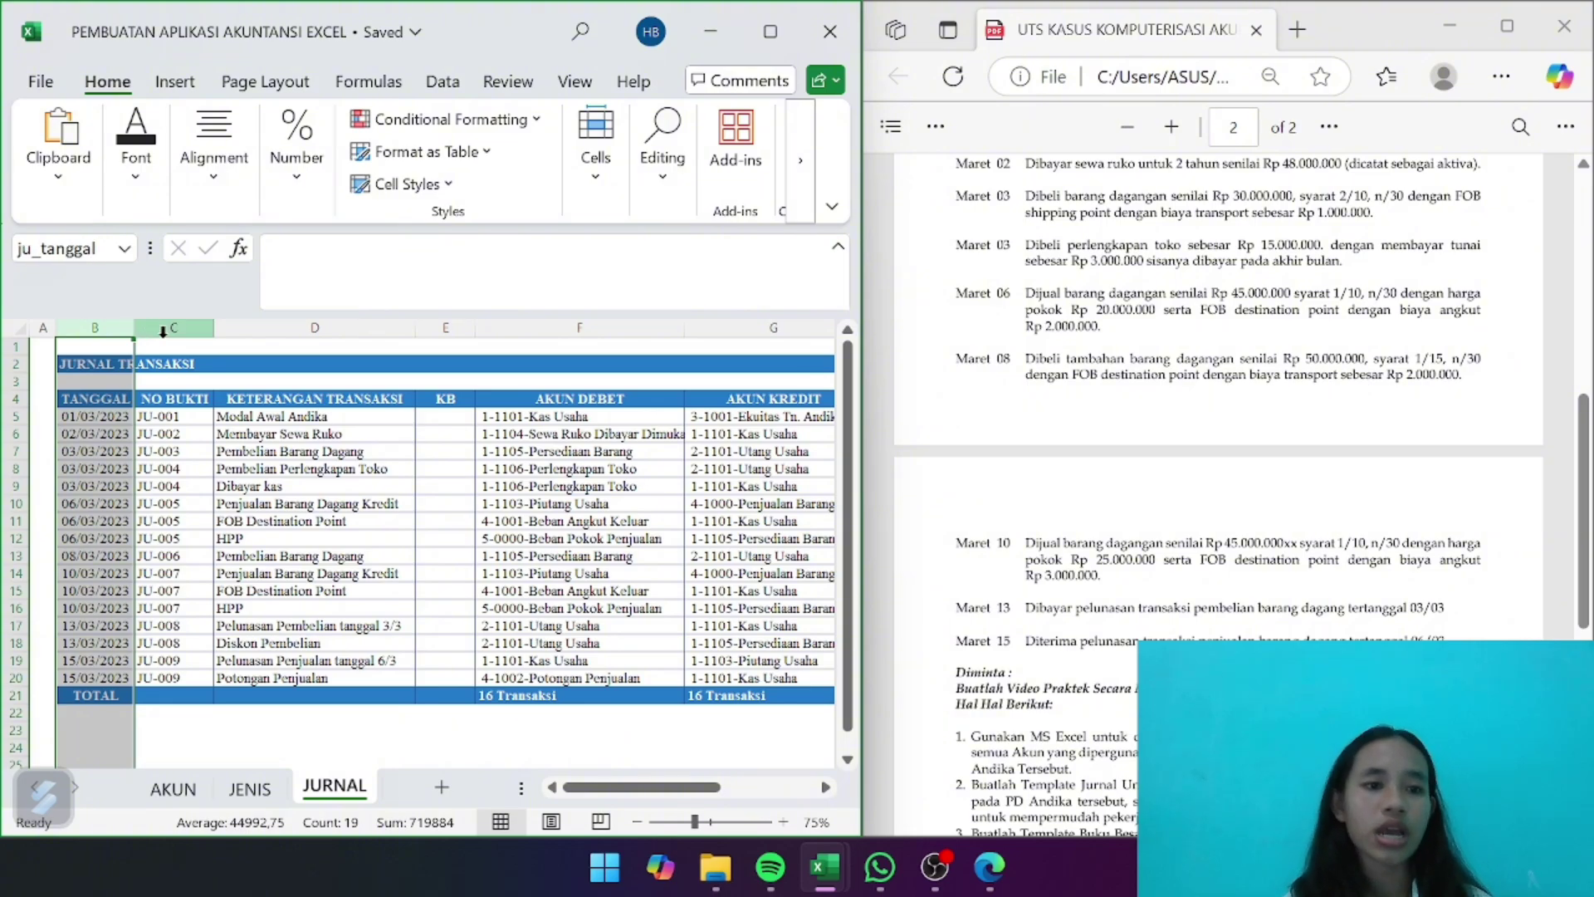
Define the name ju_no for the whole NO BUKTI column C
click(184, 329)
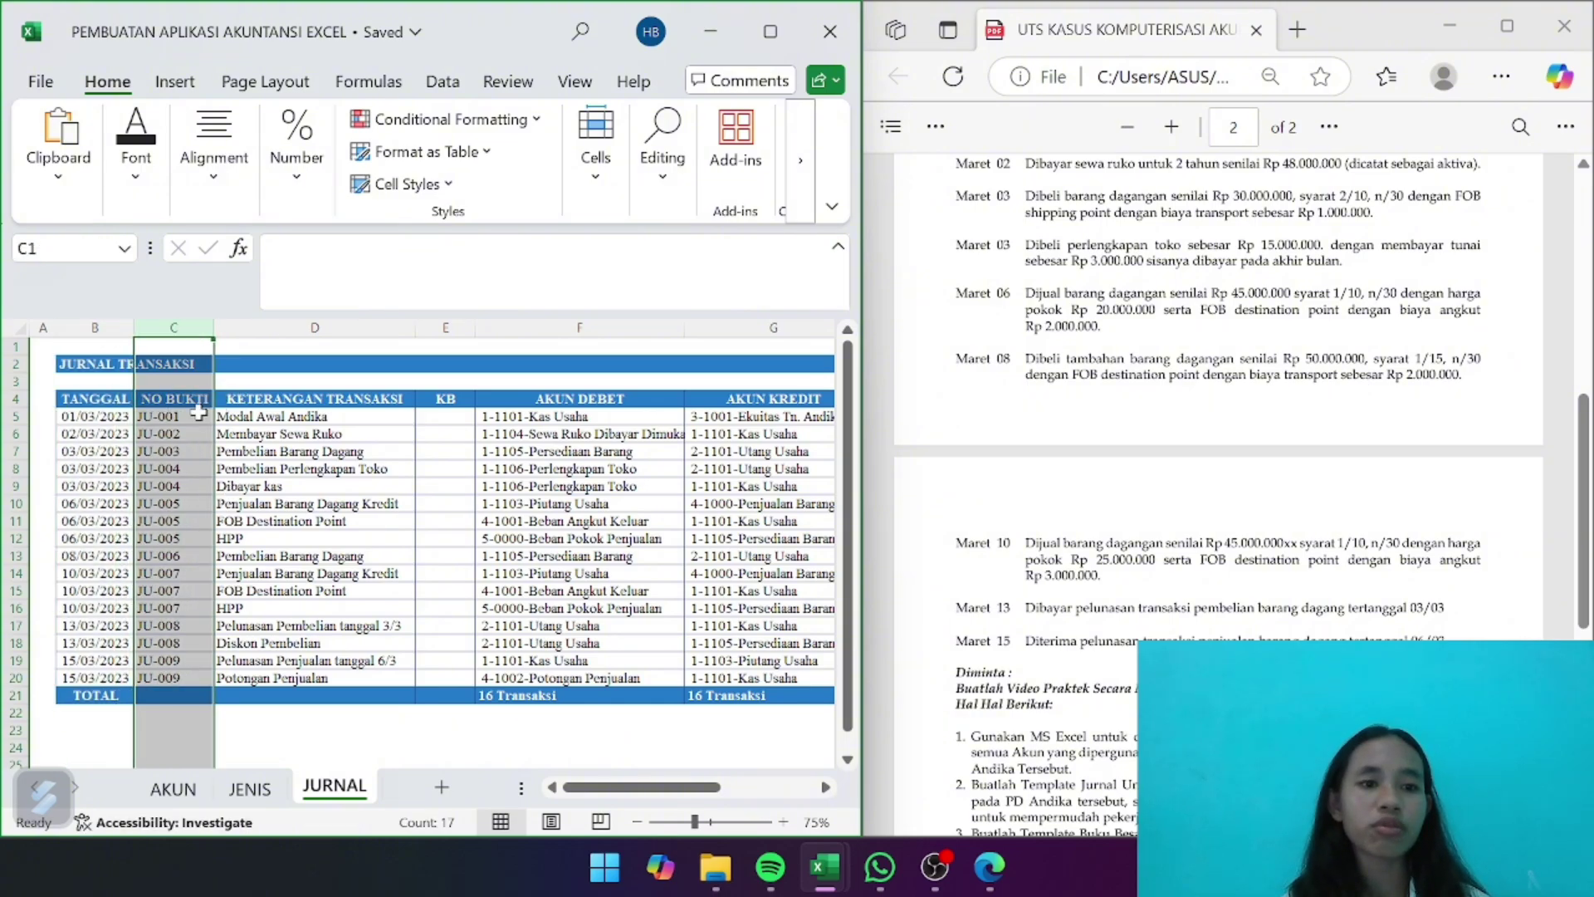
click(64, 248)
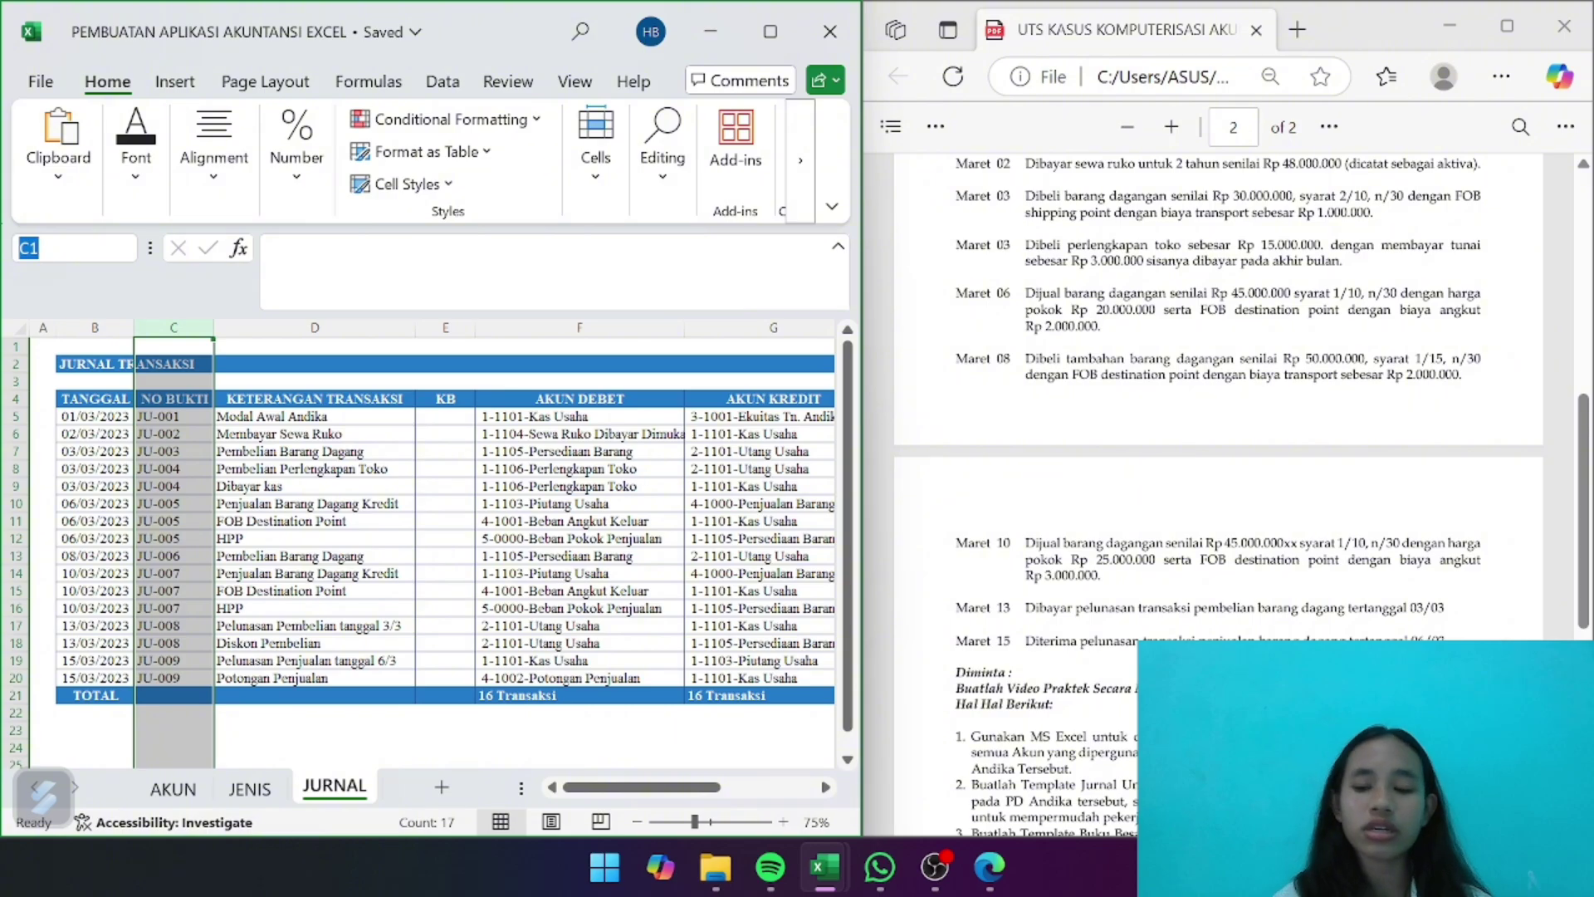
key(BackSpace)
text(ju)
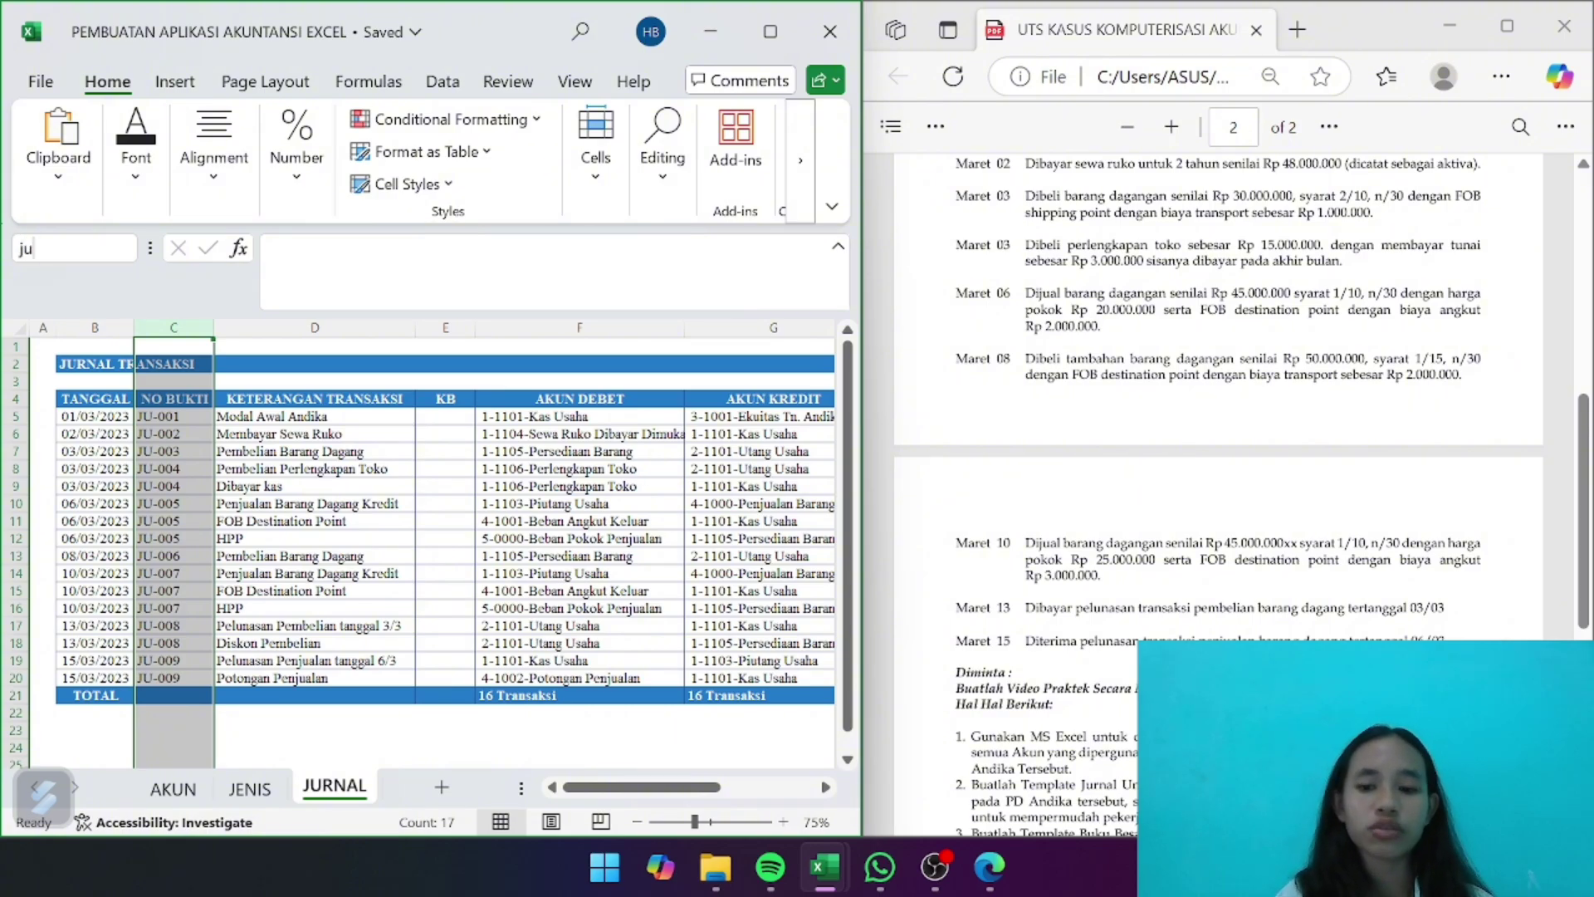
text(_no)
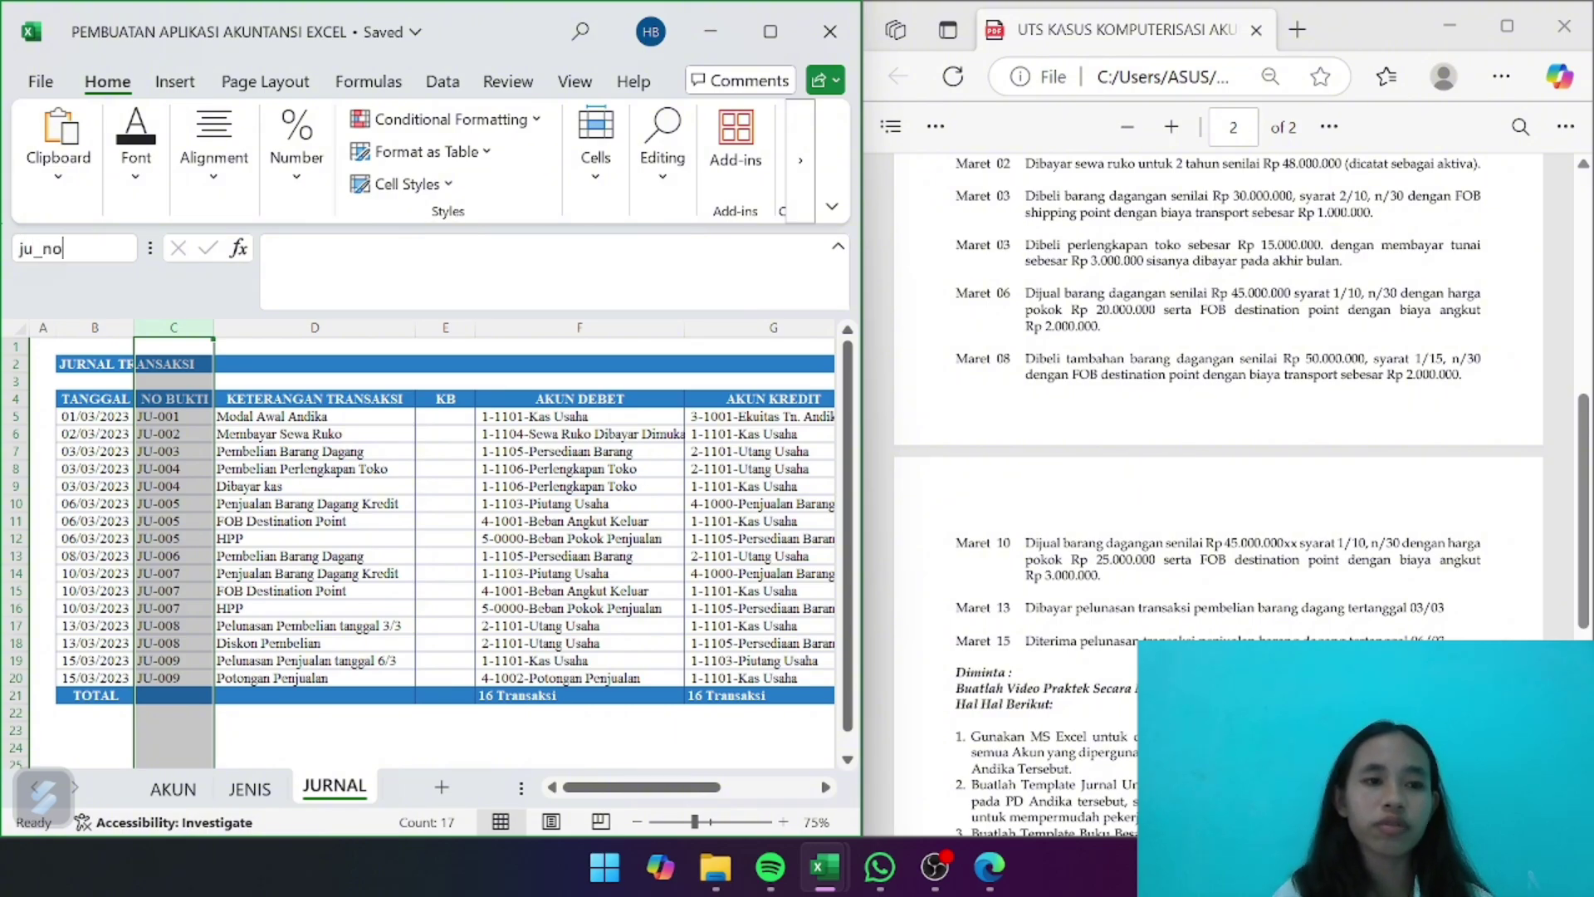
key(Return)
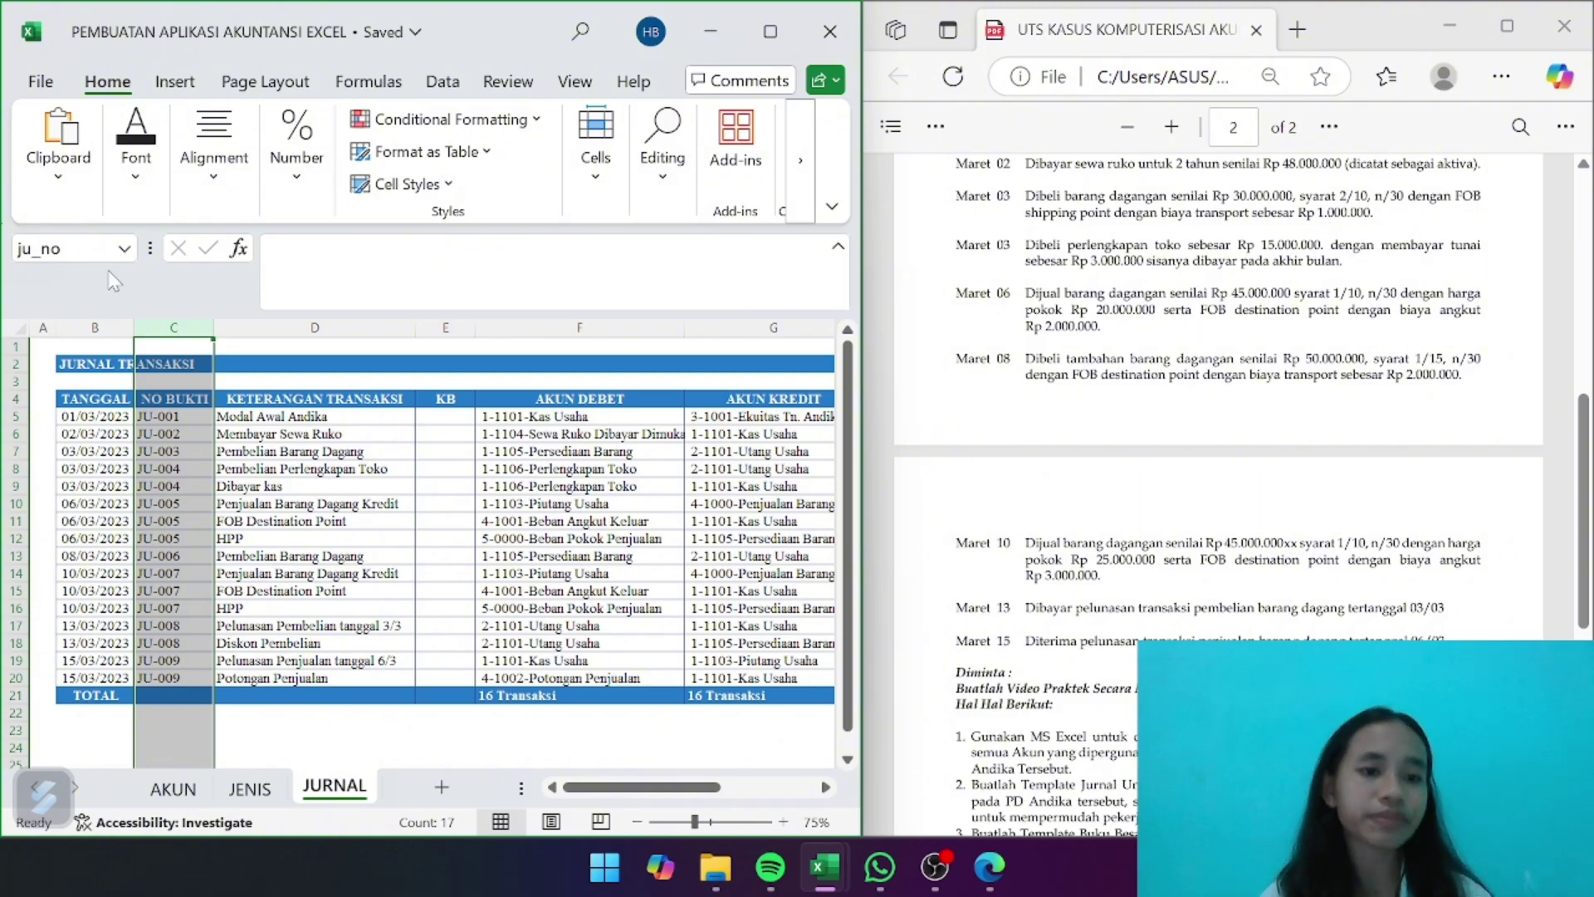
Define the name ju_ket for the whole KETERANGAN TRANSAKSI column D
click(401, 472)
click(321, 327)
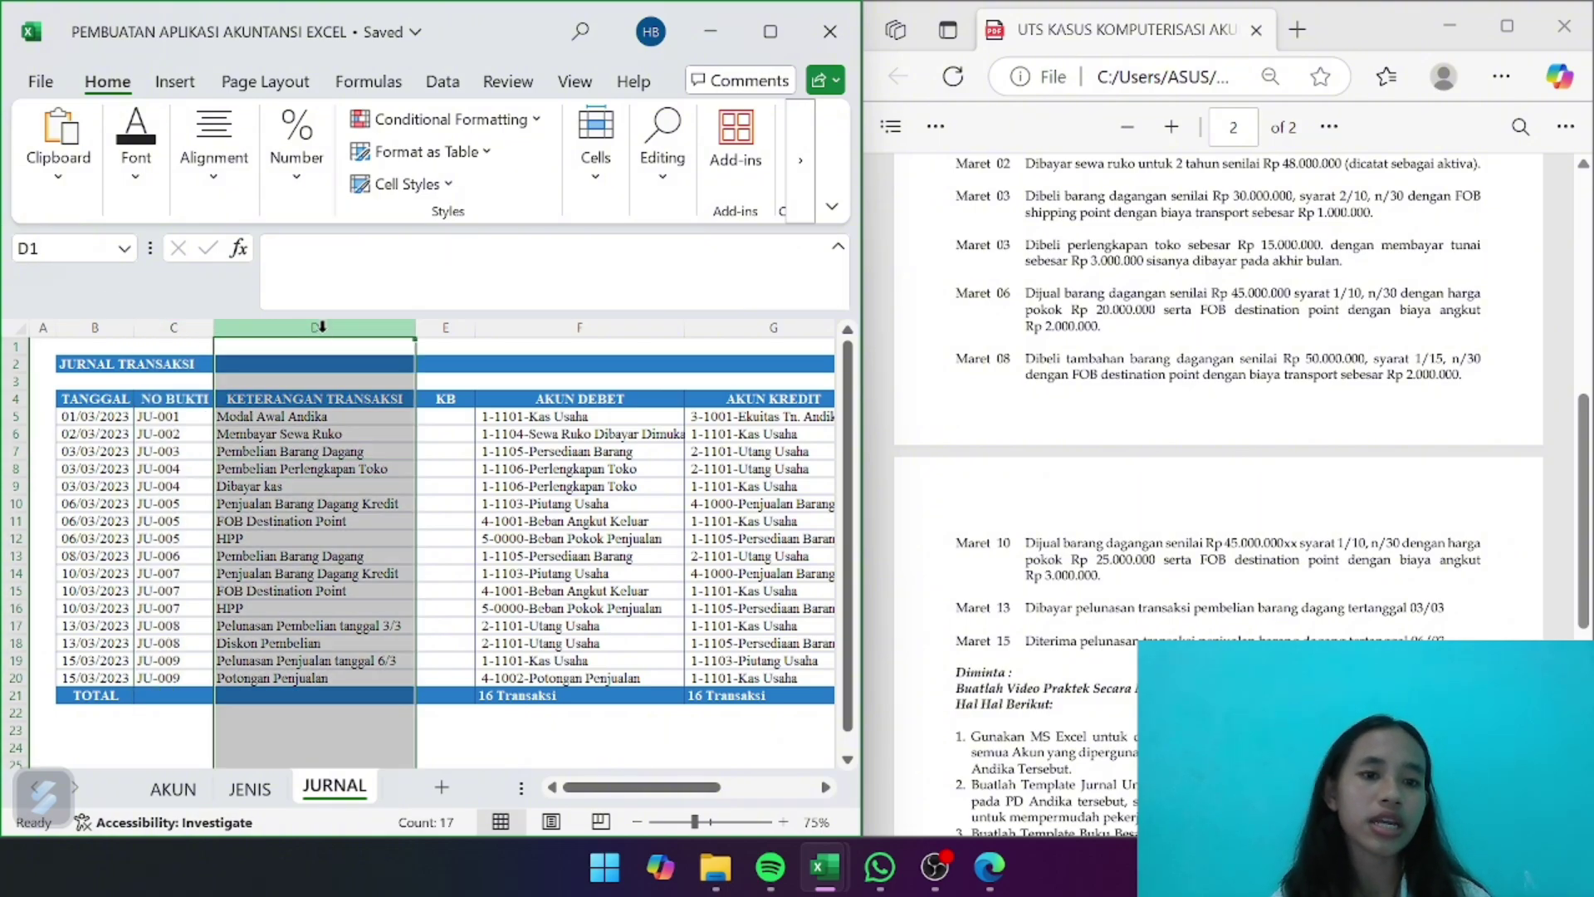
click(33, 248)
key(BackSpace)
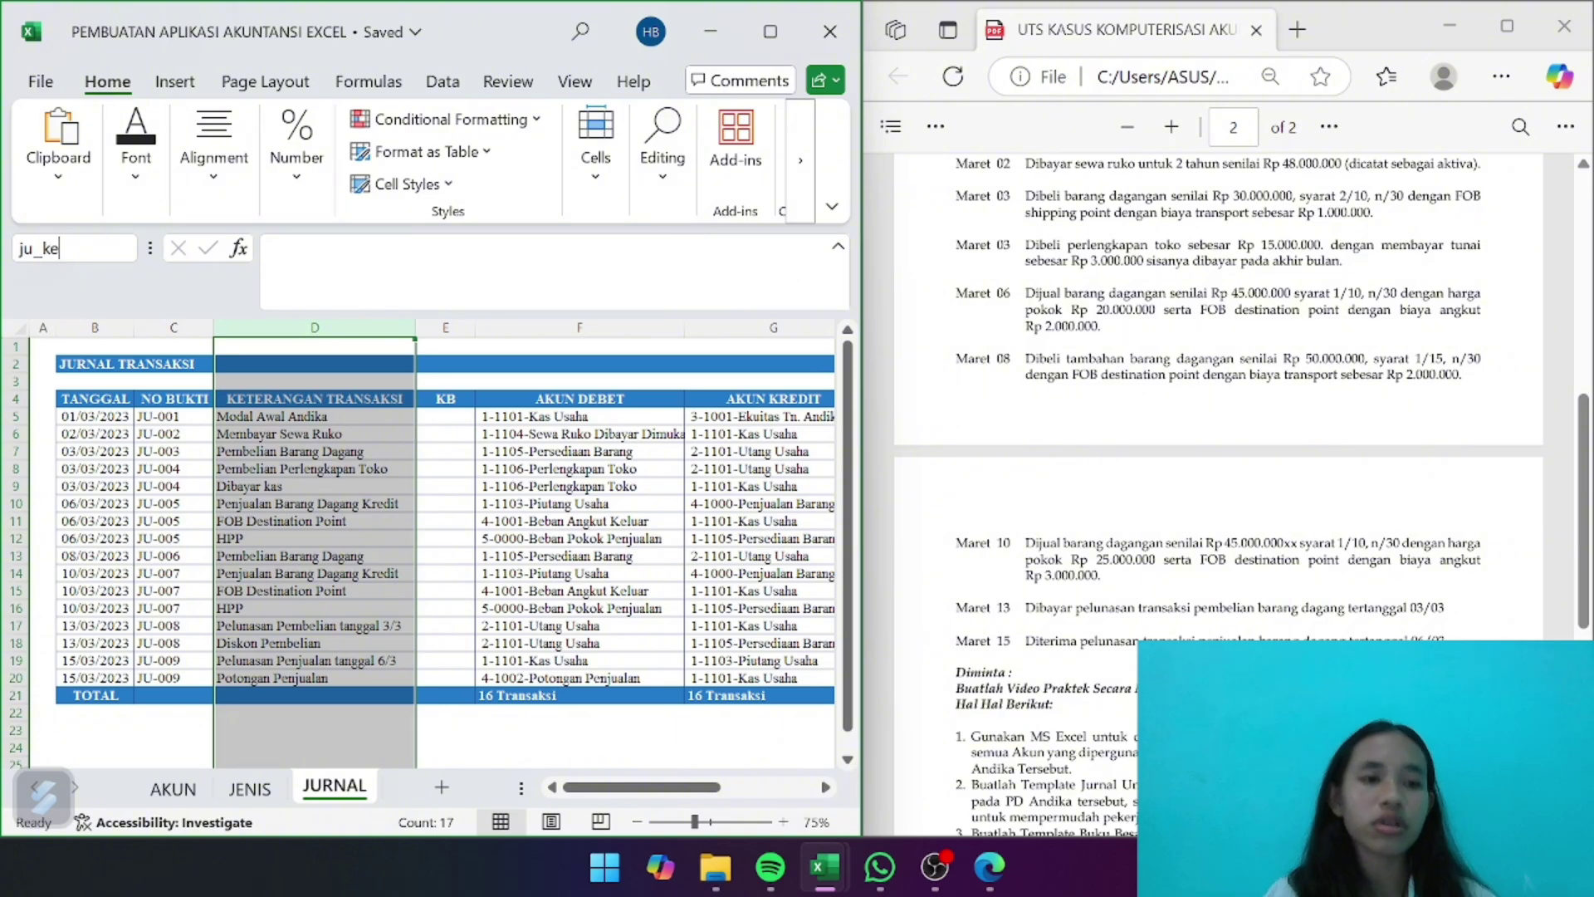
text(ju_ket)
key(Return)
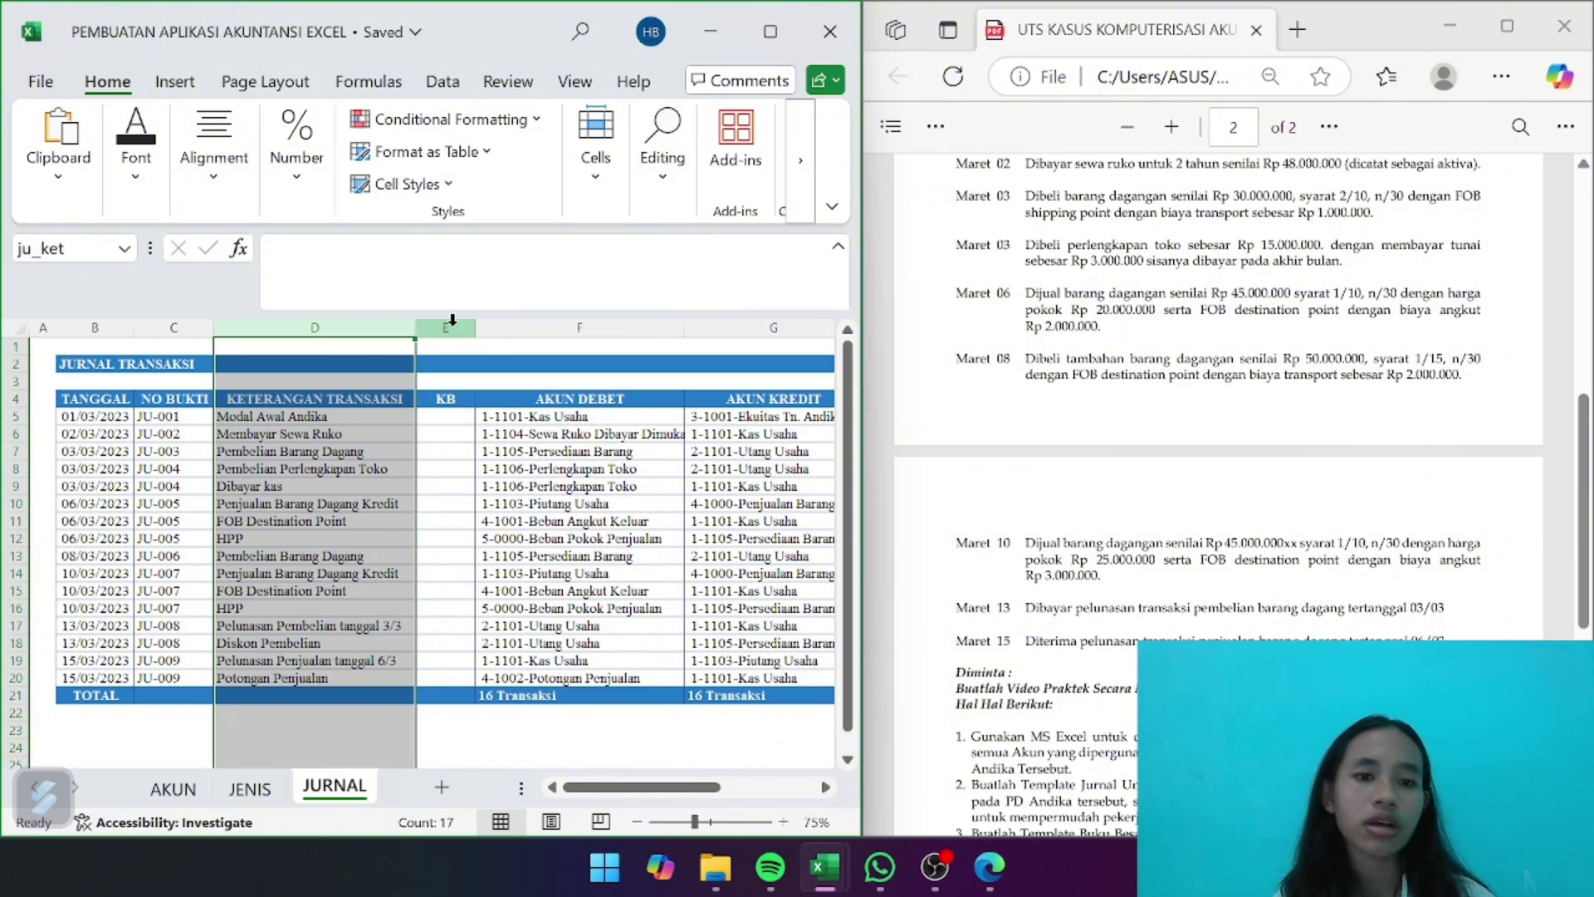
Define the name ju_debet for the whole AKUN DEBET column F, skipping the KB column
click(587, 329)
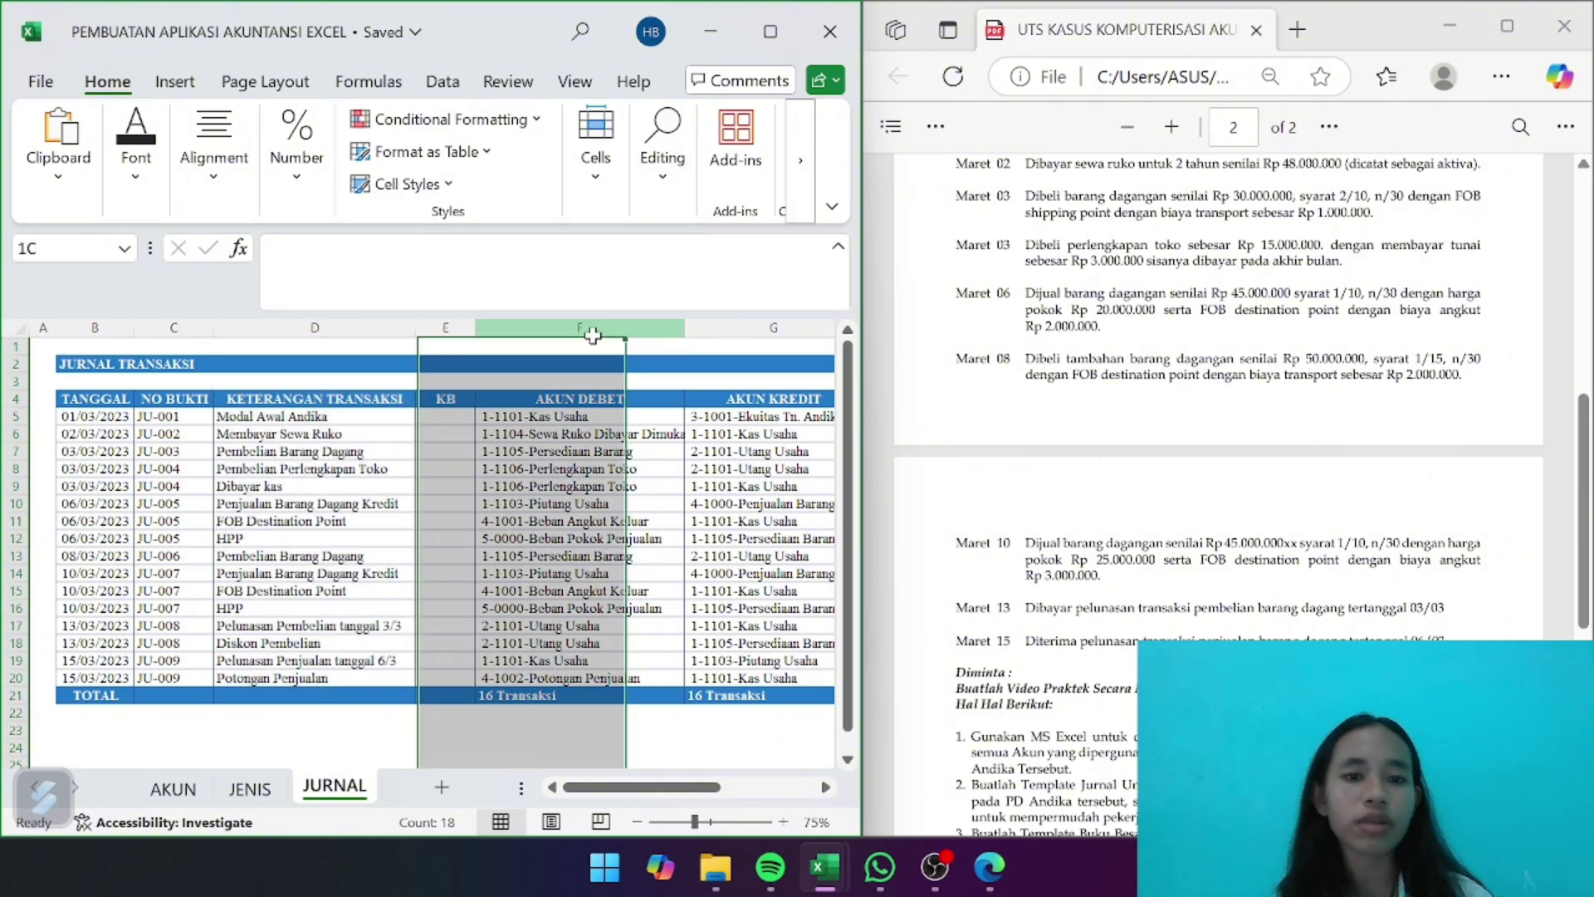
click(33, 248)
key(BackSpace)
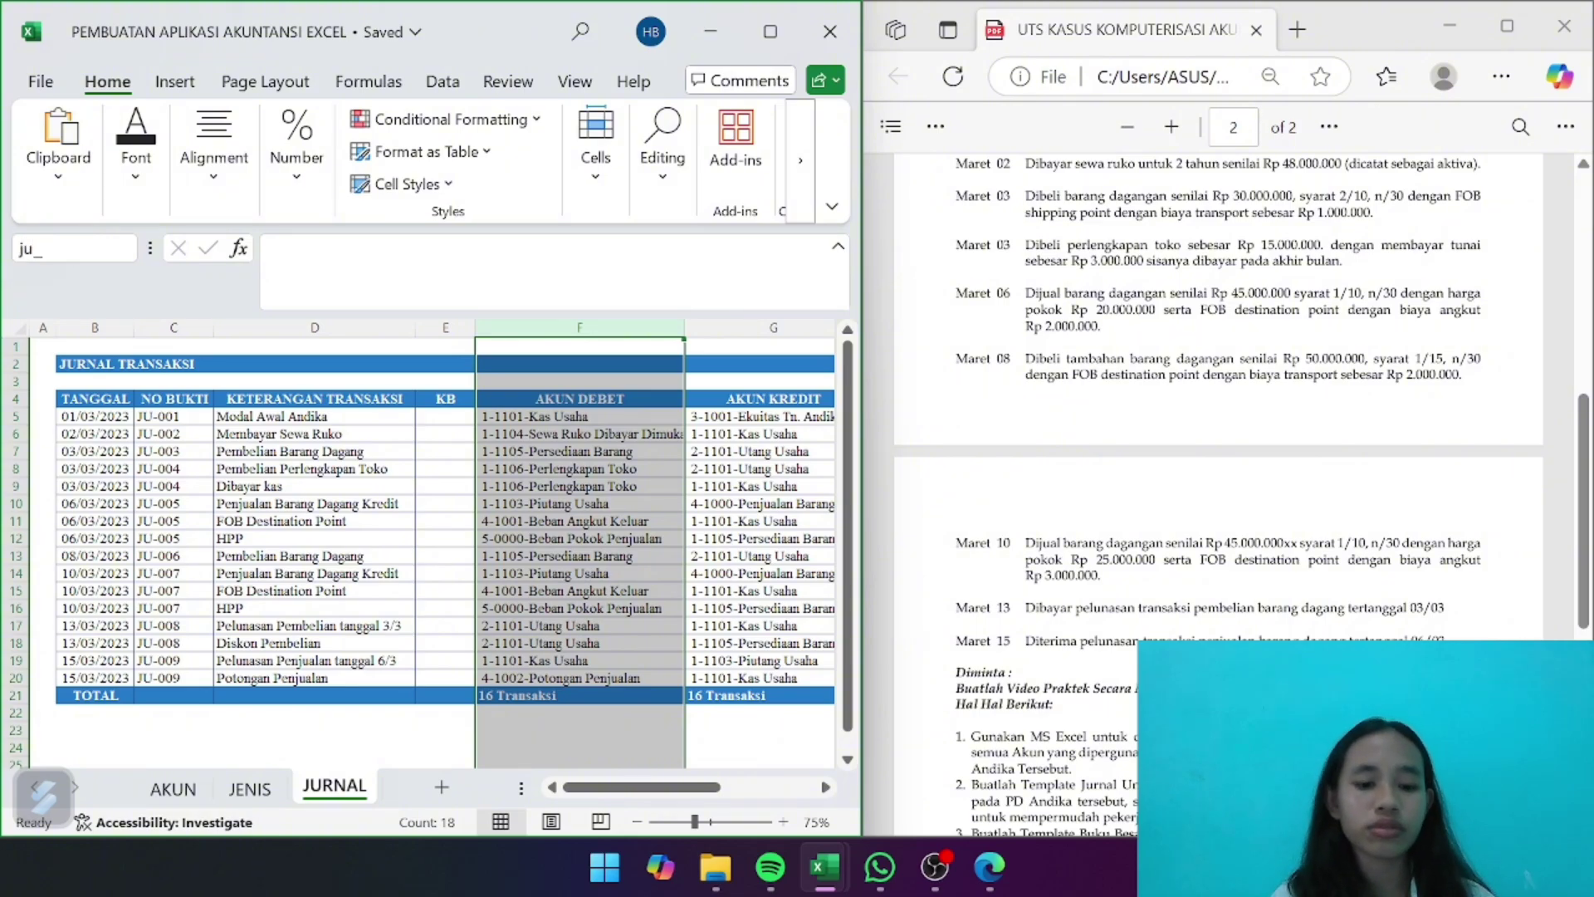
text(ju_debet)
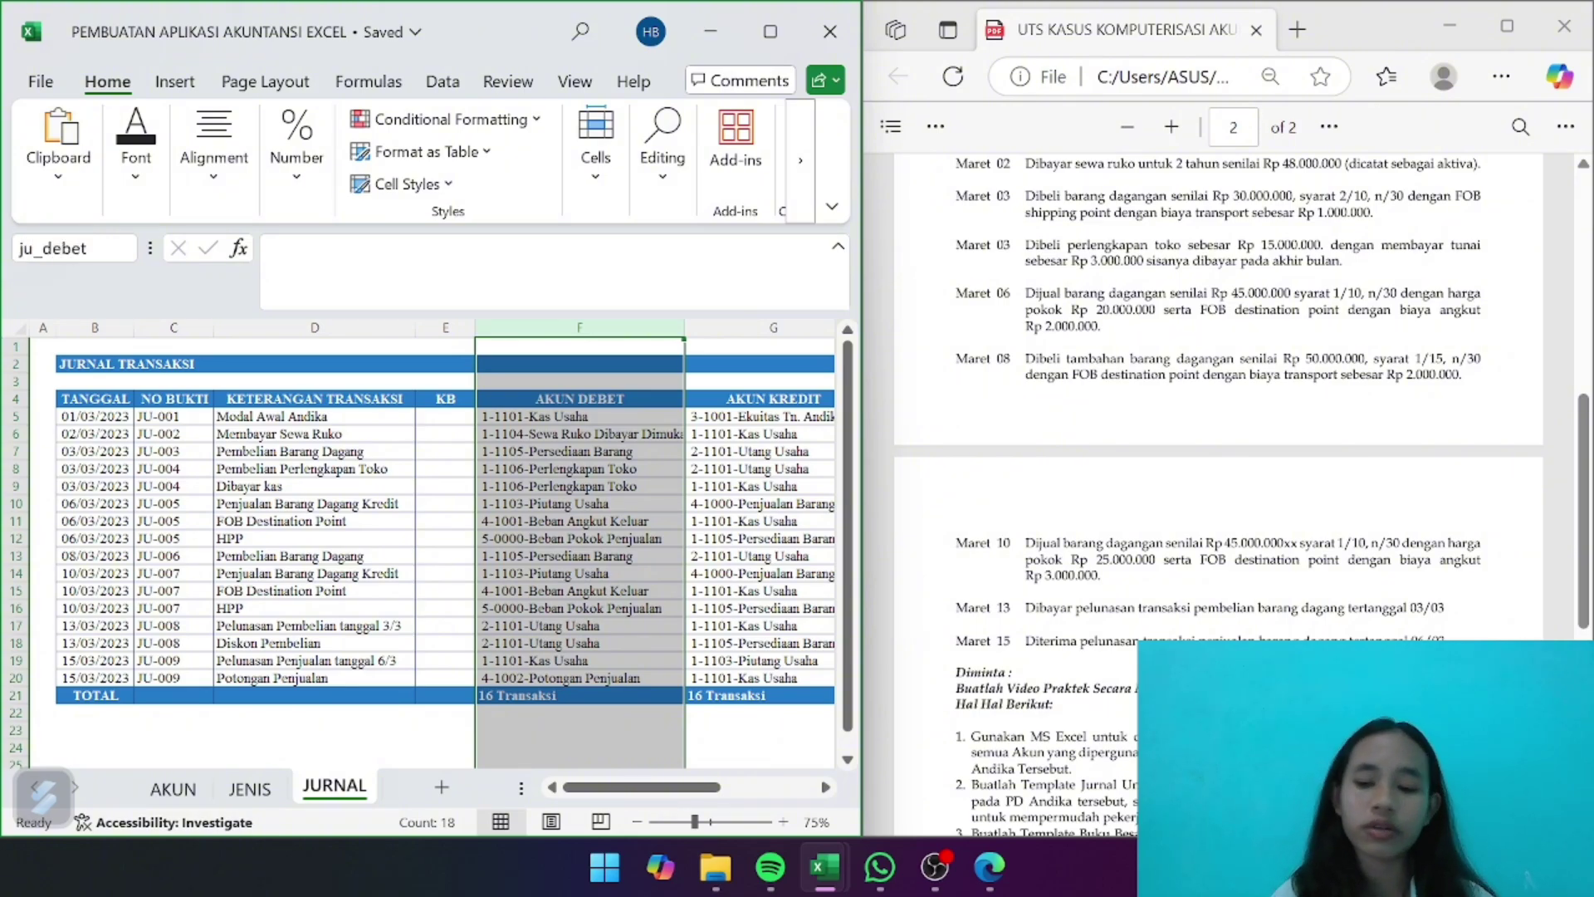
key(Return)
click(602, 591)
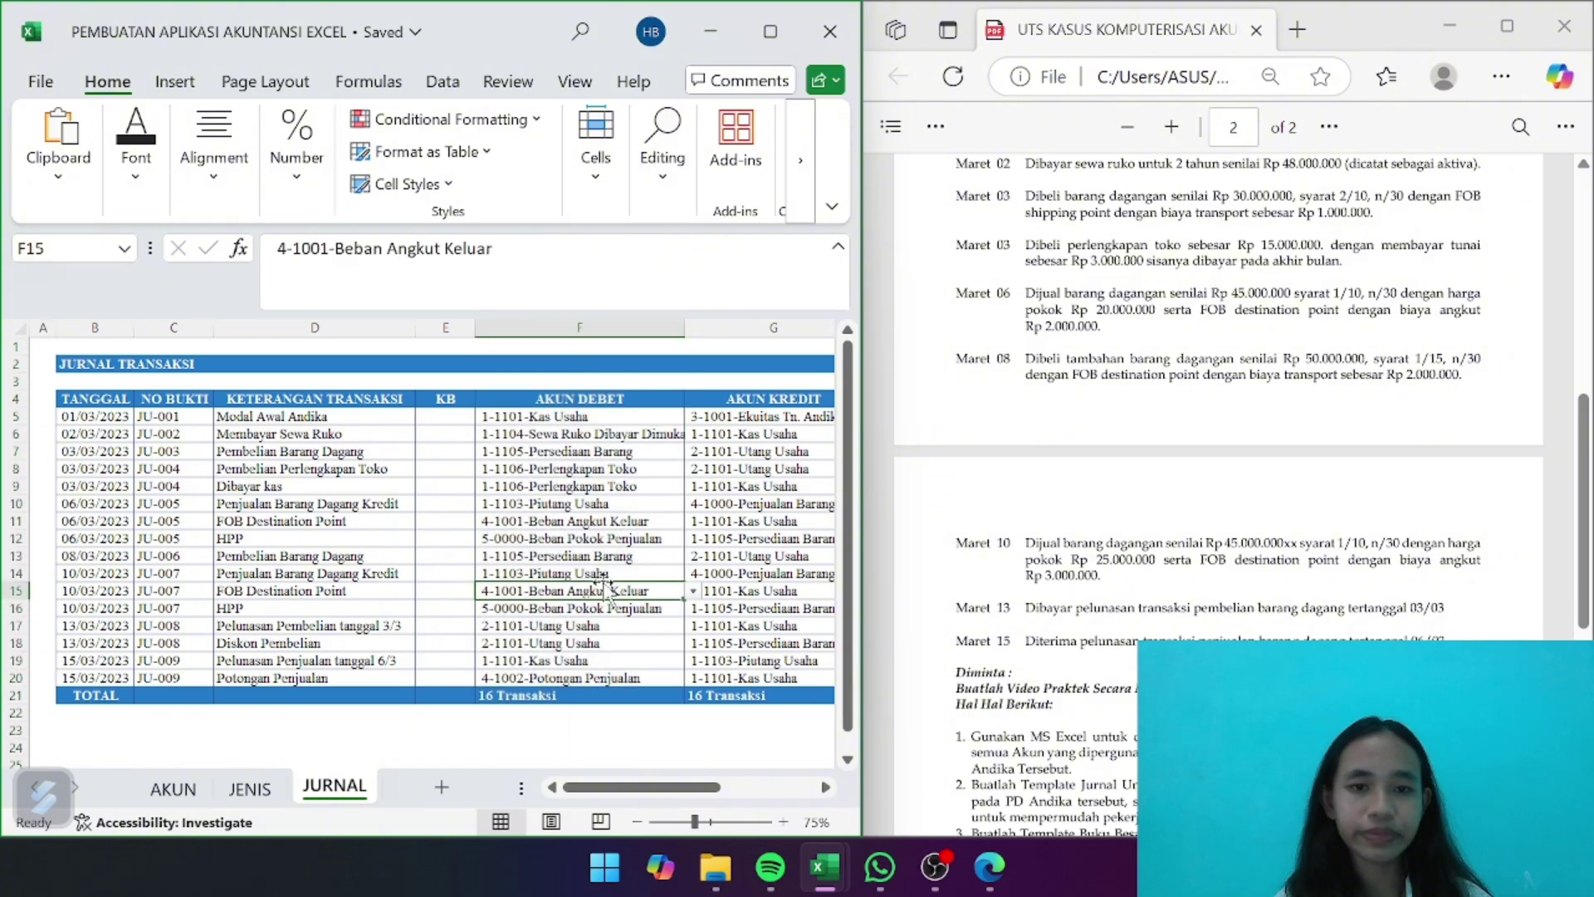
Define the name ju_kredit for the whole AKUN KREDIT column G
scroll(606, 591, right, 3)
click(605, 327)
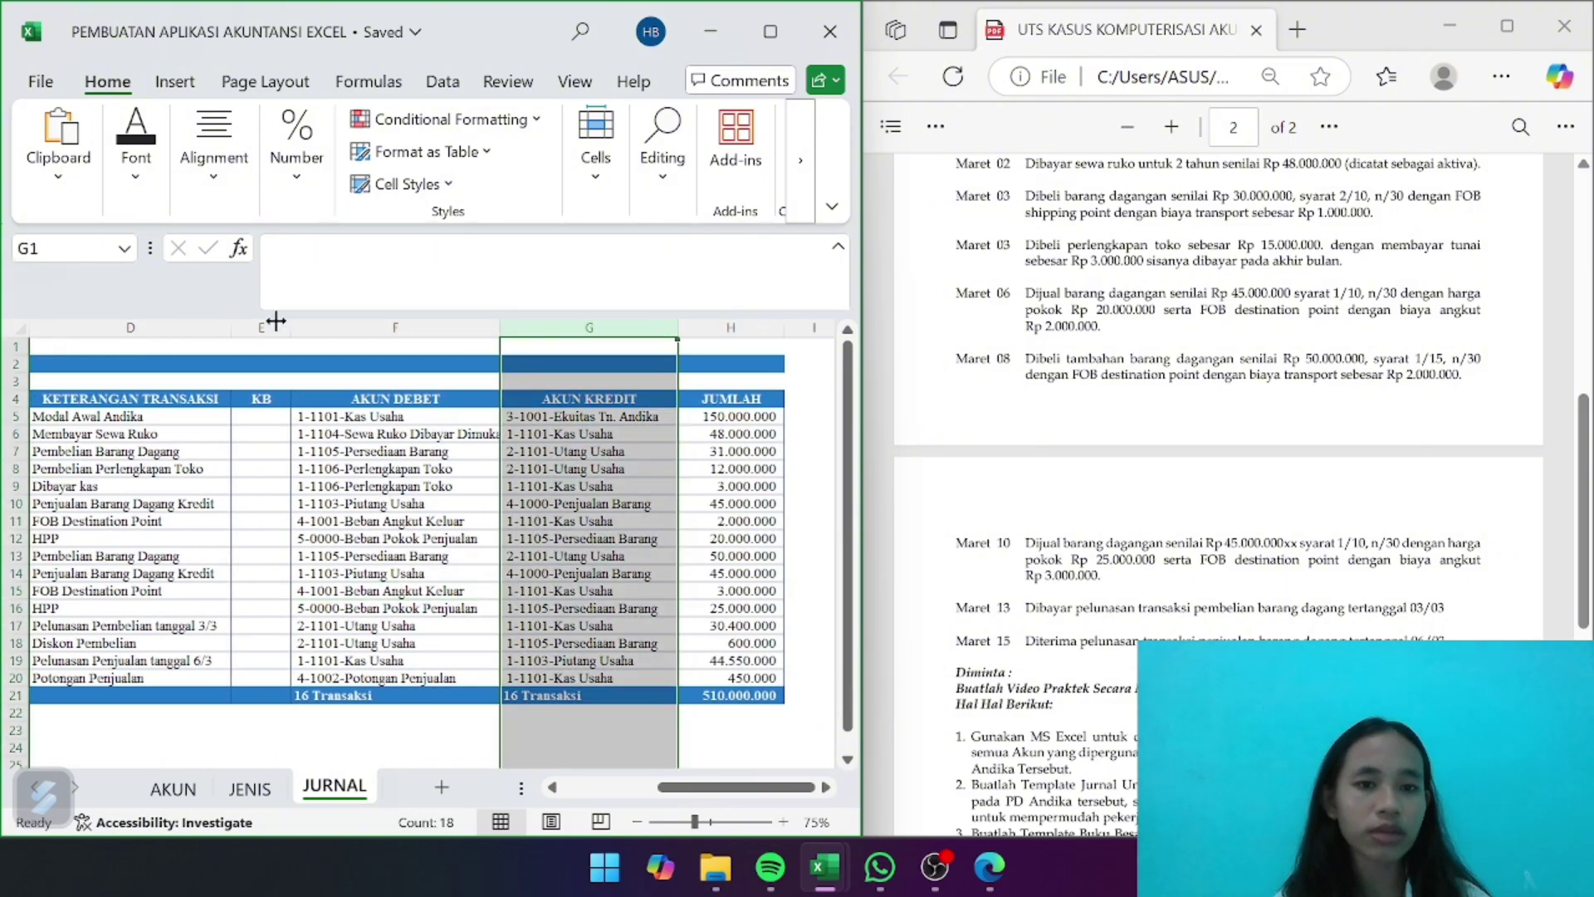
click(29, 248)
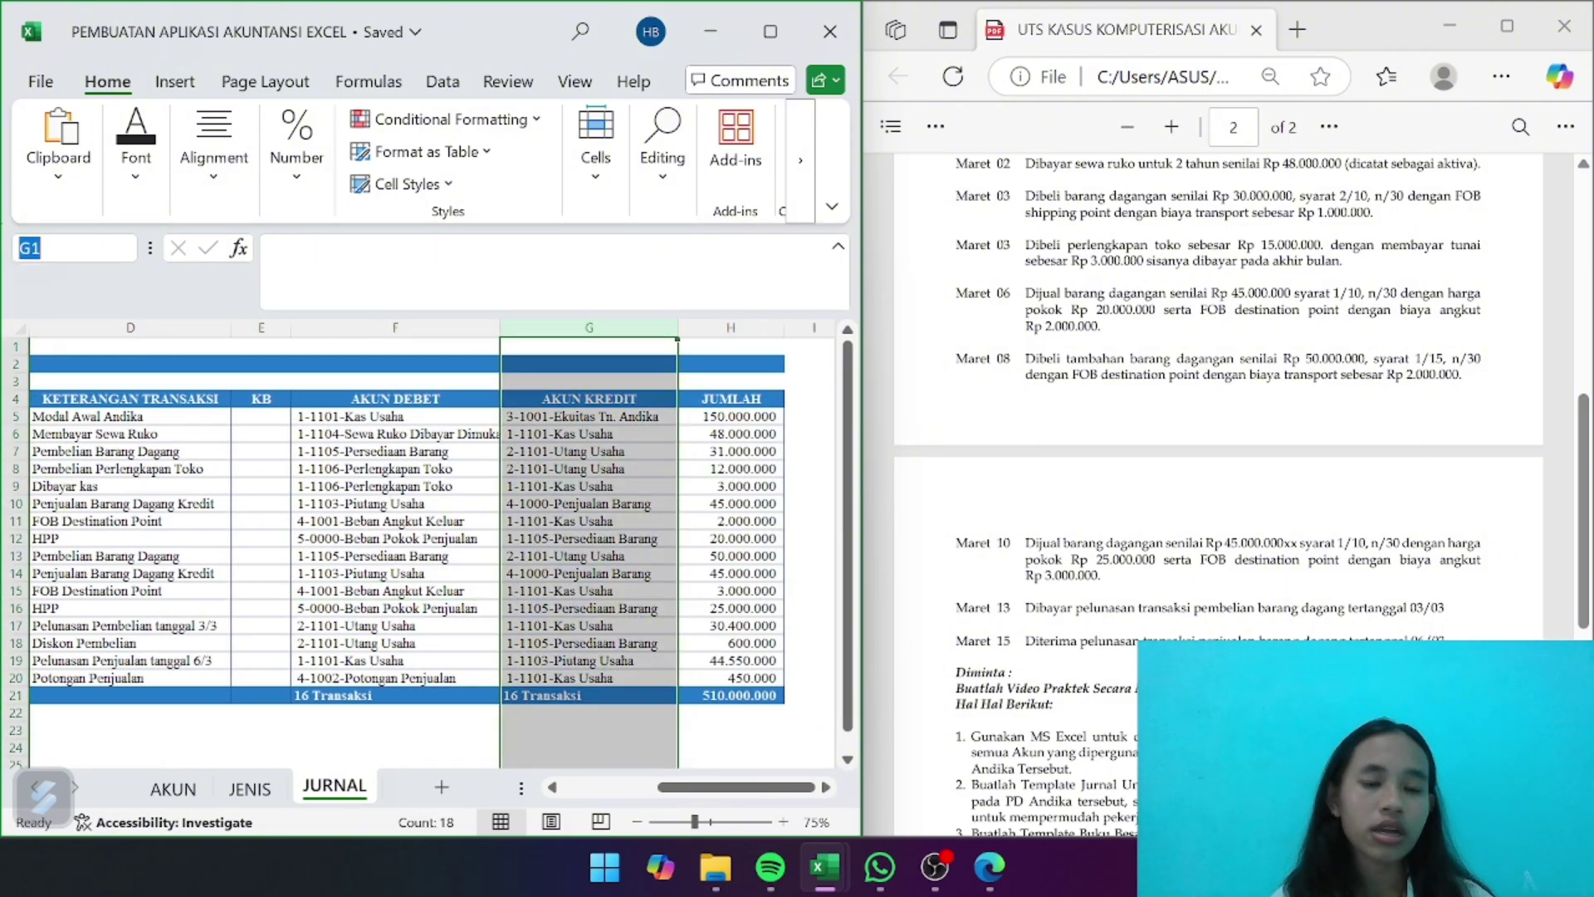
key(BackSpace)
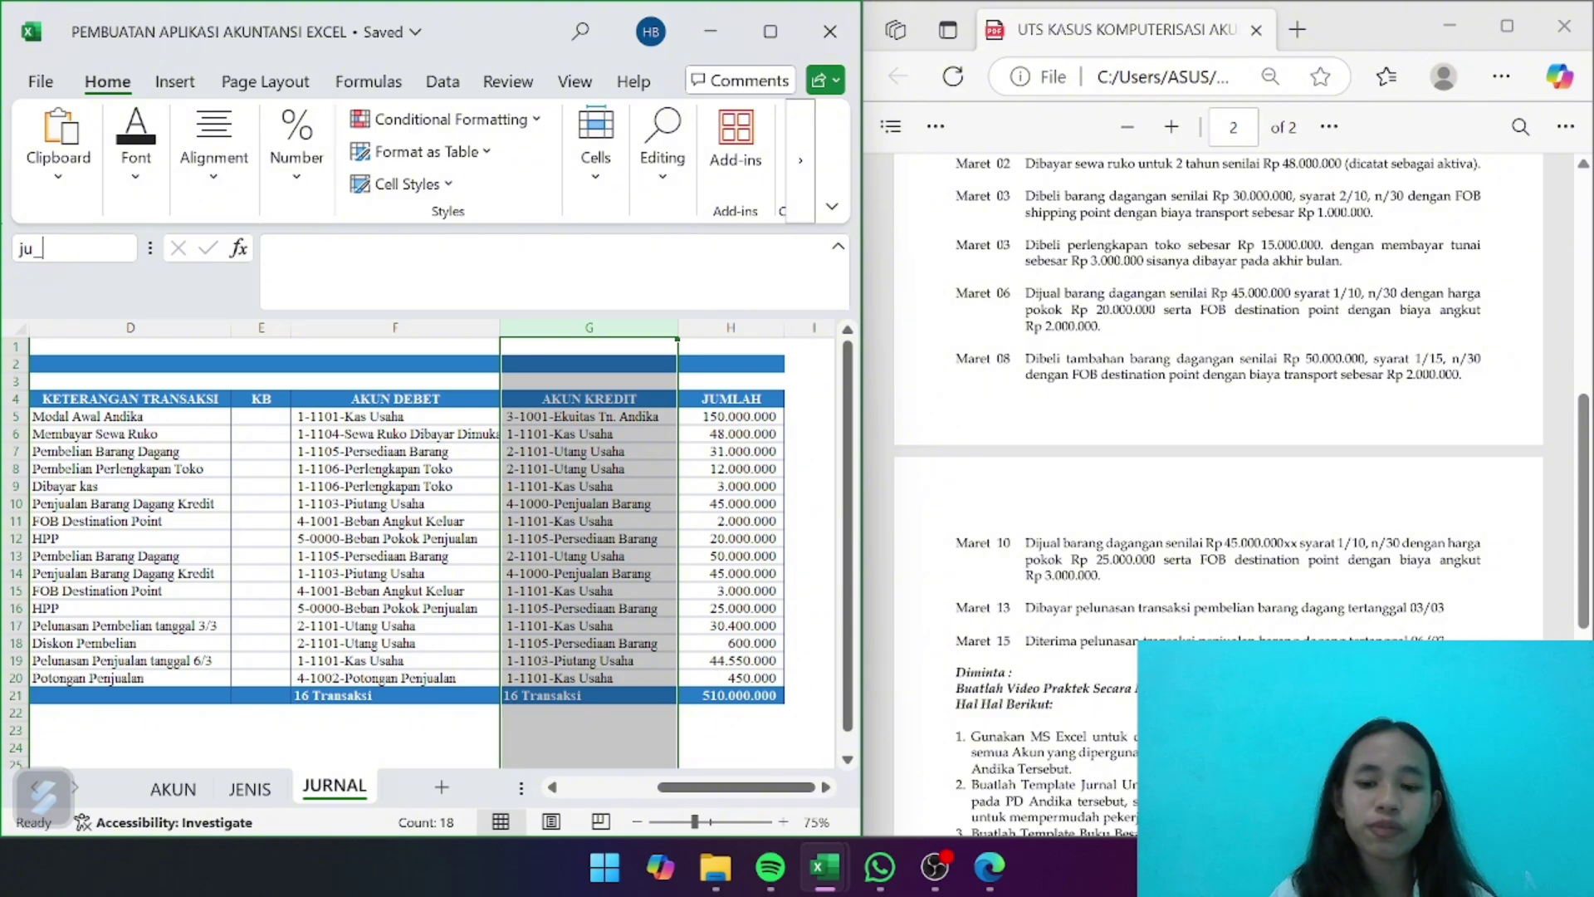
text(ju_kredit)
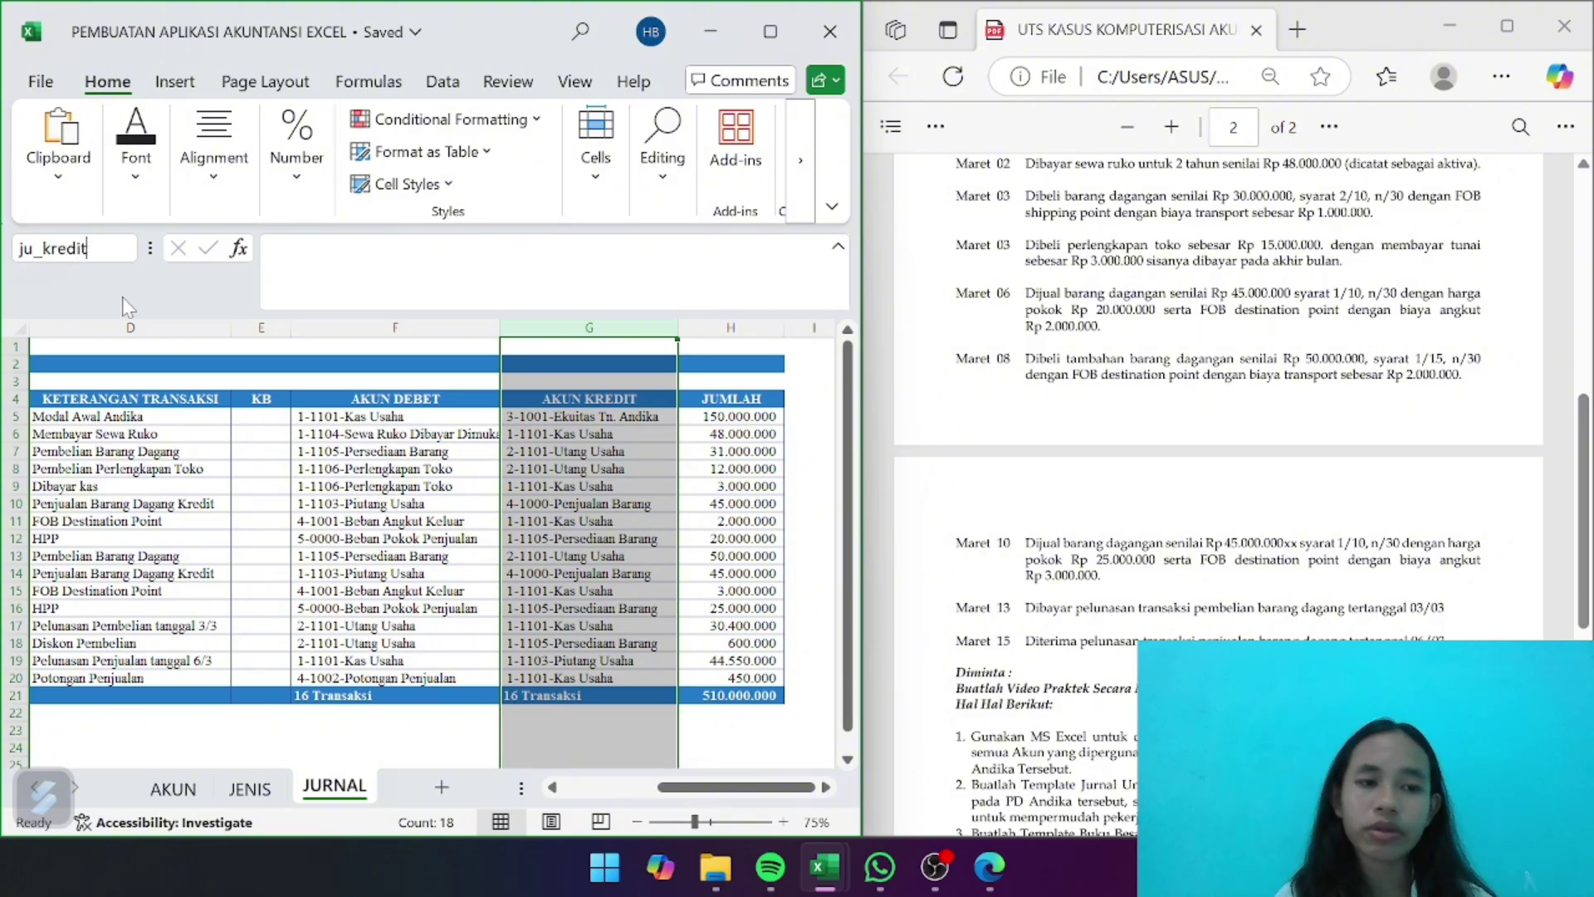
key(Return)
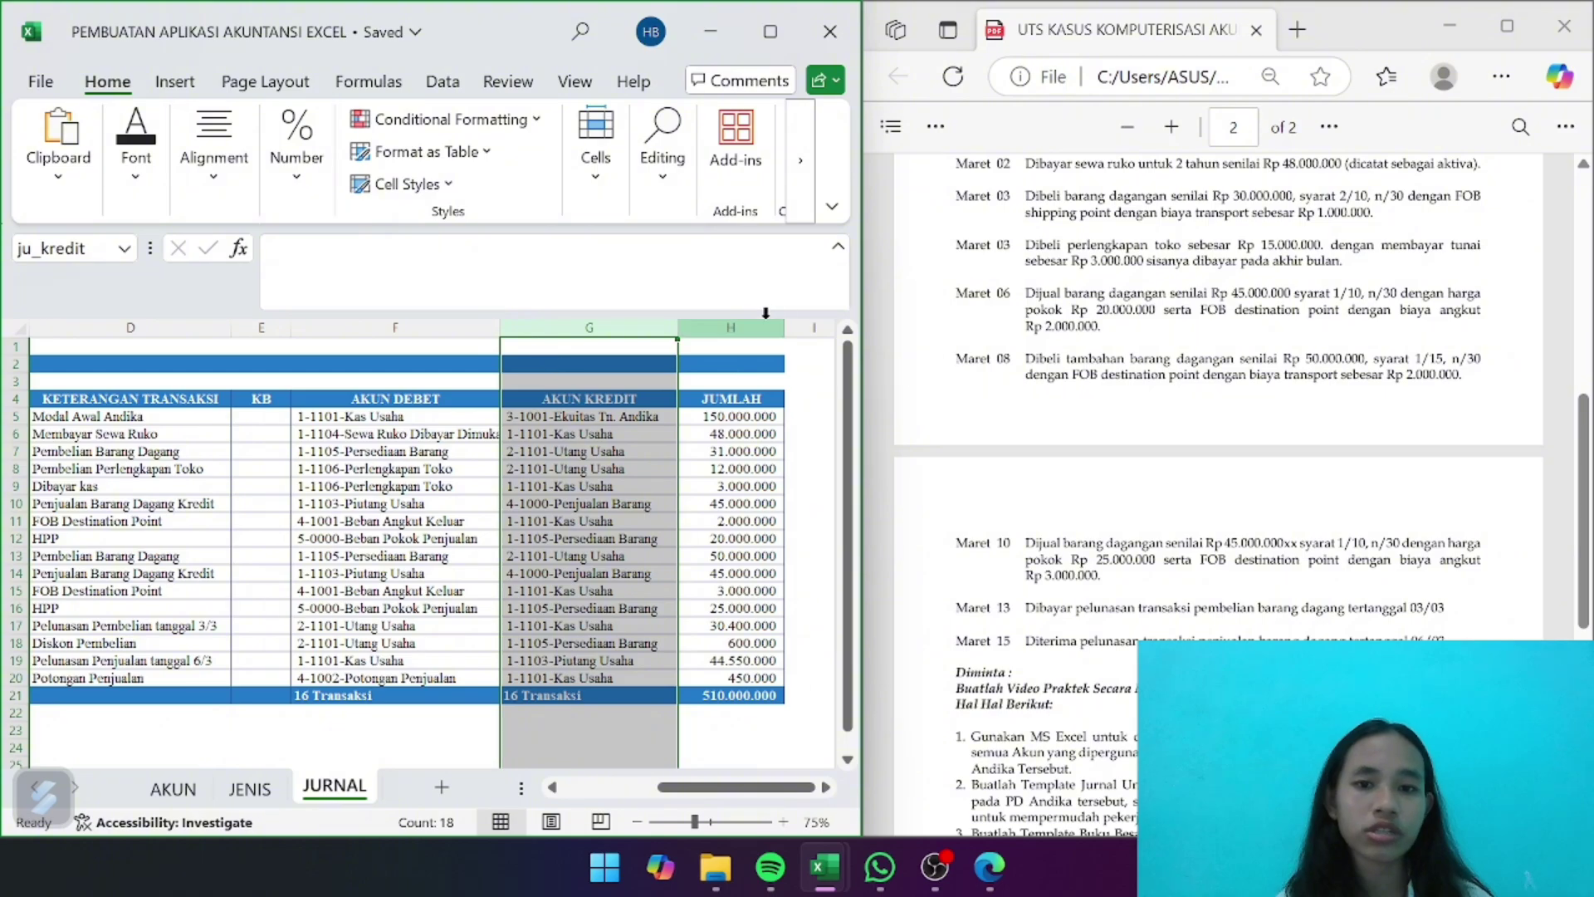
Define the name ju_jumlah for the whole JUMLAH column H and check the workbook's list of defined names
click(720, 322)
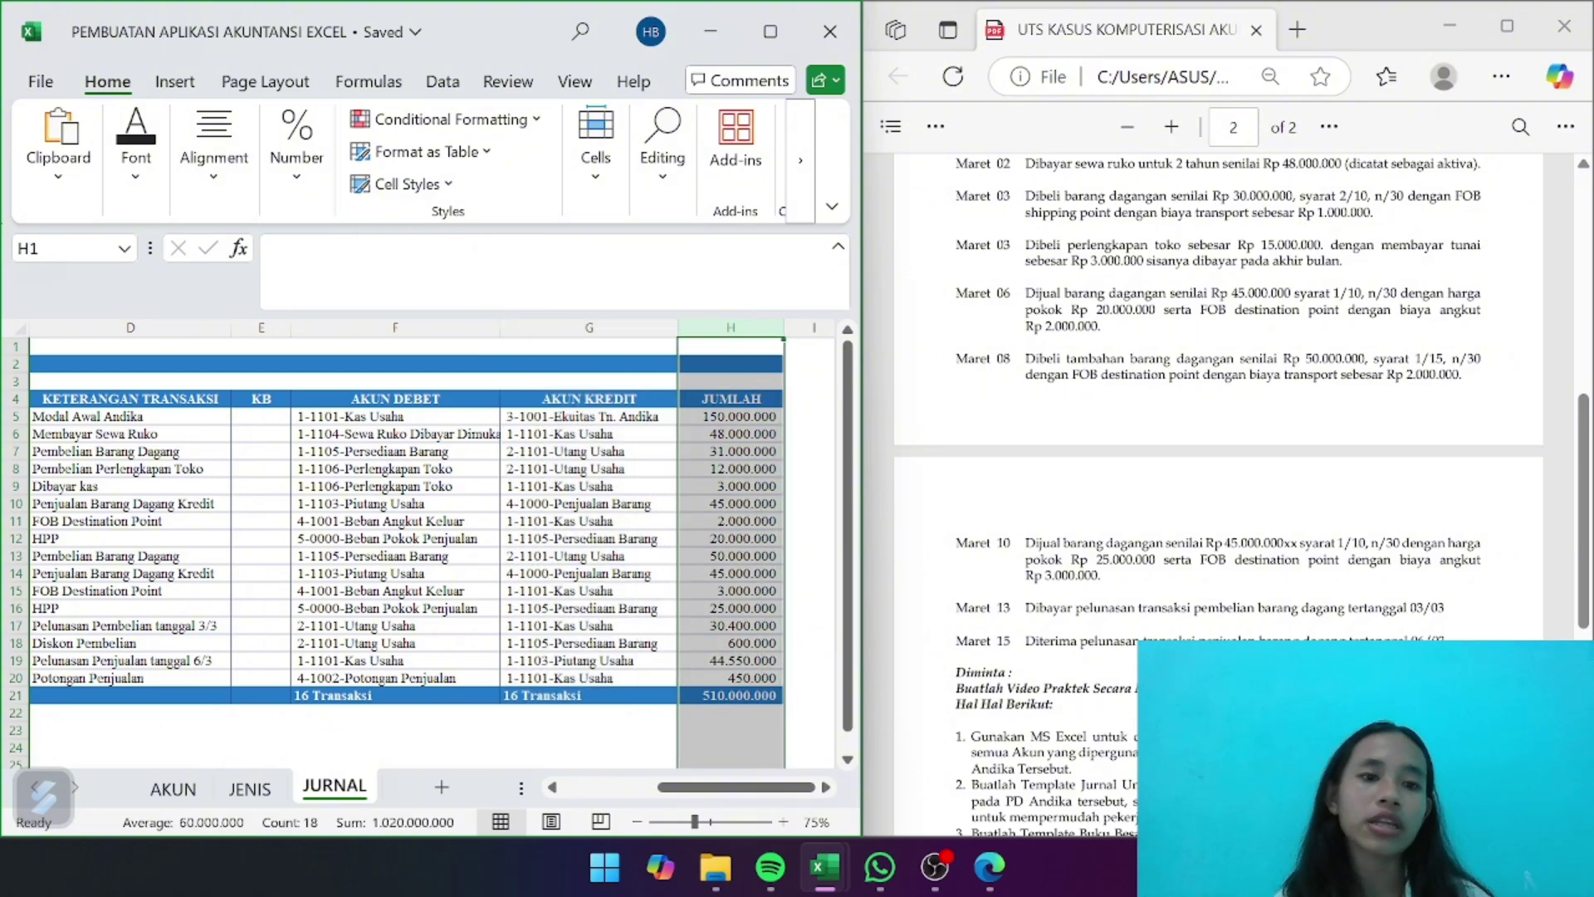
click(30, 249)
key(BackSpace)
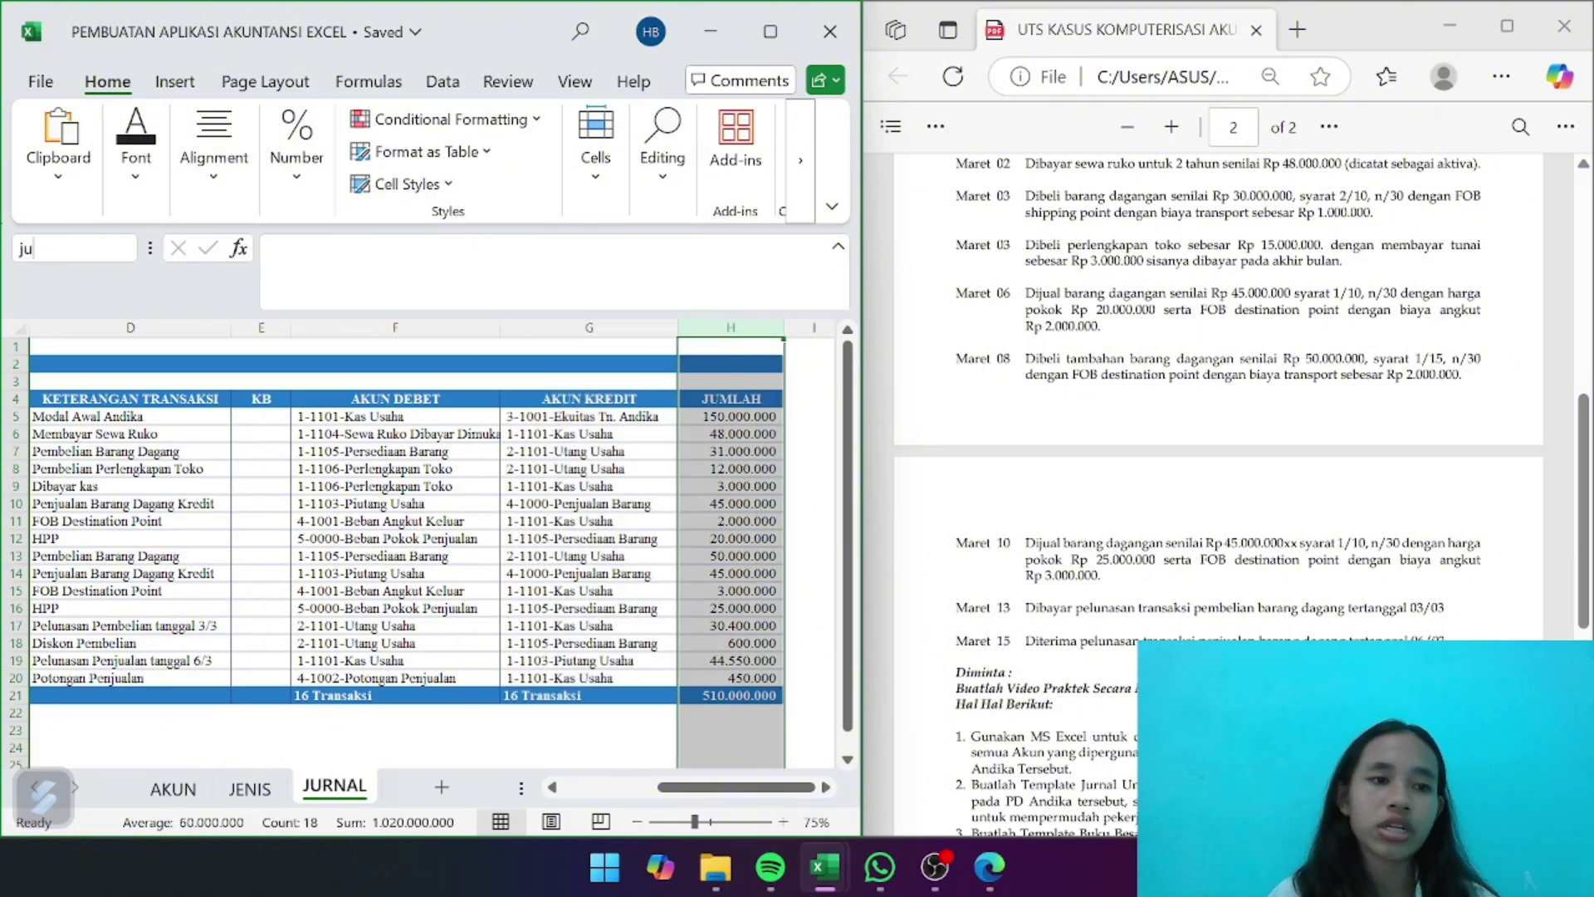
text(ju_jumlah)
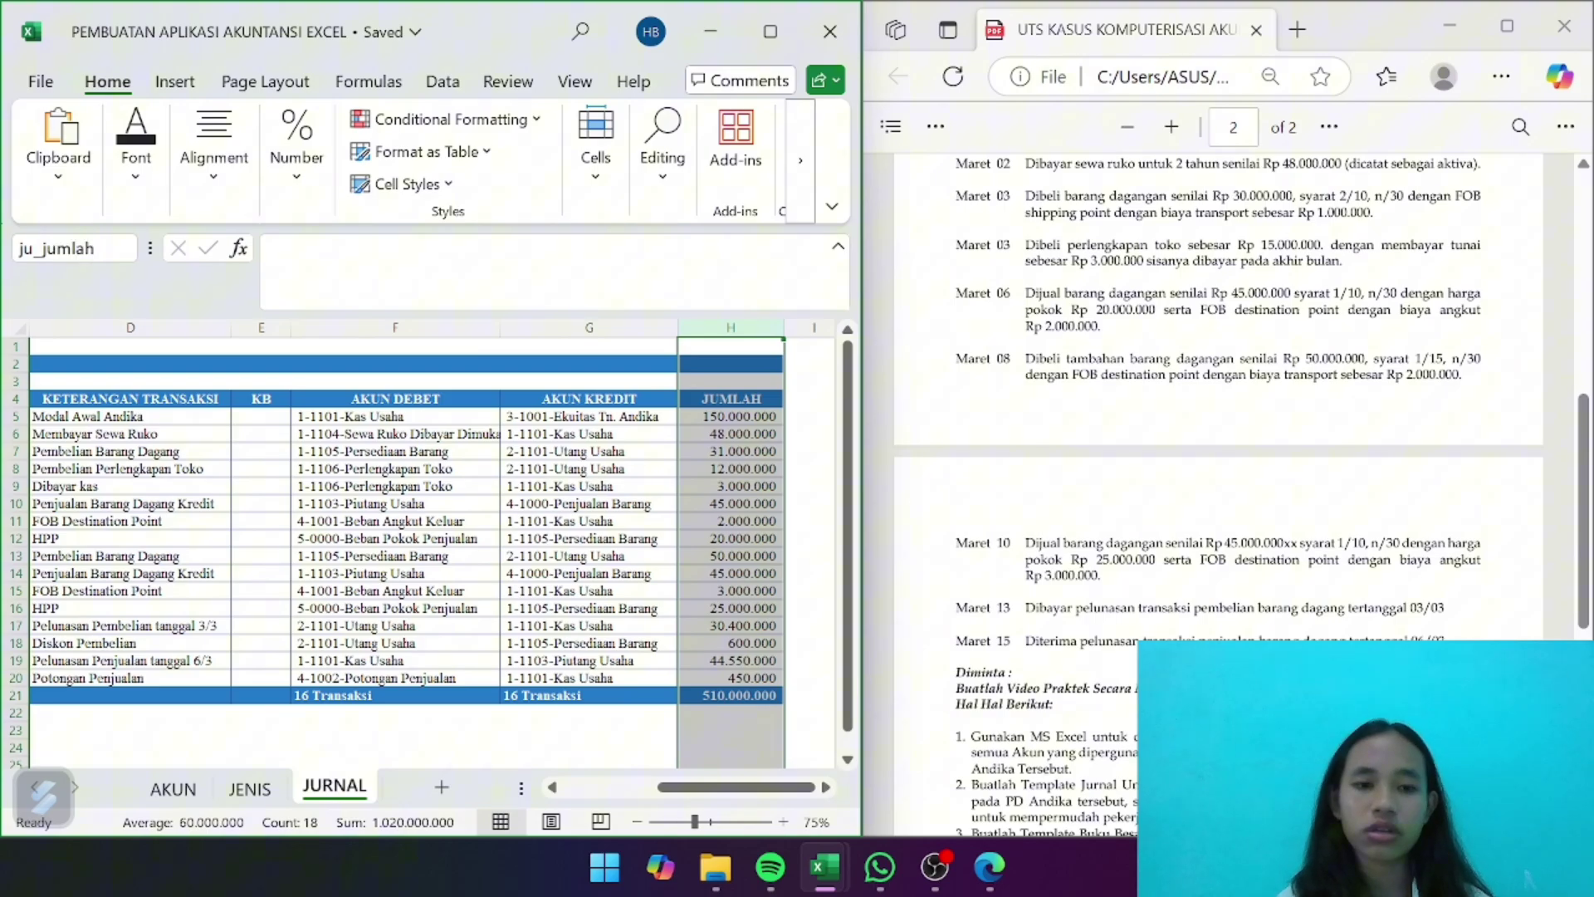
key(Return)
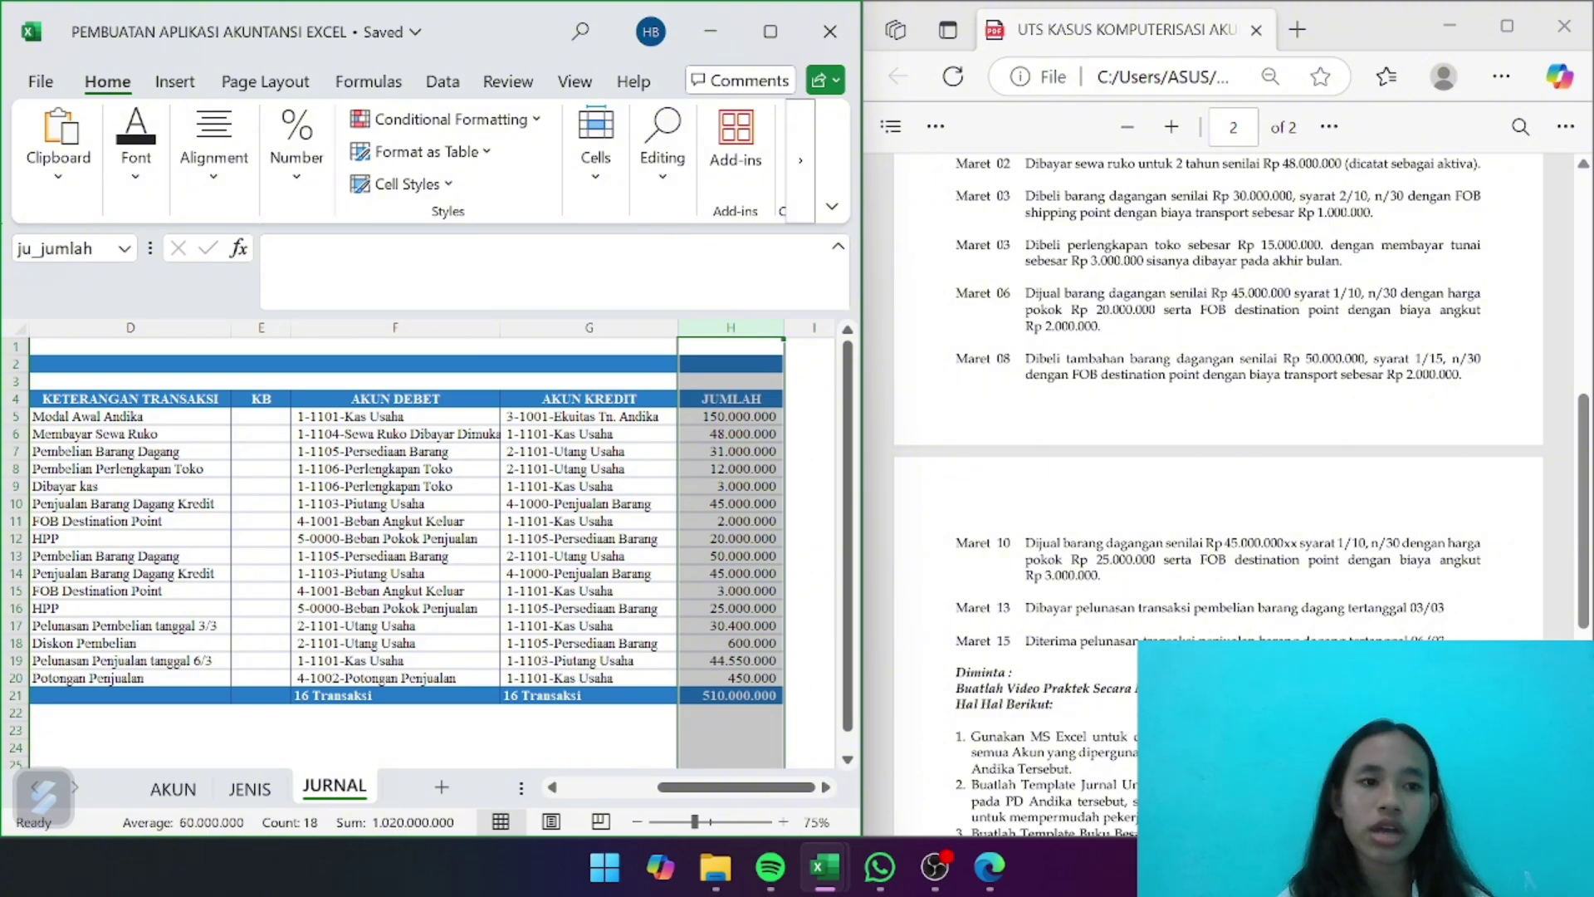
click(125, 248)
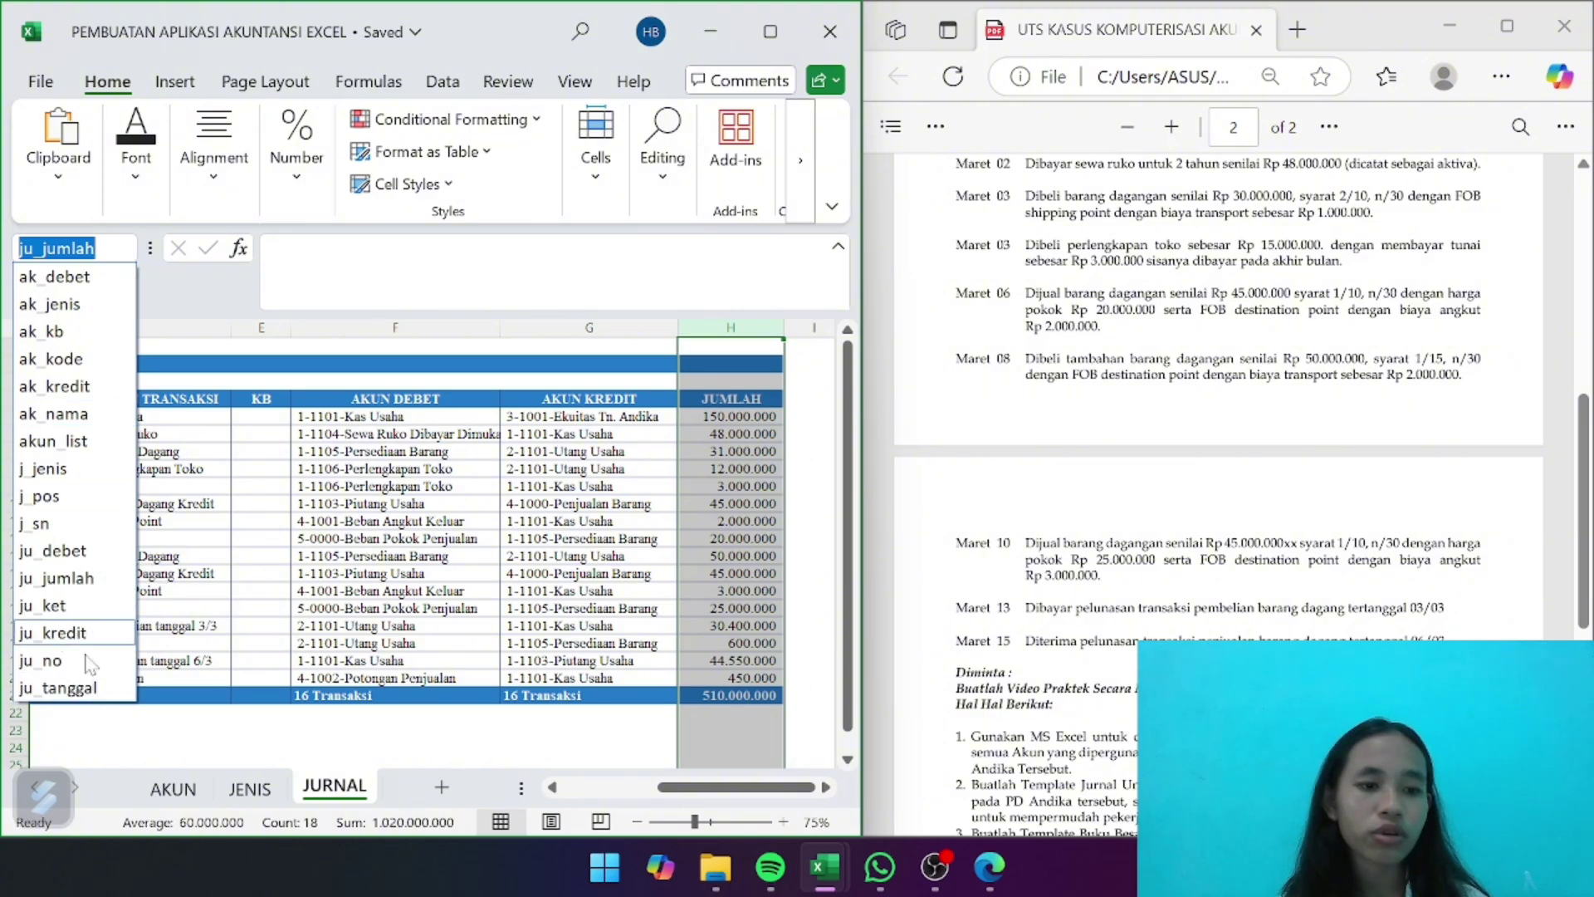
click(519, 538)
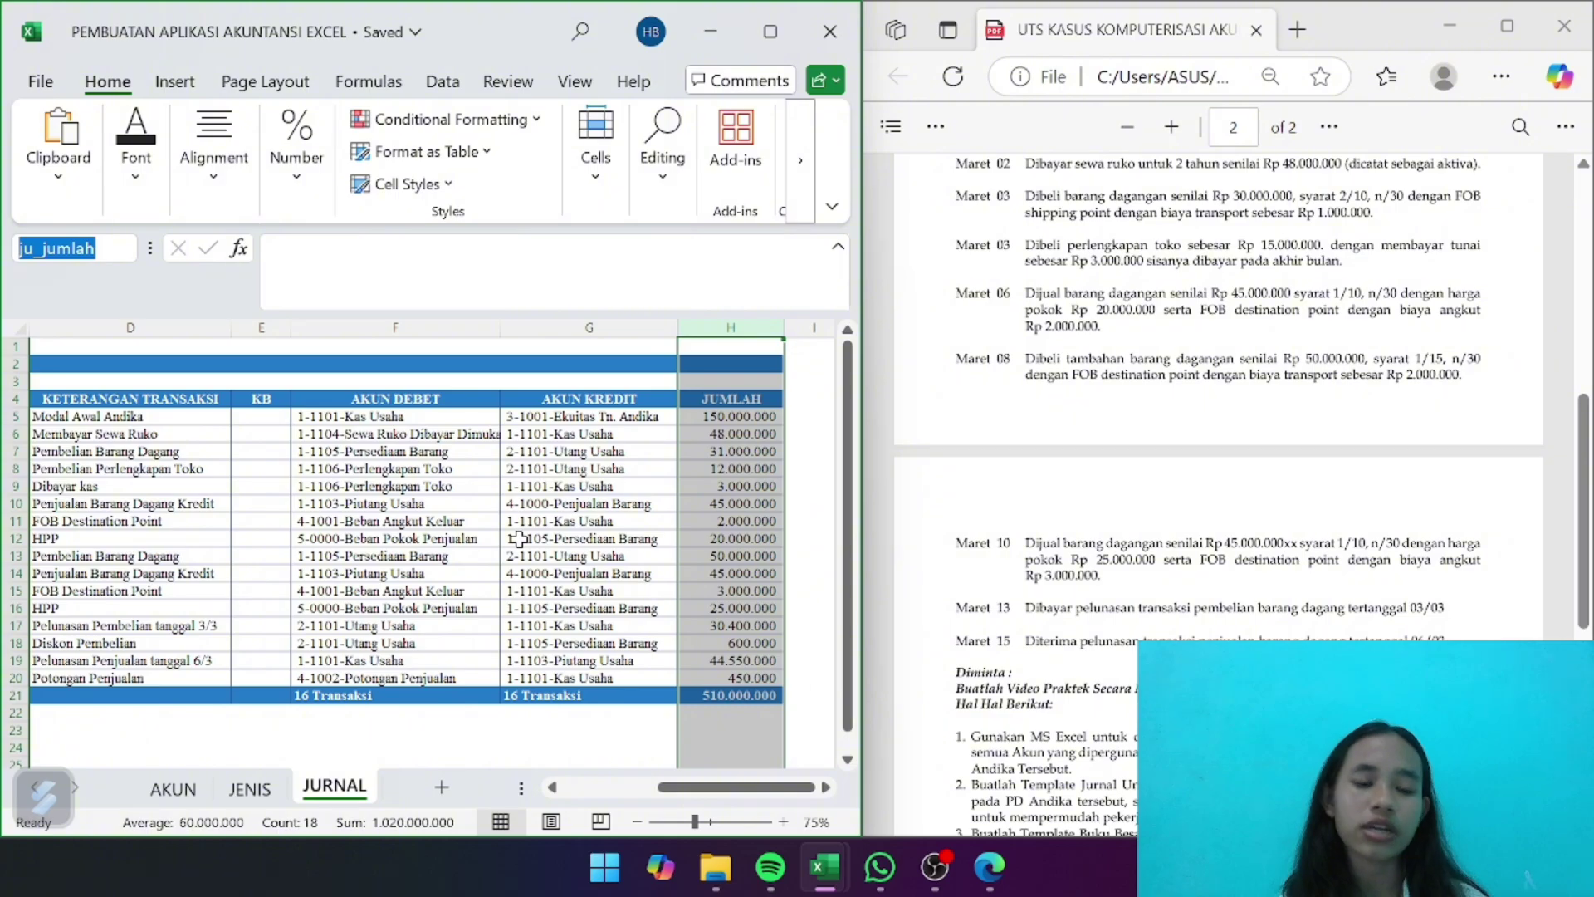
scroll(519, 538, left, 3)
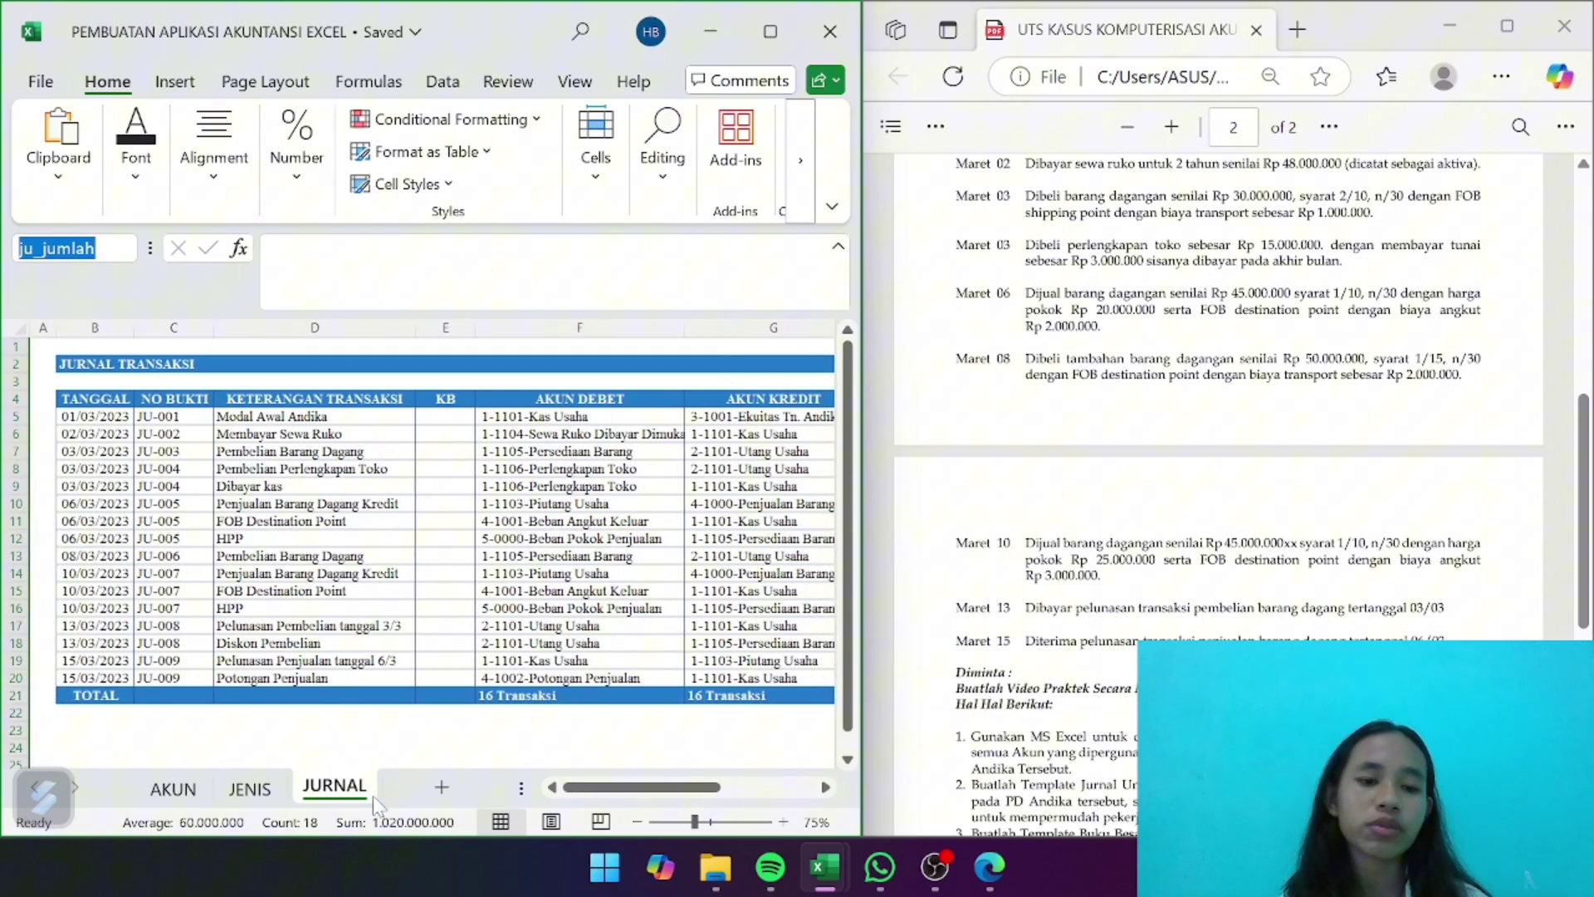
click(494, 539)
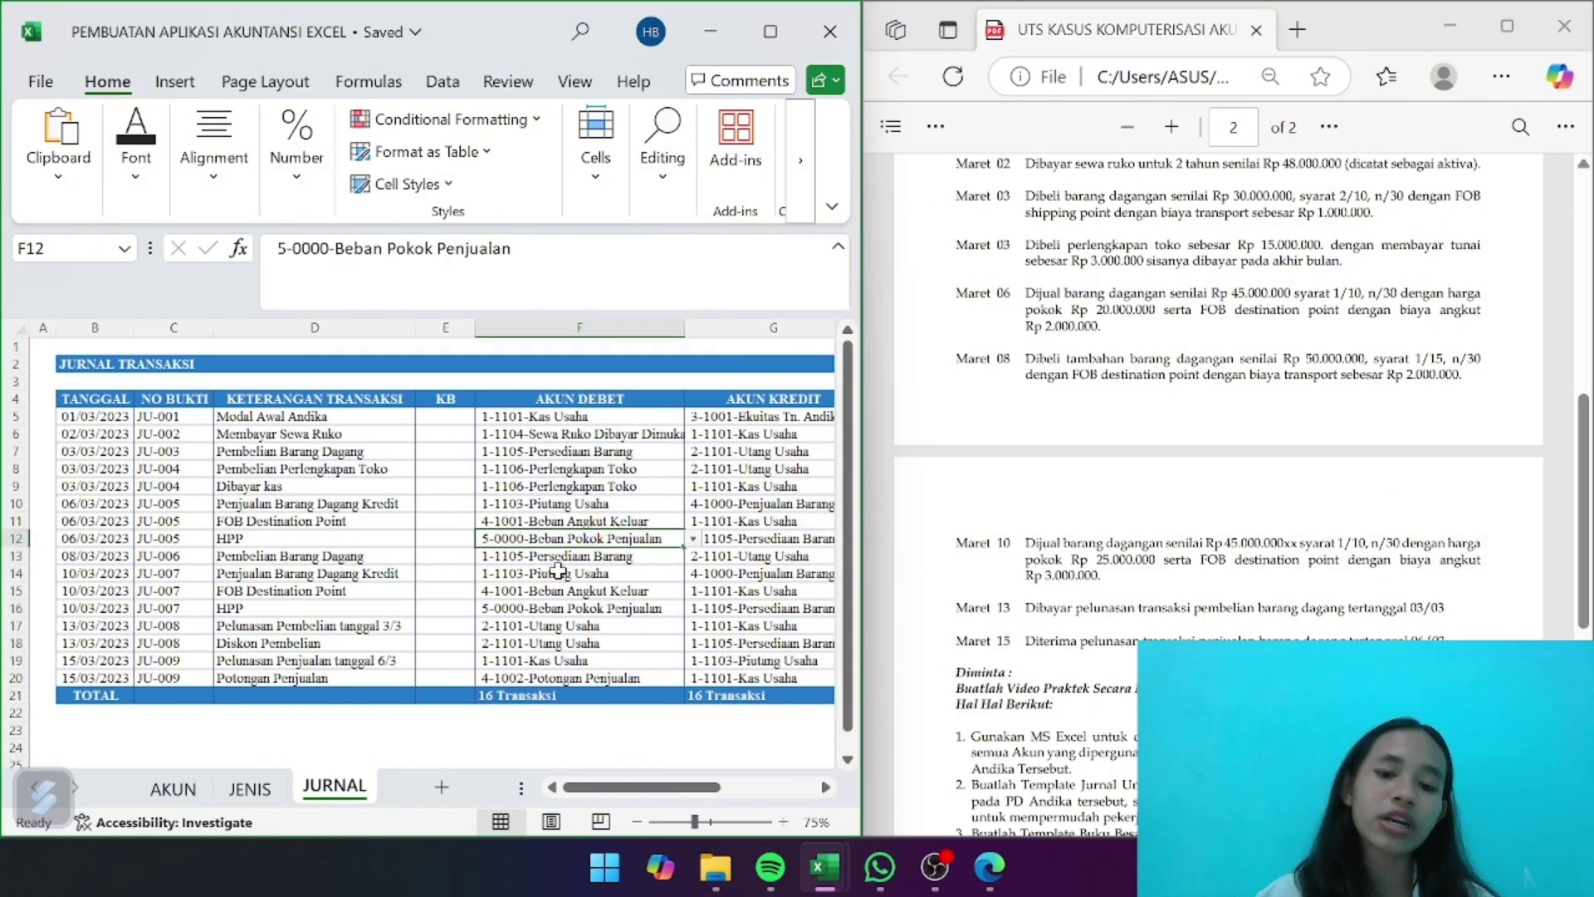